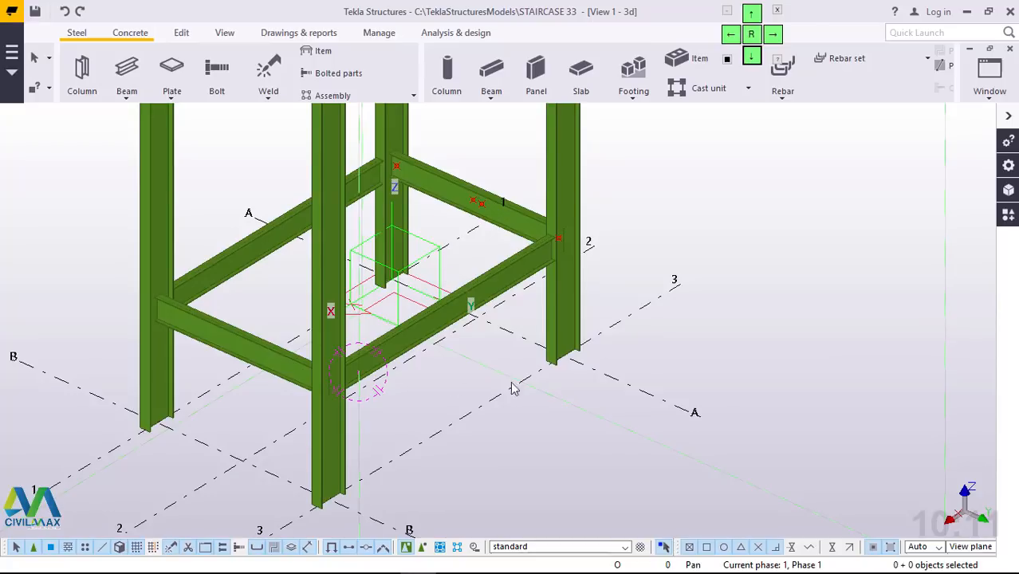
Step: Review the profile catalog entry of the UB406*140*46 column at grid A-3, leaving its properties unmodified
scroll(512, 387, down, 1)
scroll(379, 397, up, 2)
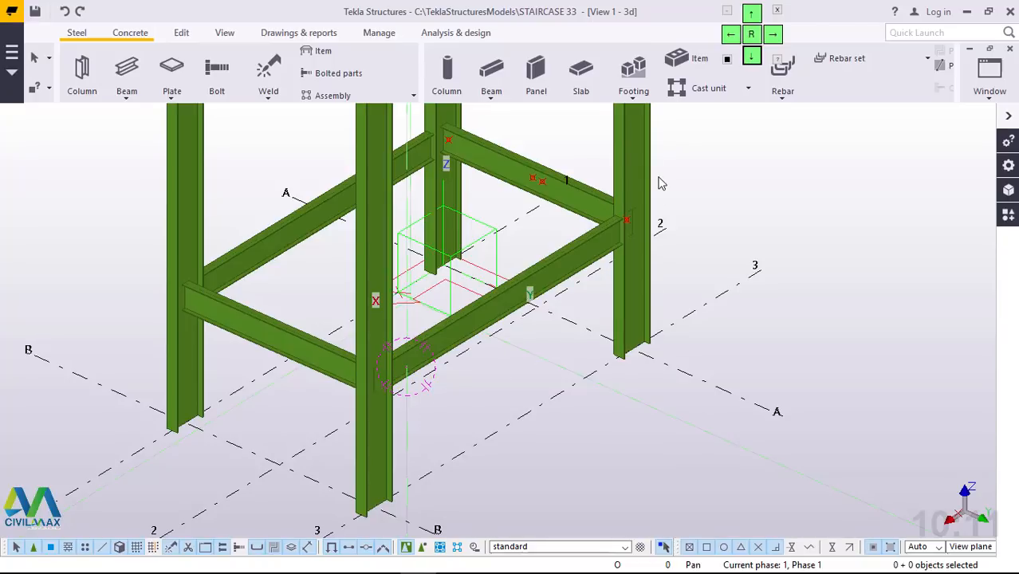
double_click(649, 145)
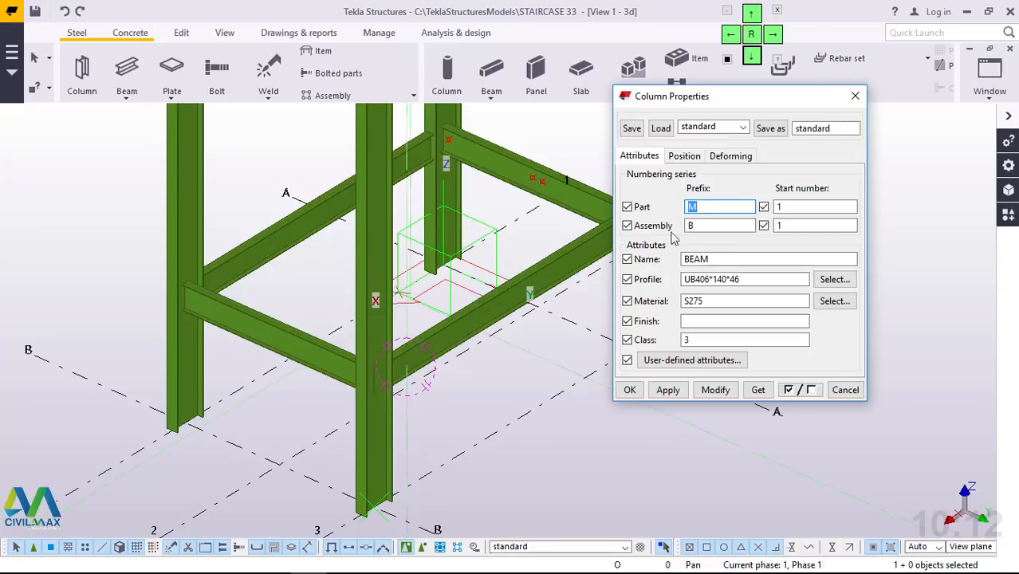
click(843, 282)
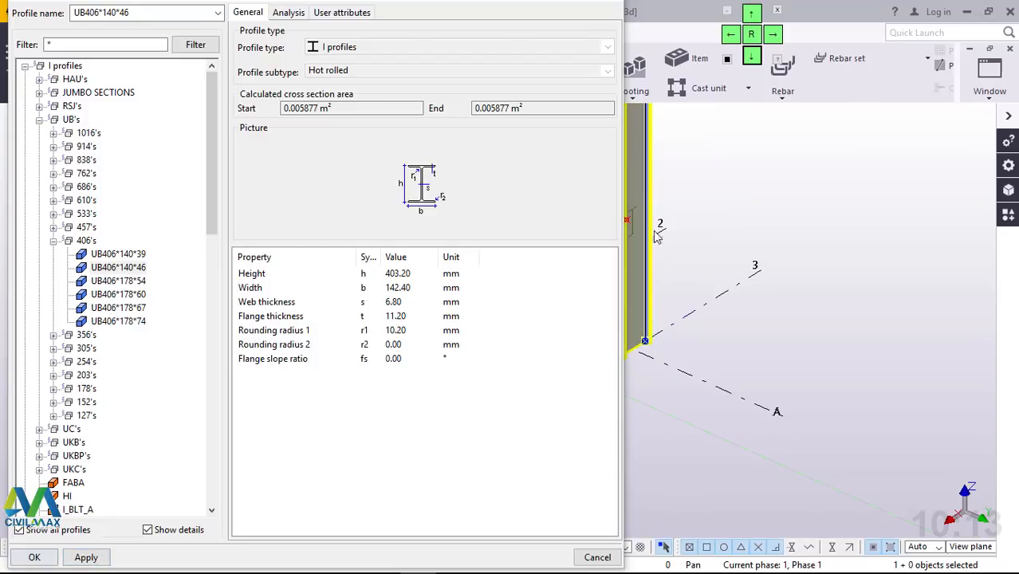
click(598, 557)
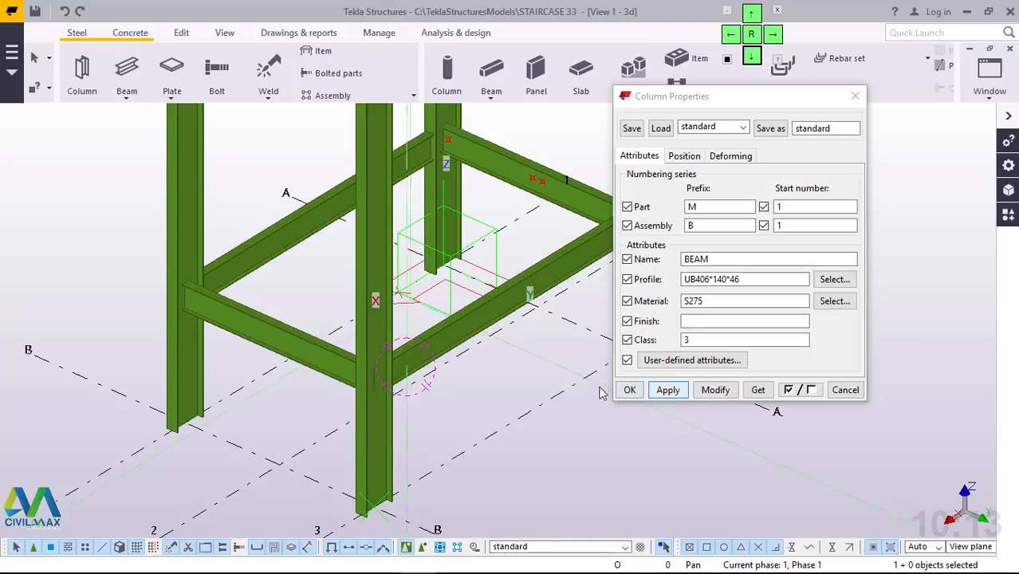
click(851, 98)
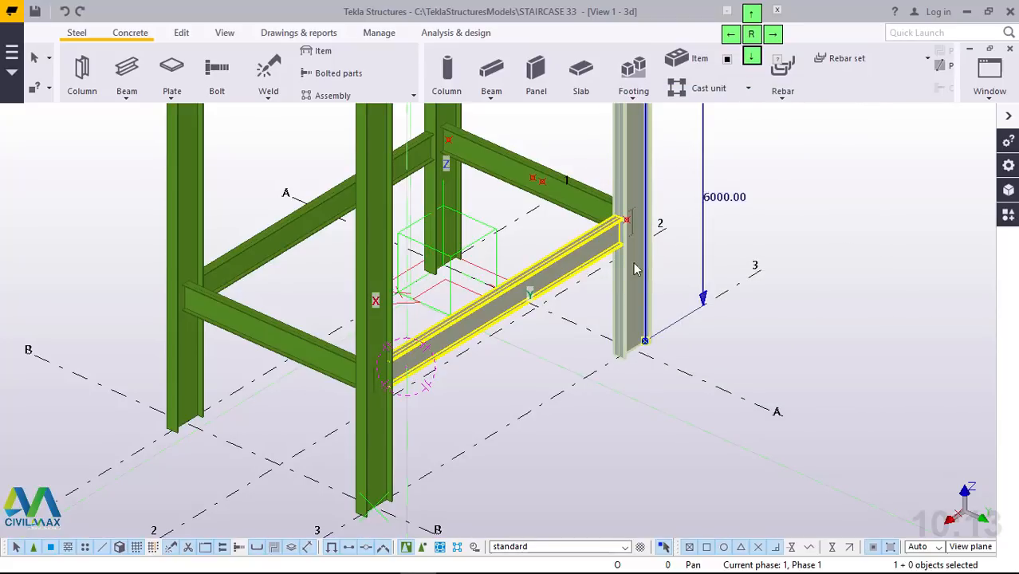
Step: Review the grid's X, Y and Z coordinates and the full list of Z labels without modifying the grid
click(758, 298)
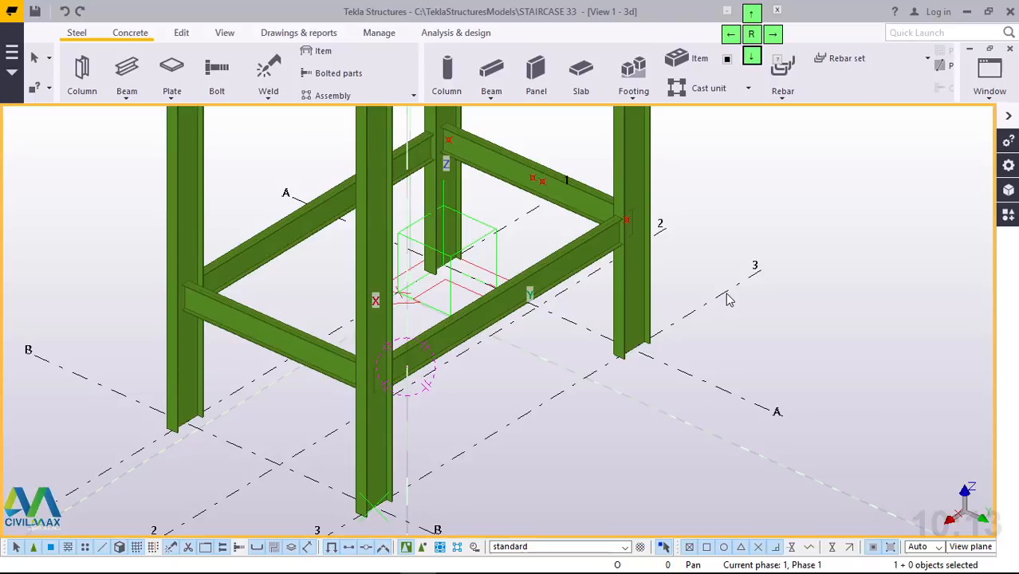
double_click(728, 299)
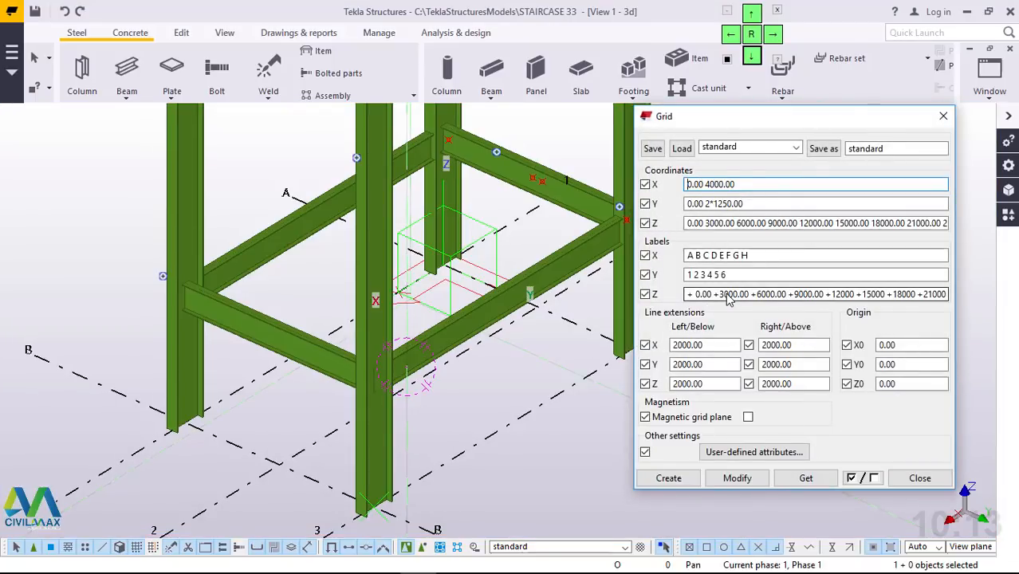
drag(814, 128, 773, 127)
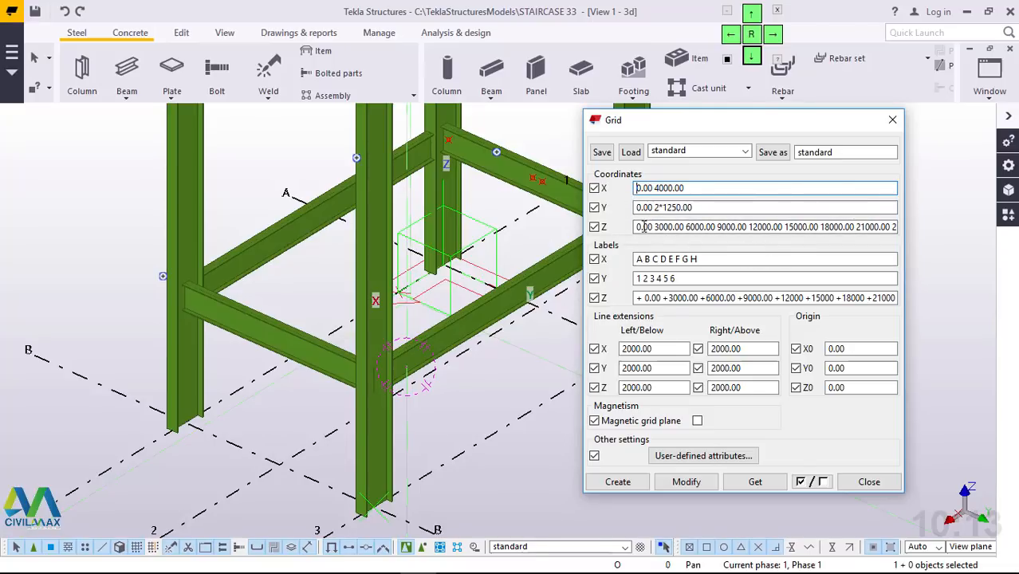
drag(637, 227, 899, 227)
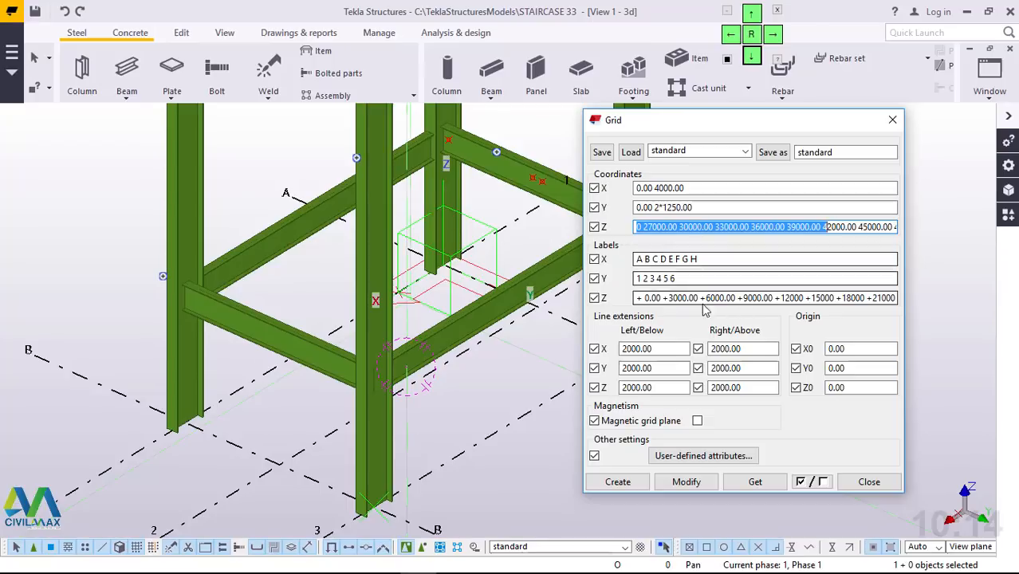
click(638, 298)
drag(639, 297, 758, 294)
click(758, 296)
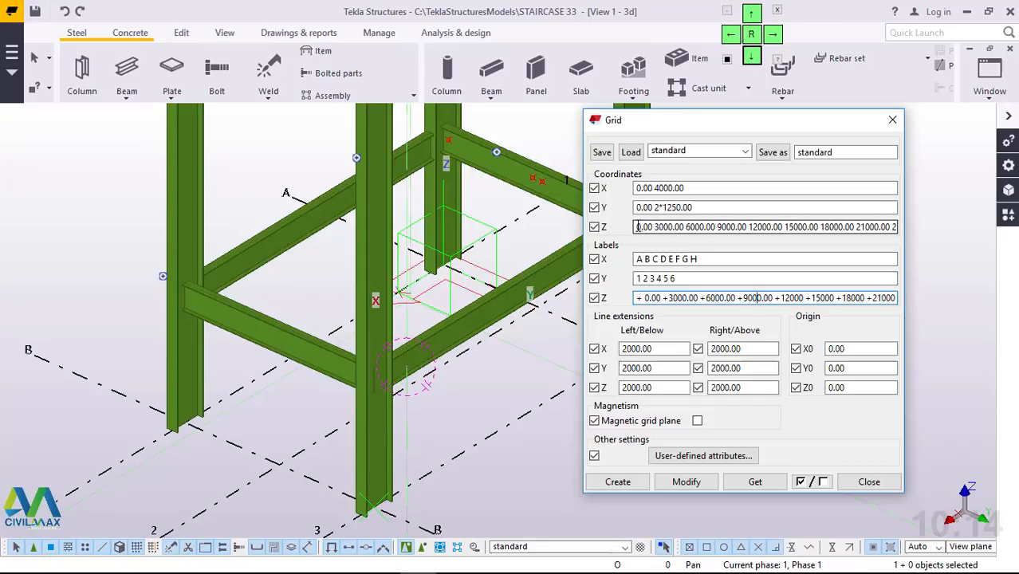
drag(637, 226, 908, 222)
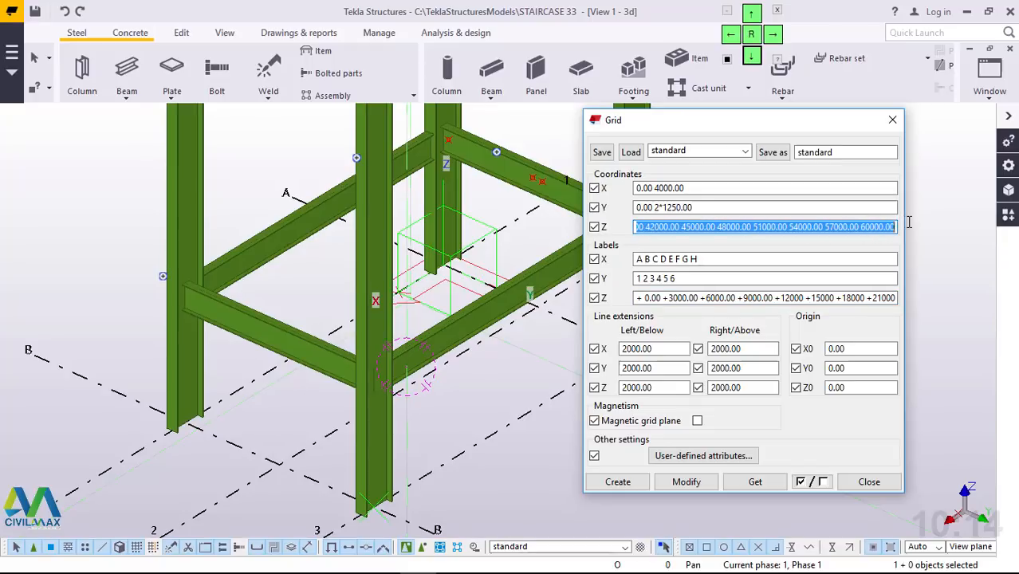
right_click(831, 229)
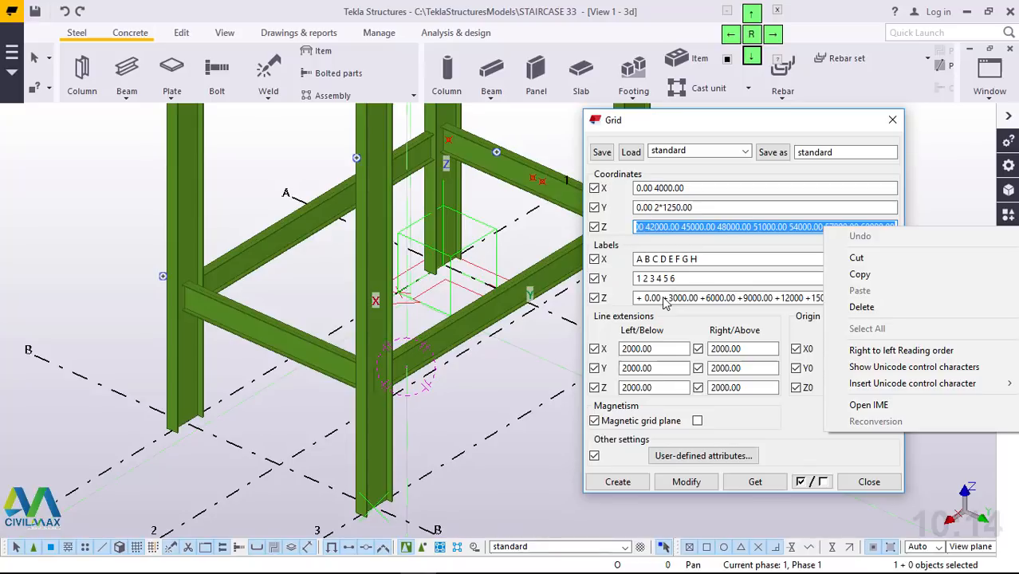
click(668, 301)
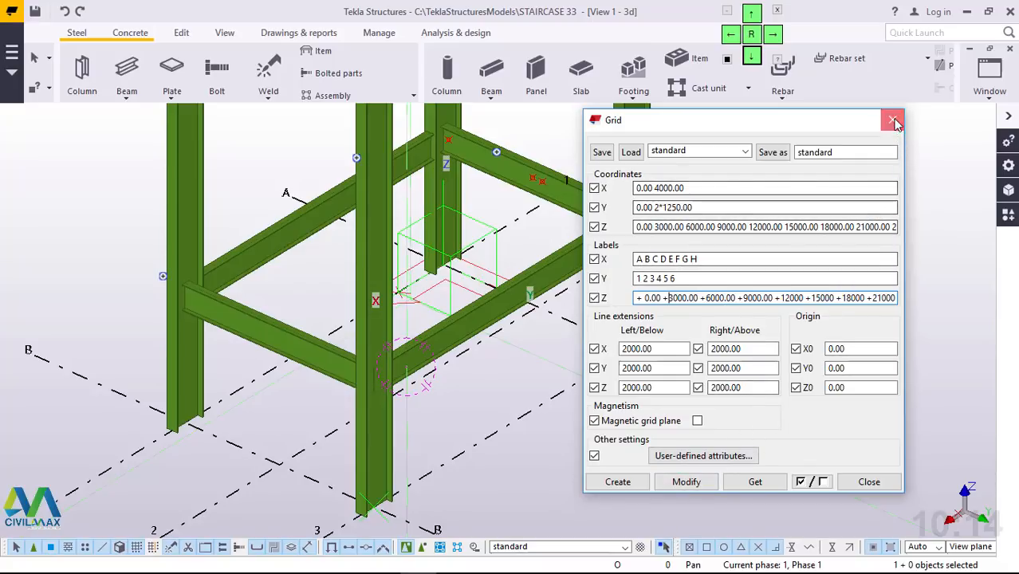
click(894, 121)
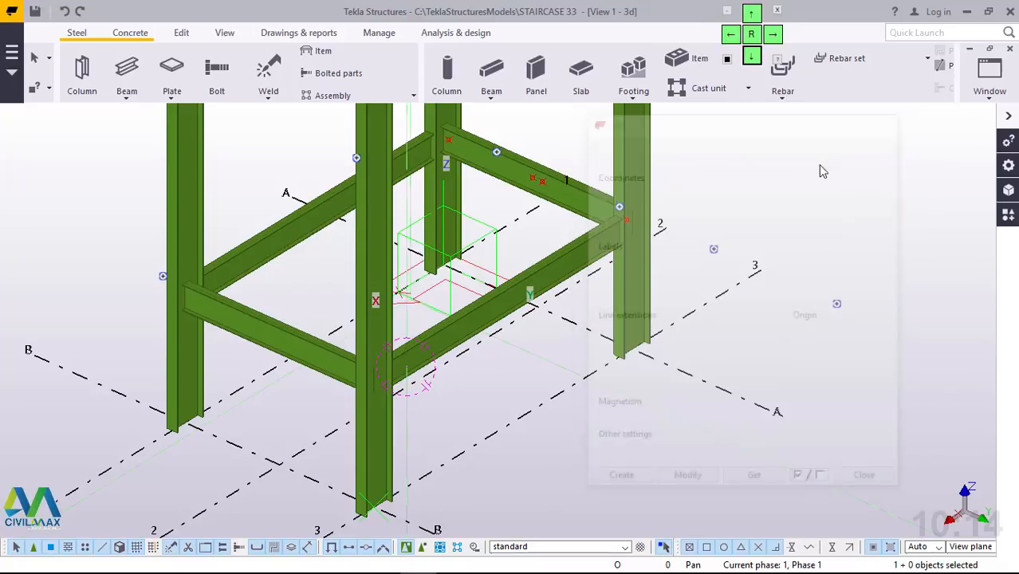
Step: Examine the beam along grid line A and the construction points placed at its middle and ends
click(558, 204)
scroll(466, 171, up, 5)
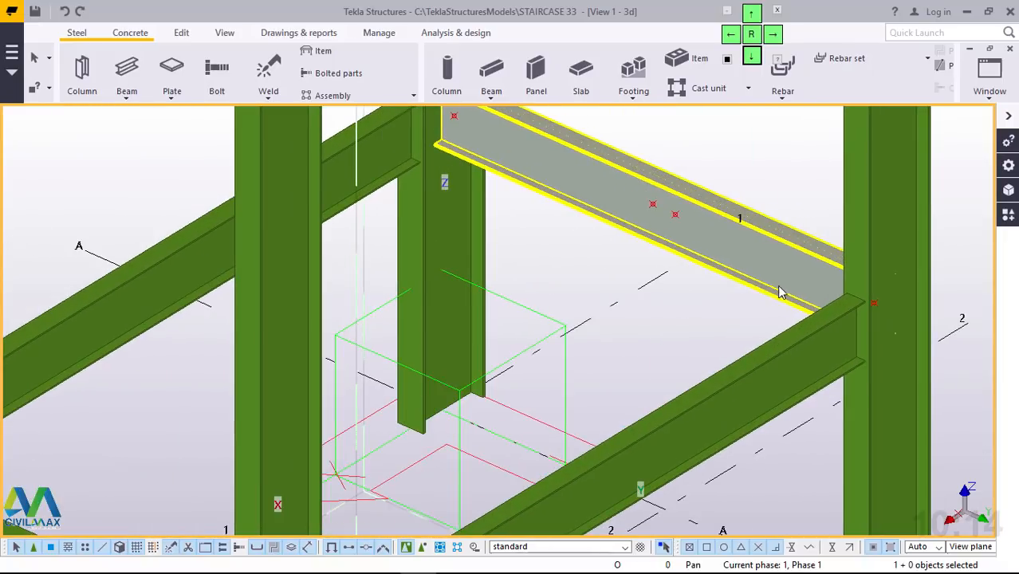
scroll(685, 270, down, 5)
scroll(659, 261, up, 3)
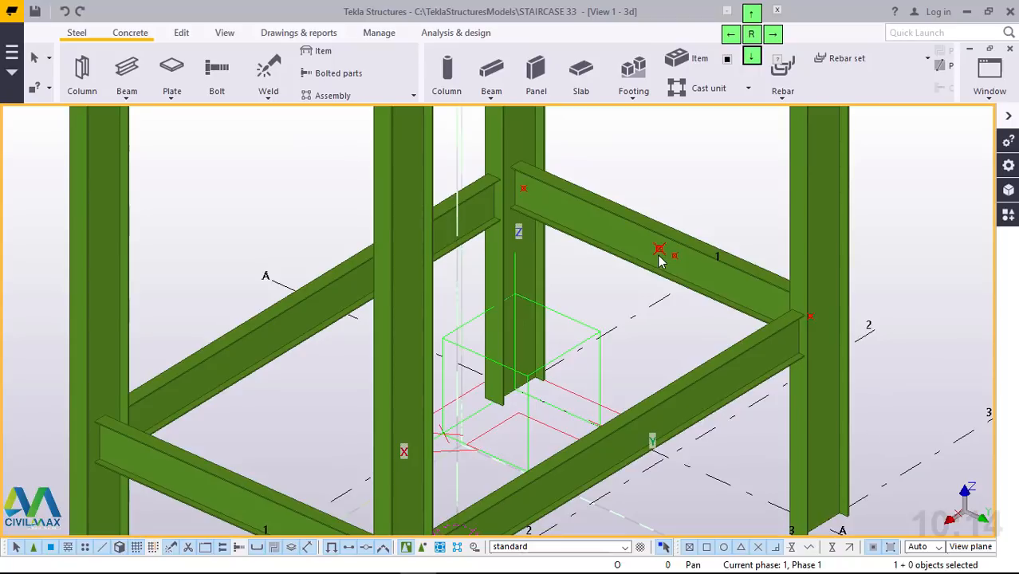
click(659, 261)
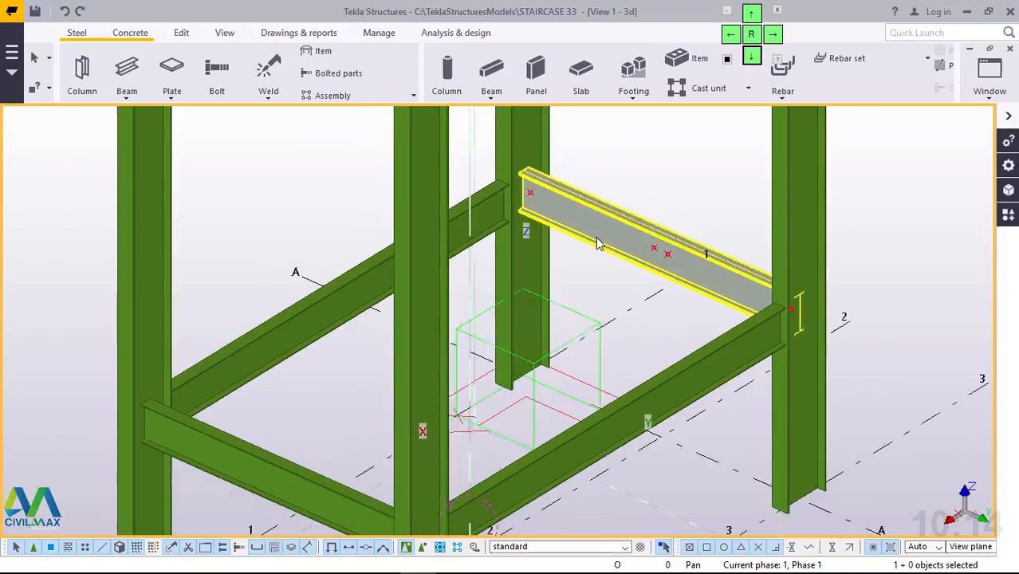
scroll(658, 260, down, 4)
scroll(650, 267, up, 5)
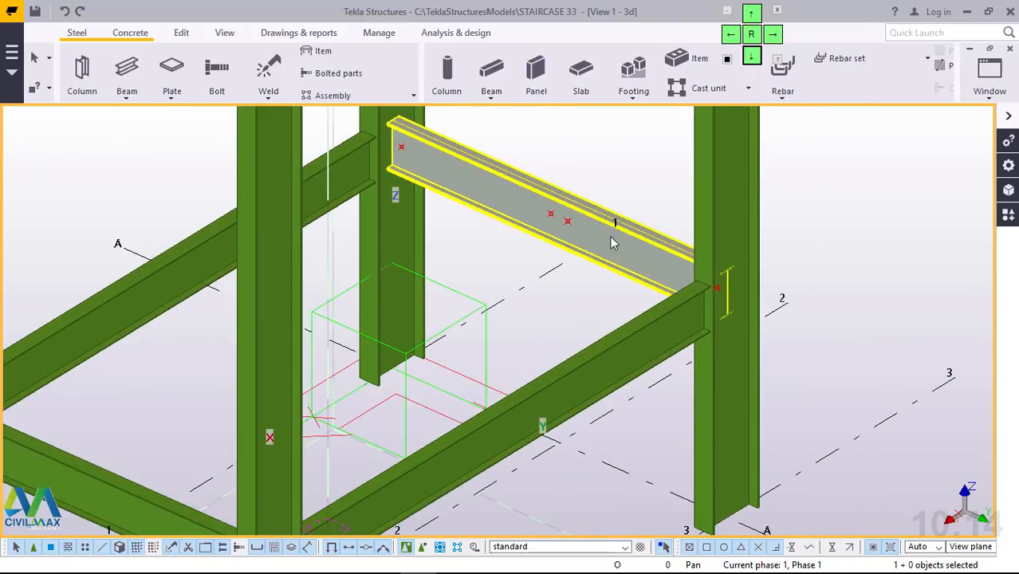
scroll(614, 228, down, 5)
scroll(590, 250, up, 4)
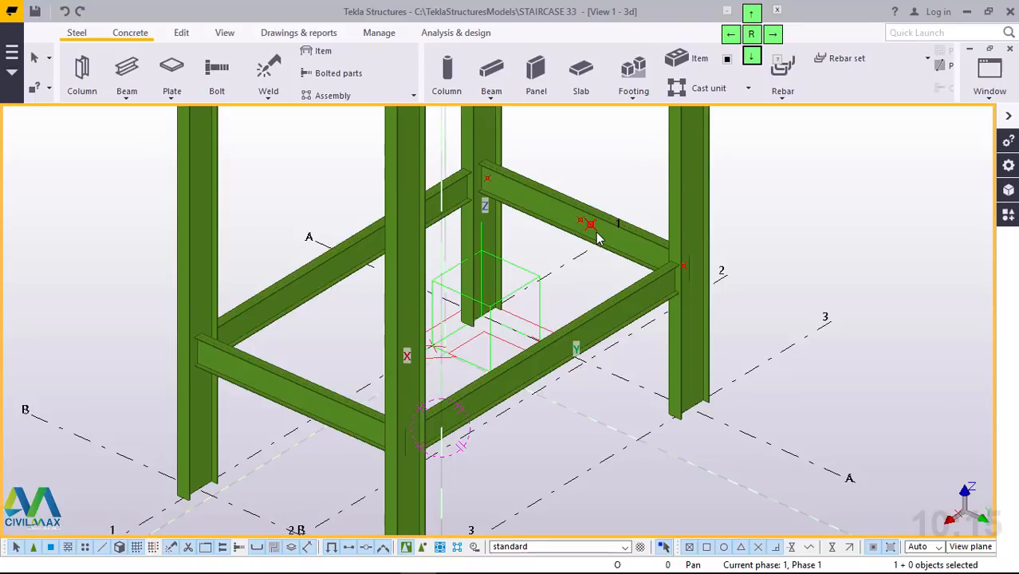
Step: Make one linear copy of the grid A beam's end point at column A-3 and the nearer middle point, with dX 3000, dY 0 and dZ 0
click(683, 267)
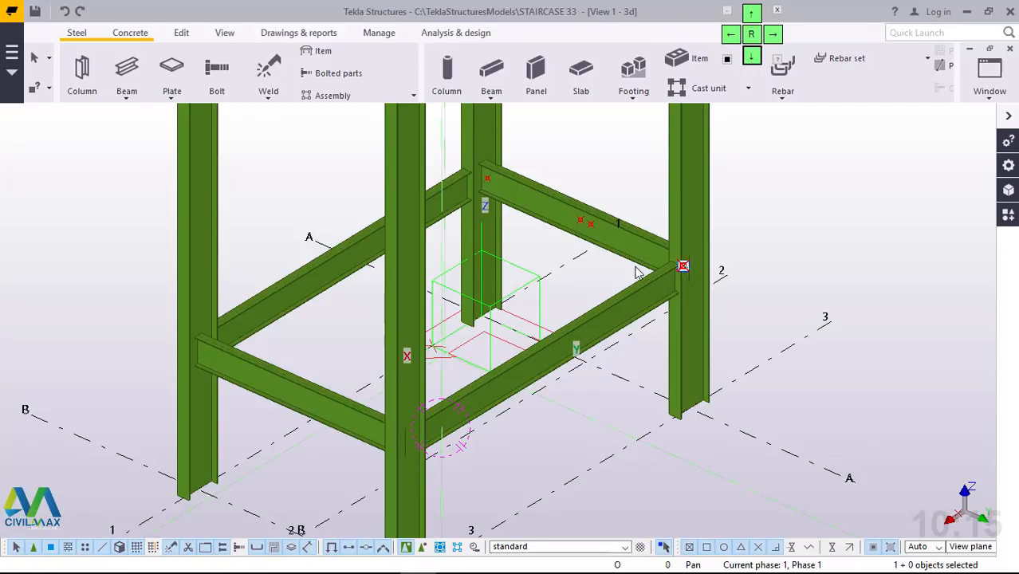
click(590, 224)
right_click(602, 160)
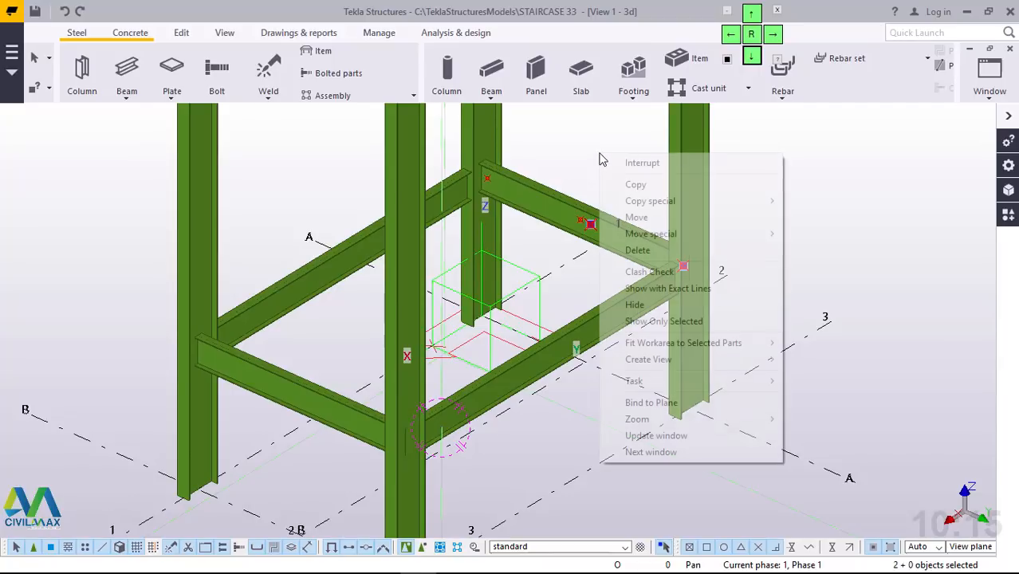
mouse_move(646, 202)
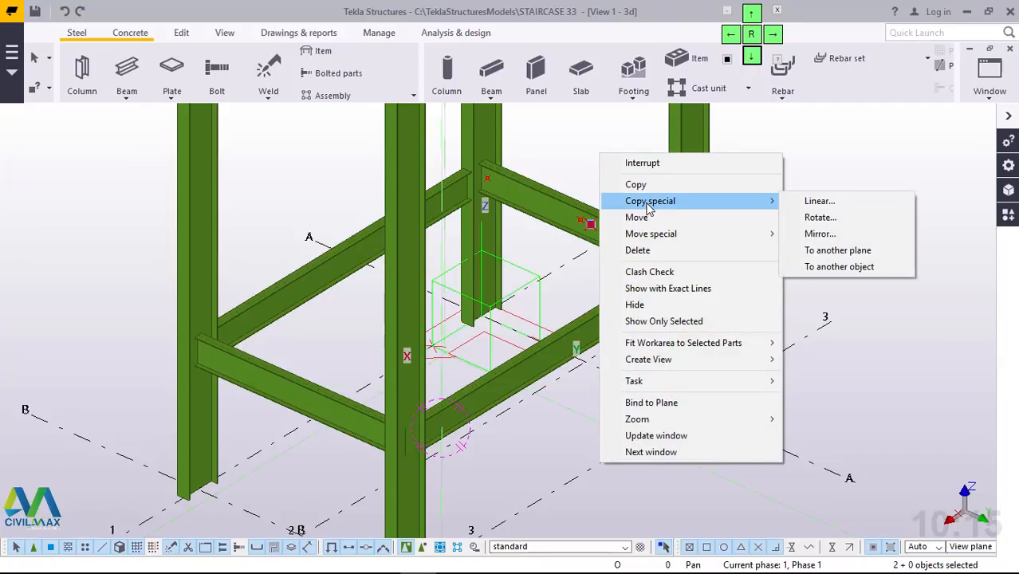
click(819, 202)
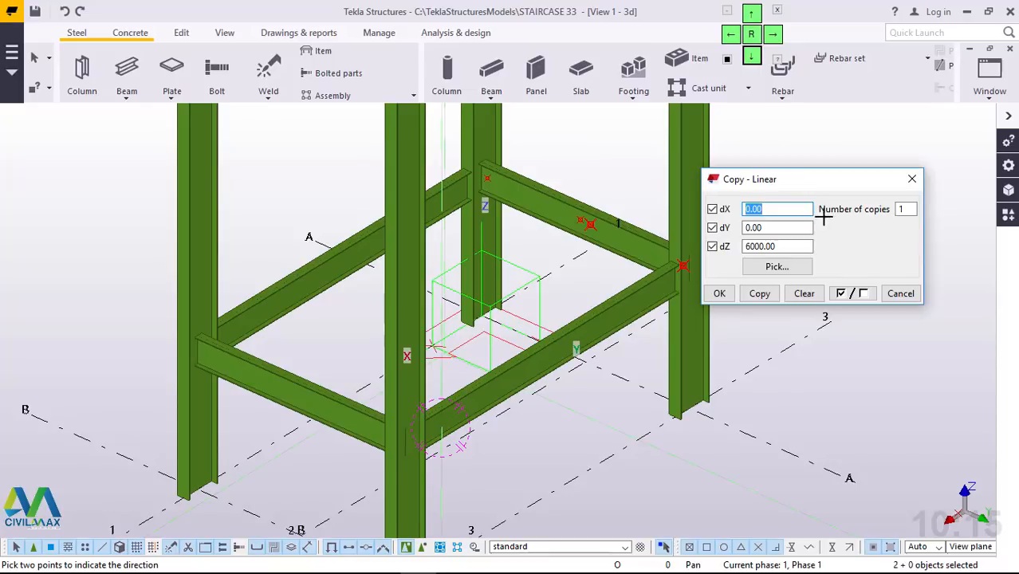
drag(797, 247, 724, 248)
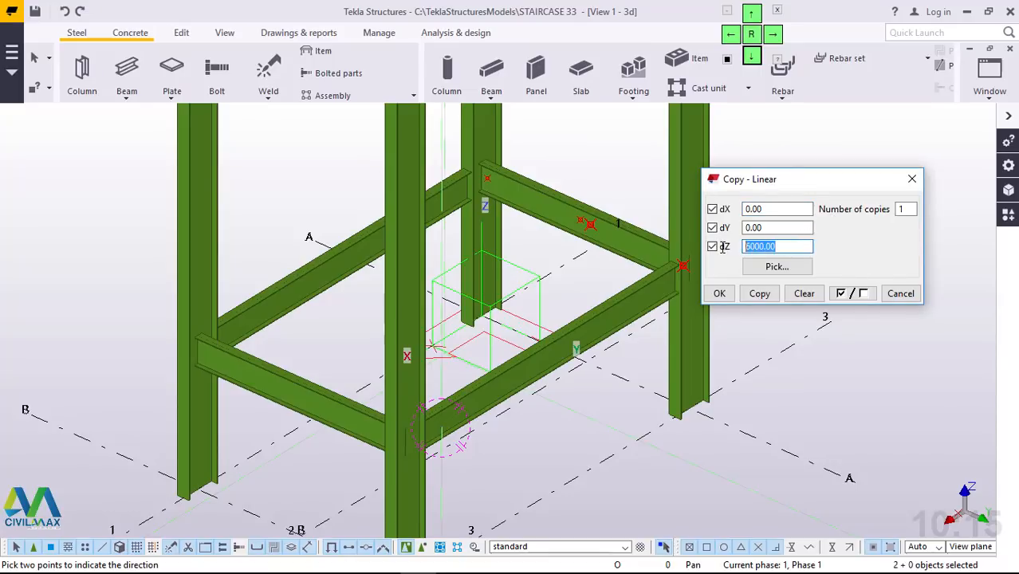
text(0)
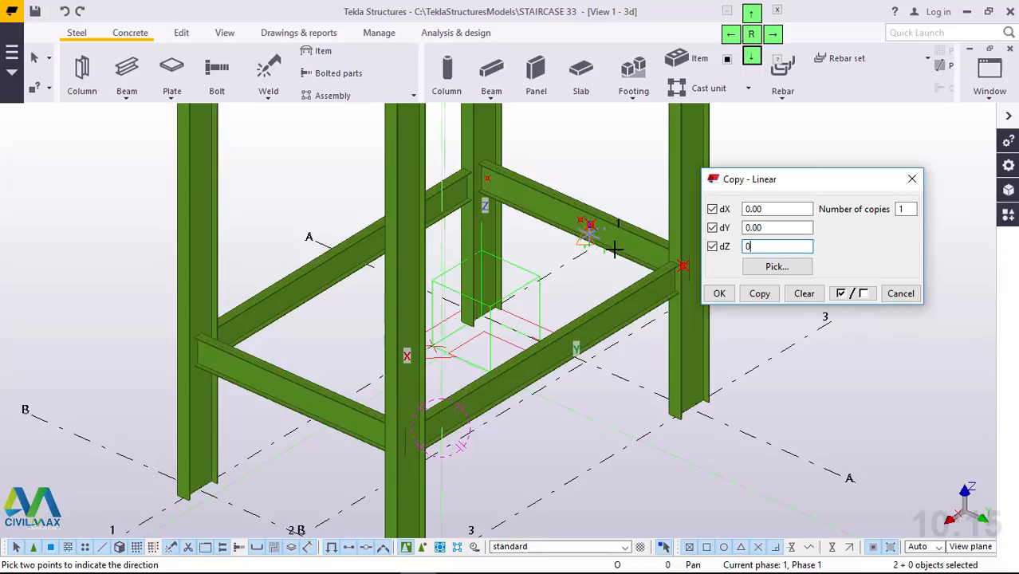
click(590, 225)
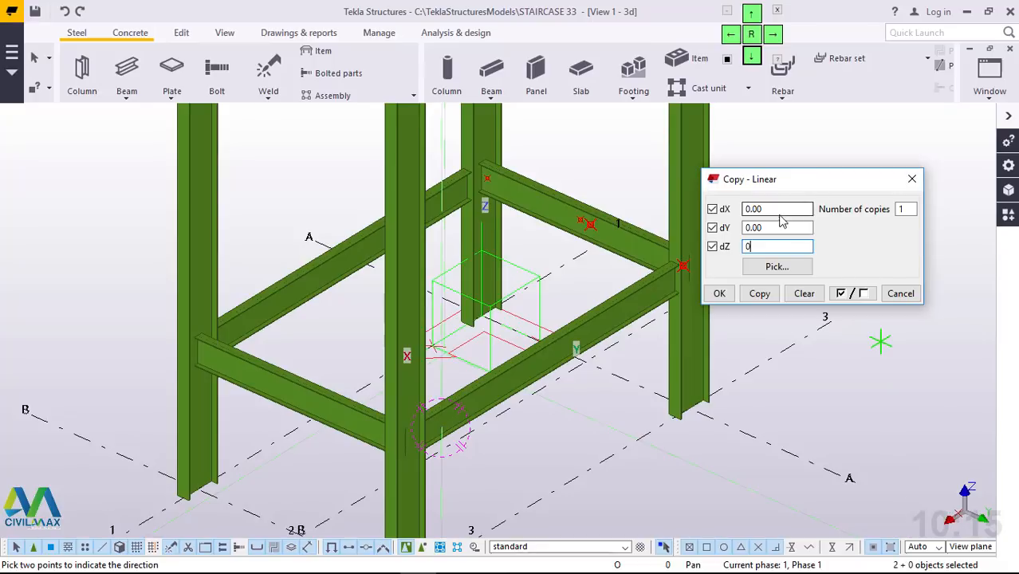
double_click(741, 208)
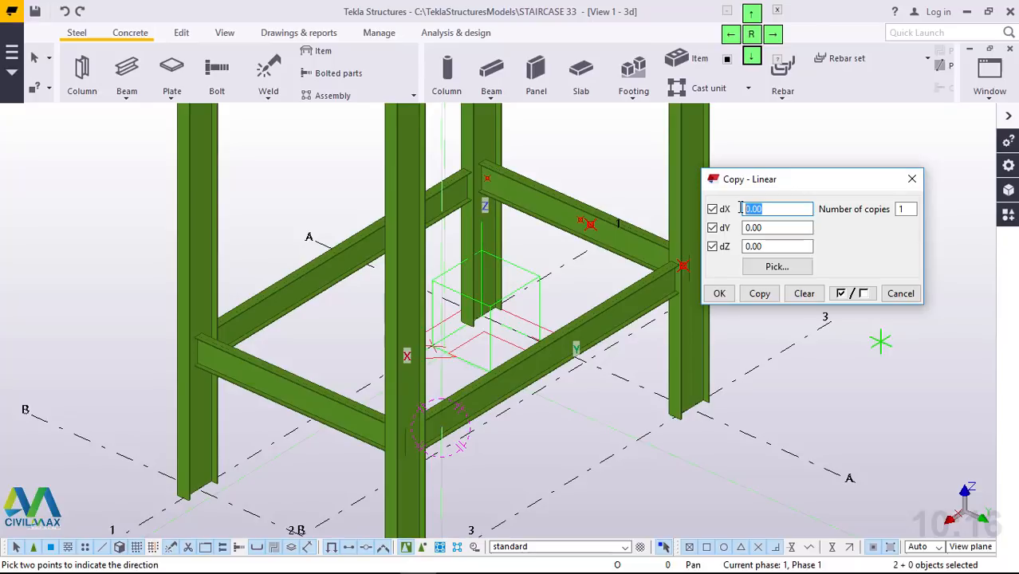
text(3000)
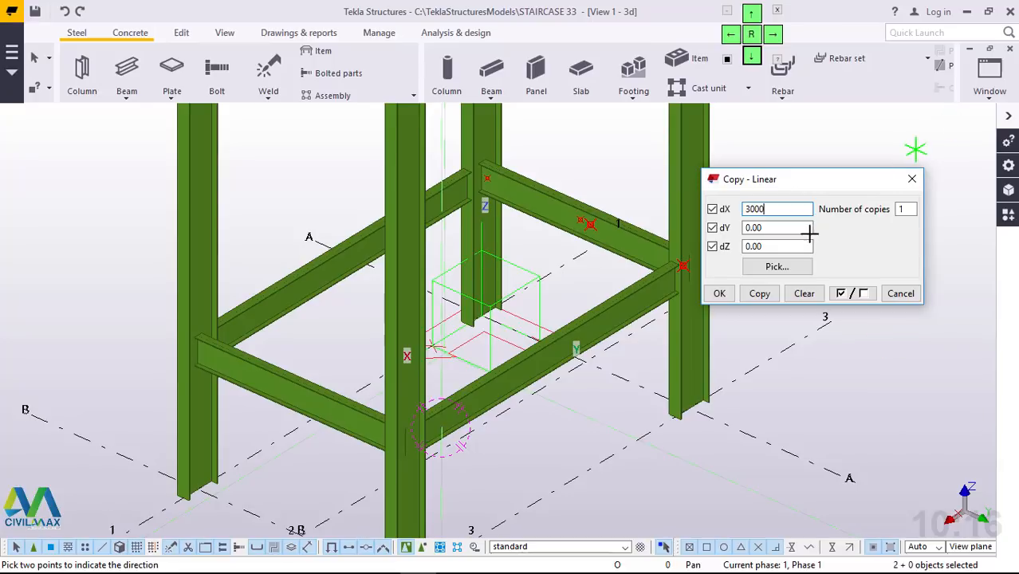
click(760, 294)
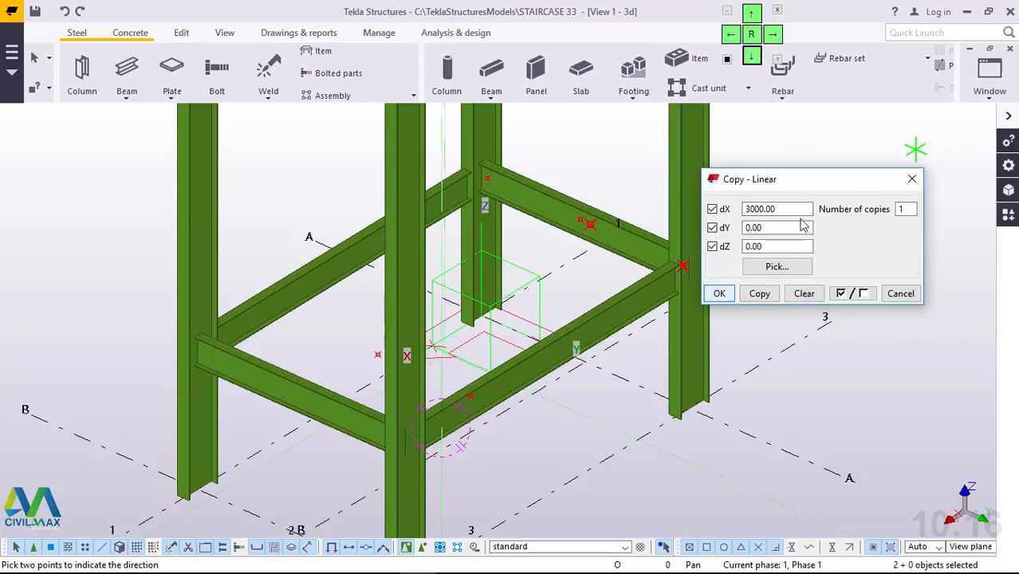
click(719, 294)
right_click(813, 166)
click(854, 175)
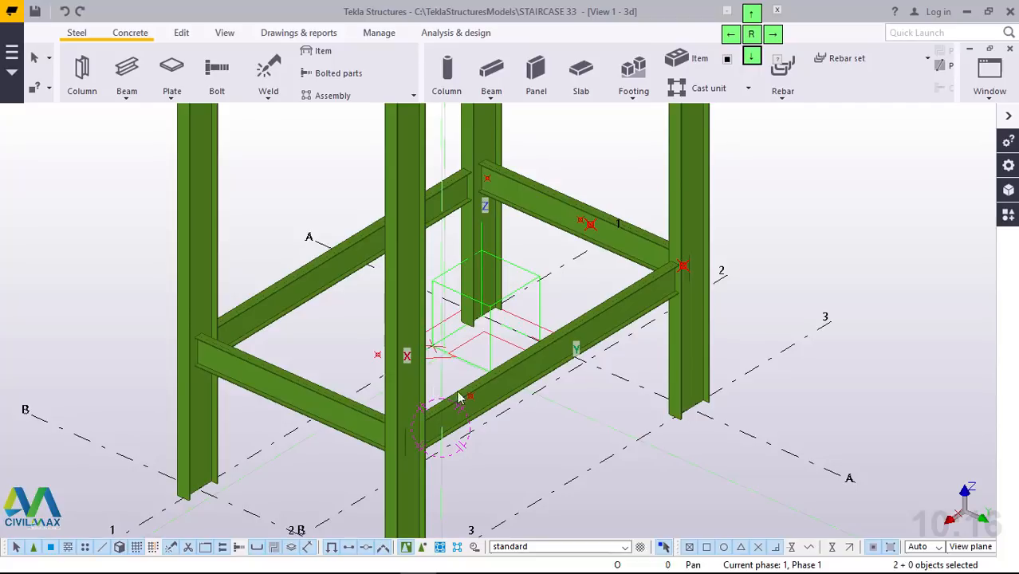
Step: Measure the distance between the nearer middle point on the grid A beam and its copied point
click(182, 34)
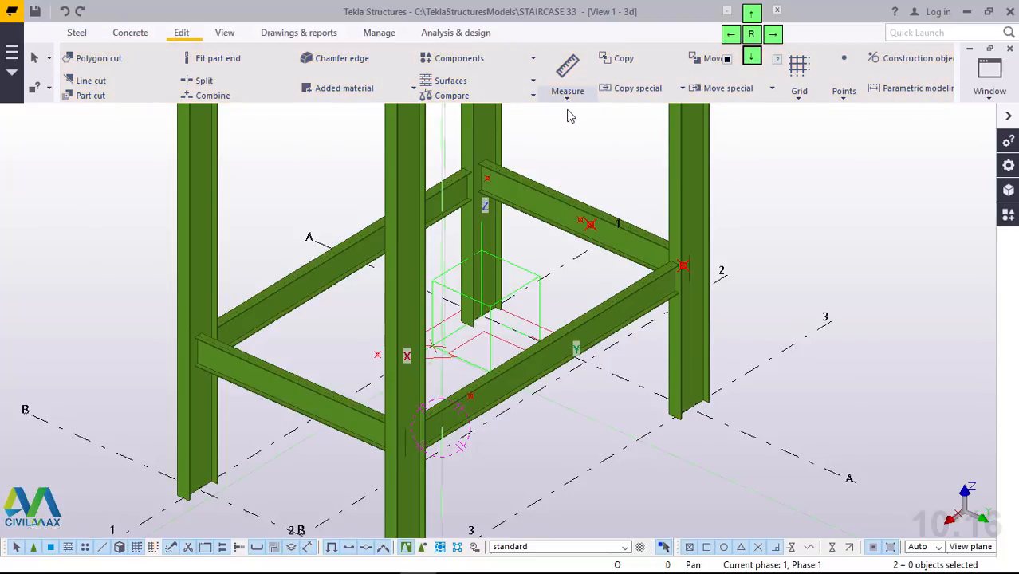
click(567, 94)
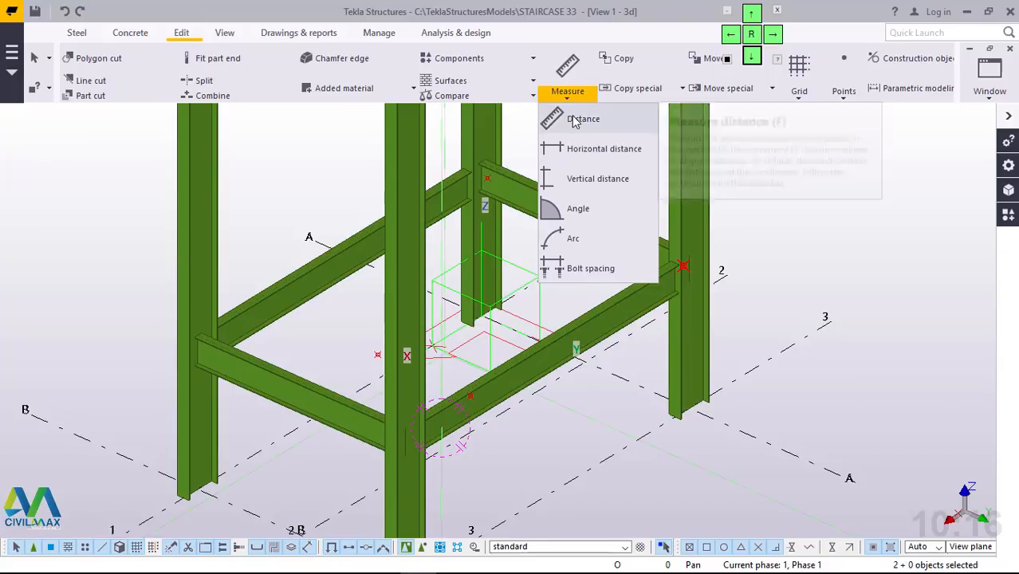
click(575, 120)
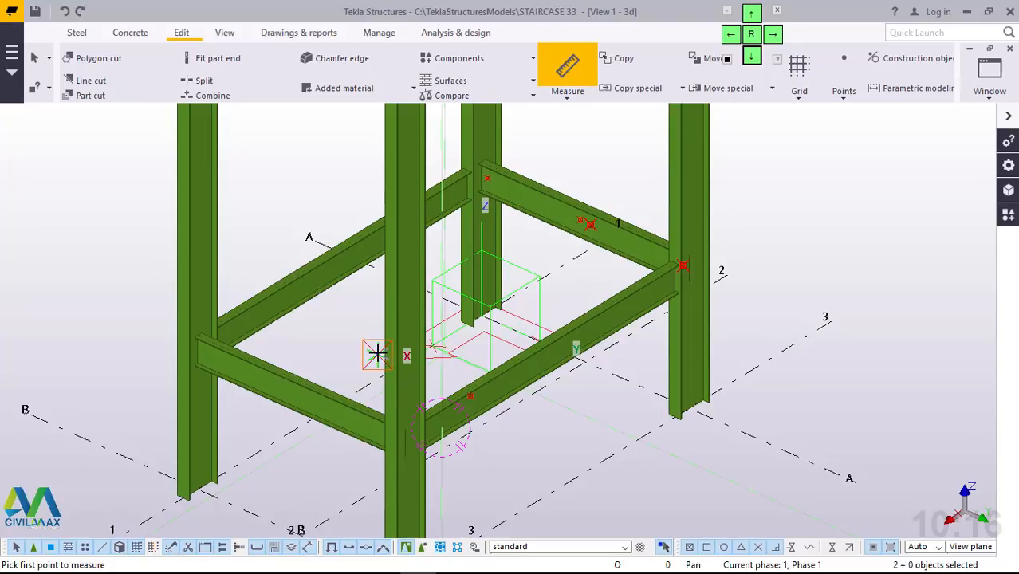
click(377, 353)
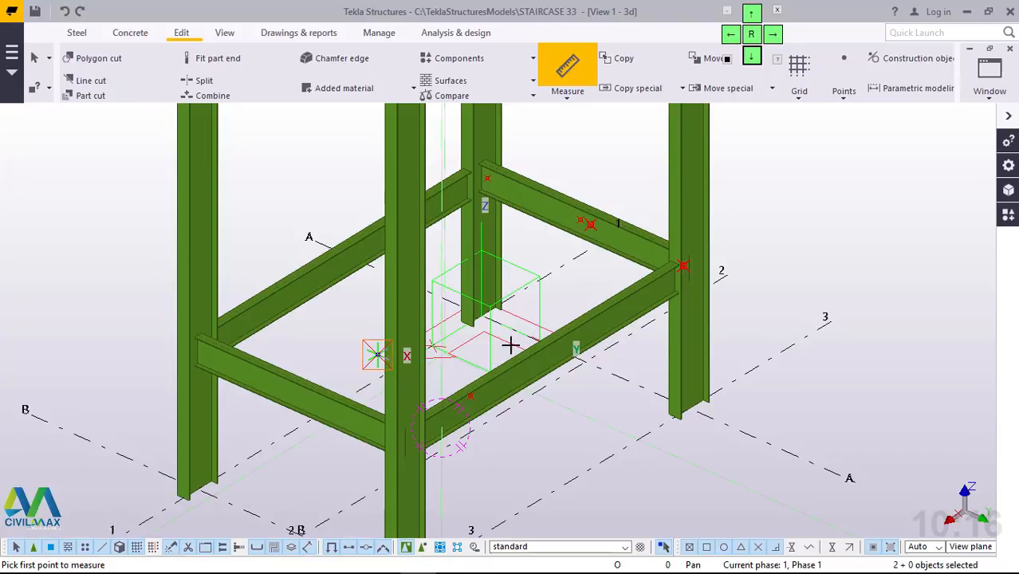
click(590, 224)
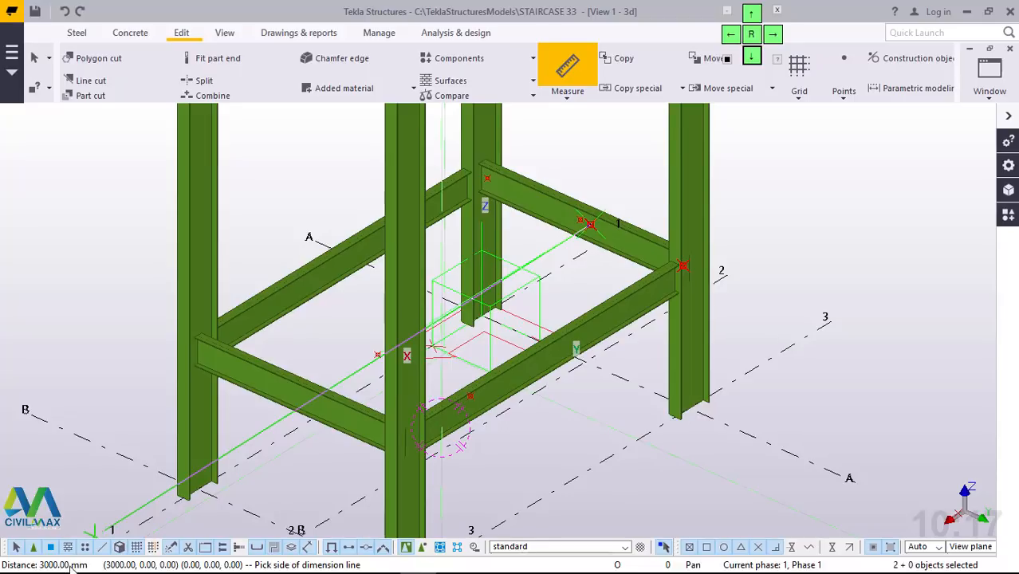
right_click(613, 142)
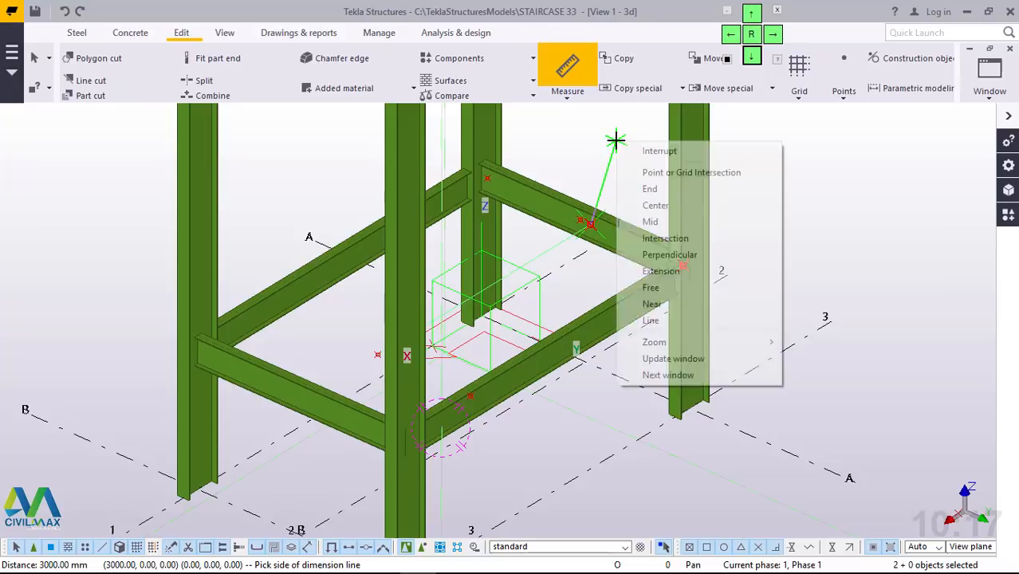
click(670, 82)
scroll(361, 264, down, 3)
scroll(389, 407, up, 3)
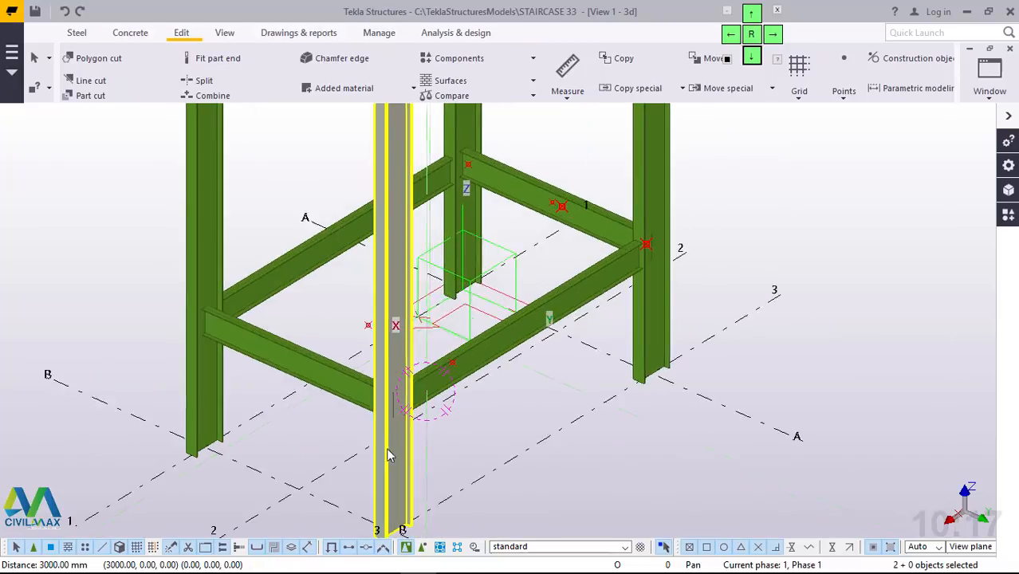
Step: Move the two copied points away from the grid A beam linearly downward with dX 0, dY 0 and dZ -1500
click(460, 356)
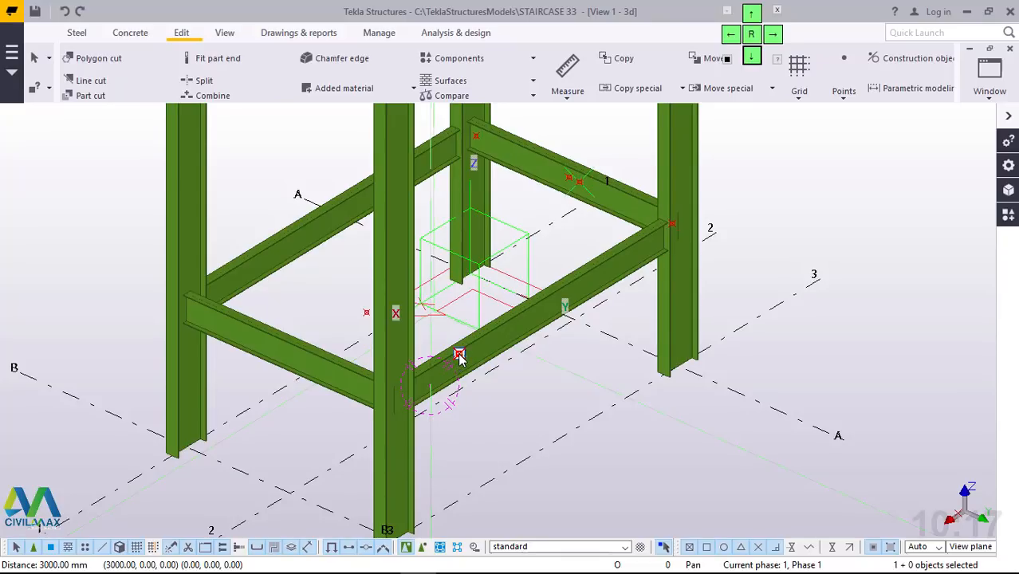
ctrl+click(366, 314)
right_click(335, 285)
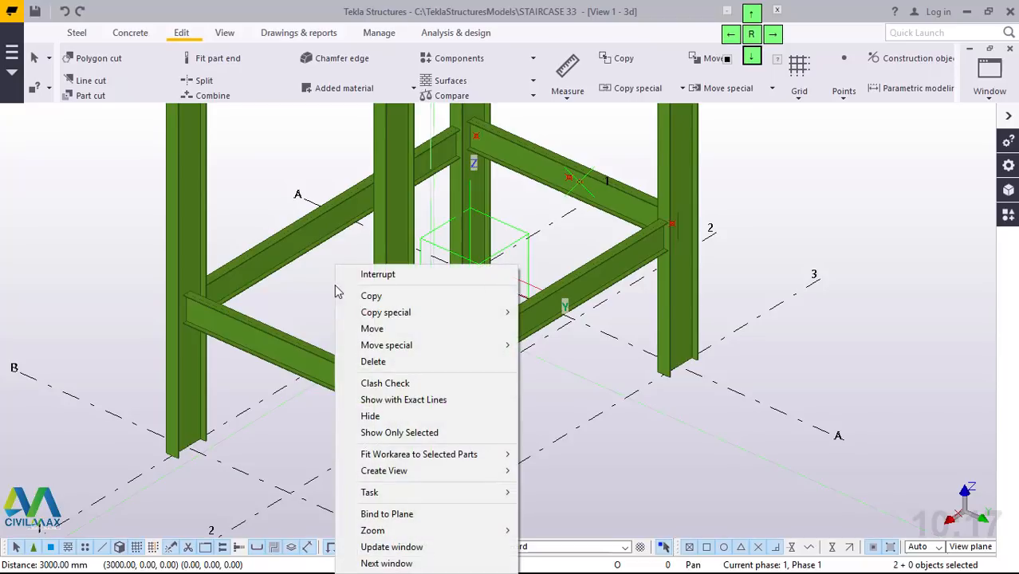
mouse_move(401, 349)
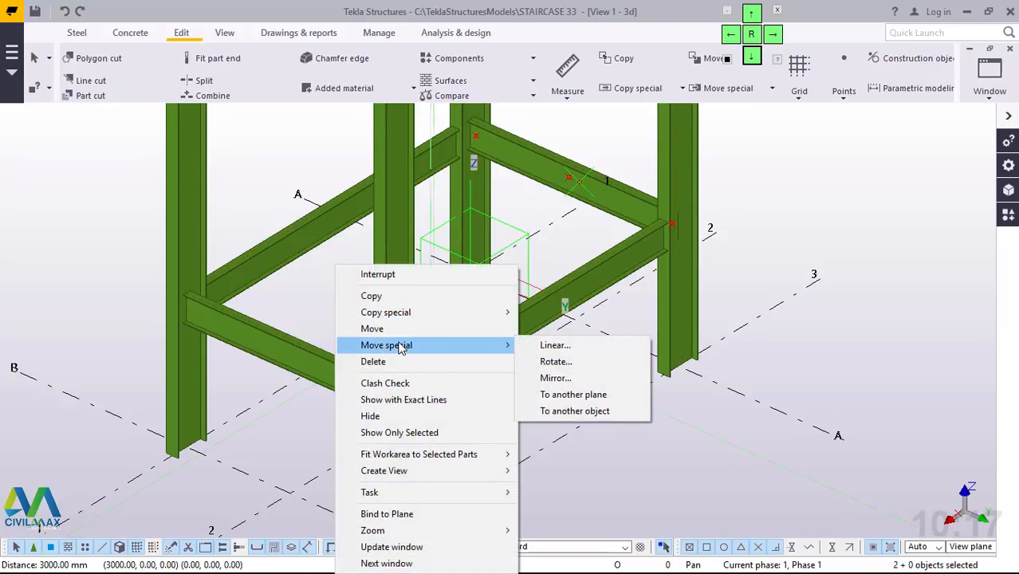
click(555, 345)
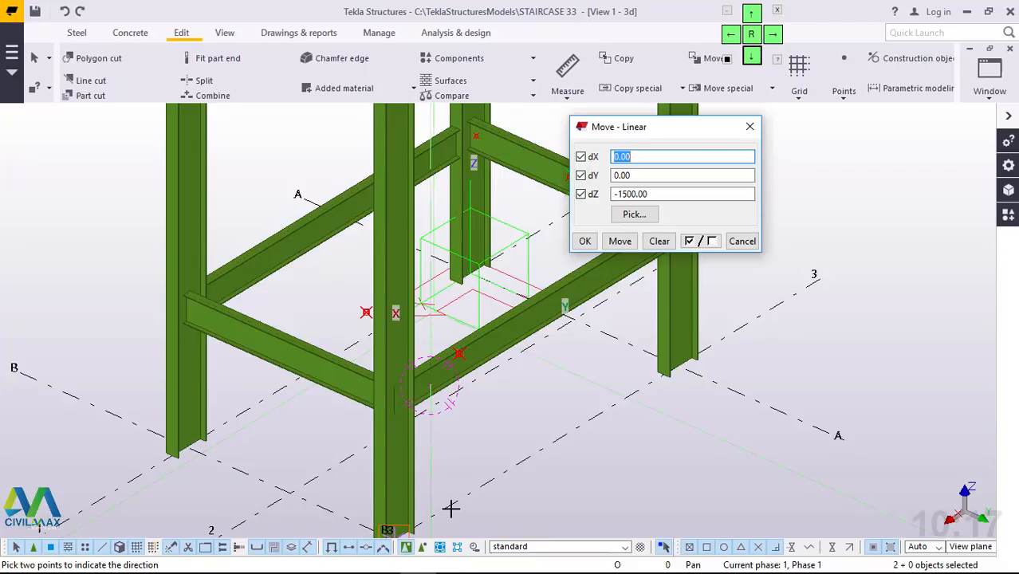
click(622, 242)
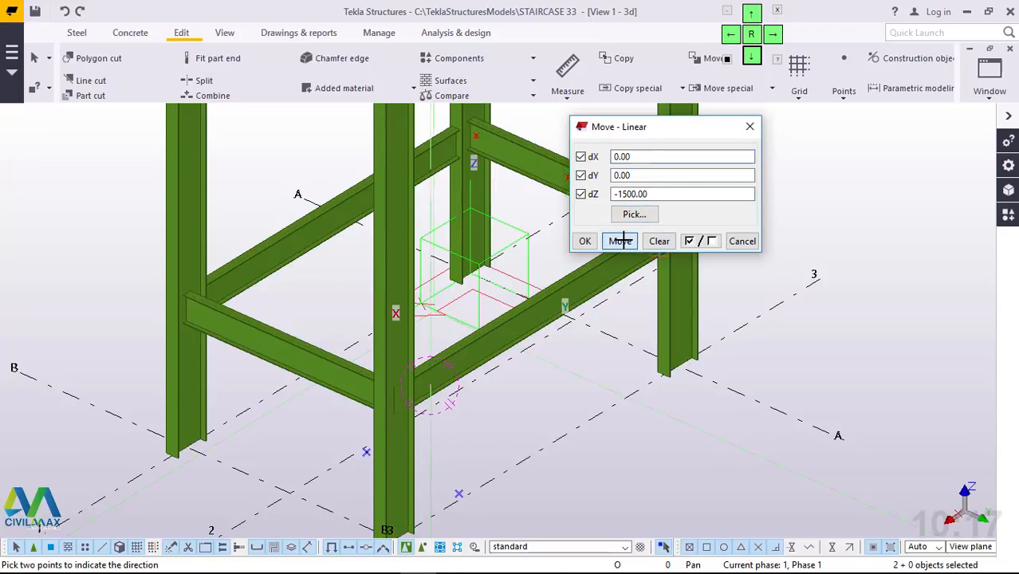
click(585, 241)
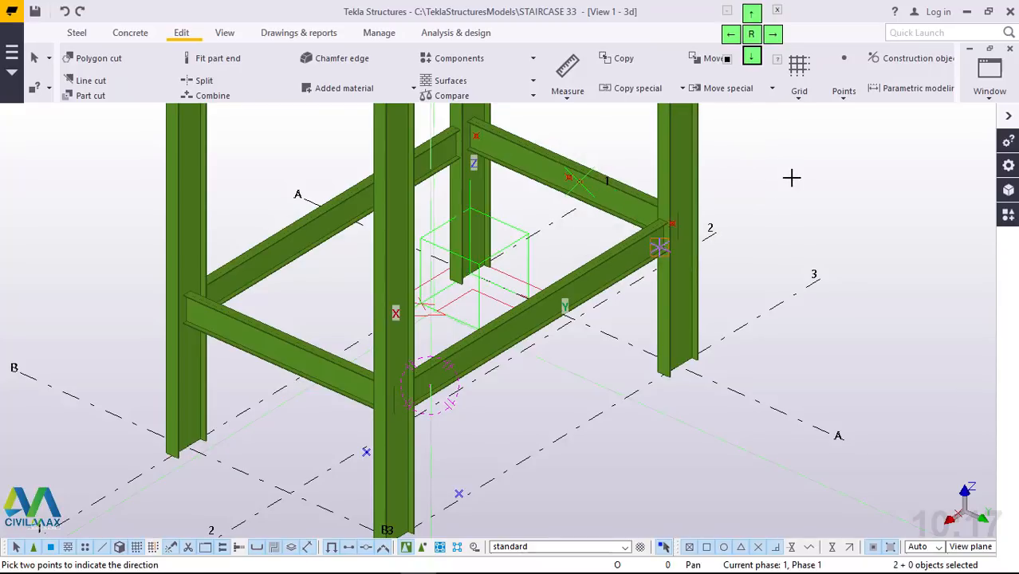
right_click(792, 176)
click(817, 187)
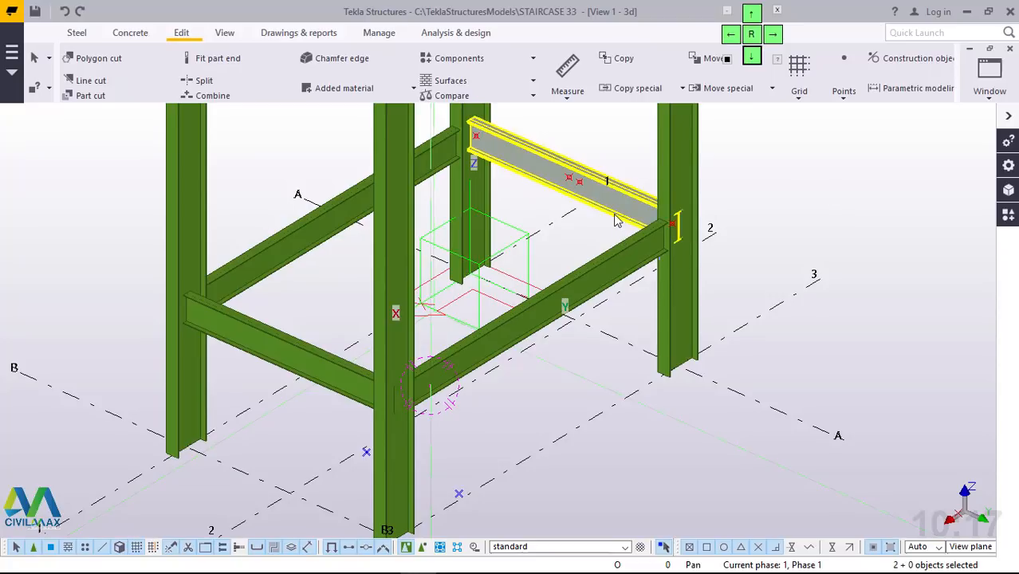
Step: Make one linear copy of the grid A beam's end point at column A-3 and the nearer middle point with dX 1000, dY 0, dZ 0
click(672, 224)
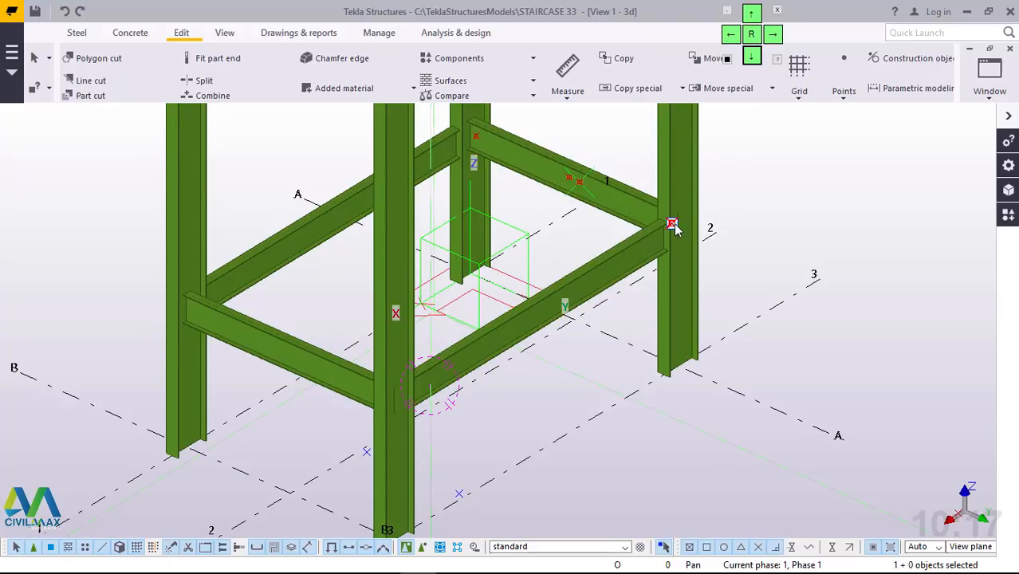
right_click(580, 183)
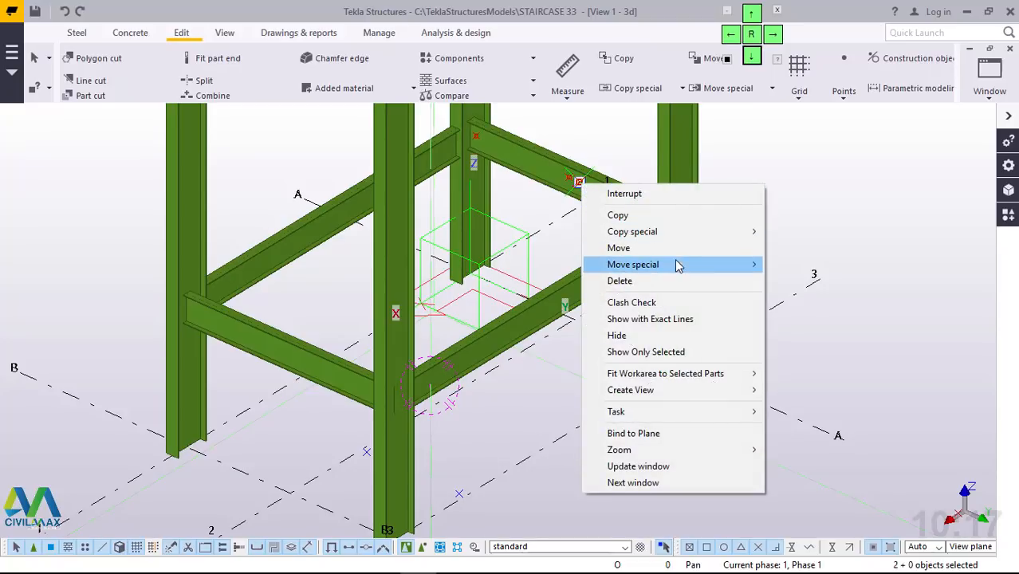
mouse_move(677, 269)
mouse_move(680, 236)
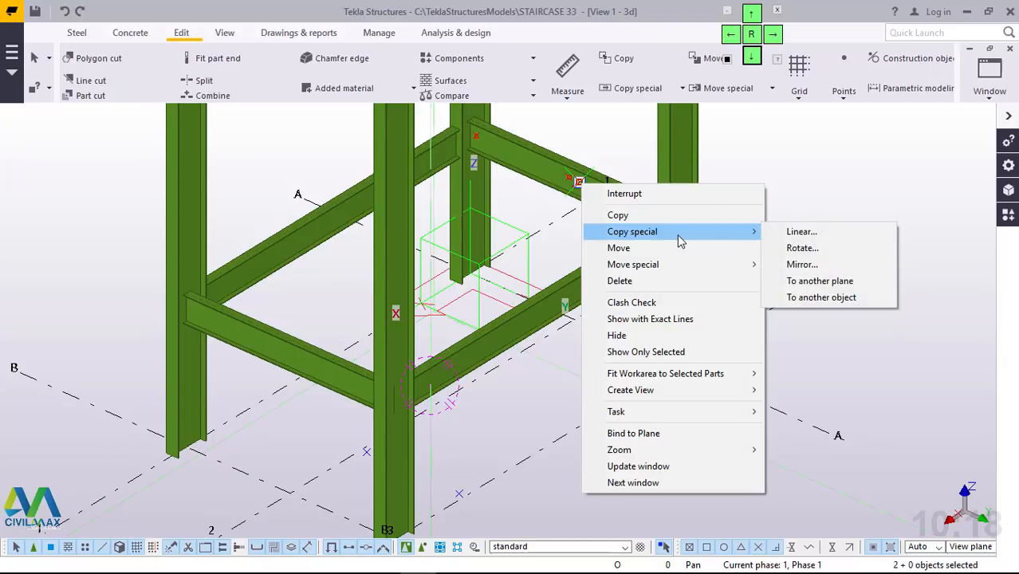
click(792, 233)
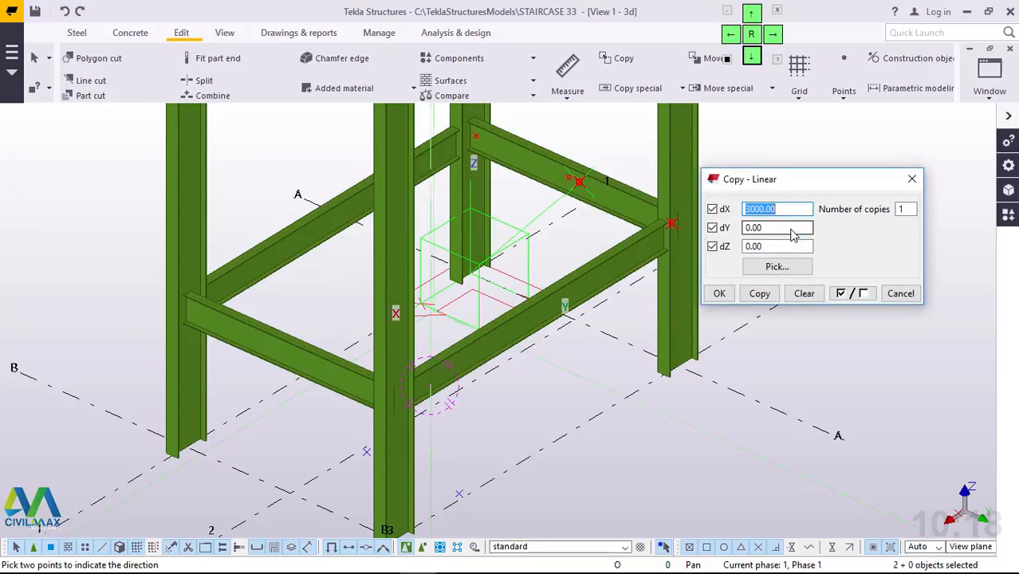
text(1000)
click(760, 292)
click(720, 294)
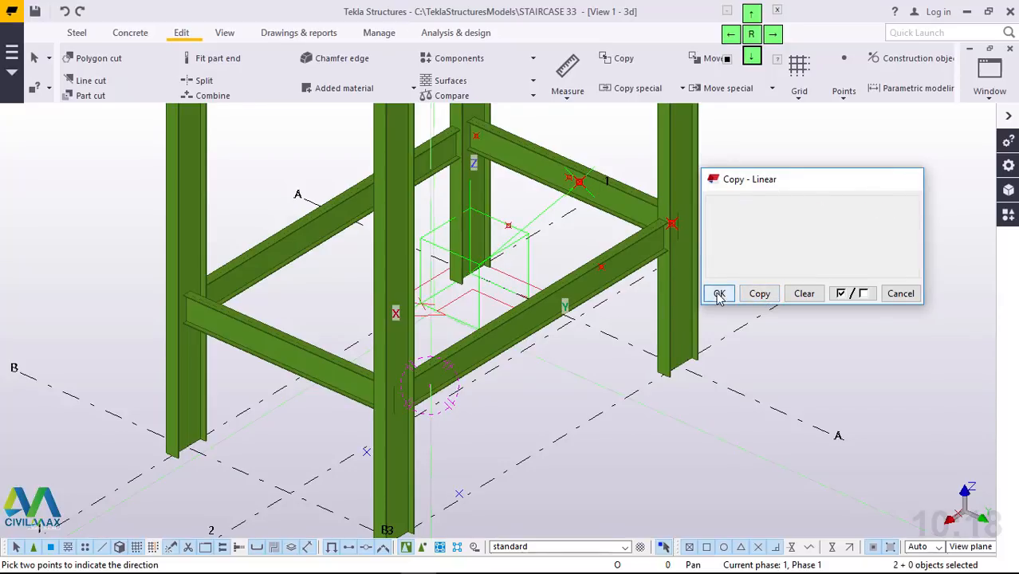
right_click(779, 163)
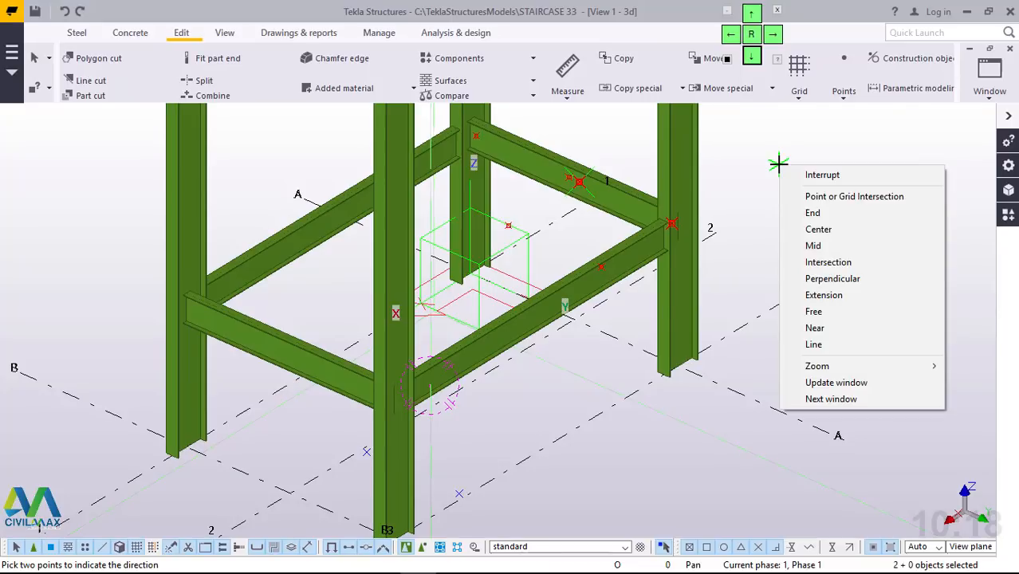
click(786, 173)
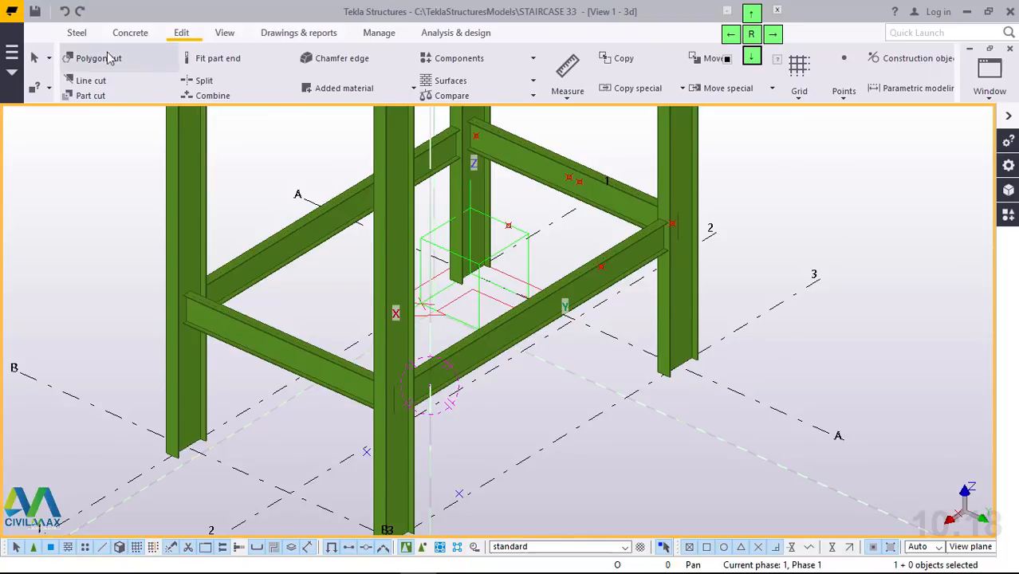
Step: Create a steel polybeam stringer from the end point at column A-3 through its 1000 mm copy down to the lowered point near grid 3
click(76, 36)
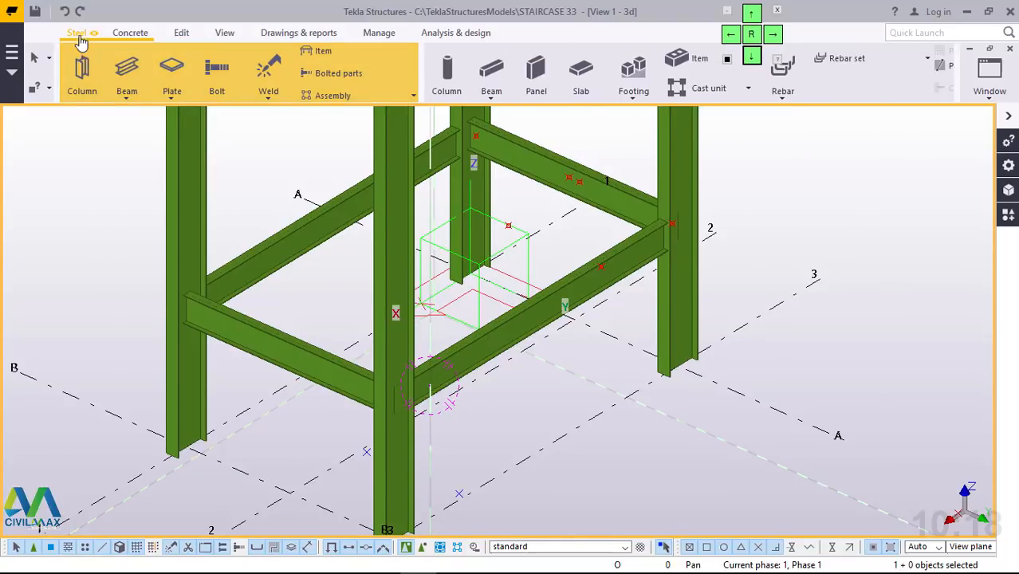
click(125, 99)
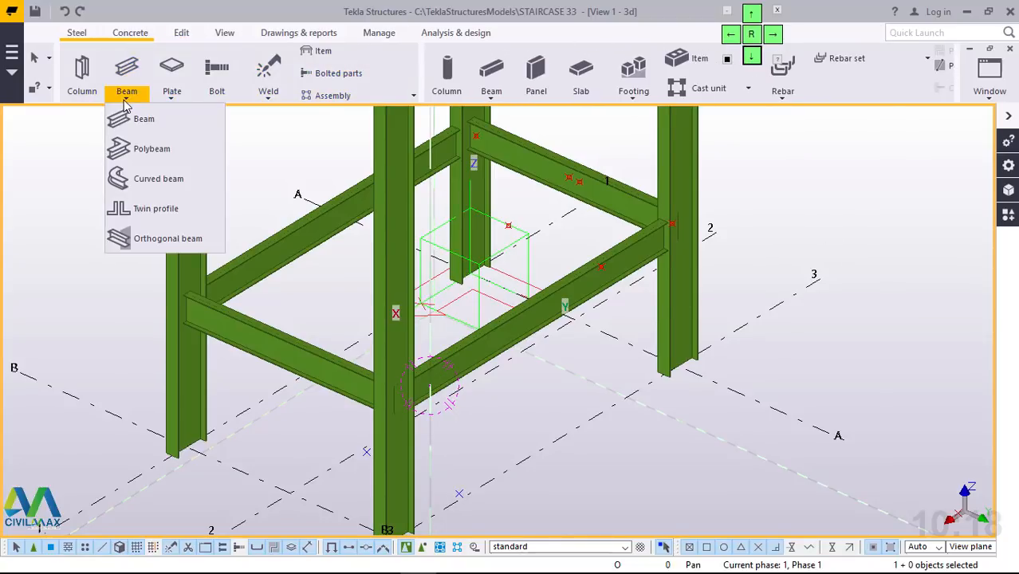
click(143, 157)
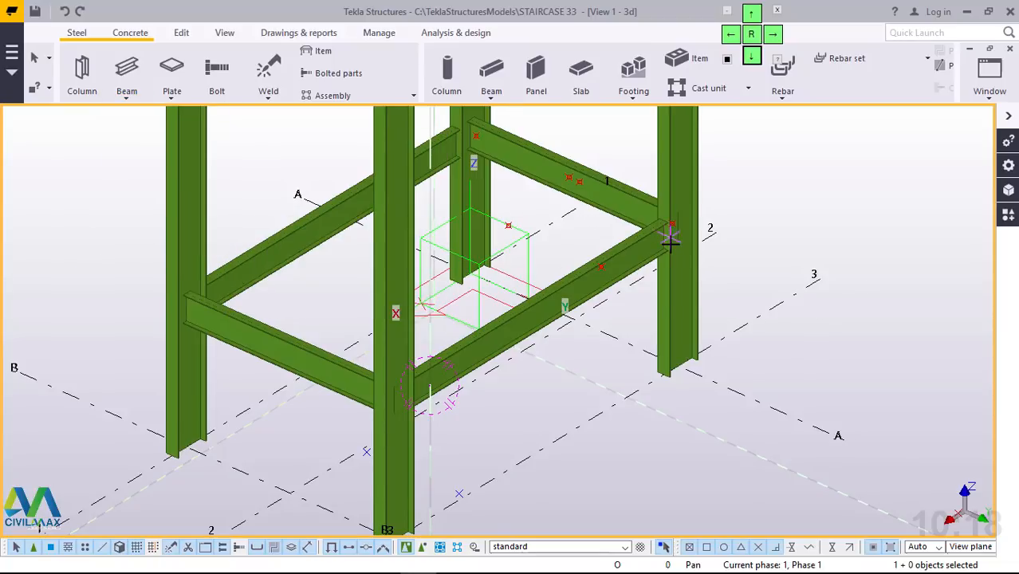
scroll(664, 236, up, 3)
scroll(691, 212, up, 1)
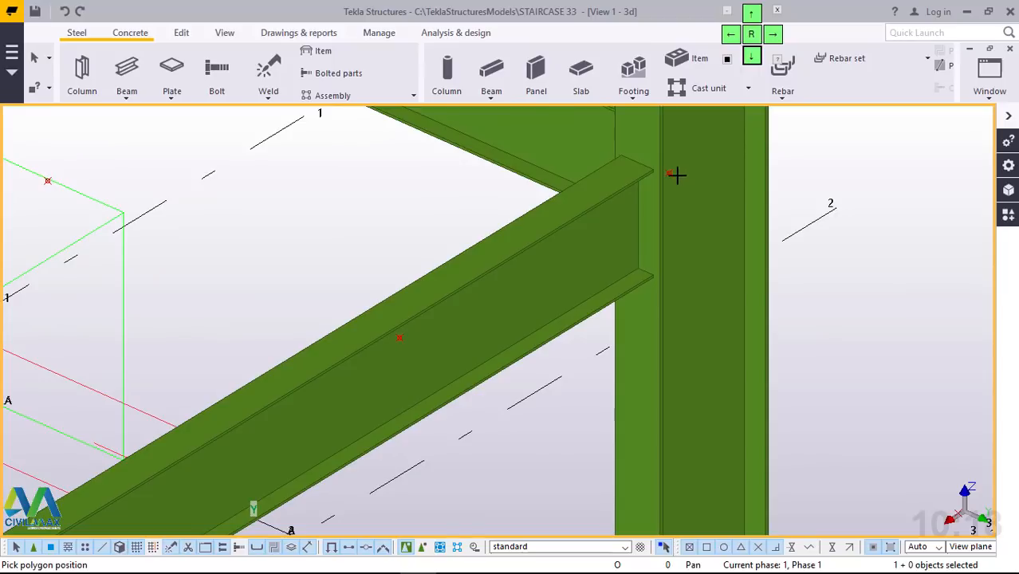
click(670, 172)
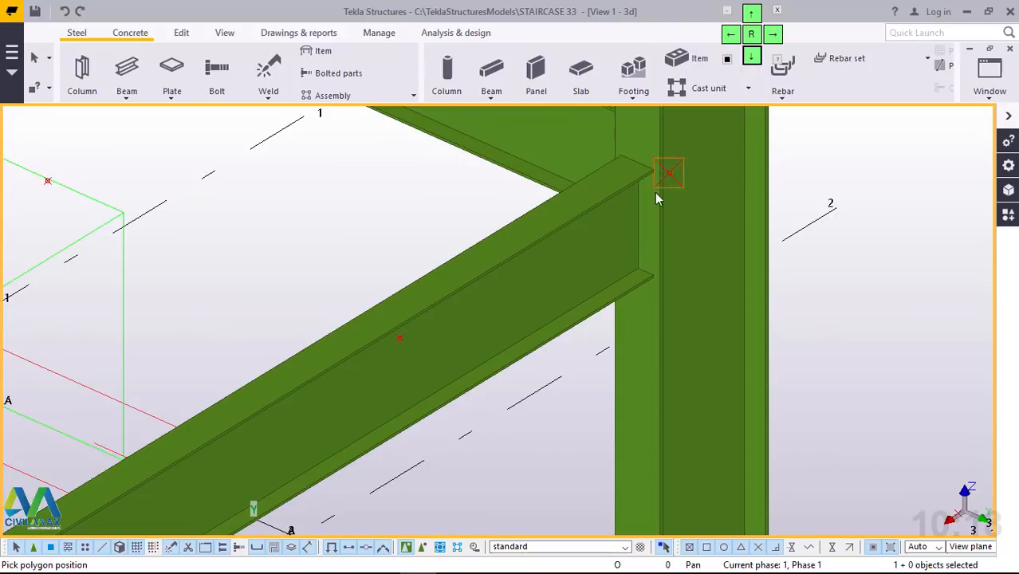
click(398, 337)
scroll(550, 167, down, 1)
scroll(558, 162, down, 3)
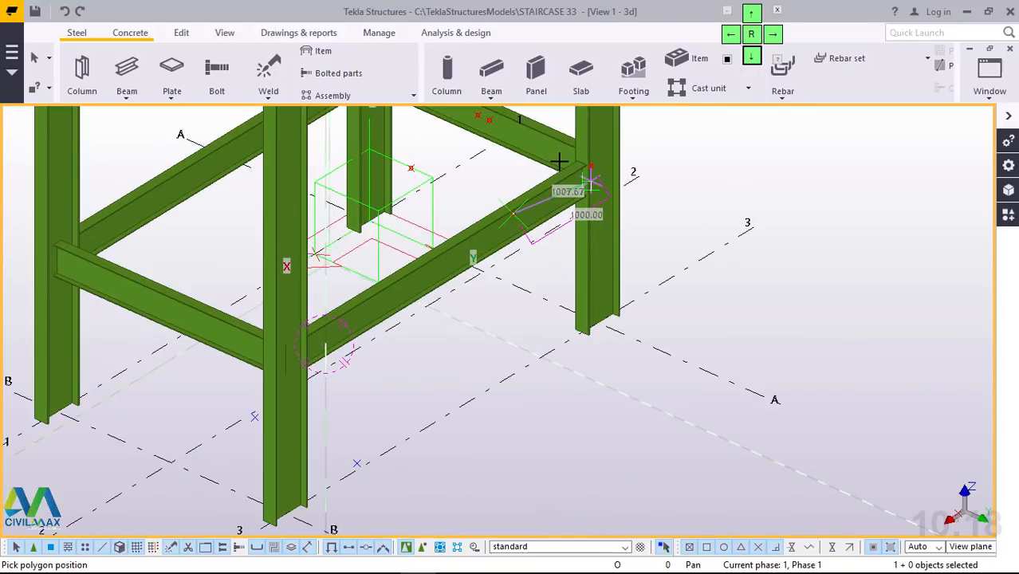
scroll(364, 454, up, 3)
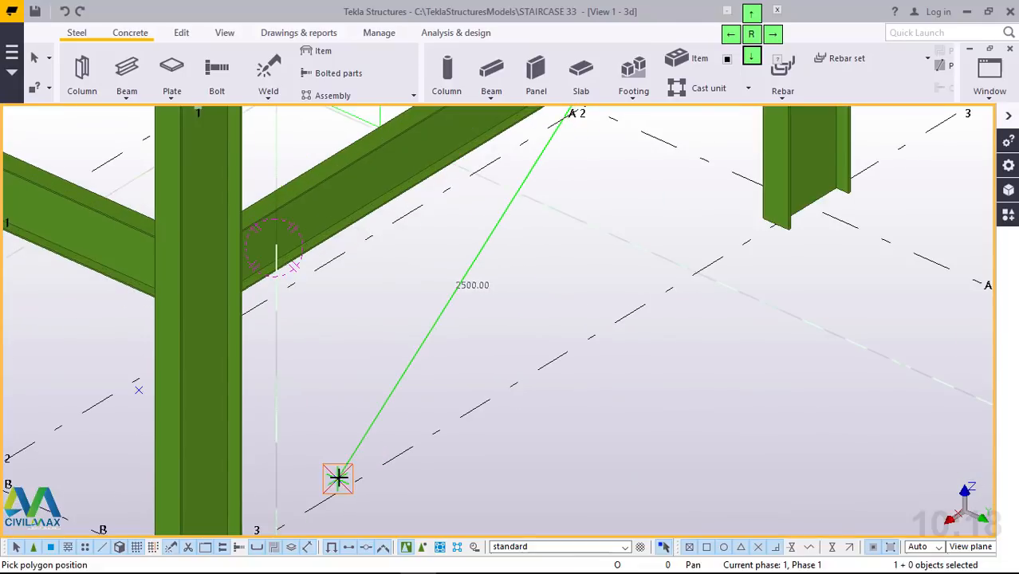
click(338, 478)
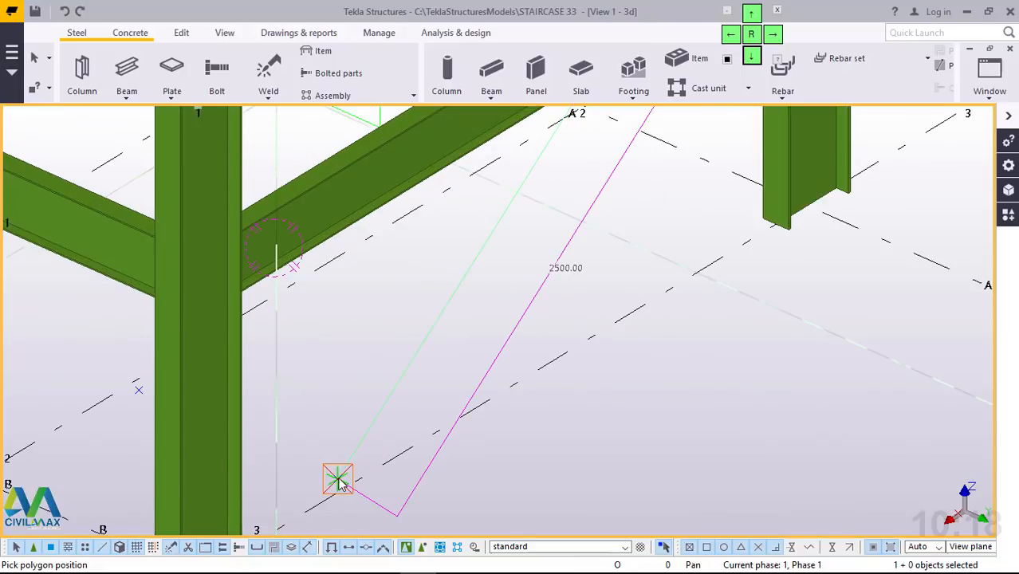
middle_click(339, 479)
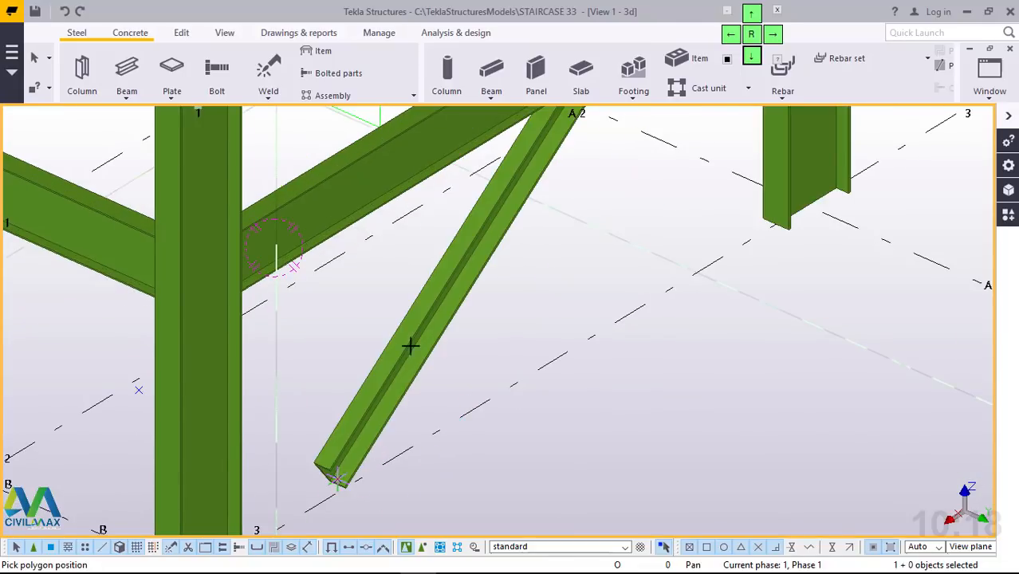
right_click(467, 291)
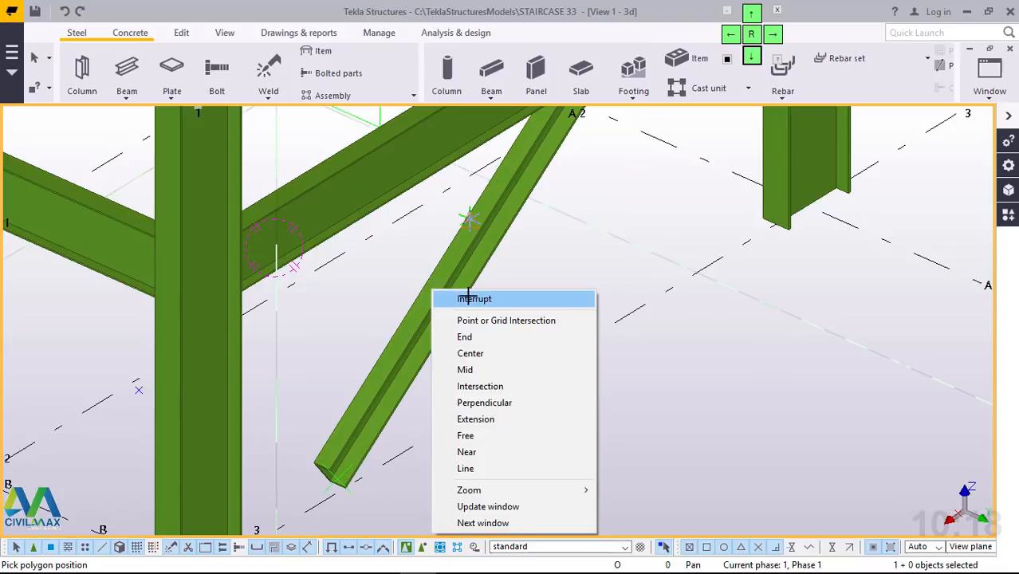
click(471, 299)
Step: Create a second steel polybeam stringer from the grid A beam's nearer middle point through its 1000 mm copy to the lowered point near grid 2
scroll(455, 397, down, 3)
click(533, 271)
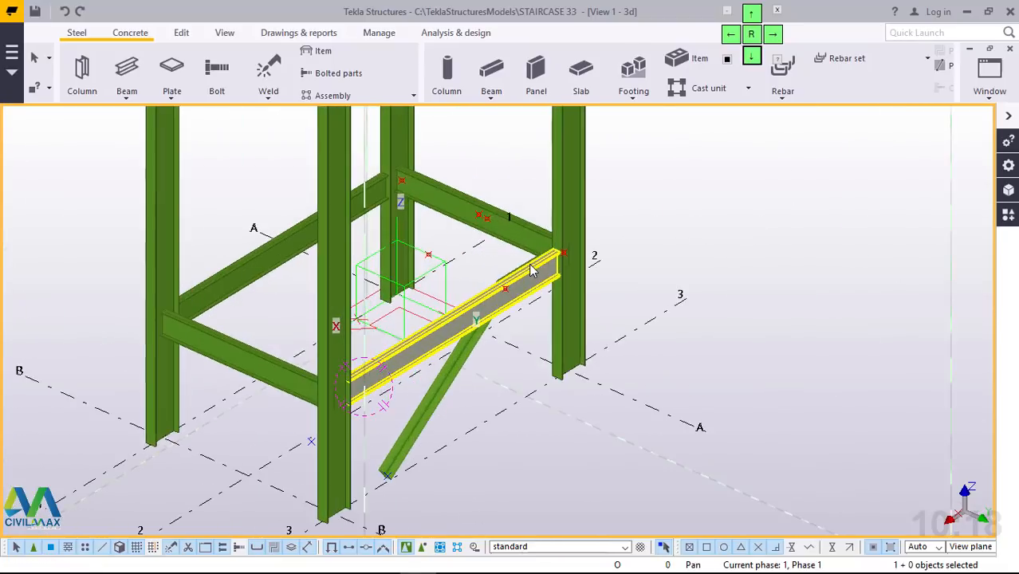
scroll(530, 270, up, 1)
scroll(472, 196, up, 4)
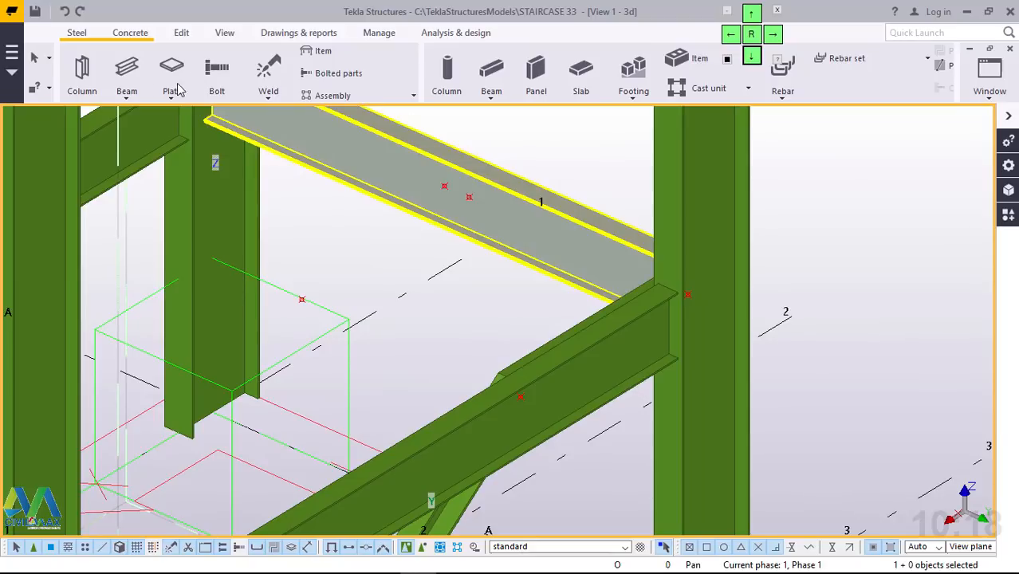
click(126, 94)
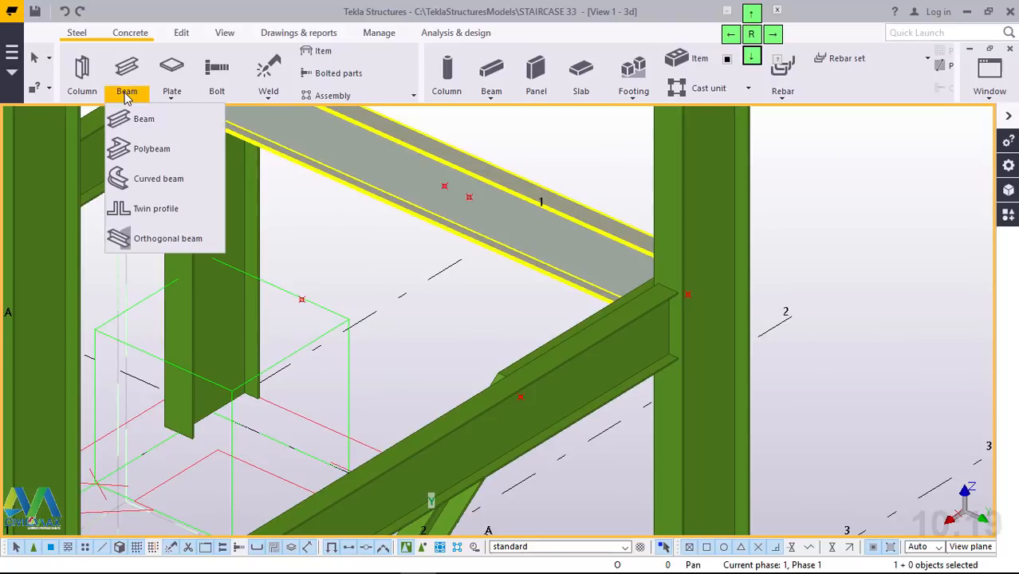
click(144, 148)
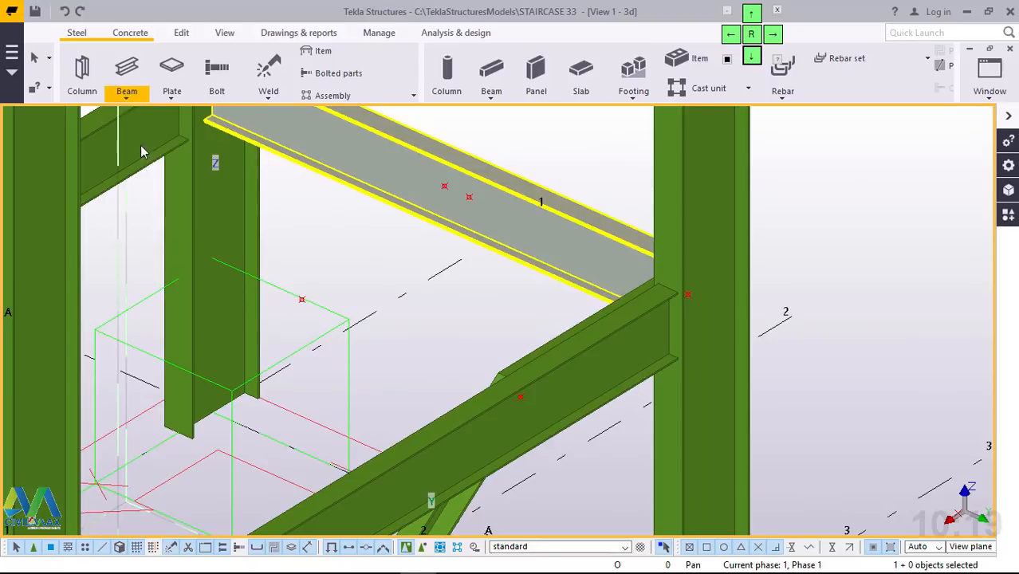
click(471, 199)
scroll(508, 173, down, 2)
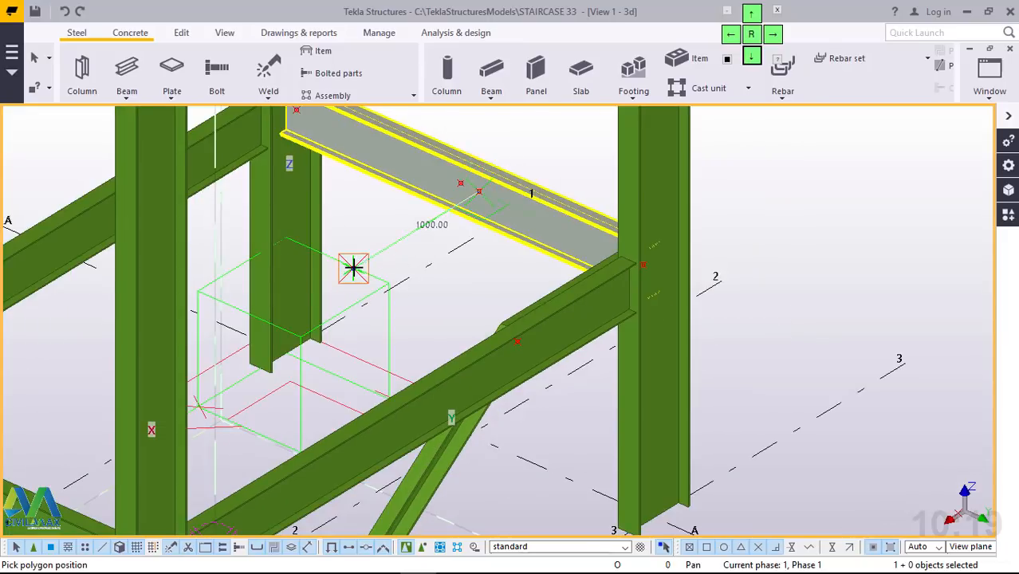
click(353, 268)
scroll(510, 188, down, 2)
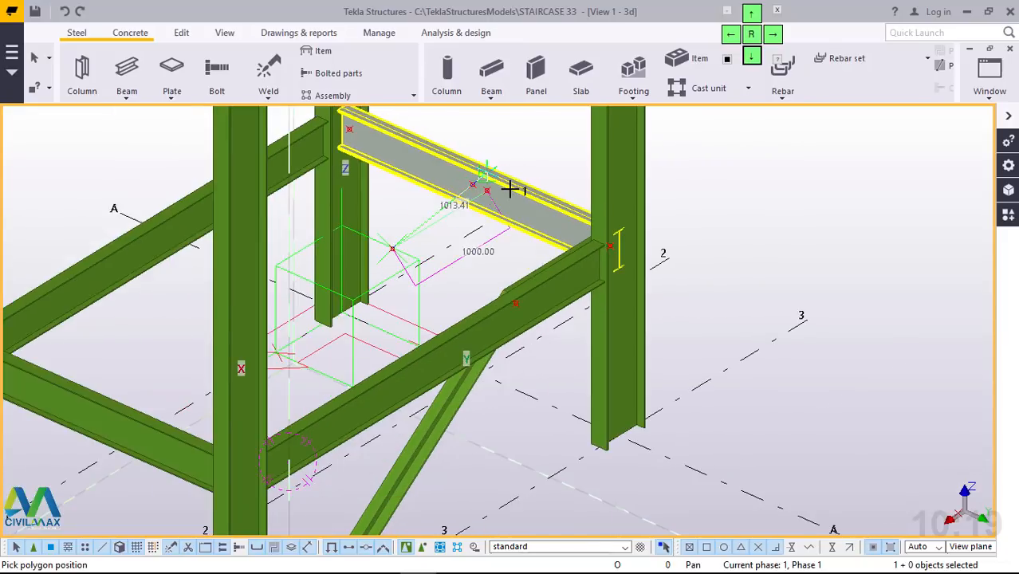
scroll(510, 188, down, 2)
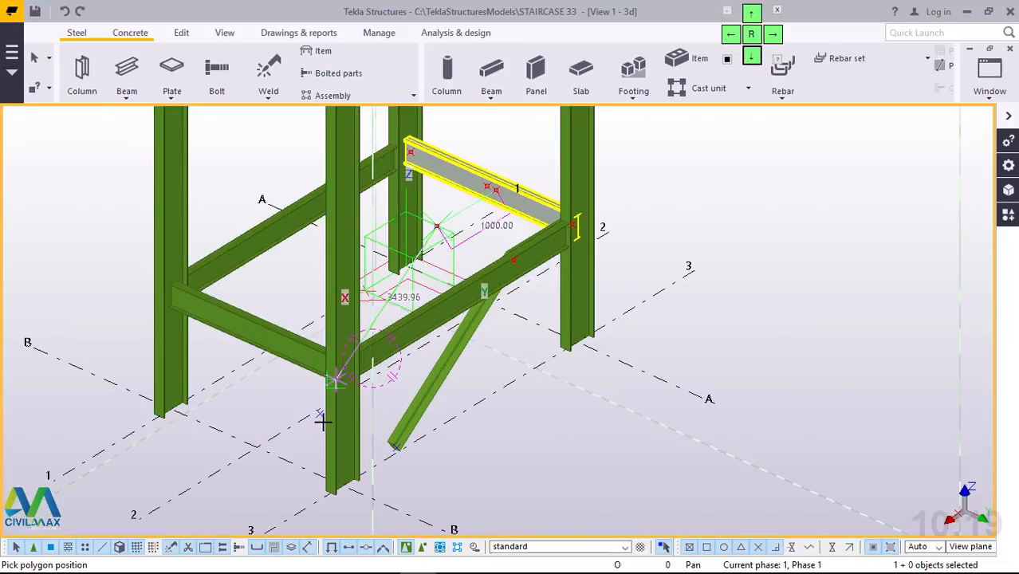
scroll(320, 421, up, 3)
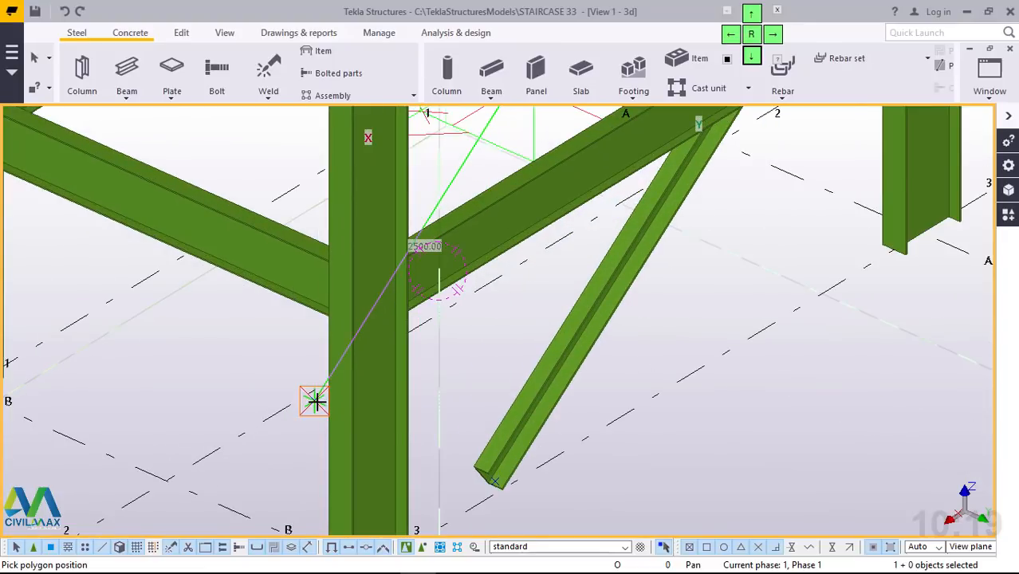
click(314, 401)
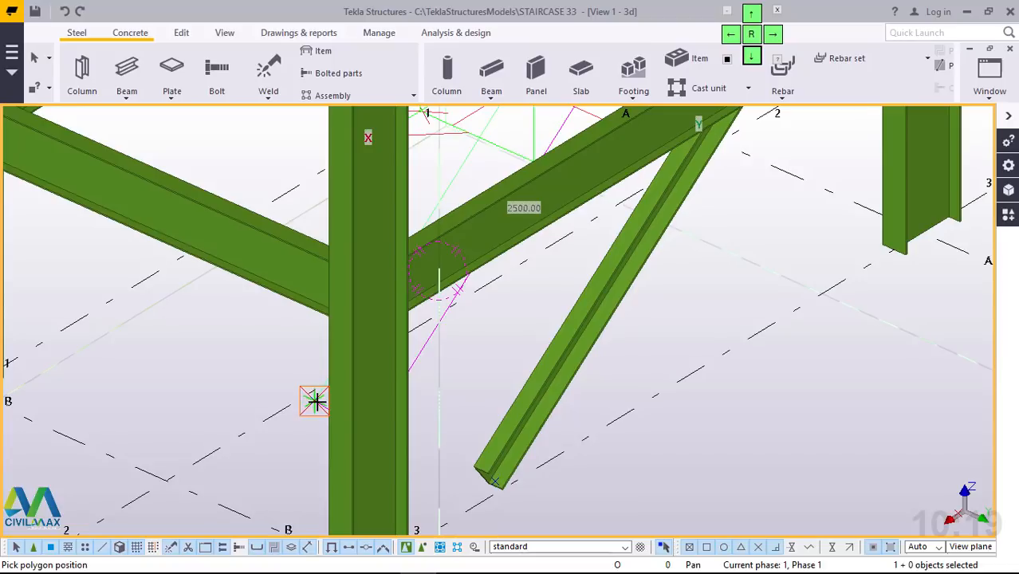
middle_click(314, 401)
right_click(185, 359)
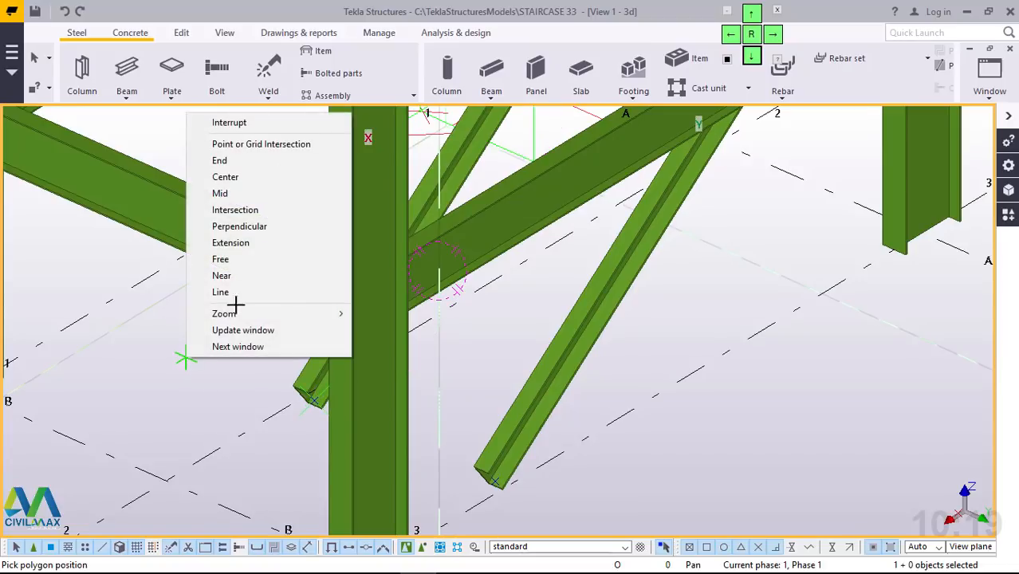
click(246, 122)
Step: Examine both polybeam stringers at the grid A beam, checking their upper ends and the direction their profiles face
scroll(451, 405, down, 3)
scroll(596, 199, down, 1)
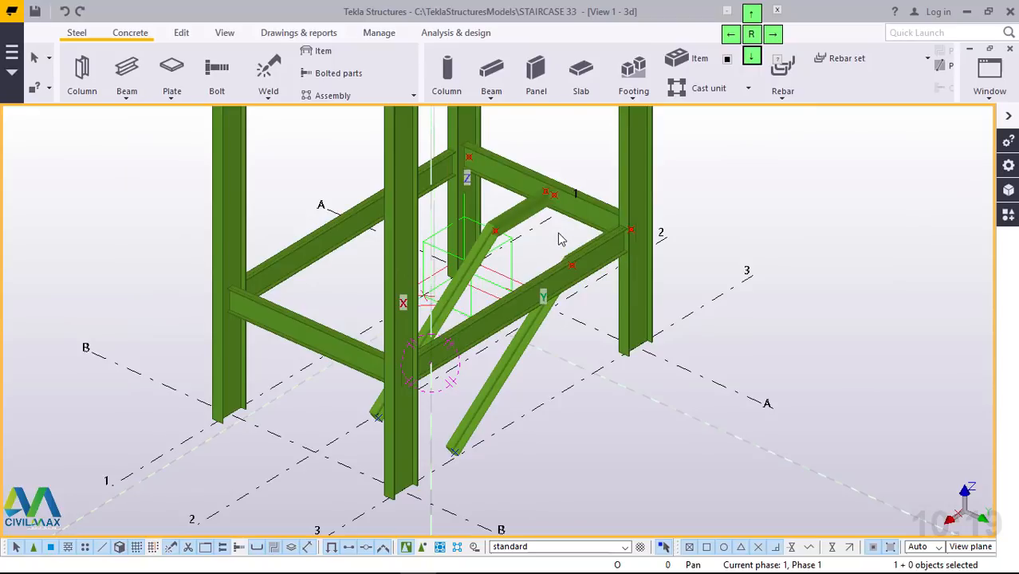
ctrl+middle_drag(569, 235, 710, 244)
scroll(576, 249, up, 6)
scroll(291, 352, down, 6)
scroll(551, 244, up, 3)
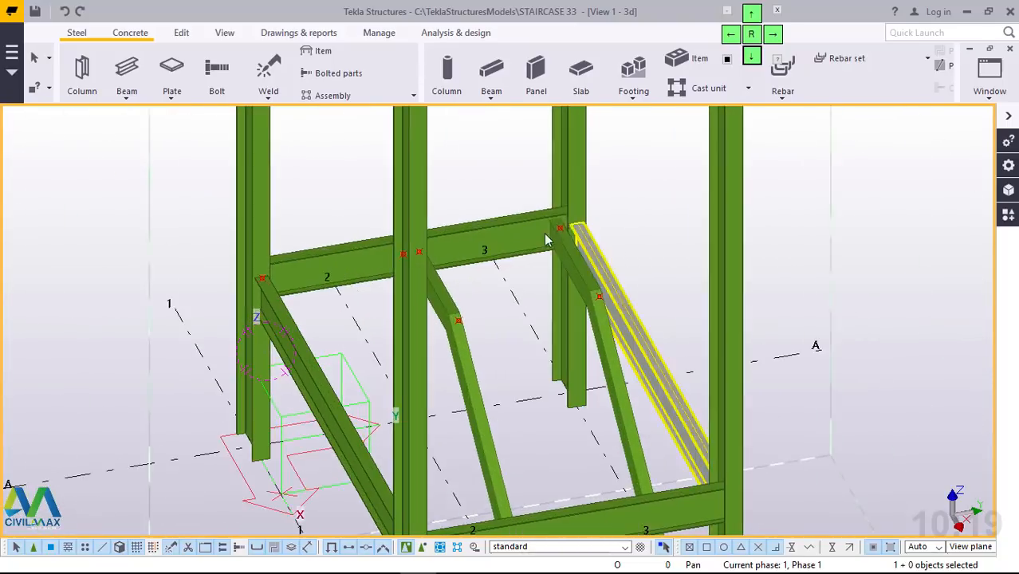
scroll(544, 233, up, 8)
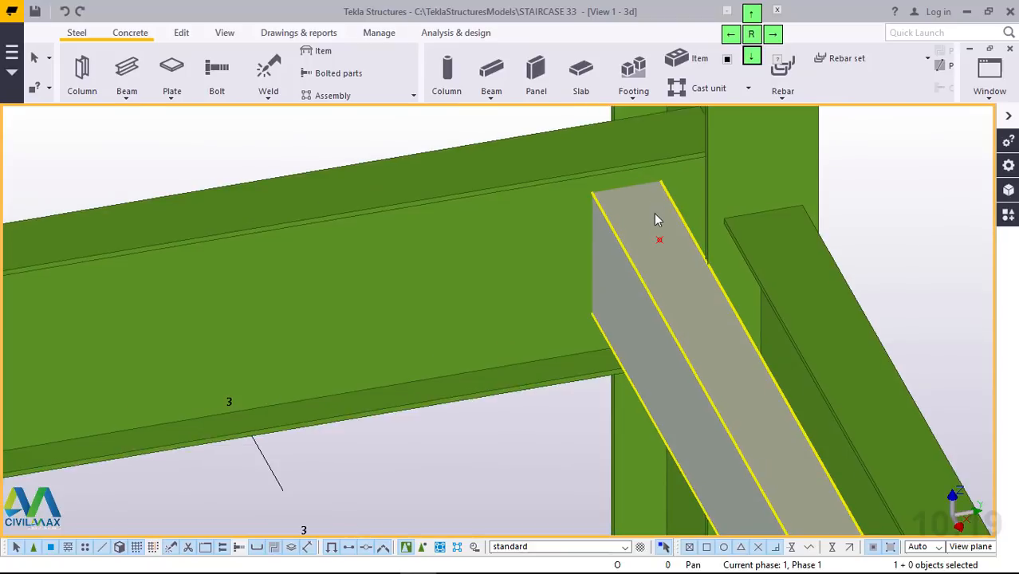
scroll(654, 213, down, 2)
mouse_move(654, 213)
ctrl+middle_down()
mouse_move(563, 216)
mouse_move(635, 221)
mouse_move(604, 215)
mouse_move(640, 207)
ctrl+middle_up()
click(677, 193)
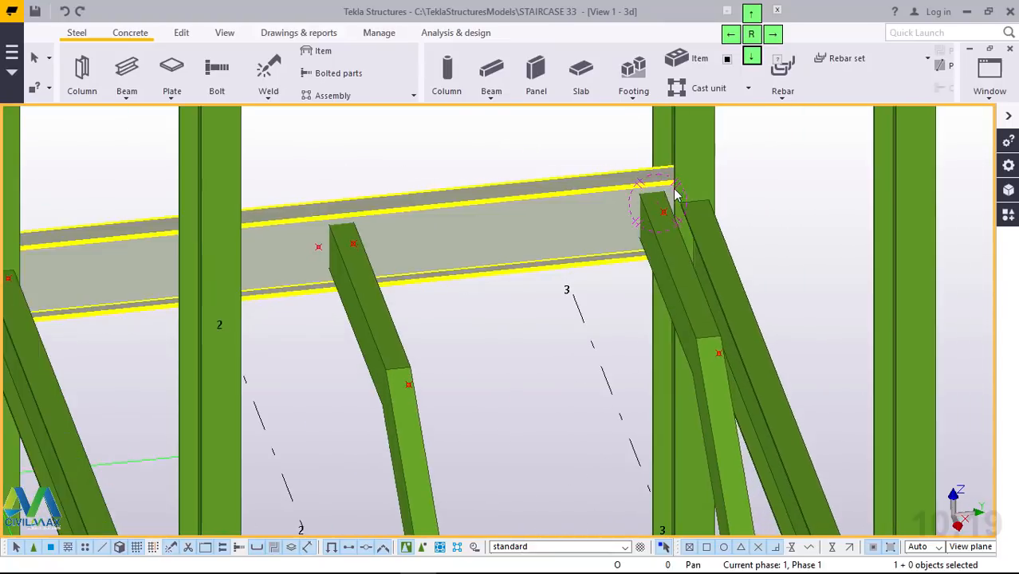
click(669, 257)
scroll(669, 257, up, 2)
scroll(679, 230, down, 2)
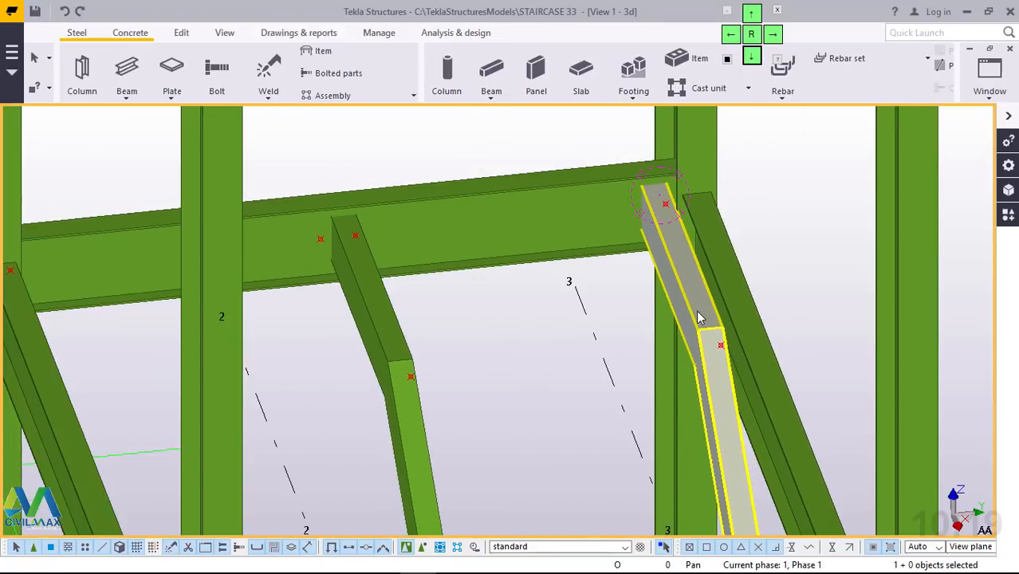
click(403, 377)
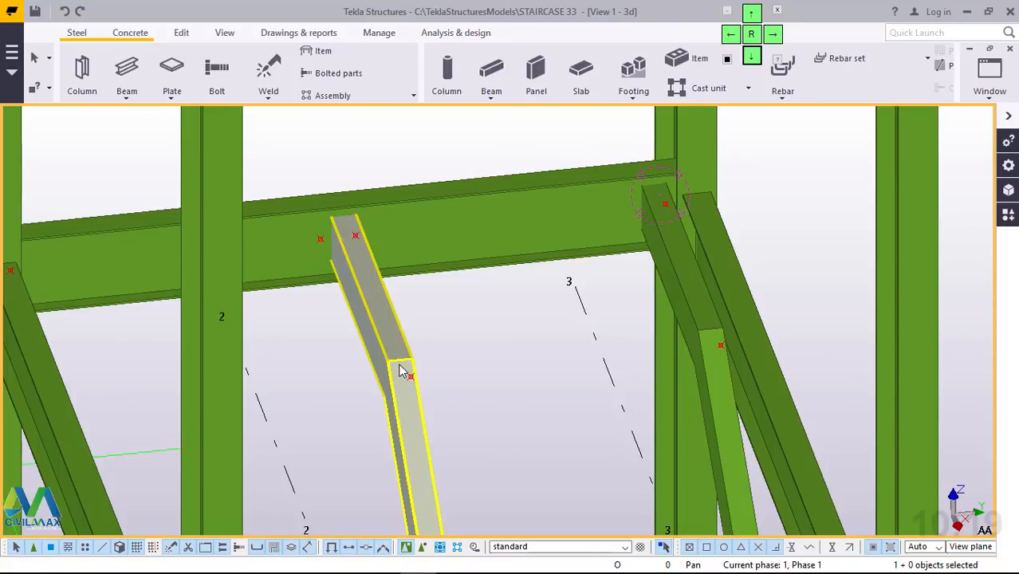
click(332, 316)
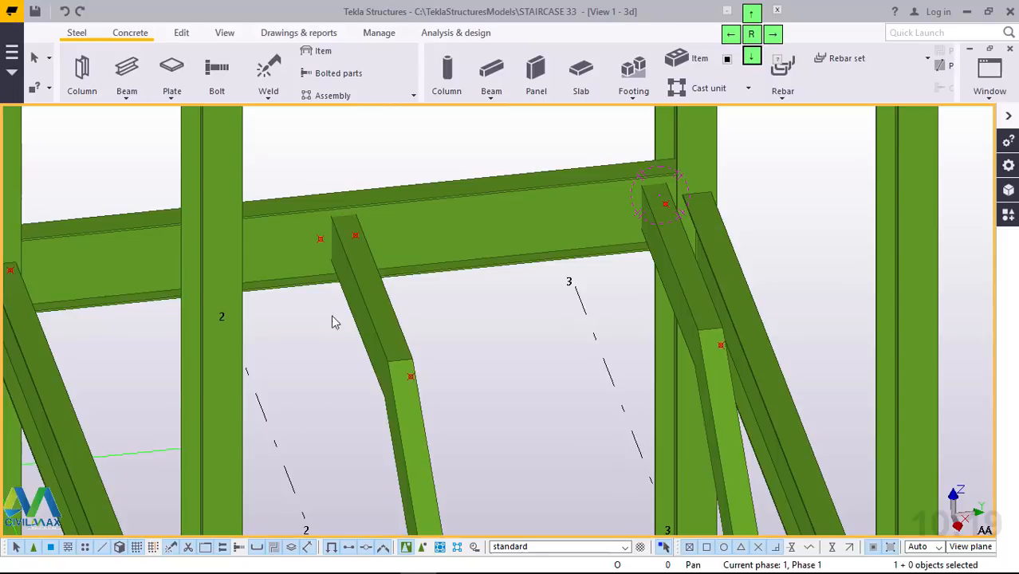
Step: Set the rotation of the middle polybeam stringer to Top in its position properties
click(372, 309)
double_click(372, 309)
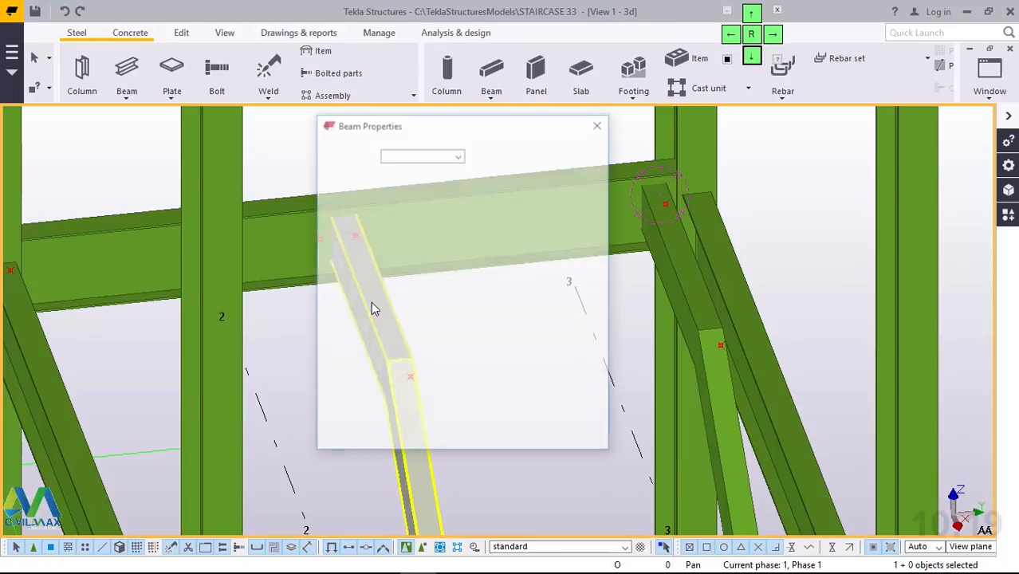
drag(399, 131, 617, 132)
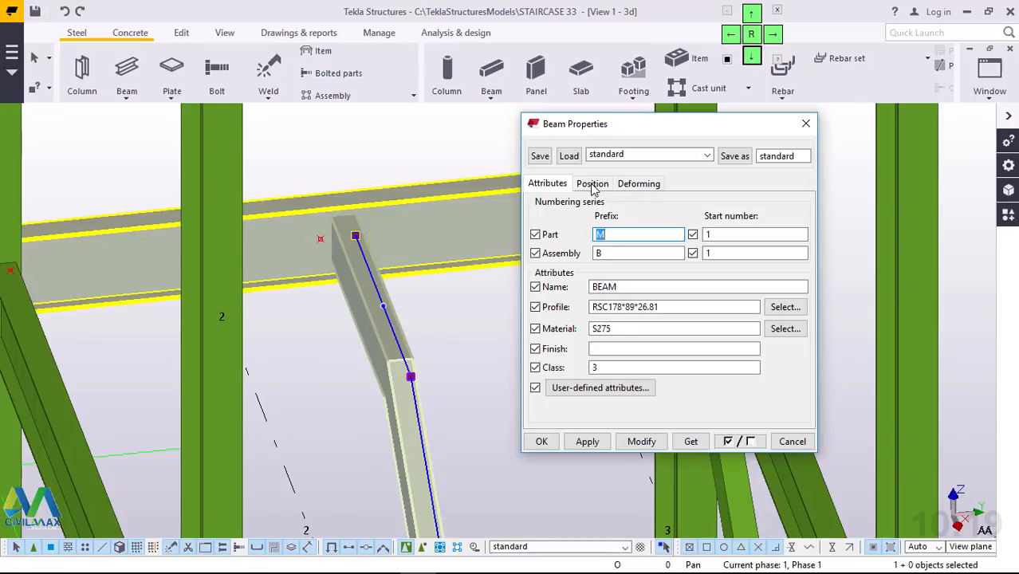
click(592, 185)
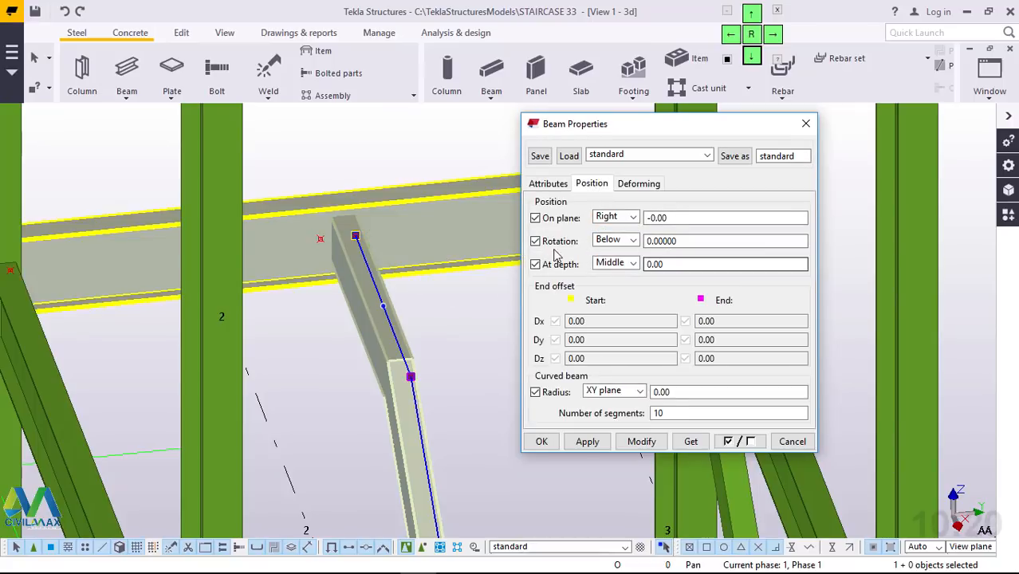
click(632, 240)
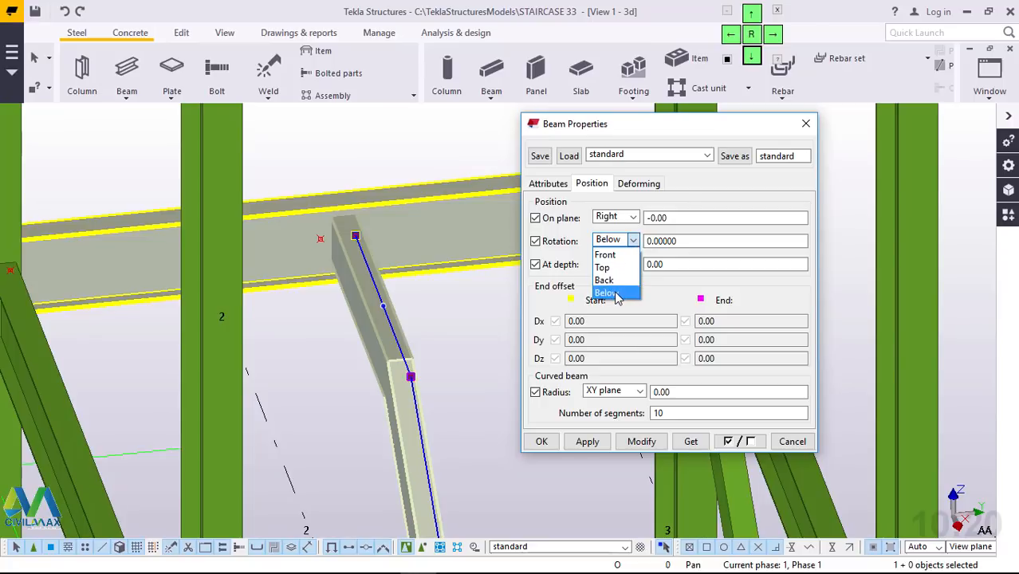
click(606, 293)
click(640, 445)
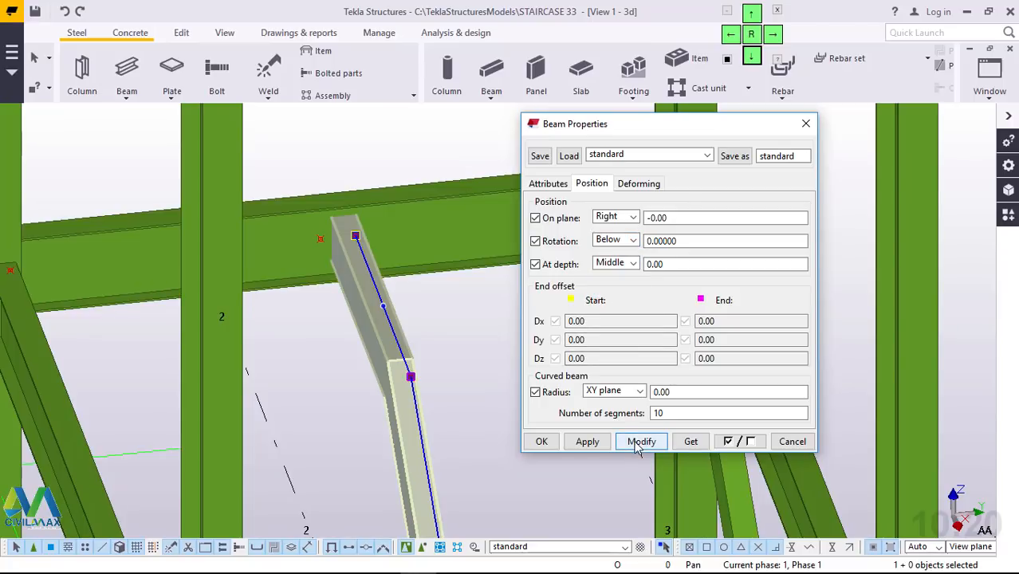
click(632, 443)
click(632, 240)
click(605, 268)
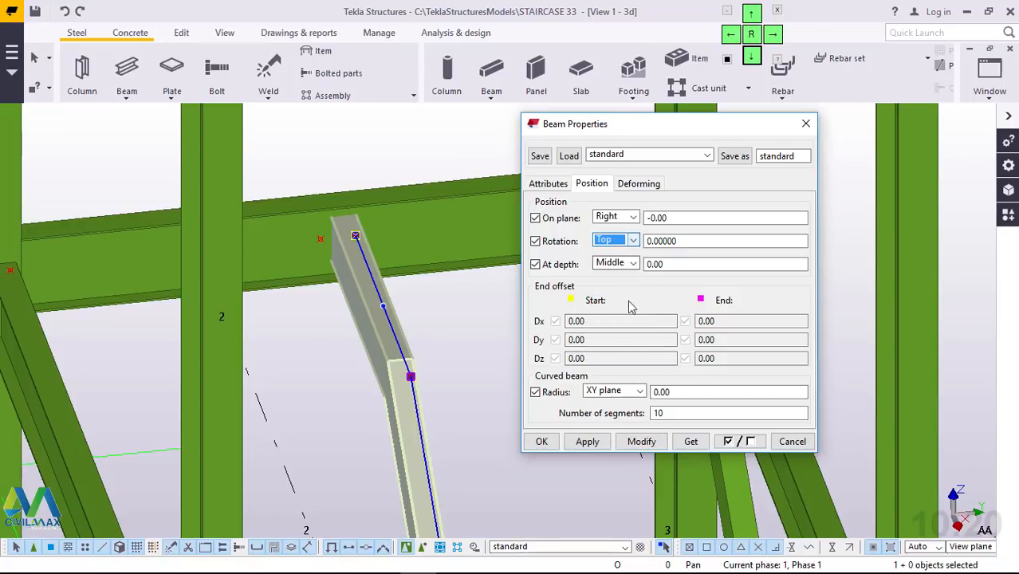
click(640, 447)
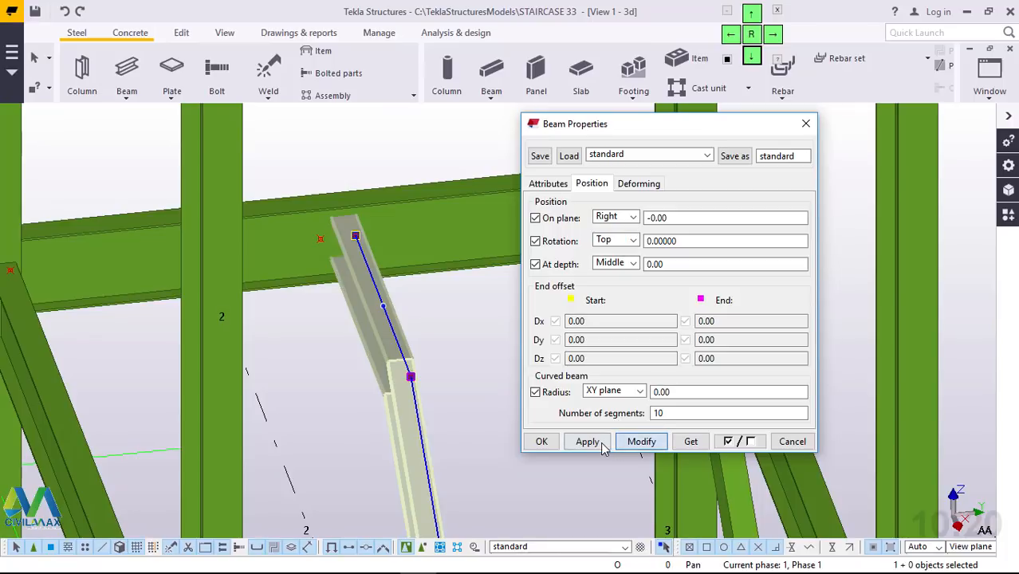
click(541, 442)
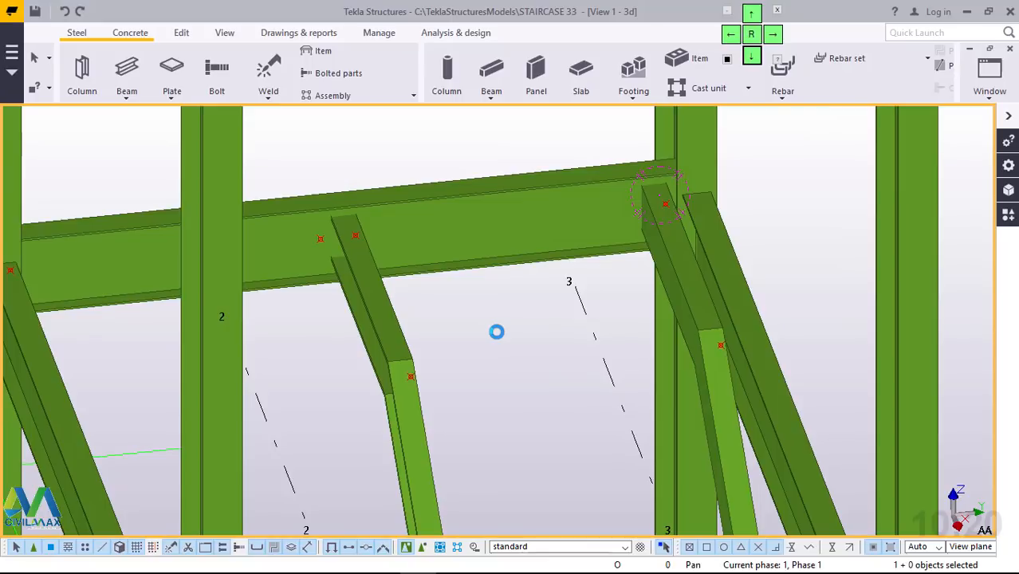
Step: Inspect the rotated middle stringer's connection to the grid A beam and the reference points beside it
click(403, 346)
ctrl+middle_drag(403, 346, 389, 310)
click(373, 252)
scroll(373, 252, up, 3)
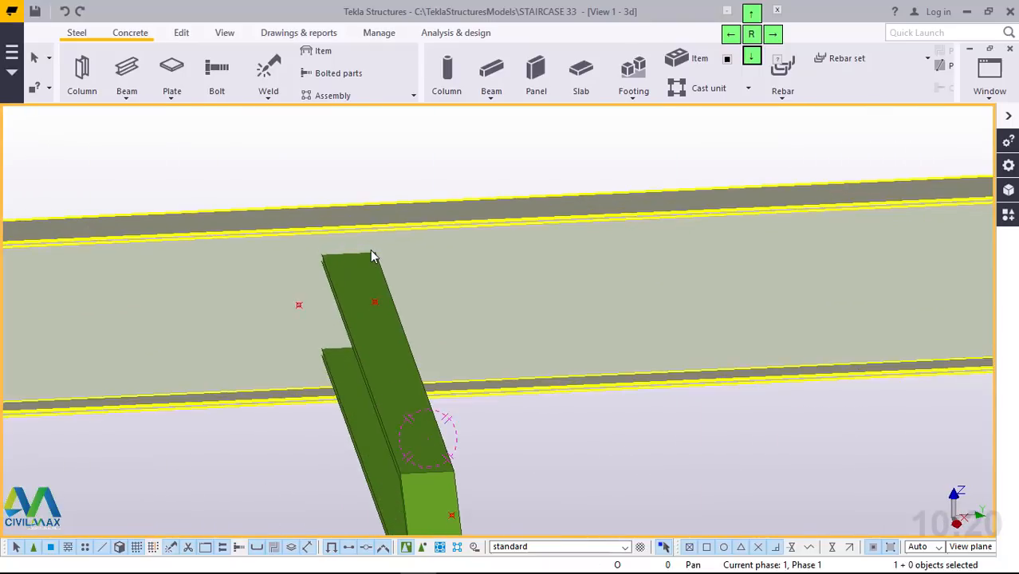
scroll(500, 352, down, 6)
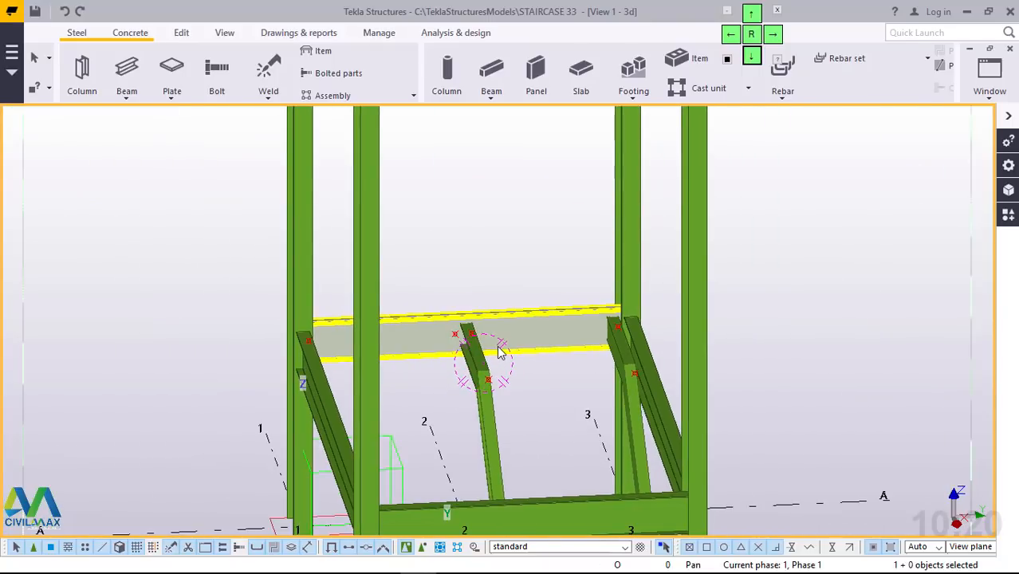
mouse_move(500, 353)
ctrl+middle_down()
mouse_move(319, 361)
mouse_move(492, 359)
ctrl+middle_up()
scroll(492, 353, down, 3)
scroll(410, 316, up, 9)
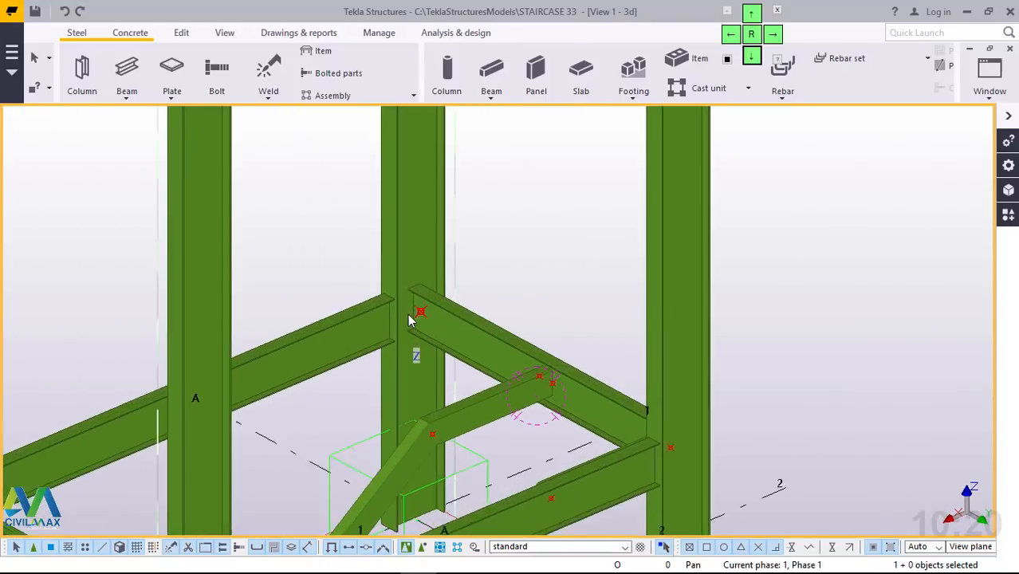
scroll(471, 340, down, 4)
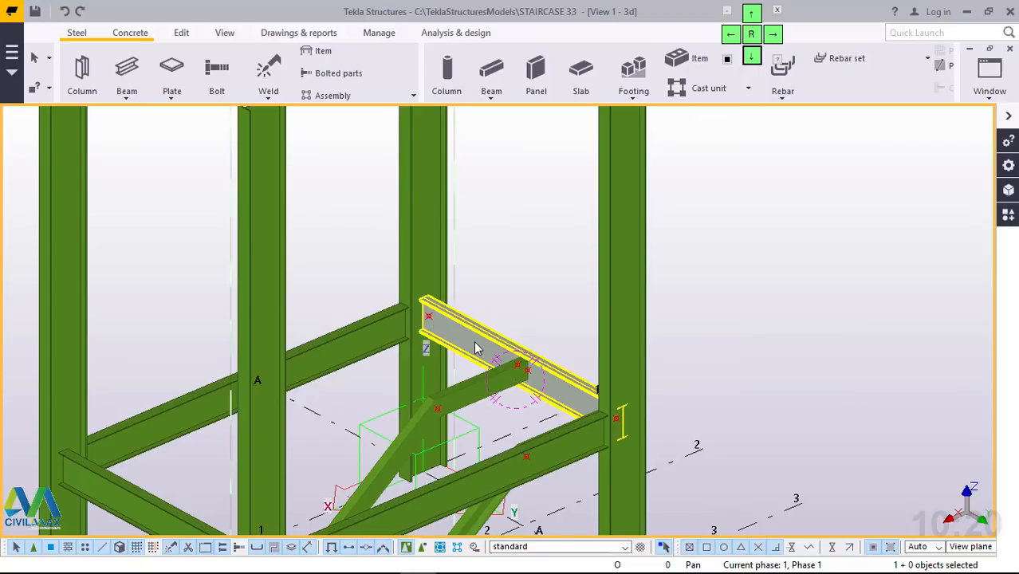
scroll(475, 349, up, 3)
mouse_move(592, 399)
ctrl+middle_down()
mouse_move(628, 409)
mouse_move(608, 409)
ctrl+middle_up()
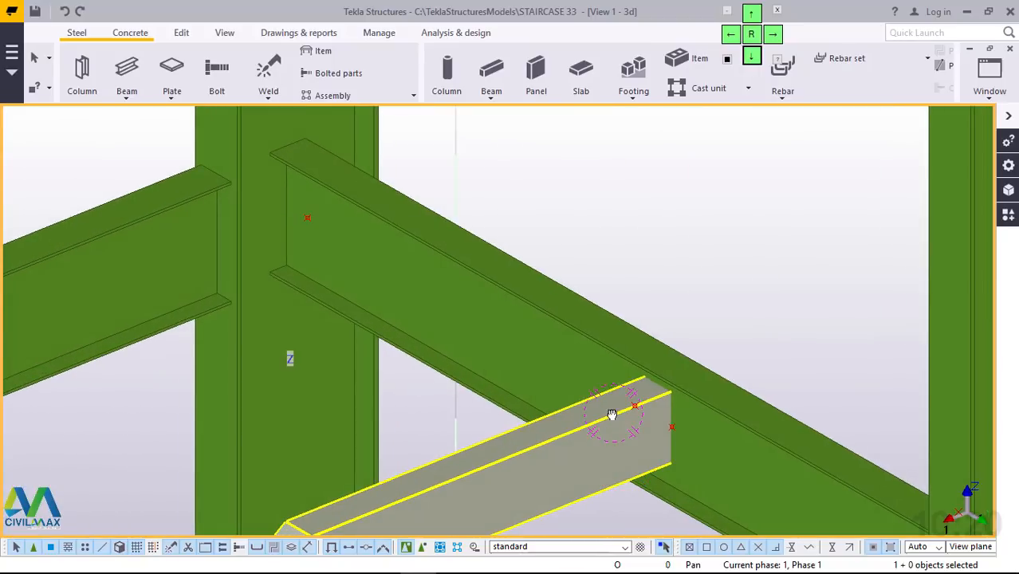
scroll(446, 259, down, 3)
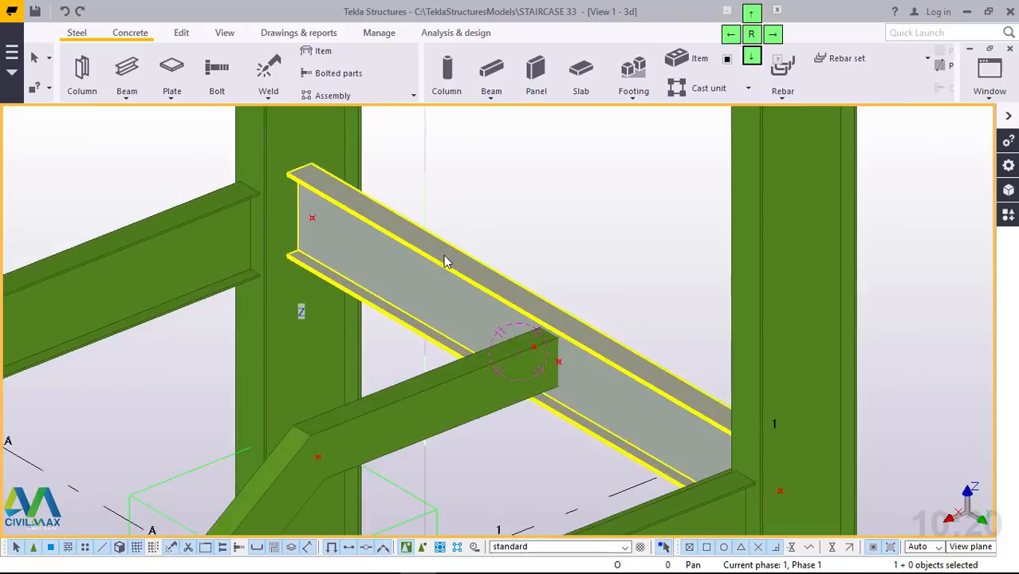
Step: Copy the grid A beam's end point near grid 1 and its adjacent middle point 1000 mm in the X direction
click(354, 229)
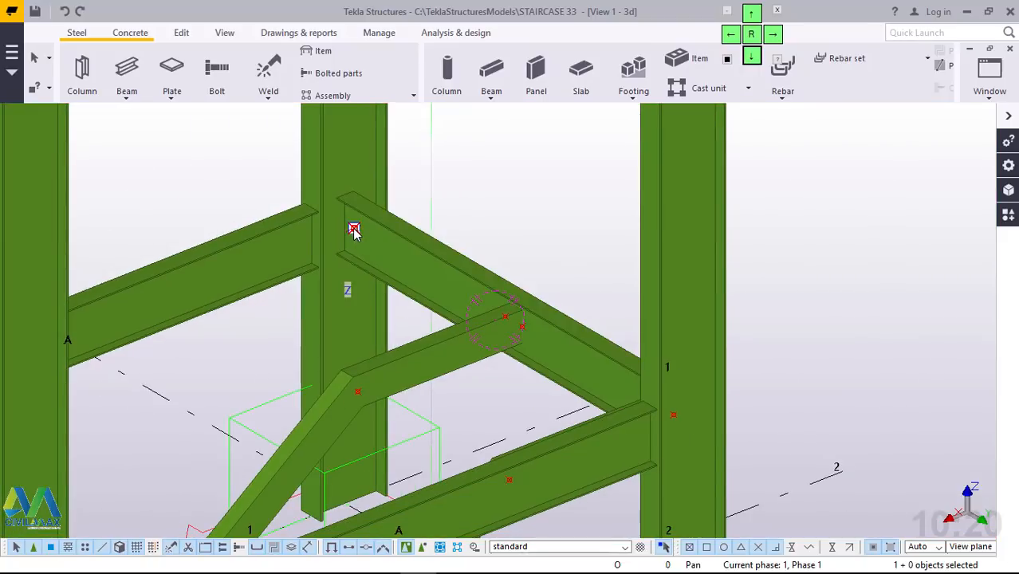
click(505, 316)
right_click(522, 181)
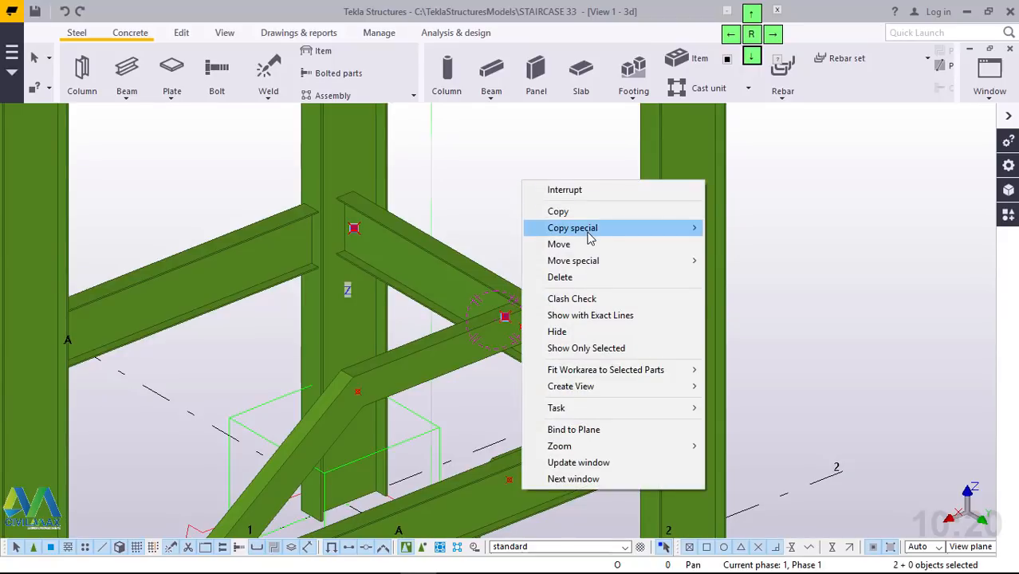
mouse_move(588, 235)
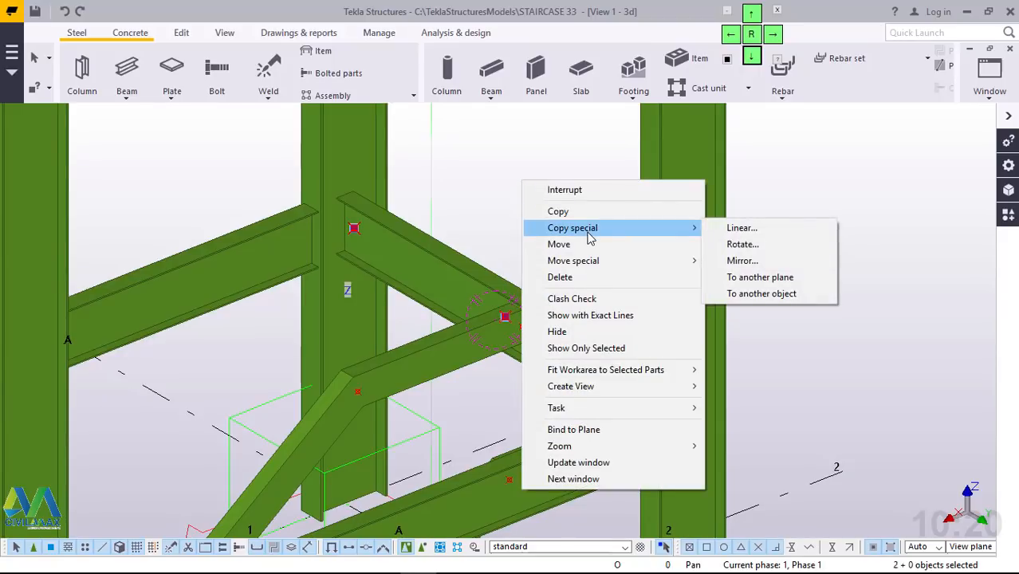
click(742, 228)
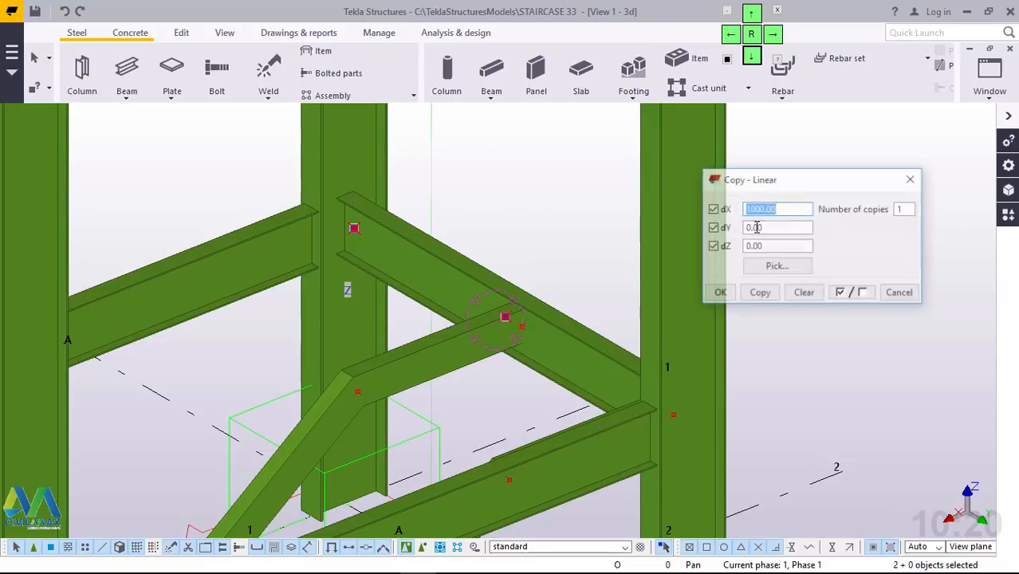
click(760, 295)
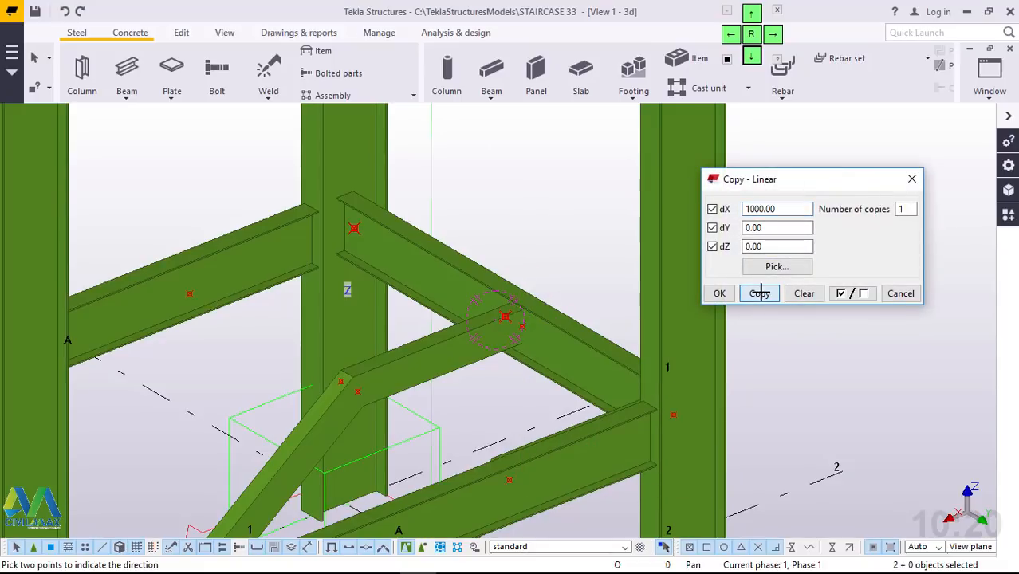
click(719, 293)
right_click(518, 146)
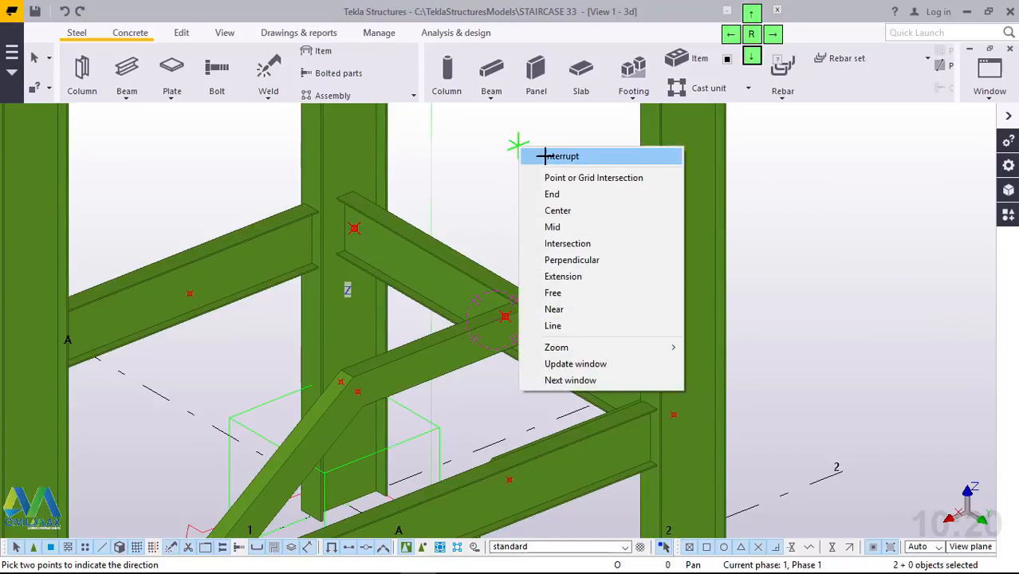
click(528, 154)
Step: Copy the four reference points along the grid A beam upward with dX 0 and dZ 1500 mm
scroll(492, 251, down, 2)
scroll(492, 251, down, 3)
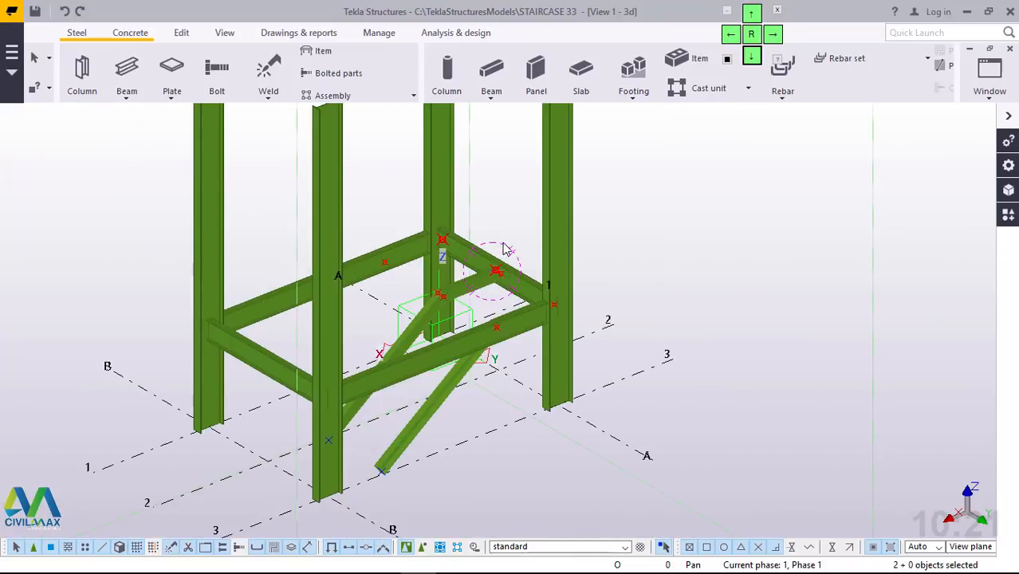
scroll(556, 313, up, 2)
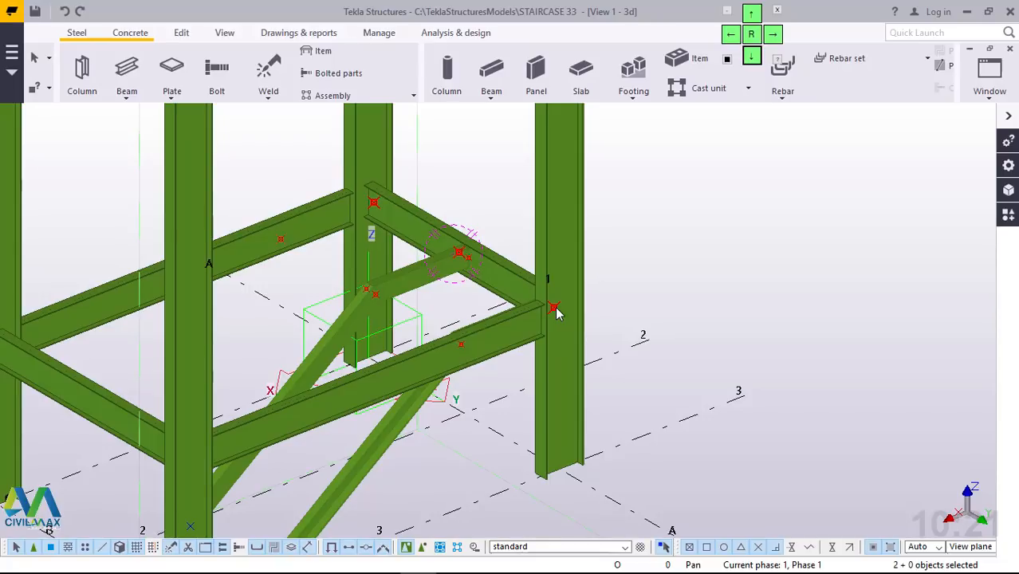
click(555, 309)
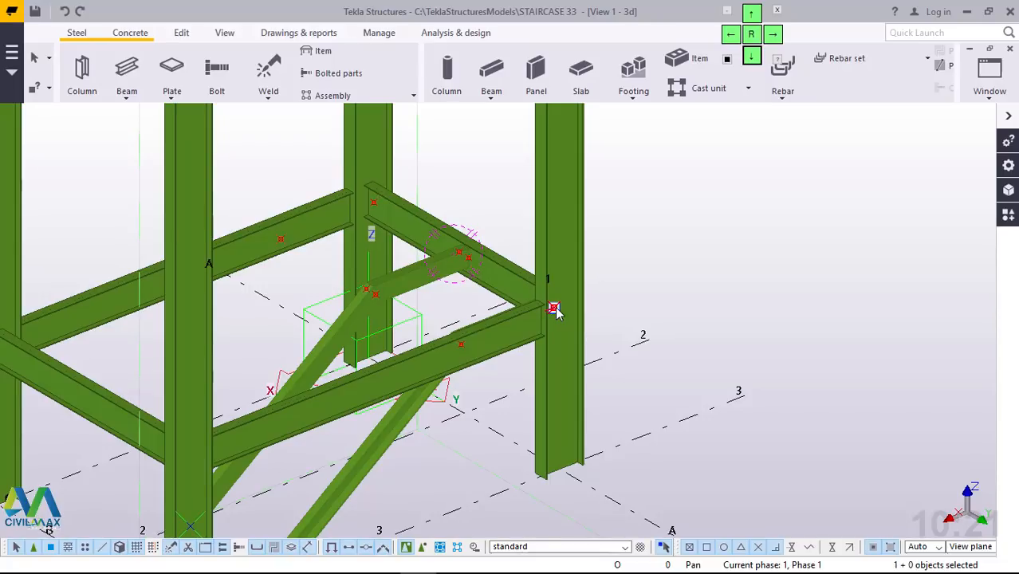
shift+click(467, 257)
shift+click(374, 203)
scroll(486, 399, down, 4)
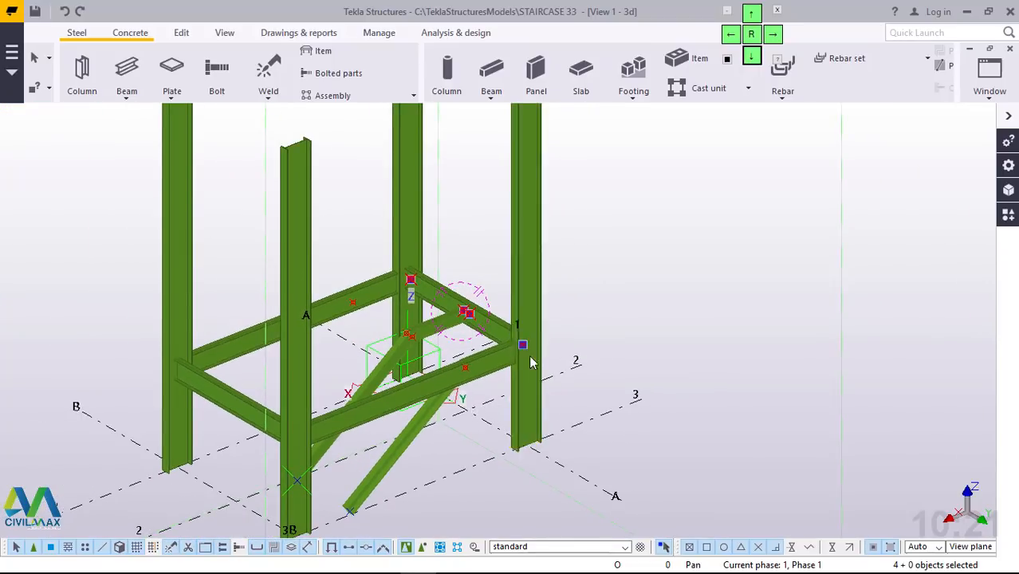
scroll(548, 378, up, 3)
right_click(654, 236)
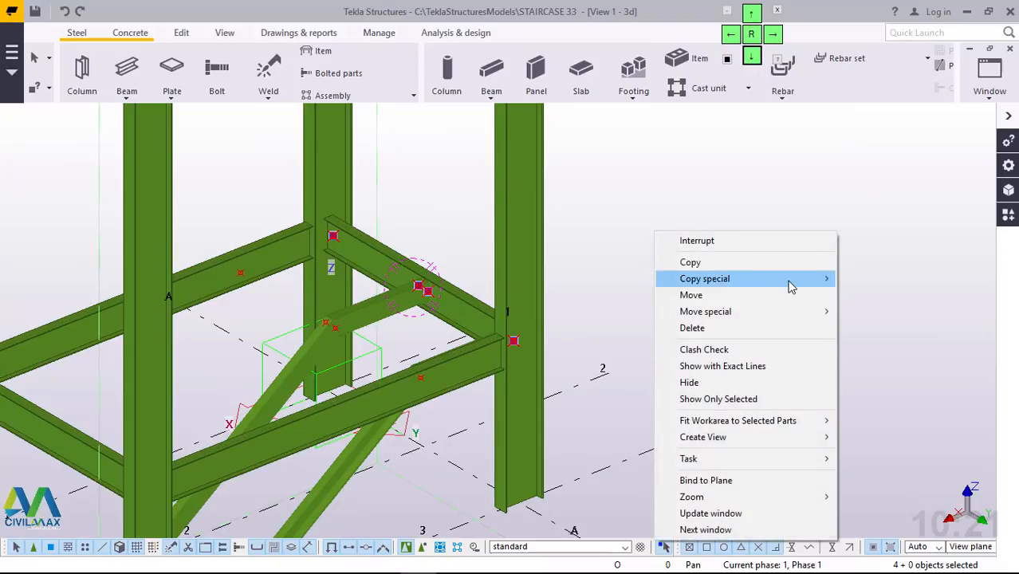
mouse_move(790, 280)
click(872, 279)
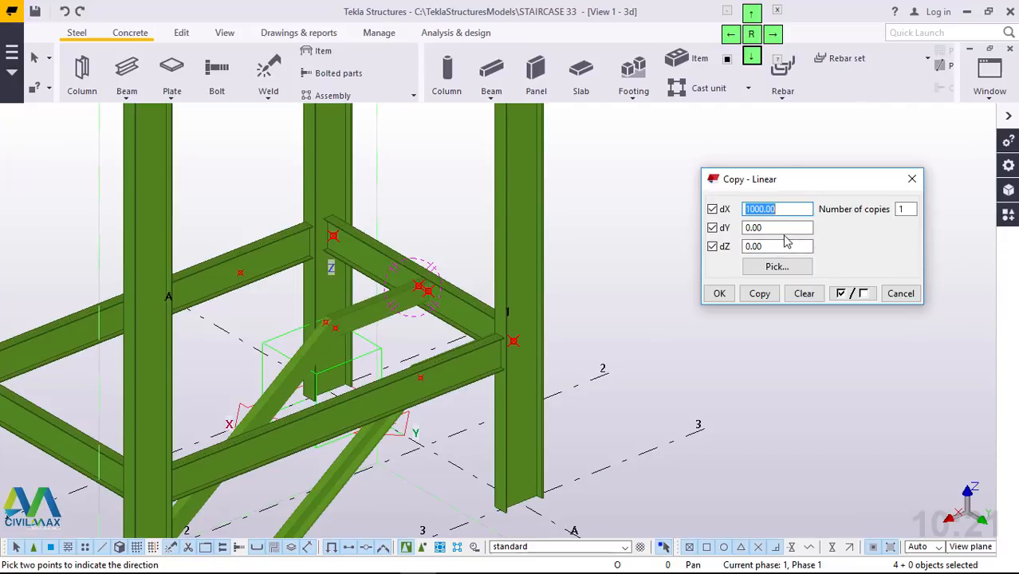
text(0)
drag(772, 248, 737, 248)
text(15)
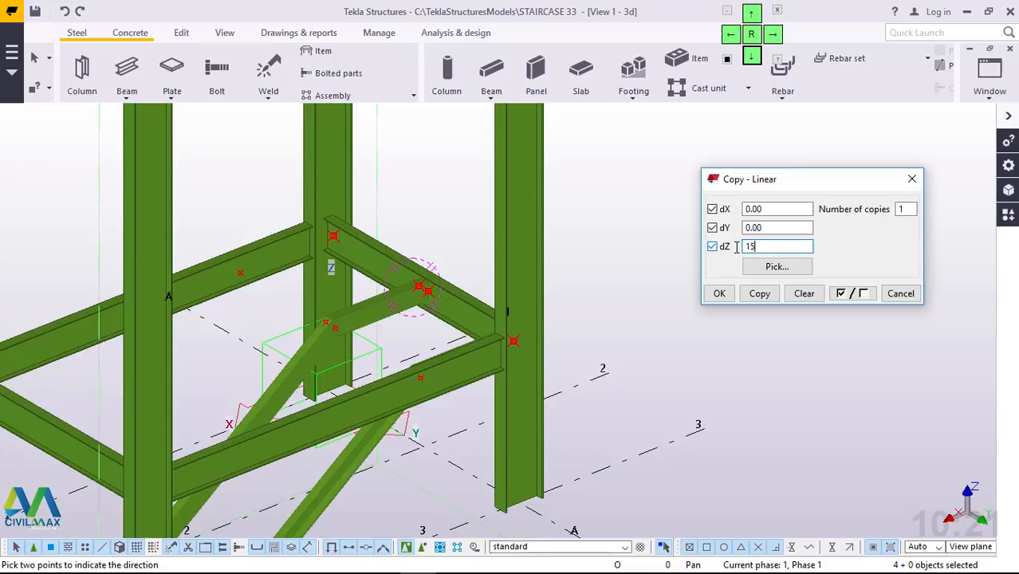
text(00)
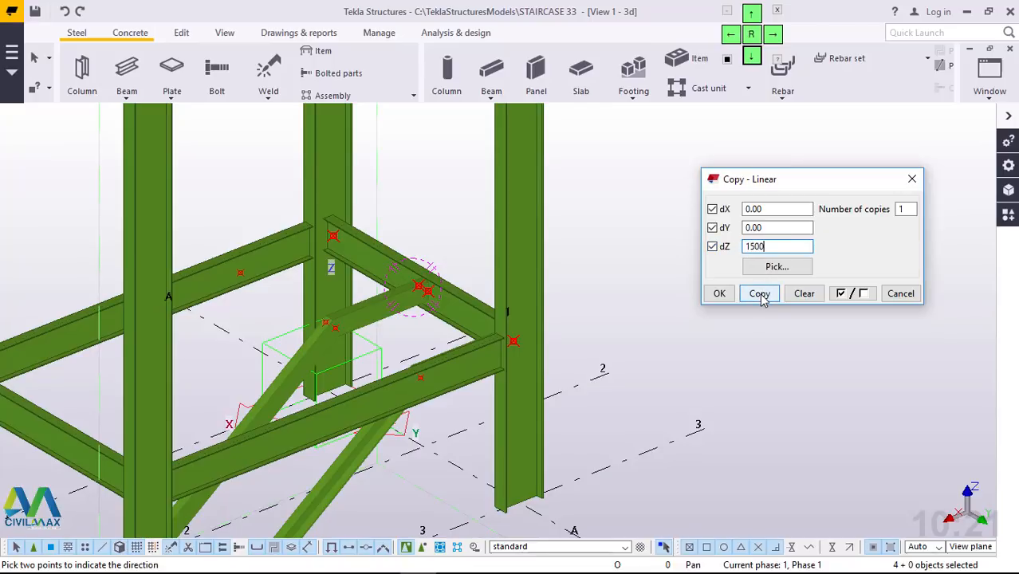
click(760, 294)
click(718, 296)
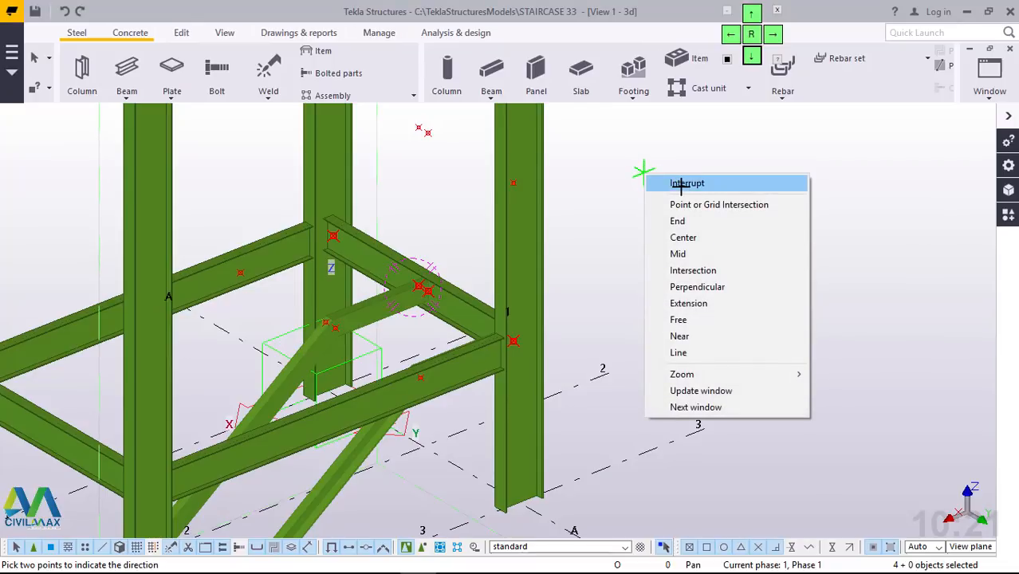
click(676, 183)
Step: Copy the four raised grid A points 4000 mm across to grid B, using points on the two grid lines as origin and destination
scroll(653, 291, down, 3)
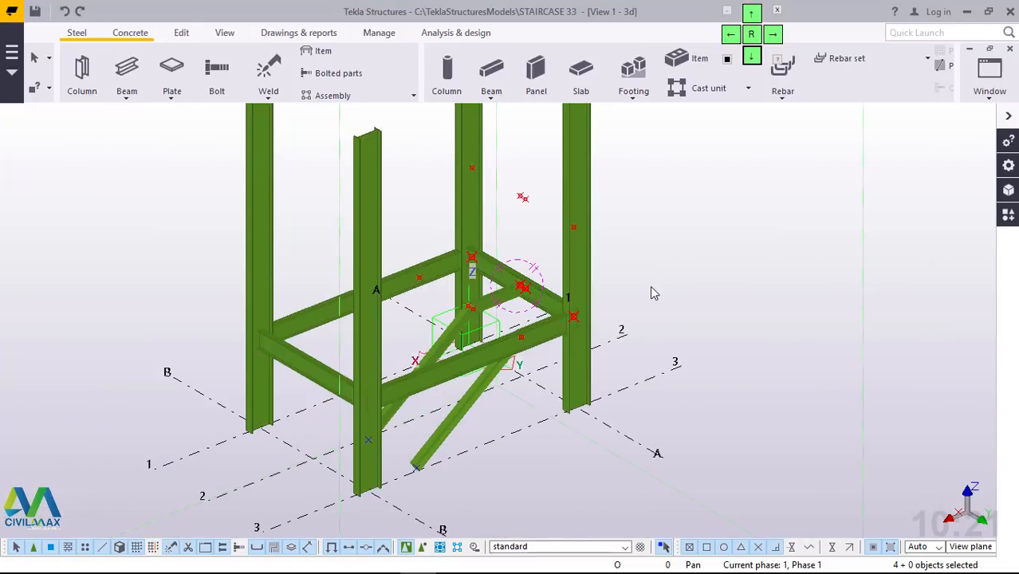
click(574, 228)
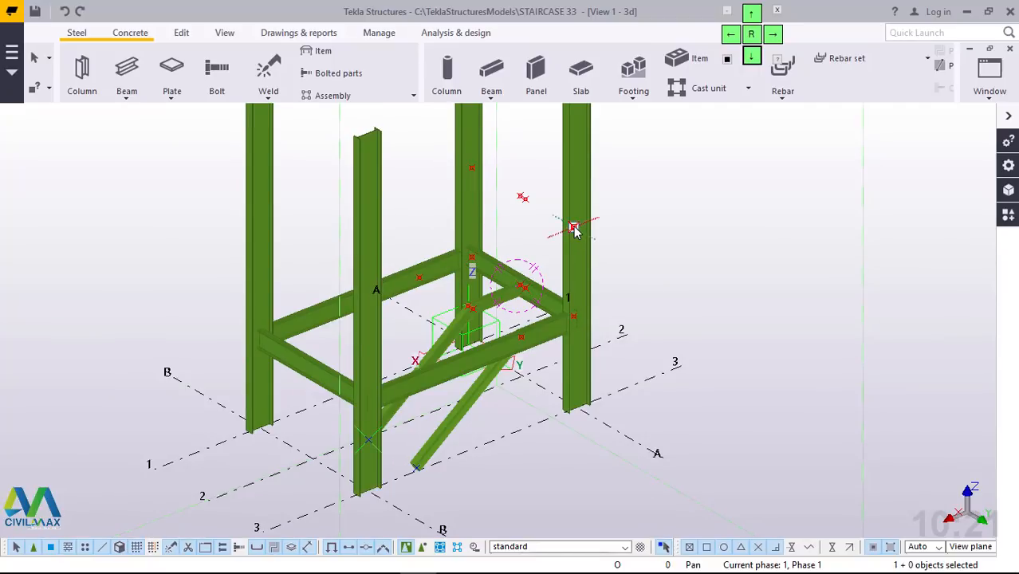
shift+click(523, 197)
shift+click(472, 167)
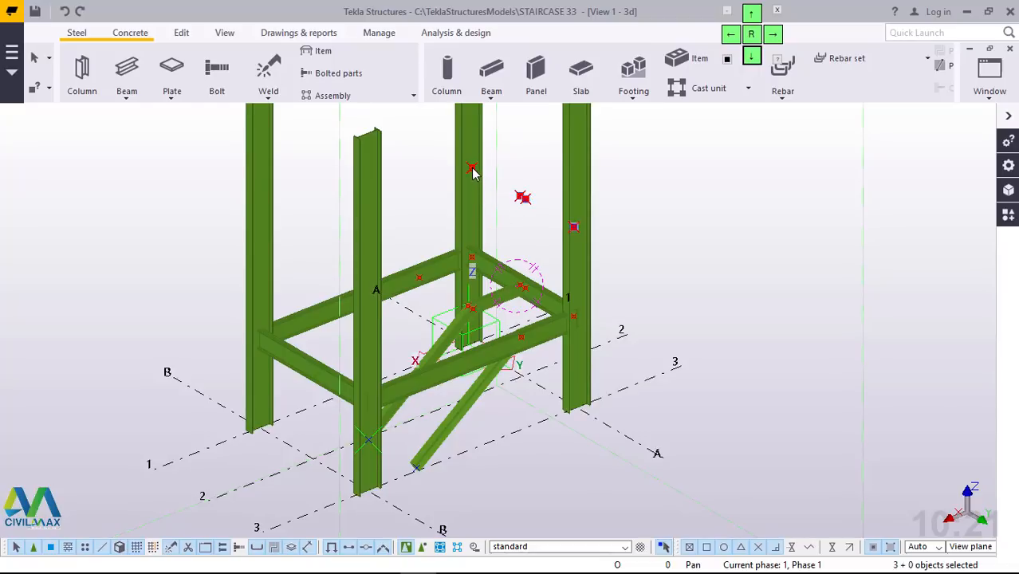
right_click(657, 174)
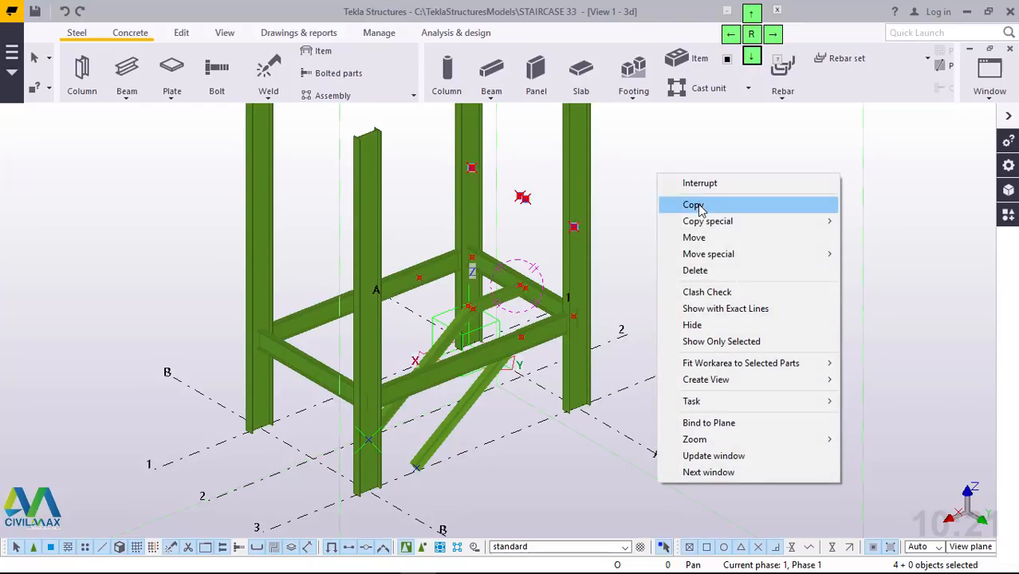
click(694, 206)
click(618, 434)
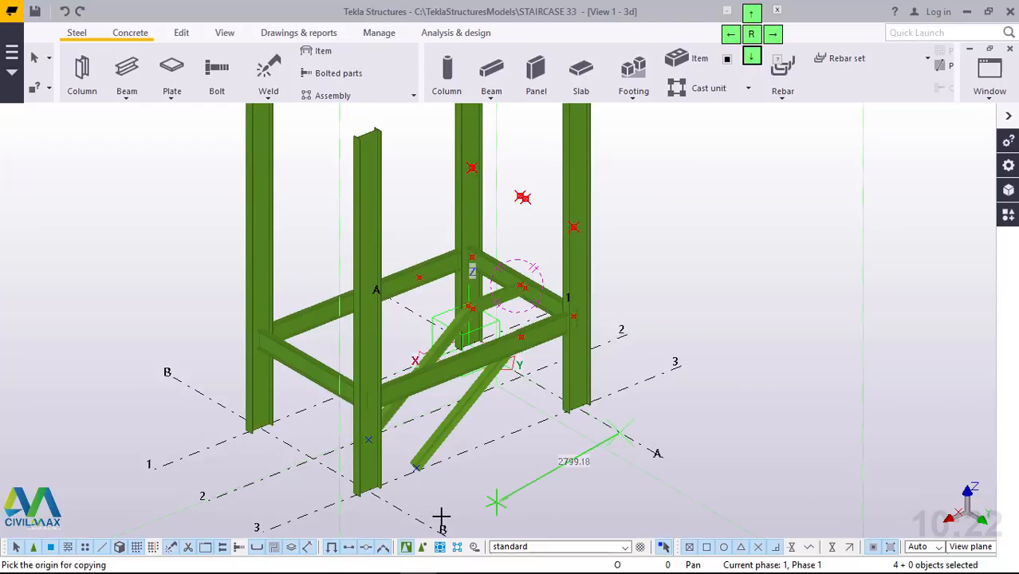
click(408, 517)
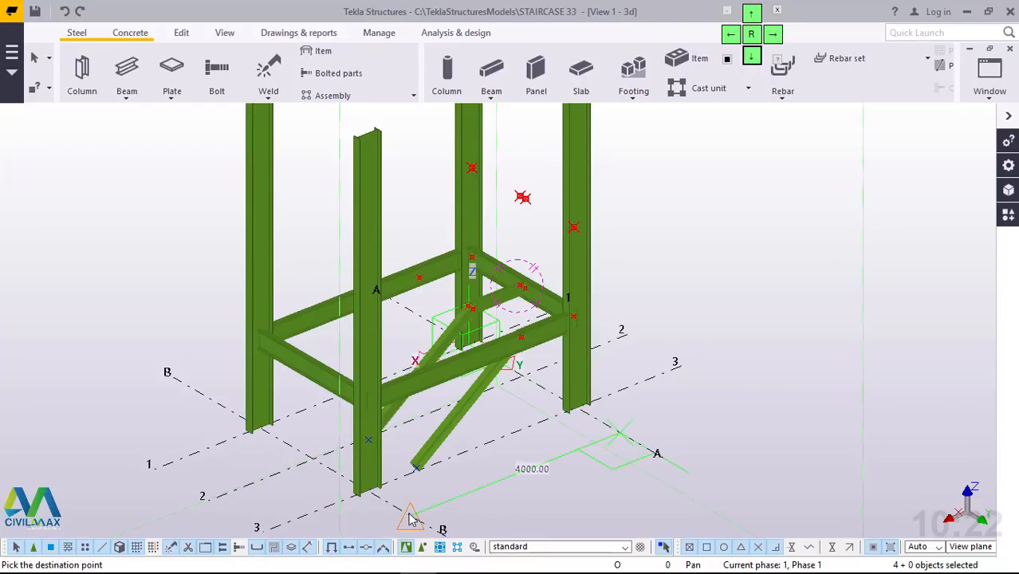
right_click(691, 175)
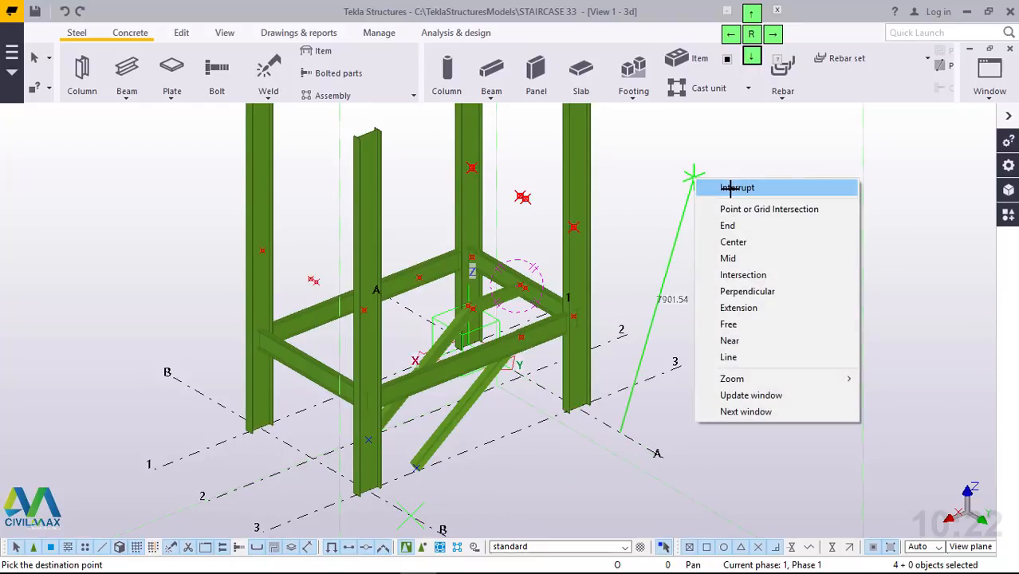
click(730, 188)
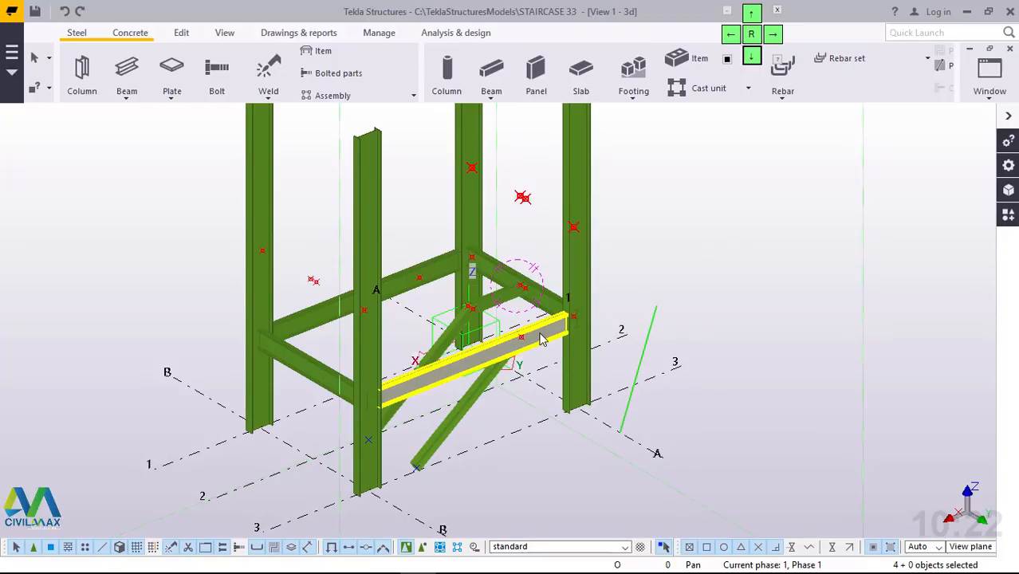
Step: Copy the grid B cross beam 1500 mm upward in the Z direction to the raised reference points
ctrl+middle_drag(534, 335, 553, 309)
click(507, 311)
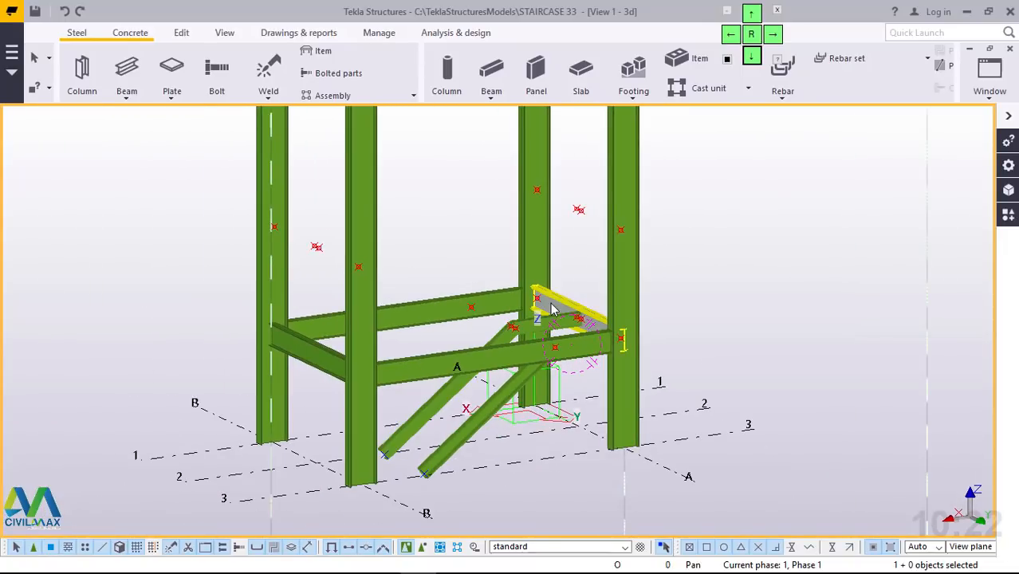
scroll(310, 371, up, 2)
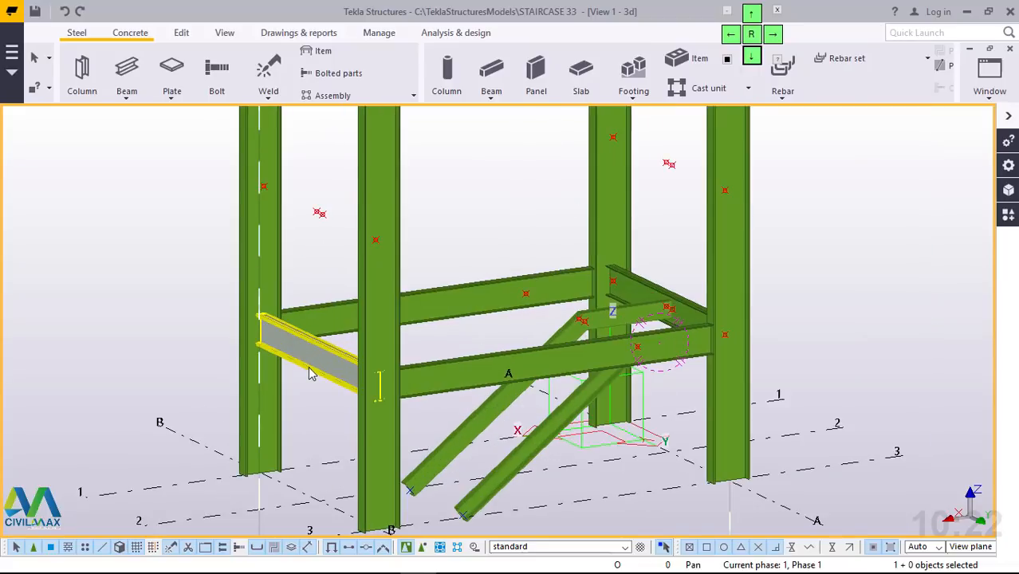
click(311, 375)
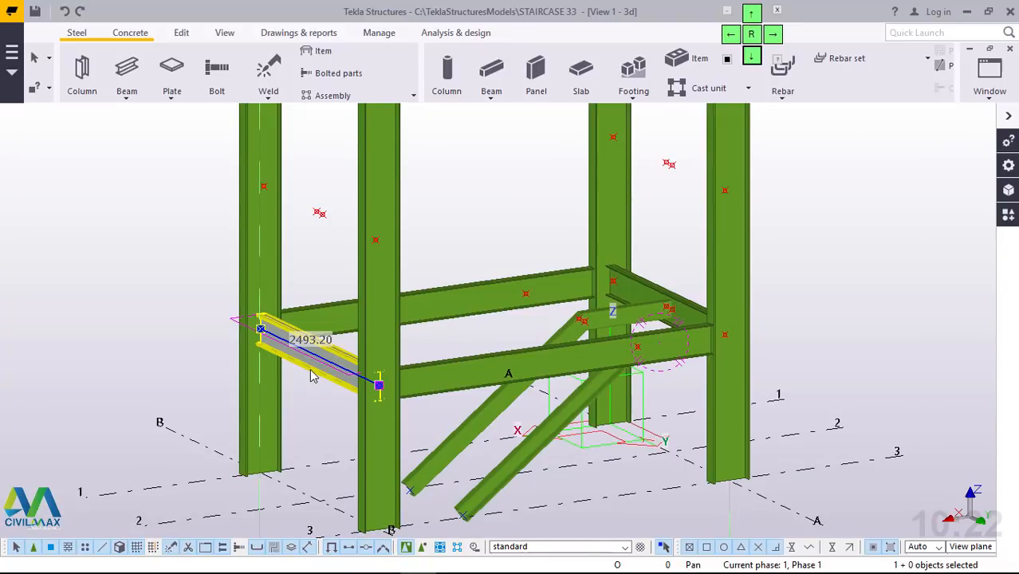
right_click(508, 166)
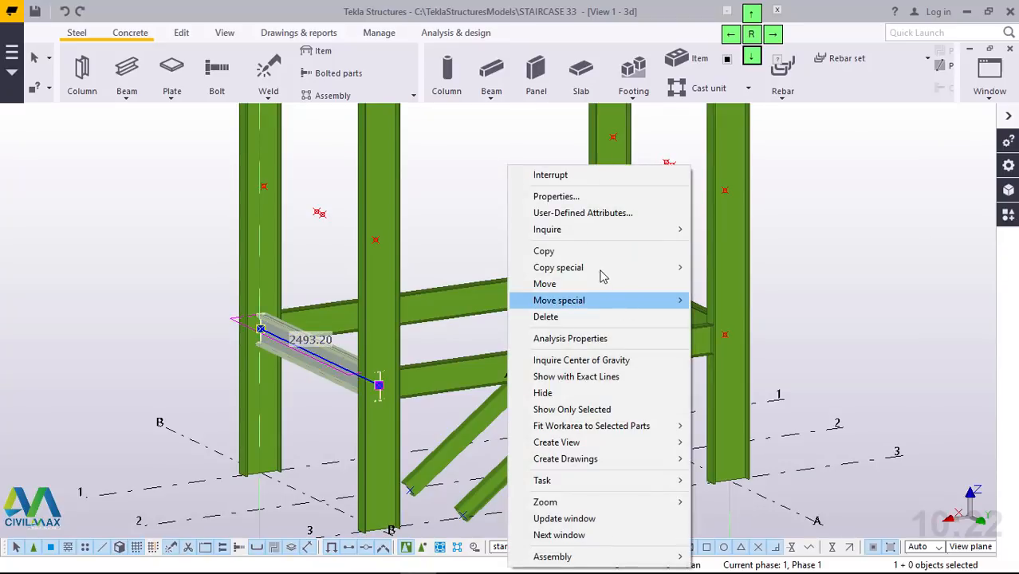
mouse_move(603, 269)
click(728, 268)
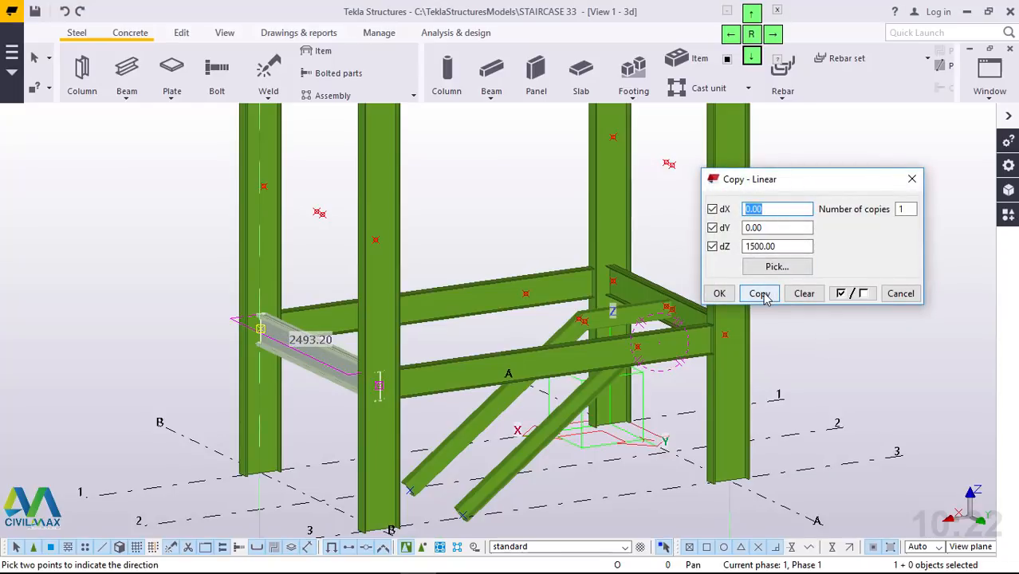
click(771, 294)
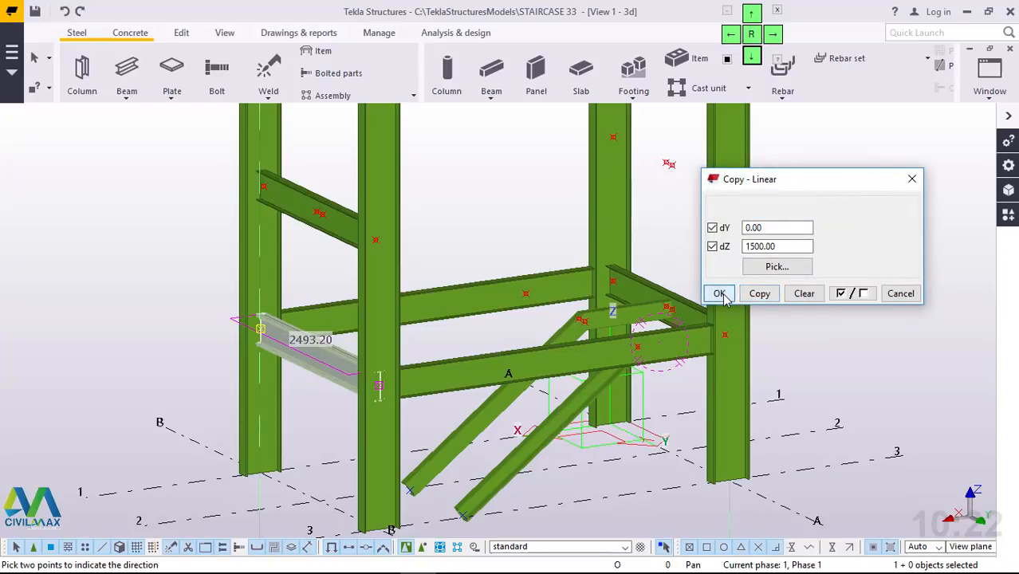
click(719, 293)
right_click(811, 169)
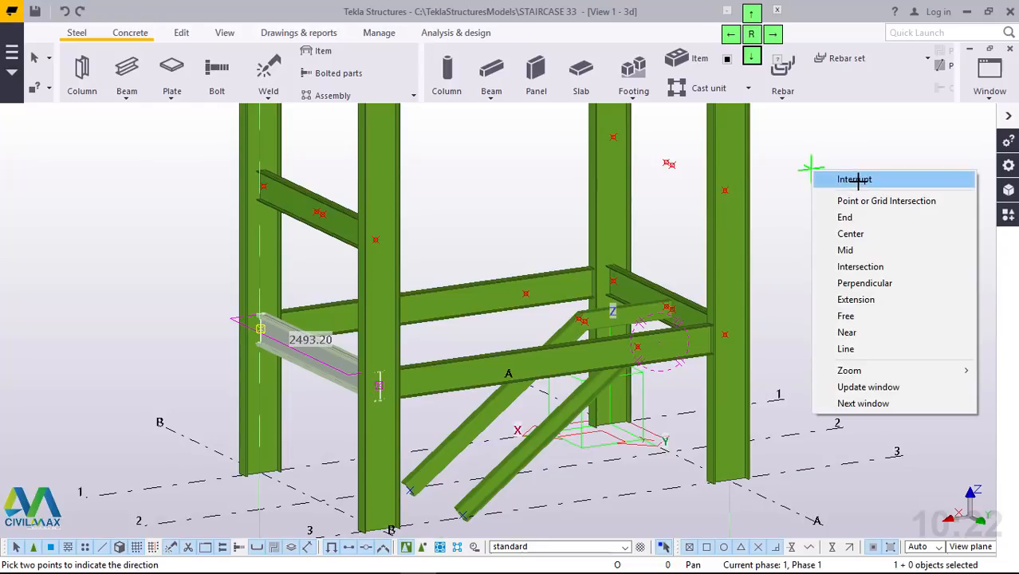
click(854, 181)
Step: Delete the four raised reference points above the grid A beam
scroll(669, 159, up, 2)
scroll(668, 156, up, 2)
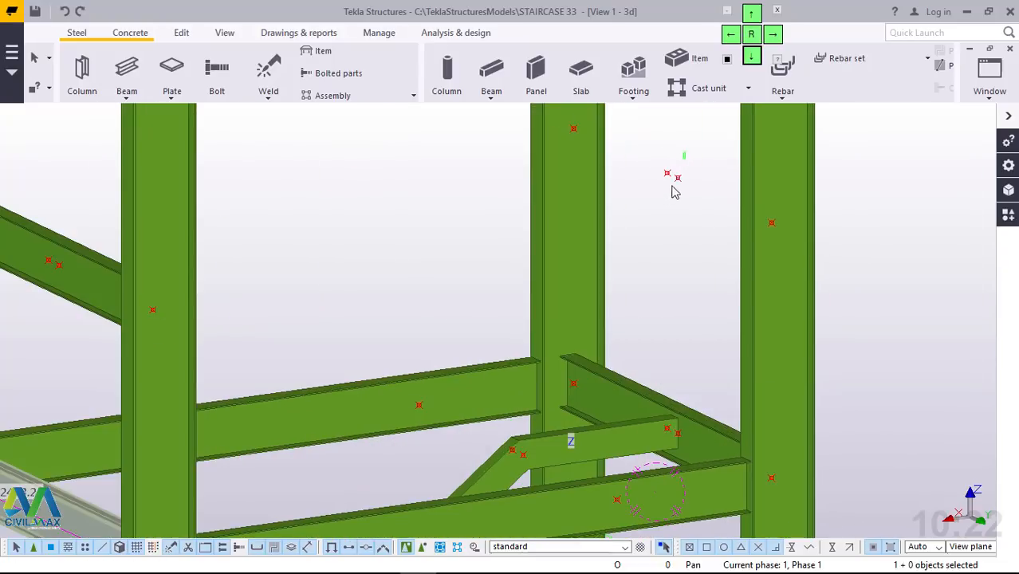
drag(684, 153, 654, 203)
click(774, 226)
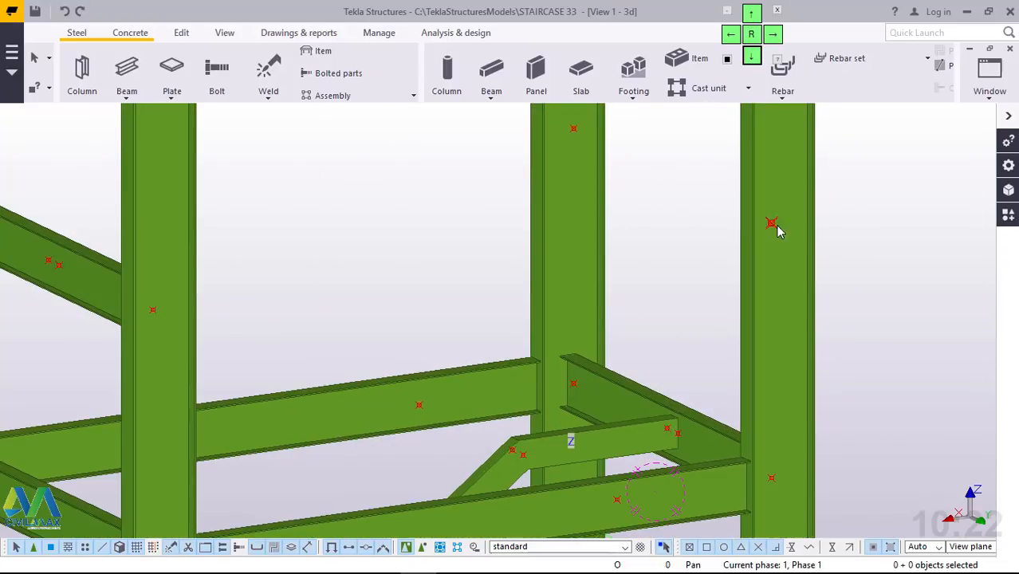
click(775, 226)
key(Delete)
click(577, 133)
key(Delete)
Step: Linearly copy the grid 1 end point and the nearer middle point on the raised grid B beam with dX -1000 and dZ 0 mm
scroll(669, 245, down, 5)
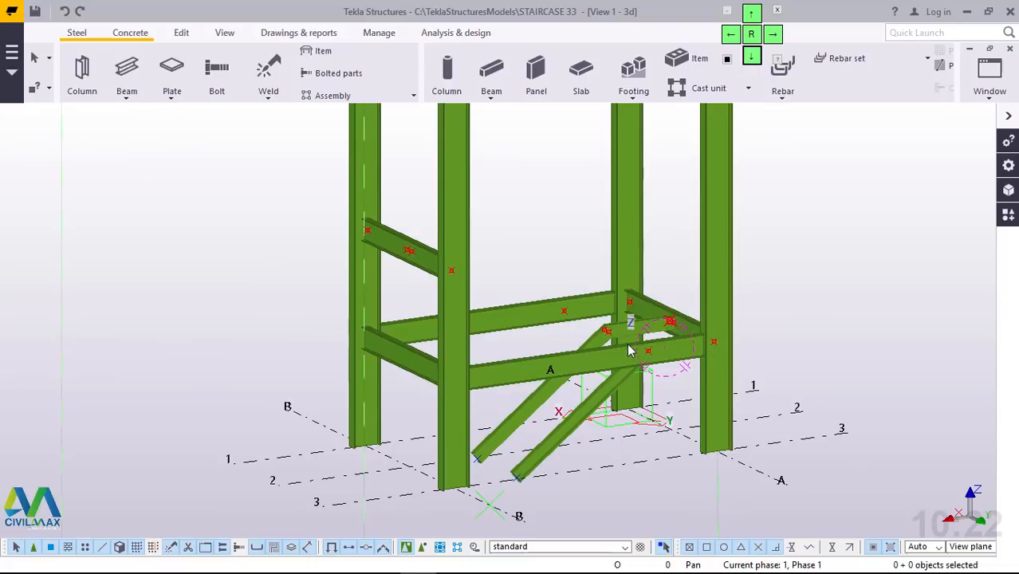
ctrl+middle_drag(594, 355, 417, 350)
scroll(422, 384, down, 3)
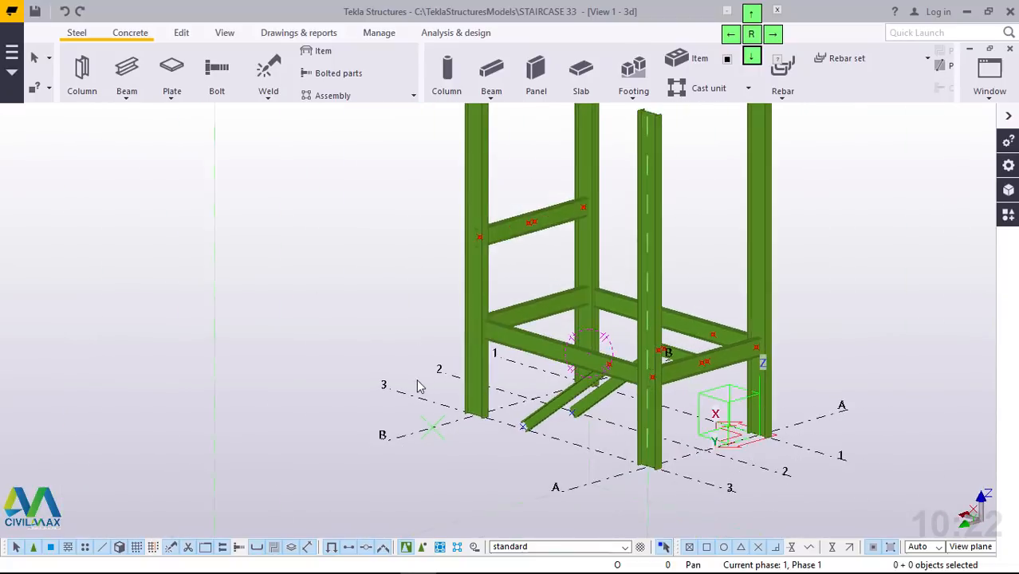
scroll(568, 246, up, 10)
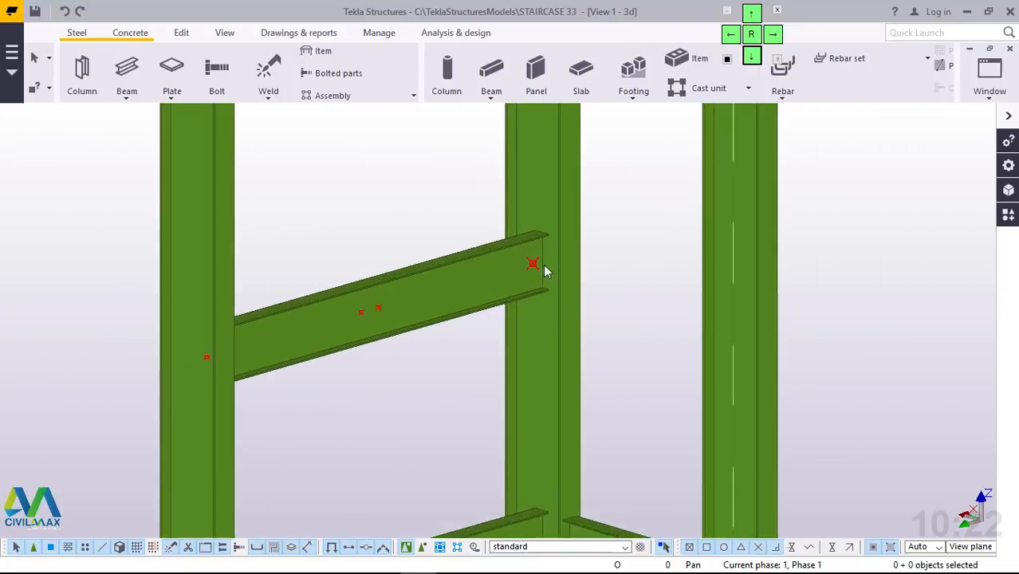
click(536, 263)
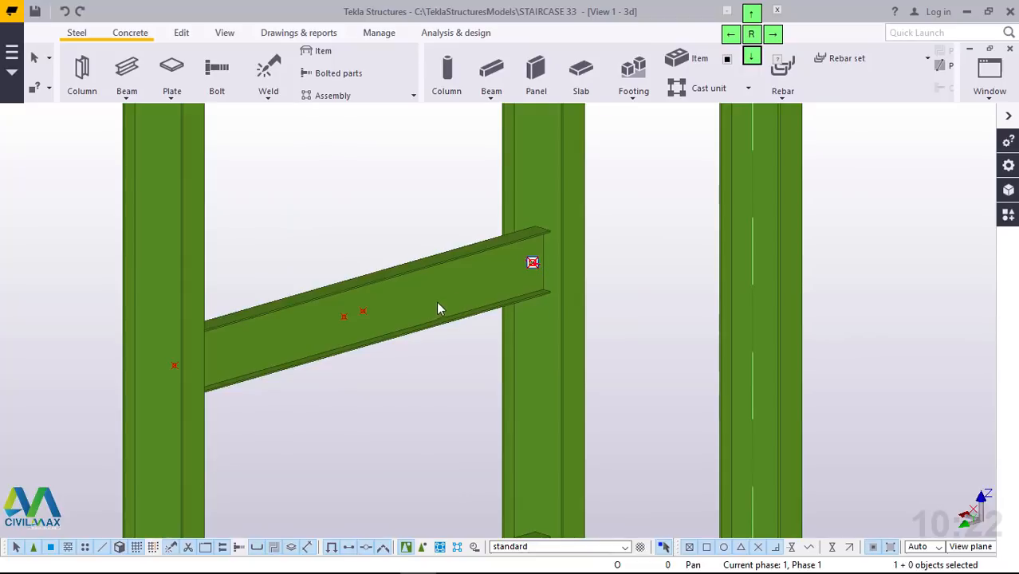
right_click(363, 311)
mouse_move(451, 51)
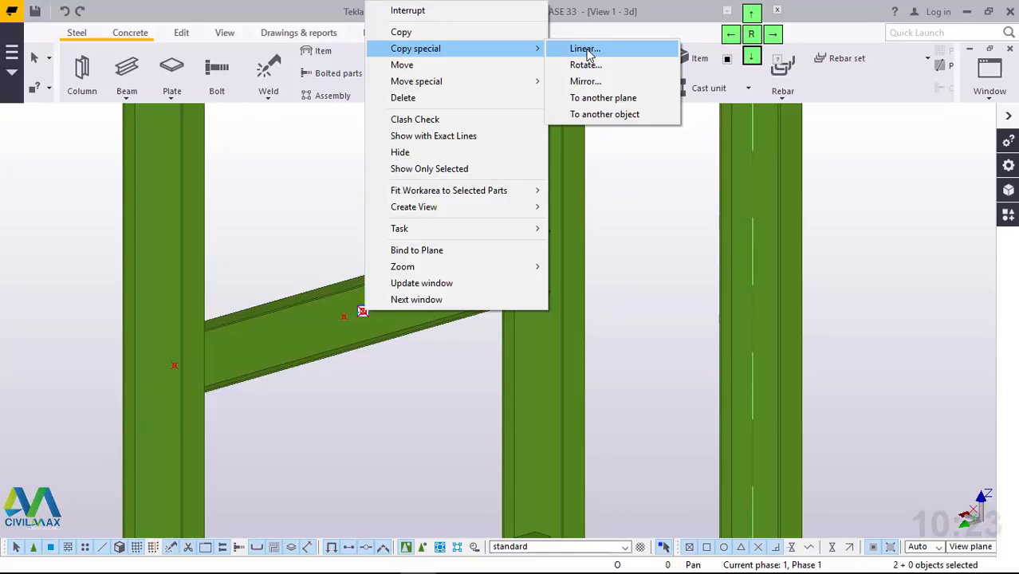
click(586, 50)
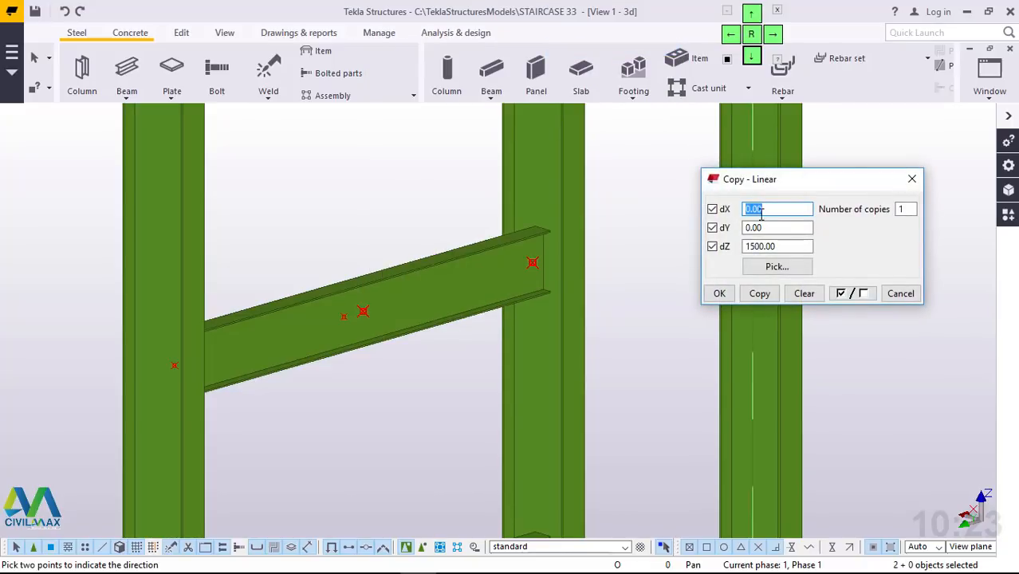
drag(798, 247, 712, 246)
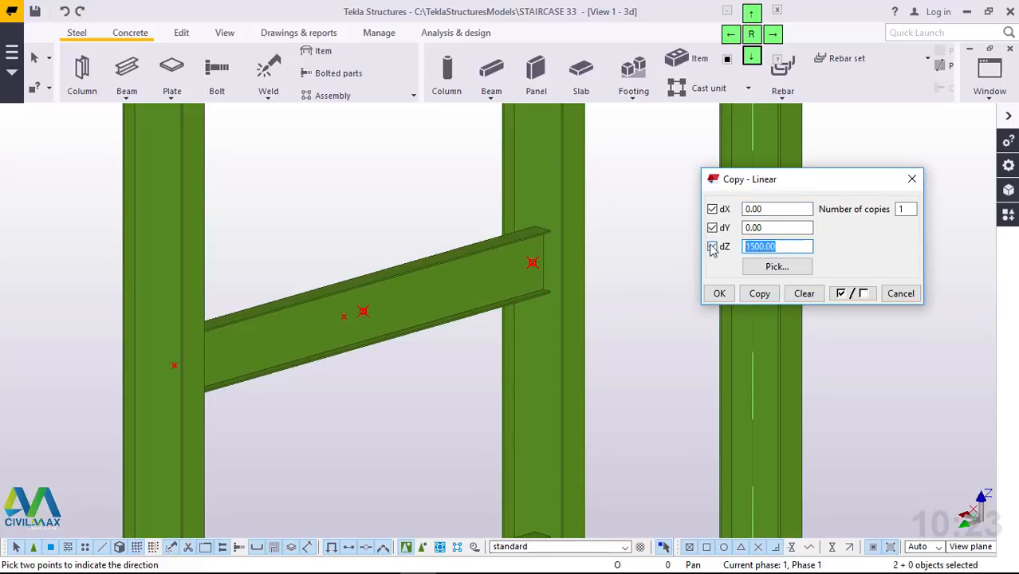
text(0)
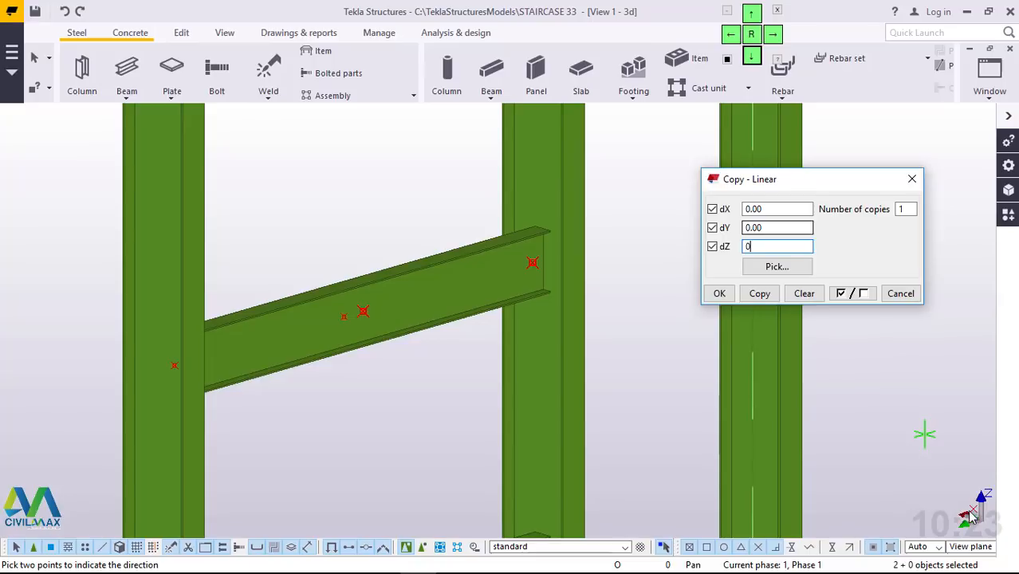
drag(773, 208, 729, 213)
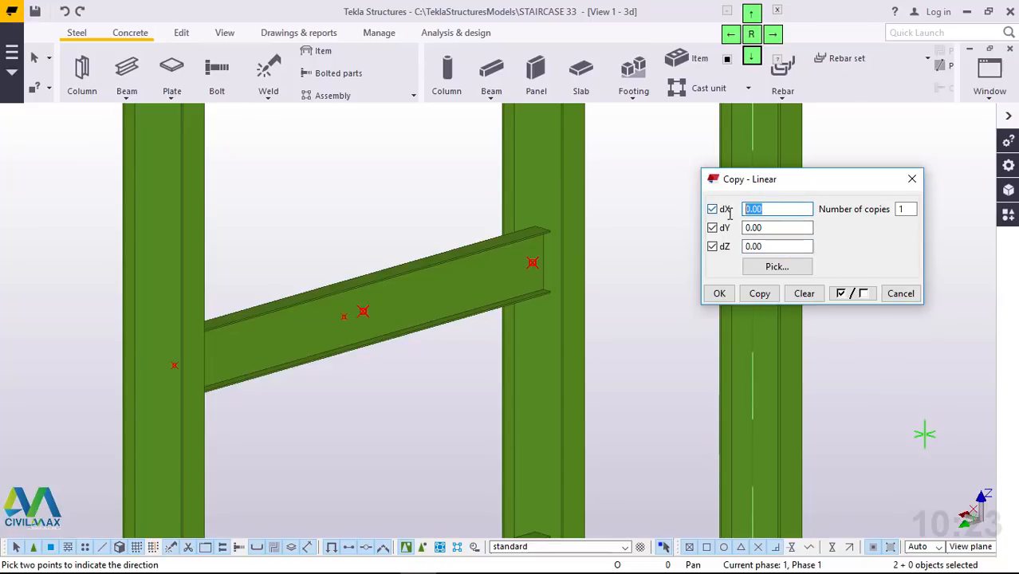
text(-1000)
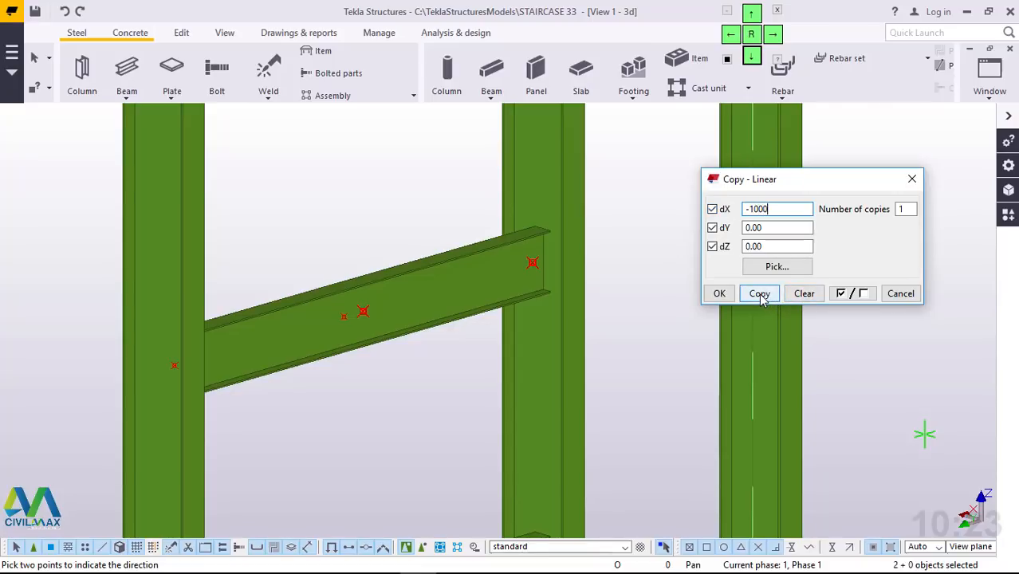
click(760, 294)
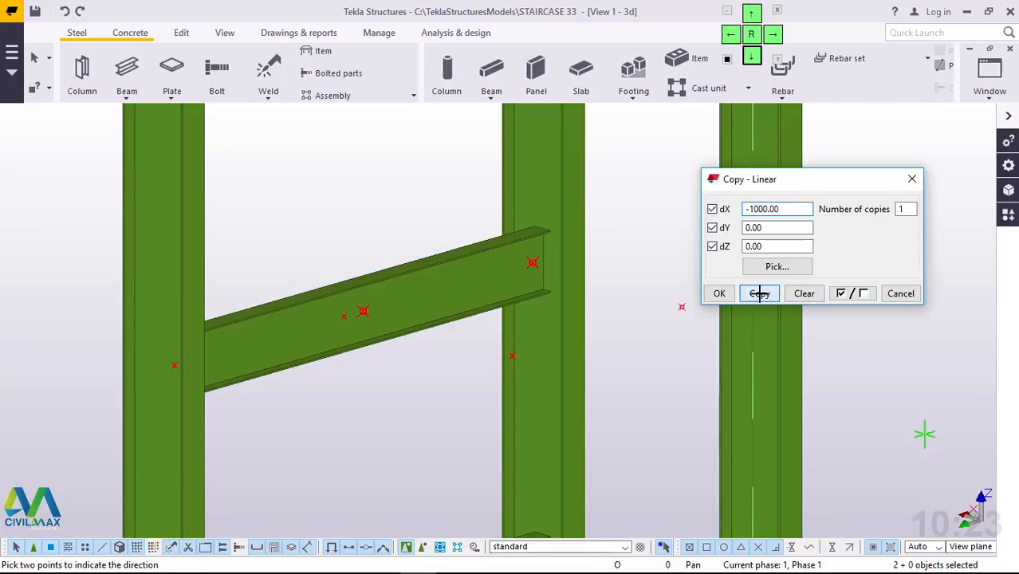
click(720, 294)
right_click(448, 160)
click(482, 168)
Step: Model the outer polybeam stringer from the raised grid B beam's grid 1 end point through the two offset points to the grid A beam's end point
scroll(468, 248, down, 2)
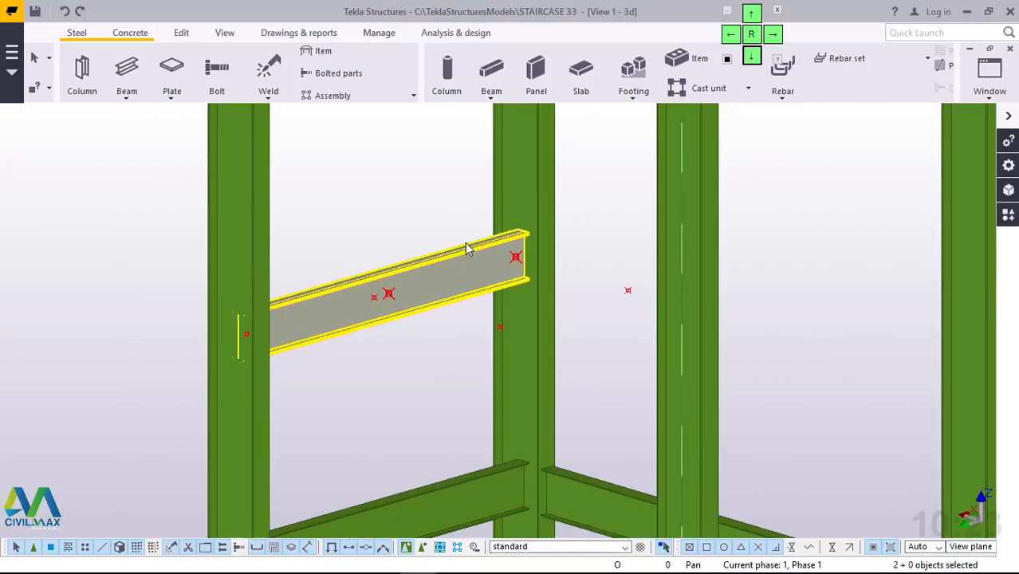
scroll(468, 249, down, 4)
scroll(568, 348, up, 3)
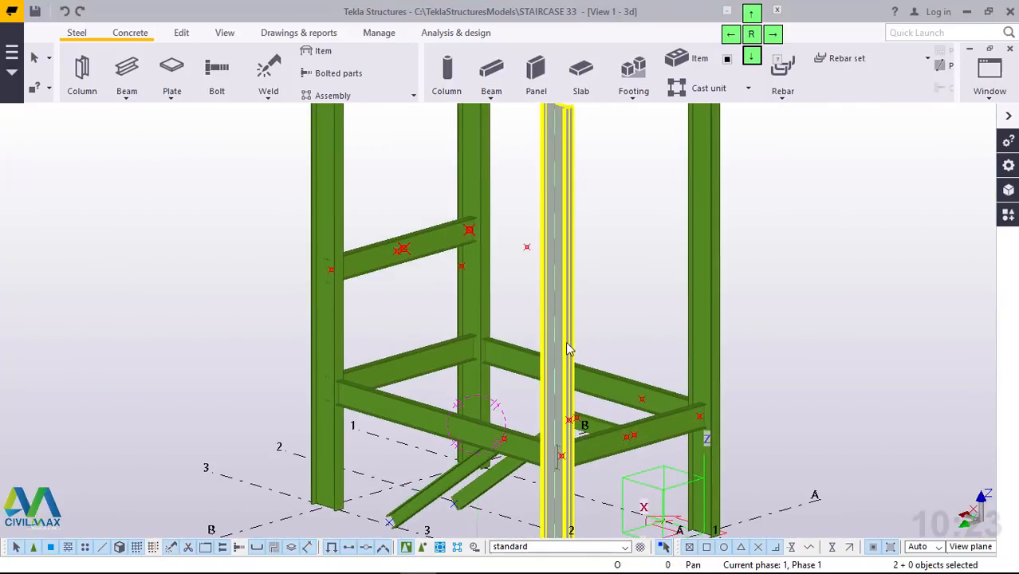
scroll(568, 349, up, 1)
scroll(432, 255, up, 2)
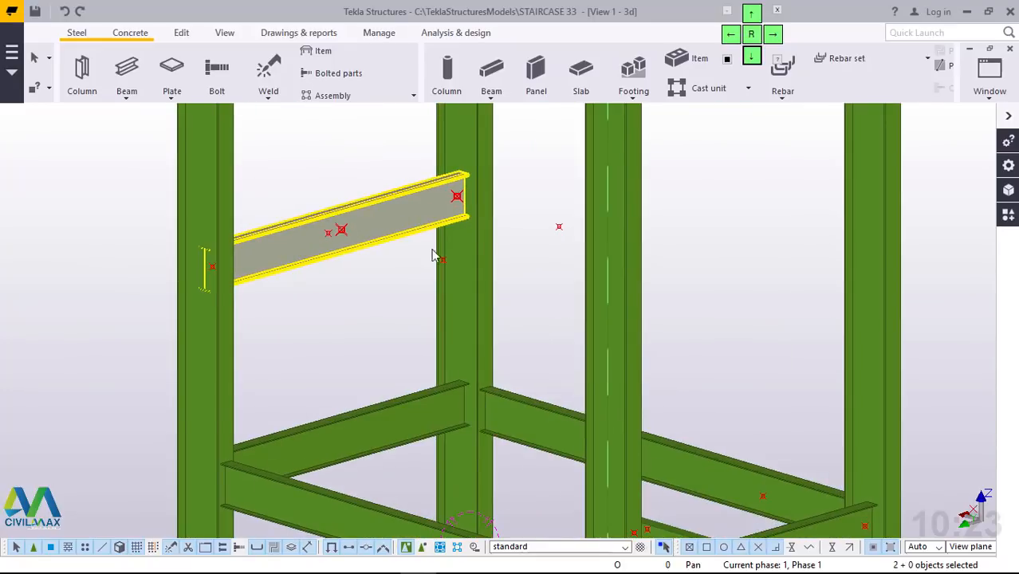
scroll(600, 347, down, 1)
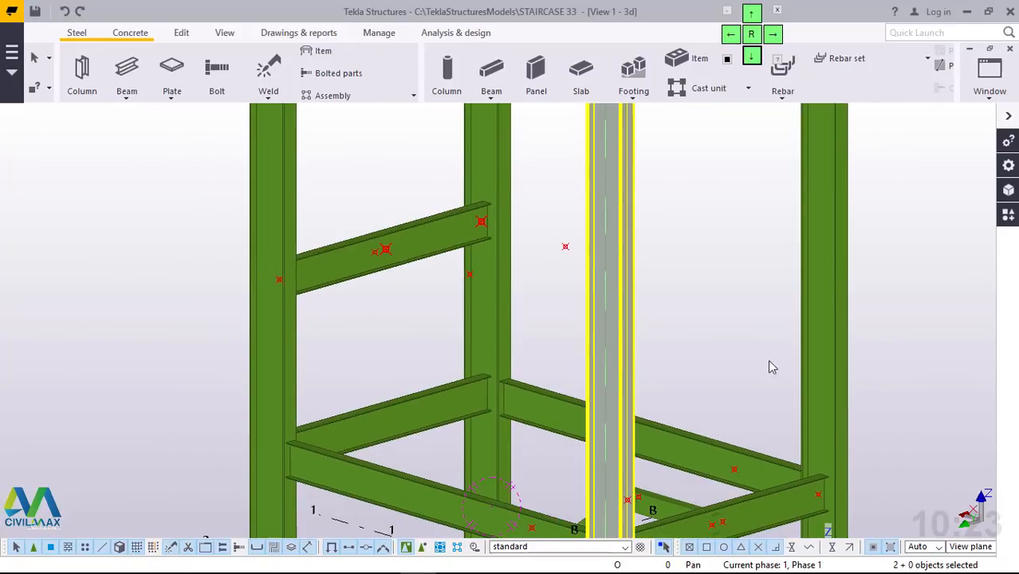
click(128, 97)
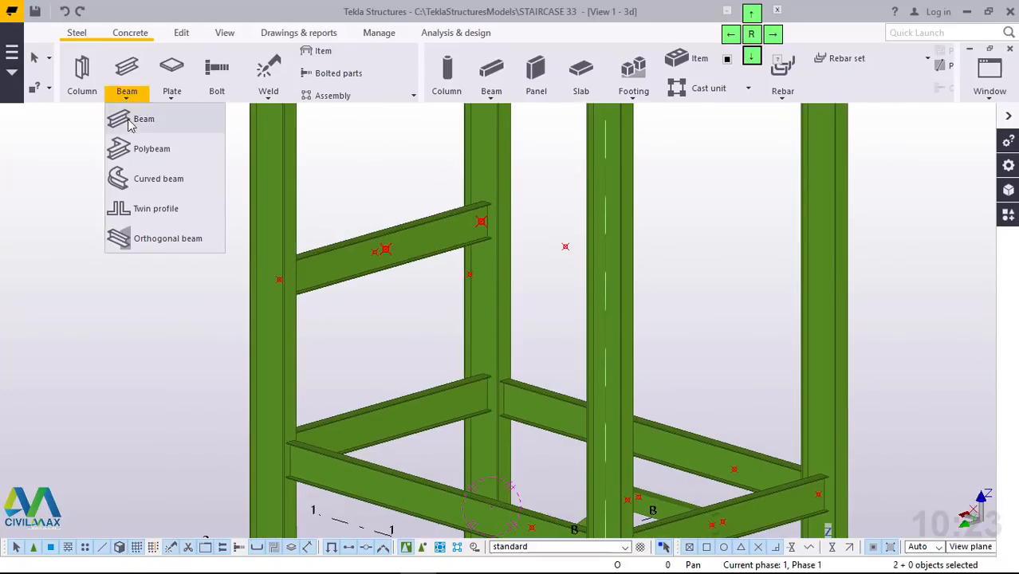
scroll(496, 230, up, 1)
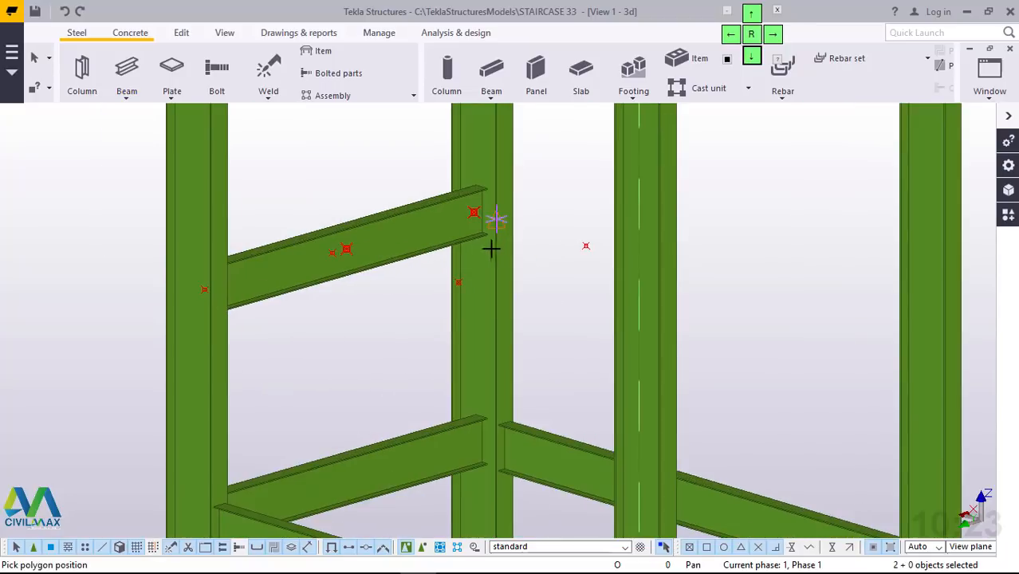
scroll(474, 216, up, 2)
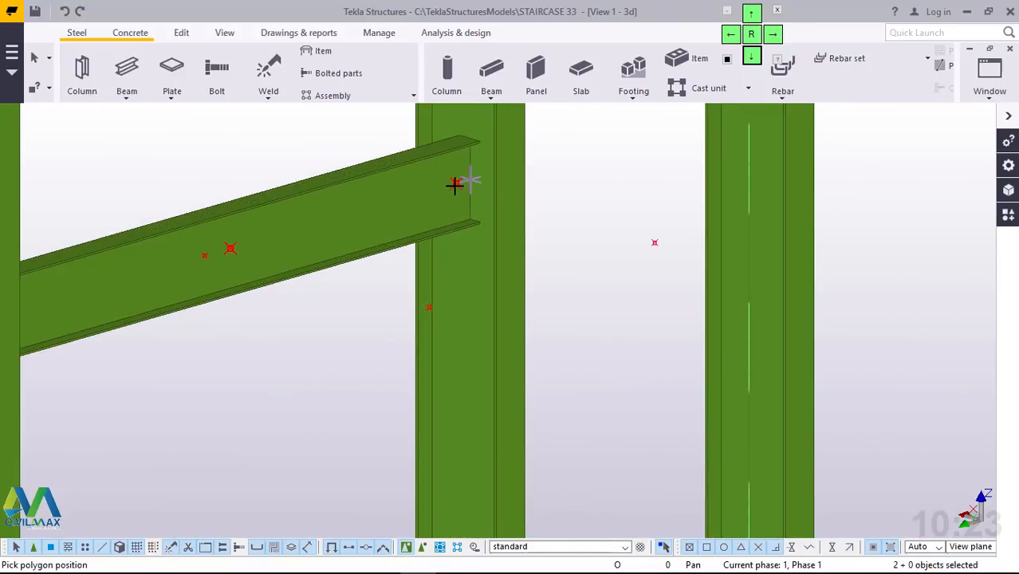
click(454, 184)
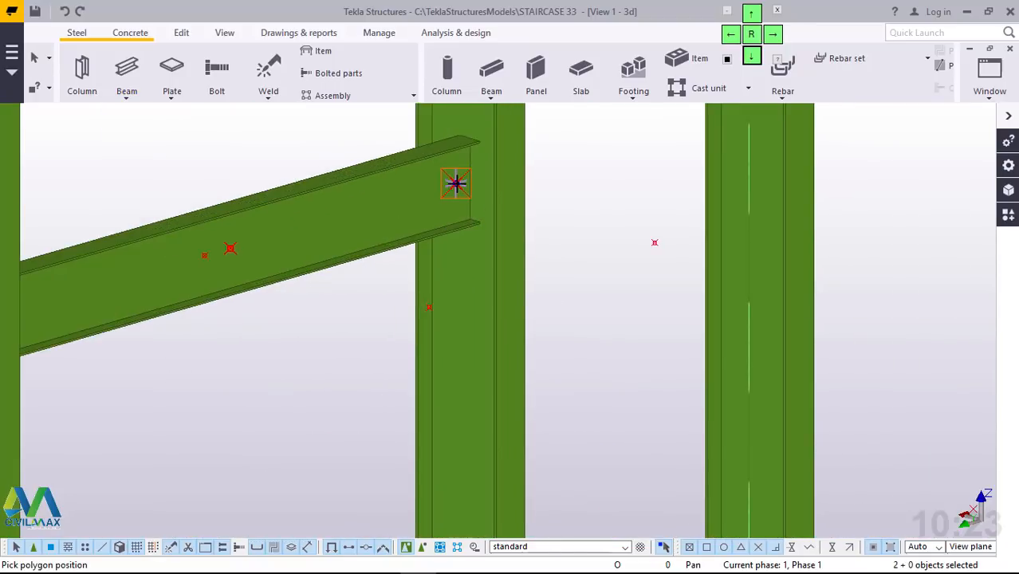
click(652, 241)
scroll(561, 193, down, 3)
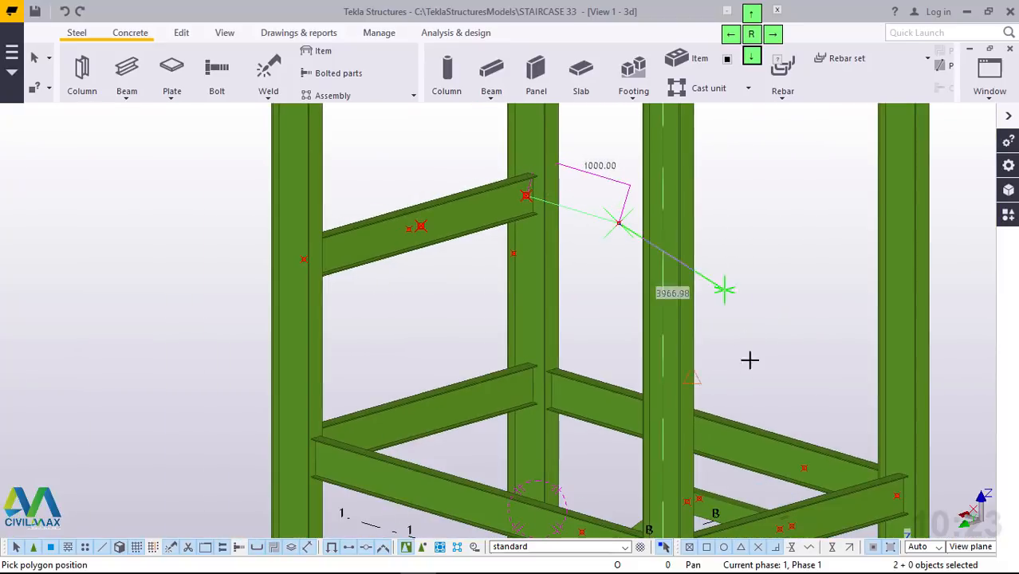
click(804, 468)
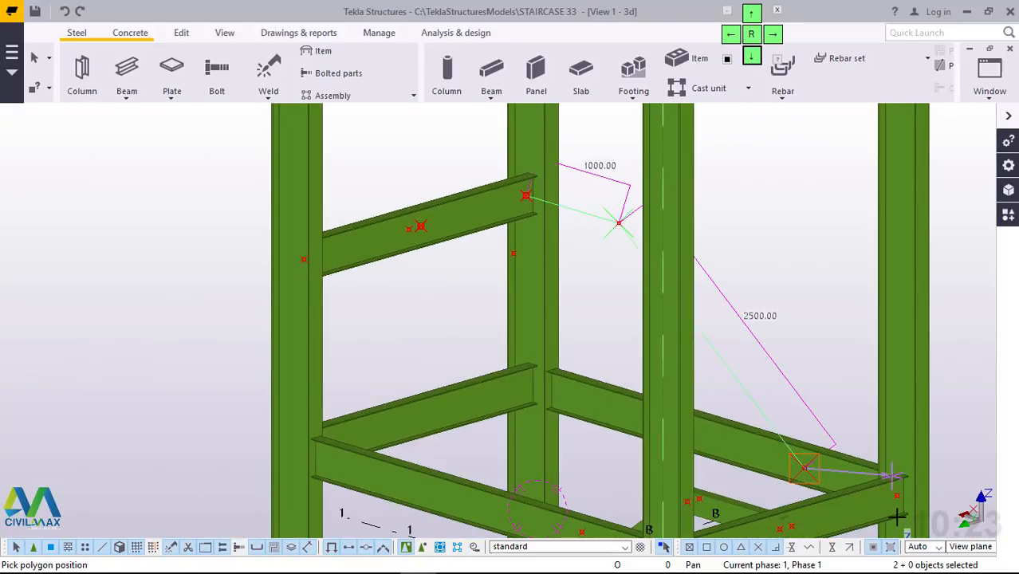
scroll(897, 501, up, 2)
click(905, 495)
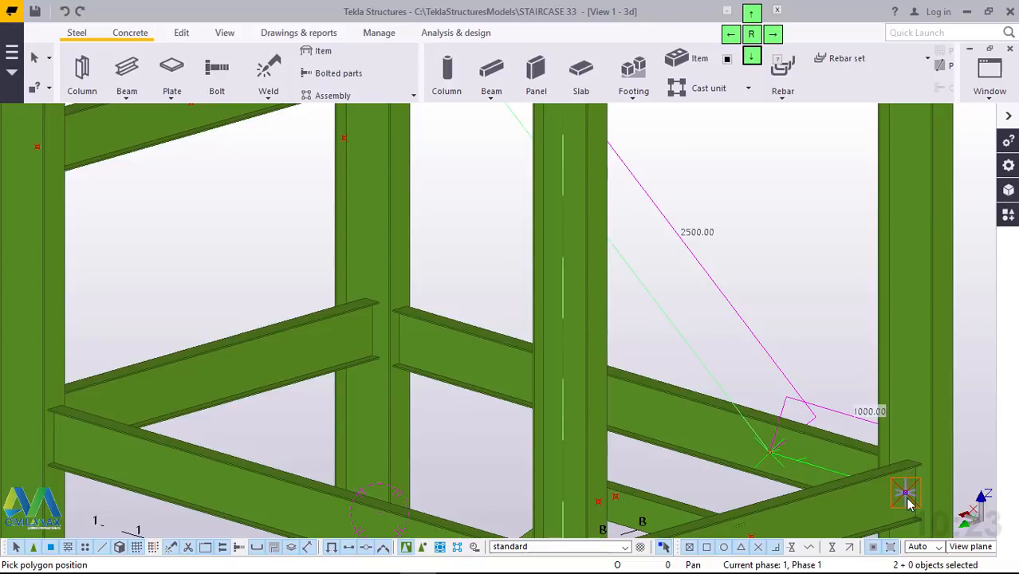
middle_click(905, 495)
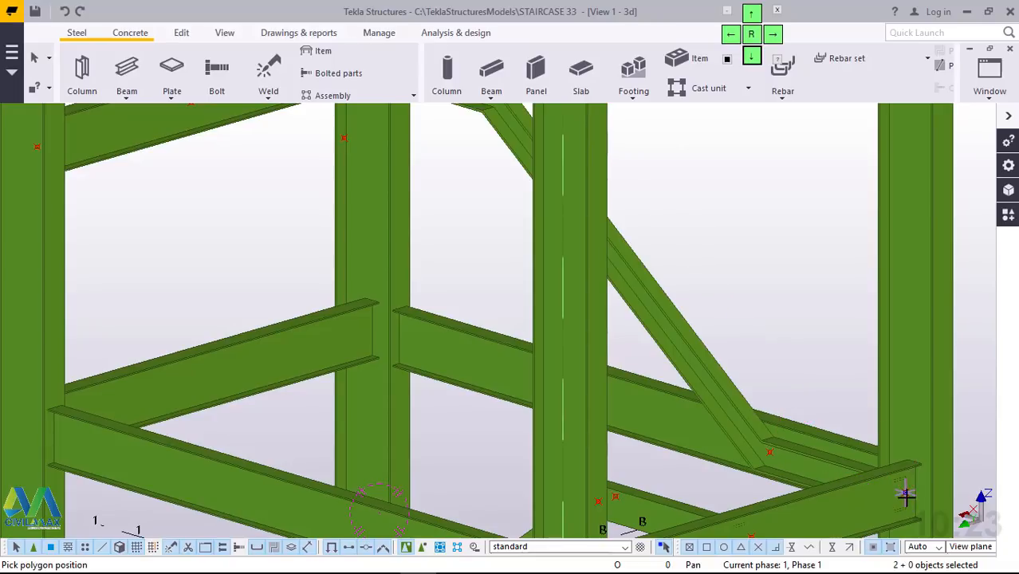
right_click(762, 276)
click(772, 281)
Step: Model the inner polybeam stringer from the raised grid B beam's middle point through its two offset points to the matching middle point on the grid A beam
scroll(649, 357, down, 4)
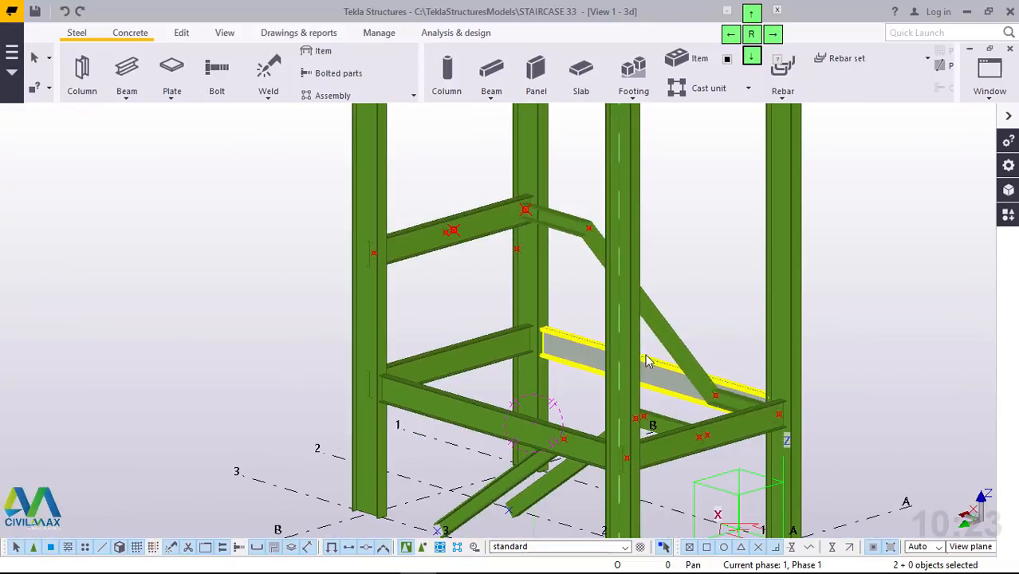
scroll(468, 223, up, 3)
scroll(474, 221, up, 2)
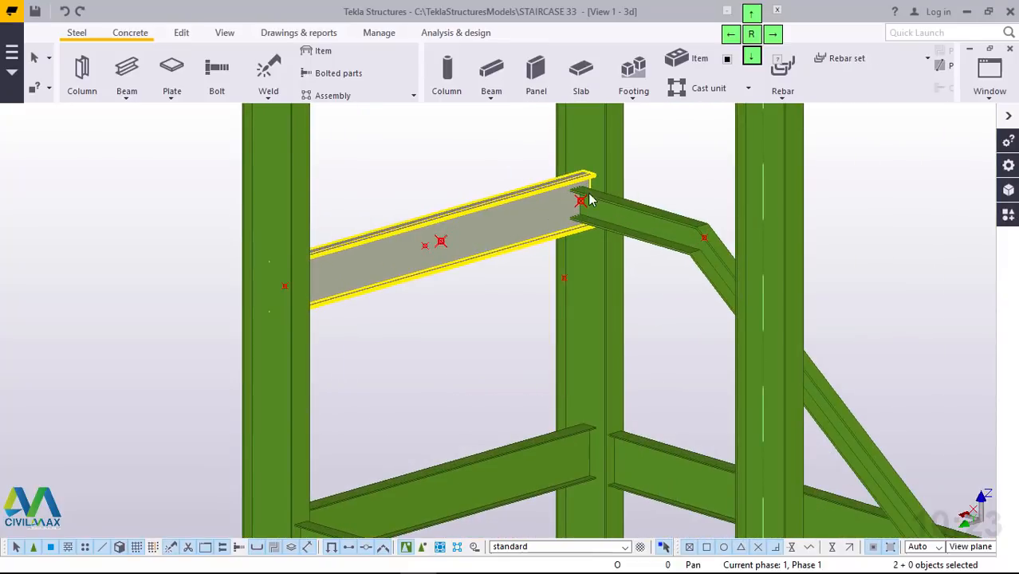
click(127, 96)
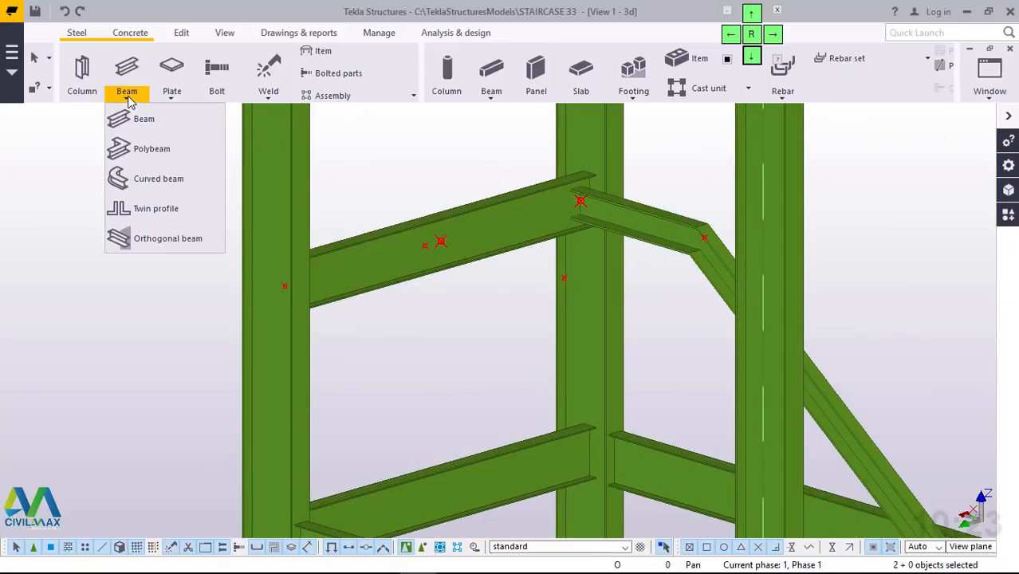
click(139, 148)
scroll(445, 251, up, 1)
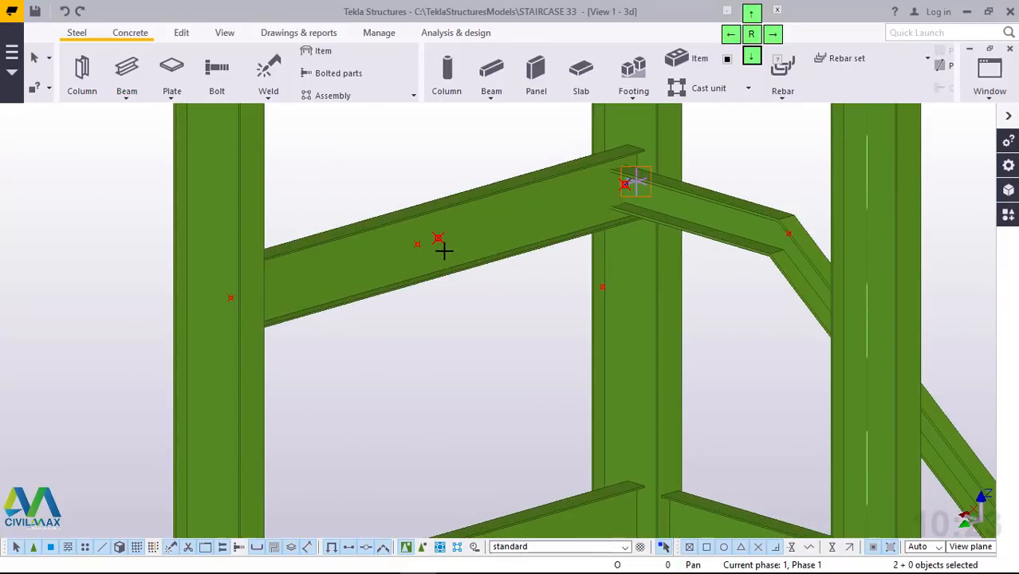
scroll(443, 248, up, 2)
scroll(427, 228, up, 2)
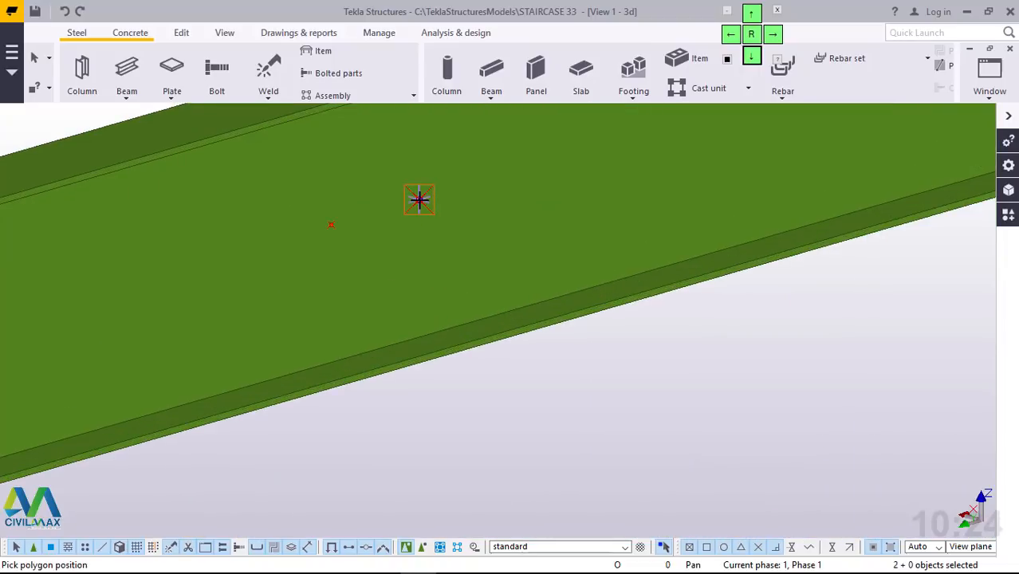
click(419, 200)
scroll(421, 200, down, 4)
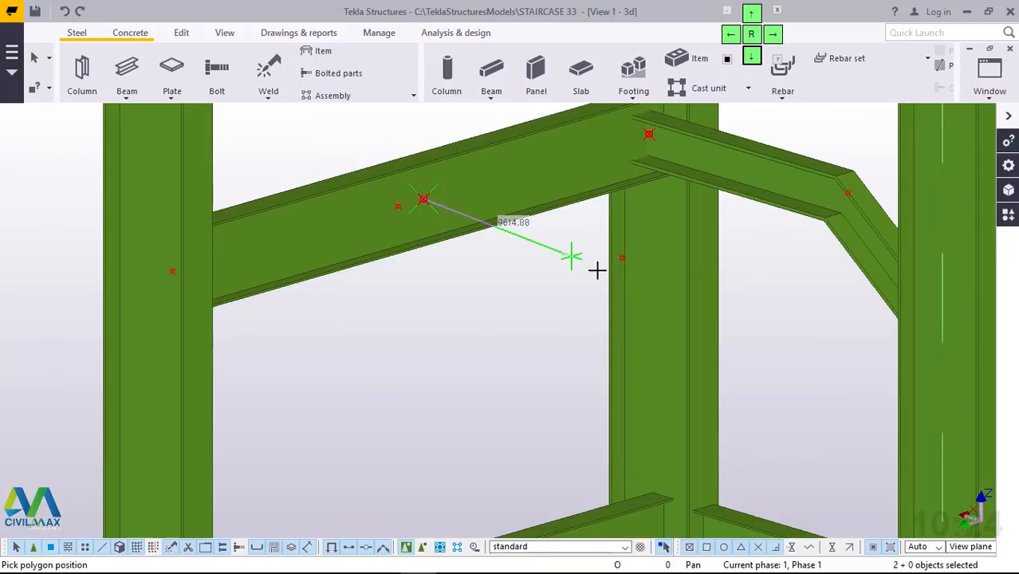
click(622, 257)
scroll(581, 212, down, 5)
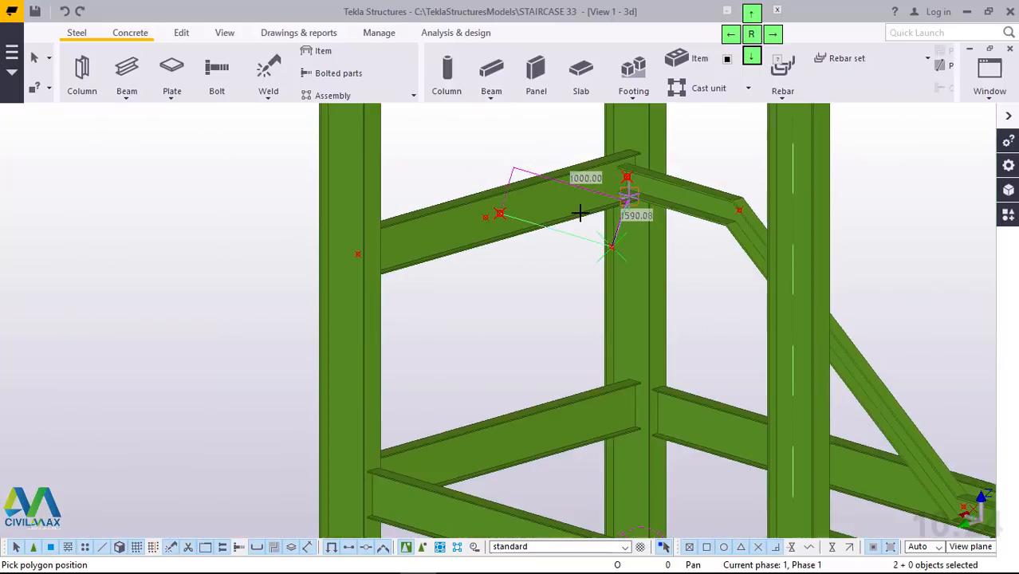
scroll(721, 368, up, 2)
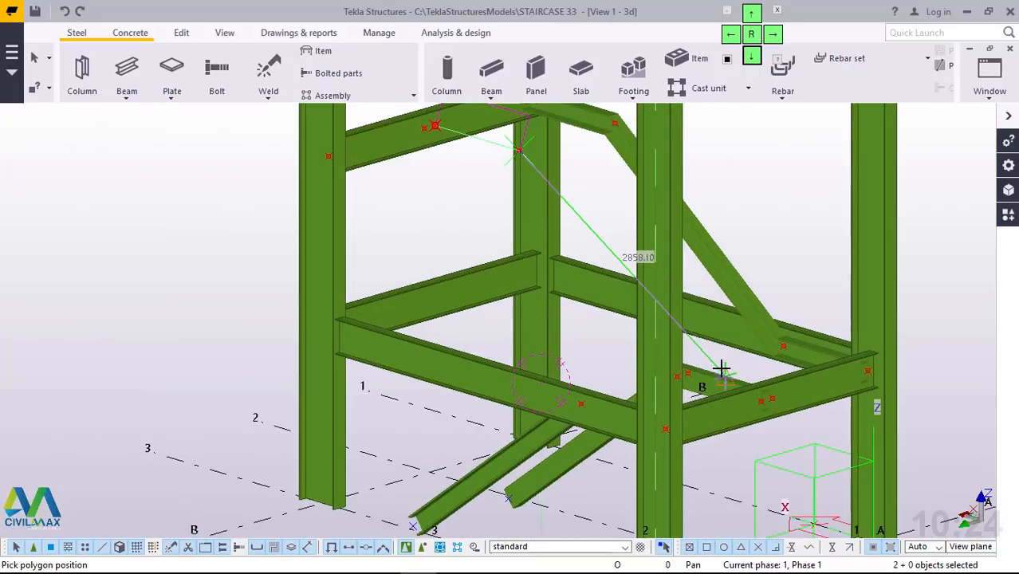
scroll(724, 372, up, 2)
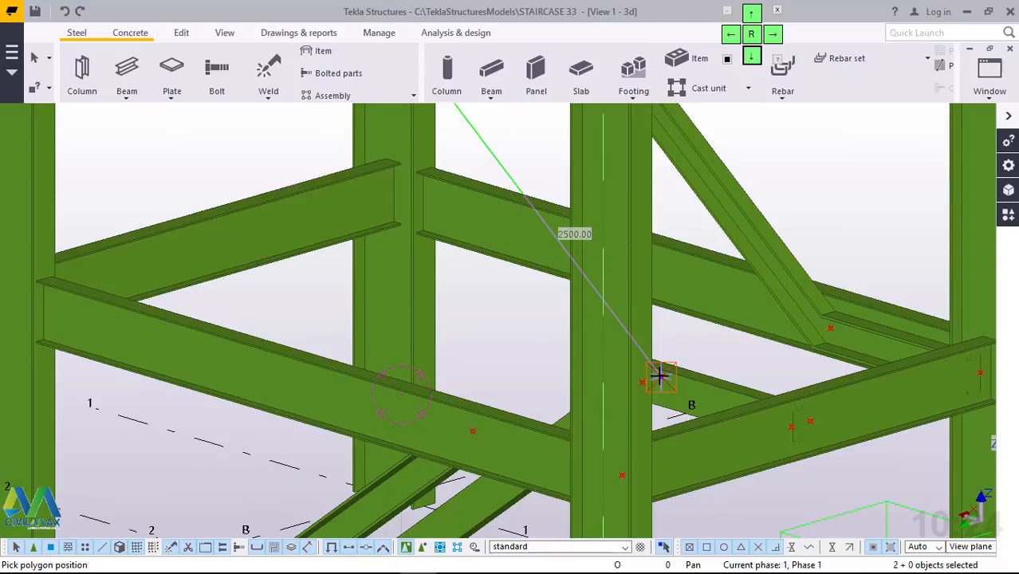
click(661, 379)
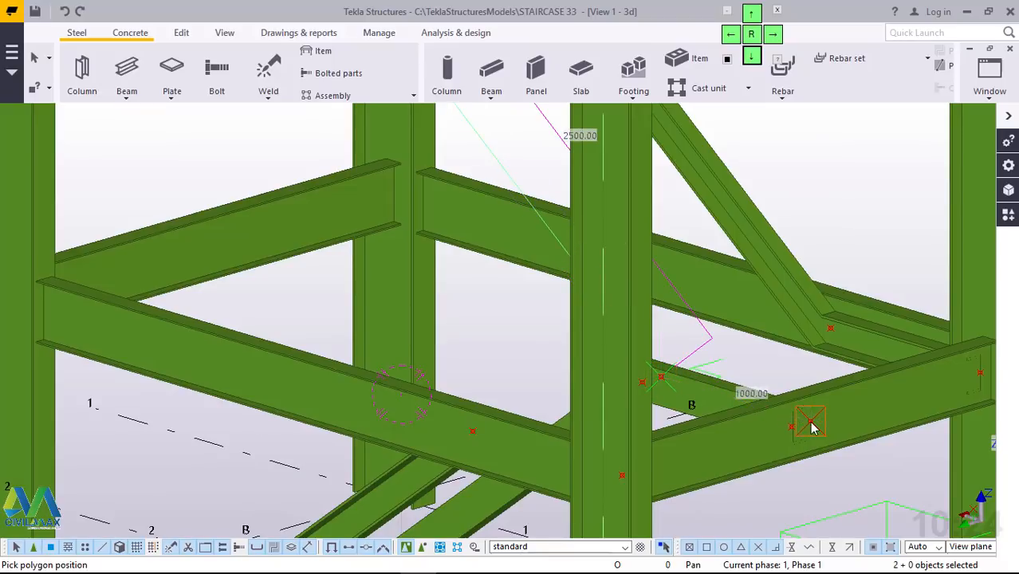
middle_click(810, 421)
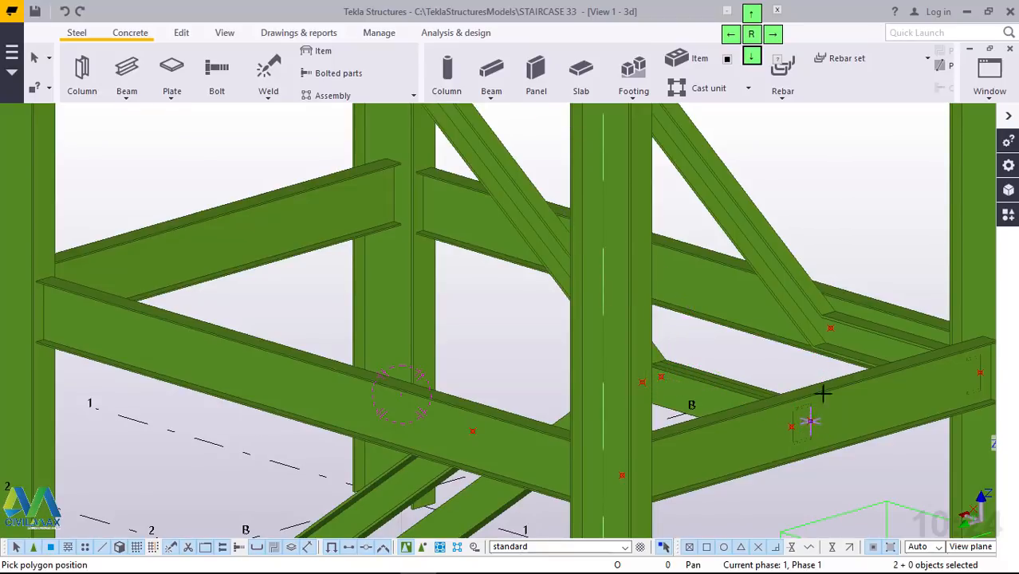
right_click(856, 186)
click(877, 196)
scroll(580, 370, down, 4)
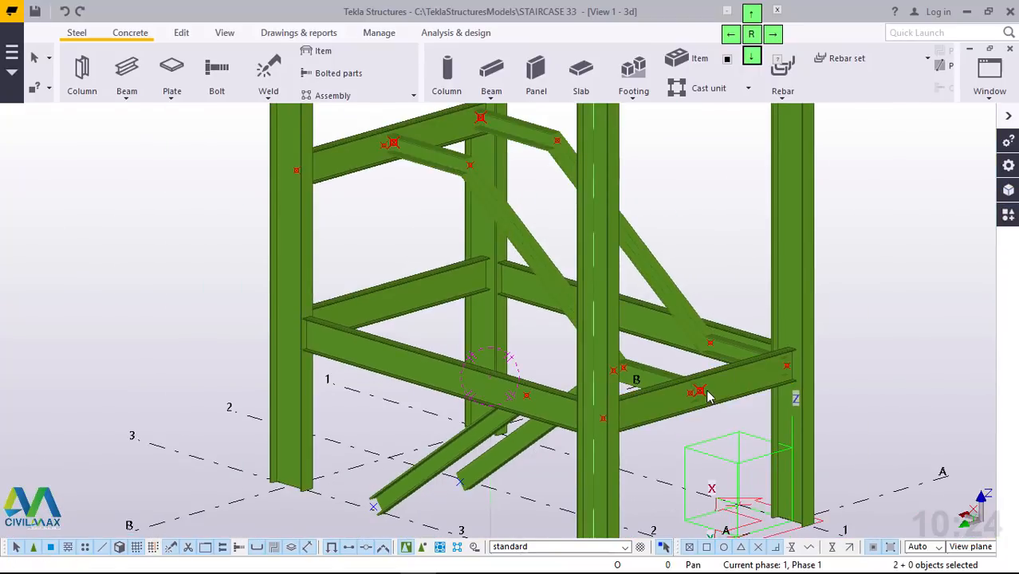
Step: Set the inner second-flight stringer's on-plane position to Left
mouse_move(706, 389)
ctrl+middle_down()
mouse_move(560, 380)
mouse_move(596, 389)
mouse_move(706, 379)
ctrl+middle_up()
scroll(709, 377, up, 5)
scroll(702, 375, up, 8)
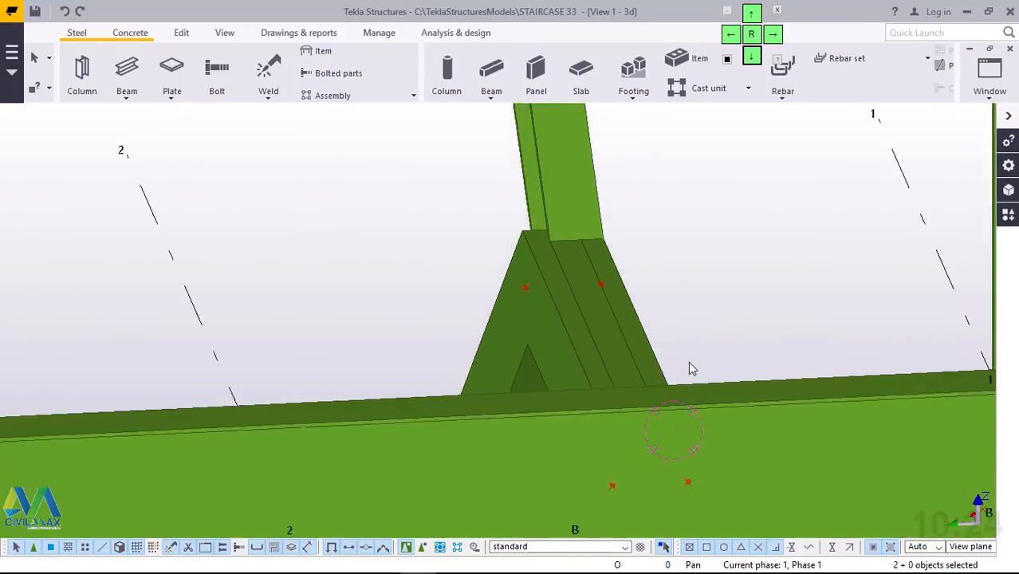
ctrl+middle_drag(663, 386, 659, 385)
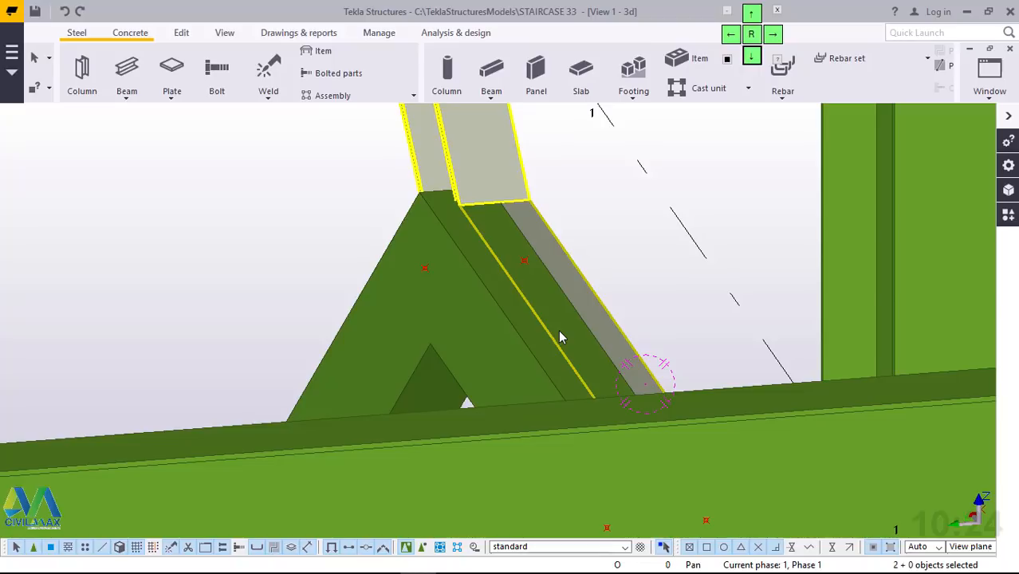
click(462, 425)
ctrl+middle_drag(462, 424, 606, 437)
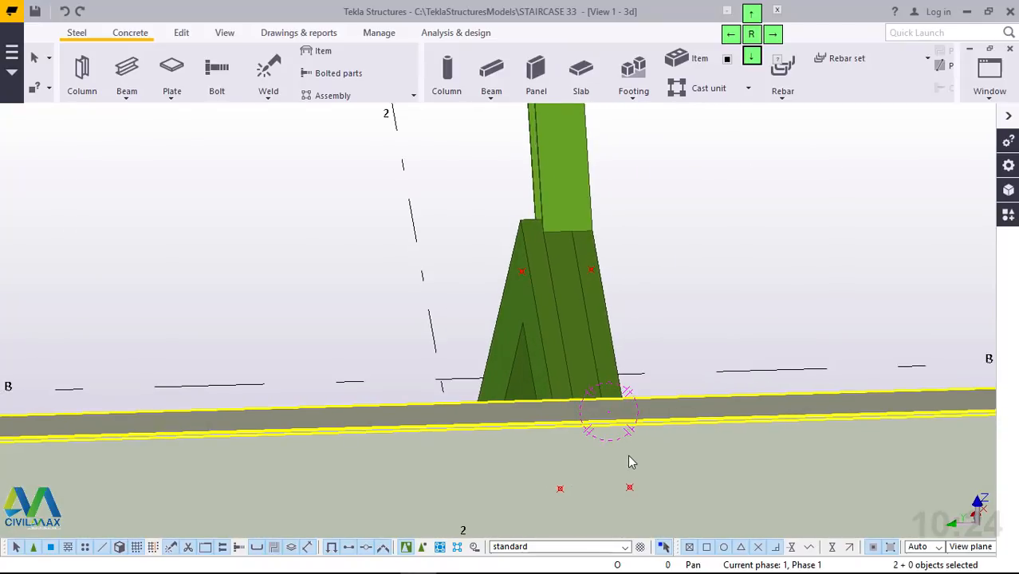
click(526, 379)
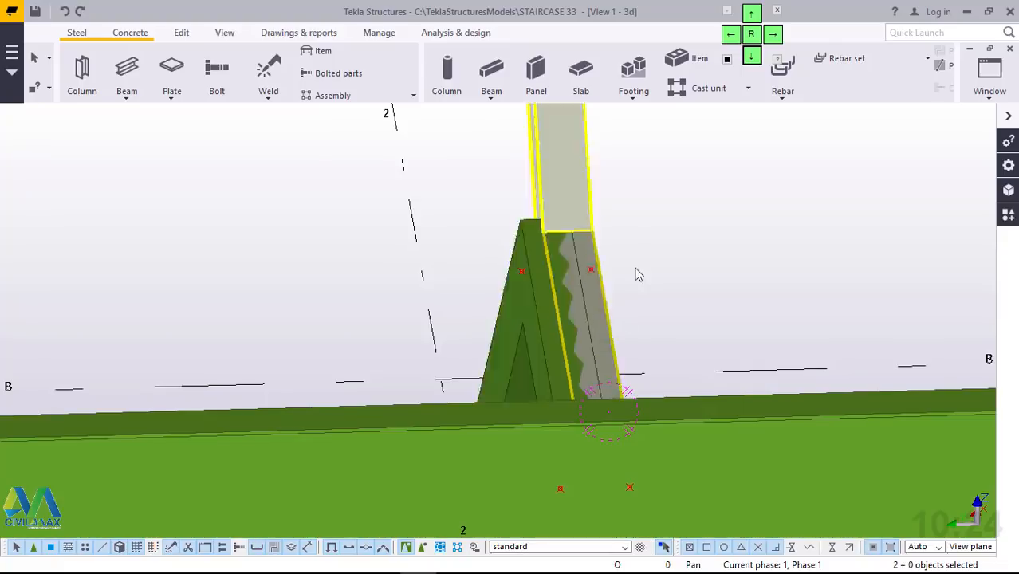
double_click(559, 177)
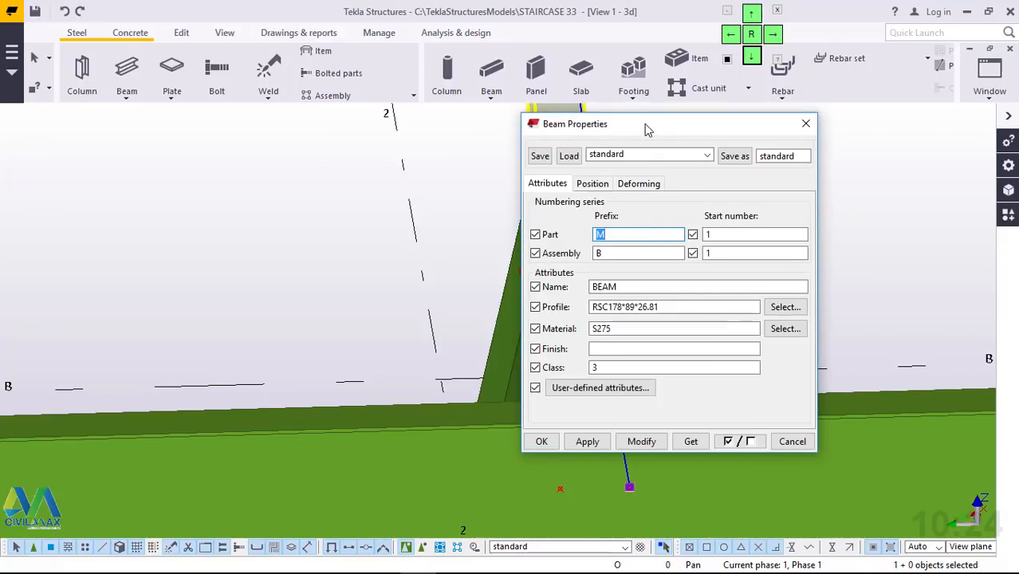
drag(646, 130, 232, 142)
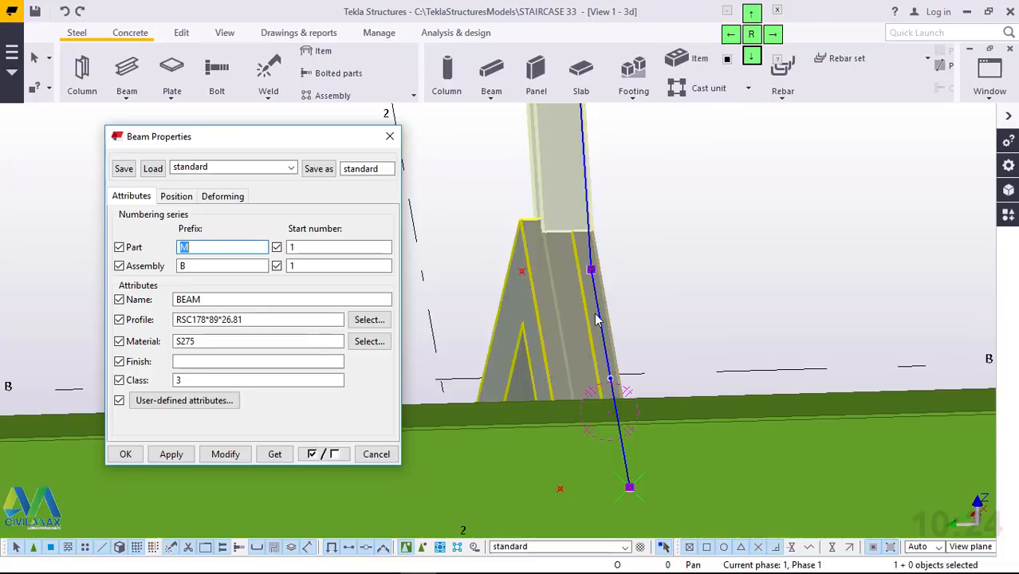
click(177, 198)
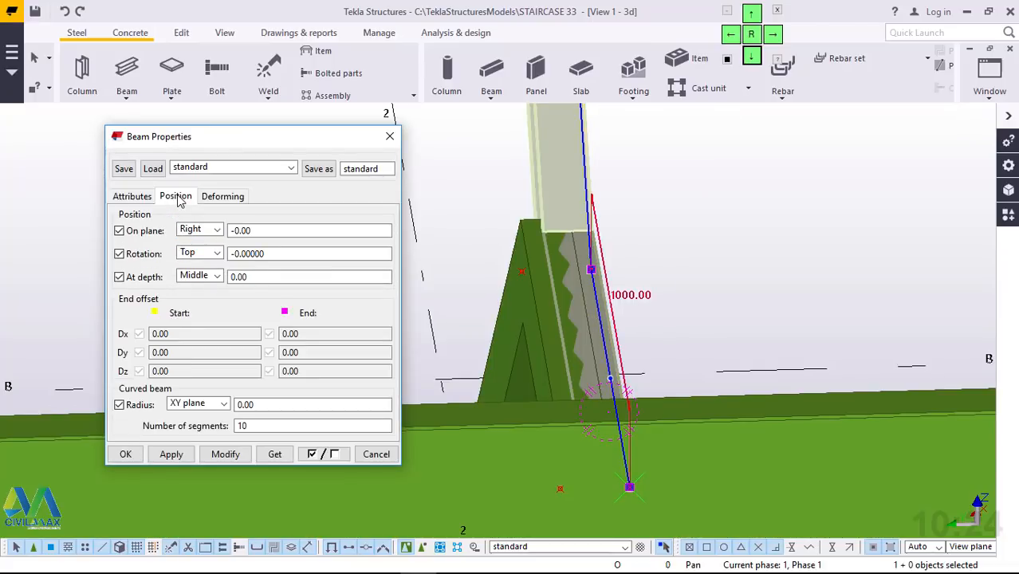
click(216, 230)
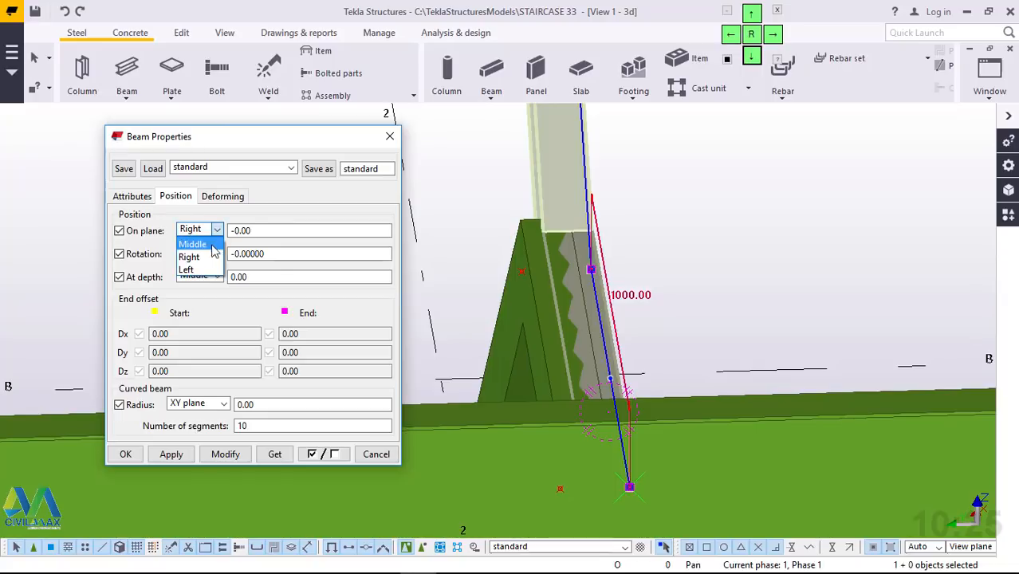
click(189, 269)
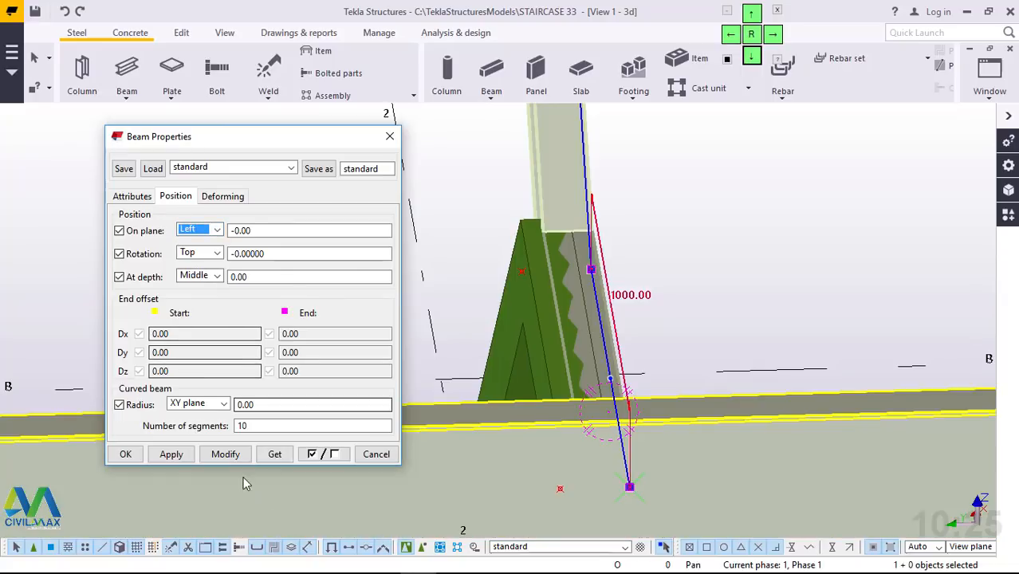
click(225, 455)
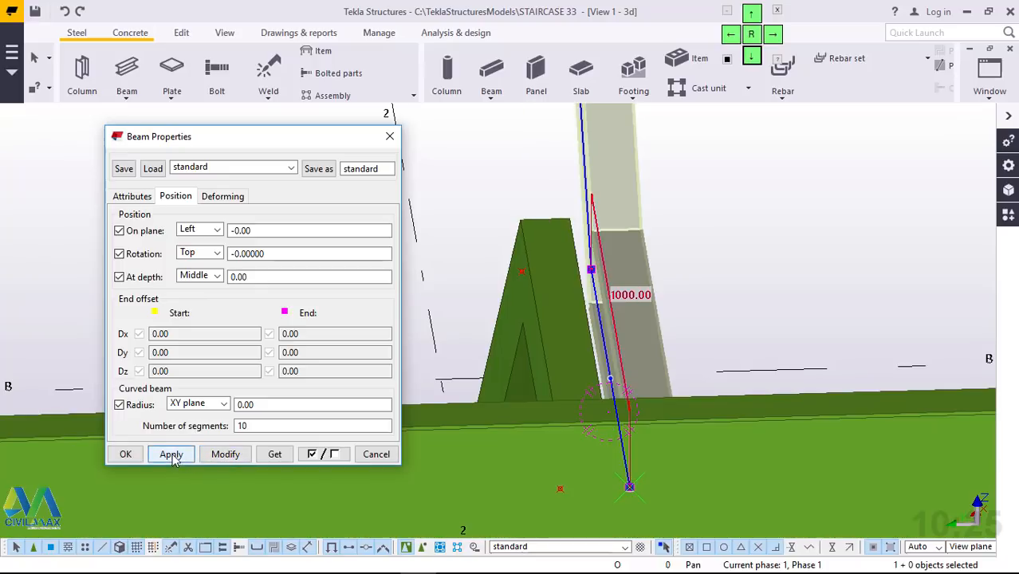
click(125, 454)
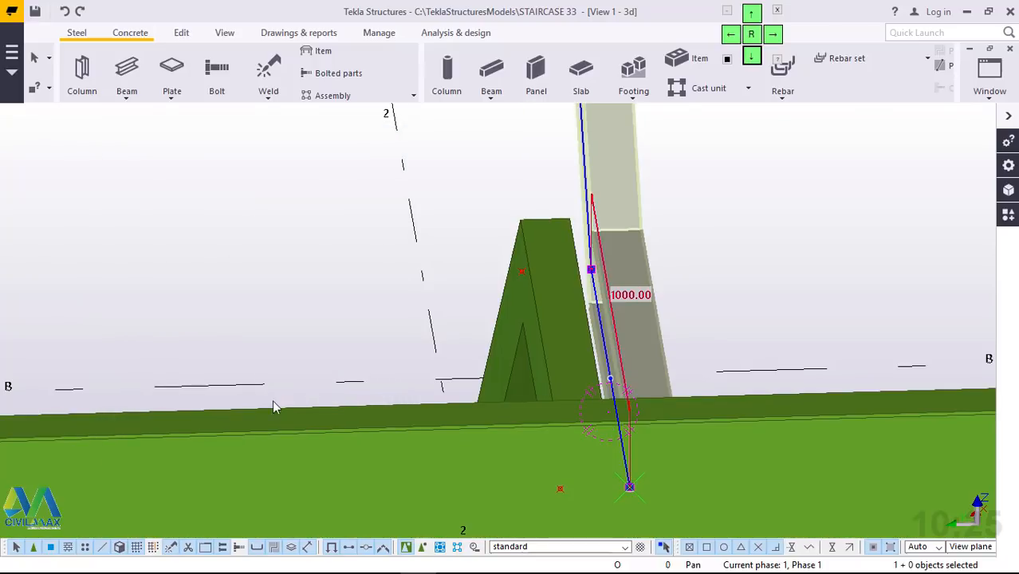
Step: Set the outer second-flight stringer's rotation to Below
scroll(326, 394, down, 4)
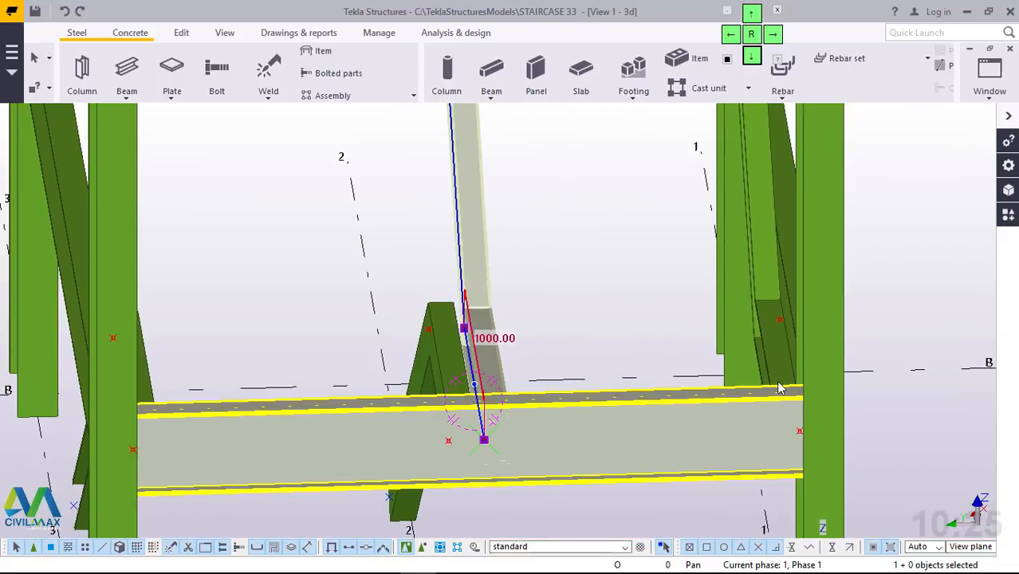
ctrl+middle_drag(767, 380, 841, 389)
scroll(770, 359, up, 2)
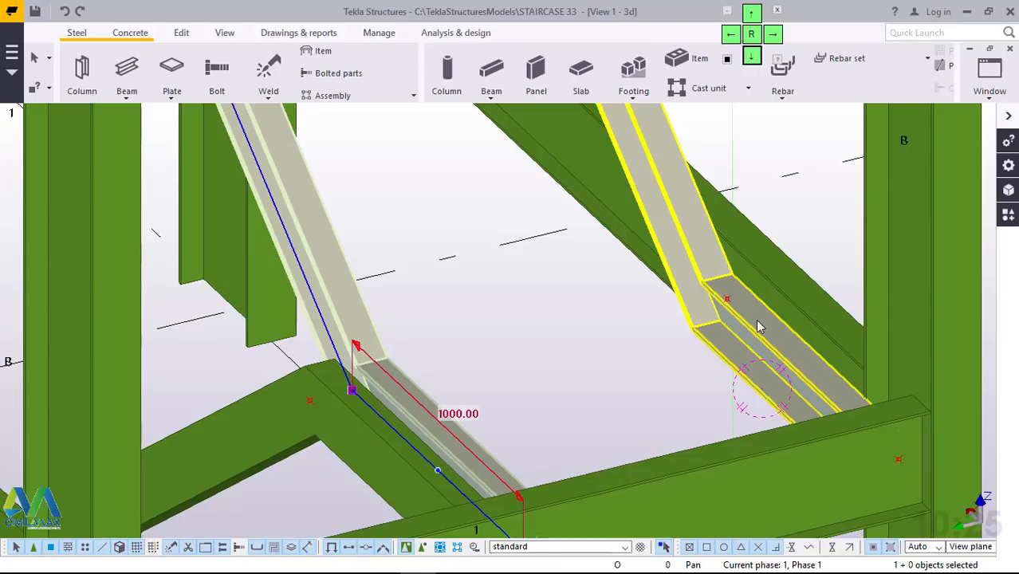
double_click(759, 327)
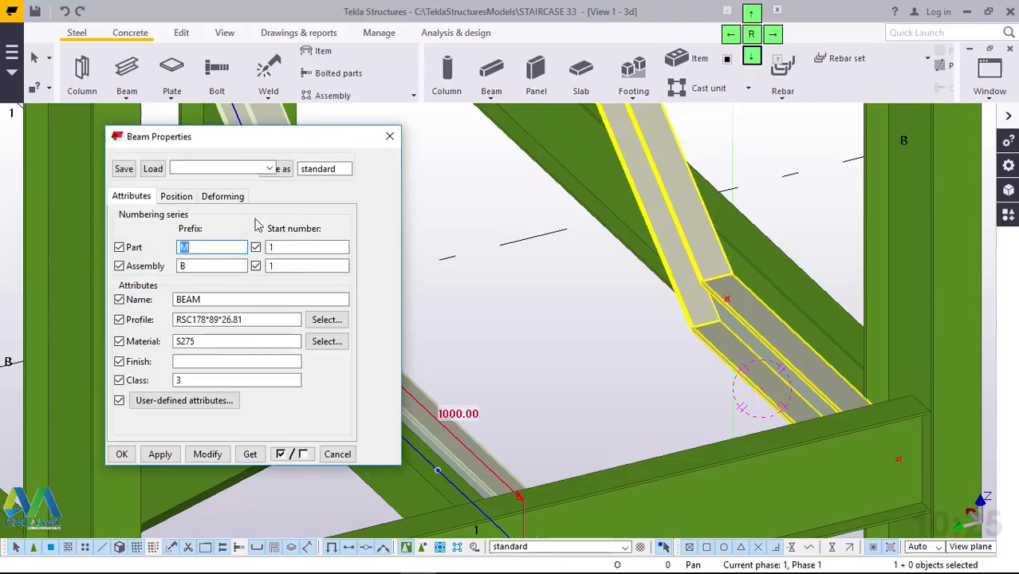
click(180, 197)
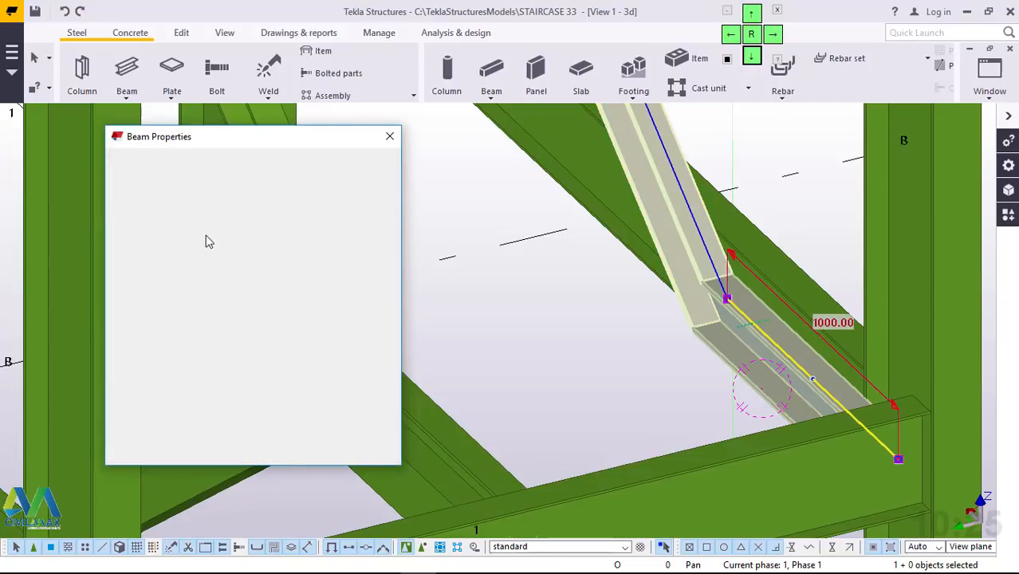
click(215, 253)
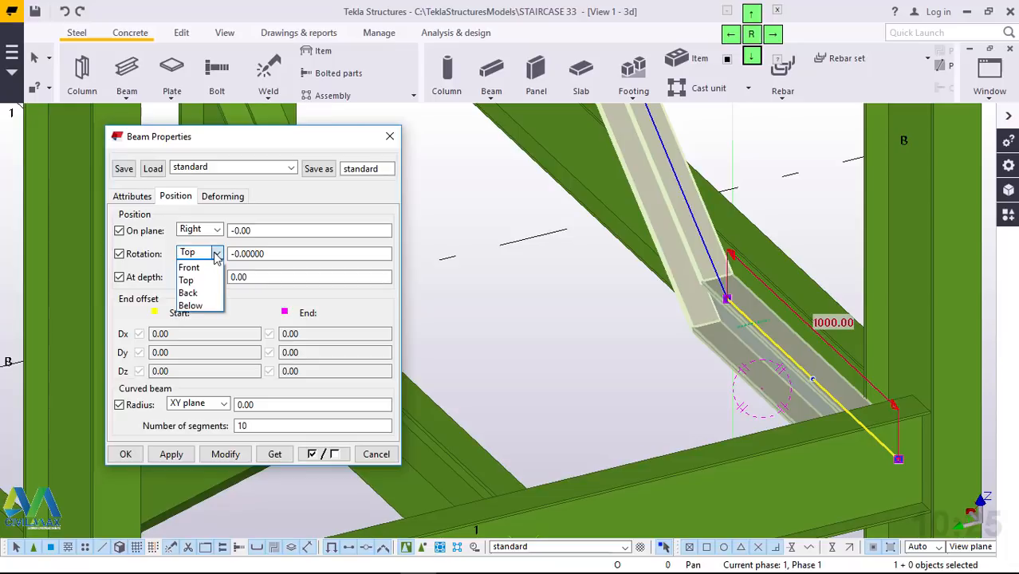
click(201, 305)
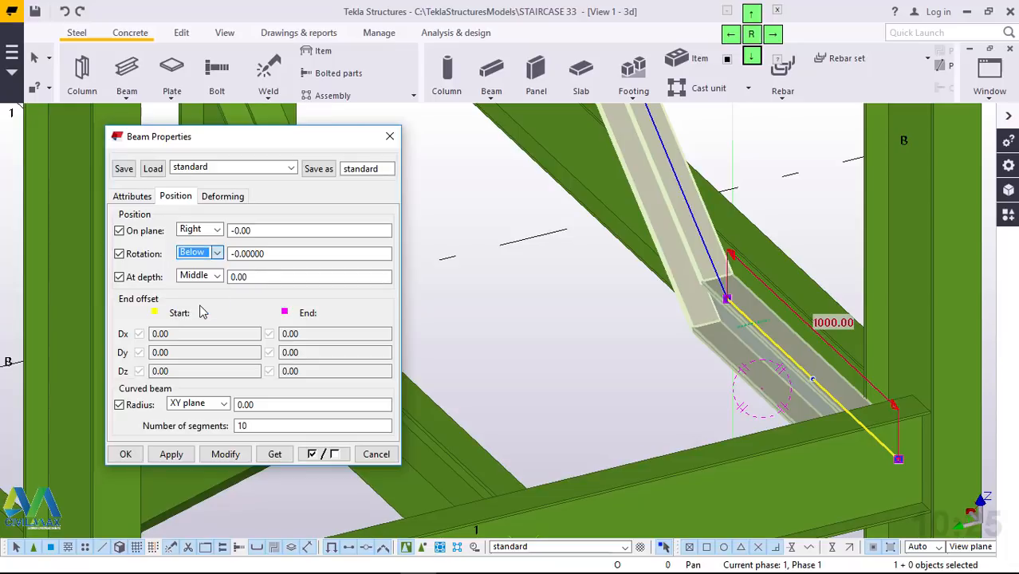
click(227, 455)
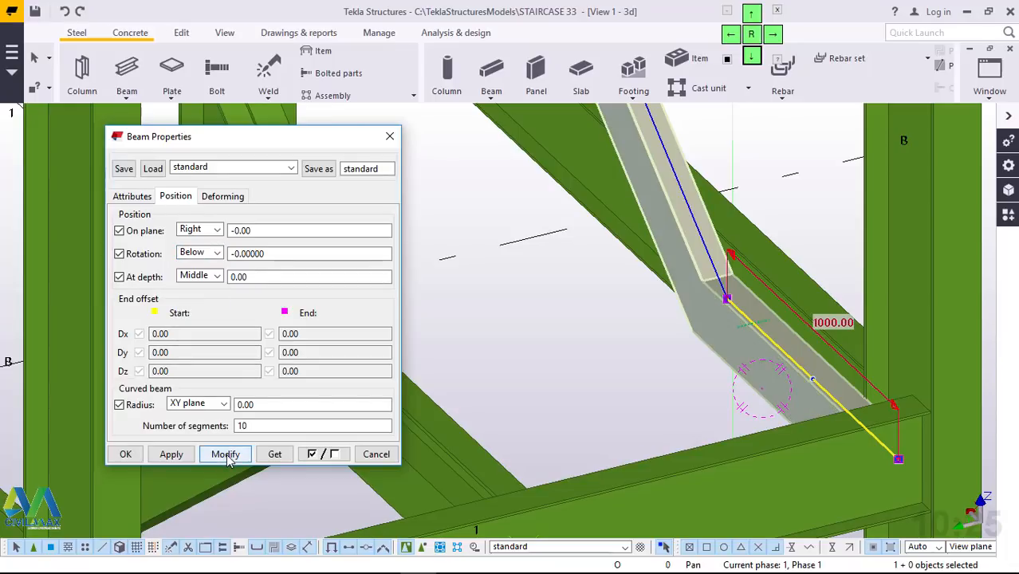
click(126, 454)
click(610, 326)
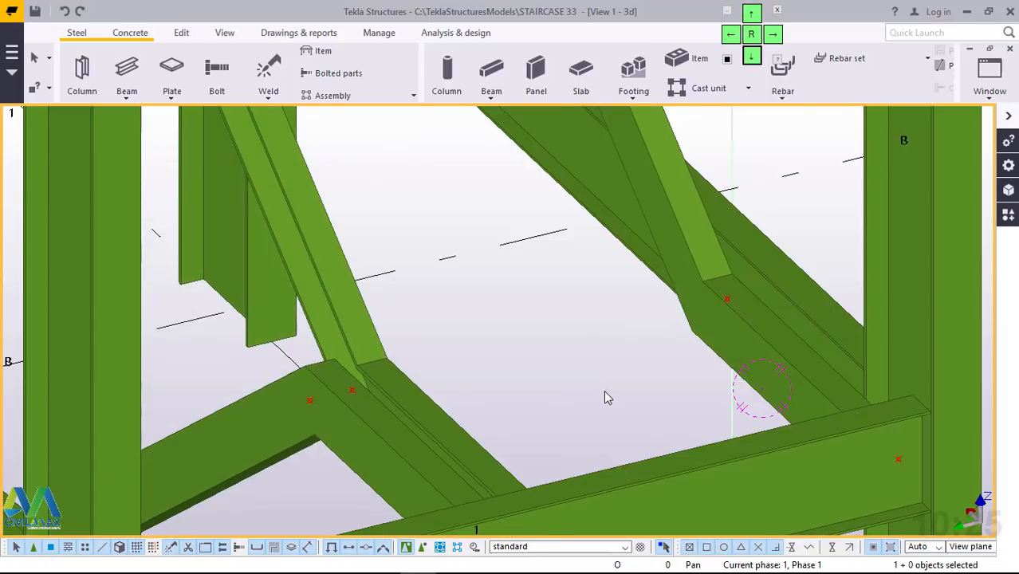
Step: Examine the second-flight stringers and the raised grid B landing beam from the opposite side of the frame
scroll(606, 401, down, 3)
scroll(606, 411, down, 2)
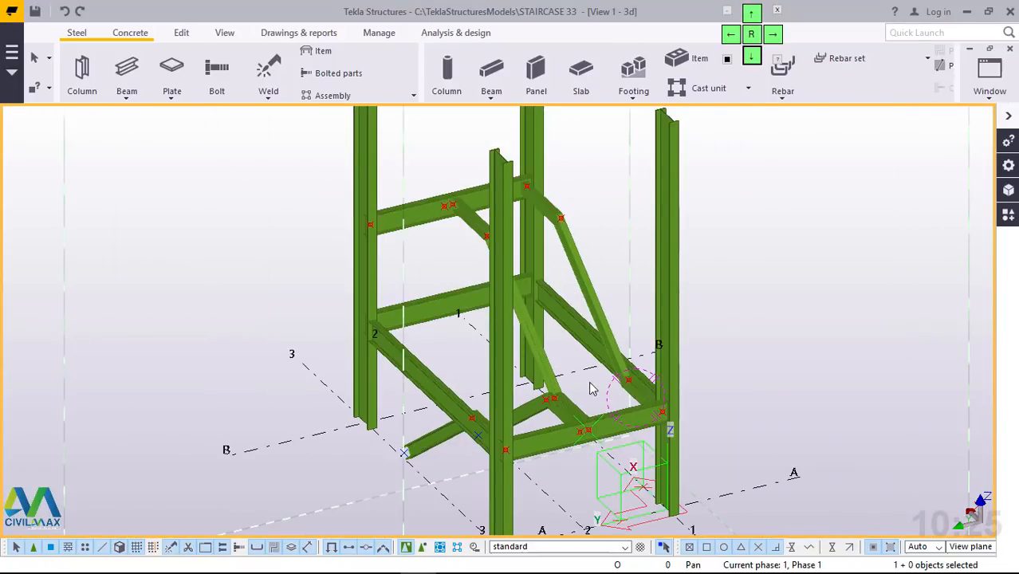
ctrl+middle_drag(539, 375, 341, 354)
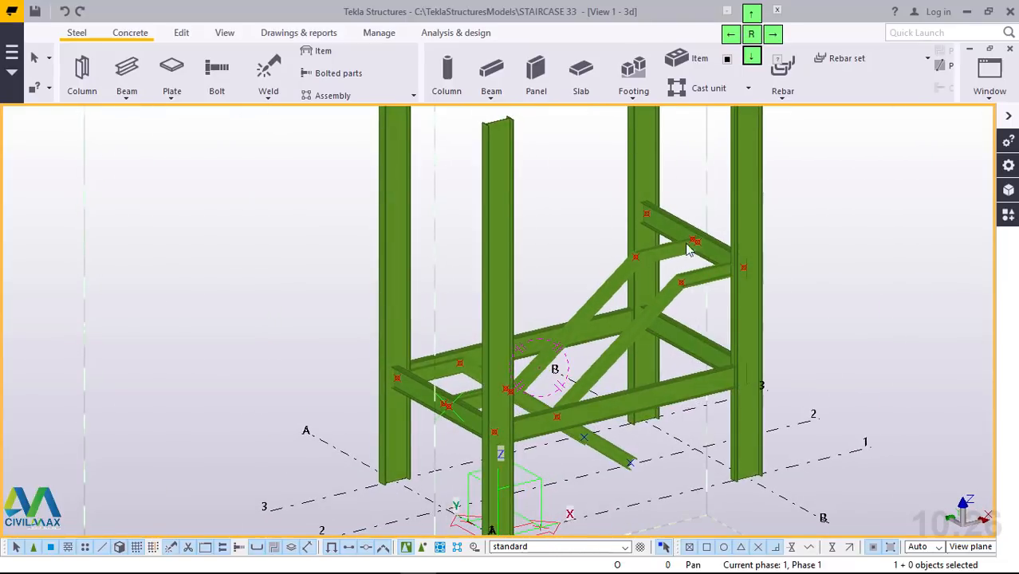
scroll(667, 206, up, 3)
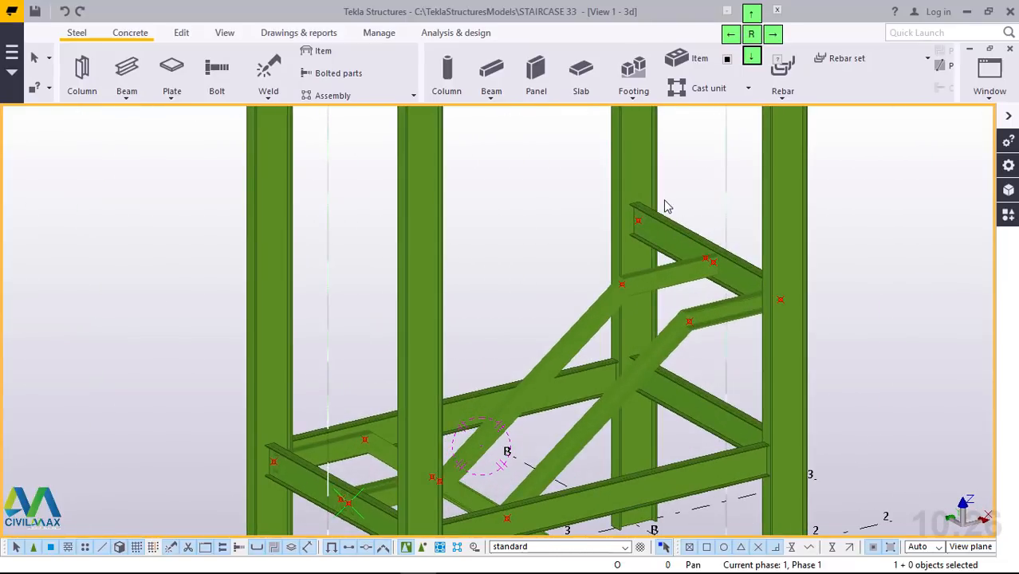
scroll(621, 314, down, 1)
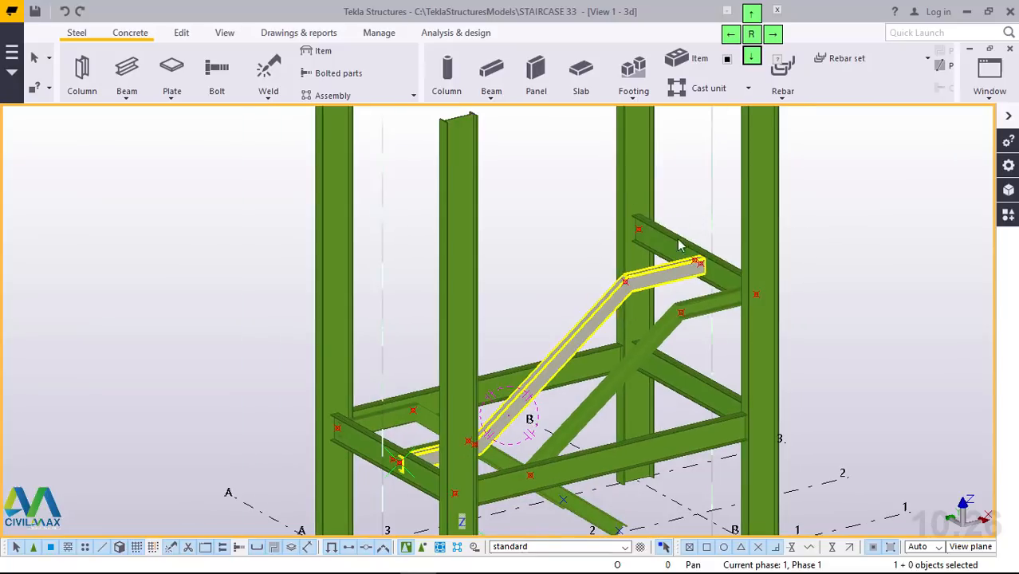
scroll(664, 223, up, 3)
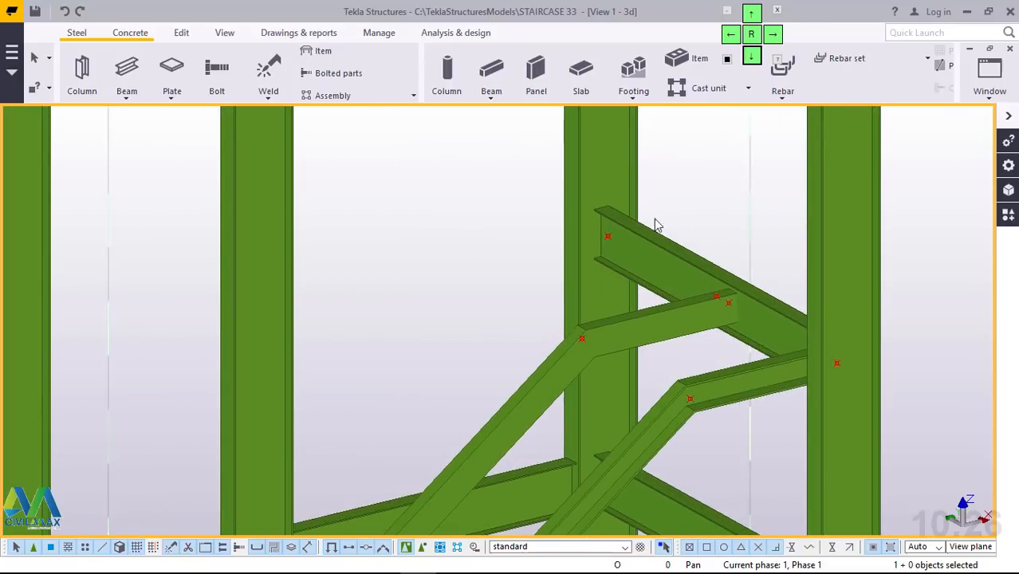
scroll(656, 225, down, 4)
scroll(600, 236, up, 1)
scroll(599, 235, down, 1)
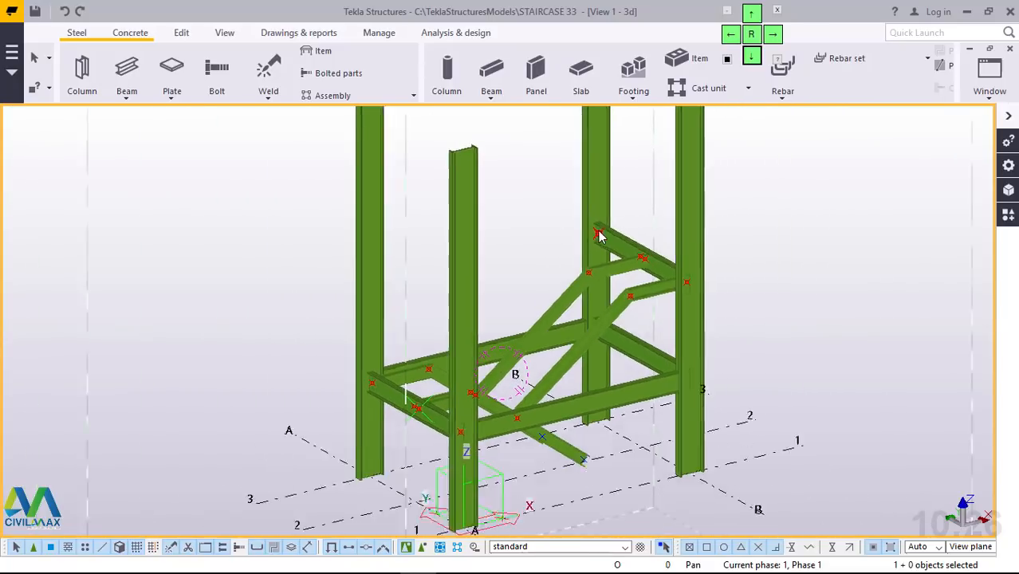
Step: Linearly copy the four reference points on the grid A beam once with dX 0 and dZ 3000 mm
scroll(473, 494, up, 3)
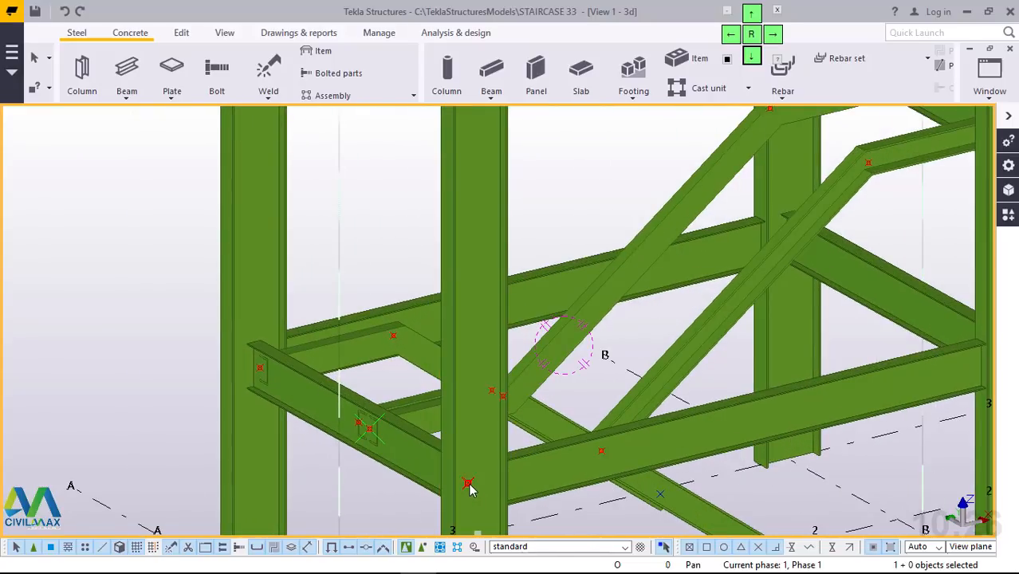
ctrl+click(369, 429)
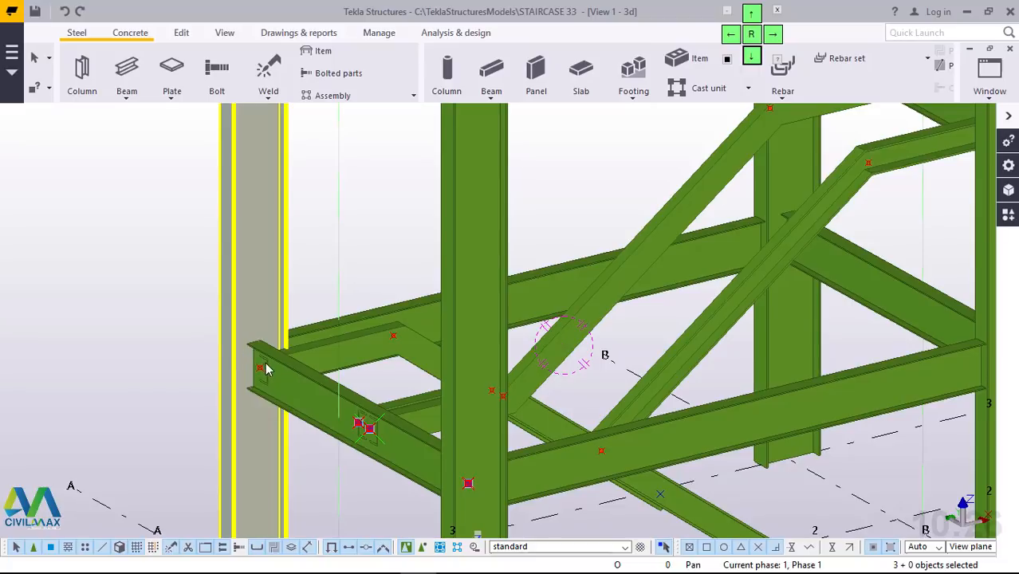
right_click(354, 153)
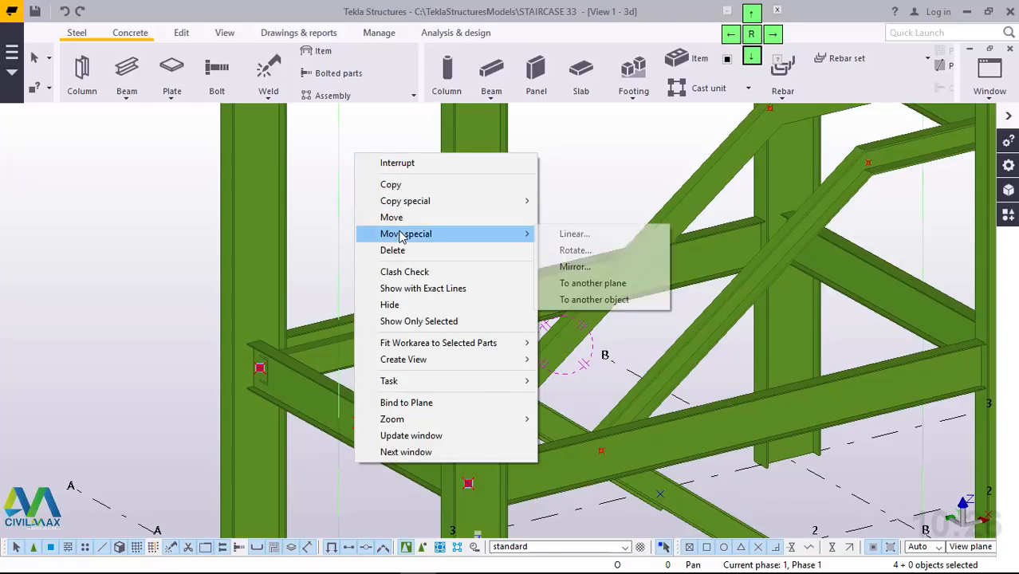
mouse_move(403, 206)
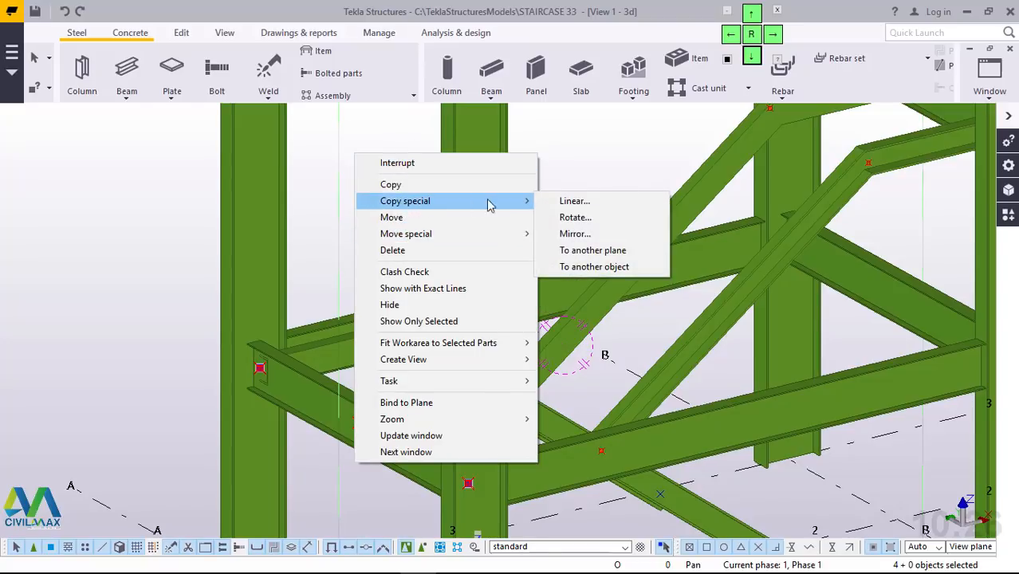
click(586, 204)
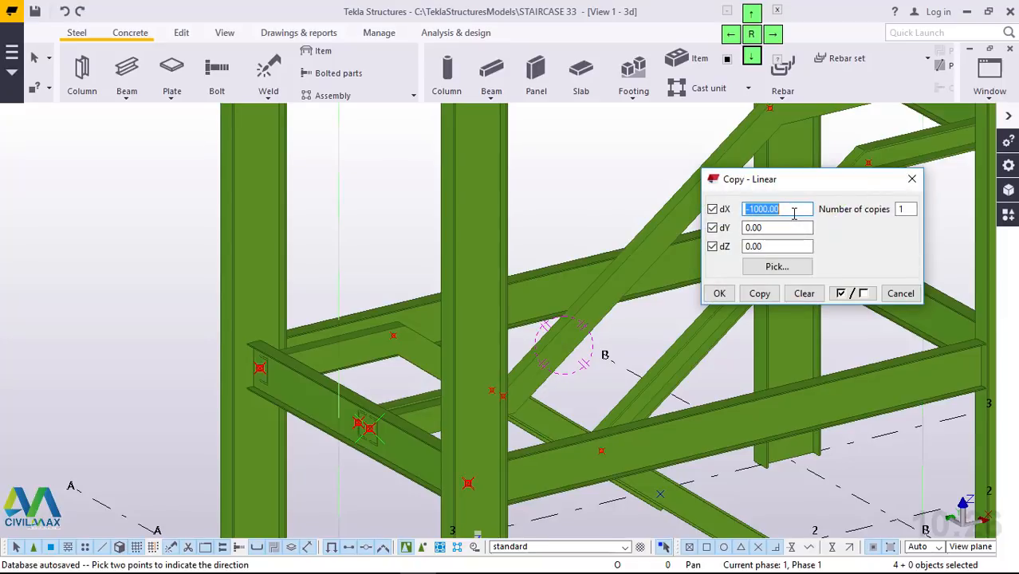
text(0)
drag(764, 247, 735, 245)
text(3)
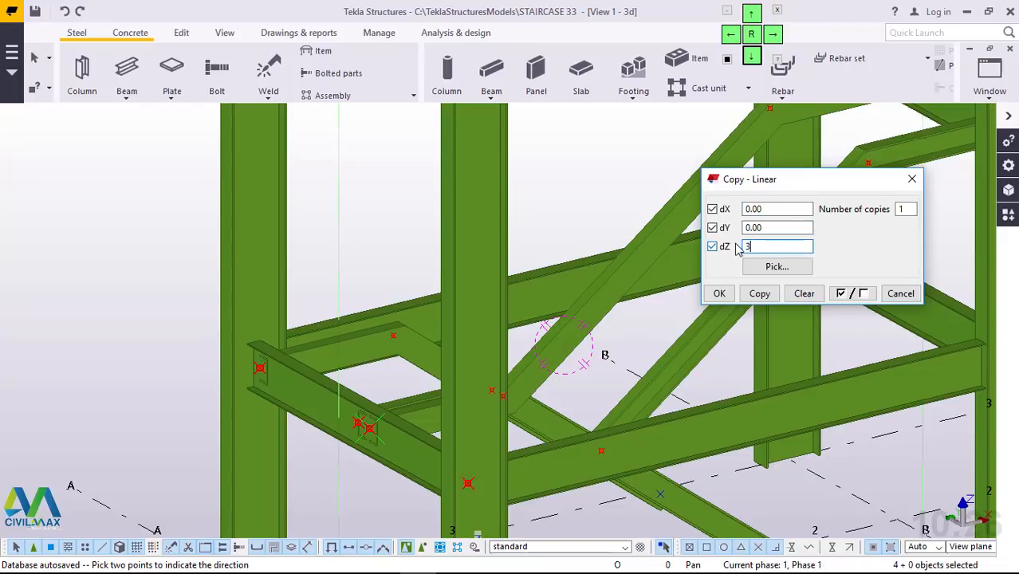
text(000)
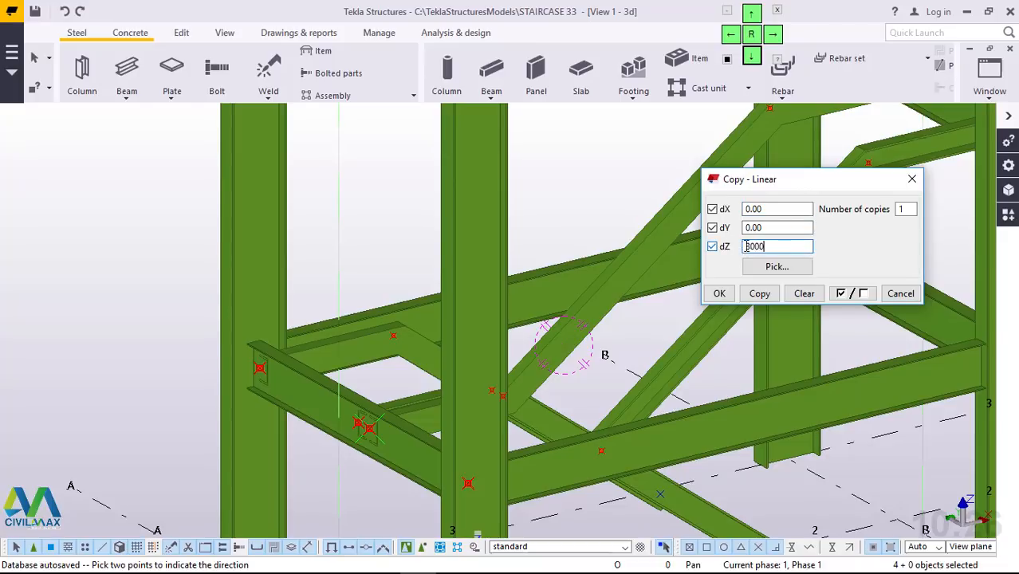
click(760, 294)
click(719, 294)
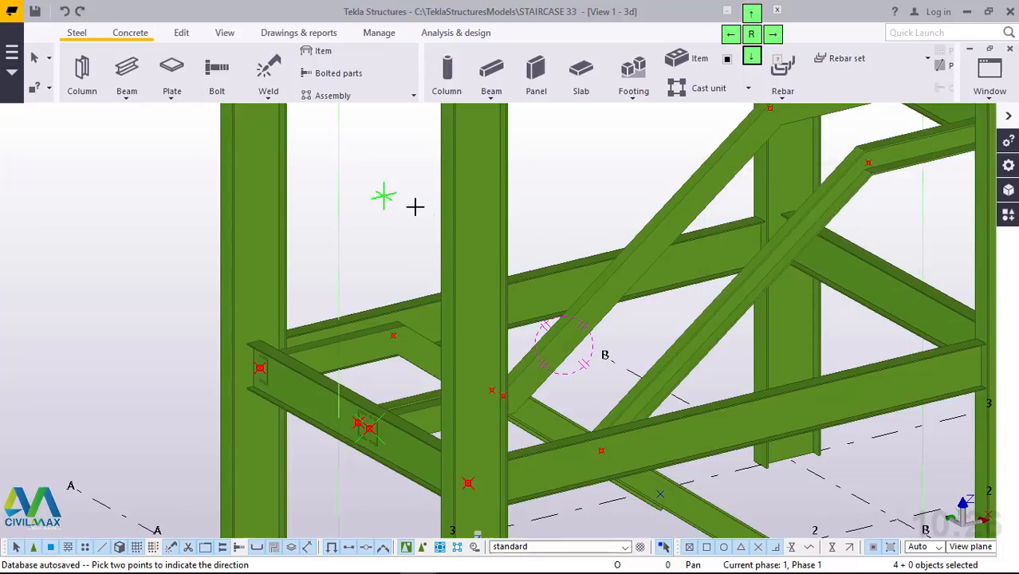
right_click(415, 206)
click(420, 209)
scroll(420, 209, down, 5)
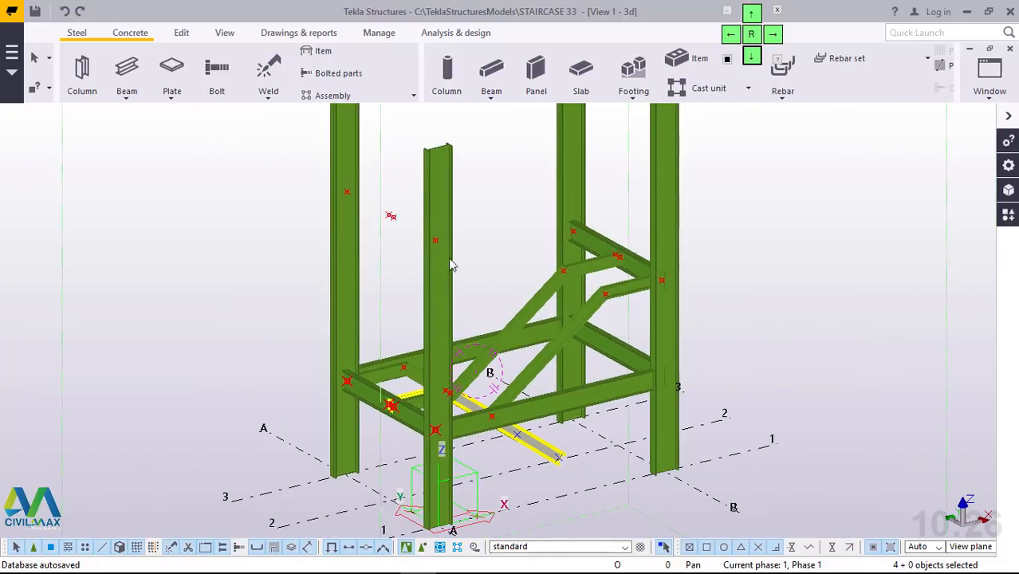
click(425, 223)
scroll(421, 209, down, 2)
scroll(409, 212, up, 2)
scroll(409, 211, down, 2)
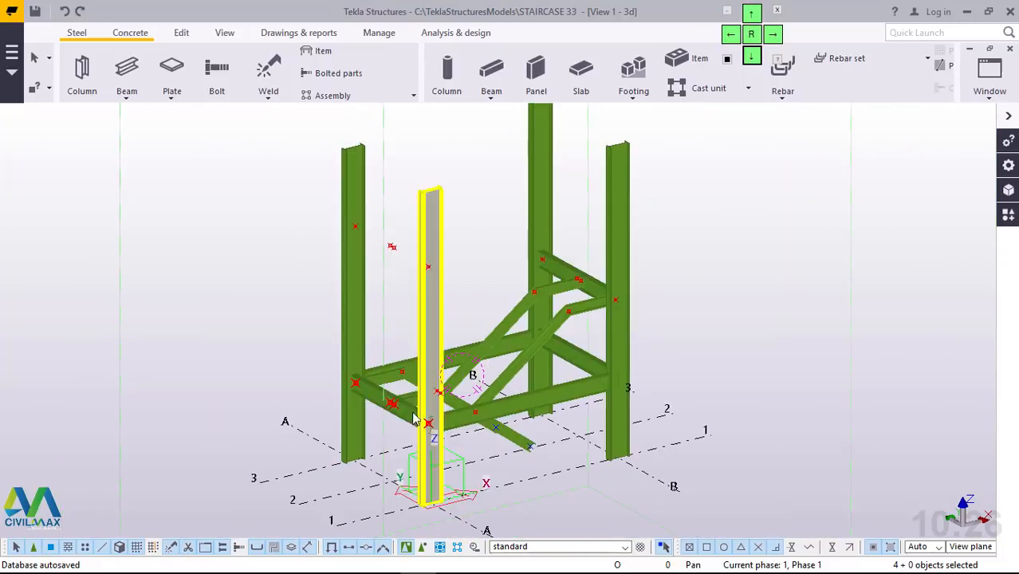
Step: Linearly copy the grid A landing beam once with dZ 3000 mm, keeping dX and dY at 0
scroll(414, 420, up, 5)
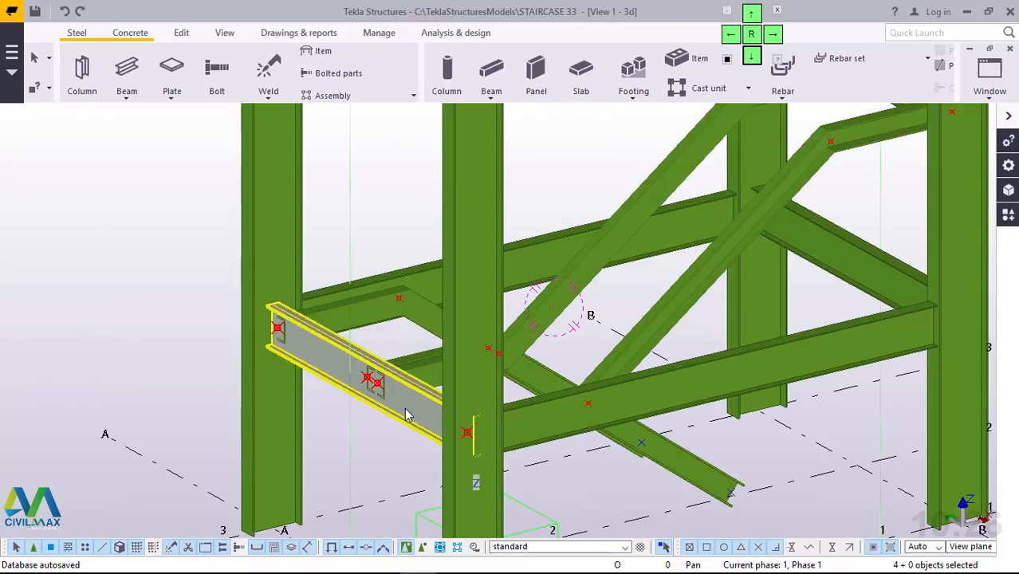
click(420, 390)
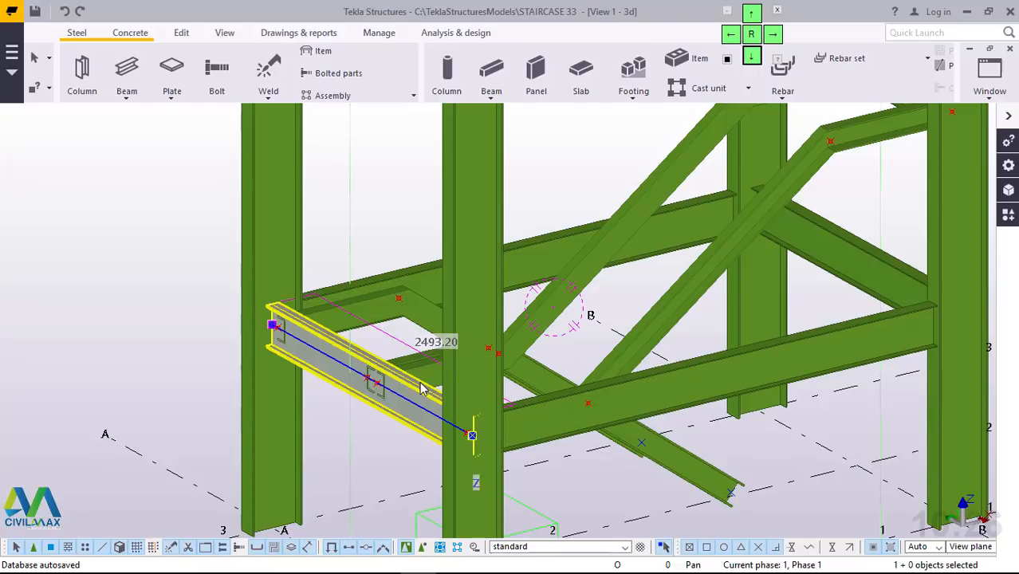
right_click(379, 150)
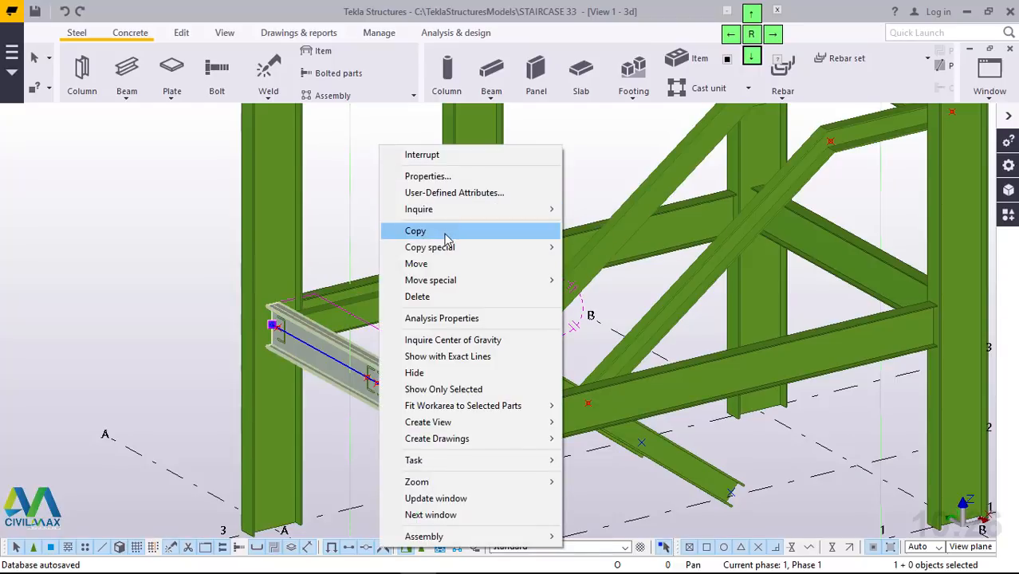
mouse_move(445, 247)
click(590, 248)
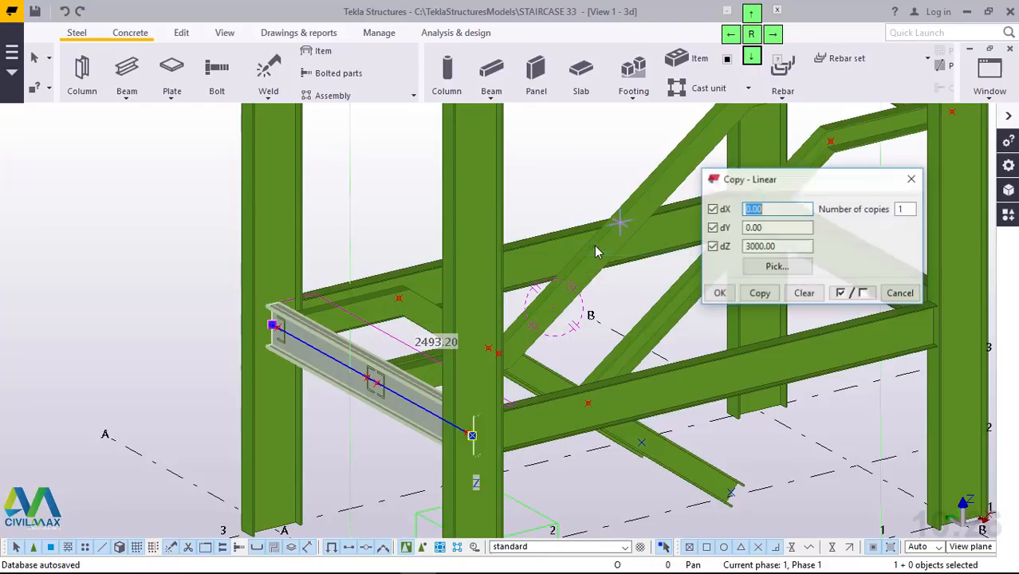
click(766, 268)
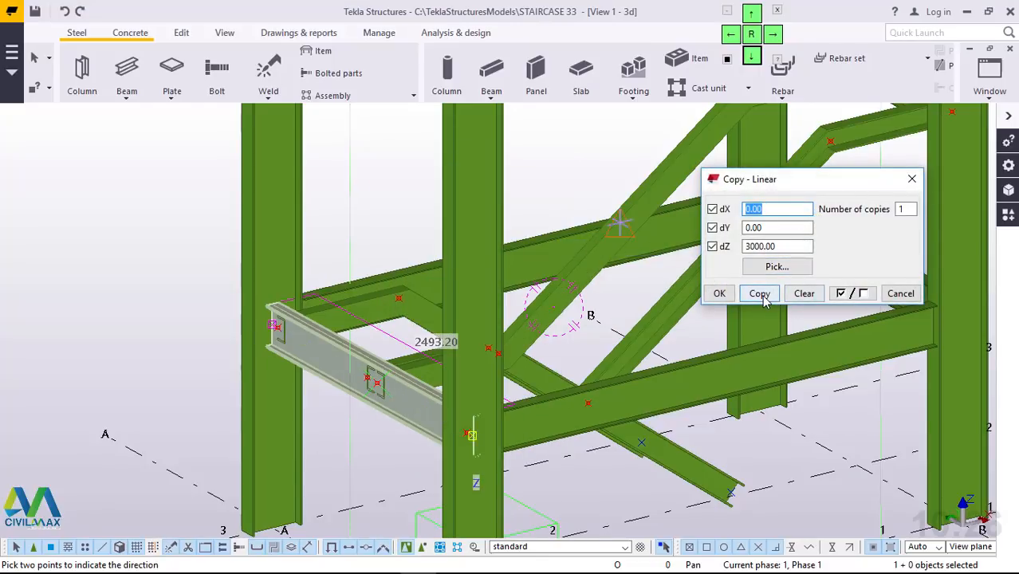
click(759, 293)
click(719, 293)
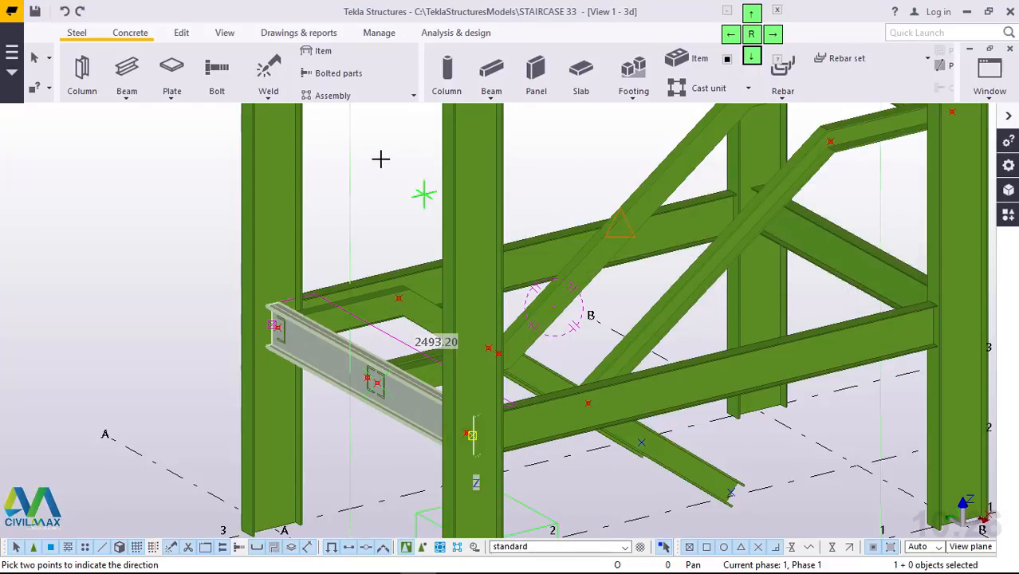
right_click(381, 160)
click(416, 169)
scroll(447, 414, down, 5)
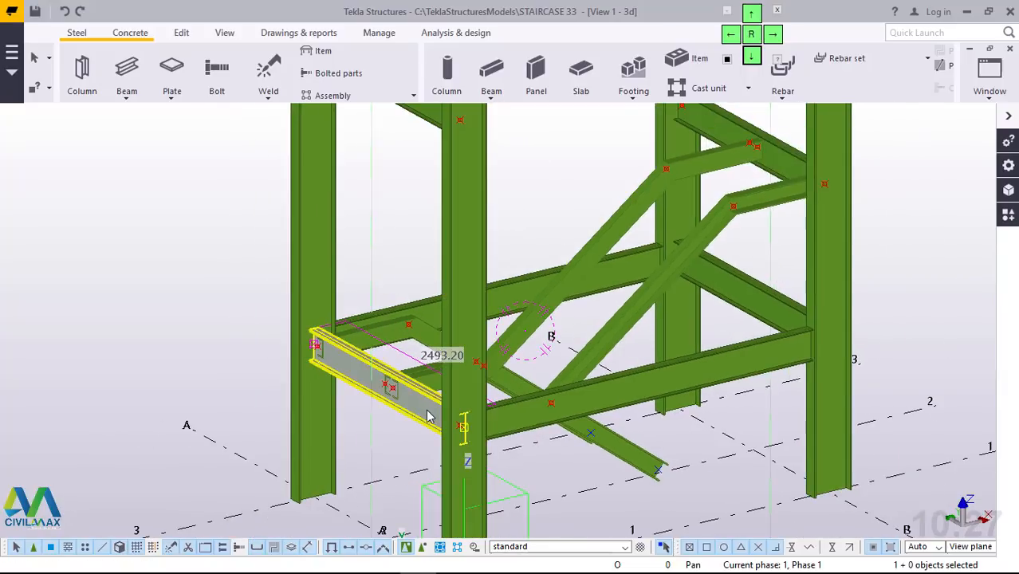
Step: Linearly copy the raised grid A beam's end point at grid 3 and its nearest middle point once, with dX 1000 and dZ 0
click(445, 223)
scroll(445, 222, up, 5)
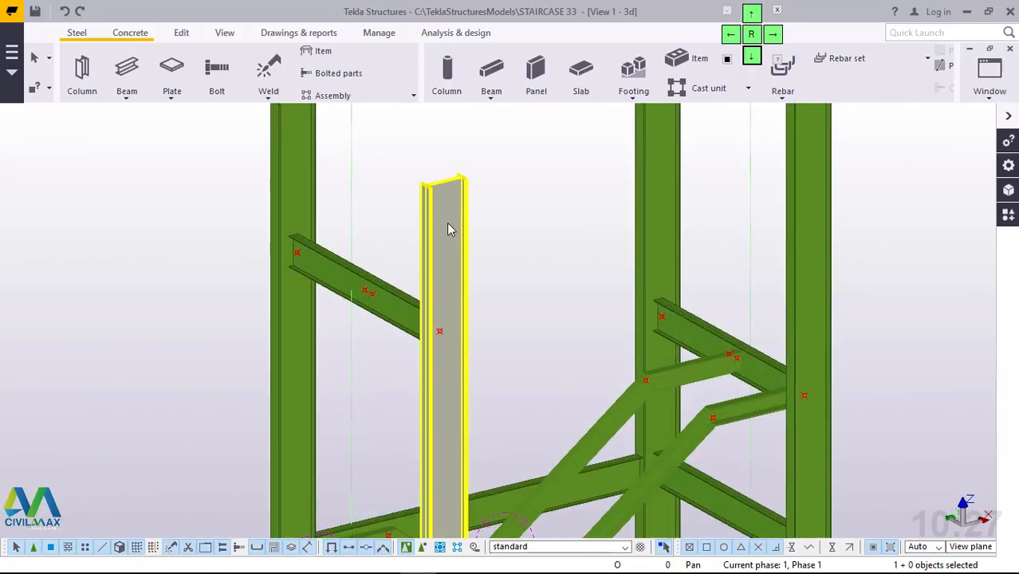
scroll(282, 272, up, 2)
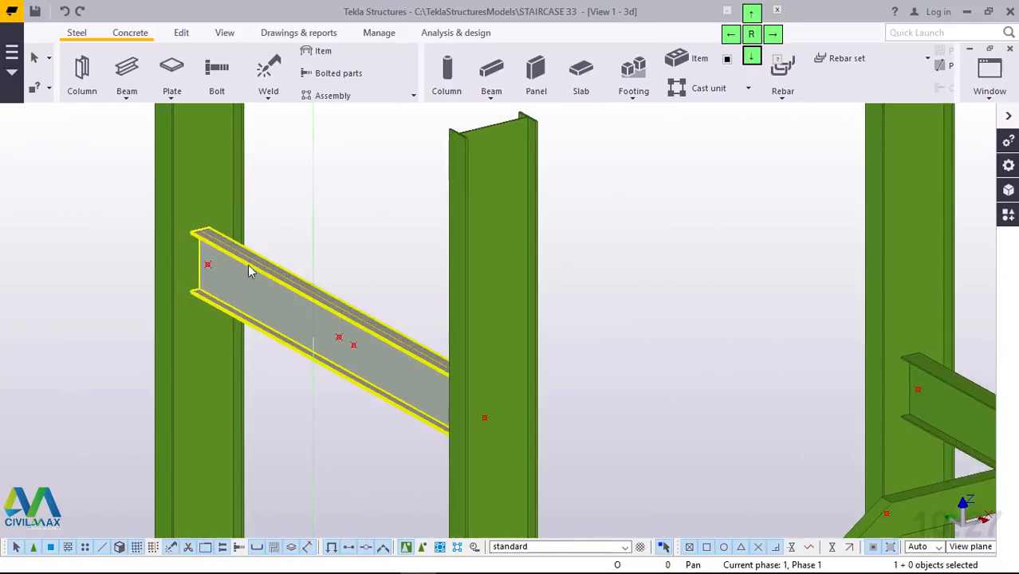
click(208, 266)
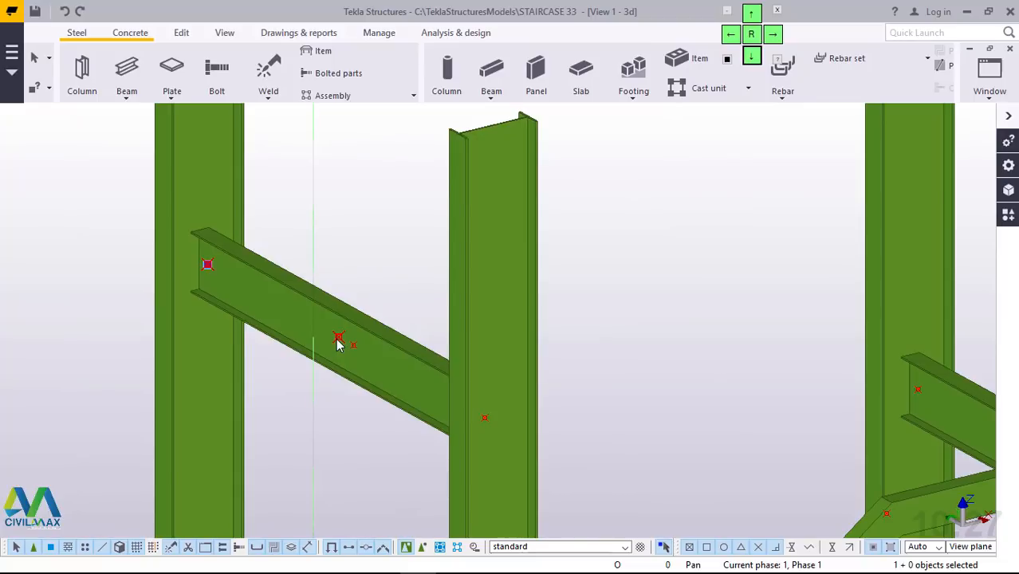
right_click(359, 193)
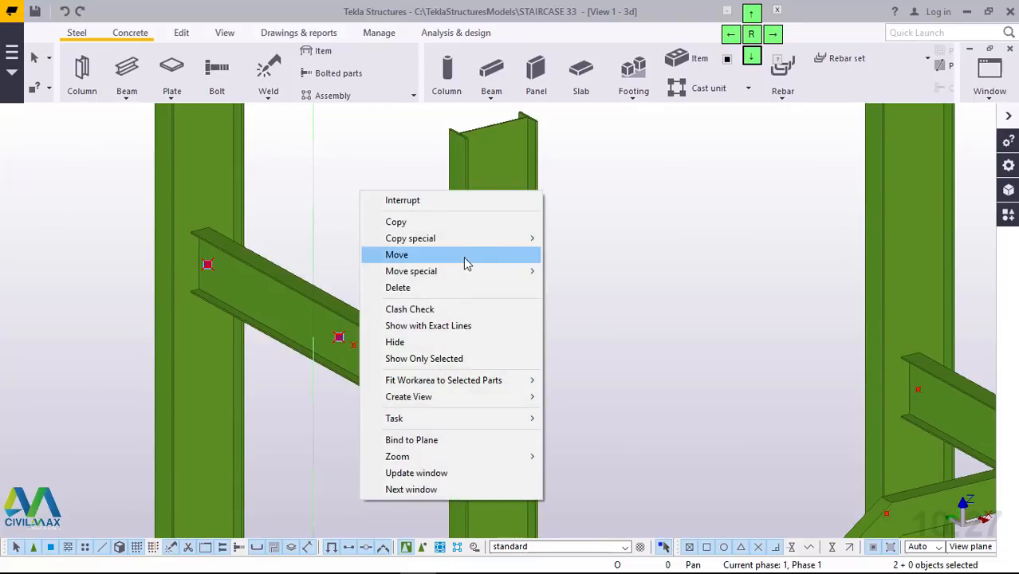
mouse_move(466, 245)
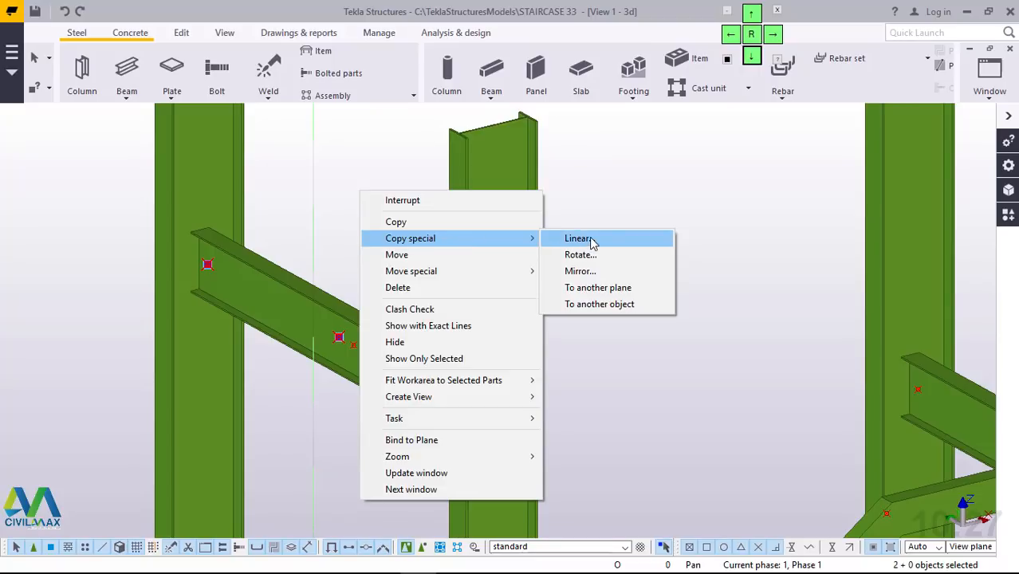
click(577, 238)
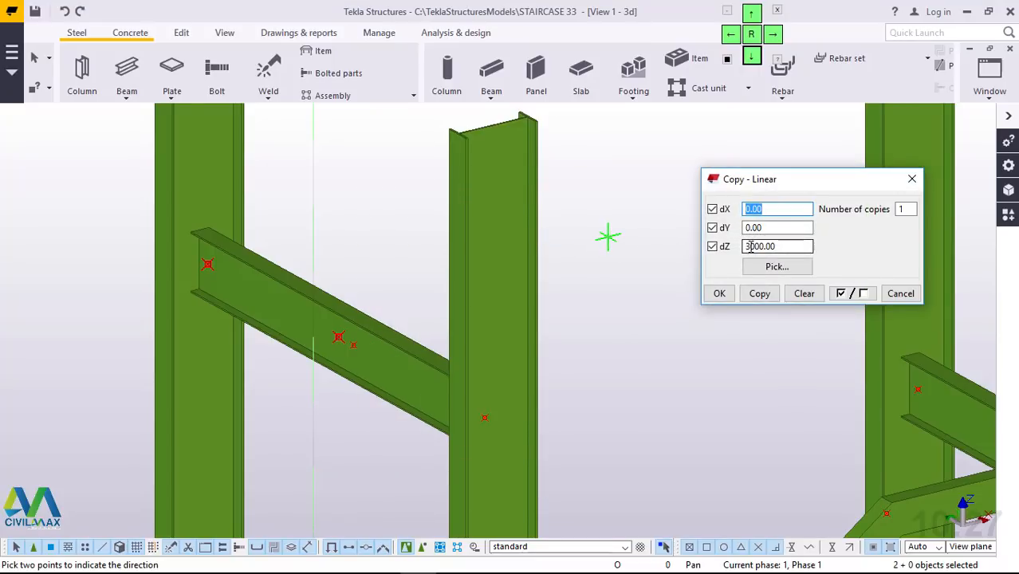
double_click(791, 246)
text(0)
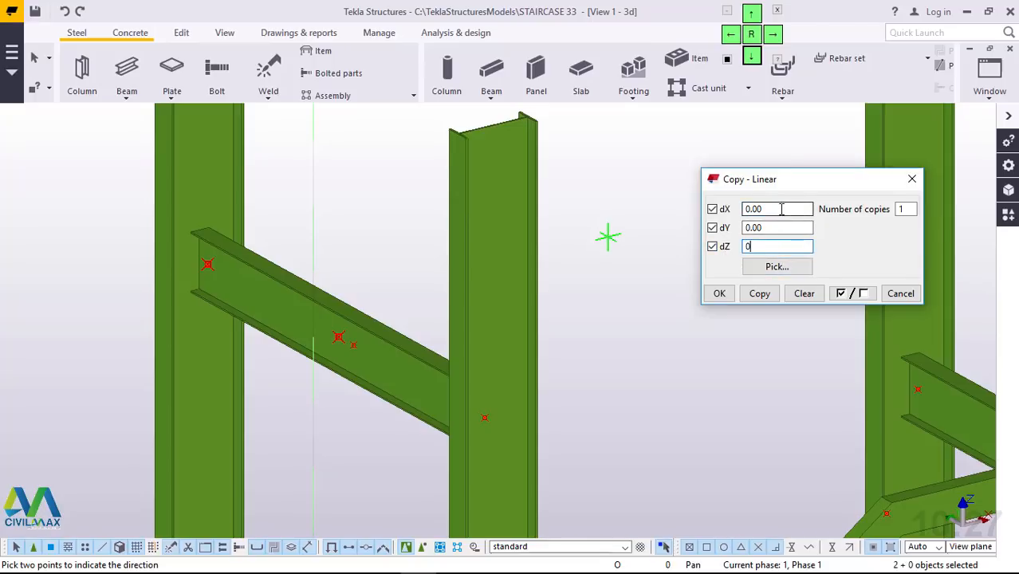
double_click(781, 209)
text(1)
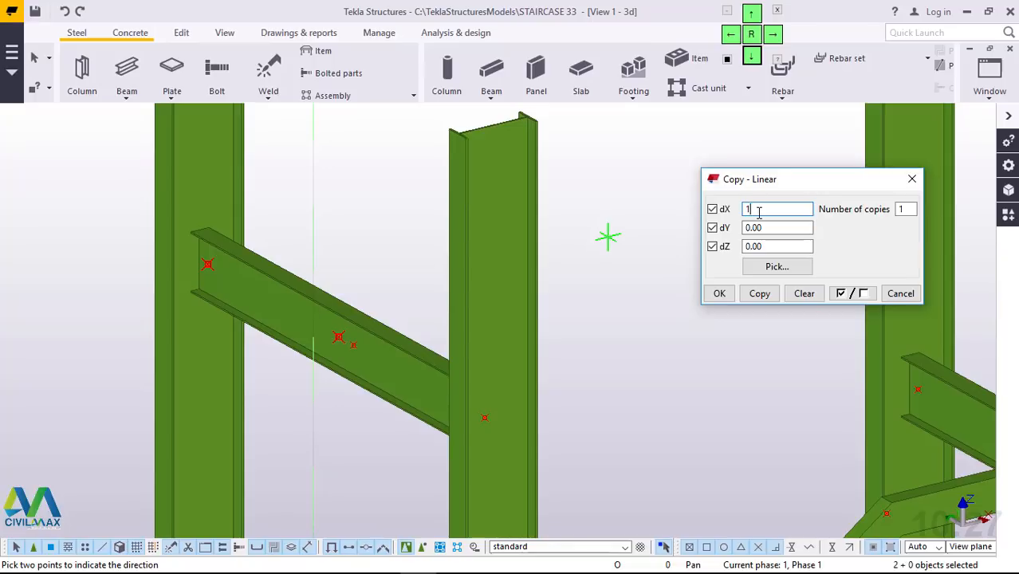
text(000)
click(761, 295)
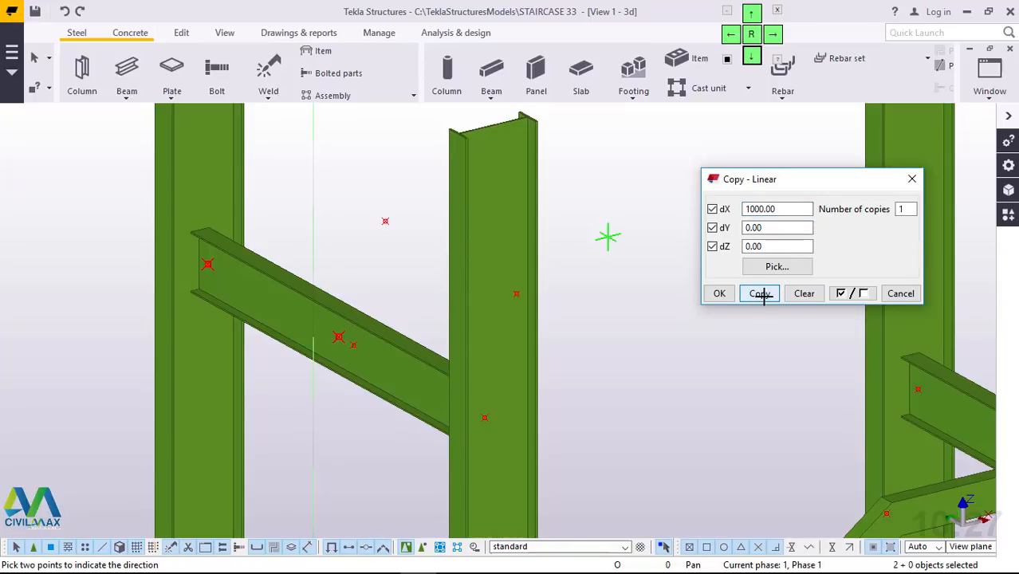
click(720, 294)
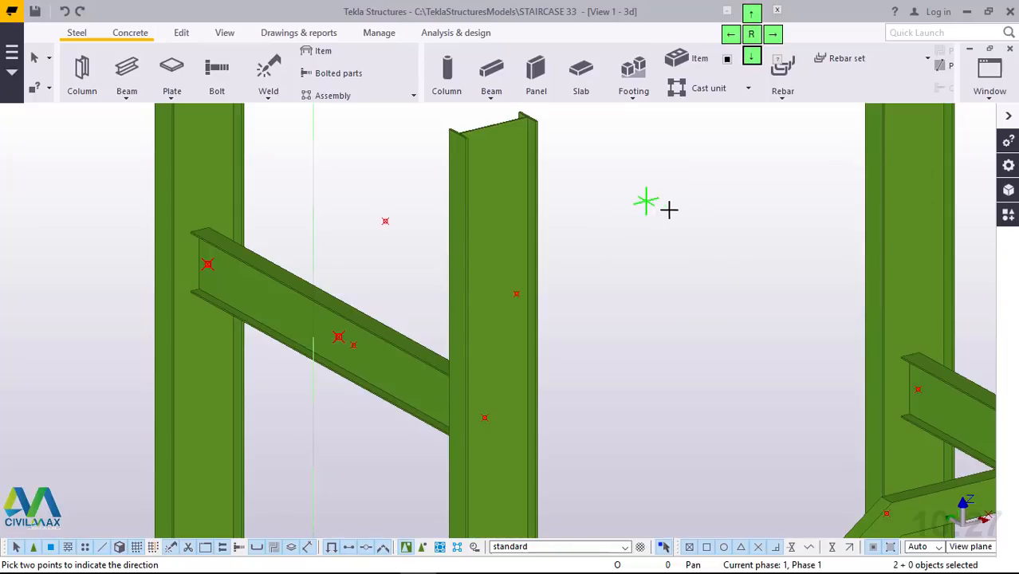
right_click(672, 211)
click(674, 211)
Step: Linearly copy the grid B landing beam's end point at grid 3 and its nearest middle point once, with dX -1000 mm
scroll(197, 287, down, 8)
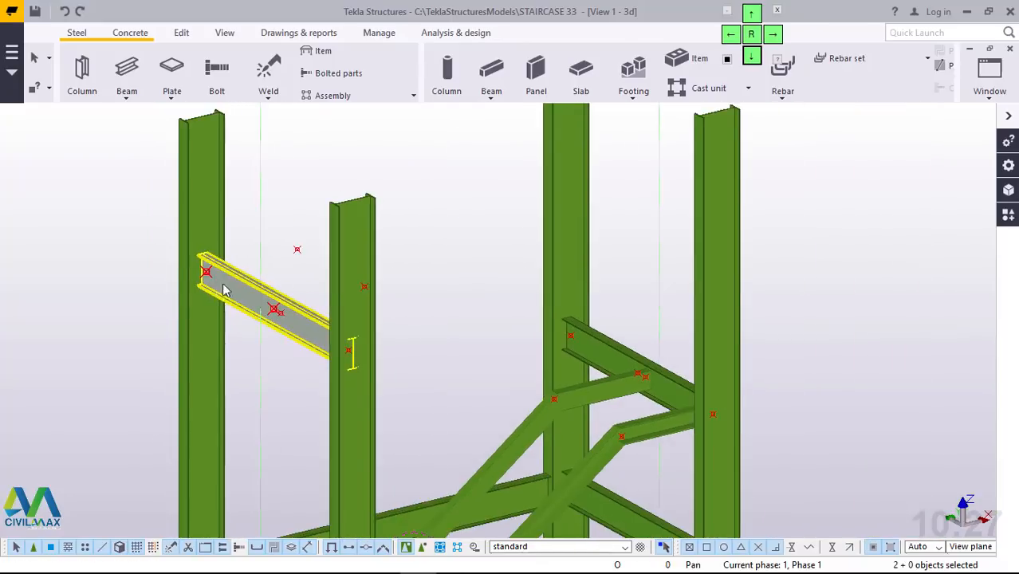
scroll(504, 364, up, 5)
scroll(638, 383, up, 3)
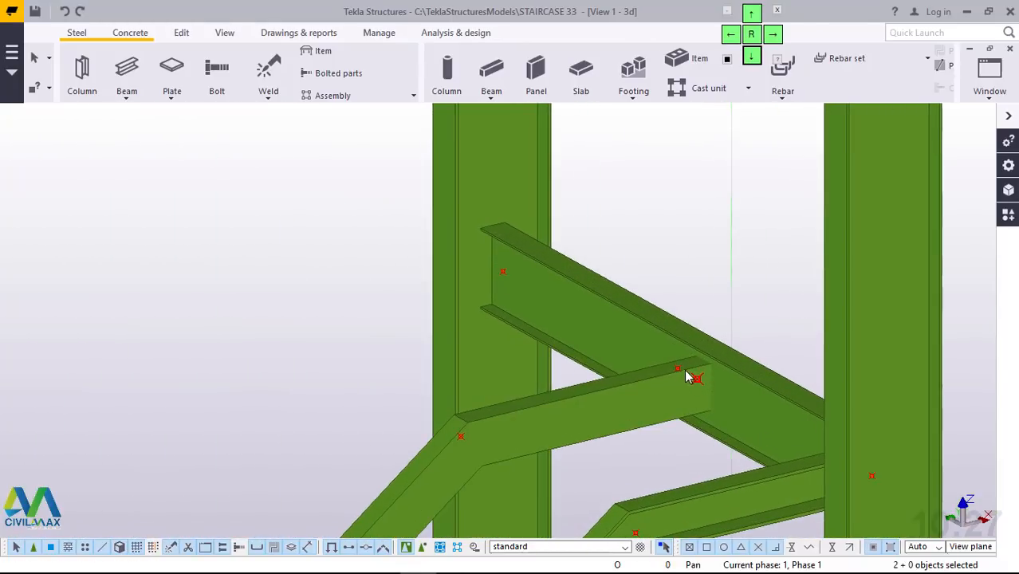
click(503, 272)
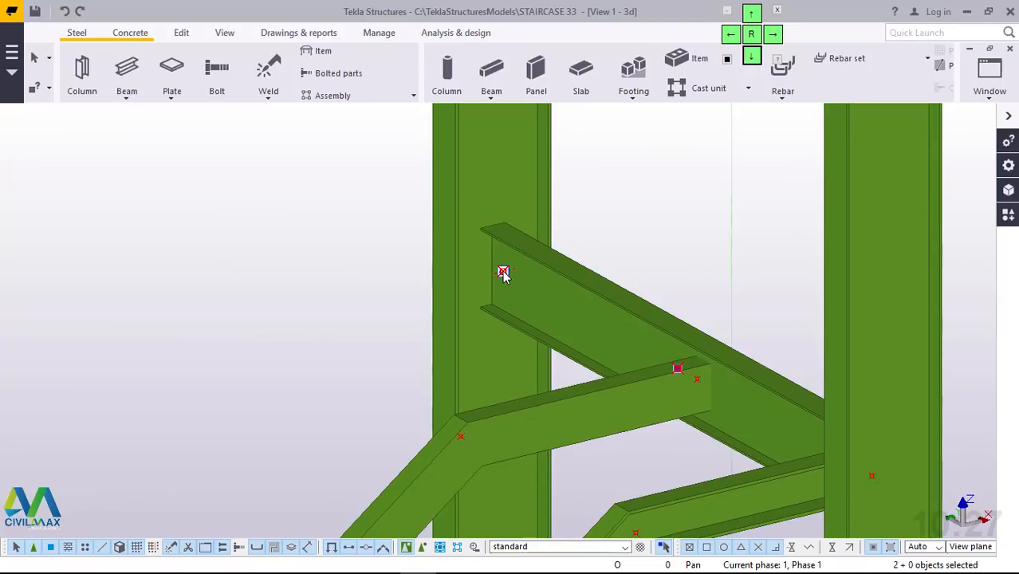
right_click(503, 272)
mouse_move(566, 312)
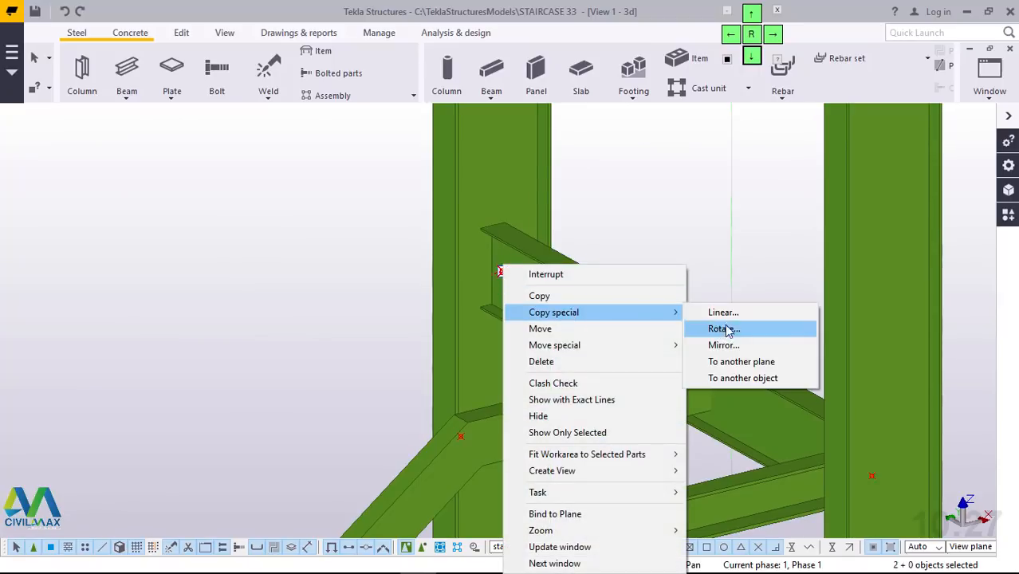
click(724, 311)
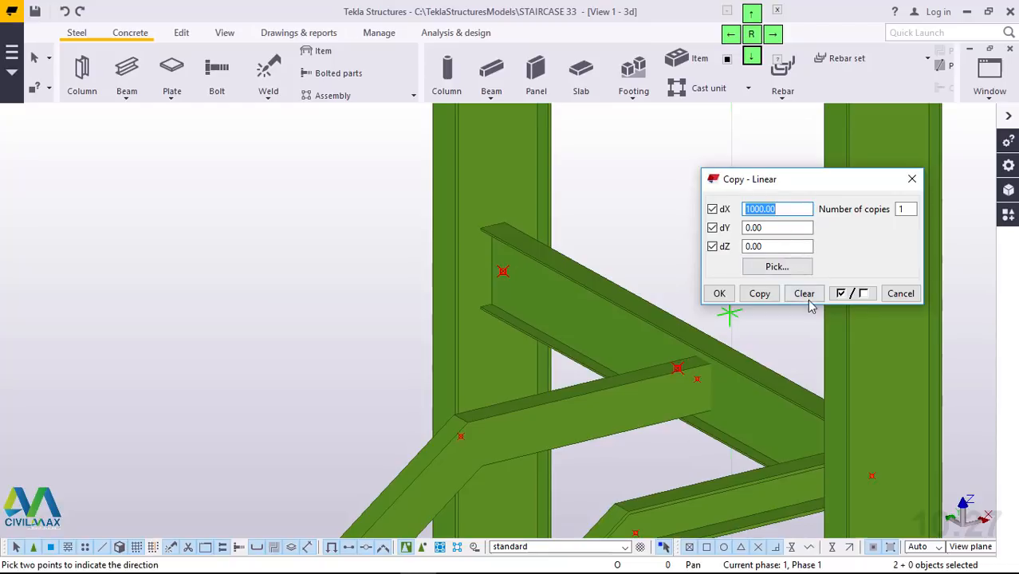
click(763, 208)
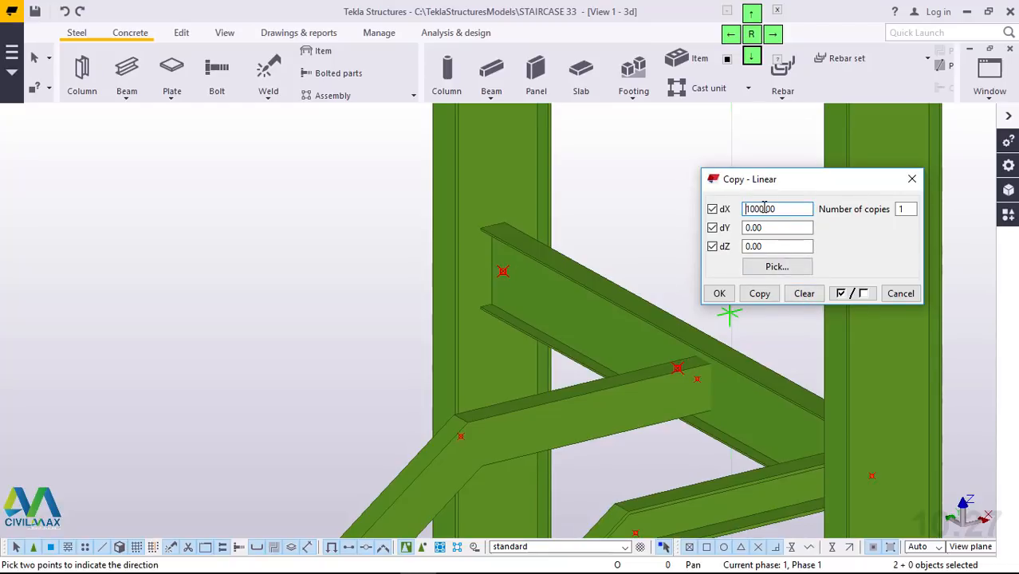
key(Home)
text(-)
click(763, 294)
click(720, 294)
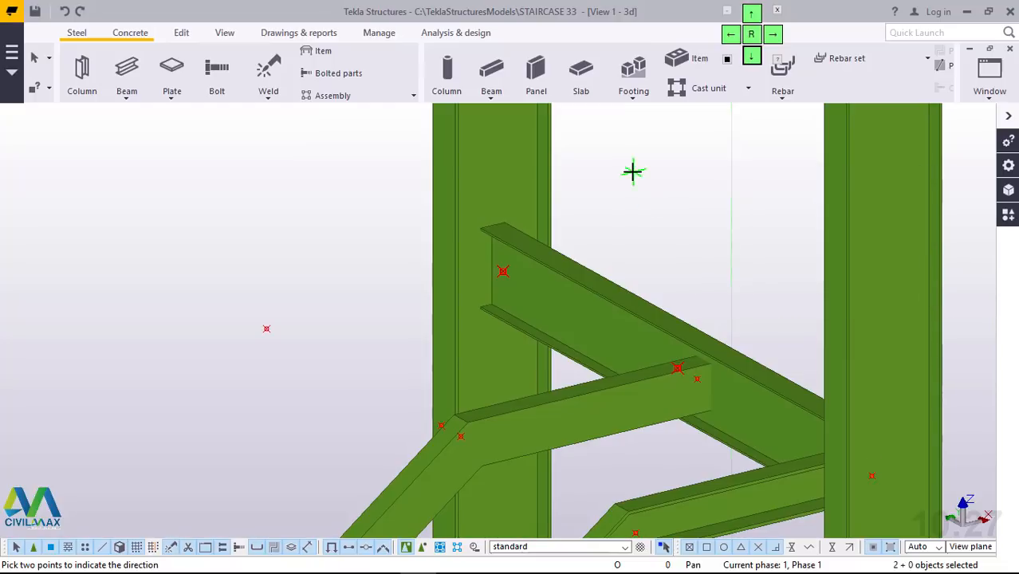
right_click(633, 172)
click(676, 182)
Step: Create the outer third-flight polybeam along grid 3, from the raised grid A beam through the two offset points to the grid B beam
scroll(657, 312, down, 2)
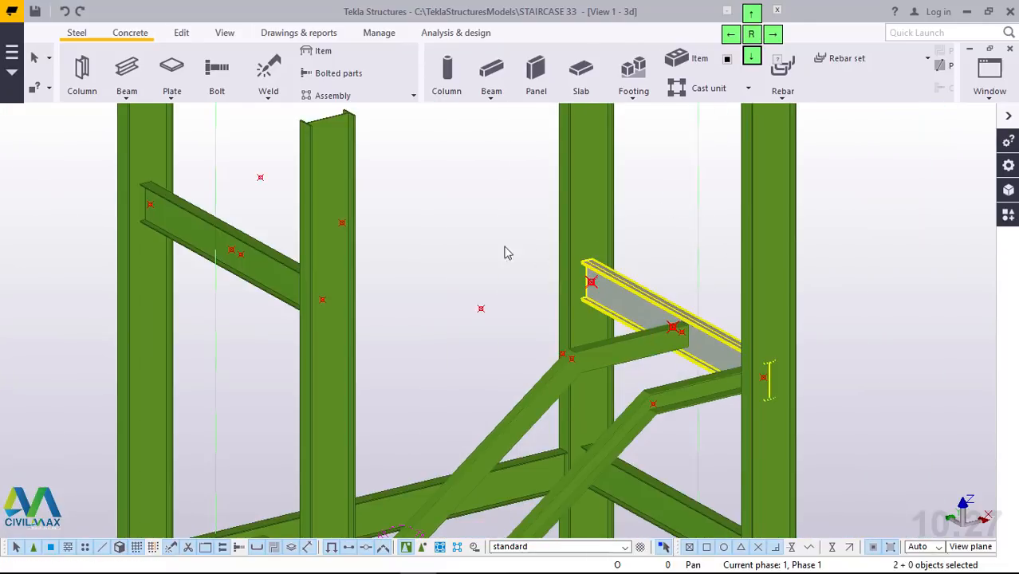
scroll(505, 250, down, 2)
scroll(375, 236, up, 3)
scroll(403, 323, down, 2)
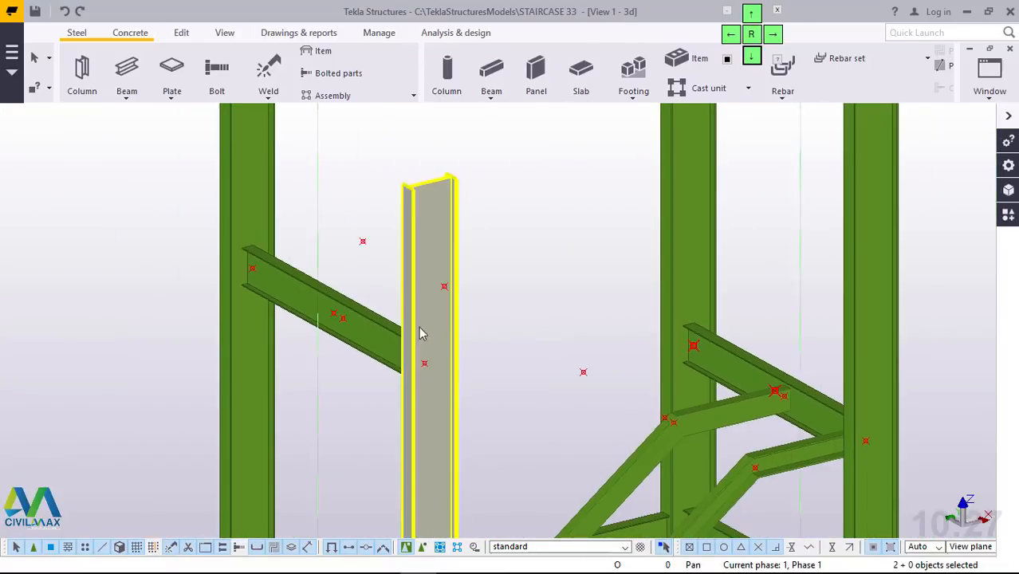
scroll(598, 239, up, 1)
scroll(598, 240, up, 1)
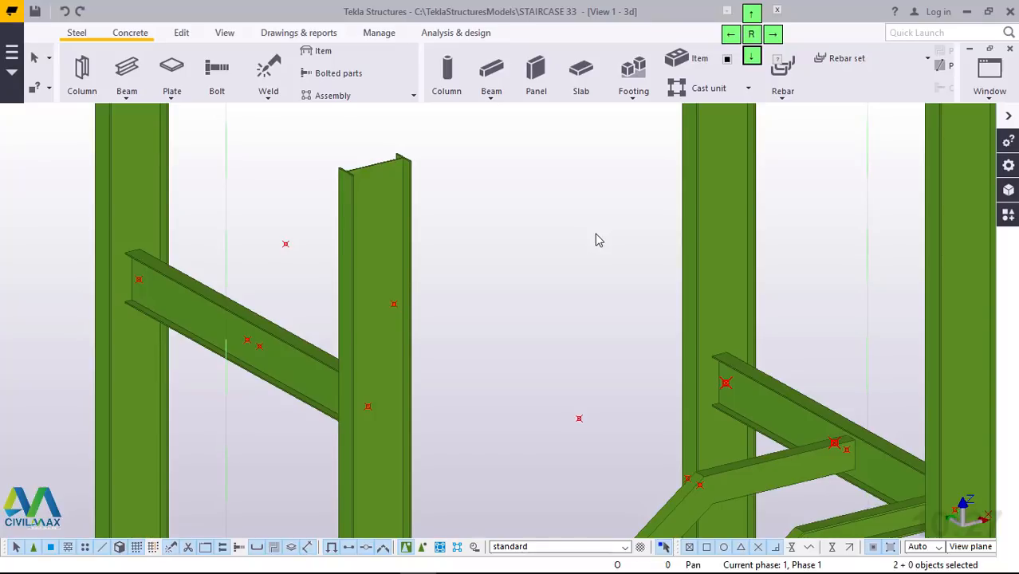
click(128, 99)
click(139, 155)
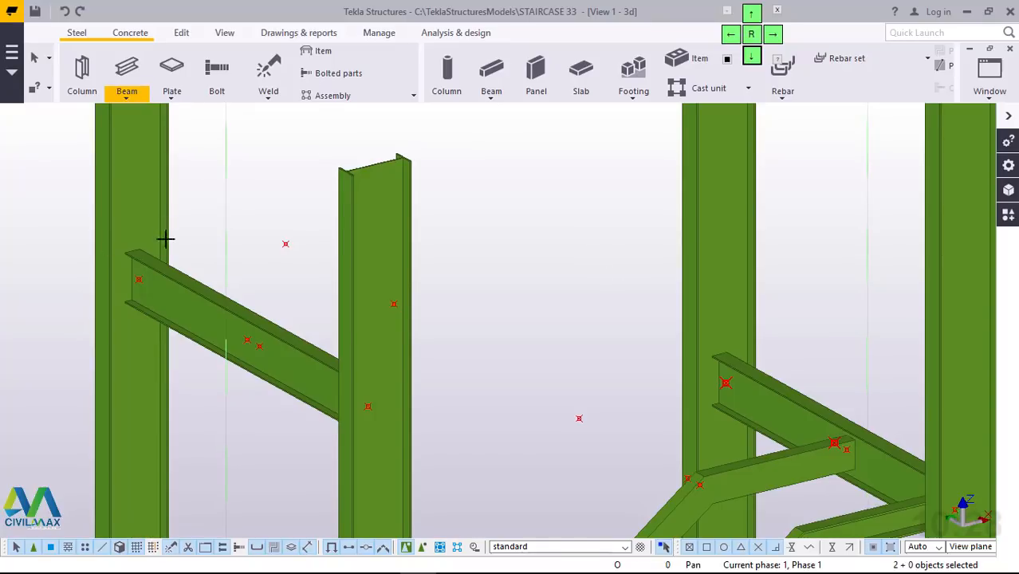
click(139, 279)
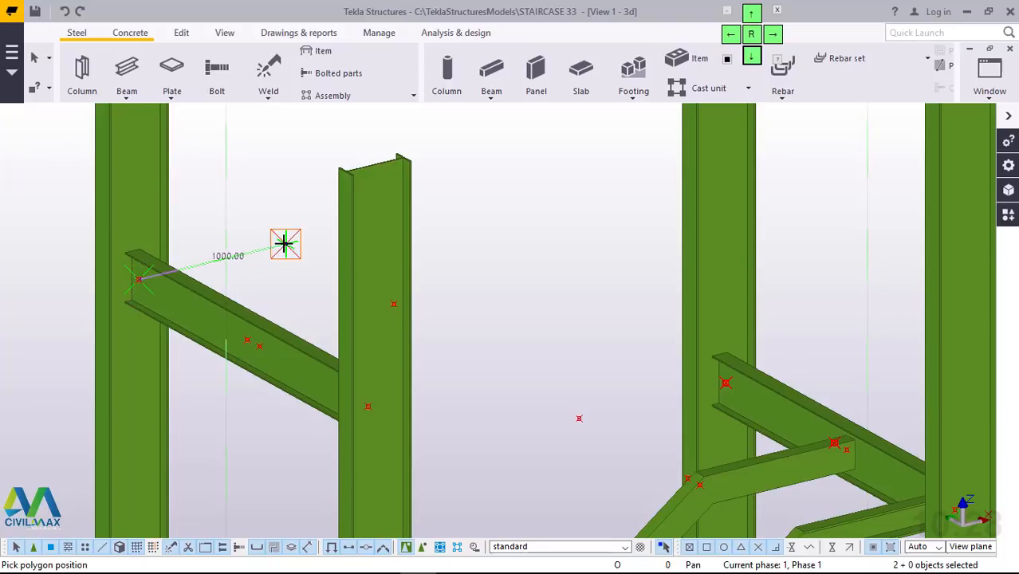
click(287, 245)
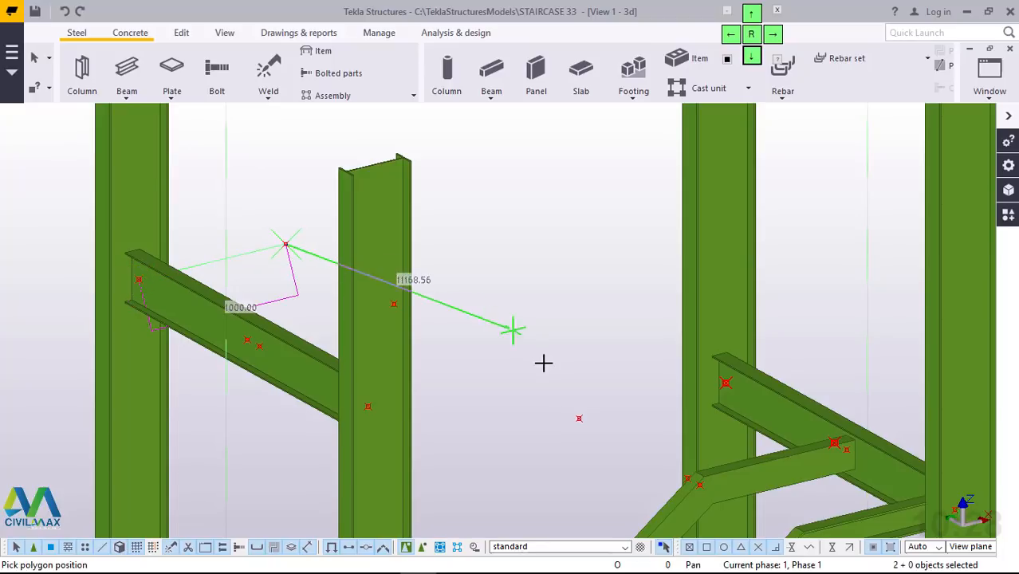
click(580, 417)
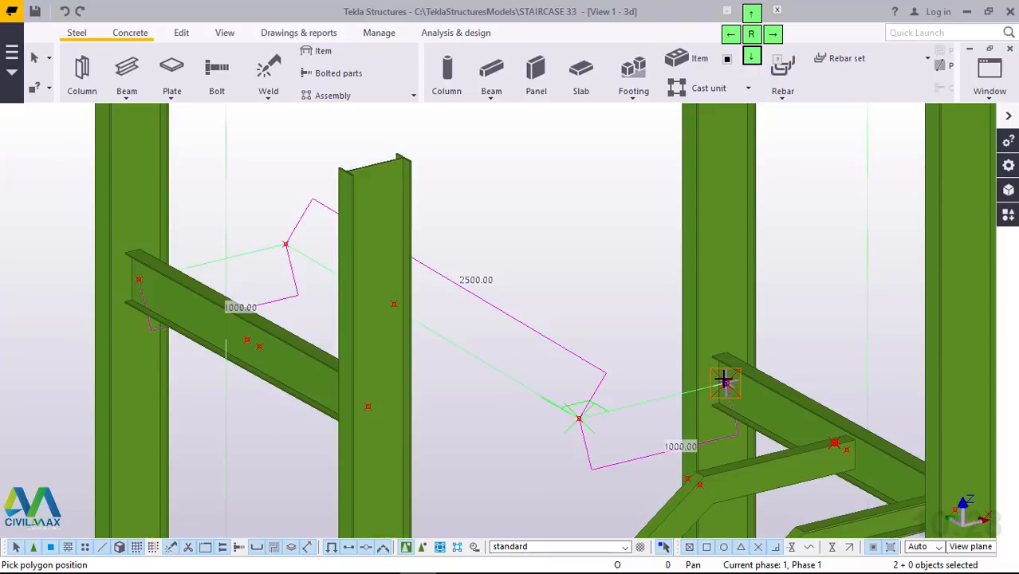
click(724, 382)
middle_click(724, 382)
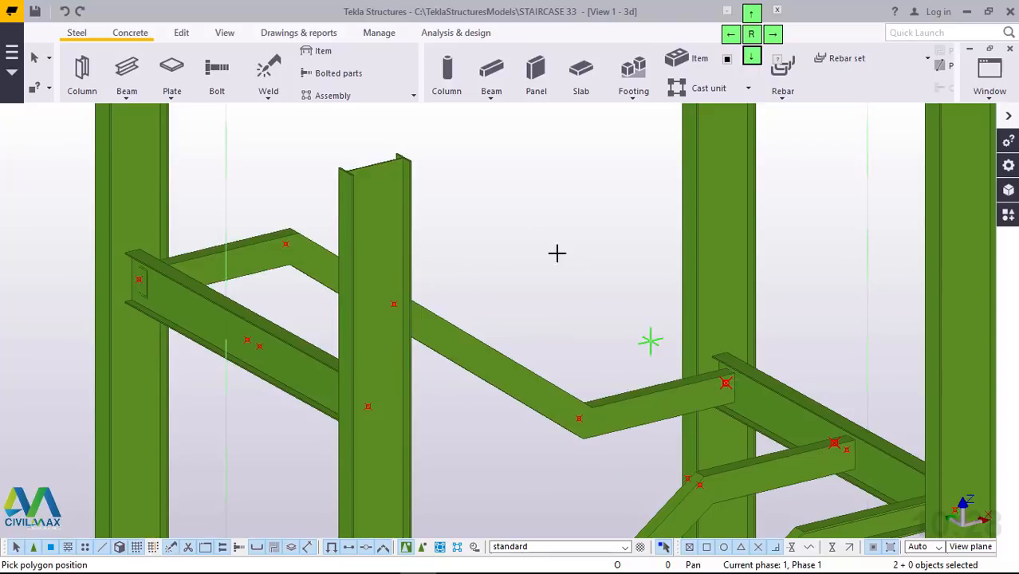
right_click(519, 168)
click(520, 169)
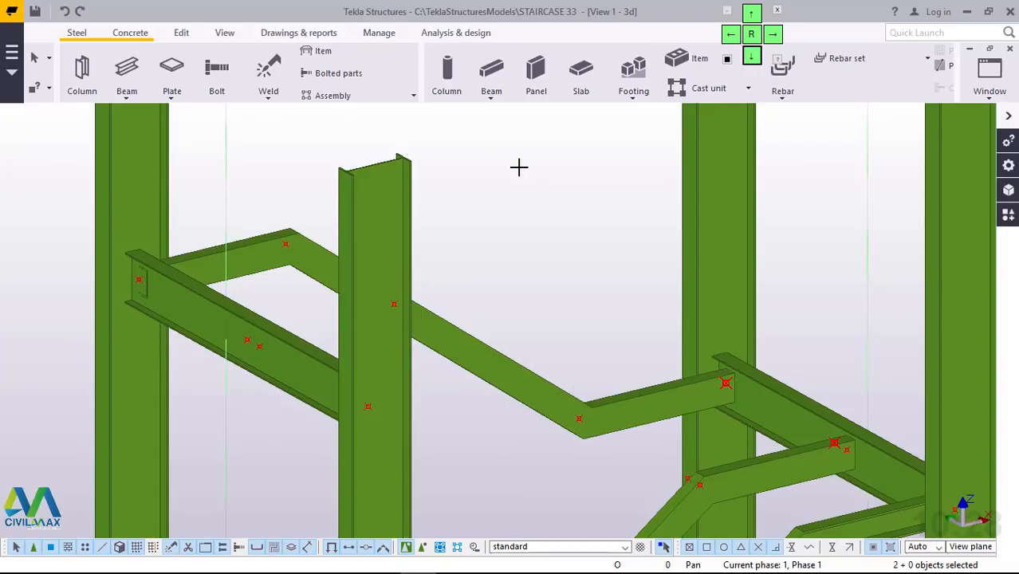
Step: Create the inner third-flight polybeam from the raised grid A beam's middle point through the two offset points to the grid B beam's middle point
click(126, 99)
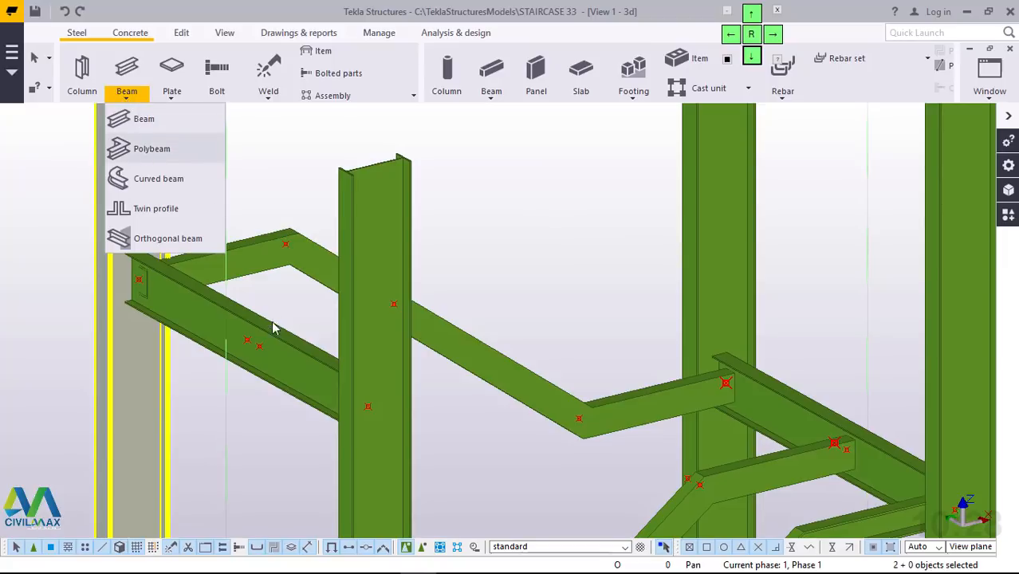
click(247, 340)
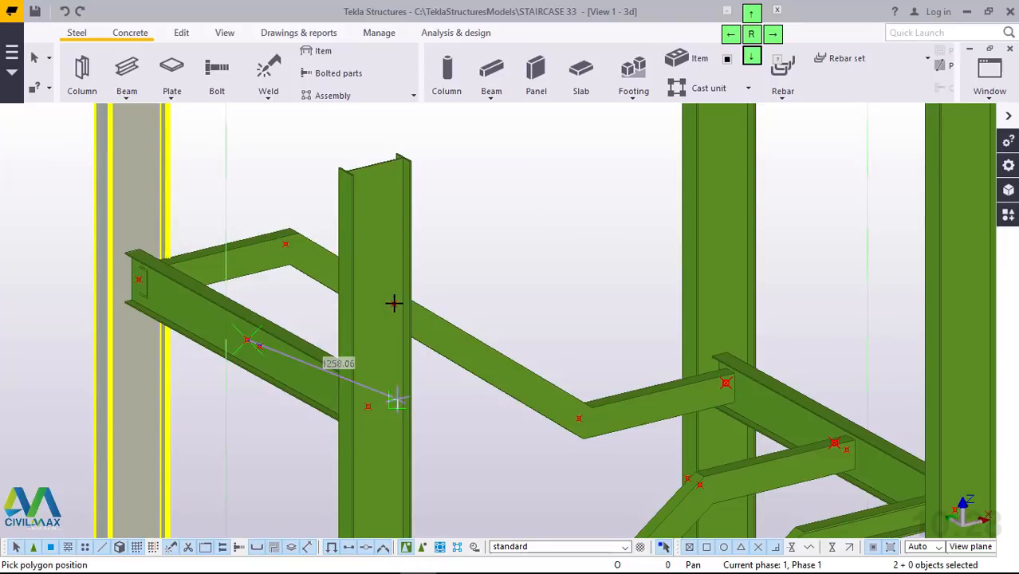
click(394, 303)
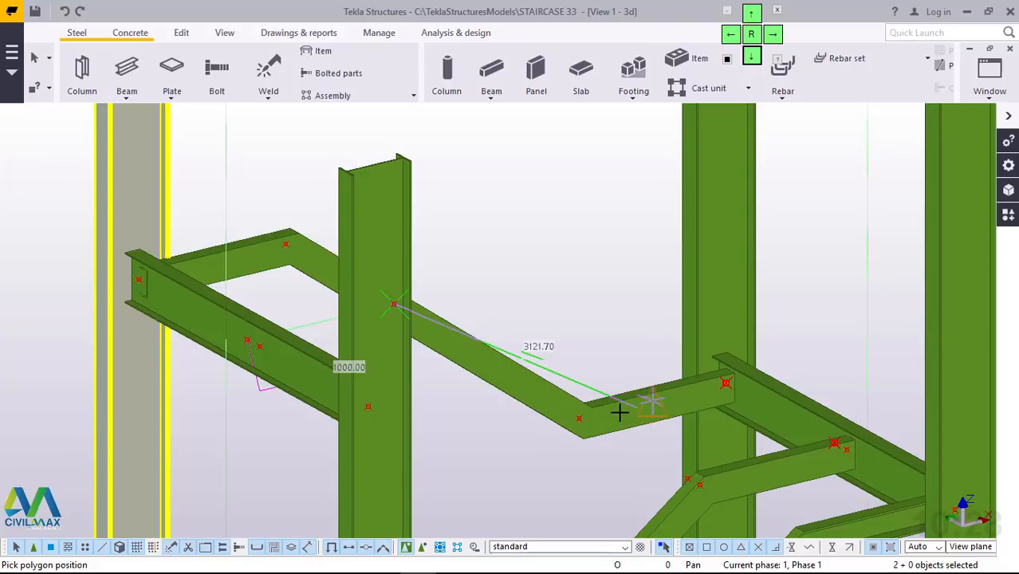
ctrl+middle_drag(610, 413, 409, 433)
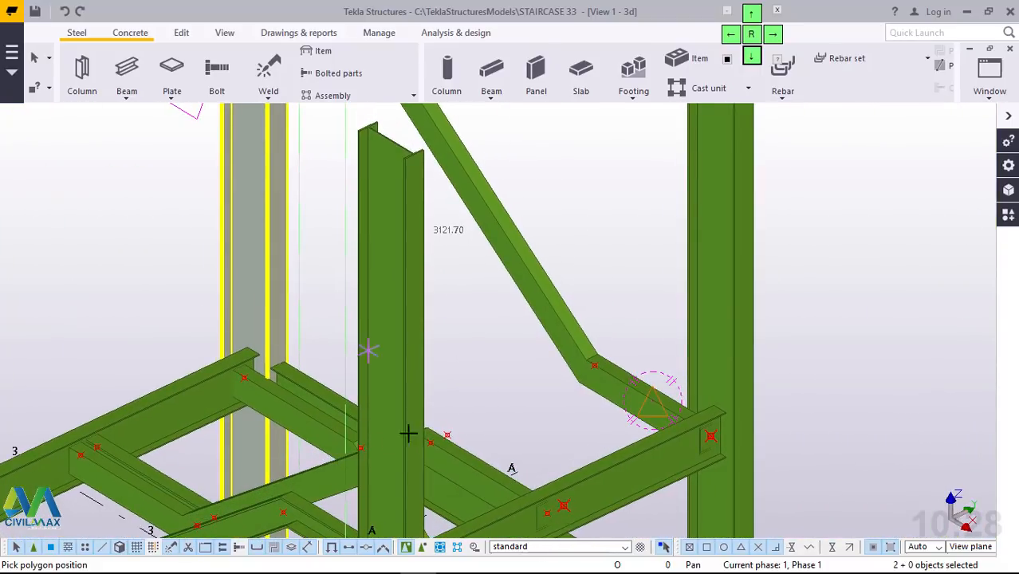
scroll(448, 444, up, 2)
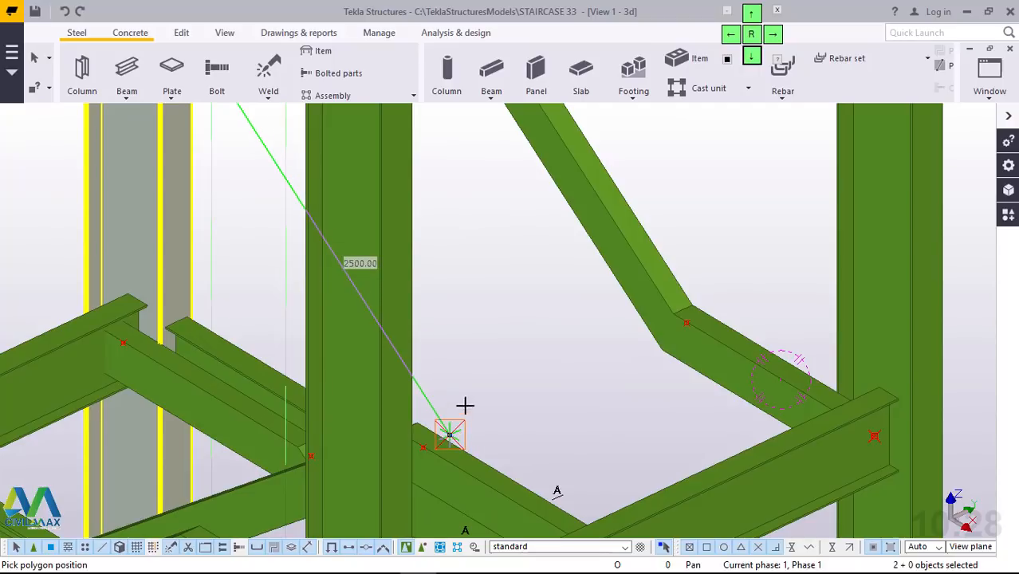
click(465, 405)
scroll(465, 406, down, 1)
scroll(606, 519, up, 2)
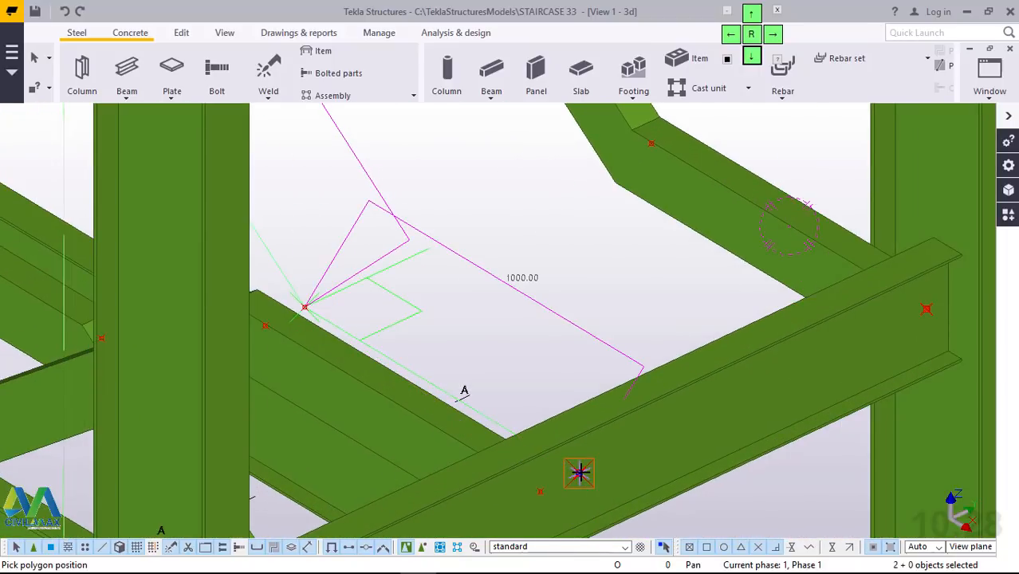
middle_click(580, 473)
right_click(488, 221)
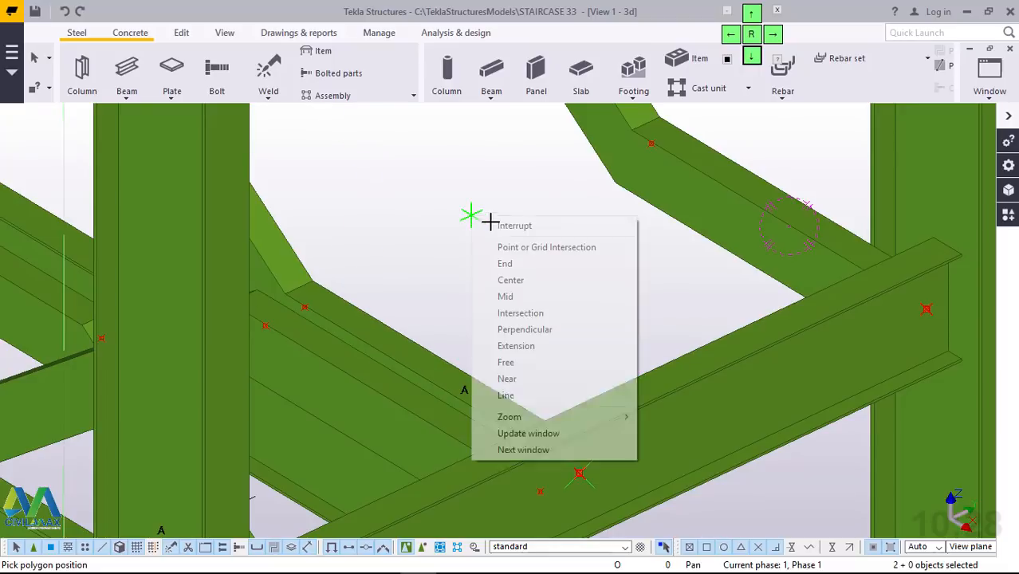
click(534, 224)
Step: Change the inner third-flight polybeam's position rotation to Top so its channel is flipped
click(626, 391)
scroll(626, 391, down, 1)
scroll(626, 374, down, 1)
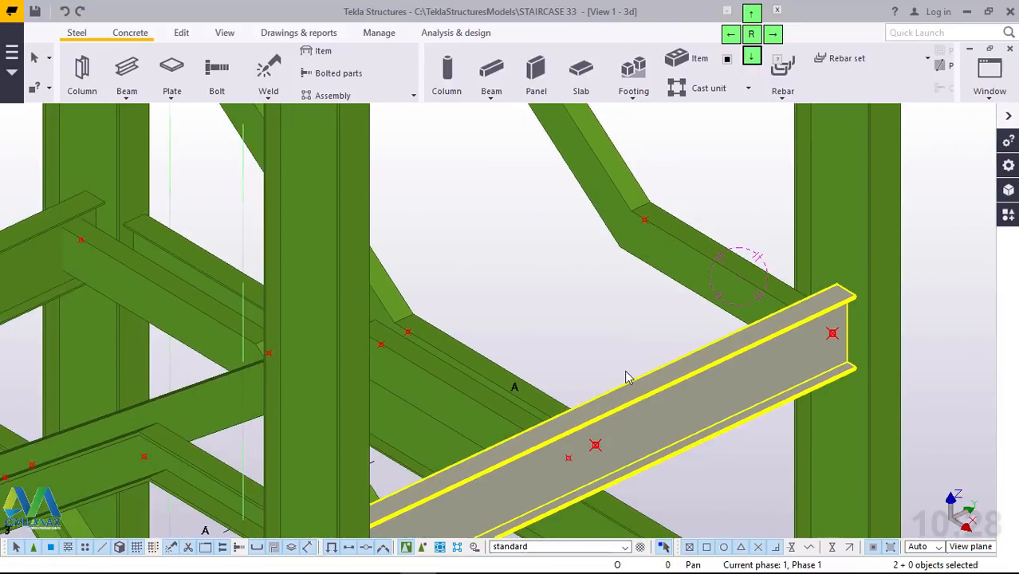
mouse_move(629, 400)
ctrl+middle_down()
mouse_move(566, 416)
mouse_move(614, 421)
mouse_move(494, 377)
ctrl+middle_up()
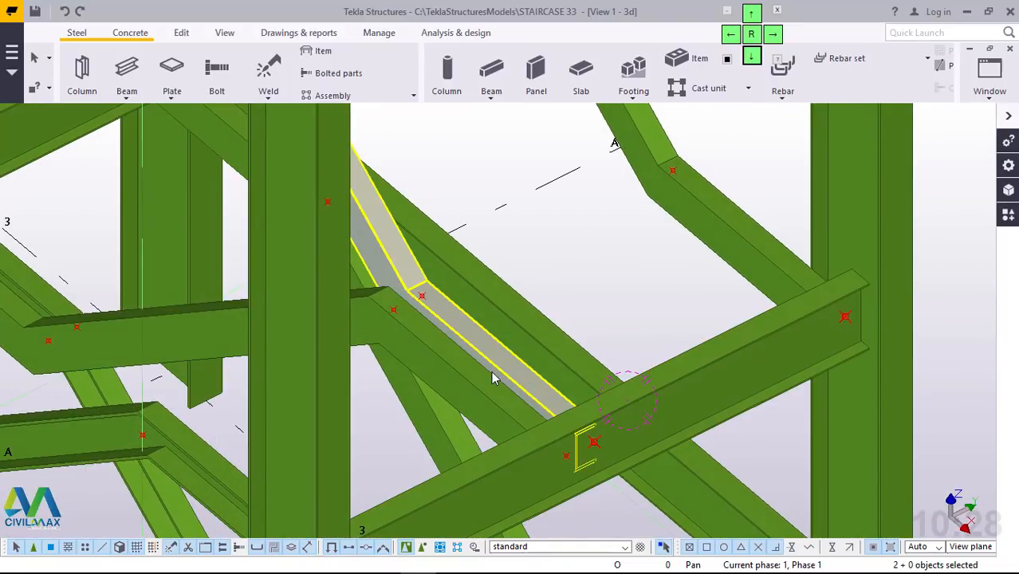
scroll(493, 379, up, 3)
scroll(492, 374, down, 3)
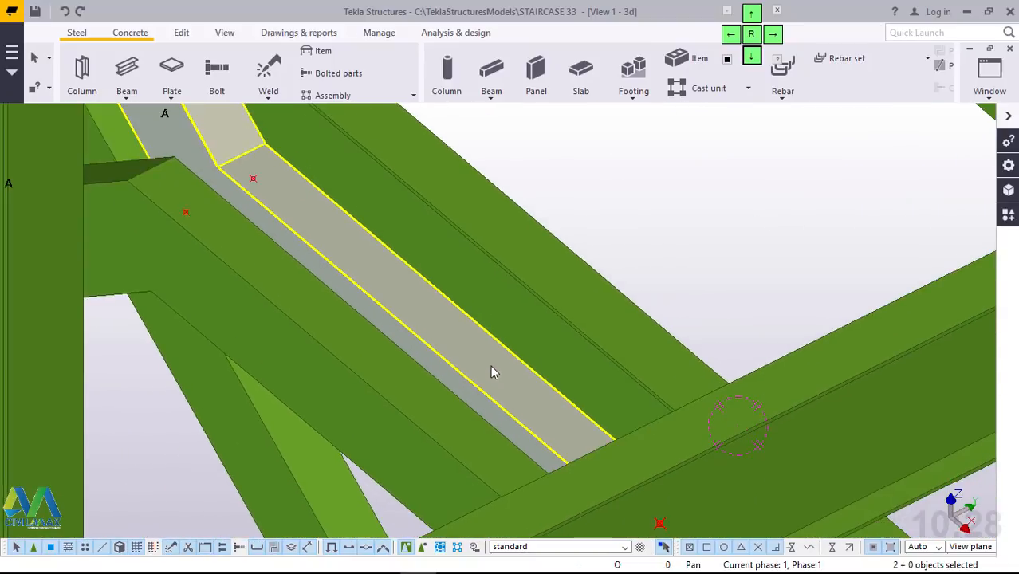
scroll(468, 369, up, 1)
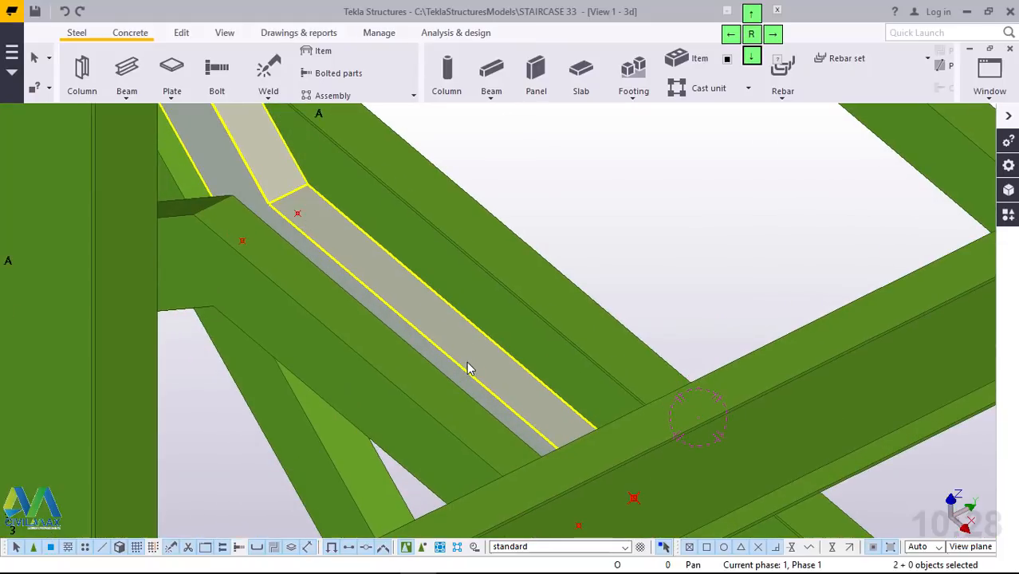
double_click(469, 368)
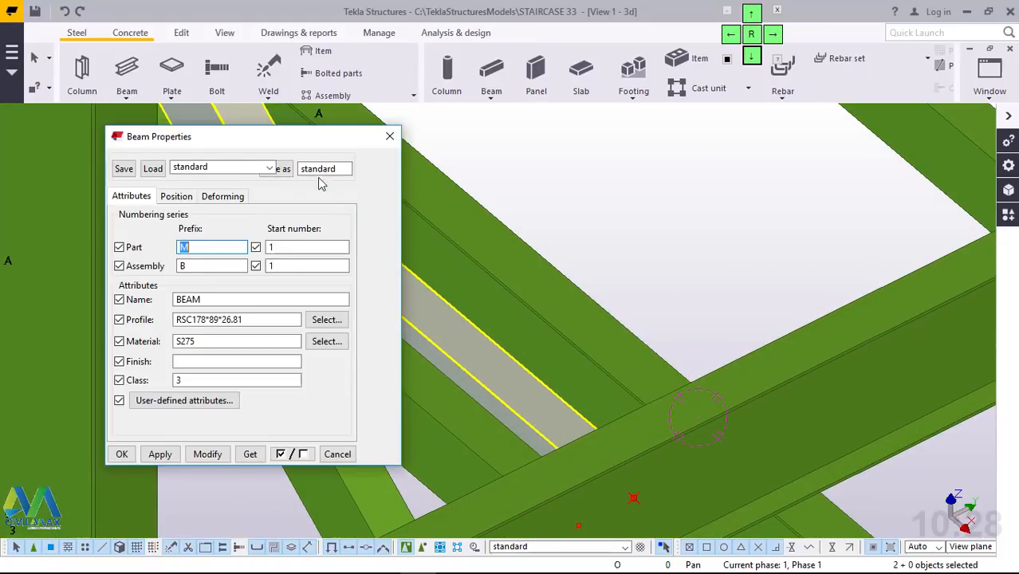
drag(257, 141, 790, 135)
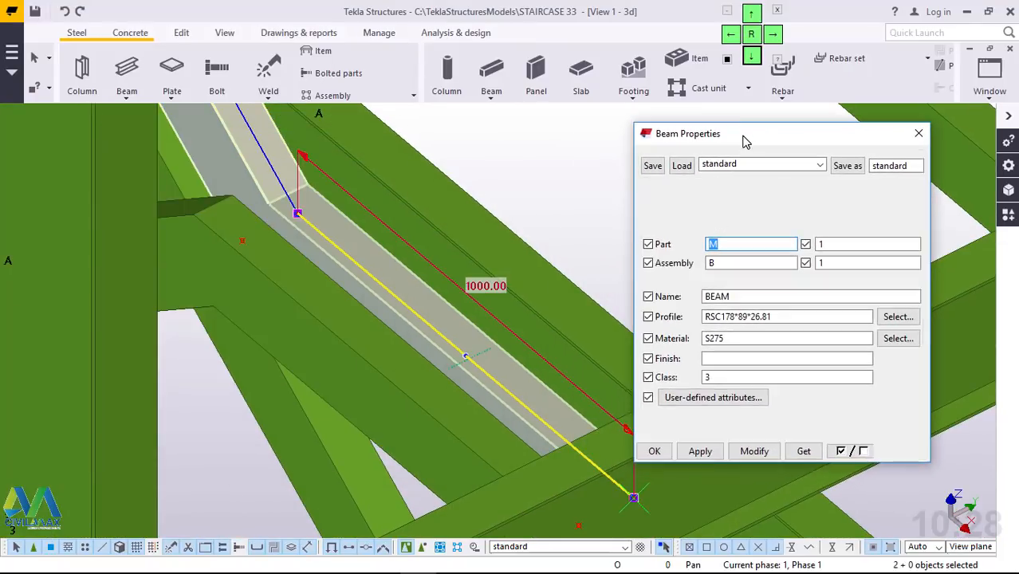
click(705, 193)
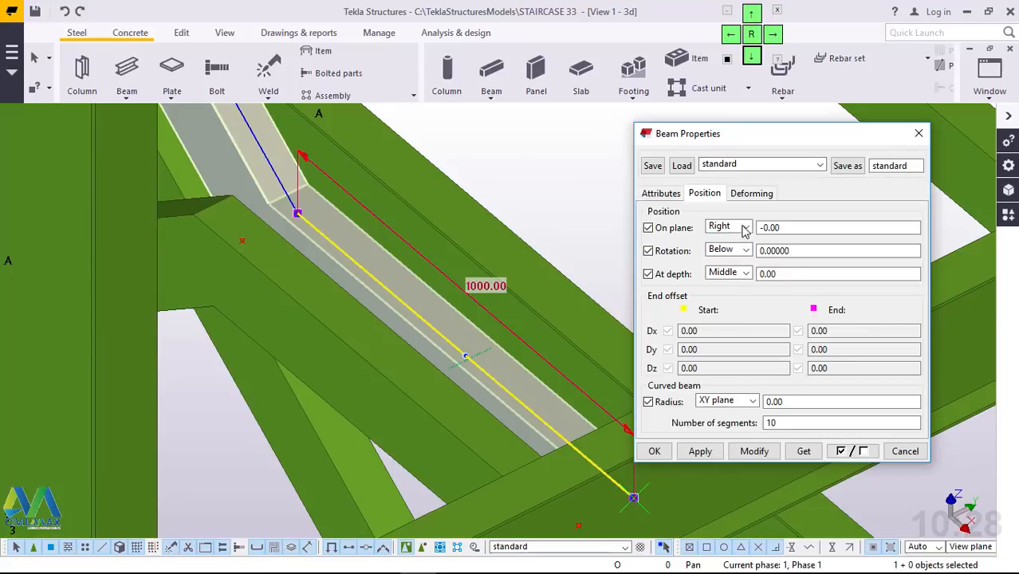
click(745, 250)
click(717, 277)
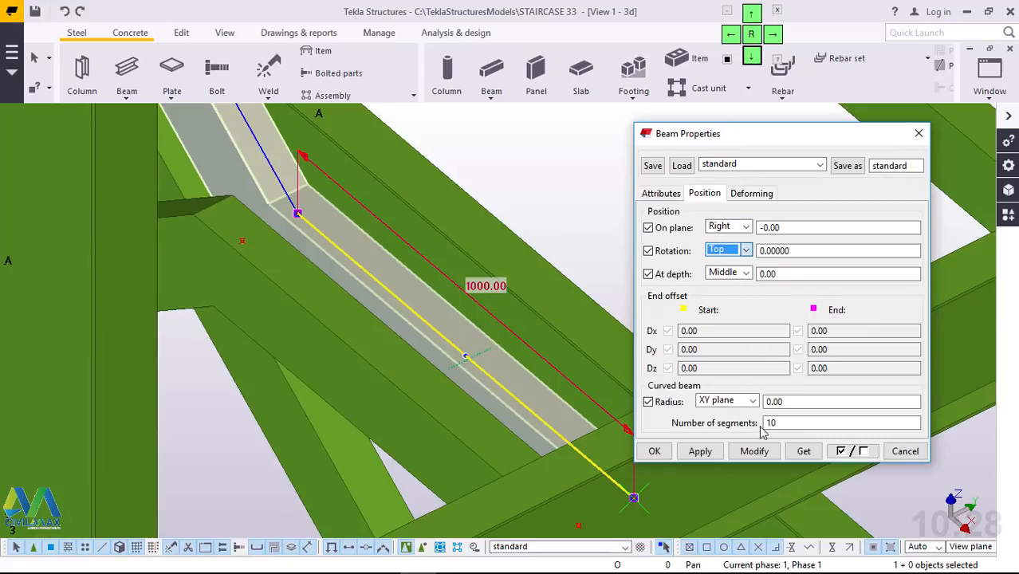
click(749, 451)
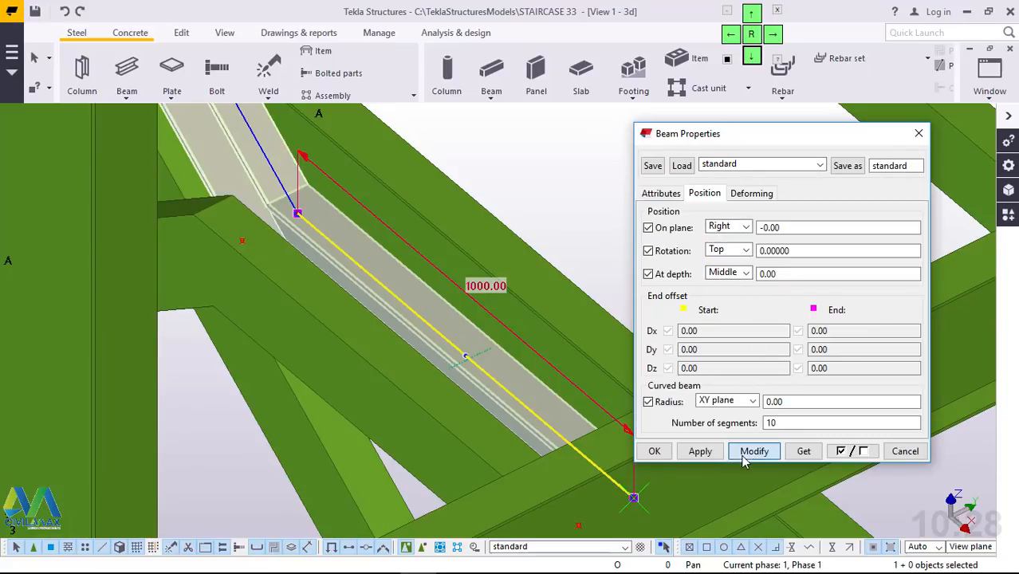
click(655, 451)
right_click(627, 190)
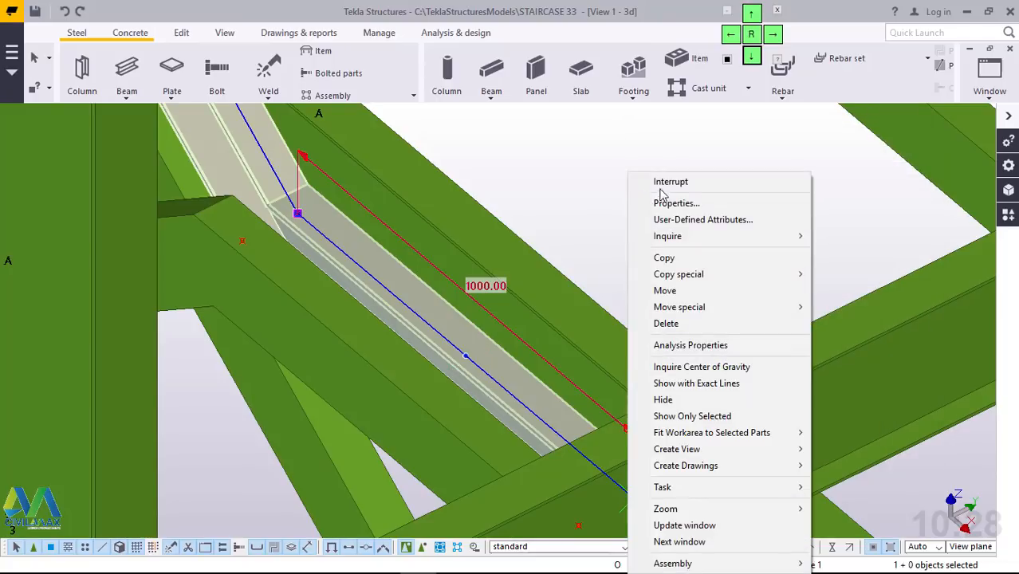
click(658, 178)
scroll(590, 307, down, 3)
click(590, 307)
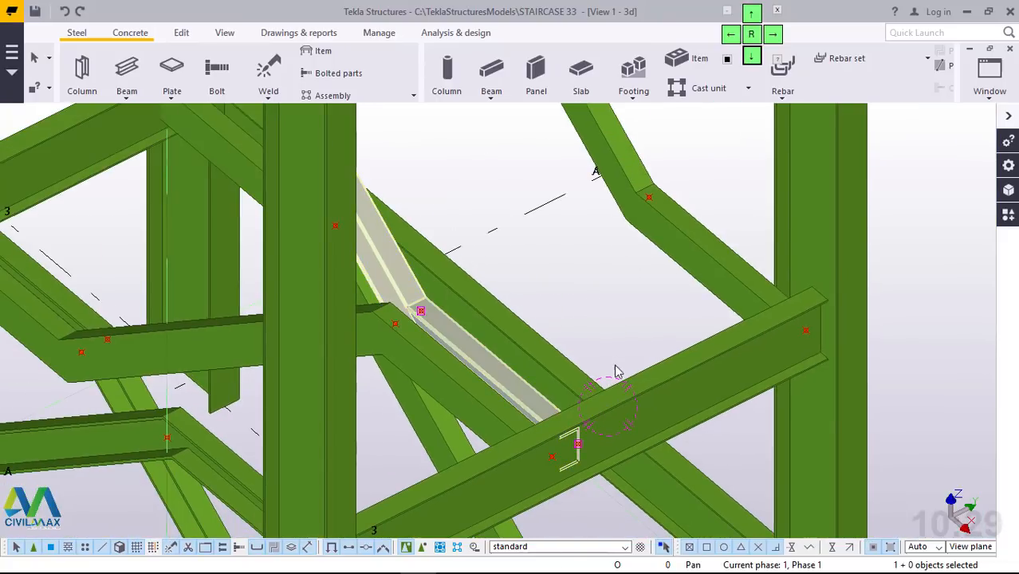
Step: Examine the three stair flights, their landing beams and the columns from several sides of the frame
scroll(610, 367, down, 2)
scroll(606, 356, down, 5)
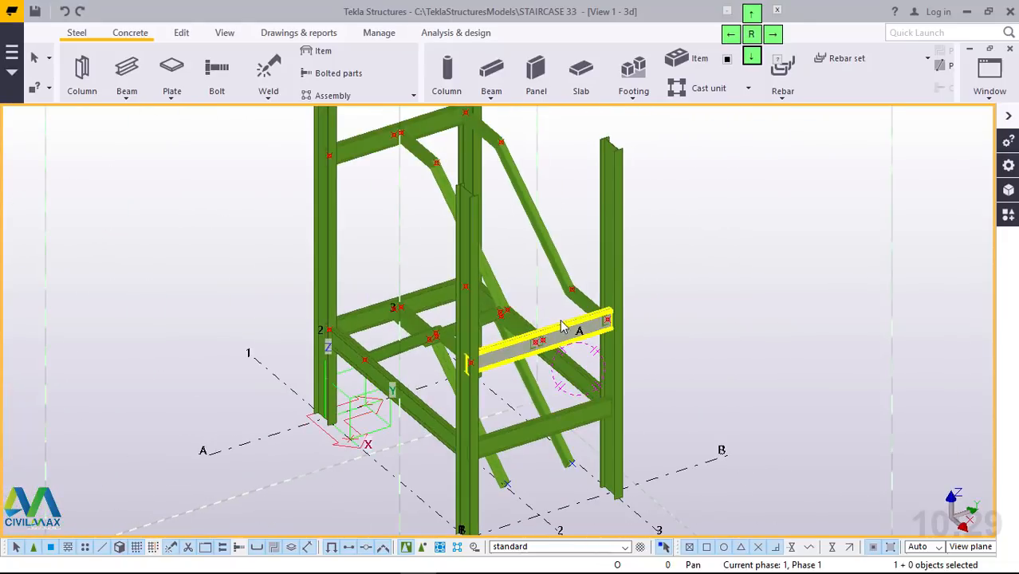
scroll(562, 327, down, 5)
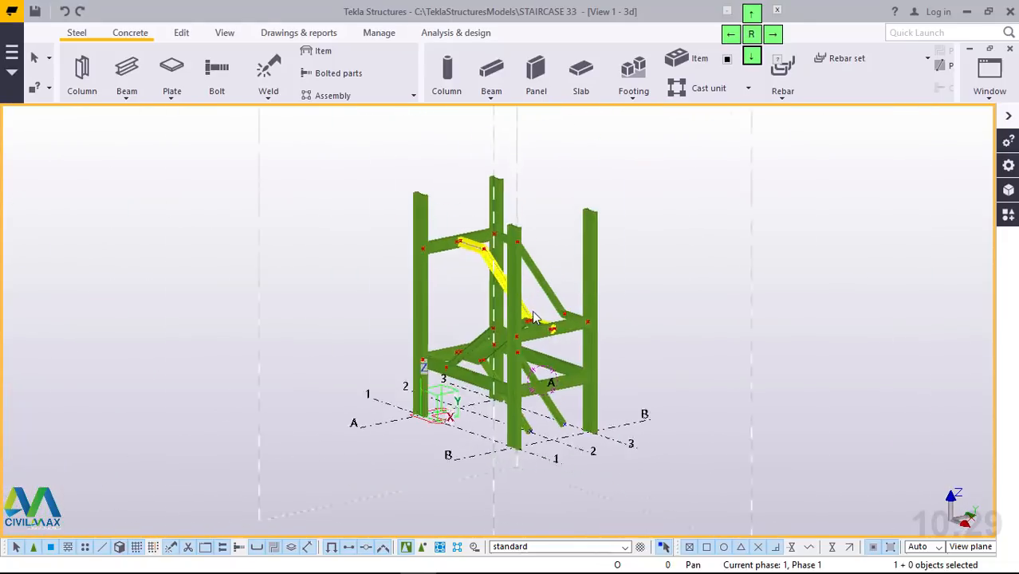
scroll(534, 317, up, 5)
scroll(509, 420, up, 8)
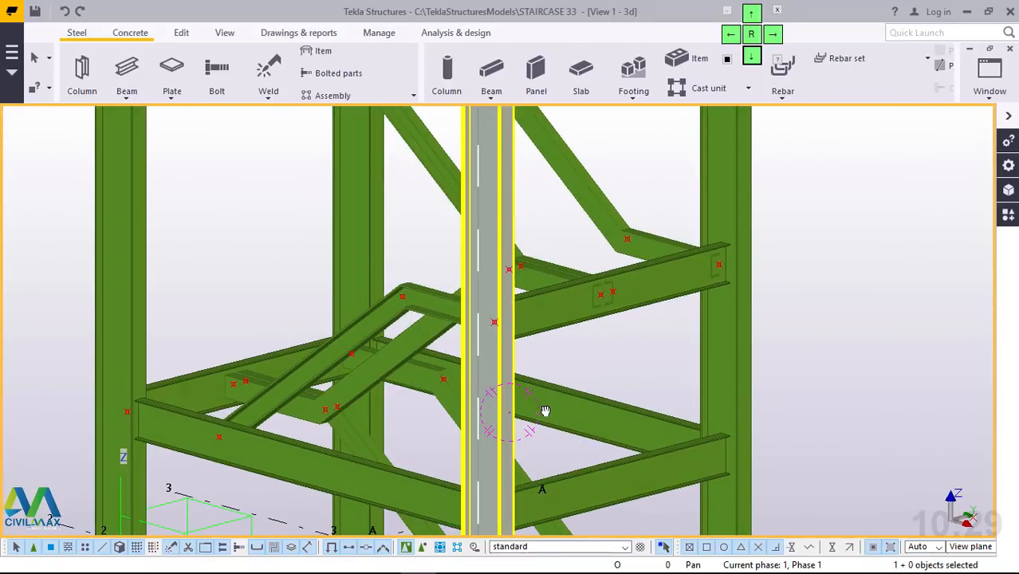
scroll(692, 387, down, 5)
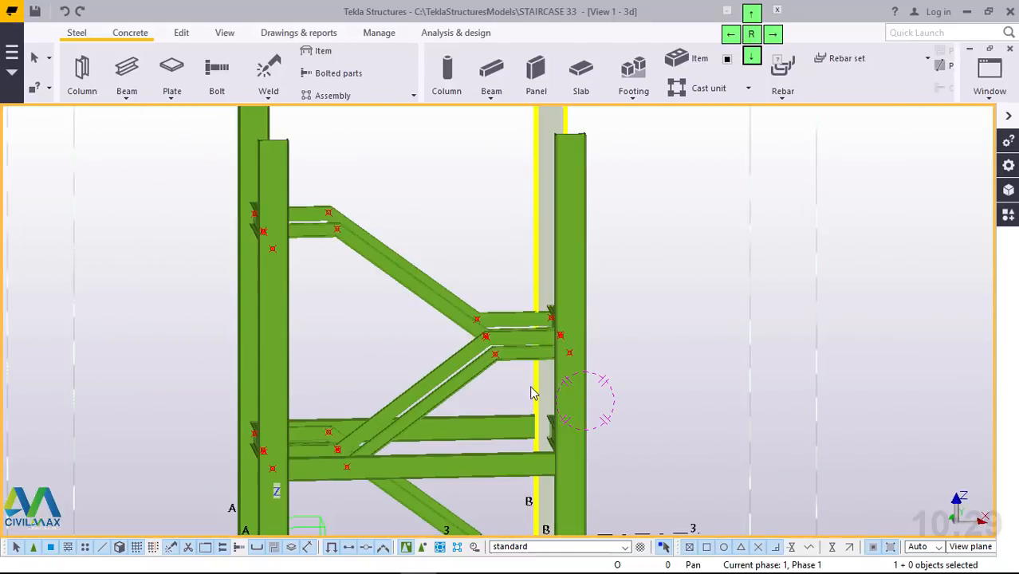
ctrl+middle_drag(535, 391, 642, 420)
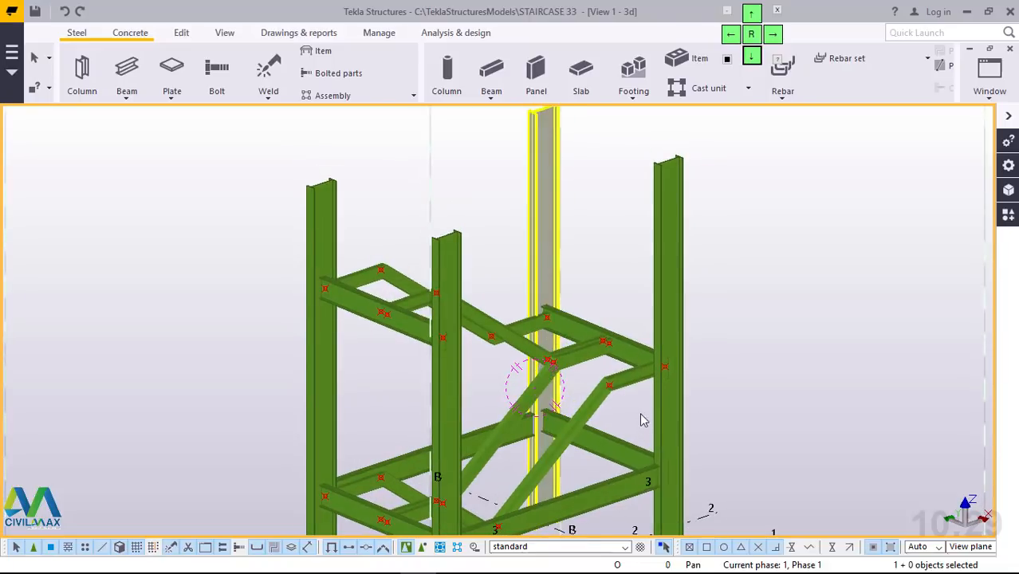
scroll(587, 346, down, 4)
scroll(556, 456, up, 2)
scroll(541, 481, up, 2)
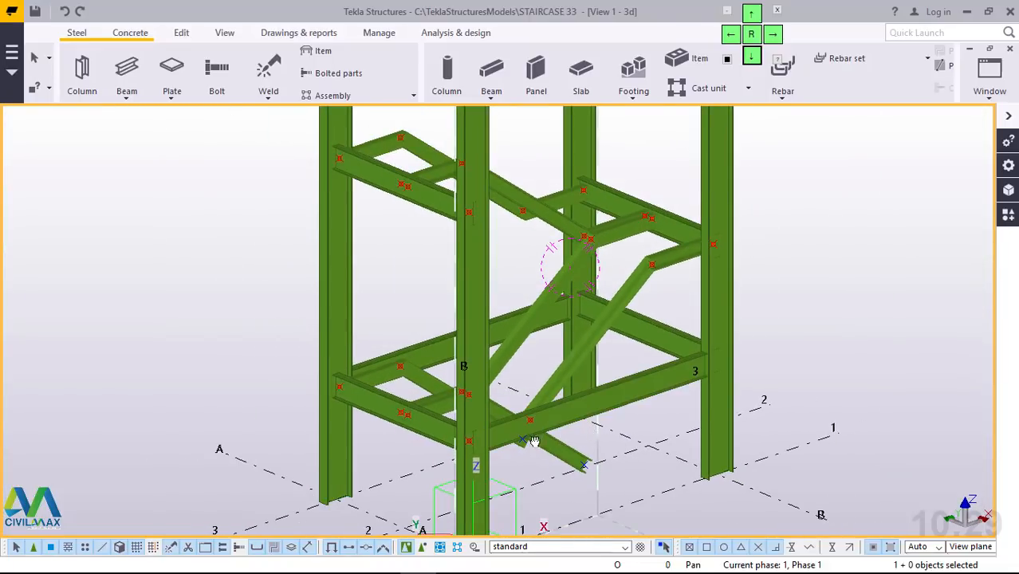
ctrl+middle_drag(534, 441, 412, 448)
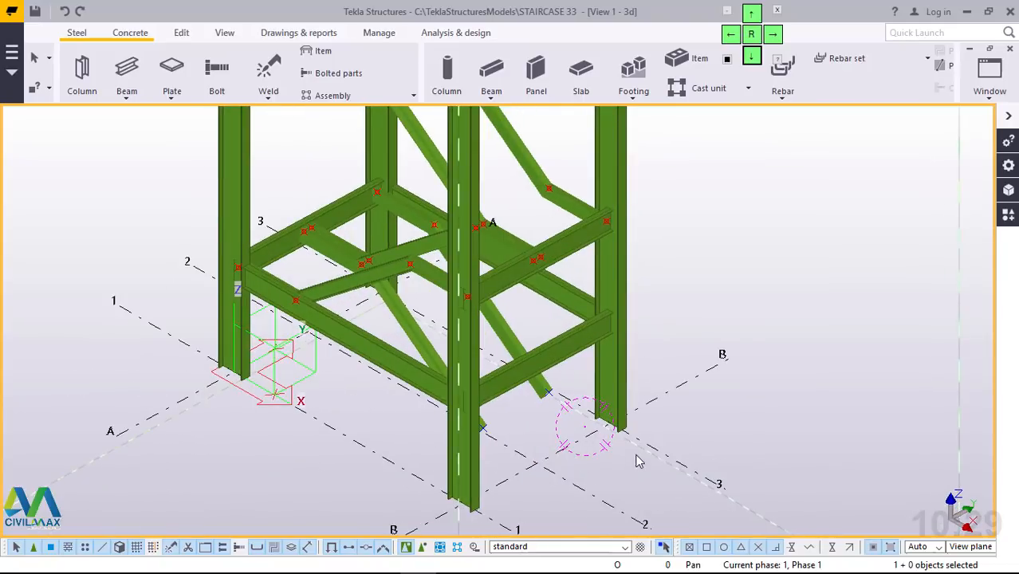
scroll(638, 461, down, 3)
ctrl+middle_drag(515, 375, 593, 398)
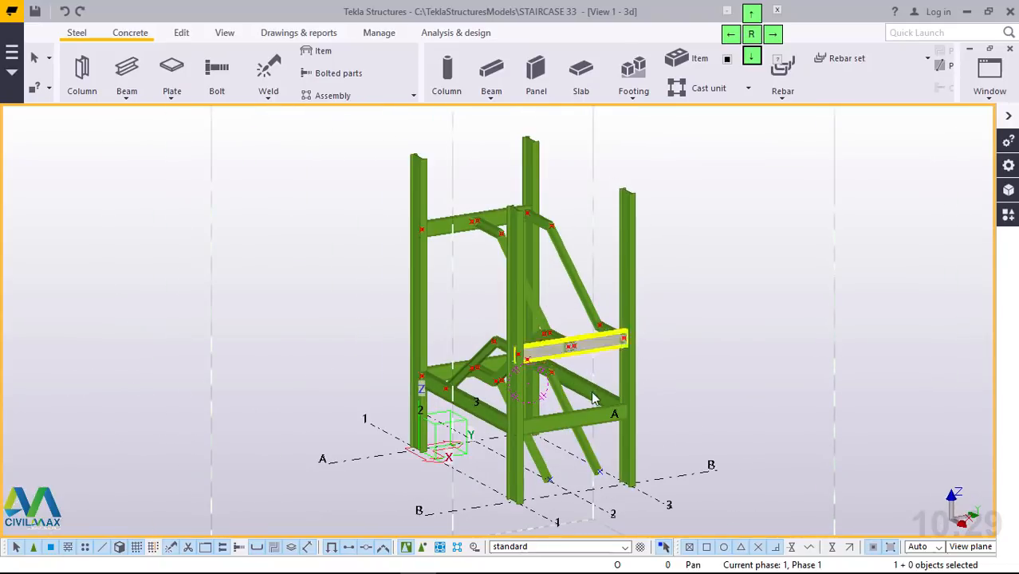
scroll(530, 423, up, 4)
middle_drag(528, 427, 391, 424)
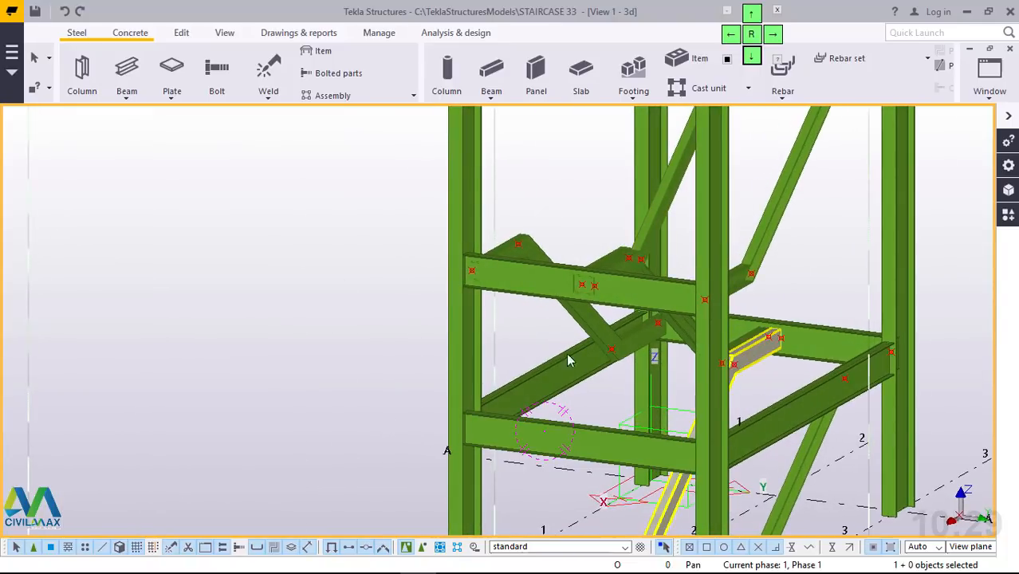
scroll(568, 357, down, 2)
scroll(543, 360, down, 1)
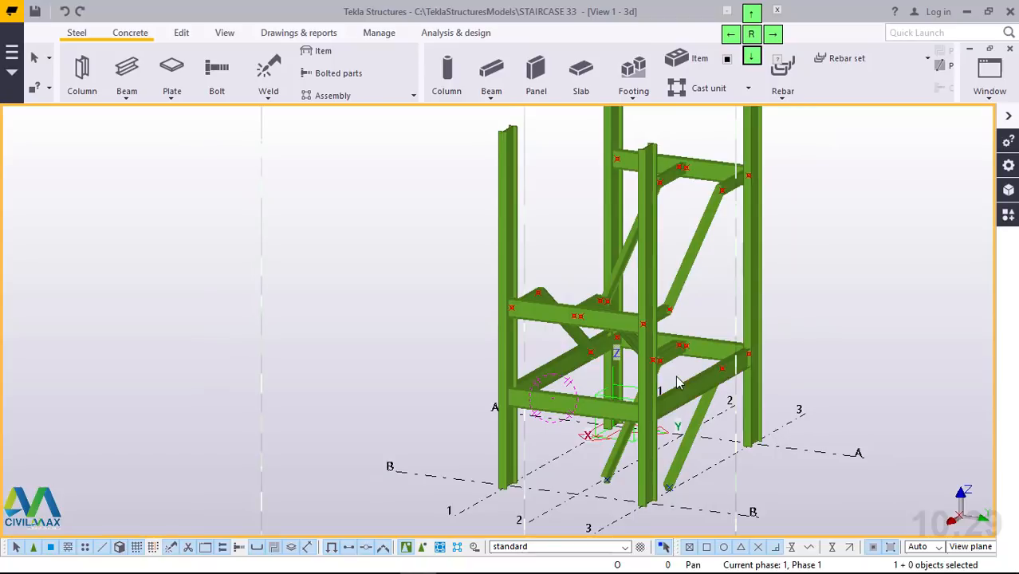
ctrl+middle_drag(674, 377, 638, 406)
scroll(630, 407, up, 1)
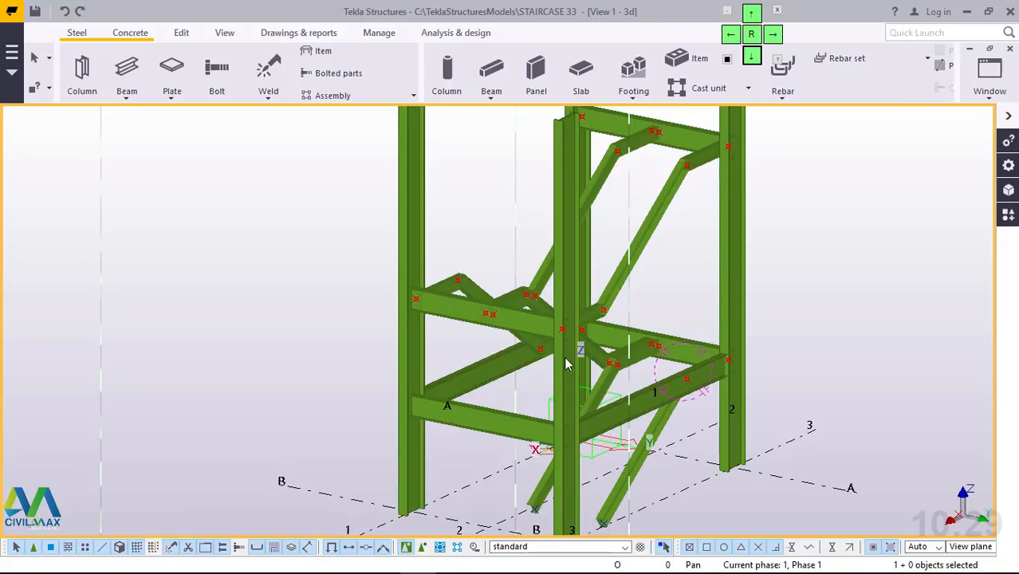
Step: Examine the lower ends of the first flight's stringers at ground level and select the stringer along grid 3
ctrl+middle_drag(579, 363, 469, 376)
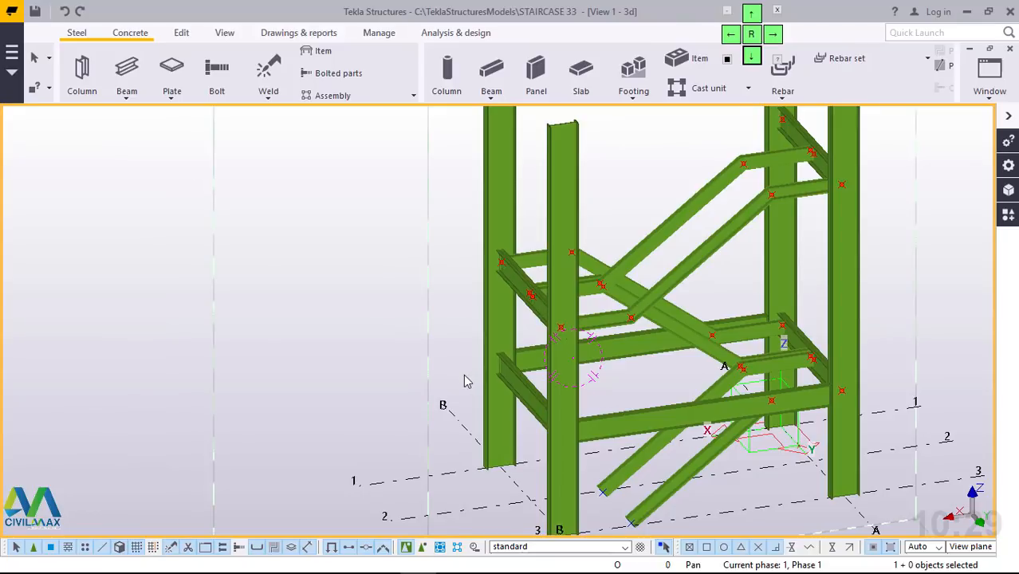
scroll(467, 382, down, 1)
middle_drag(661, 500, 642, 486)
scroll(626, 494, up, 1)
scroll(597, 502, up, 2)
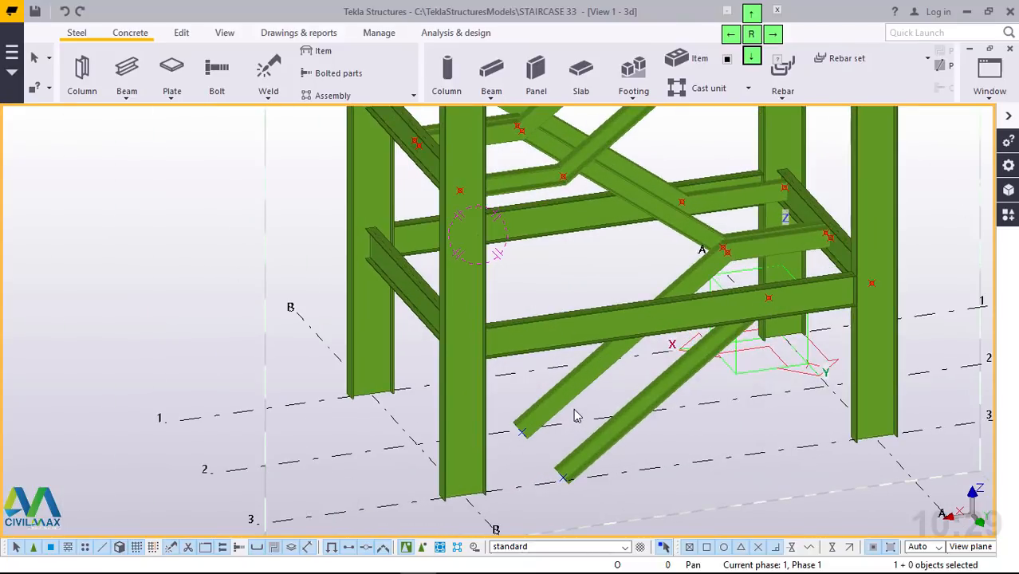
scroll(580, 413, down, 1)
scroll(593, 409, down, 1)
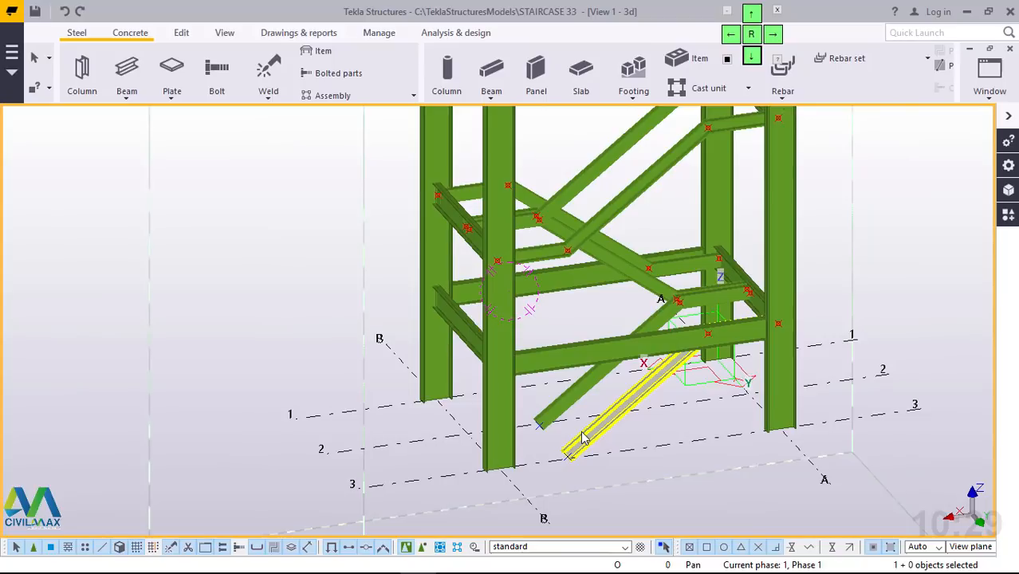
scroll(583, 439, up, 3)
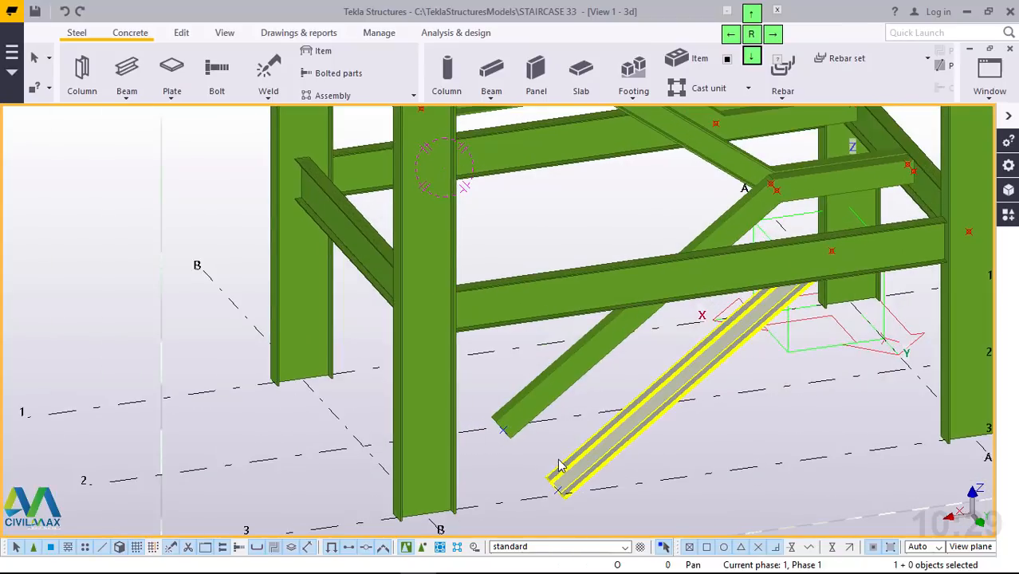
ctrl+middle_drag(588, 469, 549, 450)
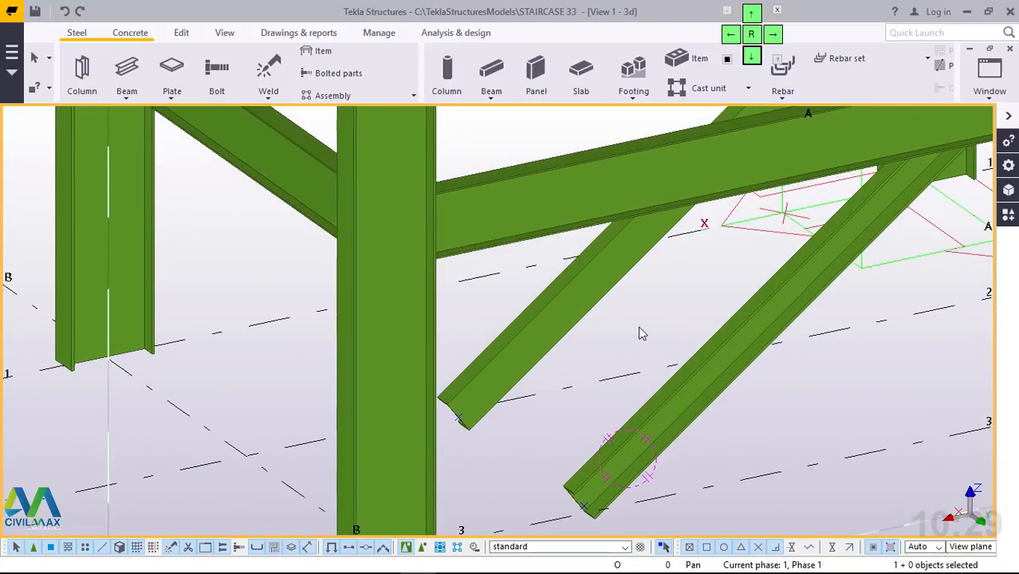
click(678, 384)
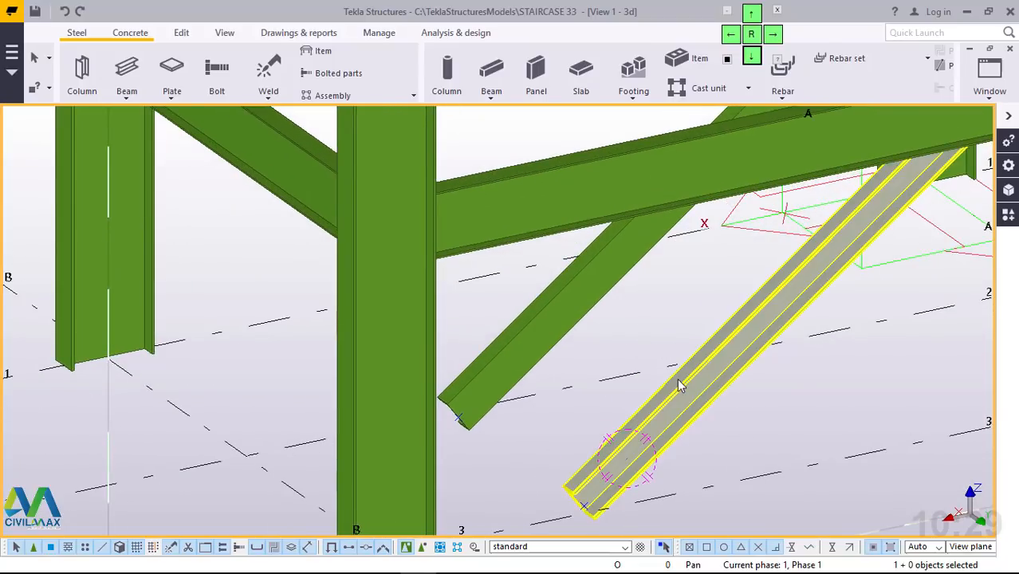
Step: Search the applications and components catalog for STAIR
scroll(558, 372, down, 3)
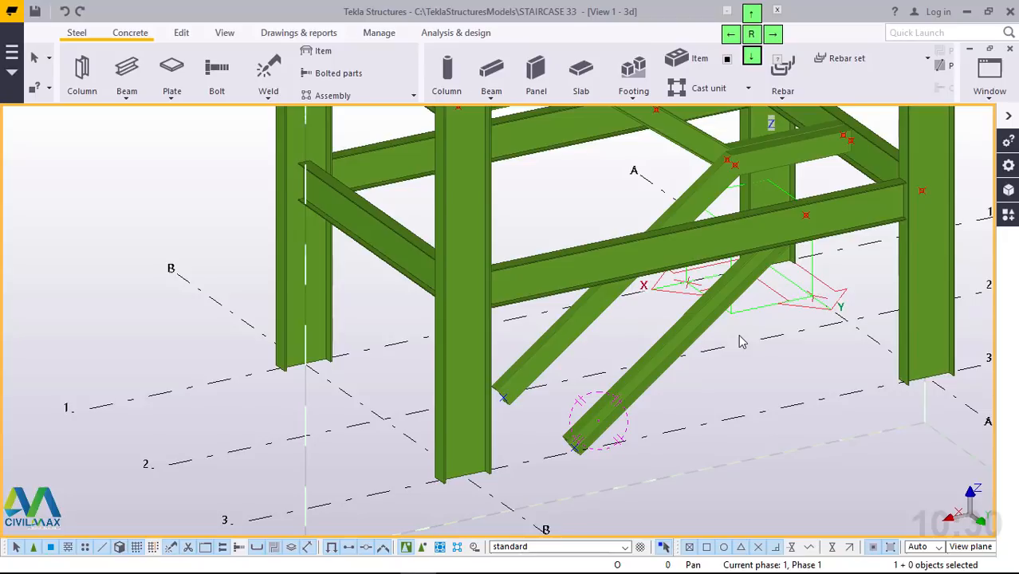
click(1009, 215)
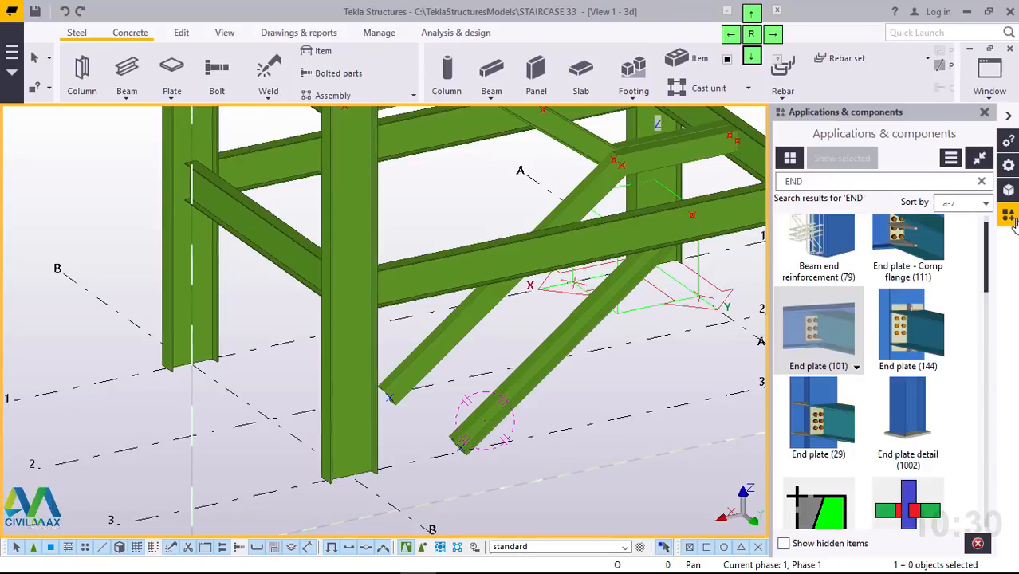
click(815, 181)
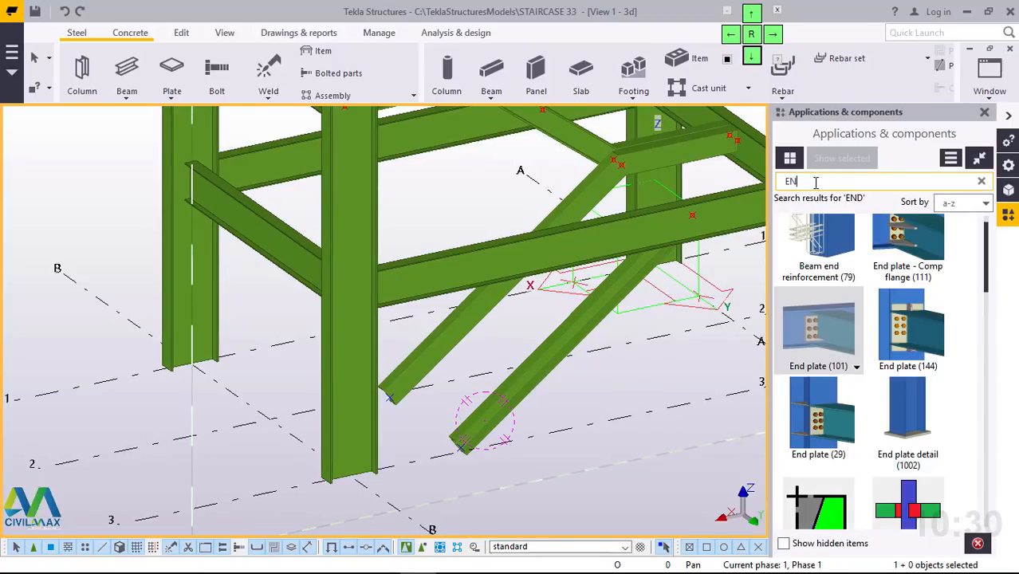
key(BackSpace)
key(BackSpace)
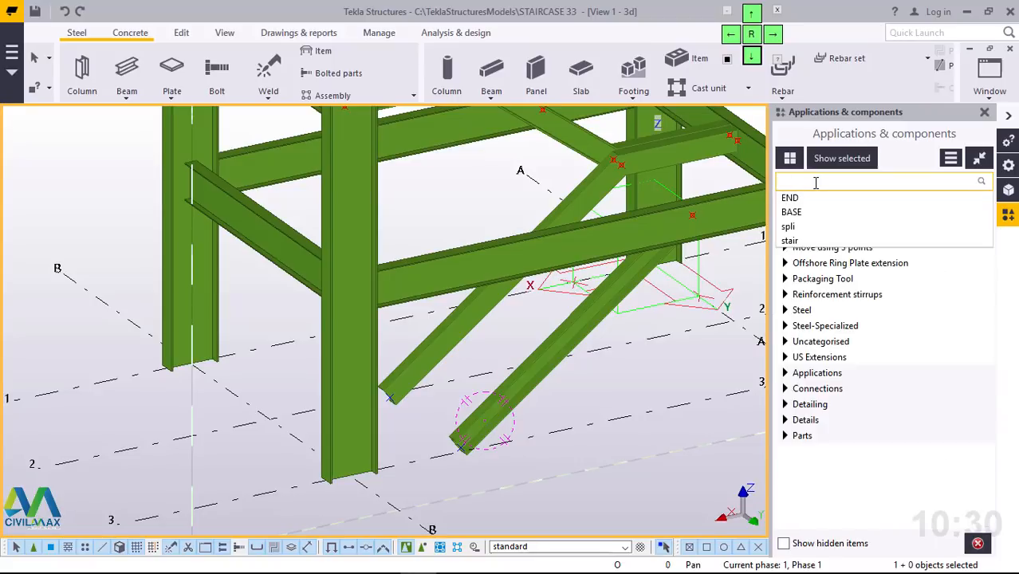
text(s)
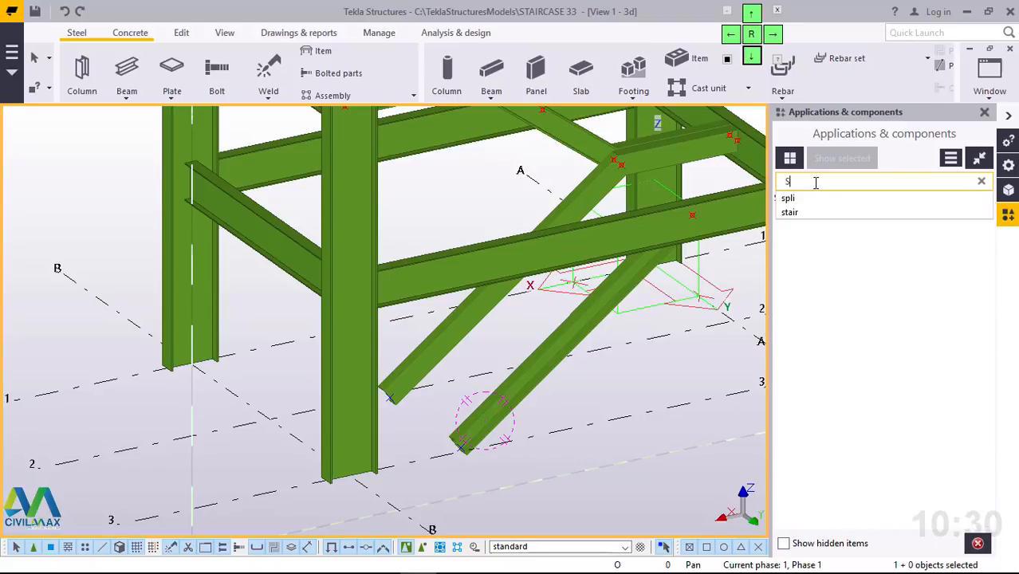
text(t)
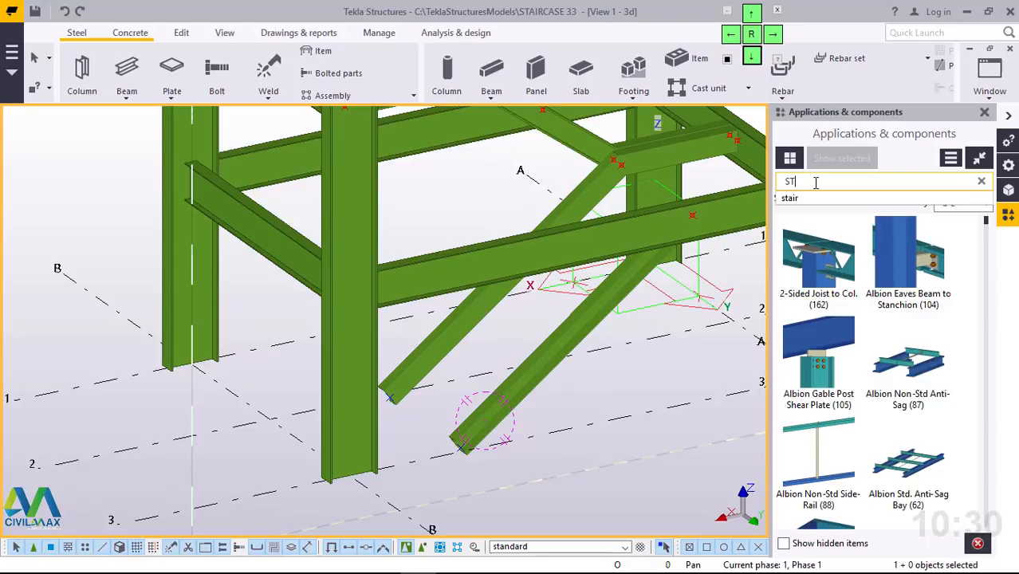
text(AIR)
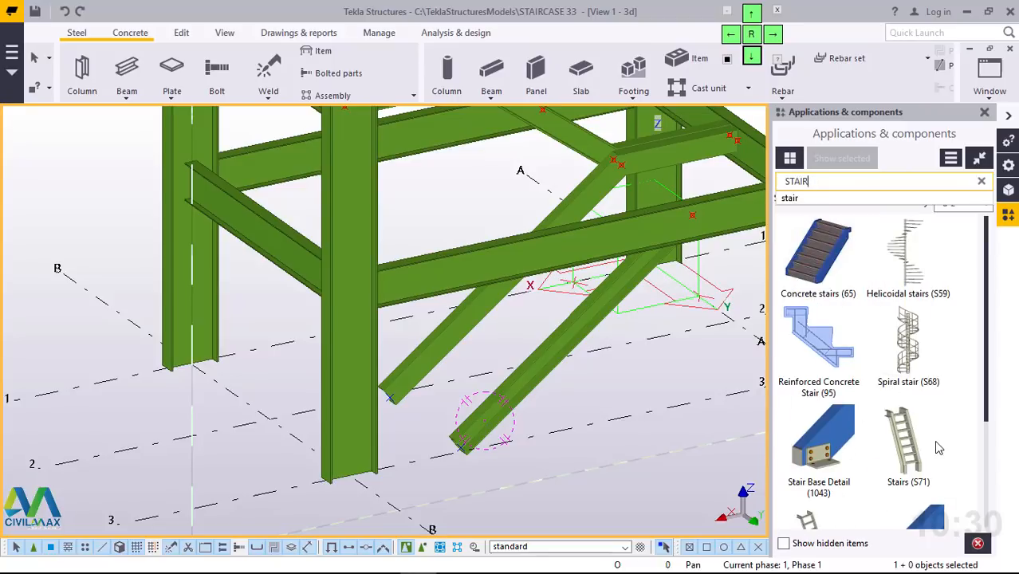
Step: Start the Stairs detail (1038) component and open its properties
scroll(889, 453, down, 2)
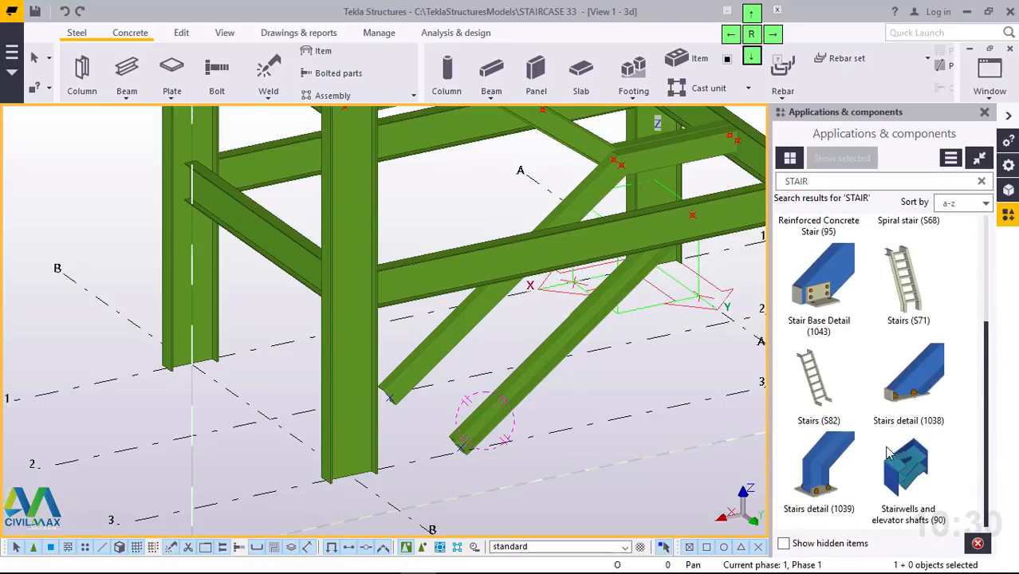
click(933, 392)
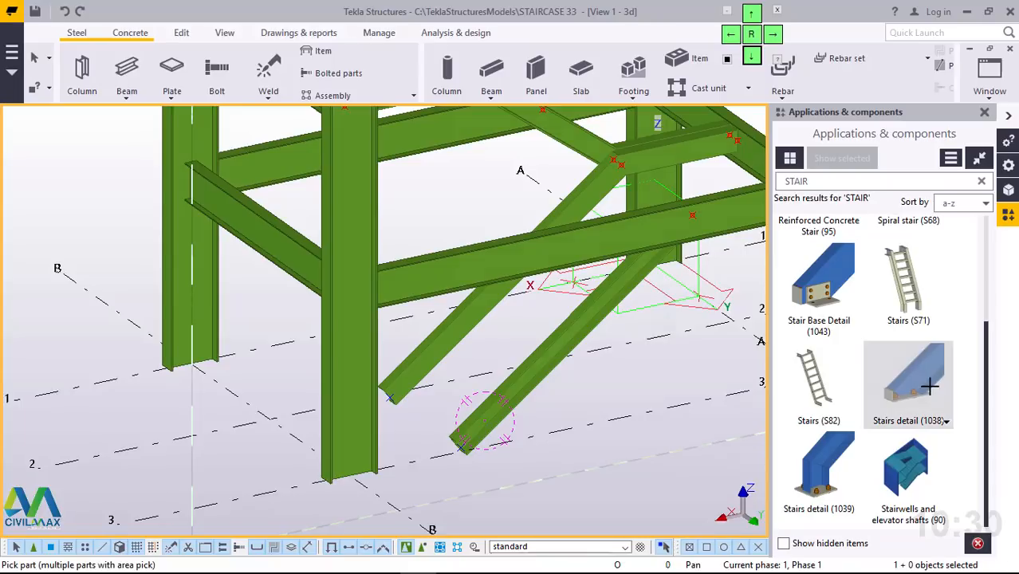
double_click(930, 387)
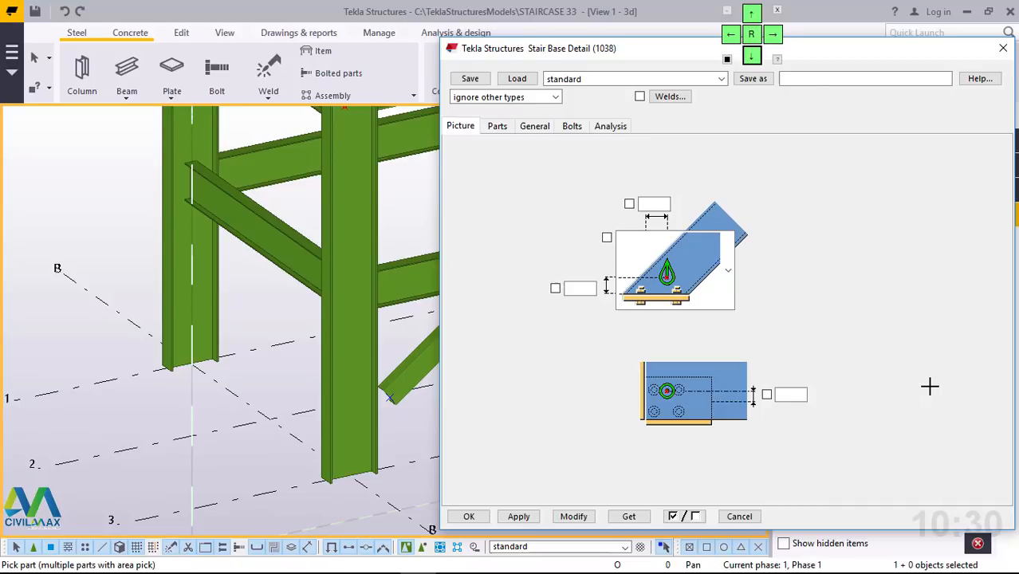
Step: Save the stair base detail's settings as BASE PLATE and load that saved preset
drag(651, 51, 660, 81)
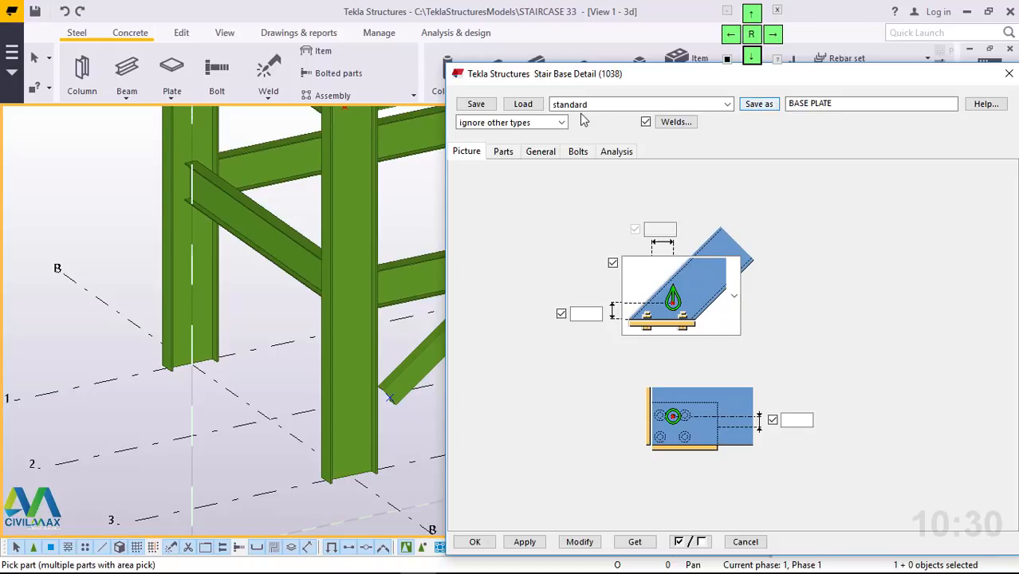
click(726, 105)
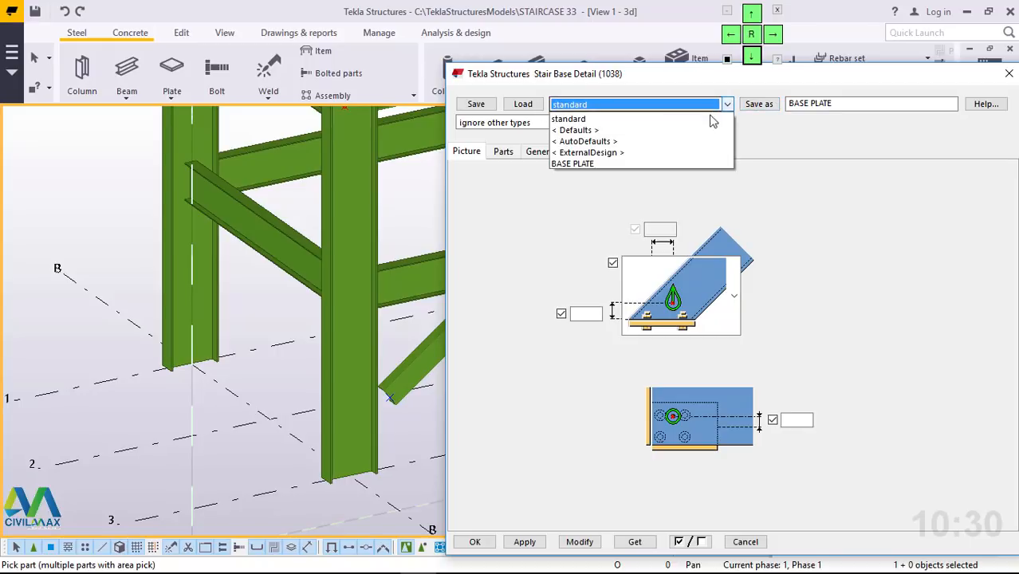
click(587, 165)
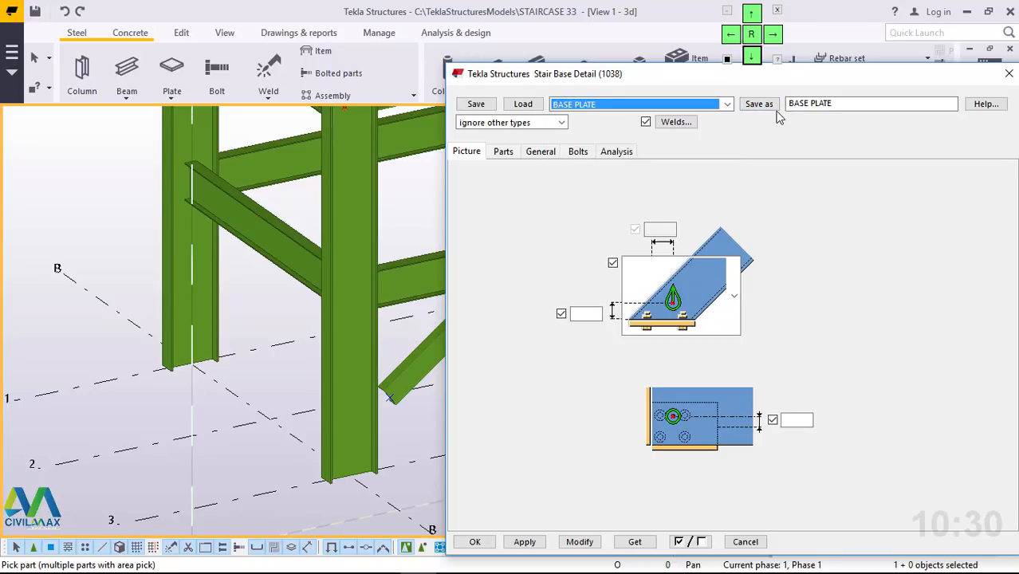
click(531, 108)
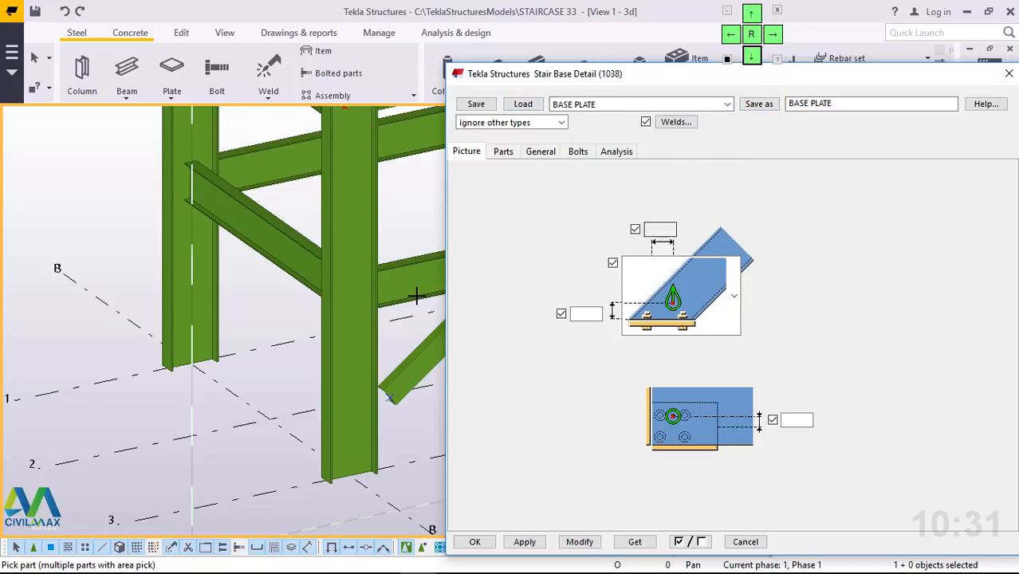
scroll(189, 327, down, 4)
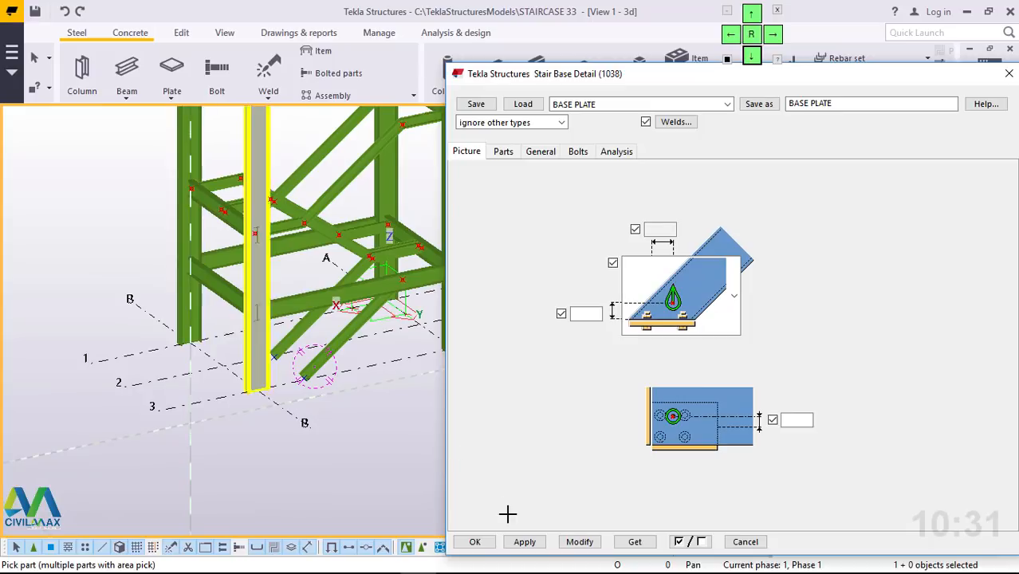
click(579, 541)
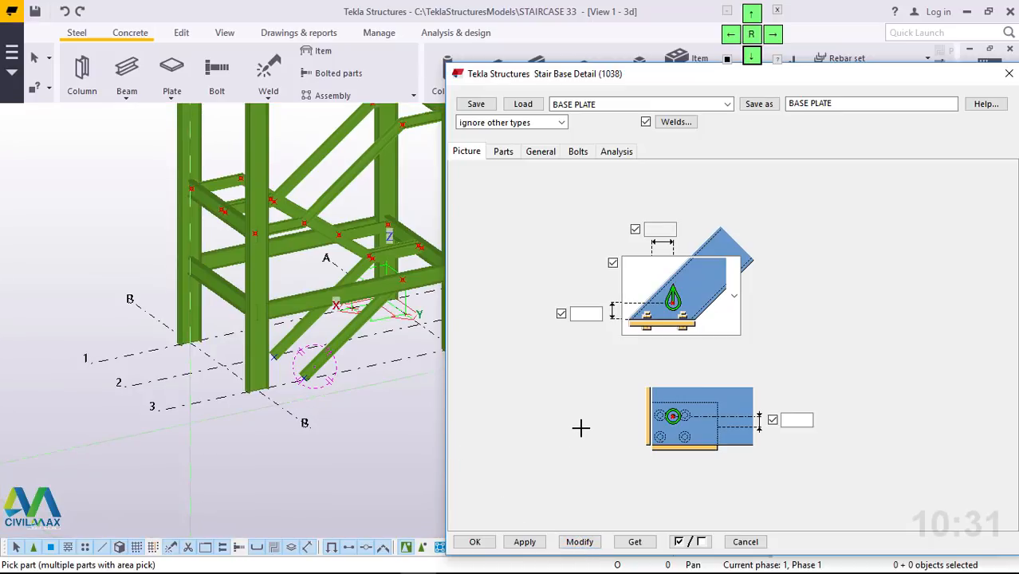
Step: Add the stair base detail (1038) to the lower ends of both first-flight stringers and close its properties and the component catalog
scroll(319, 368, up, 5)
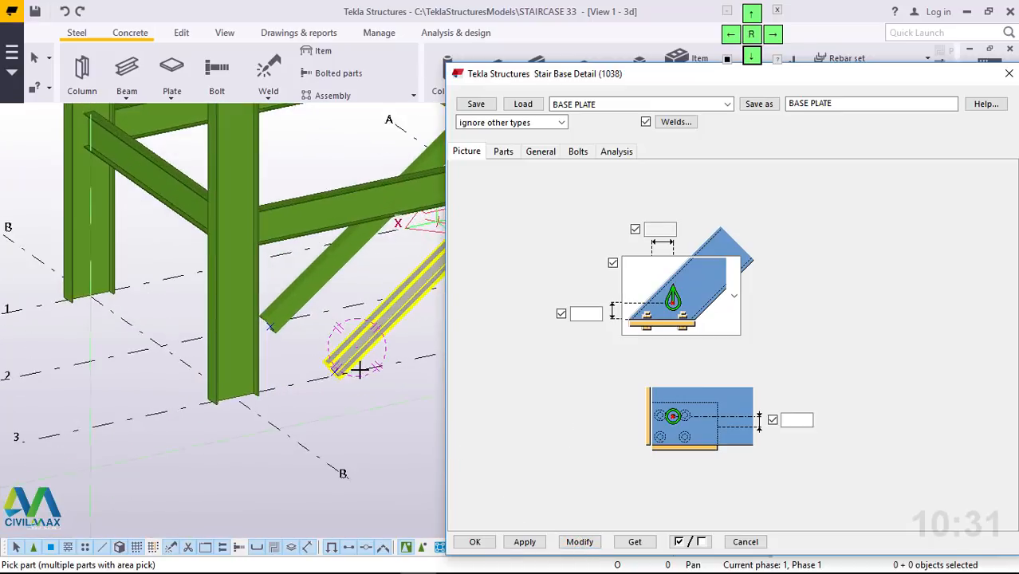
scroll(327, 363, up, 4)
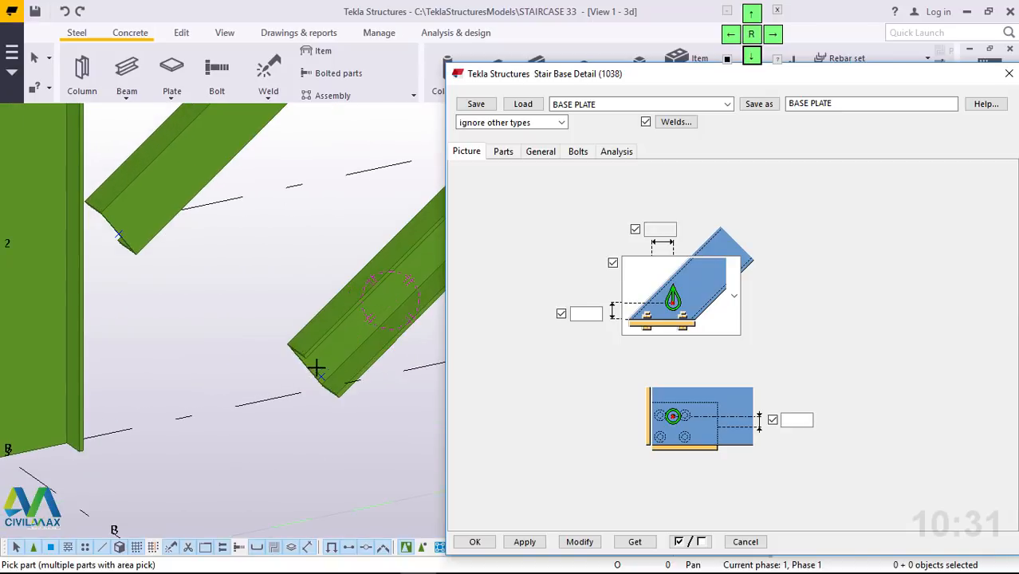
click(317, 356)
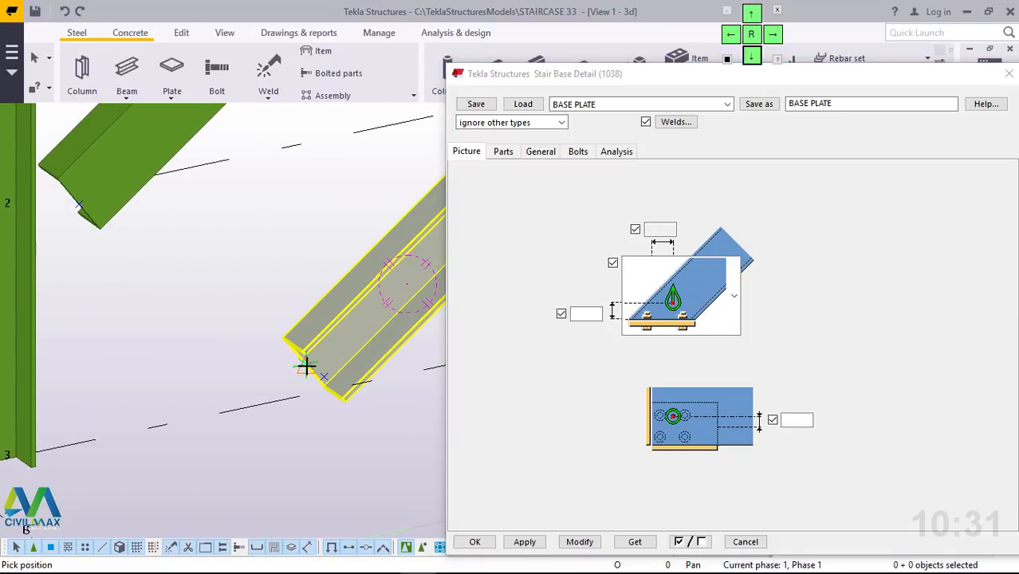
click(307, 367)
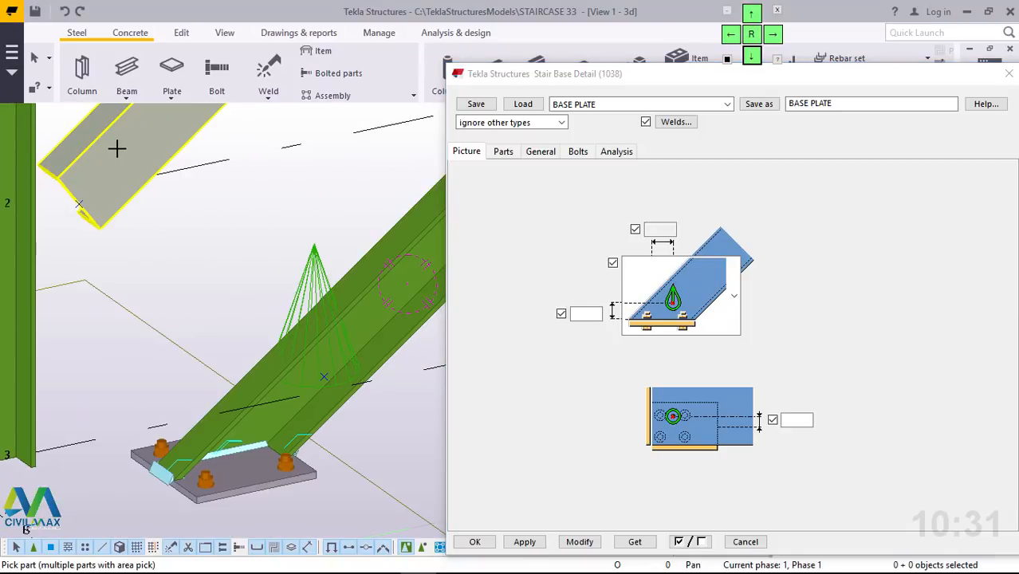
click(77, 201)
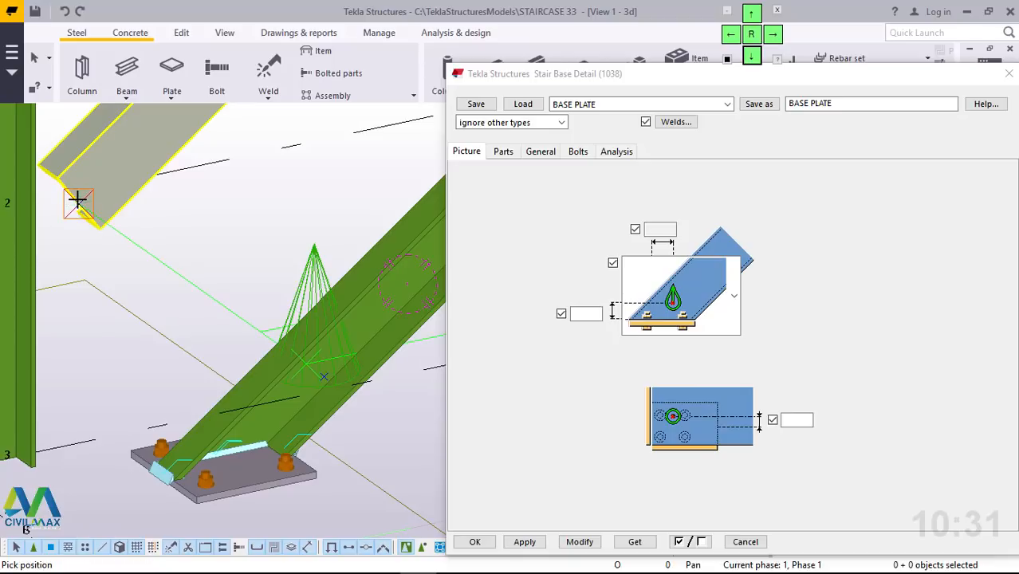
click(78, 200)
right_click(250, 214)
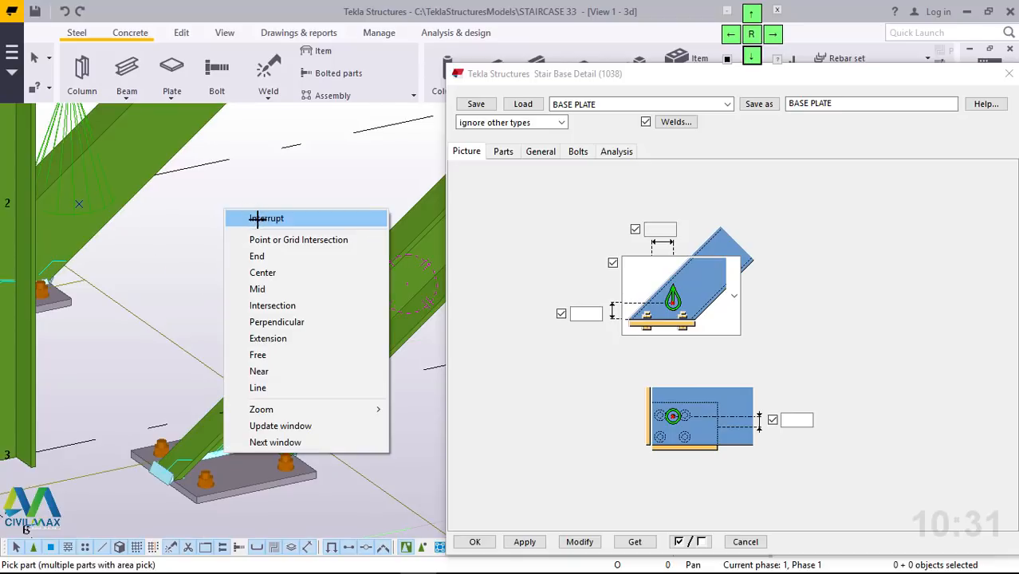
click(257, 218)
drag(878, 76, 730, 85)
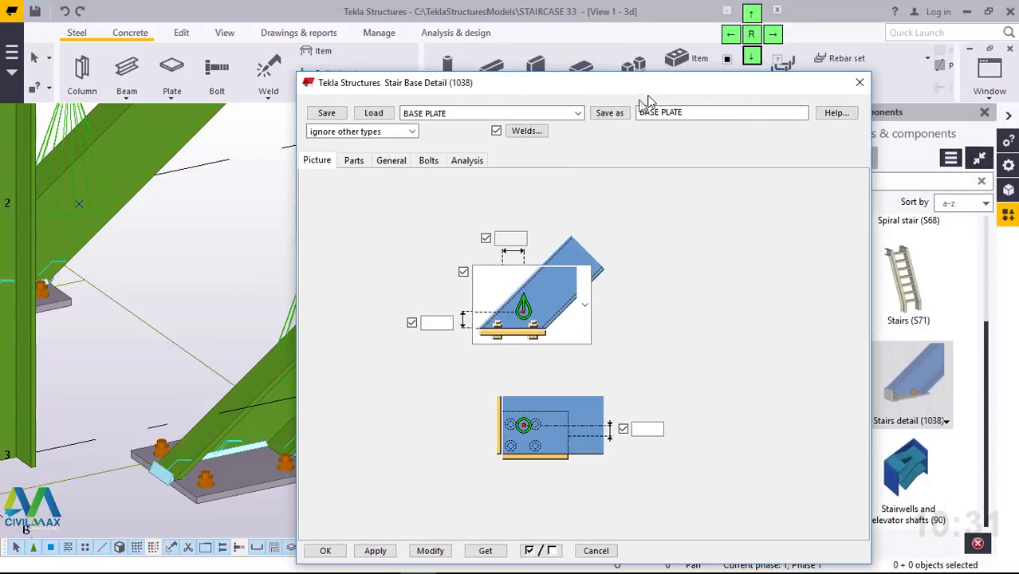
drag(642, 98, 636, 102)
click(766, 103)
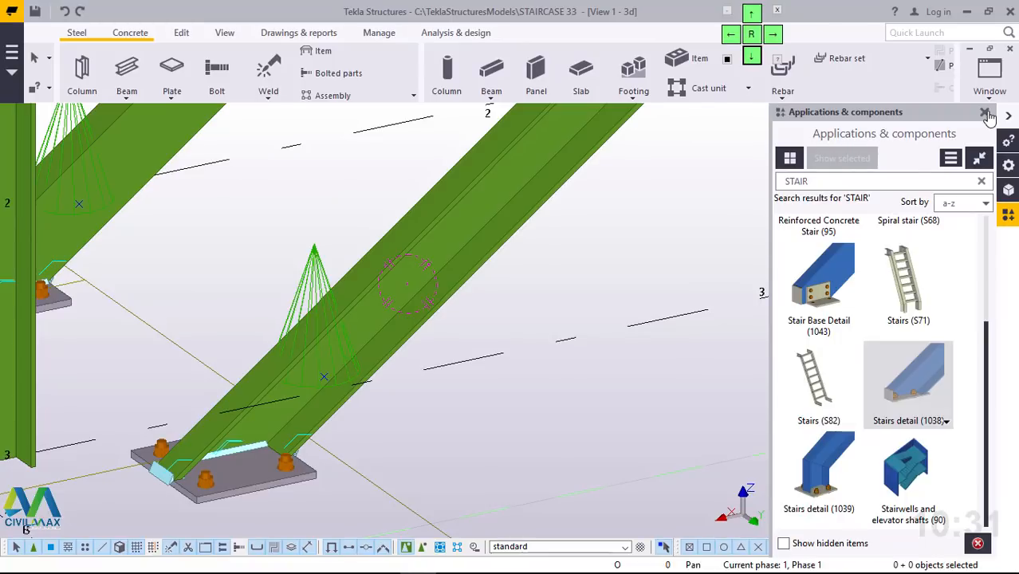
click(986, 113)
Step: Redraw the 3D view to clear the temporary outlines and component cones around the stringer base plates
scroll(724, 358, down, 3)
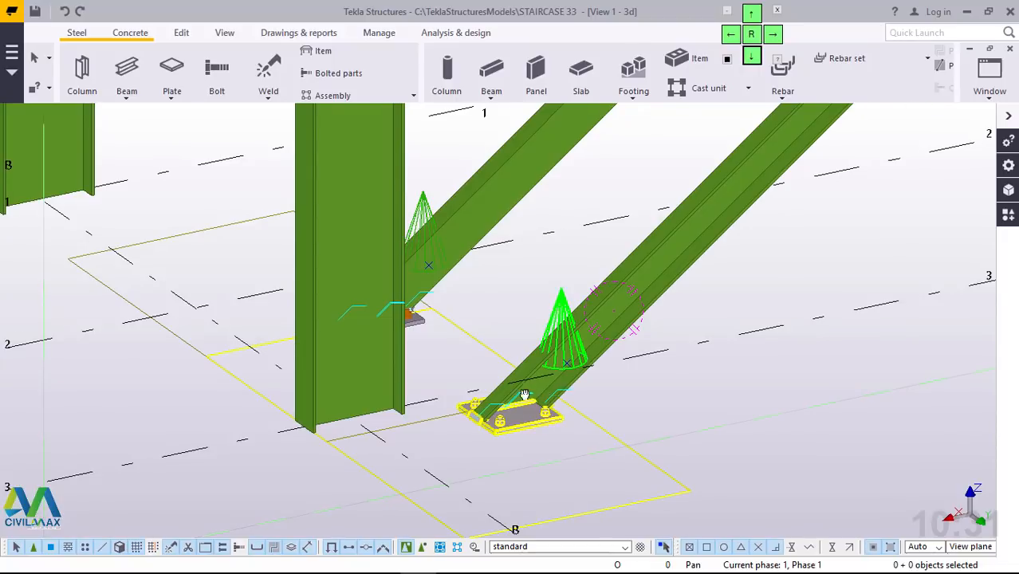
ctrl+middle_drag(524, 395, 635, 375)
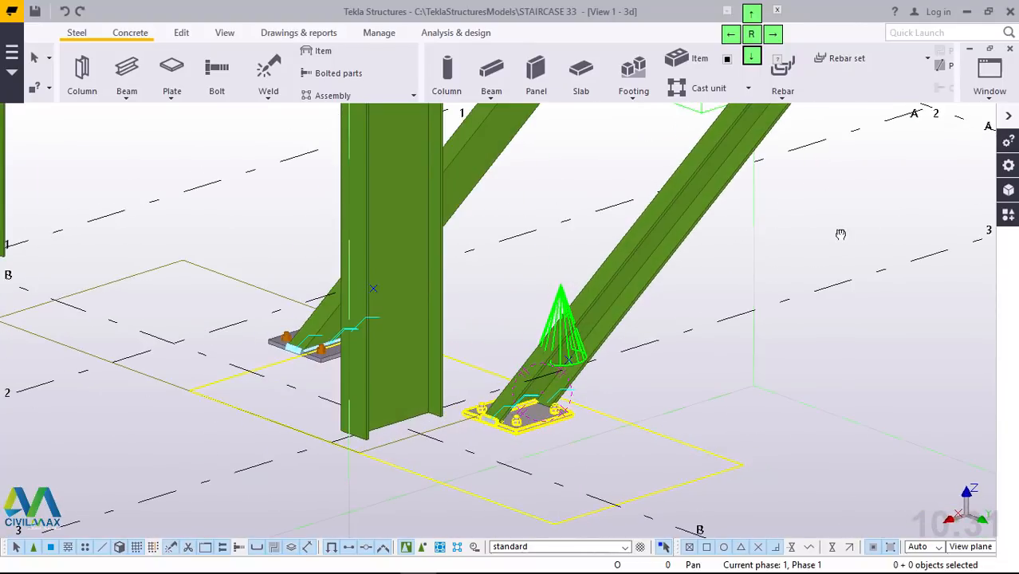
right_click(825, 217)
click(838, 184)
click(838, 184)
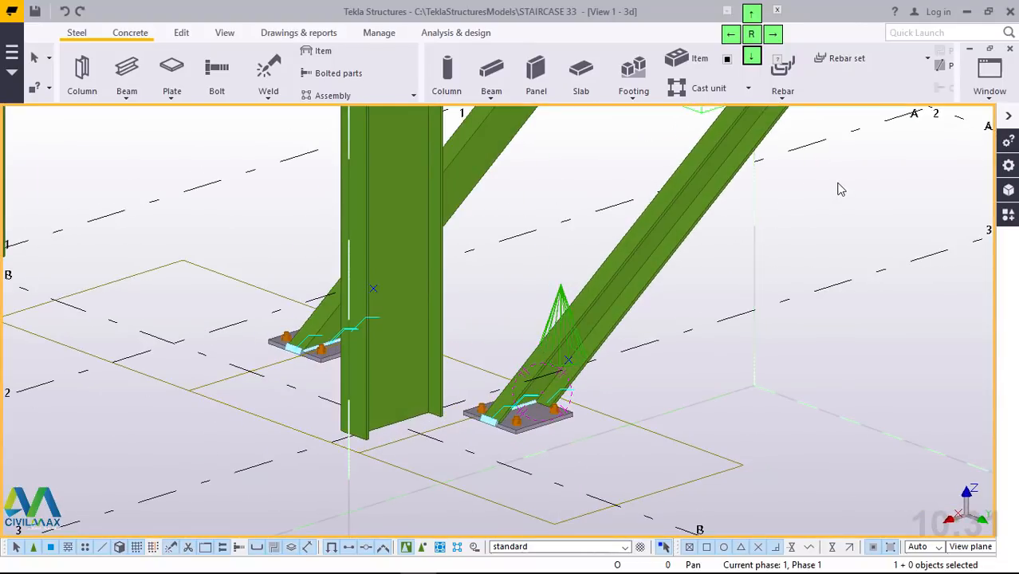
right_click(838, 188)
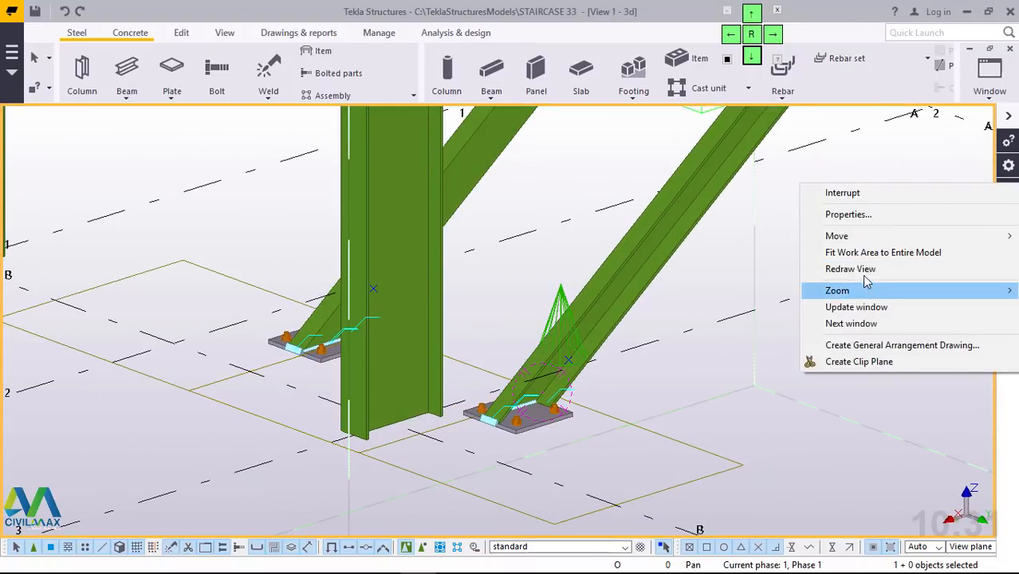
click(862, 271)
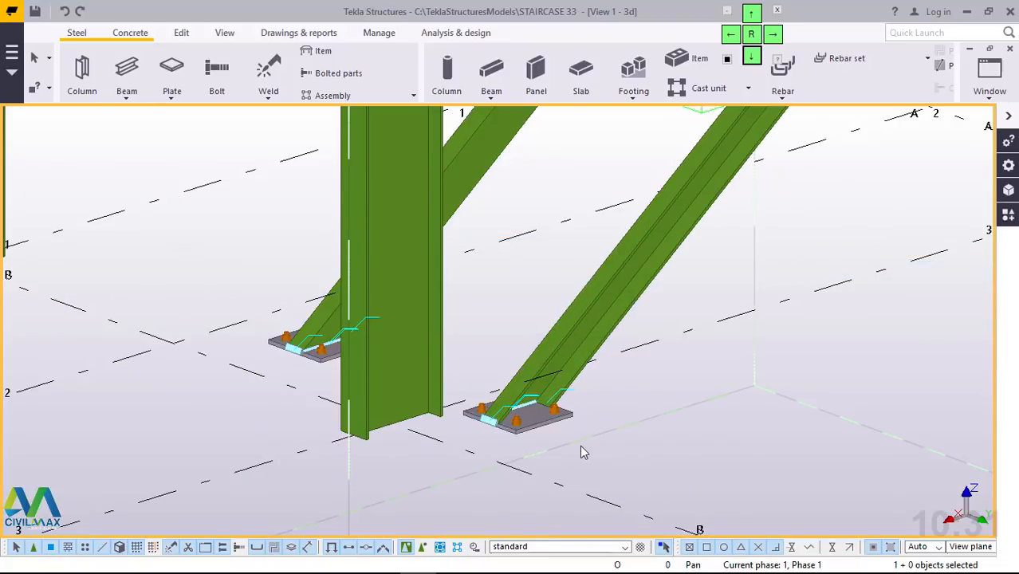
Step: Save the model and examine the bolted base plates under both first-flight stringers from the side
ctrl+middle_drag(508, 390, 435, 373)
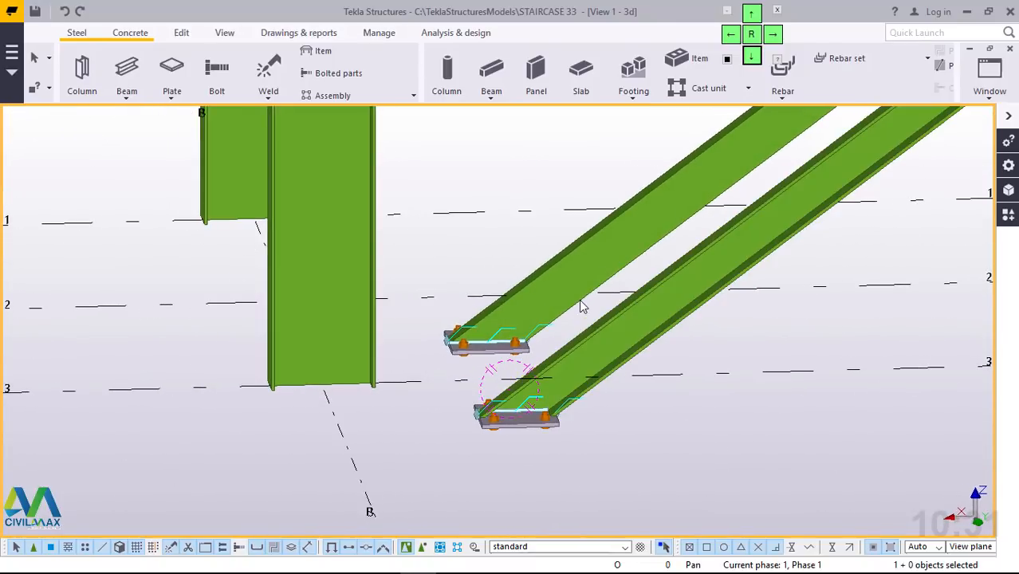
scroll(580, 303, up, 3)
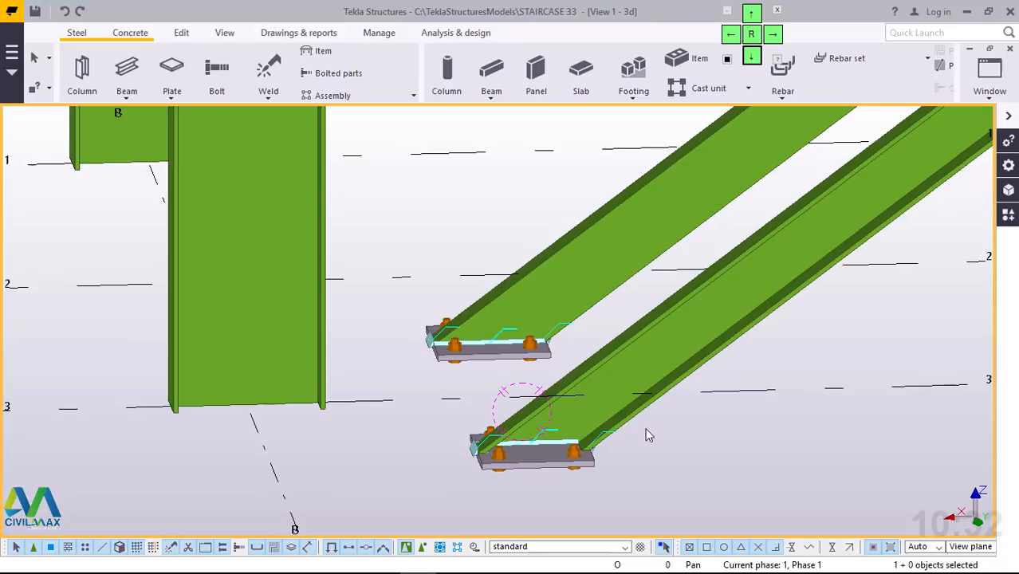
scroll(558, 457, down, 5)
scroll(551, 462, down, 2)
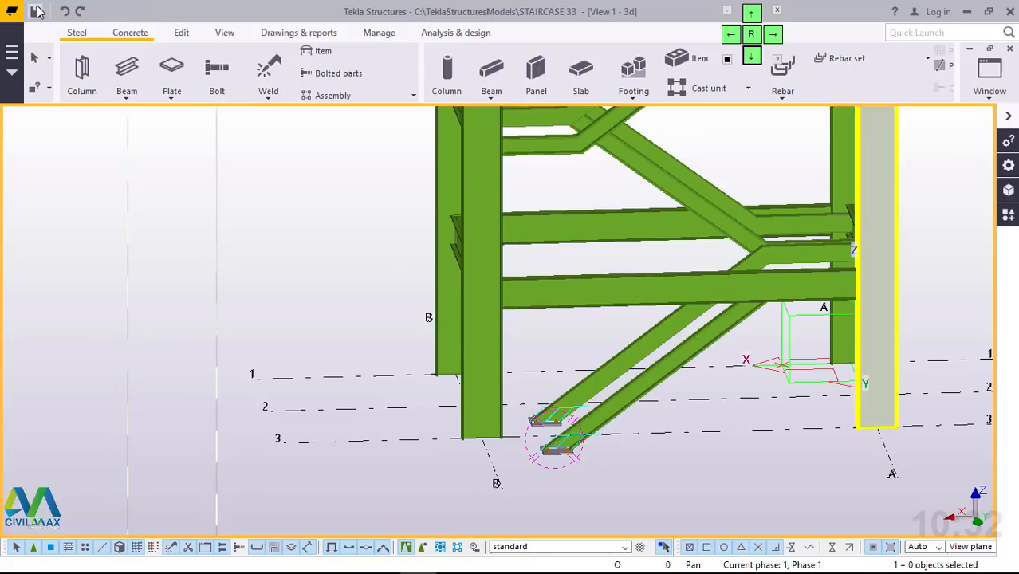
click(592, 437)
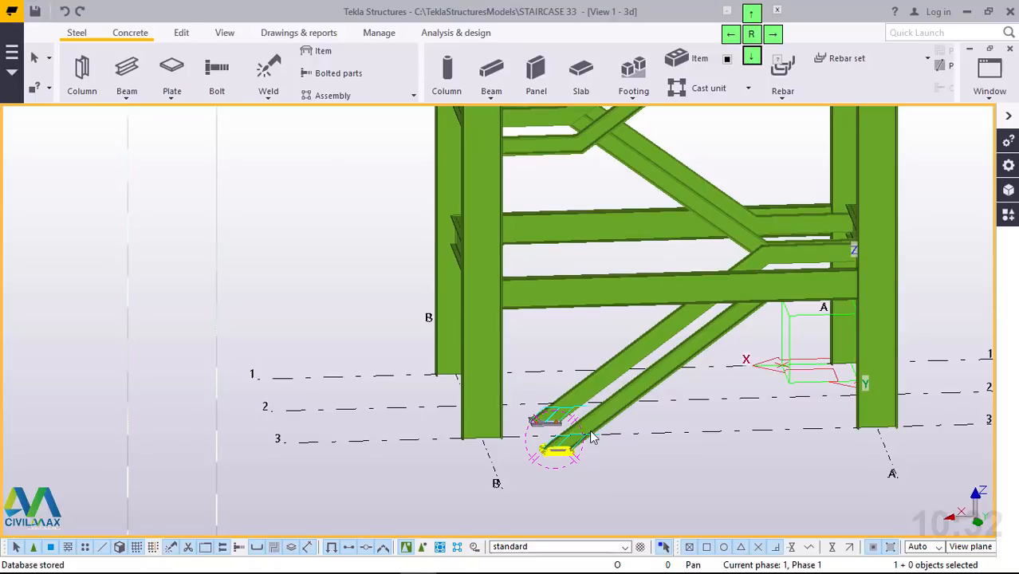
scroll(589, 438, up, 10)
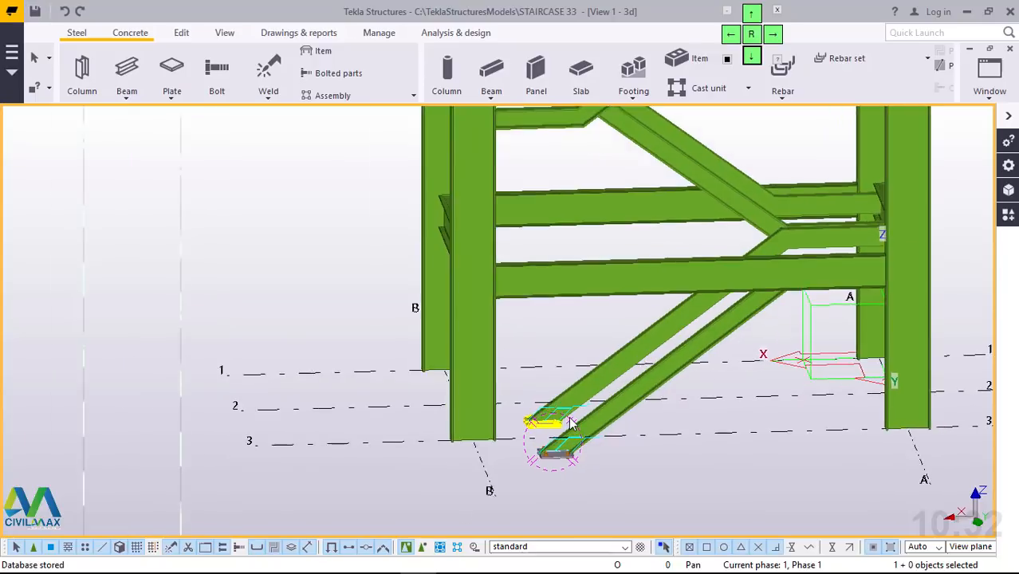
scroll(569, 418, down, 8)
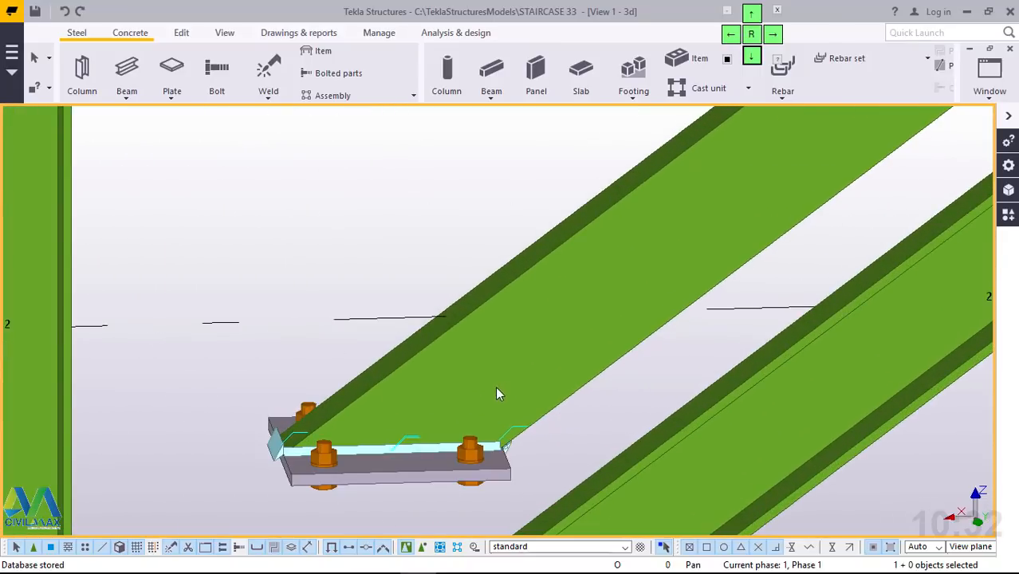
Step: Place a point at any position on the upper web edge of each first-flight stringer, a short distance above its base plate
click(604, 409)
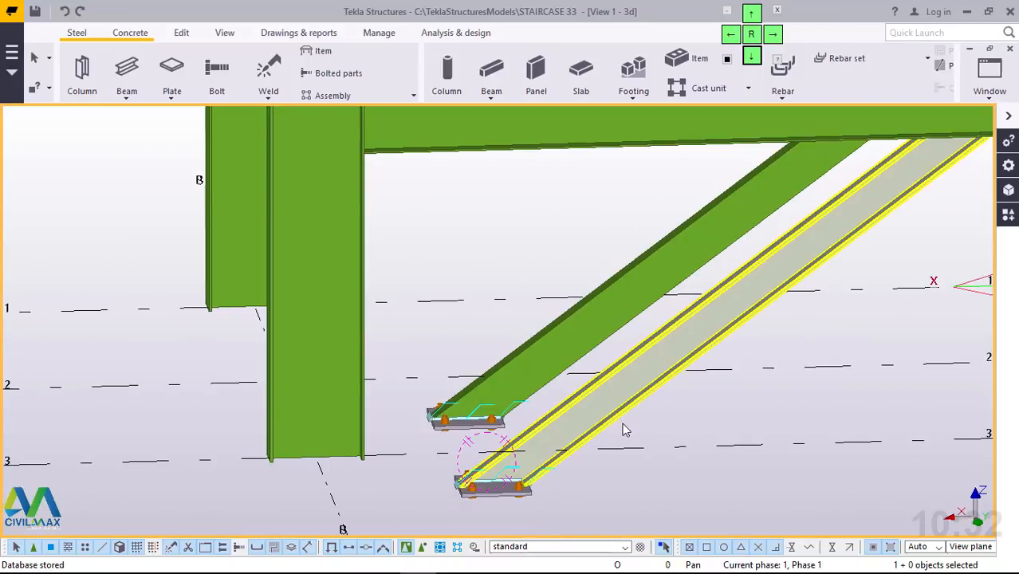
ctrl+middle_drag(610, 398, 610, 382)
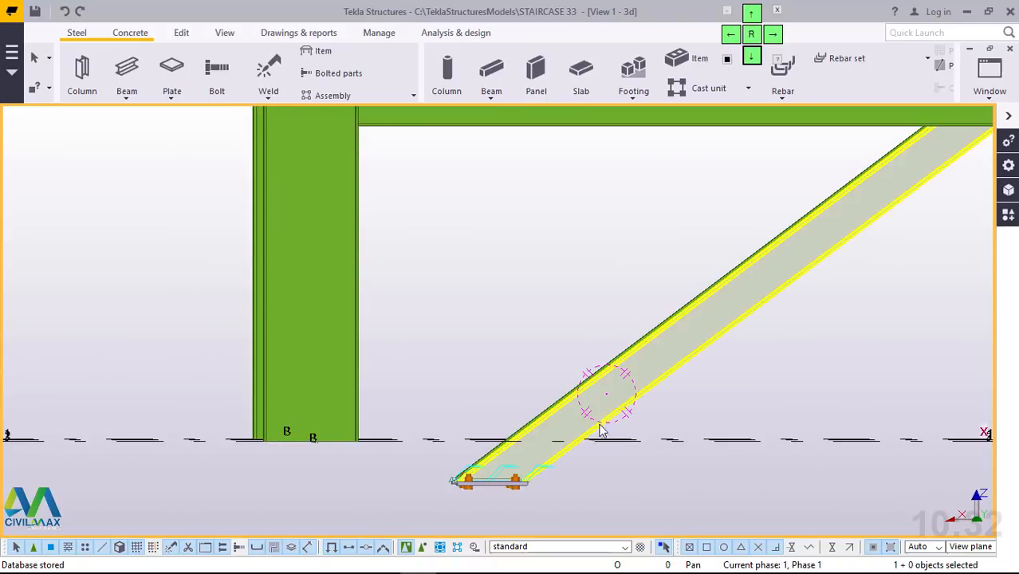
ctrl+middle_drag(600, 414, 501, 386)
scroll(486, 353, up, 6)
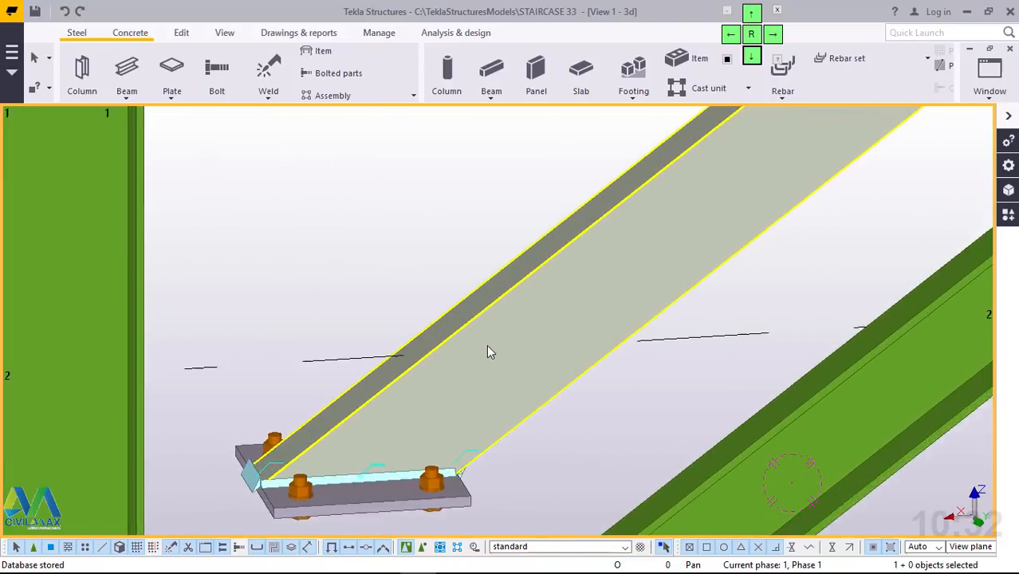
click(180, 35)
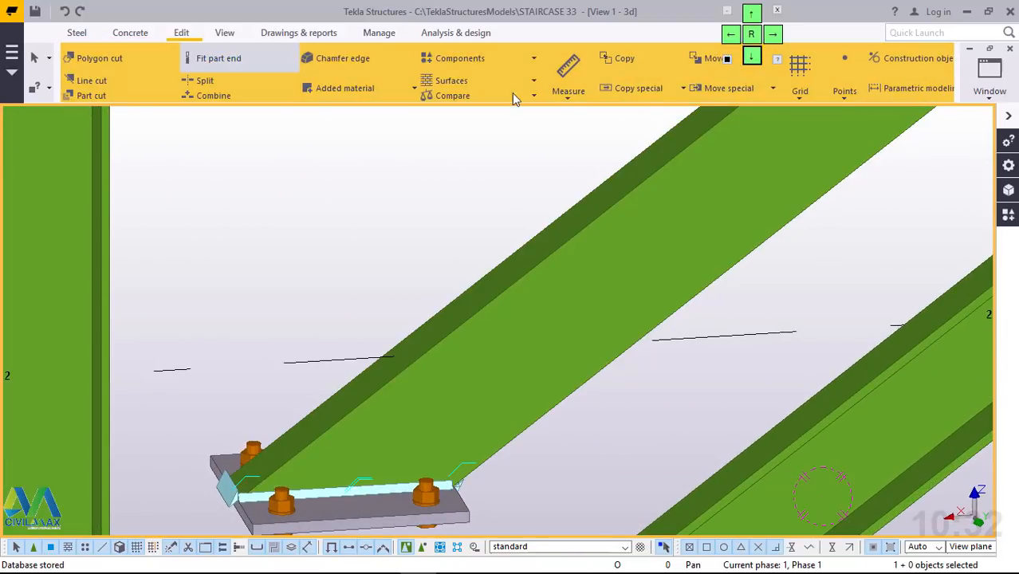
click(844, 90)
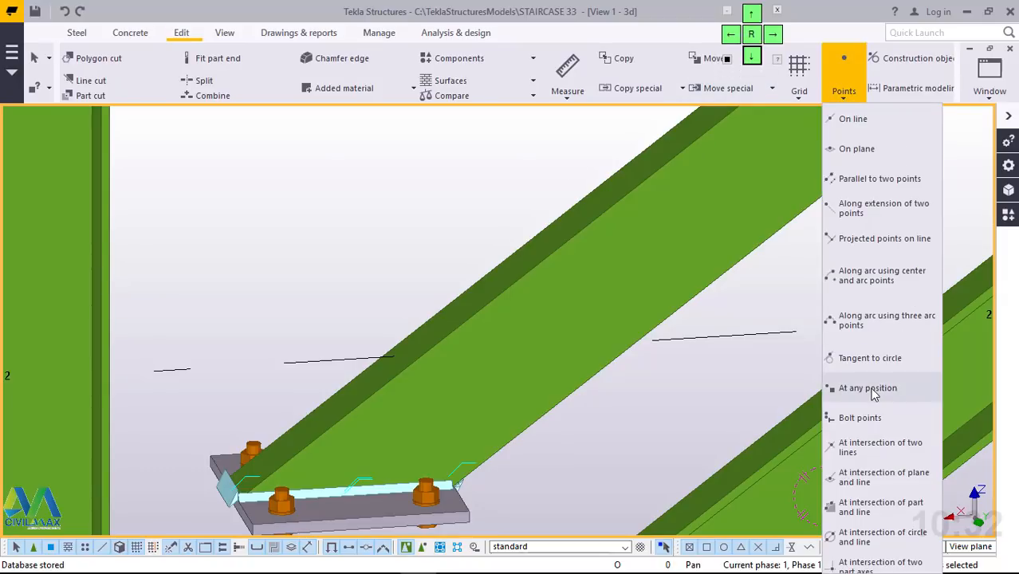
click(869, 388)
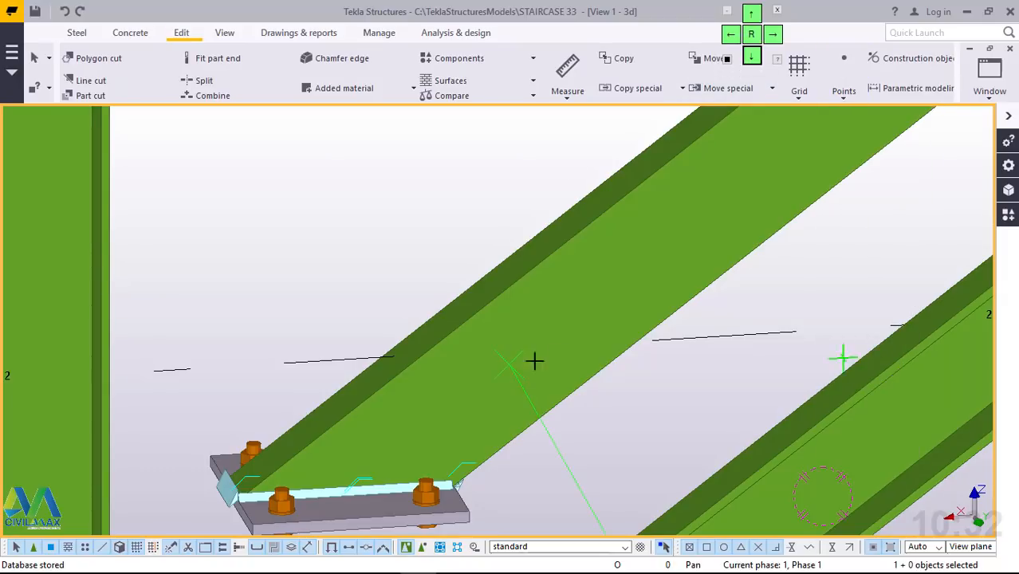
click(470, 319)
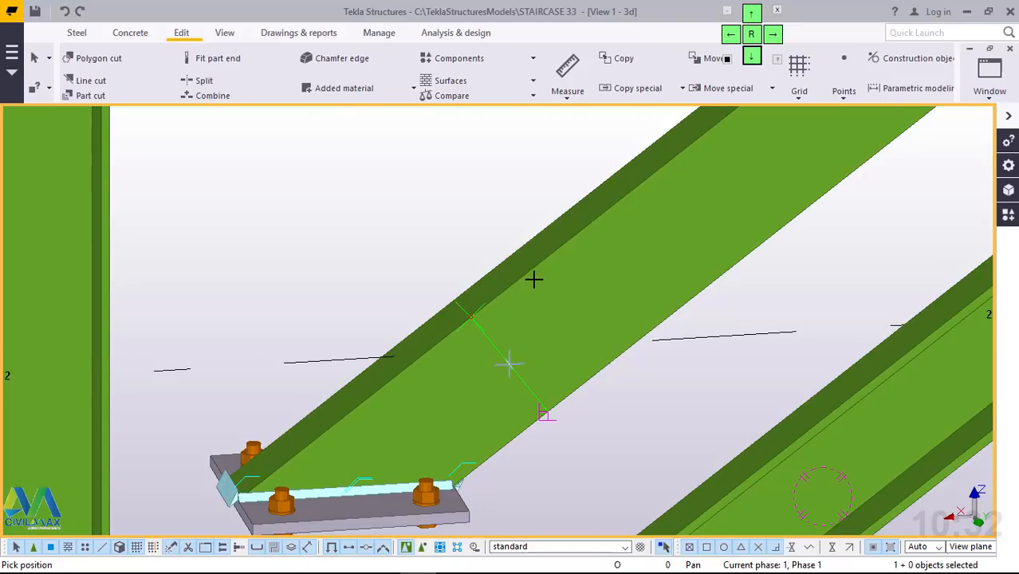
scroll(540, 281, down, 2)
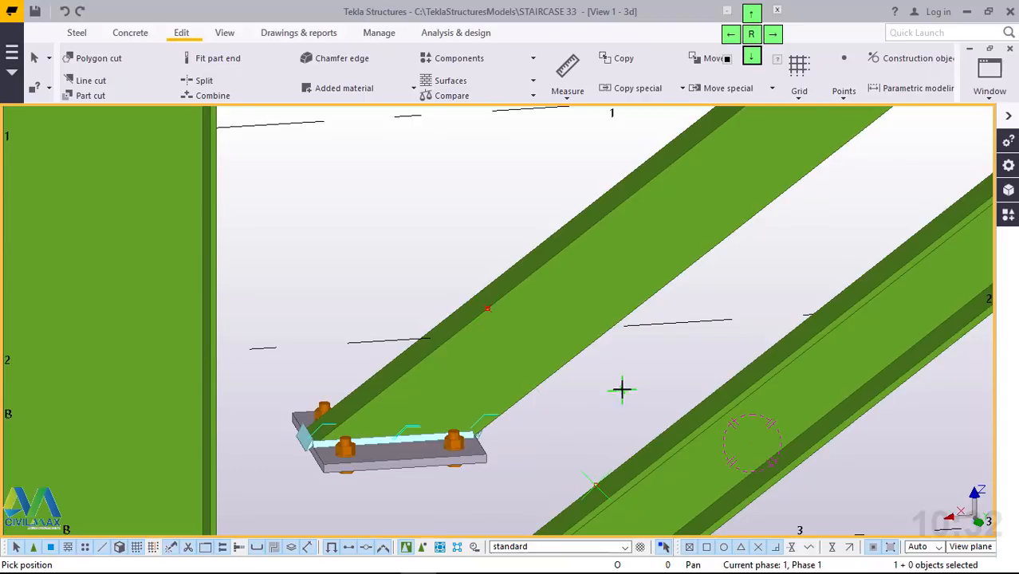
right_click(635, 364)
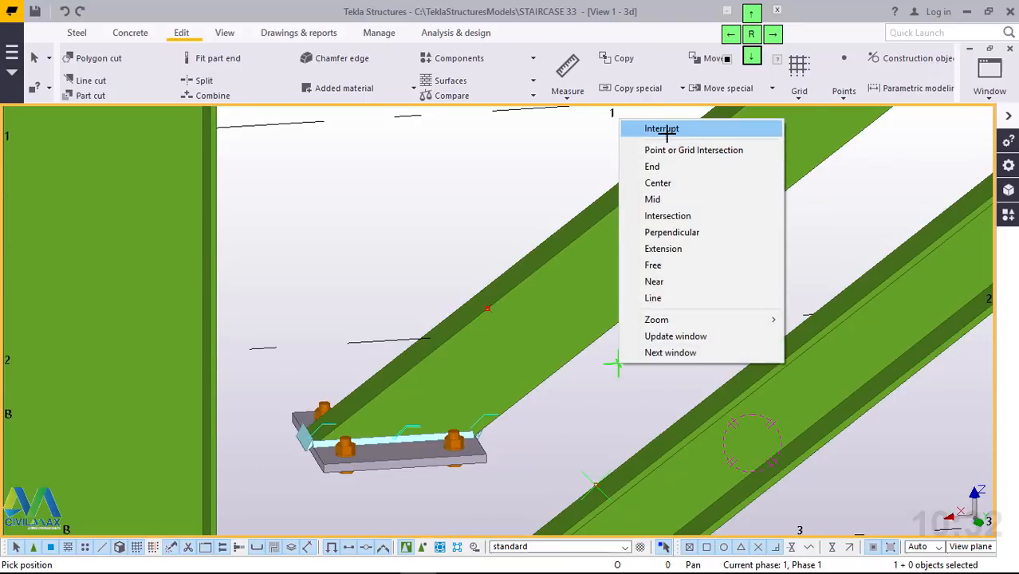
click(661, 128)
Step: Place points at the two top outer corners of the base plate's long edge on the first-flight stringer nearer grid line 2
scroll(347, 466, up, 1)
scroll(347, 467, up, 2)
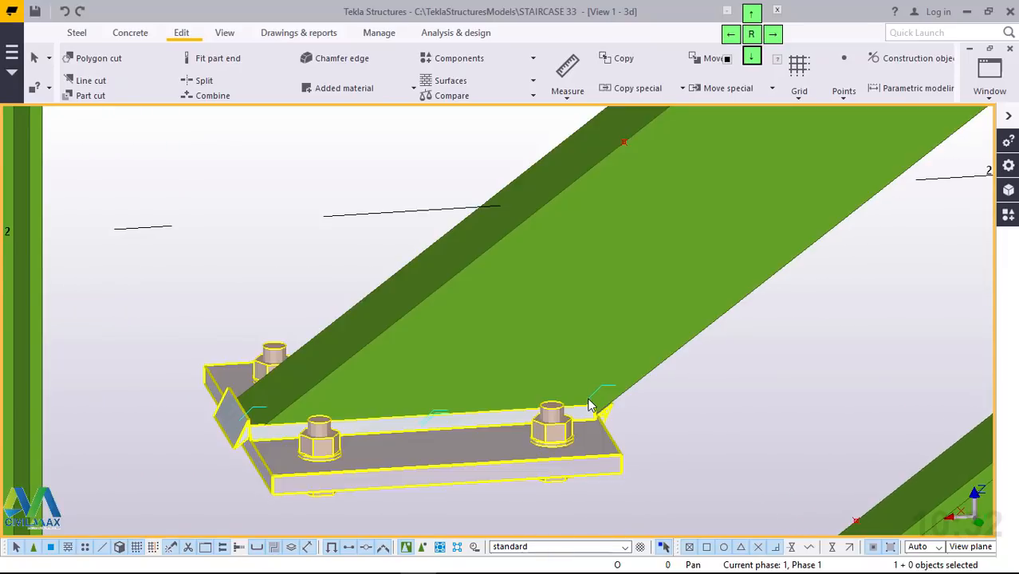
scroll(596, 404, up, 2)
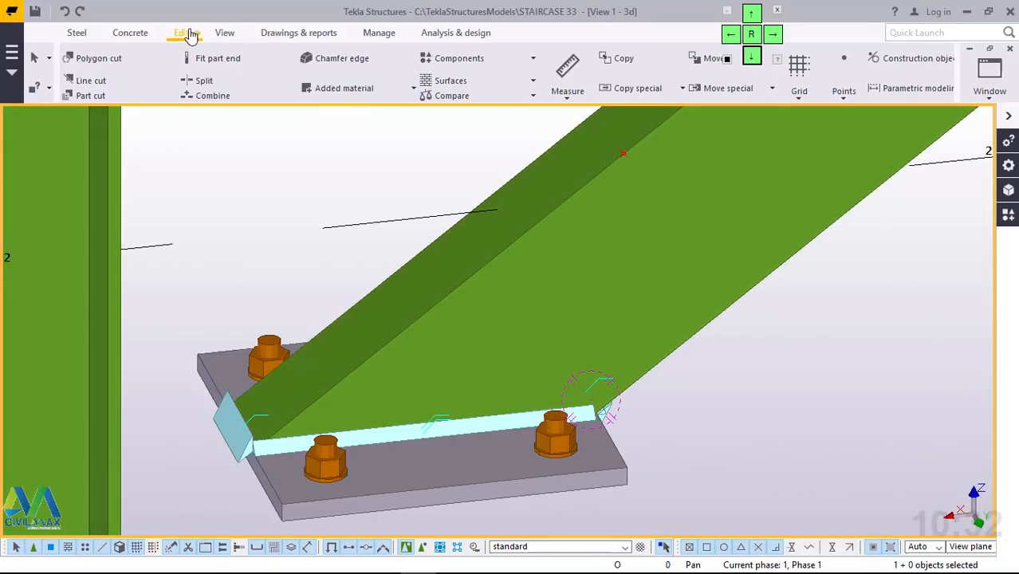
click(844, 96)
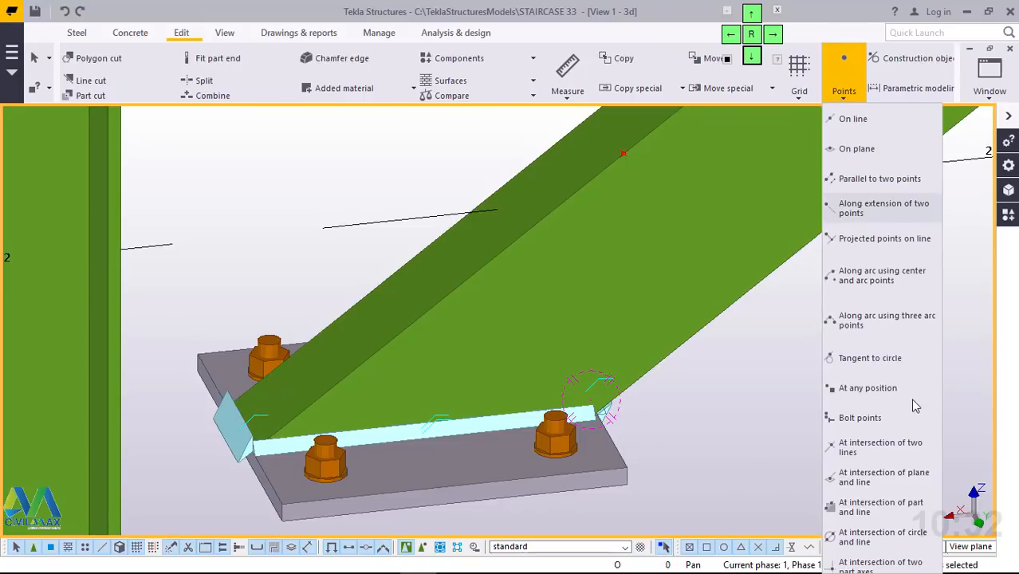
click(885, 388)
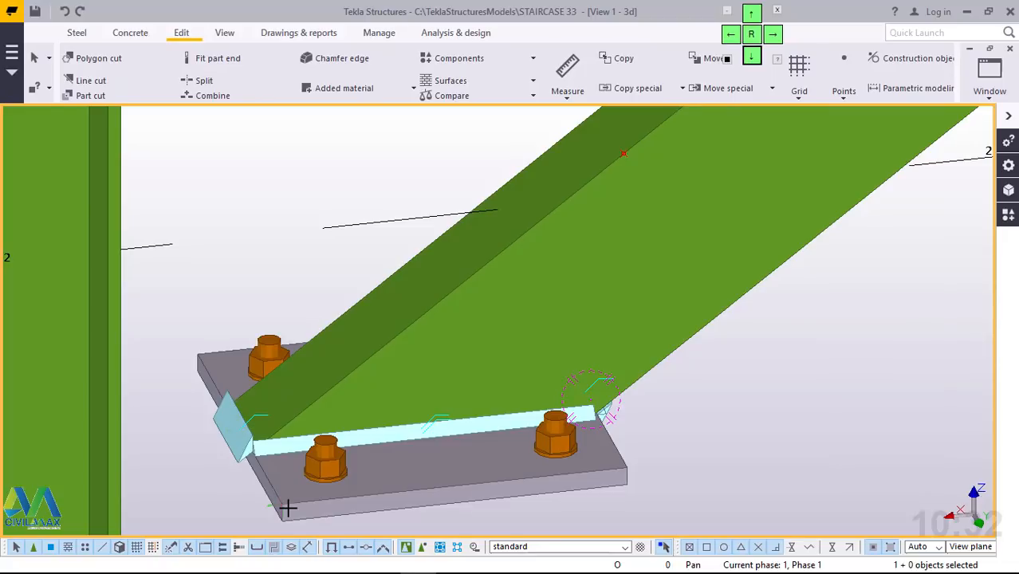
scroll(287, 508, up, 5)
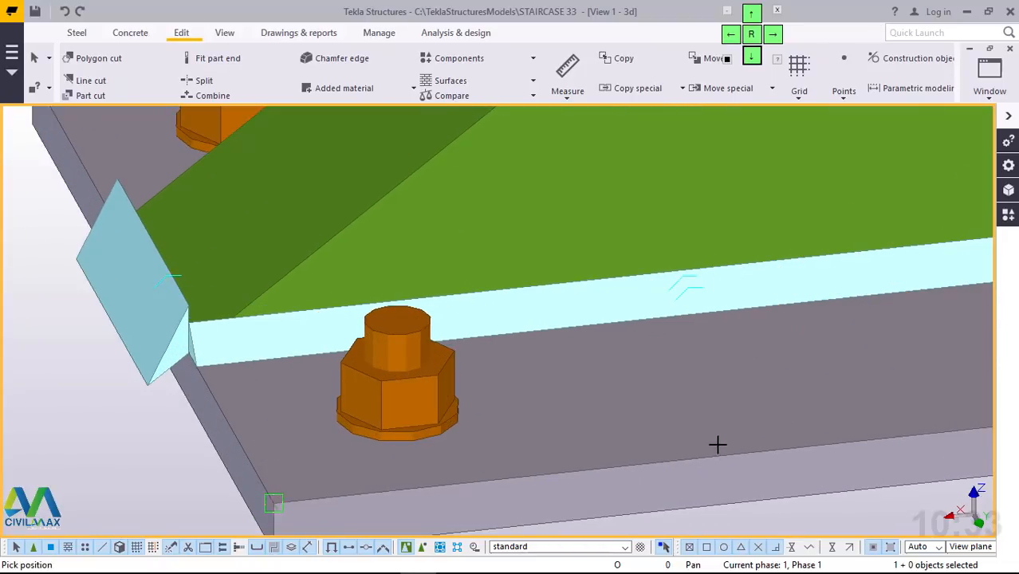
scroll(718, 444, down, 3)
click(831, 431)
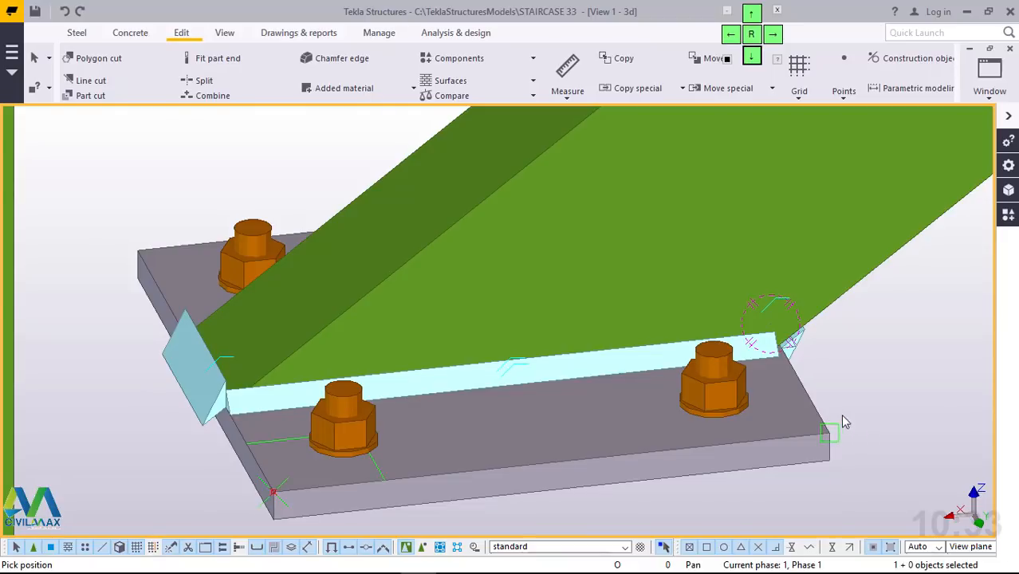
right_click(847, 357)
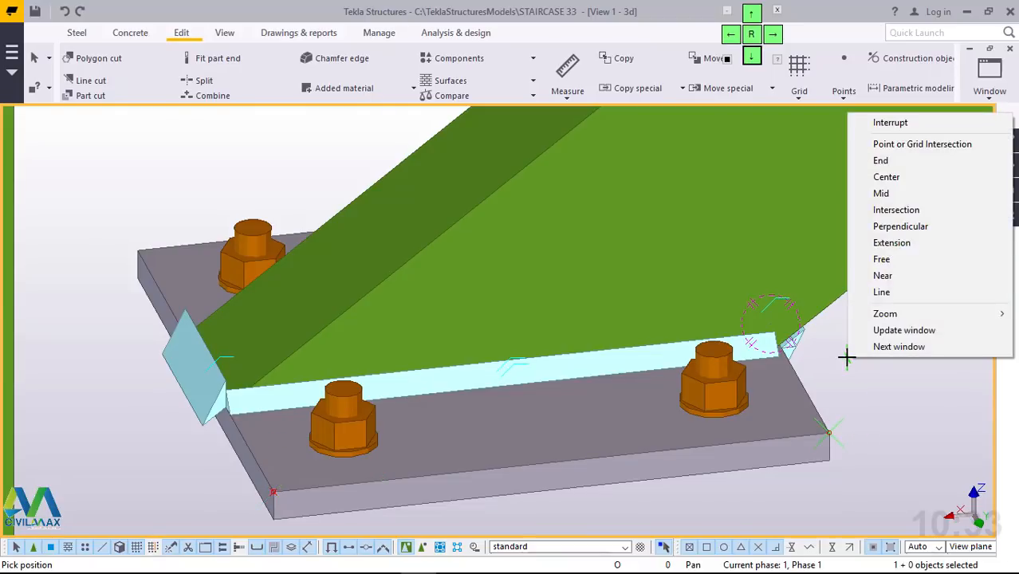
click(877, 122)
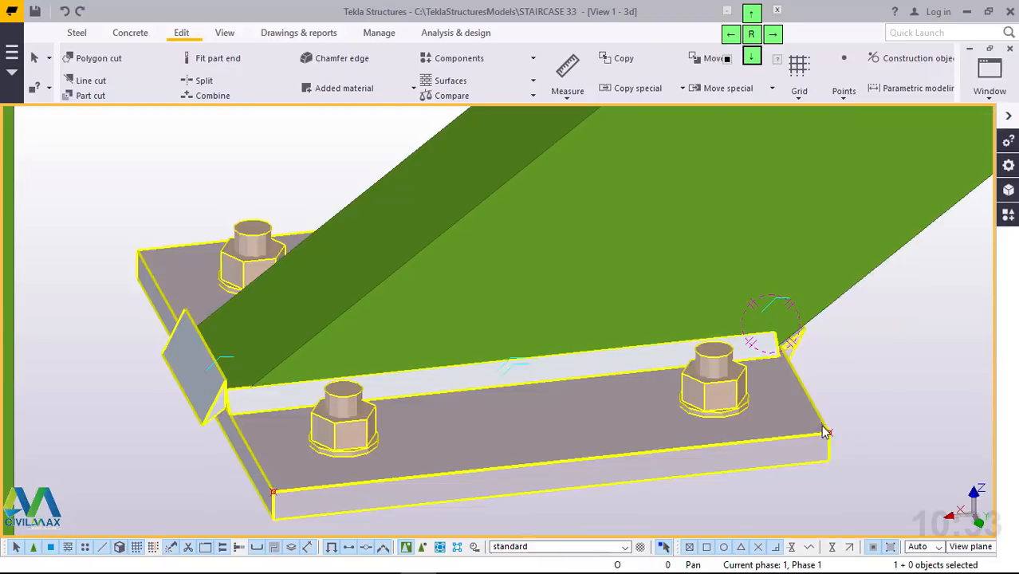
Step: Copy the base plate's far corner point by the plate's length, from the near corner to the same stringer's upper-edge point
click(829, 434)
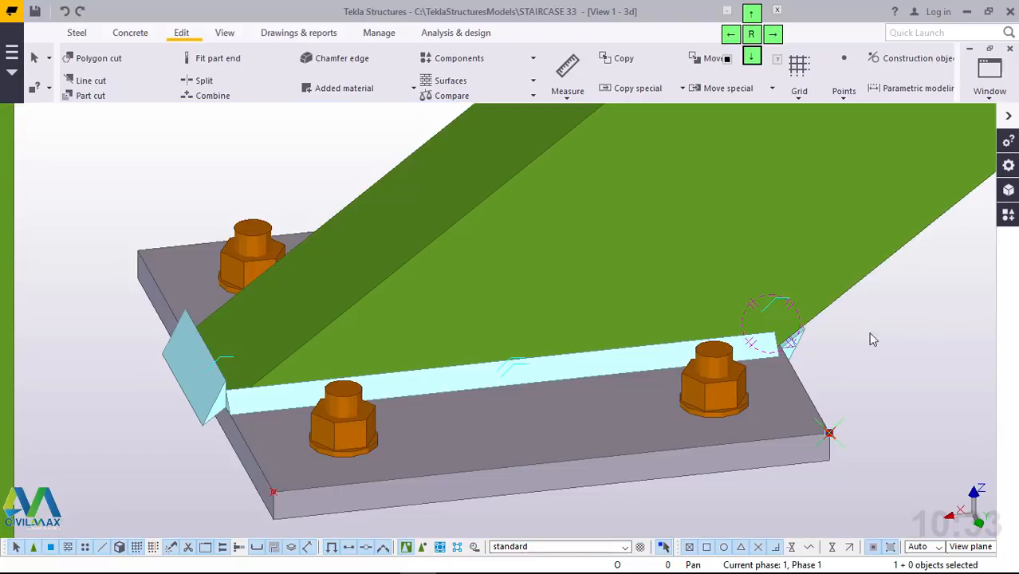
right_click(873, 340)
click(910, 92)
click(276, 496)
scroll(376, 494, down, 2)
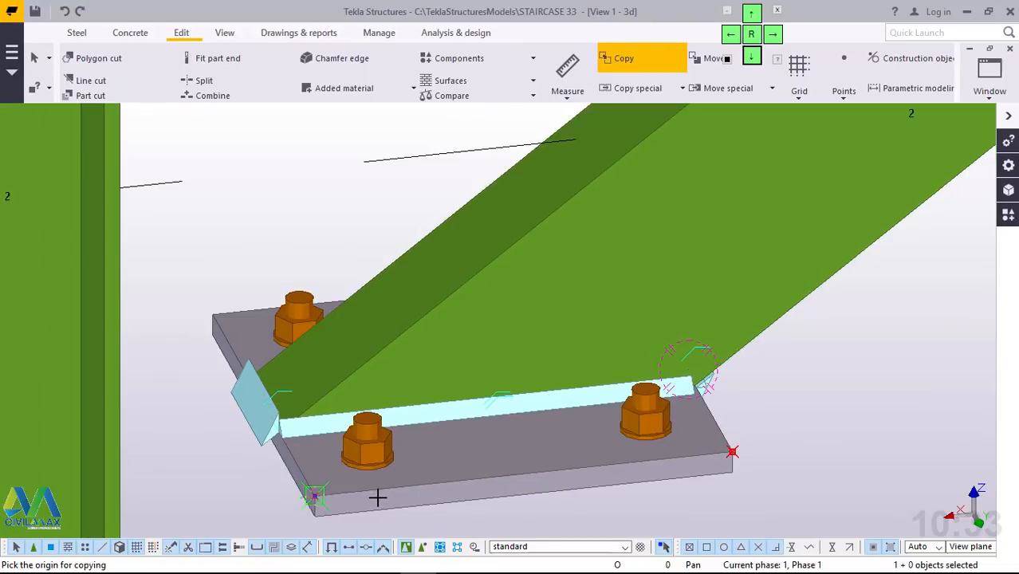
scroll(414, 483, down, 2)
scroll(612, 260, up, 4)
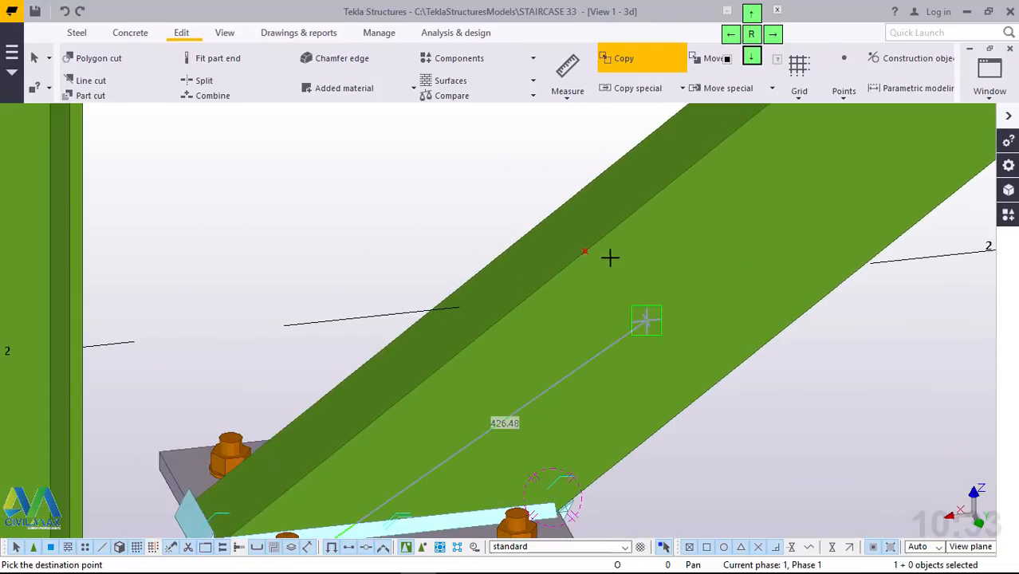
right_click(508, 250)
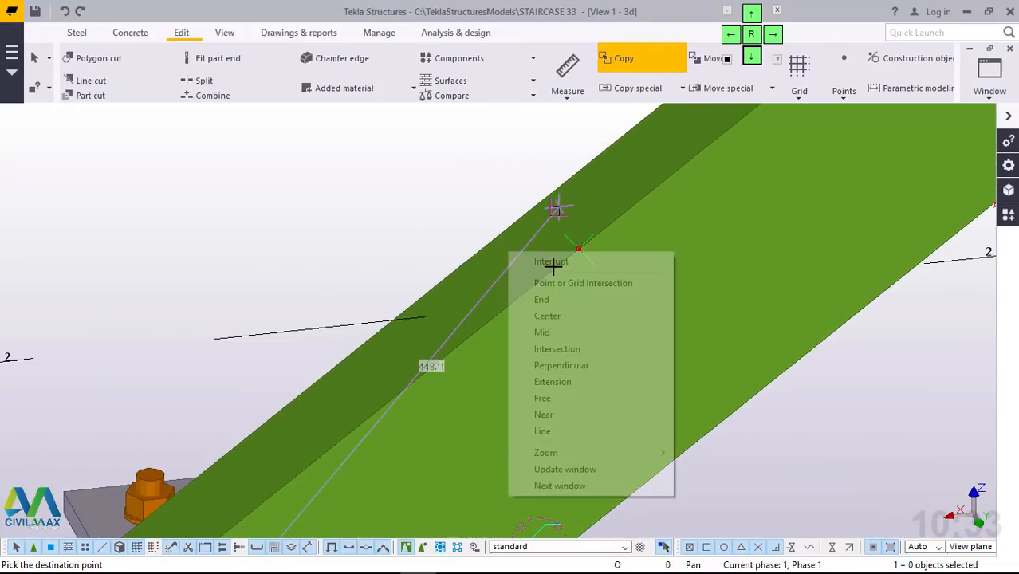
click(543, 266)
Step: Copy the lower-edge point from the stringer nearer grid line 2 to the other first-flight stringer, using their upper-edge points as origin and destination
scroll(475, 328, down, 4)
scroll(734, 261, up, 4)
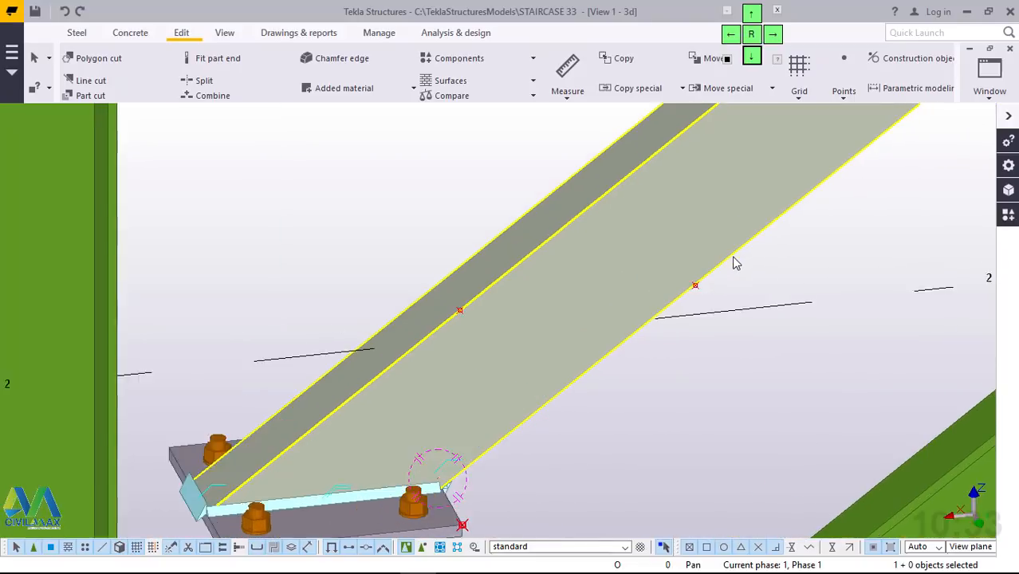
scroll(558, 304, down, 5)
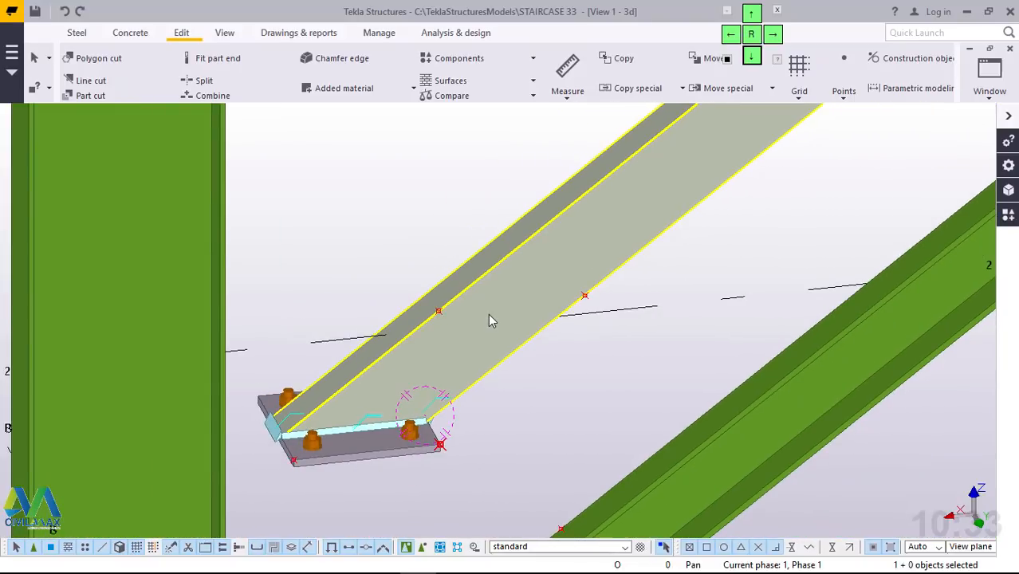
scroll(489, 320, down, 4)
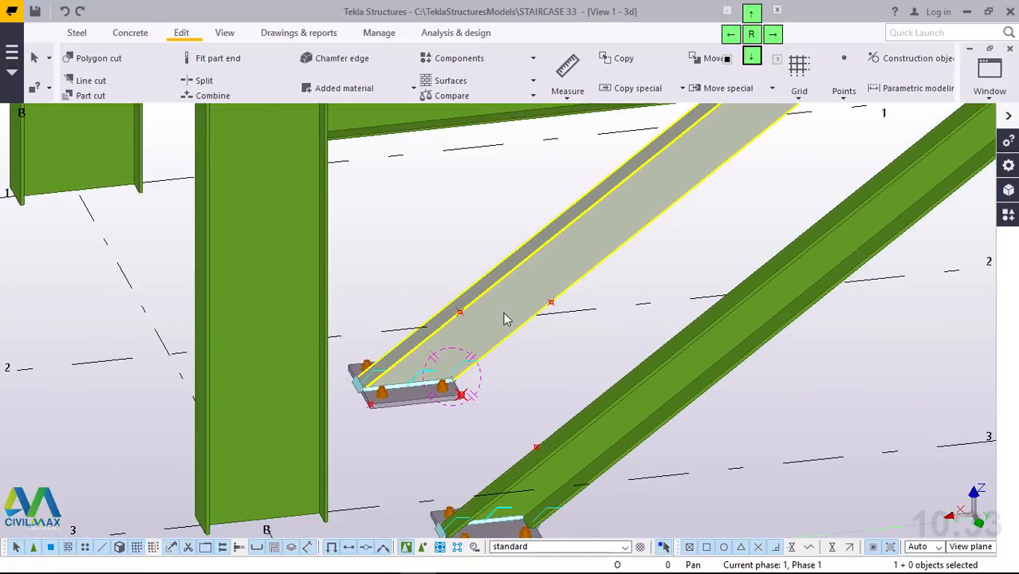
click(551, 304)
key(ctrl+c)
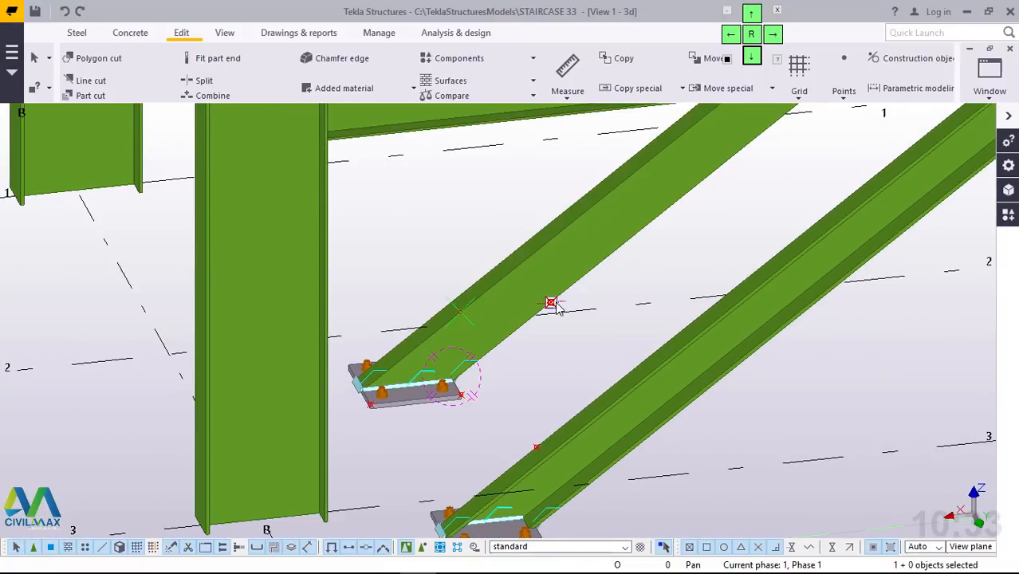
right_click(650, 299)
click(686, 350)
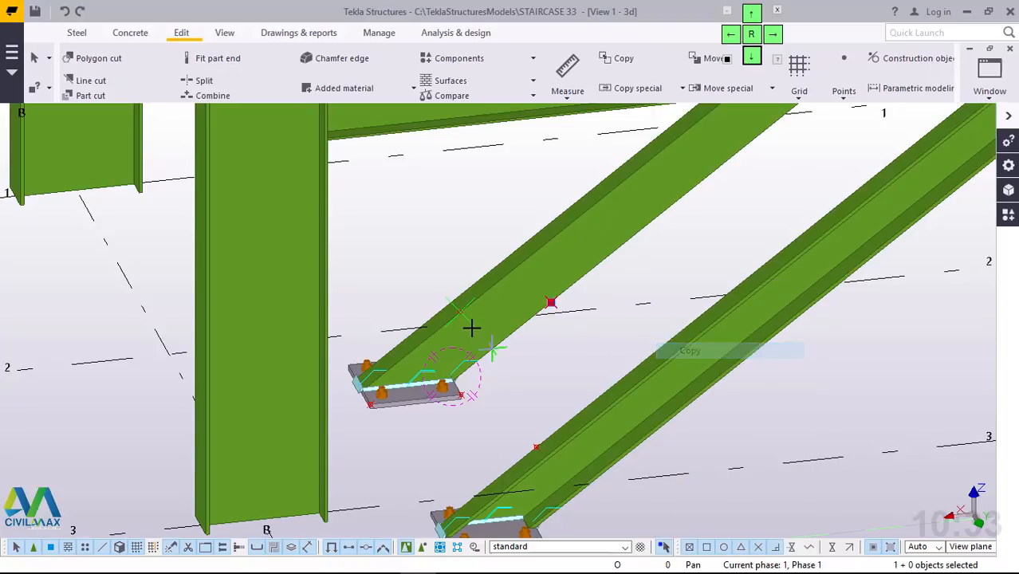
click(460, 312)
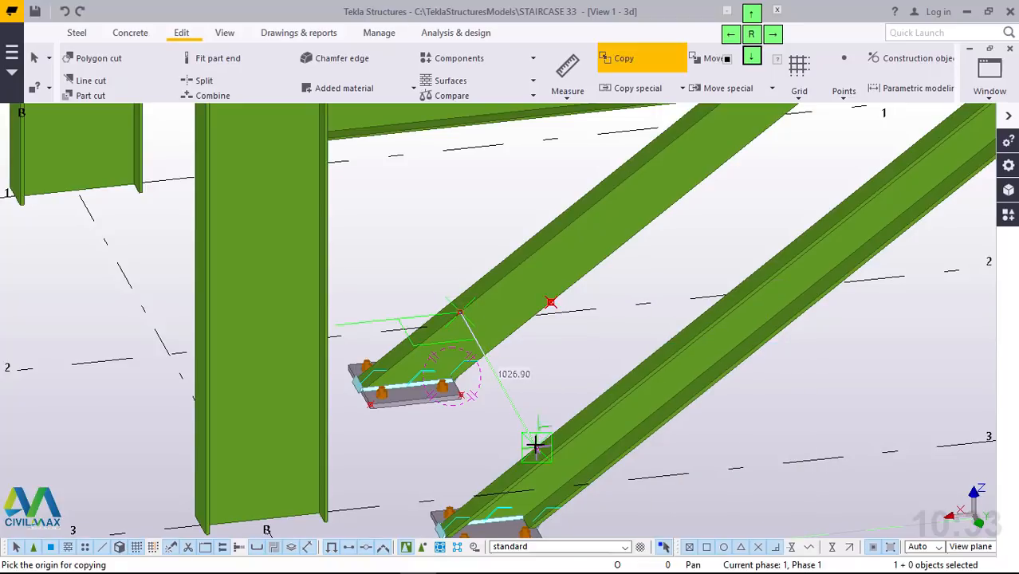
right_click(573, 345)
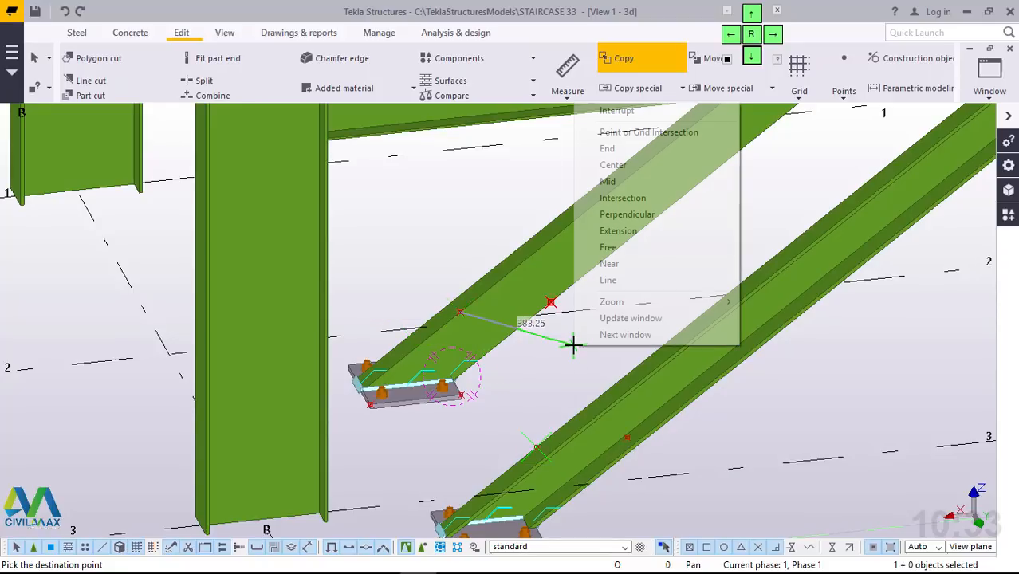
click(579, 109)
Step: Create a steel beam from the upper-edge point to the lower-edge point on the first-flight stringer nearer grid line 2
scroll(469, 313, up, 1)
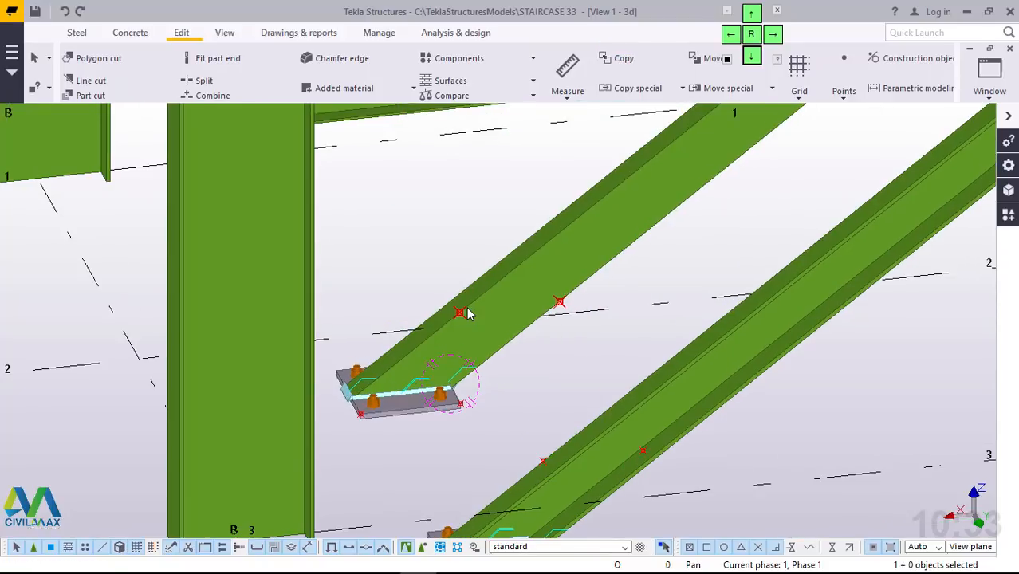
scroll(469, 313, up, 2)
scroll(630, 315, up, 1)
scroll(649, 316, up, 1)
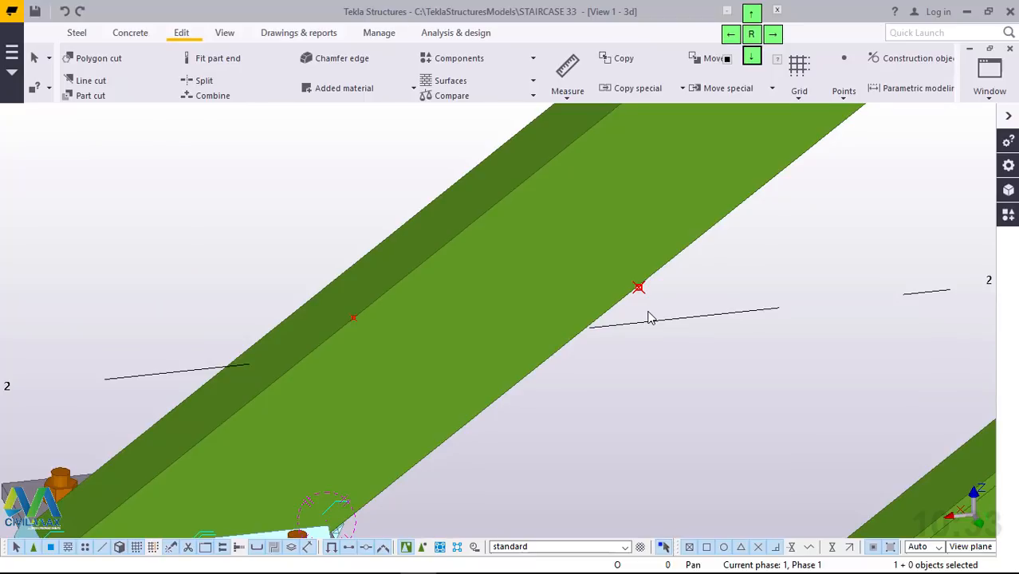
scroll(447, 367, down, 2)
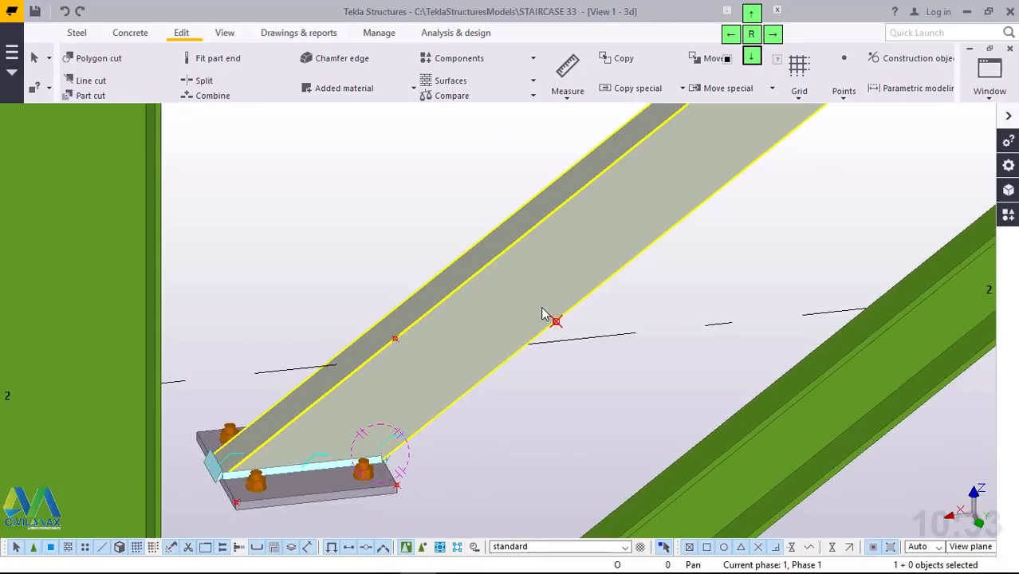
scroll(569, 319, up, 1)
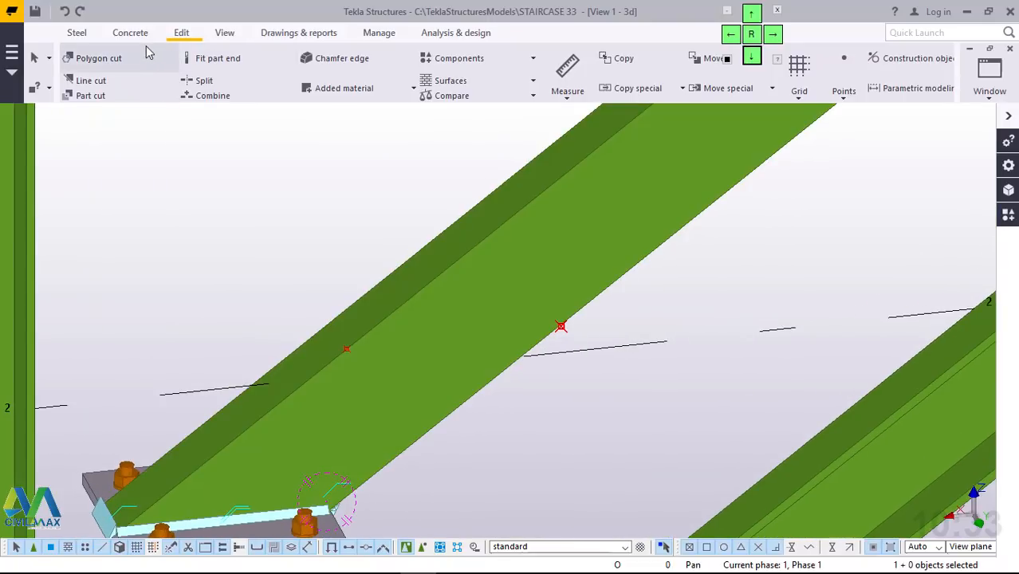
click(83, 36)
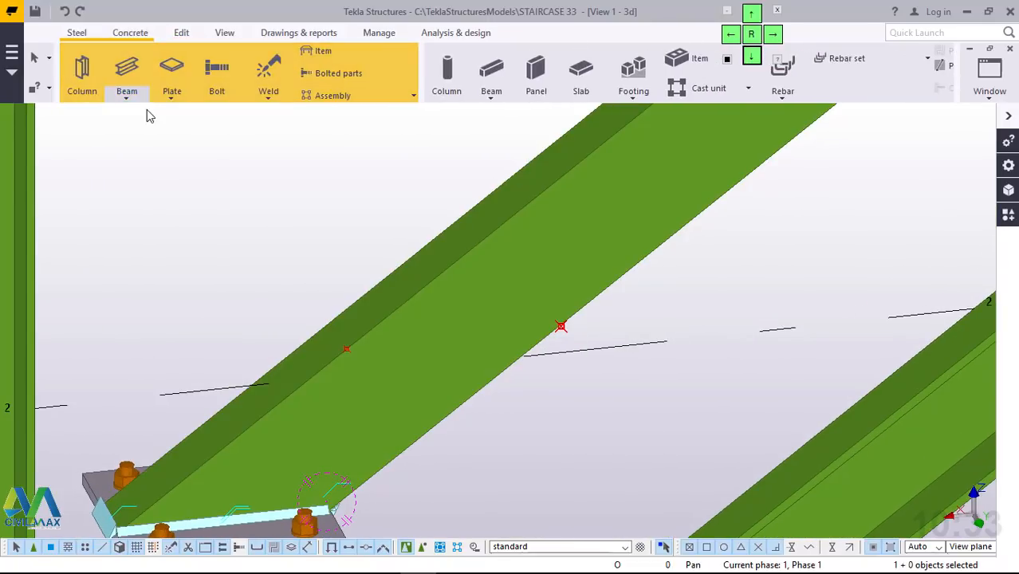
click(127, 95)
click(145, 121)
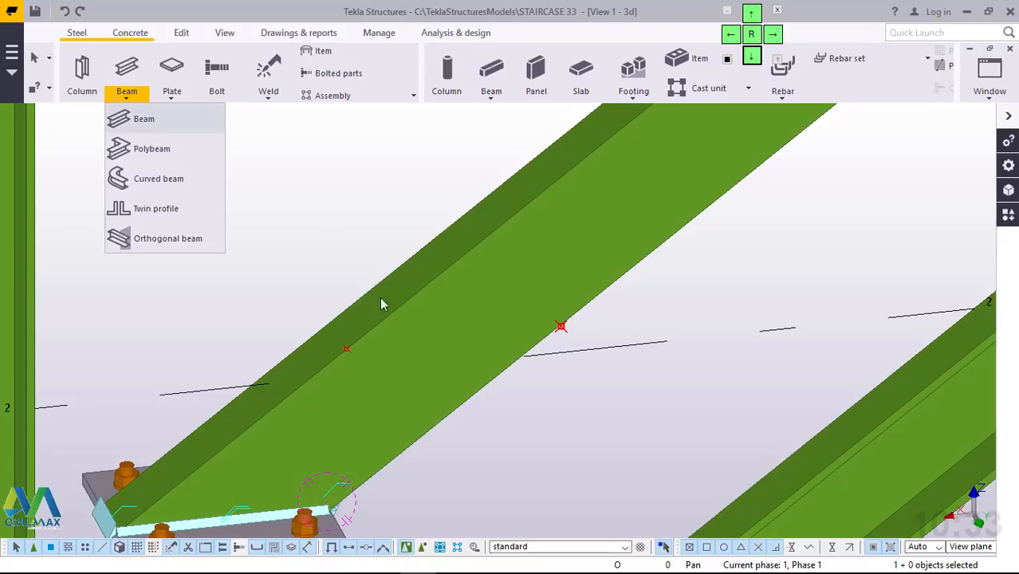
click(347, 348)
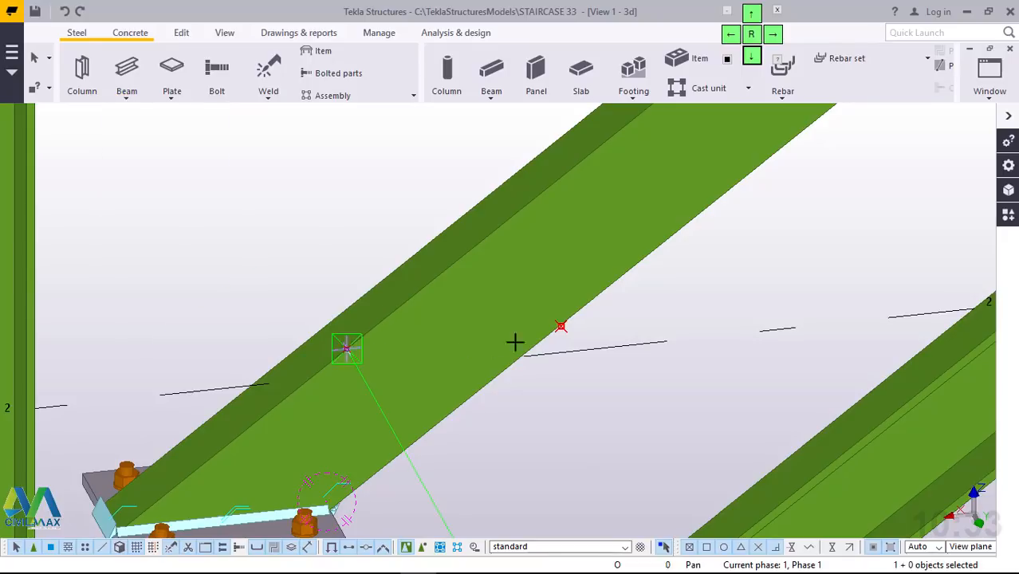
click(561, 327)
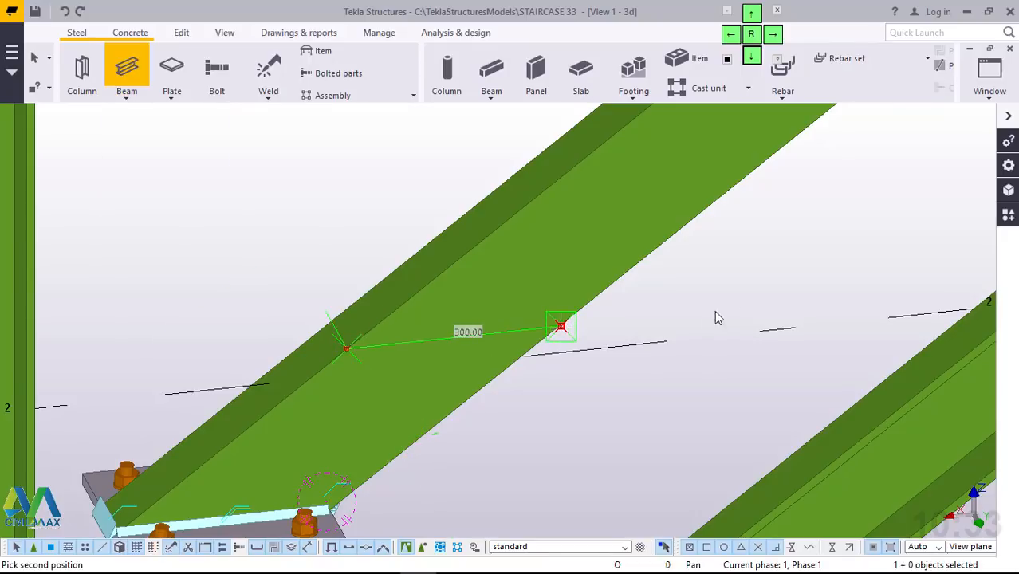
right_click(756, 252)
click(775, 261)
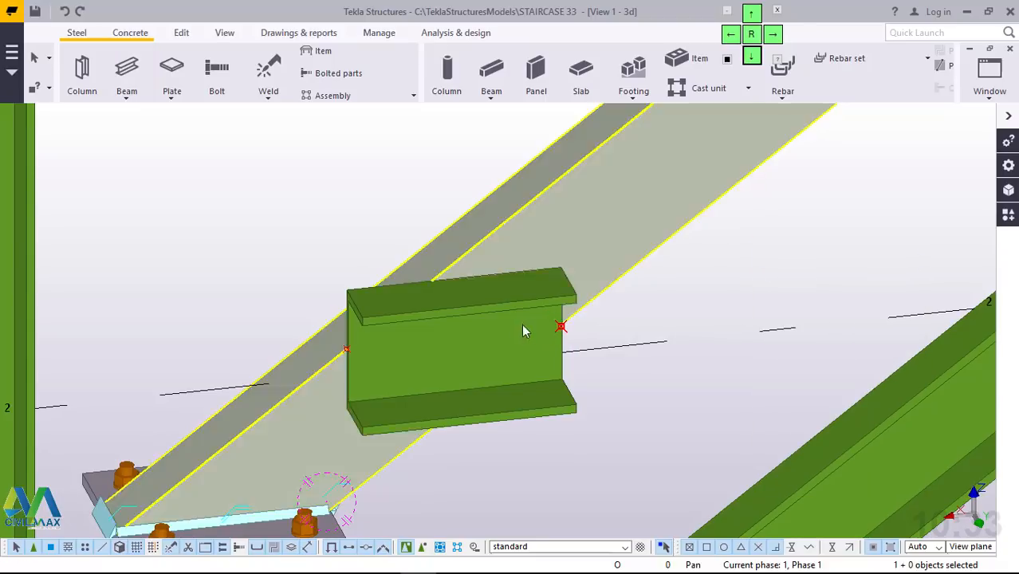
Step: Change the short beam's profile to the RSA65*50*5 angle from the L profiles
click(481, 327)
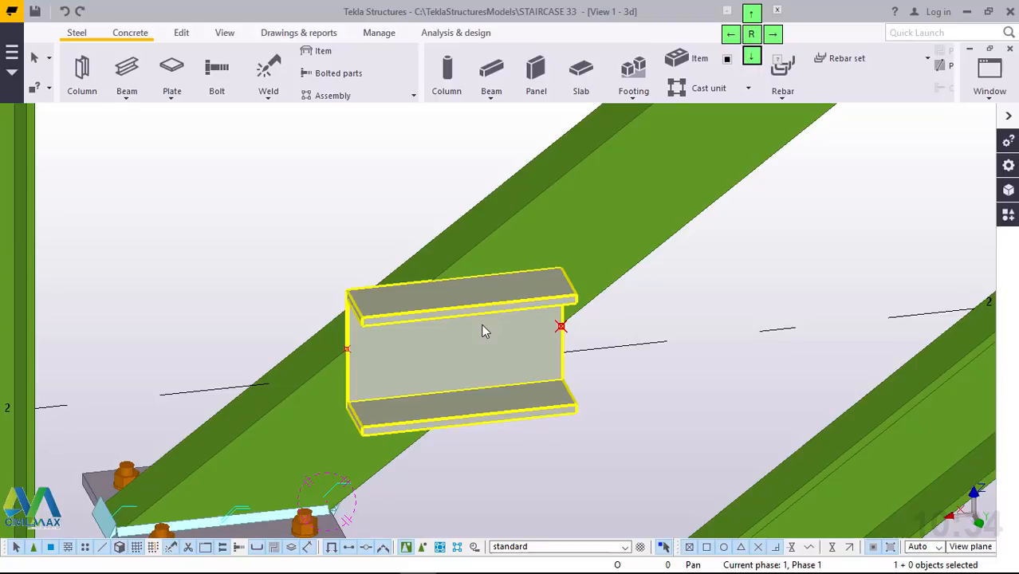
double_click(481, 326)
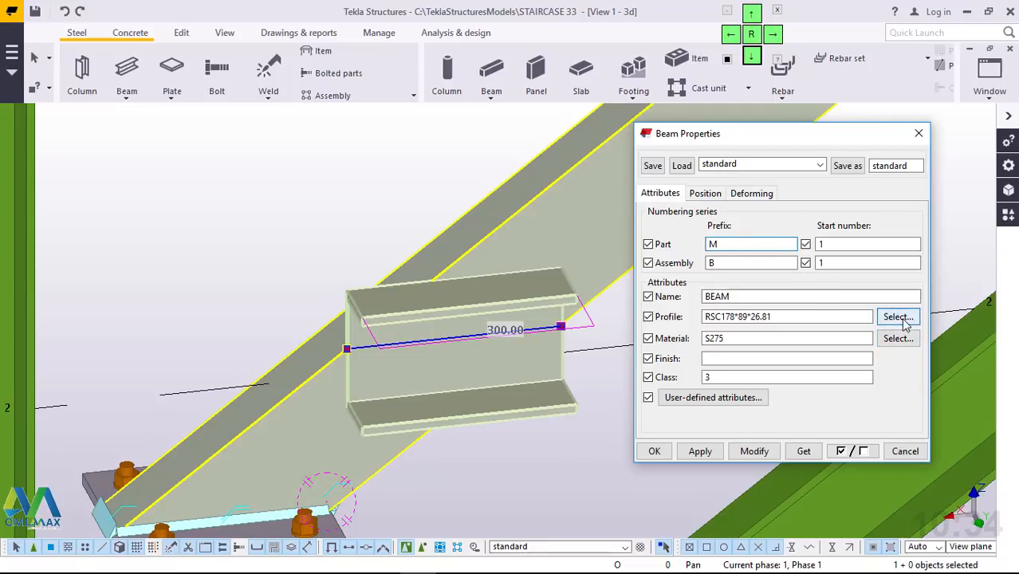
click(898, 317)
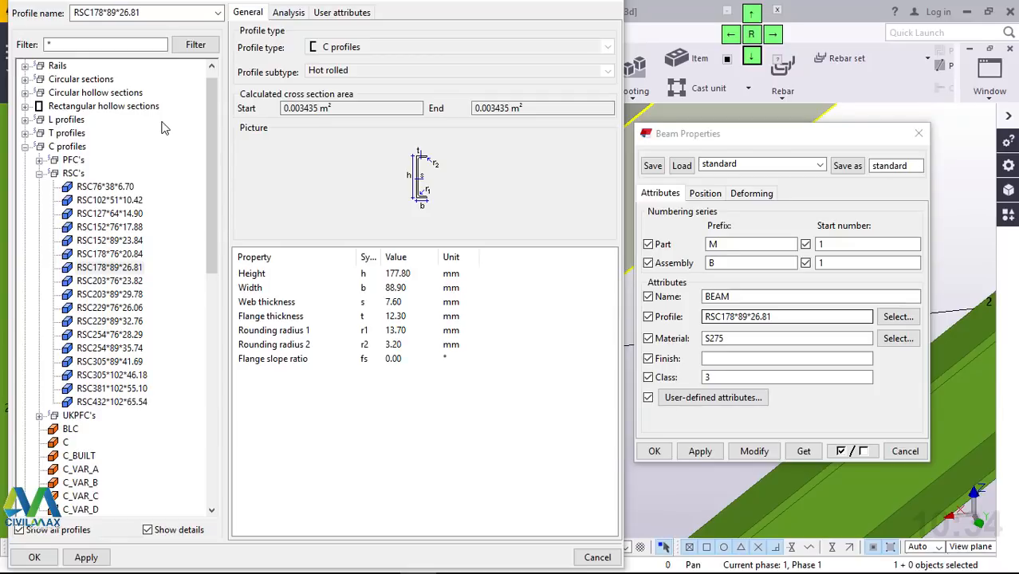
click(26, 147)
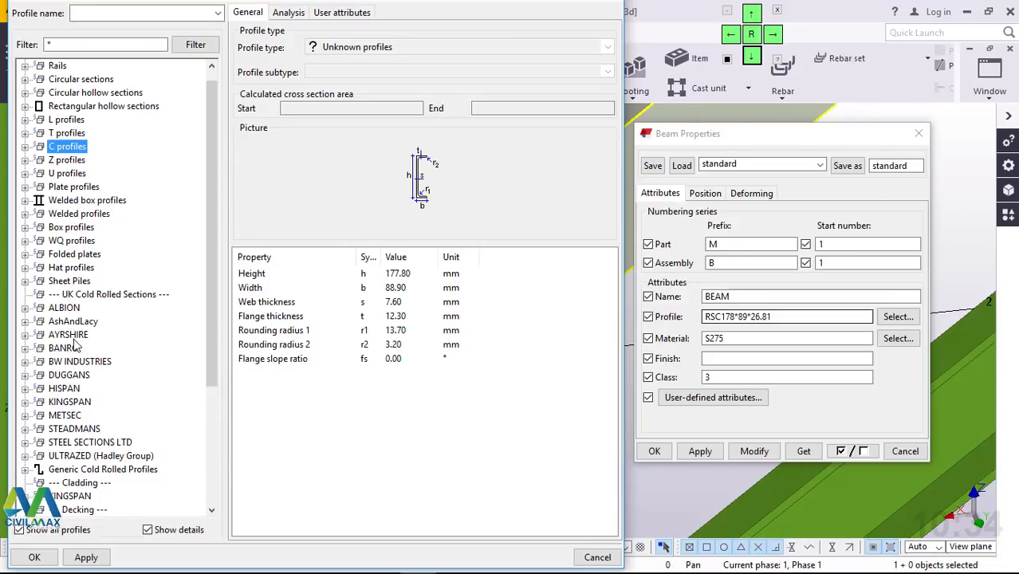
click(25, 120)
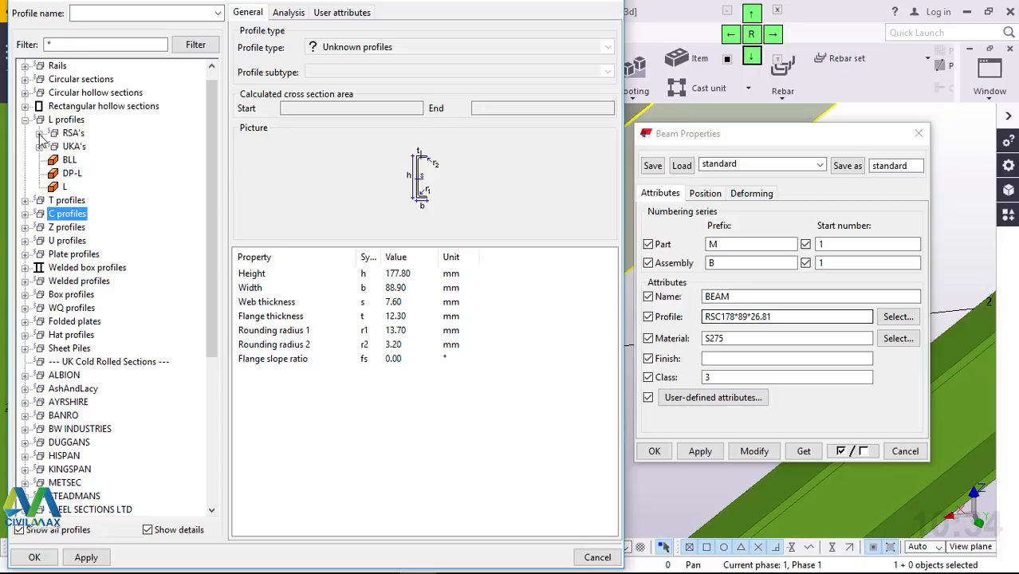
click(39, 134)
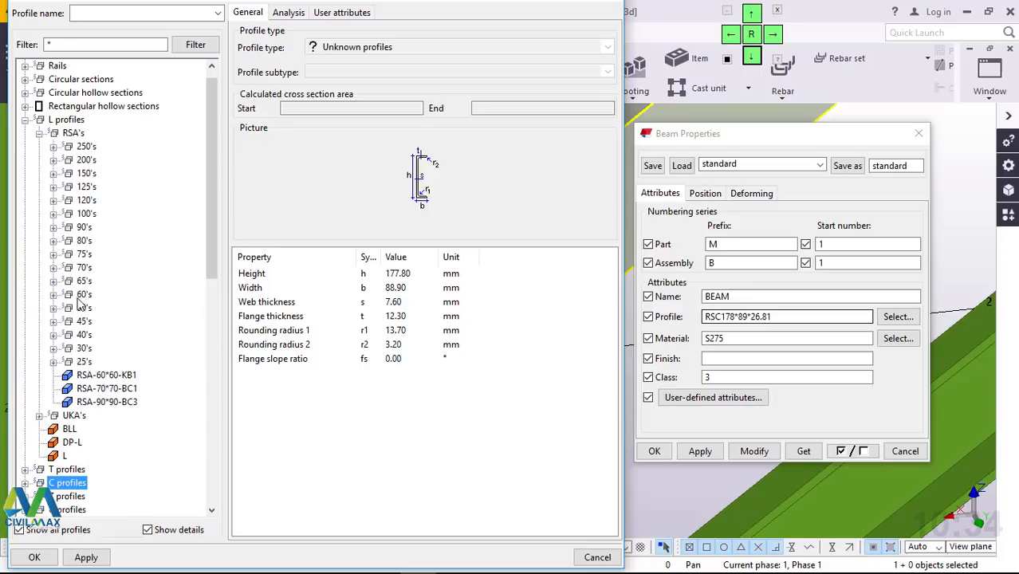
click(53, 282)
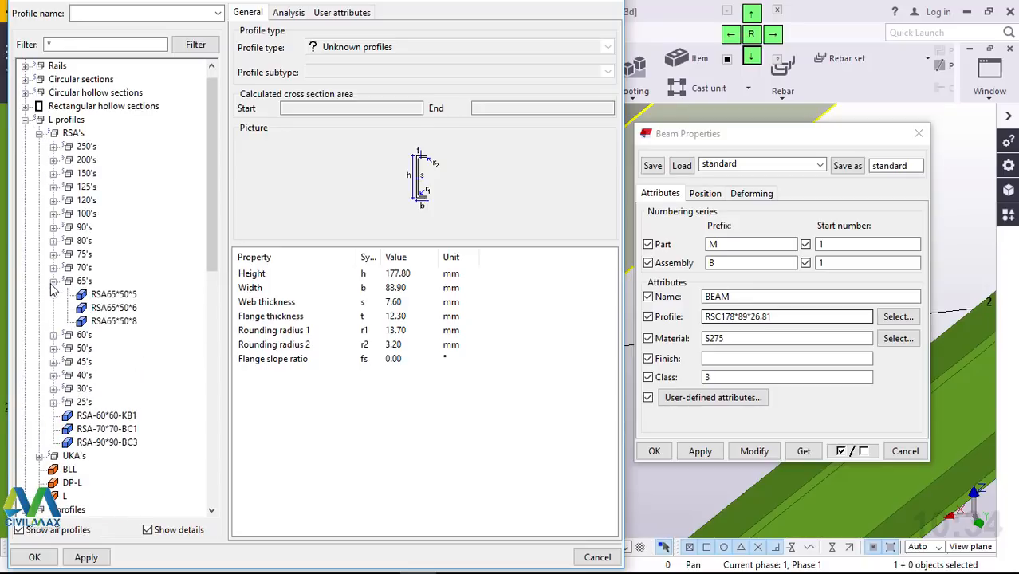
click(122, 296)
click(122, 296)
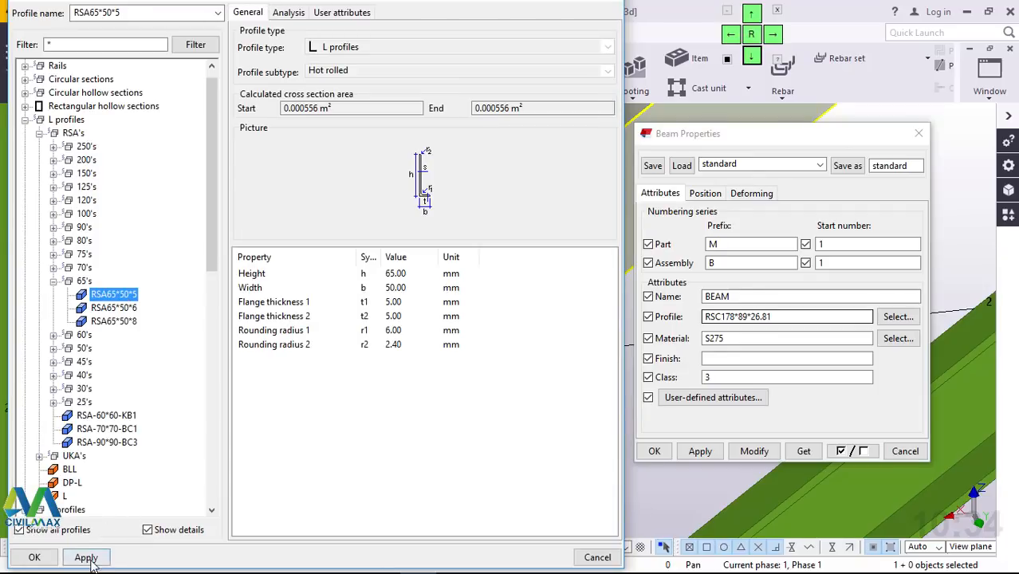
click(86, 558)
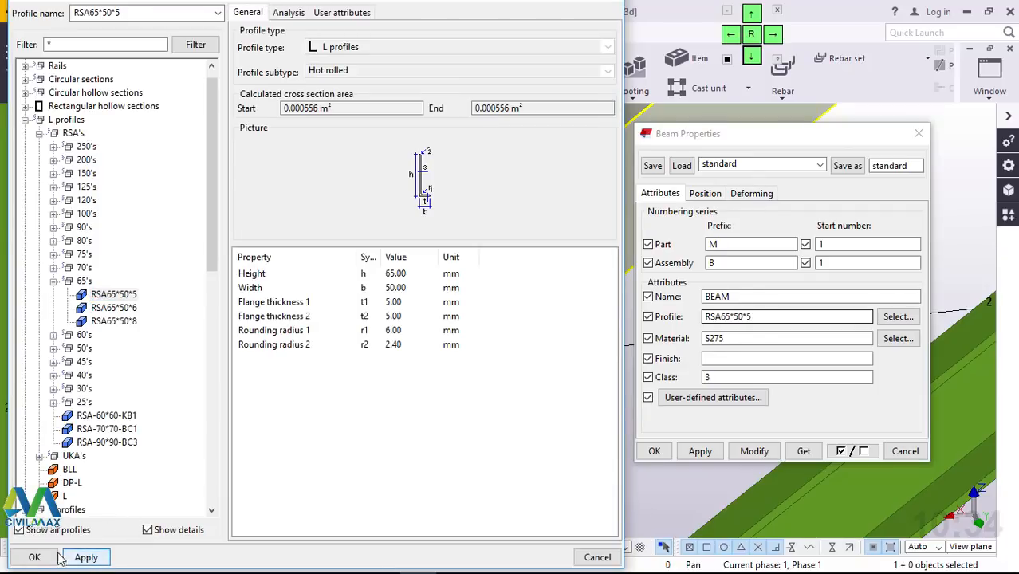
click(35, 558)
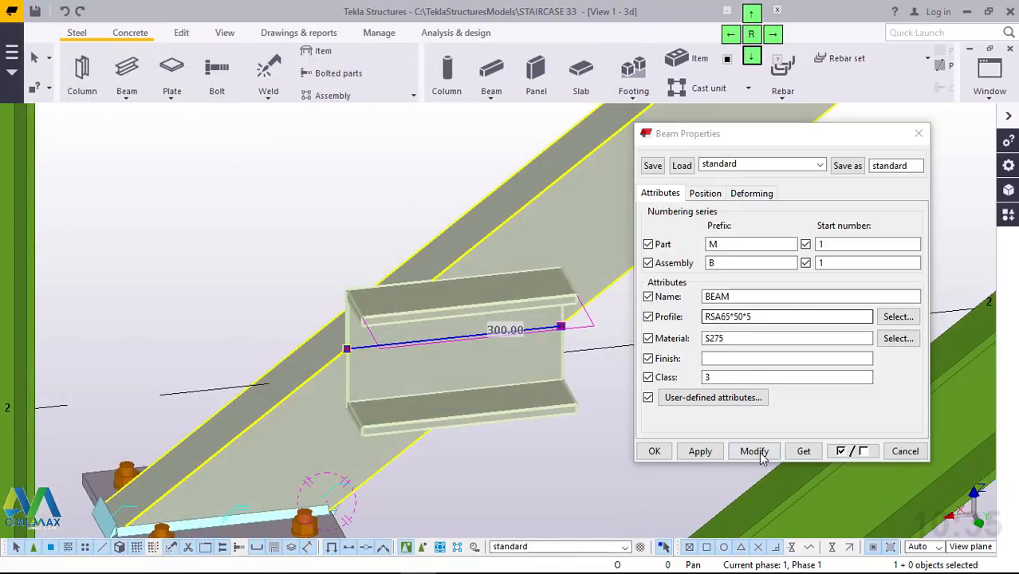
click(755, 451)
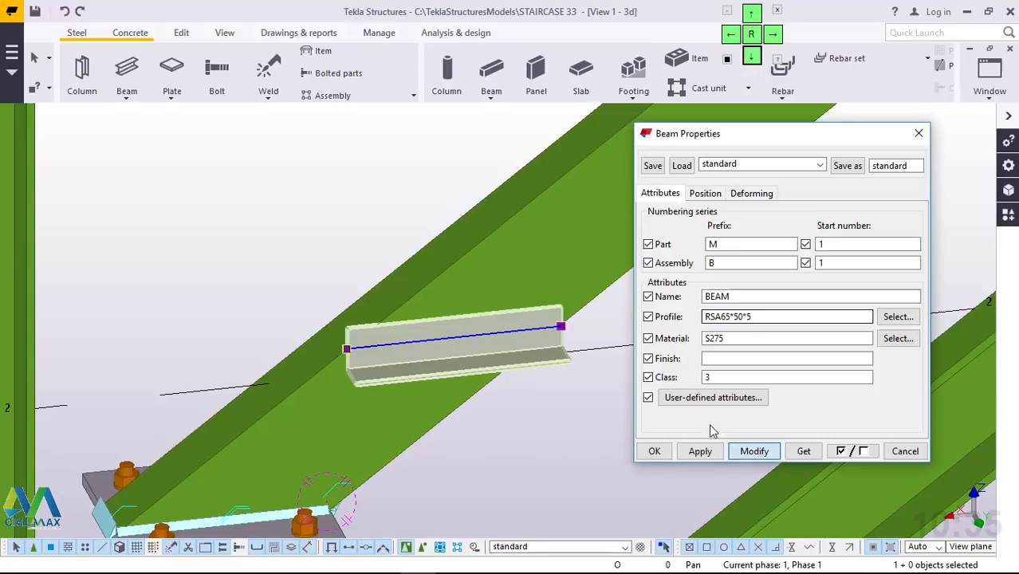
Step: Set the angle's rotation to Back, with its on-plane position kept at Right and its depth at Middle
scroll(389, 343, up, 2)
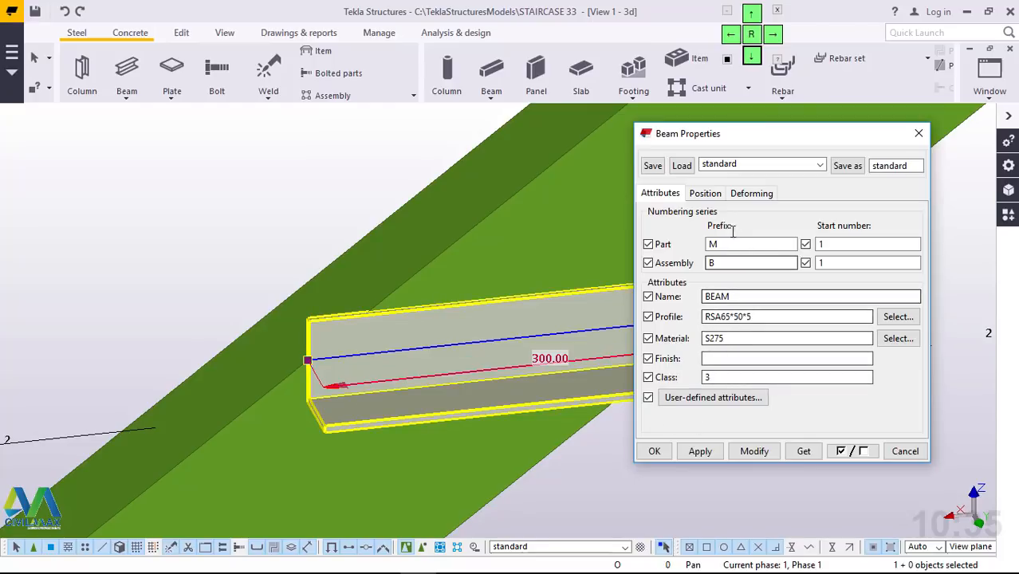
click(707, 195)
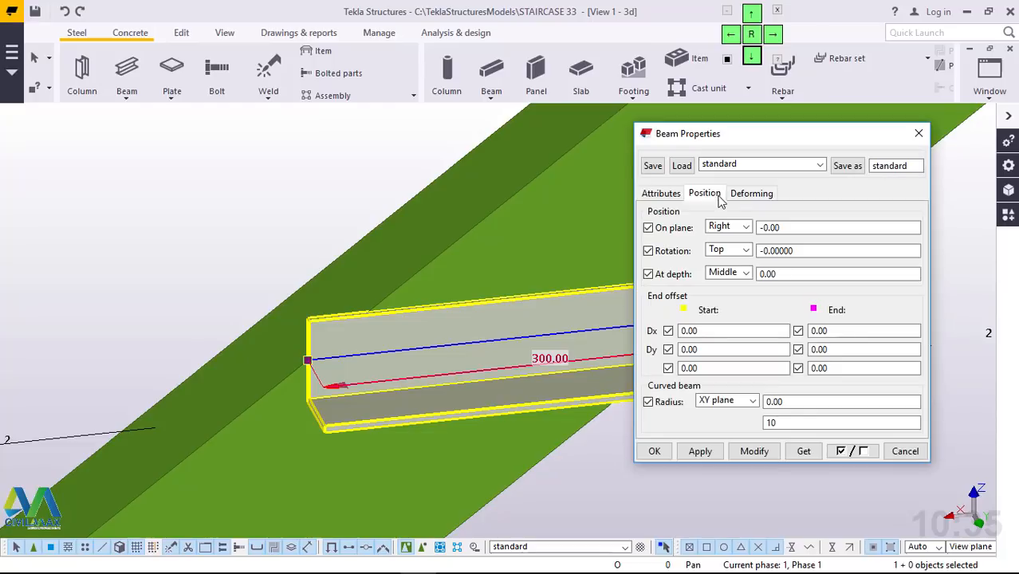
click(745, 251)
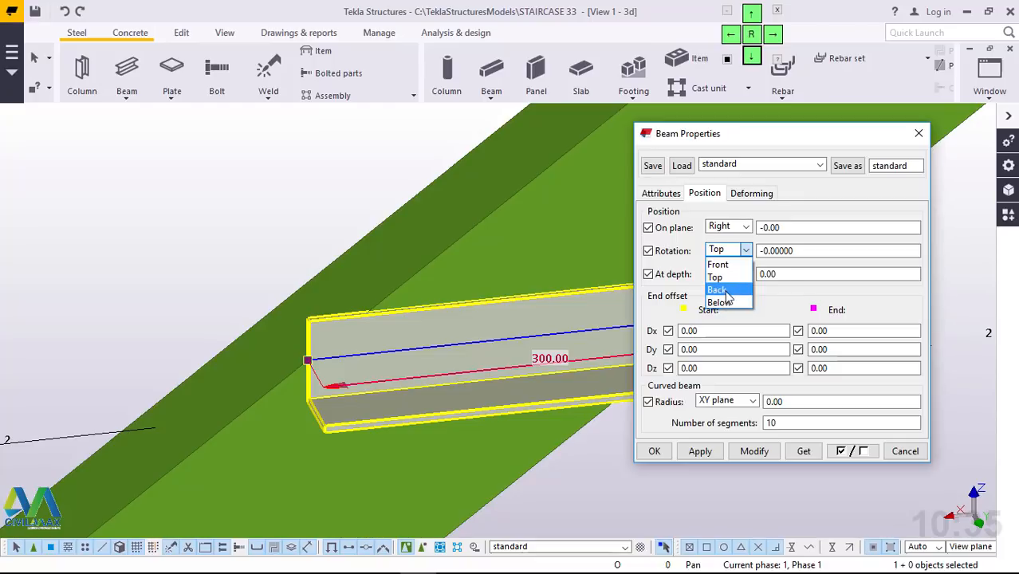
click(753, 449)
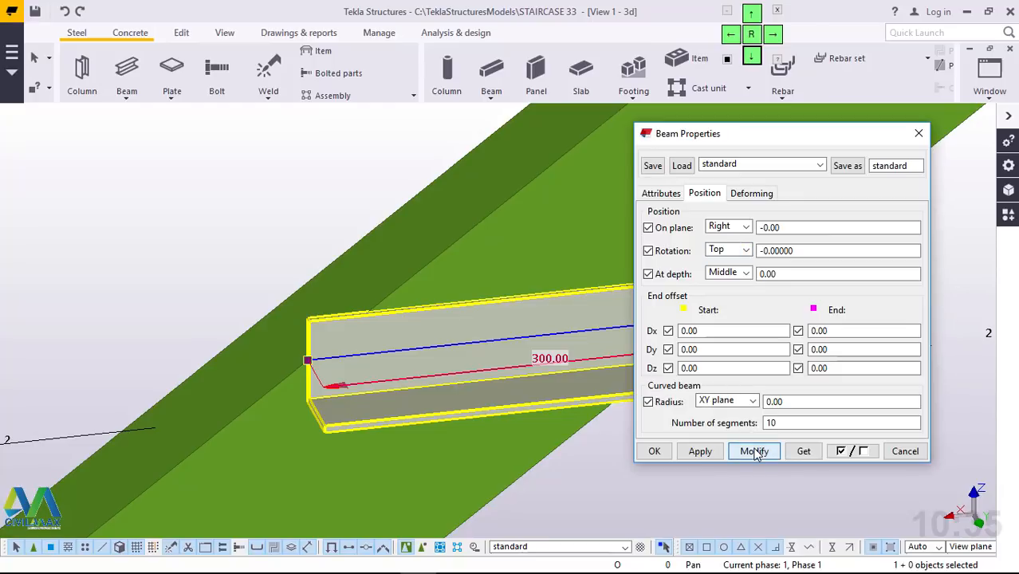
click(753, 449)
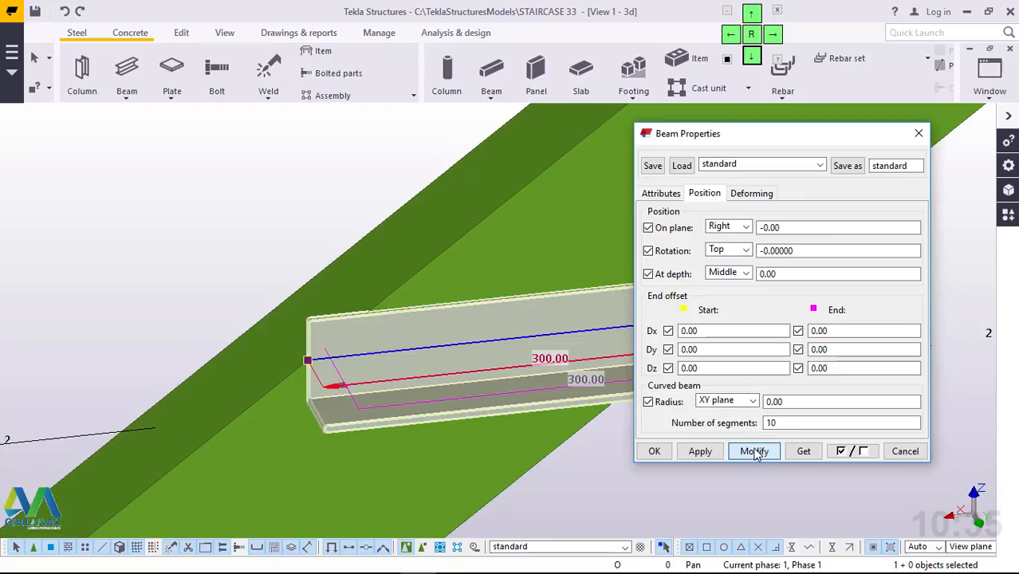
click(737, 250)
click(738, 290)
click(754, 452)
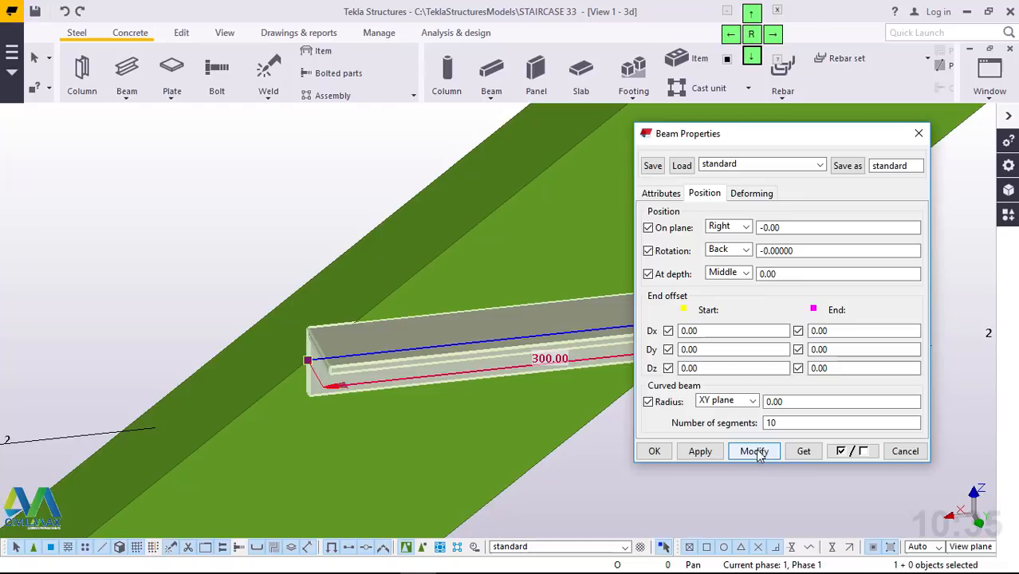
click(702, 452)
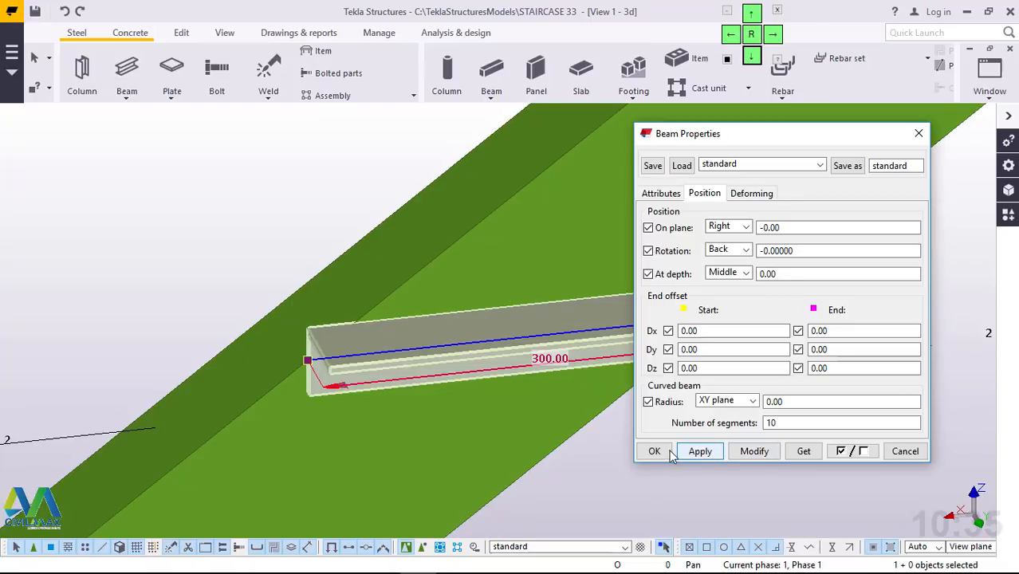
click(668, 452)
click(877, 294)
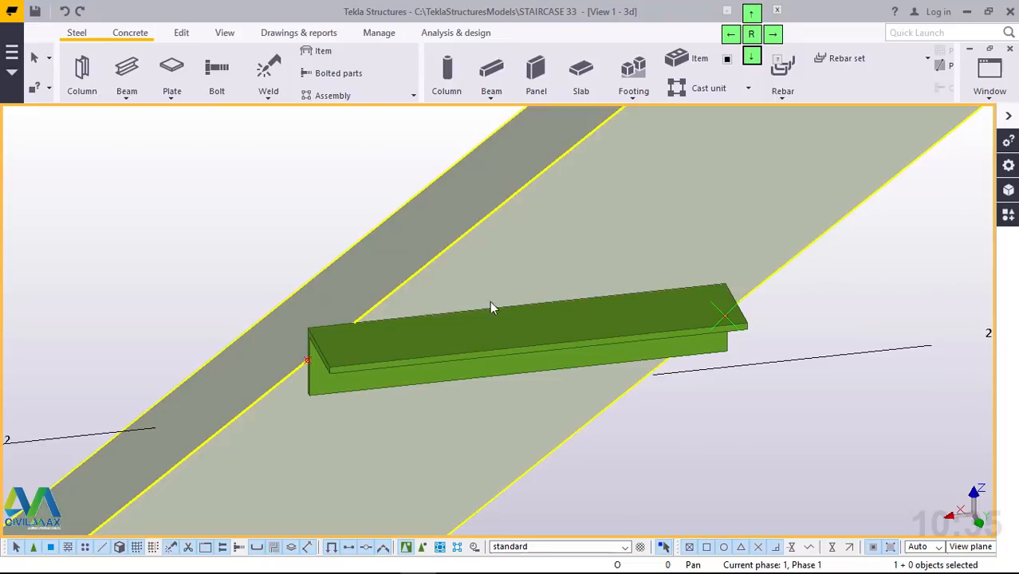
Step: Examine from both sides how the angle sits against the stringer web and where its end meets the stringer edge
scroll(407, 306, down, 5)
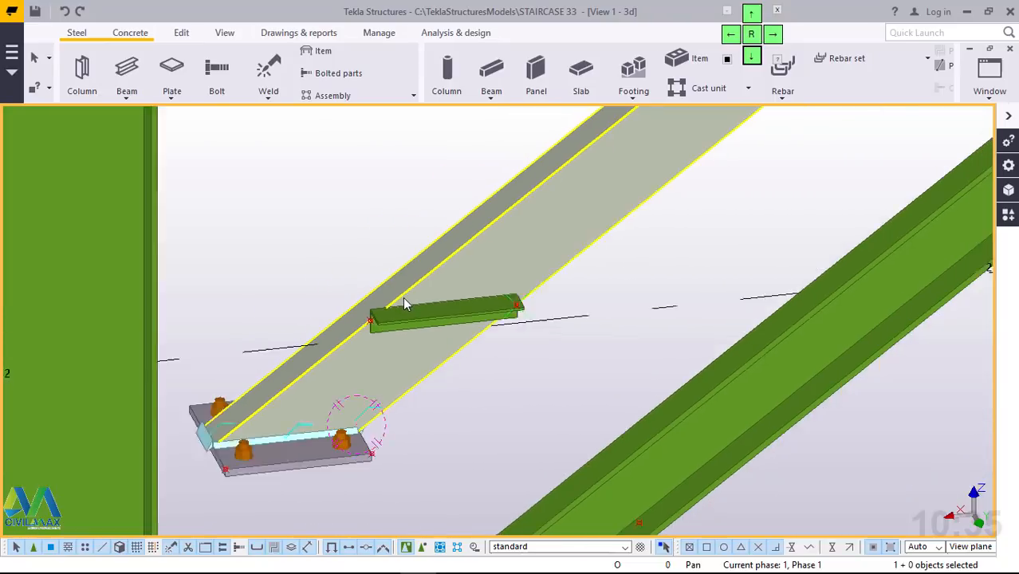
scroll(410, 310, up, 5)
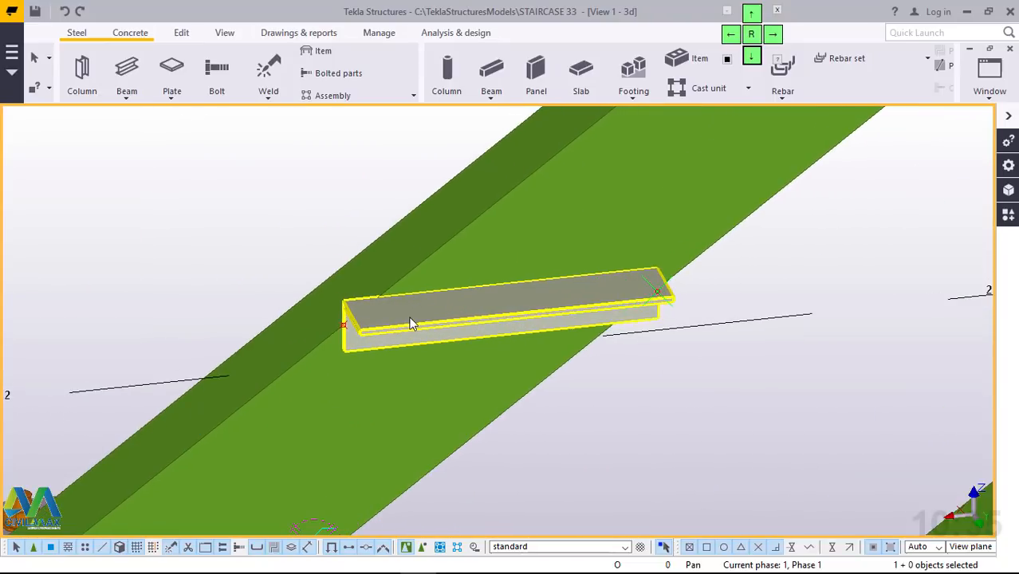
ctrl+middle_drag(420, 318, 721, 332)
scroll(678, 343, down, 3)
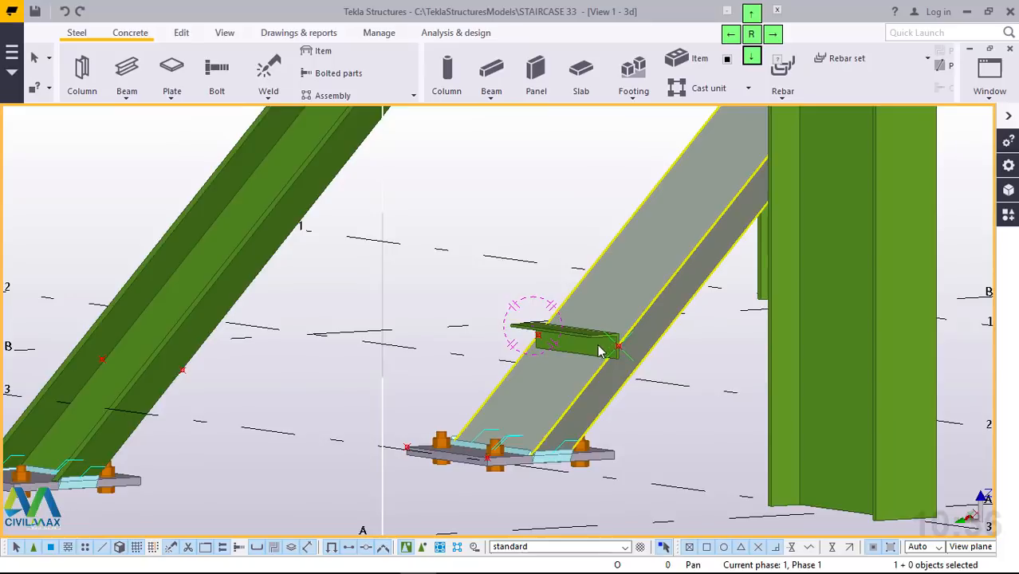
mouse_move(600, 351)
ctrl+middle_down()
mouse_move(384, 340)
mouse_move(610, 358)
ctrl+middle_up()
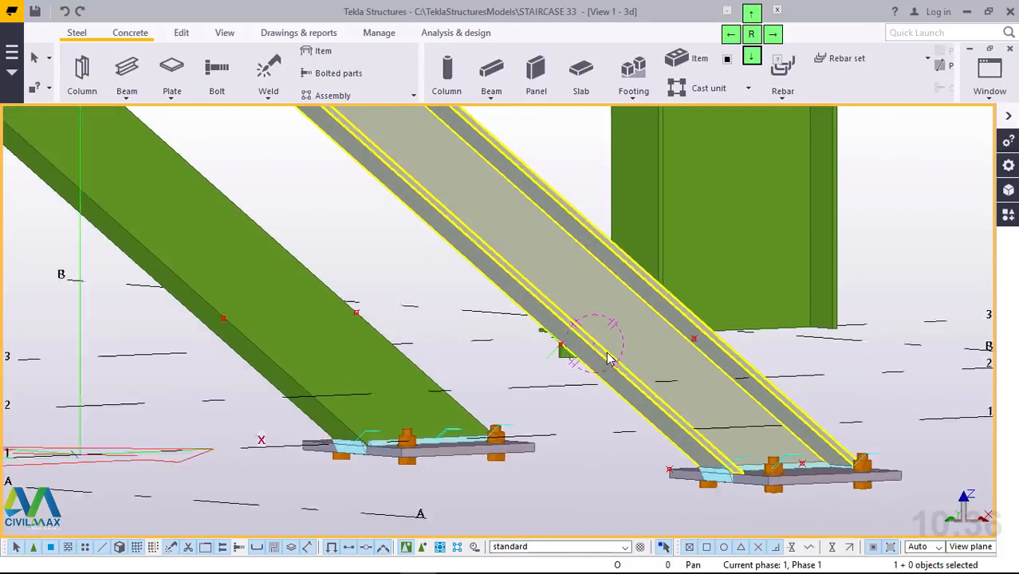
scroll(550, 351, up, 8)
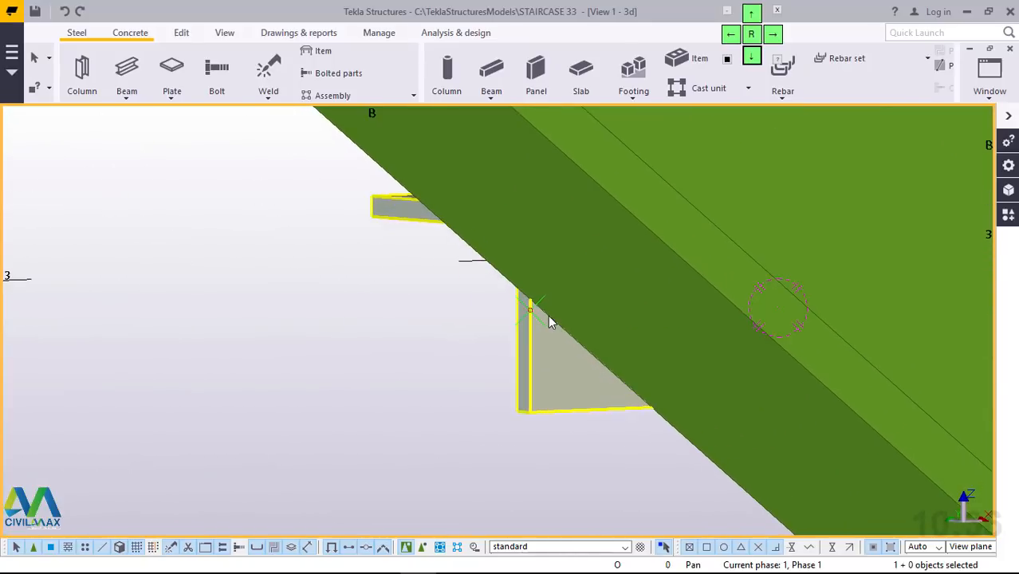
scroll(548, 315, up, 4)
scroll(497, 282, down, 3)
scroll(644, 355, up, 3)
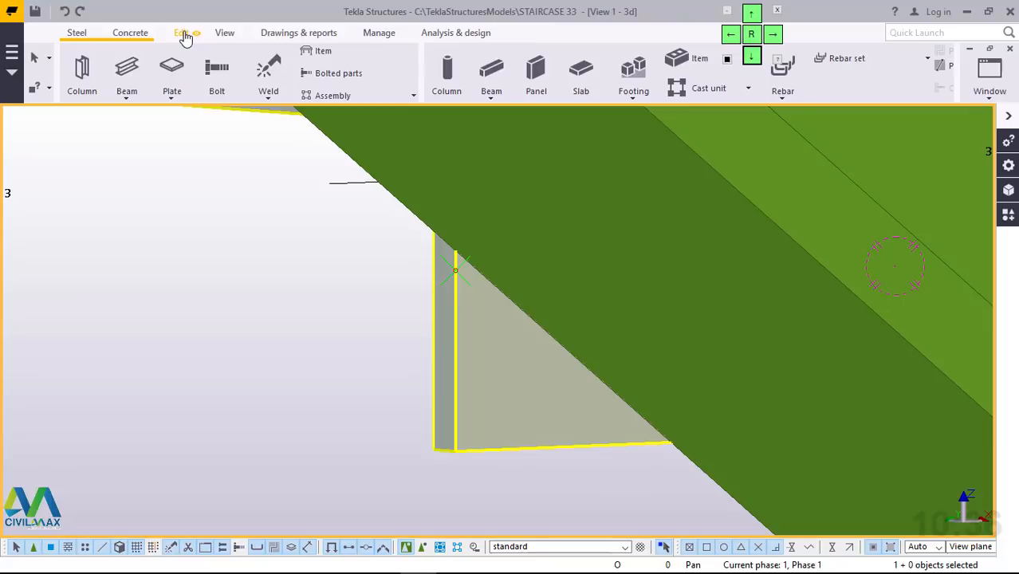
Step: Open the point creation options for adding a point near the angle's end at the stringer edge
click(184, 36)
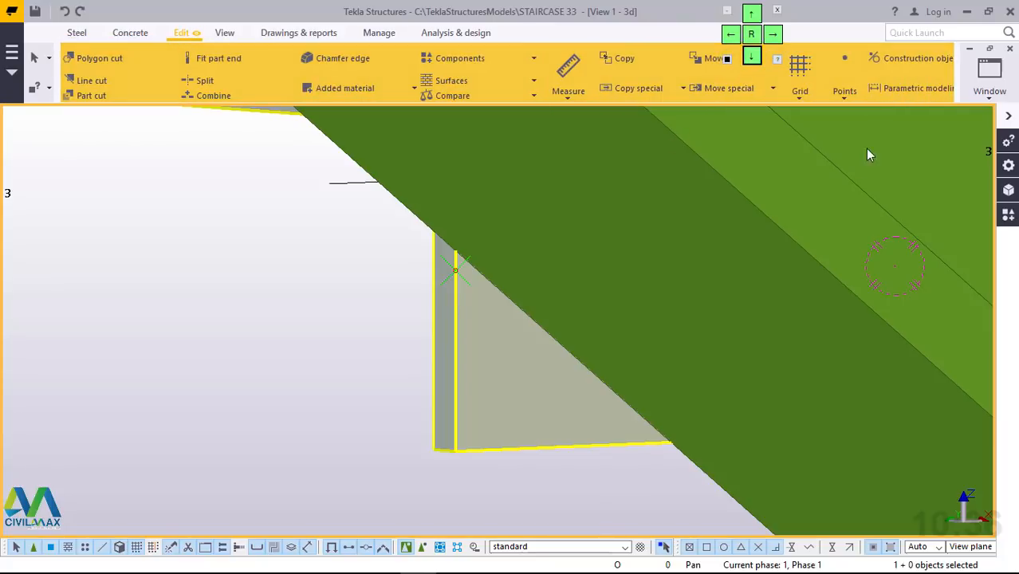
click(866, 151)
click(841, 99)
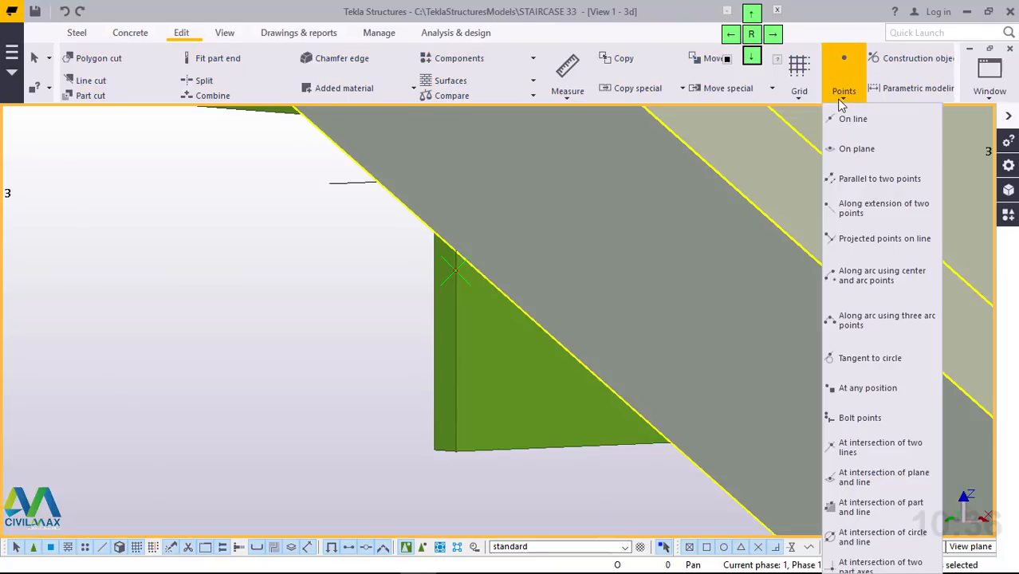
Step: Place points where the angle's bottom edge meets the stringer edge and where its vertical end edge meets the stringer edge
click(882, 393)
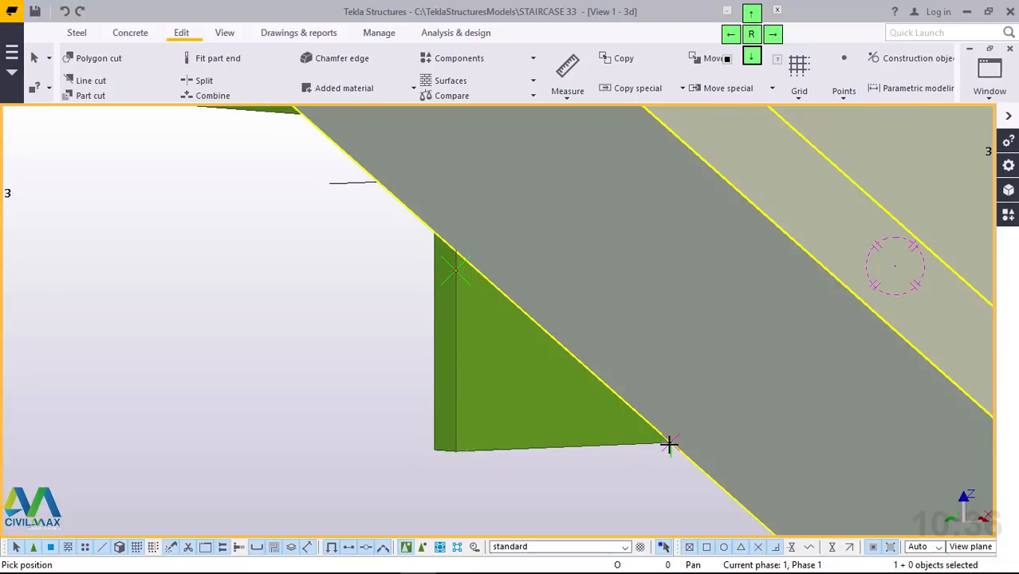
click(459, 255)
scroll(456, 252, up, 2)
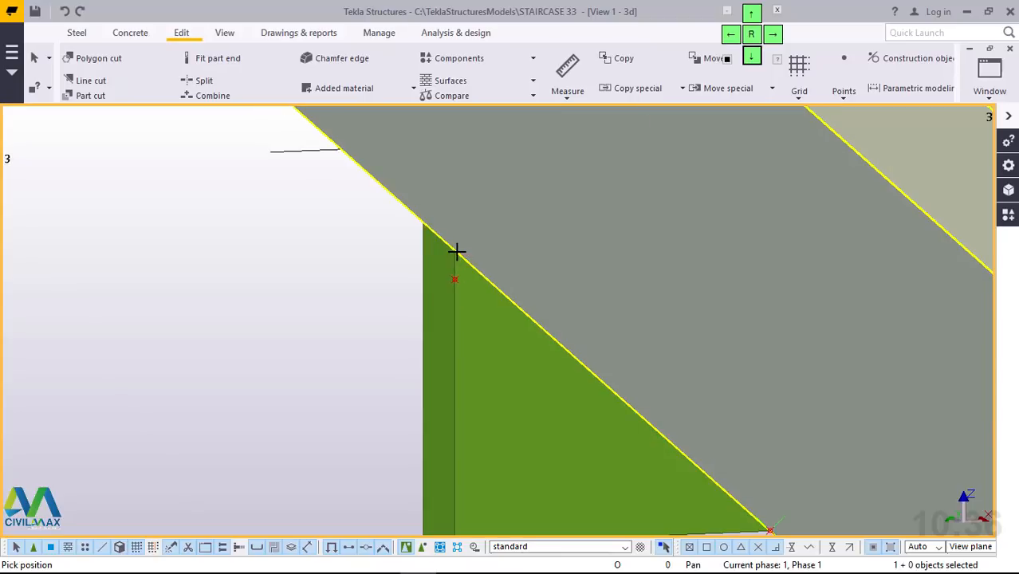
scroll(457, 252, up, 4)
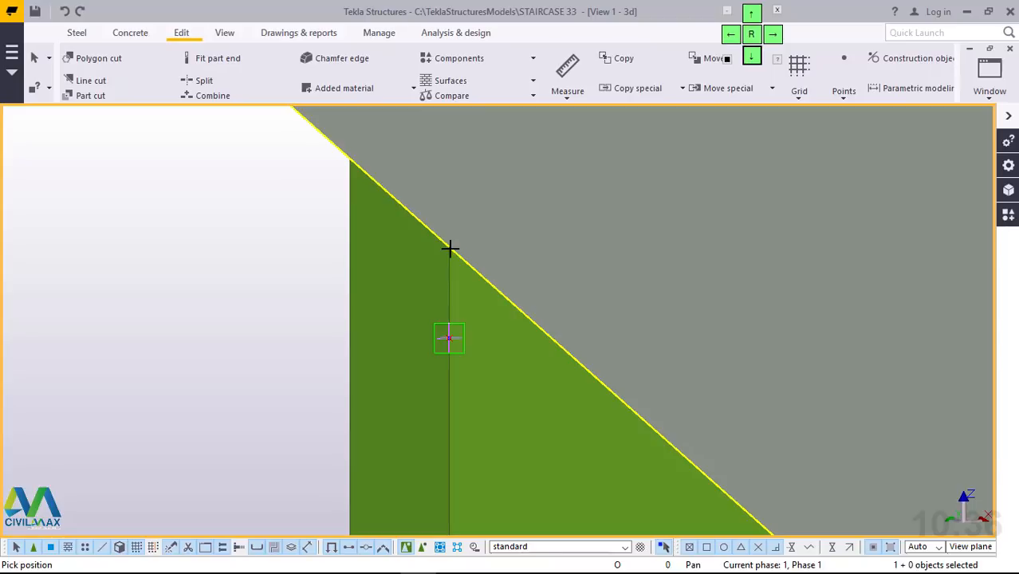
scroll(453, 250, up, 2)
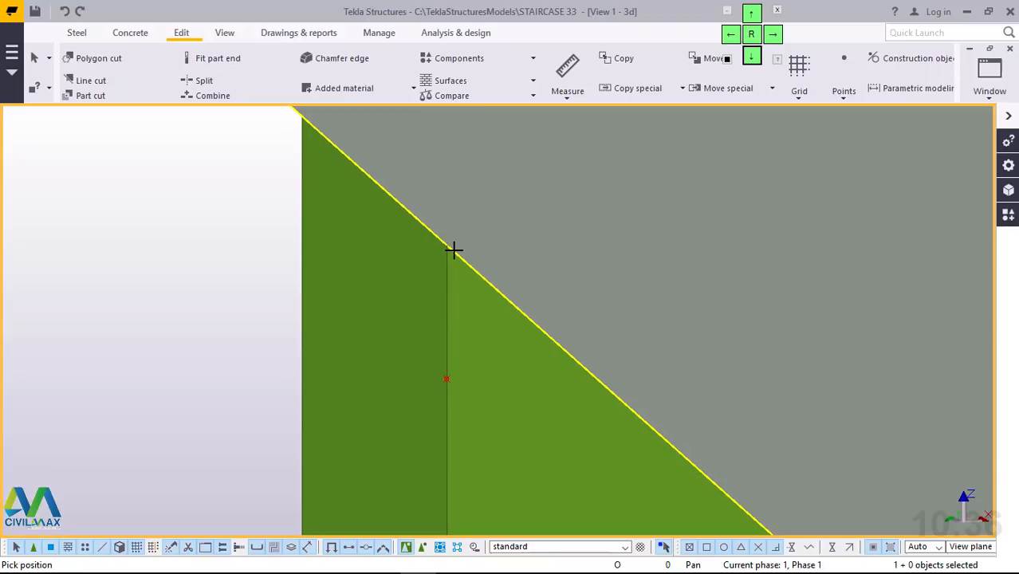
scroll(452, 220, up, 3)
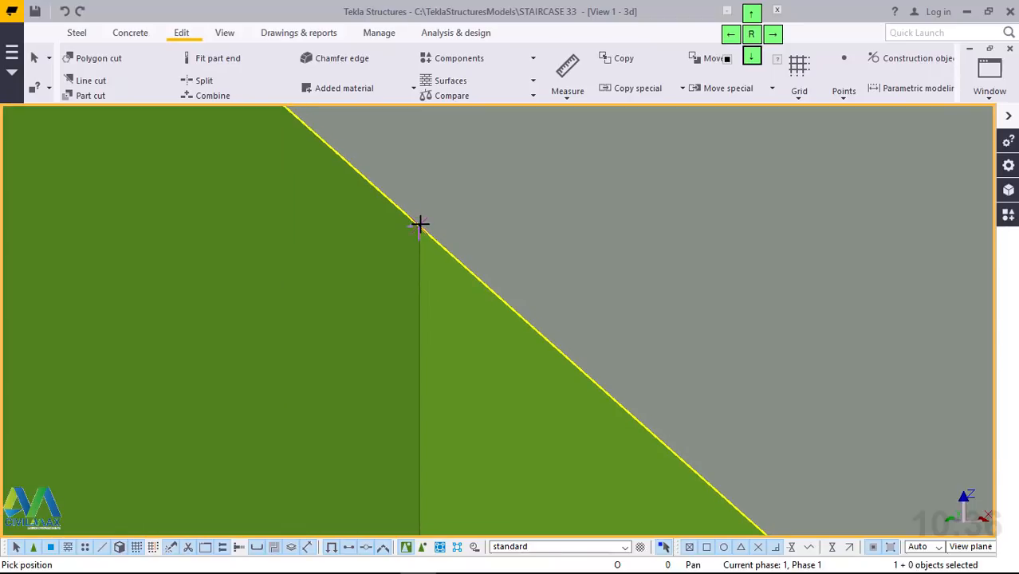
click(420, 224)
right_click(470, 193)
click(489, 200)
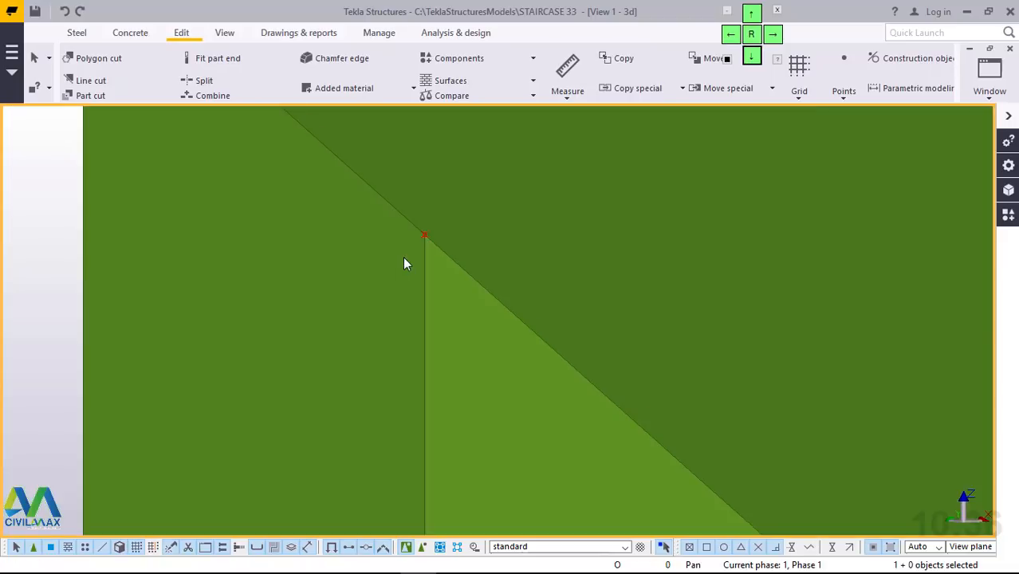
Step: Add a point at the bottom corner of the angle's end that projects past the stringer
scroll(441, 237, down, 3)
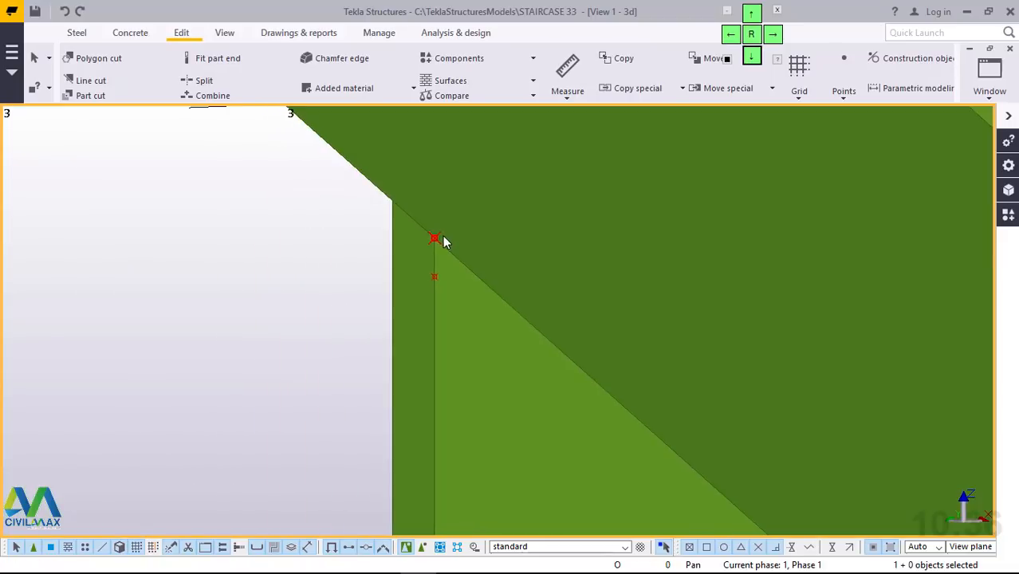
scroll(444, 243, down, 2)
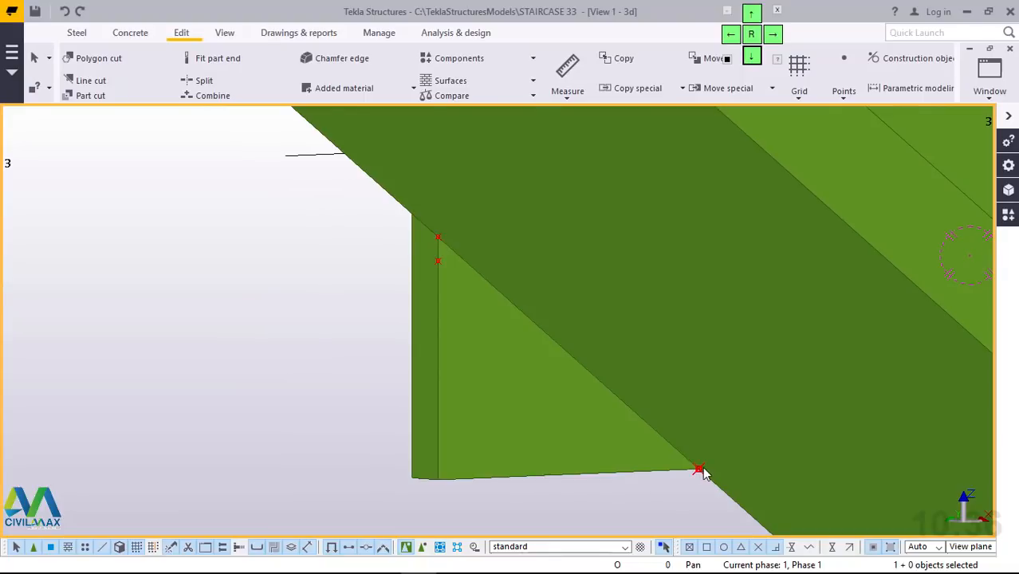
scroll(702, 472, up, 2)
scroll(353, 488, up, 4)
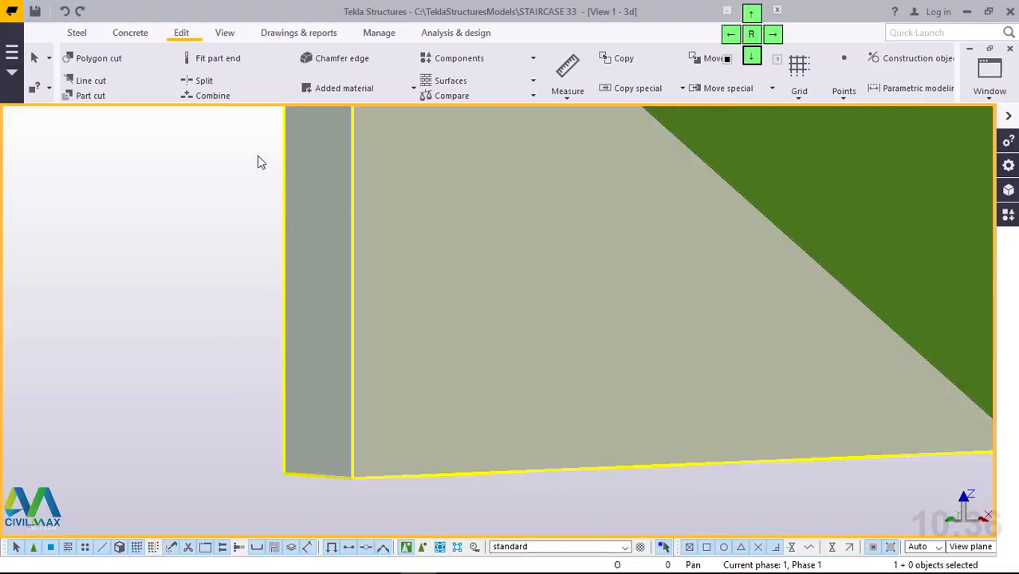
click(844, 96)
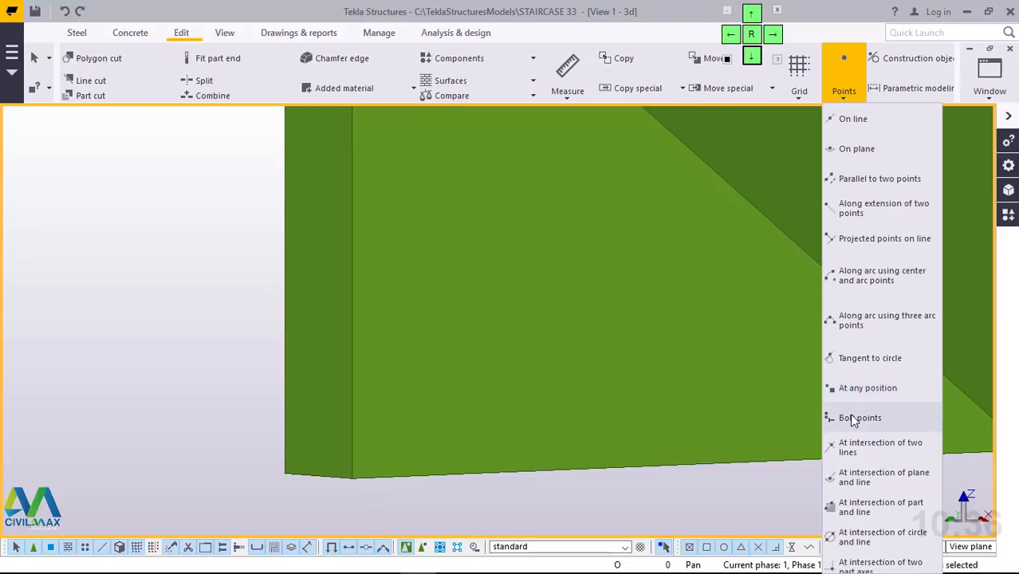
click(869, 388)
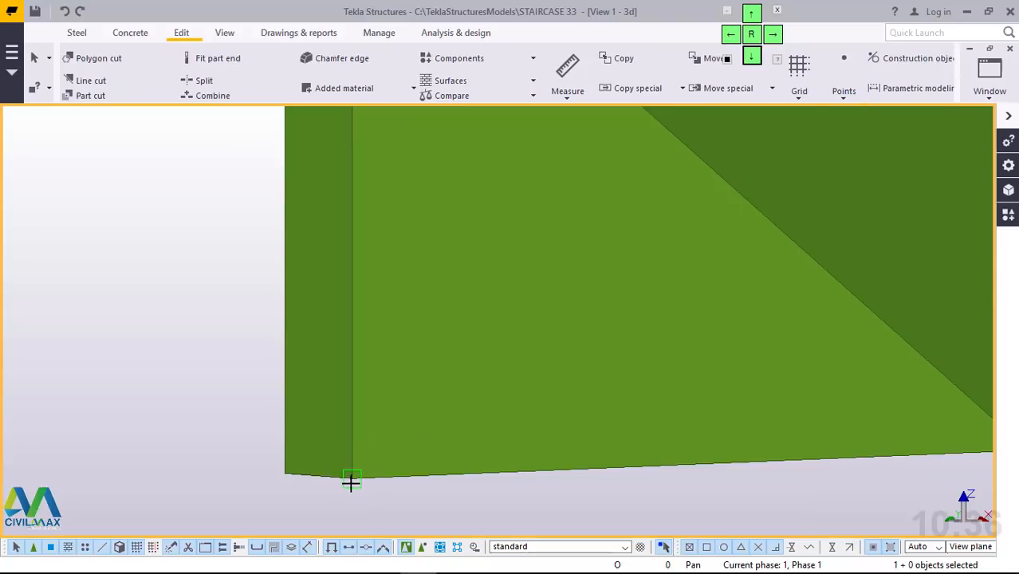
right_click(483, 242)
click(511, 250)
scroll(476, 351, down, 2)
scroll(478, 351, down, 6)
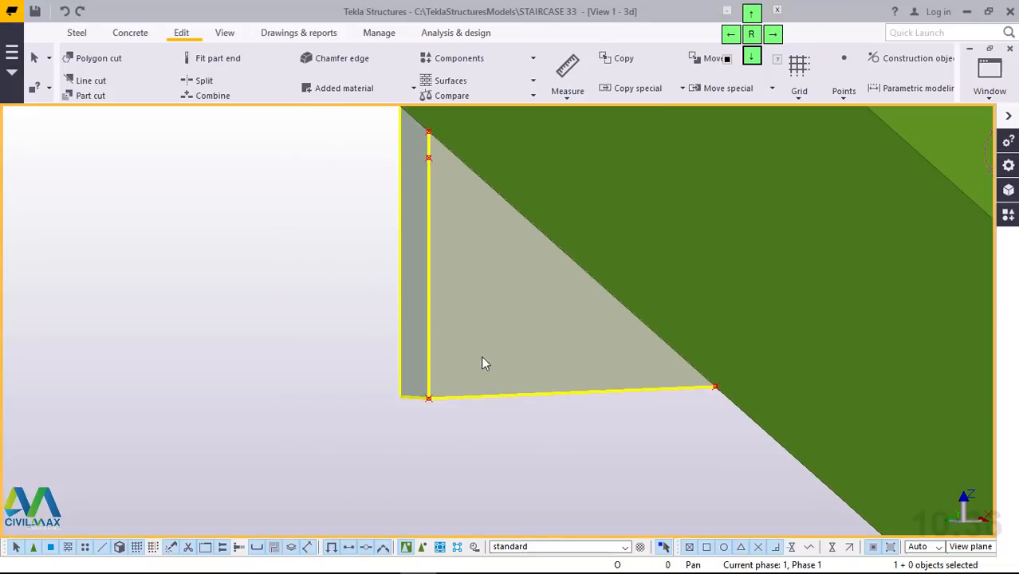
Step: Cut off the triangular part of the angle's leg beyond the stringer with a polygon cut through the three corner points, and redraw the view
scroll(552, 173, up, 5)
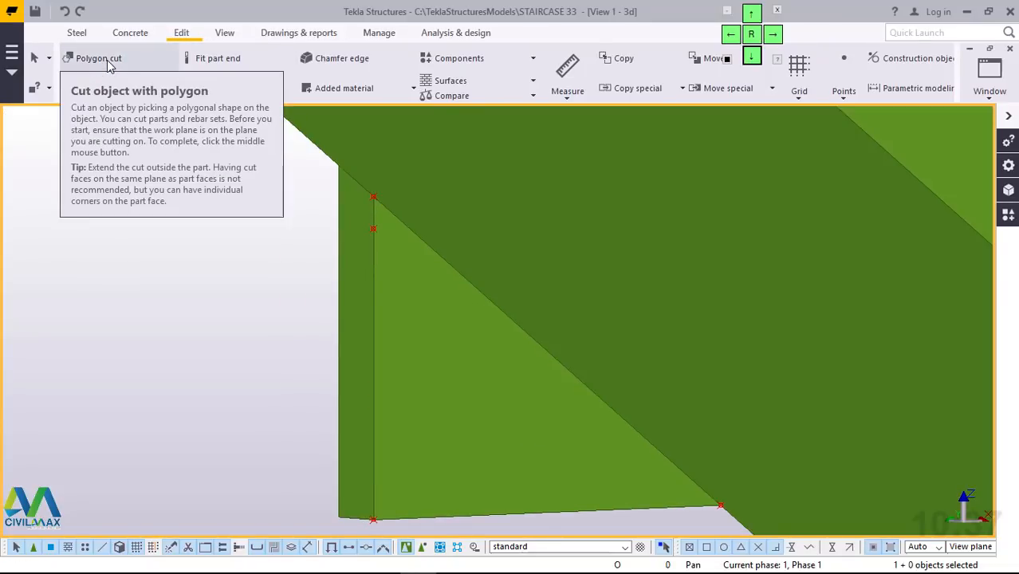
click(110, 64)
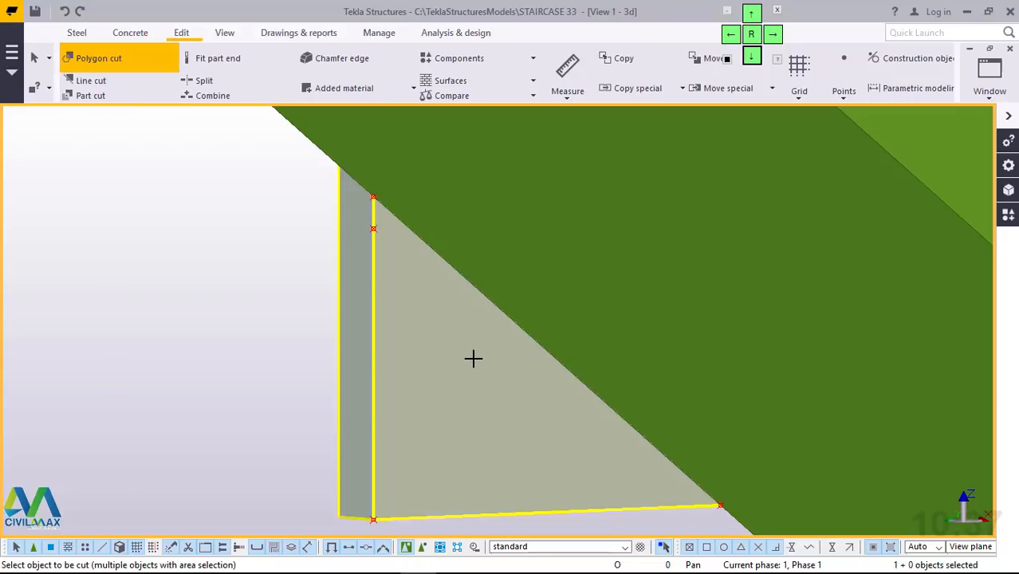
click(473, 359)
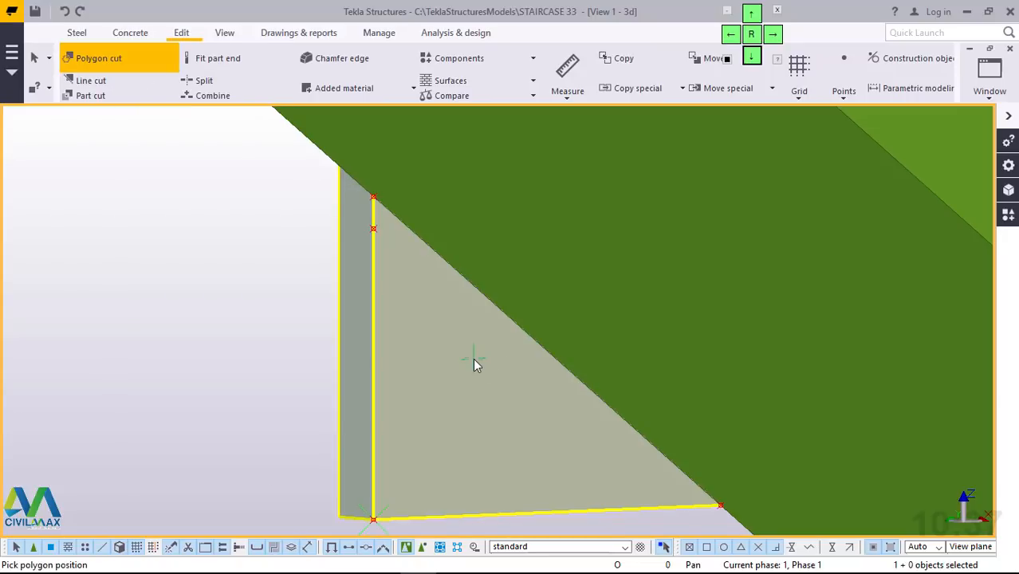
click(385, 517)
click(720, 504)
click(374, 194)
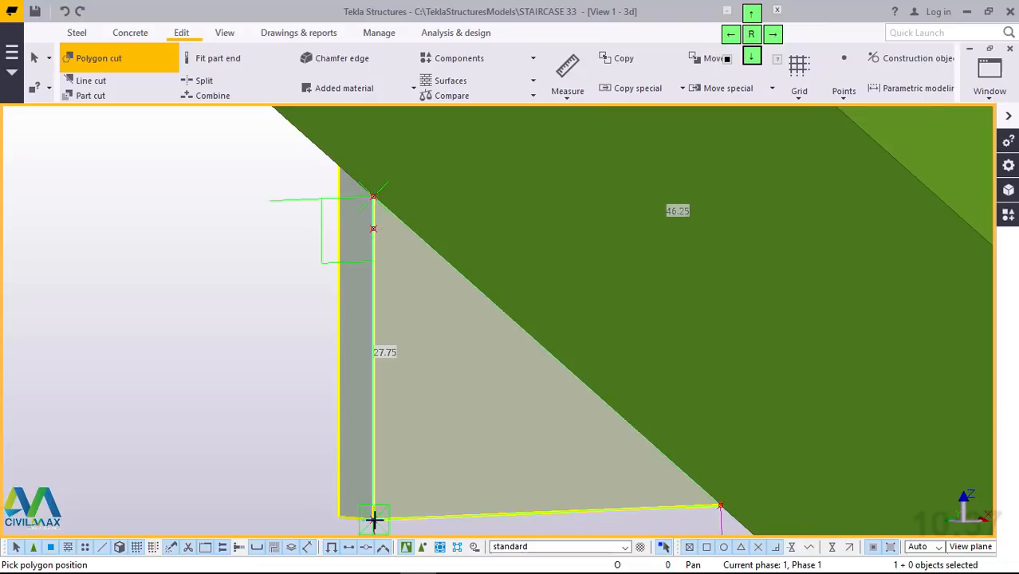
middle_click(403, 402)
right_click(293, 272)
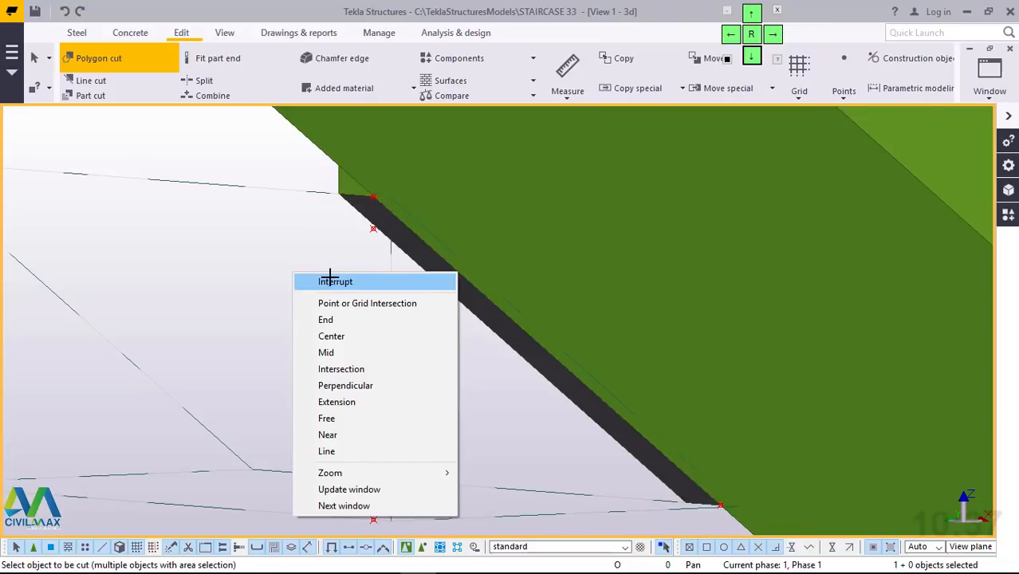
click(330, 278)
right_click(240, 226)
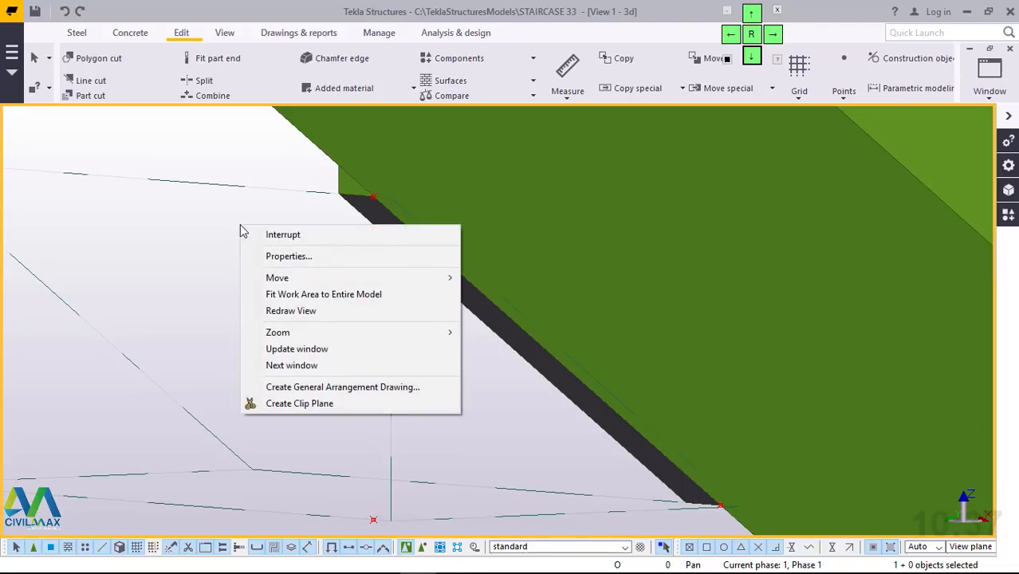
click(300, 311)
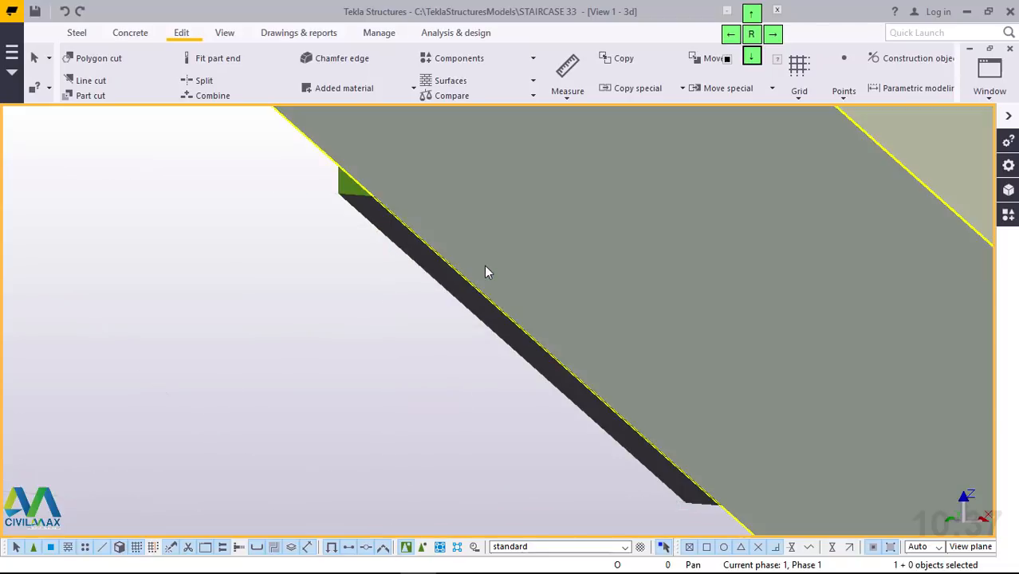
Step: Examine the trimmed angle and its opposite end from the other side of the stringer
middle_drag(484, 267, 523, 353)
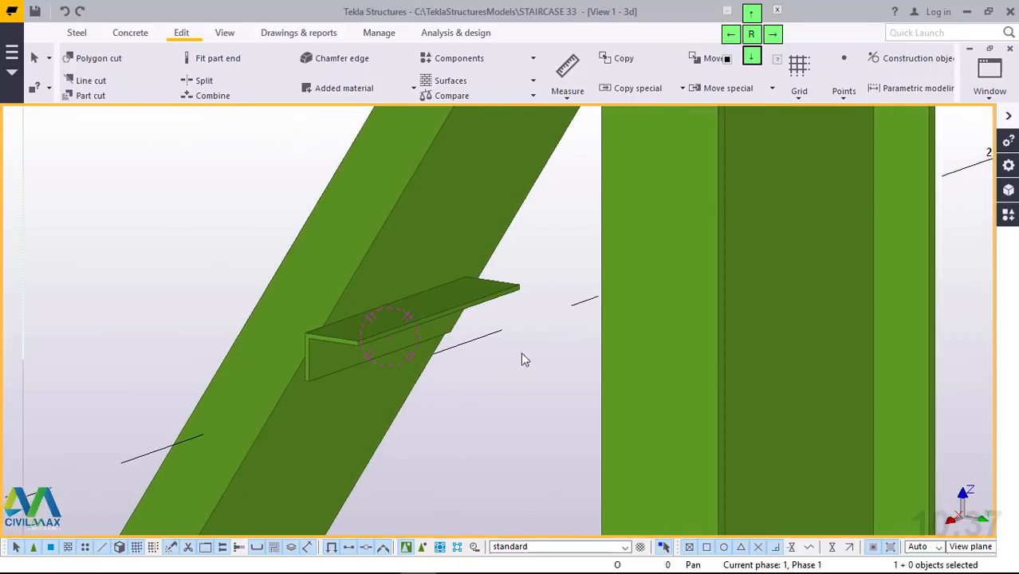
scroll(532, 335, down, 3)
scroll(473, 348, down, 2)
scroll(472, 348, up, 2)
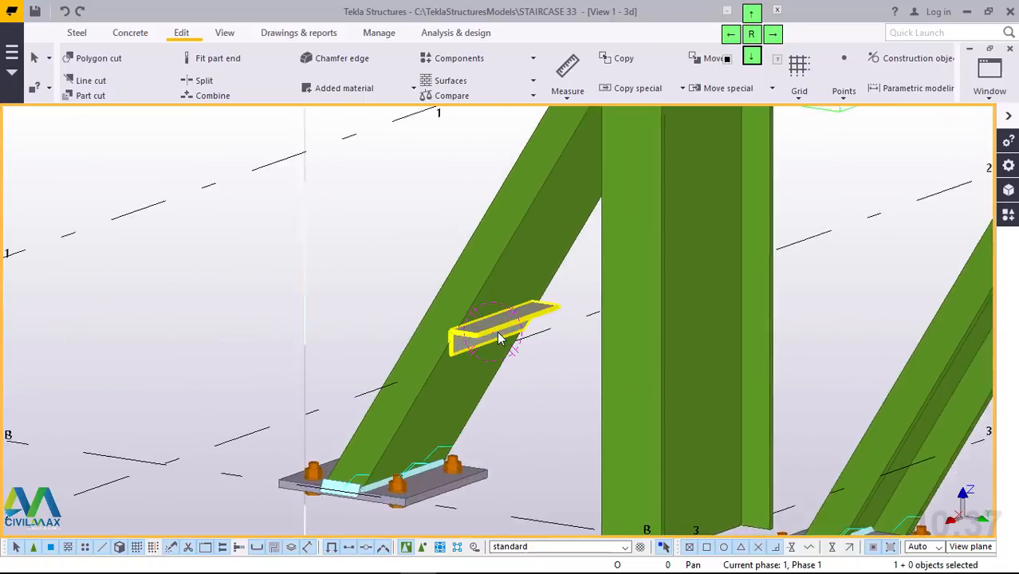
scroll(499, 331, up, 4)
ctrl+middle_drag(512, 337, 401, 362)
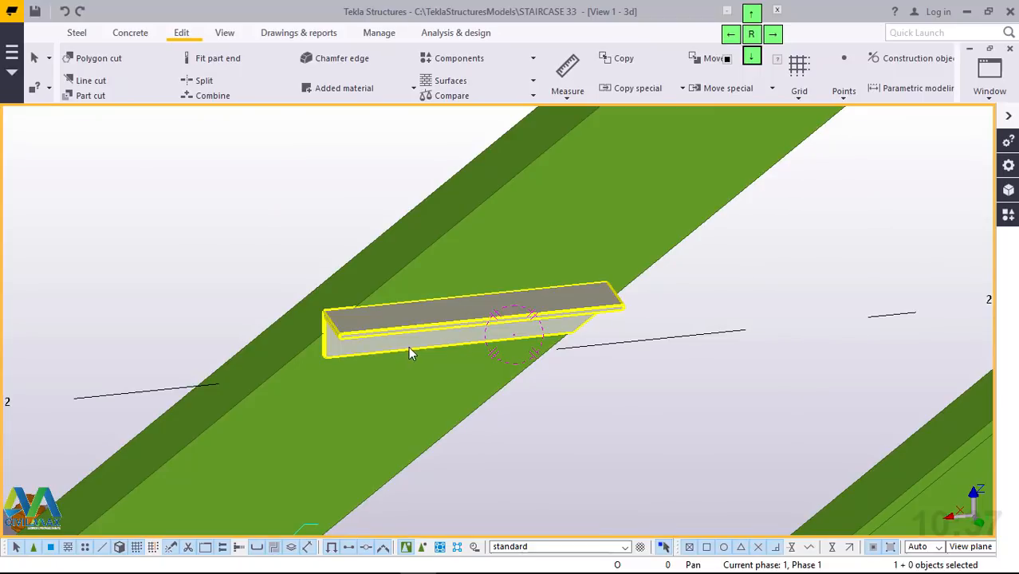
ctrl+middle_drag(452, 342, 414, 299)
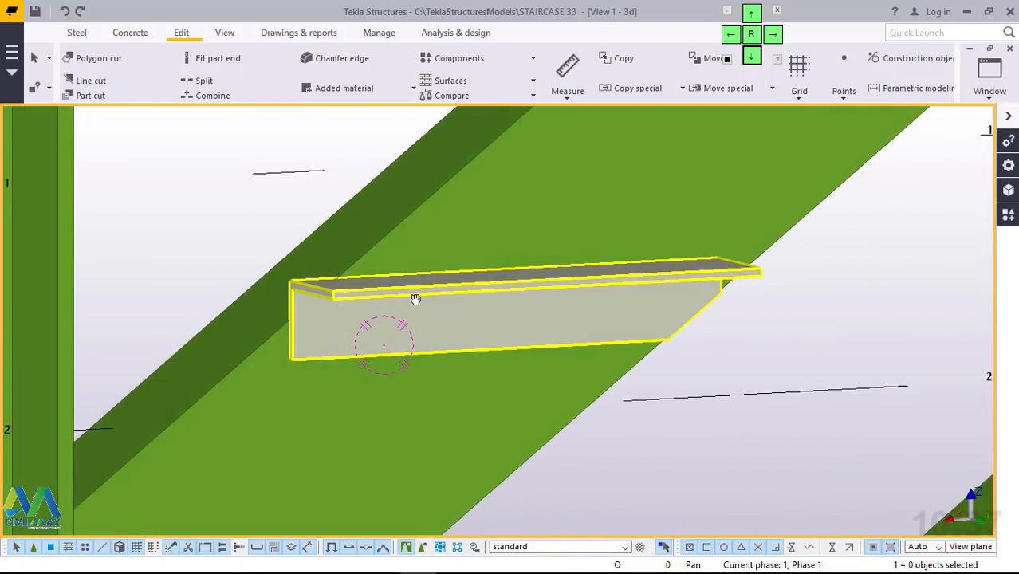
scroll(281, 310, up, 5)
scroll(306, 317, up, 1)
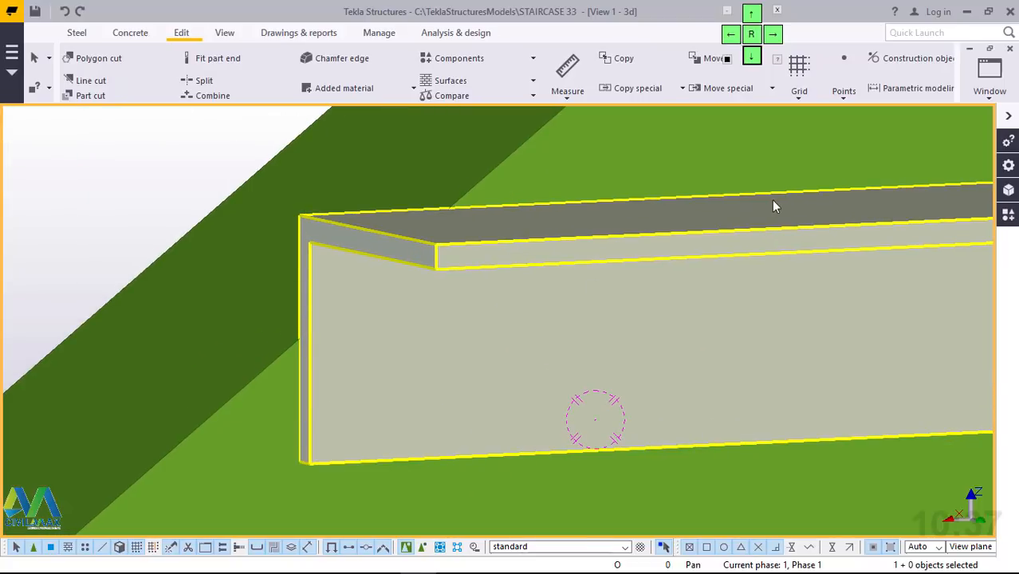
scroll(363, 319, down, 5)
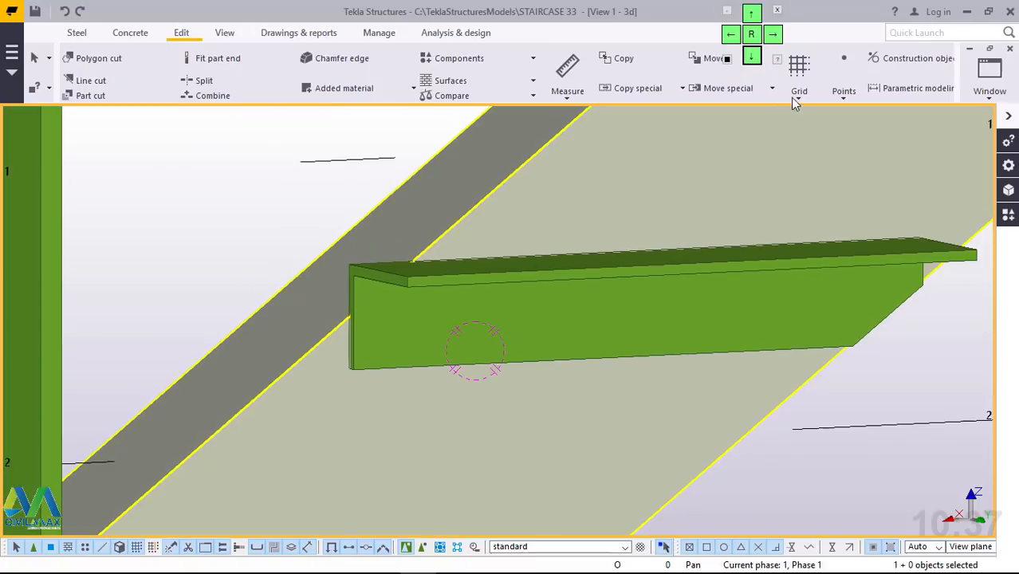
Step: Create 1 dividing point on the inner vertical edge at the uncut end of the angle's leg
click(844, 94)
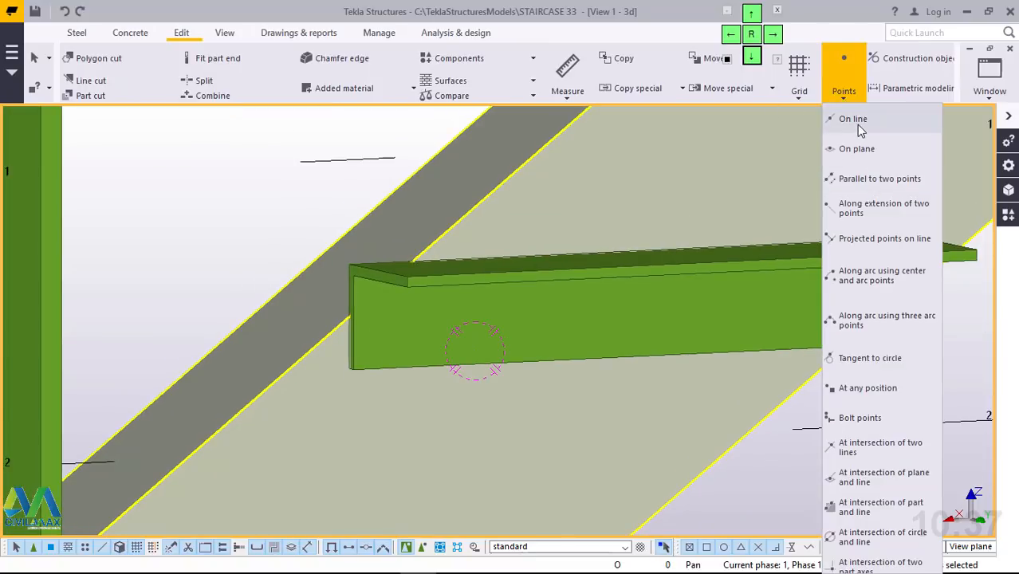
click(849, 119)
scroll(355, 302, up, 4)
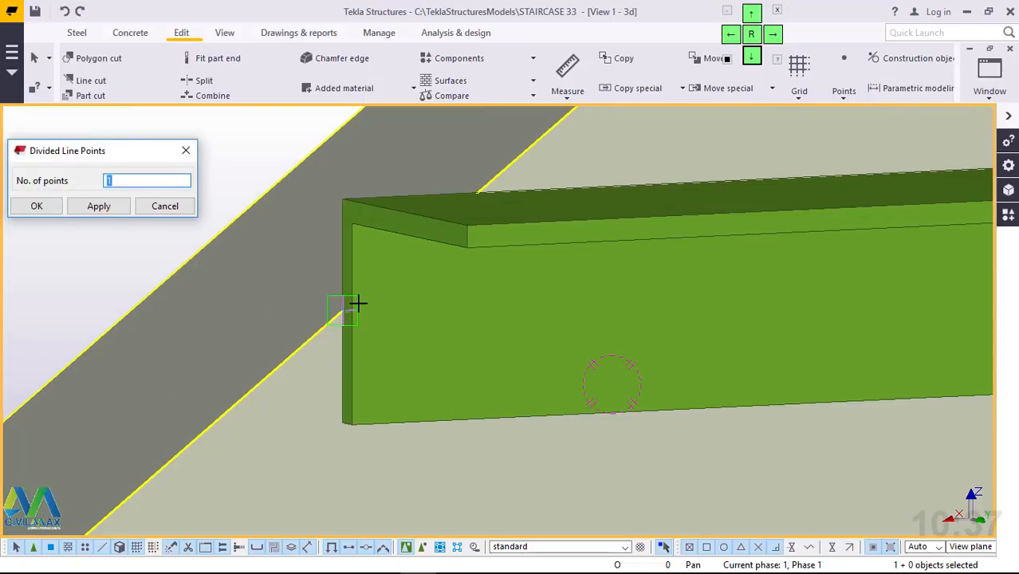
scroll(366, 292, up, 1)
click(349, 186)
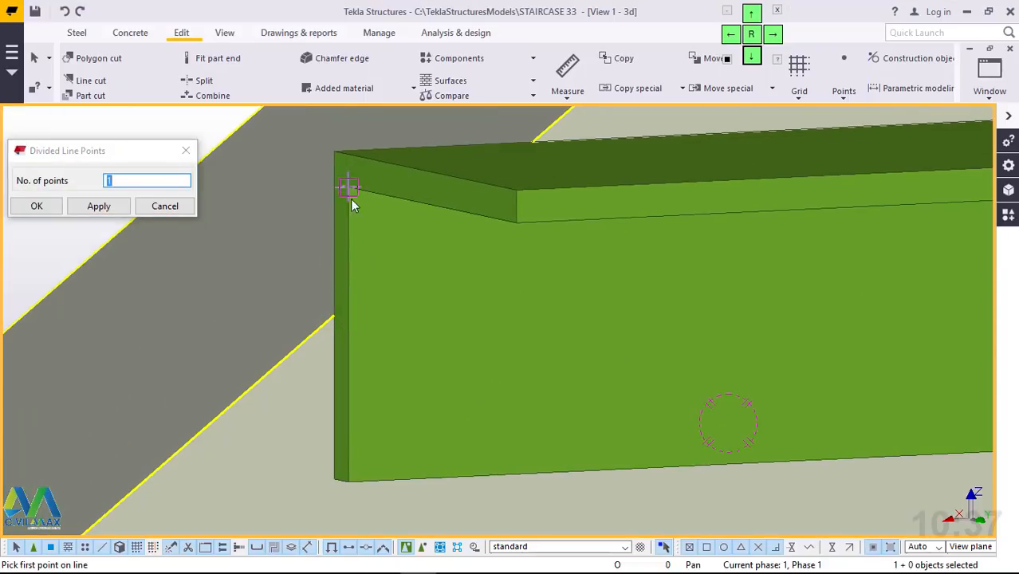
click(346, 478)
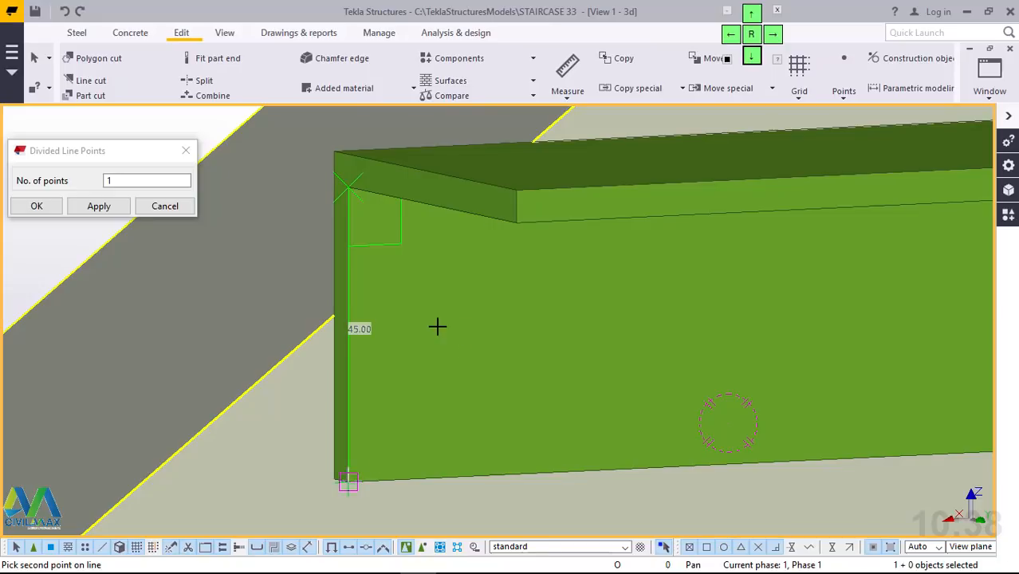
click(421, 302)
right_click(418, 289)
click(454, 298)
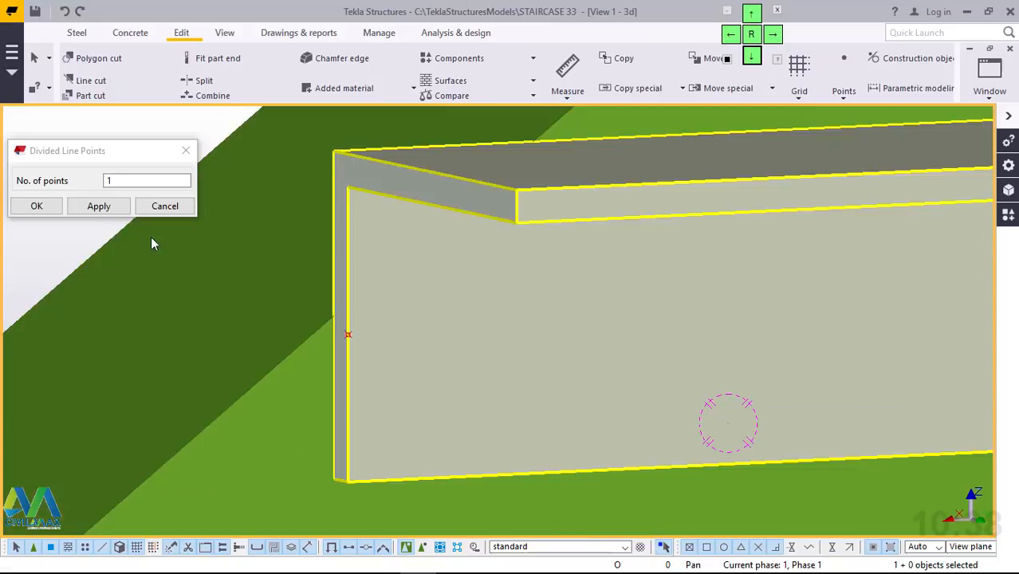
click(32, 207)
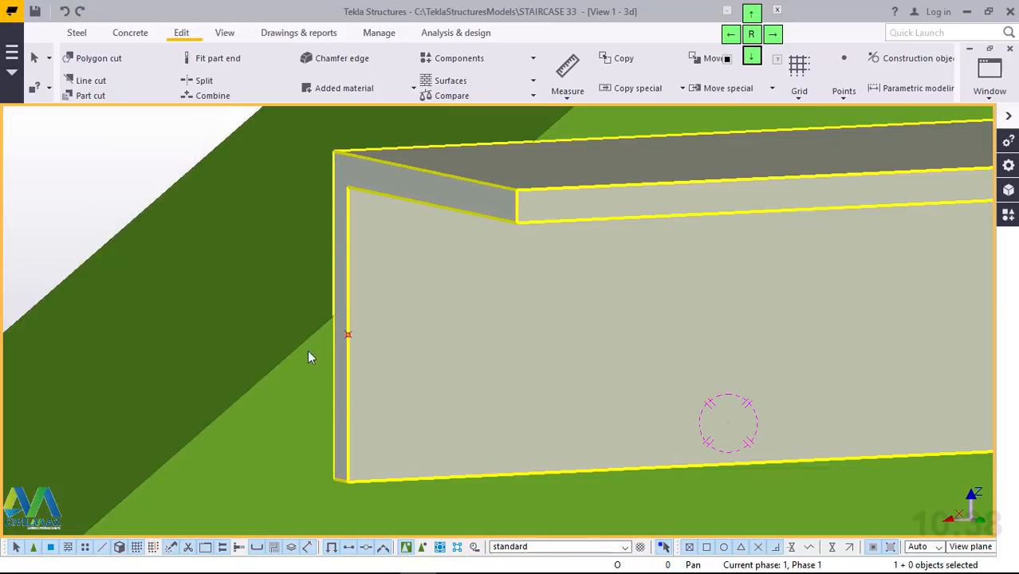
Step: Copy the dividing point from the angle's uncut end to its trimmed end, using the leg's inner upper corners as origin and destination
scroll(307, 350, down, 2)
scroll(307, 370, down, 8)
scroll(726, 338, up, 6)
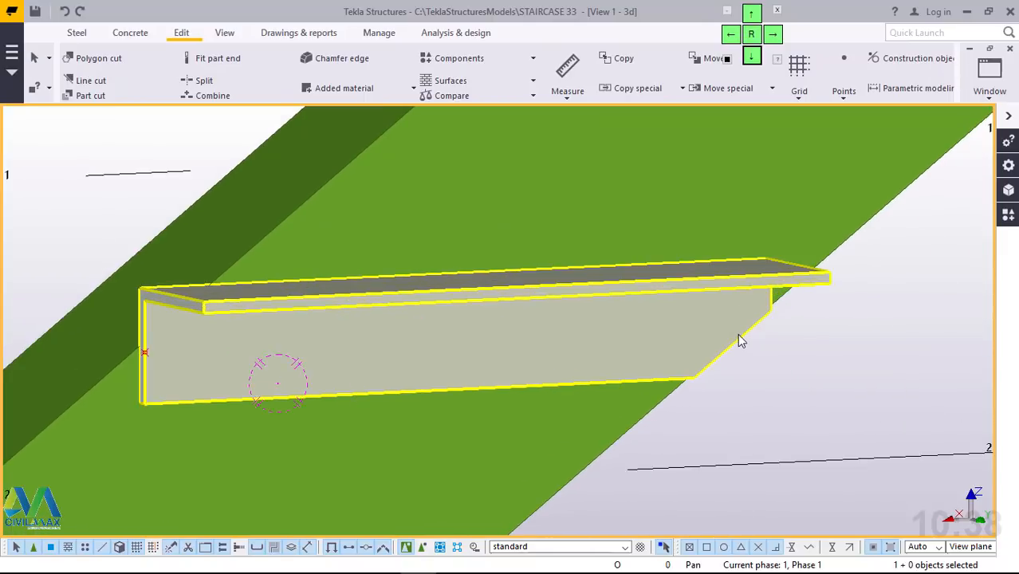
scroll(753, 335, down, 3)
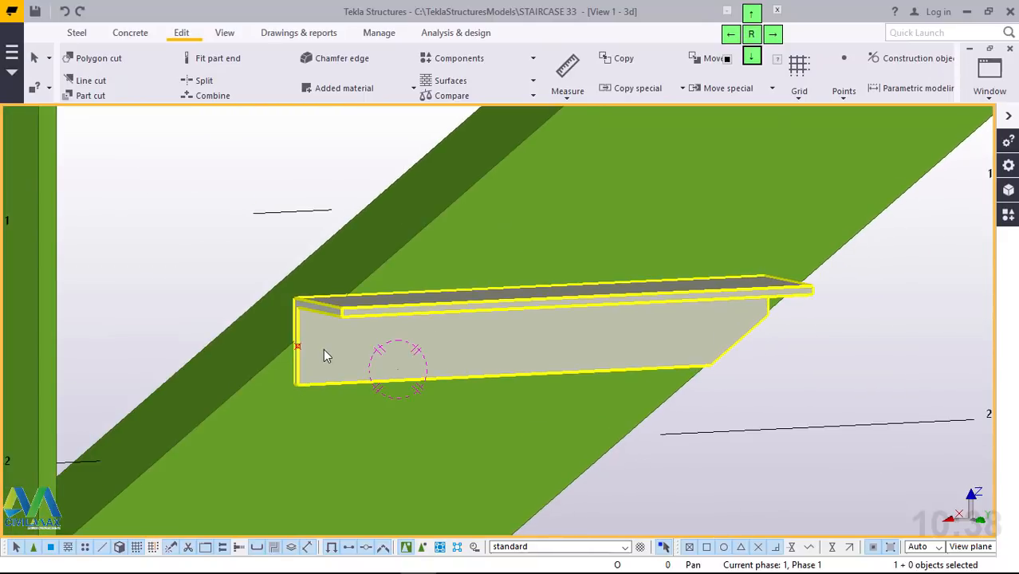
scroll(331, 348, up, 2)
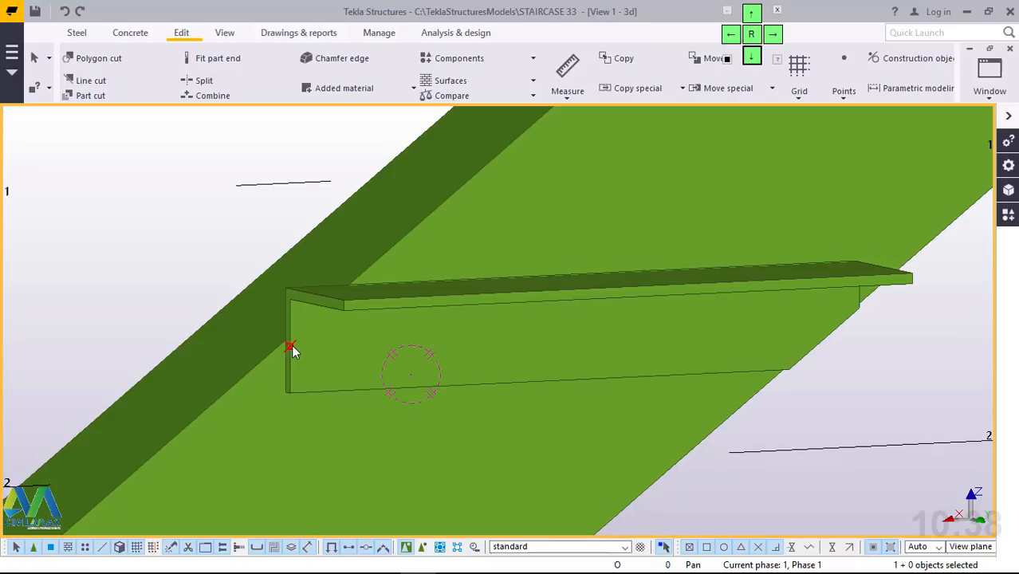
key(ctrl+c)
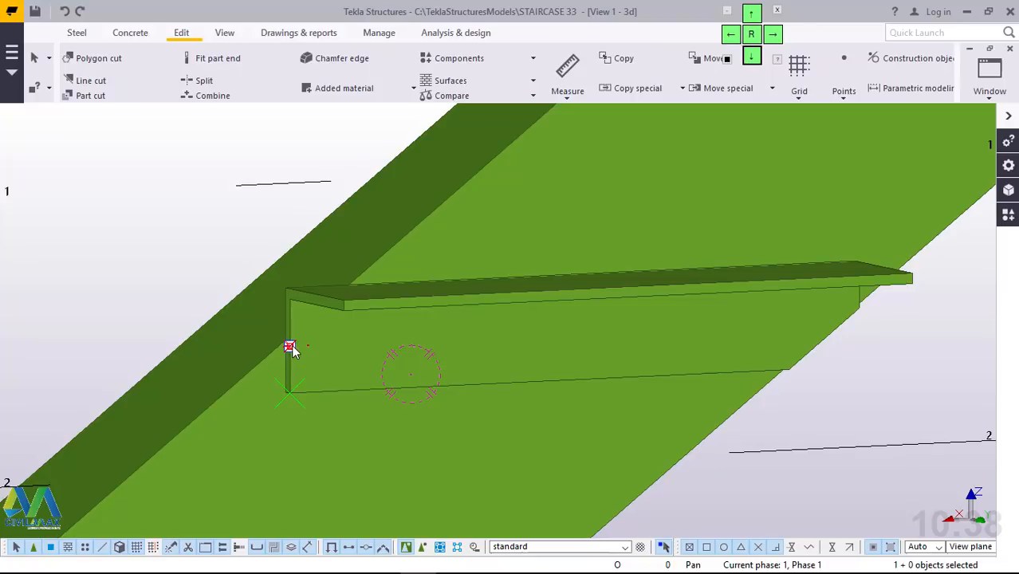
click(291, 344)
right_click(200, 222)
click(223, 278)
ctrl+middle_drag(511, 342, 527, 328)
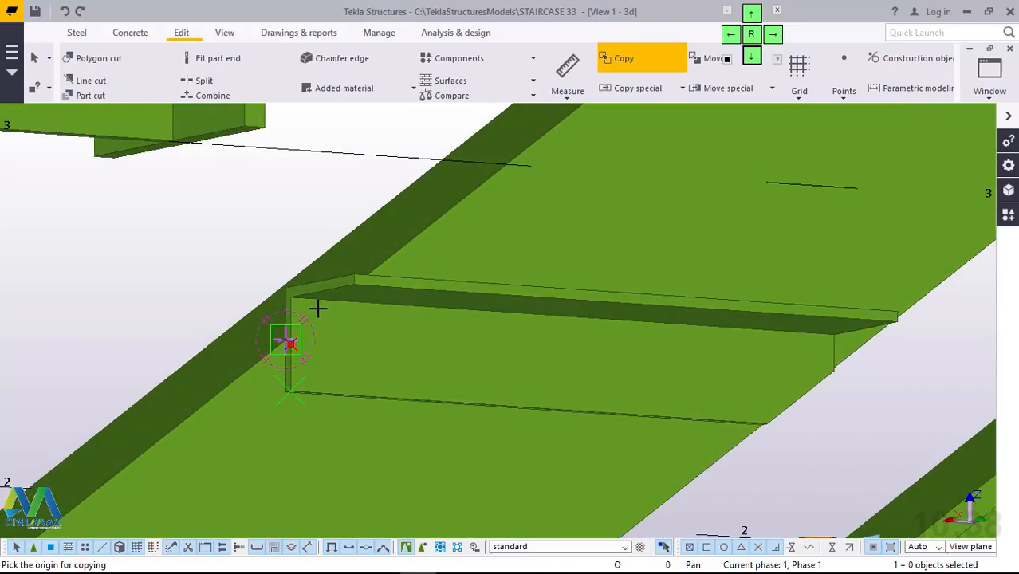
scroll(295, 308, up, 2)
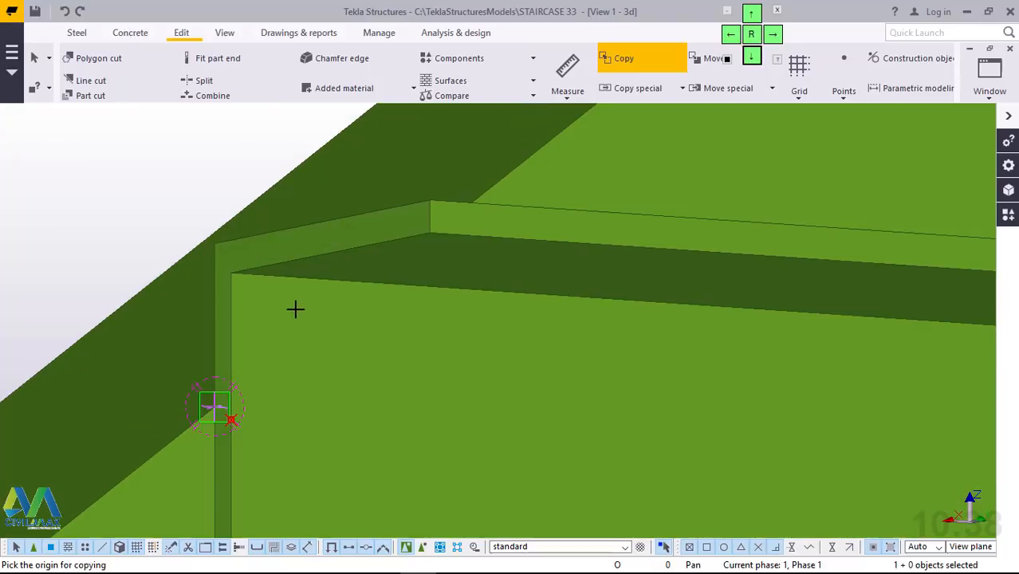
click(231, 273)
scroll(164, 323, down, 2)
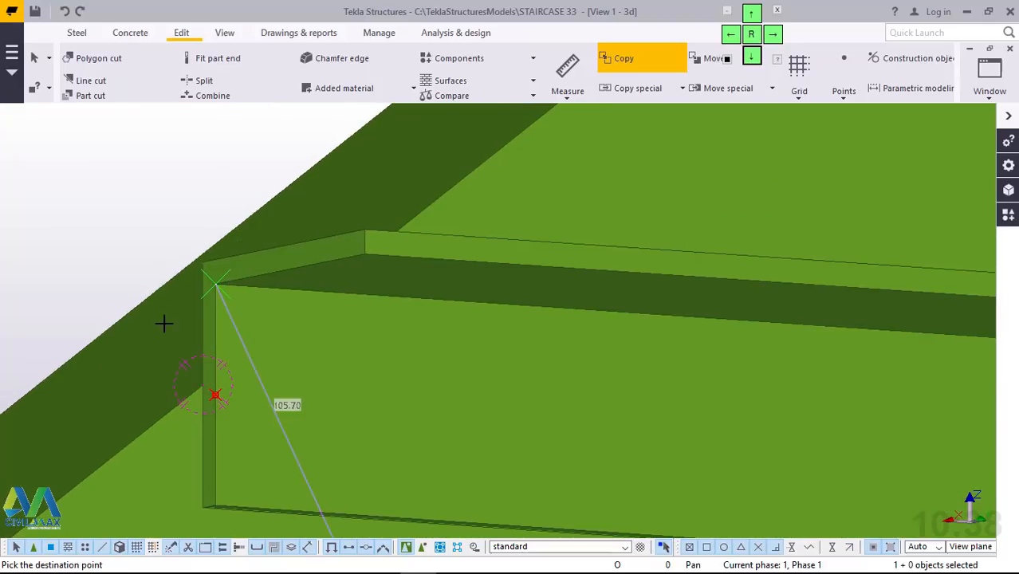
scroll(166, 324, down, 2)
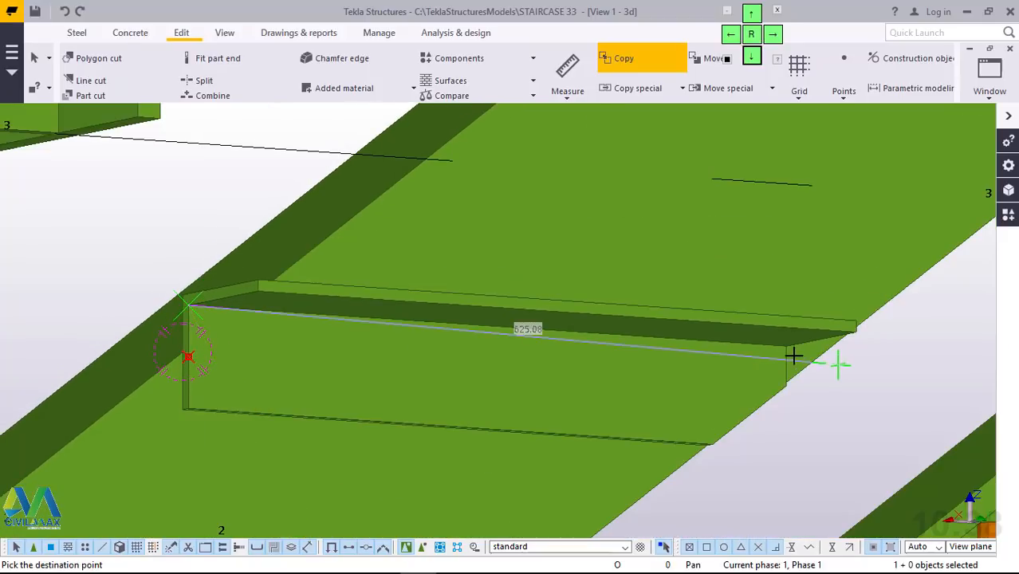
scroll(792, 355, up, 4)
scroll(767, 339, up, 1)
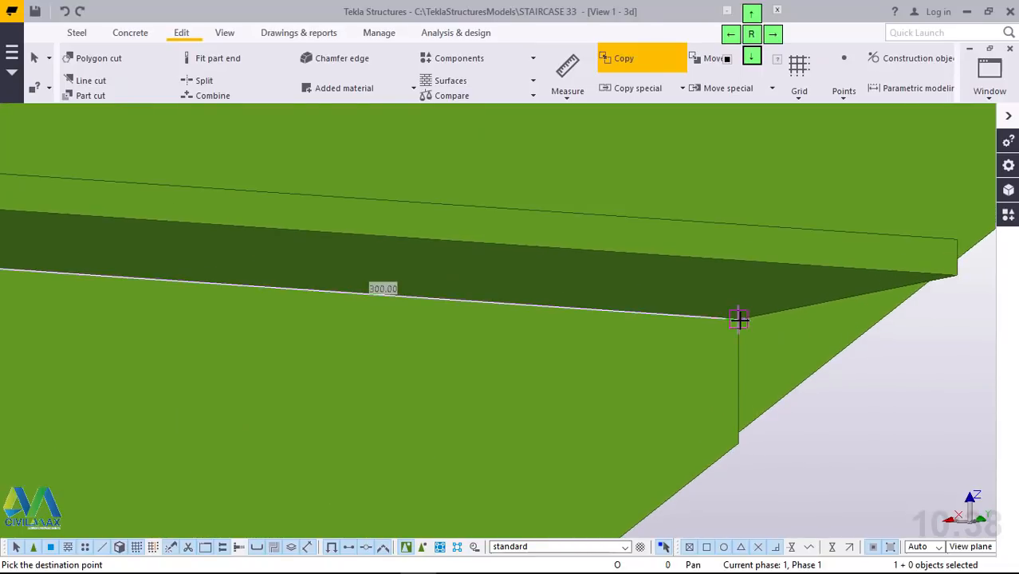
click(740, 321)
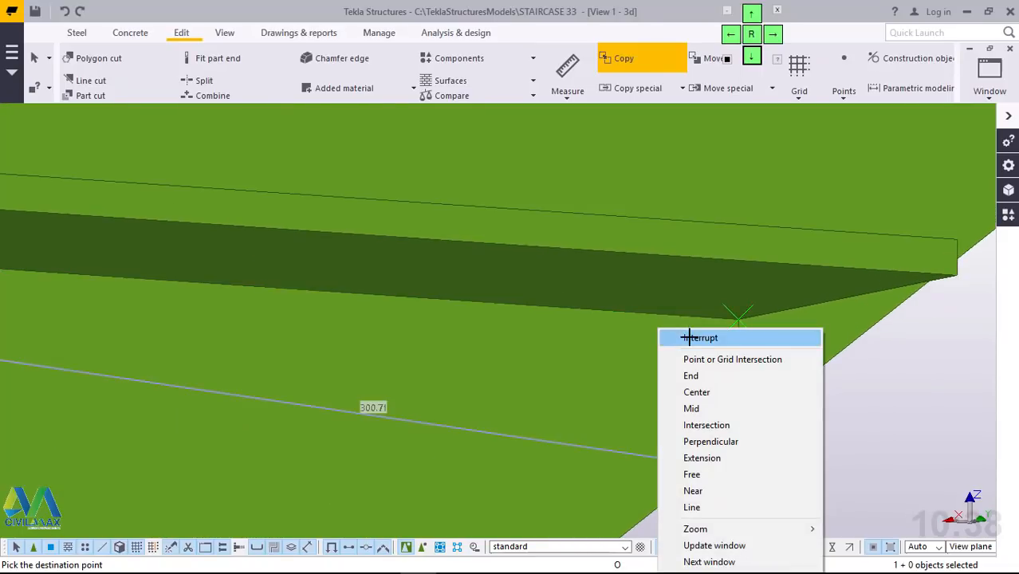
click(690, 338)
scroll(760, 348, down, 5)
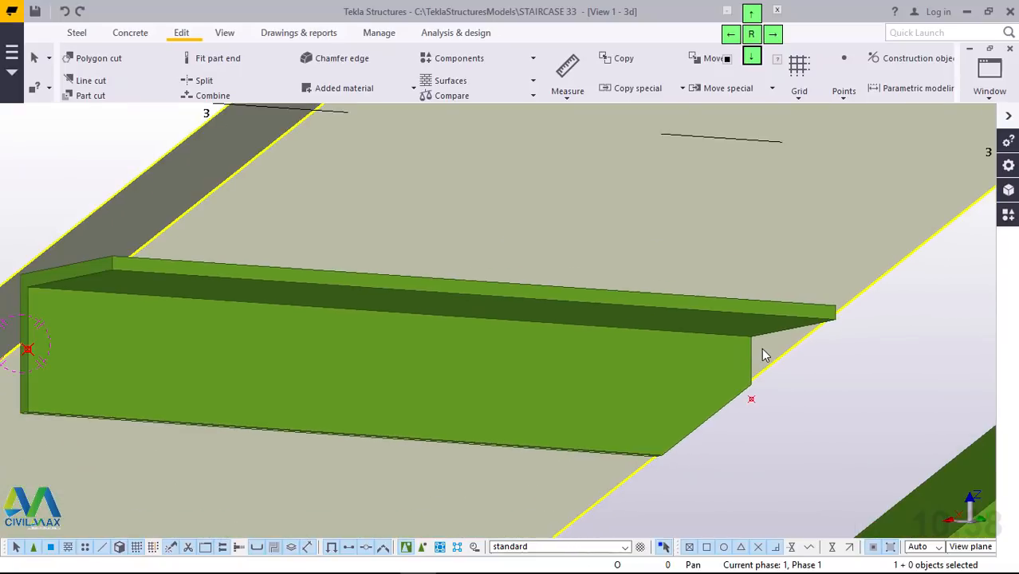
Step: Start a bolt connection with the stringer as the part to bolt to and the step-support angle as the part to be bolted
scroll(338, 335, up, 5)
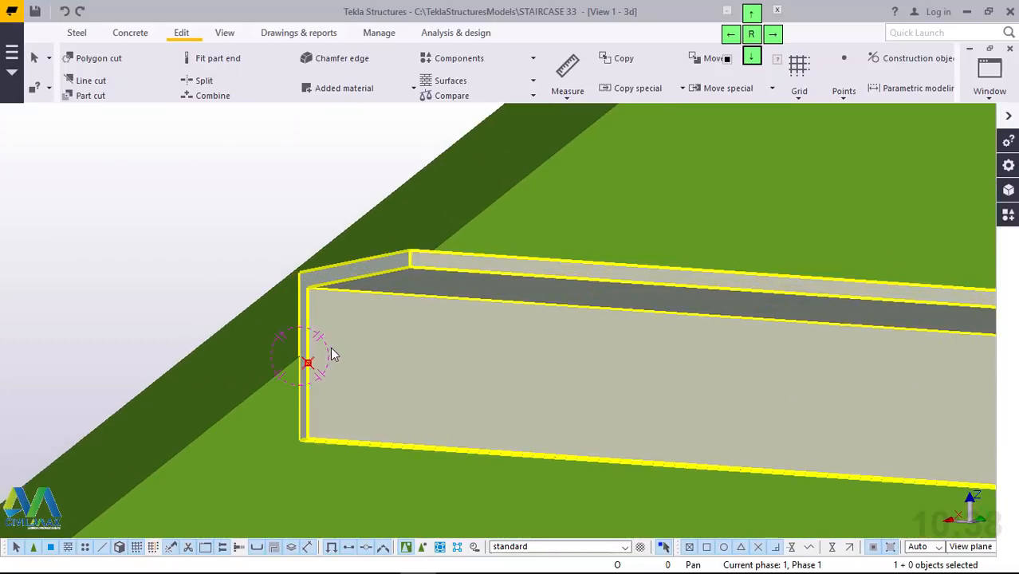
click(832, 152)
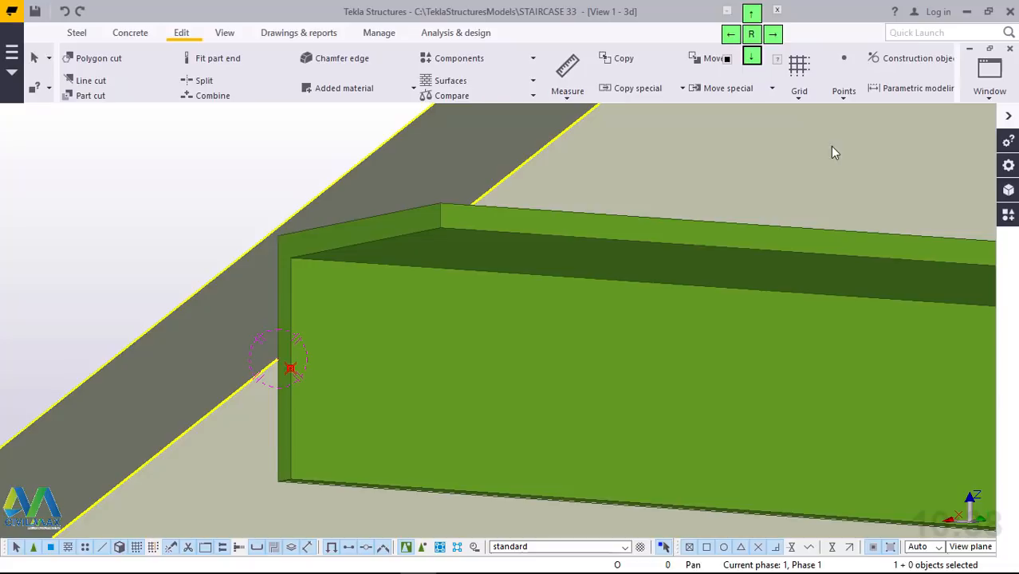
click(80, 37)
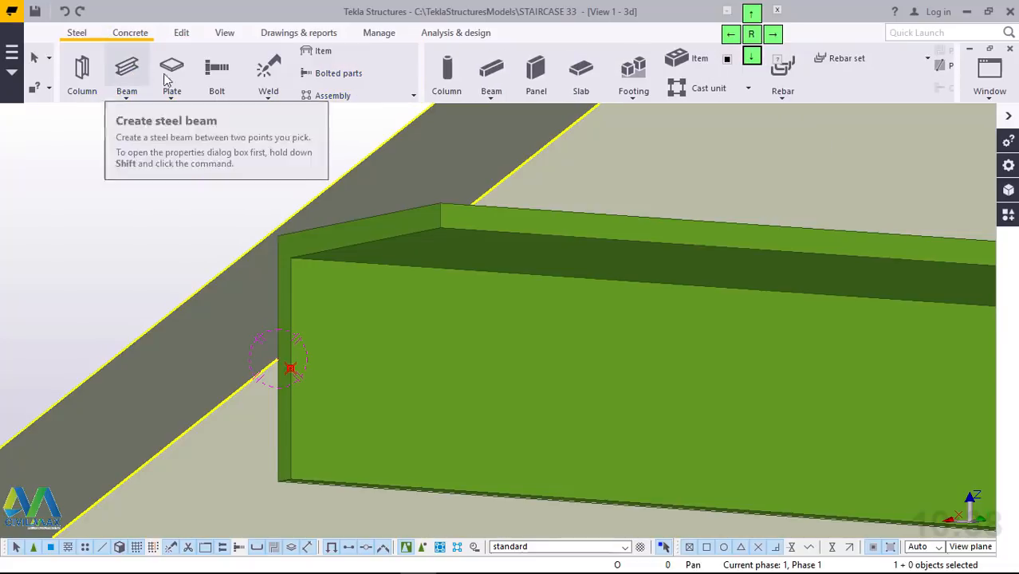
click(220, 70)
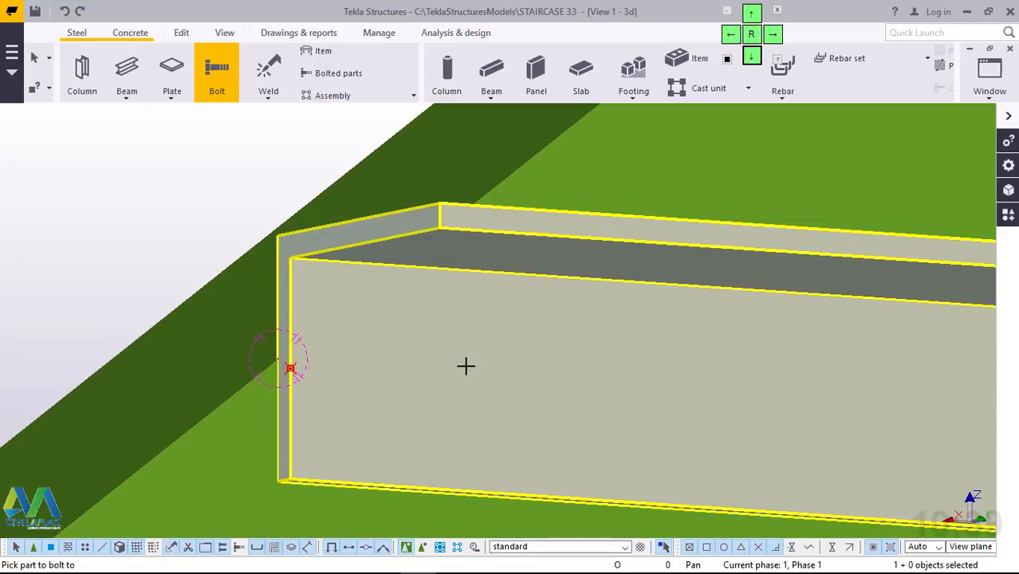
scroll(418, 401, down, 3)
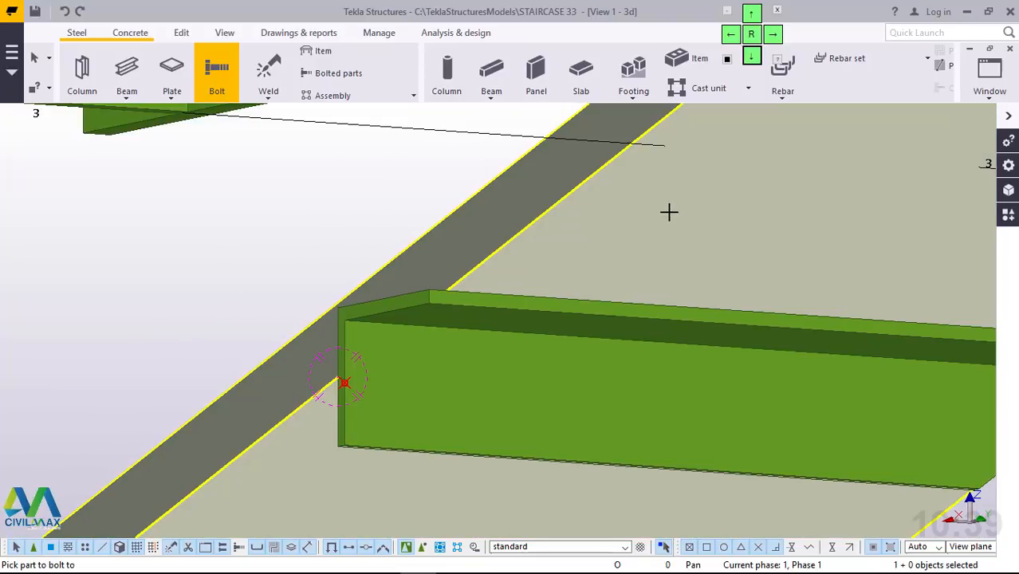
click(670, 207)
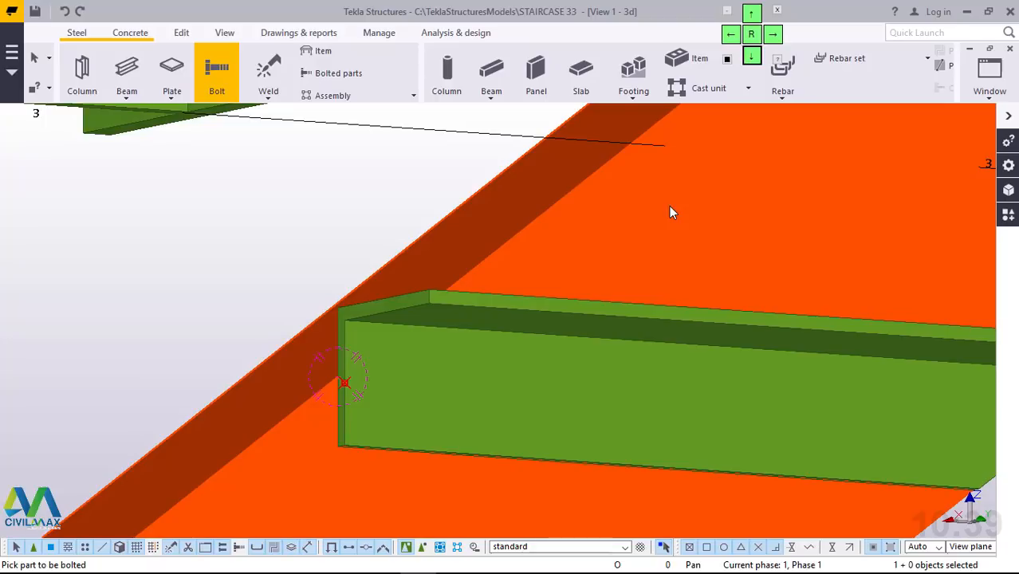
click(591, 336)
click(568, 369)
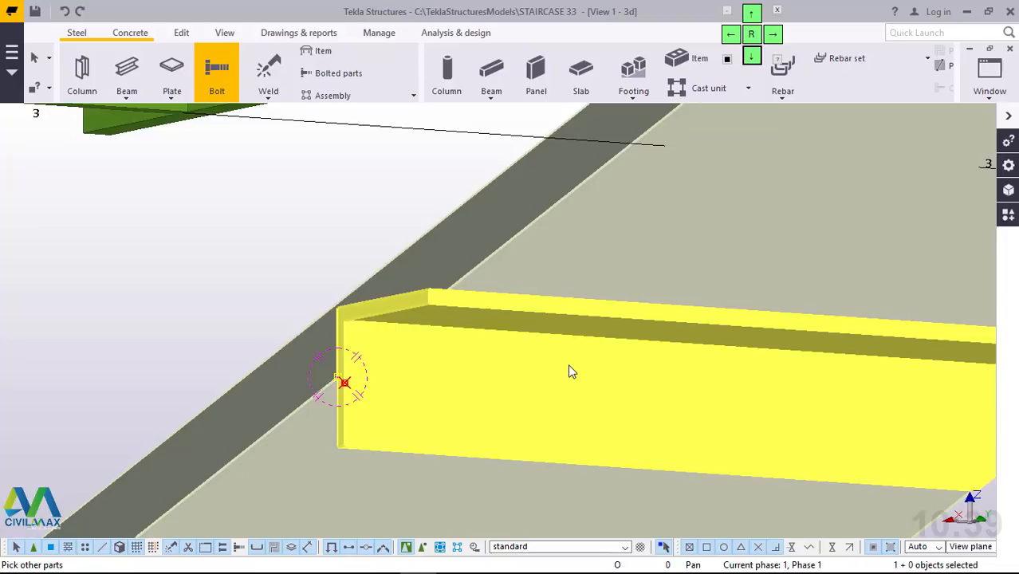
Step: Place the bolt group from the dividing point at the angle's uncut end towards the copied point at its trimmed end
scroll(437, 382, up, 3)
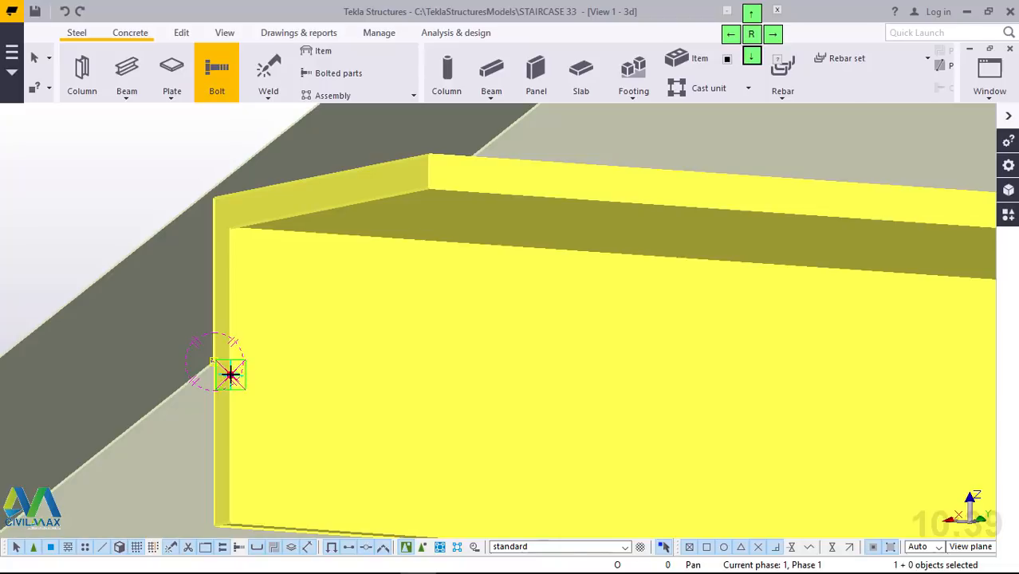
scroll(273, 355, down, 1)
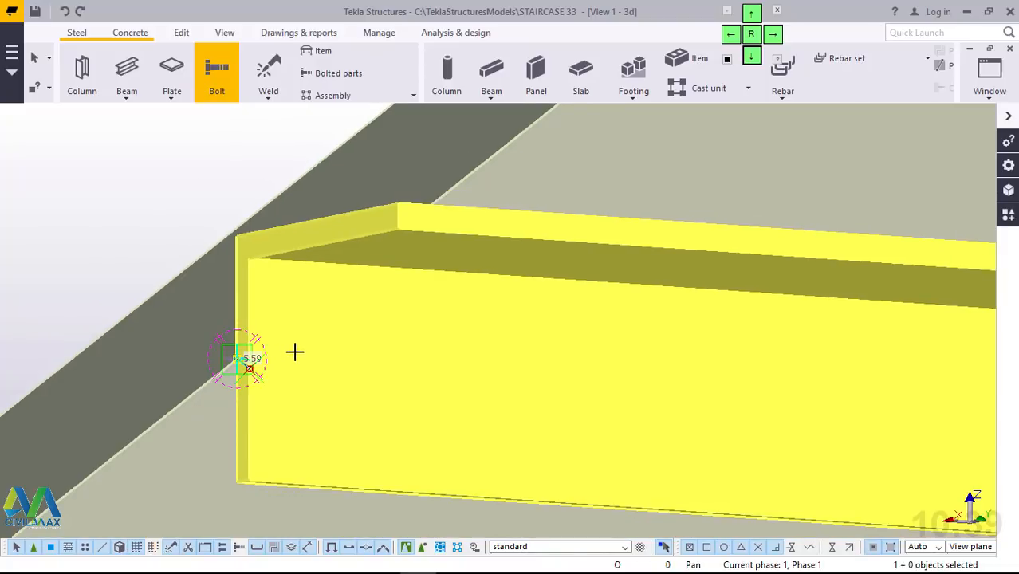
scroll(296, 351, down, 1)
scroll(296, 351, down, 1)
click(271, 357)
scroll(757, 387, up, 3)
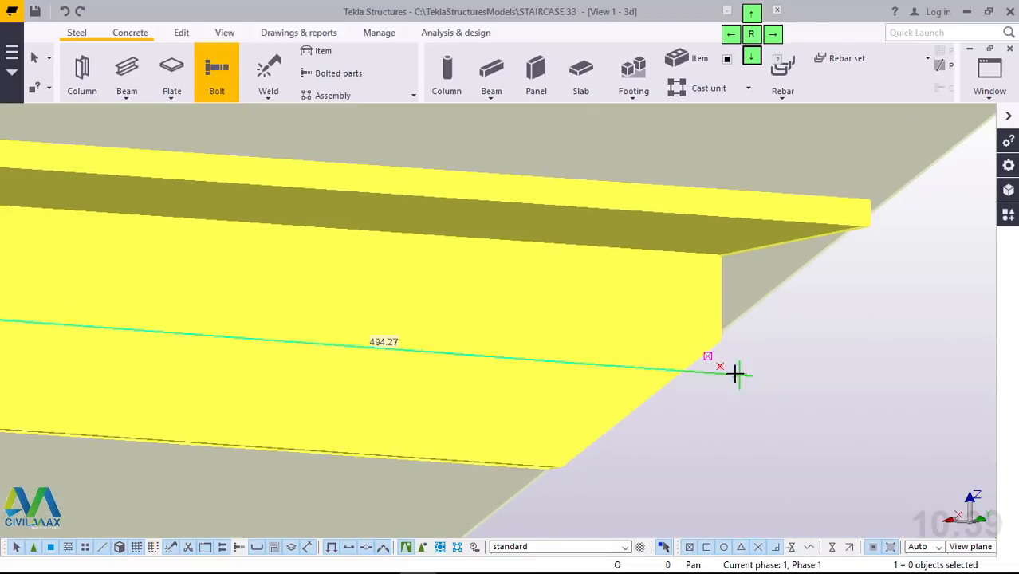
scroll(738, 367, up, 1)
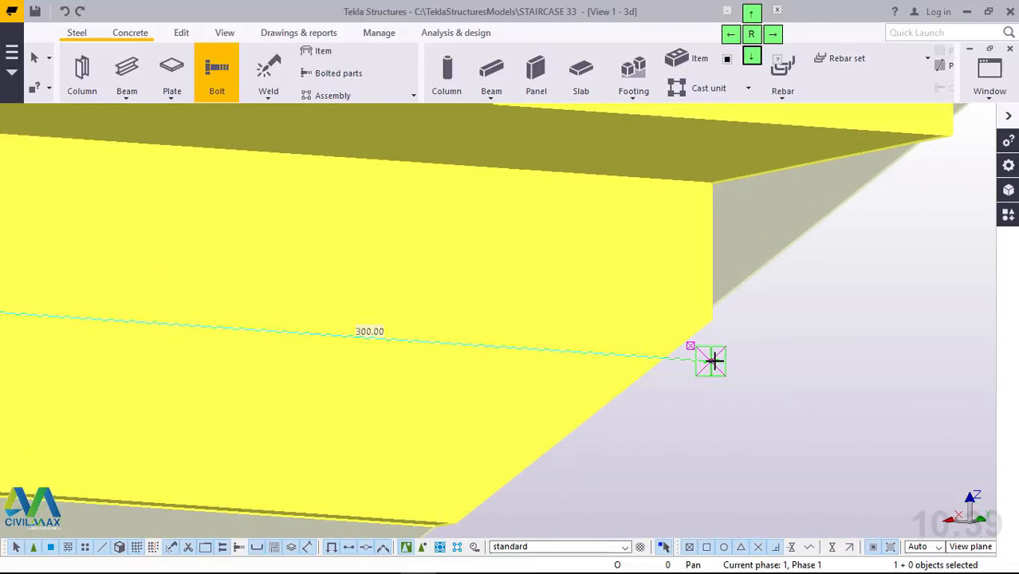
click(712, 360)
right_click(741, 299)
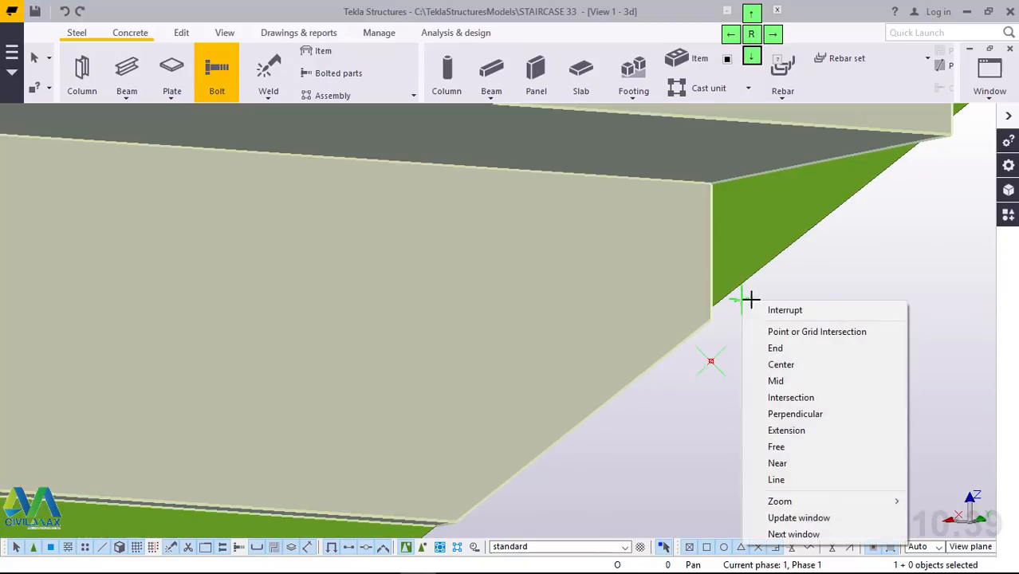
click(785, 310)
scroll(803, 355, down, 6)
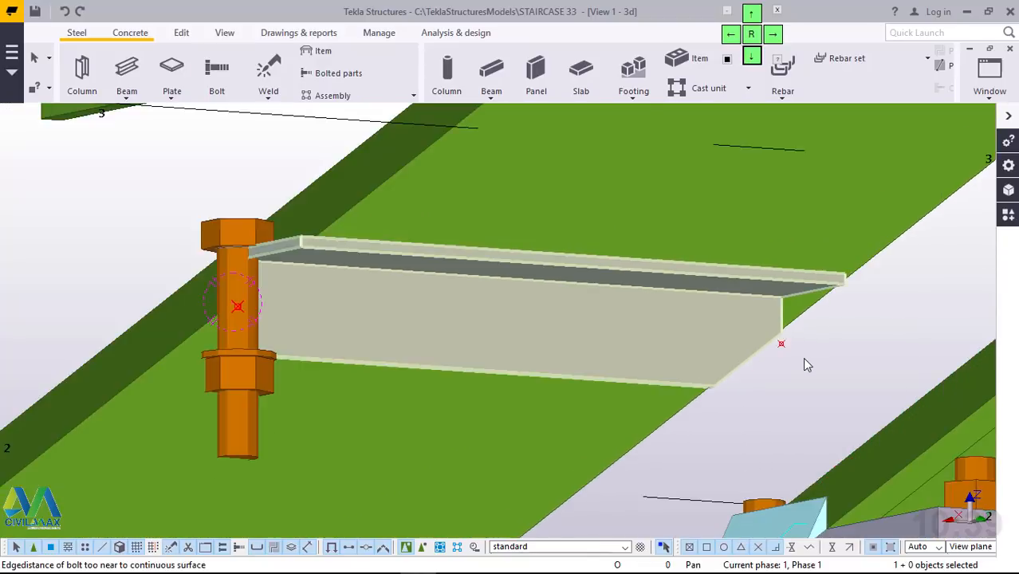
Step: Open the properties of the new bolt at the angle's uncut end
scroll(353, 328, up, 5)
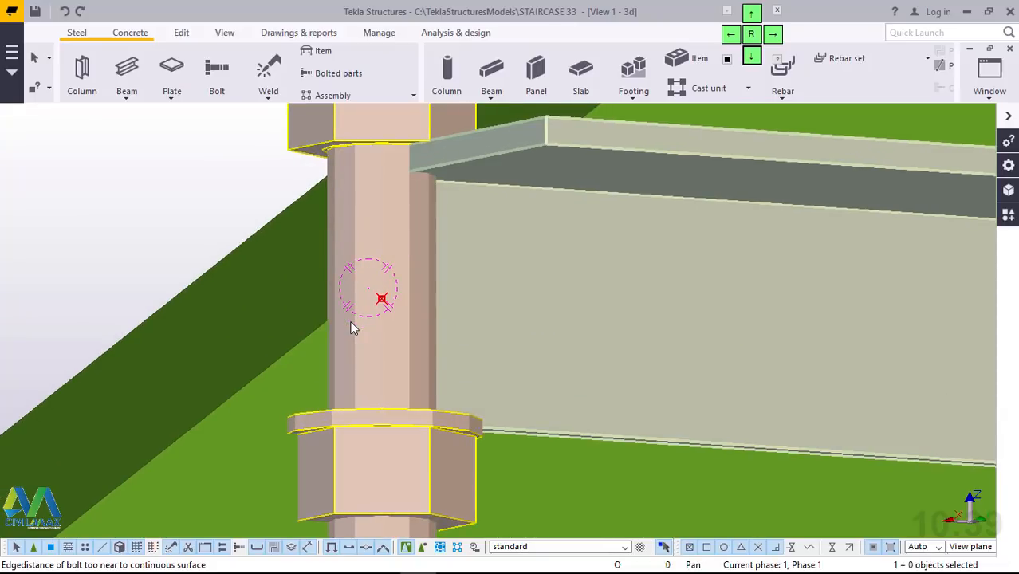
scroll(416, 326, down, 4)
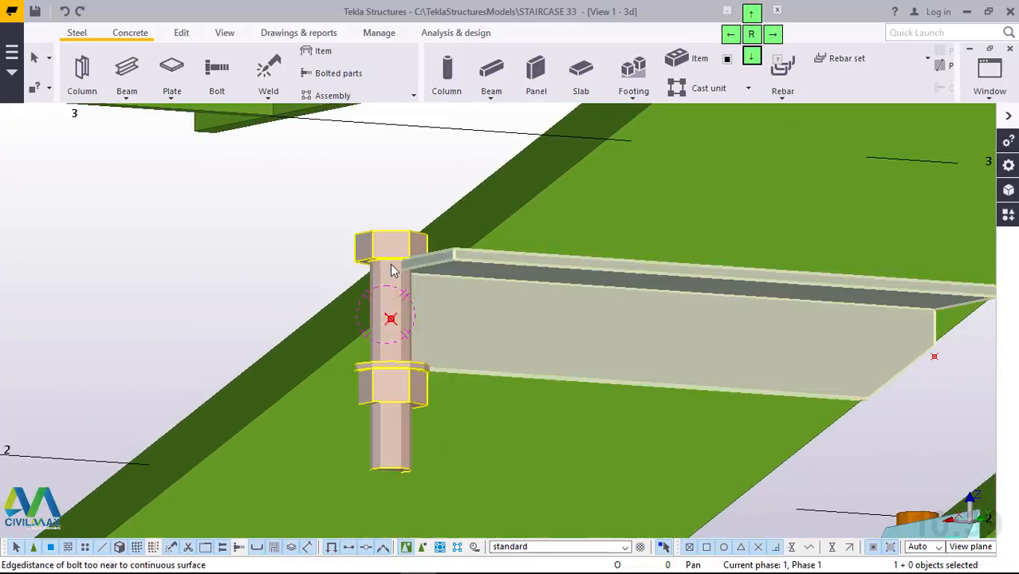
scroll(390, 263, up, 4)
scroll(391, 265, up, 1)
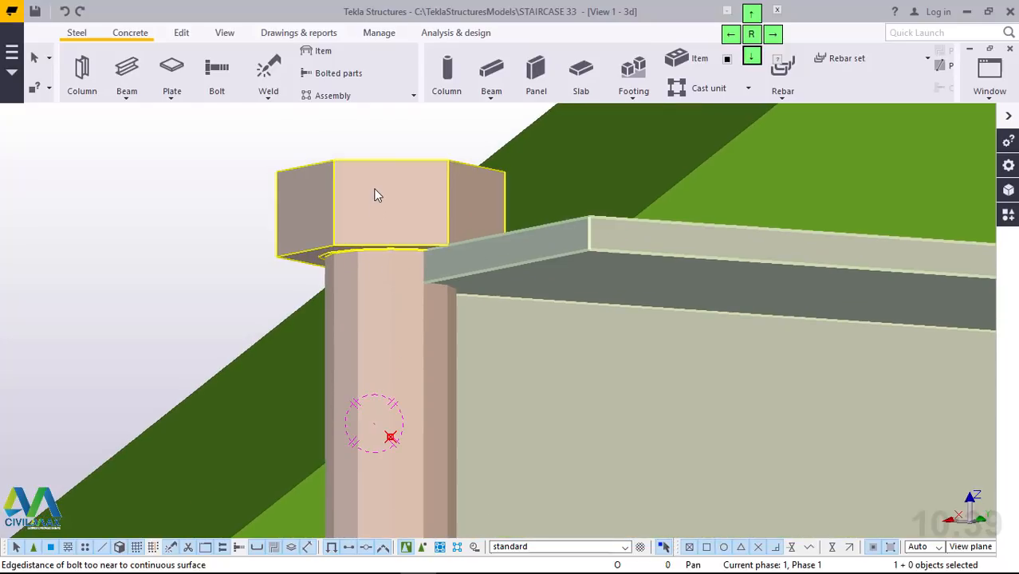
double_click(377, 196)
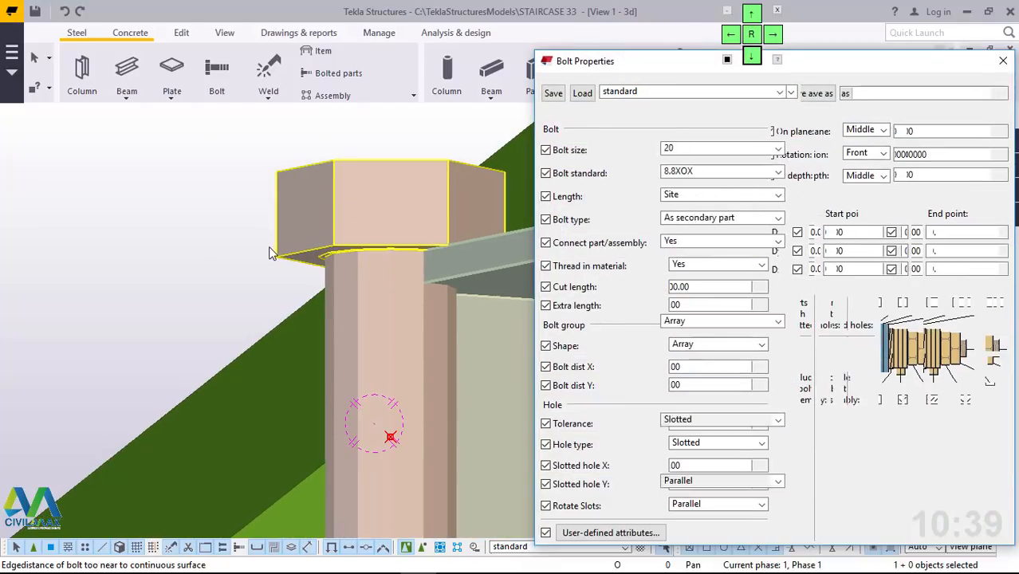
scroll(255, 255, down, 7)
scroll(319, 230, up, 5)
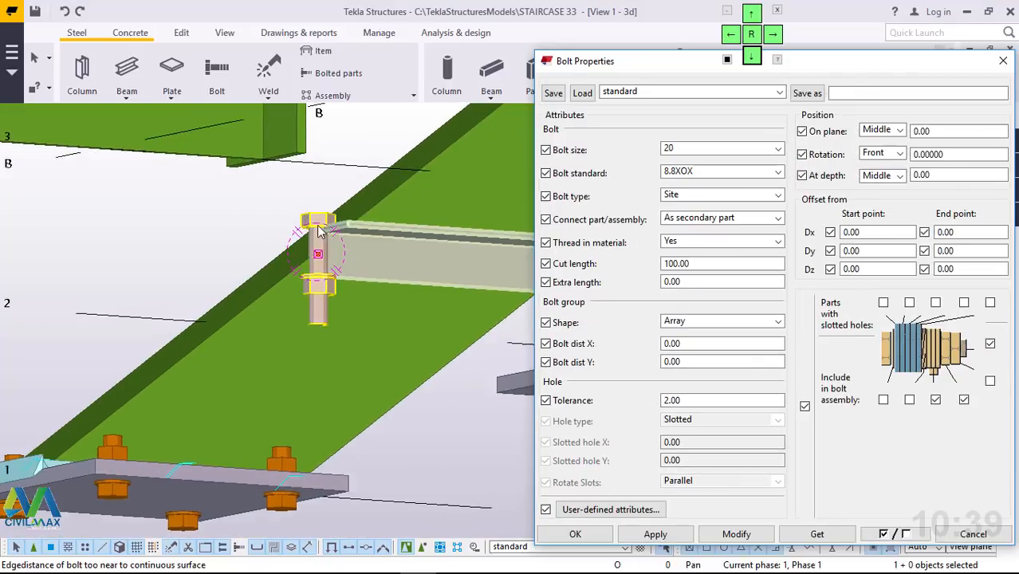
scroll(330, 229, up, 1)
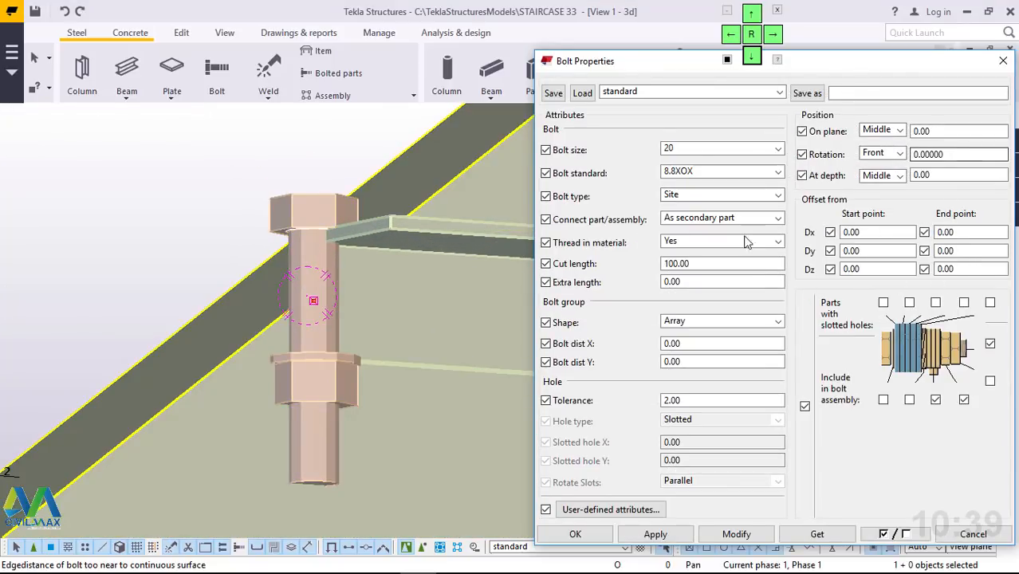
Step: Try the Back rotation on the new bolt
click(885, 153)
click(889, 194)
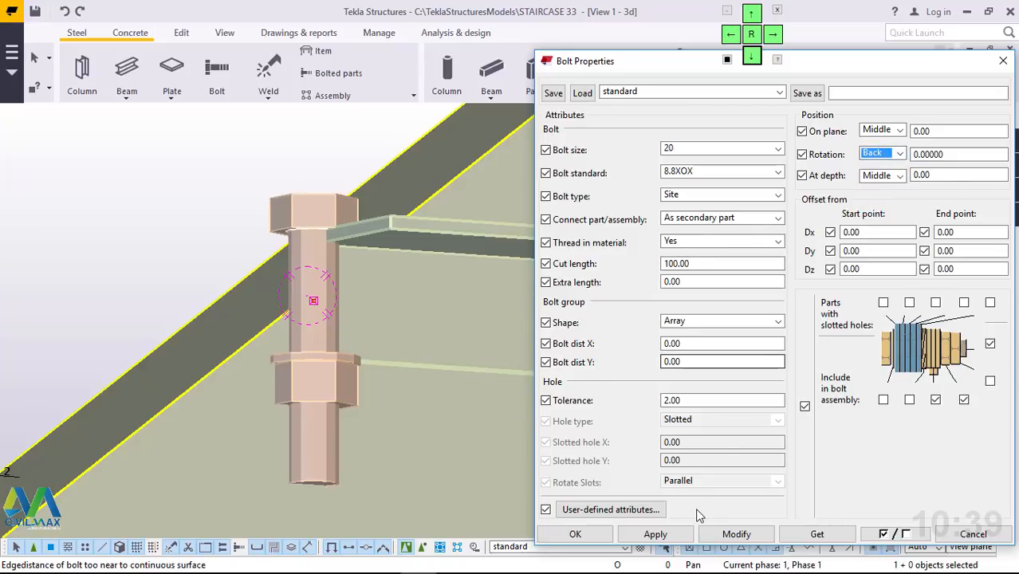
click(726, 534)
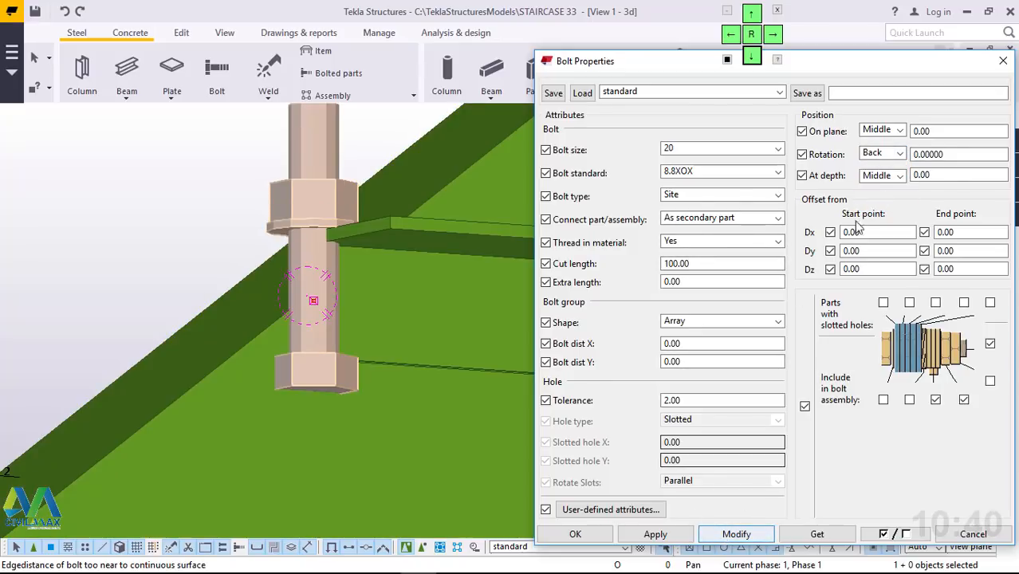
Step: Set the bolt's rotation to Top and apply it to the bolt in the model
click(893, 155)
click(877, 180)
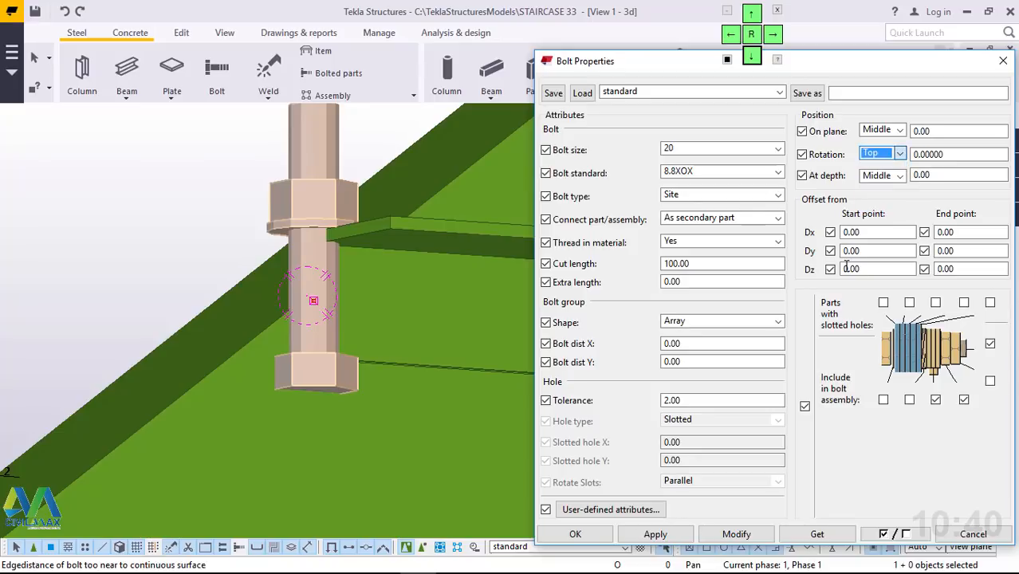
click(736, 534)
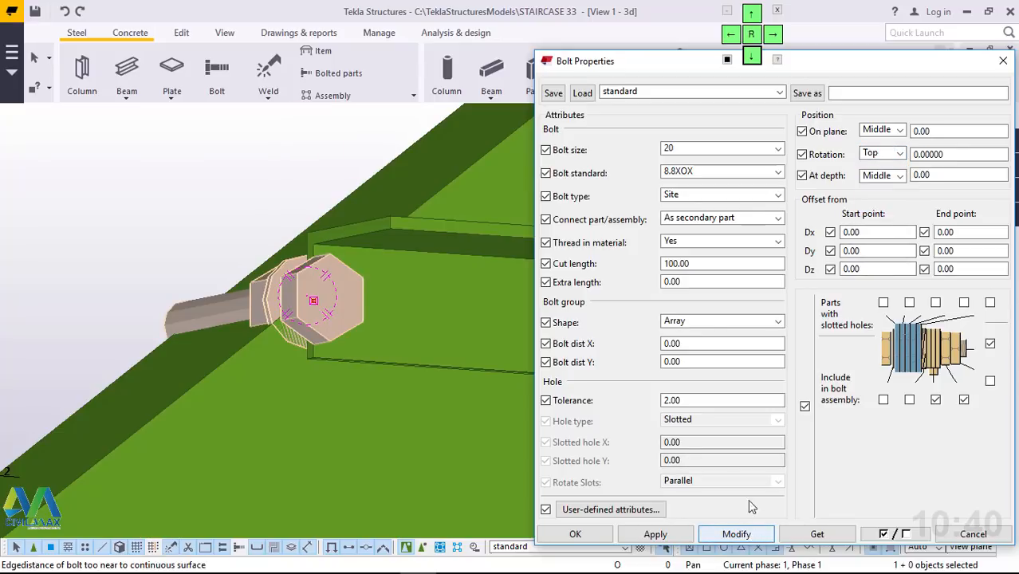
scroll(325, 301, up, 5)
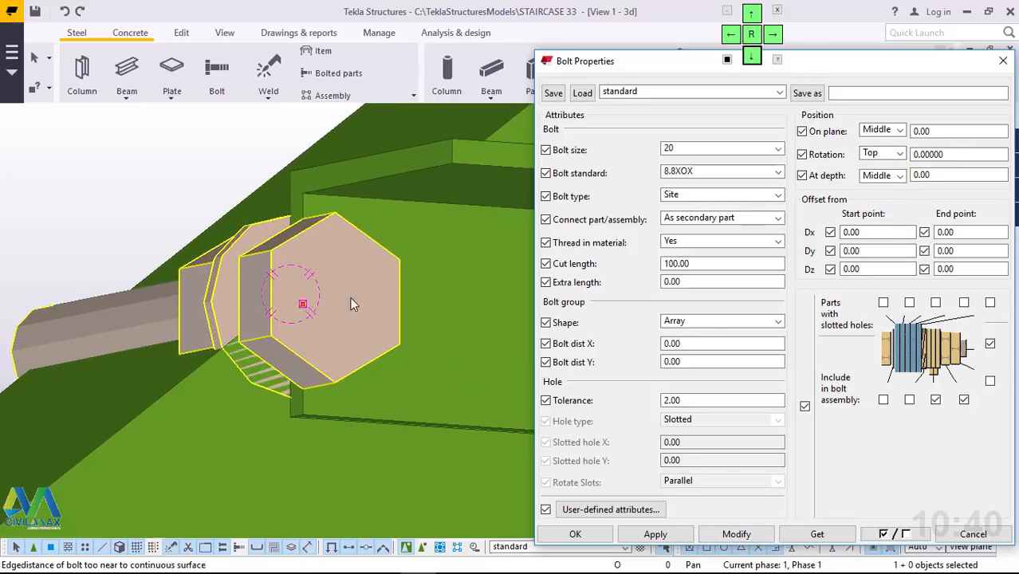
Step: Include the washer under the bolt head in the bolt assembly and apply a start-point Dx offset of 40
click(885, 401)
ctrl+middle_drag(236, 388, 263, 382)
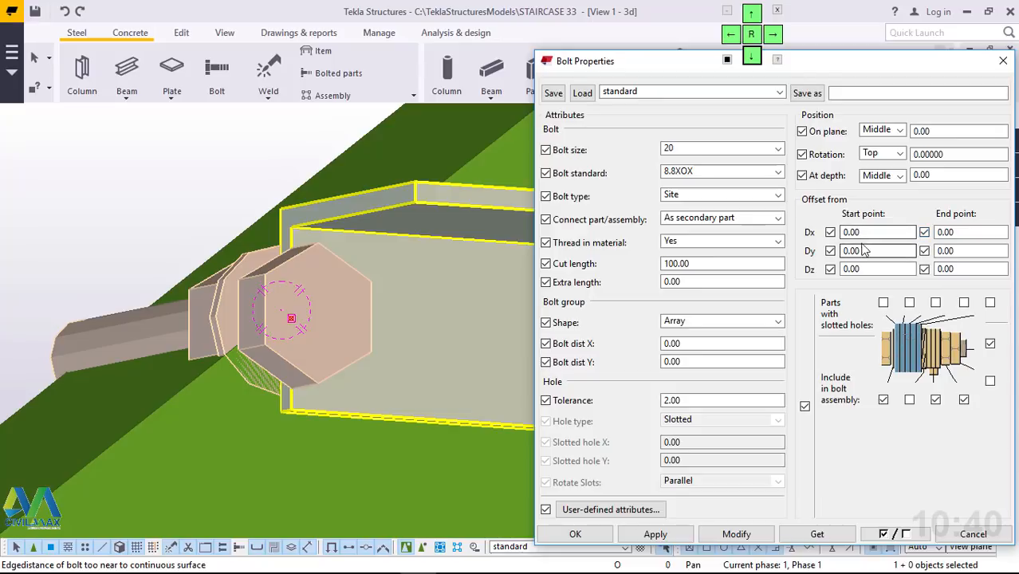
drag(871, 231, 833, 232)
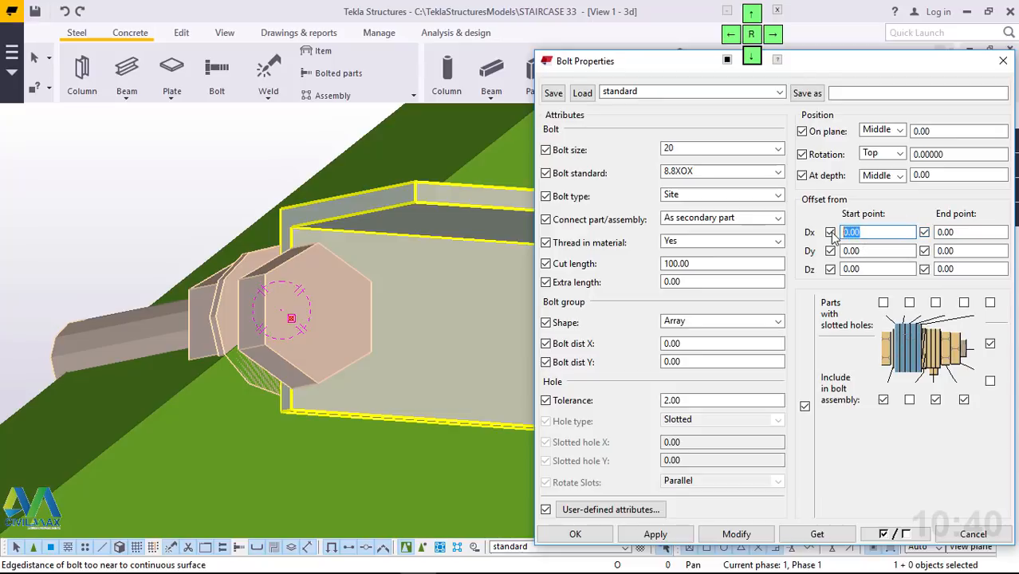
text(40.00)
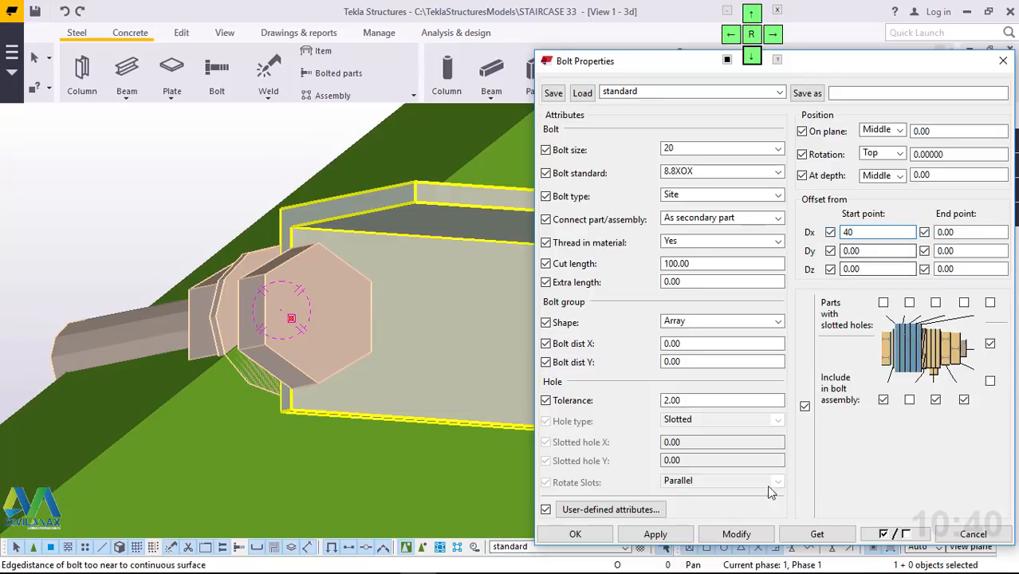
click(736, 534)
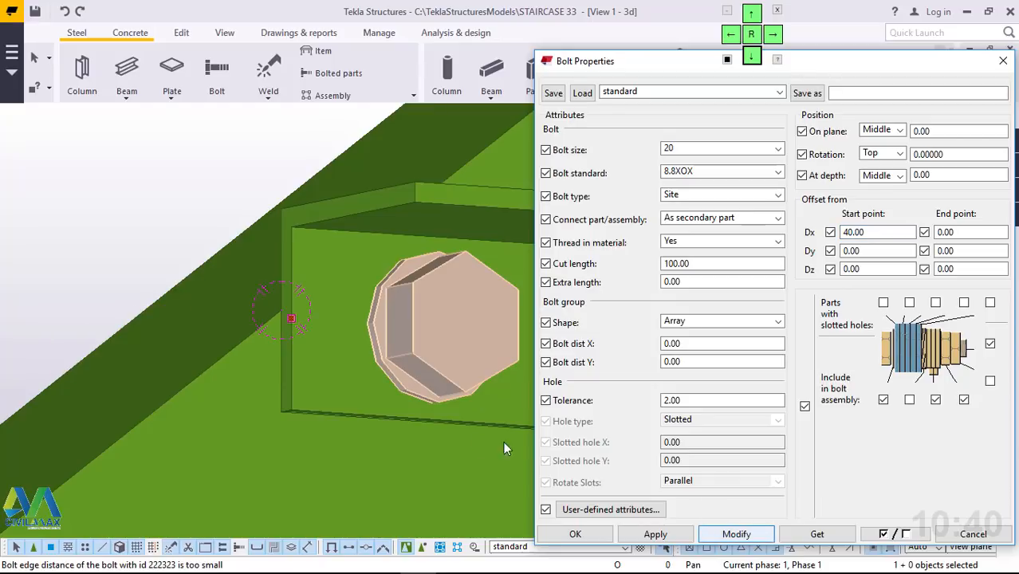
Step: Try start-point Dx offsets of 50 and 60 to move the bolt along the angle
scroll(262, 377, down, 3)
scroll(398, 365, up, 1)
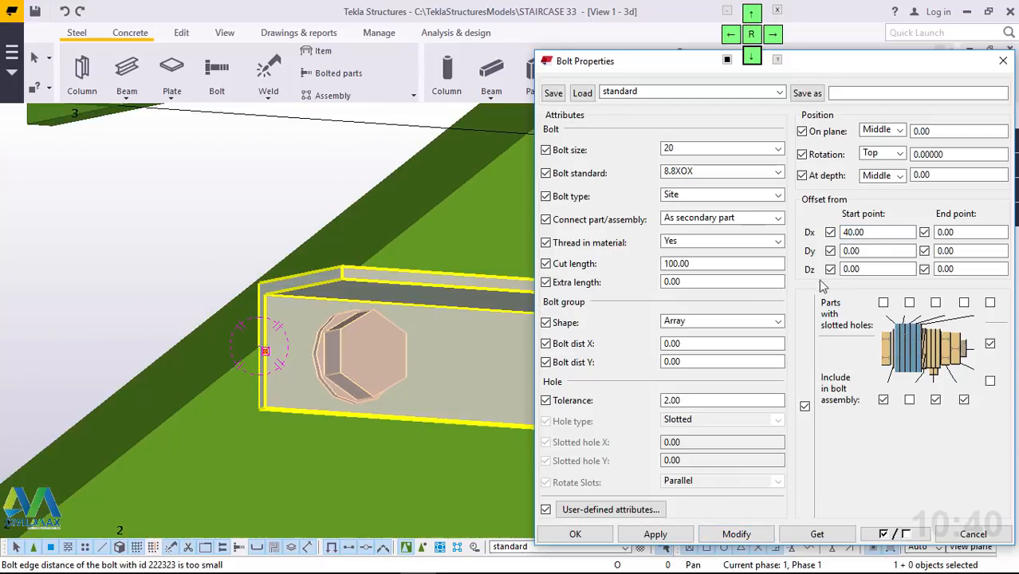
drag(864, 233, 846, 232)
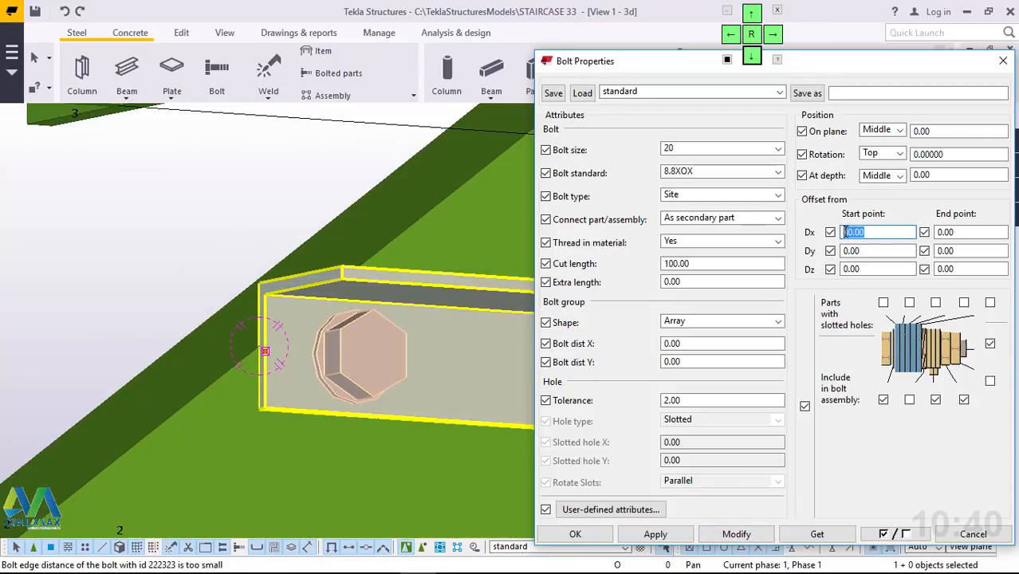
text(50)
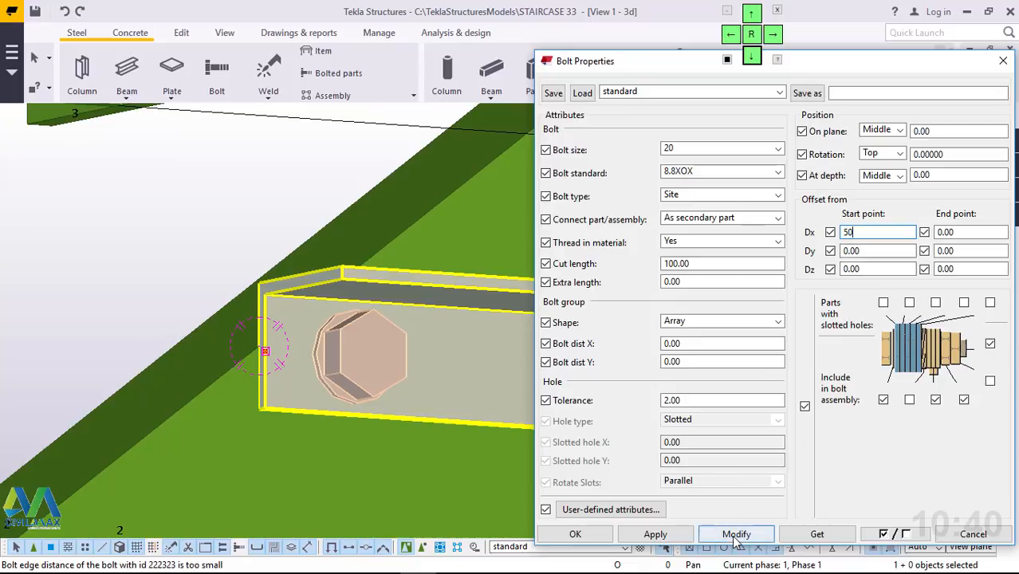
click(735, 535)
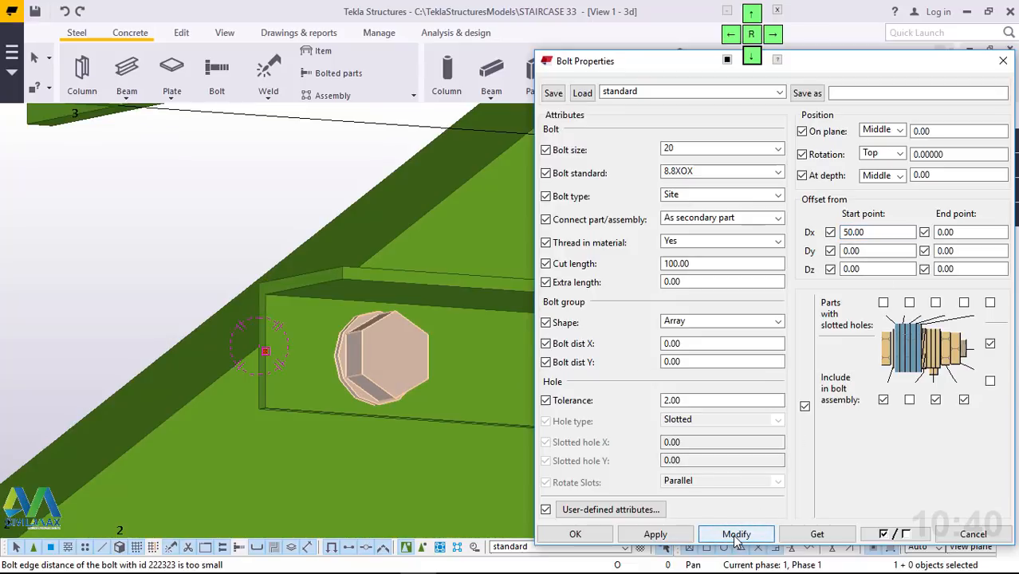
drag(871, 232, 829, 233)
text(60)
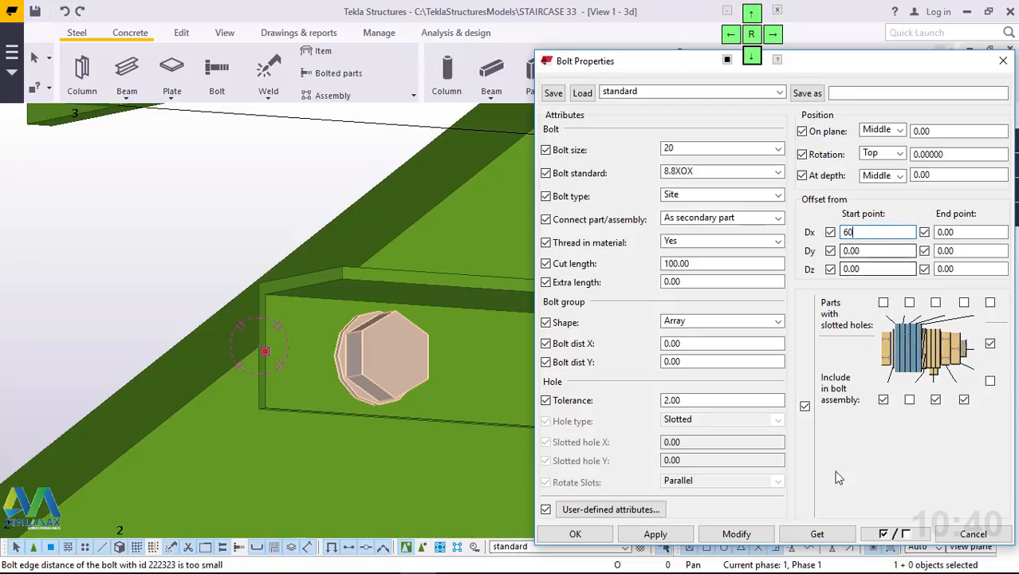
click(736, 535)
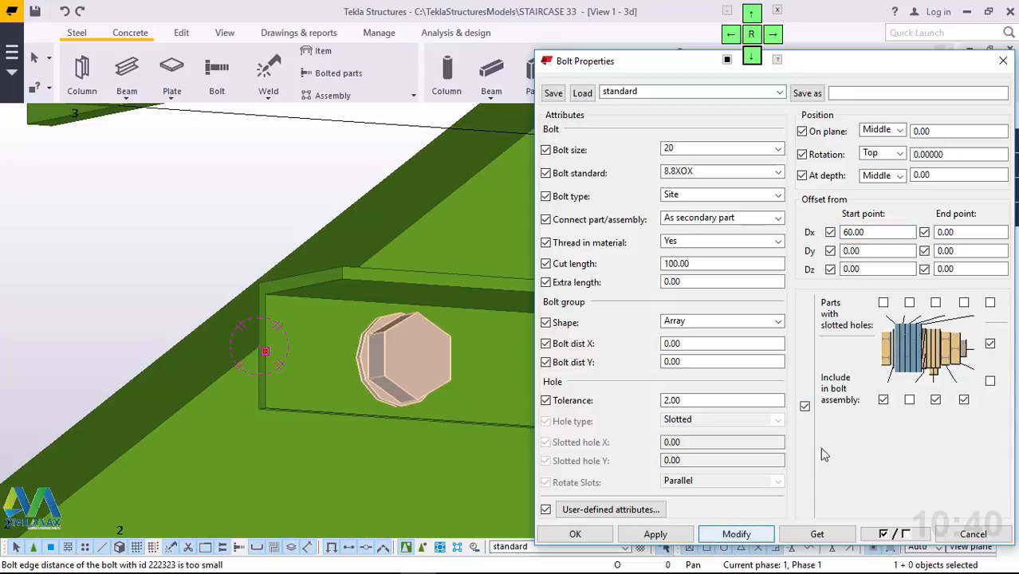
Step: Change the bolt size to 16 and apply it to the bolt on the angle
click(779, 149)
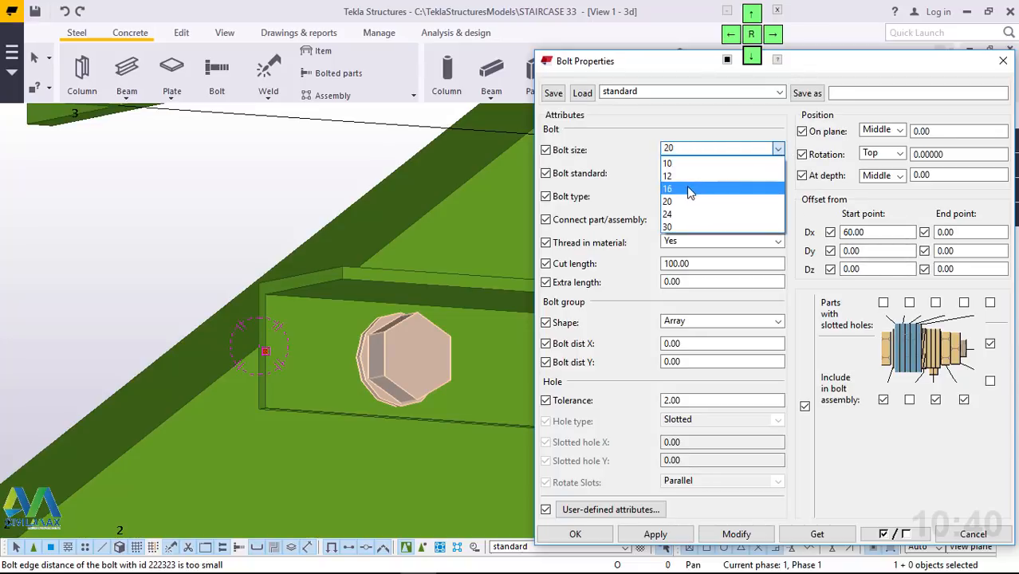
click(686, 186)
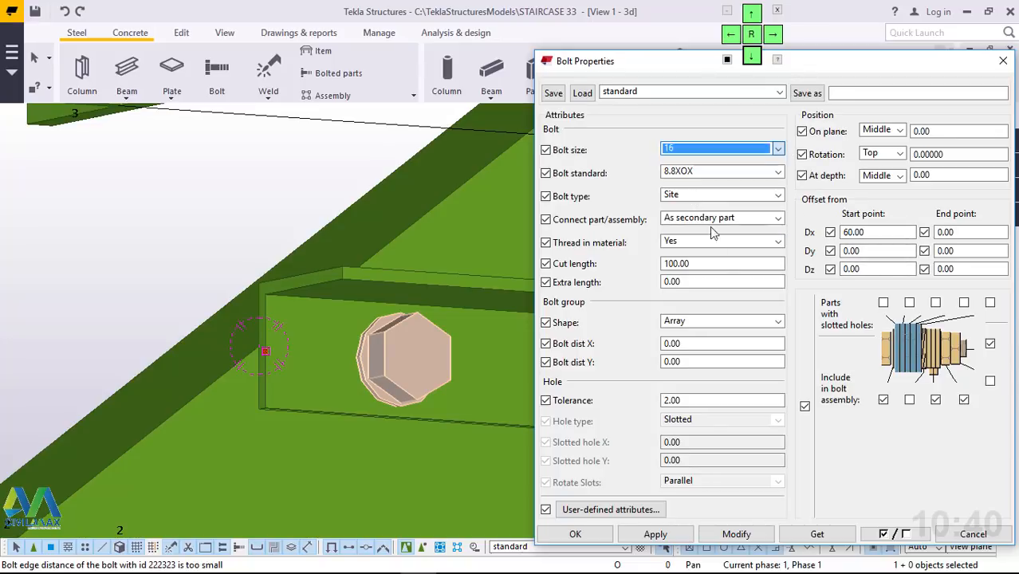
click(735, 536)
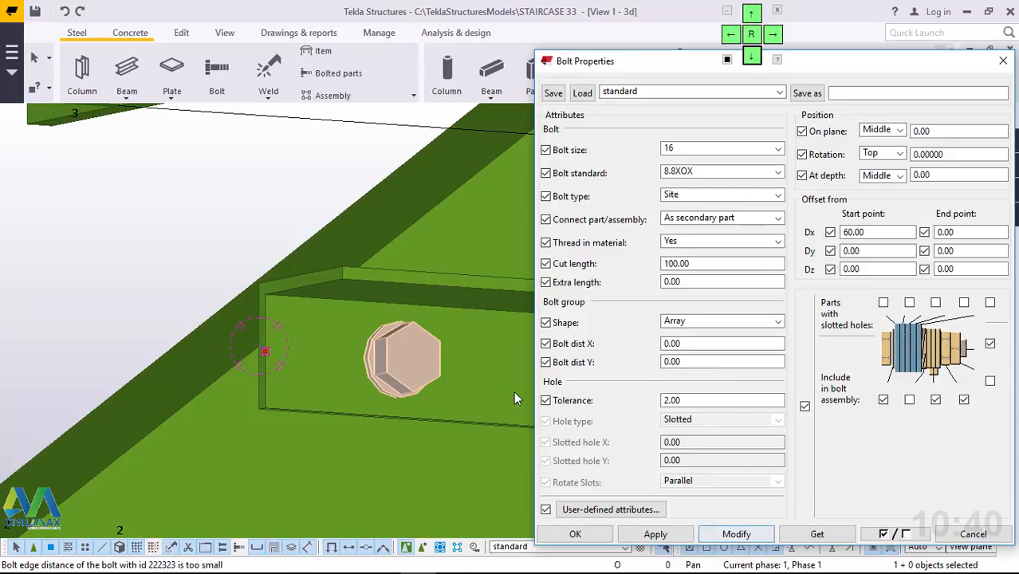
Step: Add a second bolt along the angle by setting the bolt group's X distance to 1*100
scroll(337, 388, down, 2)
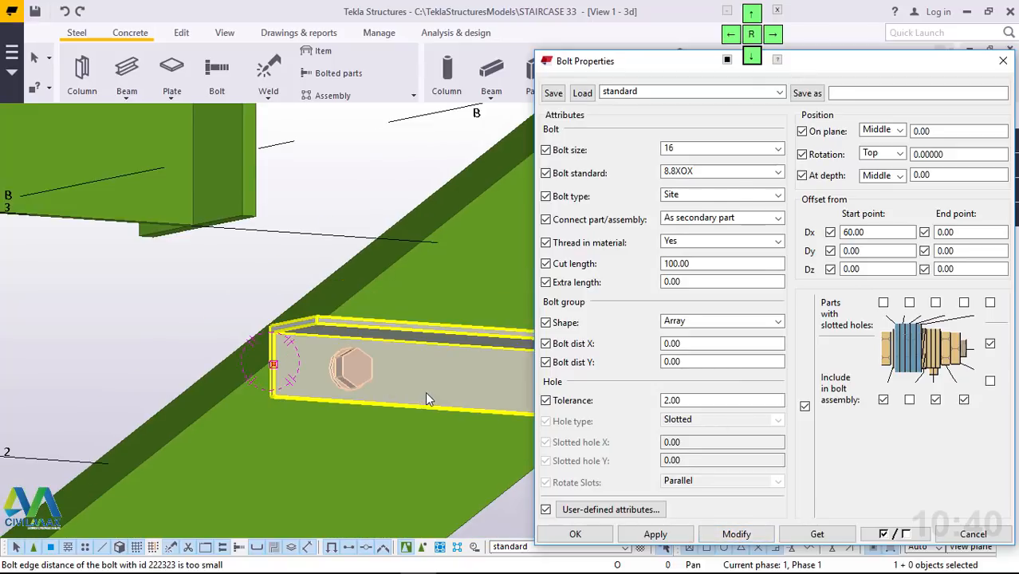
scroll(416, 366, up, 1)
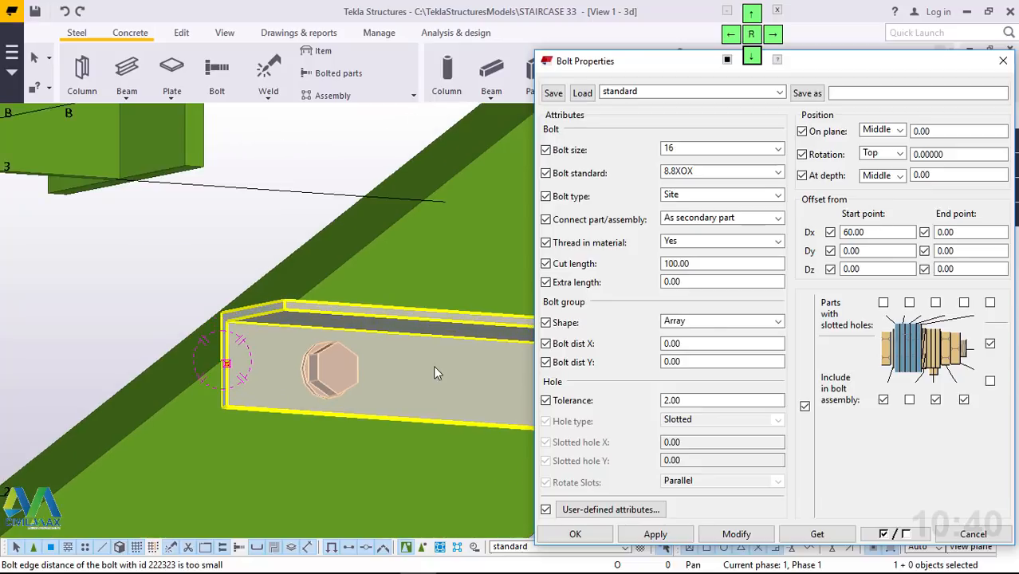
scroll(217, 380, down, 1)
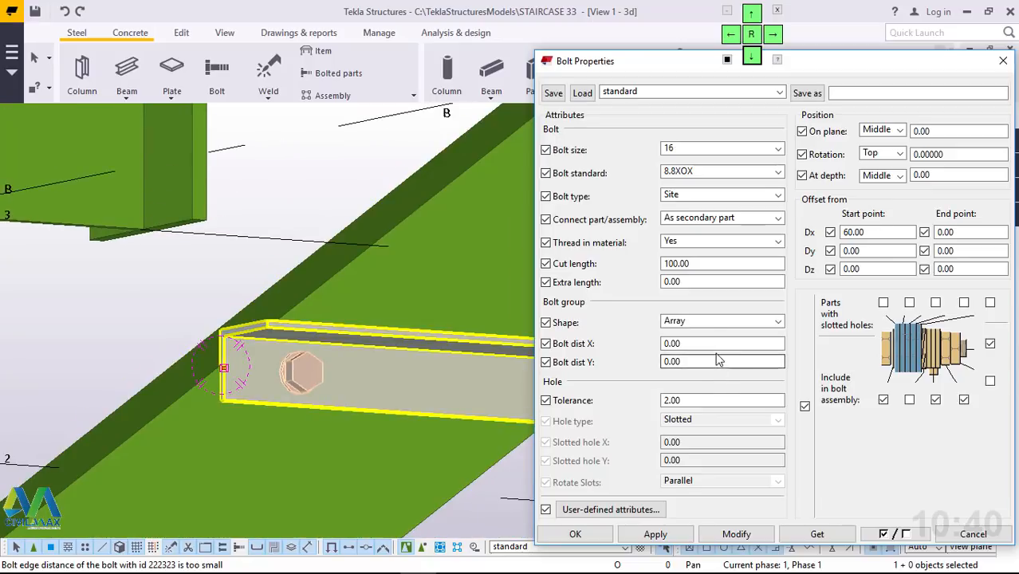
click(665, 363)
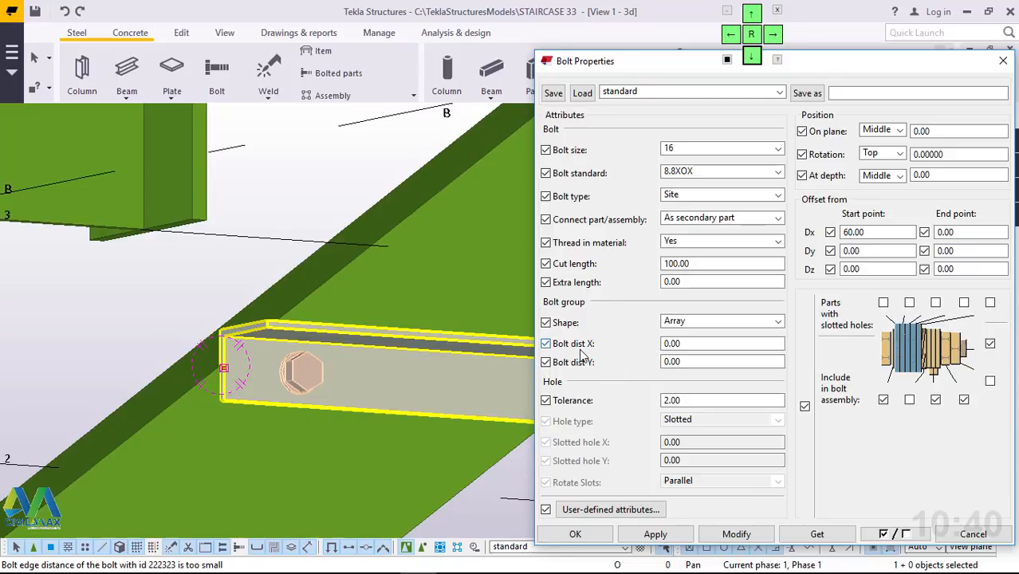
drag(691, 343, 640, 344)
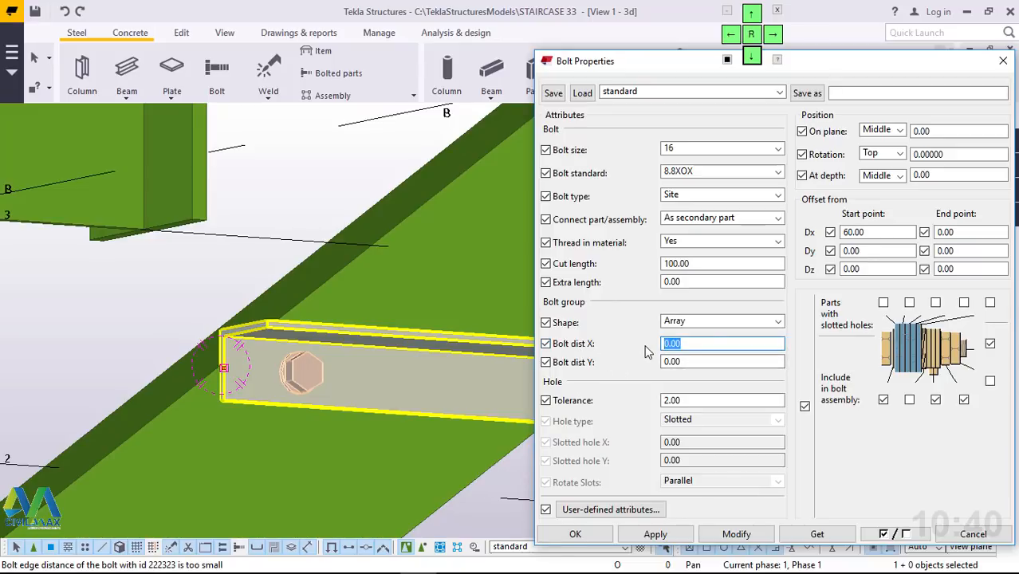
text(2)
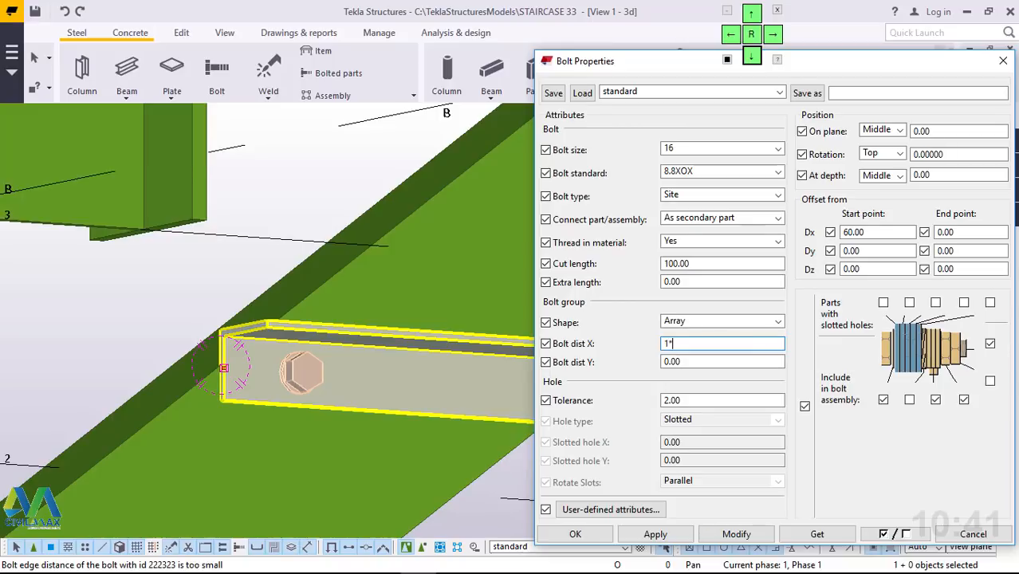
text(1*100)
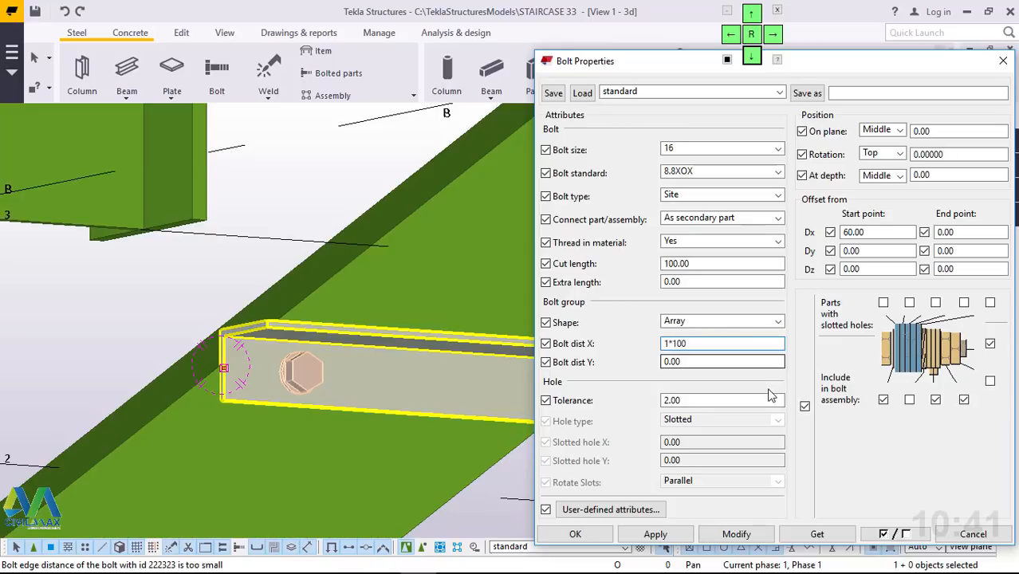
click(728, 540)
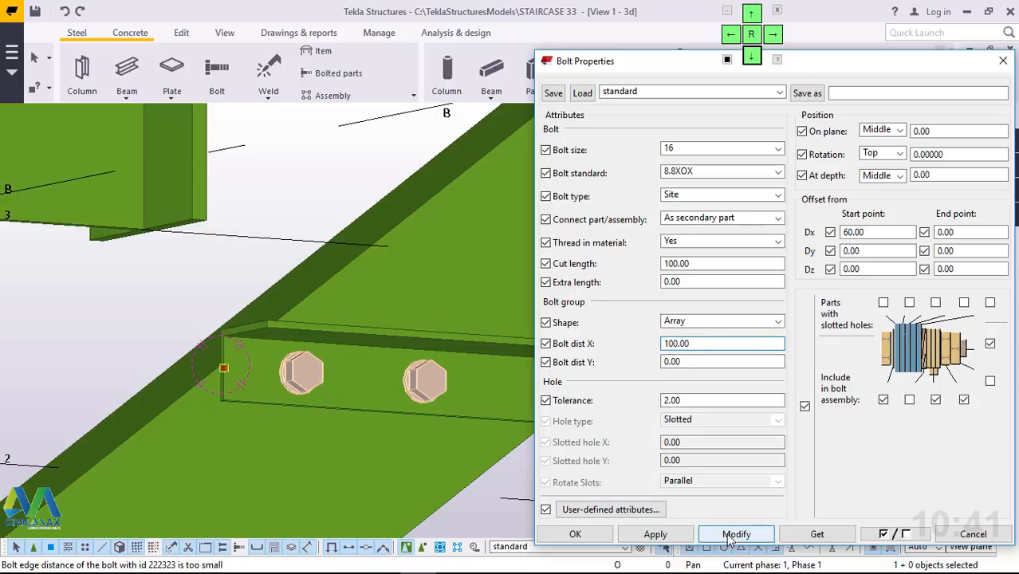
Step: Shift the two-bolt group along the angle with a start-point Dx offset of 100, and accept the bolt properties
scroll(378, 373, up, 2)
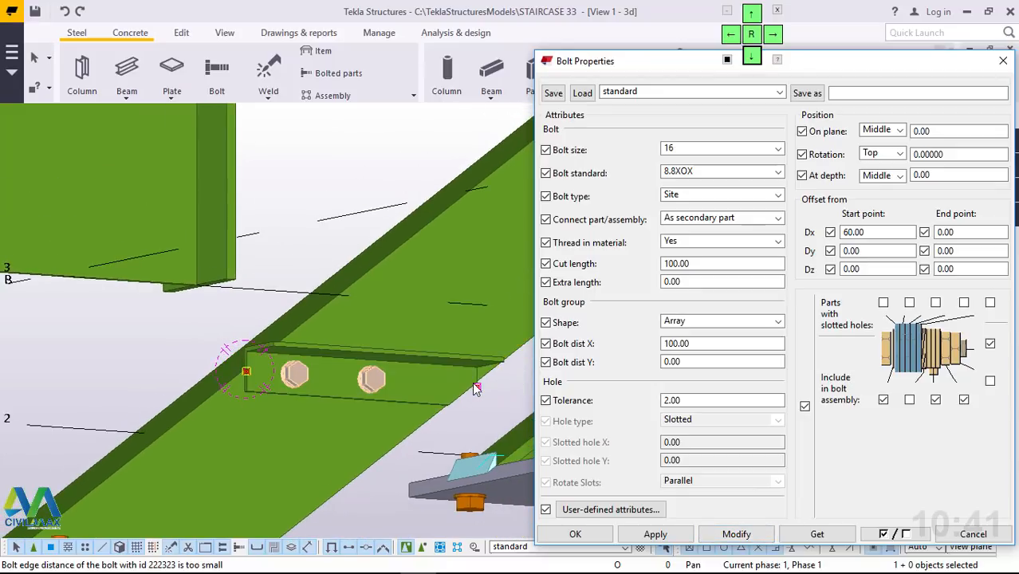
scroll(476, 386, up, 3)
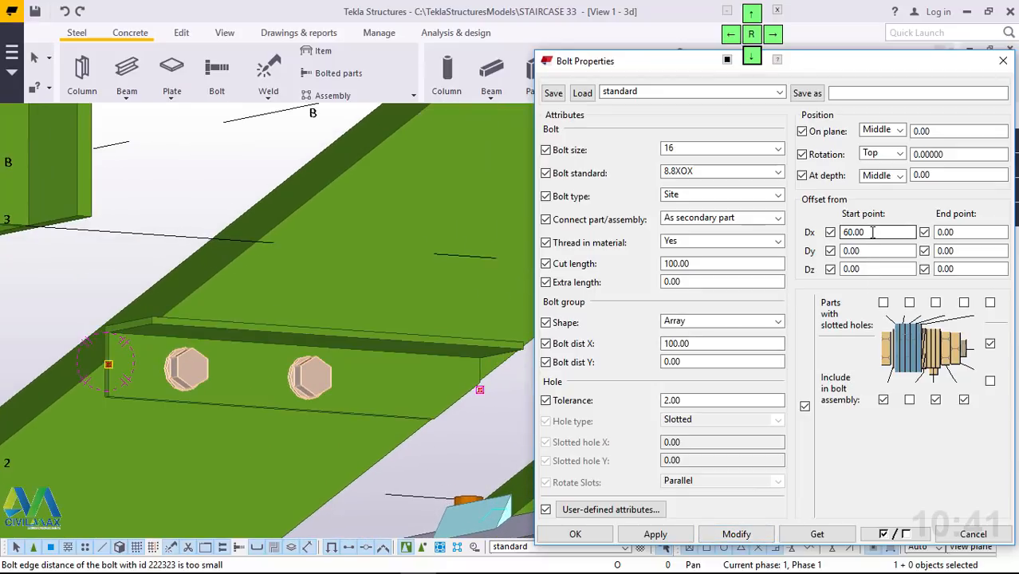
drag(879, 232, 835, 228)
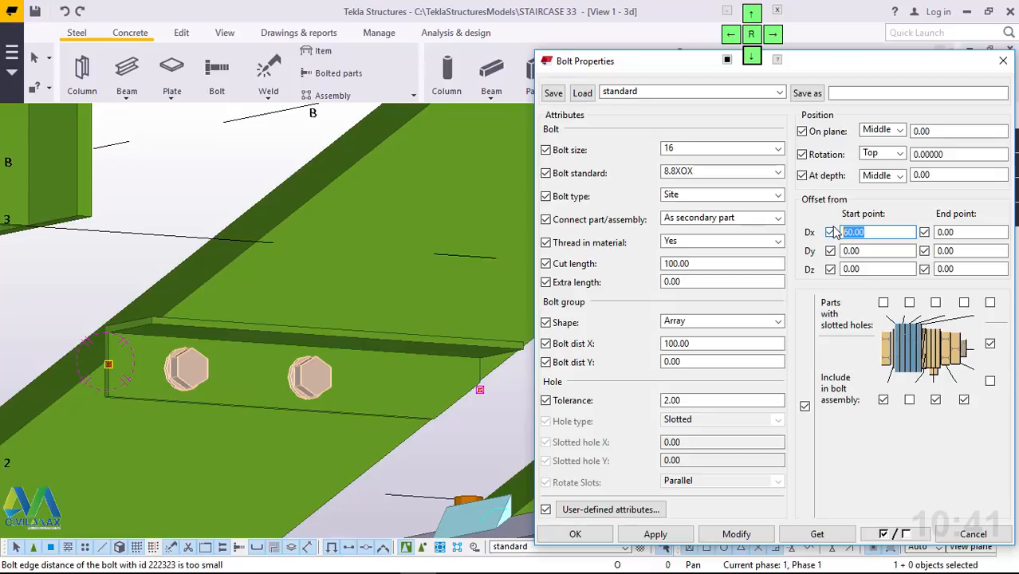
text(100)
click(735, 534)
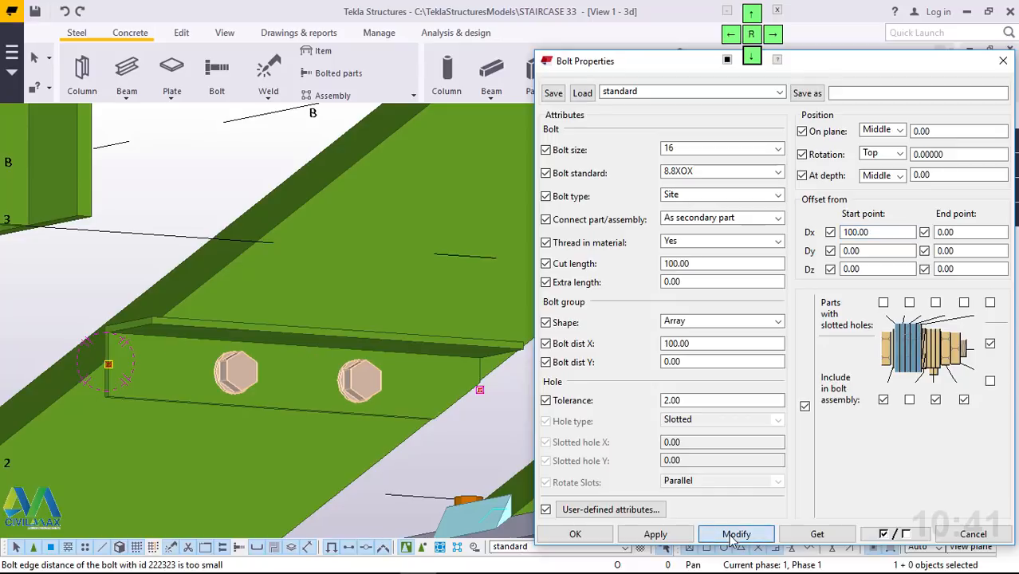
scroll(329, 306, down, 3)
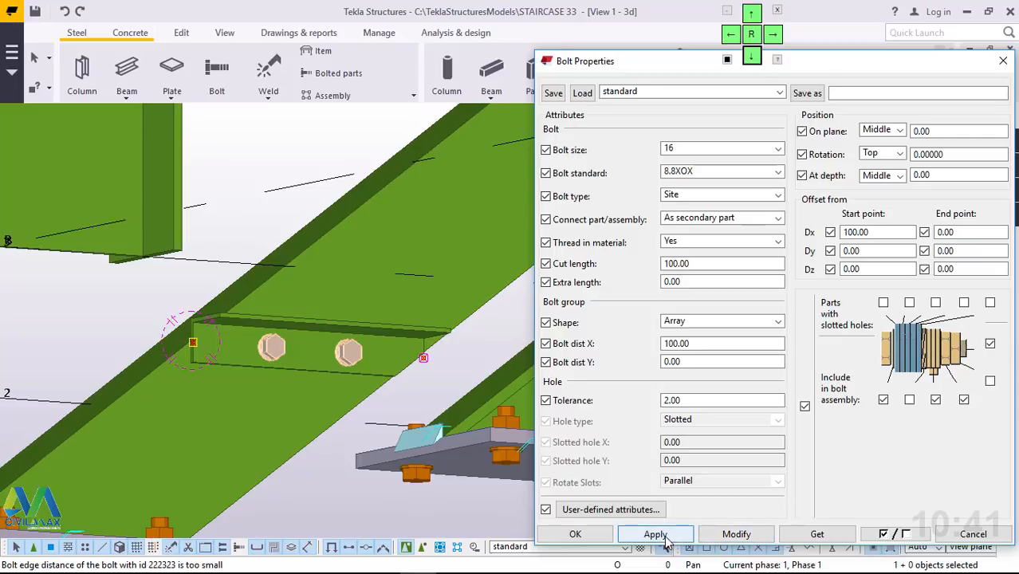
click(581, 537)
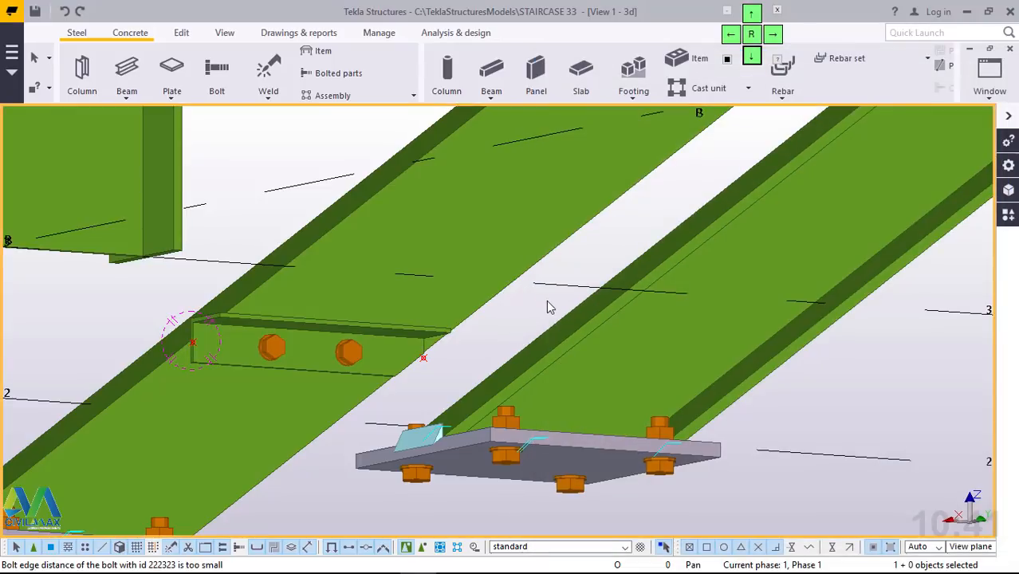
Step: Examine the bolted angle on the stringer and the stringers' base plates from several directions
click(361, 316)
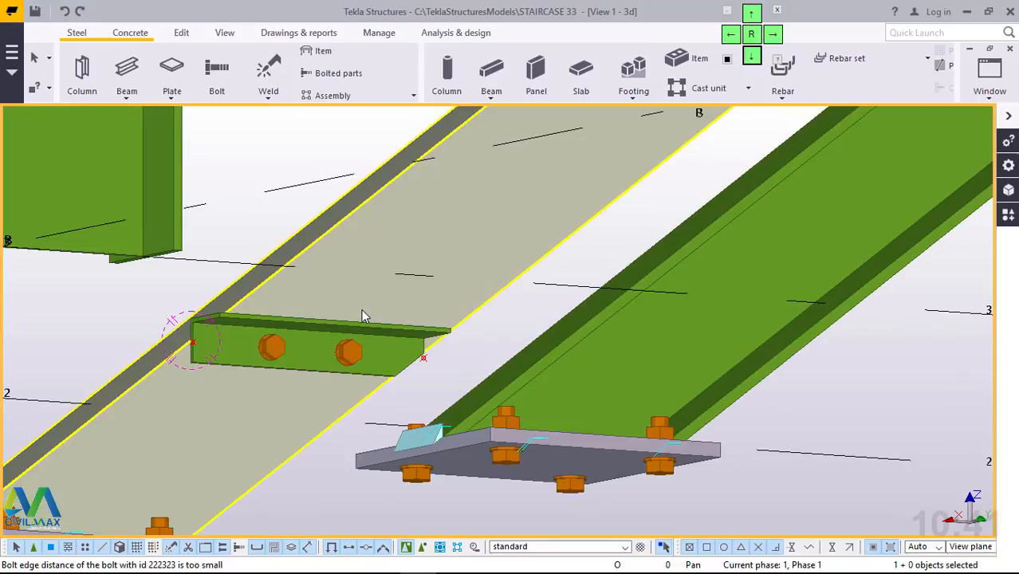
ctrl+middle_drag(361, 312, 540, 307)
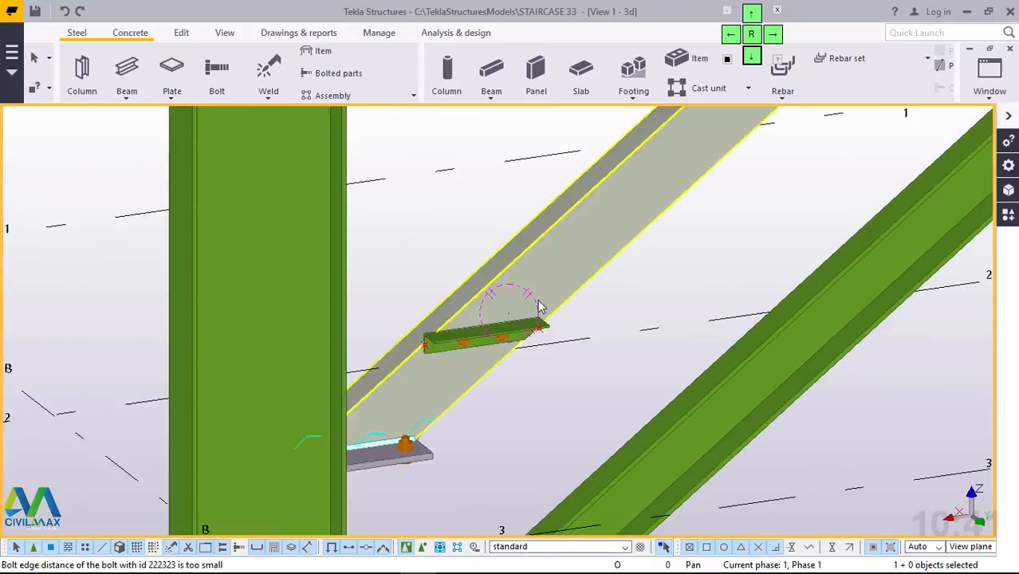
scroll(540, 307, down, 4)
scroll(494, 319, up, 4)
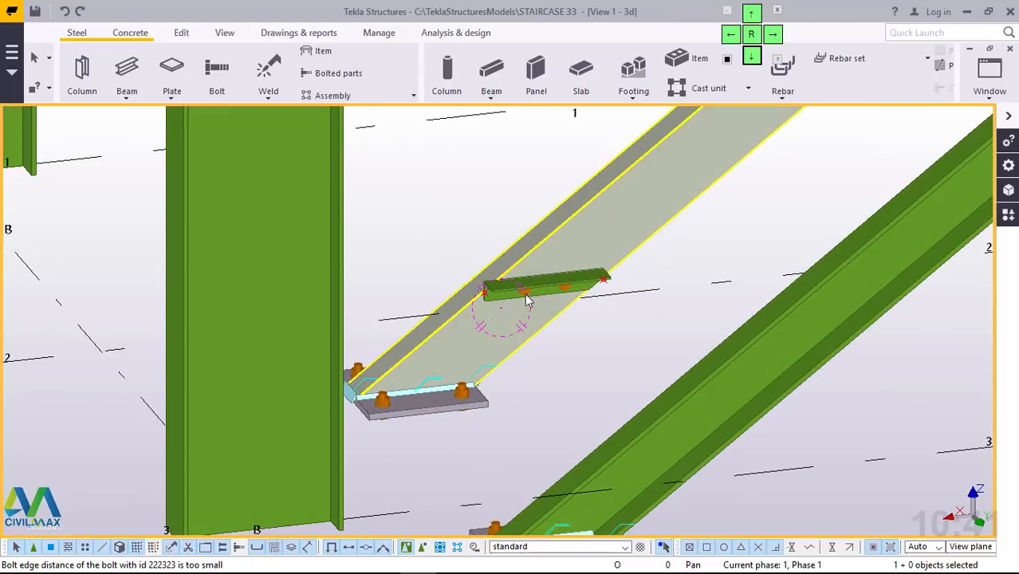
scroll(734, 330, down, 1)
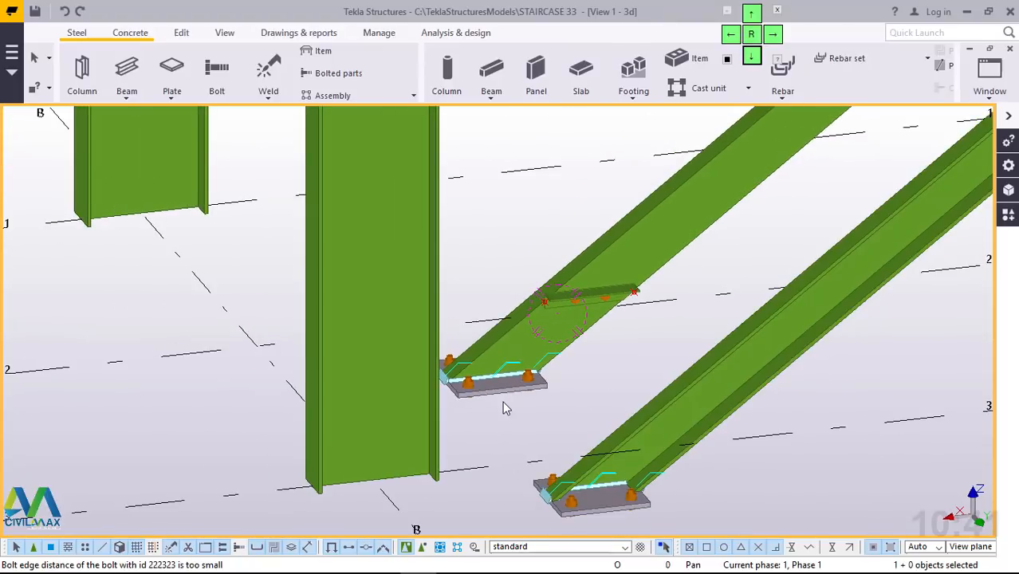
scroll(503, 409, up, 4)
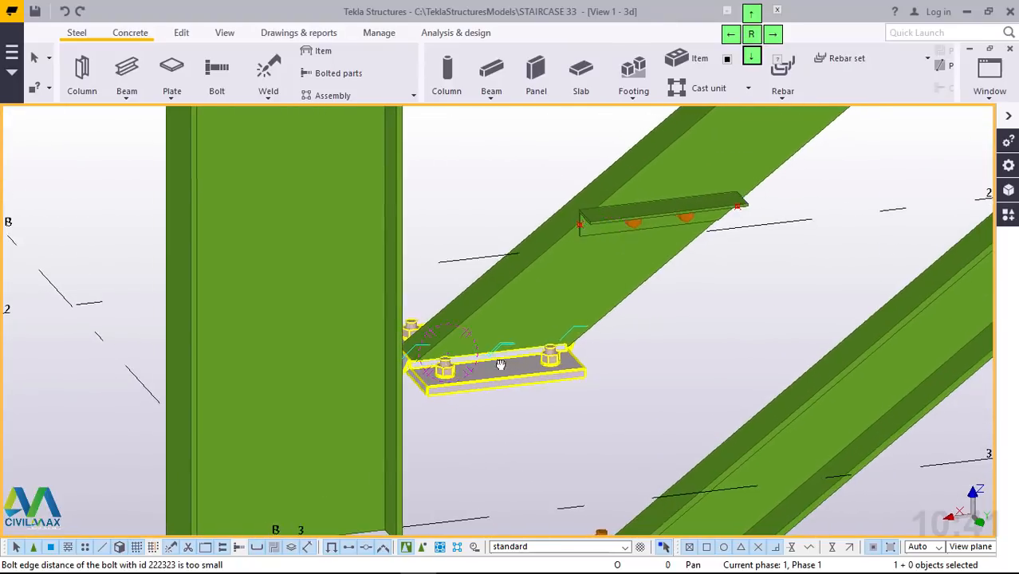
ctrl+middle_drag(501, 365, 764, 366)
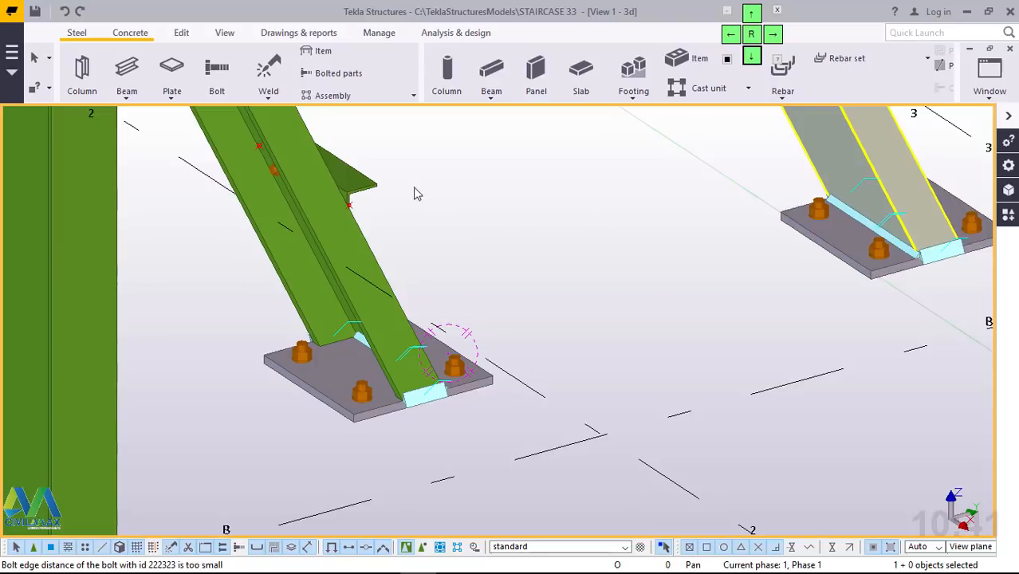
scroll(382, 438, down, 2)
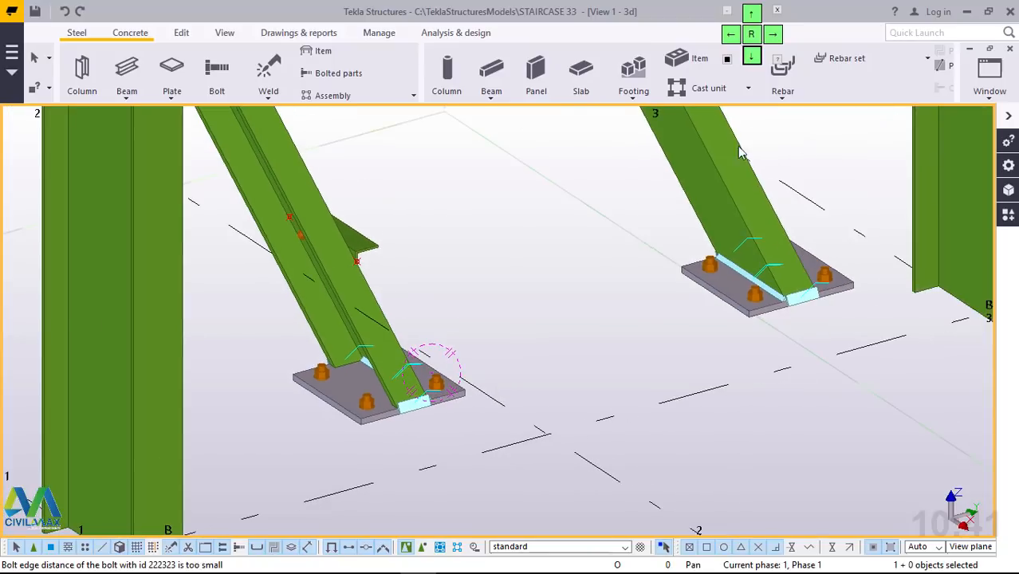
scroll(470, 399, up, 5)
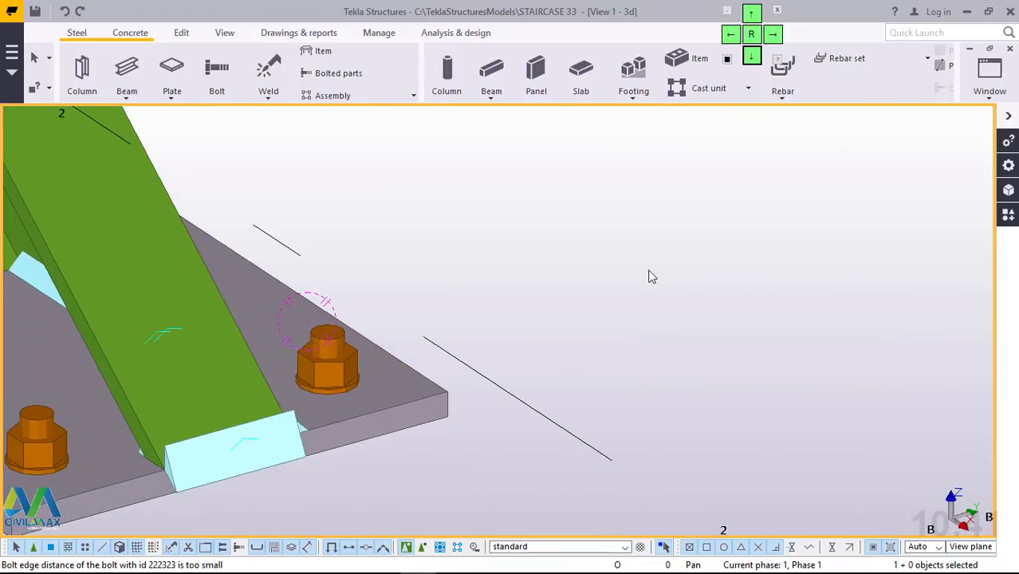
Step: Create one dividing point midway between the facing top corners of the two stringers' base plates, using the on-line points command
click(181, 32)
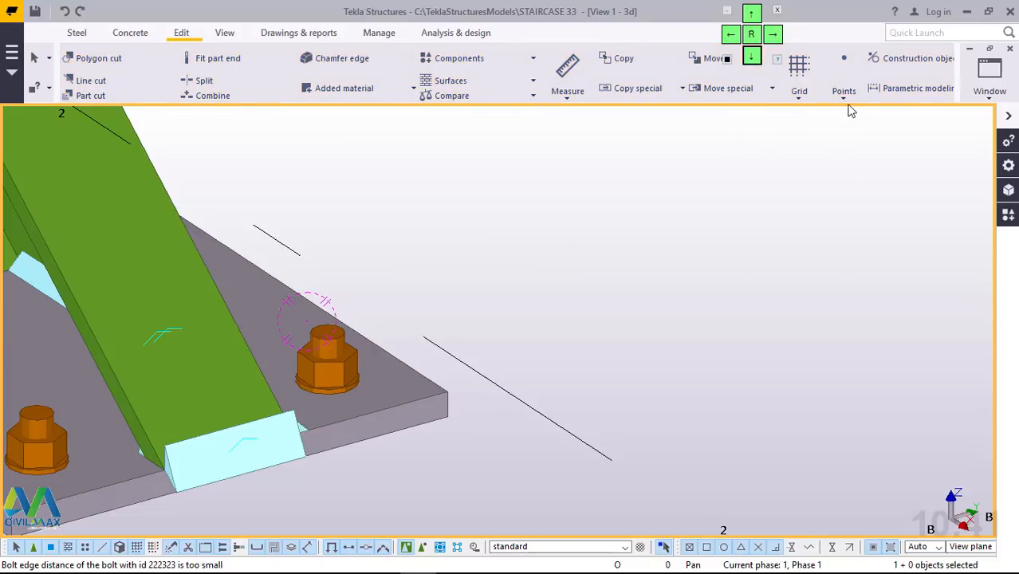
click(844, 99)
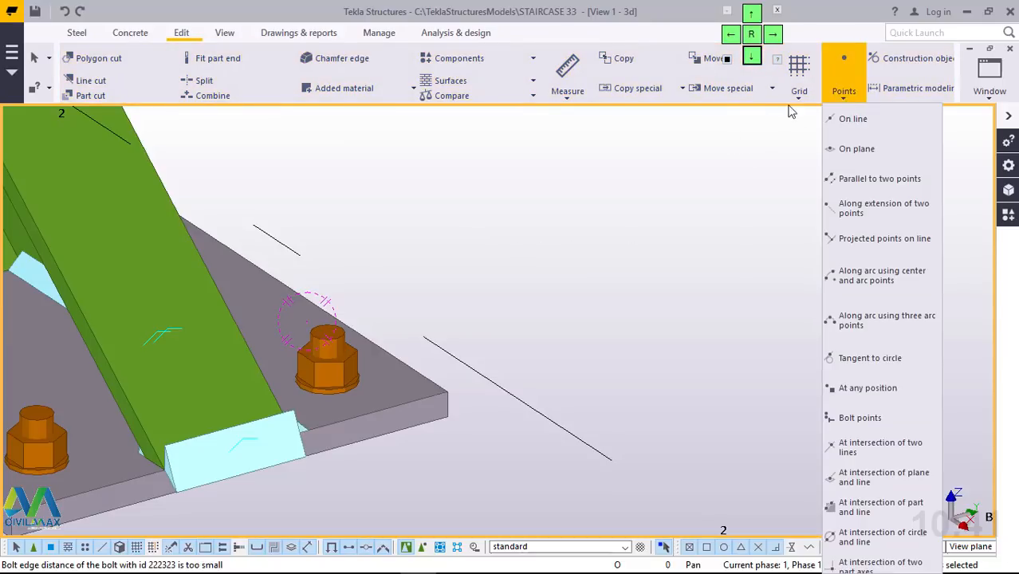
click(868, 120)
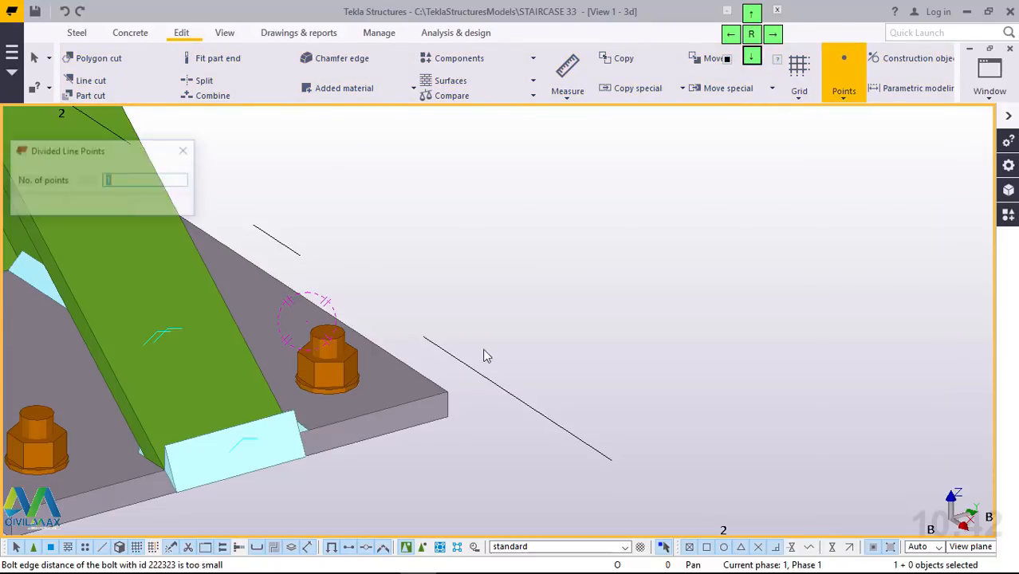
scroll(455, 391, up, 2)
click(444, 394)
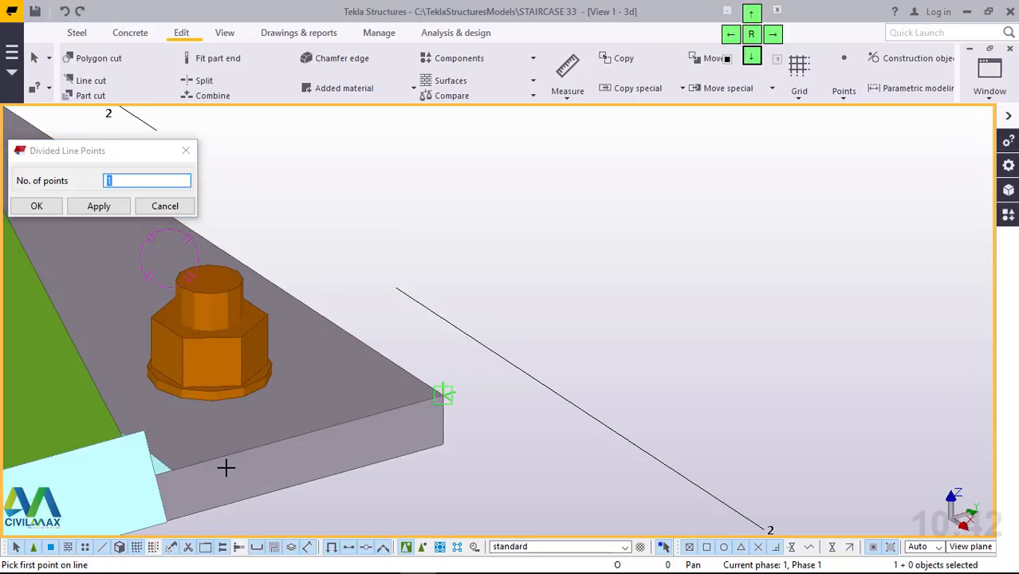
scroll(225, 468, down, 2)
scroll(226, 468, down, 3)
scroll(614, 348, up, 1)
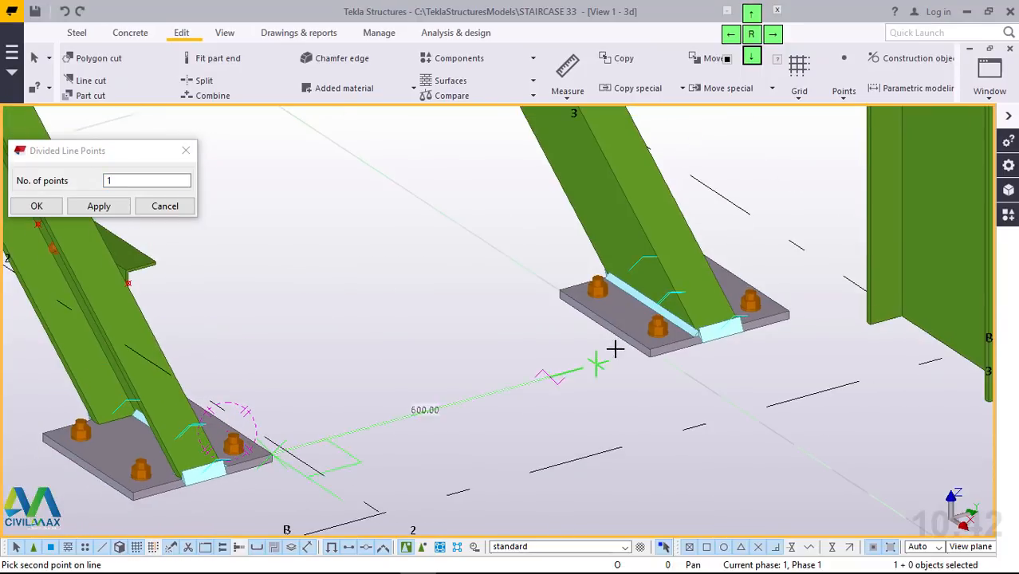
scroll(651, 358, up, 5)
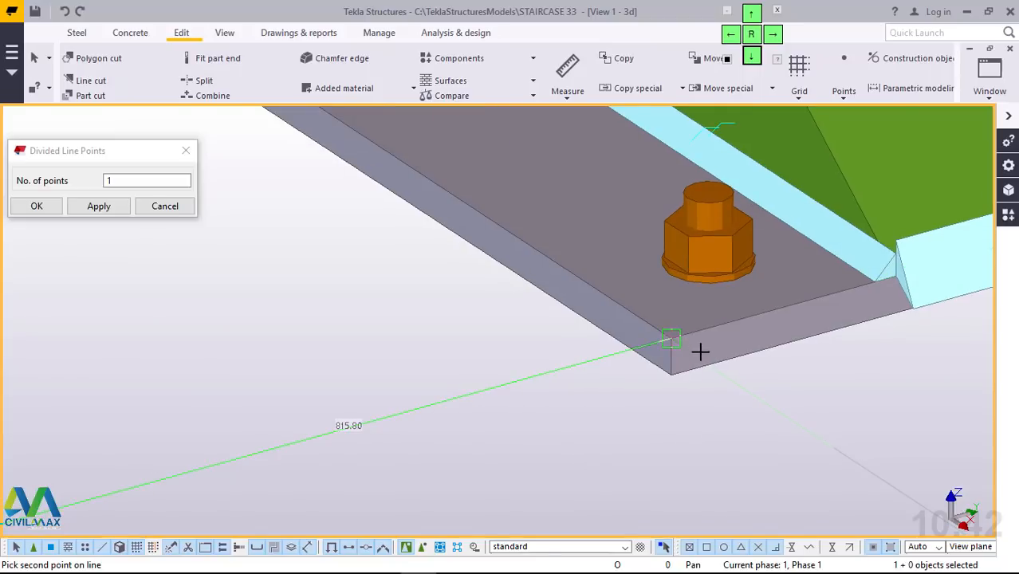
scroll(674, 362, down, 2)
click(660, 337)
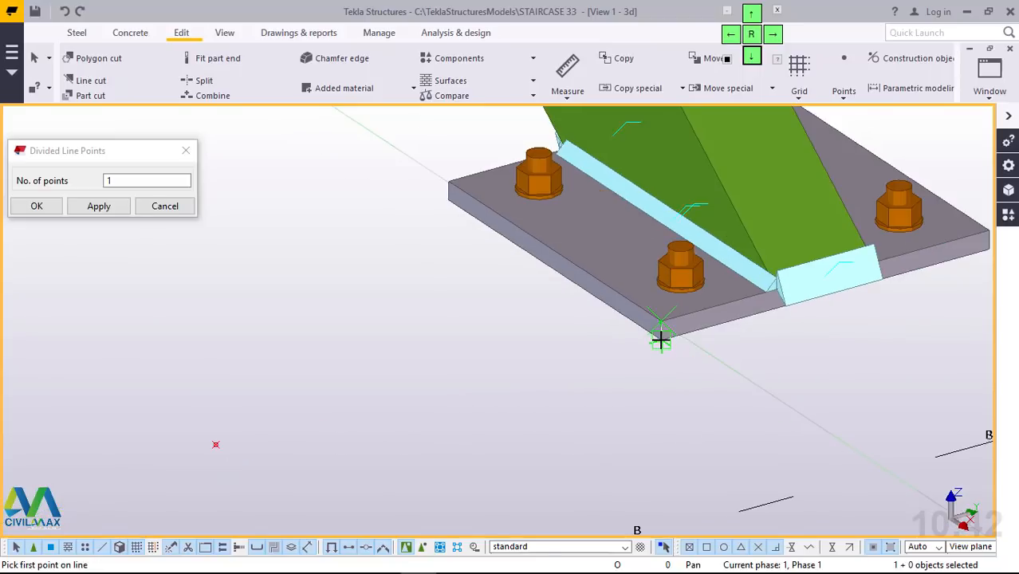
Step: Add a second midpoint between the facing bottom corners of the two base plates, and finish the divided-line points command
click(725, 293)
scroll(725, 293, down, 3)
scroll(177, 467, up, 3)
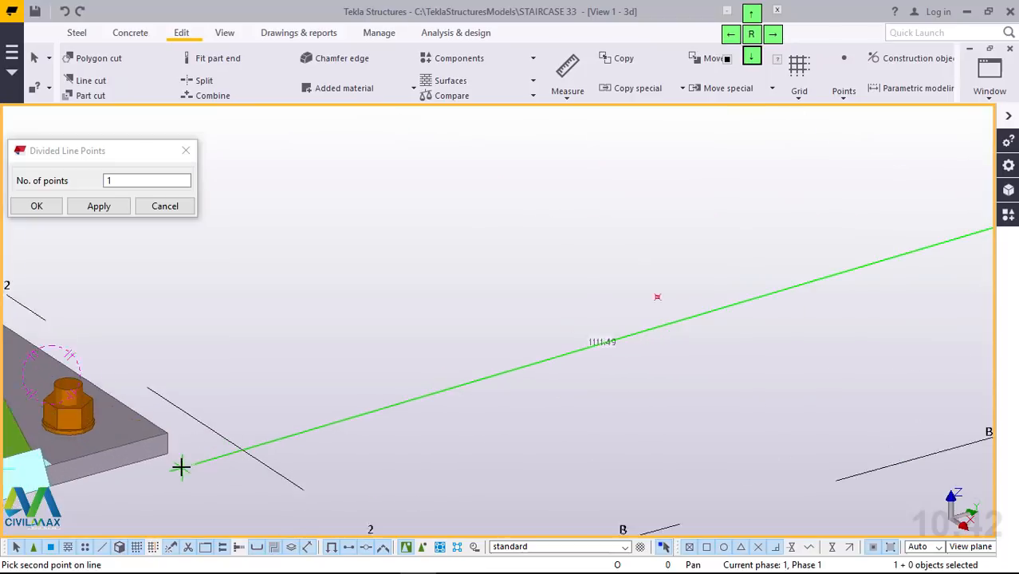
click(166, 454)
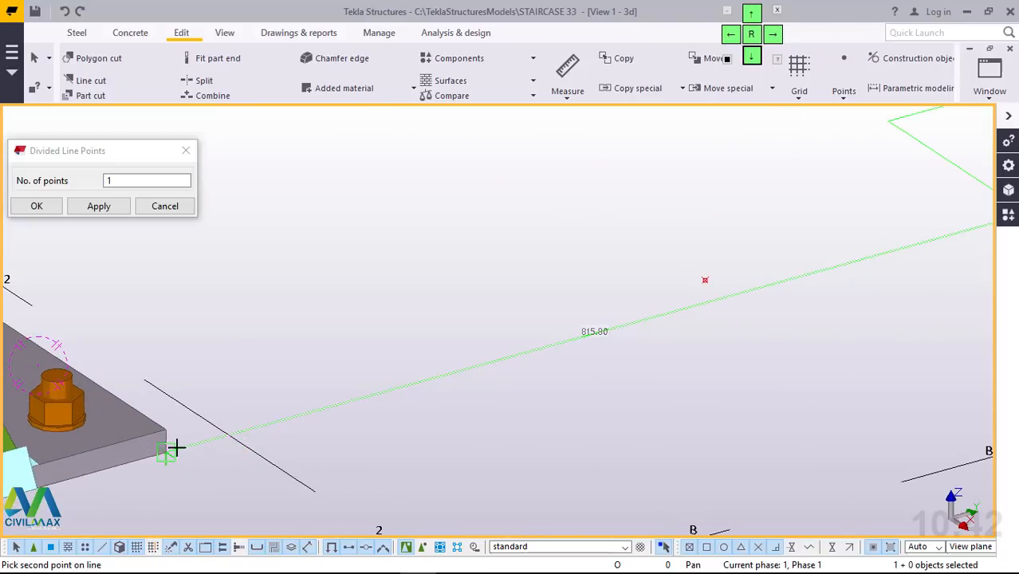
right_click(517, 206)
click(565, 216)
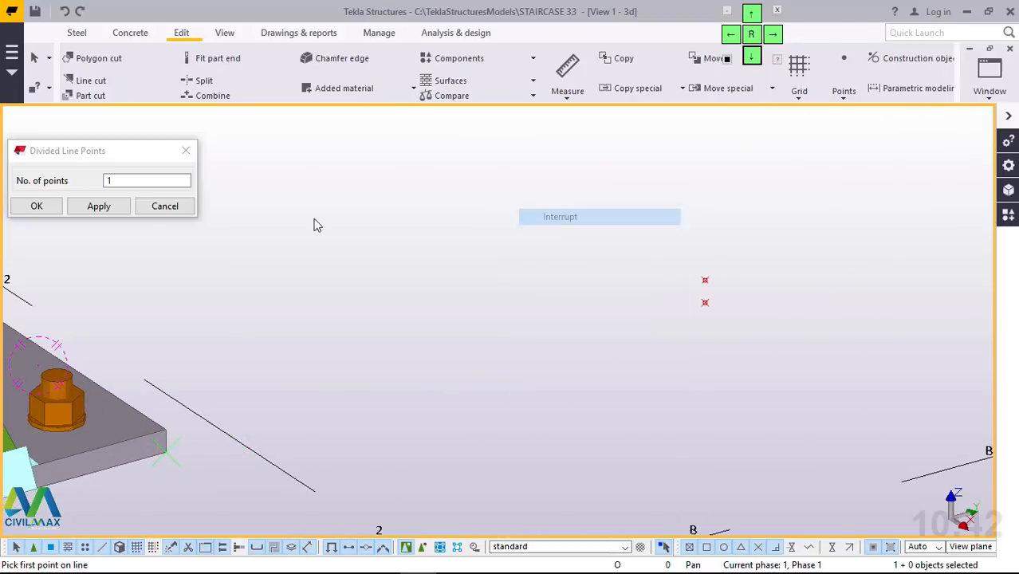
click(41, 206)
Step: Set the work plane on the front edge face of the bolted angle's stringer base plate, using the Work plane tool
scroll(562, 325, down, 3)
scroll(568, 388, down, 8)
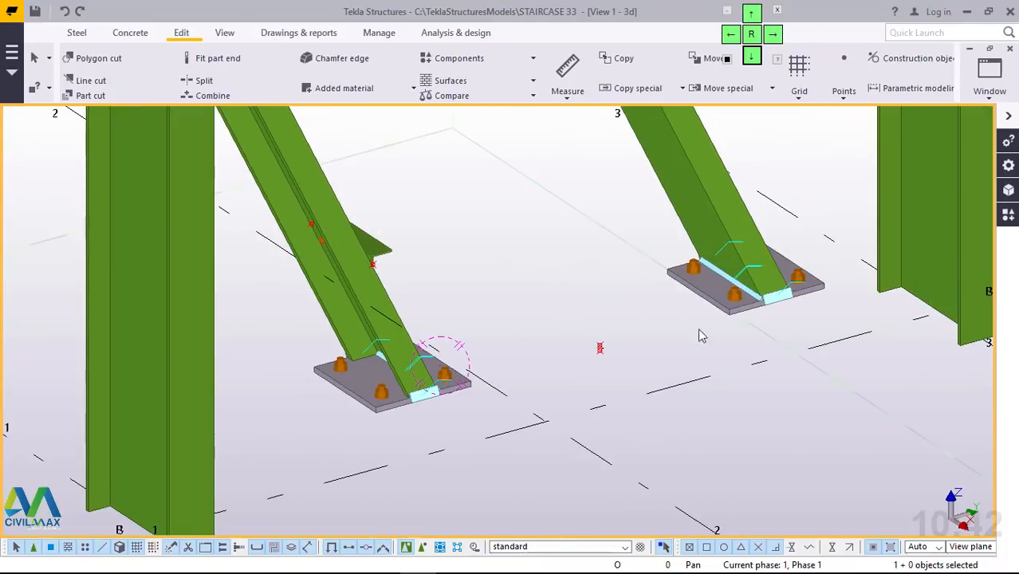
scroll(763, 289, up, 4)
scroll(727, 350, up, 3)
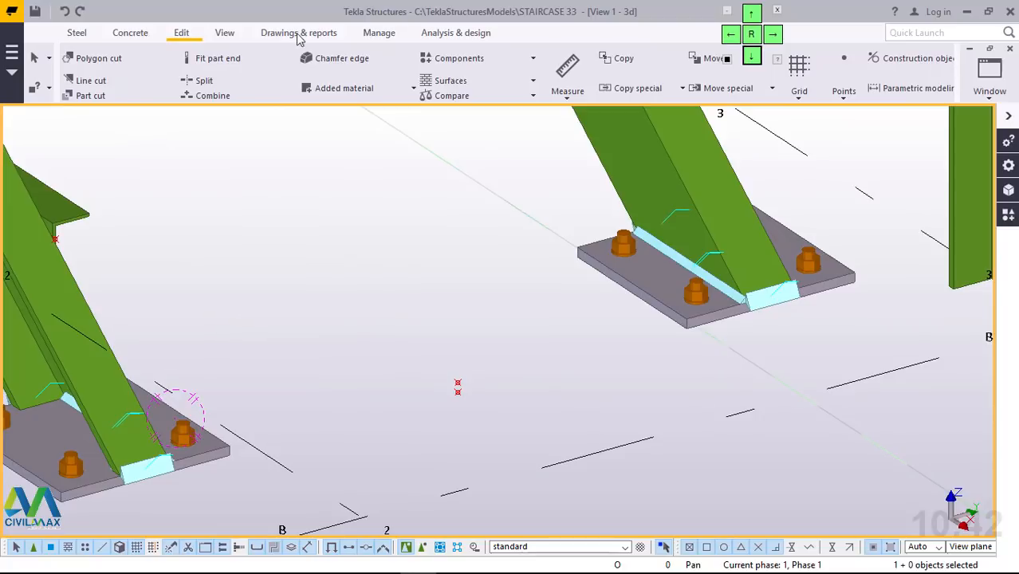
click(225, 33)
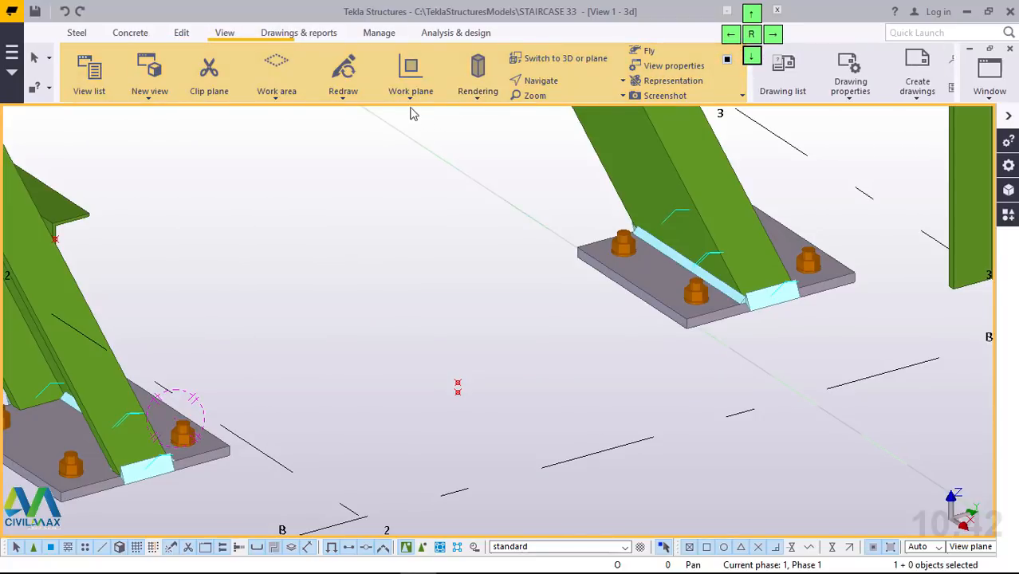
click(413, 93)
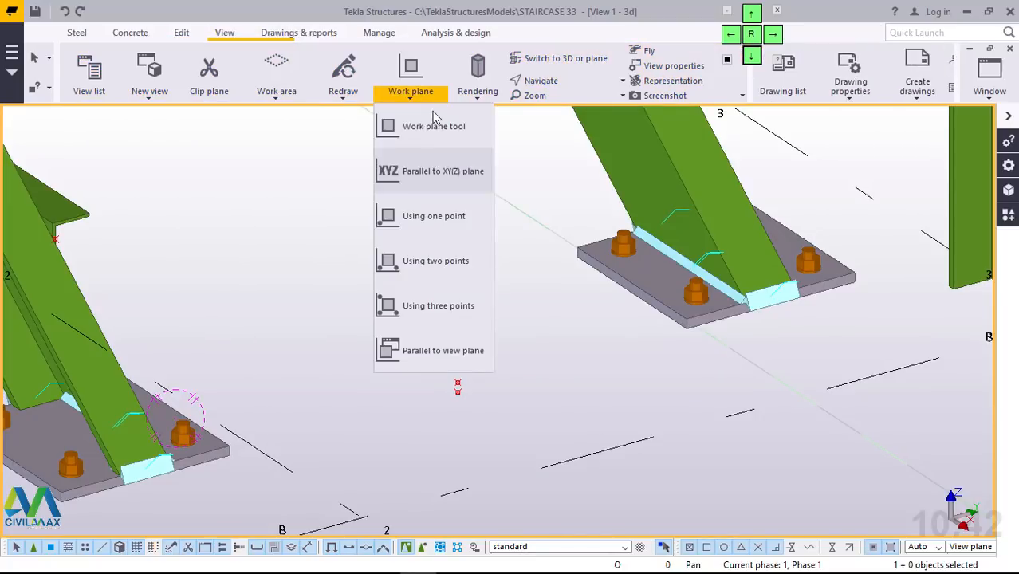
click(416, 128)
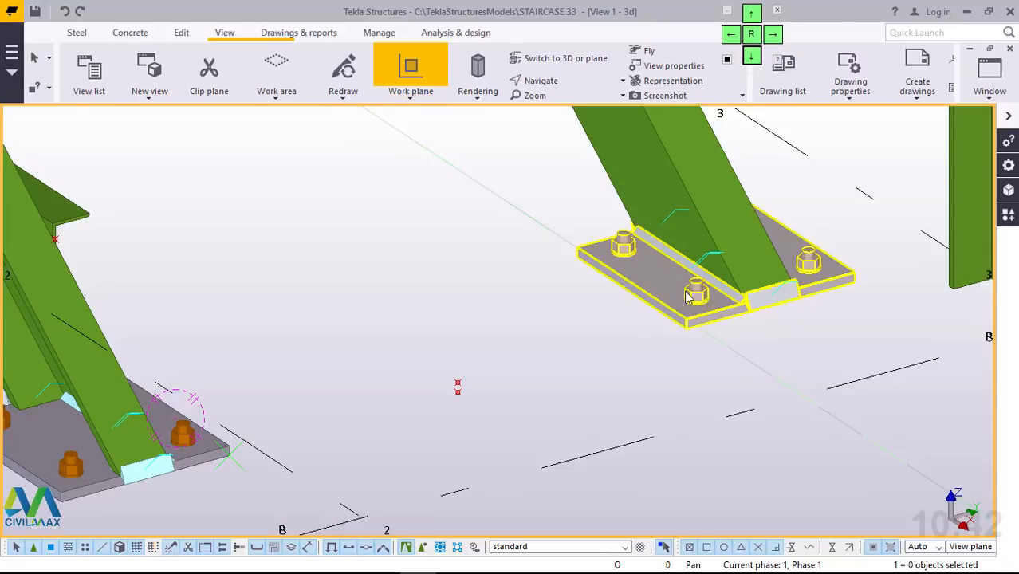
scroll(691, 299, down, 3)
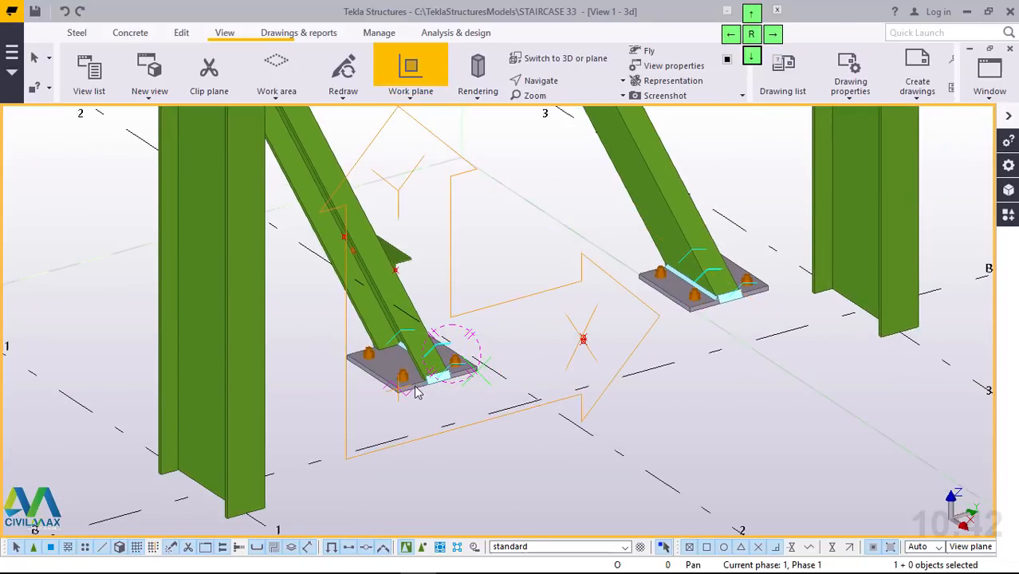
click(492, 365)
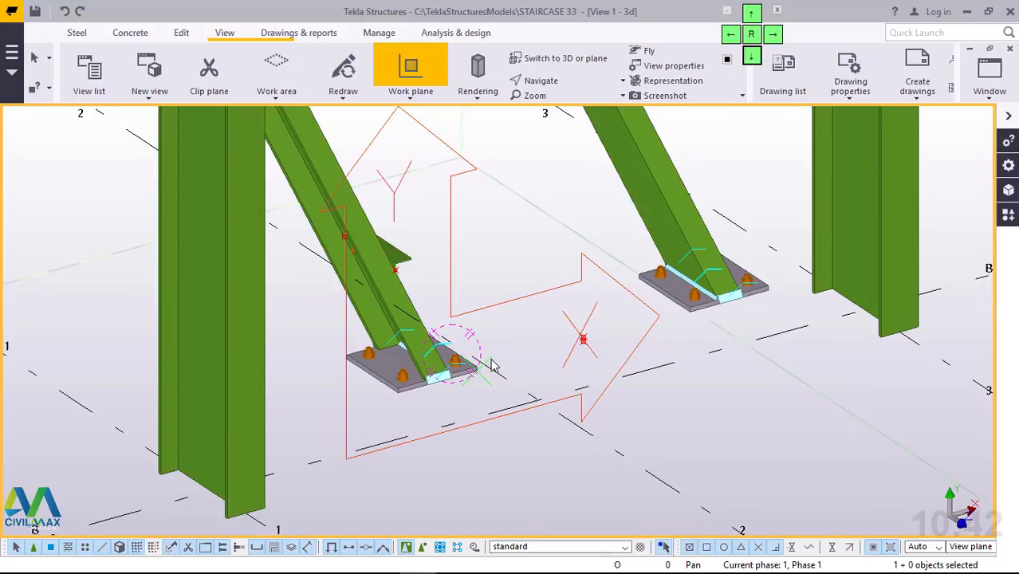
right_click(554, 176)
click(587, 181)
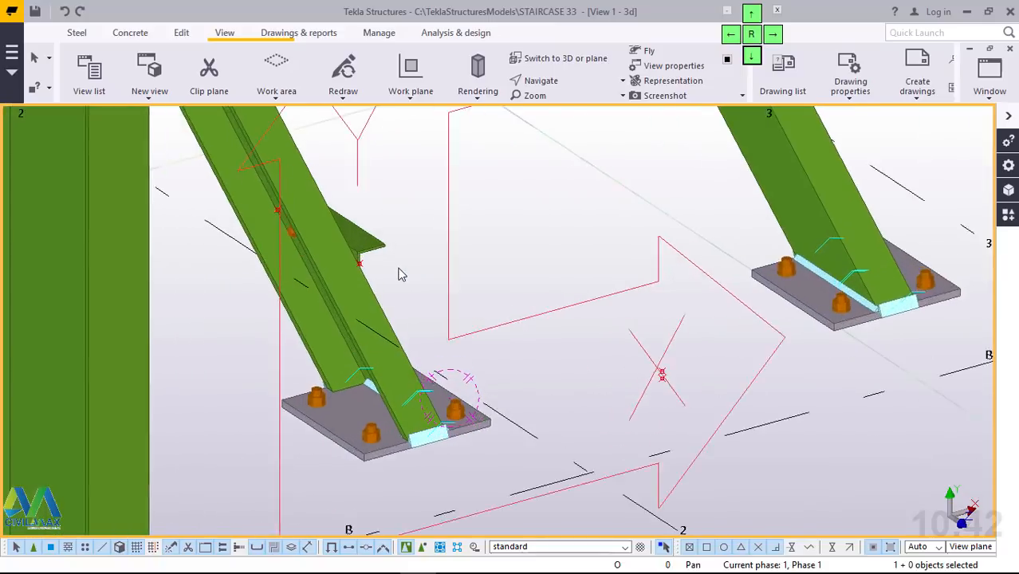
Step: Mirror-copy the step-support angle and its two-bolt group to the opposite stringer, about the vertical line through the two new midpoints
scroll(399, 272, up, 2)
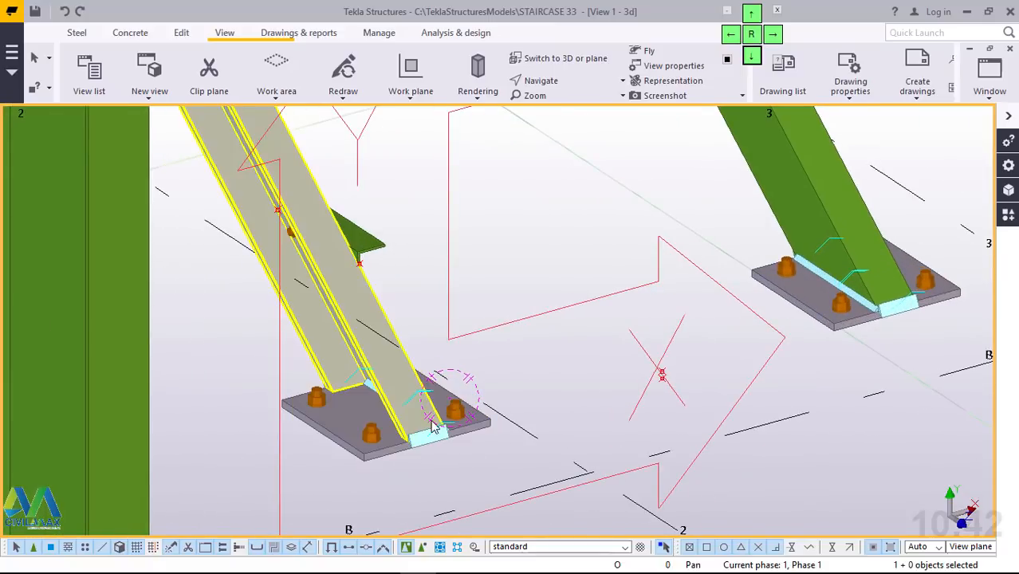
scroll(440, 423, down, 1)
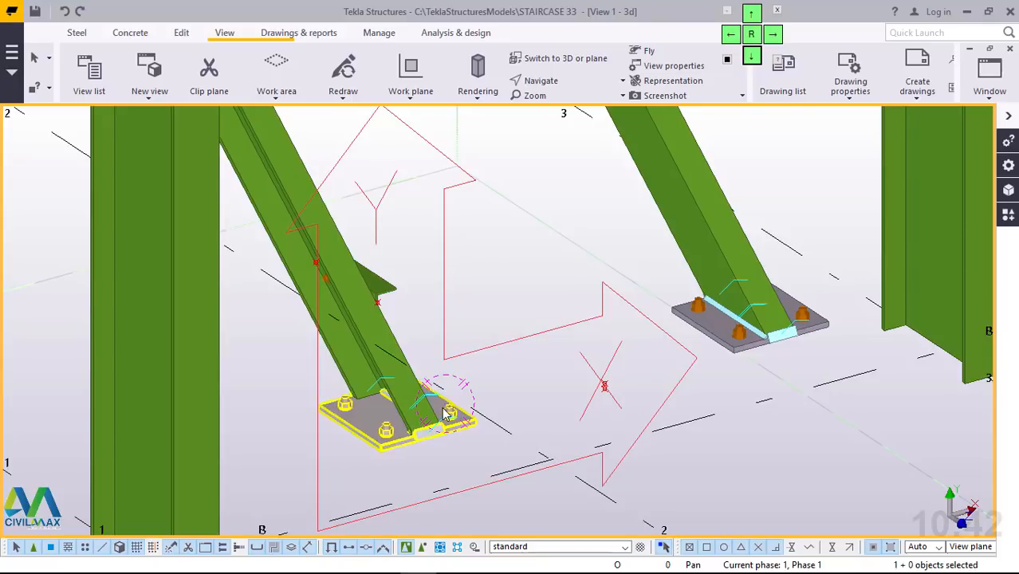
ctrl+middle_drag(462, 428, 630, 378)
scroll(635, 358, up, 4)
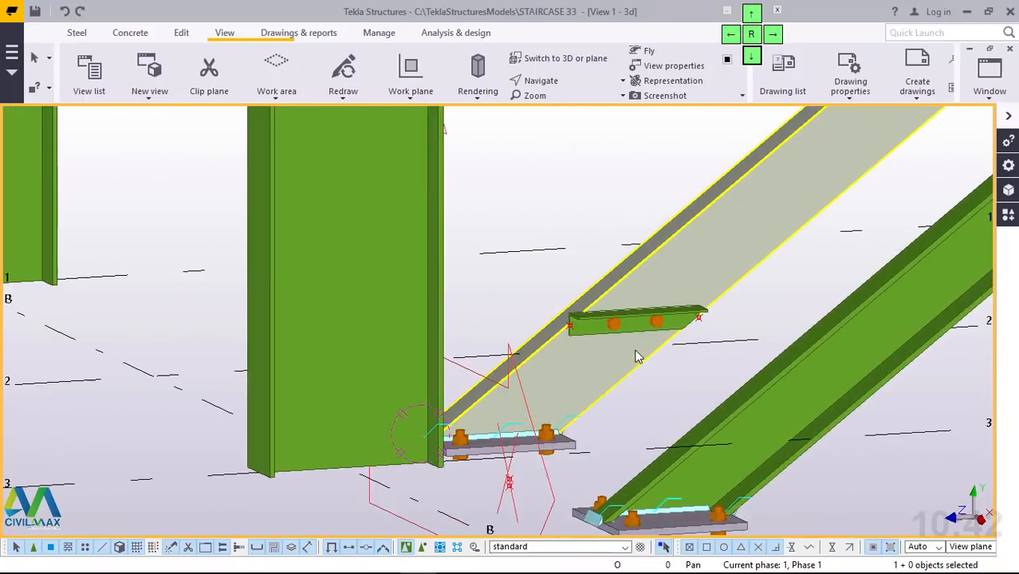
scroll(658, 339, down, 2)
scroll(684, 335, up, 2)
scroll(680, 334, up, 5)
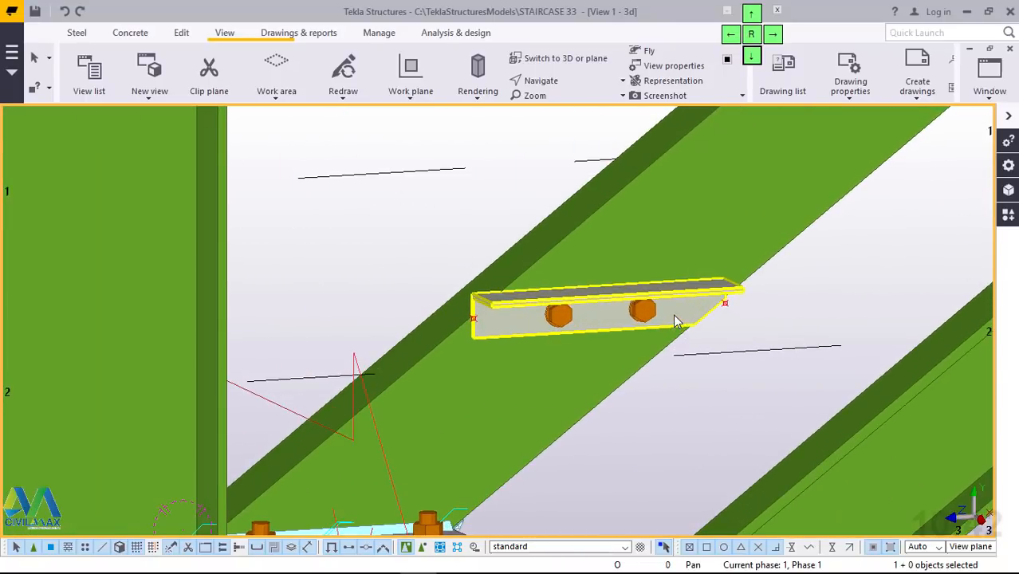
scroll(644, 308, up, 2)
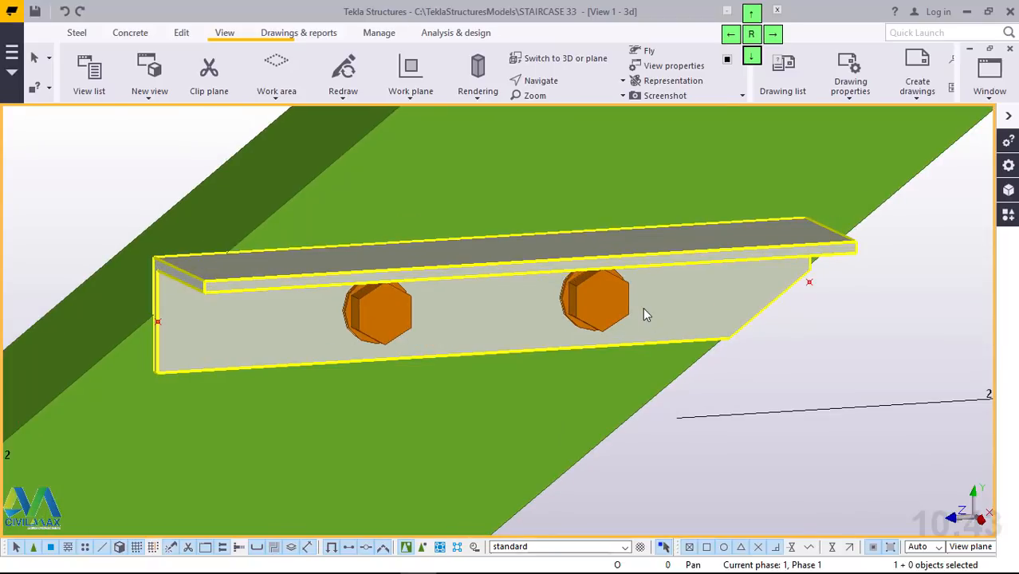
ctrl+click(606, 306)
ctrl+click(716, 249)
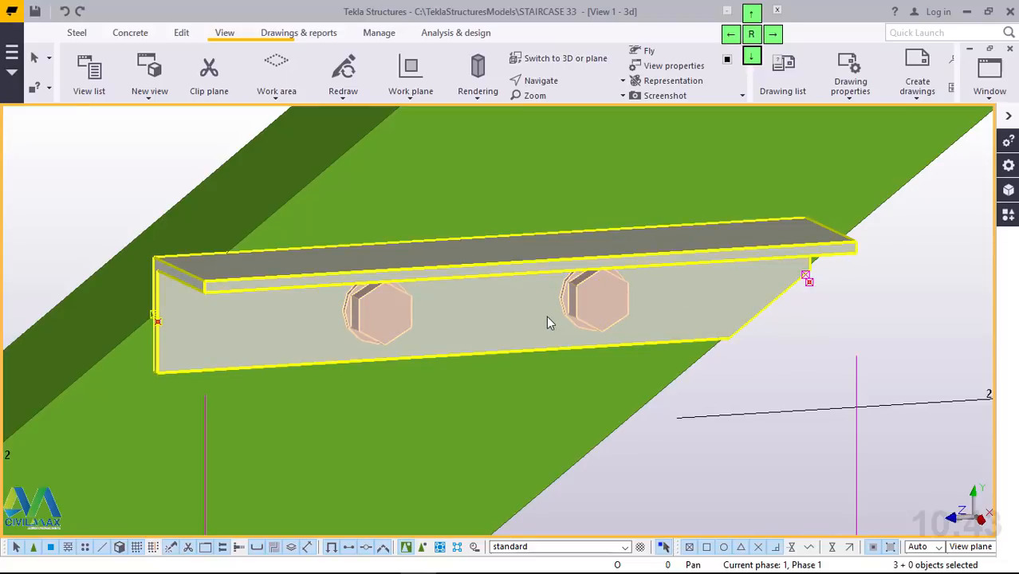
ctrl+middle_drag(596, 325, 689, 335)
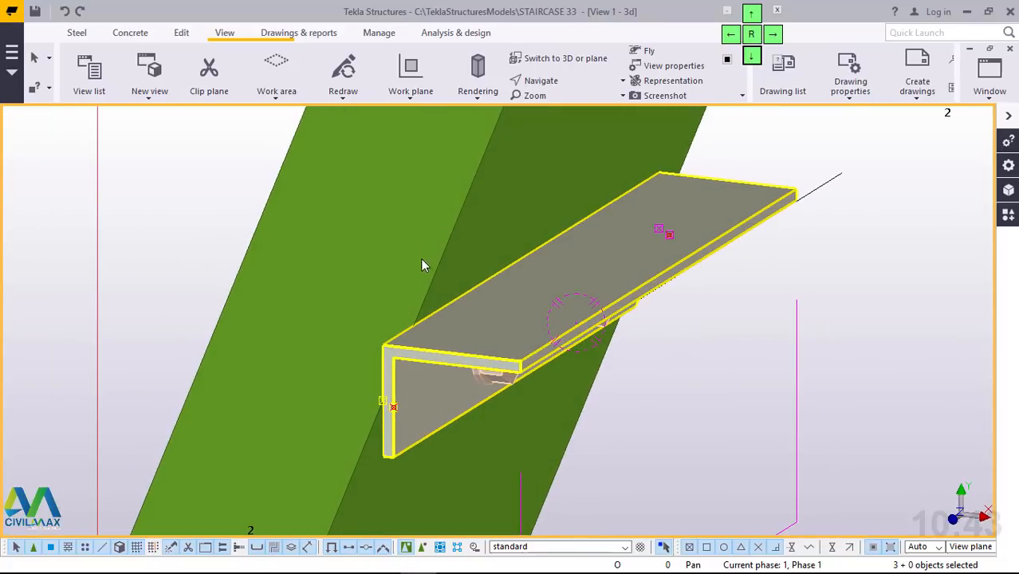
scroll(398, 277, down, 5)
scroll(415, 279, down, 5)
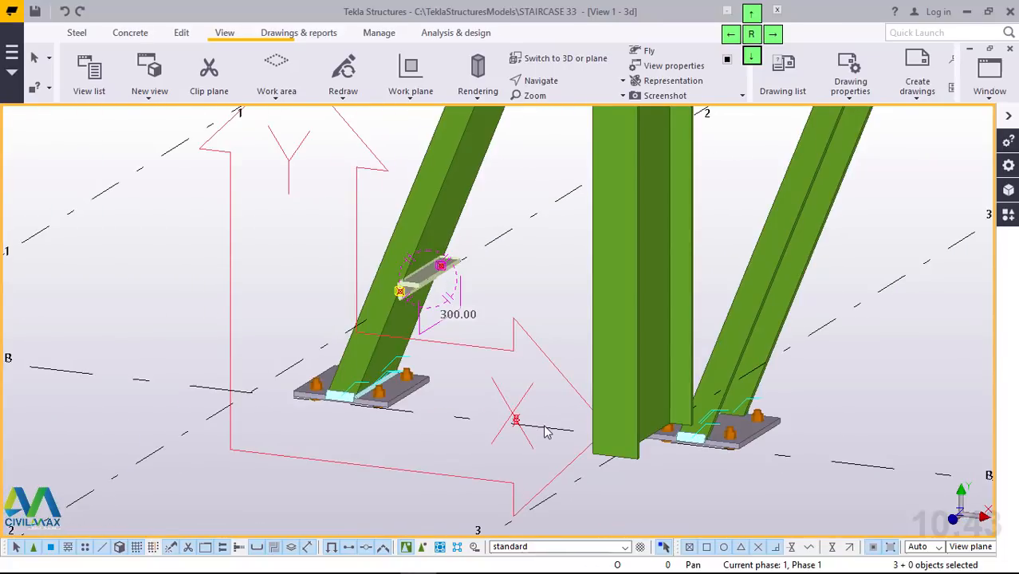
scroll(518, 422, up, 5)
scroll(515, 428, down, 3)
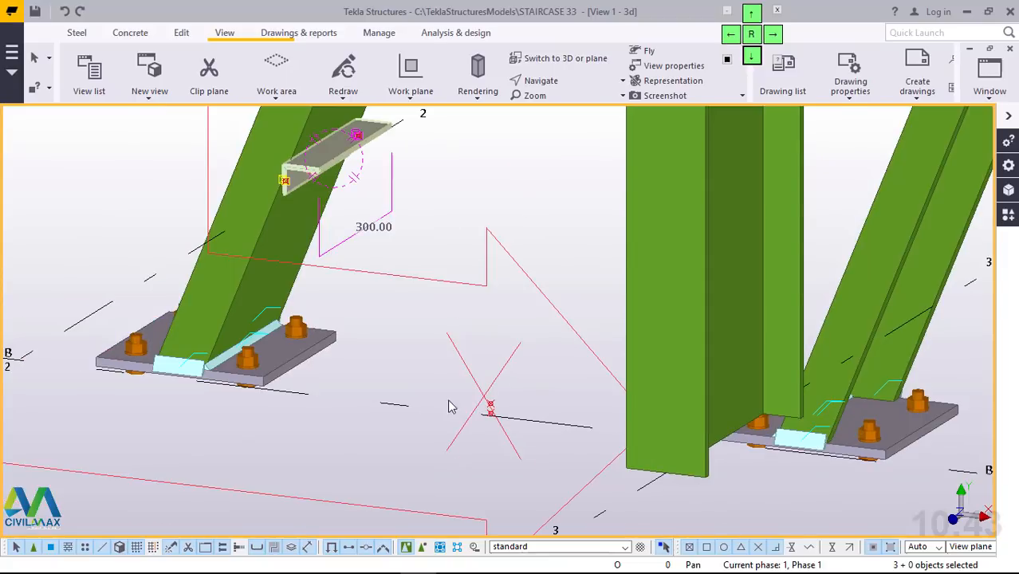
right_click(496, 208)
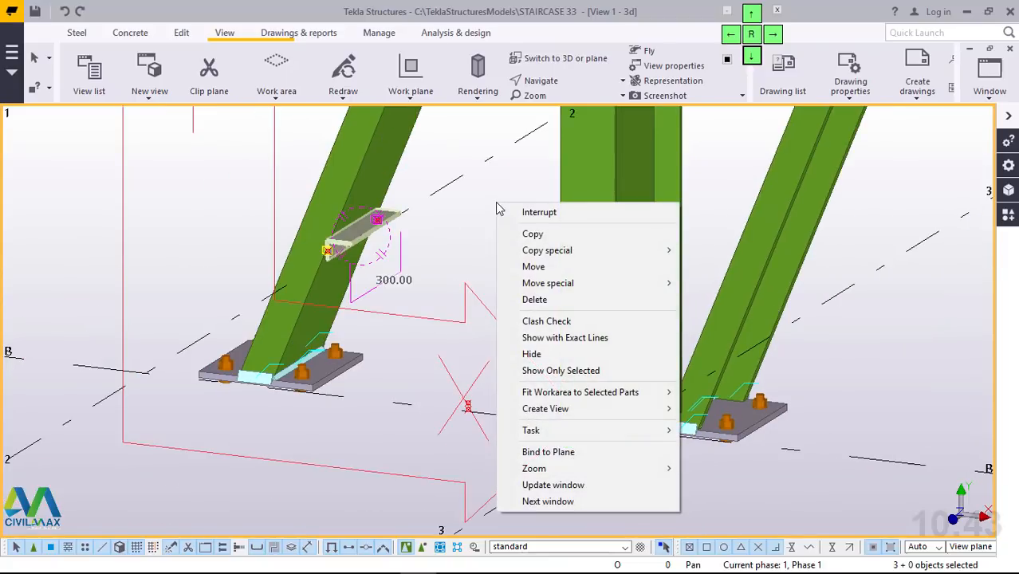
mouse_move(576, 252)
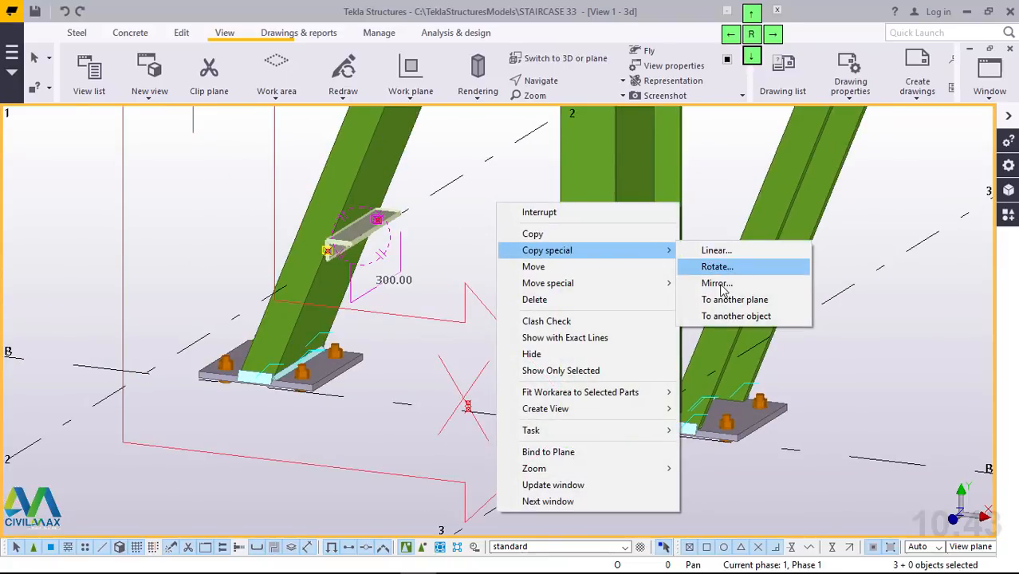
click(716, 283)
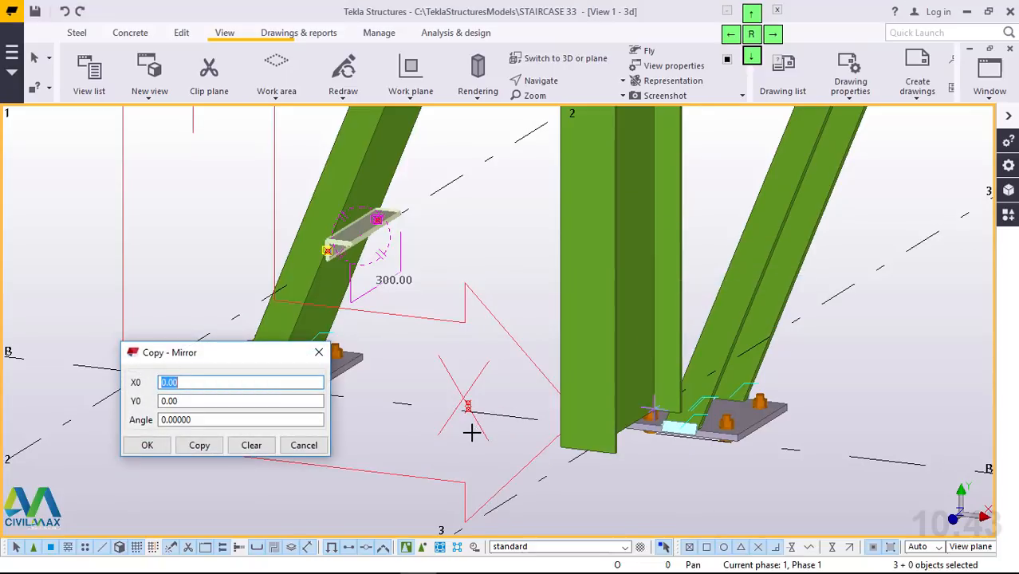
scroll(462, 427, up, 2)
scroll(429, 408, up, 3)
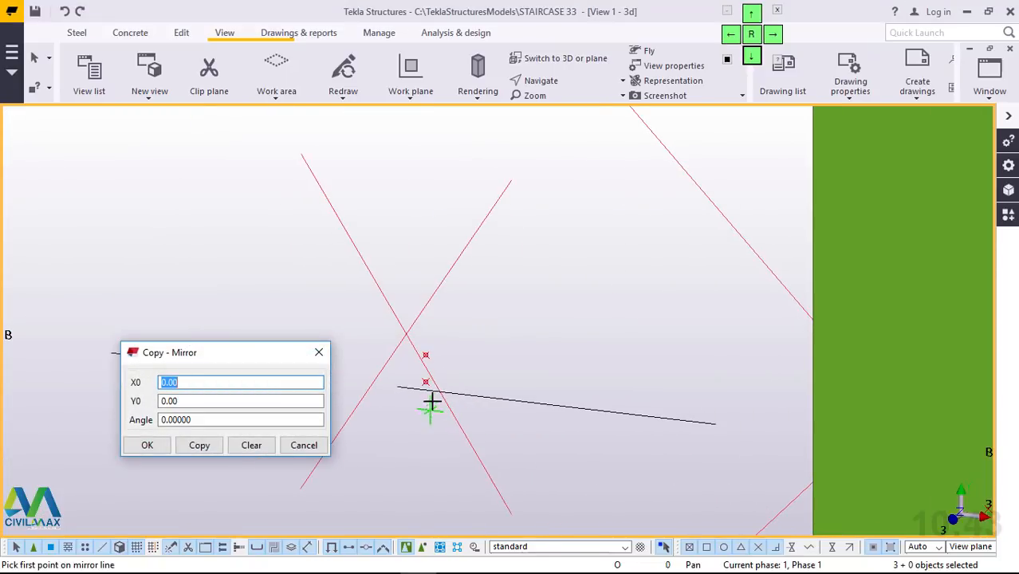
click(426, 355)
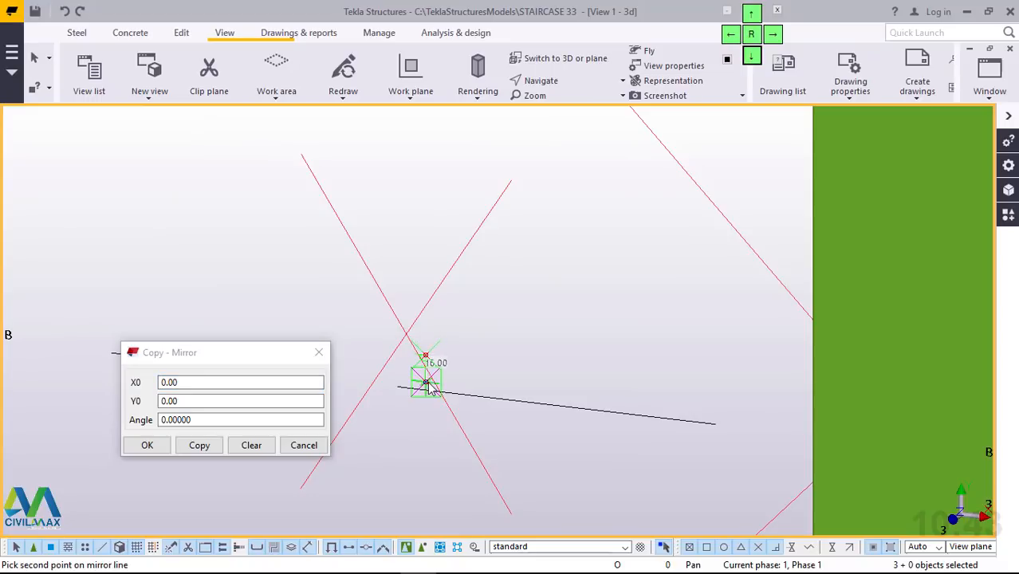
click(427, 385)
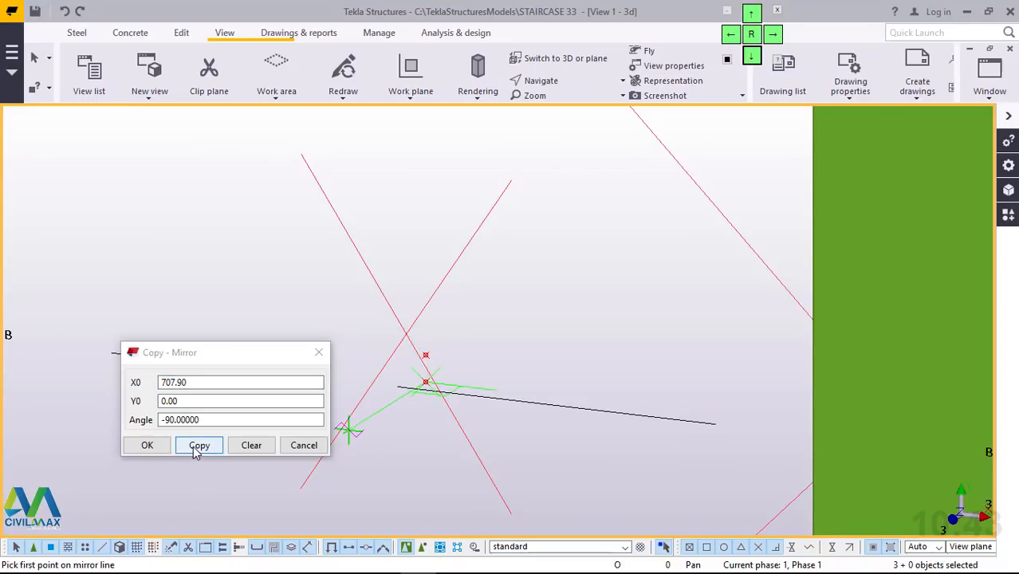
click(147, 445)
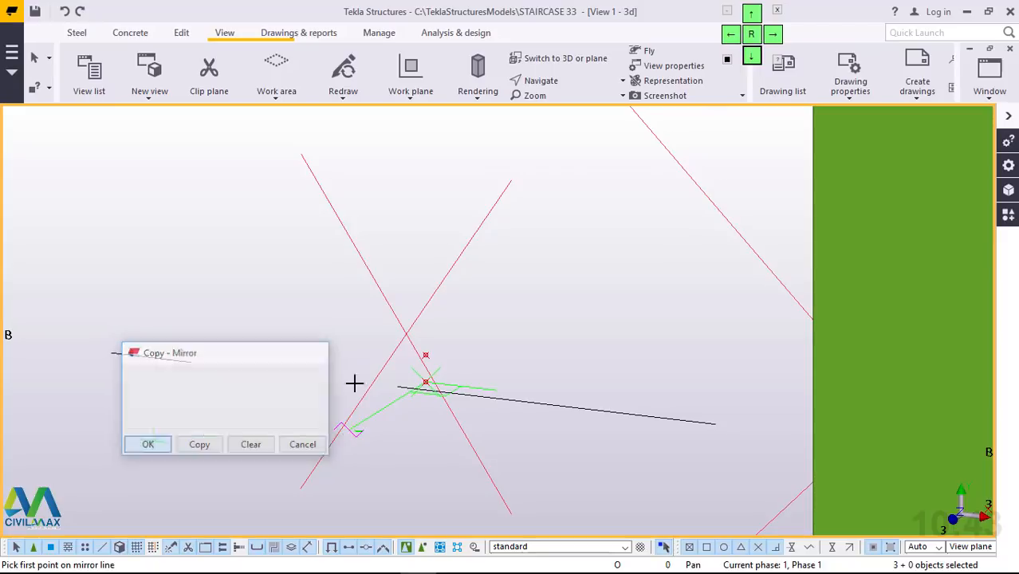
right_click(487, 168)
click(528, 177)
scroll(573, 385, down, 3)
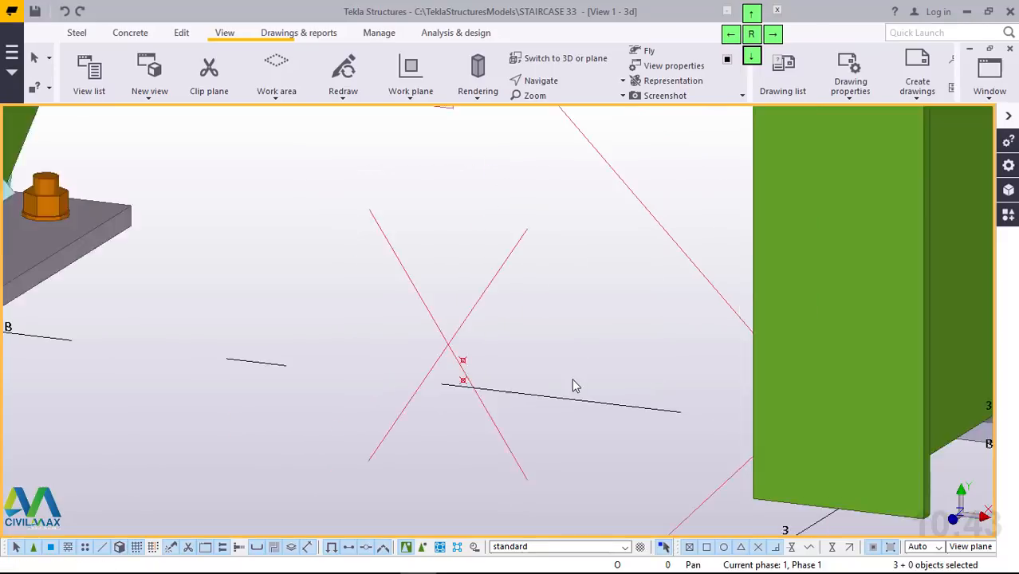
Step: Check the mirrored step-support angle and bolts on the opposite stringer, clear the selection, and redraw the model view
scroll(570, 394, down, 5)
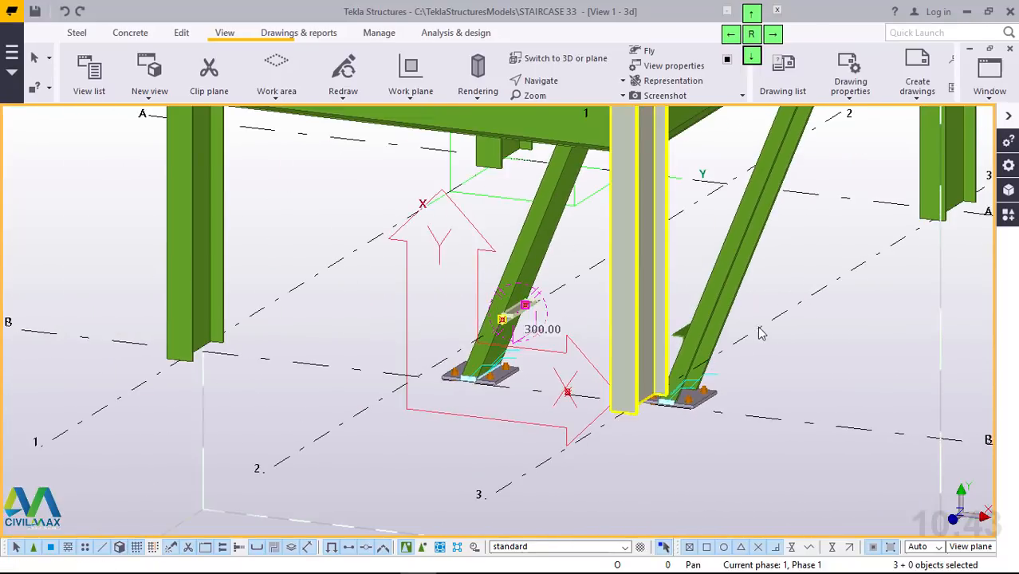
scroll(679, 345, up, 2)
scroll(705, 363, up, 1)
click(705, 363)
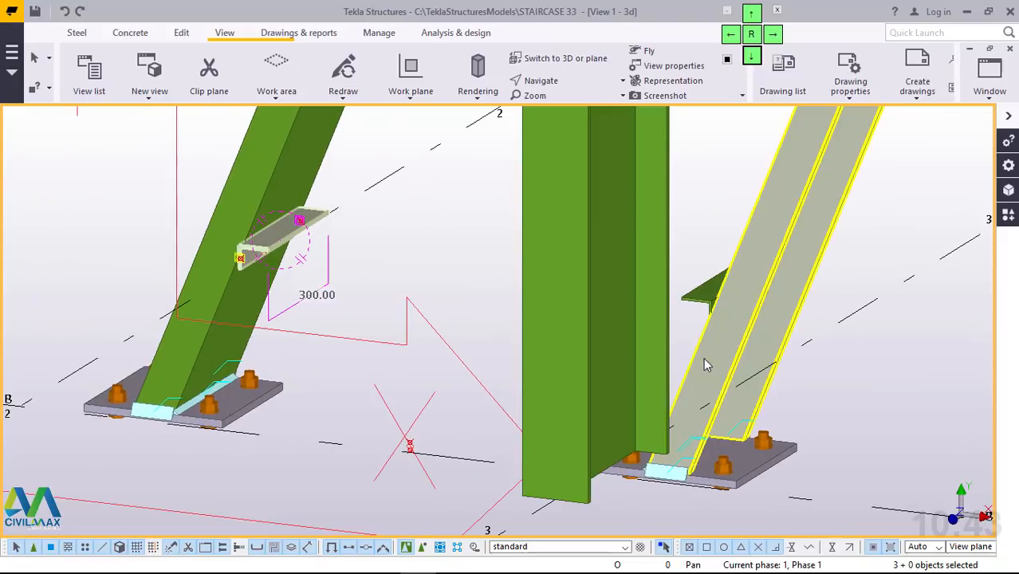
ctrl+middle_drag(705, 359, 608, 400)
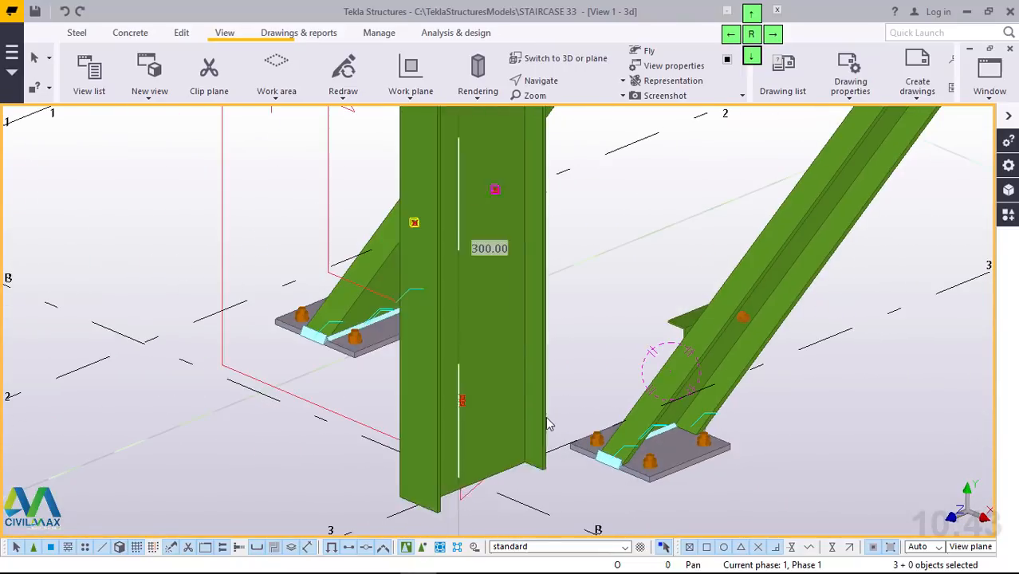
right_click(659, 185)
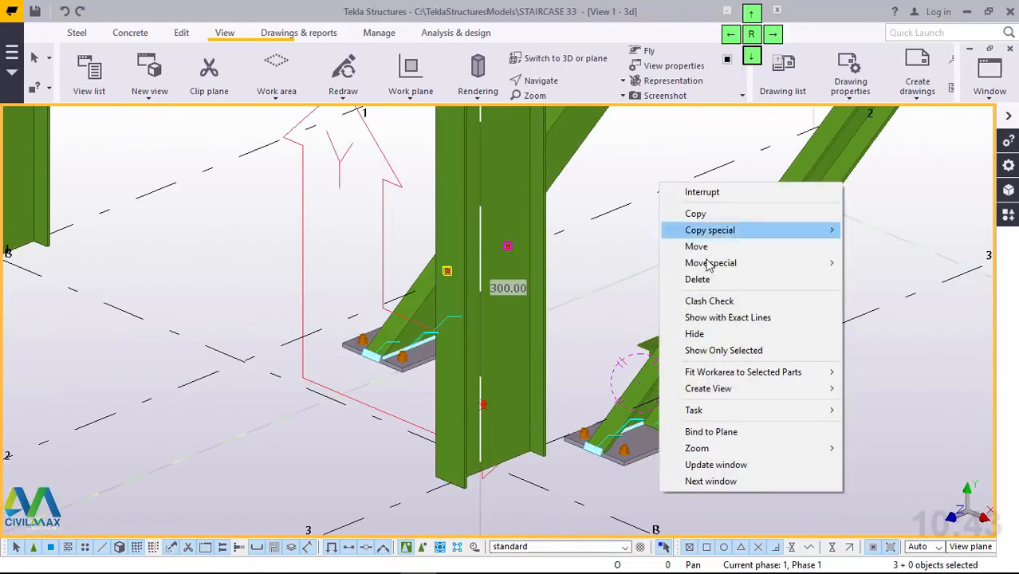
click(638, 157)
right_click(639, 157)
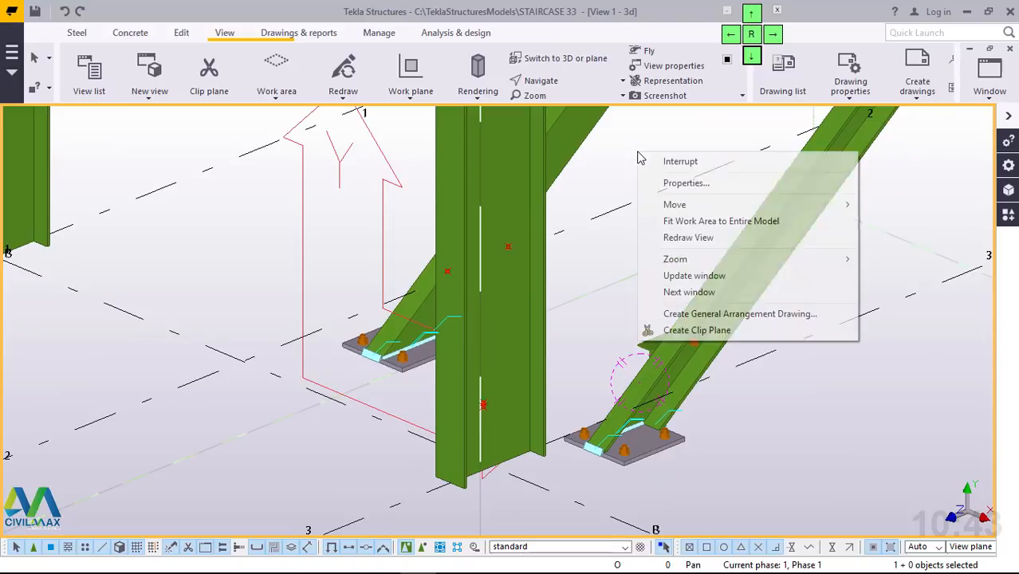
click(706, 239)
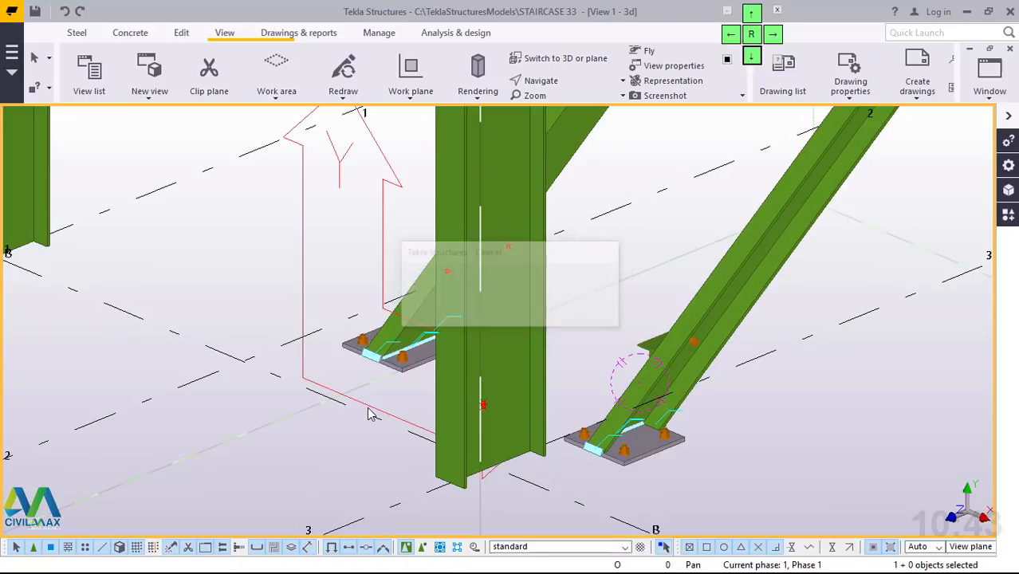
Step: Set the work plane back to horizontal near the outer end of grid line B, using the Work plane tool
scroll(510, 339, down, 2)
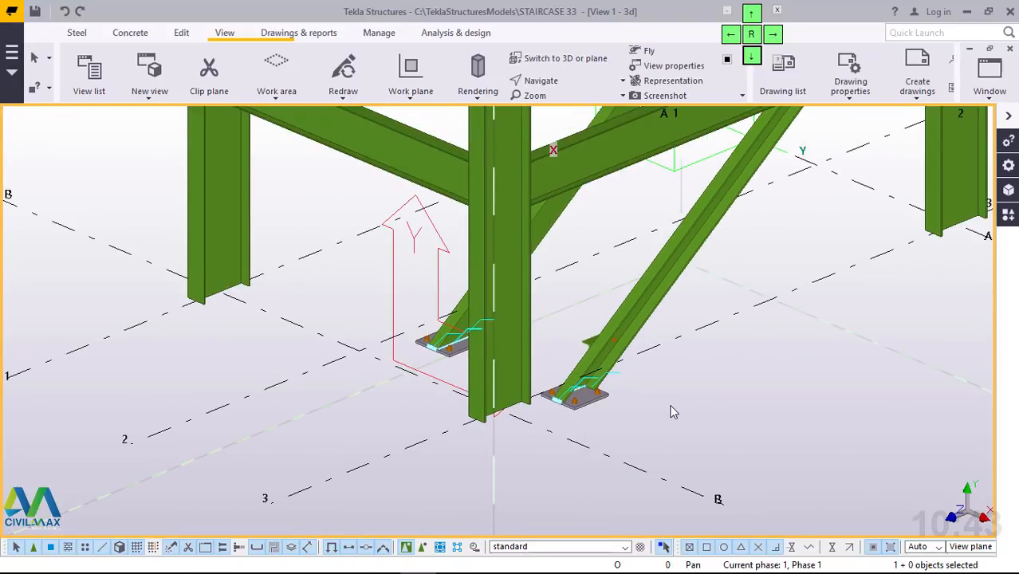
click(413, 99)
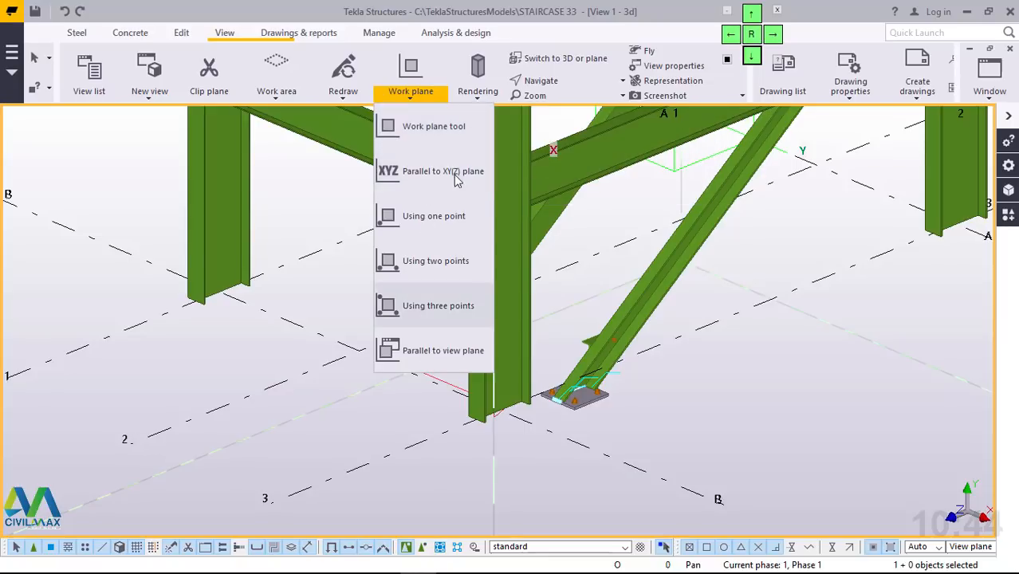
click(434, 127)
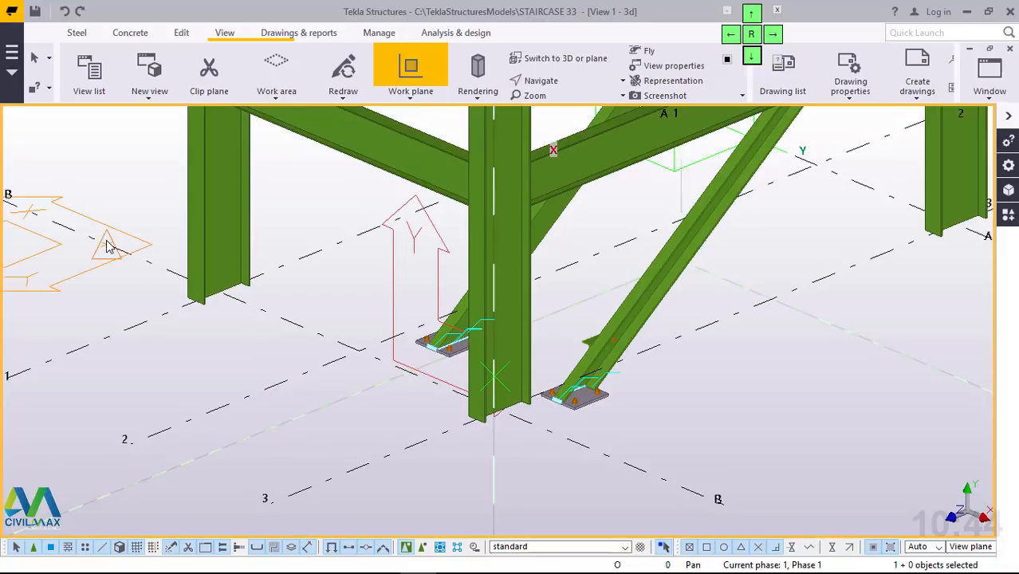
right_click(121, 174)
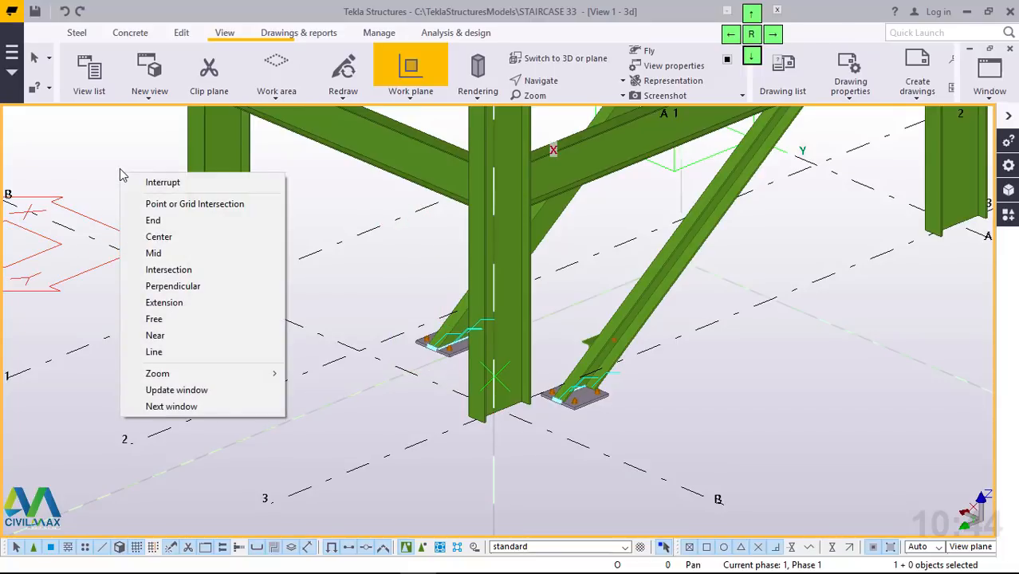
click(164, 183)
scroll(477, 418, down, 5)
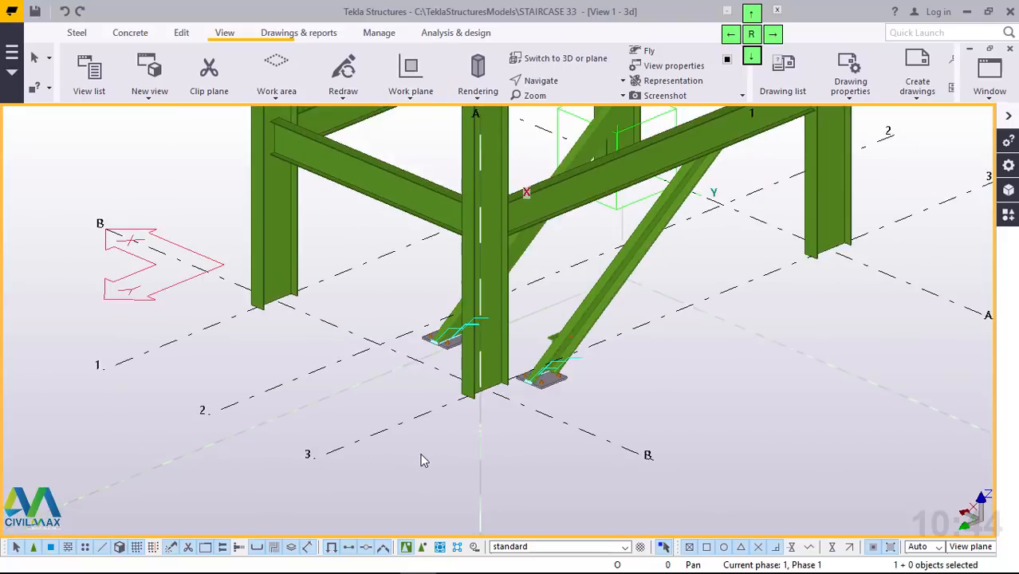
Step: Examine the bolted step-support angle on the inner side of the far stringer
scroll(497, 381, up, 5)
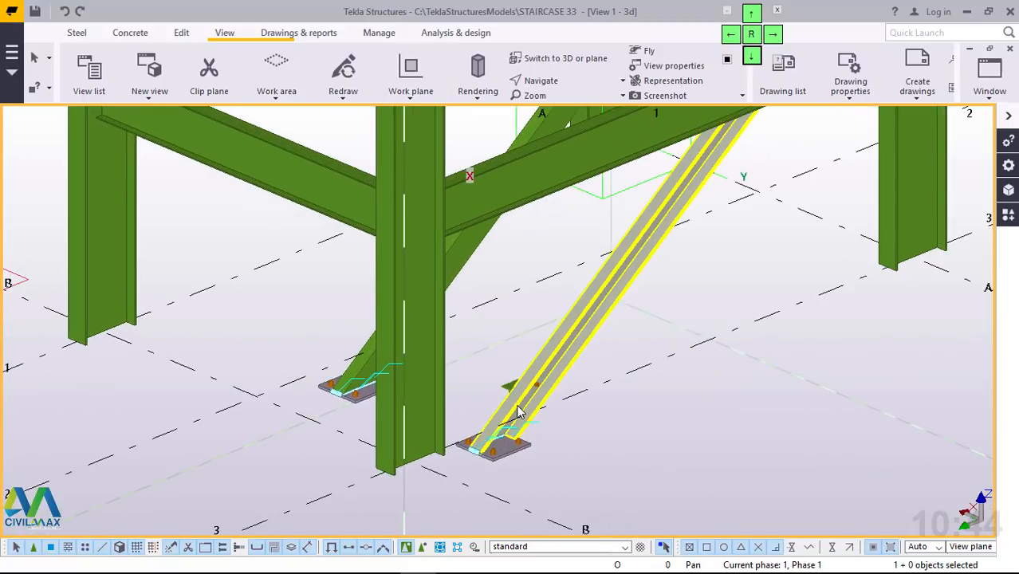
ctrl+middle_drag(490, 411, 501, 373)
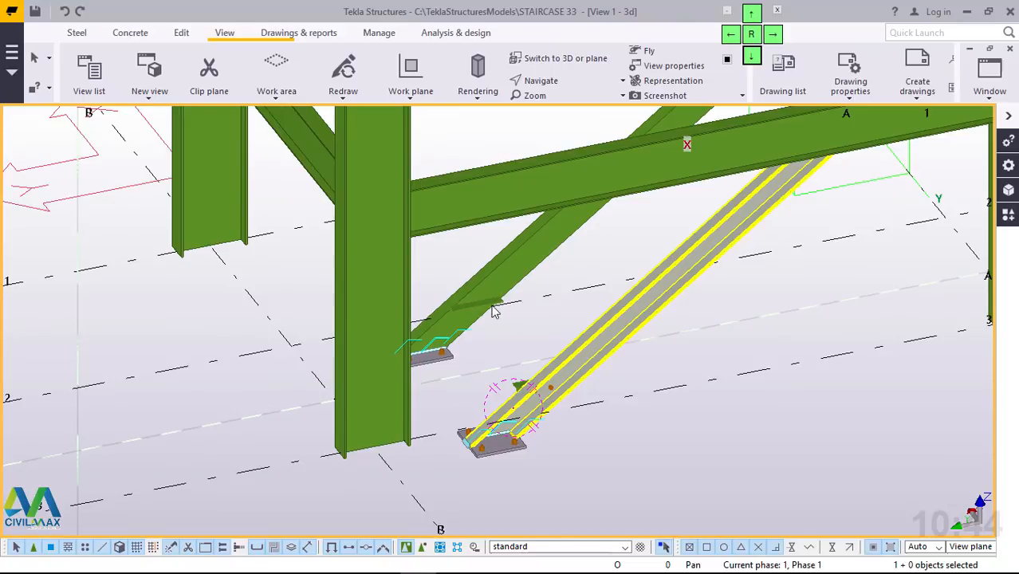
scroll(492, 307, up, 3)
click(461, 268)
scroll(470, 267, up, 2)
click(471, 271)
scroll(399, 311, up, 3)
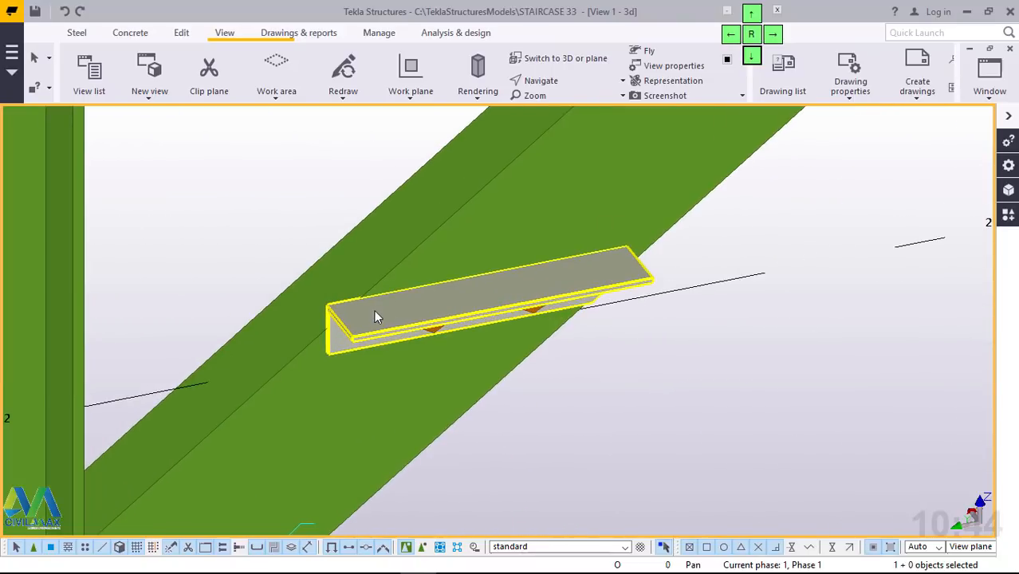
Step: Create a steel beam between the matching top heel corners of the two facing step-support angles, and end the beam command
mouse_move(433, 316)
ctrl+middle_down()
mouse_move(441, 292)
mouse_move(394, 301)
mouse_move(415, 307)
ctrl+middle_up()
scroll(335, 303, up, 6)
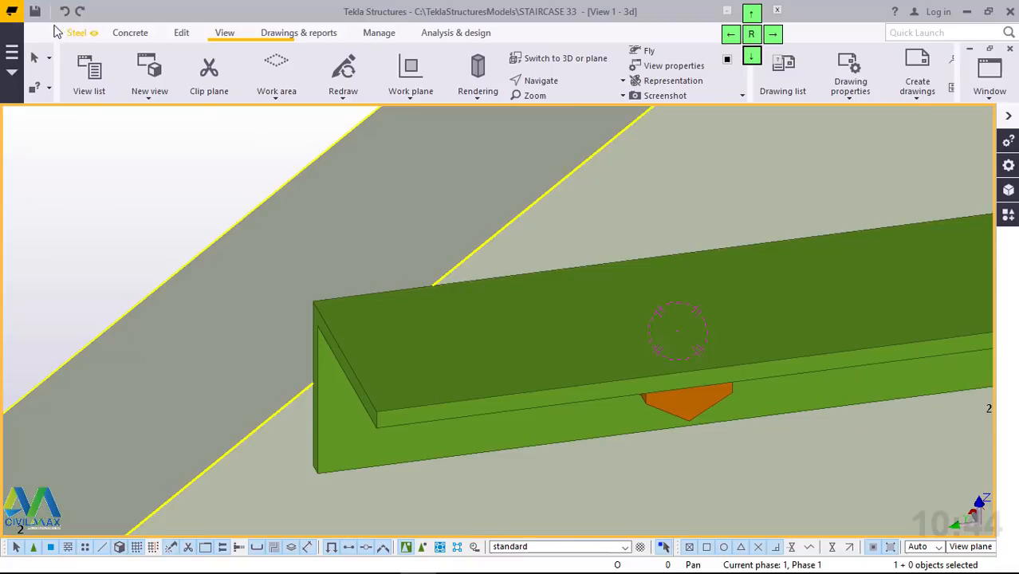
click(77, 33)
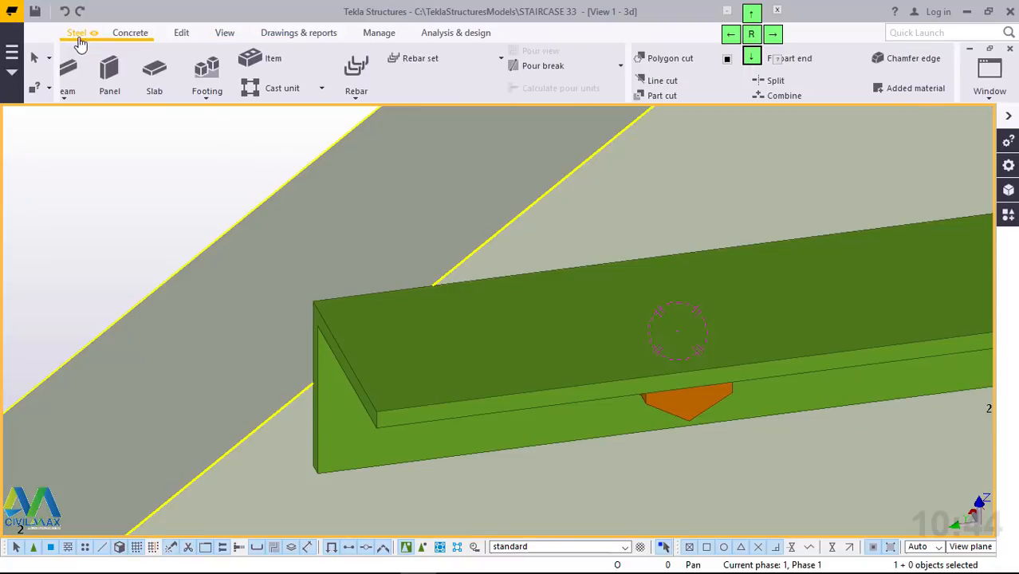
click(127, 102)
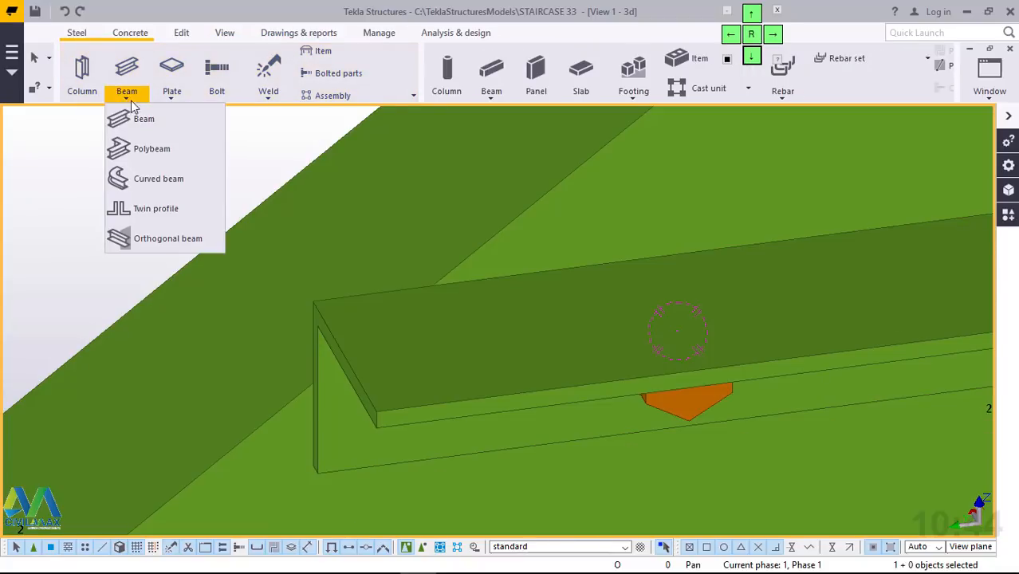
click(145, 119)
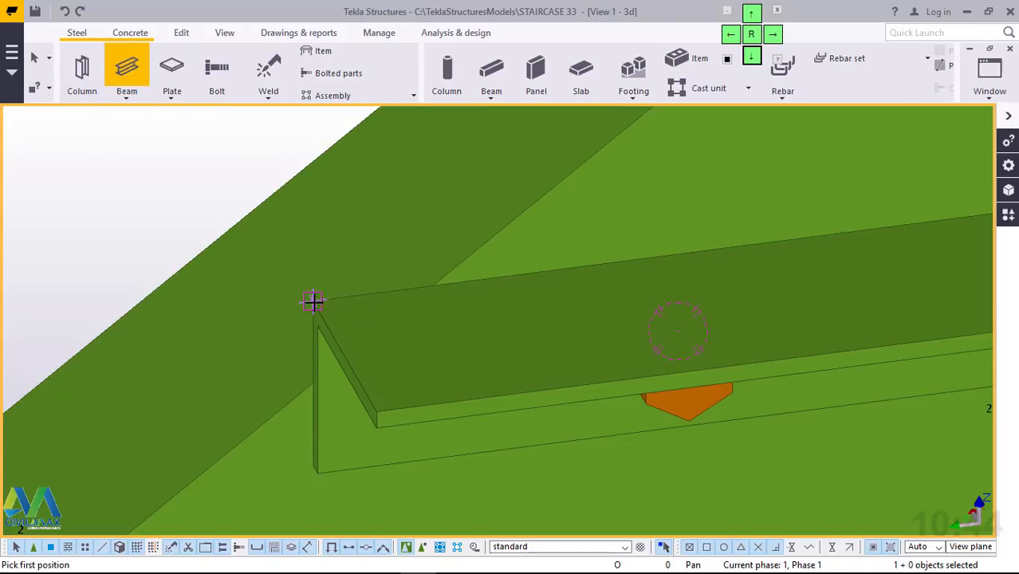
click(312, 302)
scroll(358, 234, down, 5)
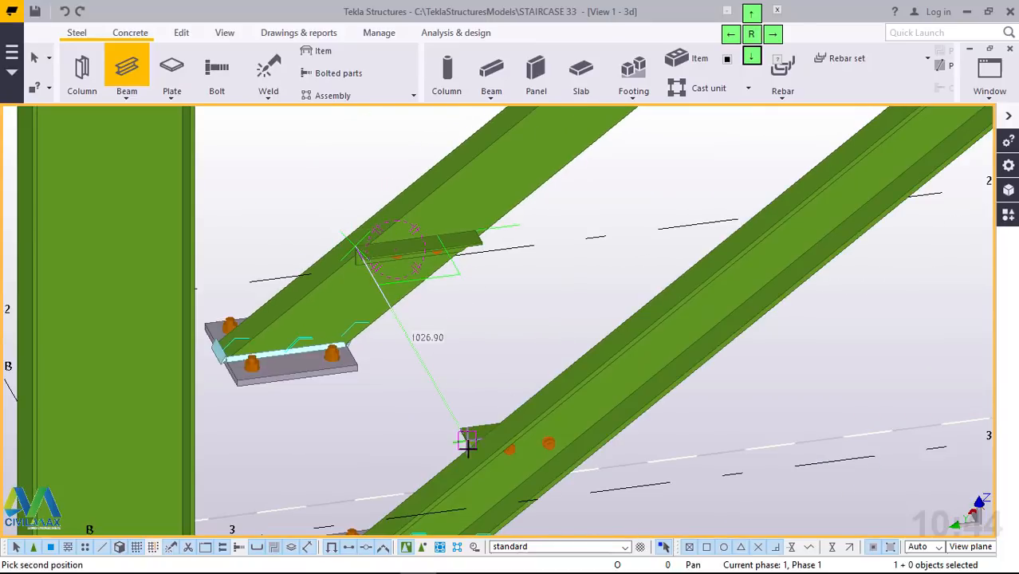
scroll(470, 436, up, 5)
scroll(456, 432, up, 1)
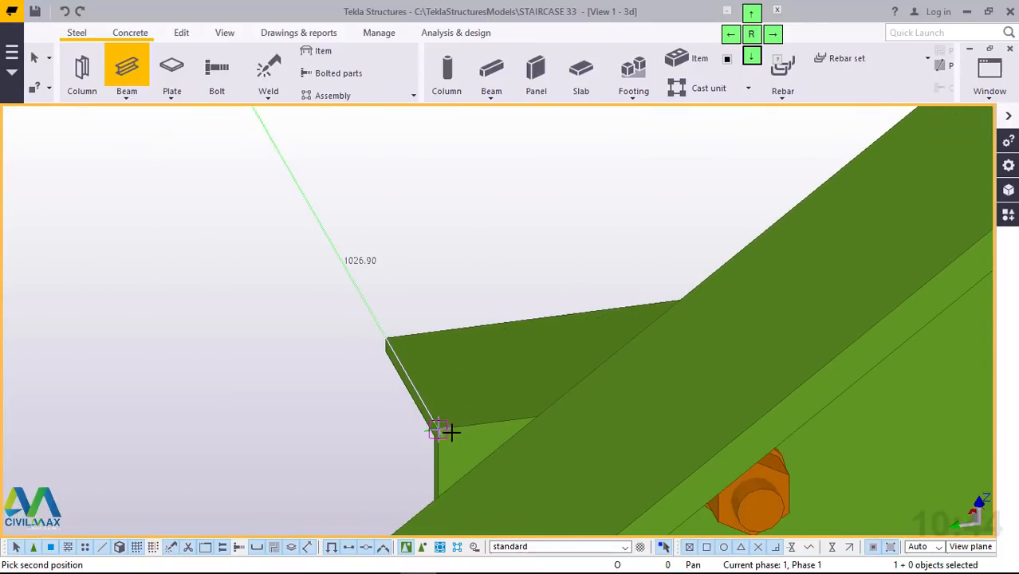
click(469, 242)
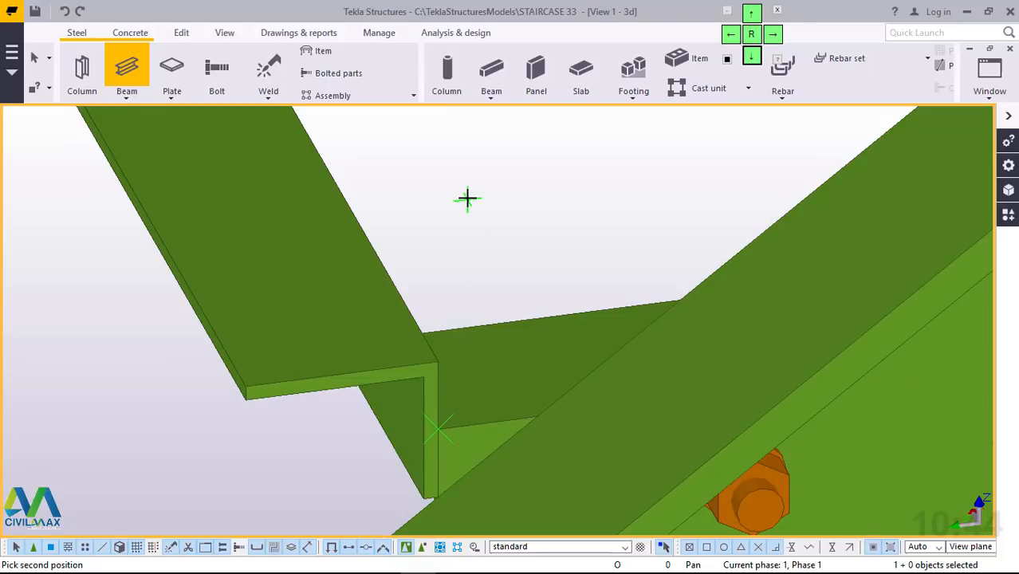
right_click(469, 200)
click(504, 208)
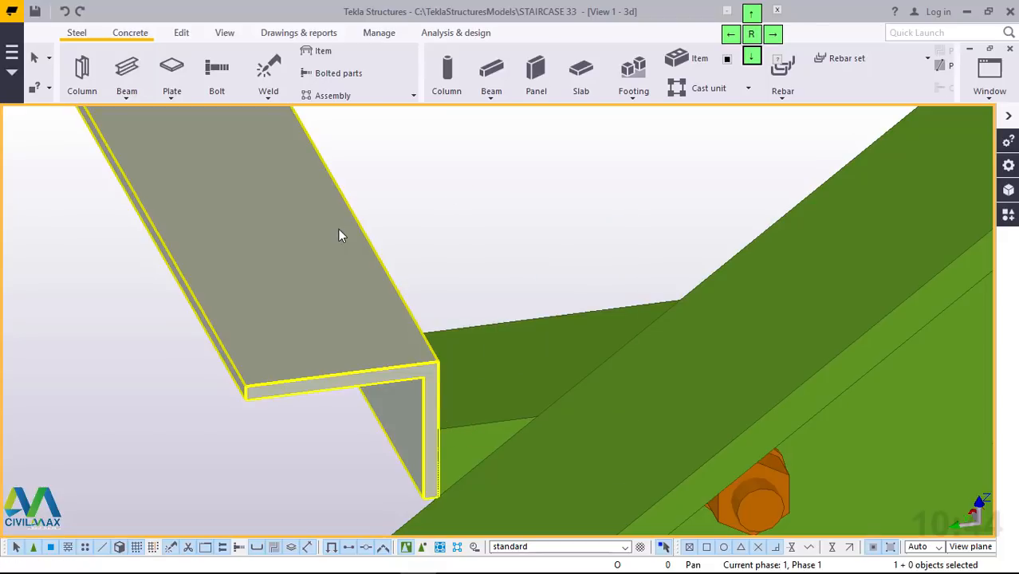
Step: Choose the PLT plate profile for the new cross beam from the plate profiles in the profile catalog
double_click(338, 229)
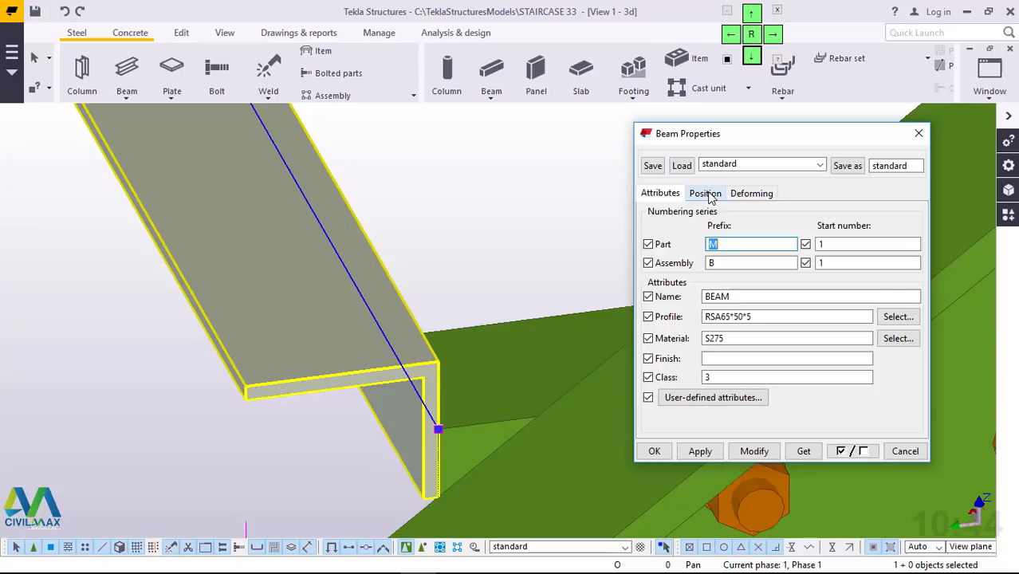
click(905, 322)
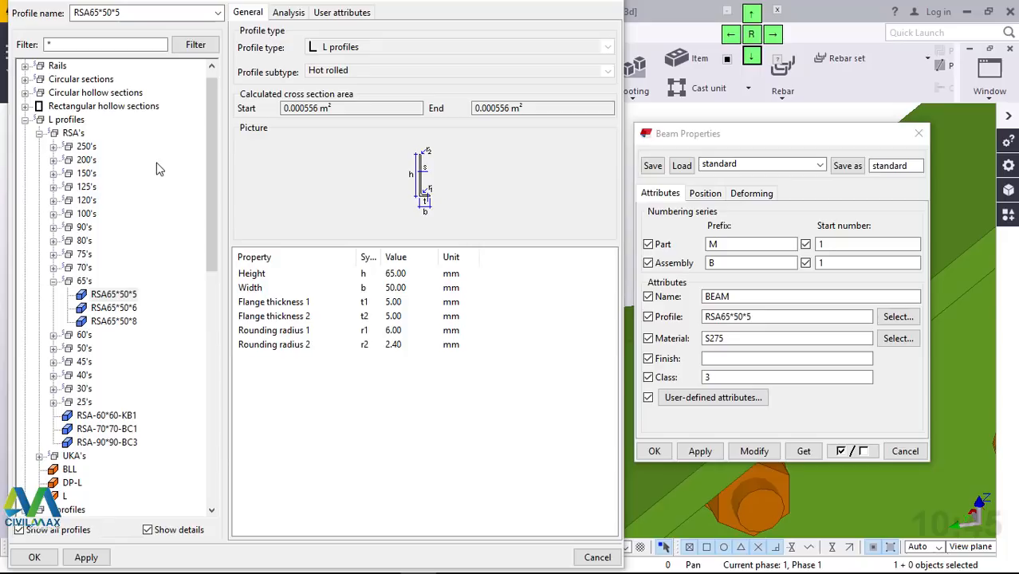
click(25, 120)
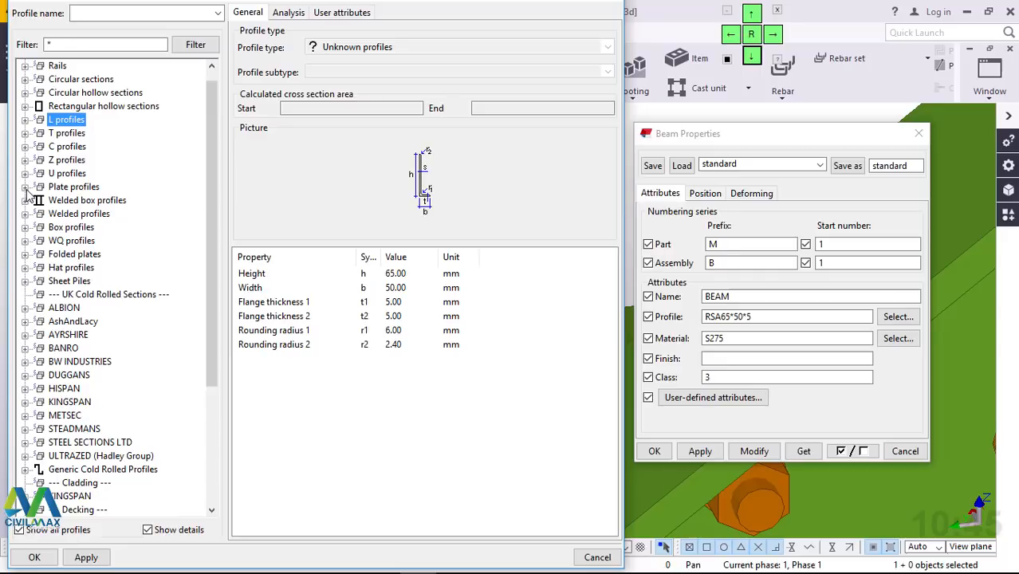
click(25, 187)
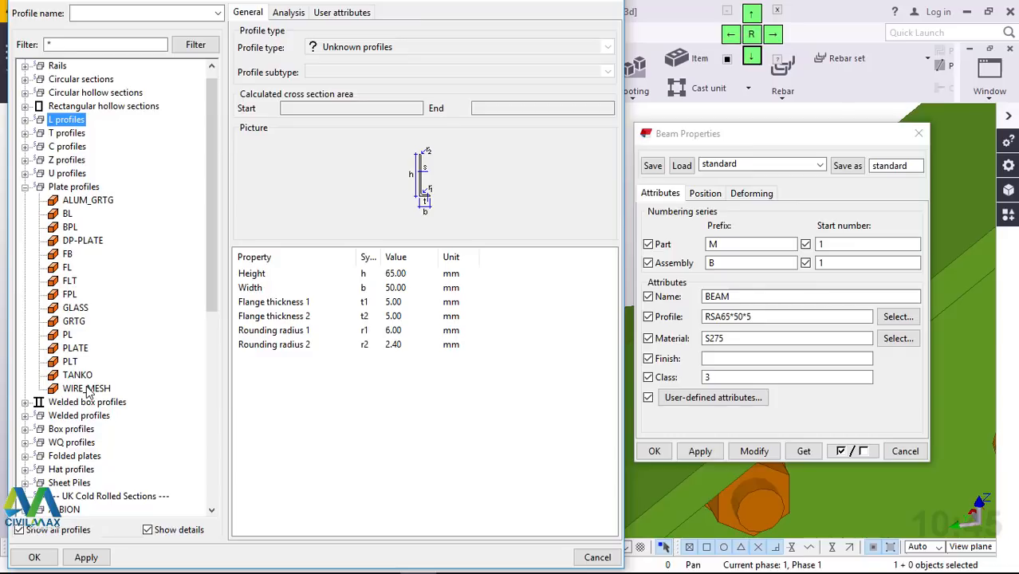
click(71, 362)
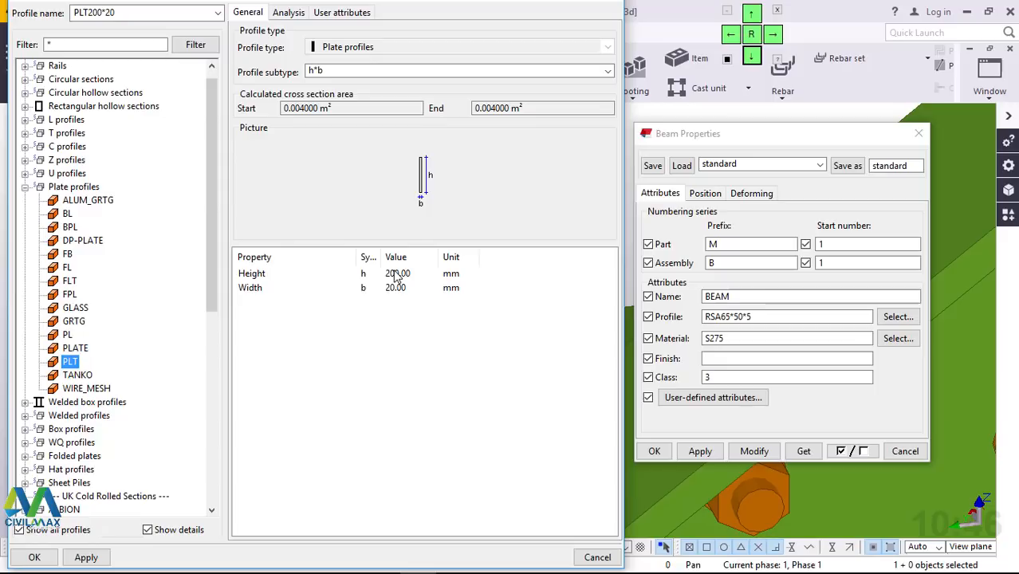
Step: Set the plate profile's height to 50 mm and width to 10 mm, and modify the cross beam with it
double_click(403, 274)
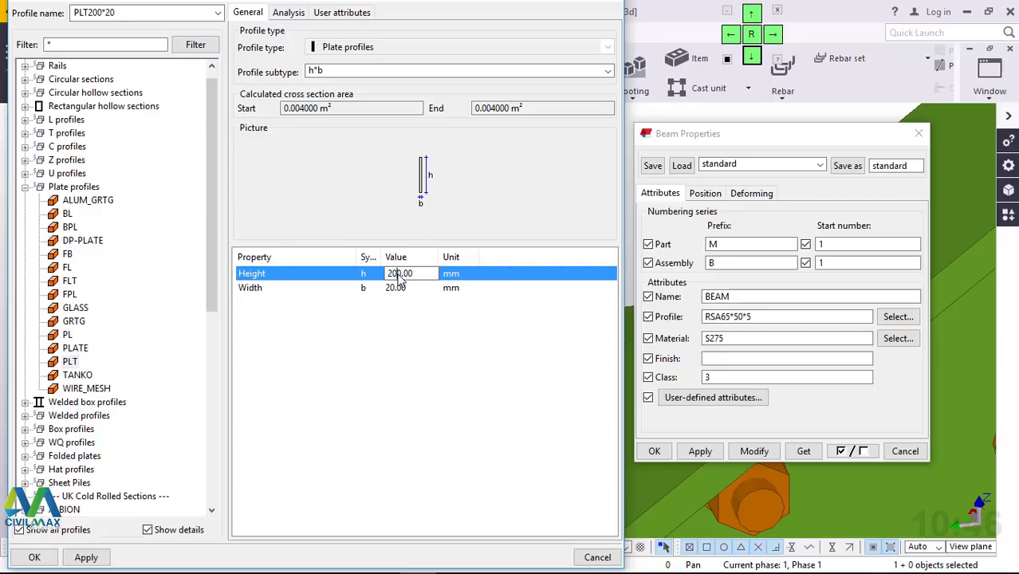
key(BackSpace)
text(5)
double_click(394, 289)
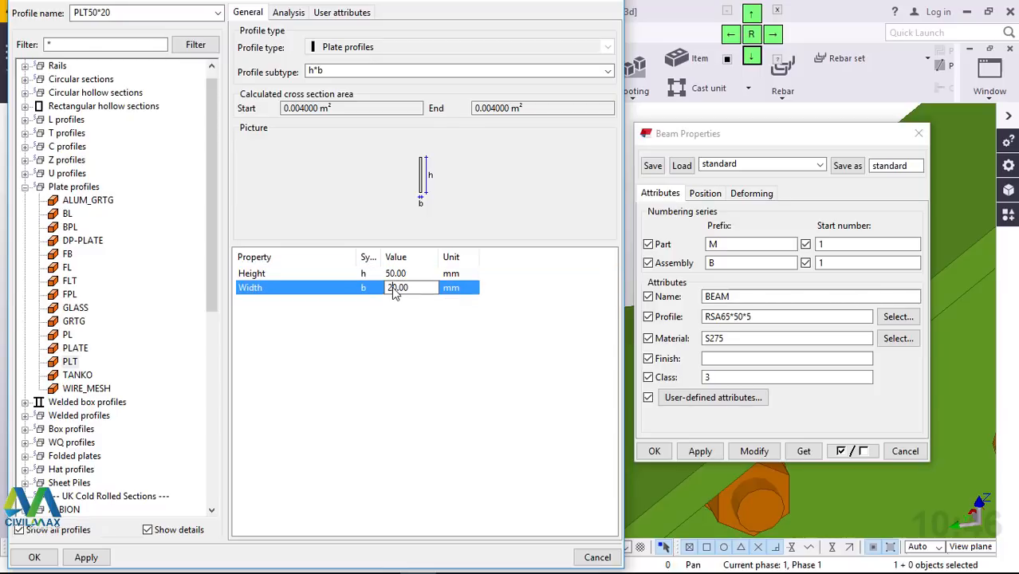
text(1)
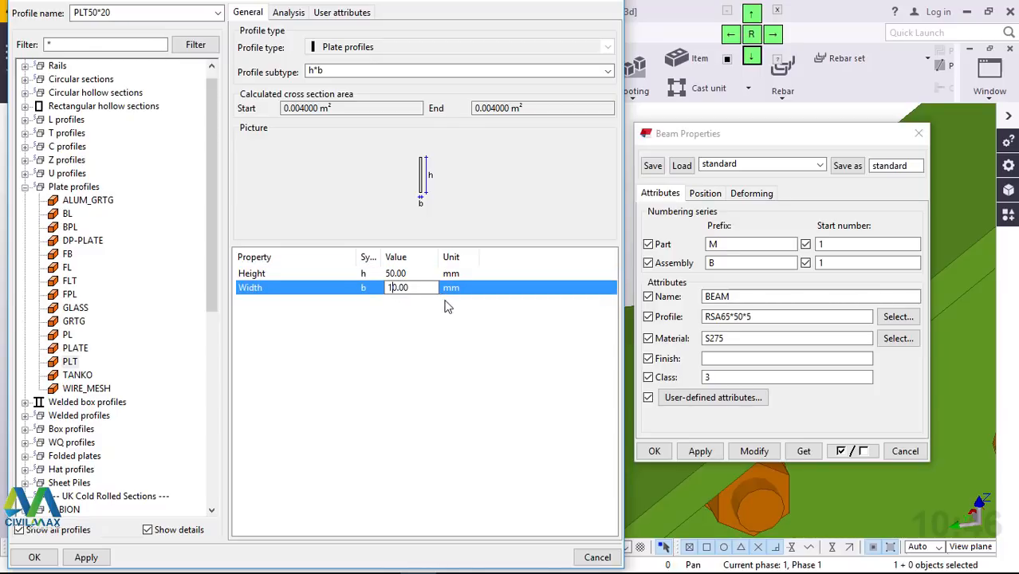
click(86, 558)
click(787, 134)
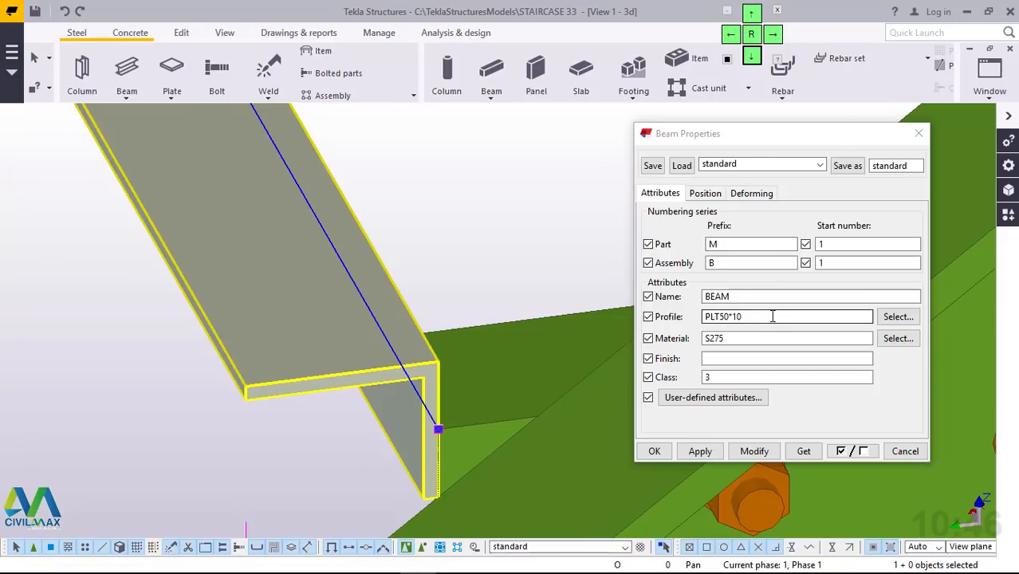
click(754, 452)
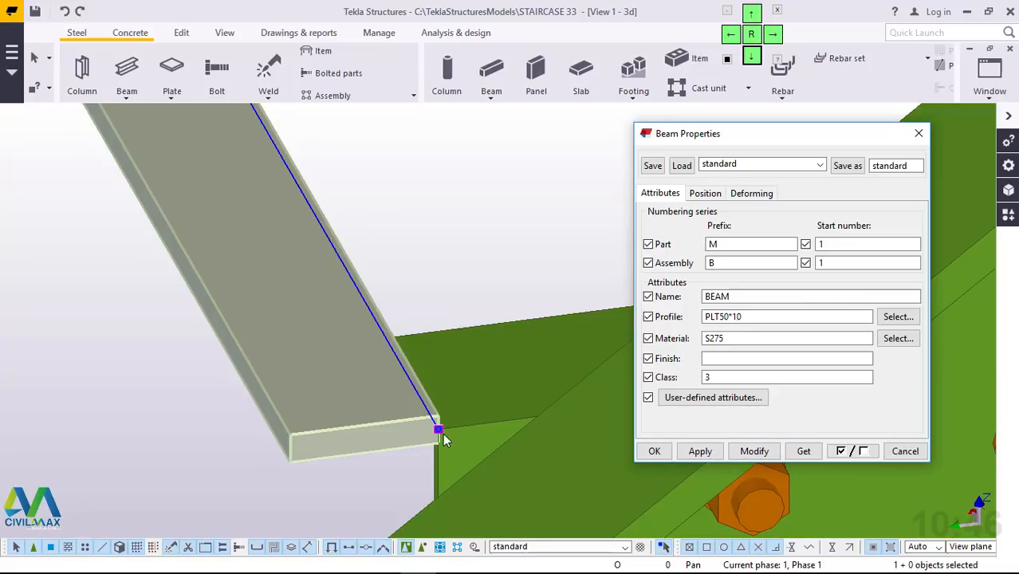
Step: Set the cross plate's rotation to Top in its position properties and modify the plate with it
click(704, 196)
click(746, 250)
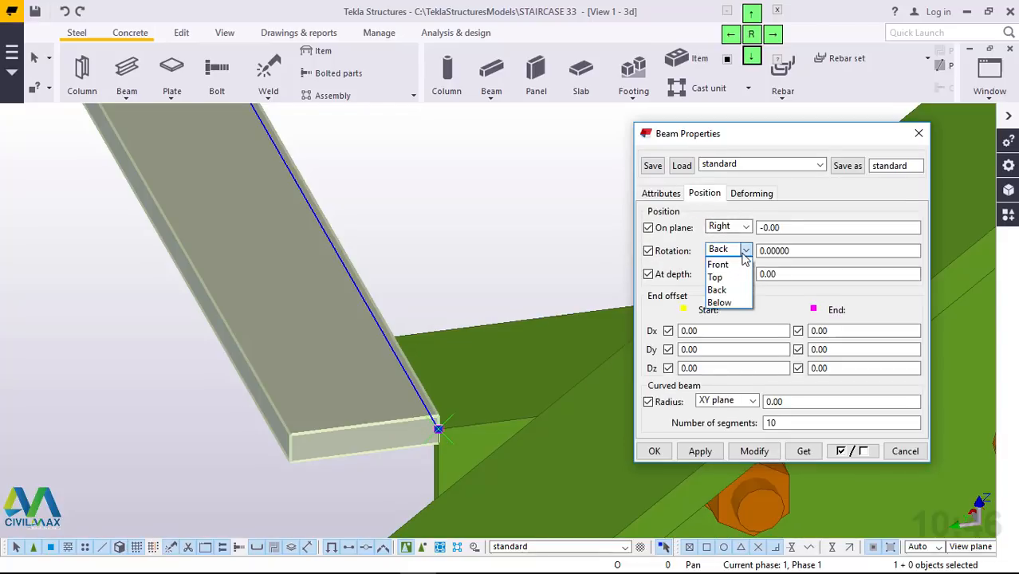
click(721, 278)
click(753, 451)
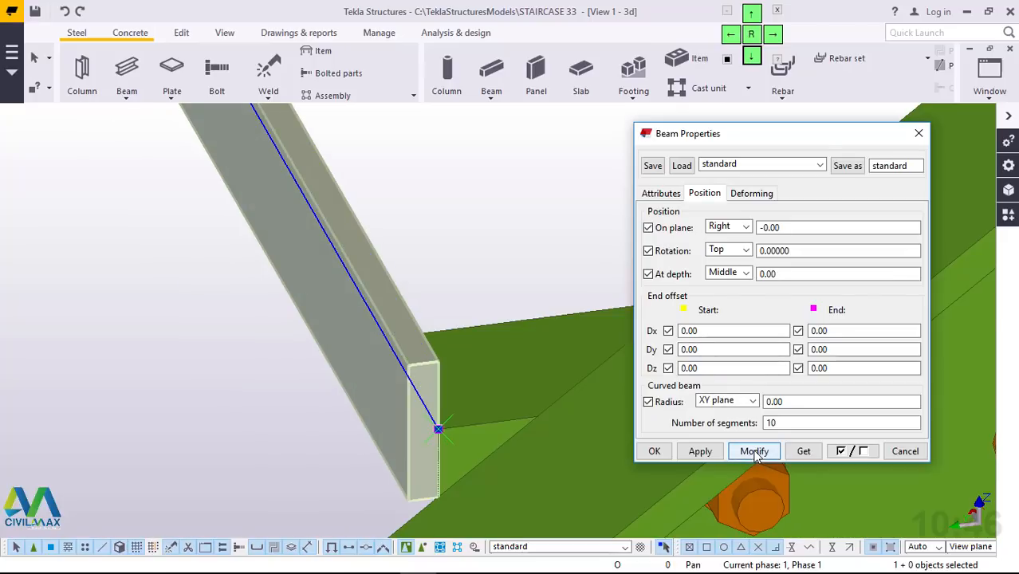
Step: Try the Behind depth position on the cross plate
click(746, 274)
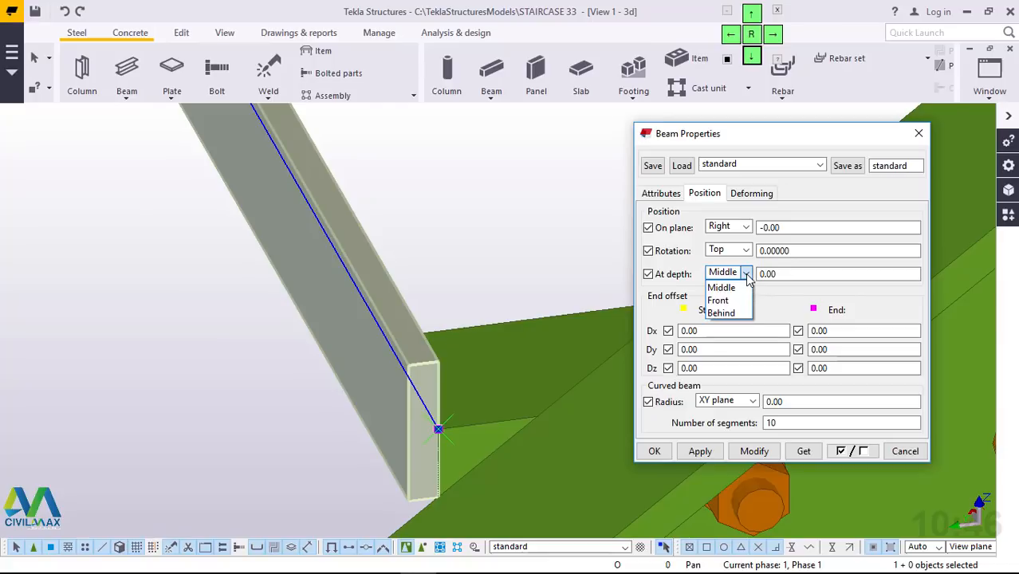
click(722, 313)
click(752, 452)
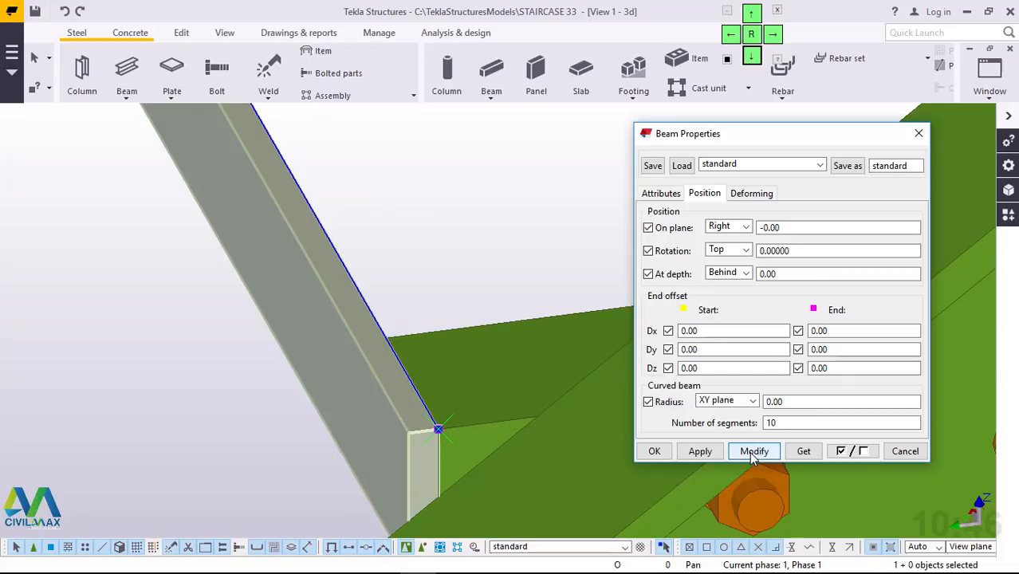
Step: Set the cross plate's depth position to Front and its on-plane position to Left, modify the plate, and close its properties
click(746, 274)
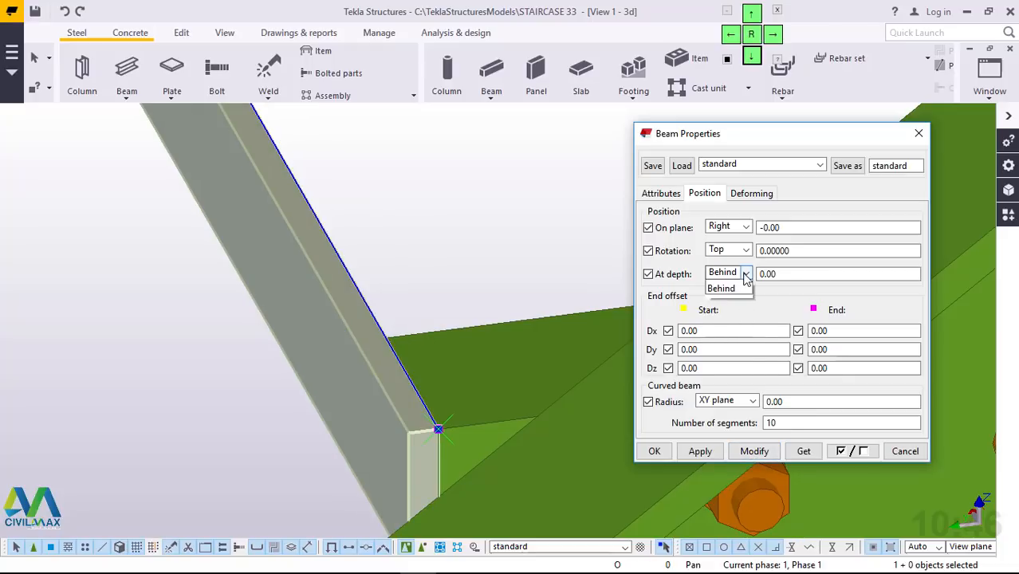
click(734, 300)
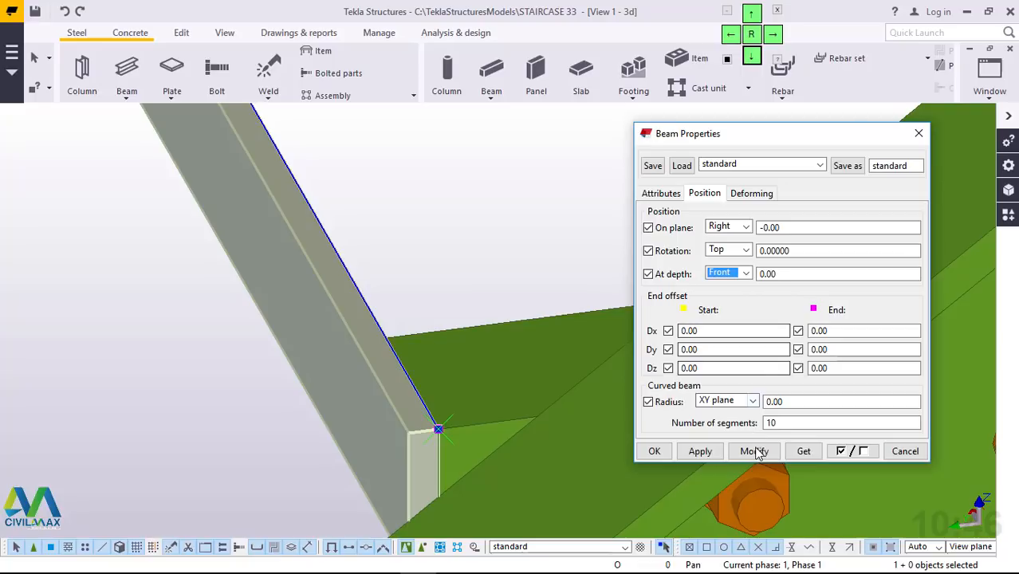
click(754, 452)
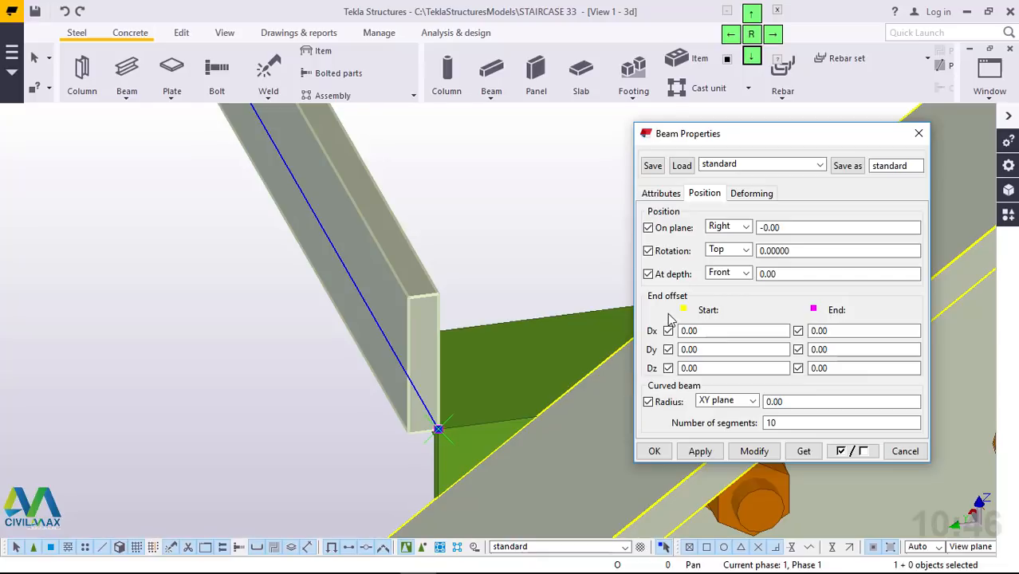
click(744, 228)
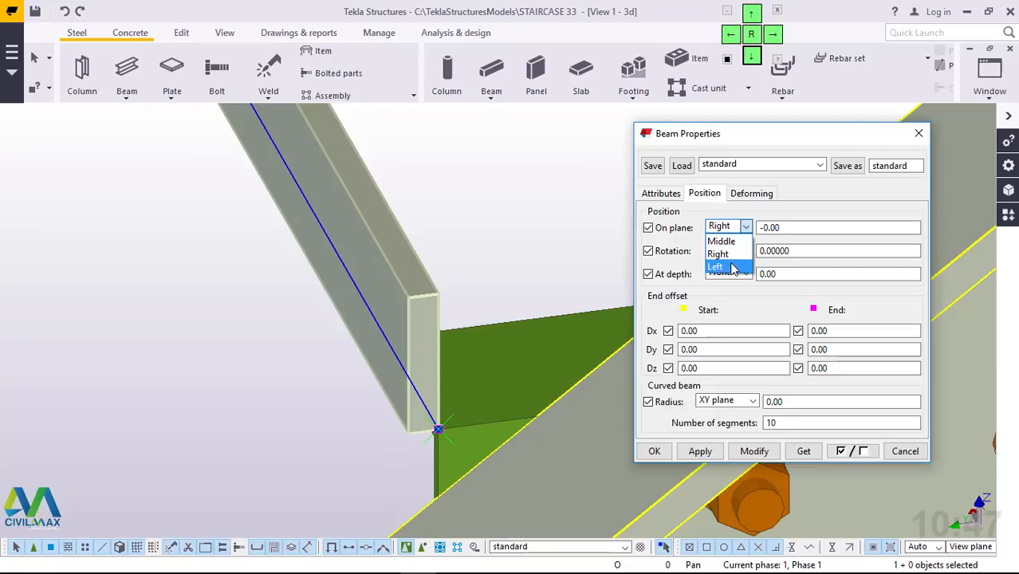
click(730, 267)
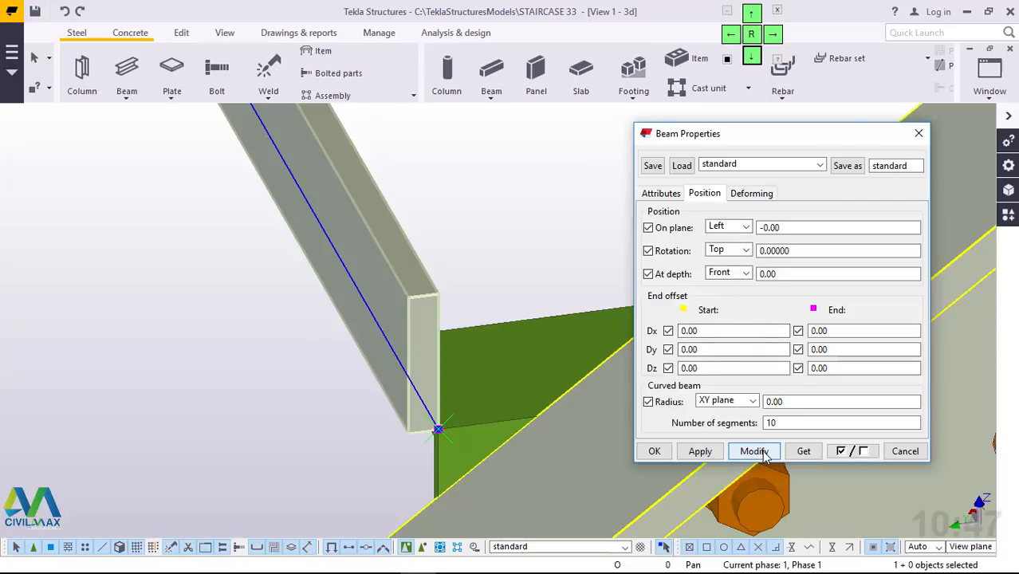
click(743, 452)
click(654, 451)
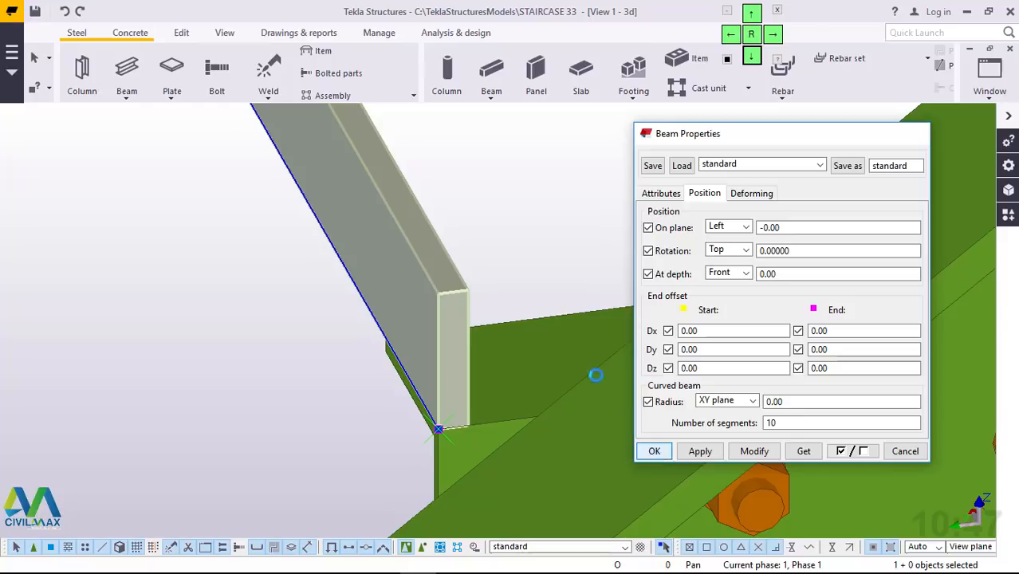
Step: Copy the cross plate from its inner bottom corner at the stringer to the top heel corner at the other end of the support angle
scroll(503, 314, down, 6)
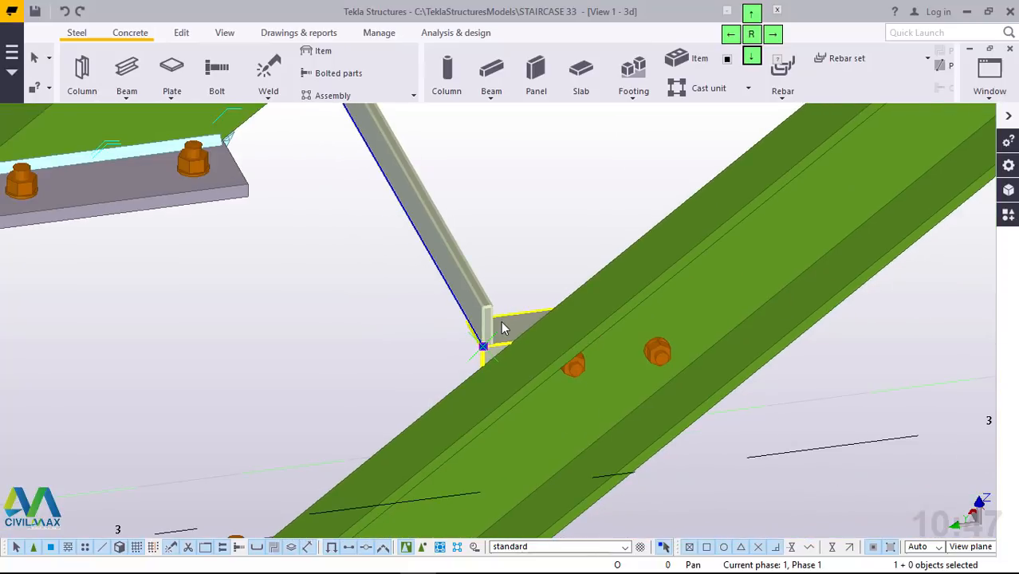
scroll(375, 184, up, 5)
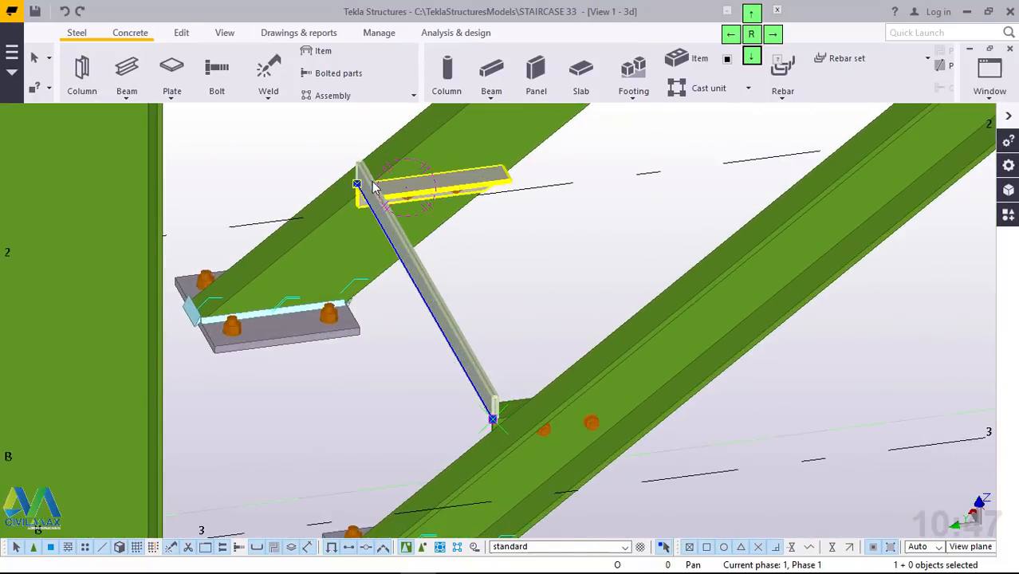
scroll(371, 185, up, 2)
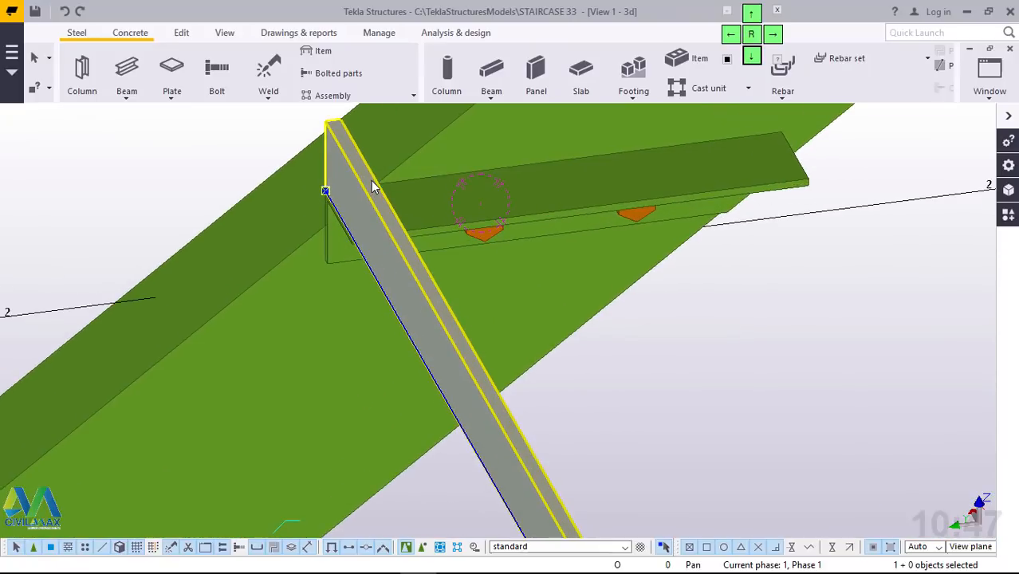
scroll(312, 177, up, 1)
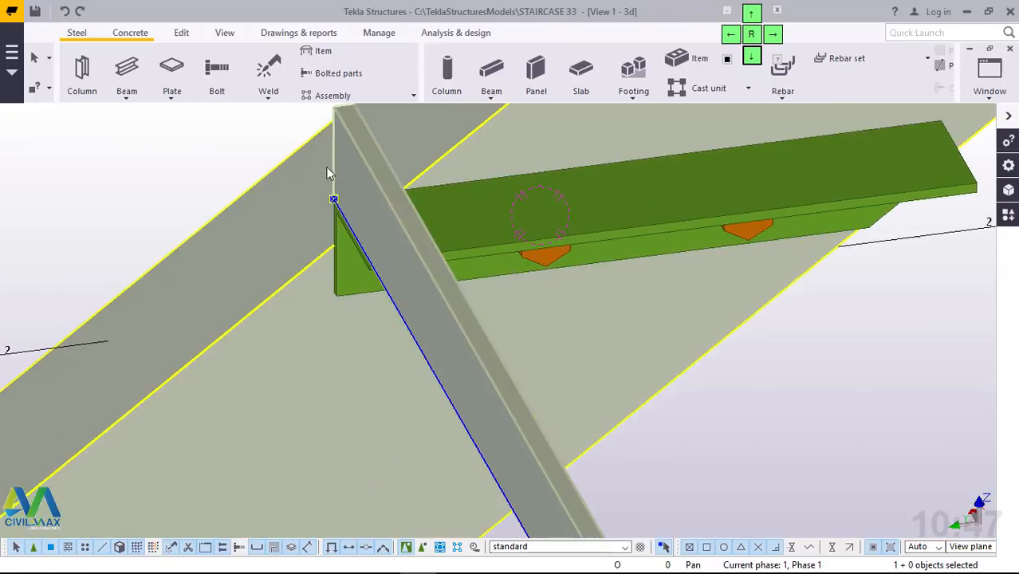
right_click(381, 183)
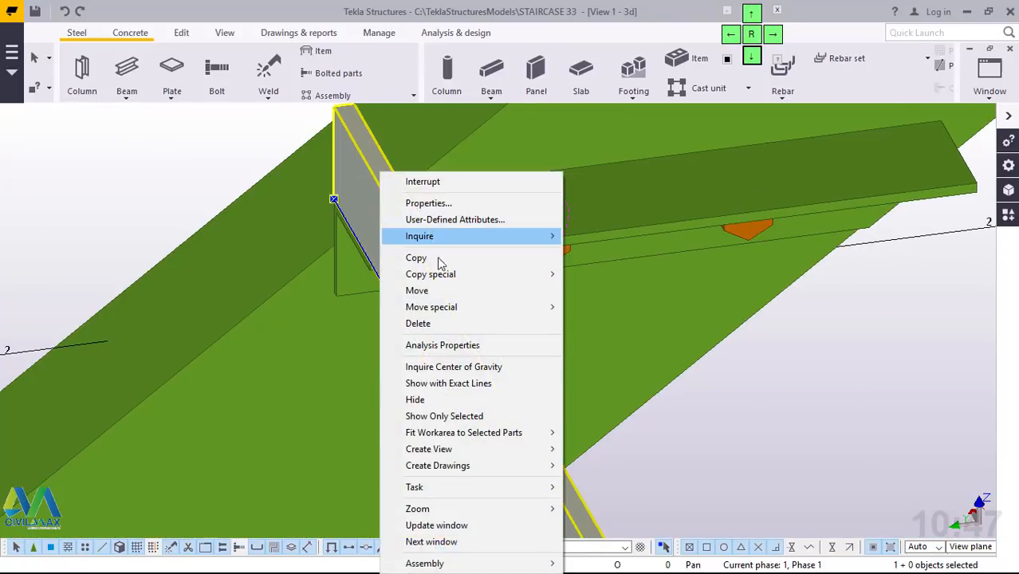
click(417, 258)
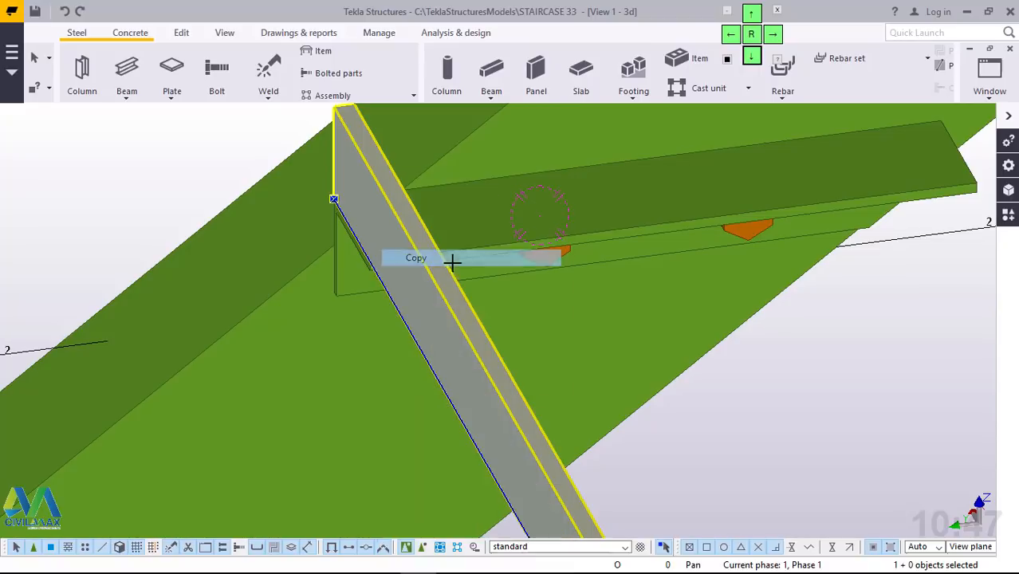
ctrl+middle_drag(420, 247, 304, 244)
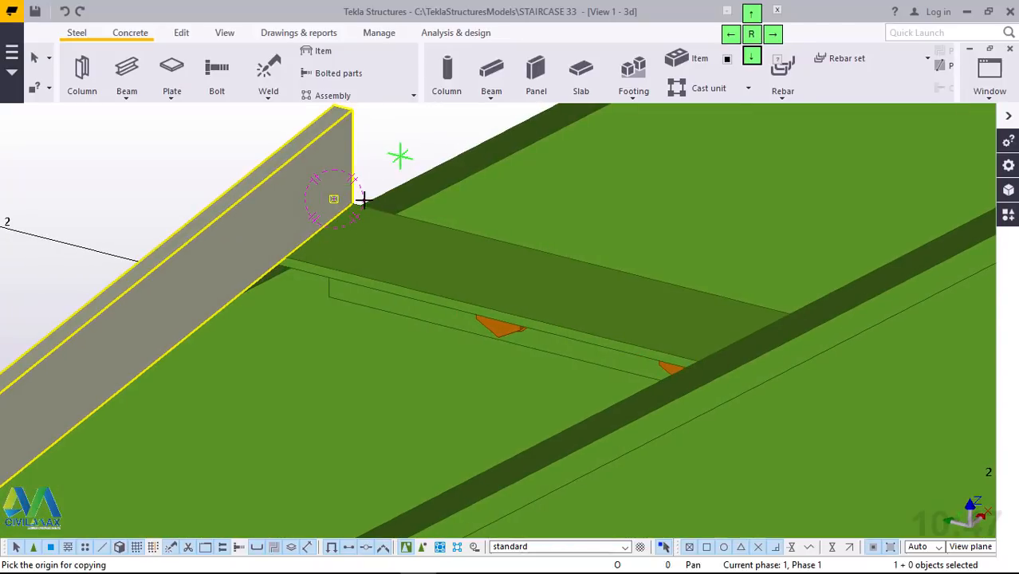
scroll(355, 210, up, 2)
scroll(355, 210, up, 2)
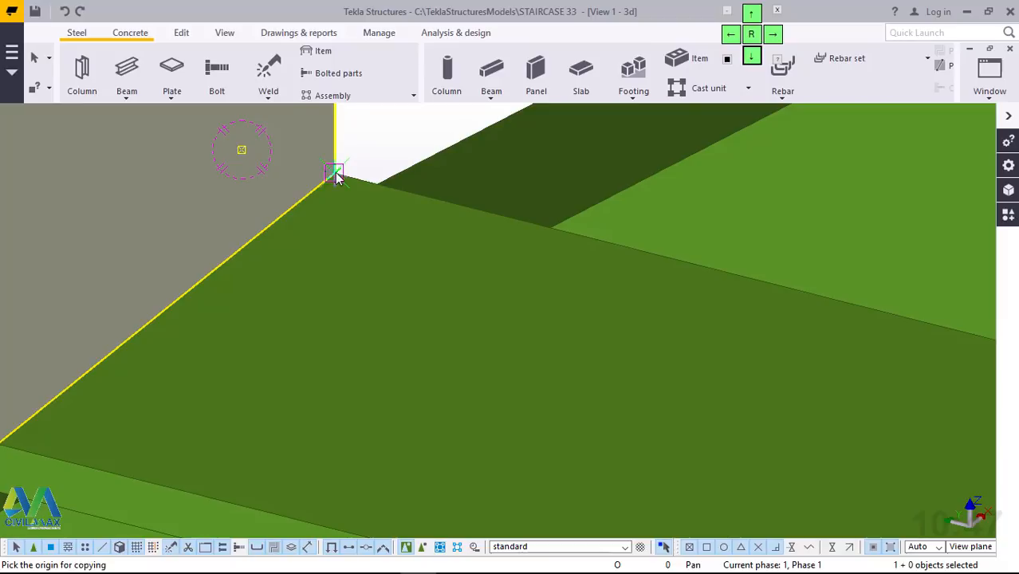
click(334, 173)
scroll(331, 170, down, 3)
scroll(332, 171, down, 2)
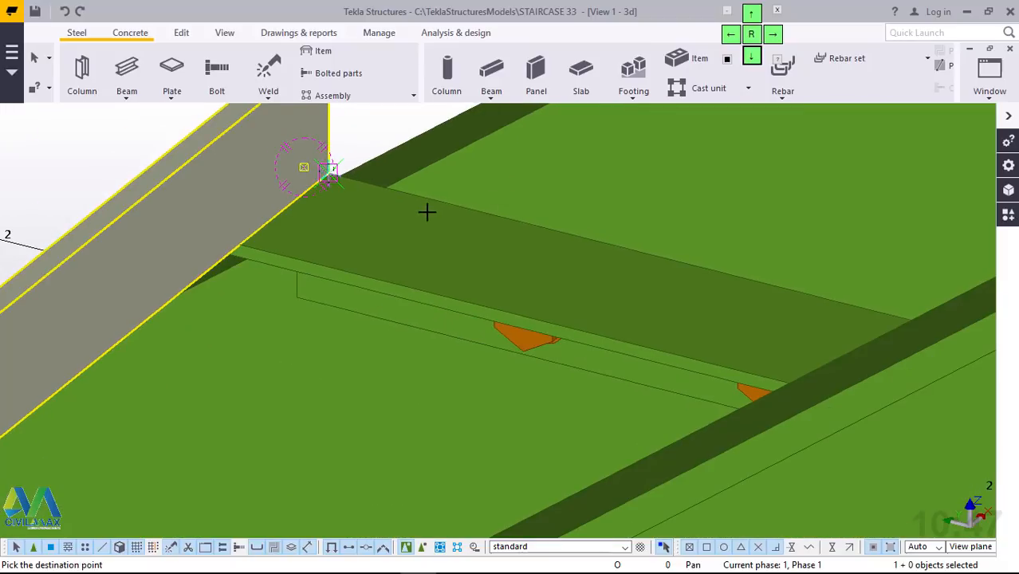
scroll(503, 255, down, 2)
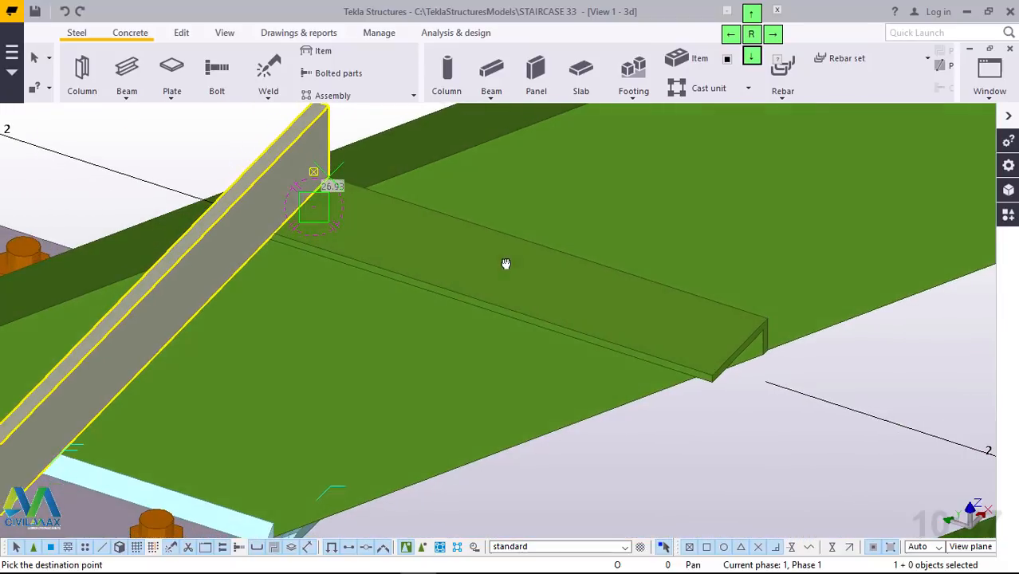
scroll(780, 323, up, 4)
scroll(794, 323, up, 3)
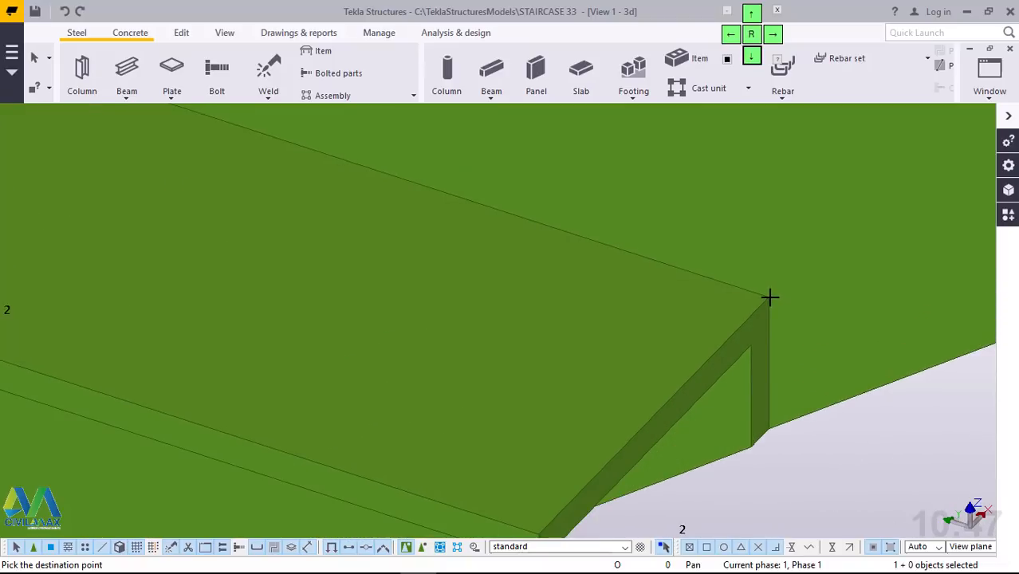
right_click(691, 191)
click(724, 201)
scroll(703, 322, down, 2)
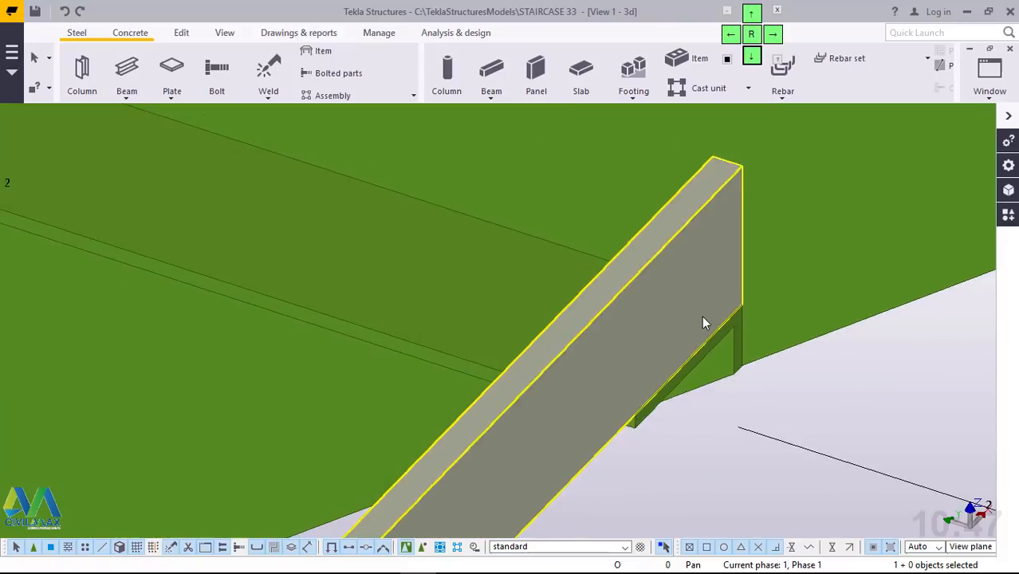
scroll(704, 322, down, 5)
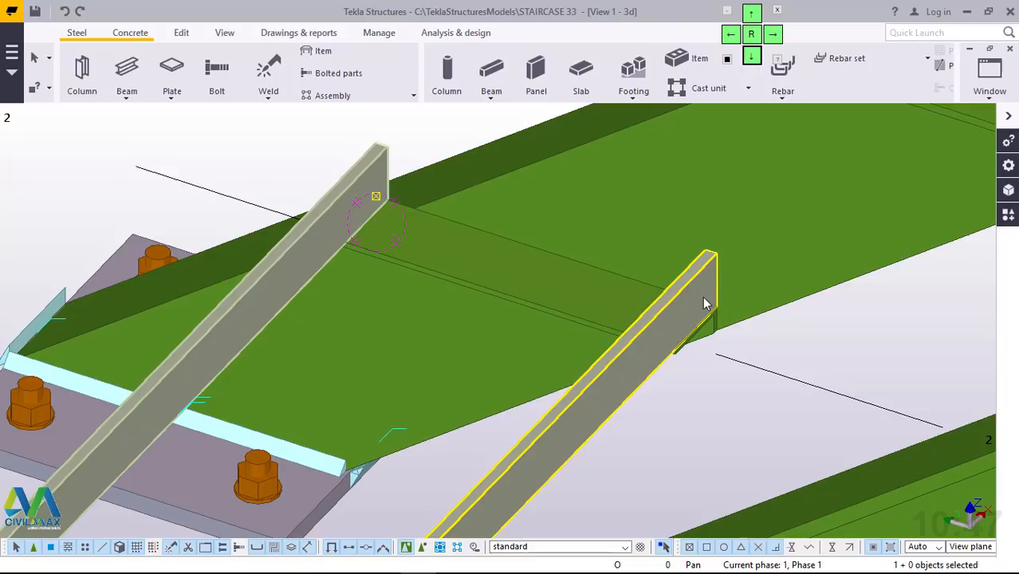
Step: Create a steel beam along the stringer from the first cross plate's inner top corner to the copied plate's outer top corner, and end the command
ctrl+middle_drag(733, 276, 539, 223)
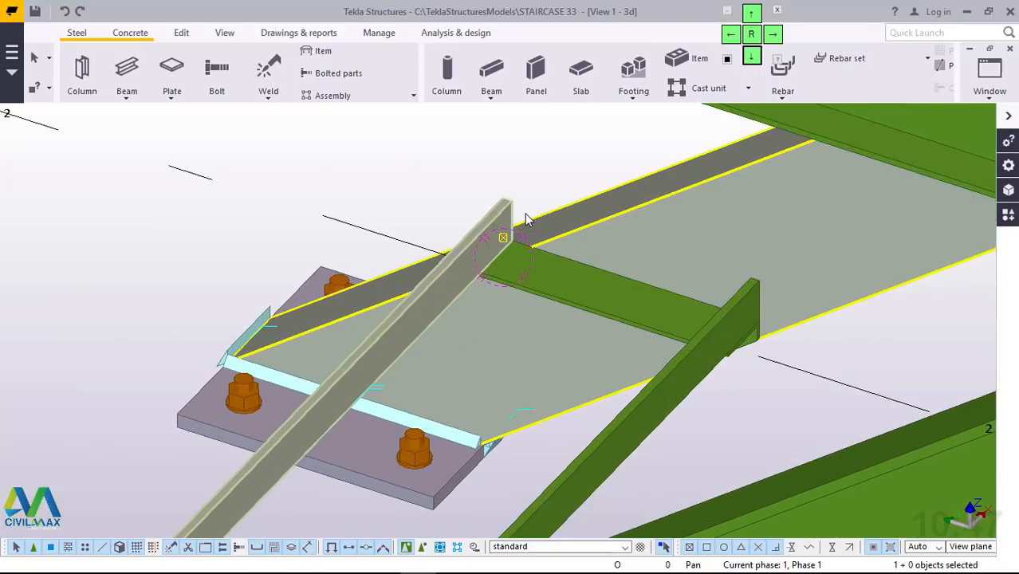
scroll(525, 220, up, 4)
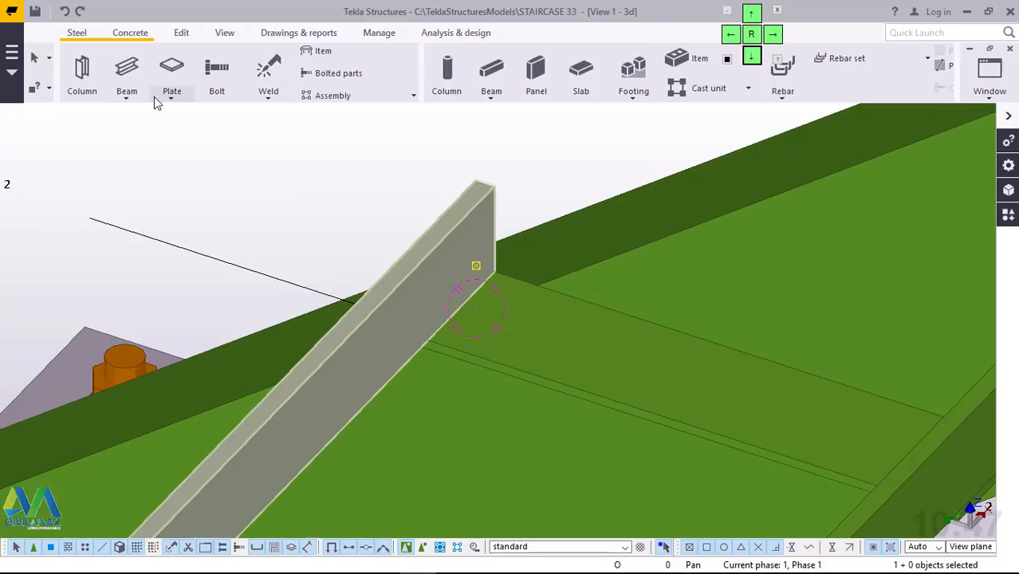
click(127, 101)
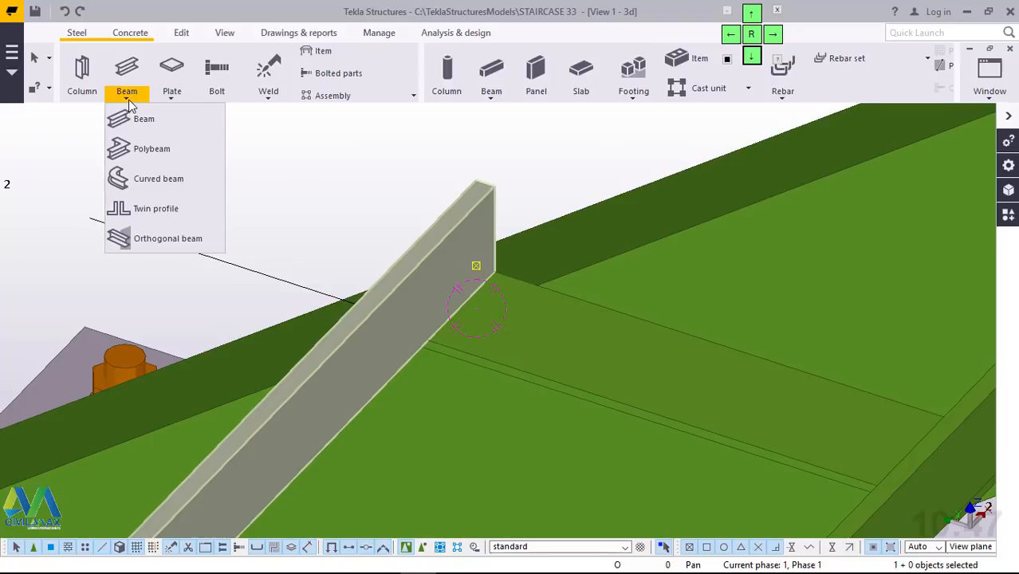
click(159, 121)
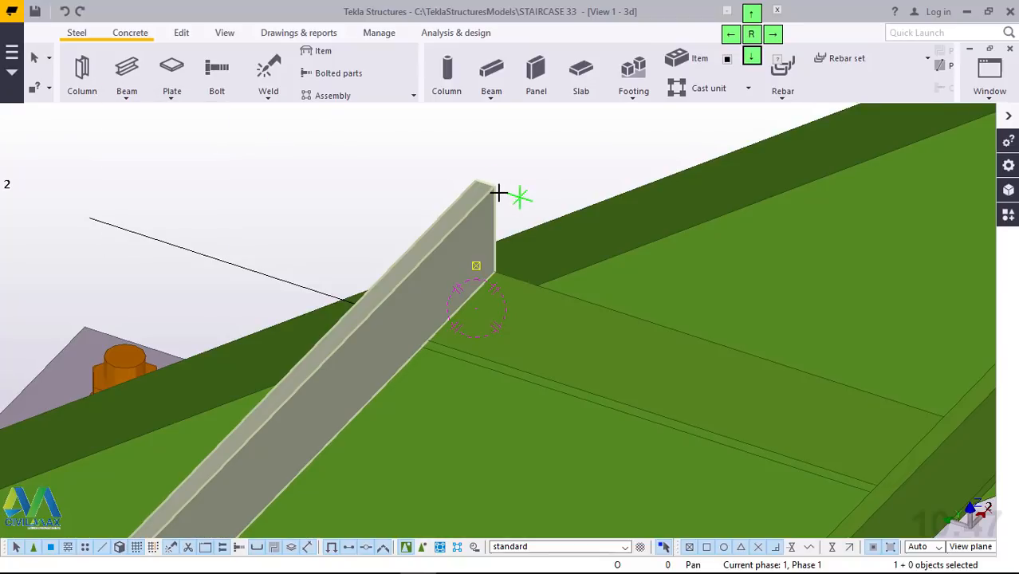
scroll(496, 190, up, 2)
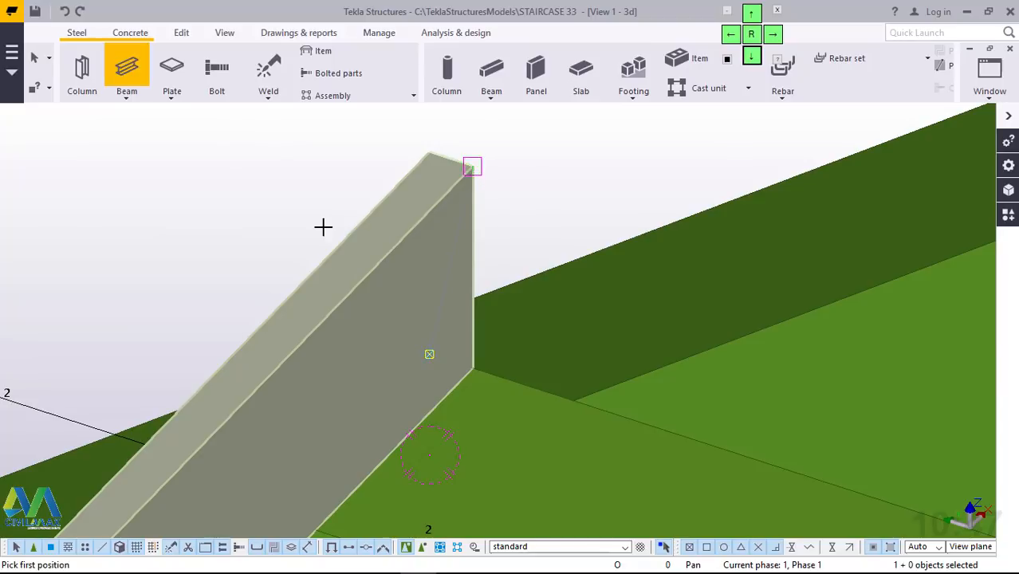
scroll(327, 209, down, 5)
scroll(446, 216, down, 1)
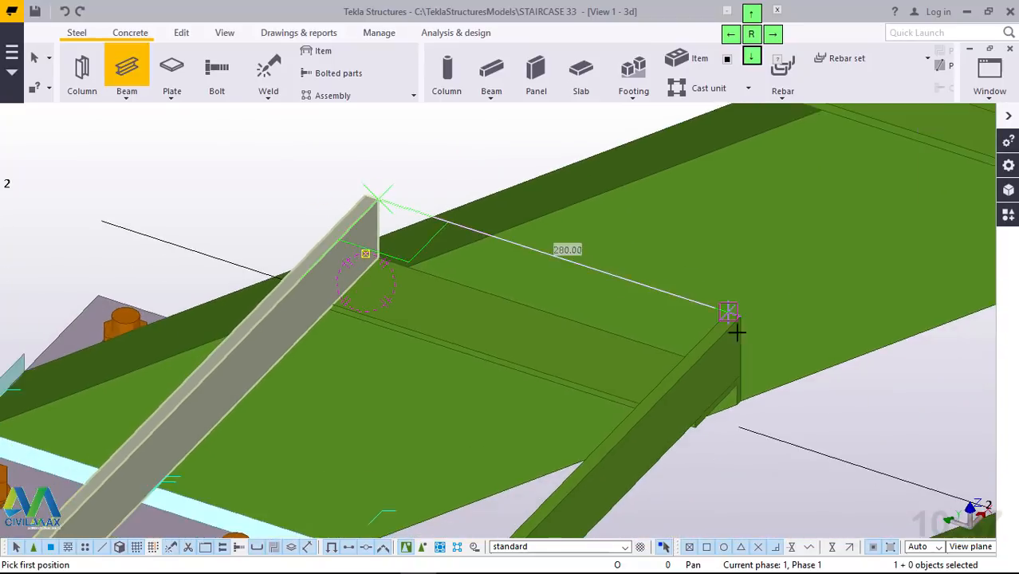
scroll(741, 323, up, 4)
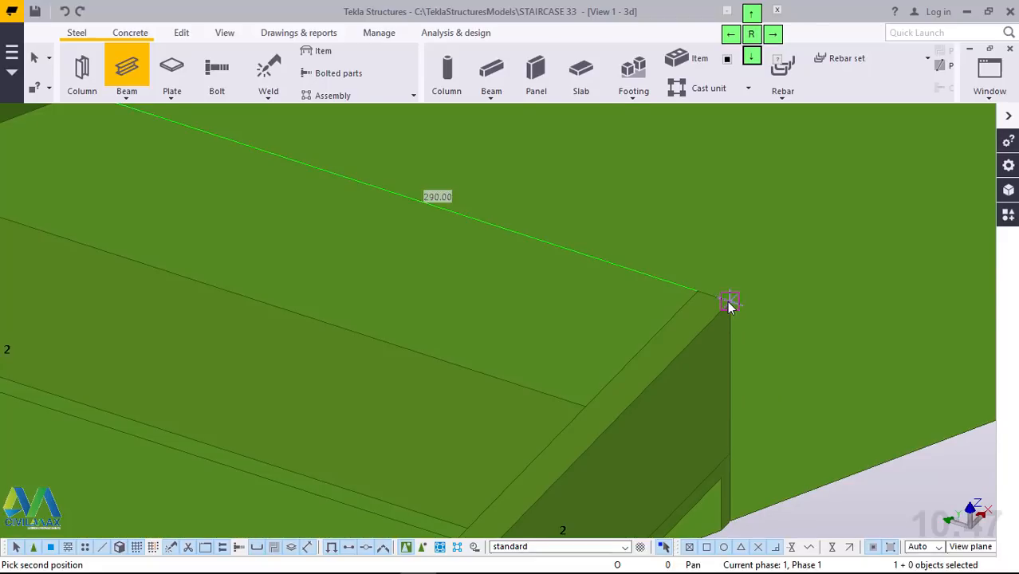
click(729, 304)
right_click(654, 234)
click(678, 237)
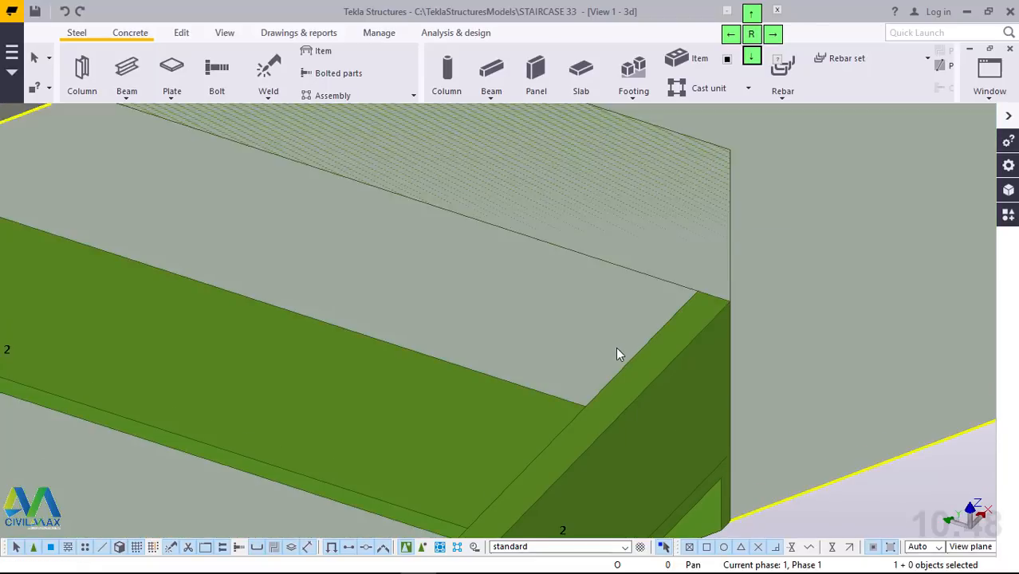
Step: Delete the new side beam standing on top of the two cross plates along the stringer
scroll(616, 355, down, 3)
scroll(351, 187, up, 3)
scroll(313, 195, up, 4)
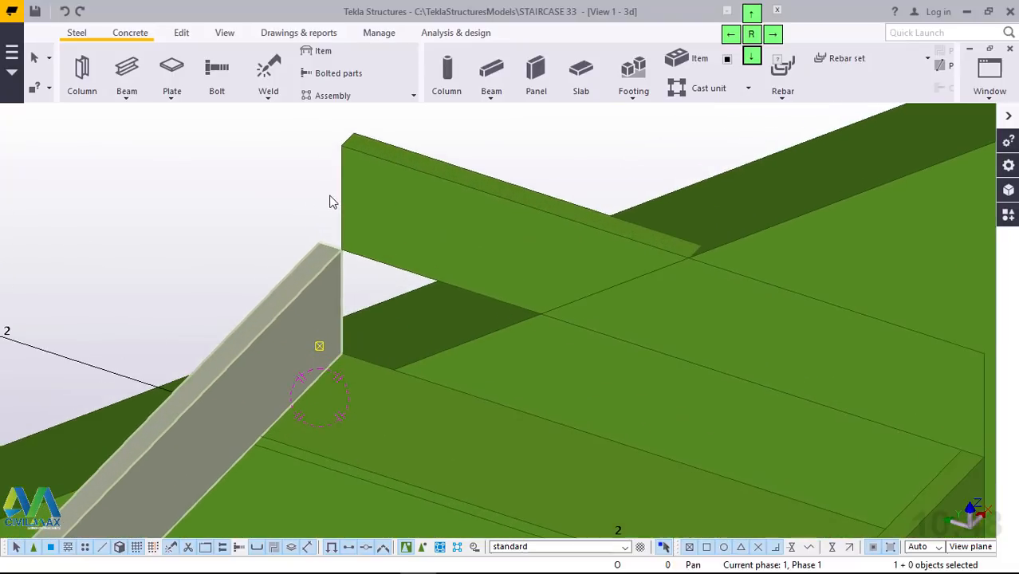
scroll(330, 196, up, 1)
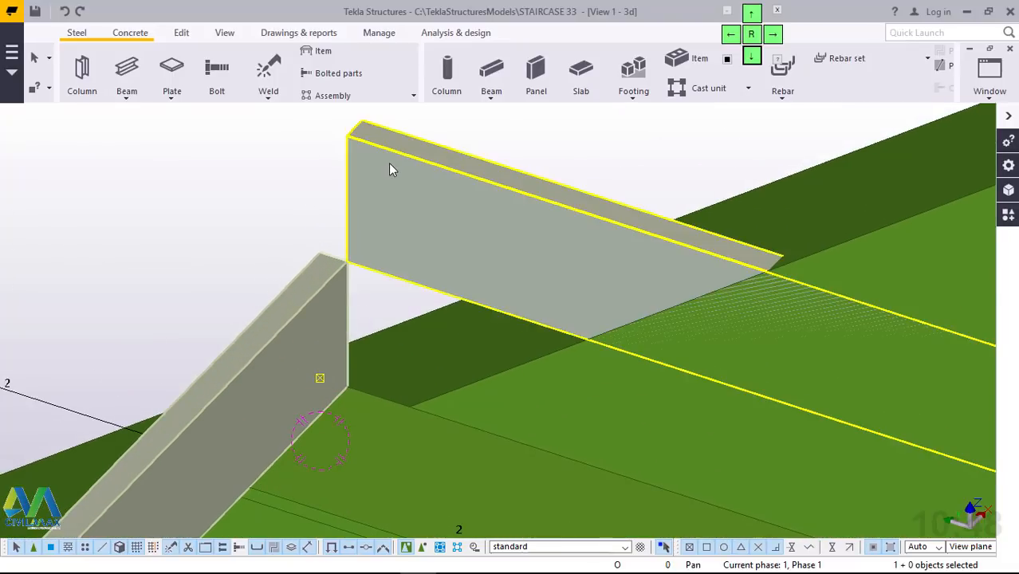
click(390, 164)
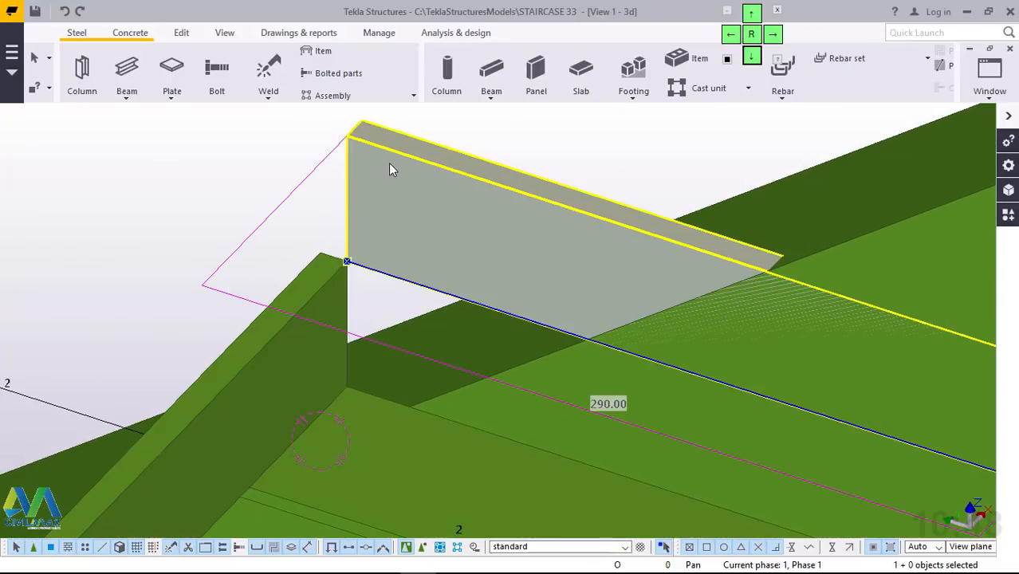
key(Delete)
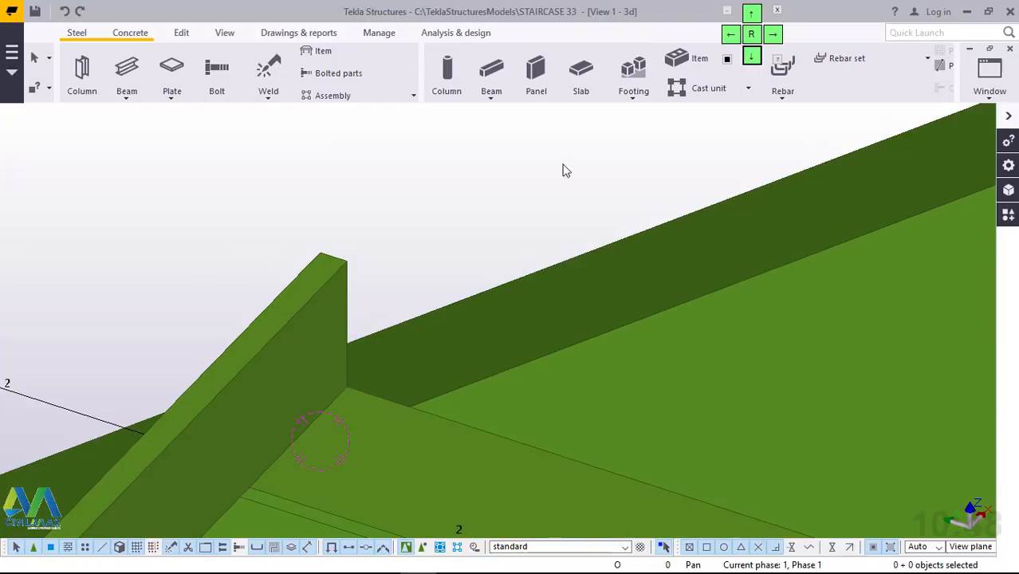
click(126, 95)
click(142, 118)
scroll(335, 247, up, 2)
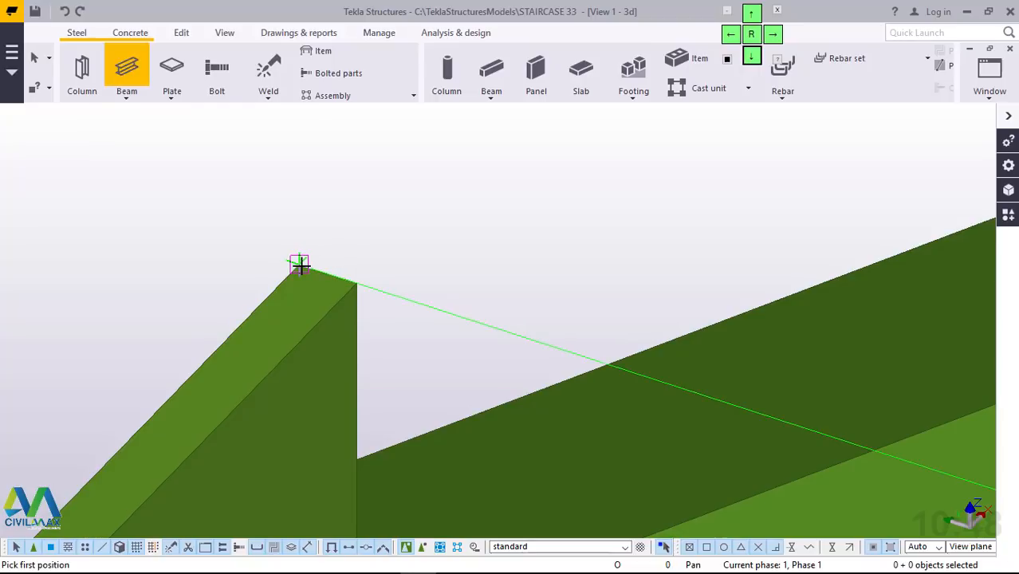
click(299, 264)
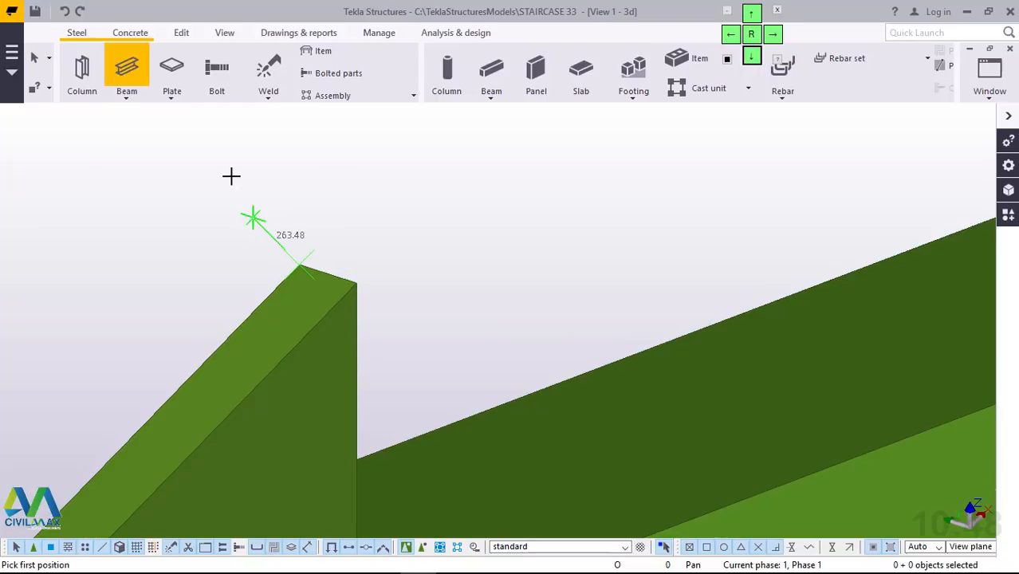
scroll(230, 175, down, 3)
scroll(237, 179, down, 1)
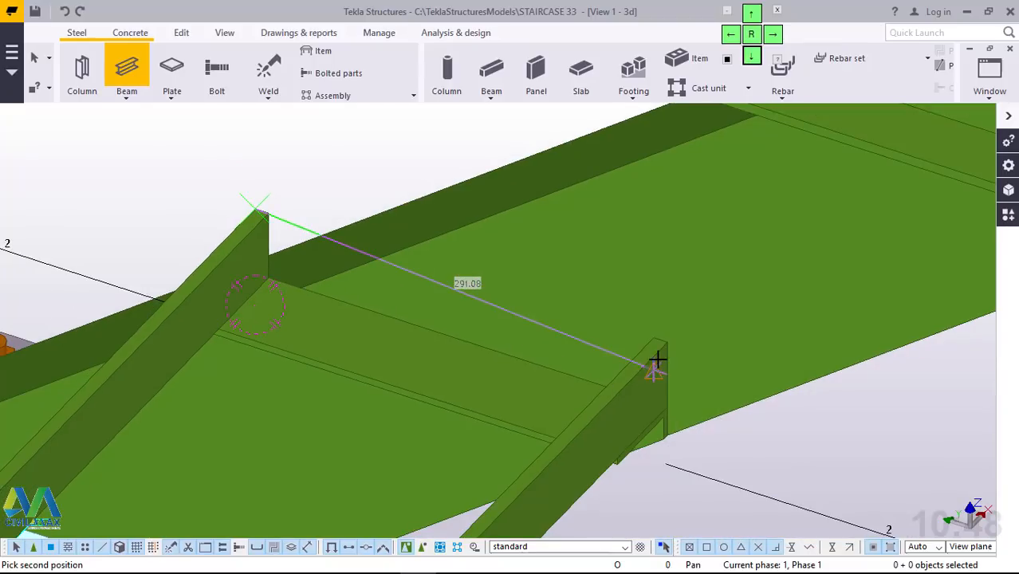
right_click(369, 157)
click(369, 159)
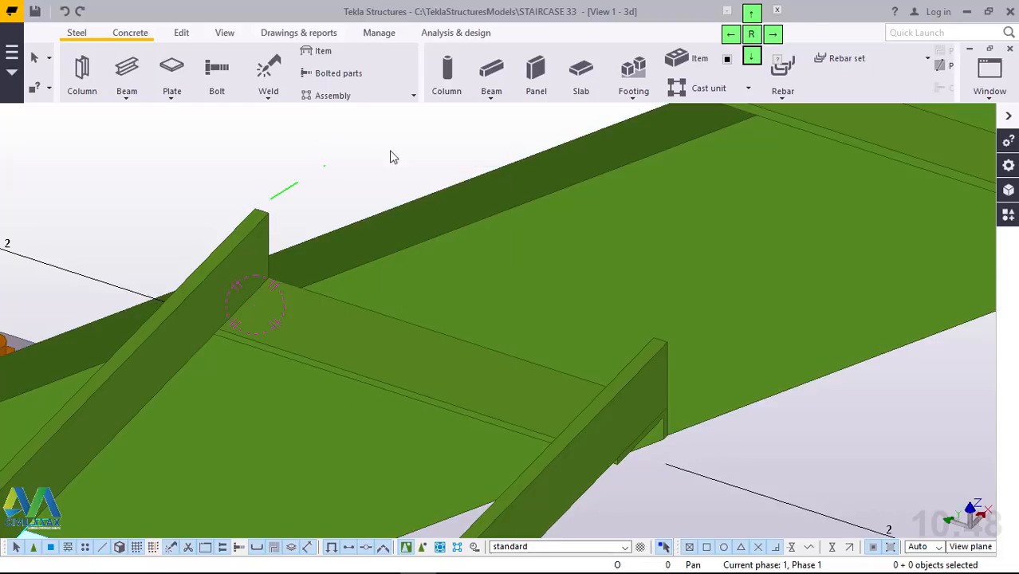
Step: Try to create a steel beam between the inner top corners of the two cross plates along the stringer, and end the command
click(126, 94)
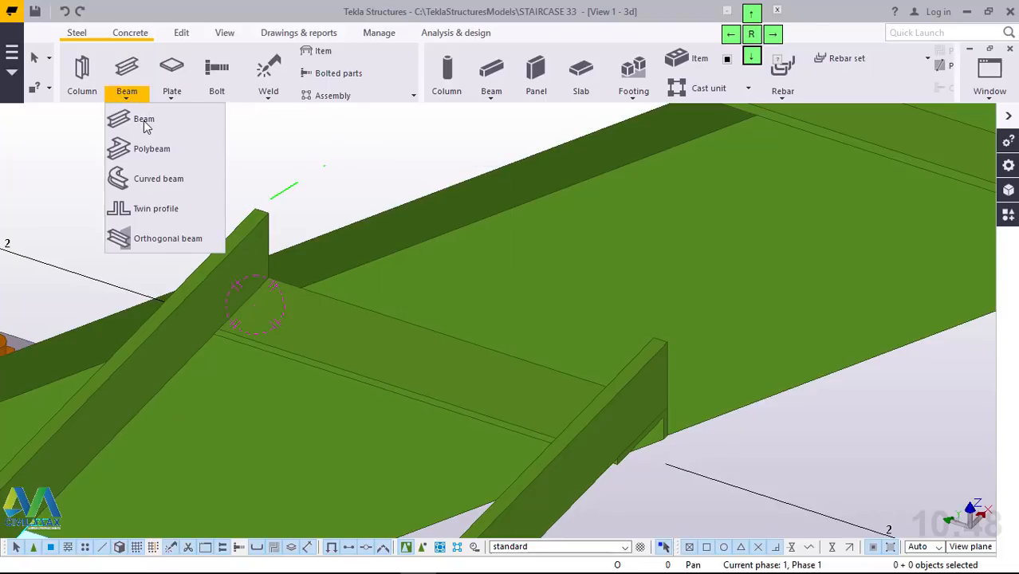
click(142, 120)
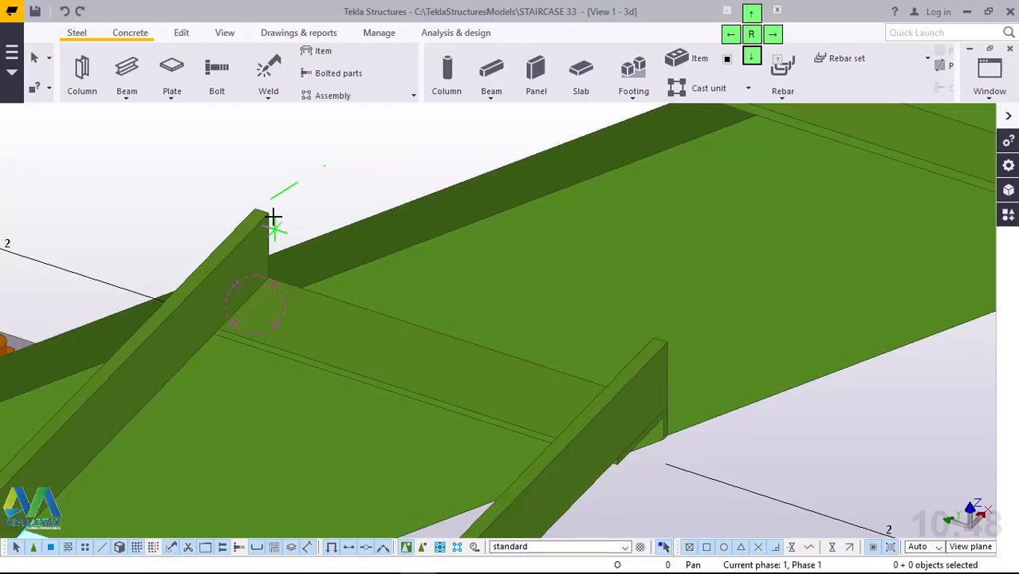
scroll(271, 220, up, 3)
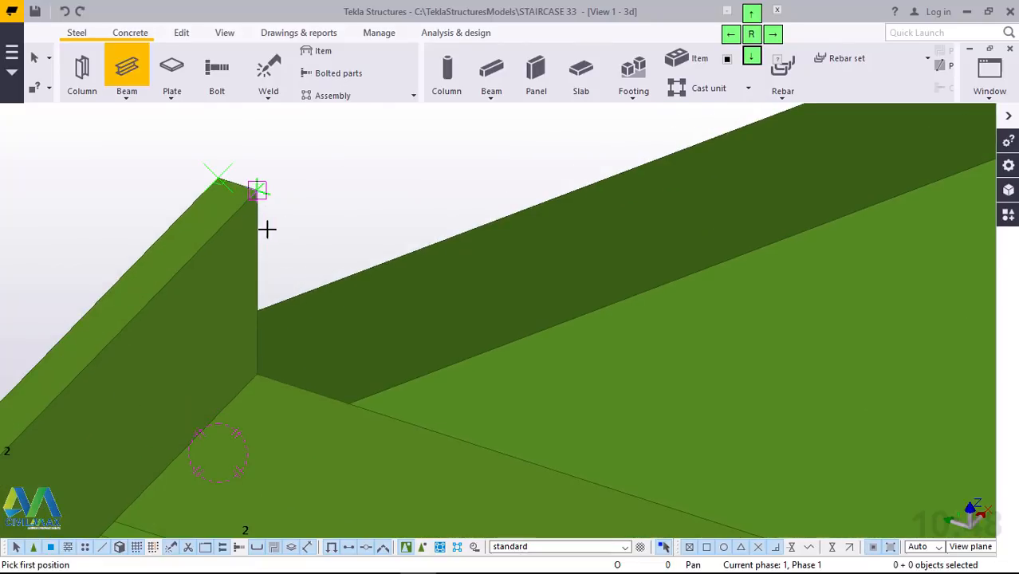
click(294, 219)
scroll(287, 215, down, 3)
scroll(821, 398, up, 4)
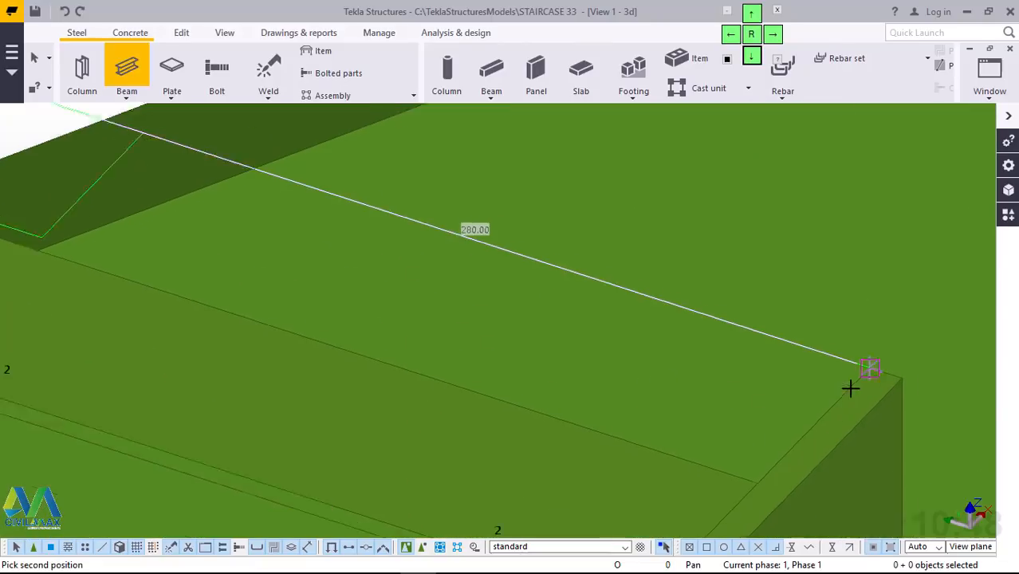
click(875, 356)
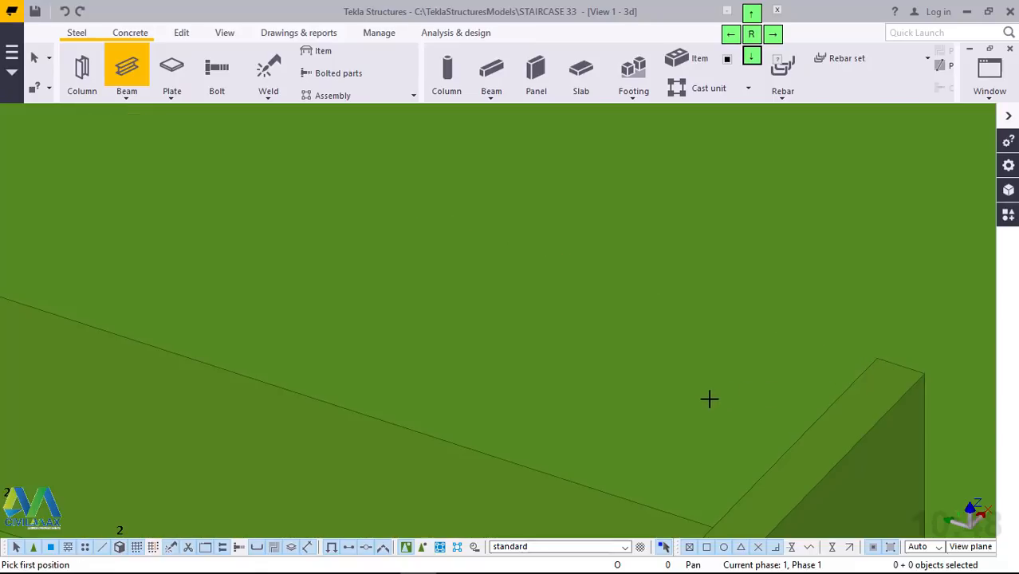
scroll(717, 392, down, 3)
scroll(375, 167, down, 2)
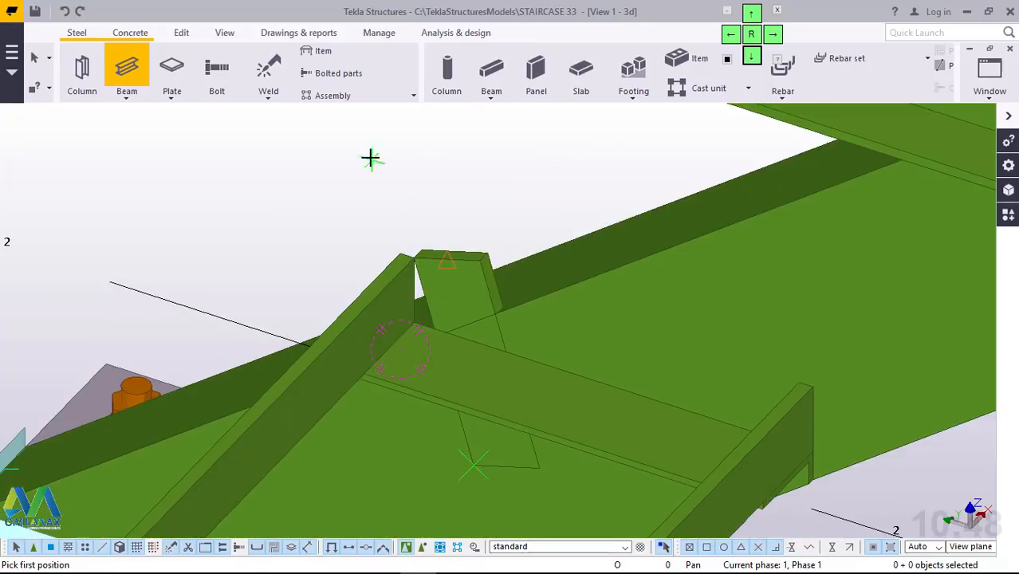
right_click(397, 165)
click(415, 168)
Step: Delete the misplaced slanting beam that starts at the first cross plate's inner top corner
click(469, 271)
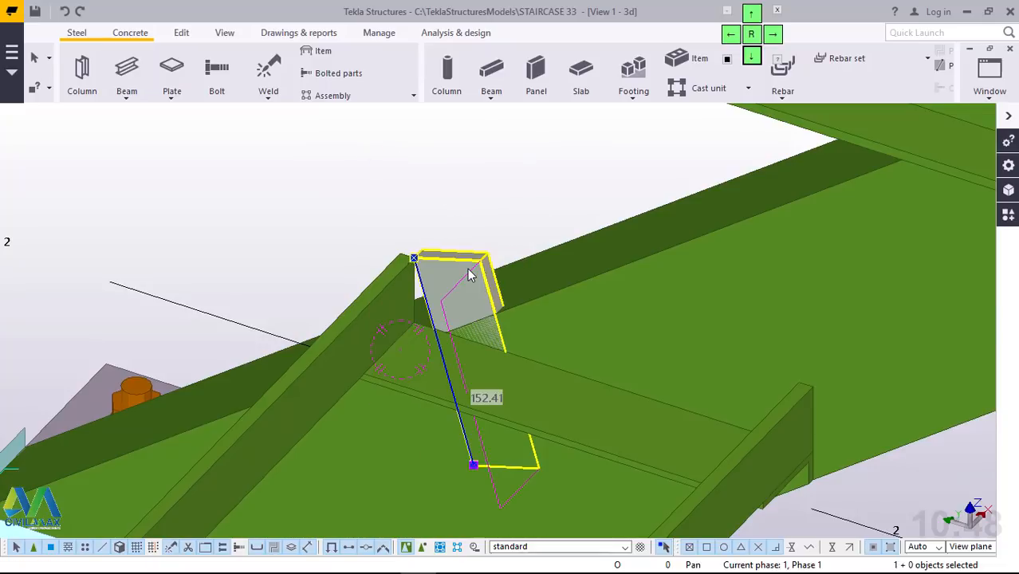
key(Delete)
Step: Create a 280 mm steel beam from the first cross plate's inner top corner to the facing top corner of the other cross plate, and end the command
scroll(473, 271, up, 5)
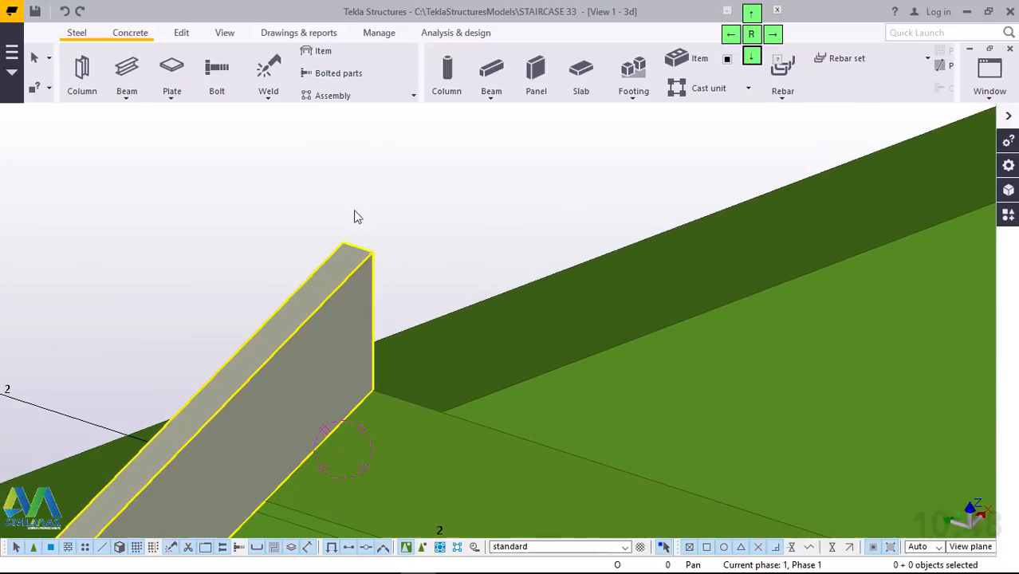
click(129, 96)
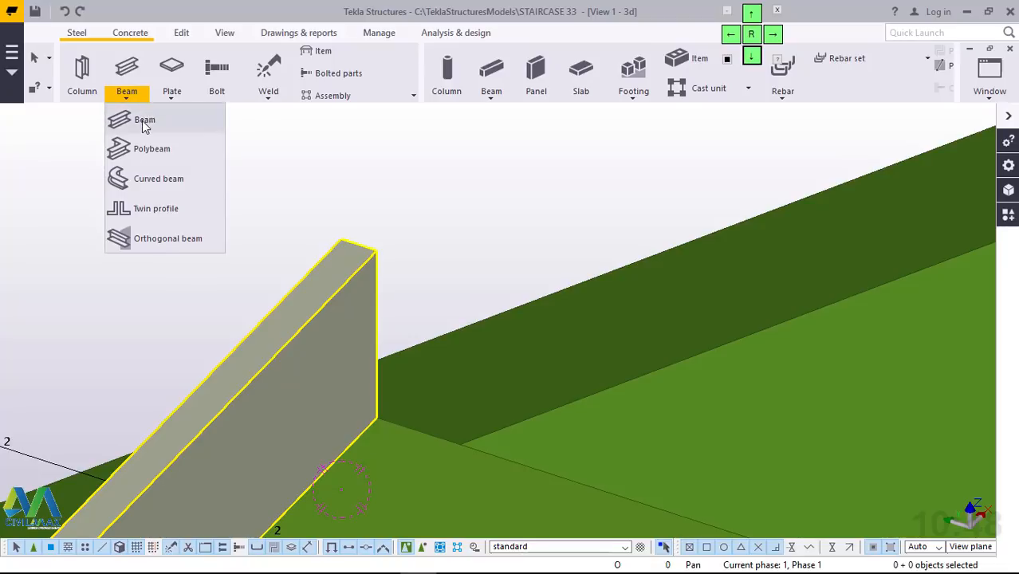
click(144, 118)
scroll(377, 252, up, 2)
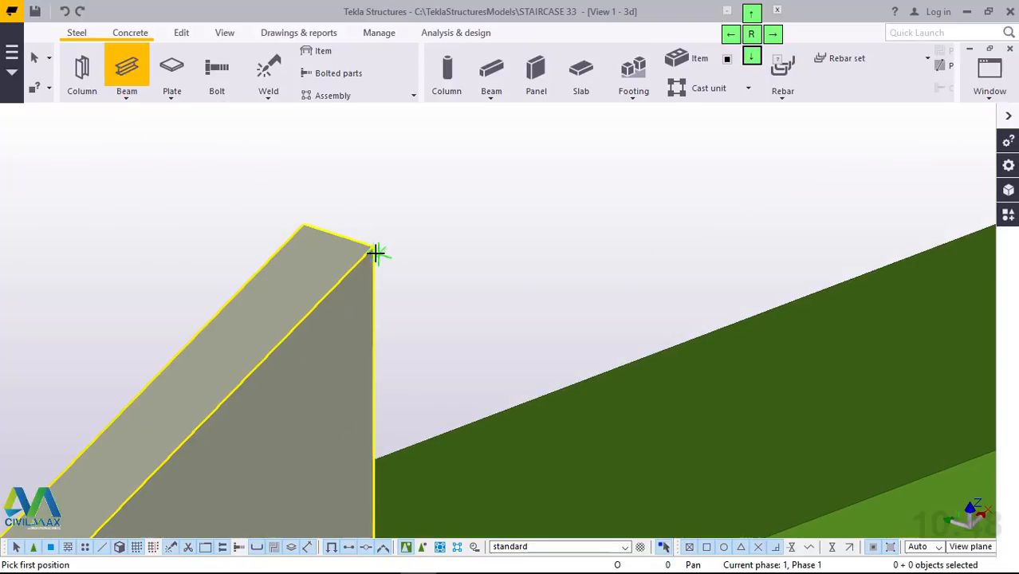
click(373, 246)
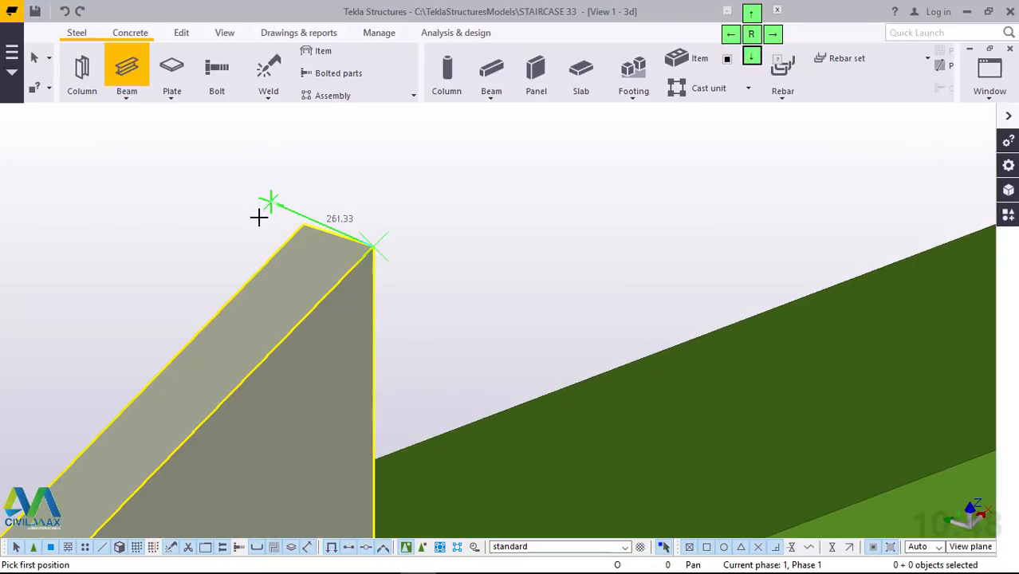
scroll(260, 217, down, 5)
scroll(870, 414, up, 6)
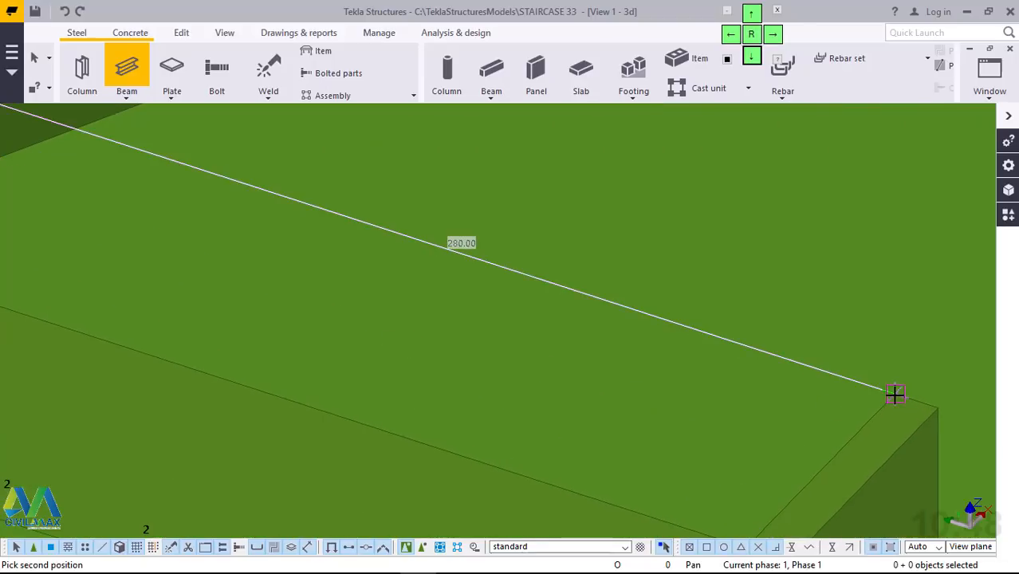
click(894, 395)
right_click(570, 228)
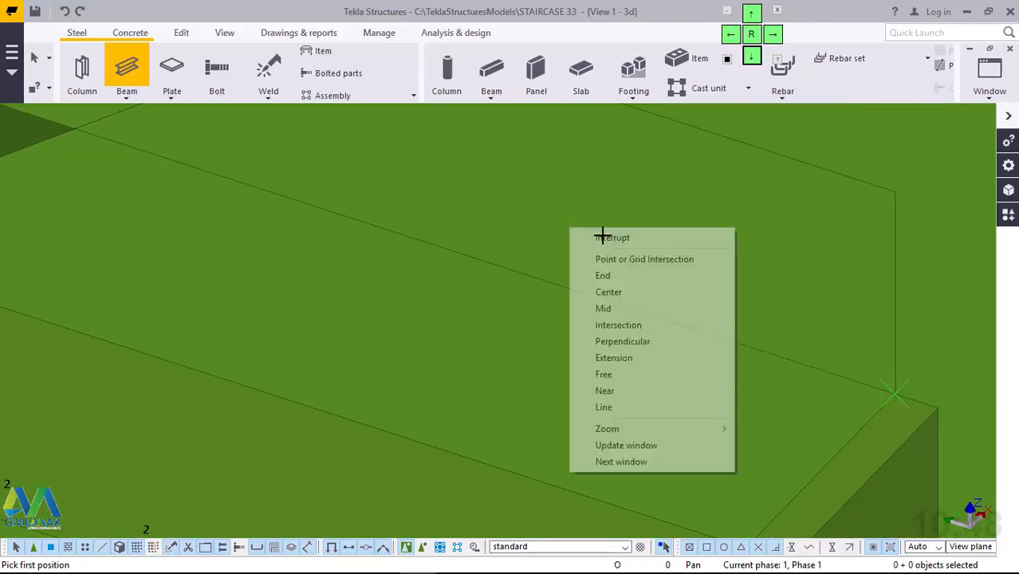
click(606, 237)
scroll(621, 316, down, 5)
scroll(622, 317, down, 1)
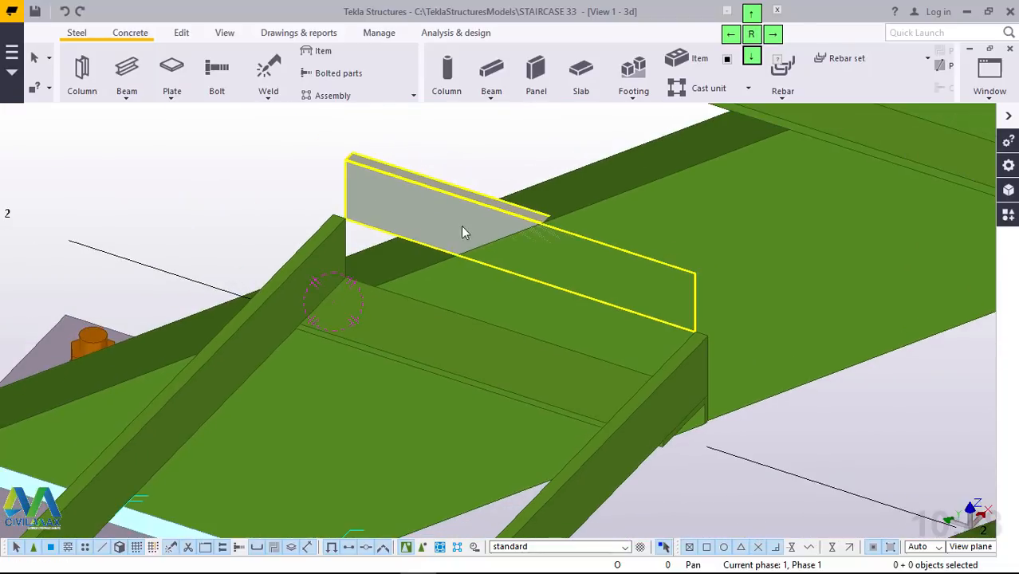
Step: Set the side plate's on-plane position to Right and its depth position to Behind, modify the plate, and close its properties
click(430, 212)
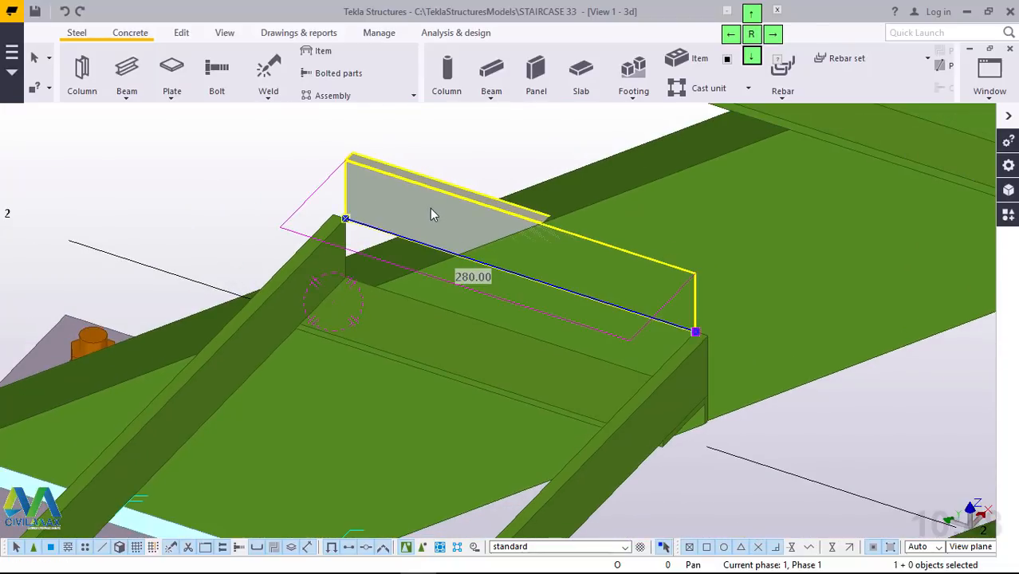
double_click(430, 211)
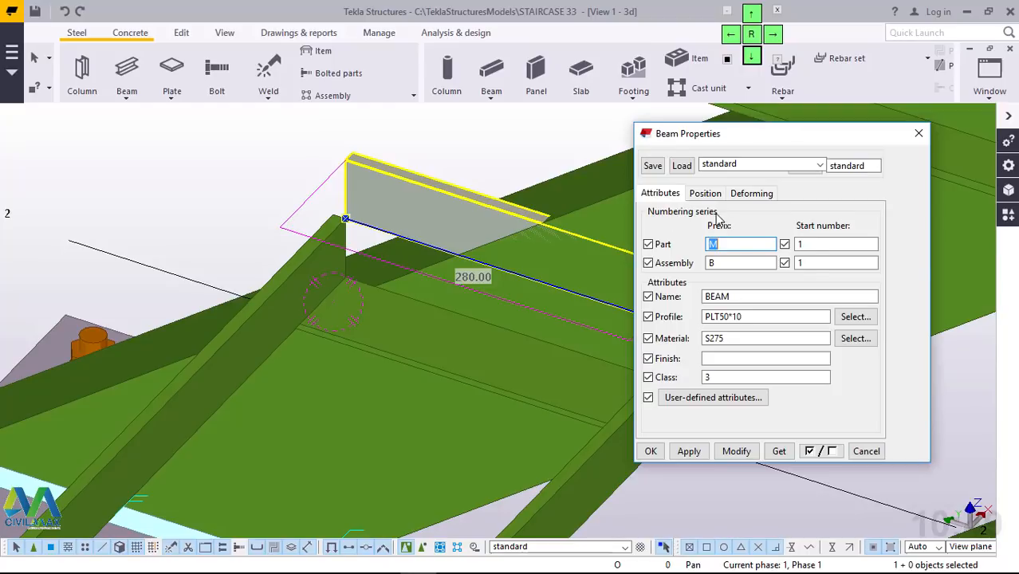
click(705, 193)
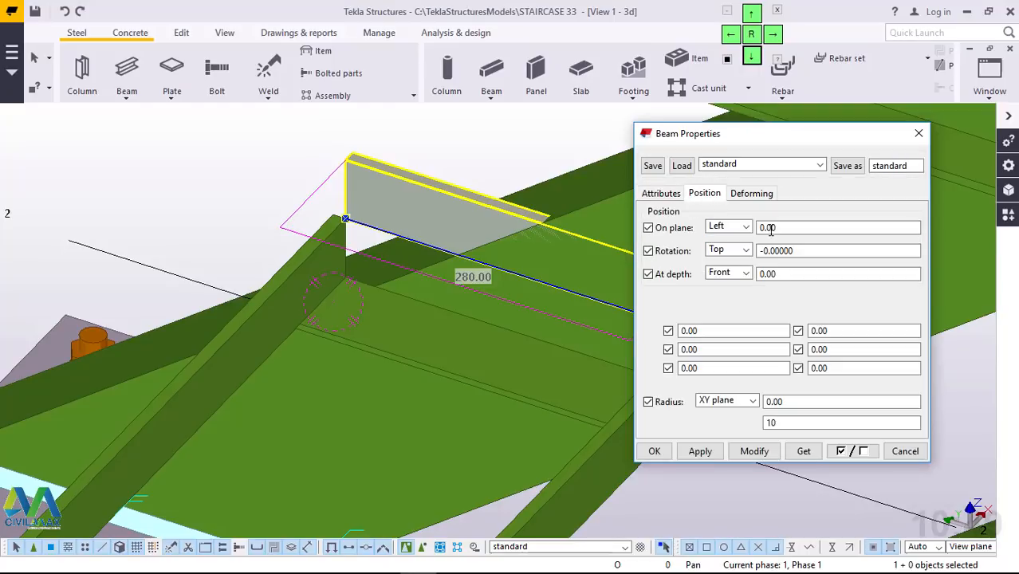
click(742, 227)
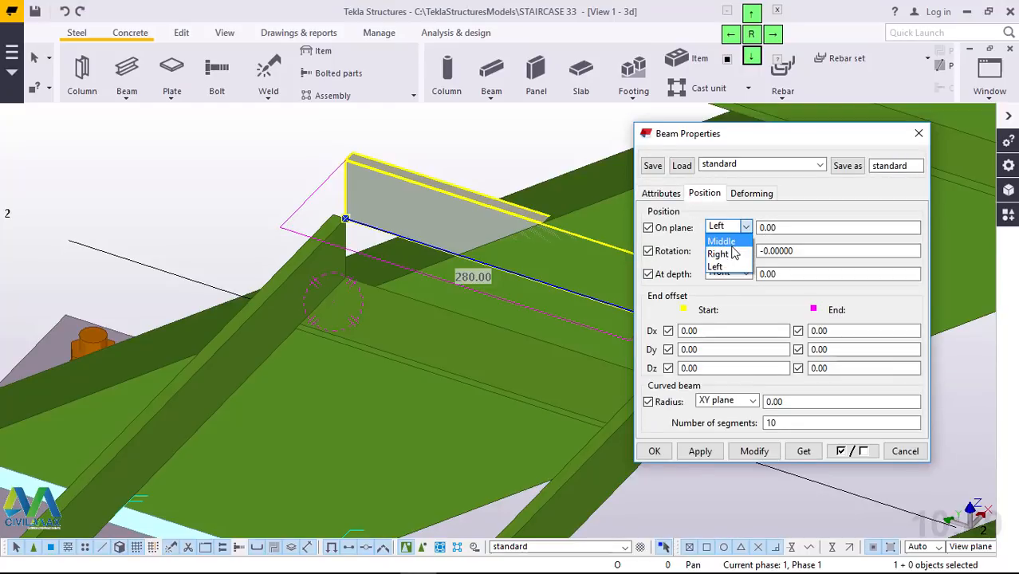
click(720, 254)
click(751, 451)
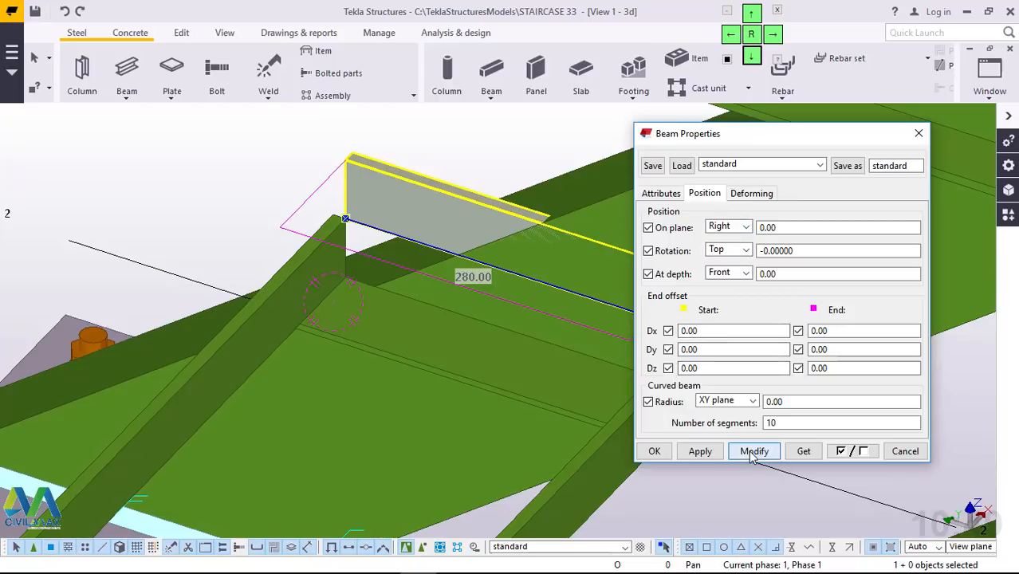
click(751, 451)
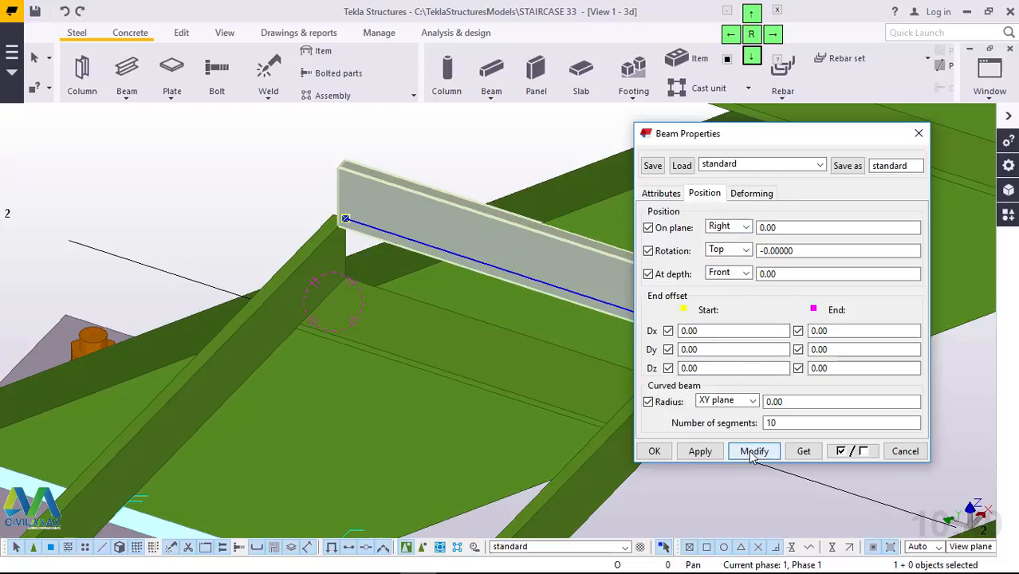
click(746, 273)
click(721, 312)
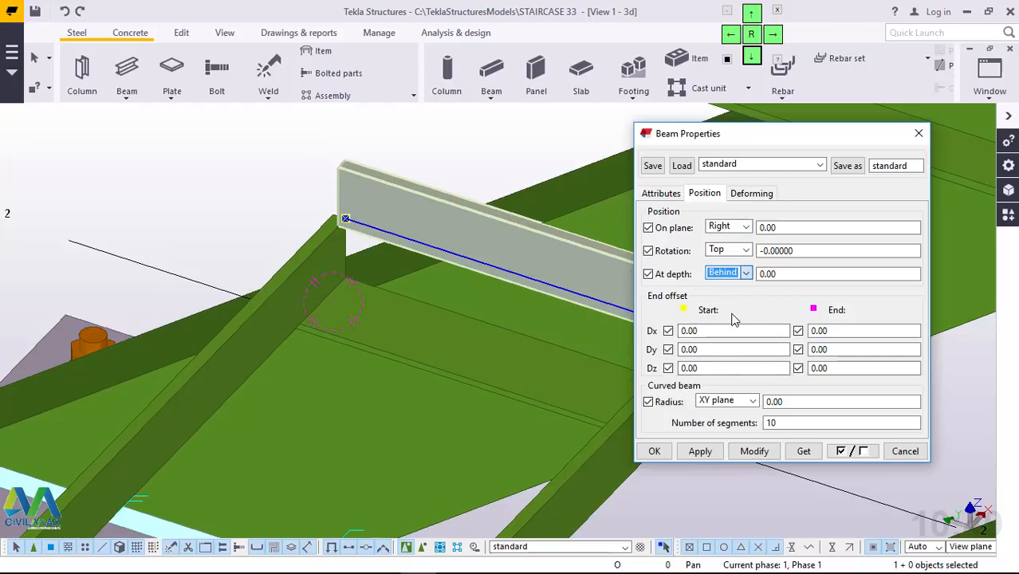
click(754, 451)
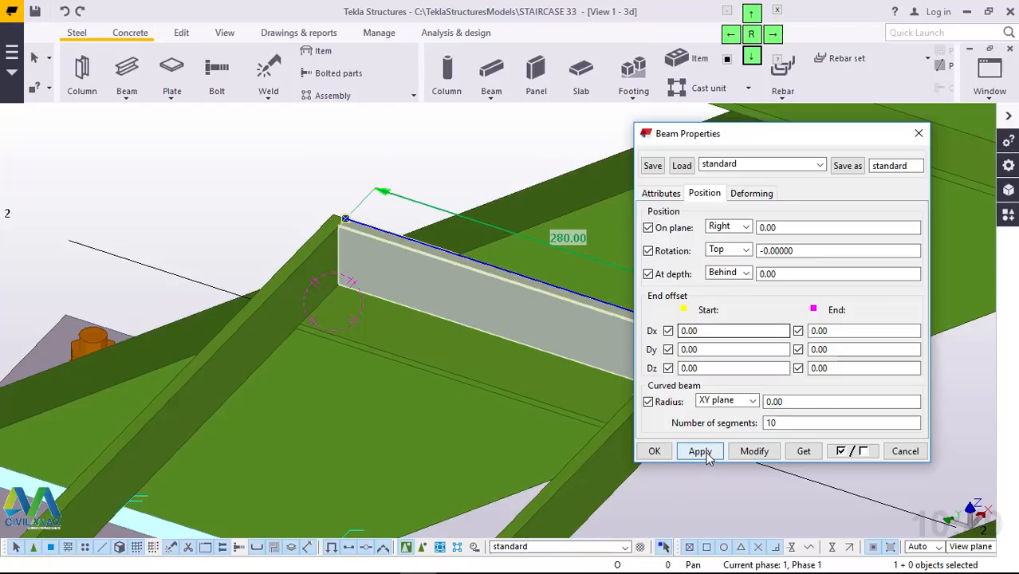
click(655, 451)
Step: Copy the side plate from its inner top corner to the first cross plate's inner top corner at the opposite end, and save the model
scroll(315, 209, up, 2)
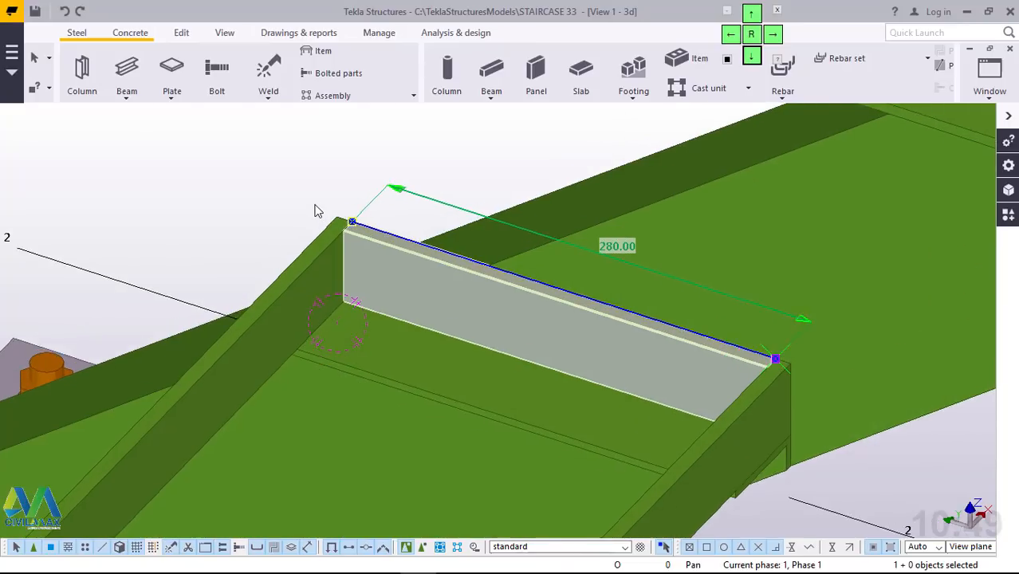
scroll(315, 210, up, 4)
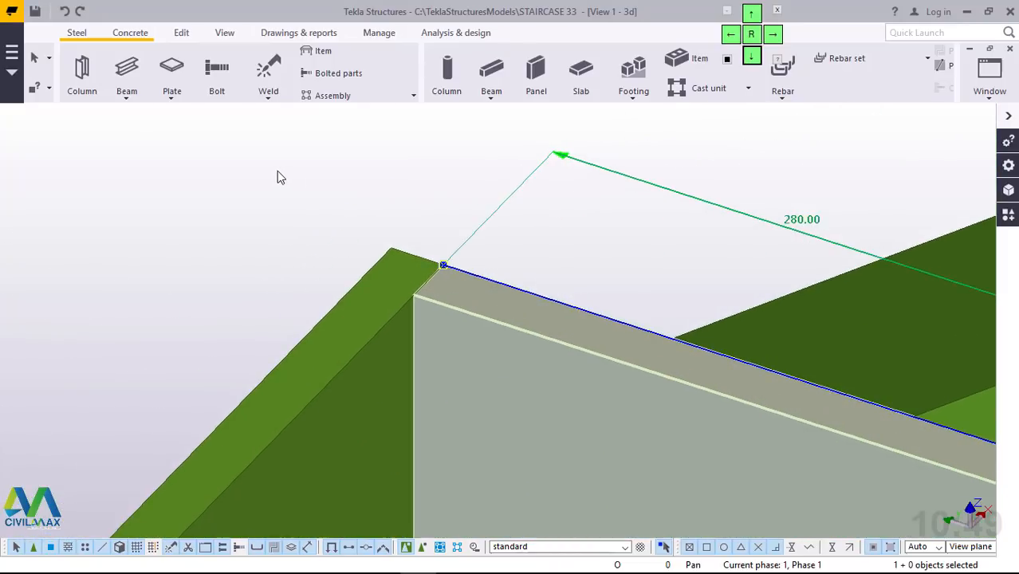
right_click(272, 168)
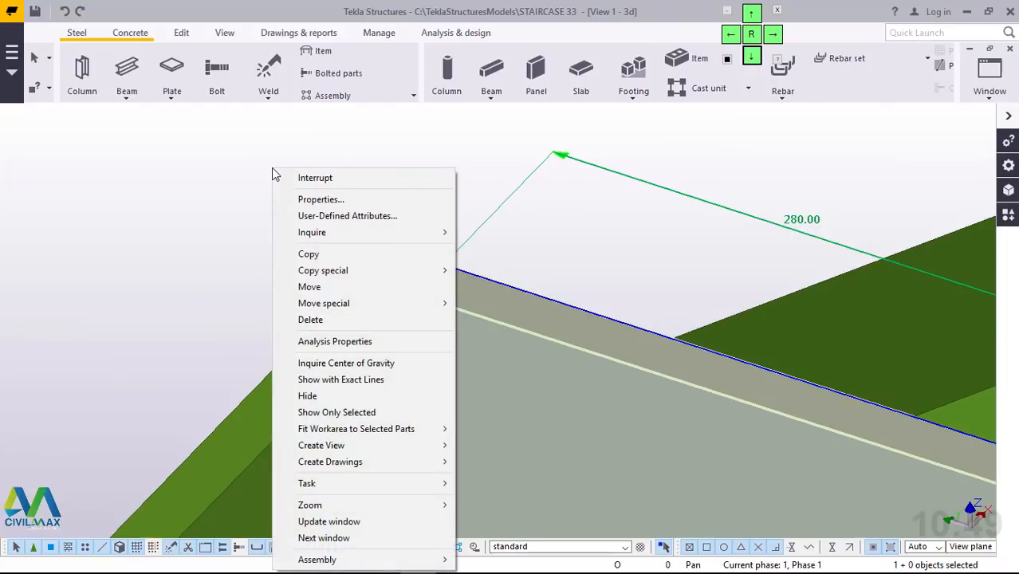
click(309, 254)
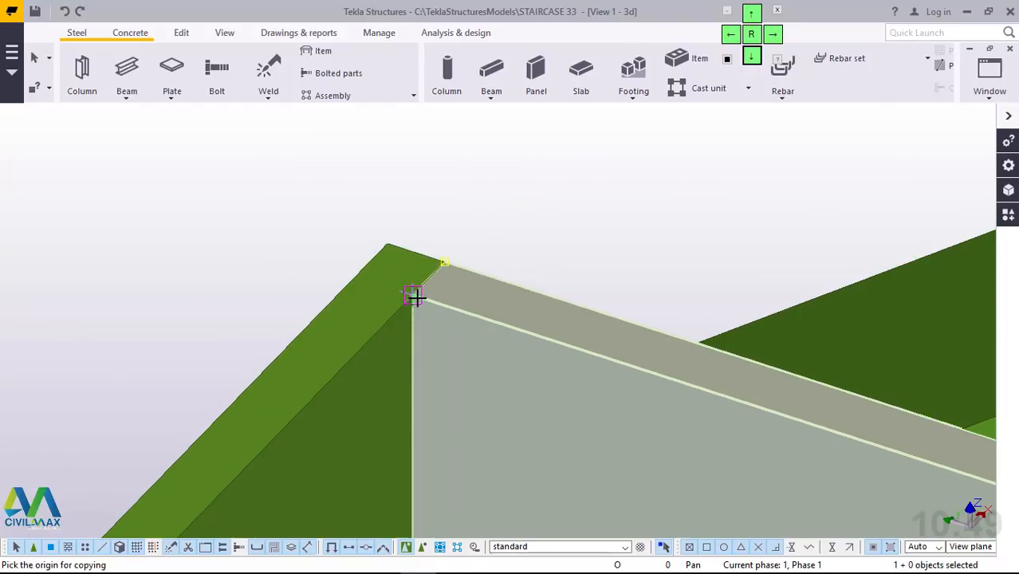
scroll(516, 200, down, 4)
click(517, 200)
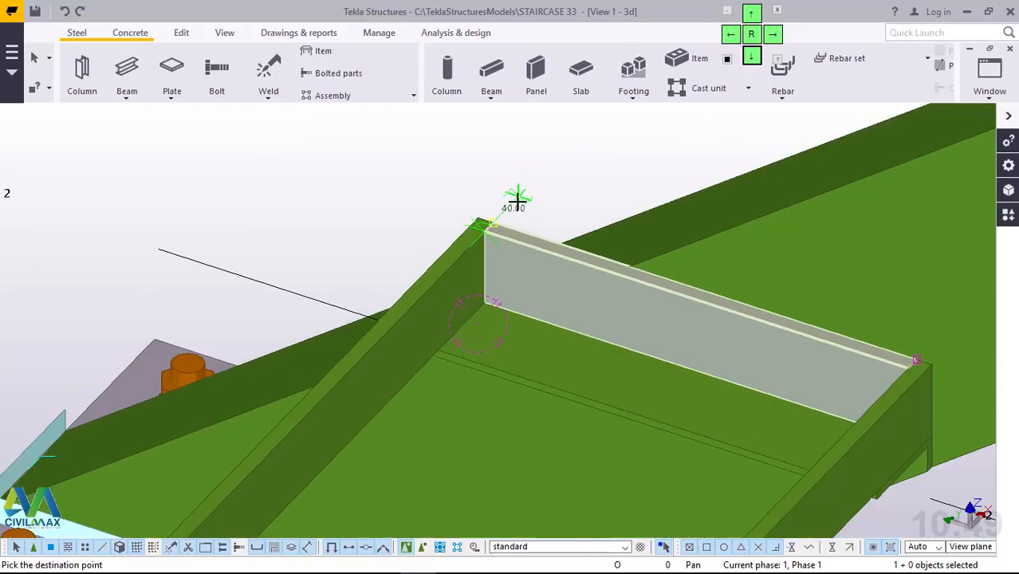
scroll(517, 200, down, 2)
scroll(335, 417, down, 2)
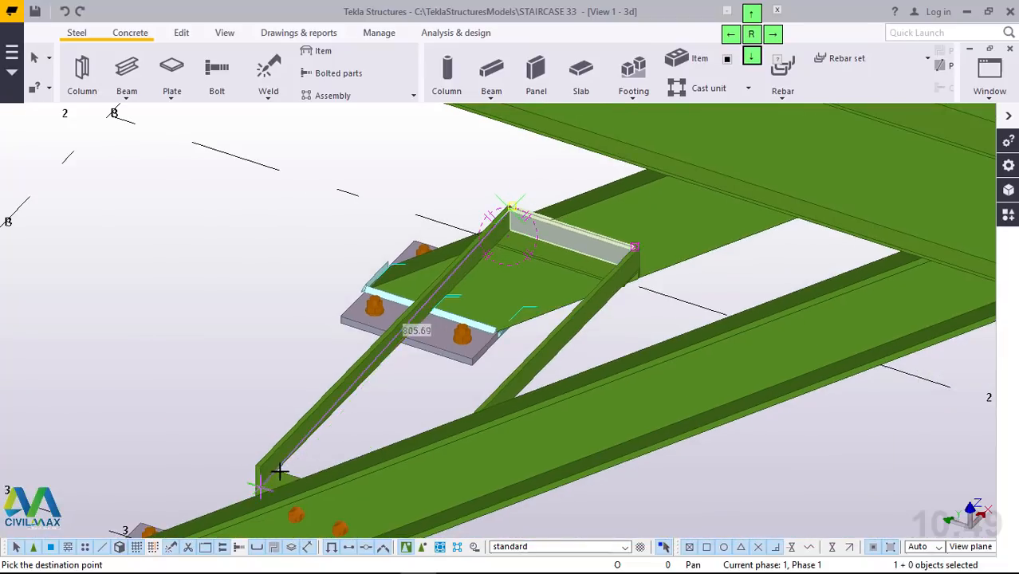
scroll(261, 477, up, 3)
scroll(254, 477, up, 1)
scroll(313, 465, down, 4)
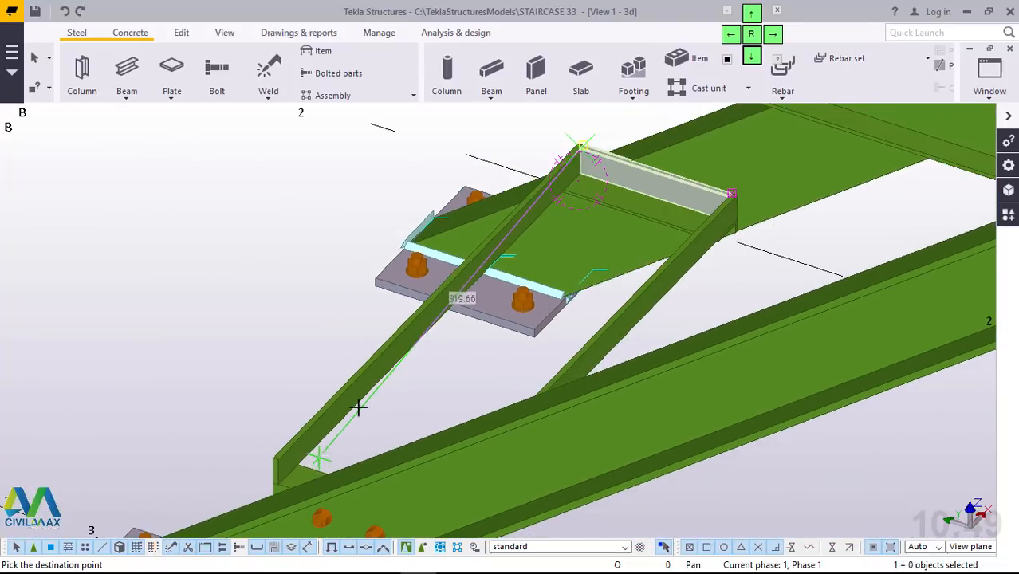
scroll(574, 147, up, 2)
scroll(616, 127, up, 1)
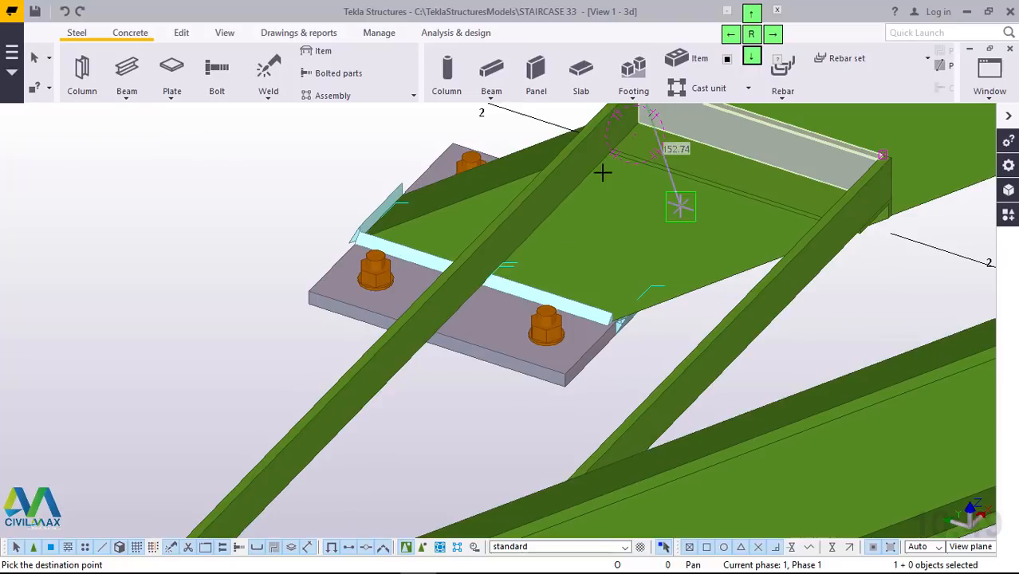
scroll(606, 160, down, 3)
scroll(606, 144, up, 1)
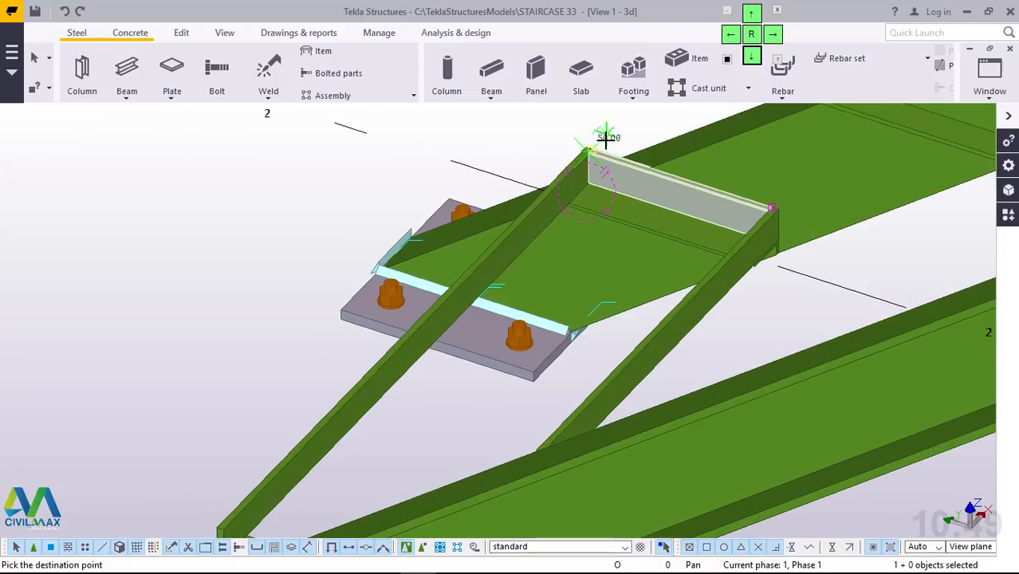
scroll(426, 281, down, 1)
scroll(282, 478, up, 1)
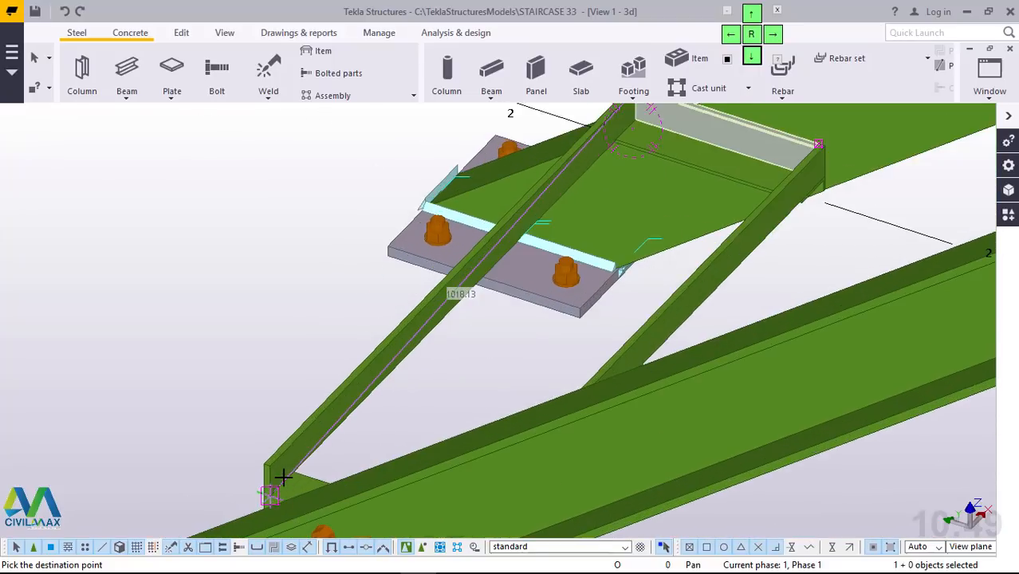
scroll(274, 470, up, 2)
scroll(267, 461, up, 1)
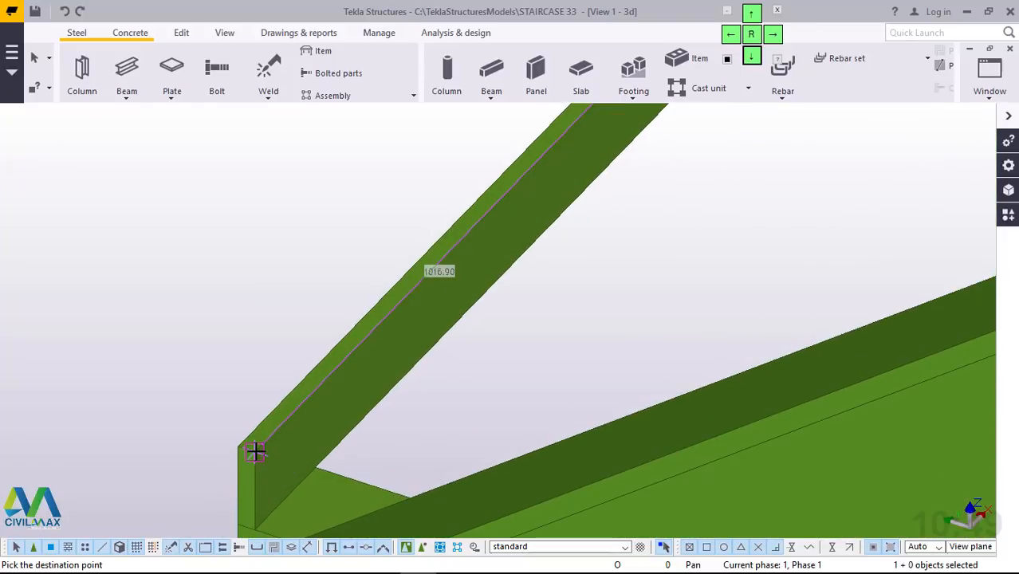
right_click(223, 303)
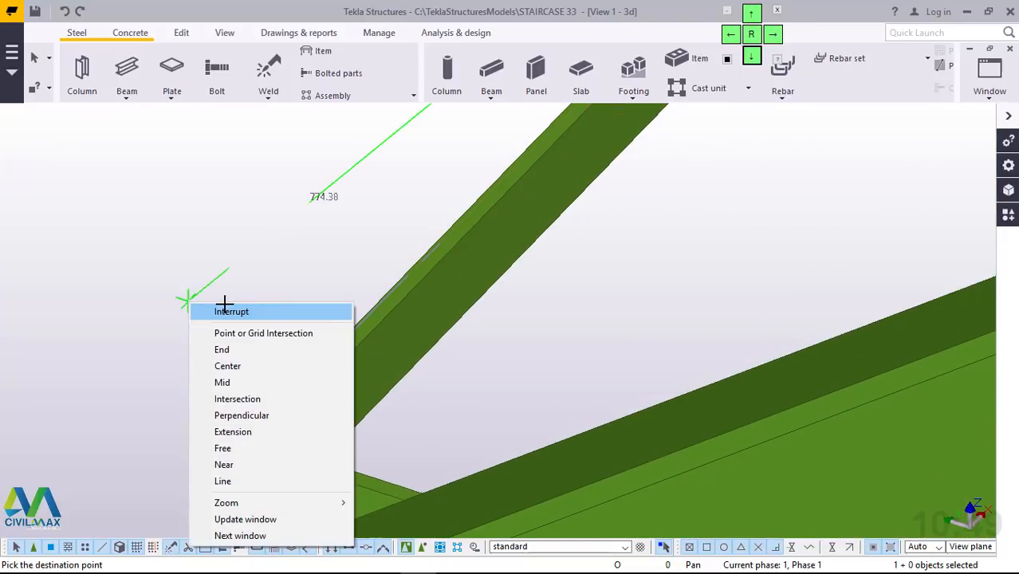
click(231, 311)
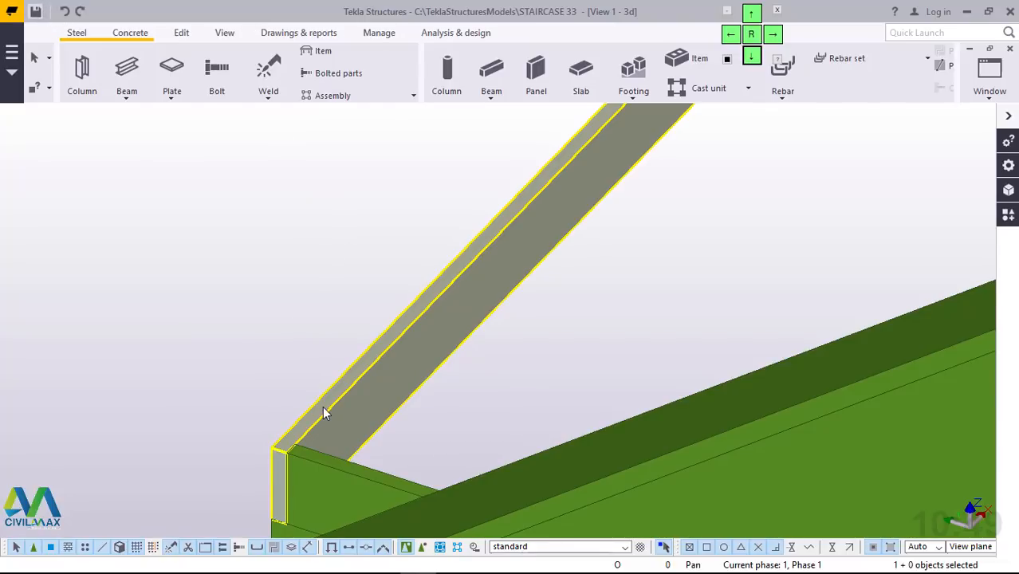
key(ctrl+s)
scroll(416, 376, down, 5)
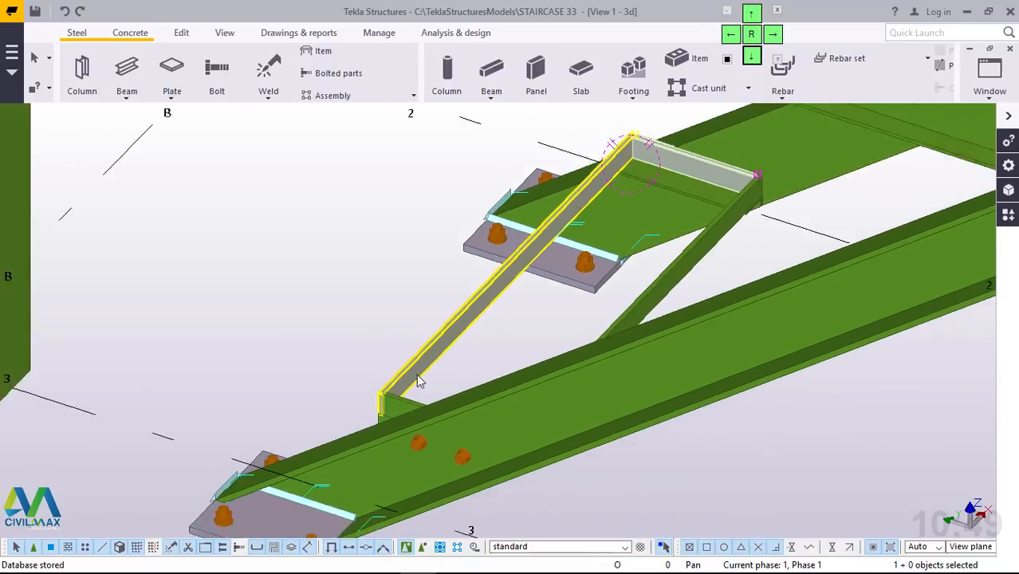
Step: Measure the distance between the inner top corners at both ends of the first cross plate, and end the measuring command
scroll(657, 165, up, 3)
scroll(657, 165, up, 4)
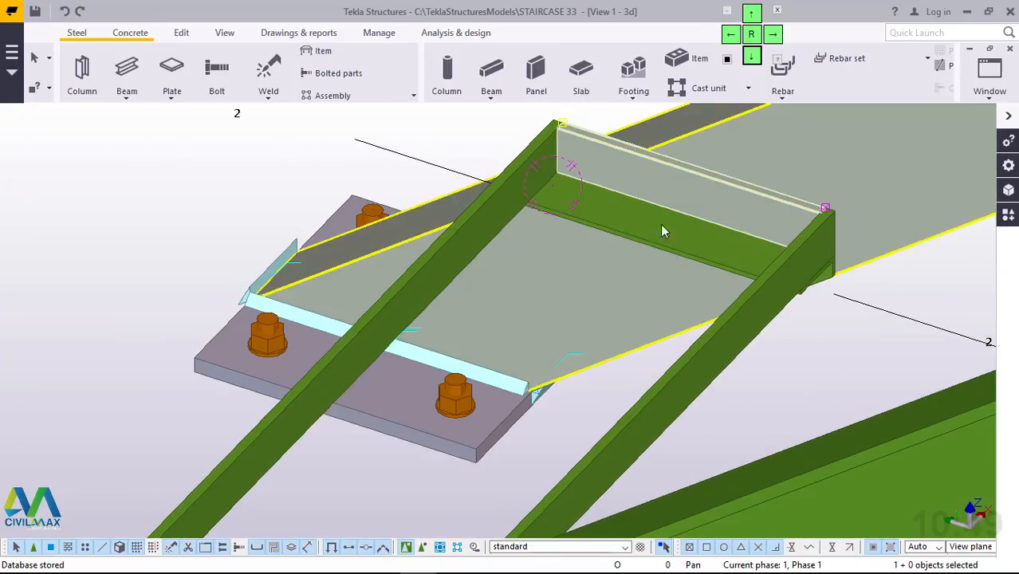
click(682, 205)
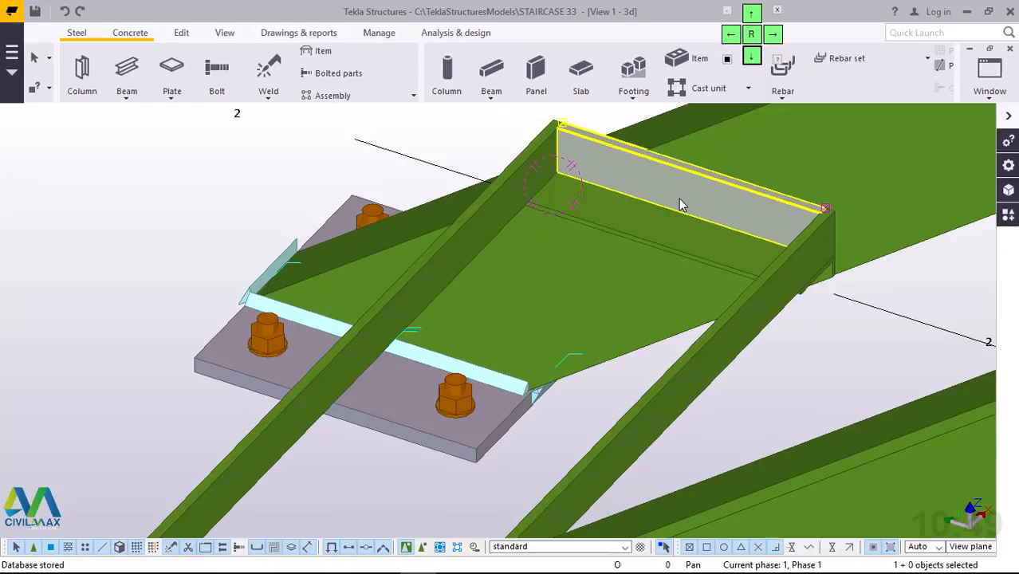
scroll(407, 226, down, 5)
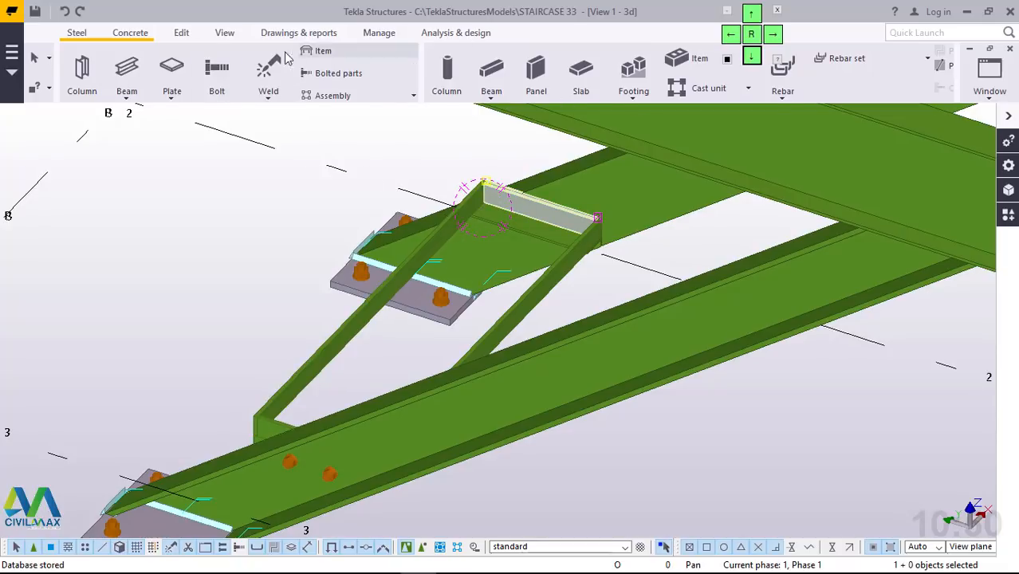
click(191, 33)
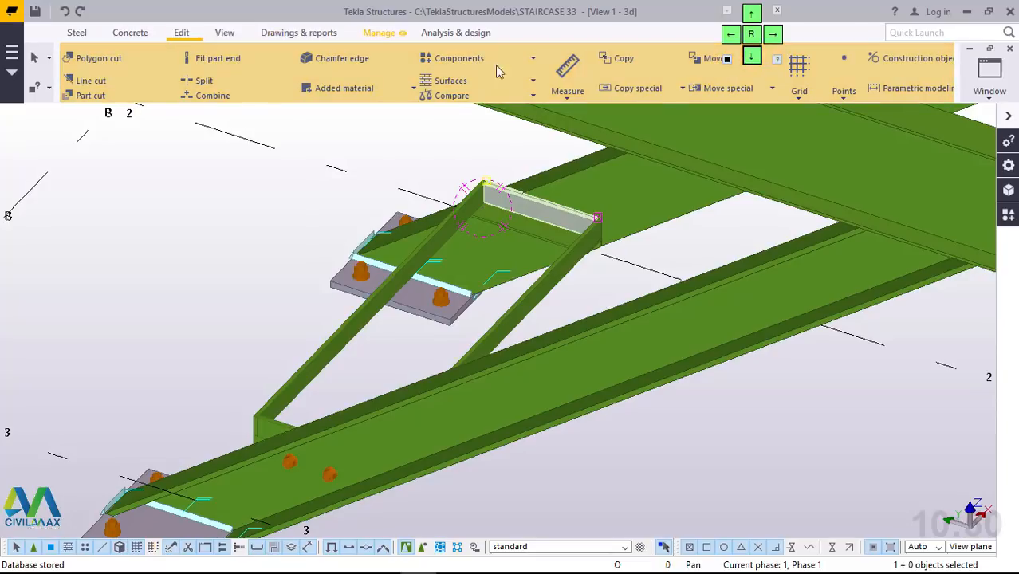
click(569, 99)
click(570, 116)
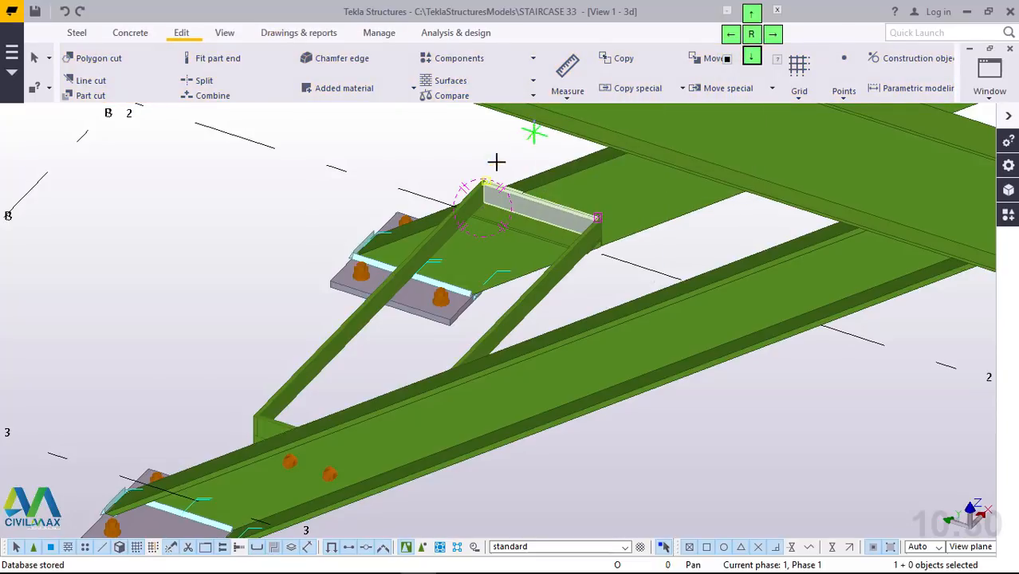
scroll(496, 168, up, 3)
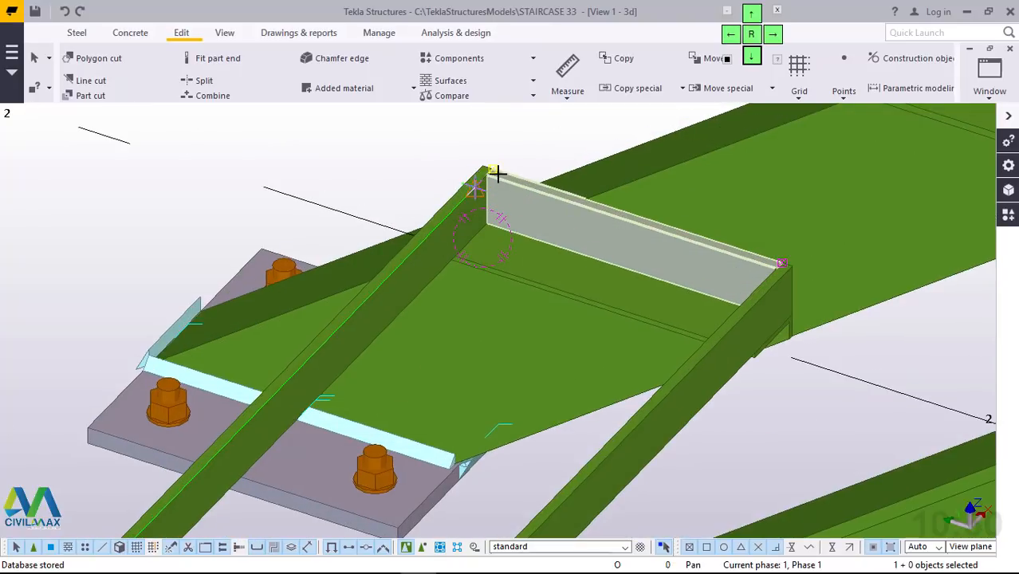
scroll(496, 173, up, 4)
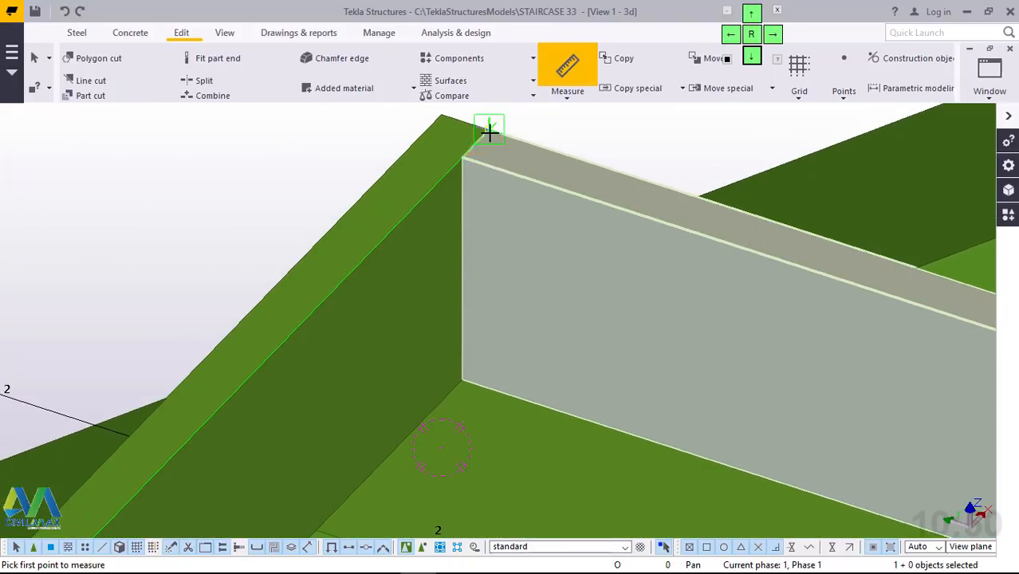
click(490, 131)
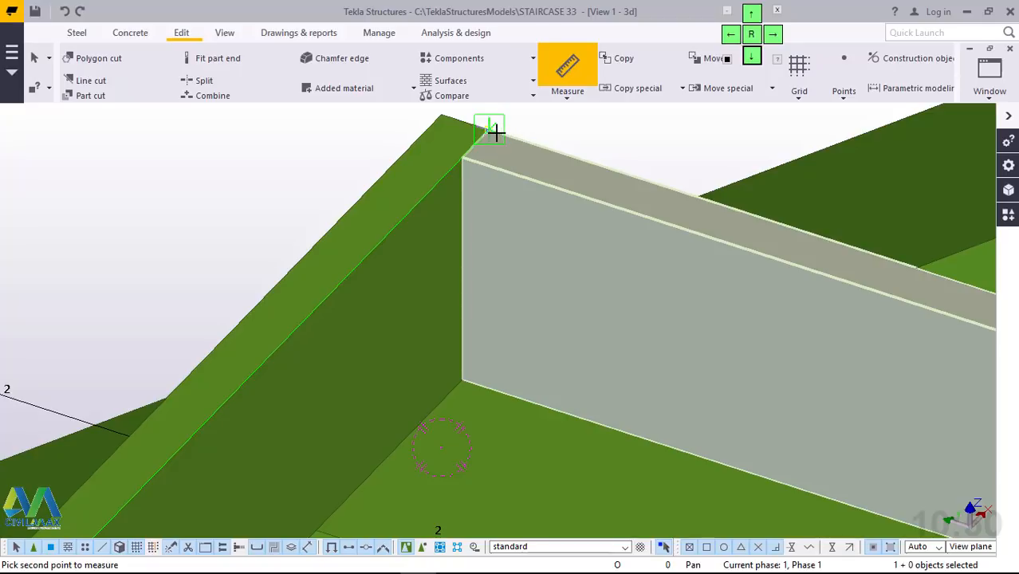
scroll(496, 132, down, 3)
scroll(494, 136, down, 3)
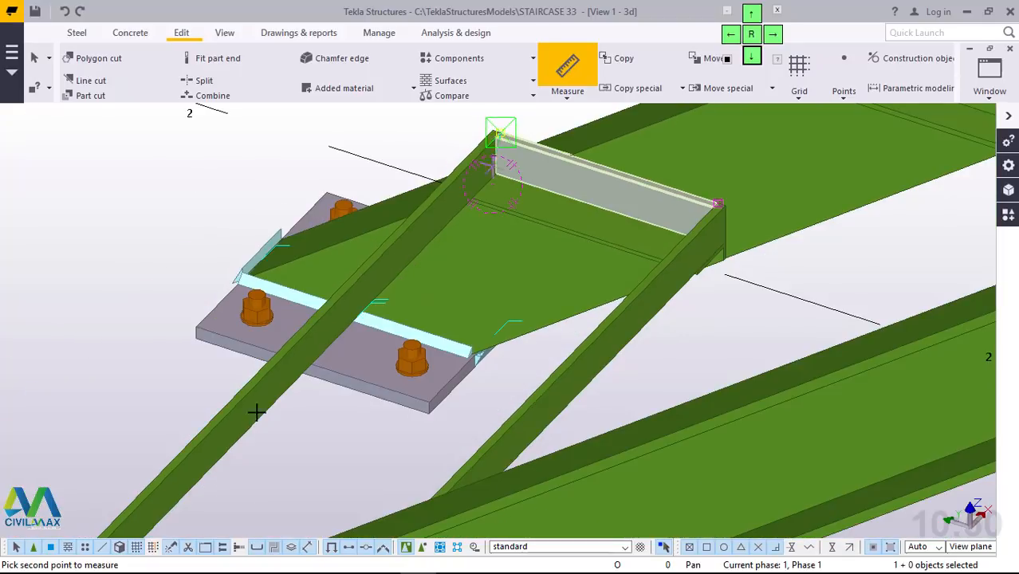
scroll(493, 197, down, 3)
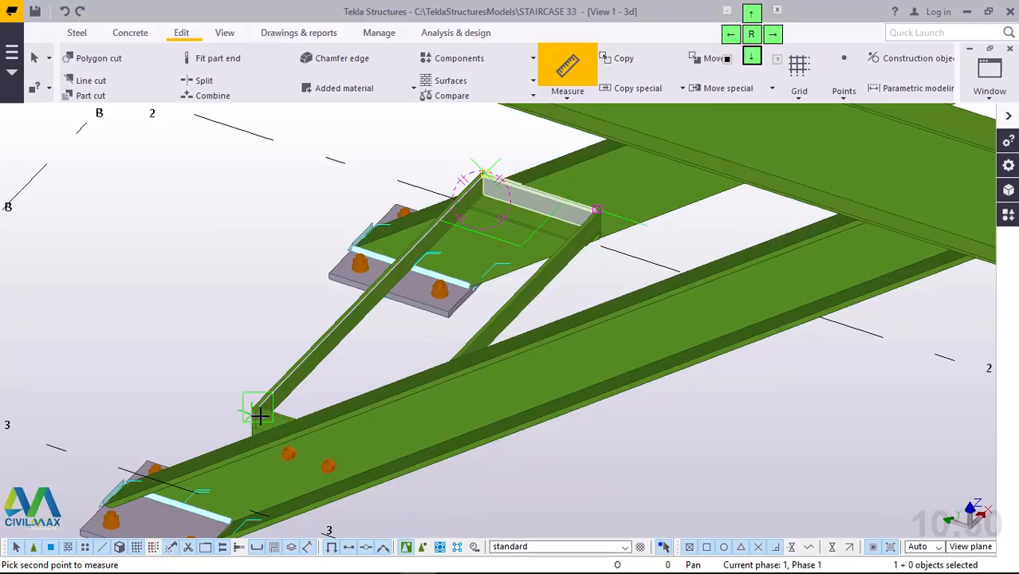
scroll(261, 417, up, 4)
scroll(240, 384, up, 2)
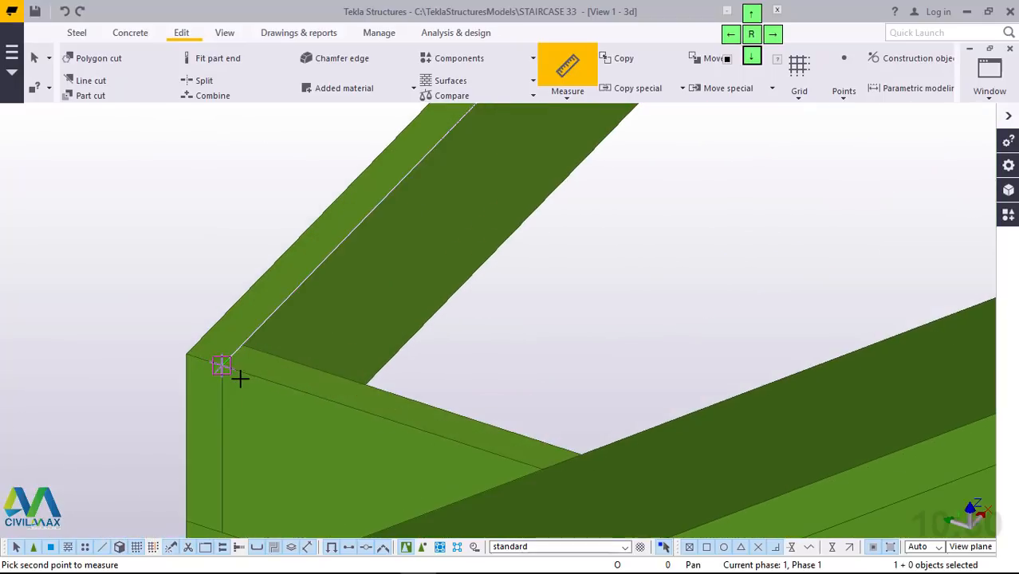
click(223, 367)
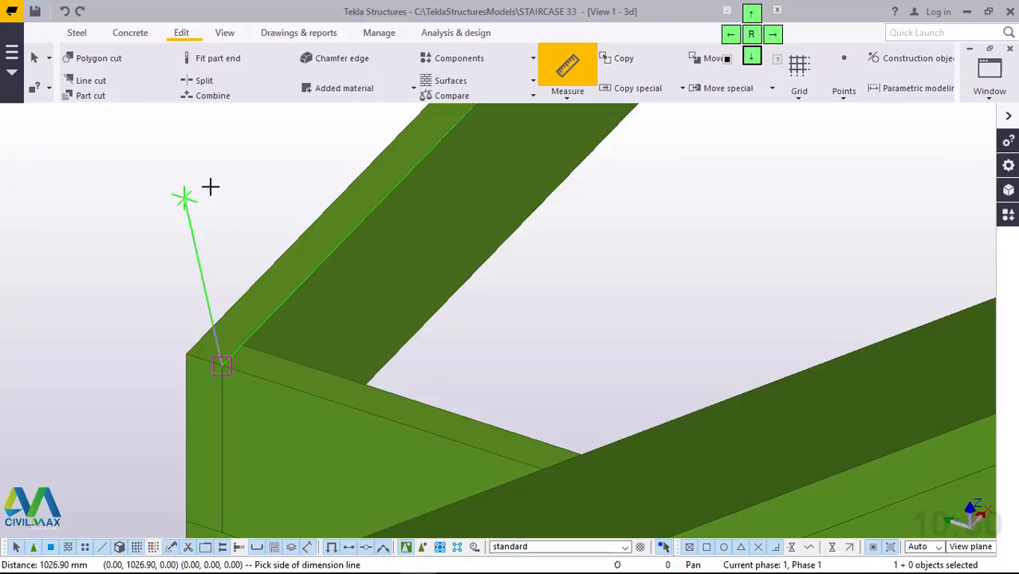
right_click(182, 190)
click(216, 197)
scroll(295, 366, down, 2)
scroll(313, 411, down, 3)
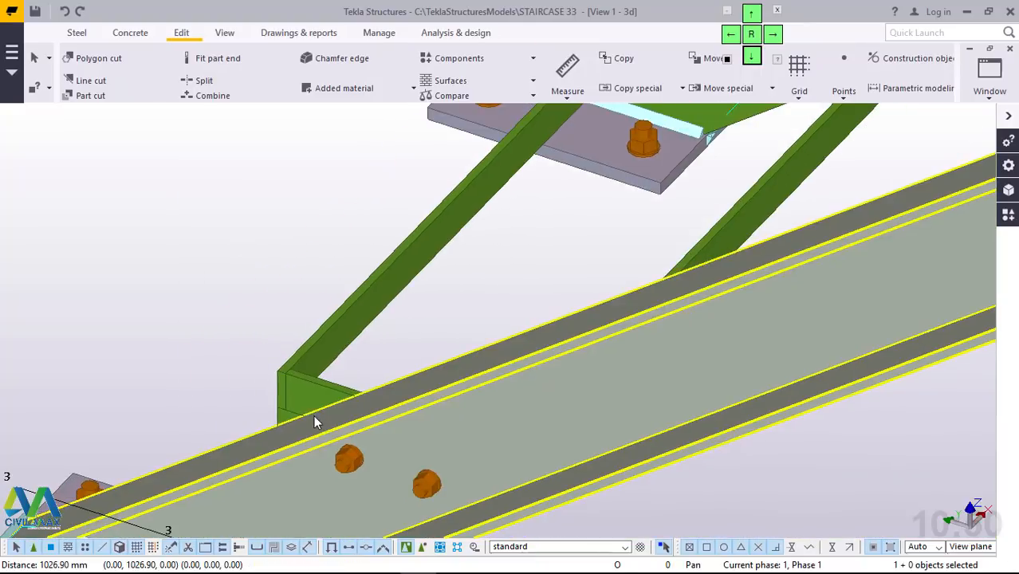
scroll(342, 437, down, 1)
scroll(341, 438, down, 2)
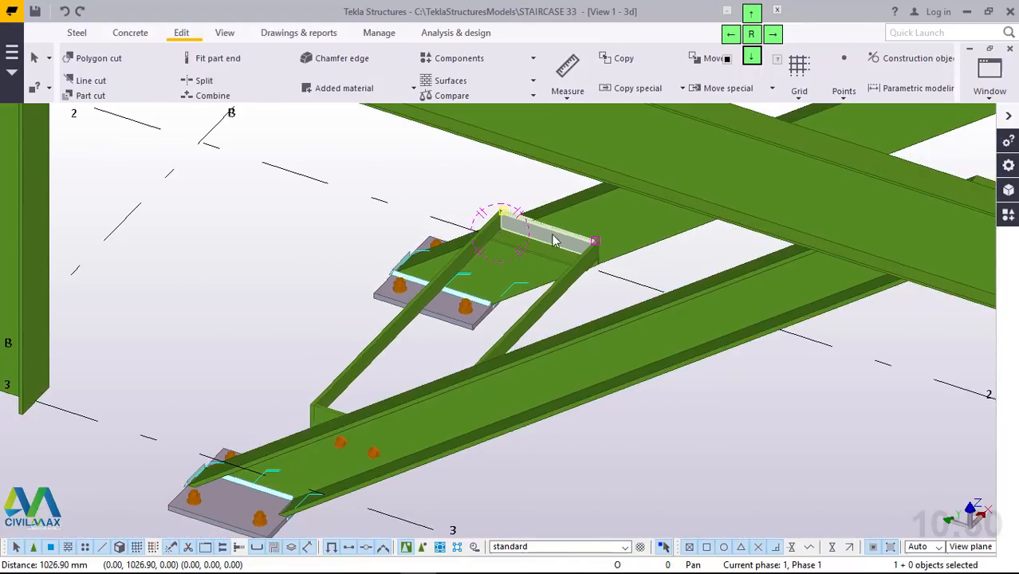
Step: Create one linear copy of the selected side plate with a dX offset of -50, and end the copy command
scroll(523, 217, up, 3)
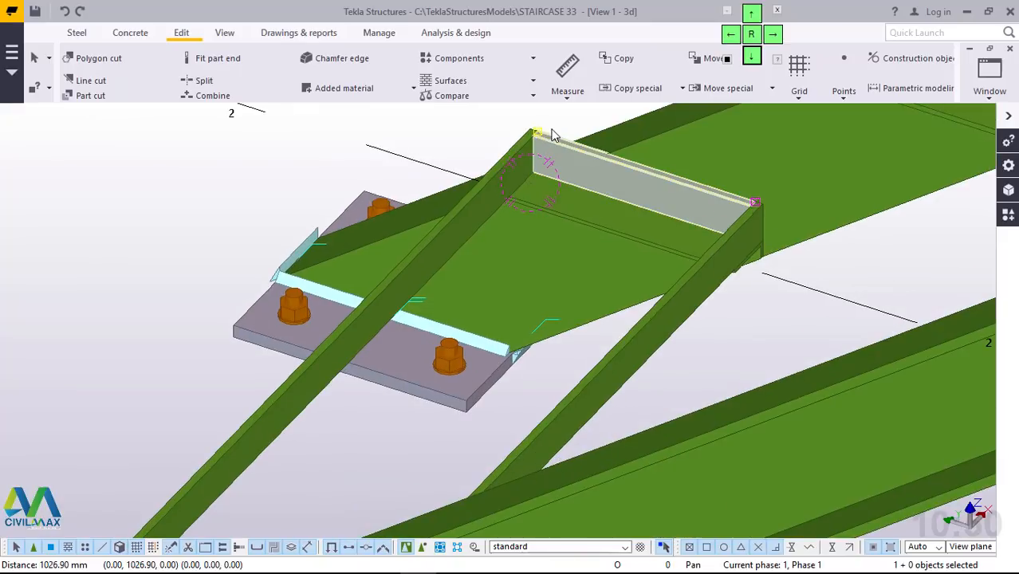
scroll(558, 130, up, 3)
right_click(549, 179)
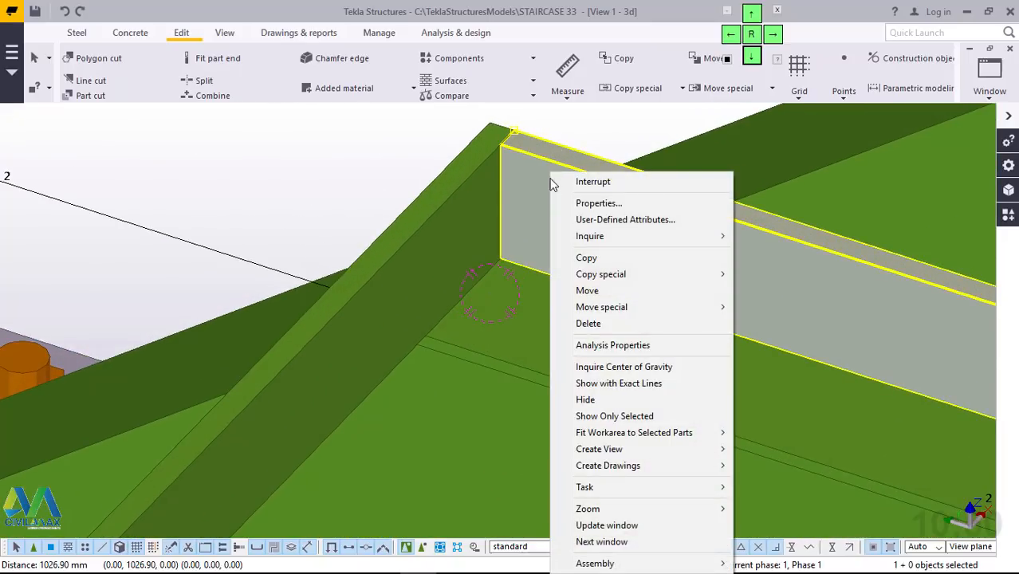
mouse_move(625, 276)
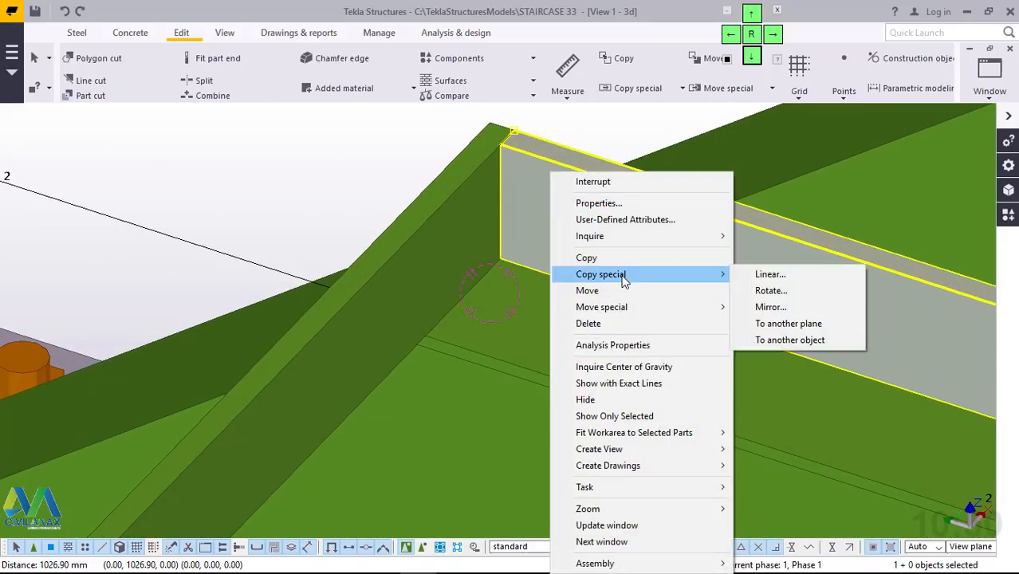
click(774, 274)
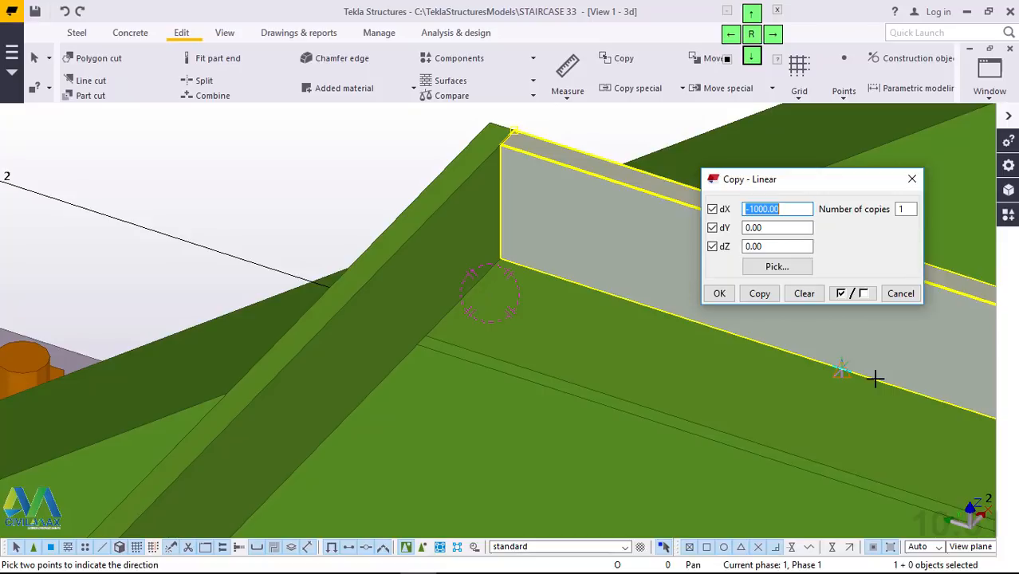
text(-50)
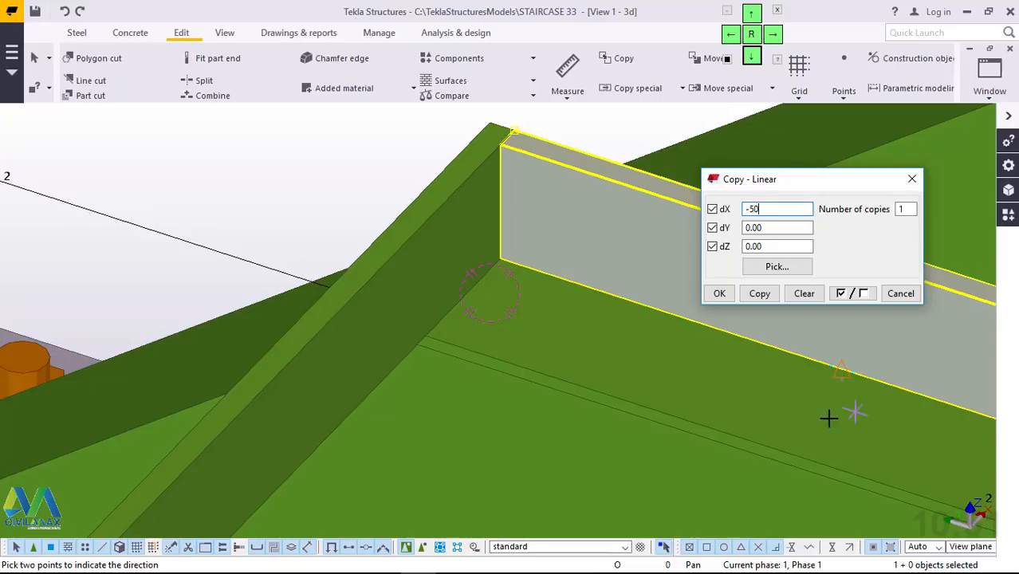
click(760, 293)
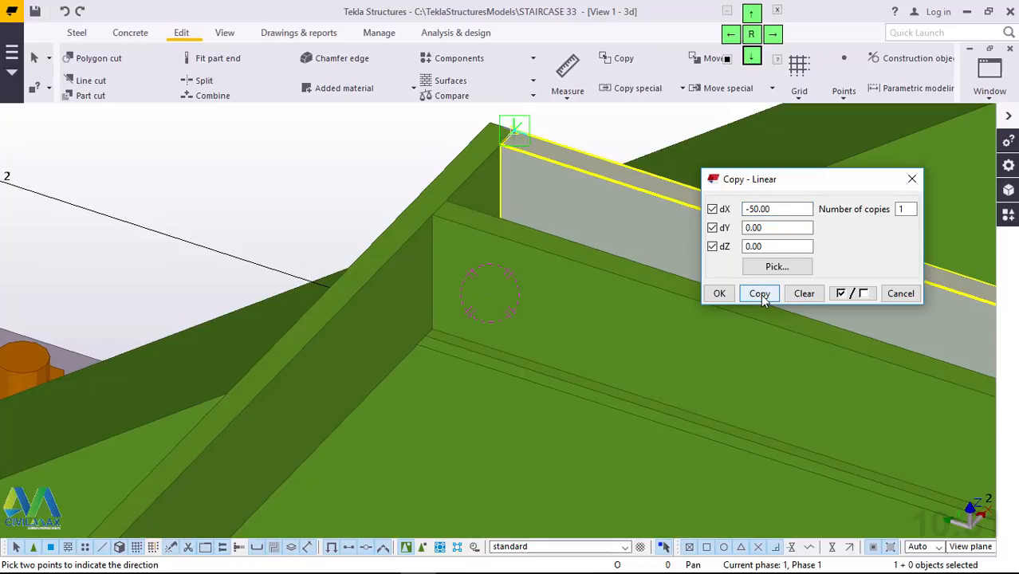
click(720, 293)
right_click(281, 174)
click(307, 187)
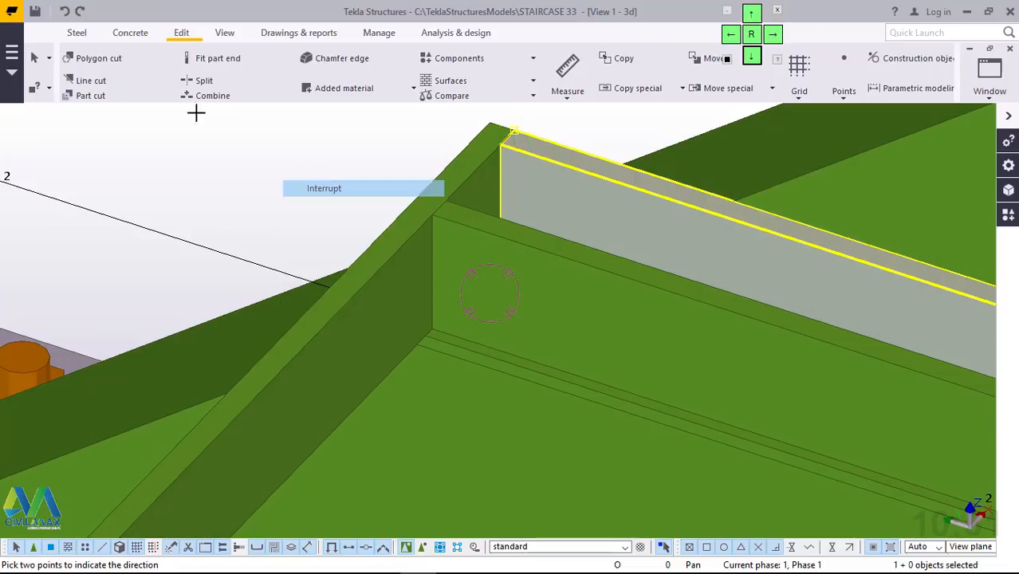
Step: Undo the single copy, create 18 linear copies of the side plate with a dX offset of -50, and end the copy command
click(65, 12)
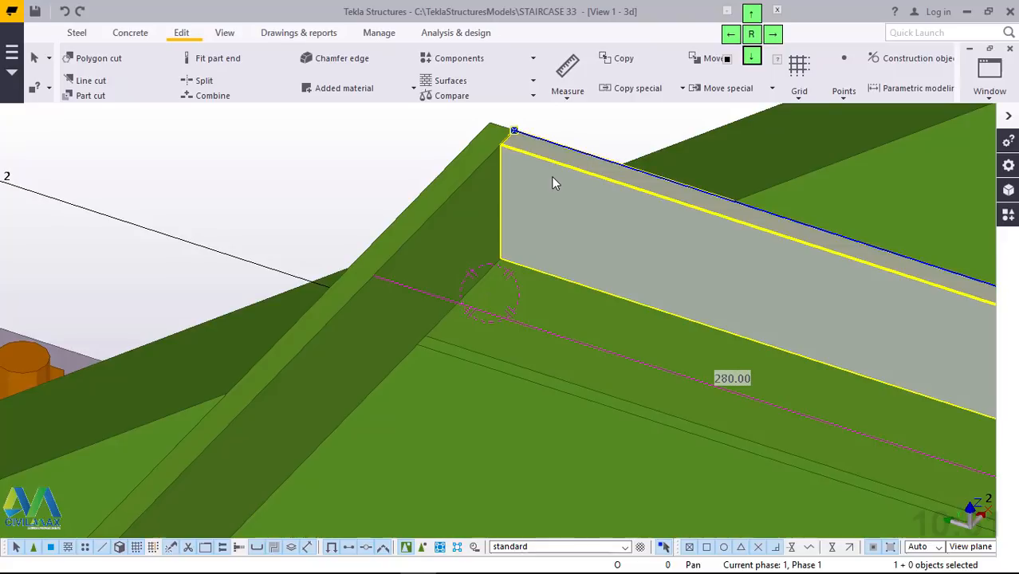
right_click(291, 158)
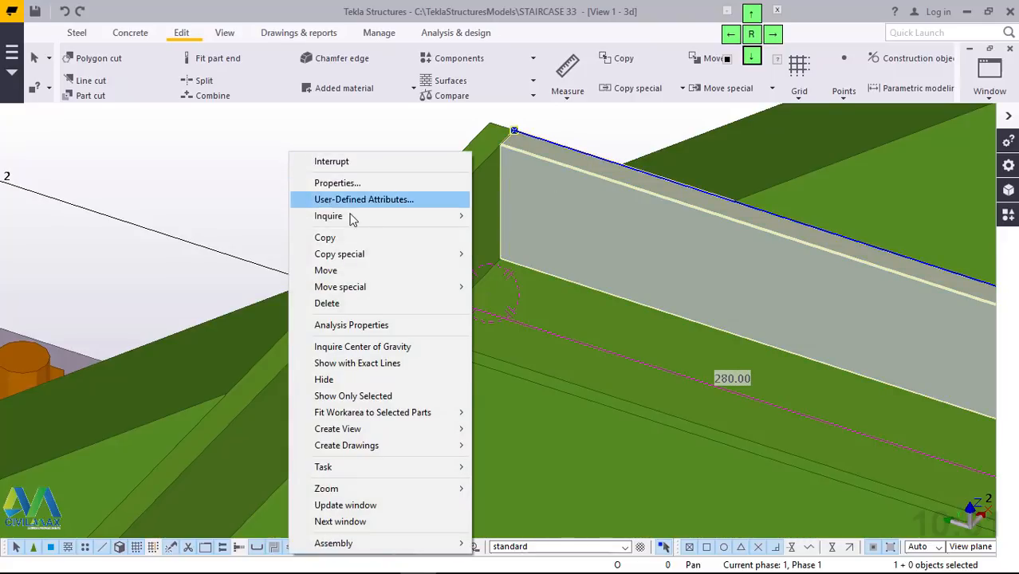
mouse_move(362, 256)
click(509, 254)
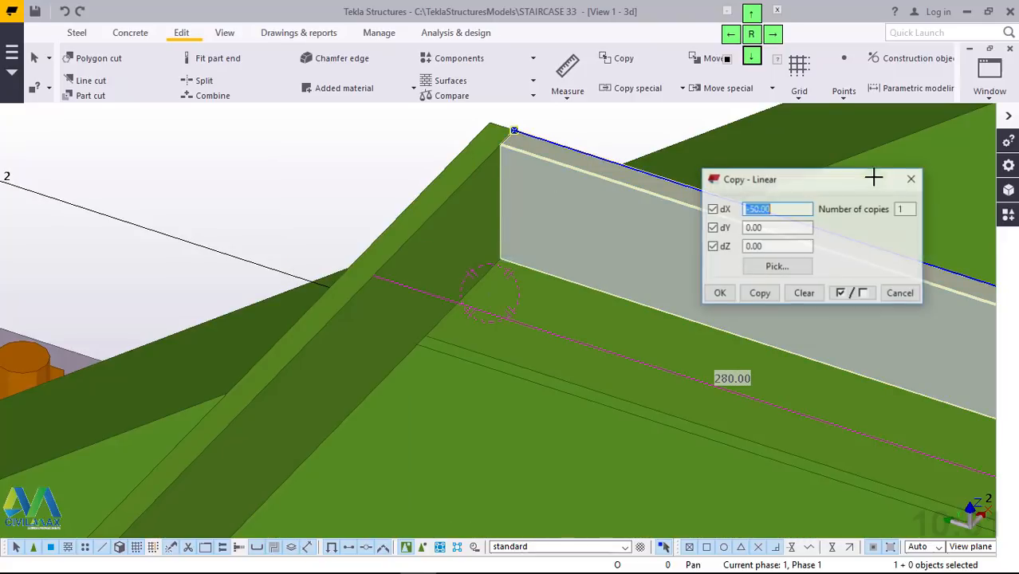
click(906, 210)
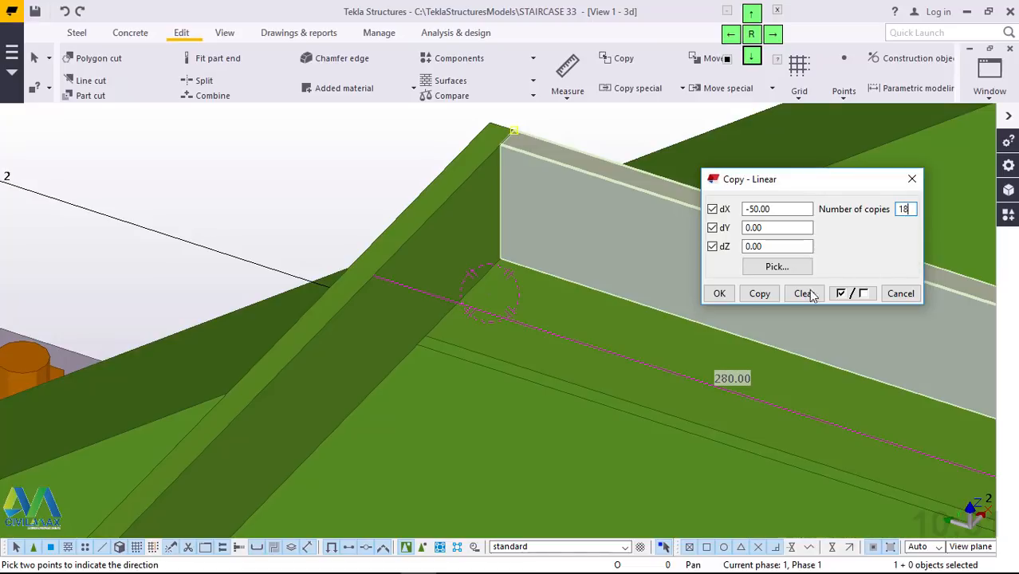
click(757, 294)
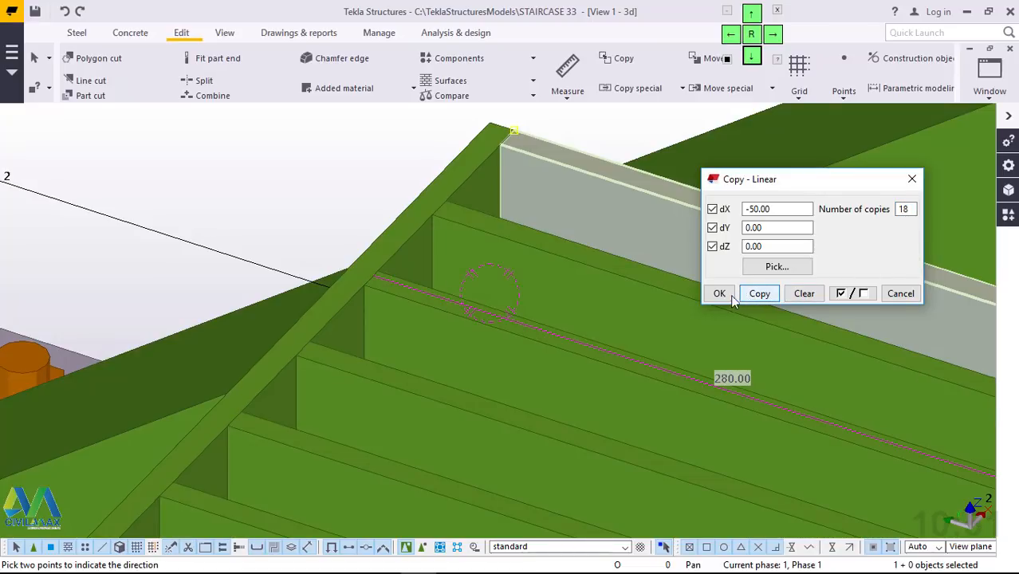
click(719, 294)
right_click(376, 175)
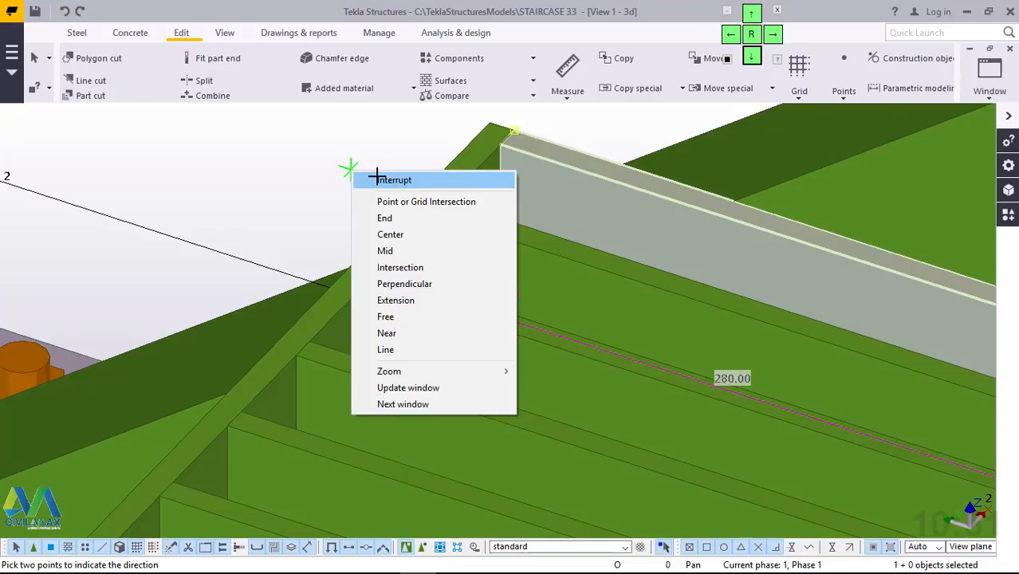
click(384, 177)
Step: Add one more linear copy of the last copied plate with a dX offset of -50 to fill the remaining gap, and end copying
scroll(584, 160, down, 5)
scroll(584, 160, down, 4)
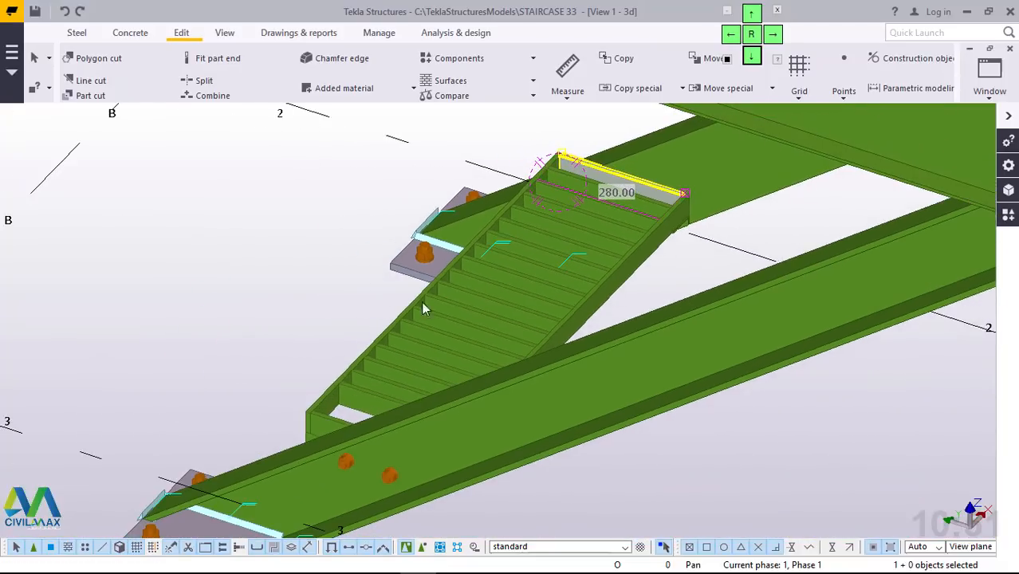
scroll(314, 423, up, 8)
scroll(371, 396, up, 3)
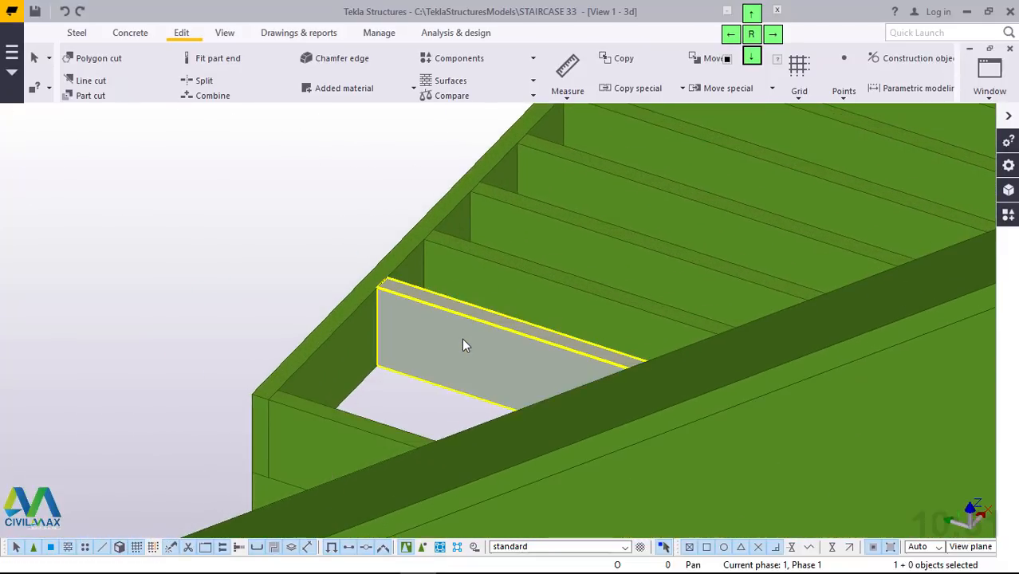
click(464, 343)
right_click(172, 155)
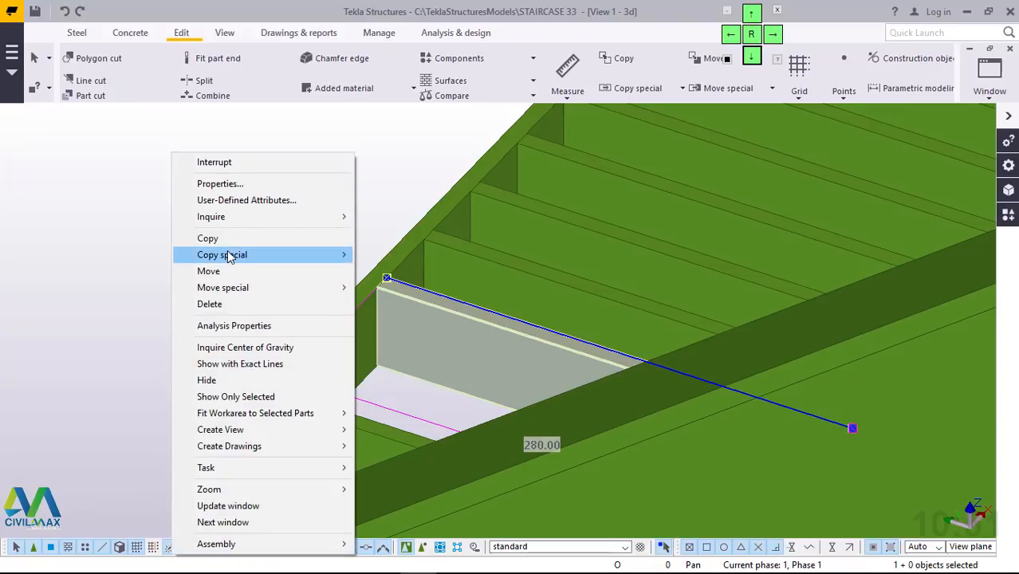
mouse_move(227, 255)
click(403, 252)
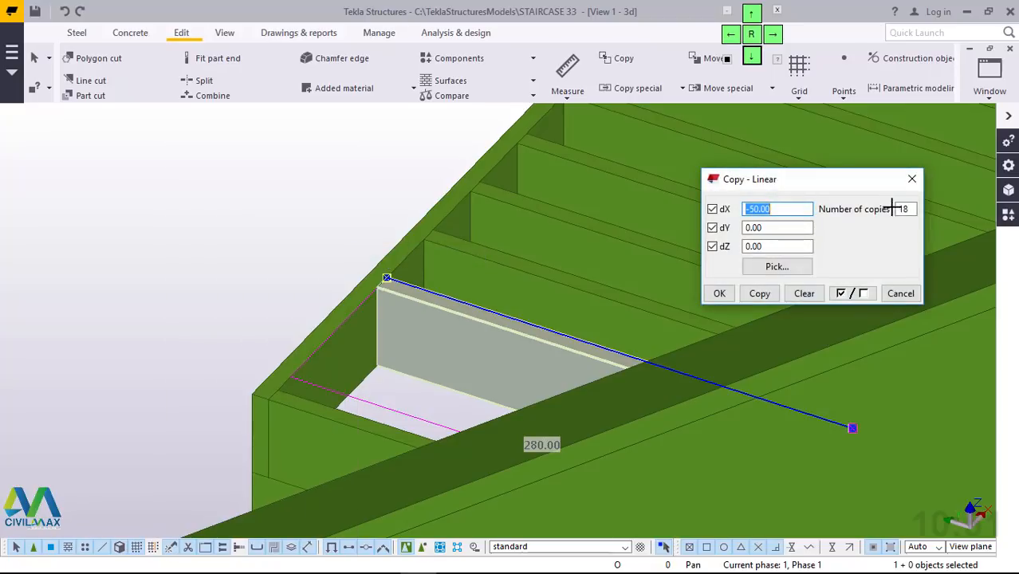
drag(915, 209, 899, 208)
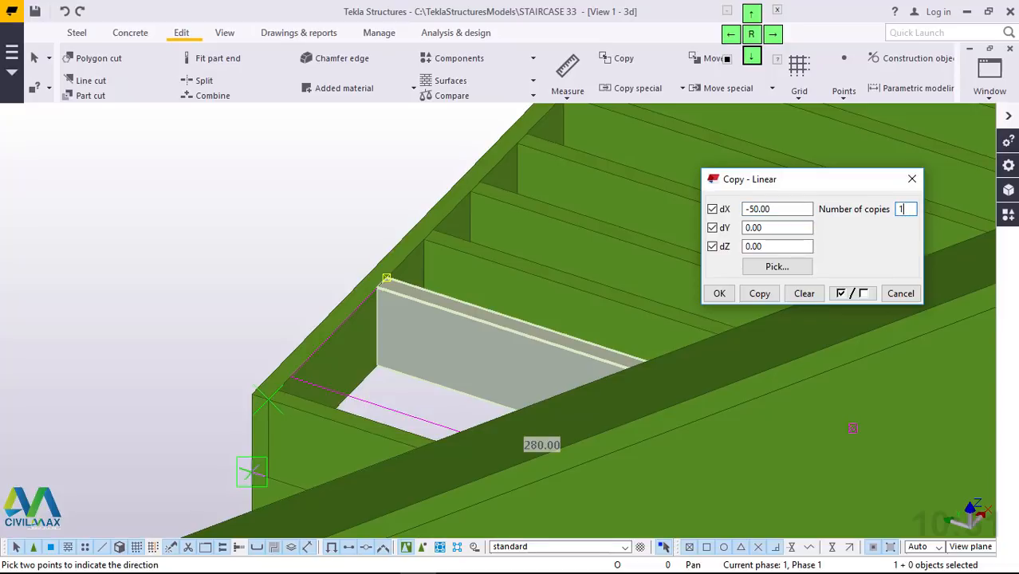
click(759, 293)
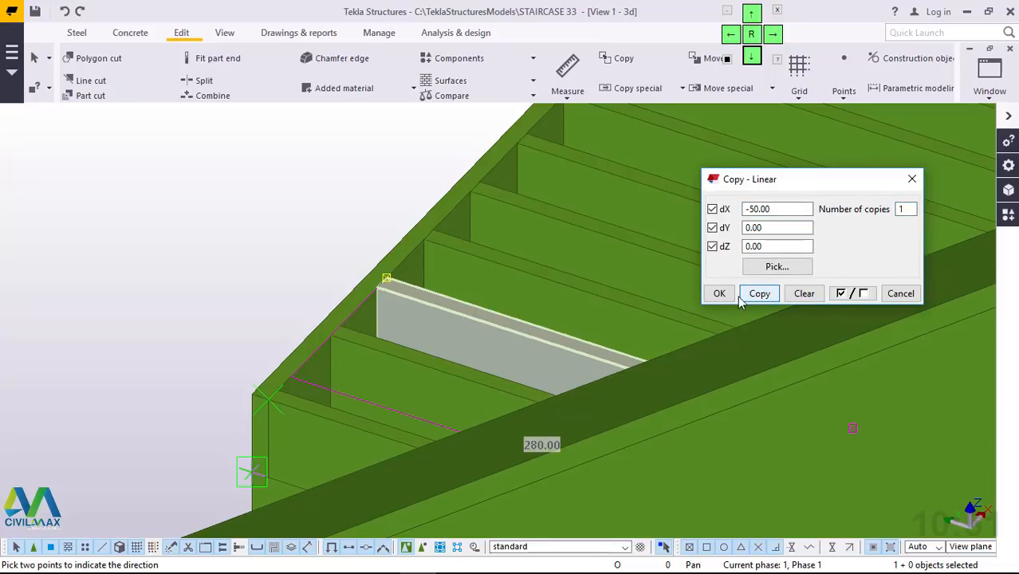
right_click(221, 182)
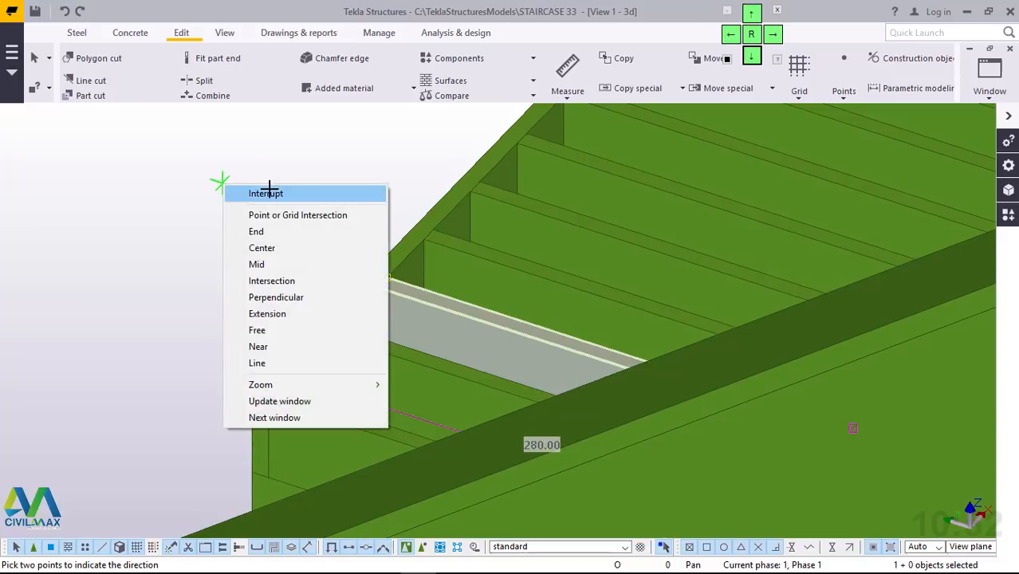
click(269, 193)
Step: Examine the row of copied step plates and their ends from several viewing angles
scroll(307, 223, down, 2)
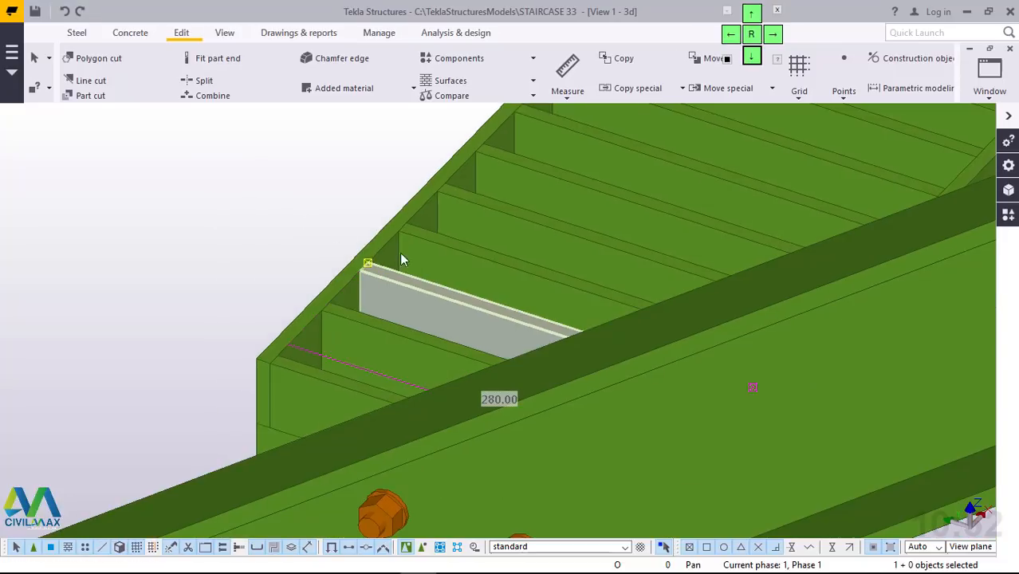
ctrl+middle_drag(433, 319, 718, 323)
scroll(690, 345, down, 8)
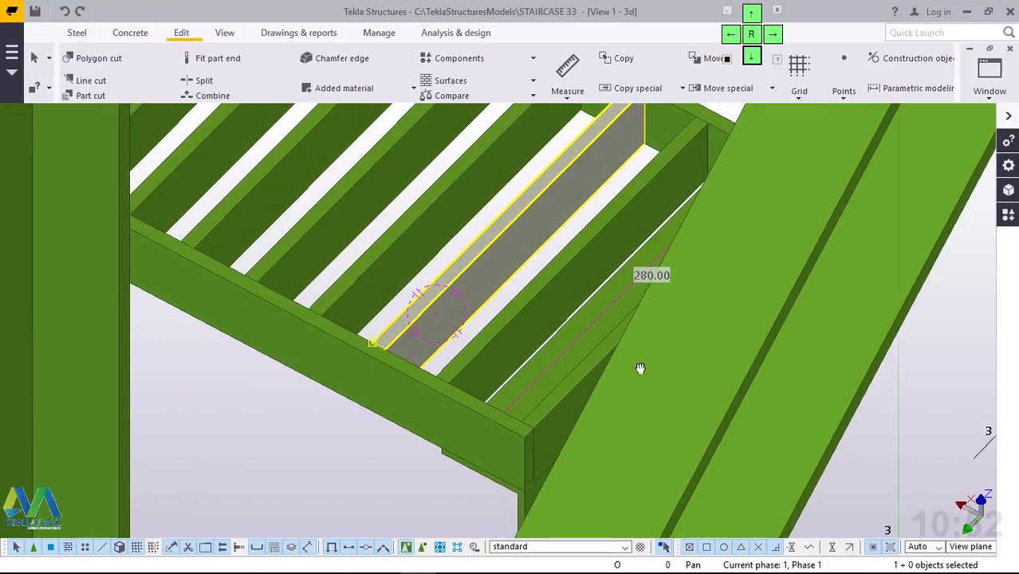
scroll(685, 378, down, 2)
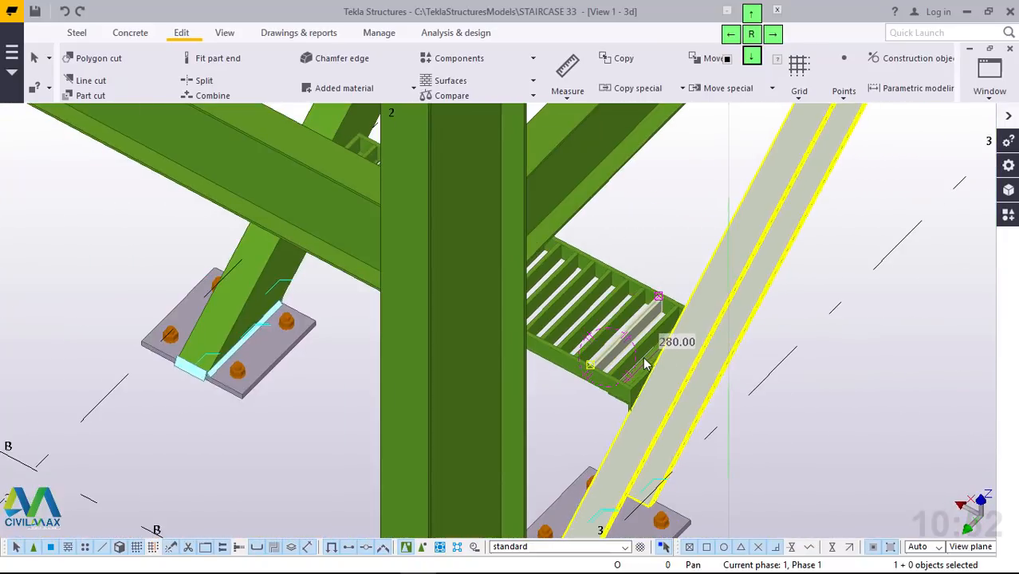
ctrl+middle_drag(637, 347, 606, 127)
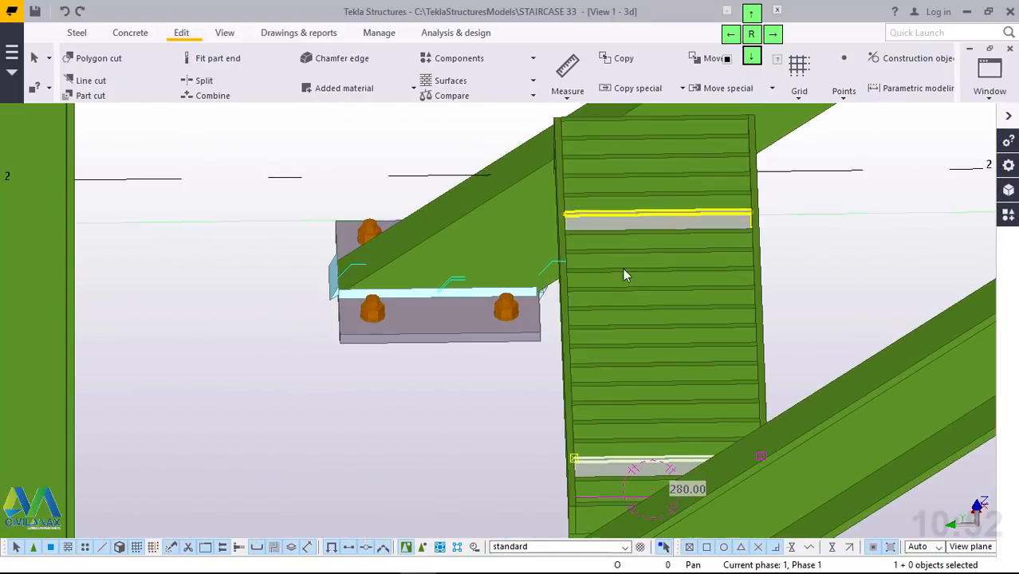
ctrl+middle_drag(614, 275, 556, 283)
scroll(682, 128, up, 3)
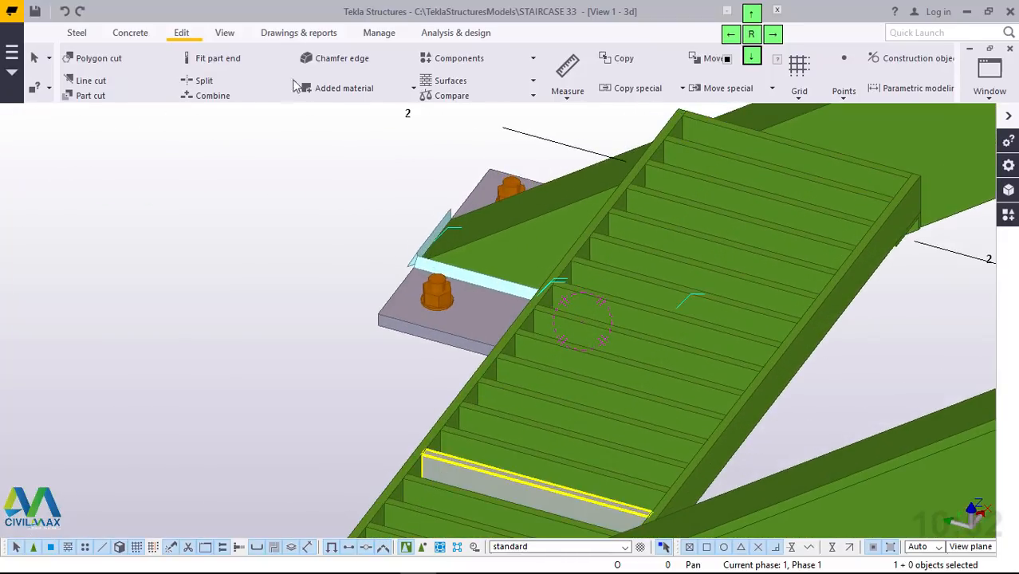
Step: Create a beam along the long side plate's inner top edge, between the inner corners at its two ends, and end the Beam command
click(77, 34)
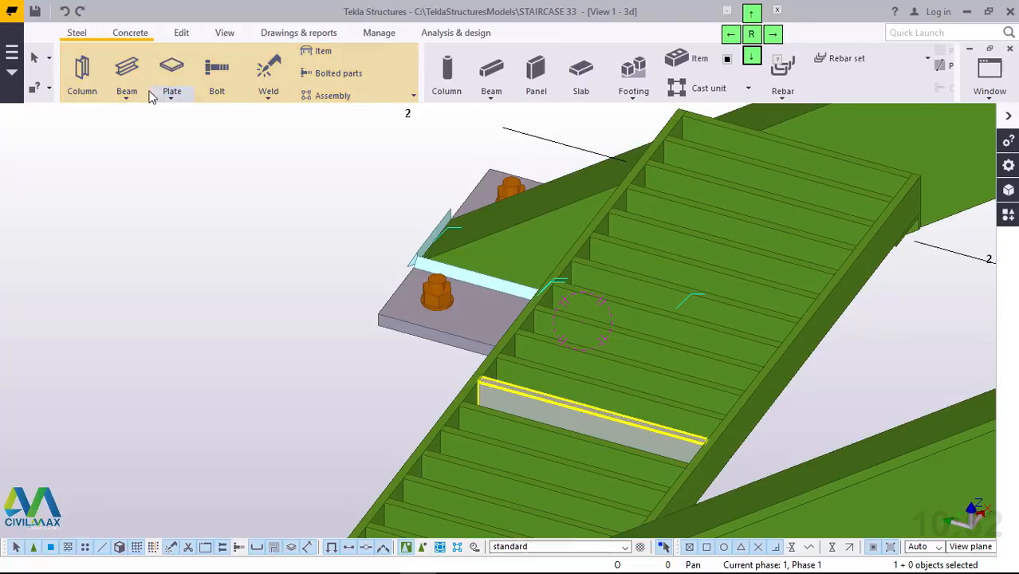
click(122, 95)
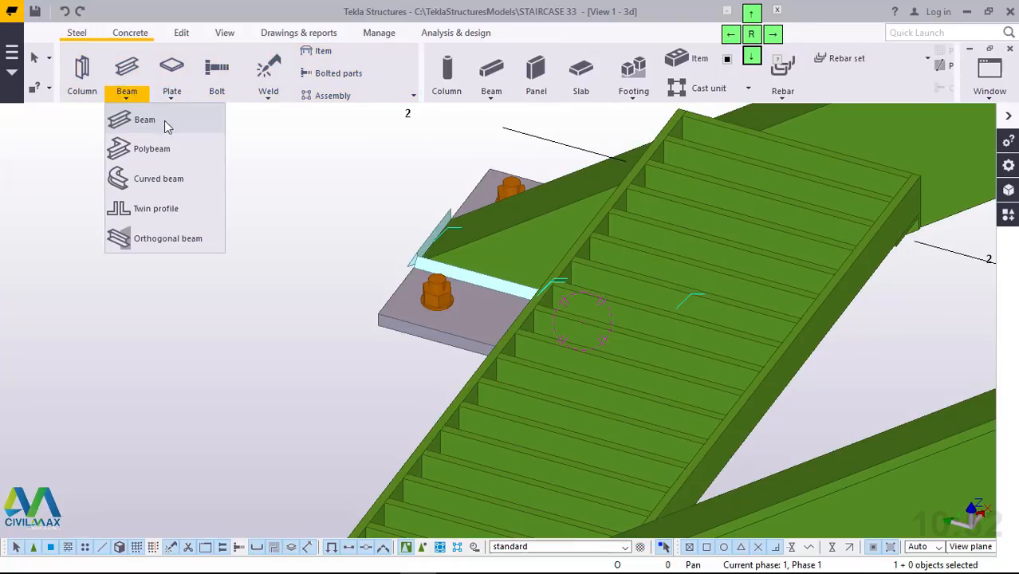
click(160, 124)
scroll(704, 110, up, 2)
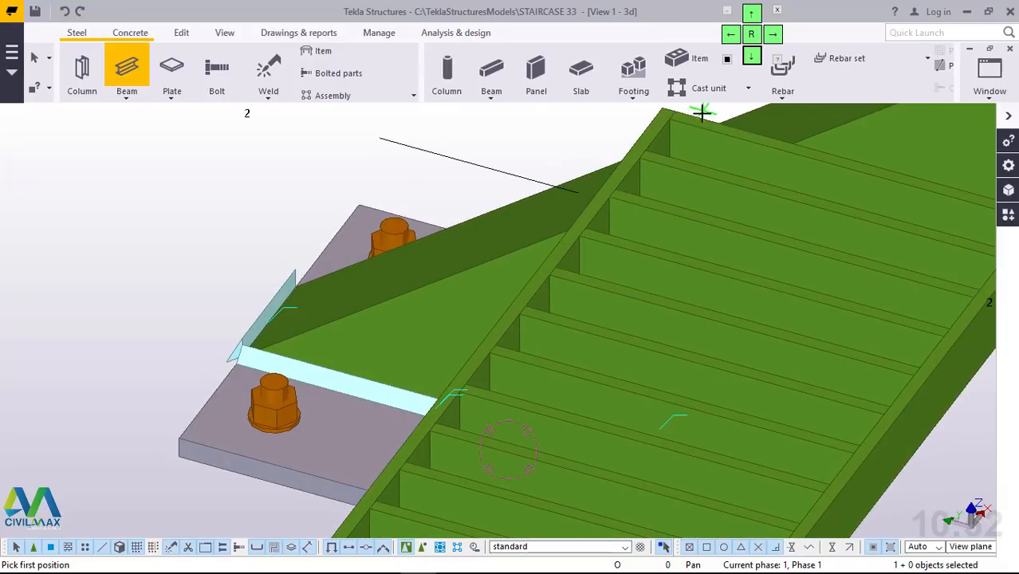
scroll(703, 110, up, 3)
scroll(620, 128, down, 2)
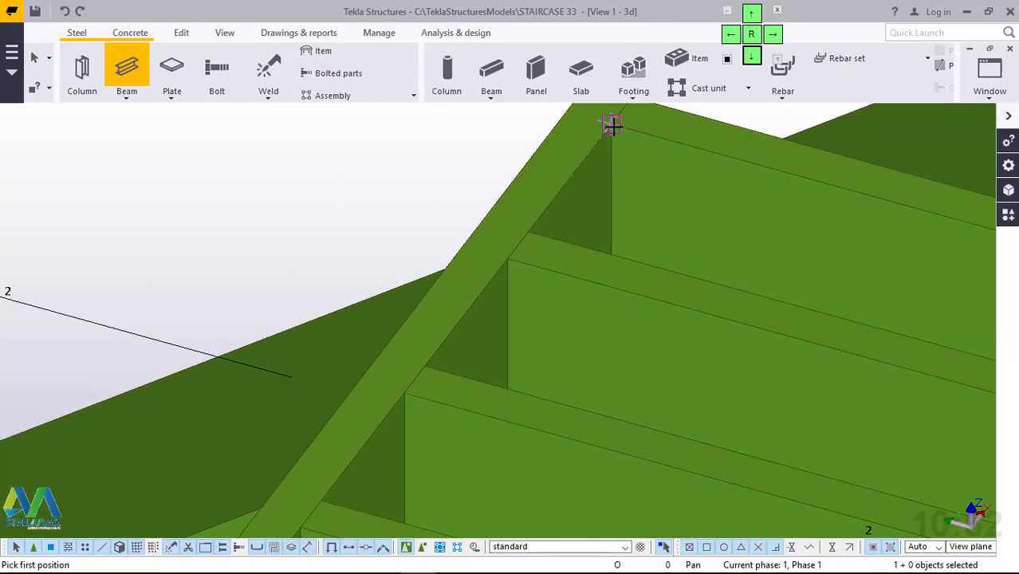
click(609, 160)
scroll(603, 142, up, 1)
scroll(605, 138, down, 3)
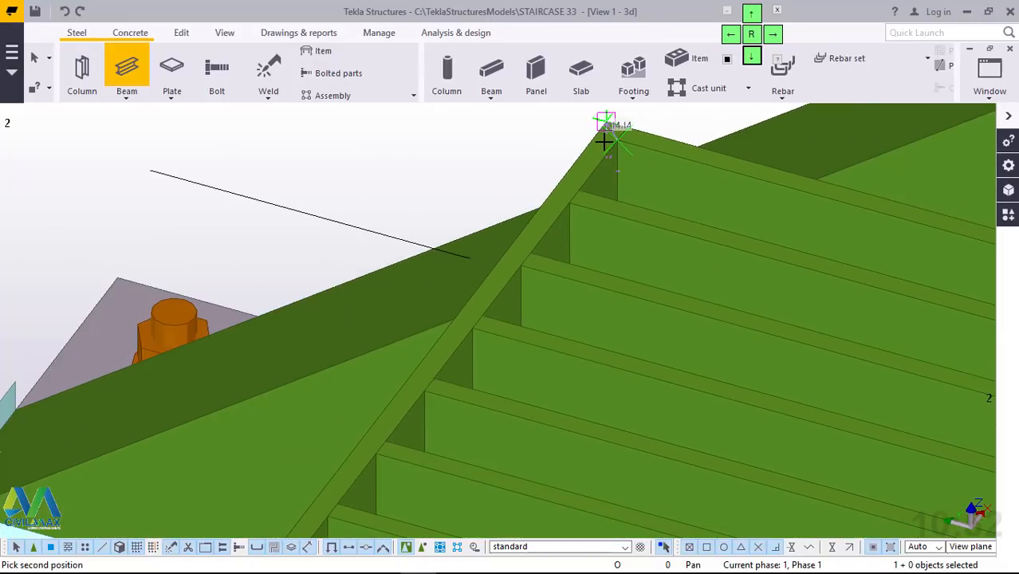
scroll(609, 131, up, 2)
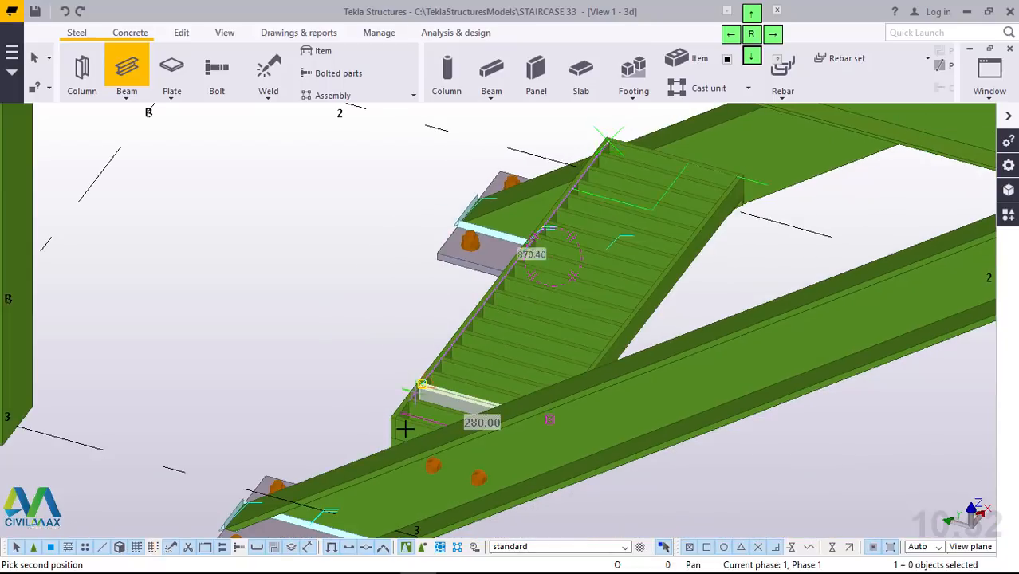
scroll(403, 422, up, 2)
scroll(393, 407, up, 3)
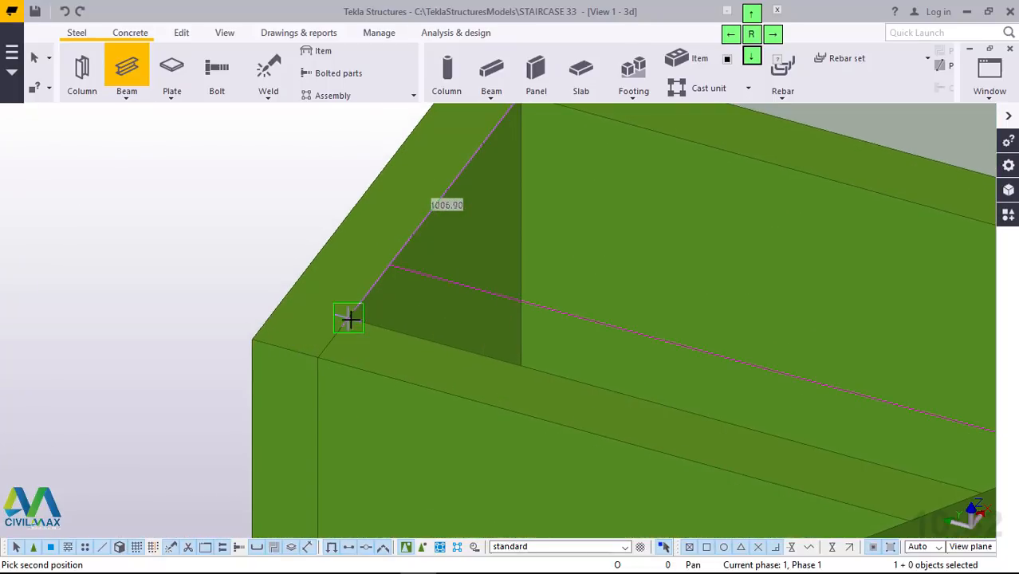
click(348, 319)
right_click(192, 194)
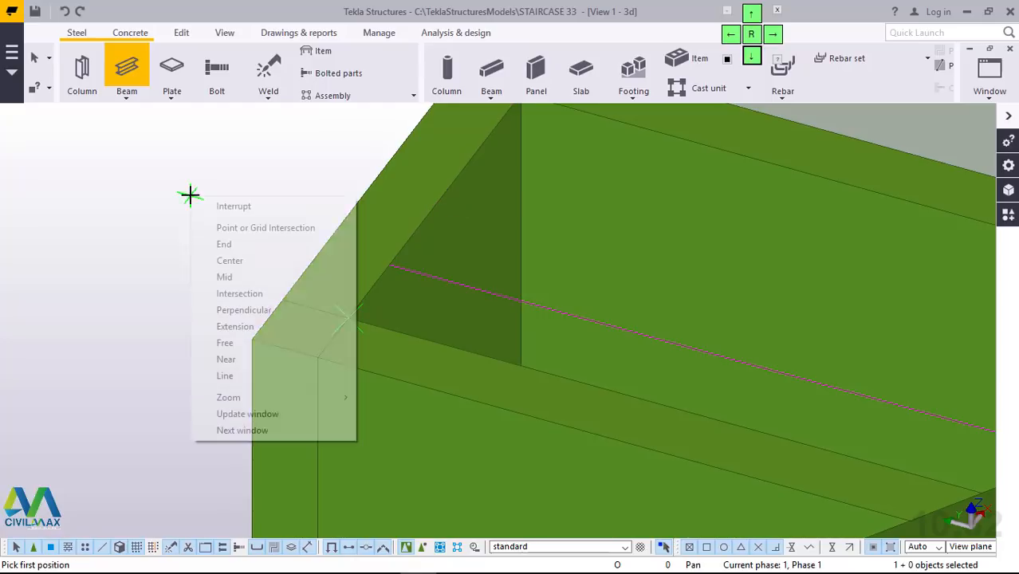
click(239, 203)
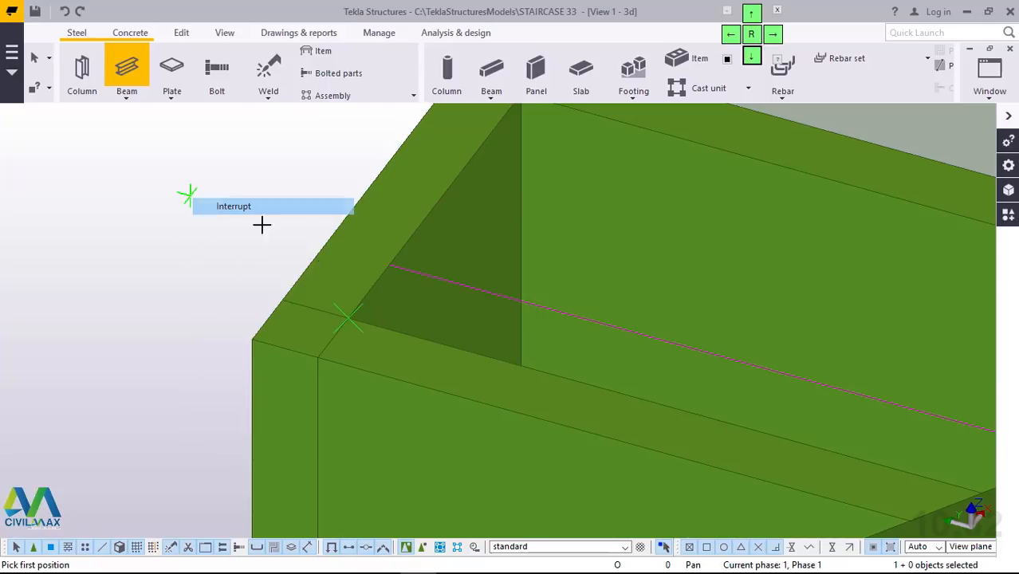
Step: Move the new perpendicular beam linearly by dY -50 with dZ set to 0, and end the move command
click(332, 276)
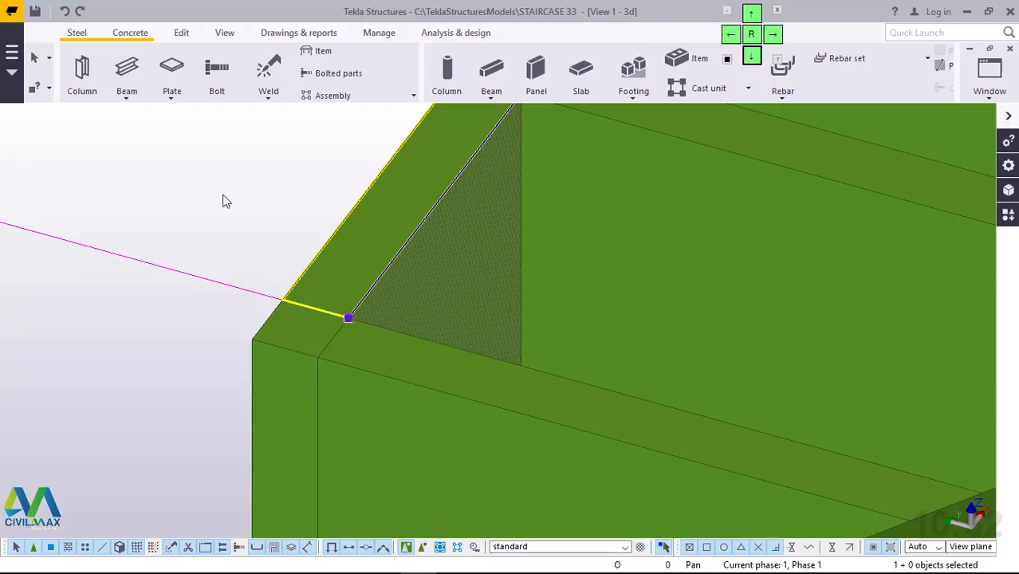
right_click(141, 145)
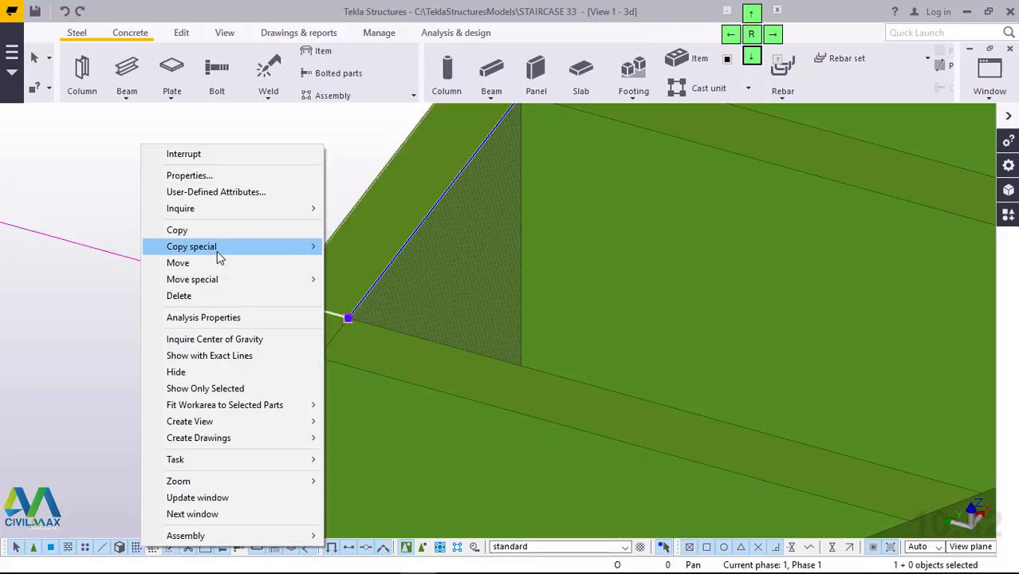
mouse_move(217, 251)
mouse_move(219, 280)
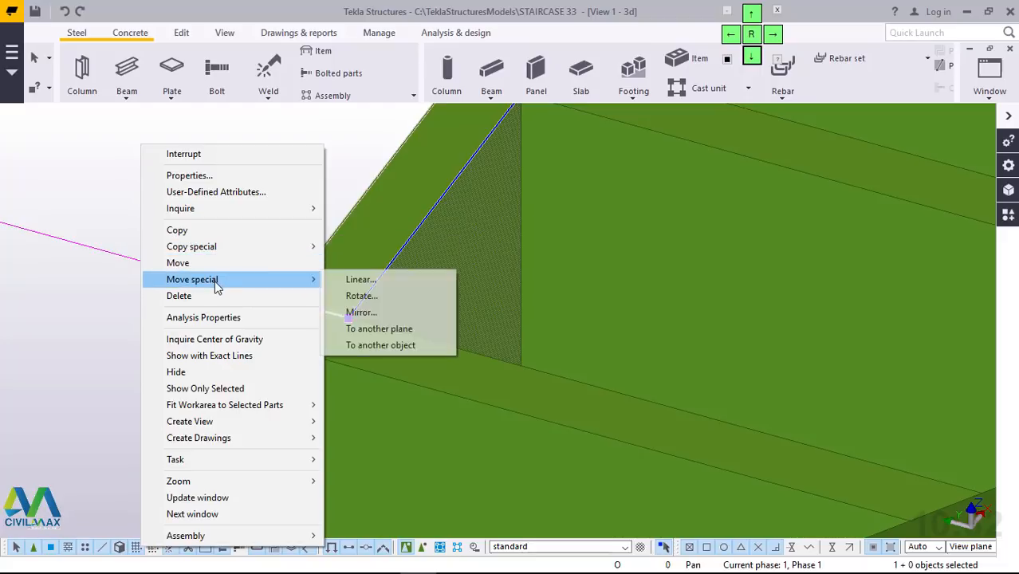
click(363, 279)
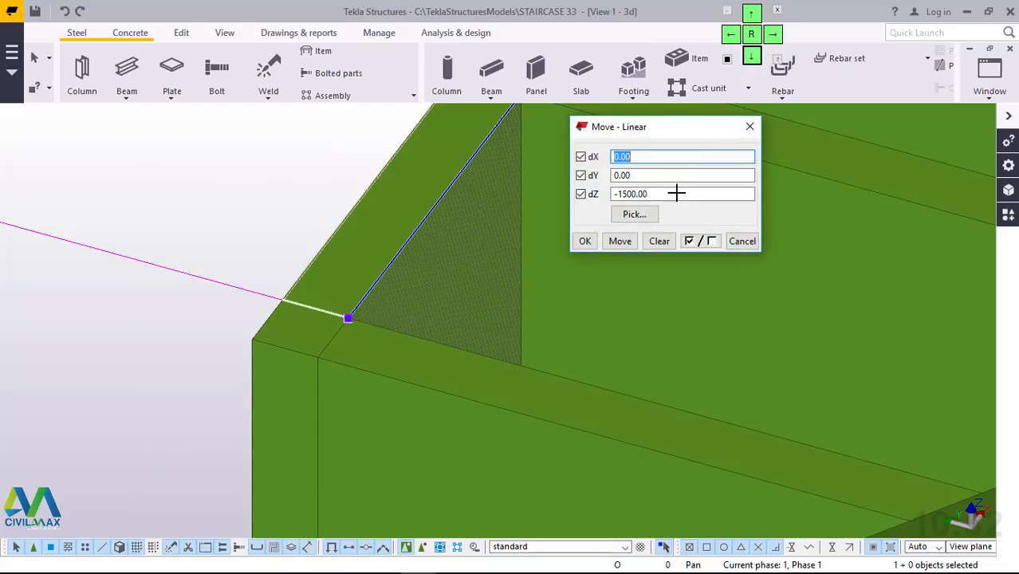
drag(675, 198, 587, 195)
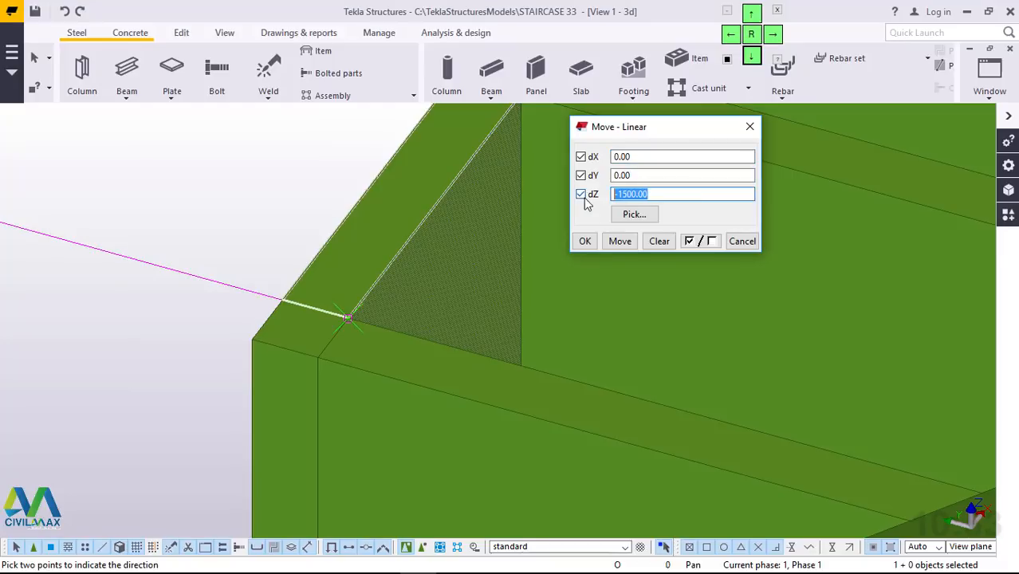
text(0)
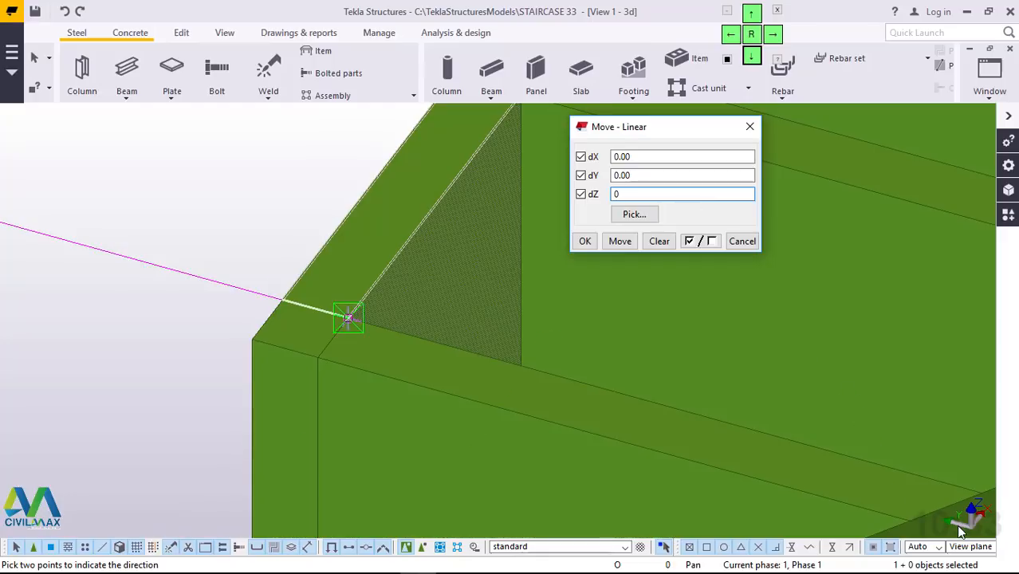
drag(639, 175, 610, 175)
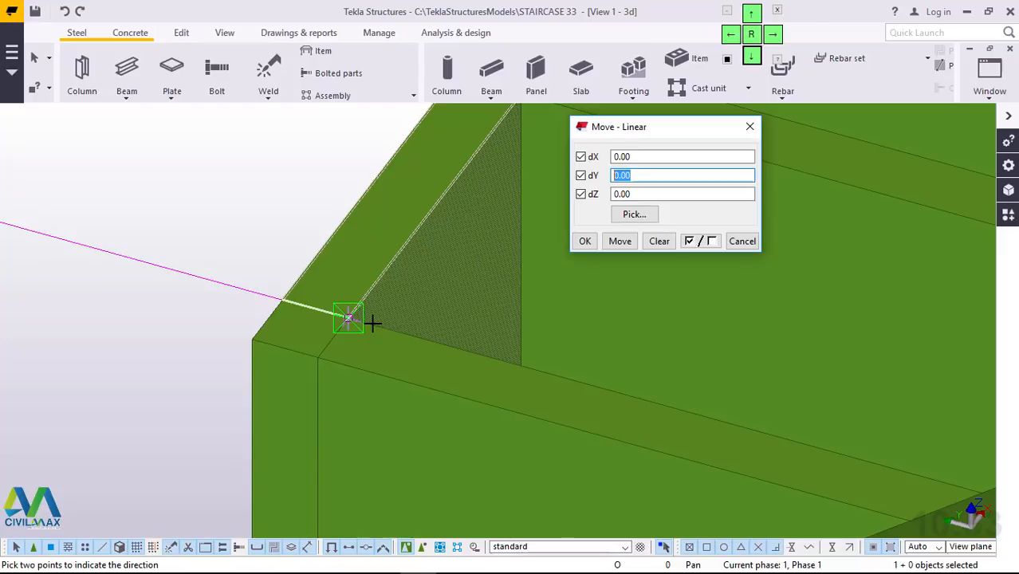
text(-50)
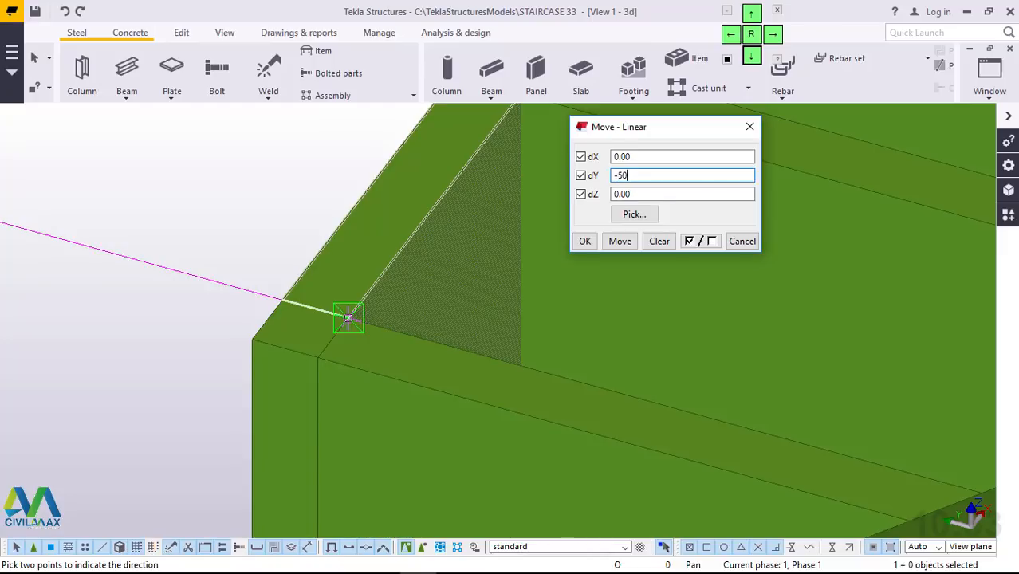
click(620, 241)
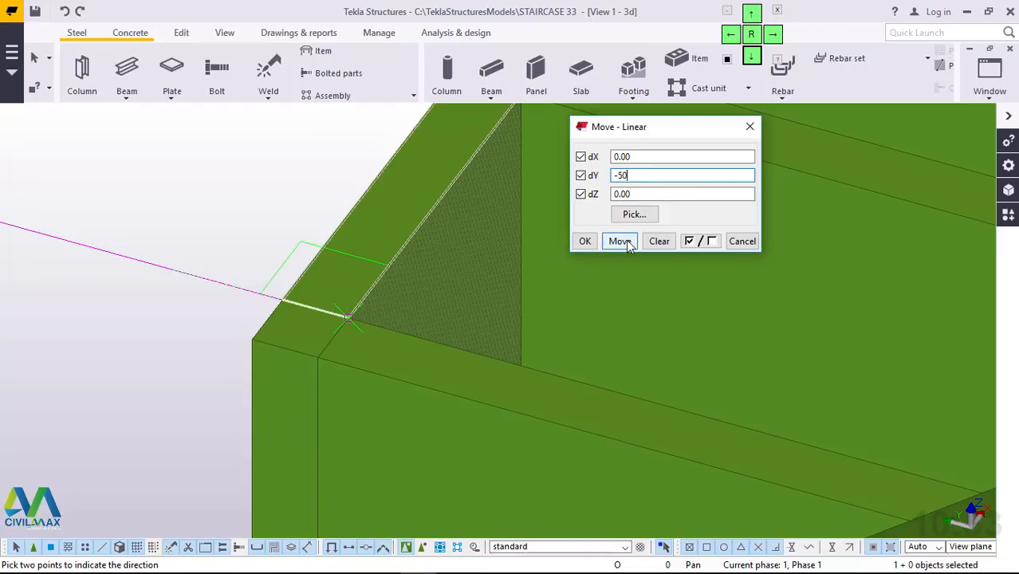
click(585, 241)
right_click(235, 212)
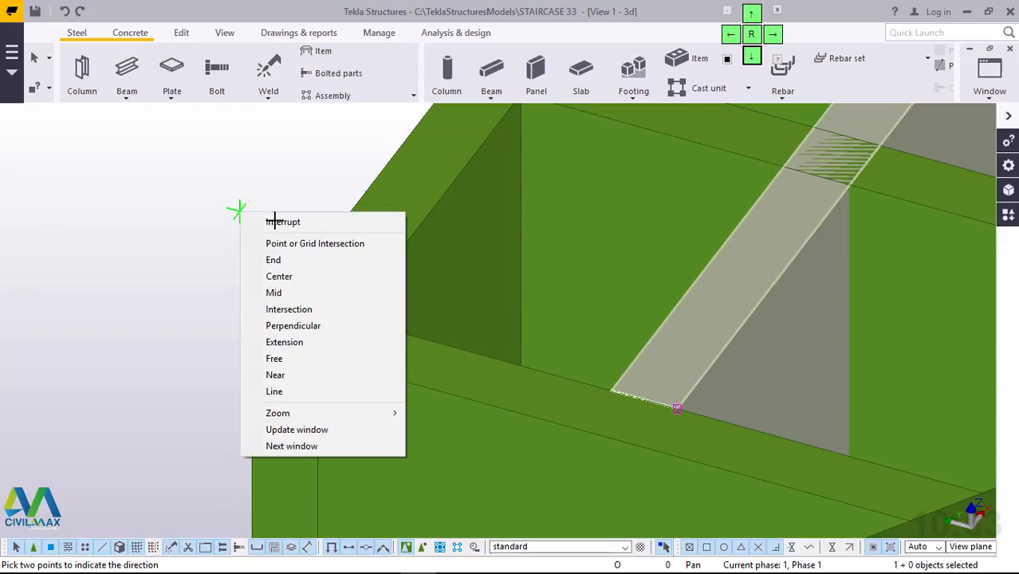
key(Escape)
Step: Change the moved beam's profile to a circular ROD section with a 30 mm diameter and modify the beam
scroll(203, 235, down, 2)
scroll(204, 237, down, 3)
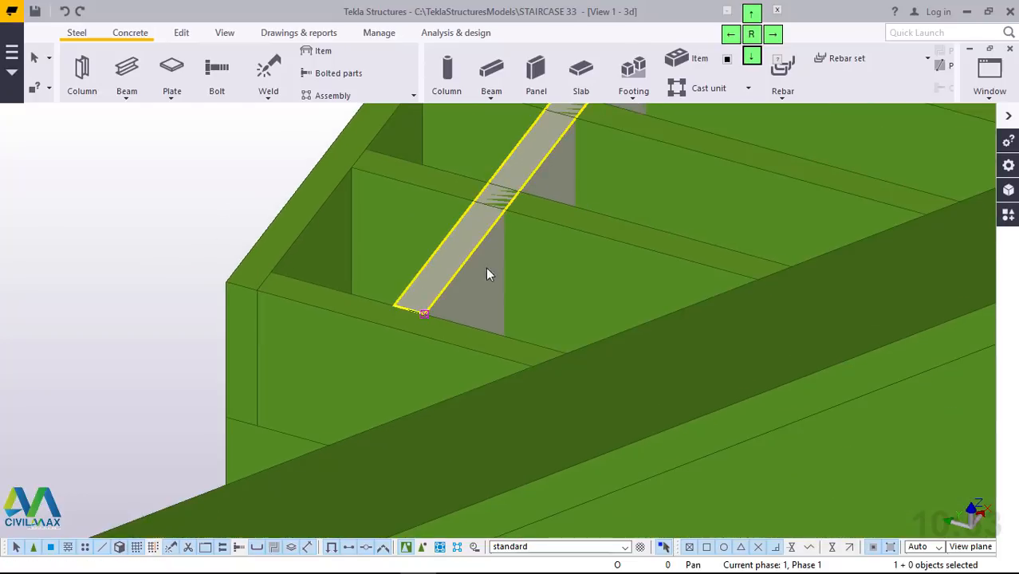
double_click(465, 263)
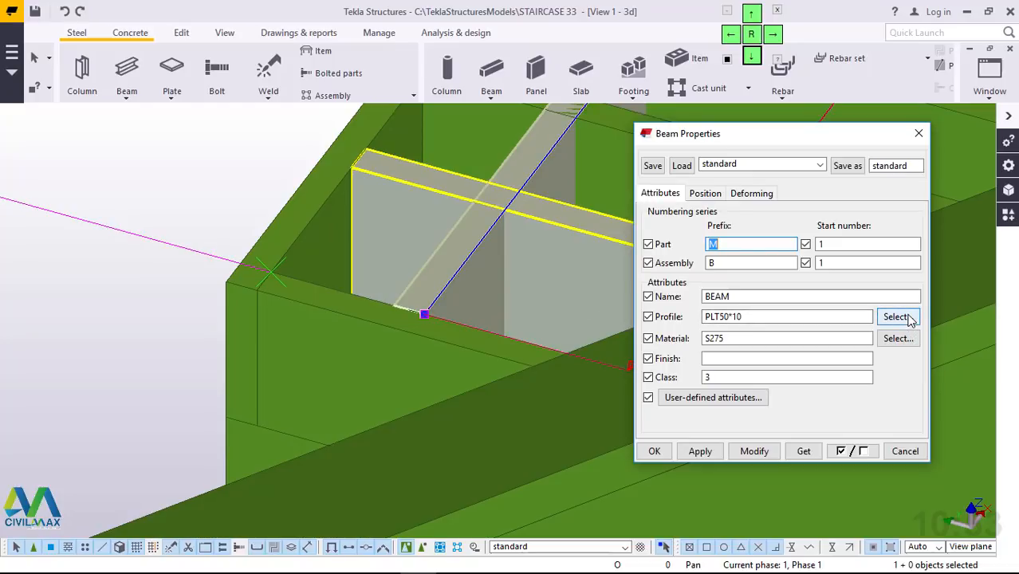
click(896, 317)
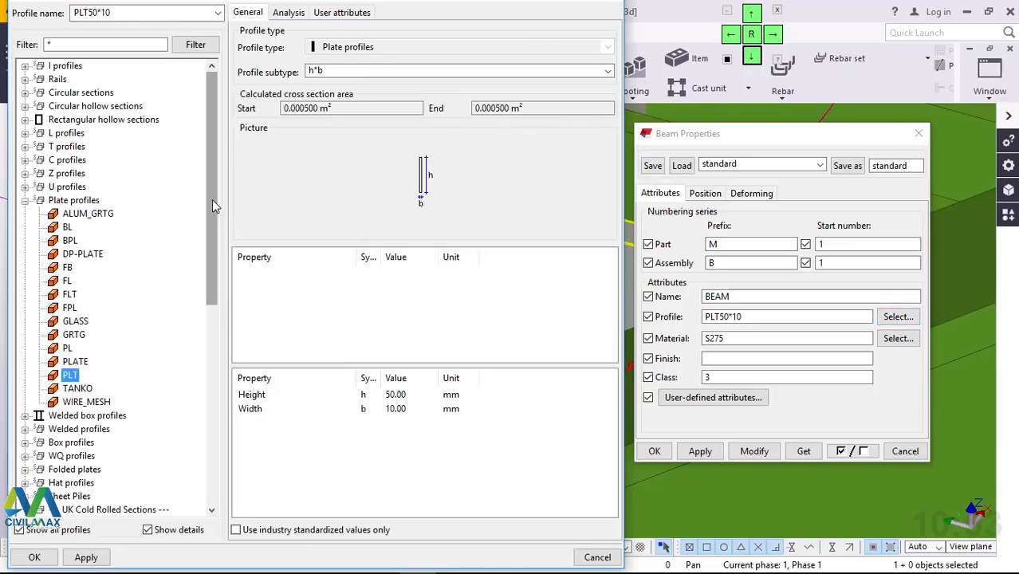
click(25, 200)
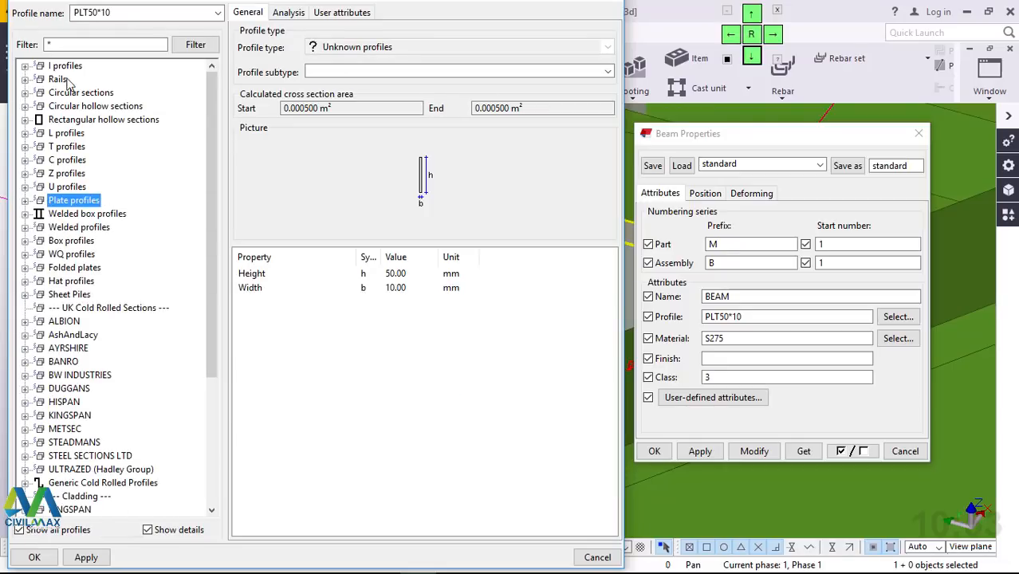
click(25, 93)
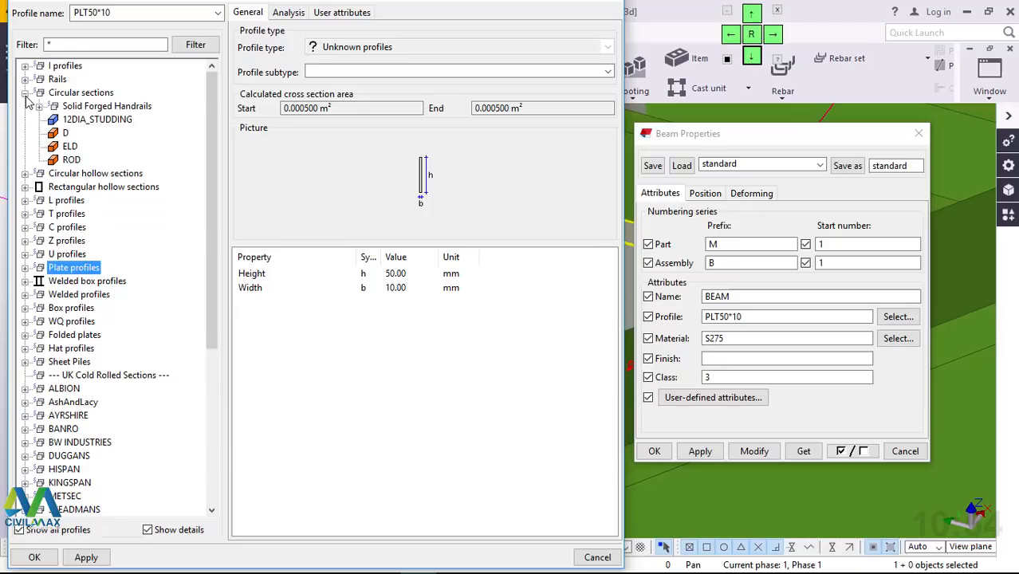
click(77, 162)
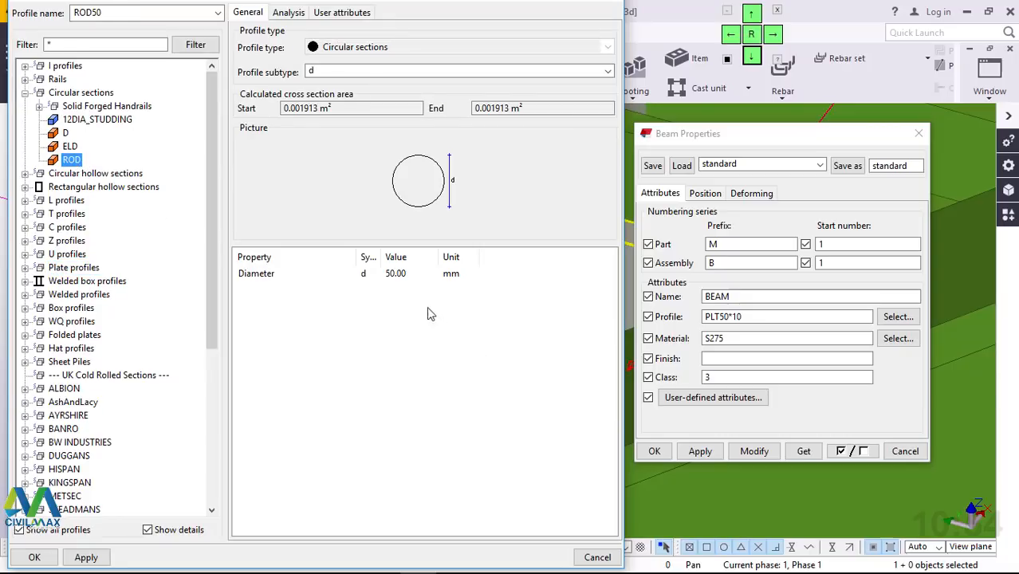
click(397, 277)
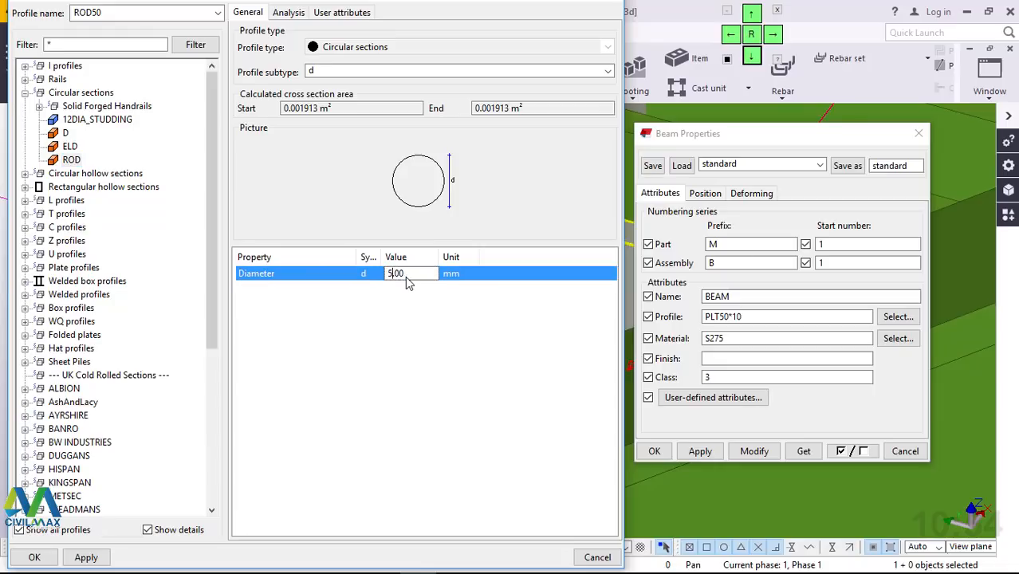
key(BackSpace)
text(30)
click(86, 558)
click(35, 557)
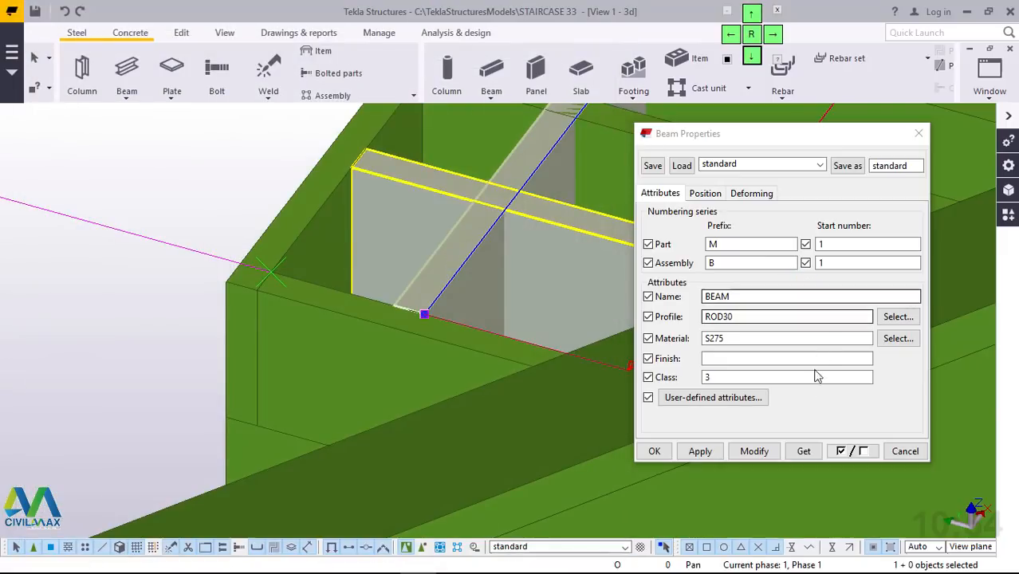
click(760, 455)
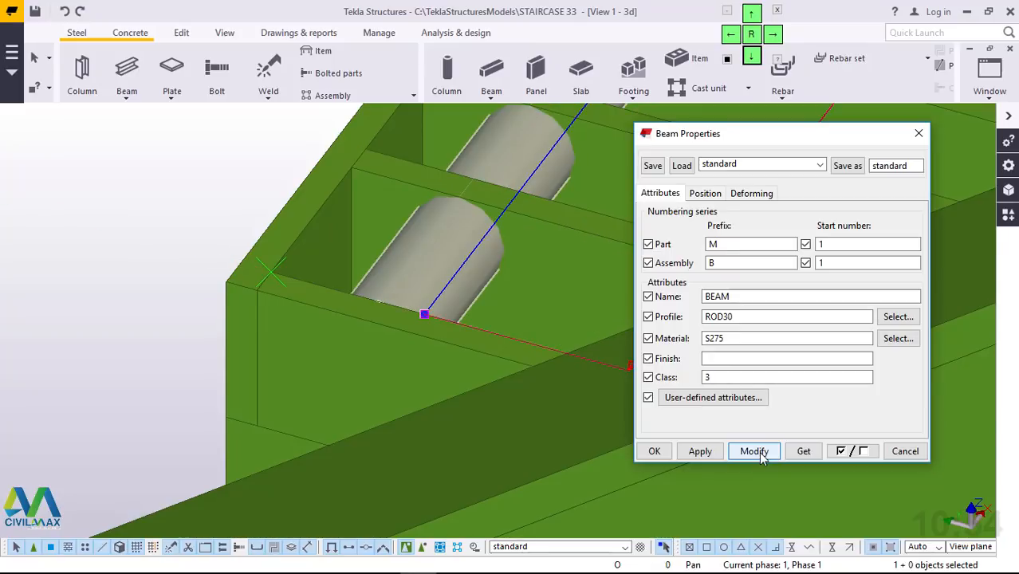
Step: Set the rod's profile to ROD20, modify the beam and close its properties
click(728, 317)
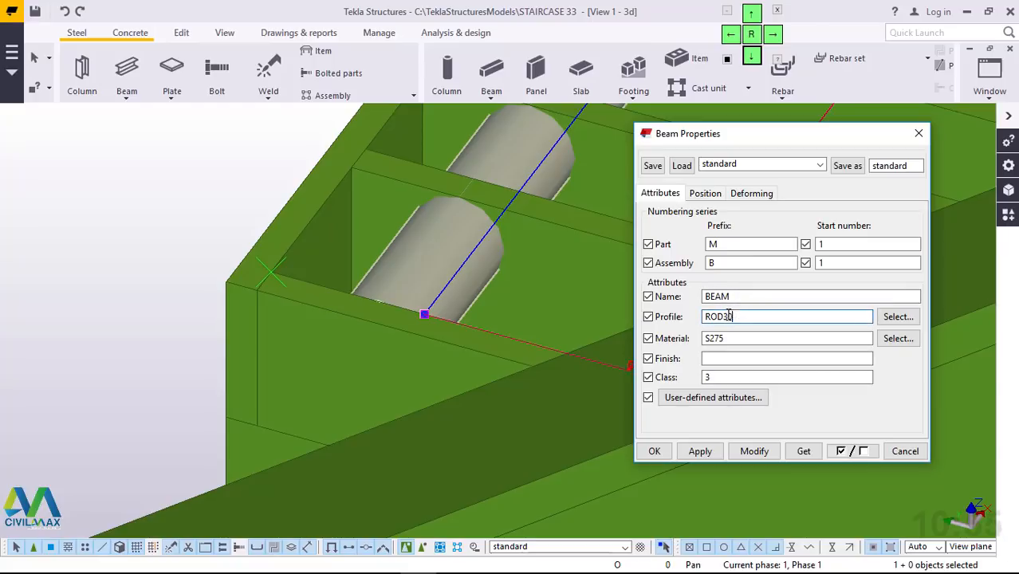
drag(729, 316, 730, 316)
key(BackSpace)
text(20)
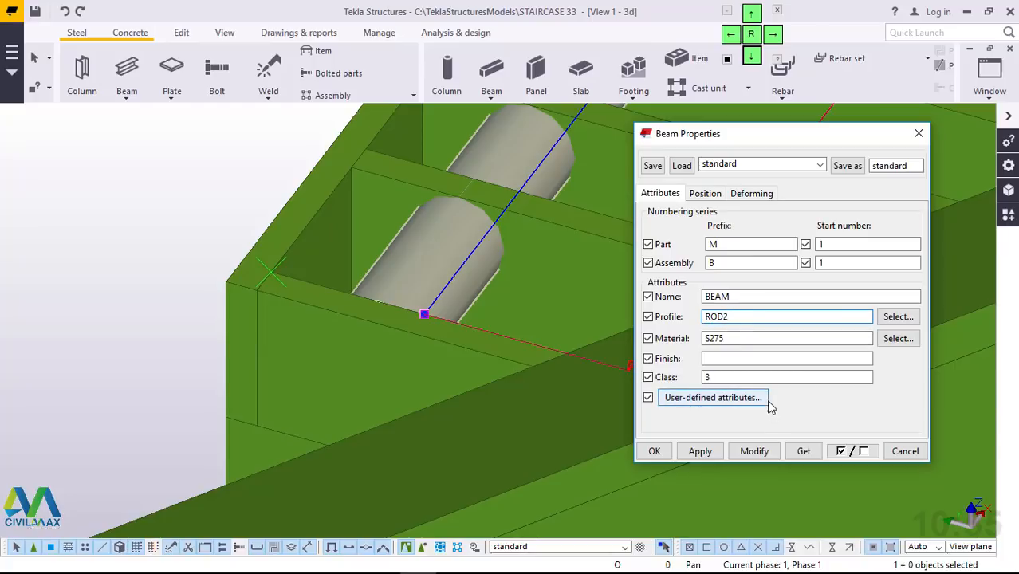
click(754, 451)
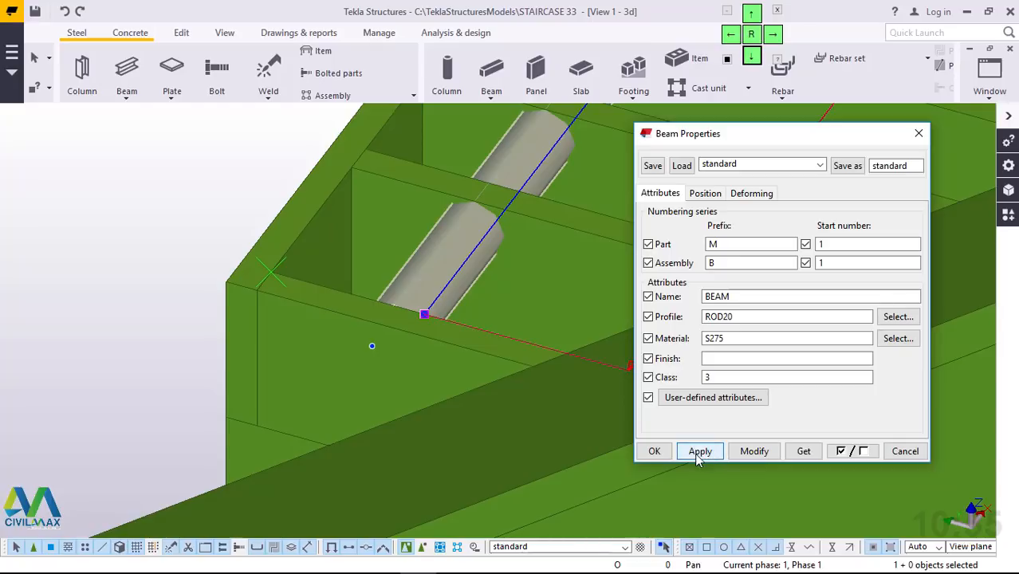
click(655, 452)
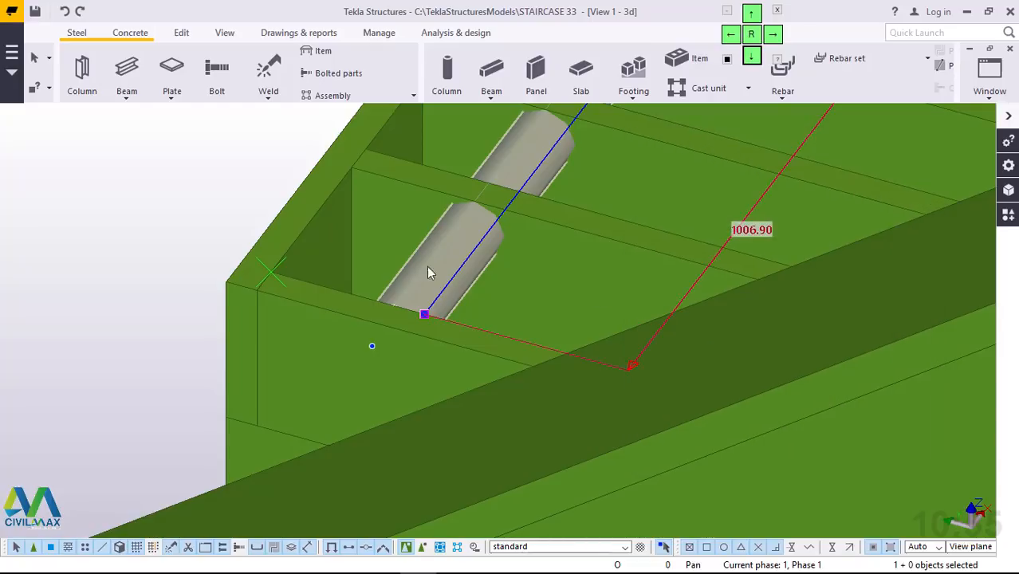
Step: Try to create 6 linear copies of the rod with a dX offset of -50, and undo them
scroll(347, 286, down, 5)
scroll(338, 283, down, 1)
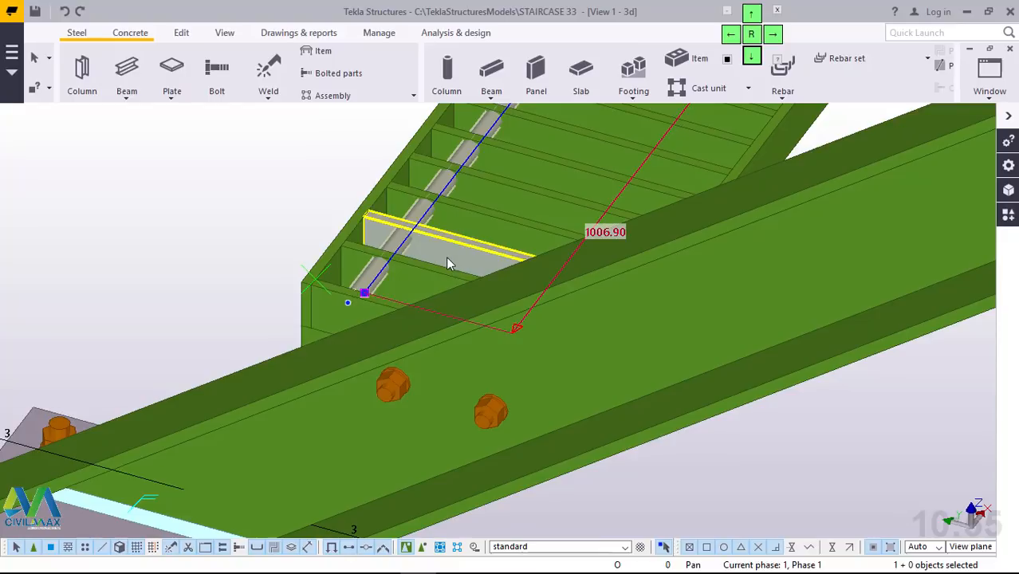
ctrl+middle_drag(451, 258, 670, 280)
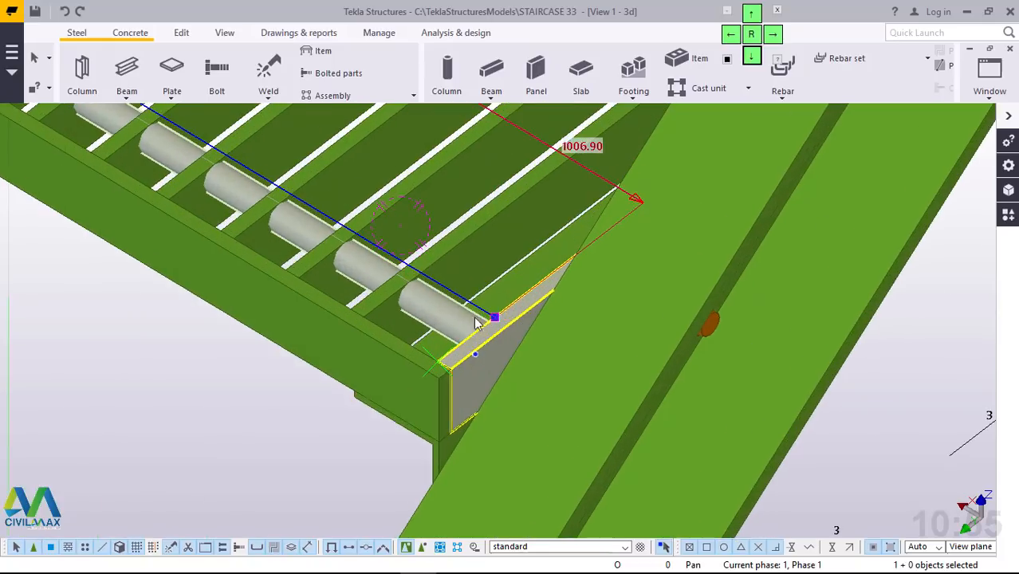
scroll(535, 311, up, 2)
right_click(226, 408)
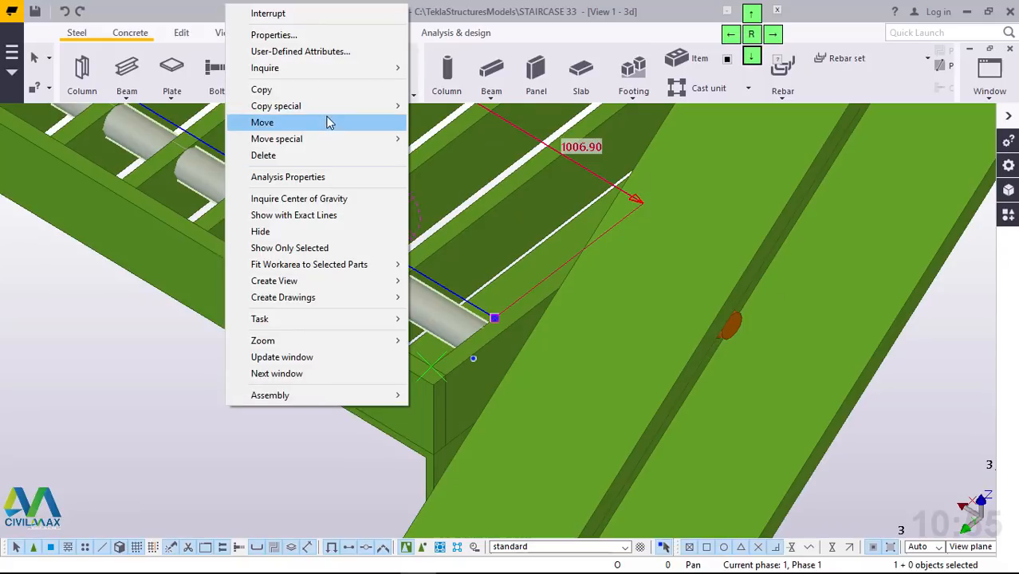
mouse_move(337, 105)
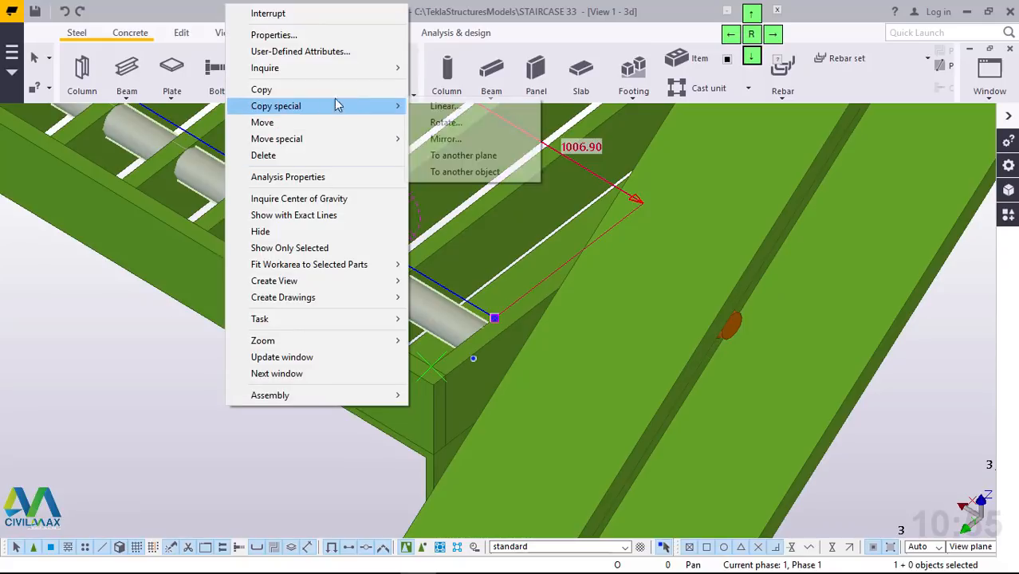
click(445, 106)
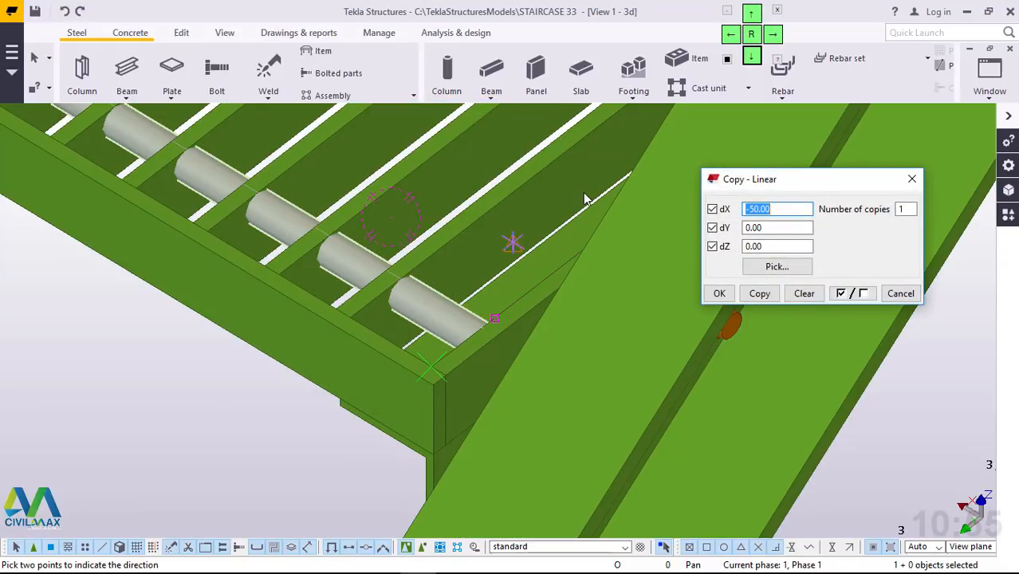
click(906, 209)
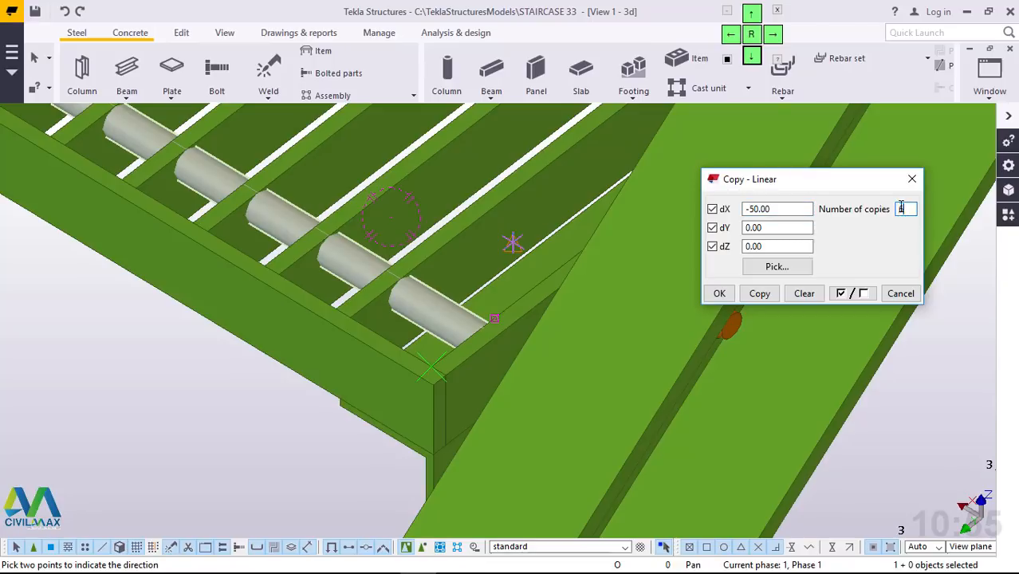
click(761, 294)
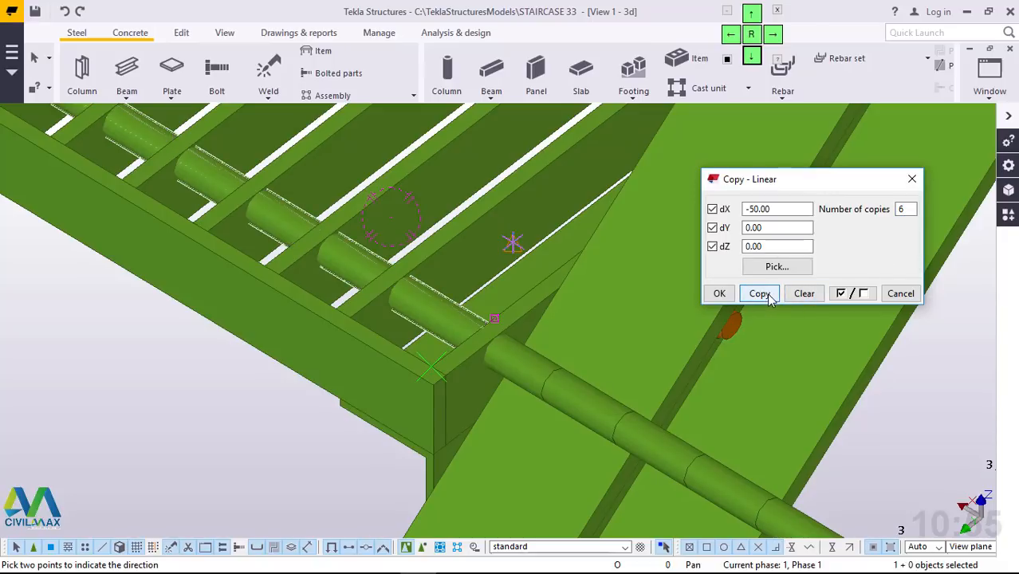
click(66, 12)
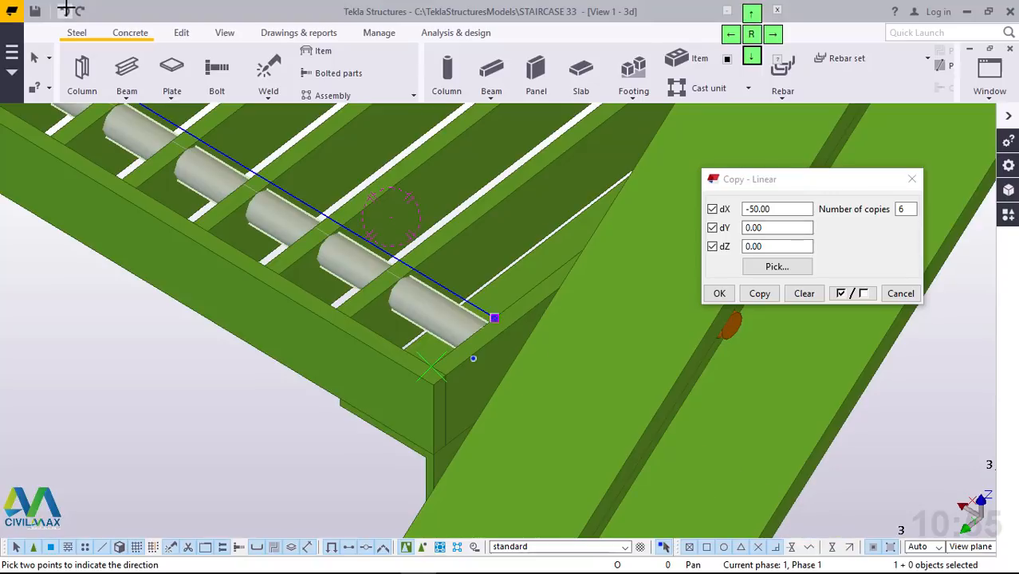
Step: Create 6 linear copies of the rod with dX set to 0 and a dY offset of -50
click(768, 208)
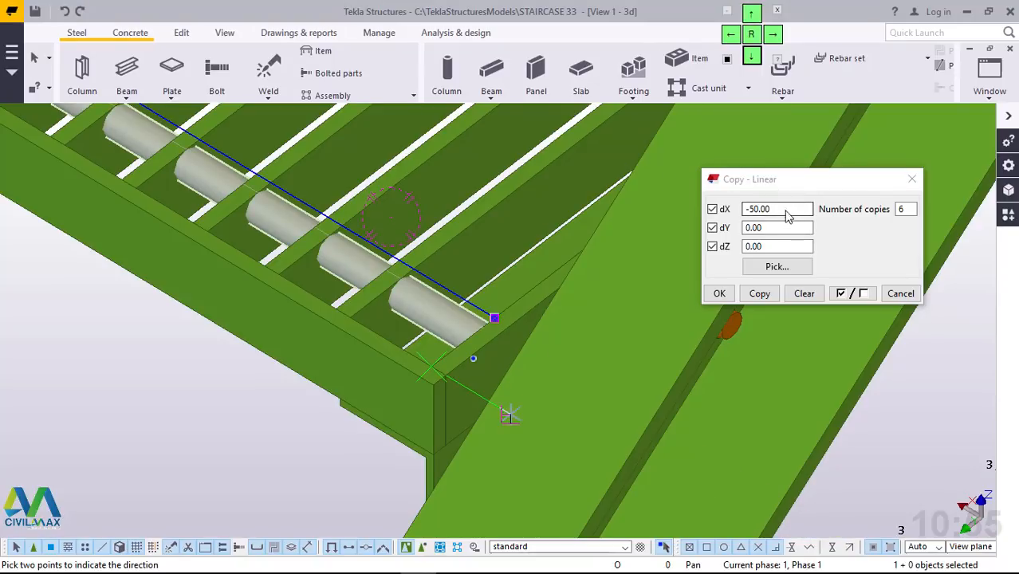
drag(768, 209, 736, 230)
text(0)
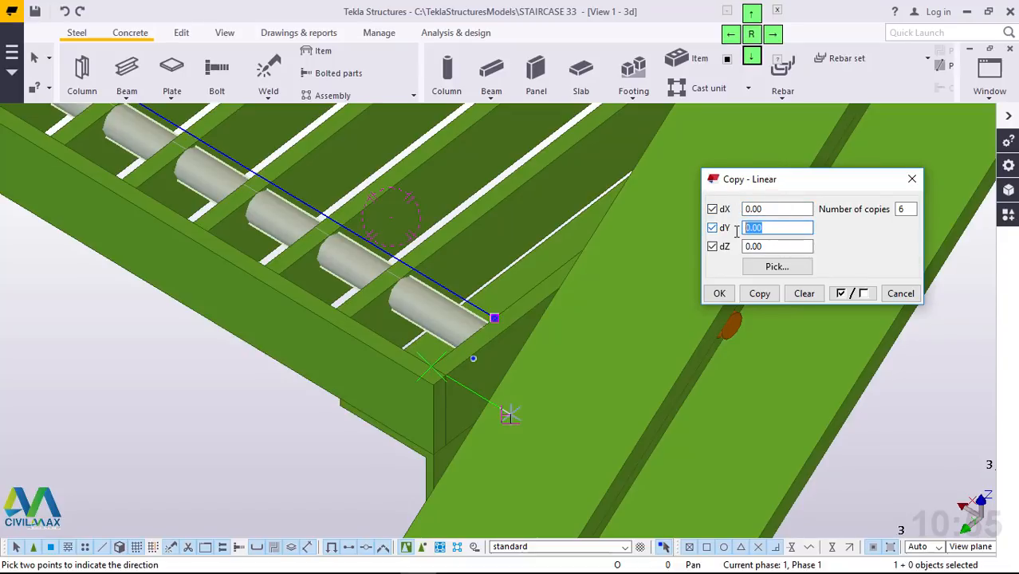
text(-500)
key(BackSpace)
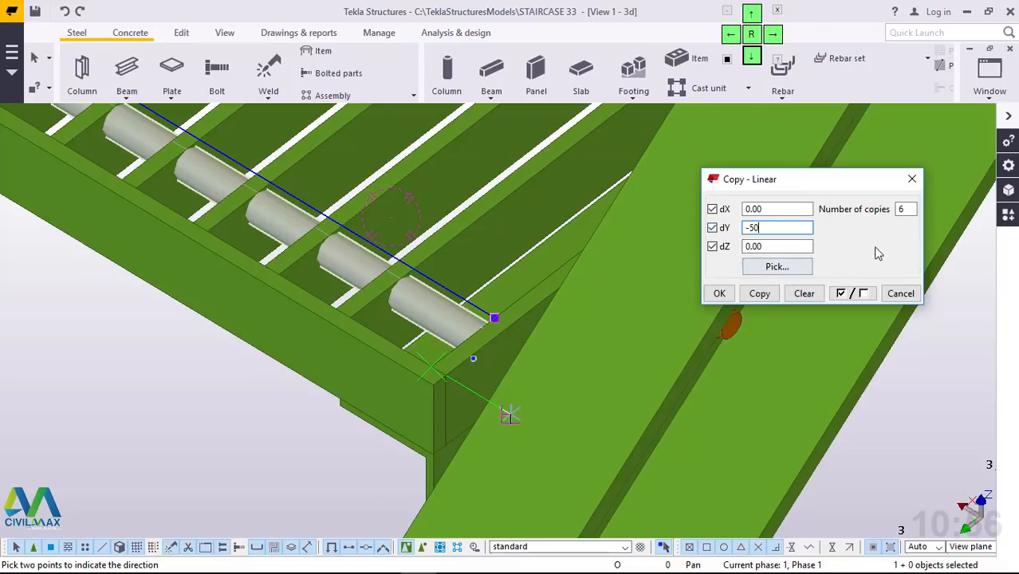
click(761, 294)
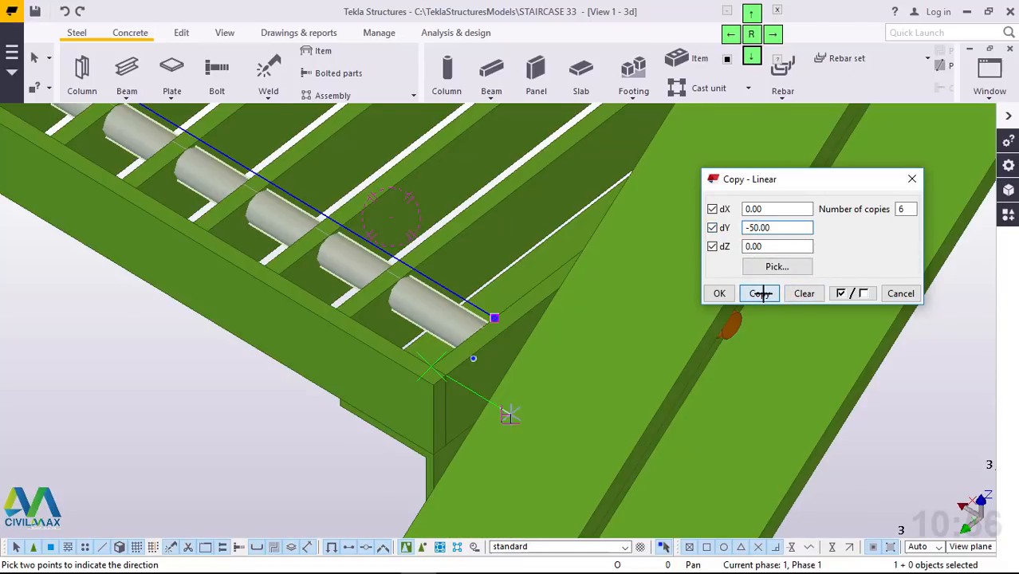
Step: Close the linear copy dialog, end the copy command and delete the surplus rod copy lying outside the step frame
scroll(303, 401, down, 5)
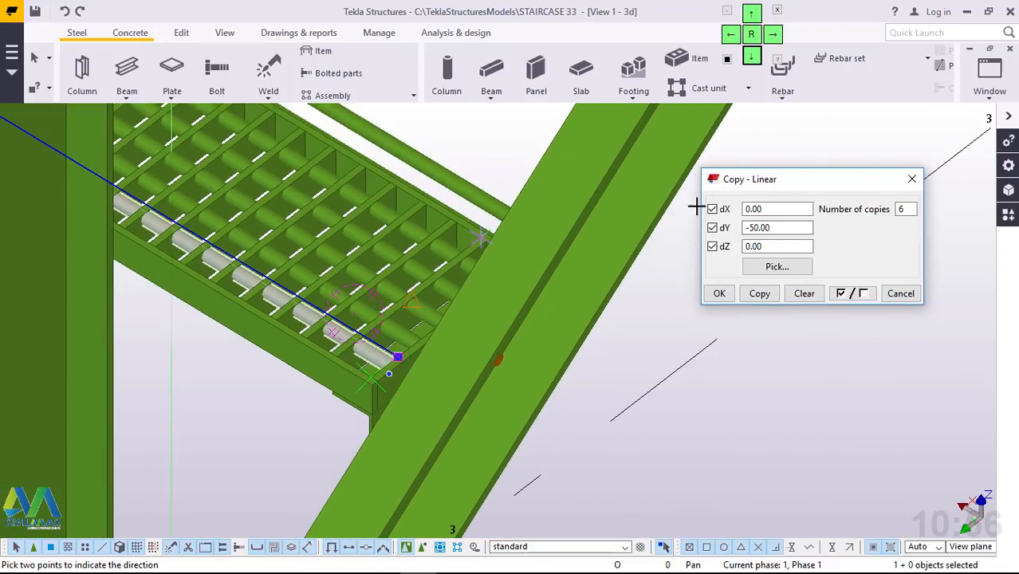
click(730, 293)
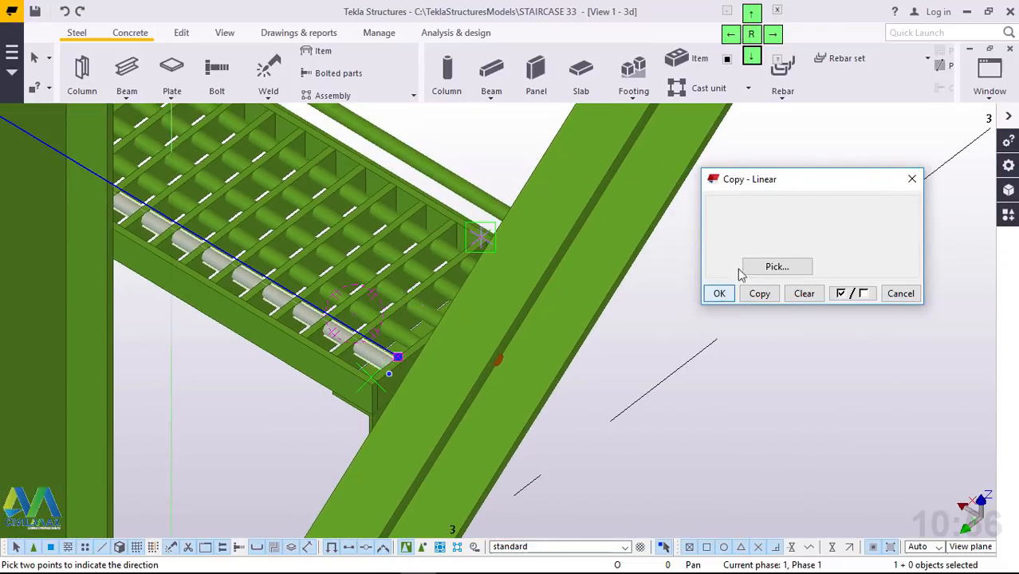
right_click(750, 177)
click(798, 128)
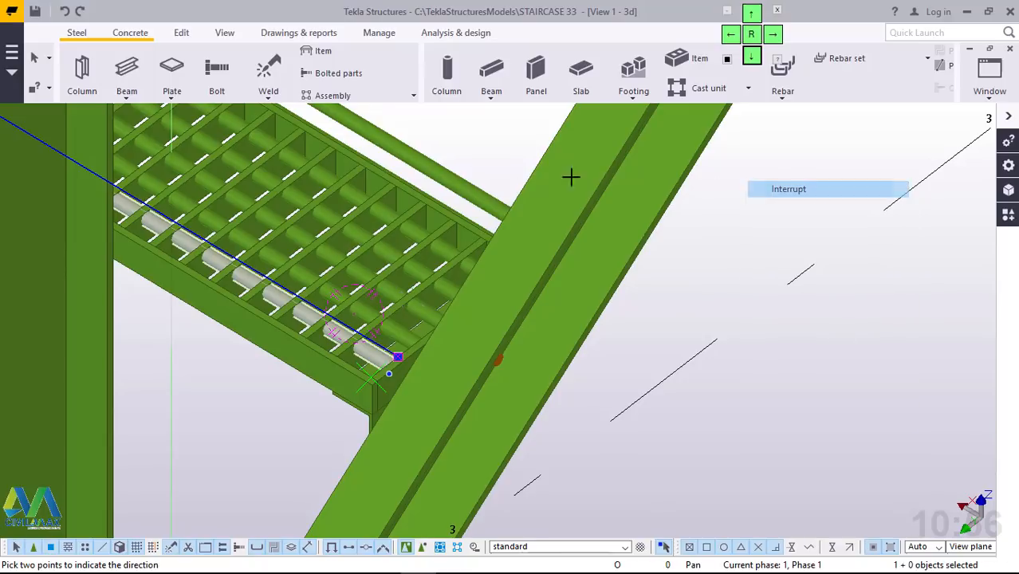
click(460, 188)
key(Delete)
scroll(801, 363, down, 5)
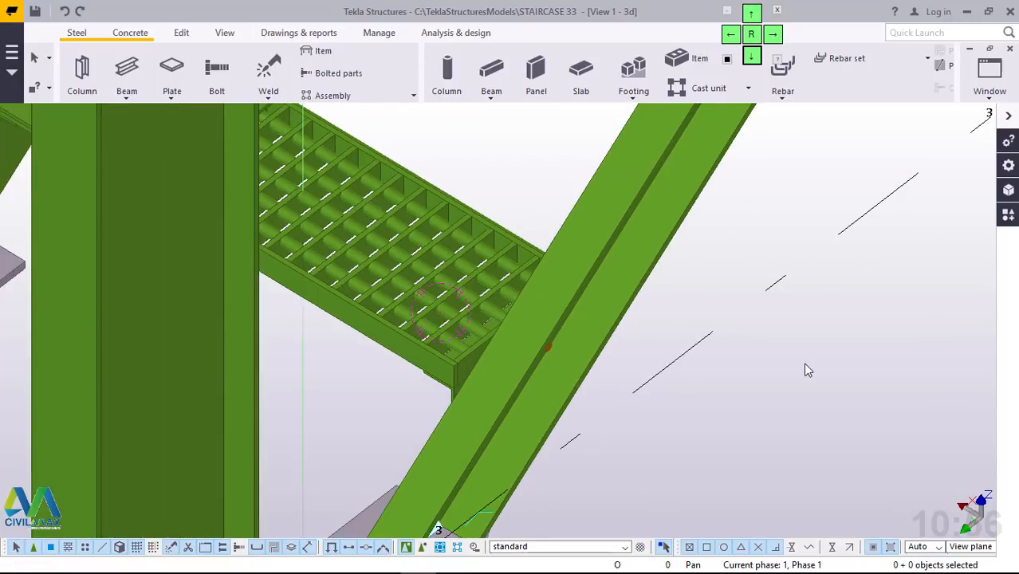
Step: Select the five rods crossing the step plates one after another to check them
scroll(453, 279, up, 3)
scroll(447, 260, up, 5)
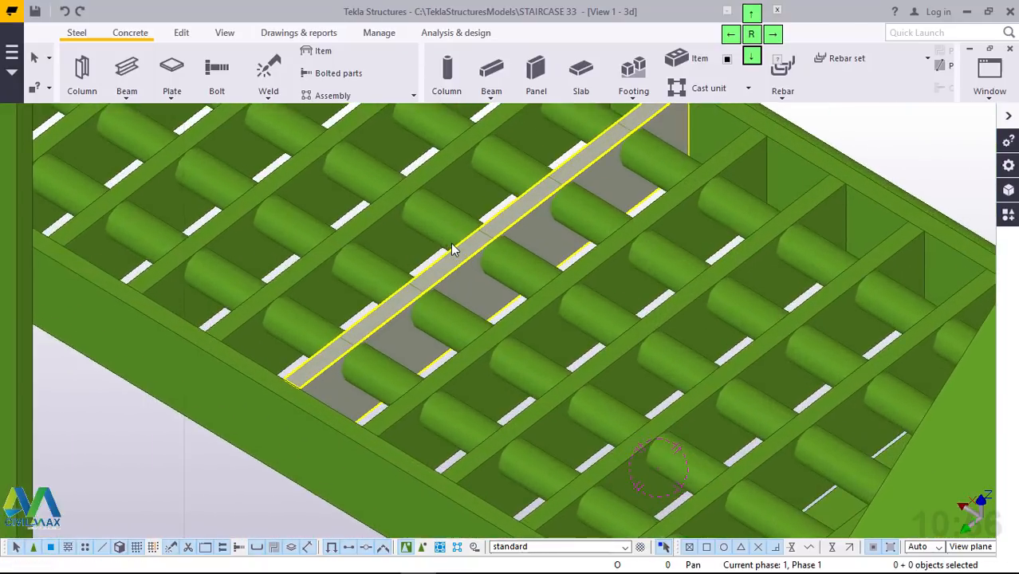
scroll(582, 270, up, 2)
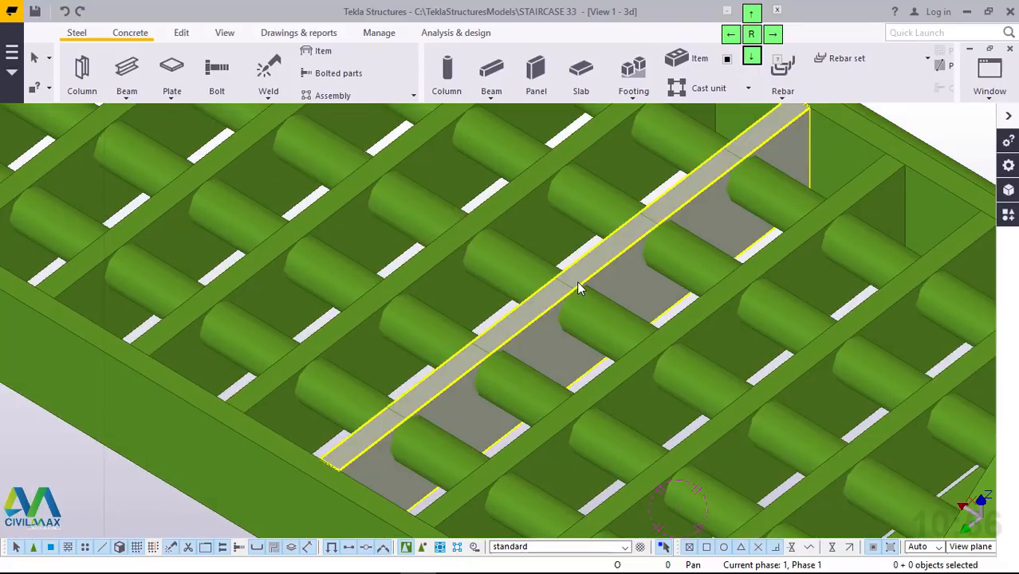
mouse_move(577, 280)
ctrl+middle_down()
mouse_move(473, 265)
mouse_move(758, 220)
ctrl+middle_up()
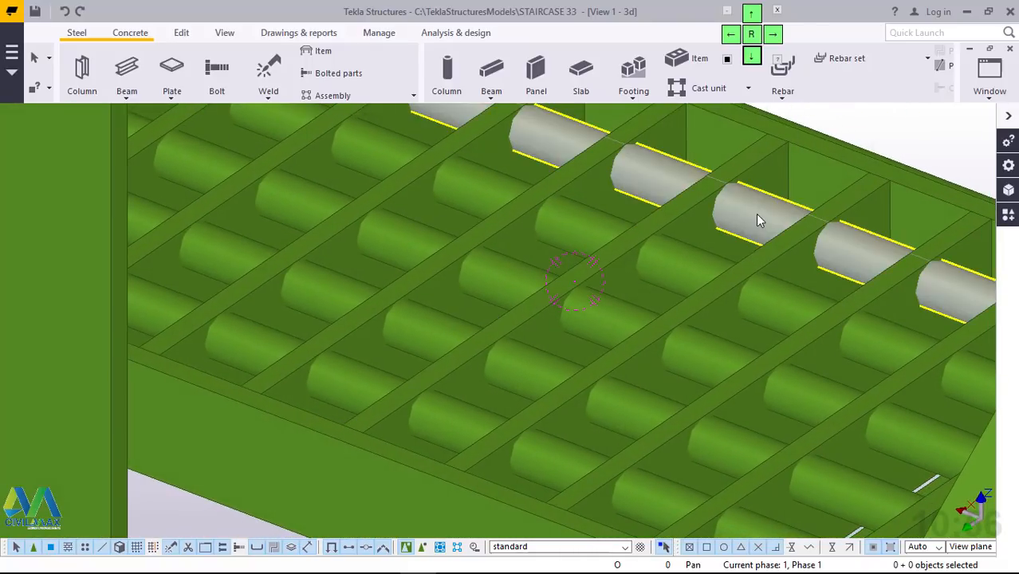
click(750, 215)
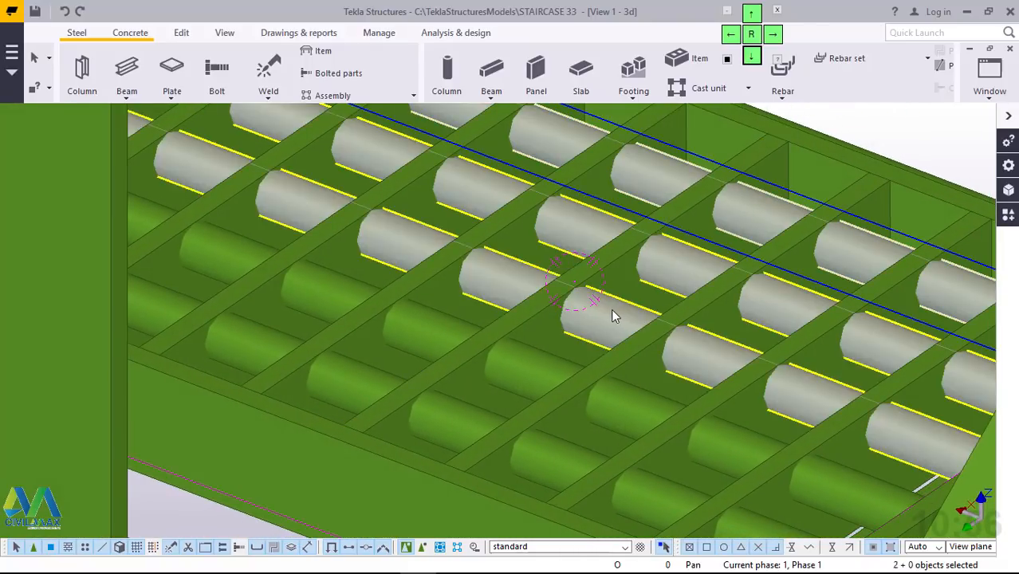
ctrl+click(541, 367)
ctrl+click(464, 415)
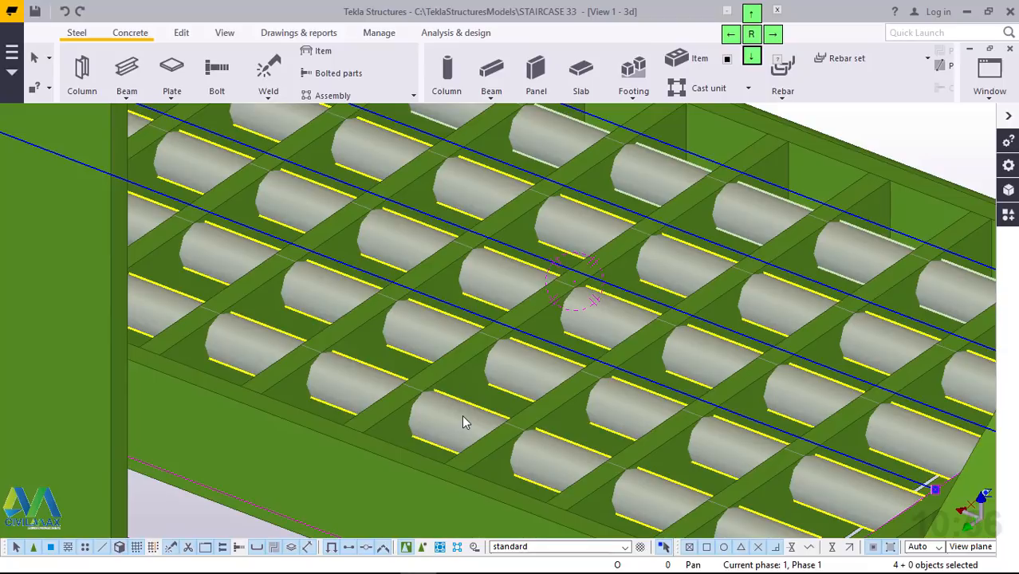
ctrl+click(540, 300)
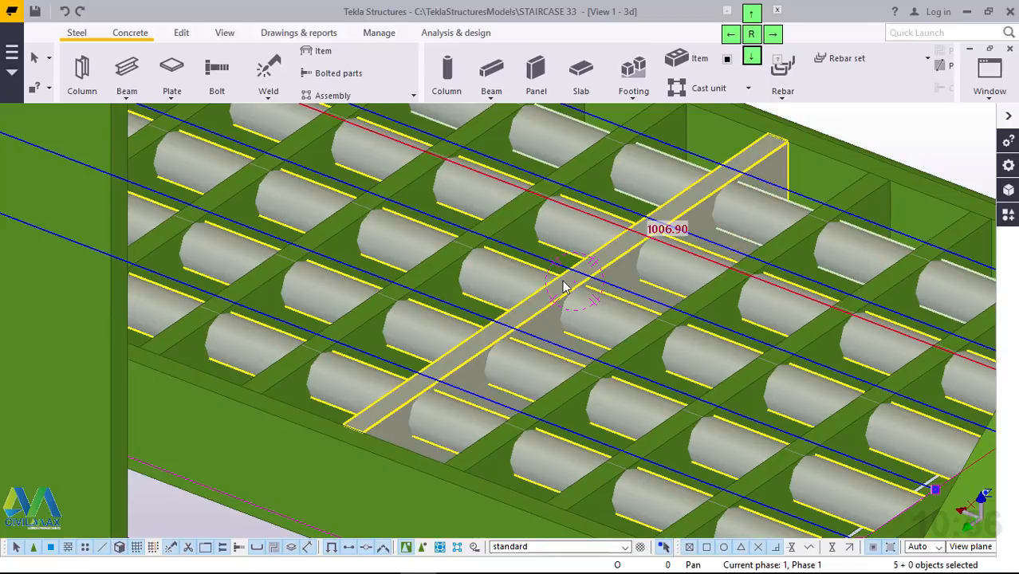
ctrl+middle_drag(565, 286, 600, 283)
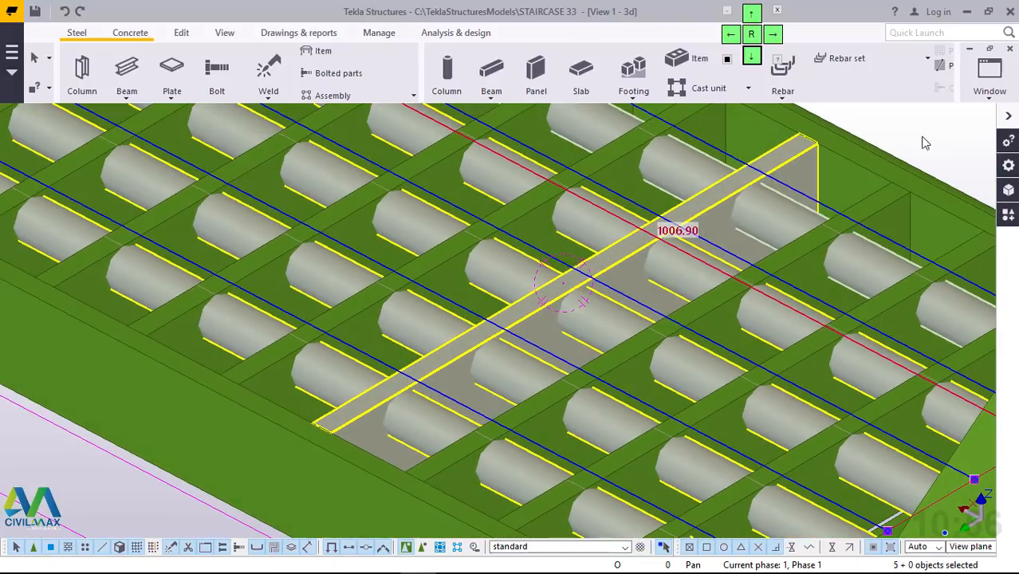
Step: Examine where the rods pass through the plates and how the copied bars fill the step frame
click(749, 206)
click(766, 169)
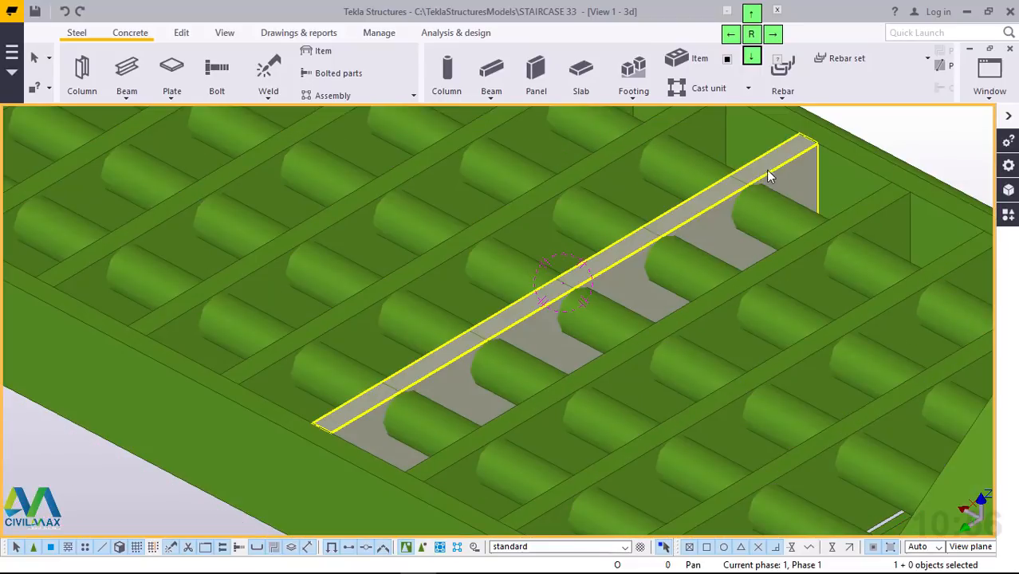
scroll(519, 312, down, 2)
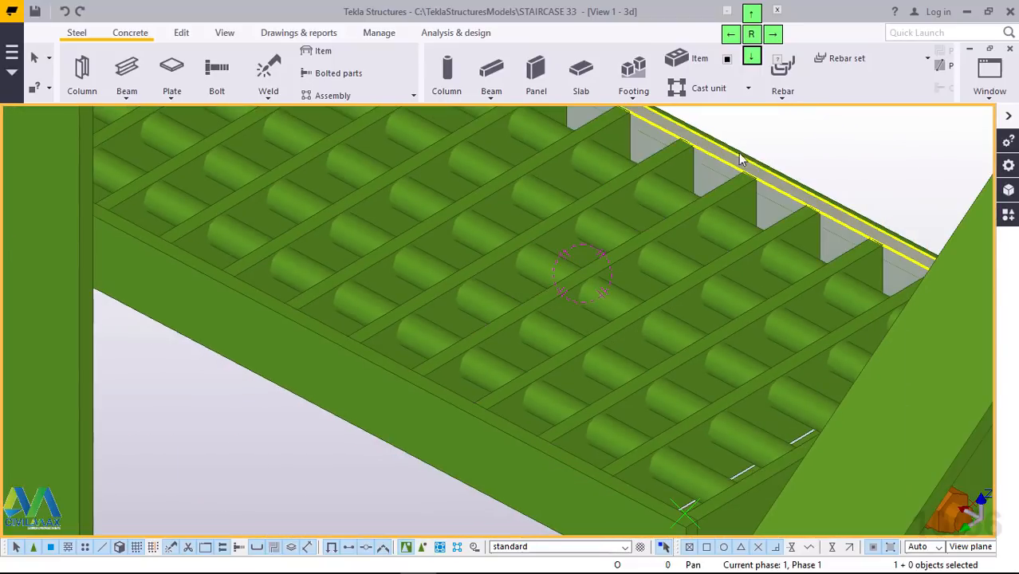
scroll(731, 195, up, 4)
scroll(668, 255, up, 4)
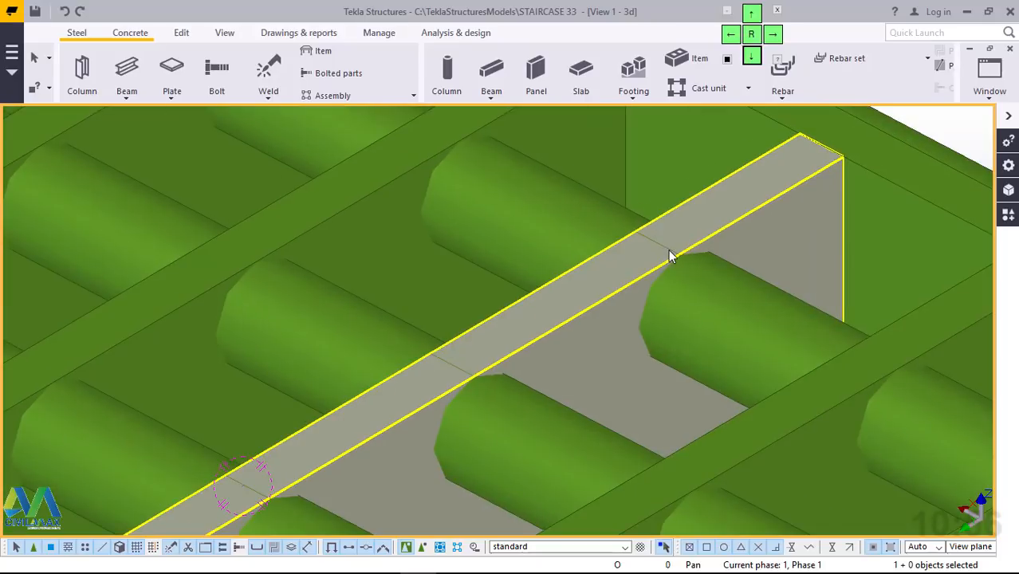
scroll(598, 157, up, 2)
scroll(582, 228, down, 6)
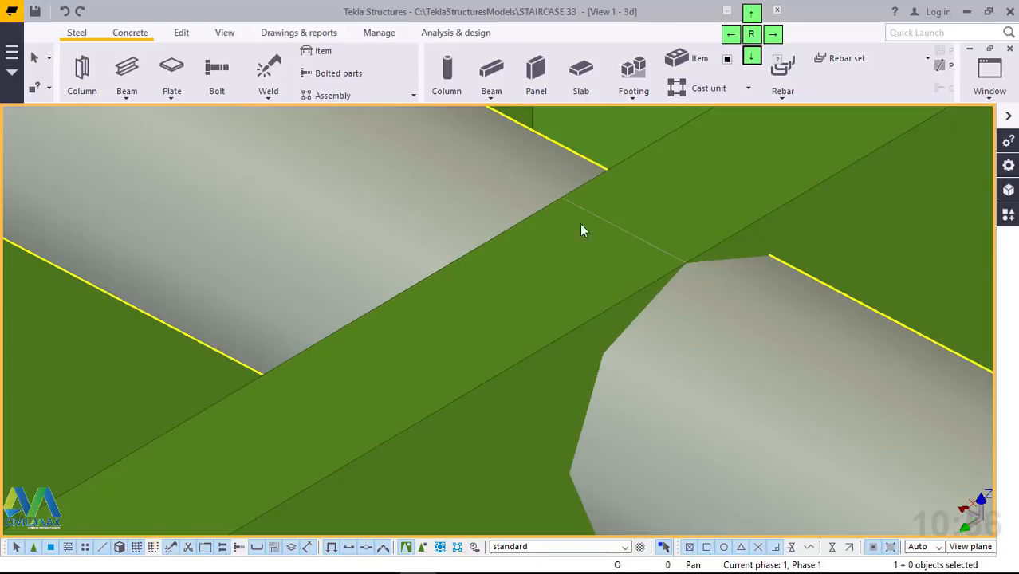
scroll(590, 291, down, 6)
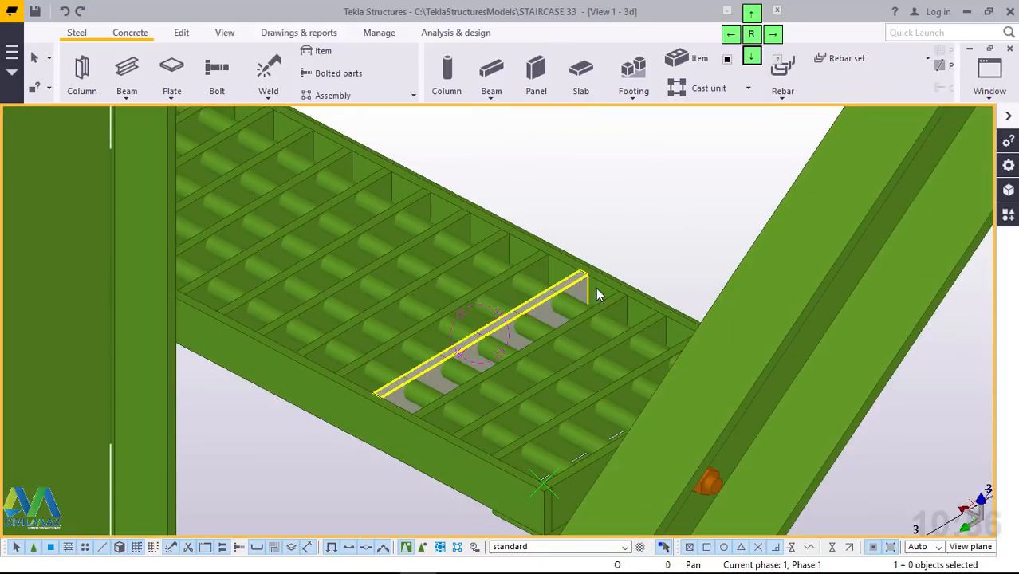
scroll(537, 366, up, 8)
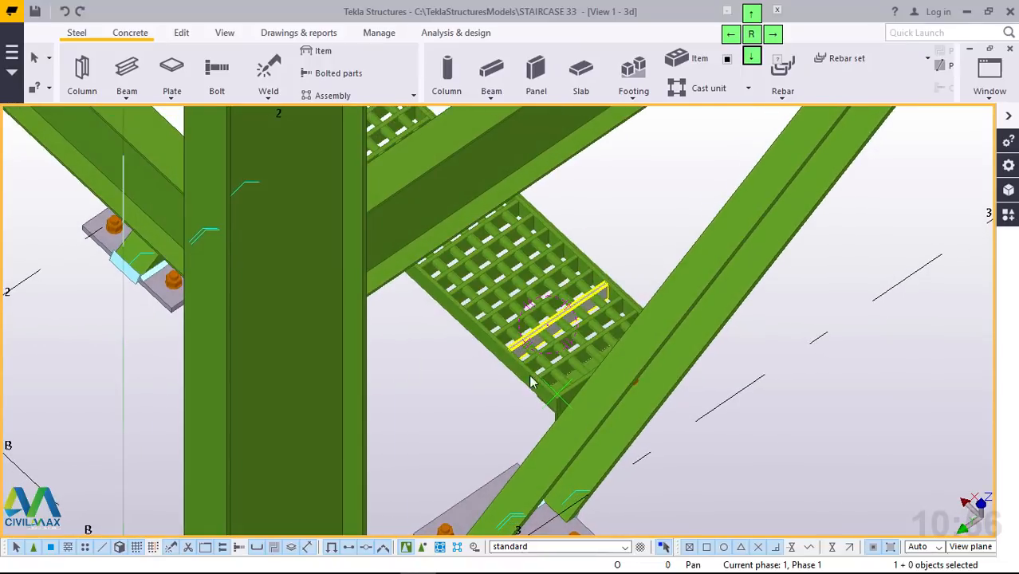
scroll(618, 266, down, 2)
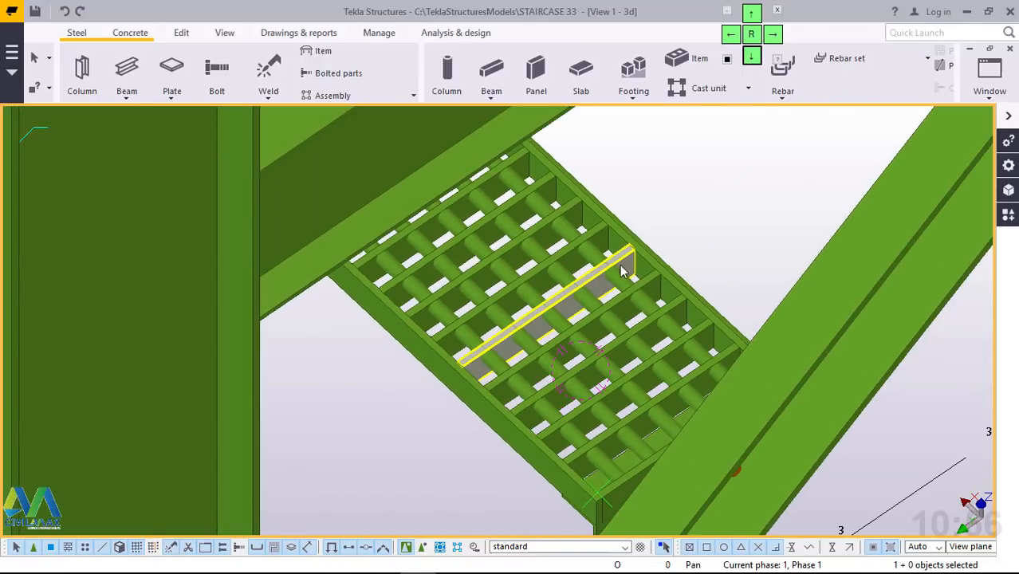
scroll(629, 311, down, 1)
ctrl+middle_drag(630, 311, 635, 287)
scroll(635, 287, up, 8)
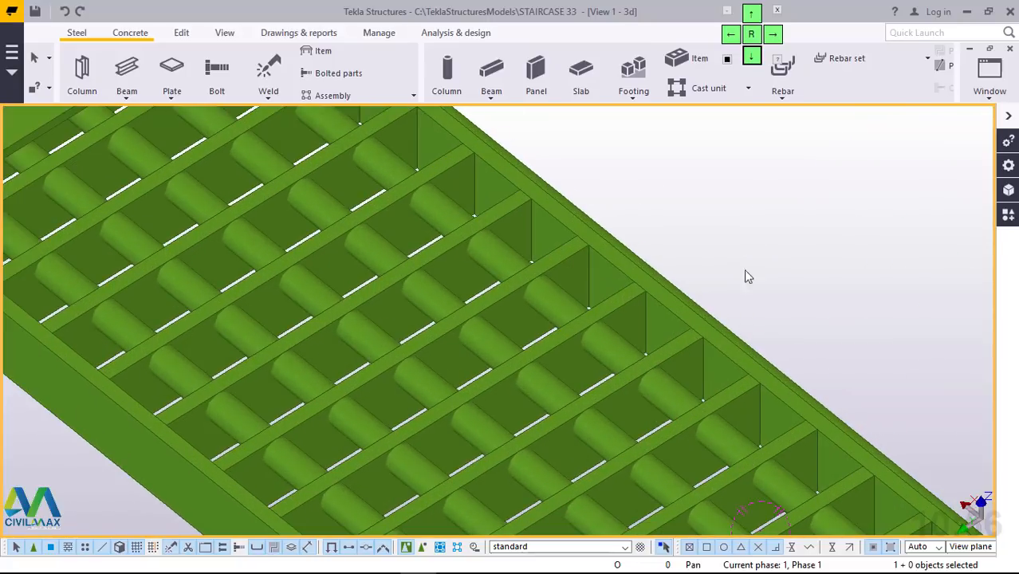
click(715, 317)
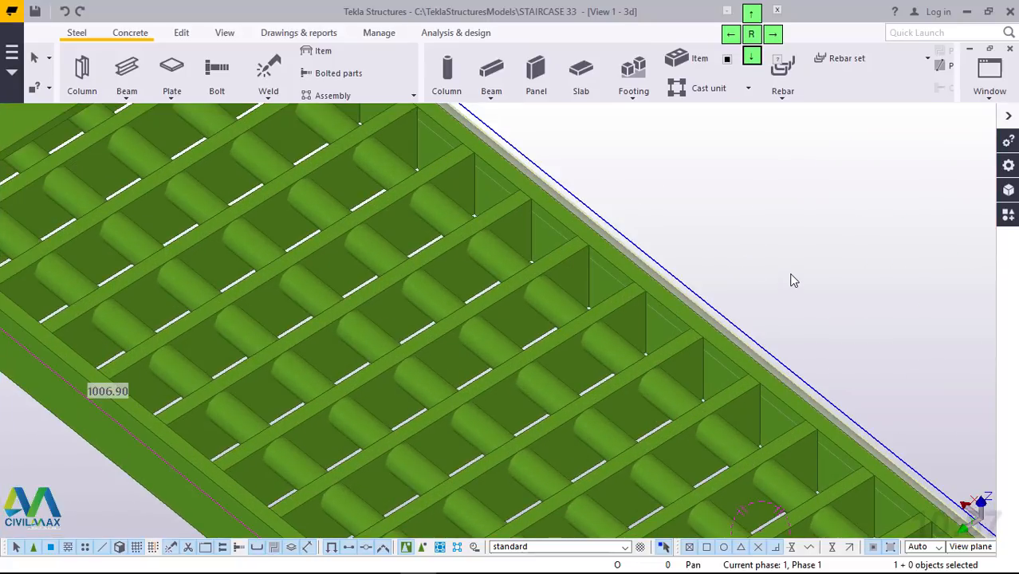
click(793, 280)
scroll(591, 240, down, 6)
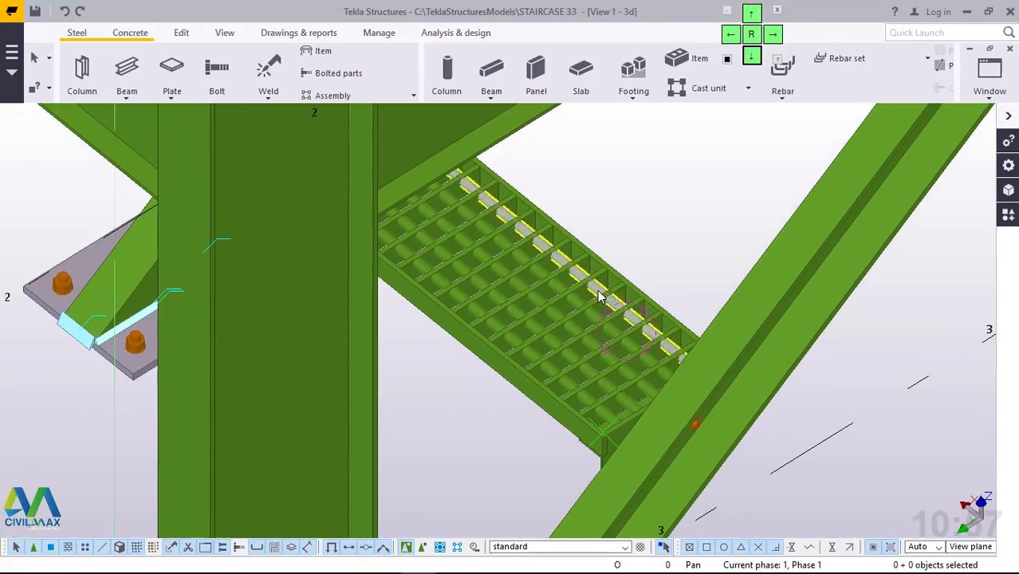
scroll(503, 314, up, 6)
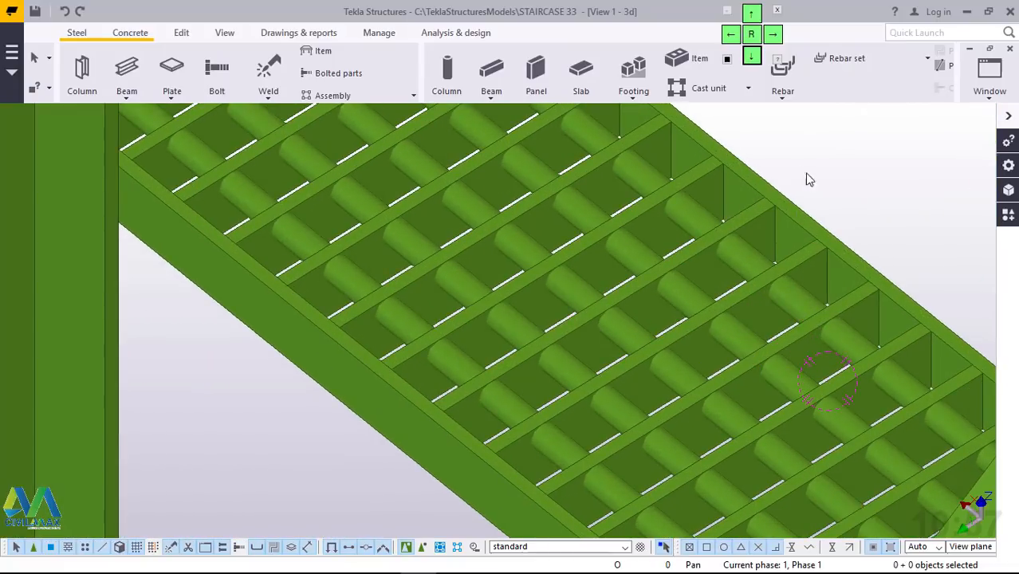
scroll(630, 255, down, 5)
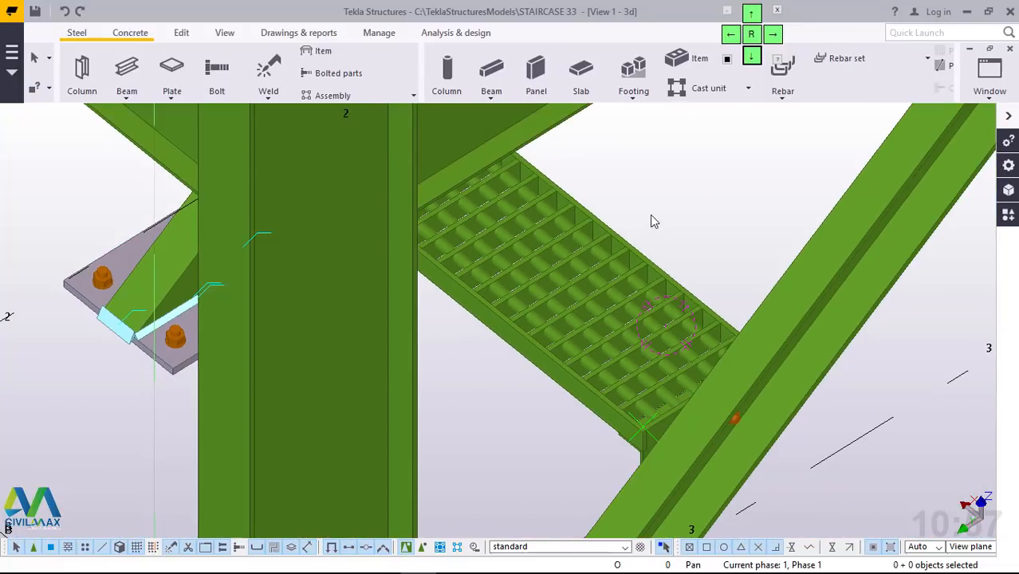
Step: Select the step's rods, side plates and middle cross plates together, adding the remaining parts at the lower end
drag(565, 337, 516, 364)
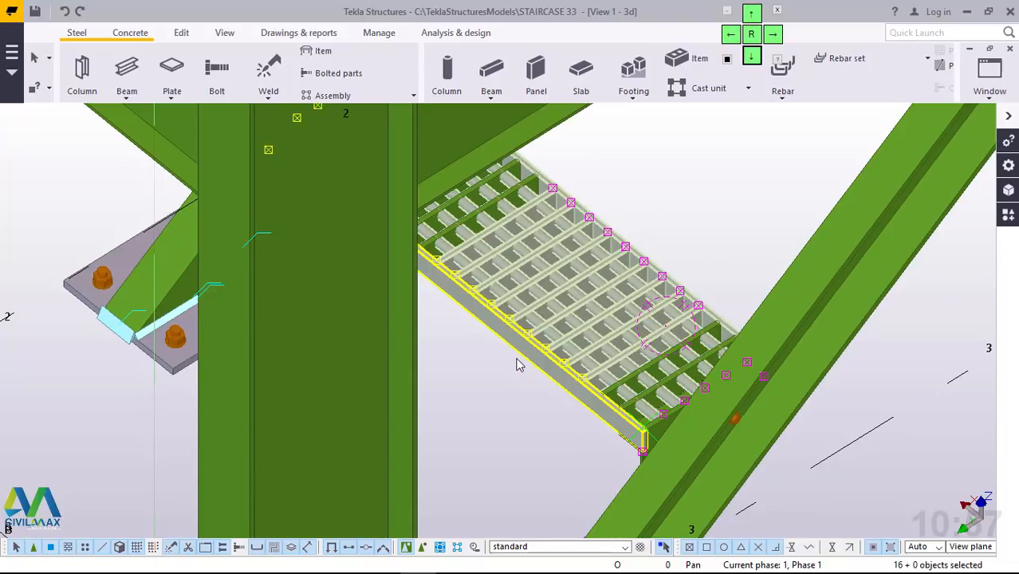
scroll(630, 408, up, 5)
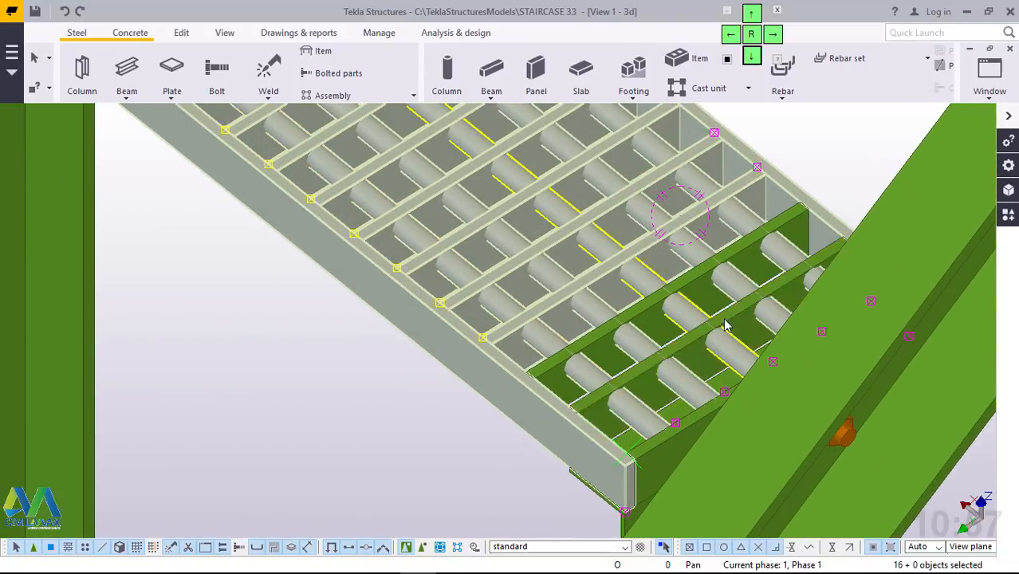
shift+click(735, 323)
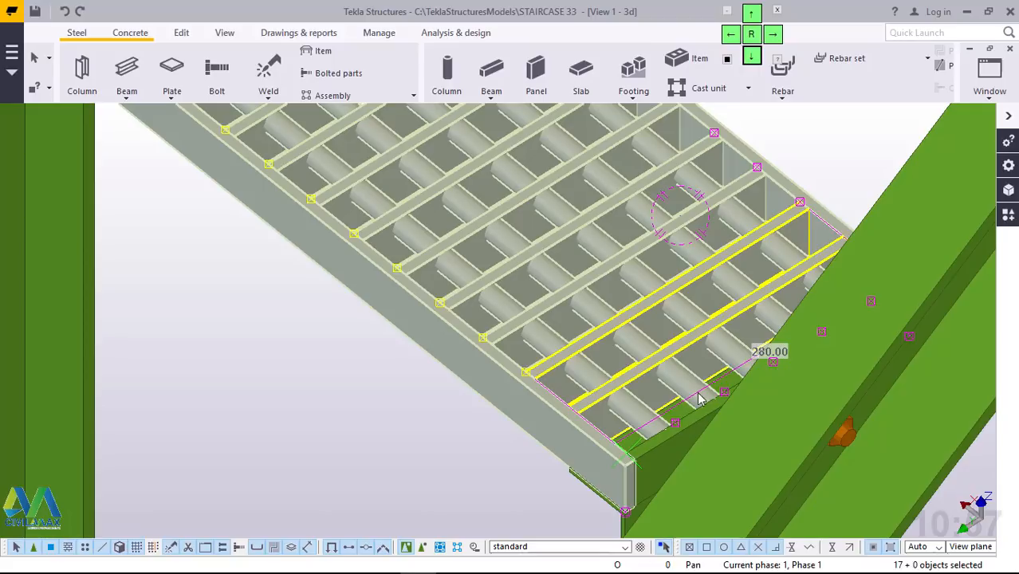
shift+click(654, 456)
shift+click(650, 464)
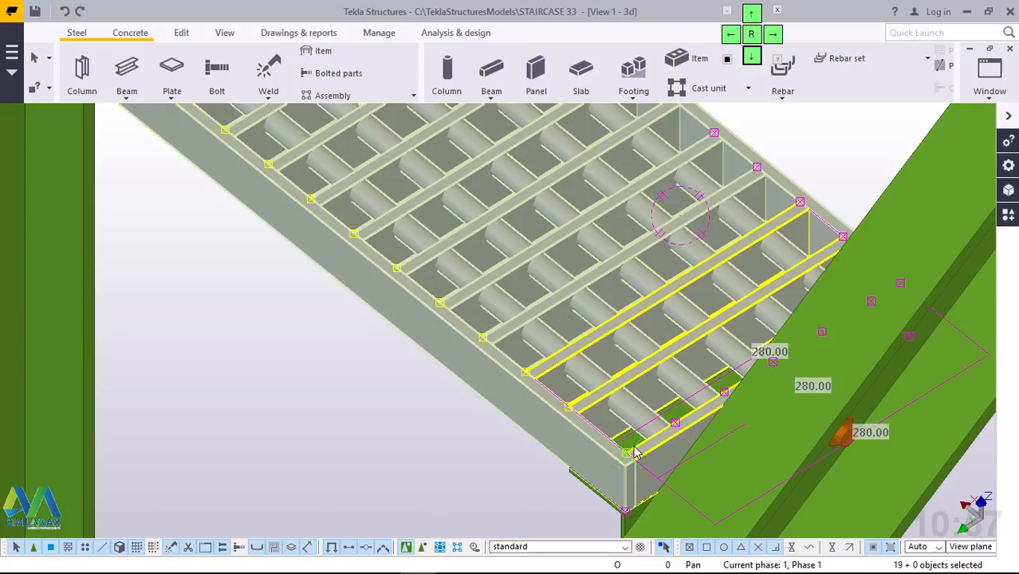
shift+click(632, 446)
Step: Extend the selection with each remaining cross plate up to the far end of the step
scroll(637, 448, down, 5)
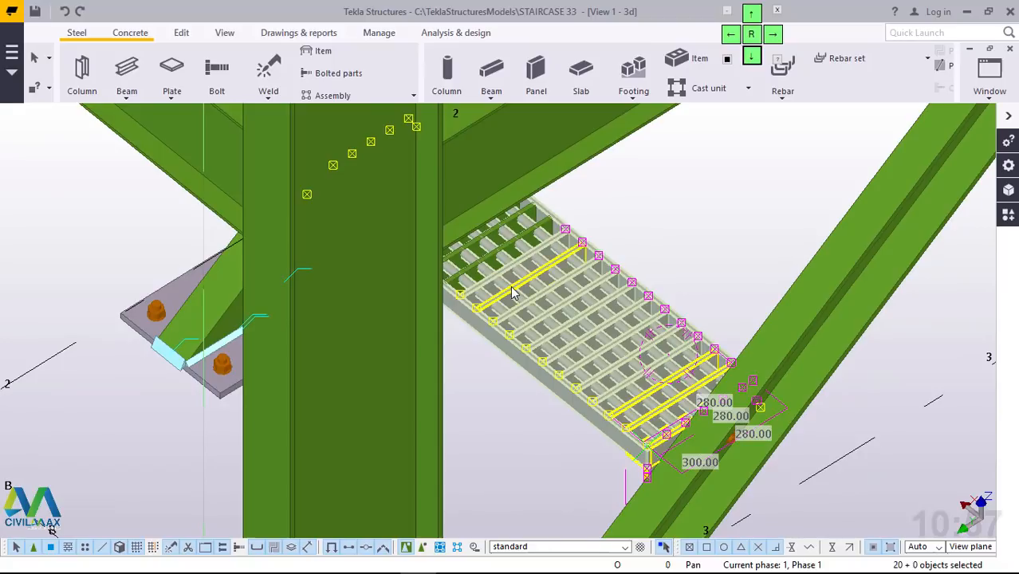
middle_drag(511, 285, 453, 185)
scroll(449, 180, up, 4)
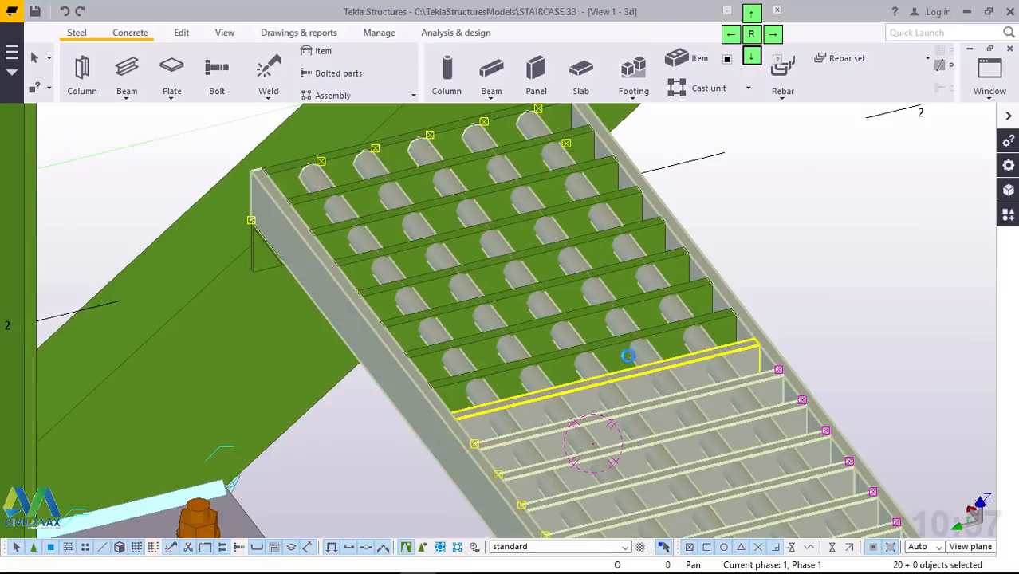
ctrl+click(615, 353)
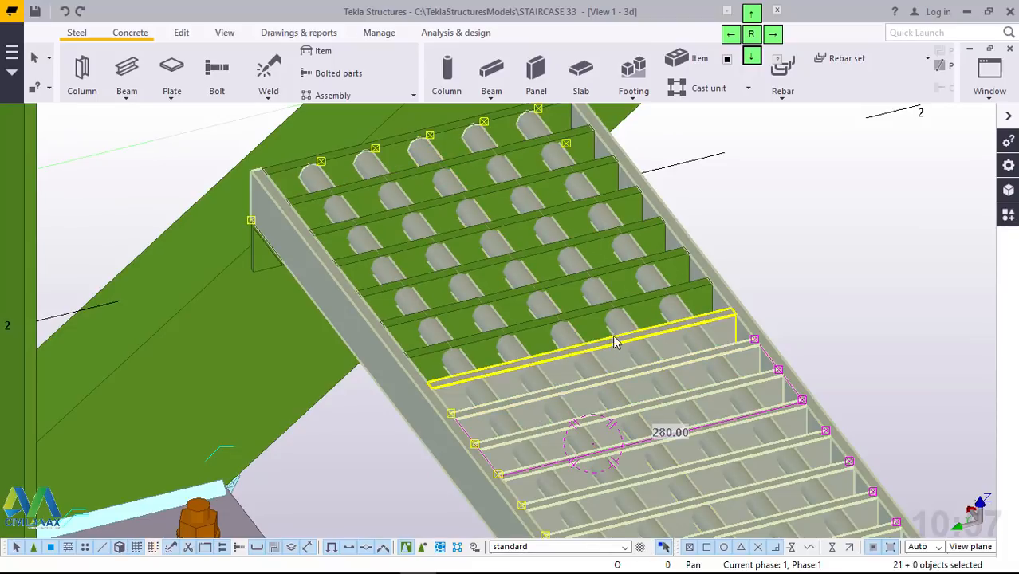
ctrl+click(562, 295)
ctrl+click(548, 263)
ctrl+click(526, 231)
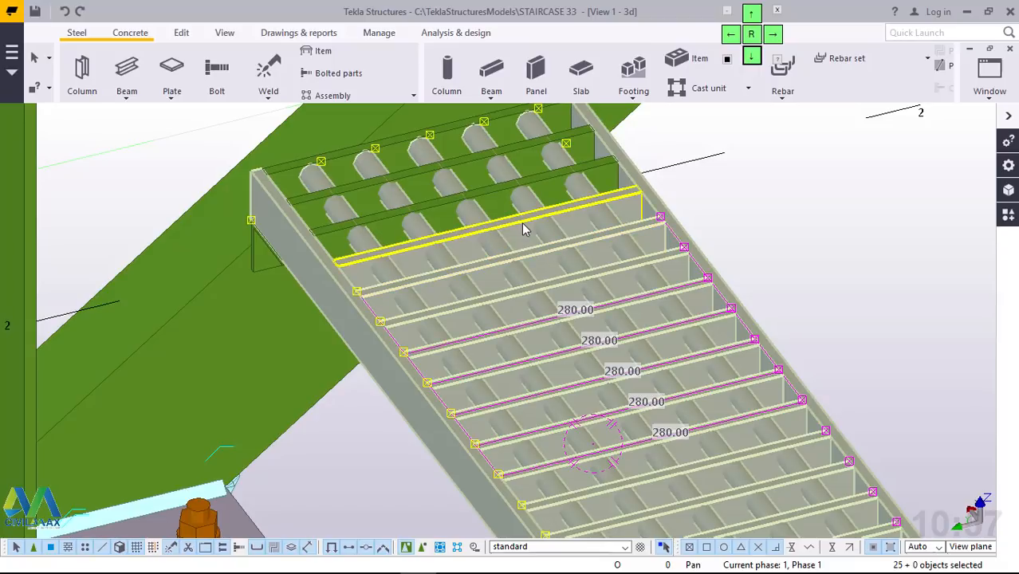
ctrl+click(503, 209)
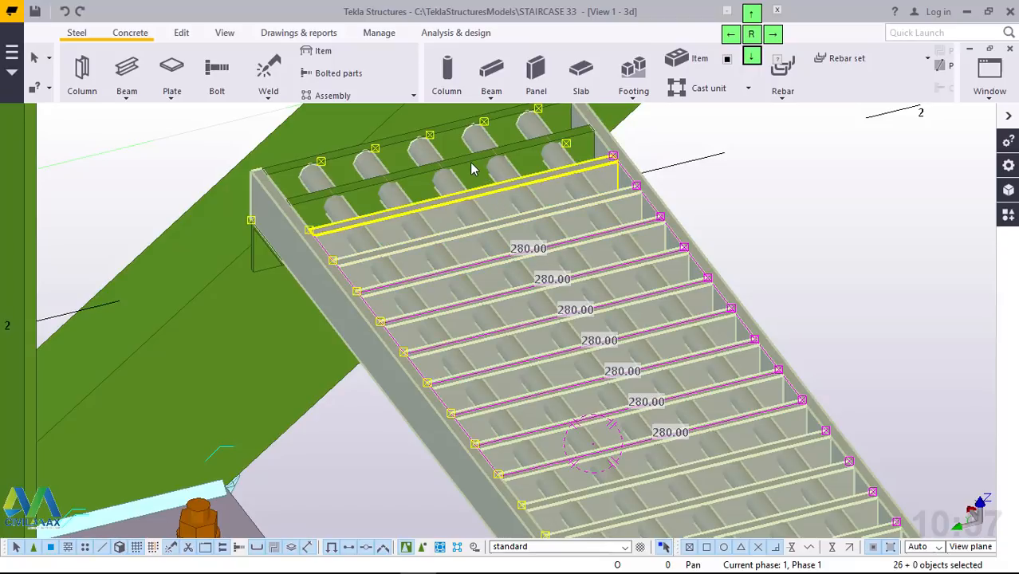
ctrl+click(473, 166)
ctrl+click(437, 165)
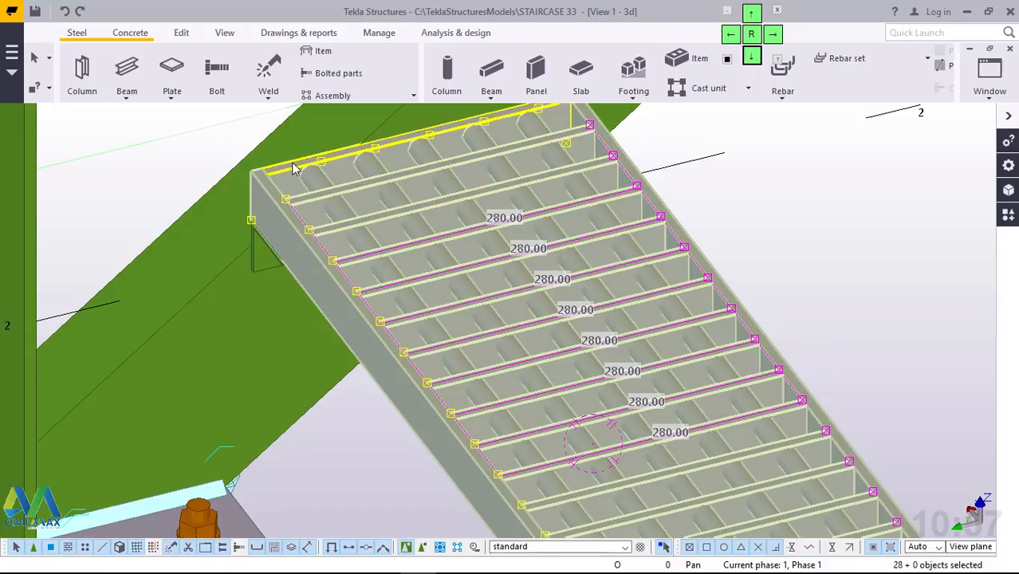
ctrl+click(301, 190)
Step: Add the selected step plates and rods to an assembly
right_click(803, 189)
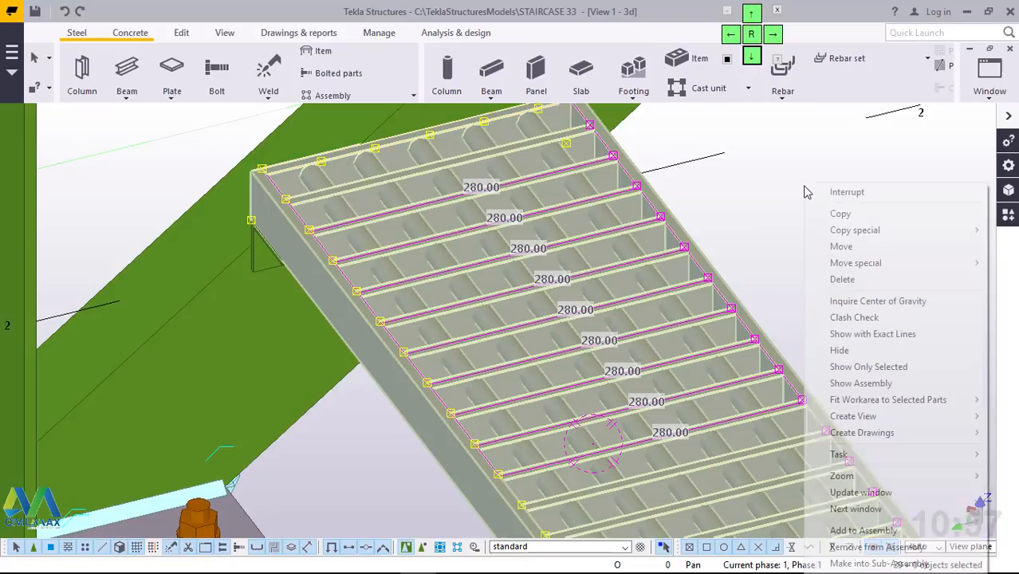
click(857, 532)
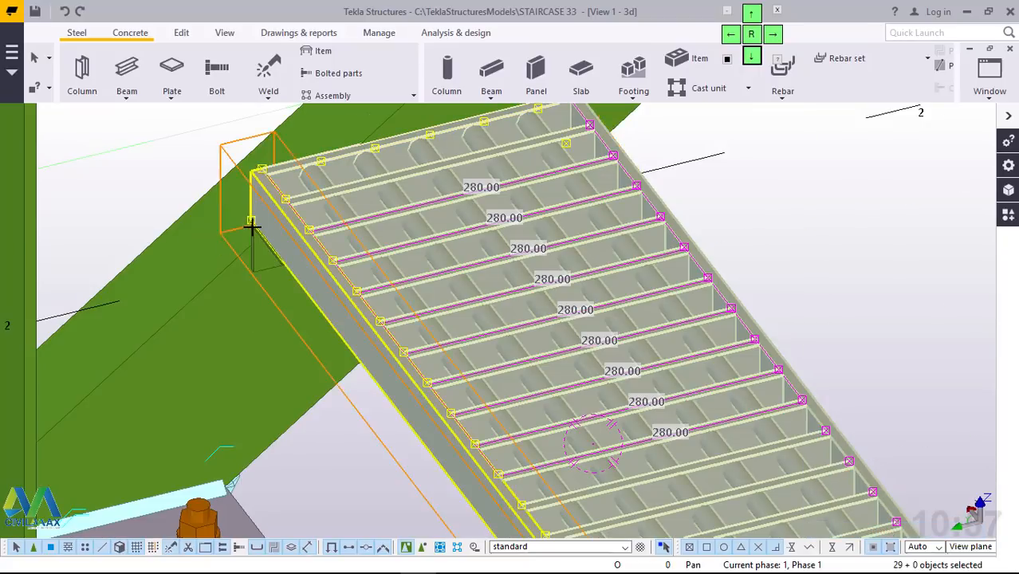
Step: Add the selected tread parts to the assembly of the support angle under the step's end and select the combined assembly to check it
scroll(255, 263, up, 4)
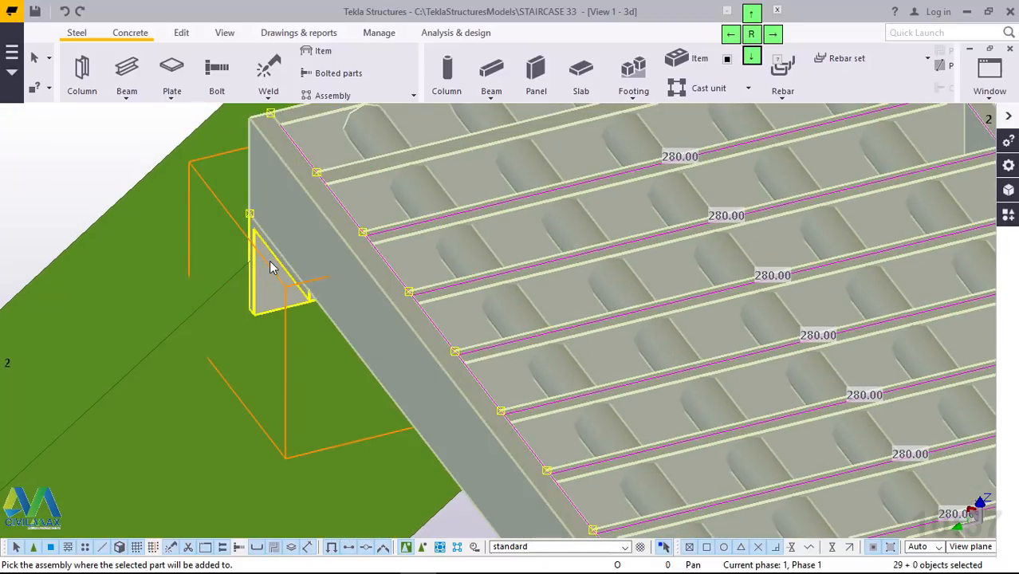
click(270, 262)
scroll(335, 251, down, 5)
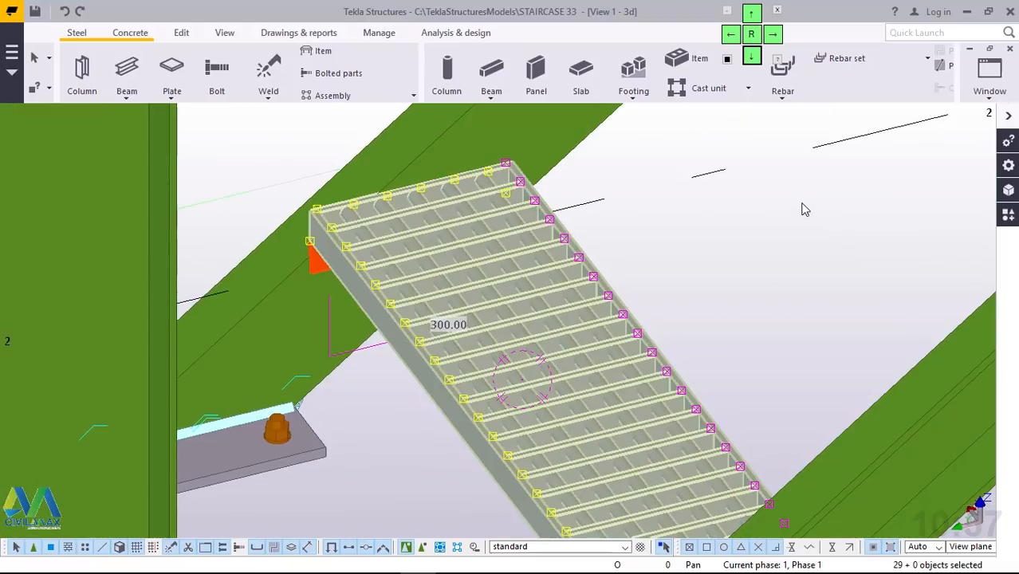
click(804, 209)
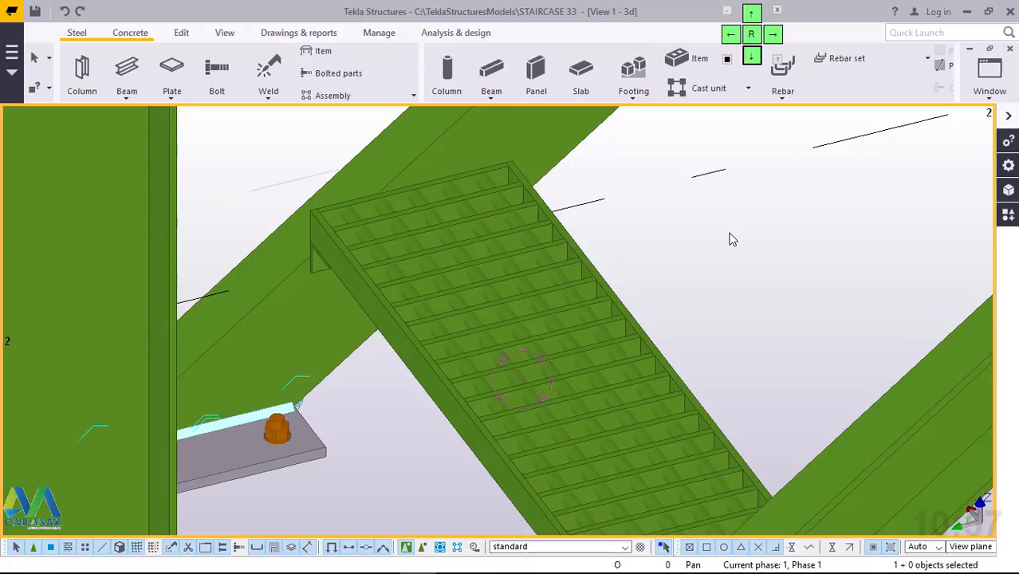
click(621, 310)
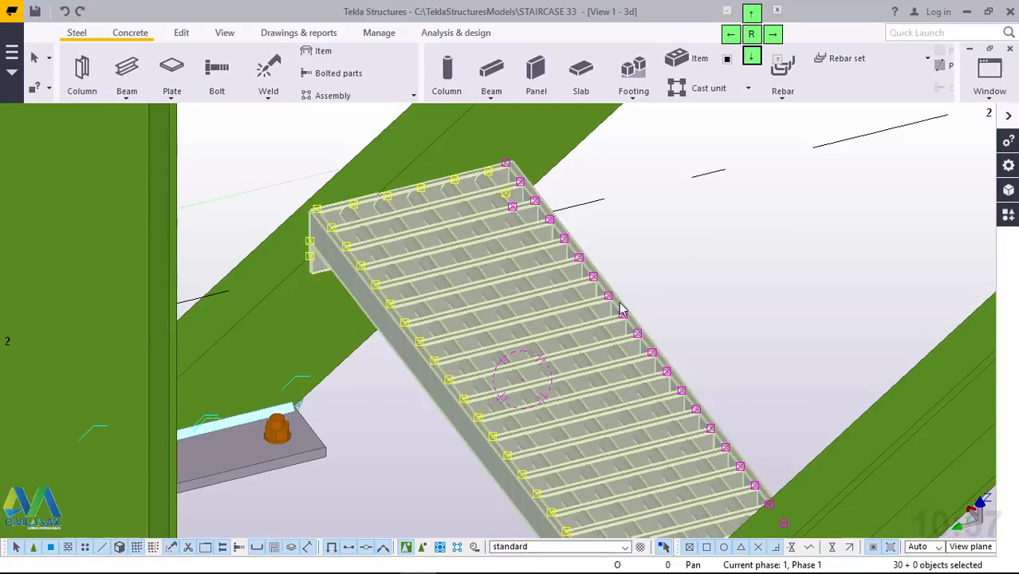
Step: Examine the selected tread assembly around its bolted support angle at the opposite stringer
scroll(474, 268, down, 5)
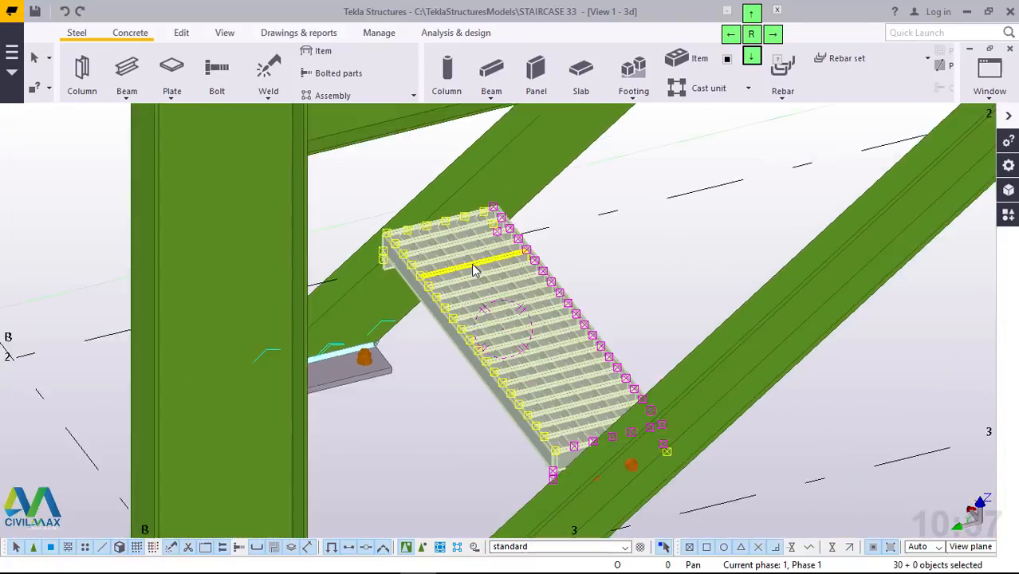
scroll(547, 421, up, 4)
middle_drag(555, 425, 153, 236)
scroll(510, 391, up, 4)
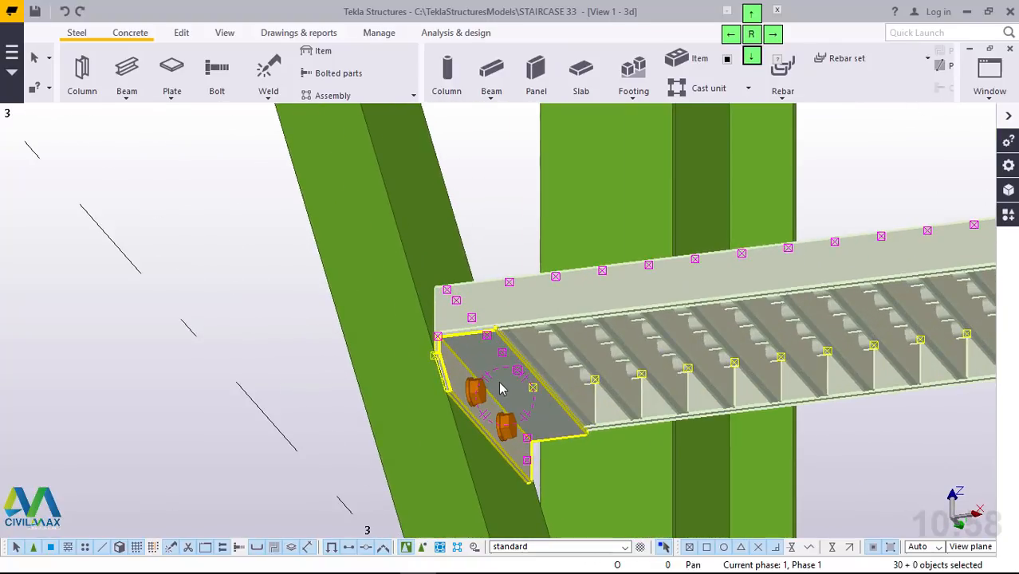
scroll(470, 358, down, 5)
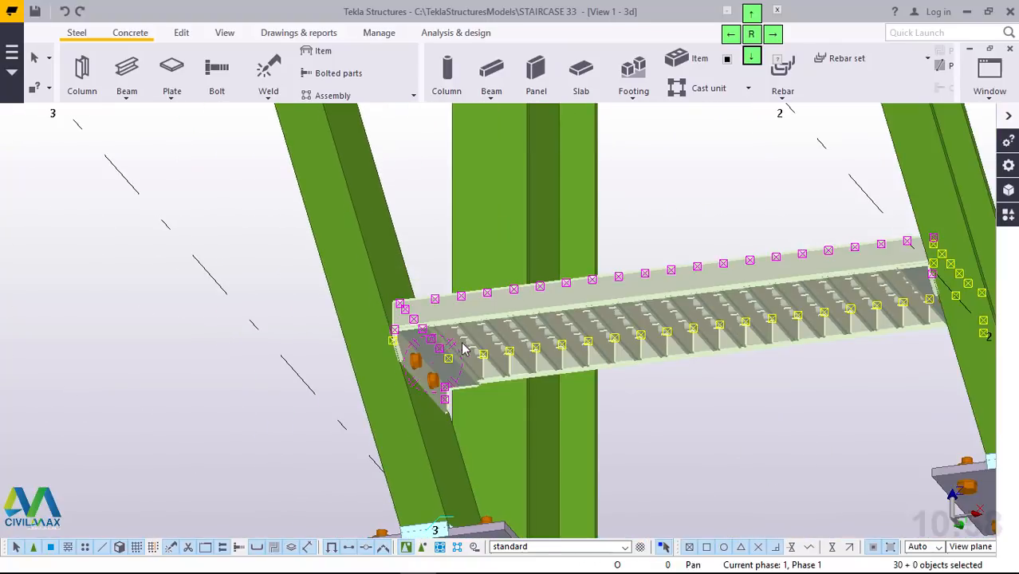
ctrl+middle_drag(463, 348, 375, 316)
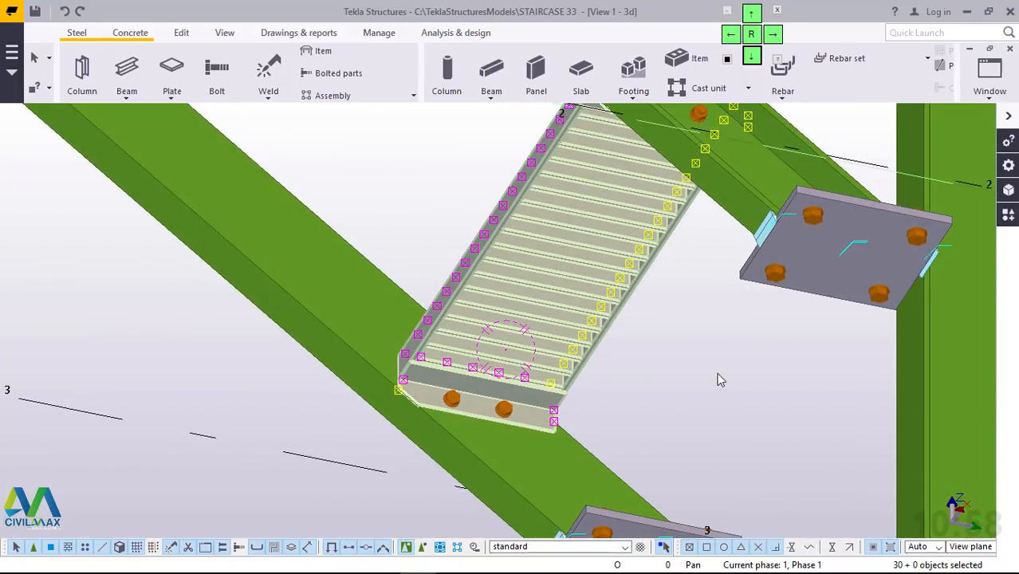
click(718, 381)
click(524, 381)
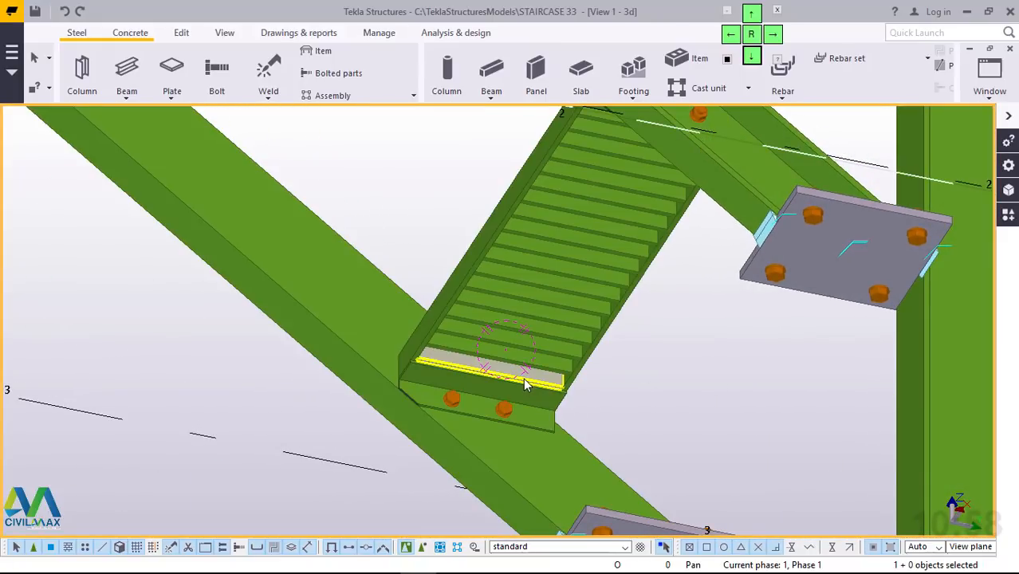
Step: Inspect the tread's flat bars, round bars and side flat from both sides of the staircase
ctrl+middle_drag(524, 380, 489, 417)
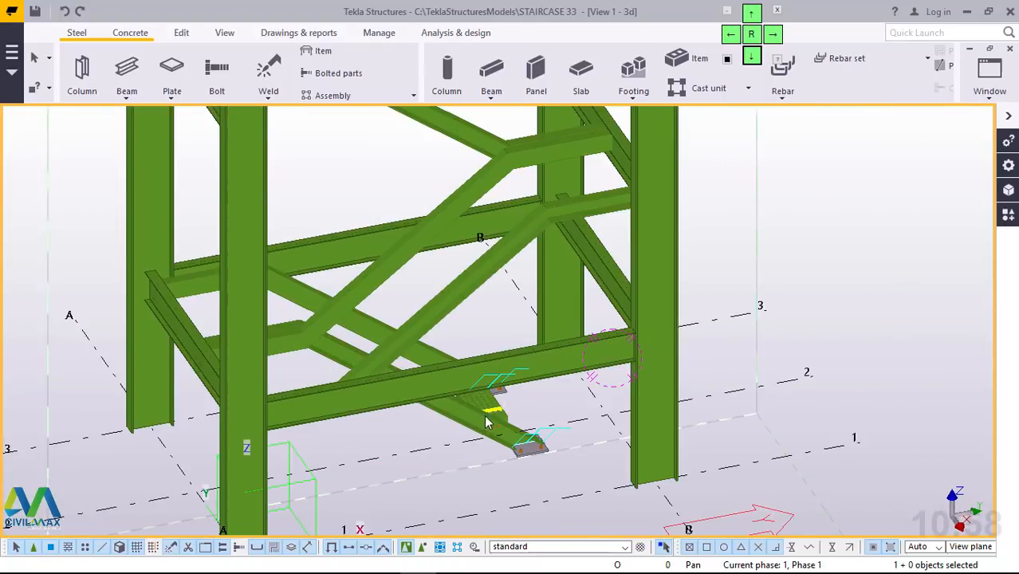
scroll(485, 418, up, 10)
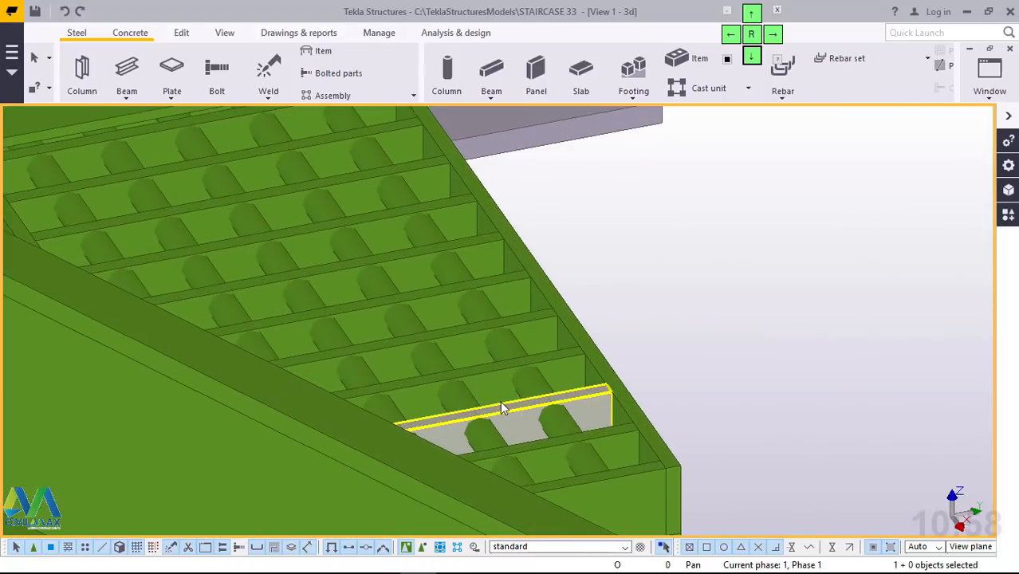
ctrl+middle_drag(500, 401, 342, 398)
scroll(420, 350, down, 2)
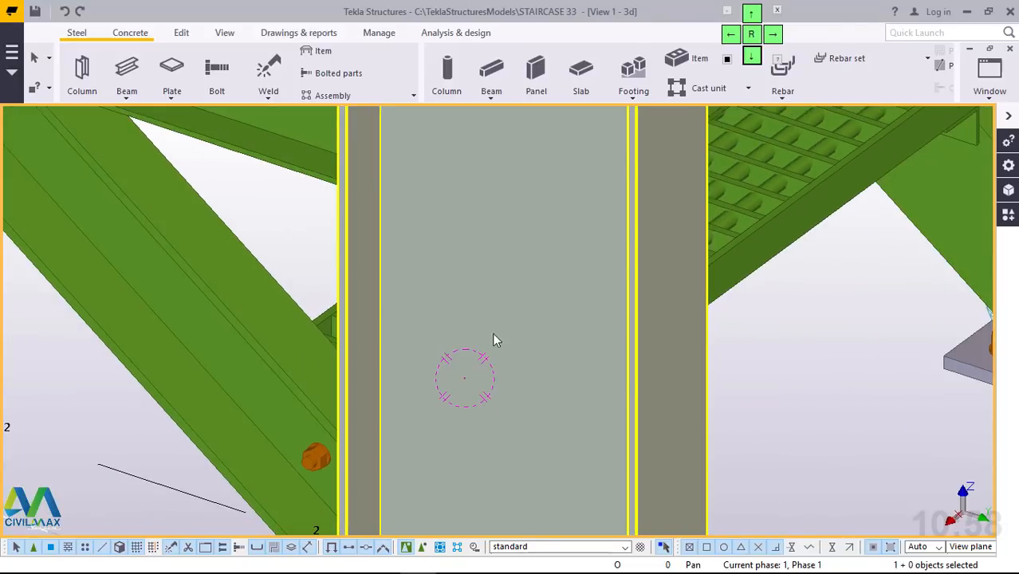
ctrl+middle_drag(494, 340, 678, 257)
scroll(656, 211, up, 2)
scroll(655, 210, up, 6)
scroll(673, 342, down, 4)
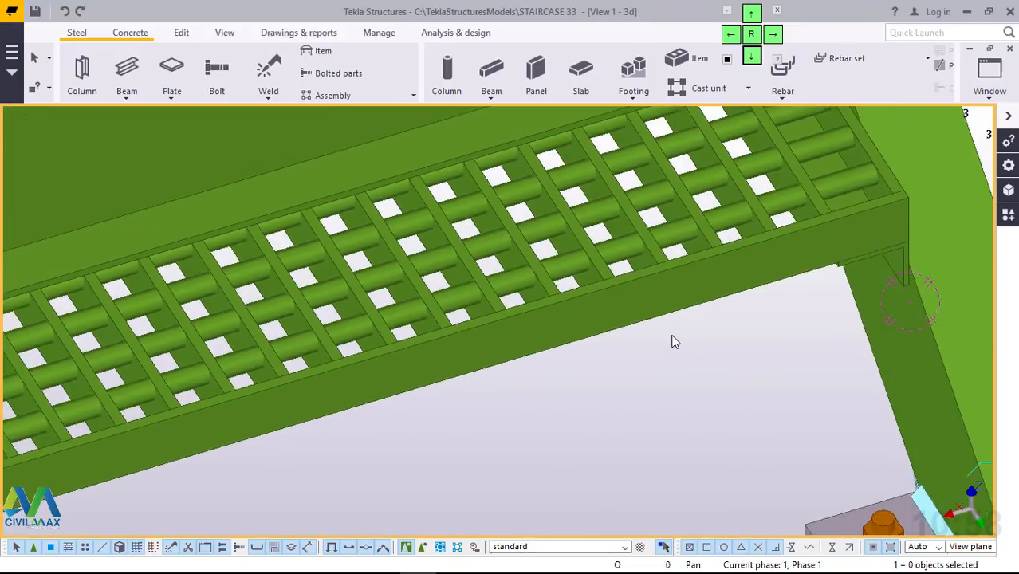
scroll(708, 320, down, 1)
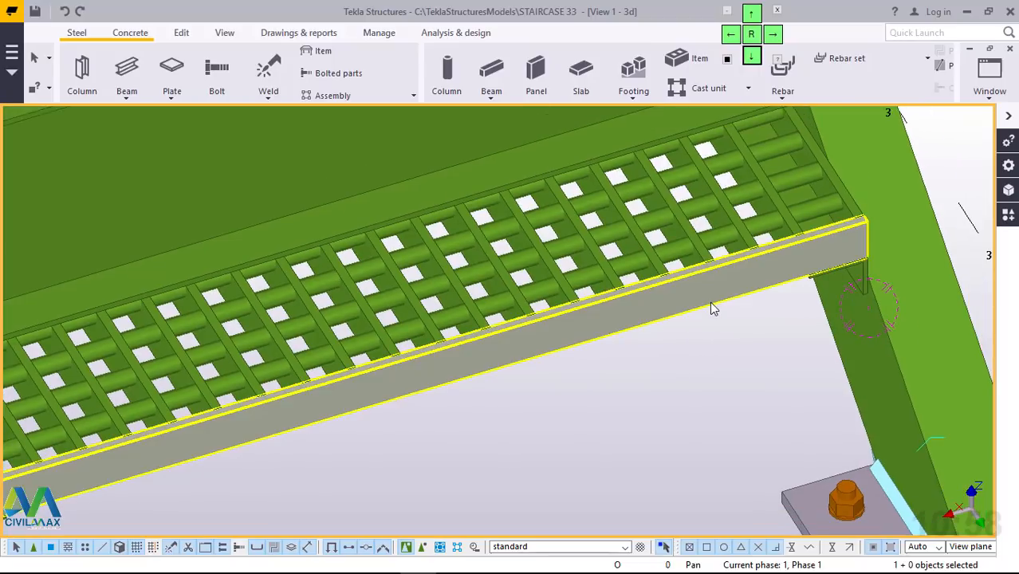
Step: Select the tread assembly through its side flat and a round bar to check which parts belong to it
click(713, 310)
scroll(724, 390, down, 5)
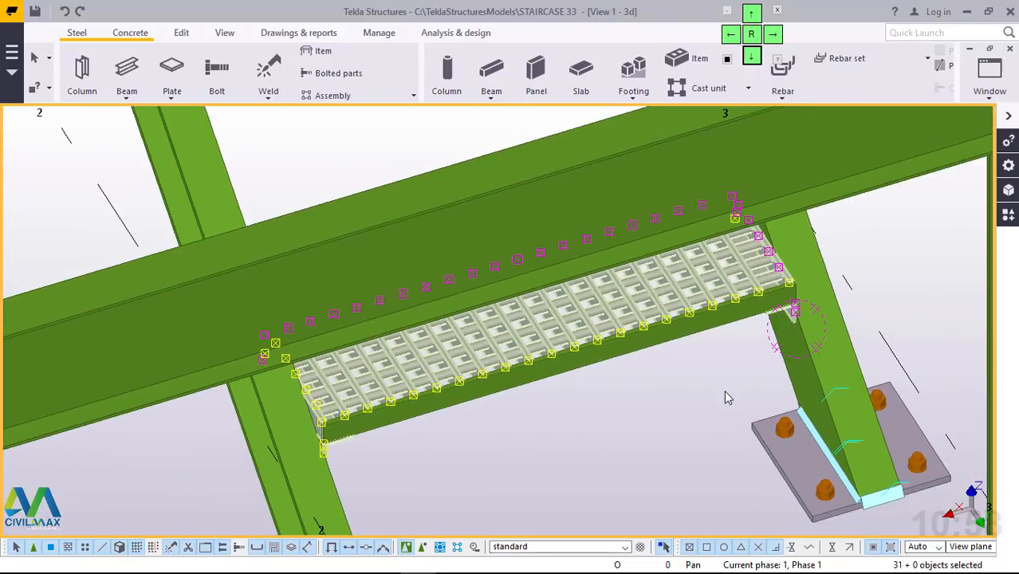
scroll(749, 313, up, 6)
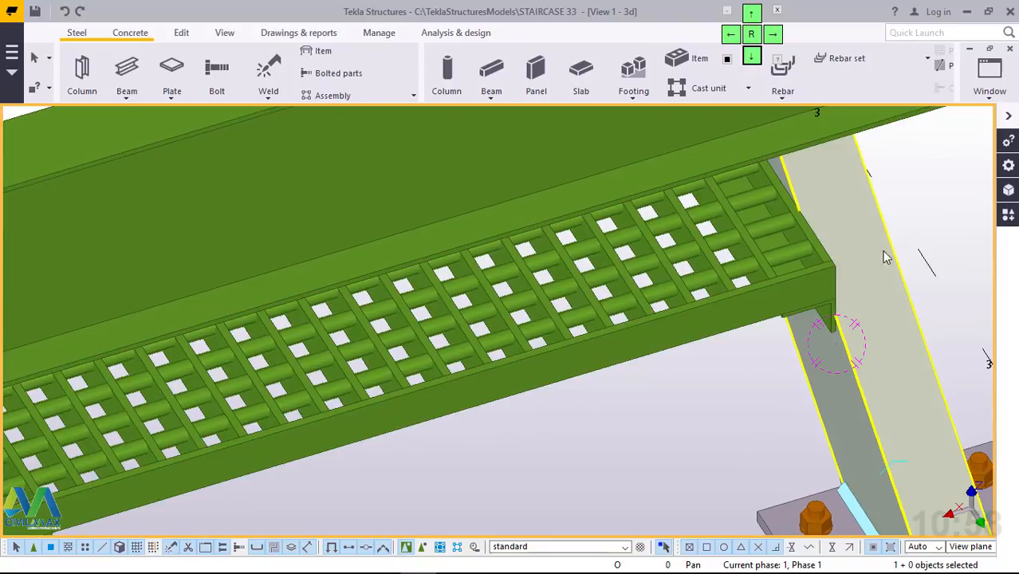
click(729, 328)
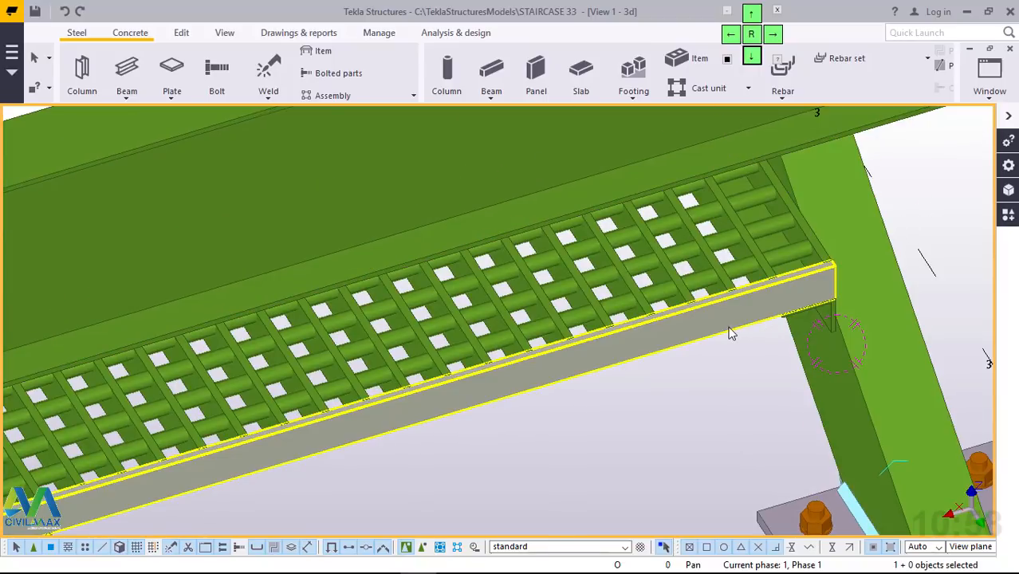
click(731, 251)
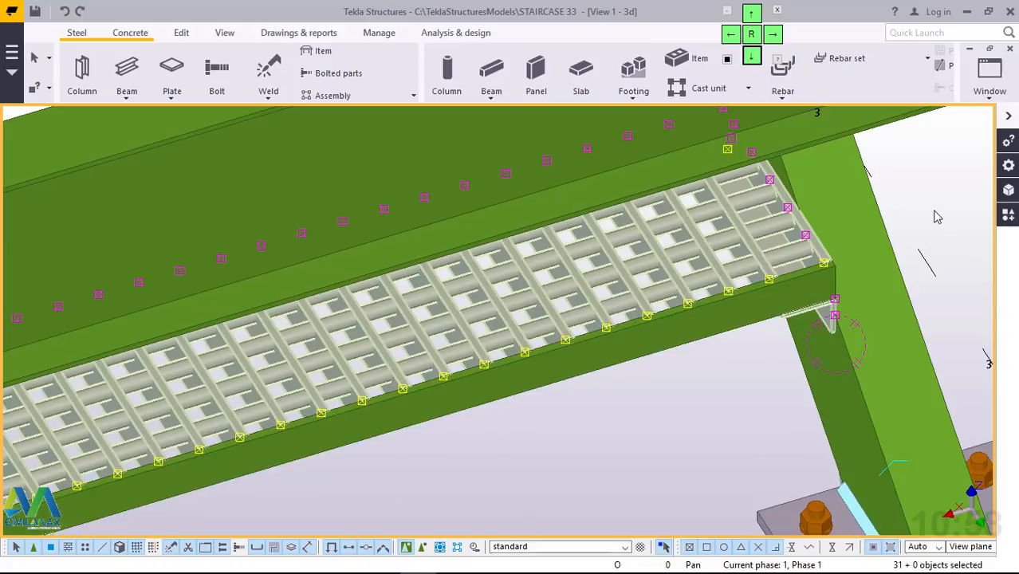
click(936, 209)
click(727, 254)
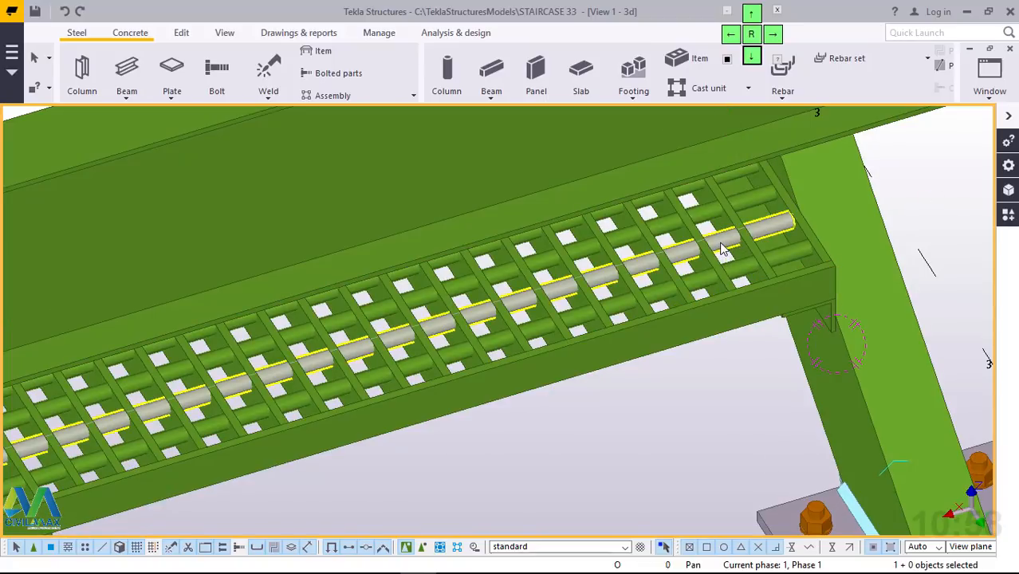
click(722, 249)
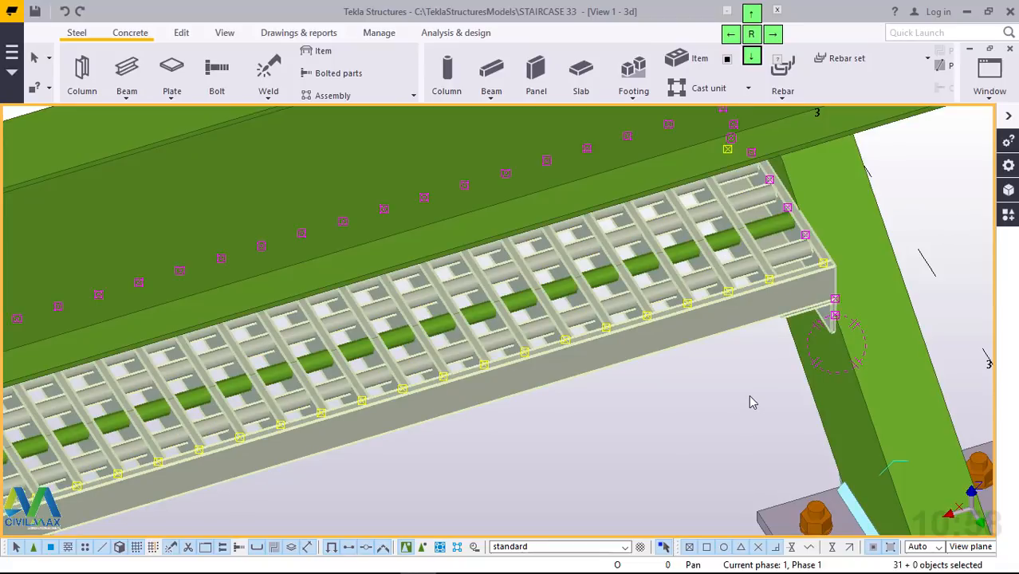
Step: Examine how the selected tread assembly sits between the two stringers at the foot of the staircase
ctrl+middle_drag(753, 331, 712, 306)
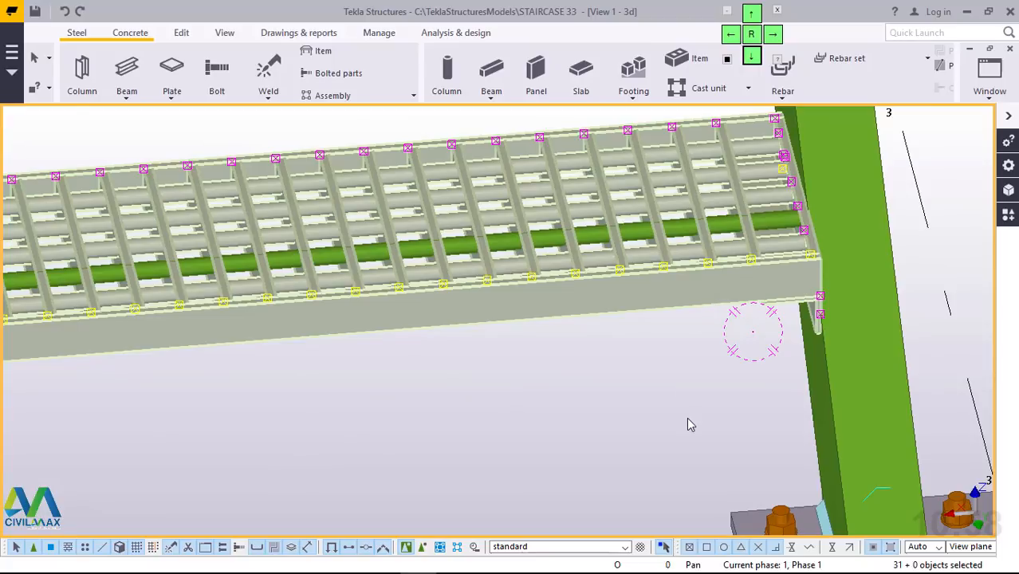
scroll(689, 418, down, 3)
ctrl+middle_drag(695, 353, 637, 340)
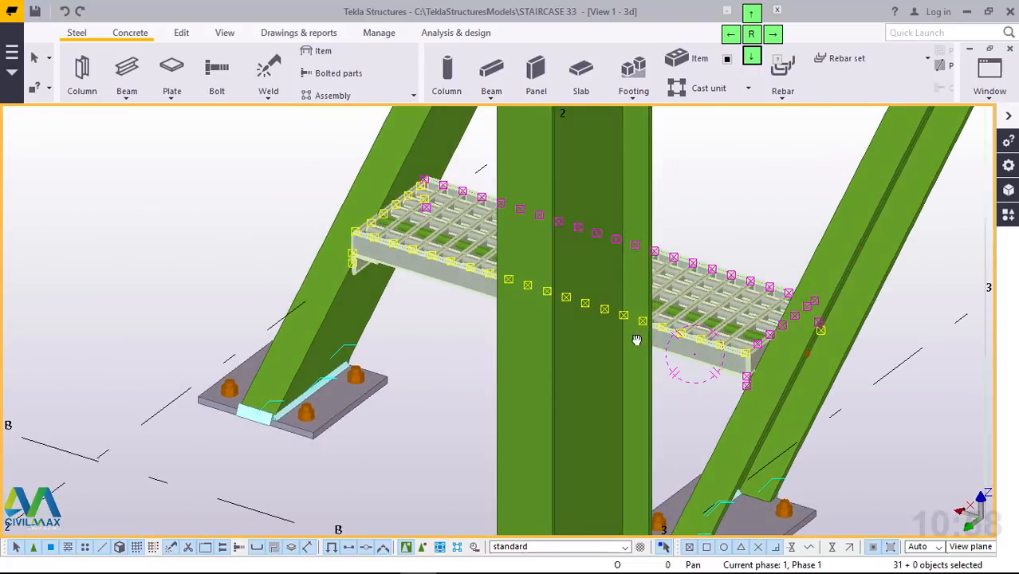
scroll(662, 365, down, 3)
ctrl+middle_drag(771, 310, 725, 307)
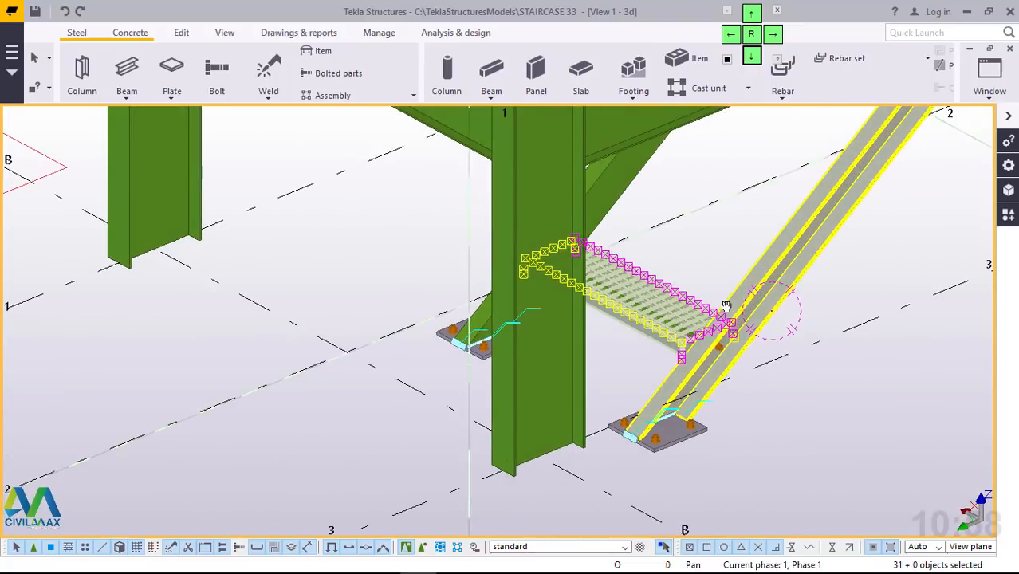
scroll(644, 409, down, 5)
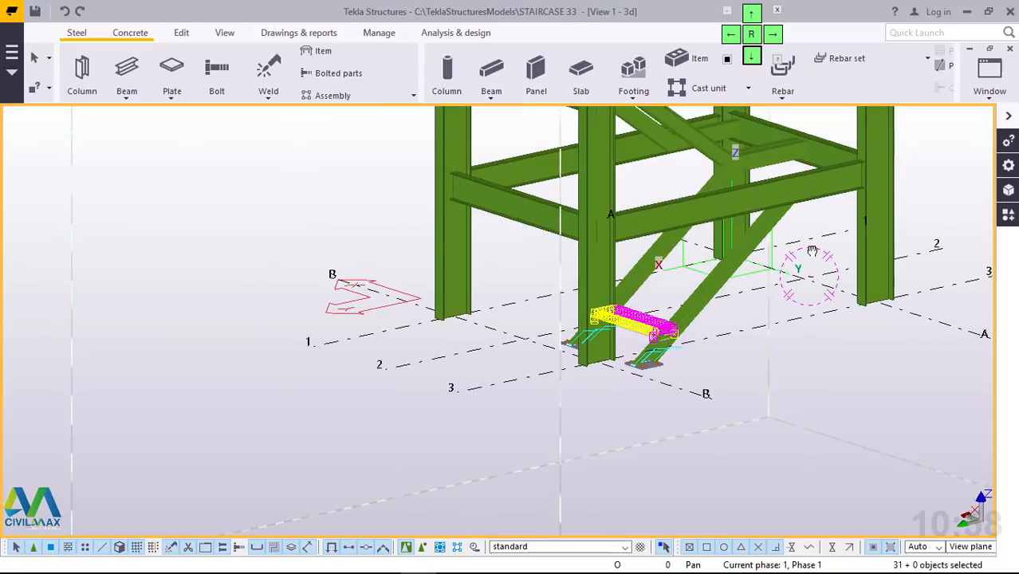
ctrl+middle_drag(812, 251, 909, 413)
scroll(615, 266, up, 3)
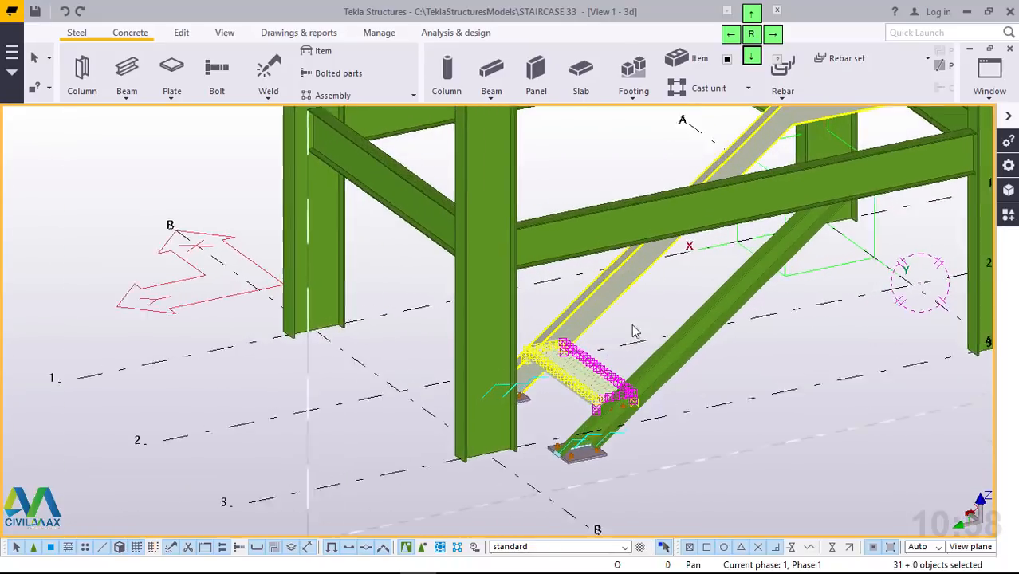
scroll(532, 413, down, 3)
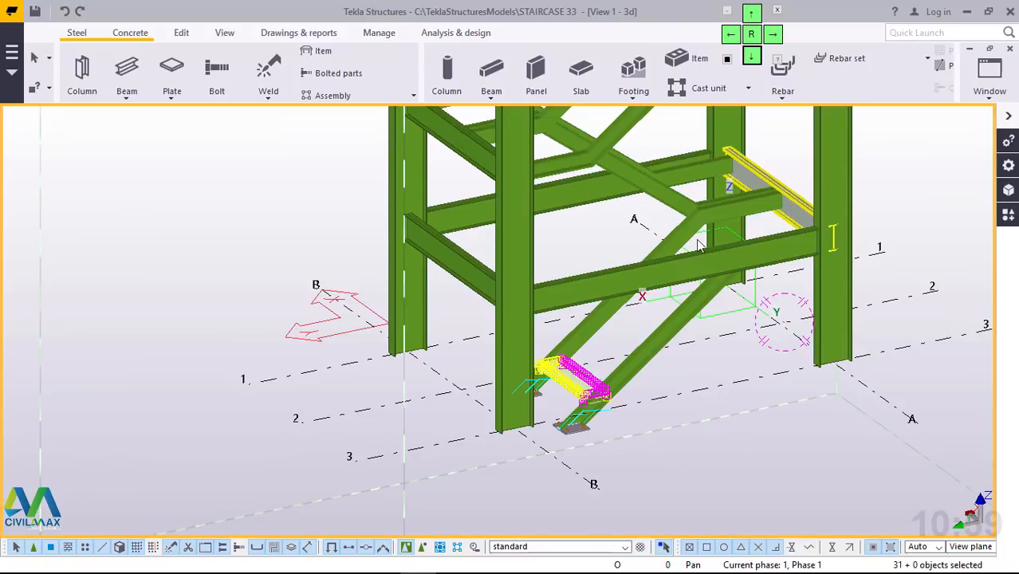
scroll(568, 363, up, 5)
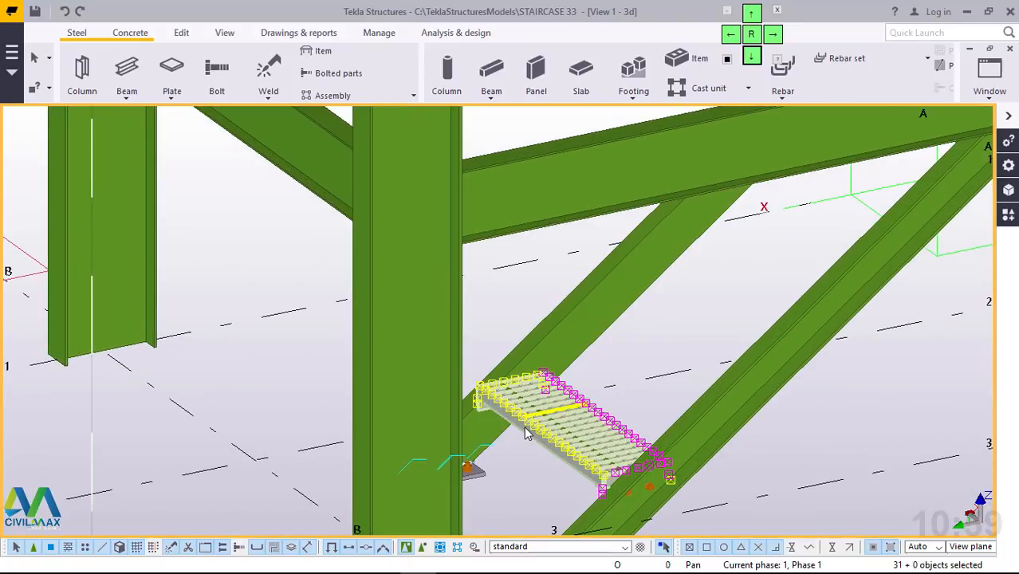
middle_drag(525, 428, 597, 448)
scroll(596, 447, down, 6)
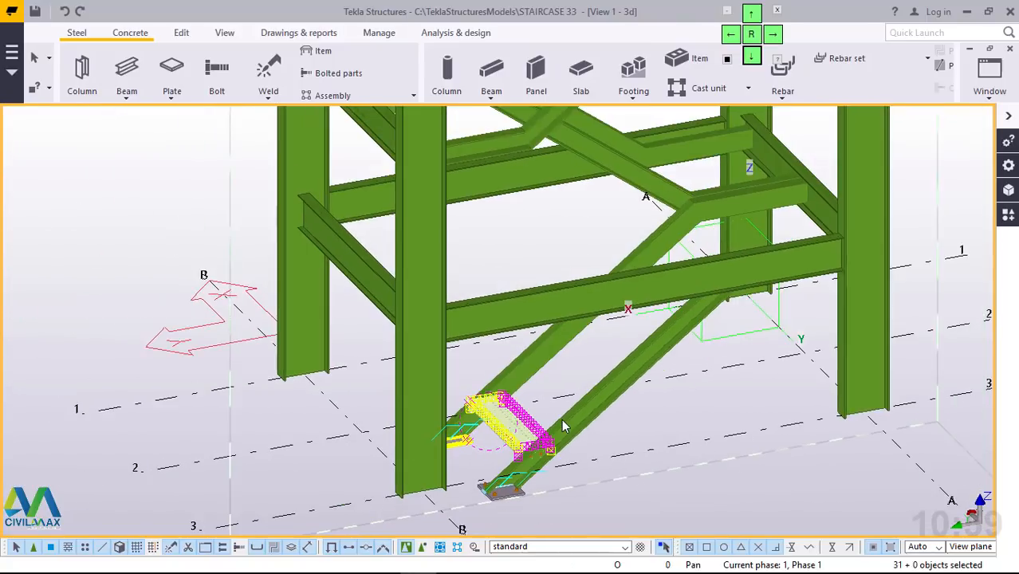
scroll(600, 429, up, 3)
scroll(606, 429, up, 3)
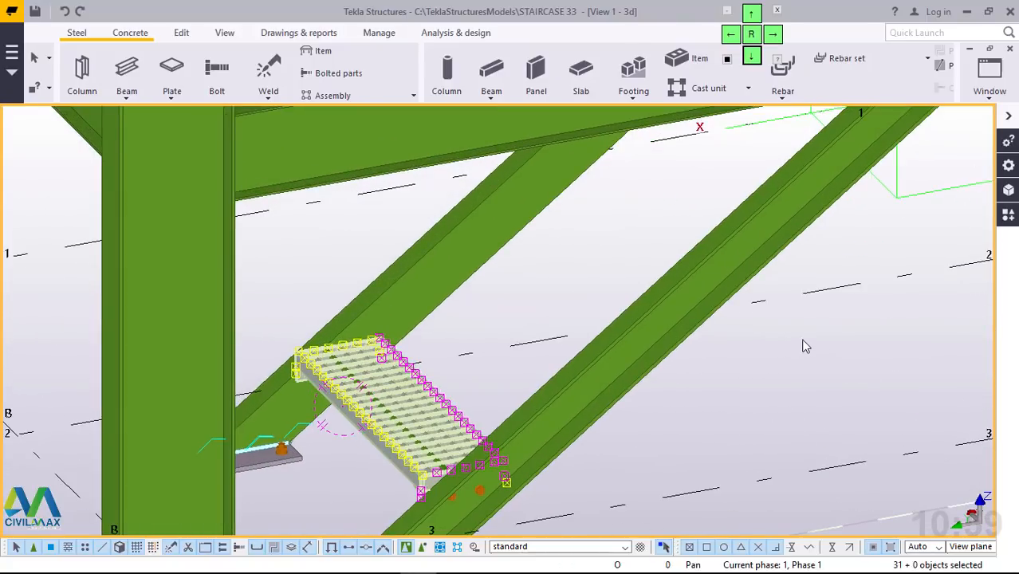
Step: Set the work plane on the stringer near grid 3 with the Work plane tool, beside the tread's bolted end
click(805, 346)
click(447, 257)
click(224, 33)
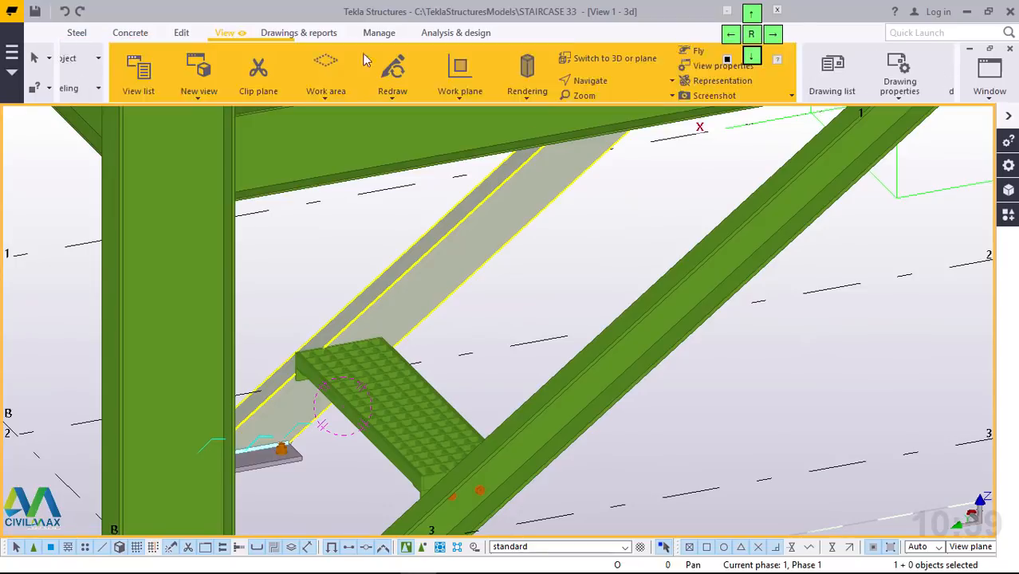
click(410, 79)
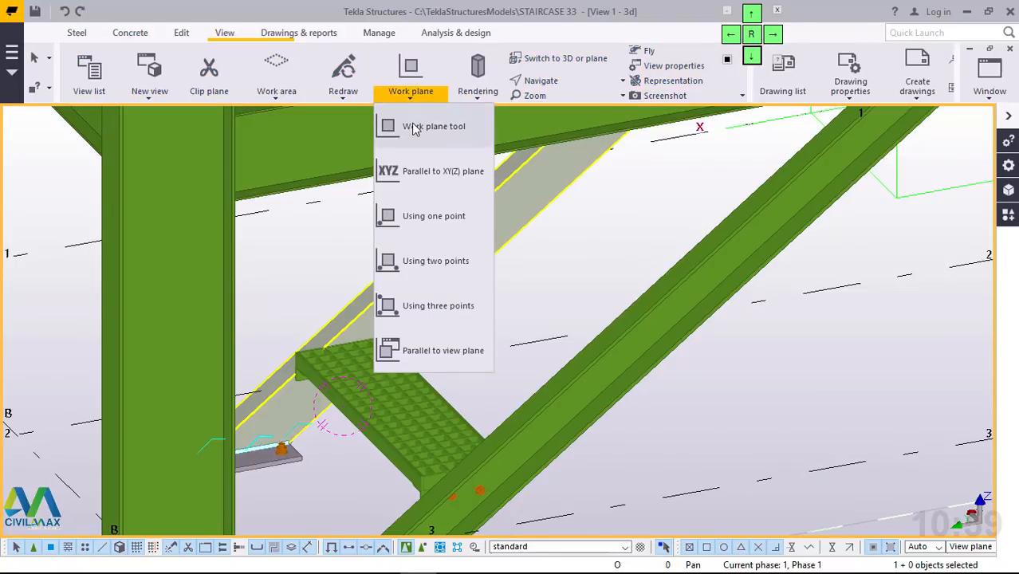
click(422, 127)
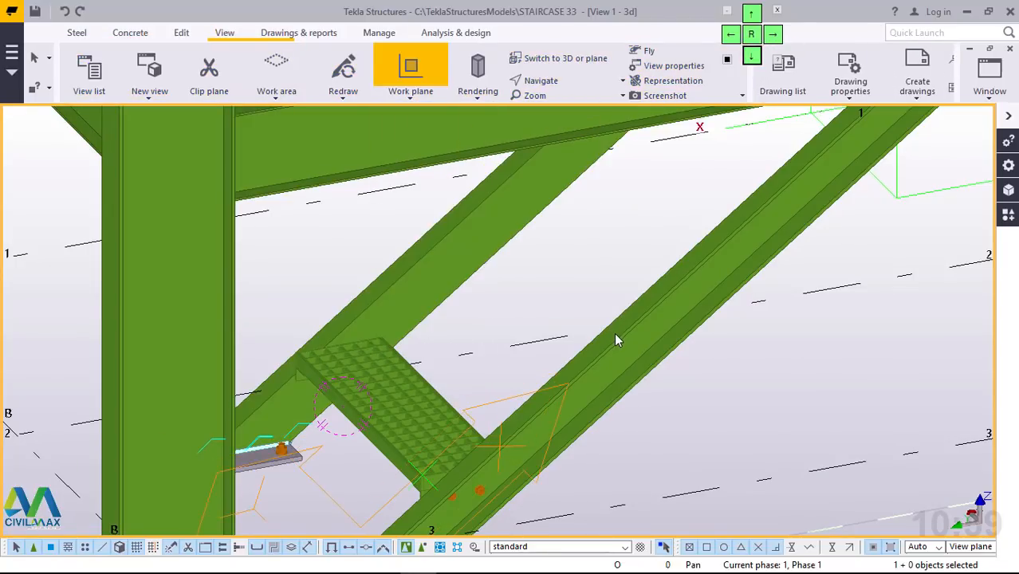
click(615, 336)
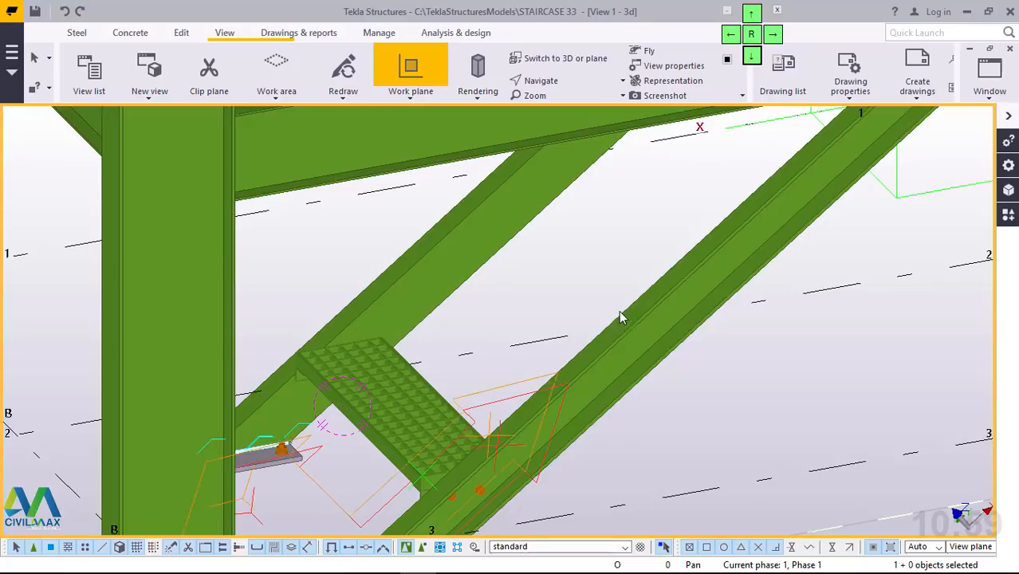
right_click(606, 202)
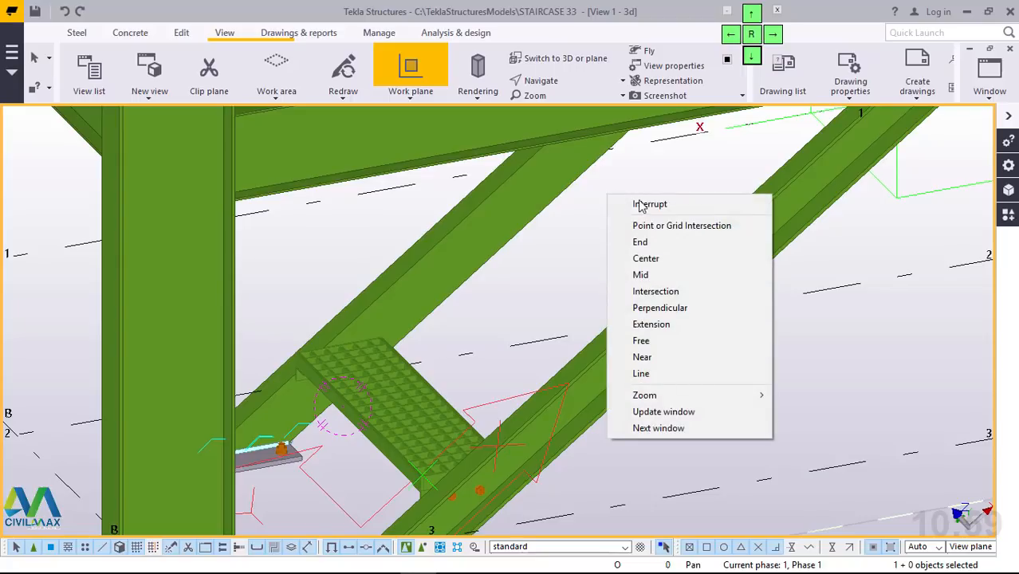
click(642, 203)
ctrl+middle_drag(642, 206, 541, 248)
scroll(540, 242, down, 2)
scroll(522, 337, up, 4)
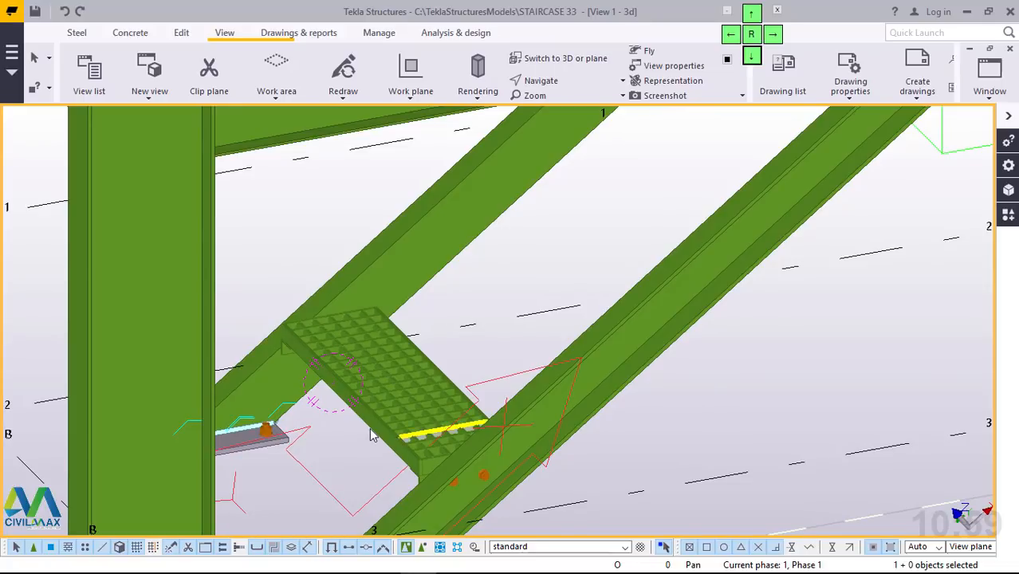
Step: Try a linear copy of the whole tread assembly up the stringers with dX 300, dY 0, dZ 0 and 6 copies
click(371, 434)
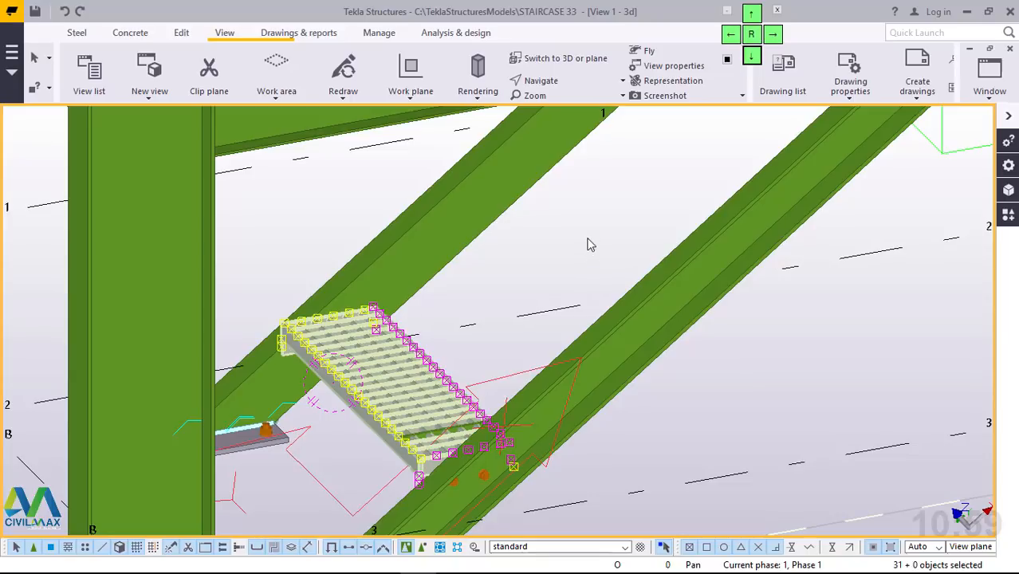
right_click(562, 198)
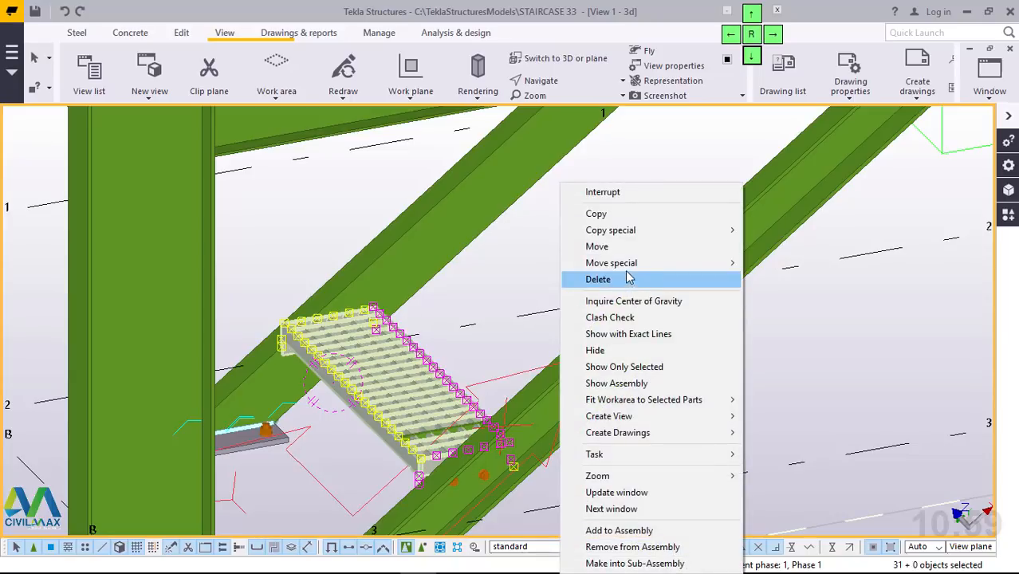
mouse_move(712, 234)
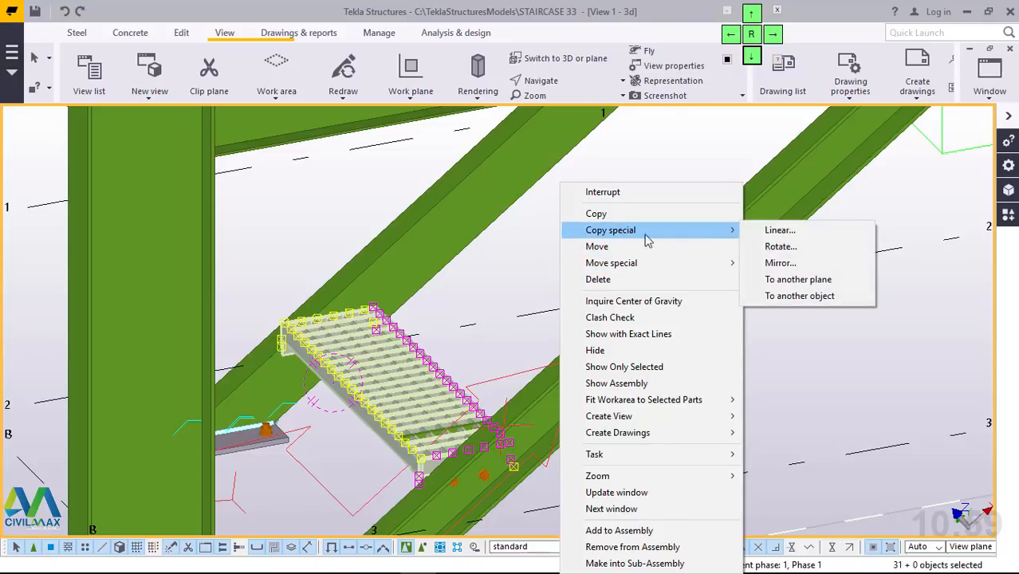
click(778, 228)
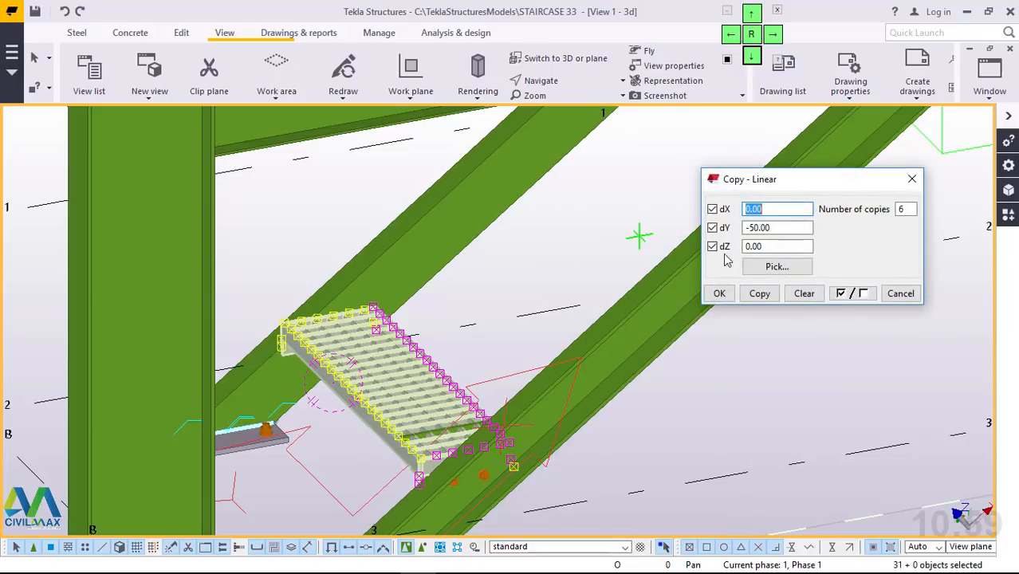
click(785, 228)
double_click(785, 228)
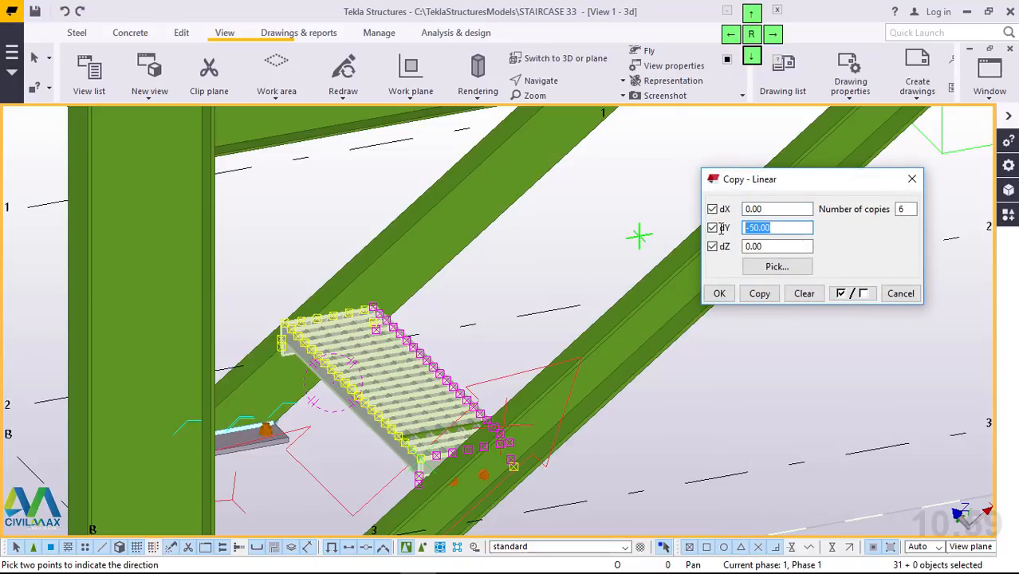
text(0)
double_click(743, 209)
text(300)
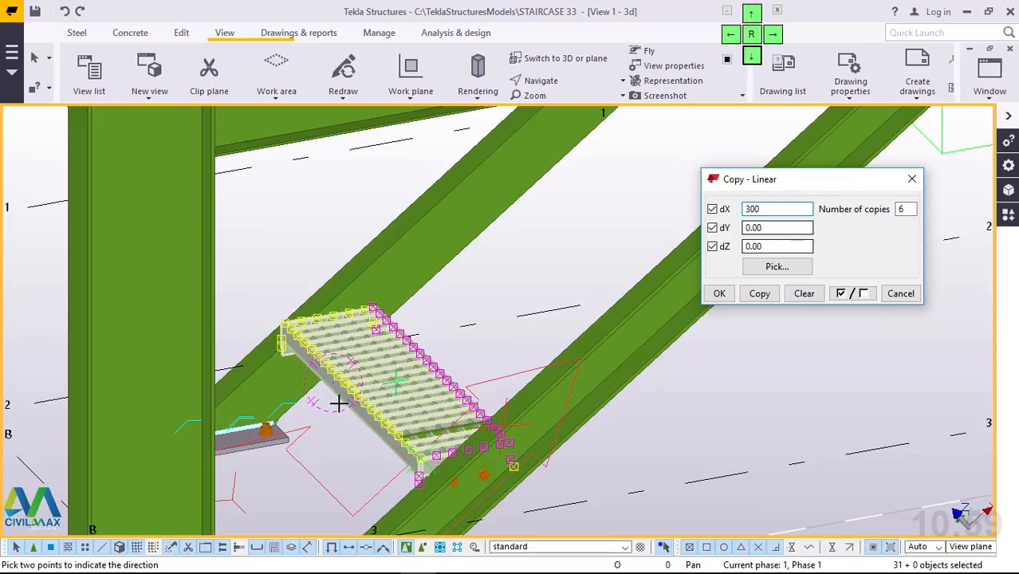
scroll(339, 403, down, 2)
scroll(383, 419, down, 3)
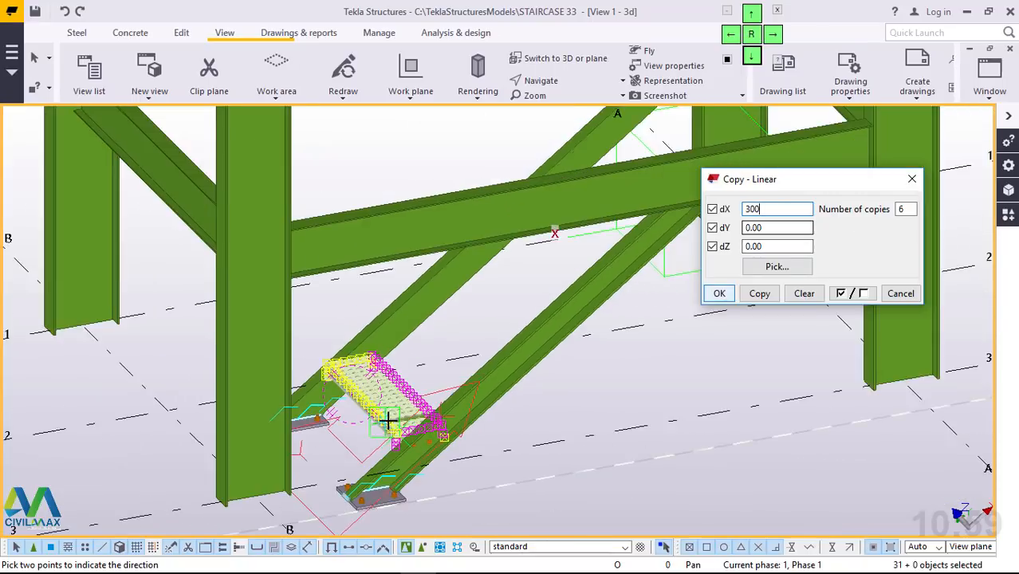
click(762, 295)
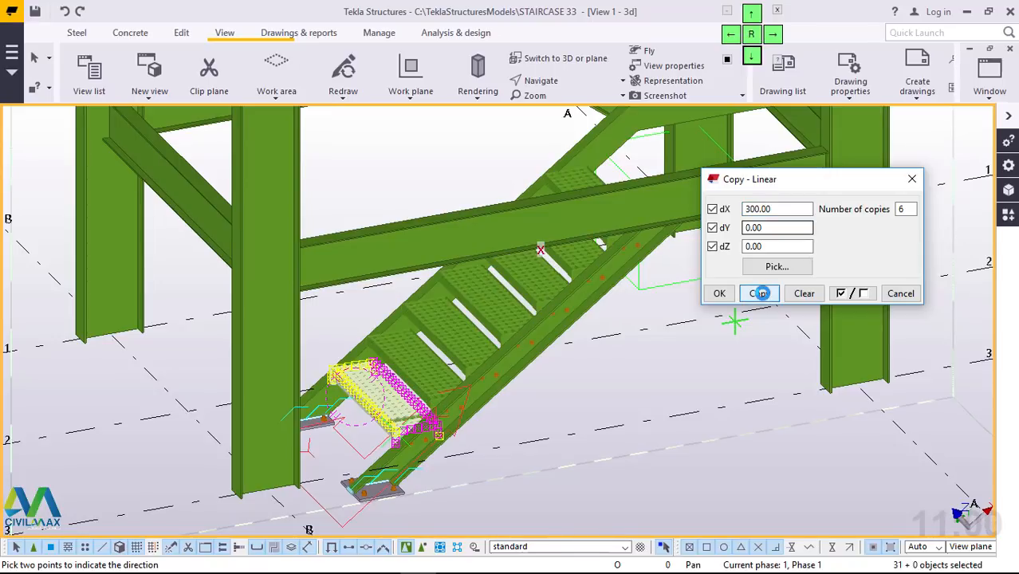
click(720, 294)
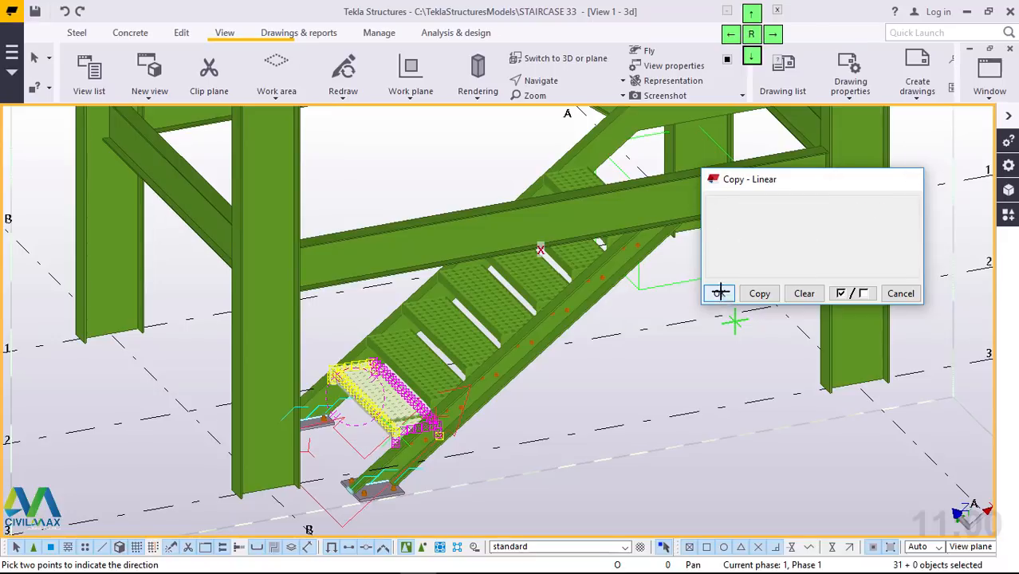
Step: End the copy command and undo the linear copying of the treads
scroll(576, 179, up, 3)
right_click(576, 177)
click(608, 189)
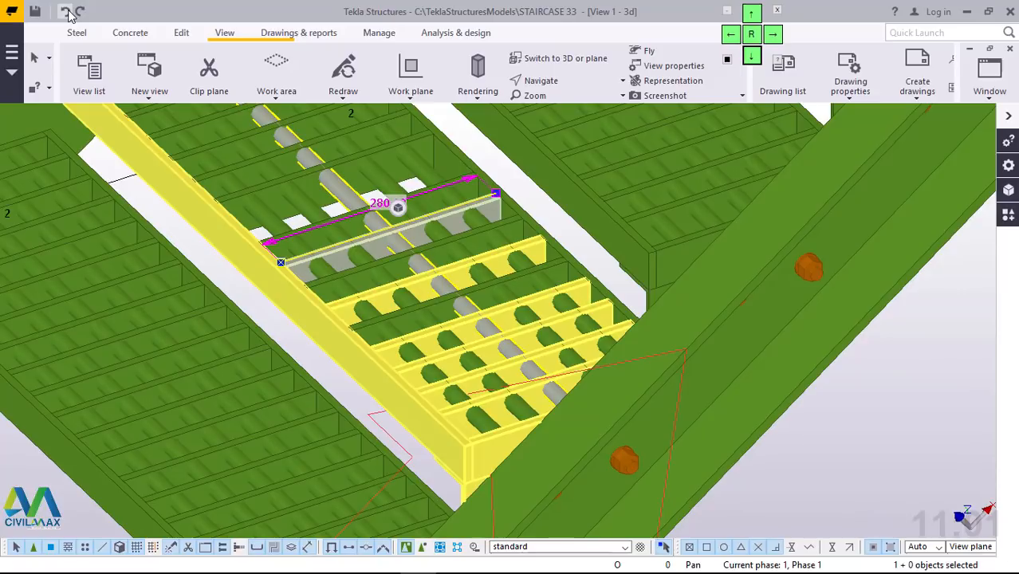
click(69, 14)
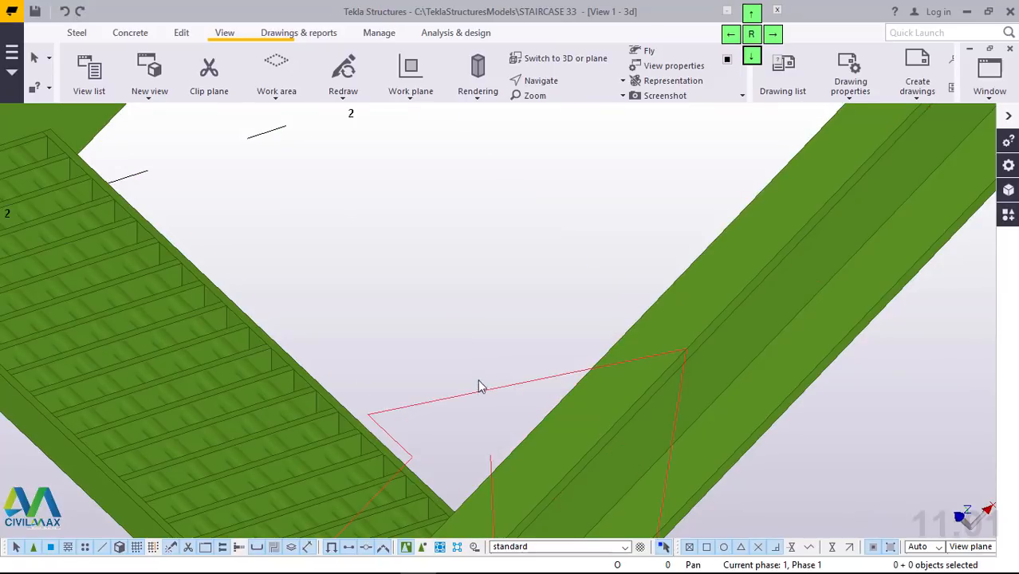
Step: Copy the lowest tread assembly linearly up the stringers with dX 300, dY 0, dZ 0 and 7 copies
scroll(423, 411, down, 6)
scroll(348, 479, up, 4)
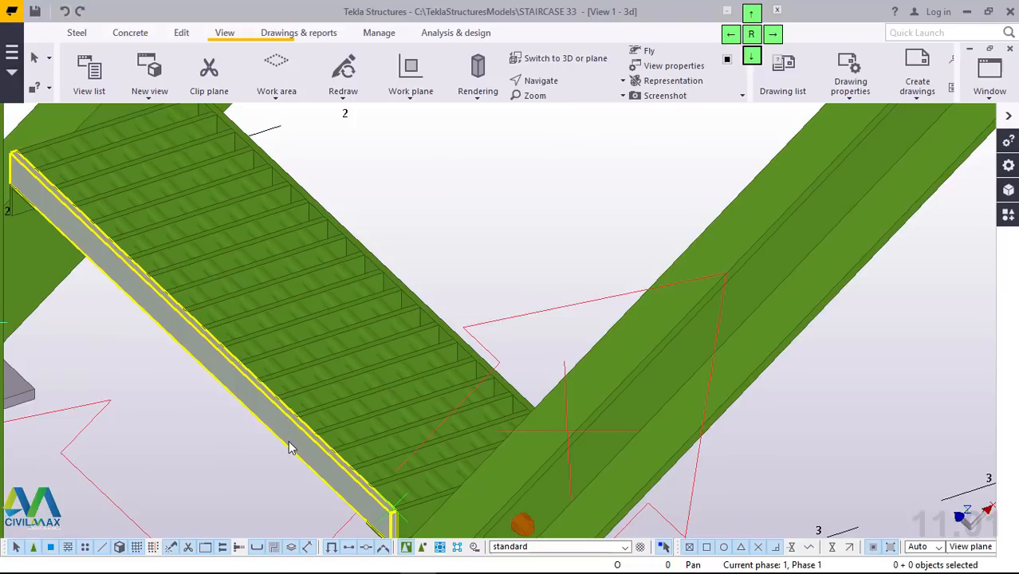
click(291, 446)
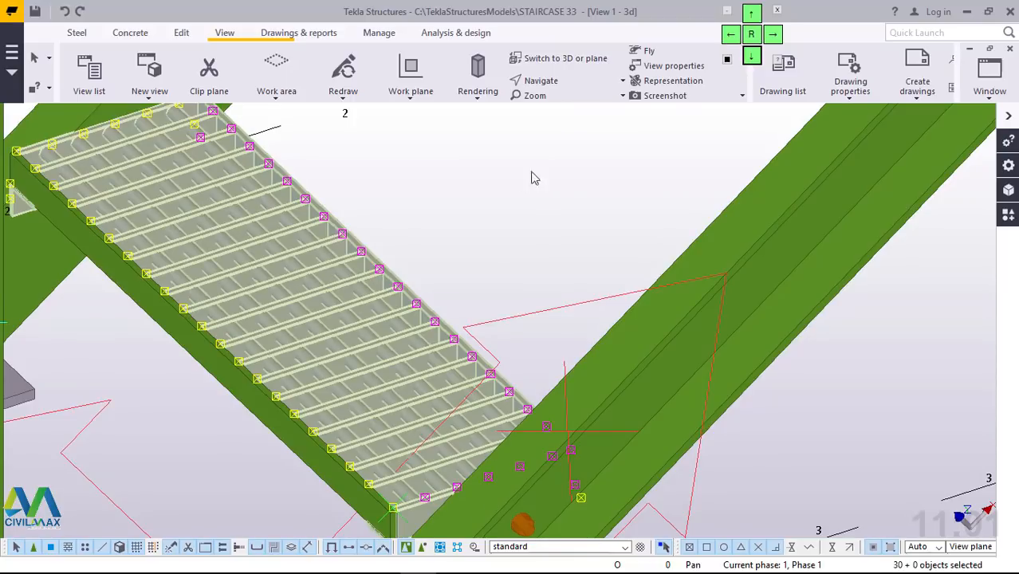
right_click(470, 210)
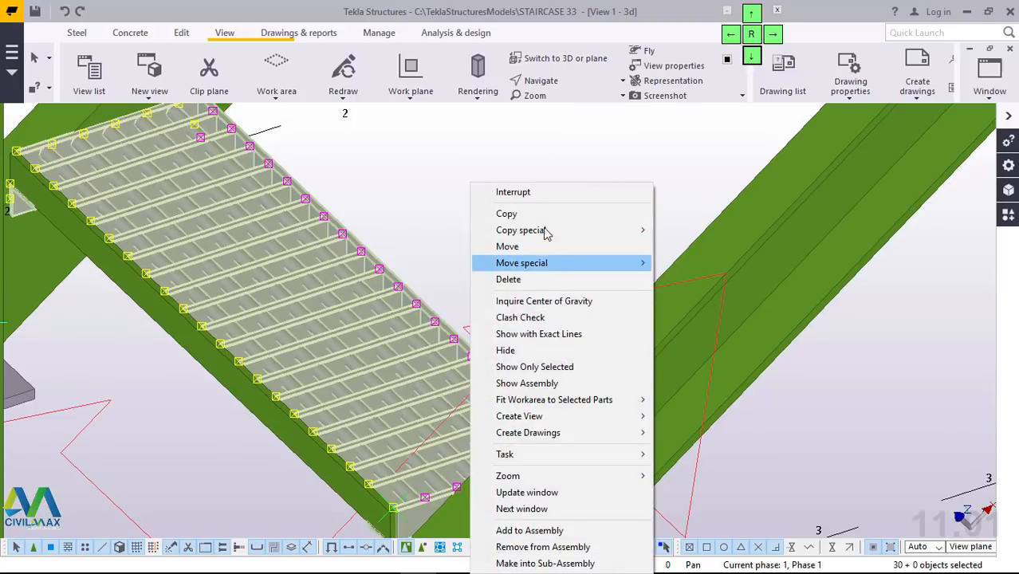
mouse_move(642, 229)
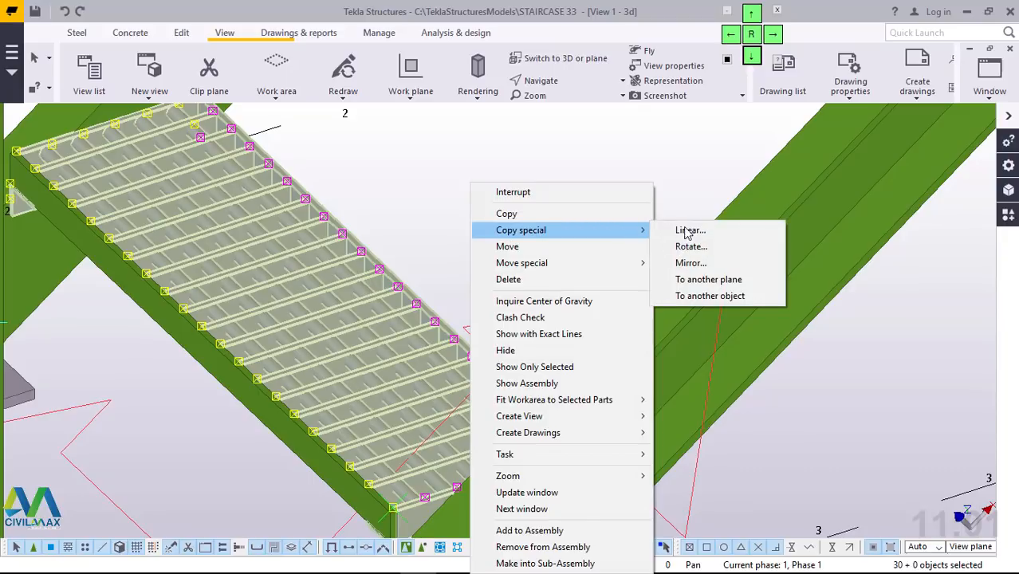
click(689, 231)
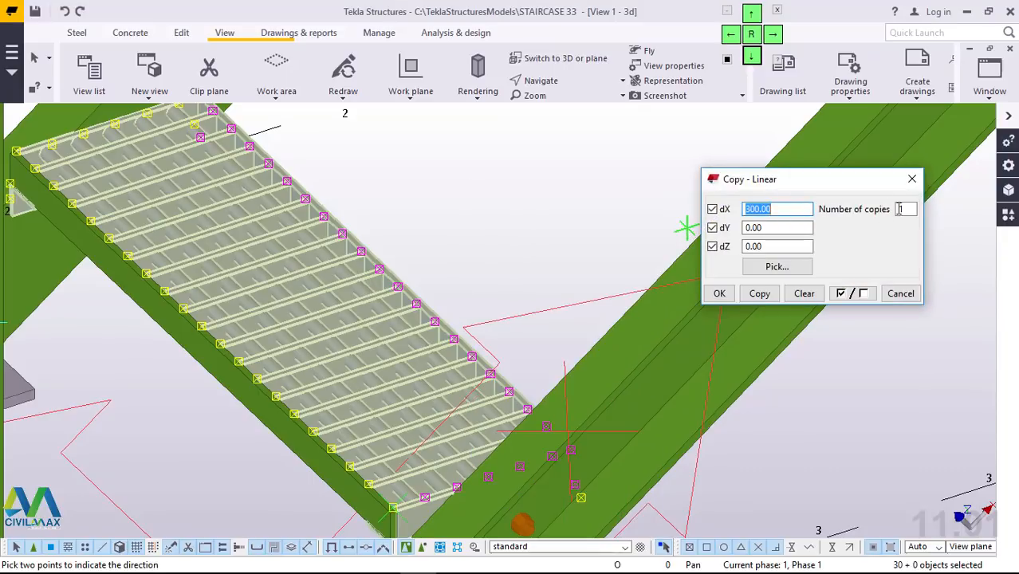
click(900, 209)
double_click(888, 206)
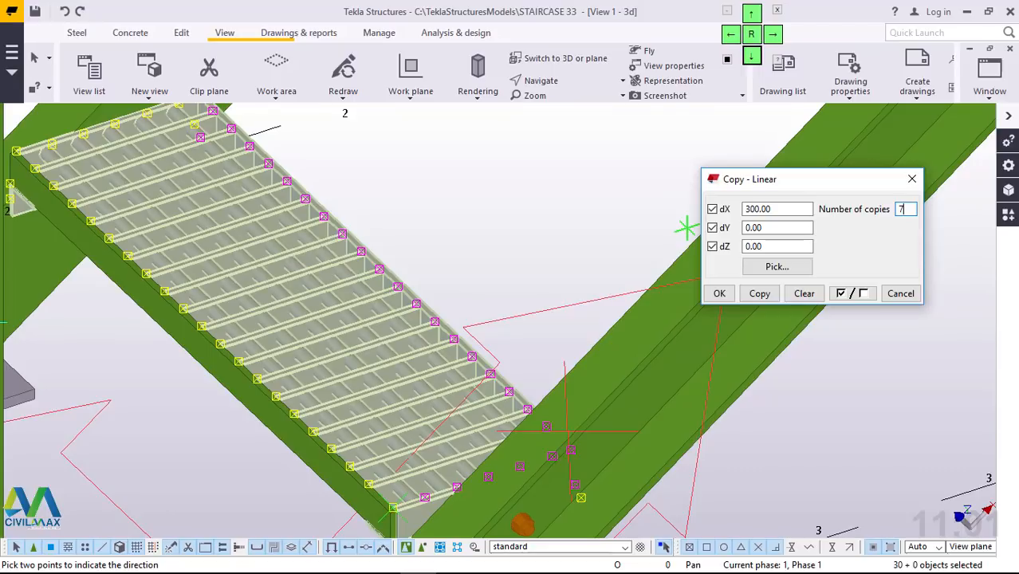
click(722, 293)
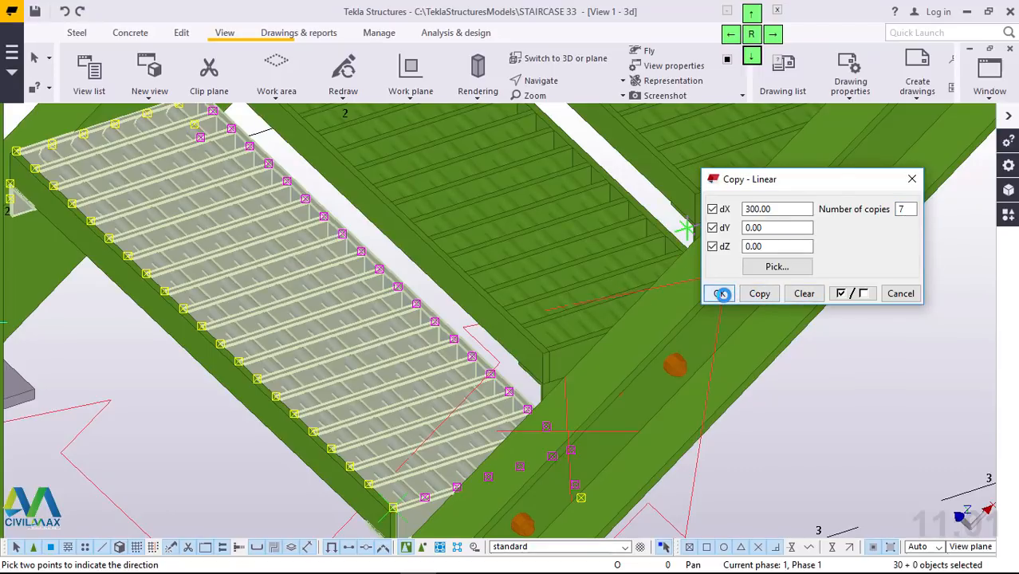
right_click(533, 208)
click(573, 219)
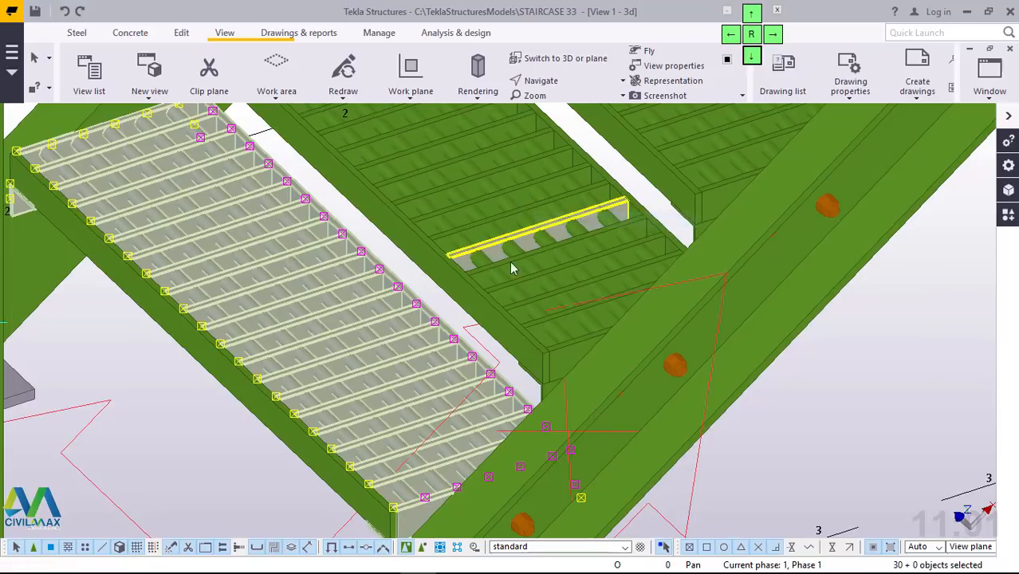
Step: Check the copied treads up to the top of the flight and save the model
scroll(380, 382, down, 5)
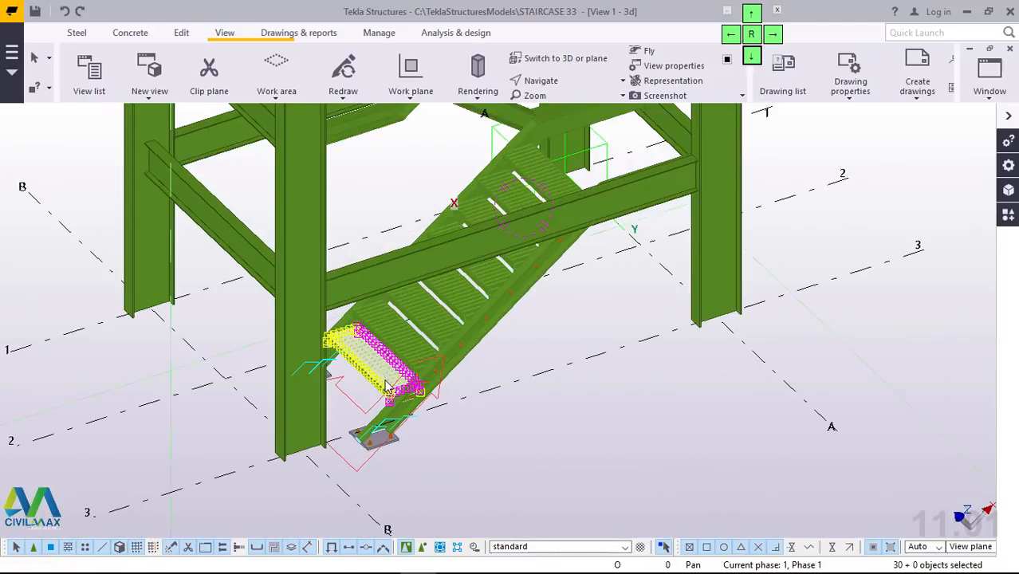
scroll(539, 155, up, 6)
scroll(539, 160, up, 4)
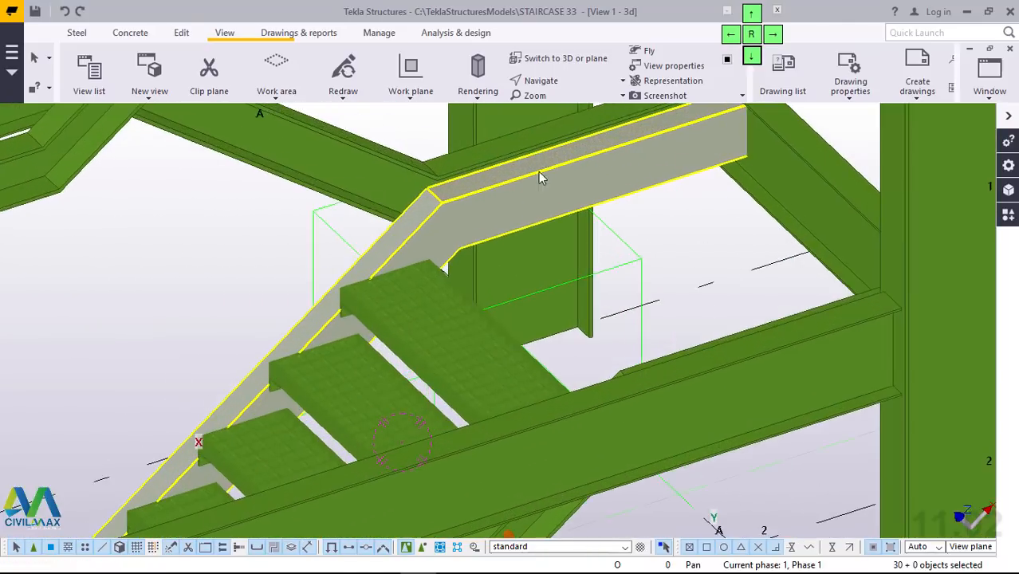
click(40, 11)
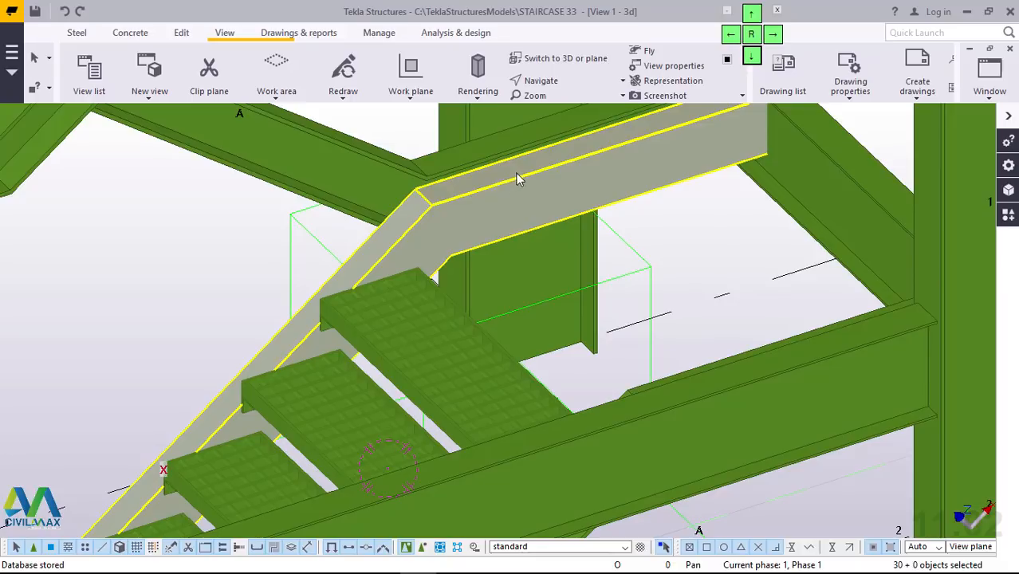
Step: Examine the stringer's upper horizontal end where it meets the crossing beam, and the top tread below the bend
middle_drag(482, 201, 454, 221)
scroll(381, 293, down, 2)
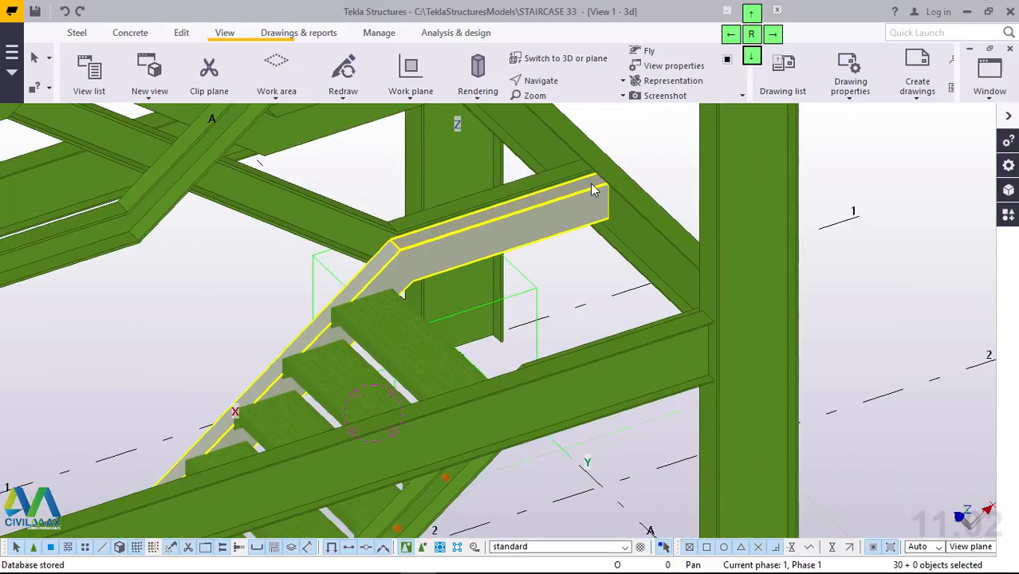
scroll(590, 184, up, 5)
scroll(668, 150, up, 5)
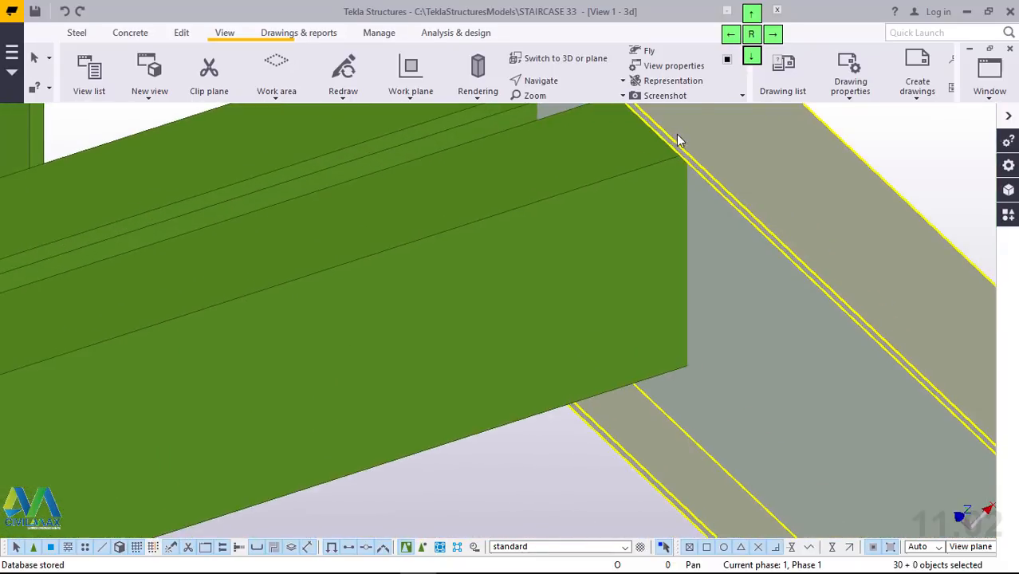
scroll(660, 189, up, 5)
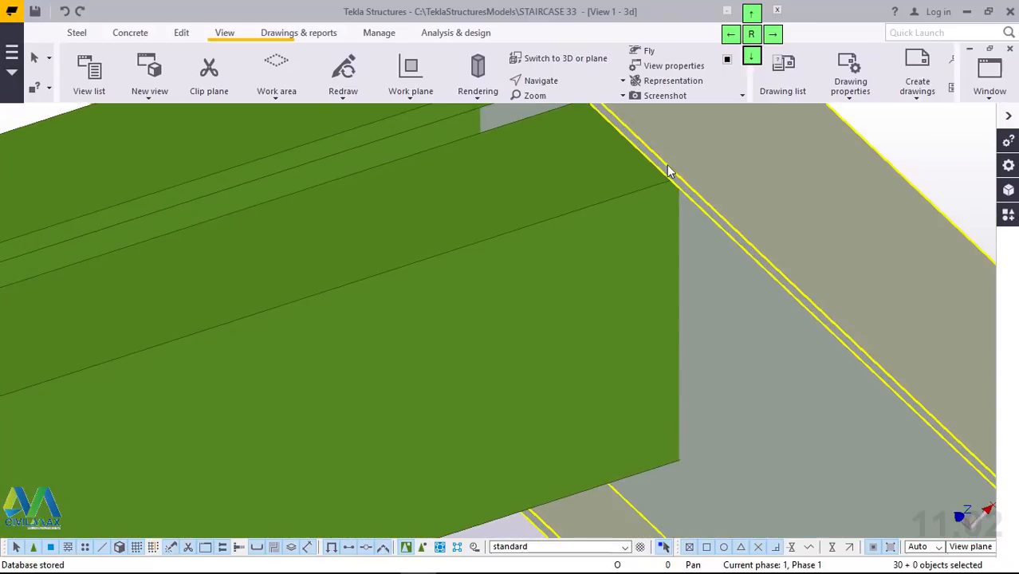
scroll(690, 226, up, 3)
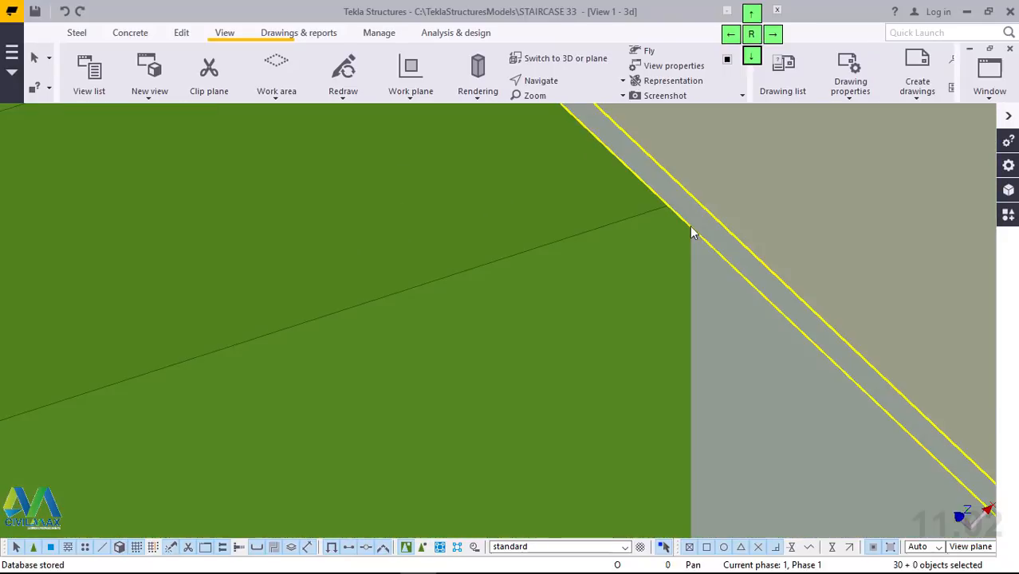
scroll(707, 185, down, 5)
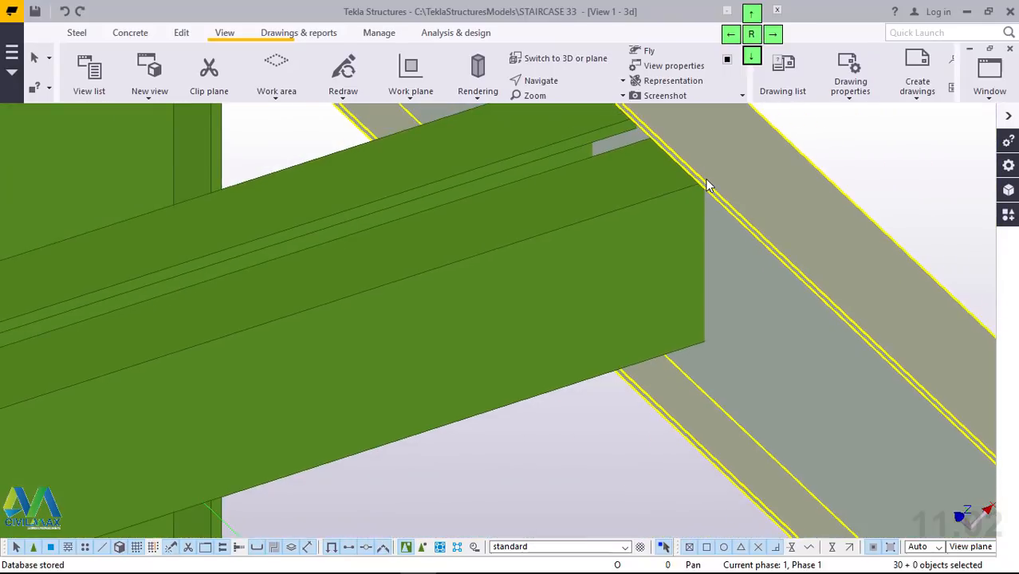
scroll(706, 185, down, 2)
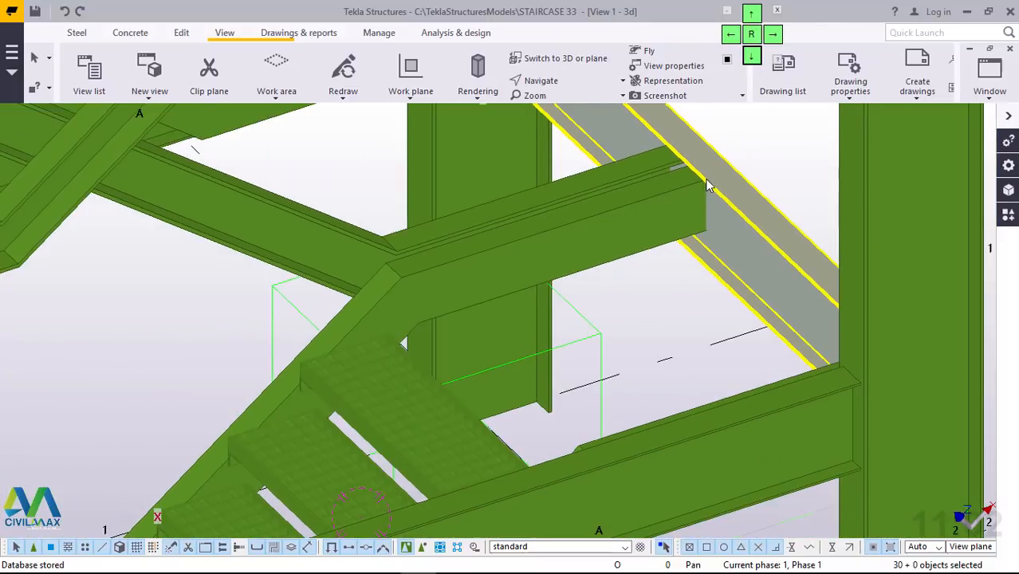
scroll(707, 185, down, 2)
scroll(380, 373, up, 5)
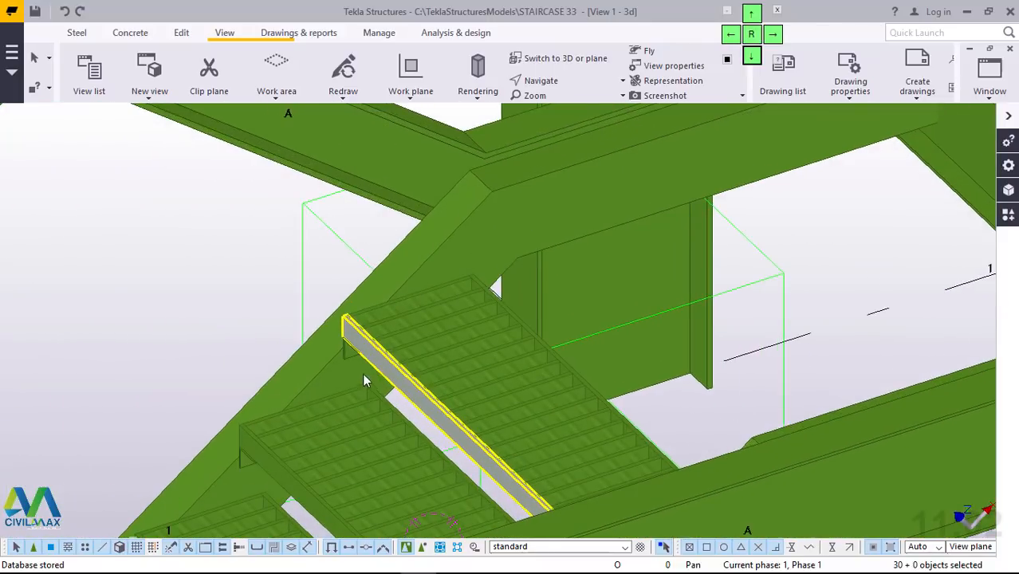
scroll(349, 377, down, 2)
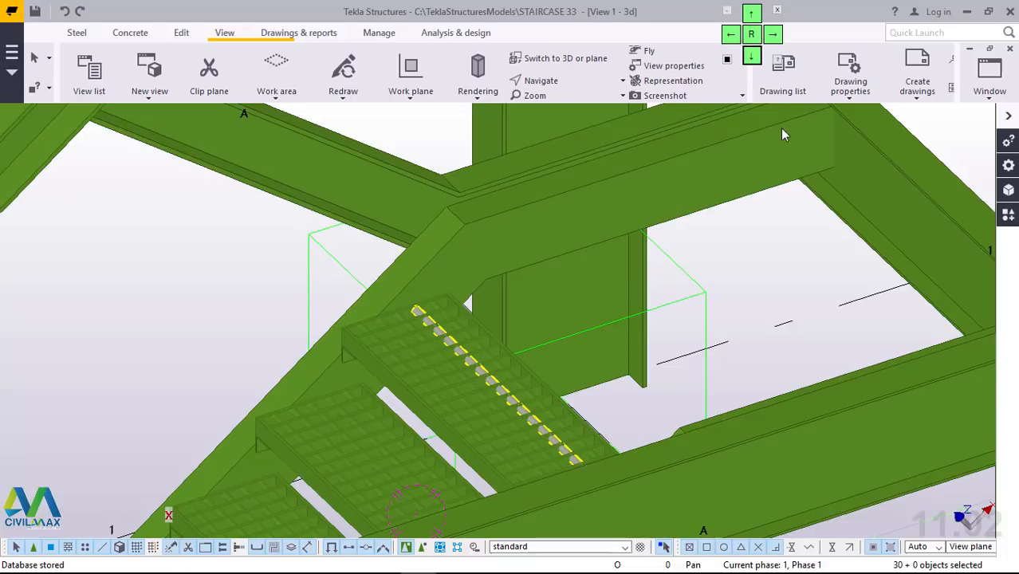
Step: Place reference points at the stringer's upper end corner, on the crossing beam's edge and on the stringer's outer top edge
scroll(785, 131, up, 1)
click(182, 33)
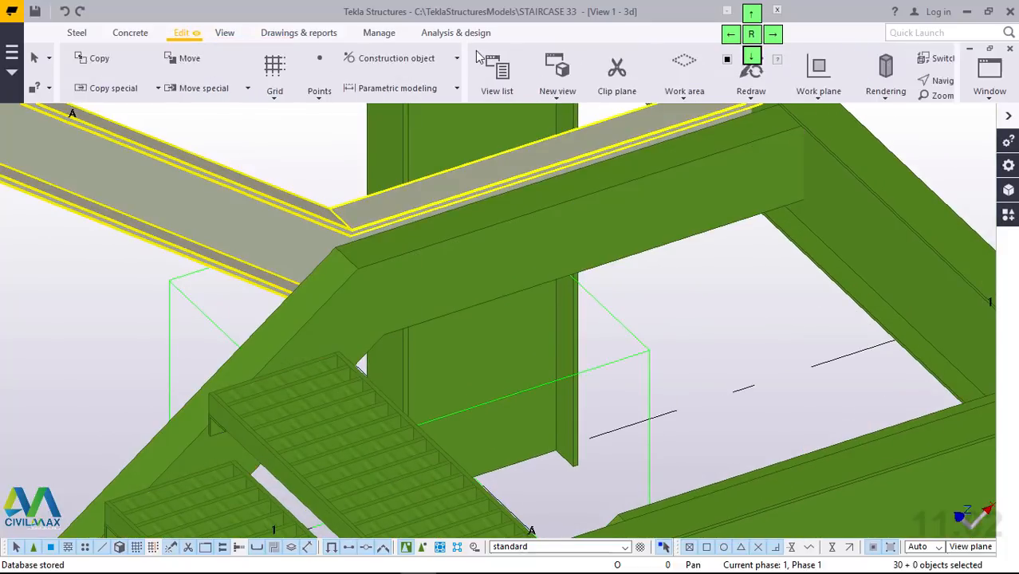
click(846, 96)
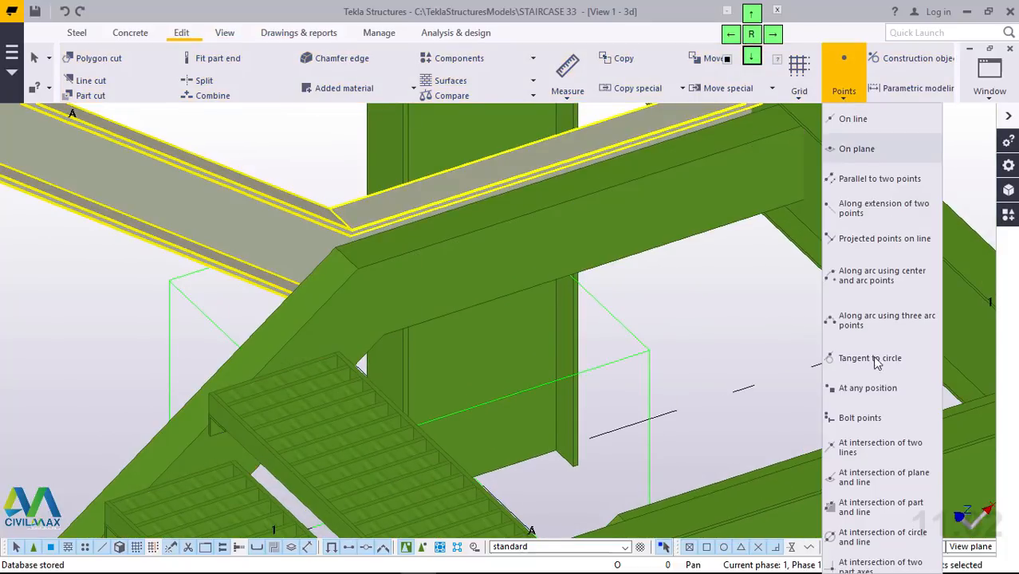
click(844, 387)
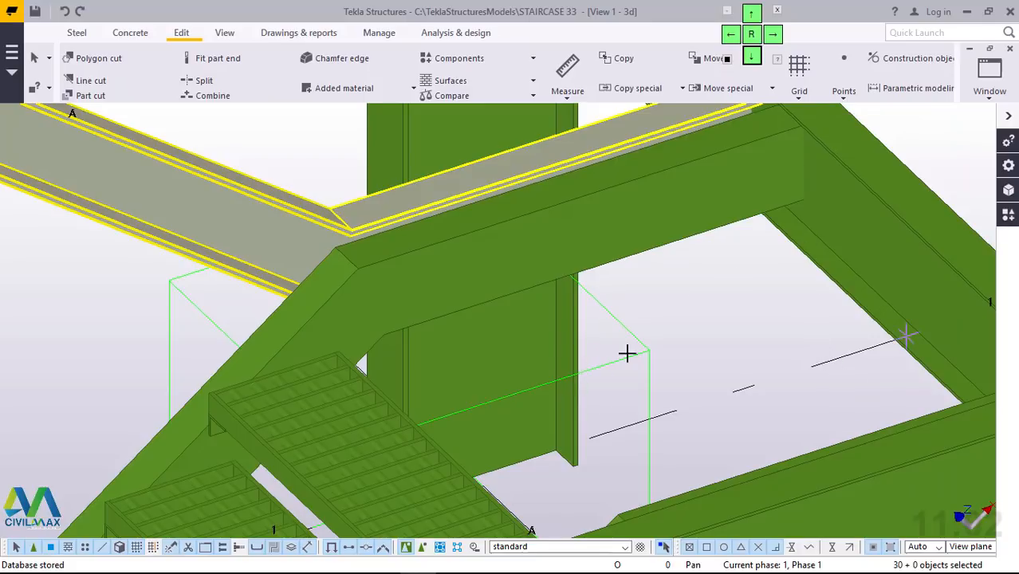
scroll(742, 364, down, 1)
scroll(794, 186, up, 2)
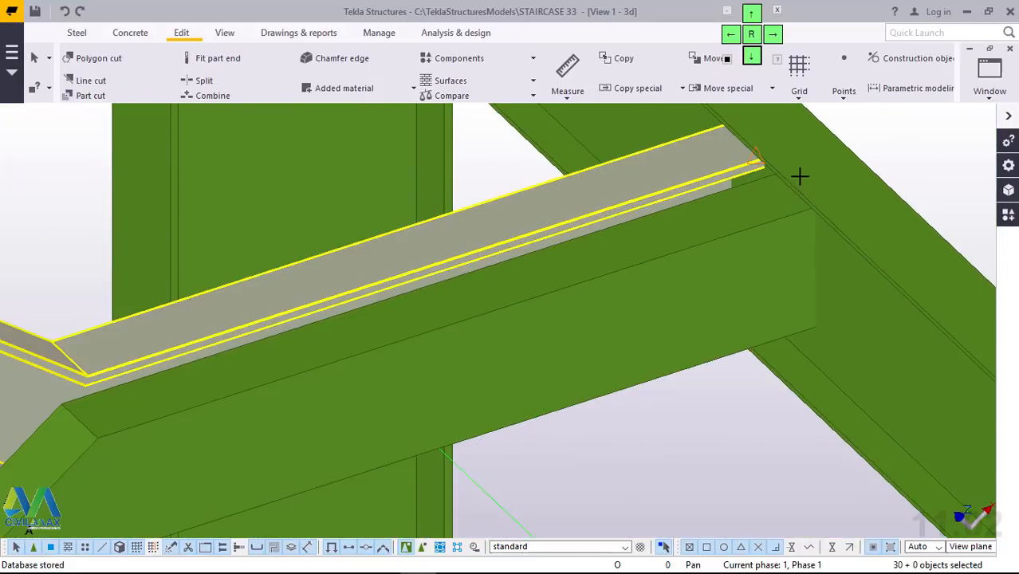
scroll(833, 223, up, 2)
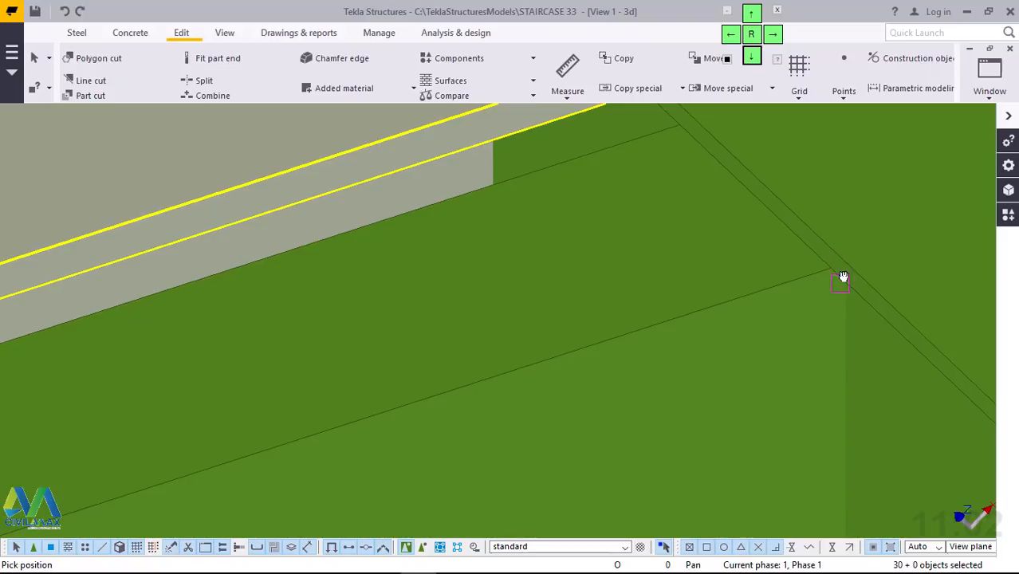
ctrl+middle_drag(845, 263, 864, 250)
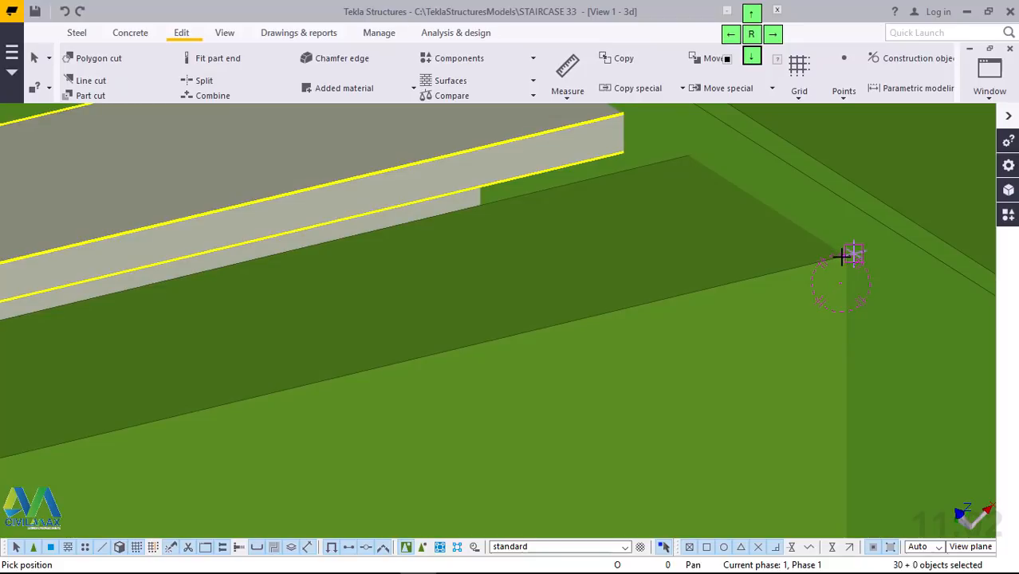
click(854, 185)
scroll(790, 334, down, 2)
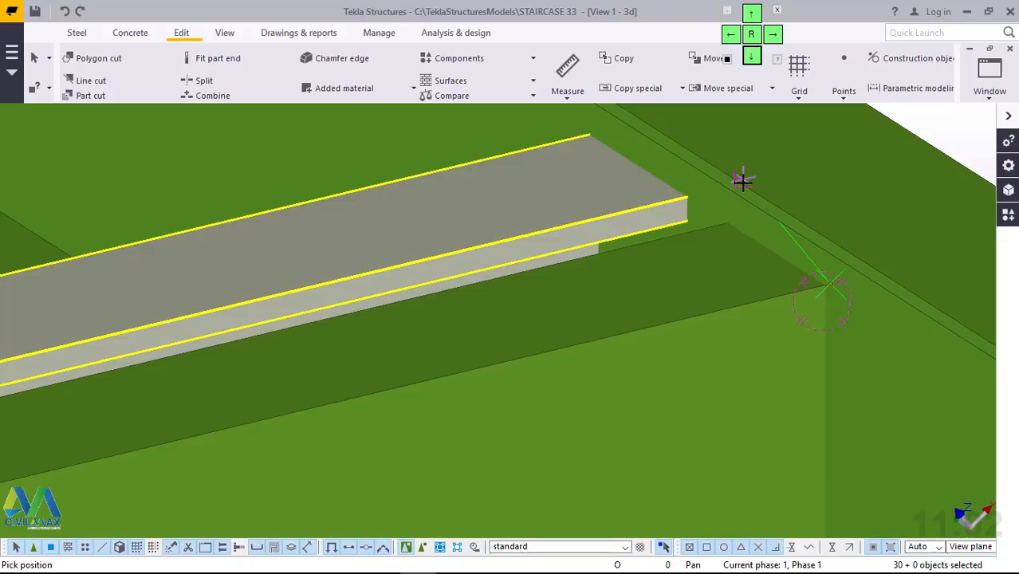
click(741, 180)
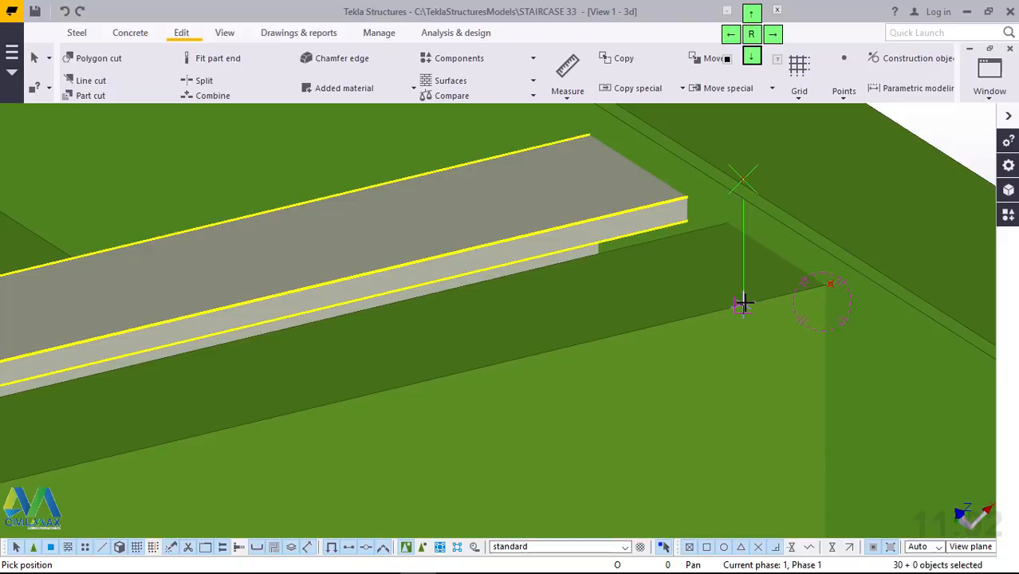
right_click(769, 255)
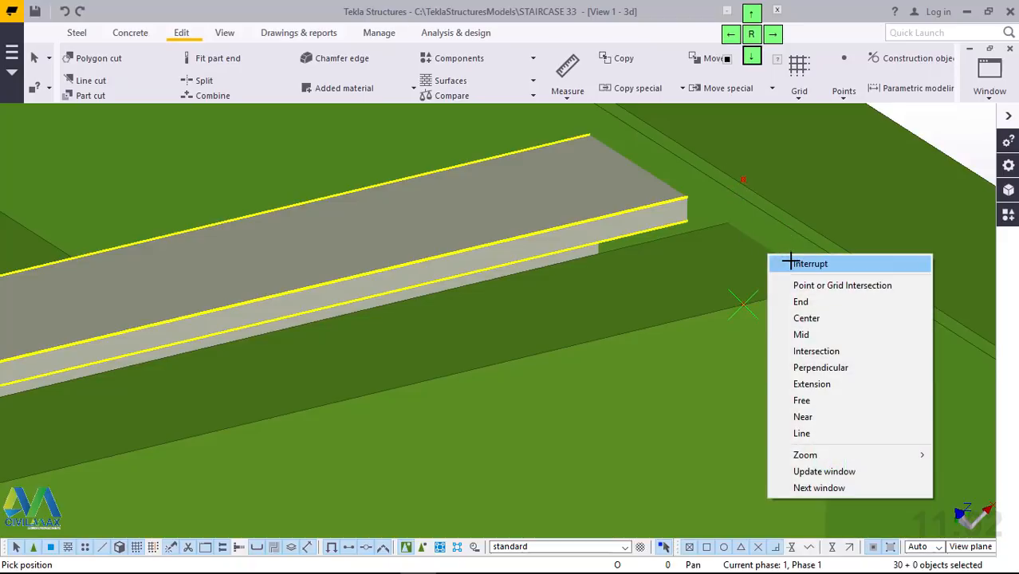
click(810, 264)
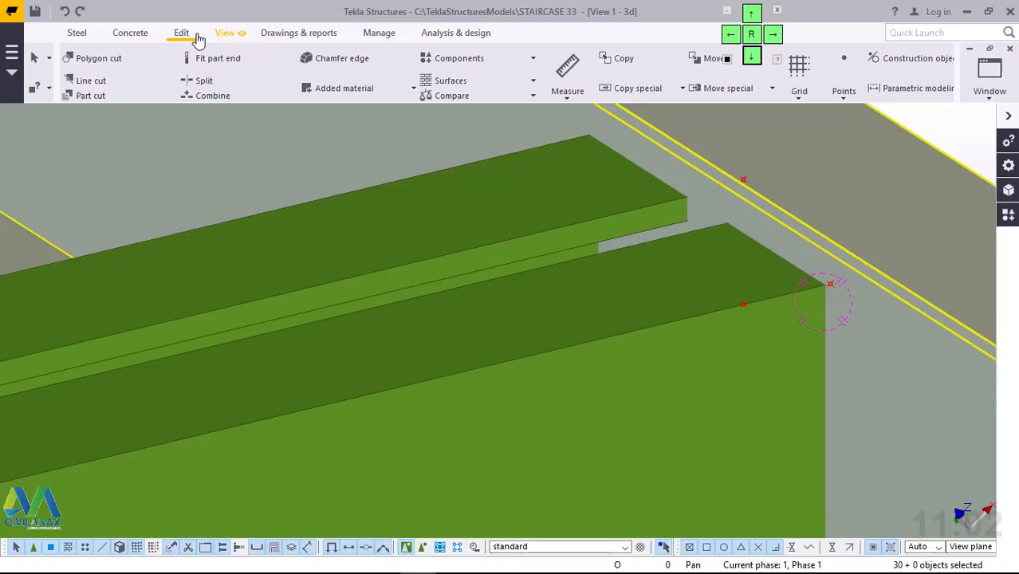
Step: Add a reference point on the stringer's inner top edge, opposite the existing point on its outer edge
click(842, 93)
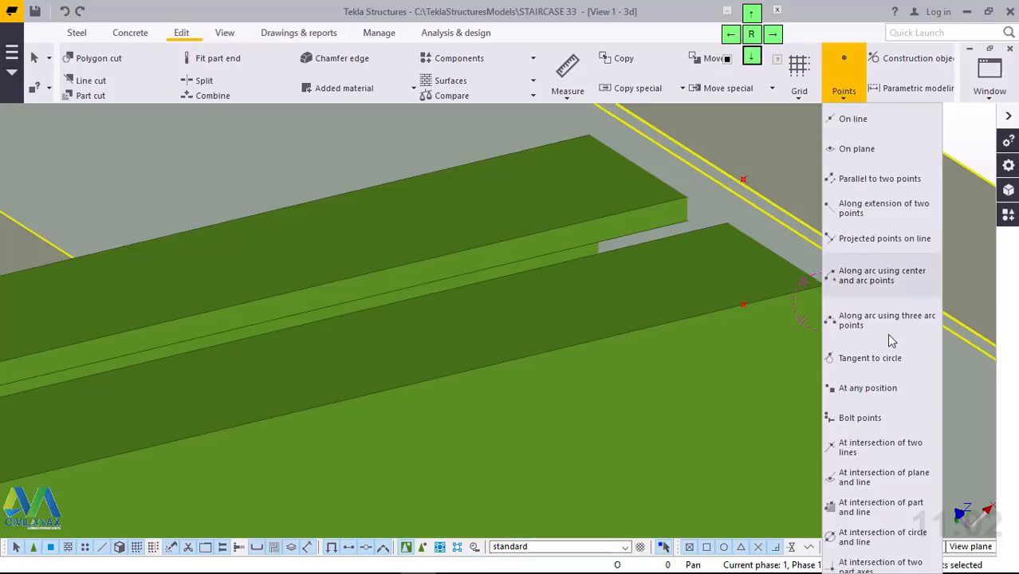
click(876, 389)
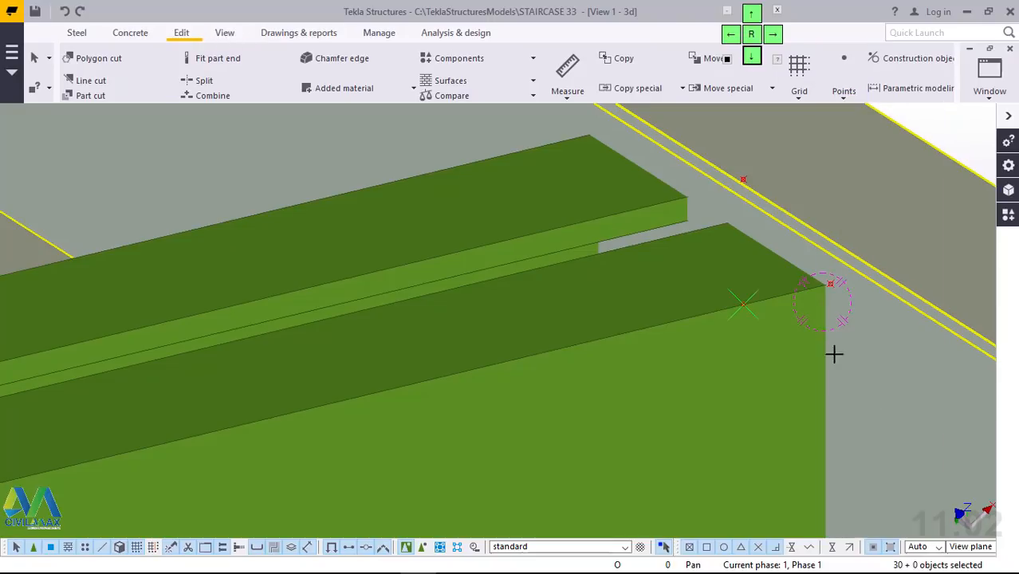
click(744, 306)
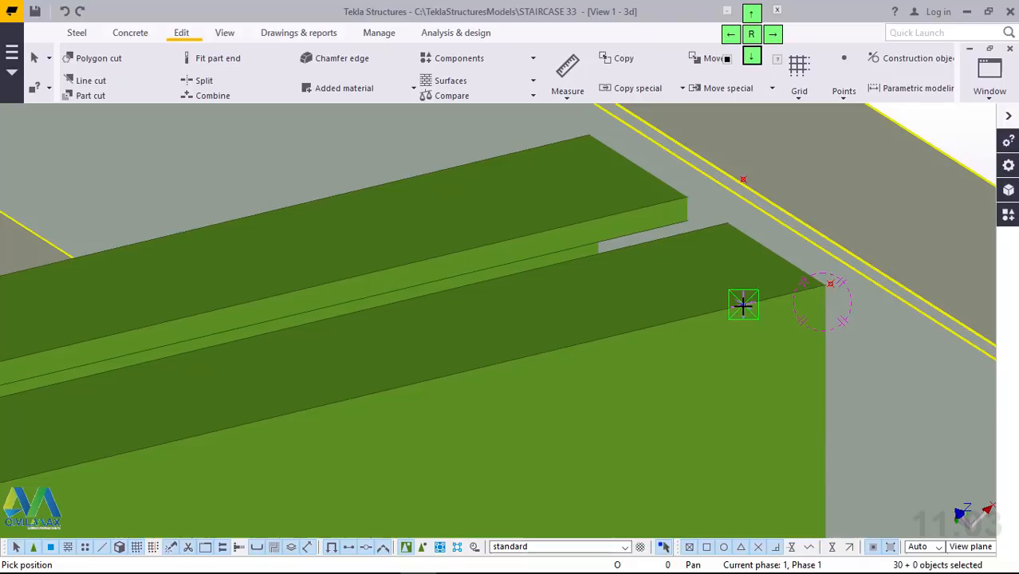
click(656, 234)
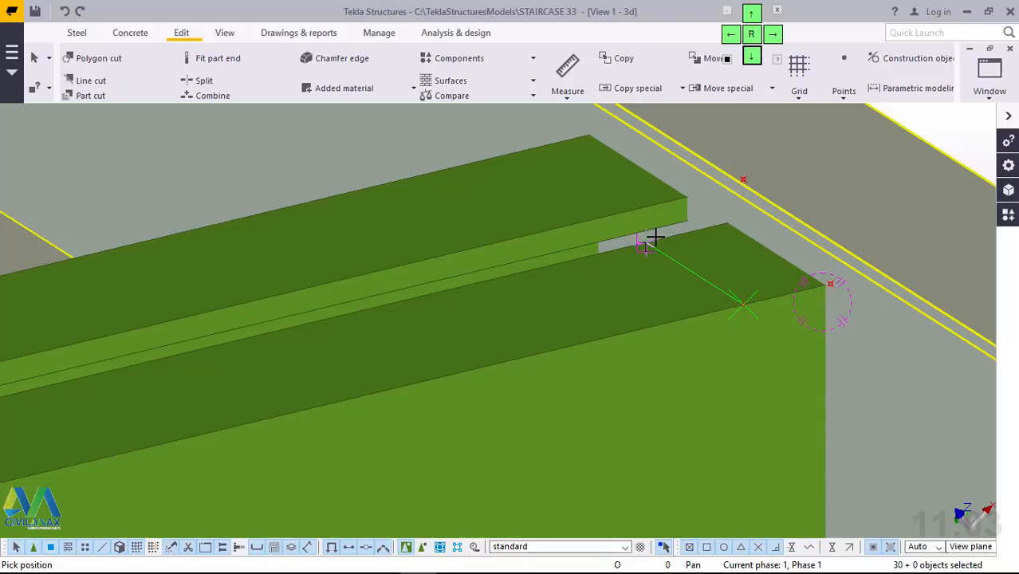
right_click(856, 168)
click(887, 176)
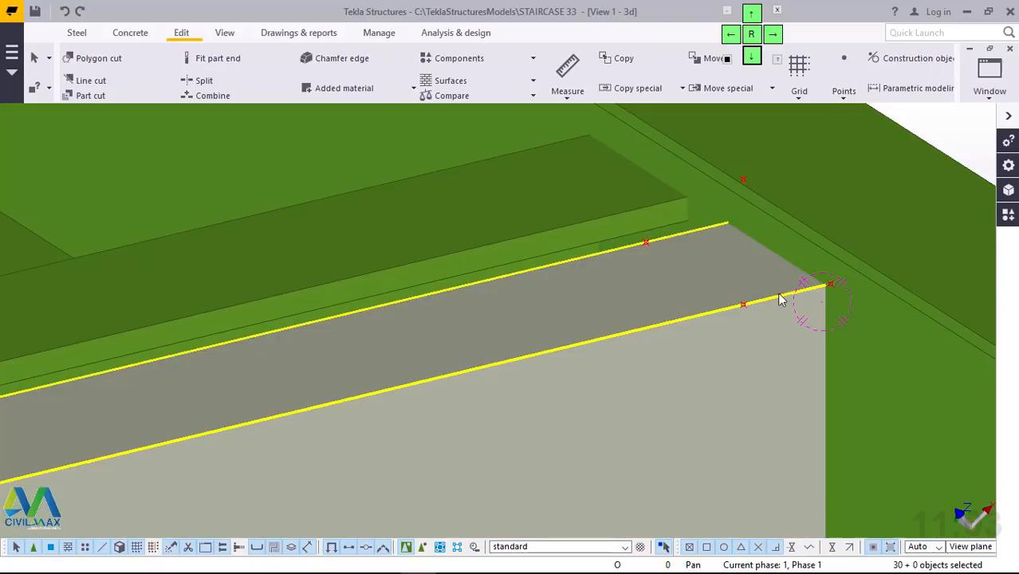
Step: Place a reference point at the outer top corner of the stringer's bend above the highest tread
scroll(781, 291, down, 1)
scroll(778, 289, down, 7)
scroll(788, 300, up, 1)
scroll(787, 299, down, 5)
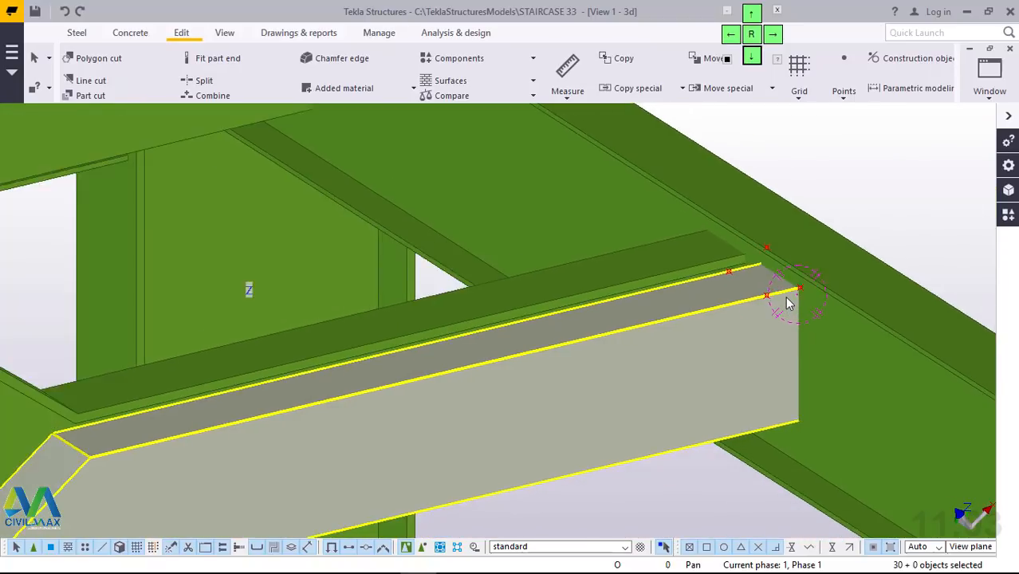
scroll(795, 299, up, 5)
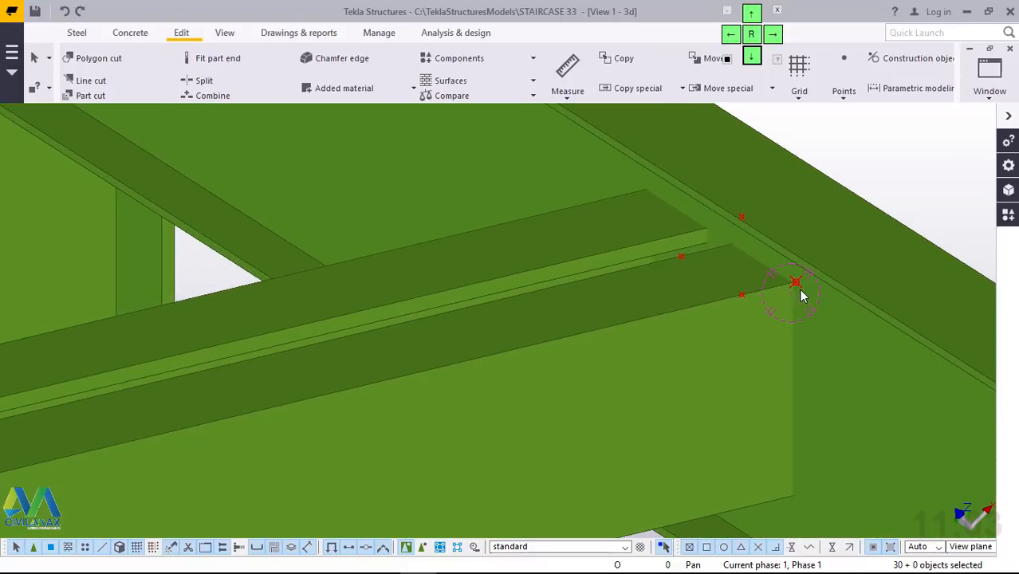
scroll(801, 289, down, 8)
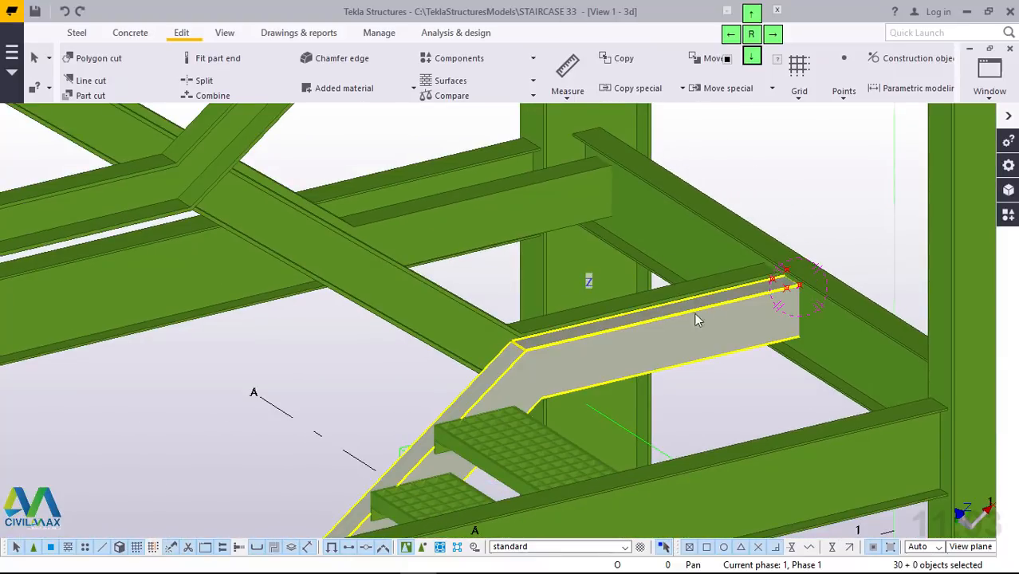
scroll(525, 350, up, 4)
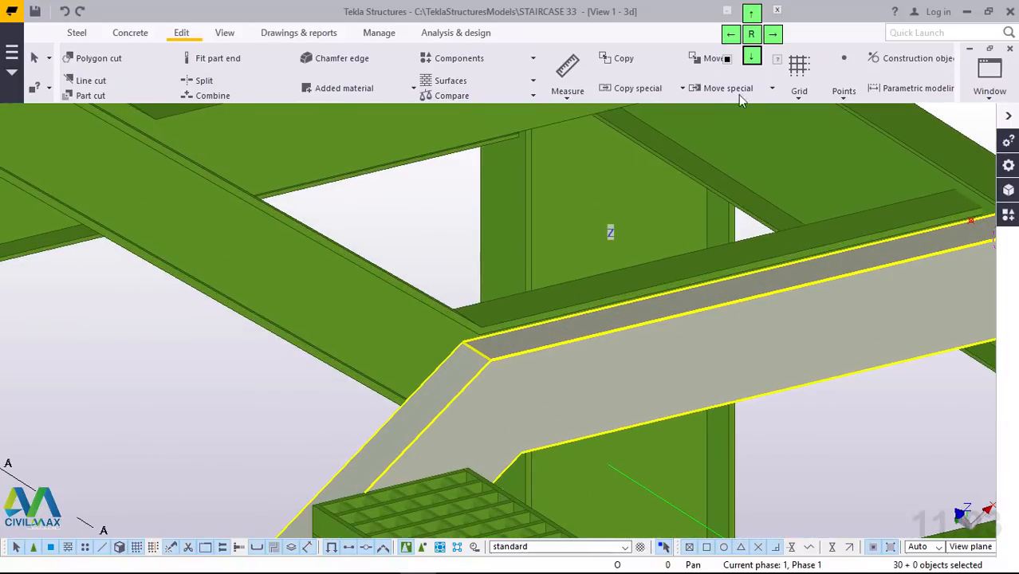
click(845, 92)
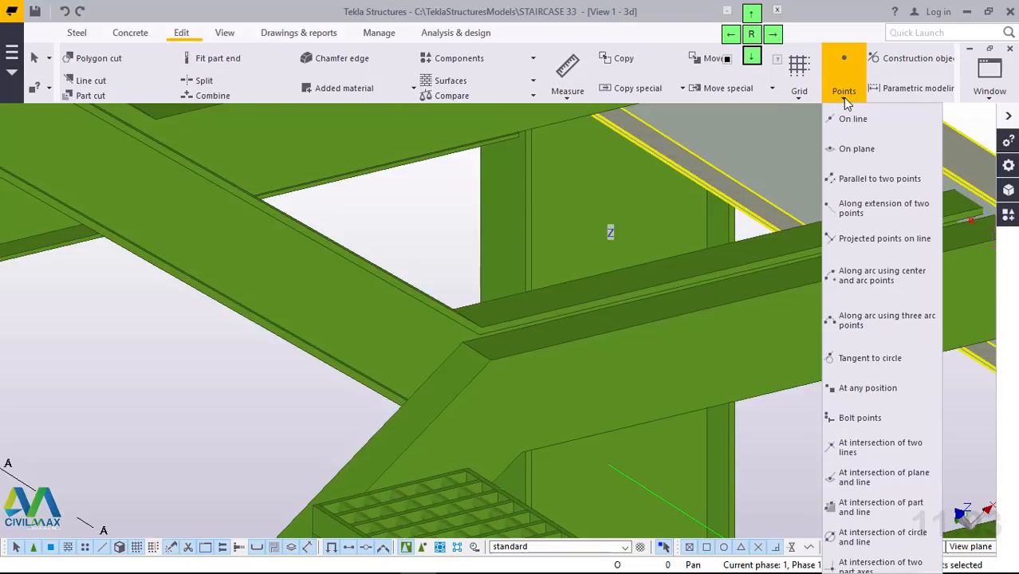
click(877, 390)
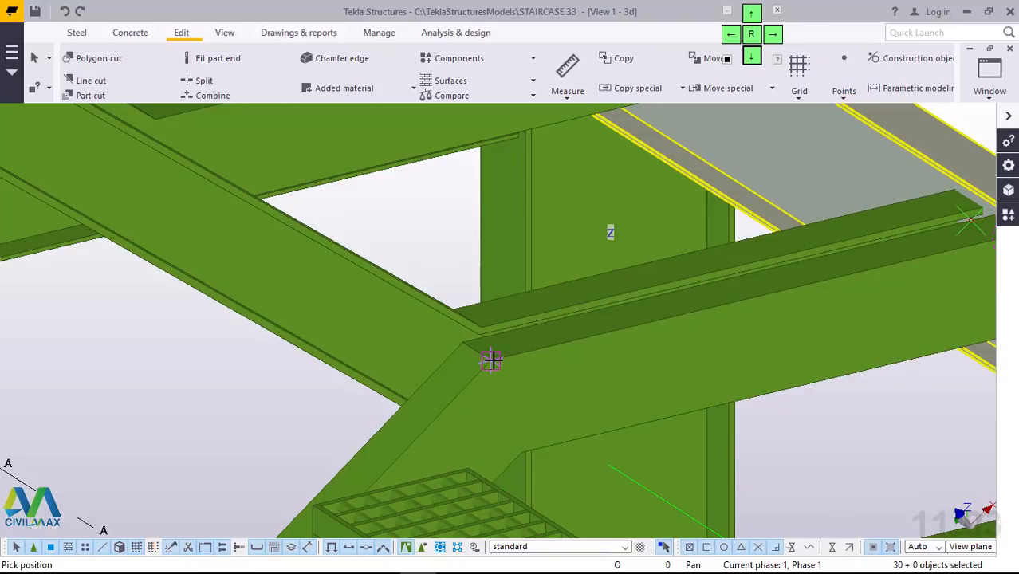
right_click(176, 354)
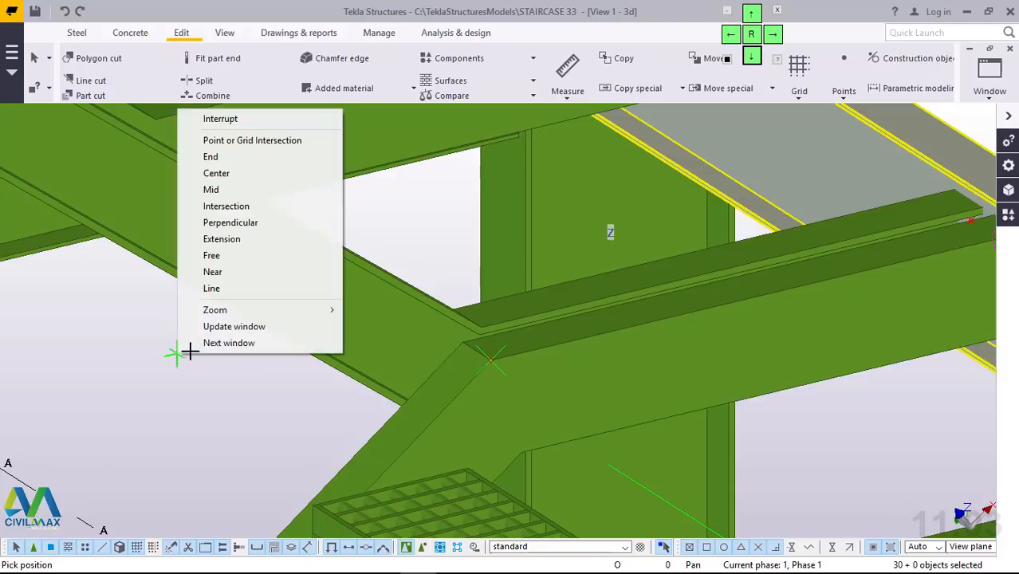
click(232, 118)
scroll(510, 371, up, 3)
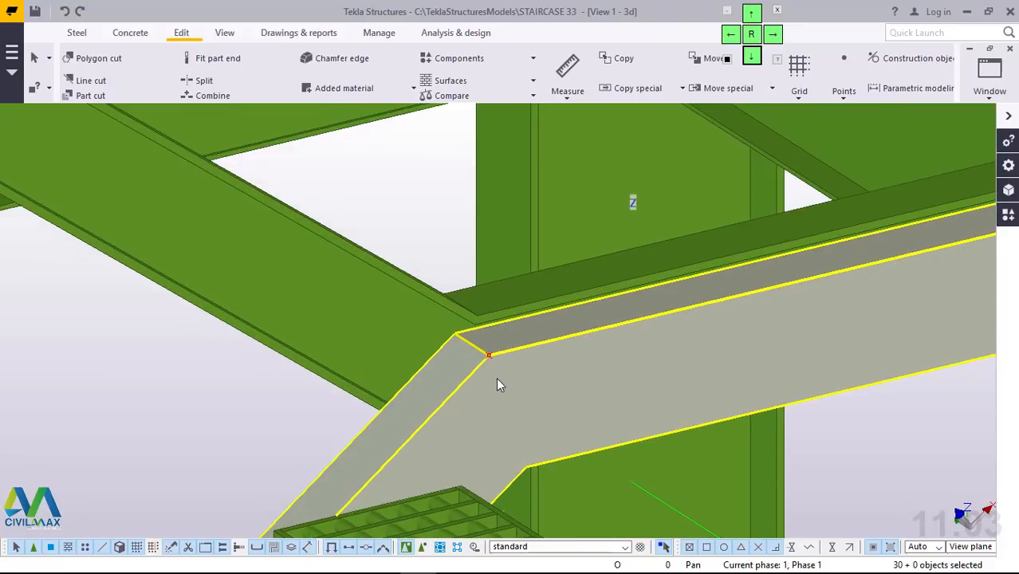
scroll(491, 359, up, 4)
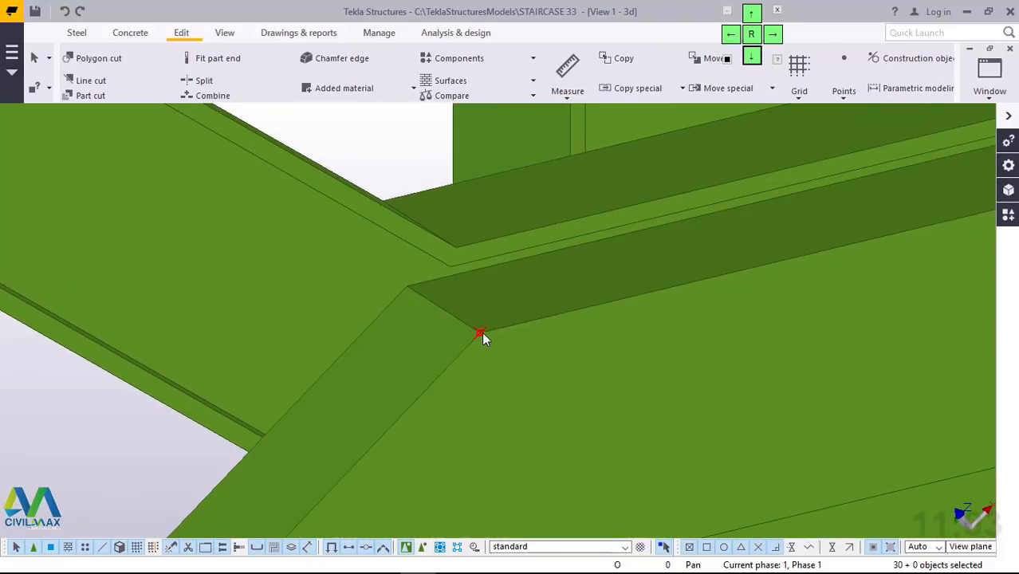
right_click(481, 332)
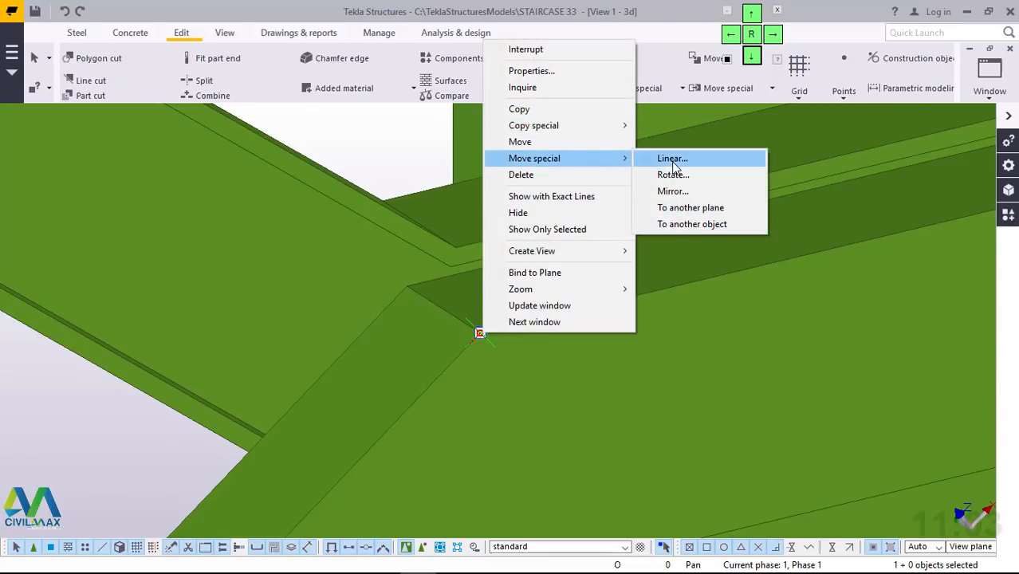
click(687, 162)
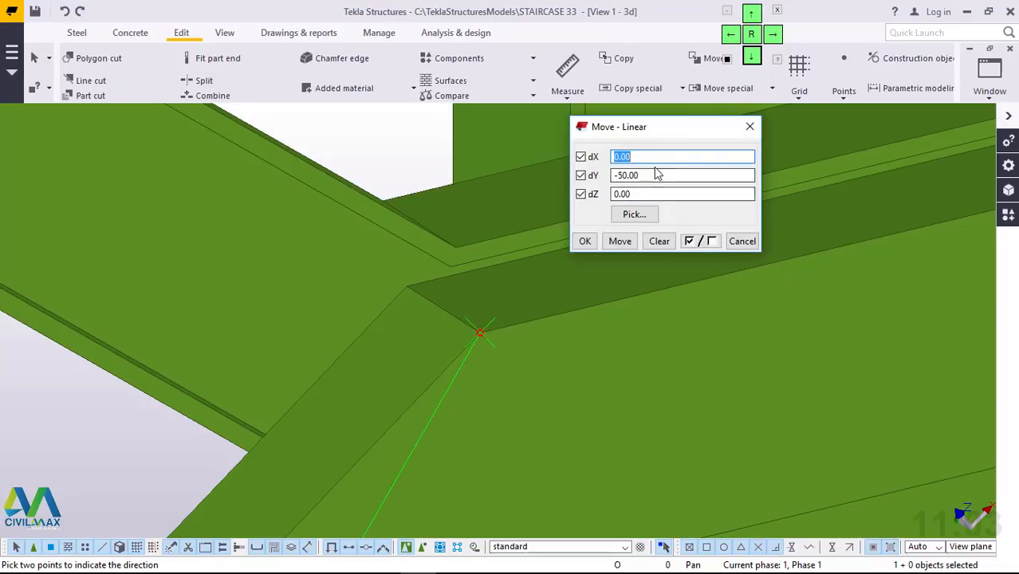
drag(644, 174, 598, 177)
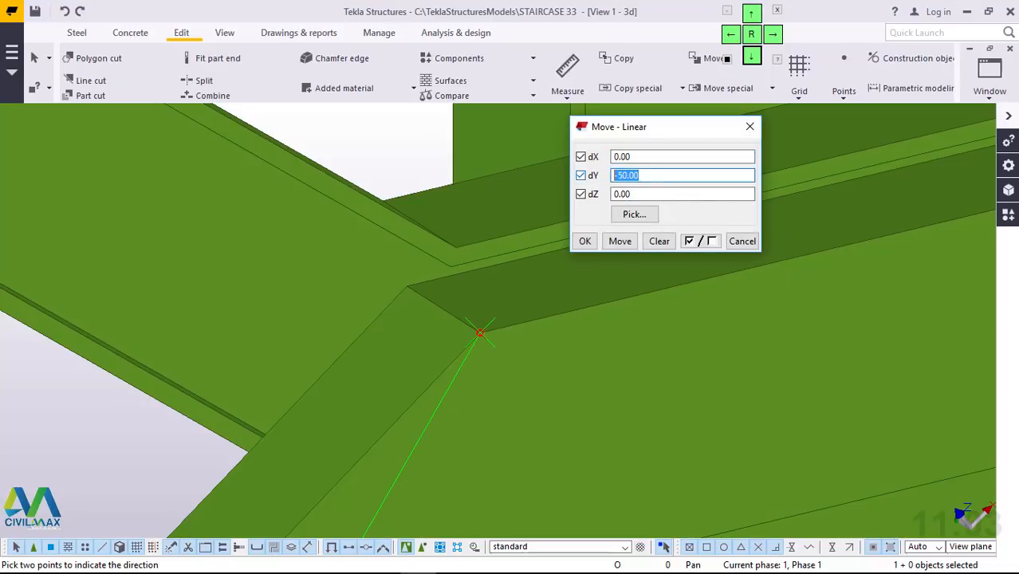
text(0)
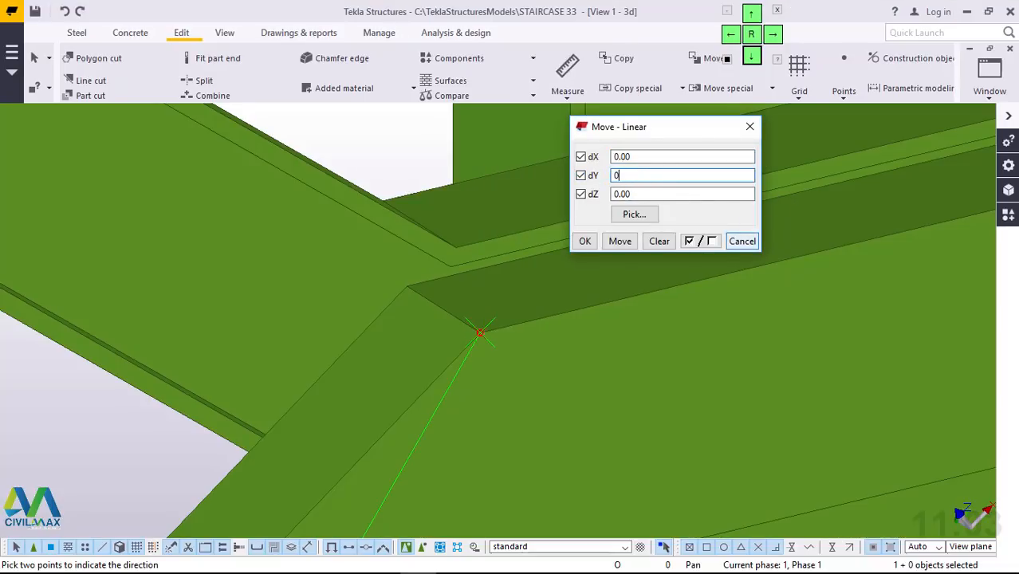
click(750, 128)
right_click(392, 129)
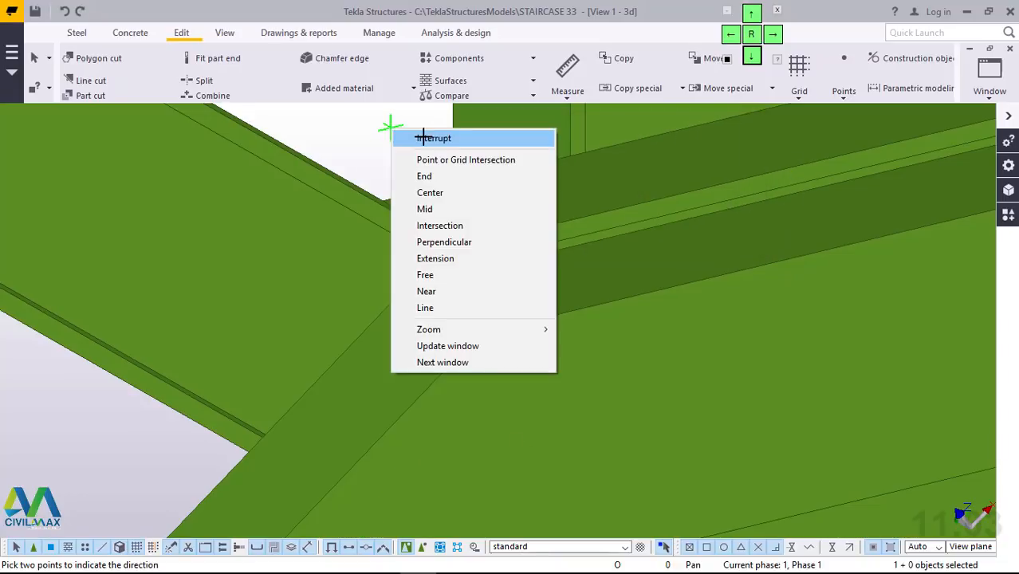
click(423, 137)
Step: Set the work plane horizontal, with its Z axis pointing vertically upward
scroll(472, 325, down, 3)
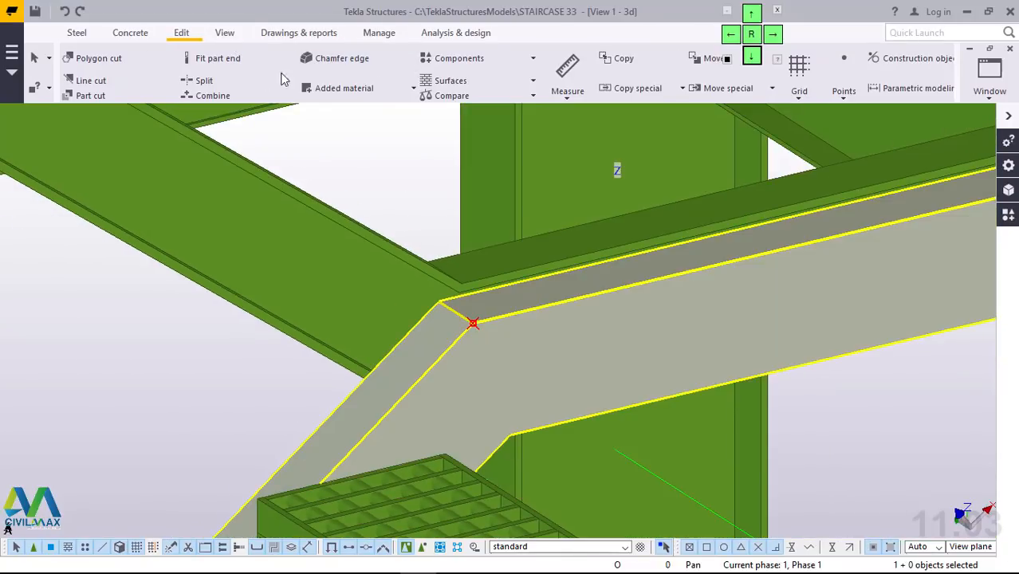
click(224, 33)
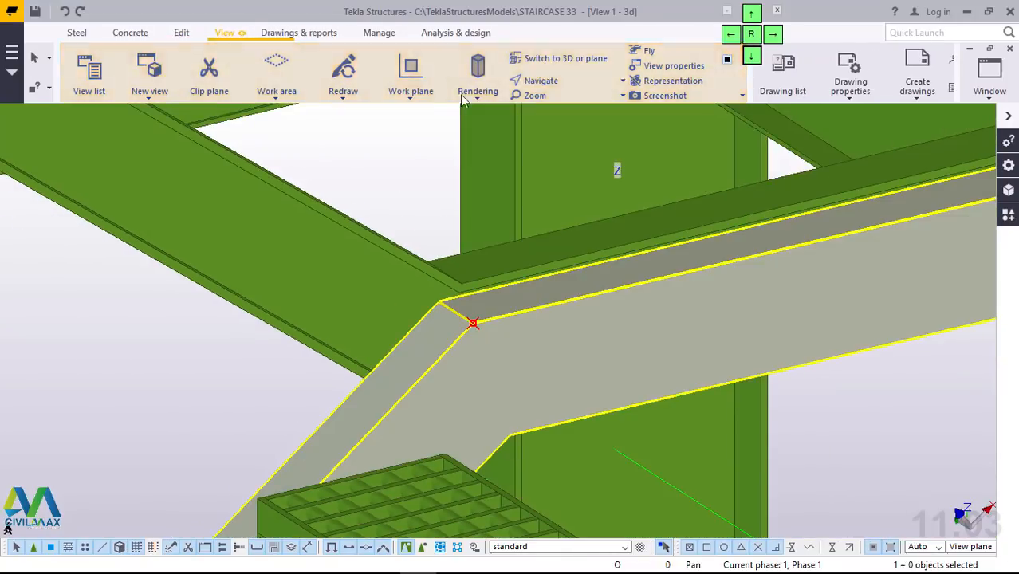
click(411, 100)
click(399, 125)
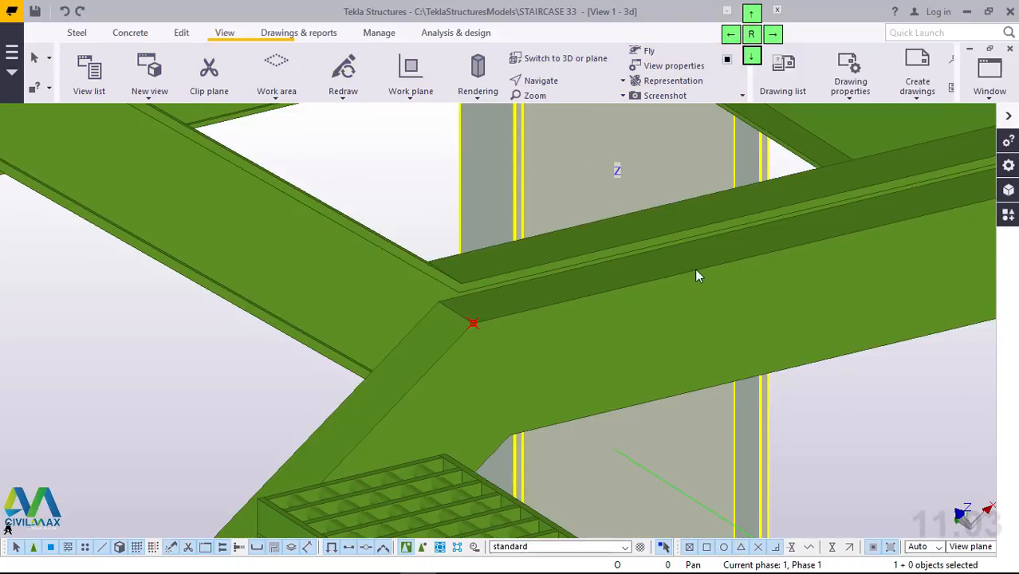
click(696, 275)
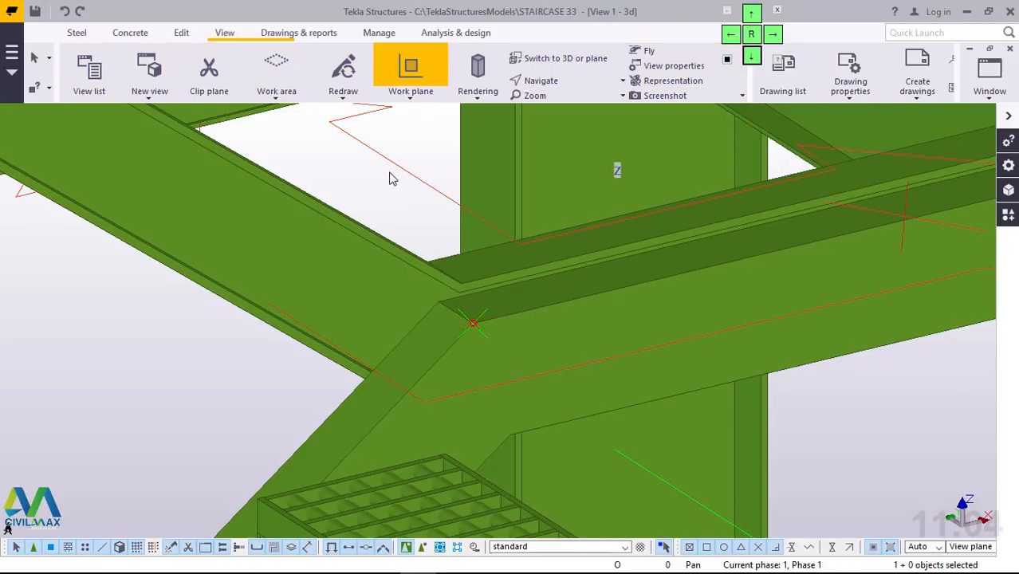
right_click(390, 179)
click(407, 182)
Step: Move the reference point at the stringer's bend linearly by dX -50, with dY and dZ at 0
scroll(479, 333, up, 2)
click(449, 339)
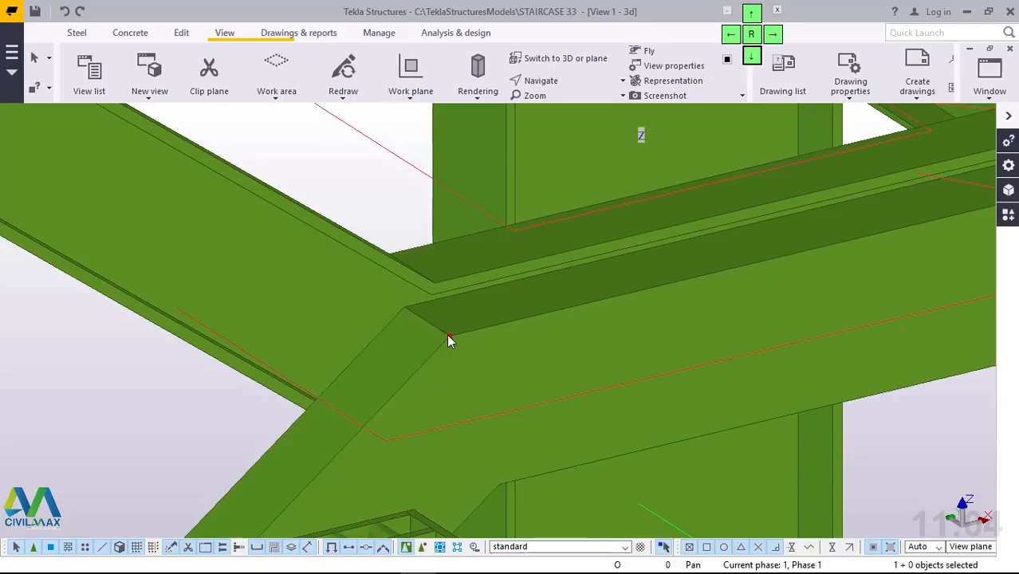
right_click(449, 338)
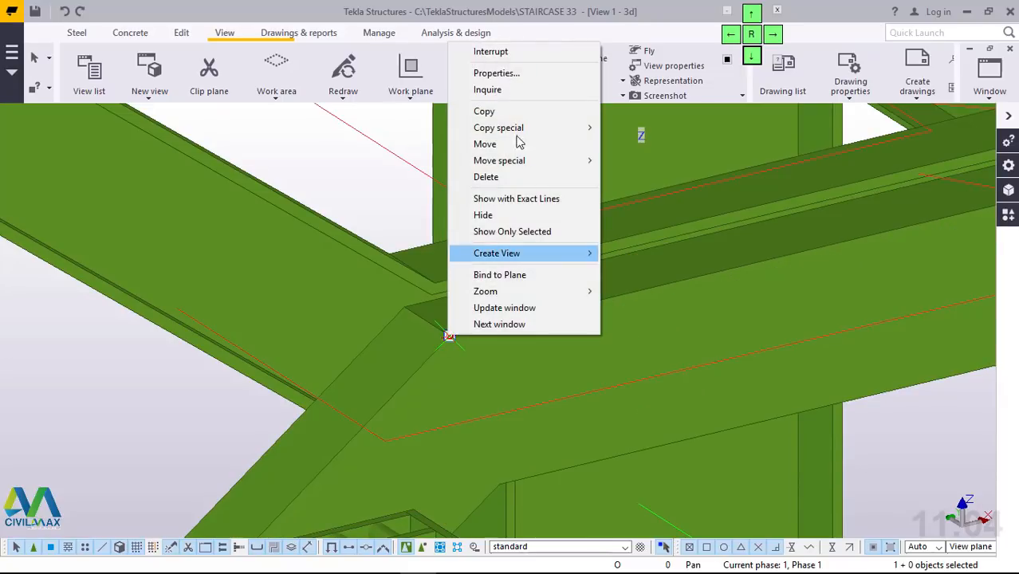
mouse_move(516, 161)
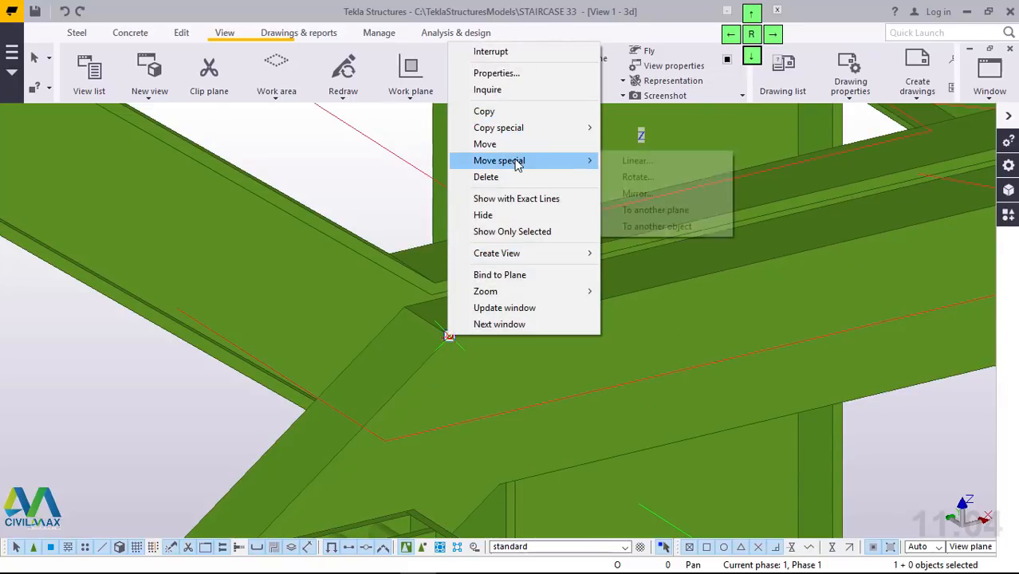
click(689, 164)
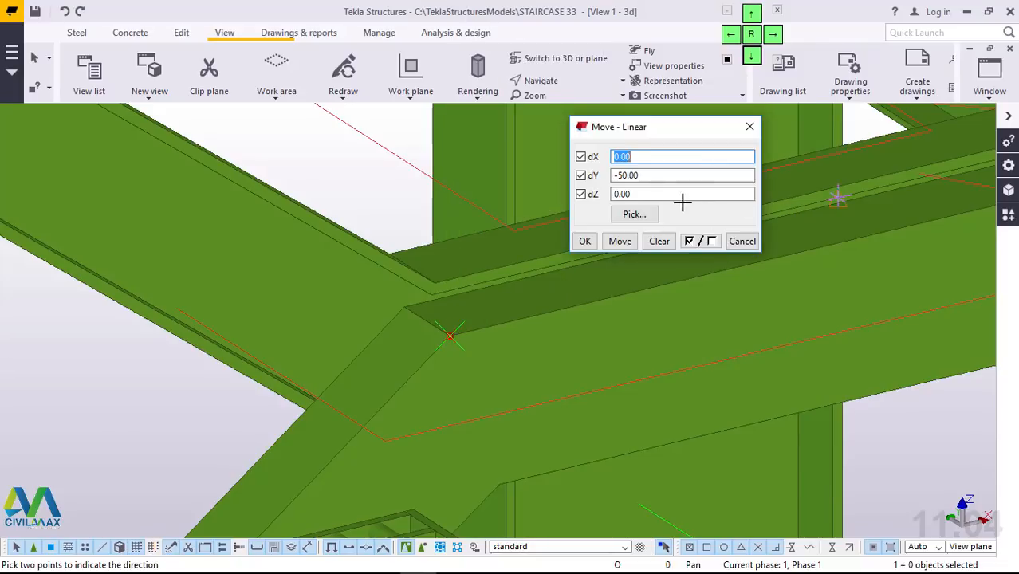
drag(640, 176, 607, 176)
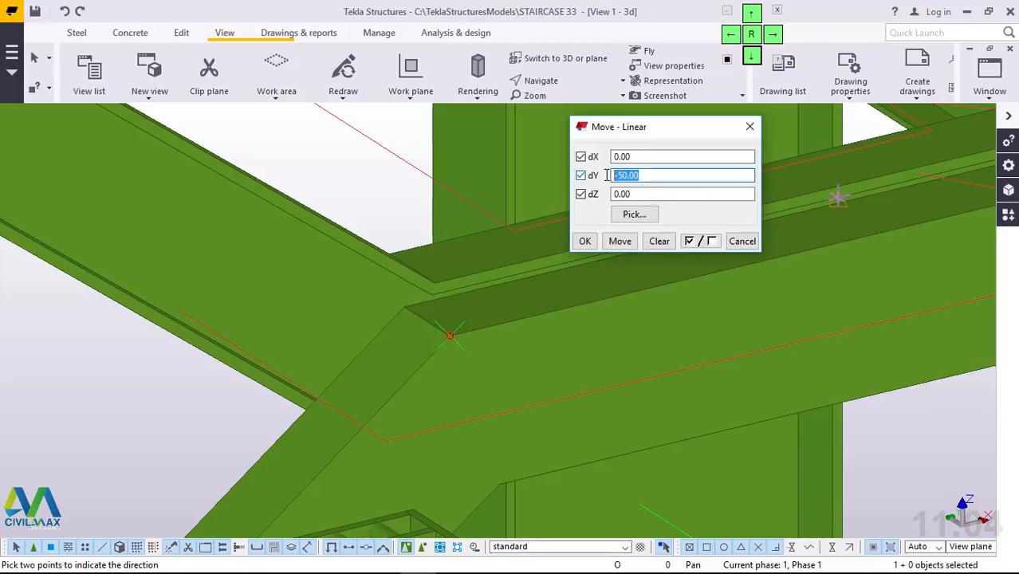
text(0)
scroll(520, 350, down, 2)
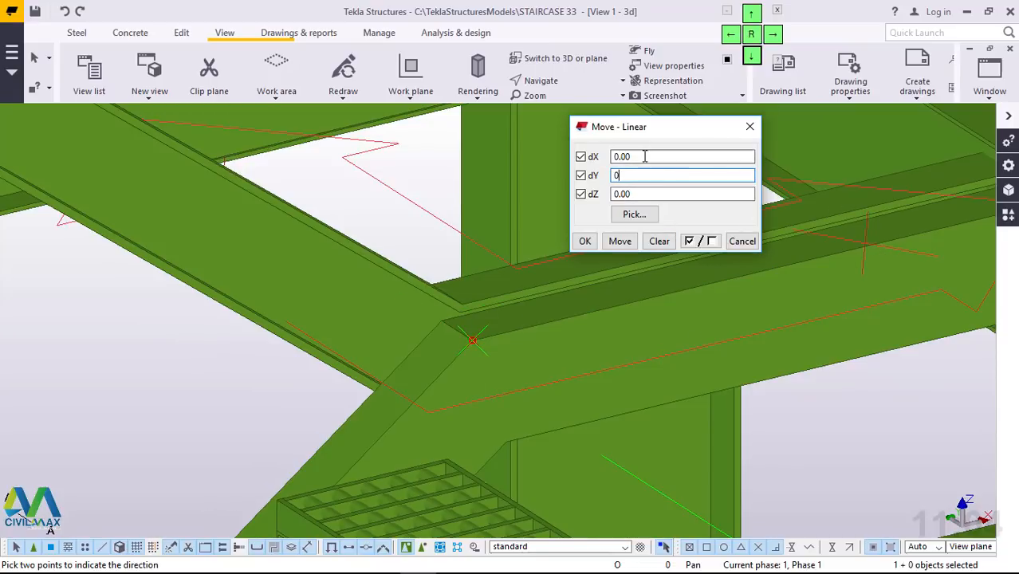
drag(631, 156, 606, 156)
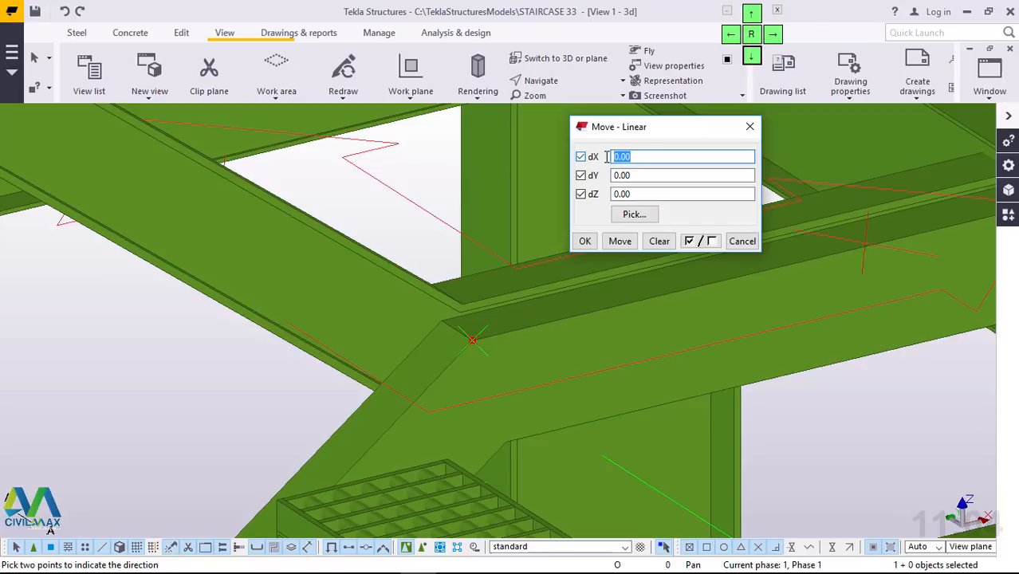
text(50)
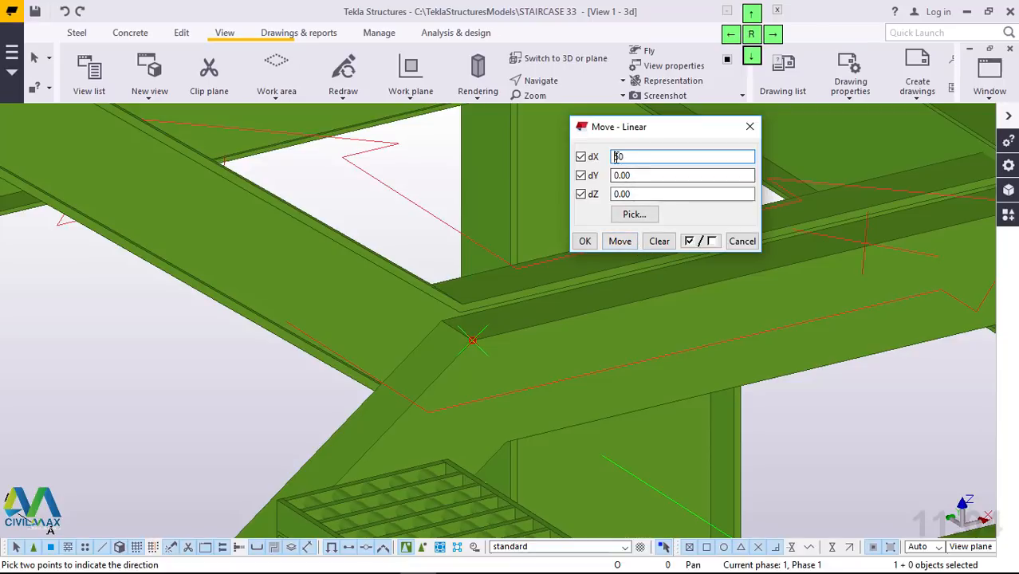
click(621, 240)
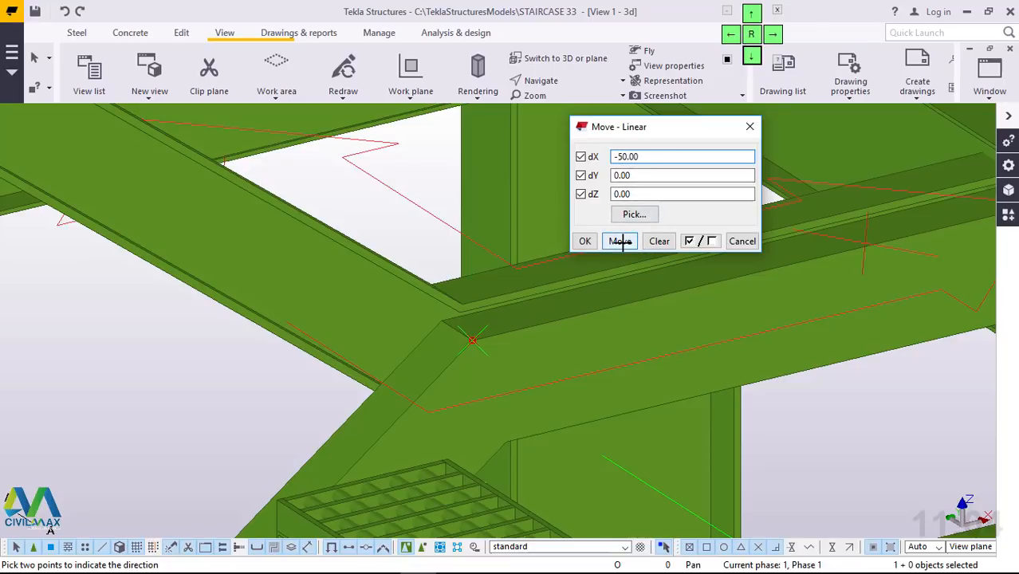
click(585, 240)
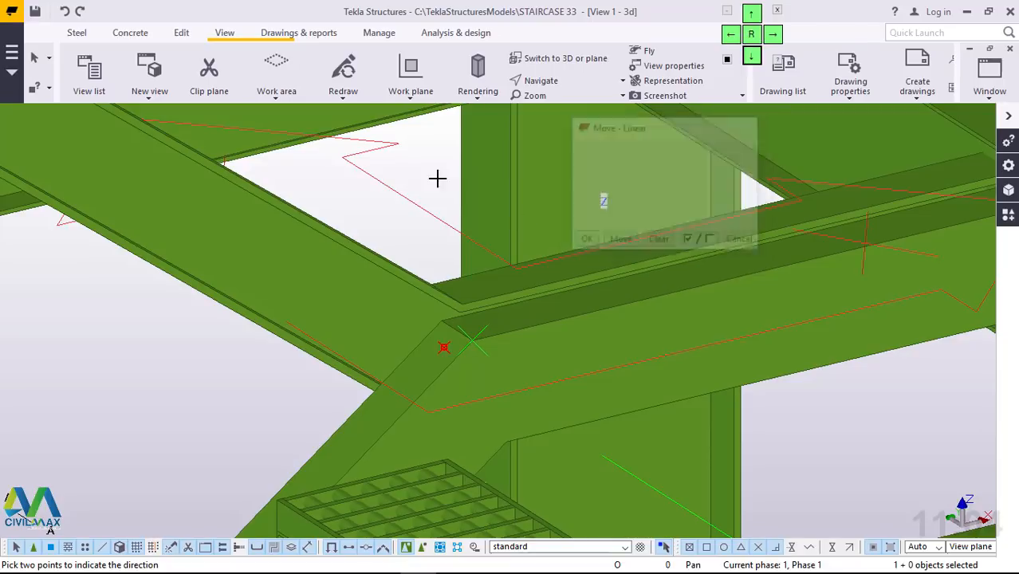
right_click(421, 171)
click(455, 182)
Step: Copy the bend point and the upper-end outer-edge point to the opposite stringer, using the stringers' matching bend corners as base and destination
click(521, 269)
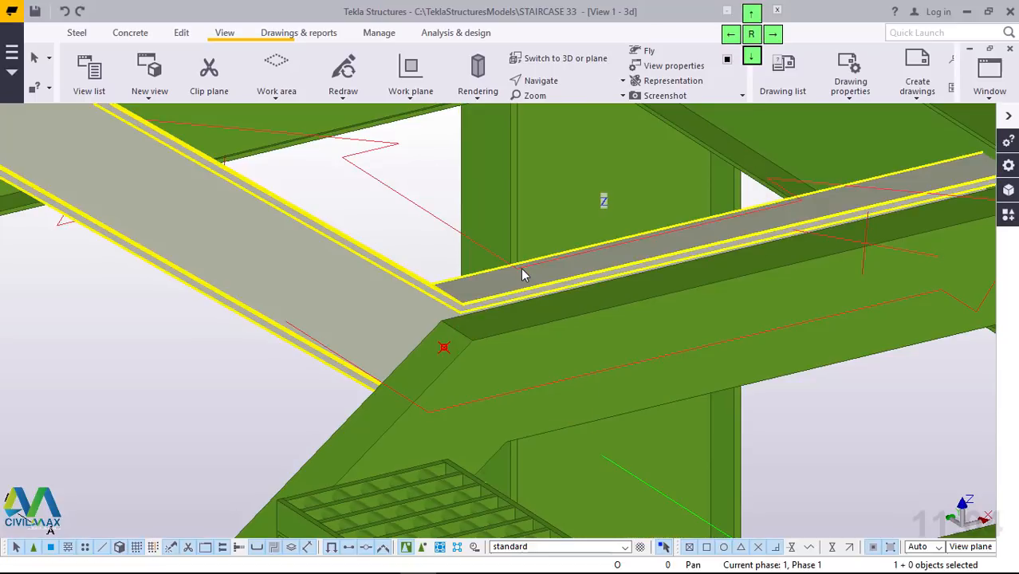
ctrl+middle_drag(520, 270, 375, 351)
scroll(375, 343, down, 2)
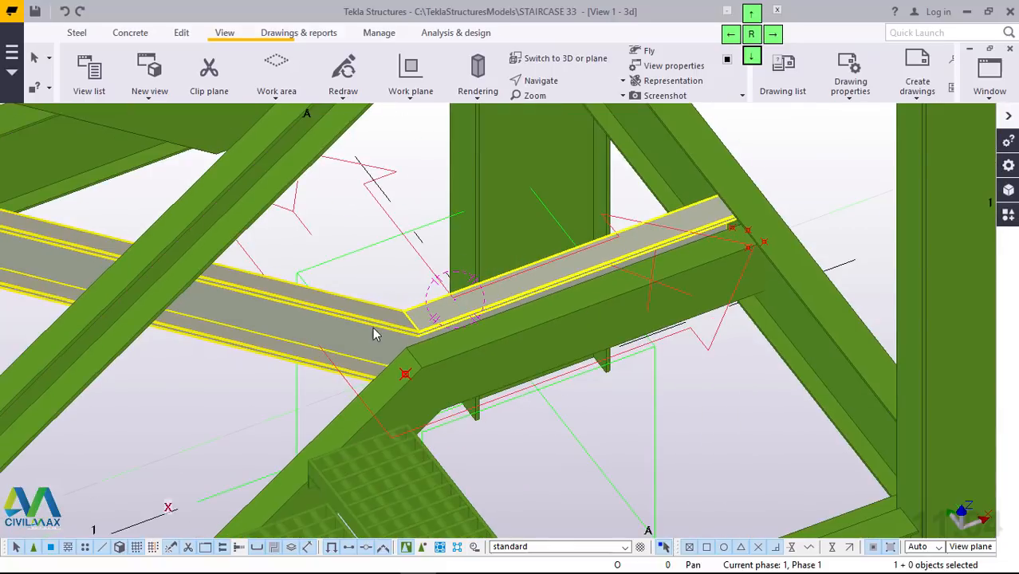
ctrl+middle_drag(787, 299, 643, 358)
click(799, 437)
scroll(702, 279, up, 3)
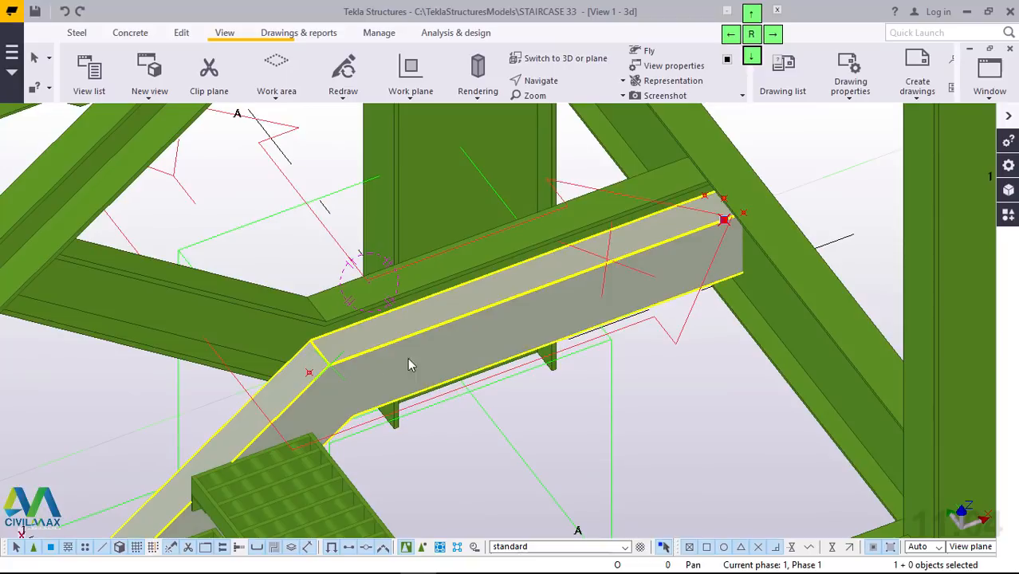
right_click(309, 375)
click(338, 90)
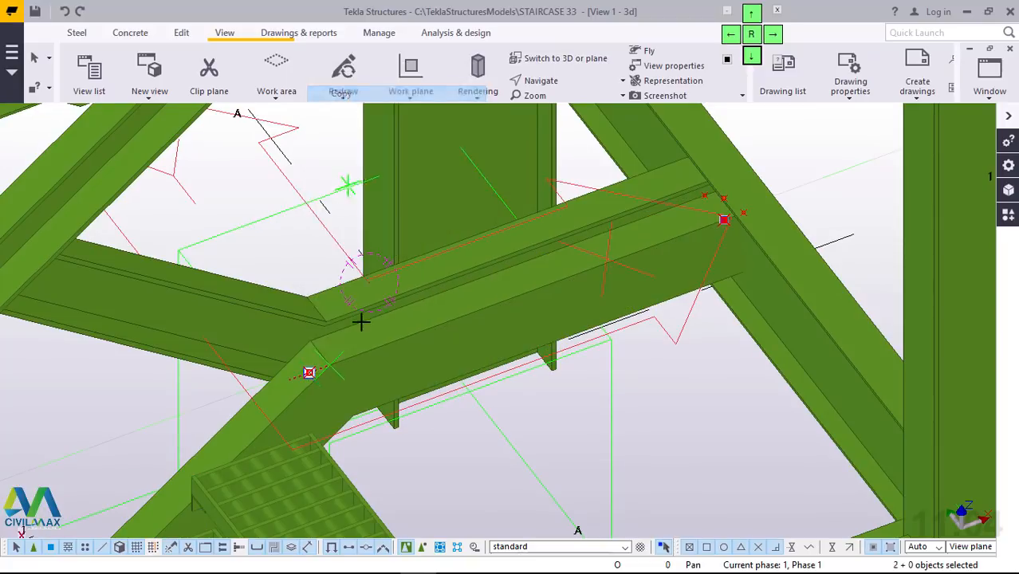
scroll(343, 376, up, 4)
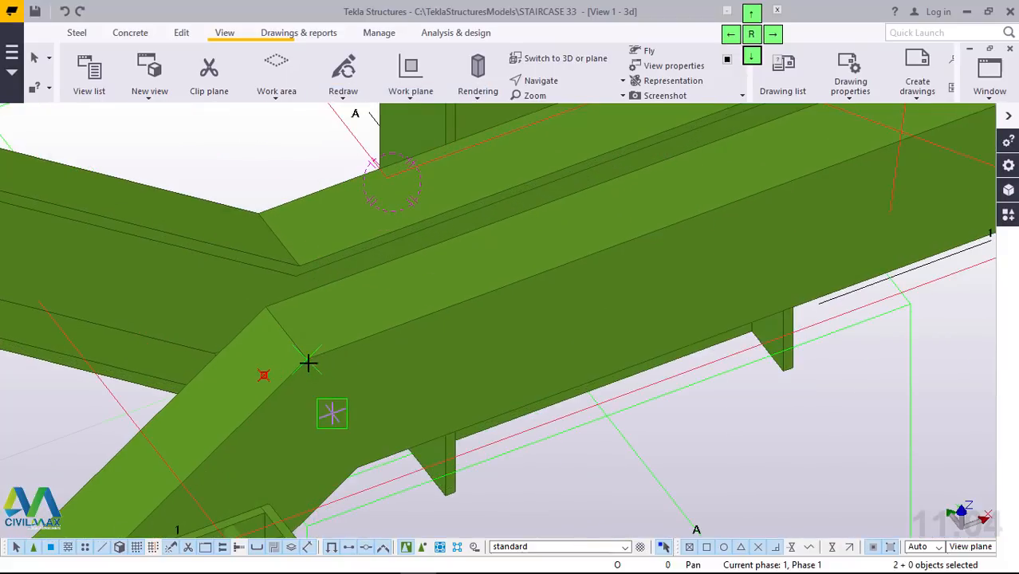
click(316, 356)
scroll(537, 197, down, 3)
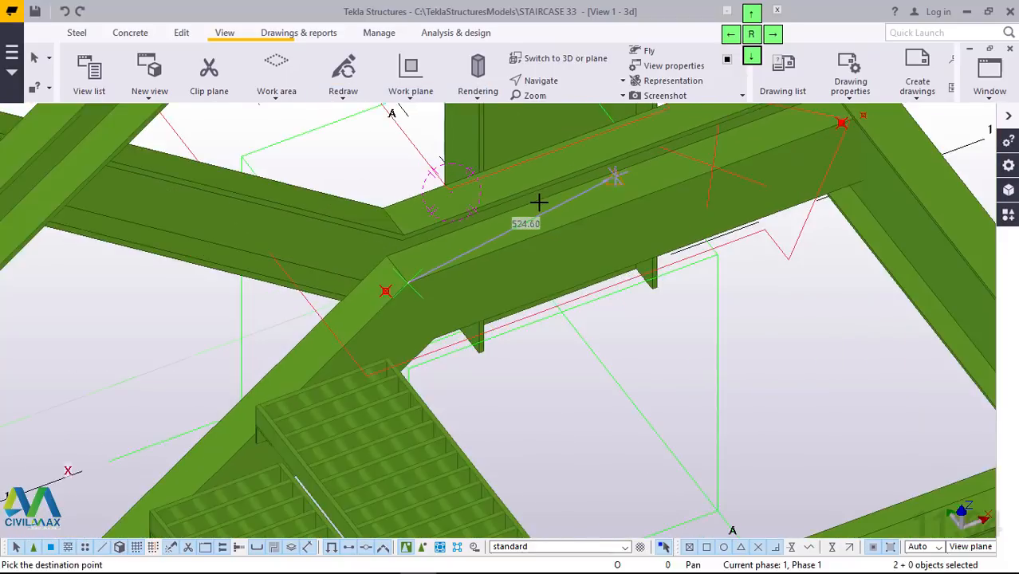
scroll(616, 470, up, 7)
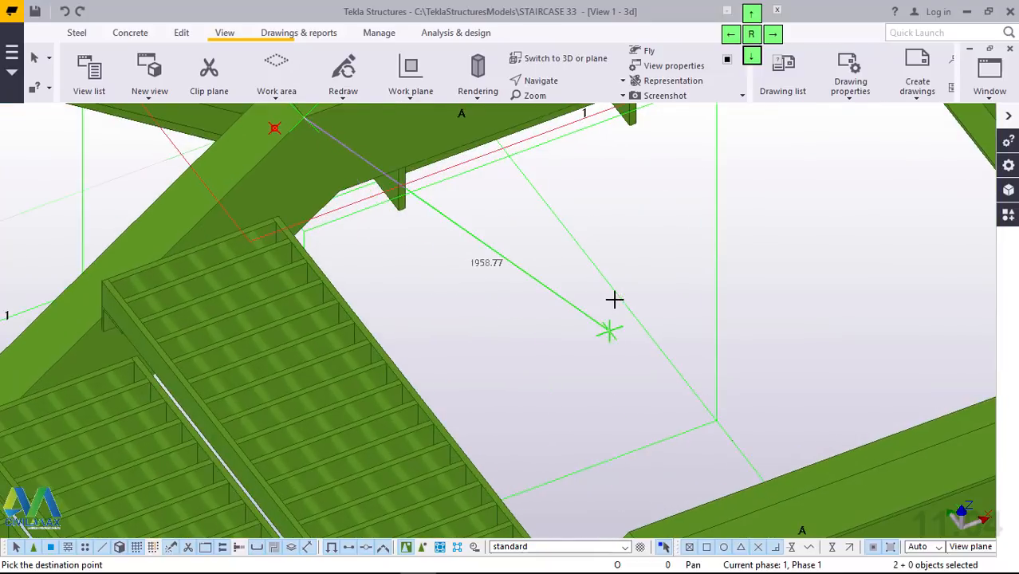
scroll(614, 298, down, 3)
scroll(627, 431, down, 4)
scroll(628, 485, up, 3)
scroll(628, 484, up, 4)
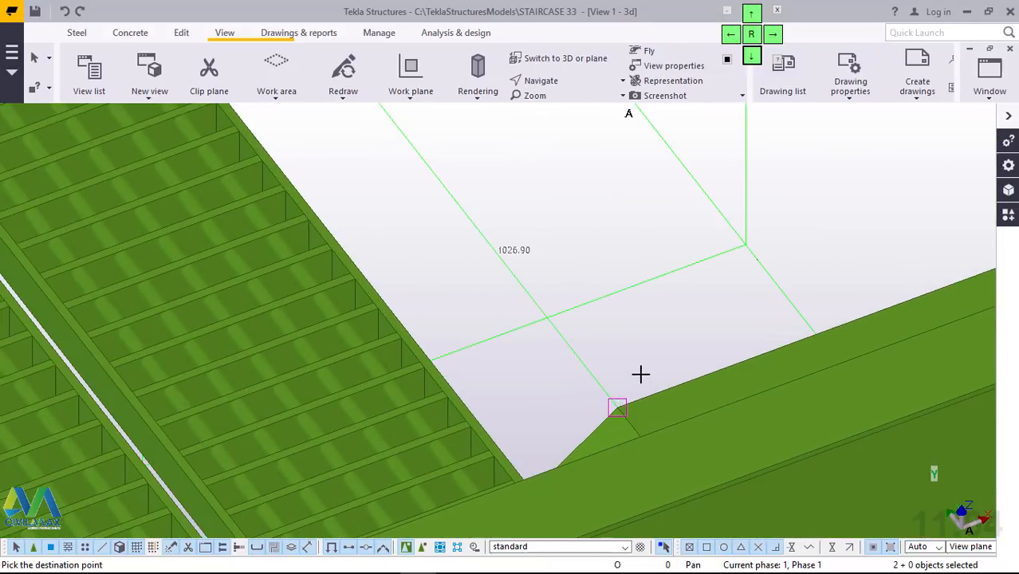
right_click(587, 212)
click(626, 227)
scroll(524, 361, down, 1)
scroll(524, 362, down, 4)
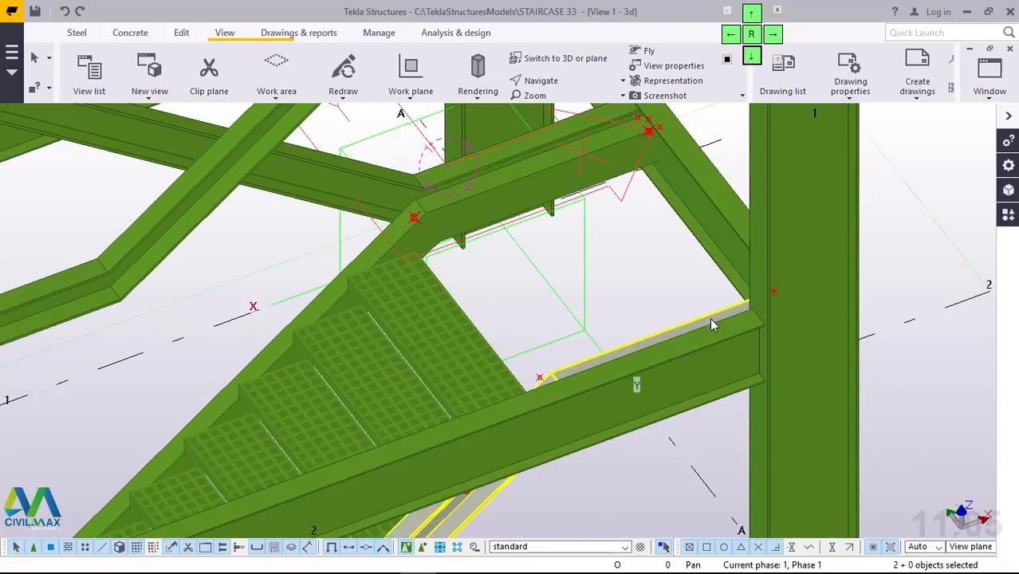
Step: Apply the highest tread's edge plate properties, profile PLT50*10, material S275 and class 3, as the current beam settings
mouse_move(747, 319)
ctrl+middle_down()
mouse_move(847, 296)
mouse_move(751, 311)
ctrl+middle_up()
scroll(584, 160, up, 2)
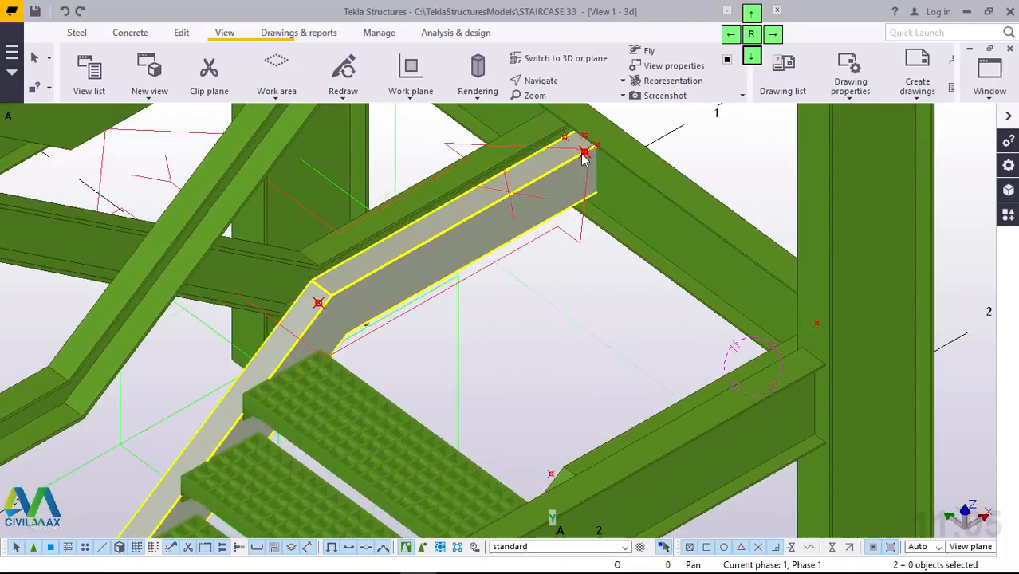
scroll(585, 160, up, 2)
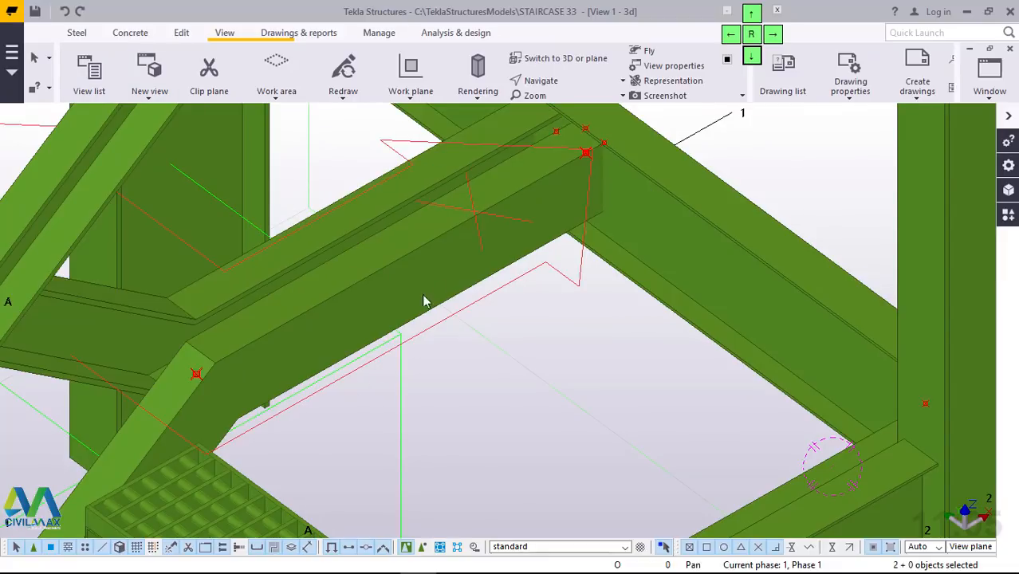
scroll(436, 289, down, 2)
scroll(316, 429, up, 3)
scroll(311, 427, down, 2)
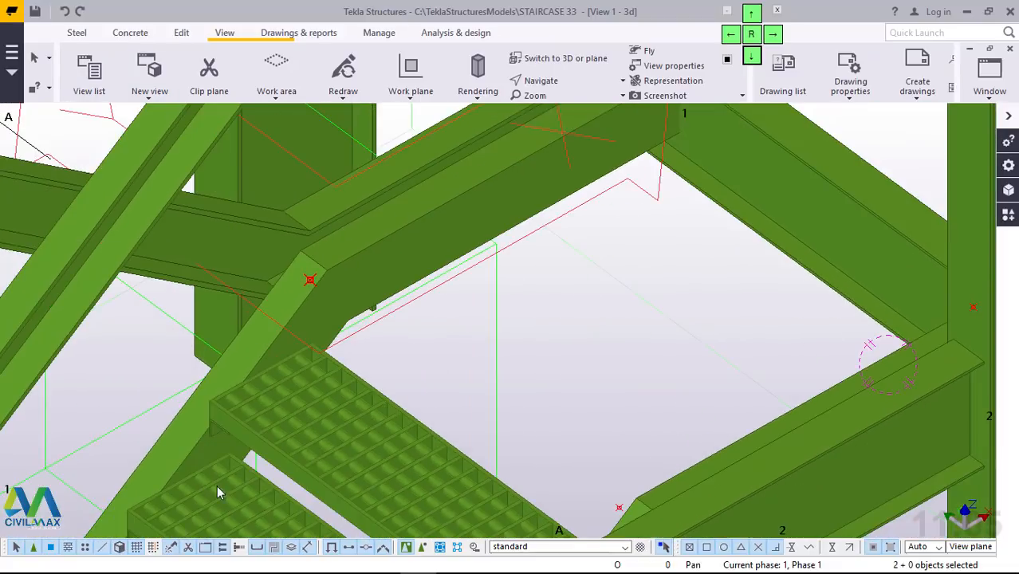
scroll(244, 448, up, 2)
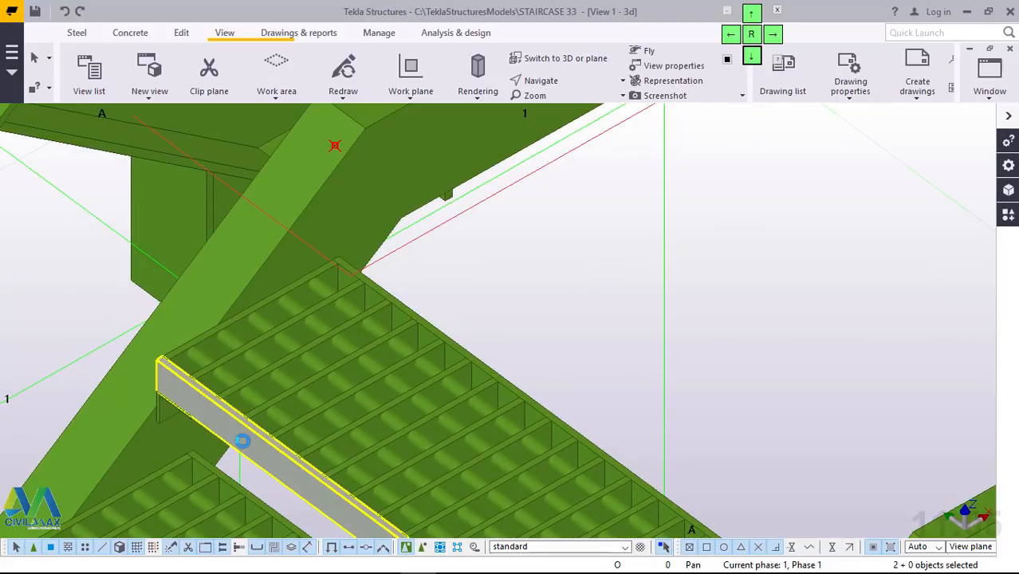
double_click(242, 441)
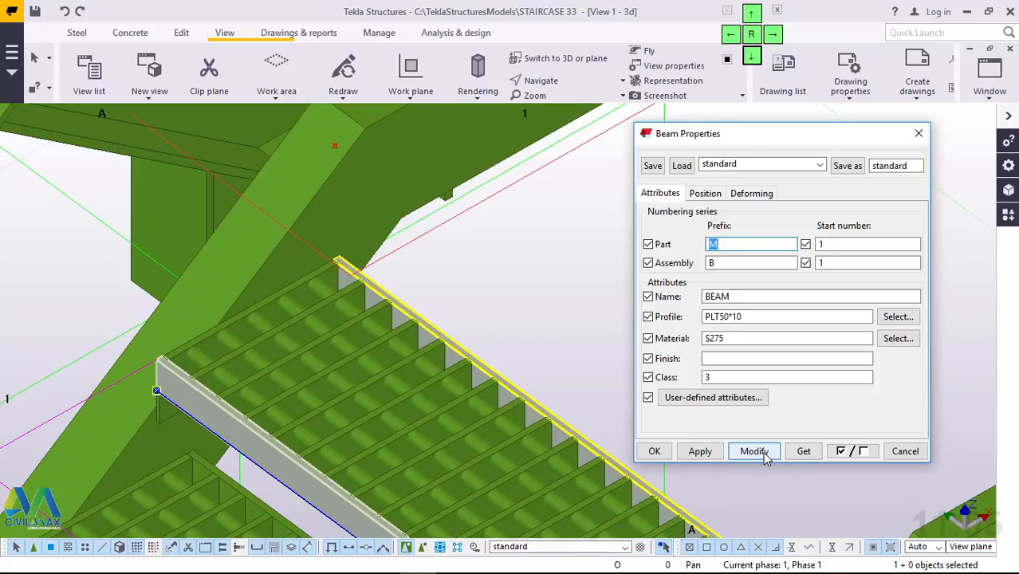
click(734, 455)
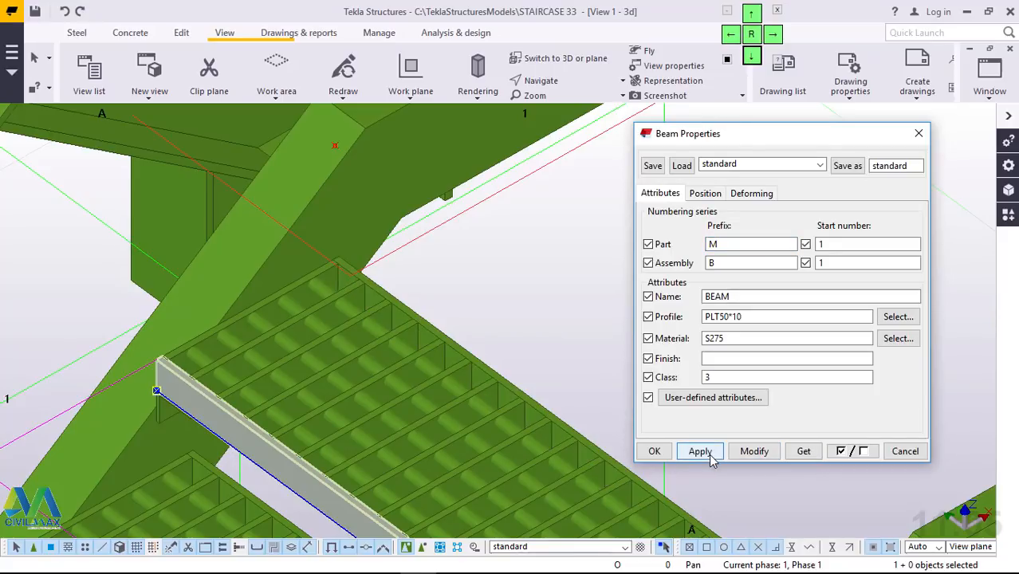
click(653, 451)
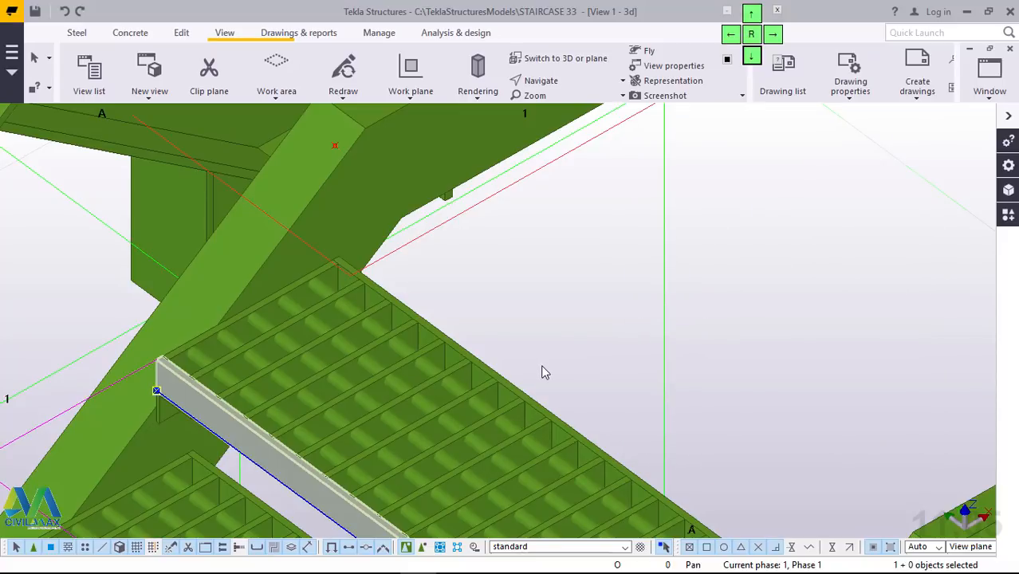
scroll(435, 359, down, 2)
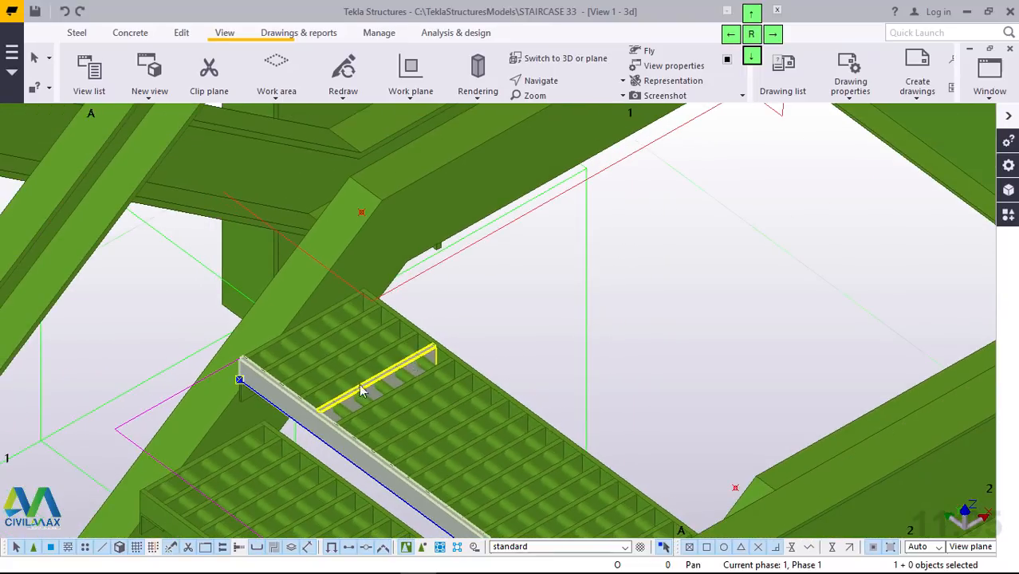
scroll(292, 409, down, 3)
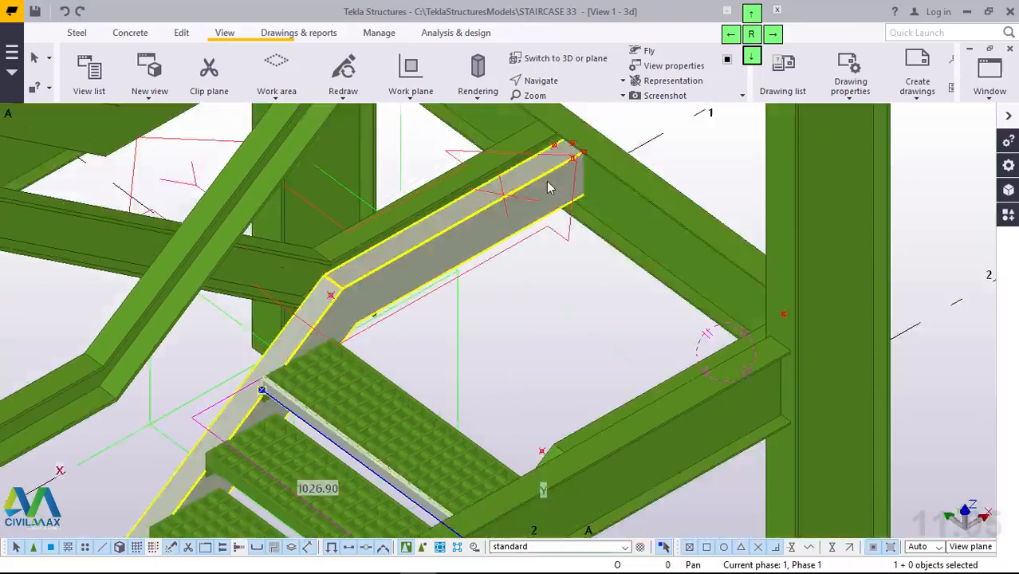
scroll(548, 186, up, 4)
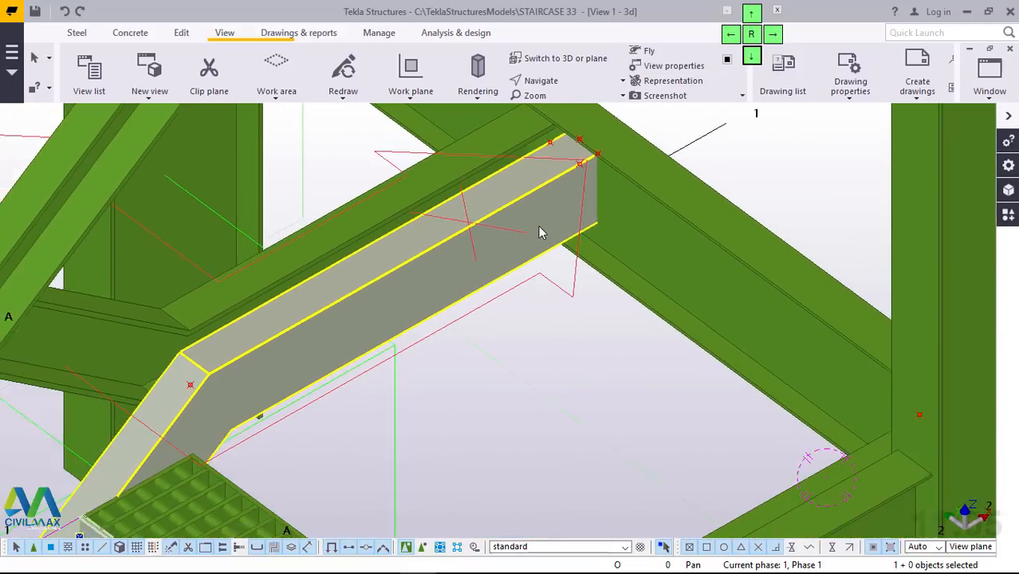
scroll(538, 227, down, 1)
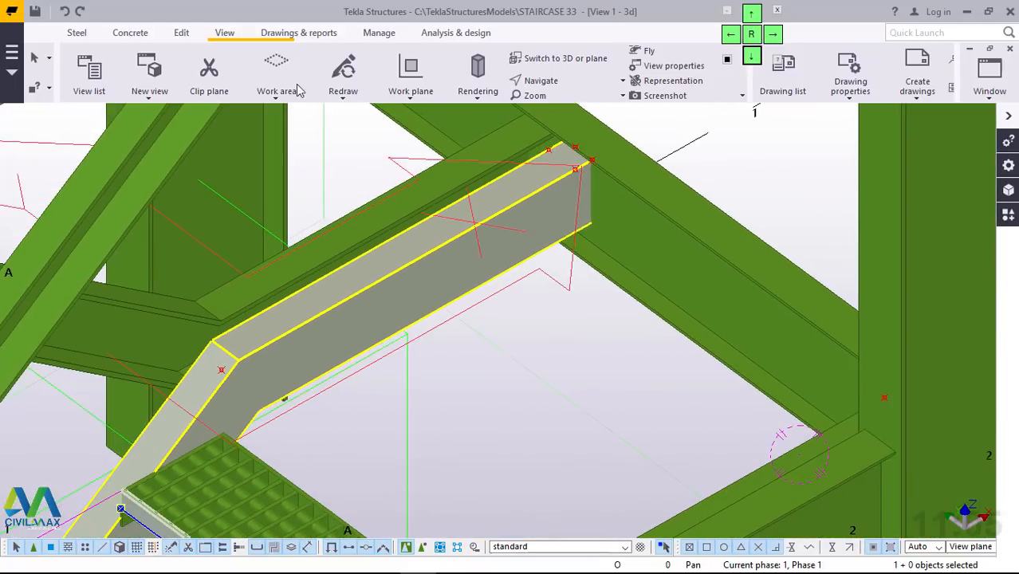
click(77, 34)
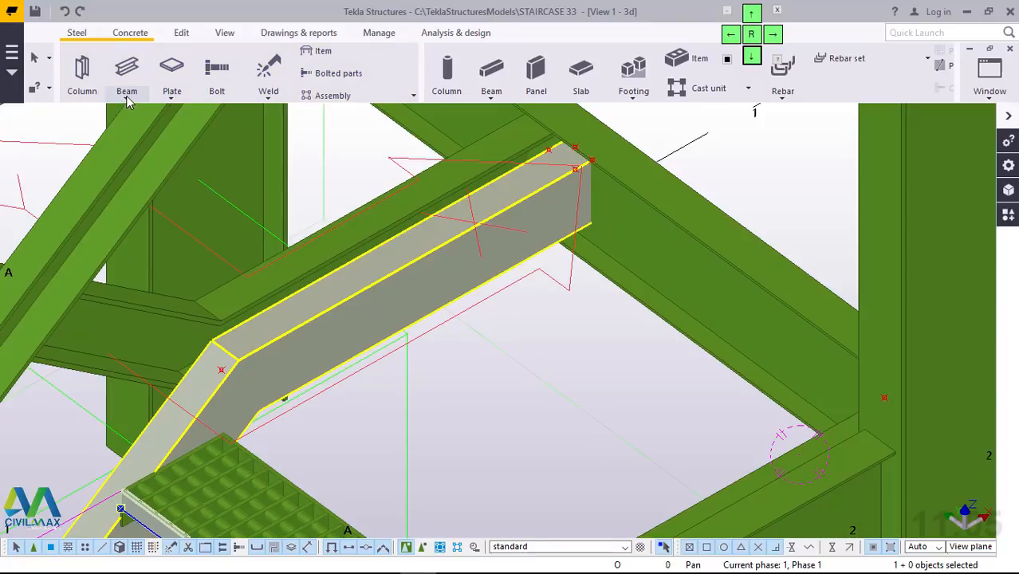
click(127, 96)
click(142, 119)
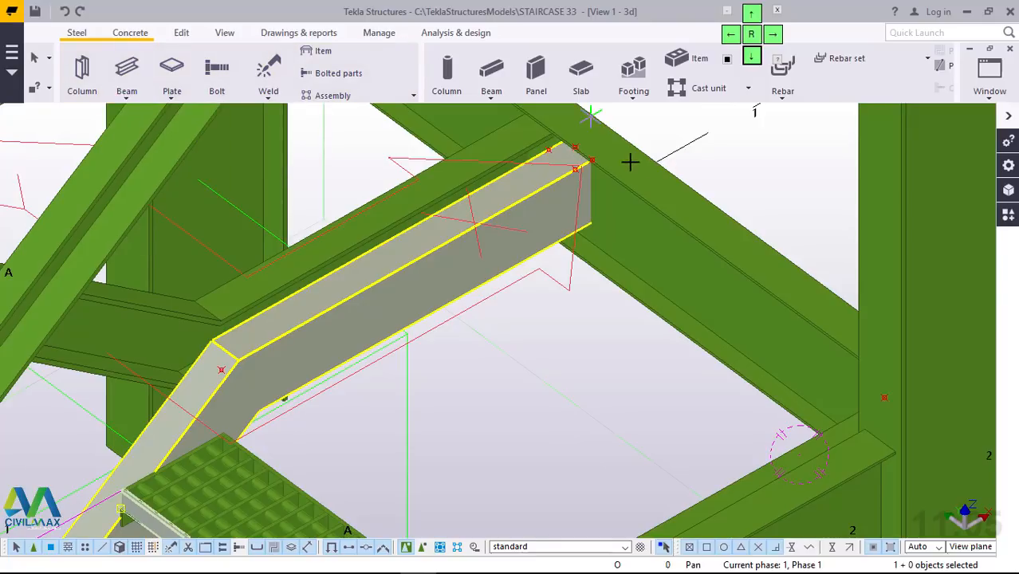
scroll(609, 169, up, 2)
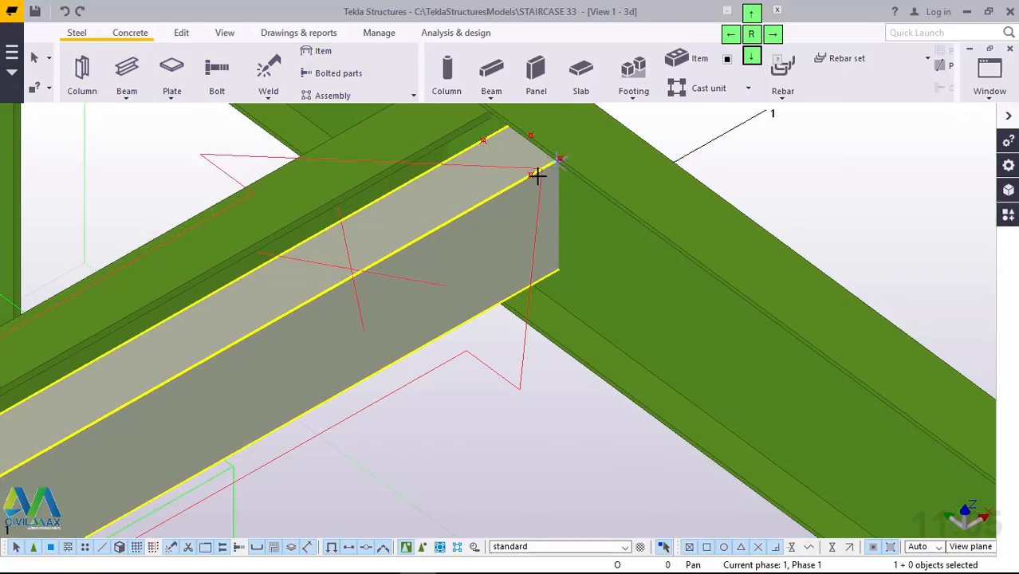
right_click(776, 150)
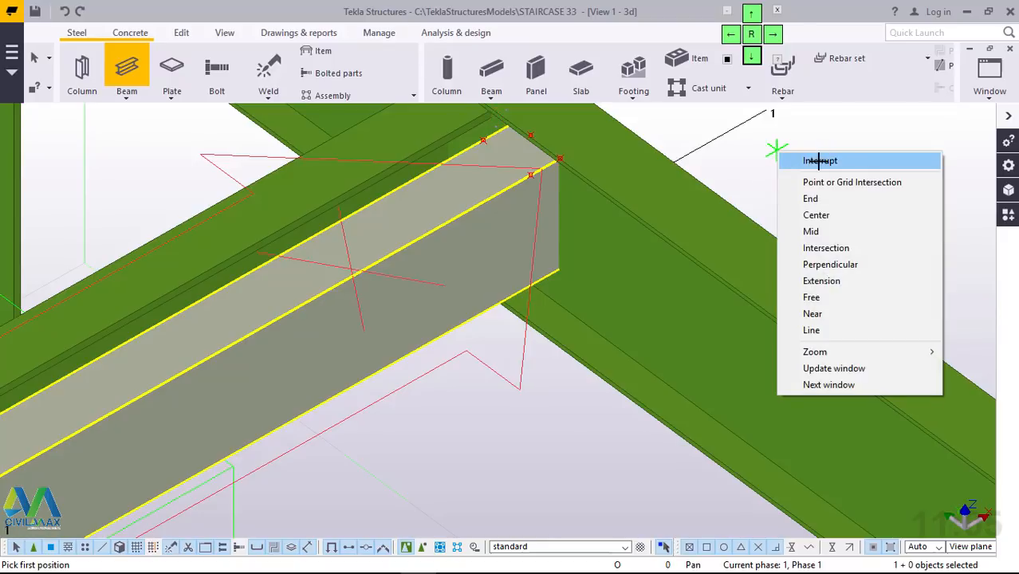
click(794, 158)
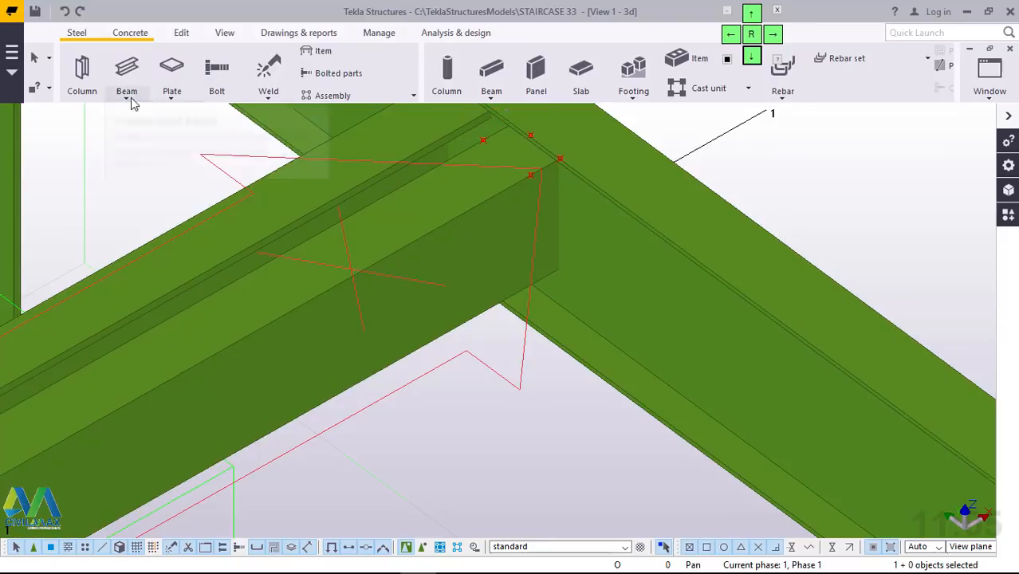
Step: Model a PLT50*10 plate beam along the first stringer, from its upper-end reference point to its bend reference point
click(129, 101)
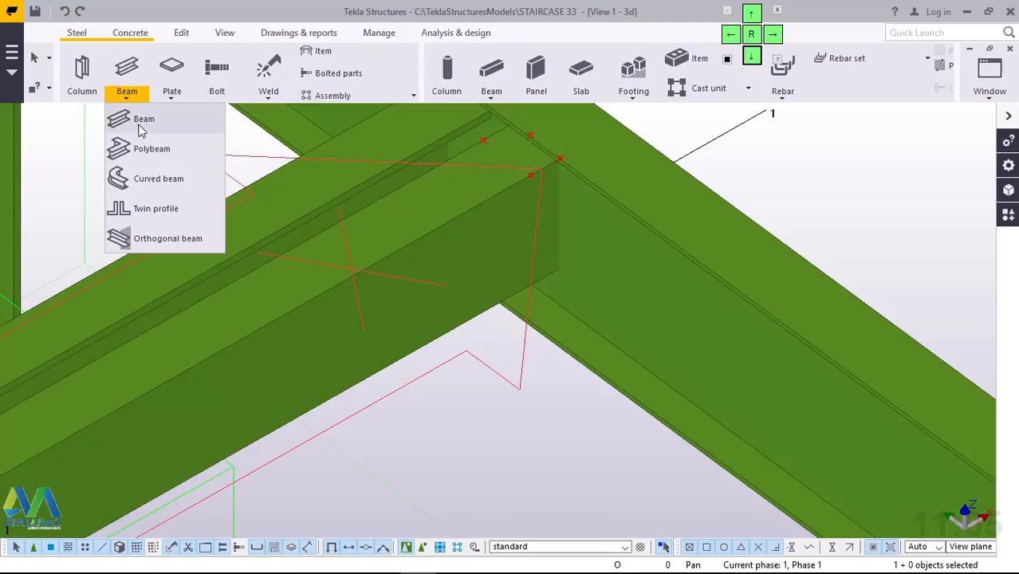
click(180, 133)
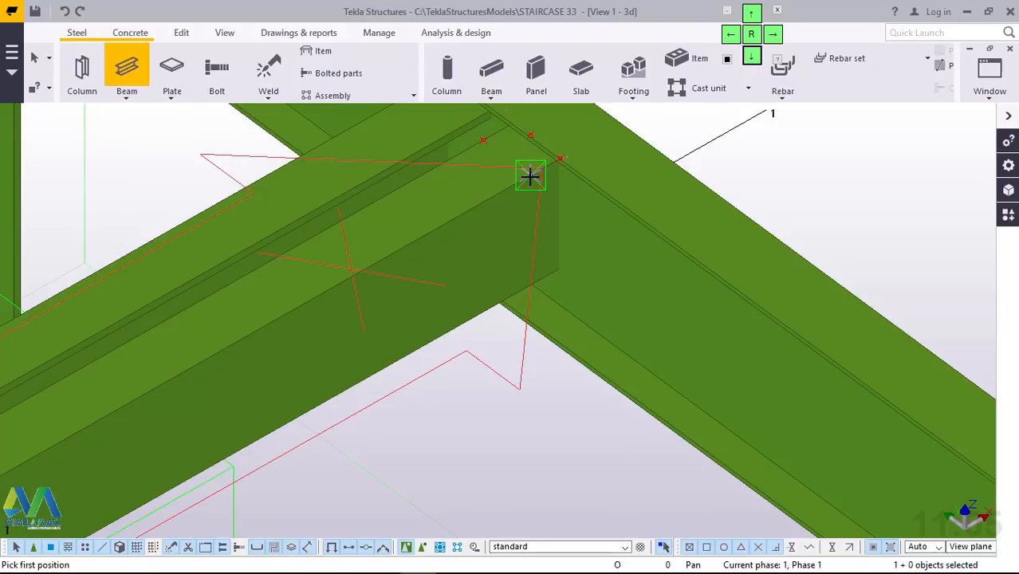
click(530, 175)
scroll(346, 315, down, 3)
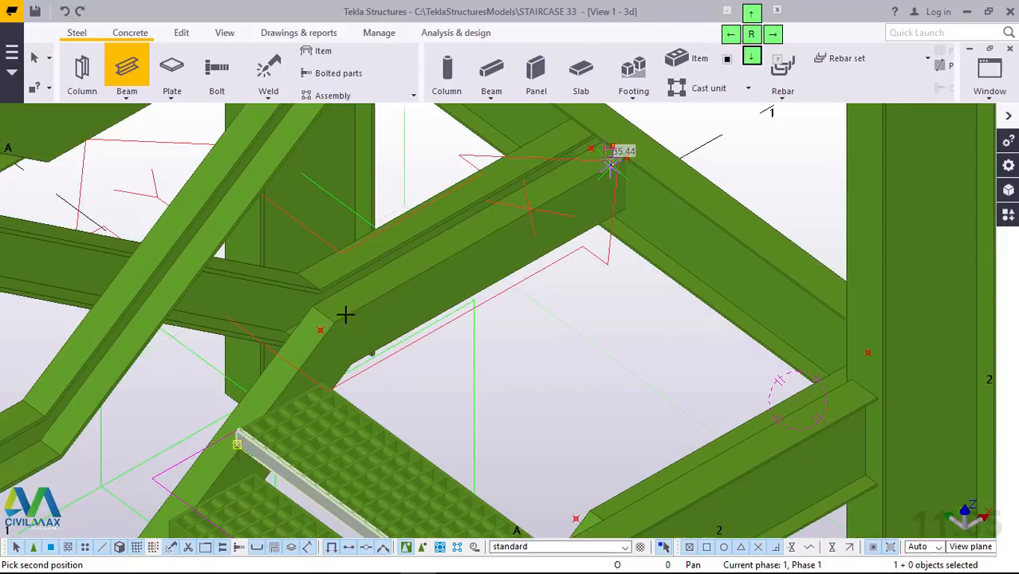
scroll(342, 307, up, 3)
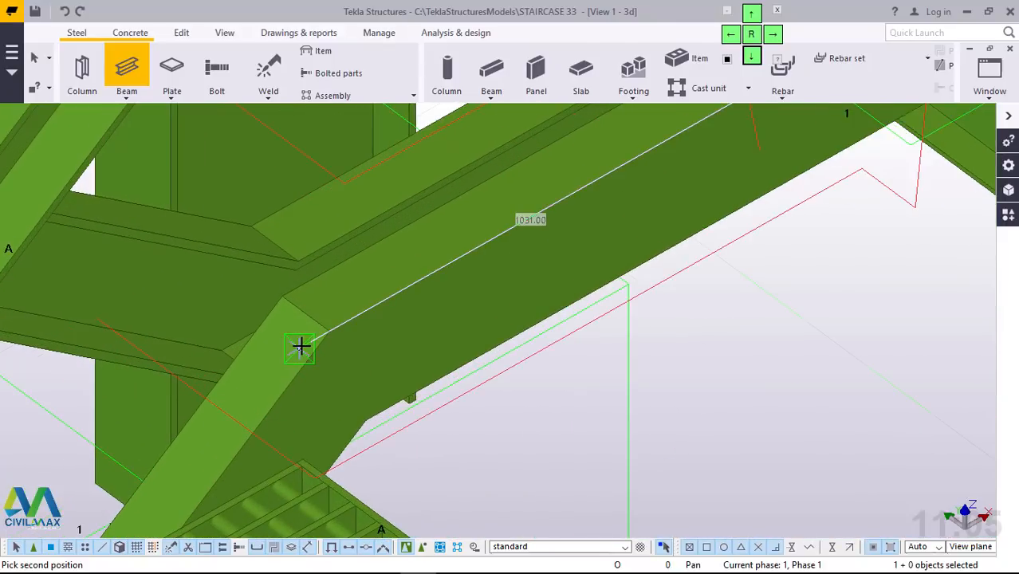
scroll(287, 246, down, 3)
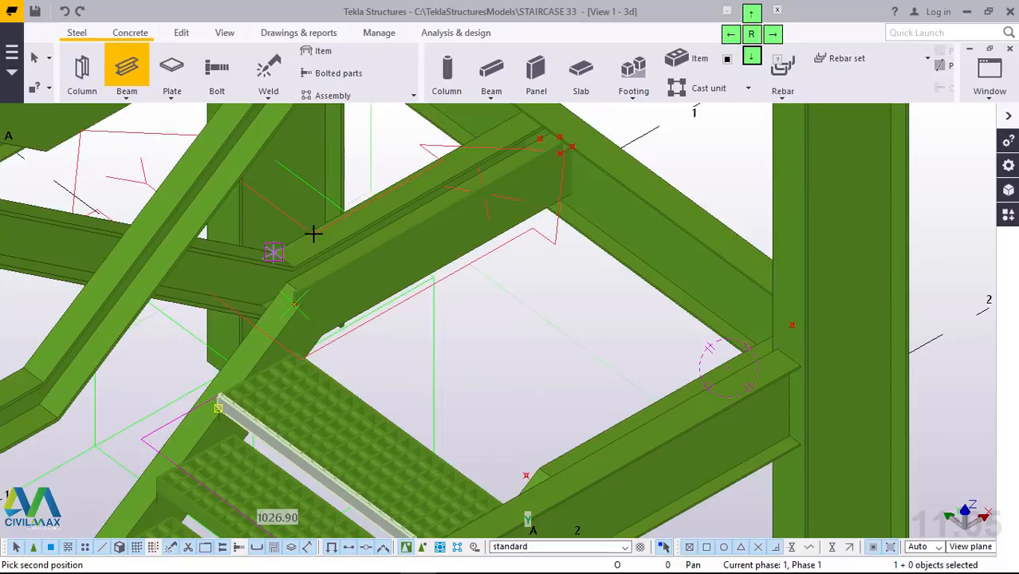
scroll(496, 439, up, 2)
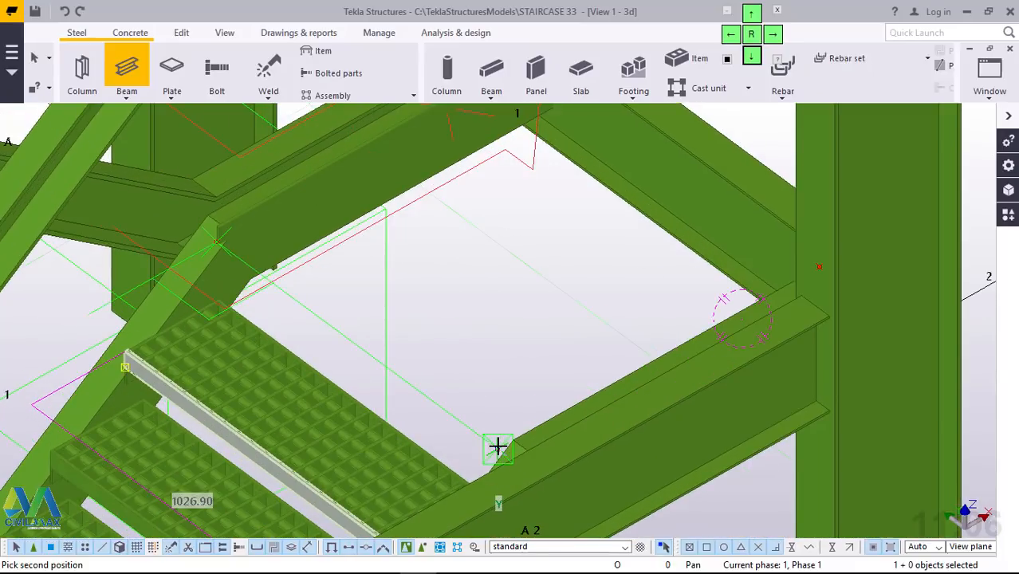
click(496, 446)
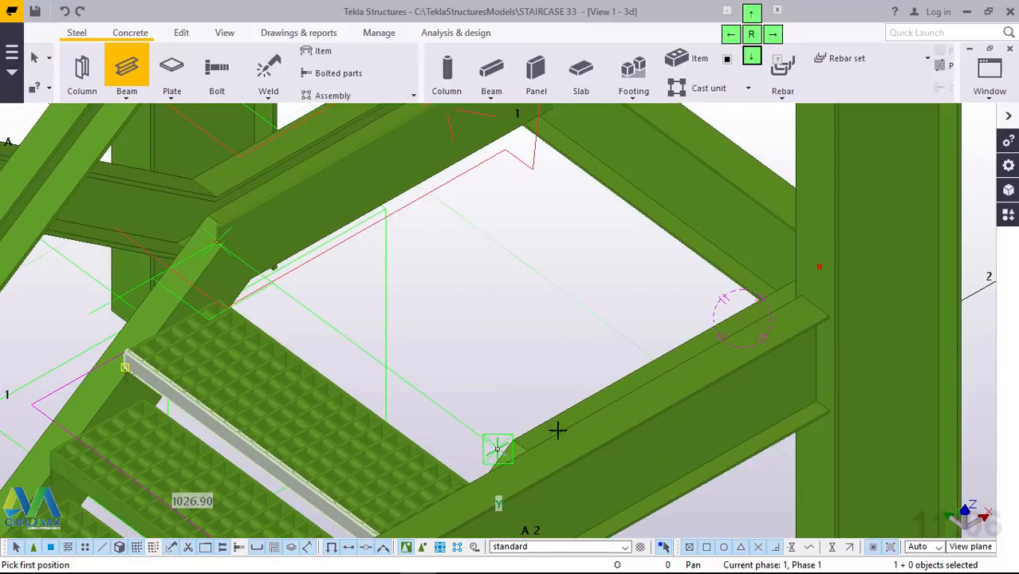
scroll(513, 319, down, 3)
right_click(513, 281)
click(545, 292)
Step: Copy the side plate to the opposite stringer, from its lower inner corner at the bend to the matching bend reference point
scroll(486, 141, up, 3)
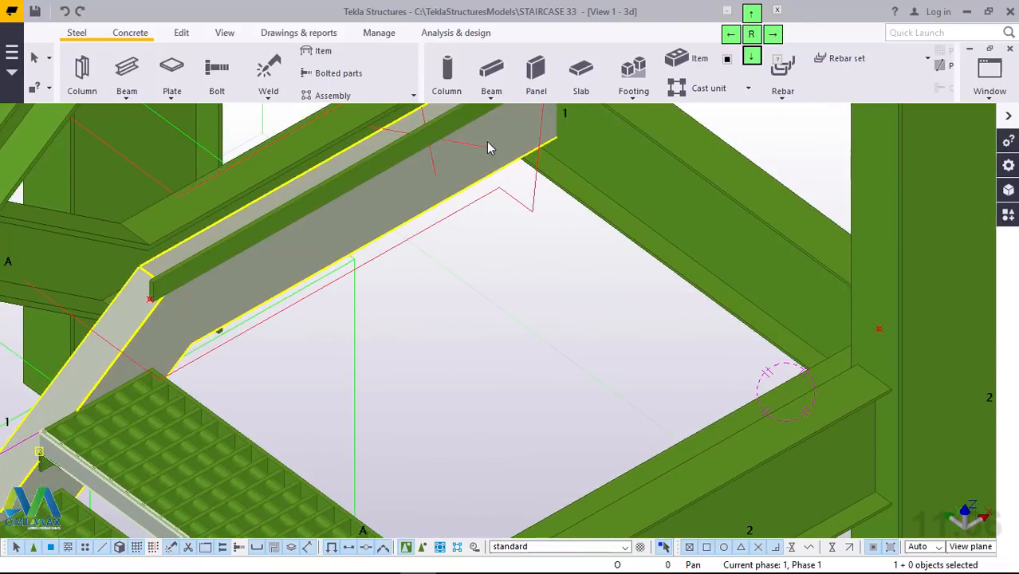
scroll(505, 135, down, 3)
scroll(575, 159, up, 5)
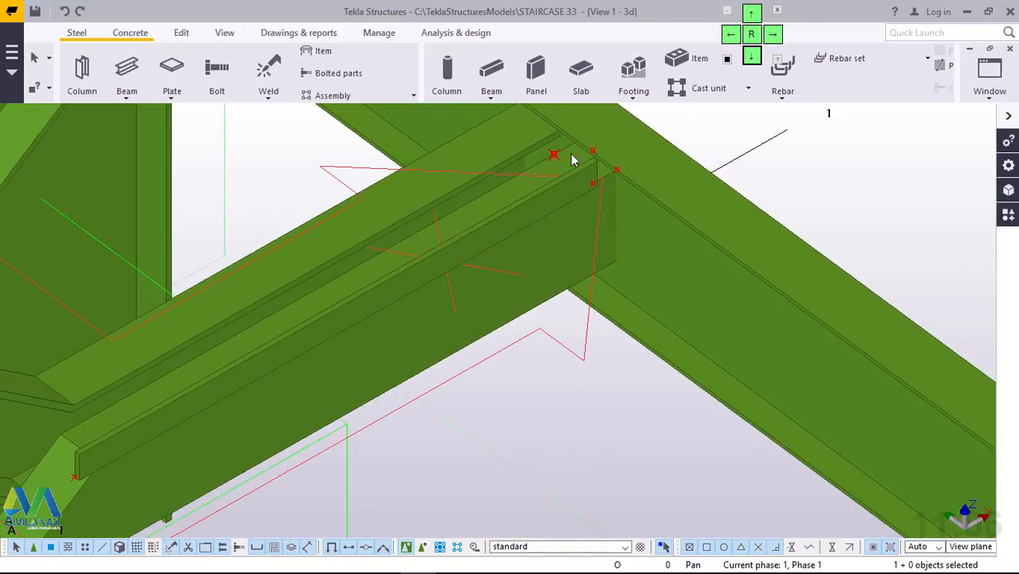
scroll(606, 181, up, 1)
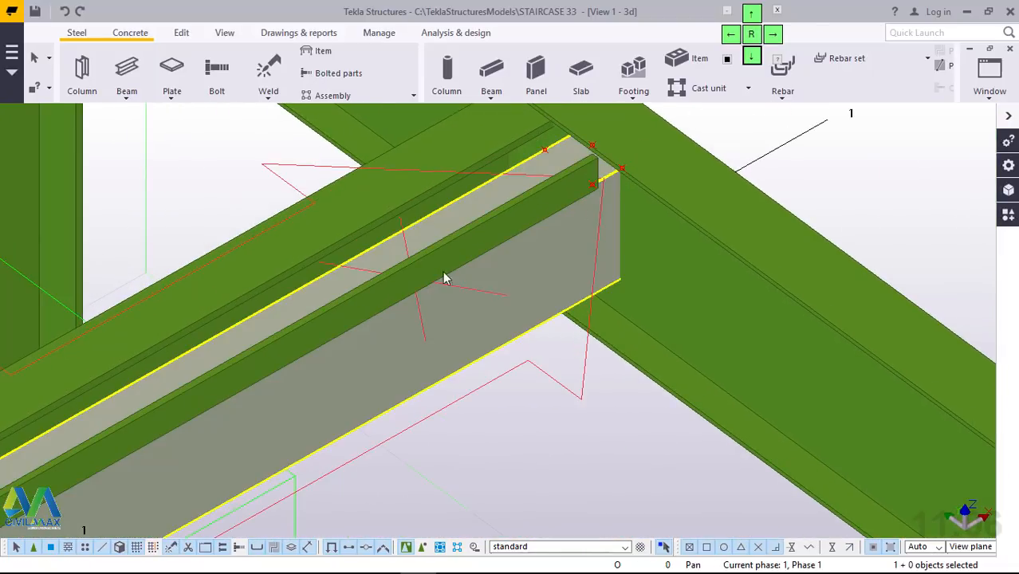
middle_drag(351, 325, 420, 286)
scroll(433, 318, down, 3)
scroll(215, 391, up, 5)
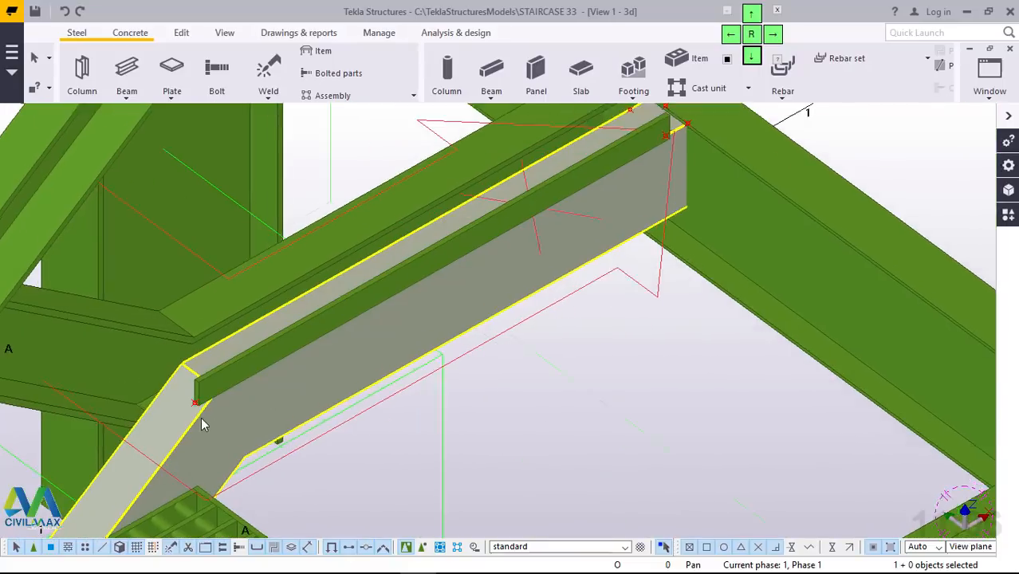
scroll(227, 385, up, 1)
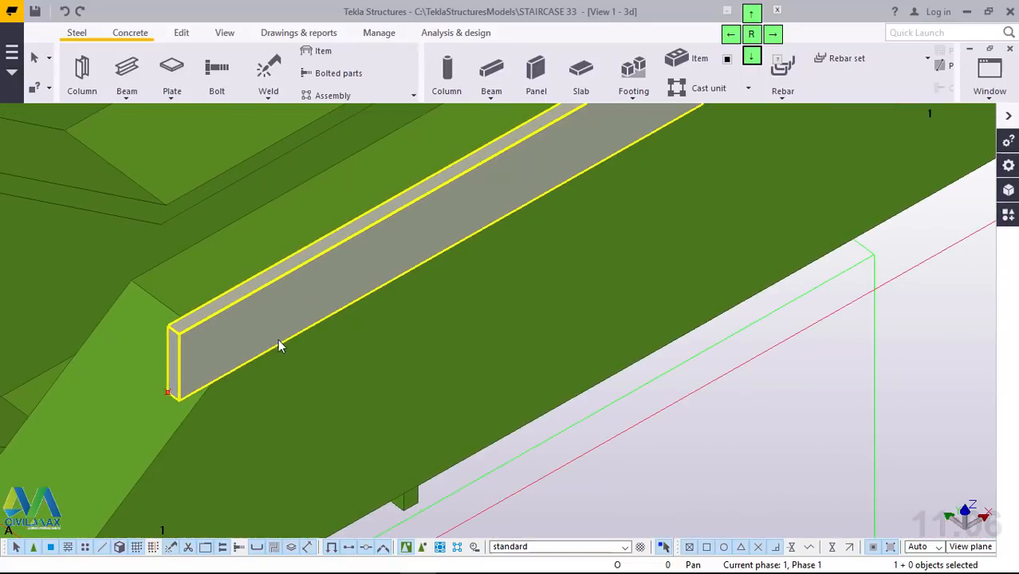
click(311, 309)
right_click(311, 310)
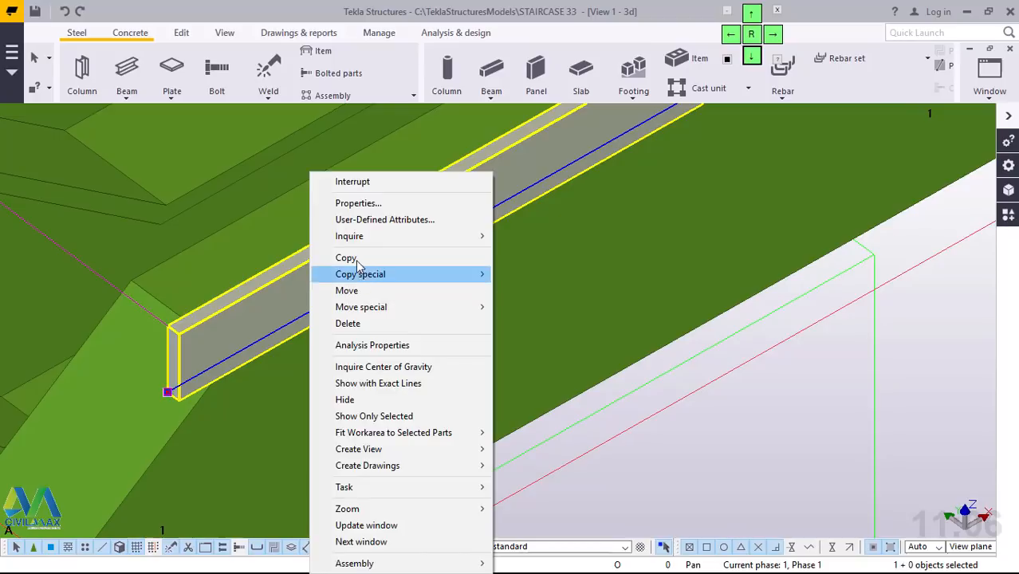
click(357, 257)
scroll(177, 411, up, 2)
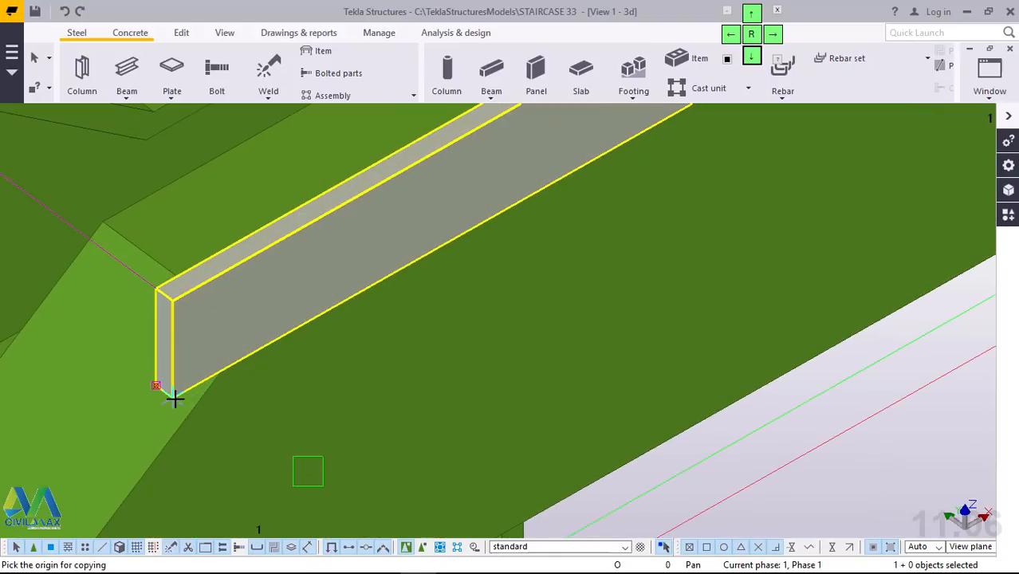
scroll(346, 226, down, 2)
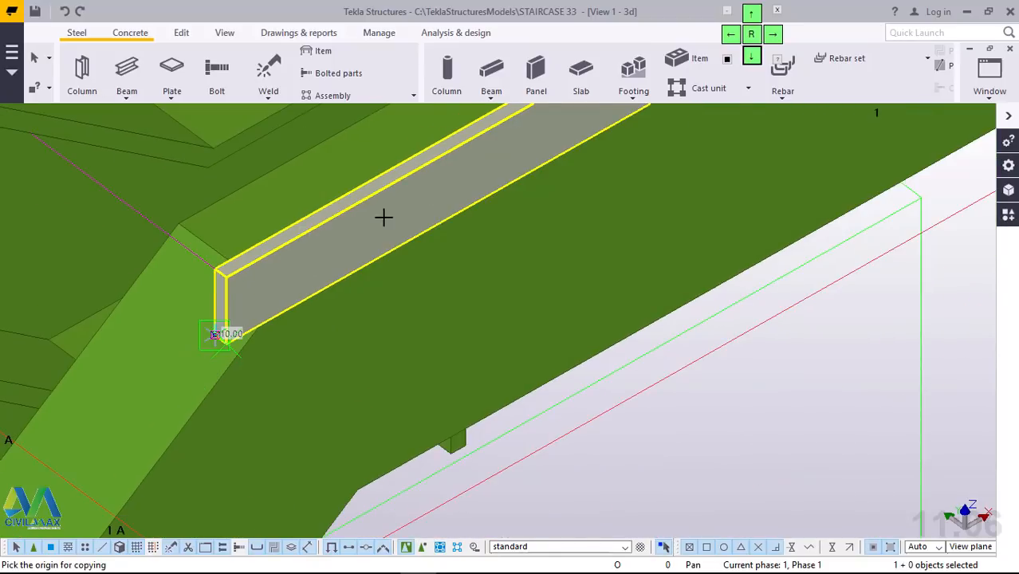
scroll(385, 217, down, 5)
scroll(637, 448, up, 2)
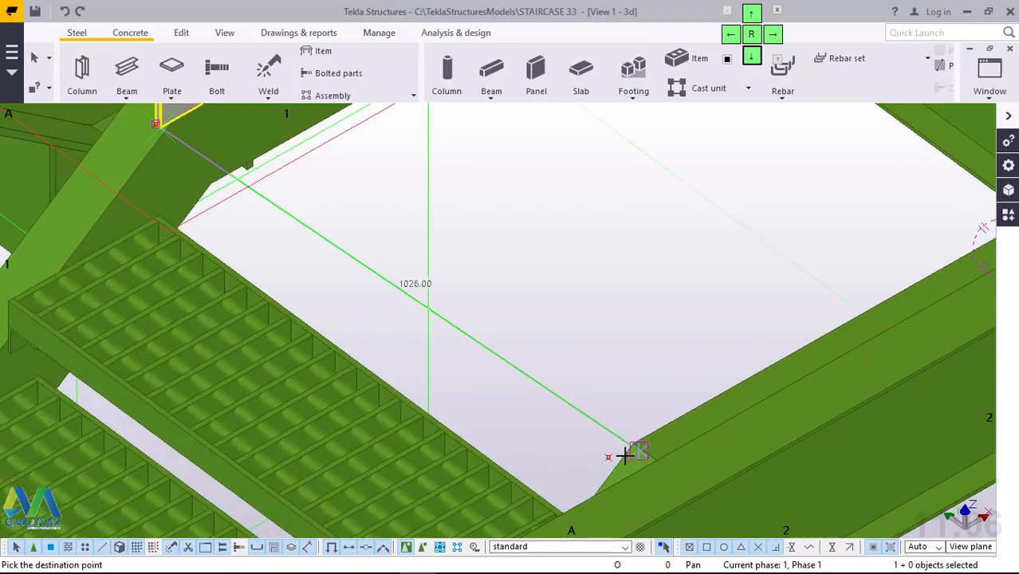
scroll(614, 459, up, 1)
scroll(602, 459, up, 1)
click(609, 453)
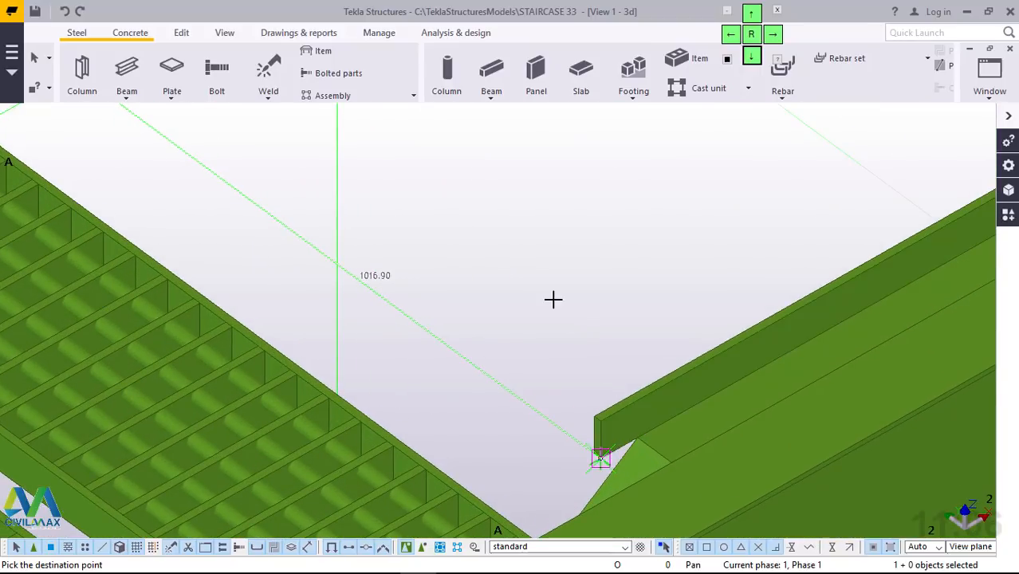
right_click(553, 299)
click(586, 308)
Step: Model a cross plate beam at the stair bend between the lower inner corners of the two side plates
scroll(520, 459, down, 9)
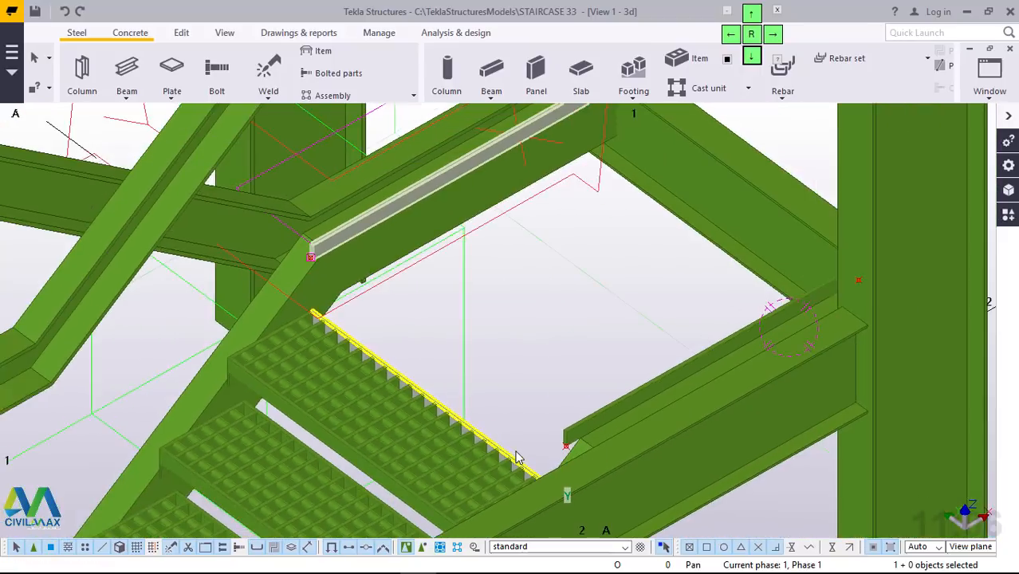
scroll(576, 221, up, 1)
scroll(583, 201, up, 2)
scroll(304, 320, up, 3)
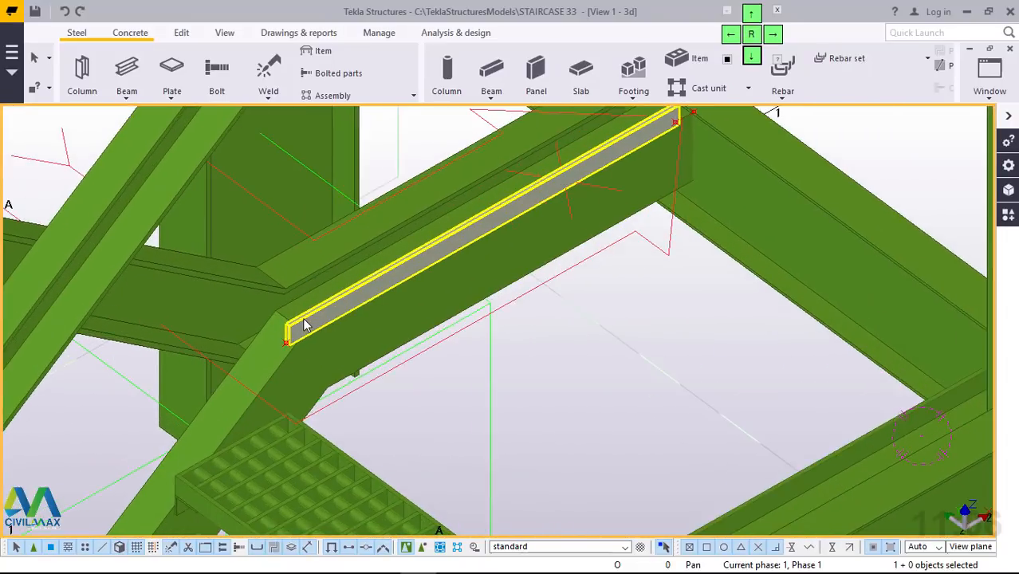
scroll(286, 331, up, 5)
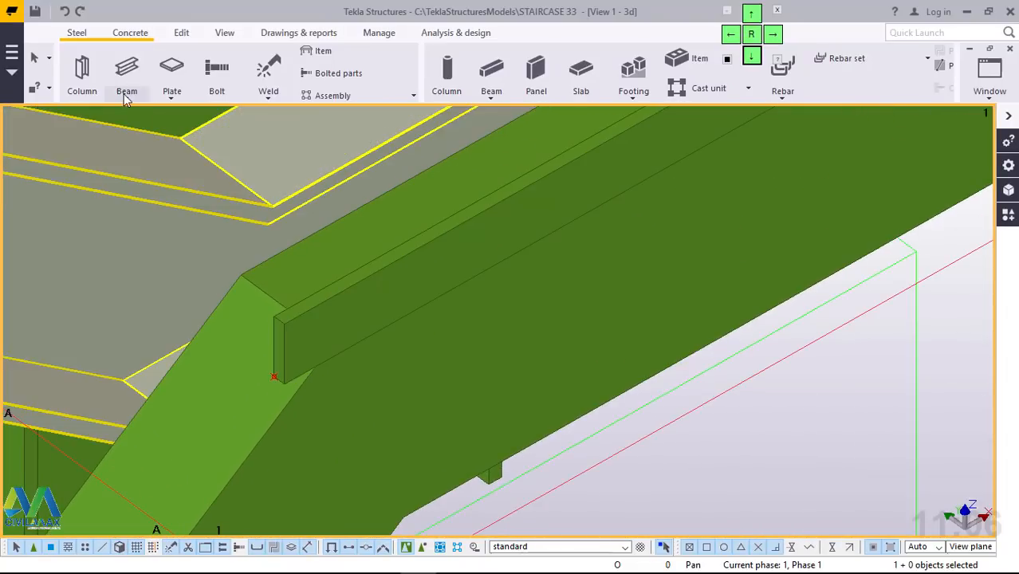
click(125, 94)
click(135, 124)
scroll(298, 366, up, 2)
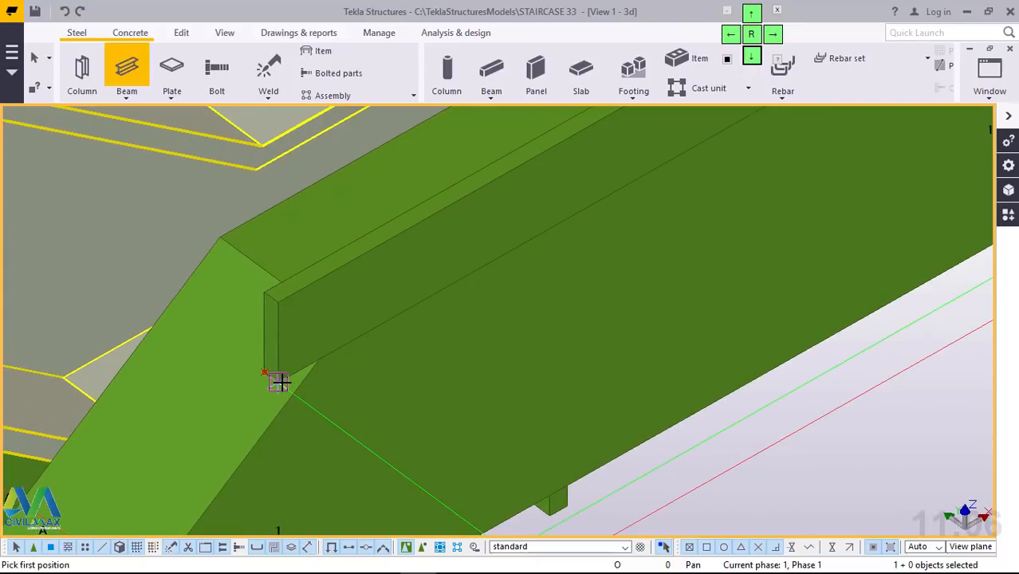
scroll(285, 236, down, 5)
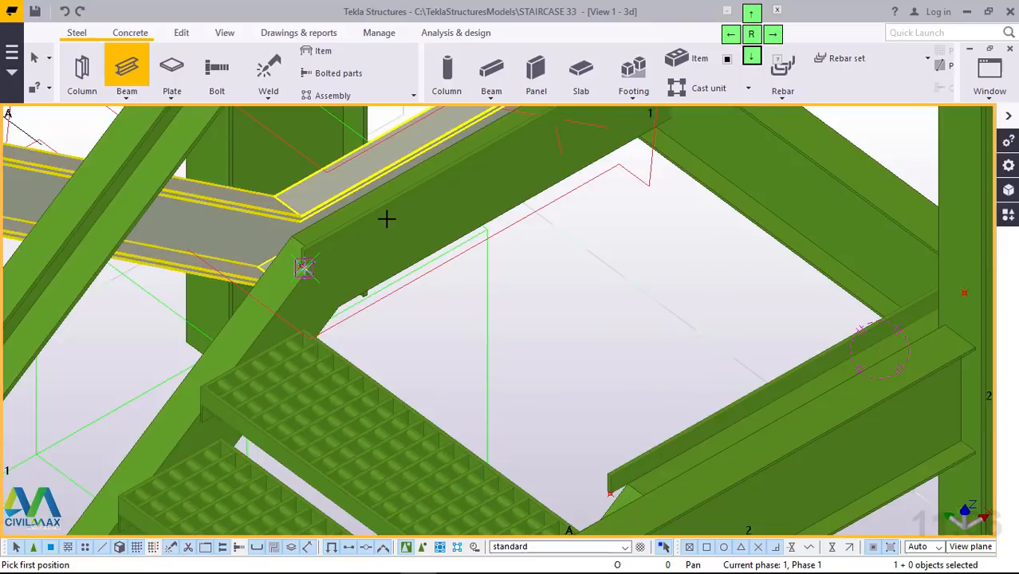
click(589, 467)
scroll(610, 487, up, 5)
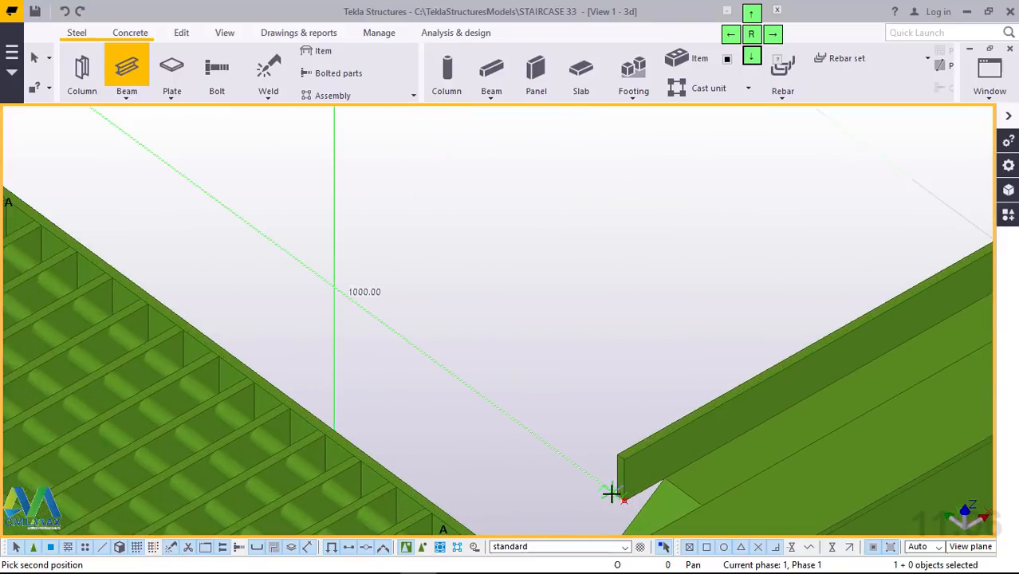
scroll(621, 499, up, 4)
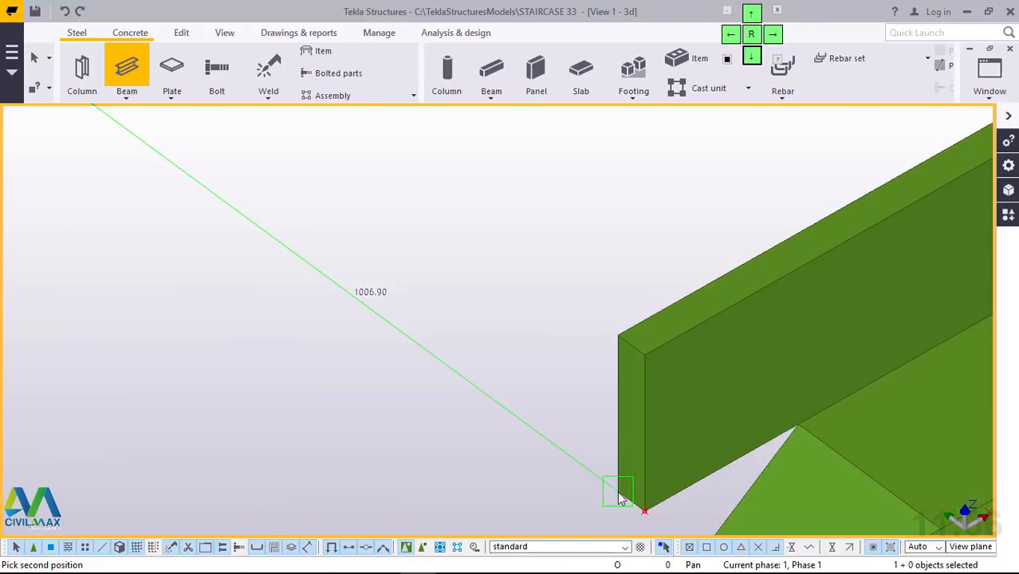
click(621, 499)
right_click(630, 203)
click(664, 213)
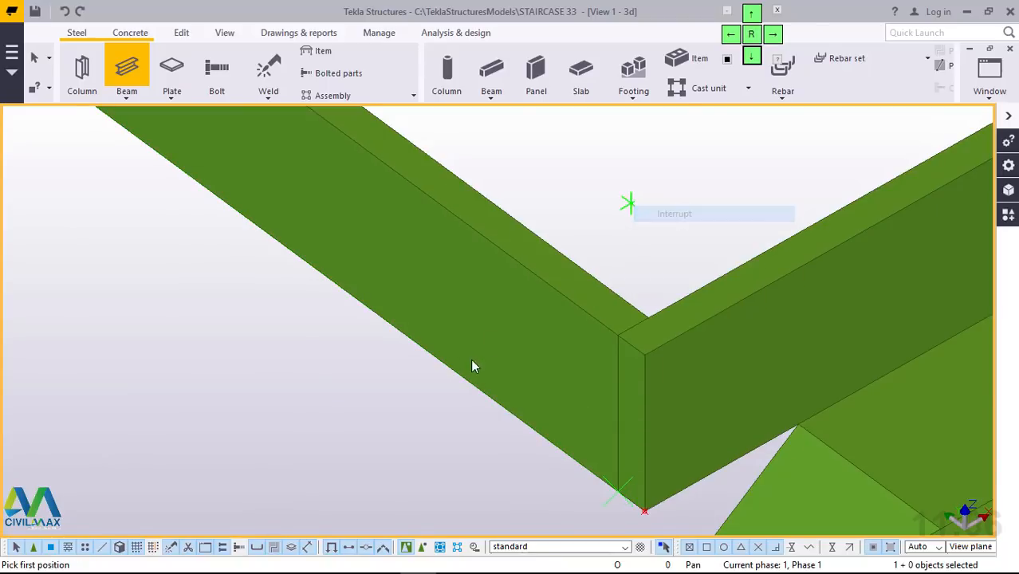
Step: Copy the cross plate to the far end of the landing, using the side plate's top inner edge for base and destination
scroll(488, 413, down, 5)
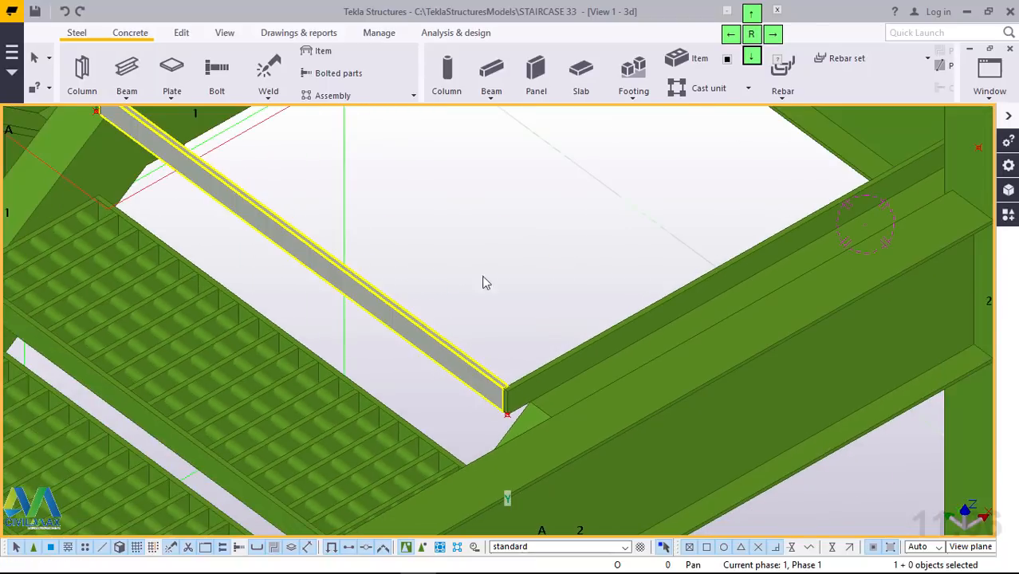
right_click(473, 186)
click(531, 257)
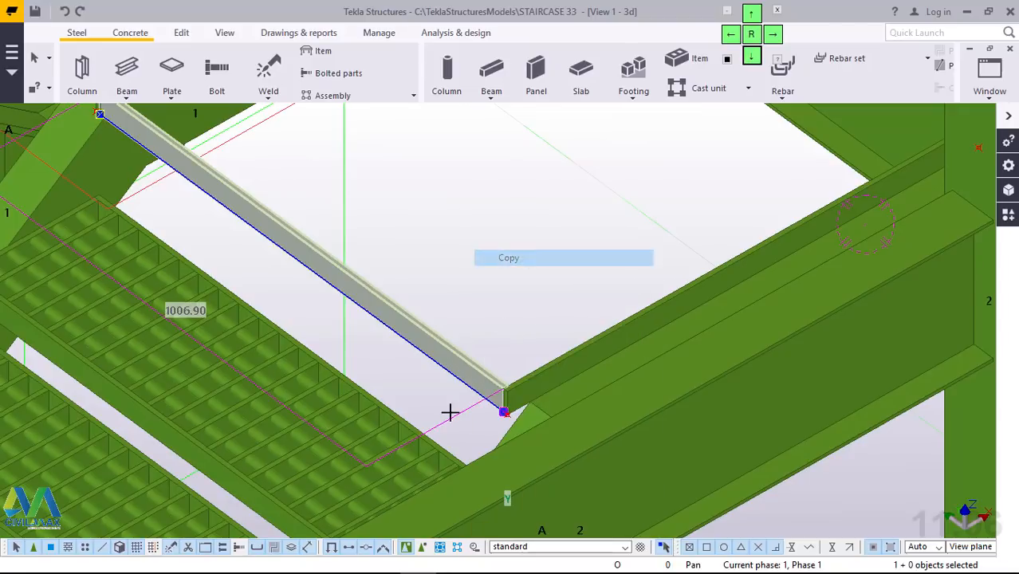
scroll(514, 388, up, 1)
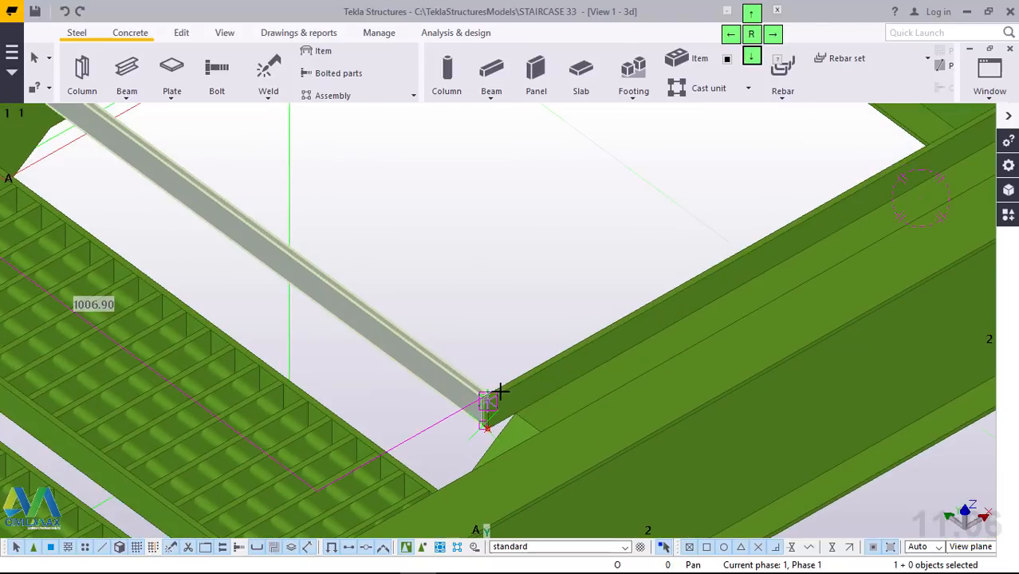
scroll(492, 393, up, 2)
scroll(423, 395, up, 2)
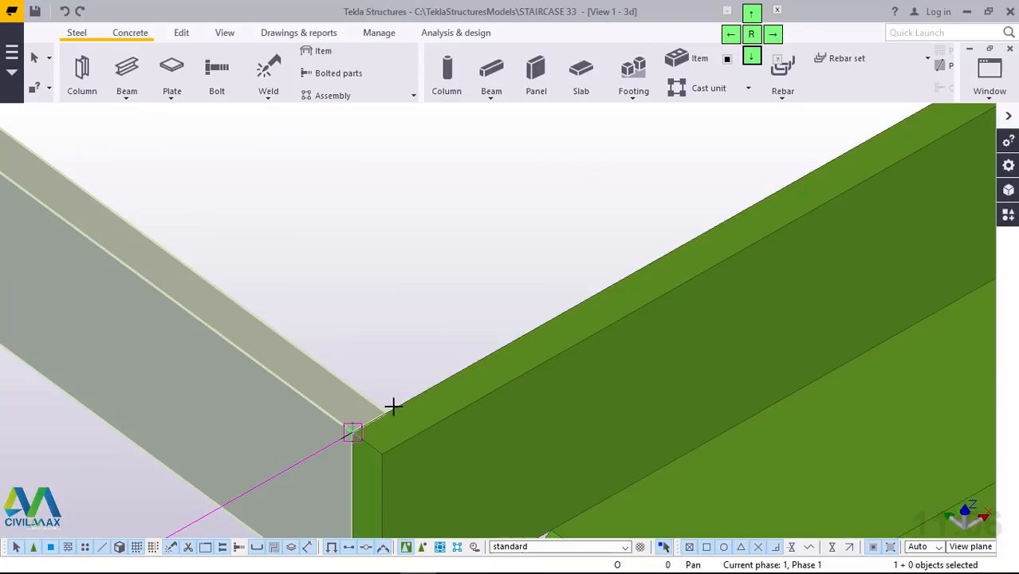
click(365, 445)
scroll(364, 445, down, 4)
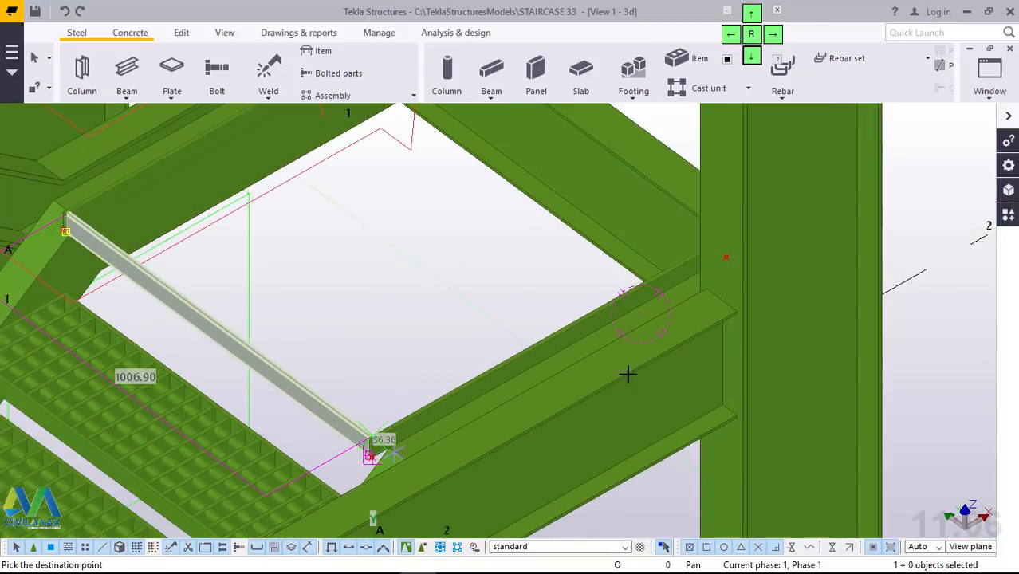
scroll(627, 374, down, 1)
ctrl+middle_drag(678, 292, 744, 286)
scroll(656, 249, up, 5)
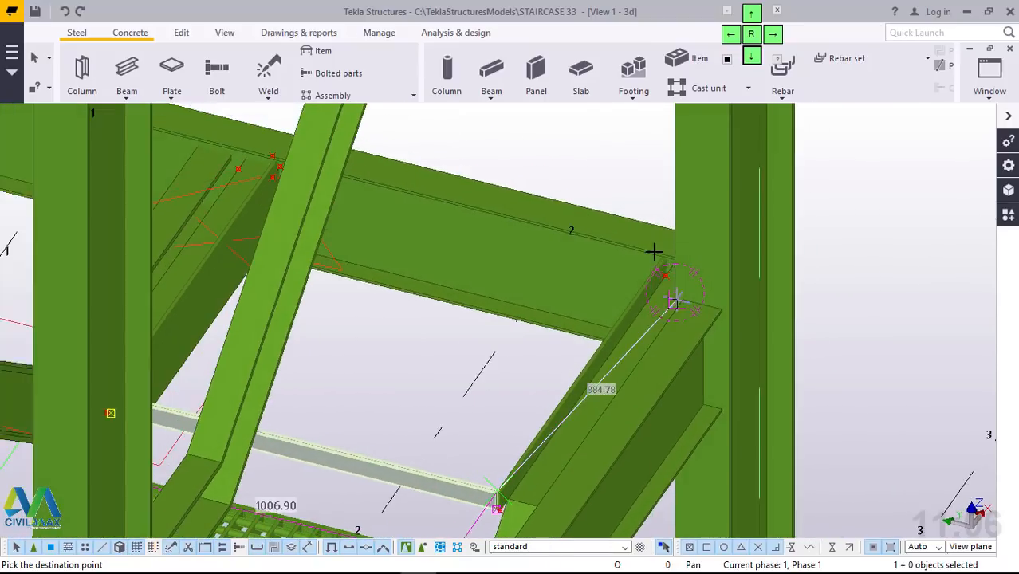
scroll(657, 259, up, 5)
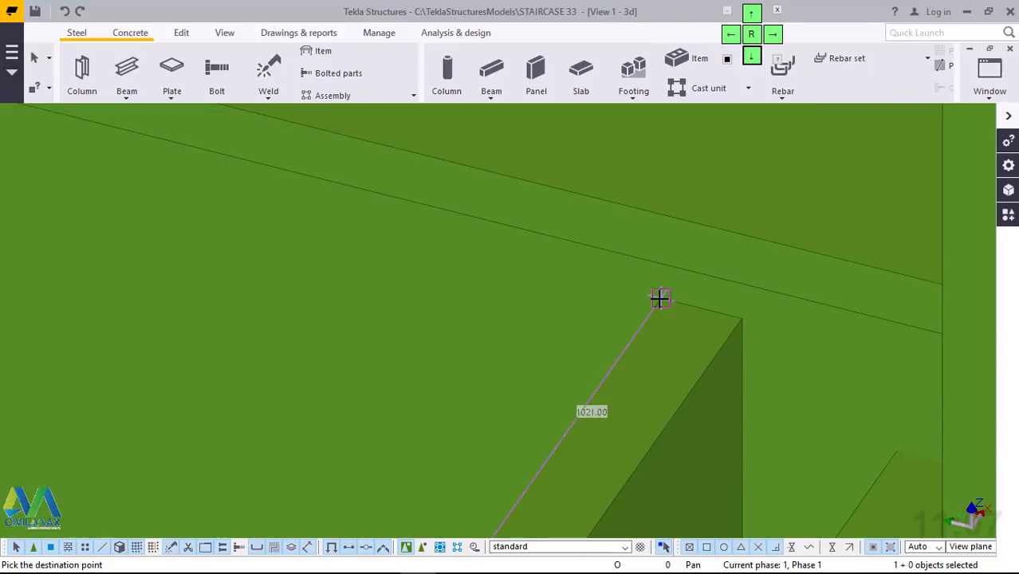
click(659, 298)
right_click(658, 298)
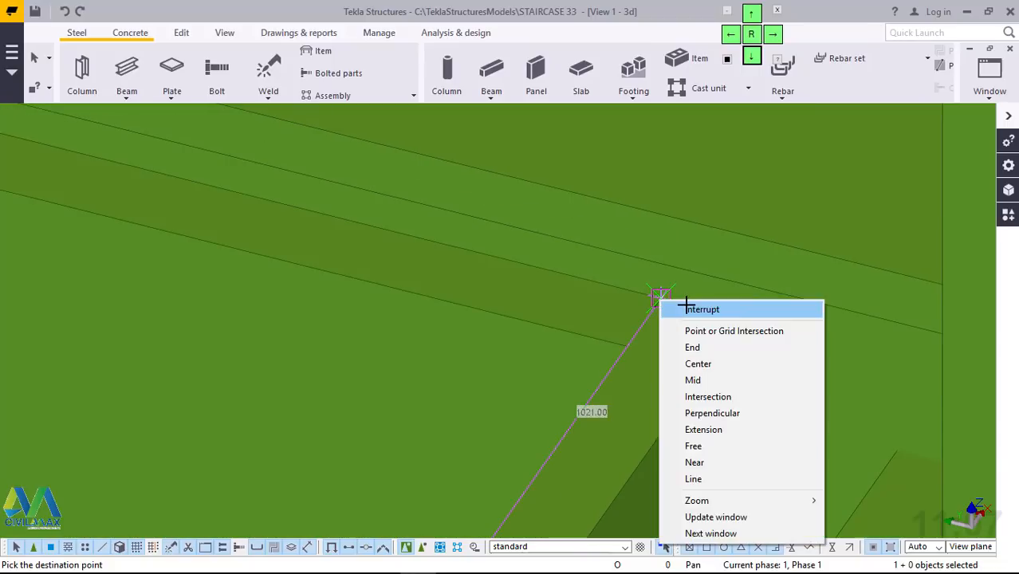
click(683, 306)
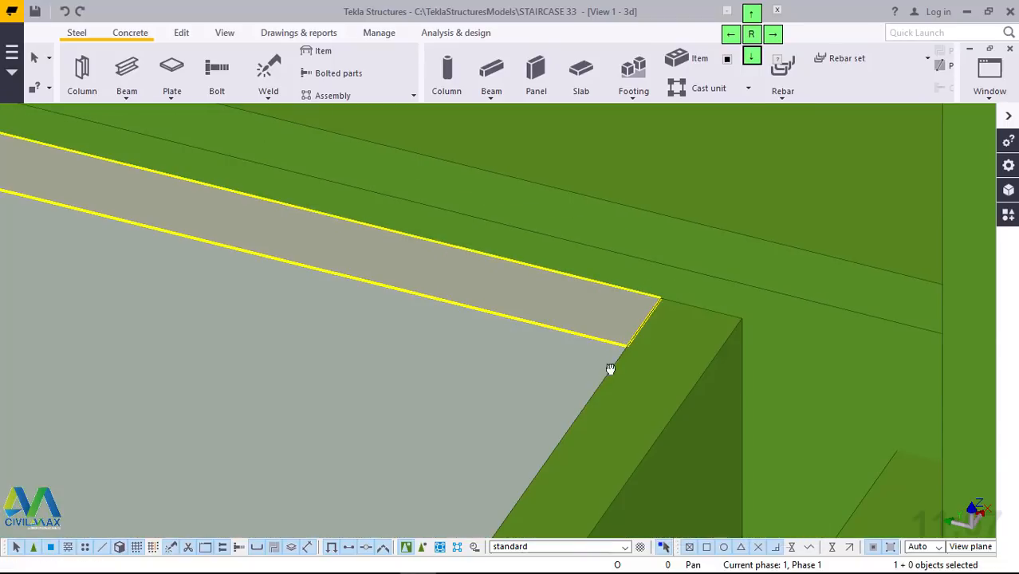
ctrl+middle_drag(610, 369, 263, 258)
ctrl+middle_drag(309, 312, 237, 306)
scroll(278, 204, up, 3)
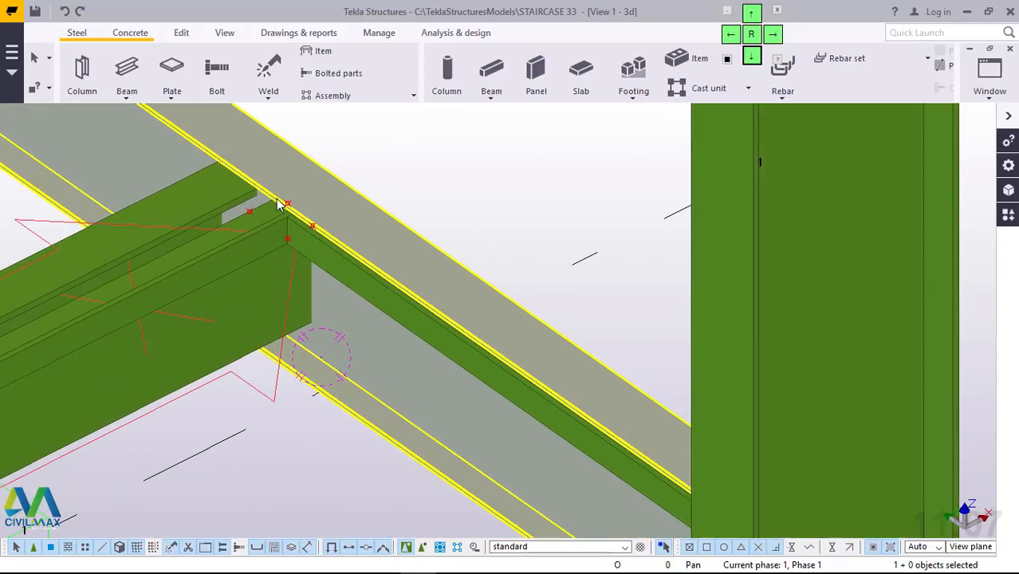
Step: Inspect the landing frame's plate corners at both stringers along the bend cross plate
scroll(315, 198, up, 2)
scroll(623, 190, down, 3)
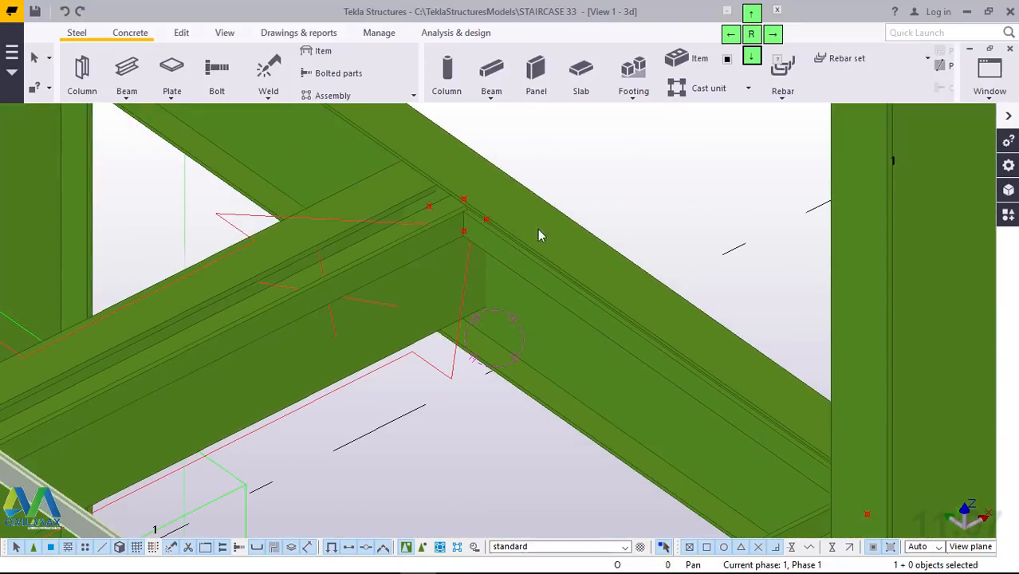
scroll(538, 229, down, 3)
scroll(488, 202, up, 3)
scroll(548, 185, up, 5)
scroll(598, 166, down, 1)
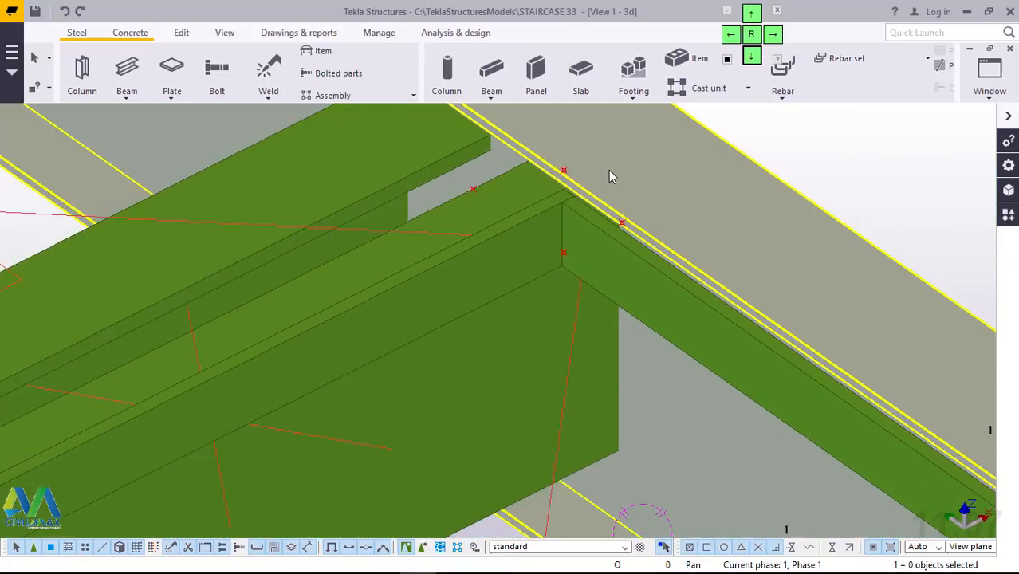
scroll(608, 170, down, 6)
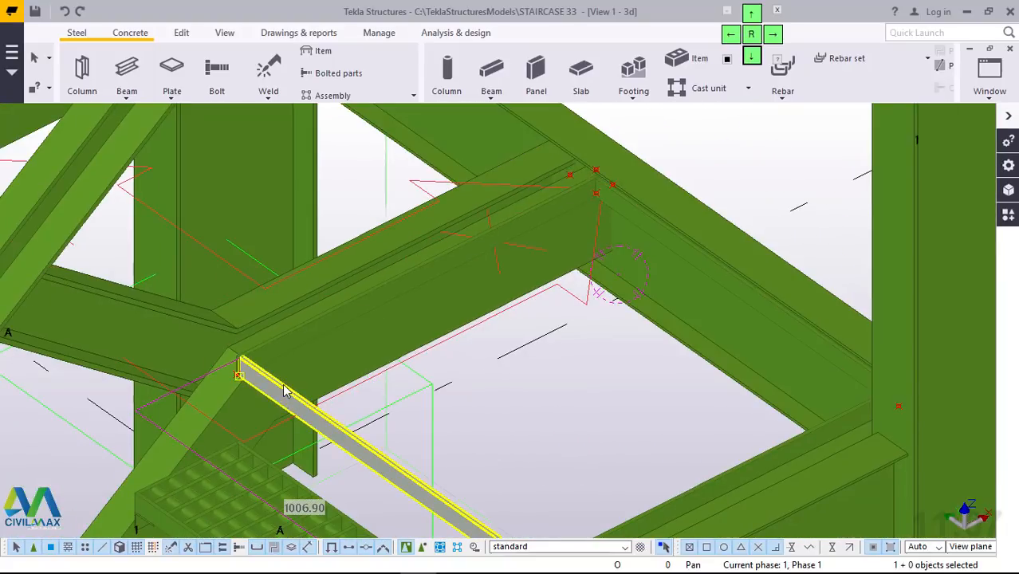
scroll(286, 391, up, 2)
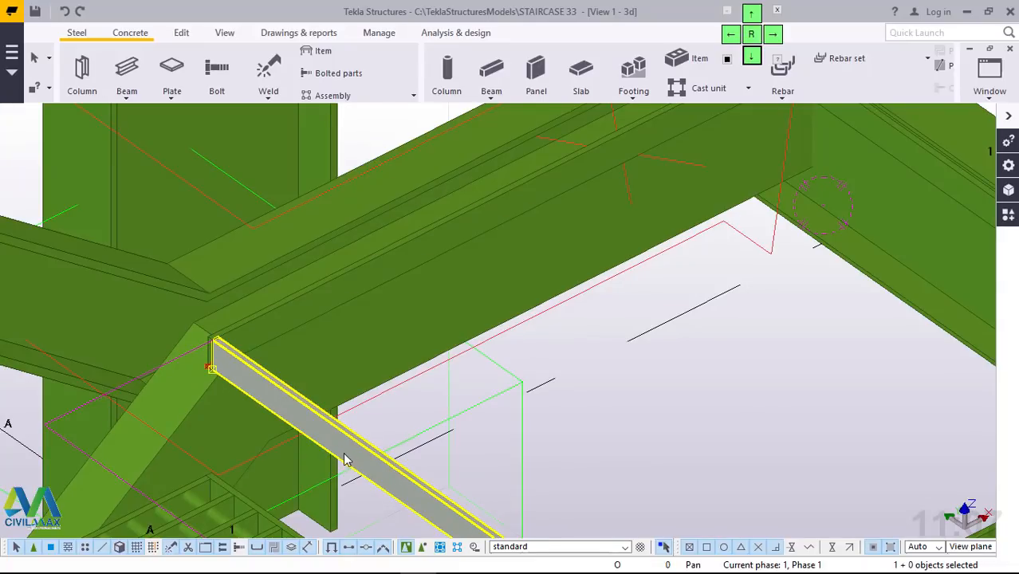
scroll(337, 455, down, 2)
scroll(736, 180, up, 2)
scroll(697, 171, up, 1)
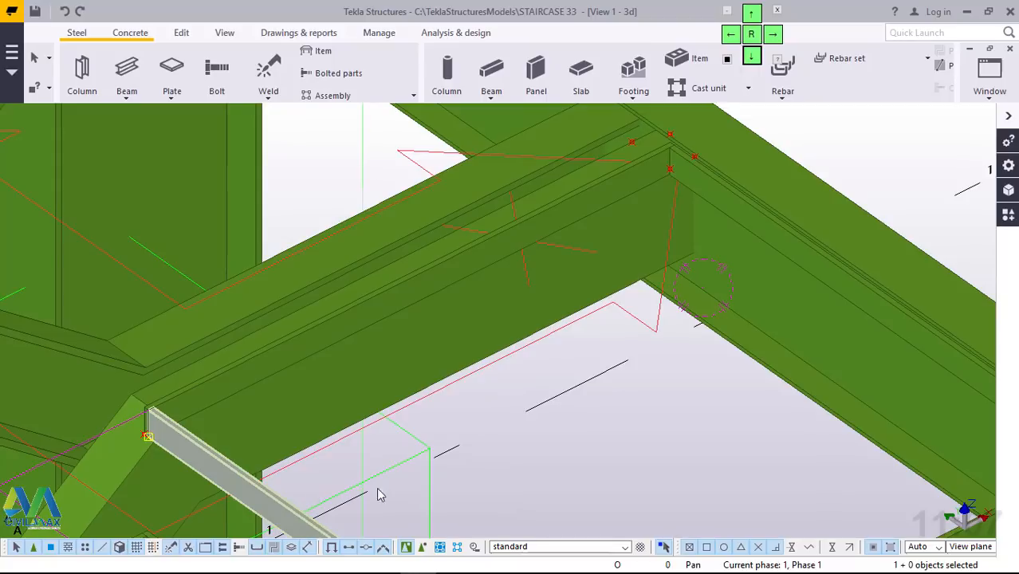
Step: Copy the selected side plate linearly across the landing with dX 50.00, dY and dZ 0.00, and 20 copies
right_click(616, 433)
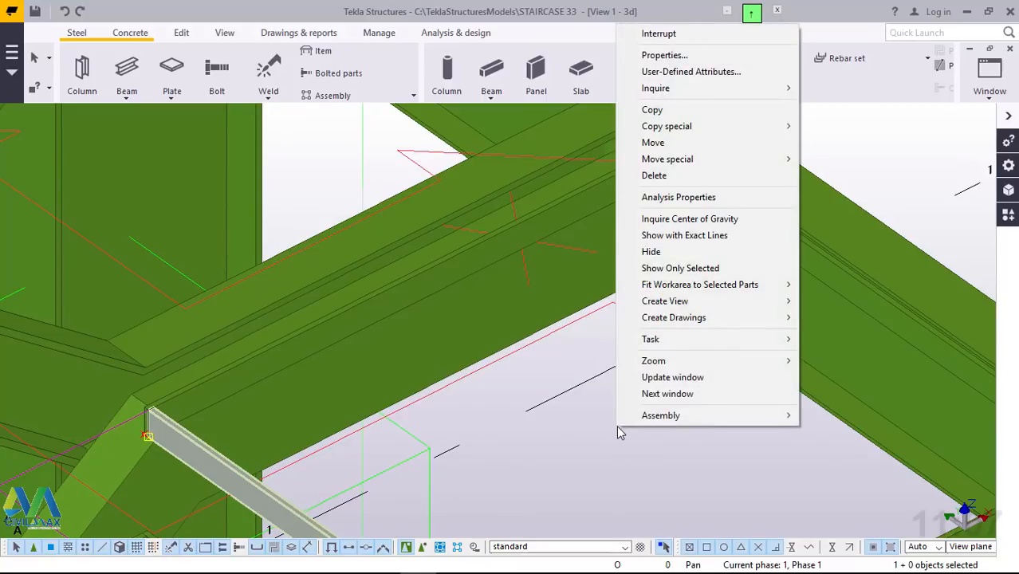
mouse_move(773, 127)
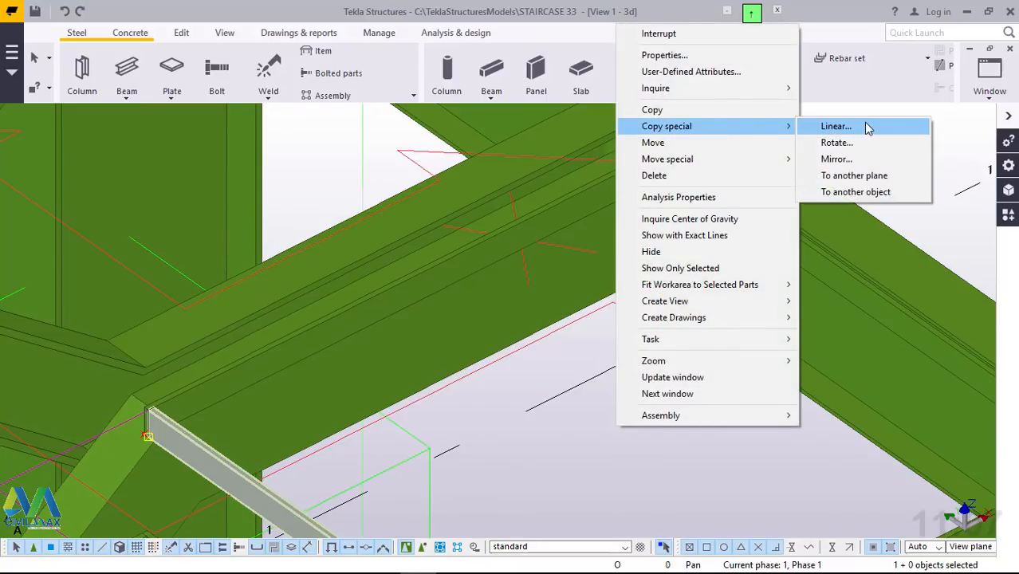
click(833, 130)
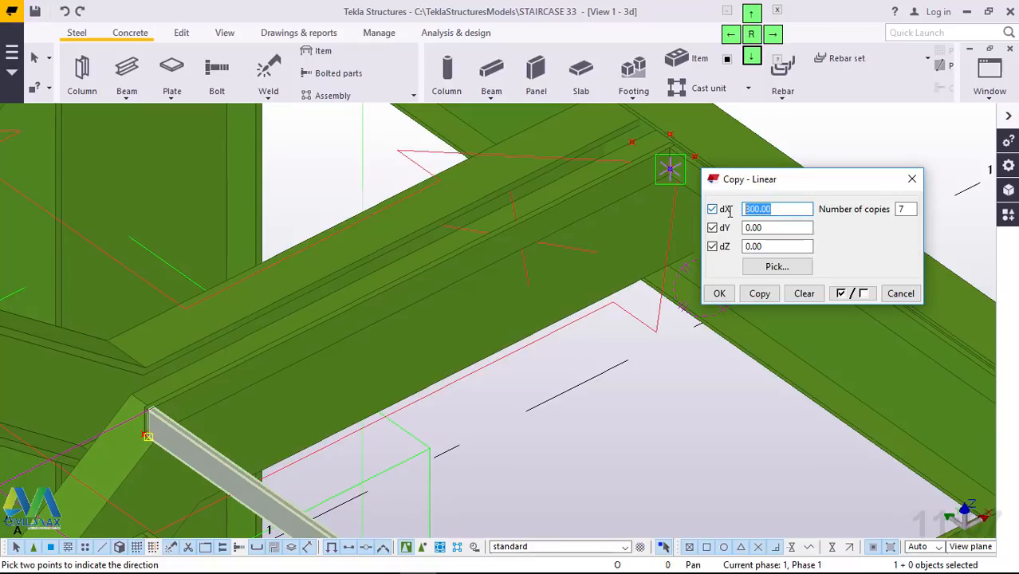
text(50)
double_click(914, 209)
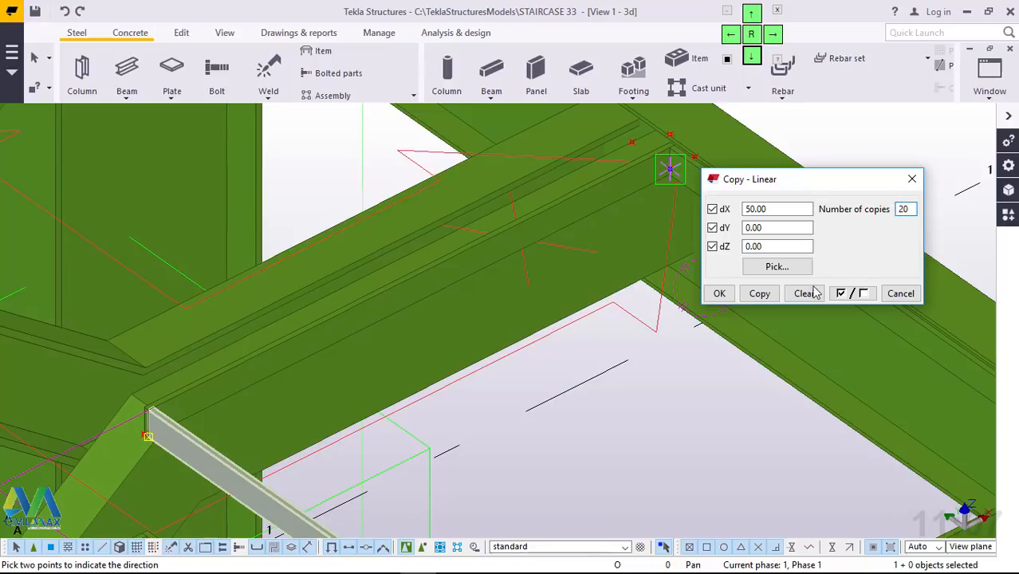
click(760, 294)
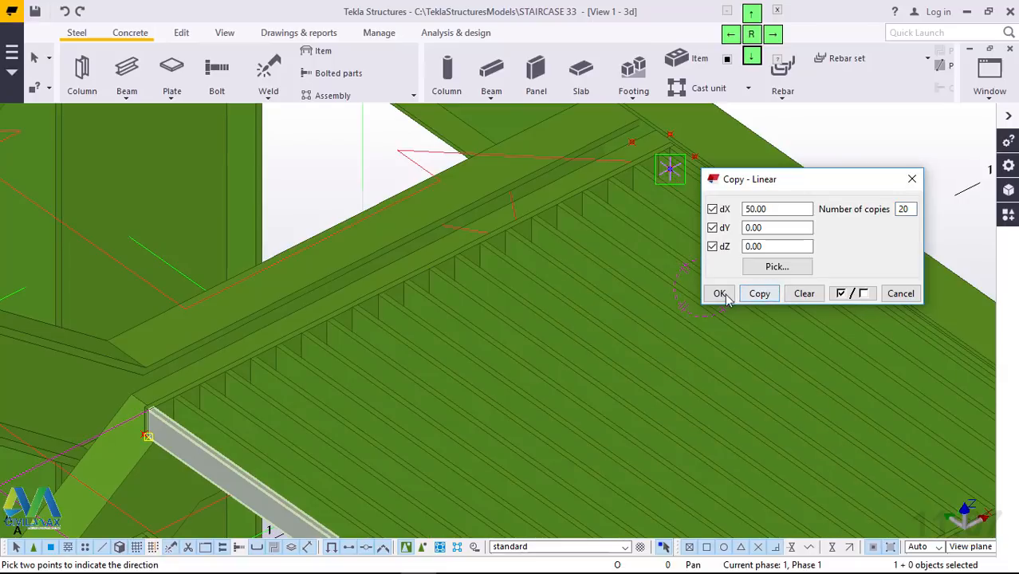
click(720, 294)
right_click(849, 144)
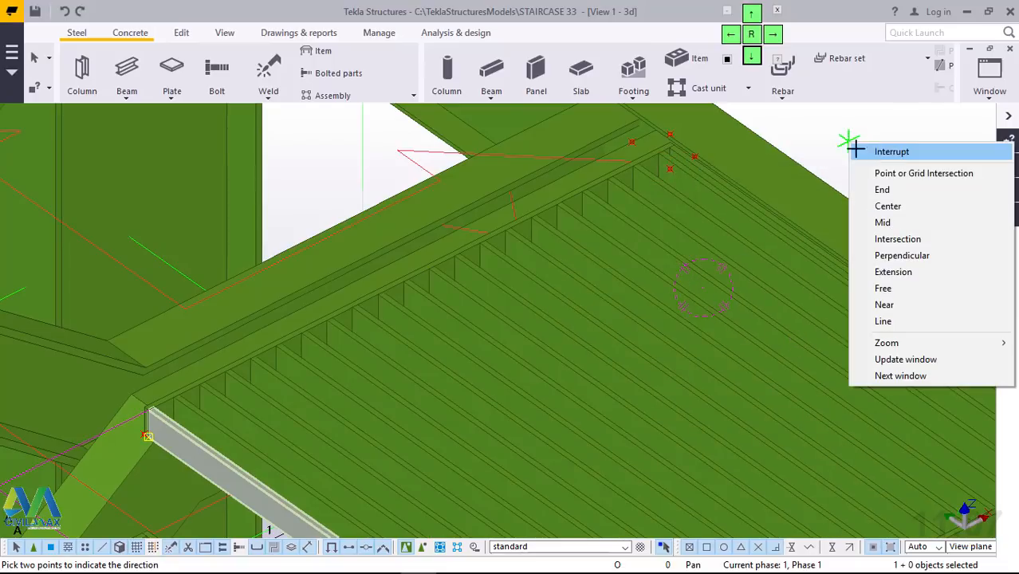
click(855, 150)
Step: Delete the last copied plate bar next to the opposite side plate
scroll(683, 157, up, 5)
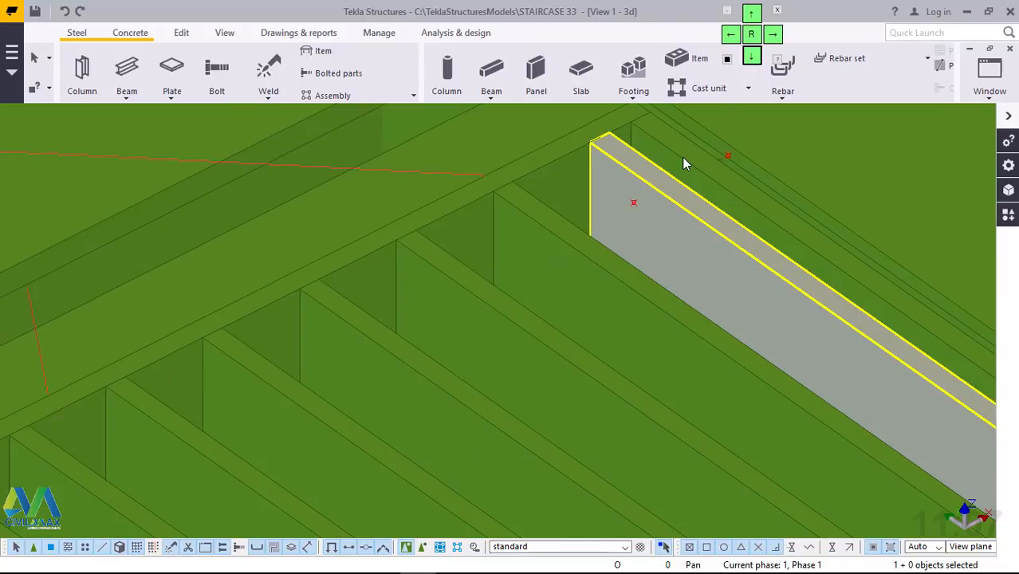
scroll(682, 157, up, 6)
scroll(496, 261, down, 8)
scroll(634, 211, down, 3)
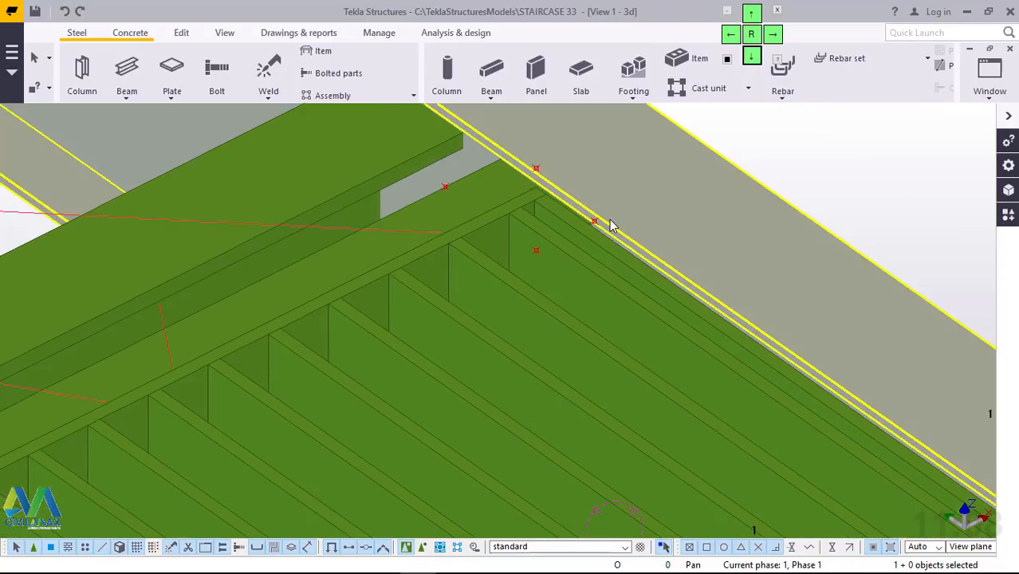
scroll(608, 225, up, 2)
ctrl+middle_drag(592, 238, 572, 299)
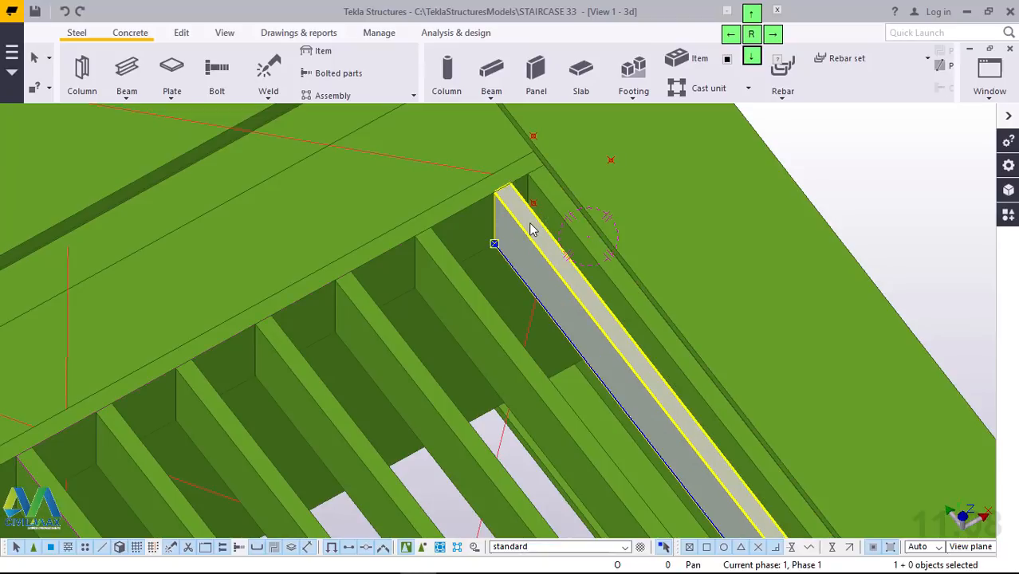
key(Delete)
Step: Take the ROD20, S275 properties of an existing stair-tread rod as the settings for new beams
scroll(631, 165, down, 4)
scroll(602, 193, down, 12)
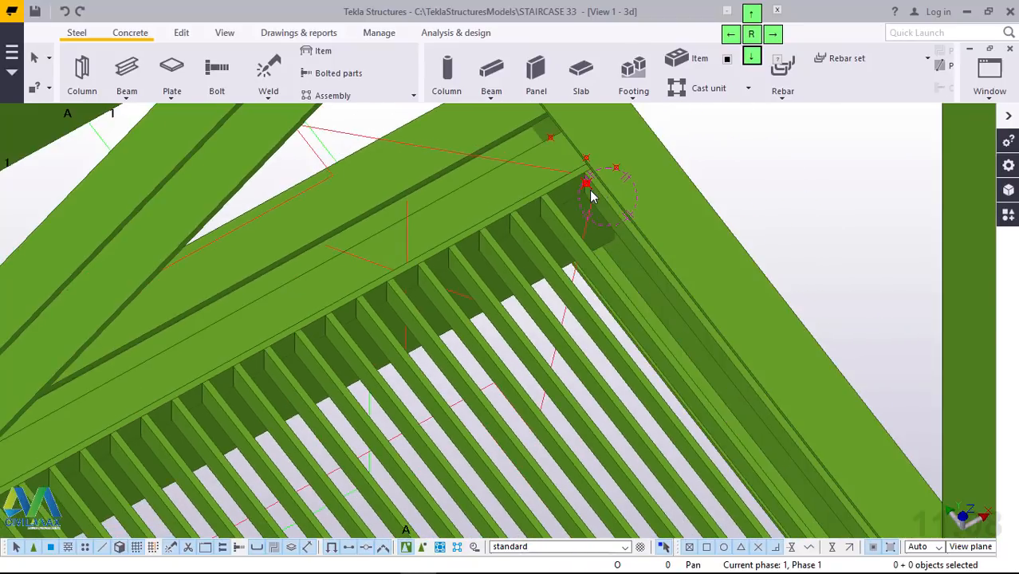
scroll(458, 269, up, 1)
scroll(227, 379, up, 8)
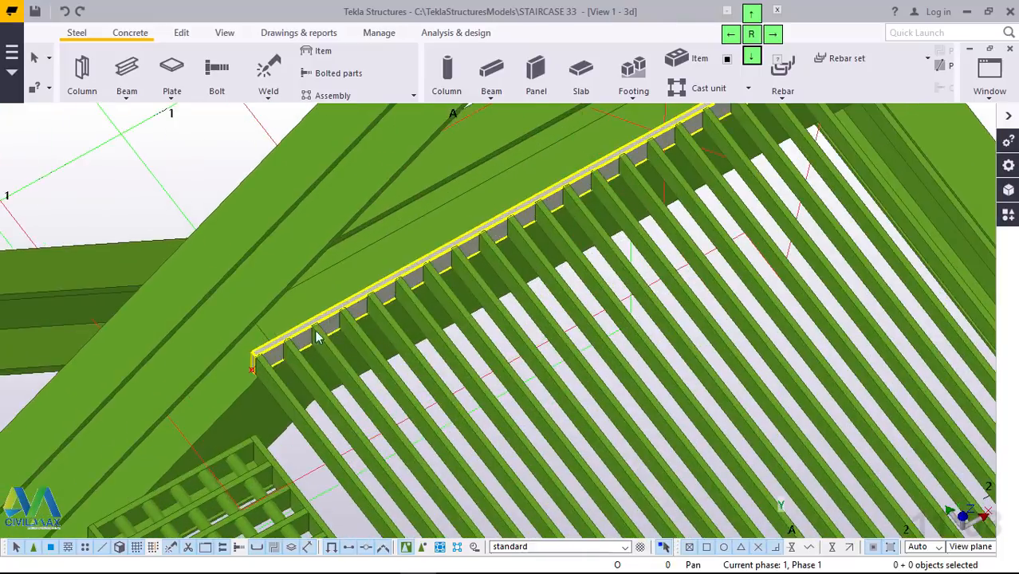
scroll(51, 197, up, 2)
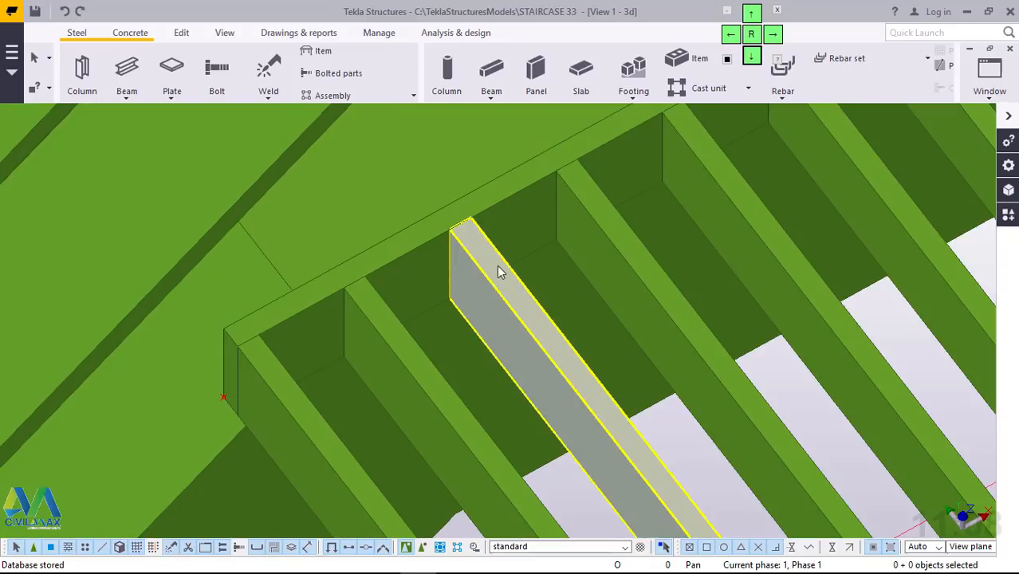
click(125, 99)
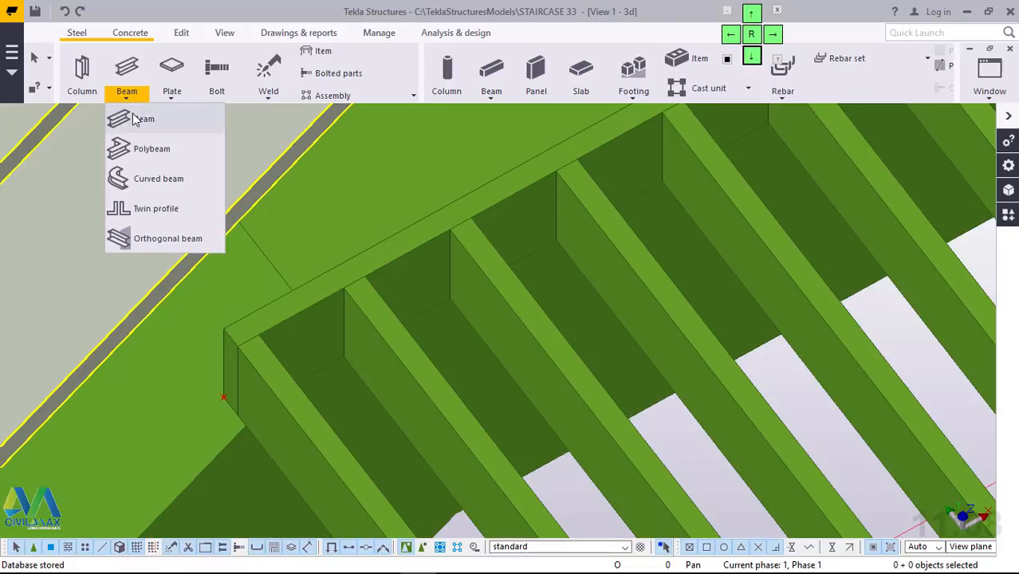
click(788, 403)
scroll(729, 323, down, 2)
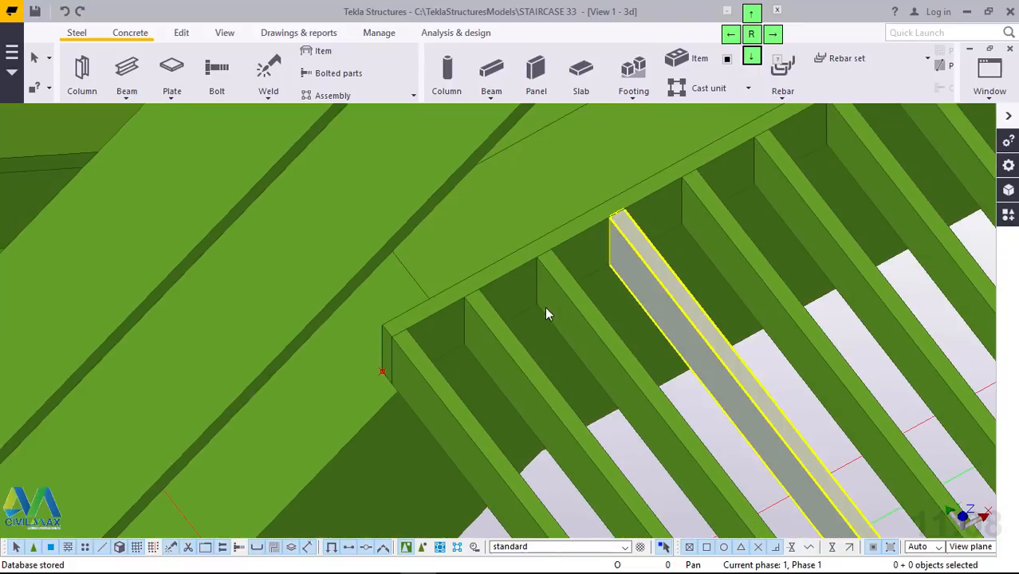
scroll(543, 307, down, 6)
scroll(503, 431, up, 2)
scroll(504, 425, up, 2)
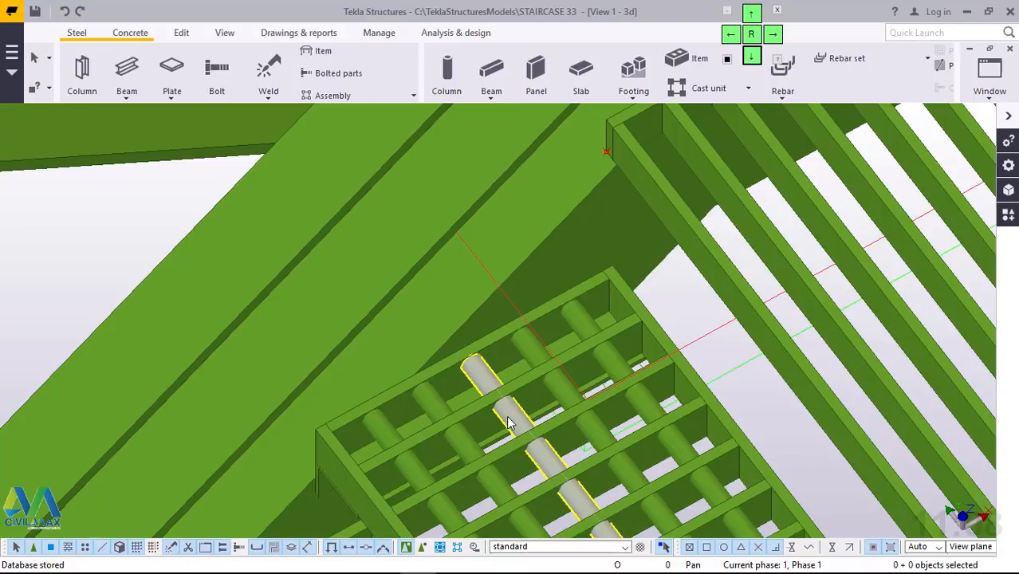
double_click(510, 424)
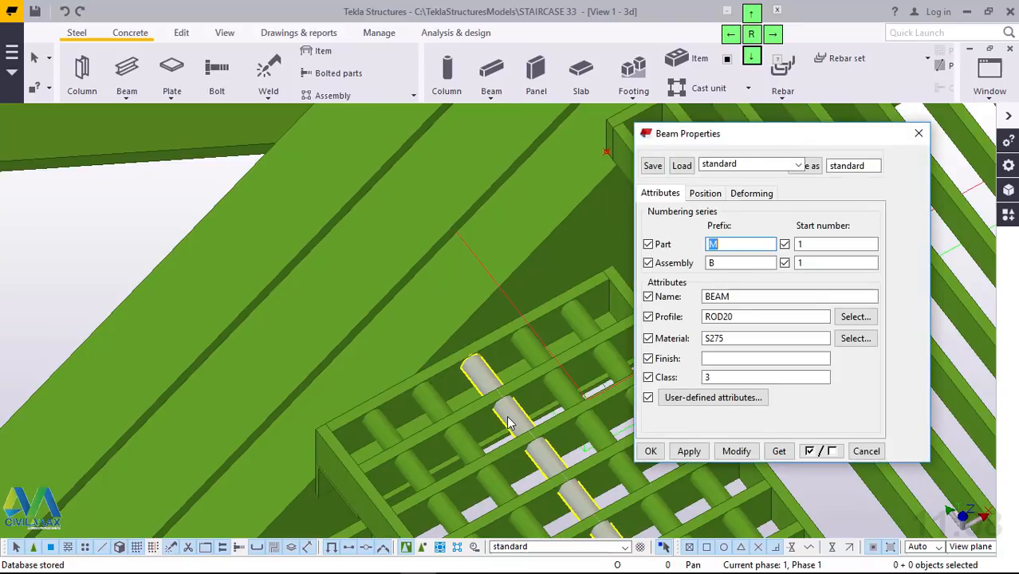
click(752, 452)
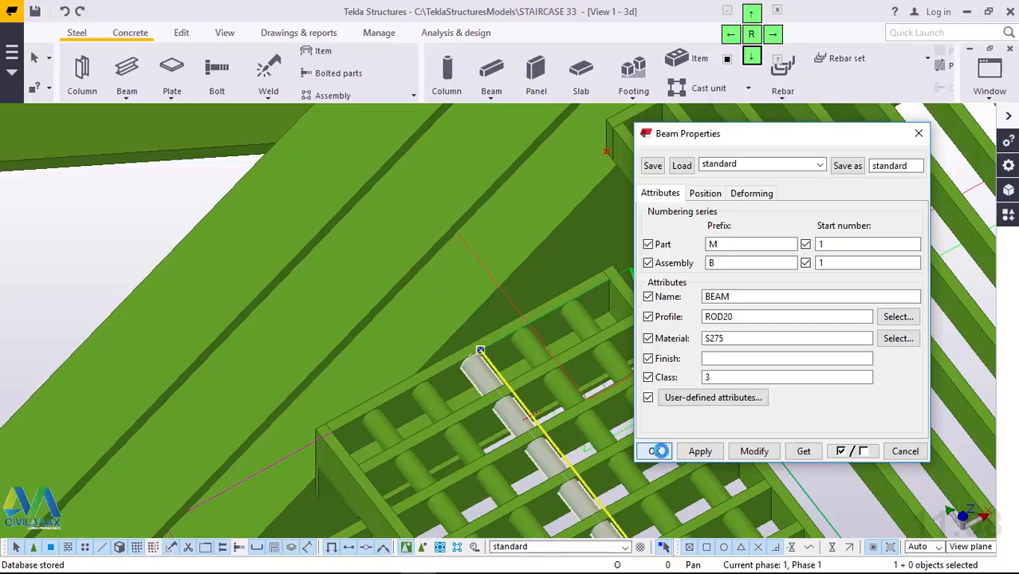
click(654, 451)
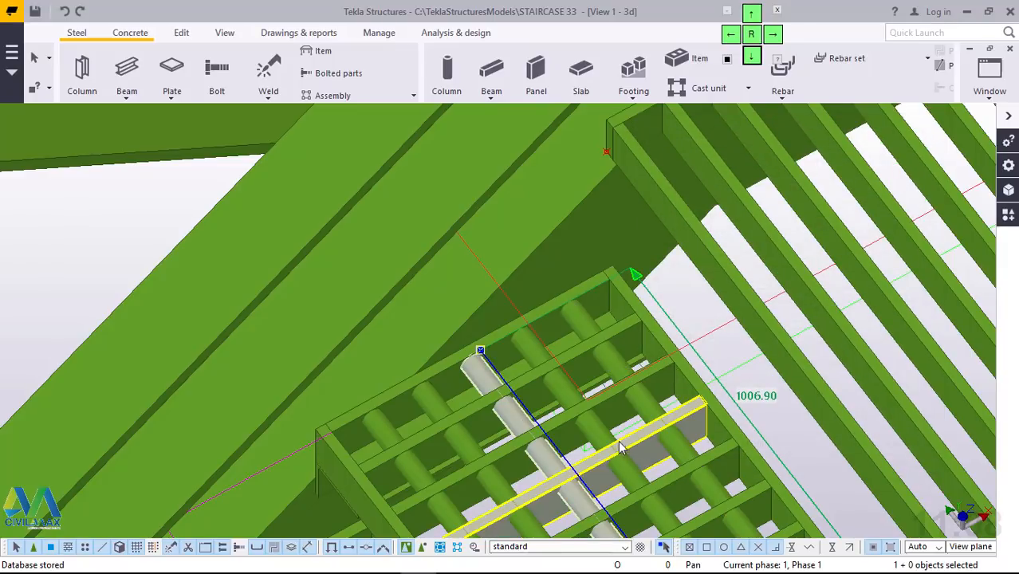
Step: Model a ROD20 beam along the bend cross plate's top inner edge, from the first side plate's top corner to the opposite side plate's top corner
scroll(480, 458, down, 3)
scroll(674, 186, up, 5)
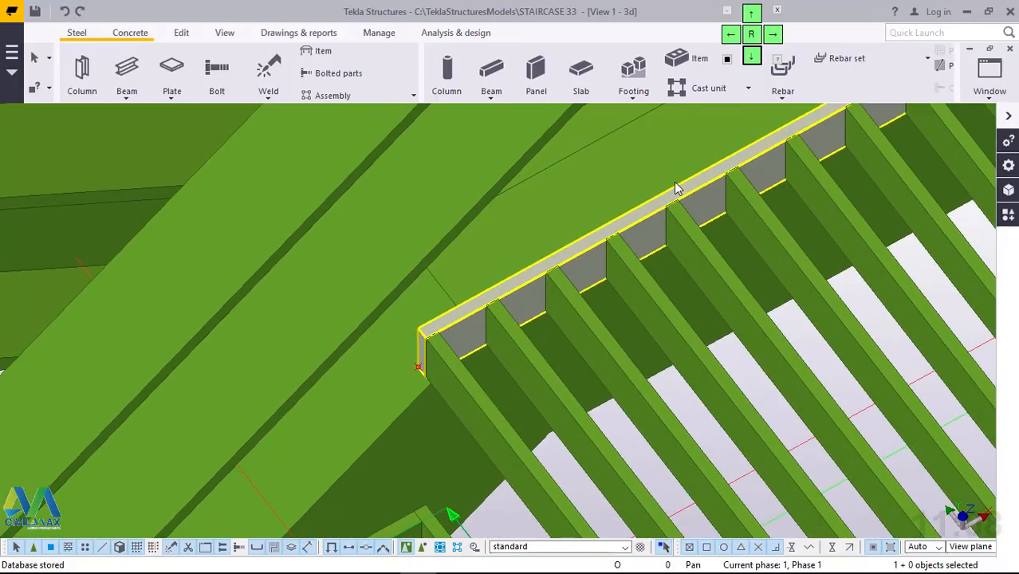
click(129, 98)
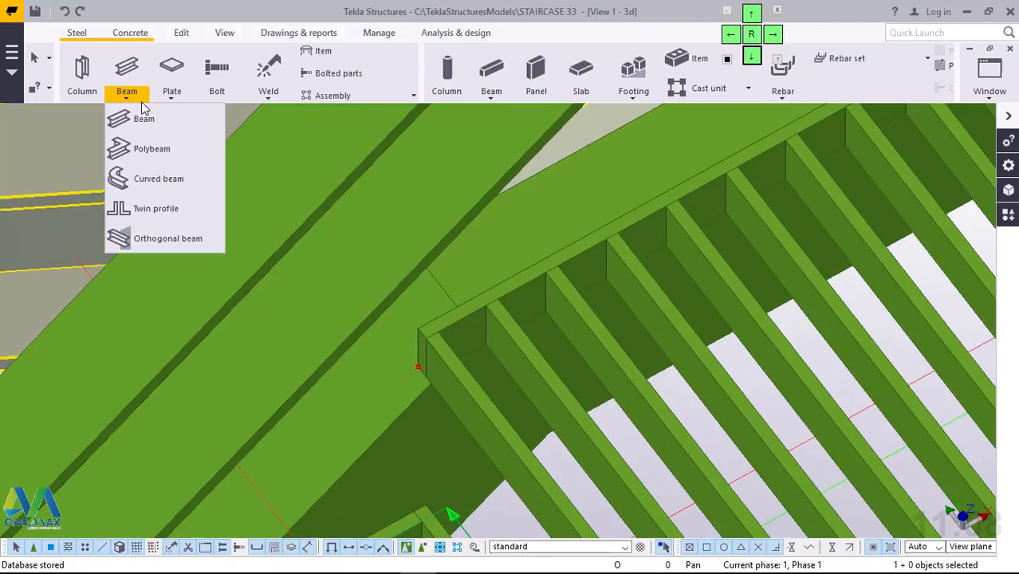
click(142, 118)
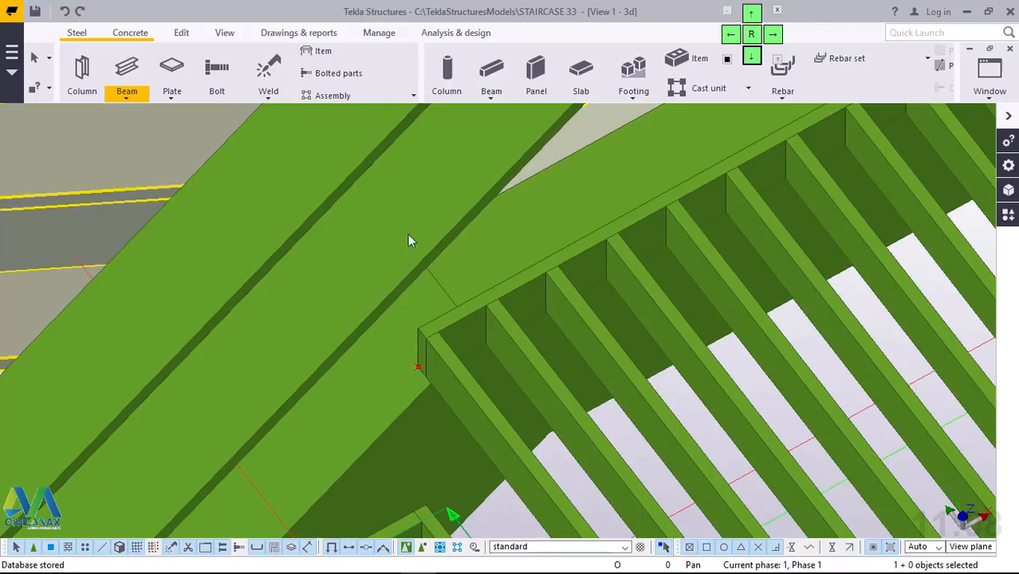
scroll(446, 328, up, 1)
scroll(446, 330, up, 2)
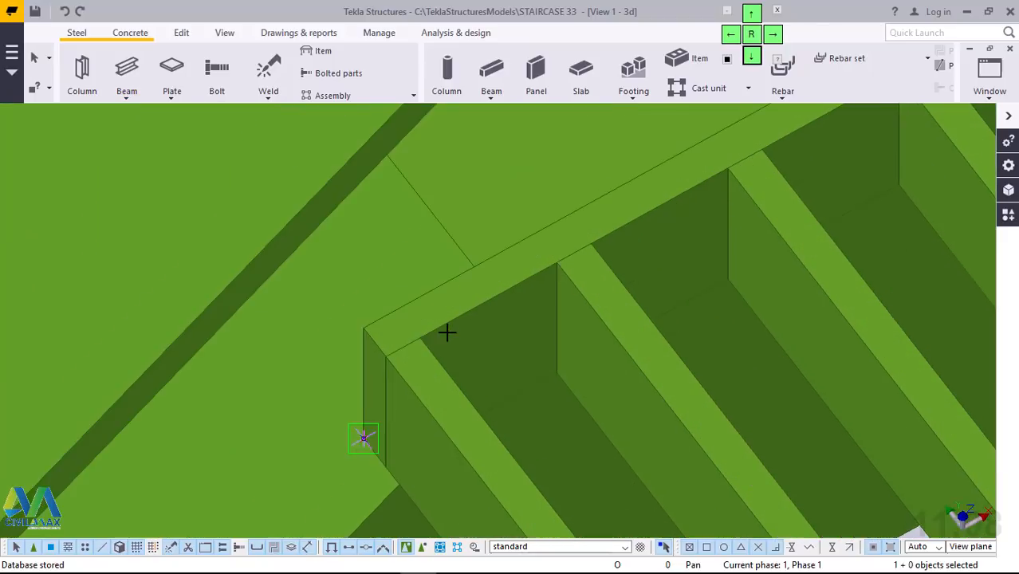
scroll(422, 351, up, 1)
scroll(379, 365, up, 1)
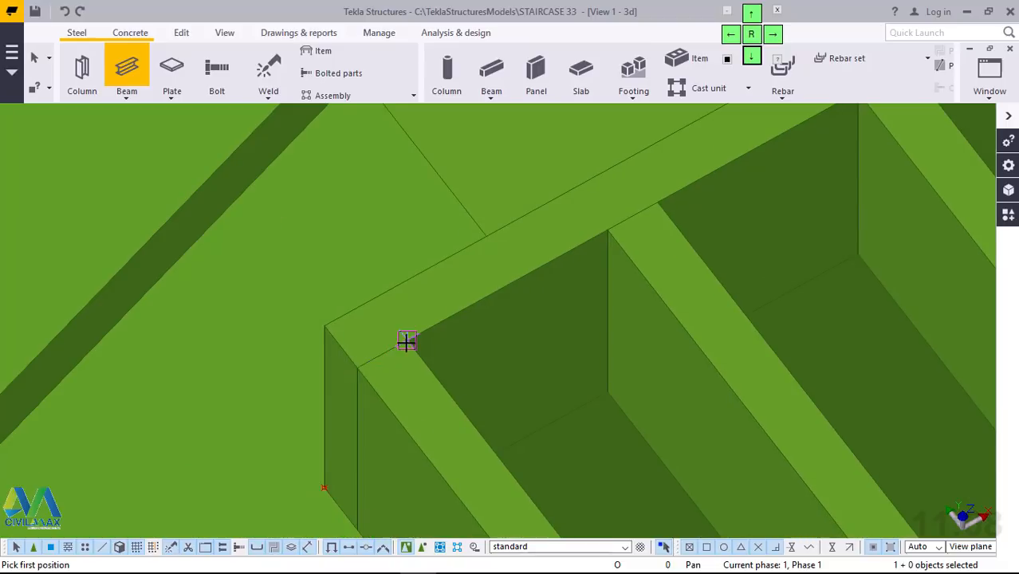
scroll(315, 410, down, 4)
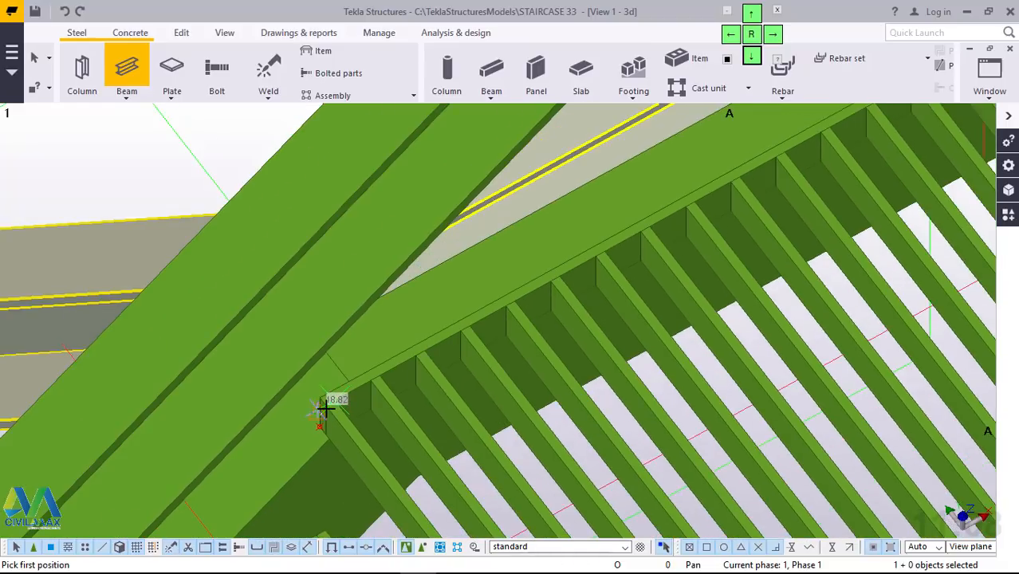
click(324, 408)
scroll(328, 409, down, 2)
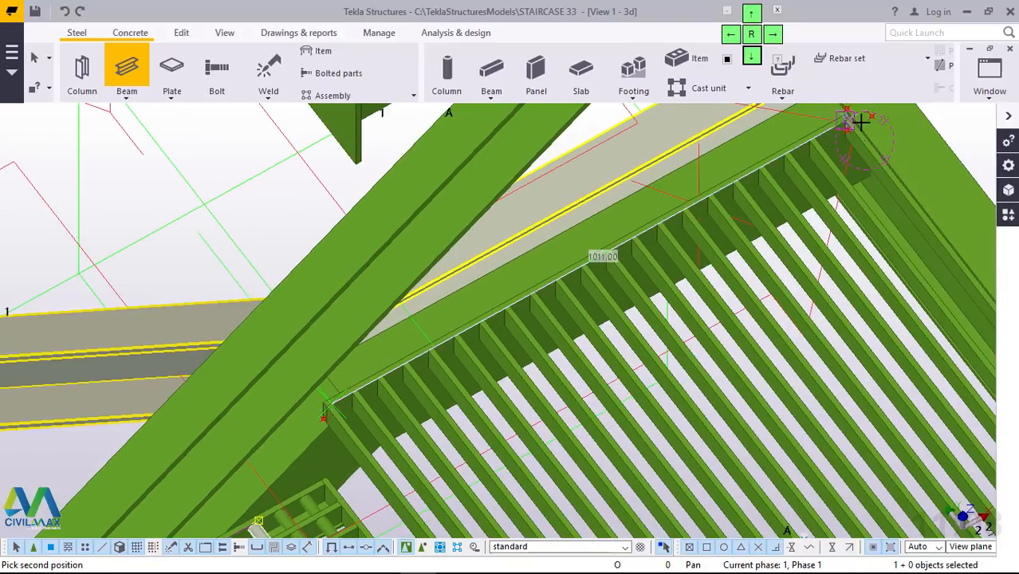
scroll(853, 118, up, 4)
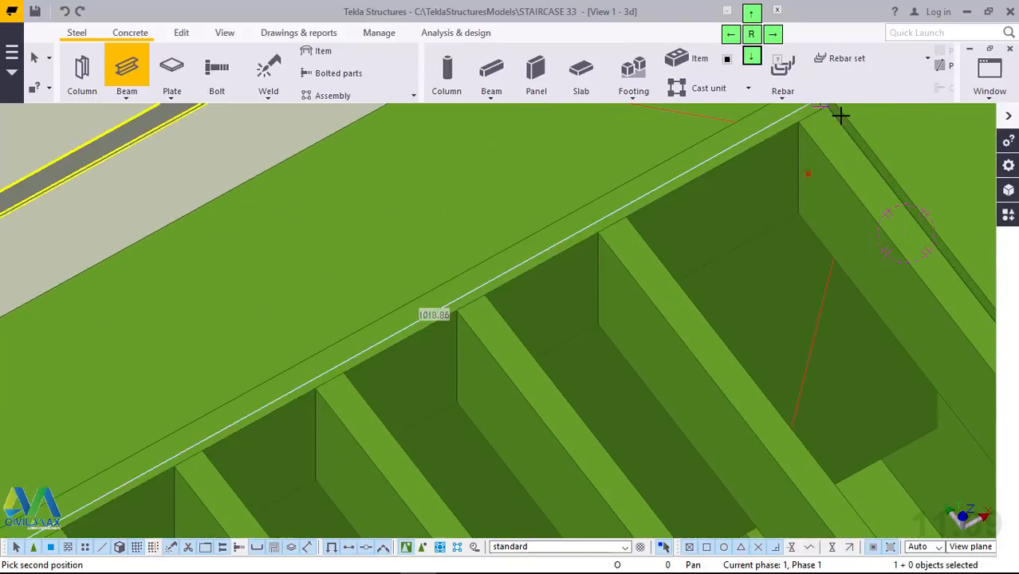
scroll(841, 115, up, 2)
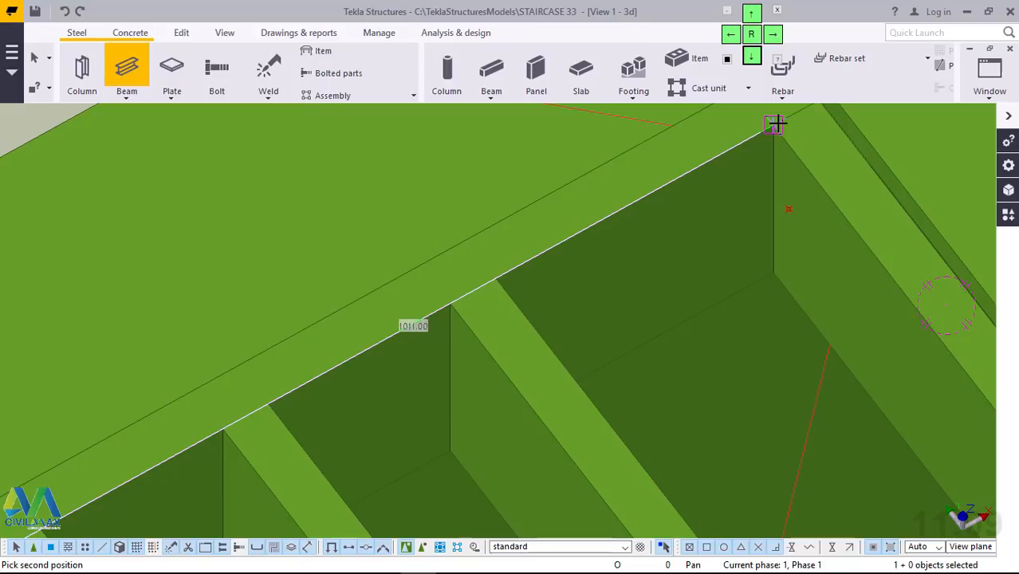
click(777, 123)
right_click(776, 124)
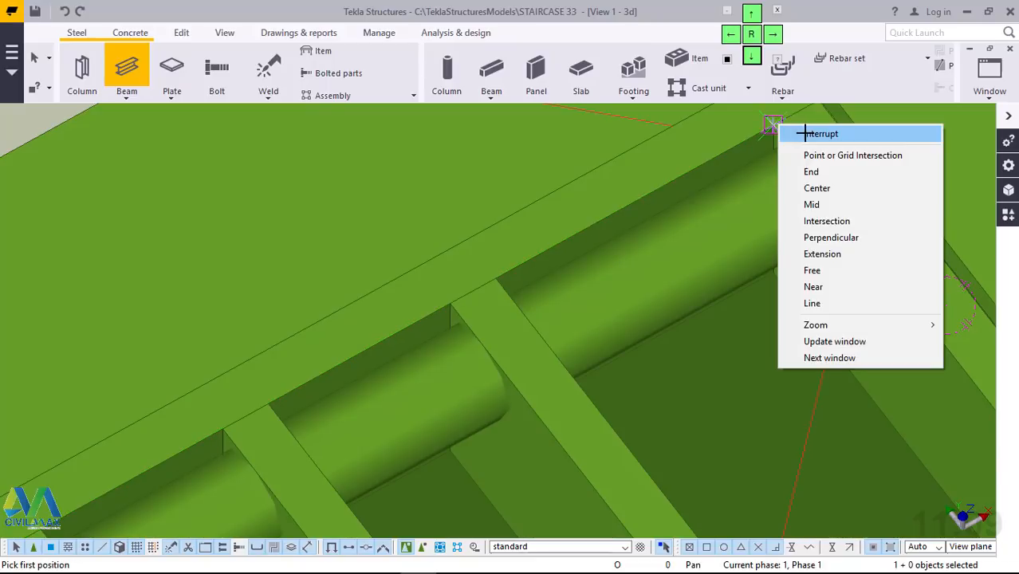
click(805, 134)
scroll(805, 176, down, 5)
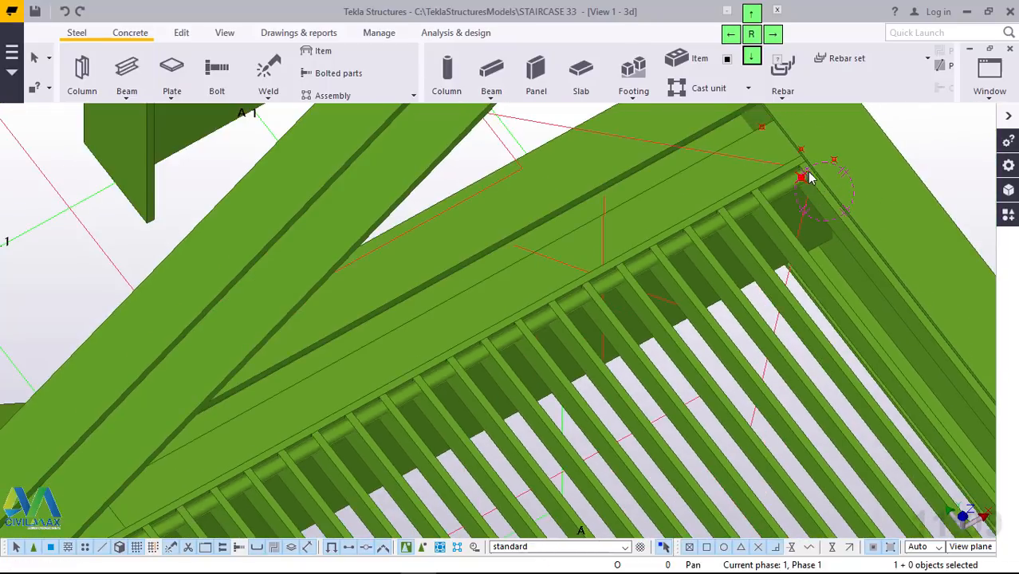
scroll(809, 177, down, 1)
scroll(667, 210, down, 1)
scroll(427, 373, up, 3)
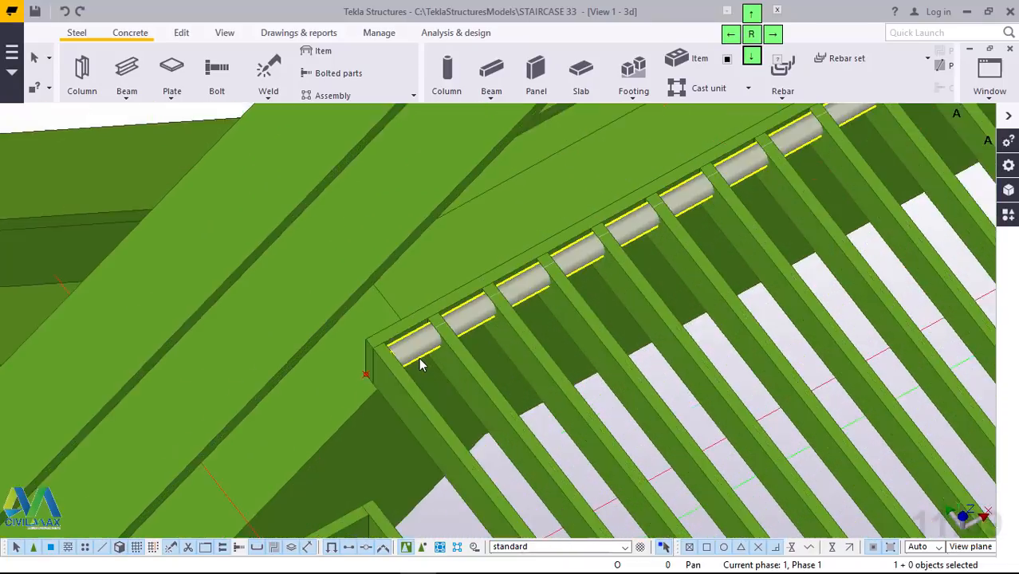
Step: Move the ROD20 beam at the bend cross plate linearly by dX 0.00, dY -50.00 and dZ 0.00
scroll(420, 363, up, 3)
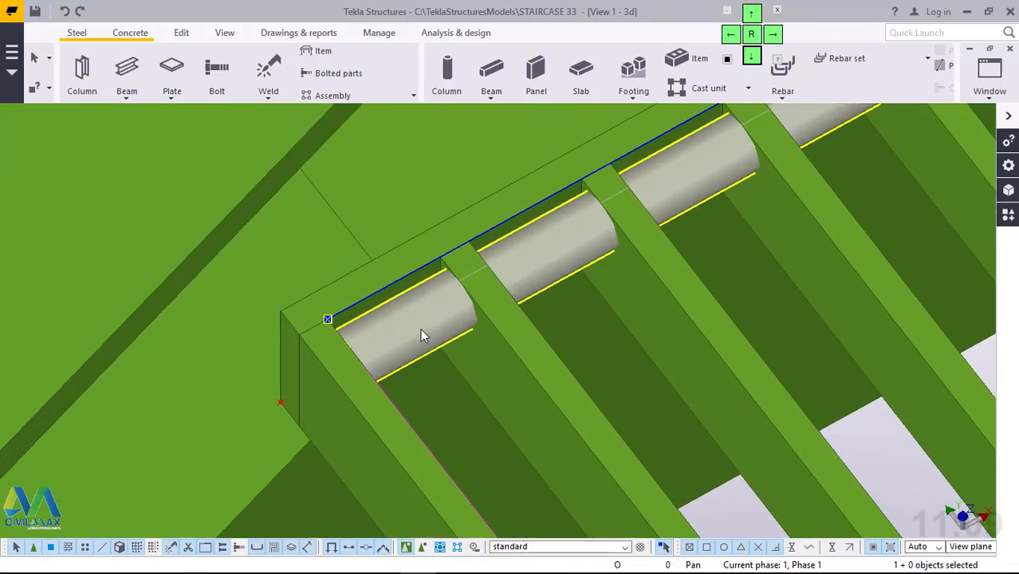
right_click(420, 329)
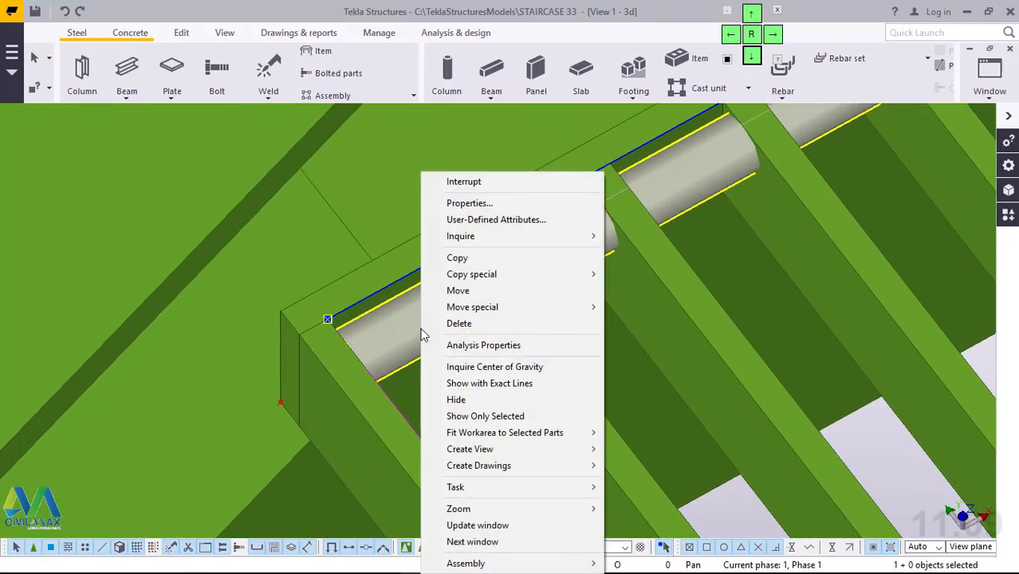
mouse_move(475, 313)
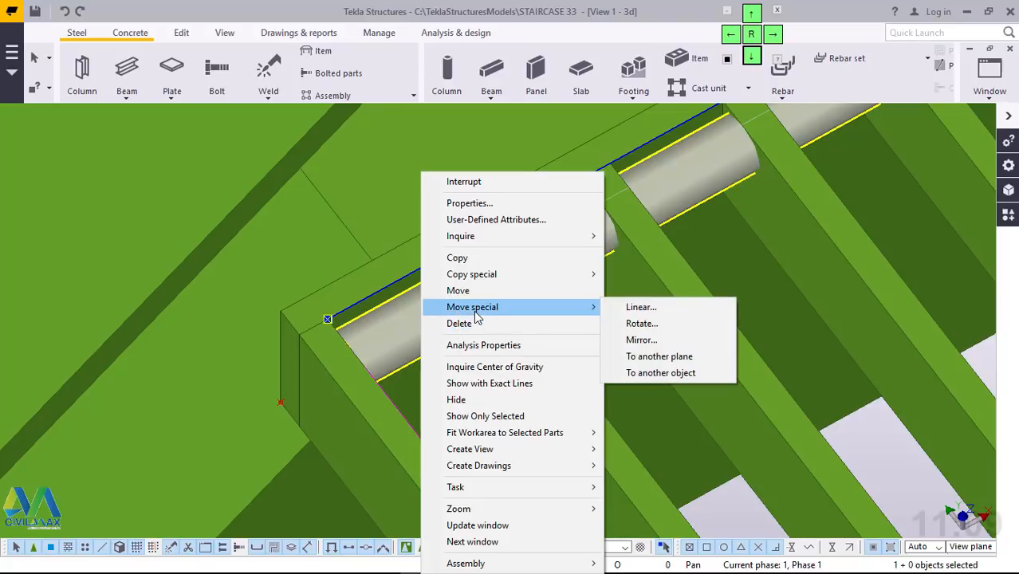
click(639, 307)
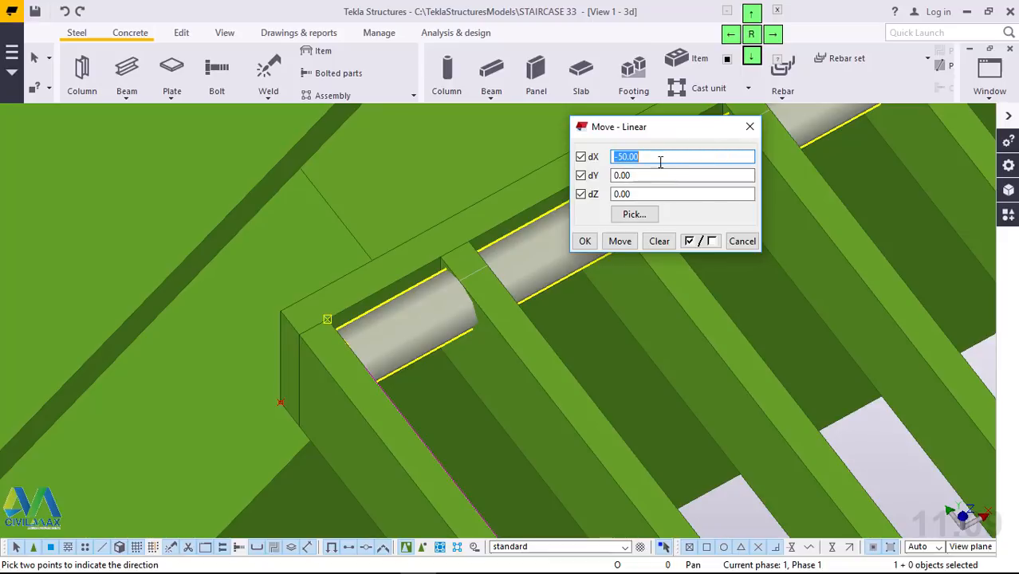
text(0)
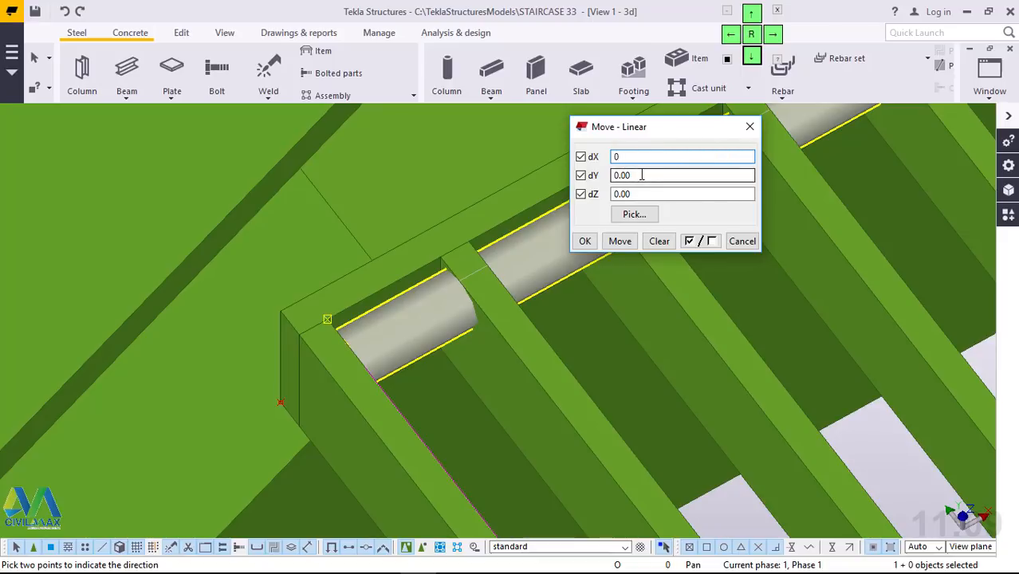
drag(642, 175, 610, 175)
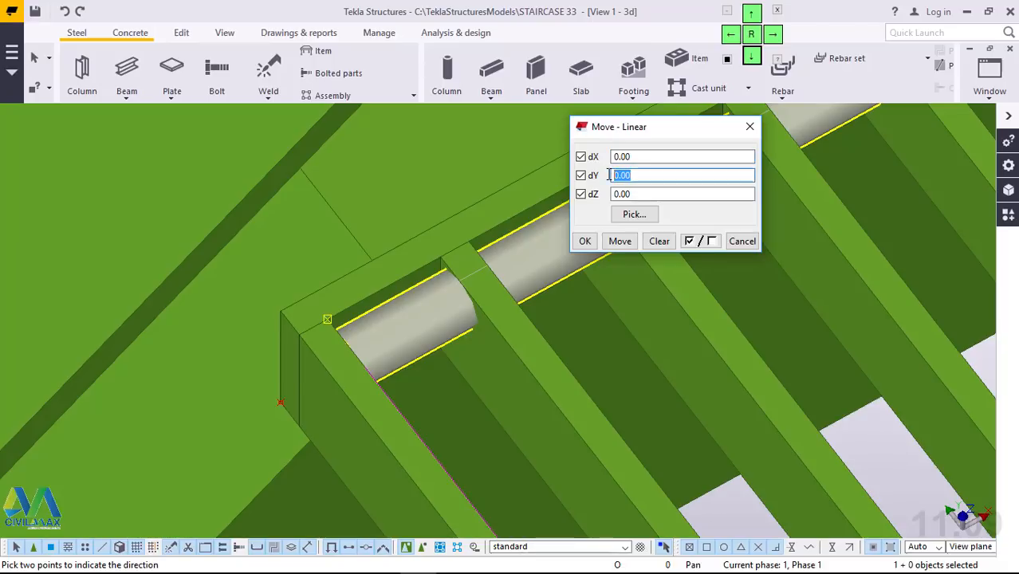
text(50)
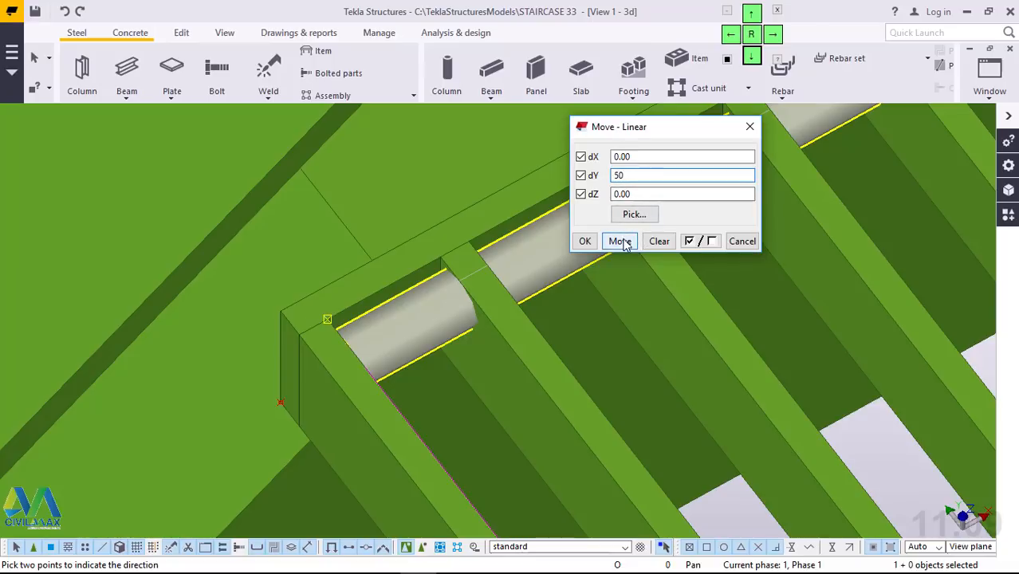
click(621, 242)
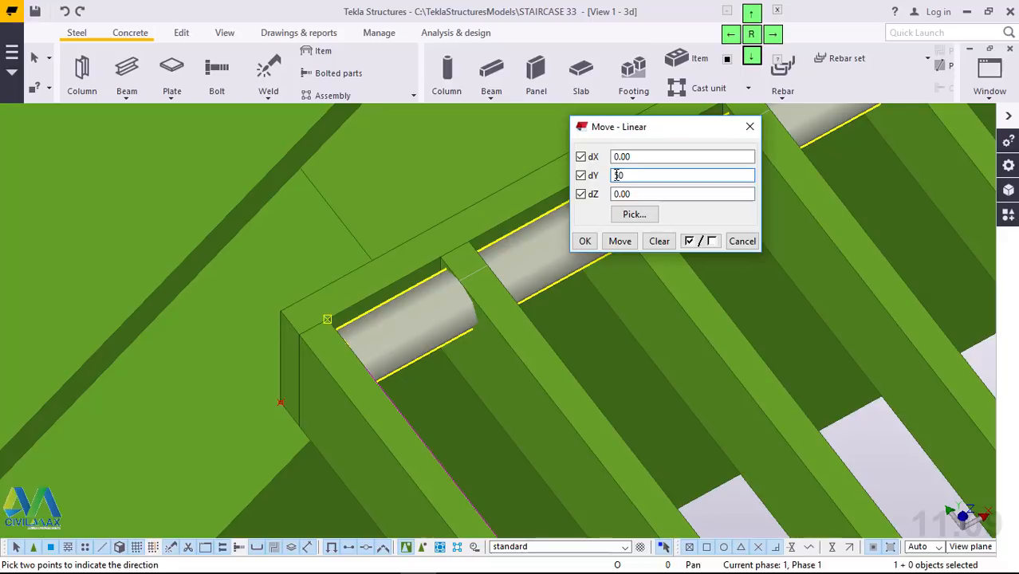
click(623, 242)
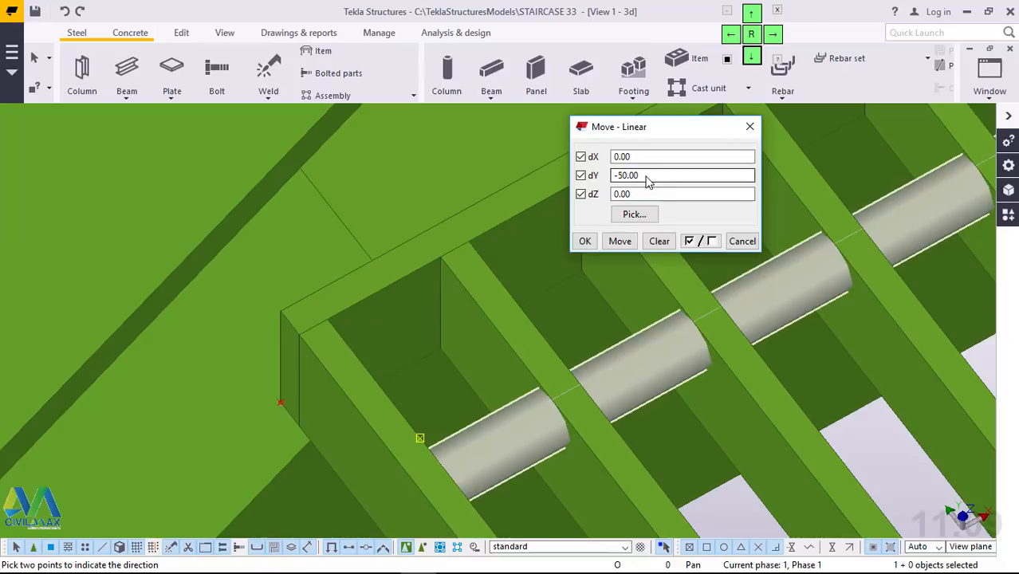
click(586, 241)
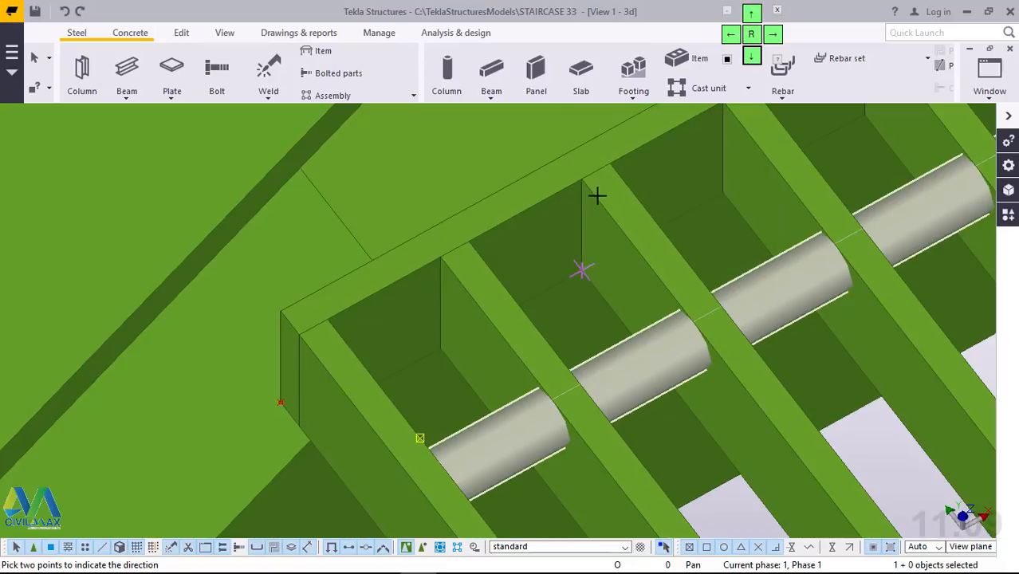
right_click(630, 202)
click(630, 205)
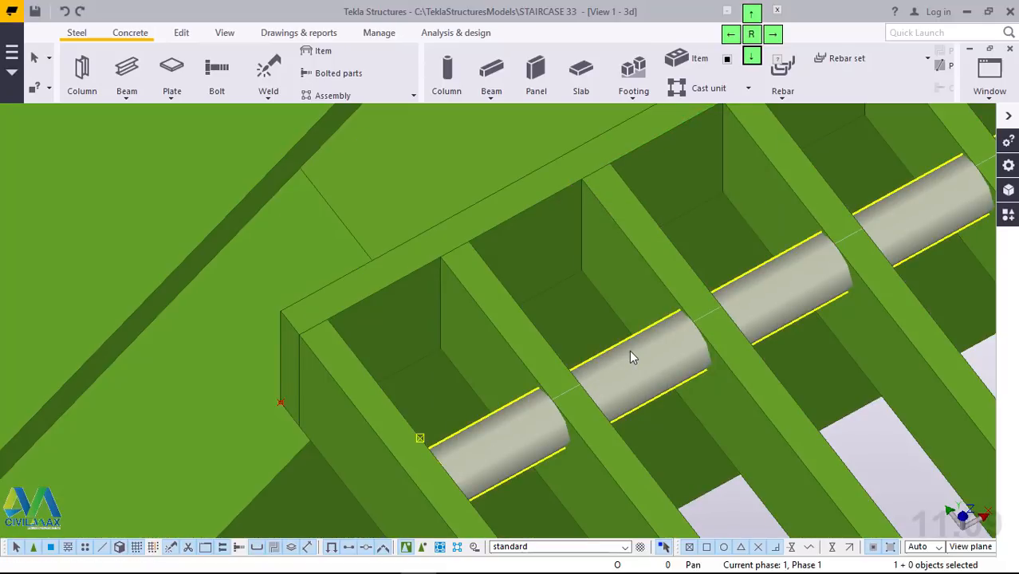
Step: Copy the moved rod linearly along the landing with dX 0.00, dY -50.00, dZ 0.00 and 19 copies
right_click(630, 353)
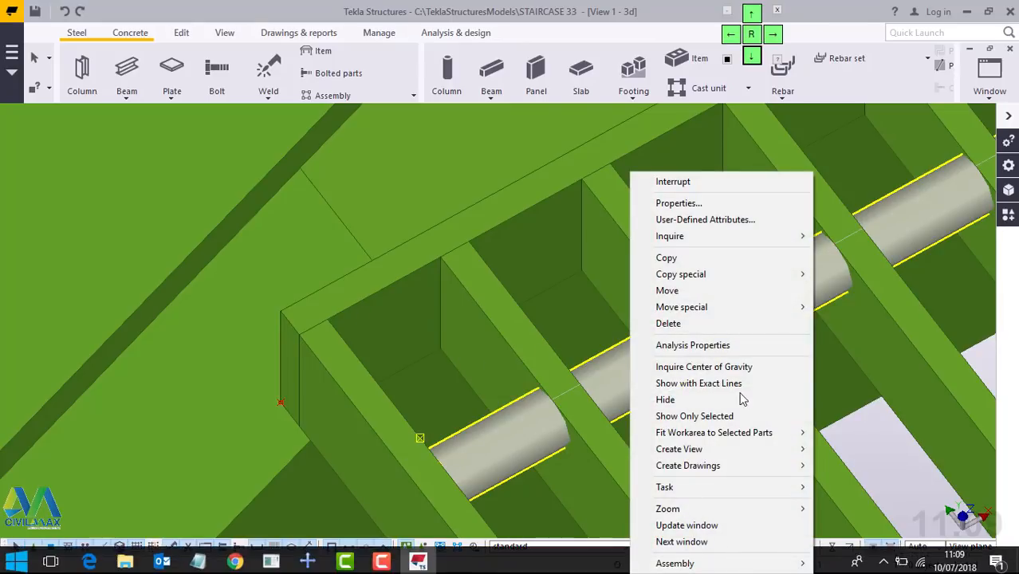
mouse_move(733, 274)
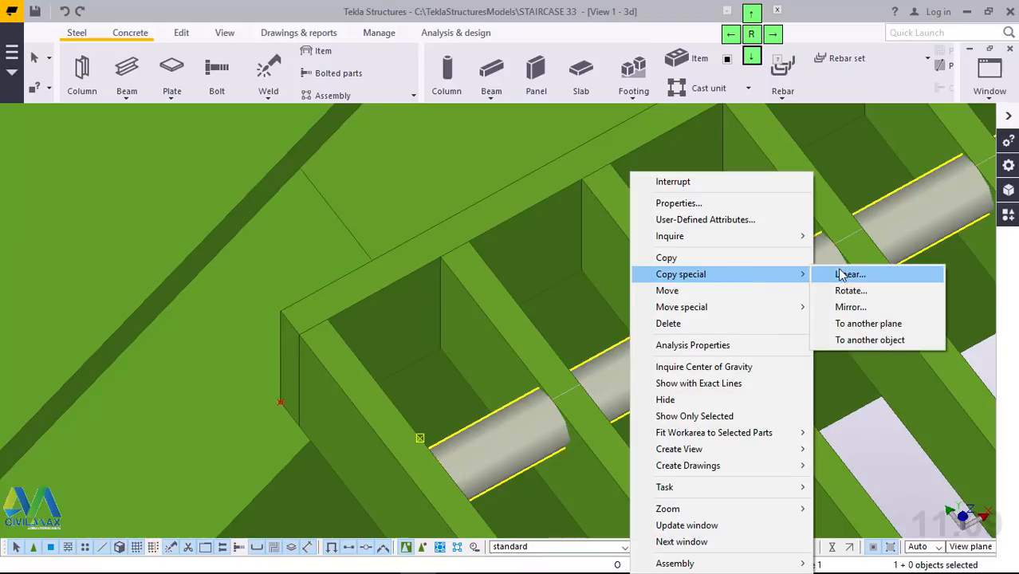
click(844, 273)
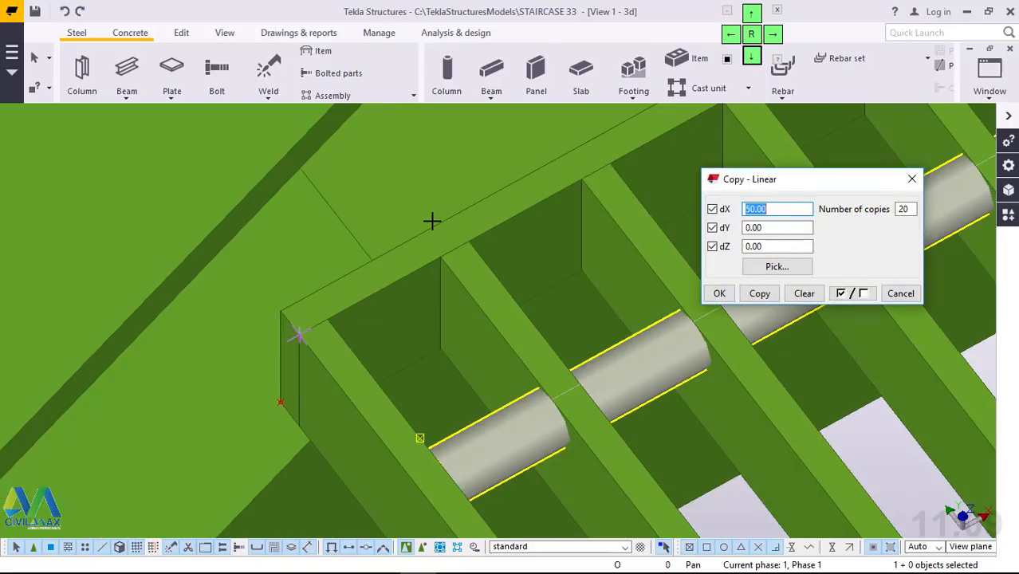
scroll(432, 221, down, 3)
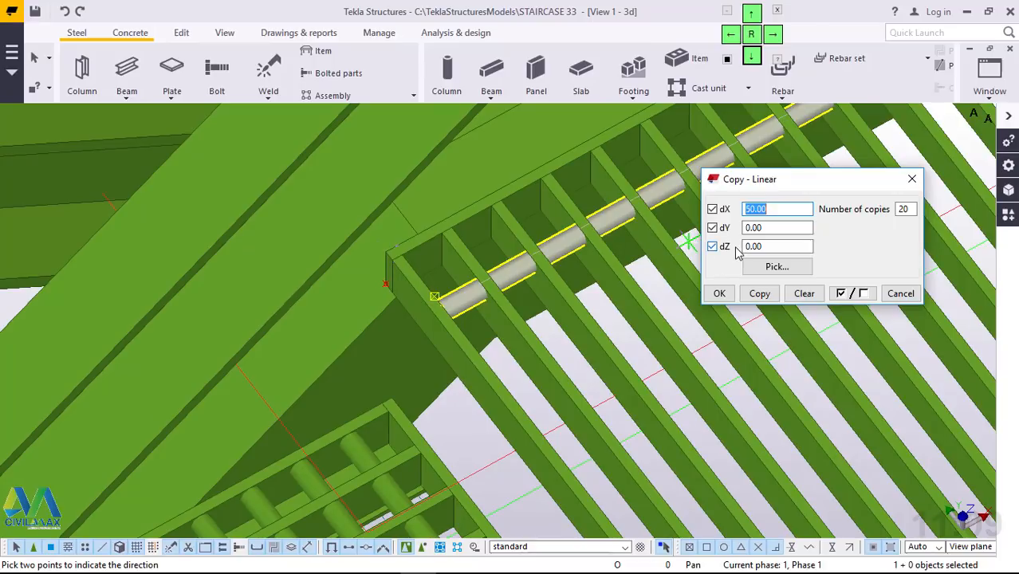
text(0)
drag(778, 228, 747, 228)
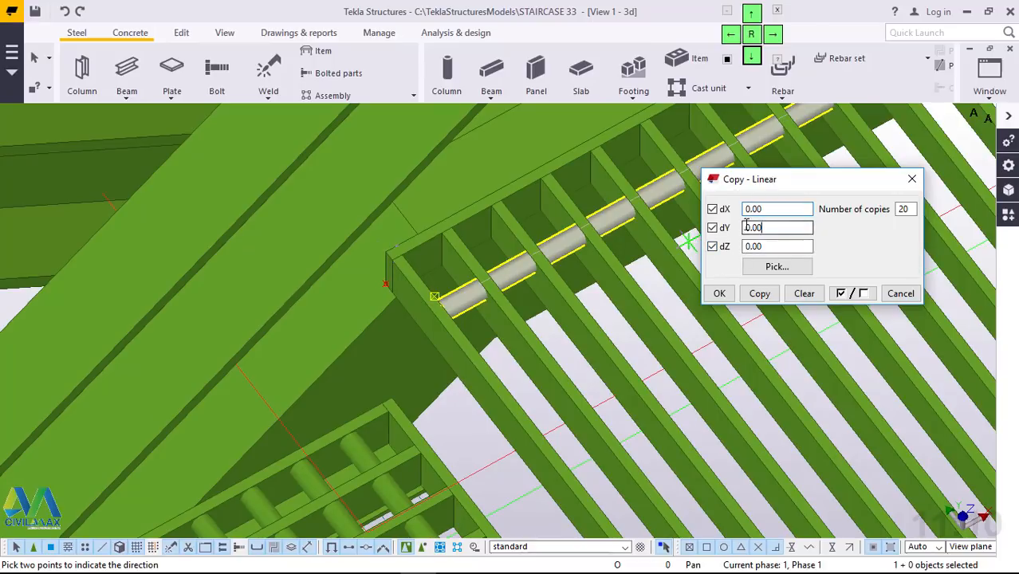
text(-50)
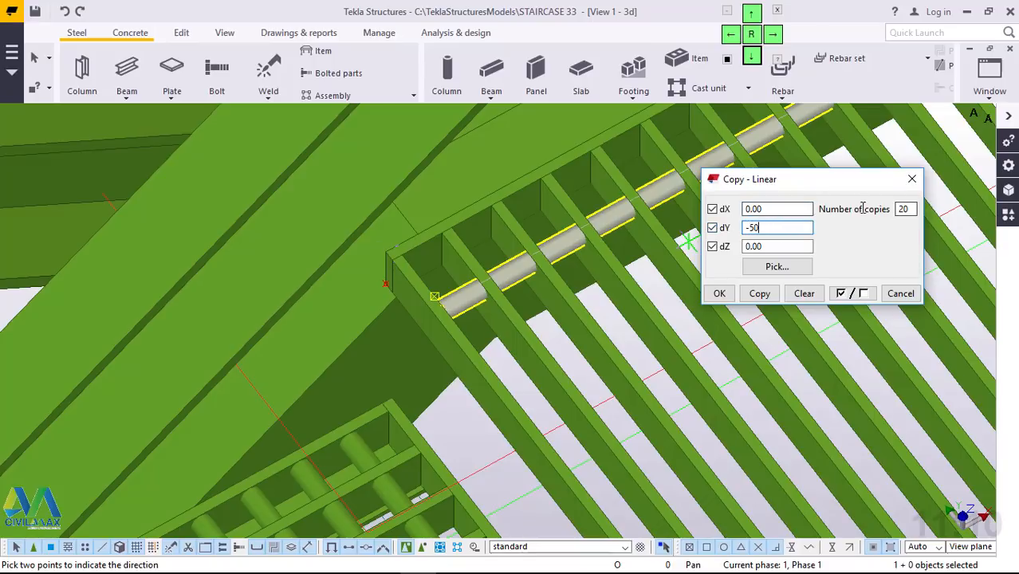
drag(910, 210, 891, 209)
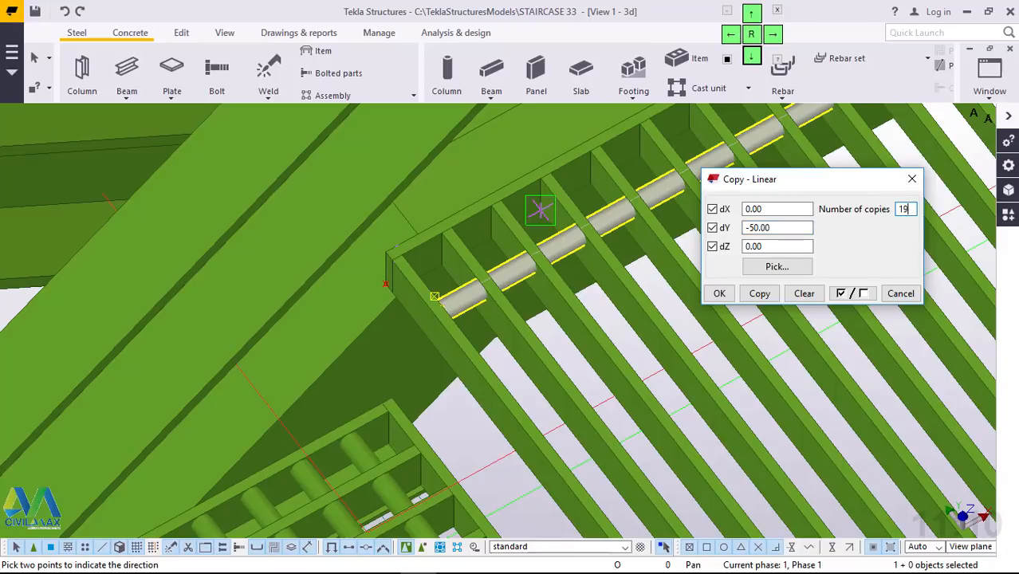
click(762, 297)
click(719, 294)
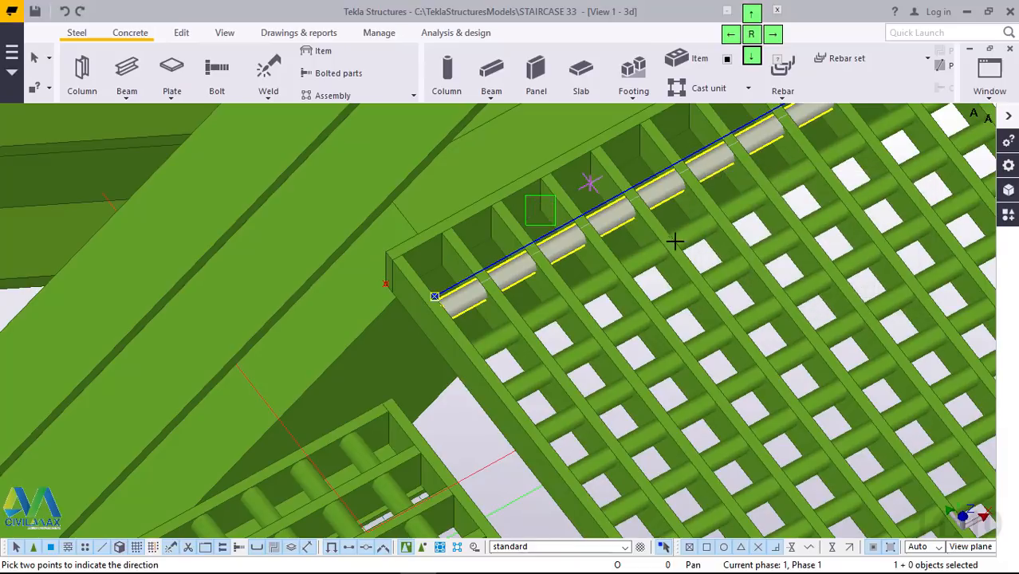
right_click(689, 249)
click(691, 248)
Step: Delete the last copied rod, which runs through the cross plate at the landing's far end
scroll(518, 215, down, 5)
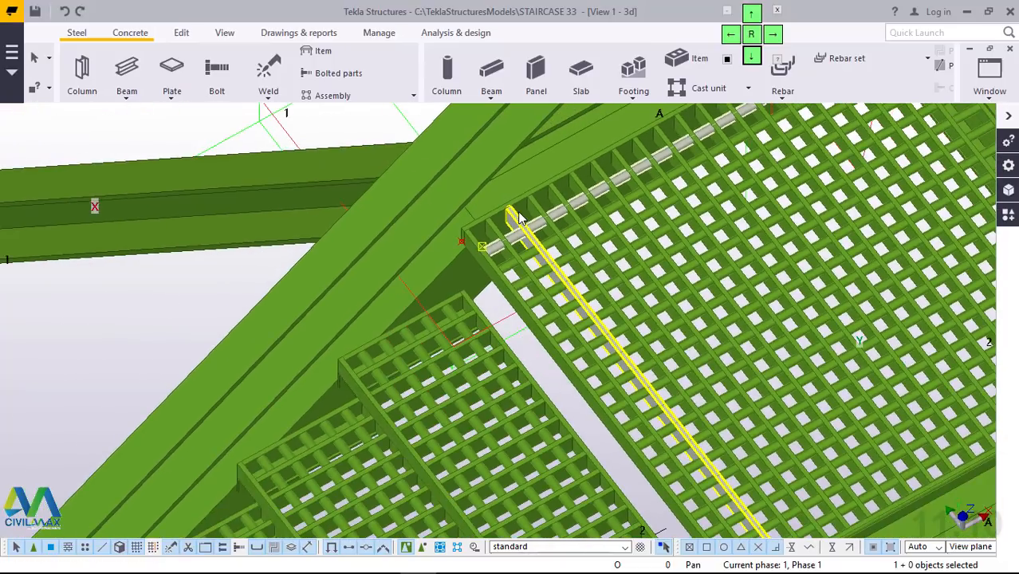
scroll(716, 490, up, 6)
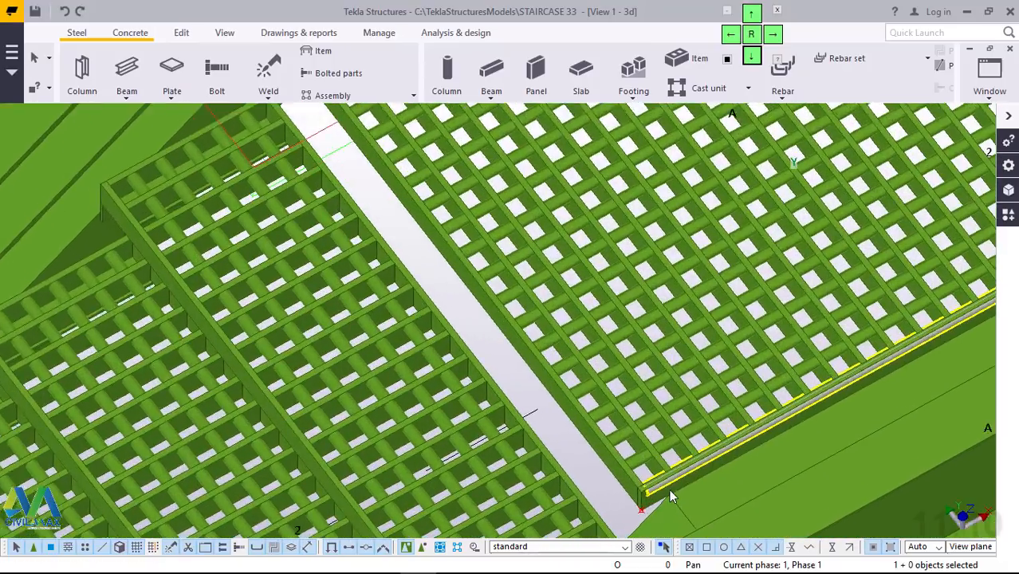
scroll(654, 502, up, 5)
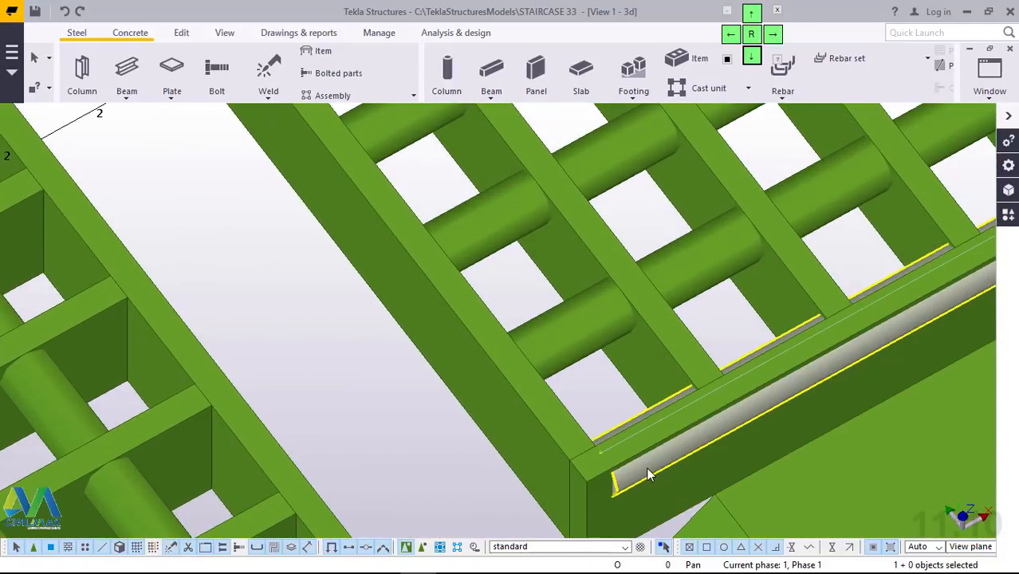
click(672, 461)
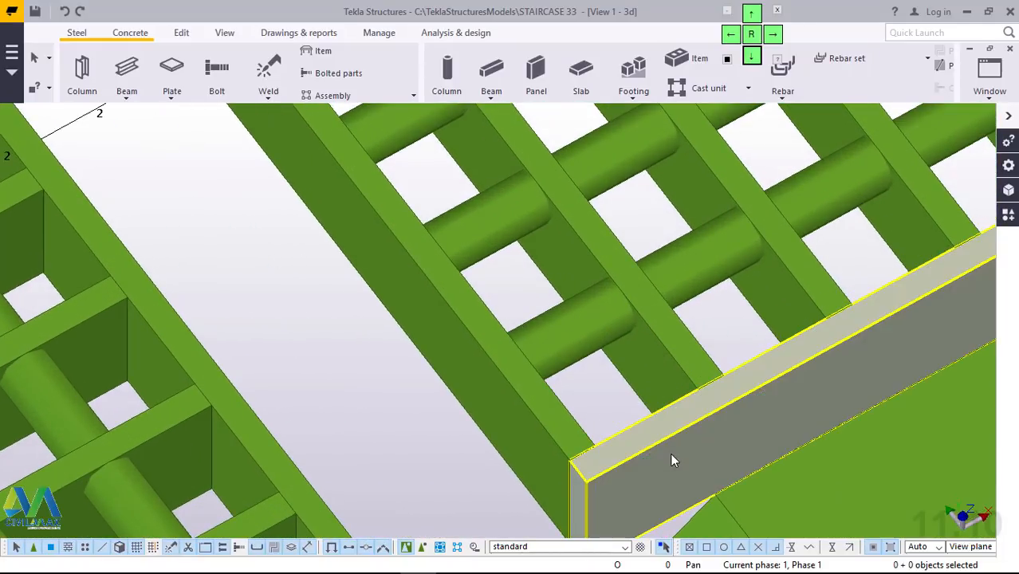
Step: Examine the bolted support angle beneath the uppermost stair tread at the stringer
mouse_move(634, 462)
ctrl+middle_down()
mouse_move(763, 421)
mouse_move(896, 405)
mouse_move(753, 391)
mouse_move(747, 381)
mouse_move(614, 437)
mouse_move(482, 419)
mouse_move(371, 399)
mouse_move(304, 296)
ctrl+middle_up()
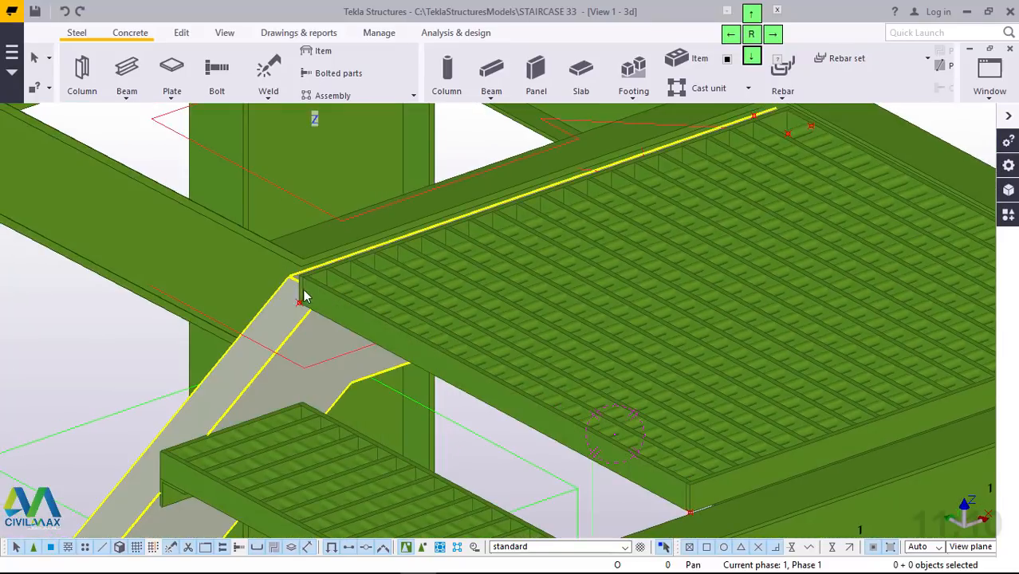
scroll(294, 284, up, 3)
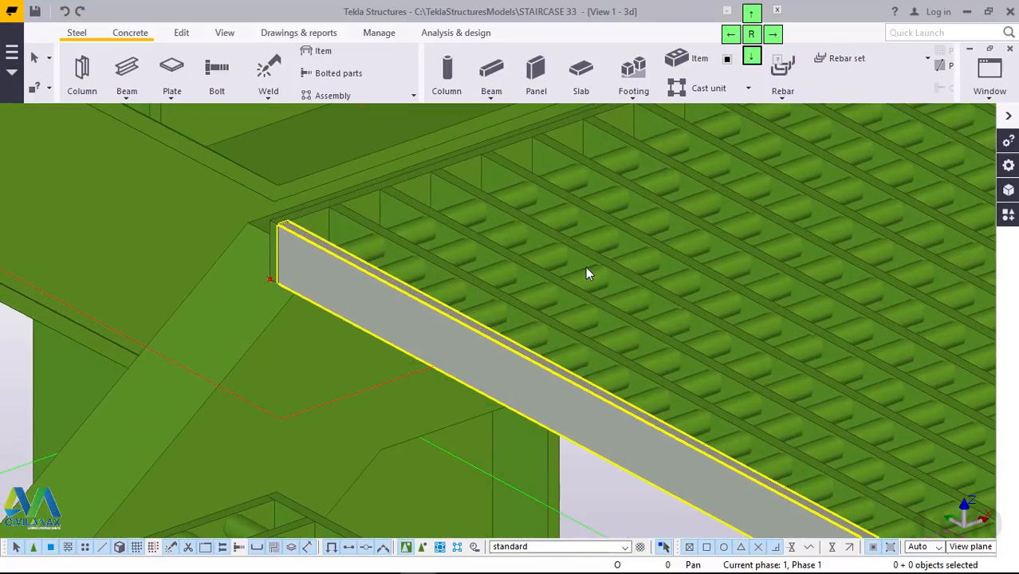
scroll(590, 268, down, 4)
scroll(351, 407, up, 5)
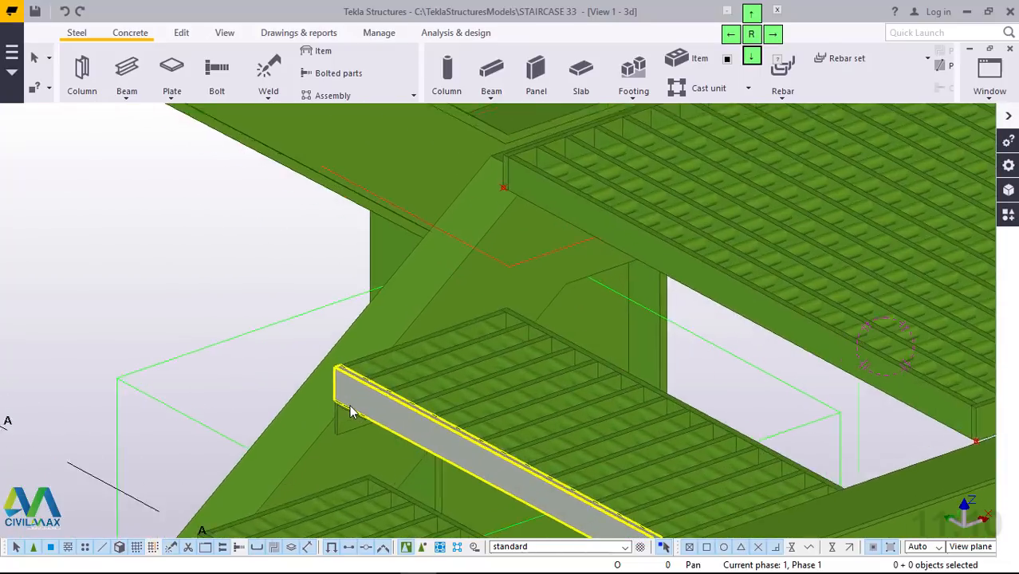
scroll(335, 437, up, 5)
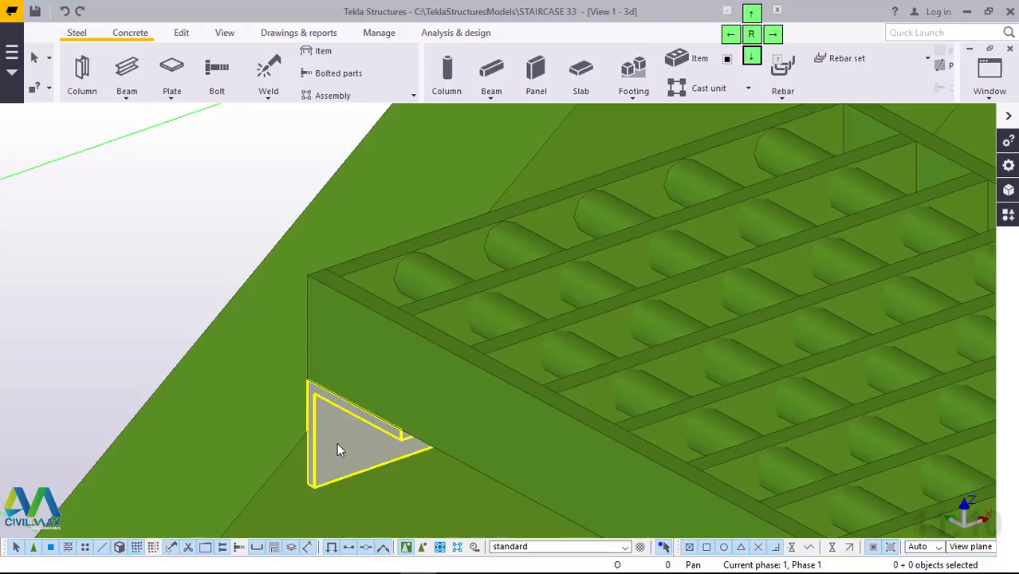
scroll(393, 408, down, 2)
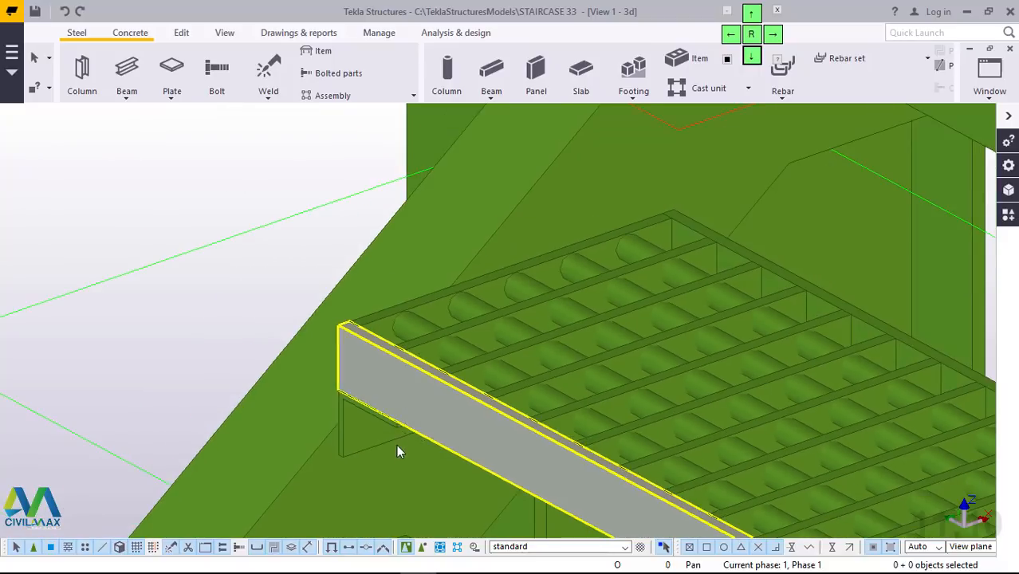
scroll(399, 434, up, 4)
mouse_move(411, 412)
ctrl+middle_down()
mouse_move(431, 377)
mouse_move(480, 389)
mouse_move(494, 370)
mouse_move(472, 299)
mouse_move(458, 323)
ctrl+middle_up()
scroll(478, 526, up, 1)
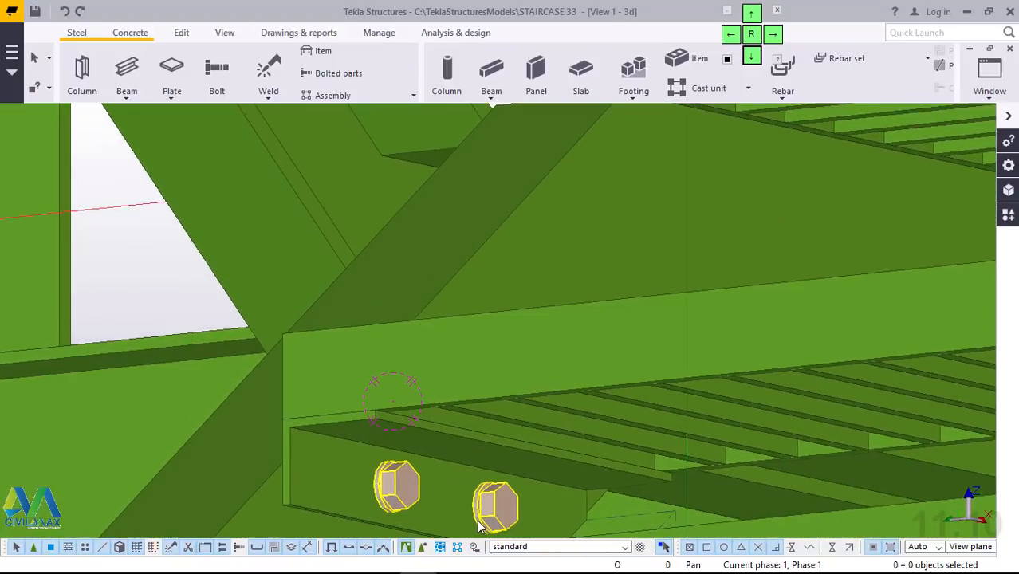
ctrl+middle_drag(479, 526, 540, 457)
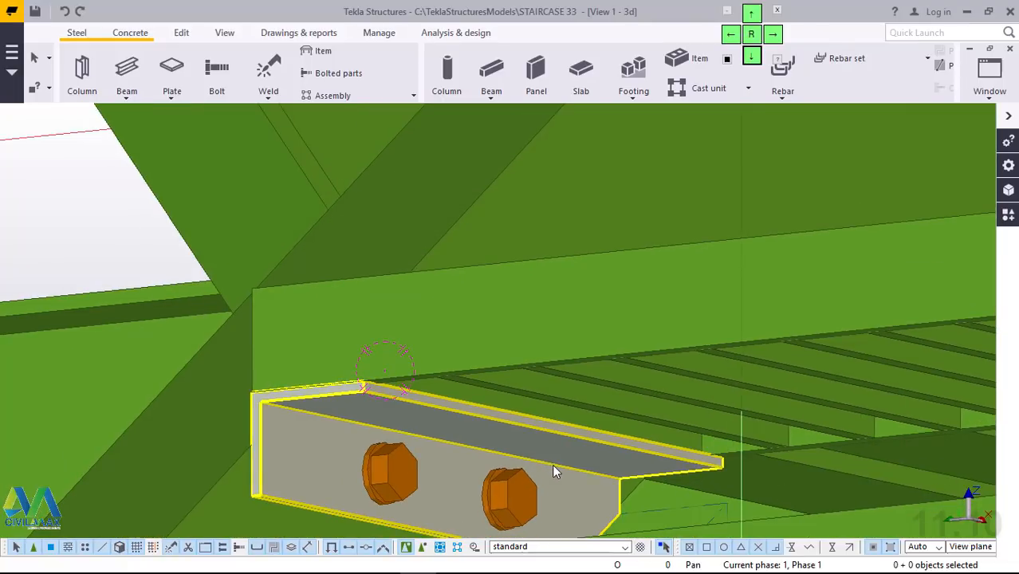
click(526, 493)
right_click(520, 493)
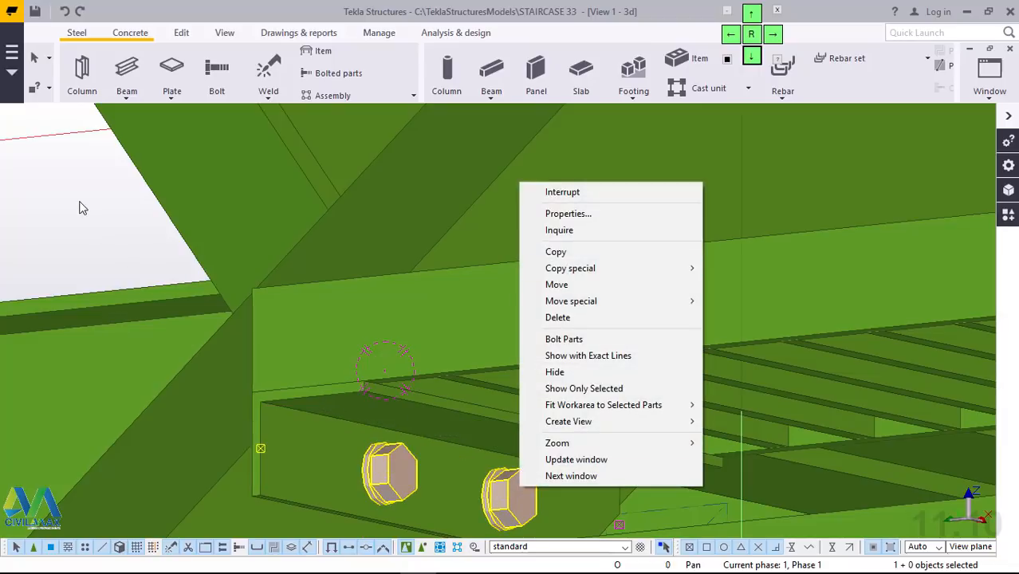
click(80, 202)
Step: Copy the uppermost tread's support angle from its upper outer corner to the stringer's bend point beneath the landing grating
click(356, 407)
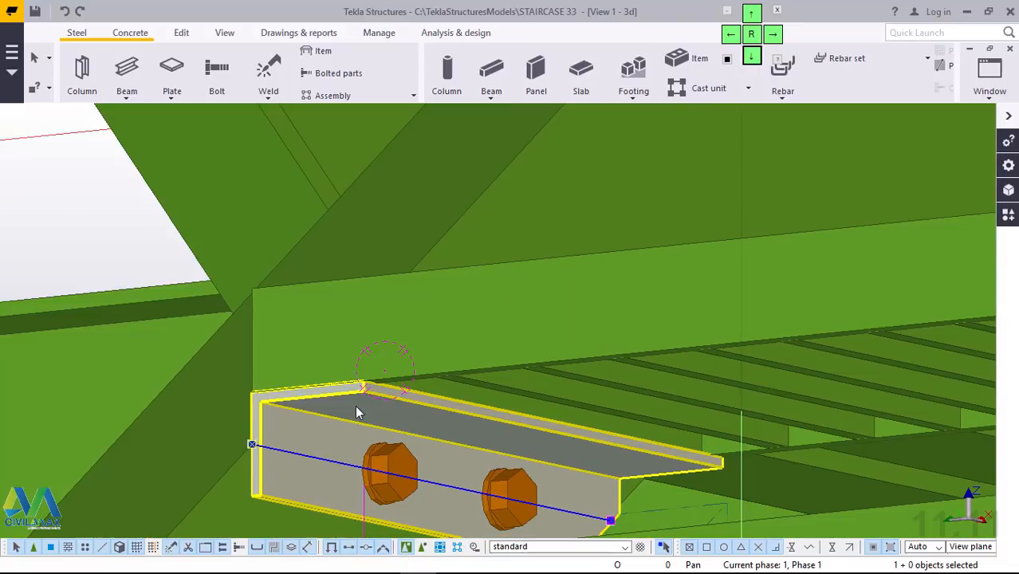
right_click(357, 411)
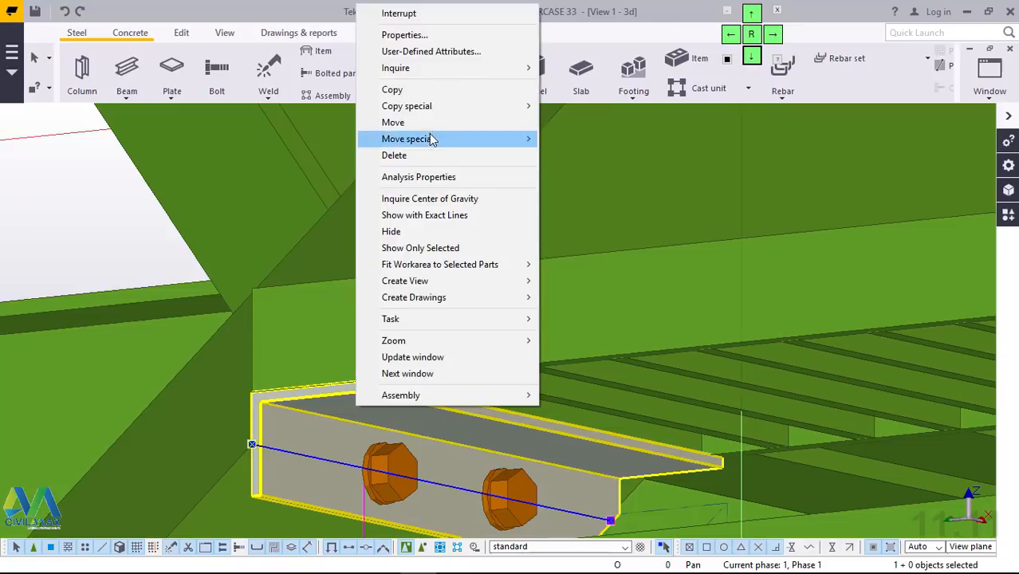
click(399, 88)
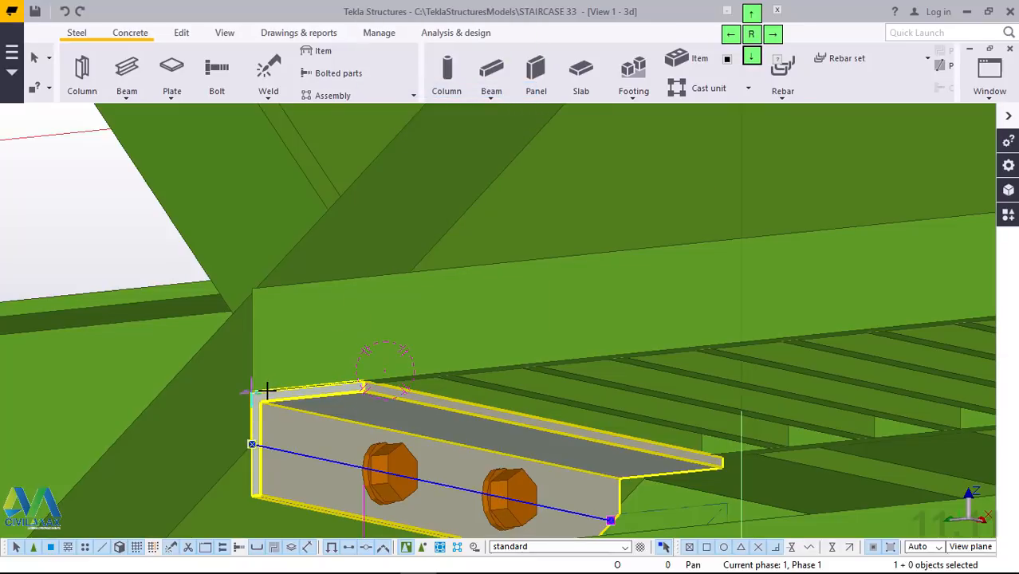
scroll(263, 391, up, 3)
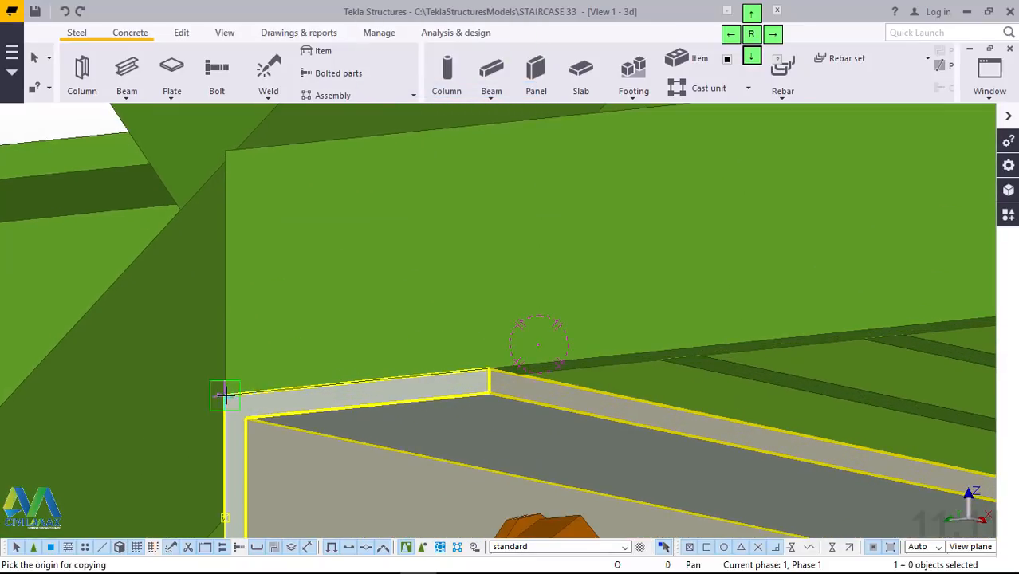
click(225, 394)
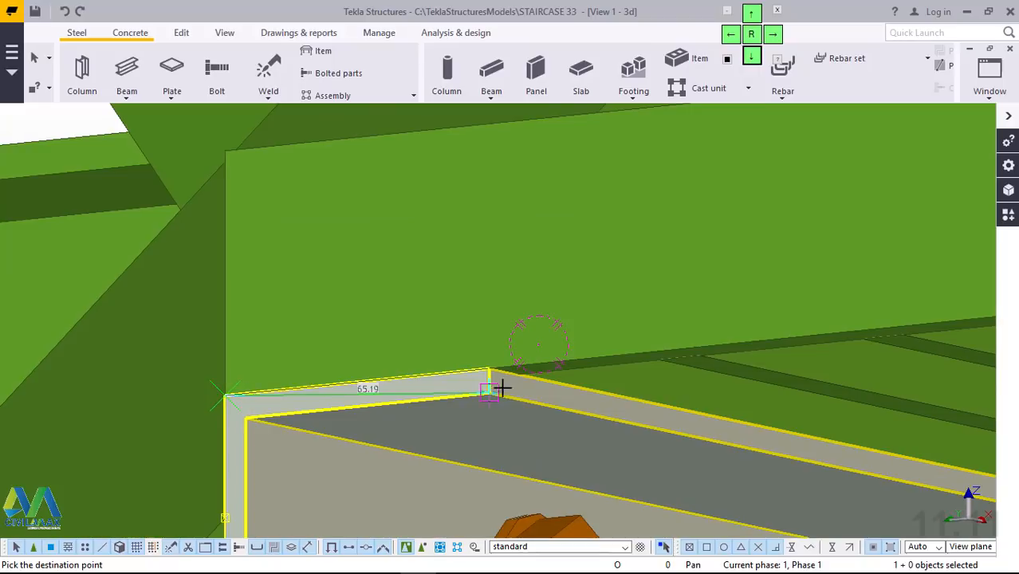
ctrl+middle_drag(534, 325, 389, 443)
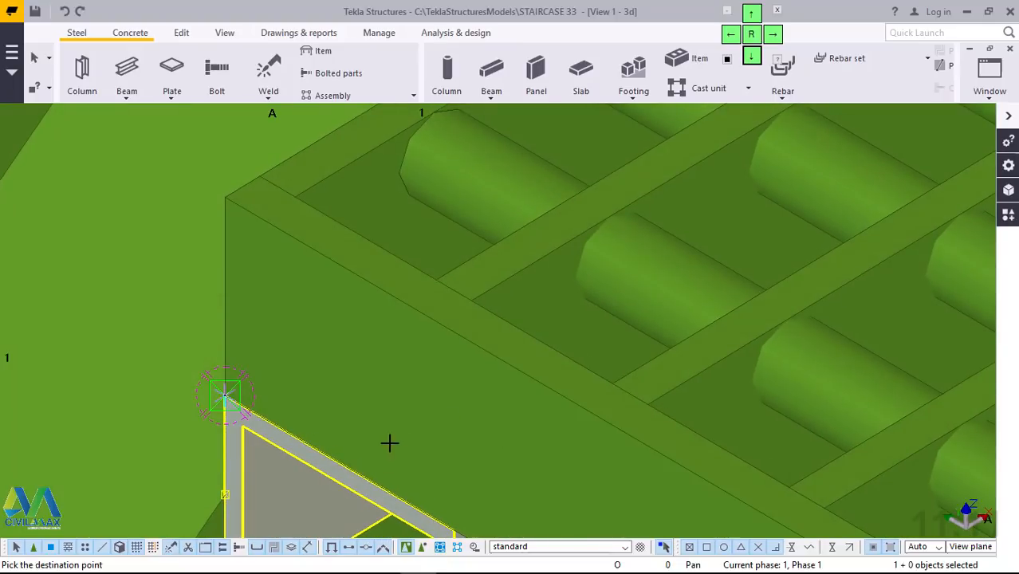
scroll(376, 447, down, 7)
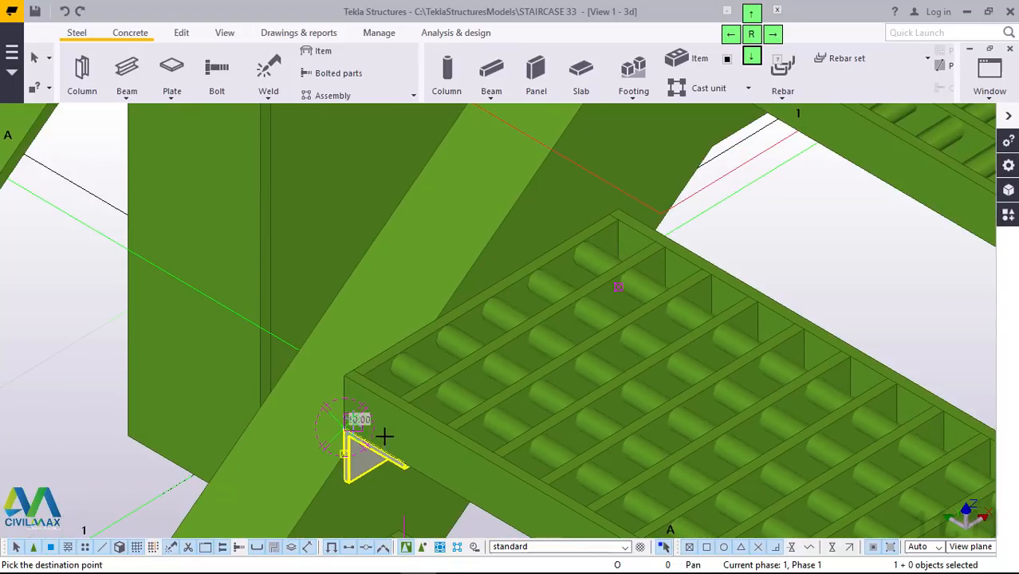
scroll(384, 436, down, 3)
scroll(496, 230, up, 5)
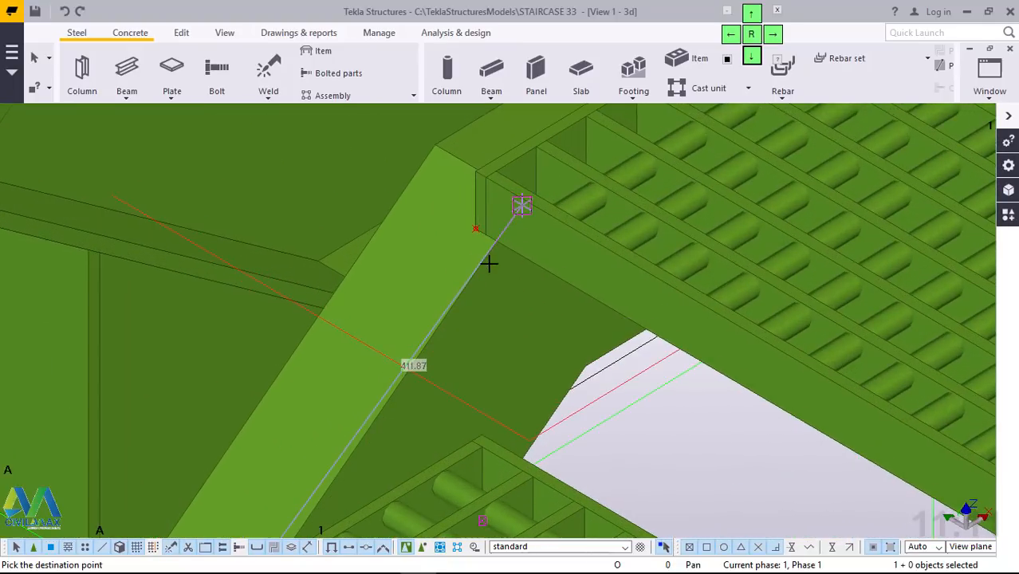
scroll(521, 249, up, 2)
ctrl+middle_drag(525, 240, 511, 109)
scroll(544, 235, up, 2)
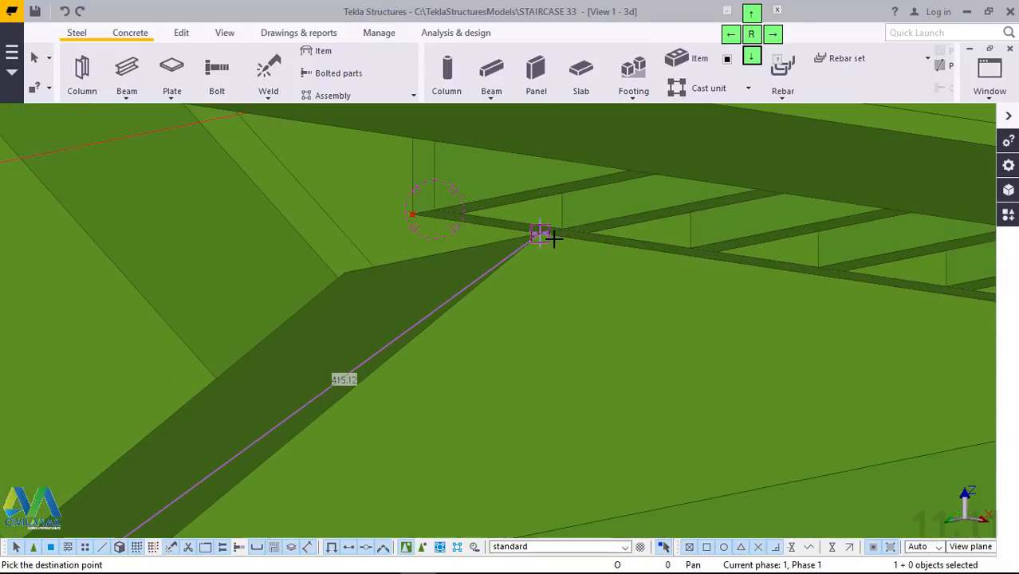
scroll(545, 235, up, 2)
scroll(546, 236, up, 4)
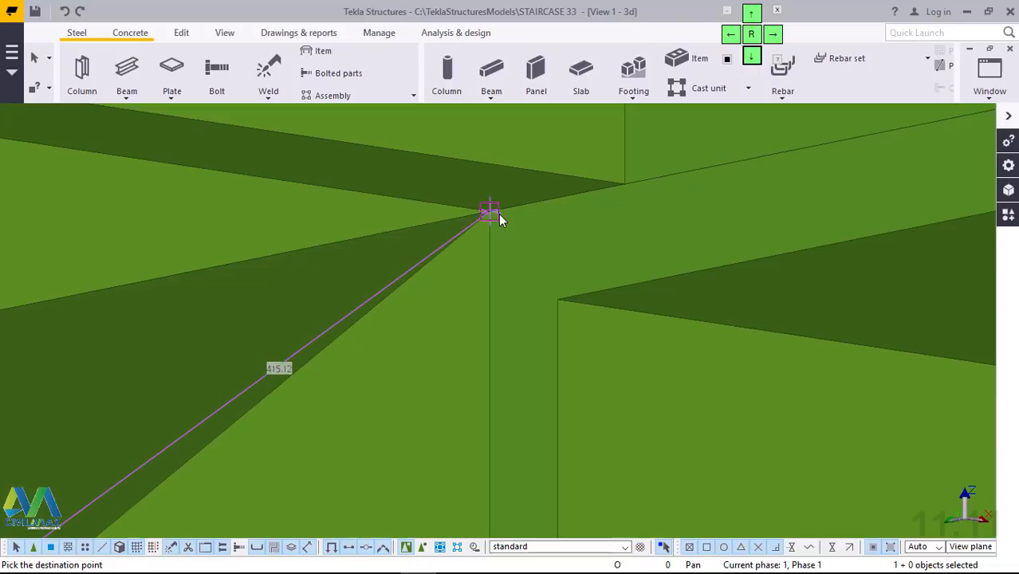
right_click(558, 260)
click(599, 269)
Step: Delete the corner cut at the end of the copied support angle beneath the landing
scroll(531, 278, down, 5)
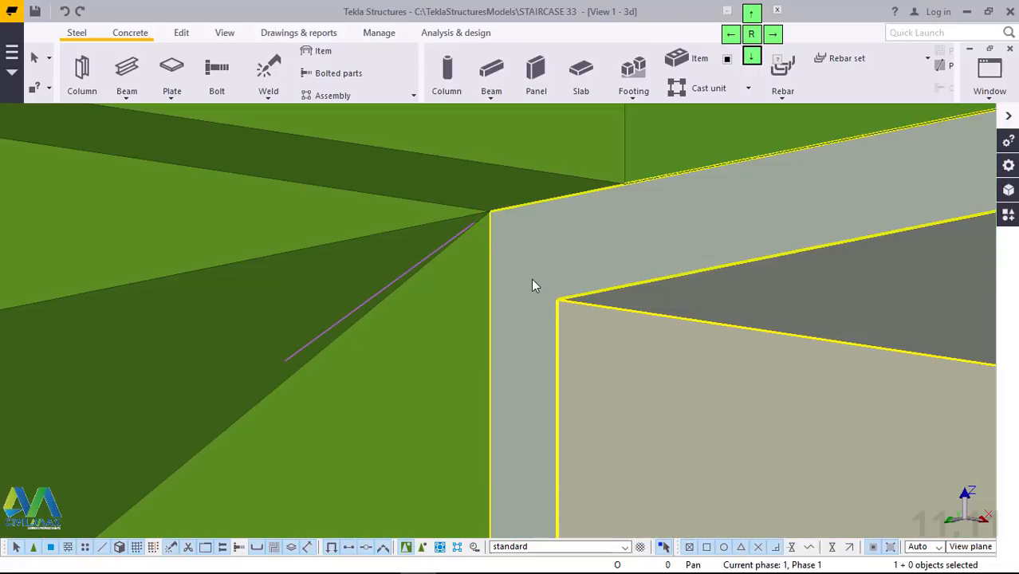
scroll(535, 301, down, 3)
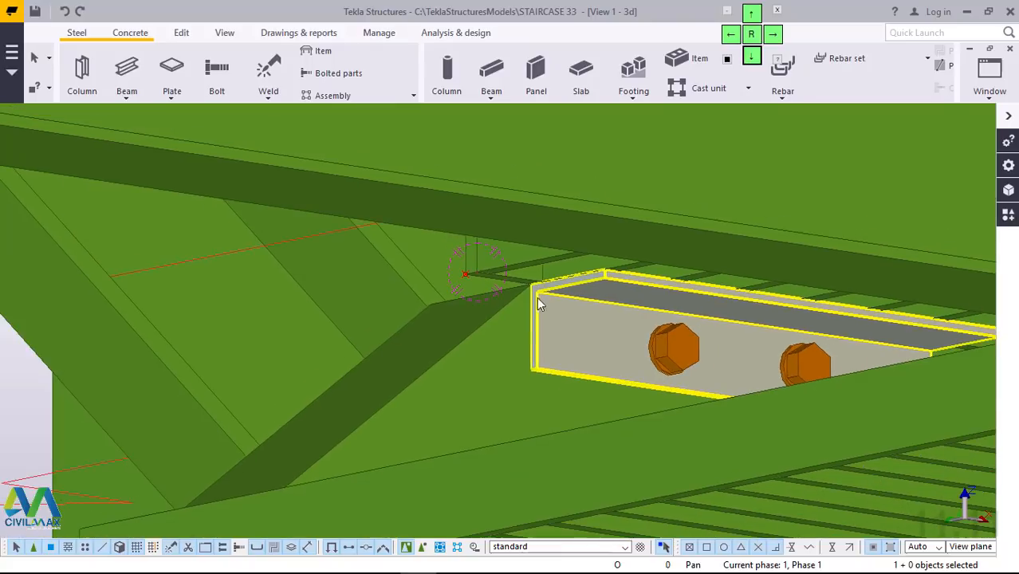
click(681, 355)
ctrl+middle_drag(690, 353, 743, 358)
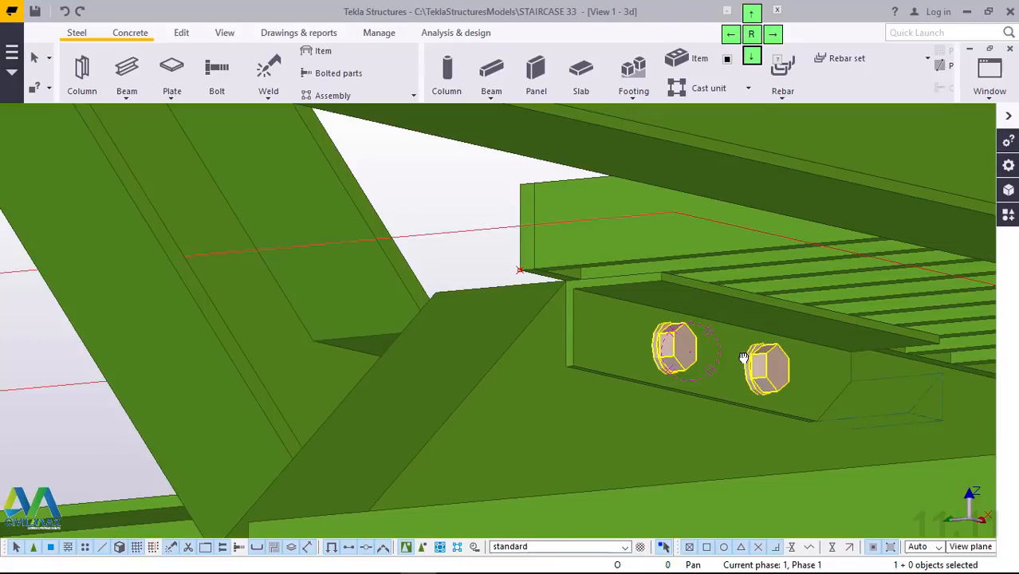
click(899, 418)
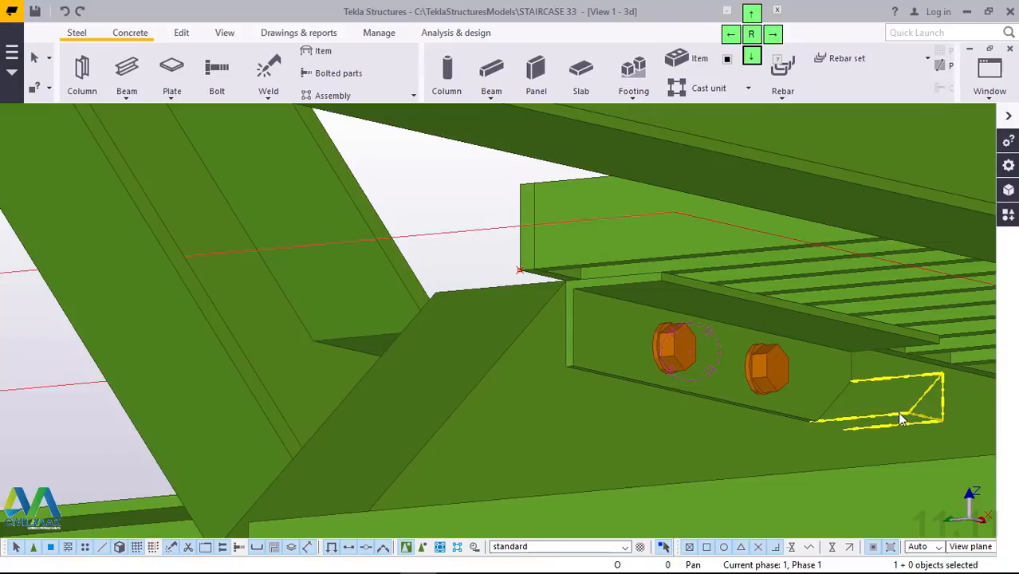
key(Delete)
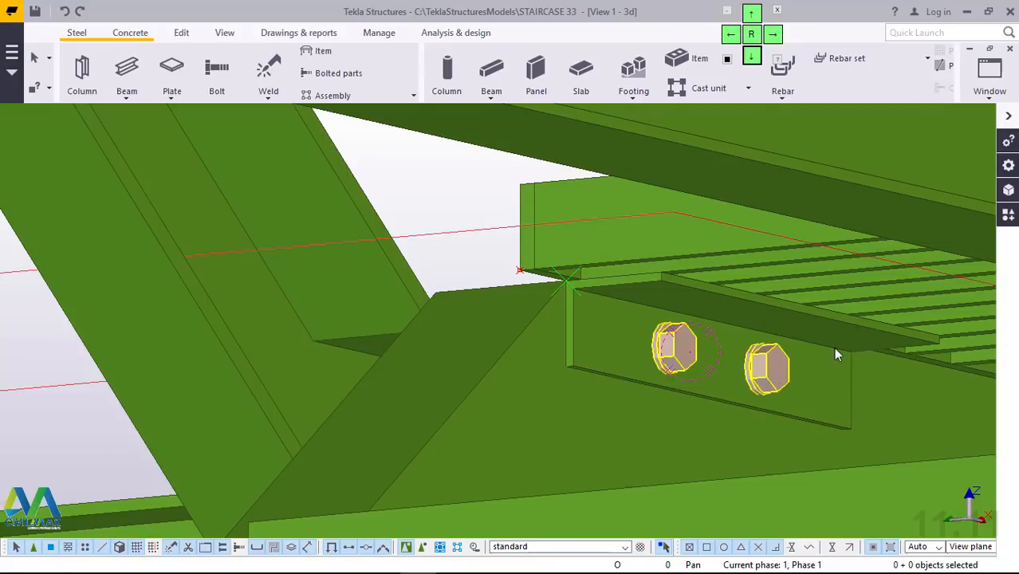
key(ctrl+z)
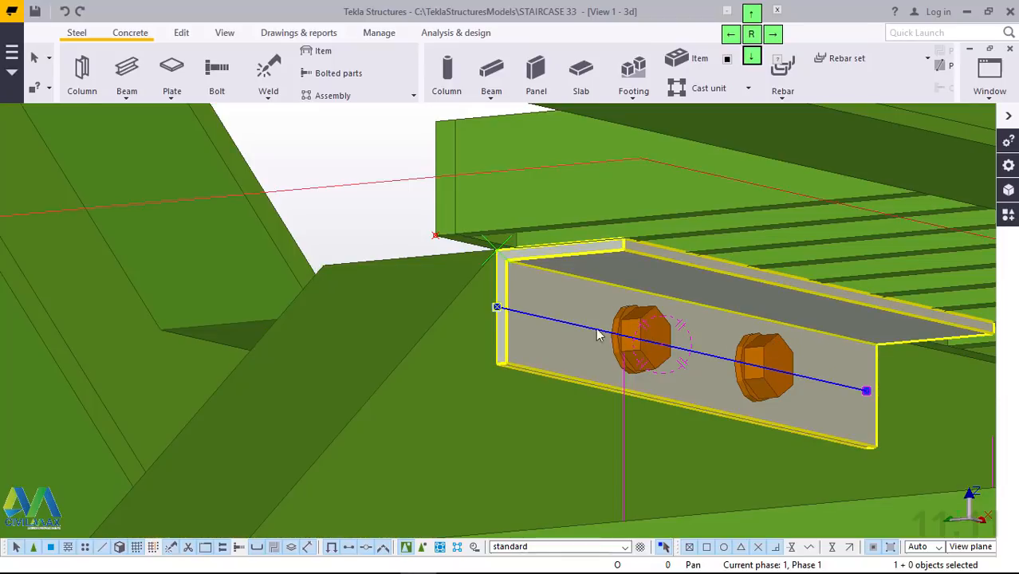
Step: Try to copy the landing support angle linearly by dX 0.00, dY -600.00 and dZ 0.00 with 1 copy
scroll(539, 325, down, 5)
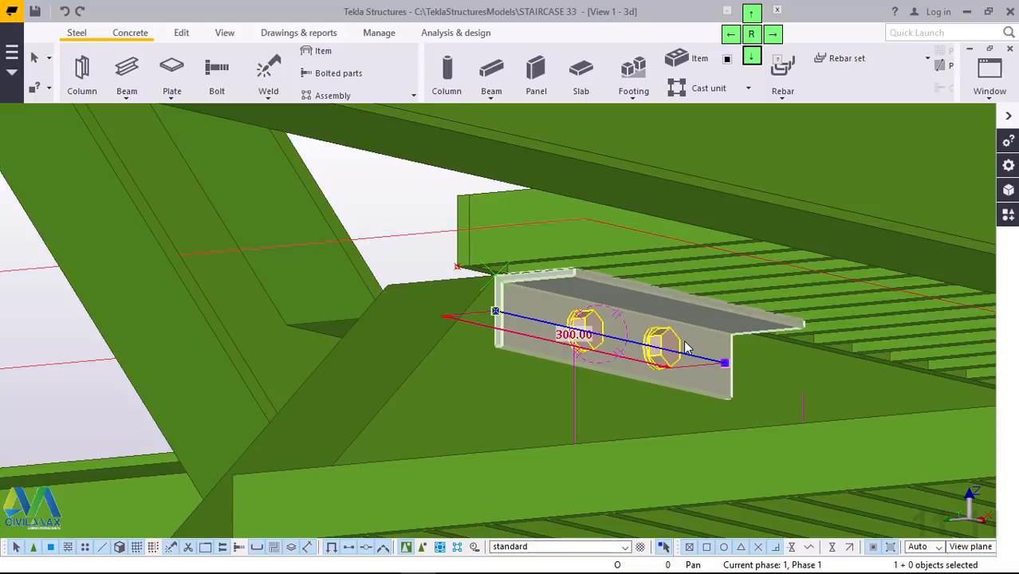
right_click(684, 340)
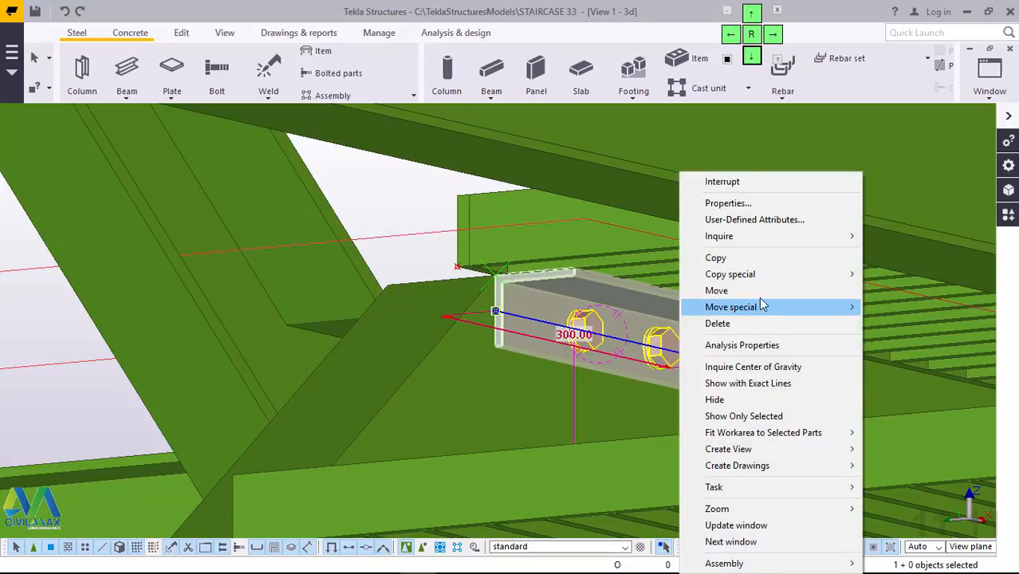
mouse_move(839, 275)
click(901, 275)
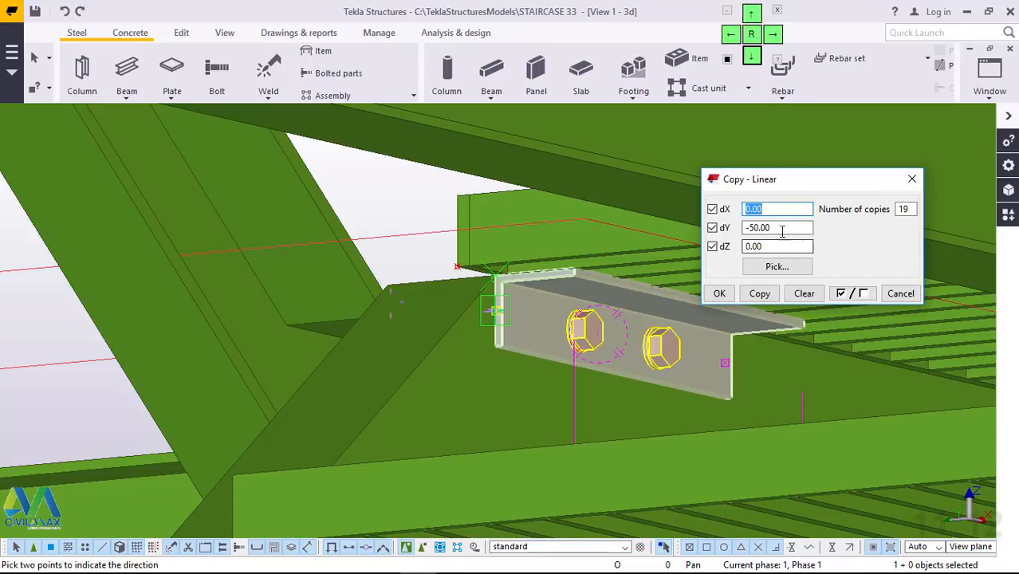
drag(780, 228, 738, 228)
text(0)
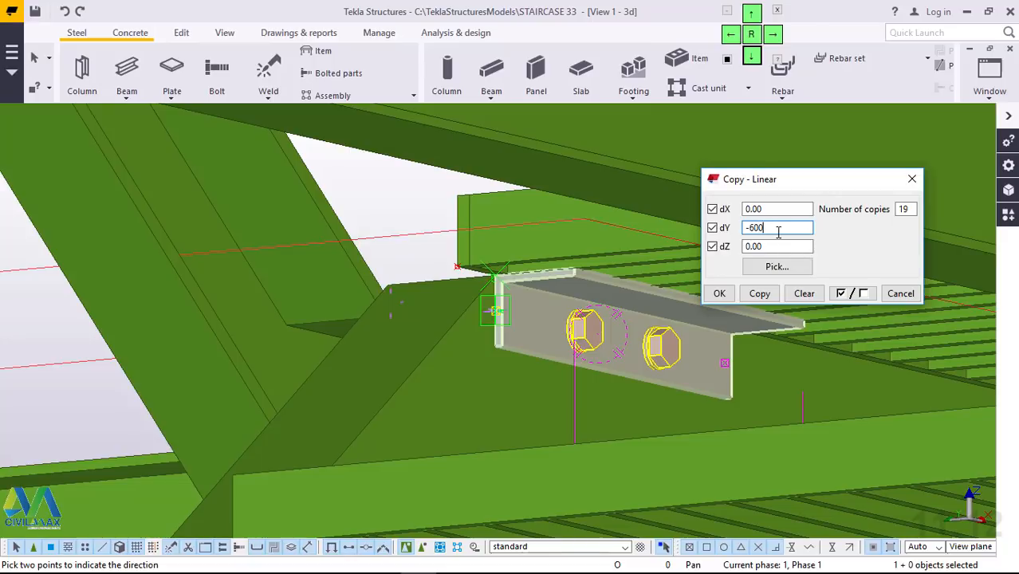
double_click(901, 214)
text(1)
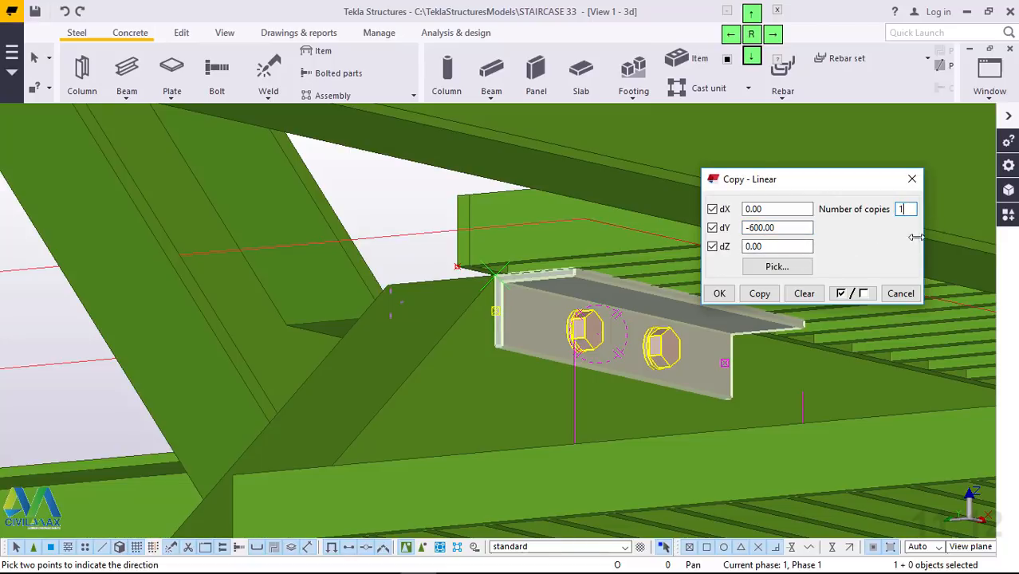
click(762, 294)
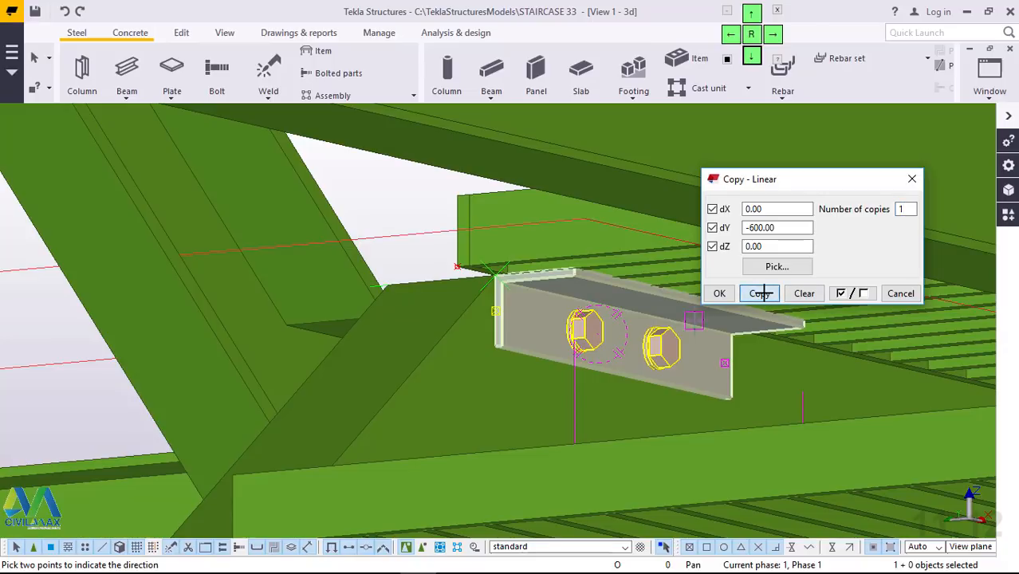
click(719, 294)
right_click(576, 229)
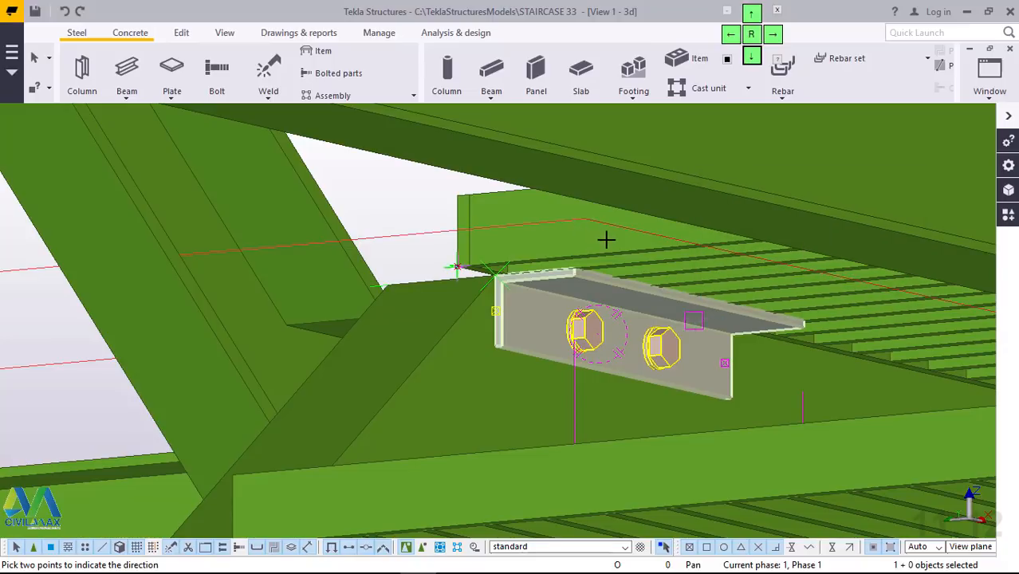
click(610, 241)
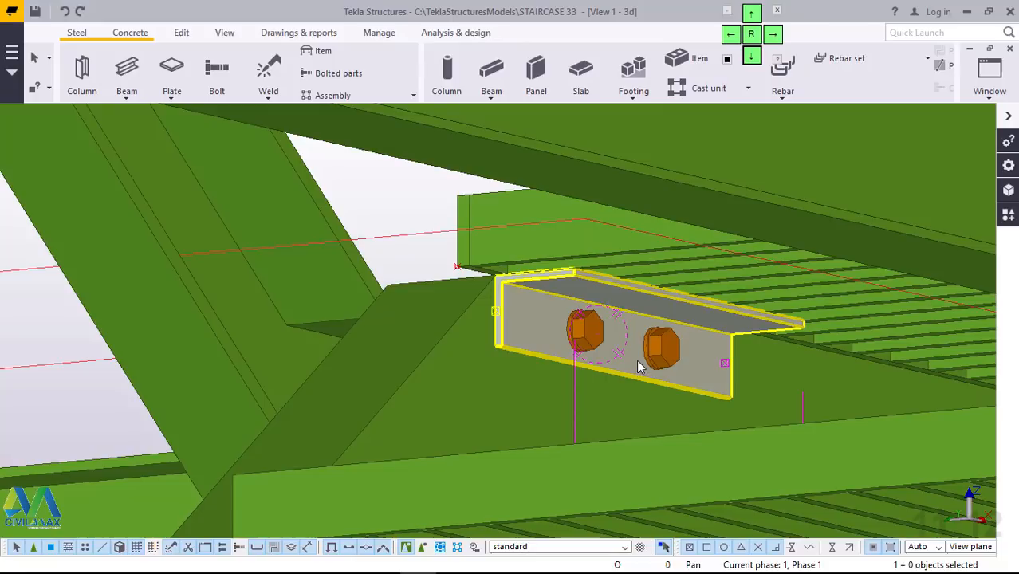
mouse_move(638, 361)
middle_down()
mouse_move(698, 368)
mouse_move(646, 384)
mouse_move(639, 412)
mouse_move(638, 358)
middle_up()
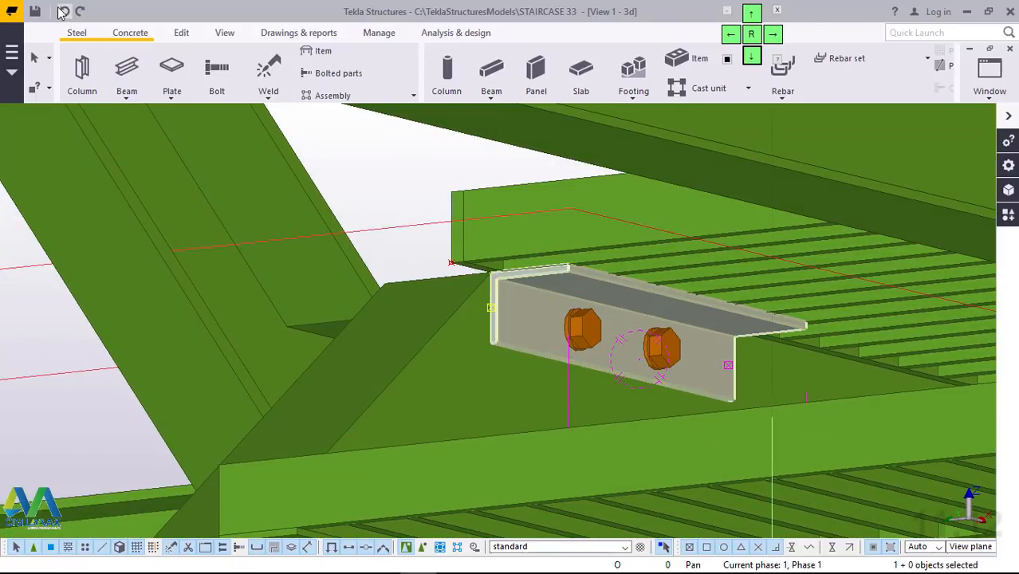
Step: Copy the landing support angle together with its bolts linearly by dX 0.00, dY -500 and dZ 0.00 with 1 copy
scroll(693, 334, up, 5)
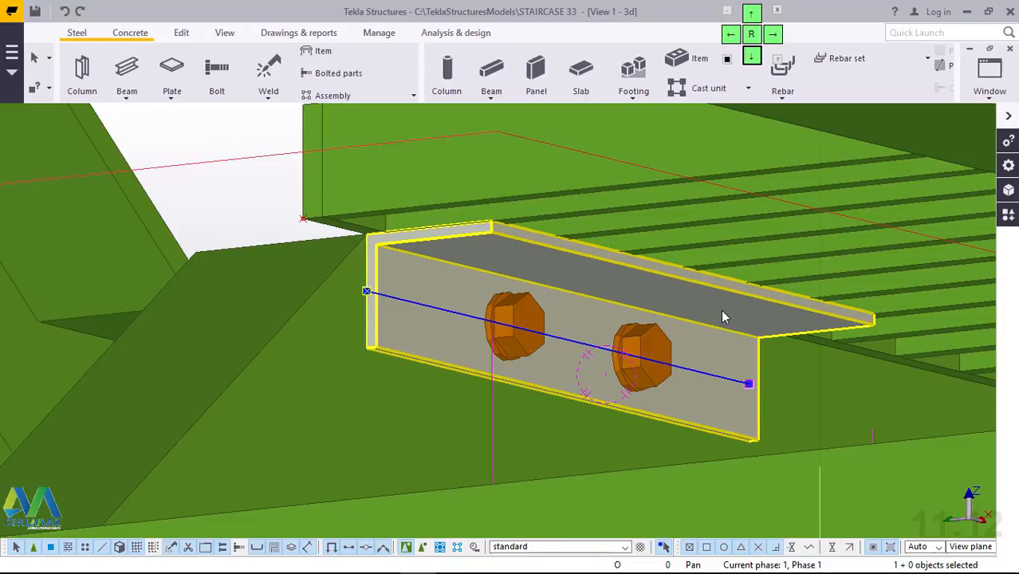
click(676, 355)
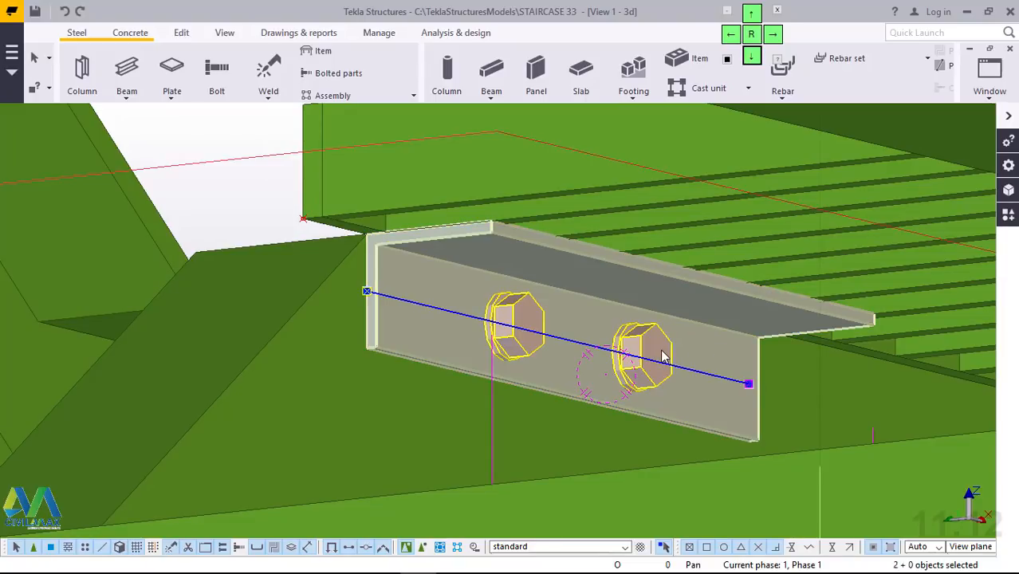
right_click(663, 357)
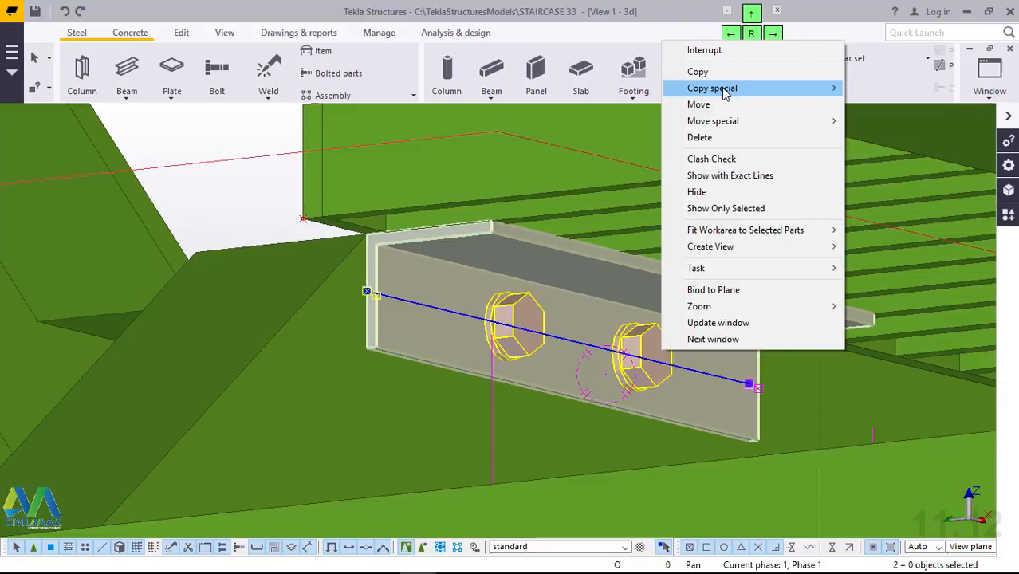
mouse_move(750, 88)
click(878, 89)
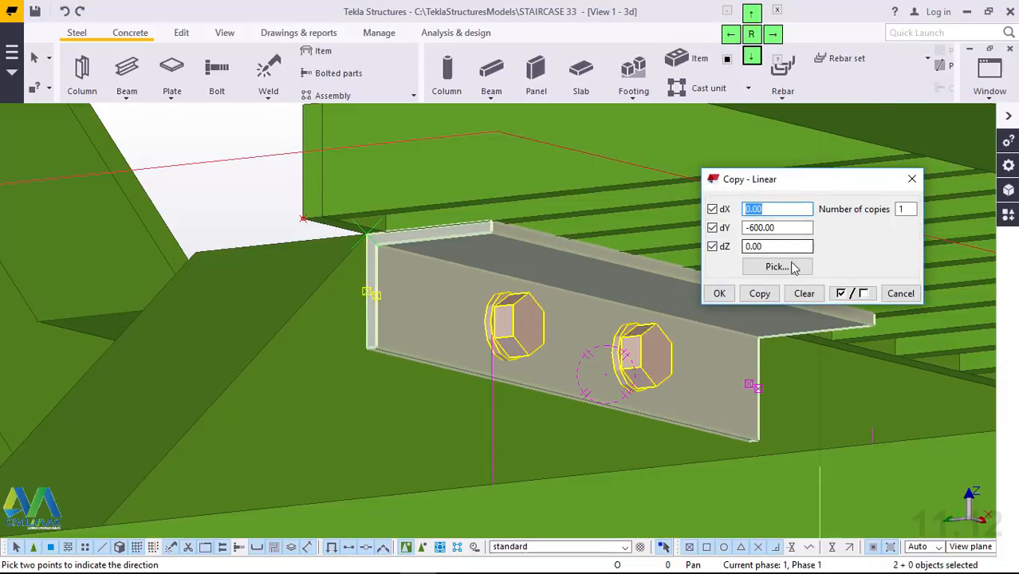
drag(775, 228, 759, 228)
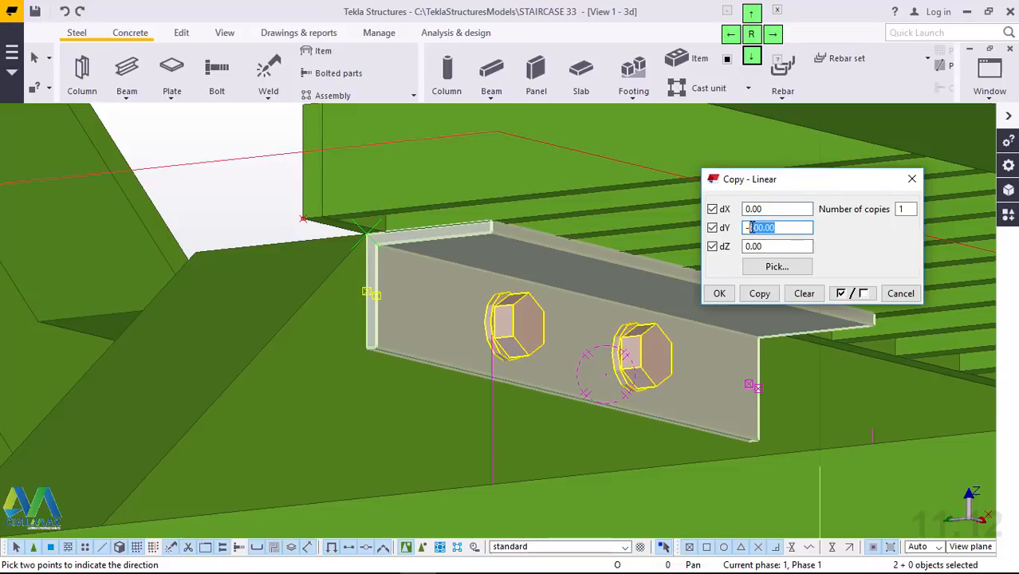
text(500)
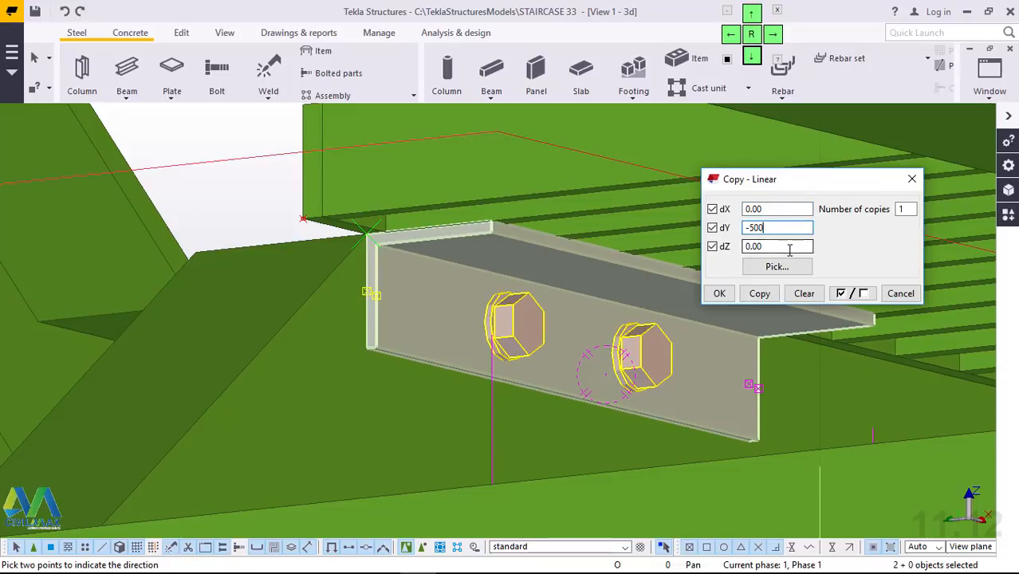
click(759, 293)
click(717, 292)
right_click(586, 300)
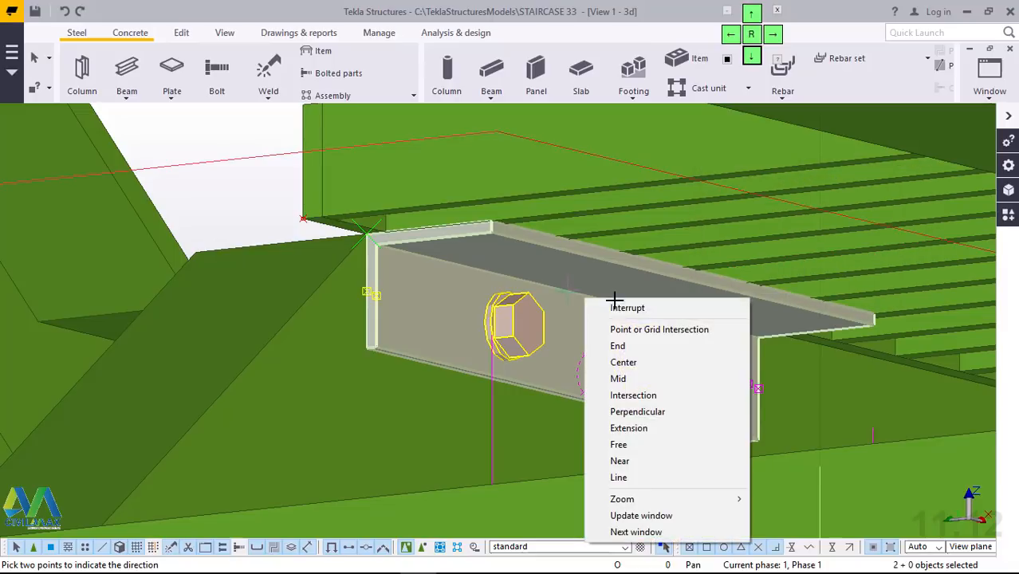
click(618, 307)
ctrl+middle_drag(637, 374, 606, 471)
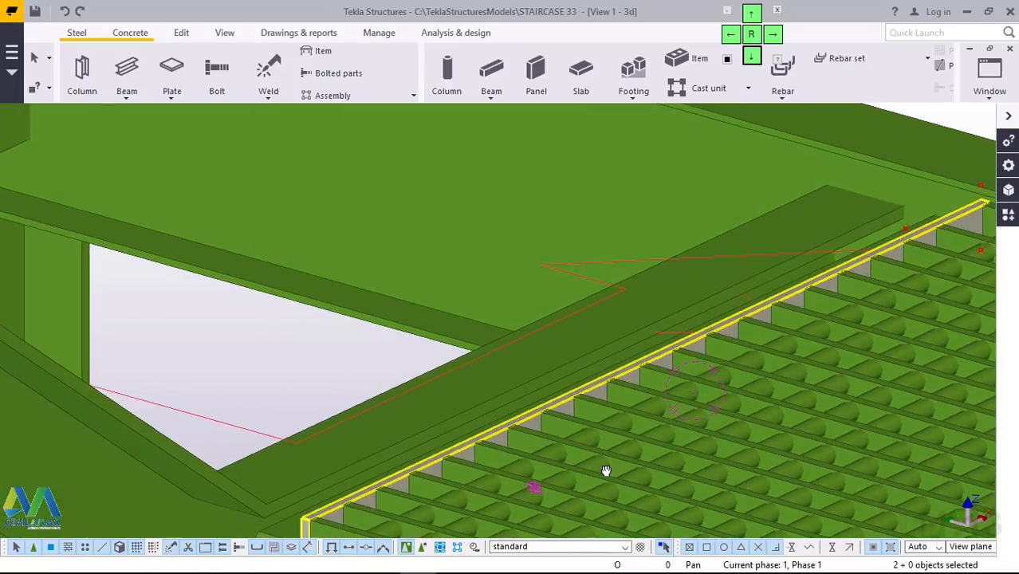
scroll(606, 471, down, 2)
scroll(748, 323, down, 5)
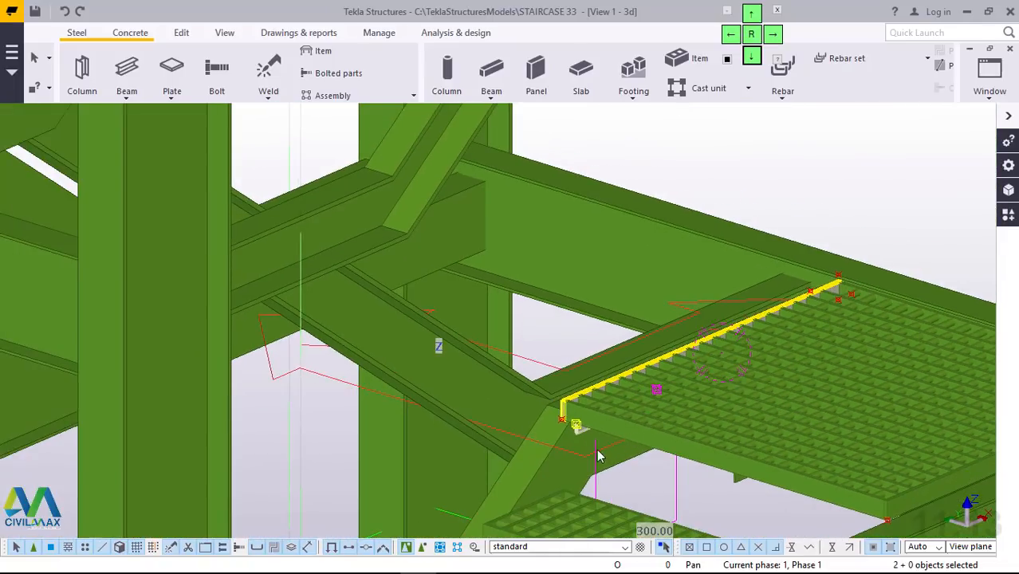
ctrl+middle_drag(680, 395, 746, 317)
scroll(745, 318, up, 5)
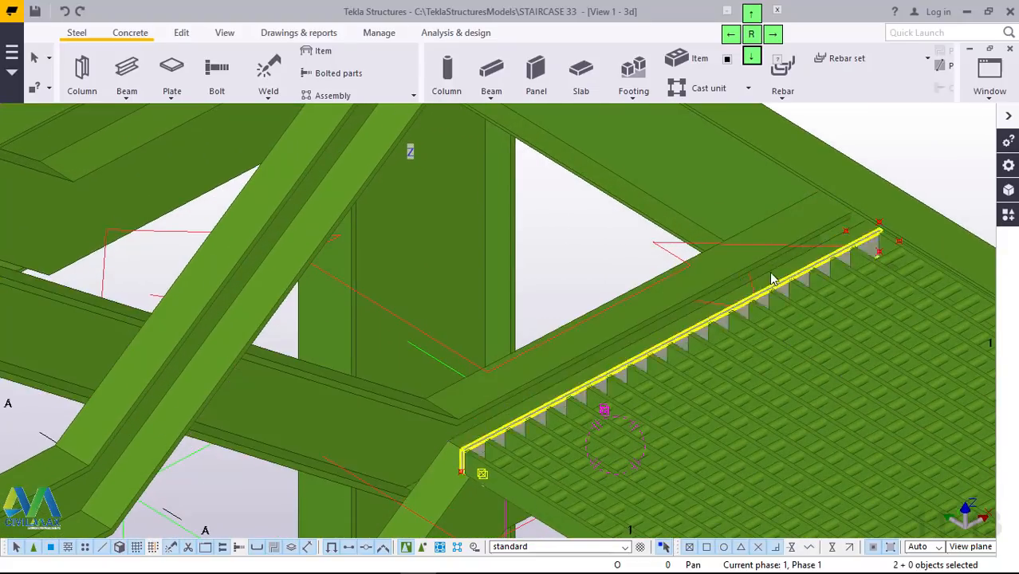
Step: Copy the selected landing support angle and its bolts linearly by dX 600, dY 0.00 and dZ 0.00 with 1 copy
scroll(644, 268, down, 2)
scroll(644, 268, down, 2)
scroll(670, 287, up, 2)
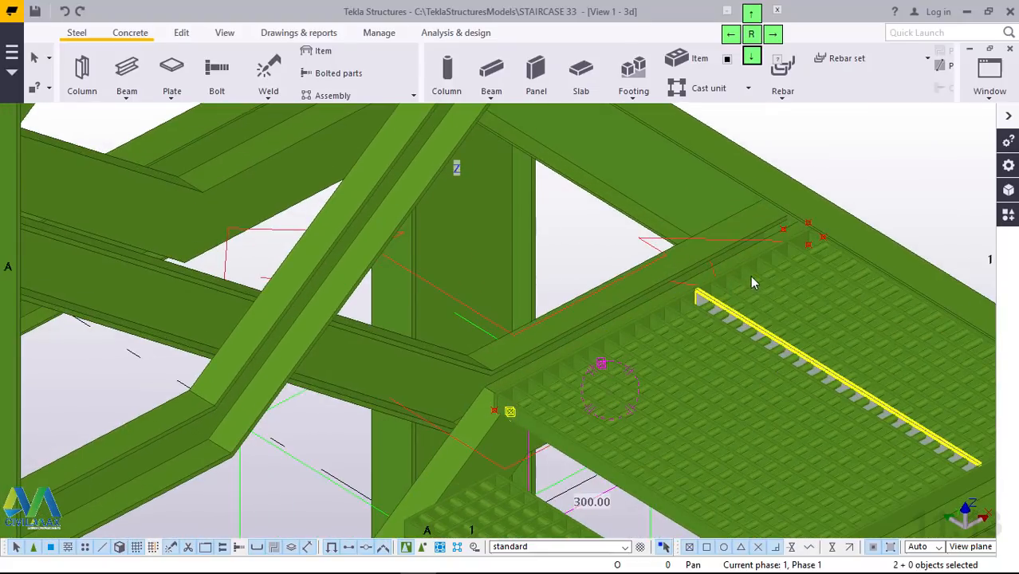
ctrl+middle_drag(625, 421, 634, 334)
scroll(588, 426, up, 2)
right_click(638, 189)
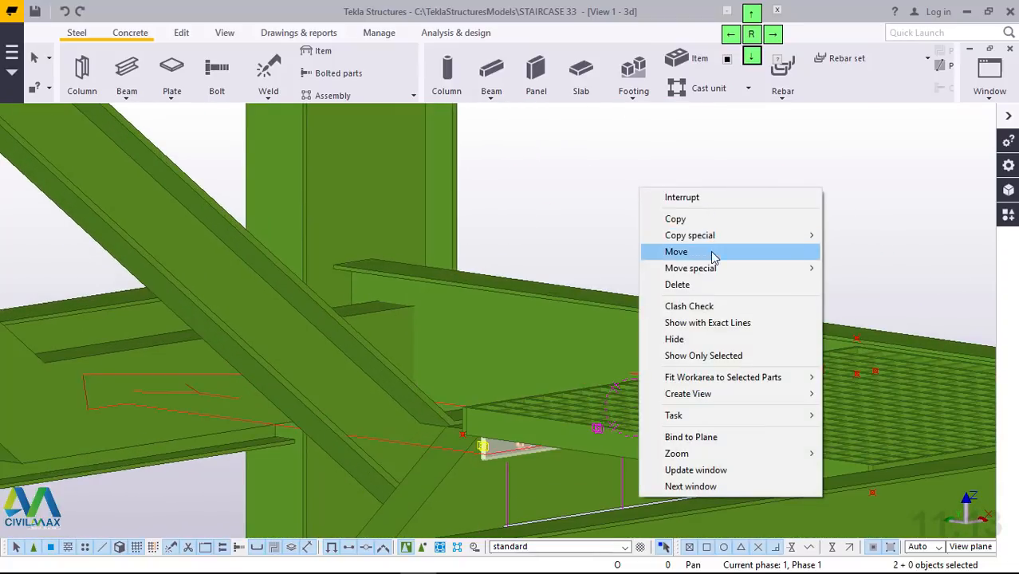
mouse_move(728, 237)
click(875, 236)
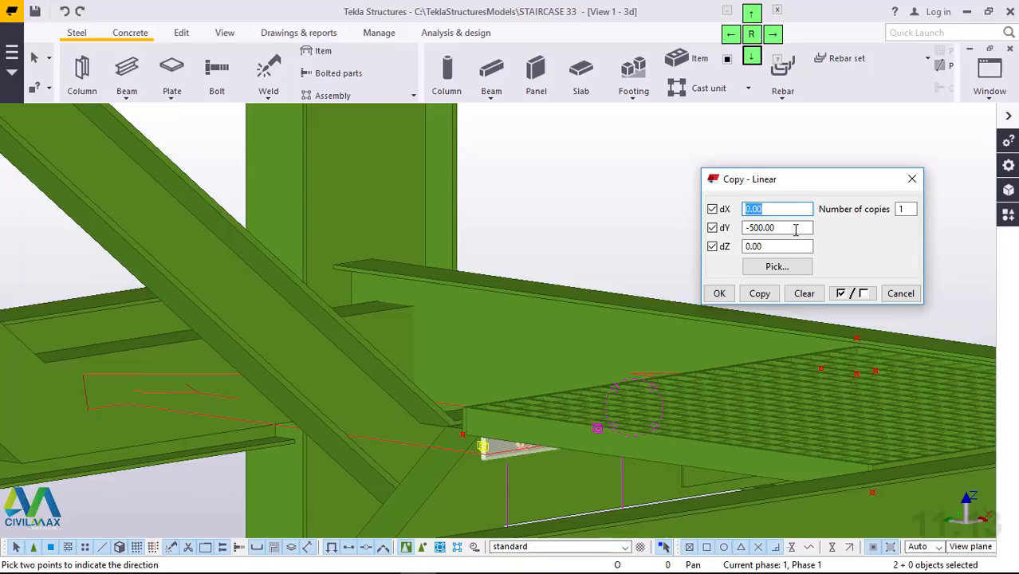
drag(795, 230, 729, 214)
text(0)
text(6)
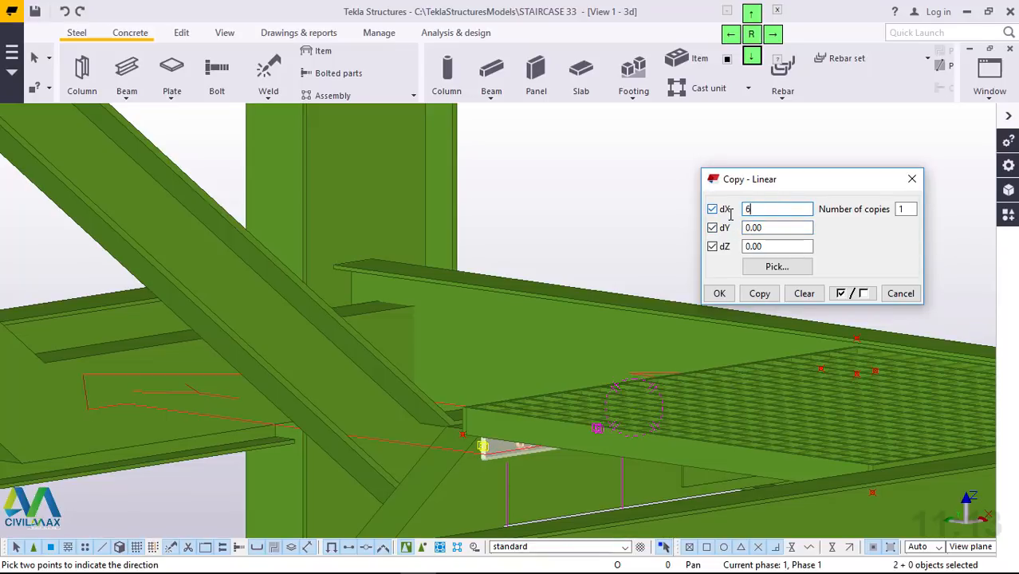
text(00)
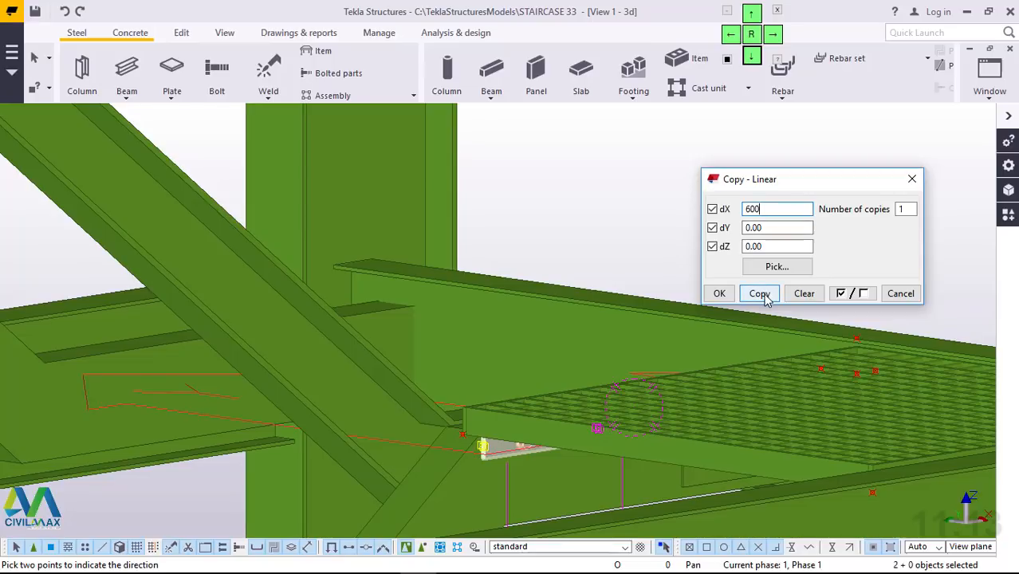
click(725, 300)
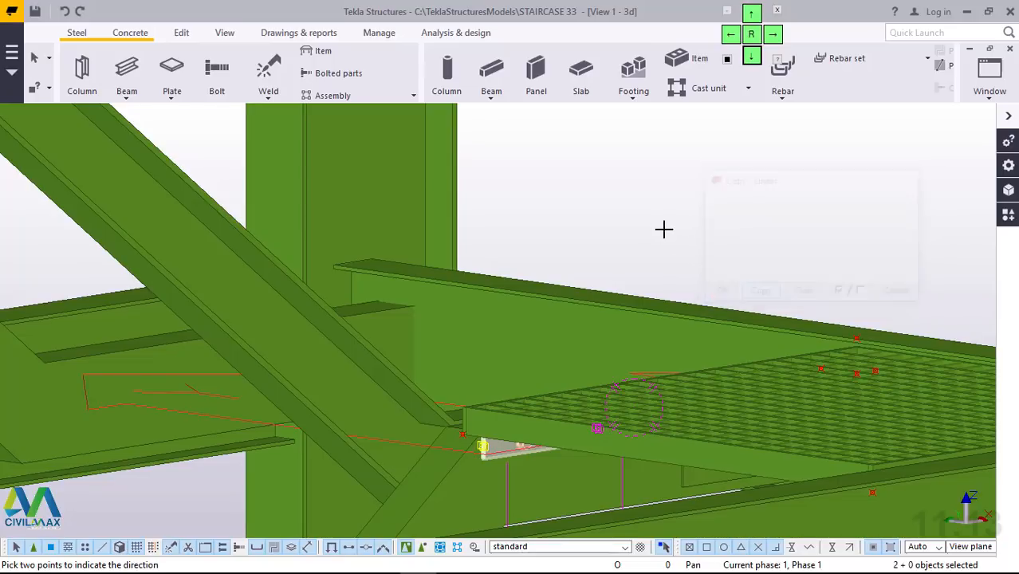
right_click(663, 229)
click(698, 240)
Step: Add the copied support angle and its bolts to the selection with the original angle beneath the landing grating
scroll(698, 239, down, 3)
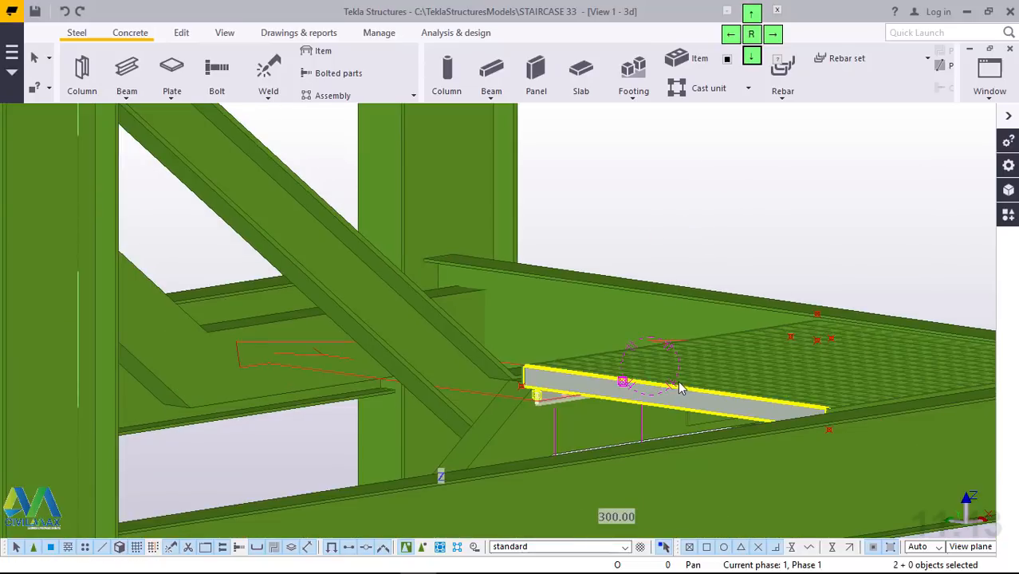
ctrl+middle_drag(640, 388, 597, 304)
scroll(588, 293, down, 5)
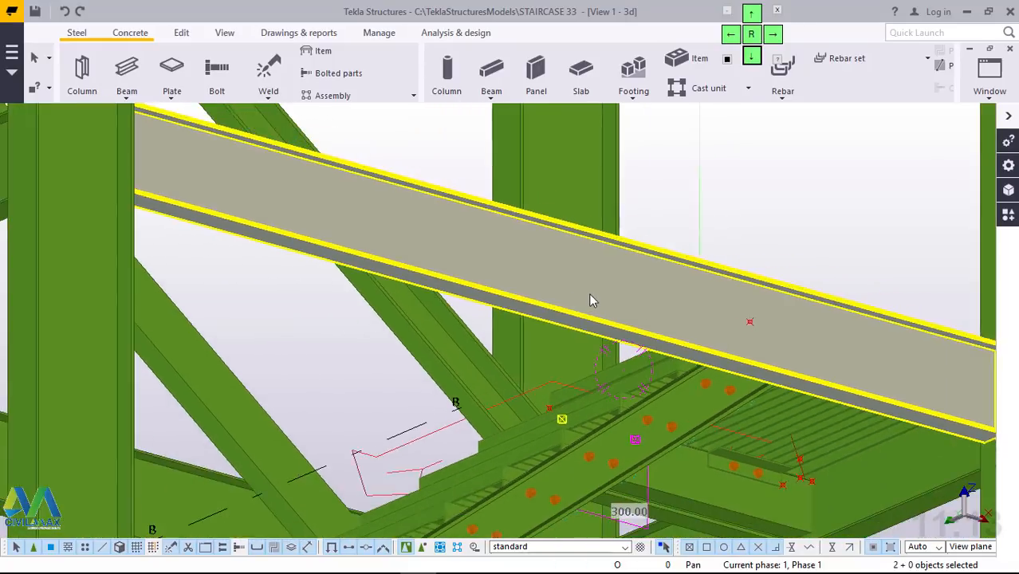
scroll(763, 415, up, 2)
scroll(728, 397, down, 2)
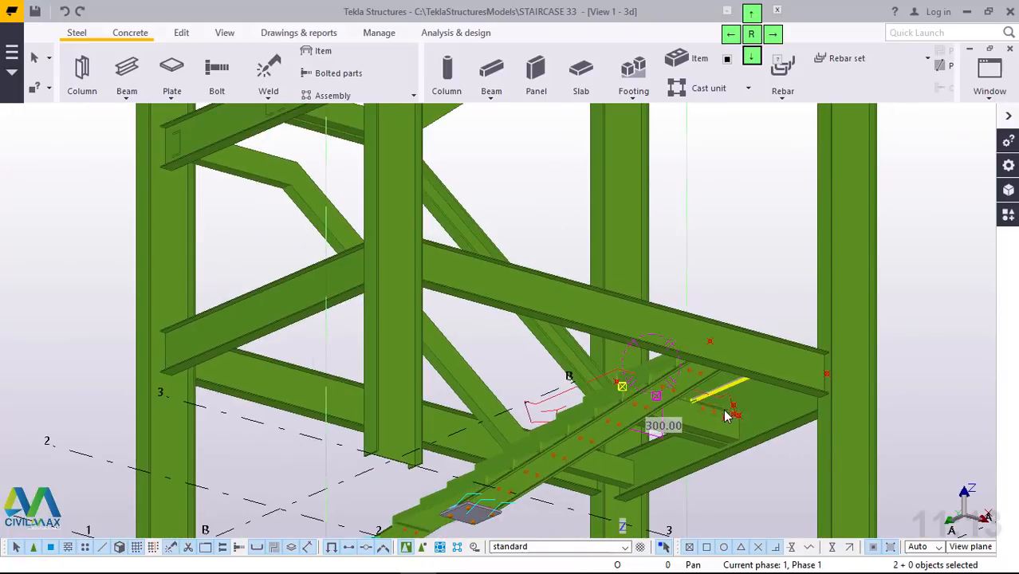
scroll(721, 410, up, 5)
scroll(699, 419, up, 1)
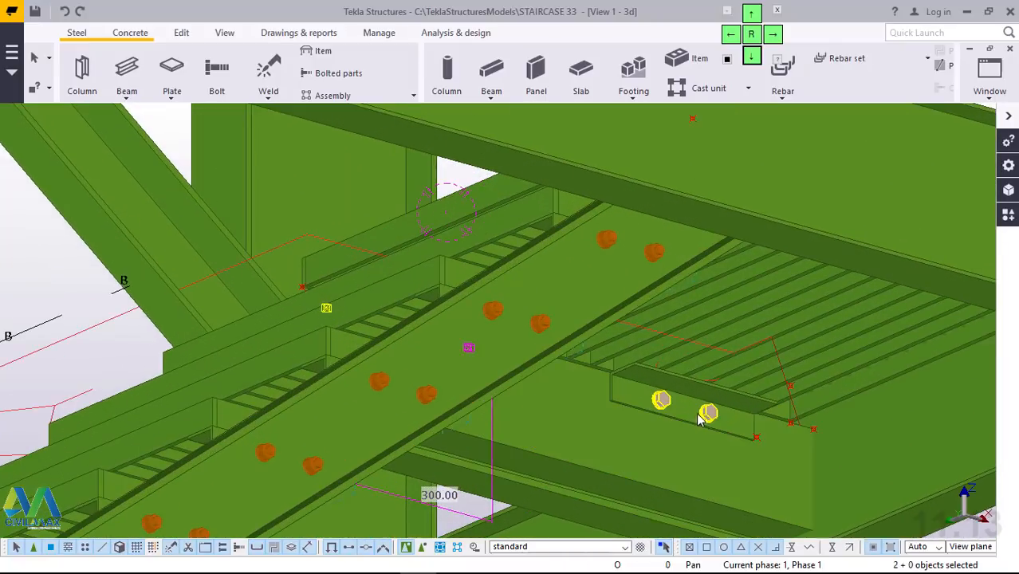
ctrl+middle_drag(699, 414, 615, 419)
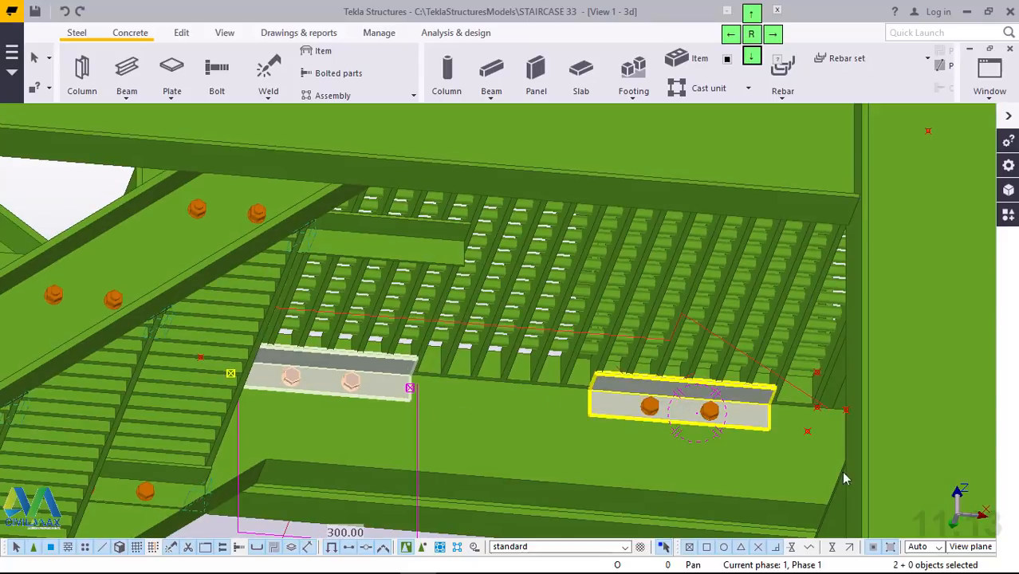
scroll(335, 377, up, 5)
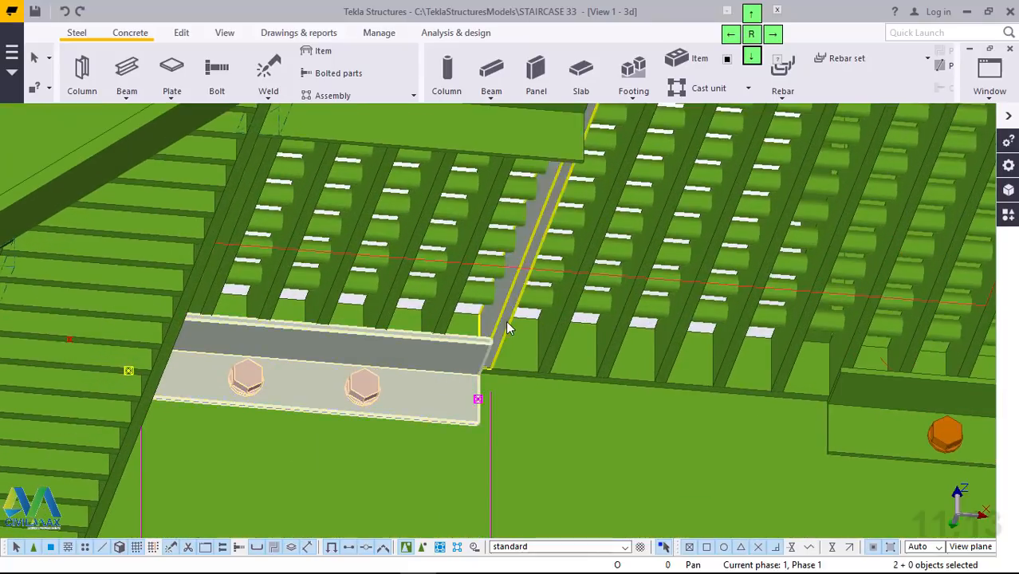
scroll(507, 327, down, 3)
scroll(809, 375, up, 3)
scroll(806, 371, down, 2)
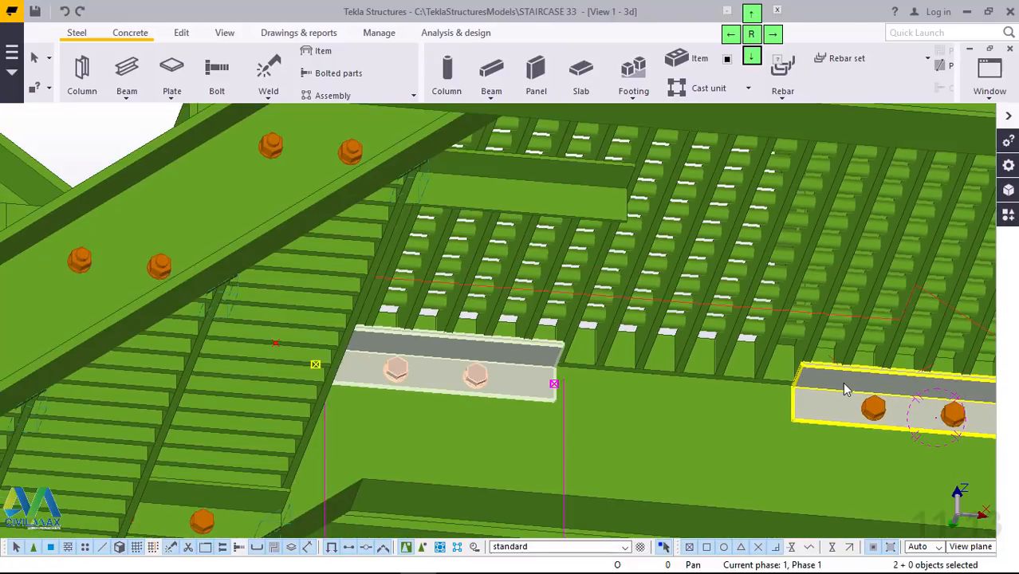
shift+click(844, 384)
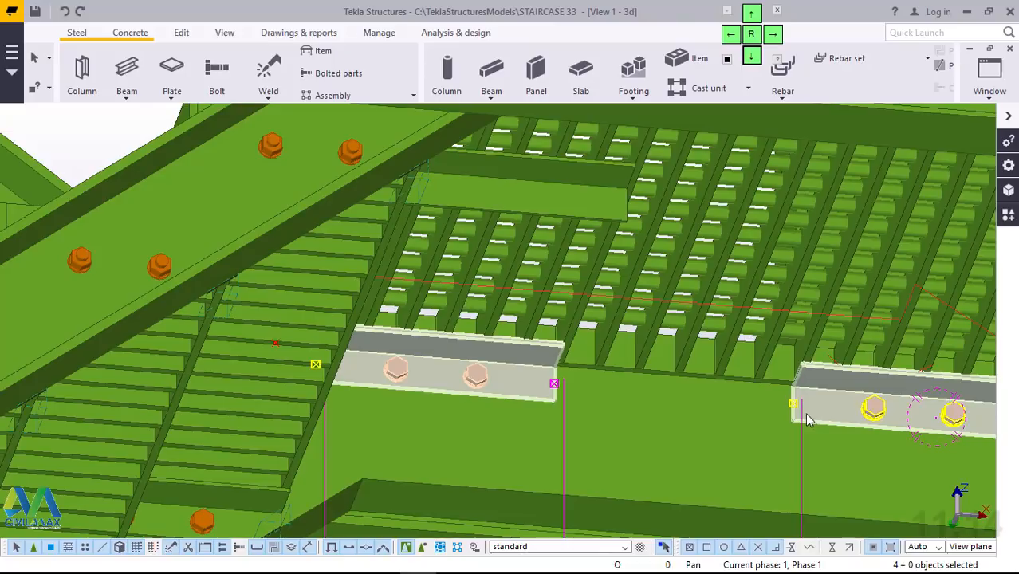
Step: Set the work plane on the landing grating's vertical front face, with X running along its front edge and Y pointing up
ctrl+middle_drag(782, 409, 841, 522)
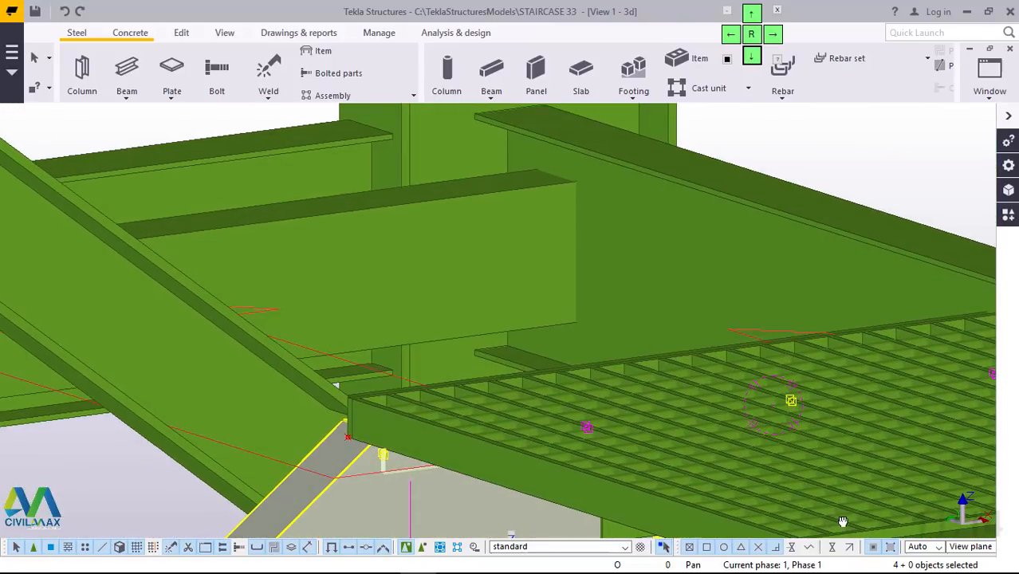
scroll(512, 335, down, 4)
ctrl+middle_drag(482, 323, 527, 381)
scroll(528, 380, up, 5)
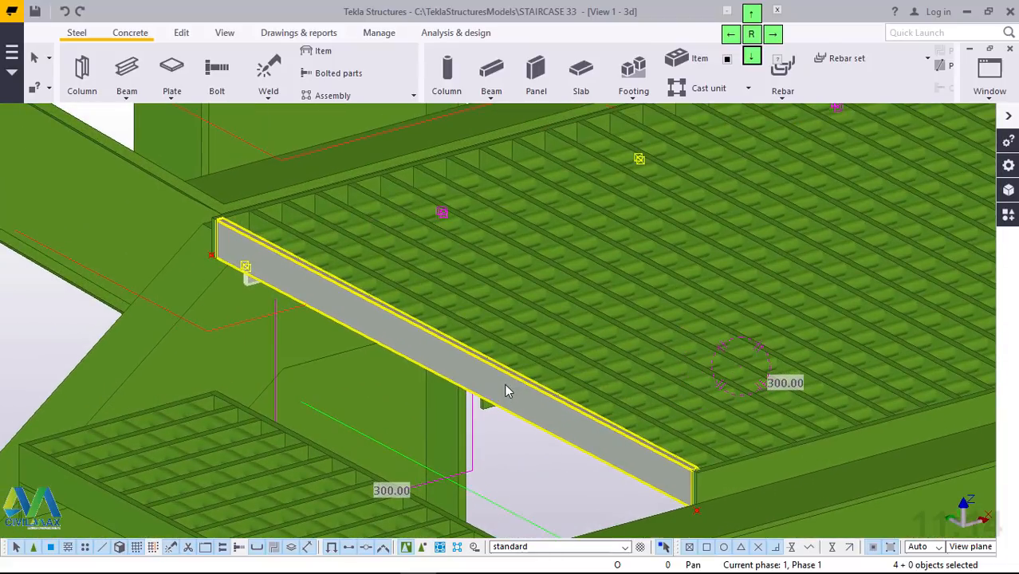
ctrl+middle_drag(504, 391, 614, 356)
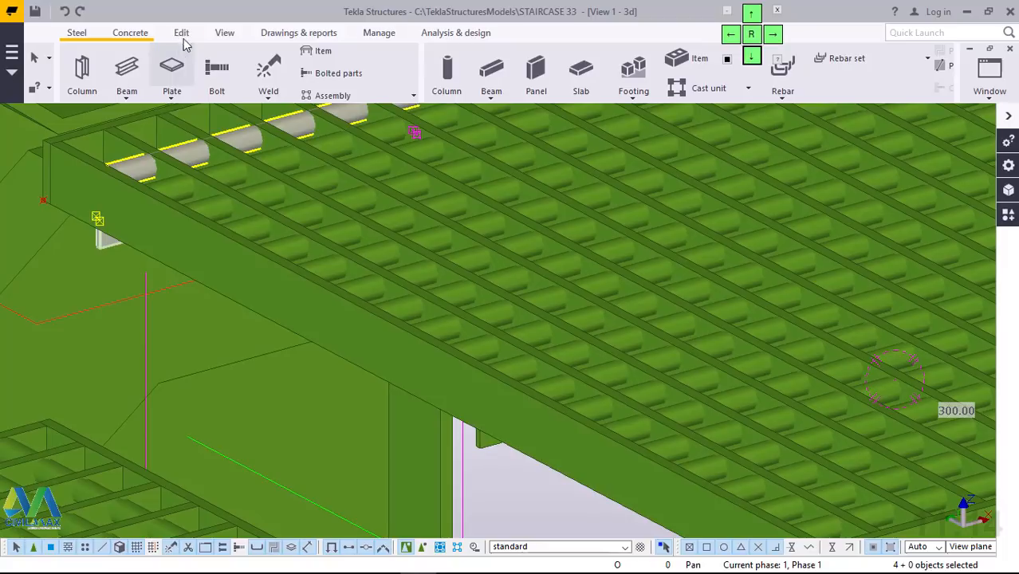
click(222, 36)
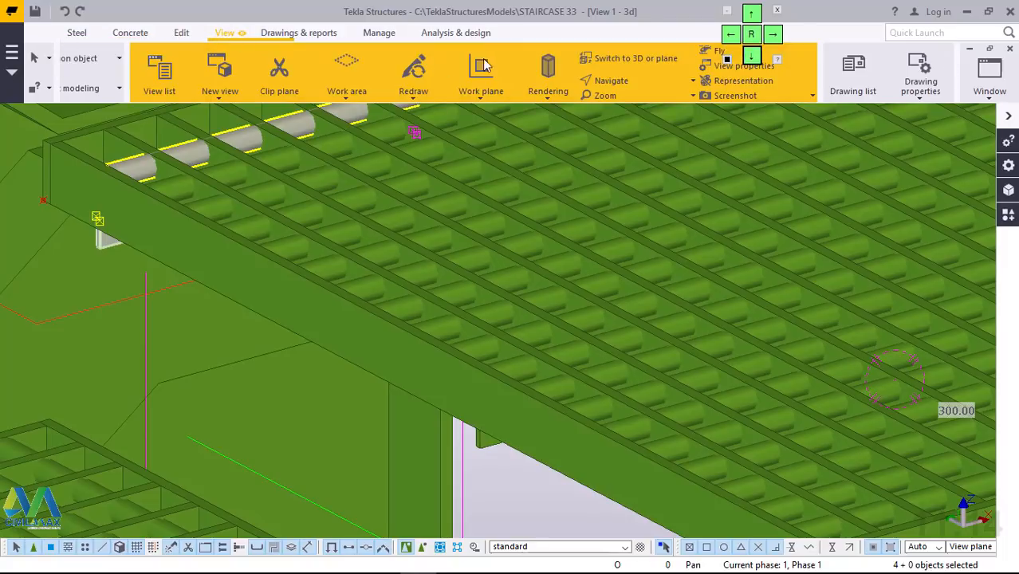
click(412, 97)
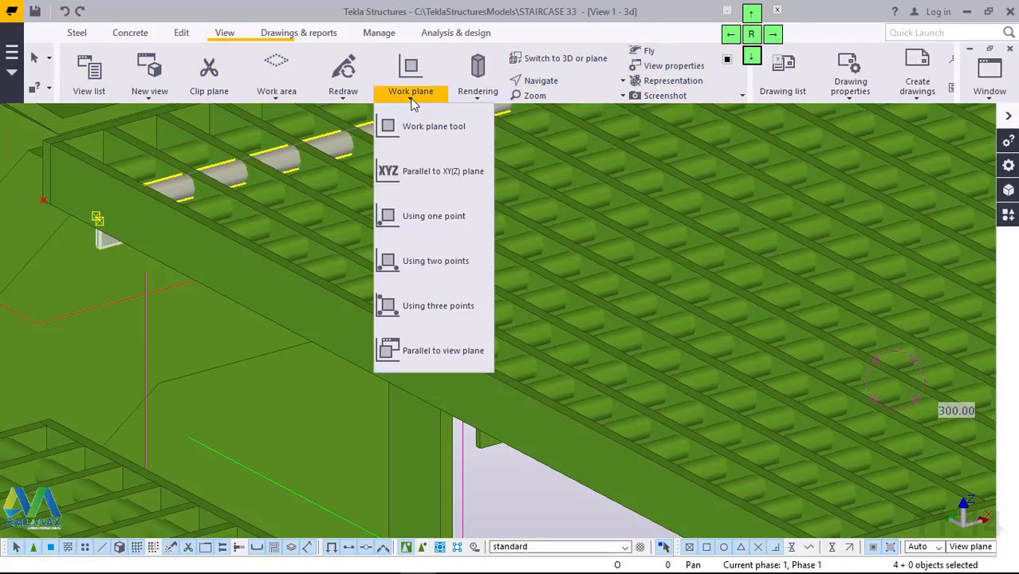
click(430, 125)
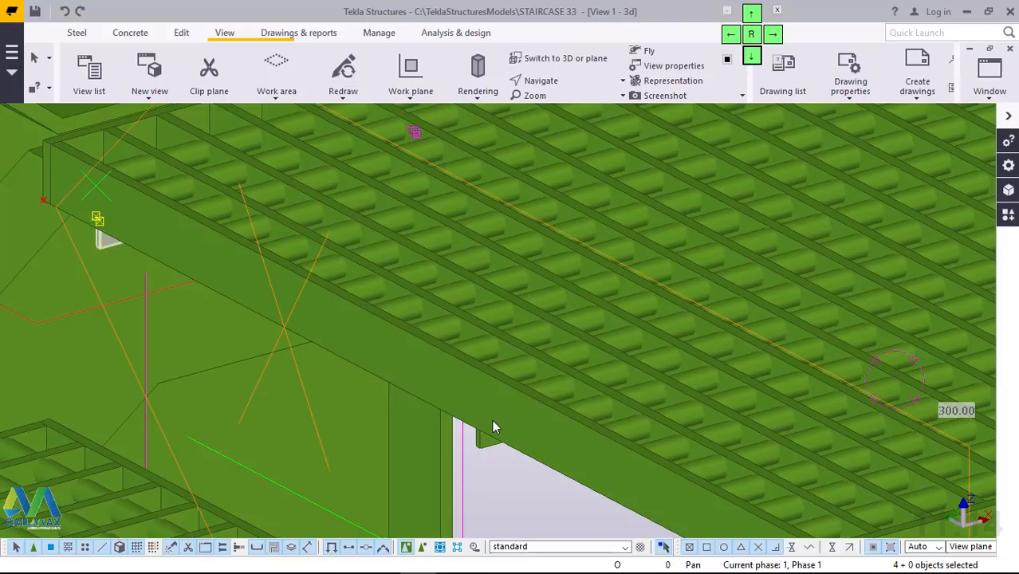
scroll(484, 382, down, 3)
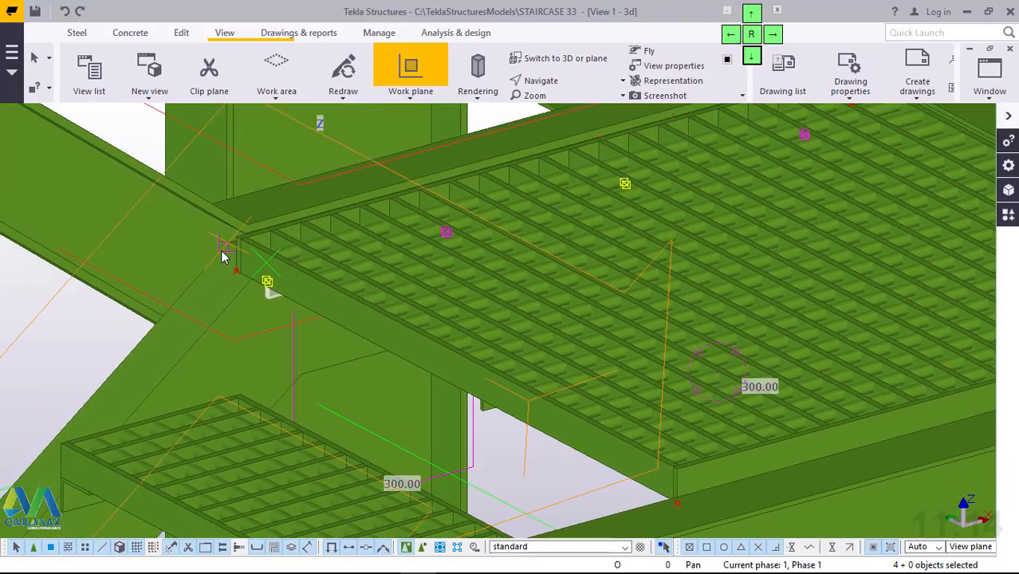
scroll(226, 257, down, 1)
click(233, 256)
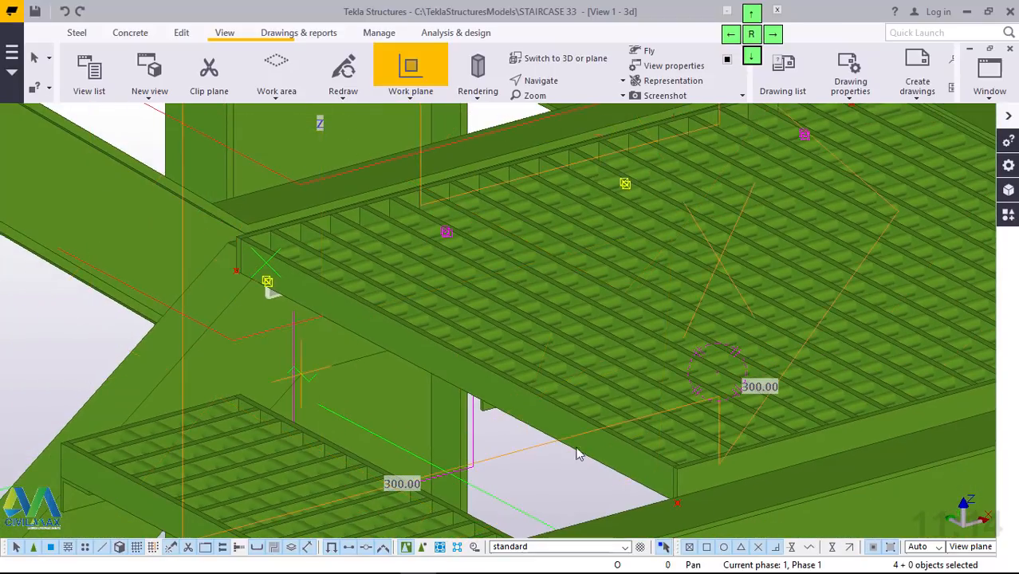
click(672, 500)
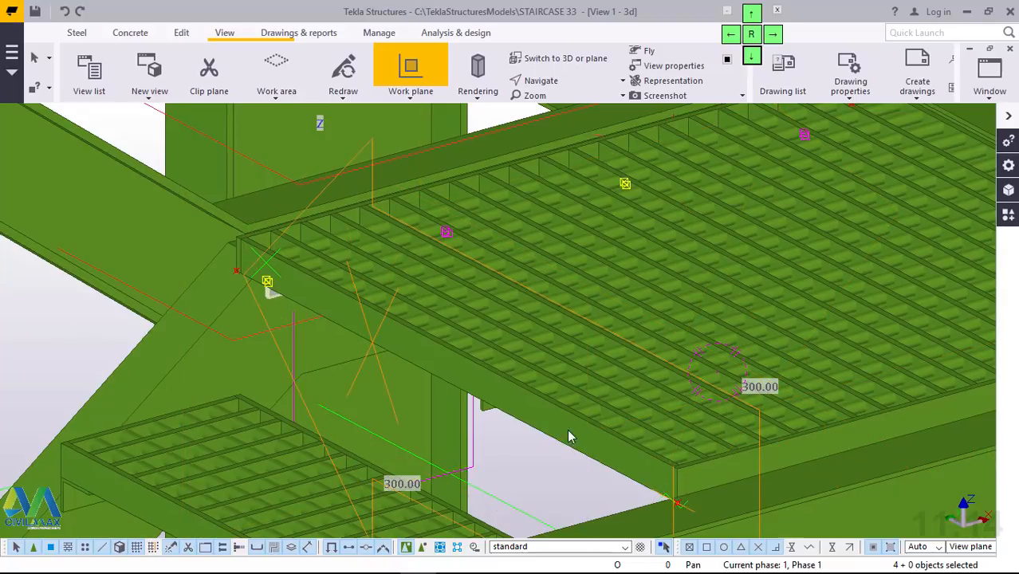
scroll(465, 315, down, 3)
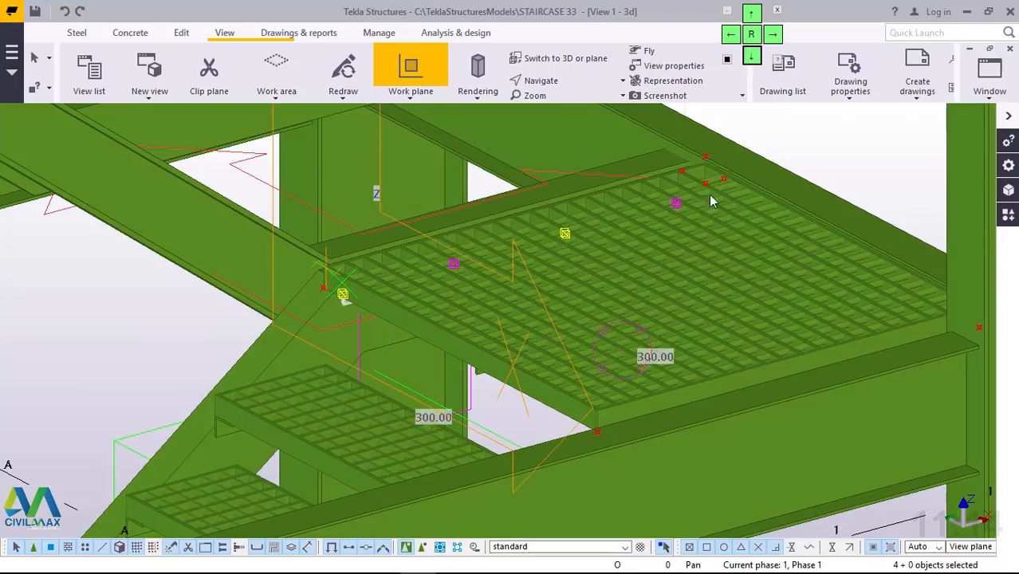
right_click(821, 130)
click(865, 134)
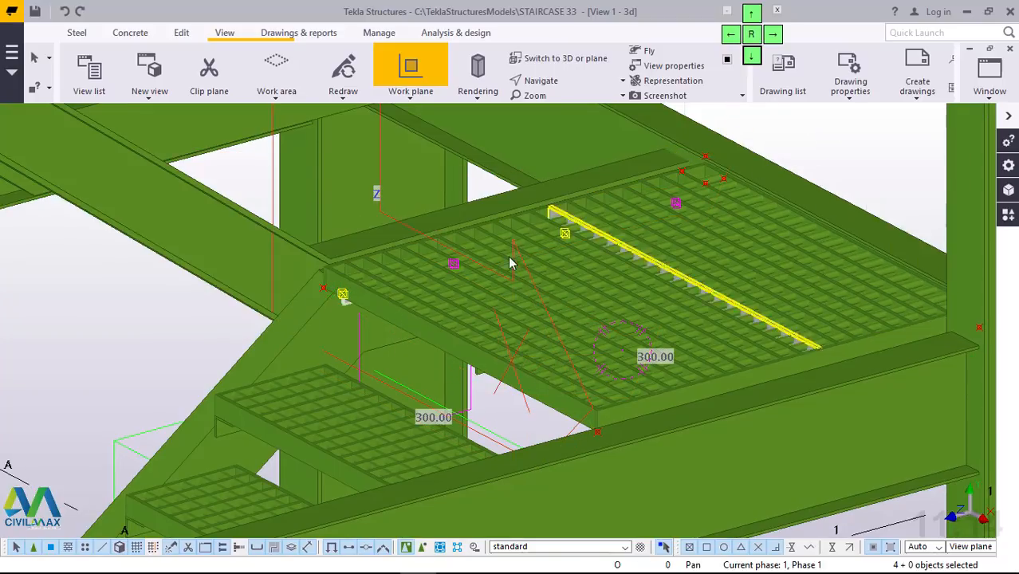
Step: Mirror-copy the selected landing angles and bolts about the midline of the grating's front edge, at X0 503.45, Y0 0.00 and angle -90
scroll(427, 275, up, 4)
scroll(367, 241, down, 3)
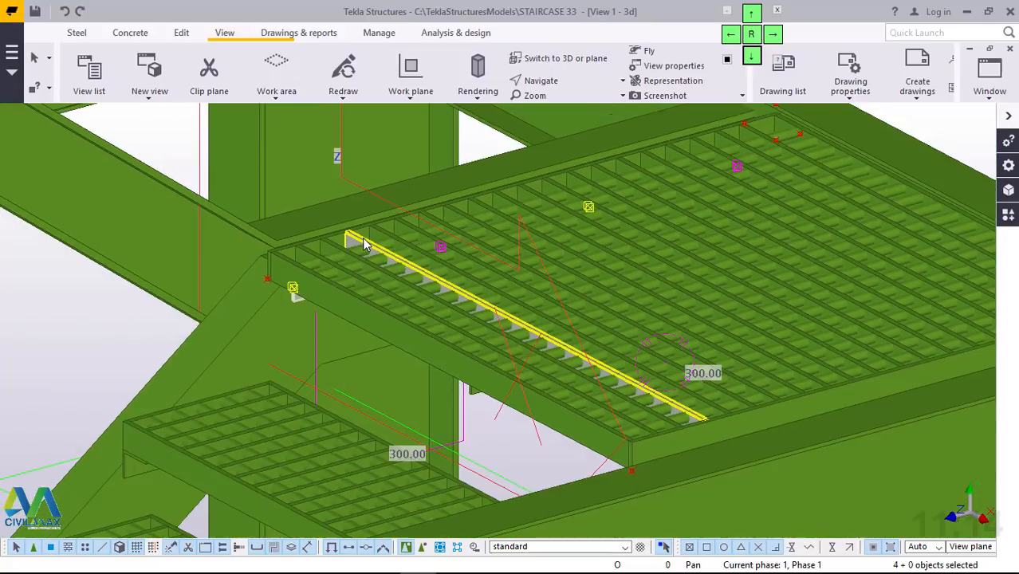
scroll(364, 243, down, 3)
right_click(716, 163)
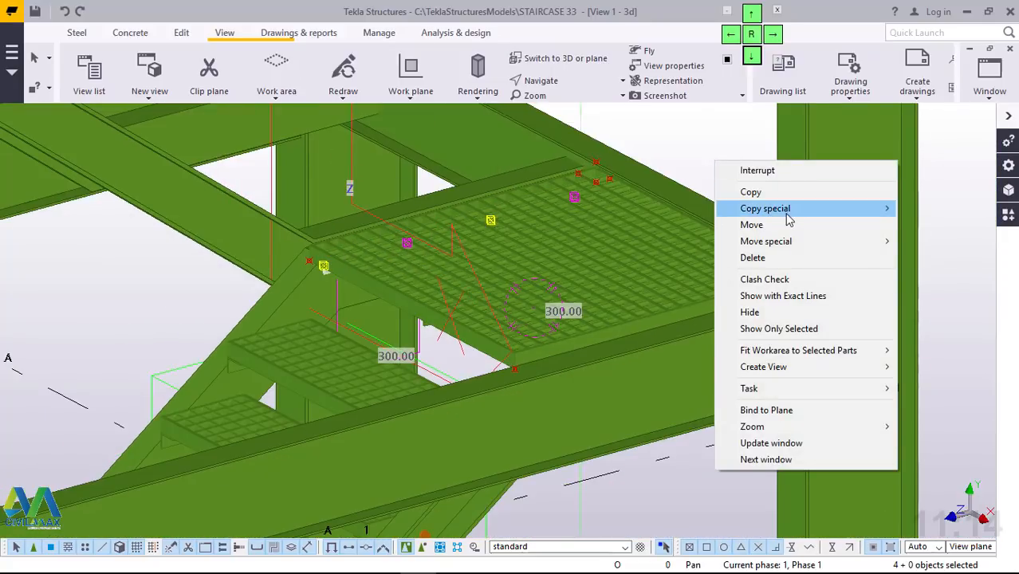
mouse_move(791, 217)
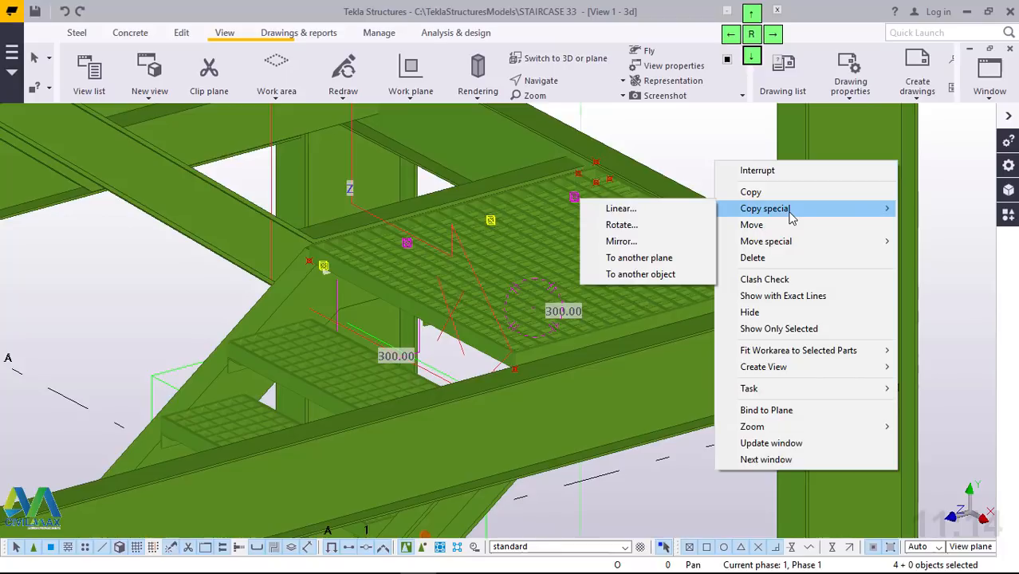
click(638, 245)
scroll(371, 303, up, 4)
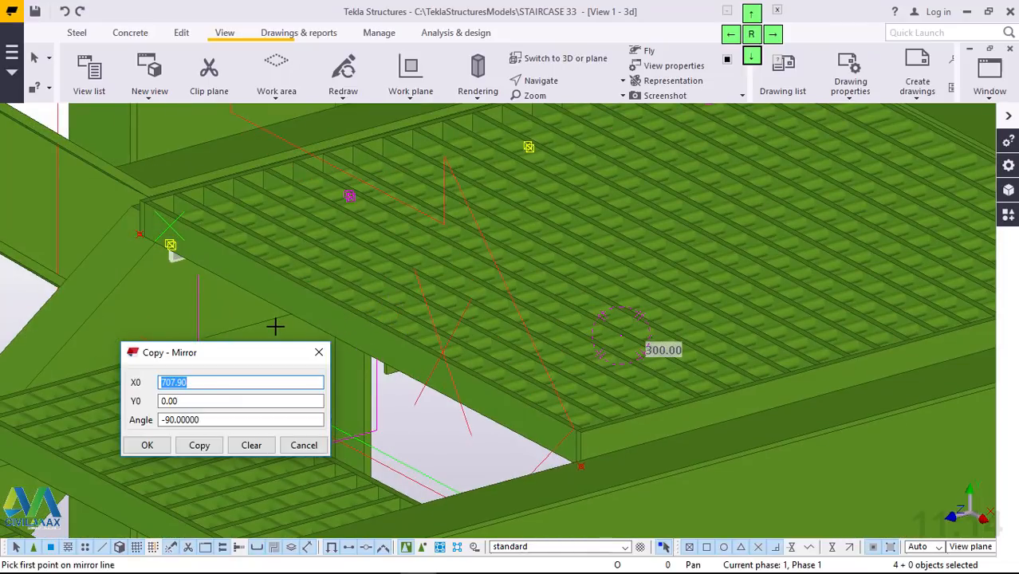
scroll(274, 325, up, 3)
scroll(280, 320, up, 3)
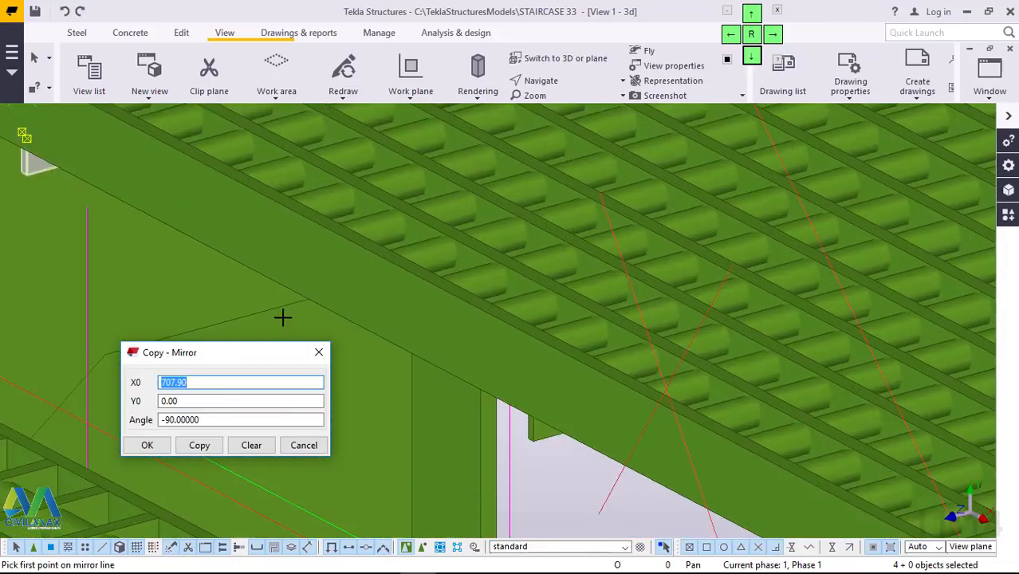
click(509, 302)
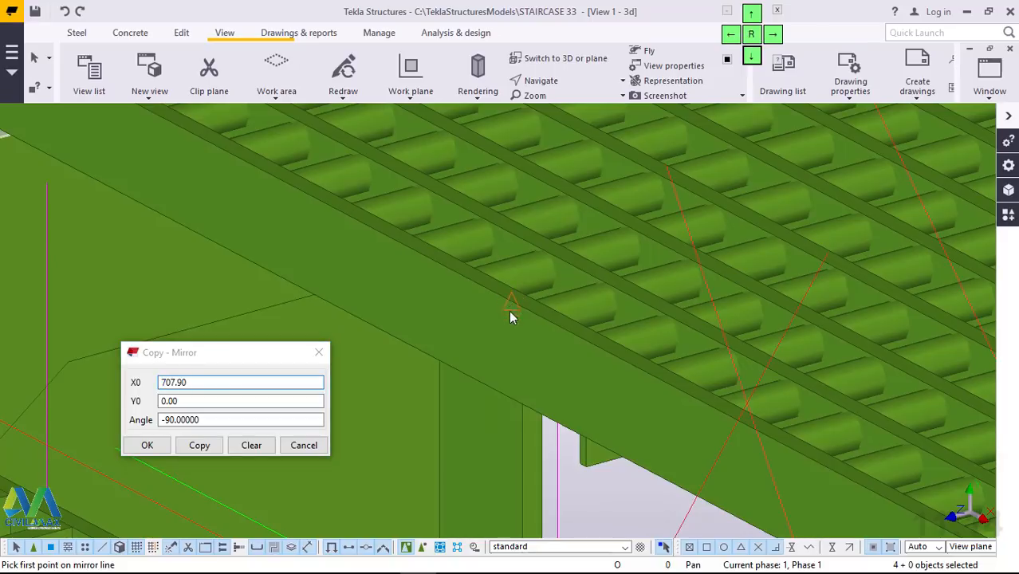
click(512, 395)
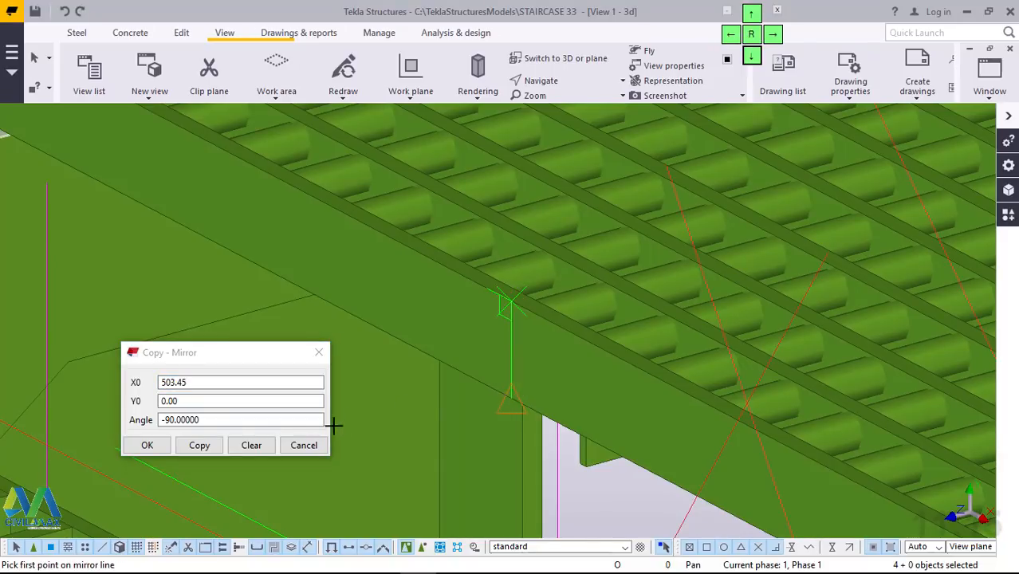
click(198, 447)
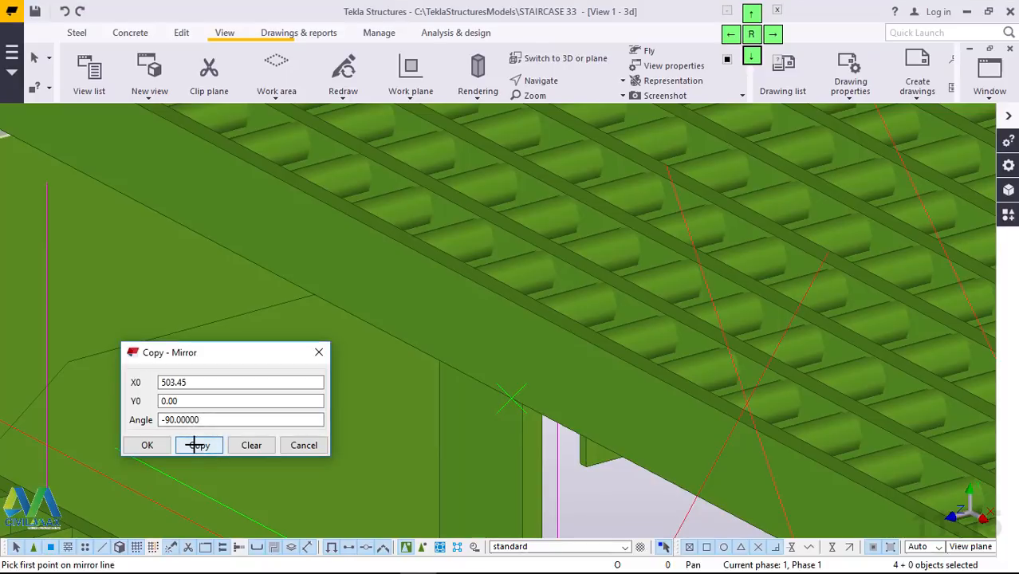
click(148, 446)
right_click(246, 293)
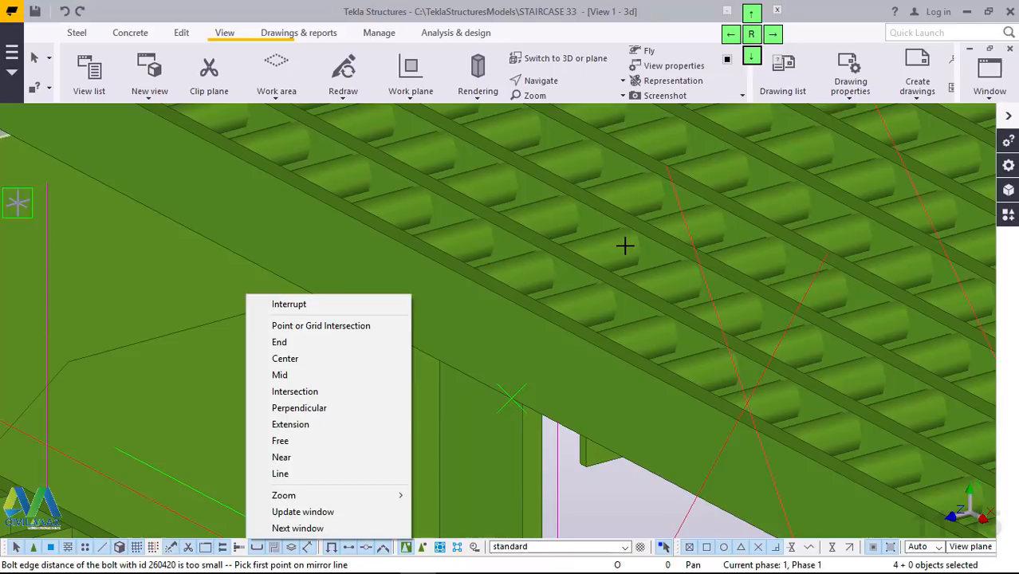
click(291, 304)
scroll(544, 244, down, 7)
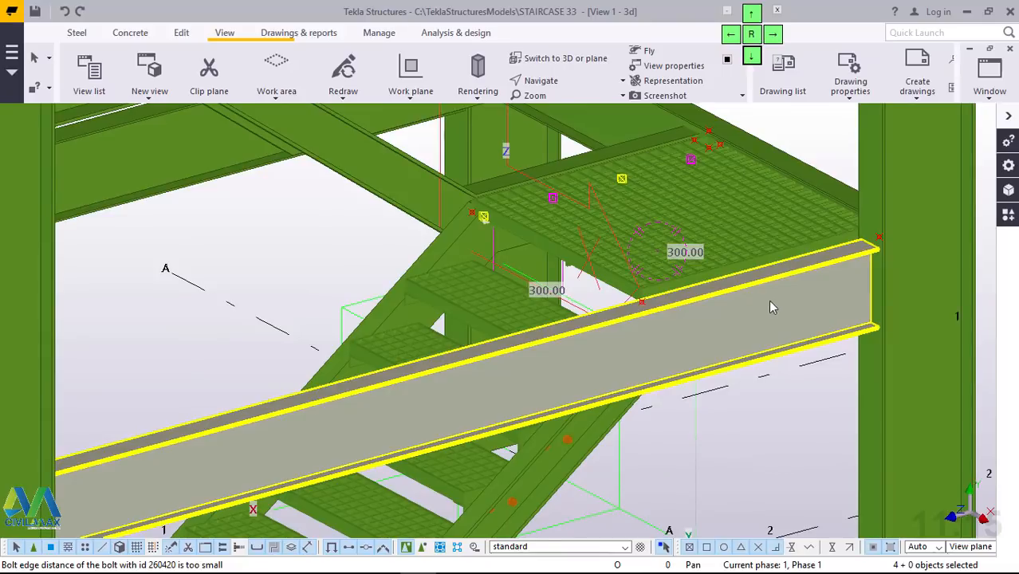
Step: Examine the mirrored support angles and bolts beneath the landing grating, then the grating's top surface
ctrl+middle_drag(699, 282, 764, 234)
scroll(699, 215, up, 8)
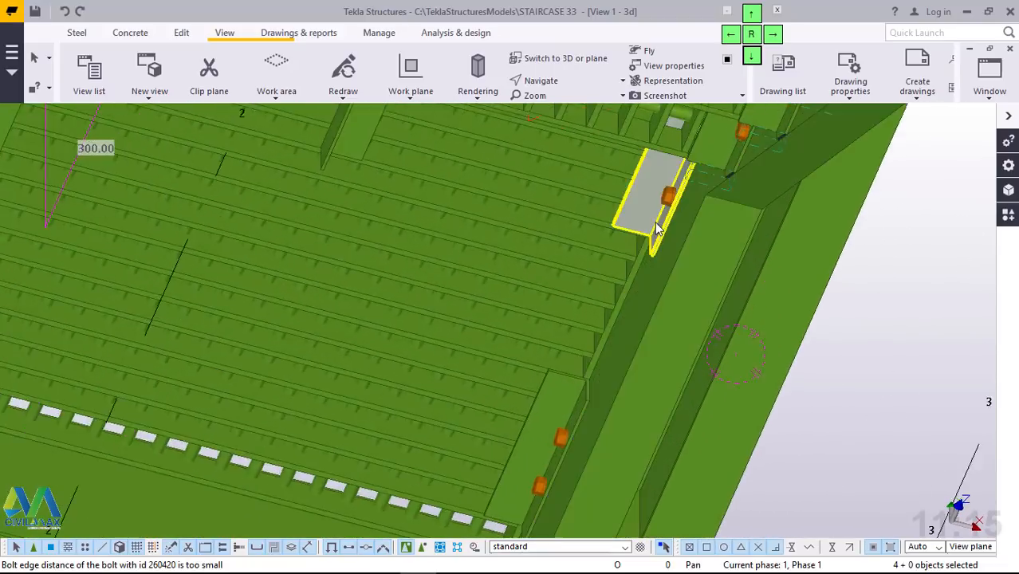
ctrl+middle_drag(726, 196, 478, 482)
scroll(520, 420, down, 3)
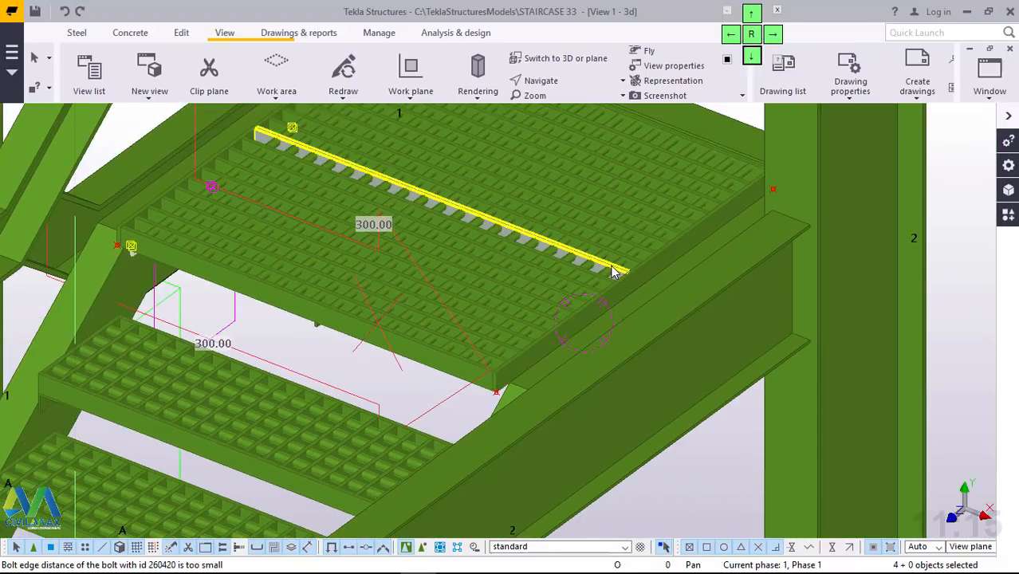
scroll(447, 296, down, 1)
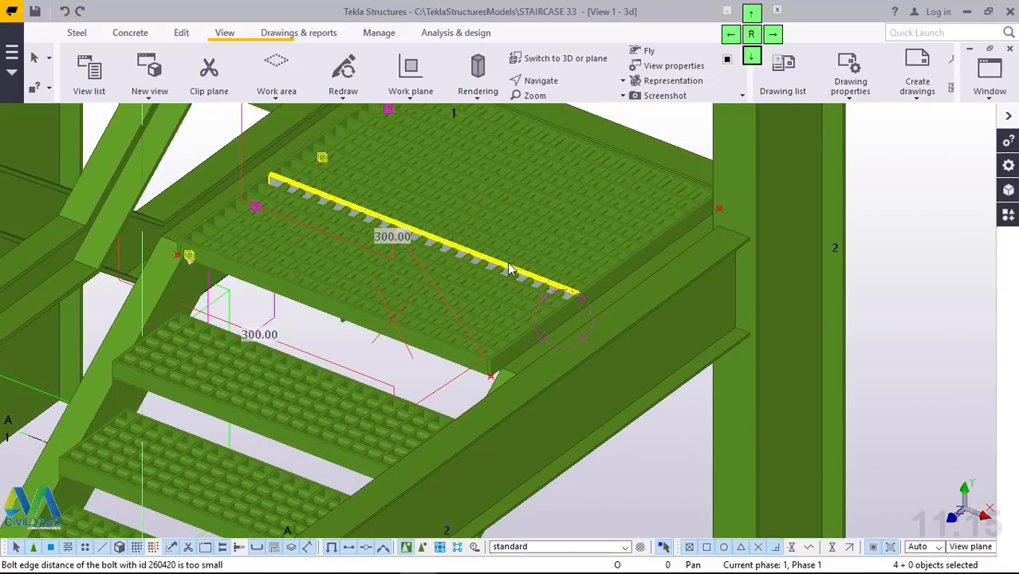
scroll(507, 261, up, 4)
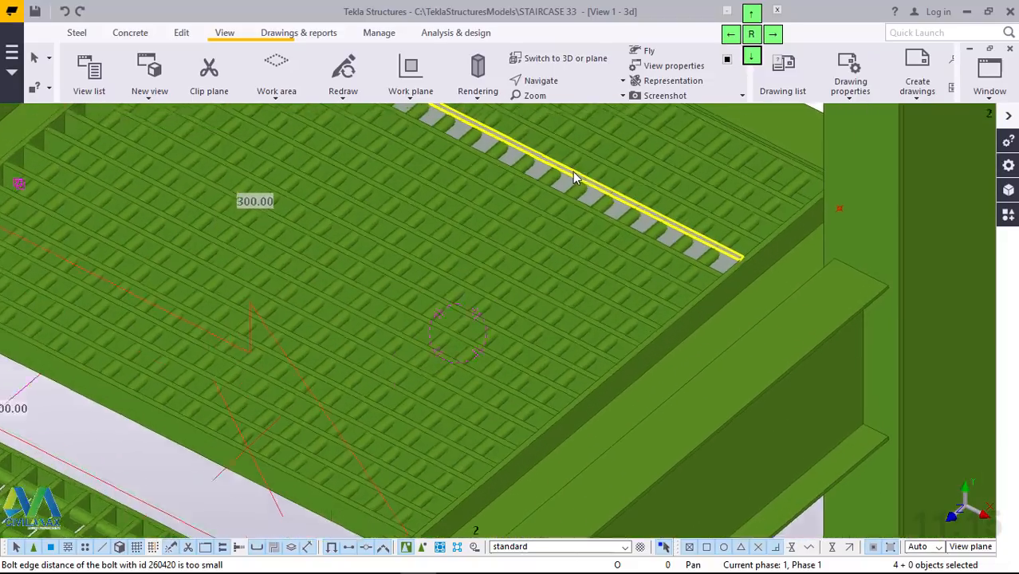
scroll(606, 209, down, 3)
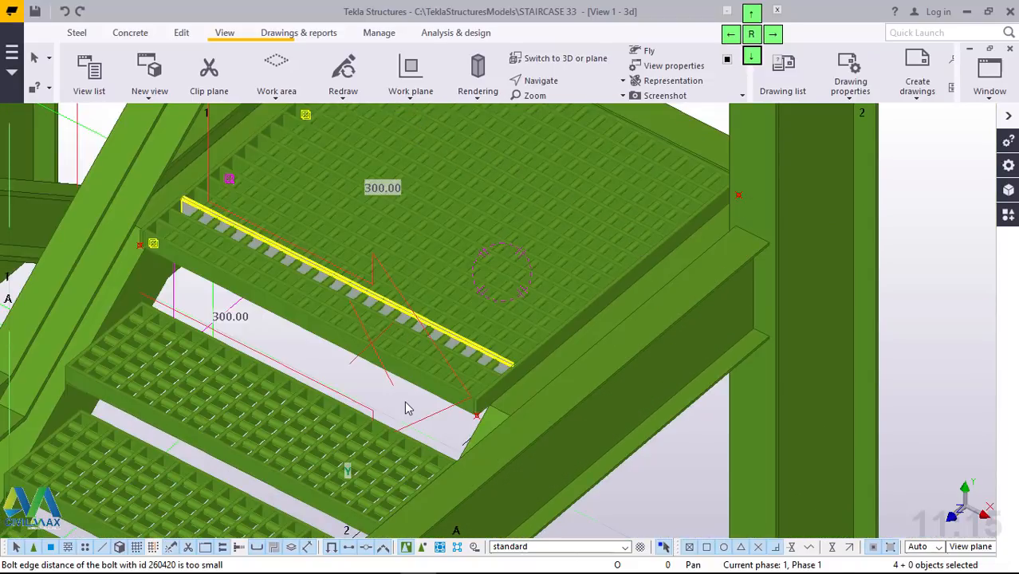
Step: Area-select the bars and cross rods of the landing grating, and add the edge plate along the near stringer
scroll(407, 408, up, 2)
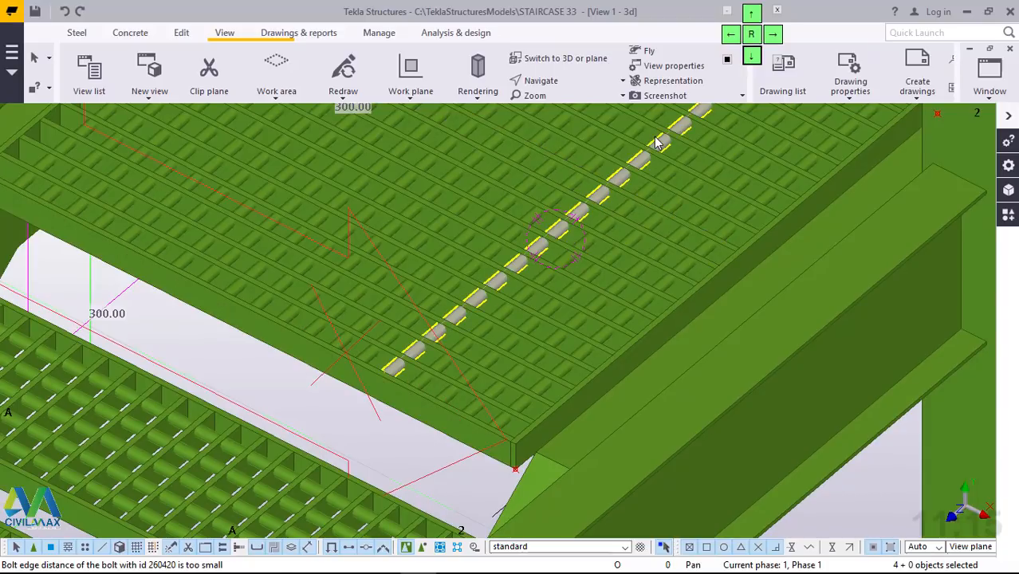
drag(654, 137, 280, 255)
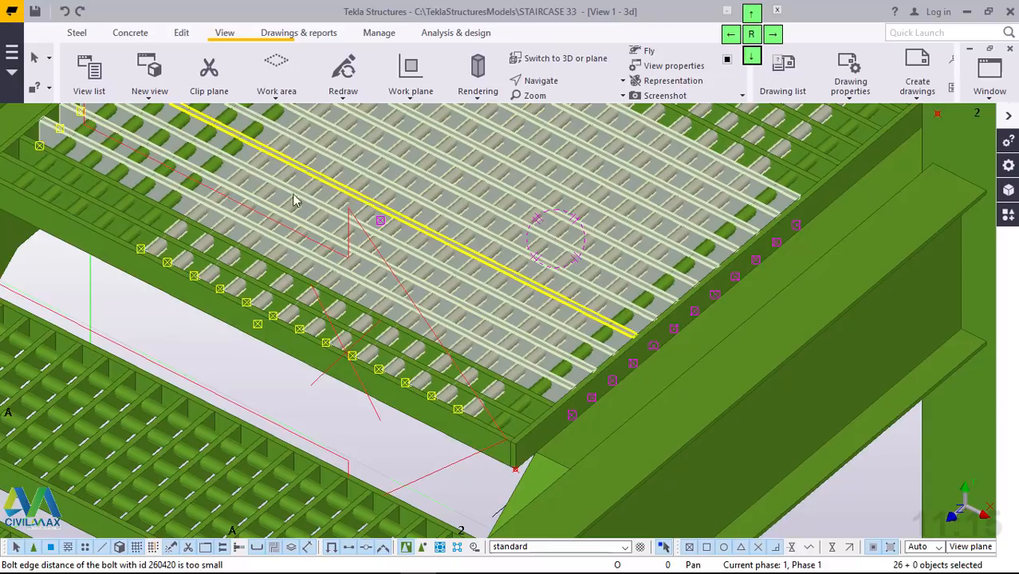
scroll(295, 201, down, 4)
scroll(496, 371, down, 1)
scroll(701, 260, up, 5)
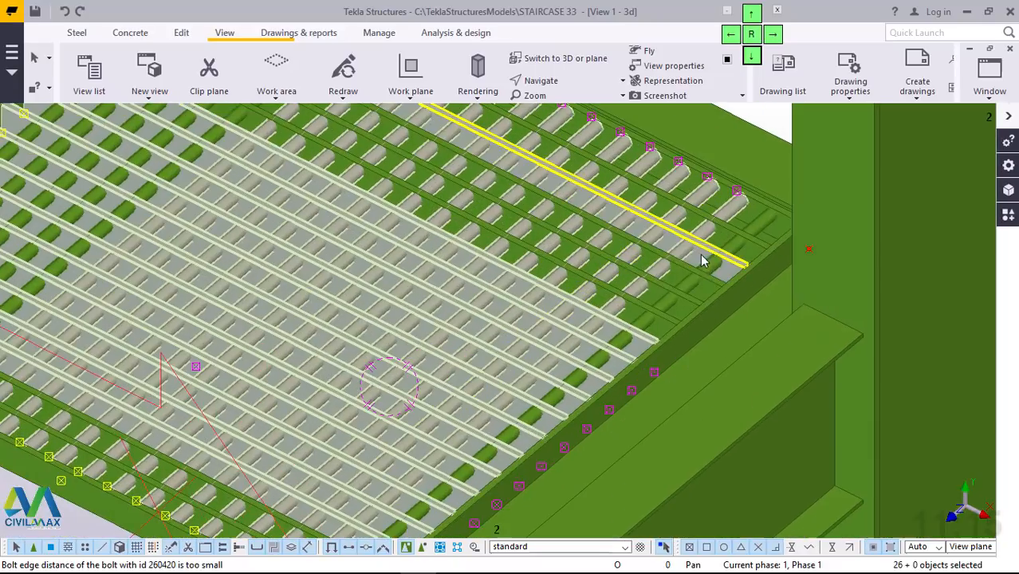
shift+click(680, 300)
scroll(665, 303, up, 3)
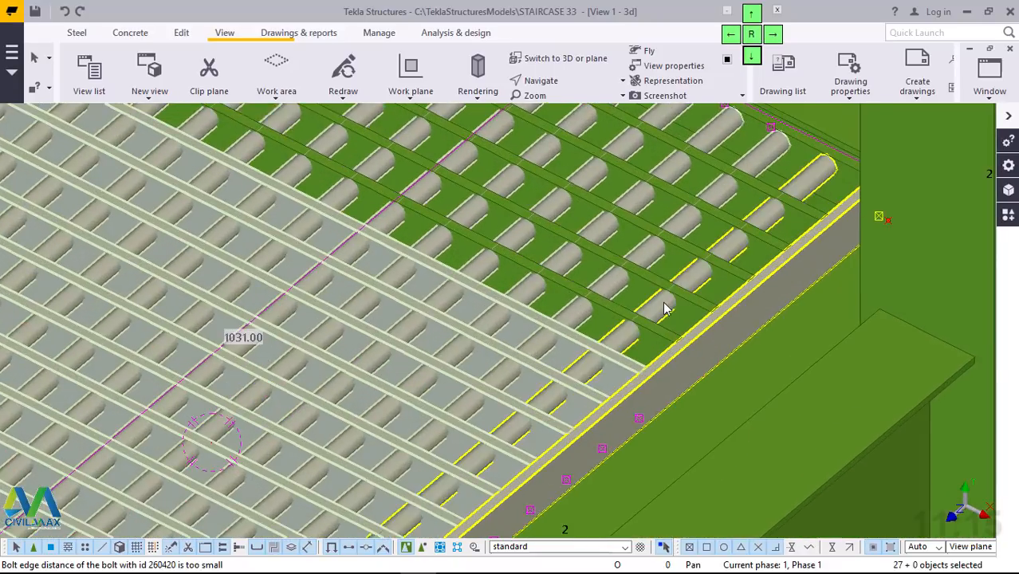
Step: Add the unselected bearing bars near the column and the landing grating's back edge plate to the selection
shift+click(552, 259)
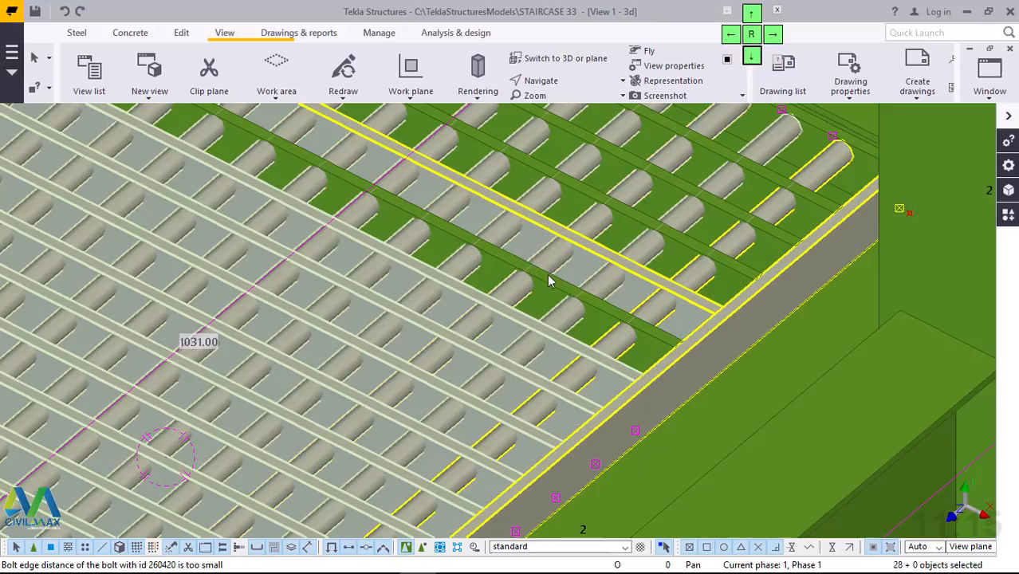
shift+click(549, 280)
shift+click(599, 243)
shift+click(681, 193)
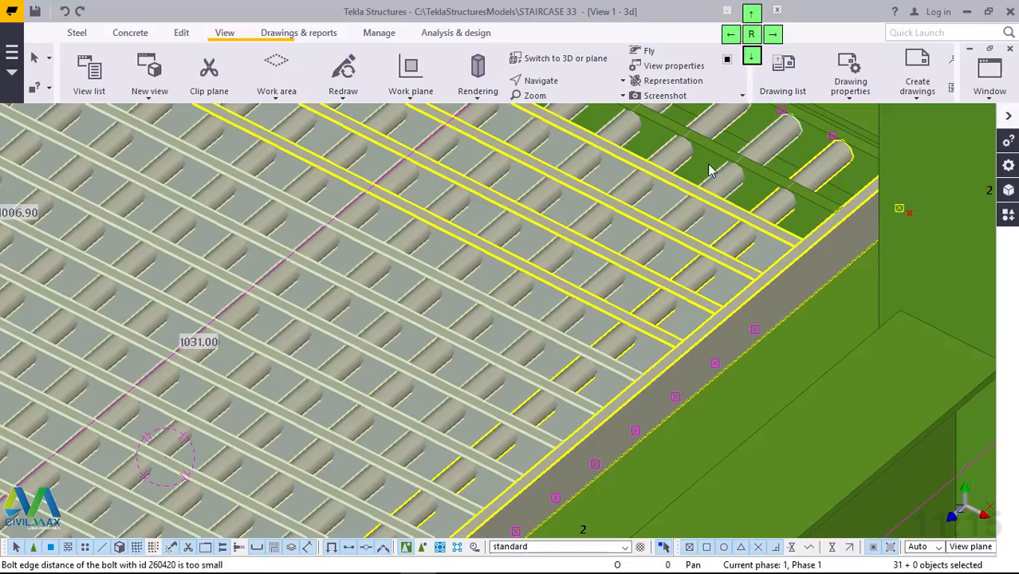
shift+click(715, 159)
scroll(760, 157, up, 5)
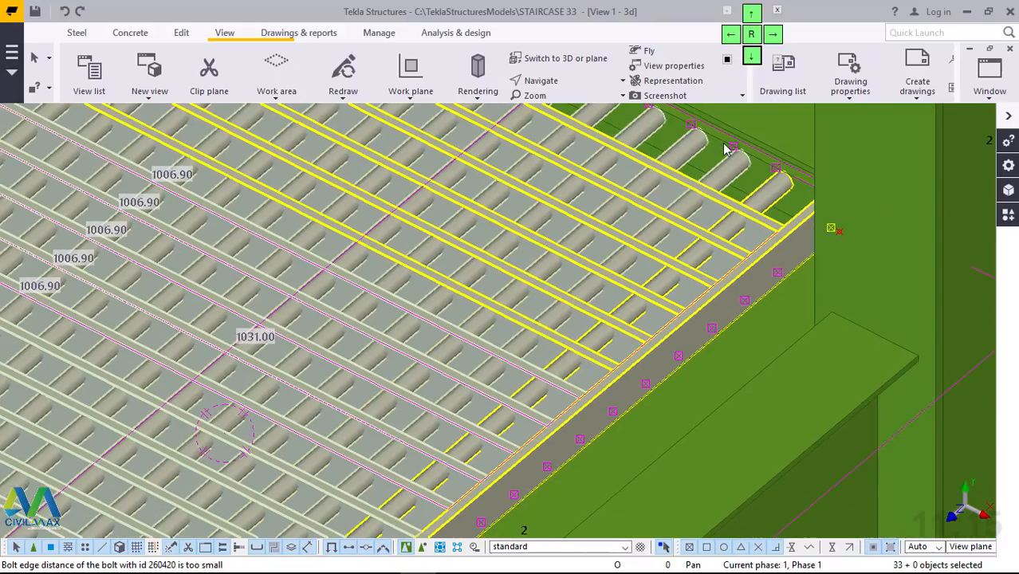
scroll(661, 264, up, 5)
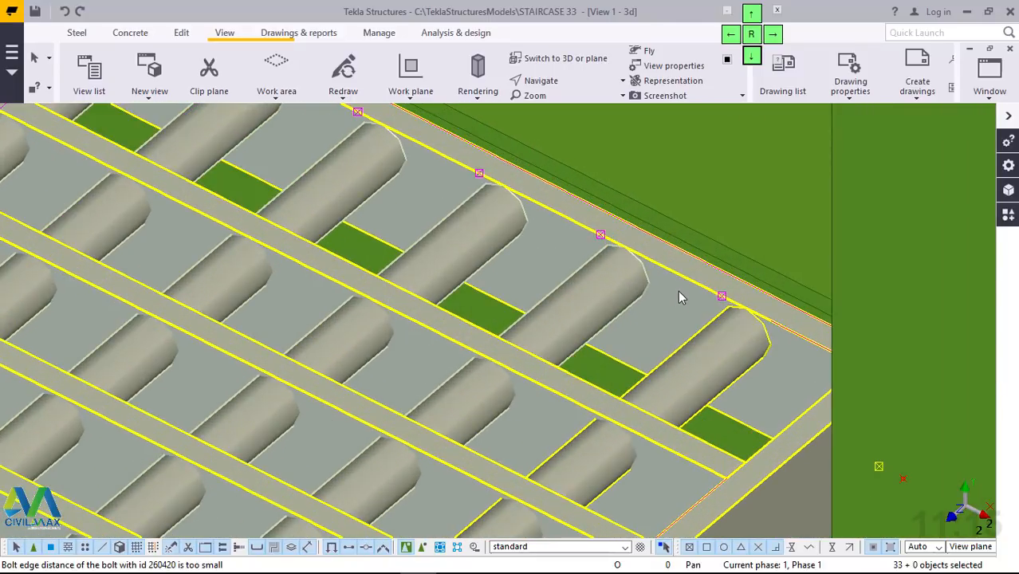
shift+click(678, 290)
scroll(686, 308, down, 4)
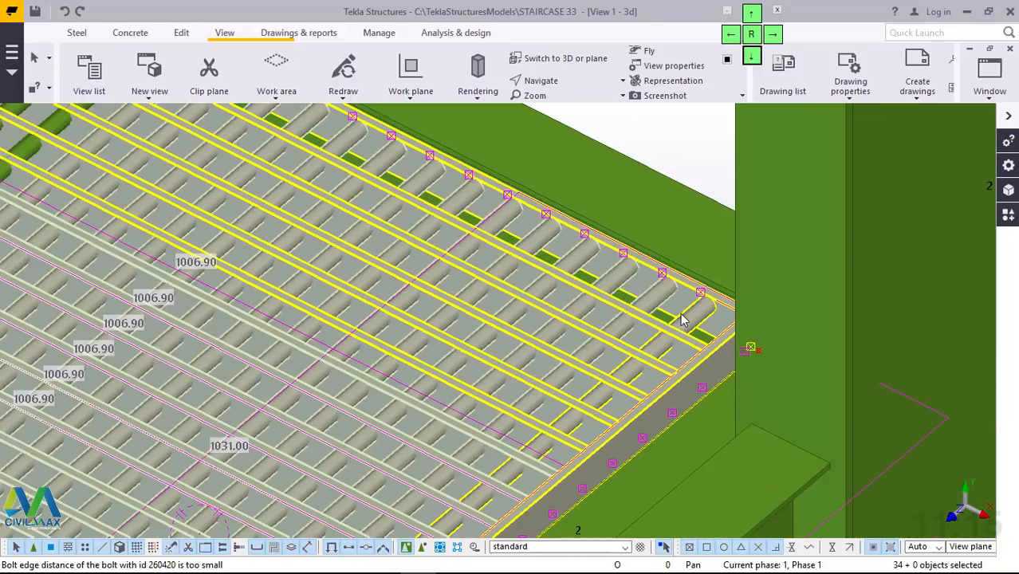
scroll(677, 308, down, 3)
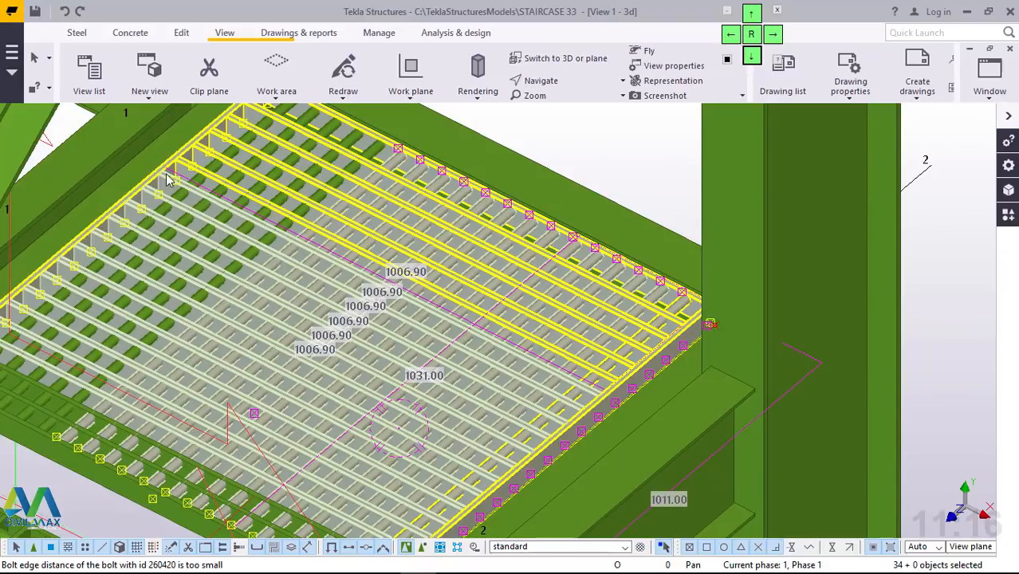
Step: Add the remaining unselected cross rods and the edge plate along the opposite stringer to the selection
scroll(211, 179, up, 4)
scroll(228, 187, up, 3)
shift+click(309, 226)
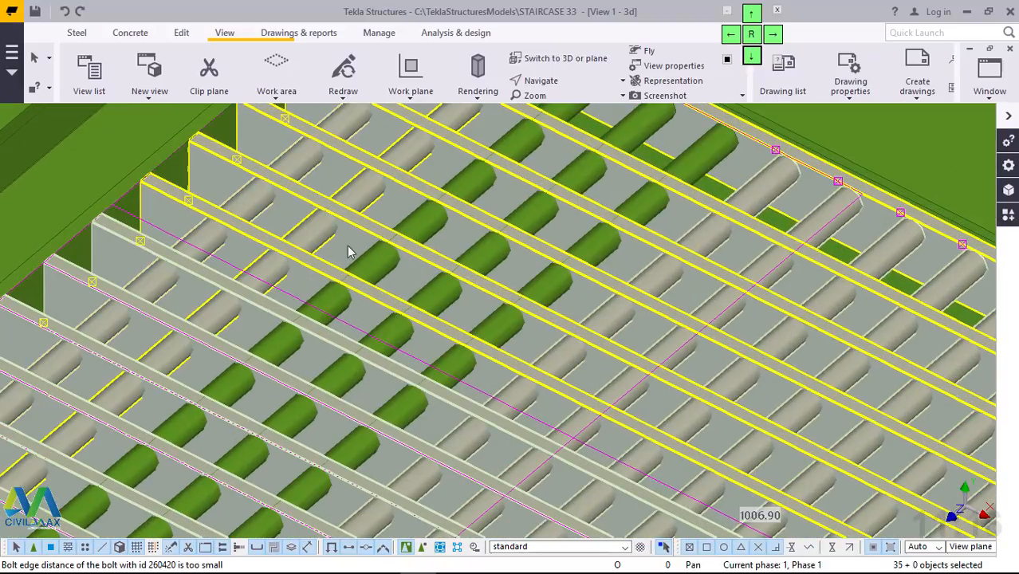
shift+click(444, 294)
shift+click(498, 319)
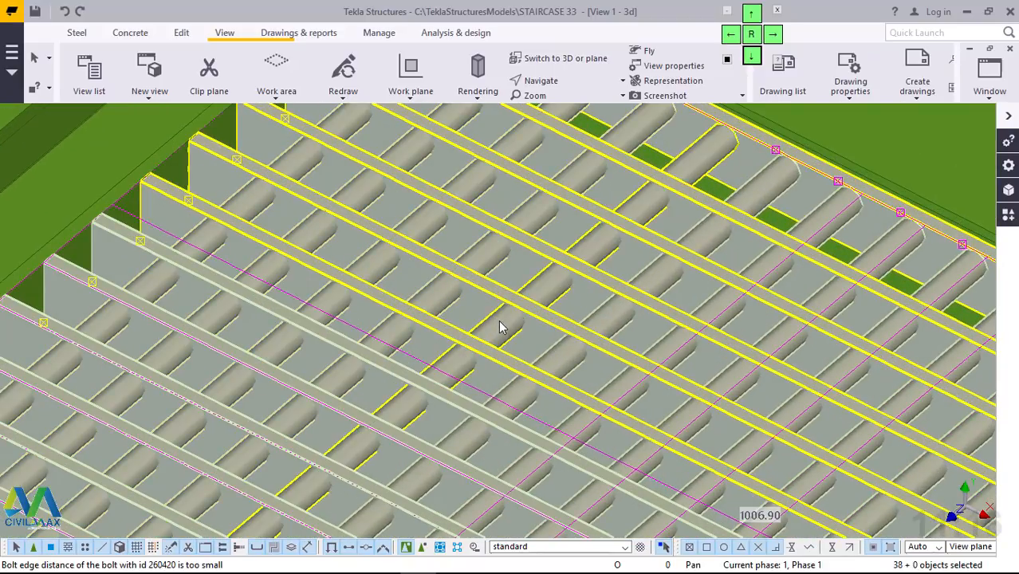
scroll(720, 206, down, 3)
scroll(338, 205, up, 3)
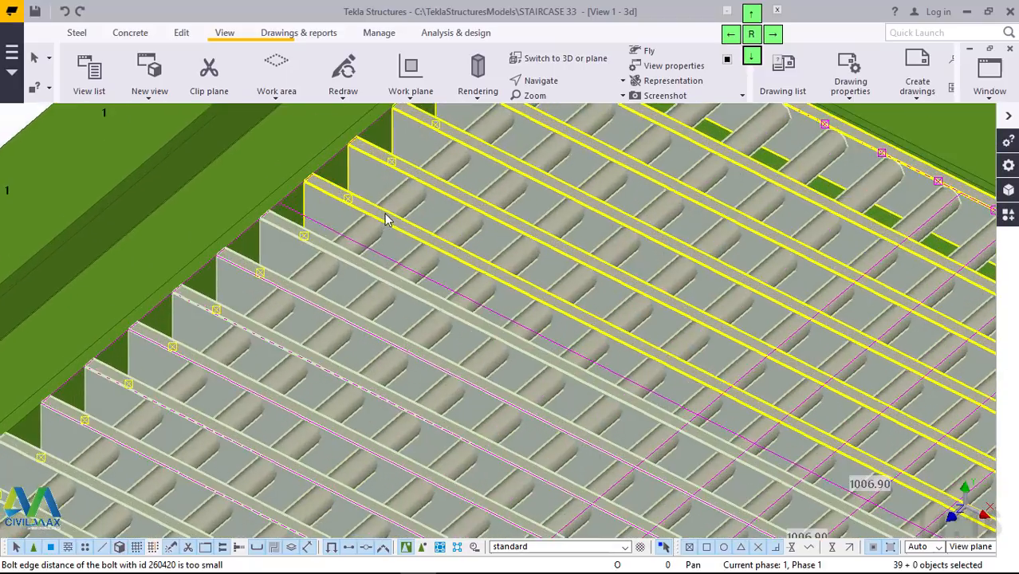
scroll(557, 173, down, 2)
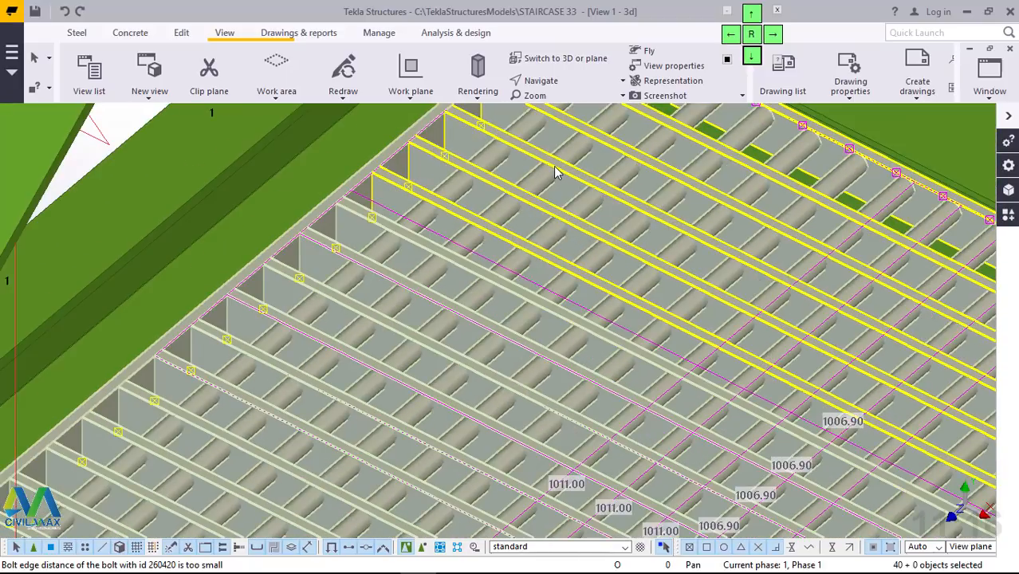
Step: Add the landing grating's remaining front bearing bars and front edge plate to the selection
scroll(514, 179, down, 5)
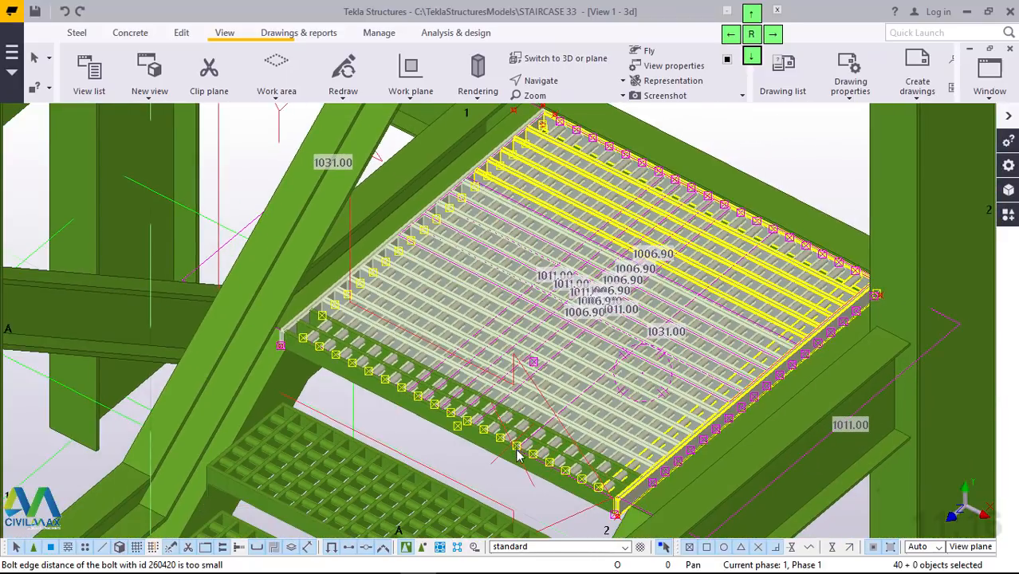
scroll(517, 455, up, 4)
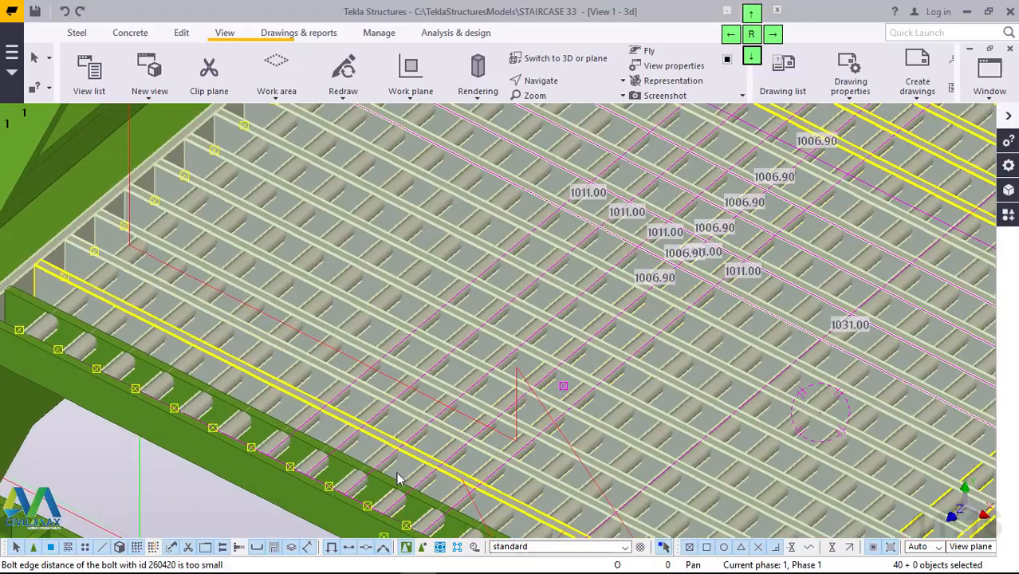
shift+click(385, 487)
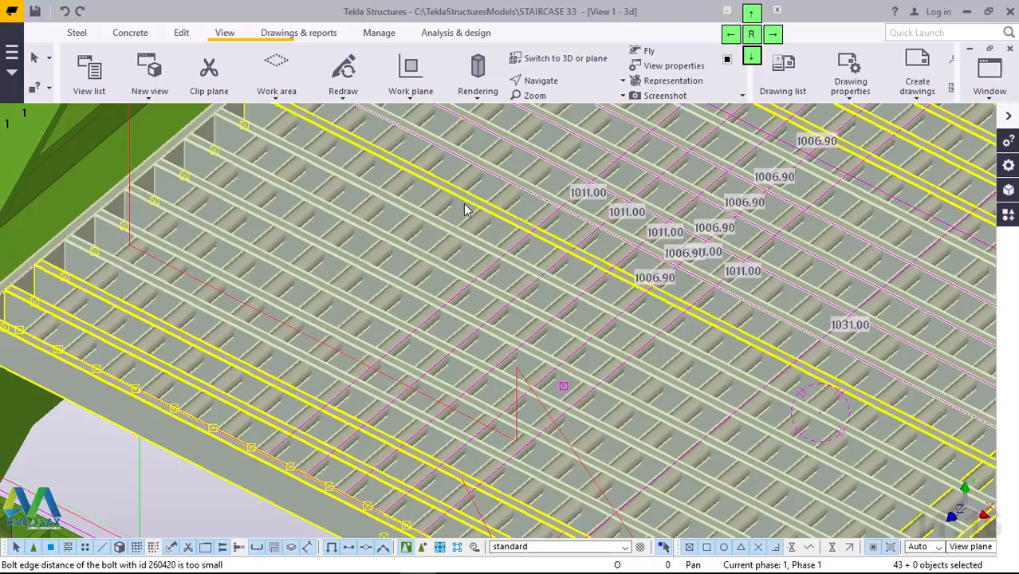
scroll(466, 209, down, 6)
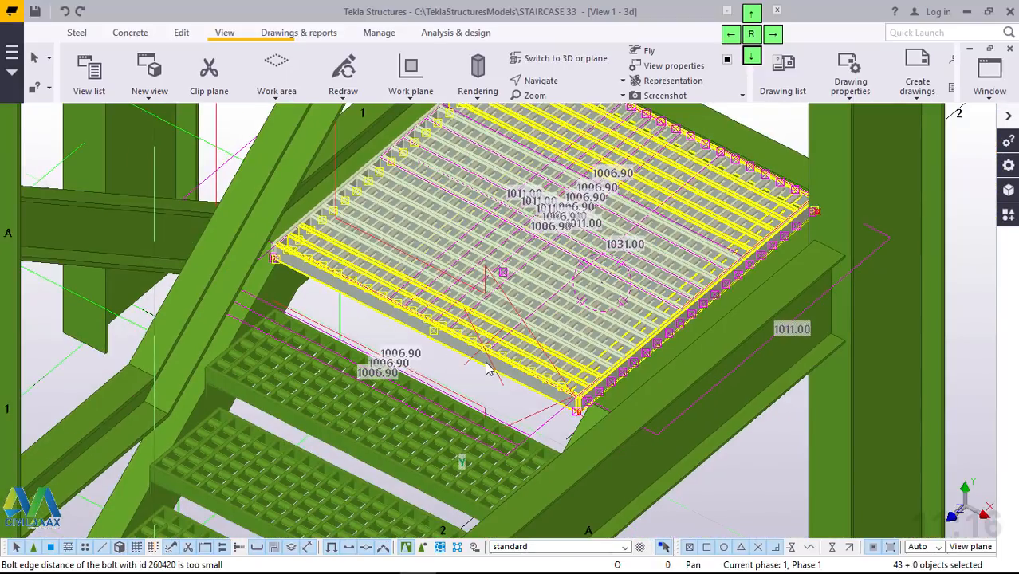
Step: Add the two support angles beneath the grating along one landing stringer to the selection
ctrl+middle_drag(489, 365, 396, 165)
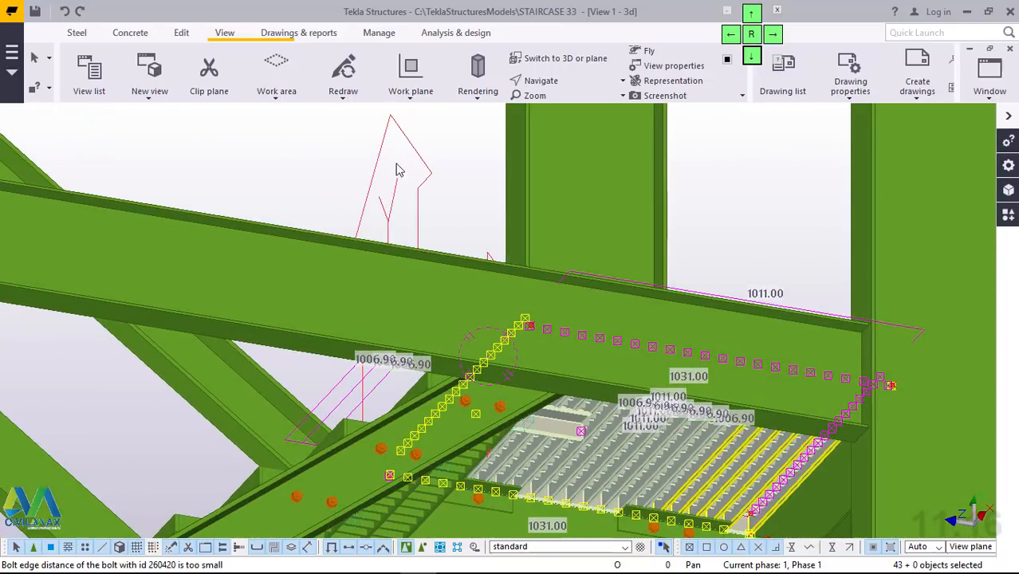
scroll(552, 379, down, 3)
scroll(622, 492, up, 5)
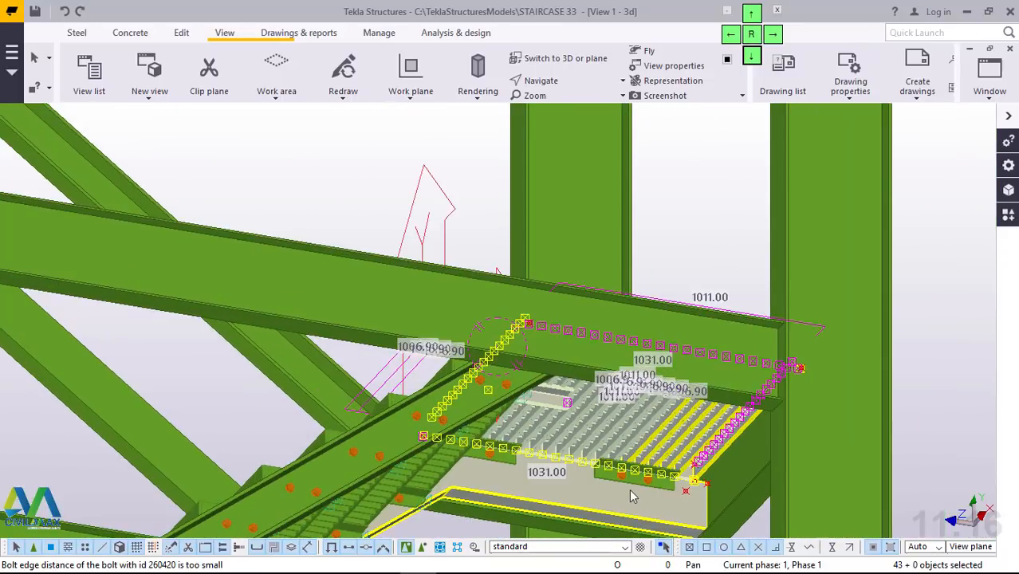
scroll(643, 482, up, 3)
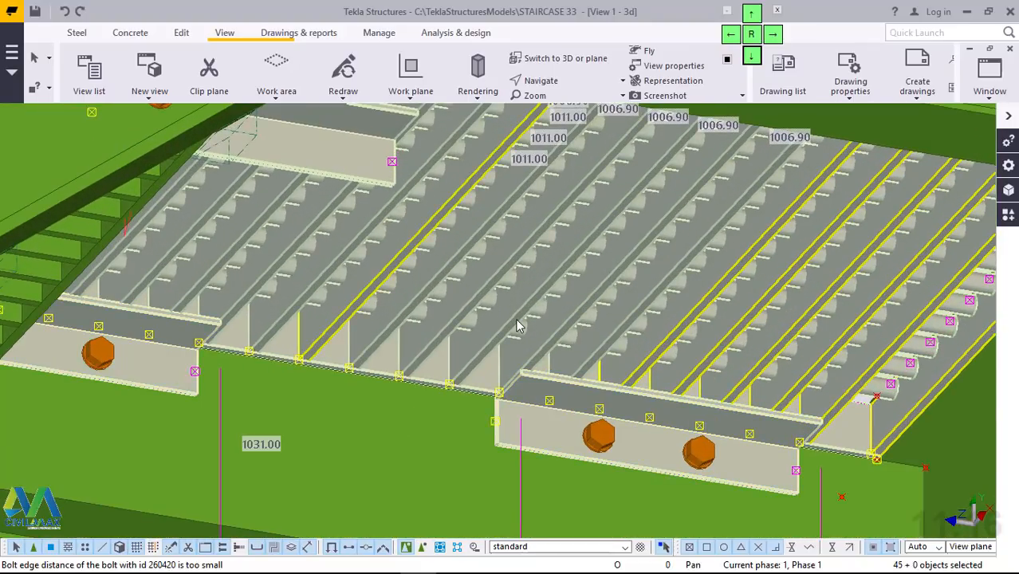
scroll(466, 411, down, 3)
scroll(466, 414, up, 2)
scroll(466, 415, down, 2)
Step: Add the two support angles beneath the grating along the other landing stringer to the selection
ctrl+middle_drag(554, 313, 905, 239)
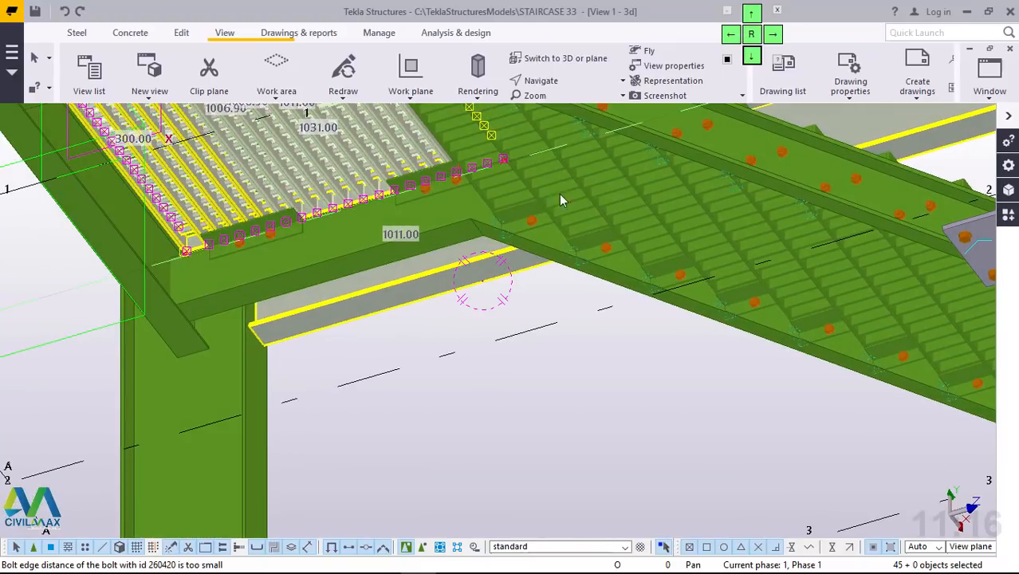
scroll(382, 180, up, 1)
scroll(381, 180, up, 3)
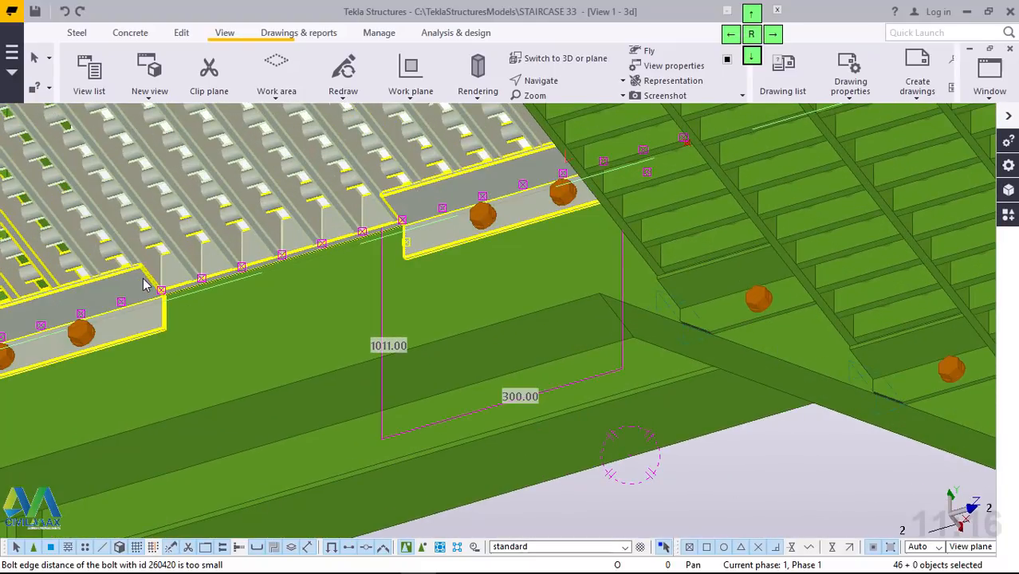
shift+click(438, 256)
scroll(438, 256, down, 1)
scroll(477, 214, down, 1)
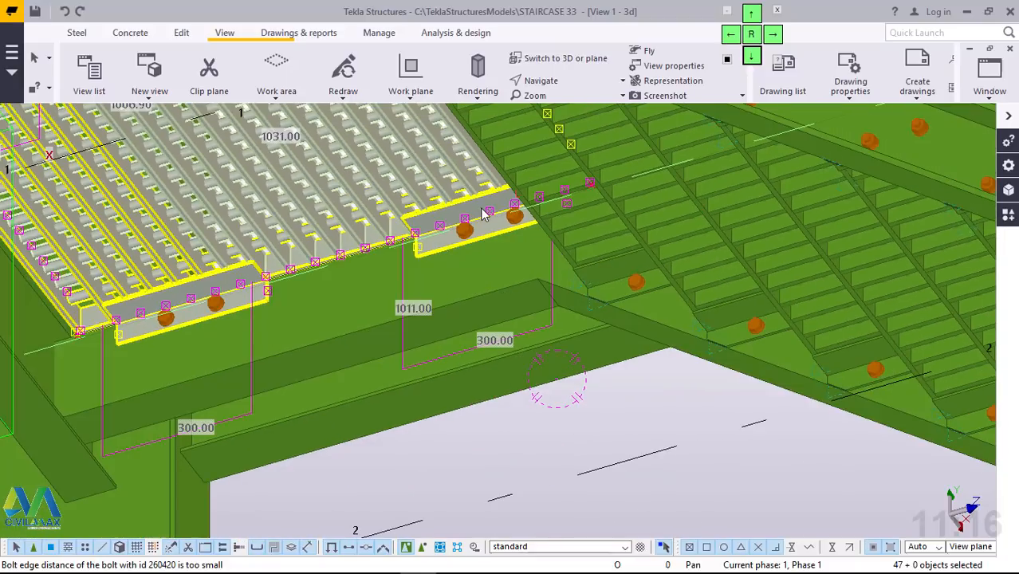
Step: Add the selected grating bars, cross rods, edge plates and support angles to the landing grating assembly
right_click(484, 214)
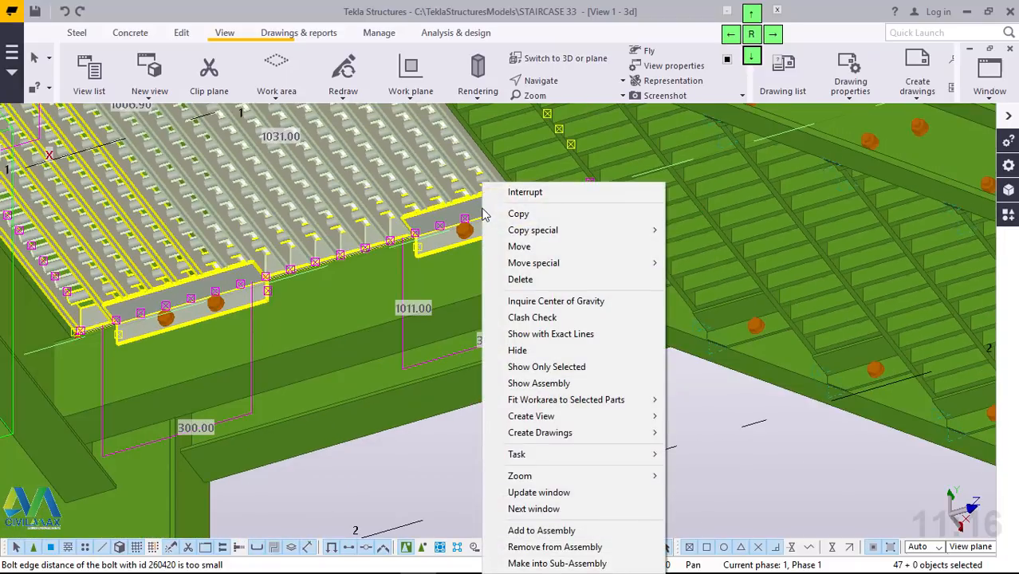
click(542, 531)
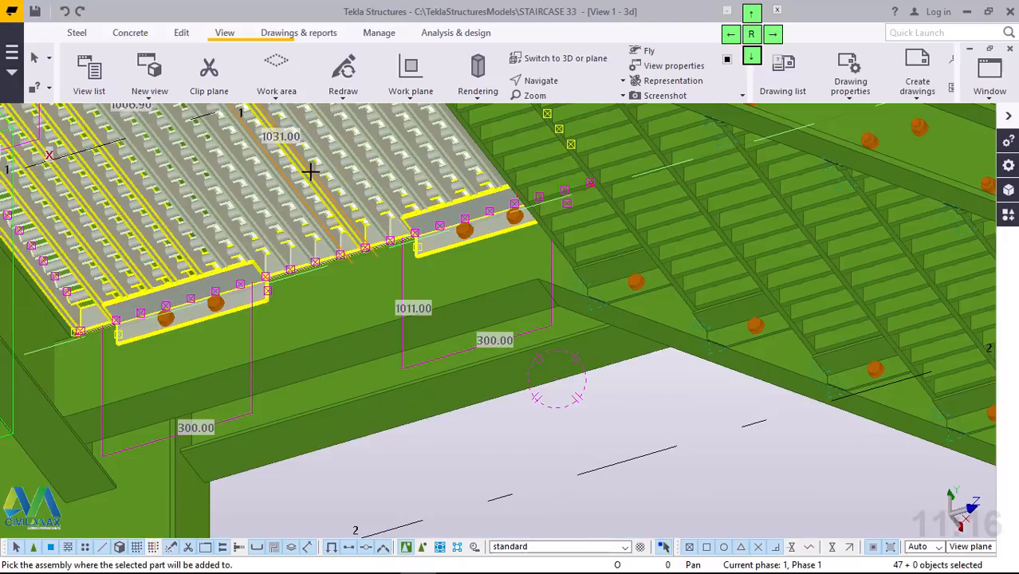
click(240, 271)
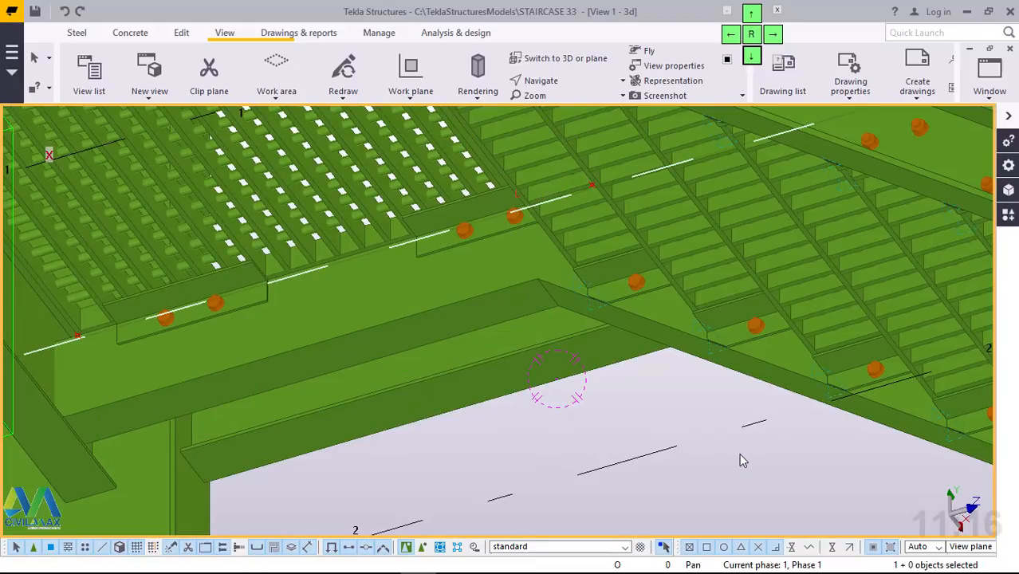
Step: Select the landing grating assembly and examine whether its bars, edge plates and support angles are all included
click(334, 158)
scroll(666, 456, down, 5)
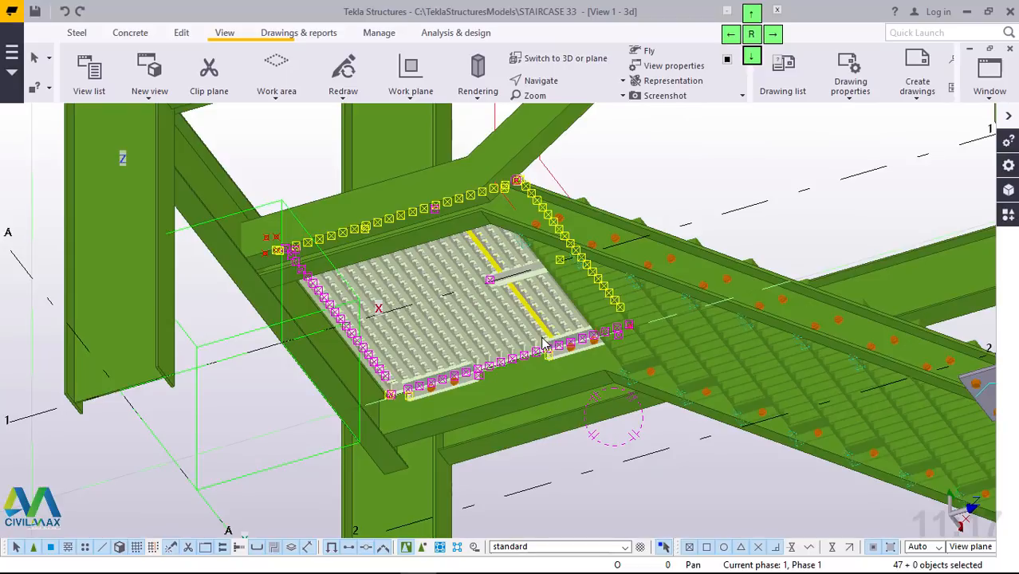
scroll(303, 360, up, 2)
scroll(305, 356, up, 2)
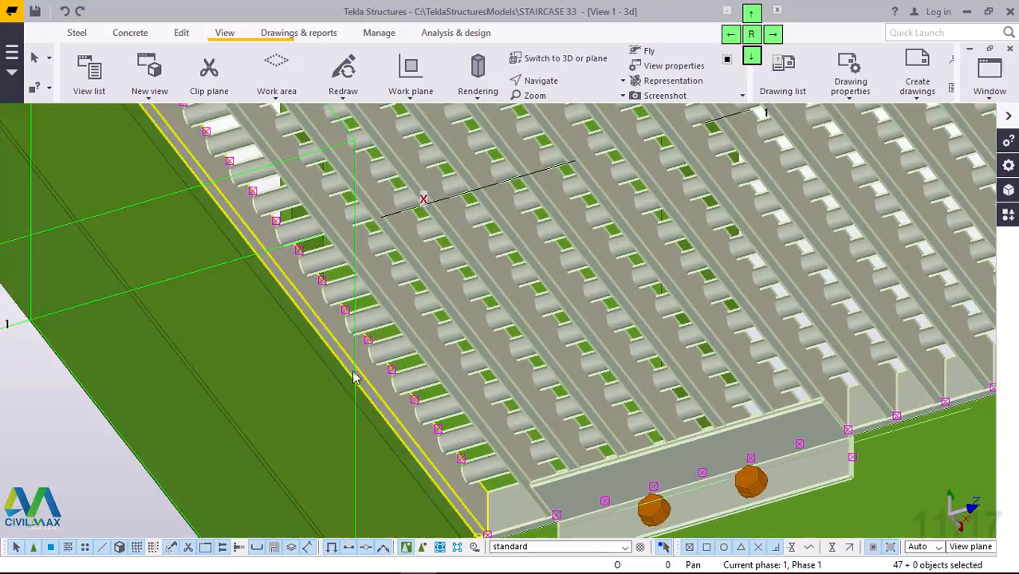
scroll(470, 420, down, 5)
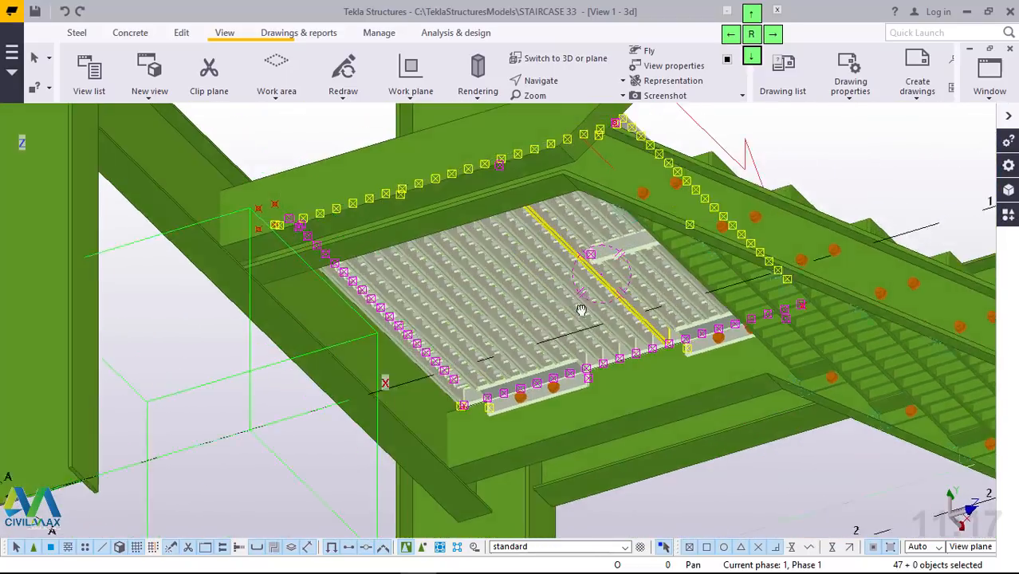
Step: Examine the landing grating assembly from both sides and check its edge plate against the adjacent landing beam
ctrl+middle_drag(582, 310, 644, 277)
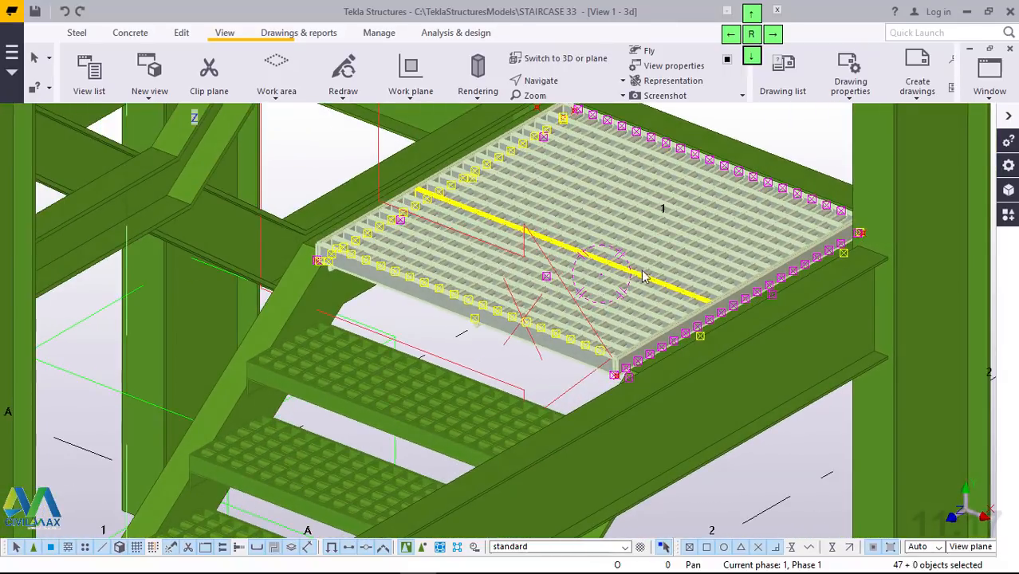
ctrl+middle_drag(746, 184, 623, 318)
scroll(623, 318, up, 5)
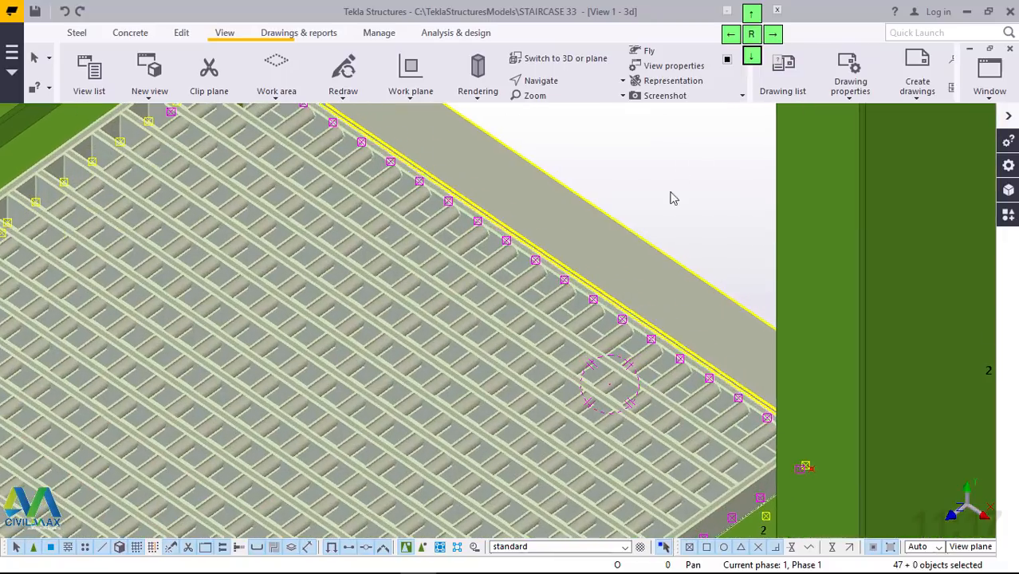
click(691, 150)
scroll(692, 149, up, 4)
click(542, 354)
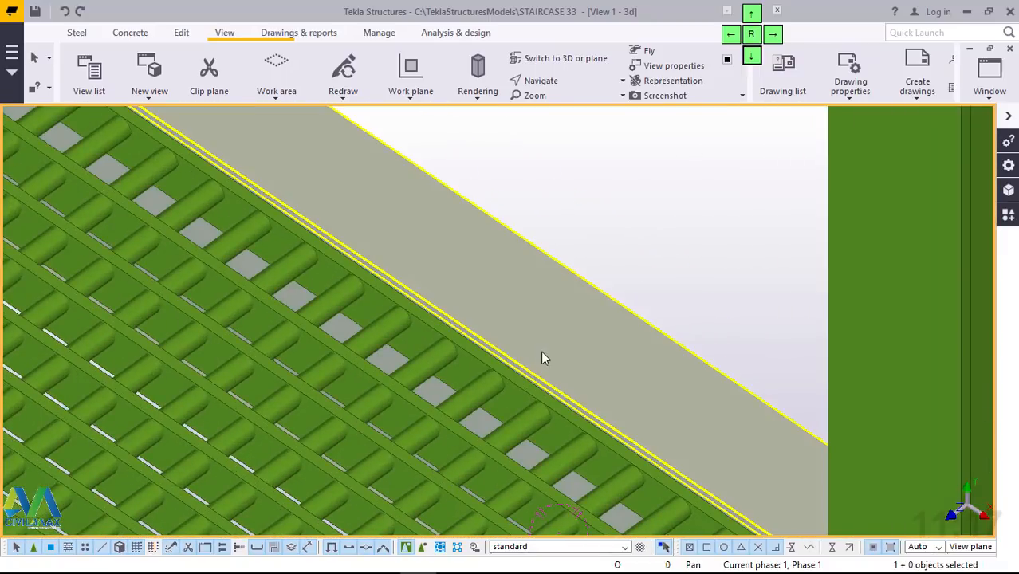
scroll(518, 376, up, 4)
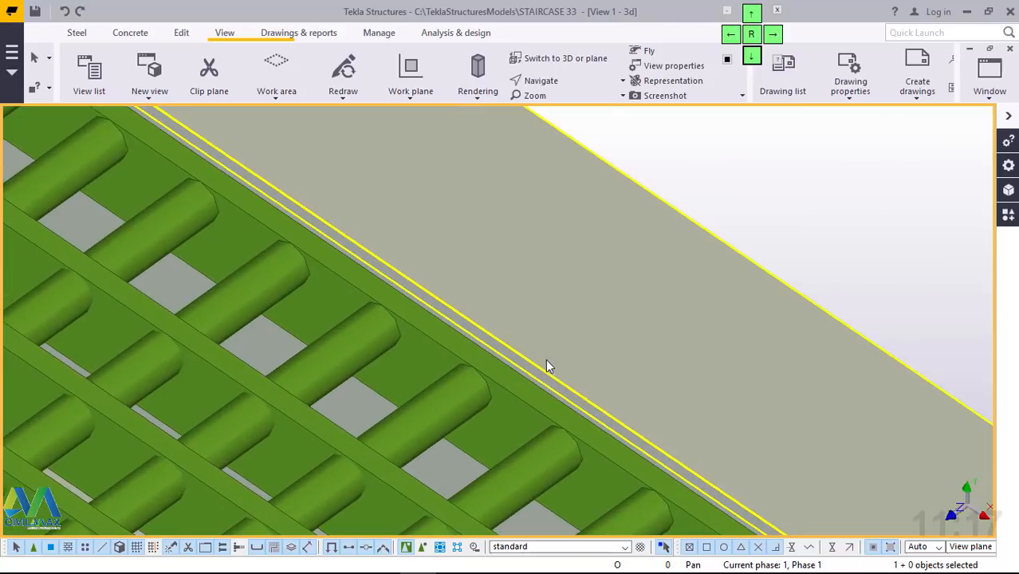
scroll(705, 253, down, 8)
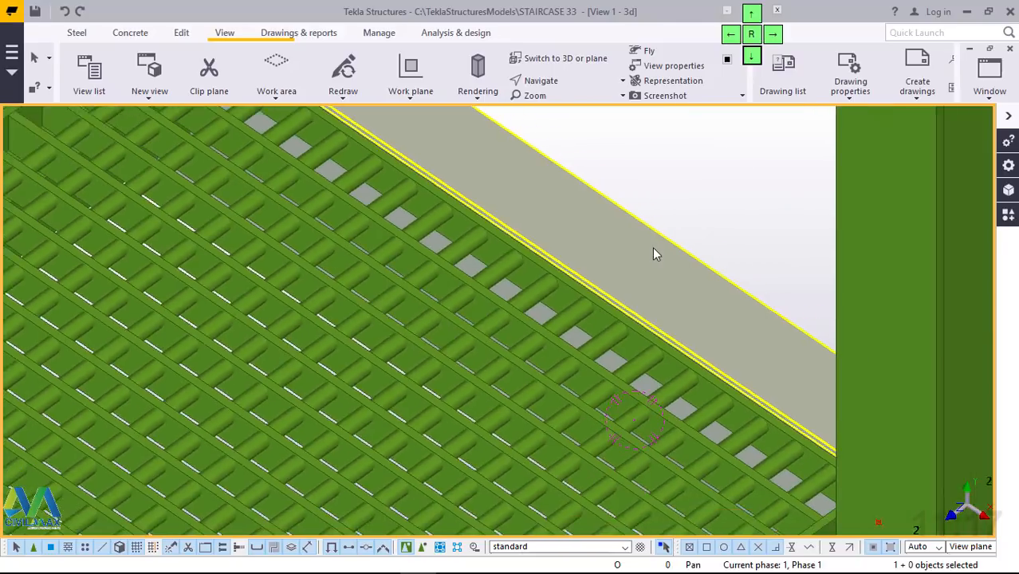
scroll(653, 253, down, 6)
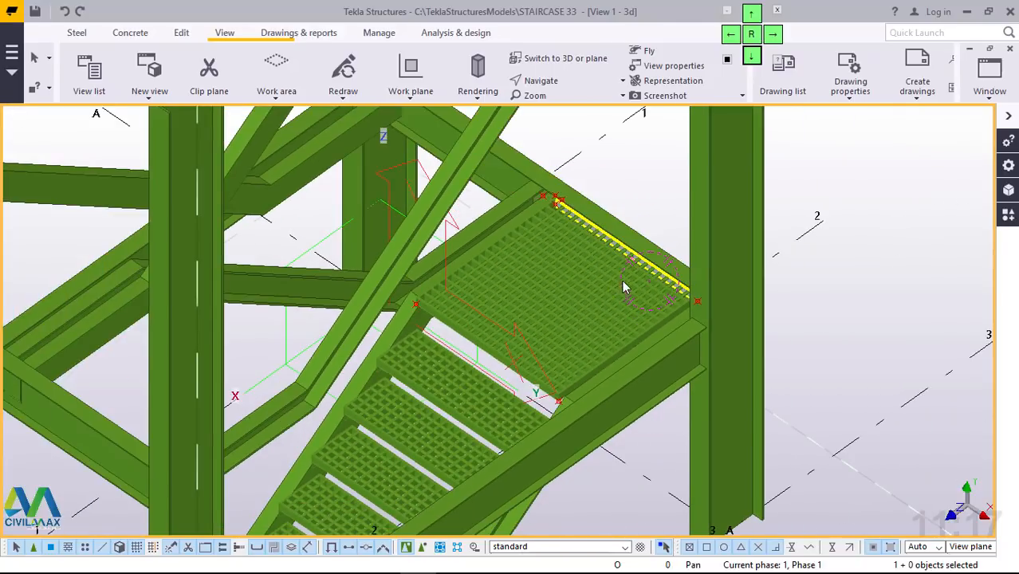
scroll(562, 242, down, 2)
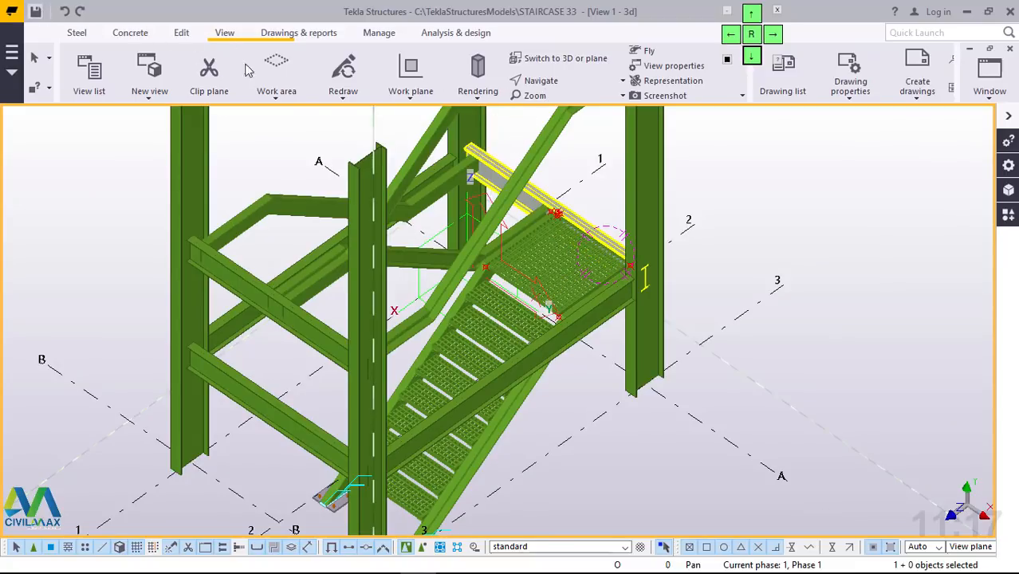
Step: Set a horizontal work plane at the end of grid line A with the Work plane tool
click(410, 95)
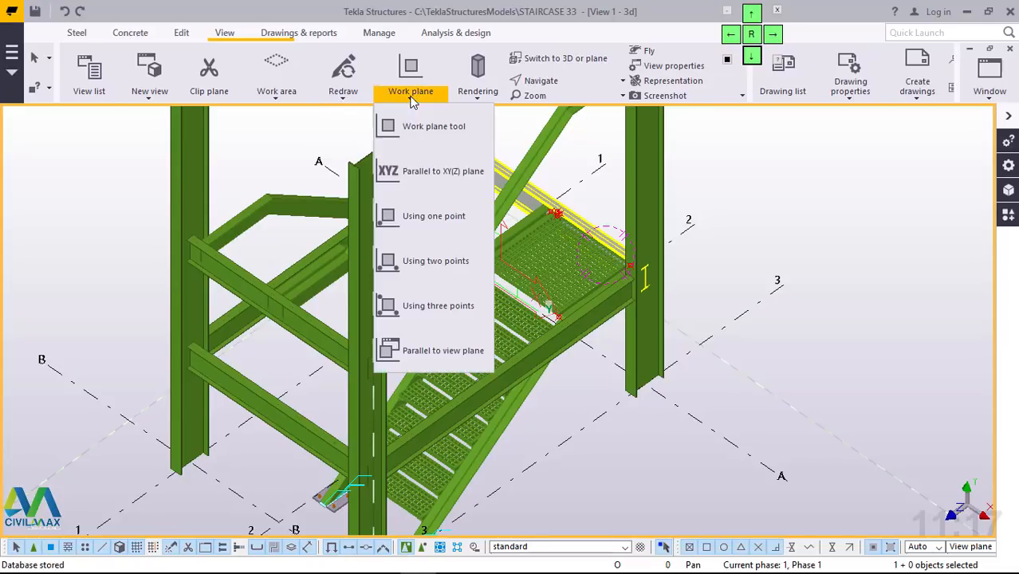
click(422, 125)
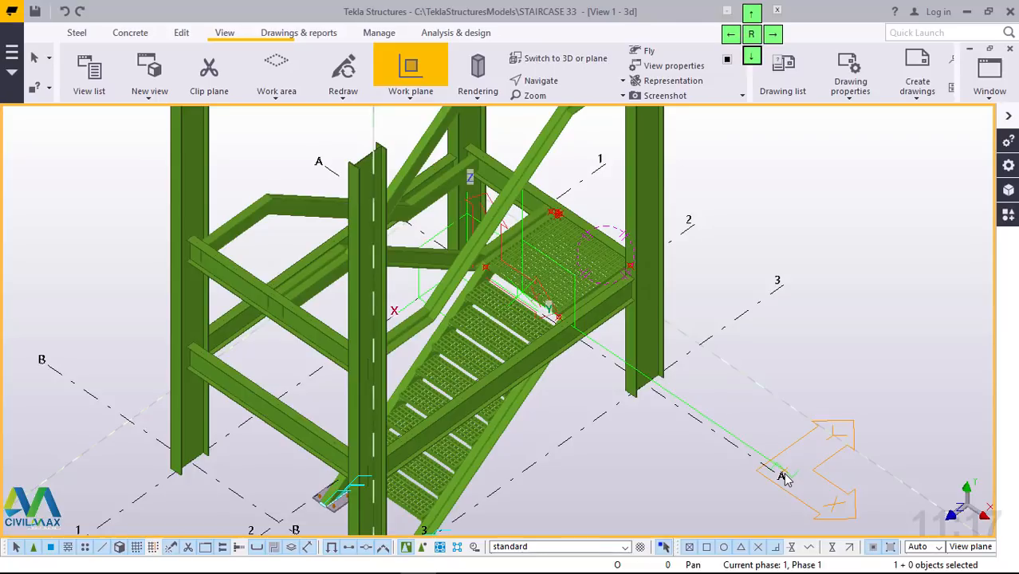
click(784, 476)
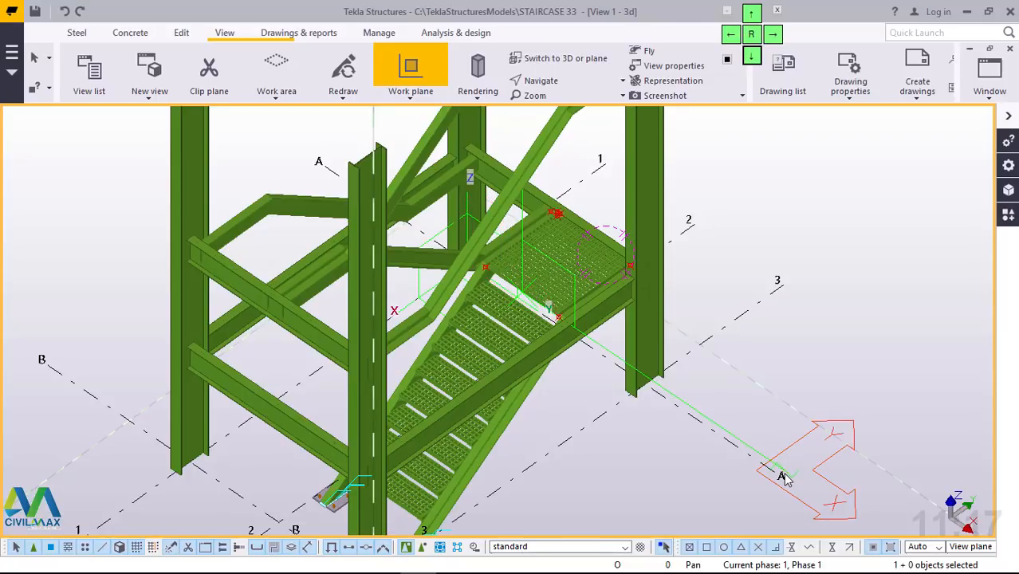
right_click(832, 226)
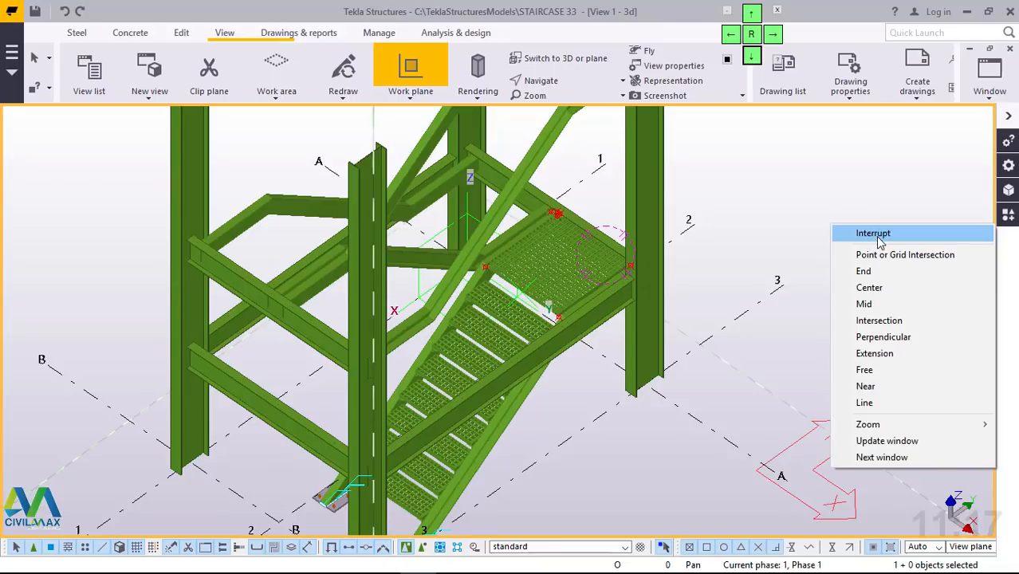
click(877, 234)
Step: Examine how the landing grating fits between the two stringers and the columns, including its corner at the stringer bend
scroll(555, 215, up, 4)
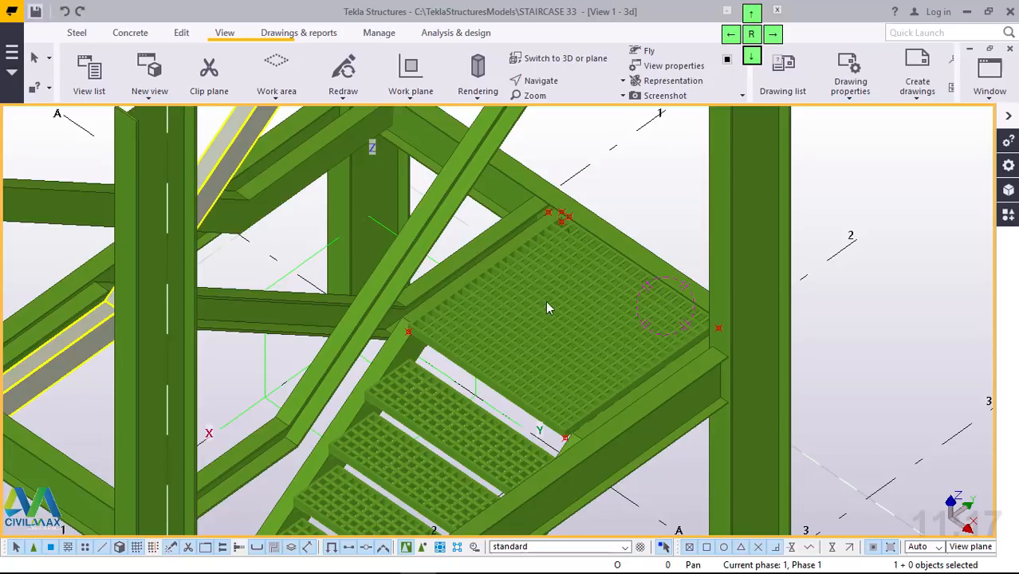
click(603, 293)
ctrl+middle_drag(599, 292, 489, 262)
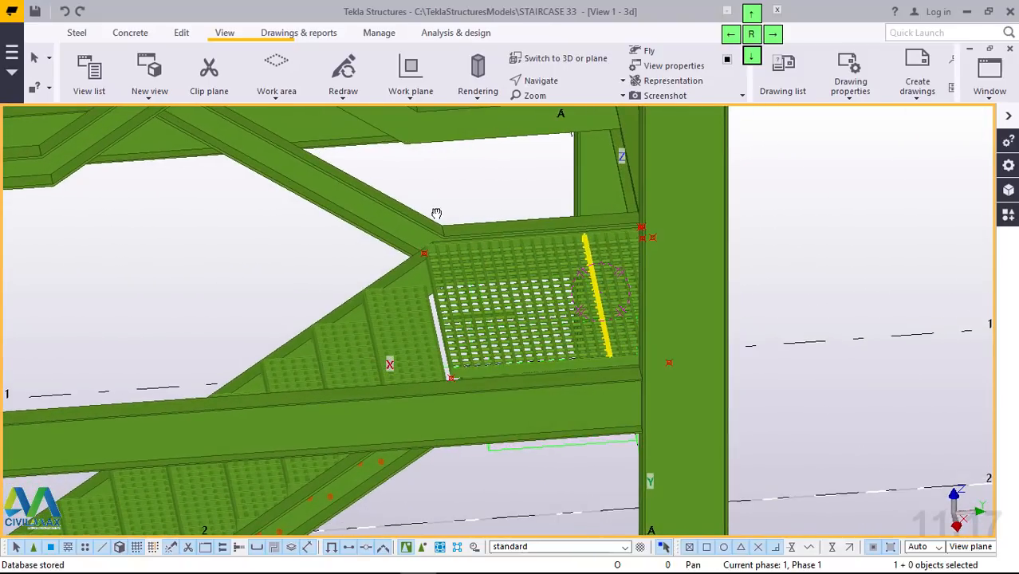
scroll(435, 239, up, 6)
scroll(430, 237, up, 4)
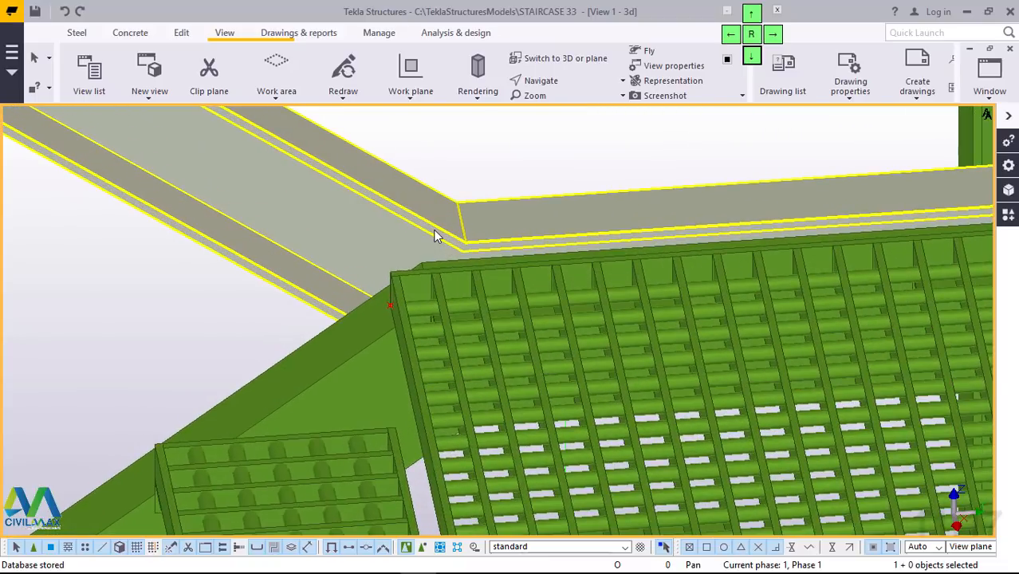
scroll(424, 255, down, 5)
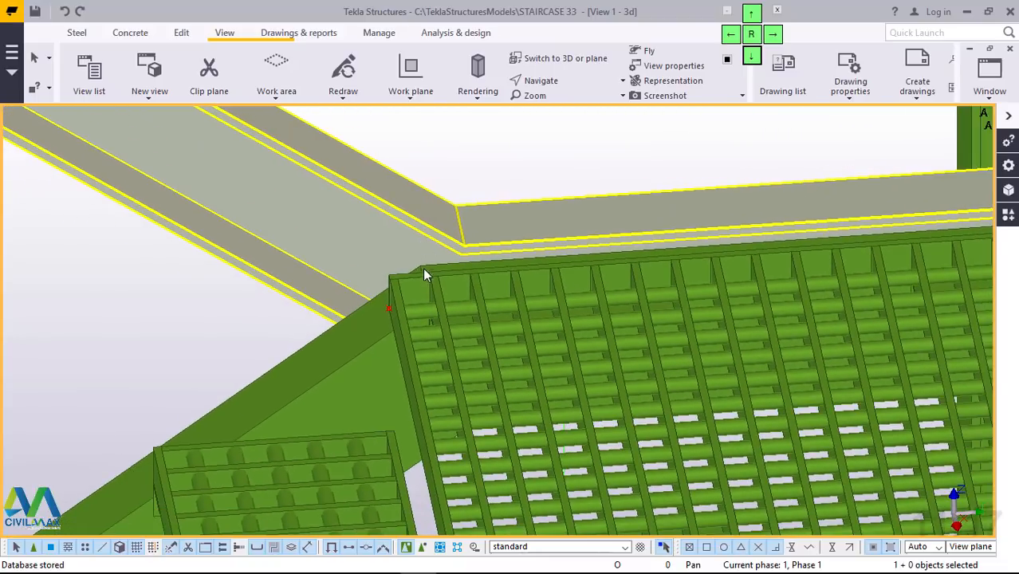
scroll(437, 291, down, 3)
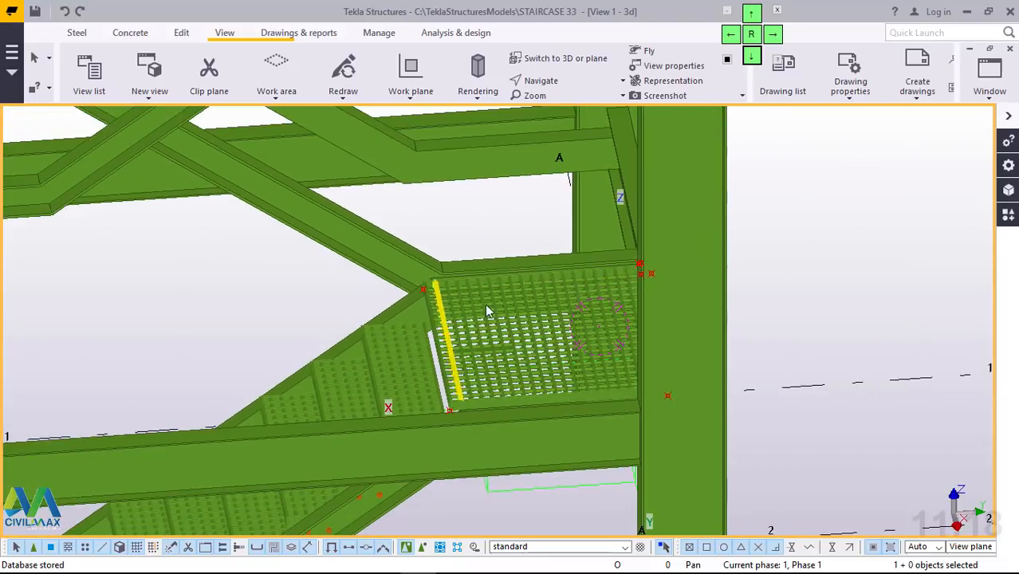
ctrl+middle_drag(496, 311, 400, 316)
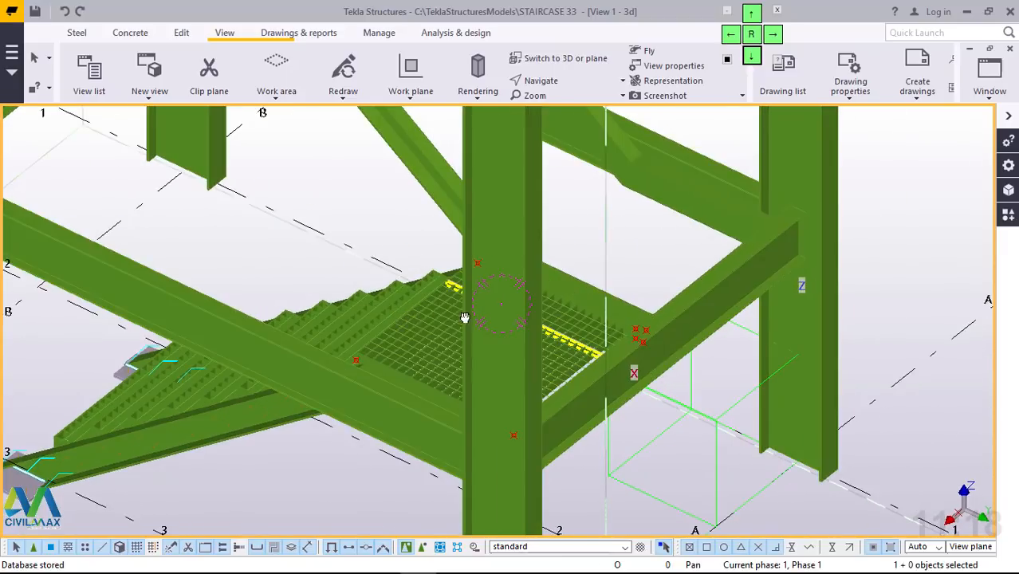
ctrl+middle_drag(465, 318, 574, 317)
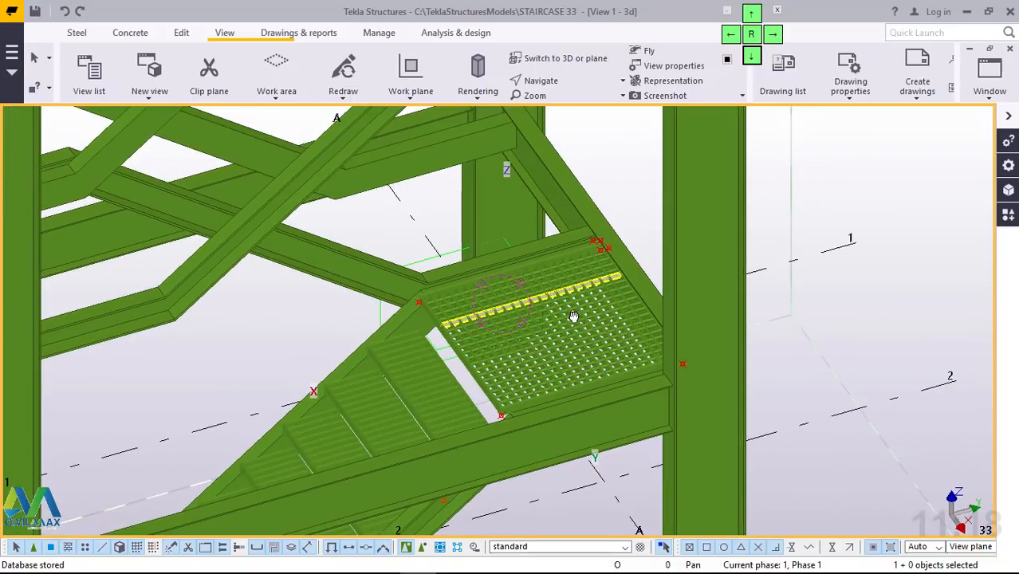
scroll(564, 316, up, 4)
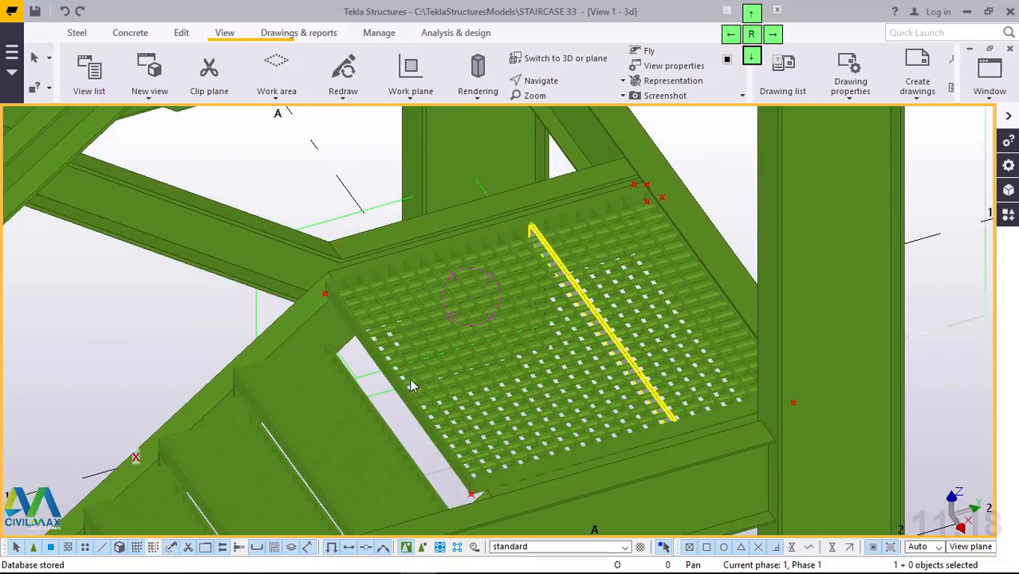
ctrl+middle_drag(463, 319, 518, 318)
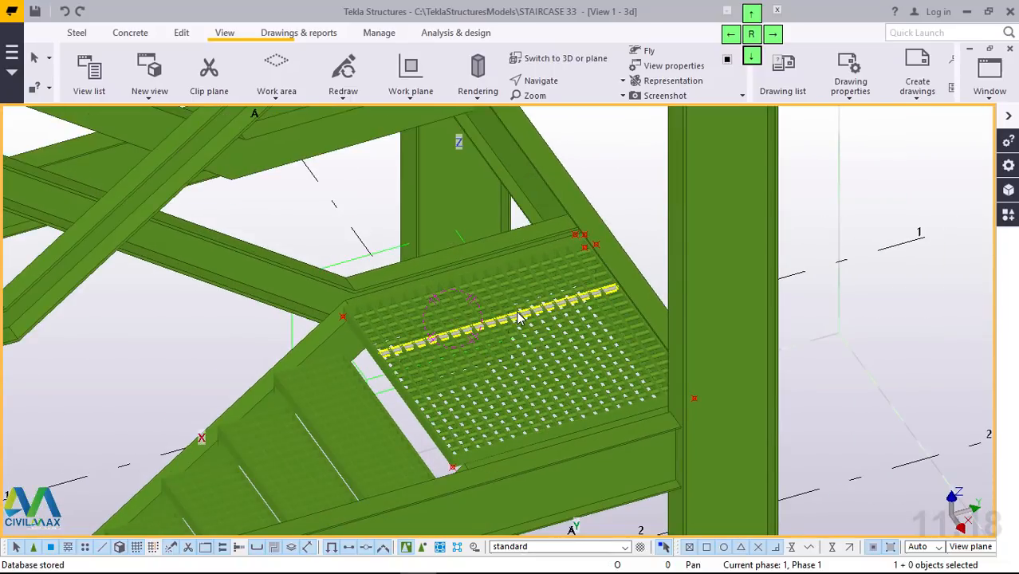
Step: Select the landing grating assembly near the stringer bend and check whether every cross rod belongs to it
scroll(382, 335, up, 6)
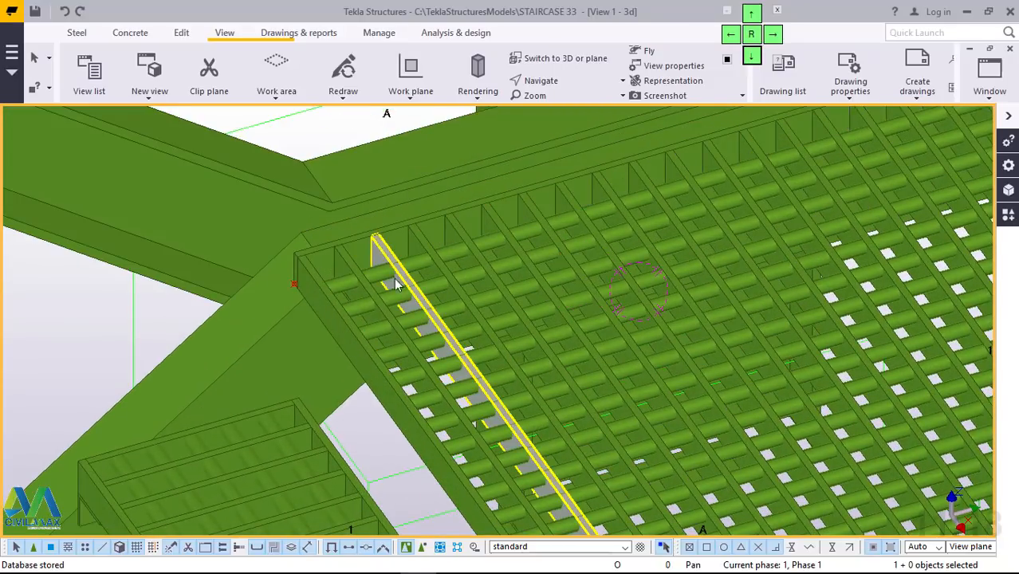
click(387, 341)
scroll(303, 415, up, 3)
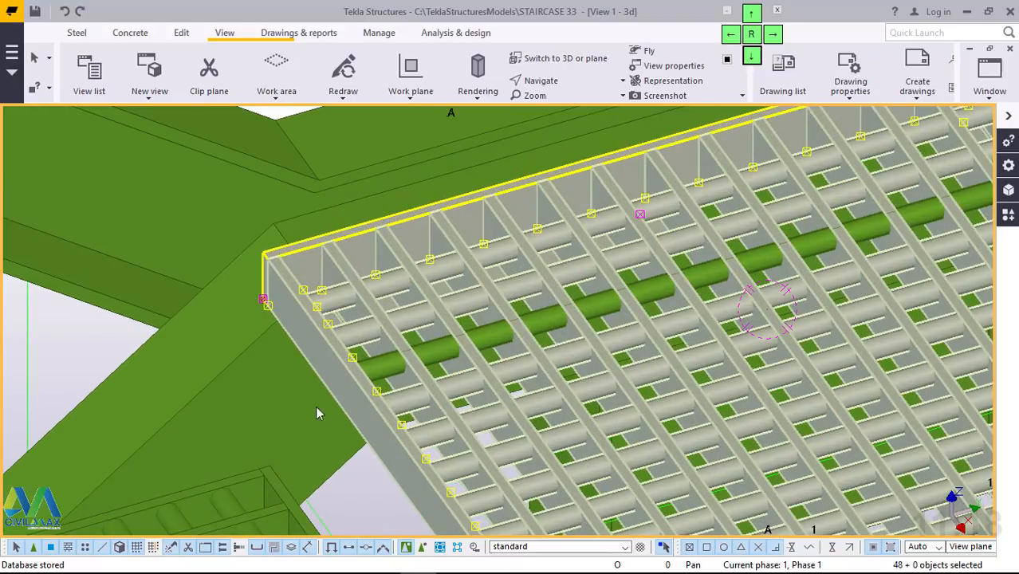
Step: Examine the corner of the selected landing grating where it meets the sloping and horizontal support beams
scroll(287, 440, down, 5)
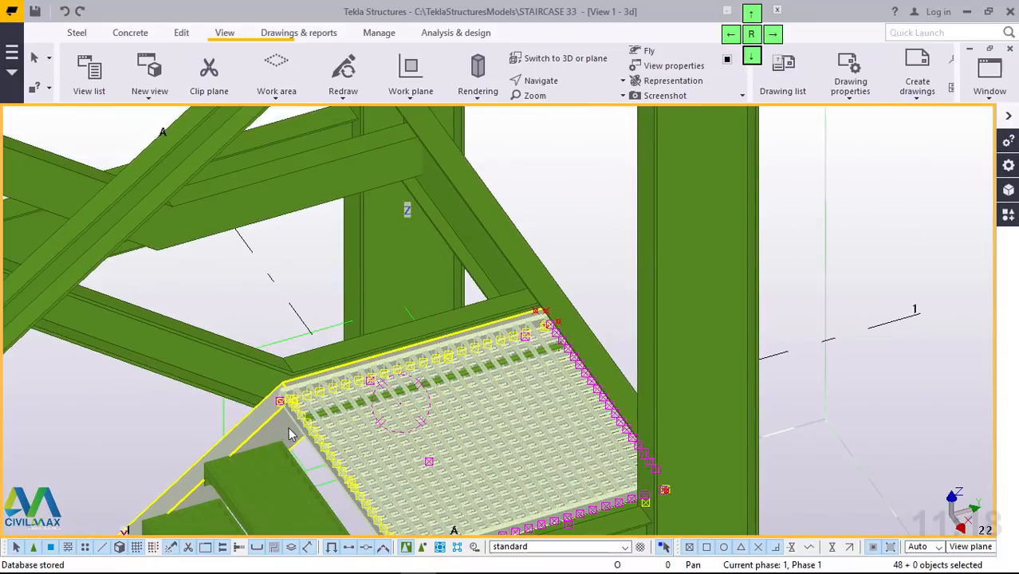
scroll(279, 402, up, 4)
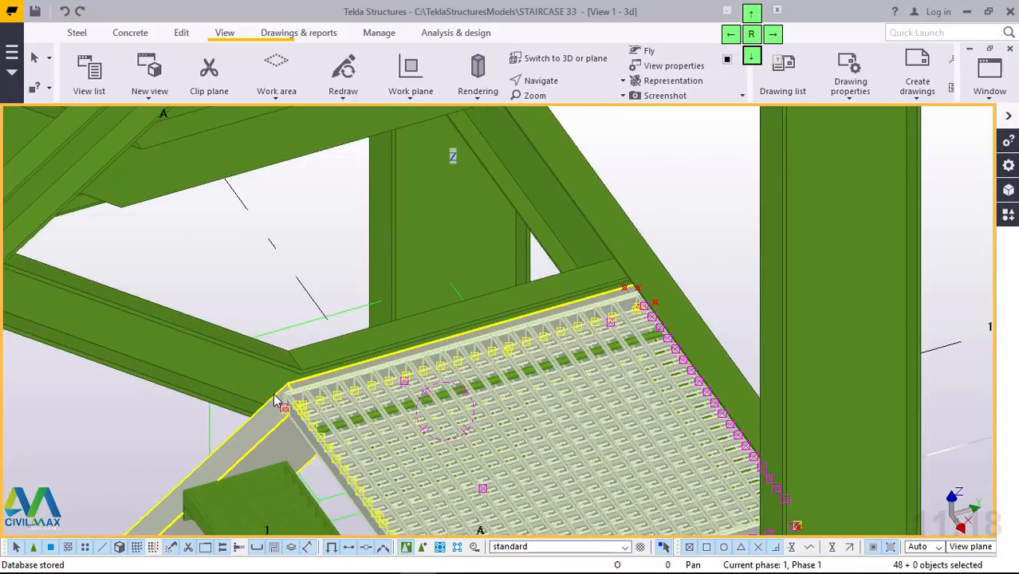
scroll(279, 401, down, 4)
scroll(283, 404, up, 4)
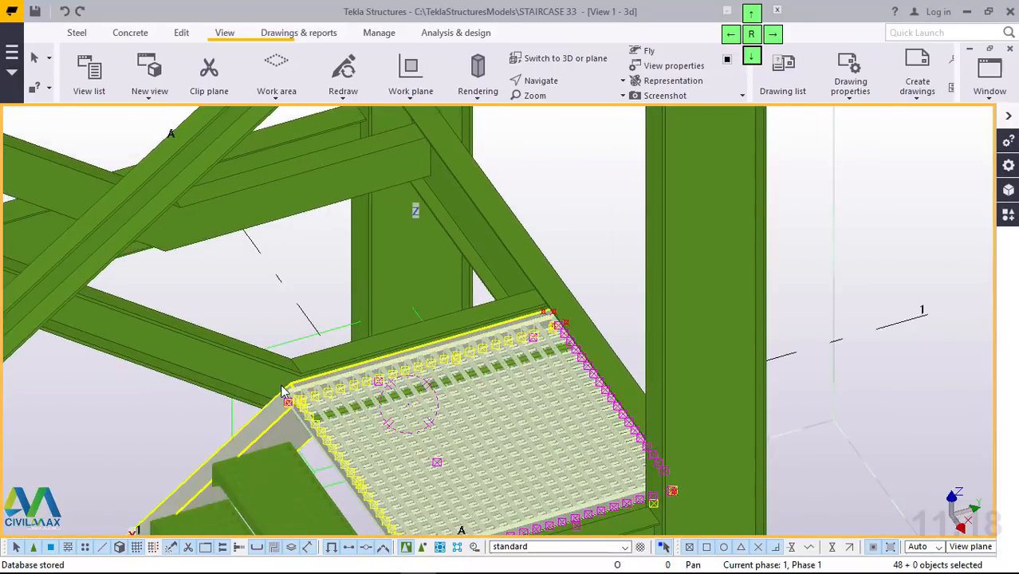
scroll(283, 405, up, 3)
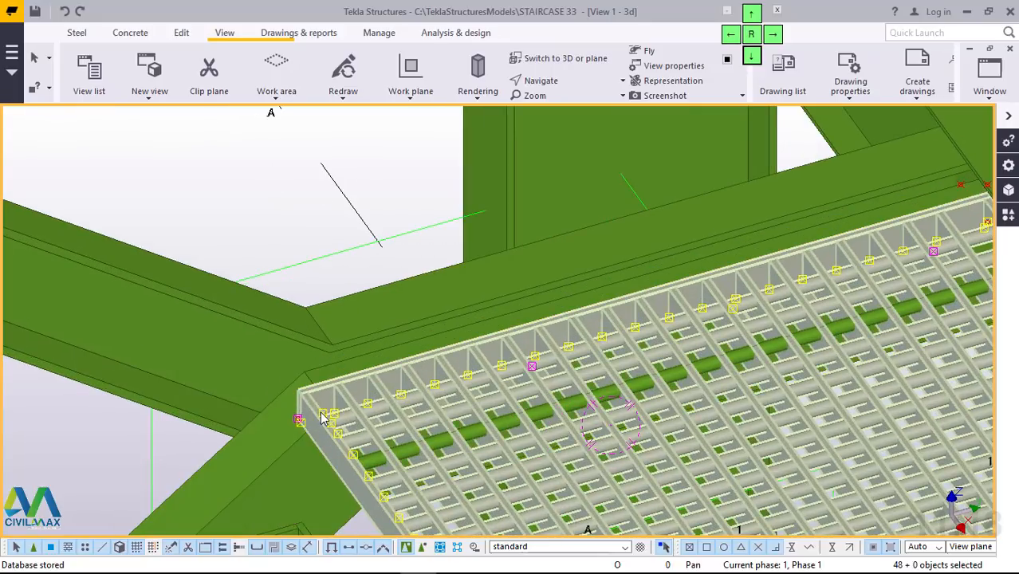
scroll(301, 426, down, 2)
scroll(317, 397, up, 5)
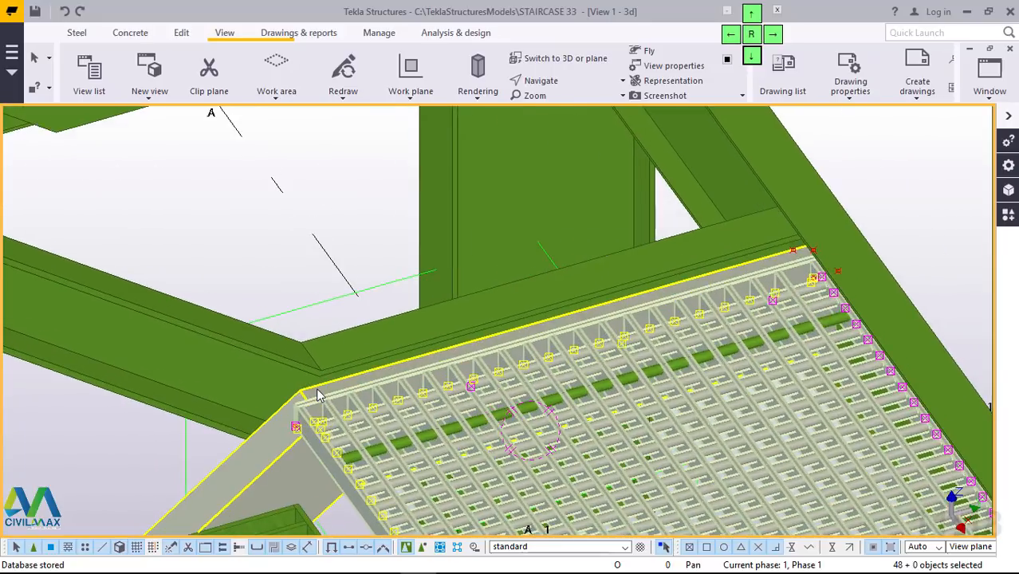
scroll(435, 403, down, 3)
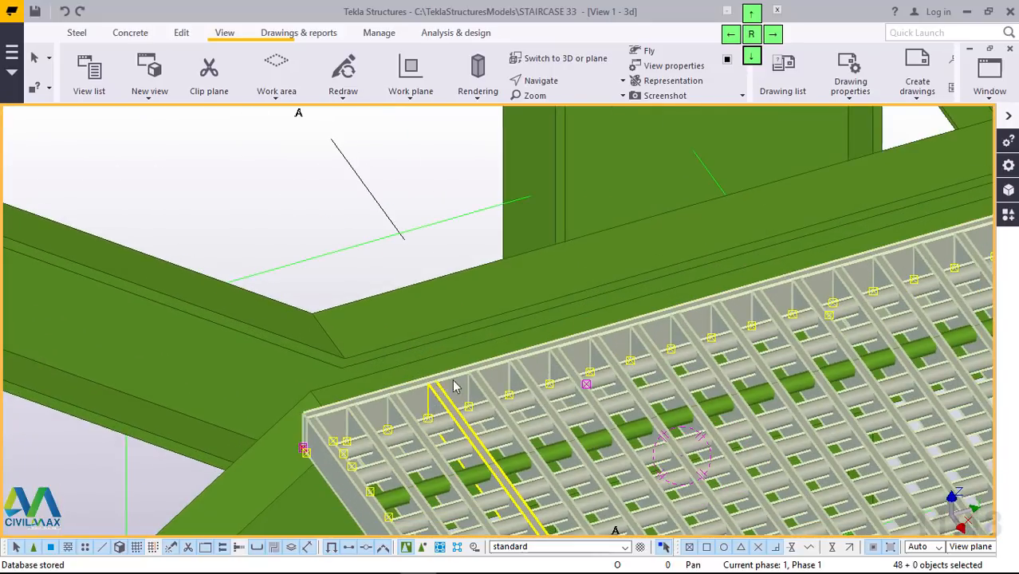
right_click(266, 194)
click(326, 215)
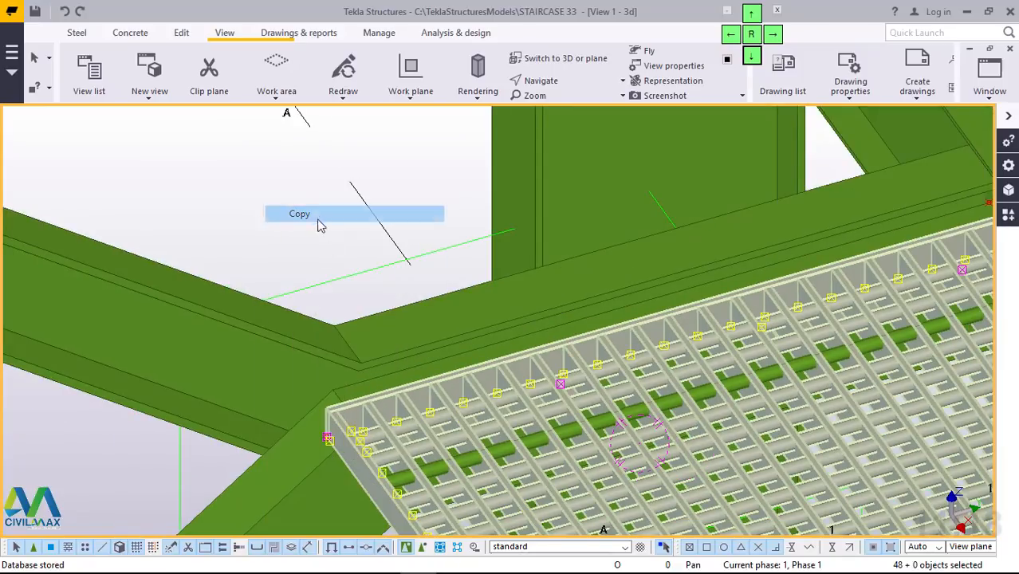
scroll(345, 386, up, 3)
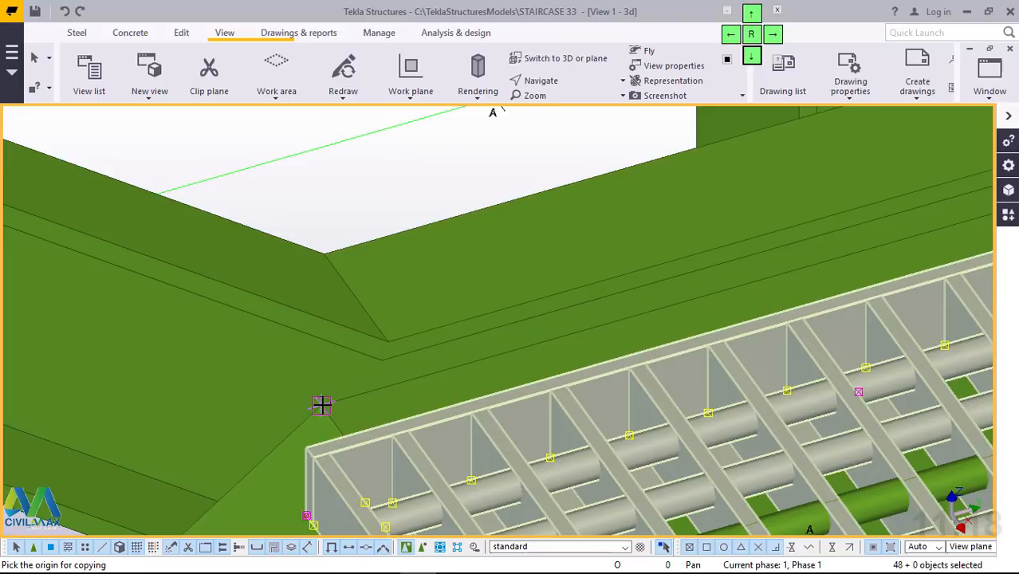
scroll(630, 453, down, 3)
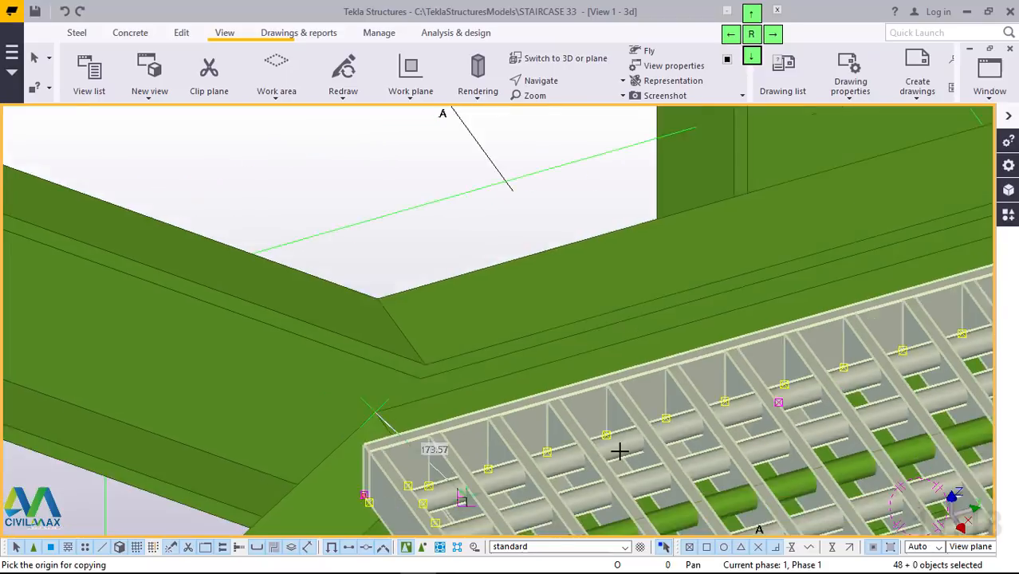
click(618, 449)
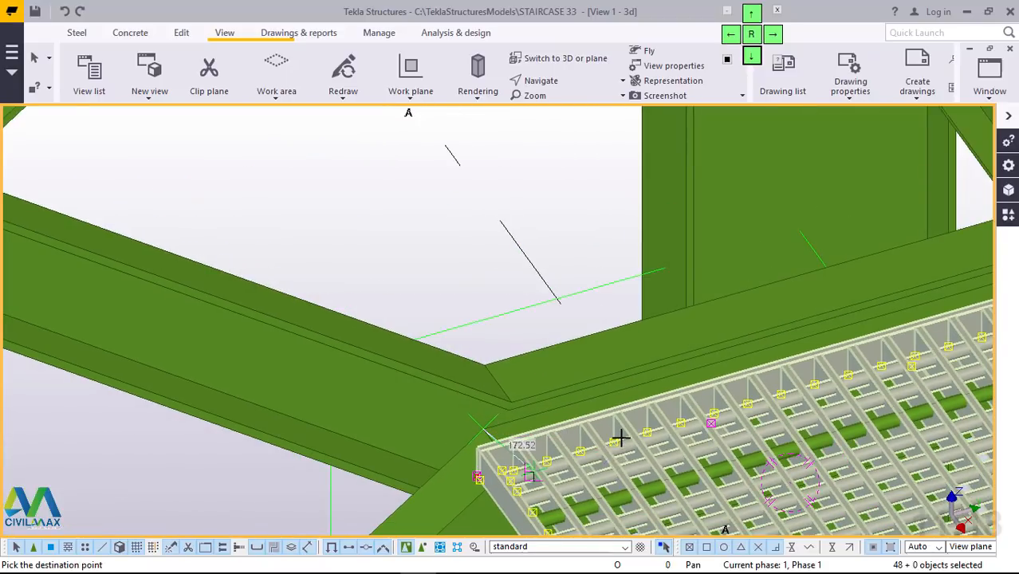
right_click(575, 345)
click(606, 110)
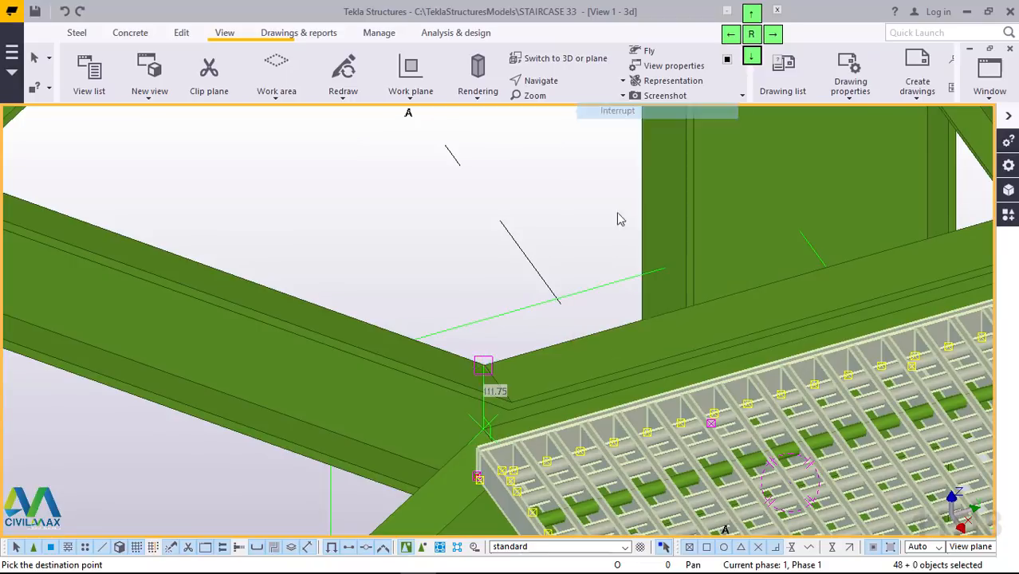
Step: Add construction points at the inner flange corner of the mitred beam joint and on the lower beam's edge beside it
scroll(548, 421, up, 3)
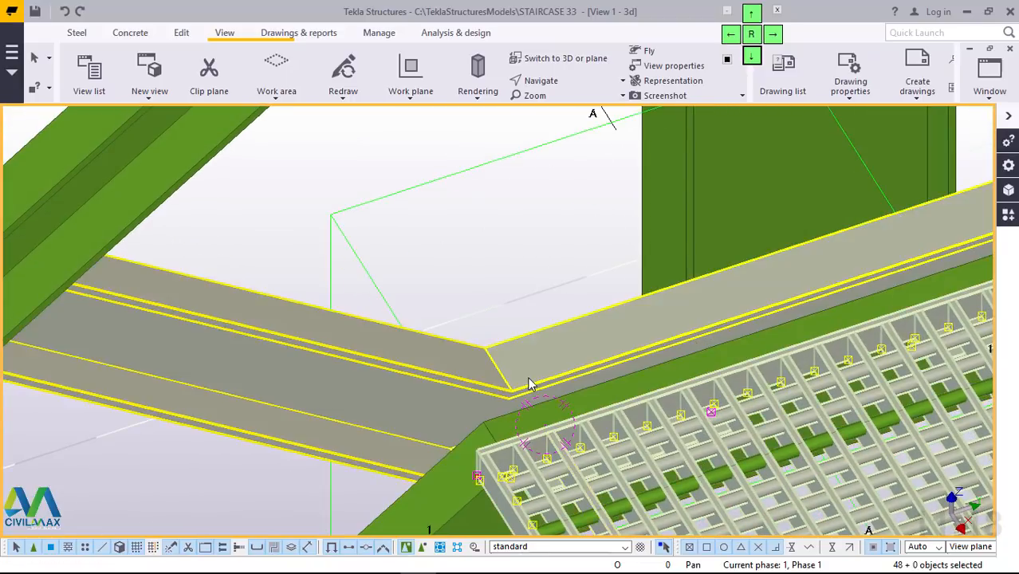
scroll(525, 421, up, 2)
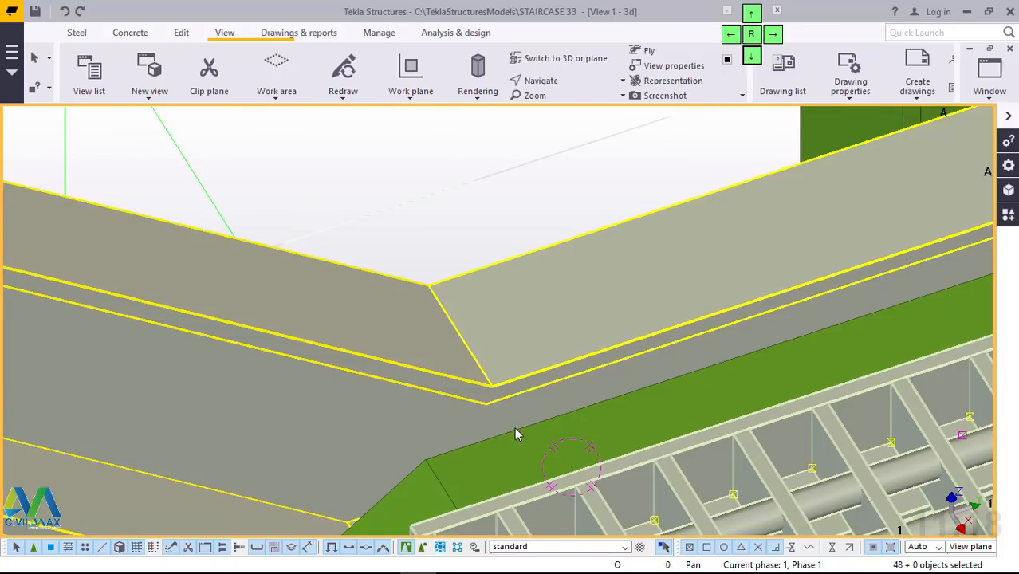
click(549, 206)
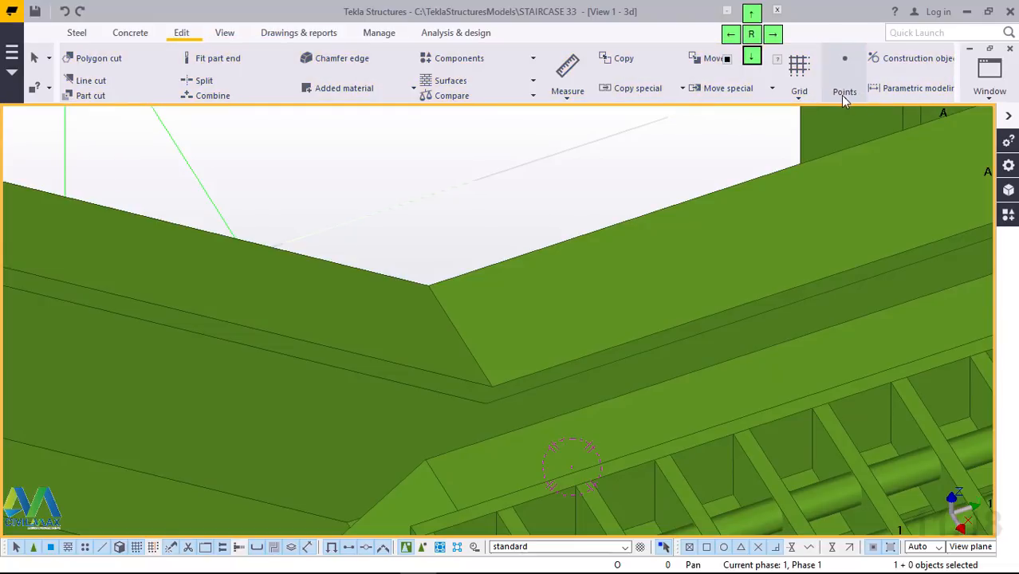
click(844, 89)
click(868, 388)
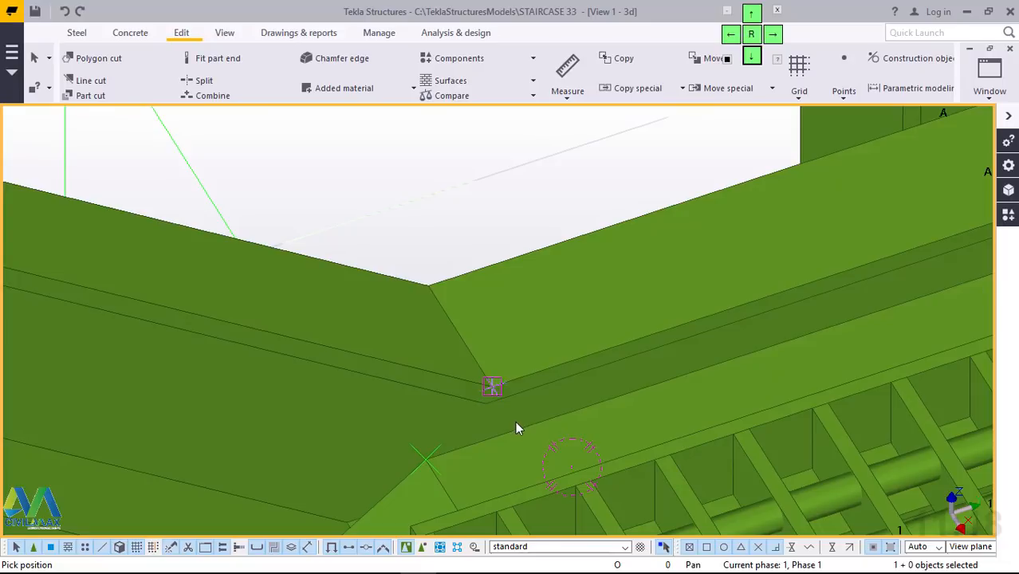
right_click(572, 255)
click(614, 258)
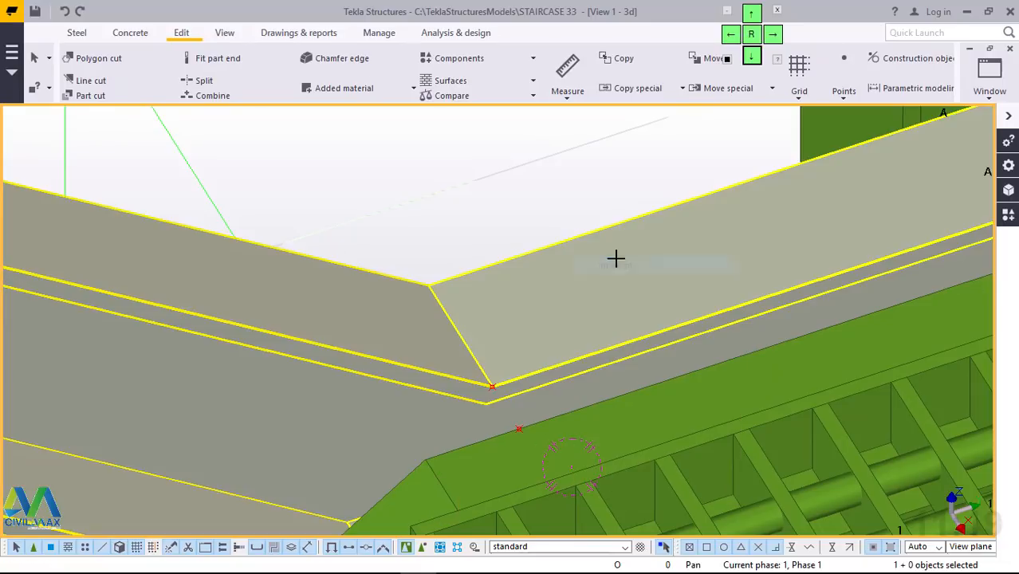
Step: Copy the lower landing grating from the new point on the beam's edge to the matching corner of the upper beam joint
scroll(513, 342, down, 10)
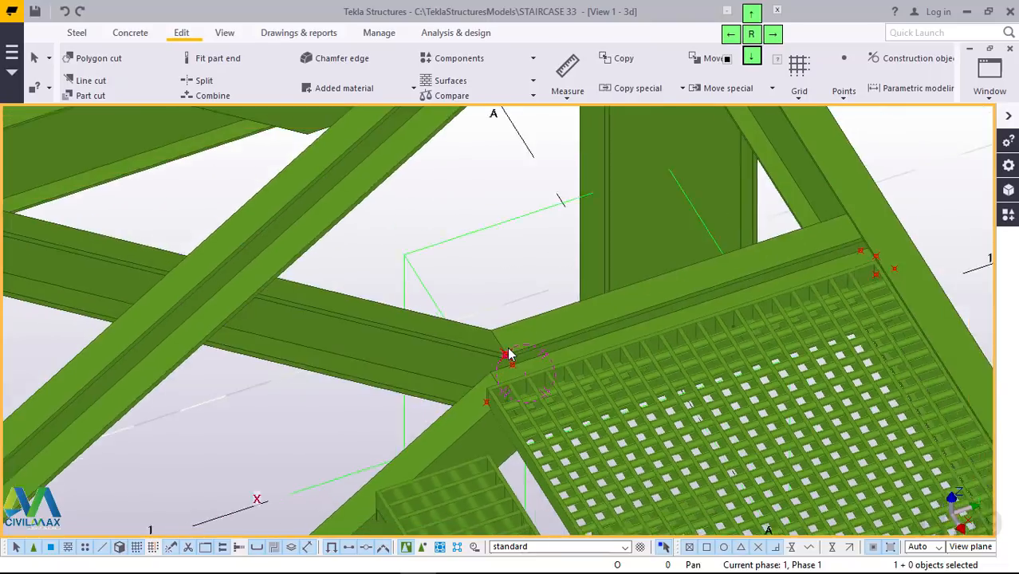
scroll(545, 366, up, 2)
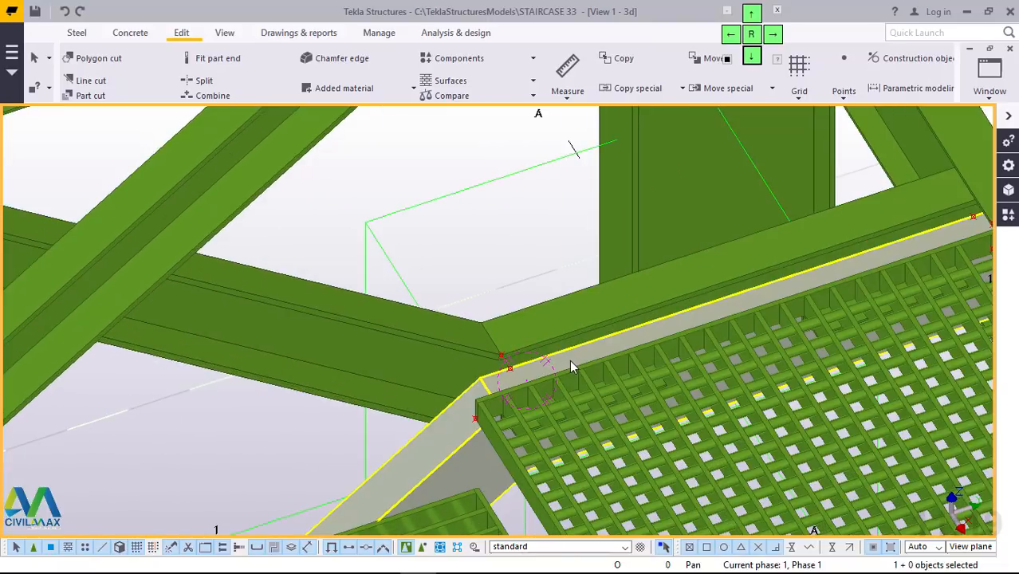
click(636, 461)
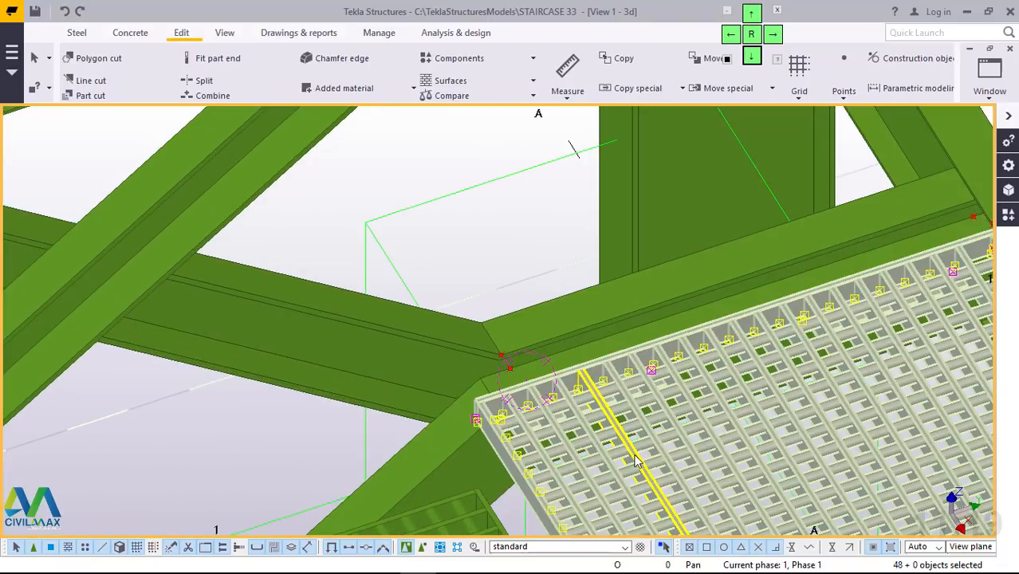
right_click(476, 207)
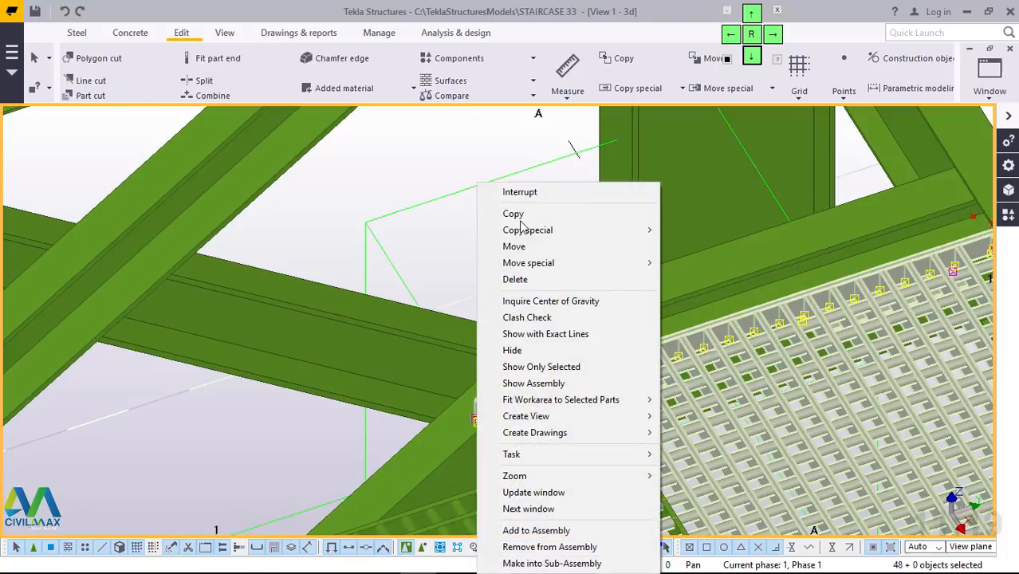
click(517, 213)
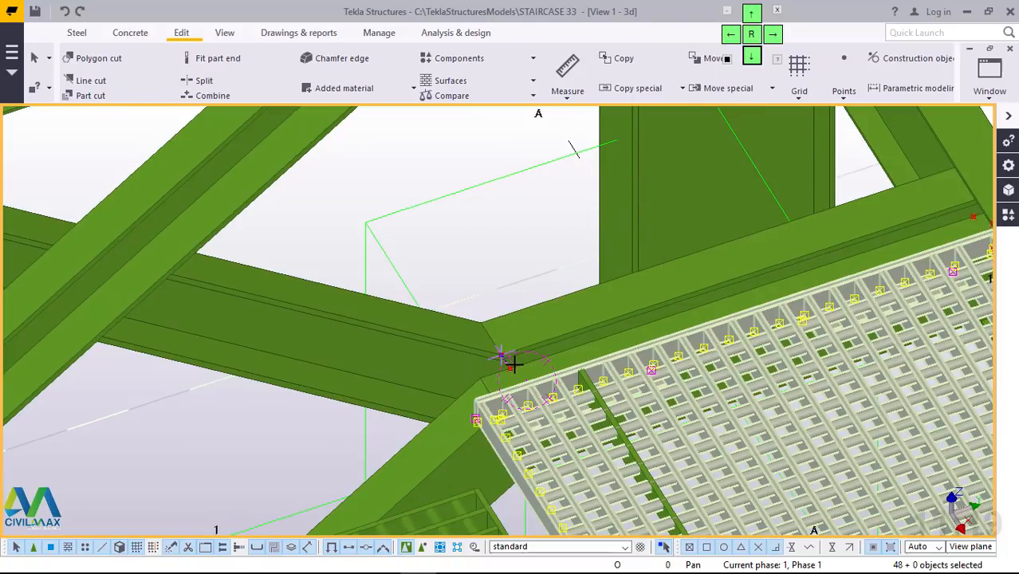
scroll(512, 364, up, 3)
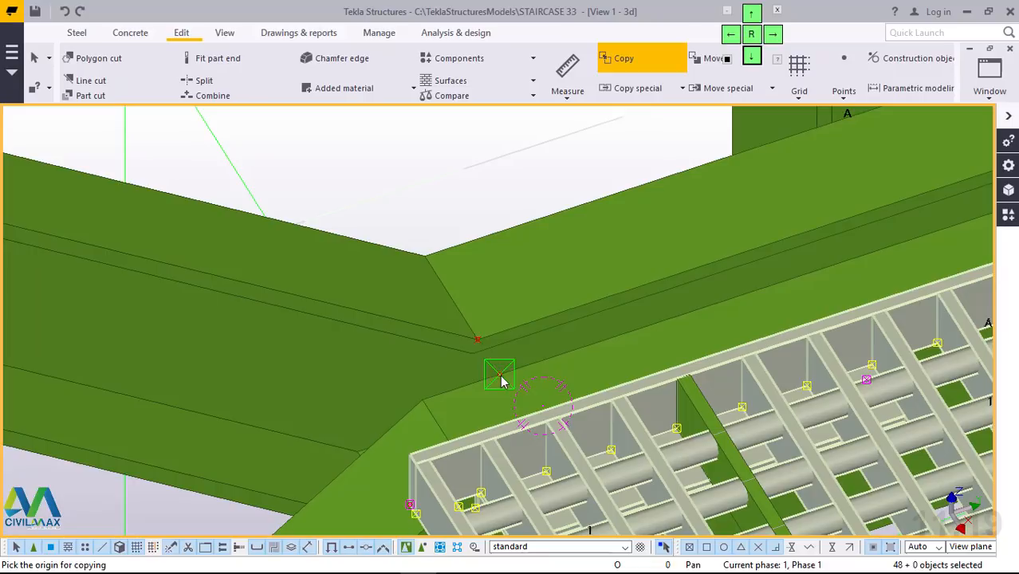
scroll(614, 451, down, 4)
click(598, 451)
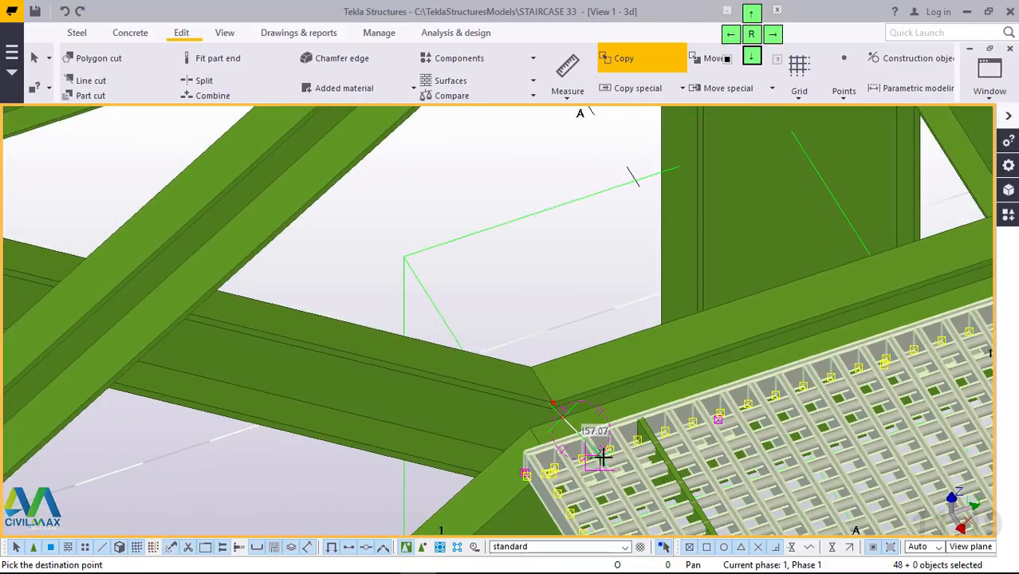
scroll(600, 451, down, 1)
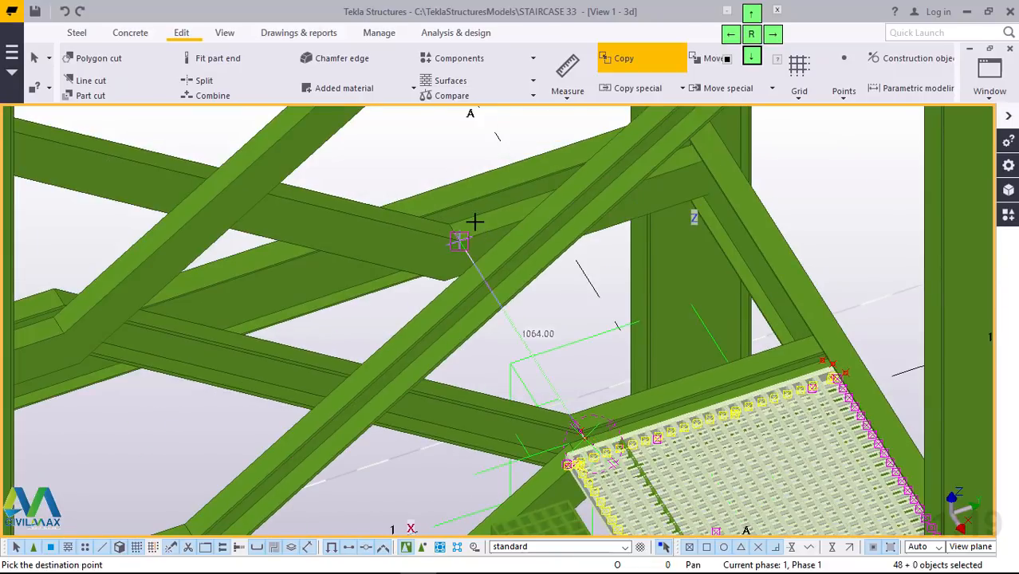
scroll(454, 221, up, 2)
scroll(451, 220, up, 1)
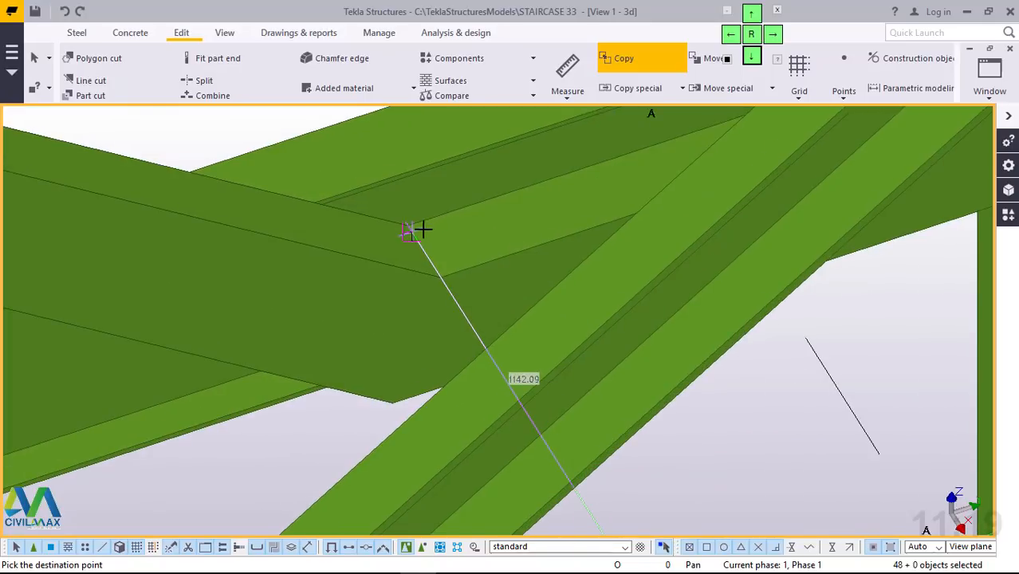
scroll(407, 224, up, 2)
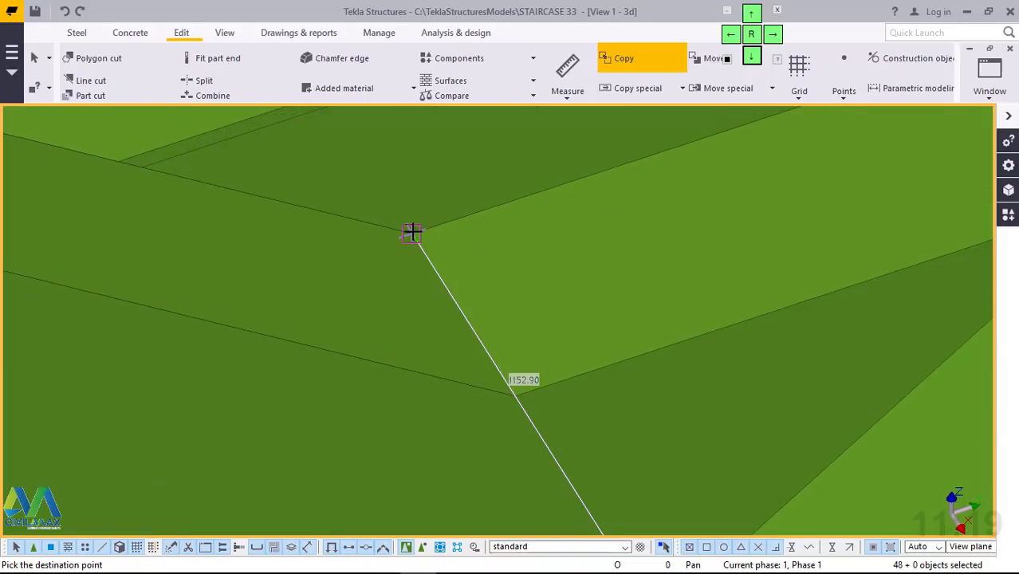
scroll(411, 234, down, 3)
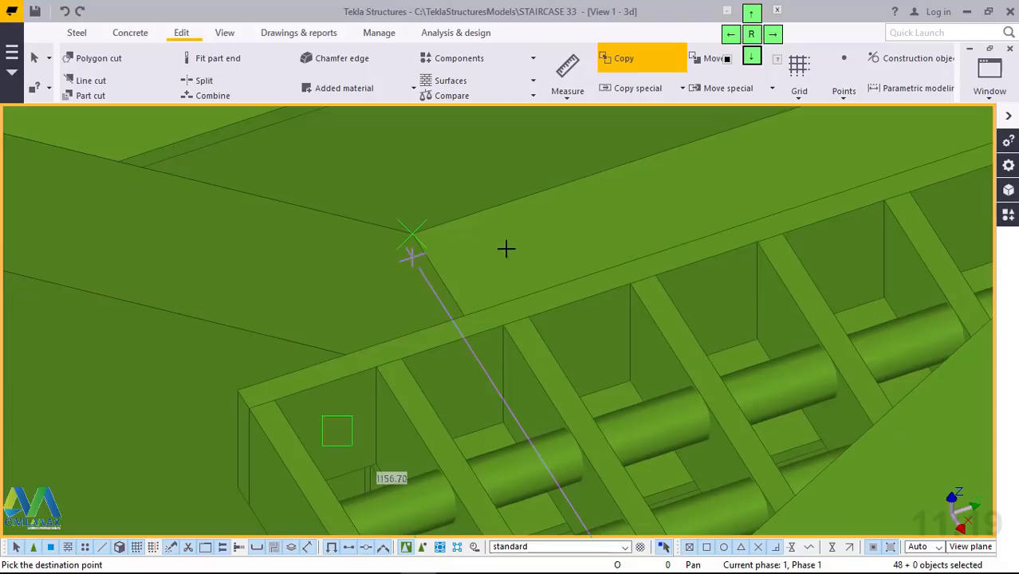
right_click(566, 223)
click(571, 231)
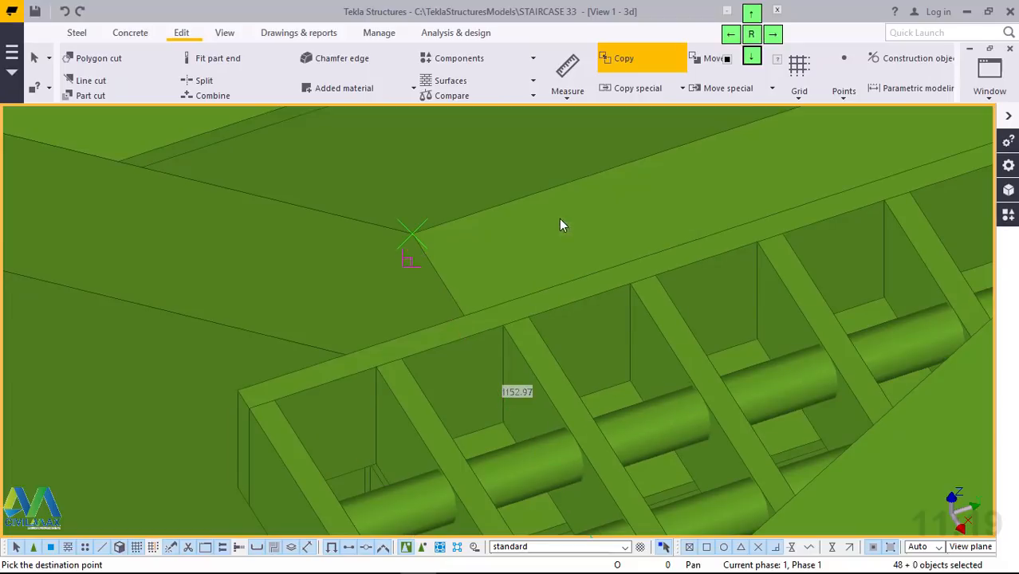
Step: Inspect the copied landing grating at the upper beam joint and the support angle beneath the lower grating
scroll(522, 235, up, 5)
scroll(510, 239, down, 5)
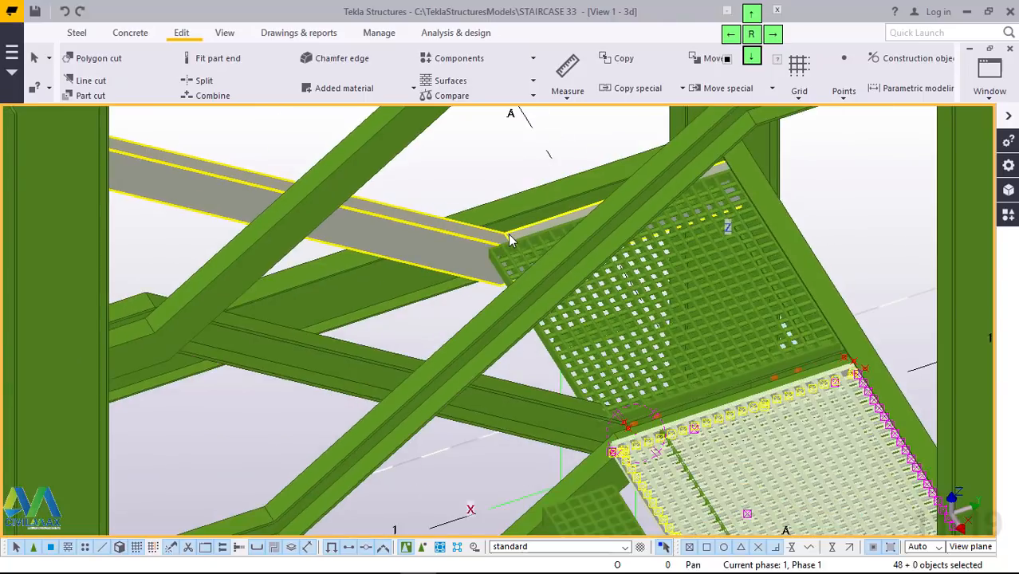
scroll(626, 363, up, 10)
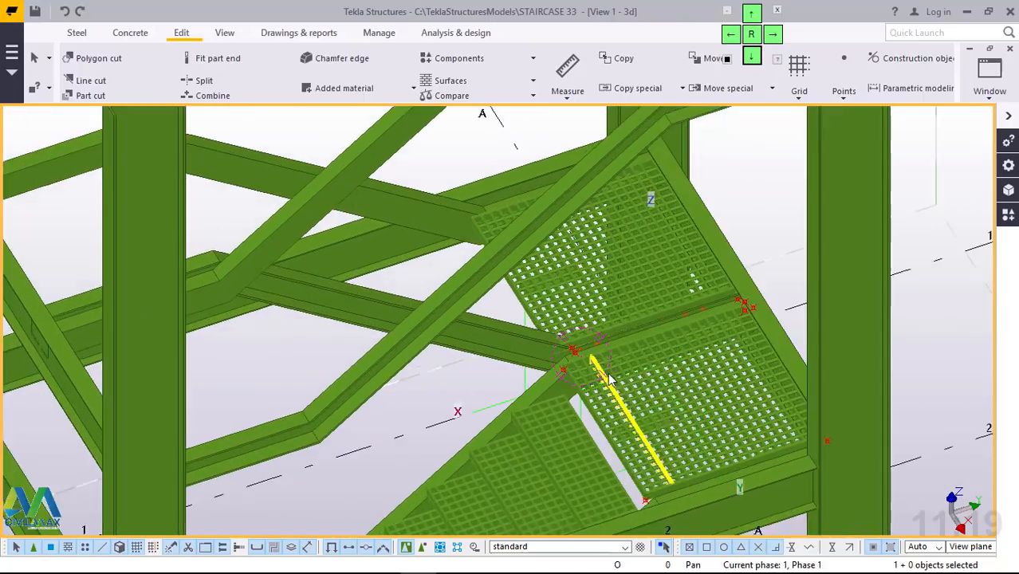
scroll(637, 345, down, 3)
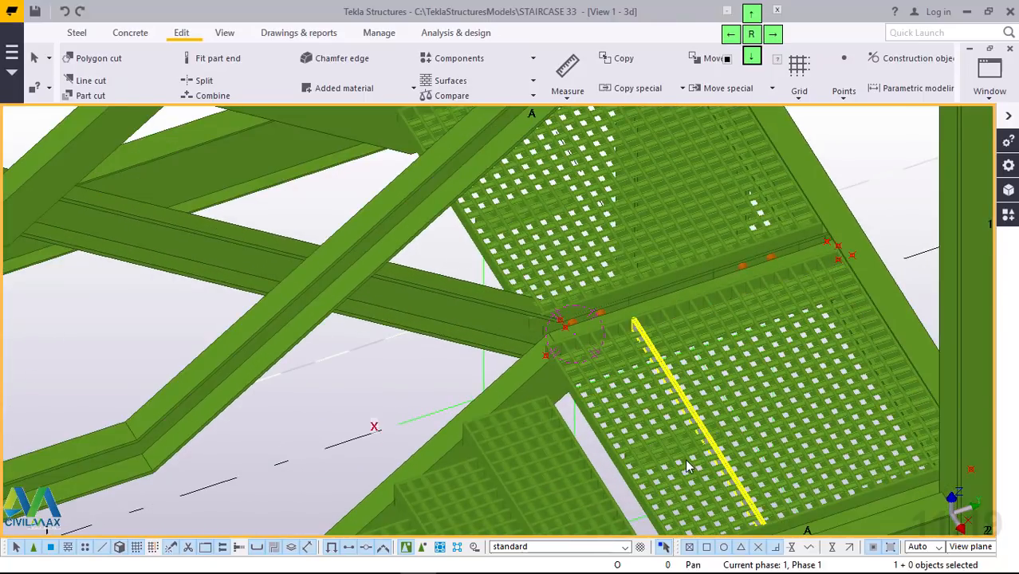
scroll(685, 459, up, 10)
scroll(716, 426, up, 3)
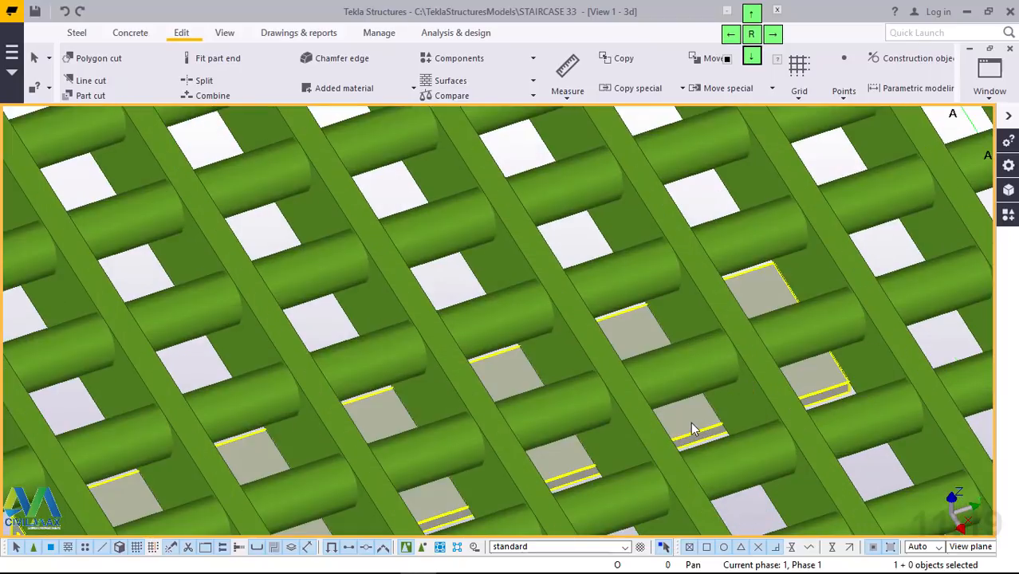
scroll(708, 302, down, 3)
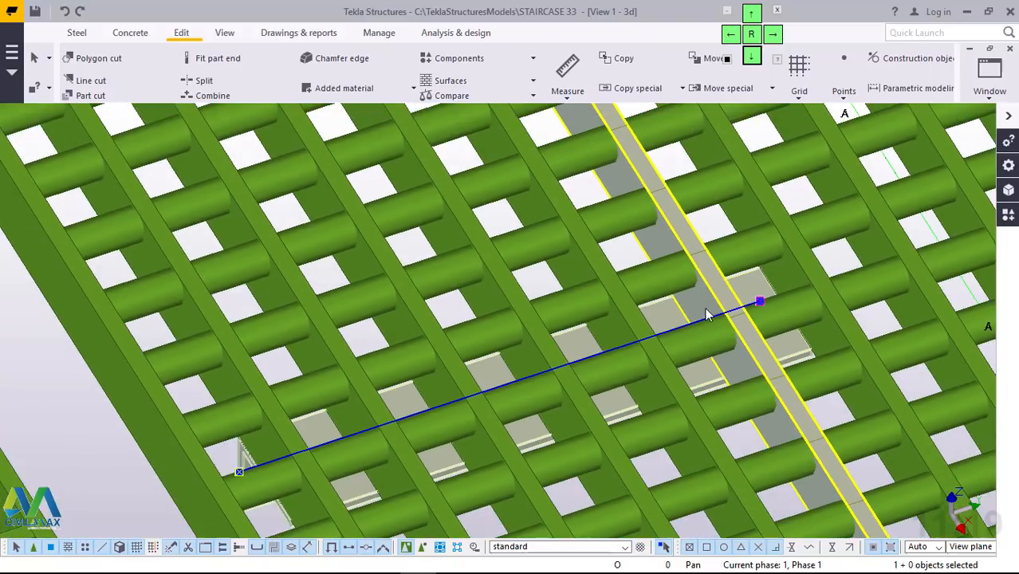
scroll(654, 312, down, 3)
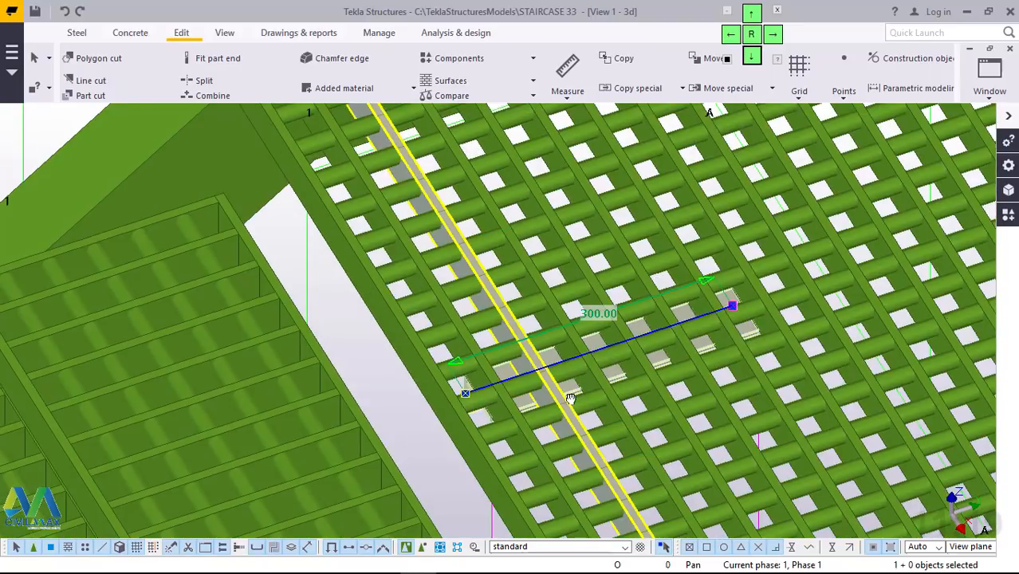
ctrl+middle_drag(566, 403, 646, 234)
ctrl+middle_drag(656, 199, 505, 170)
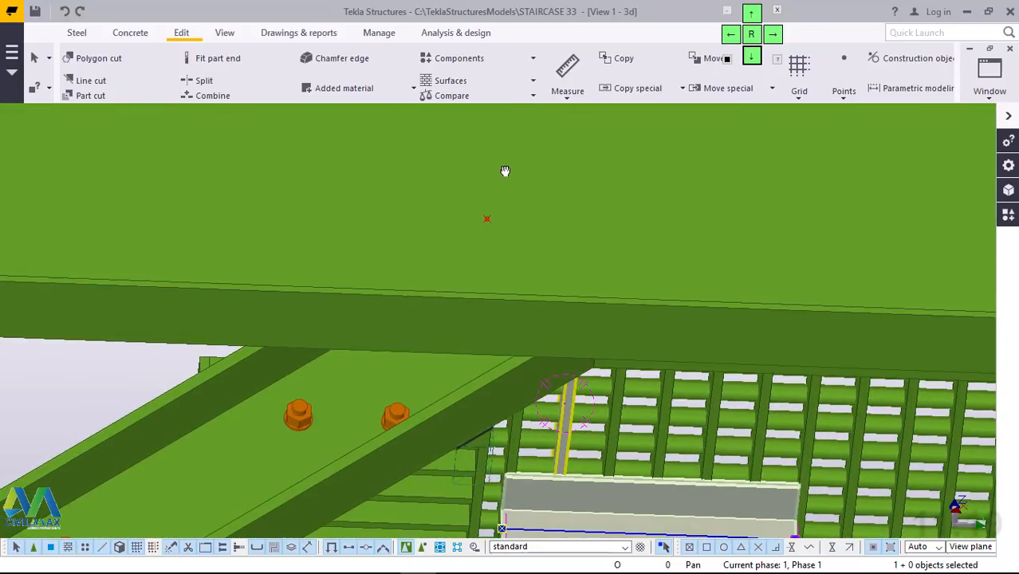
key(Escape)
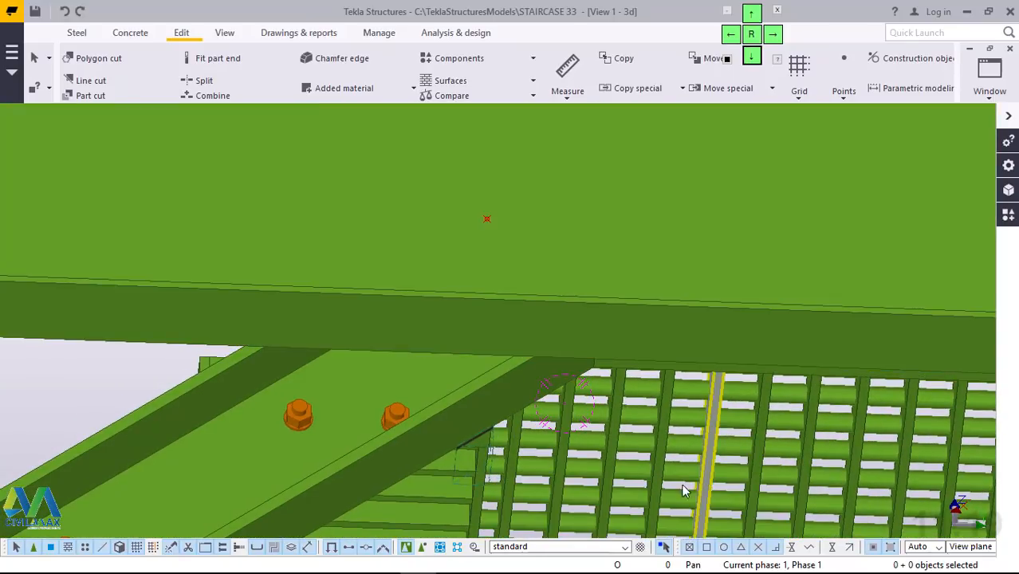
Step: Examine how the copied grating's corner sits against the sloping beam and the horizontal beam, viewing the landing from several sides
scroll(678, 485, down, 4)
ctrl+middle_drag(684, 519, 599, 519)
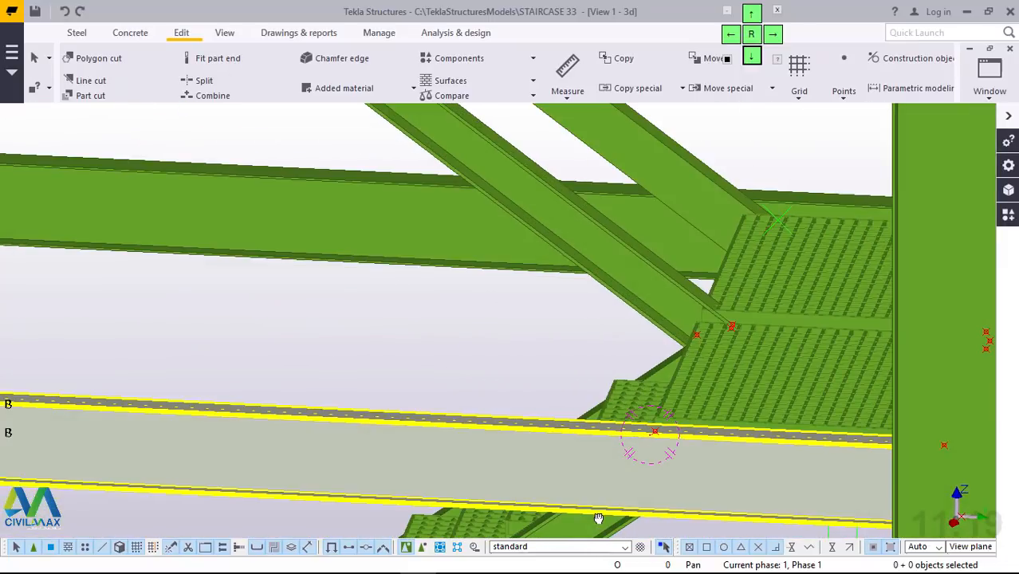
ctrl+middle_drag(428, 446, 616, 401)
scroll(465, 406, down, 5)
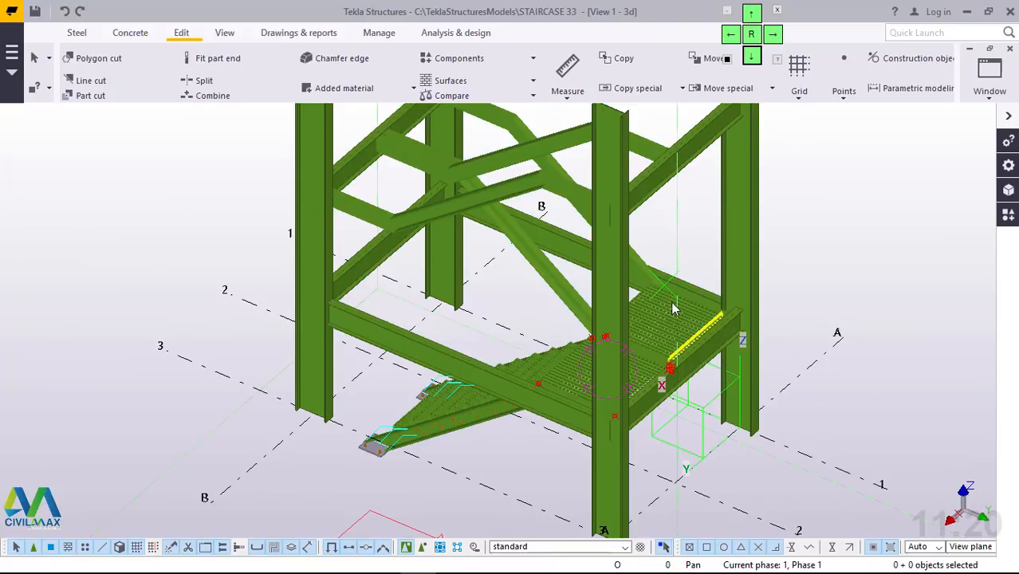
scroll(681, 291, up, 8)
scroll(572, 175, up, 10)
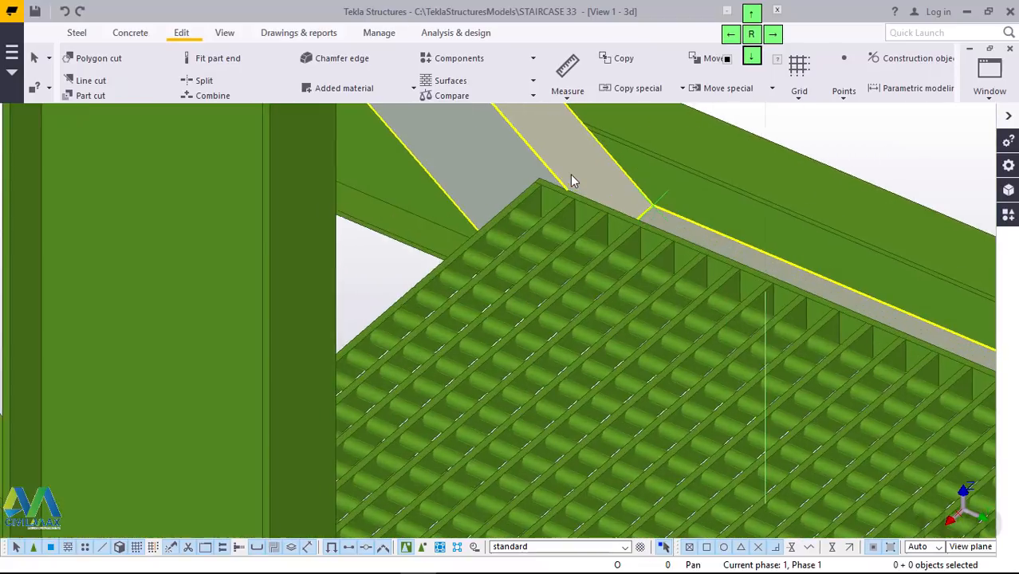
scroll(572, 175, up, 2)
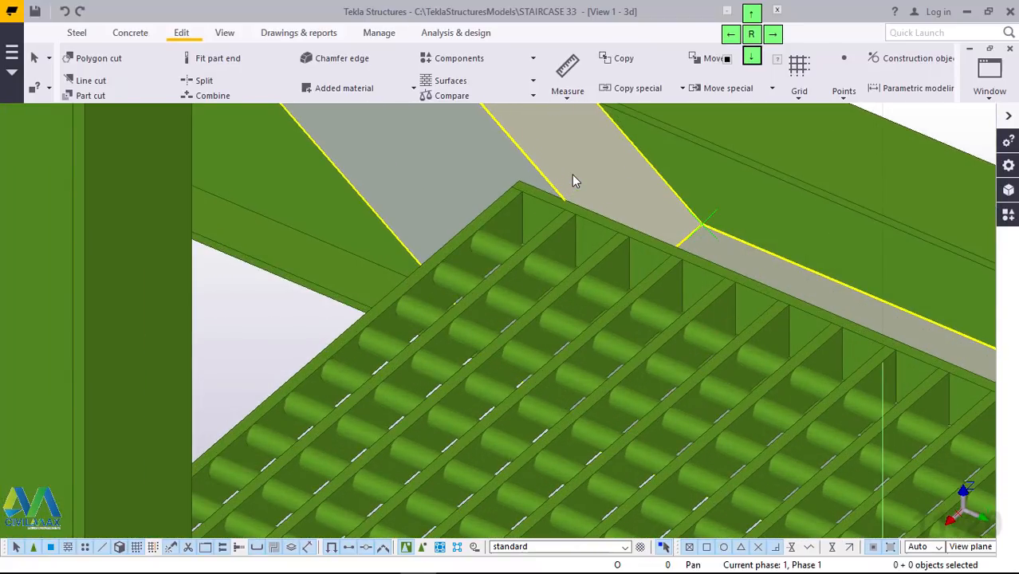
scroll(572, 175, down, 8)
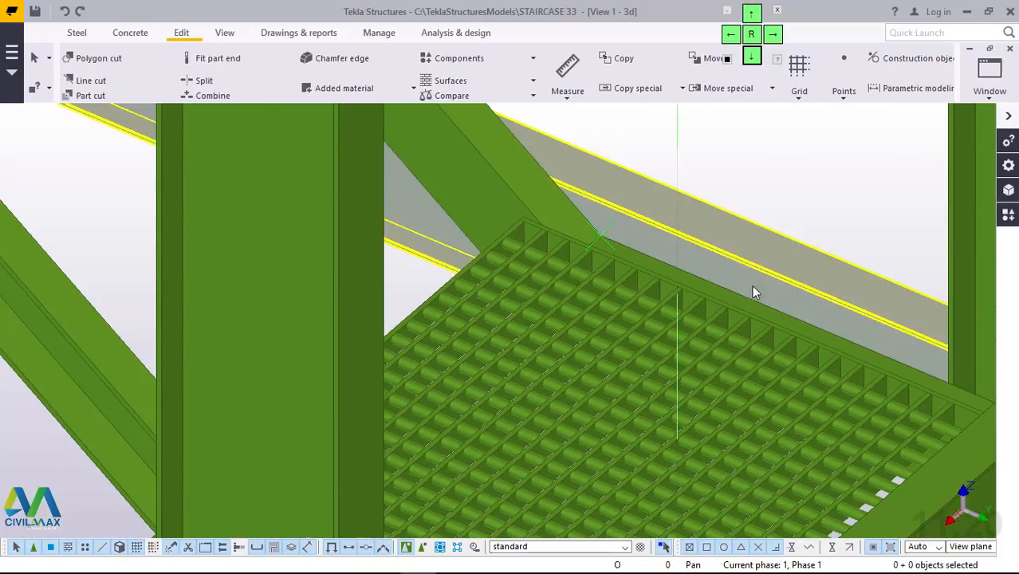
scroll(601, 293, up, 4)
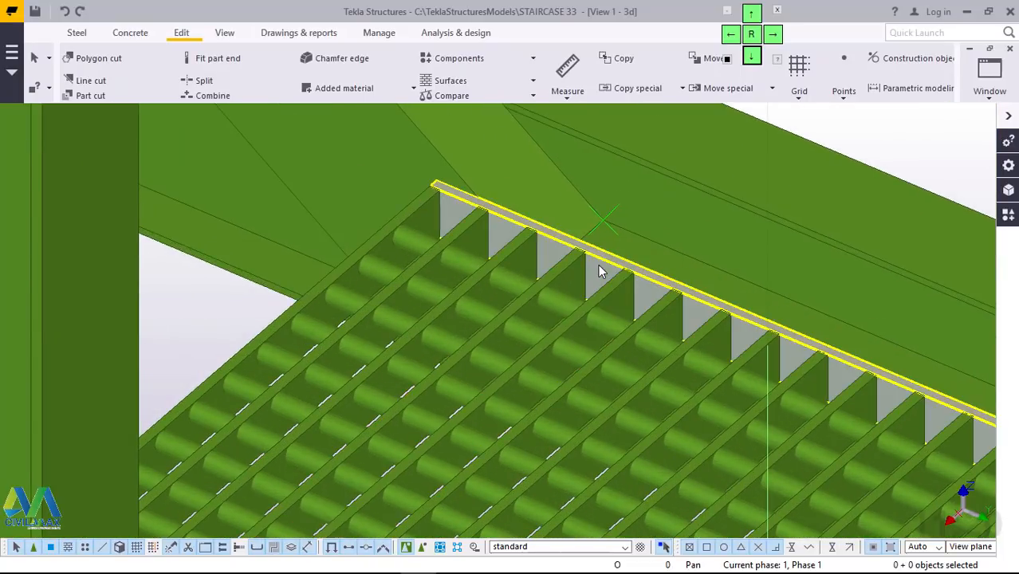
ctrl+middle_drag(608, 262, 587, 296)
scroll(587, 295, down, 5)
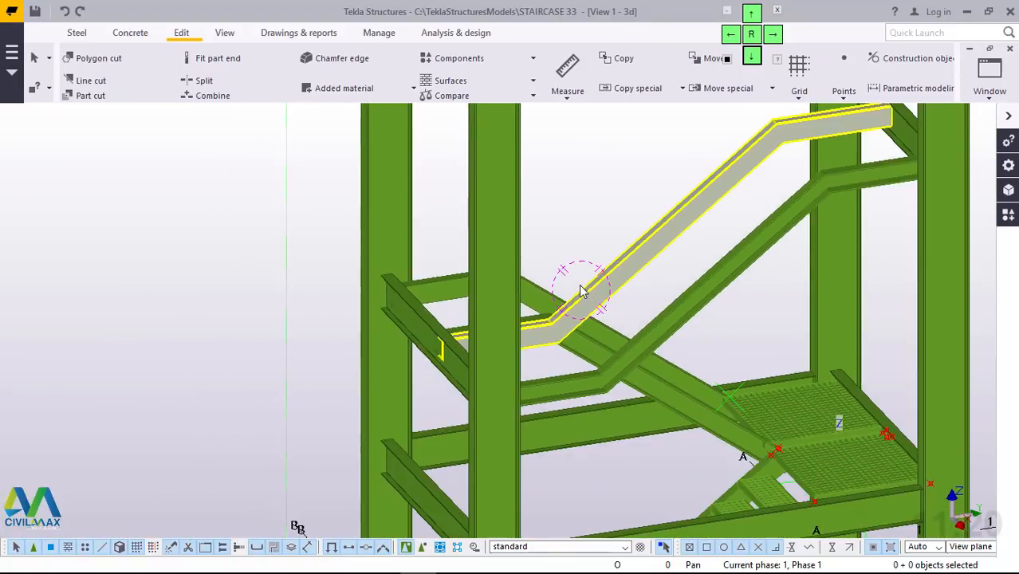
scroll(714, 373, up, 2)
scroll(718, 385, up, 3)
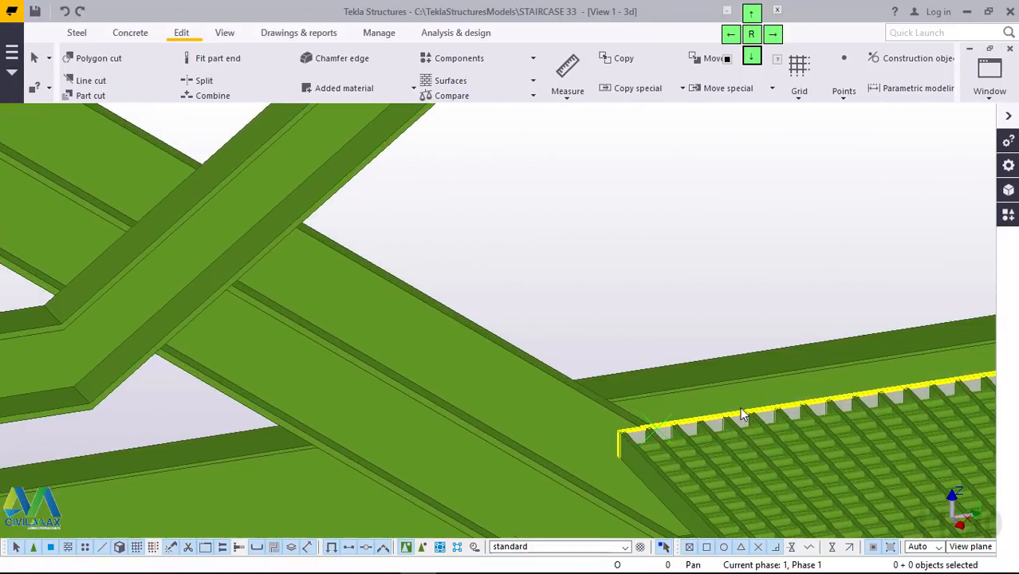
scroll(678, 376, down, 3)
scroll(504, 335, down, 4)
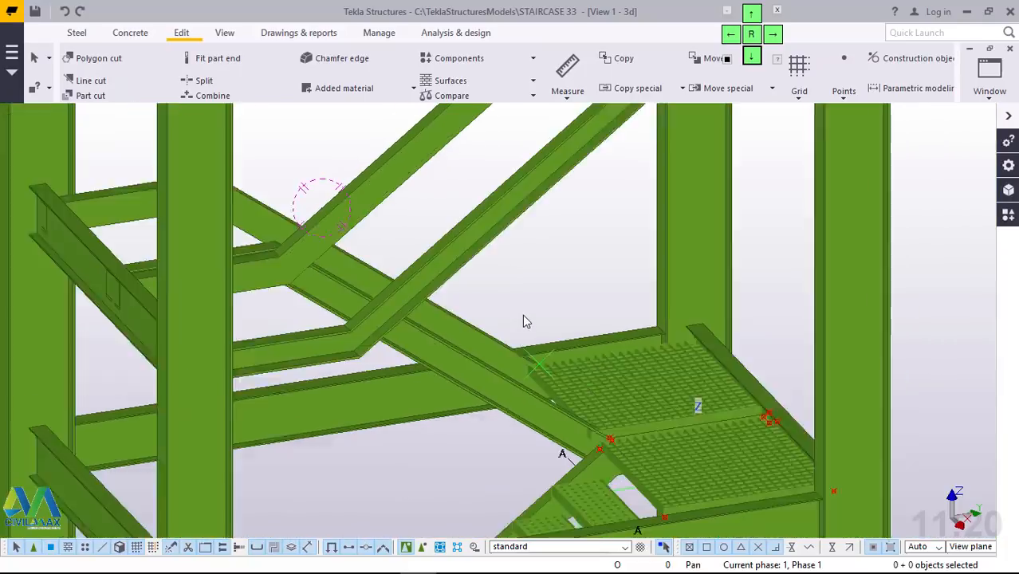
Step: Move the whole lower landing grating linearly by dX 0, dY 0 and dZ -50
scroll(523, 317, up, 5)
scroll(505, 353, up, 5)
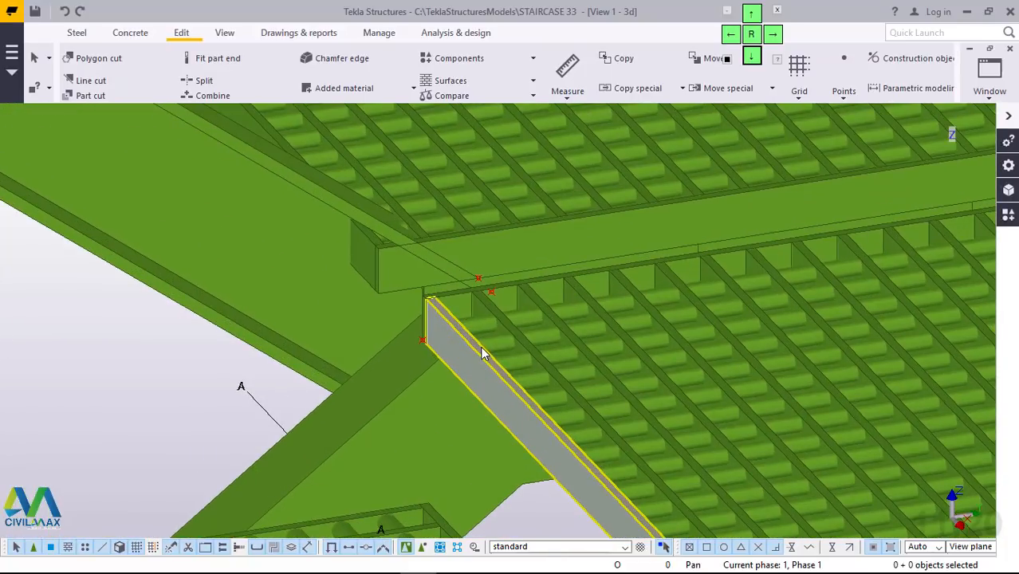
scroll(482, 353, up, 5)
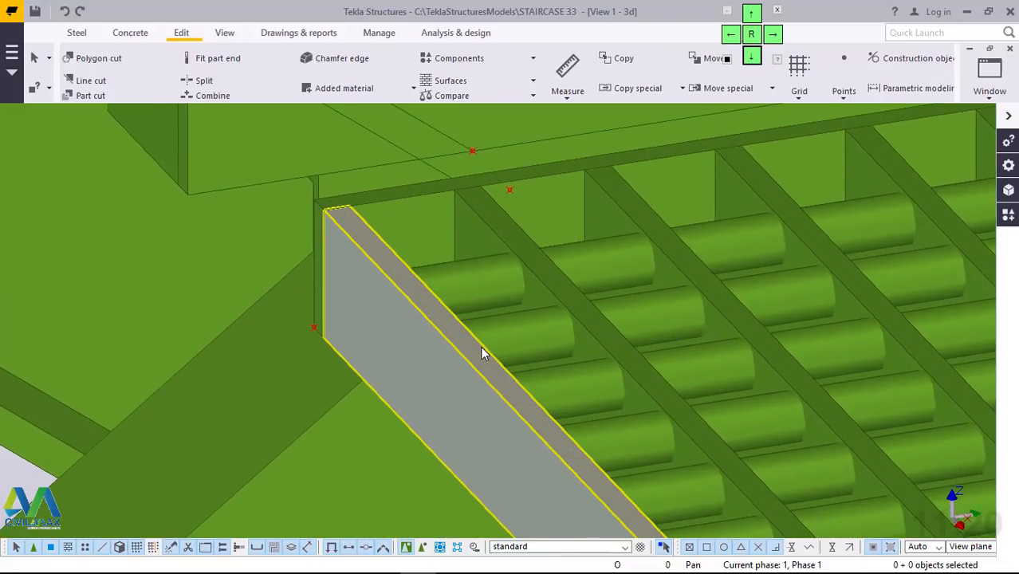
scroll(481, 353, down, 5)
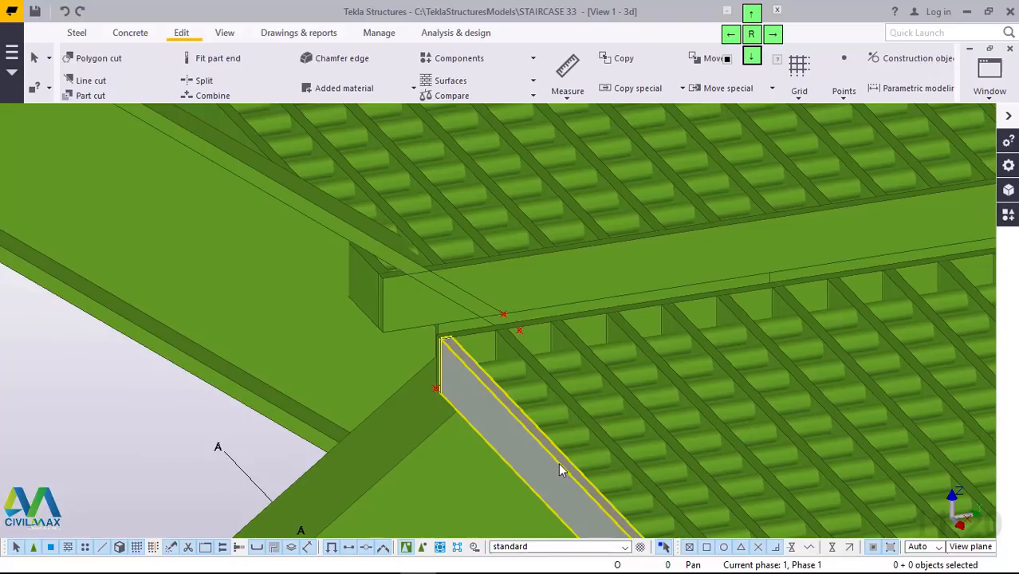
click(559, 470)
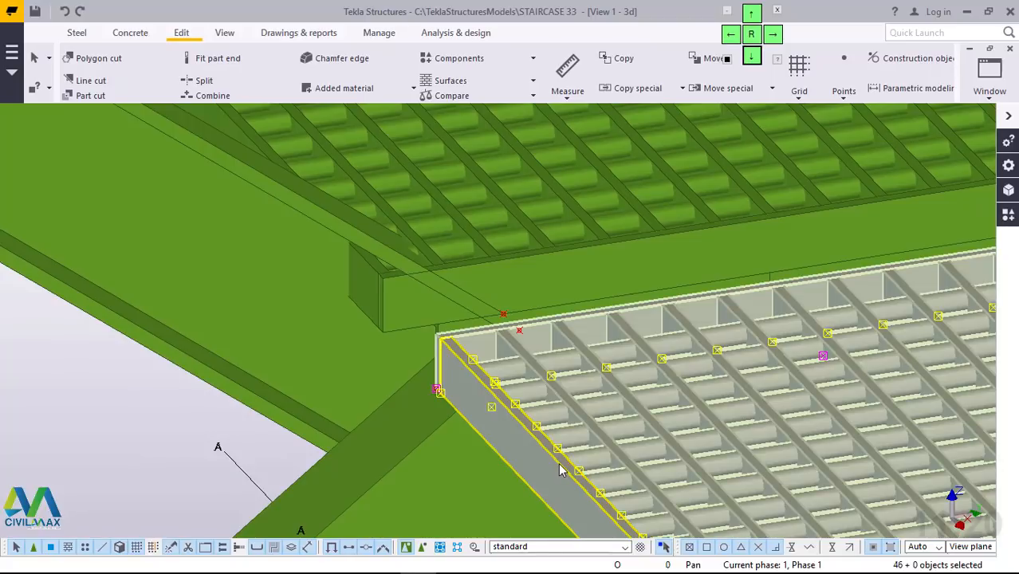
scroll(562, 288, down, 4)
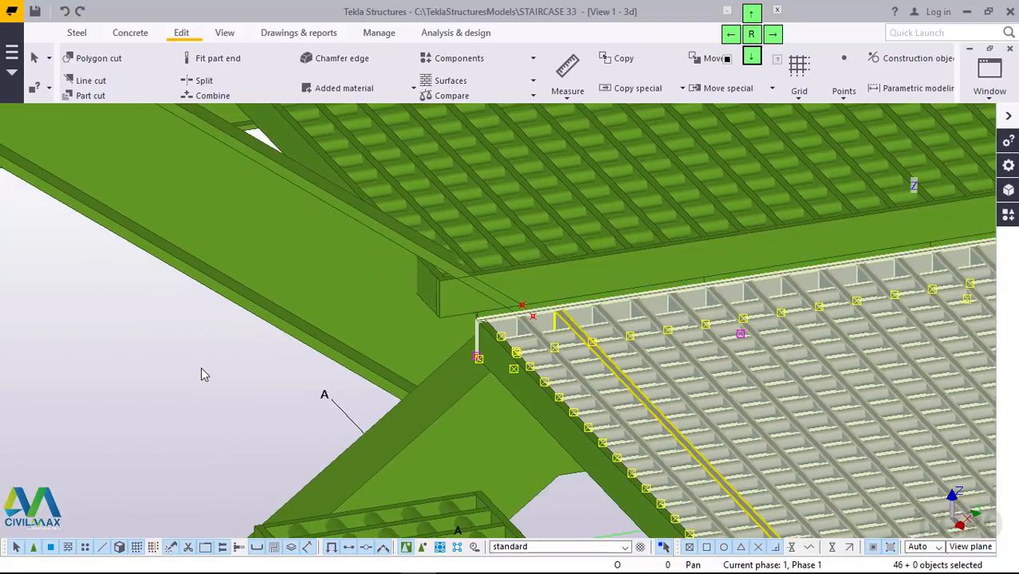
right_click(202, 373)
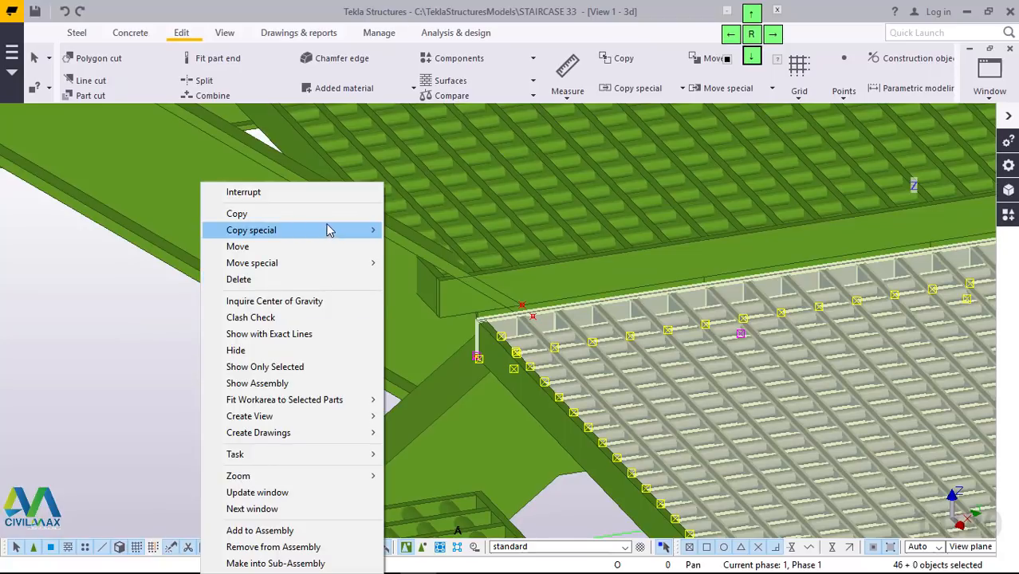
mouse_move(334, 264)
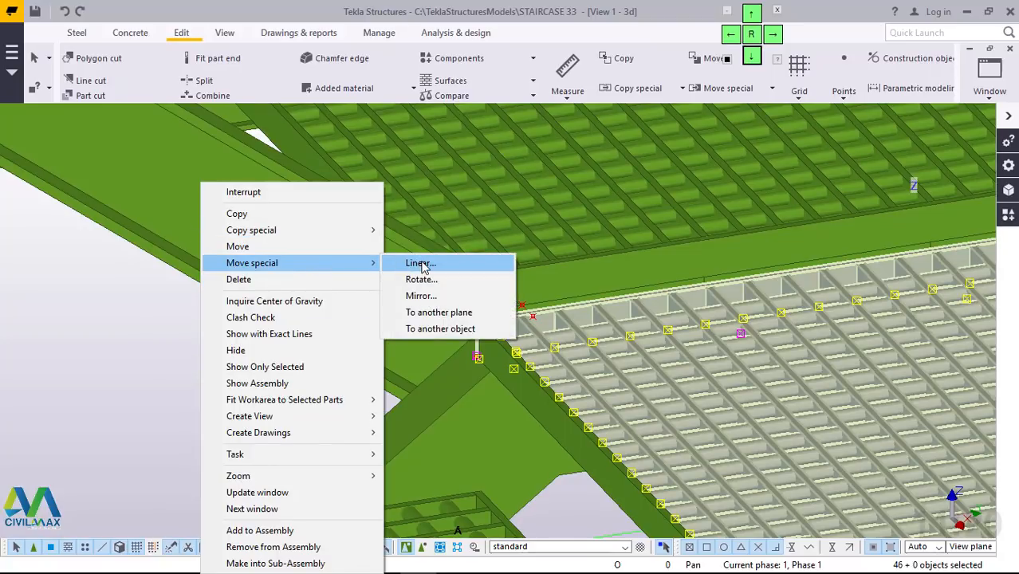
click(421, 264)
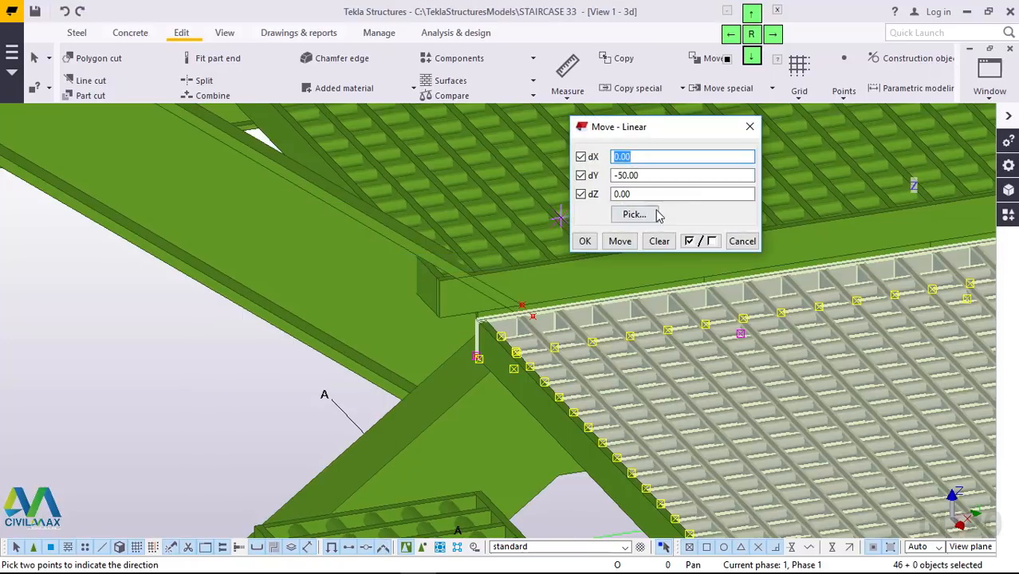
key(Tab)
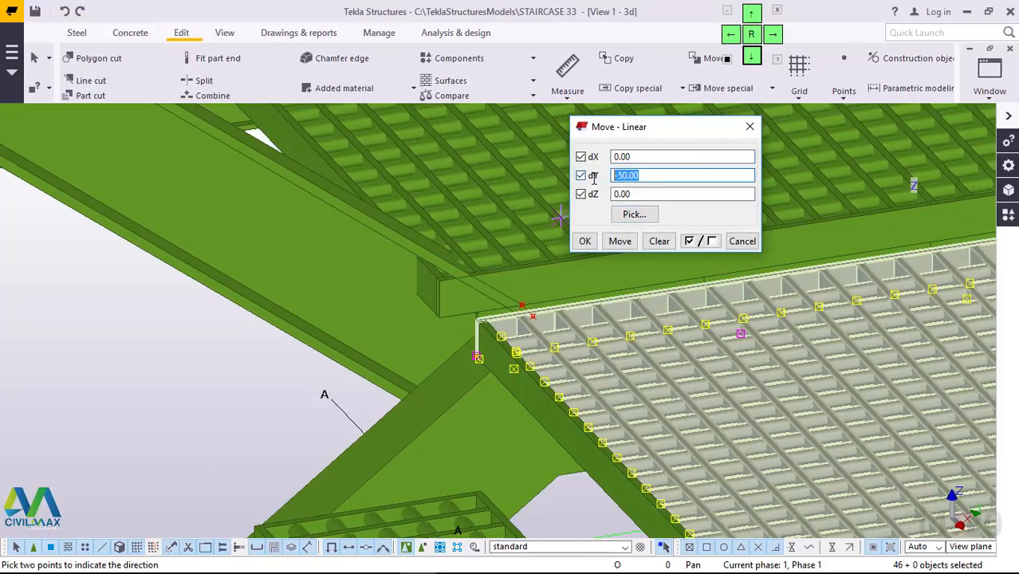
text(0)
key(Tab)
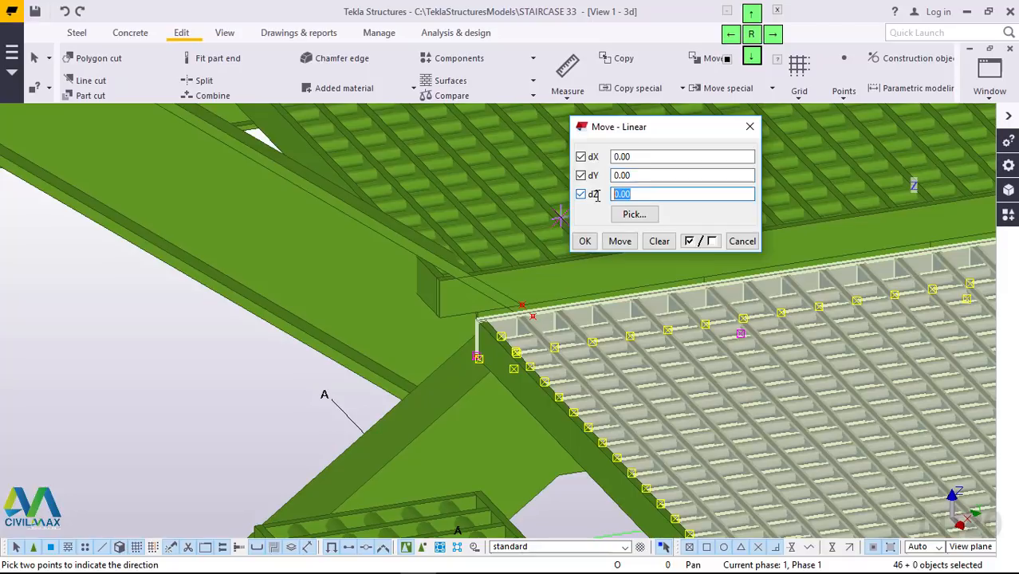
text(50)
click(621, 243)
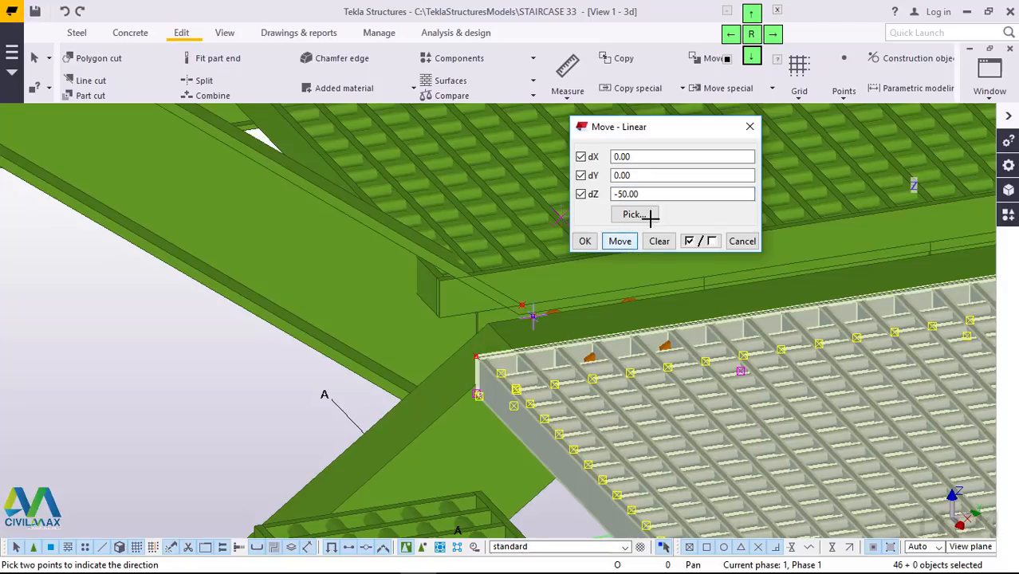
click(586, 242)
right_click(186, 395)
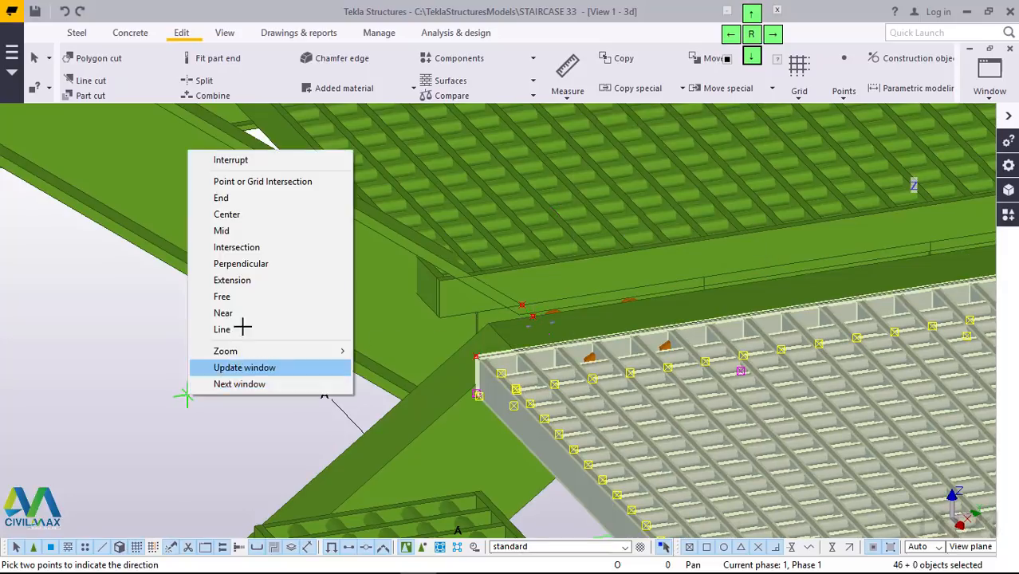
click(239, 161)
Step: Inspect the orange connection parts inside the lowered grating and the support angles under its edge, from above and below
click(630, 371)
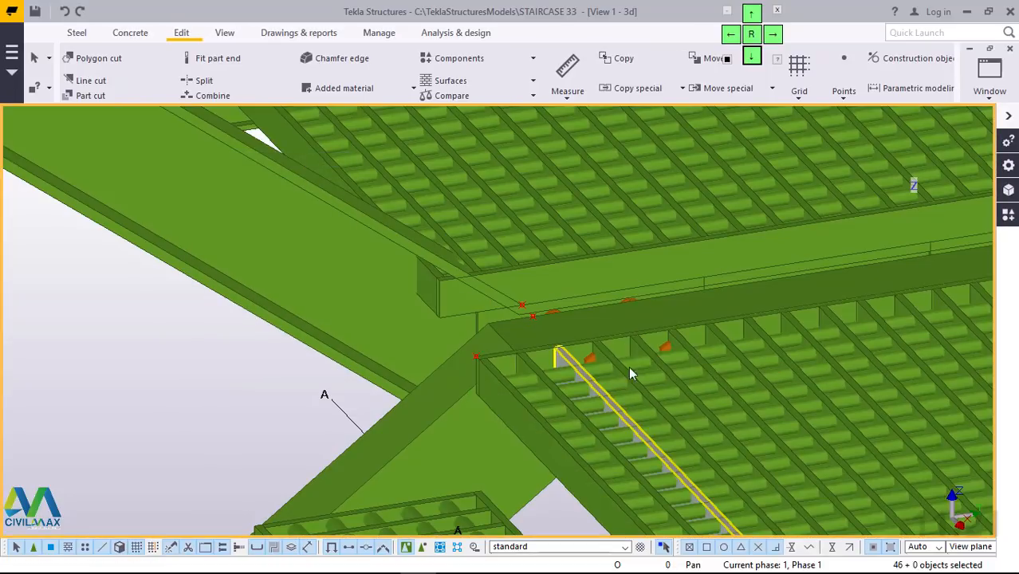
scroll(621, 359, up, 8)
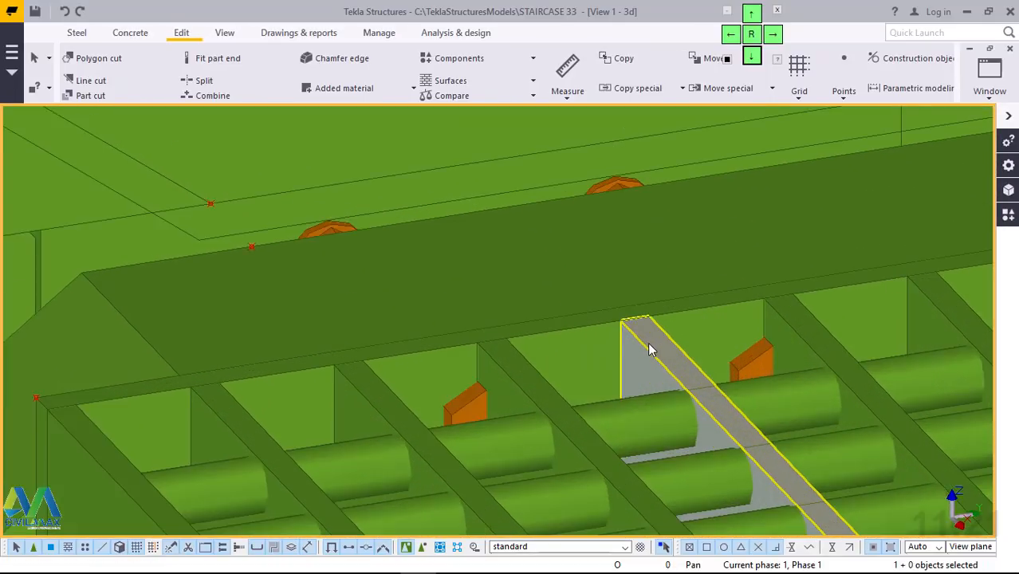
scroll(824, 378, up, 2)
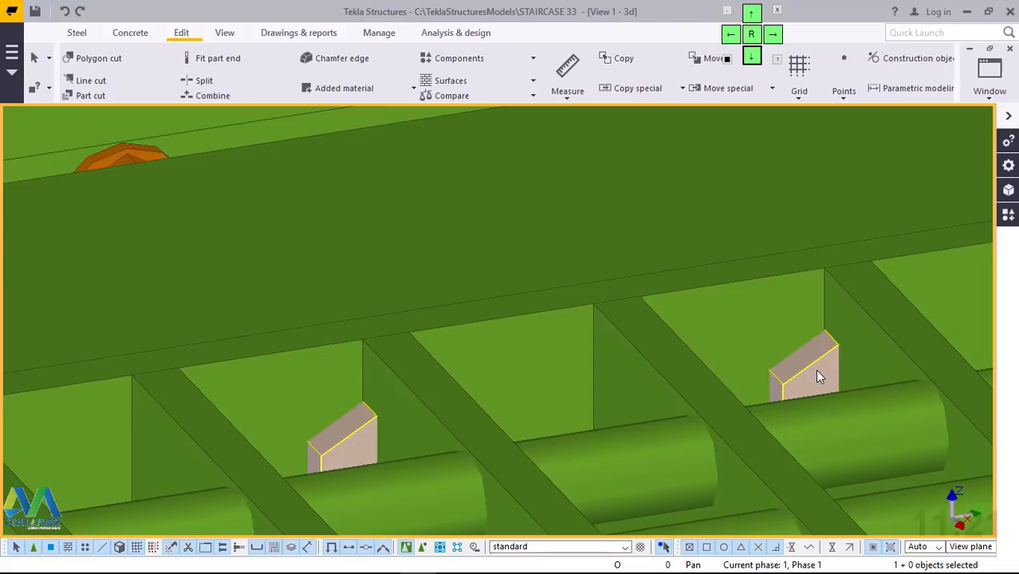
scroll(510, 352, down, 10)
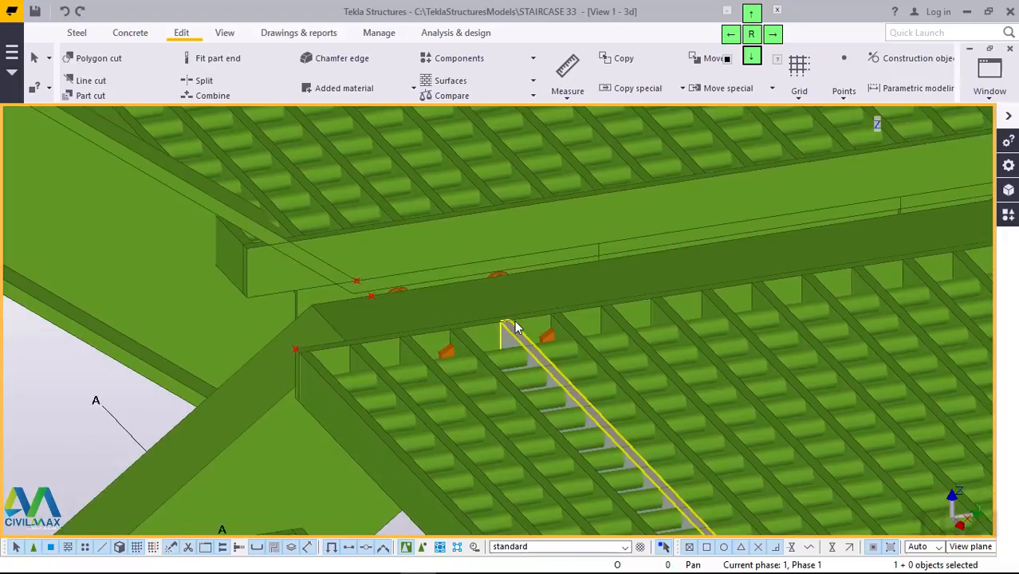
ctrl+middle_drag(514, 327, 522, 447)
scroll(505, 416, up, 8)
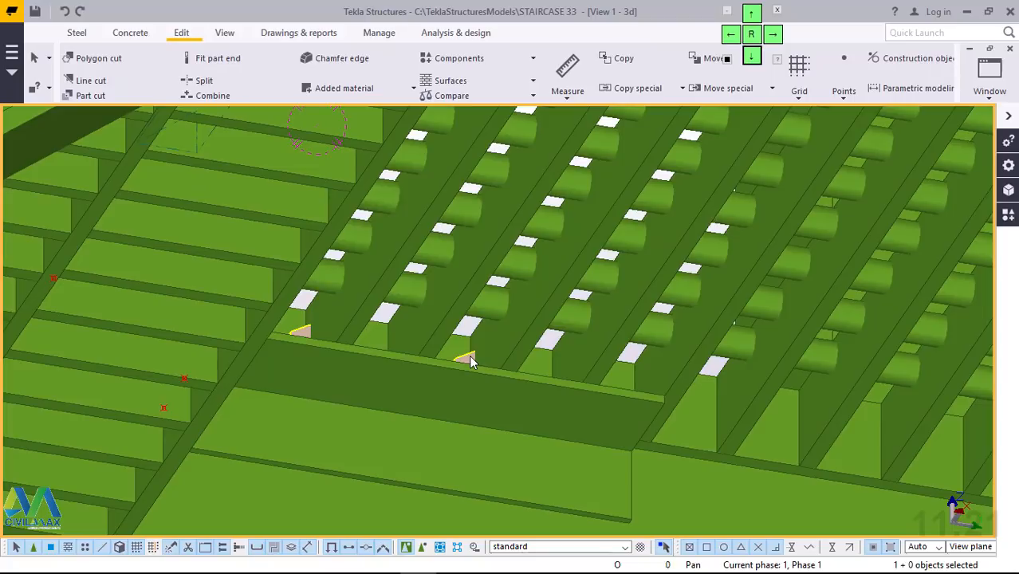
scroll(471, 361, down, 10)
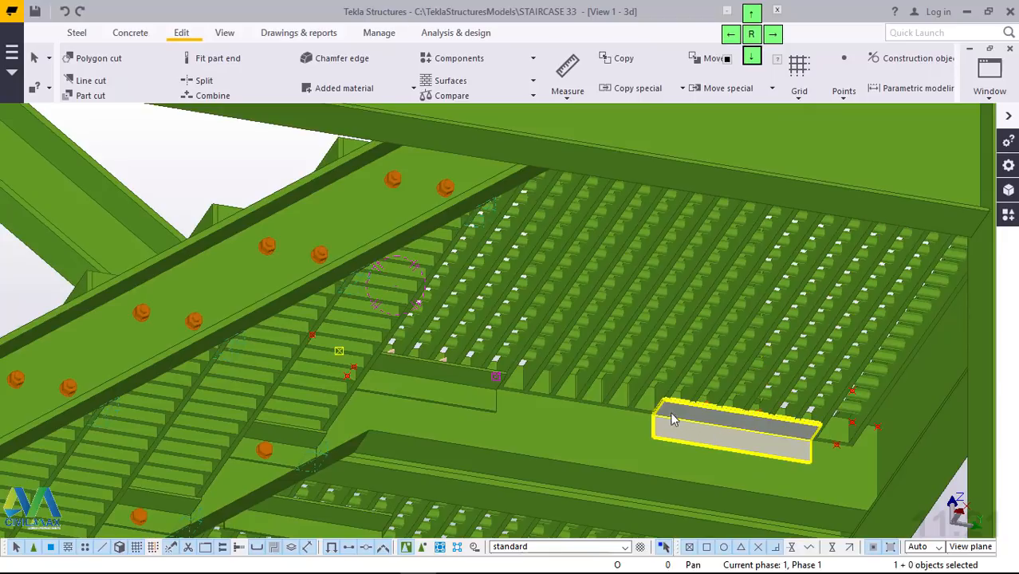
Step: Undo the last linear move of the landing grating and clear the trial selection of the grating and its bolts
click(64, 12)
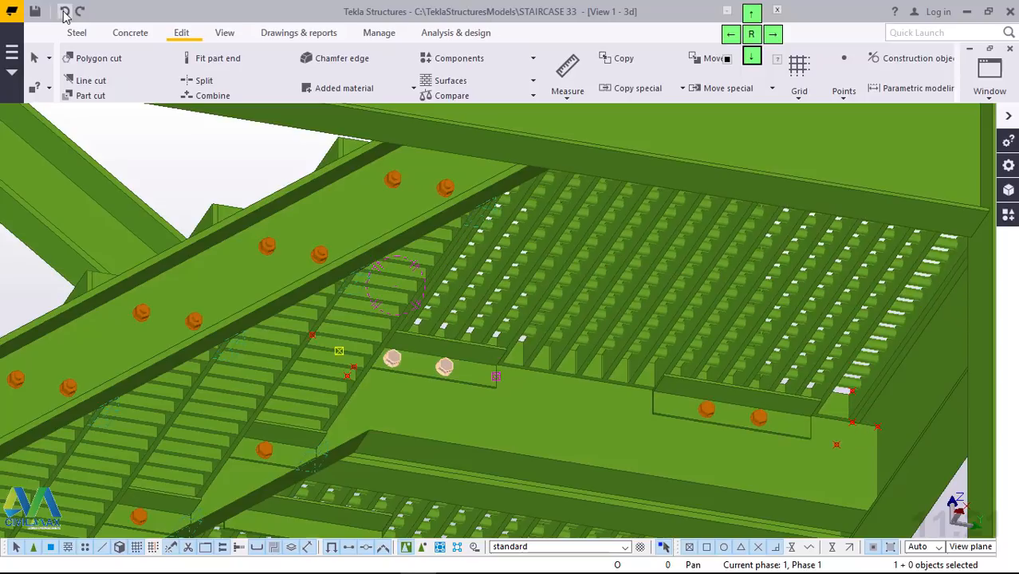
click(767, 332)
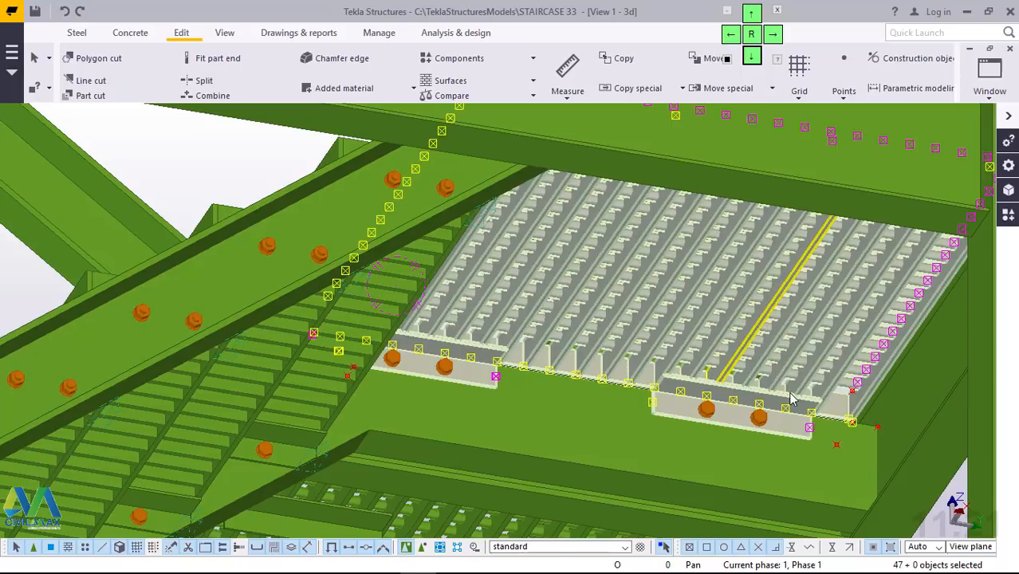
shift+click(758, 418)
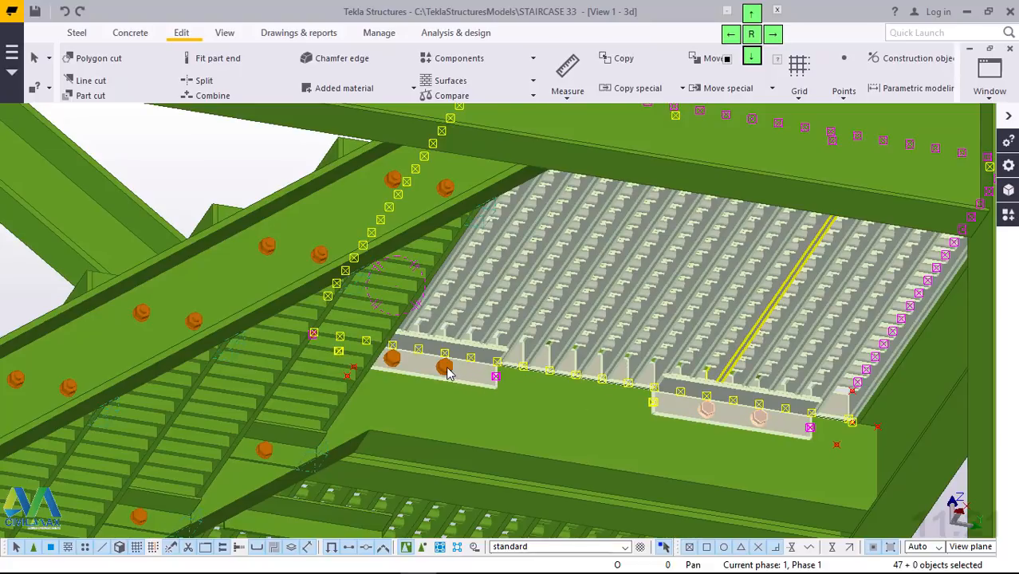
click(168, 166)
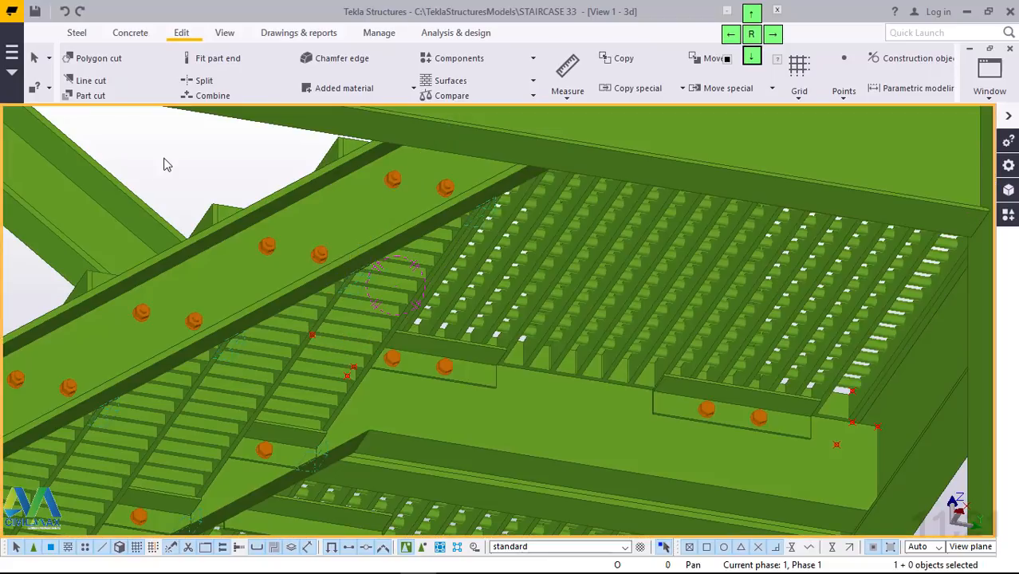
Step: Select the bolt groups on all four support angles along the two supported edges of the landing grating
click(771, 294)
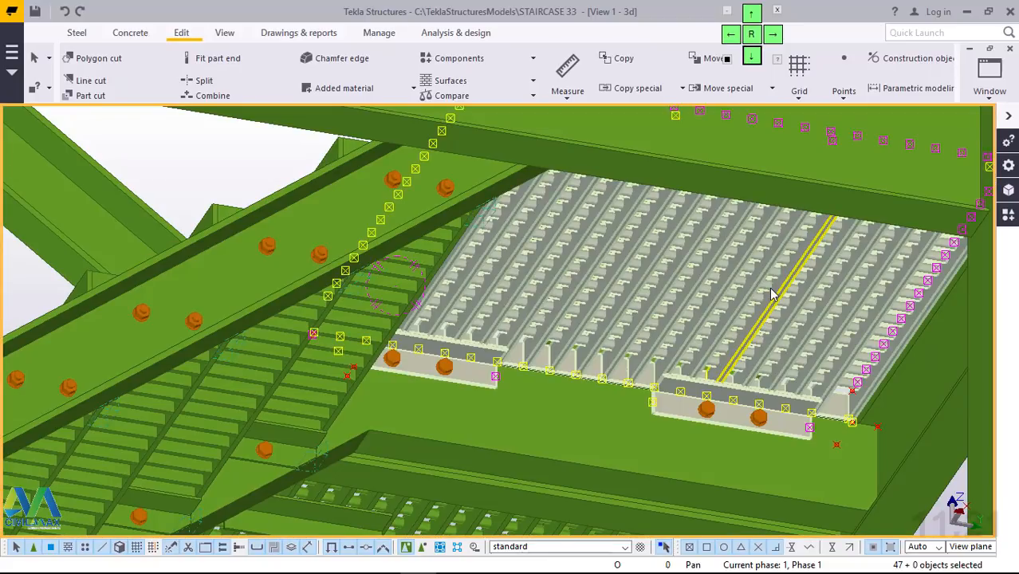
ctrl+click(757, 414)
scroll(645, 405, down, 6)
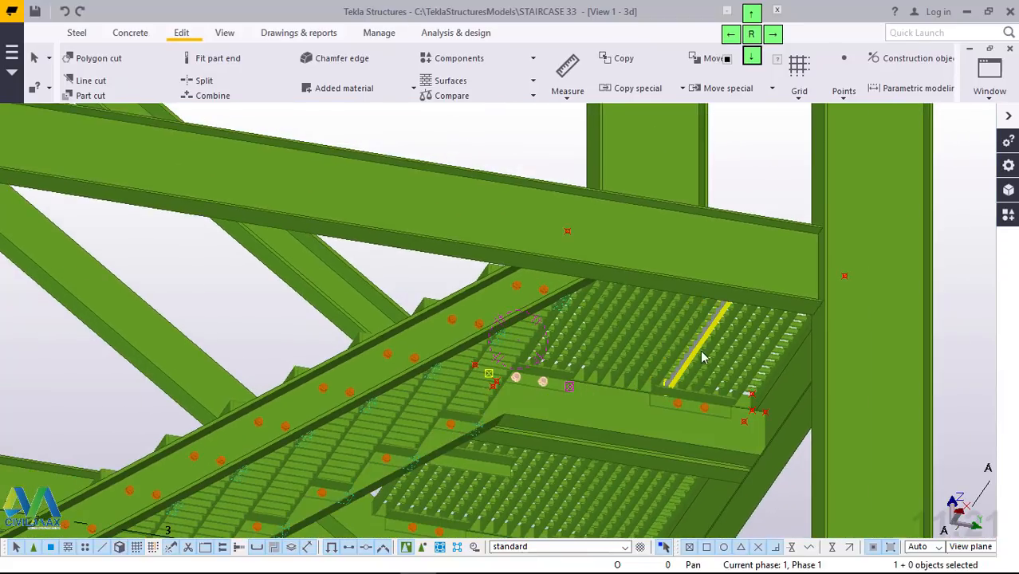
scroll(716, 333, up, 8)
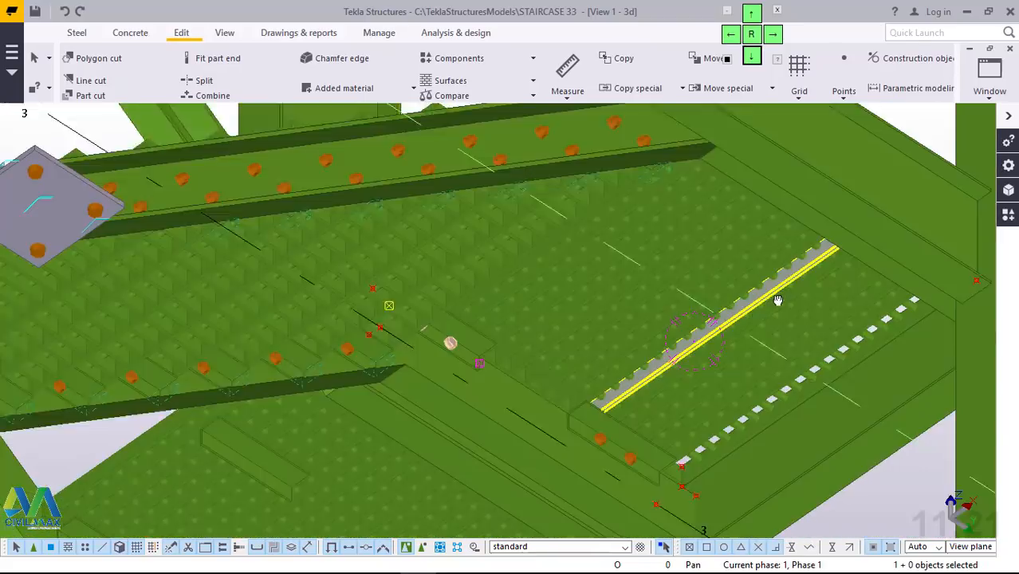
scroll(834, 293, down, 8)
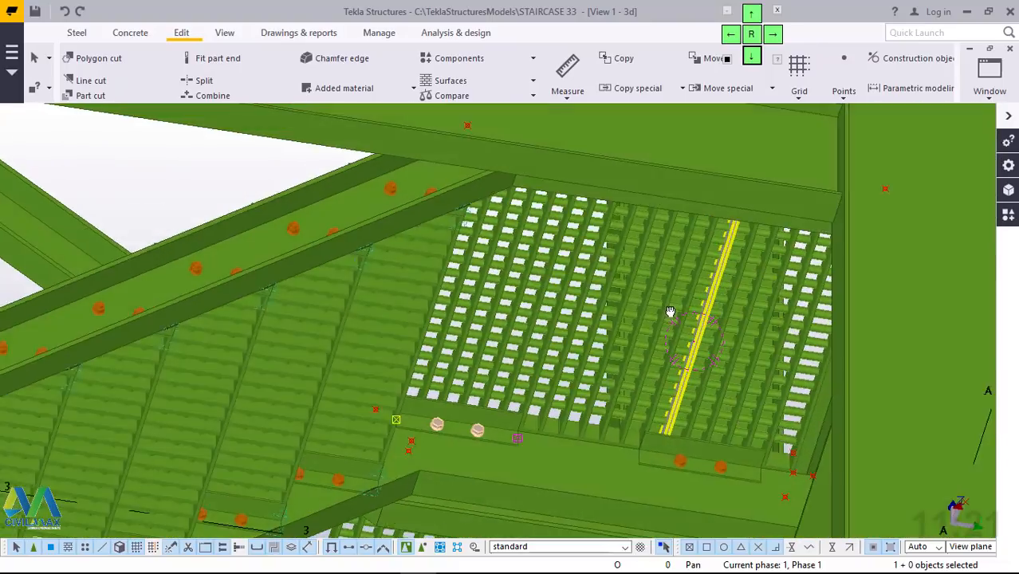
scroll(710, 448, up, 4)
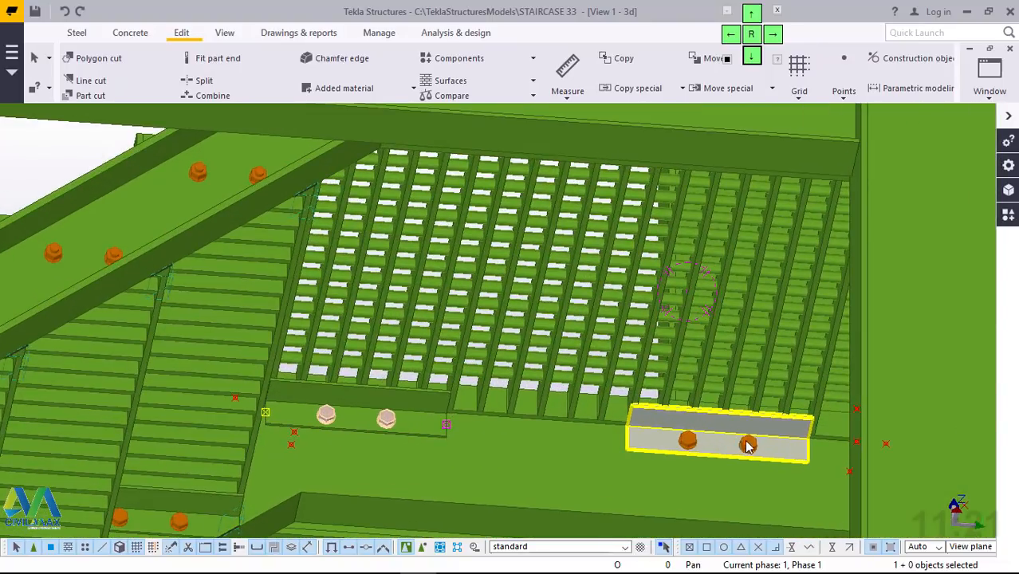
scroll(504, 437, down, 4)
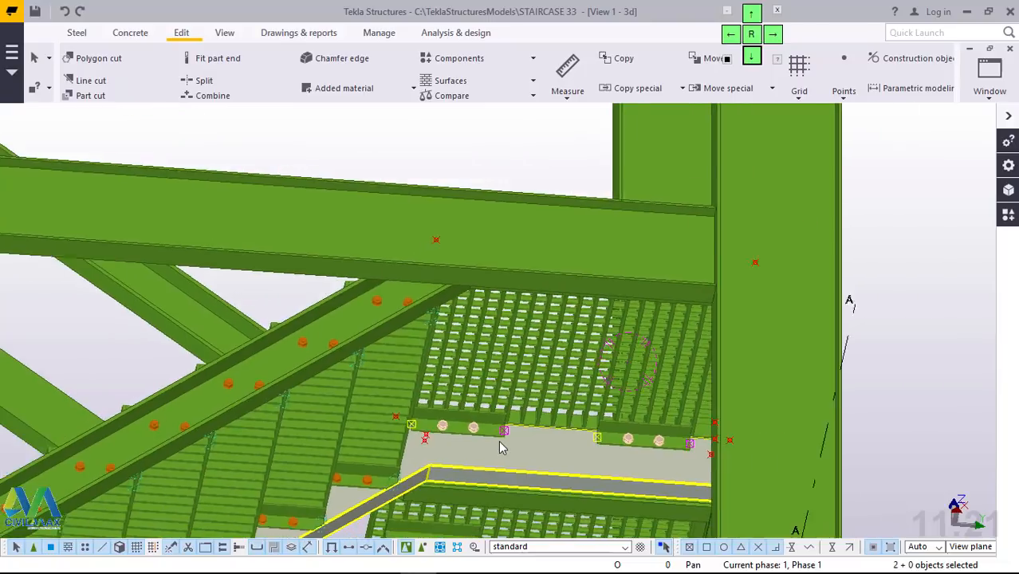
ctrl+middle_drag(559, 367, 853, 358)
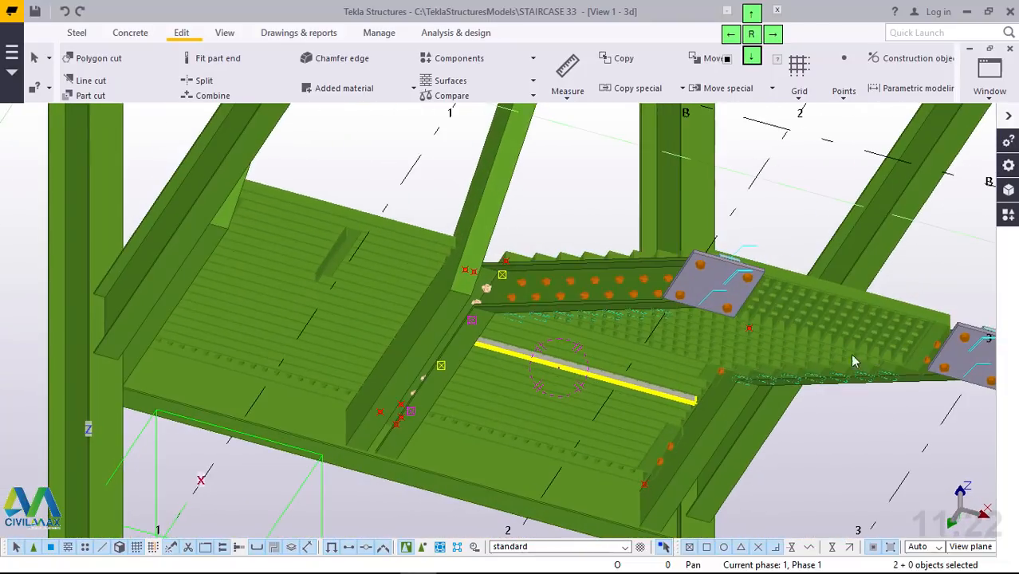
scroll(692, 391, up, 3)
scroll(715, 388, up, 4)
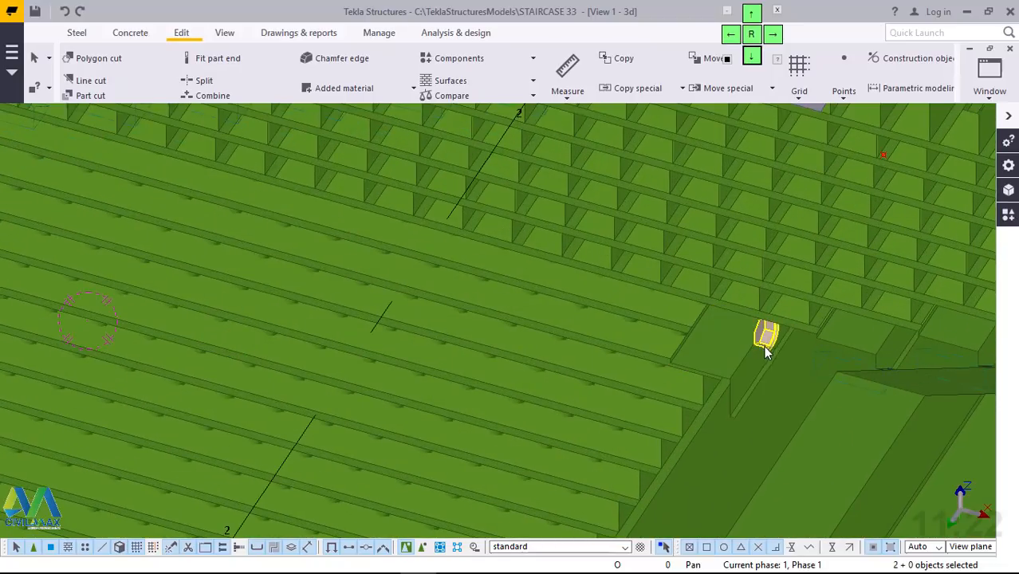
scroll(763, 339, down, 6)
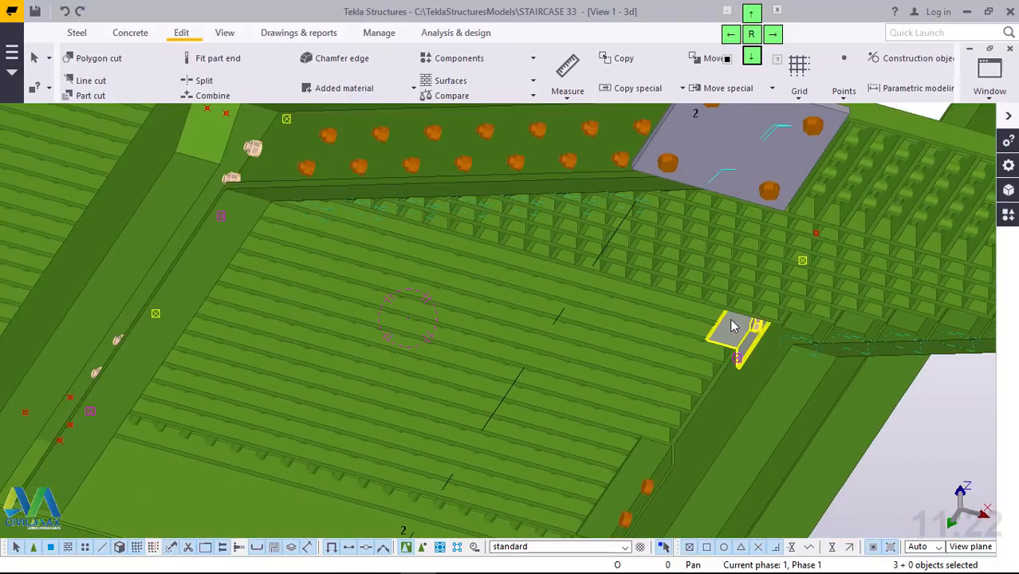
scroll(676, 420, up, 2)
scroll(698, 413, up, 3)
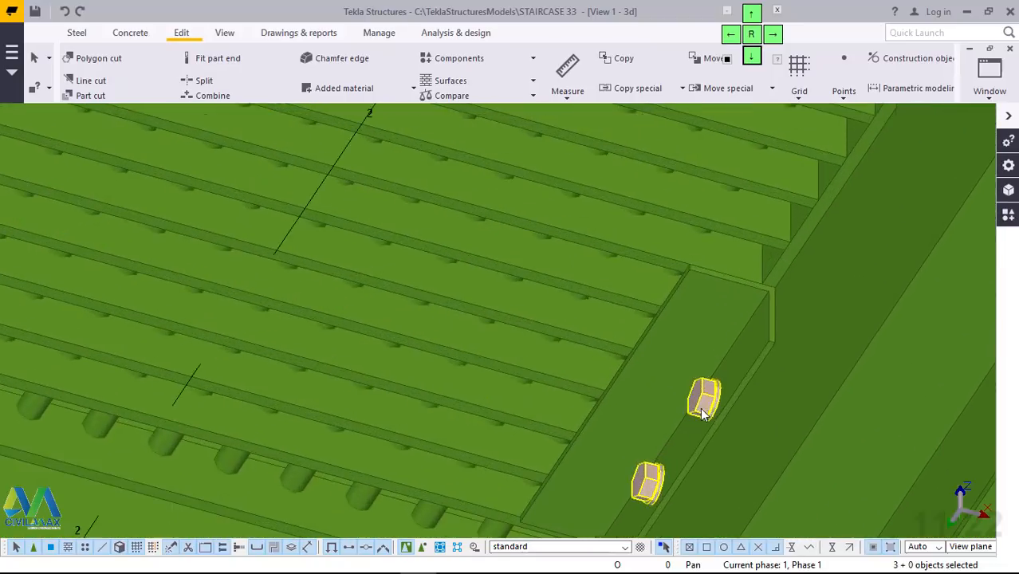
scroll(629, 374, down, 8)
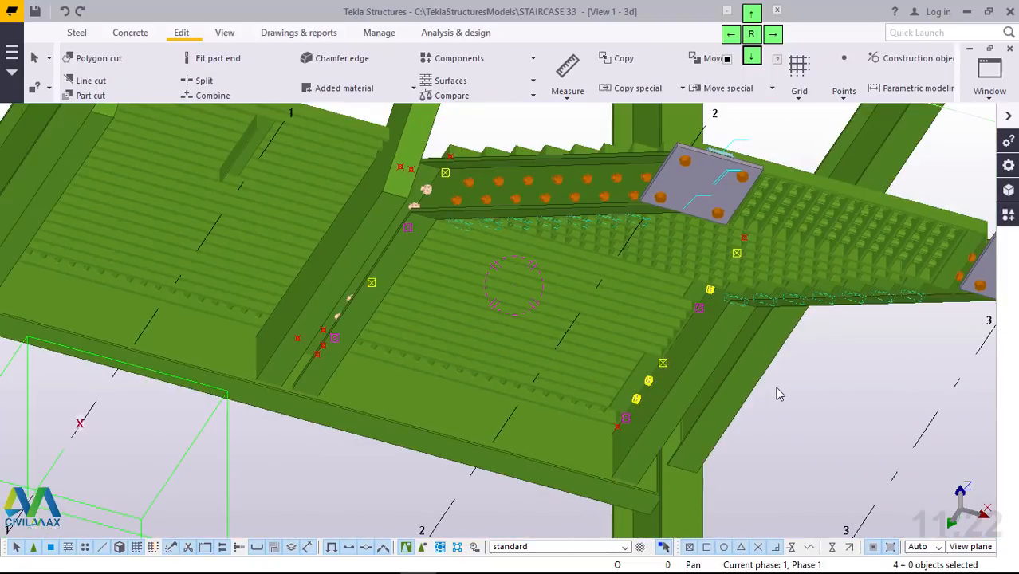
Step: Move the selected support-angle bolt groups linearly by dX 0, dY 0 and dZ -50, then leave the command
right_click(800, 383)
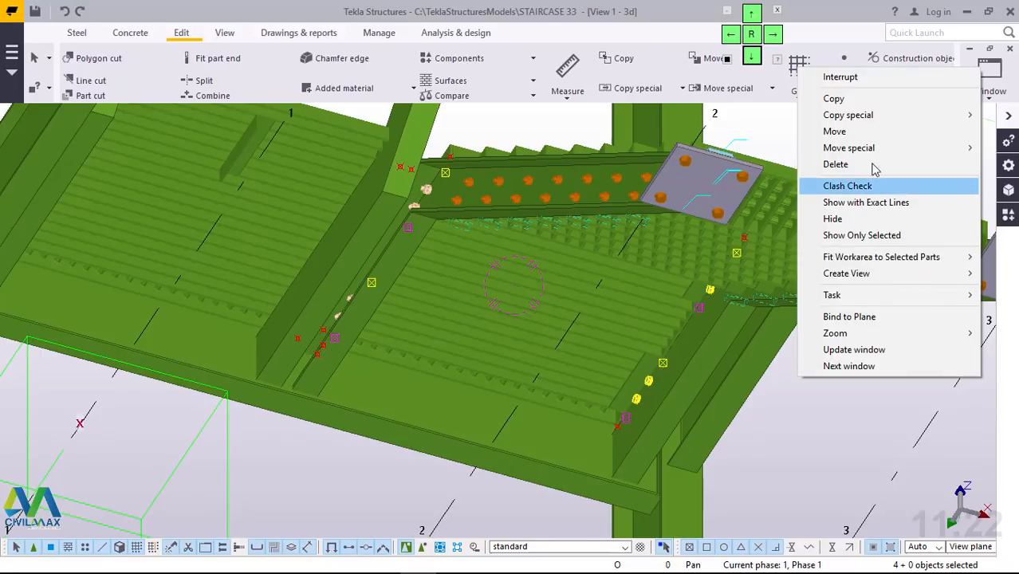
mouse_move(876, 149)
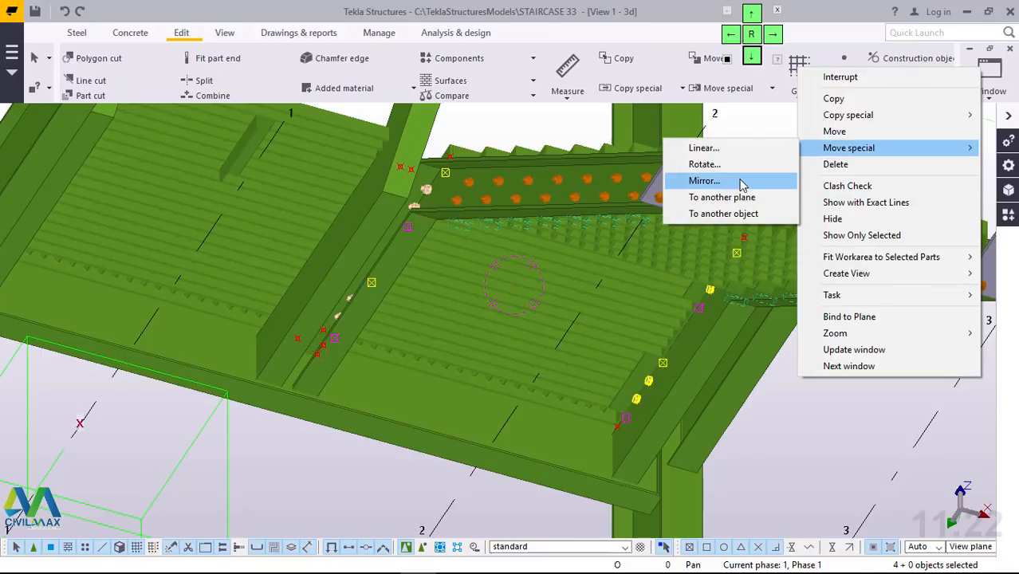
click(705, 150)
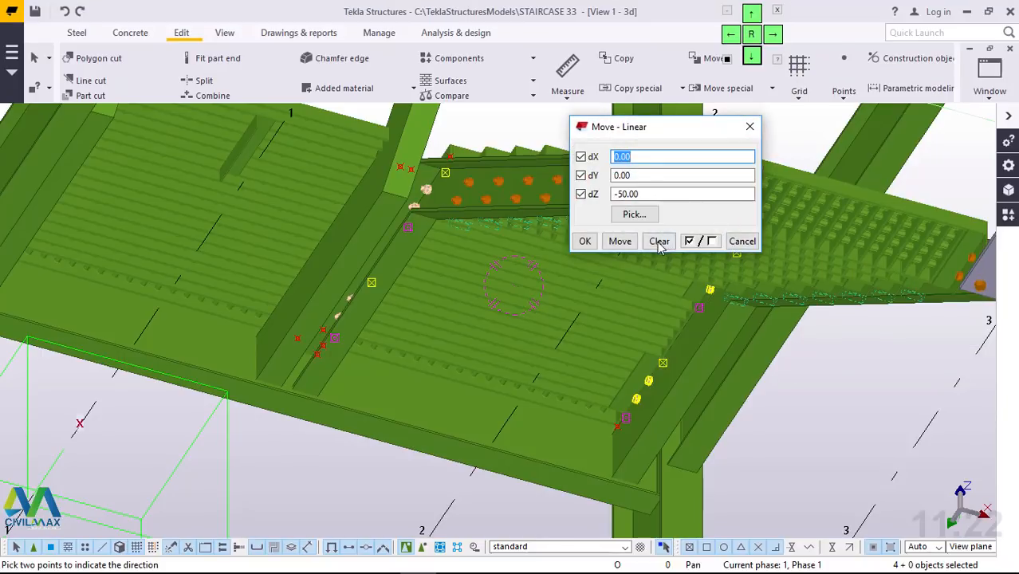
click(620, 242)
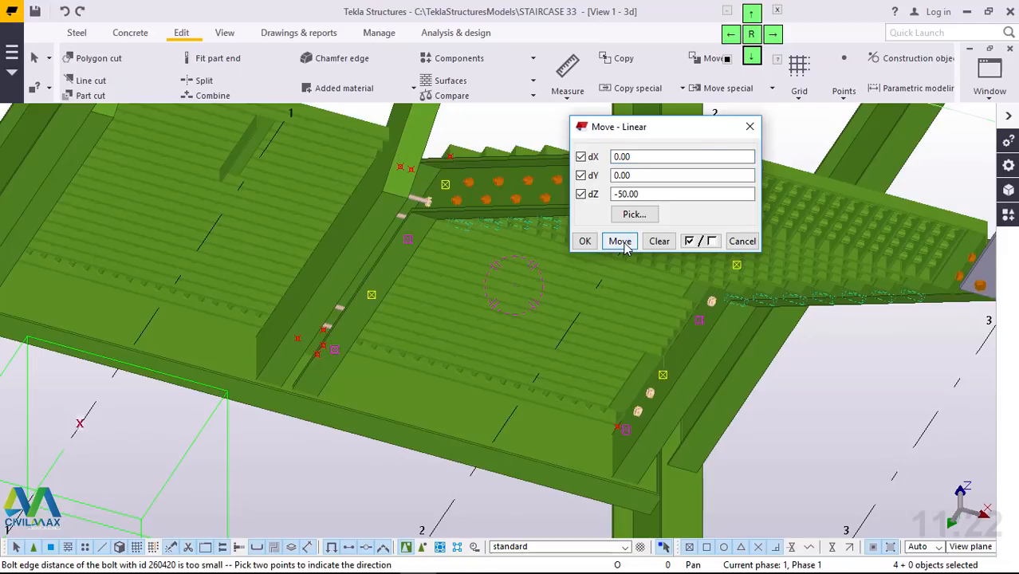
click(586, 241)
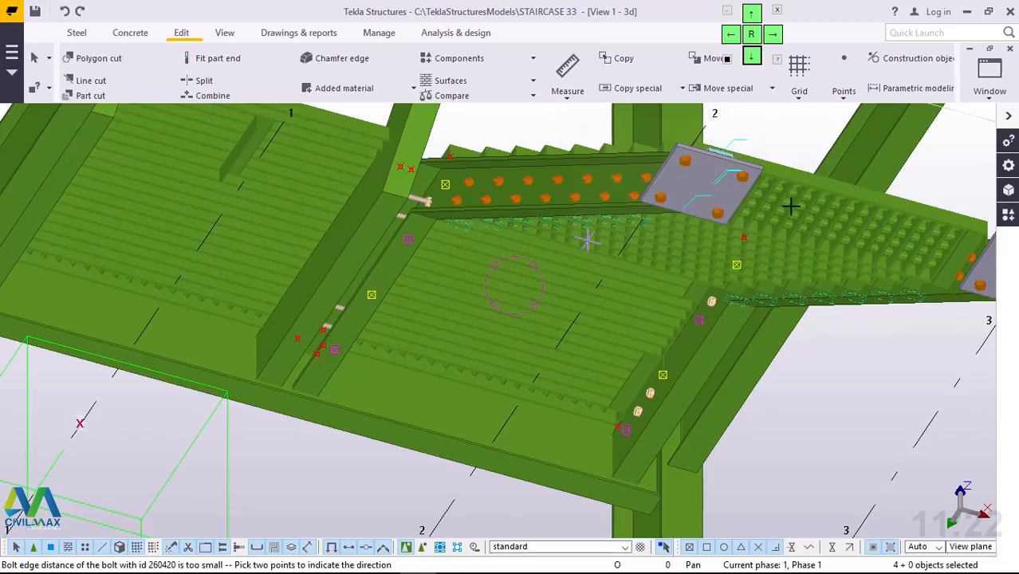
right_click(925, 160)
click(922, 162)
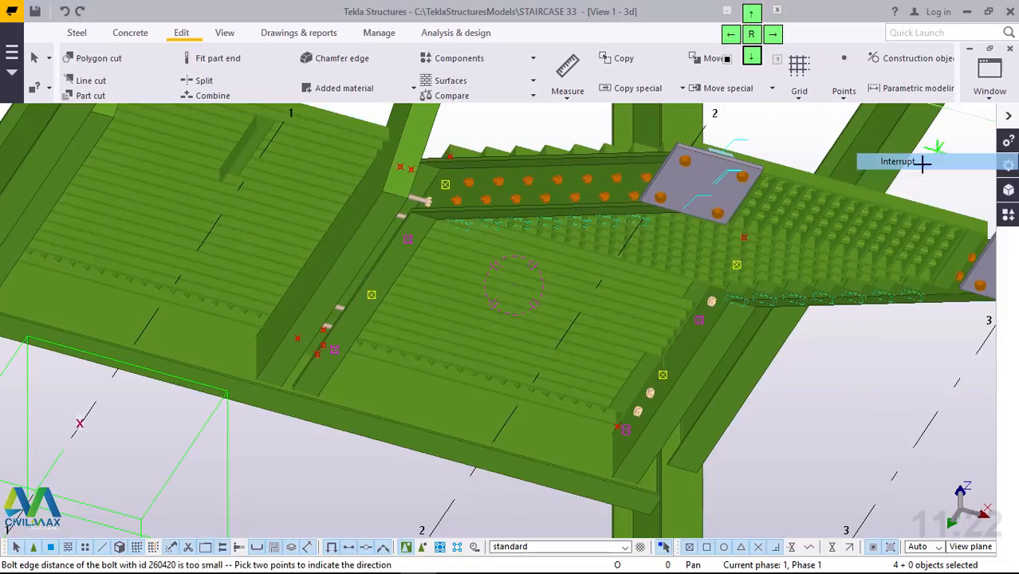
Step: Add the whole landing grating to the selected bolts and try moving everything linearly by dZ -50
click(603, 326)
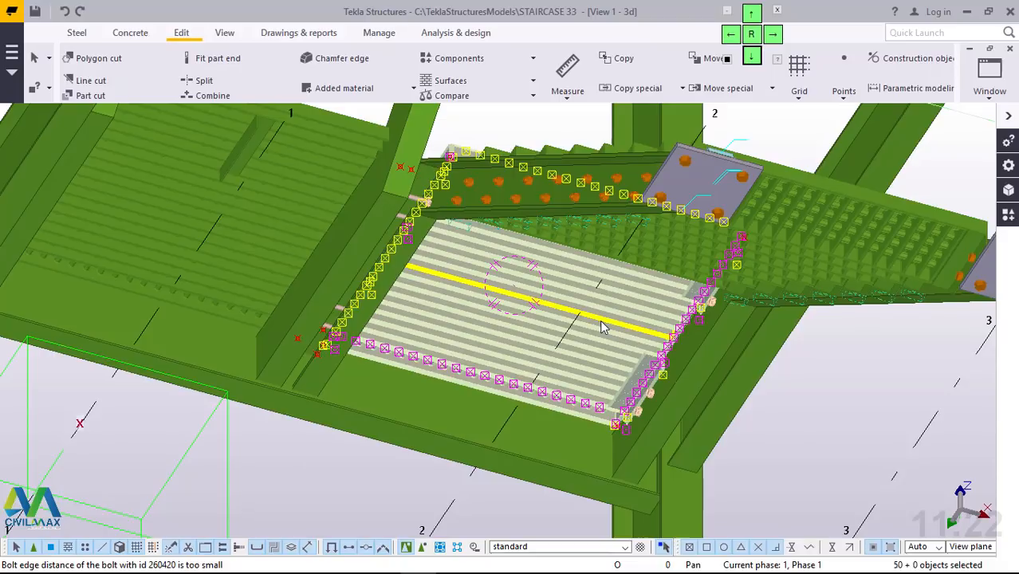
right_click(603, 327)
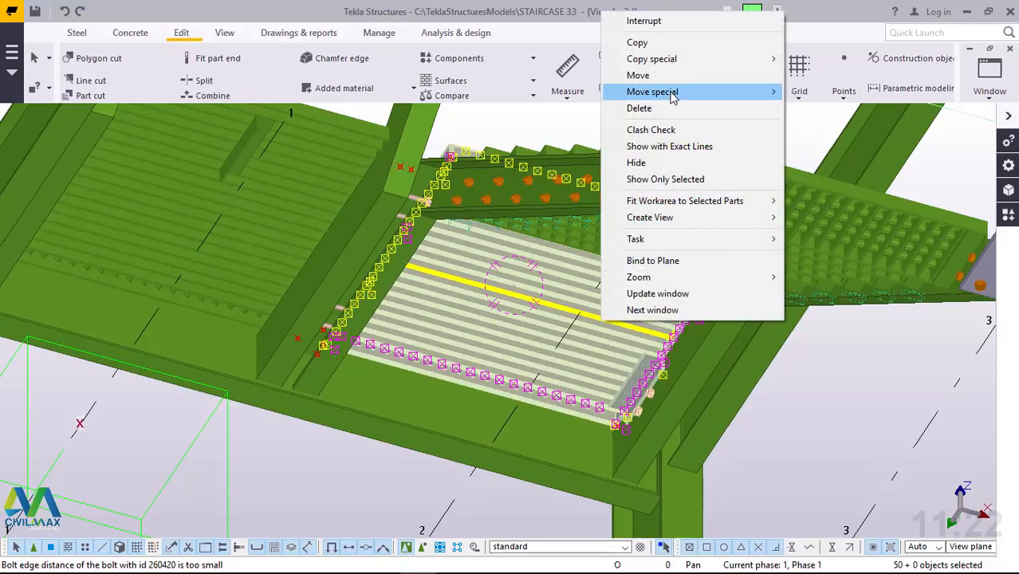
mouse_move(672, 92)
click(826, 93)
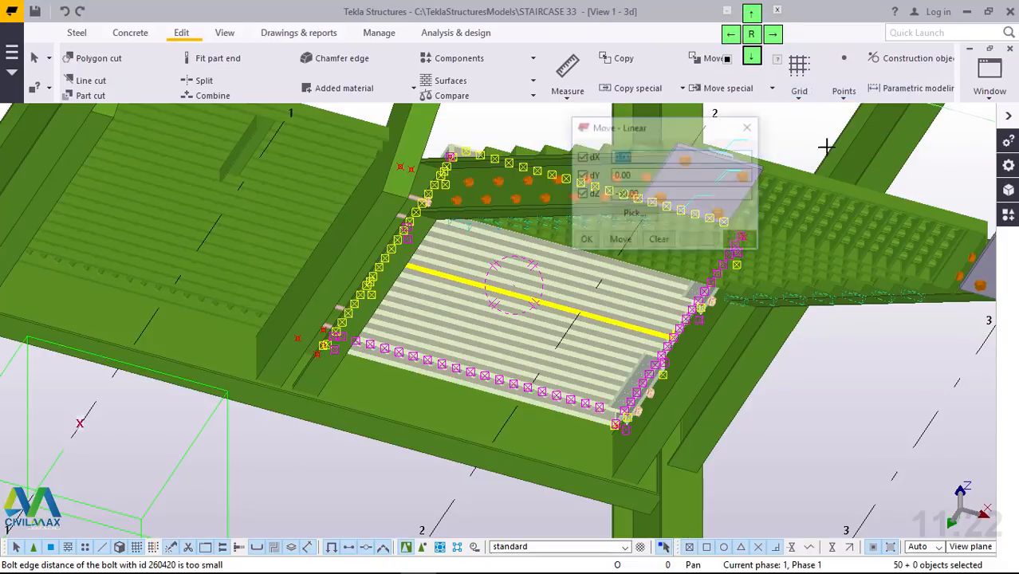
click(620, 241)
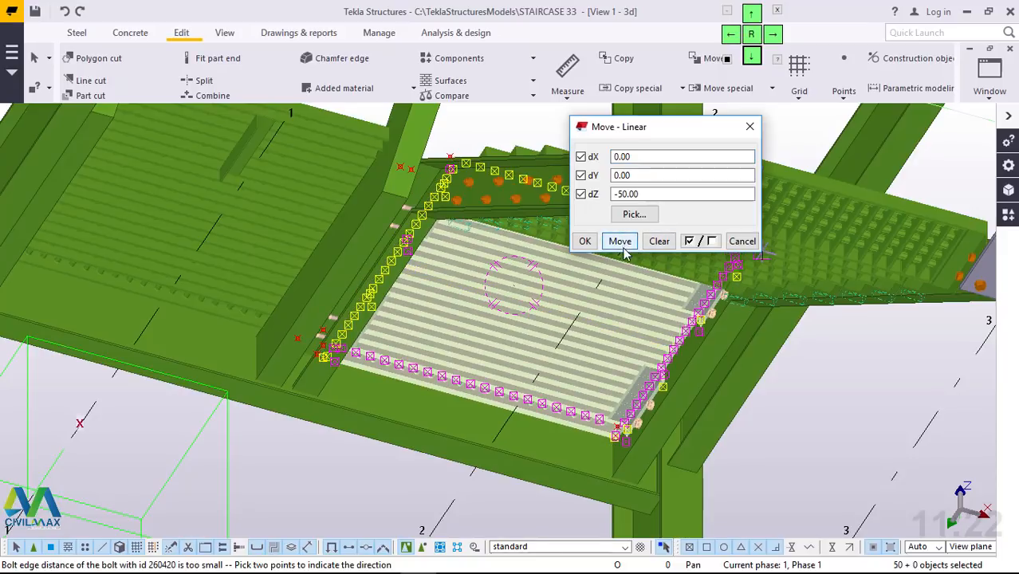
Step: Undo the linear moves of the grating and of its support-angle bolts, and leave the move command
click(65, 14)
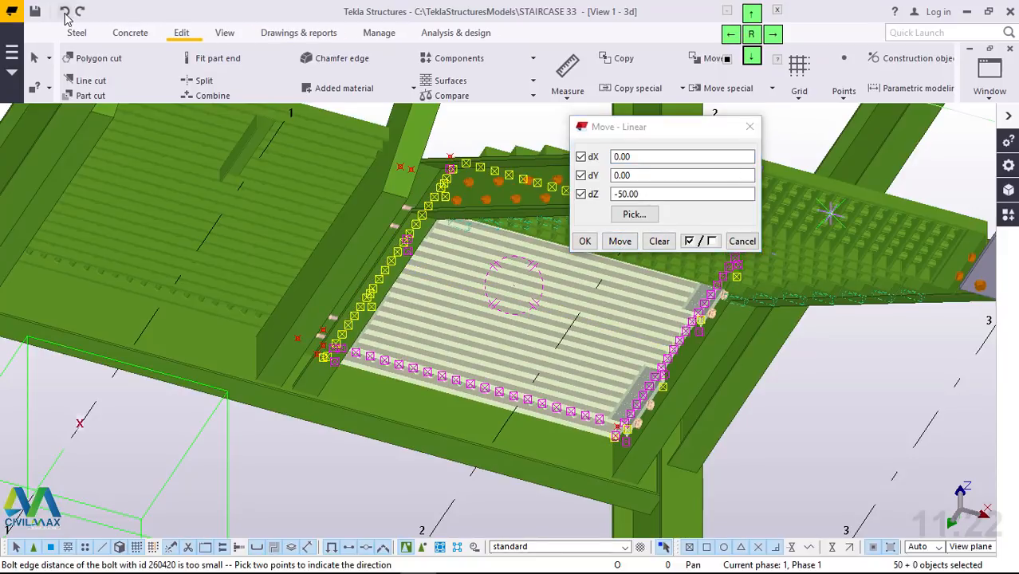
click(66, 13)
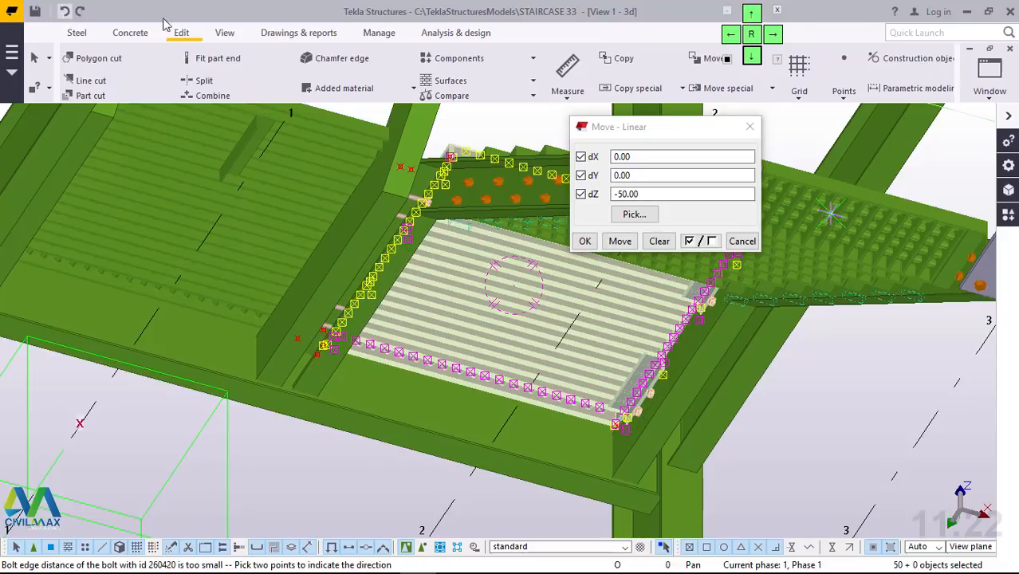
click(748, 129)
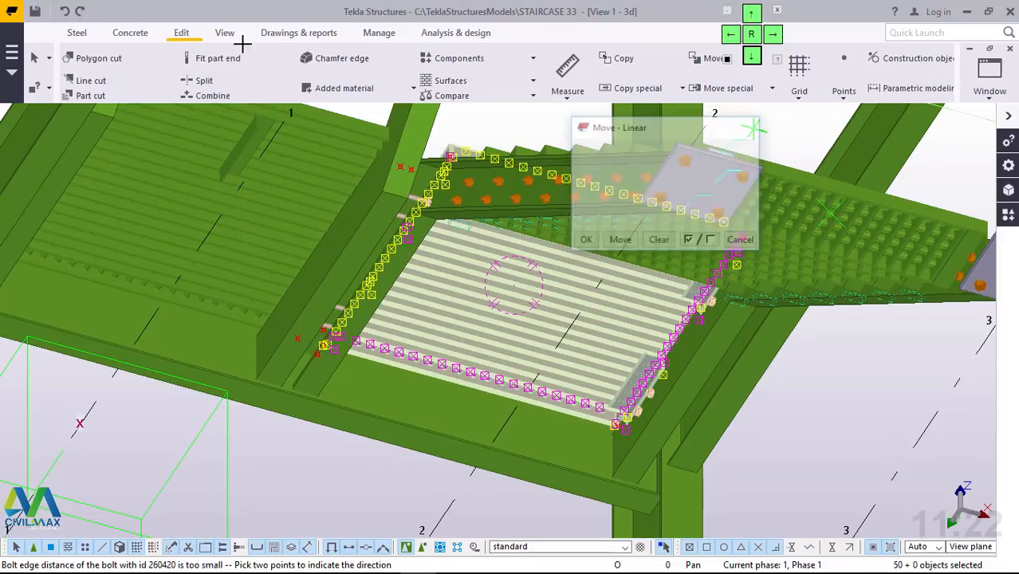
click(66, 14)
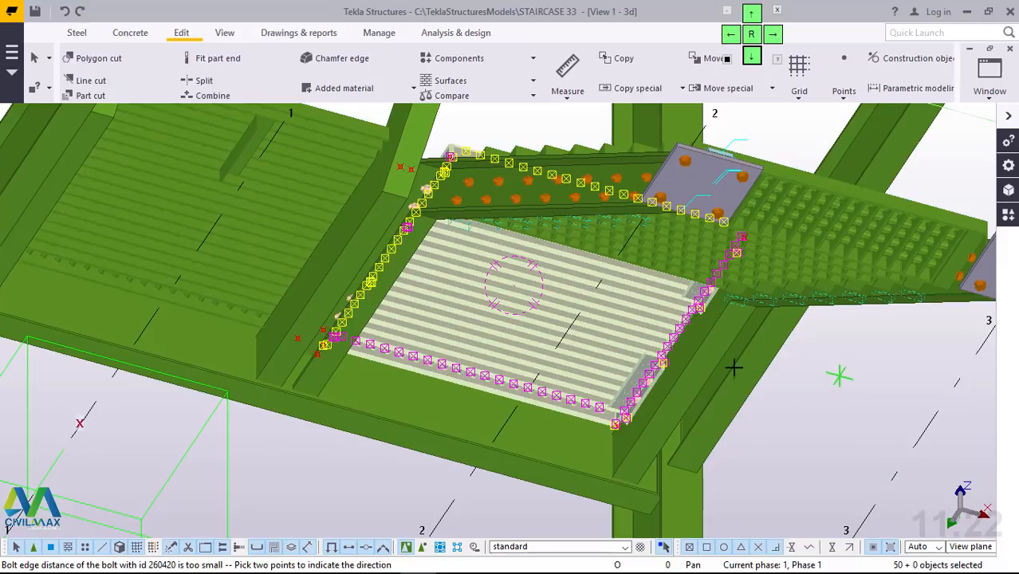
right_click(850, 356)
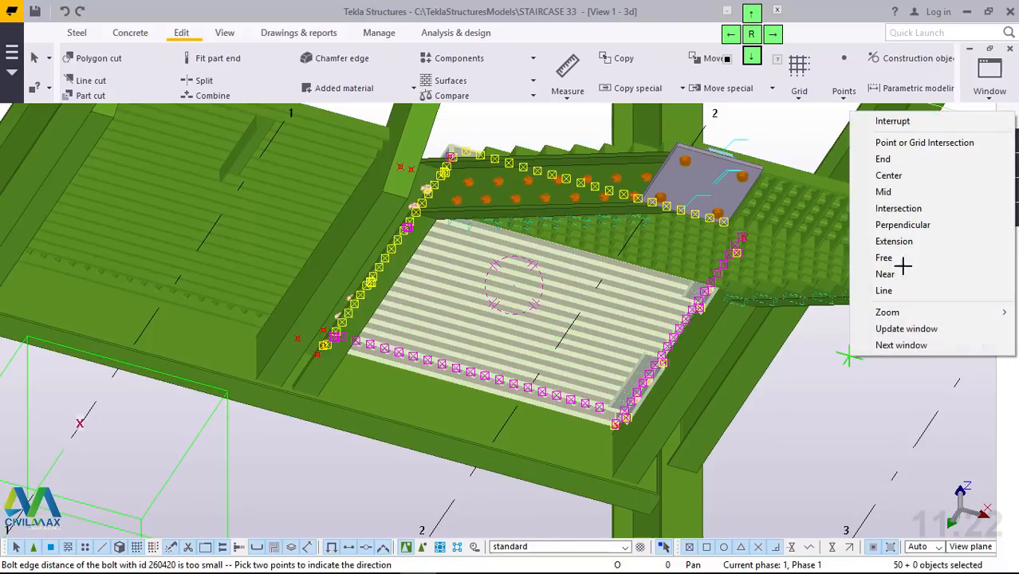
click(892, 121)
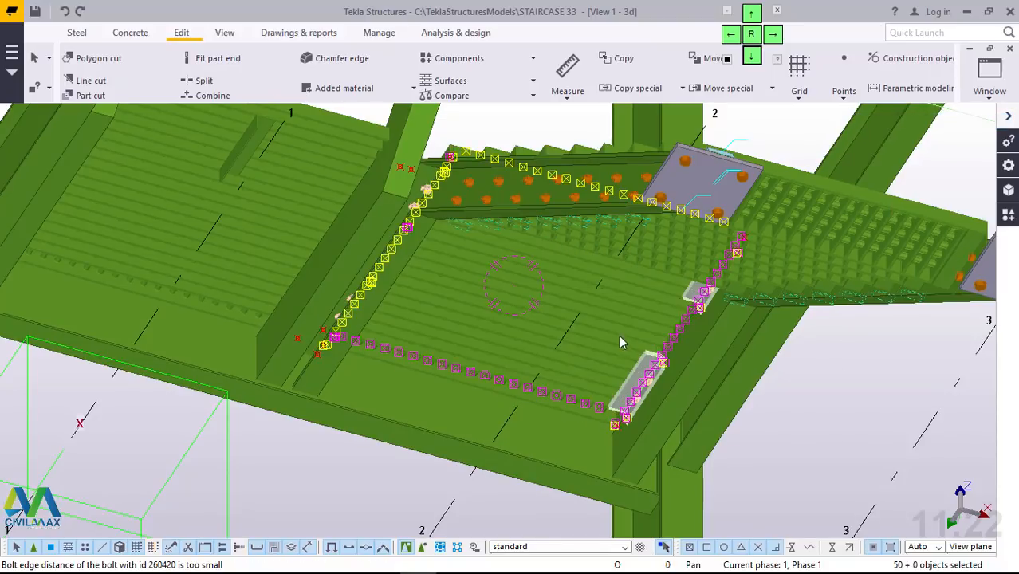
Step: Add both halves of the landing grating to the selected bolts, move everything linearly by dX 0, dY 0, dZ -50, and leave the command
click(539, 307)
click(539, 307)
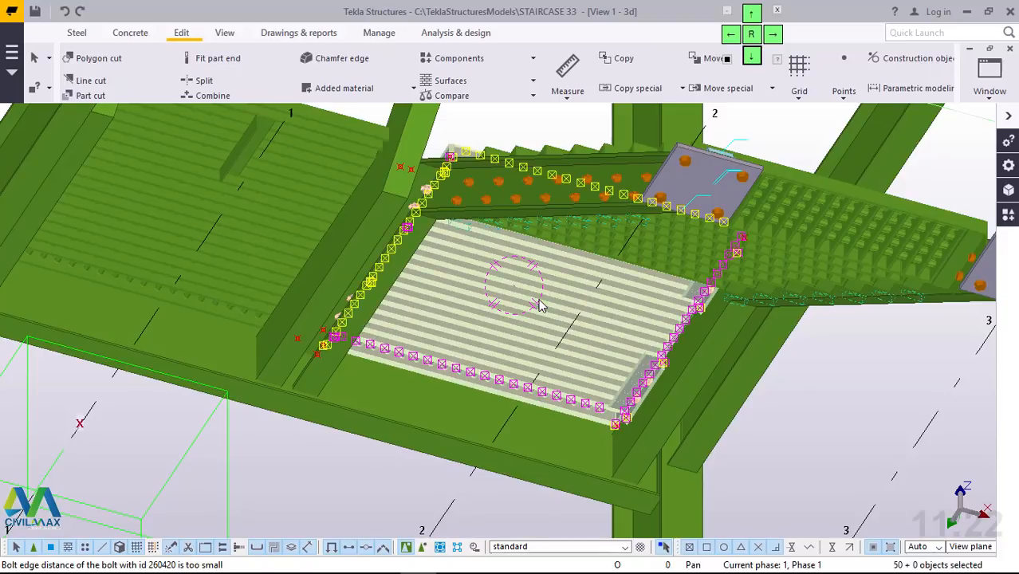
right_click(844, 356)
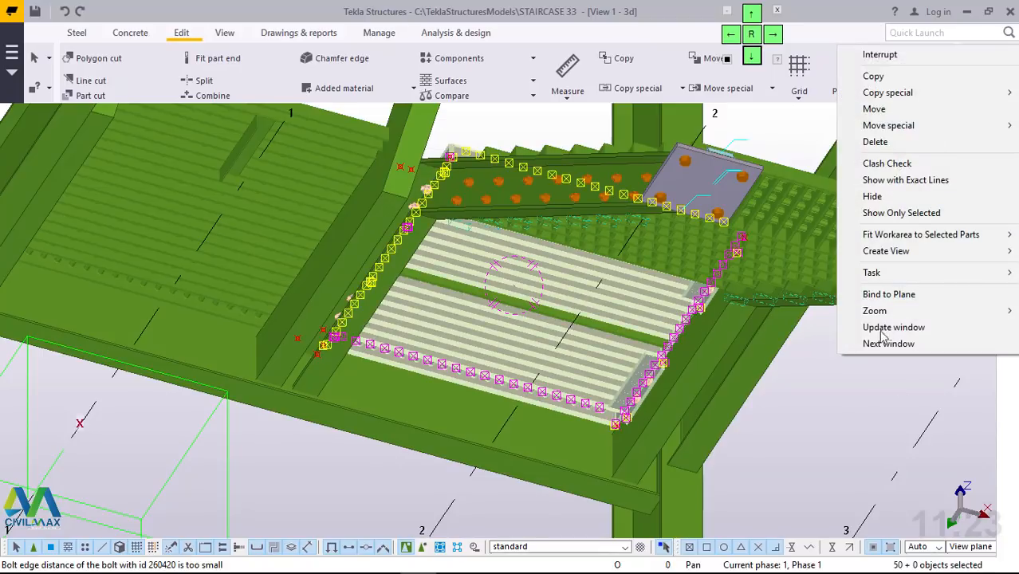
mouse_move(885, 126)
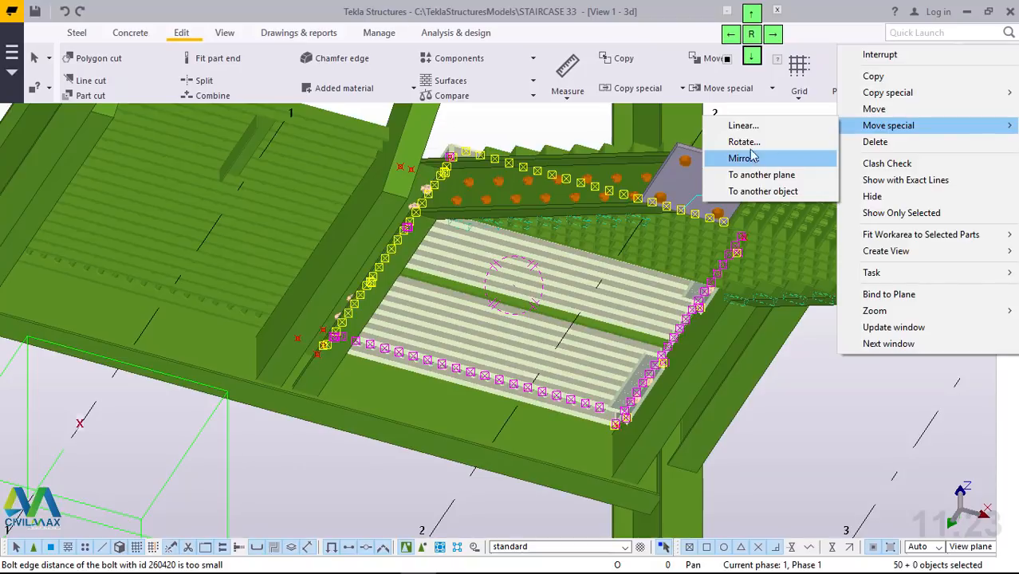
click(743, 126)
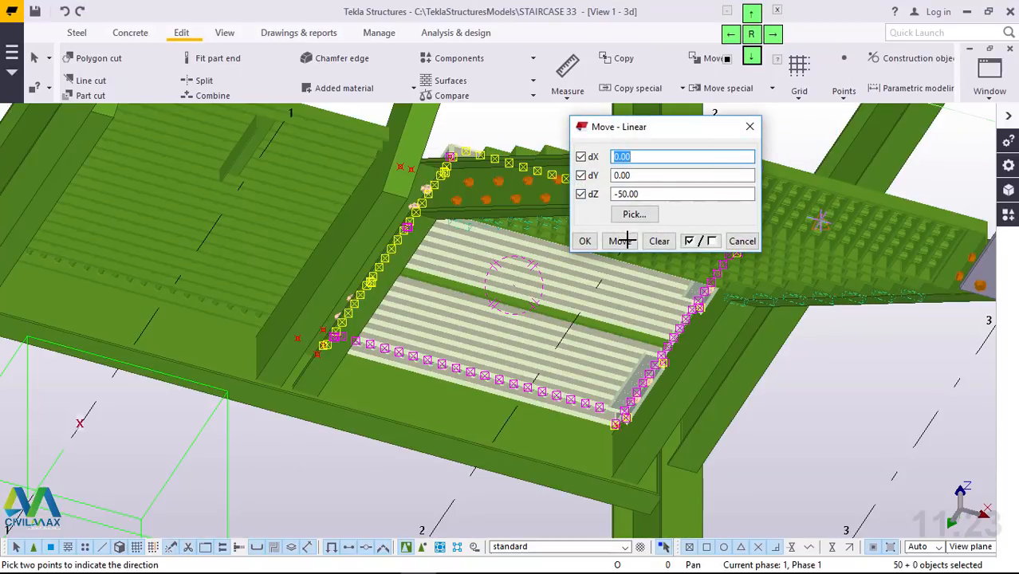
click(623, 242)
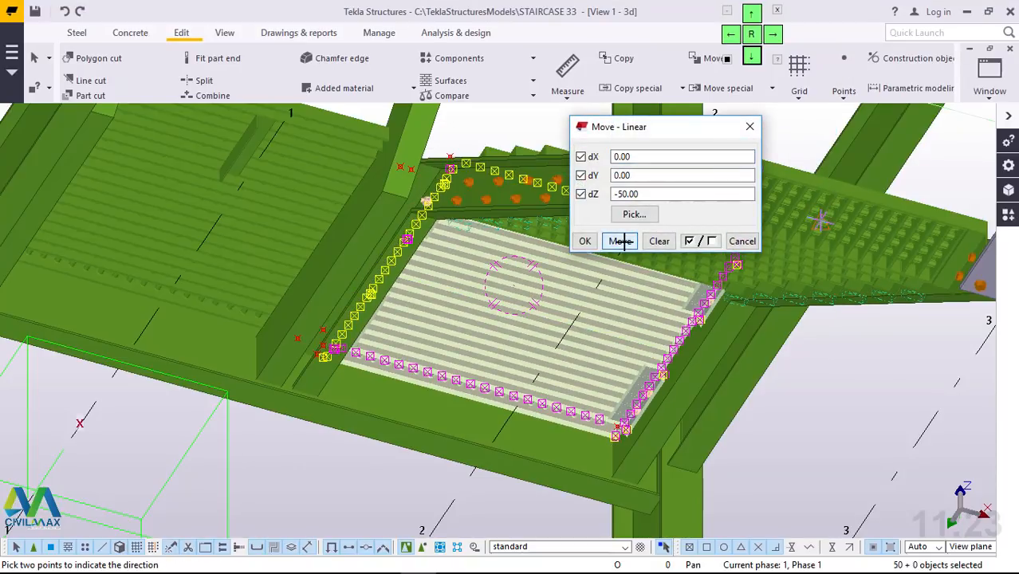
click(590, 241)
right_click(603, 314)
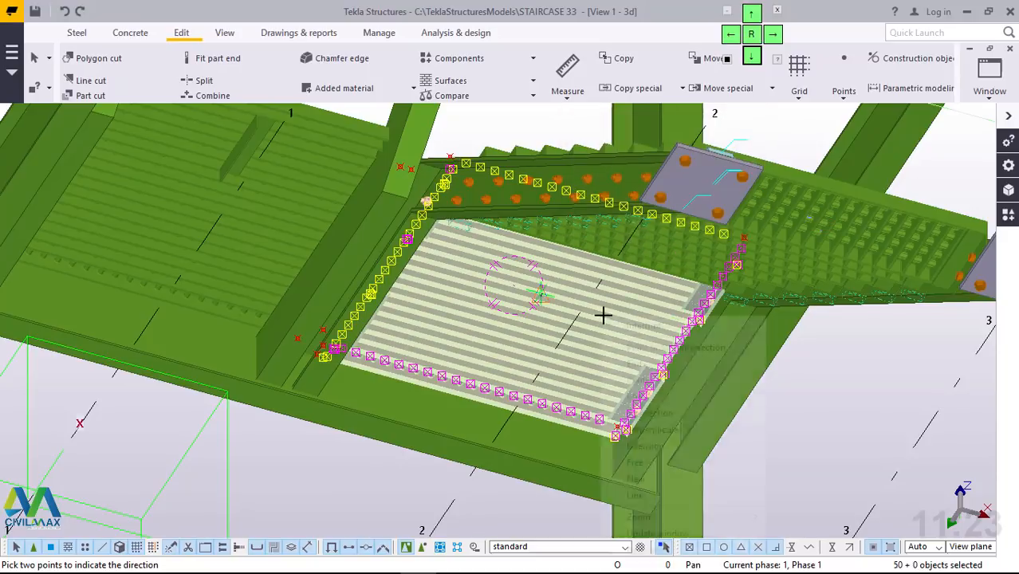
click(638, 326)
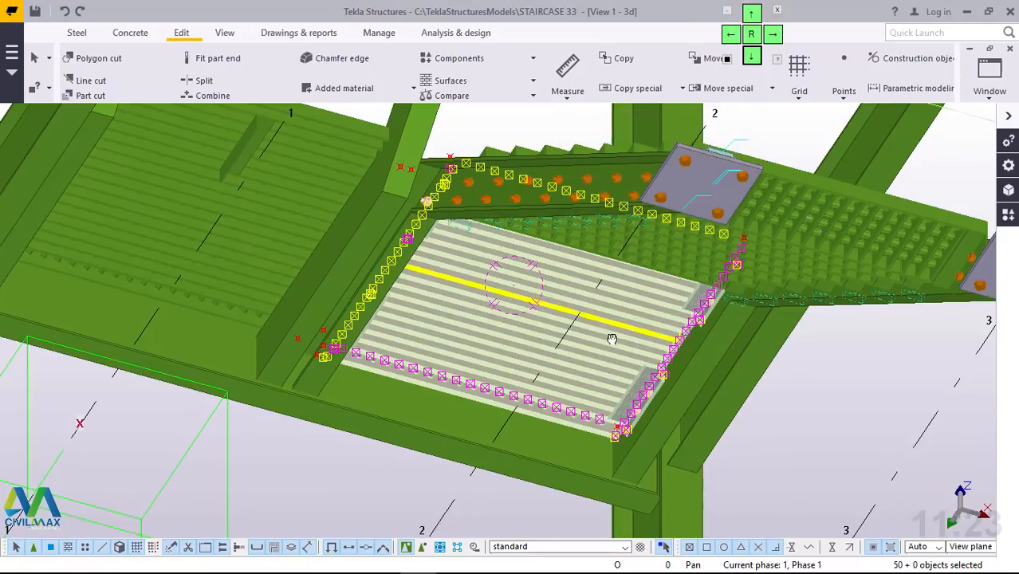
Step: Examine the support angles and their bolts beneath the moved landing grating
ctrl+middle_drag(611, 339, 365, 396)
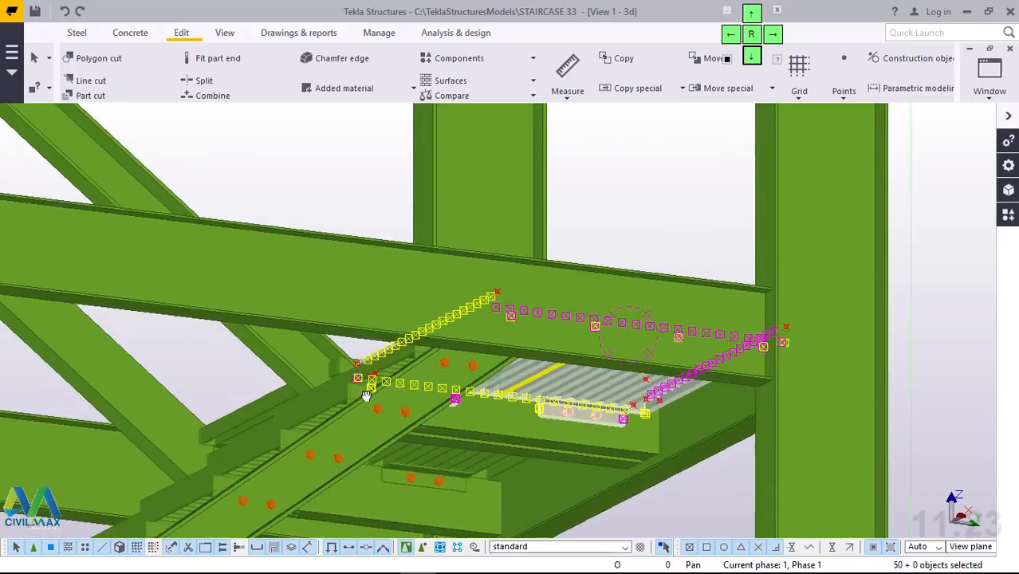
scroll(640, 469, up, 3)
scroll(626, 464, up, 5)
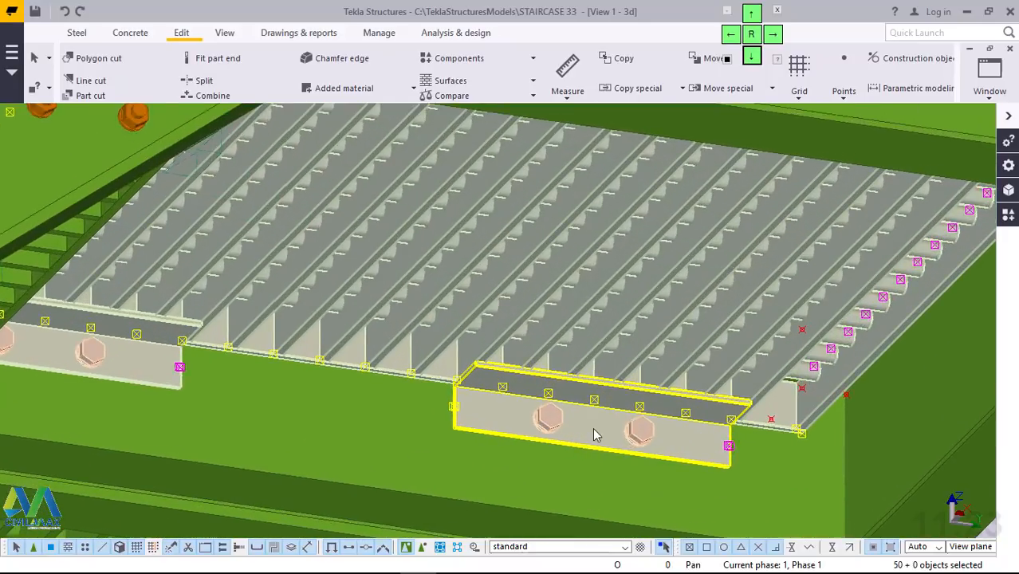
scroll(594, 430, up, 1)
scroll(610, 410, up, 5)
scroll(697, 357, down, 7)
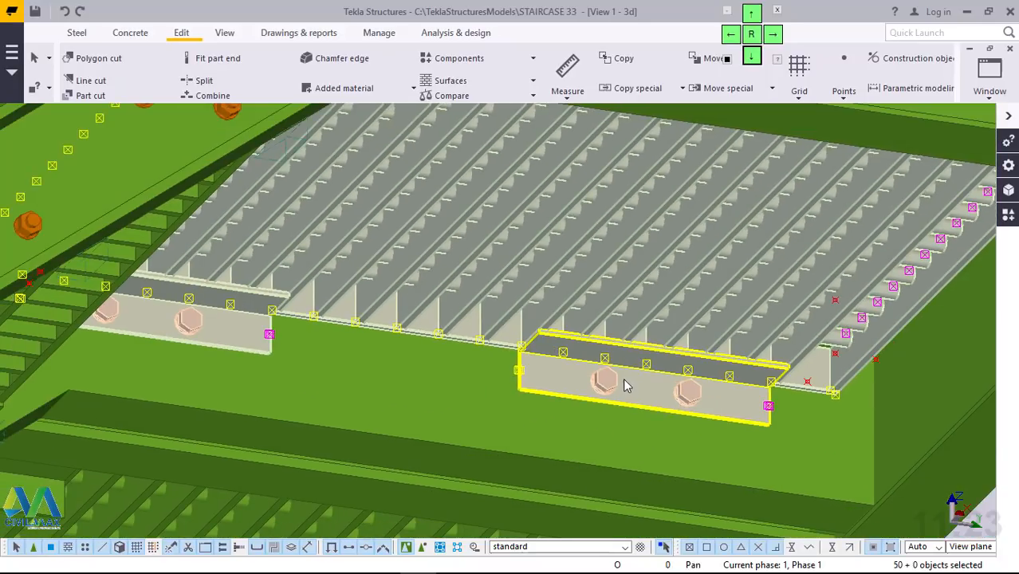
scroll(626, 386, down, 8)
scroll(634, 246, up, 4)
Step: Examine the landing grating's corner at the stringer and the facing edge of the neighbouring grating
ctrl+middle_drag(638, 304, 650, 405)
scroll(410, 219, up, 3)
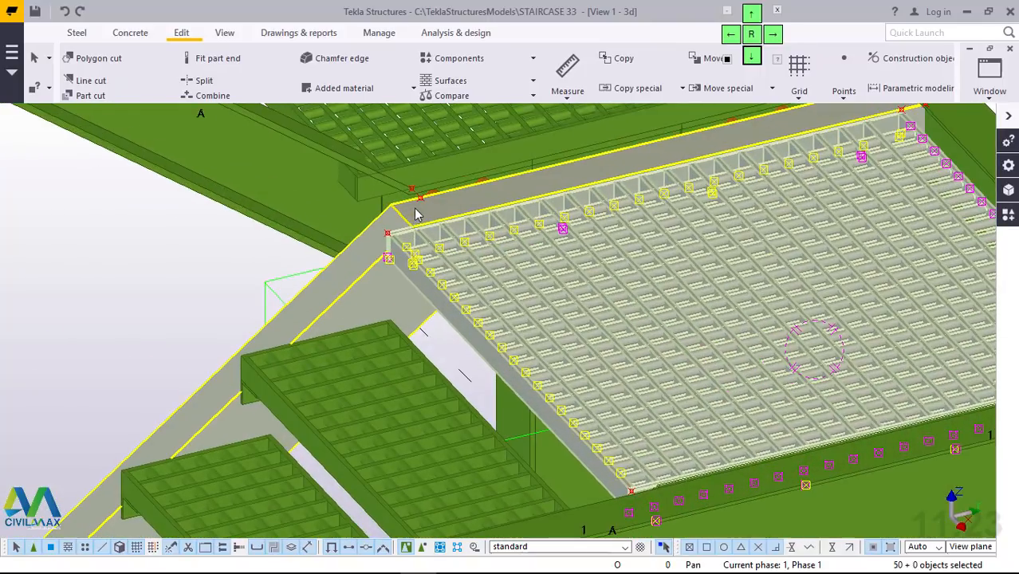
scroll(428, 216, up, 6)
scroll(449, 371, down, 5)
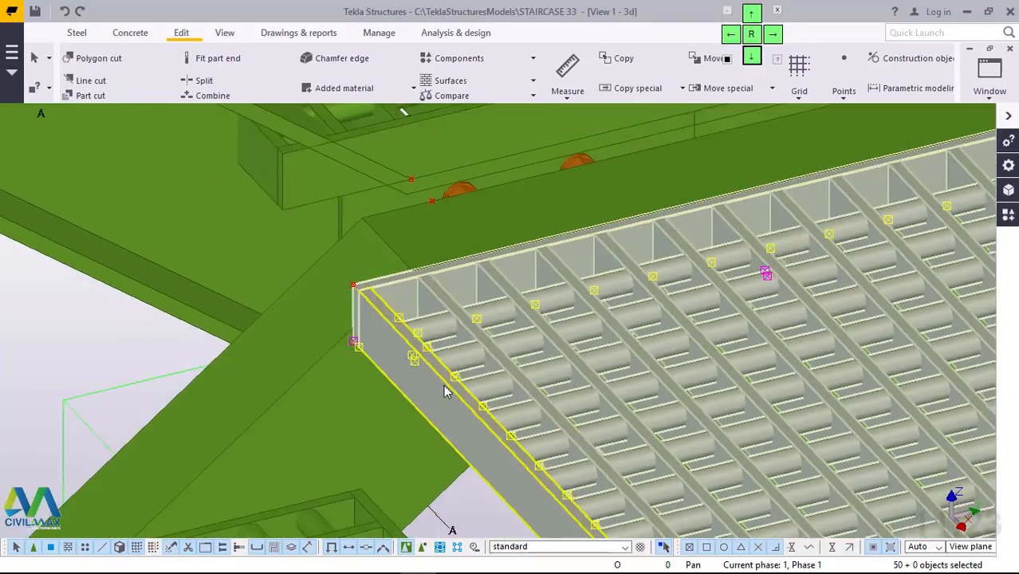
scroll(550, 325, down, 4)
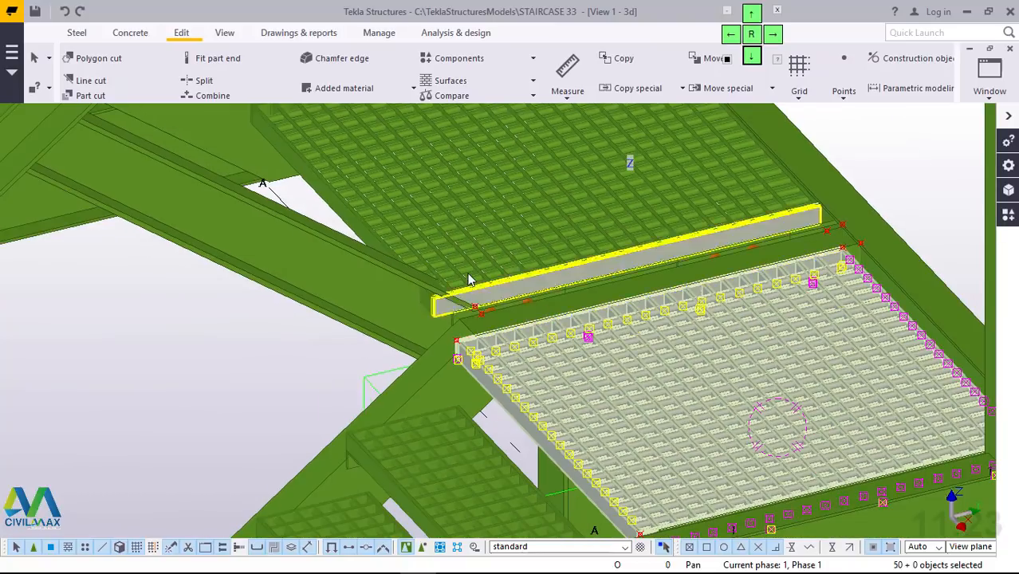
scroll(470, 280, up, 3)
scroll(470, 280, up, 5)
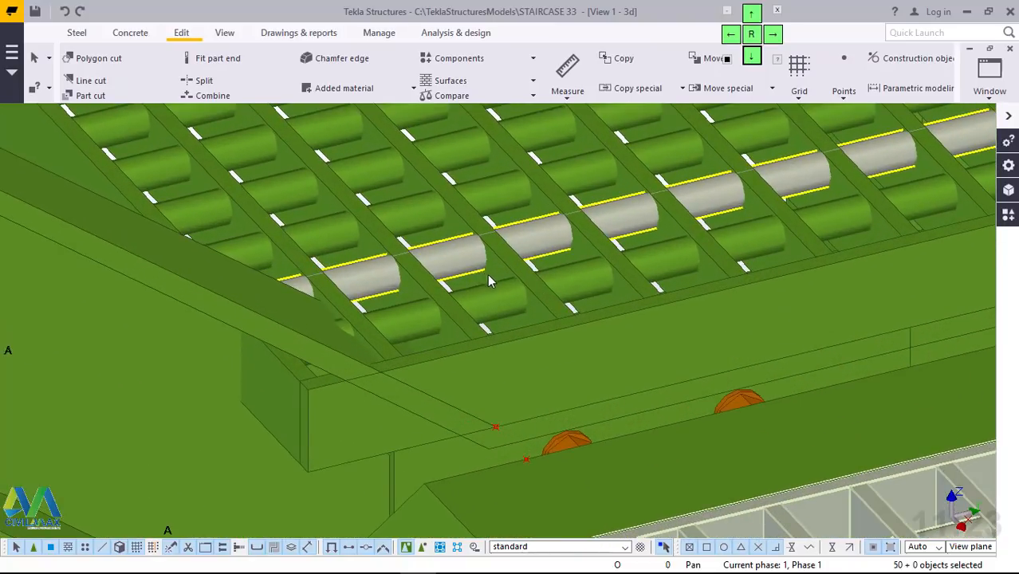
scroll(502, 281, down, 3)
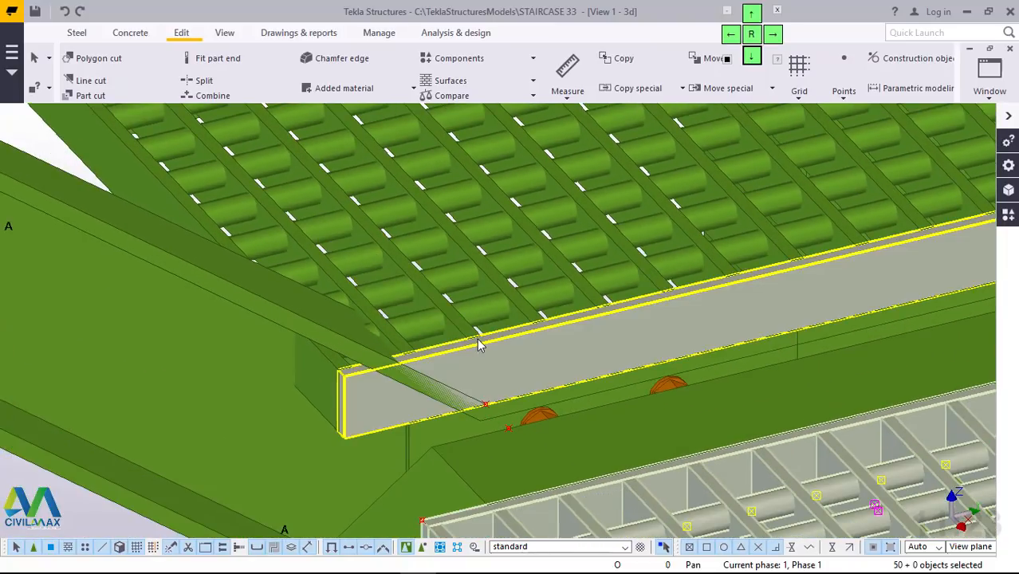
Step: Select only the neighbouring grating's end bar where it meets the stair stringer, and leave the active command
mouse_move(488, 341)
ctrl+middle_down()
mouse_move(578, 355)
mouse_move(592, 372)
mouse_move(717, 382)
mouse_move(686, 363)
mouse_move(693, 357)
ctrl+middle_up()
scroll(557, 384, down, 2)
scroll(546, 389, up, 7)
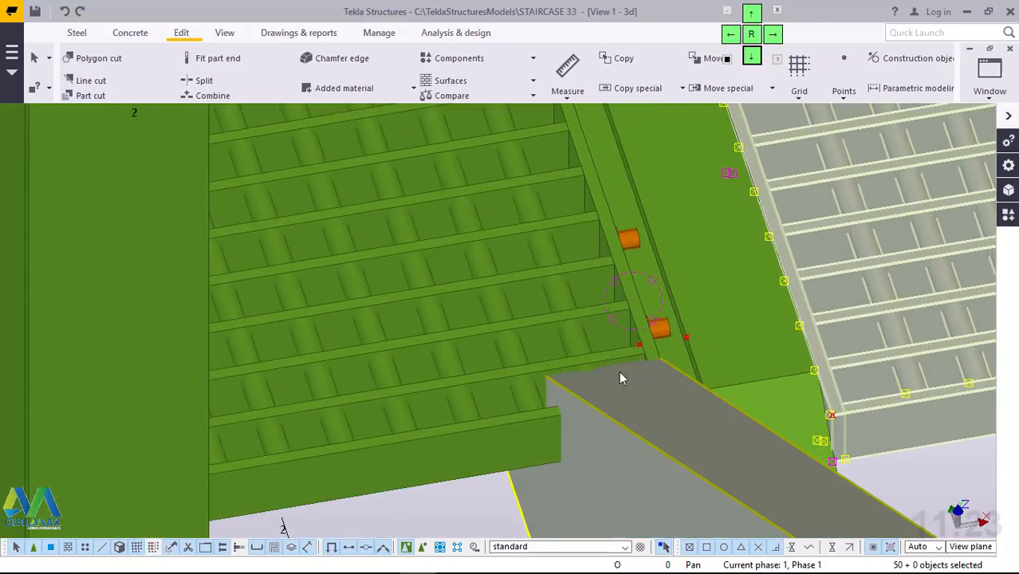
scroll(570, 413, up, 5)
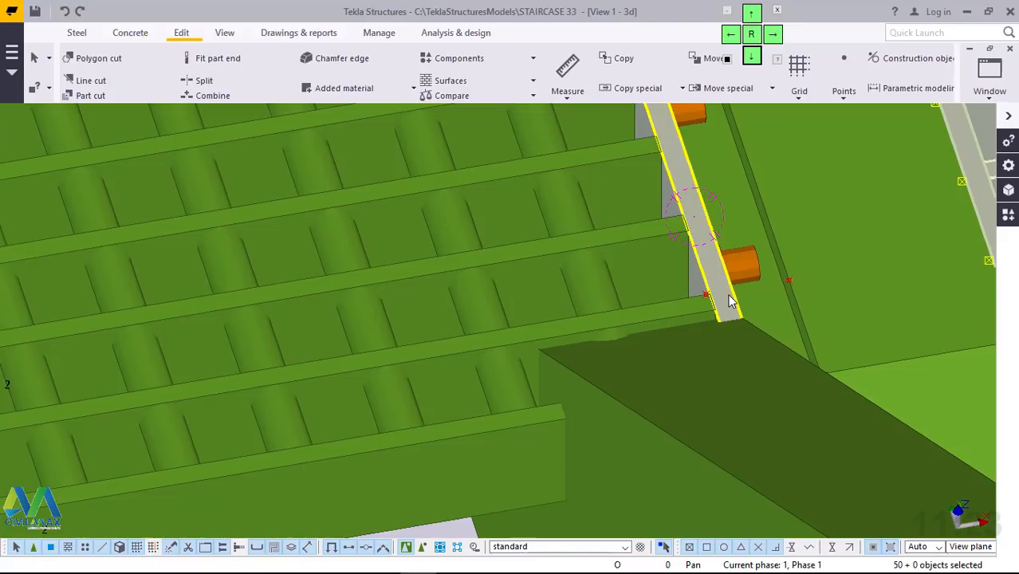
click(731, 302)
right_click(731, 302)
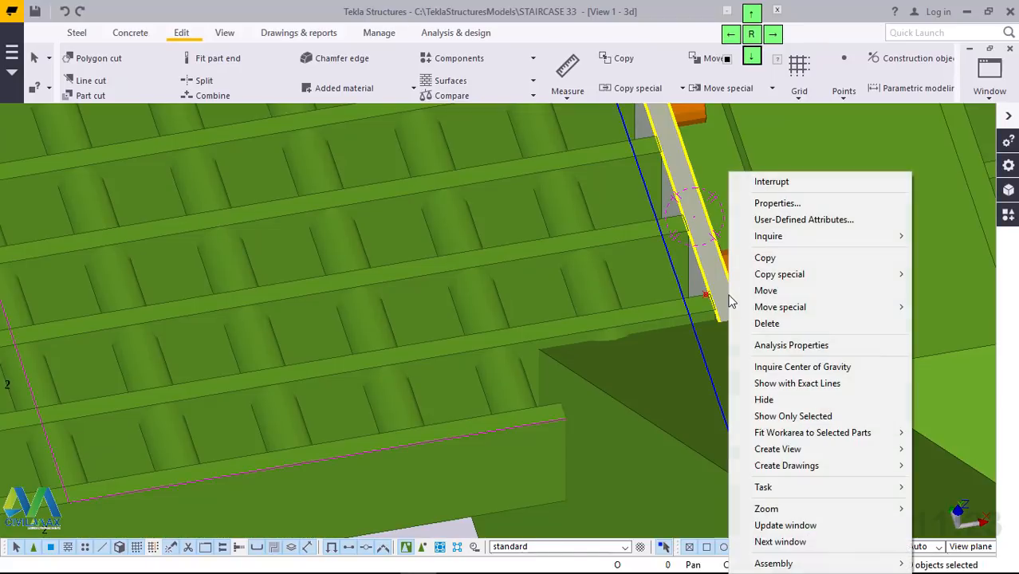
click(754, 182)
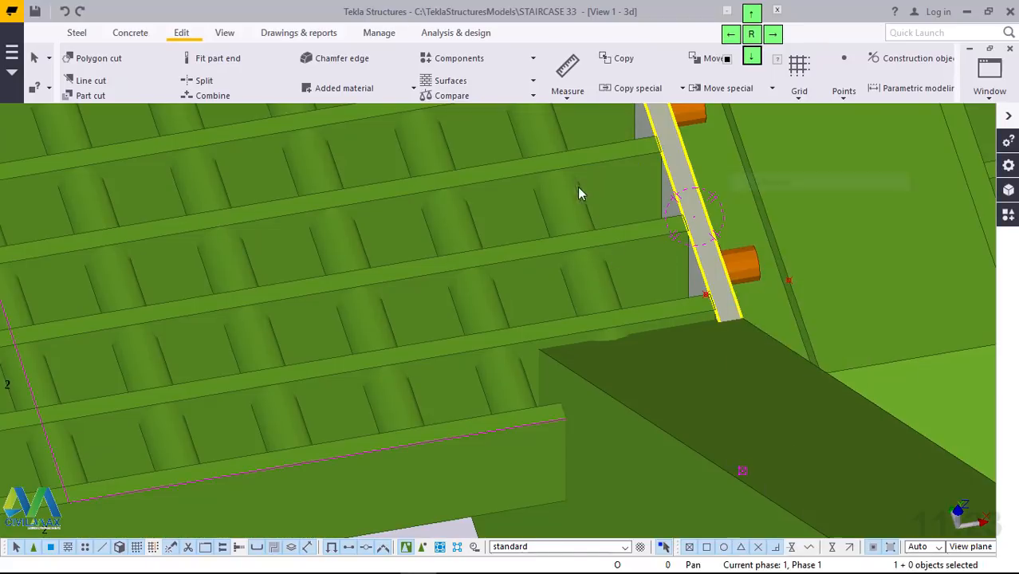
scroll(566, 239, down, 3)
scroll(579, 252, up, 2)
scroll(591, 170, up, 4)
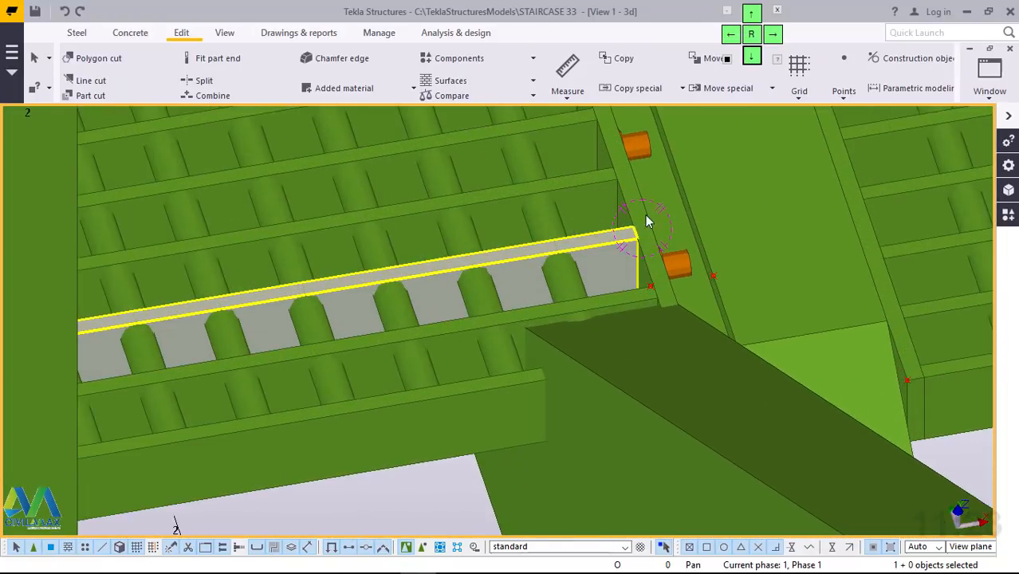
ctrl+middle_drag(647, 222, 633, 187)
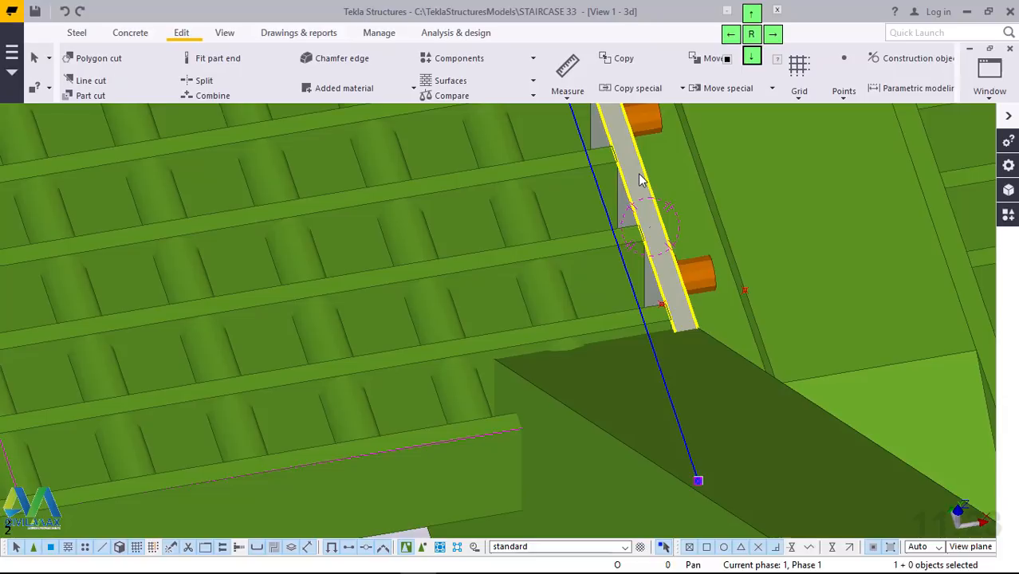
Step: Try to move the selected end bar linearly by dX 0, dY -100 and dZ 0, and leave the command
right_click(638, 173)
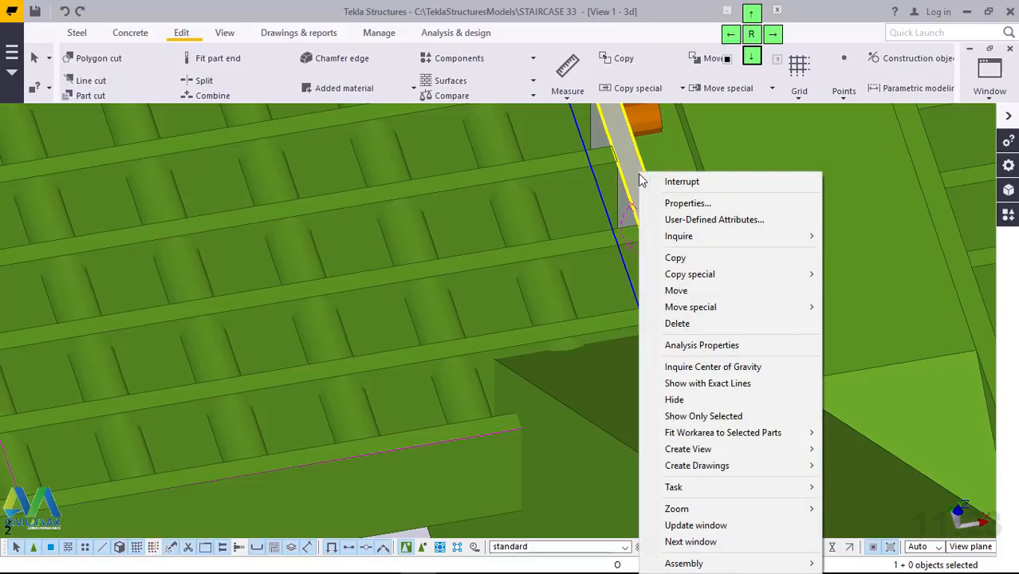
mouse_move(691, 279)
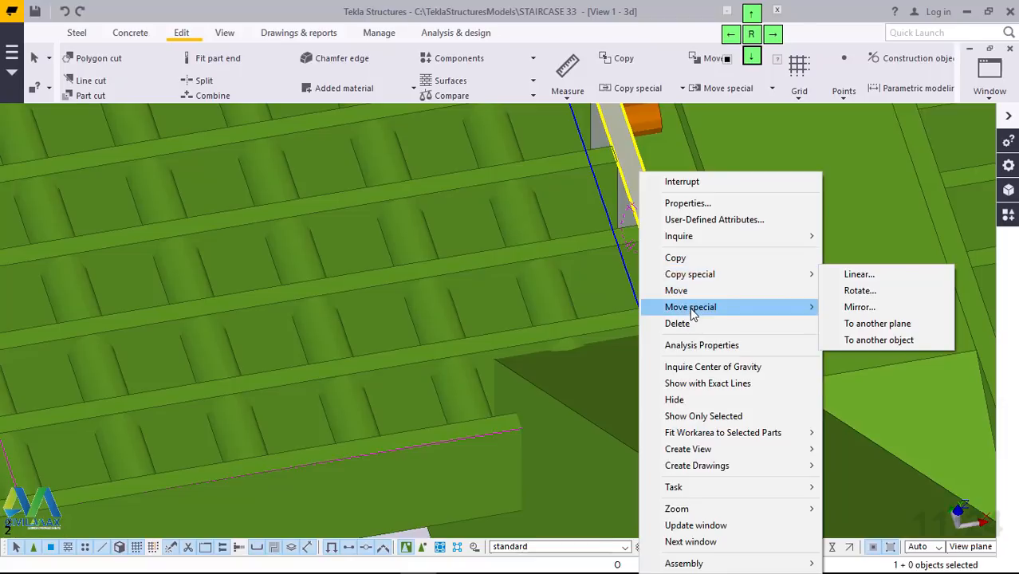
mouse_move(705, 308)
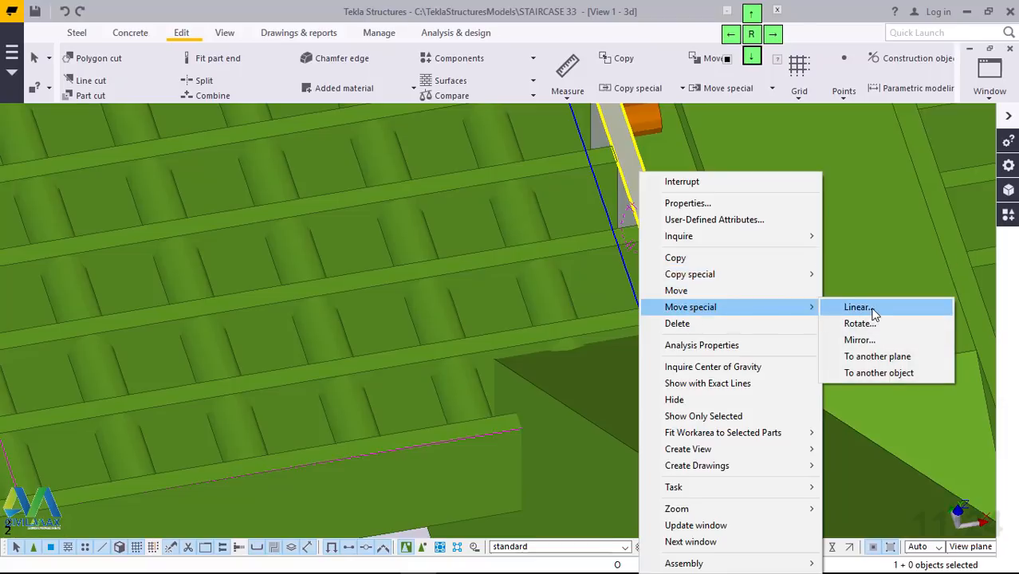
click(873, 313)
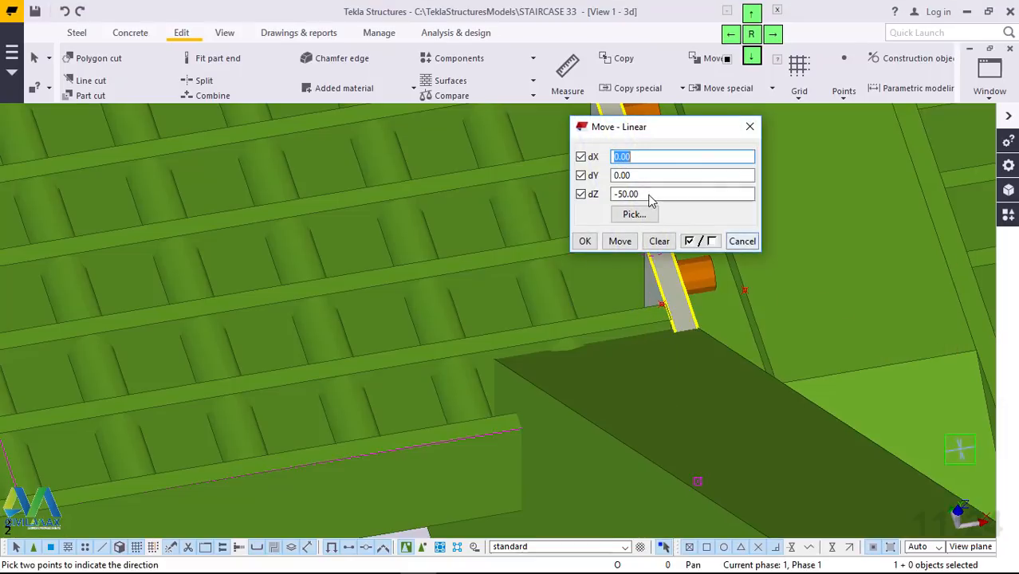
drag(650, 200, 586, 196)
text(0)
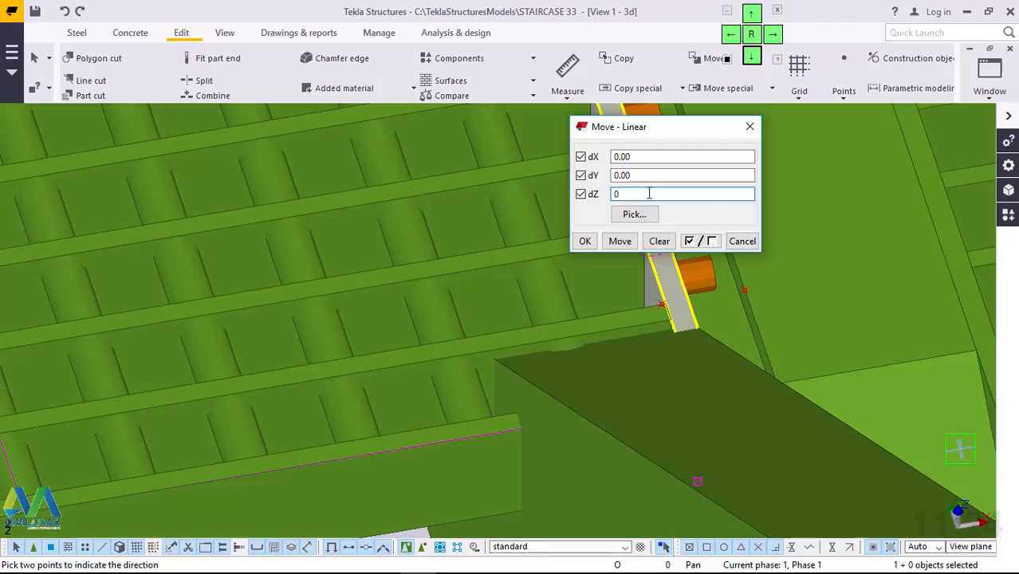
drag(633, 174, 592, 174)
text(100)
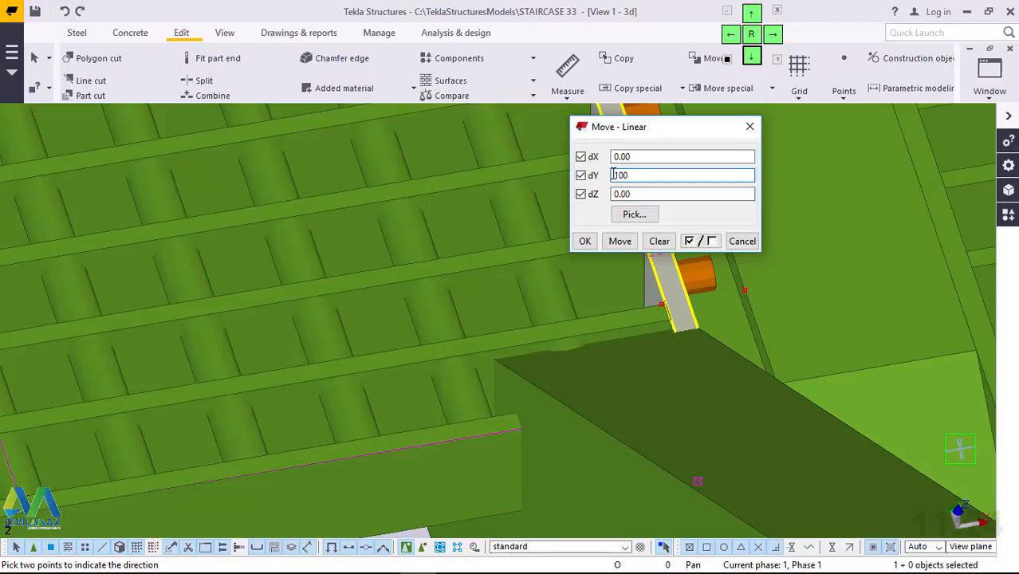
key(Home)
text(-)
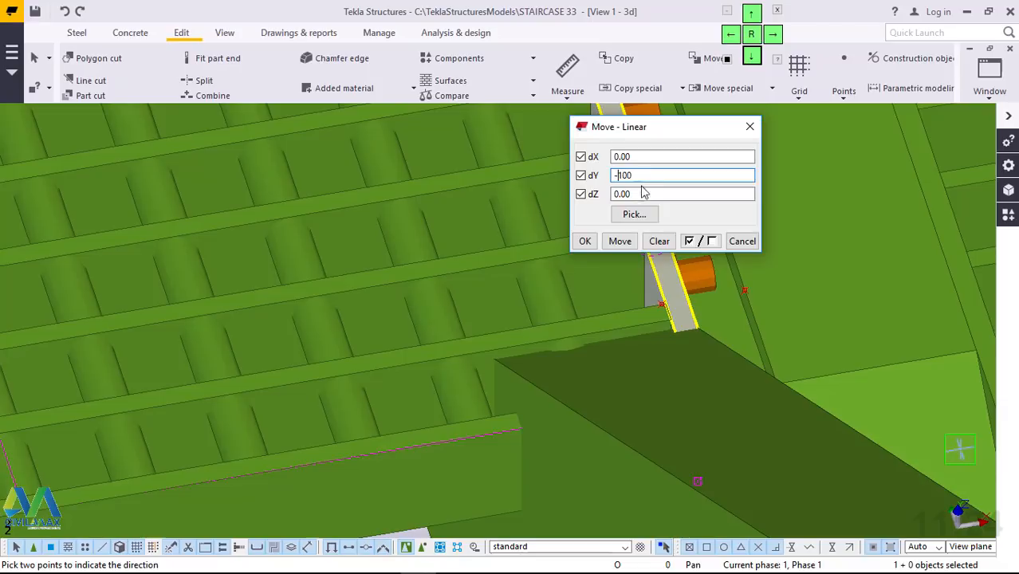
click(620, 241)
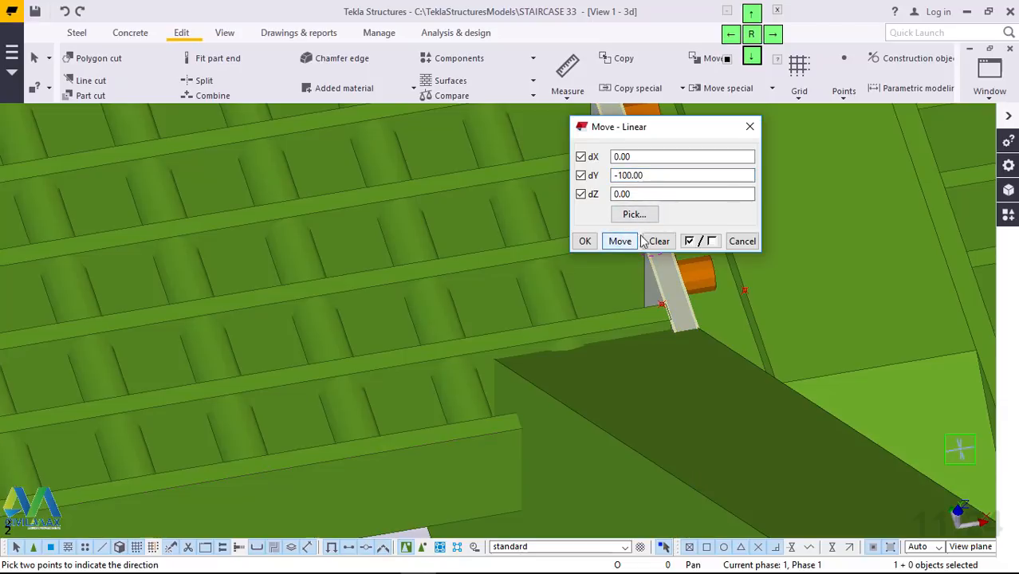
click(749, 127)
right_click(639, 144)
click(684, 153)
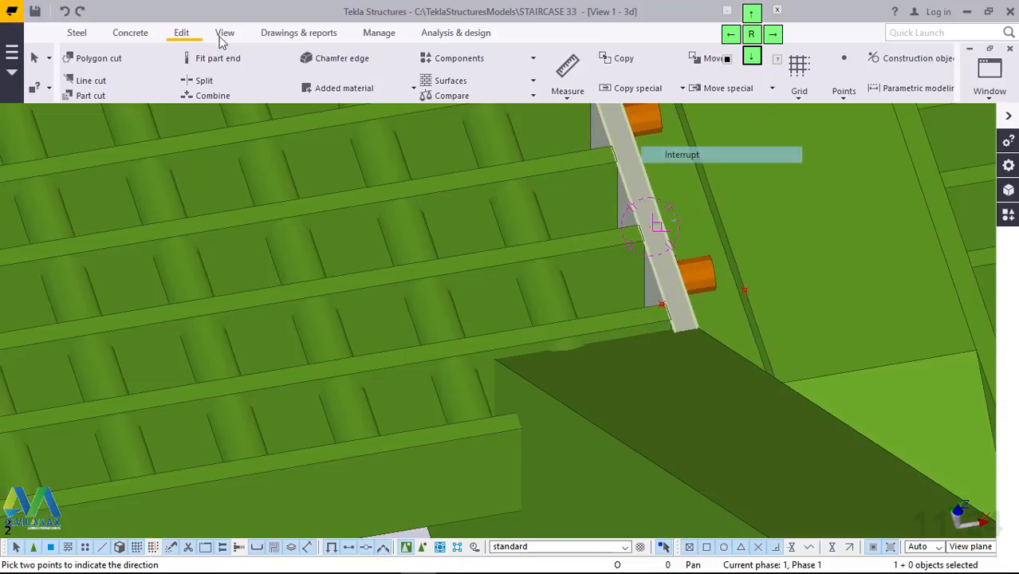
Step: Undo the linear move of the neighbouring grating's end bar
click(66, 12)
key(ctrl+z)
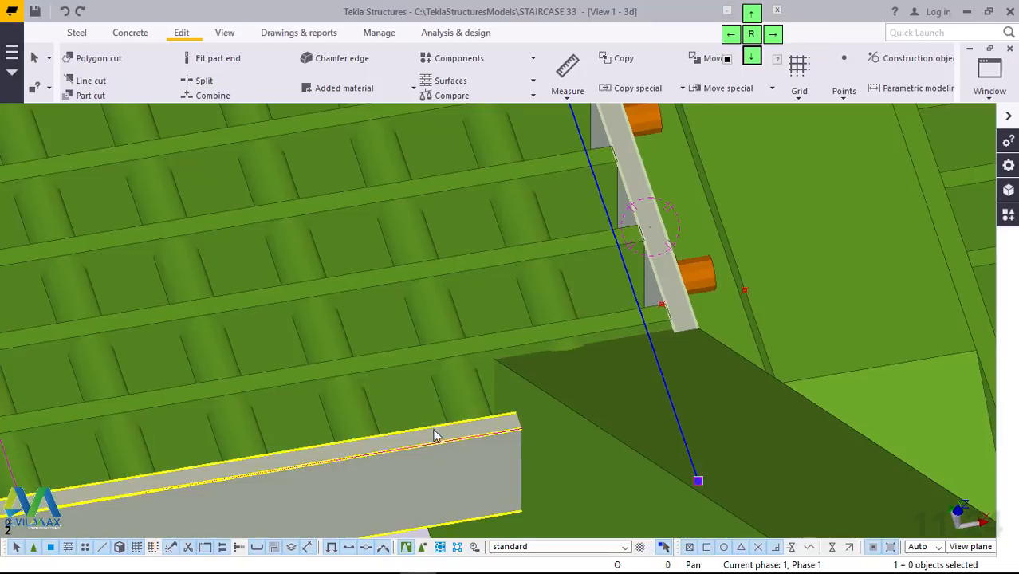
scroll(467, 417, down, 3)
key(ctrl+z)
Step: Set a new work plane at the neighbouring grating's end bar where it meets the stringer, and leave the command
middle_drag(539, 357, 416, 346)
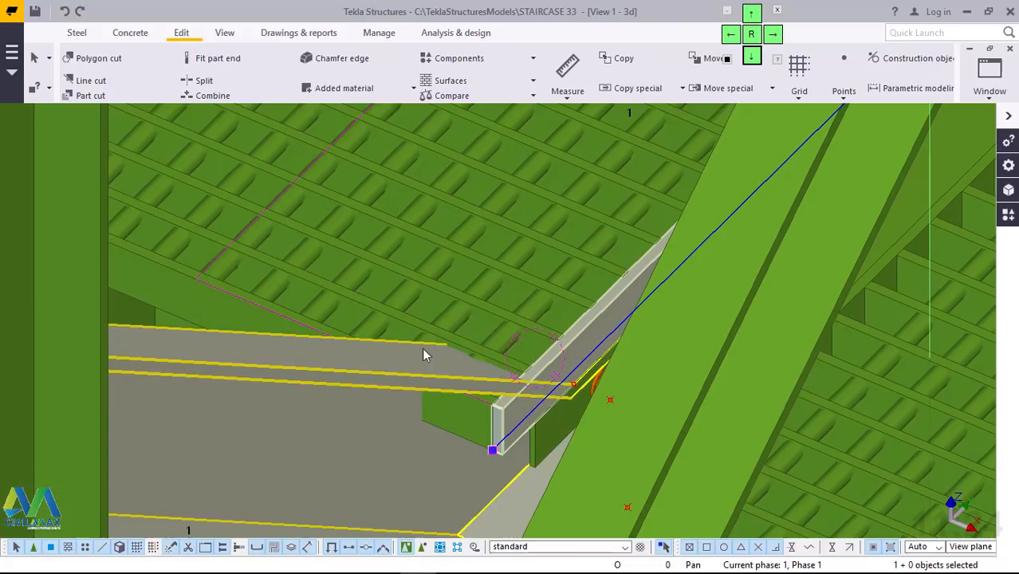
scroll(520, 420, up, 4)
scroll(499, 415, down, 1)
scroll(496, 405, down, 2)
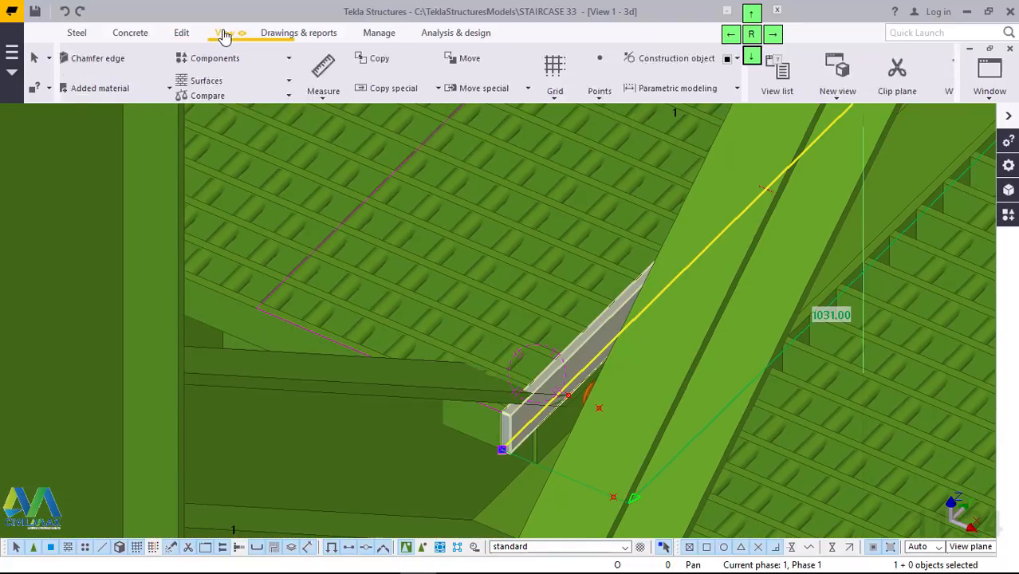
click(223, 33)
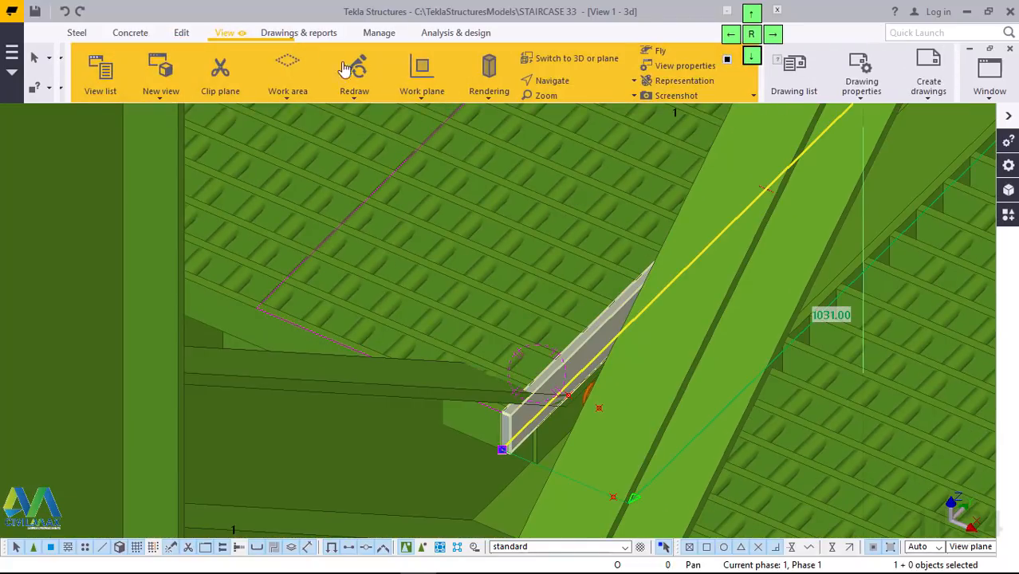
click(410, 98)
click(414, 130)
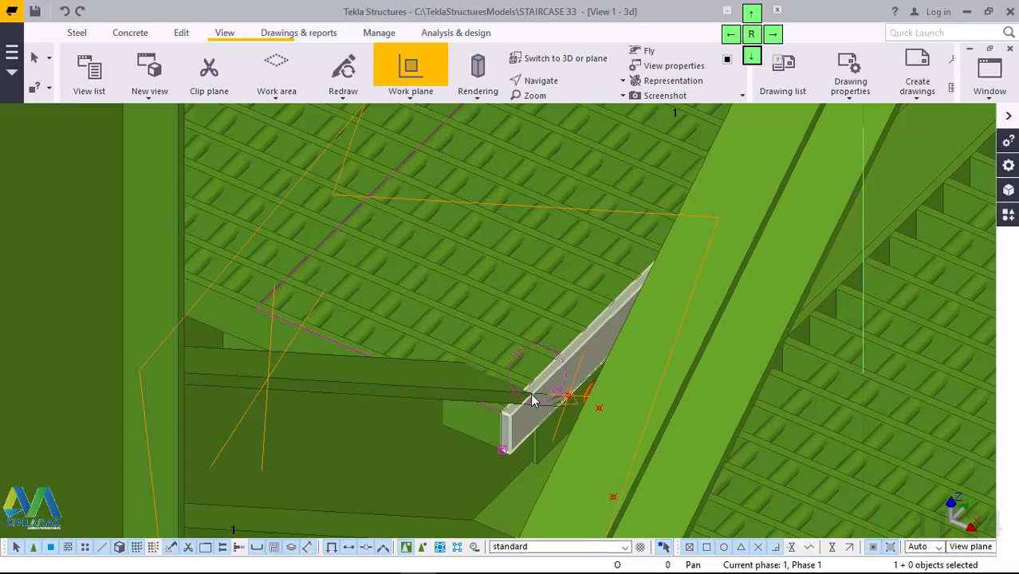
right_click(531, 220)
click(568, 231)
scroll(499, 401, down, 3)
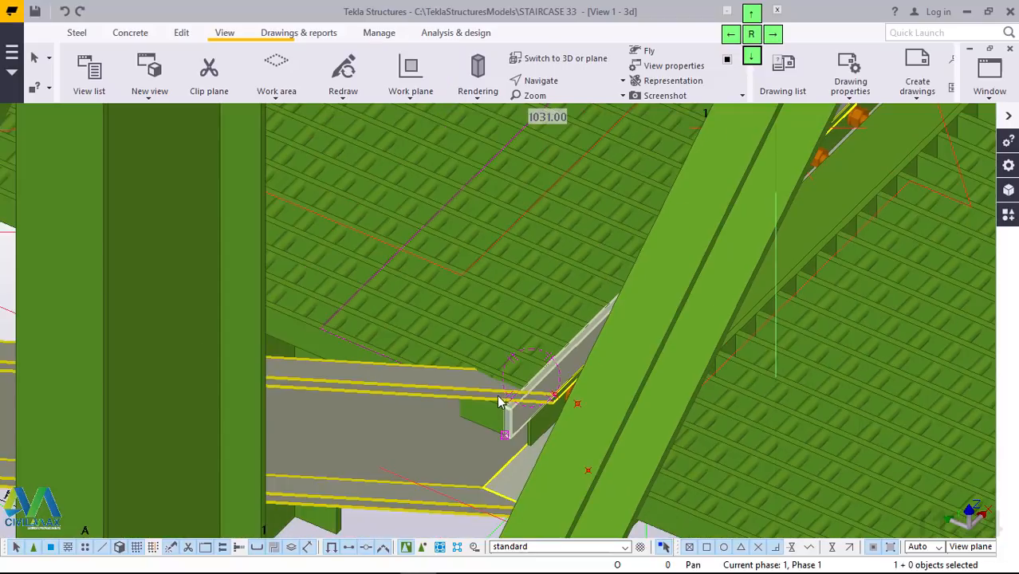
Step: Move the neighbouring grating's end bar linearly by dX 0, dY 100 and dZ 0
scroll(495, 405, down, 3)
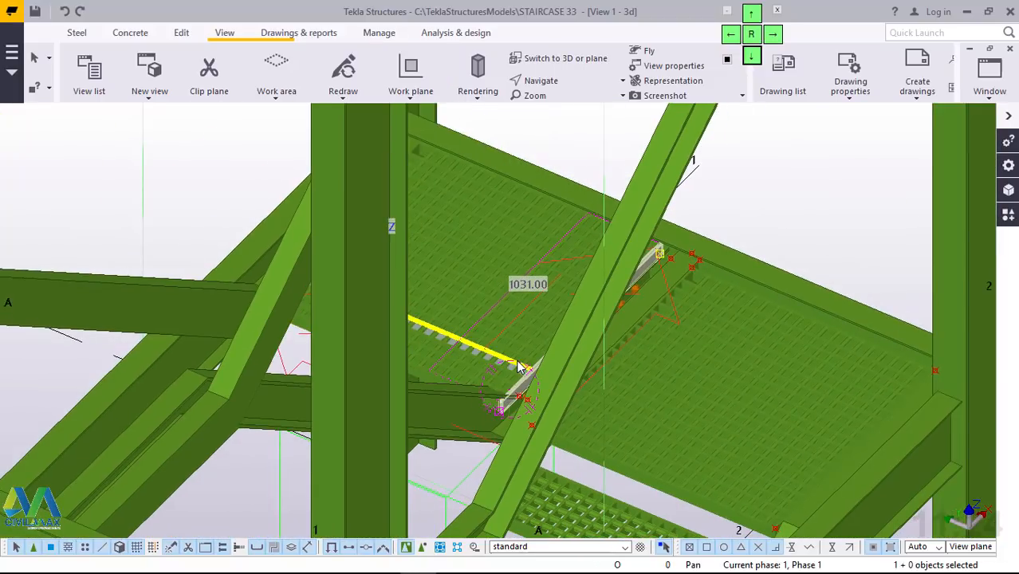
mouse_move(482, 367)
ctrl+middle_down()
mouse_move(462, 368)
mouse_move(471, 368)
ctrl+middle_up()
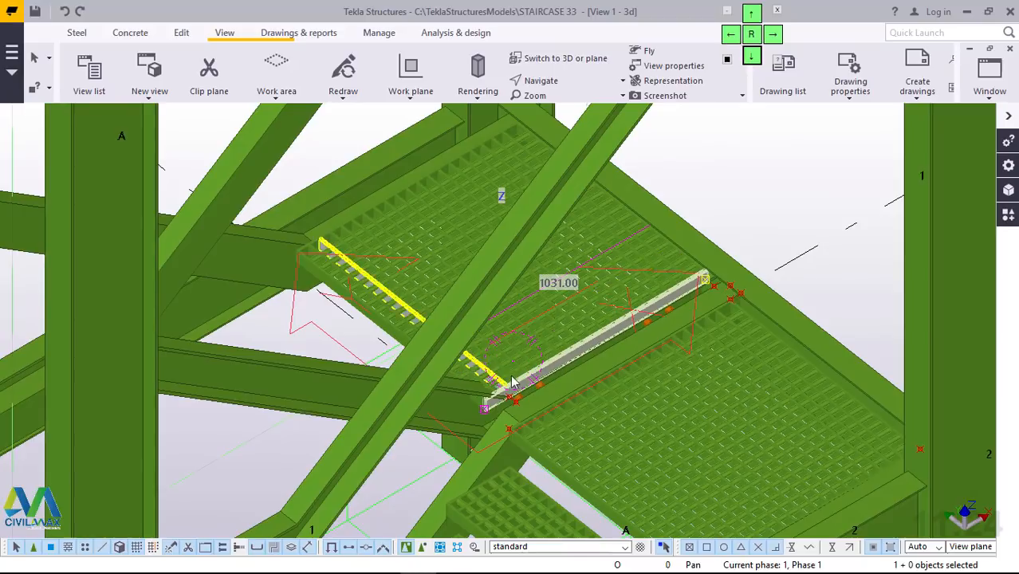
scroll(518, 388, up, 2)
scroll(488, 422, up, 3)
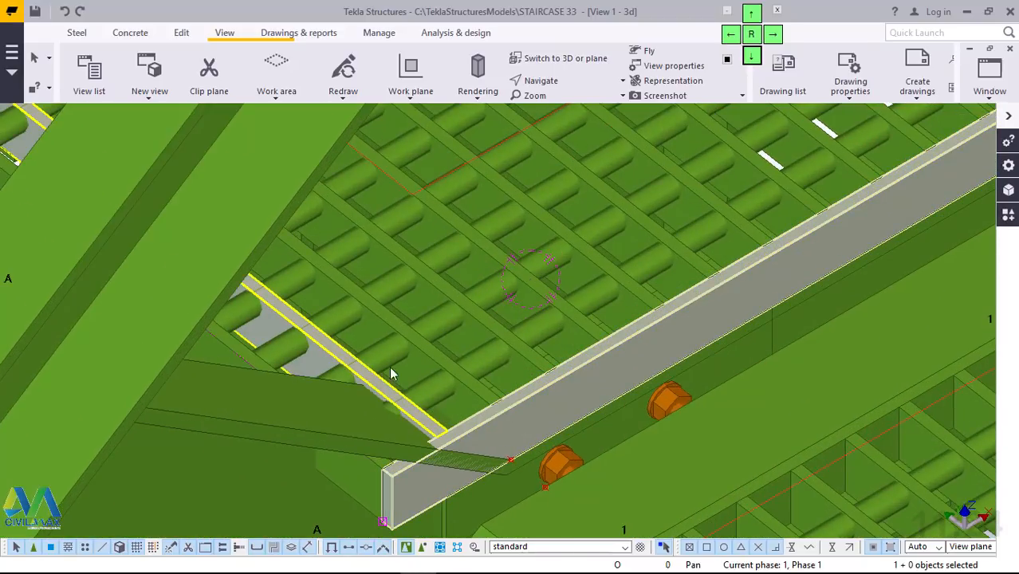
right_click(578, 390)
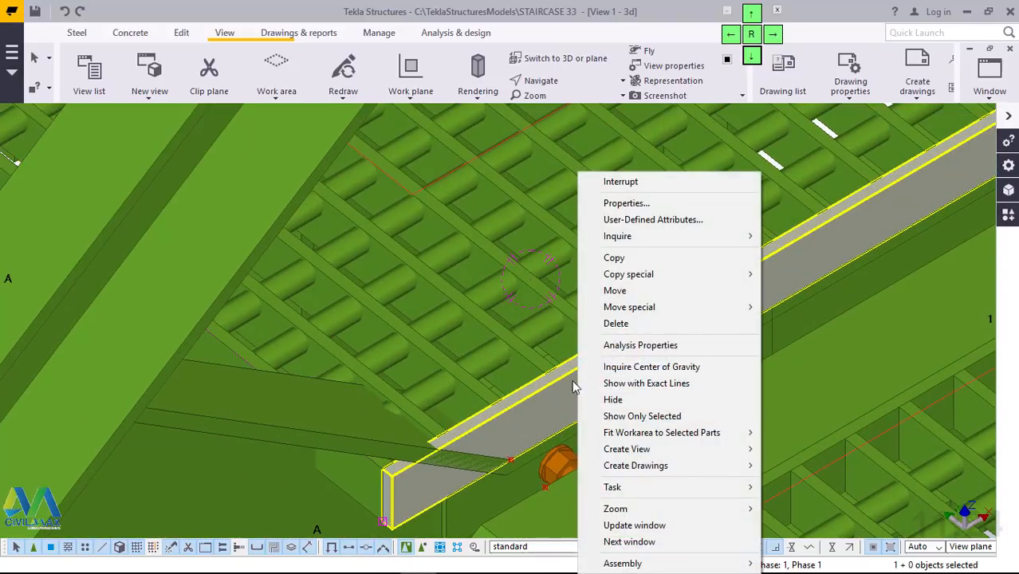
mouse_move(666, 309)
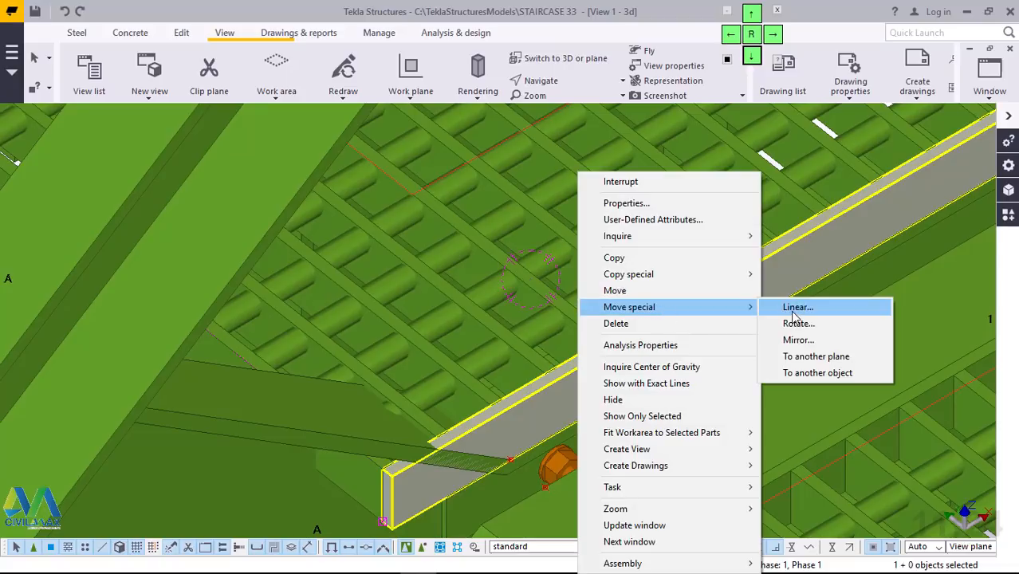
click(790, 310)
click(648, 215)
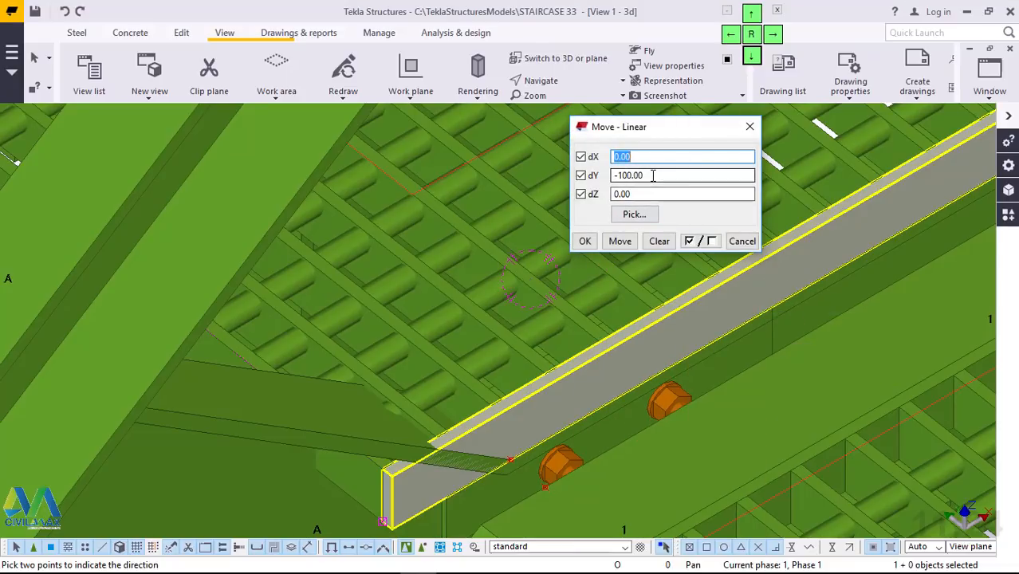
double_click(630, 175)
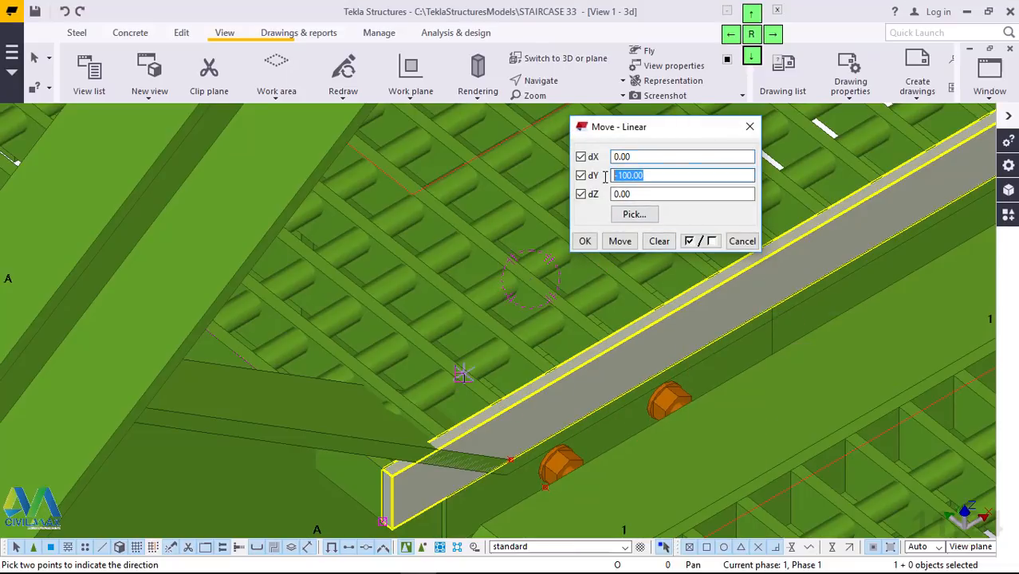
text(1)
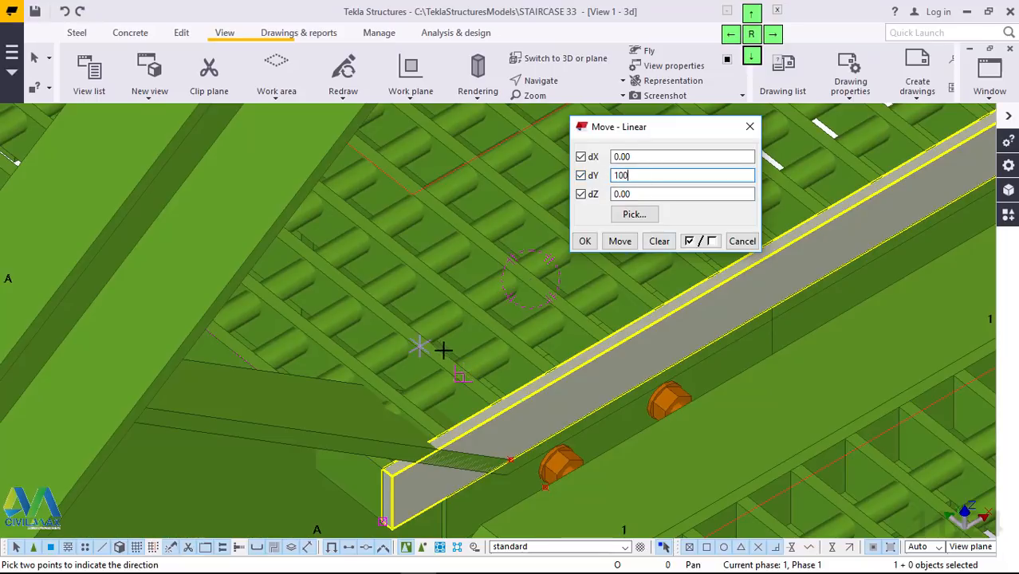
scroll(447, 359, down, 2)
scroll(446, 359, down, 2)
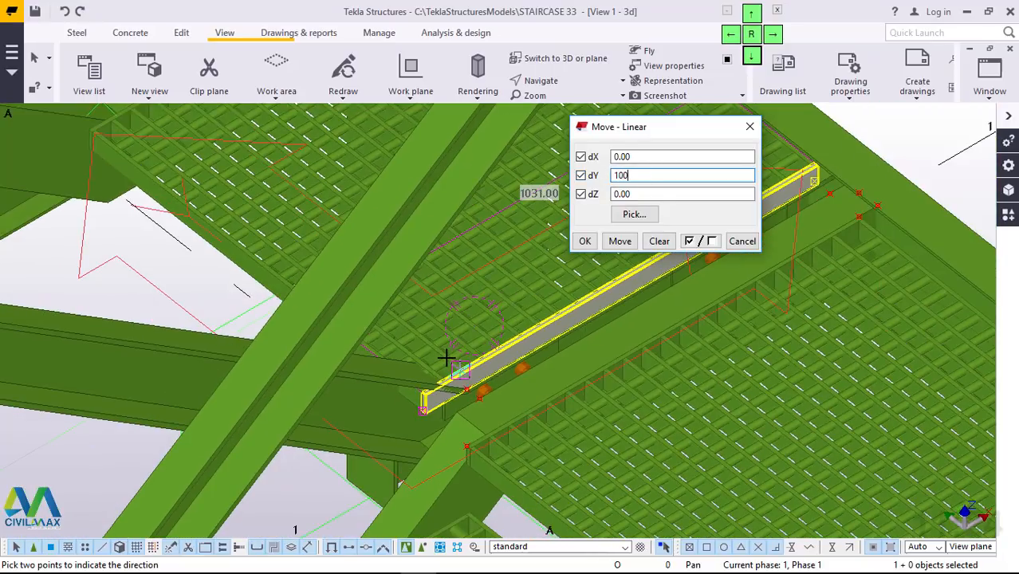
click(622, 244)
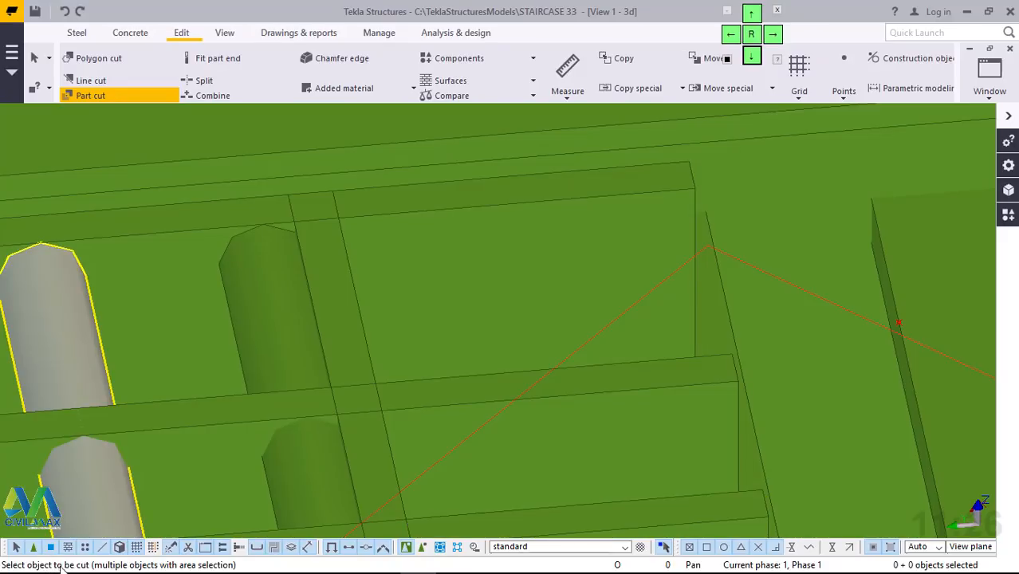
Step: Use Part cut to cut the grating's outermost bearing bar with the crossing end bar, and redraw the view
scroll(441, 379, down, 4)
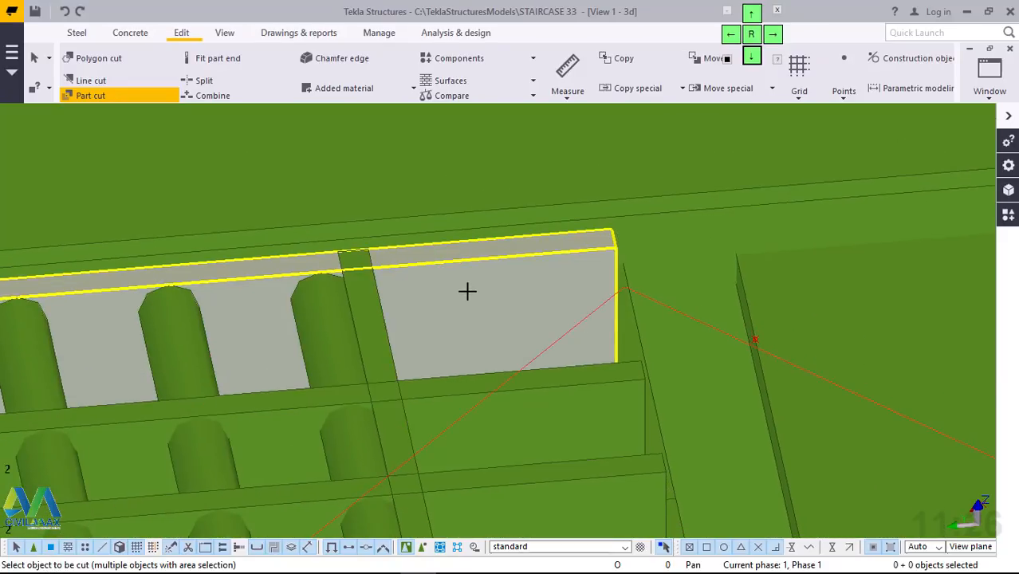
click(422, 309)
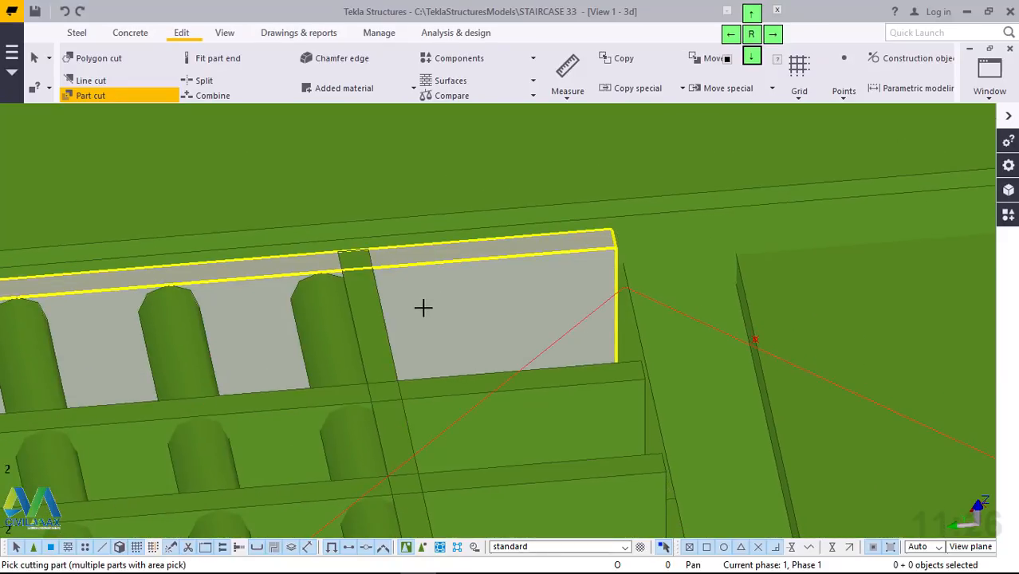
click(375, 319)
right_click(375, 319)
click(395, 327)
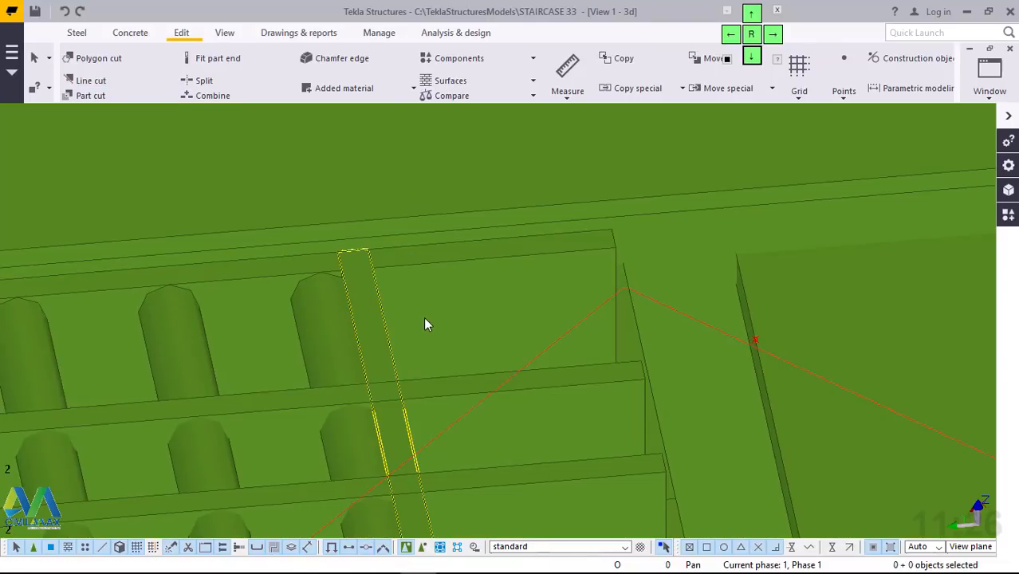
ctrl+middle_drag(411, 325, 358, 166)
right_click(345, 137)
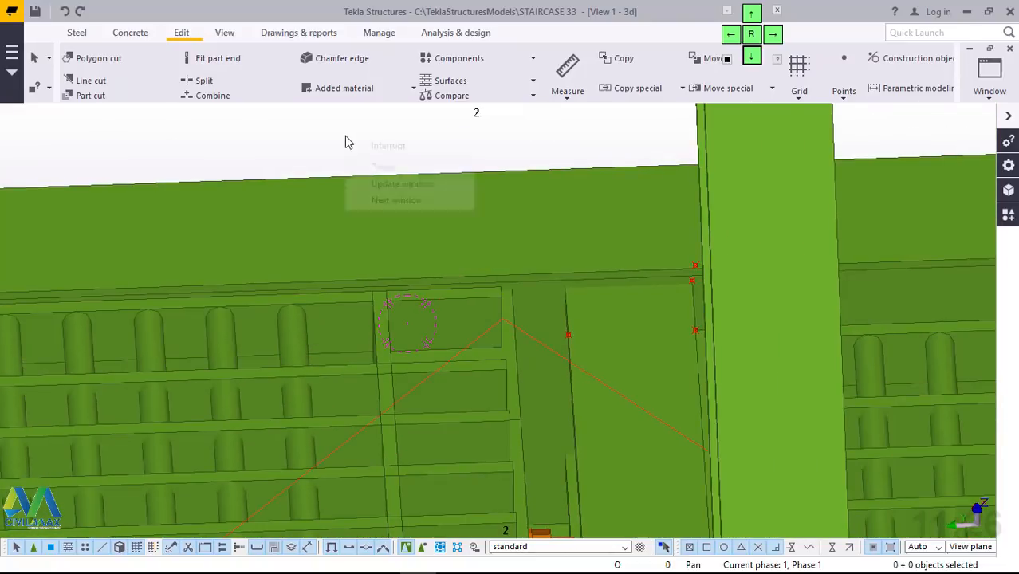
click(292, 137)
right_click(289, 135)
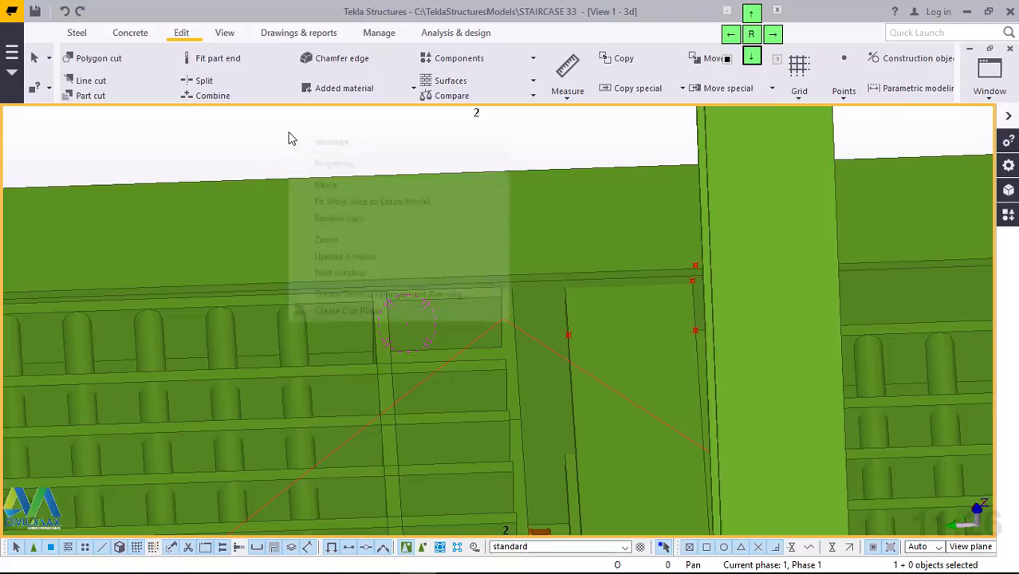
click(364, 219)
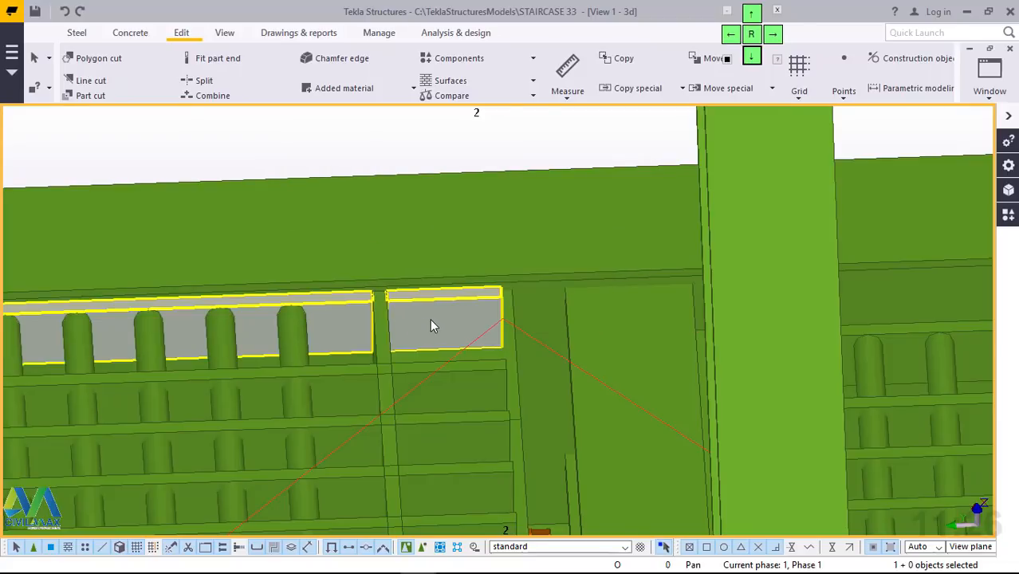
Step: Remove the outermost bearing bar's end piece beyond the end bar with an 80 by 50 mm rectangular polygon cut, and leave the command
scroll(479, 319, up, 3)
scroll(550, 315, up, 3)
scroll(479, 307, down, 3)
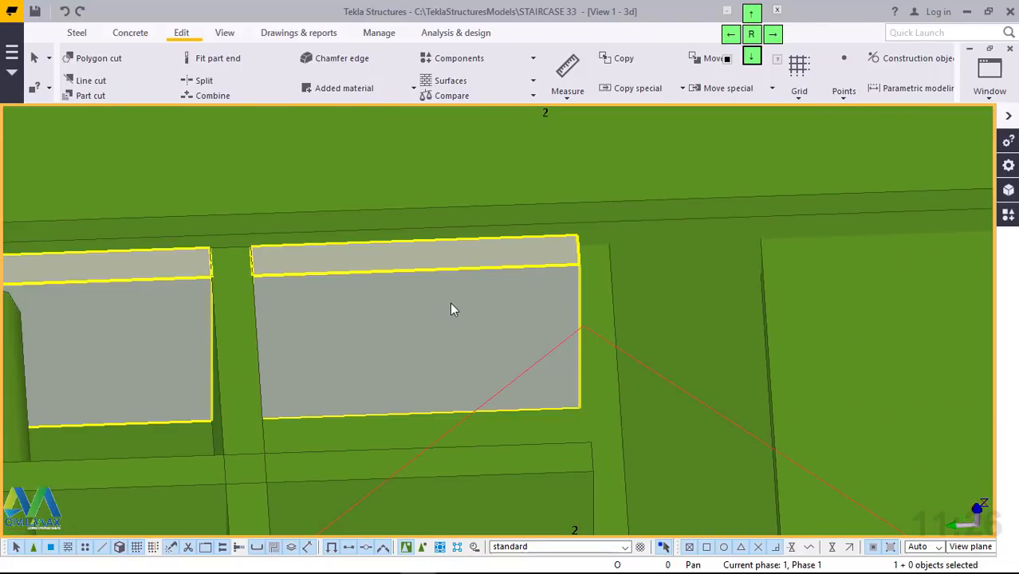
ctrl+middle_drag(435, 303, 397, 293)
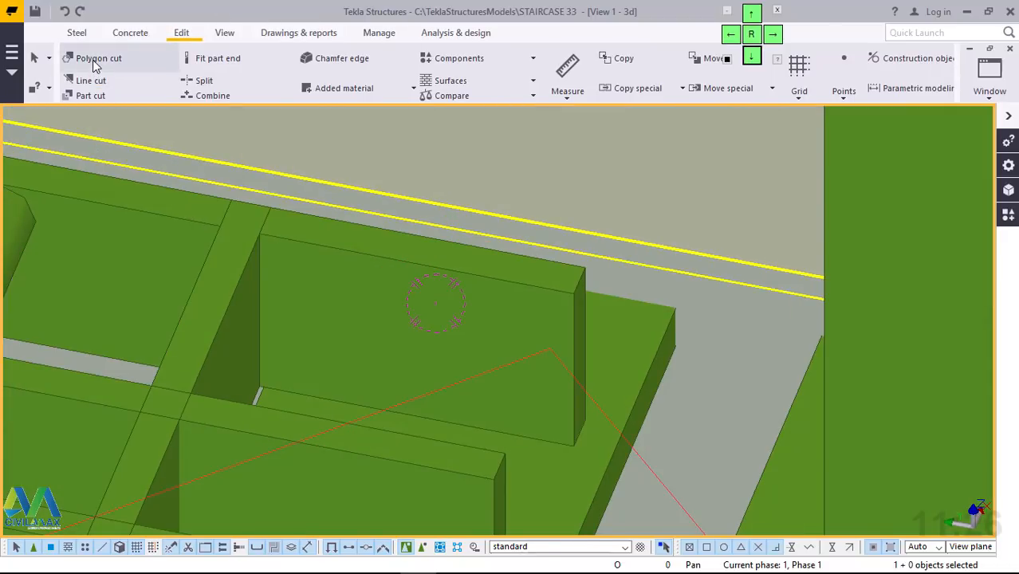
click(95, 62)
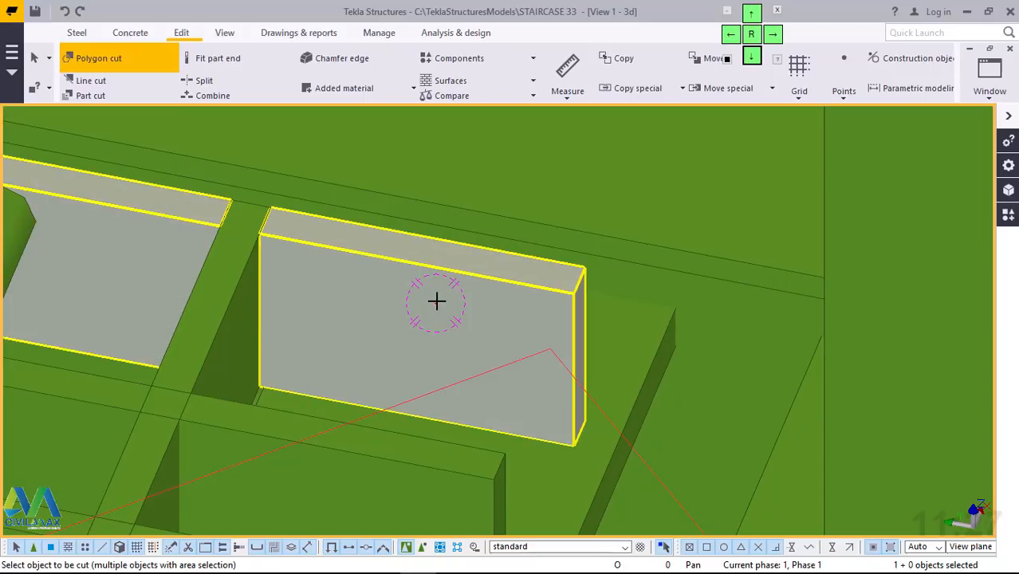
scroll(304, 277, up, 2)
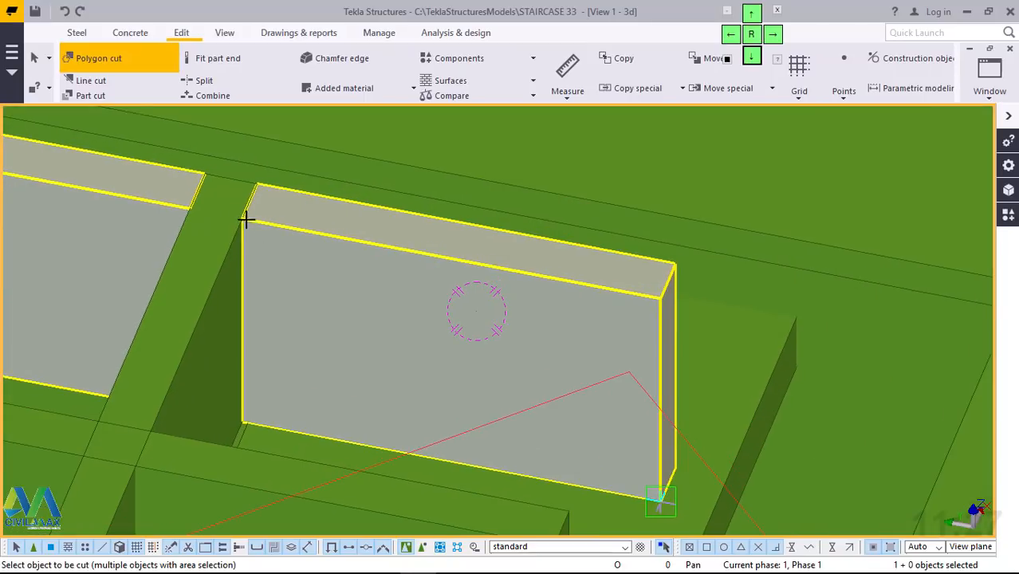
click(246, 220)
click(243, 218)
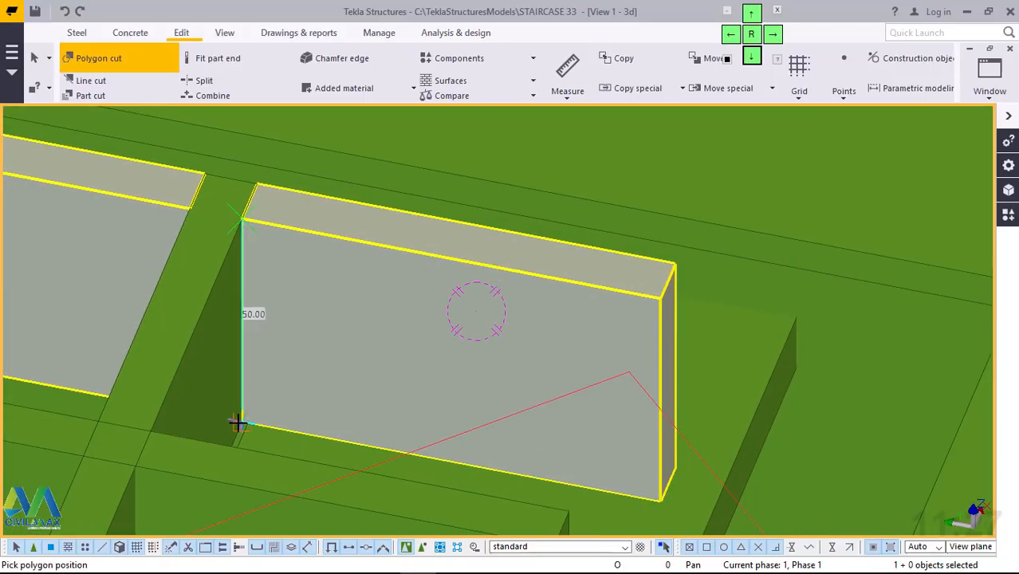
click(323, 442)
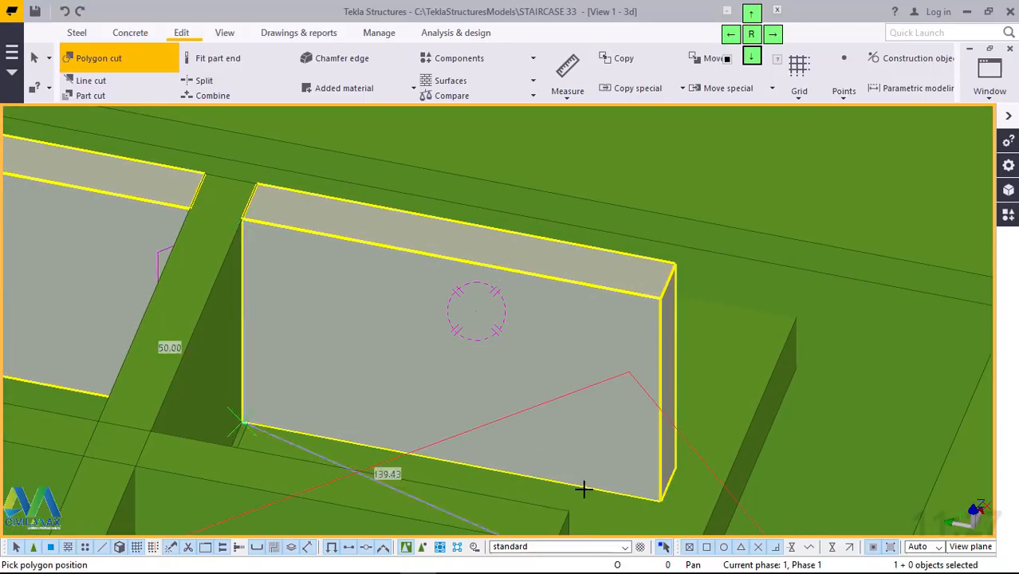
click(658, 500)
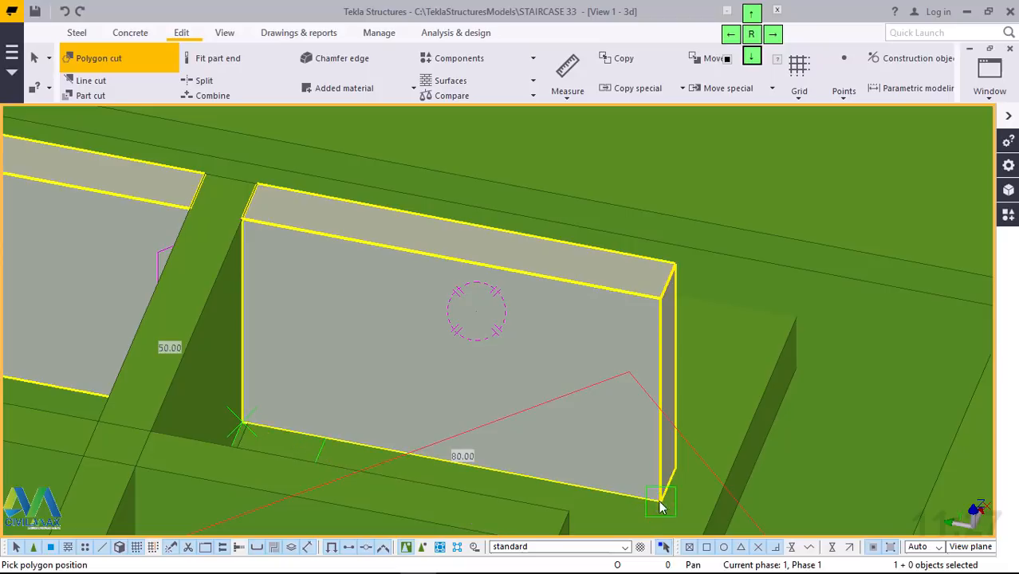
click(659, 297)
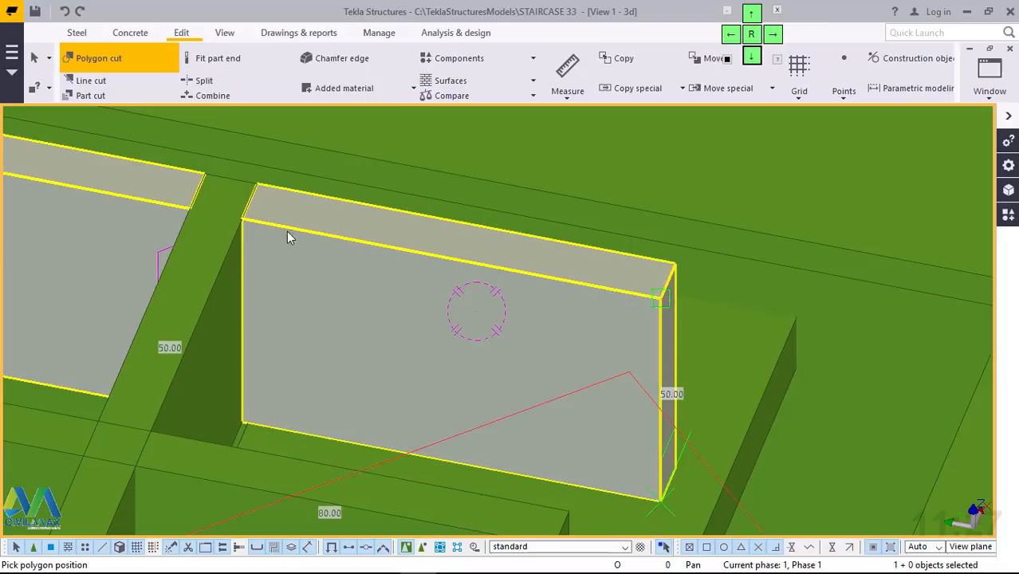
click(243, 218)
scroll(379, 260, down, 2)
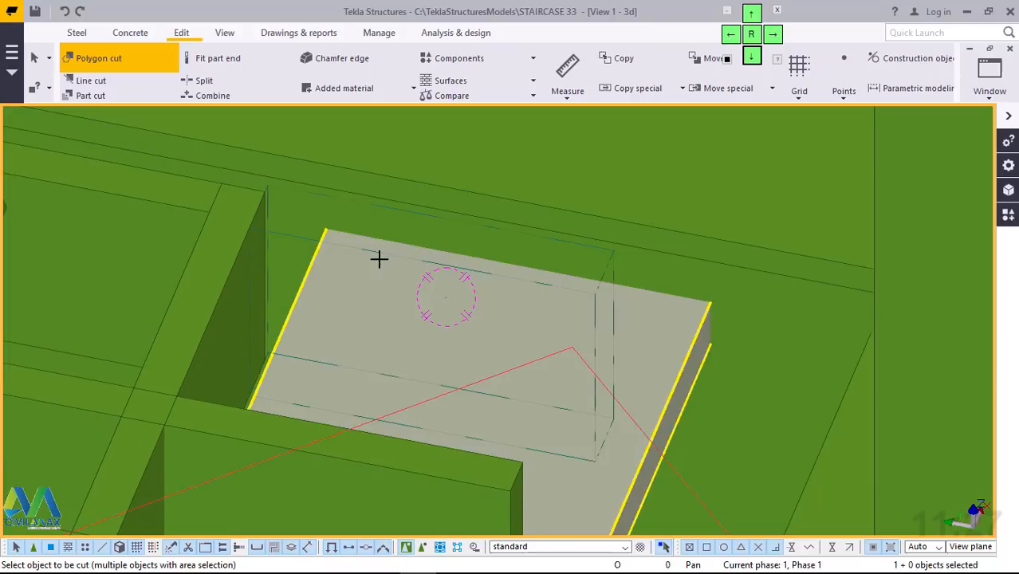
right_click(378, 259)
click(423, 269)
Step: Redraw the view to clear the polygon cut's outline at the grating corner
scroll(438, 380, down, 3)
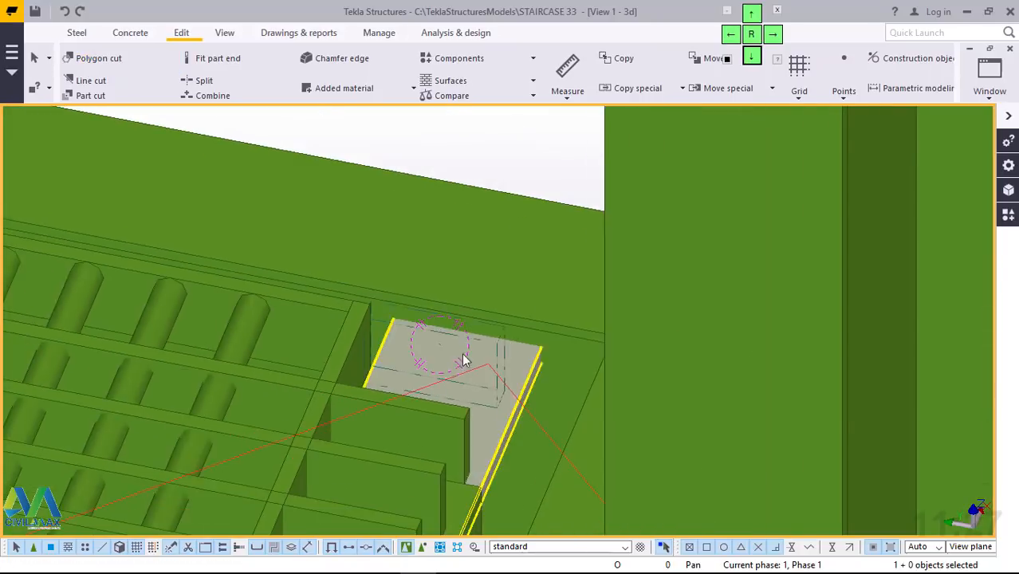
scroll(465, 360, down, 1)
right_click(379, 140)
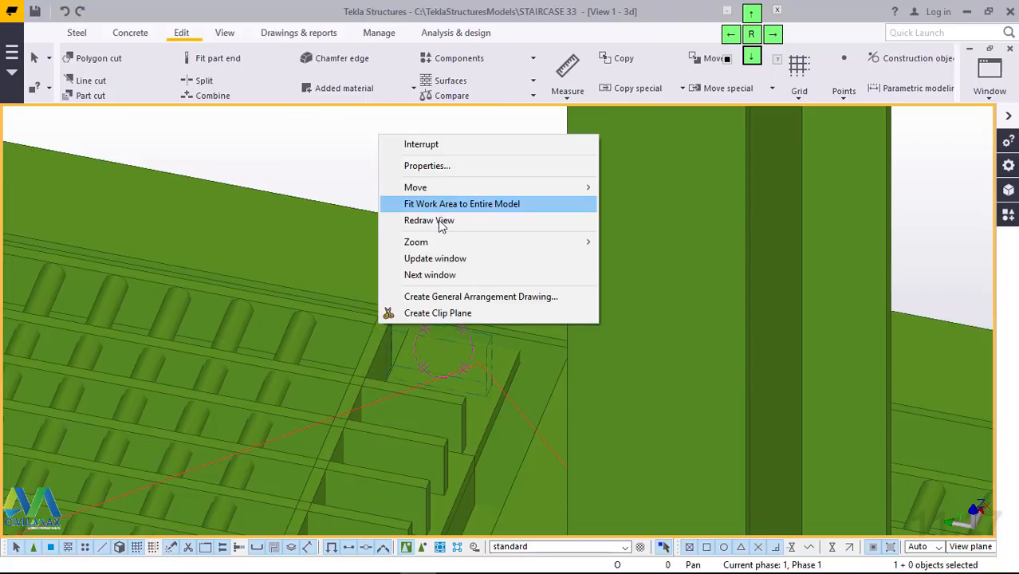
click(444, 204)
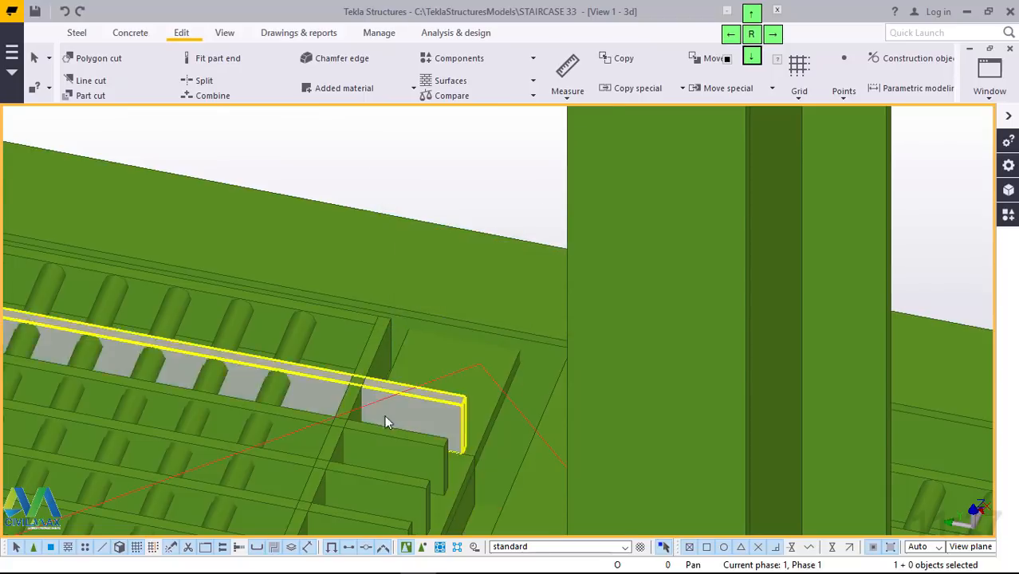
Step: Delete the untrimmed bearing bar next to the grating's trimmed outermost bar at the stringer
scroll(411, 410, up, 4)
scroll(432, 323, down, 3)
scroll(451, 341, up, 4)
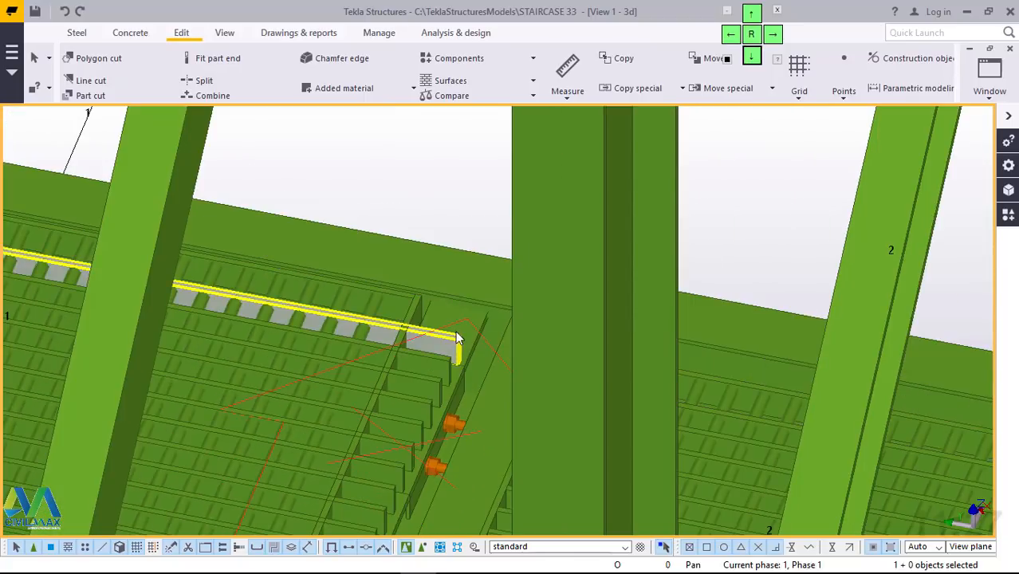
click(444, 338)
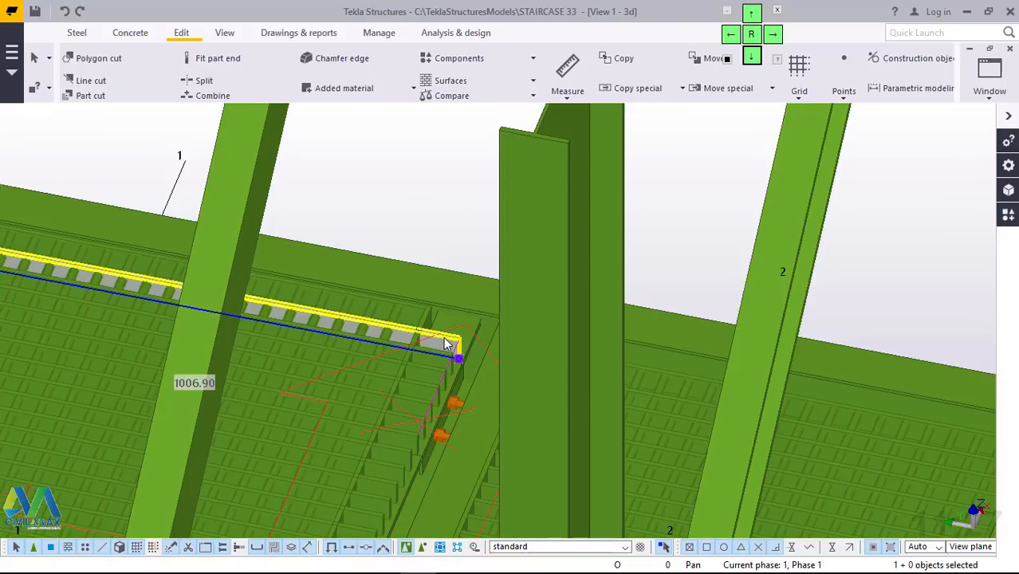
scroll(430, 358, up, 5)
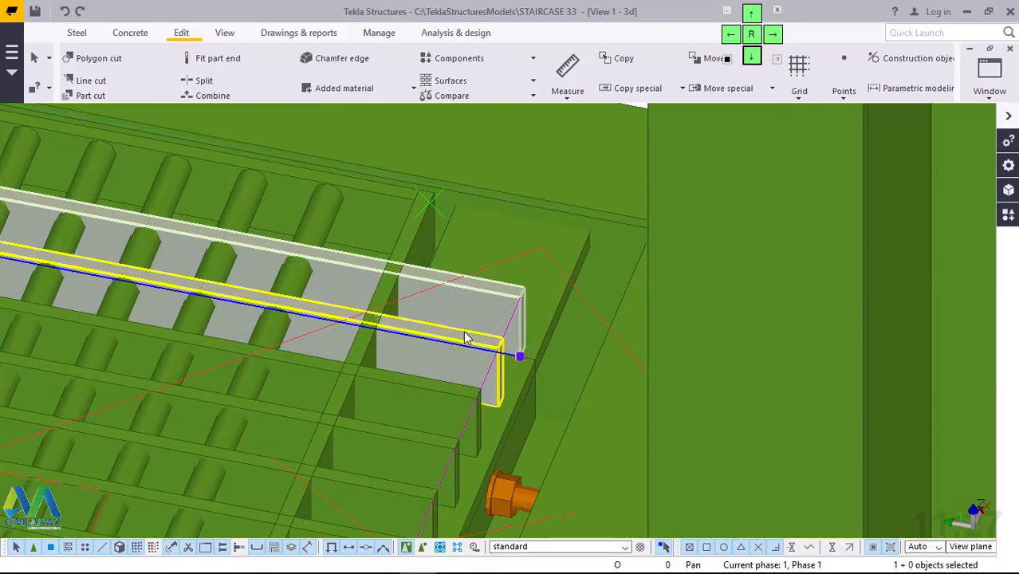
ctrl+click(432, 412)
ctrl+click(407, 436)
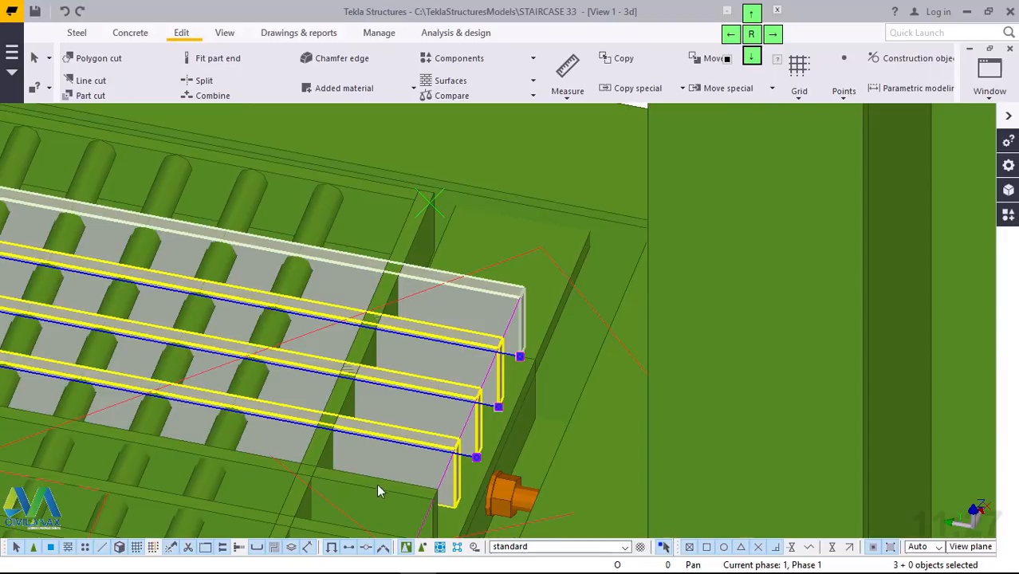
ctrl+click(376, 483)
scroll(475, 278, down, 2)
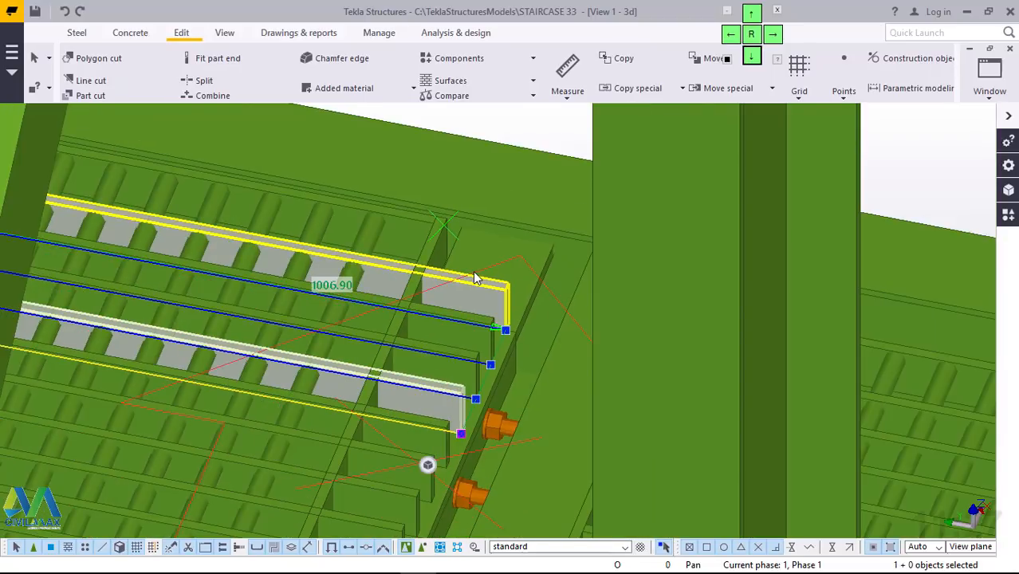
scroll(460, 305, up, 3)
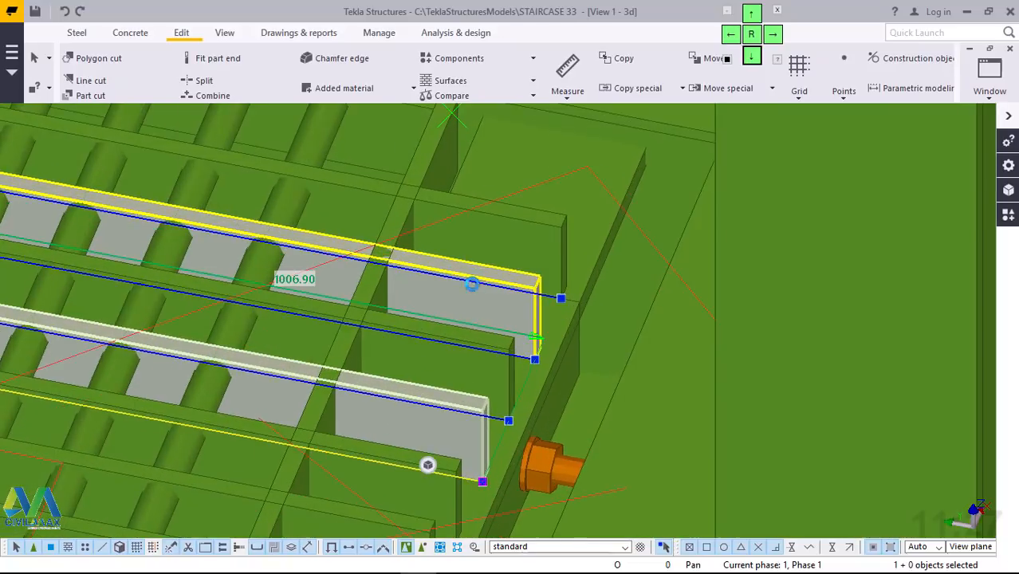
click(494, 198)
key(Delete)
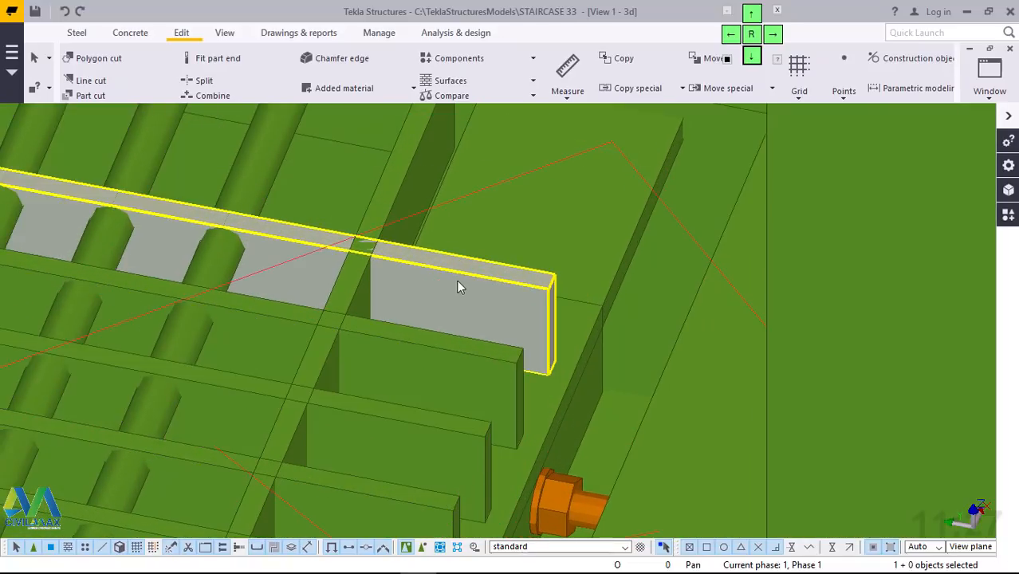
Step: Delete the following untrimmed bearing bars one by one, working towards the upper pair of stringer bolts
click(434, 341)
key(Delete)
click(424, 354)
key(Delete)
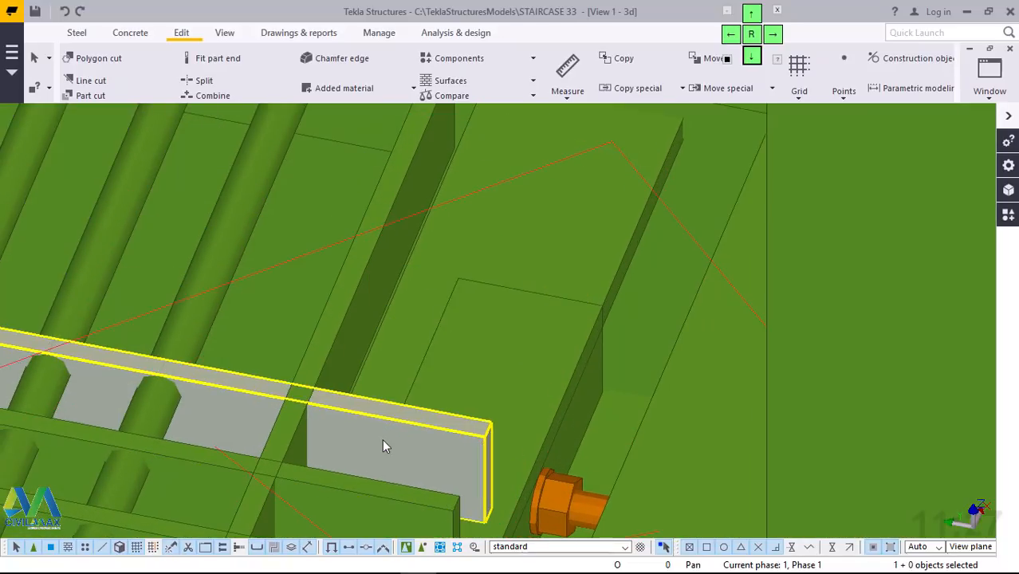
click(383, 441)
scroll(444, 251, down, 5)
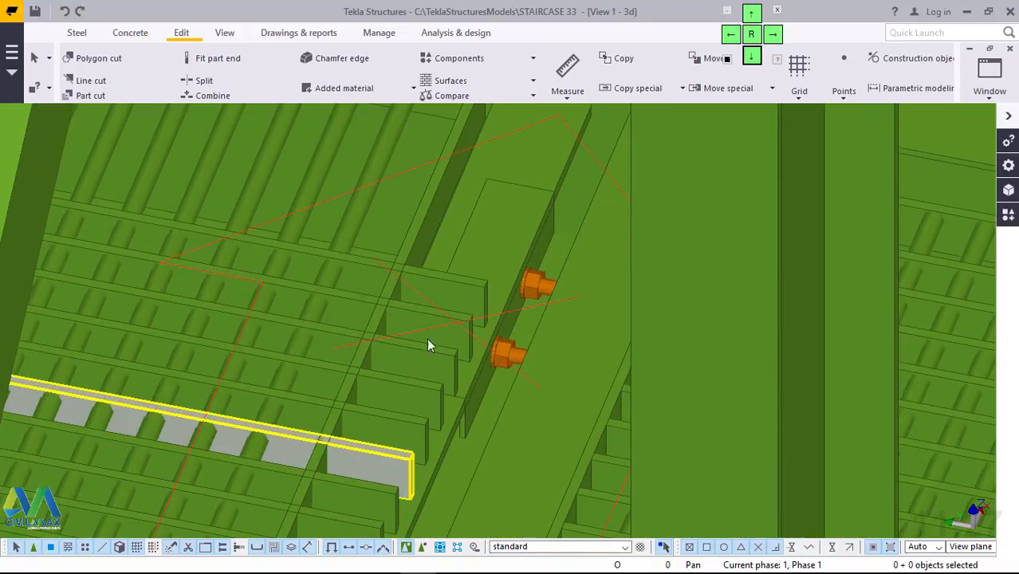
Step: Delete the projecting bearing bars beside the upper bolted support angle, keeping the cross rods and end bar
scroll(357, 454, up, 3)
click(460, 285)
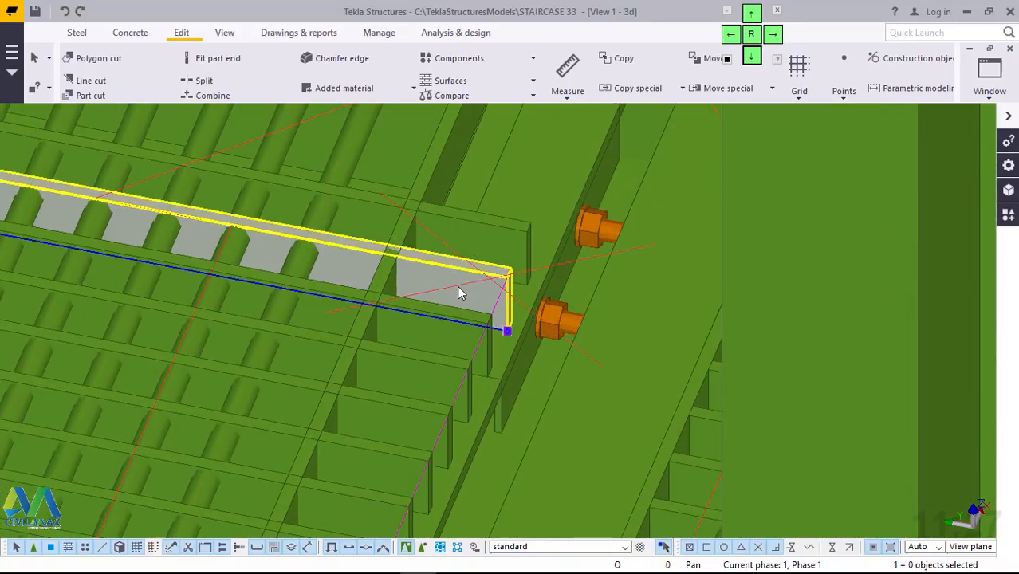
ctrl+click(420, 355)
click(391, 411)
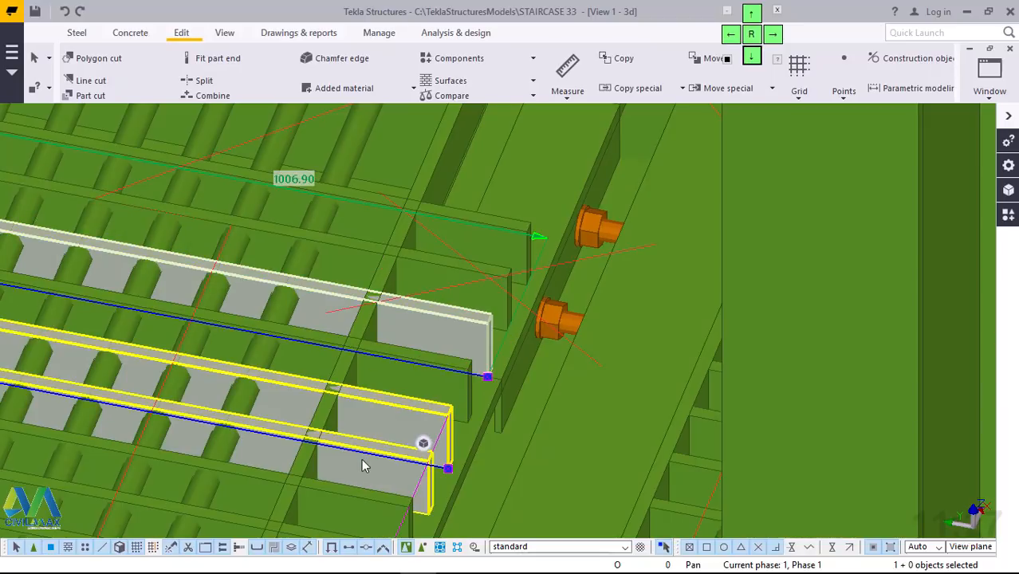
click(422, 382)
drag(423, 382, 458, 274)
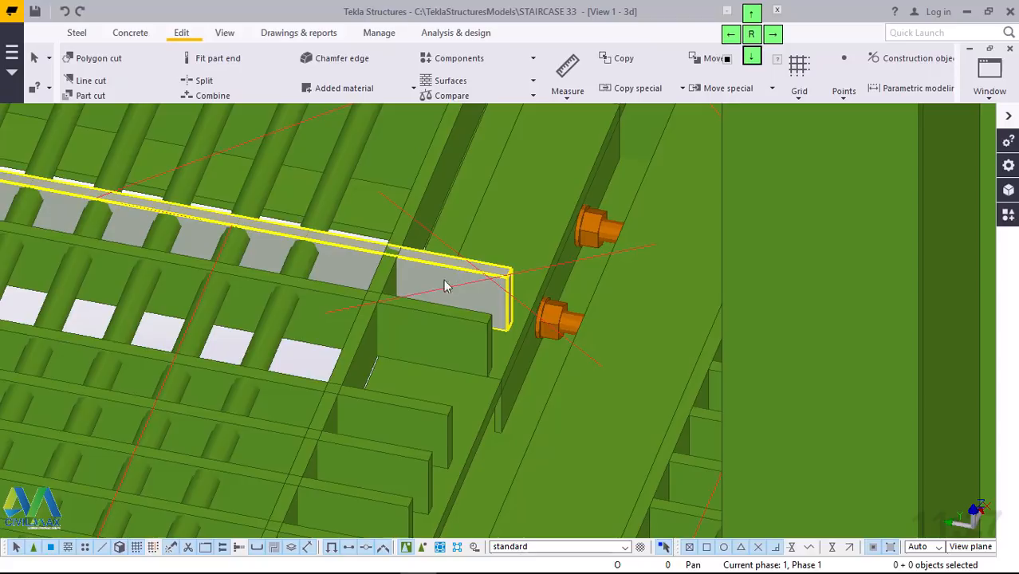
drag(413, 332, 336, 506)
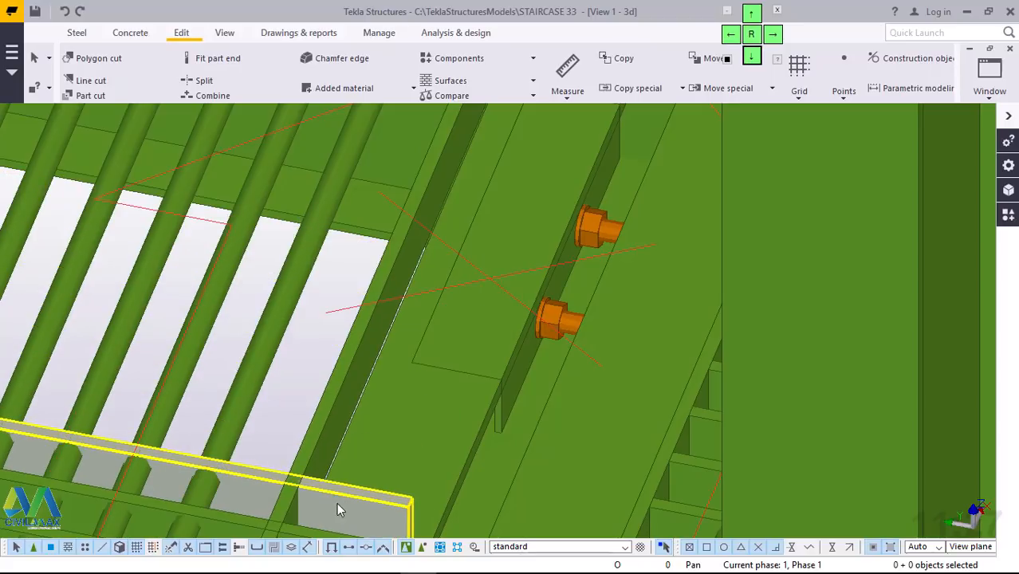
click(396, 295)
key(Delete)
Step: Delete the first projecting bearing bars above the lower bolted support angle
scroll(409, 244, down, 7)
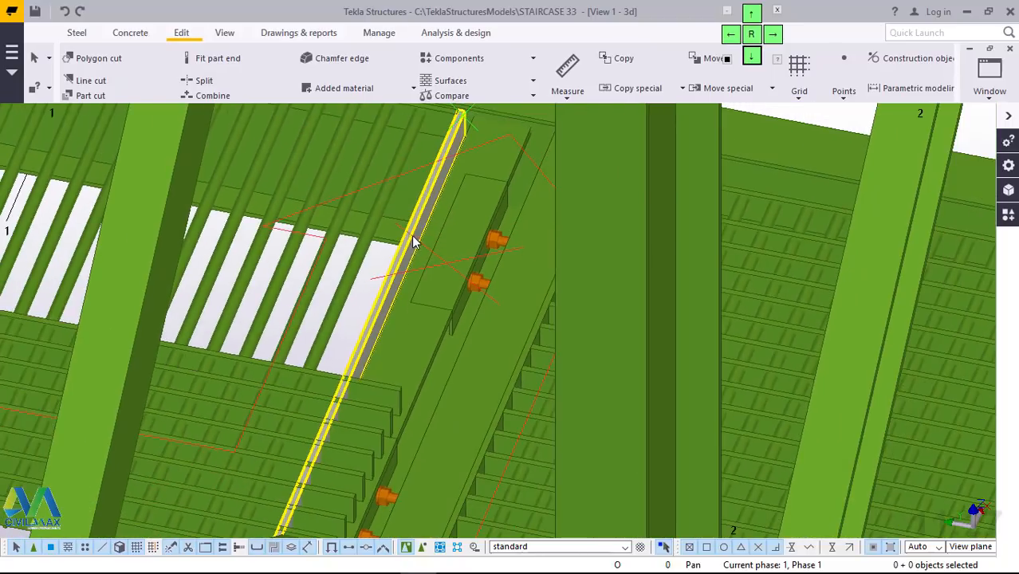
scroll(354, 453, up, 8)
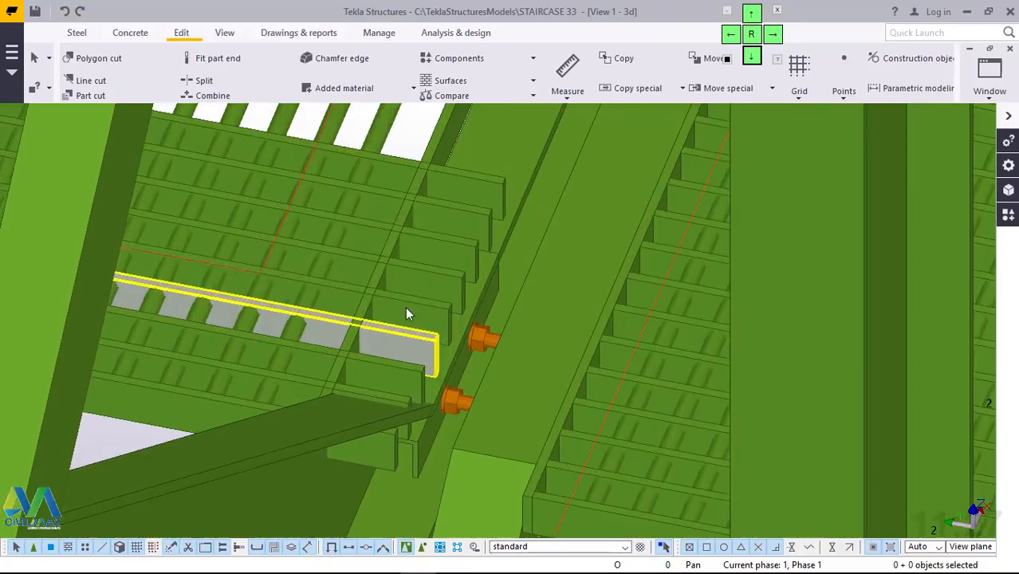
click(475, 170)
key(Delete)
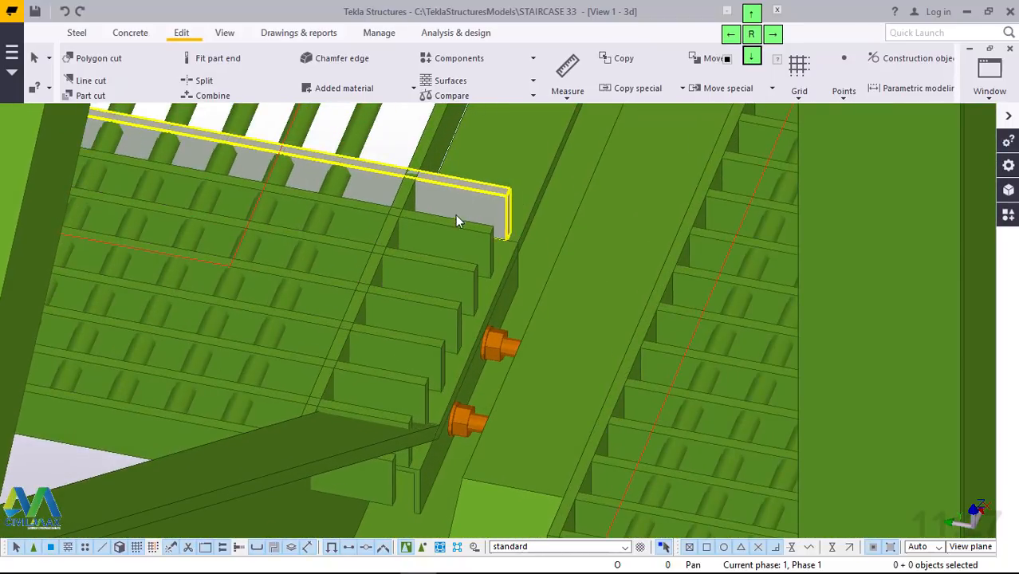
click(455, 215)
key(Delete)
click(447, 233)
key(Delete)
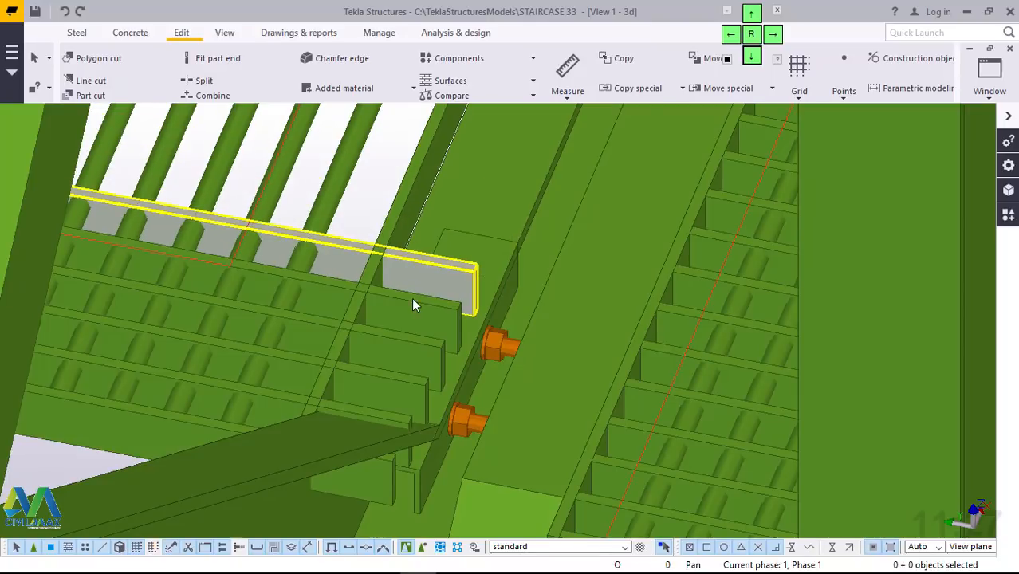
Step: Delete the remaining untrimmed bearing bars over the lower support angle, keeping only the grating's far edge bar
click(412, 297)
key(Delete)
click(392, 357)
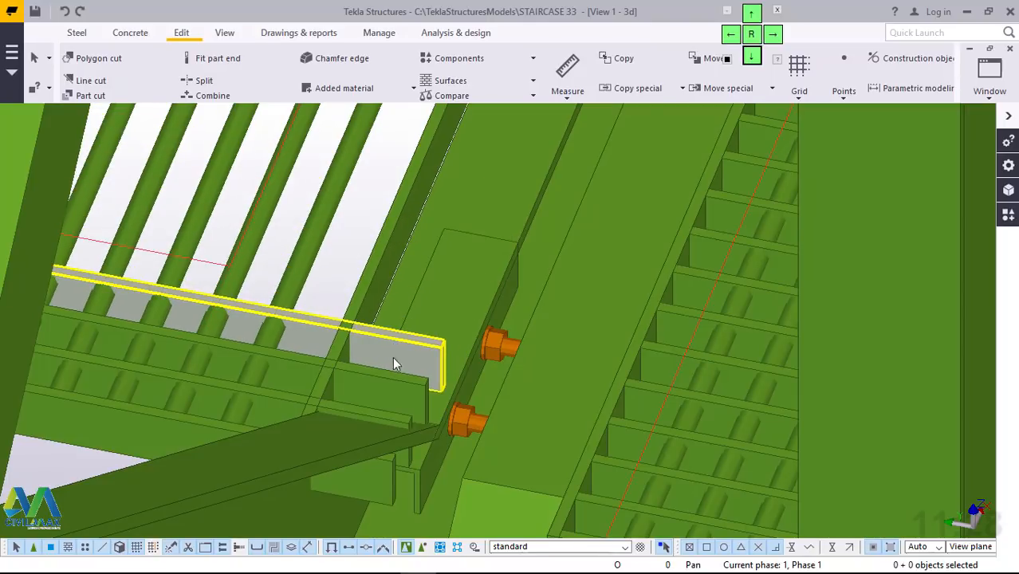
key(Delete)
click(390, 381)
key(Delete)
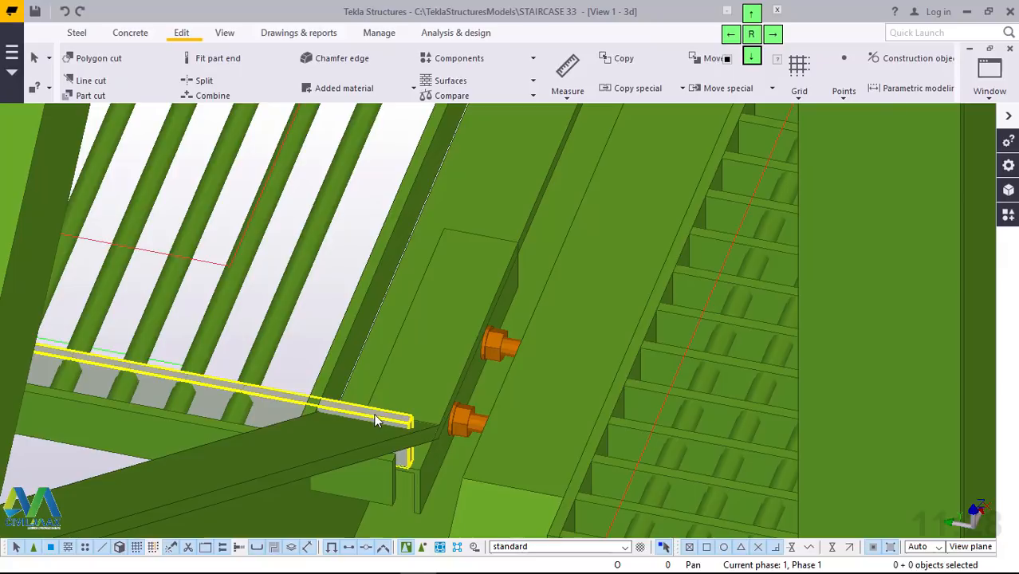
click(375, 419)
key(Delete)
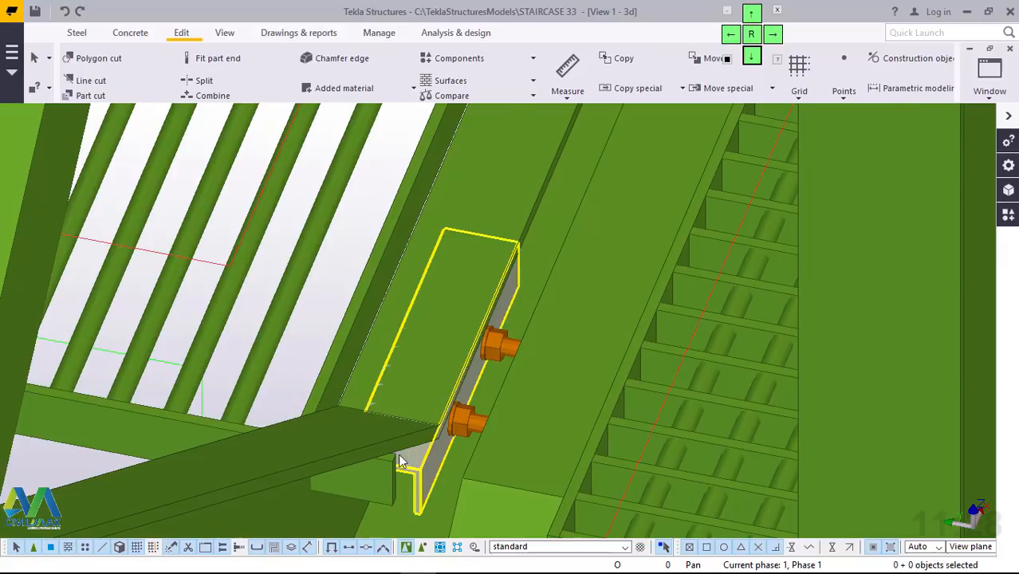
Step: Copy the trimmed outermost bearing bar linearly with dX -50, dY 0, dZ 0 and 19 copies, and leave the command
ctrl+middle_drag(404, 383, 441, 232)
scroll(443, 235, up, 5)
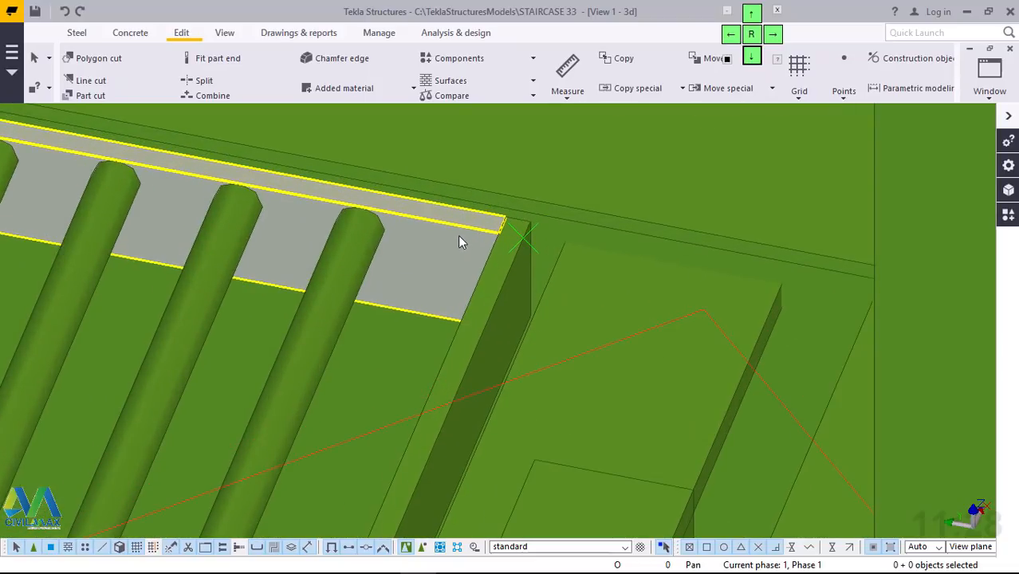
click(458, 236)
right_click(458, 236)
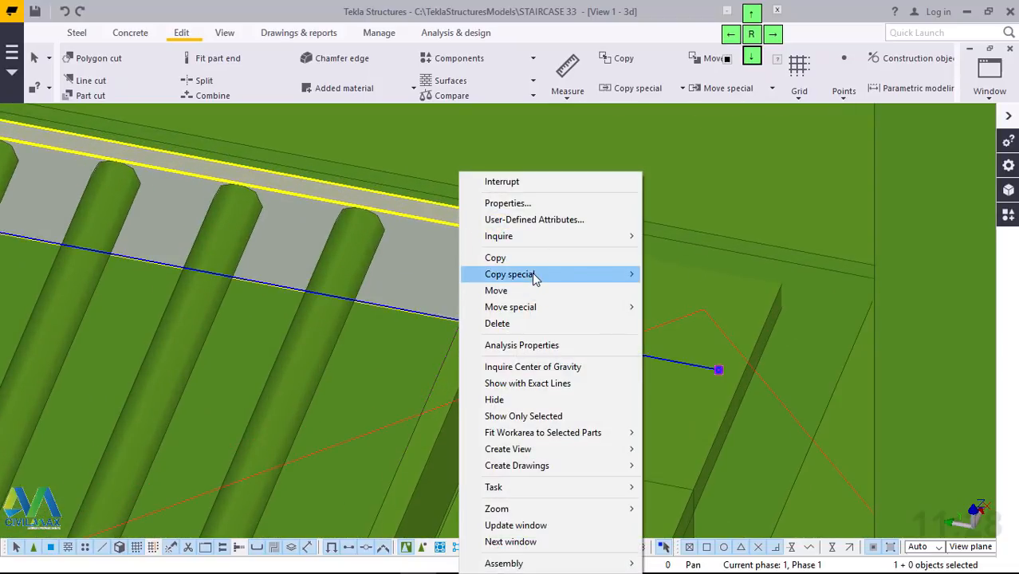
mouse_move(536, 275)
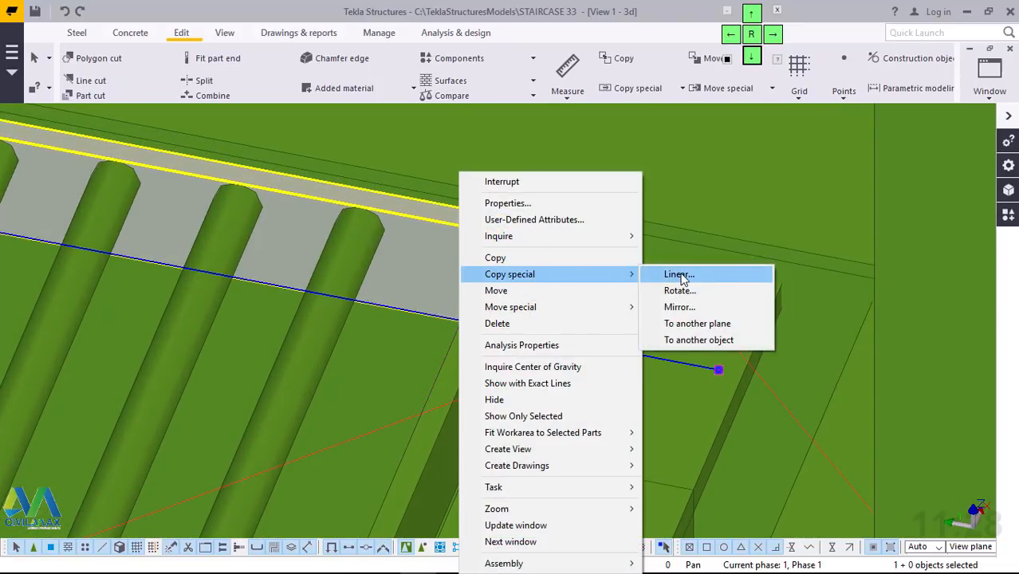
click(680, 275)
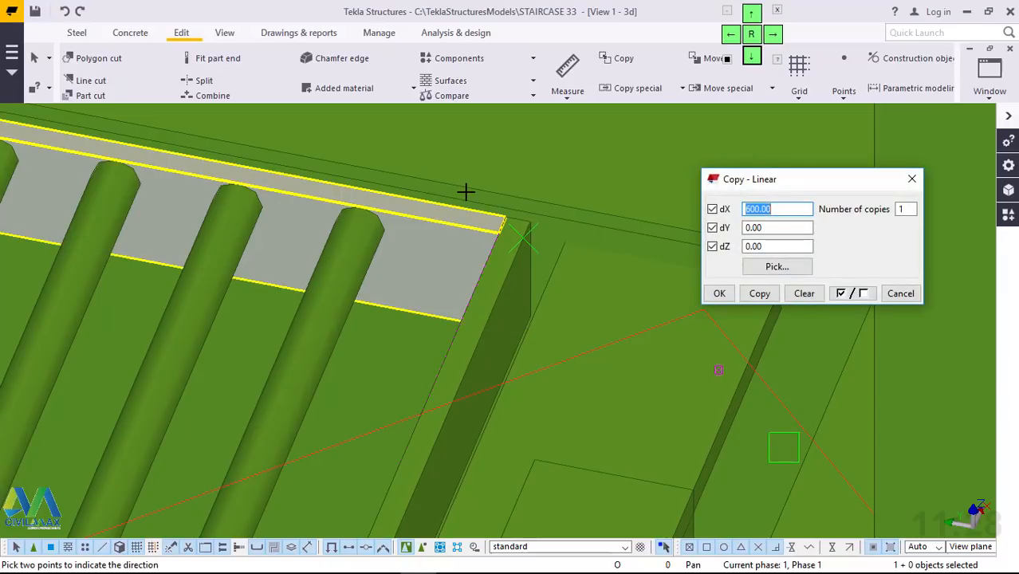
scroll(471, 206, down, 2)
scroll(477, 225, down, 2)
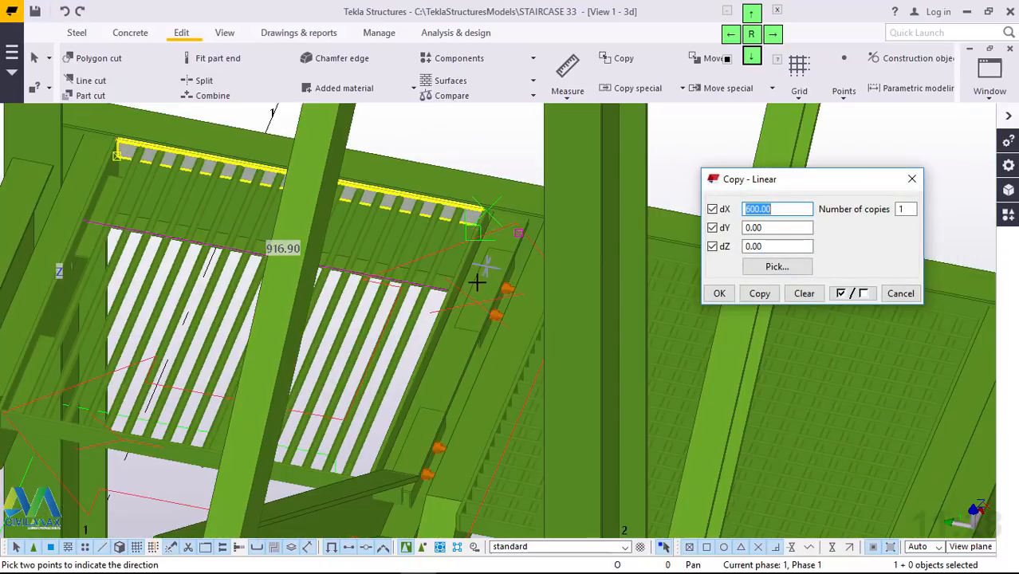
scroll(476, 282, up, 2)
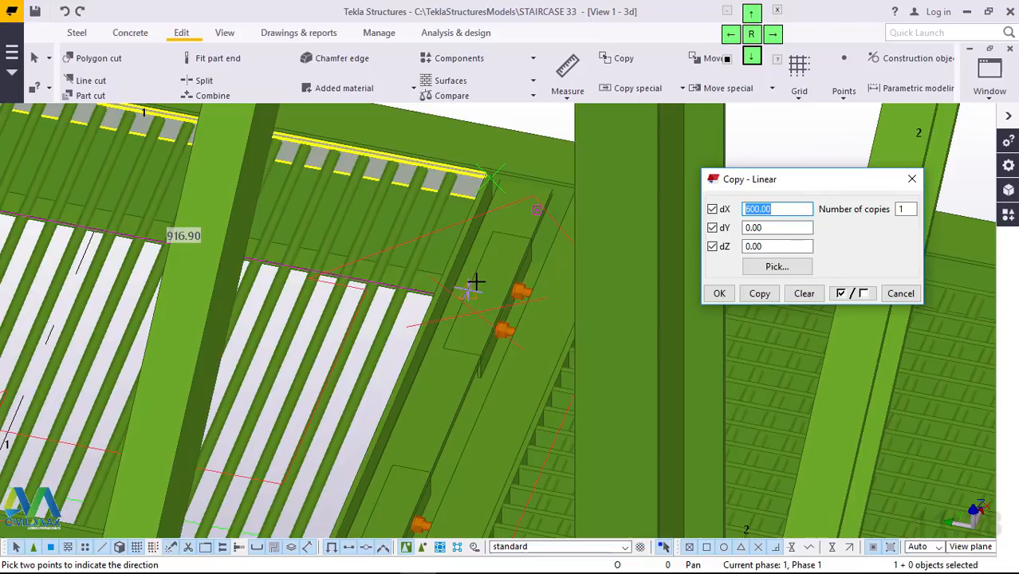
scroll(476, 160, up, 1)
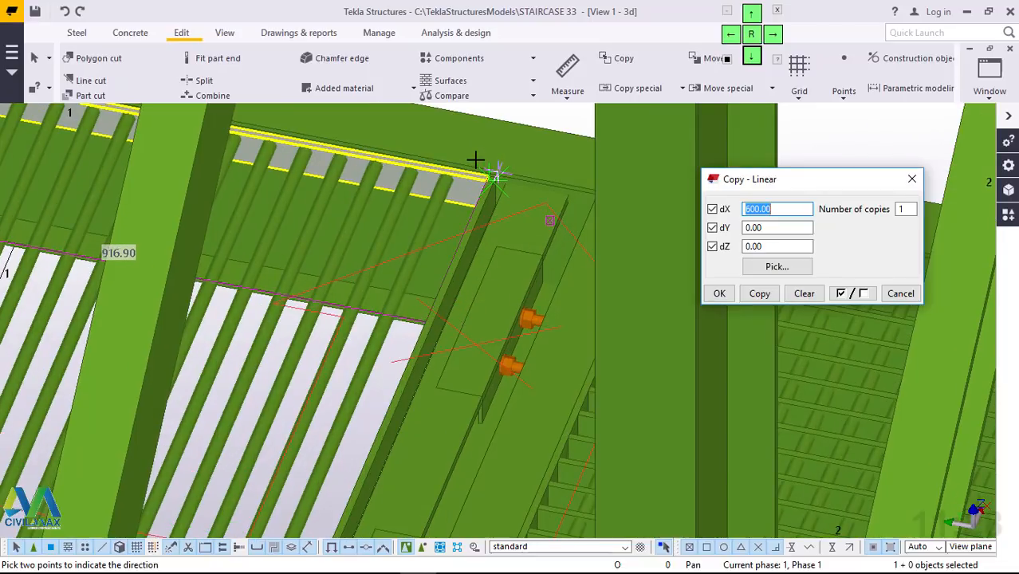
scroll(476, 160, up, 1)
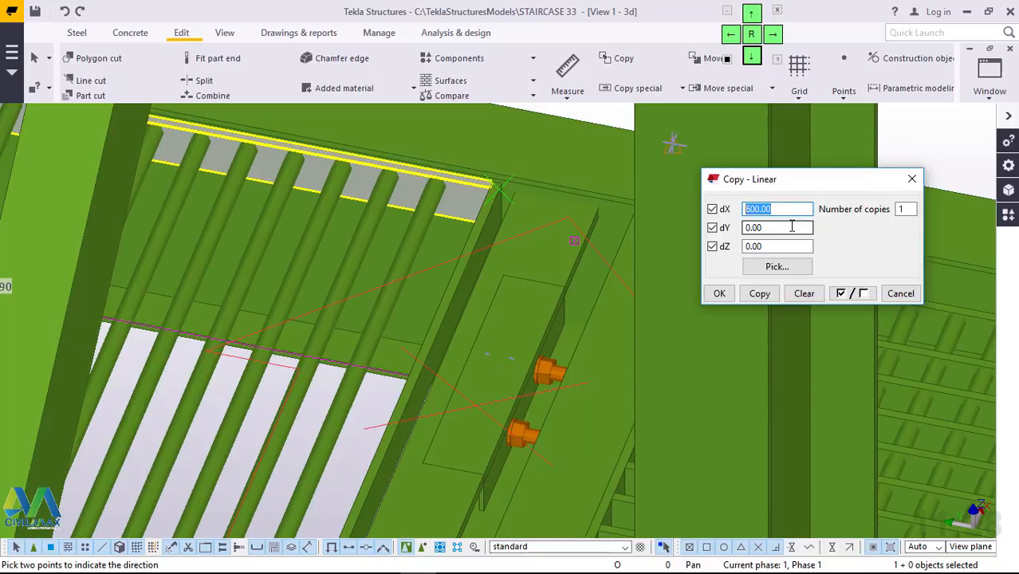
text(-5)
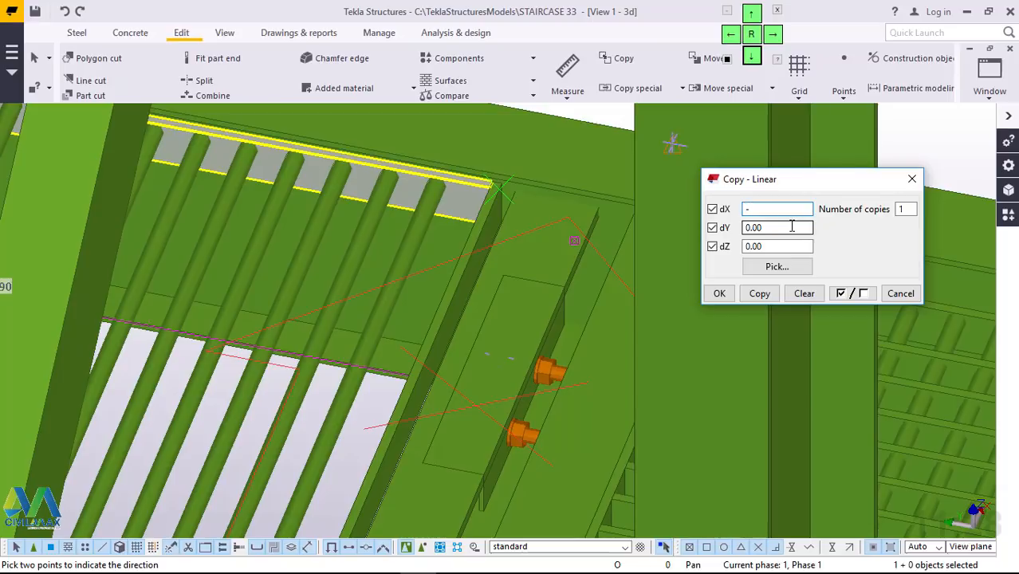
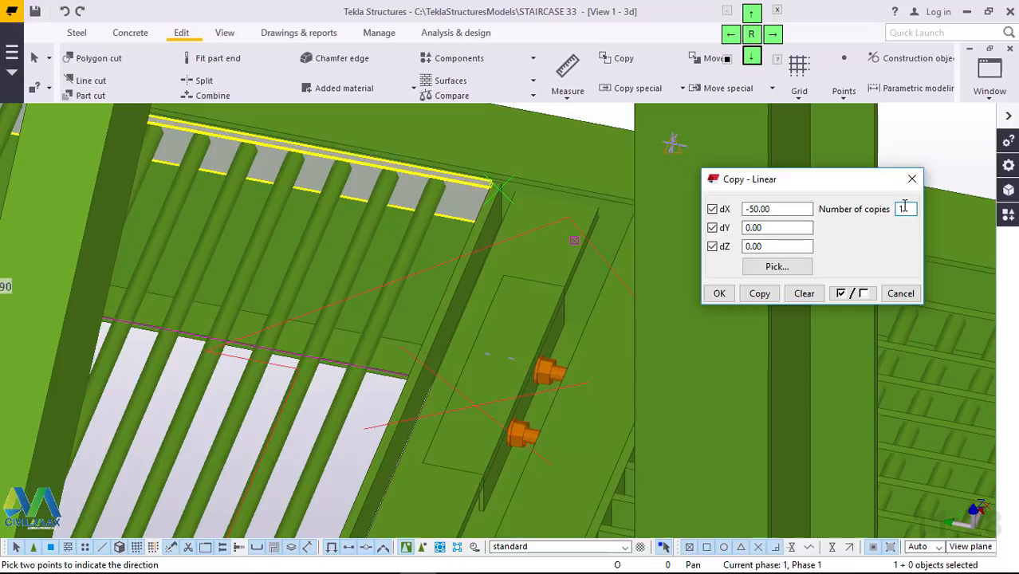
click(759, 294)
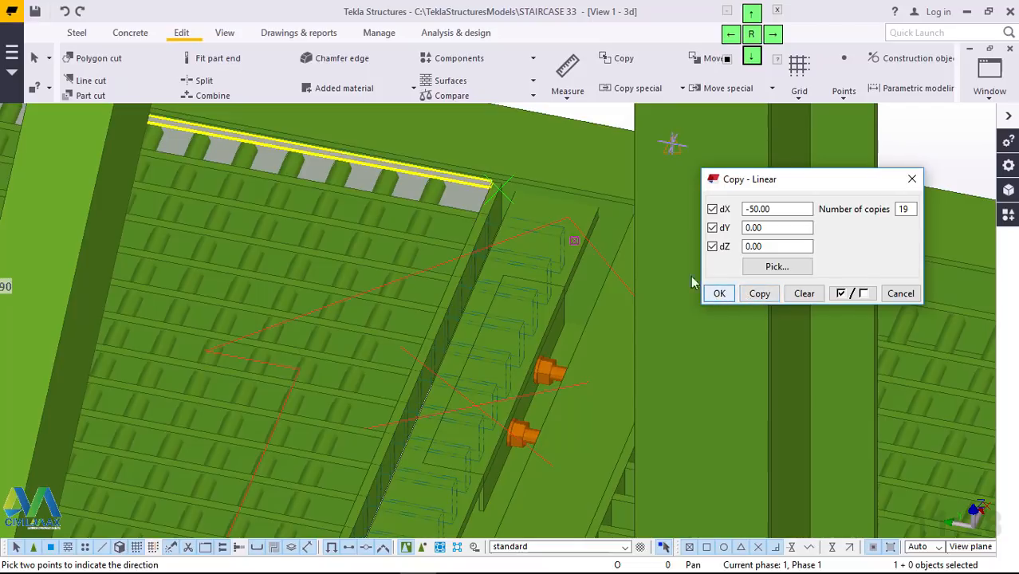
click(719, 293)
right_click(559, 109)
click(581, 117)
scroll(542, 212, down, 5)
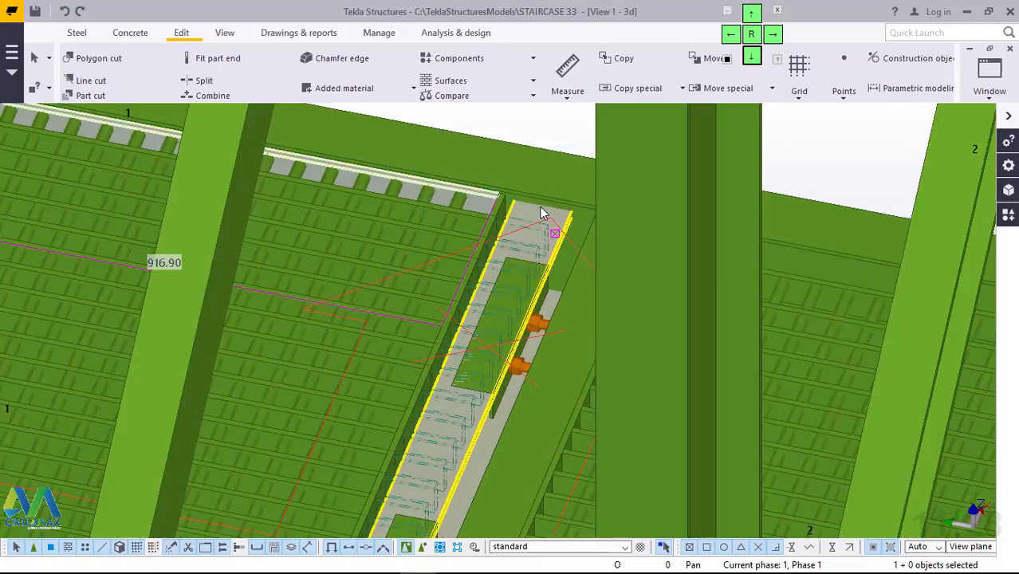
scroll(273, 383, up, 8)
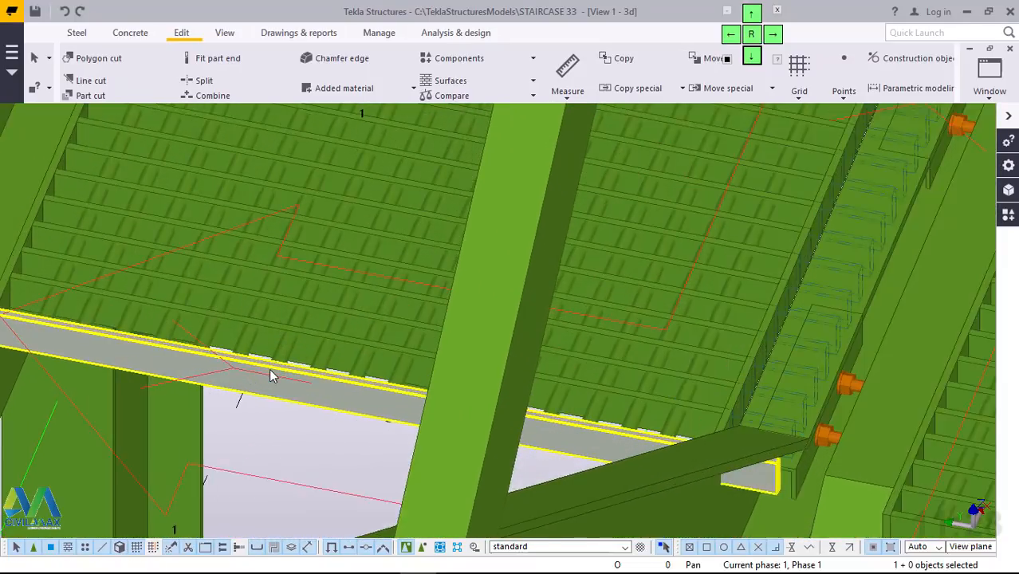
scroll(333, 318, down, 5)
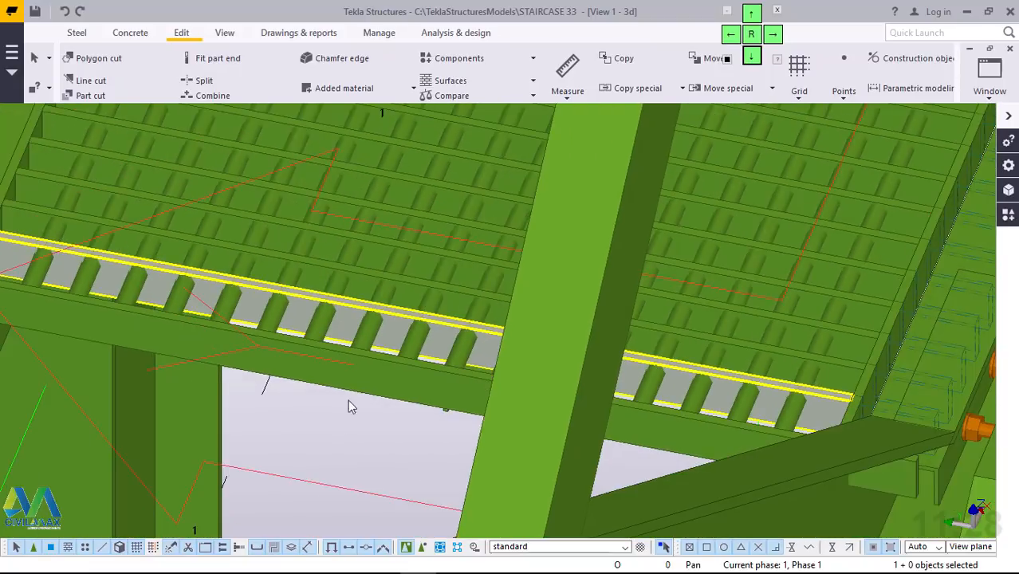
scroll(339, 424, up, 3)
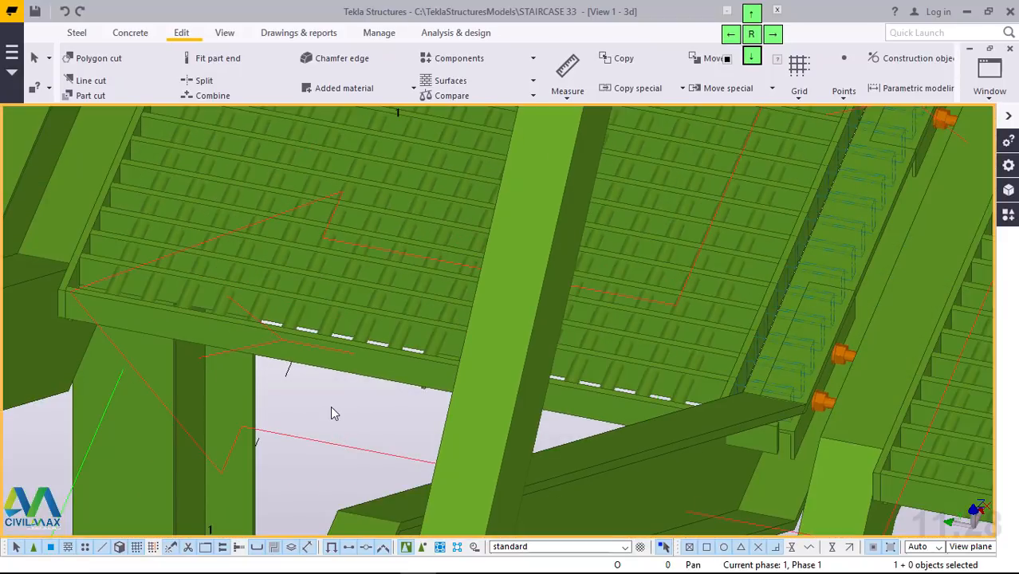
Step: Redraw the view and delete the untrimmed edge bar of the grating at the corner beside the sloping stringer
right_click(330, 406)
click(376, 304)
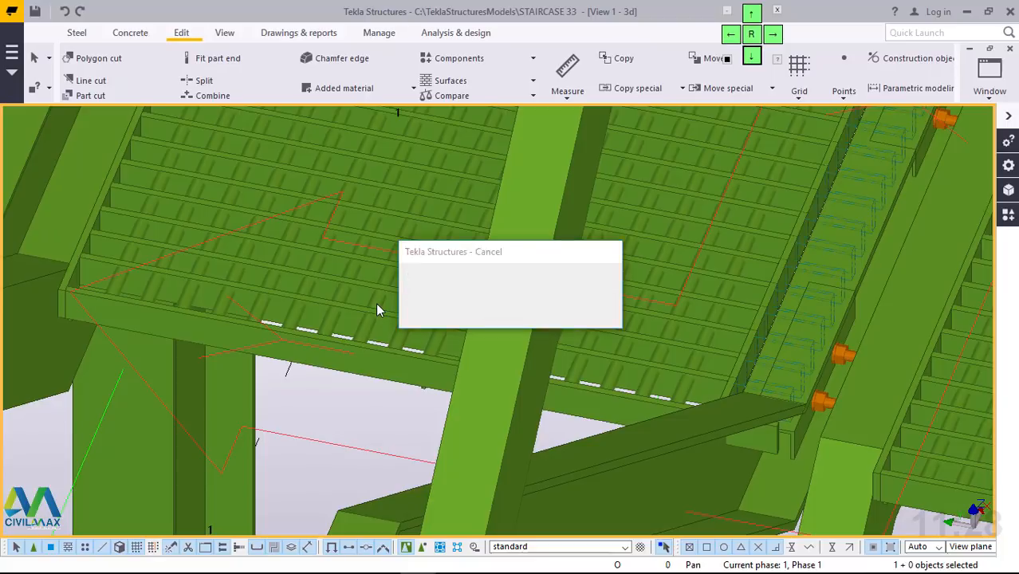
ctrl+middle_drag(770, 313, 504, 292)
ctrl+middle_drag(439, 287, 299, 273)
scroll(706, 274, up, 6)
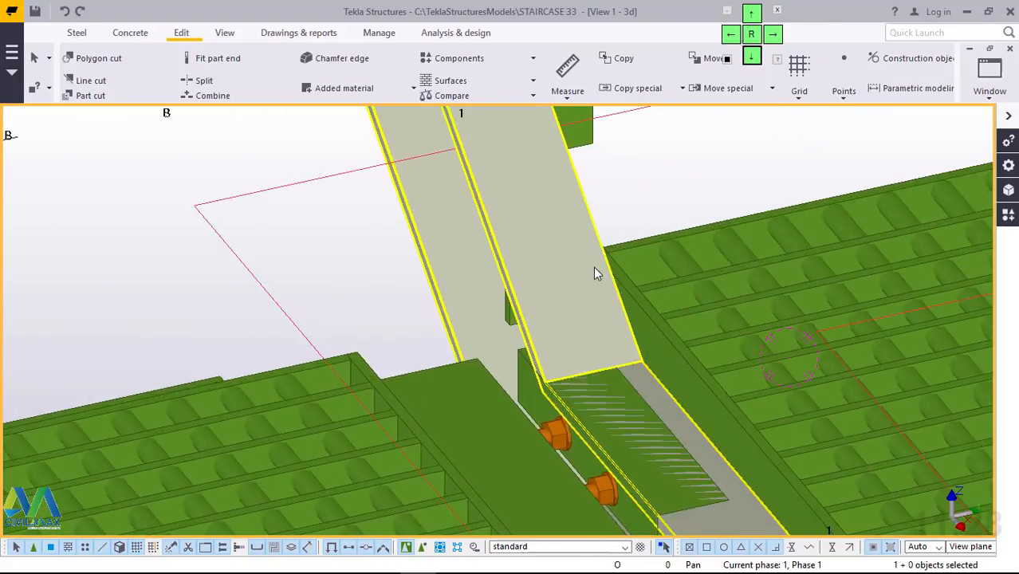
scroll(614, 272, down, 5)
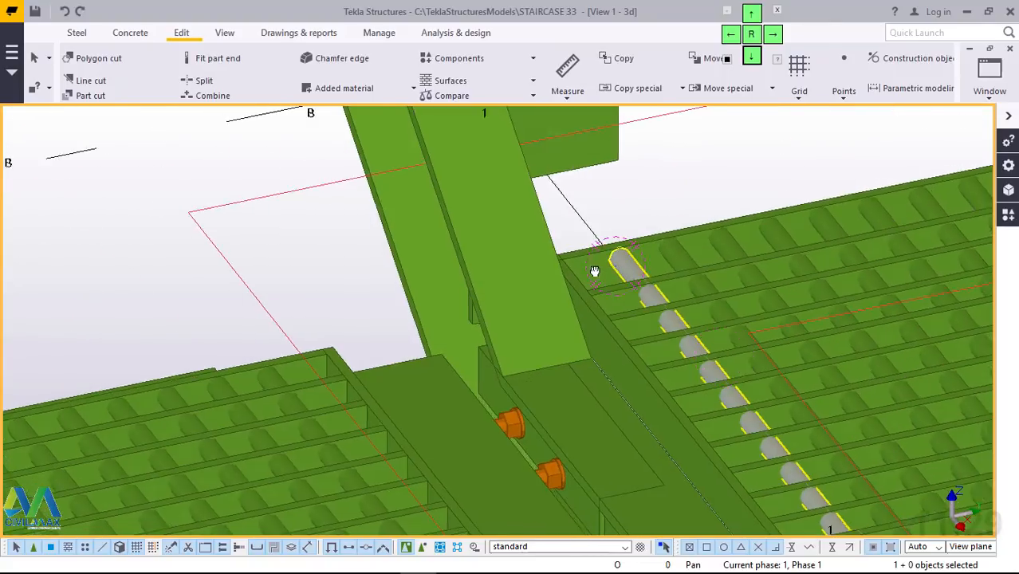
scroll(520, 284, up, 1)
ctrl+middle_drag(467, 291, 478, 309)
scroll(609, 271, up, 1)
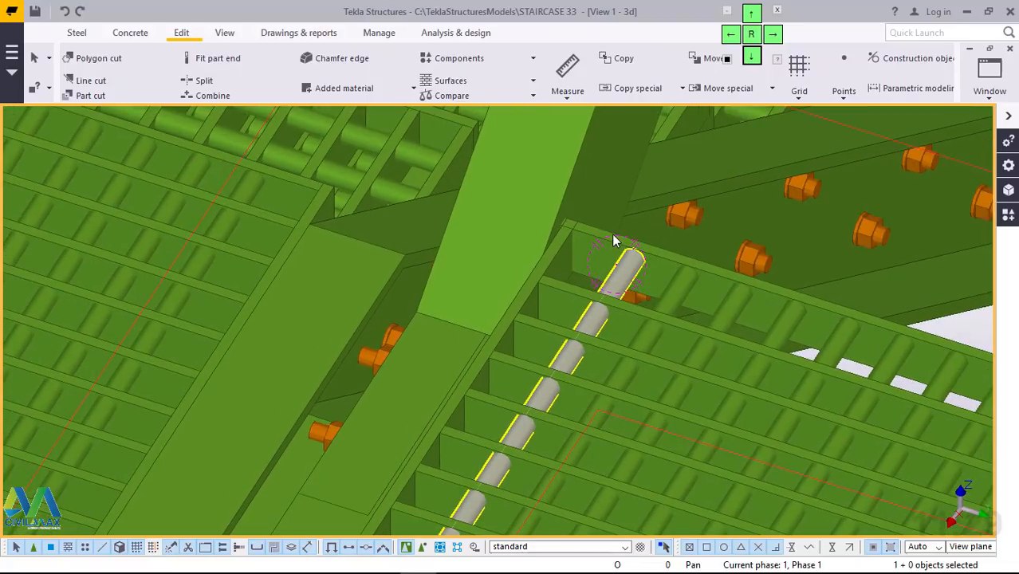
scroll(612, 234, up, 4)
double_click(579, 200)
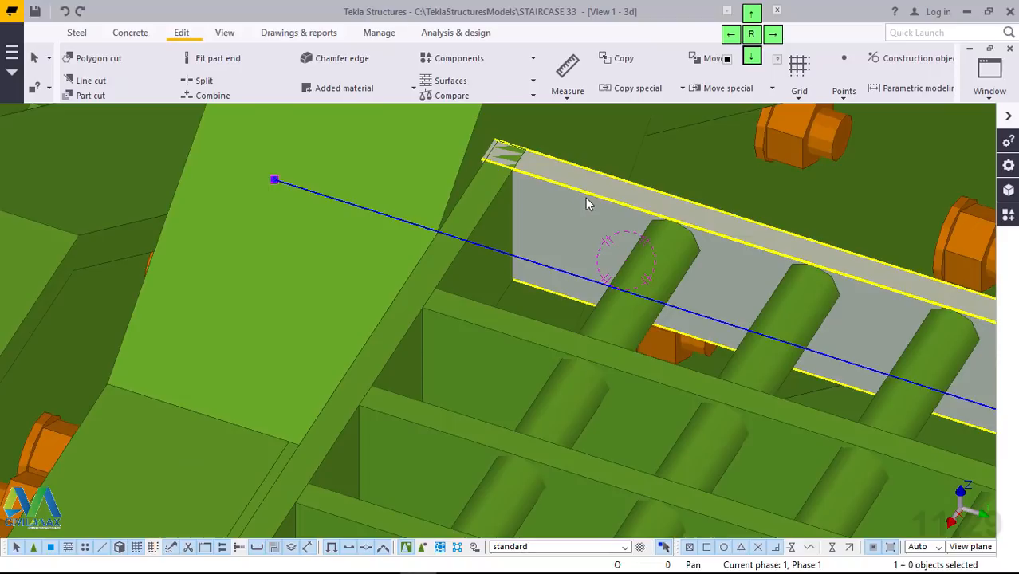
key(Delete)
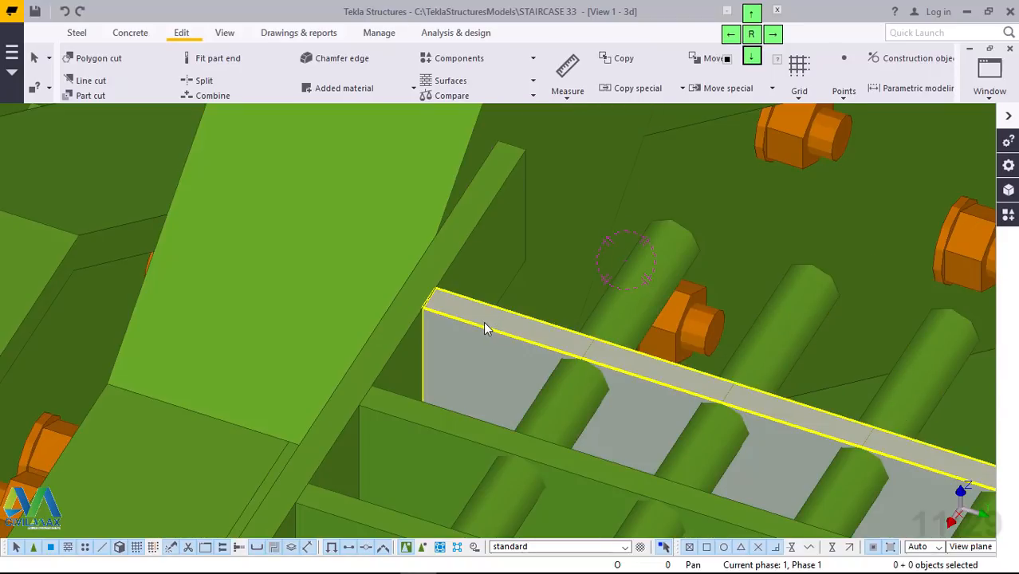
Step: Copy the neighbouring trimmed bearing bar to the grating's outer corner, end the copy command and redraw the view
click(484, 329)
right_click(484, 328)
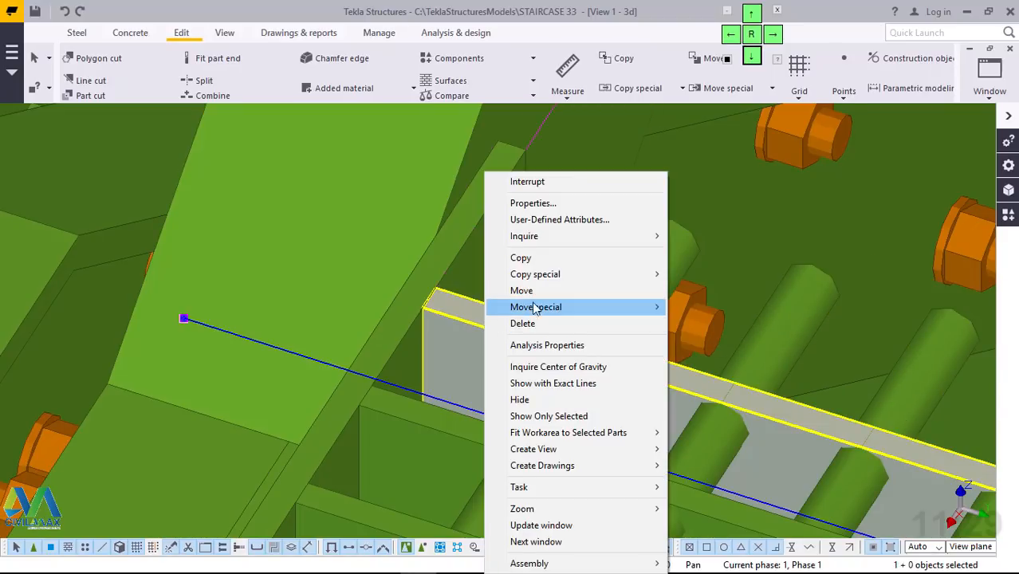
click(493, 258)
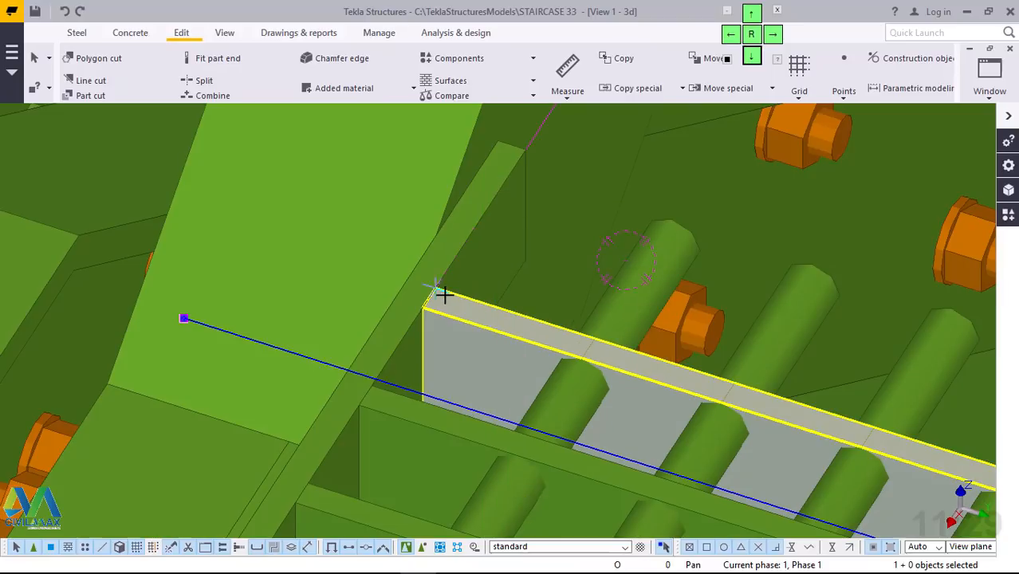
click(436, 288)
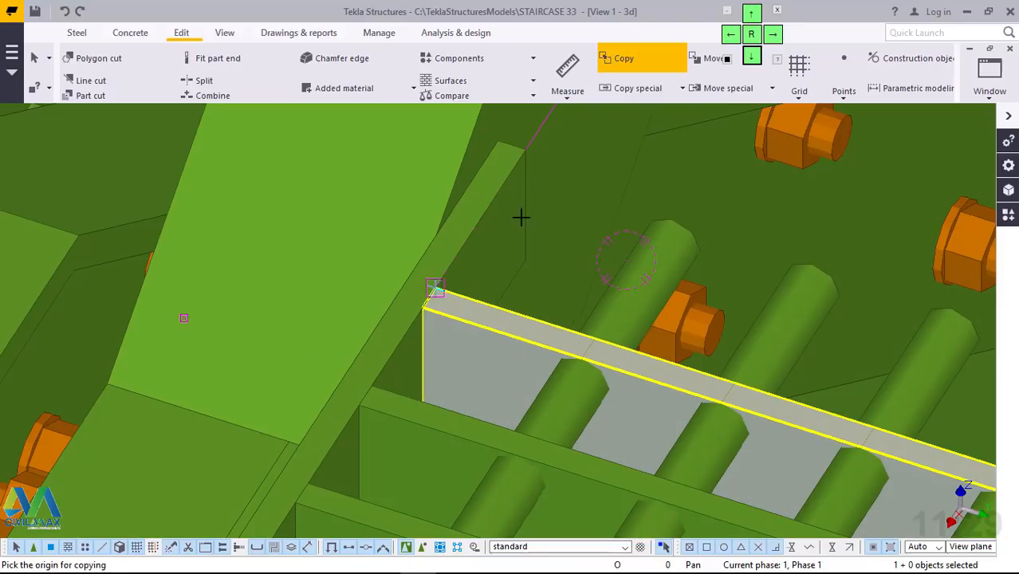
click(526, 151)
right_click(565, 149)
click(598, 163)
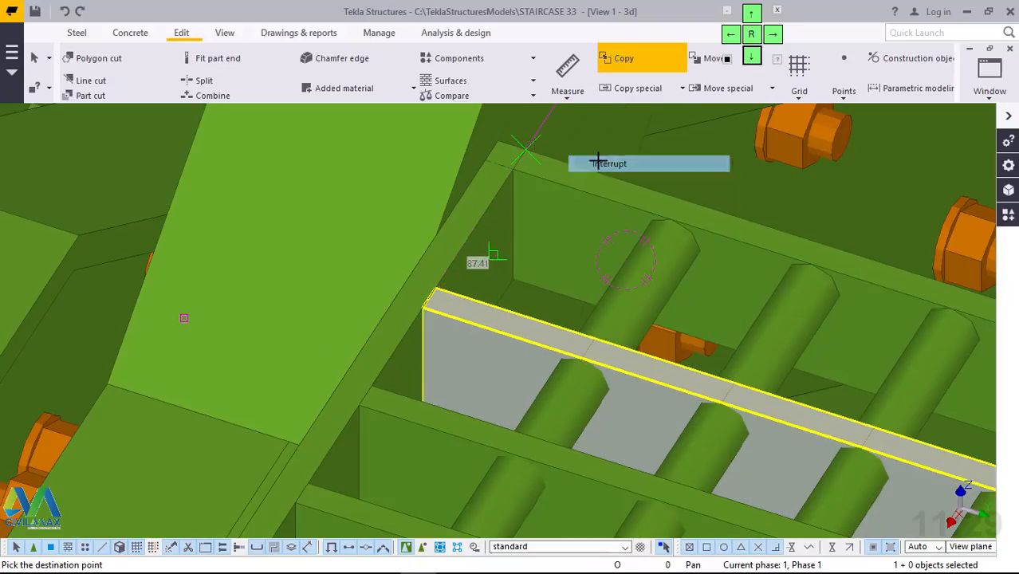
scroll(582, 237, down, 3)
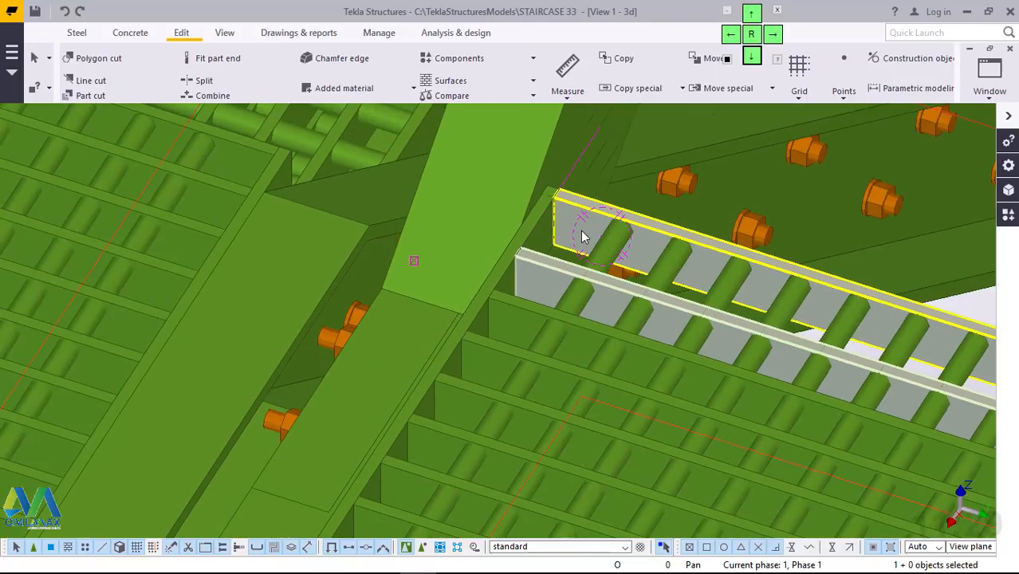
scroll(582, 237, down, 3)
right_click(794, 269)
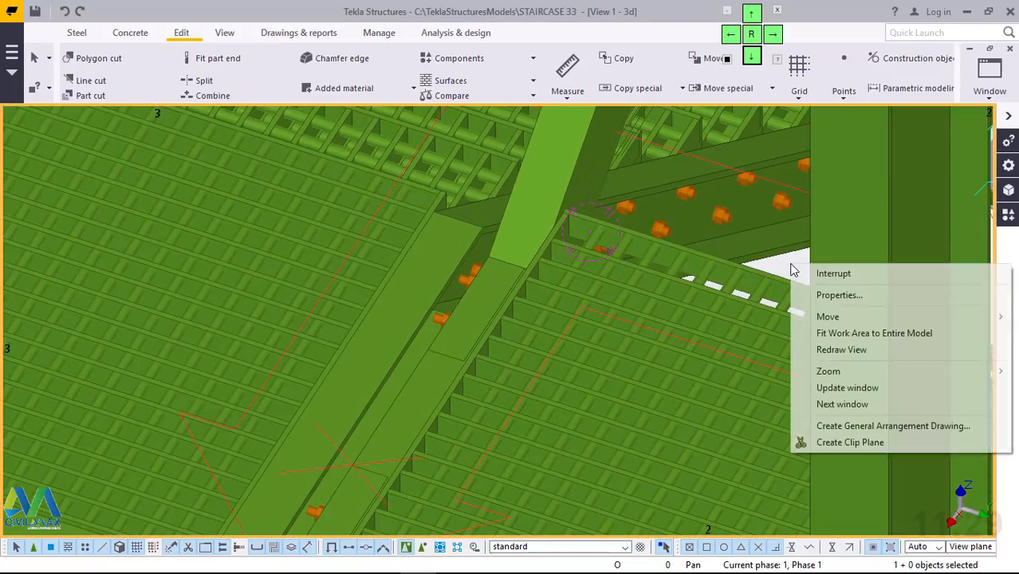
click(842, 349)
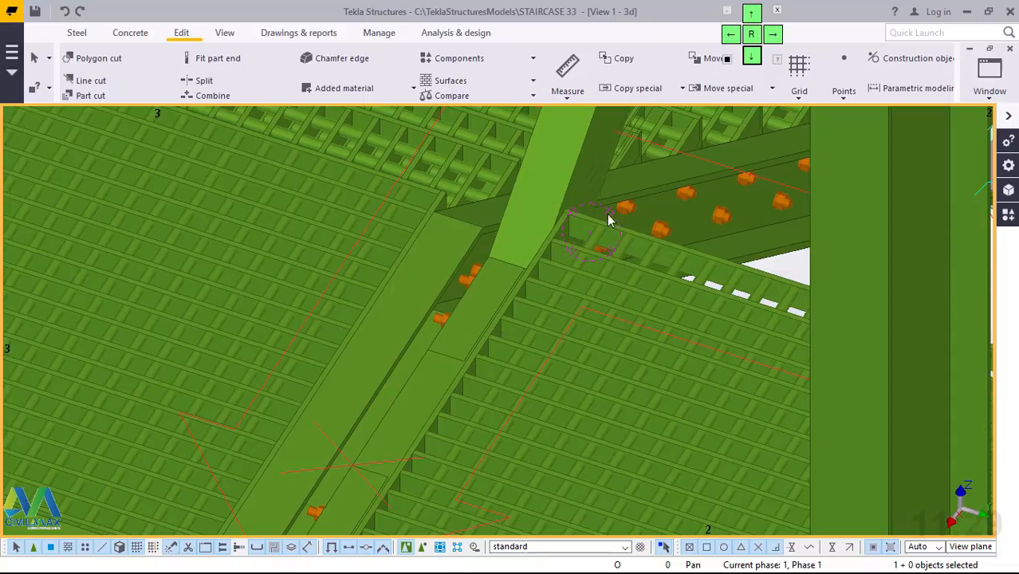
Step: Examine the grating's bearing bars, cross rods and support angle from several directions, and clear the selection
scroll(638, 207, up, 5)
scroll(630, 398, up, 3)
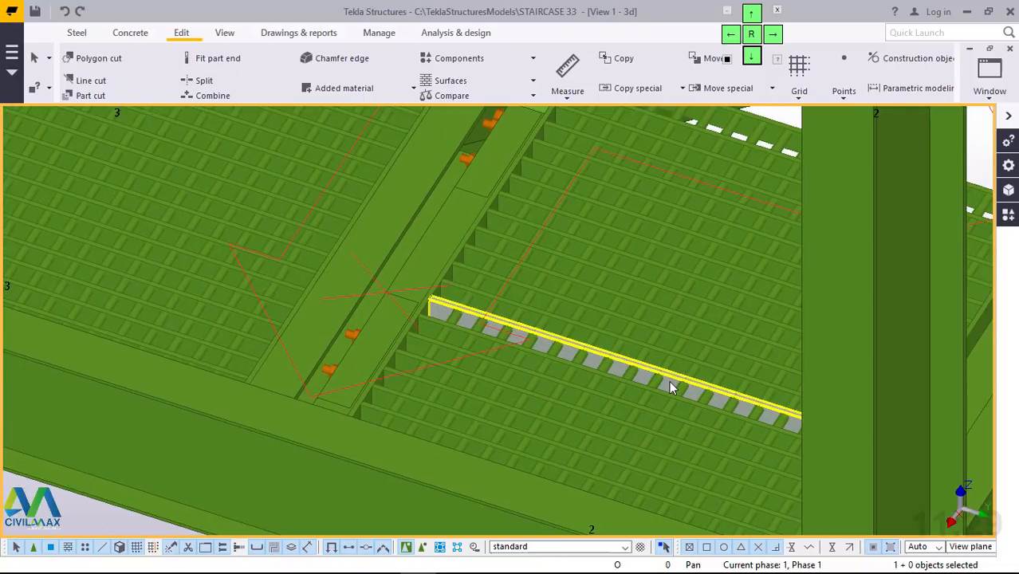
ctrl+click(672, 336)
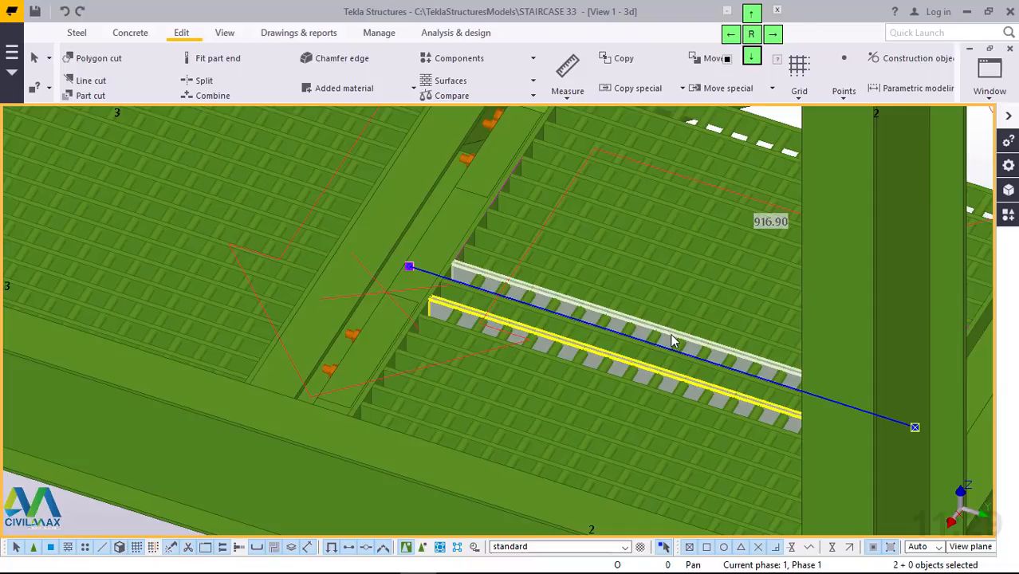
scroll(648, 332, down, 5)
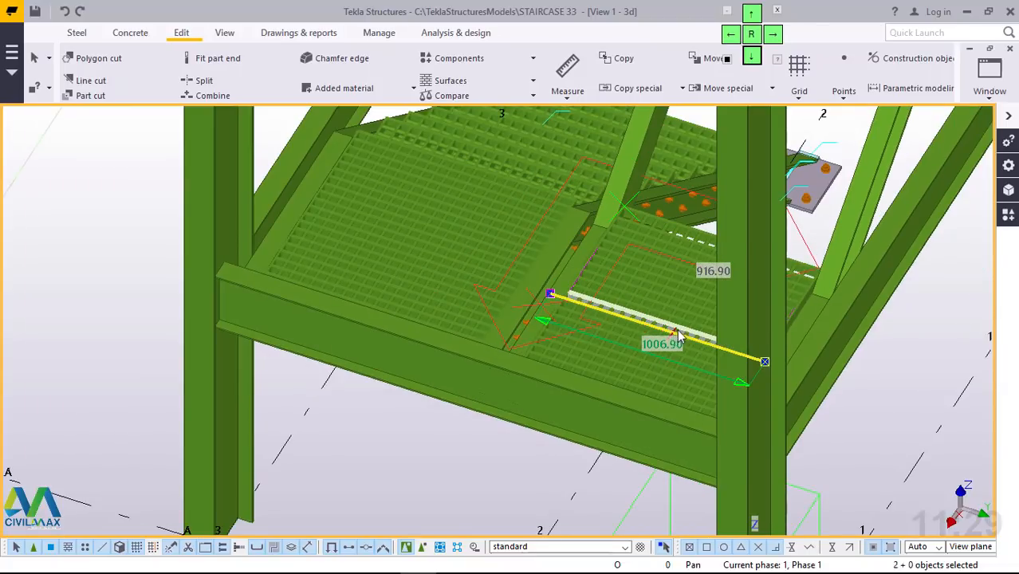
ctrl+middle_drag(668, 330, 778, 345)
scroll(778, 345, up, 5)
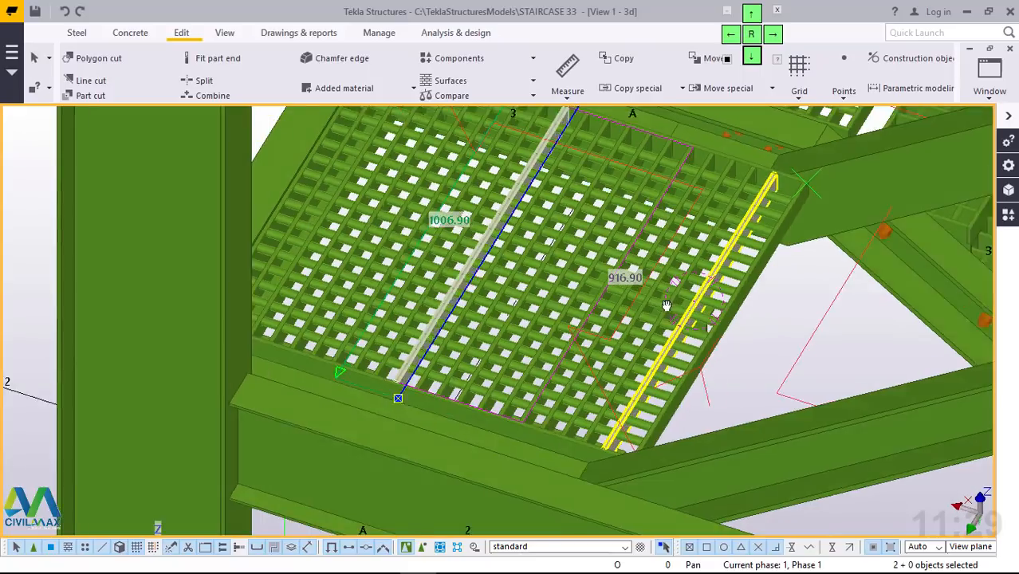
ctrl+middle_drag(666, 305, 618, 354)
scroll(619, 351, down, 3)
scroll(626, 287, up, 4)
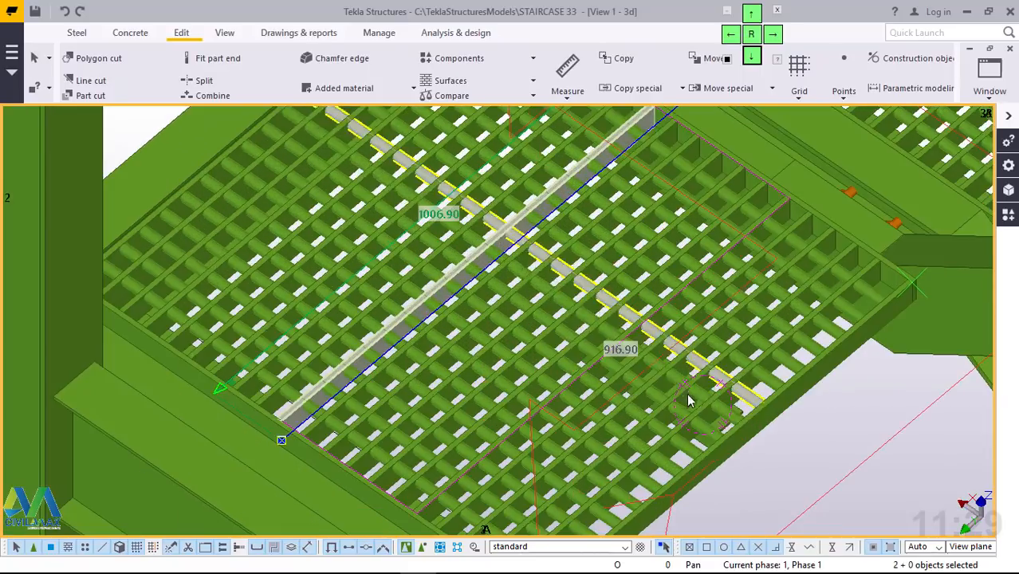
scroll(626, 370, down, 2)
mouse_move(694, 376)
ctrl+middle_down()
mouse_move(693, 453)
mouse_move(685, 385)
ctrl+middle_up()
scroll(685, 384, up, 6)
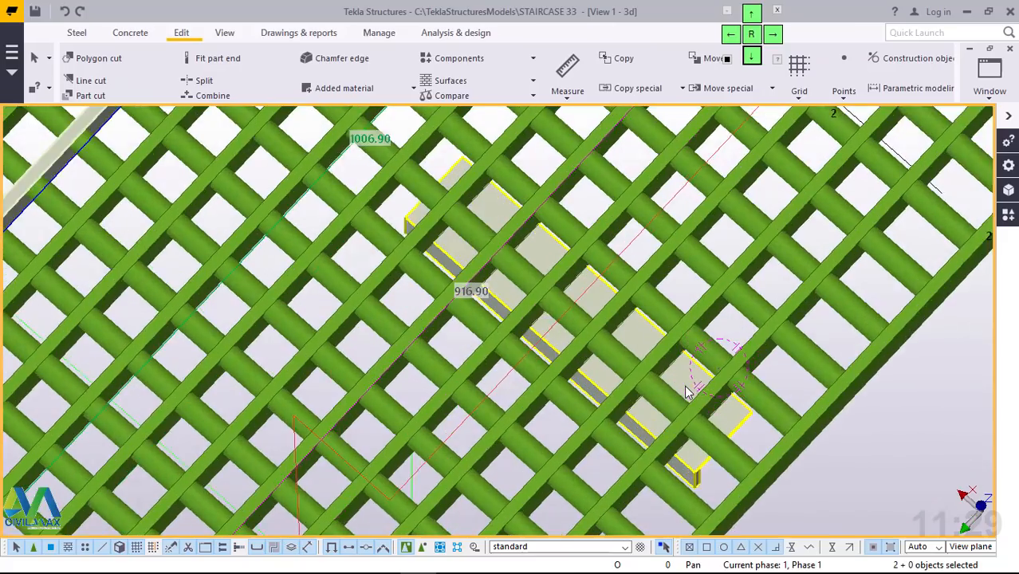
click(687, 368)
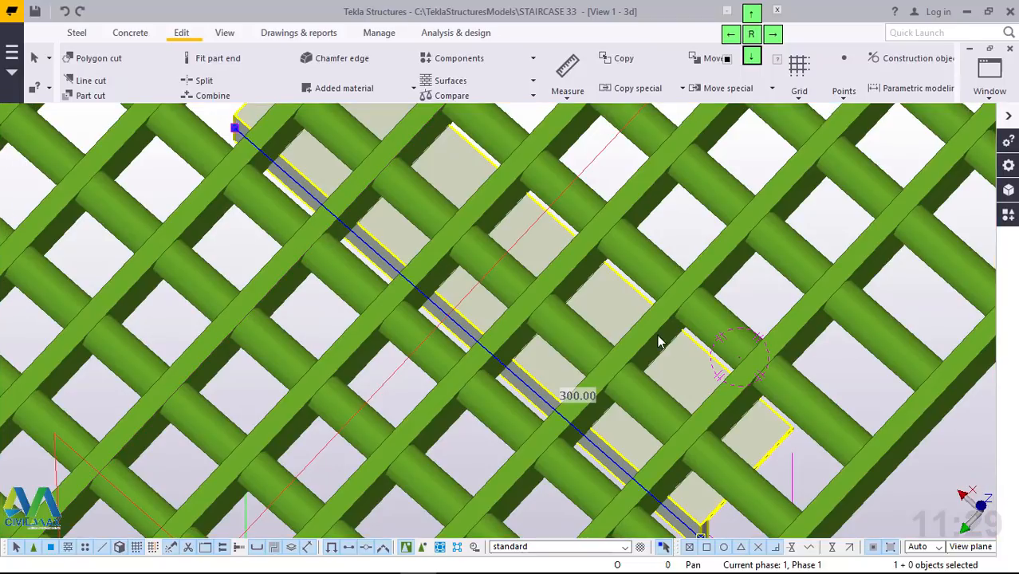
scroll(656, 343, down, 3)
scroll(656, 342, down, 2)
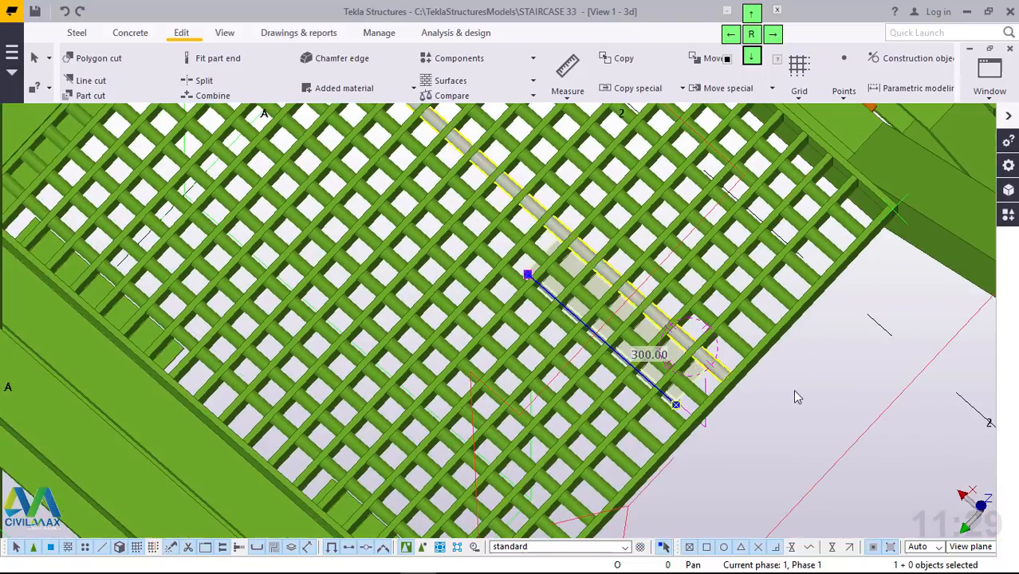
click(854, 413)
Step: Select the bearing bars and cross rods at the grating's open edge together with a crossing selection window
scroll(541, 404, down, 2)
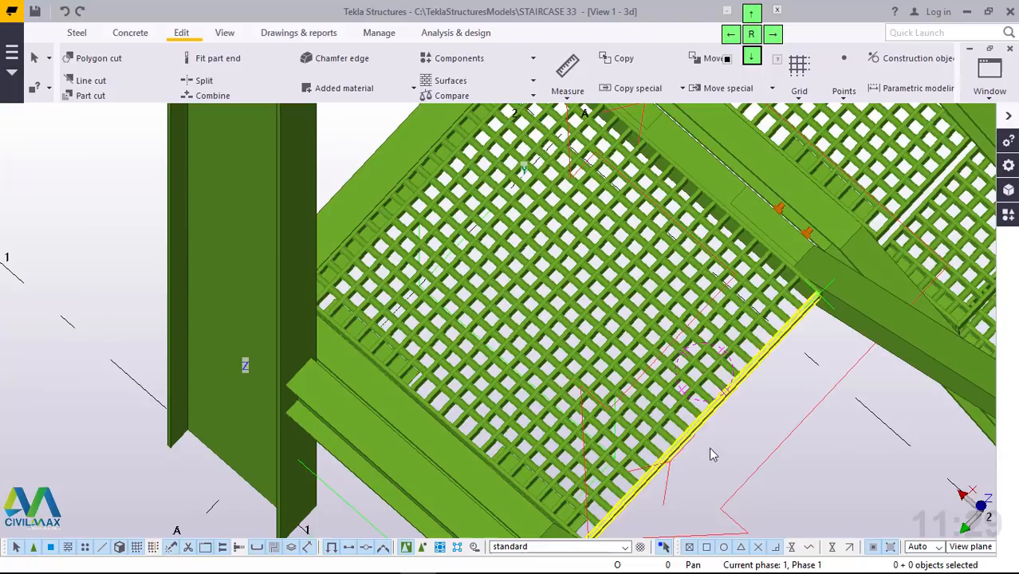
scroll(513, 405, down, 3)
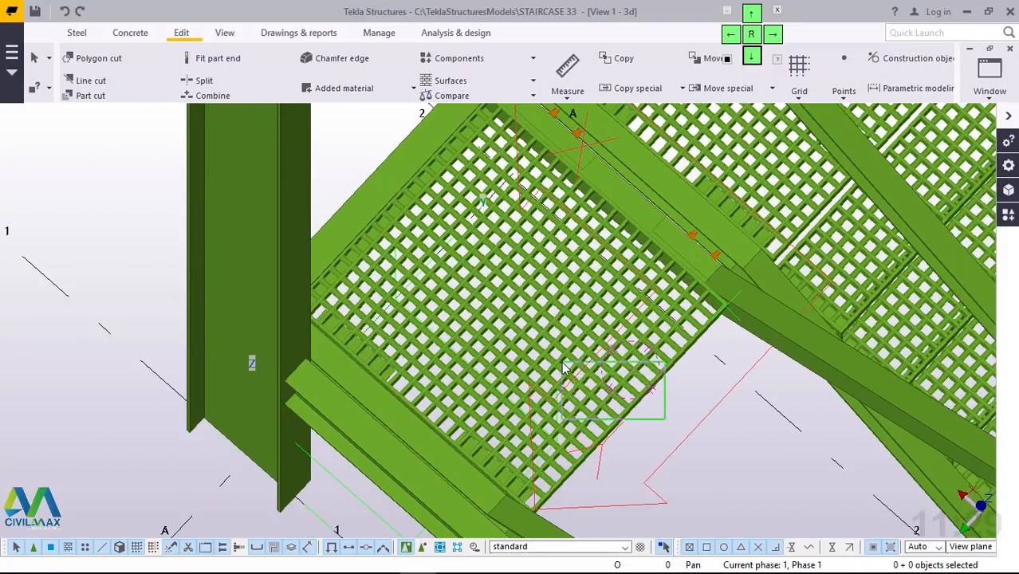
click(563, 368)
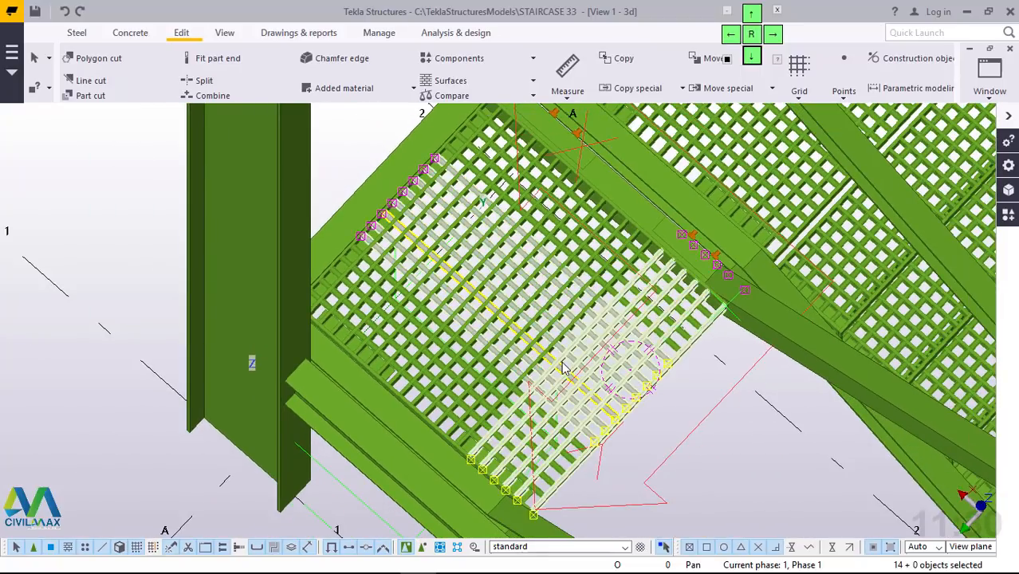
scroll(531, 355, up, 2)
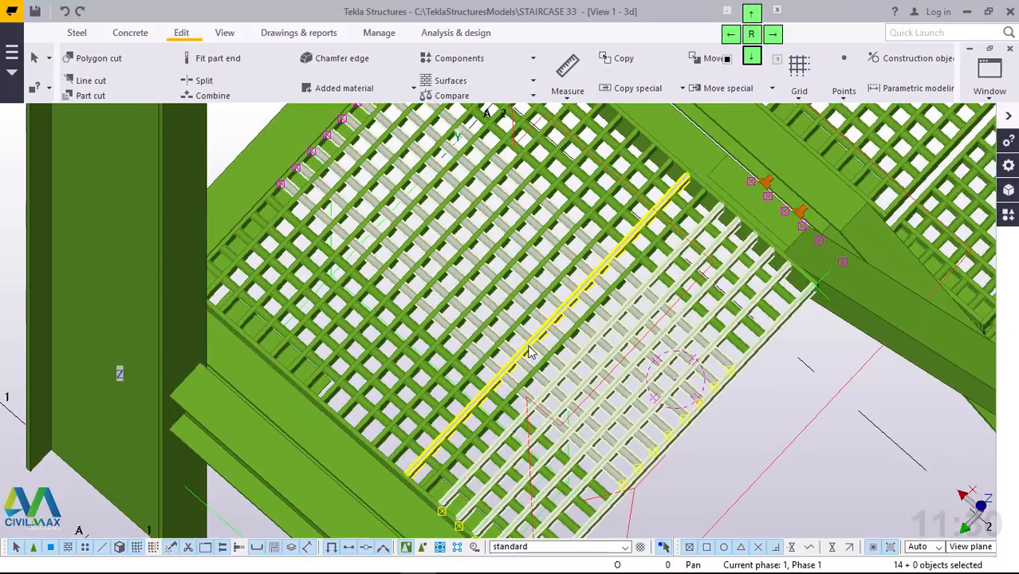
Step: Add the bearing bars at the opposite side of the grating to the selection, including the edge bar along the support beam
ctrl+click(392, 293)
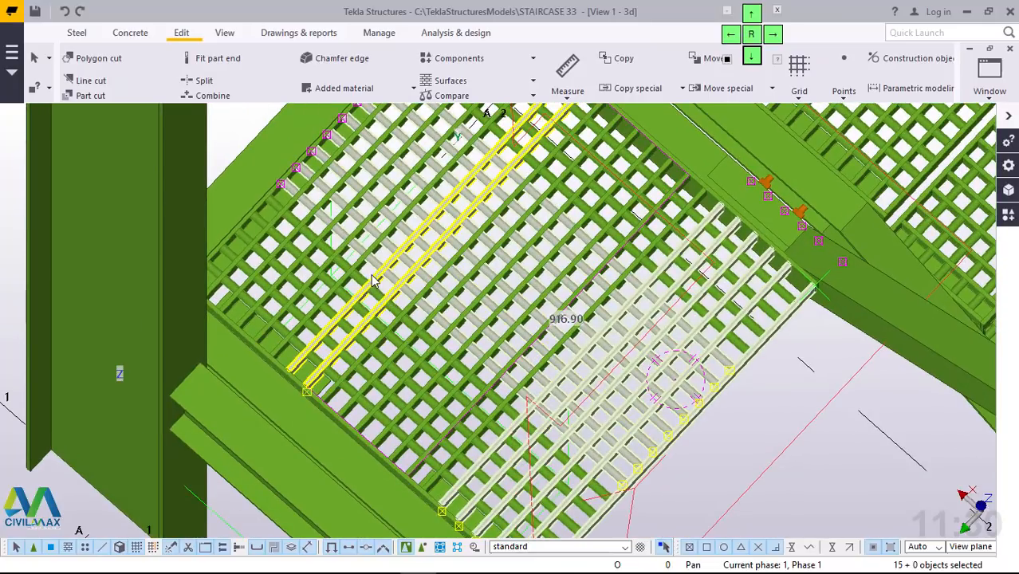
ctrl+click(363, 266)
ctrl+click(327, 279)
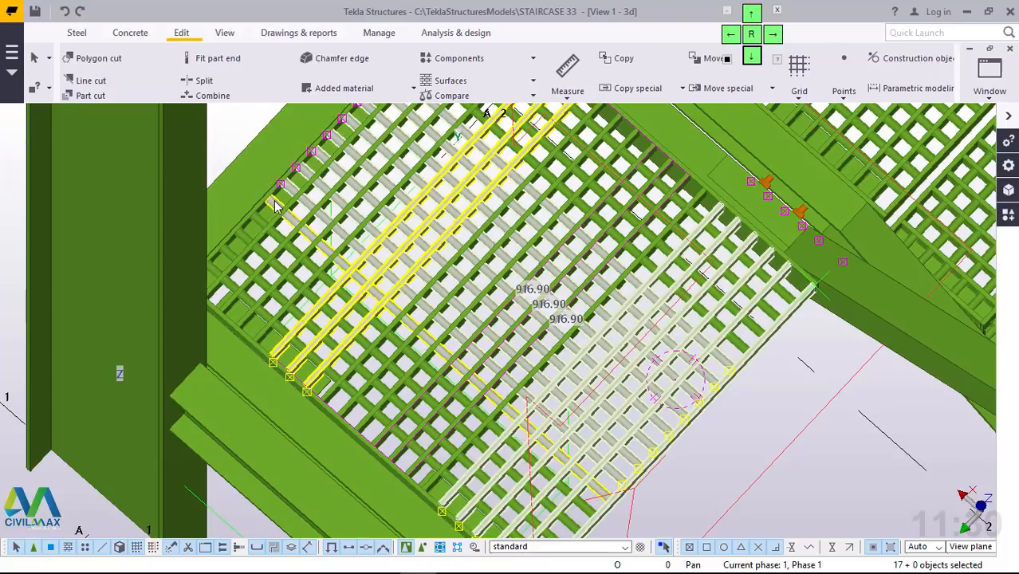
scroll(274, 204, up, 6)
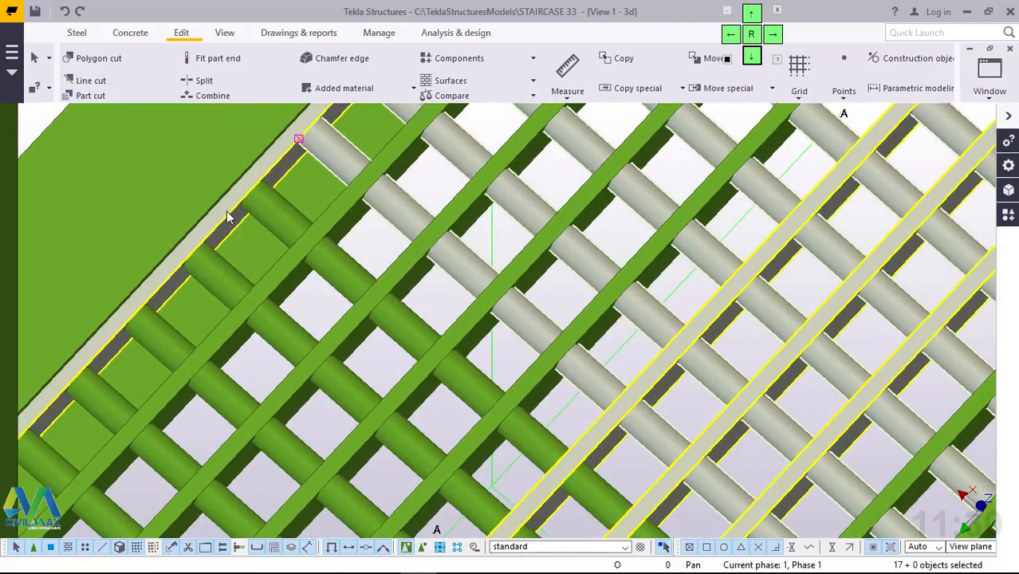
ctrl+click(412, 280)
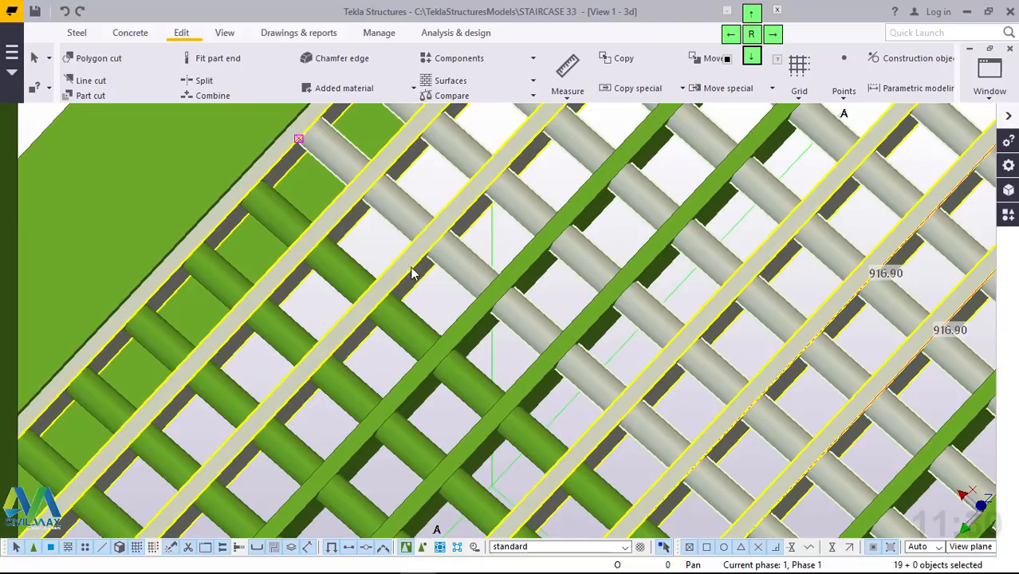
ctrl+click(549, 375)
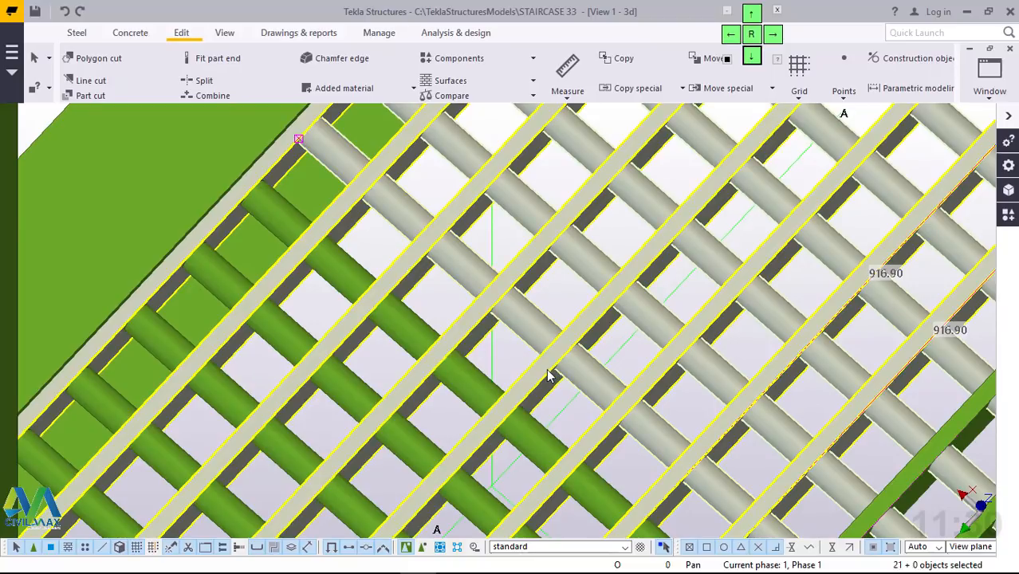
Step: Add the remaining unselected cross rods at the column end of the grating to the selection
ctrl+click(482, 382)
ctrl+click(410, 434)
scroll(477, 269, down, 2)
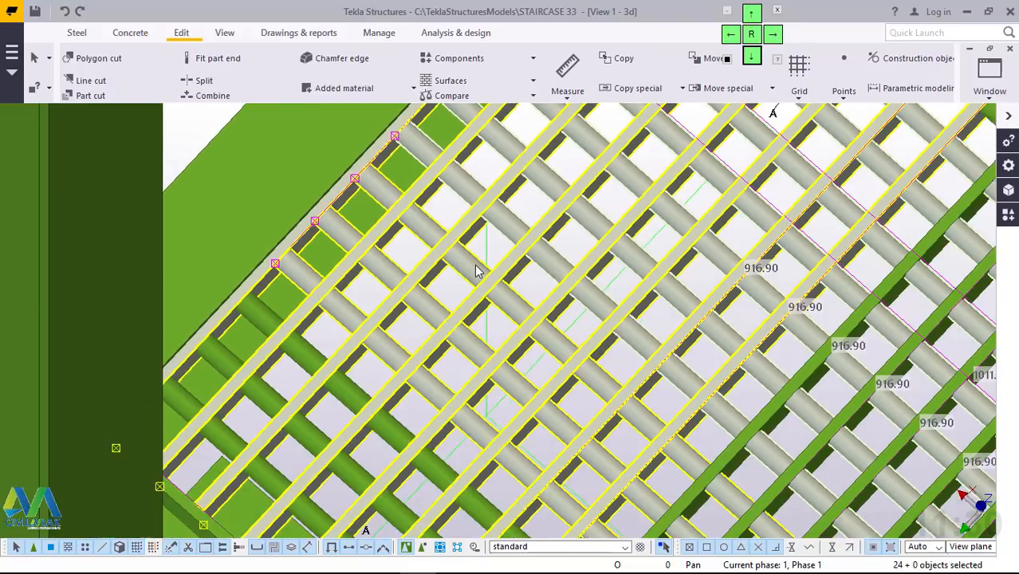
ctrl+middle_drag(477, 269, 547, 313)
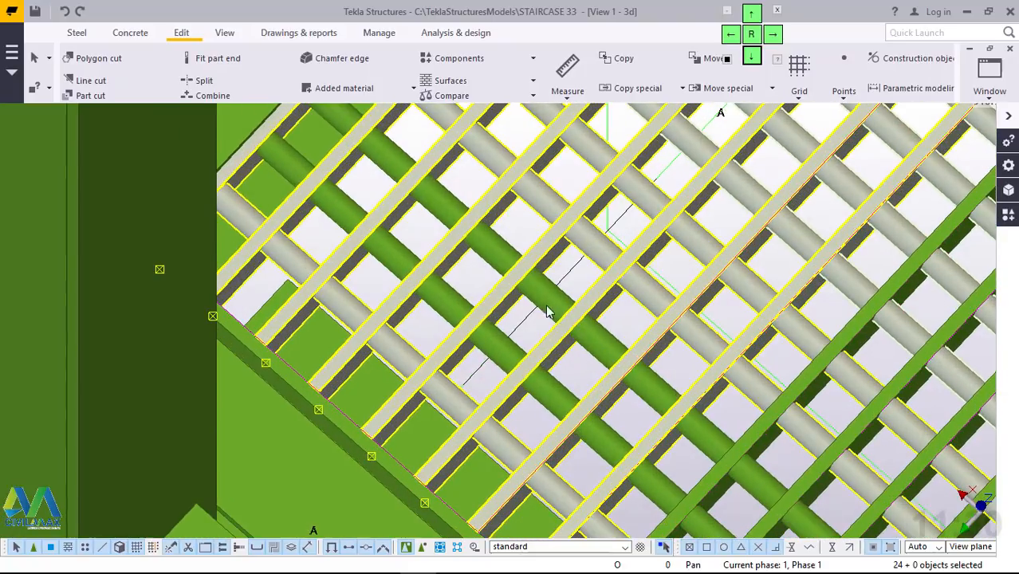
scroll(547, 308, up, 2)
ctrl+click(589, 270)
ctrl+click(513, 327)
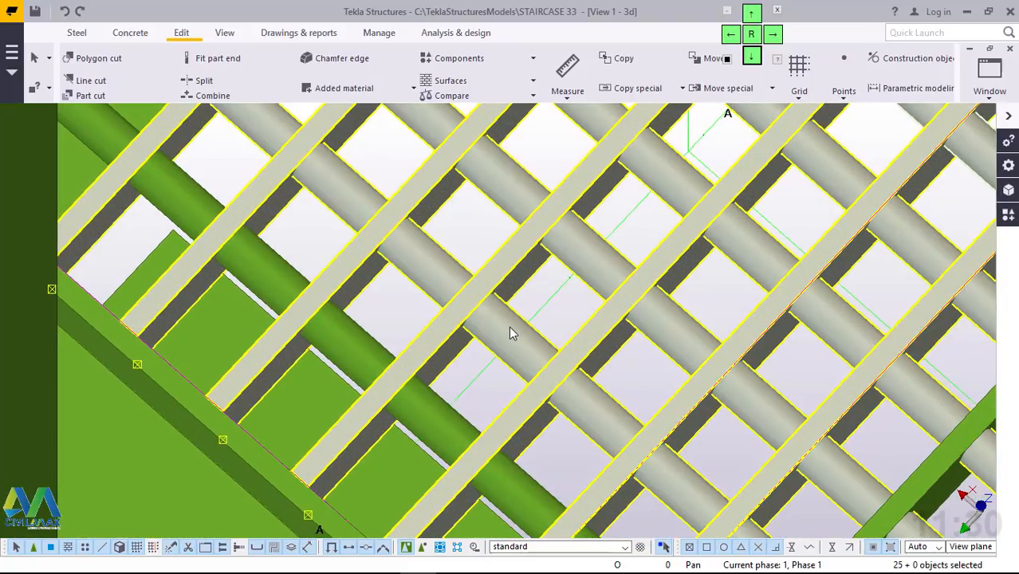
ctrl+click(425, 404)
scroll(348, 291, down, 5)
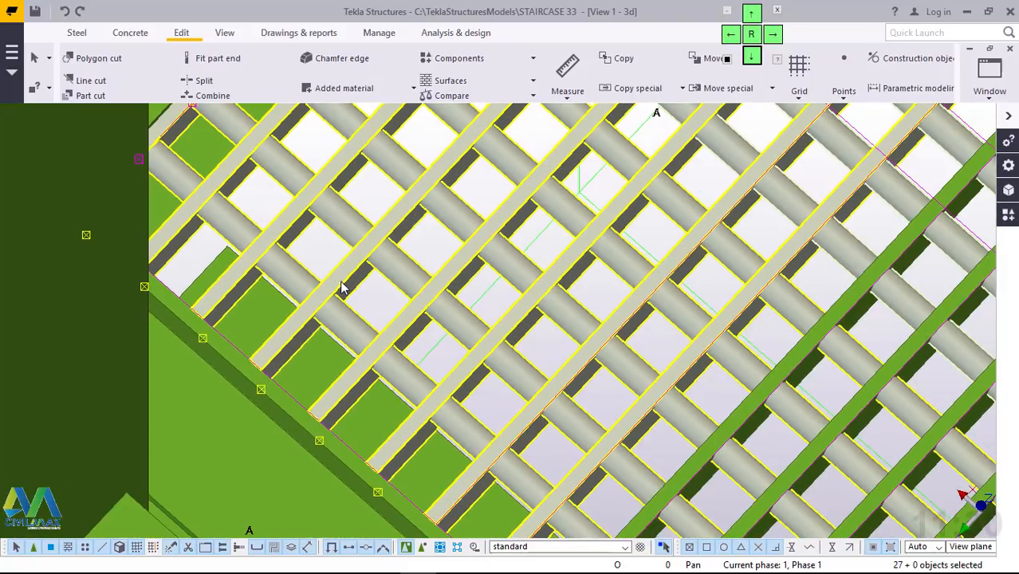
Step: Add the six unselected bearing bars in the middle of the grating to the selection
scroll(732, 150, up, 3)
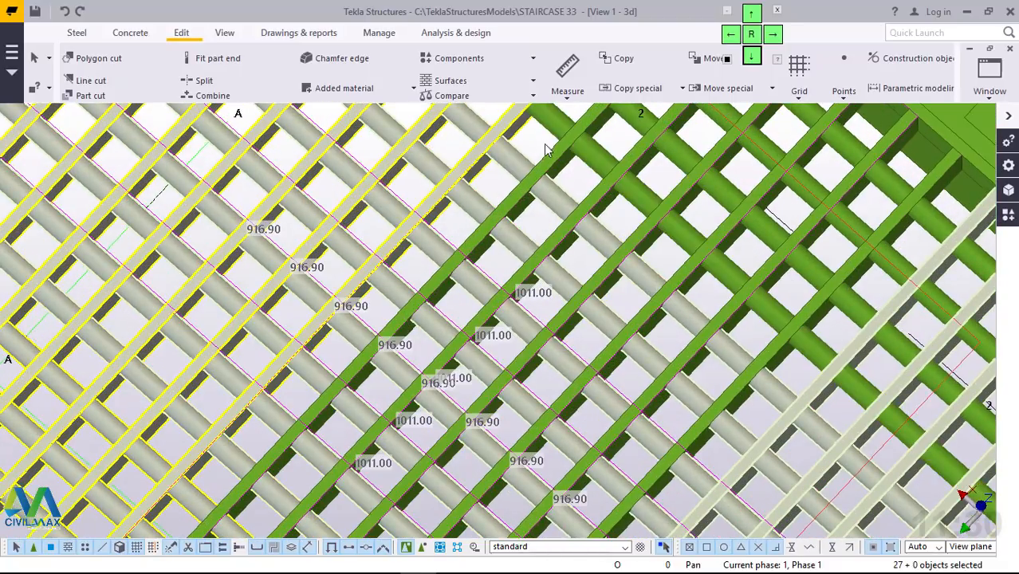
ctrl+click(547, 151)
ctrl+click(600, 192)
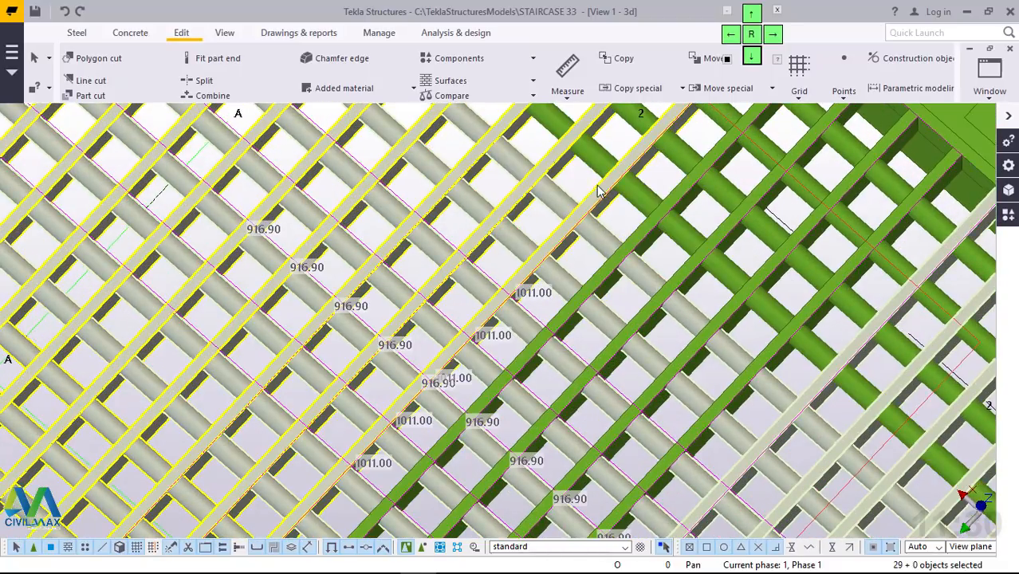
ctrl+click(675, 187)
ctrl+click(719, 231)
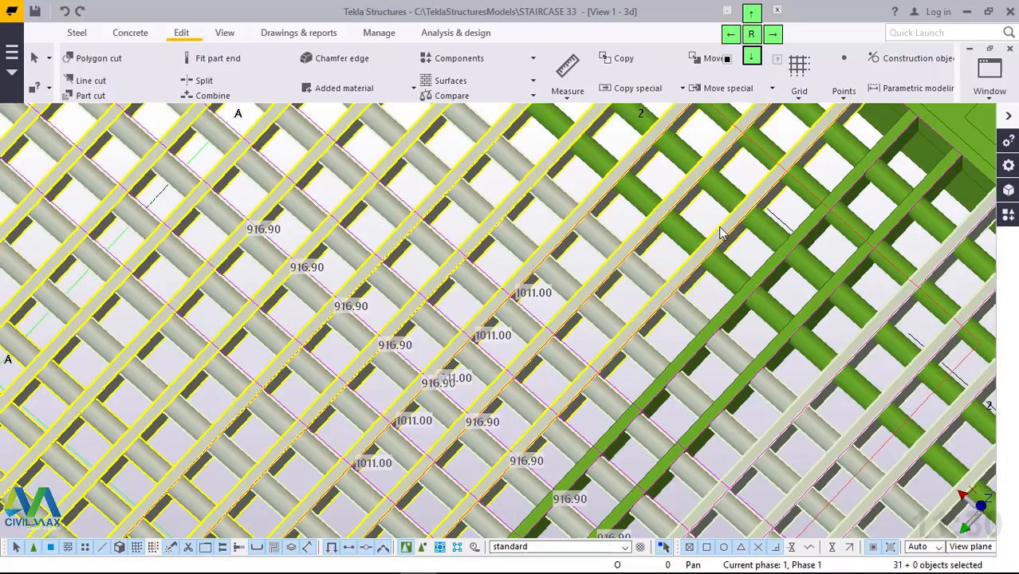
ctrl+click(725, 316)
ctrl+click(777, 355)
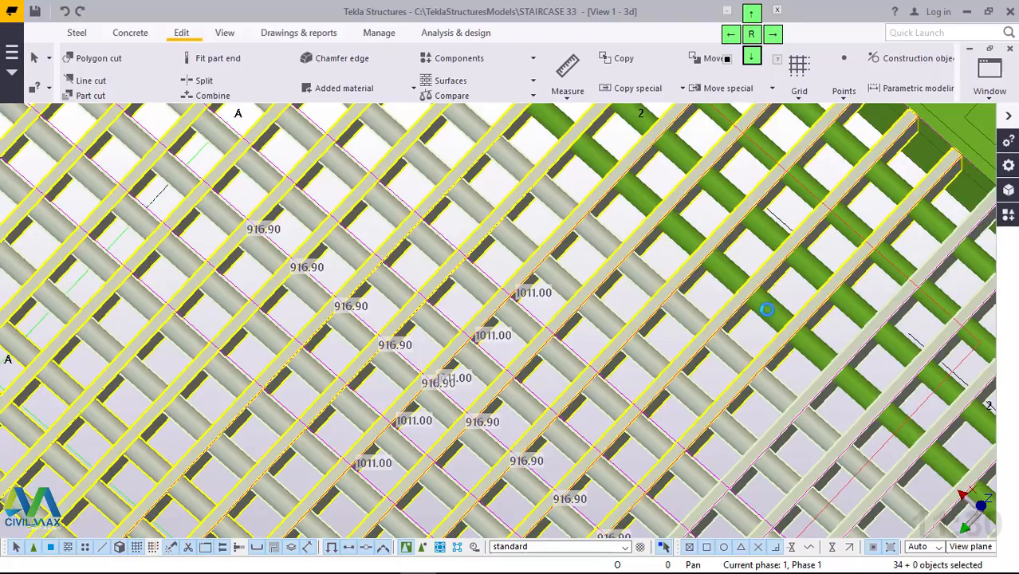
Step: Add the remaining cross rods at the far end of the grating and the adjoining edge bar to the selection
ctrl+click(768, 314)
ctrl+click(856, 222)
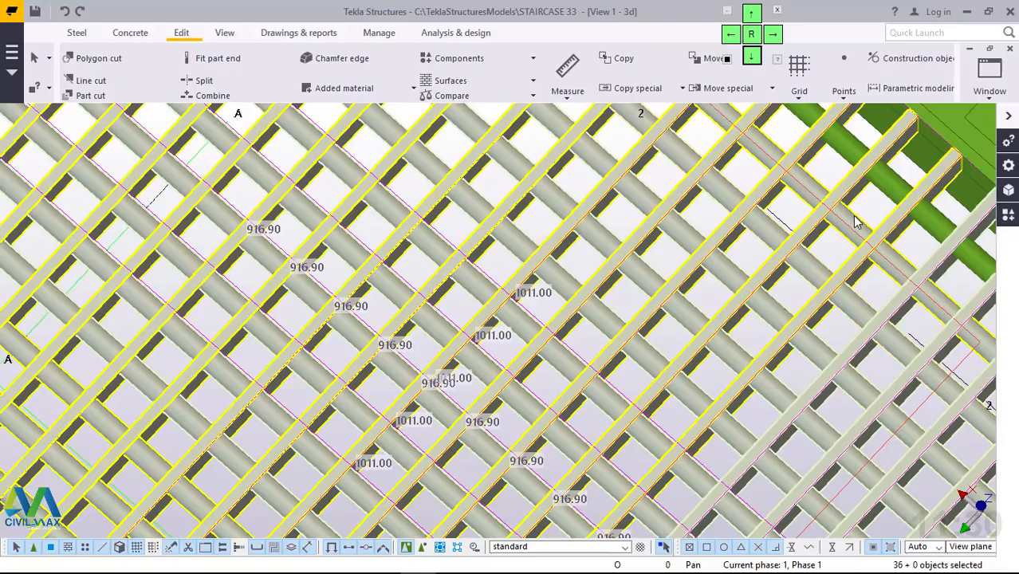
ctrl+click(897, 191)
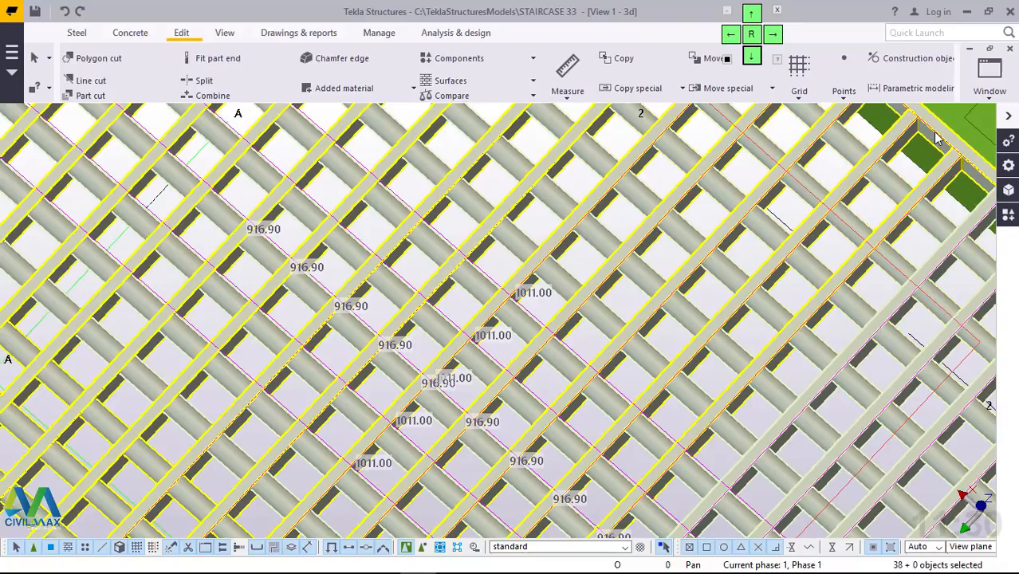
scroll(722, 195, down, 2)
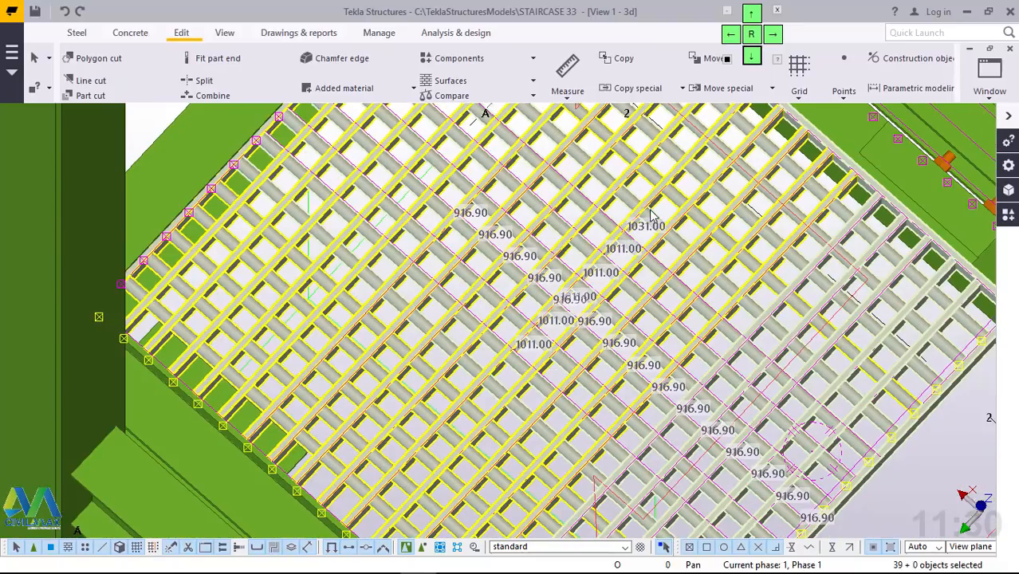
Step: Add the grating's near edge bar and the support angle beneath it to the selection
scroll(650, 214, down, 3)
scroll(539, 310, up, 5)
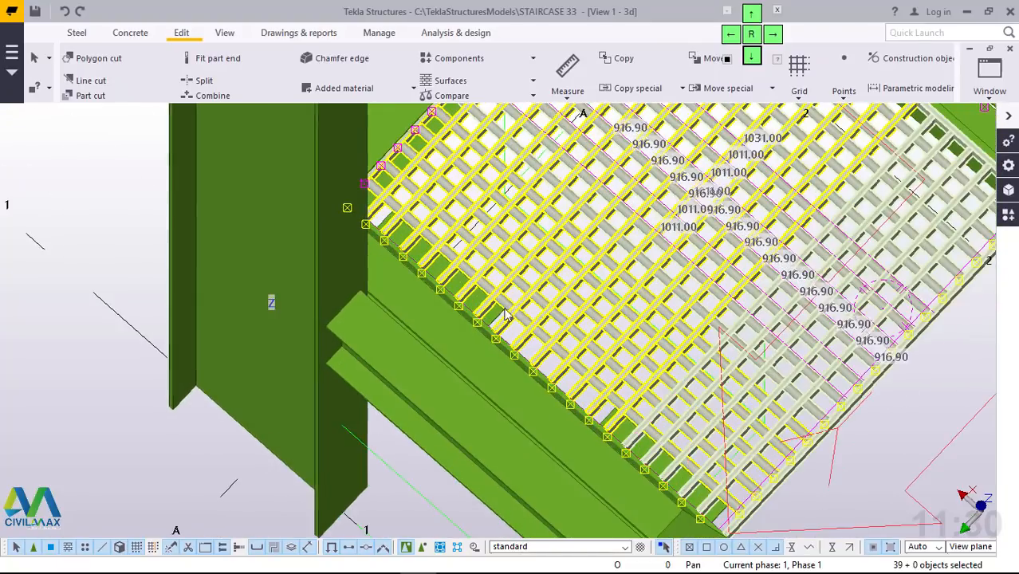
scroll(447, 298, up, 1)
scroll(446, 298, up, 1)
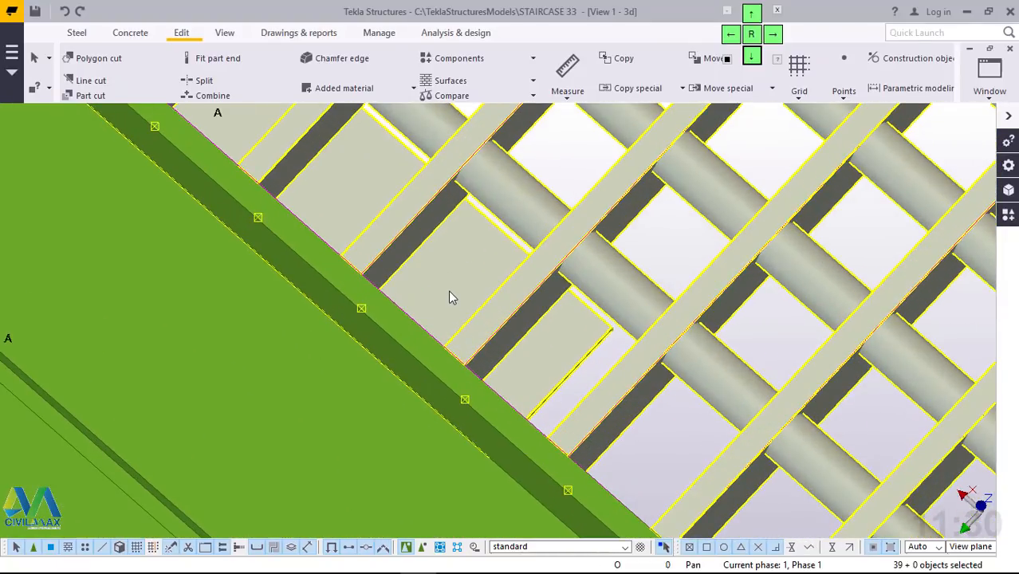
ctrl+click(393, 319)
ctrl+click(411, 351)
scroll(407, 366, down, 5)
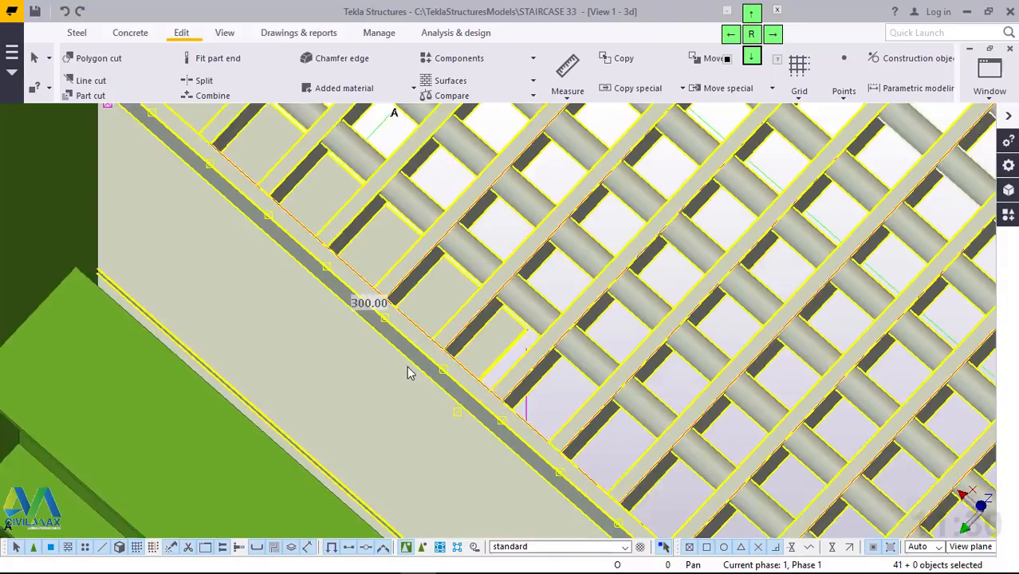
scroll(444, 396, down, 6)
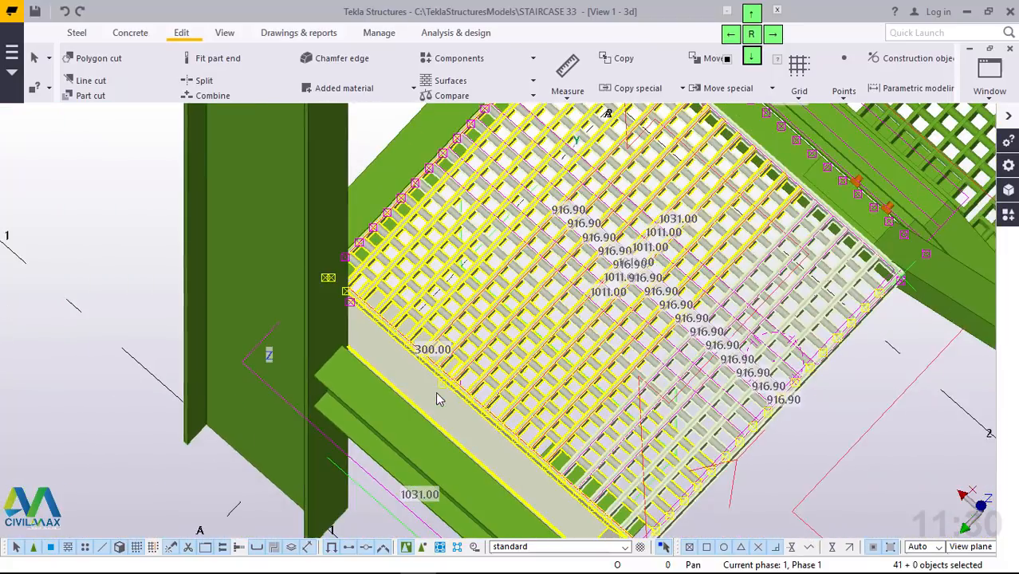
Step: Examine the grating's outer edges and corners for parts that are missing from the selection
scroll(512, 155, up, 3)
scroll(479, 144, up, 6)
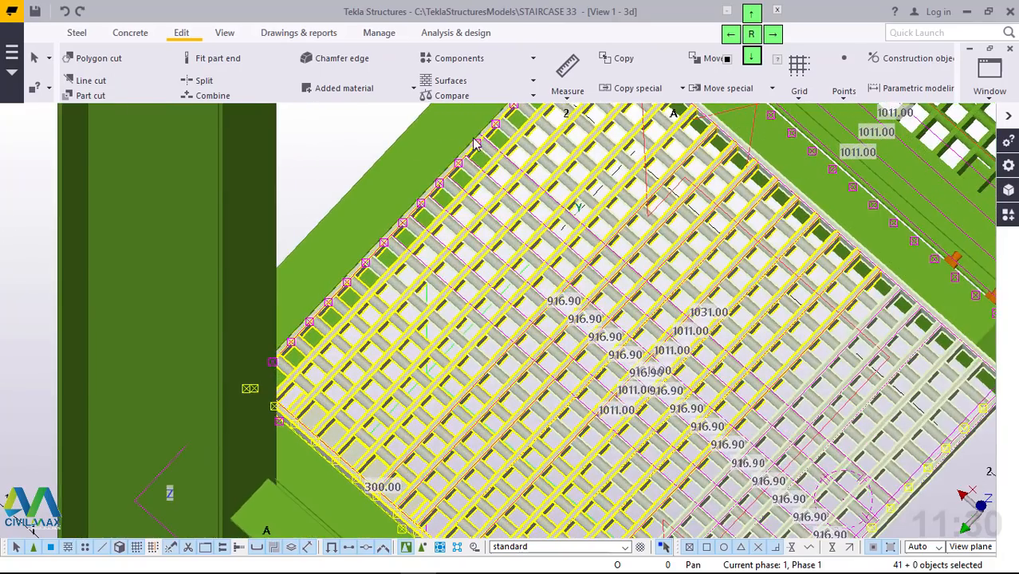
scroll(356, 248, down, 6)
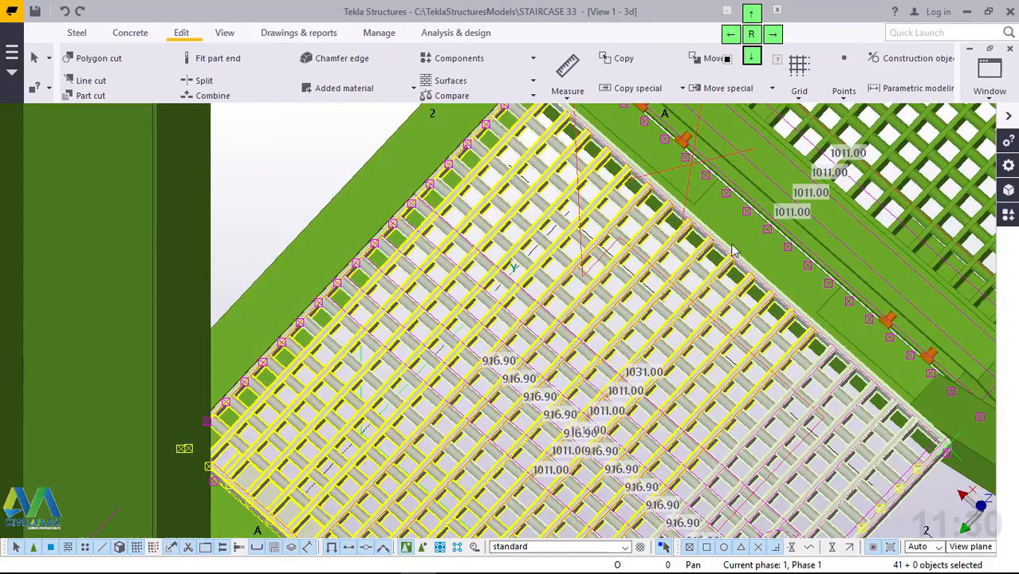
scroll(722, 248, up, 7)
scroll(519, 285, down, 5)
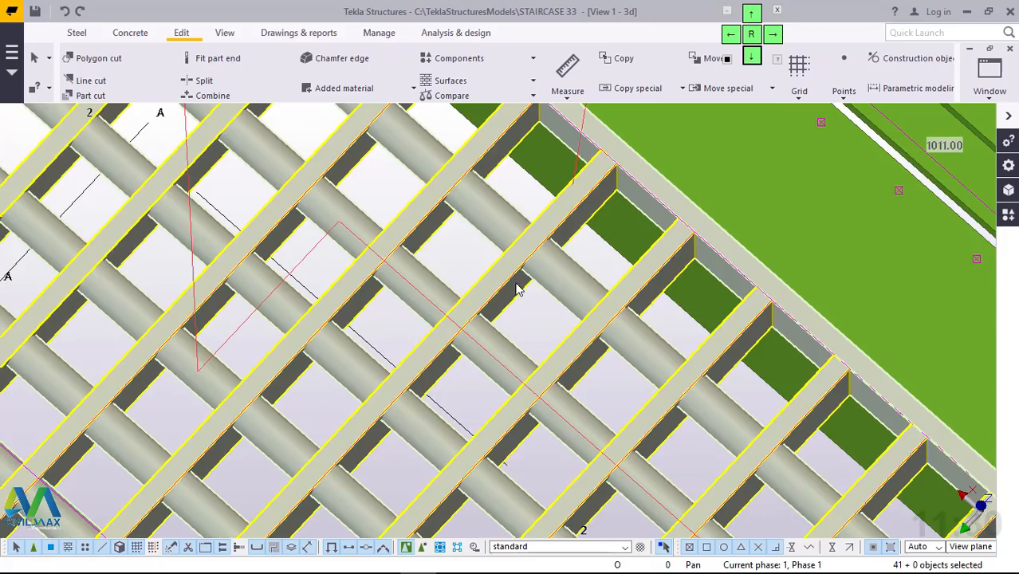
scroll(666, 252, down, 2)
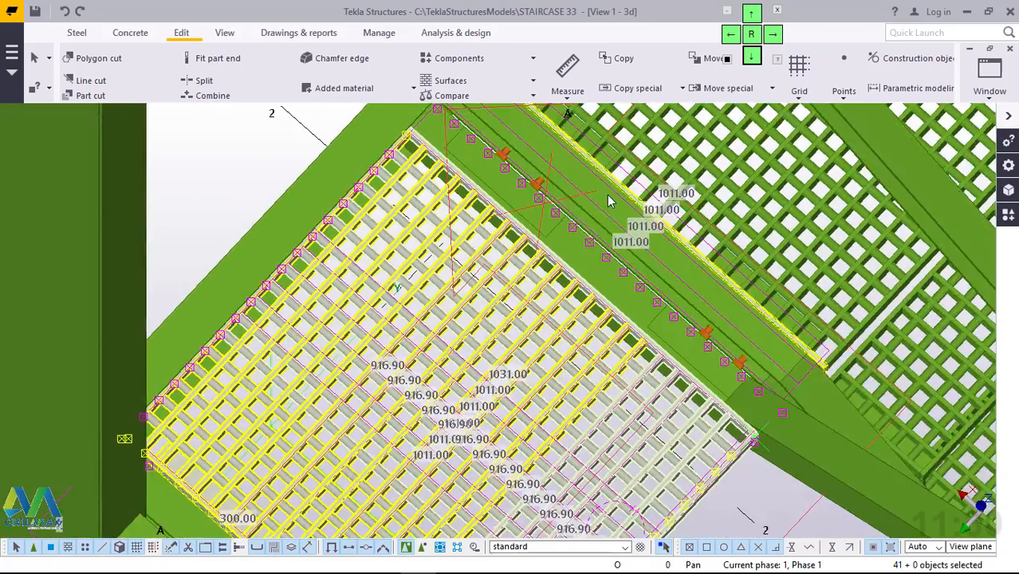
scroll(610, 198, up, 6)
scroll(545, 243, down, 5)
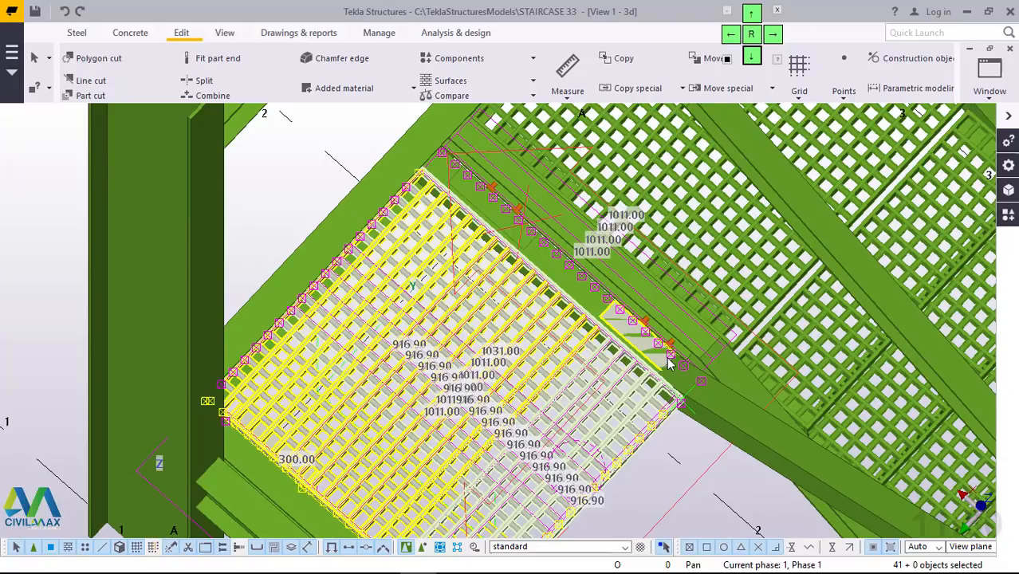
scroll(674, 355, up, 3)
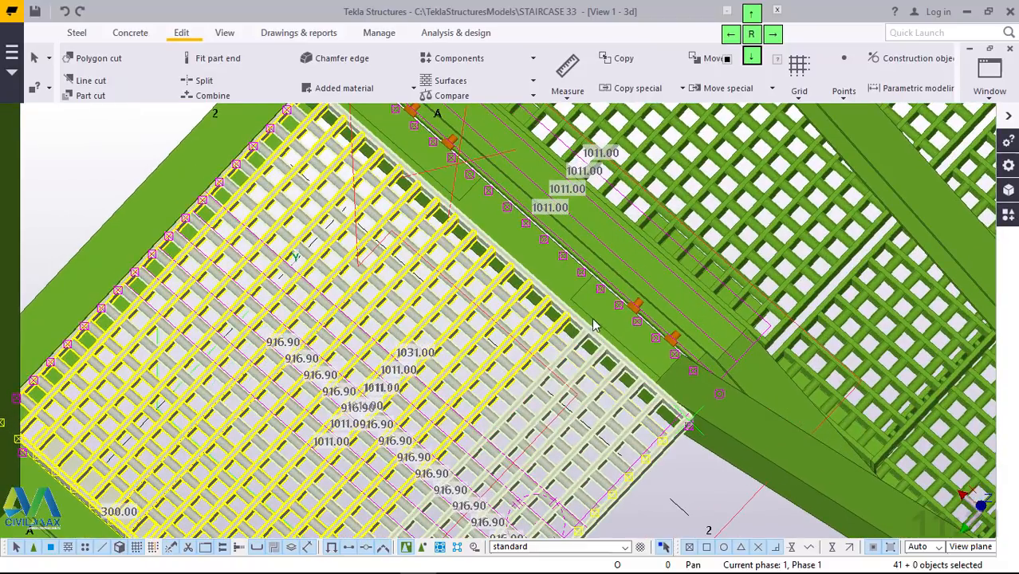
scroll(594, 325, down, 3)
scroll(478, 346, down, 2)
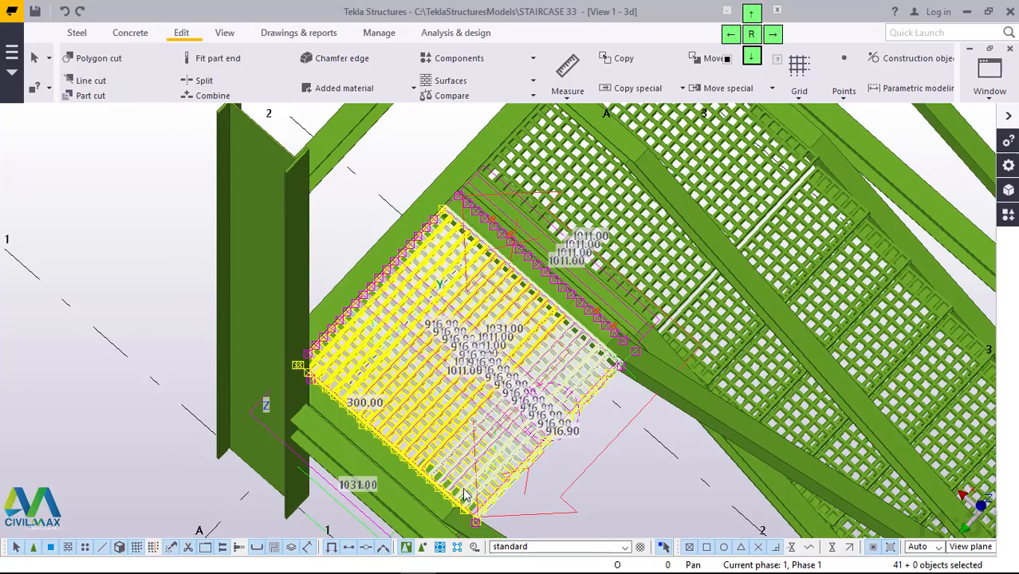
Step: Include the second support angle in the selection and add all selected parts to the assembly of the bearing bar near the outer corner
scroll(451, 501, up, 6)
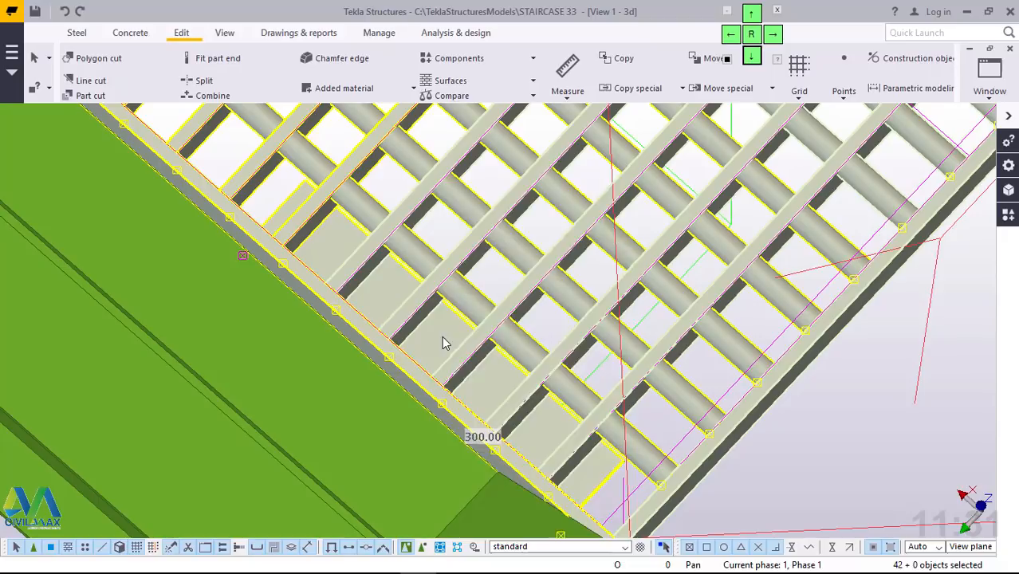
right_click(445, 343)
click(519, 531)
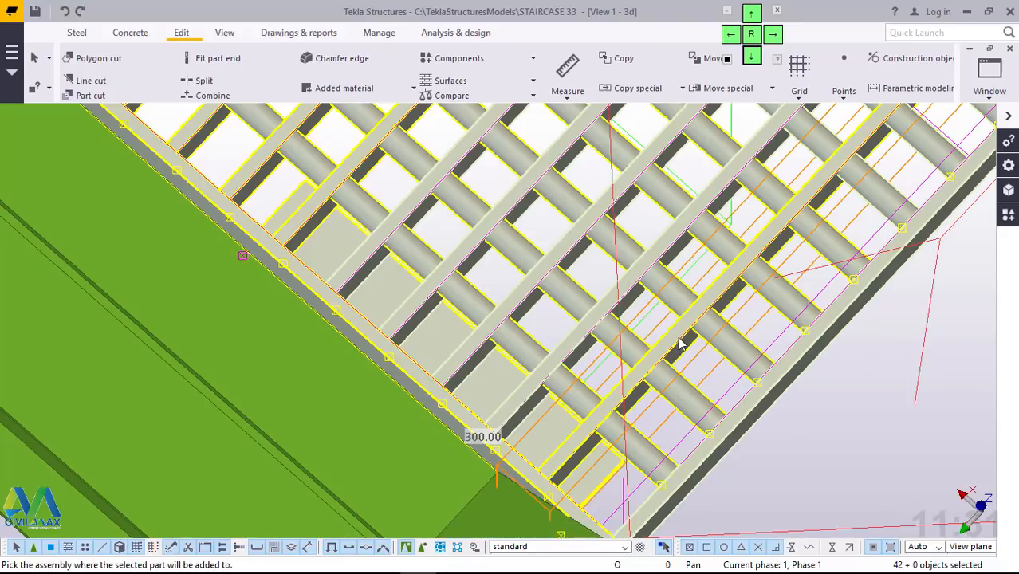
click(680, 343)
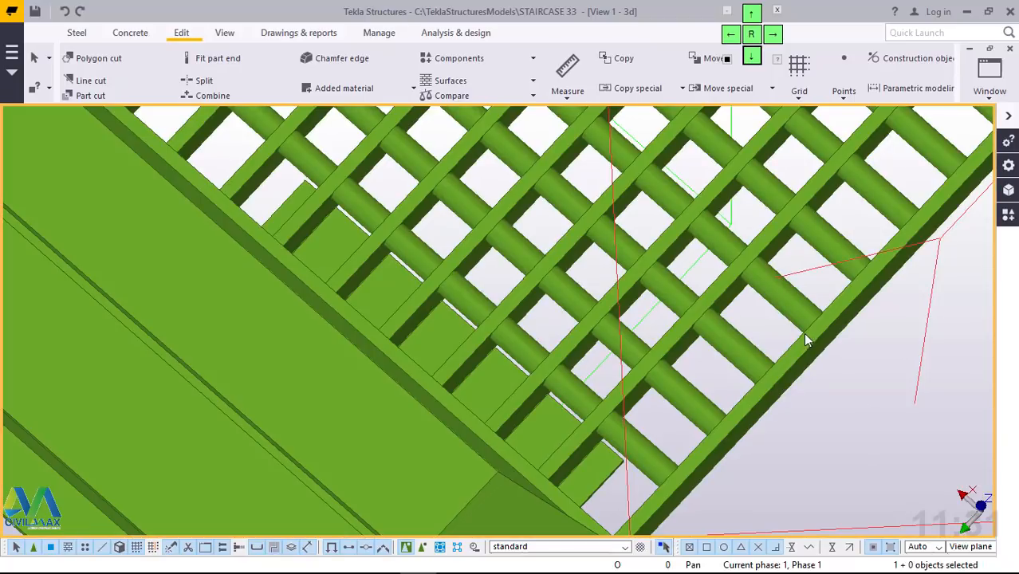
Step: Check that the grating's bars, rods and support angles are selected together as one assembly
click(809, 337)
scroll(478, 440, down, 6)
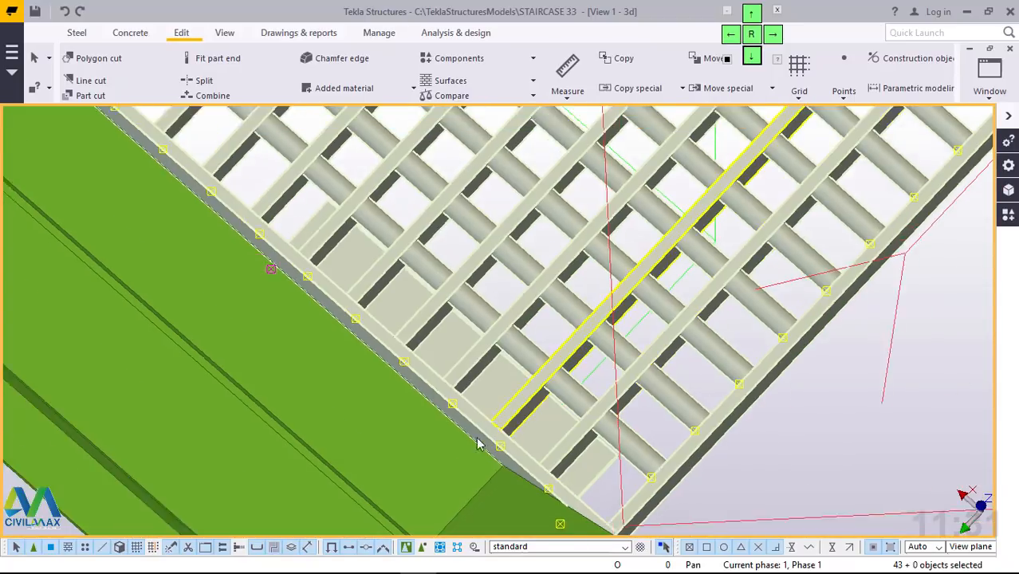
scroll(428, 453, down, 3)
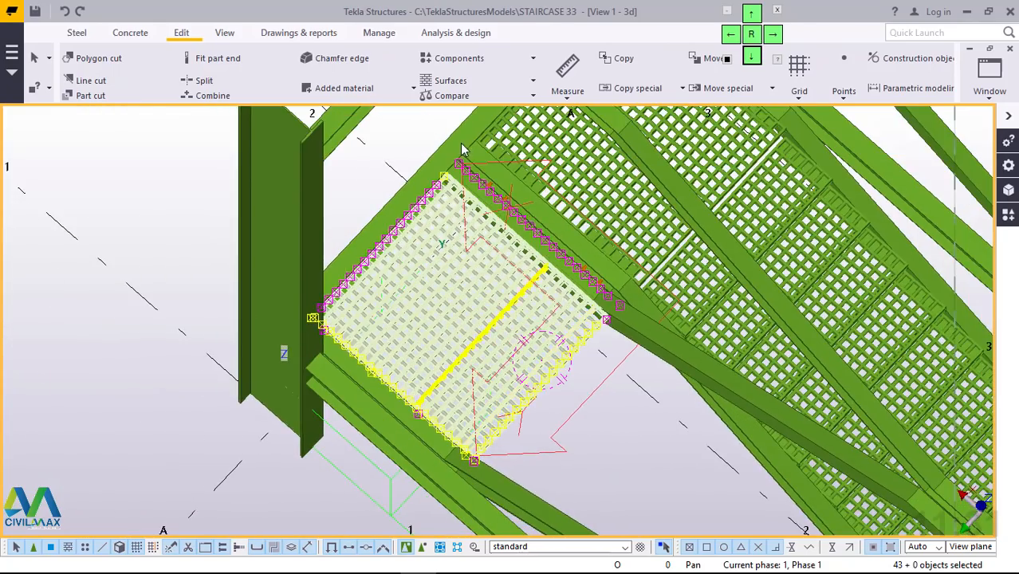
Step: Delete the two bolted angles and their bolts on the support beam between the landing grating and the neighbouring flight
scroll(461, 150, up, 5)
click(527, 175)
scroll(506, 155, up, 8)
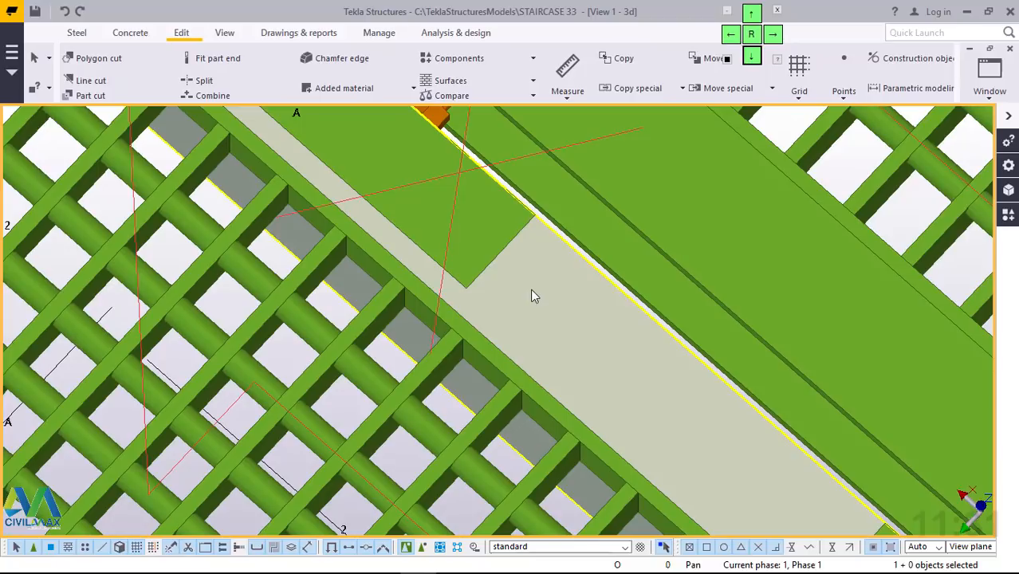
ctrl+middle_drag(530, 288, 369, 182)
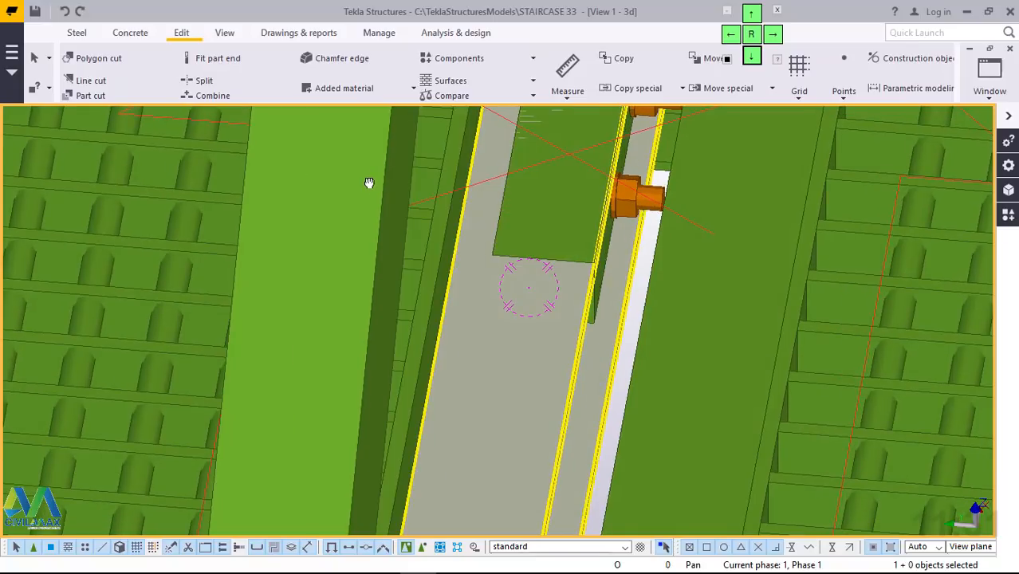
scroll(686, 289, down, 4)
scroll(646, 217, up, 6)
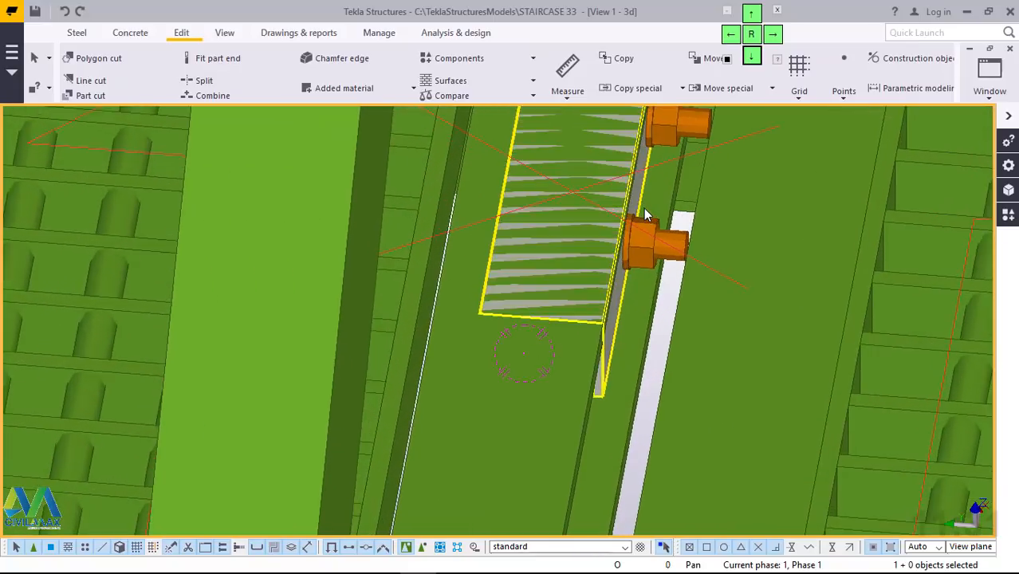
scroll(644, 226, up, 5)
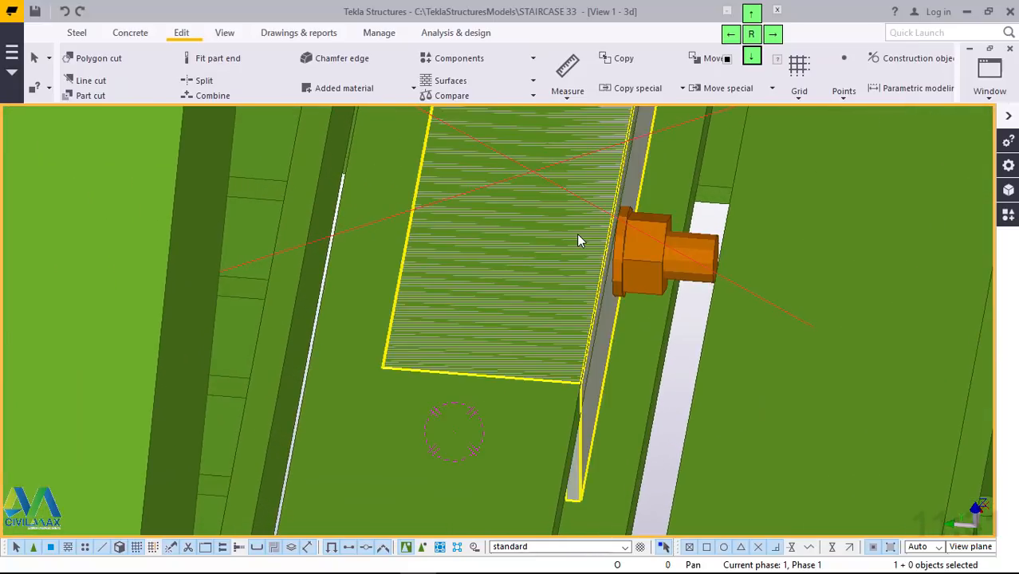
scroll(602, 228, down, 10)
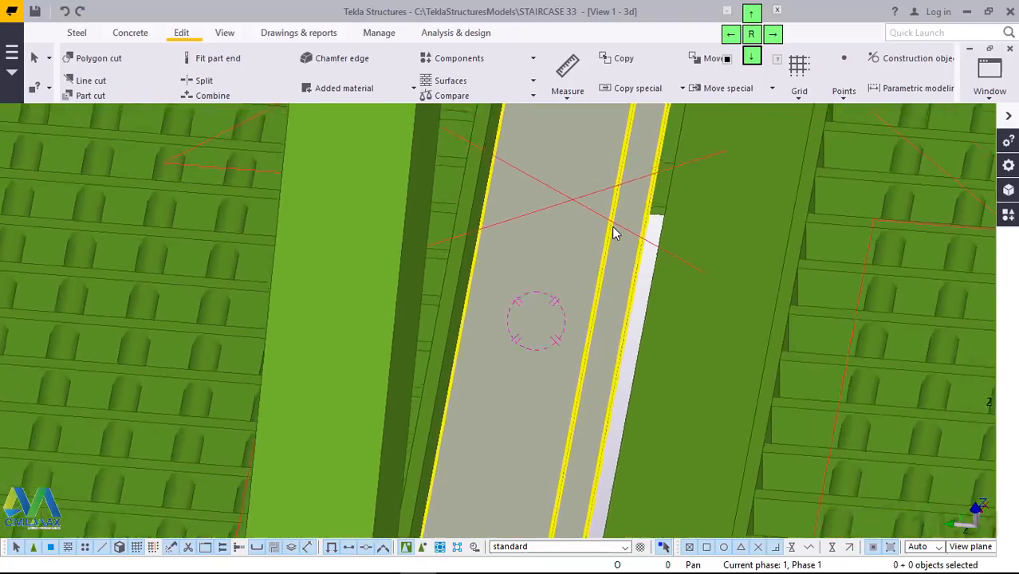
scroll(569, 425, up, 4)
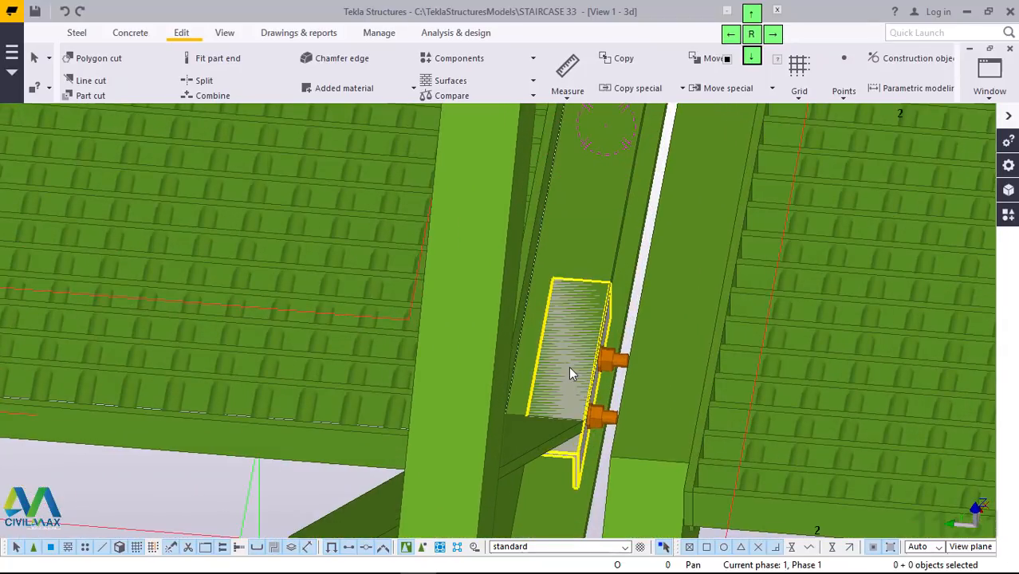
key(Delete)
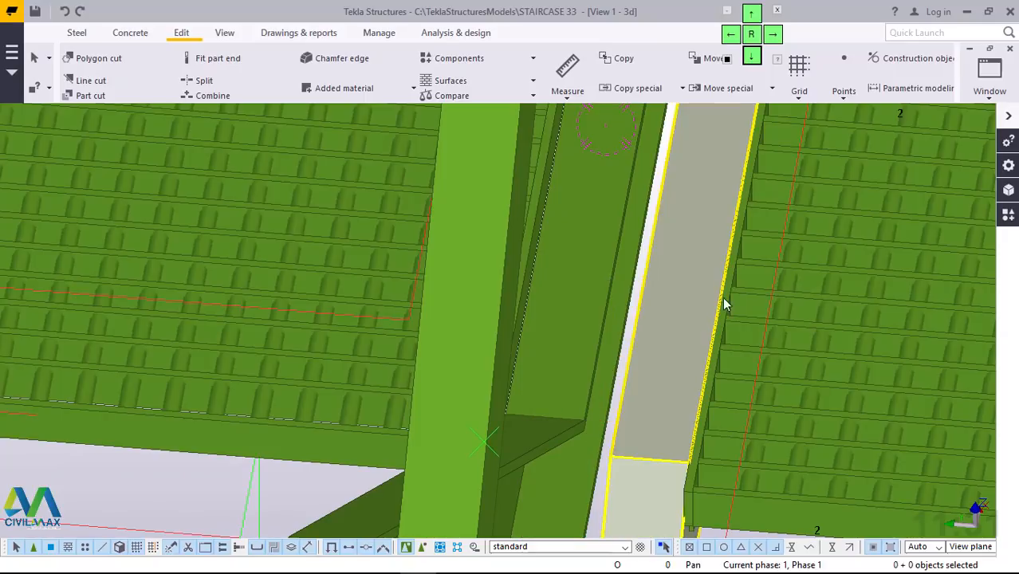
scroll(728, 302, down, 3)
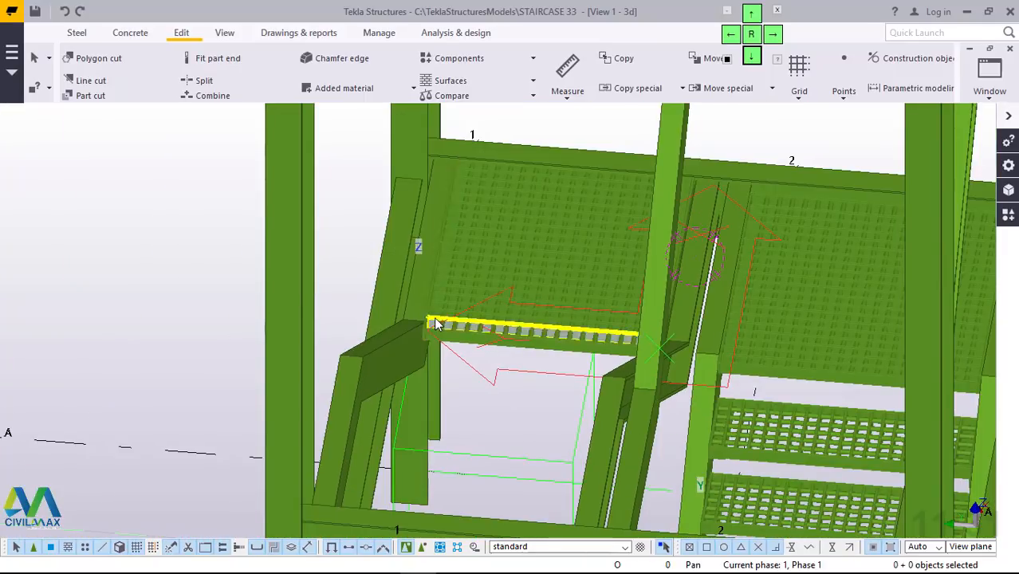
Step: Select both bolted support angles on the beam at the uncopied end of the landing grating
ctrl+middle_drag(423, 303, 399, 170)
scroll(479, 327, up, 6)
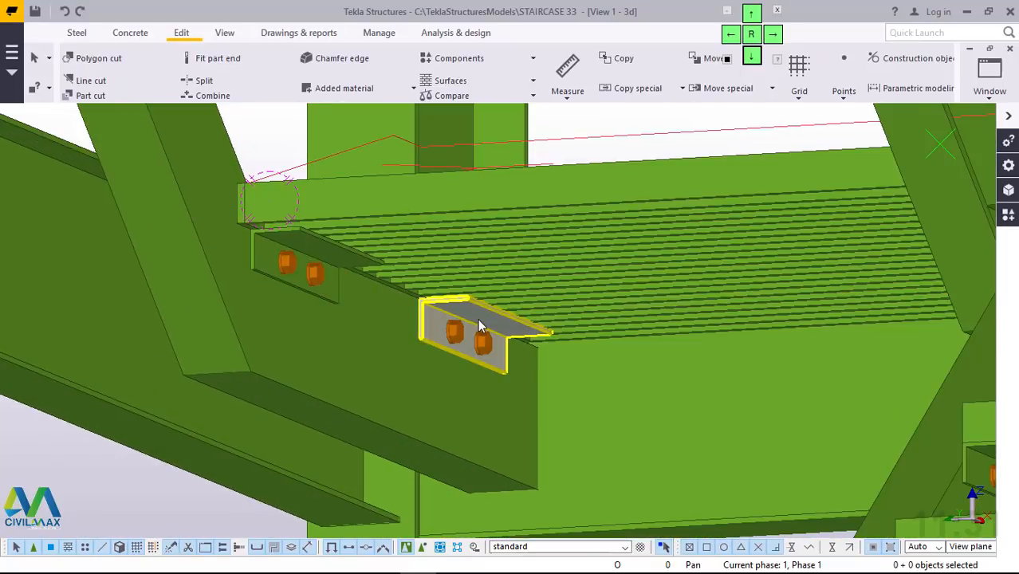
click(478, 317)
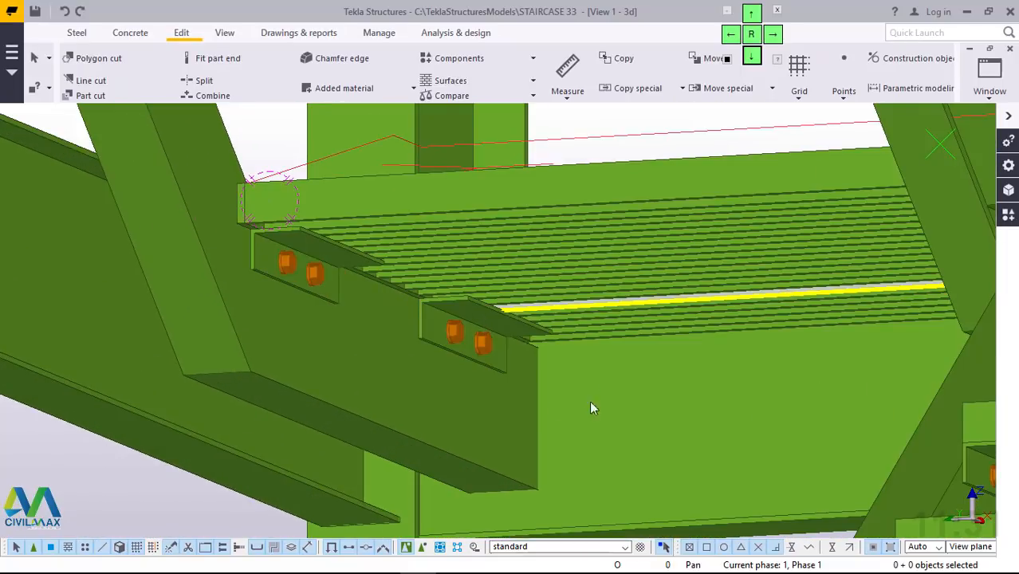
click(499, 322)
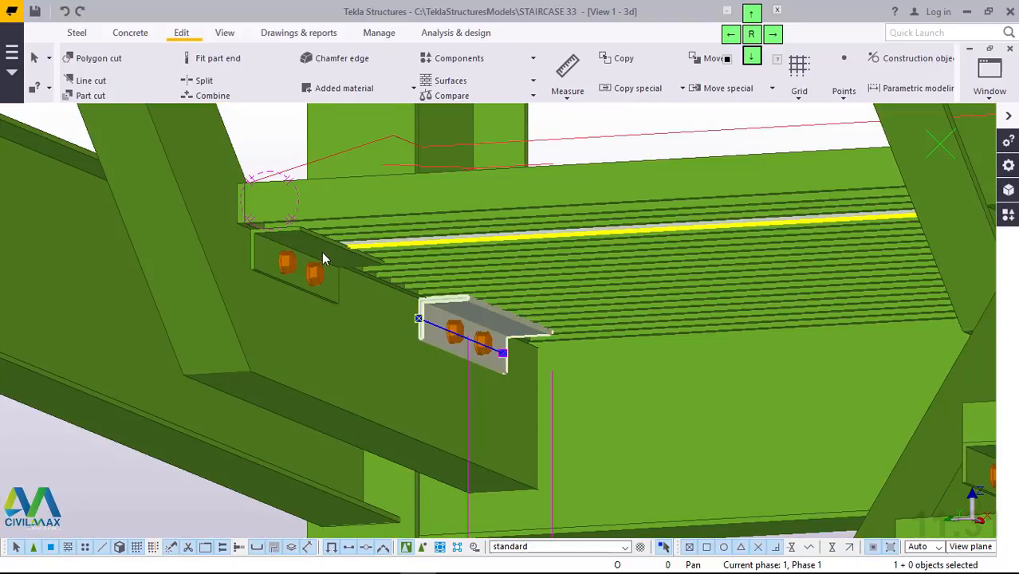
shift+click(321, 253)
click(476, 311)
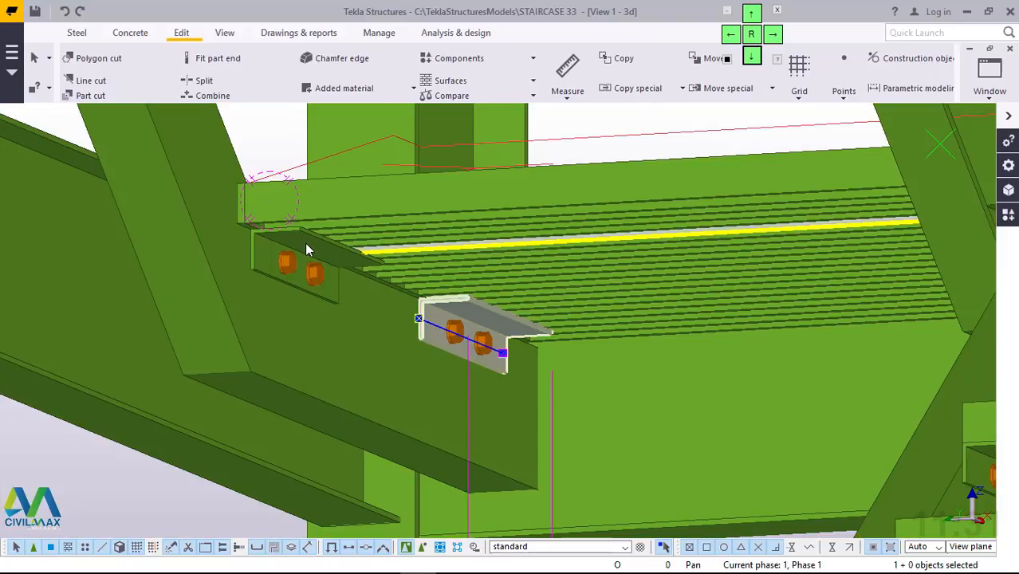
shift+click(303, 238)
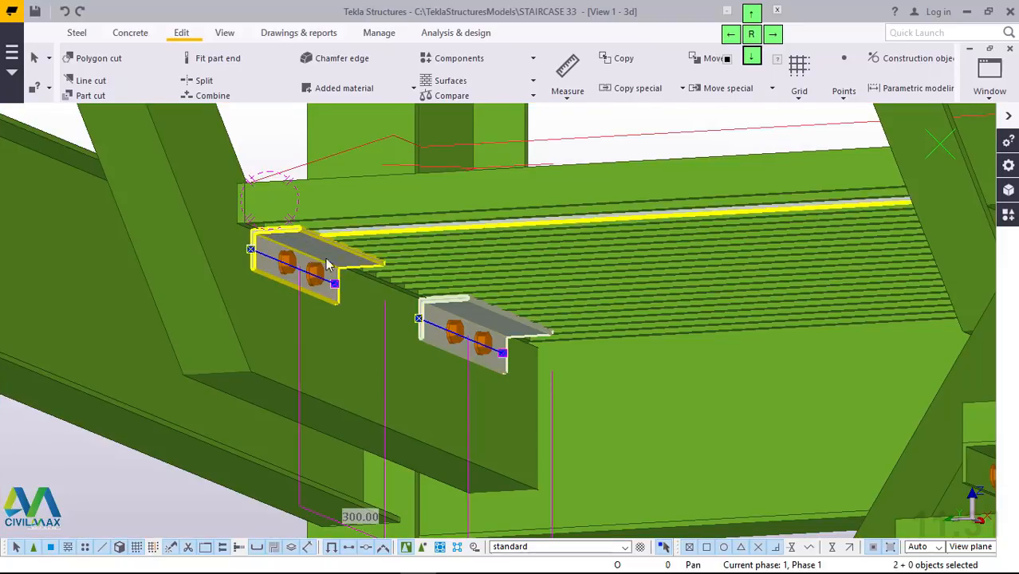
scroll(250, 373, down, 1)
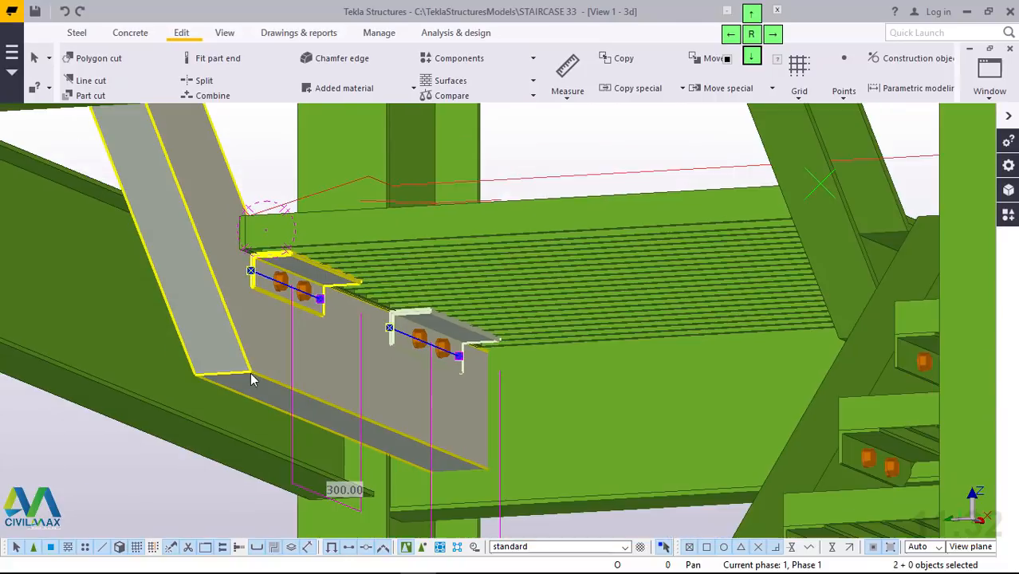
scroll(318, 369, down, 2)
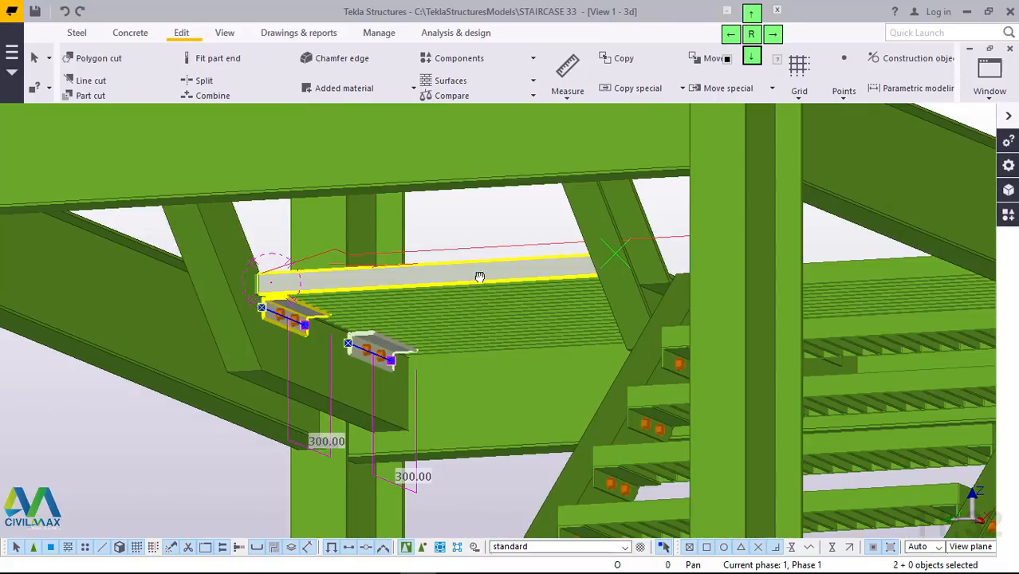
Step: Set the work plane upright along the side face of the landing grating's outer bearing bar
ctrl+middle_drag(479, 277, 454, 371)
ctrl+middle_drag(446, 416, 470, 335)
scroll(480, 288, up, 2)
scroll(425, 224, up, 2)
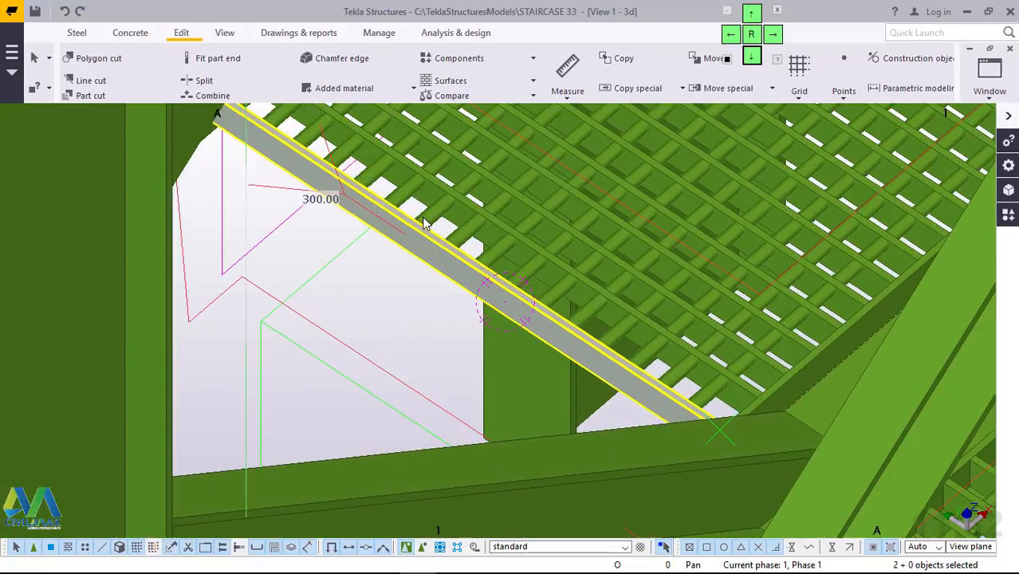
scroll(426, 224, up, 2)
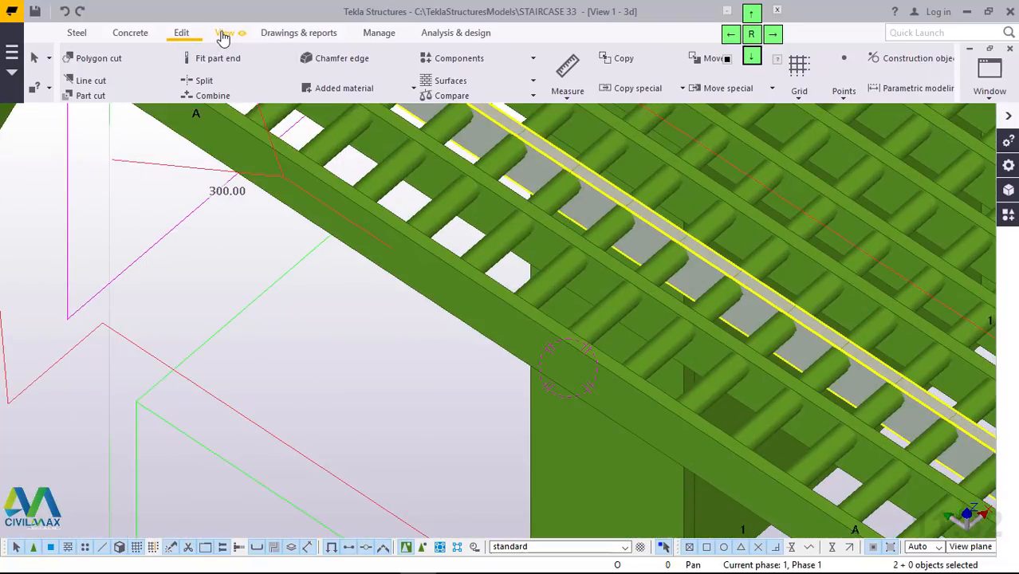
click(223, 34)
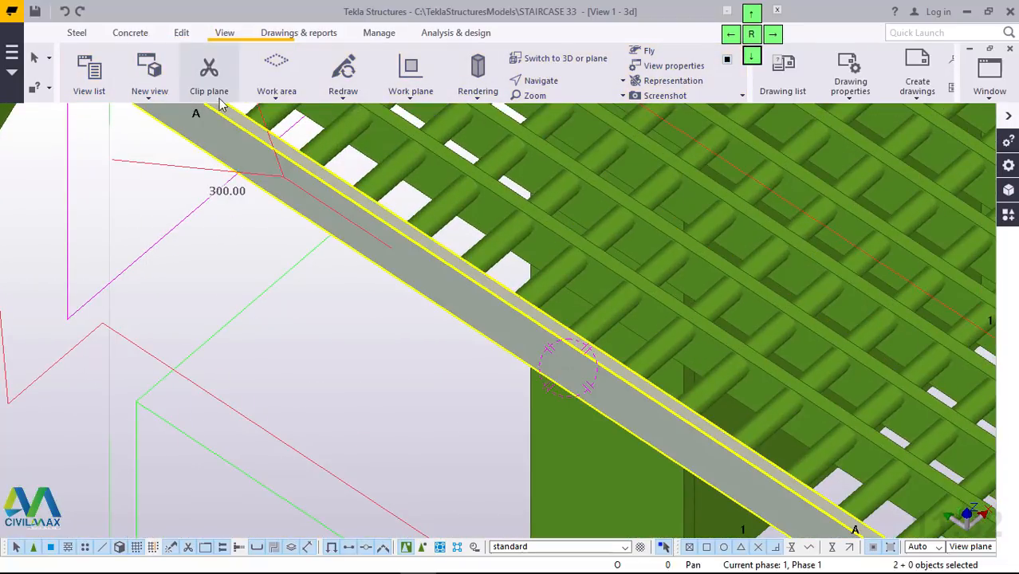
click(412, 98)
click(431, 128)
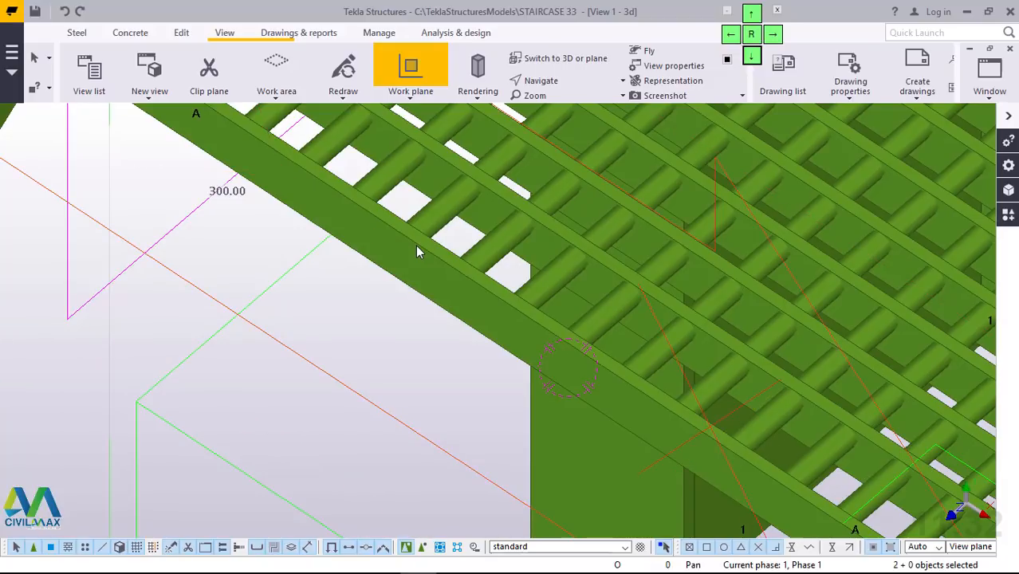
right_click(416, 248)
click(458, 255)
Step: Mirror-copy the two selected angles about a vertical line through the middle of the grating's outer bar, with X0 458.45, Y0 0.00 and angle -90
scroll(467, 254, down, 3)
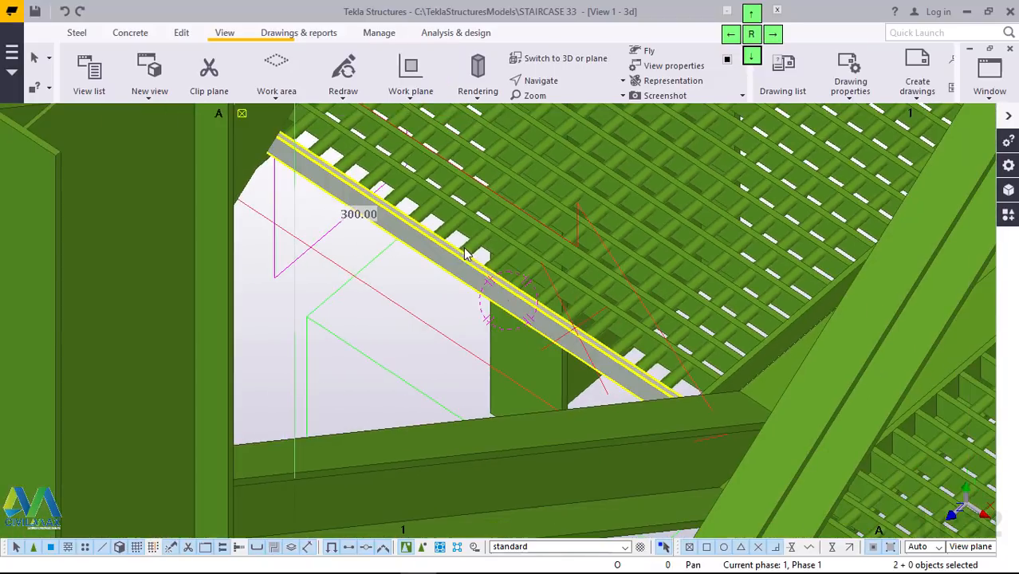
scroll(493, 242, down, 3)
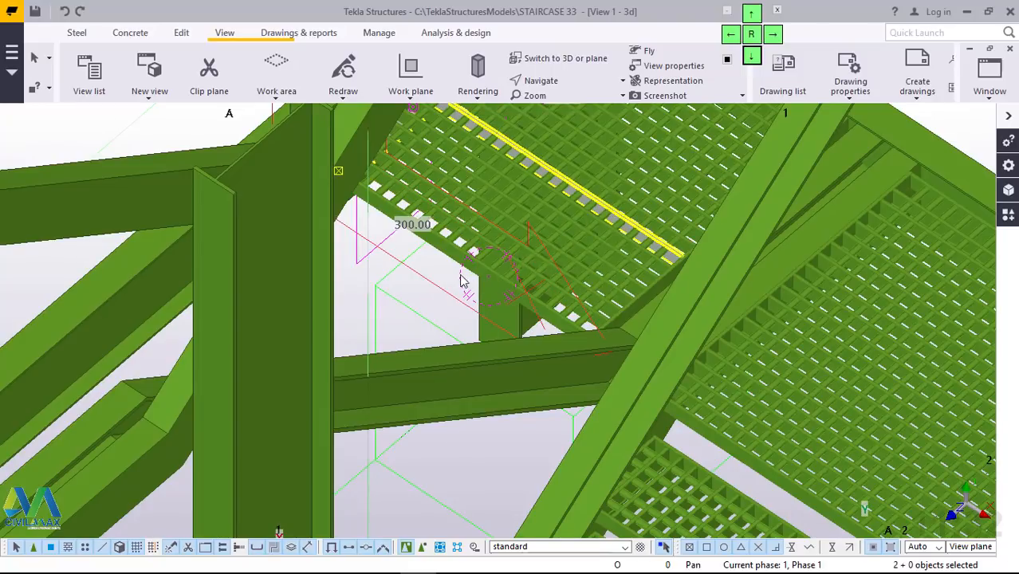
scroll(461, 280, up, 2)
scroll(455, 245, up, 5)
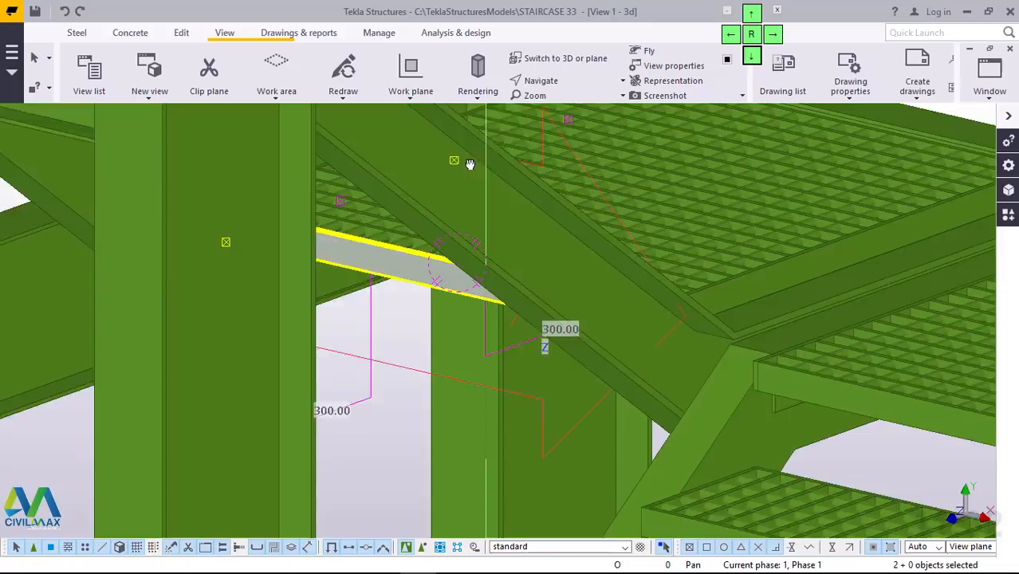
ctrl+middle_drag(470, 164, 434, 292)
scroll(421, 227, up, 4)
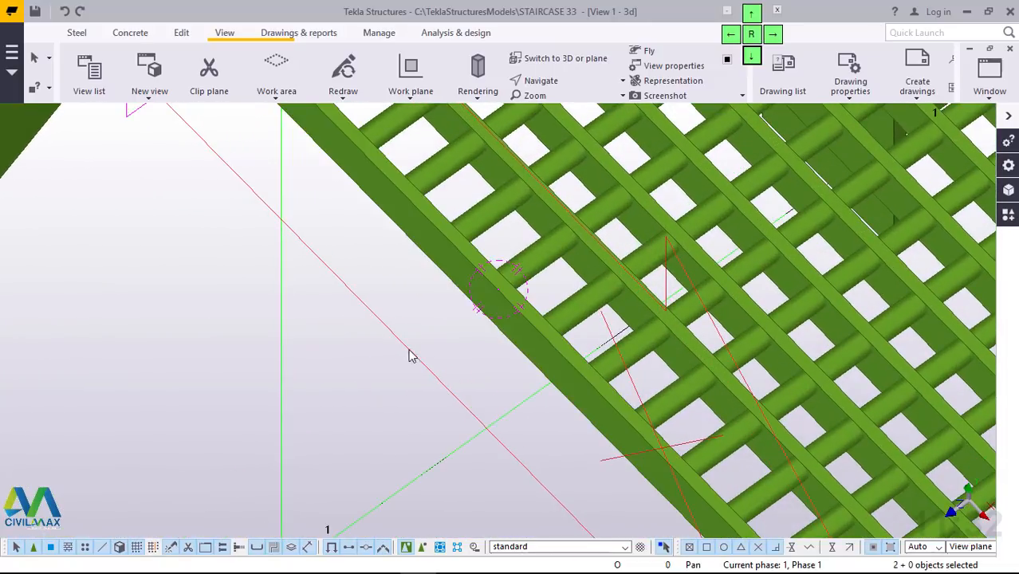
scroll(421, 379, down, 5)
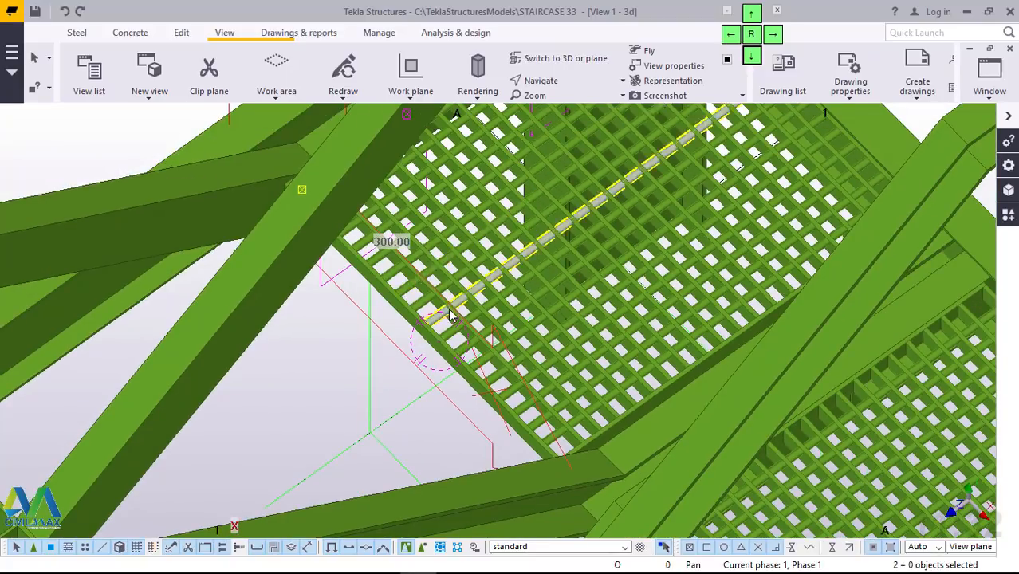
scroll(592, 394, up, 5)
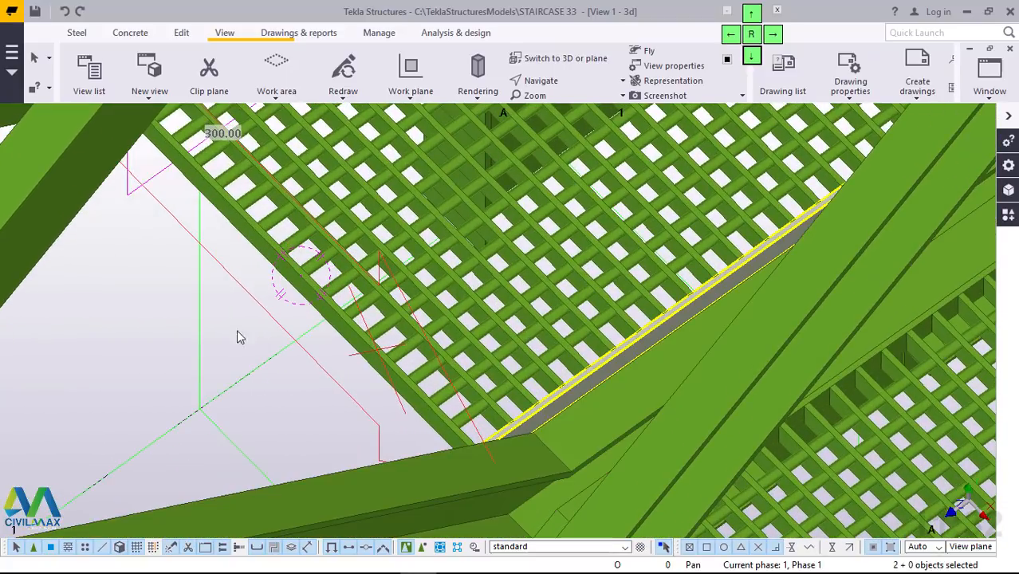
right_click(144, 293)
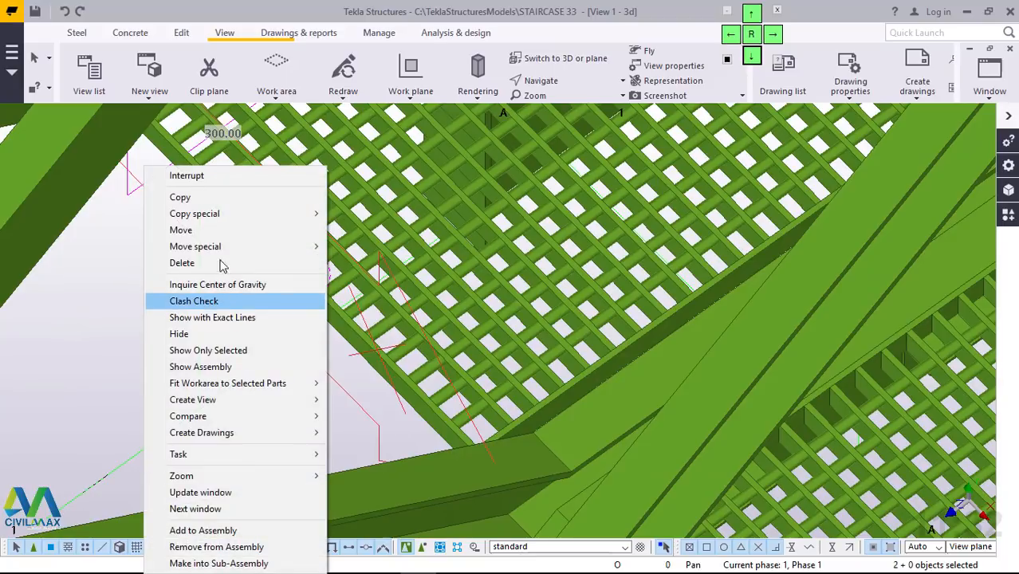
mouse_move(221, 217)
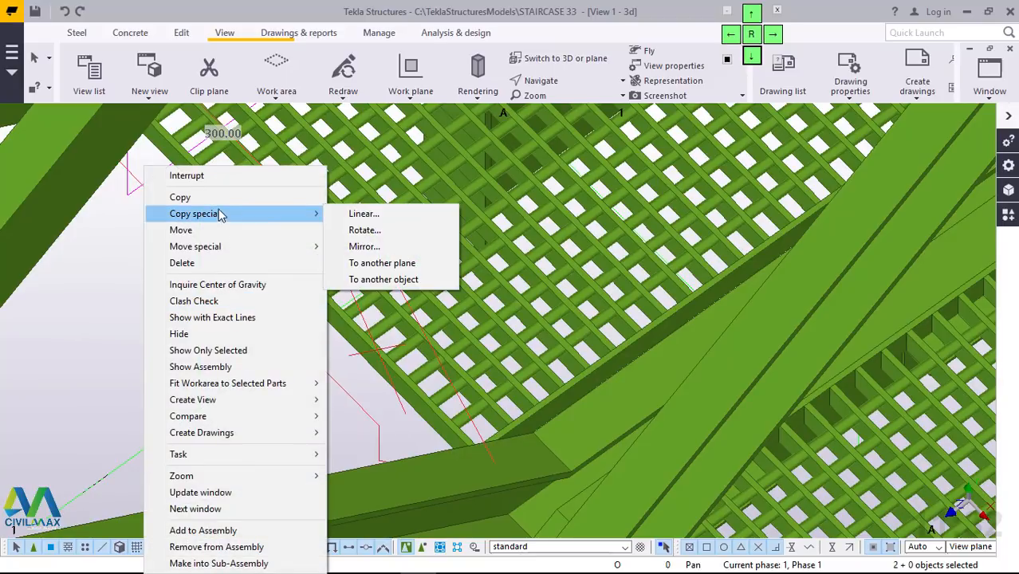
click(351, 245)
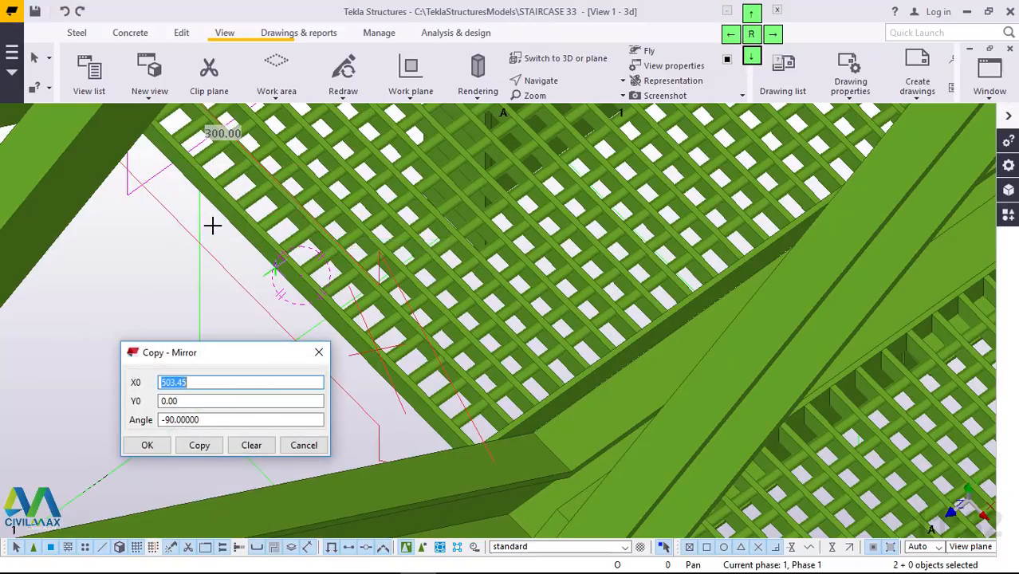
scroll(212, 226, up, 4)
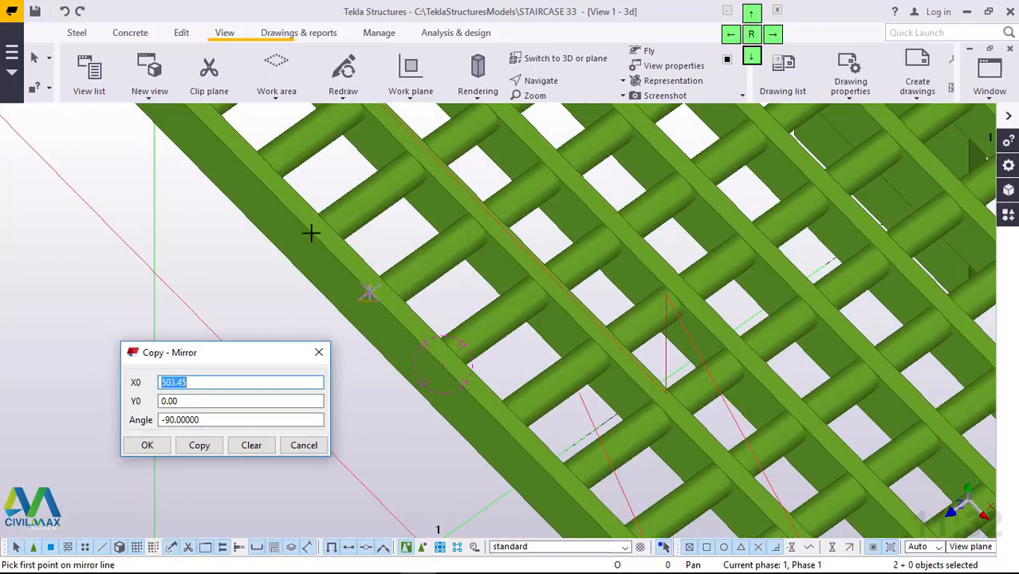
scroll(353, 307, up, 2)
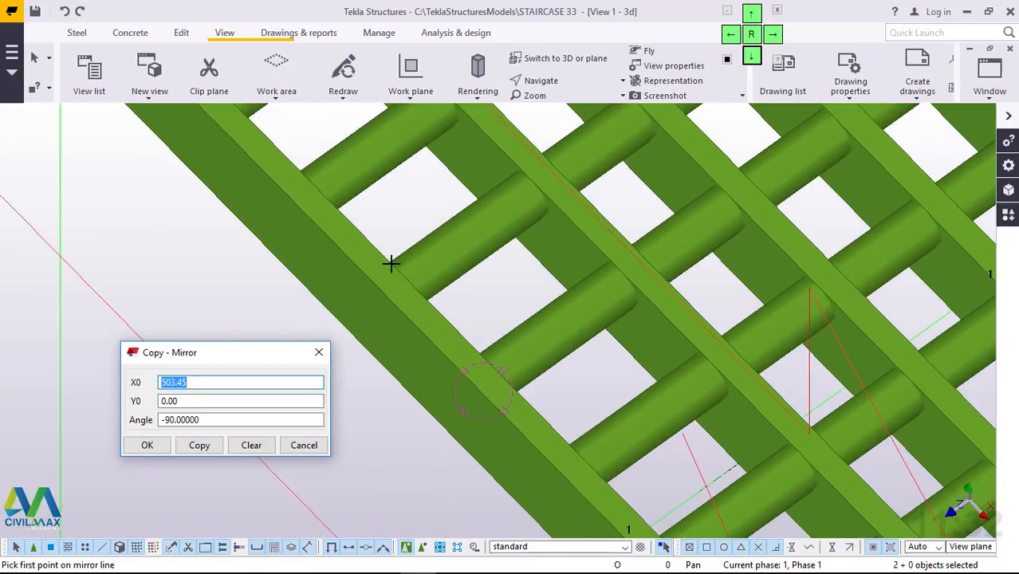
middle_drag(391, 263, 412, 251)
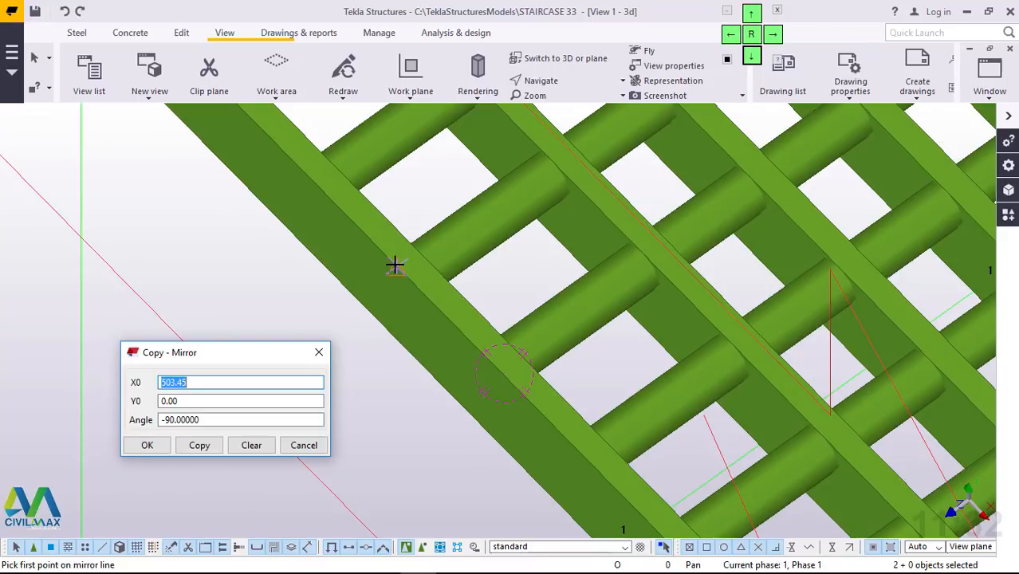
click(395, 265)
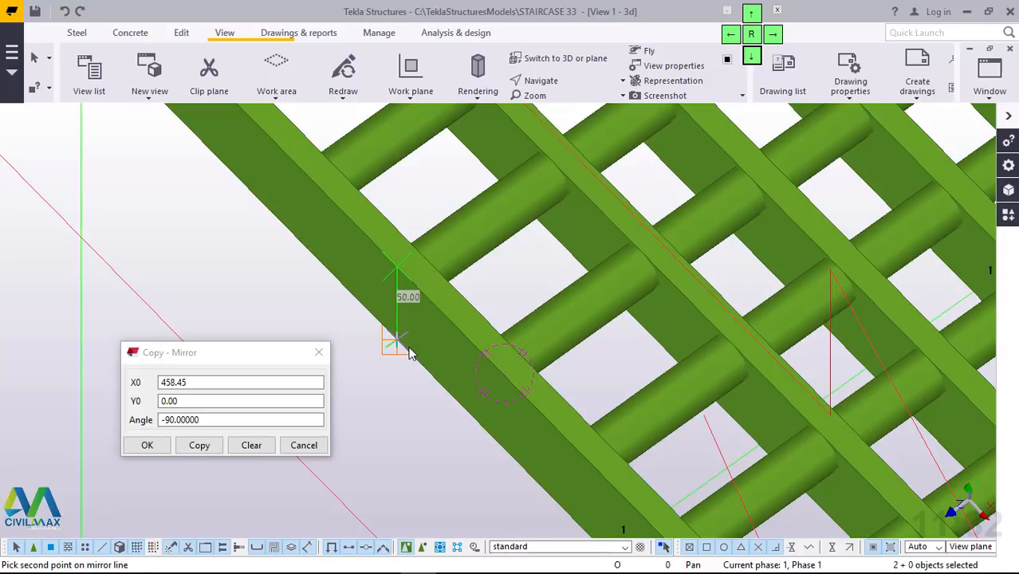
click(406, 346)
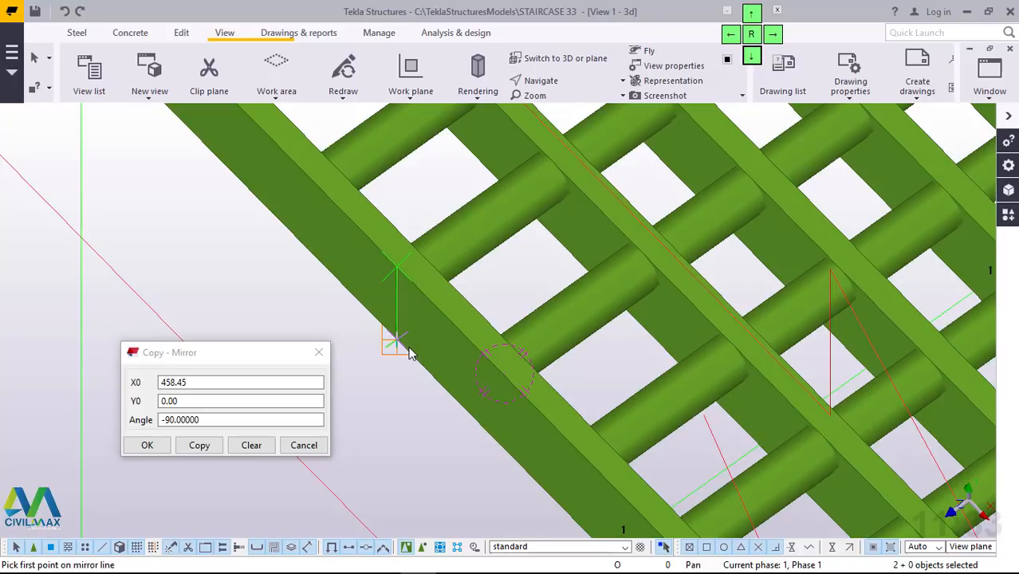
click(199, 446)
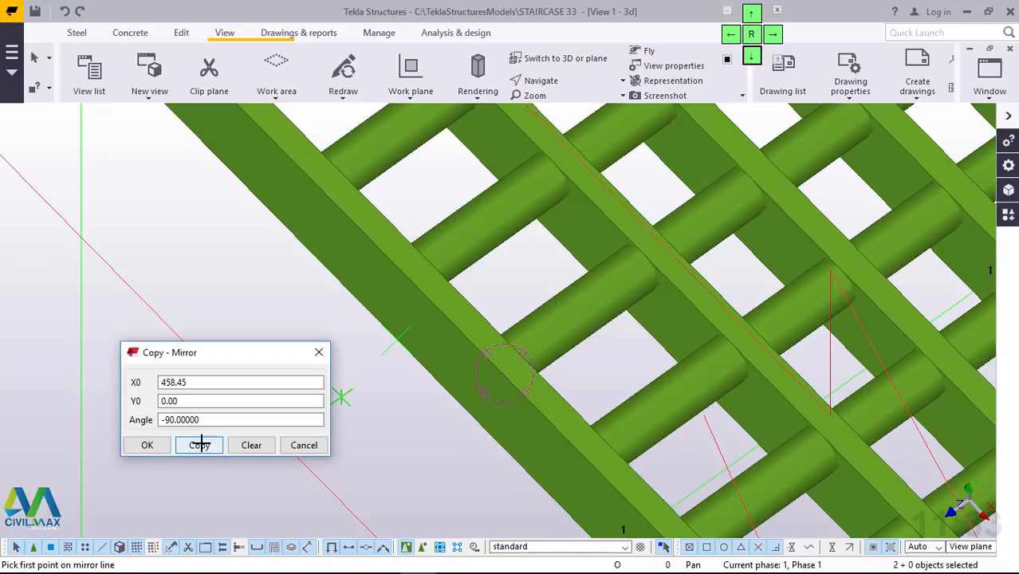
click(146, 445)
right_click(202, 217)
click(242, 223)
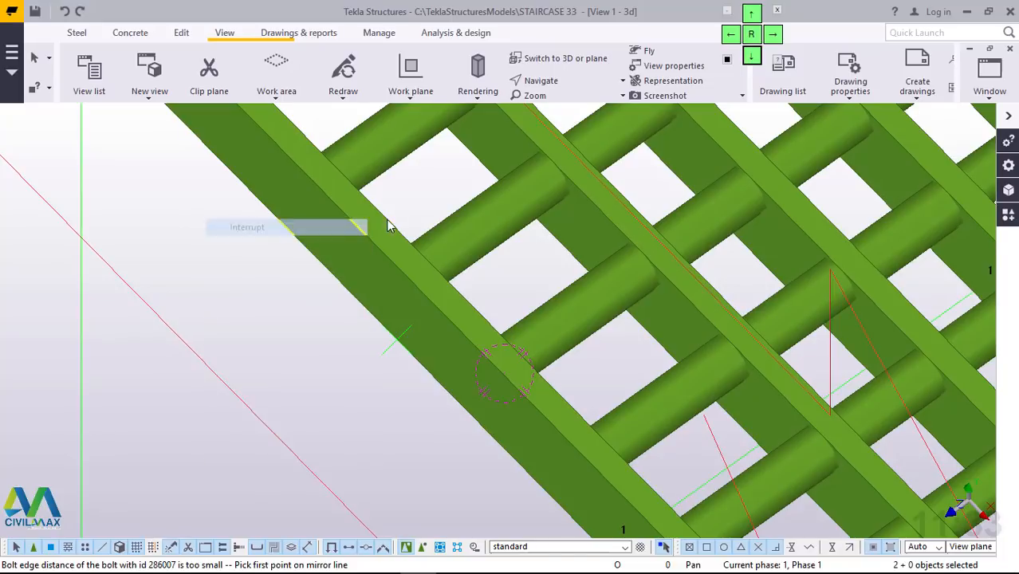
Step: Examine the mirrored angles and their bolts on the opposite support beam beneath the landing grating
scroll(400, 252, down, 6)
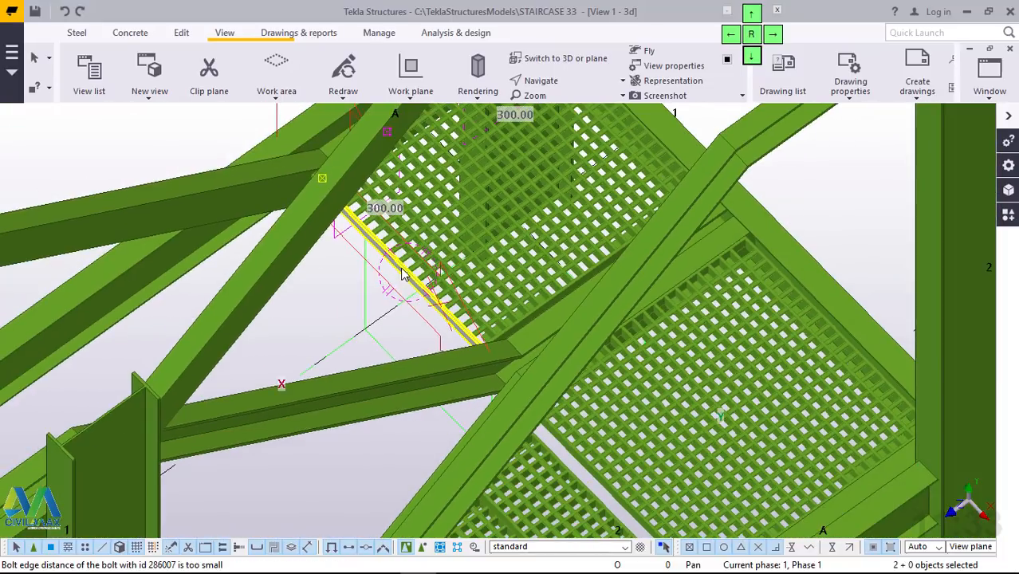
scroll(607, 260, up, 2)
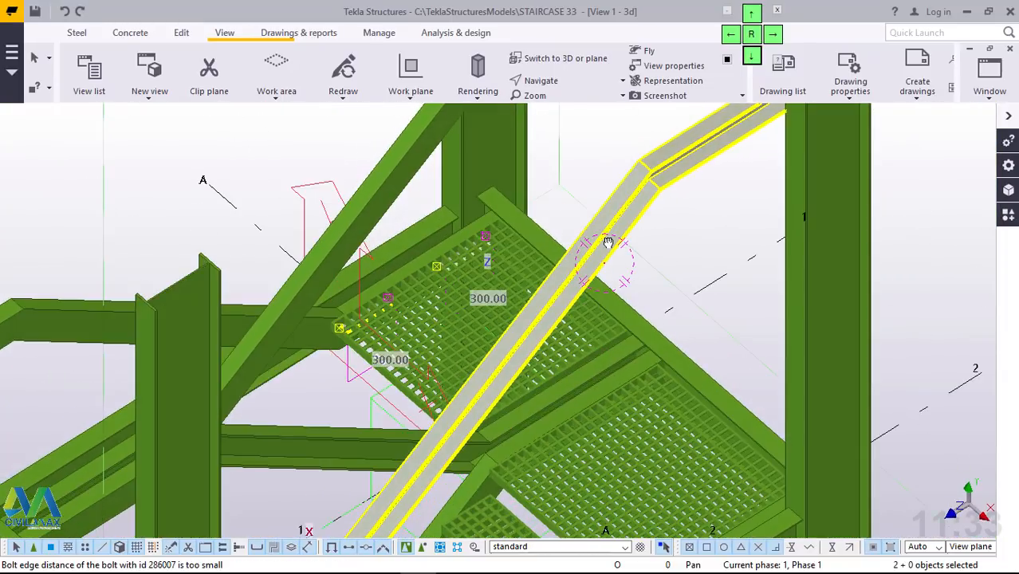
scroll(479, 462, up, 3)
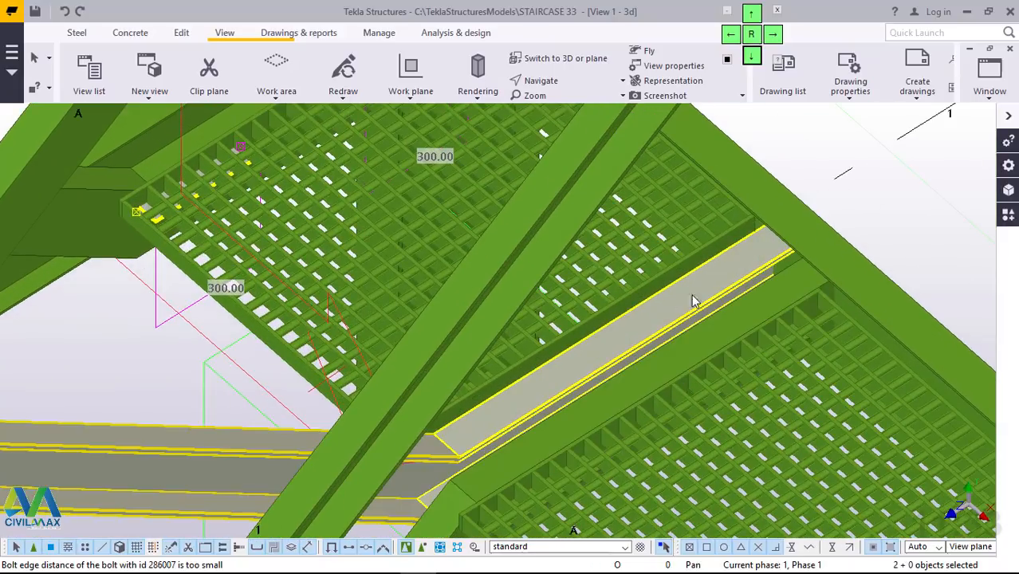
scroll(706, 274, up, 2)
scroll(709, 248, down, 6)
middle_drag(579, 370, 561, 94)
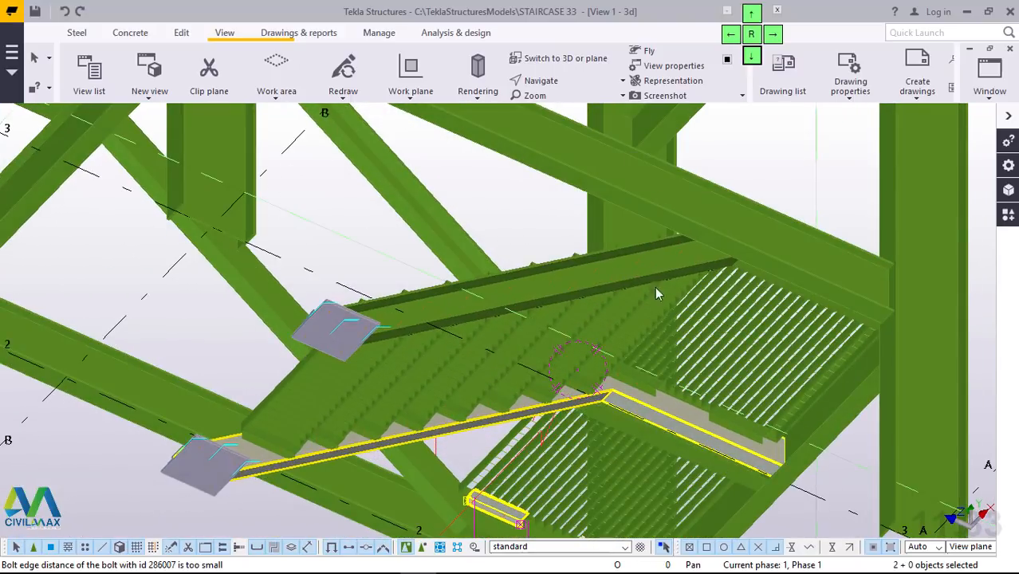
scroll(654, 294, up, 5)
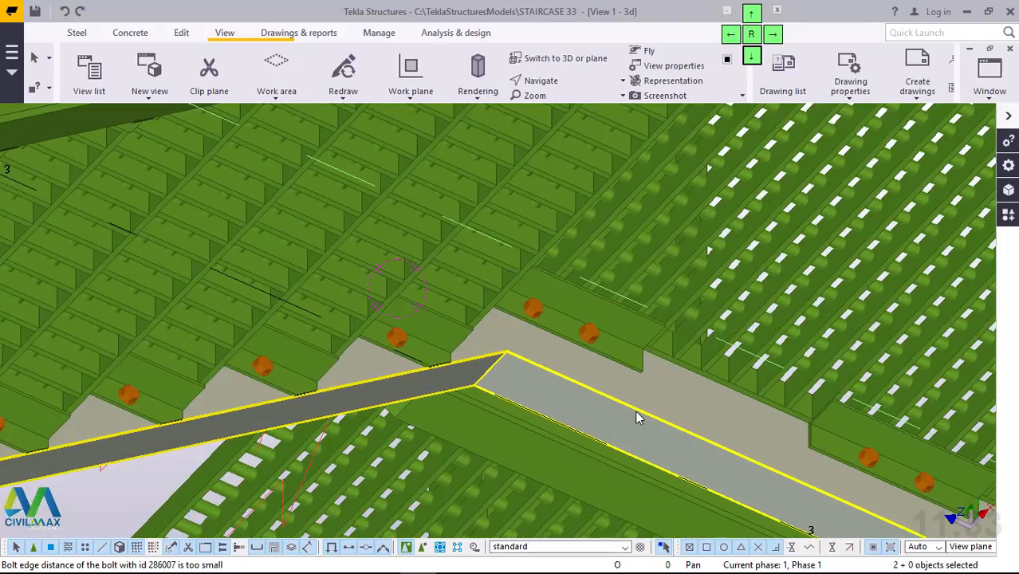
ctrl+middle_drag(637, 418, 743, 308)
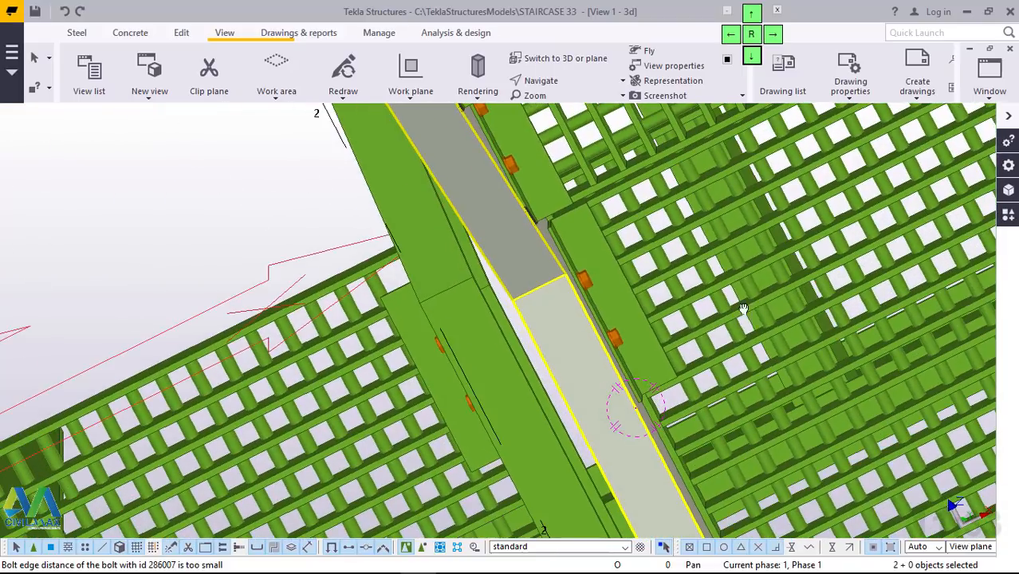
ctrl+middle_drag(786, 335, 610, 295)
scroll(610, 294, up, 6)
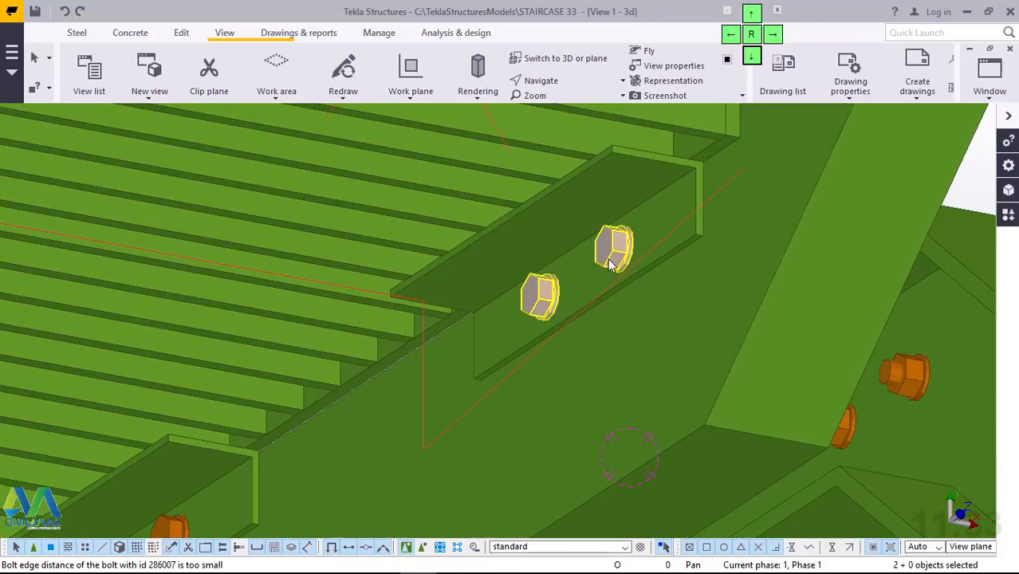
scroll(620, 275, down, 7)
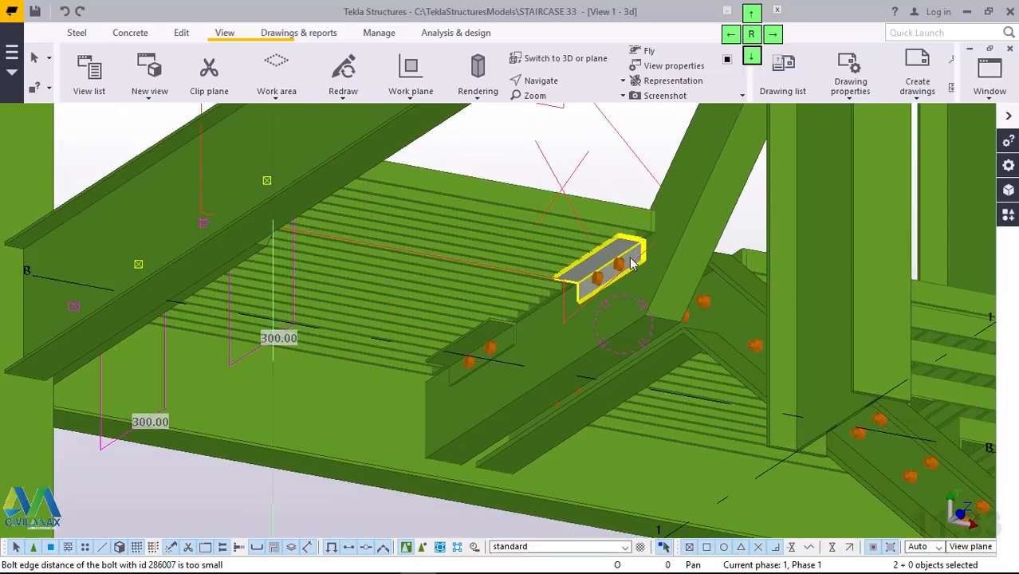
Step: Examine the landing grating and the bolted support angles at both of its ends from above and below
ctrl+middle_drag(622, 276, 288, 435)
scroll(335, 418, down, 4)
scroll(569, 298, up, 2)
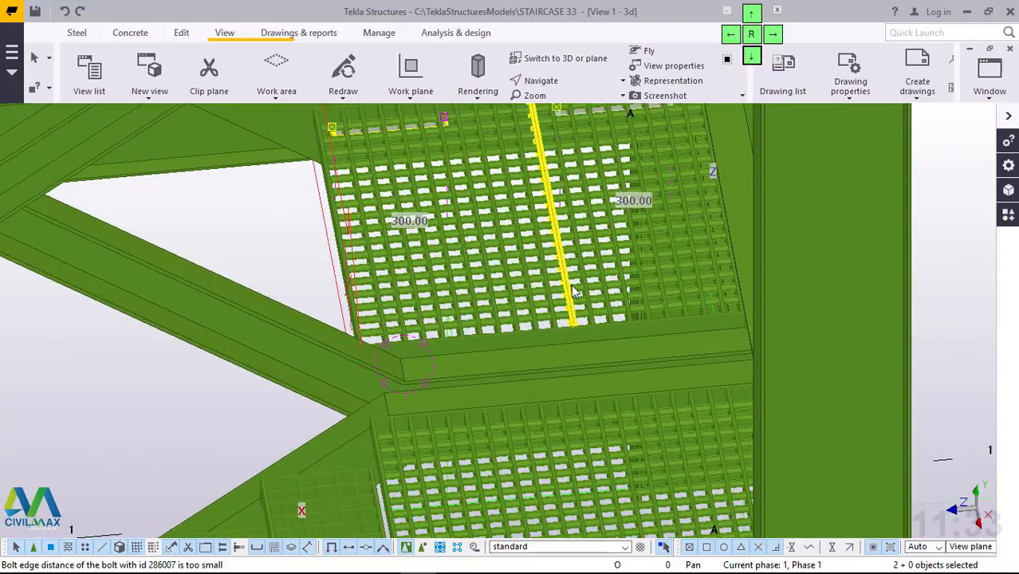
scroll(574, 291, up, 2)
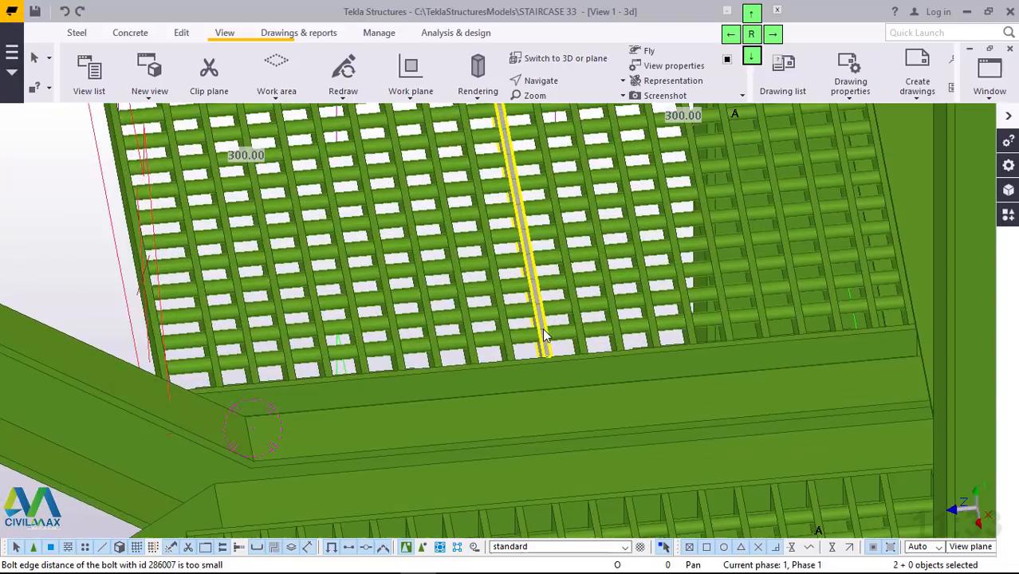
click(522, 372)
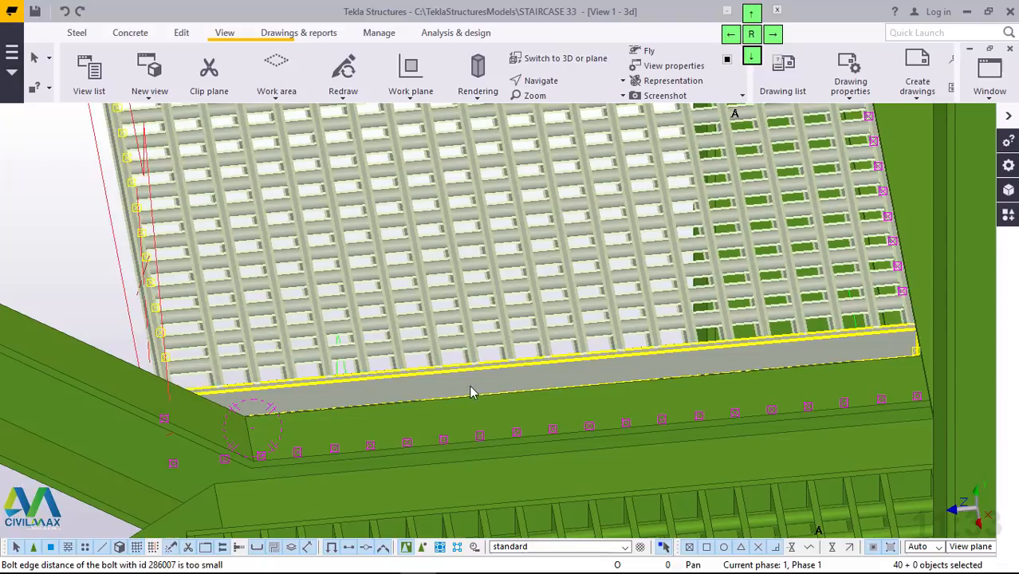
ctrl+middle_drag(470, 386, 726, 202)
scroll(693, 228, down, 3)
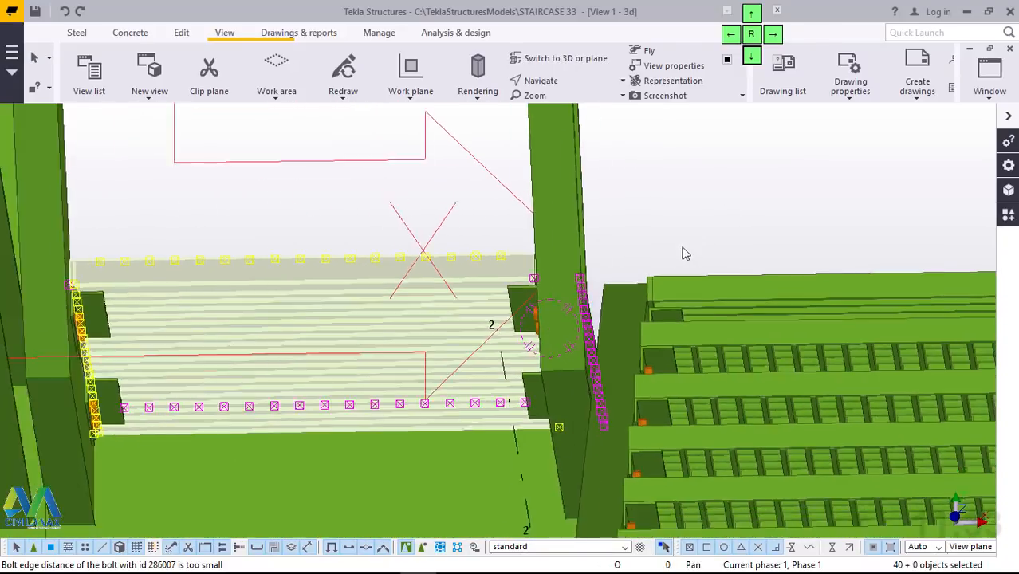
middle_drag(635, 262, 628, 264)
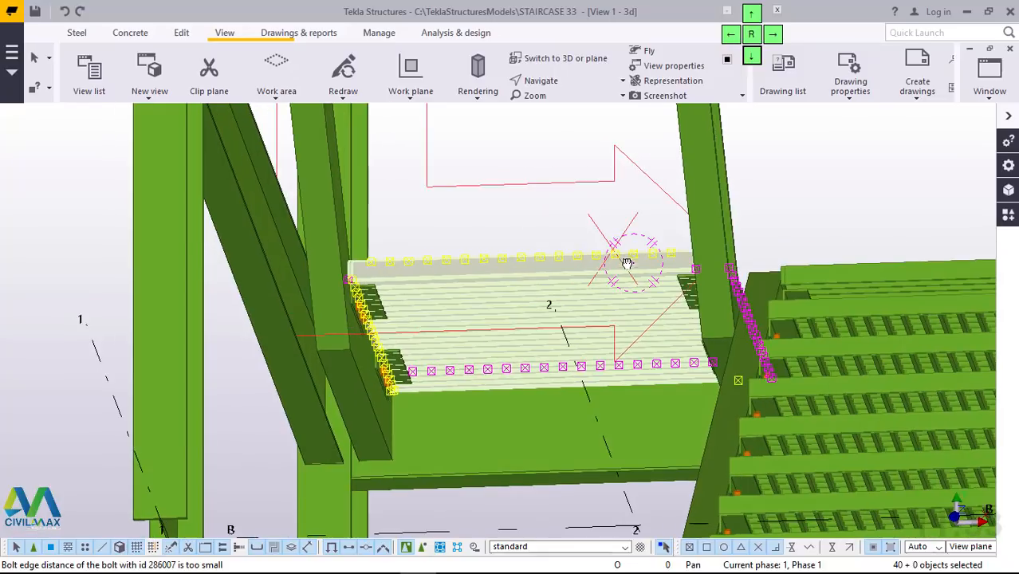
scroll(528, 333, up, 4)
ctrl+middle_drag(563, 158, 783, 356)
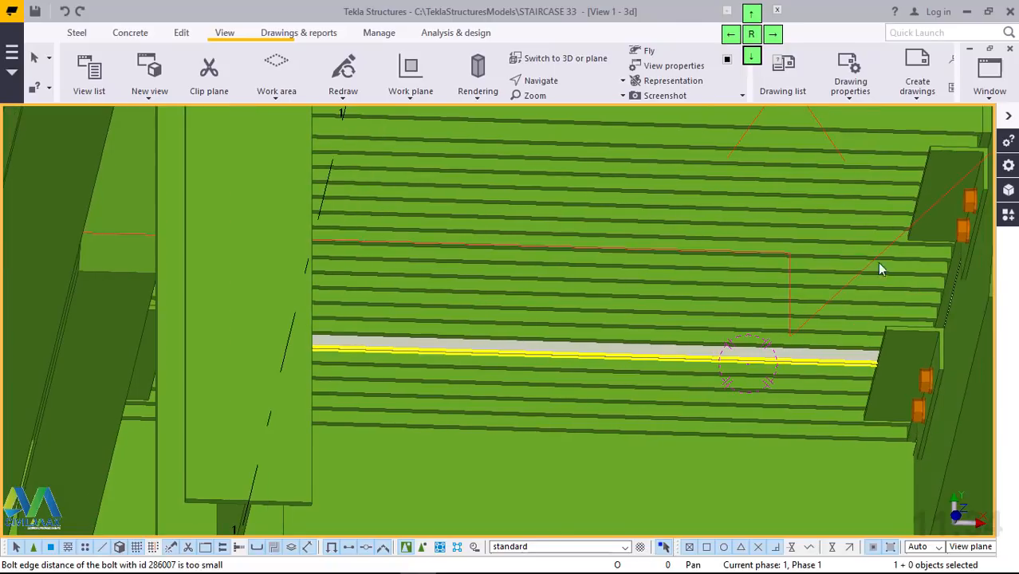
Step: Add the four bolted support angles beneath the landing grating to the grating's assembly
click(948, 168)
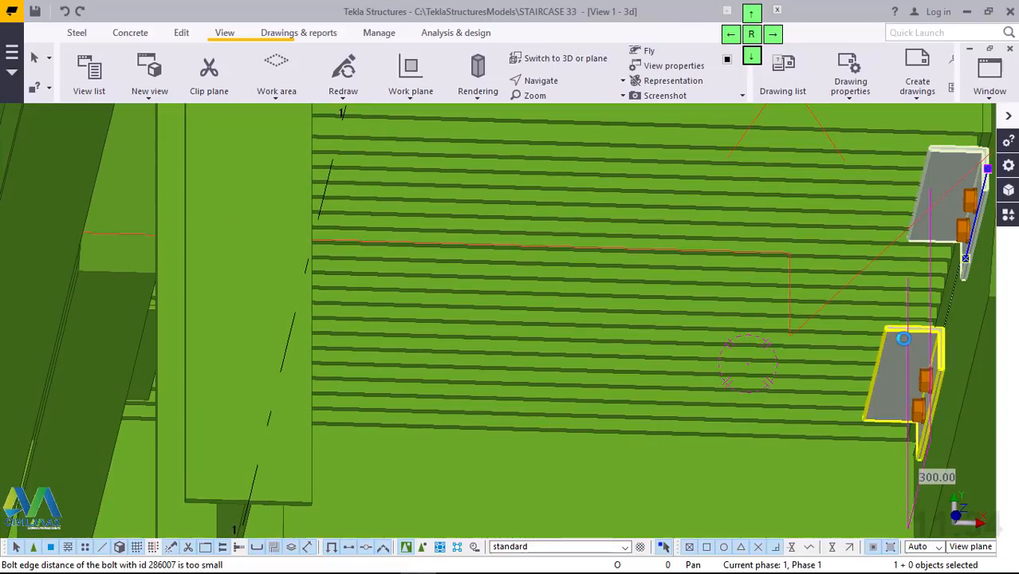
ctrl+click(904, 339)
scroll(749, 271, down, 1)
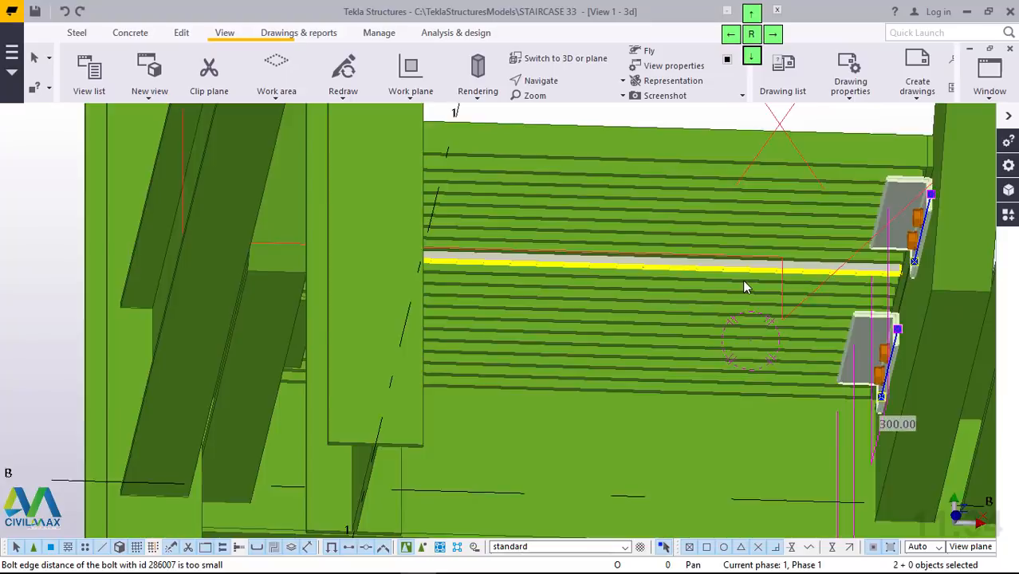
scroll(742, 279, down, 1)
ctrl+middle_drag(743, 280, 700, 278)
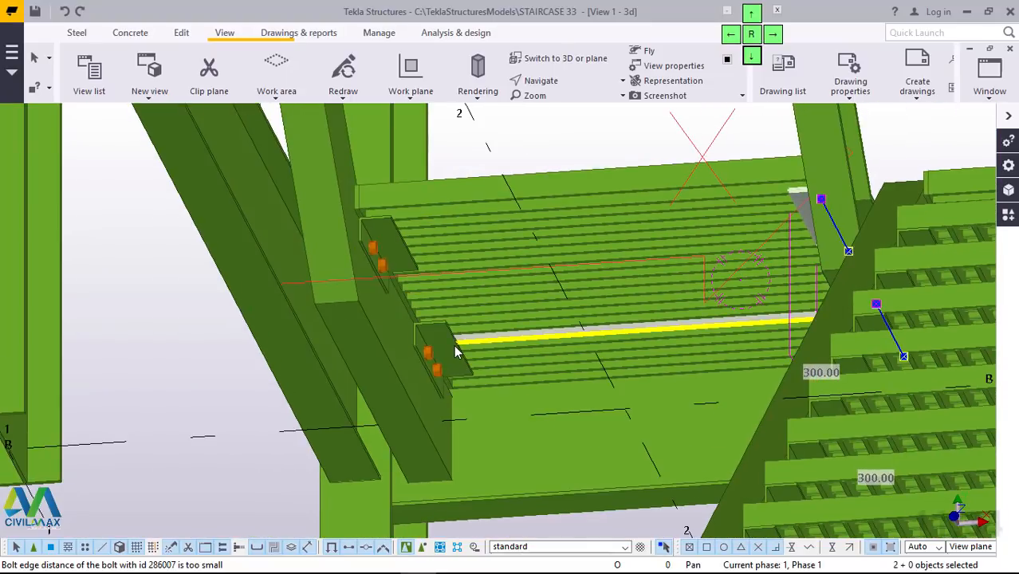
shift+click(404, 255)
right_click(405, 255)
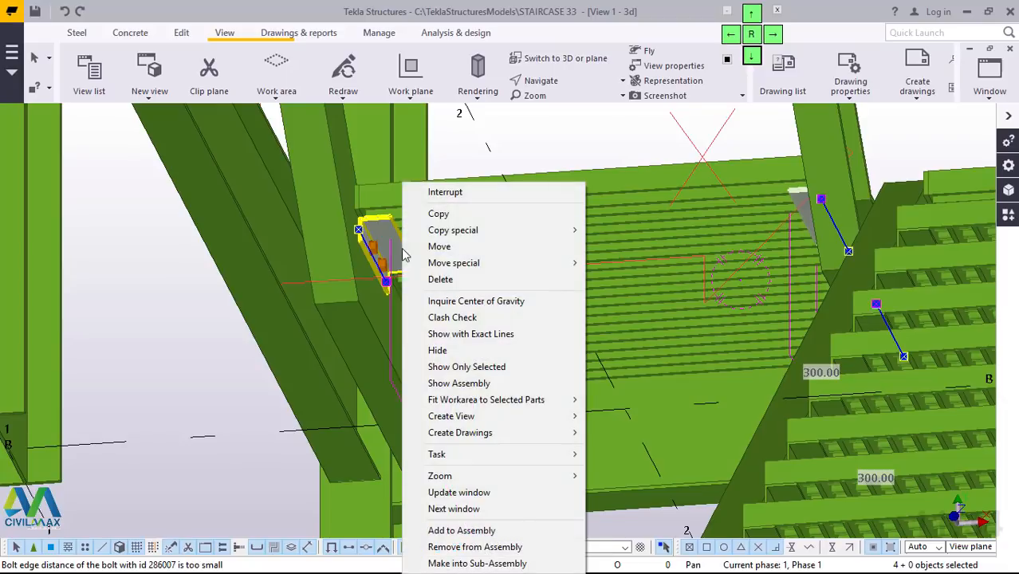
click(461, 531)
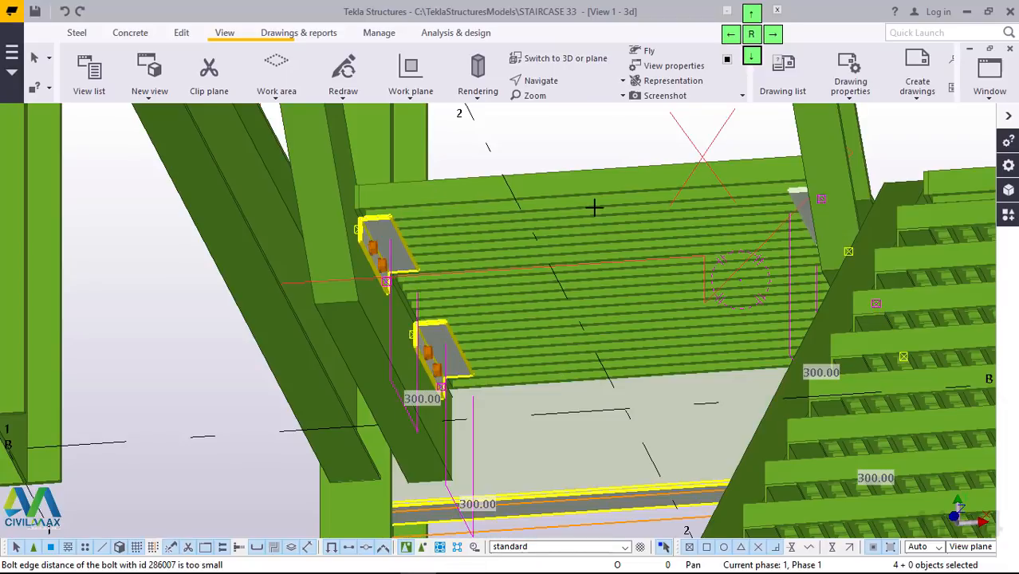
click(600, 148)
click(163, 317)
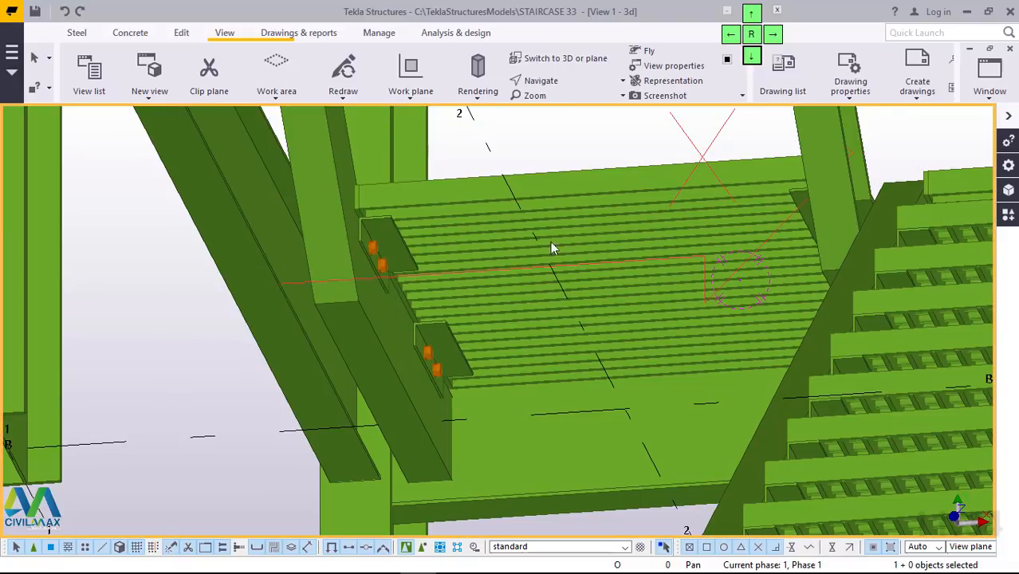
Step: Select the whole landing grating assembly together with its support angles
click(599, 186)
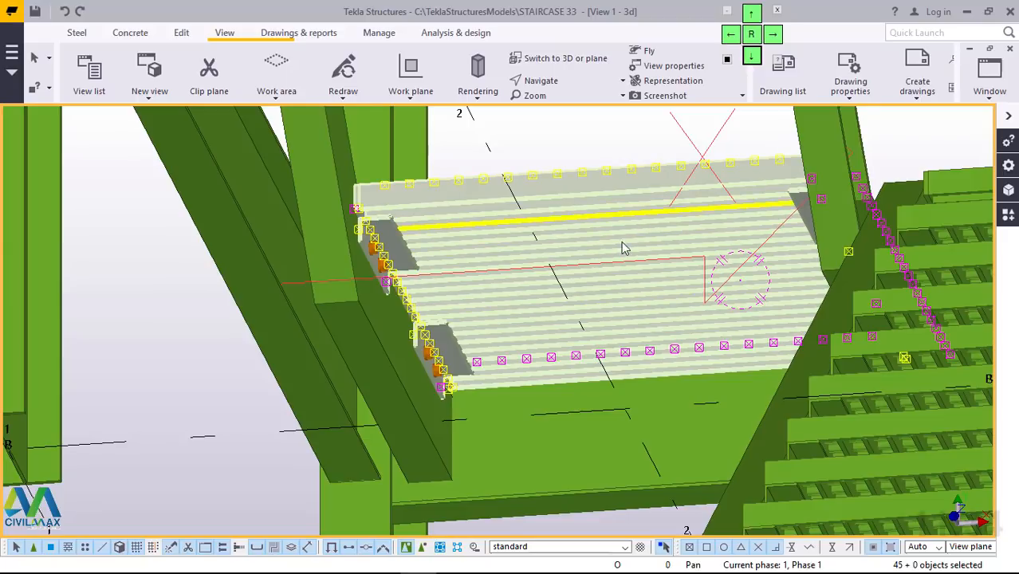
ctrl+middle_drag(626, 248, 769, 320)
scroll(779, 336, up, 2)
scroll(309, 348, down, 3)
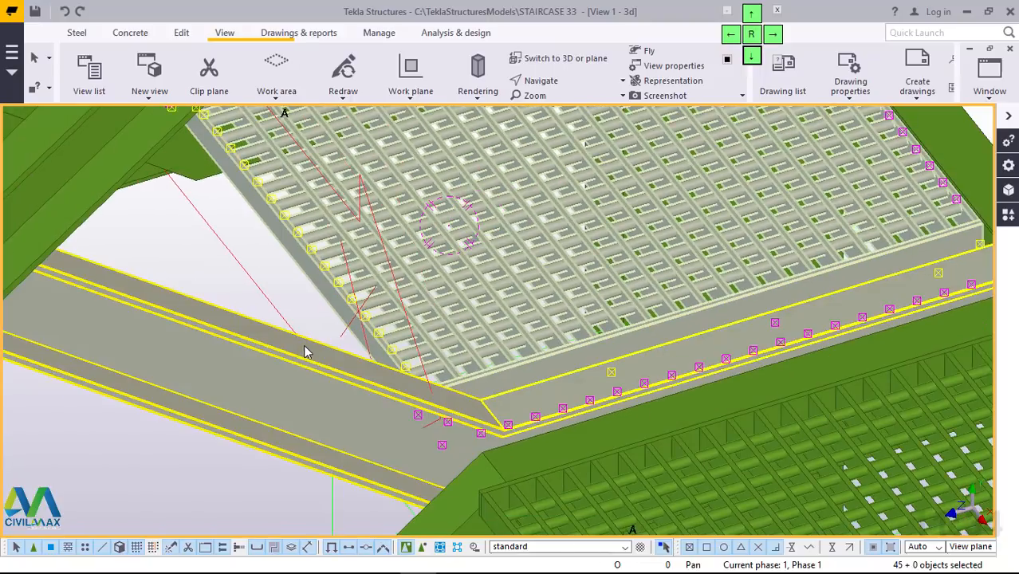
scroll(309, 353, down, 2)
scroll(580, 205, up, 1)
scroll(582, 159, up, 1)
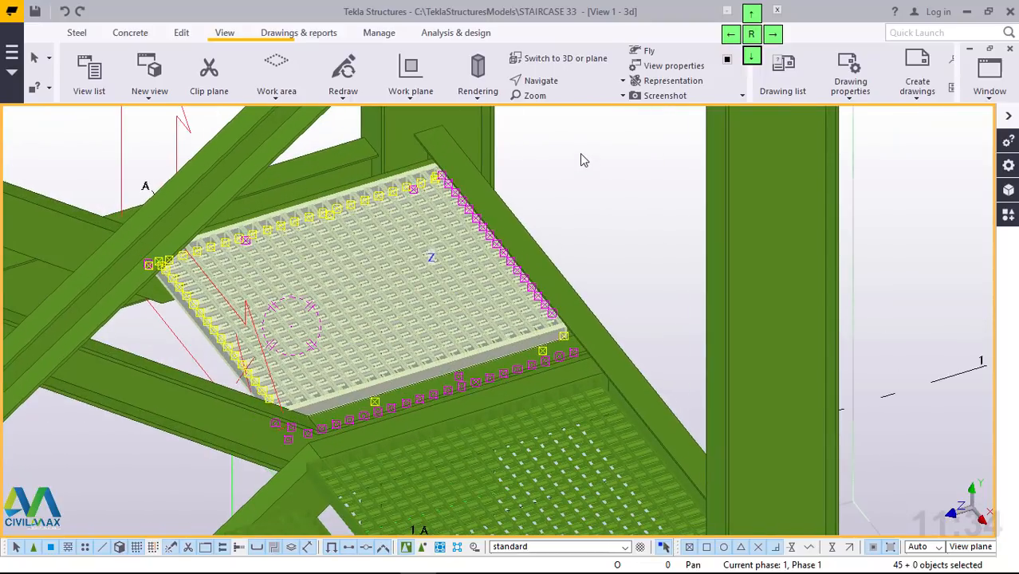
right_click(582, 158)
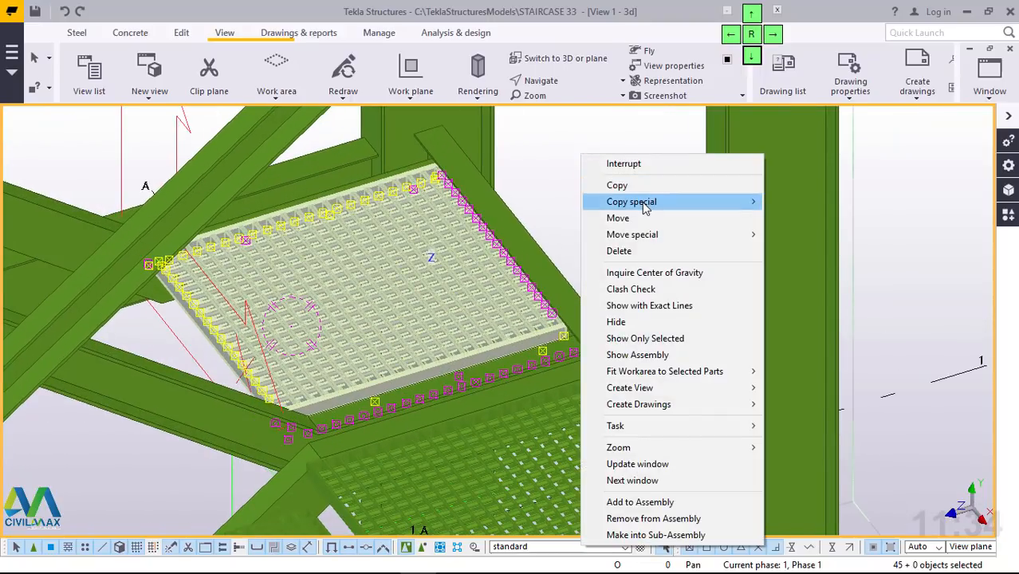
mouse_move(646, 205)
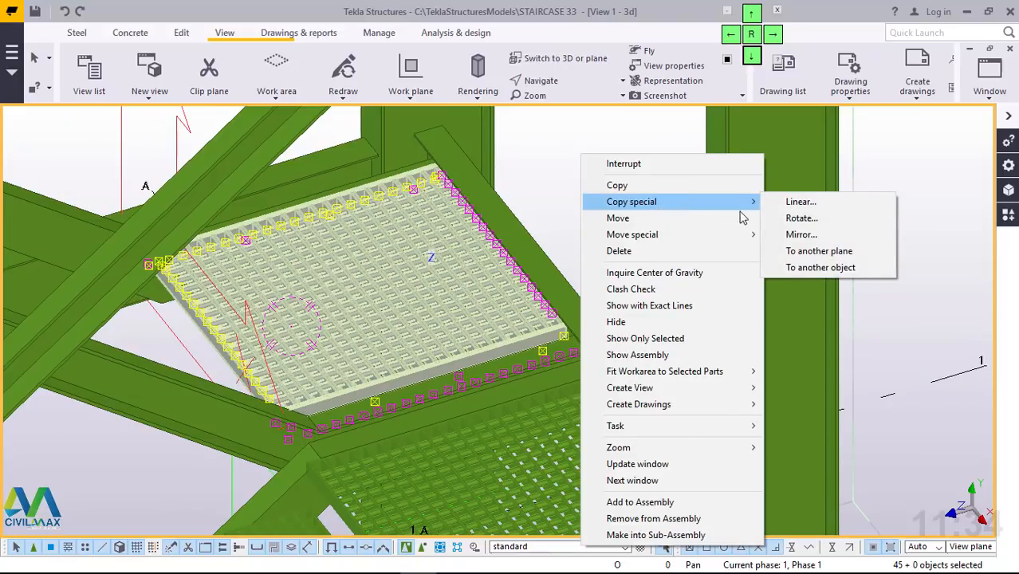
click(799, 202)
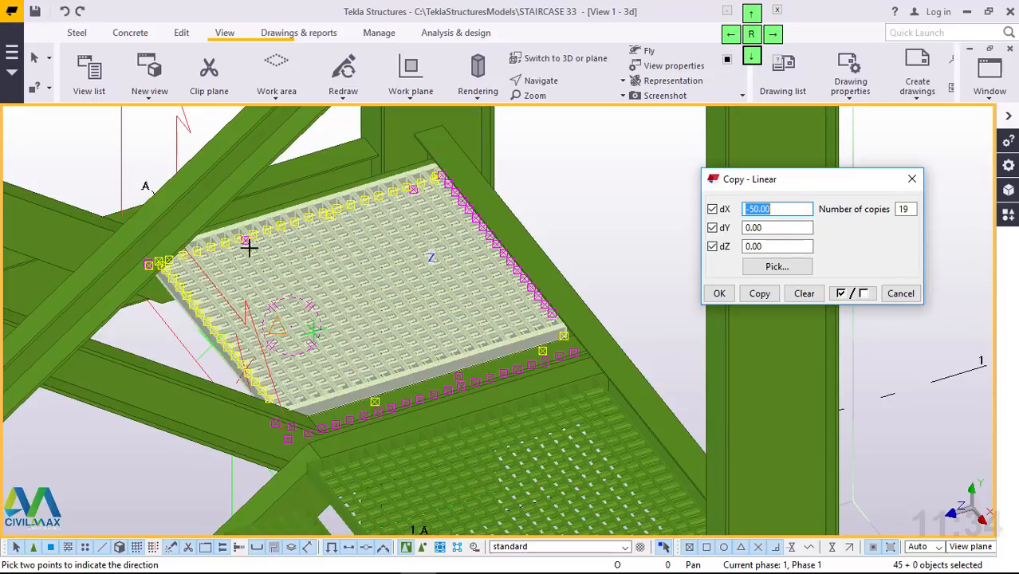
scroll(230, 283, down, 2)
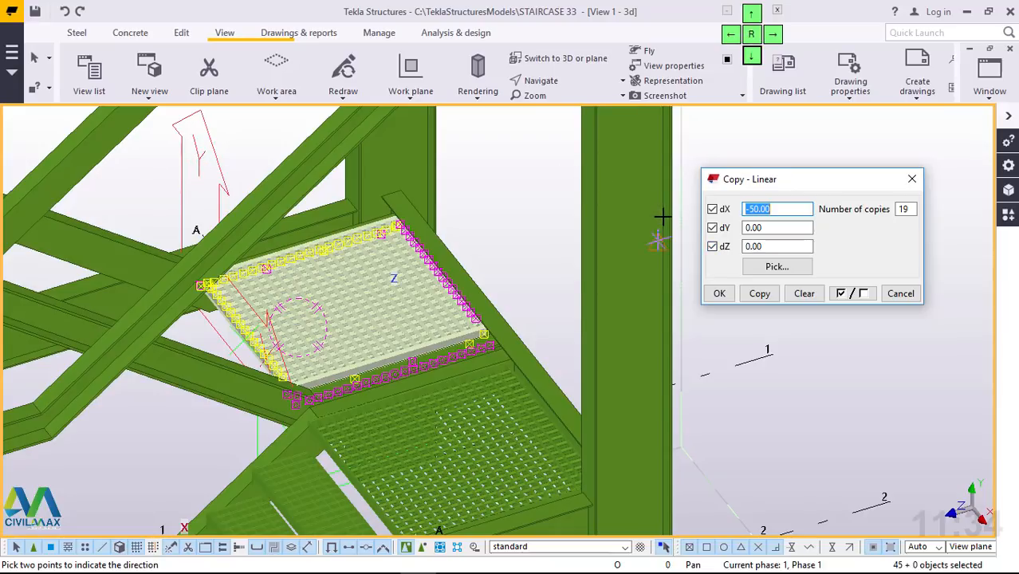
text(0)
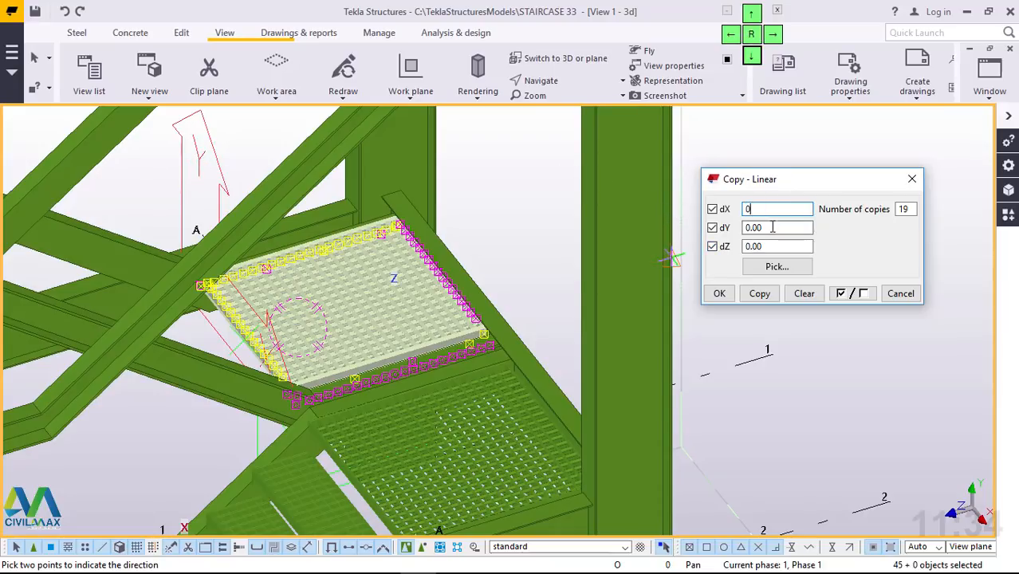
drag(774, 227, 740, 227)
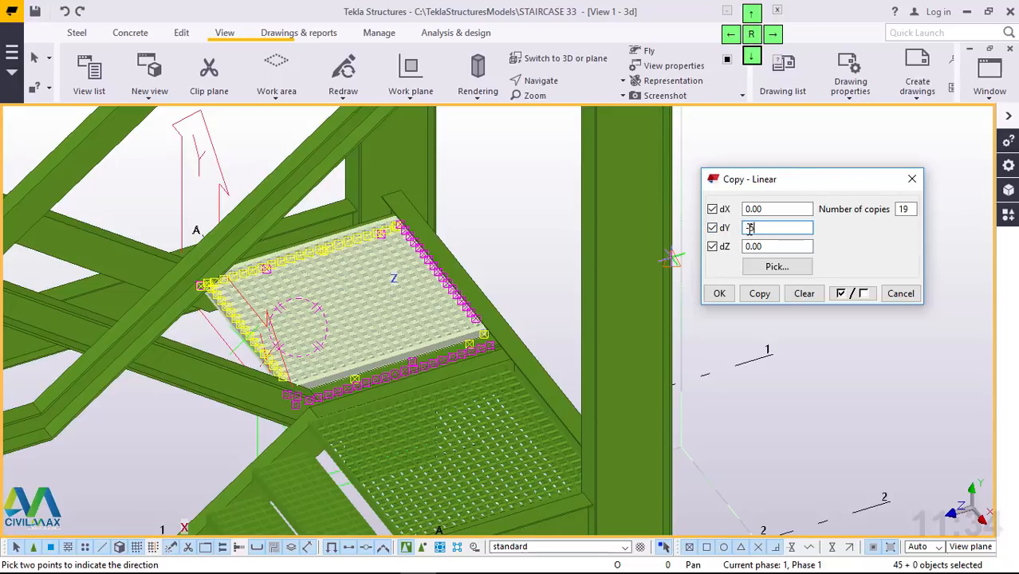
text(-500)
double_click(903, 209)
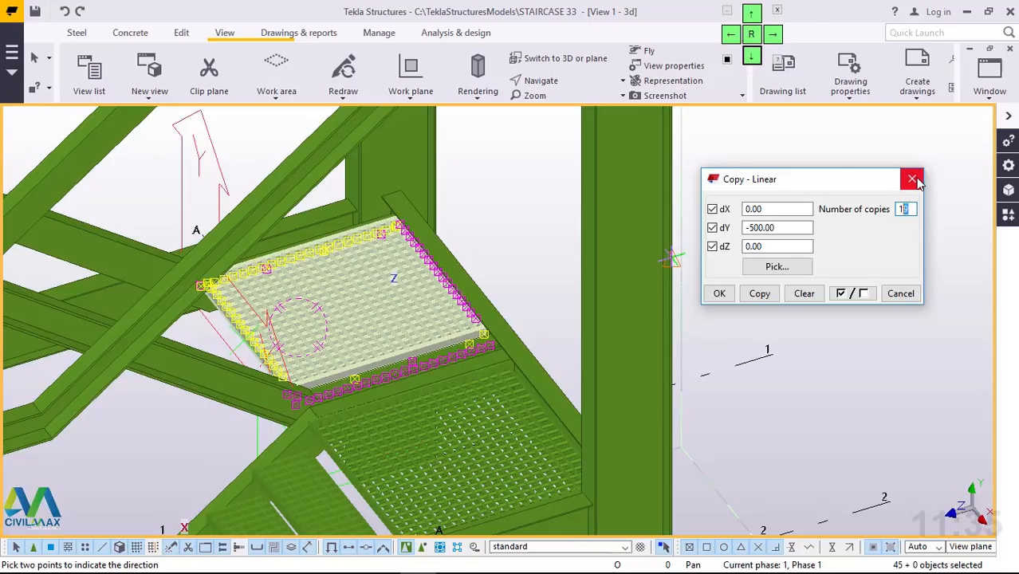
click(913, 179)
right_click(764, 124)
click(804, 136)
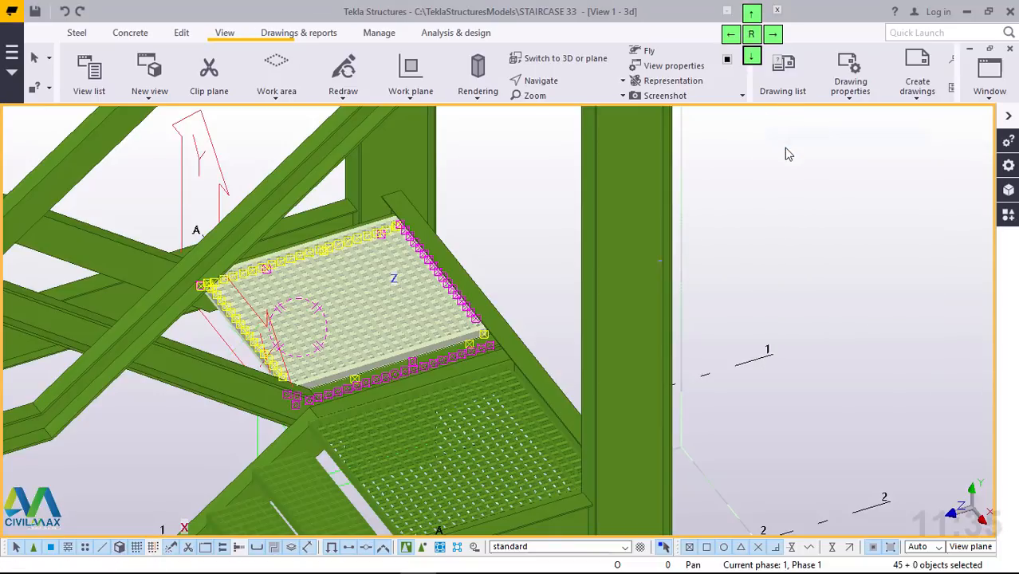
Step: Move the selected grating assembly linearly by dX 0.00, dY -50.00 and dZ 0.00
right_click(760, 141)
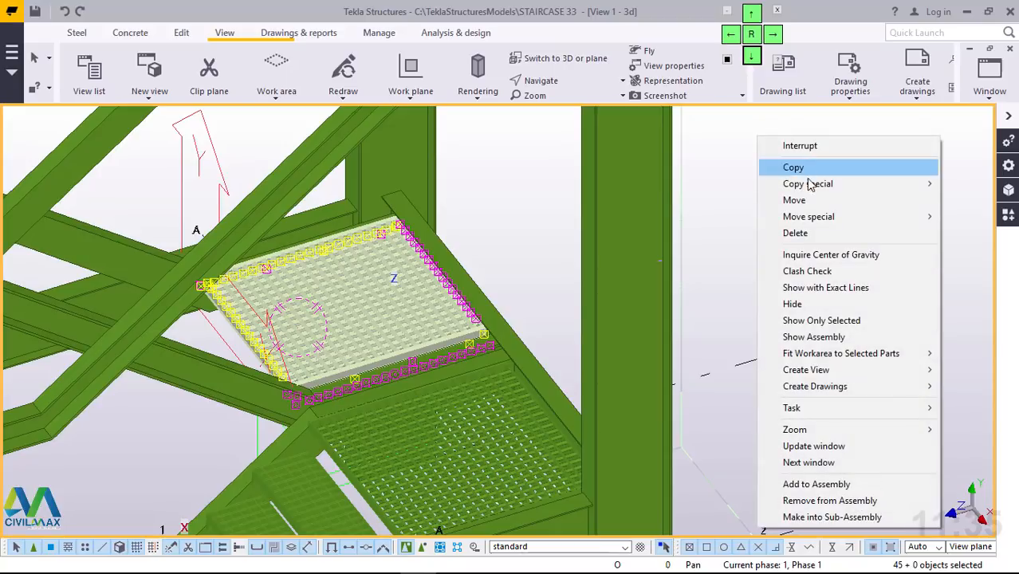
mouse_move(812, 222)
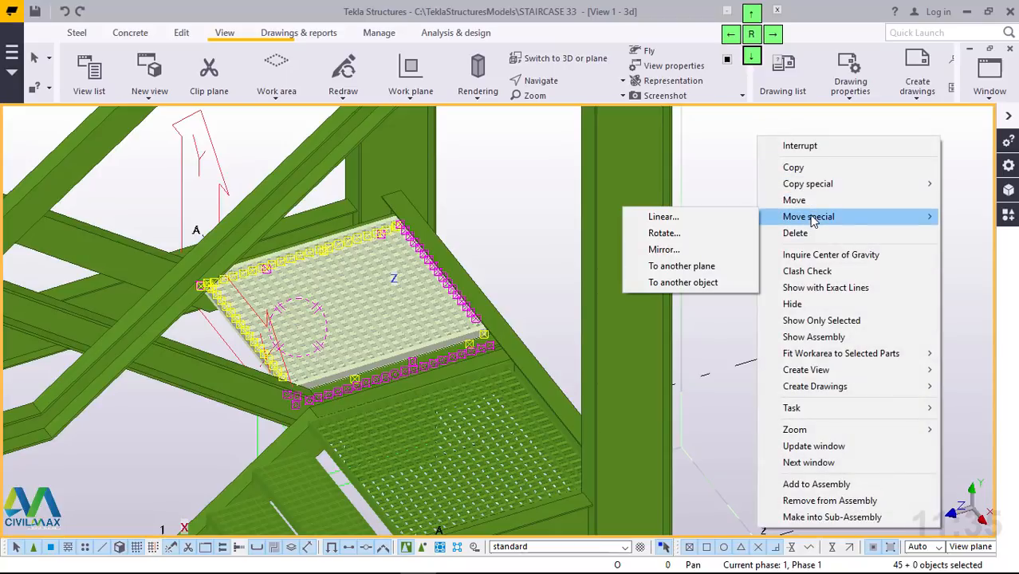
click(712, 217)
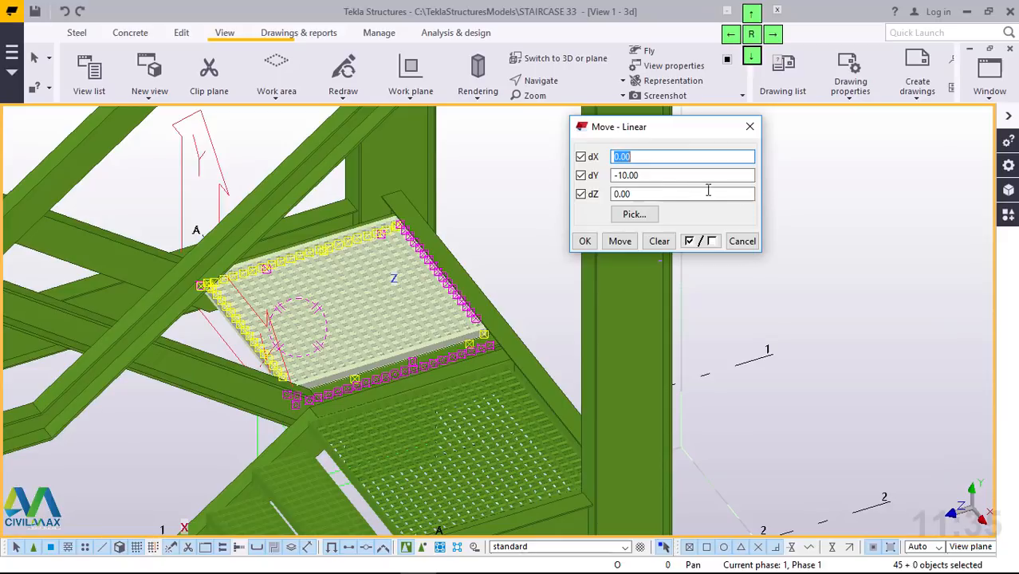
drag(649, 173, 609, 176)
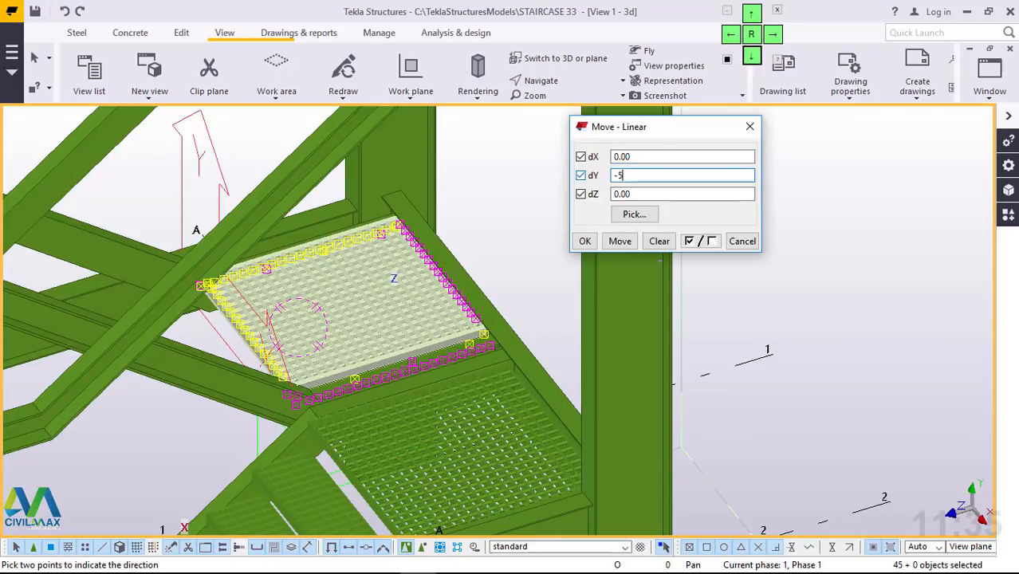
click(620, 241)
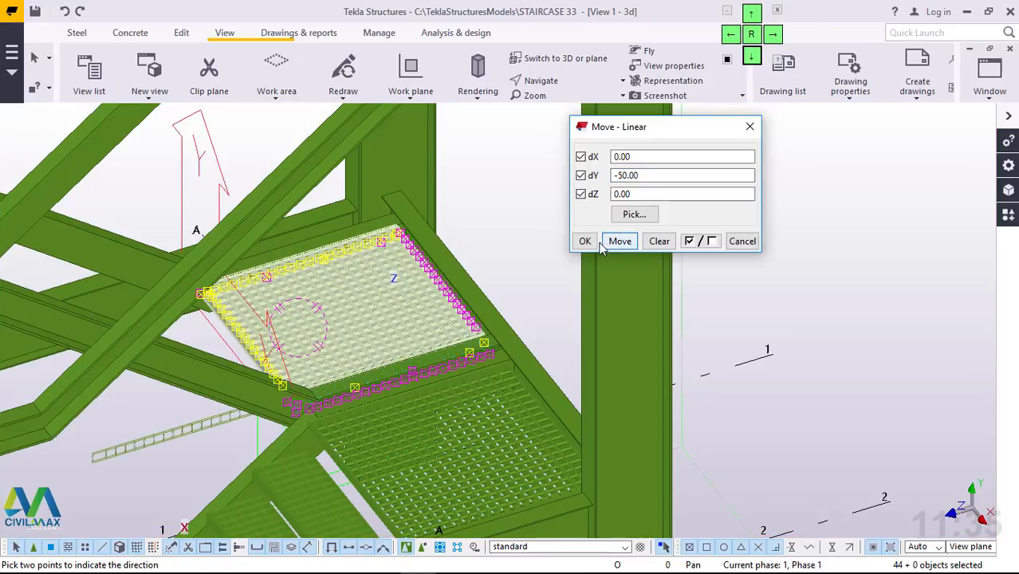
click(742, 242)
right_click(799, 161)
click(831, 174)
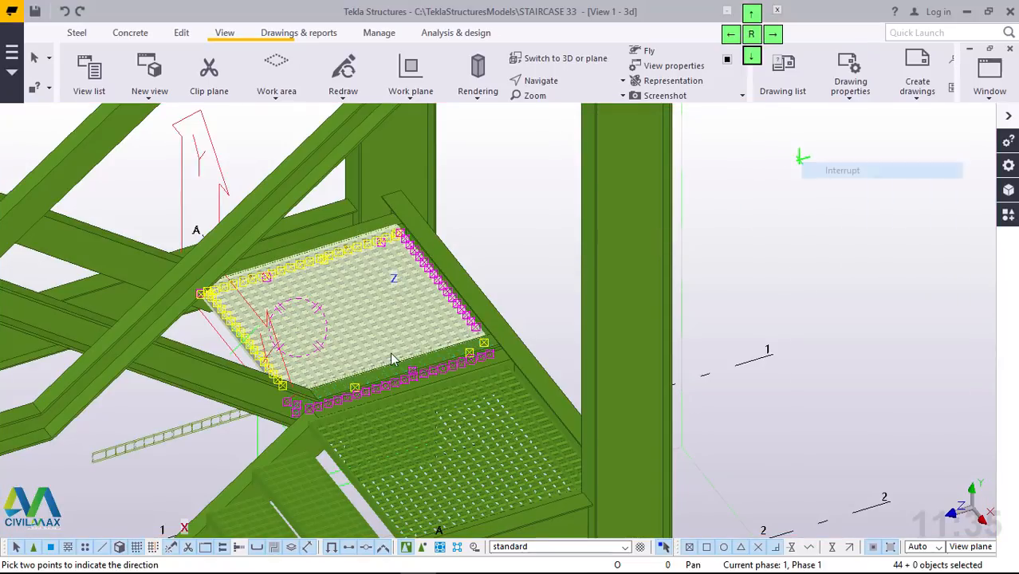
Step: Redraw the view and examine how the moved landing grating sits between its supporting beams
scroll(397, 357, up, 3)
scroll(411, 358, up, 5)
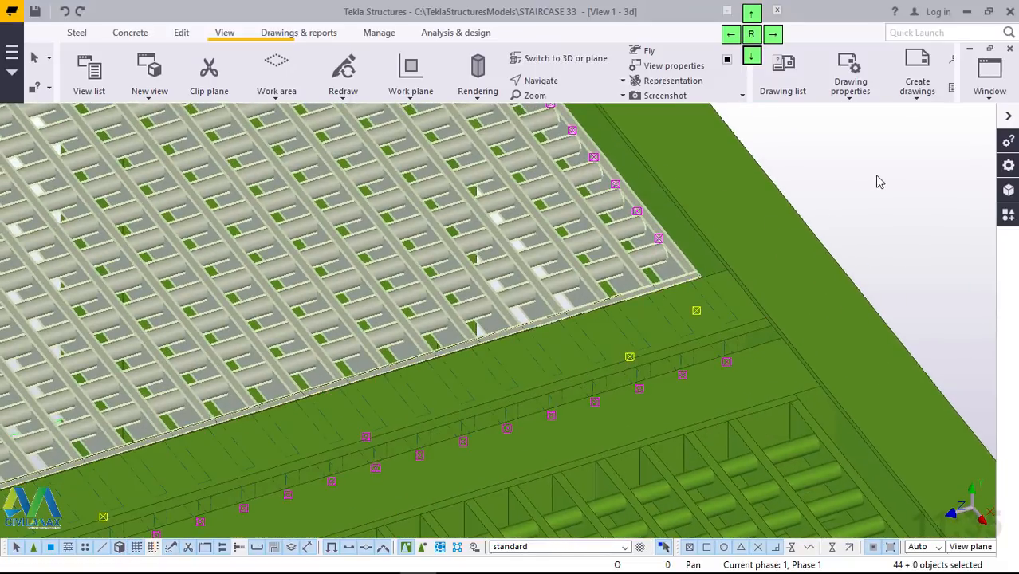
click(881, 173)
right_click(850, 160)
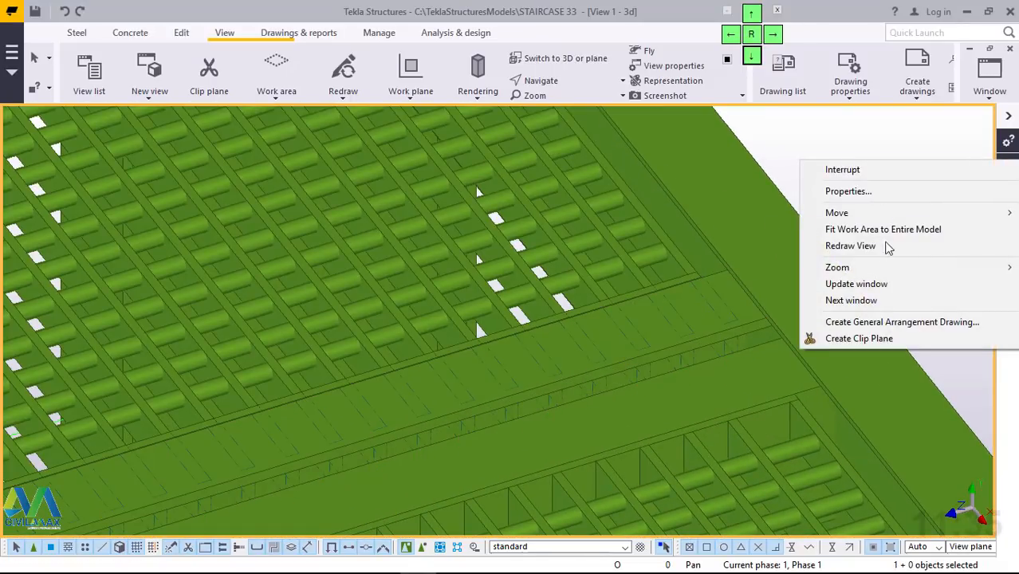
click(876, 253)
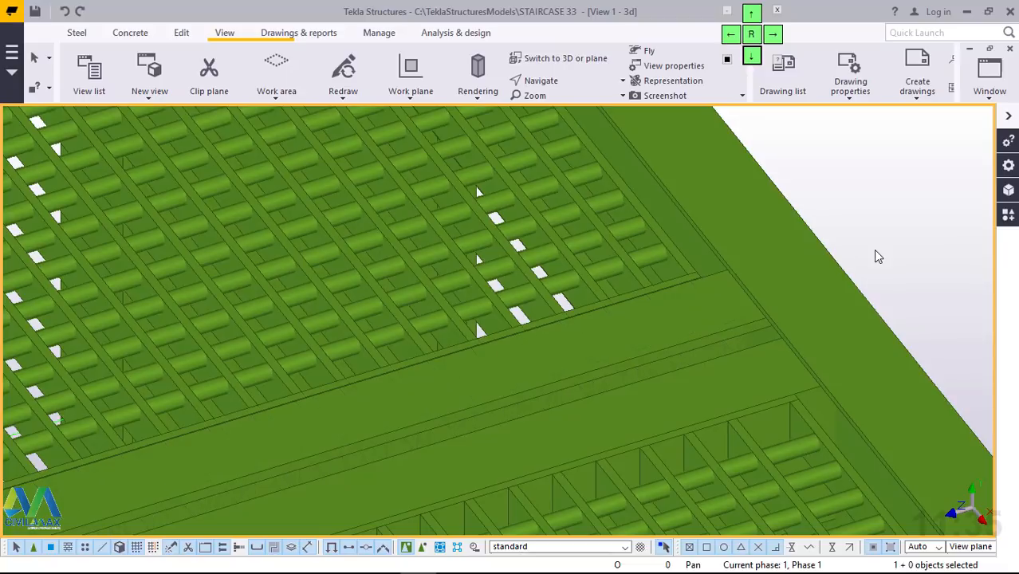
scroll(748, 290, down, 5)
scroll(519, 308, up, 3)
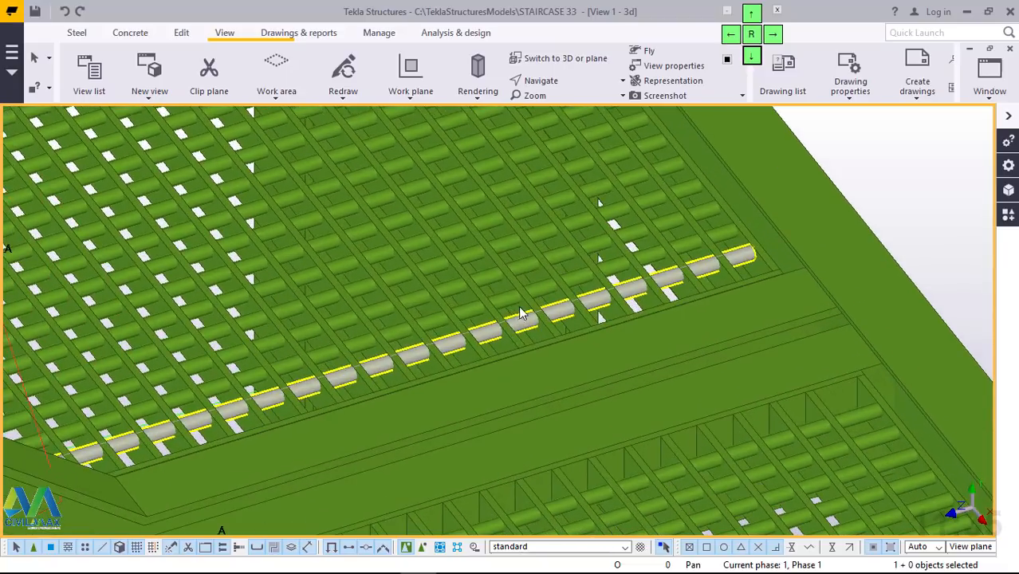
mouse_move(519, 311)
ctrl+middle_down()
mouse_move(468, 350)
mouse_move(514, 371)
mouse_move(564, 366)
mouse_move(684, 331)
mouse_move(714, 289)
ctrl+middle_up()
scroll(718, 278, down, 6)
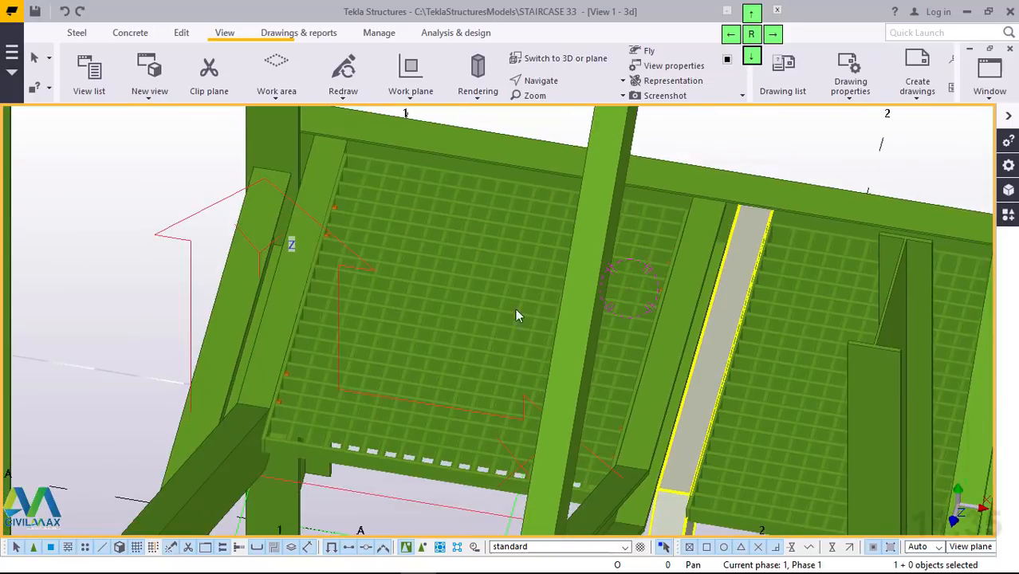
ctrl+middle_drag(516, 312, 642, 290)
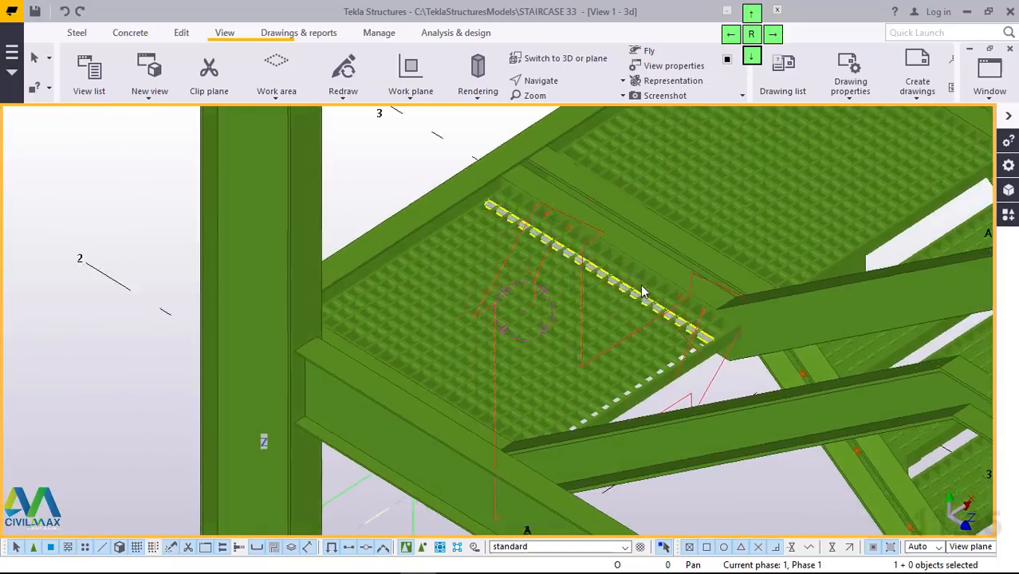
Step: Examine the moved landing grating, its supporting beams and the stair flight beside it from several viewing angles
scroll(641, 286, up, 5)
scroll(493, 320, down, 5)
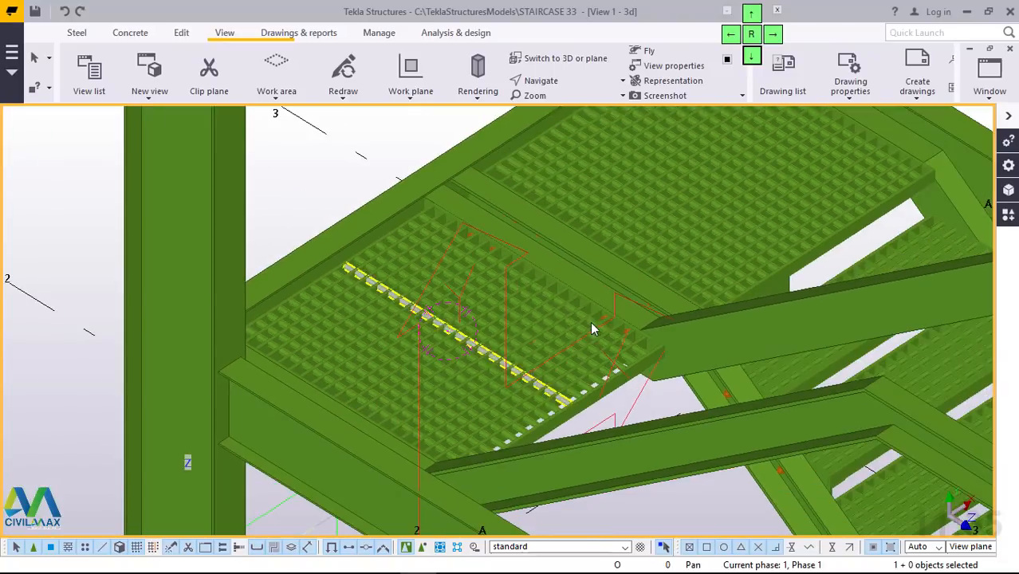
ctrl+middle_drag(590, 321, 471, 316)
scroll(657, 320, down, 2)
scroll(656, 271, up, 5)
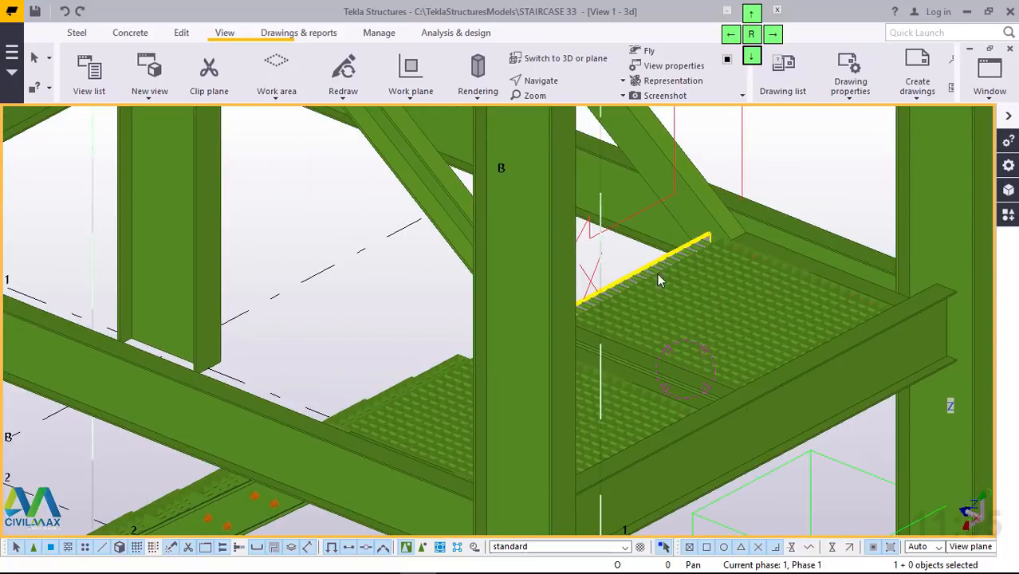
scroll(657, 273, down, 8)
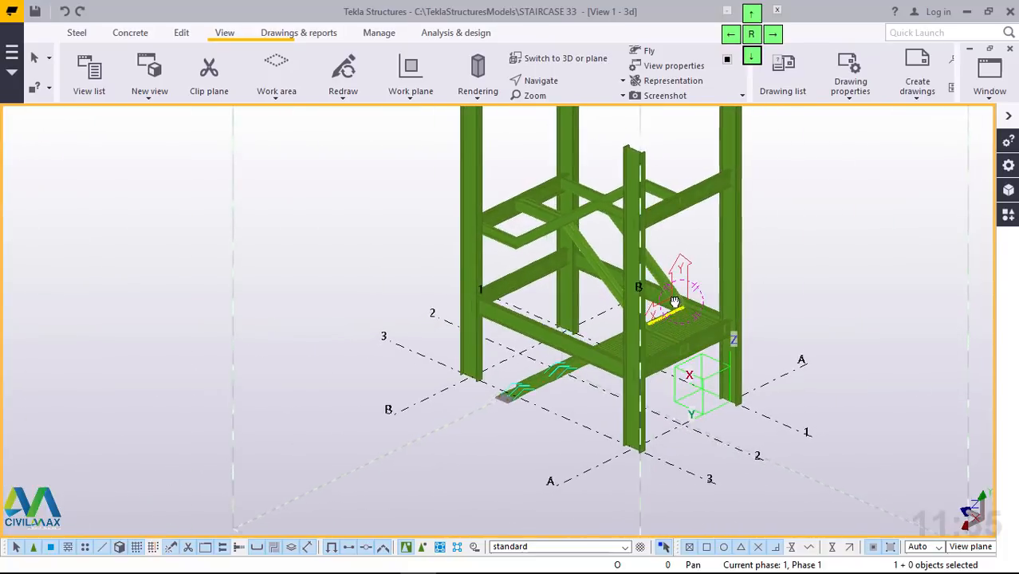
mouse_move(674, 301)
ctrl+middle_down()
mouse_move(656, 280)
mouse_move(693, 300)
mouse_move(668, 317)
ctrl+middle_up()
scroll(636, 351, up, 2)
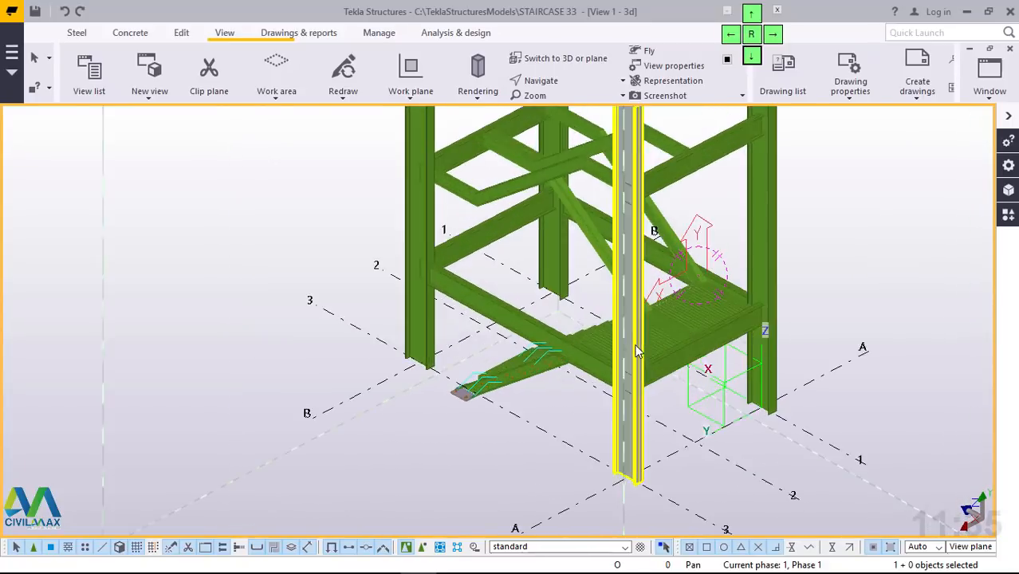
scroll(591, 348, up, 5)
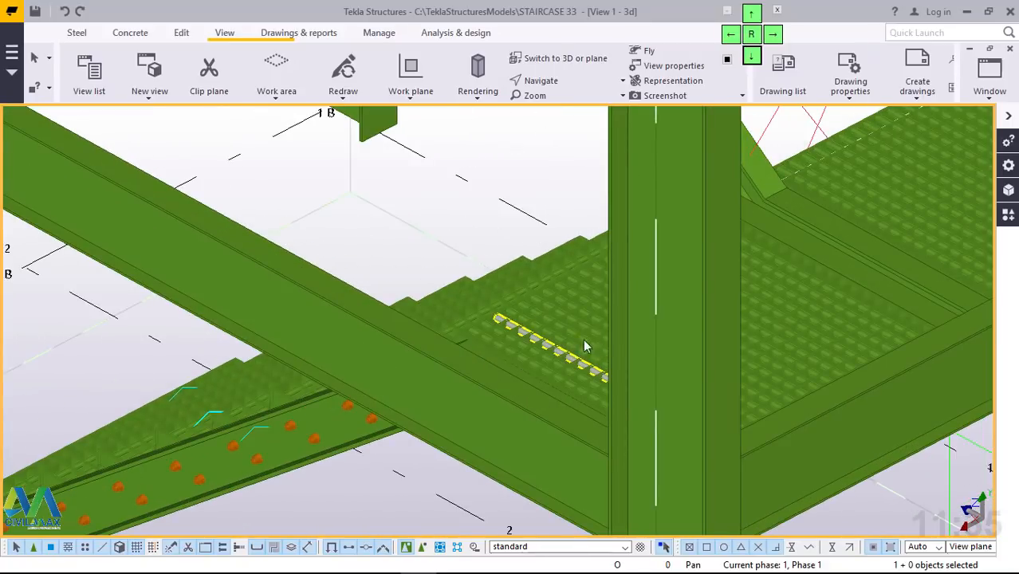
mouse_move(584, 347)
ctrl+middle_down()
mouse_move(546, 274)
mouse_move(588, 315)
mouse_move(740, 294)
ctrl+middle_up()
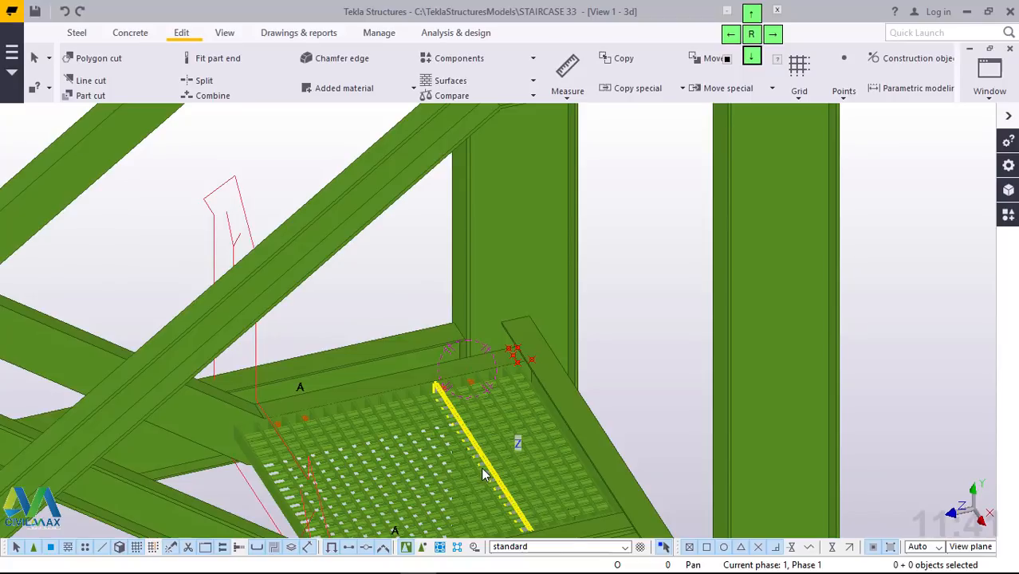
Step: Copy the whole landing grating assembly from the stringer's end beside the grid A column to the stringer bend at the opposite landing on grid B
click(484, 474)
right_click(632, 245)
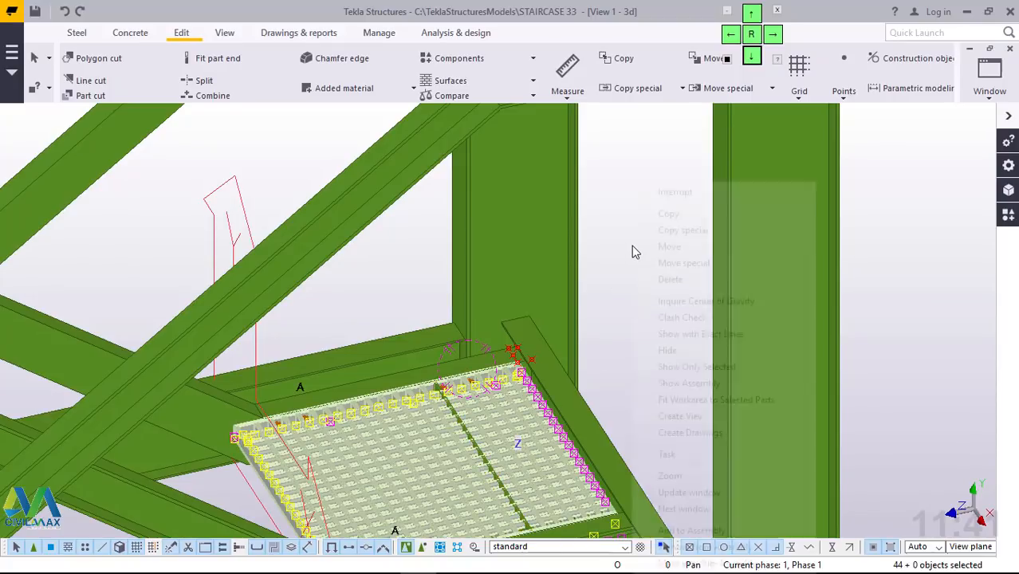
click(670, 215)
scroll(521, 337, up, 3)
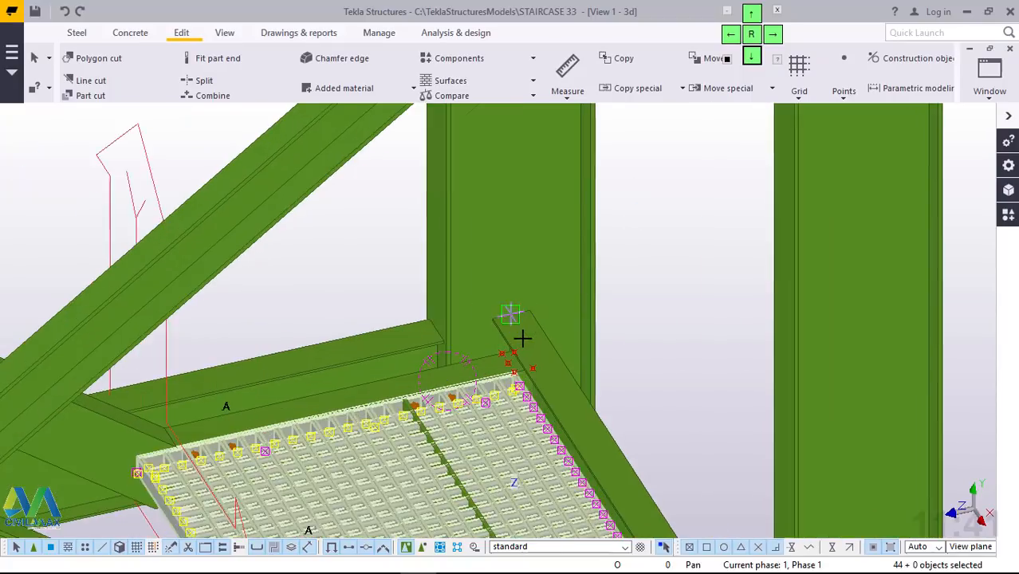
scroll(511, 348, up, 5)
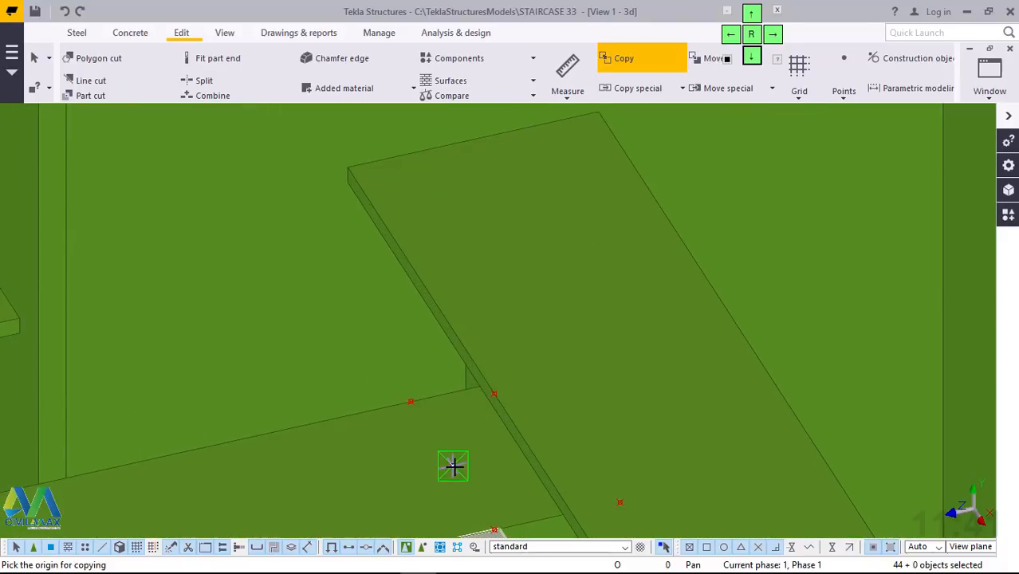
scroll(631, 355, down, 2)
click(619, 382)
scroll(619, 382, down, 6)
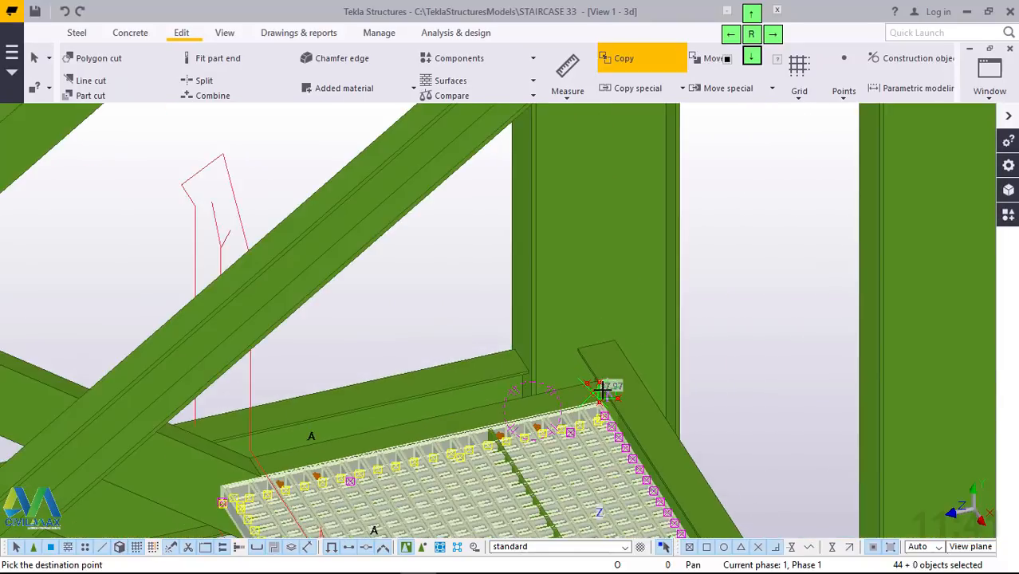
scroll(604, 388, down, 4)
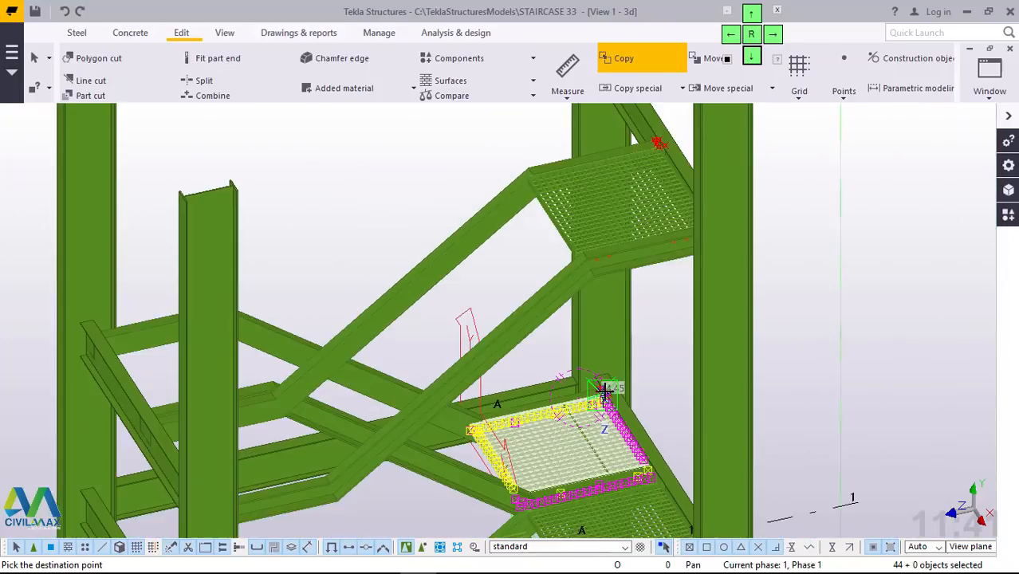
ctrl+middle_drag(603, 391, 540, 489)
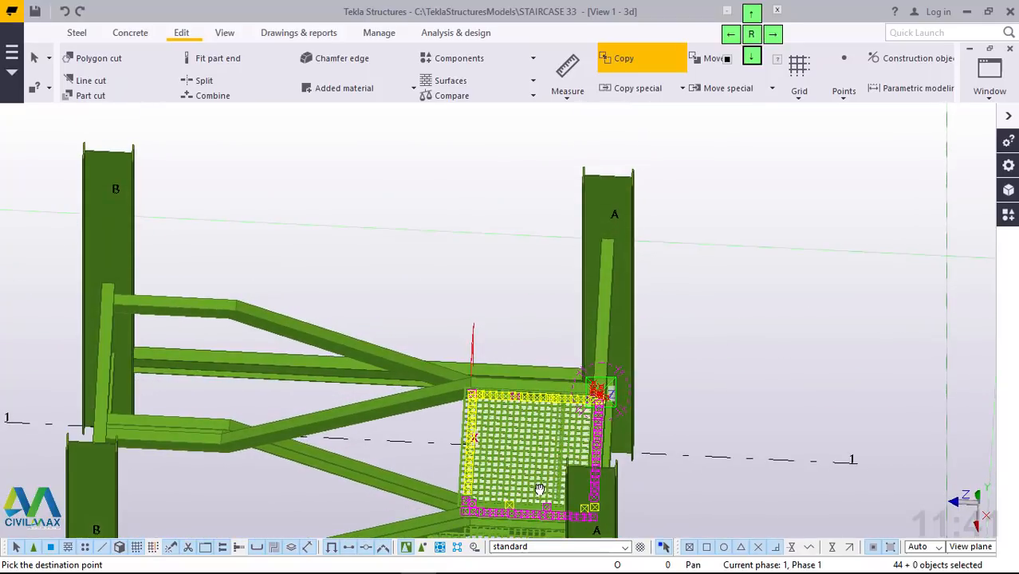
scroll(200, 303, up, 6)
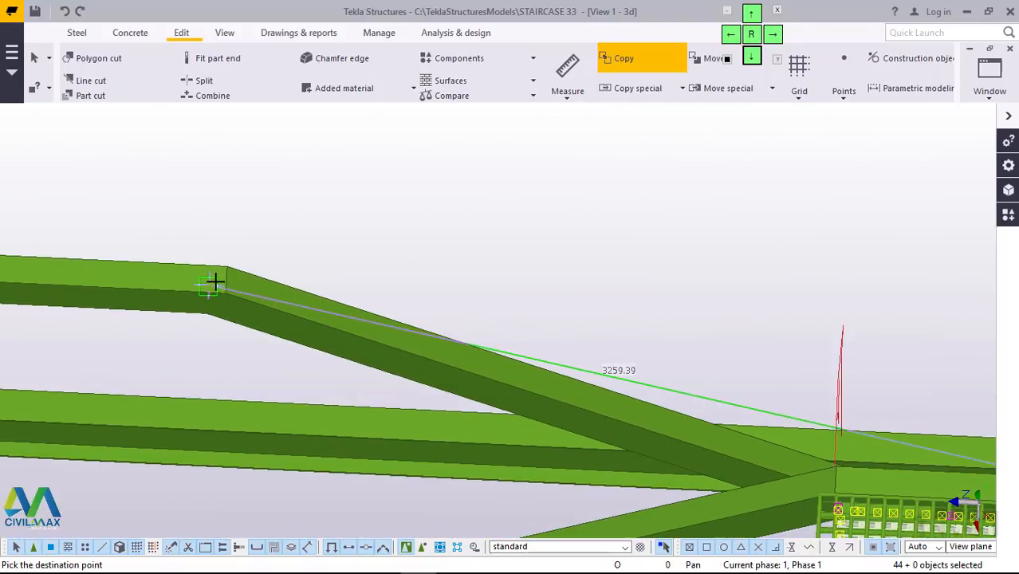
scroll(227, 278, up, 1)
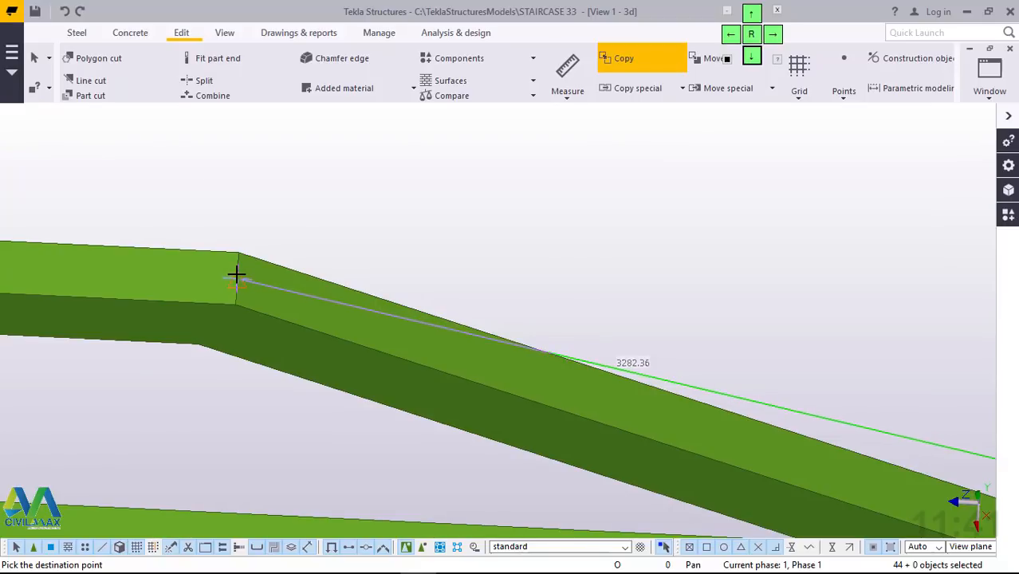
scroll(237, 278, up, 4)
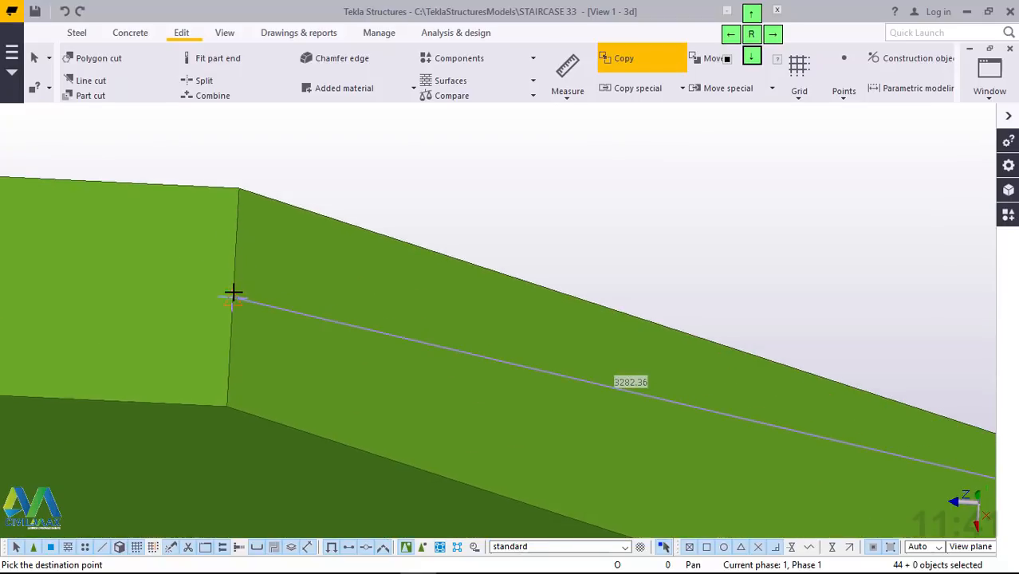
click(233, 297)
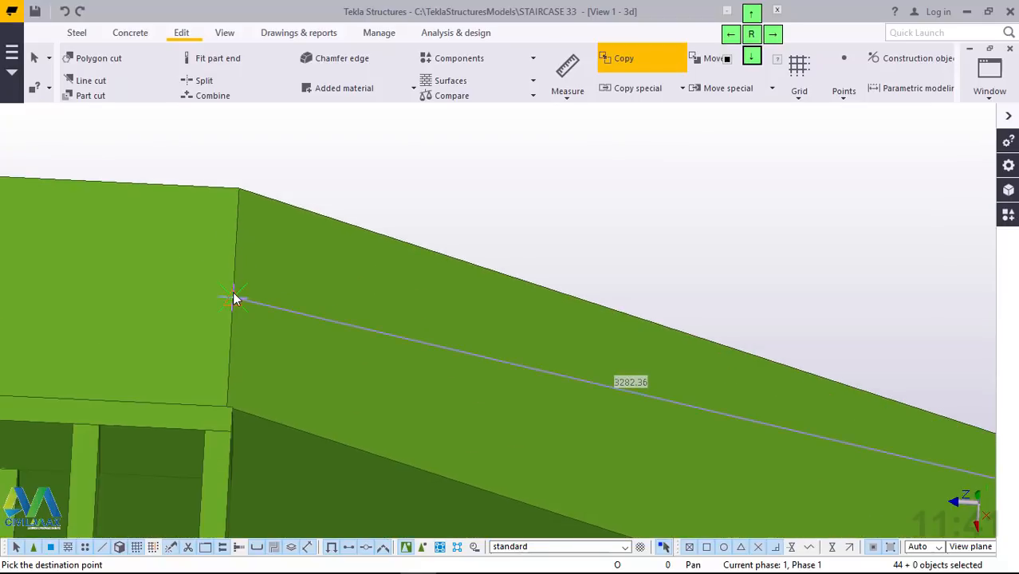
right_click(532, 184)
click(575, 192)
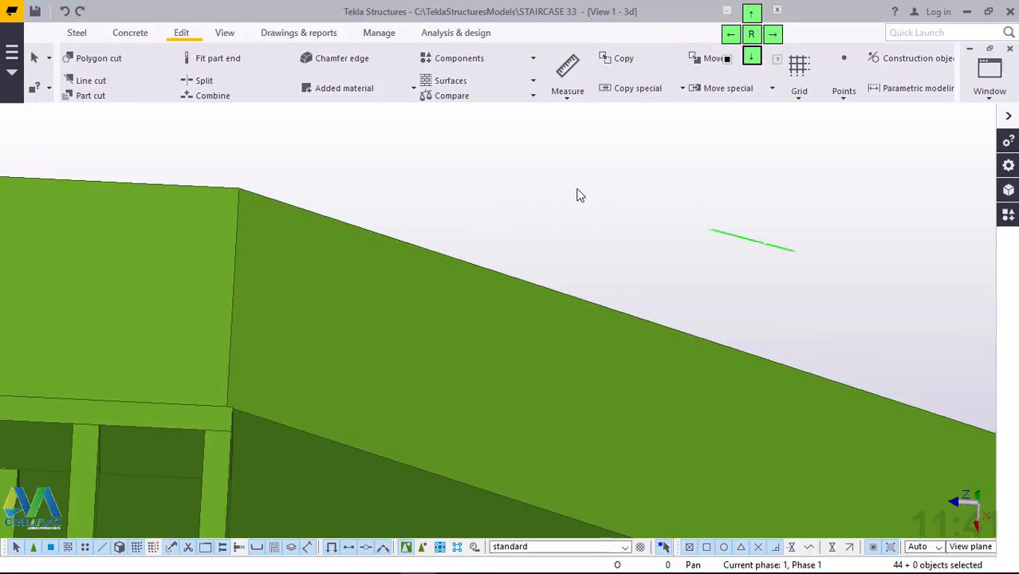
Step: Redraw the view and examine how the copied grating and its support angles fit between the stringers of the grid B landing
scroll(552, 204, down, 3)
scroll(551, 198, down, 6)
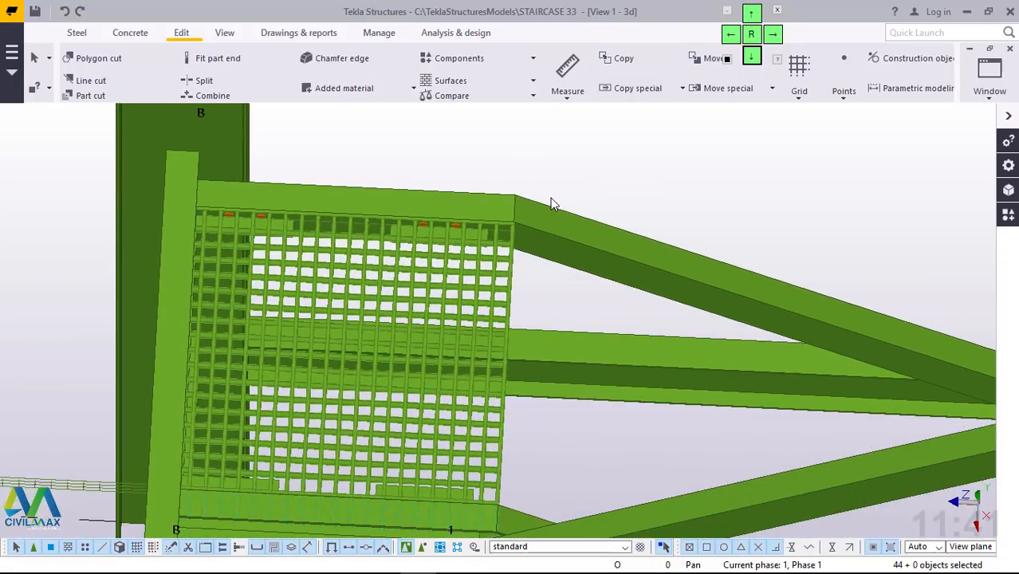
scroll(476, 471, up, 5)
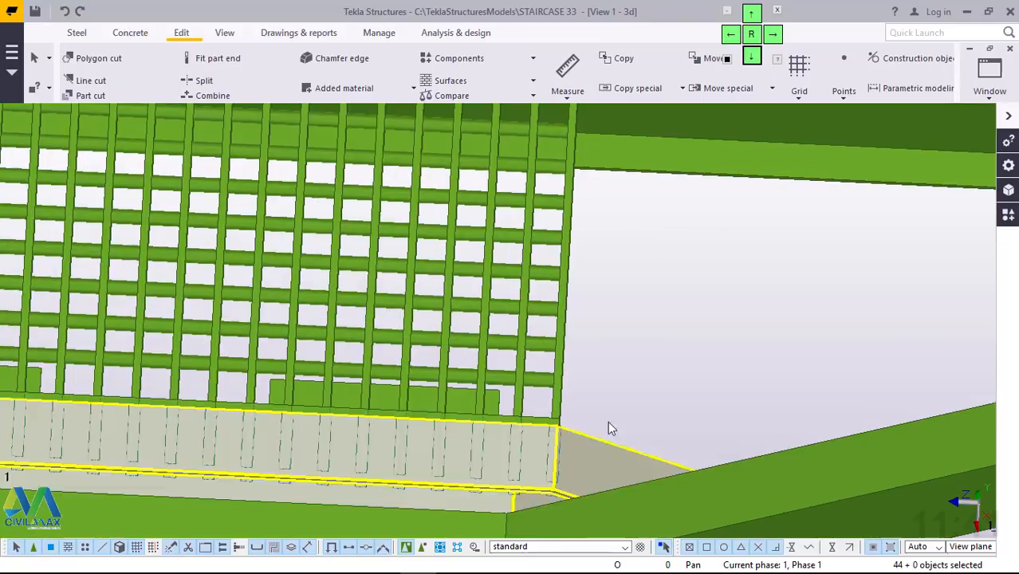
right_click(664, 289)
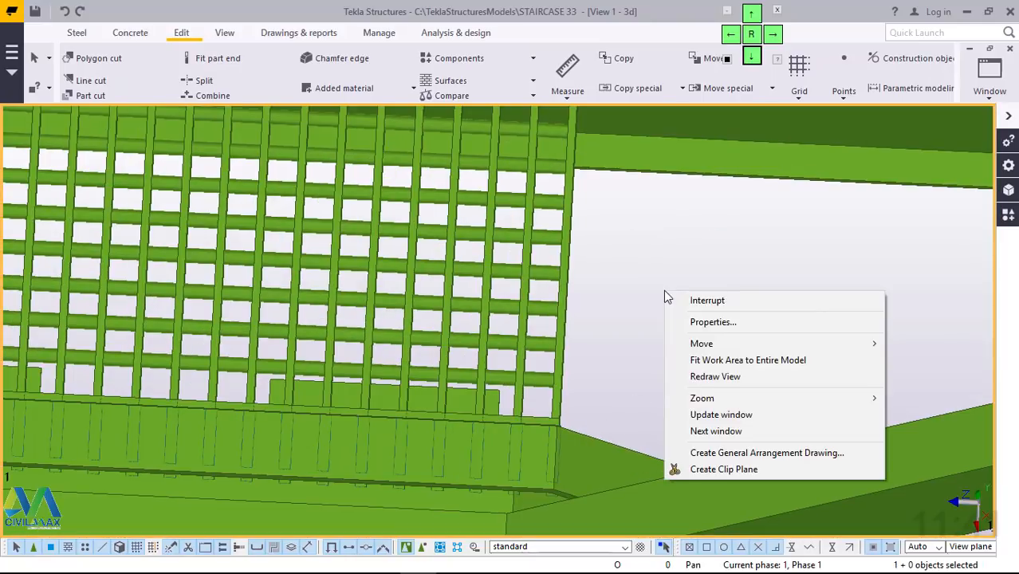
click(722, 375)
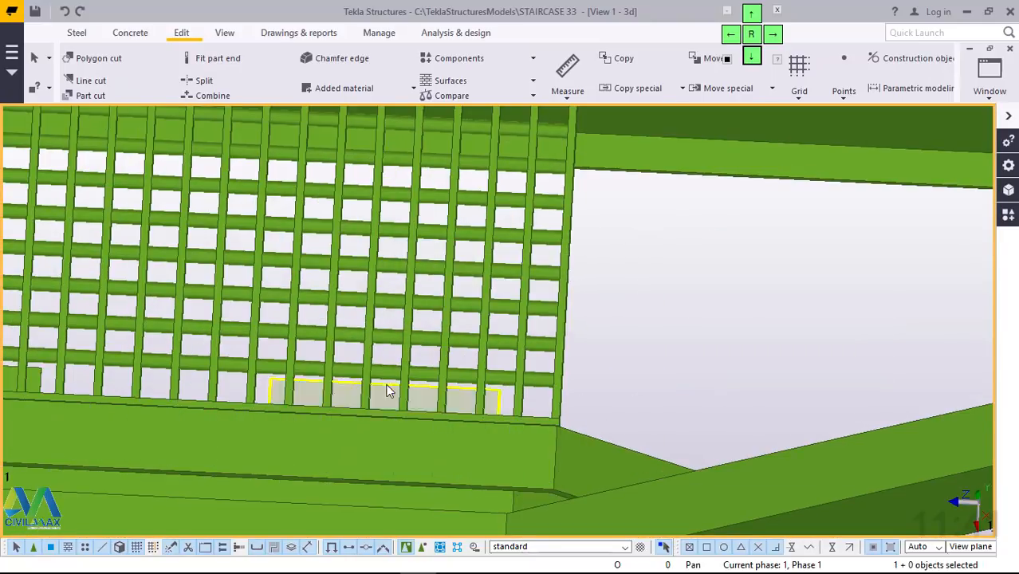
scroll(382, 387, down, 5)
scroll(421, 257, down, 4)
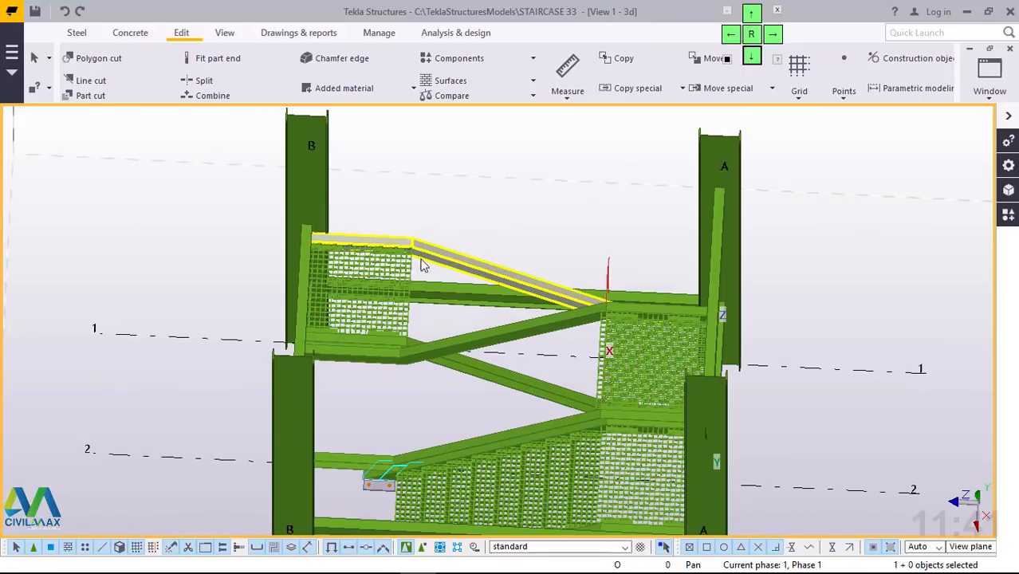
scroll(394, 283, up, 4)
scroll(403, 254, up, 2)
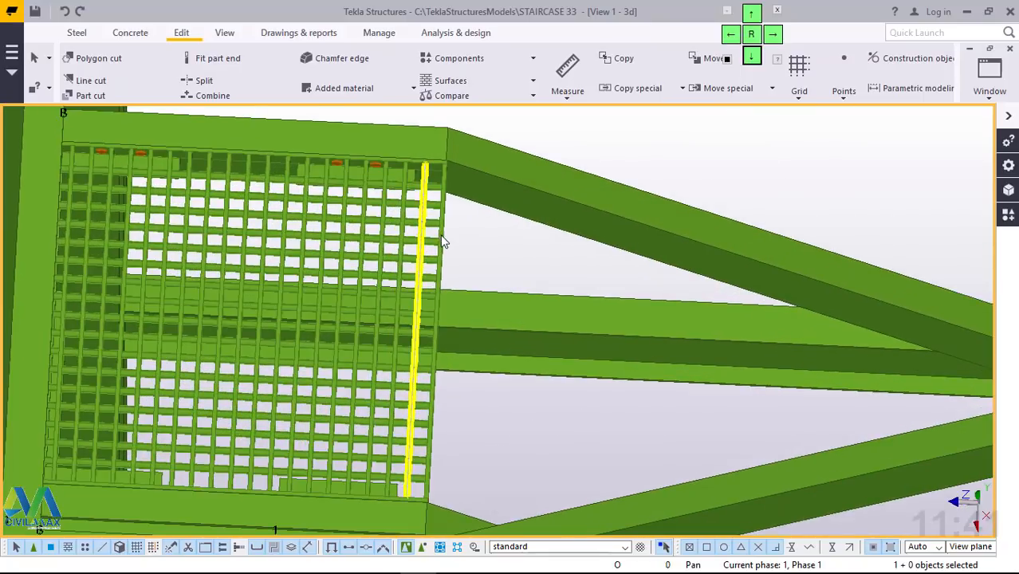
Step: Examine the gratings on the staircase's remaining landings and flights, comparing the grid A and grid B sides
scroll(439, 241, down, 2)
scroll(432, 241, down, 4)
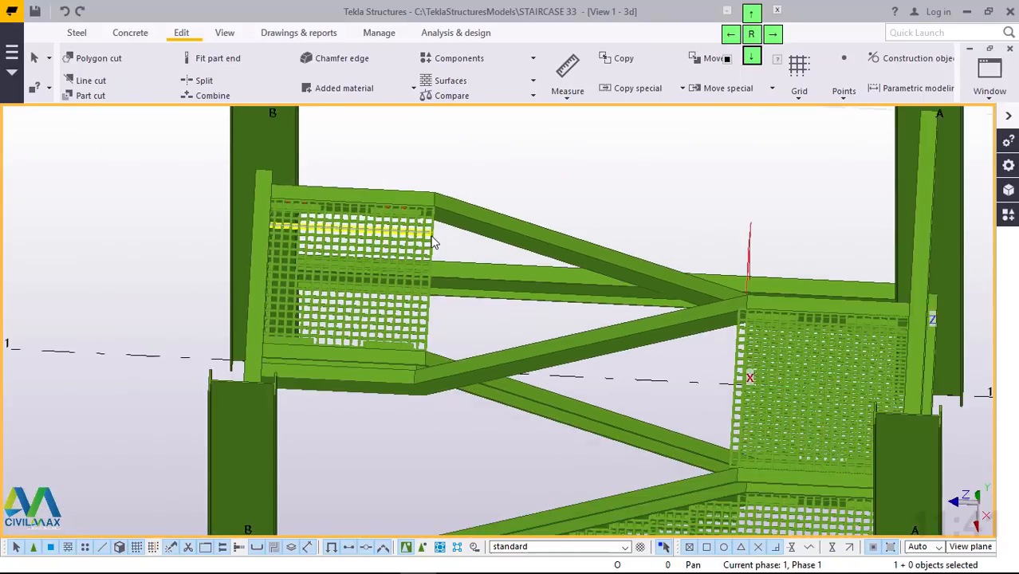
scroll(610, 411, down, 1)
scroll(602, 392, up, 3)
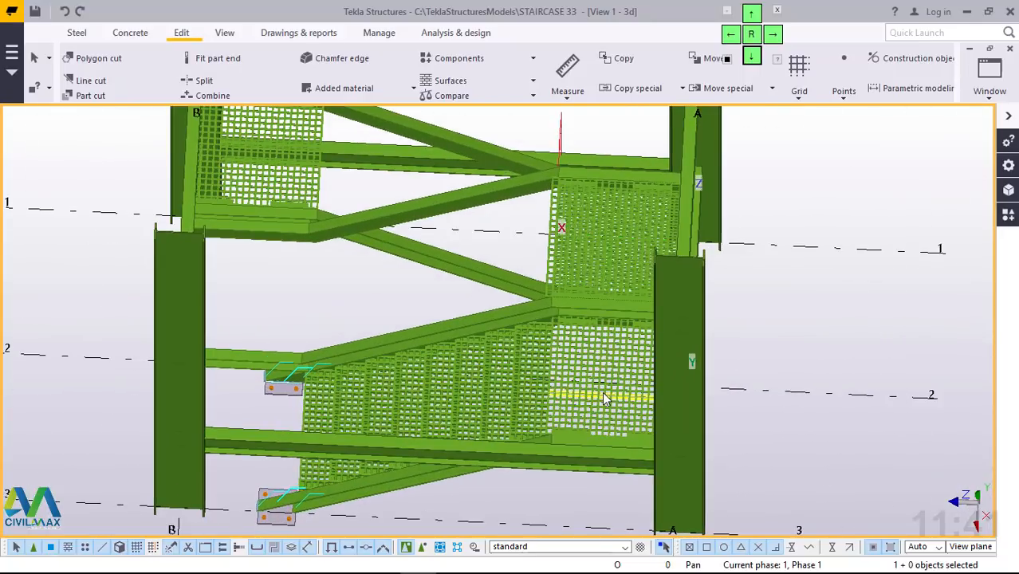
scroll(594, 375, up, 1)
ctrl+middle_drag(590, 362, 593, 340)
scroll(583, 414, down, 2)
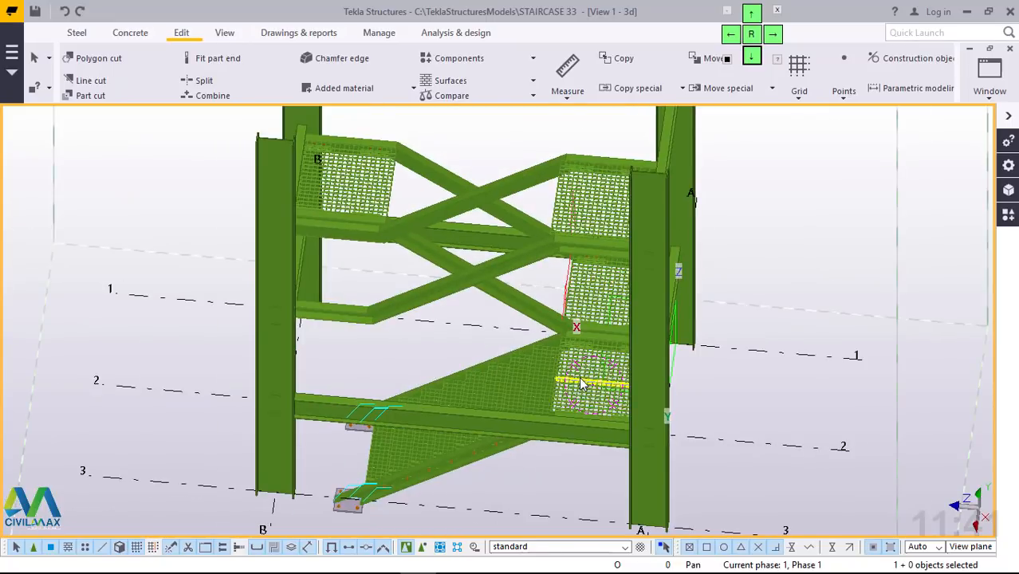
ctrl+middle_drag(580, 378, 692, 364)
scroll(676, 366, up, 5)
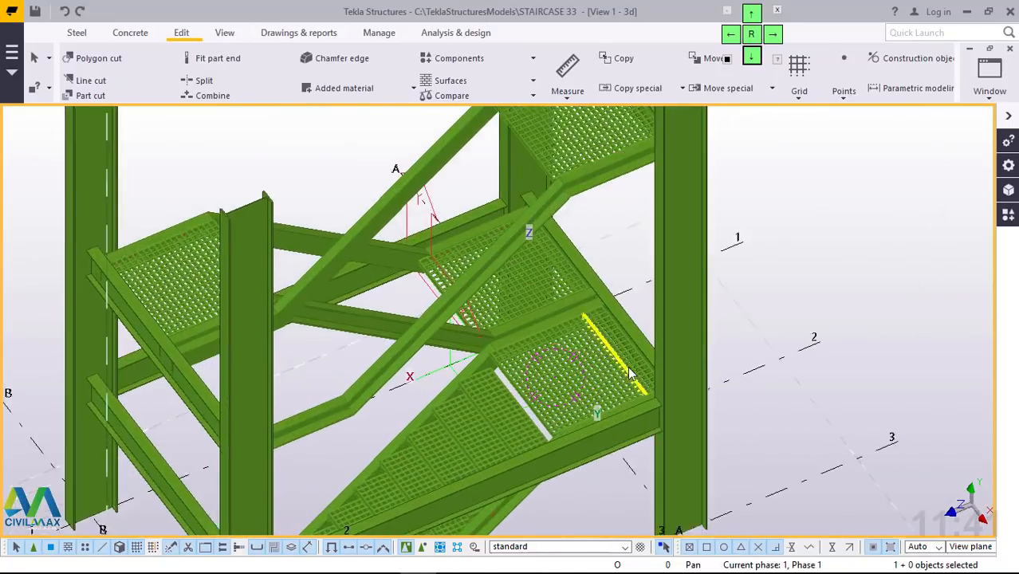
Step: Start adding a point at any position, aiming for the top flange corner where the lower landing's stringer meets the cross beam
scroll(587, 253, up, 4)
scroll(588, 257, up, 2)
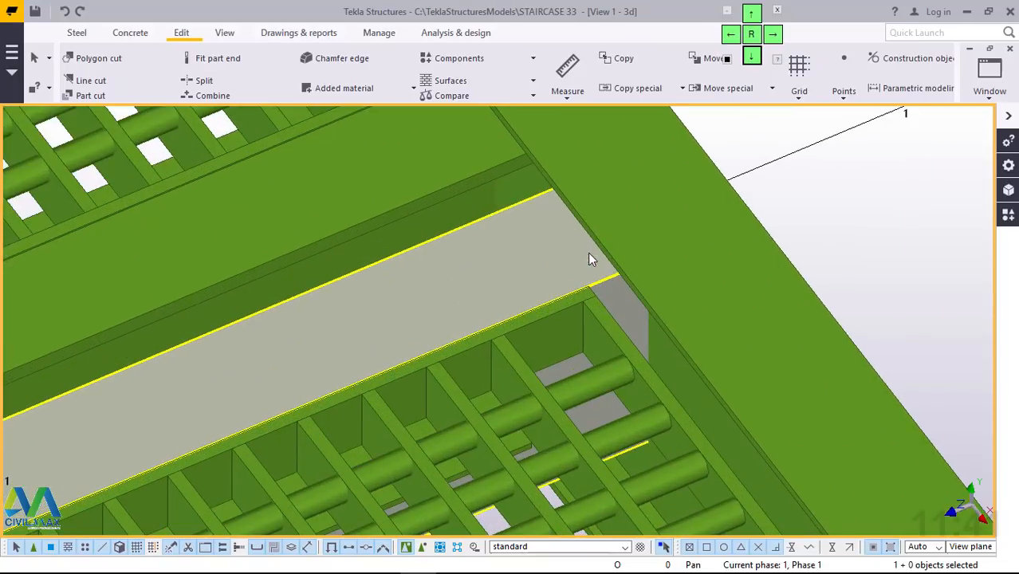
scroll(591, 243, up, 3)
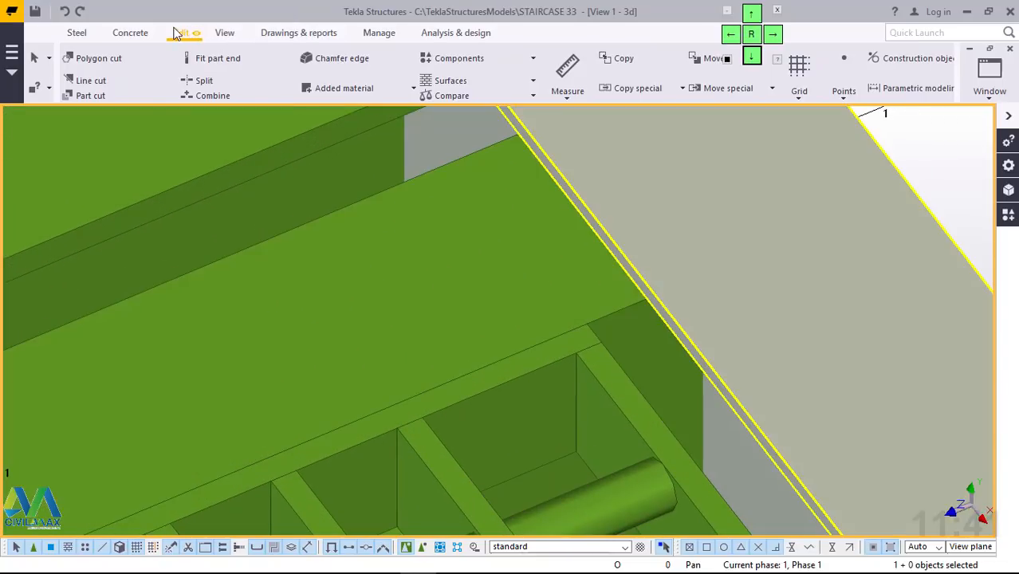
click(843, 95)
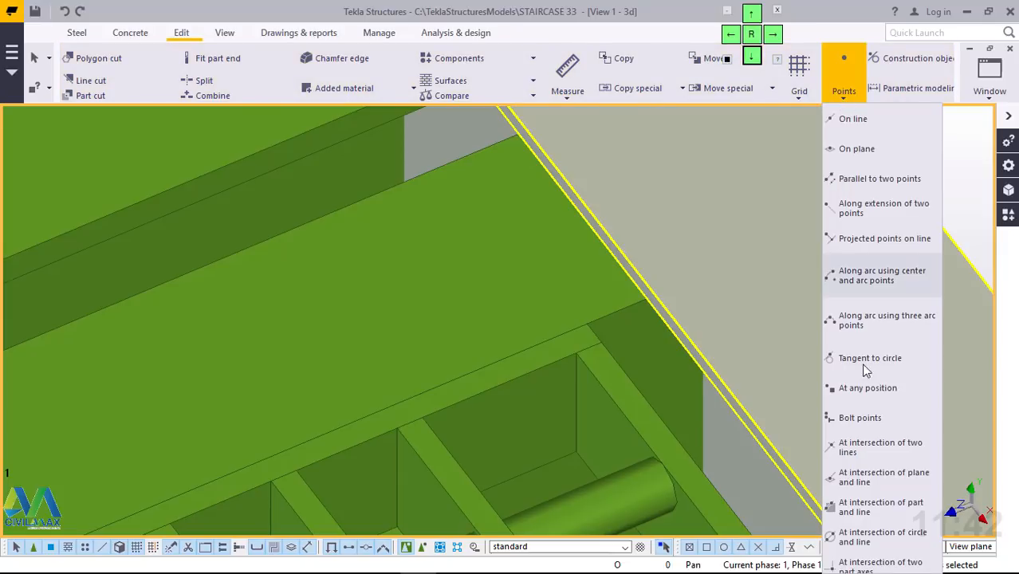
click(837, 389)
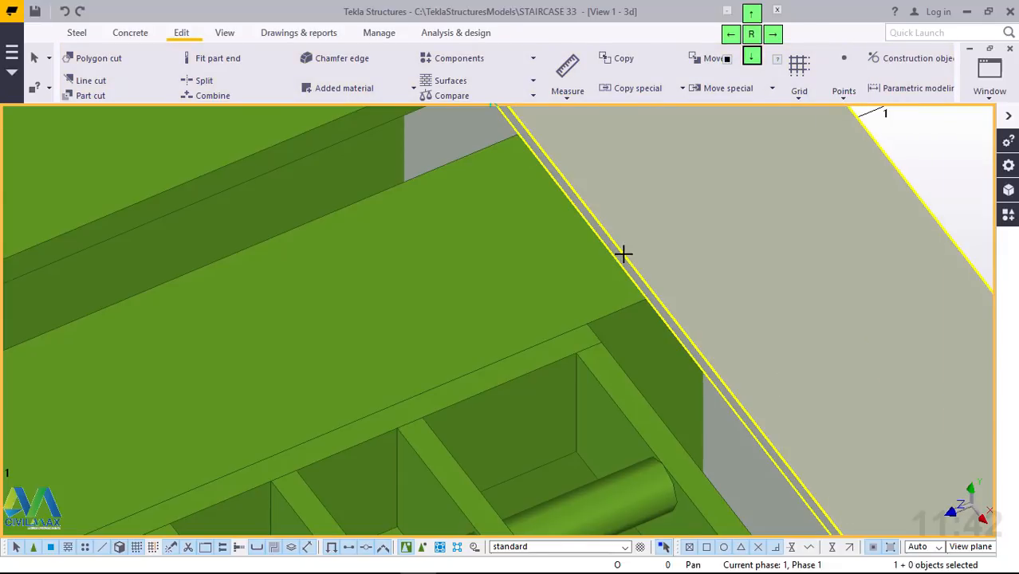
scroll(648, 277, up, 2)
middle_drag(649, 271, 672, 221)
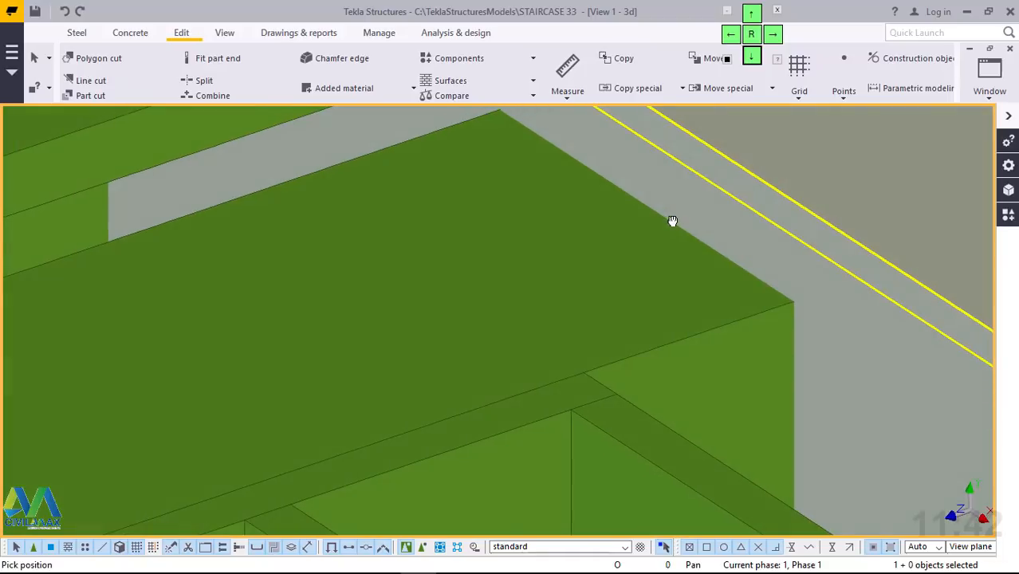
middle_drag(781, 267, 799, 305)
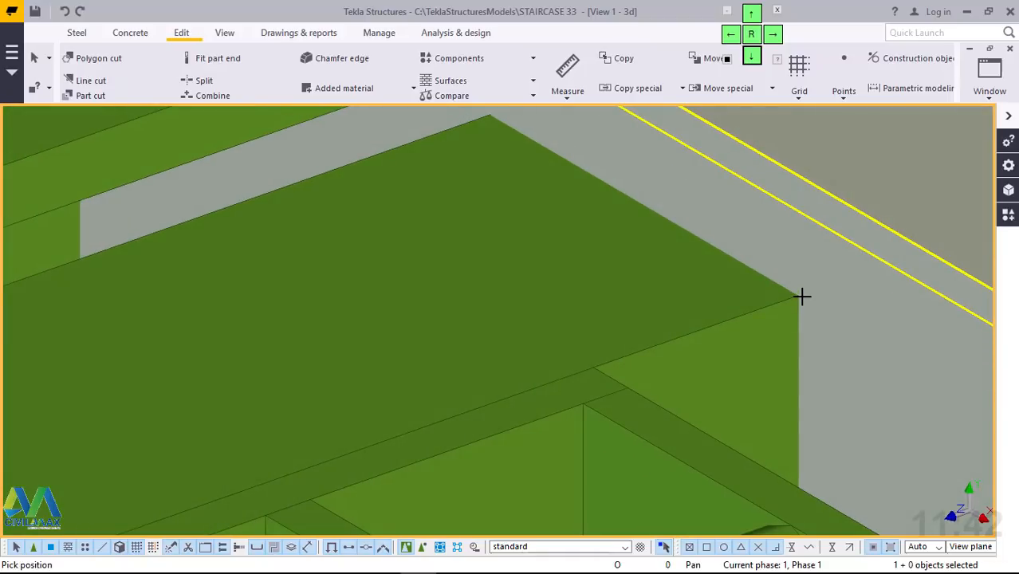
Step: Add a point on the far edge of the landing beam's top flange, opposite the point at the grating corner
scroll(707, 324, down, 2)
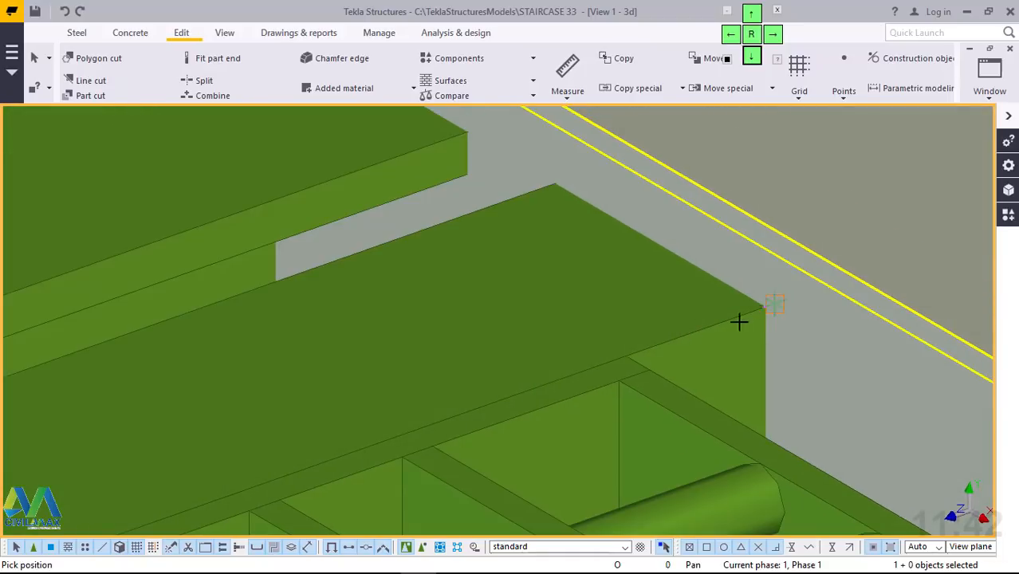
scroll(768, 305, down, 1)
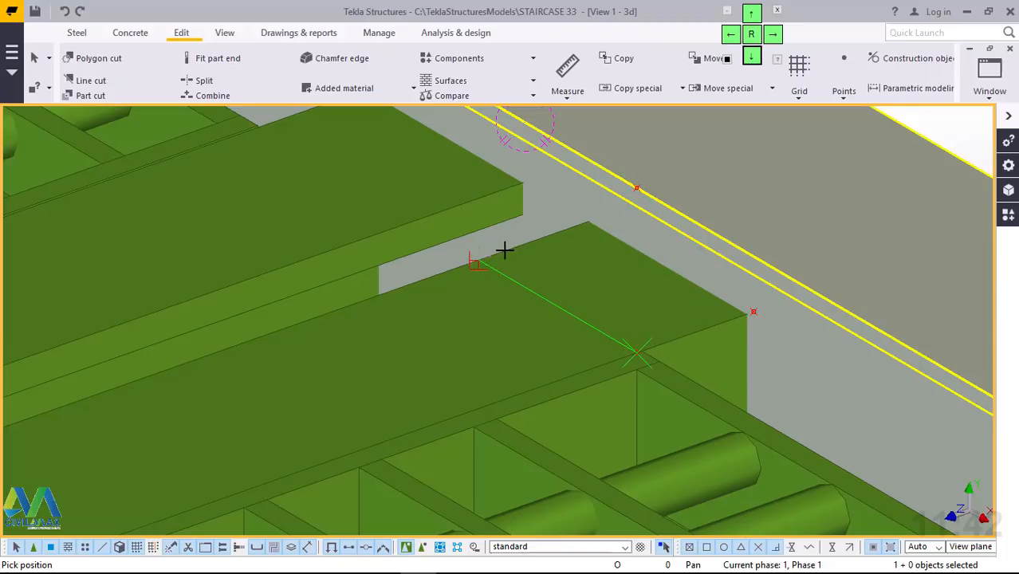
right_click(540, 260)
click(536, 257)
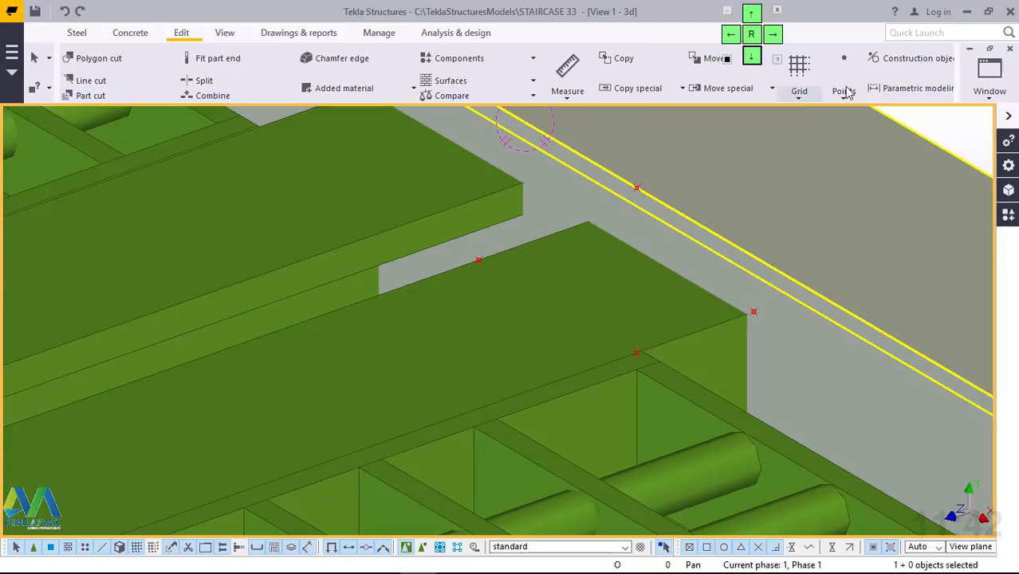
Step: Create one divided line point between the two points on opposite edges of the landing beam's top flange
click(845, 92)
click(851, 119)
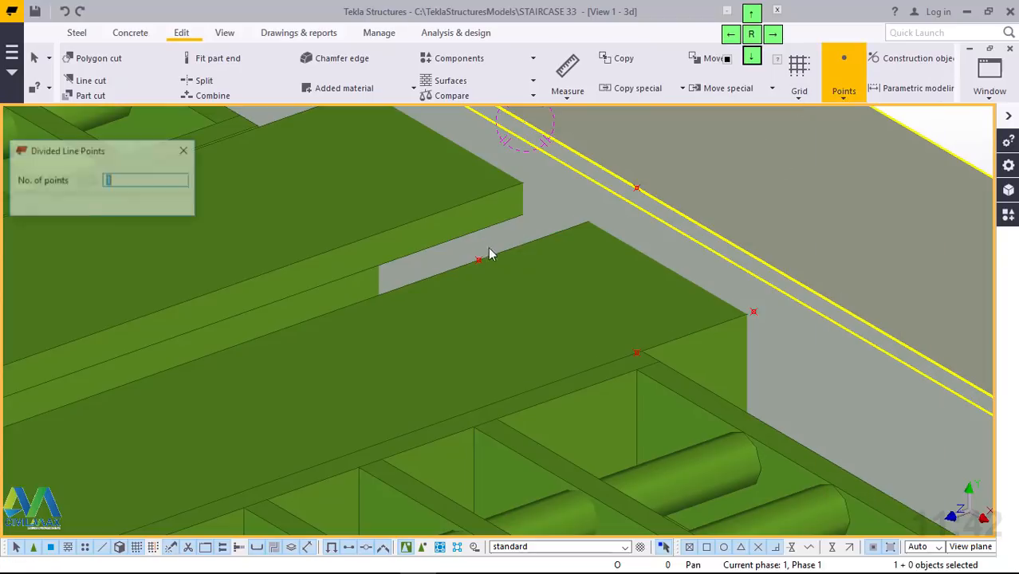
click(478, 259)
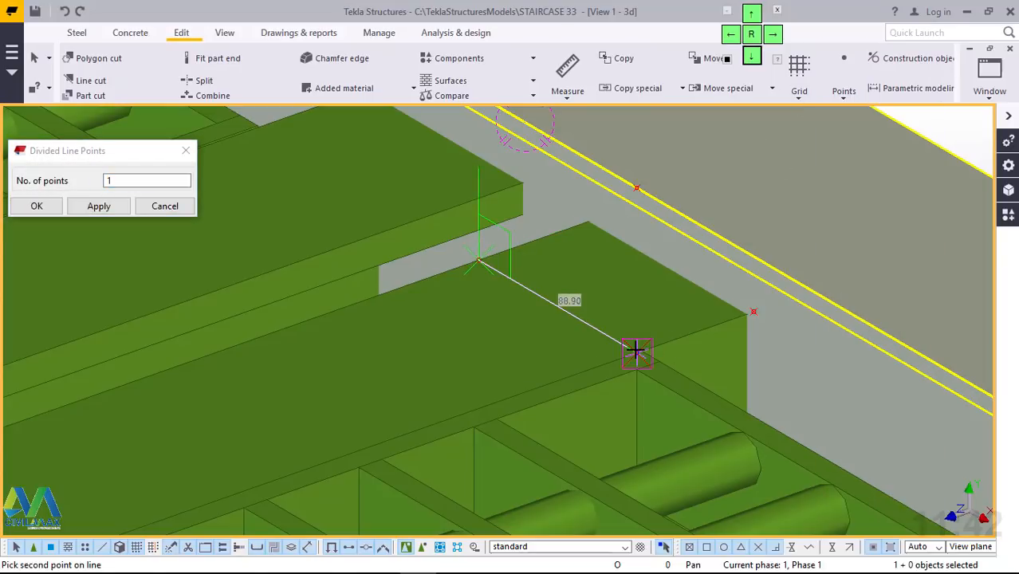
right_click(417, 319)
click(443, 331)
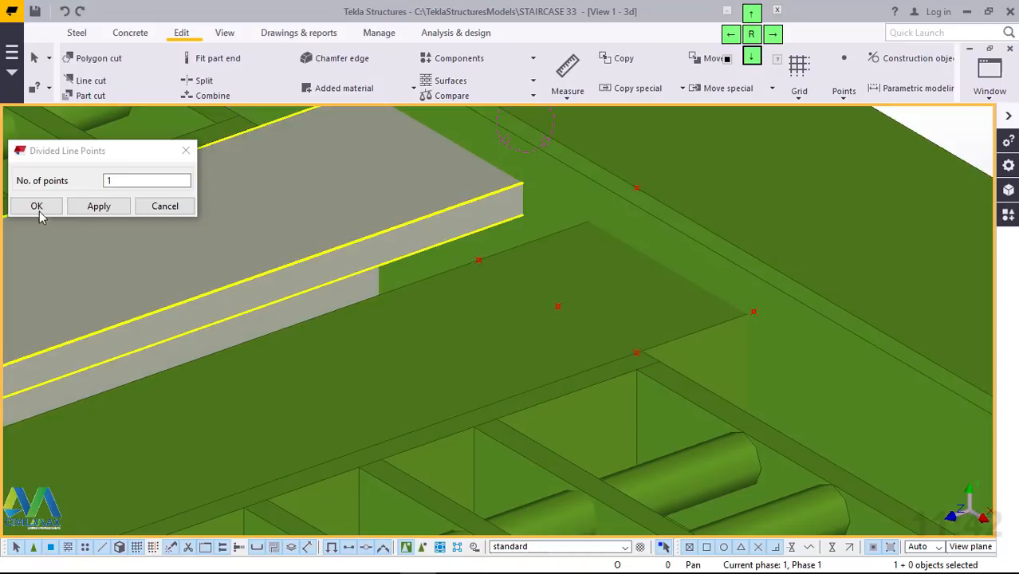
click(46, 206)
Step: Copy the landing grating from a reference point at its corner to the middle of the flange joint at the opposite landing's stringer bend
scroll(583, 318, down, 5)
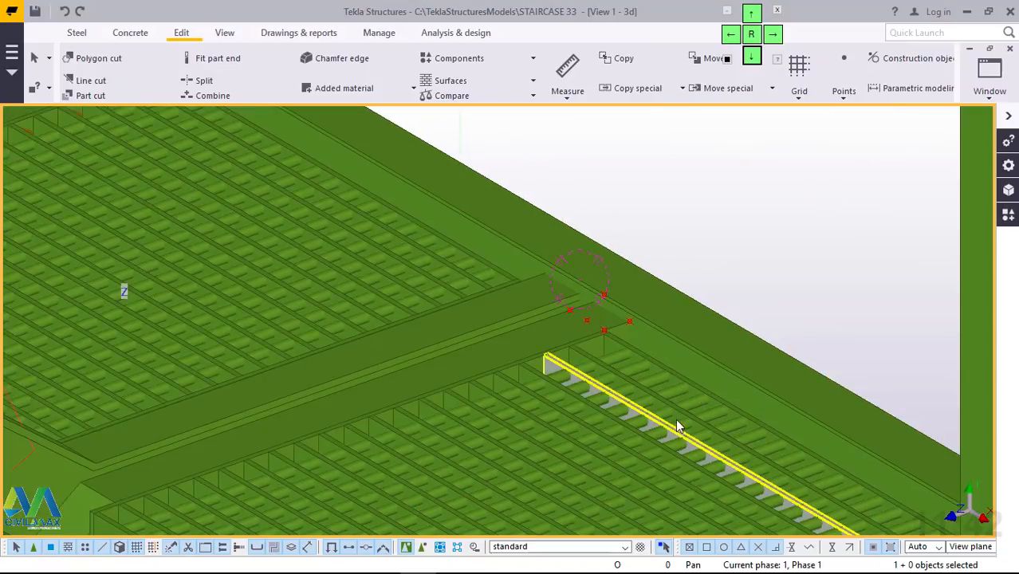
click(676, 410)
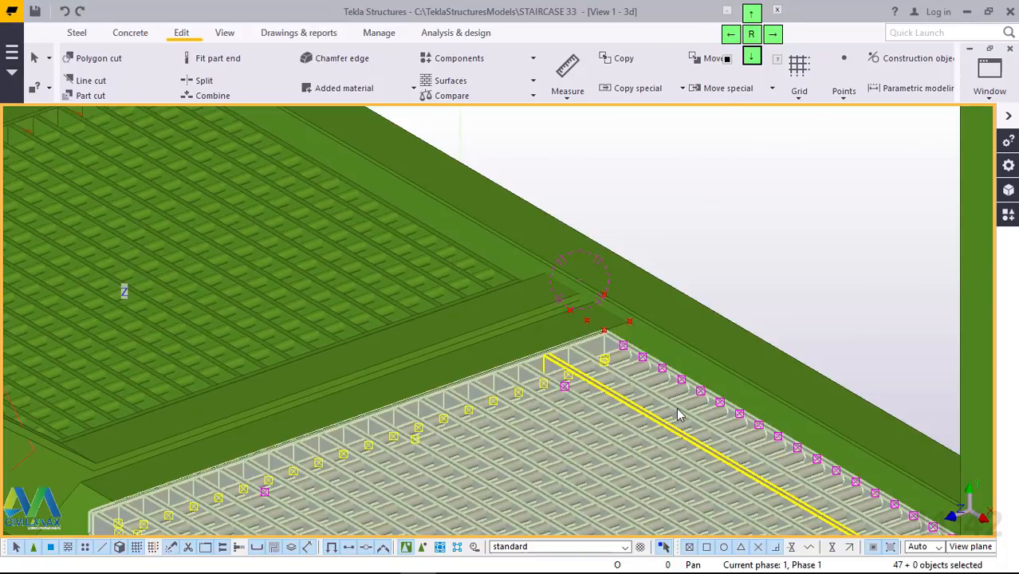
right_click(677, 410)
click(713, 48)
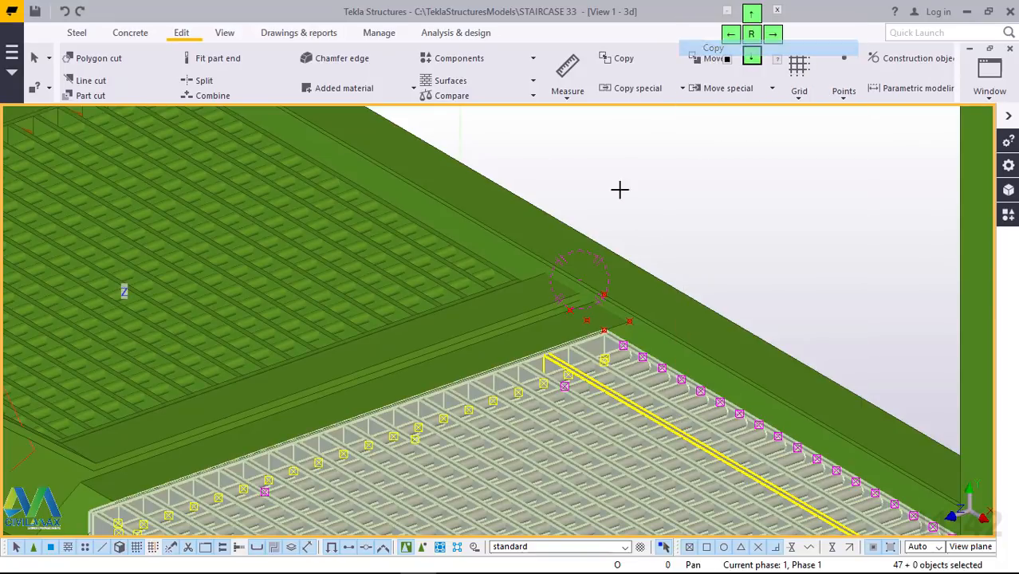
scroll(596, 315, up, 4)
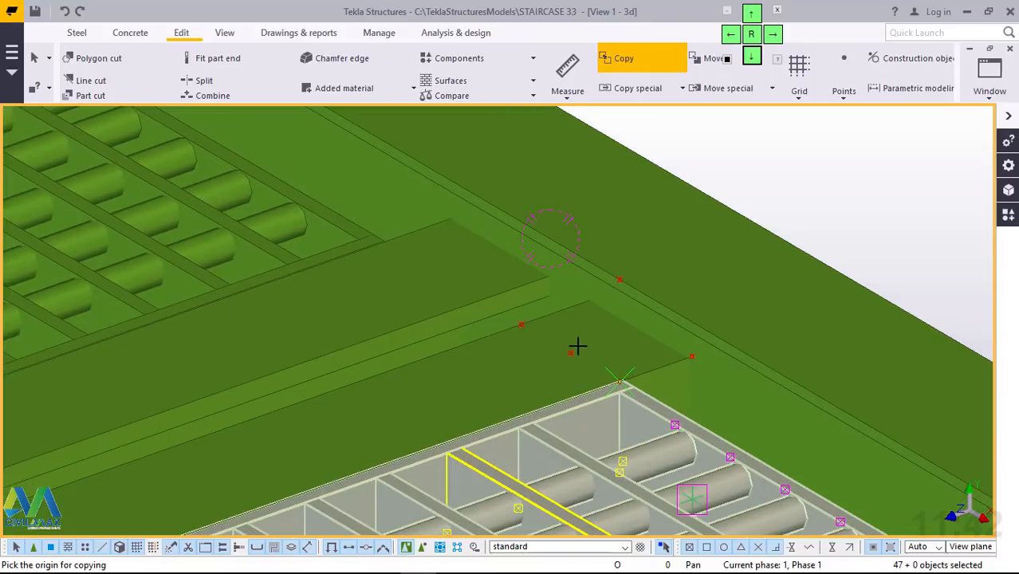
click(619, 382)
scroll(764, 269, down, 9)
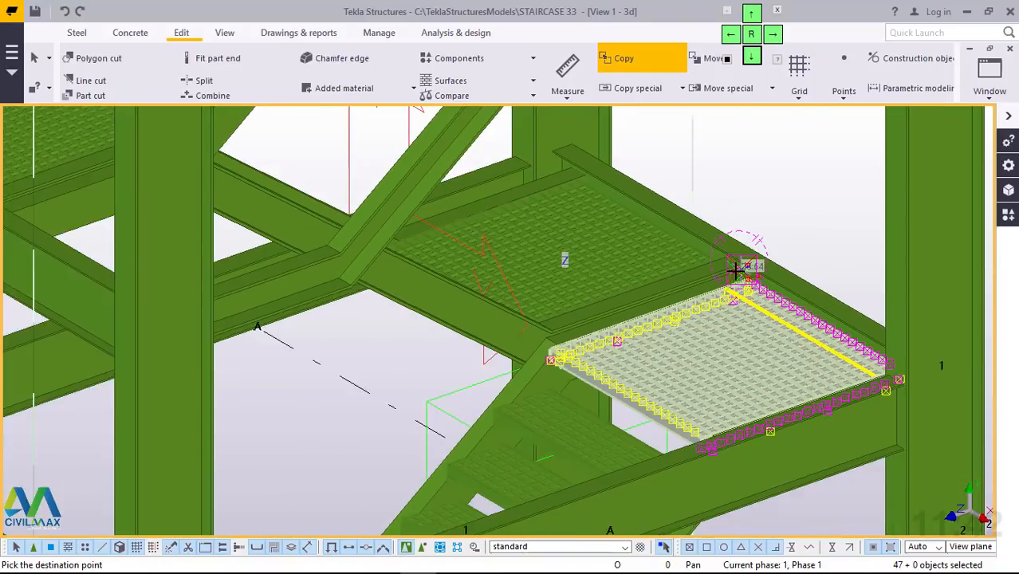
ctrl+middle_drag(736, 272, 690, 351)
scroll(733, 318, down, 4)
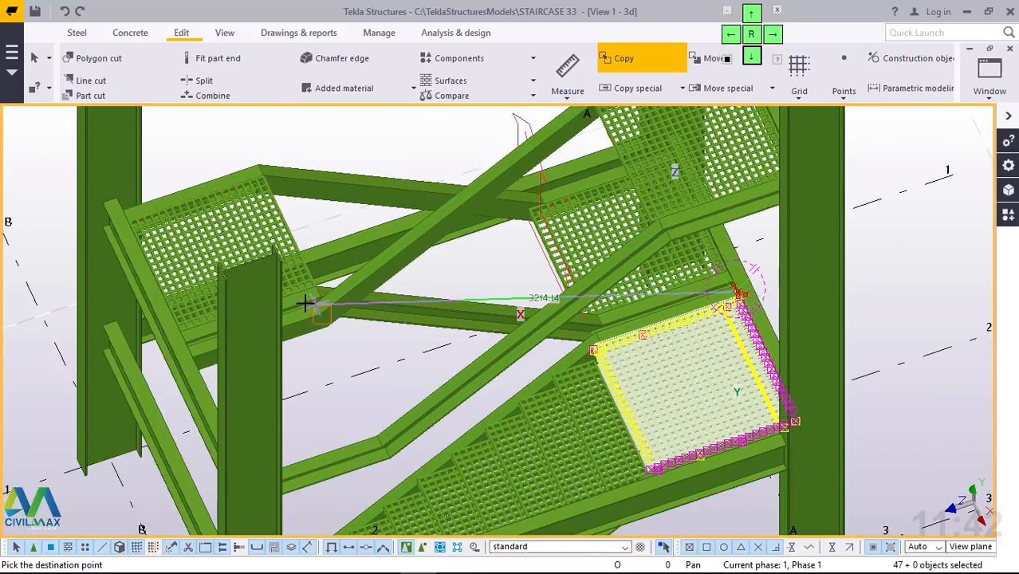
scroll(305, 301, up, 6)
scroll(327, 312, up, 5)
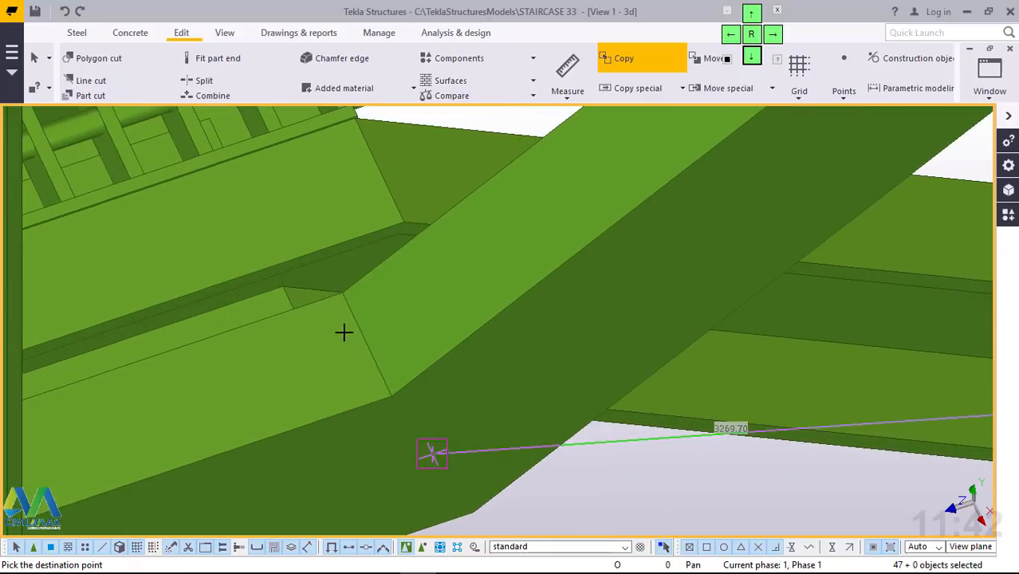
scroll(392, 261, down, 5)
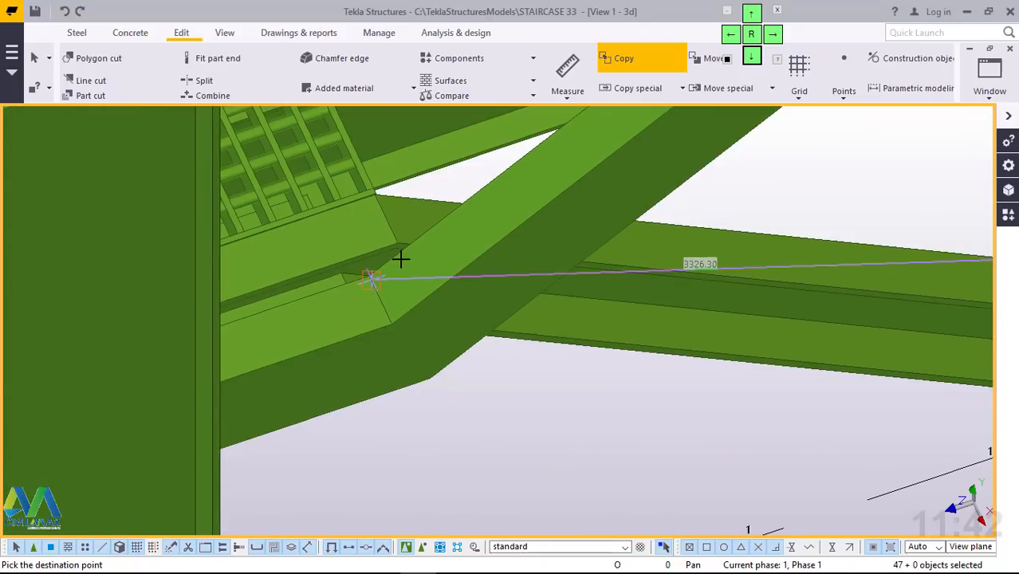
scroll(400, 259, down, 6)
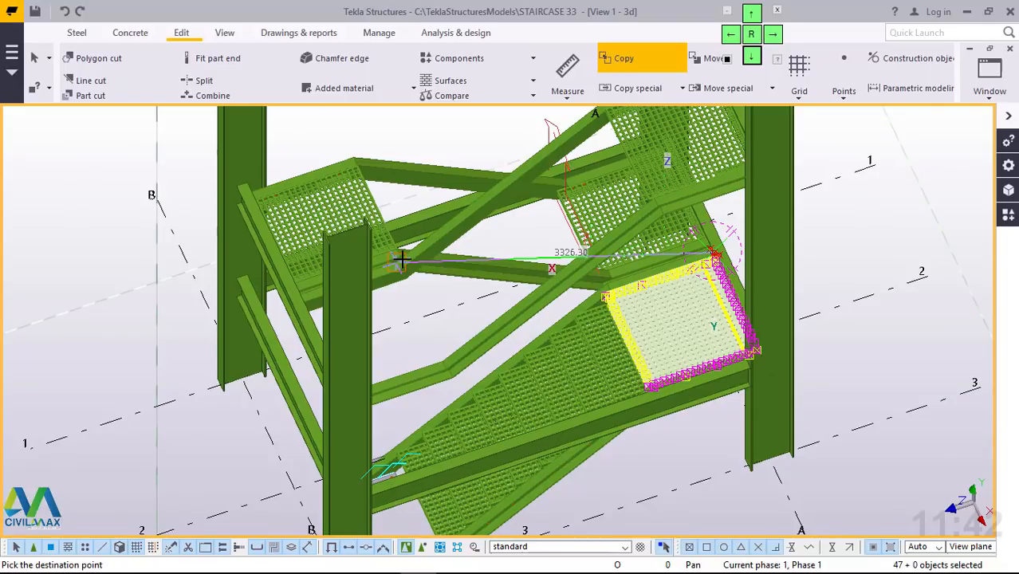
scroll(400, 262, up, 5)
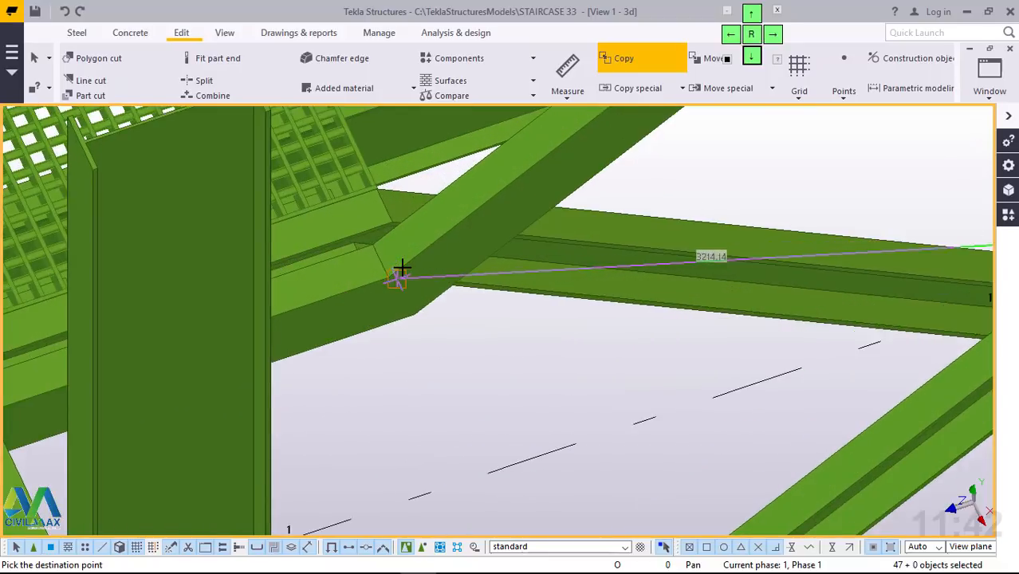
scroll(402, 268, up, 2)
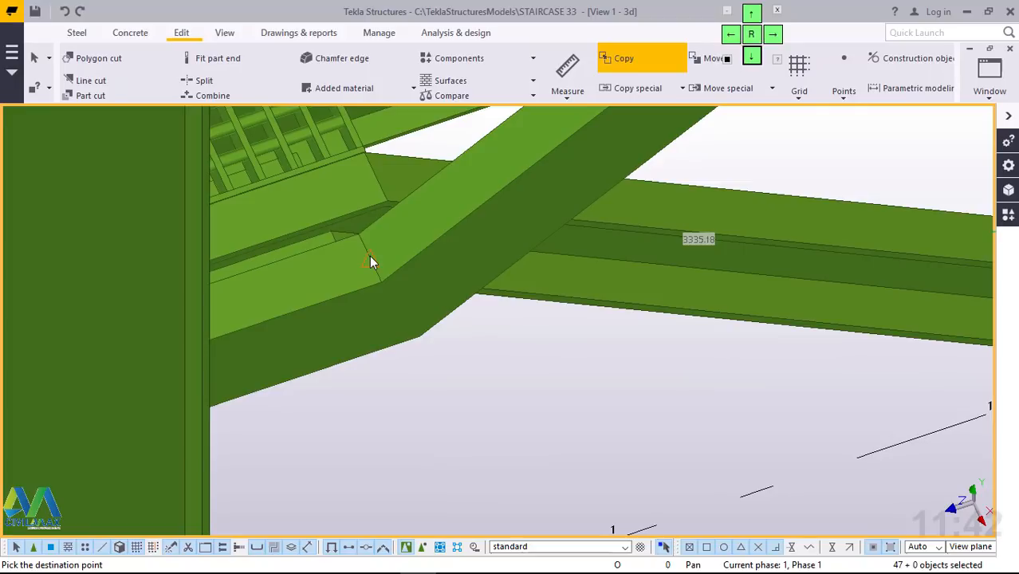
click(370, 258)
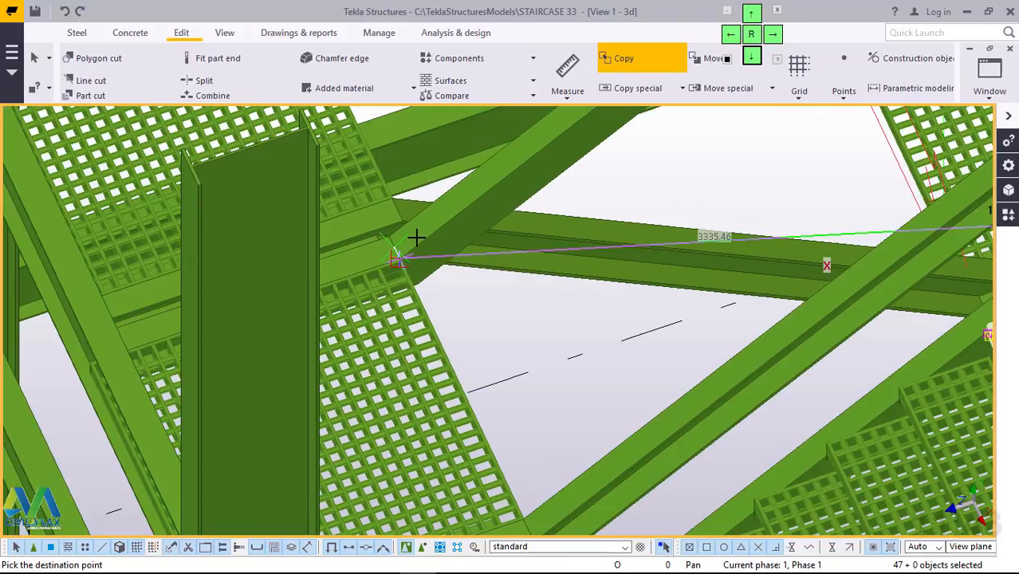
scroll(415, 237, down, 1)
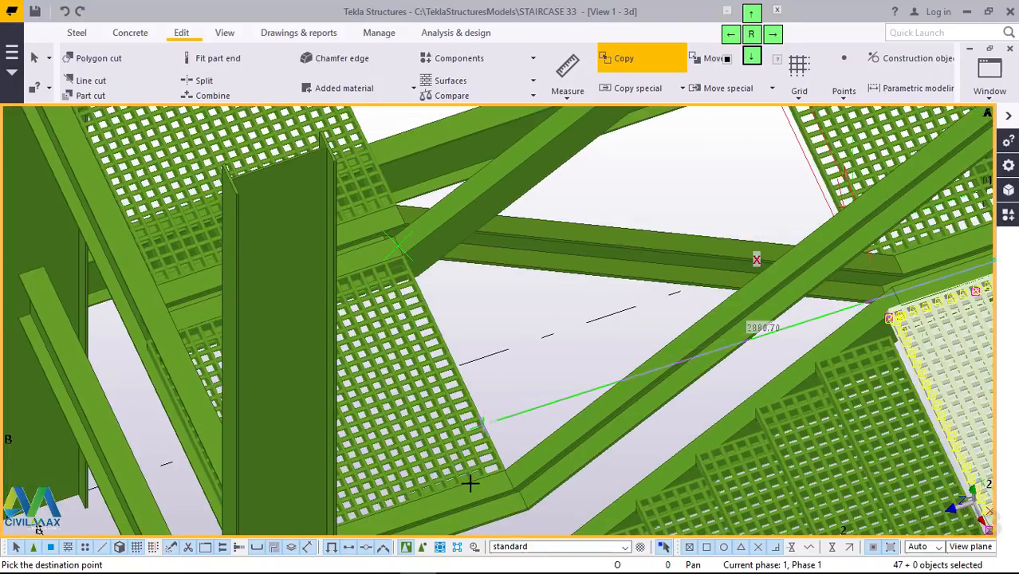
scroll(470, 483, up, 4)
right_click(603, 214)
click(641, 224)
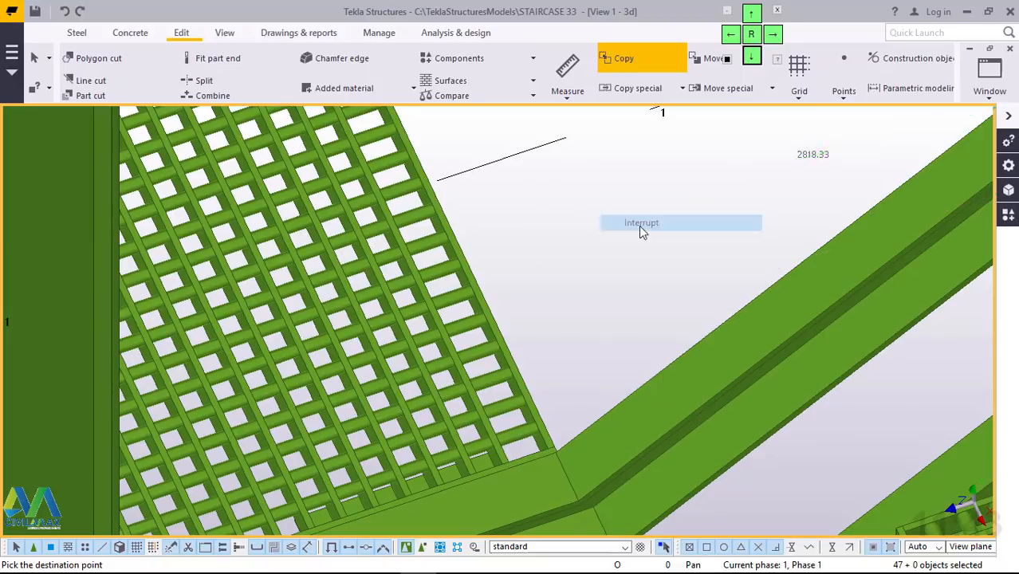
Step: Try to move the copied landing grating, with the original still selected, linearly by -50 in dZ
scroll(554, 352, down, 2)
ctrl+middle_drag(527, 347, 556, 303)
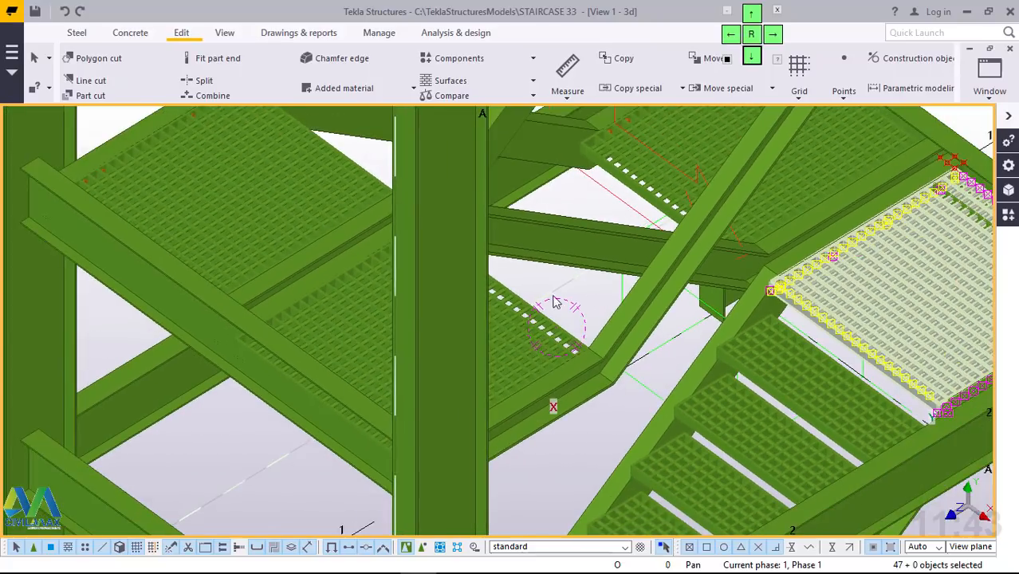
scroll(263, 376, up, 10)
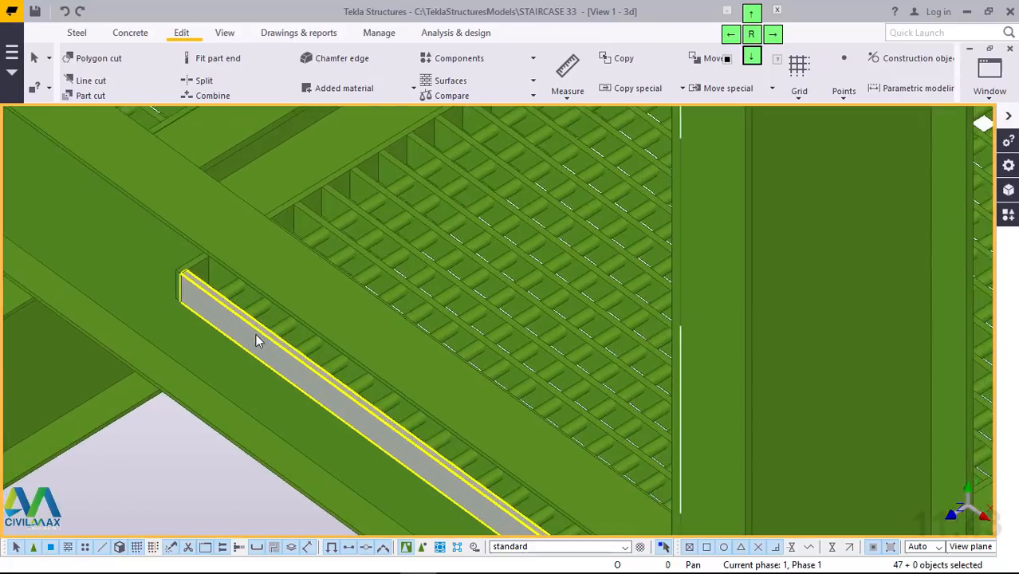
scroll(263, 327, down, 6)
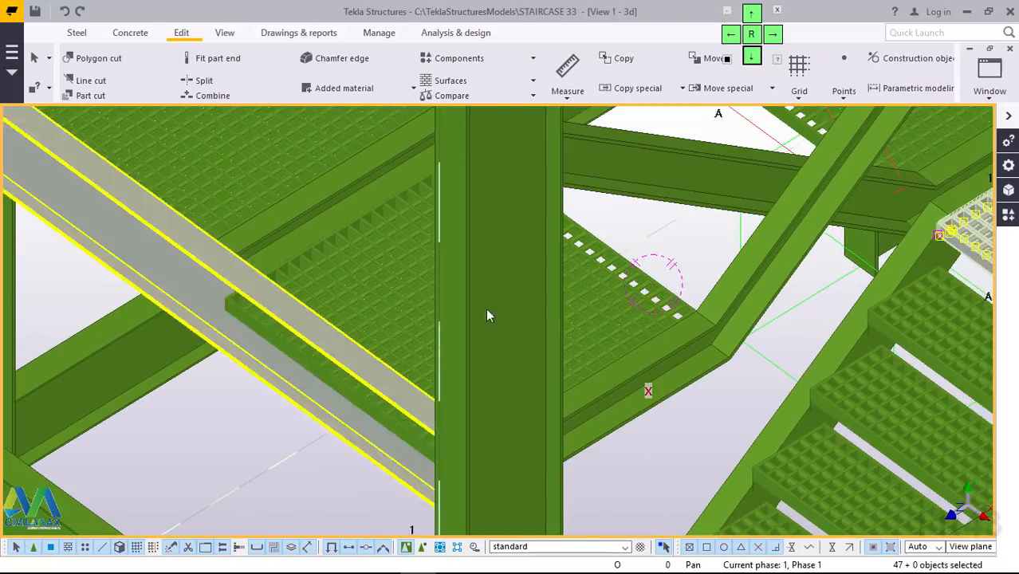
scroll(641, 295, up, 4)
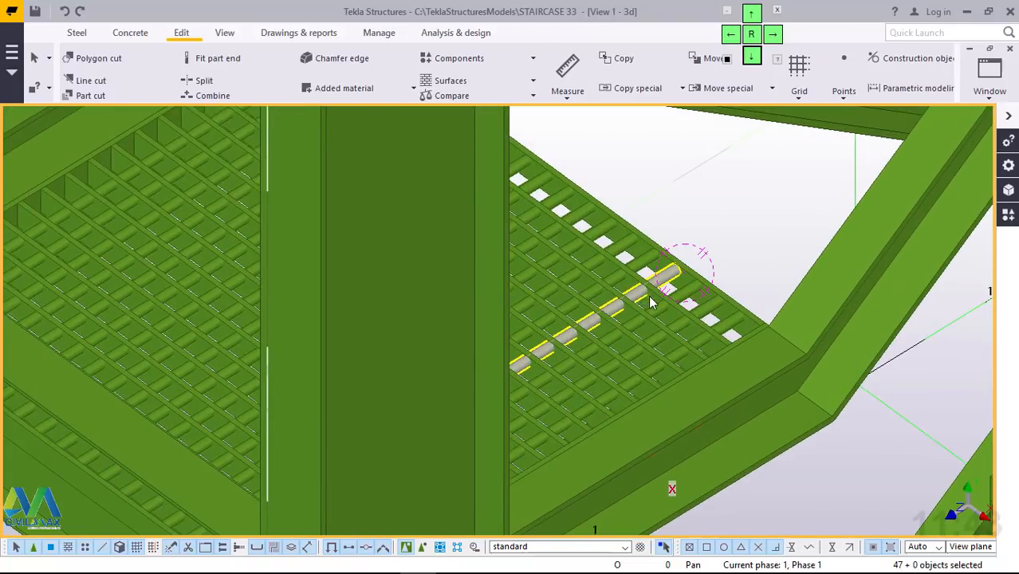
click(652, 243)
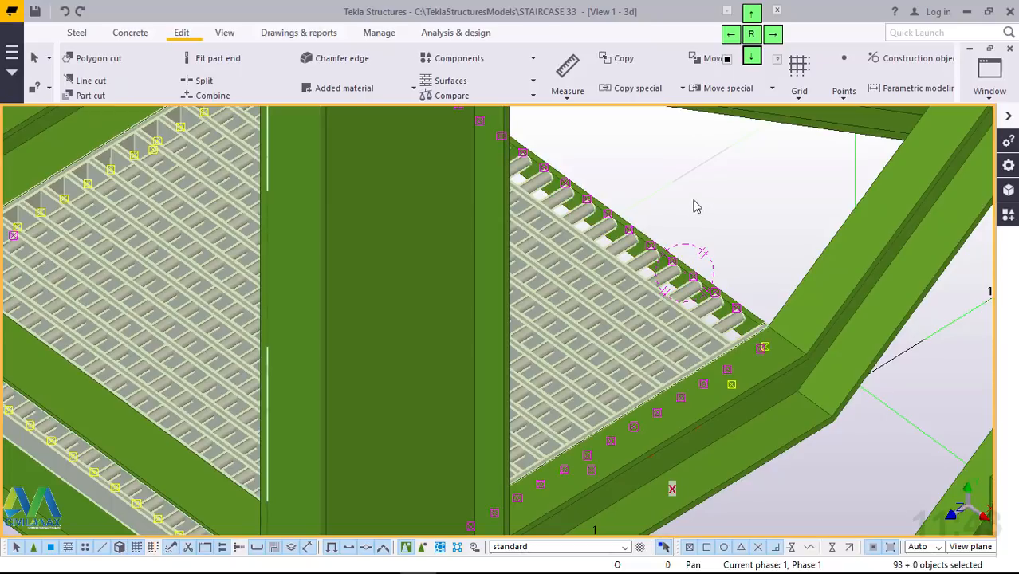
scroll(518, 293, down, 5)
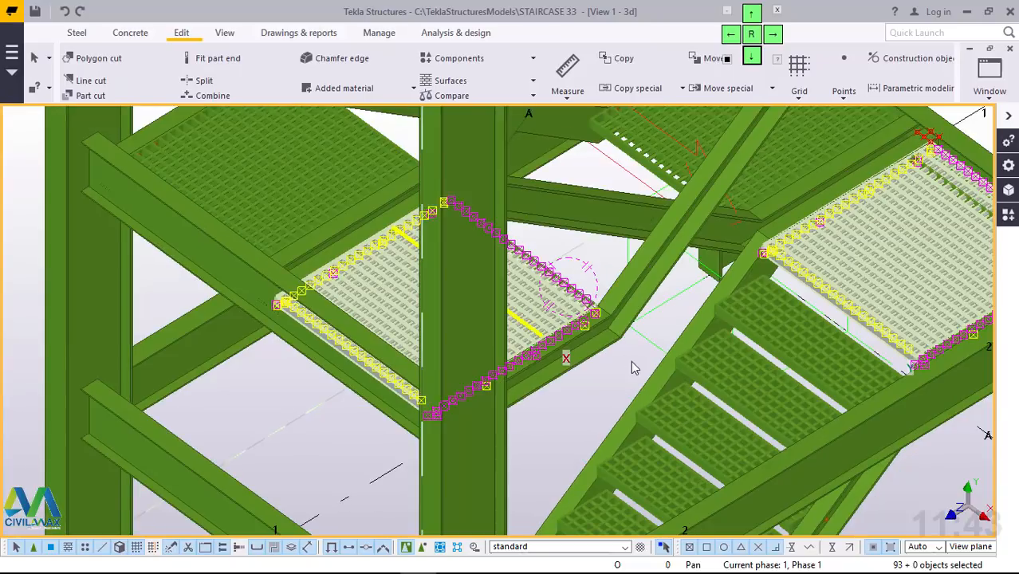
right_click(585, 395)
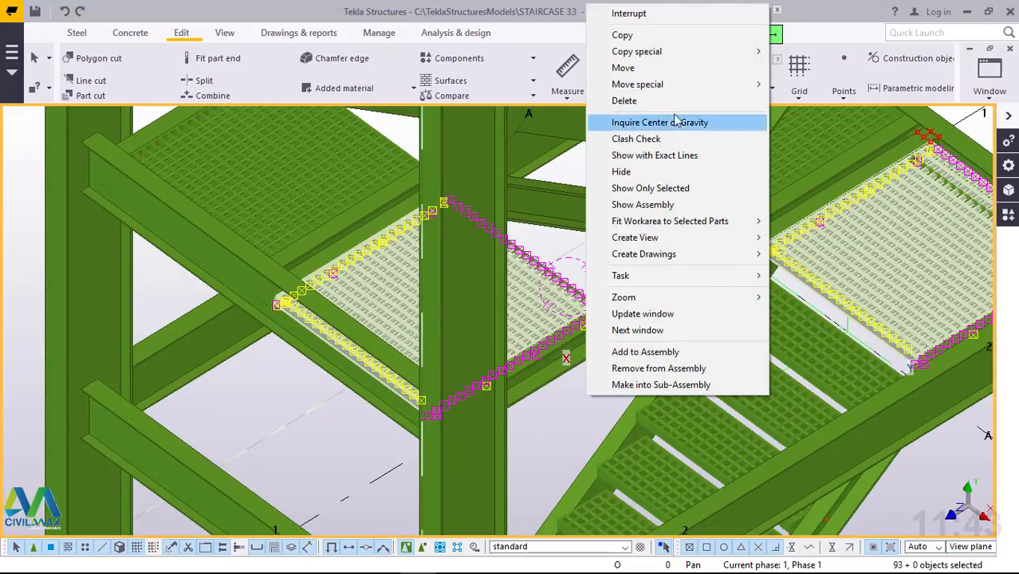
mouse_move(670, 87)
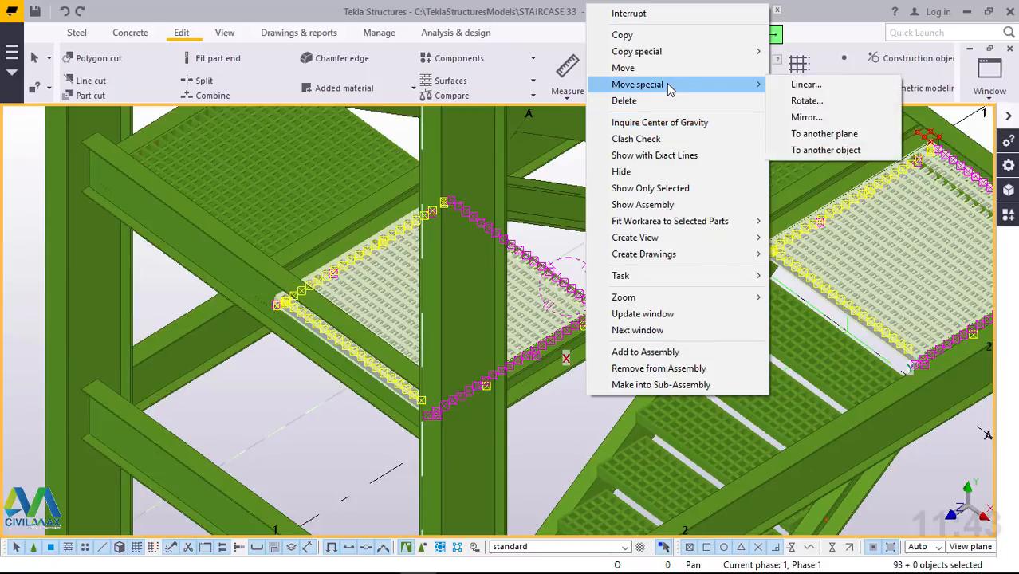
click(805, 84)
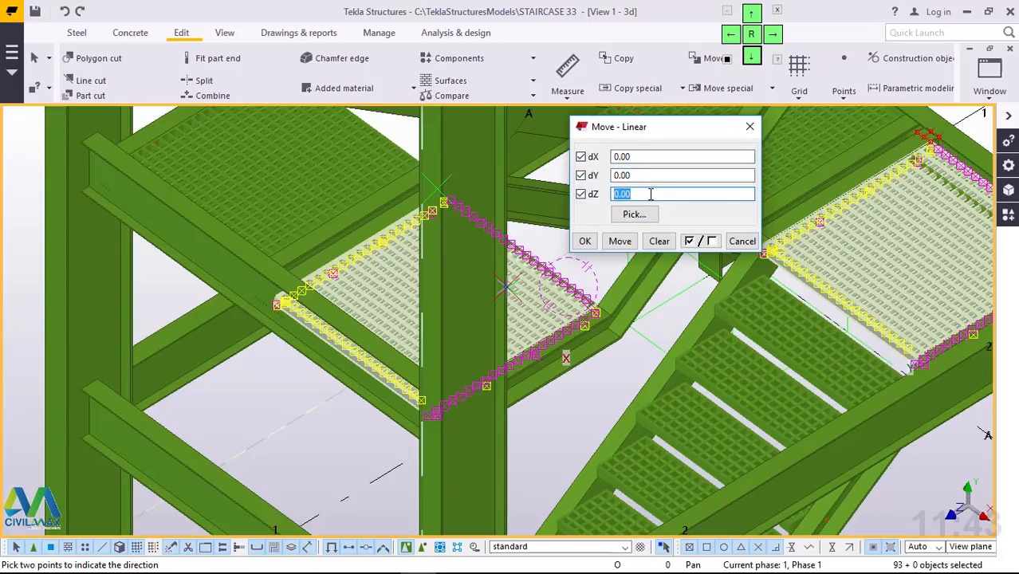
click(620, 241)
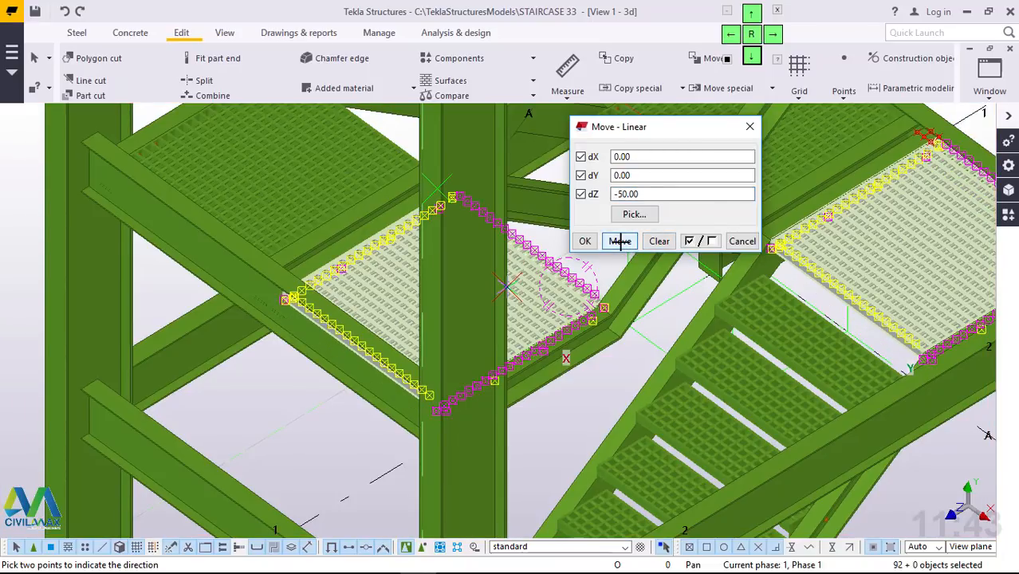
click(747, 127)
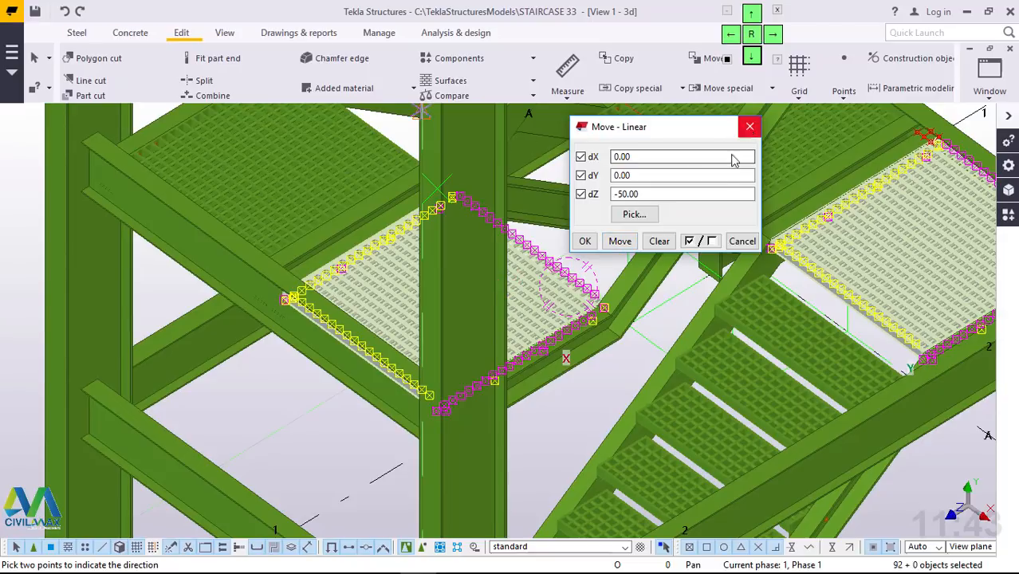
right_click(646, 323)
click(659, 328)
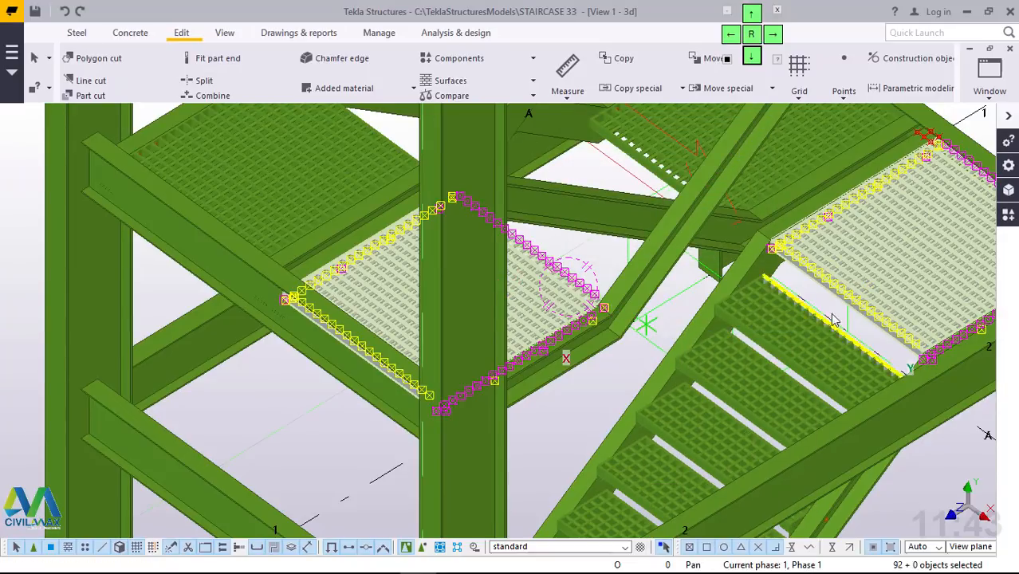
Step: Undo the last linear move of the two landing gratings and clear the selection
click(65, 12)
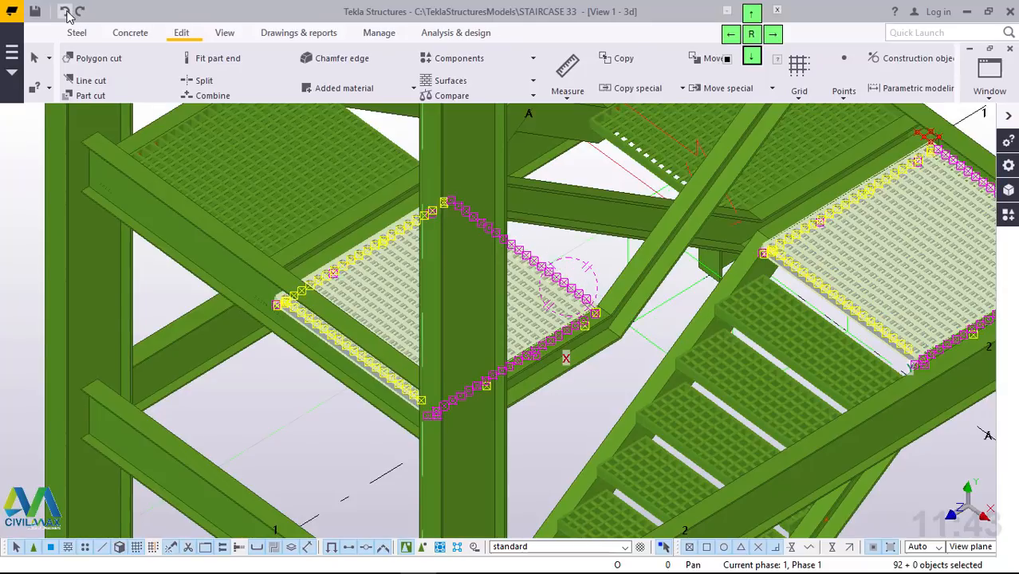
click(593, 397)
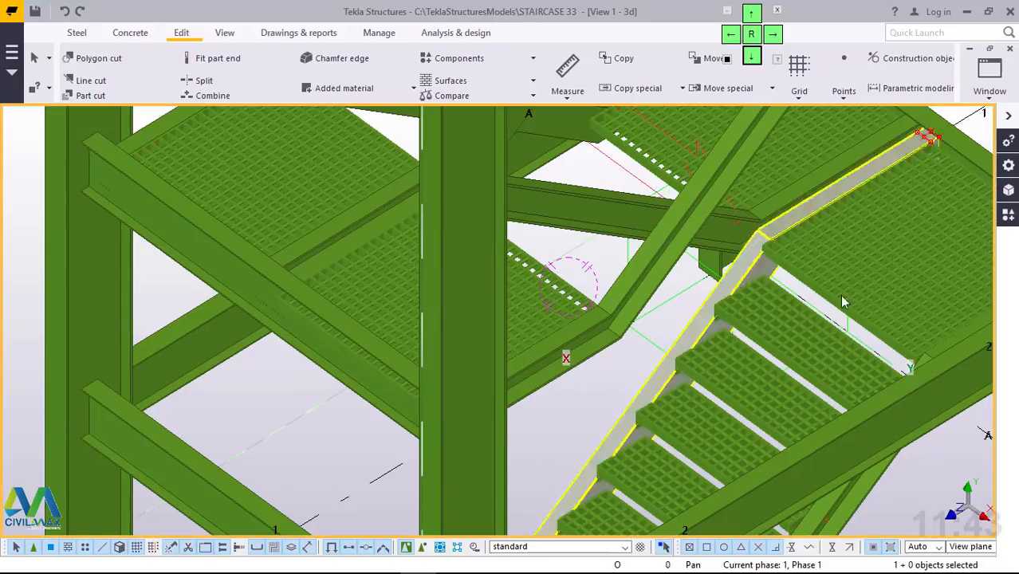
scroll(510, 288, up, 2)
scroll(561, 252, up, 3)
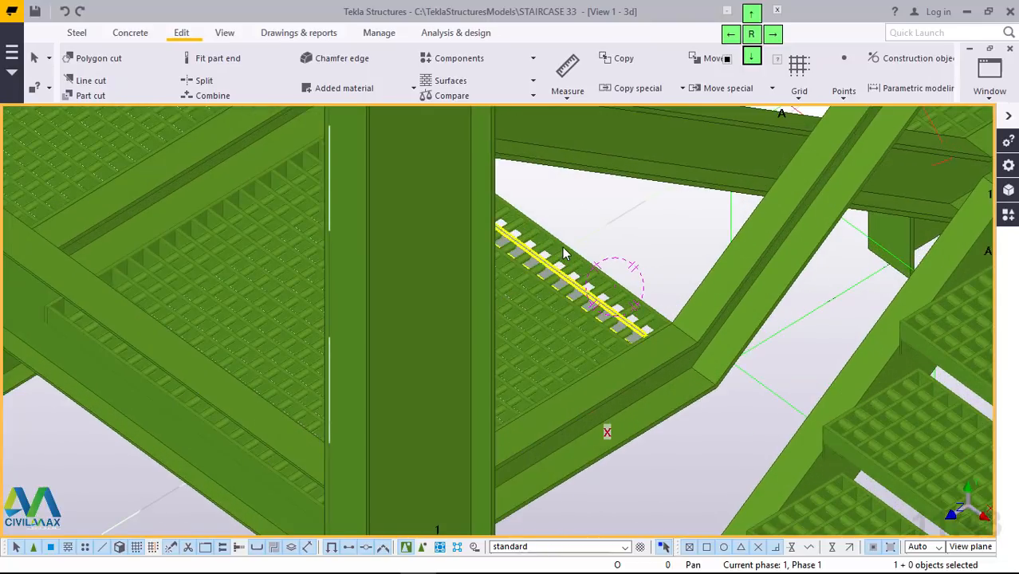
Step: Select only the copied landing grating and move it linearly by -50 in dZ
click(519, 203)
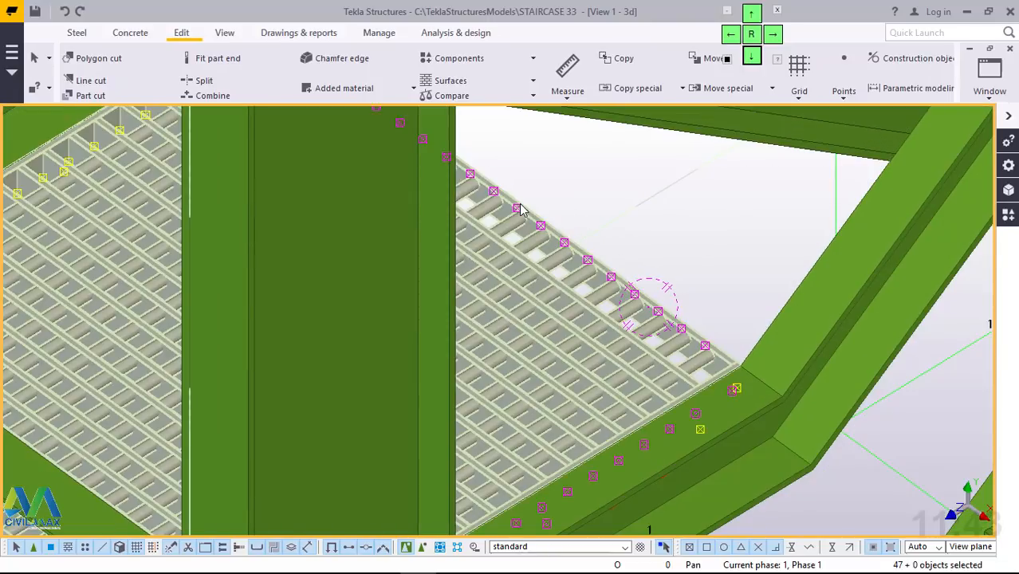
right_click(578, 174)
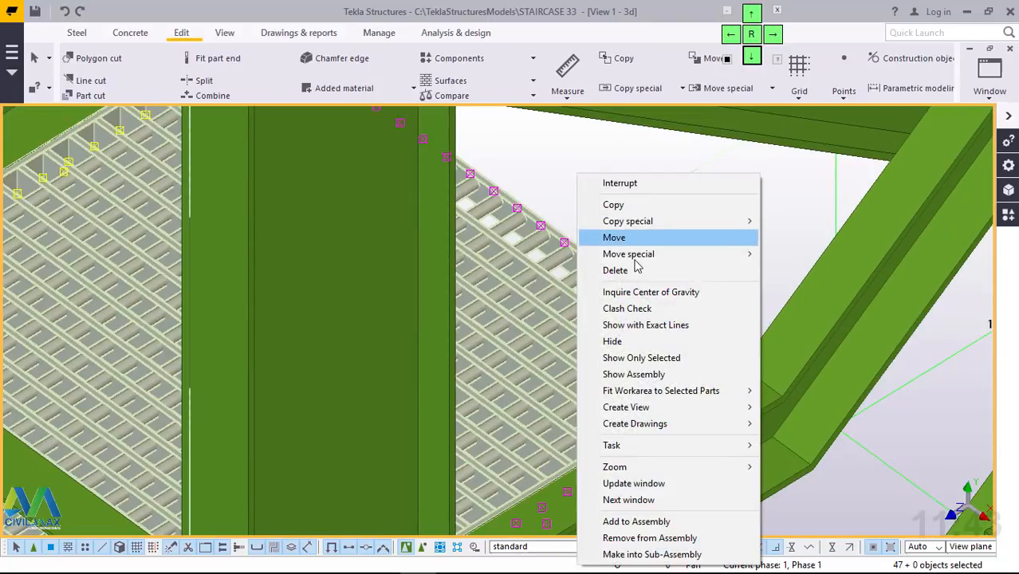
mouse_move(639, 257)
click(789, 255)
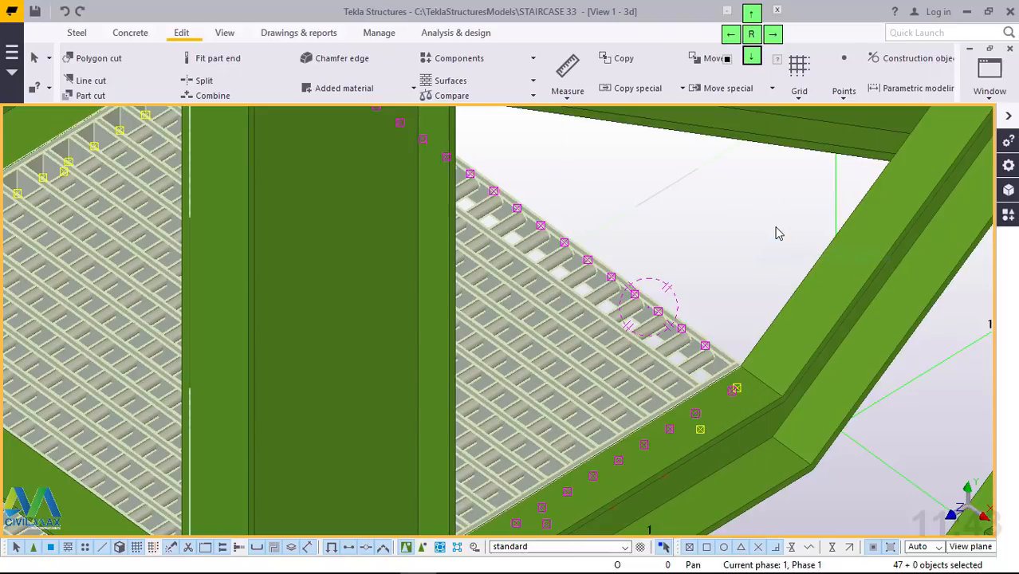
click(620, 242)
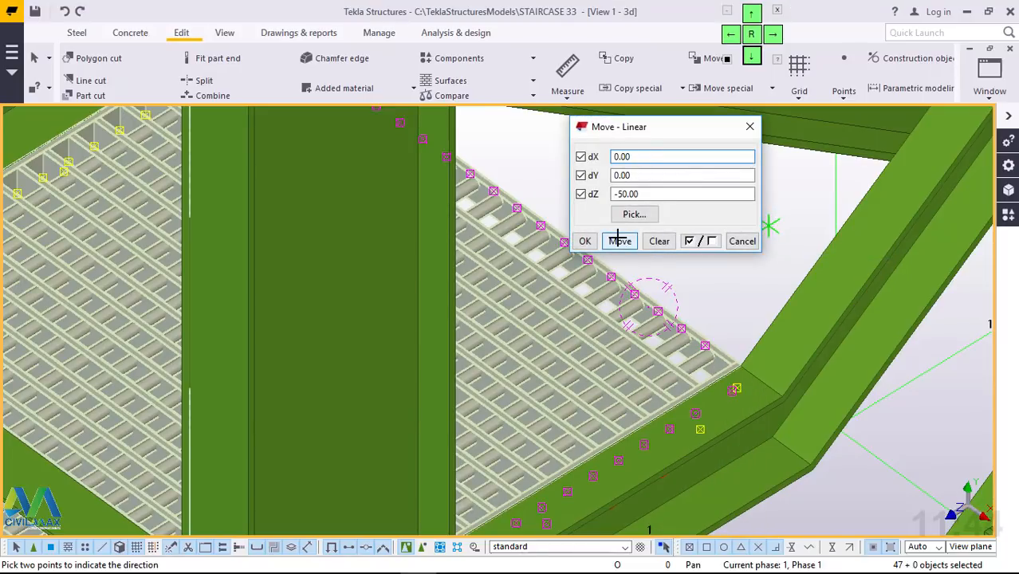
click(585, 241)
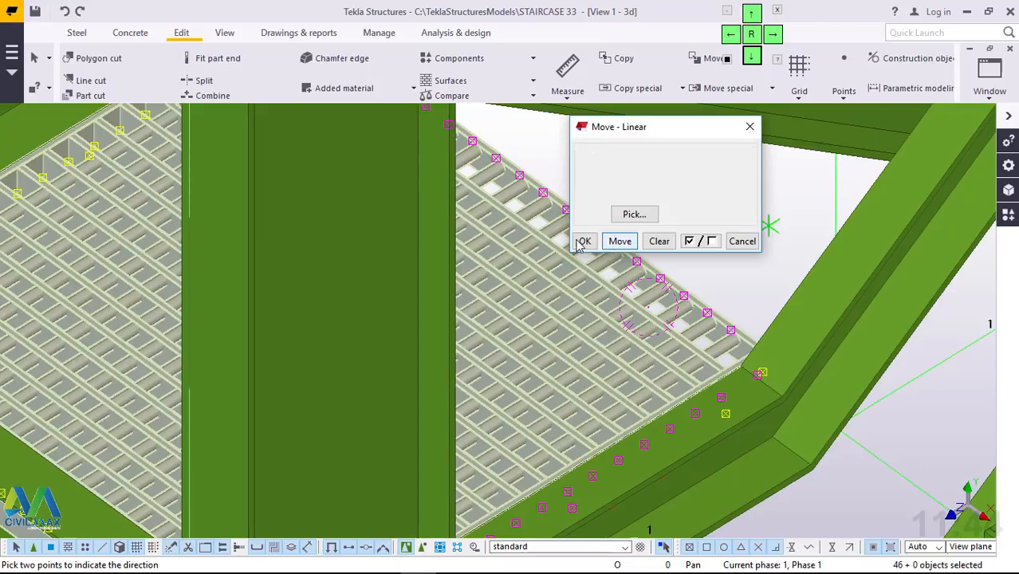
right_click(688, 215)
click(686, 221)
scroll(680, 221, down, 3)
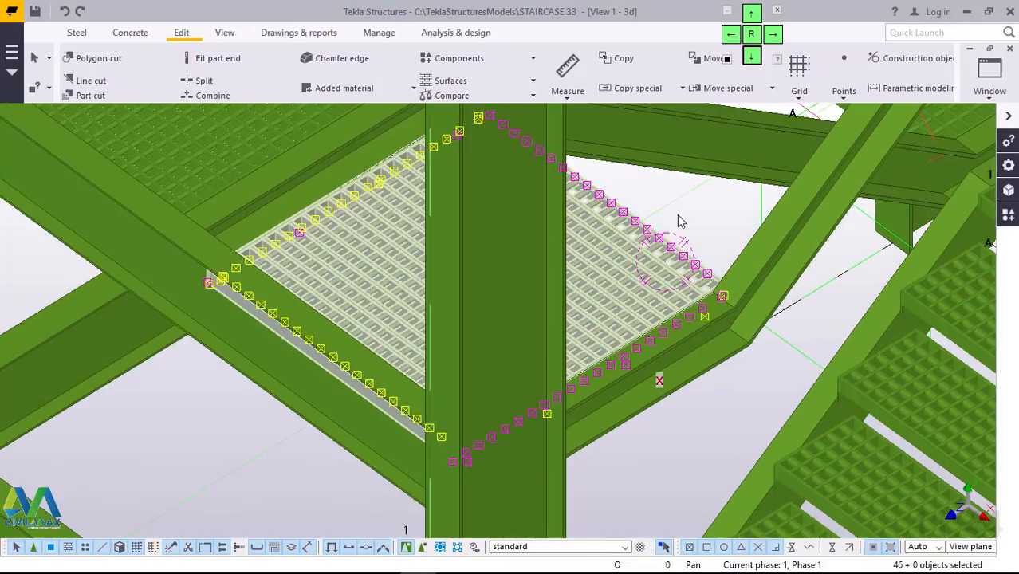
scroll(712, 299, up, 2)
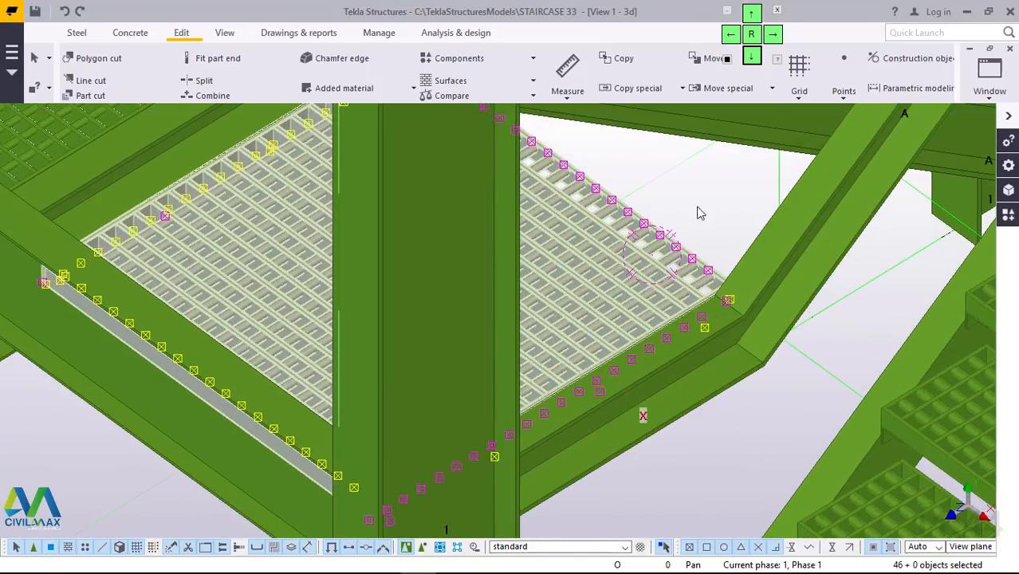
Step: Shift the copied landing grating linearly by a further -50 in dZ so it reaches the landing's supporting beam
right_click(694, 177)
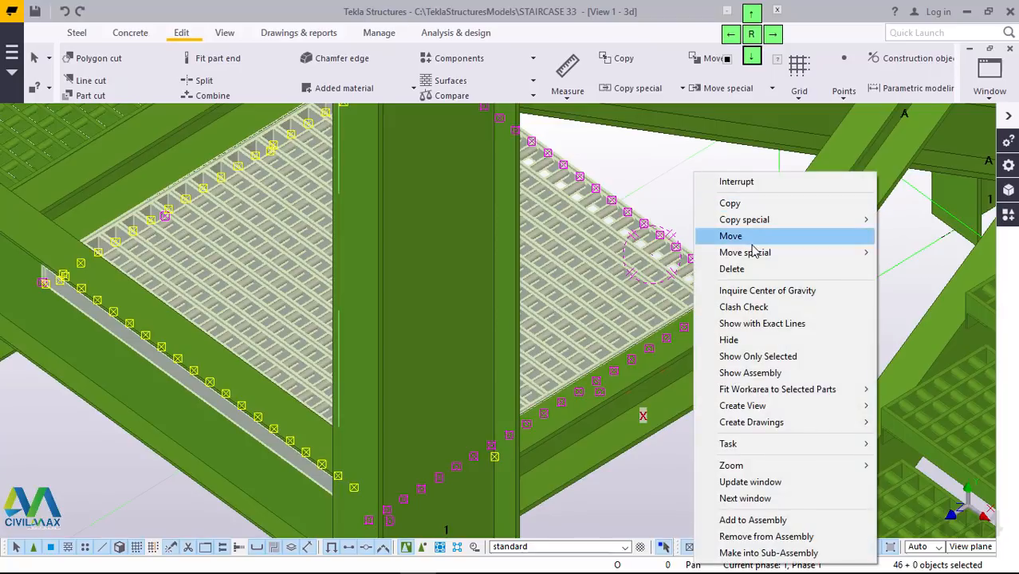
mouse_move(750, 257)
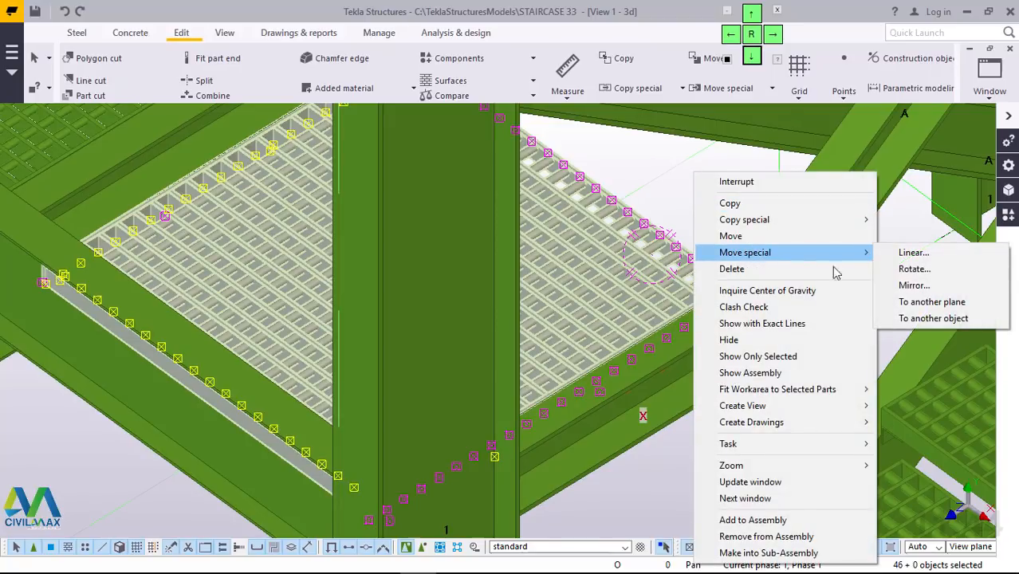
click(915, 254)
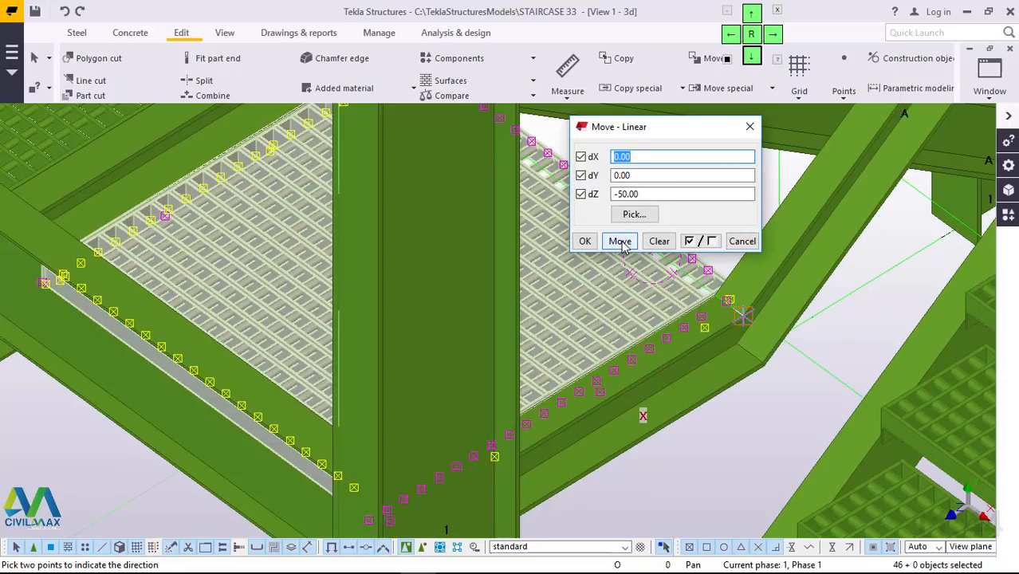
click(621, 243)
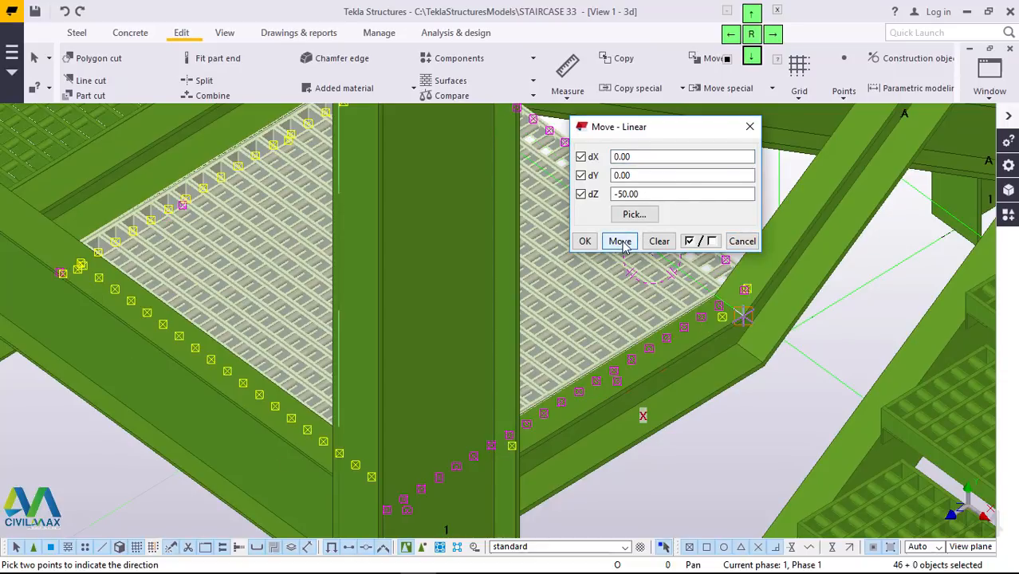
click(585, 242)
right_click(723, 177)
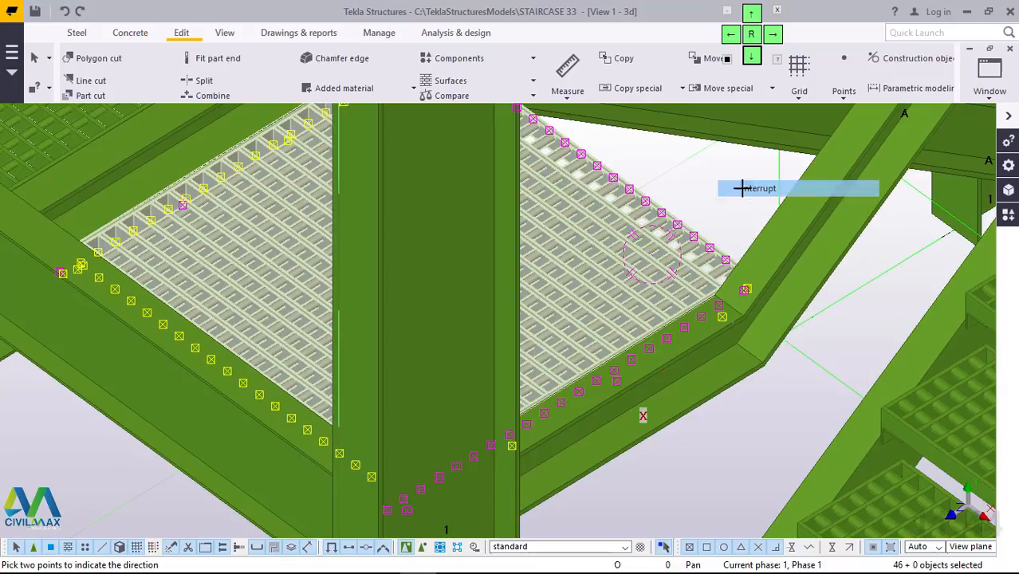
click(737, 189)
click(730, 188)
Step: Examine the moved landing grating from several sides to check how it fits between the landing beams and stringers
click(634, 271)
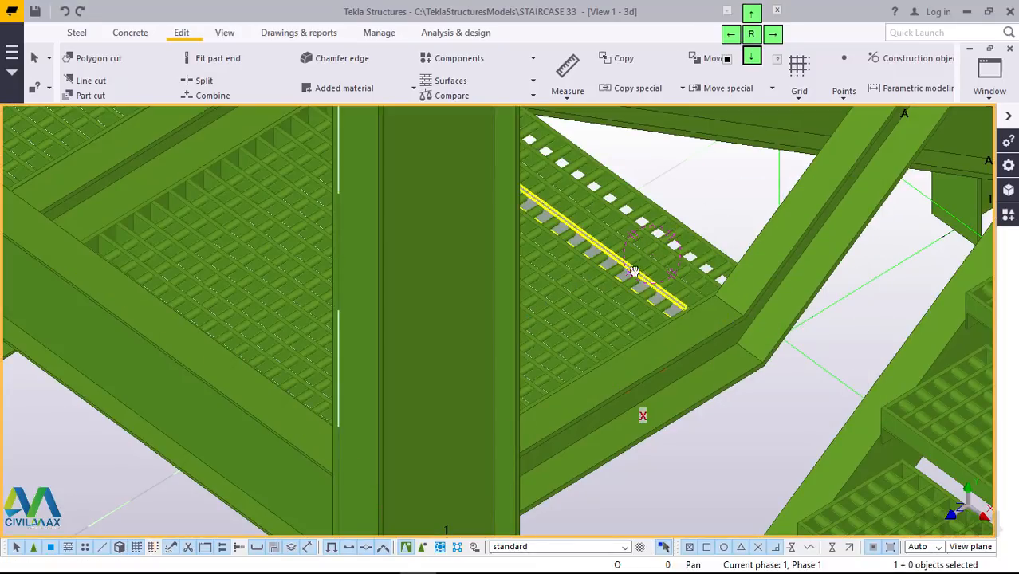
middle_drag(632, 273, 421, 242)
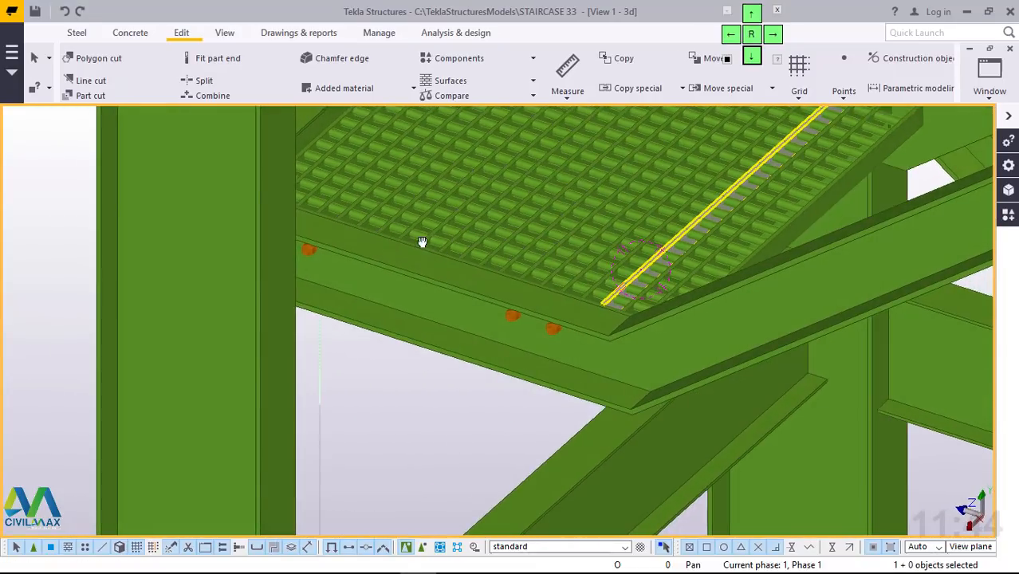
scroll(491, 339, down, 2)
scroll(491, 339, down, 2)
scroll(556, 274, down, 2)
scroll(642, 220, up, 5)
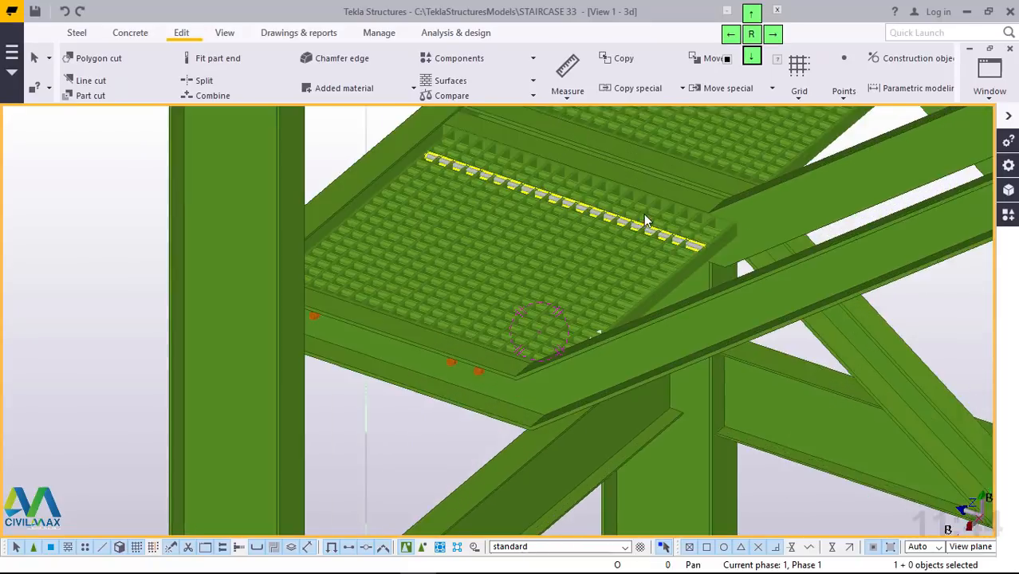
ctrl+middle_drag(695, 211, 718, 252)
scroll(706, 306, down, 3)
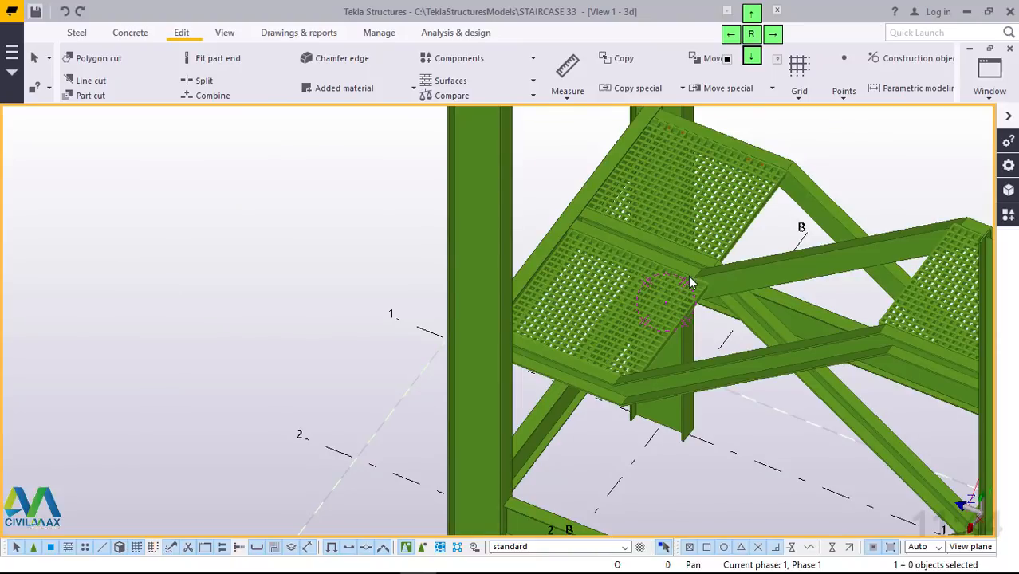
Step: Examine the landing and tread gratings in the plane view and return to the 3D view of the staircase
click(225, 33)
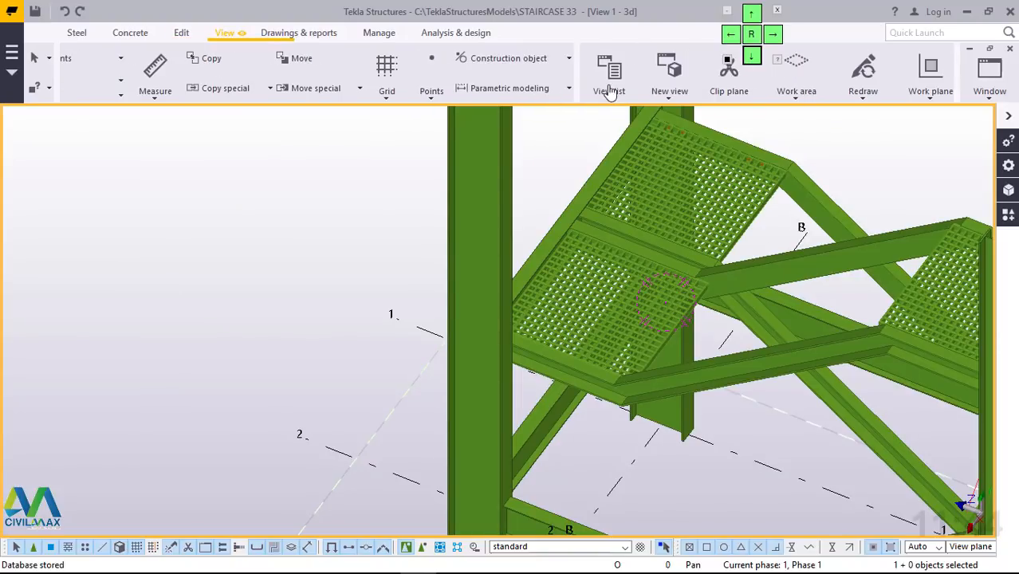
click(556, 64)
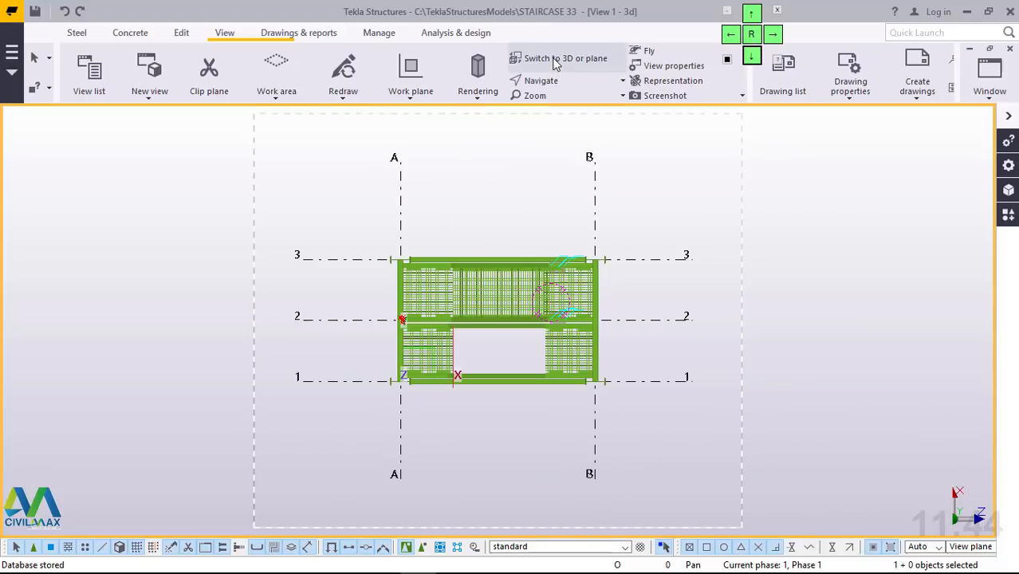
scroll(499, 300, up, 3)
scroll(499, 312, up, 3)
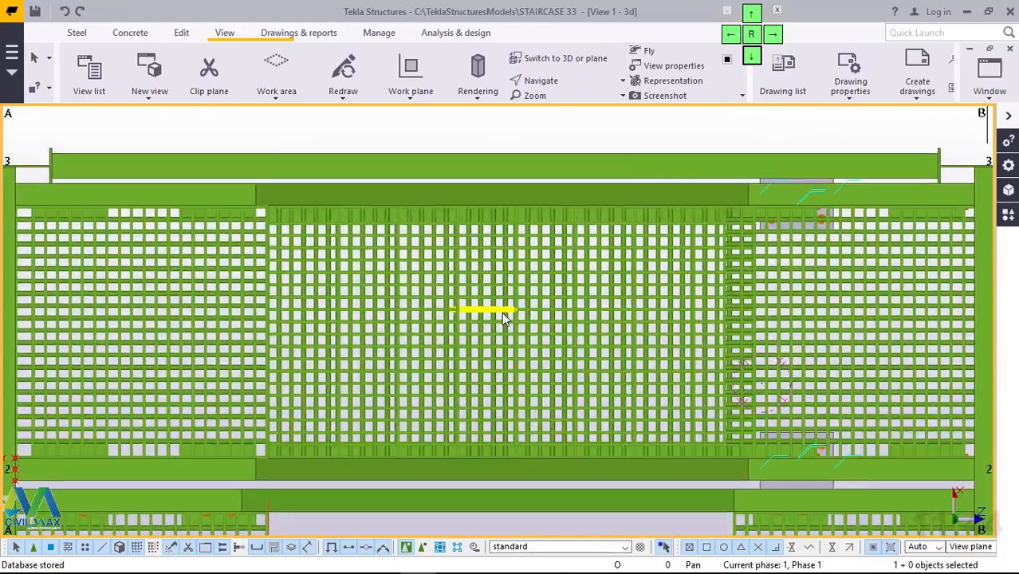
scroll(534, 267, down, 6)
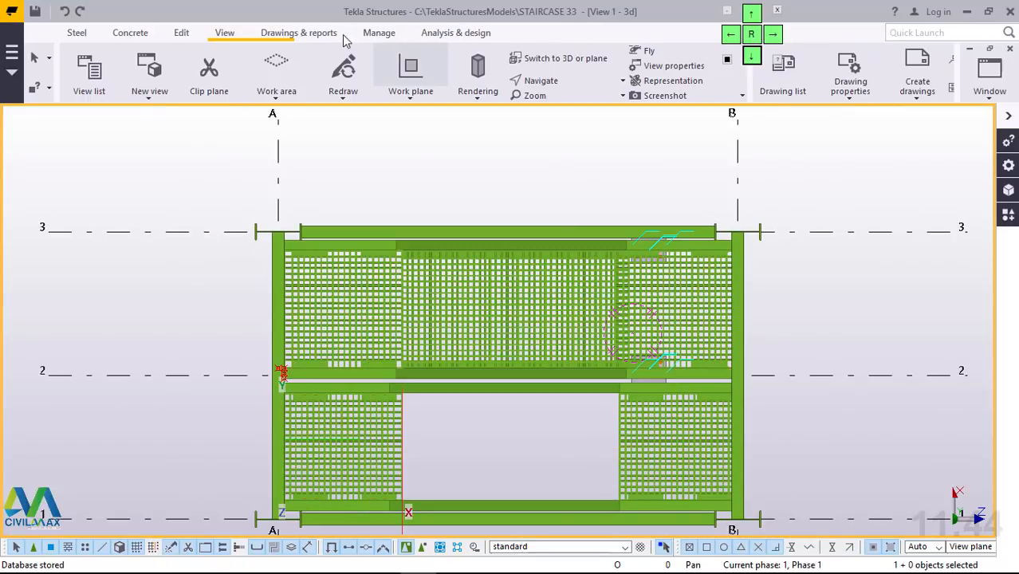
click(563, 59)
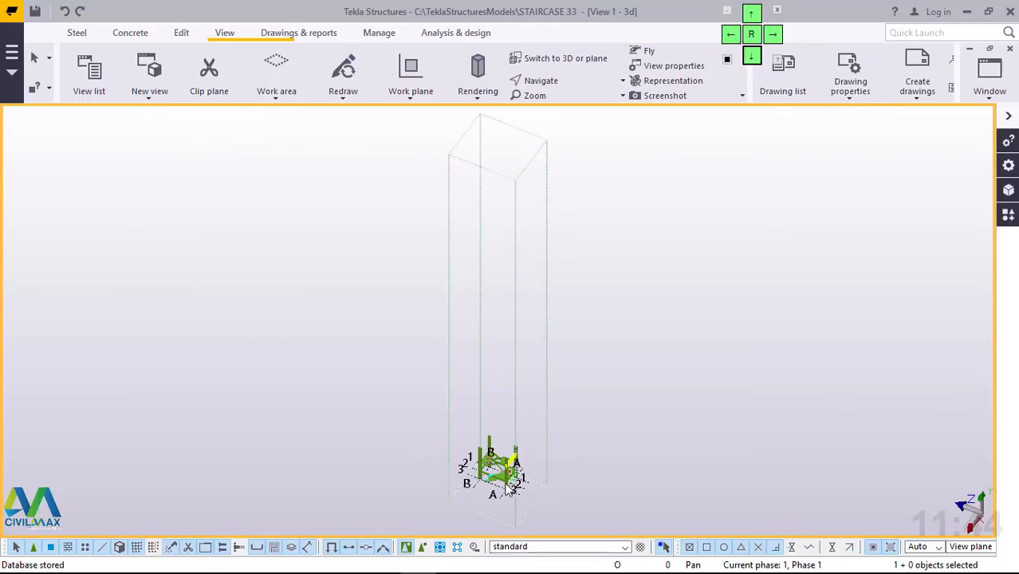
scroll(507, 488, up, 4)
scroll(501, 467, up, 5)
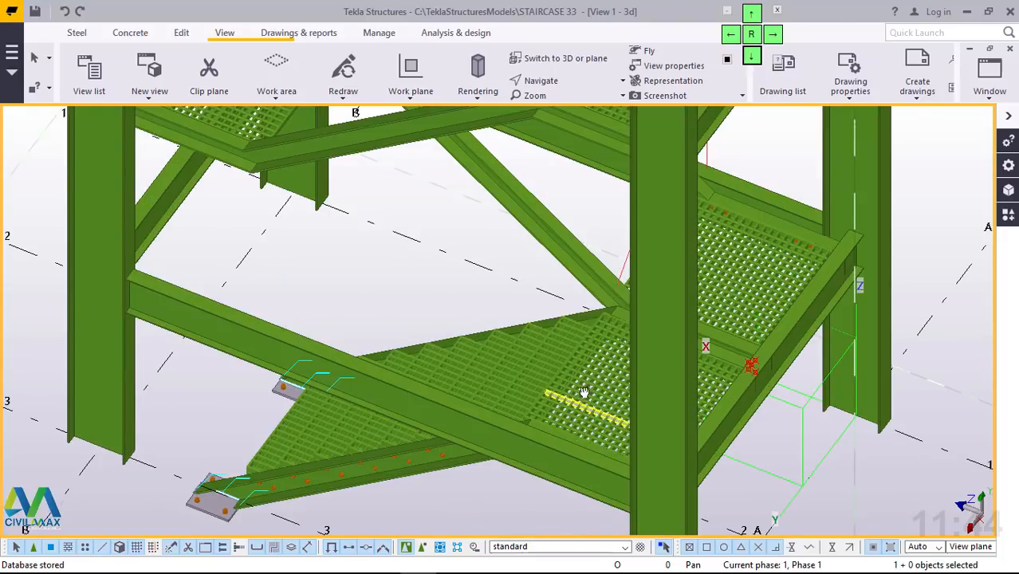
ctrl+middle_drag(584, 393, 556, 340)
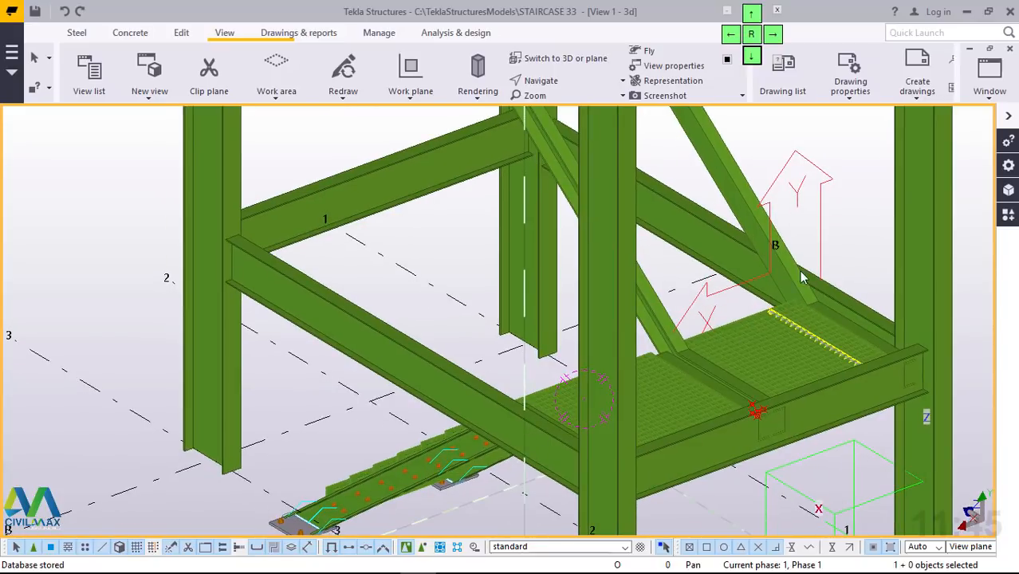
Step: Place a point at the flange corner where the sloping stringer bends beside the lower landing grating
scroll(798, 271, up, 3)
ctrl+middle_drag(796, 270, 603, 373)
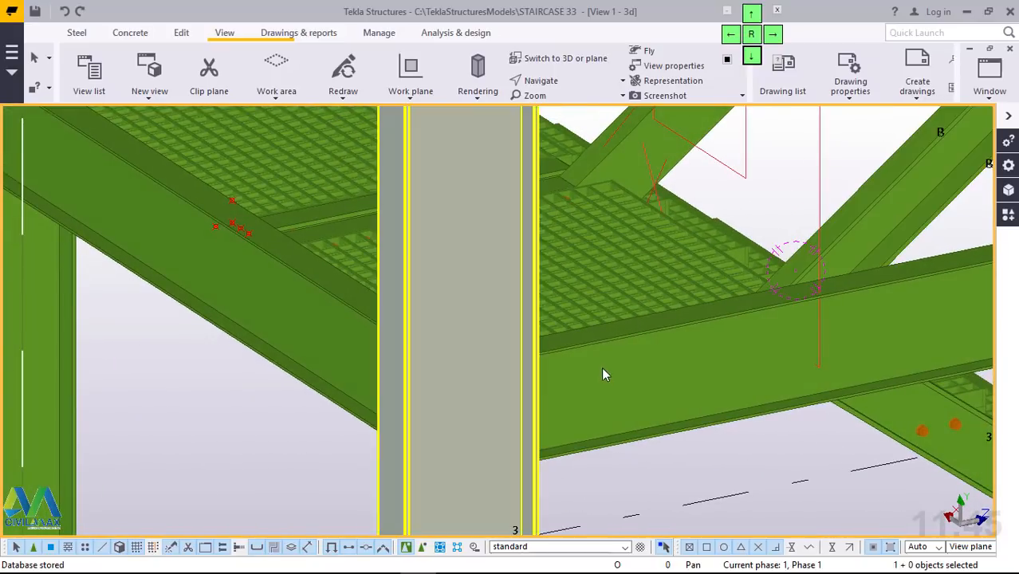
scroll(618, 171, up, 5)
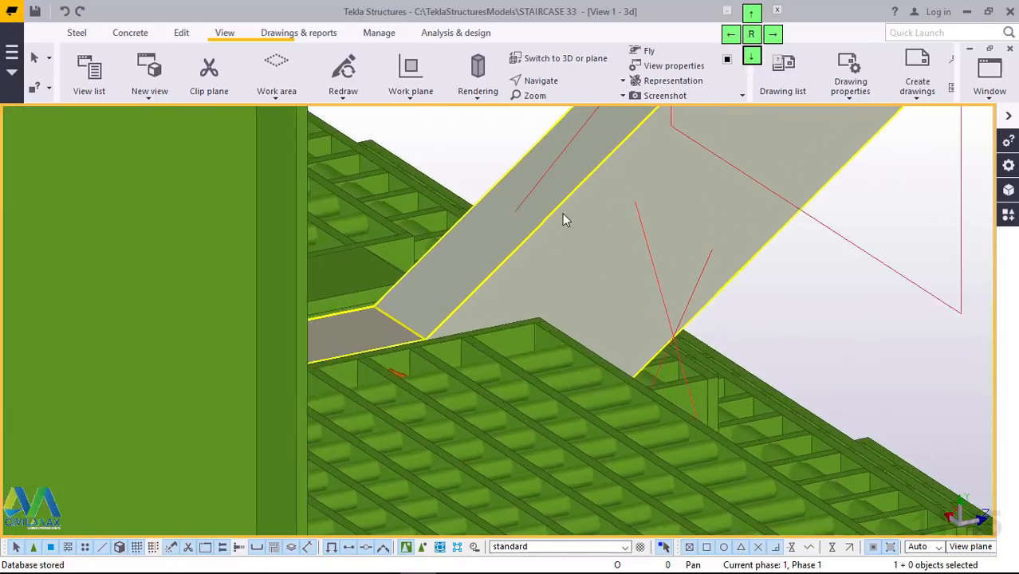
scroll(558, 227, up, 2)
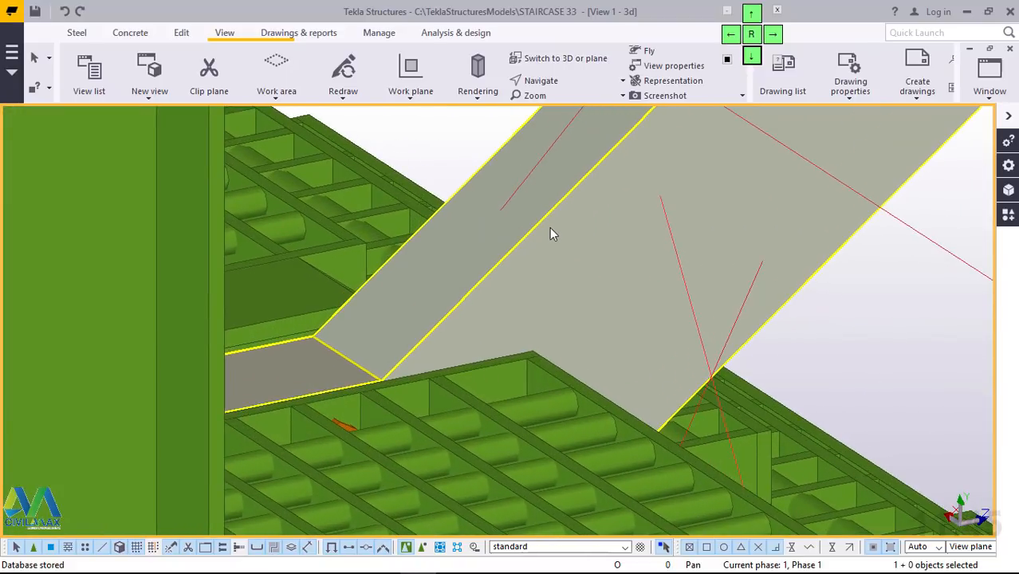
click(182, 33)
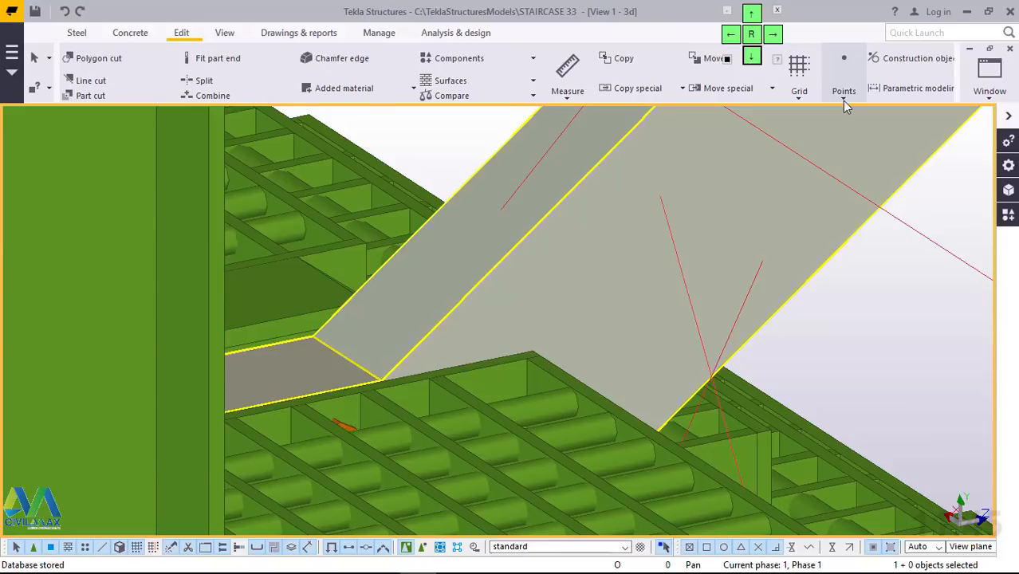
click(844, 102)
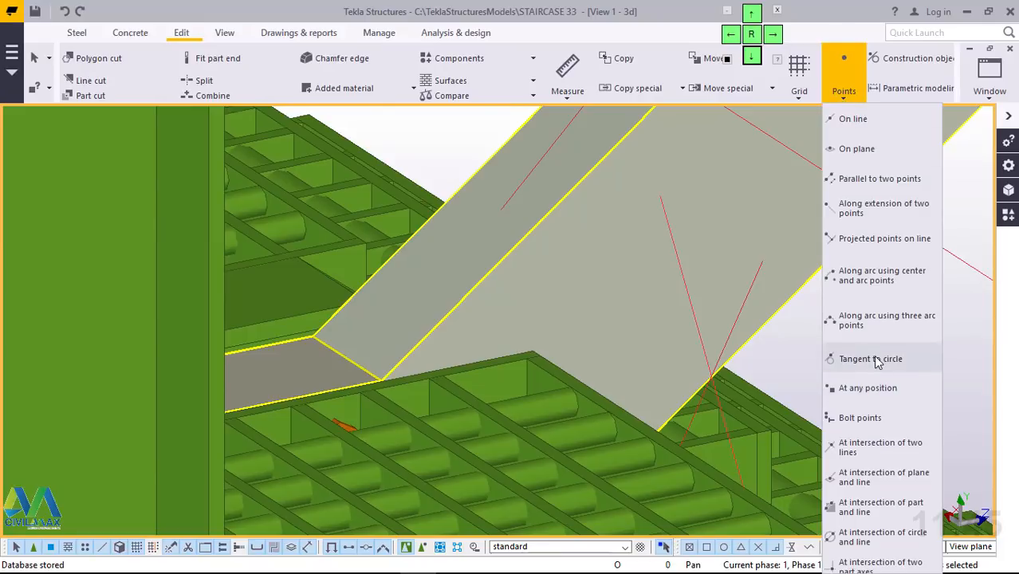
click(875, 357)
click(849, 102)
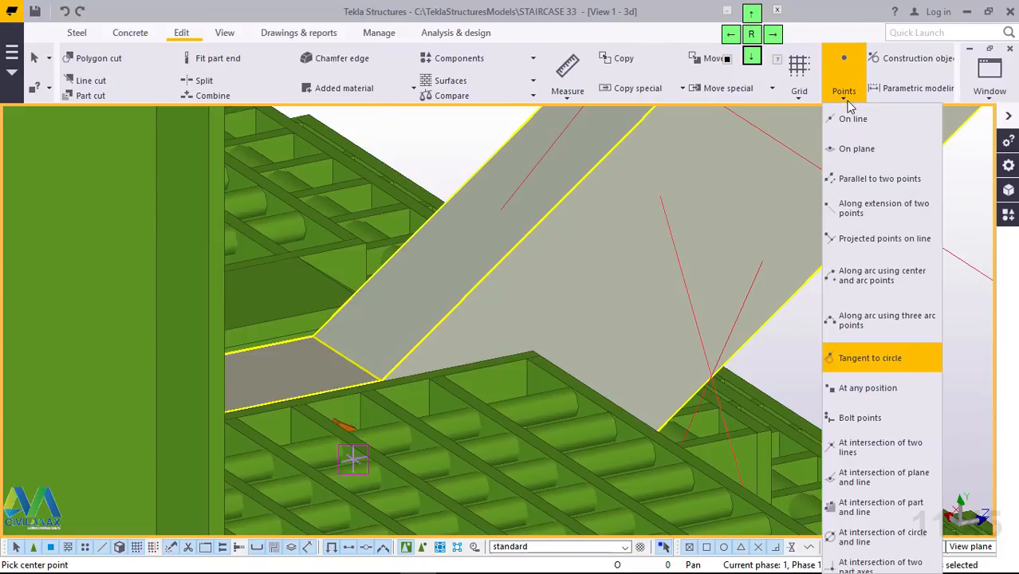
click(866, 360)
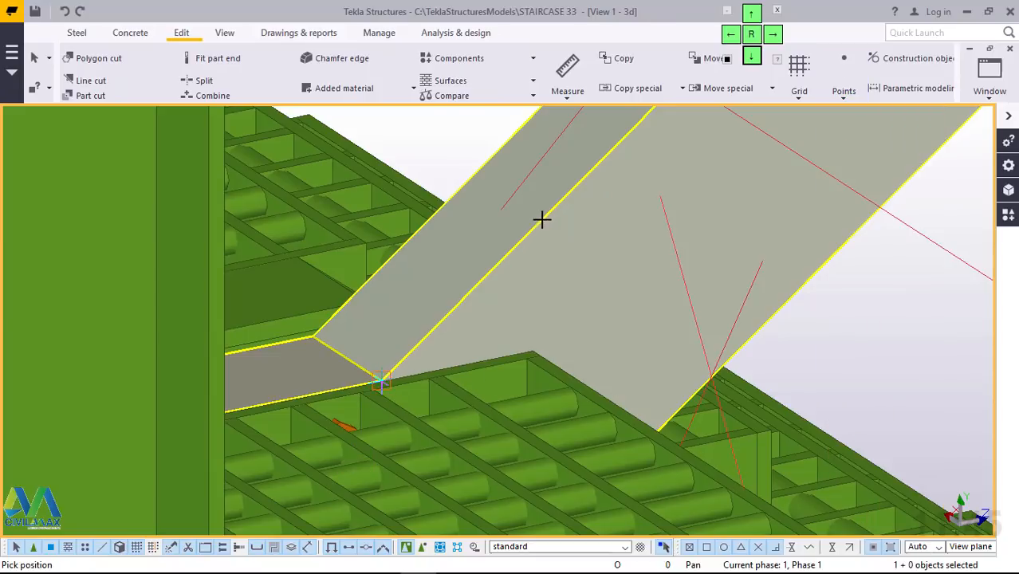
scroll(348, 402, down, 2)
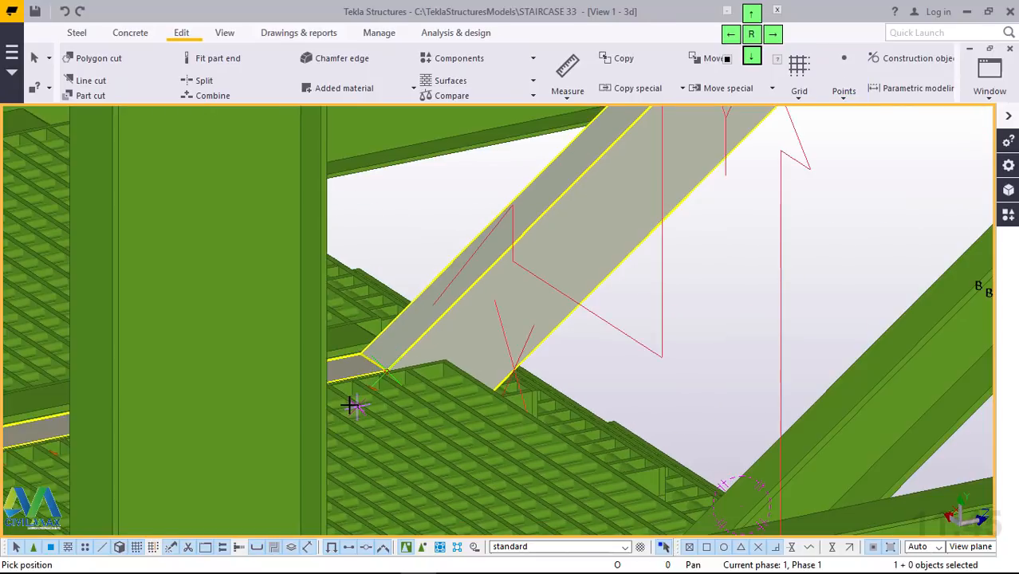
scroll(362, 377, up, 3)
right_click(475, 295)
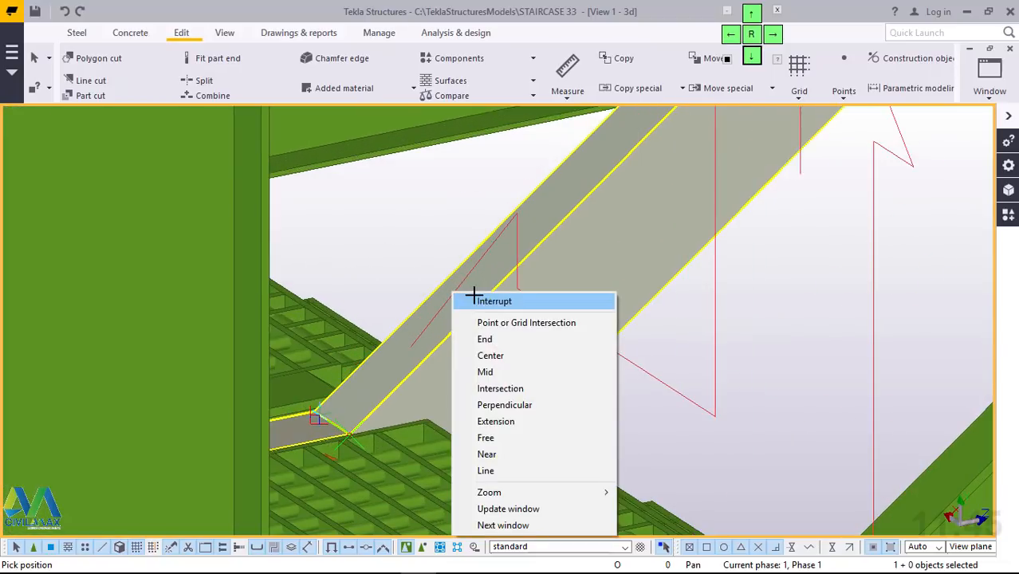
click(483, 301)
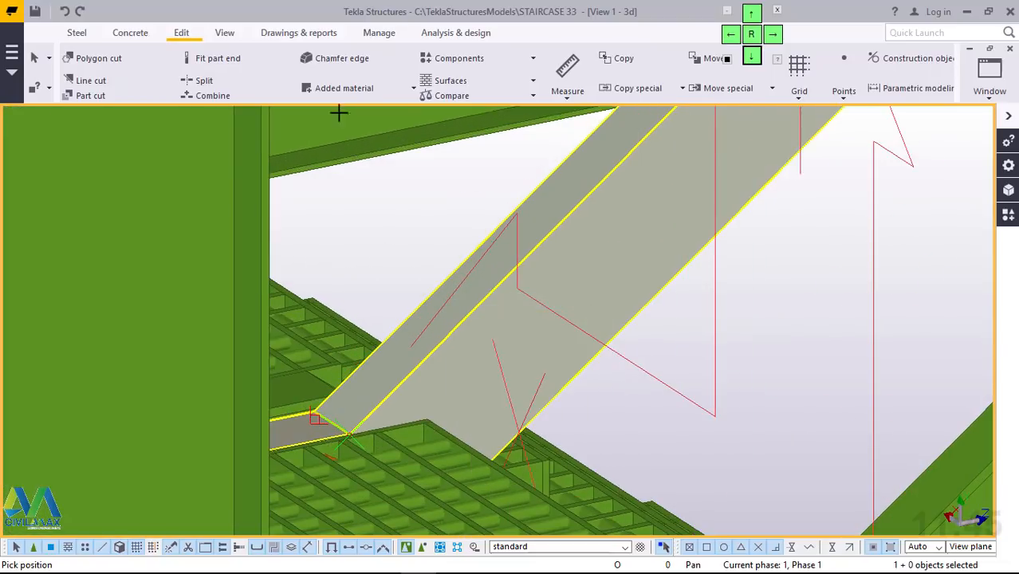
Step: Set the work plane on the sloping stringer with the work plane tool, with its origin at the flange corner point
click(225, 36)
click(406, 98)
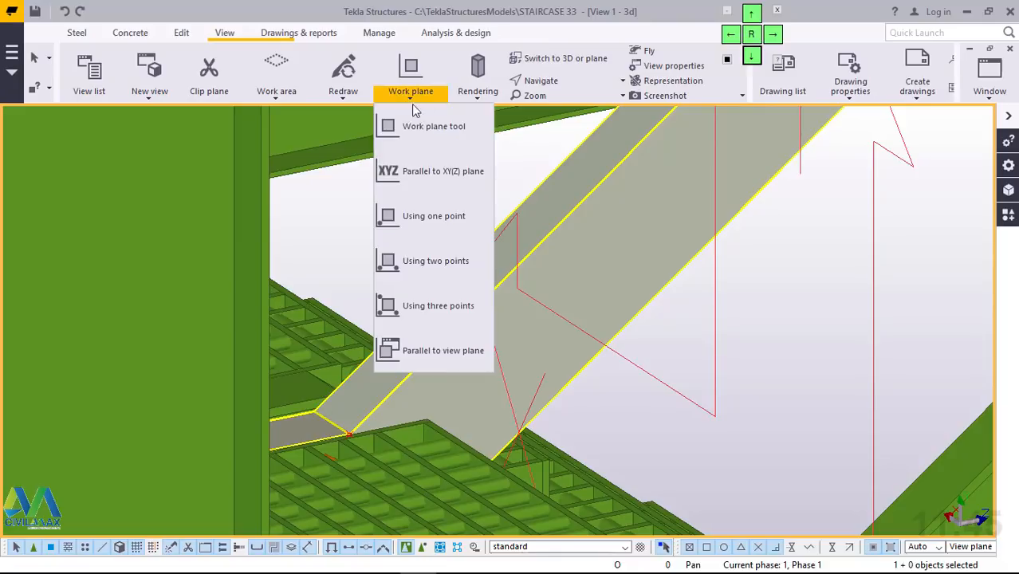
click(427, 127)
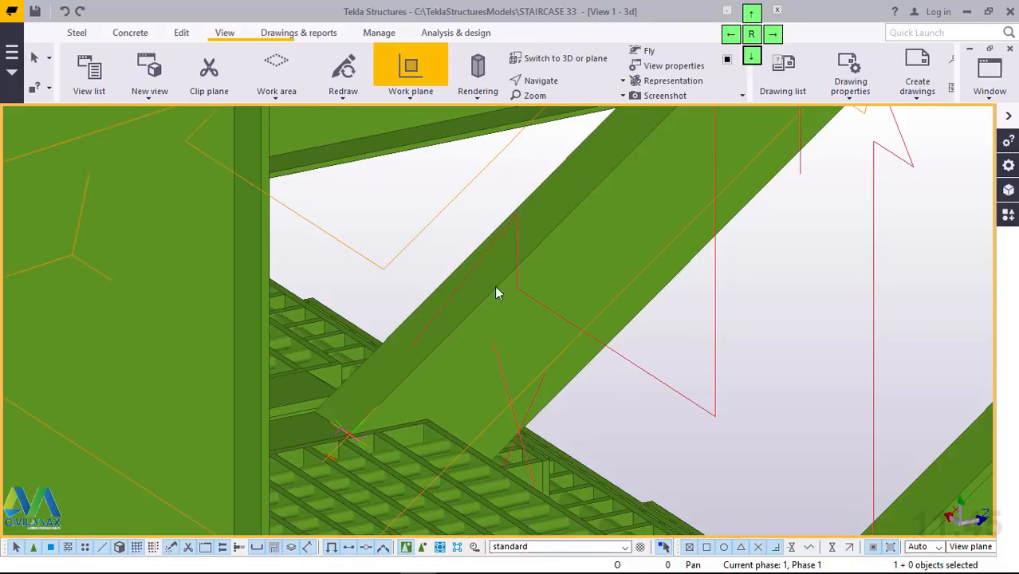
scroll(471, 311, down, 4)
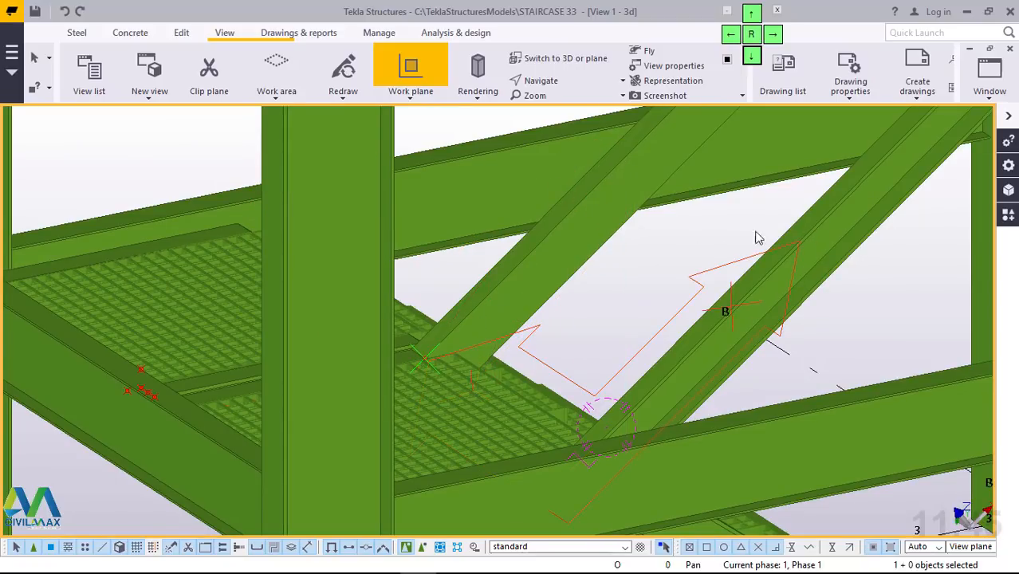
right_click(740, 227)
click(783, 236)
Step: Copy the flange corner point linearly once by 300 in dX with dY and dZ at 0, along the sloping stringer
scroll(414, 360, up, 5)
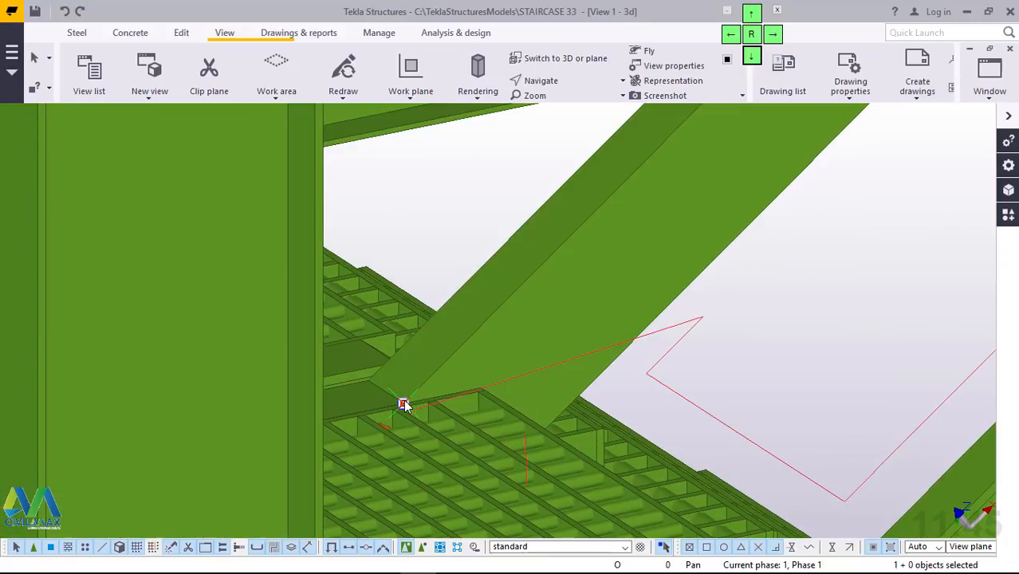
right_click(404, 401)
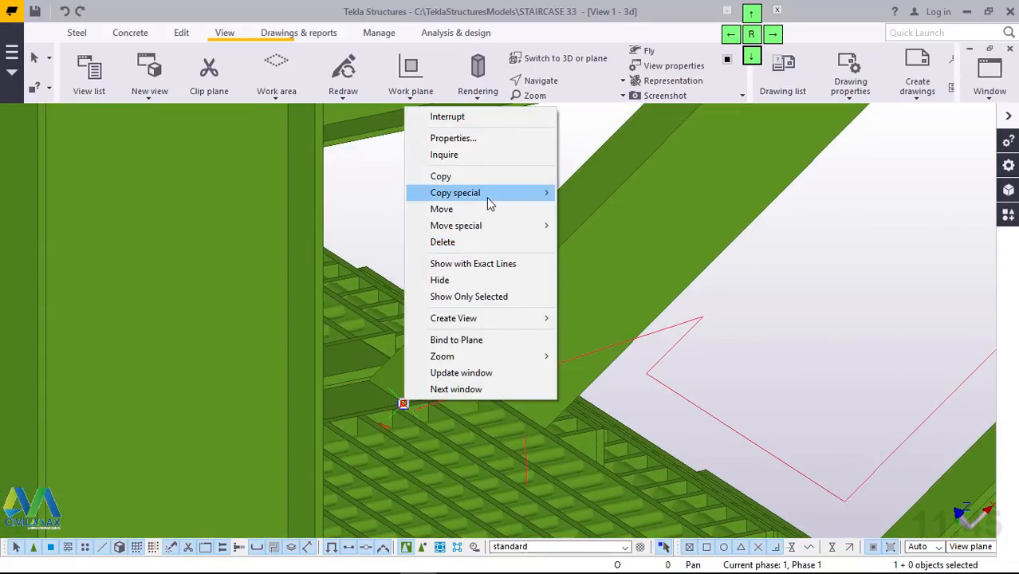
mouse_move(526, 193)
click(590, 194)
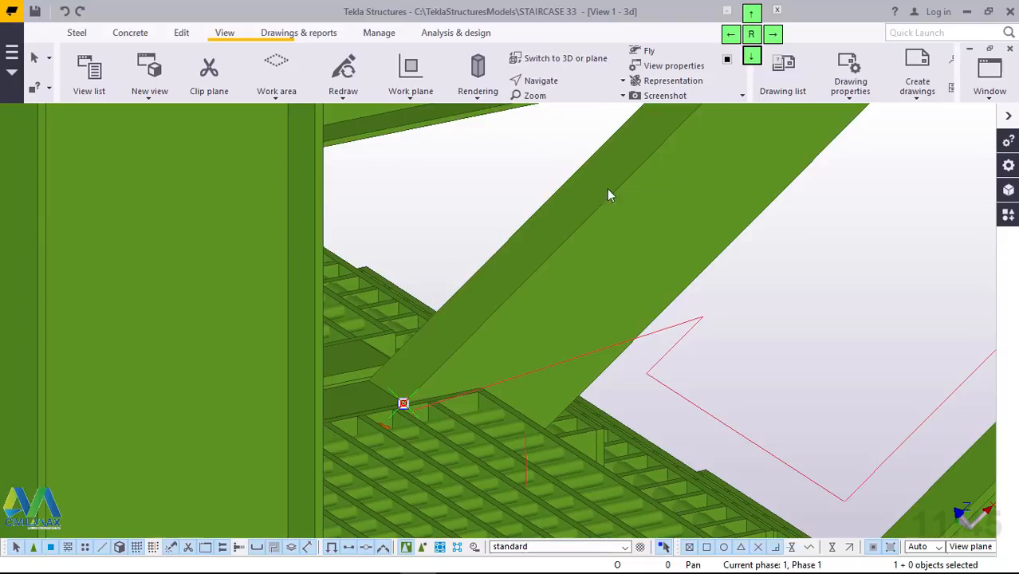
scroll(418, 349, down, 5)
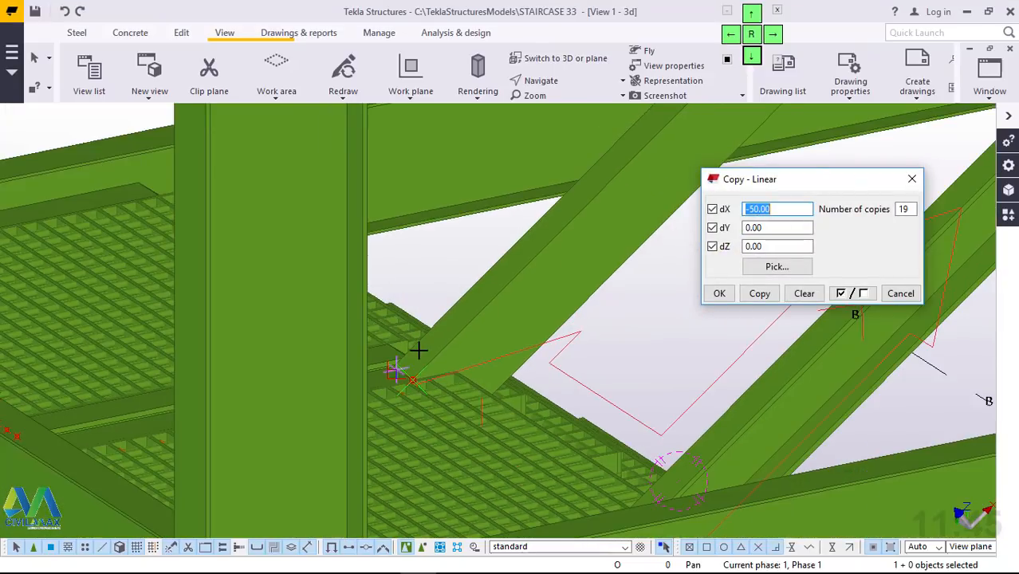
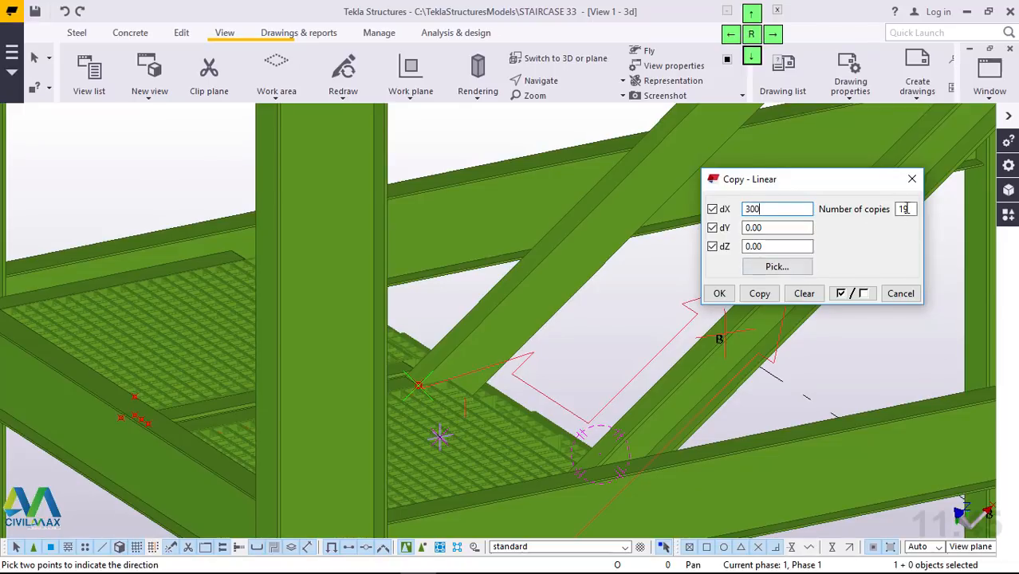
drag(908, 206, 899, 207)
click(761, 296)
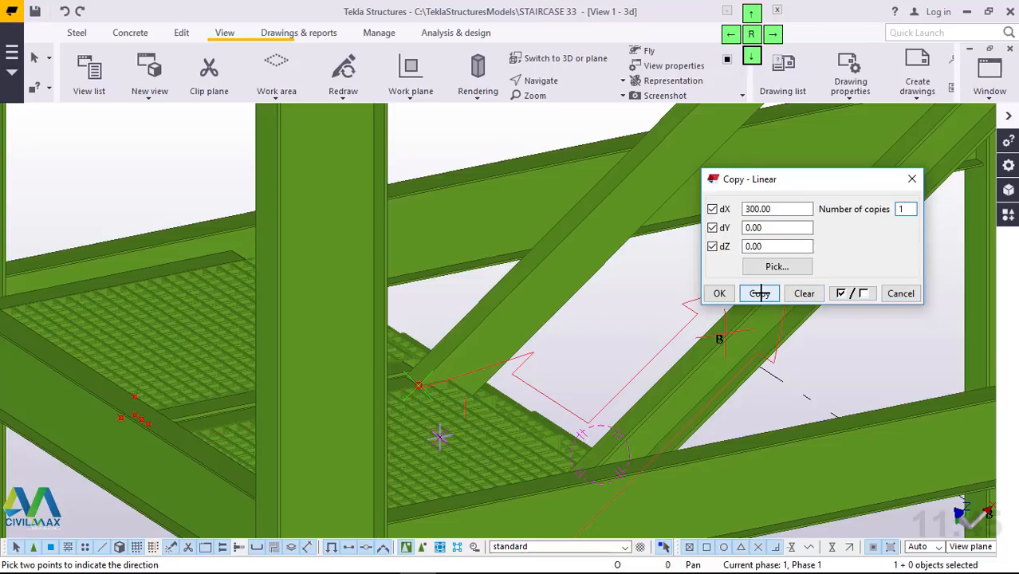
click(719, 294)
right_click(648, 275)
click(678, 289)
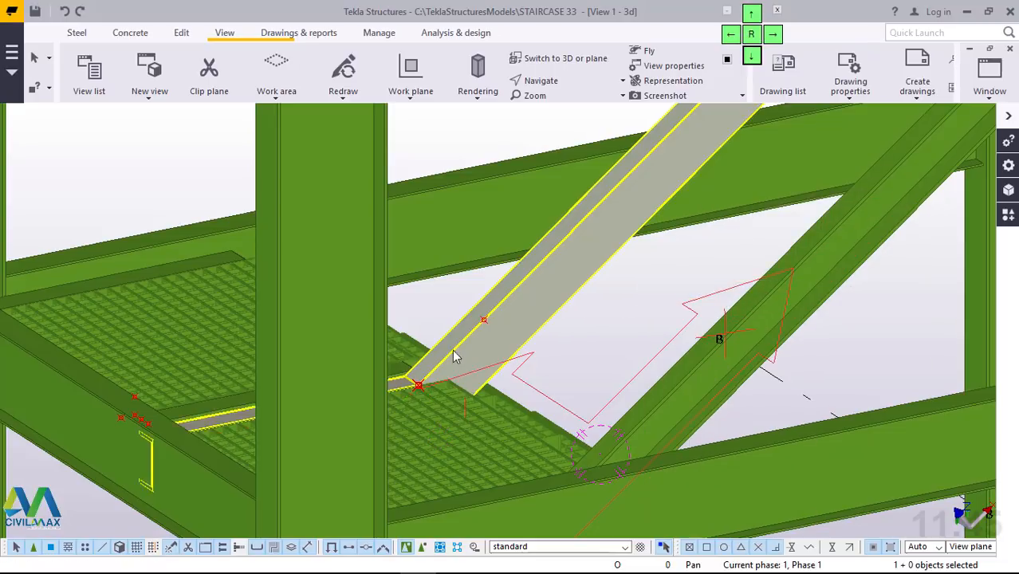
Step: Examine the copied point on the sloping stringer up close and in relation to the whole staircase
scroll(470, 335, up, 3)
scroll(523, 303, up, 2)
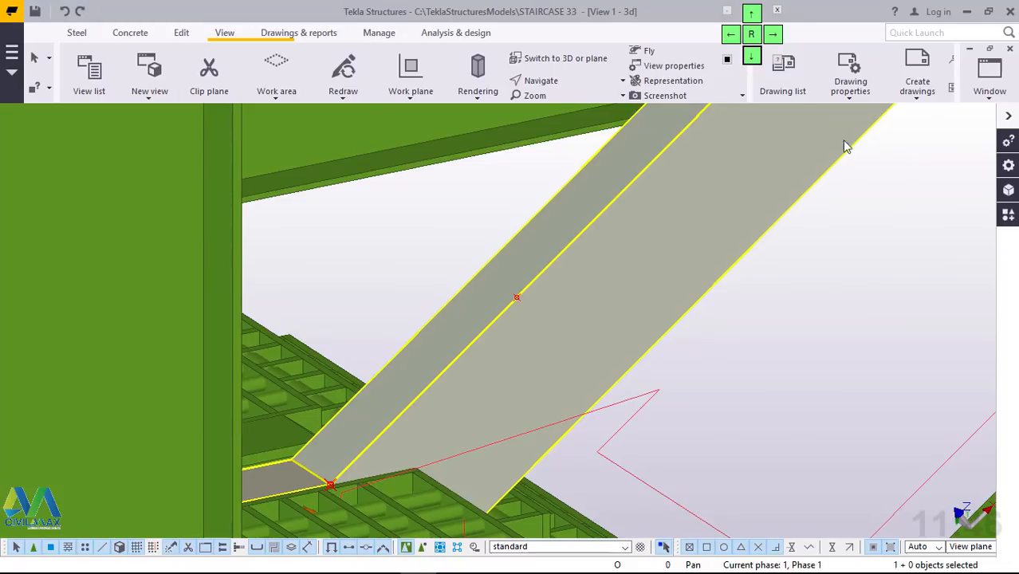
scroll(470, 411, down, 8)
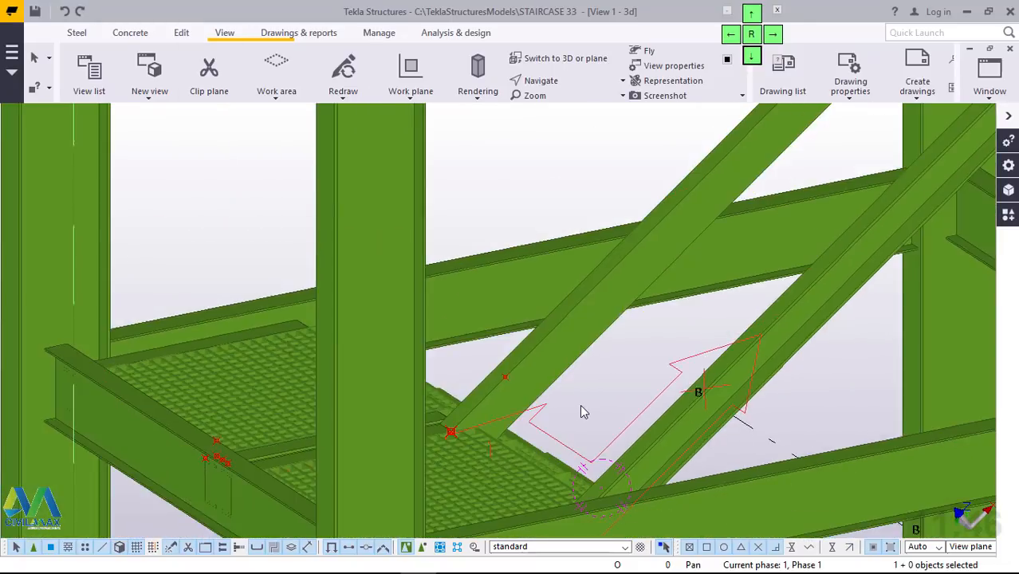
scroll(563, 405, down, 3)
scroll(523, 411, up, 1)
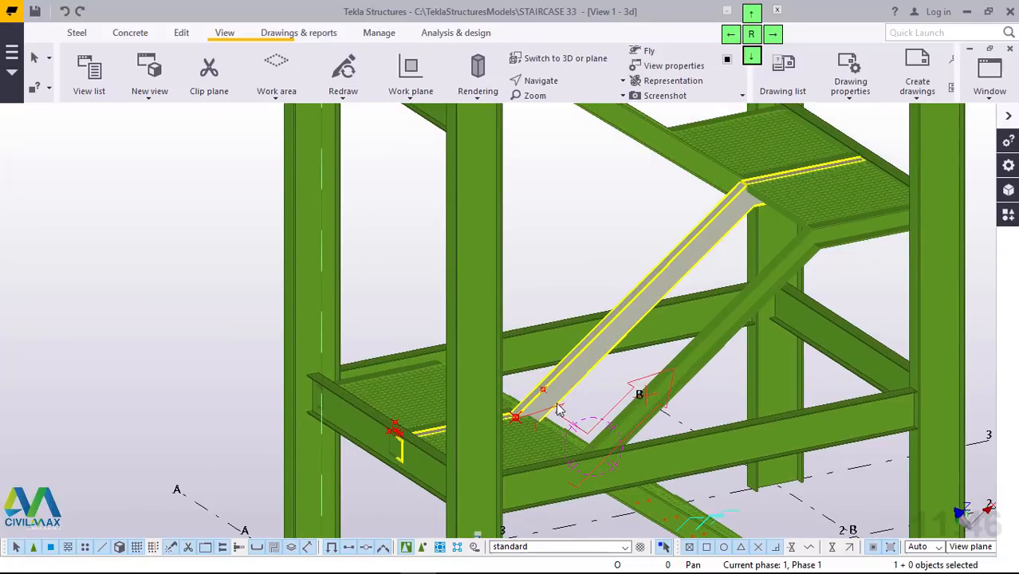
scroll(530, 396, down, 7)
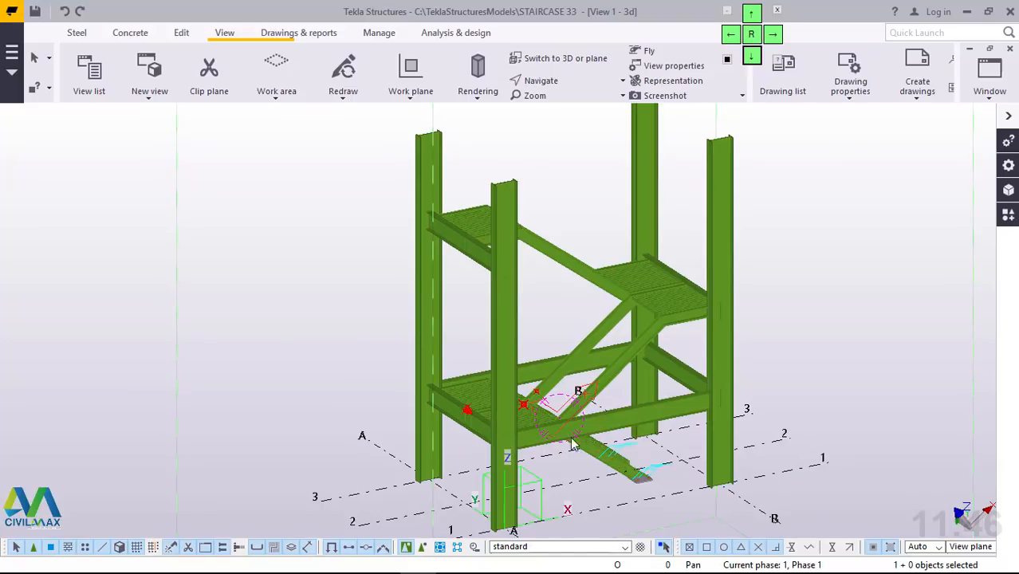
ctrl+middle_drag(558, 431, 472, 435)
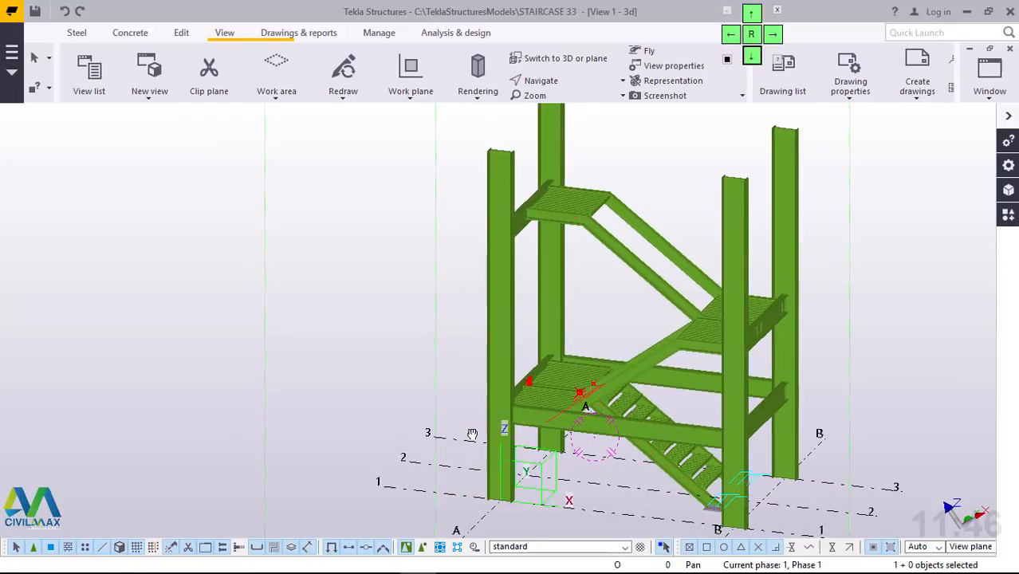
Step: Examine the lower stair flight from several sides, including its tread gratings and their supports on the stringers
scroll(728, 490, up, 4)
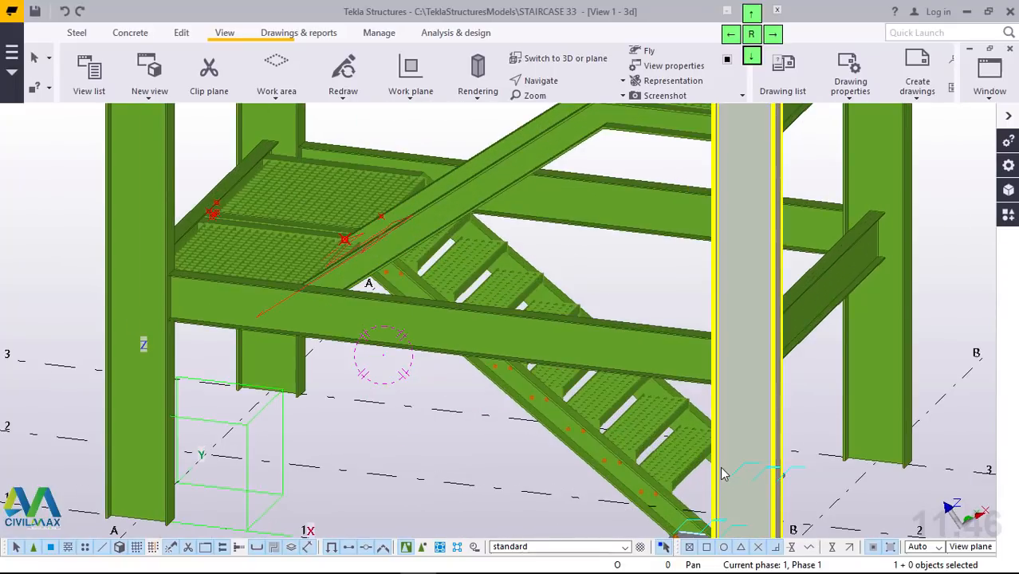
scroll(721, 473, up, 3)
ctrl+drag(714, 449, 659, 439)
scroll(724, 449, down, 5)
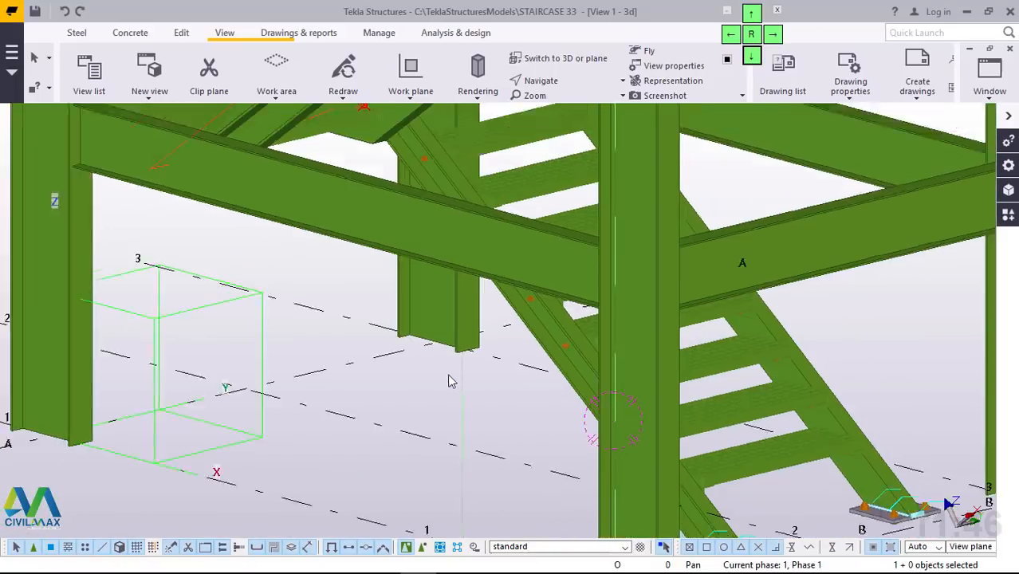
ctrl+middle_drag(655, 422, 360, 424)
scroll(658, 371, up, 5)
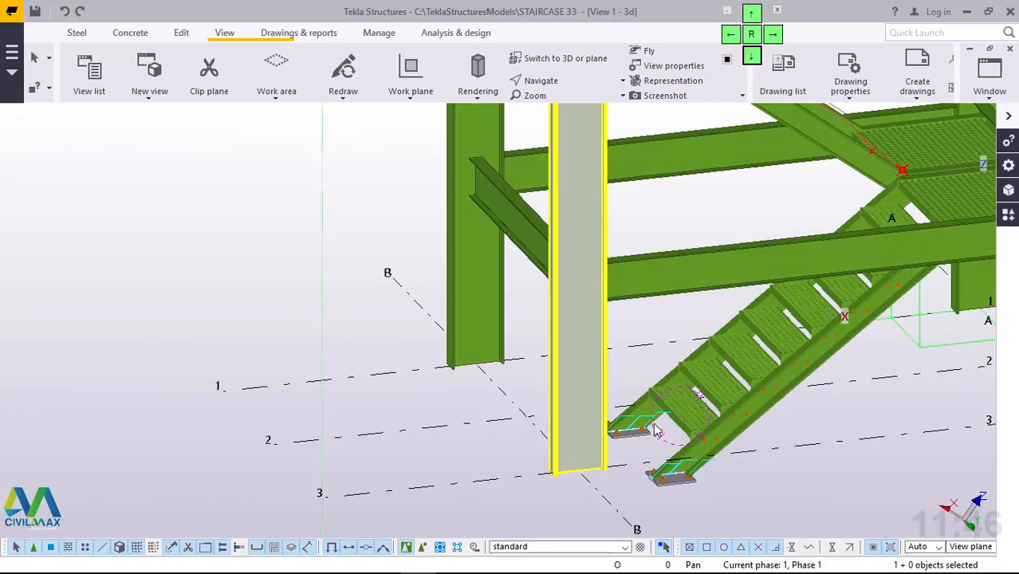
scroll(659, 375, up, 5)
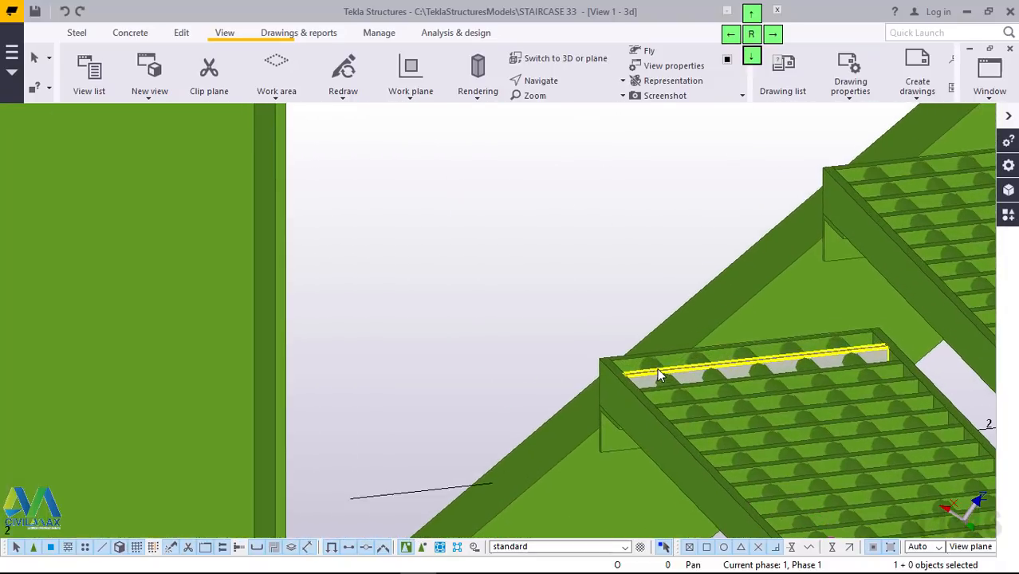
Step: Select a lower-flight tread assembly and examine its end and supporting angle where they meet the stringer
alt+click(677, 435)
ctrl+middle_drag(677, 437, 952, 420)
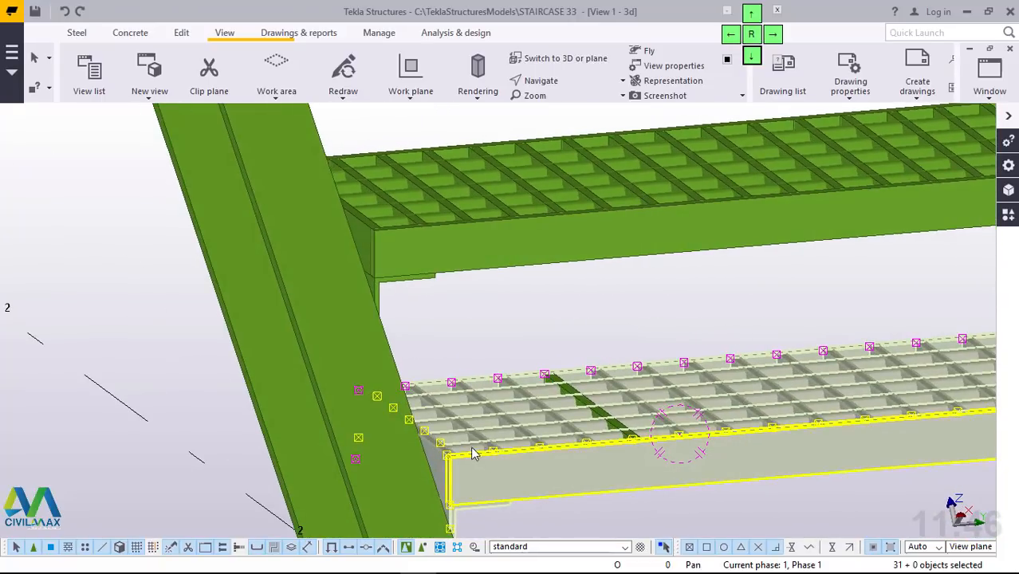
scroll(472, 451, down, 2)
scroll(451, 504, up, 5)
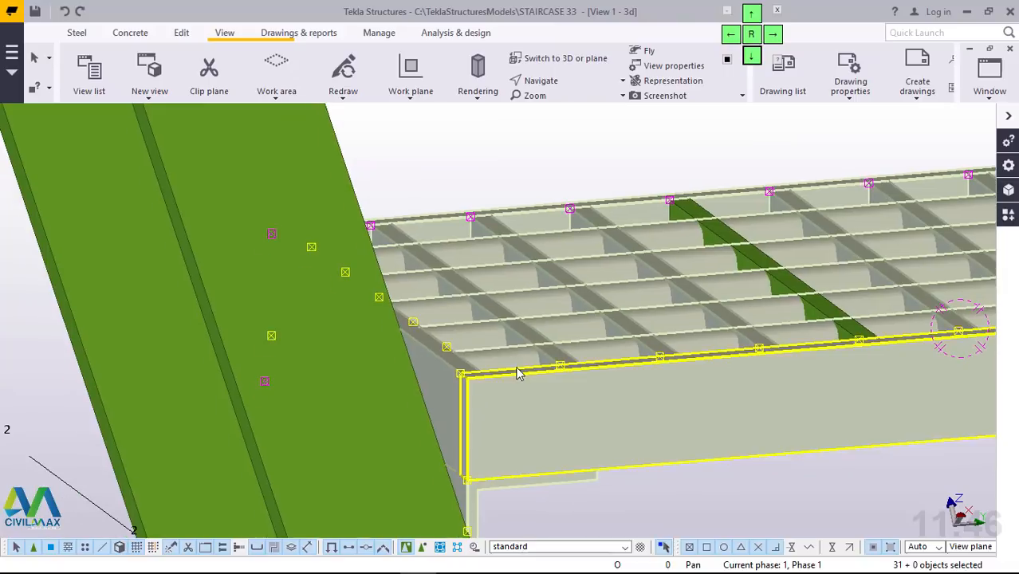
scroll(468, 516, down, 1)
middle_drag(467, 517, 502, 421)
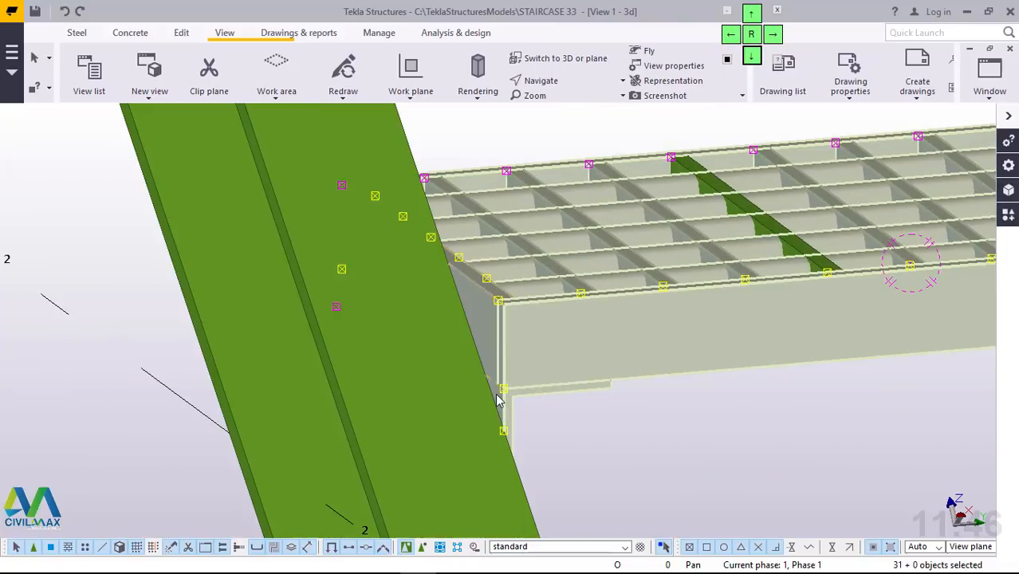
scroll(494, 400, up, 2)
scroll(494, 403, up, 2)
click(797, 448)
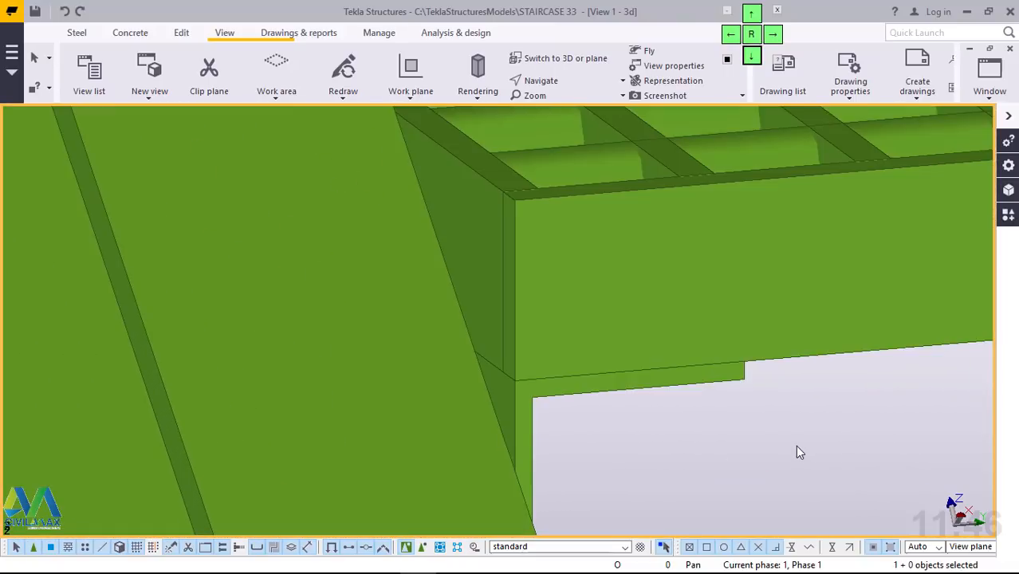
Step: Place points at any position where the tread's support angle and the tread's underside meet the sloping stringer edge
click(183, 37)
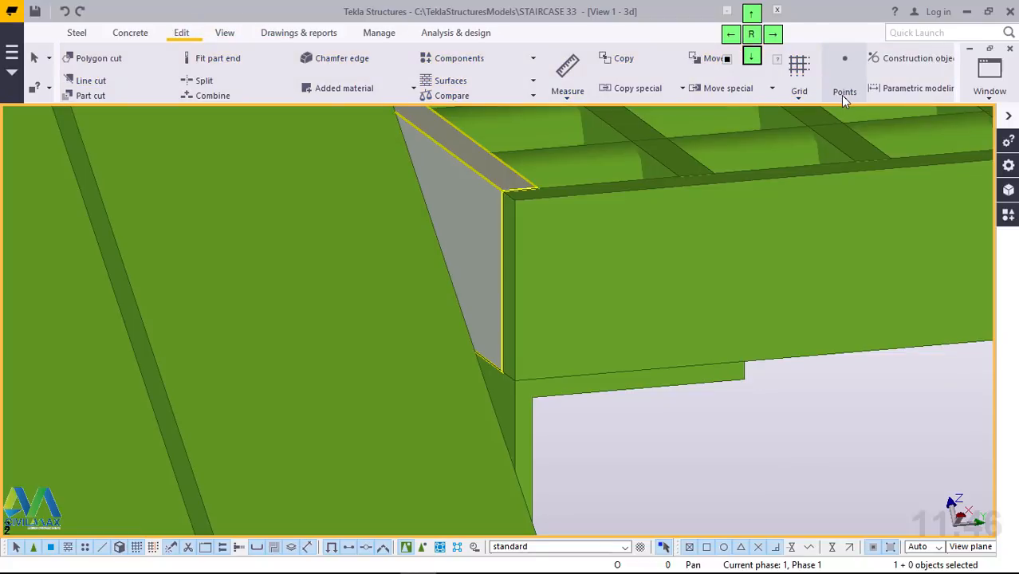
click(845, 89)
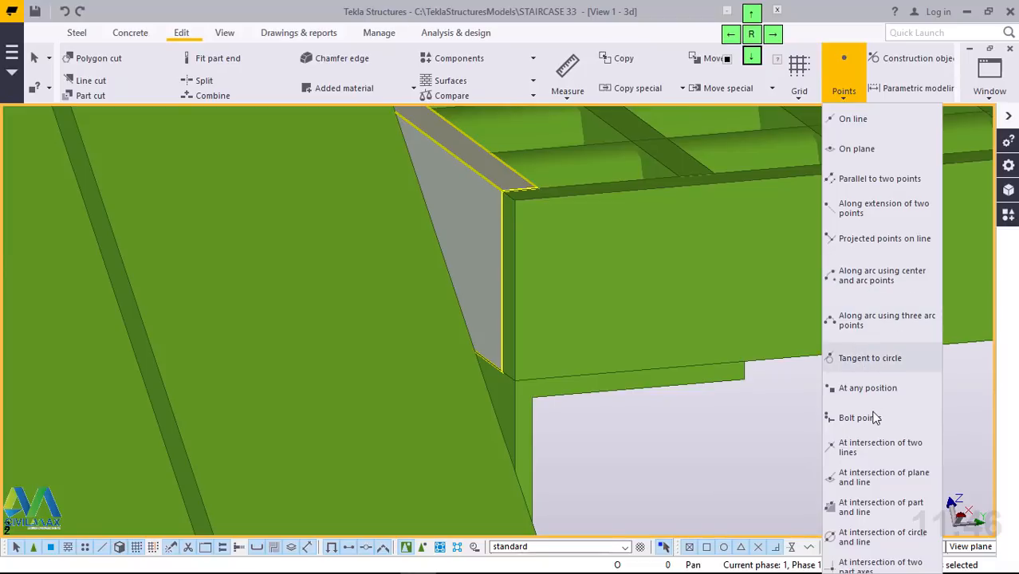
click(847, 389)
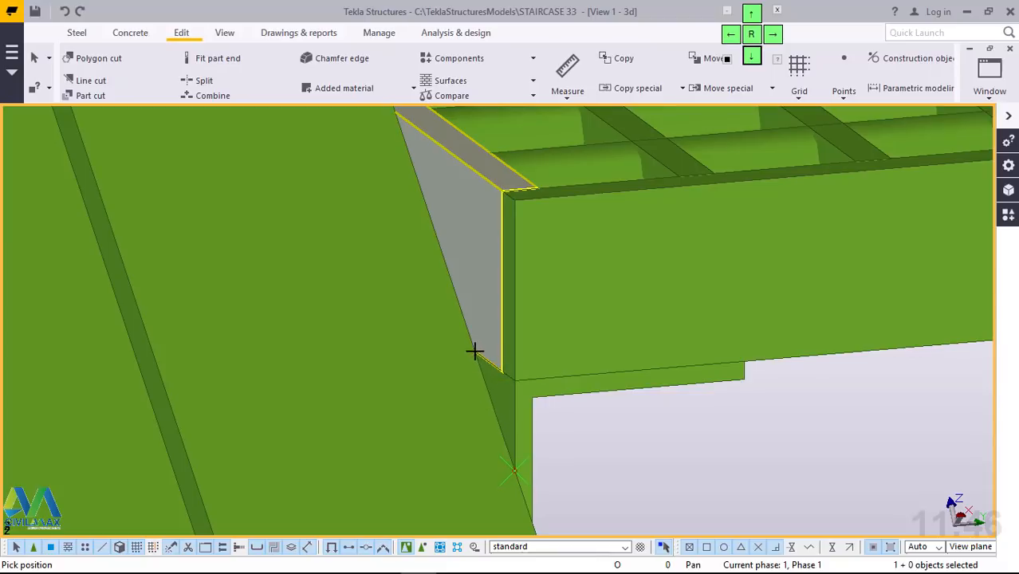
scroll(474, 351, up, 1)
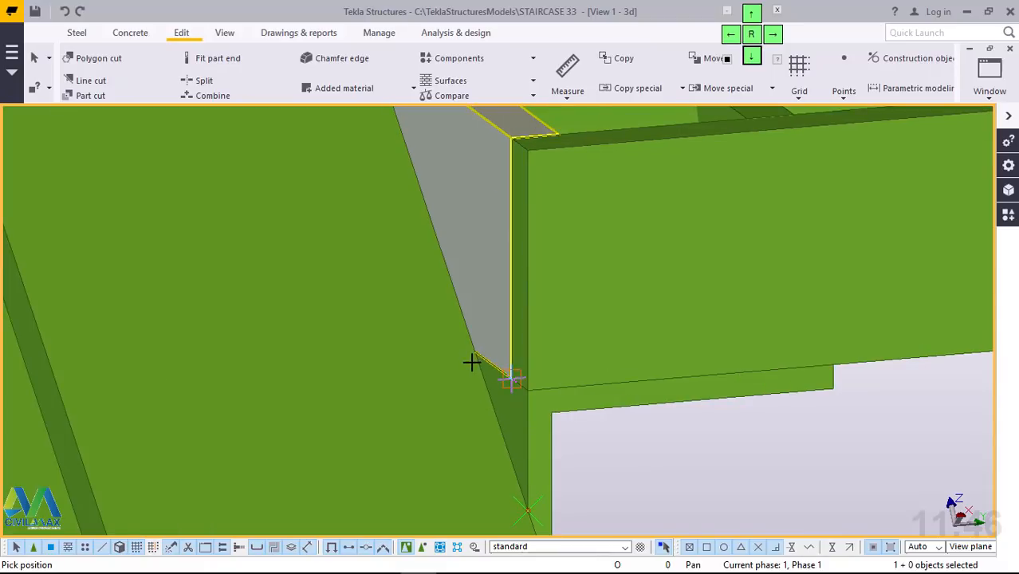
scroll(471, 363, up, 2)
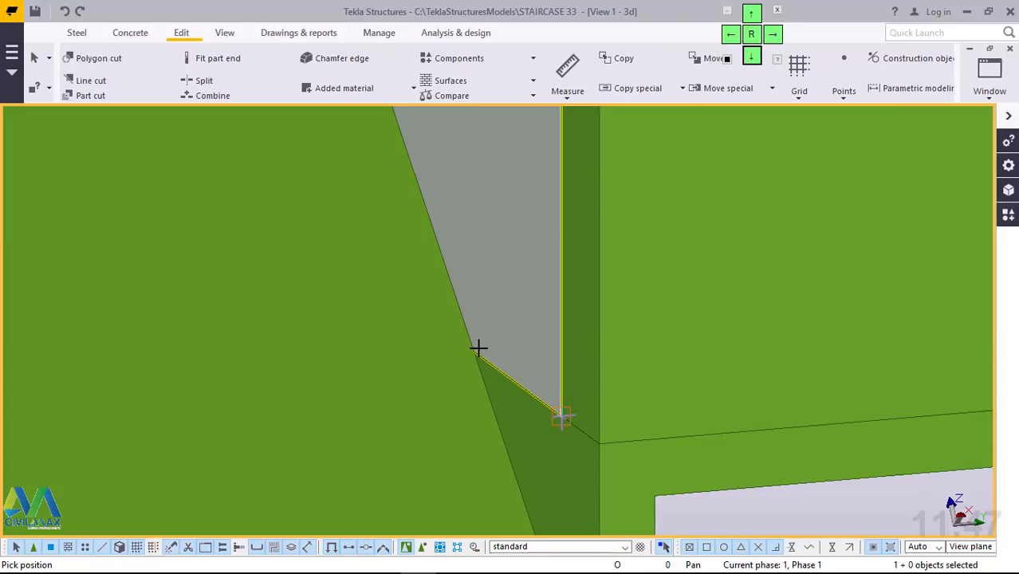
scroll(474, 358, up, 3)
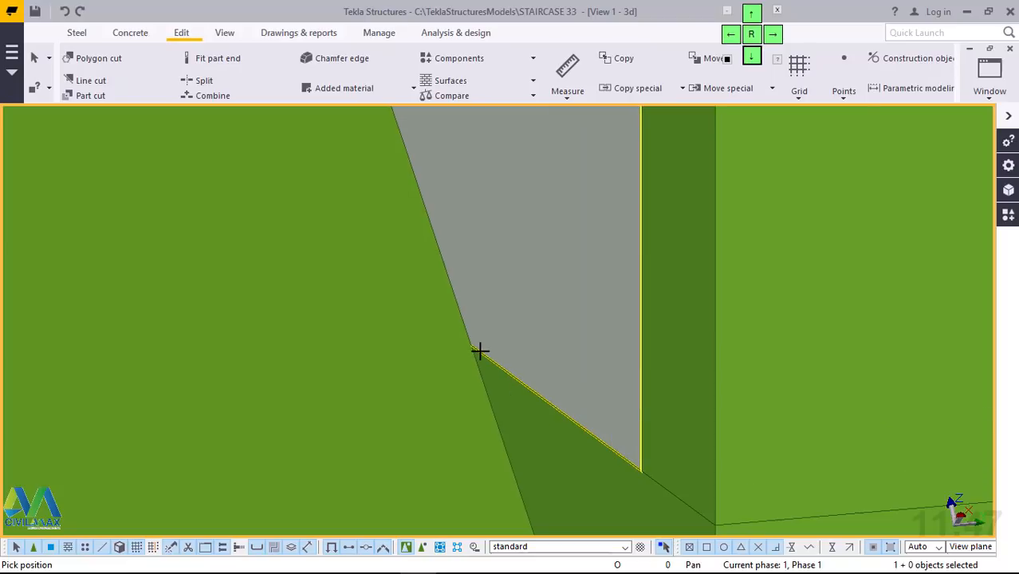
scroll(479, 351, up, 3)
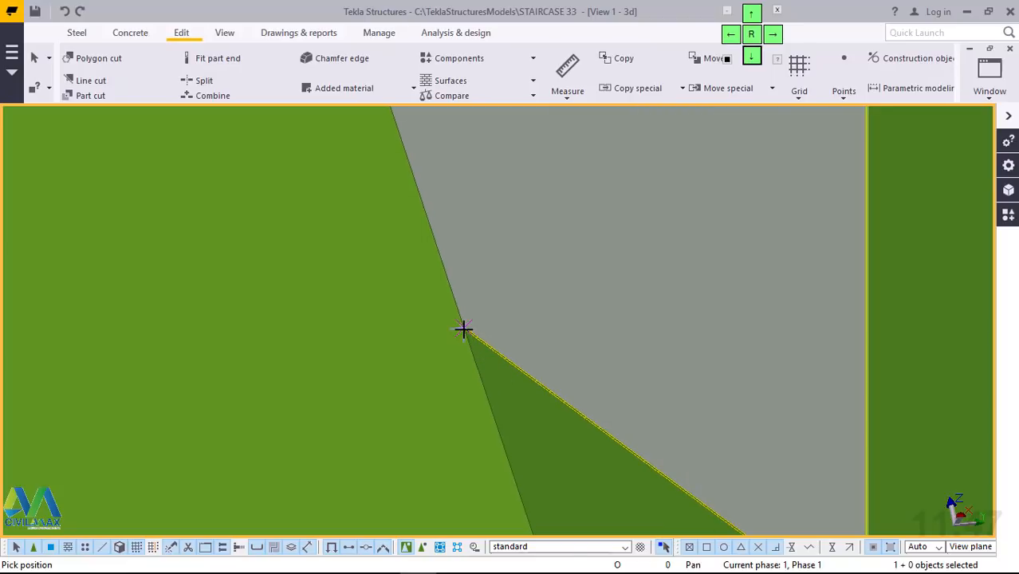
right_click(480, 258)
click(503, 263)
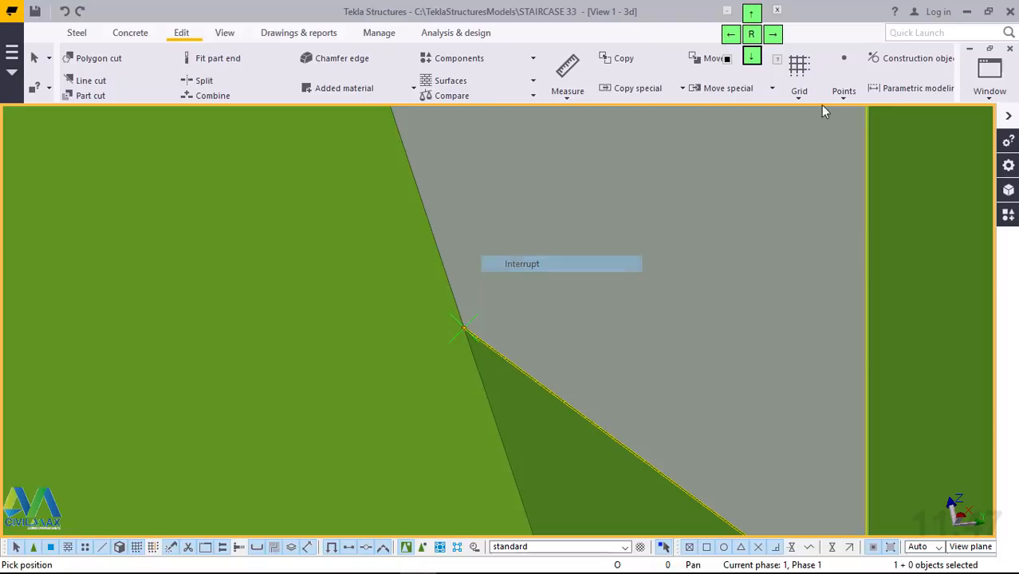
Step: Add 1 divided line point between the two reference points on the stringer edge beside the tread's support angle
click(844, 87)
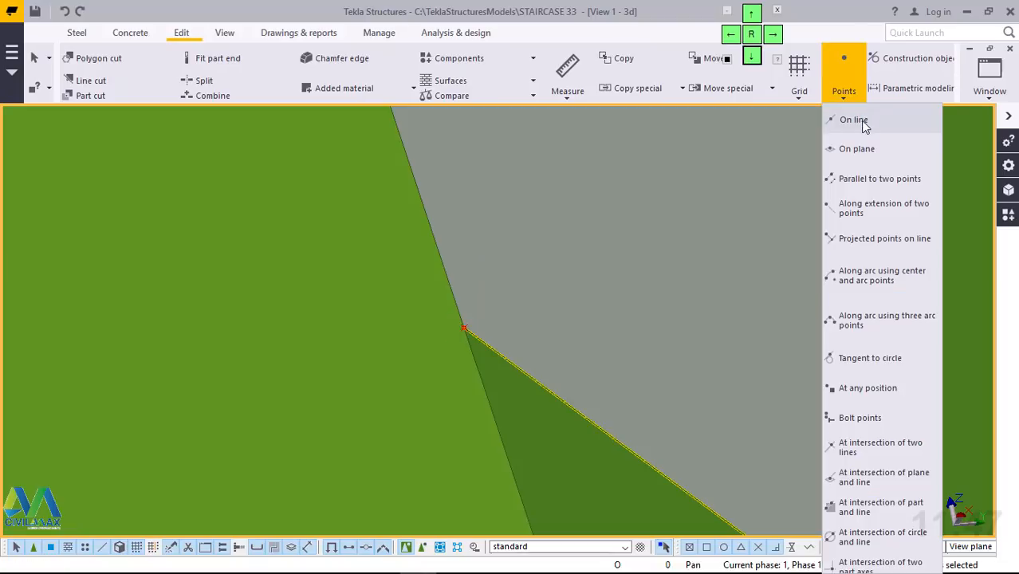
click(854, 119)
click(467, 328)
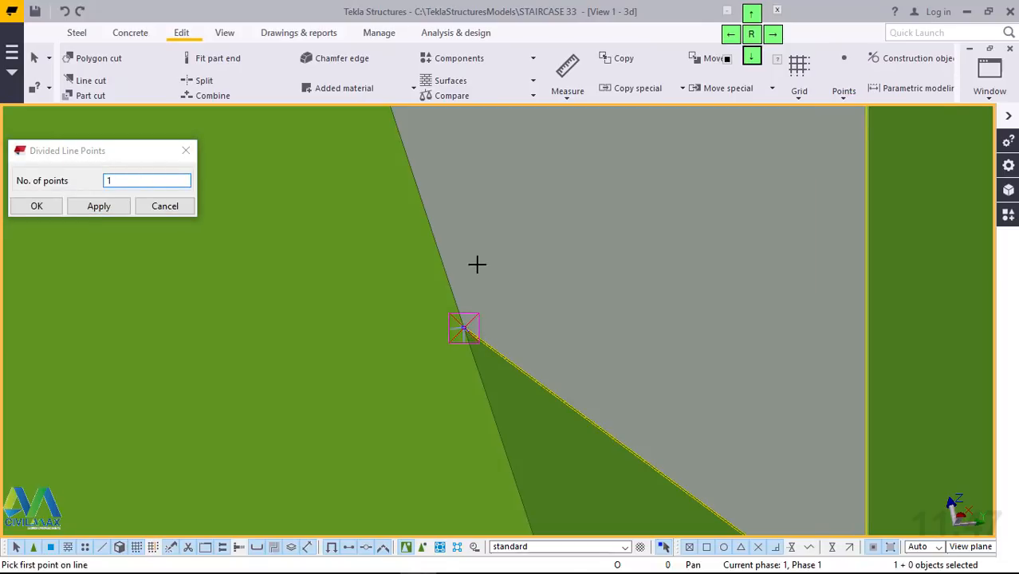
click(477, 264)
scroll(478, 264, down, 6)
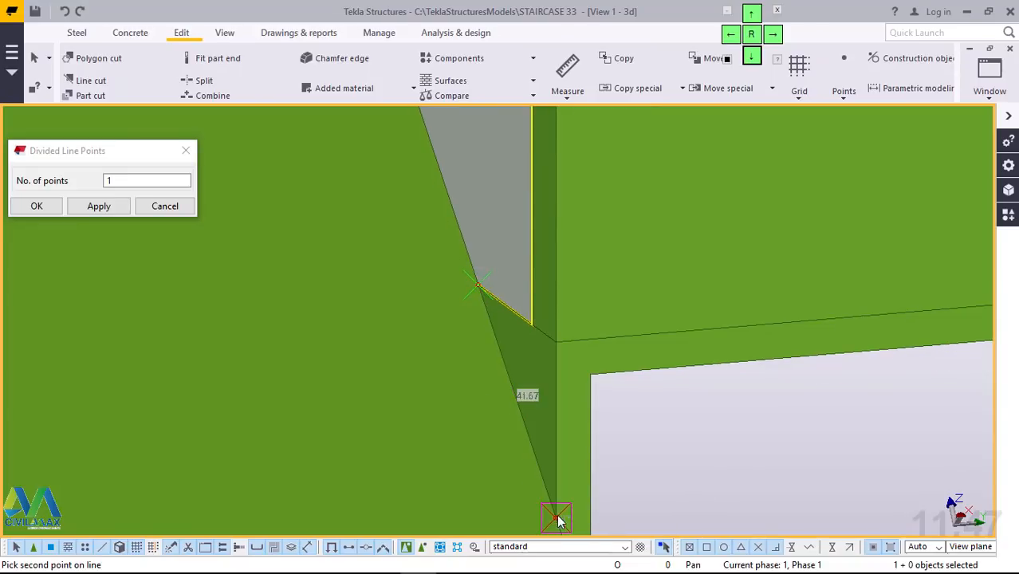
click(705, 424)
right_click(705, 424)
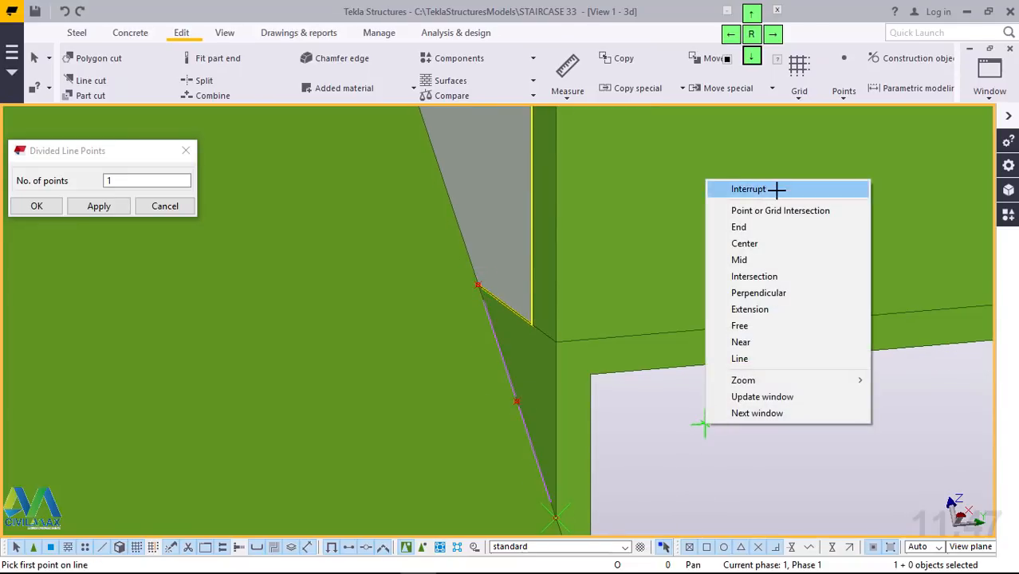
Step: End the divided line points command and close its settings
click(778, 189)
click(95, 207)
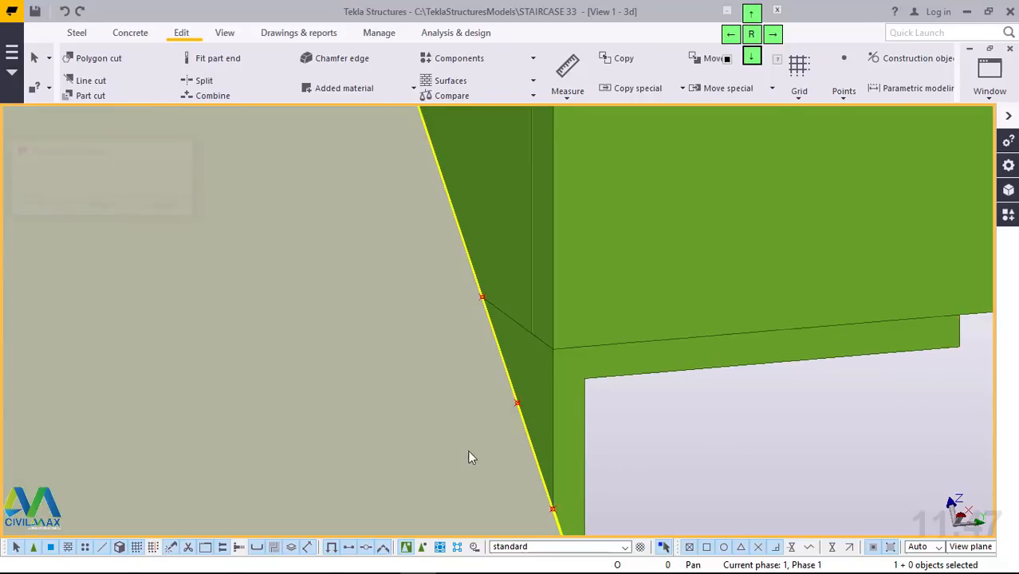
scroll(384, 453, down, 10)
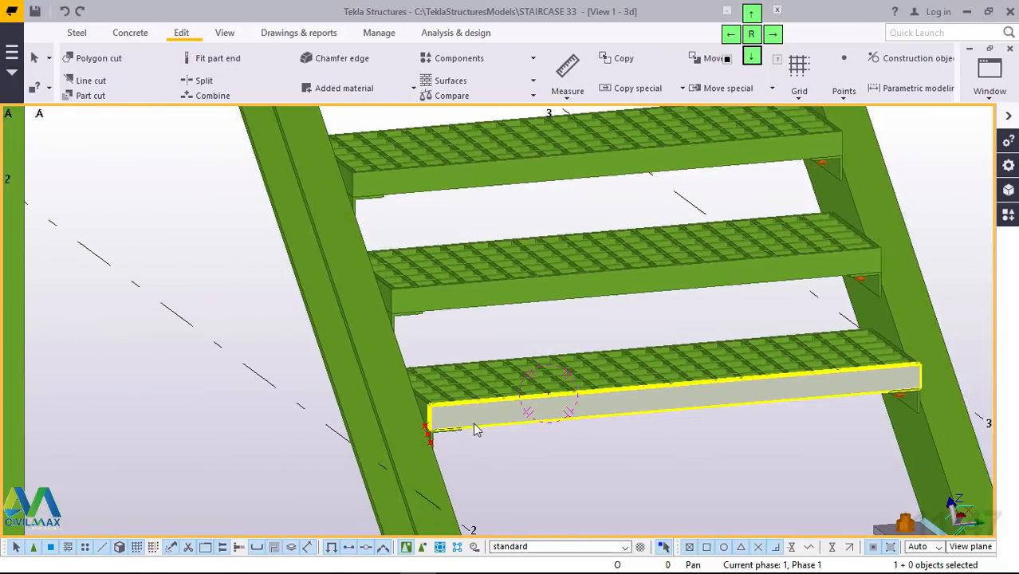
scroll(579, 425, down, 1)
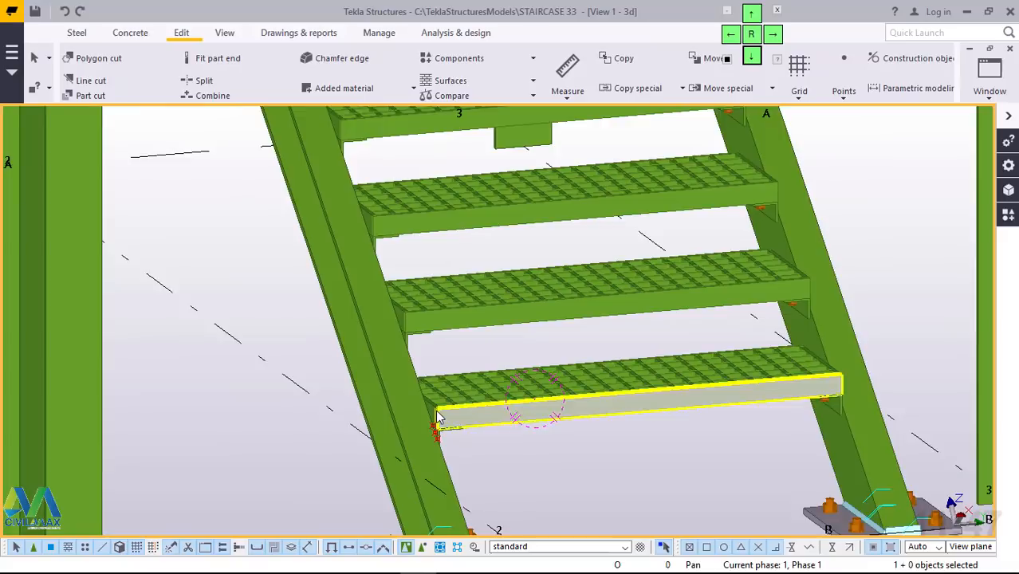
Step: Start copying the lower flight's bottom tread with its support angle, using the middle divided point on the stringer edge as origin
scroll(438, 416, up, 1)
scroll(438, 416, up, 1)
scroll(445, 416, up, 3)
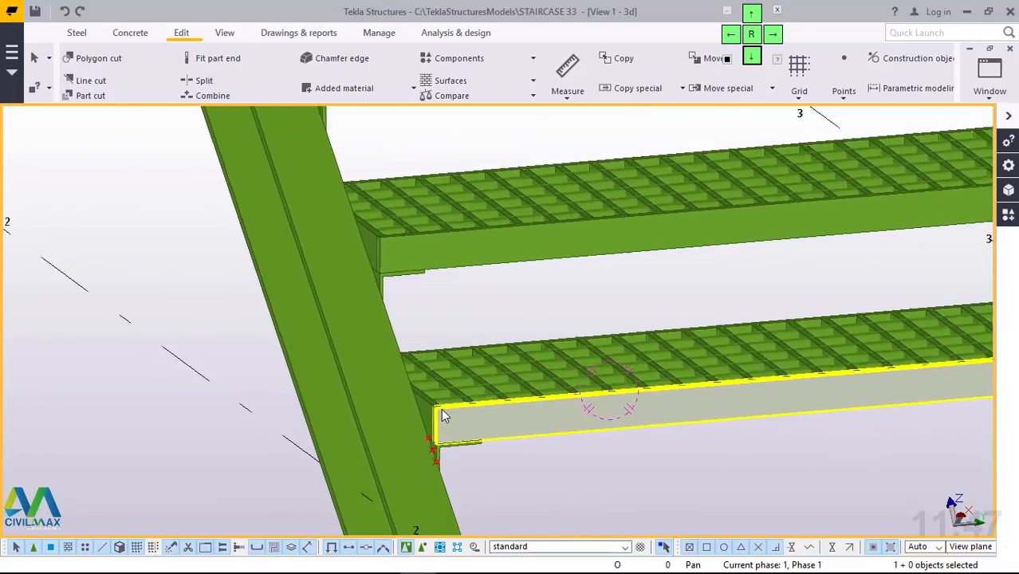
ctrl+middle_drag(547, 391, 555, 388)
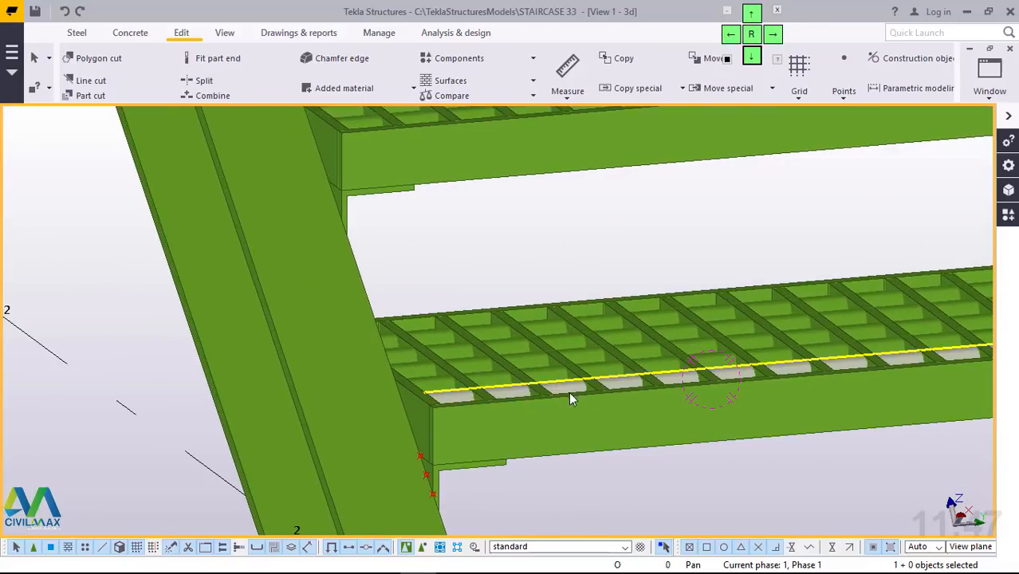
click(535, 438)
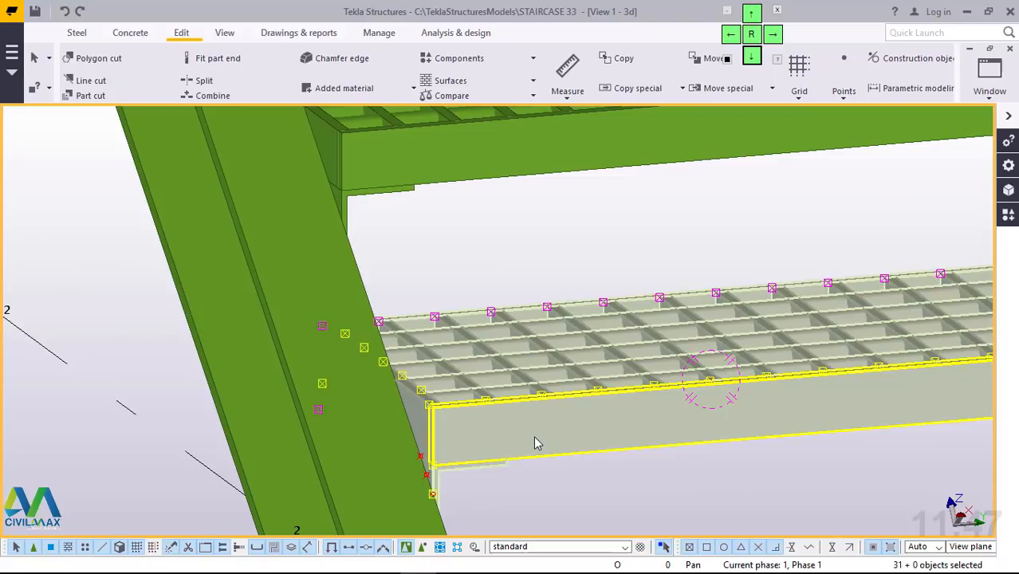
right_click(581, 209)
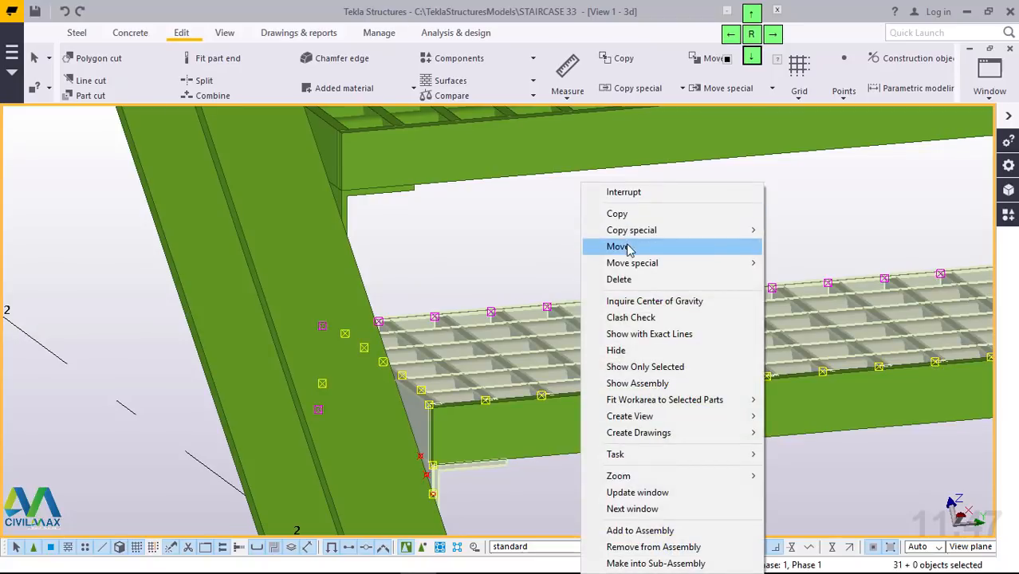
click(626, 214)
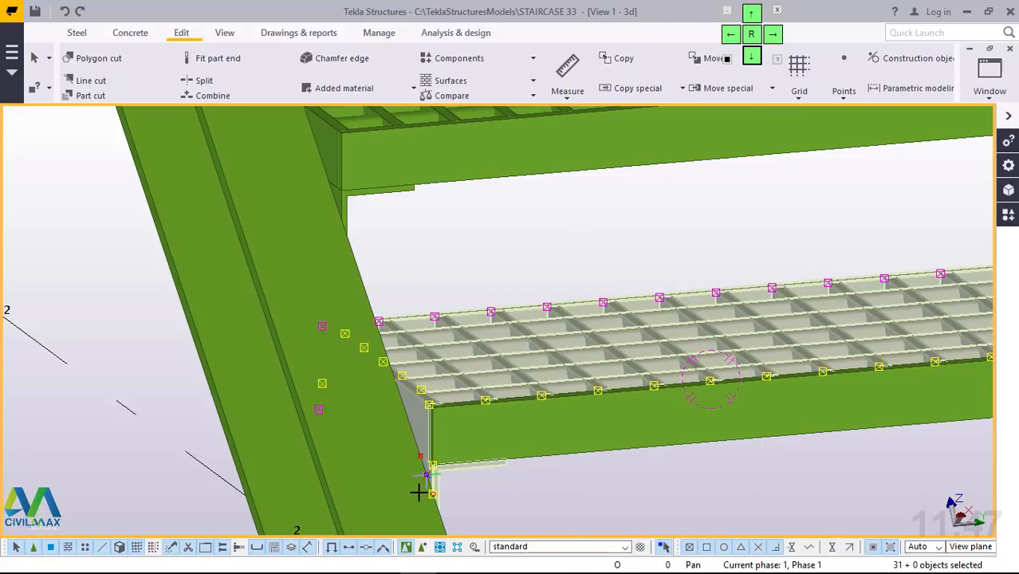
scroll(419, 491, up, 3)
scroll(445, 435, up, 2)
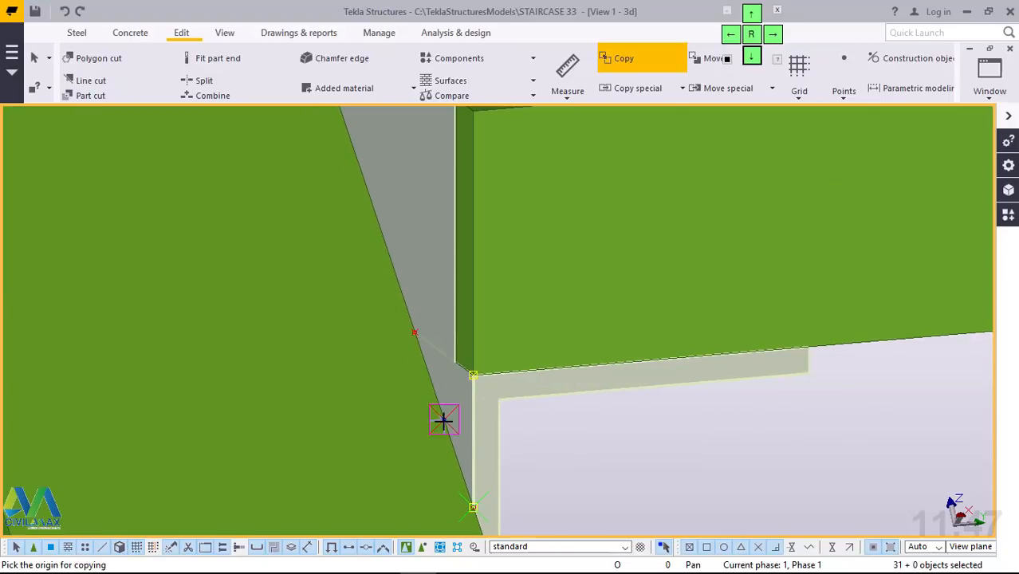
click(471, 457)
Step: Place the tread copy at the reference point on the next flight's stringer edge above the landing grating
scroll(473, 451, down, 5)
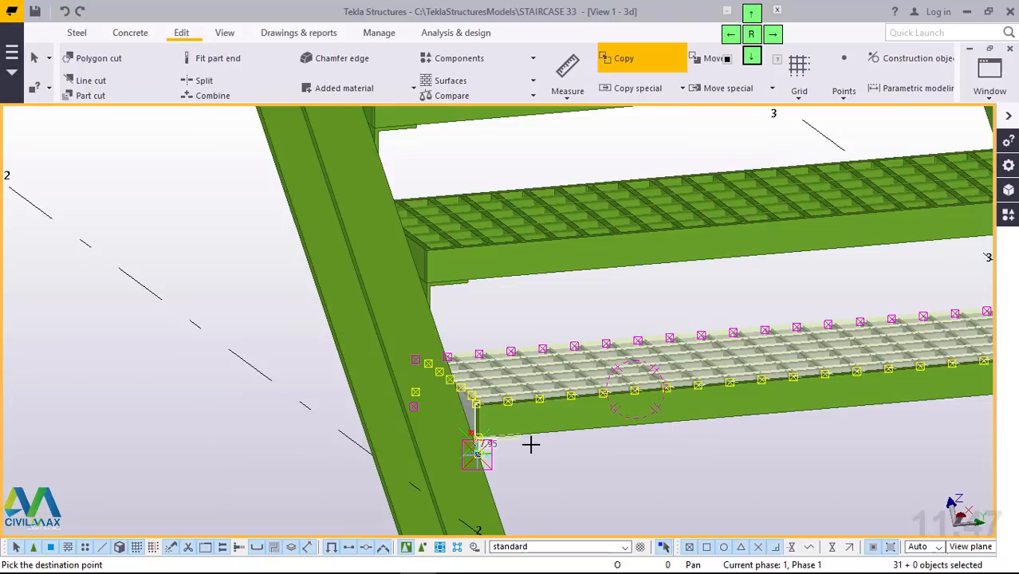
scroll(532, 444, down, 5)
scroll(383, 256, up, 2)
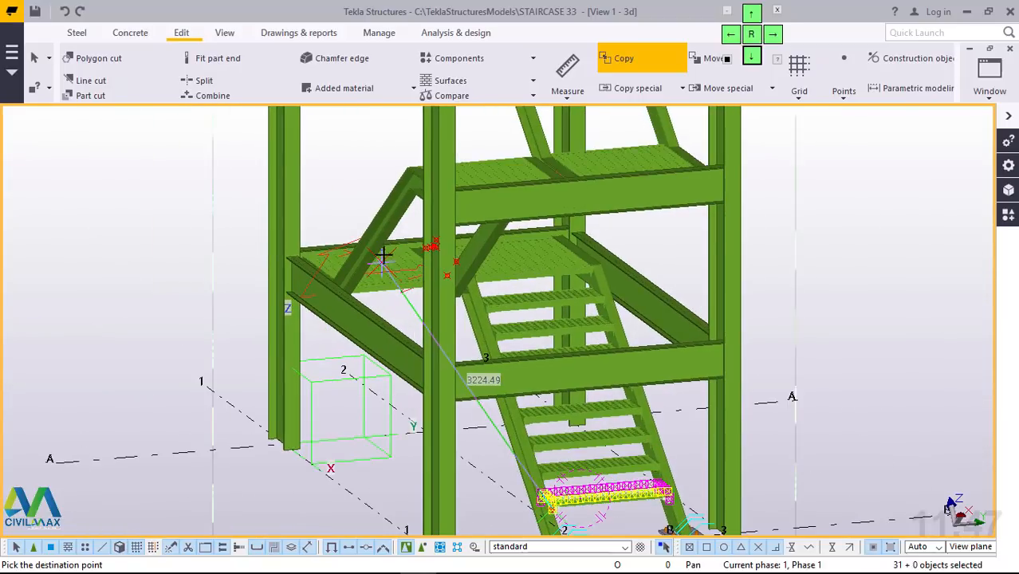
ctrl+middle_drag(382, 245, 681, 276)
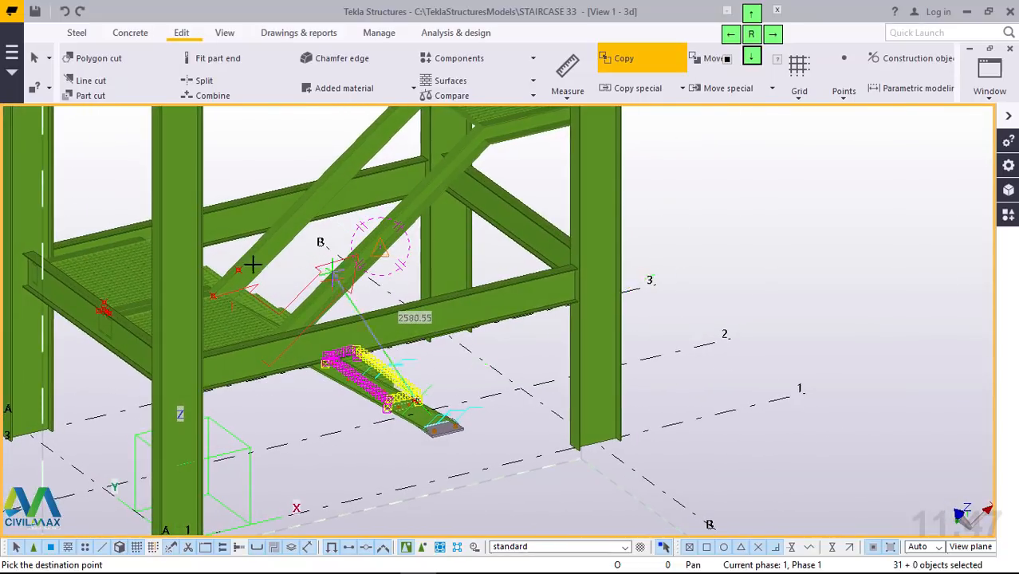
scroll(230, 269, up, 3)
scroll(216, 279, up, 3)
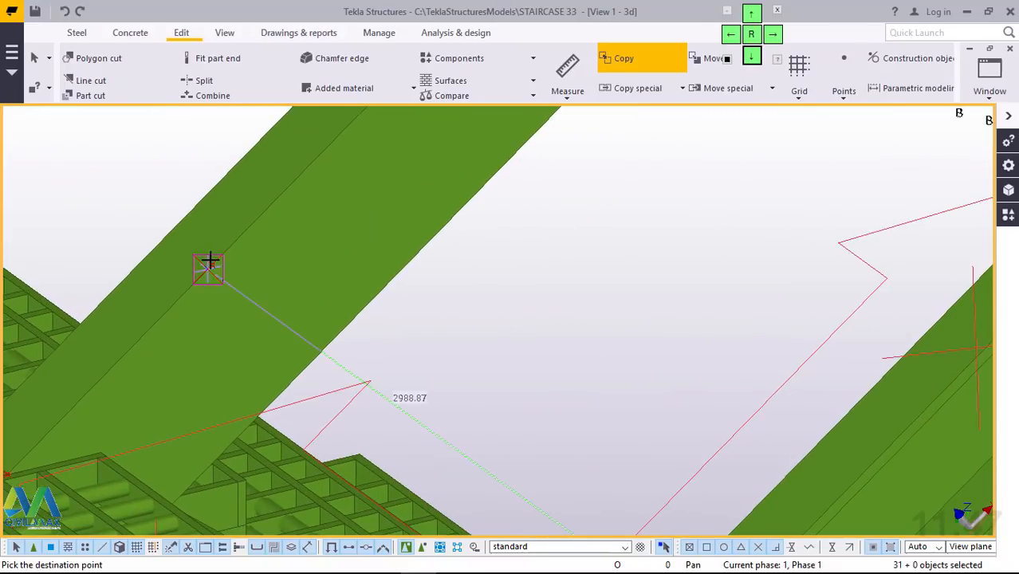
scroll(209, 267, up, 4)
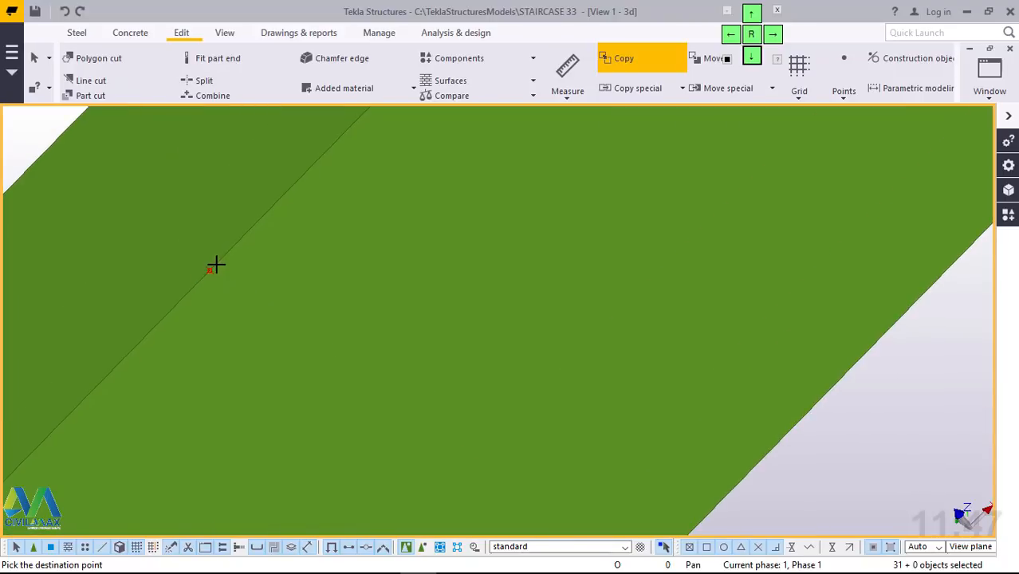
right_click(291, 216)
click(307, 223)
scroll(310, 233, down, 5)
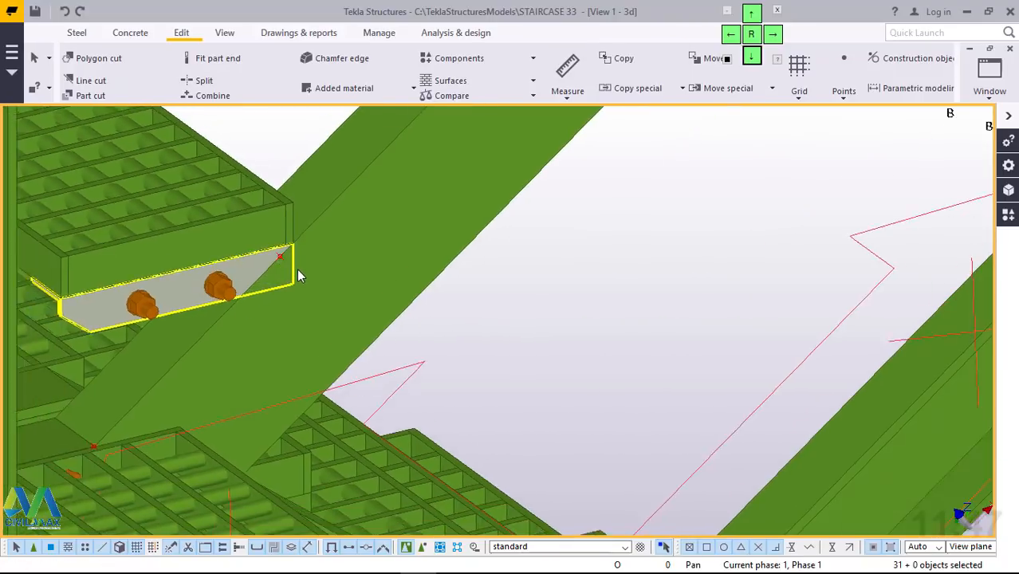
scroll(298, 269, down, 2)
scroll(302, 268, down, 2)
scroll(246, 285, up, 1)
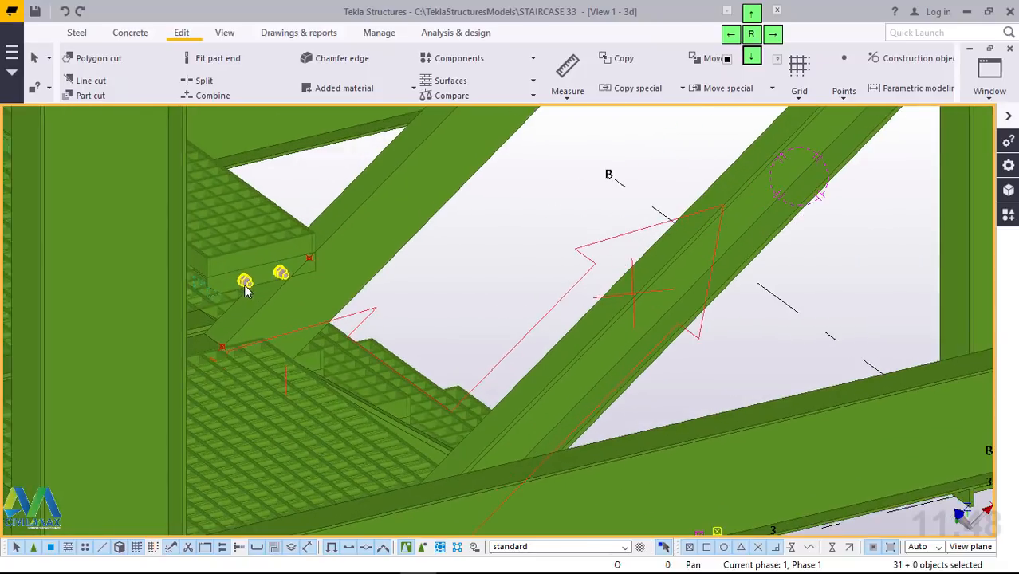
scroll(246, 290, up, 3)
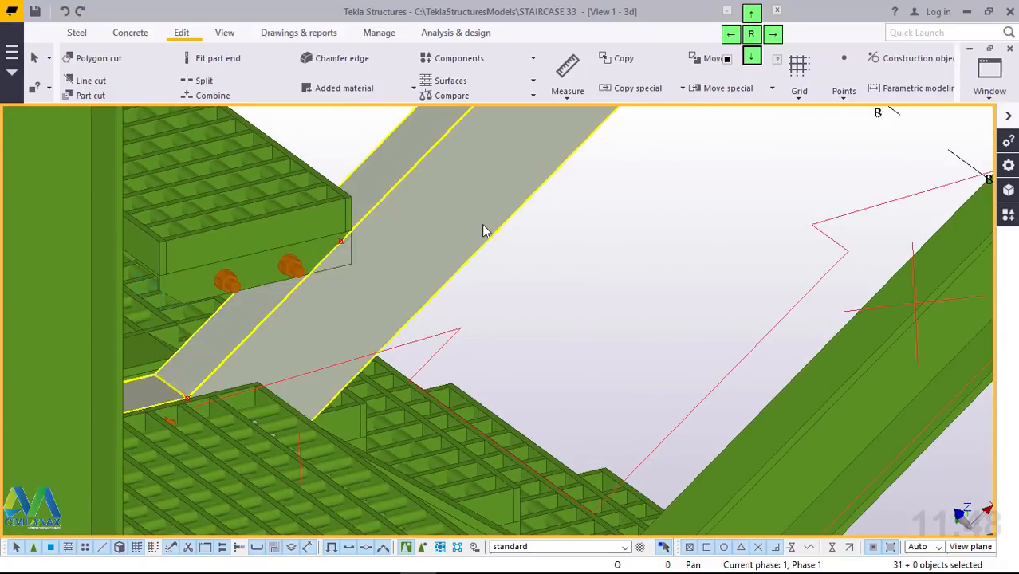
scroll(150, 291, up, 4)
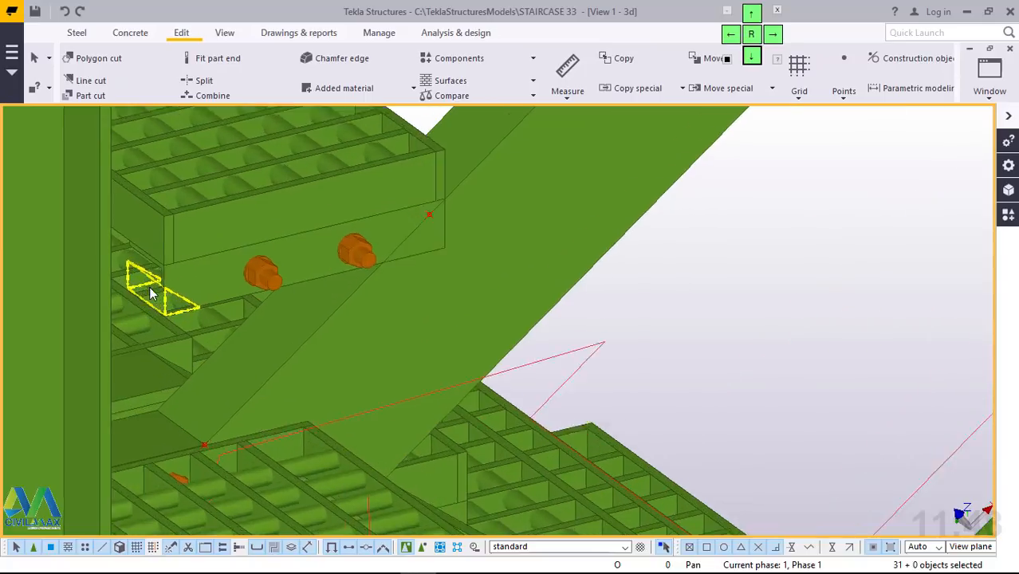
scroll(362, 253, up, 2)
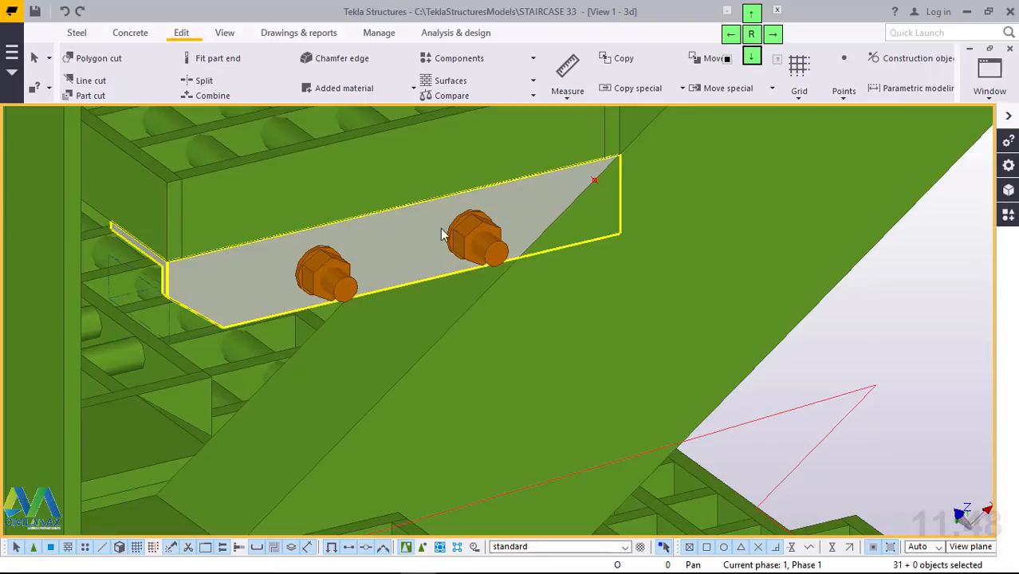
click(844, 94)
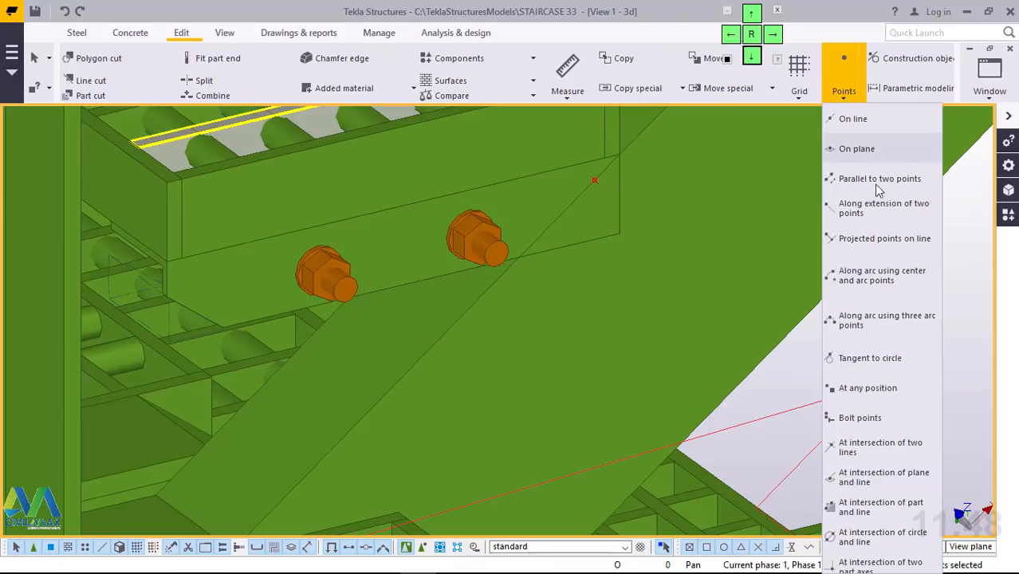
click(869, 388)
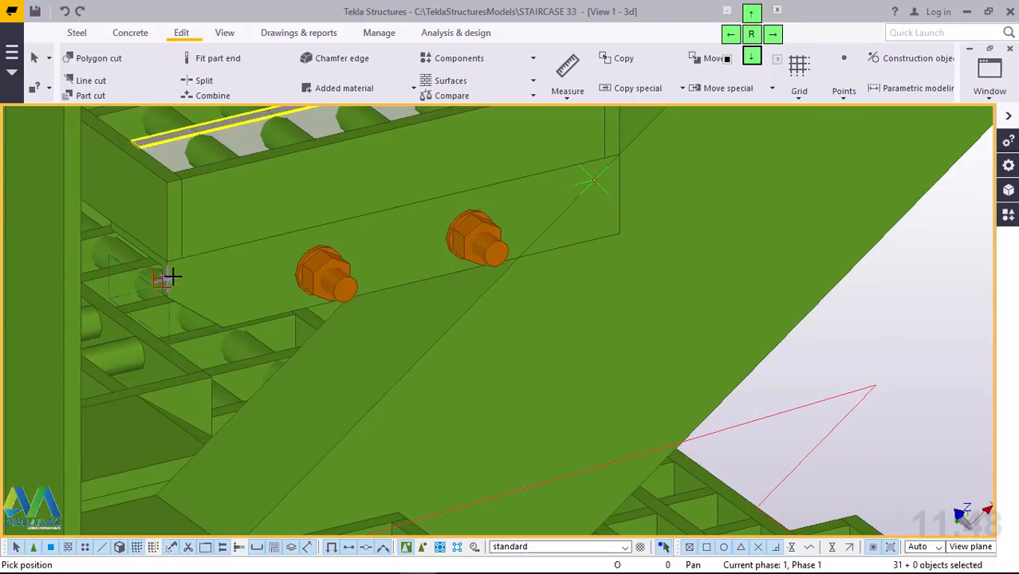
scroll(167, 278, up, 4)
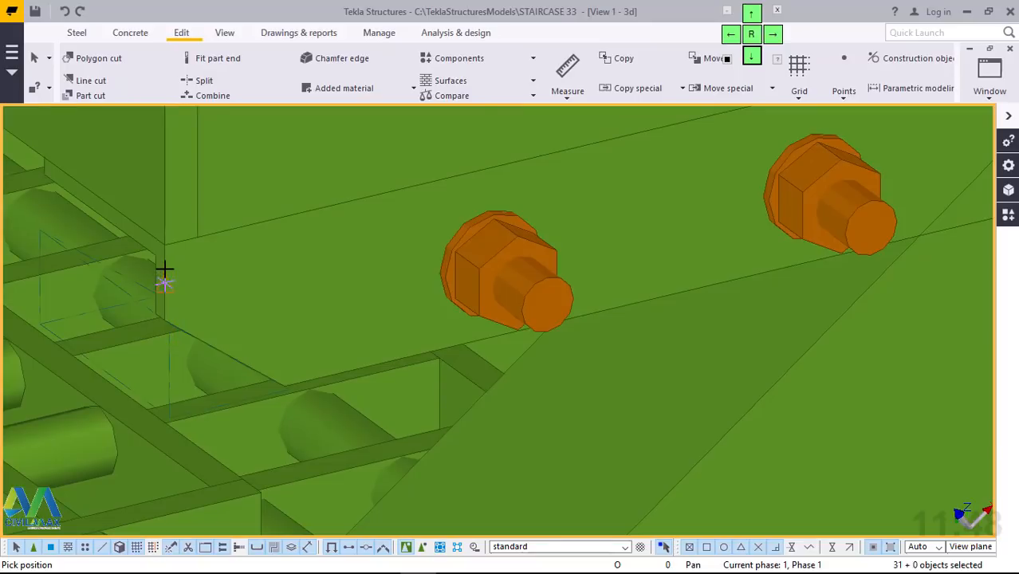
scroll(170, 269, down, 2)
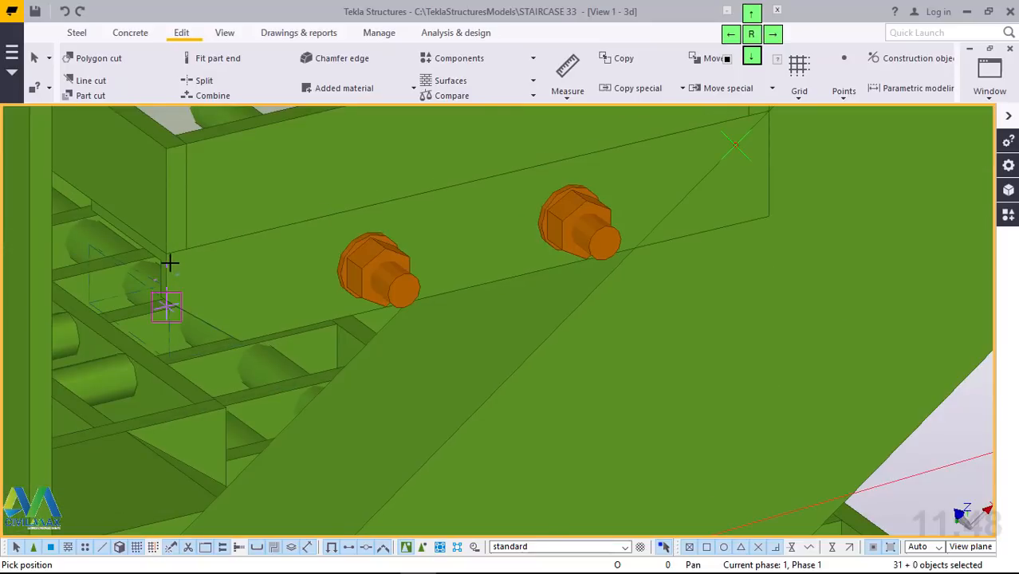
right_click(285, 257)
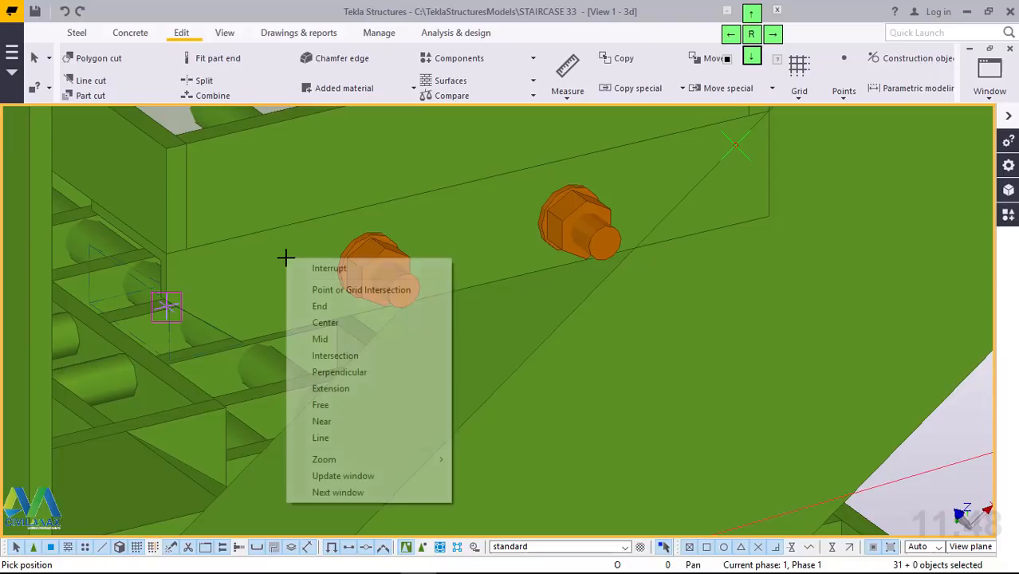
click(303, 265)
Step: Examine the copied tread, its bolted support angle and its position relative to the next flight's stringers from several sides
scroll(235, 330, down, 3)
scroll(461, 311, down, 6)
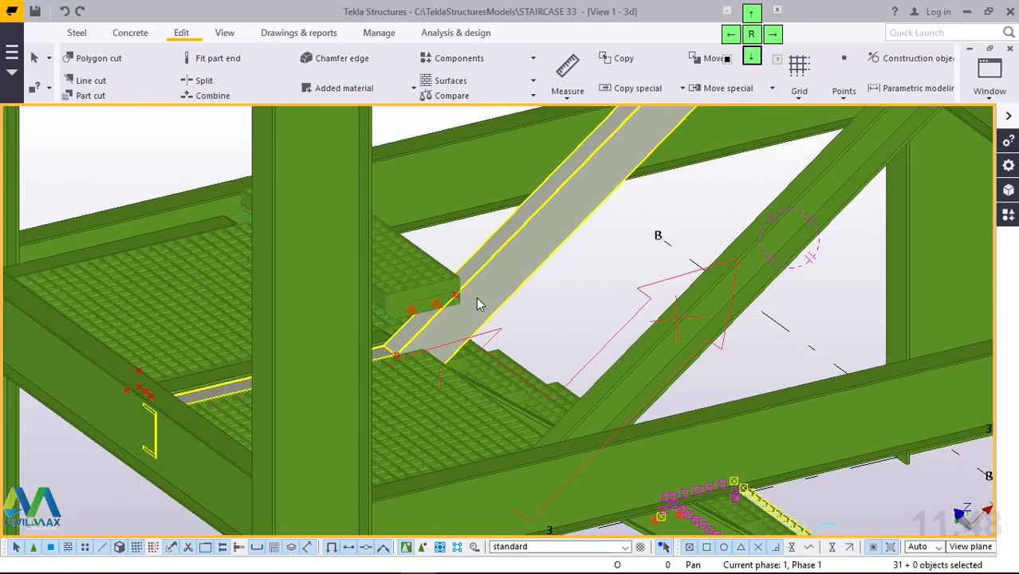
scroll(466, 296, up, 4)
scroll(442, 309, up, 6)
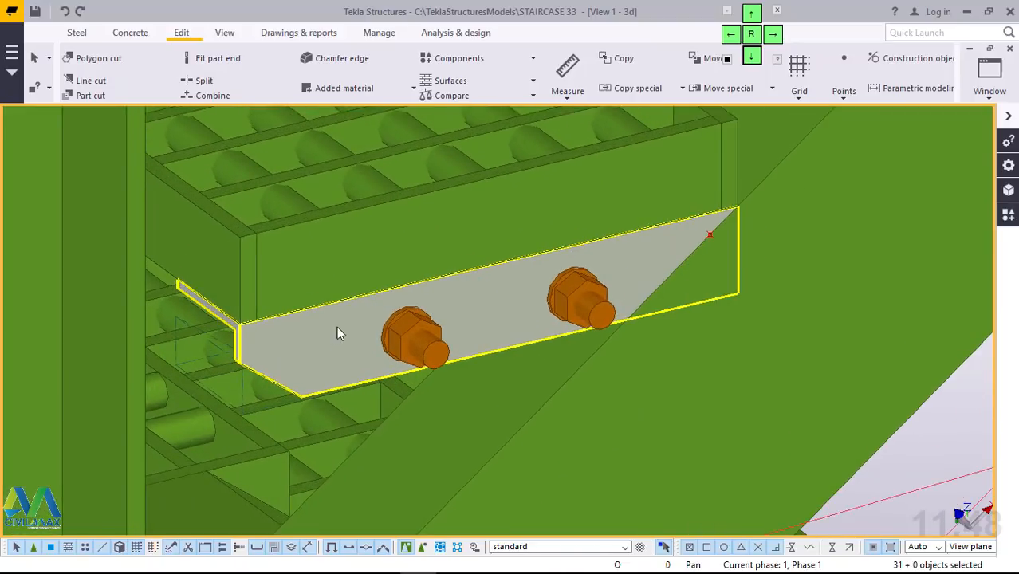
scroll(451, 403, down, 5)
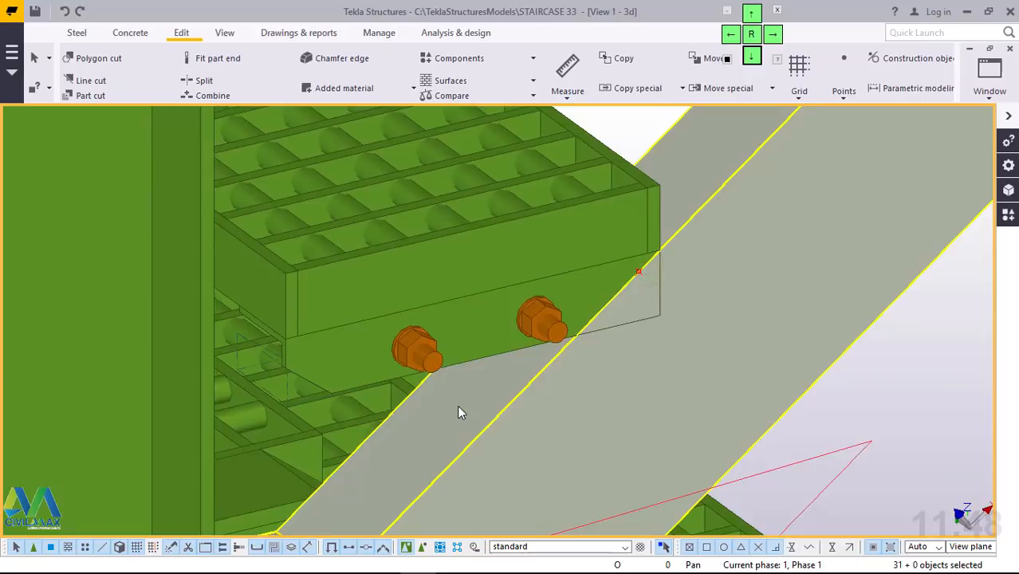
scroll(445, 399, down, 4)
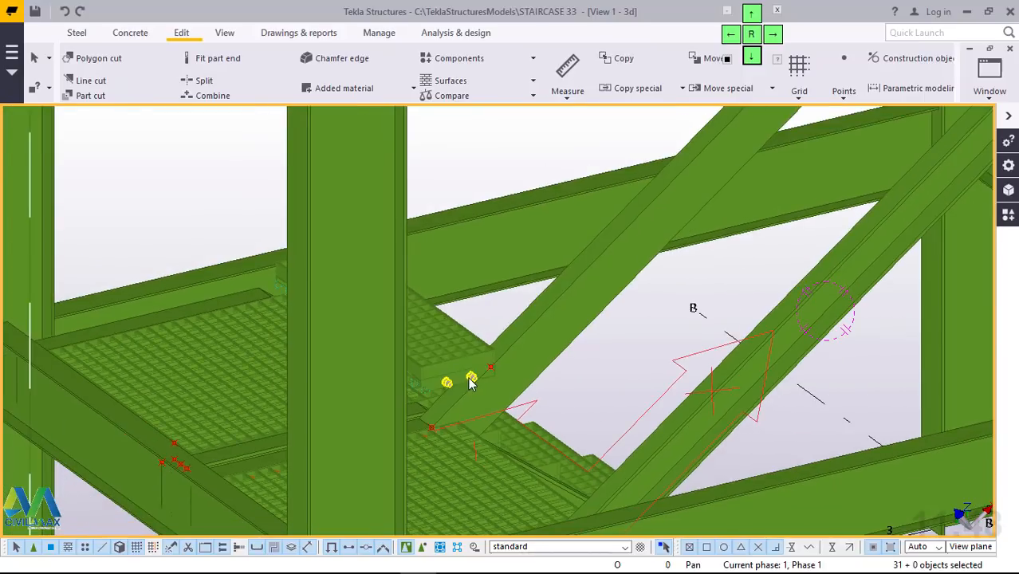
ctrl+middle_drag(472, 378, 588, 365)
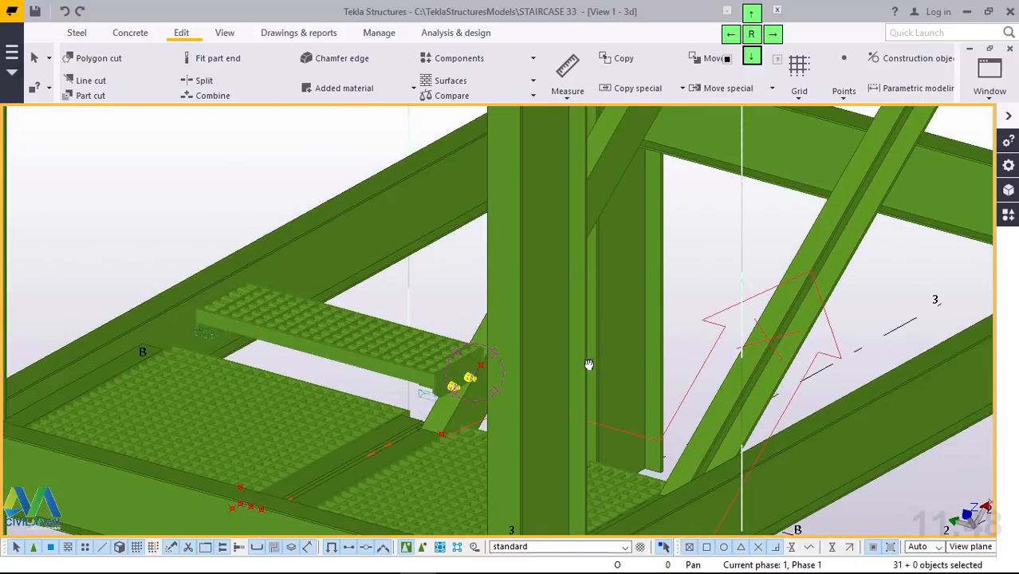
ctrl+middle_drag(659, 351, 798, 368)
scroll(302, 477, up, 2)
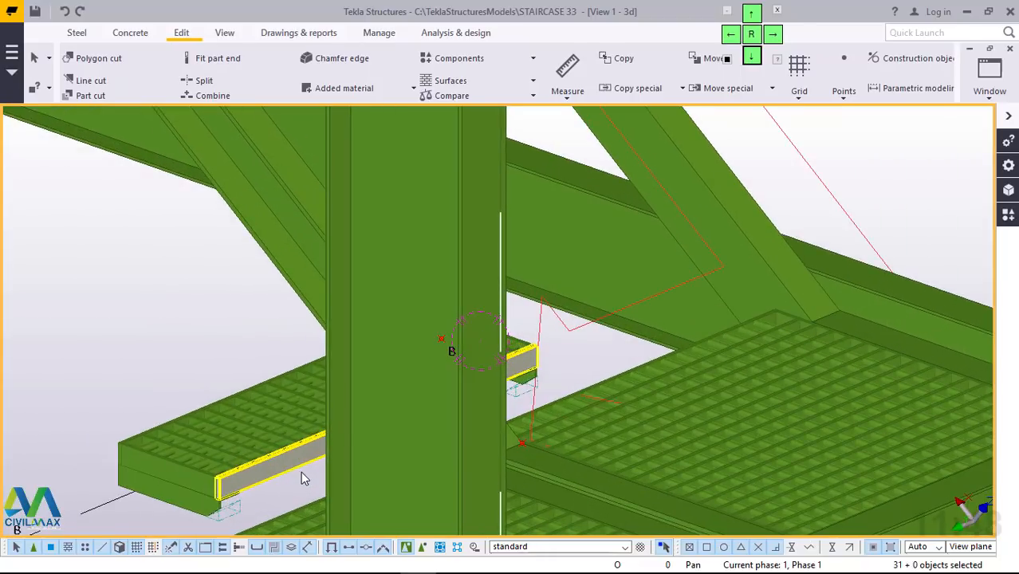
Step: Start moving the copied tread with its support angles, using the outer top corner at one end of its front plate as origin
click(244, 484)
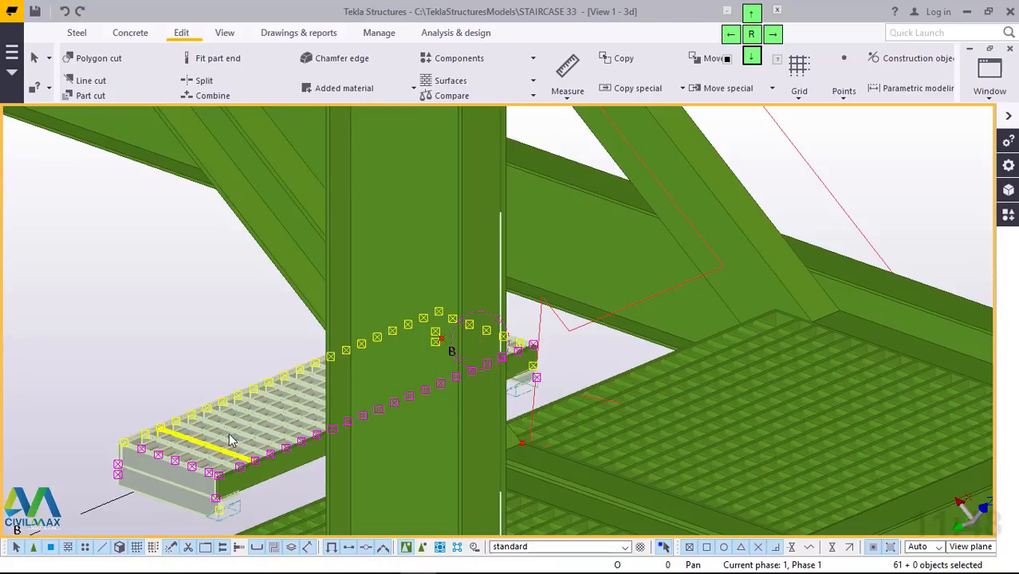
scroll(128, 491, down, 2)
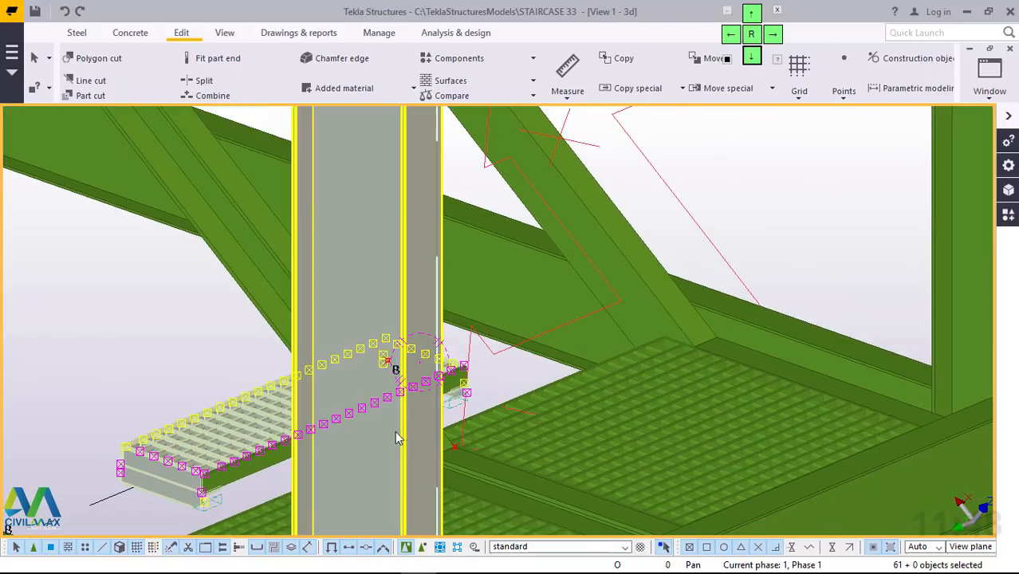
ctrl+middle_drag(474, 389, 387, 405)
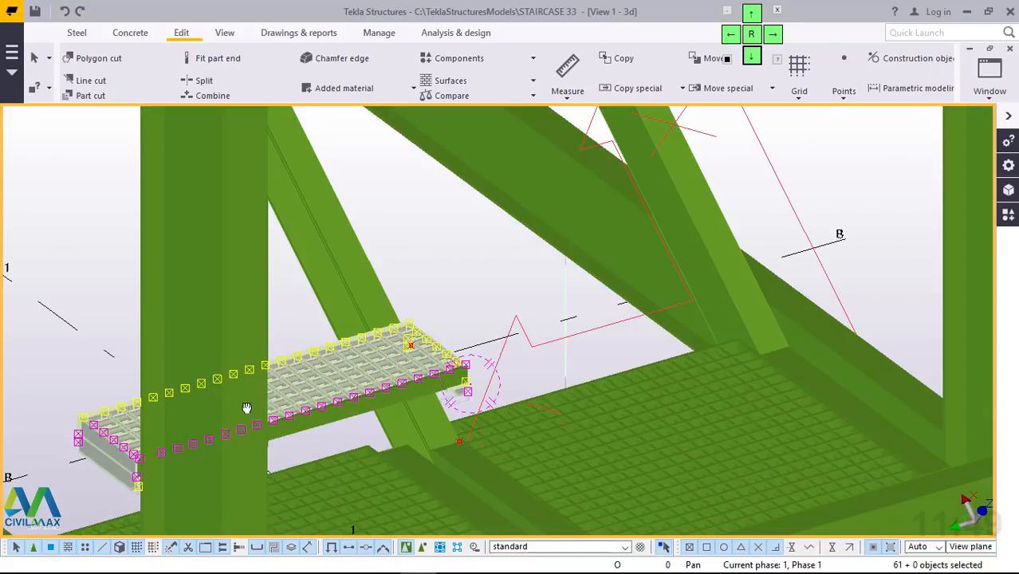
ctrl+middle_drag(246, 408, 465, 390)
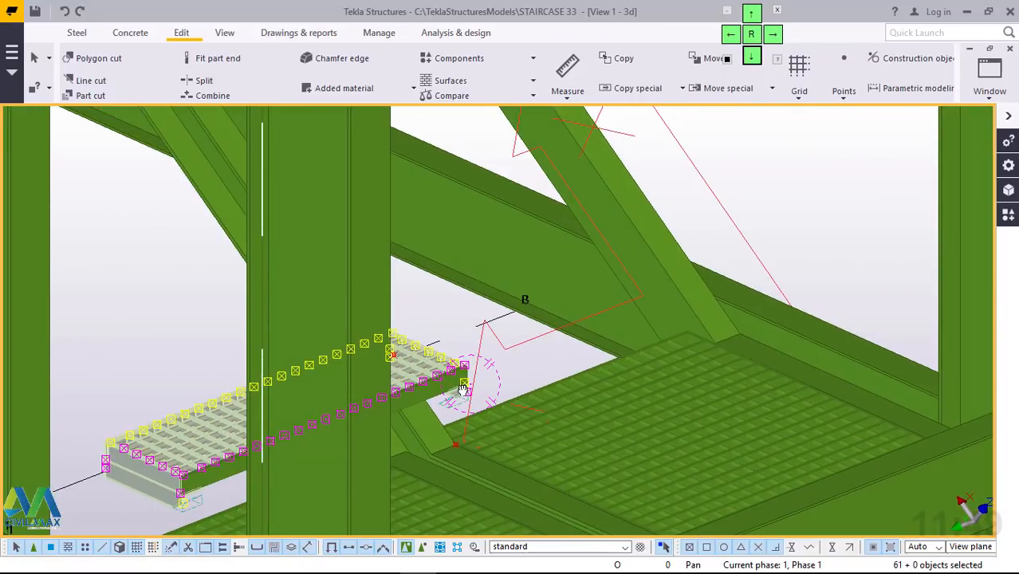
scroll(154, 511, up, 2)
right_click(144, 285)
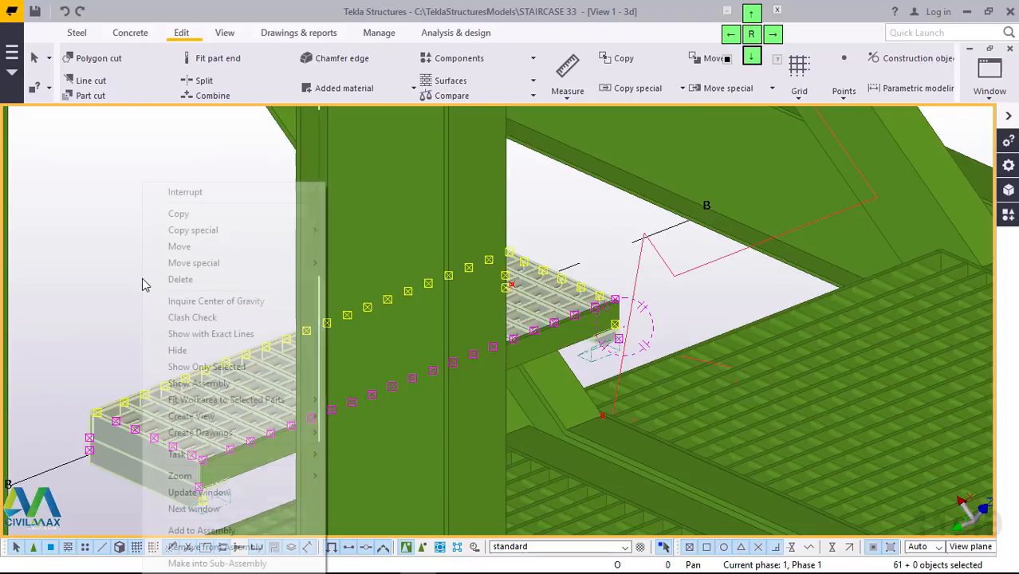
click(192, 247)
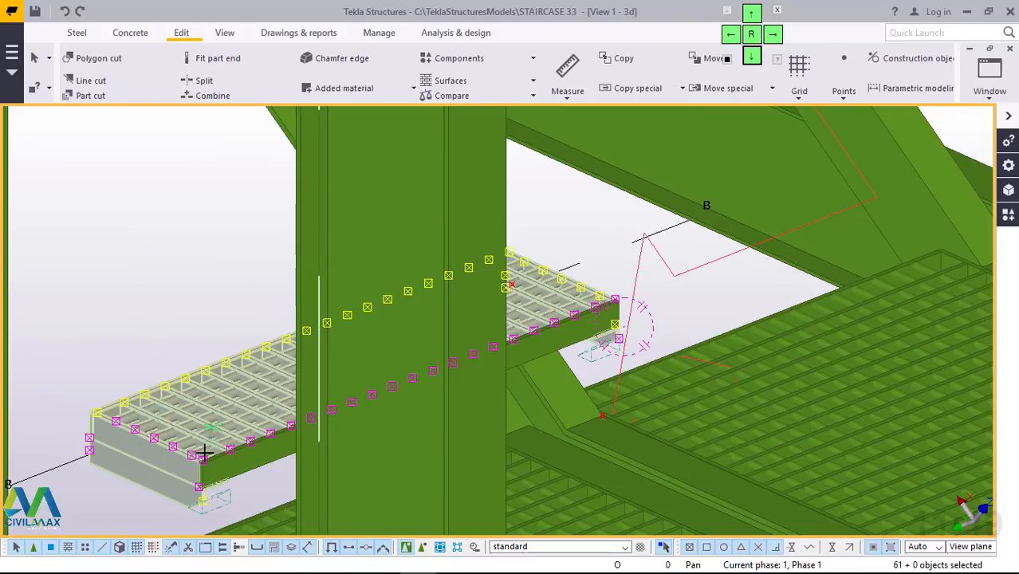
scroll(208, 468, up, 4)
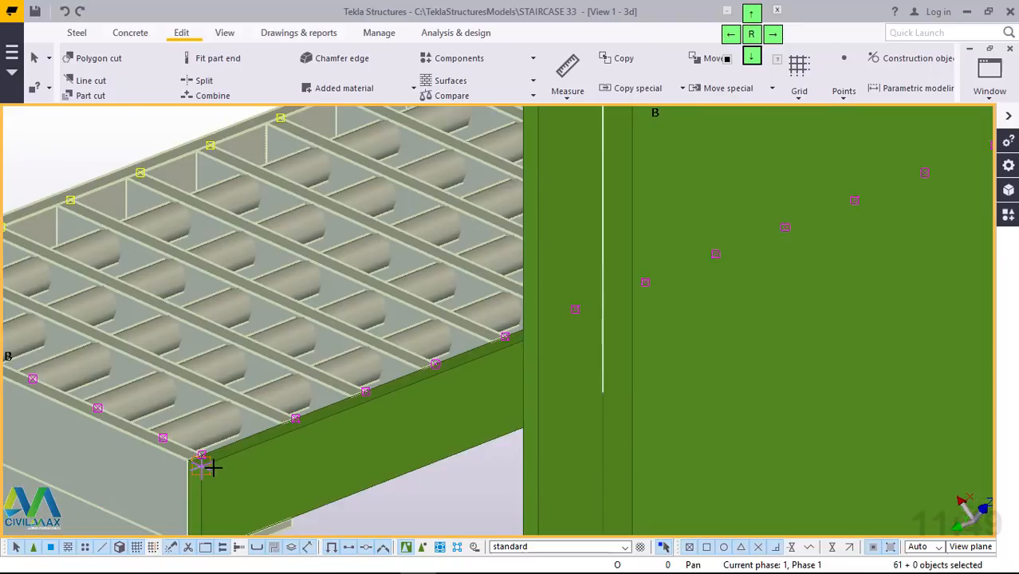
scroll(214, 467, up, 2)
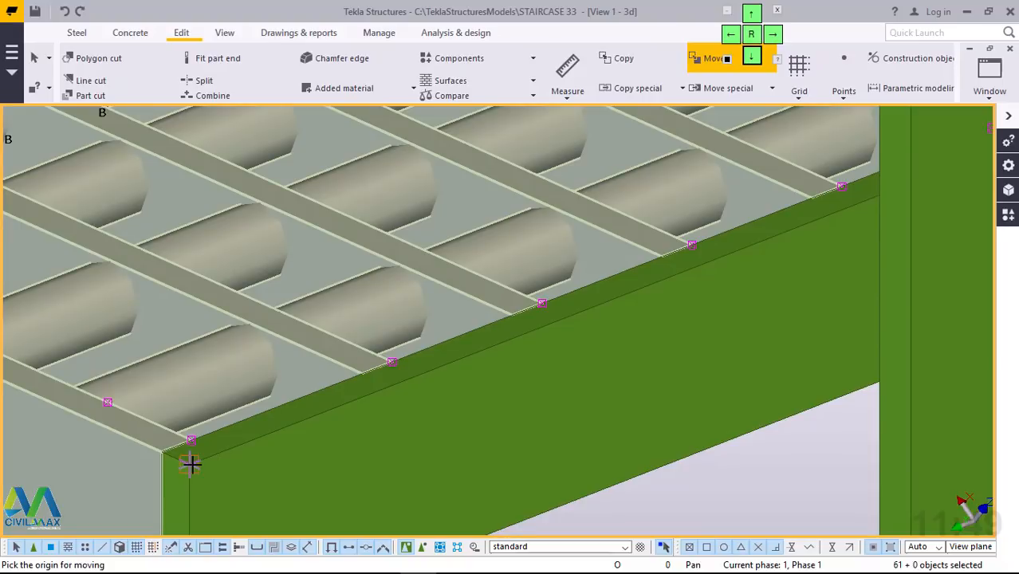
click(256, 452)
scroll(257, 452, down, 4)
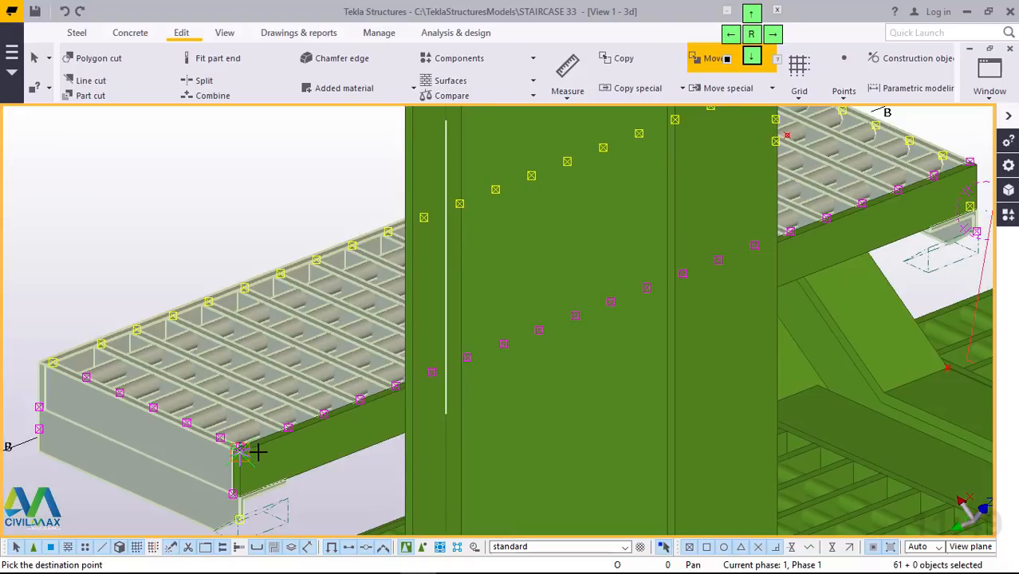
Step: Place the tread one full length over, setting its origin at the top corner of the front plate's opposite end
scroll(257, 452, up, 2)
scroll(769, 271, up, 1)
scroll(767, 249, up, 4)
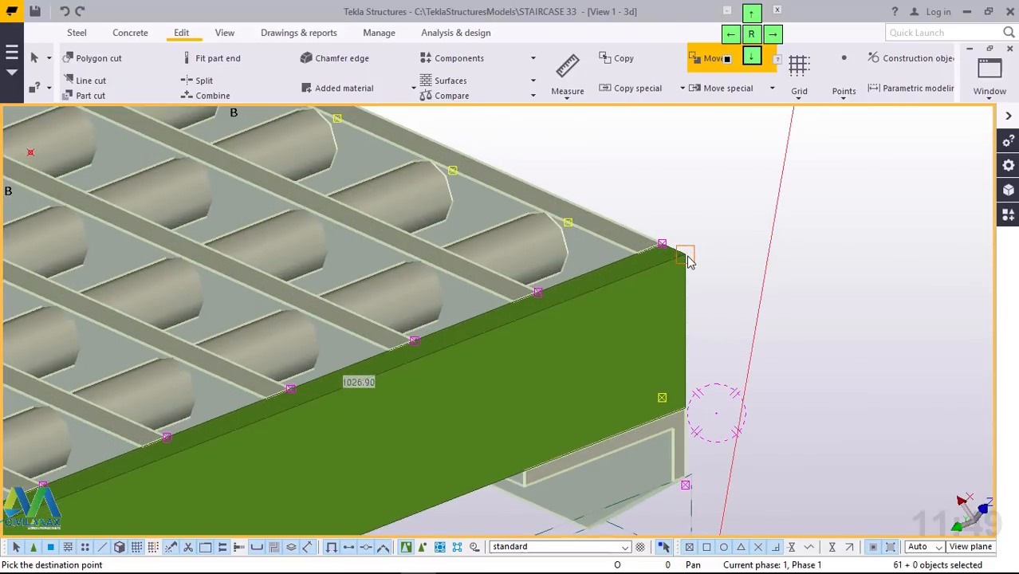
click(691, 263)
scroll(330, 410, down, 3)
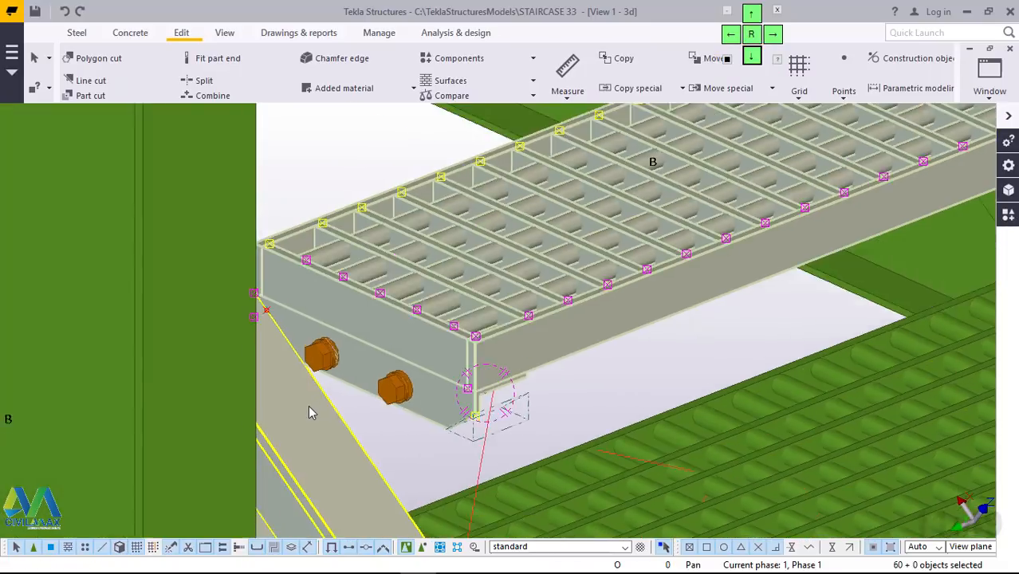
scroll(311, 412, down, 4)
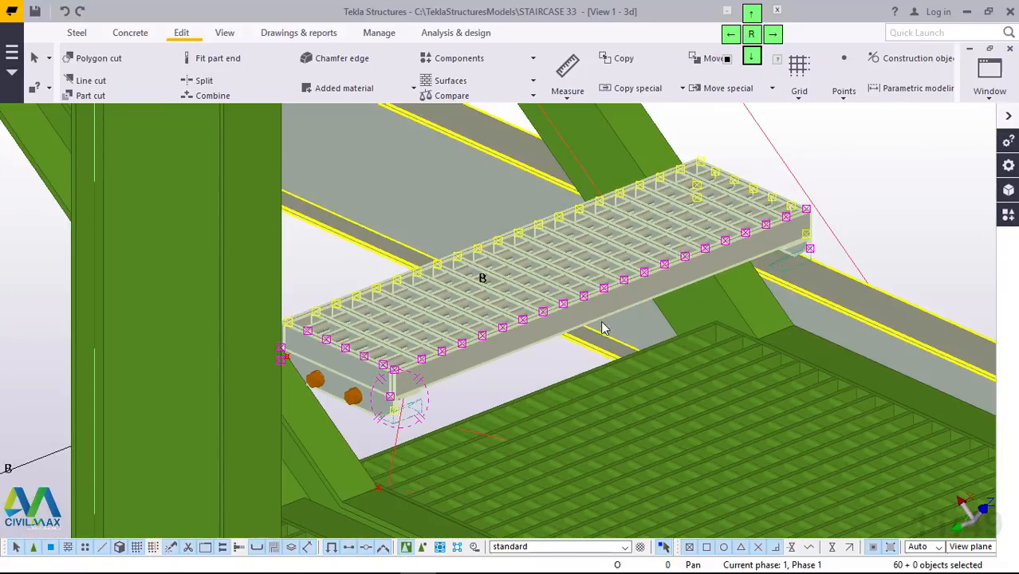
Step: Try to move the tread with its support angles, without the bolts, from the angle's front edge to the stringer's reference point
ctrl+middle_drag(602, 328, 354, 370)
scroll(355, 368, up, 5)
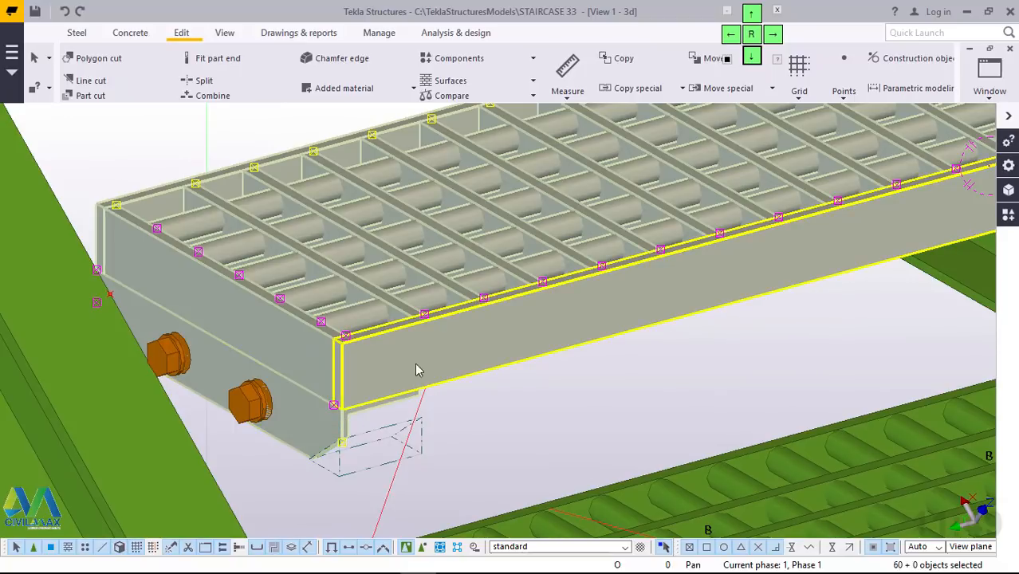
right_click(460, 343)
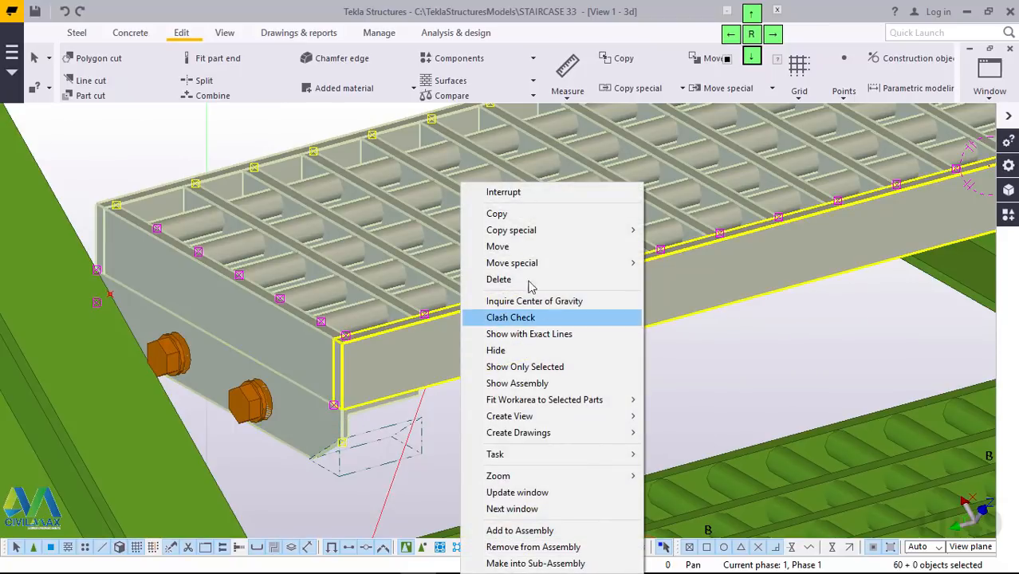
click(502, 250)
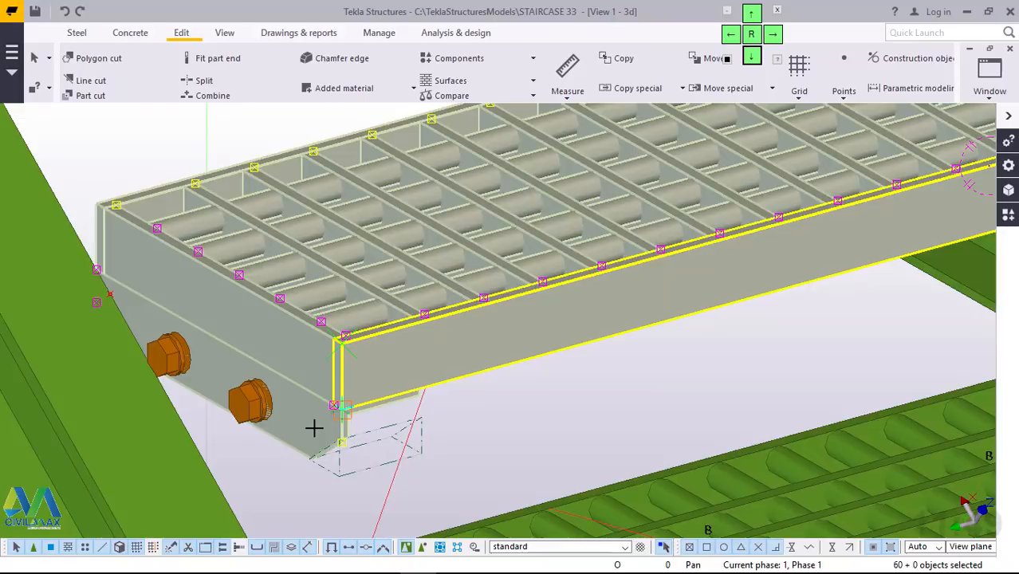
scroll(314, 425, up, 2)
scroll(341, 420, up, 1)
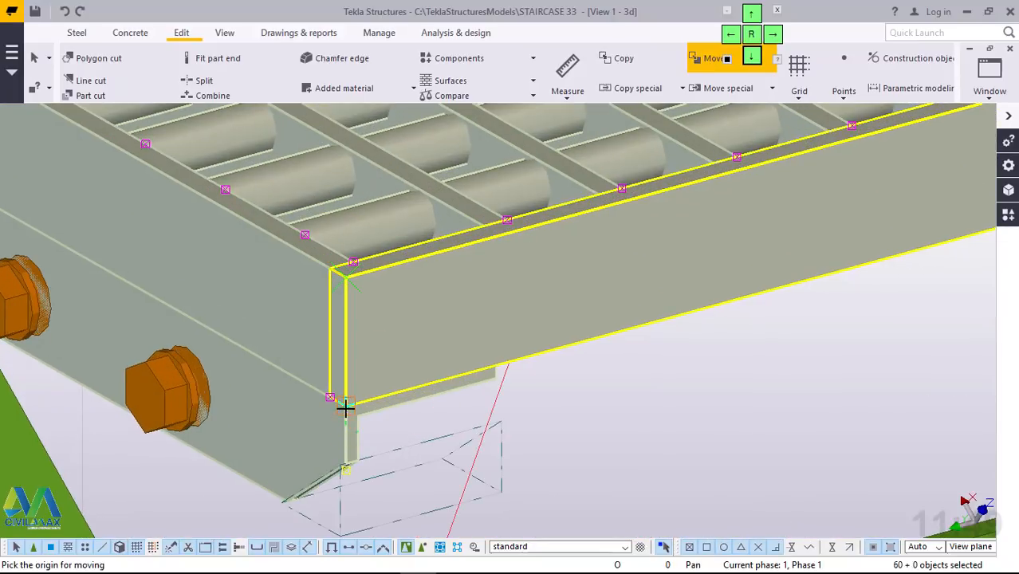
click(346, 429)
scroll(491, 443, down, 3)
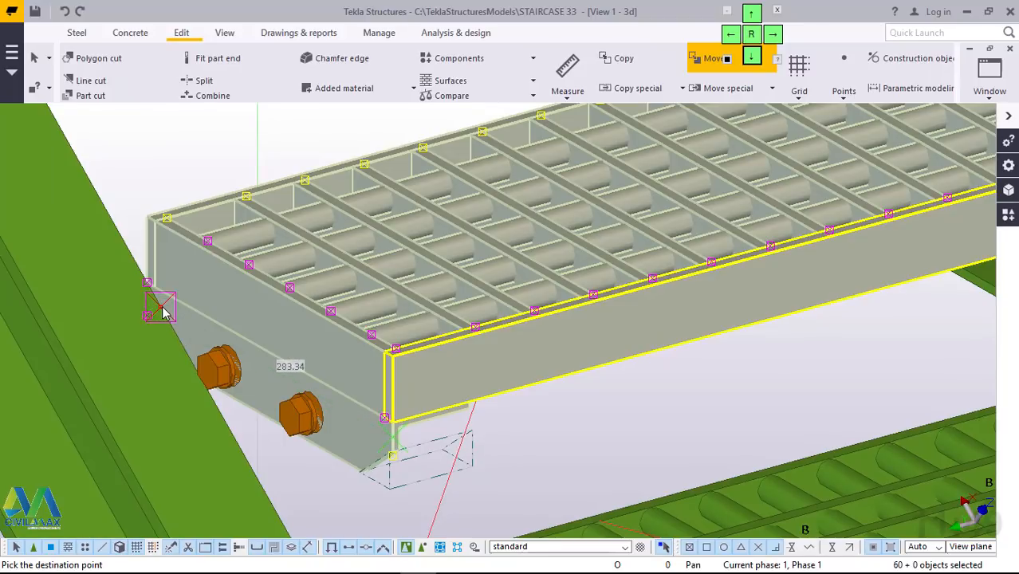
click(162, 310)
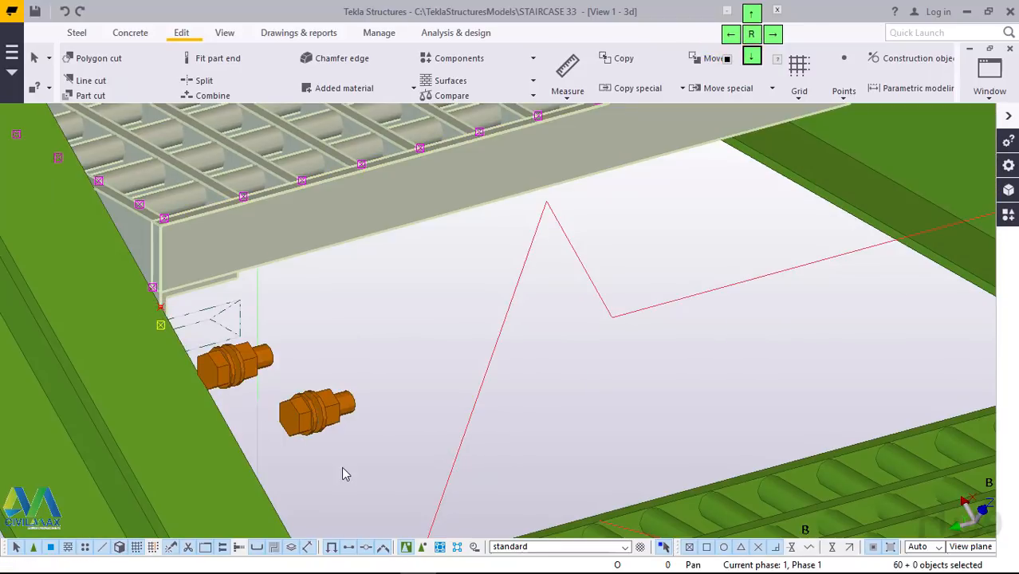
Step: Inspect the moved tread and its bolts from both sides and undo the last move
scroll(341, 467, down, 5)
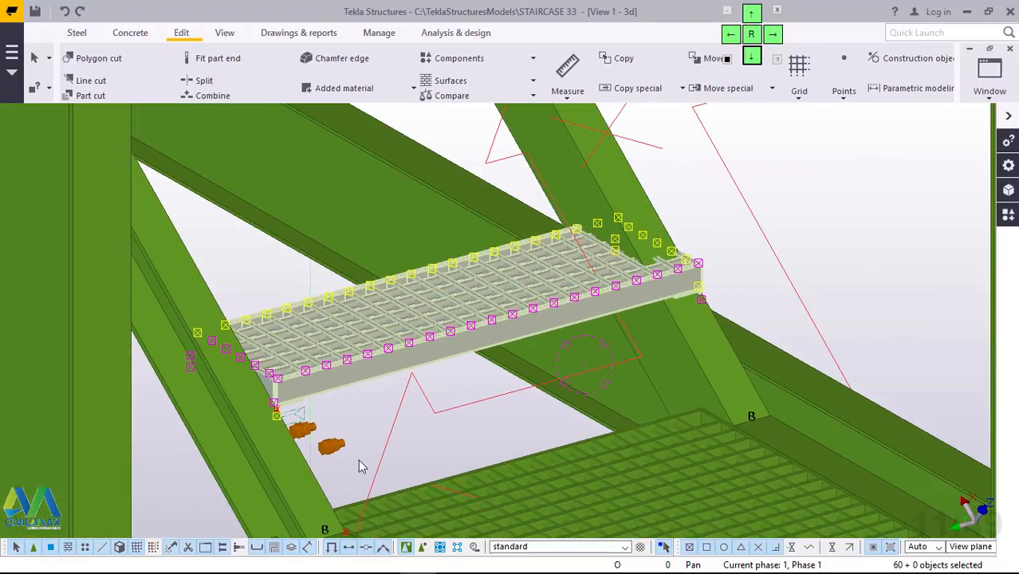
ctrl+middle_drag(509, 323, 441, 327)
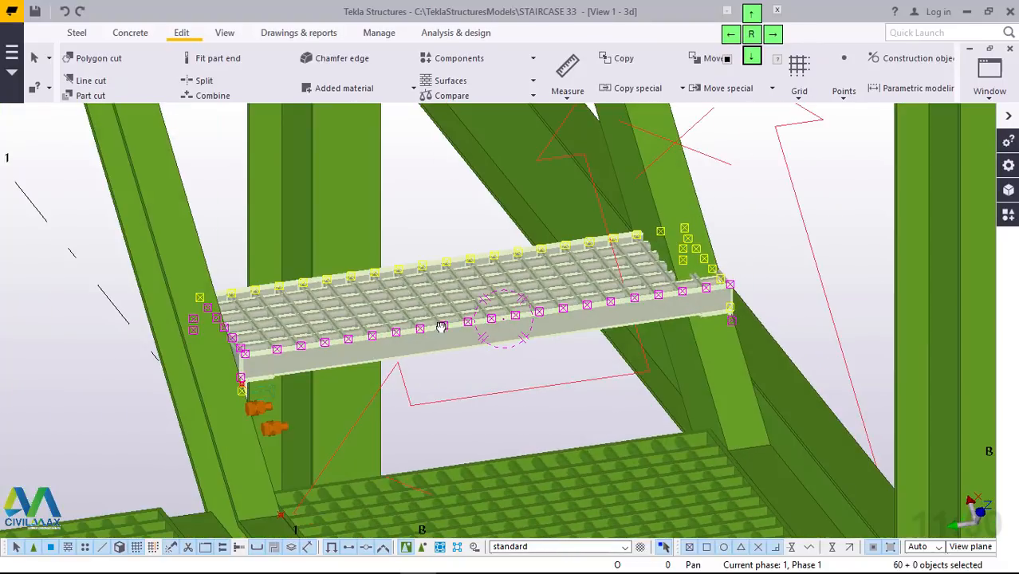
ctrl+middle_drag(374, 332, 205, 278)
scroll(507, 278, up, 2)
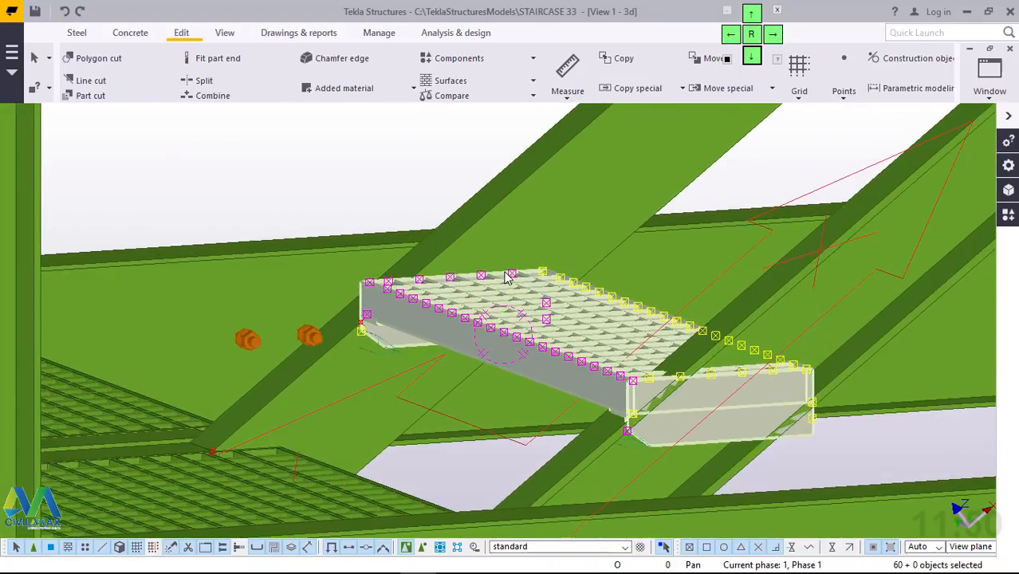
ctrl+middle_drag(507, 278, 603, 369)
scroll(280, 309, up, 3)
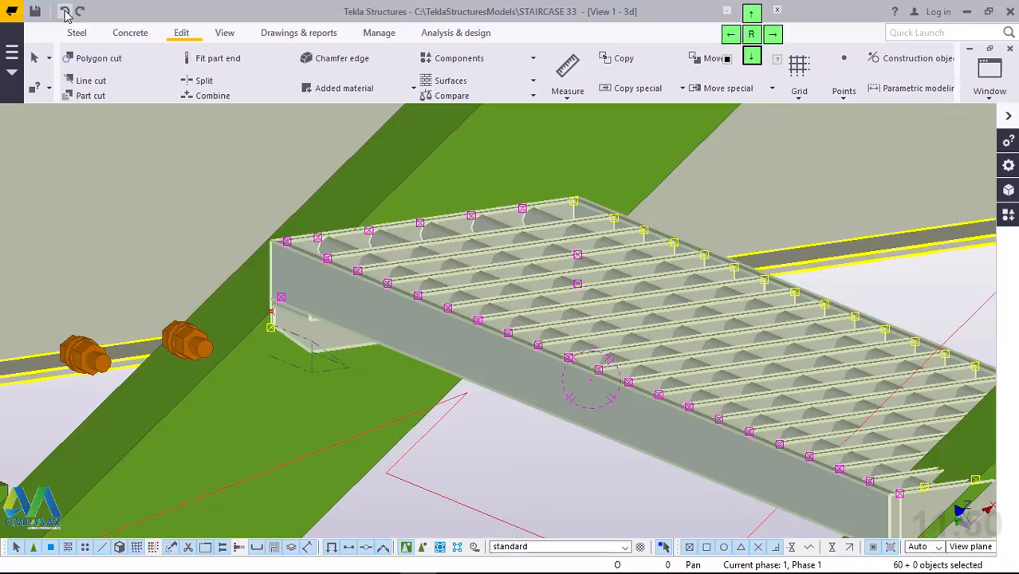
scroll(504, 316, down, 5)
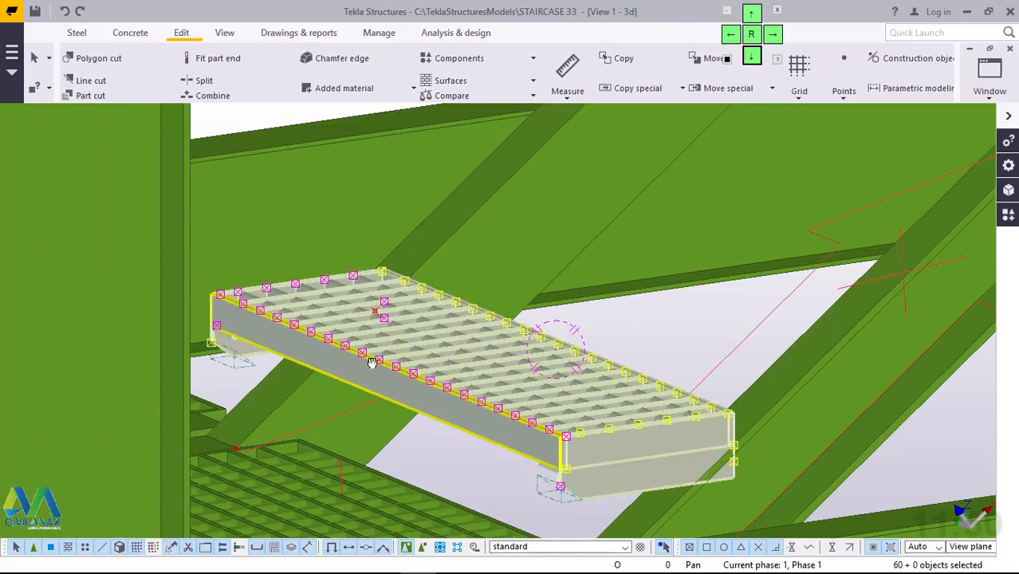
Step: Move the tread, its support angles and the bolts from the middle of the angle's front vertical edge to the stringer's reference point
ctrl+middle_drag(372, 363, 624, 376)
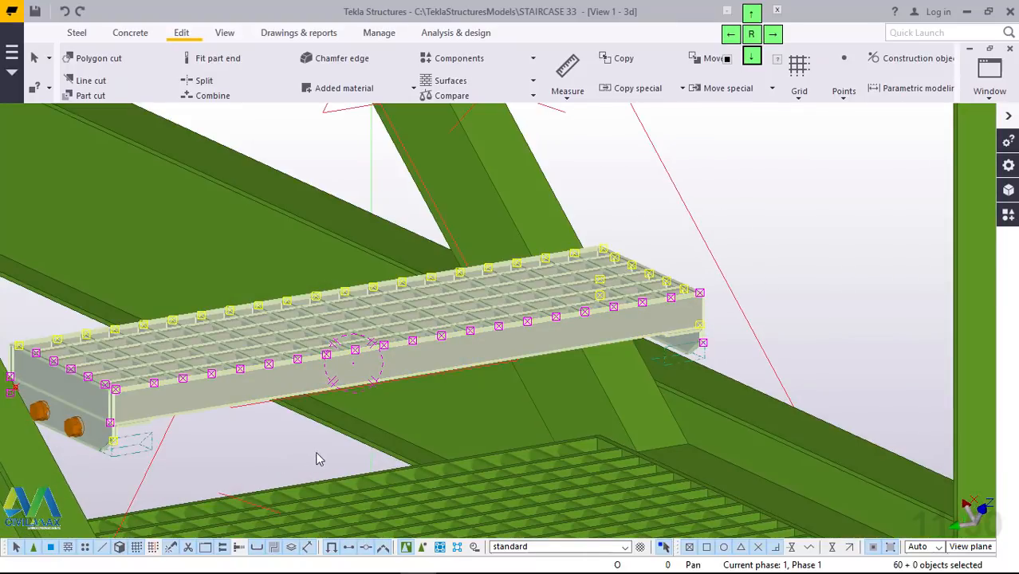
right_click(785, 172)
click(822, 230)
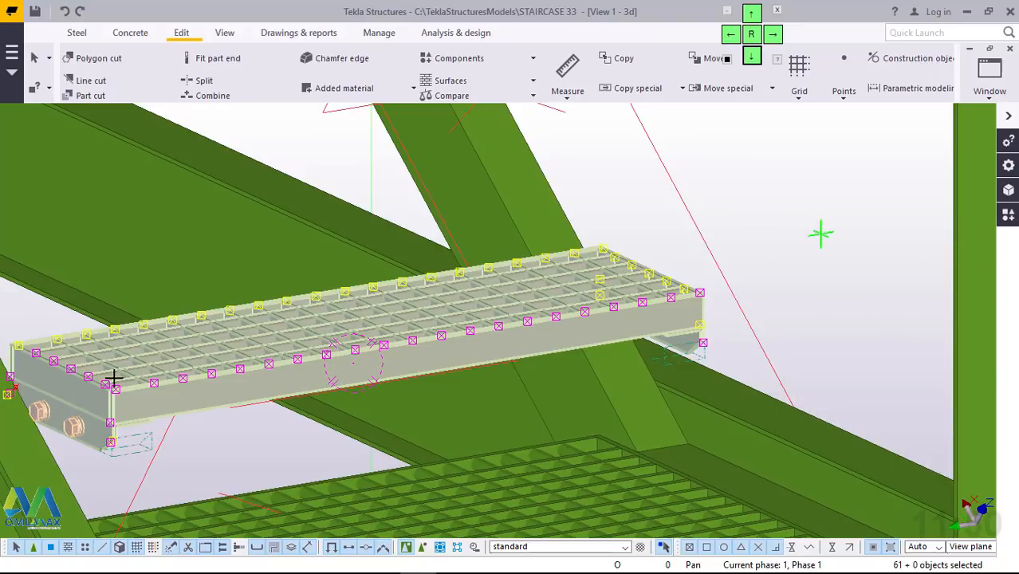
scroll(646, 379, down, 5)
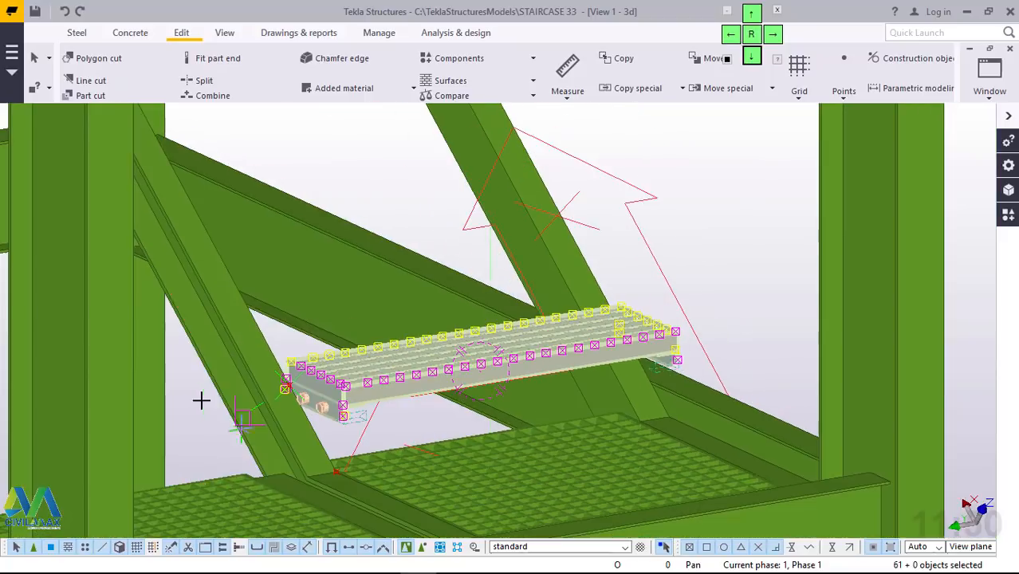
scroll(289, 394, up, 2)
scroll(288, 395, up, 3)
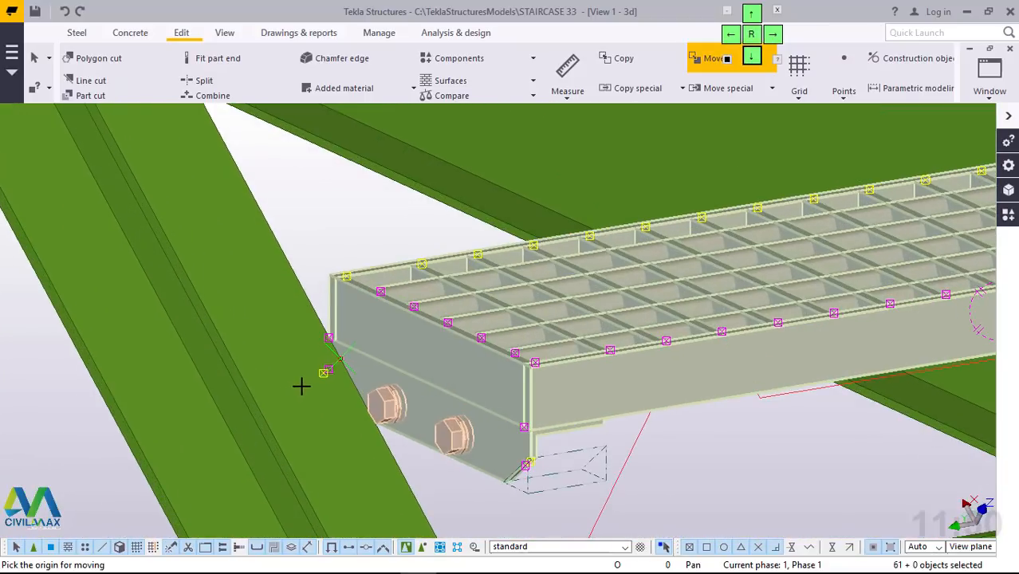
scroll(309, 386, up, 3)
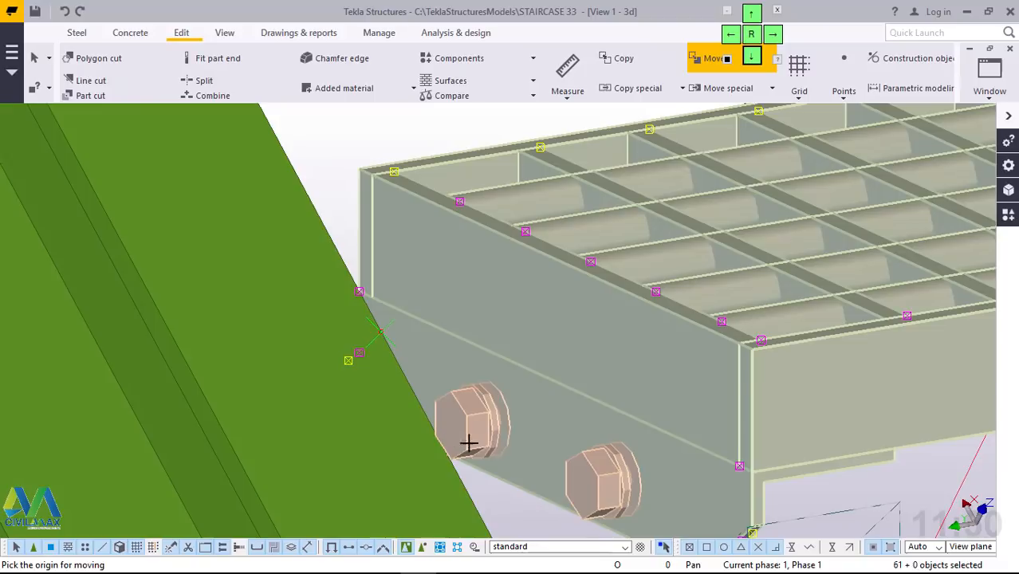
click(752, 495)
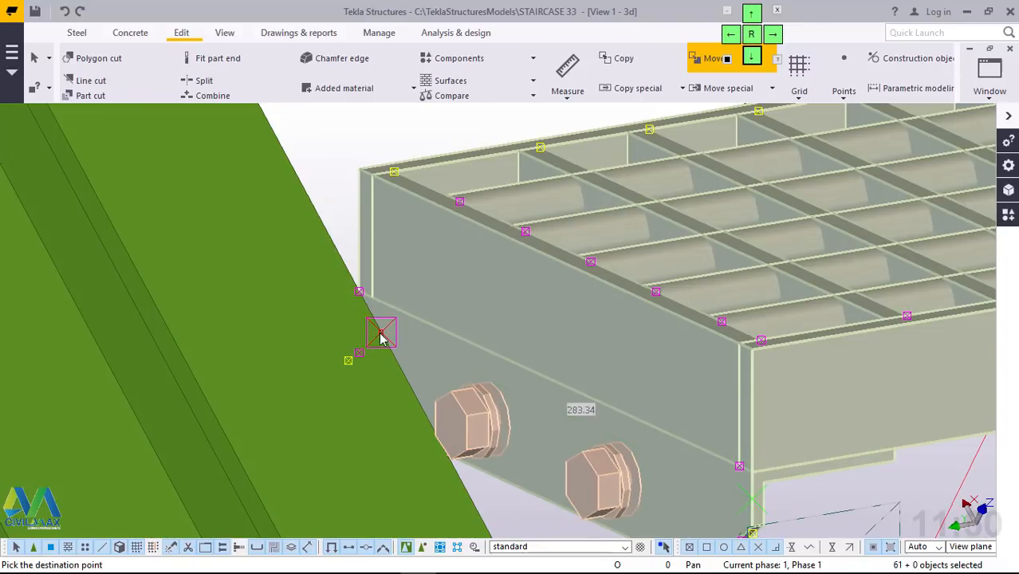
click(381, 337)
Step: Examine how the moved tread, support angles and bolts sit against both stringers of the next flight
scroll(245, 422, down, 6)
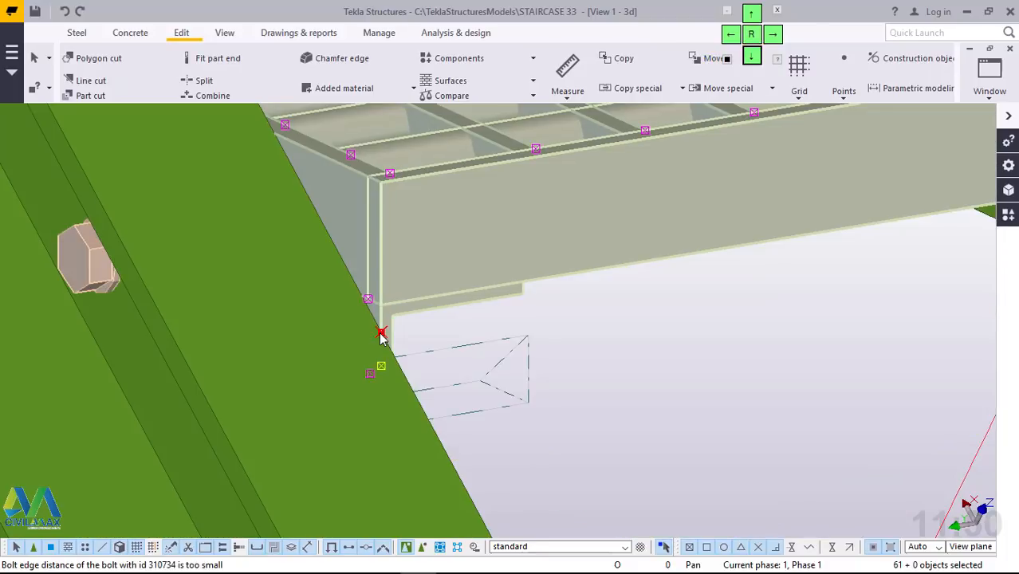
scroll(244, 420, down, 3)
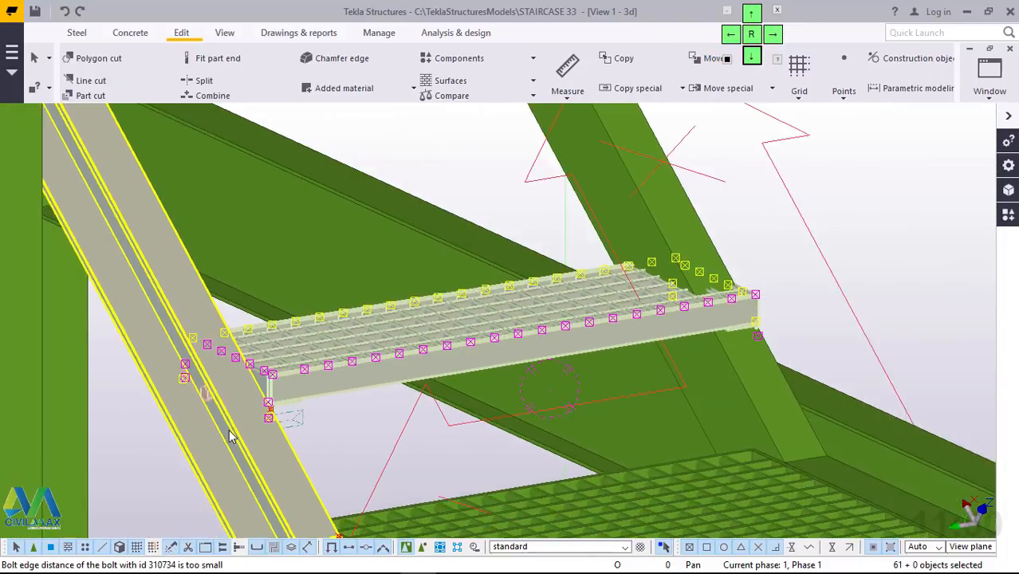
ctrl+middle_drag(239, 423, 401, 398)
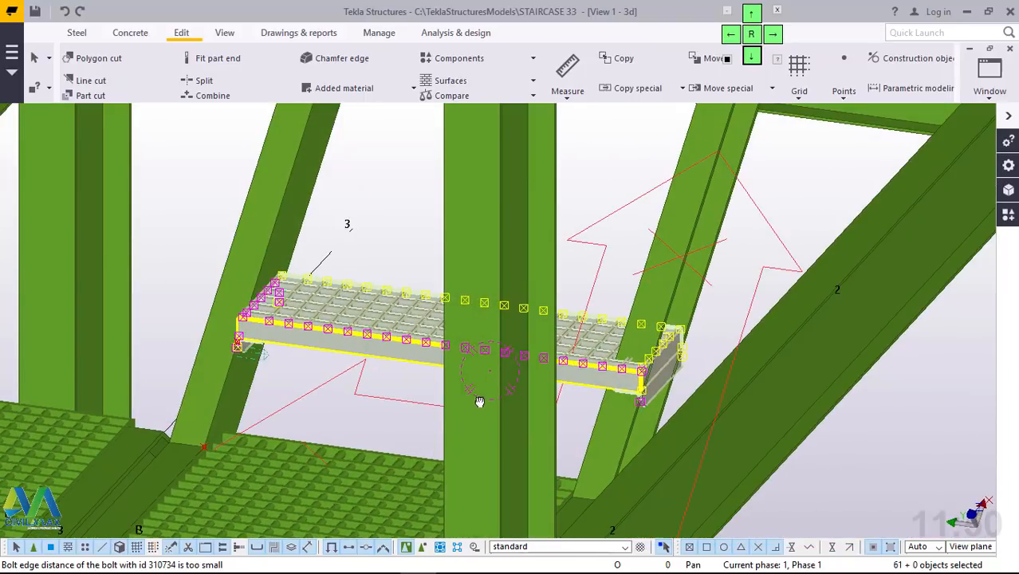
ctrl+middle_drag(479, 402, 513, 421)
scroll(578, 298, up, 3)
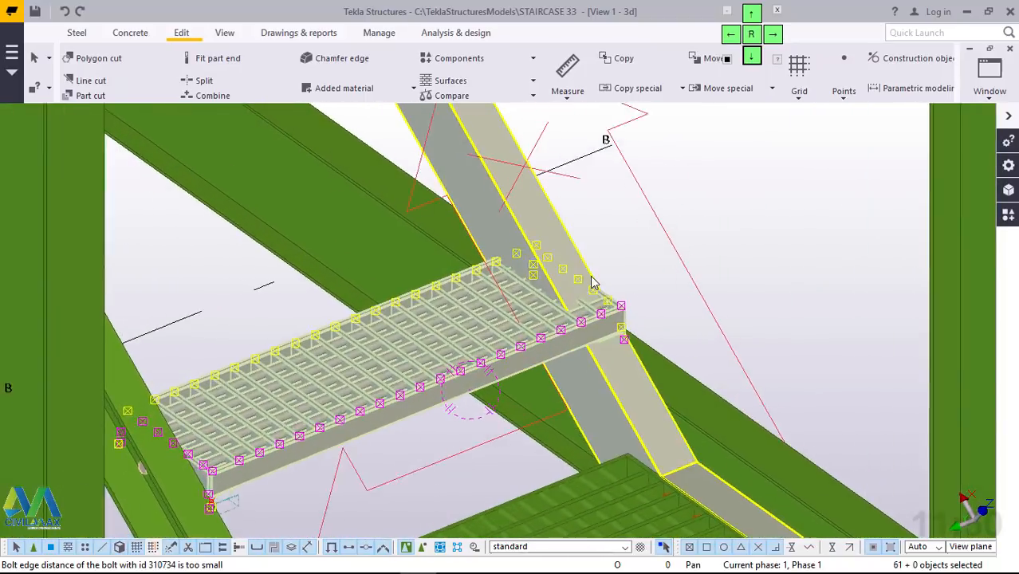
ctrl+middle_drag(606, 305, 536, 416)
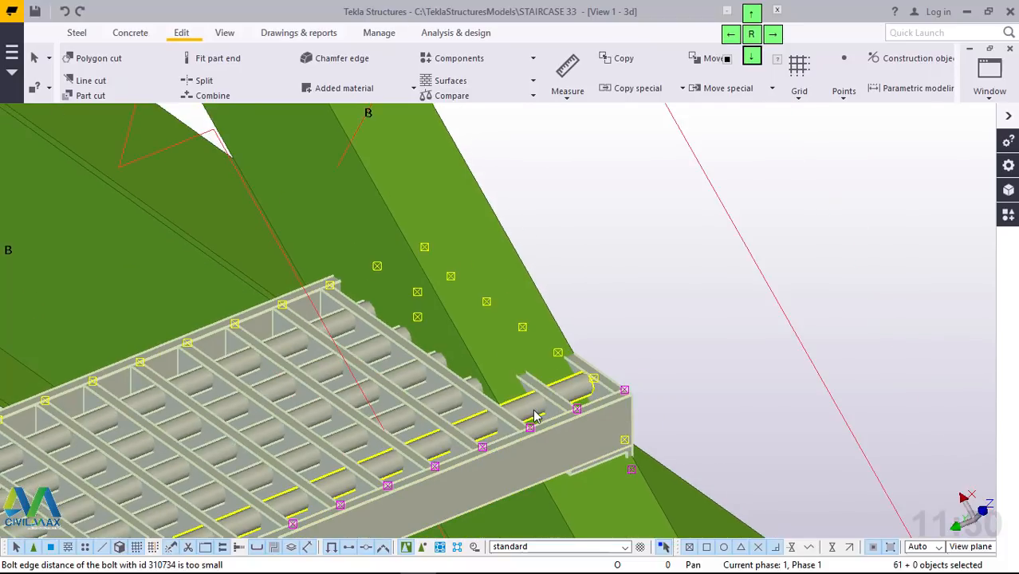
scroll(530, 373, down, 4)
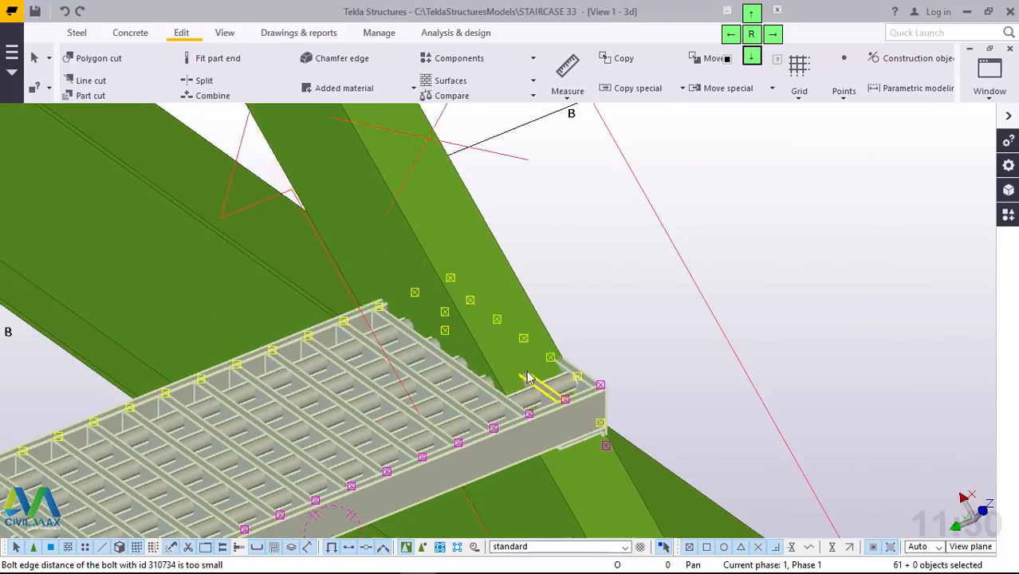
Step: Examine the overlap between the tread's end and the inclined stringer, and look through the tools for defining points
scroll(552, 406, up, 5)
scroll(483, 382, down, 5)
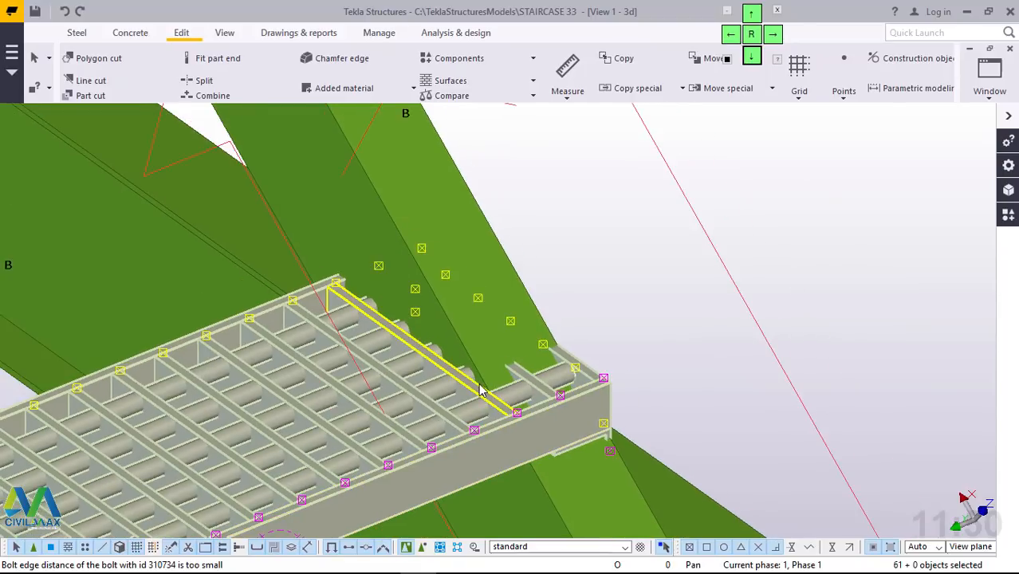
scroll(489, 380, down, 3)
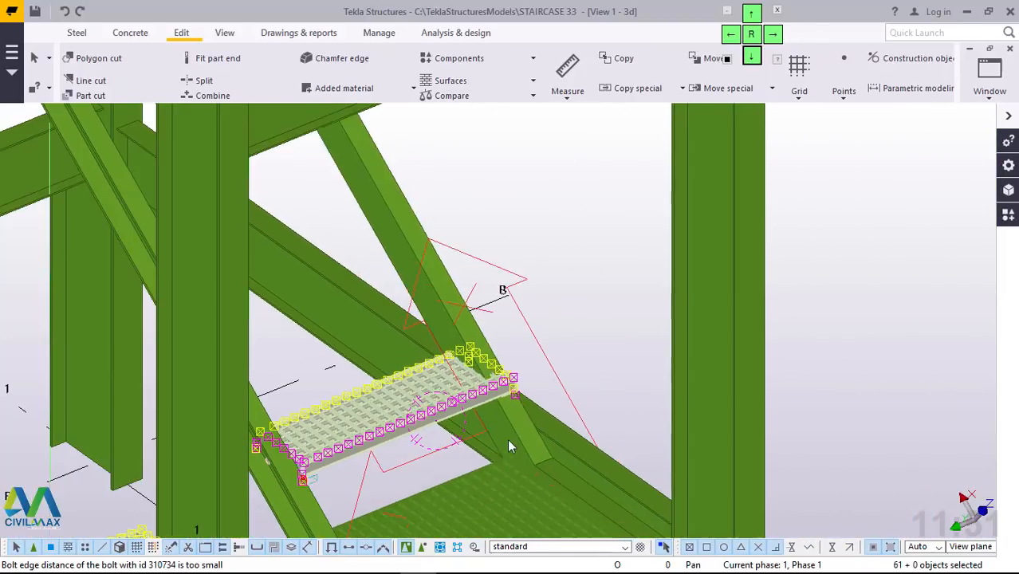
scroll(483, 411, down, 2)
scroll(483, 411, up, 8)
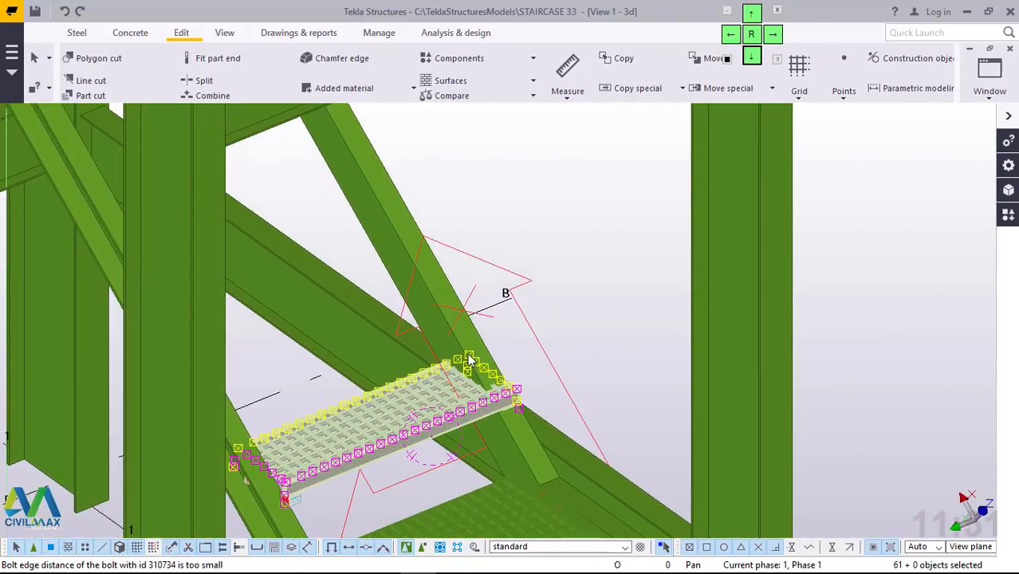
scroll(407, 351, up, 4)
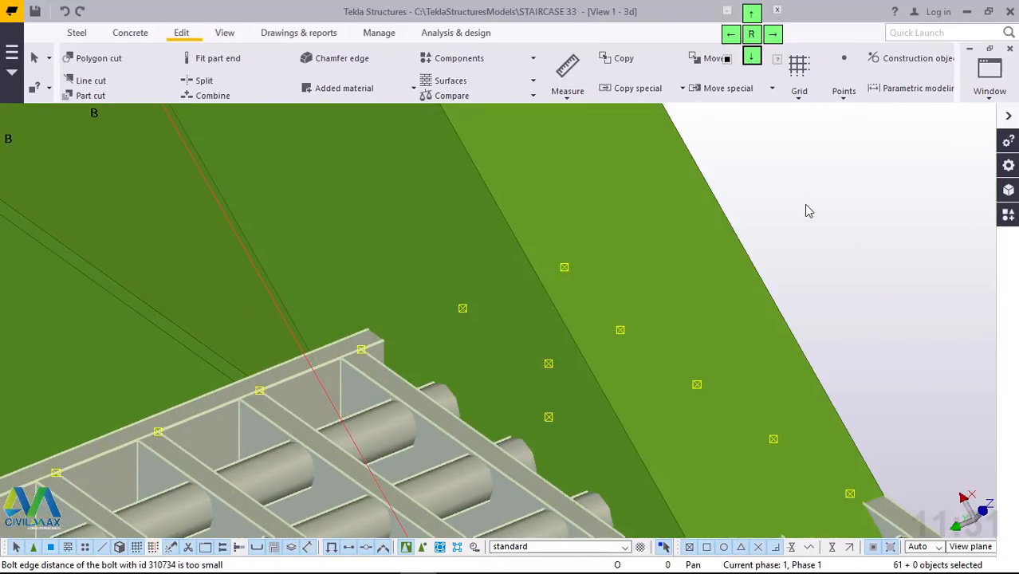
click(713, 224)
scroll(695, 231, down, 3)
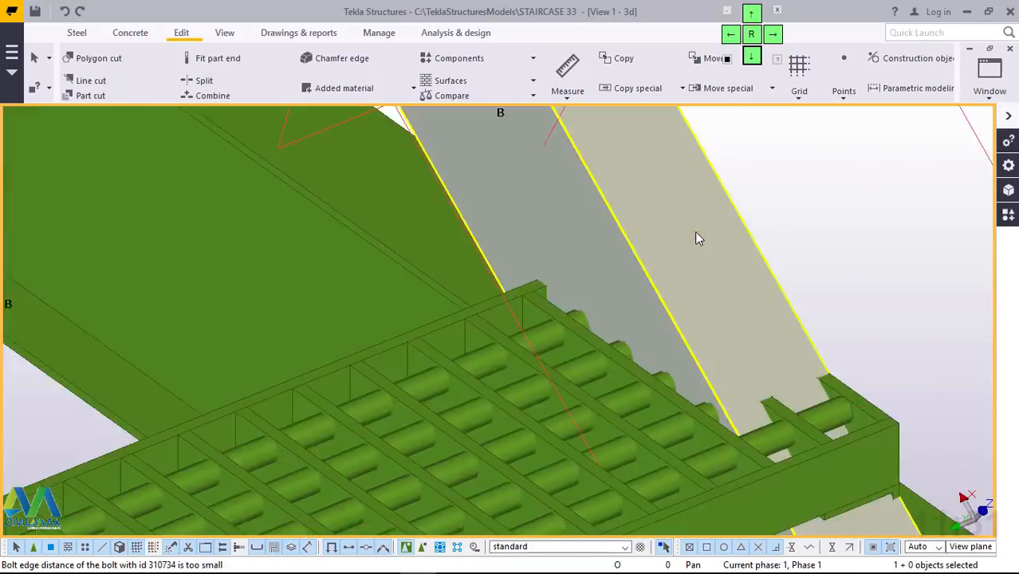
click(181, 35)
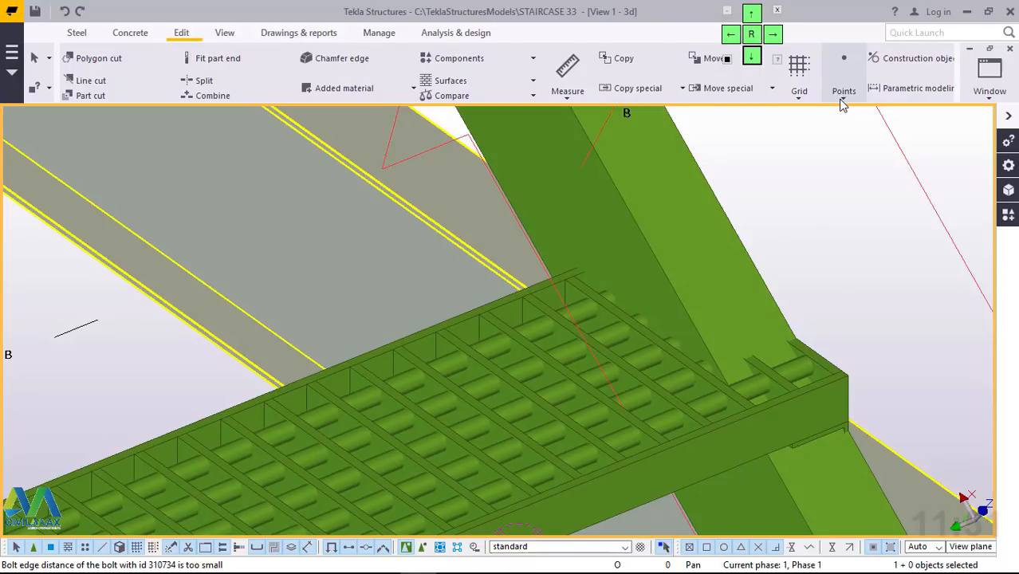
click(843, 99)
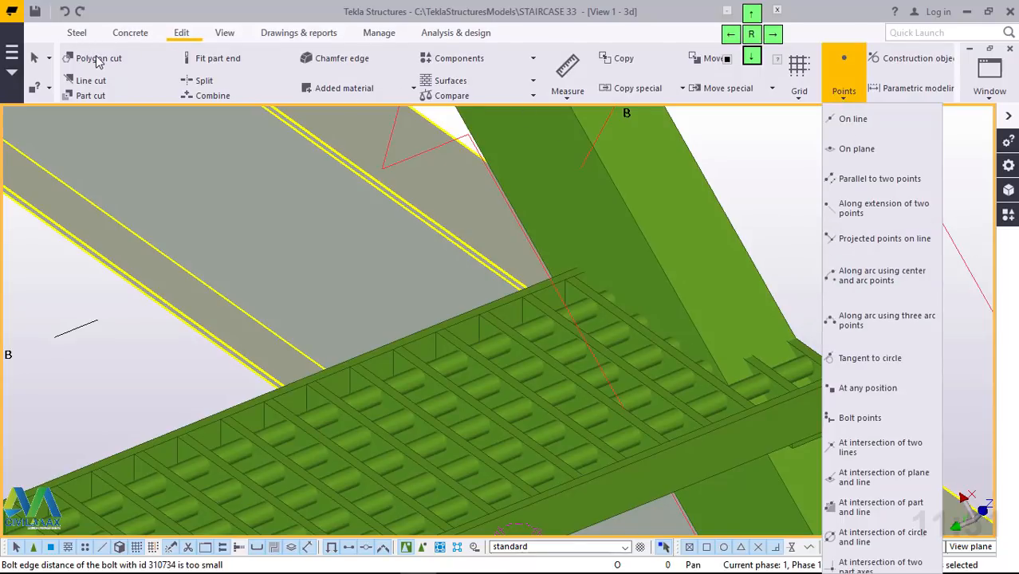
click(779, 161)
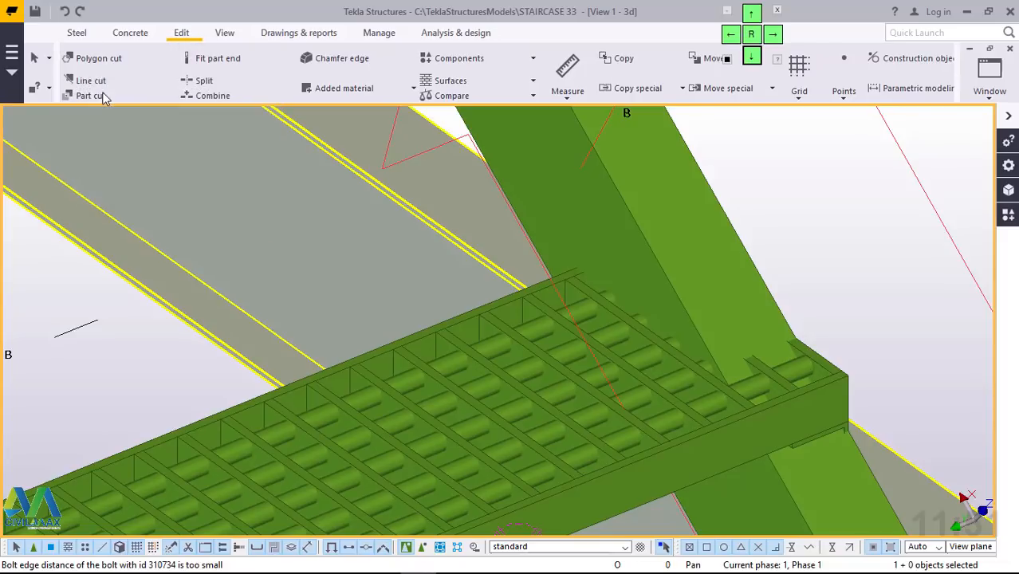
Step: Apply a part cut at the inclined stringer where the tread's end runs into it
click(102, 96)
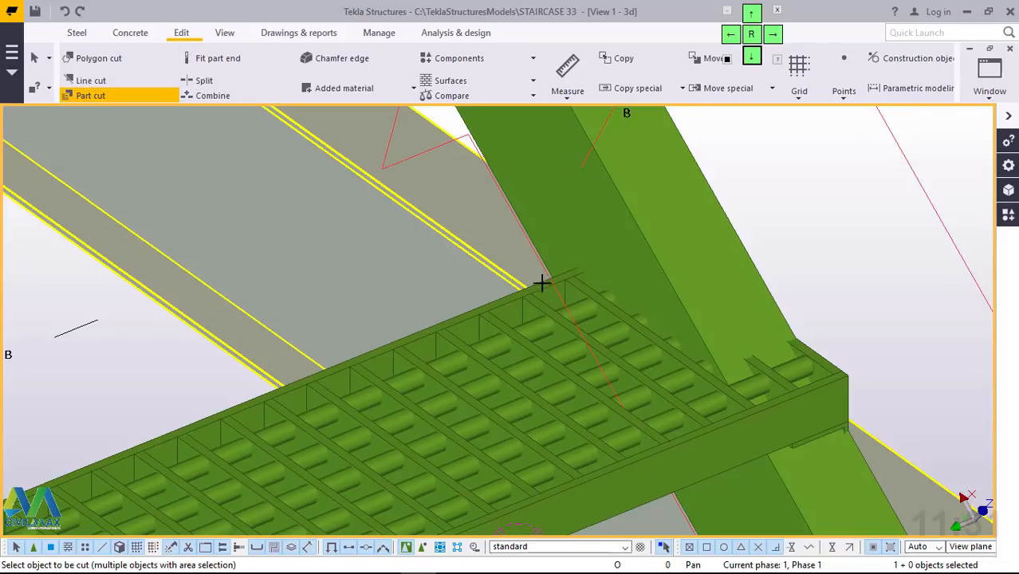
scroll(542, 283, up, 6)
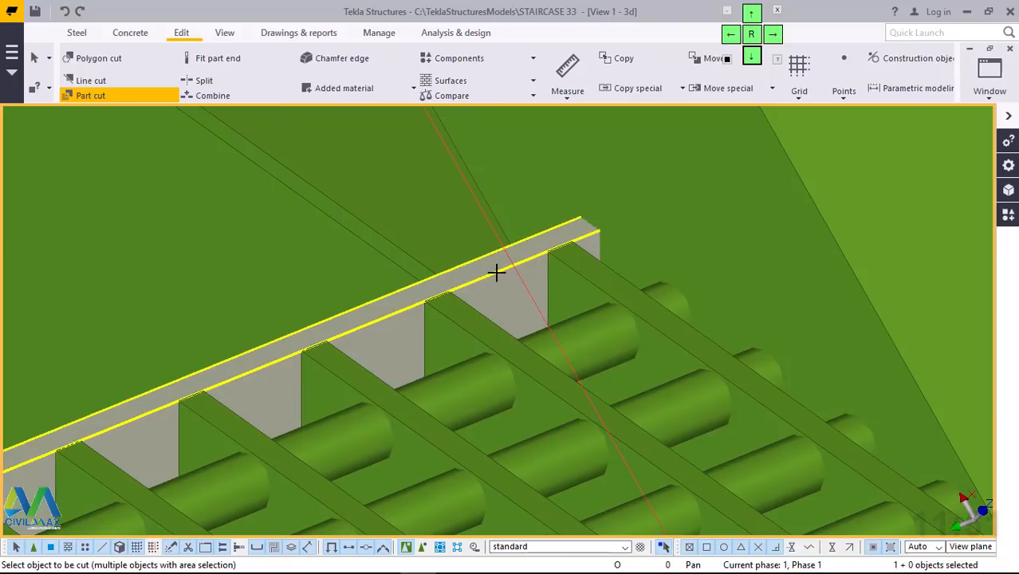
click(621, 187)
click(631, 180)
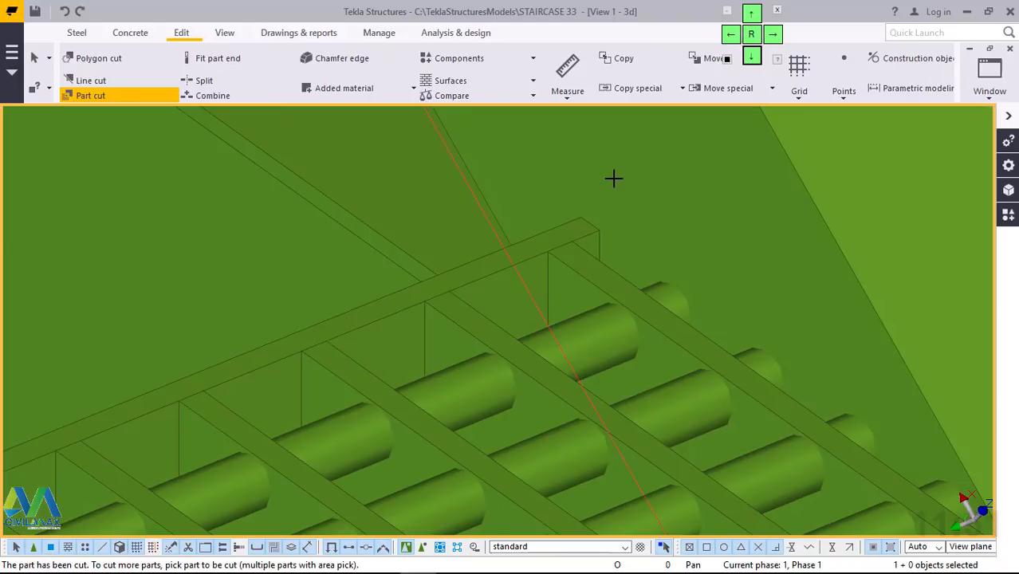
right_click(611, 177)
click(654, 189)
scroll(369, 256, down, 2)
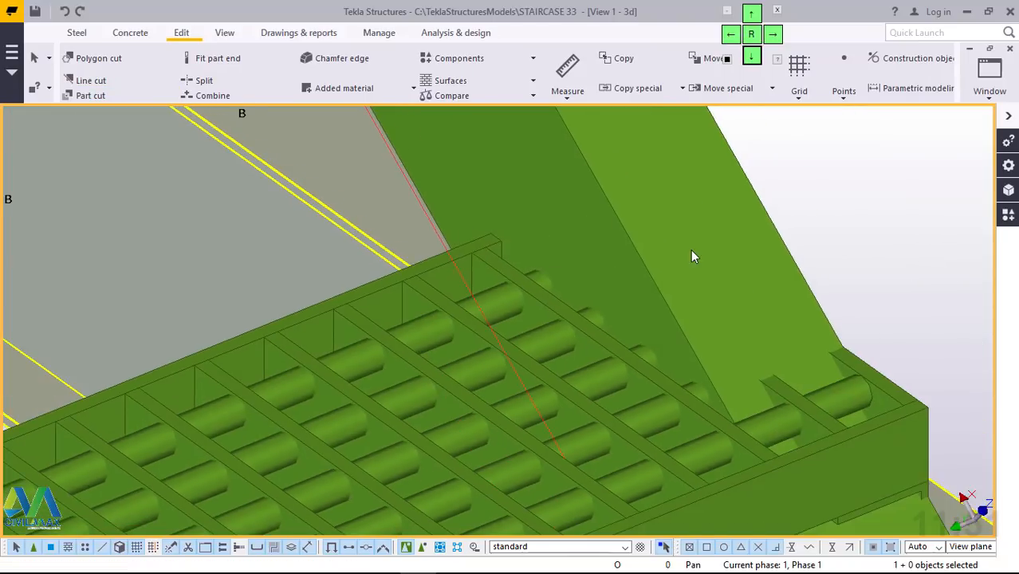
Step: Move the support angle under the tread's end from its lower outer corner to the opposite edge of the stringer
scroll(624, 261, up, 2)
scroll(497, 274, down, 3)
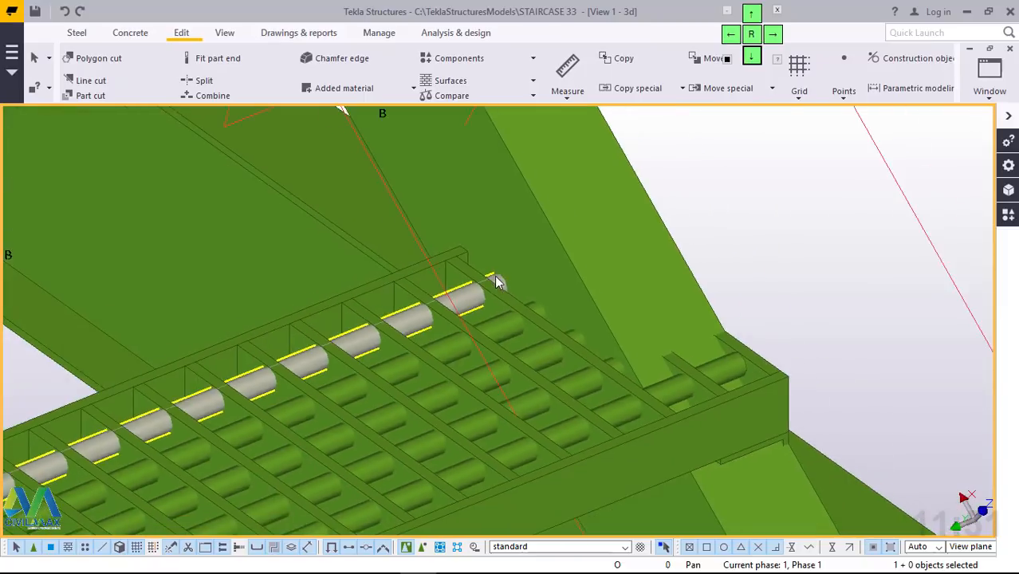
scroll(505, 286, up, 3)
ctrl+middle_drag(560, 275, 363, 268)
scroll(638, 385, up, 2)
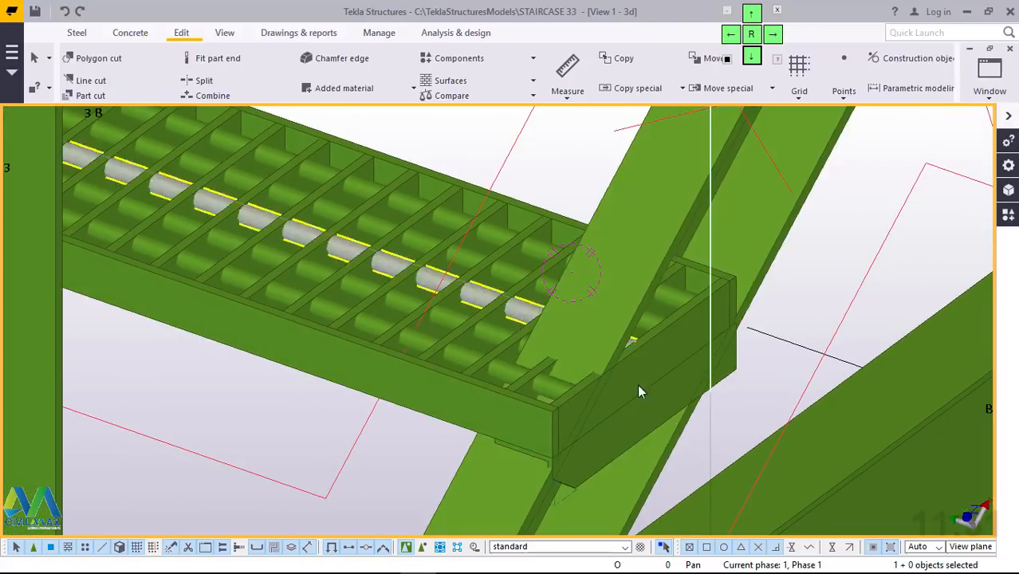
scroll(578, 495, up, 5)
scroll(534, 479, up, 1)
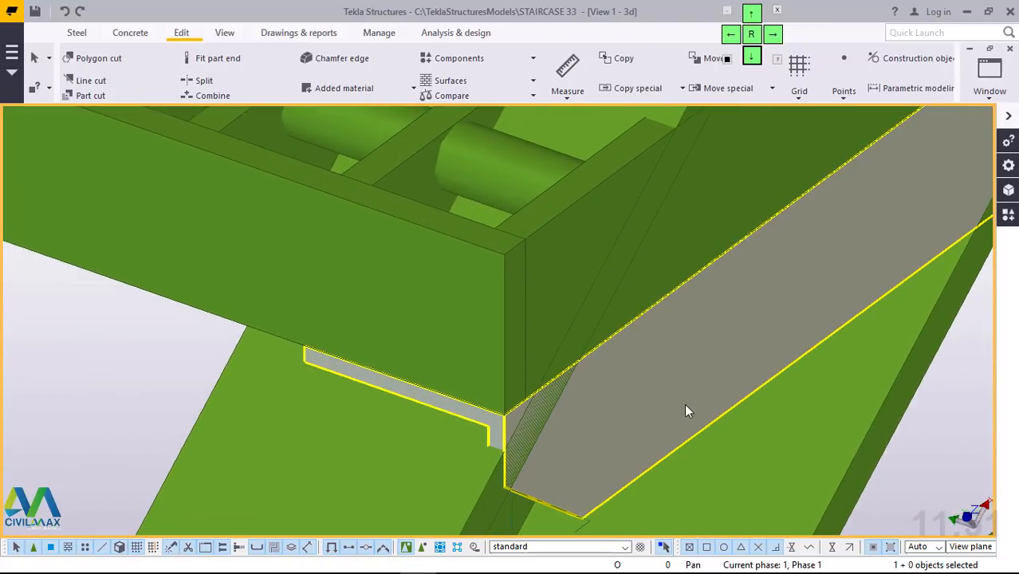
right_click(685, 406)
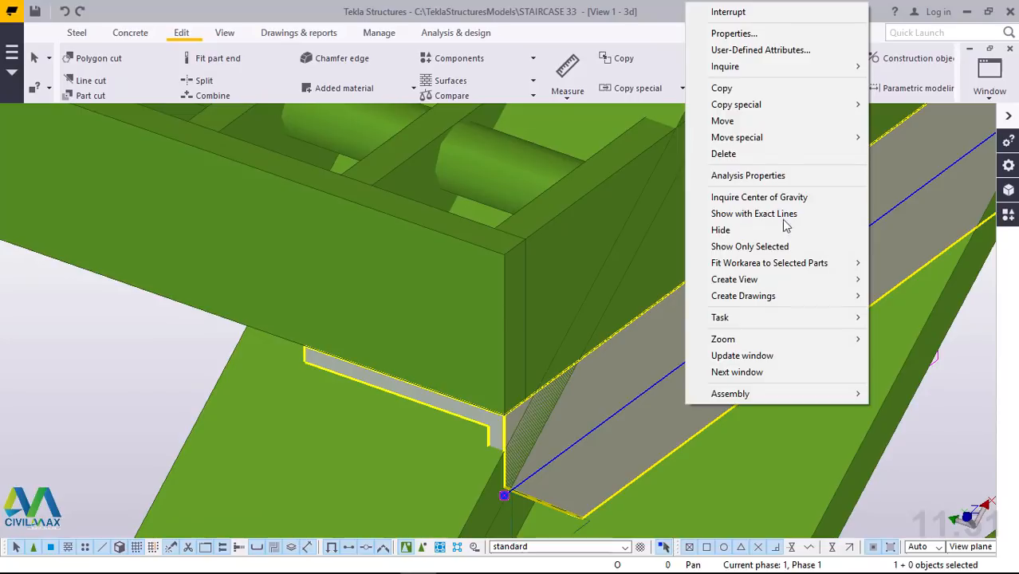
click(724, 121)
scroll(491, 477, up, 3)
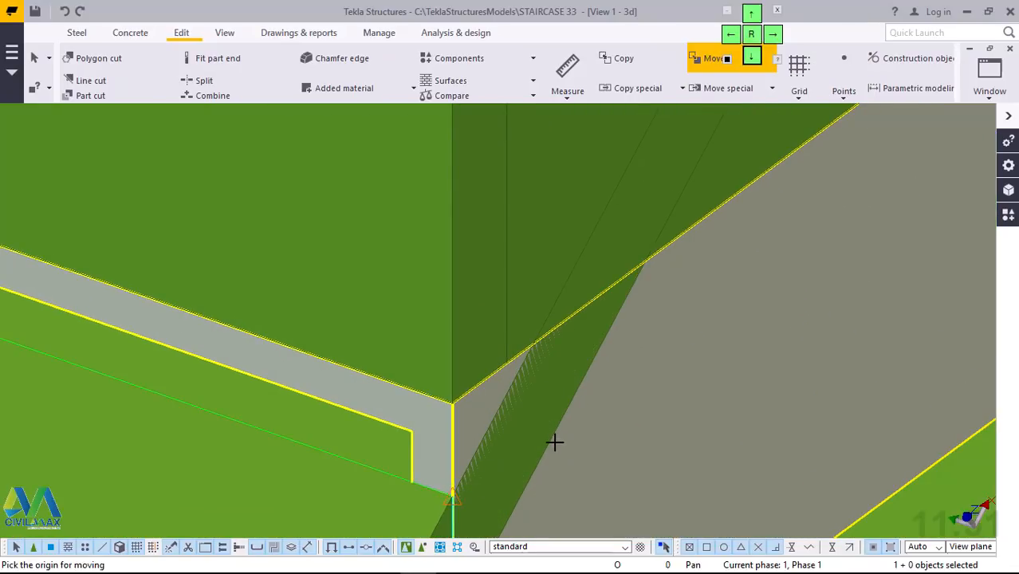
click(554, 443)
scroll(554, 442, down, 2)
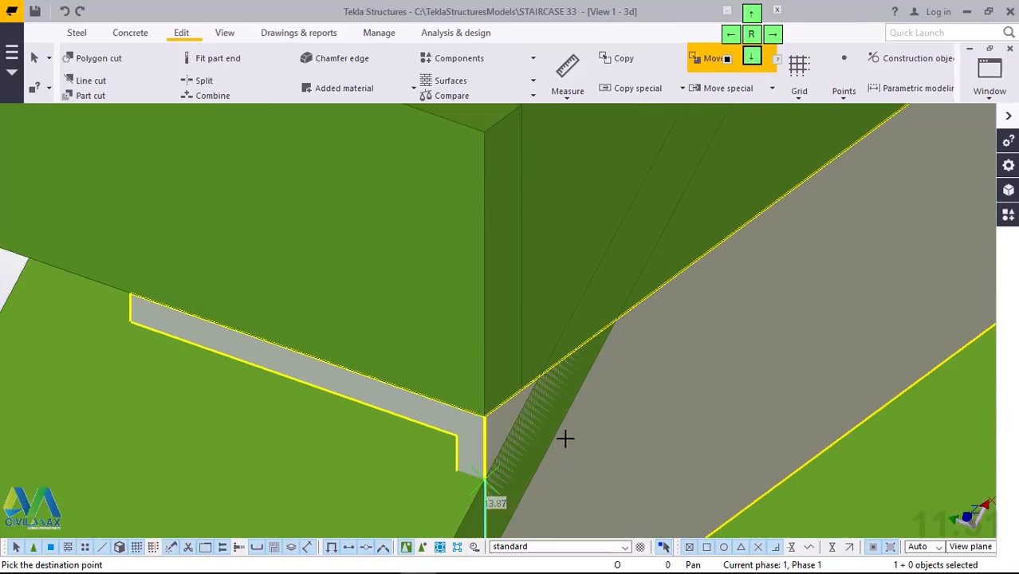
click(7, 296)
scroll(595, 365, down, 3)
scroll(507, 422, down, 3)
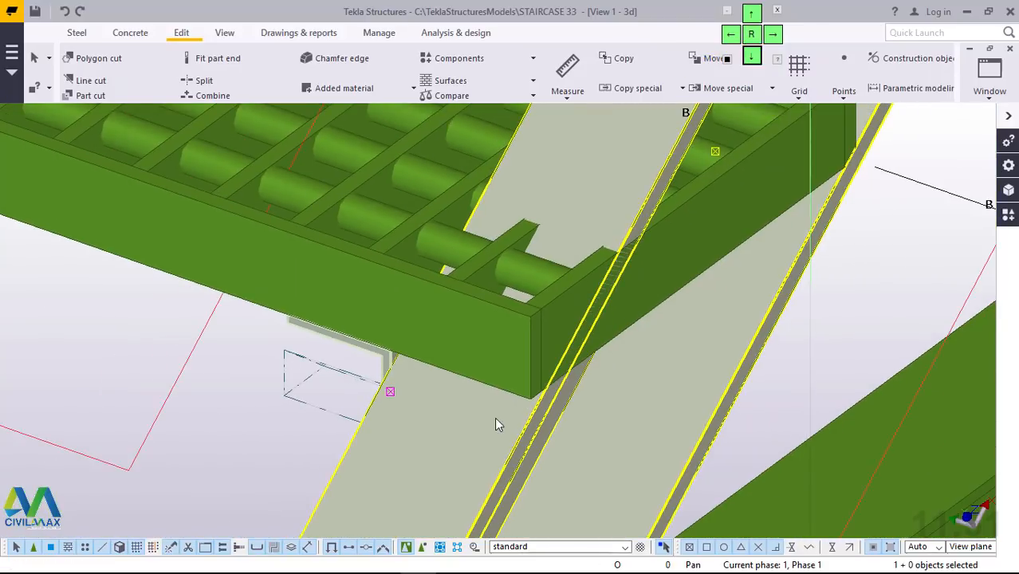
Step: Try deleting the tread's flat cross bar beside the stringer's inner edge, then undo the deletion
click(502, 389)
ctrl+middle_drag(501, 389, 368, 353)
scroll(391, 357, down, 5)
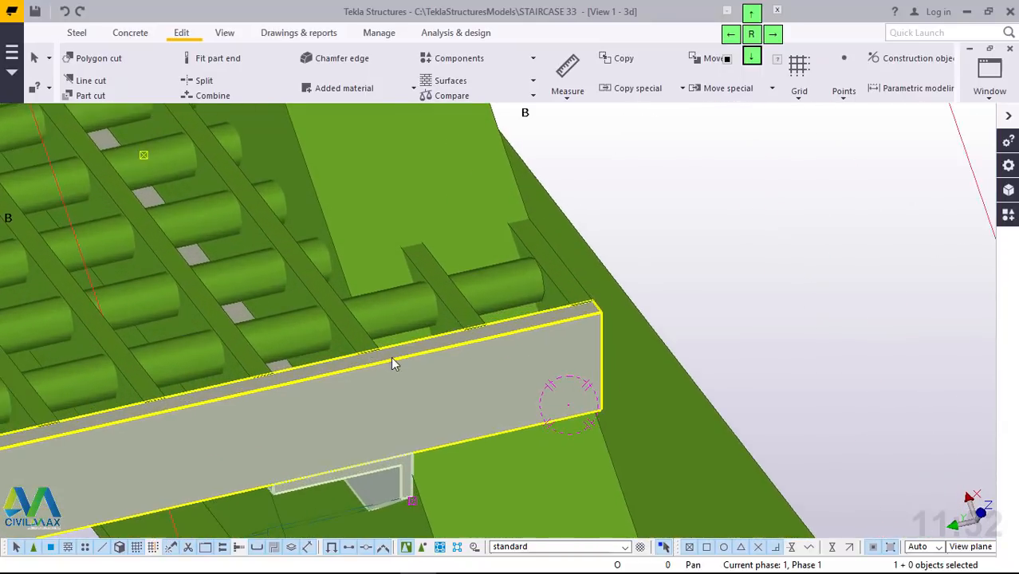
scroll(408, 368, up, 8)
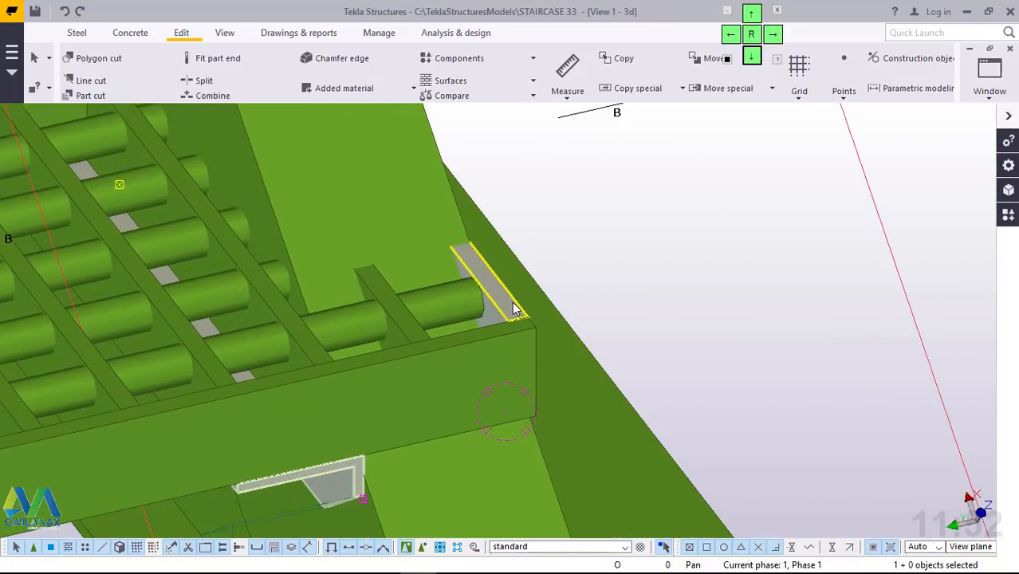
click(508, 303)
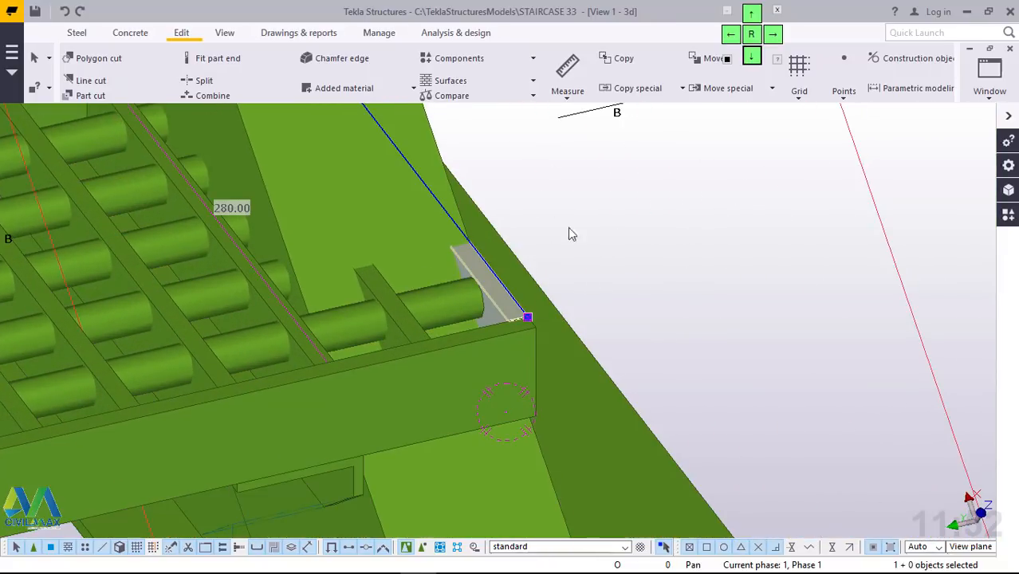
click(702, 207)
click(256, 303)
right_click(778, 216)
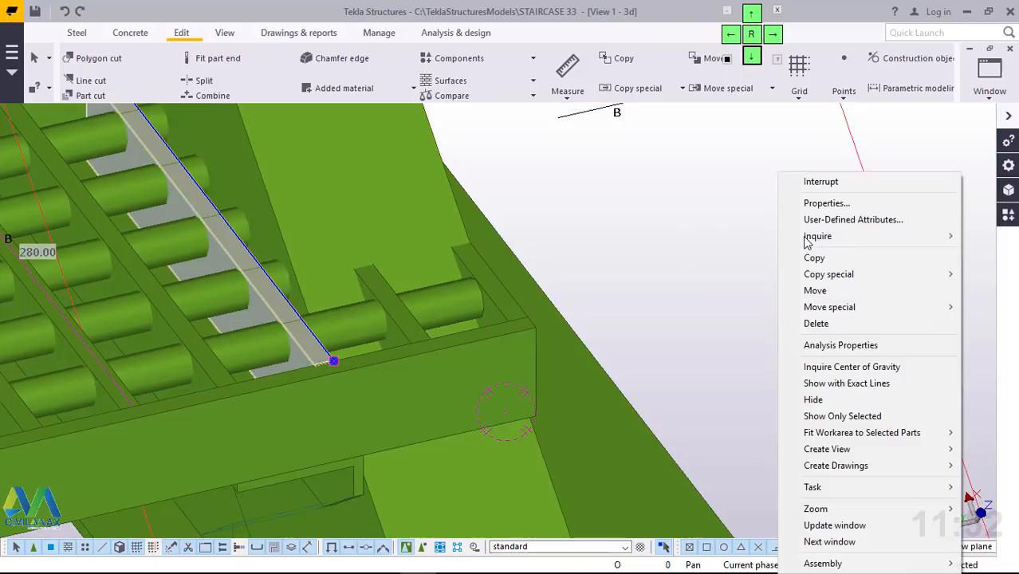
click(815, 323)
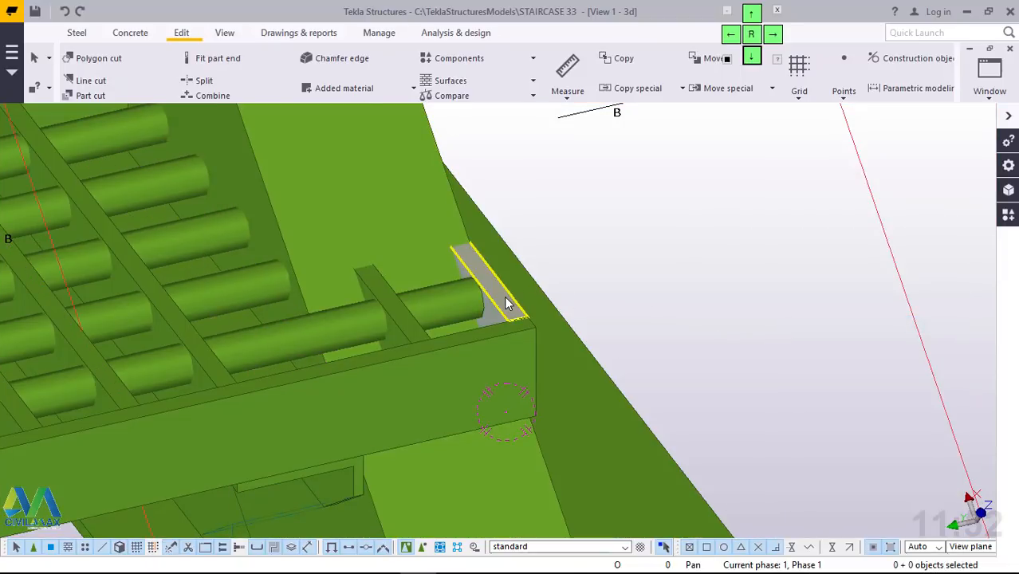
click(509, 302)
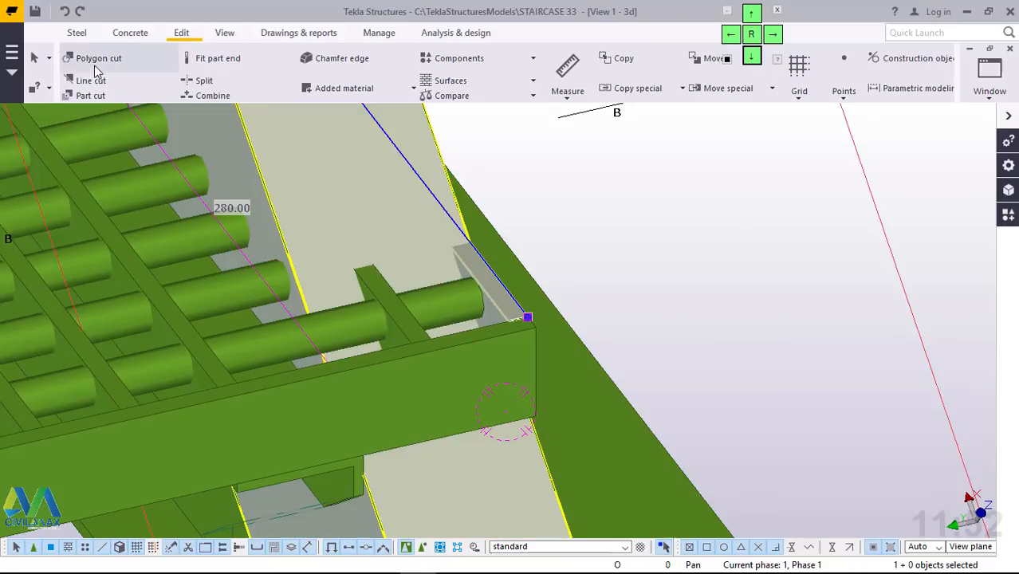
click(65, 12)
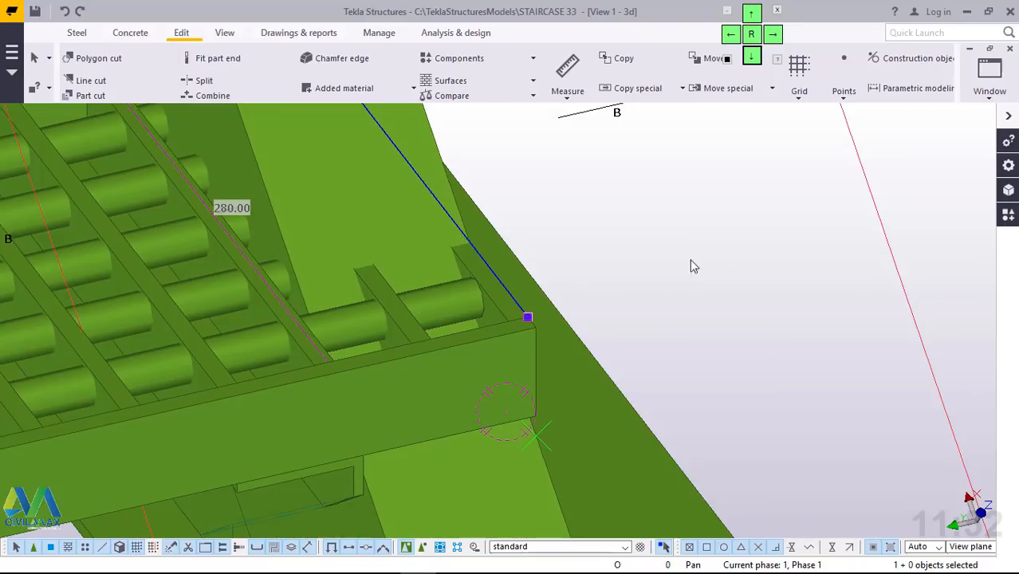
Step: Start a linear move of the tread's flat cross bar beside the stringer's inner edge and leave the direction picking
scroll(401, 304, up, 6)
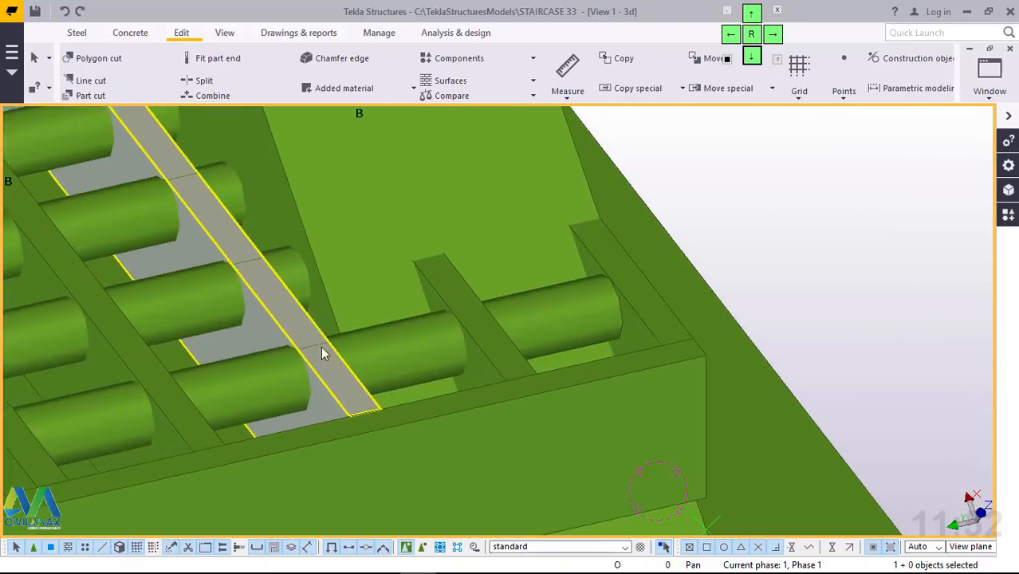
scroll(358, 404, down, 1)
scroll(362, 393, up, 5)
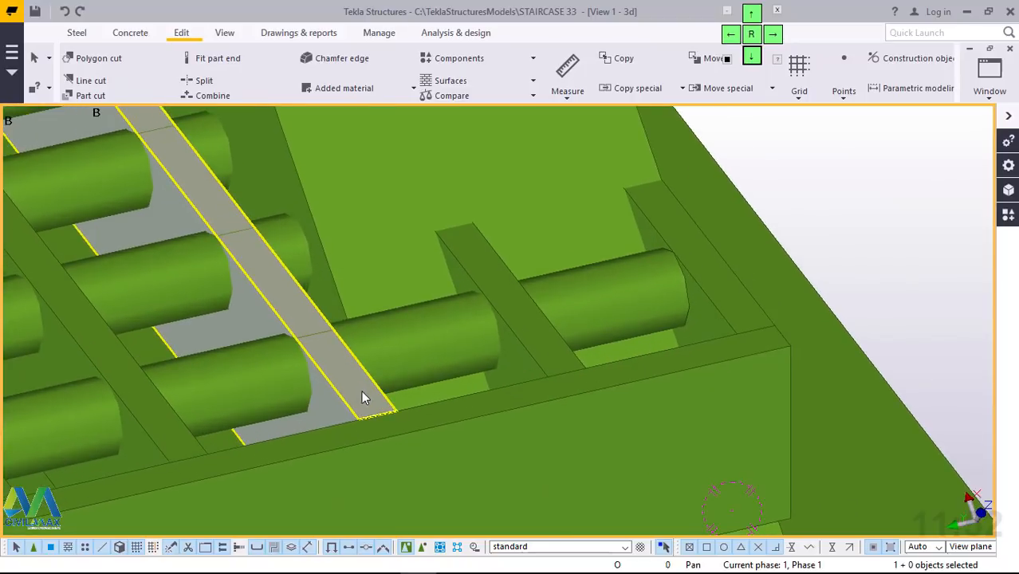
right_click(379, 404)
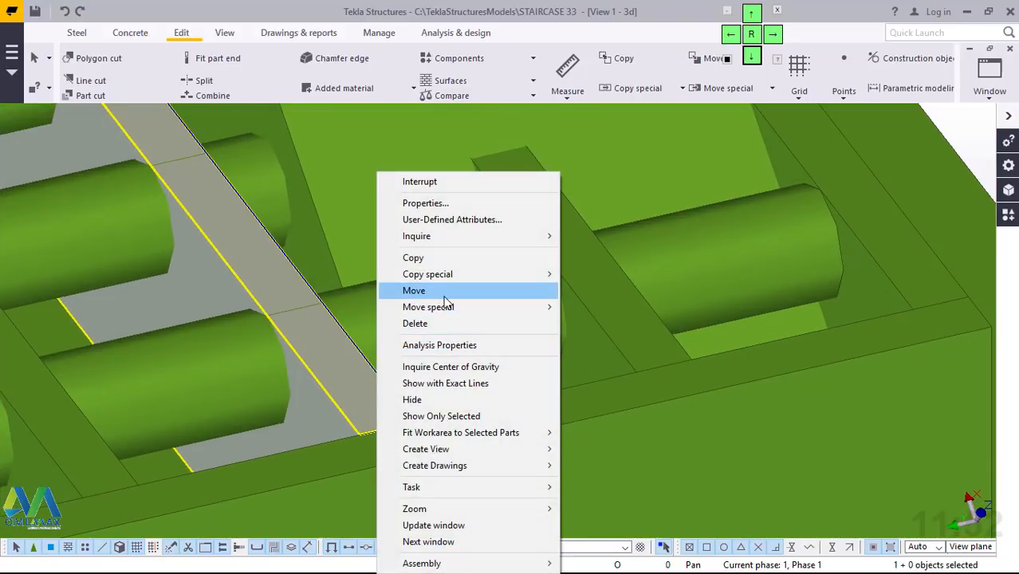
mouse_move(443, 307)
click(628, 309)
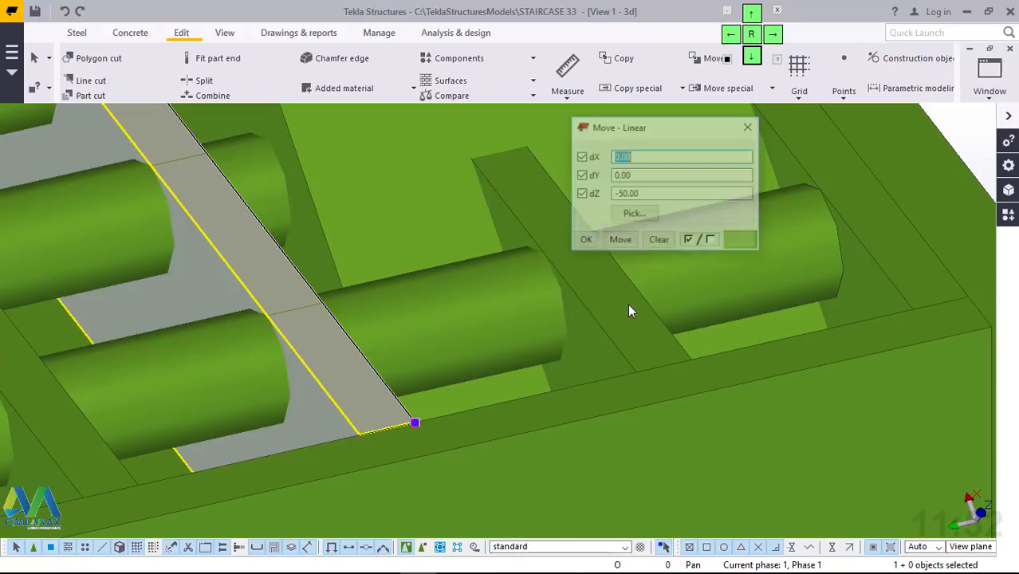
scroll(314, 382, down, 2)
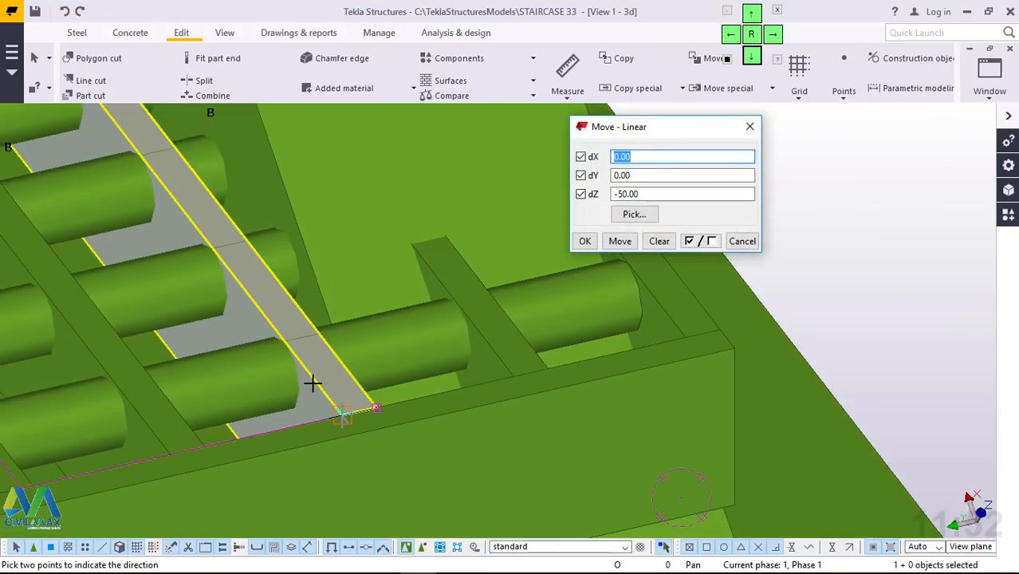
scroll(365, 385, down, 3)
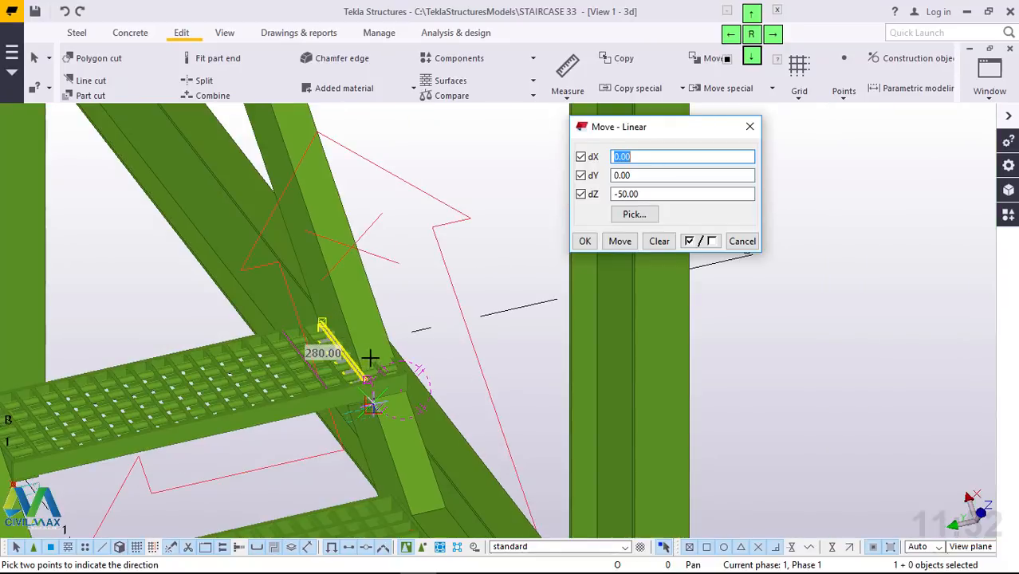
scroll(416, 267, up, 2)
right_click(410, 268)
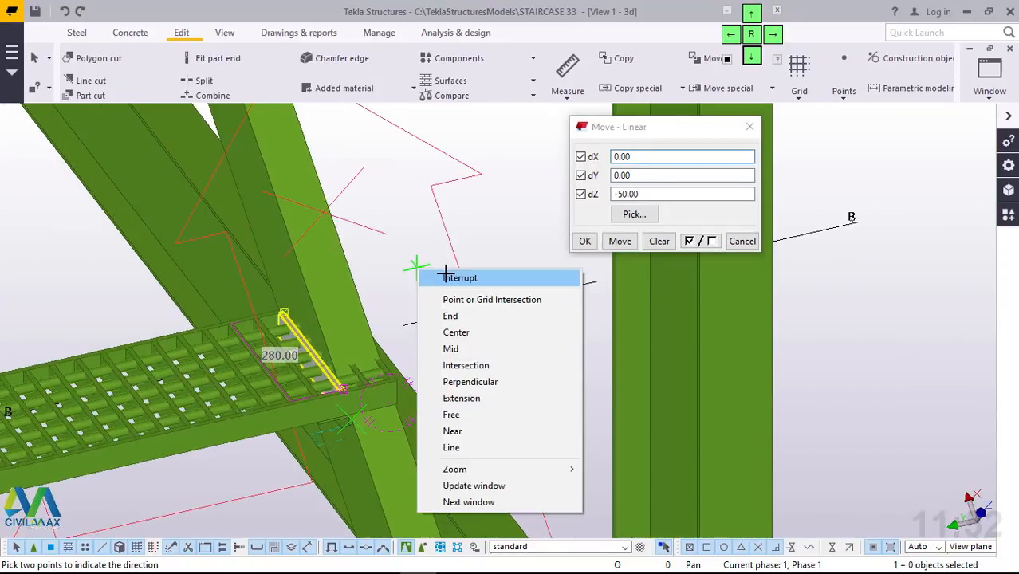
click(447, 278)
scroll(428, 304, down, 5)
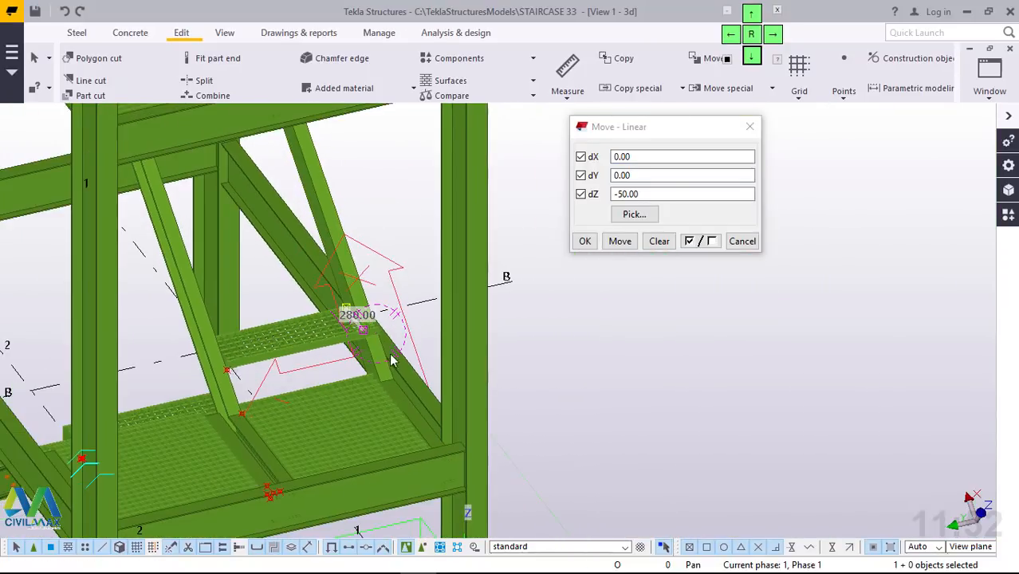
scroll(414, 389, up, 2)
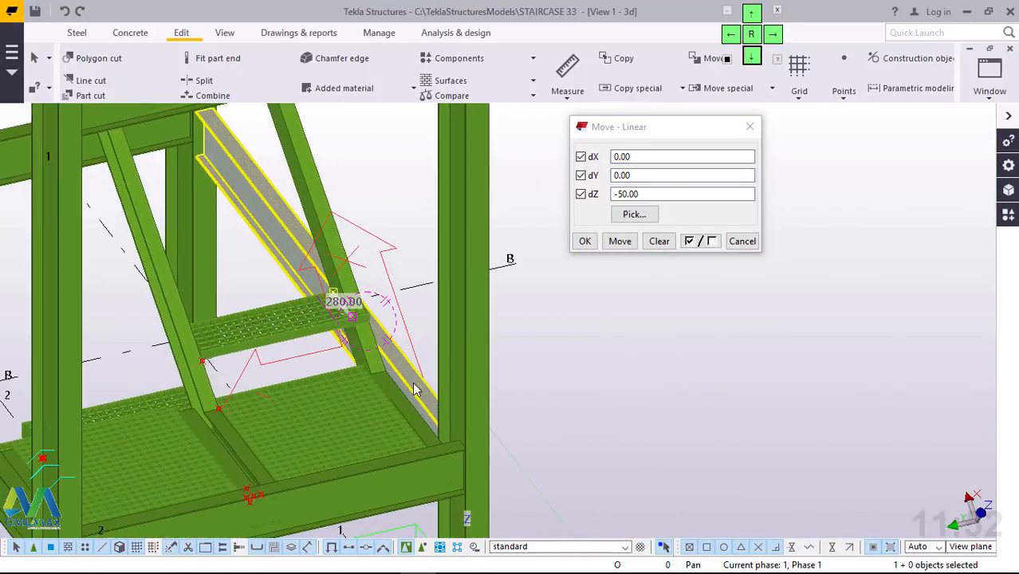
Step: Realign the work plane to horizontal with its Z axis pointing up, using the Work plane tool
click(224, 33)
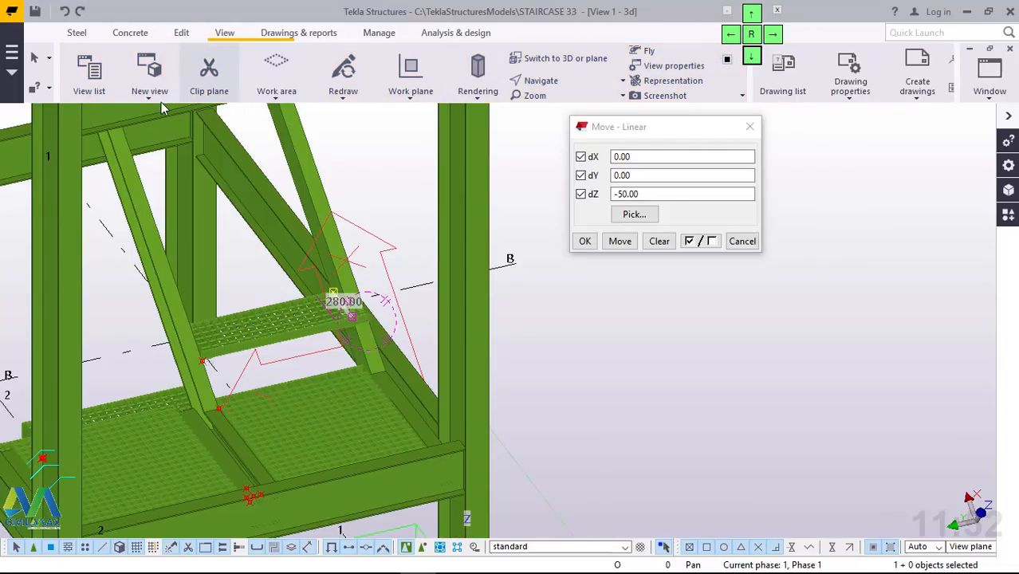
click(411, 98)
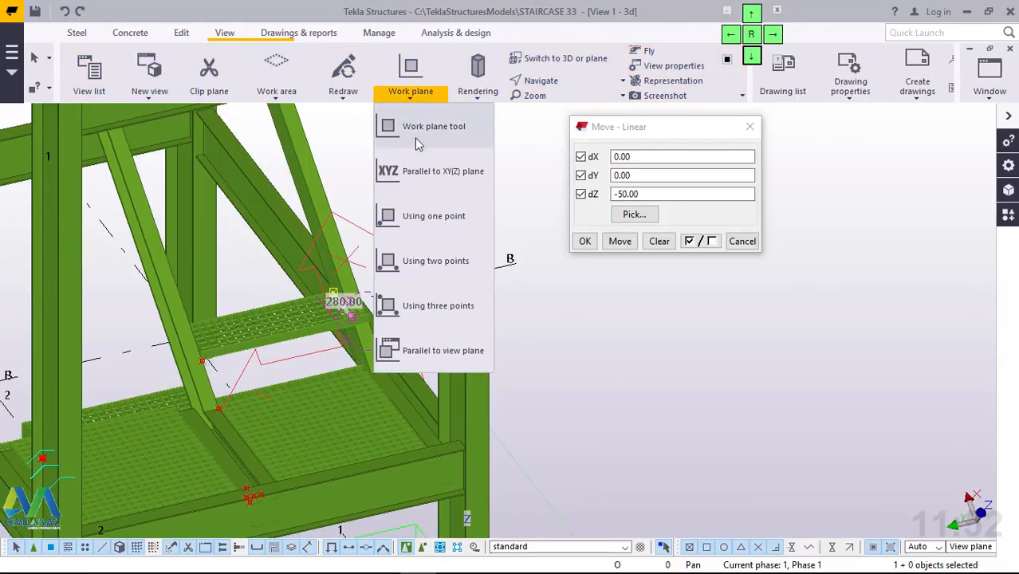
click(416, 138)
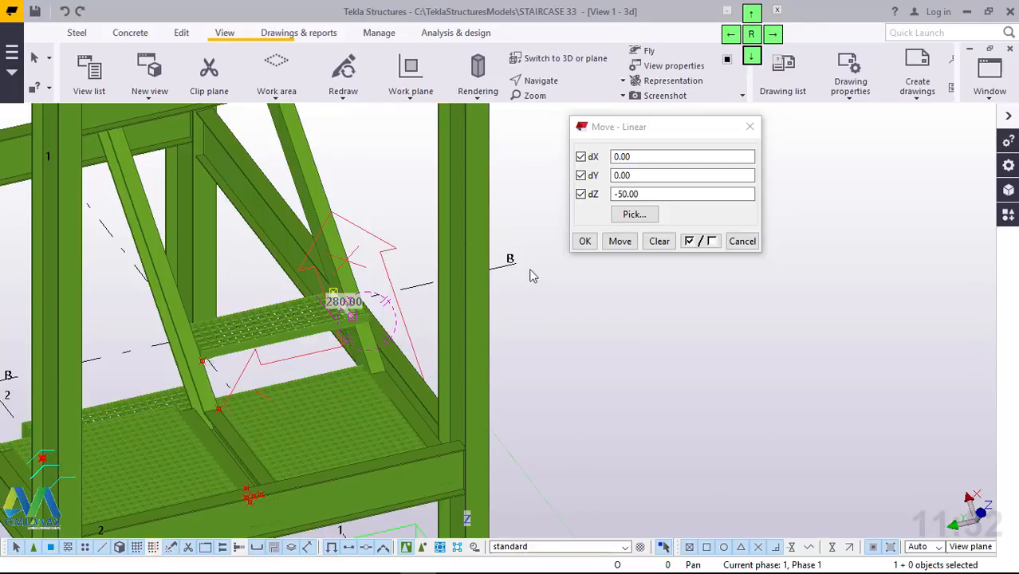
right_click(610, 303)
key(Escape)
scroll(409, 338, up, 10)
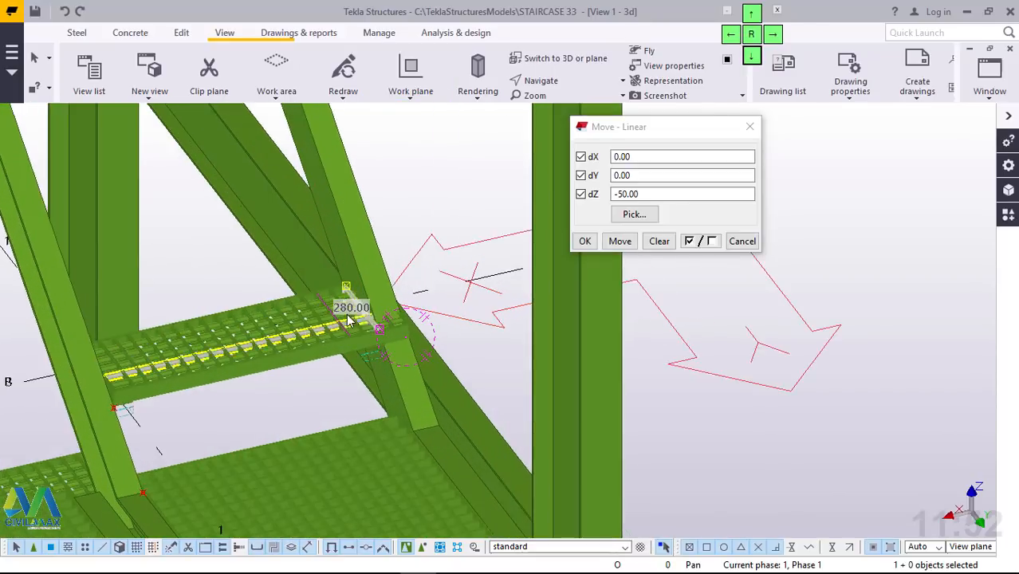
Step: Move the flat cross bar beside the stringer linearly by dX -10, dY 0 and dZ 0
scroll(404, 345, up, 8)
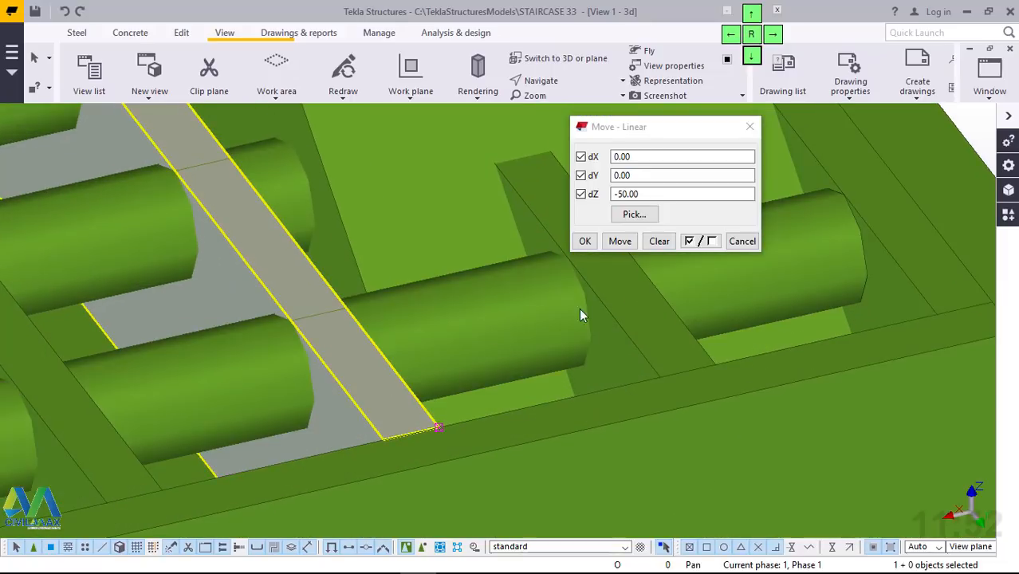
click(637, 217)
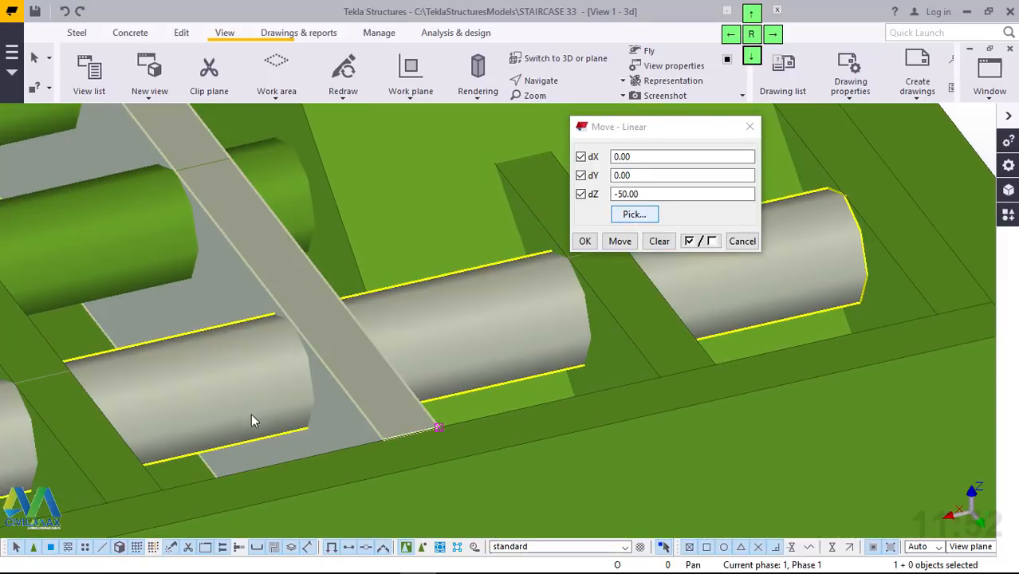
scroll(285, 453, down, 4)
scroll(289, 455, down, 5)
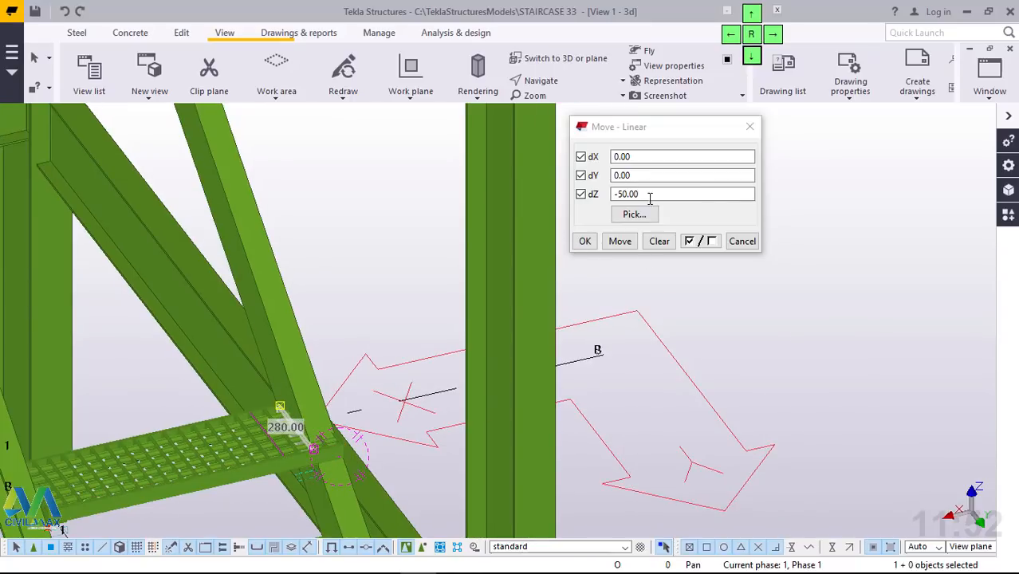
drag(649, 199, 603, 197)
text(0)
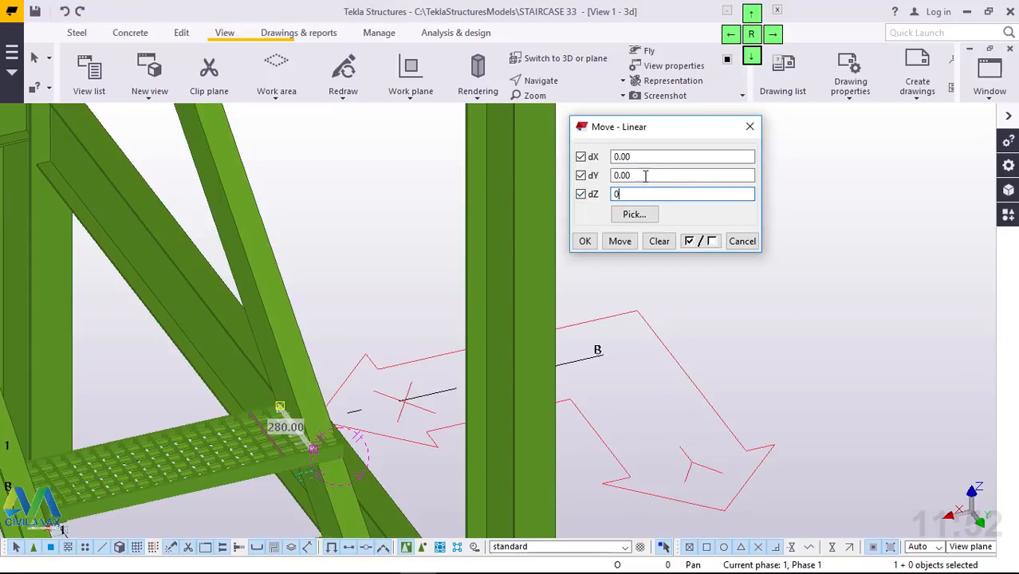
drag(644, 156, 613, 156)
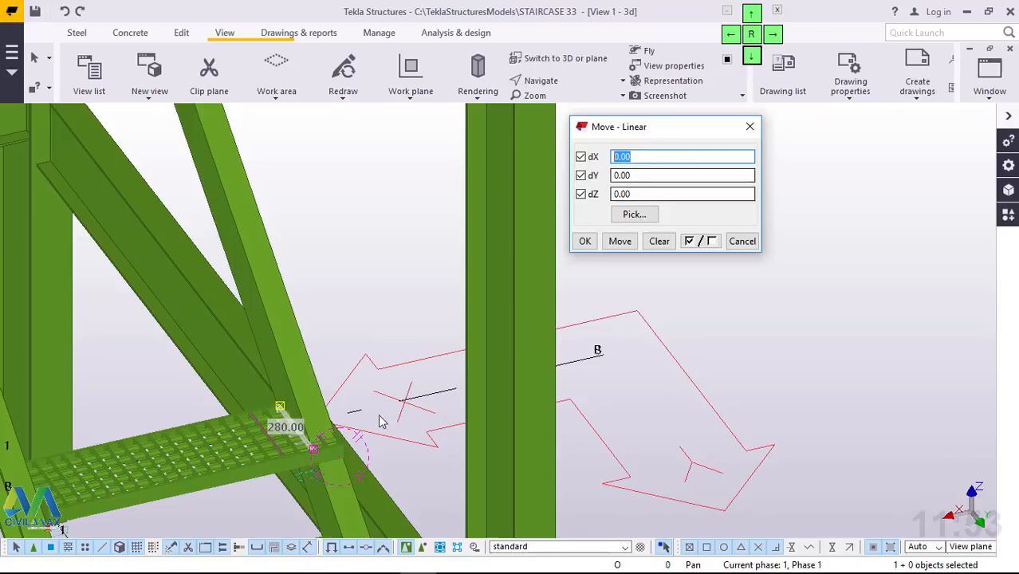
scroll(285, 469, up, 5)
scroll(280, 471, up, 2)
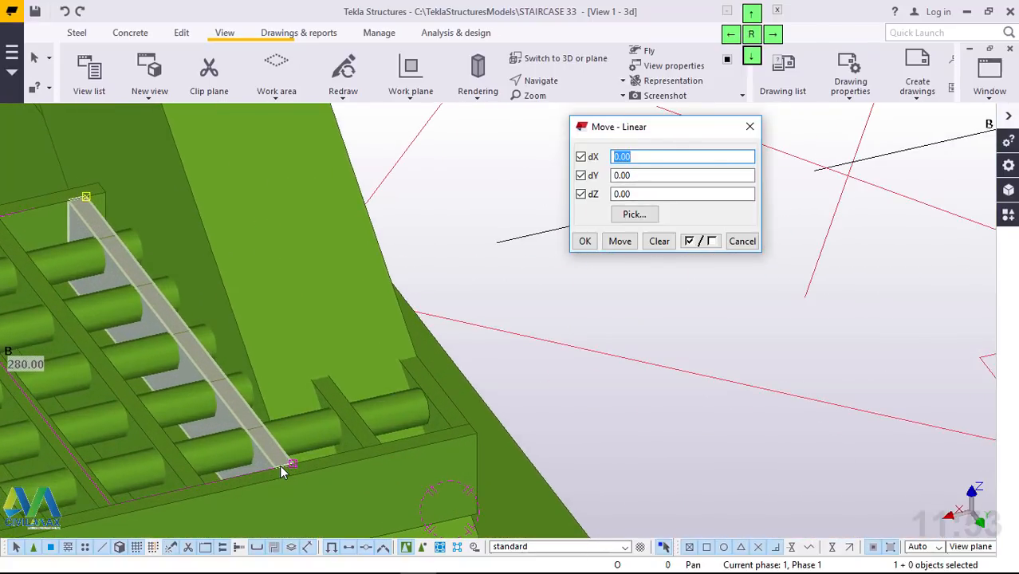
text(10)
key(Home)
text(-)
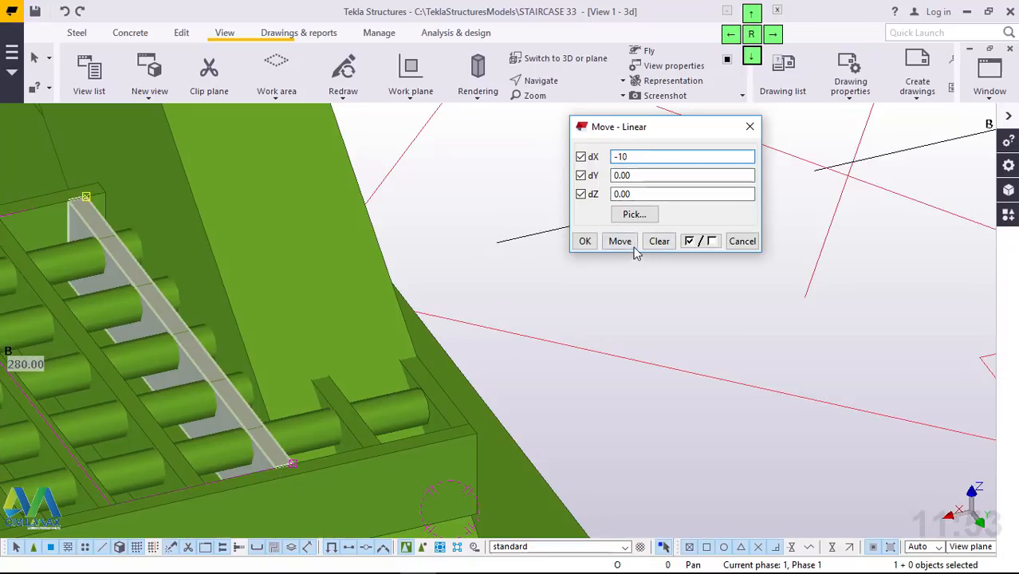
click(621, 240)
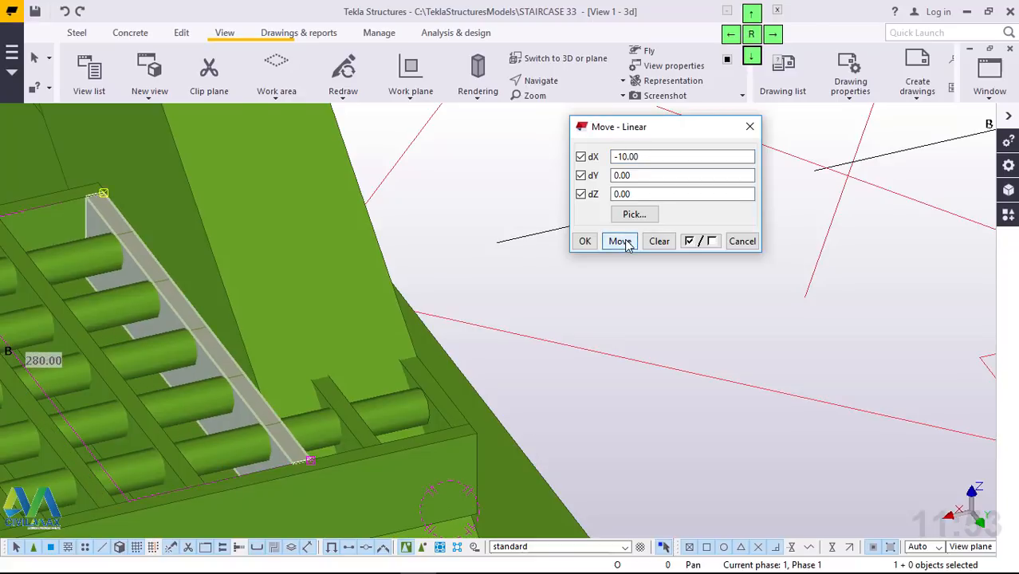
click(584, 241)
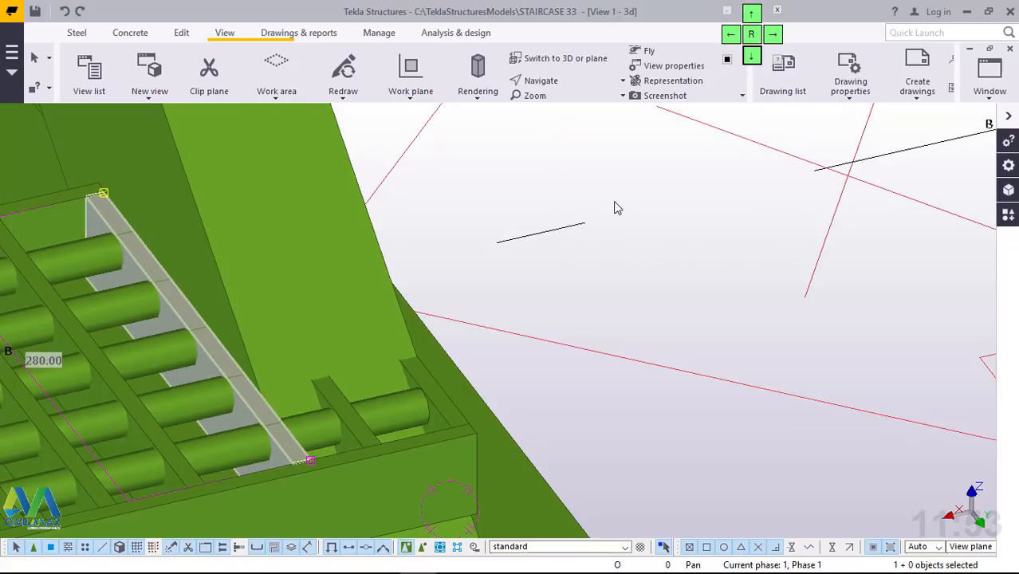
Step: Delete the two cut flat cross bars at the tread's end that lie beyond the moved cross bar
scroll(571, 299, down, 2)
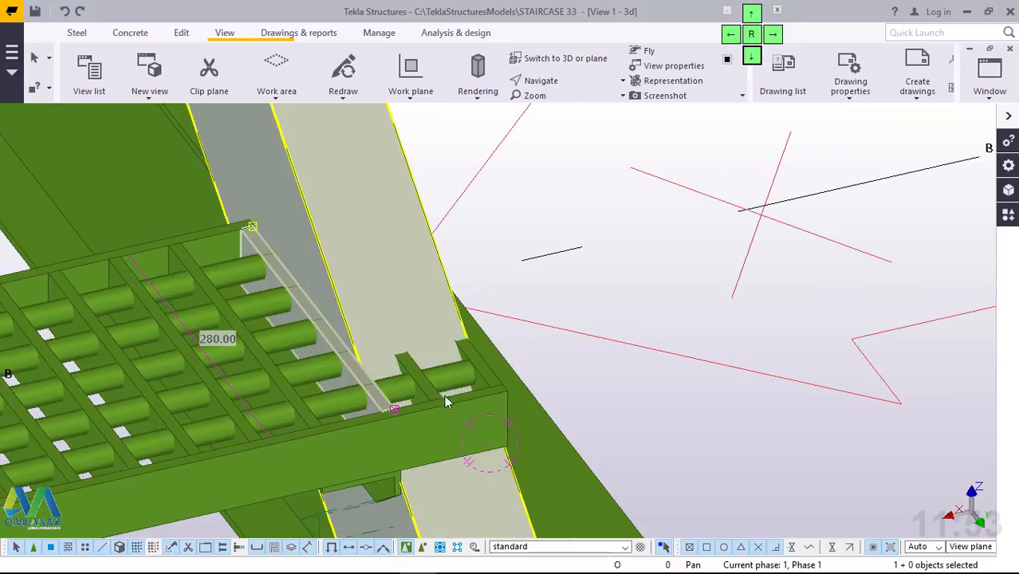
scroll(444, 395, up, 2)
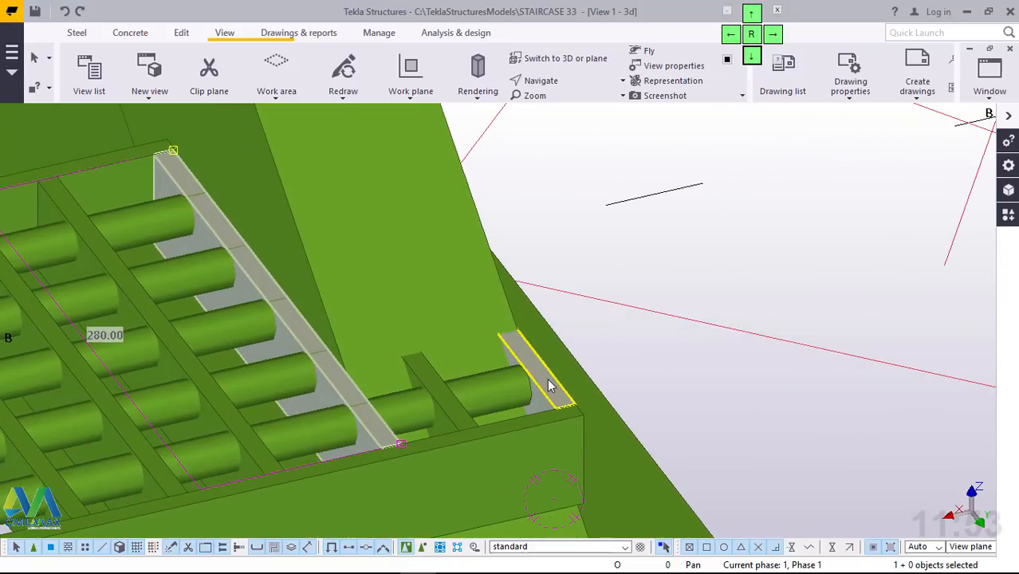
click(549, 386)
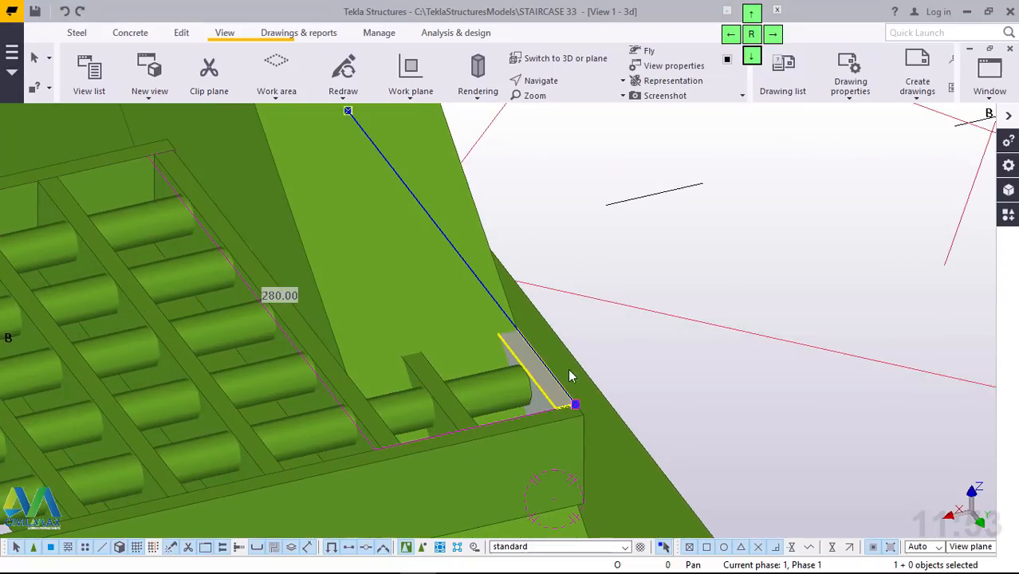
key(Delete)
scroll(582, 353, down, 3)
scroll(418, 449, up, 5)
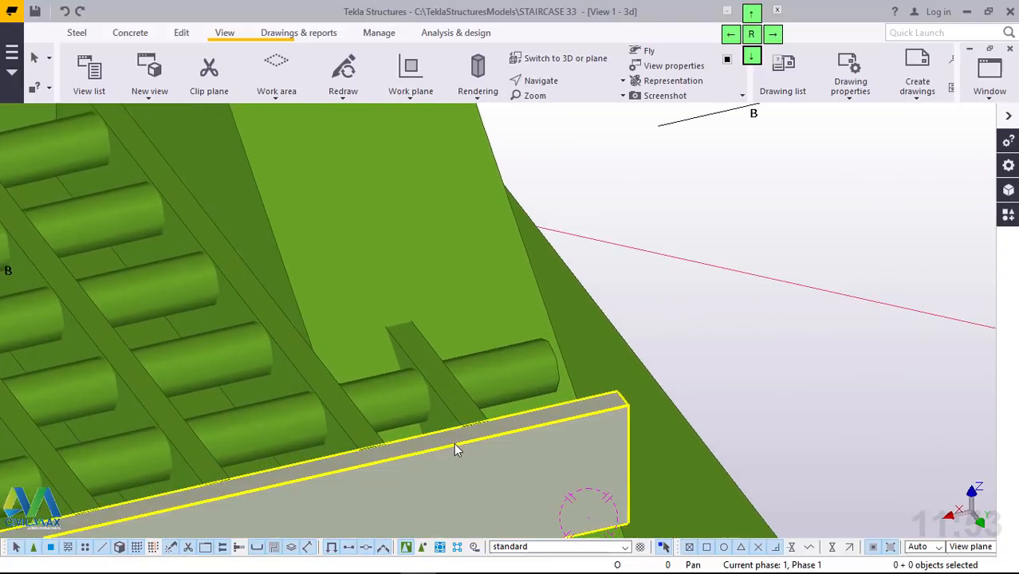
scroll(471, 415, down, 2)
click(474, 391)
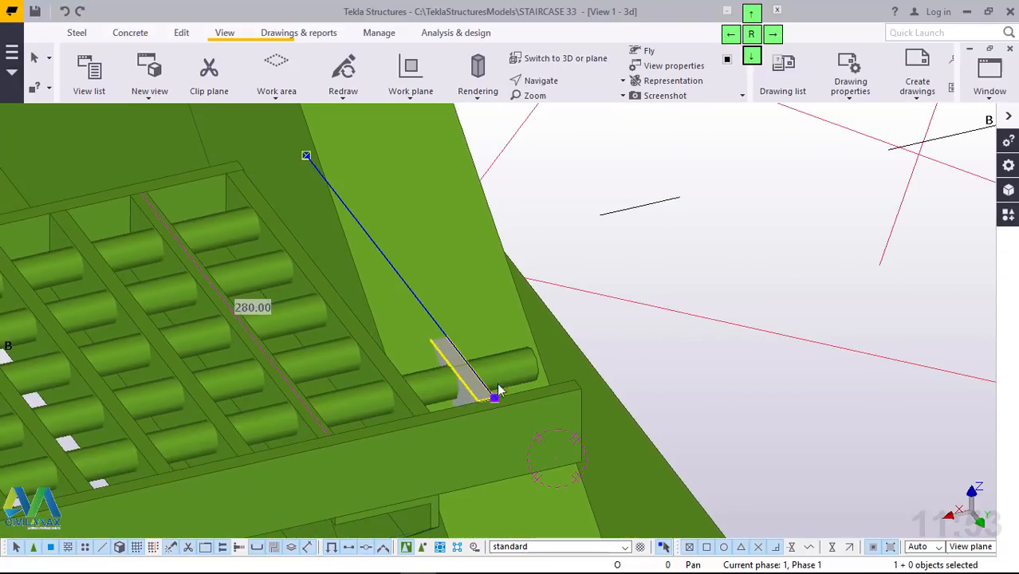
key(Delete)
scroll(532, 375, up, 1)
Step: Shorten the tread's front round bar to 916.90 mm so that it ends at the moved cross bar
scroll(530, 373, down, 2)
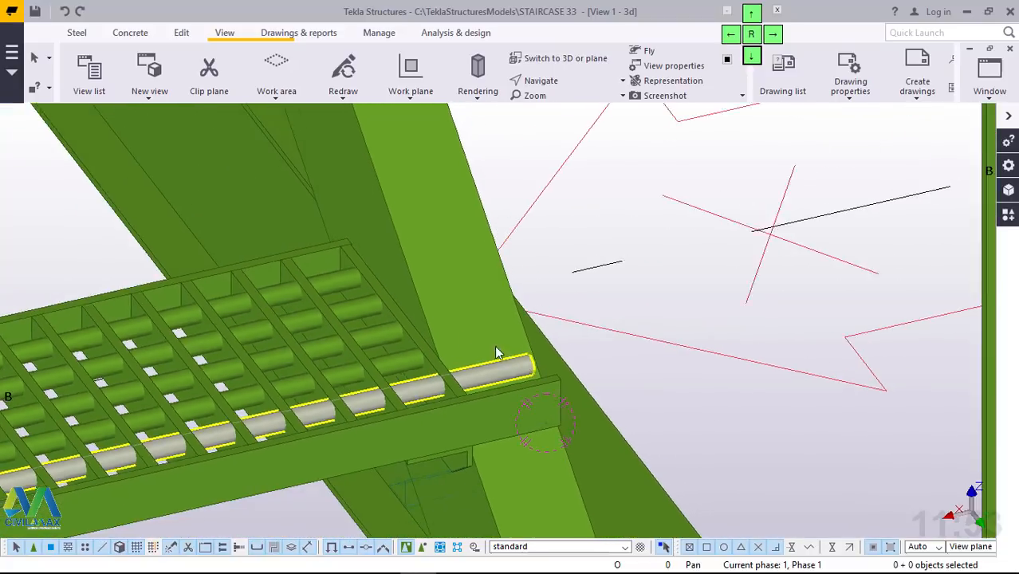
scroll(486, 373, up, 2)
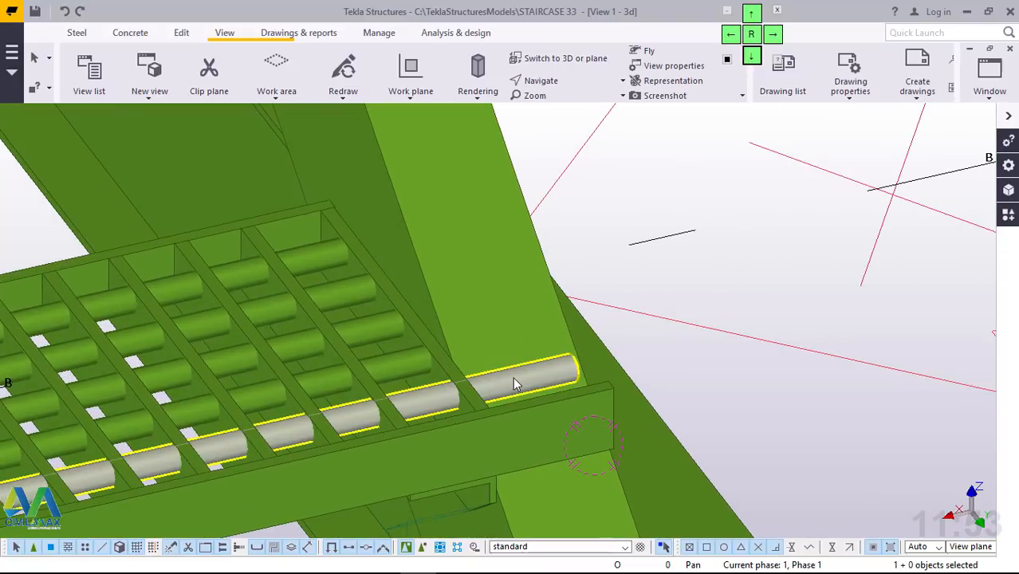
click(513, 378)
scroll(572, 370, up, 3)
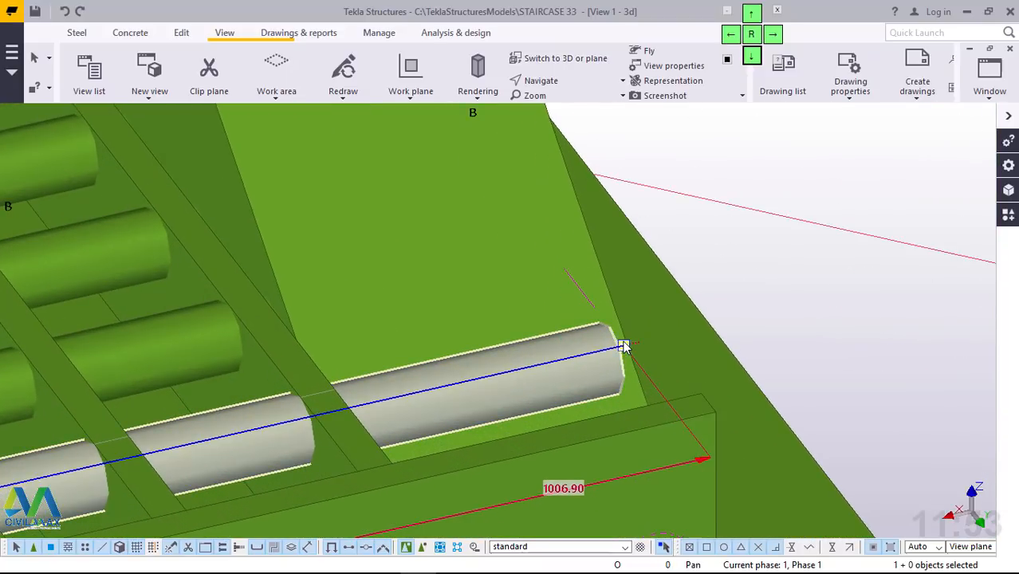
drag(580, 349, 456, 382)
drag(379, 401, 320, 412)
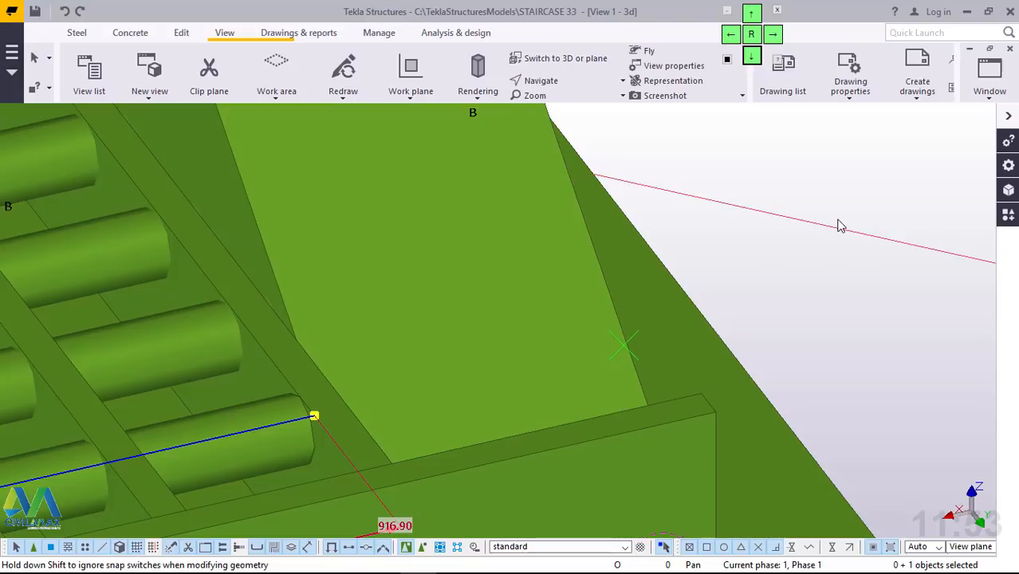
Step: Delete the four other round bars behind the shortened front bar of the tread
scroll(588, 336, down, 5)
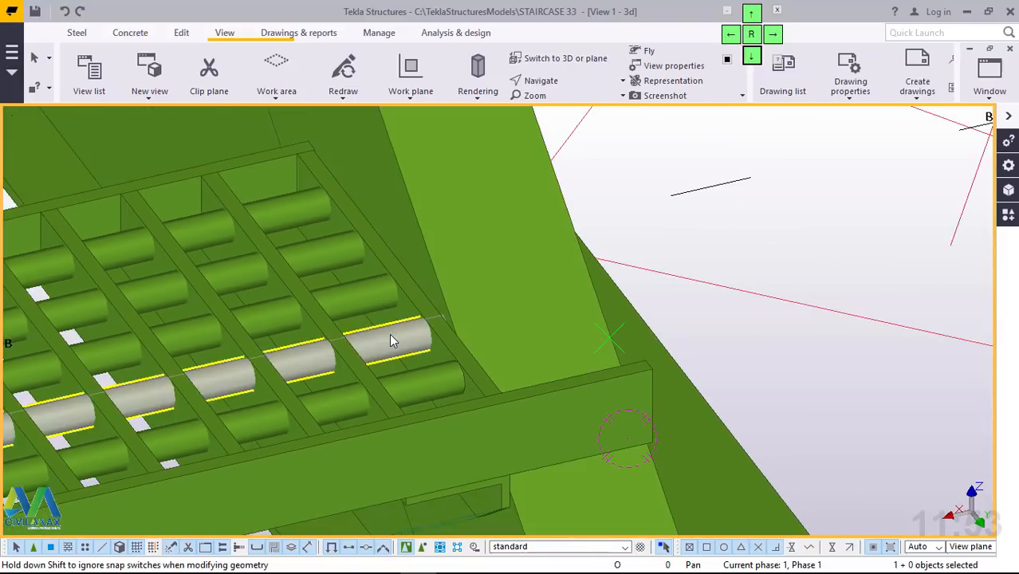
click(389, 334)
key(Escape)
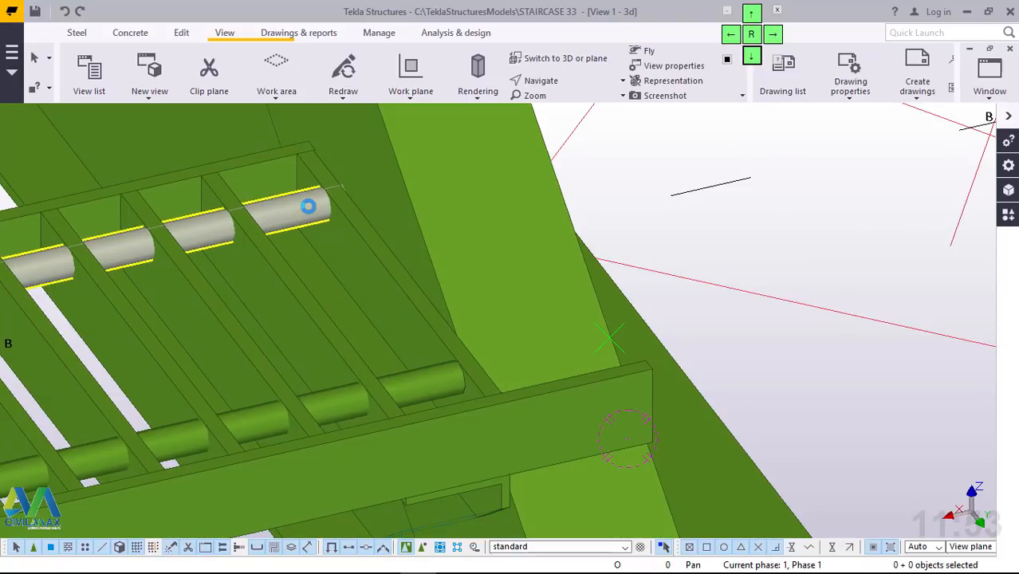
click(310, 212)
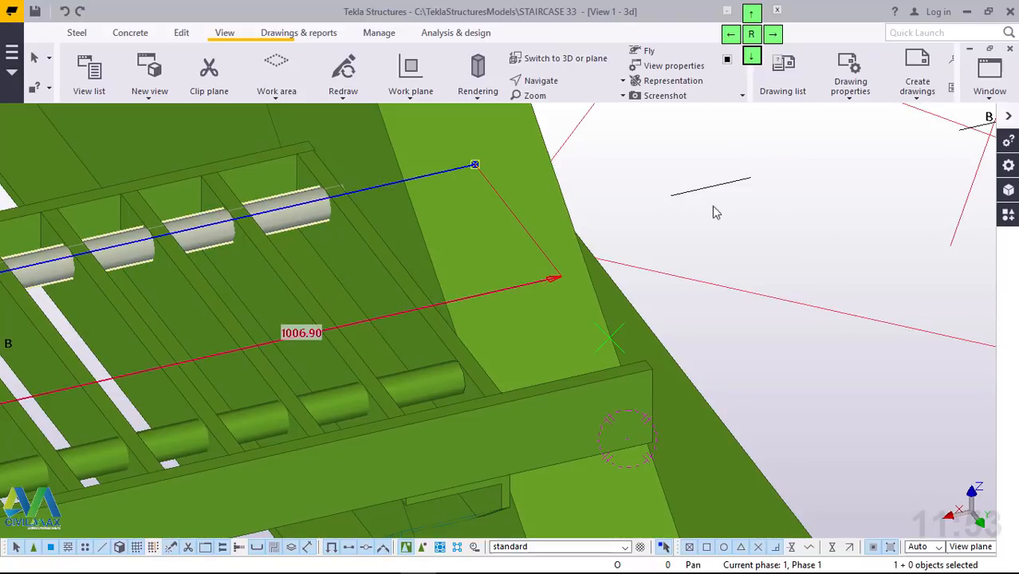
key(Delete)
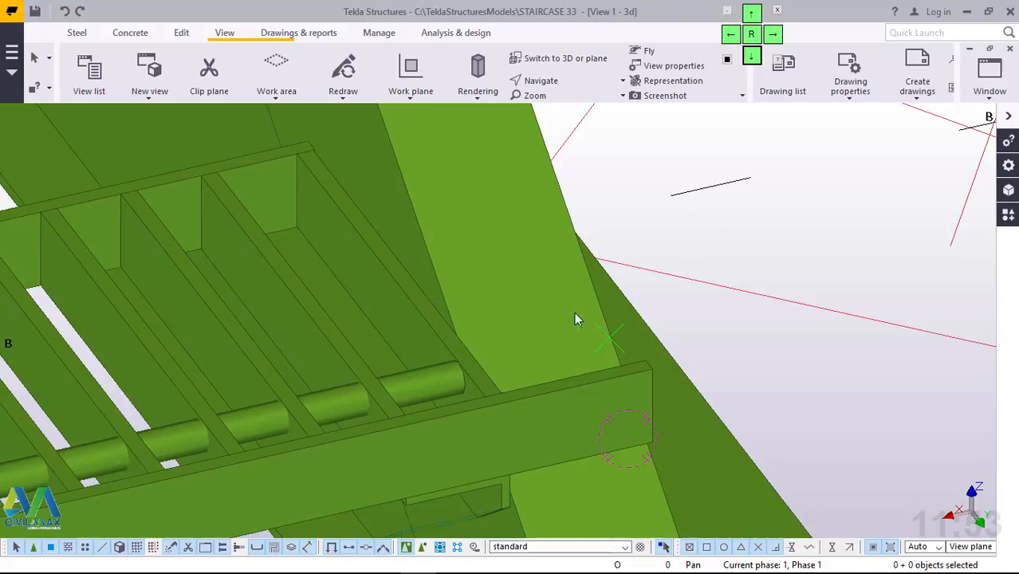
Step: Place points on the tread's front flat bar in line with the end cross bar, at the bar's top corners and lower outer edge
scroll(409, 419, down, 4)
scroll(495, 428, up, 6)
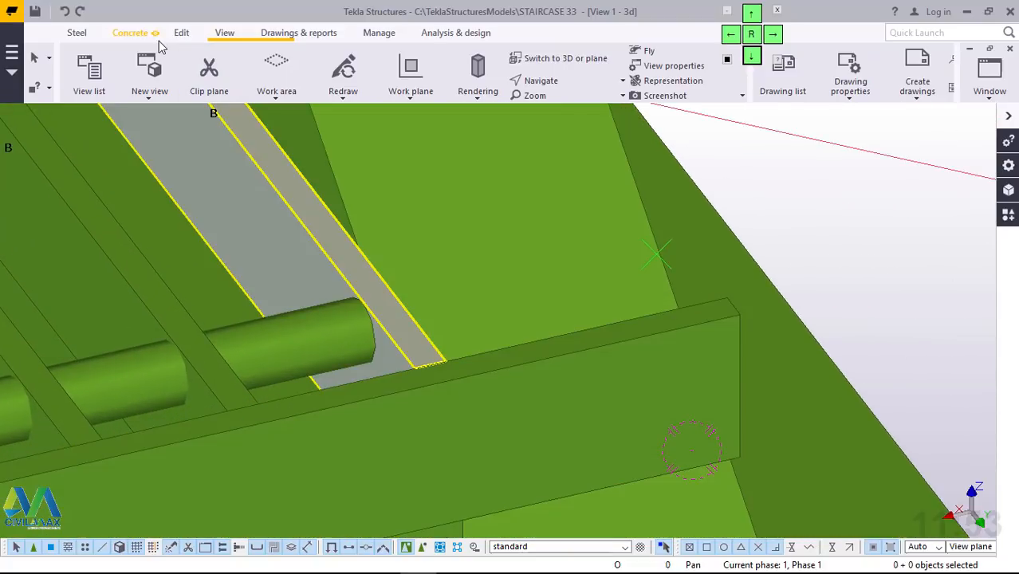
click(181, 32)
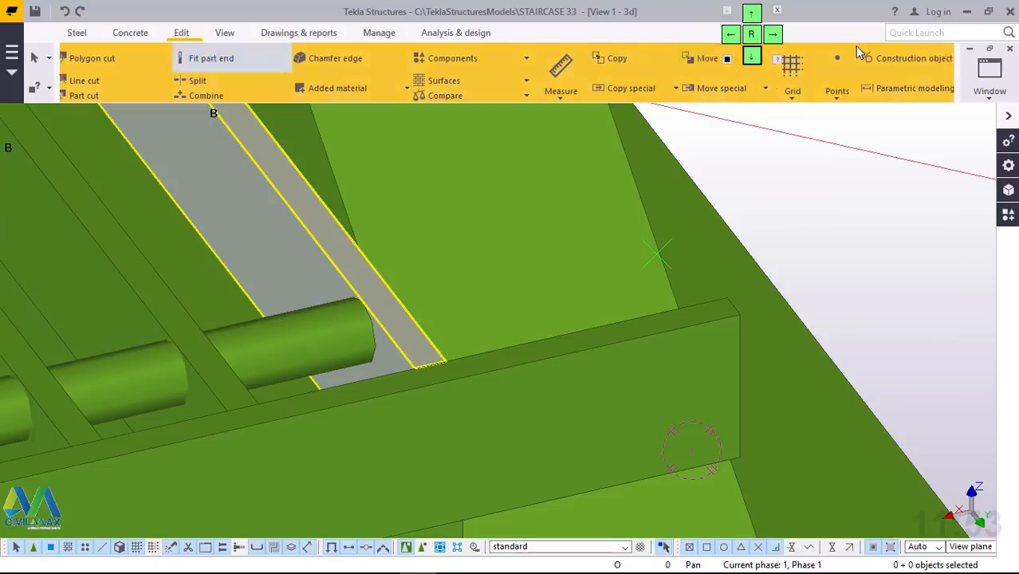
click(846, 100)
click(863, 391)
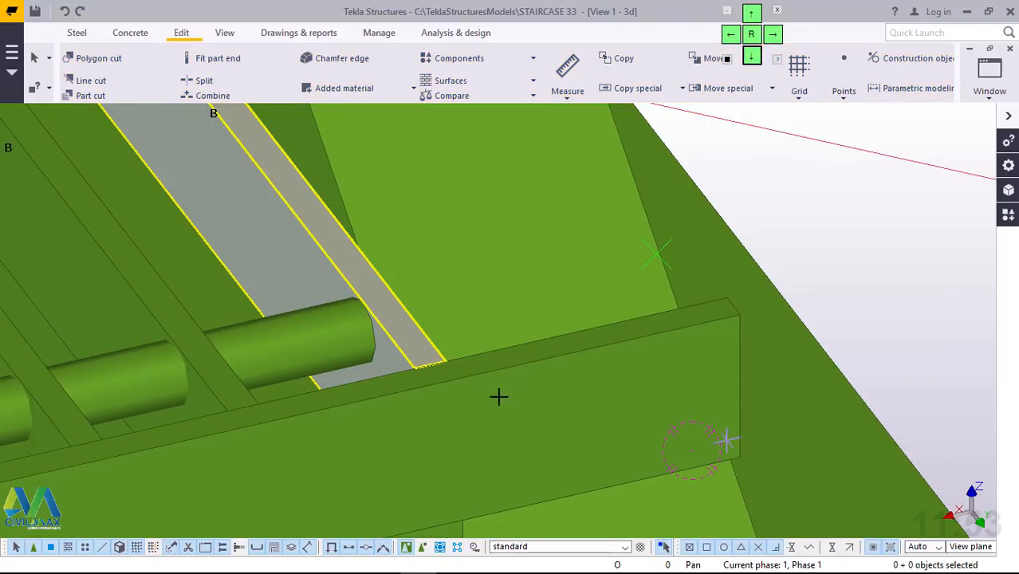
click(458, 371)
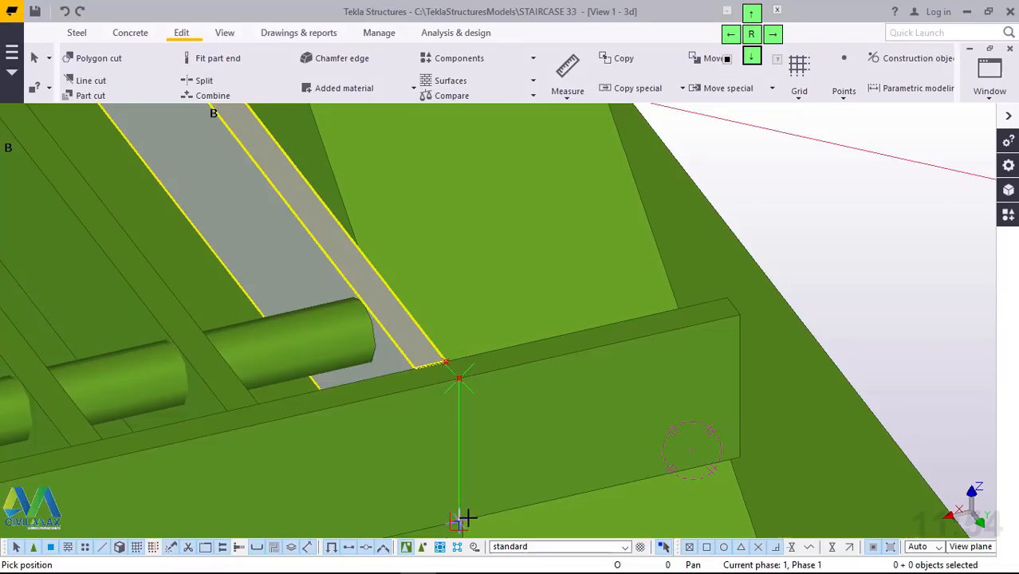
right_click(588, 412)
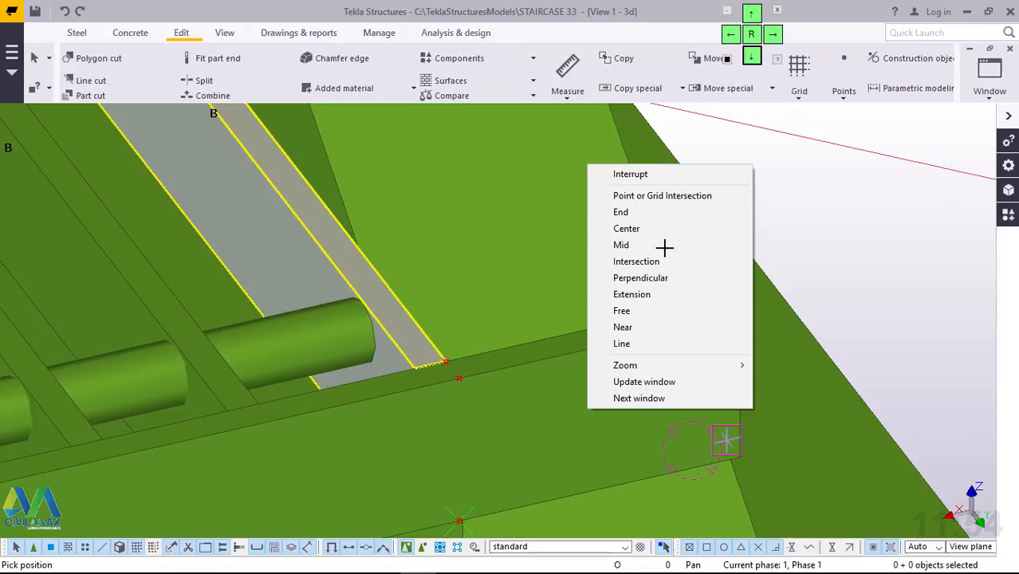
click(640, 175)
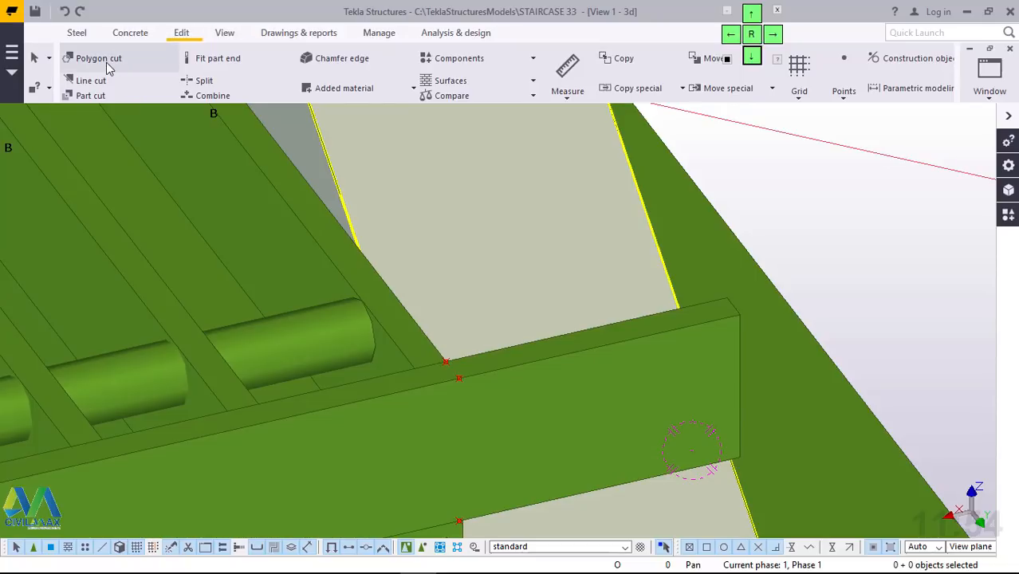
Step: Try to cut off the front flat bar's protruding end with a 90 by 50 mm polygon on its outer face
click(101, 61)
click(378, 230)
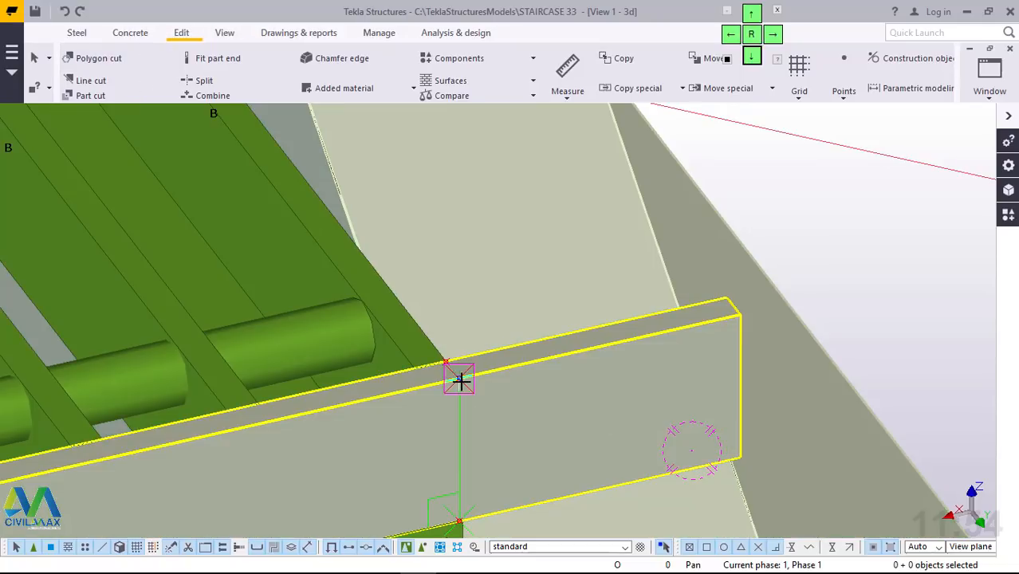
click(740, 314)
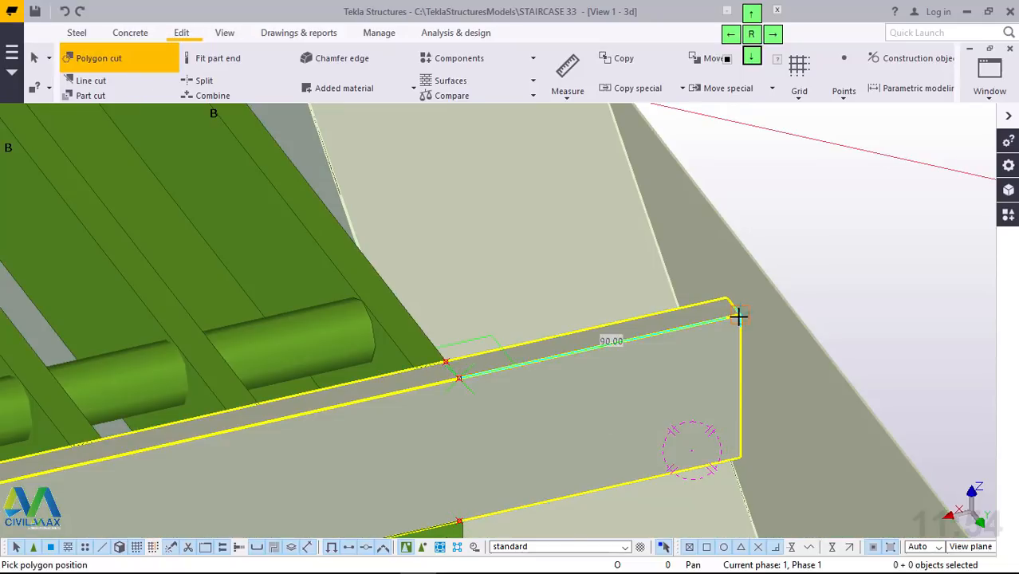
click(738, 454)
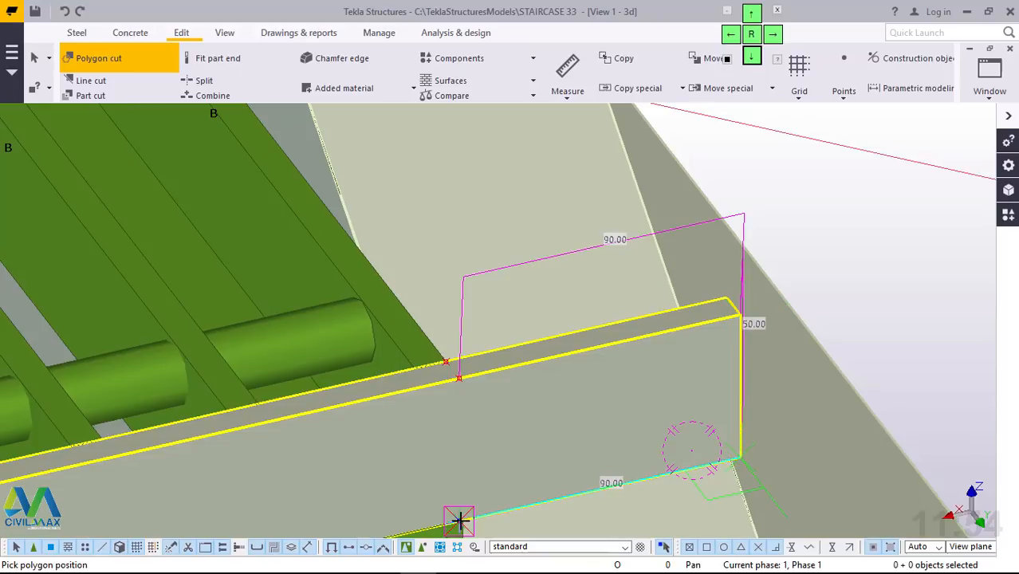
click(459, 378)
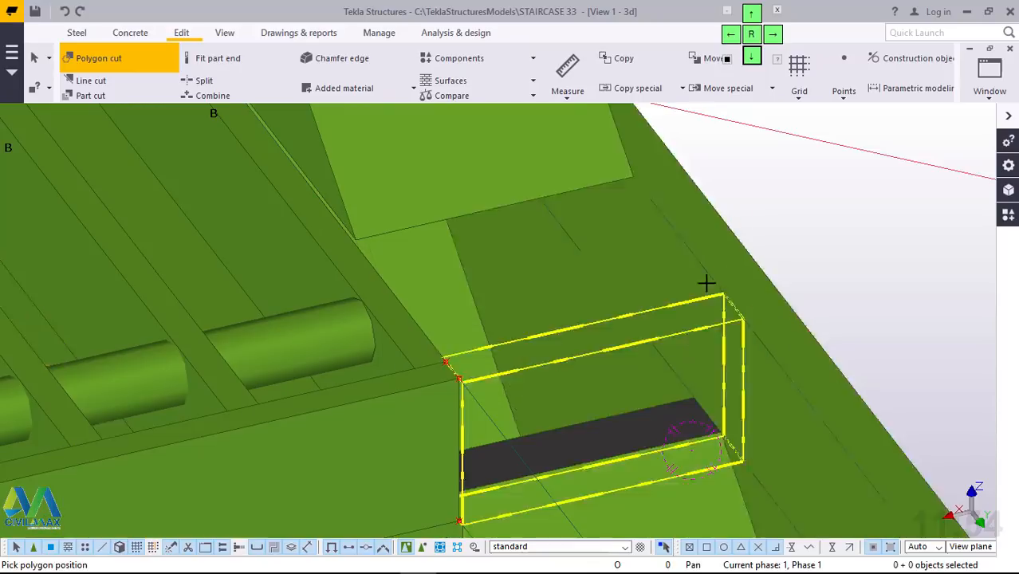
right_click(790, 212)
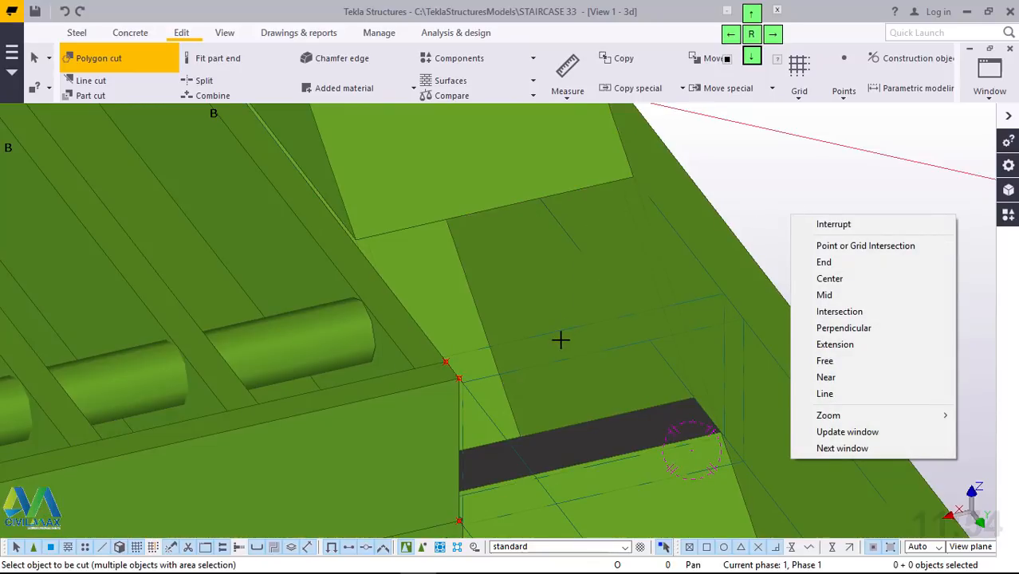
right_click(844, 139)
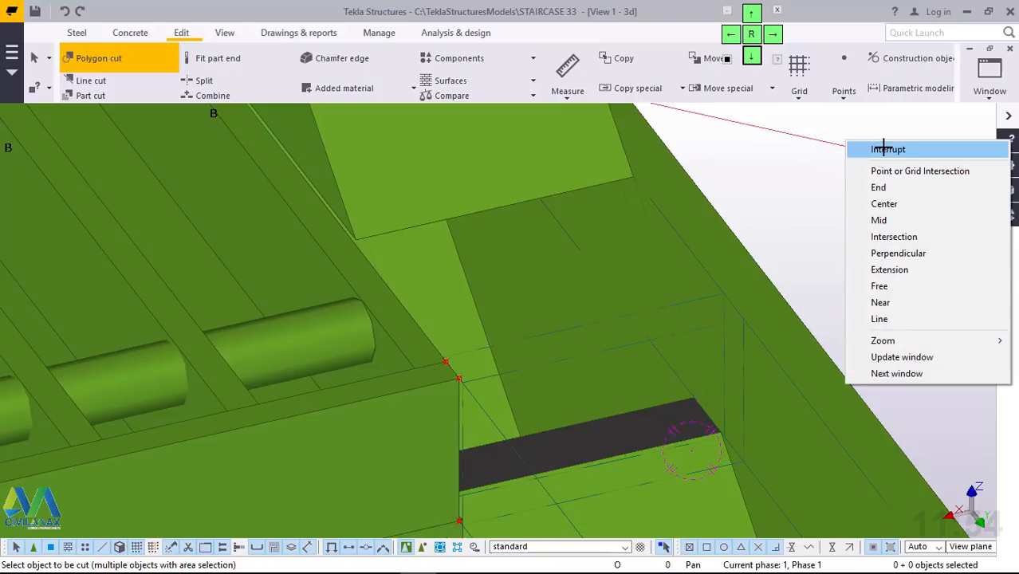
click(875, 148)
click(63, 15)
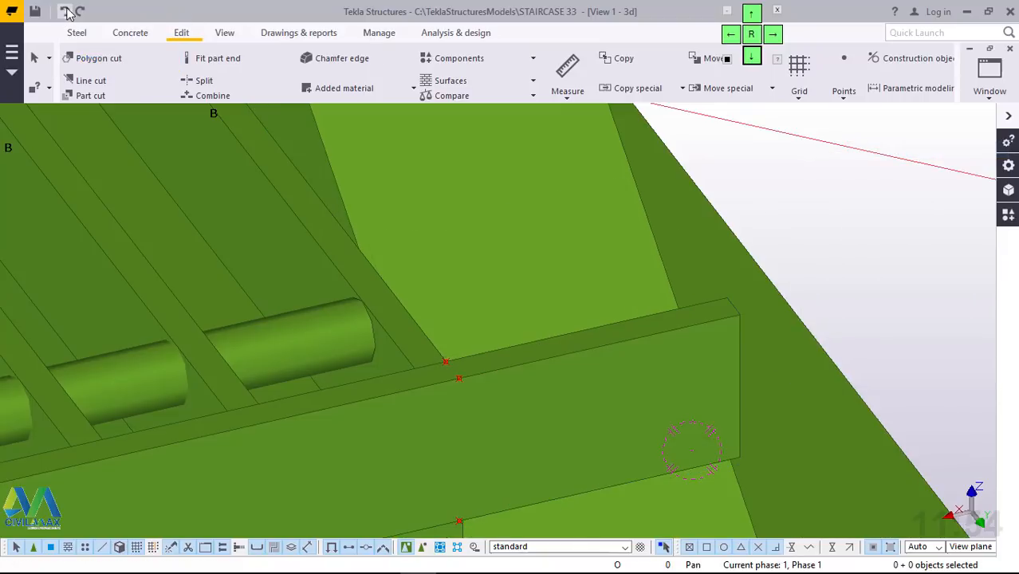
Step: Cut off the front flat bar's end beyond the last cross bar with a 10 by 90 mm polygon on its top face
scroll(619, 383, up, 4)
scroll(589, 431, up, 1)
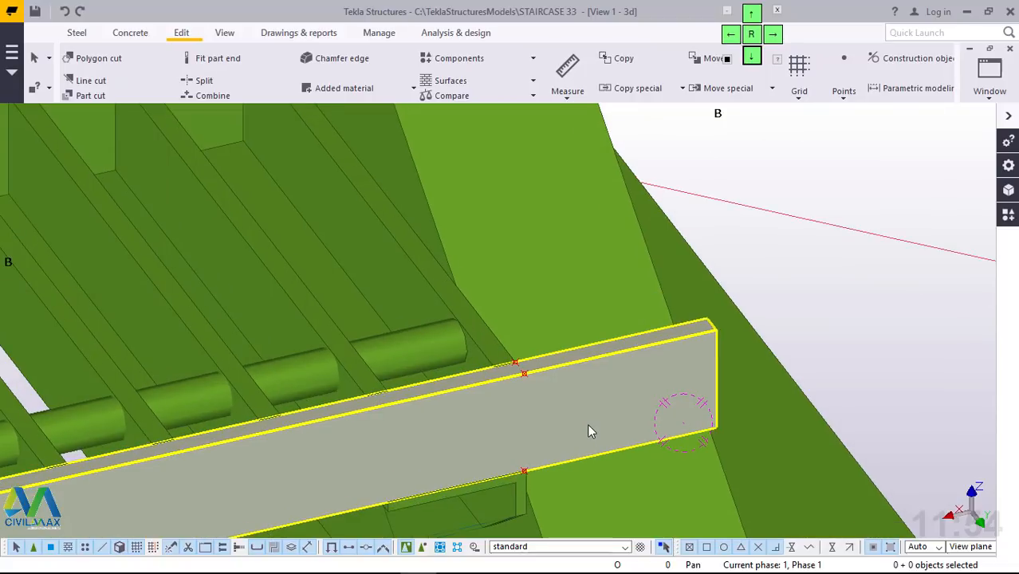
ctrl+middle_drag(587, 418, 559, 405)
scroll(559, 398, up, 2)
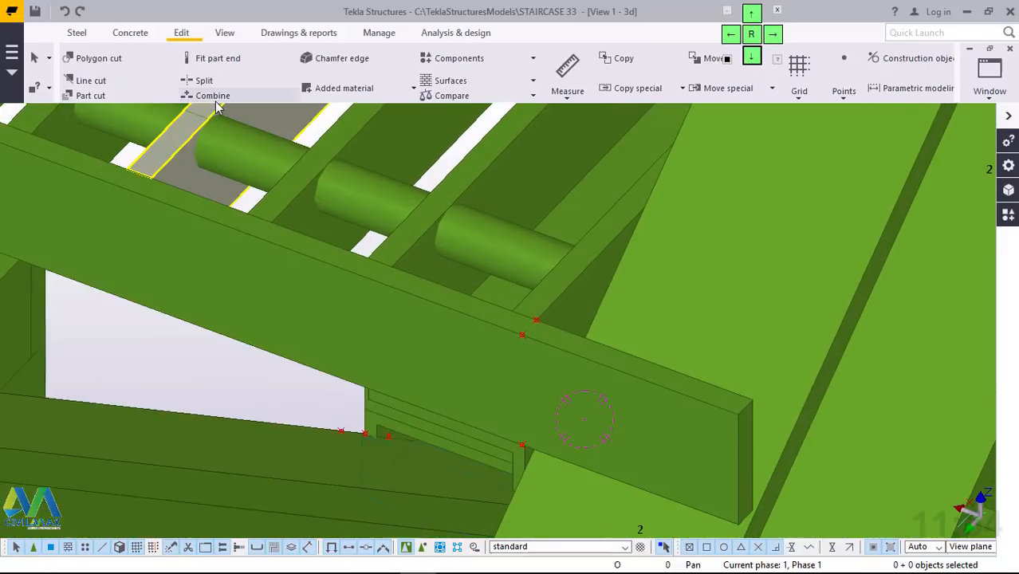
click(105, 61)
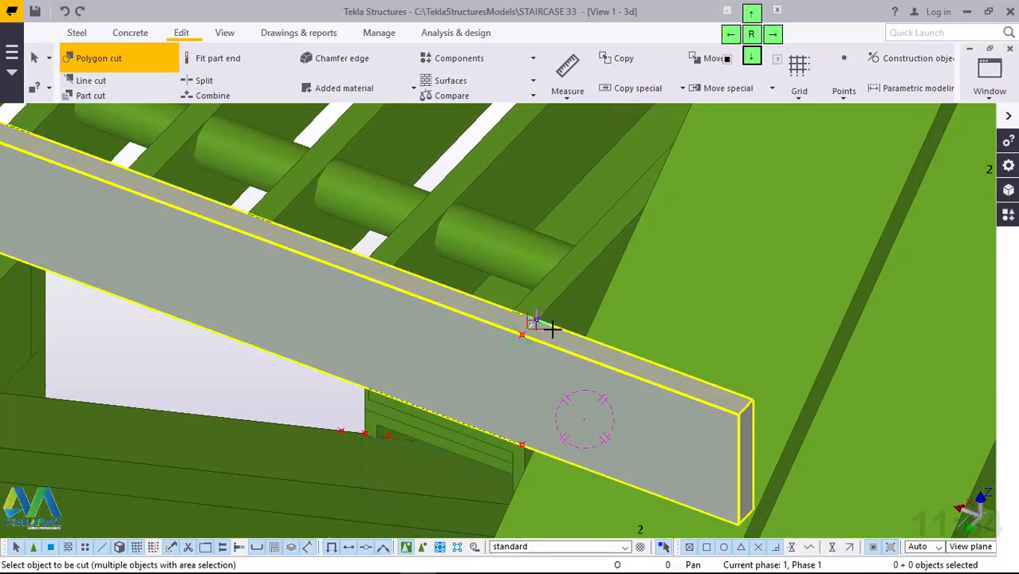
click(546, 326)
scroll(552, 328, up, 1)
scroll(552, 328, up, 1)
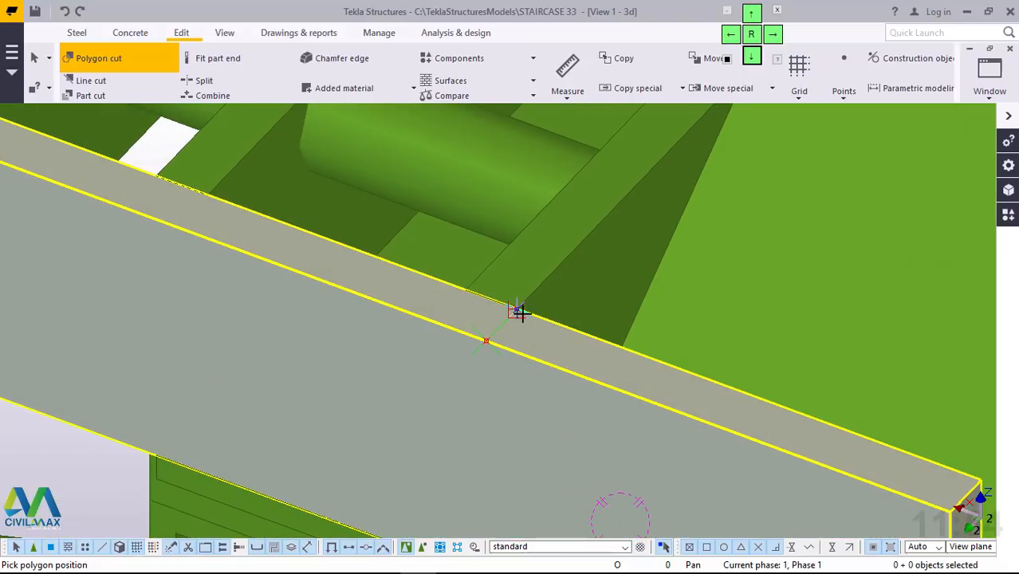
click(486, 340)
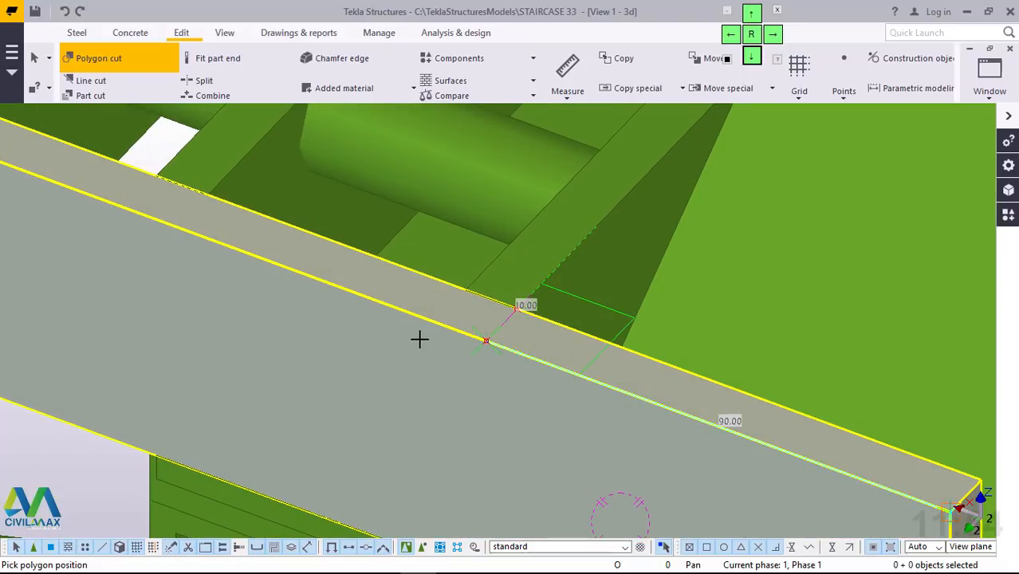
scroll(423, 338, down, 1)
scroll(734, 436, up, 1)
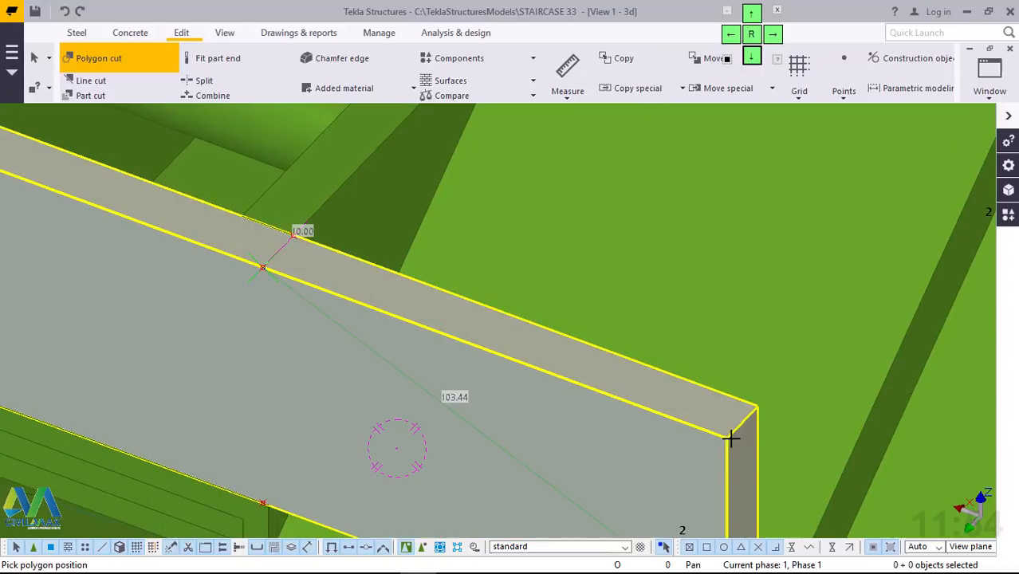
click(757, 409)
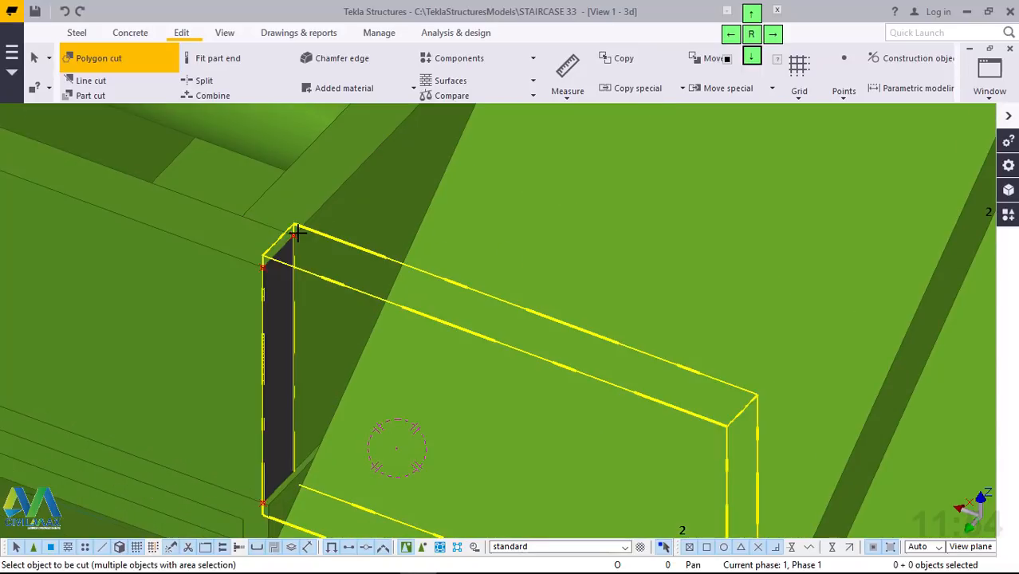
right_click(405, 269)
click(448, 281)
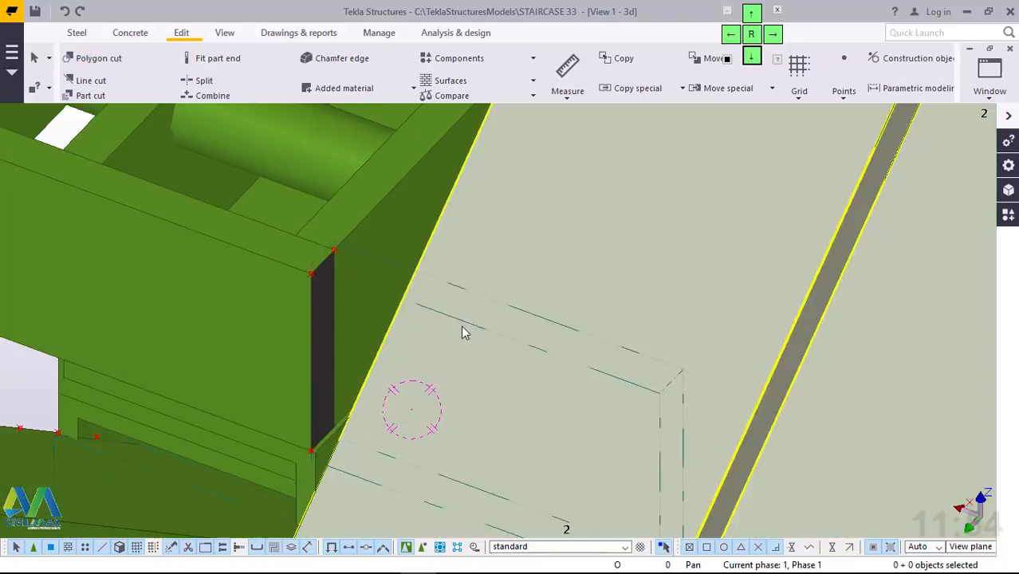
Step: Redraw the view to clear the temporary points and cut outlines around the trimmed bar
scroll(491, 362, down, 10)
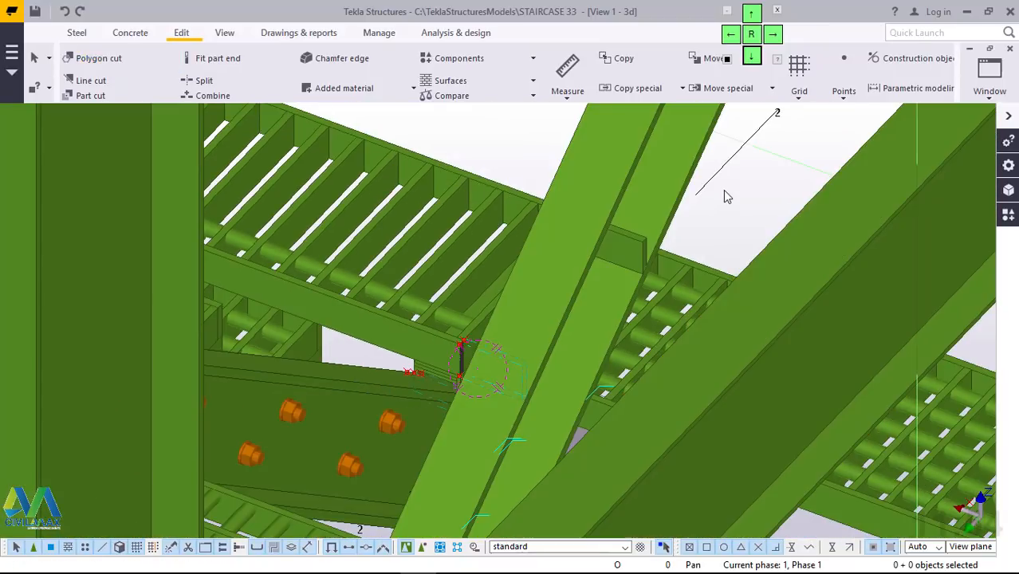
scroll(740, 198, up, 1)
right_click(740, 198)
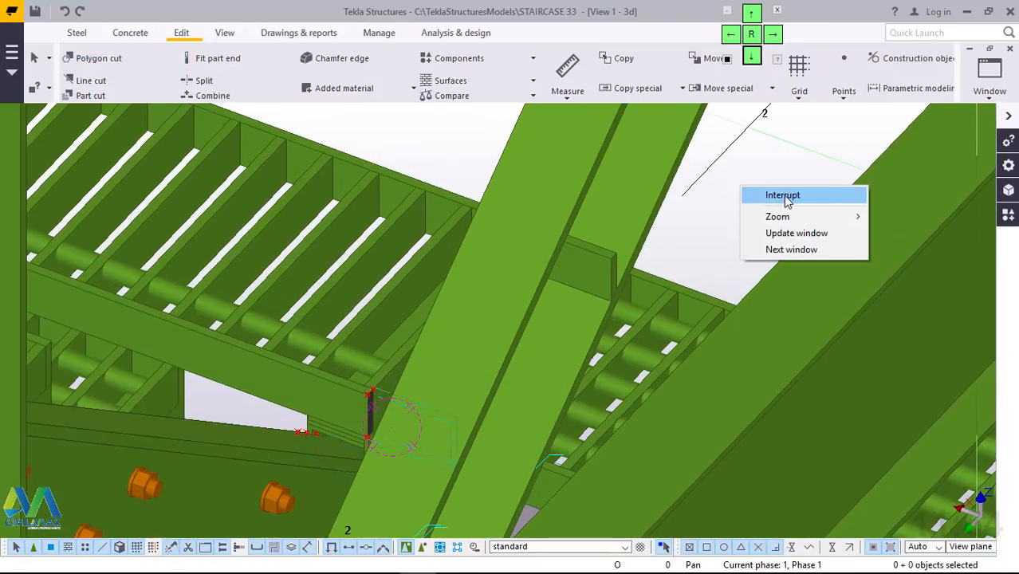
click(785, 196)
right_click(755, 171)
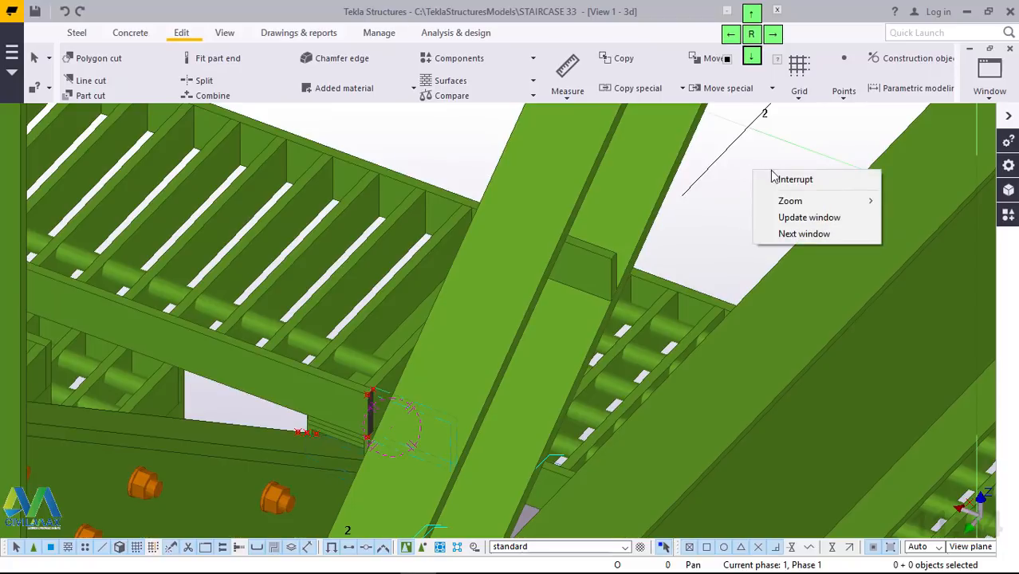
click(522, 147)
right_click(445, 132)
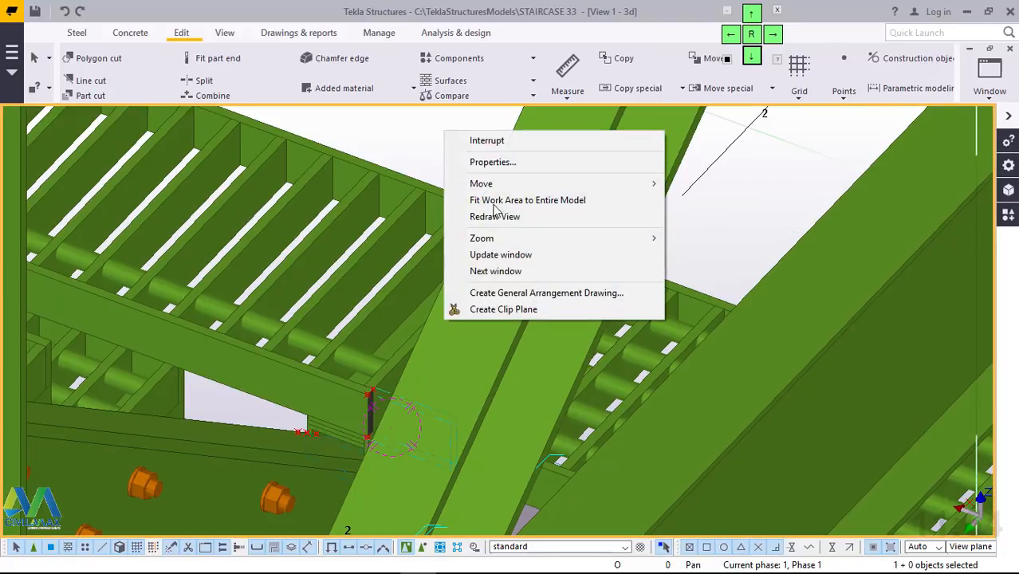
click(494, 218)
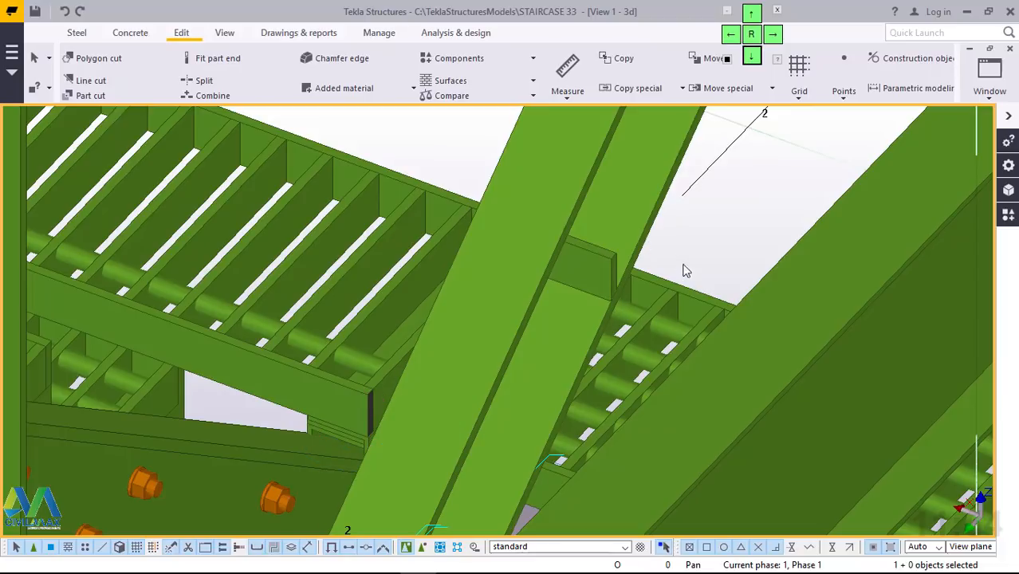
Step: Copy the trimmed front flat bar 290 mm back to the tread's rear edge, from its top end corner to the rear bar's matching corner
scroll(729, 341, down, 1)
scroll(728, 336, down, 1)
scroll(536, 297, up, 4)
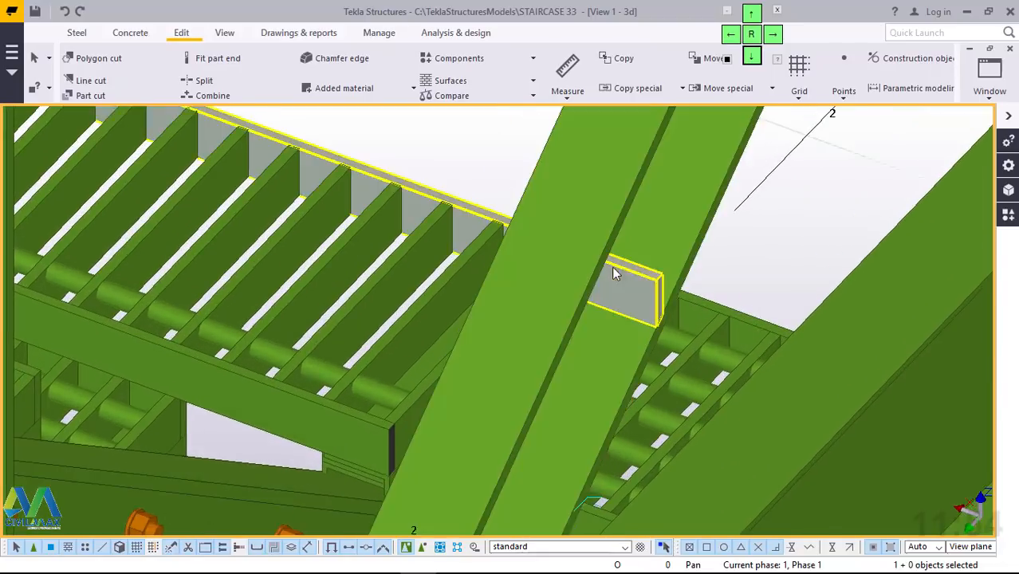
scroll(644, 311, down, 2)
scroll(563, 281, up, 2)
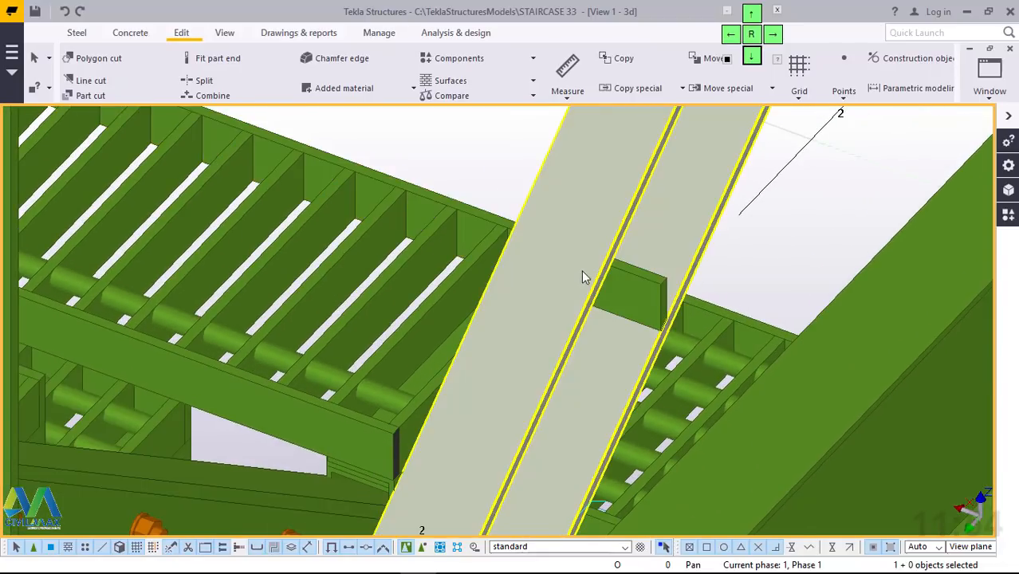
scroll(584, 277, up, 1)
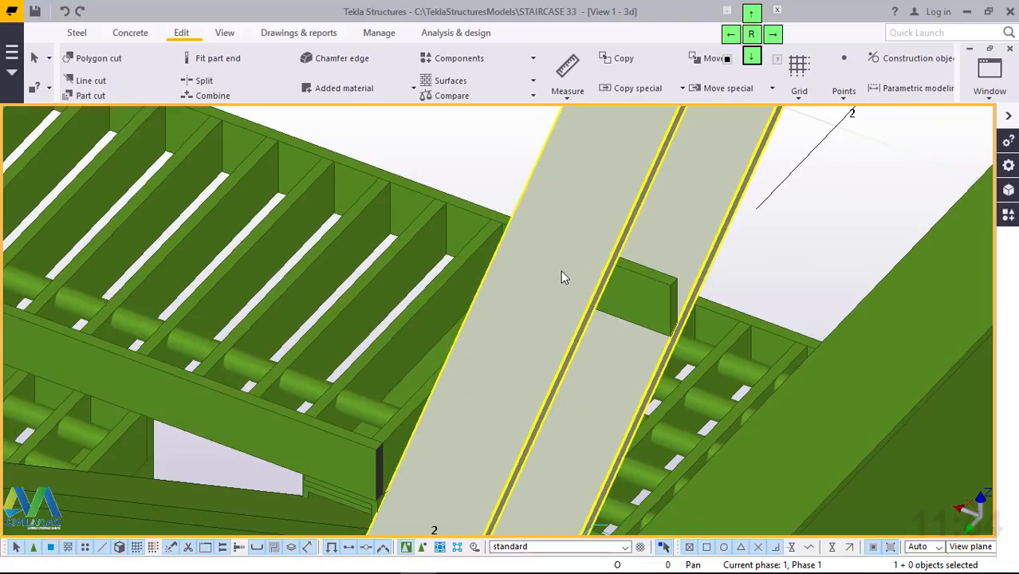
ctrl+middle_drag(562, 272, 718, 256)
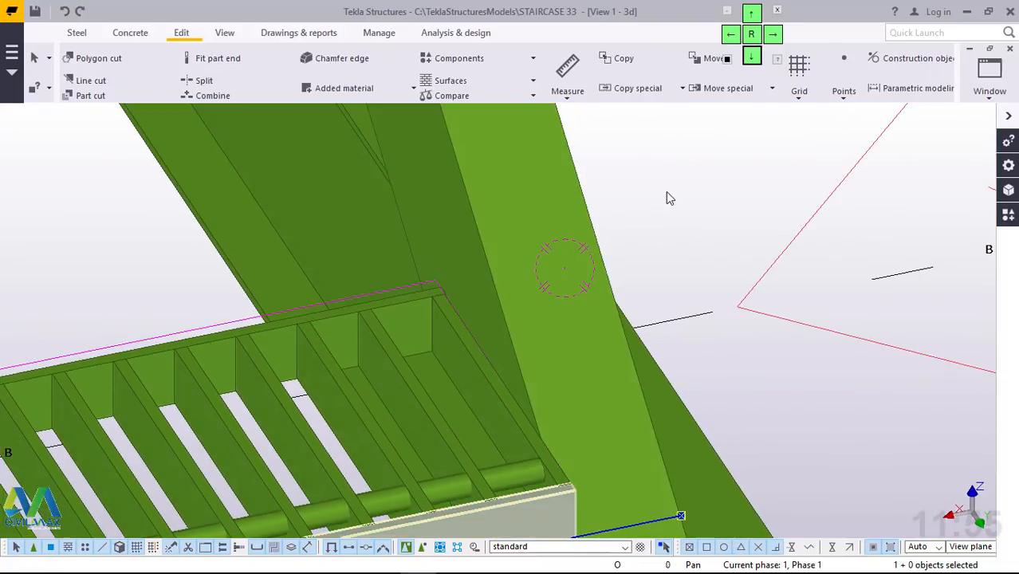
right_click(667, 193)
click(714, 257)
scroll(568, 480, up, 2)
scroll(574, 471, up, 2)
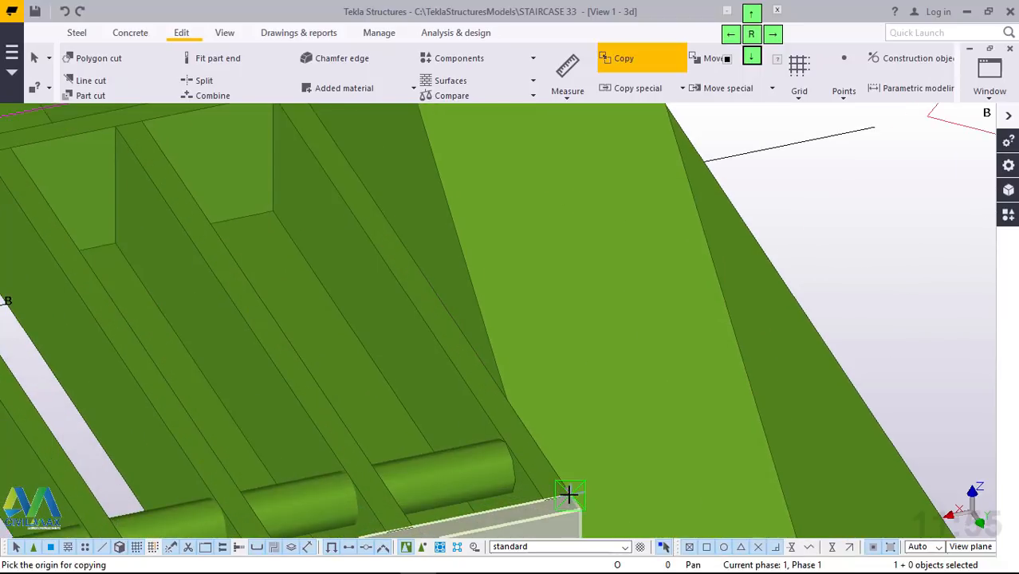
click(542, 494)
scroll(541, 494, down, 3)
scroll(355, 164, up, 4)
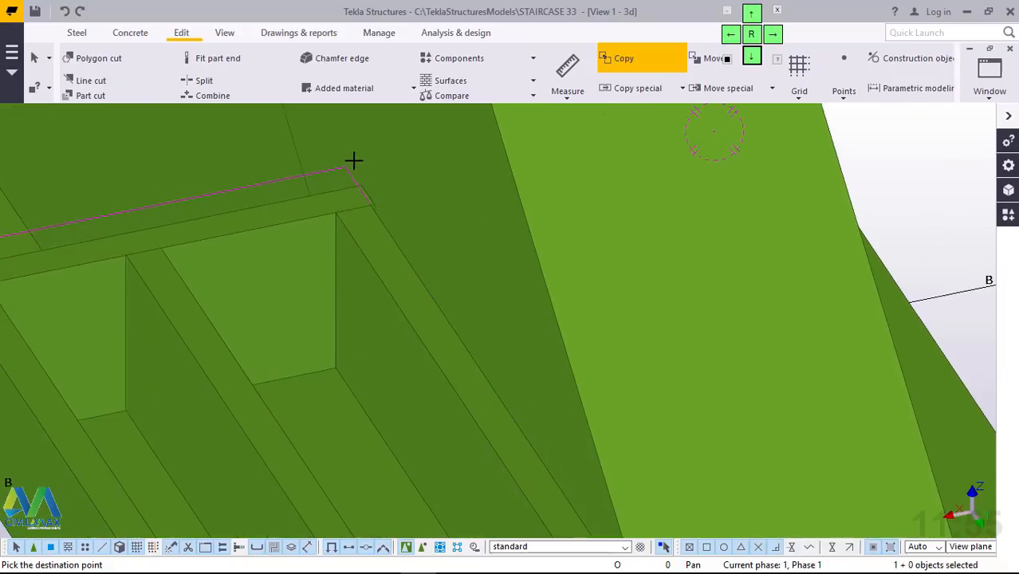
scroll(365, 193, up, 1)
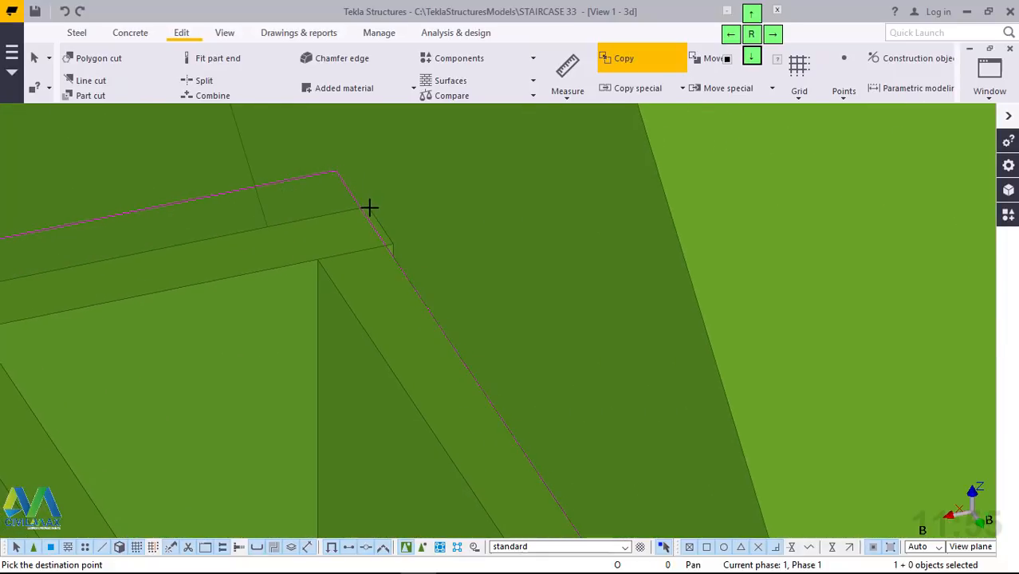
scroll(373, 207, up, 2)
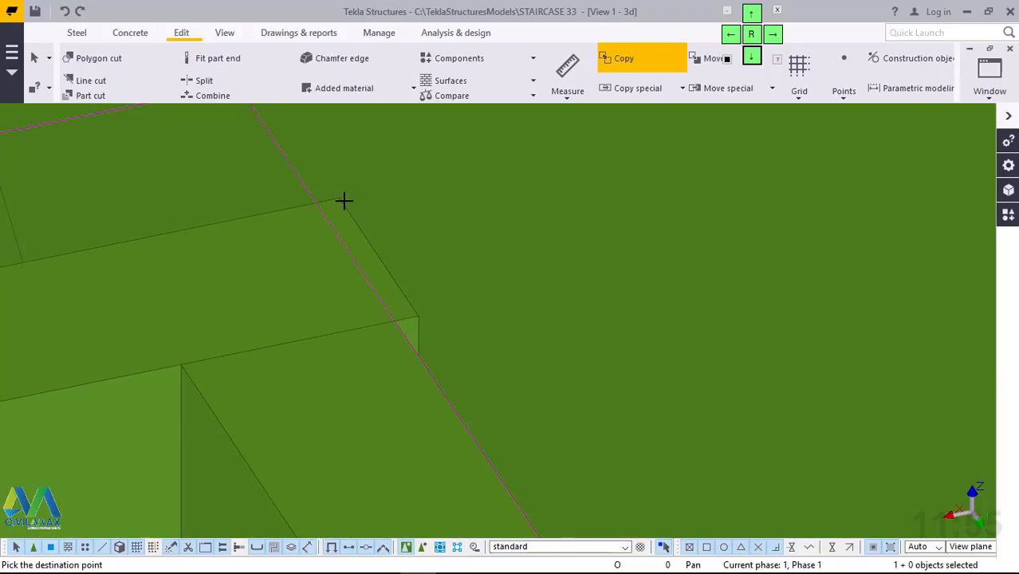
scroll(341, 191, up, 2)
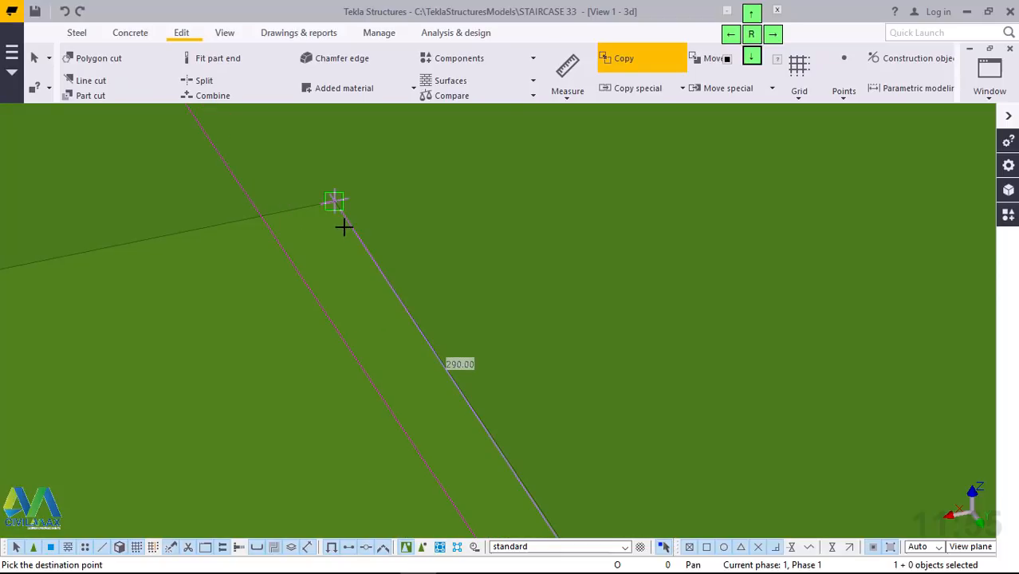
right_click(343, 223)
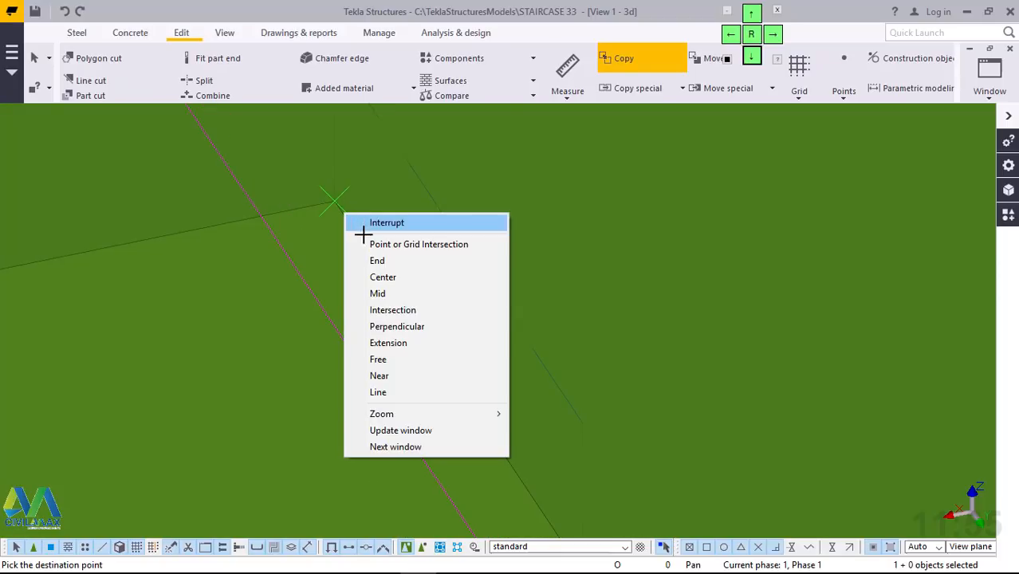
click(363, 231)
Step: Delete the original rear flat bar whose end protrudes through the stringer
scroll(382, 260, up, 3)
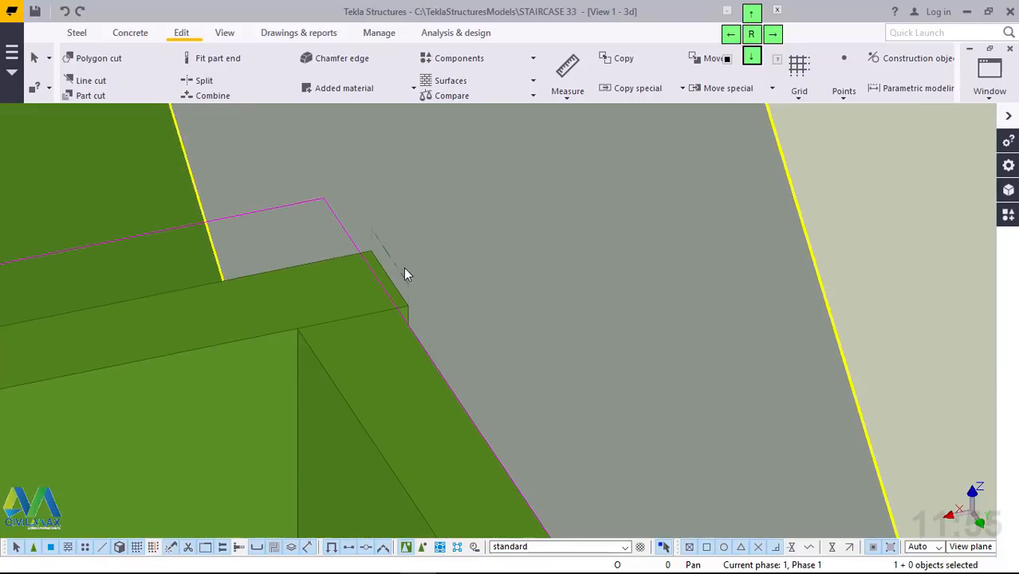
middle_drag(406, 273, 354, 274)
mouse_move(278, 263)
ctrl+middle_down()
mouse_move(253, 254)
mouse_move(287, 244)
ctrl+middle_up()
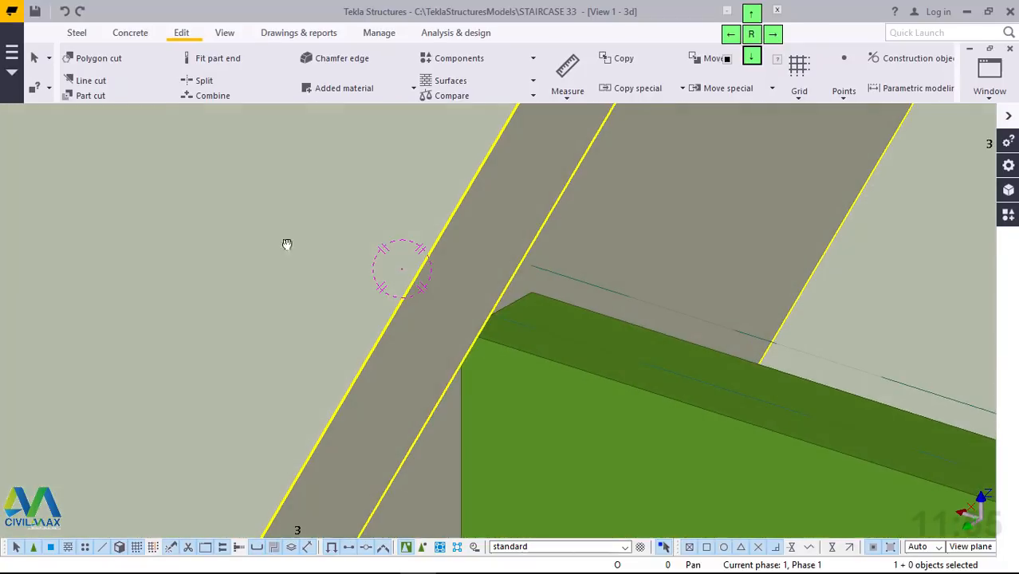
scroll(399, 243, down, 3)
click(629, 374)
key(Delete)
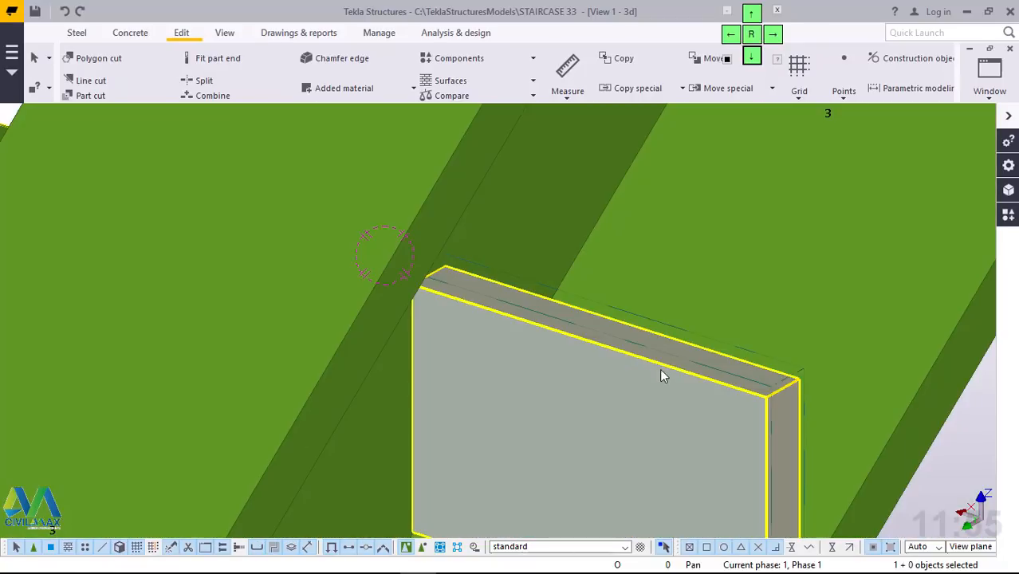
scroll(678, 363, down, 3)
scroll(635, 374, down, 3)
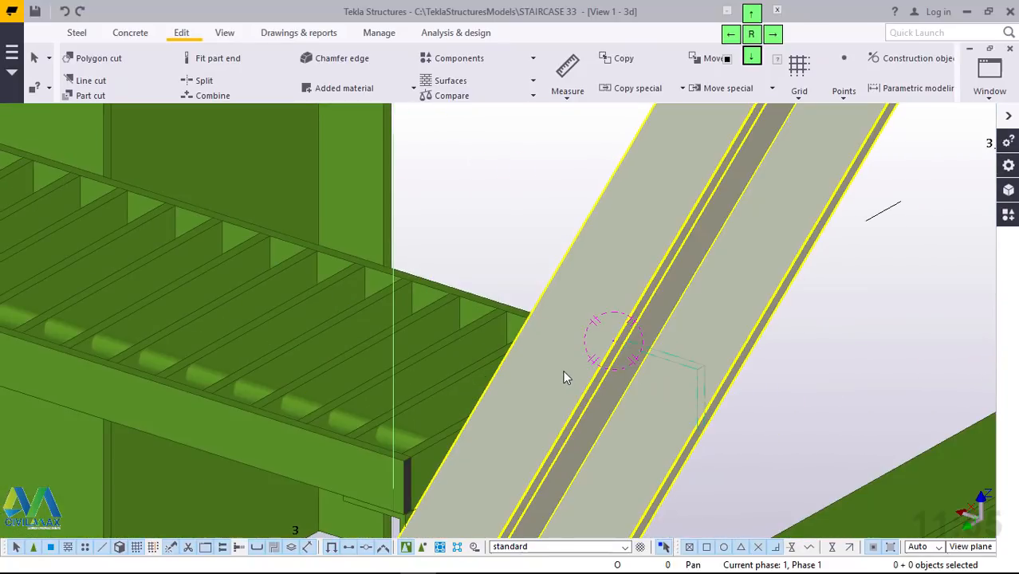
ctrl+middle_drag(559, 370, 710, 424)
Step: Redraw the view to clear the cut outlines left by the deleted rear bar
right_click(225, 204)
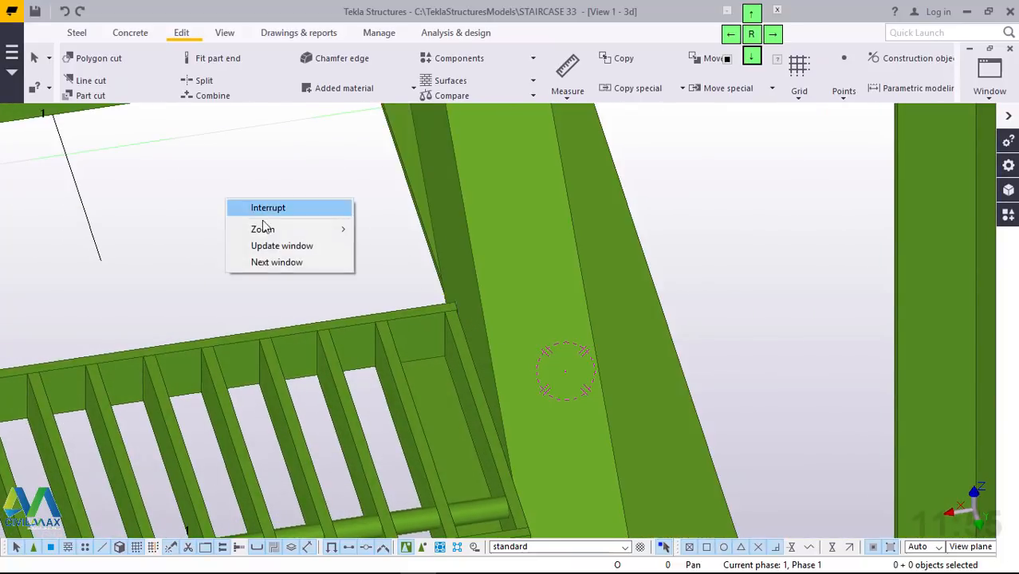
click(171, 204)
right_click(212, 193)
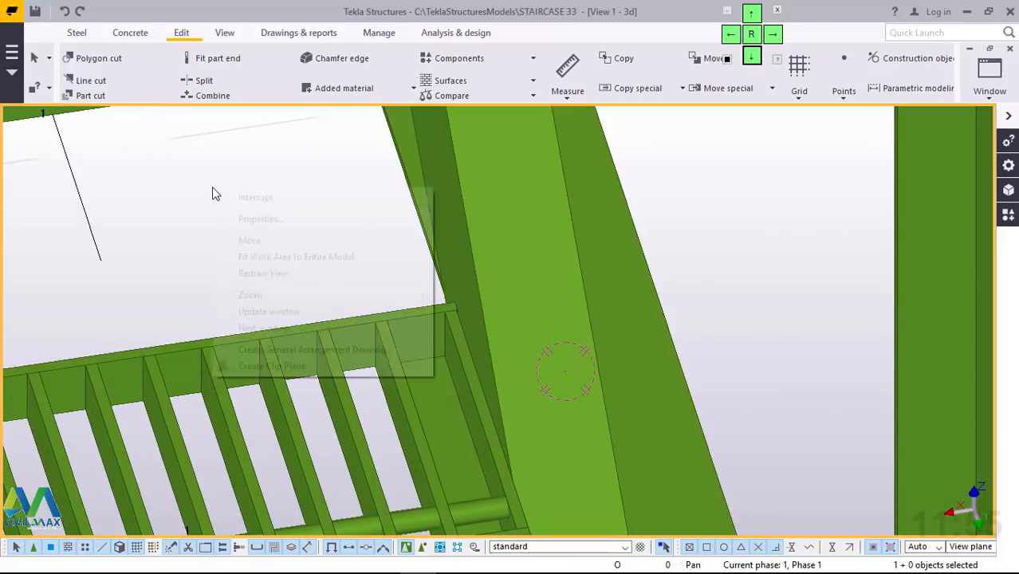
click(283, 275)
Step: Inspect the tread from several angles, checking its fit between the stringers and its missing round cross rods
scroll(676, 232, down, 6)
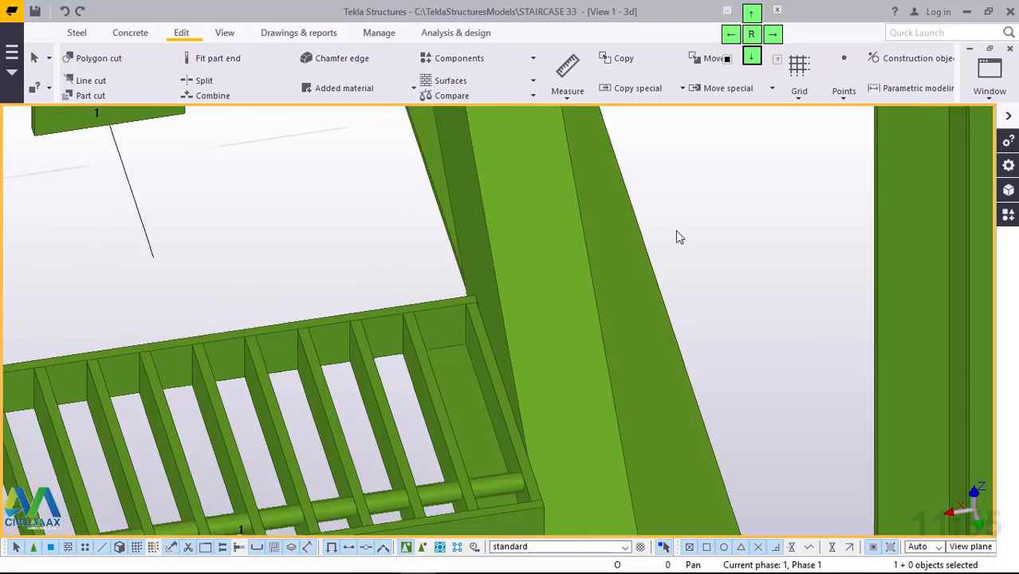
scroll(320, 348, up, 1)
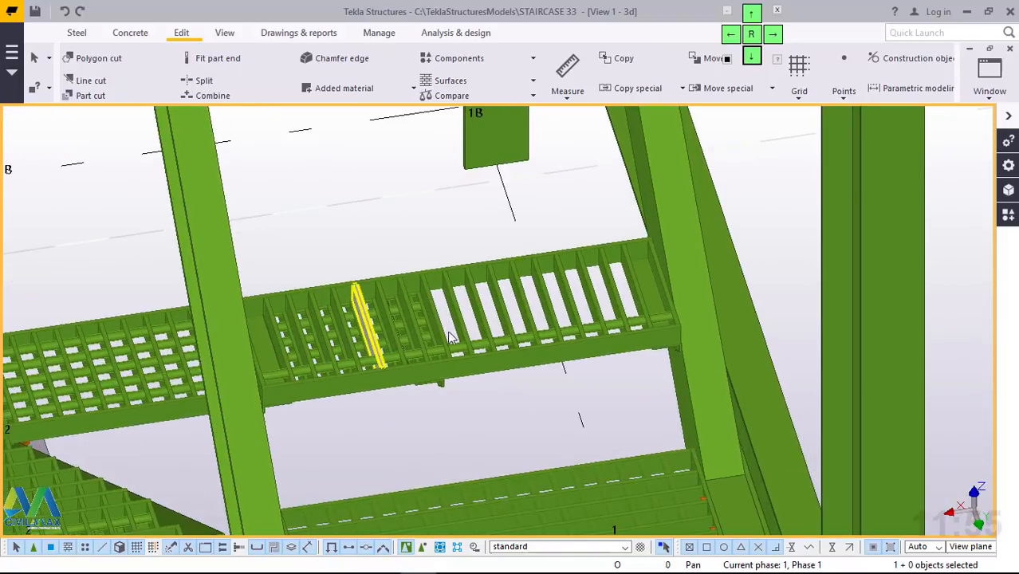
scroll(530, 330, down, 3)
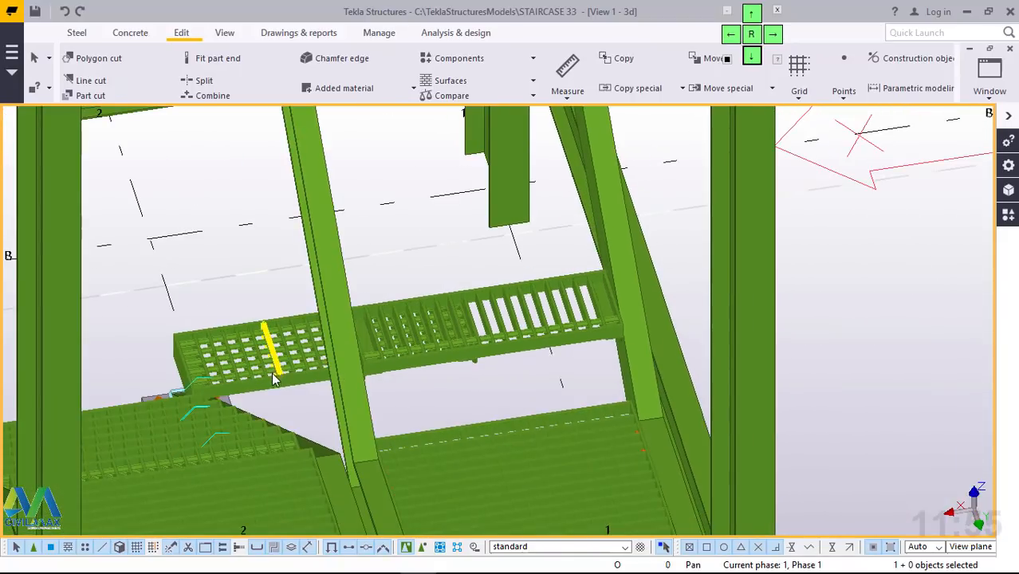
ctrl+middle_drag(271, 378, 329, 362)
scroll(237, 391, down, 4)
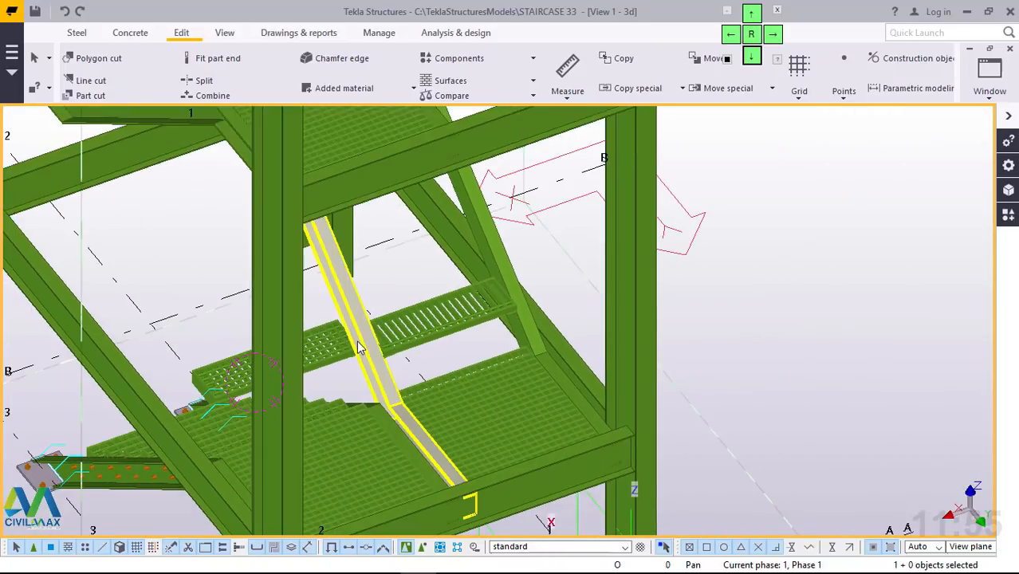
ctrl+middle_drag(390, 343, 317, 347)
scroll(454, 338, up, 6)
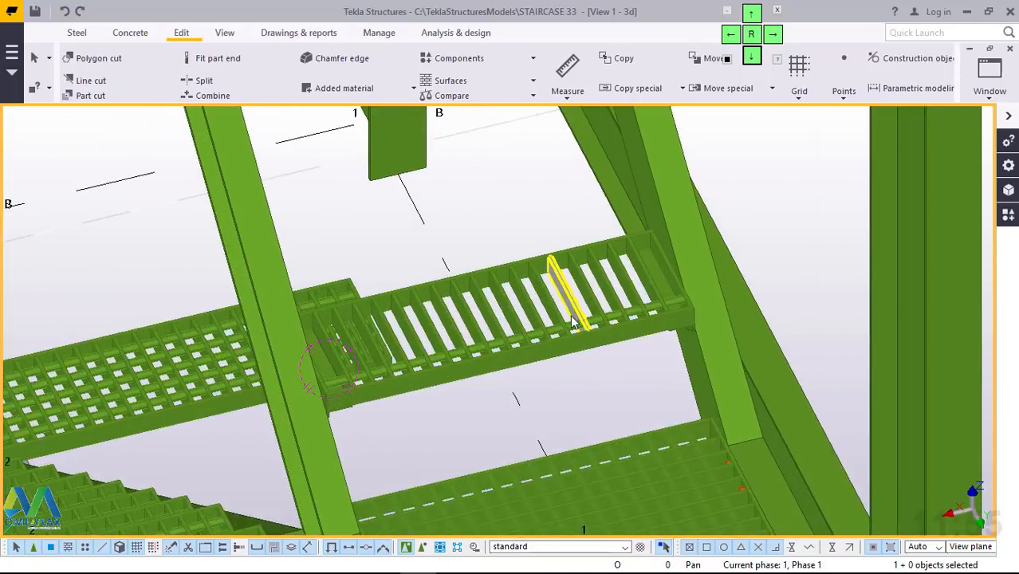
scroll(624, 313, up, 2)
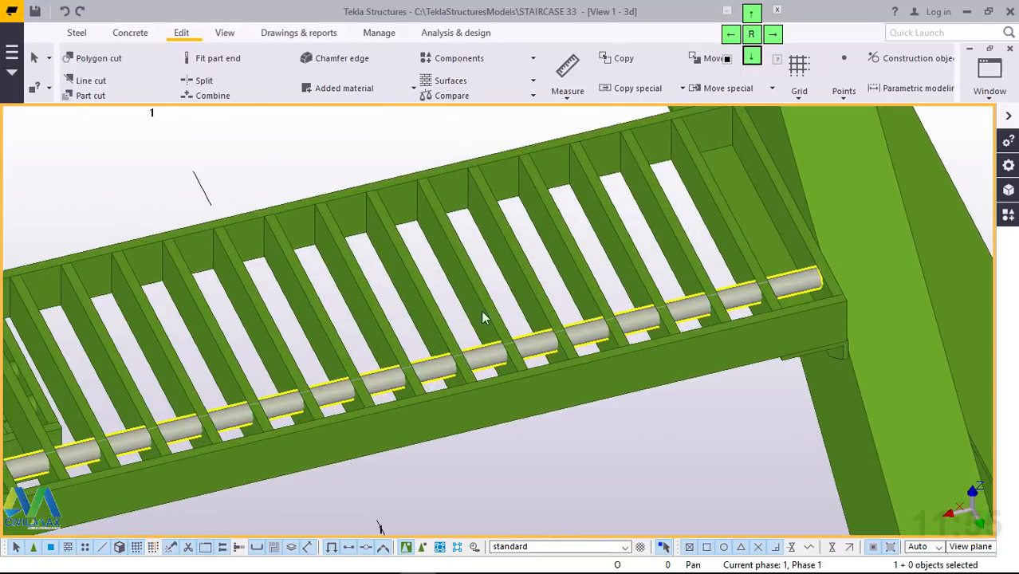
Step: Copy the tread's front round cross rod linearly towards the rear with dX 0, dY -50 and dZ 0, making 7 copies
click(483, 318)
right_click(285, 178)
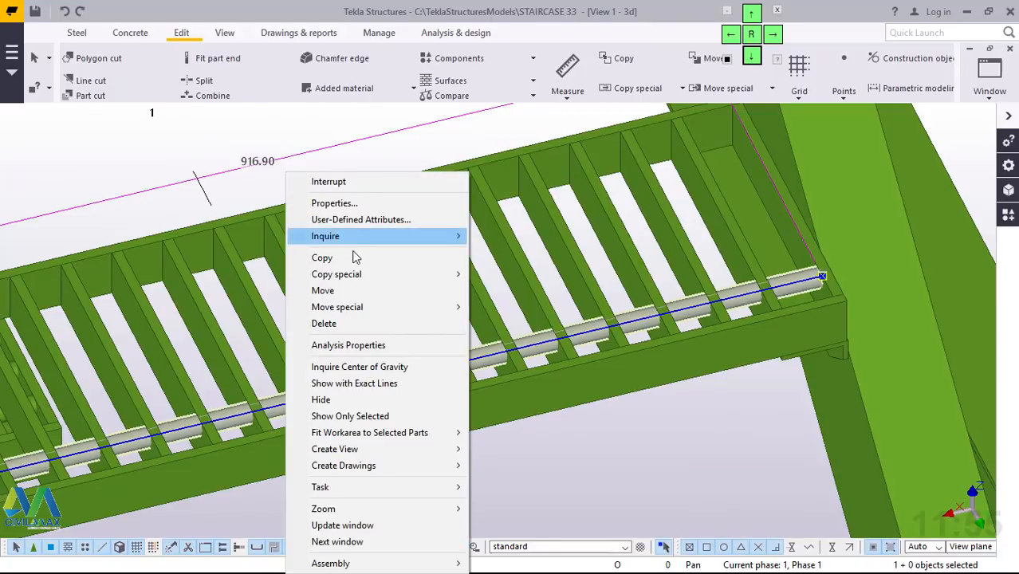
mouse_move(351, 275)
click(492, 275)
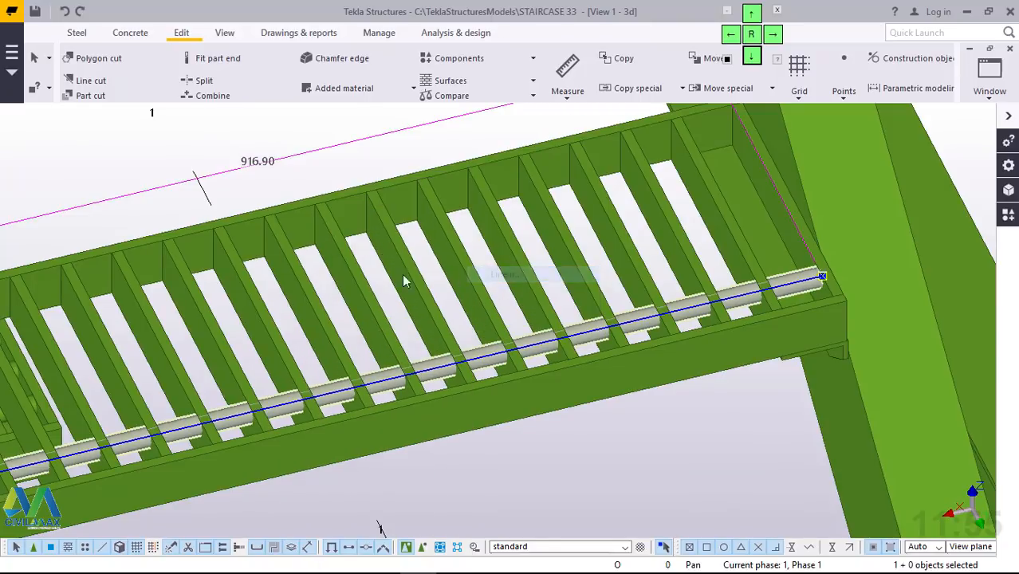
scroll(372, 276, down, 2)
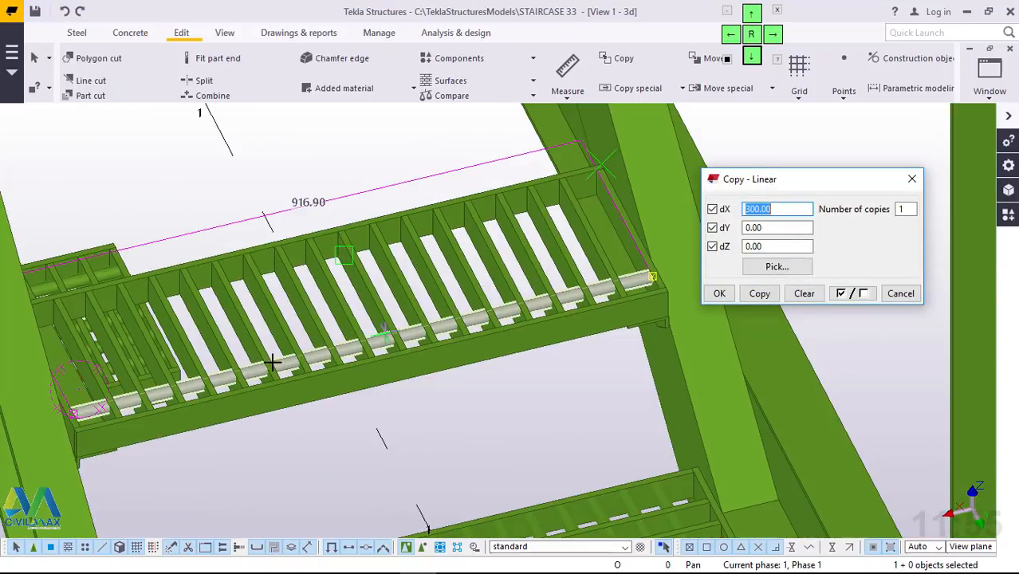
scroll(293, 374, down, 2)
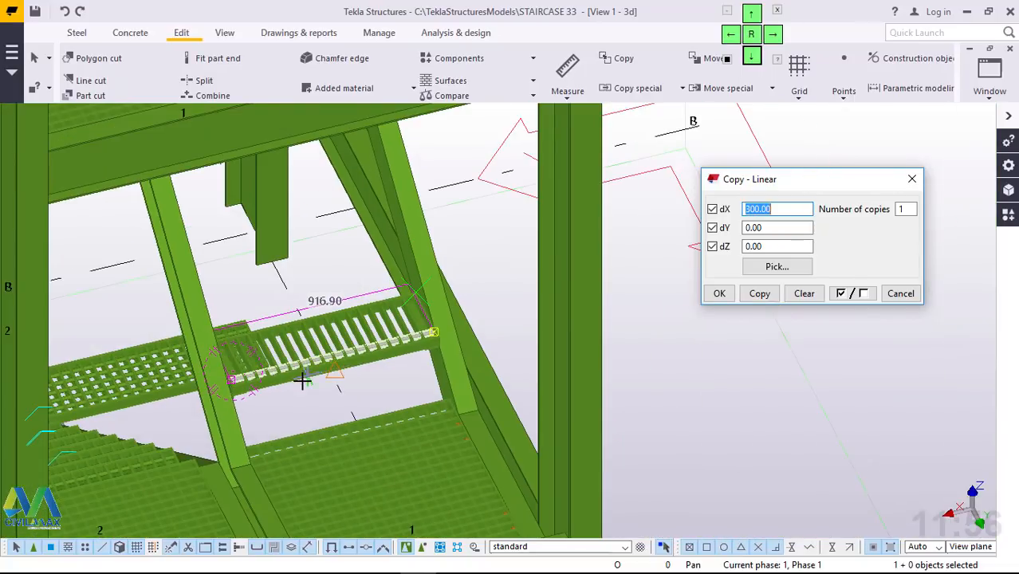
scroll(302, 375, down, 2)
scroll(426, 341, up, 3)
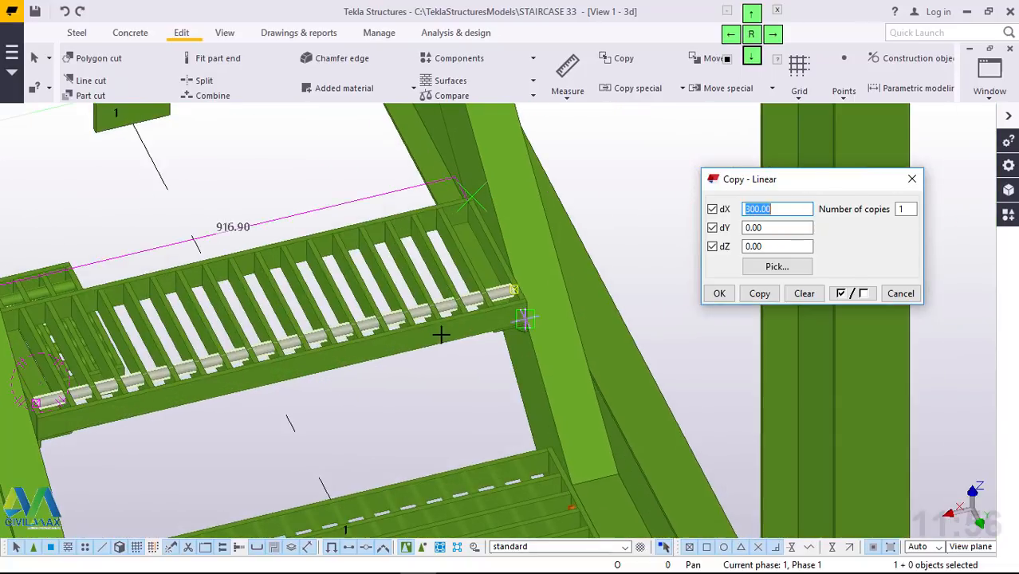
scroll(588, 284, up, 2)
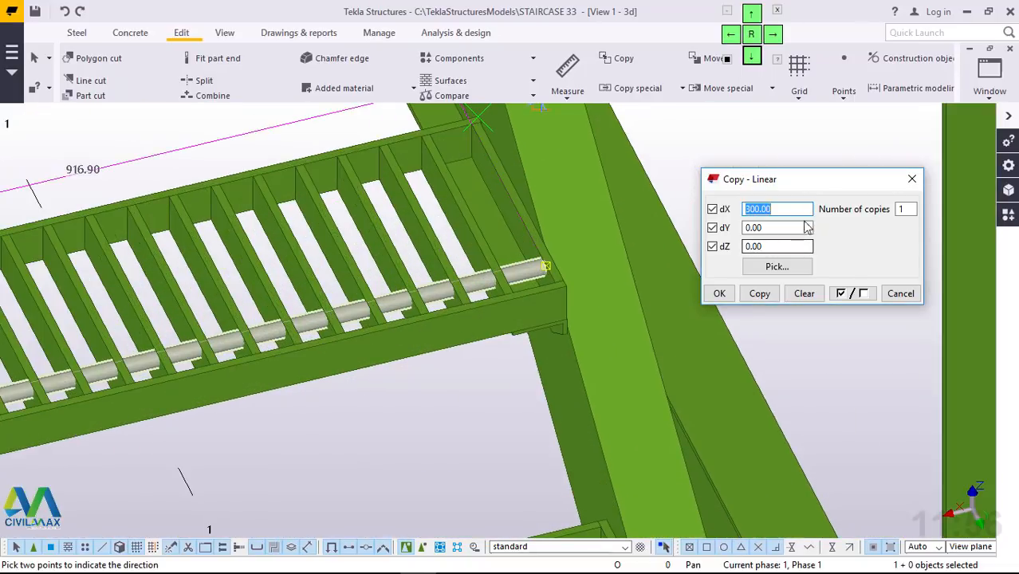
text(0)
key(Tab)
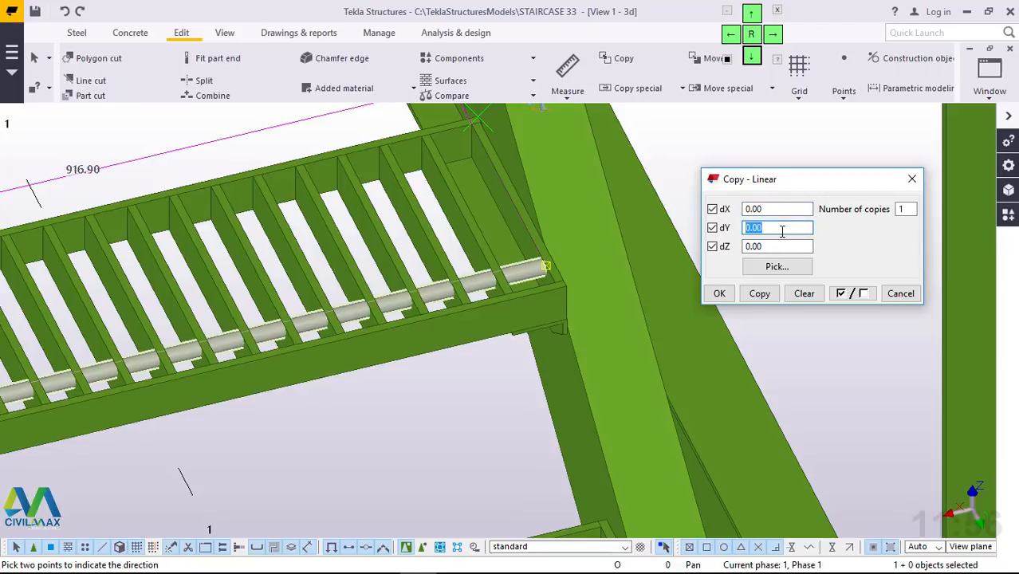
text(50)
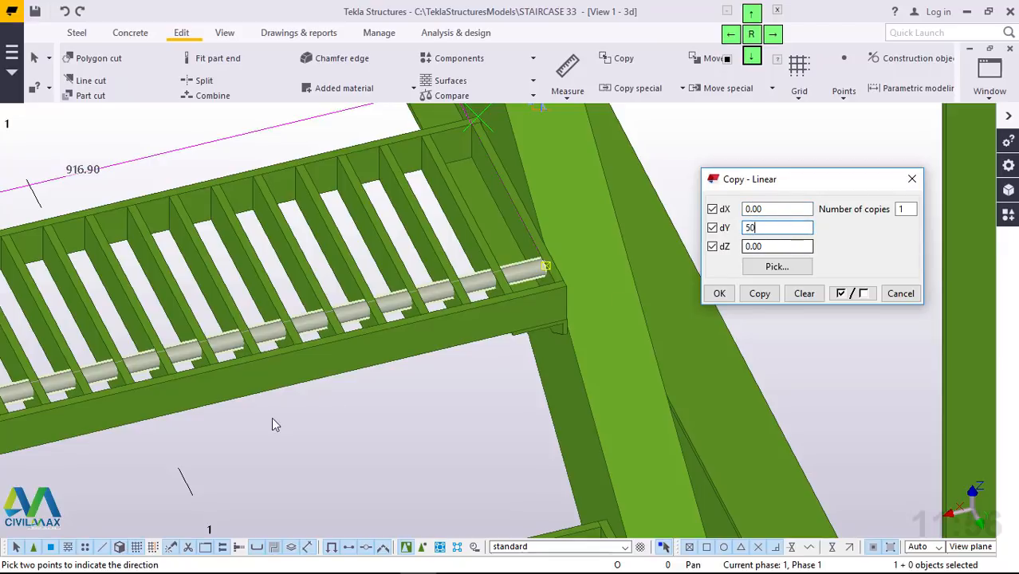
scroll(257, 414, down, 2)
scroll(257, 415, down, 2)
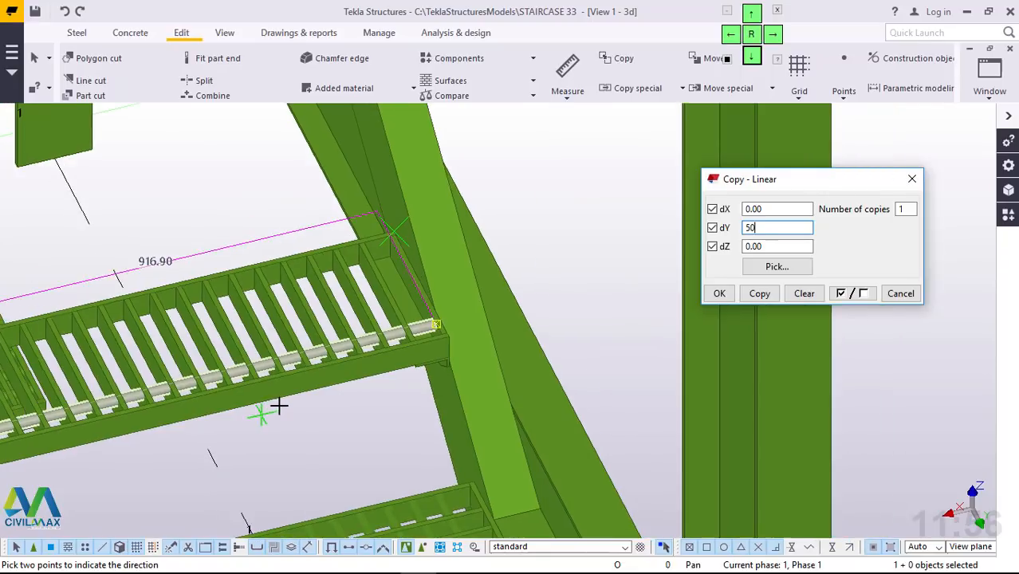
scroll(332, 394, down, 2)
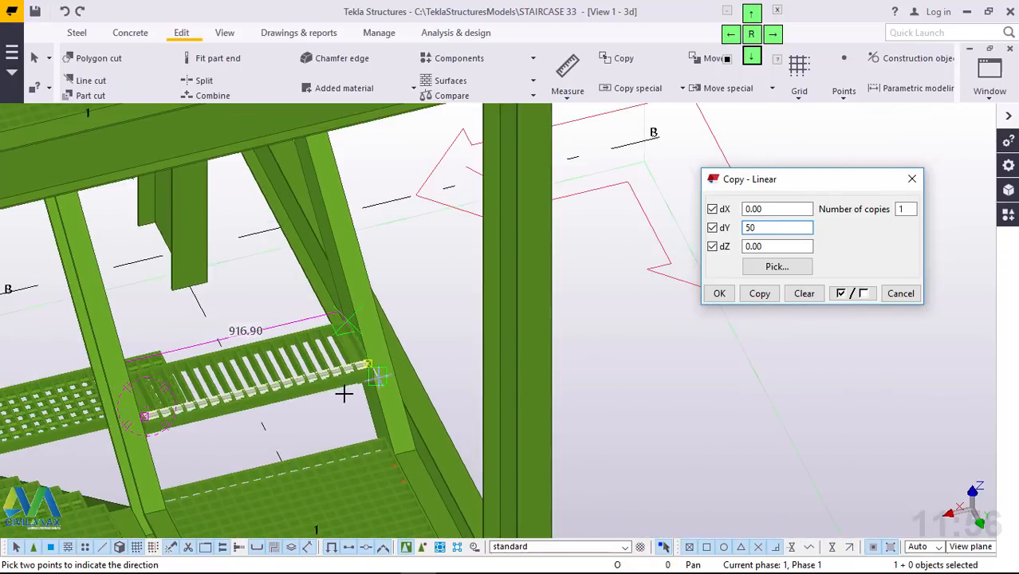
scroll(650, 263, down, 2)
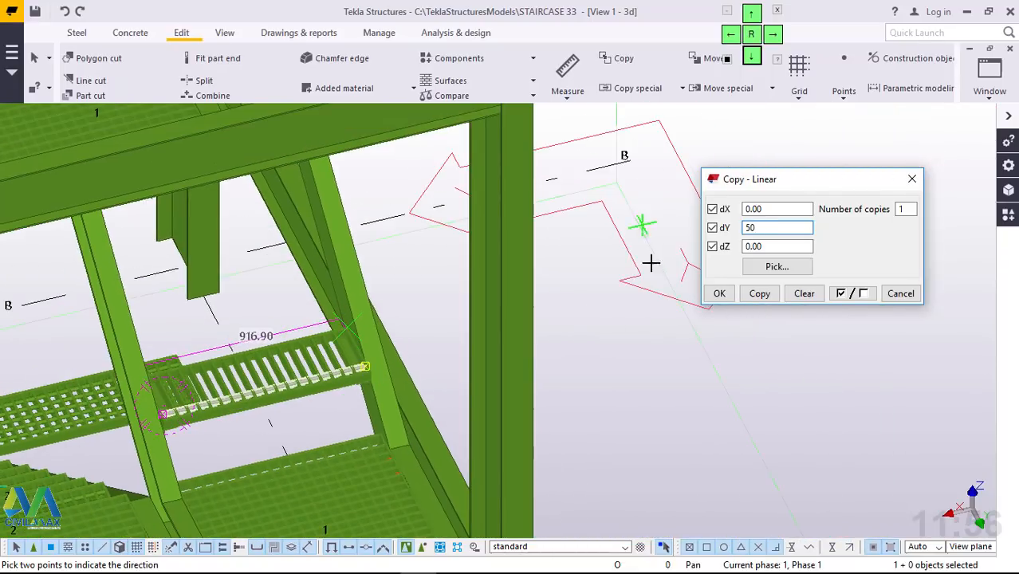
click(748, 228)
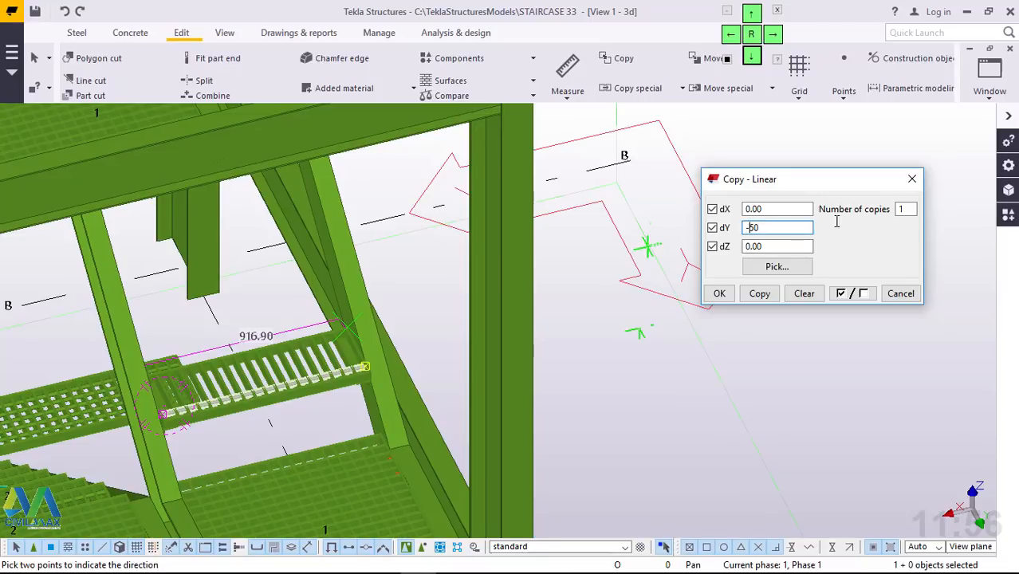
text(-)
double_click(902, 208)
click(762, 294)
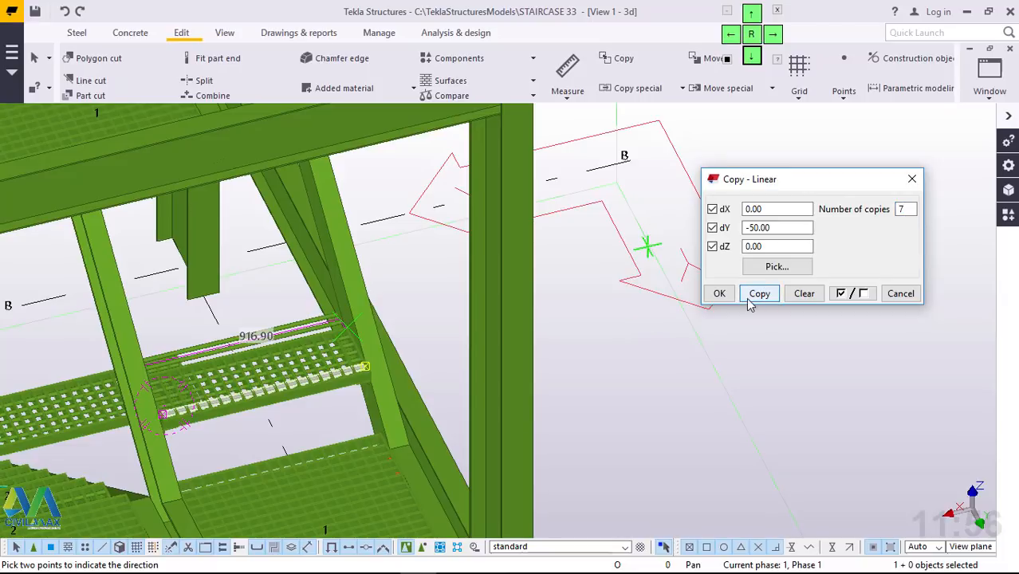
Step: Close the linear copy and delete the two surplus round rods lying behind the tread's rear flat bar
click(719, 294)
right_click(649, 218)
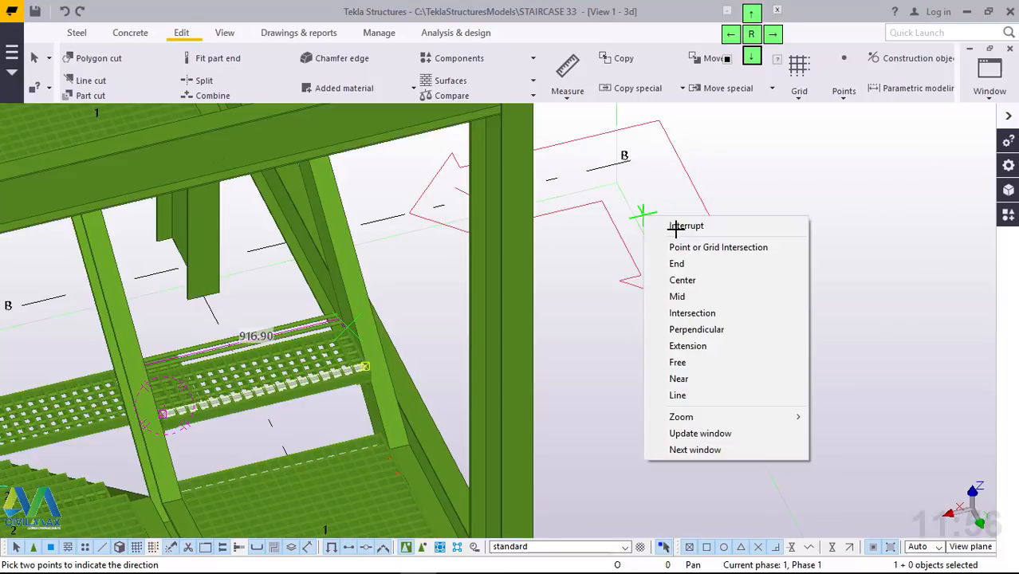
click(685, 225)
scroll(363, 297, up, 5)
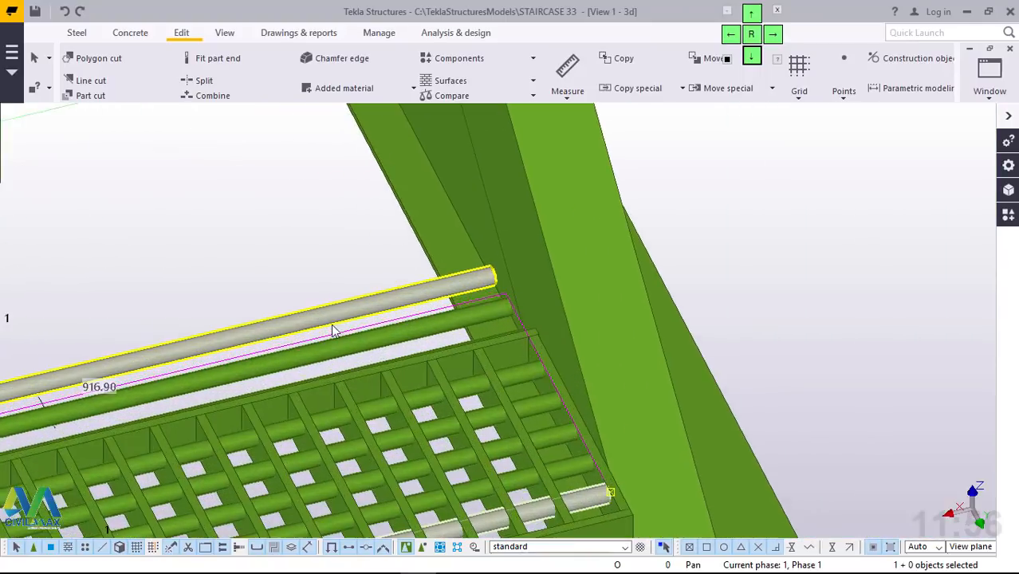
scroll(360, 292, up, 1)
drag(354, 265, 316, 369)
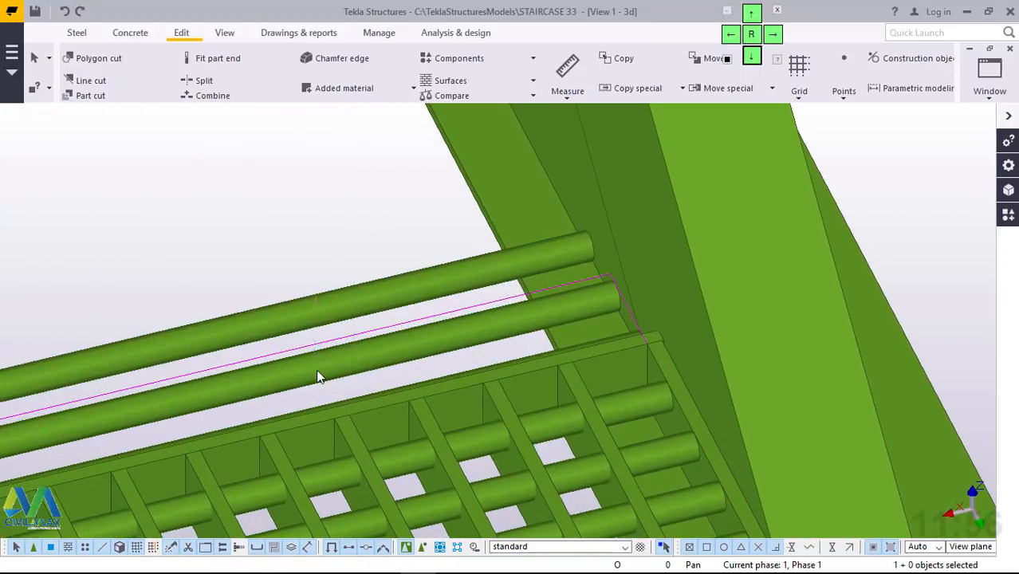
key(Delete)
Step: Delete the stray tread that extends beyond the base plates at the foot of the lowest flight
scroll(478, 321, down, 5)
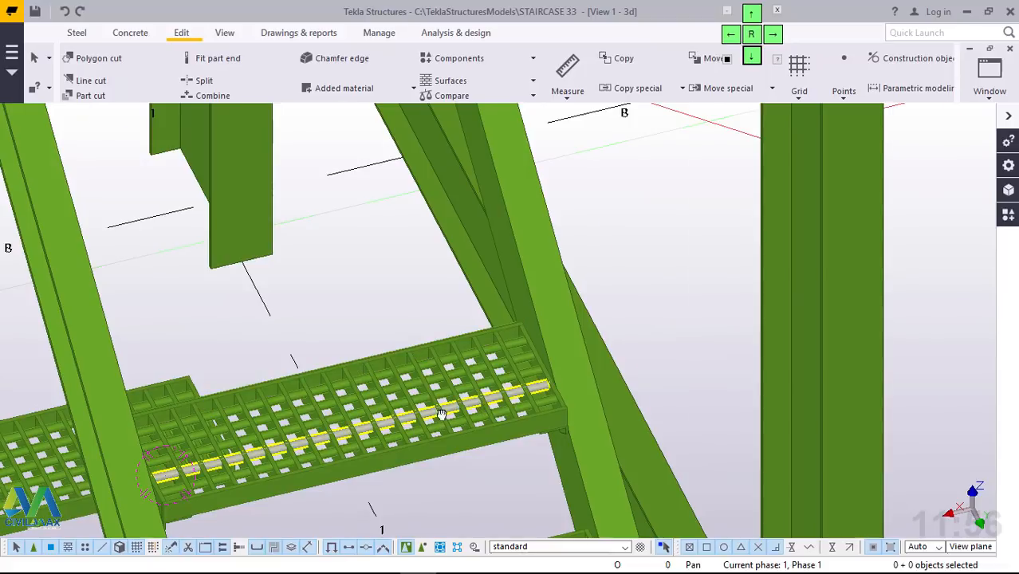
ctrl+middle_drag(441, 414, 375, 237)
scroll(375, 232, down, 2)
scroll(385, 227, down, 2)
scroll(598, 360, up, 2)
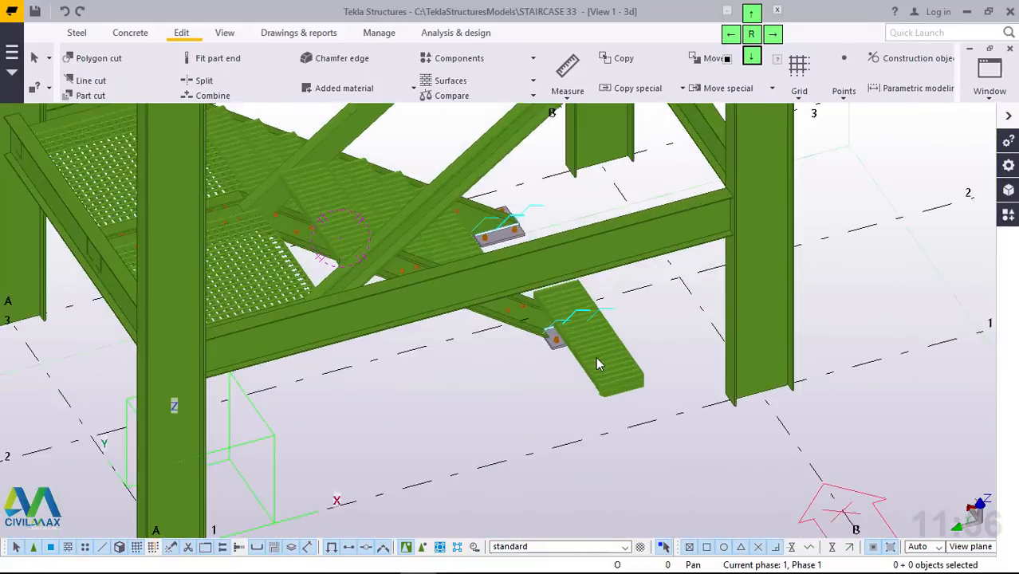
scroll(597, 359, up, 1)
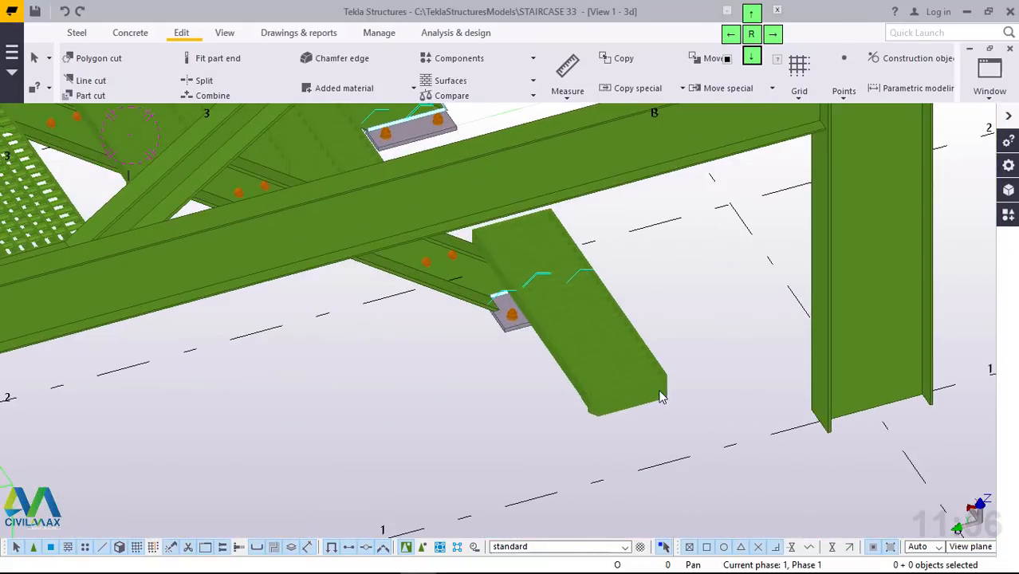
click(660, 397)
key(Delete)
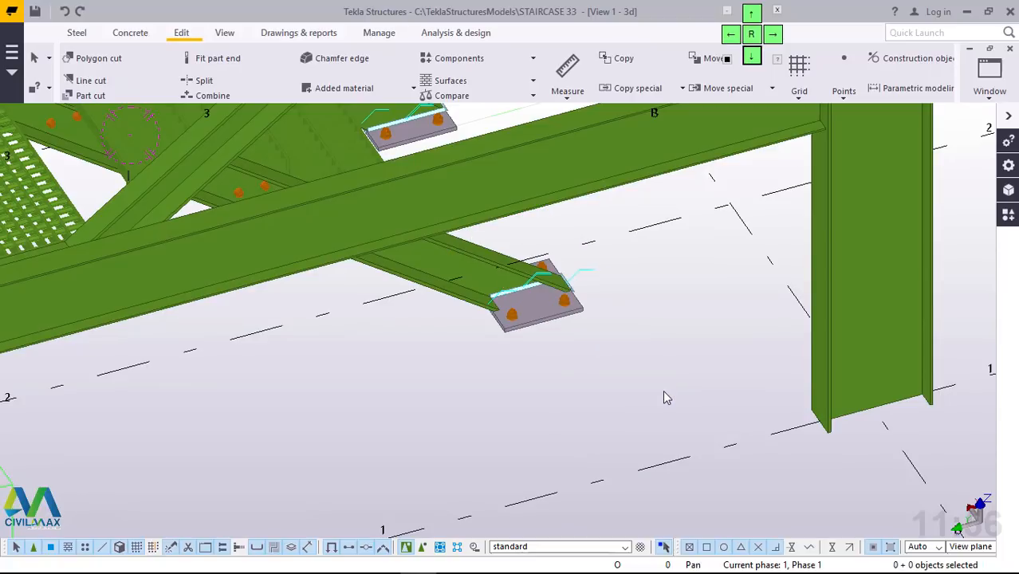
Step: Delete the angle bracket beneath the copied tread where the front flat bar meets the stringer
scroll(678, 446, down, 1)
scroll(675, 458, down, 3)
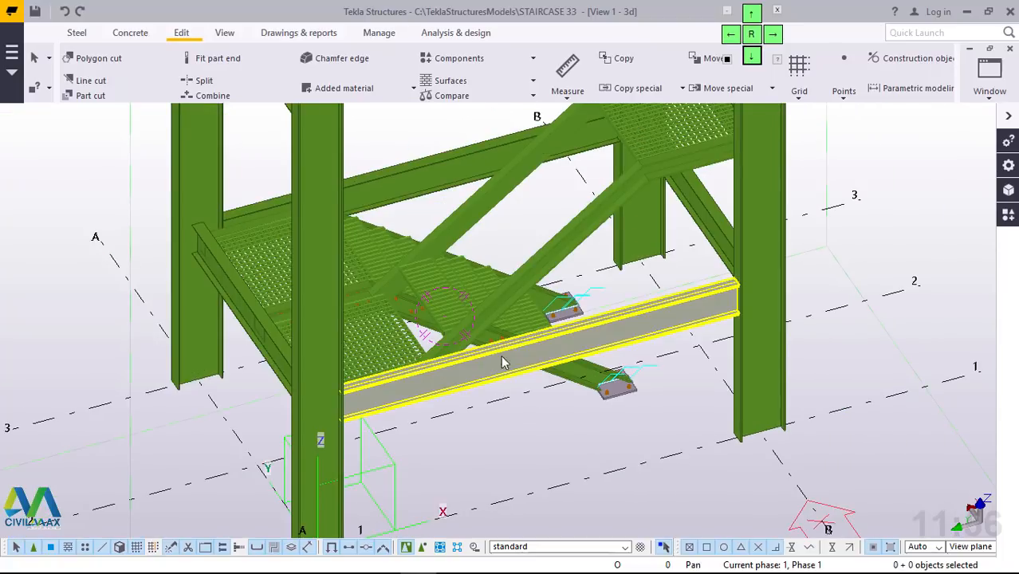
ctrl+middle_drag(579, 343, 852, 359)
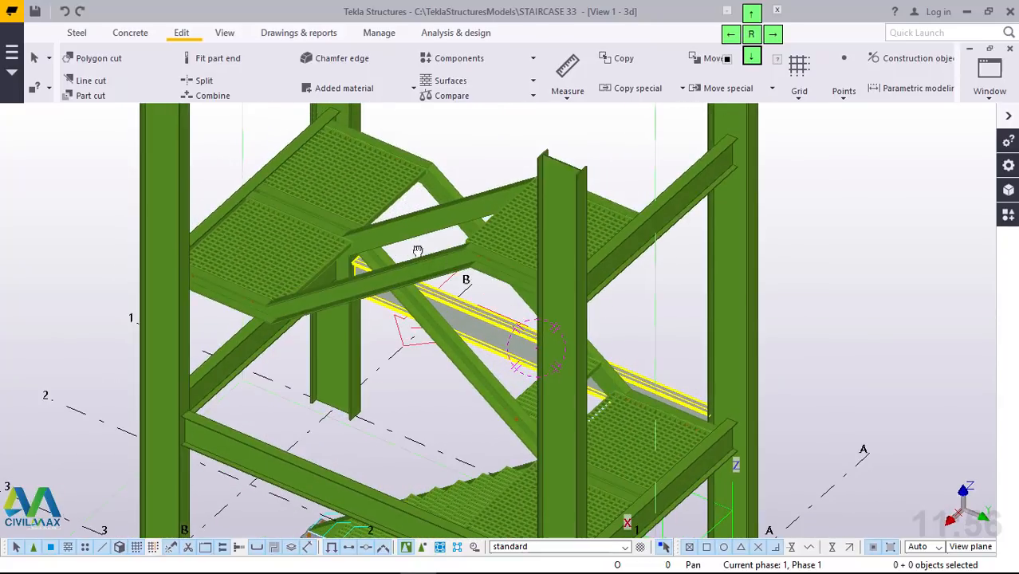
scroll(359, 235, up, 2)
scroll(358, 234, down, 4)
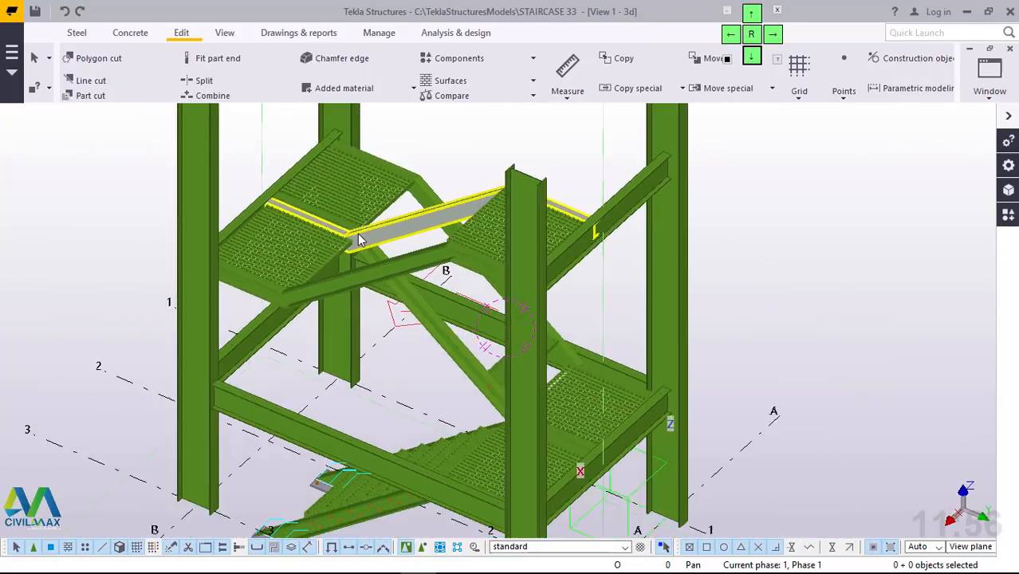
scroll(358, 237, down, 2)
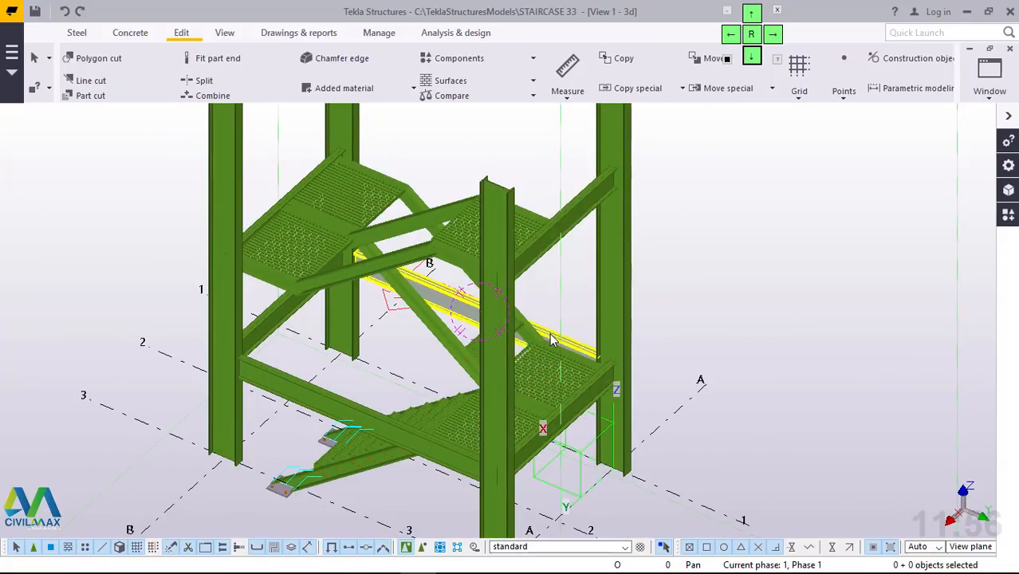
scroll(552, 335, up, 5)
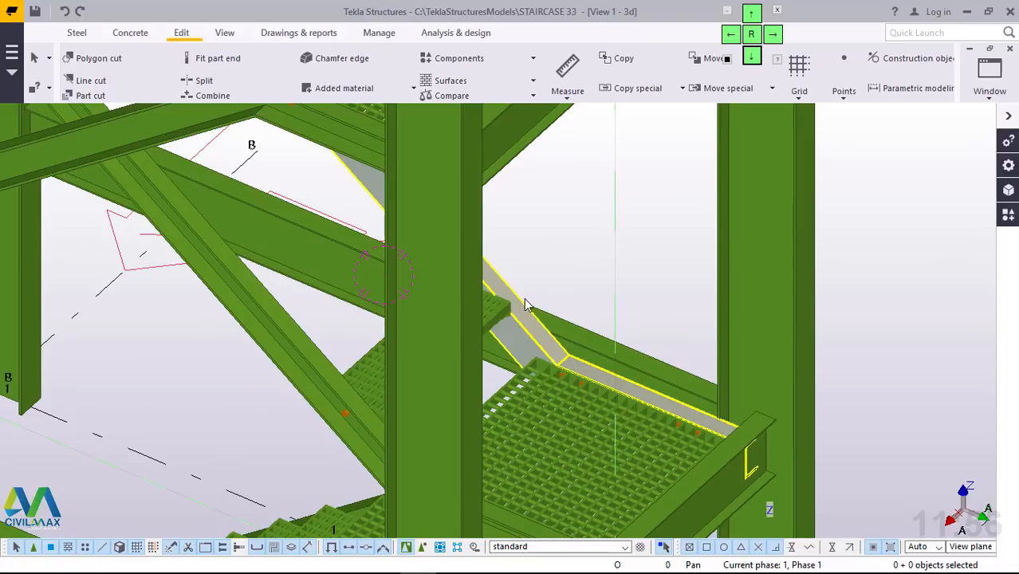
ctrl+middle_drag(473, 309, 502, 300)
scroll(558, 335, up, 5)
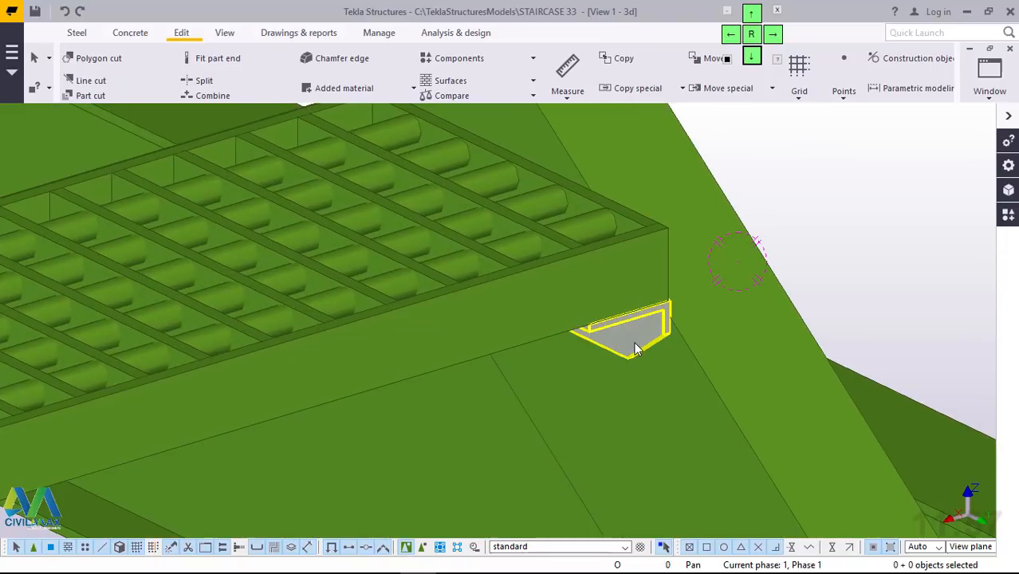
click(635, 348)
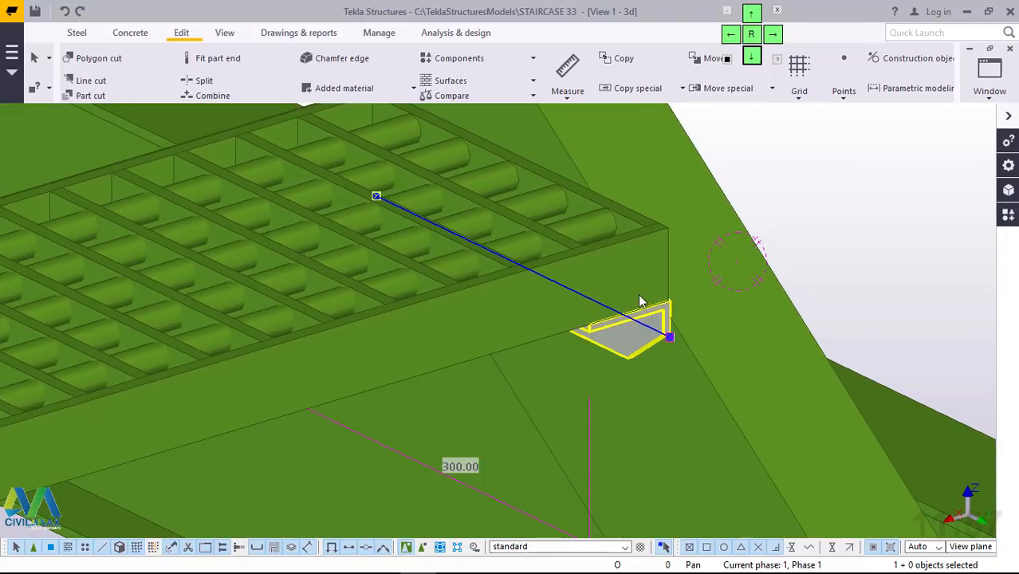
key(Delete)
Step: Inspect the copied tread's opposite end, its supporting bracket and its fit between both stringers
scroll(635, 305, down, 4)
mouse_move(331, 386)
middle_down()
mouse_move(348, 385)
mouse_move(326, 383)
middle_up()
middle_drag(242, 381, 194, 337)
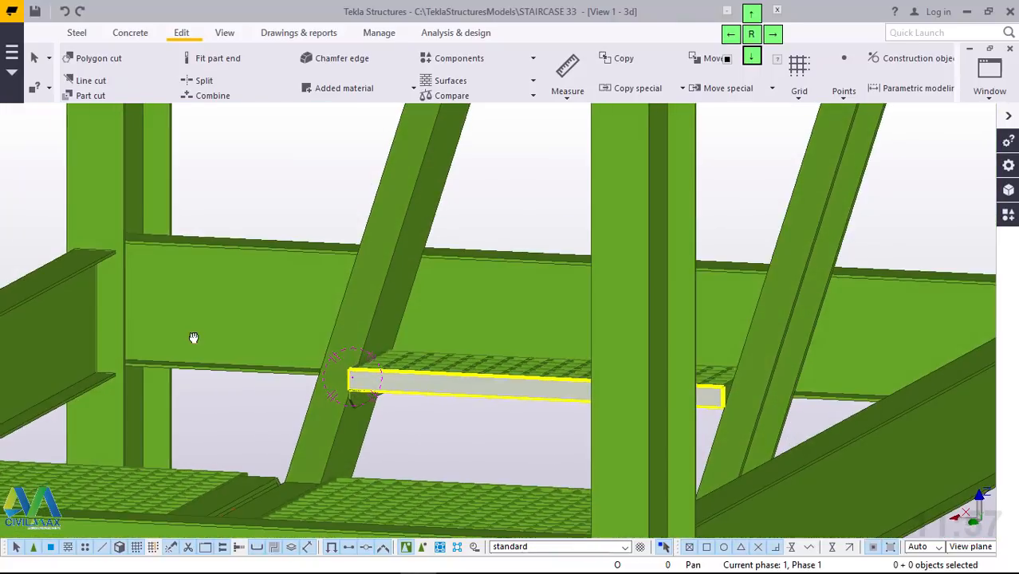
scroll(361, 407, up, 3)
scroll(361, 407, up, 4)
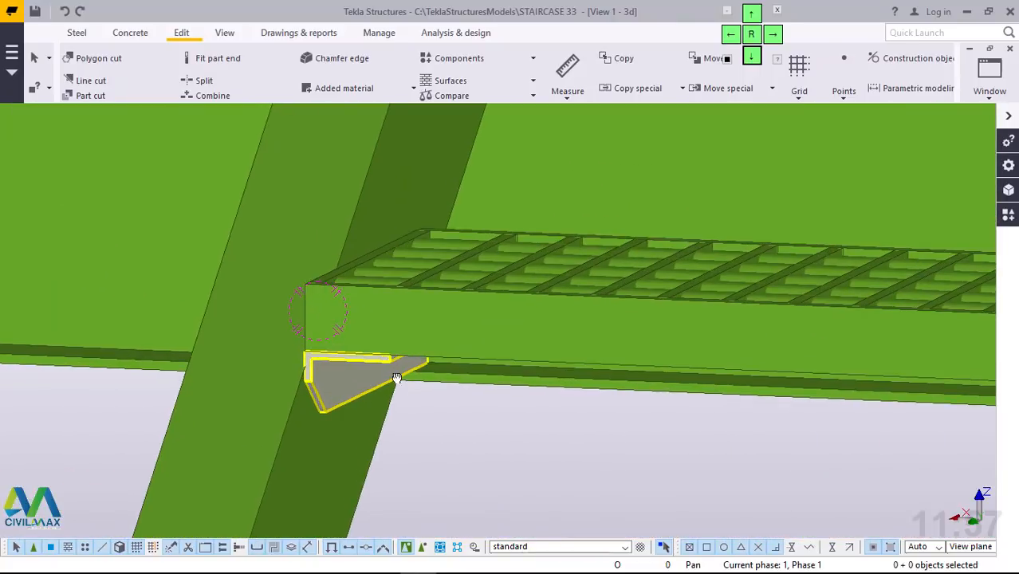
middle_drag(394, 380, 563, 335)
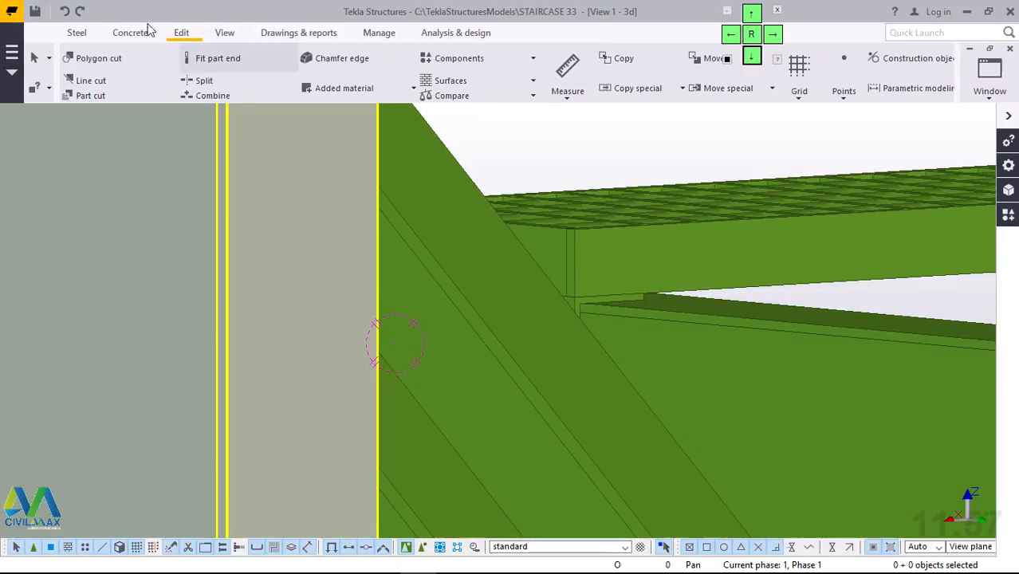
ctrl+middle_drag(479, 366, 916, 205)
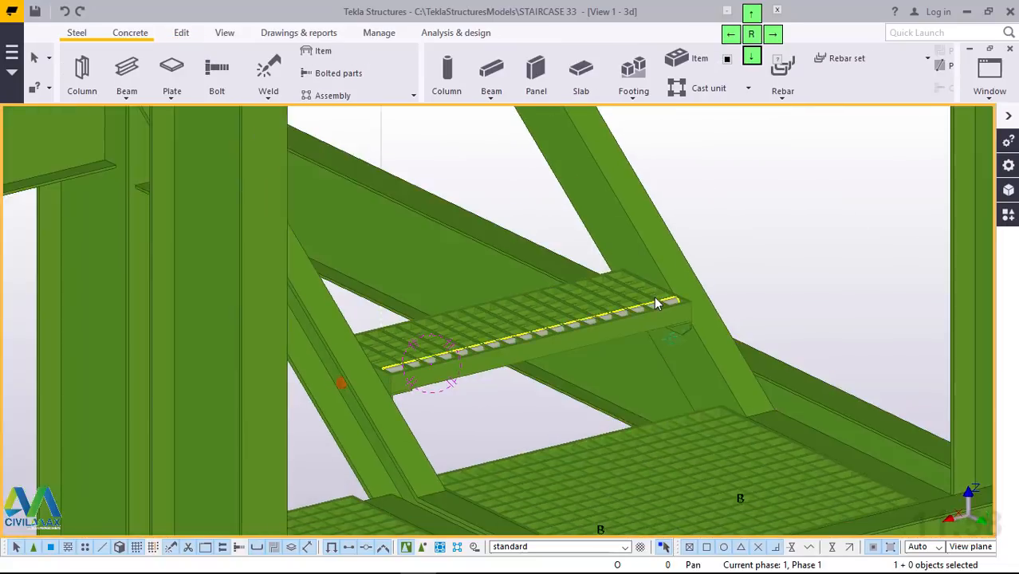
scroll(656, 304, up, 2)
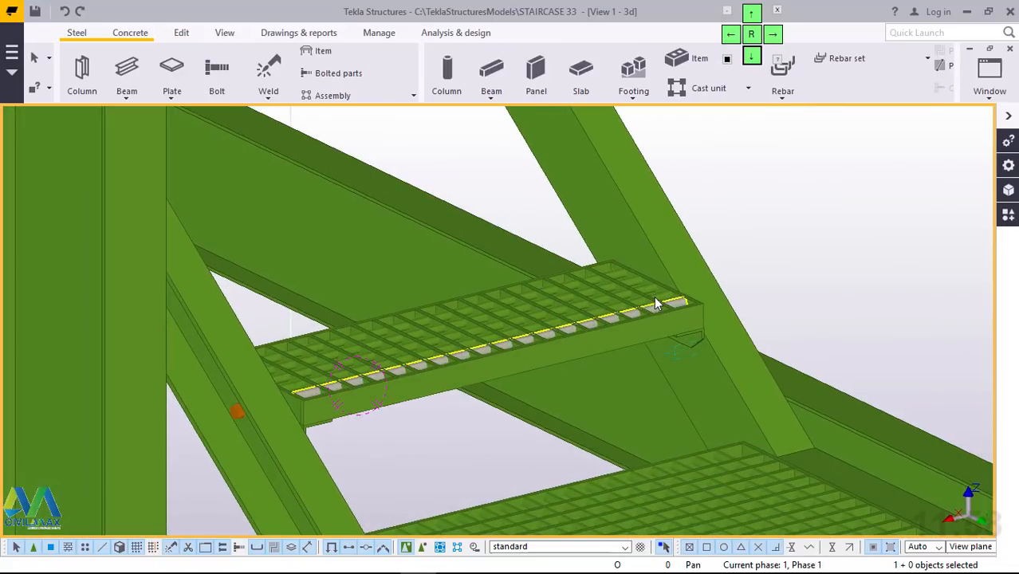
Step: Check which tread parts belong to the assembly by selecting the whole assembly and an individual cross rod
click(619, 338)
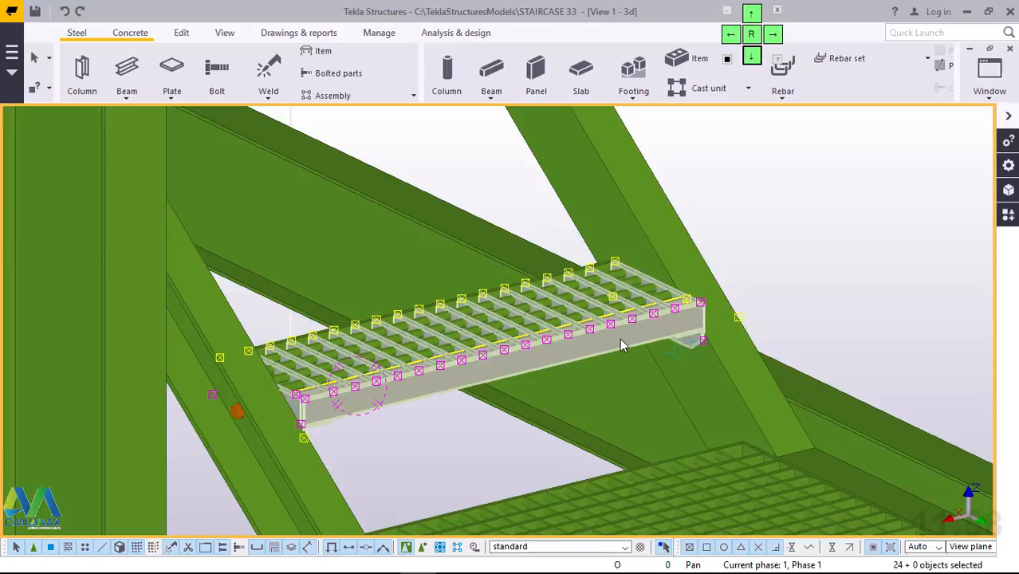
scroll(630, 319, up, 3)
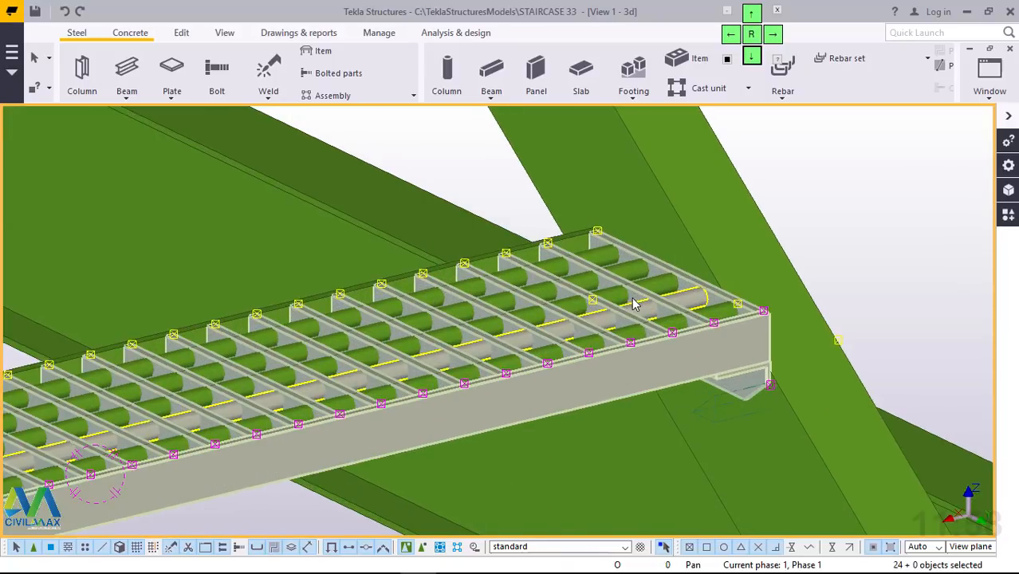
ctrl+middle_drag(632, 303, 852, 182)
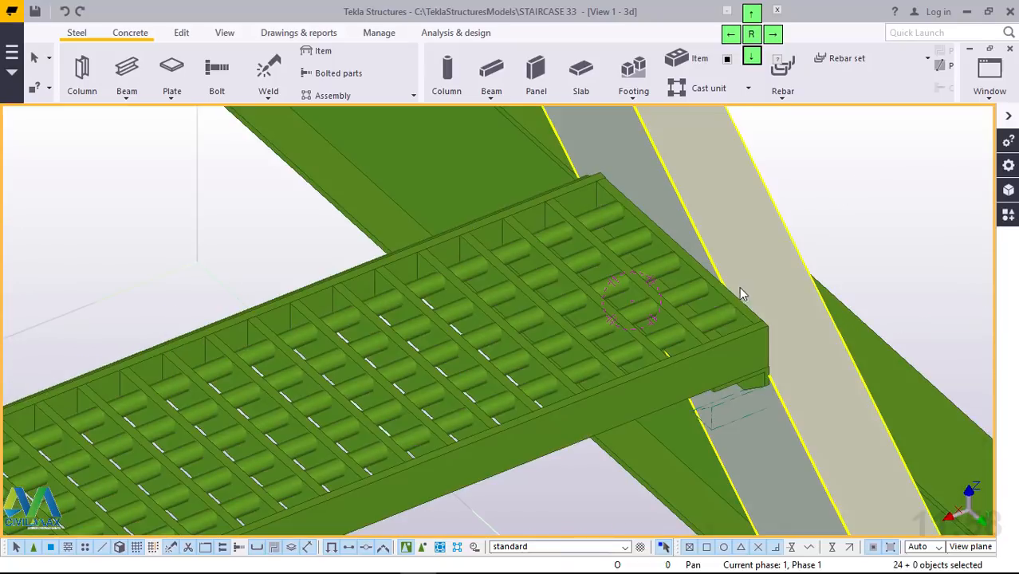
scroll(739, 294, up, 4)
click(699, 334)
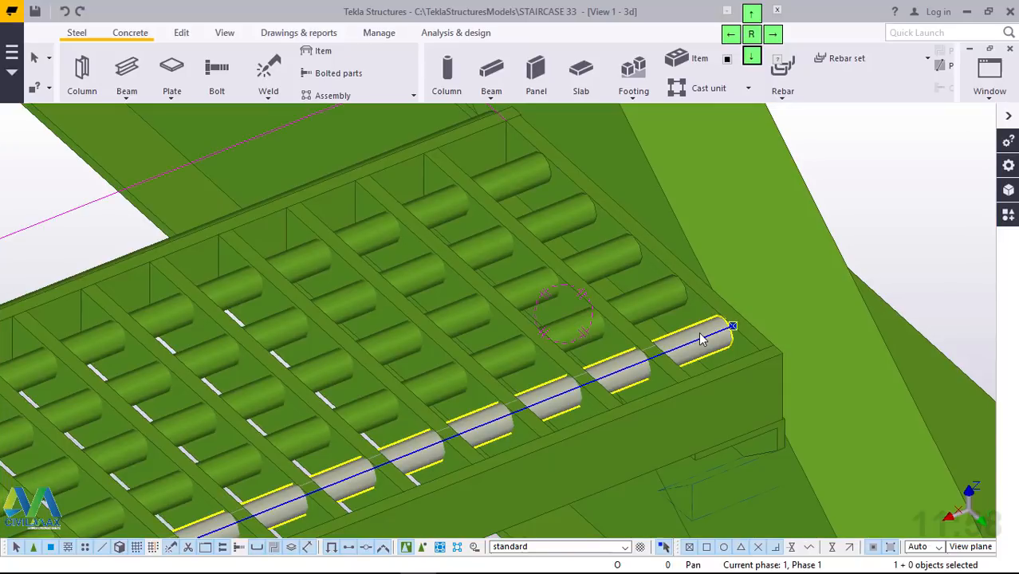
click(915, 178)
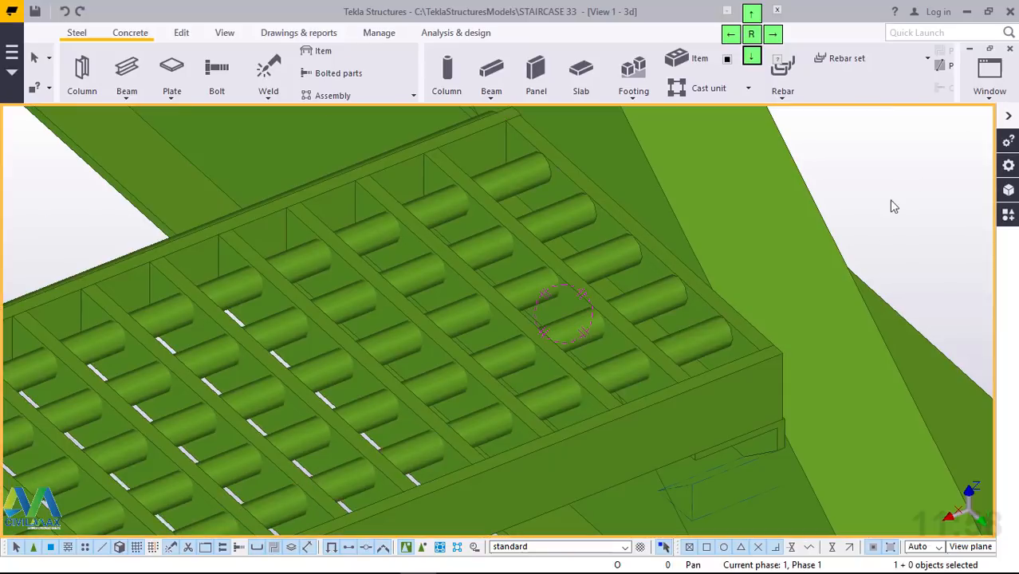
alt+click(732, 410)
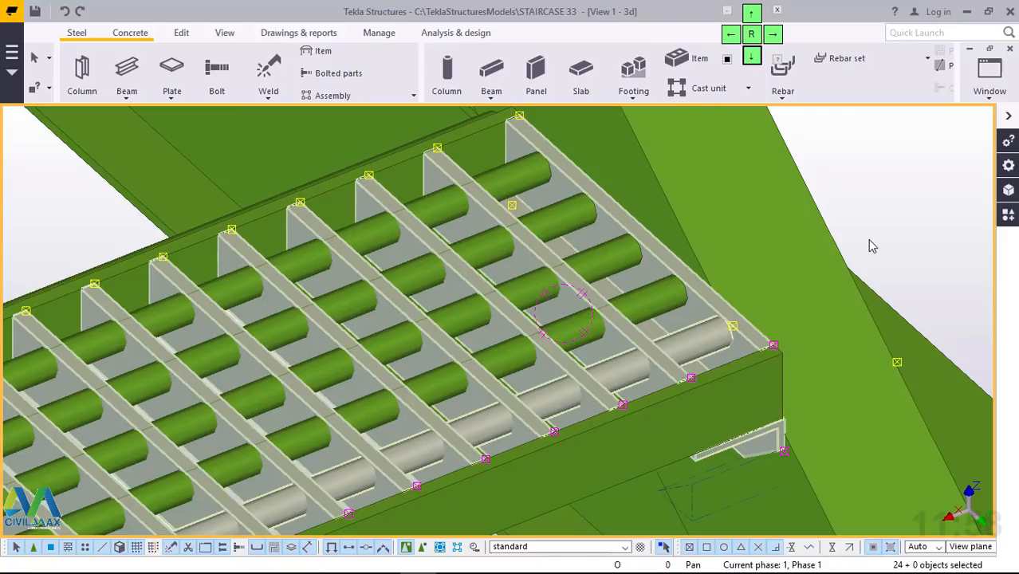
click(898, 170)
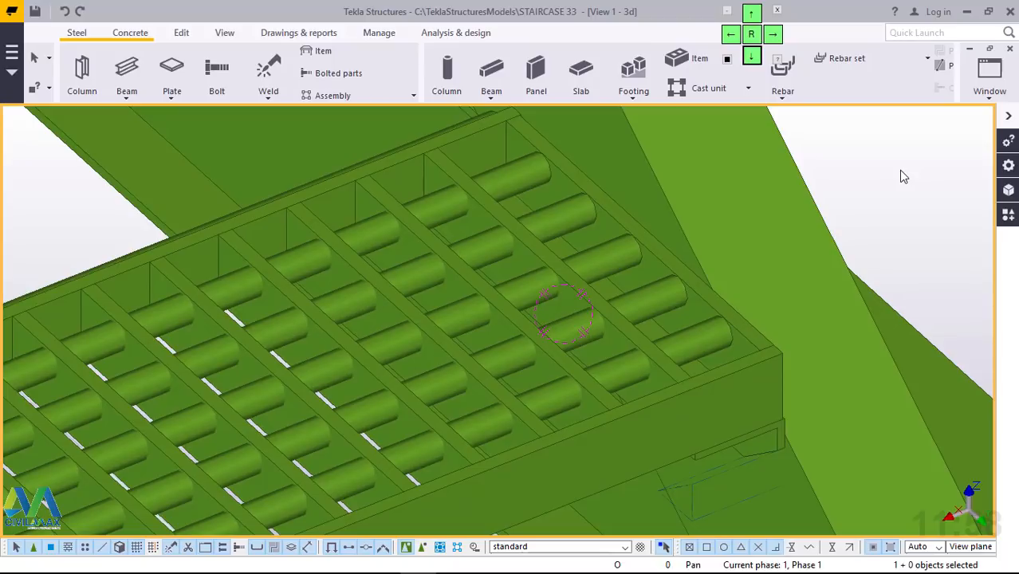
Step: Add the rear flat bar and the five round cross rods to the assembly of the tread's front flat bar
click(484, 138)
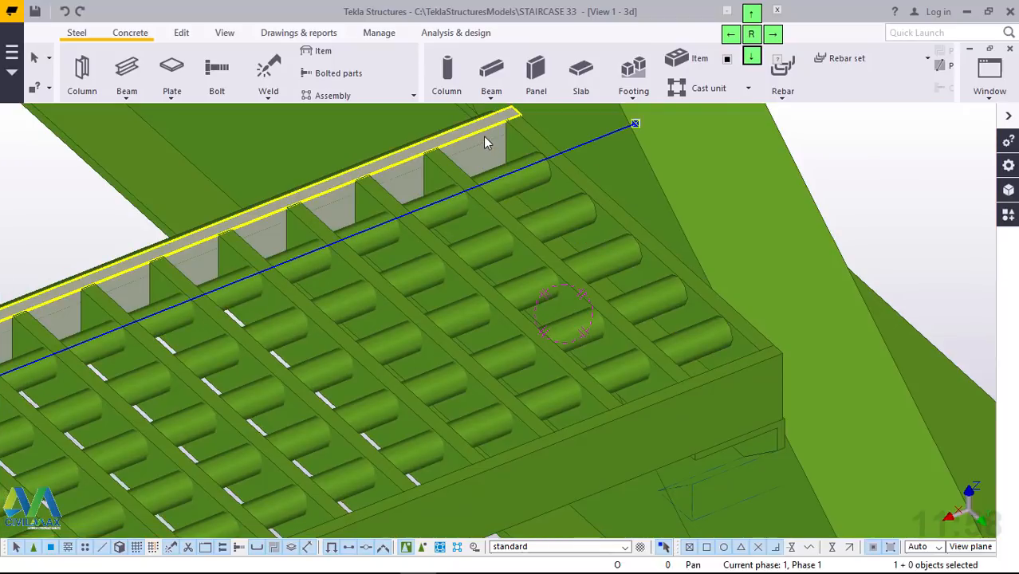
click(551, 208)
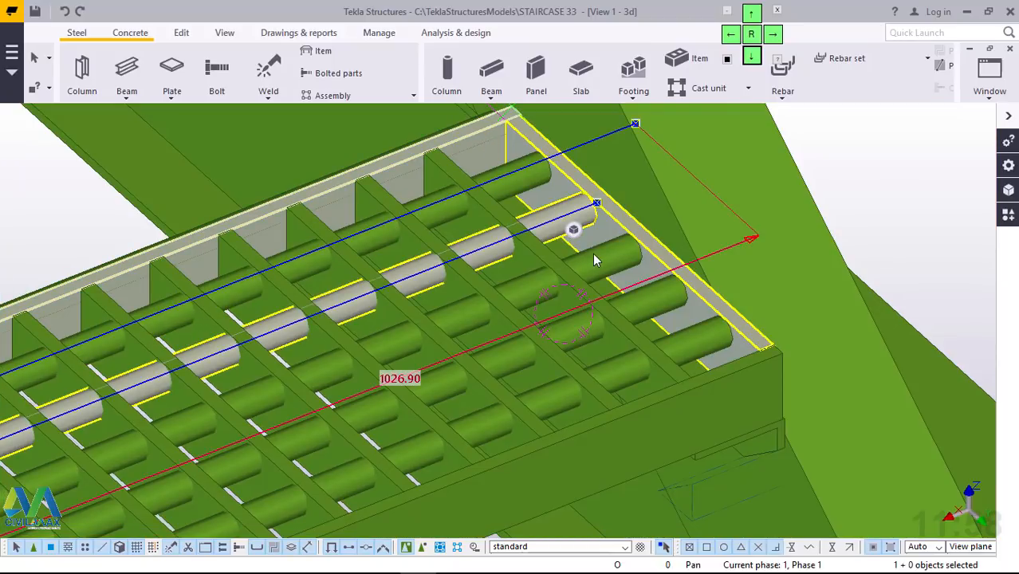
click(662, 311)
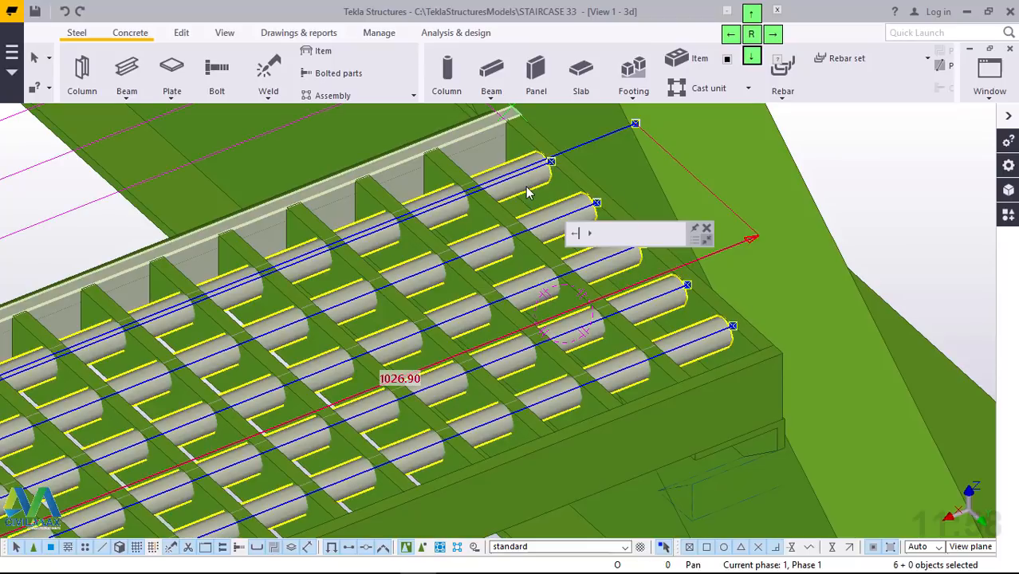
right_click(527, 192)
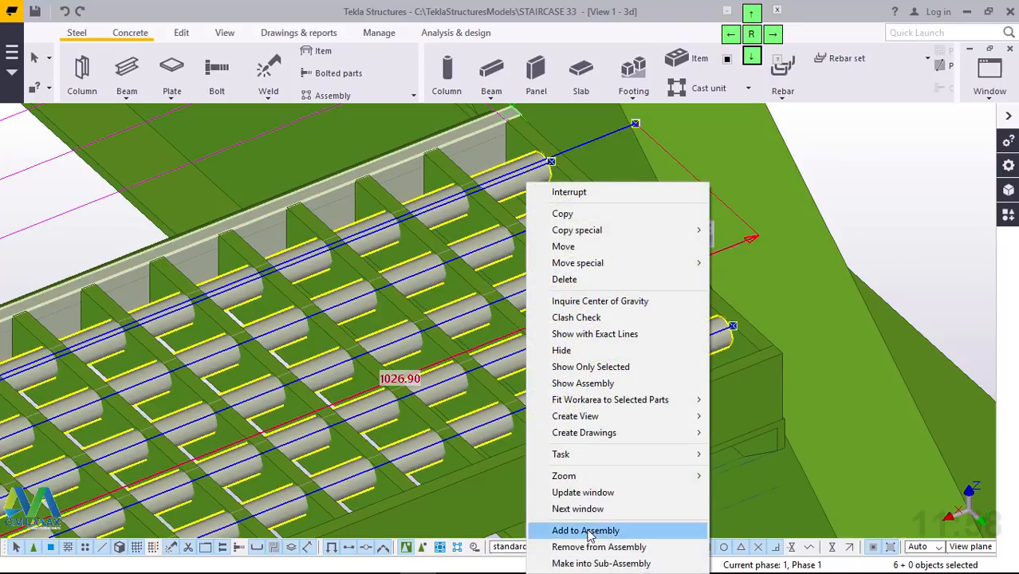
click(590, 531)
click(709, 407)
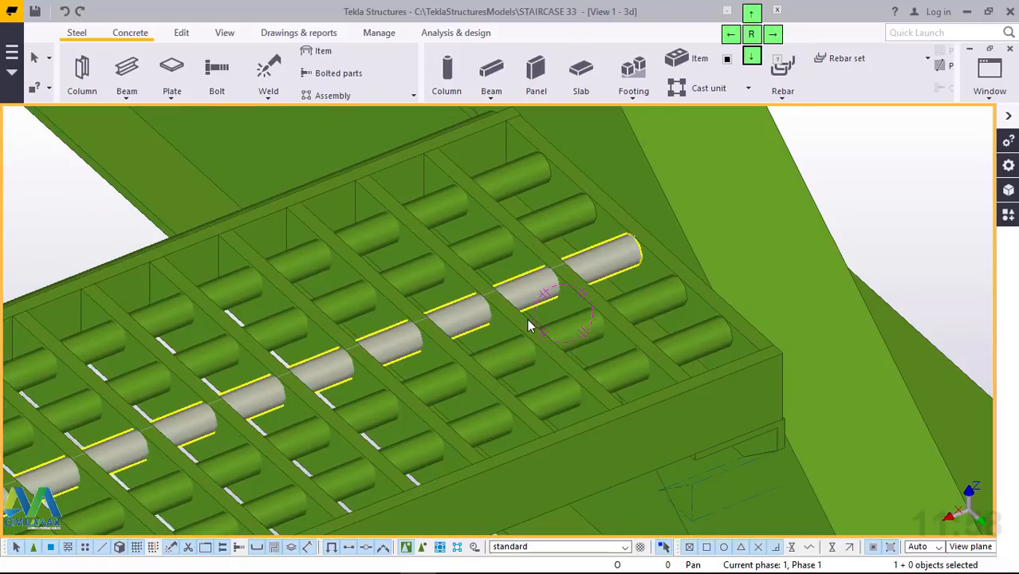
Step: Inspect the assembled tread and its stringer supports from the opposite side of the staircase
scroll(562, 303, down, 6)
scroll(660, 303, up, 3)
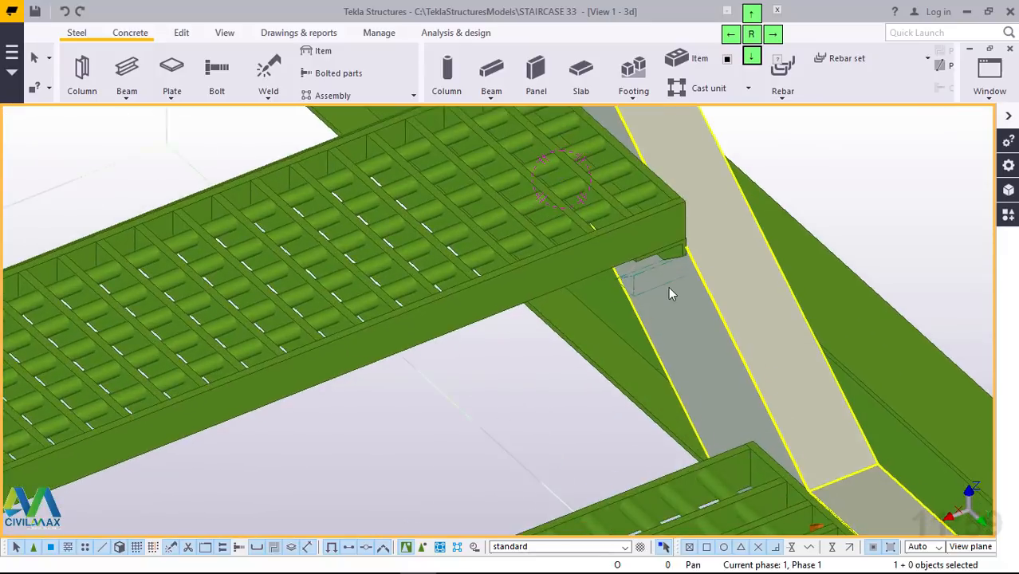
scroll(651, 341, down, 3)
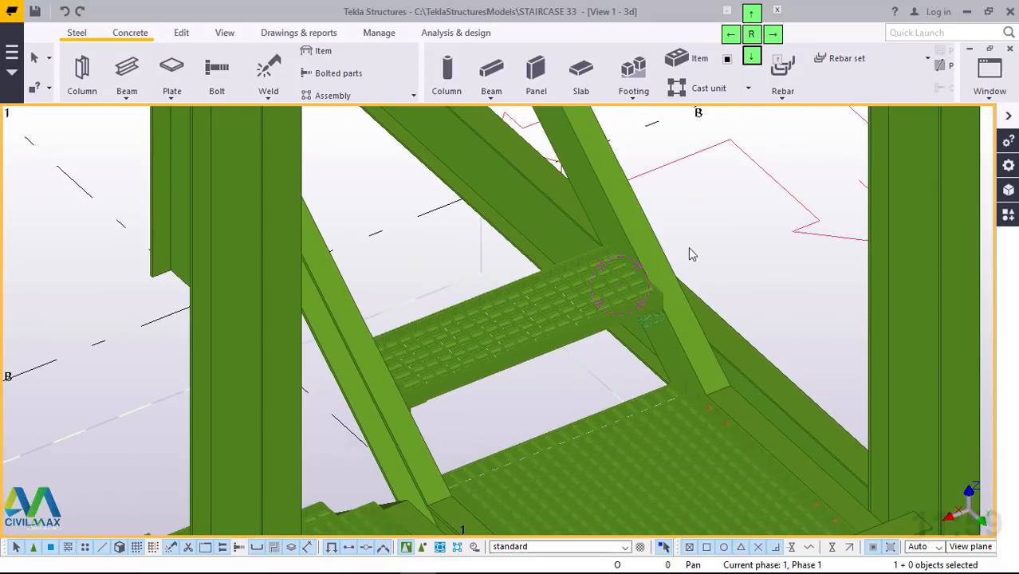
ctrl+middle_drag(689, 253, 396, 364)
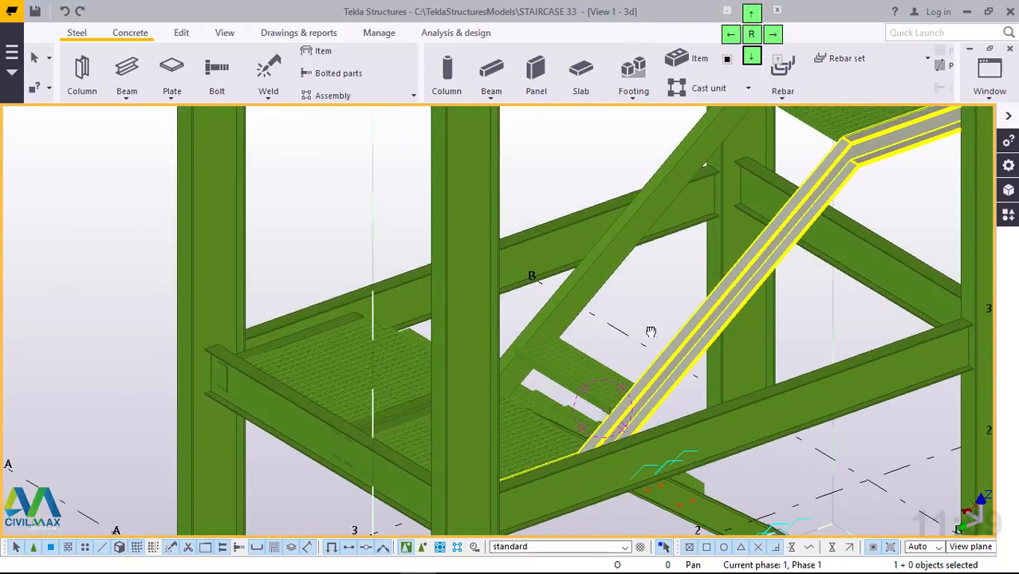
scroll(643, 399, up, 3)
scroll(718, 430, up, 2)
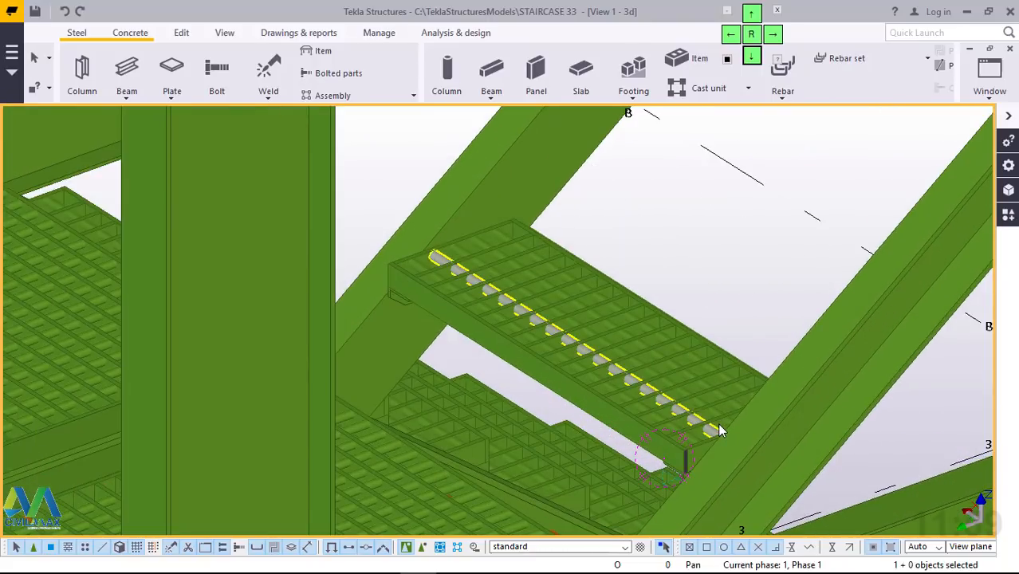
Step: Align the work plane with the sloping face of the flight's outer stringer using the Work plane tool
scroll(488, 406, down, 4)
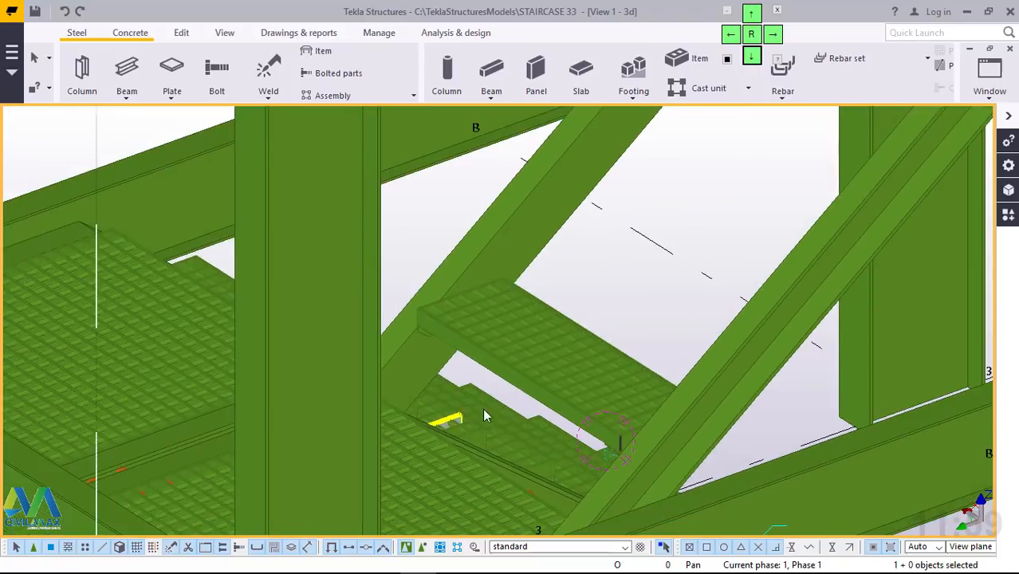
scroll(738, 299, up, 2)
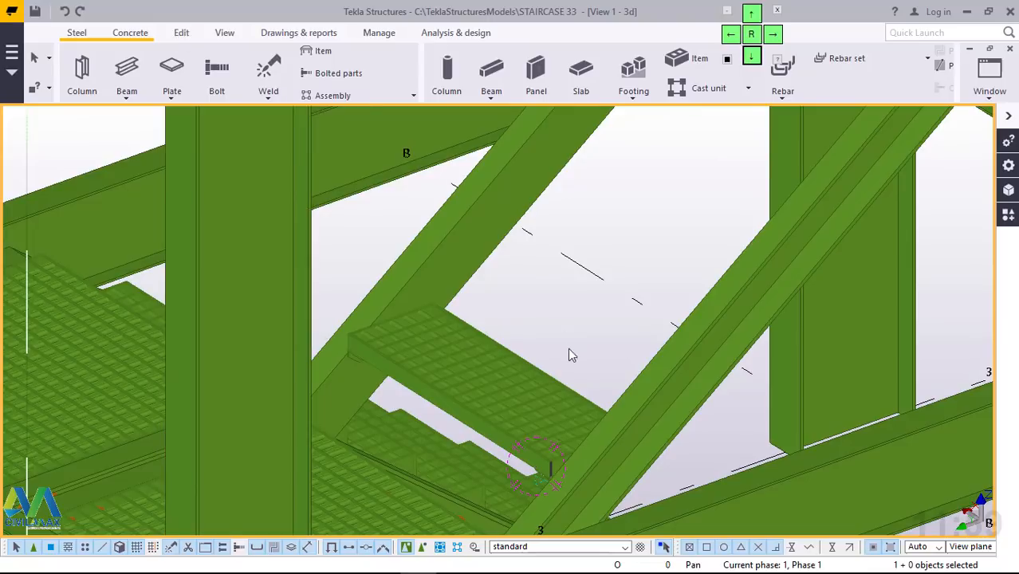
scroll(534, 407, down, 1)
scroll(692, 336, down, 1)
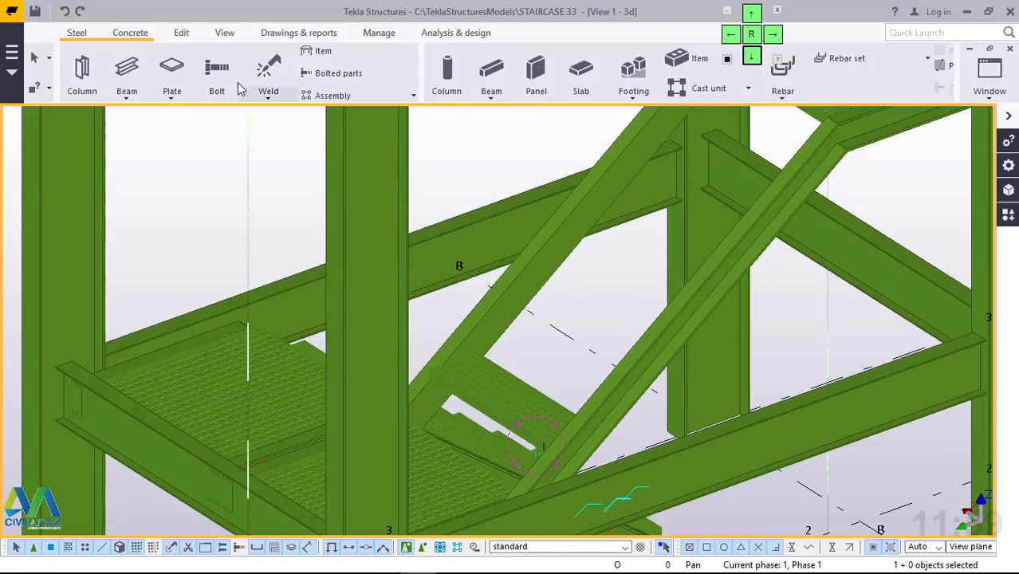
click(223, 35)
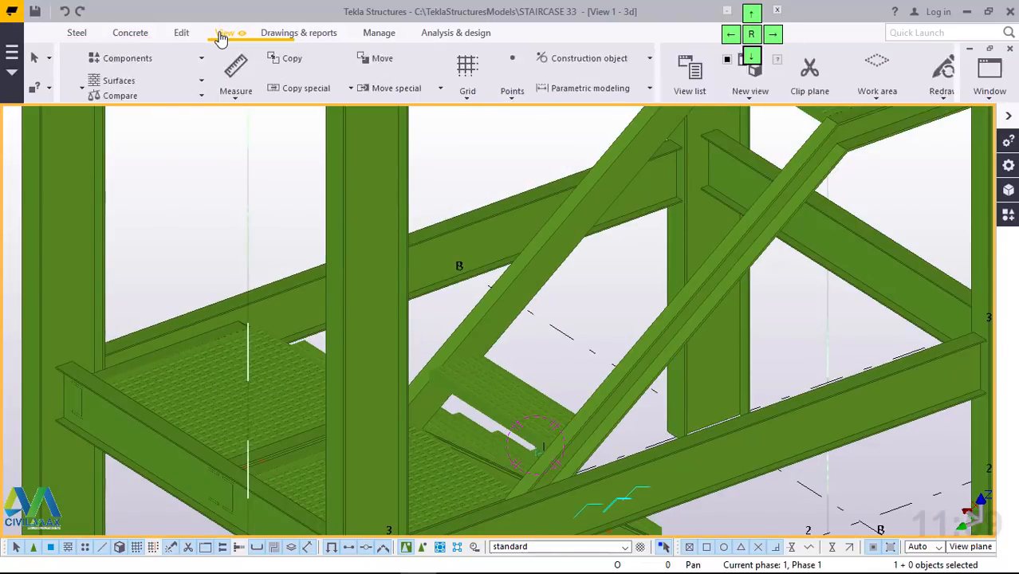
click(411, 106)
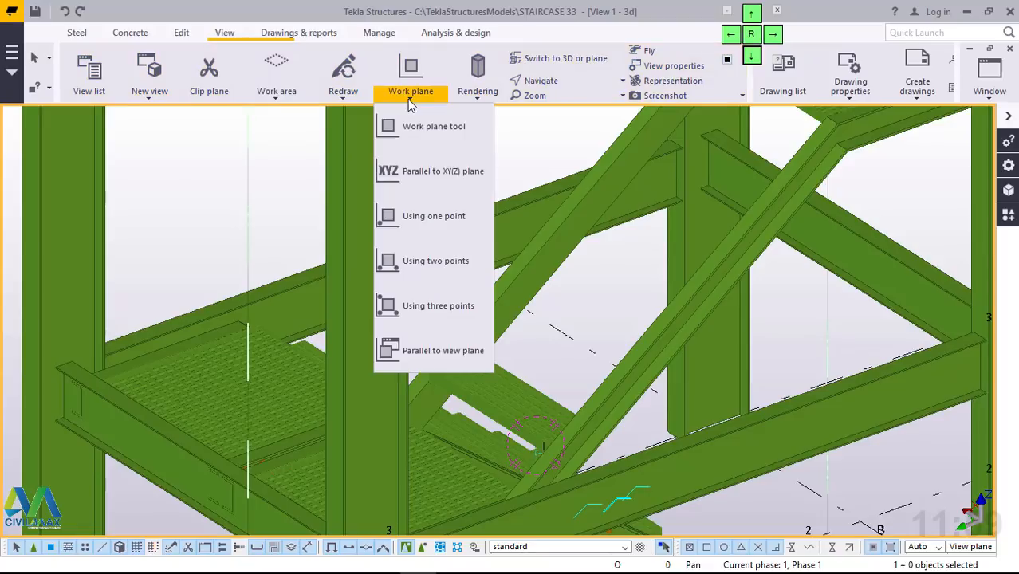
click(427, 128)
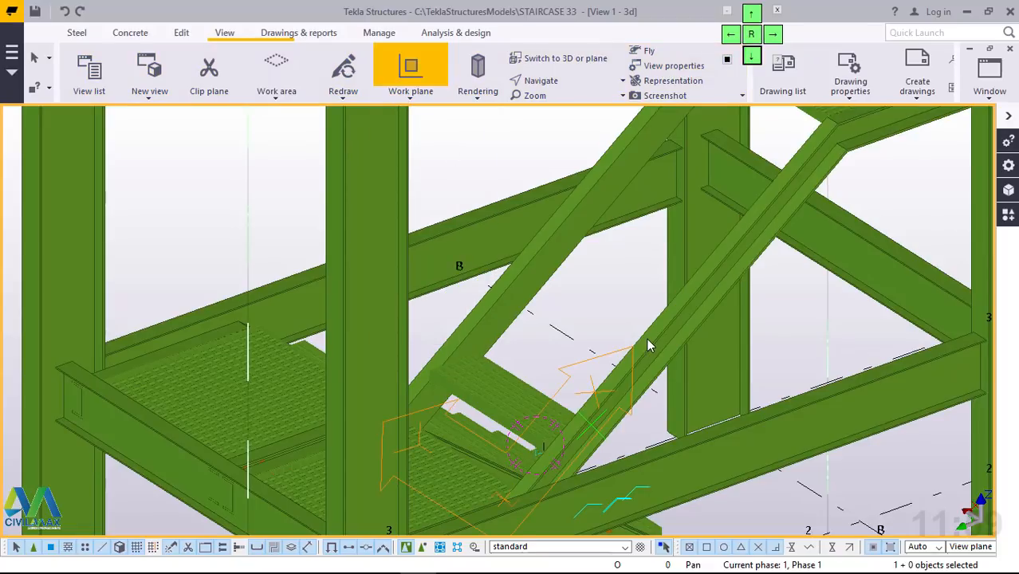
right_click(608, 287)
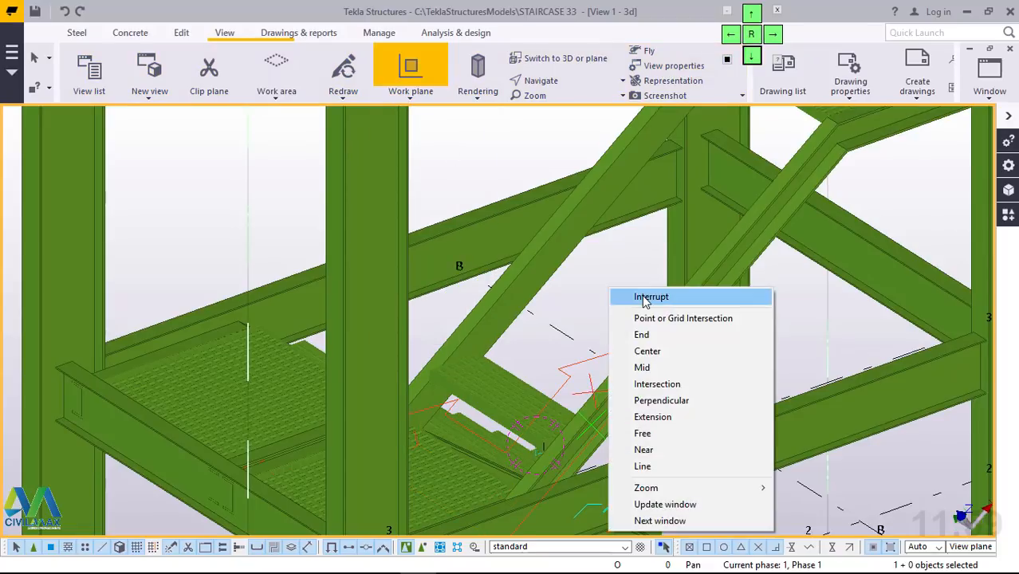
click(650, 296)
scroll(506, 441, up, 4)
scroll(506, 441, up, 4)
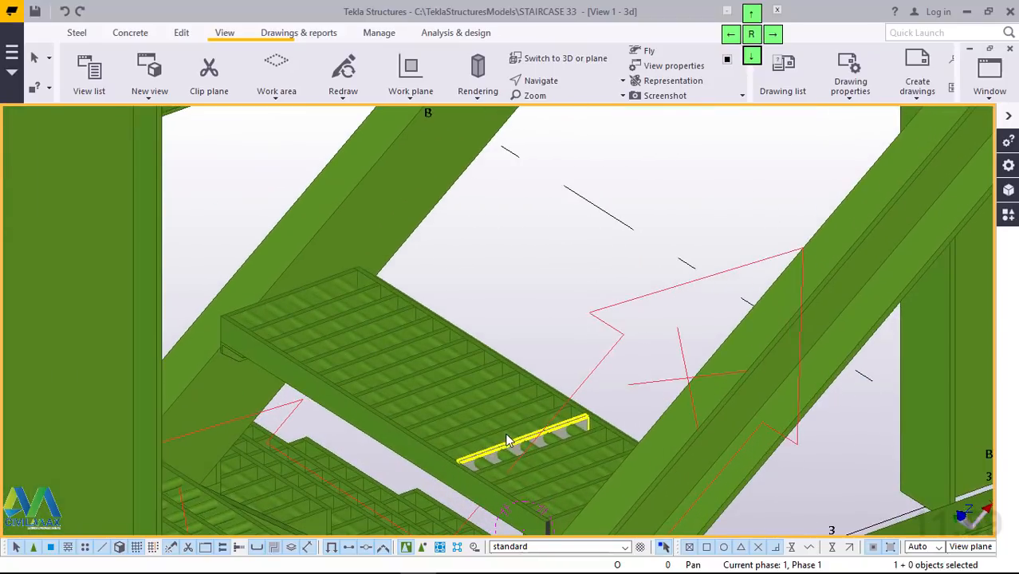
alt+click(391, 452)
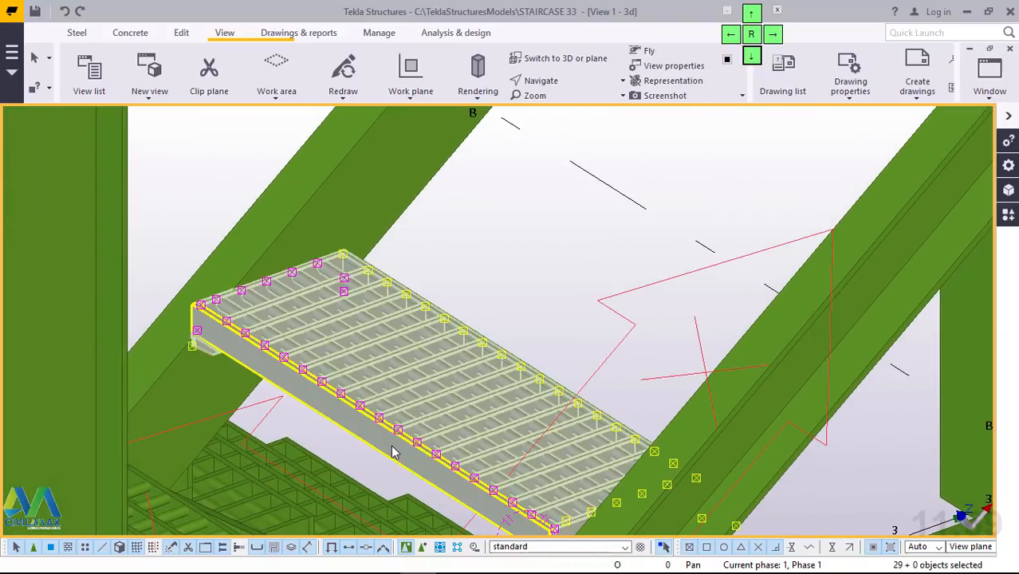
right_click(540, 235)
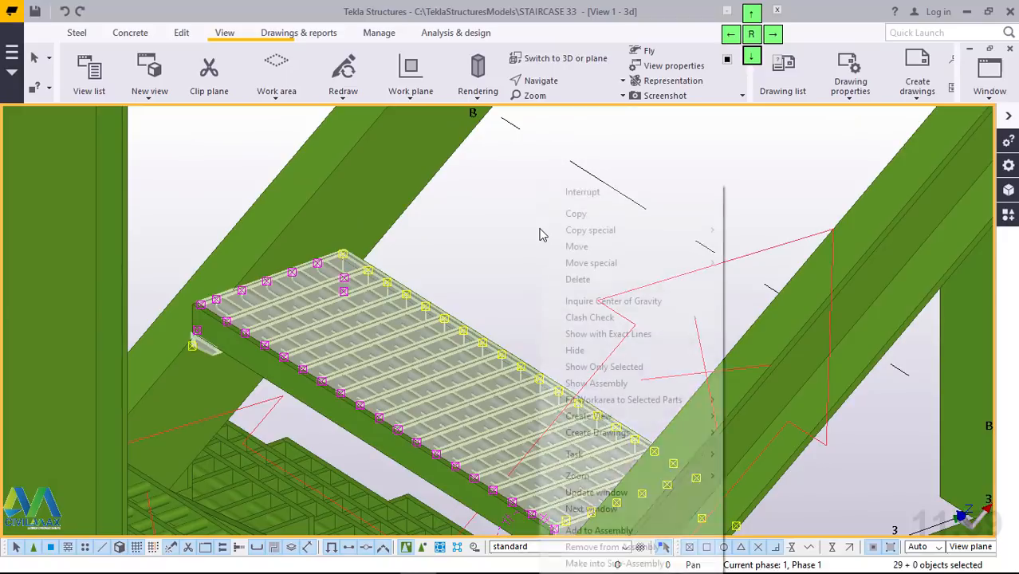
mouse_move(630, 241)
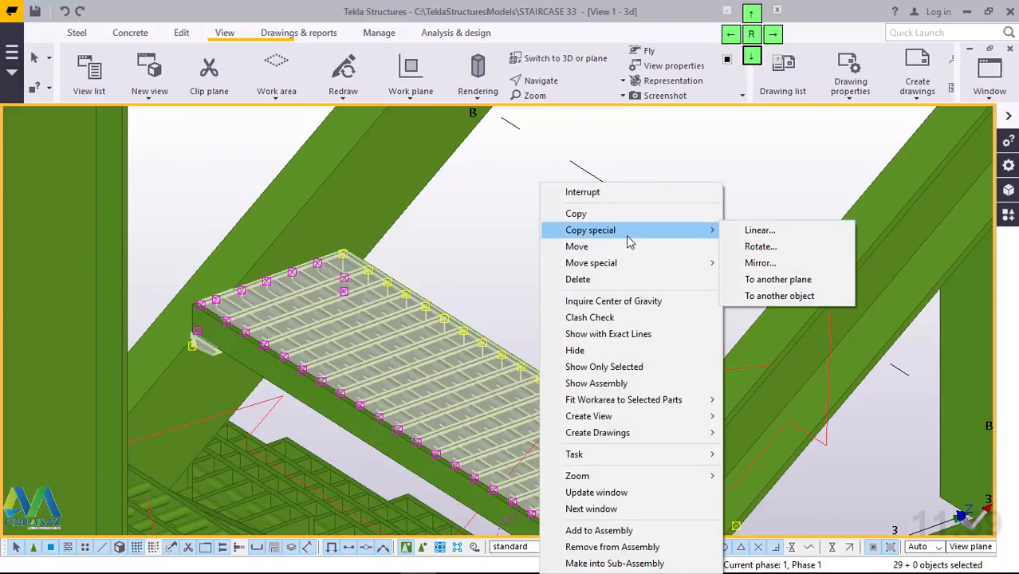
click(754, 236)
drag(794, 227, 755, 228)
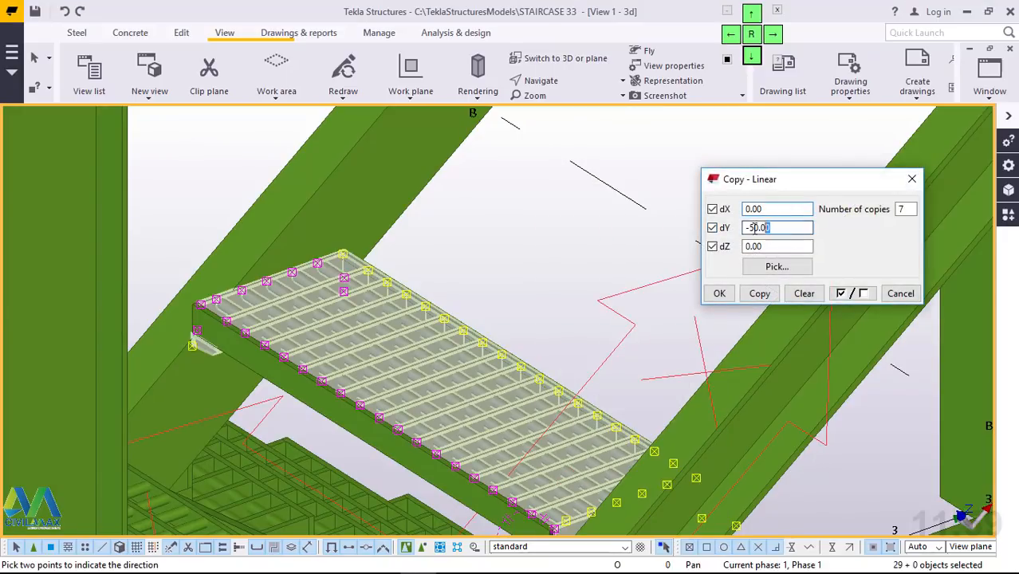
text(0)
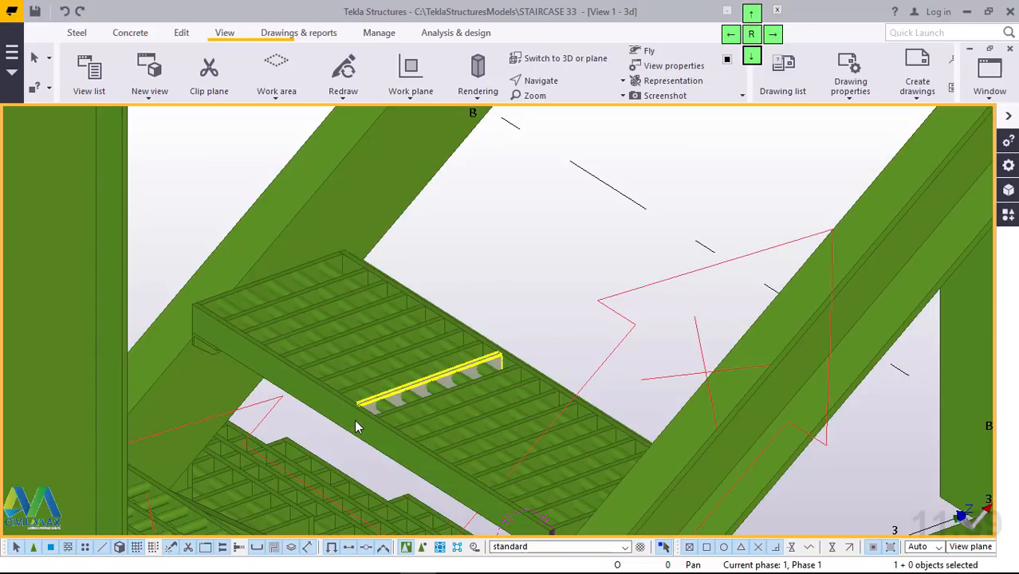
Step: Copy the whole tread assembly linearly up the flight with dX 300, dY 0, dZ 0 and 7 copies
click(356, 425)
right_click(517, 217)
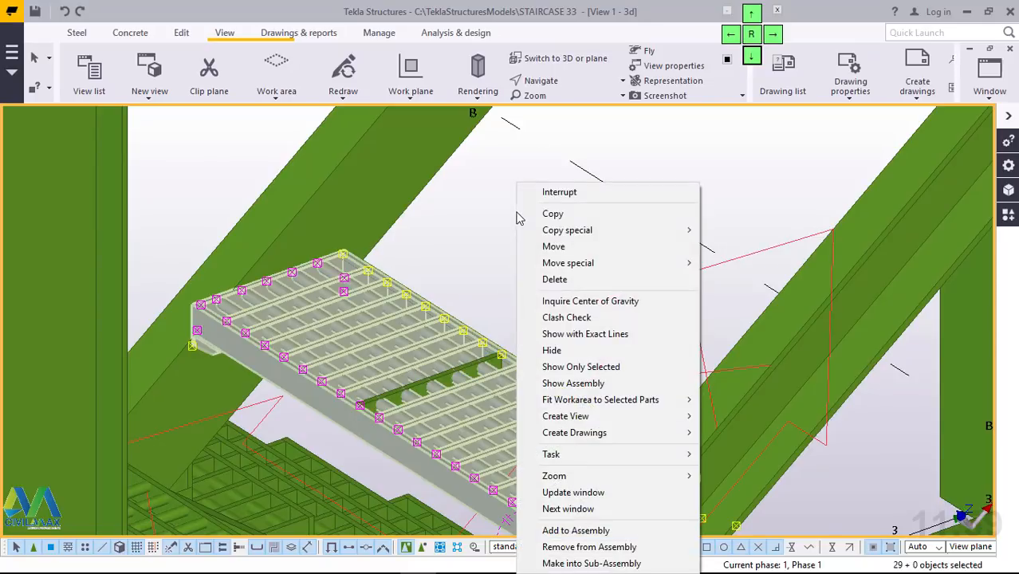
mouse_move(627, 230)
click(740, 229)
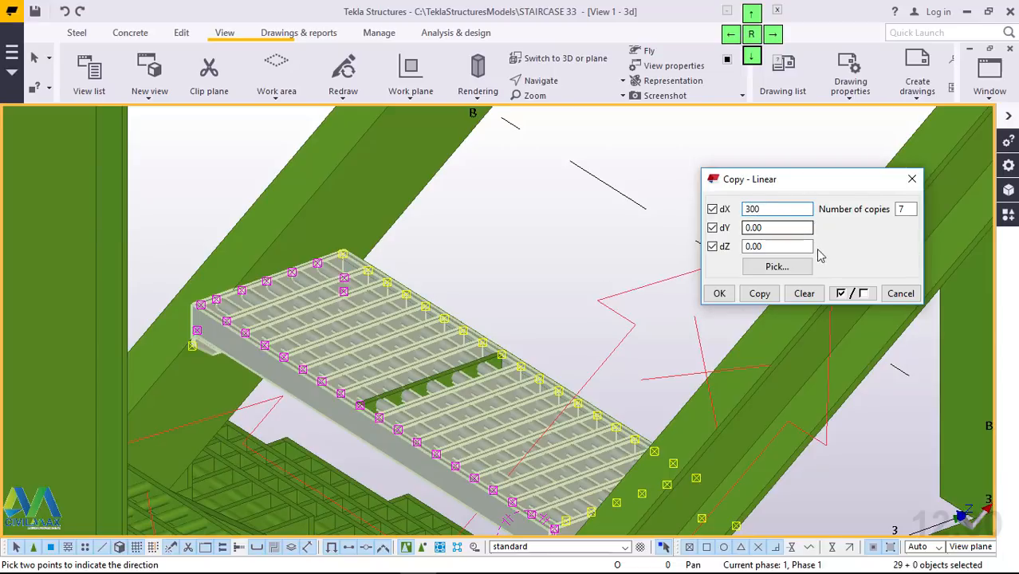
click(759, 293)
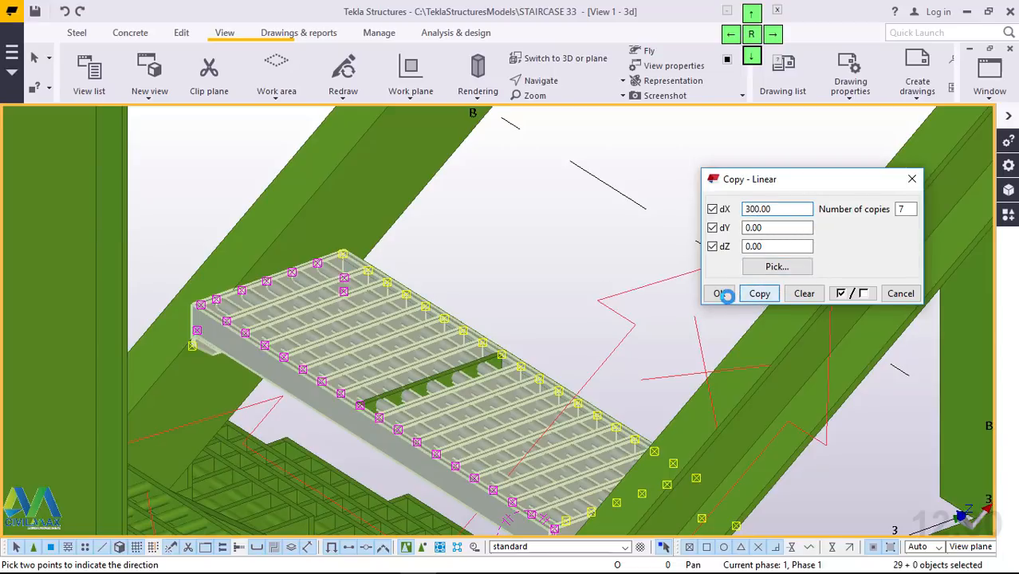
click(723, 293)
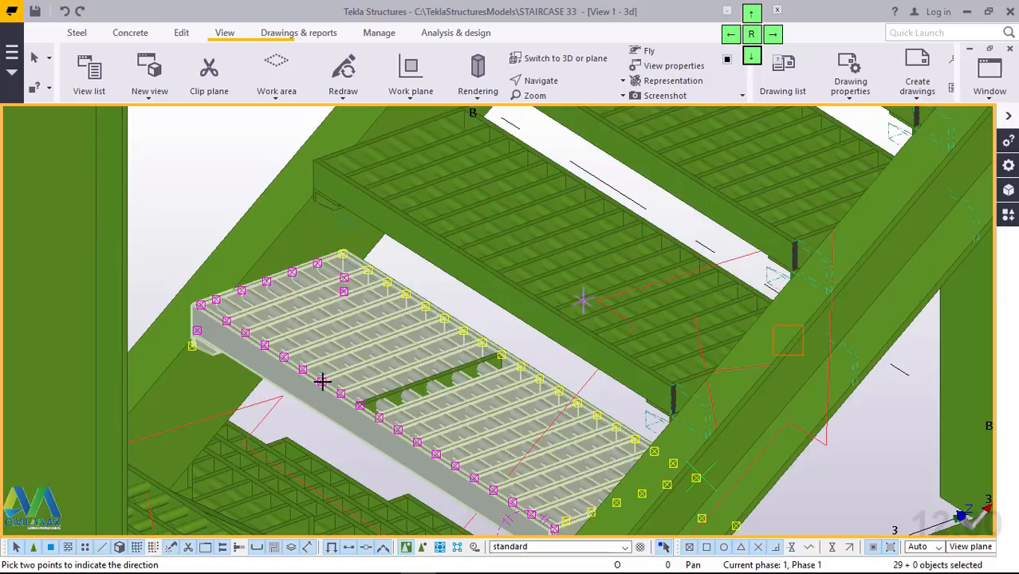
scroll(315, 391, down, 2)
scroll(315, 391, down, 3)
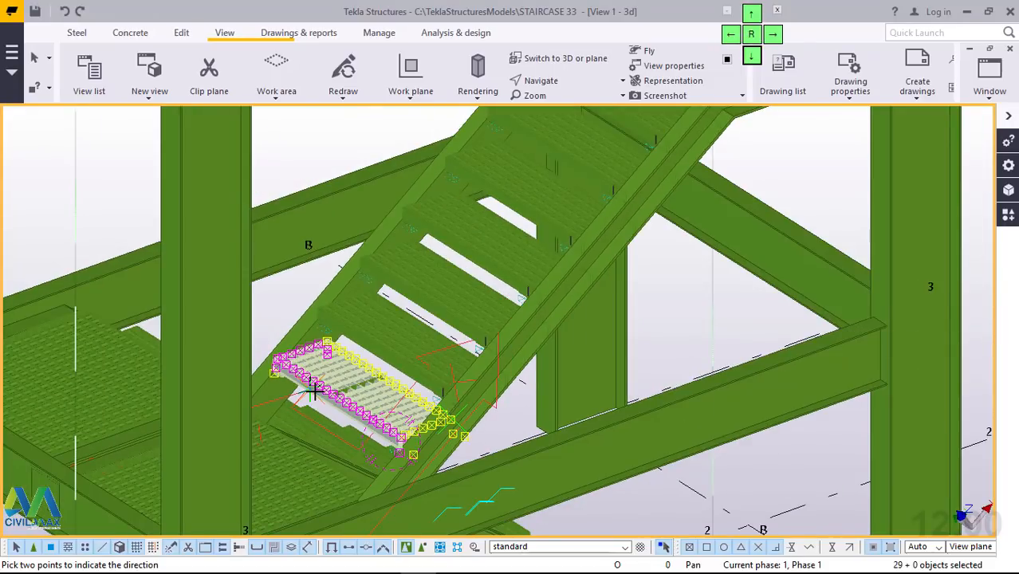
scroll(315, 391, down, 3)
scroll(472, 182, up, 2)
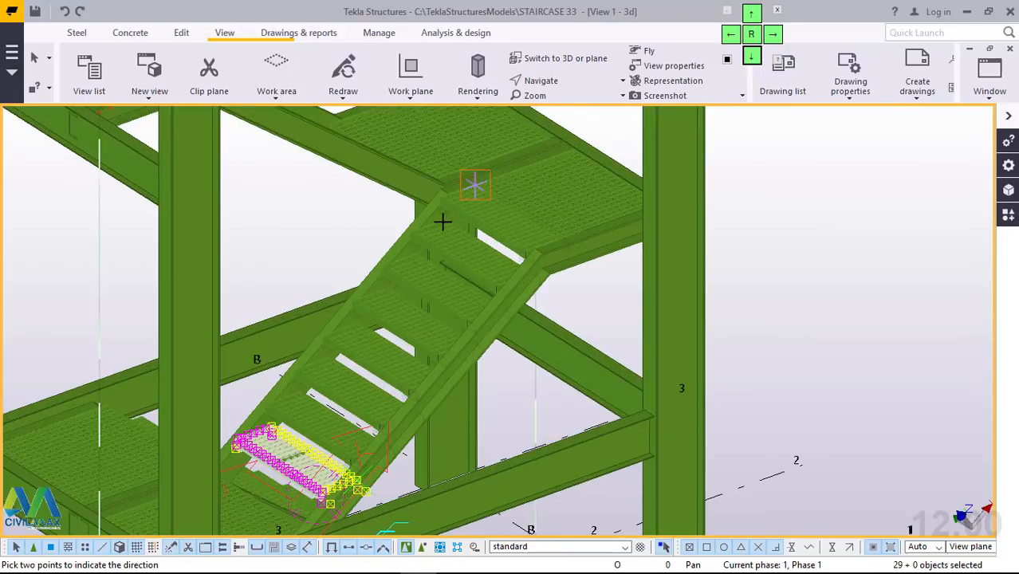
scroll(442, 222, up, 2)
scroll(514, 232, up, 2)
right_click(536, 185)
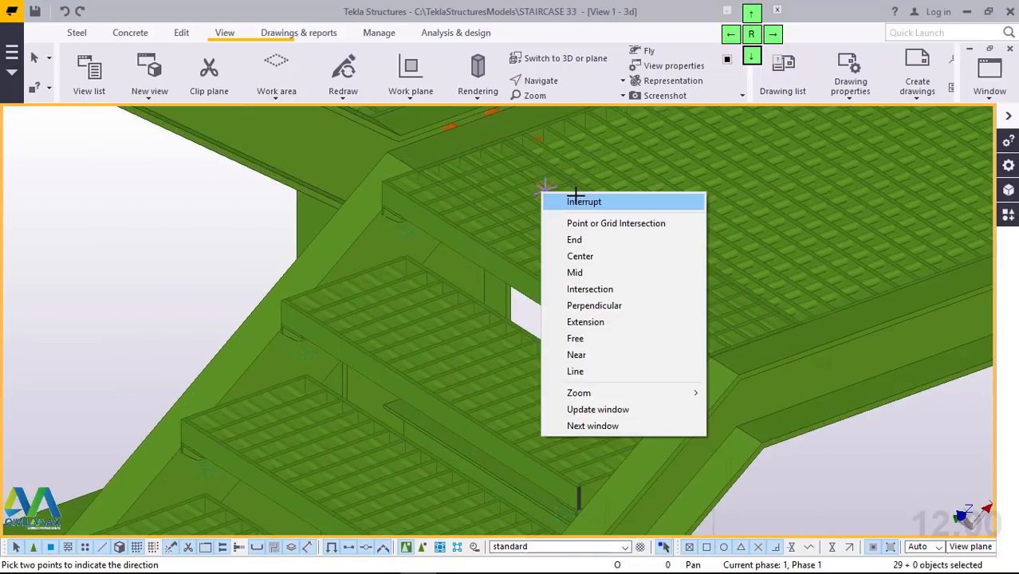
click(578, 200)
Step: Try to delete the topmost copied tread beside the upper landing platform
scroll(447, 226, up, 1)
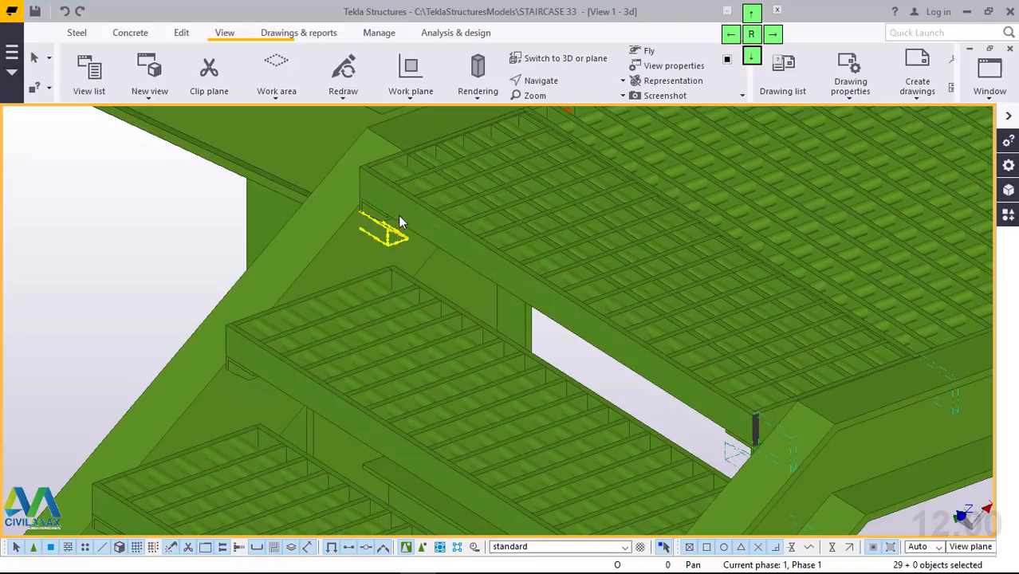
click(442, 233)
key(Delete)
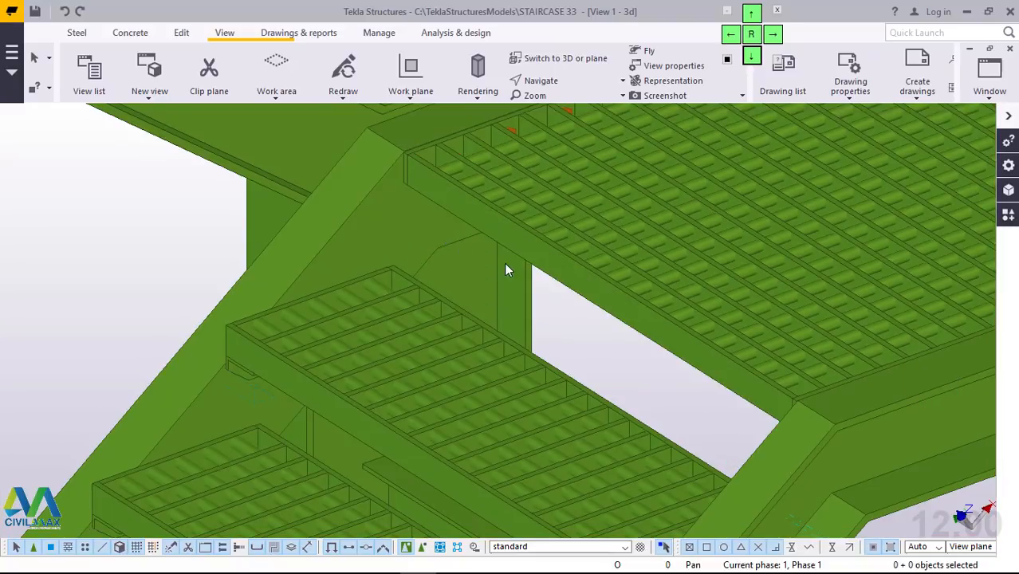
Step: Check the flight's lower end for missing treads and undo the last deletion
scroll(510, 266, down, 6)
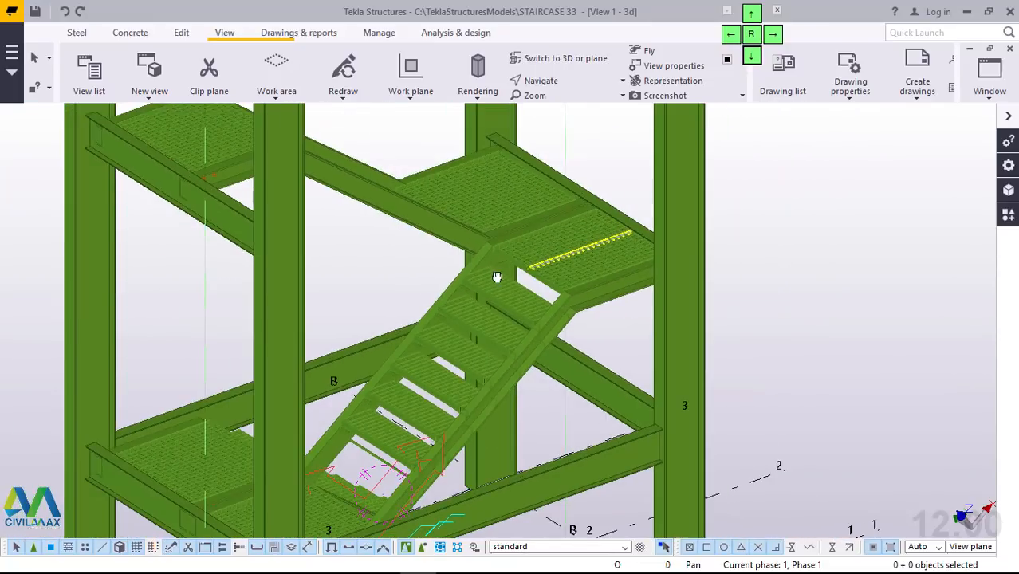
ctrl+middle_drag(523, 274, 435, 271)
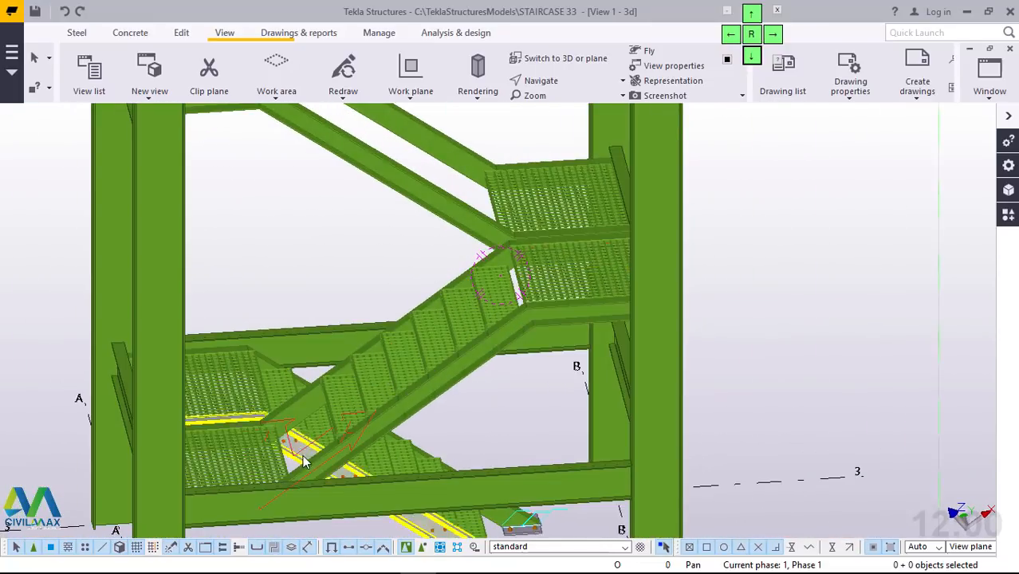
scroll(371, 407, up, 5)
ctrl+middle_drag(374, 402, 421, 397)
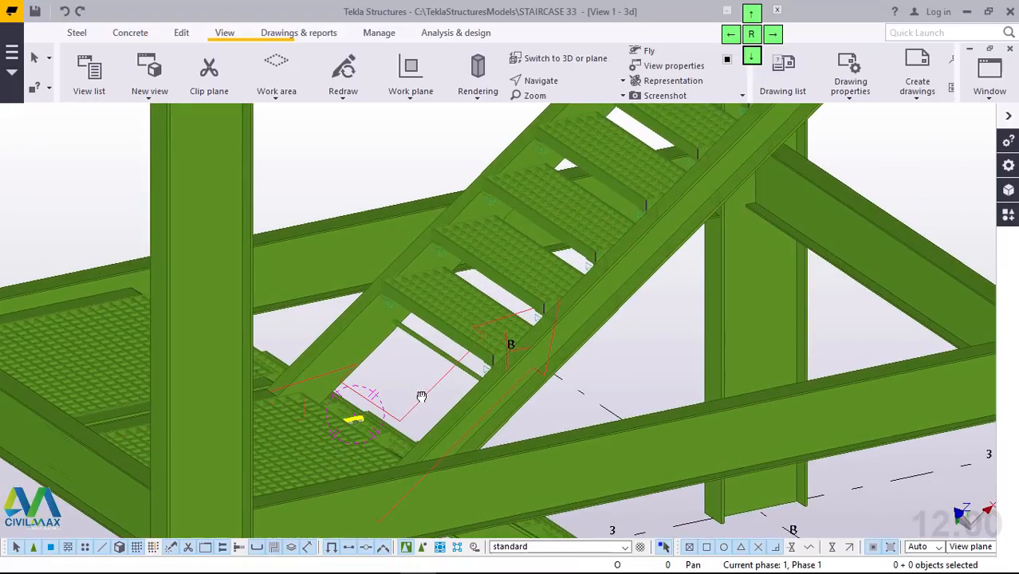
click(207, 111)
click(65, 12)
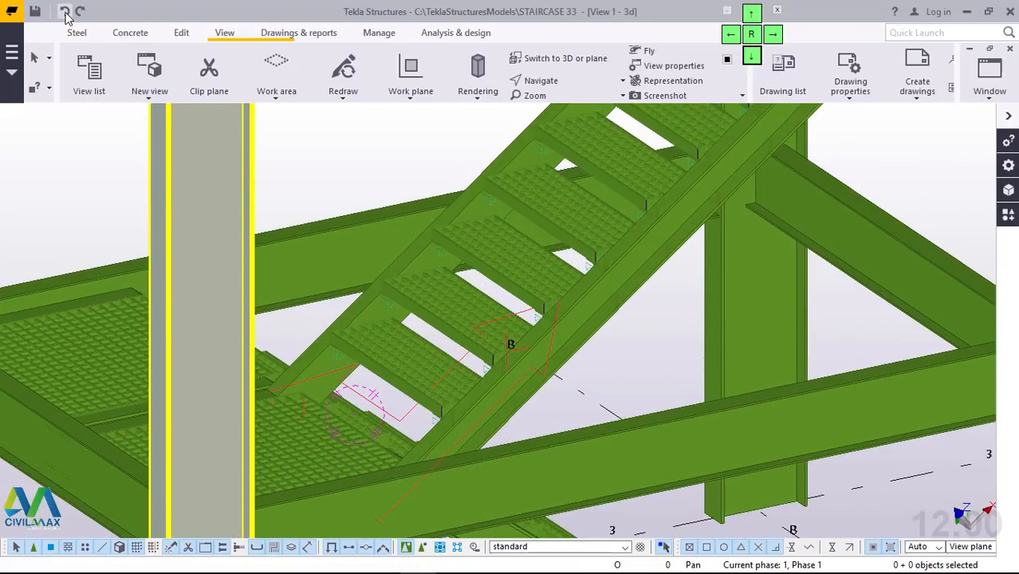
Step: Inspect the copied treads along the flight and check the topmost tread's assembly by selecting it at the upper landing
scroll(433, 343, down, 2)
scroll(511, 377, down, 1)
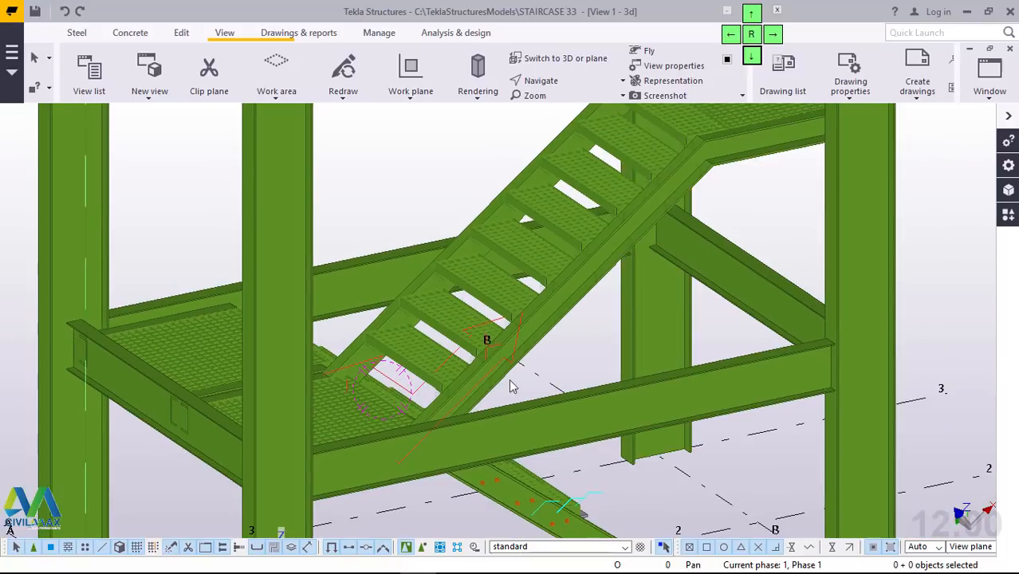
scroll(448, 389, down, 2)
scroll(611, 210, up, 2)
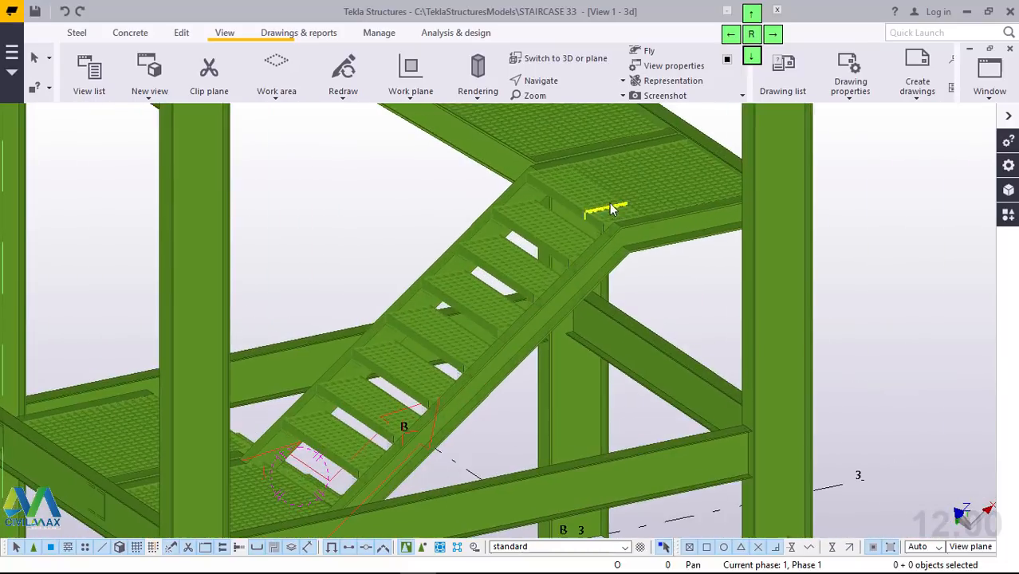
scroll(546, 189, up, 2)
click(545, 191)
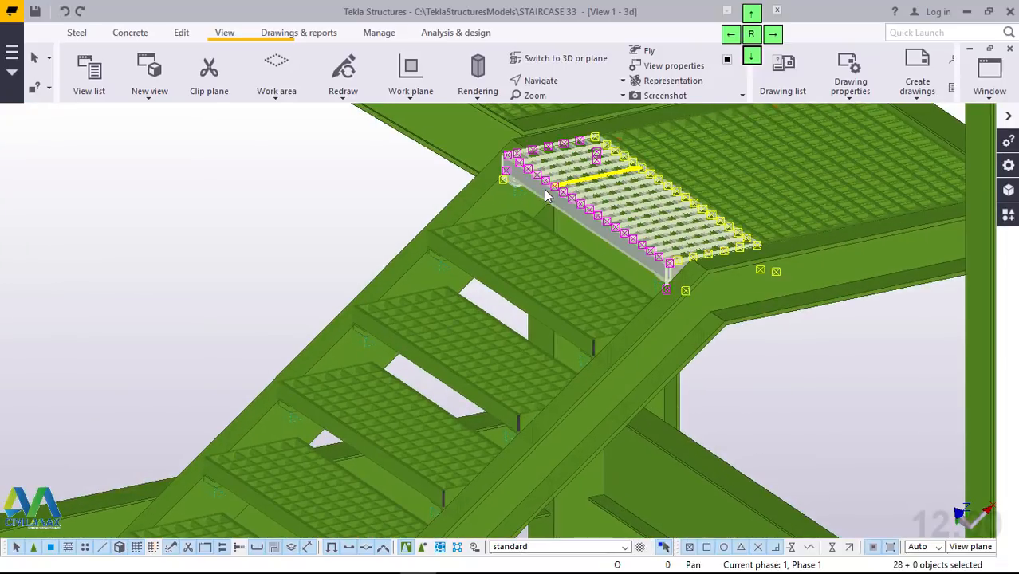
key(Escape)
Step: Start placing a point at the bend of the next flight's stringer beside the landing grating
scroll(545, 194, down, 5)
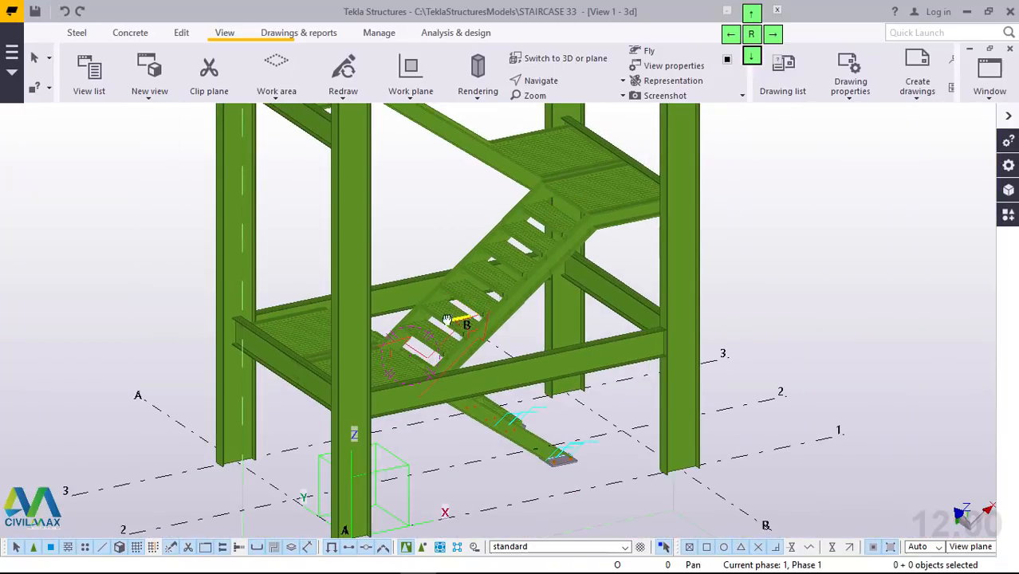
mouse_move(463, 321)
ctrl+middle_down()
mouse_move(332, 332)
mouse_move(473, 311)
ctrl+middle_up()
scroll(610, 227, up, 5)
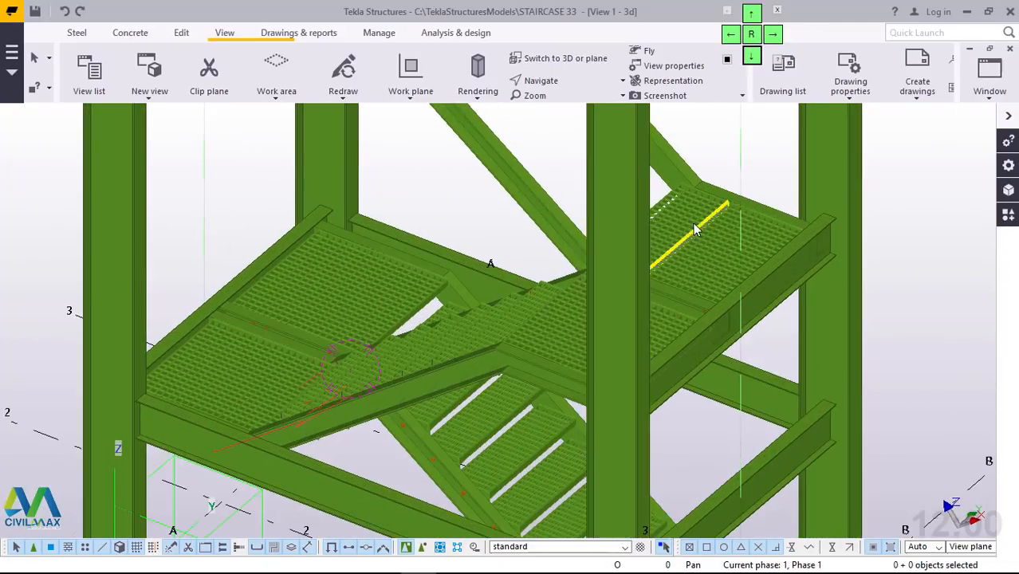
scroll(694, 230, down, 5)
ctrl+middle_drag(698, 223, 515, 232)
ctrl+middle_drag(449, 233, 315, 214)
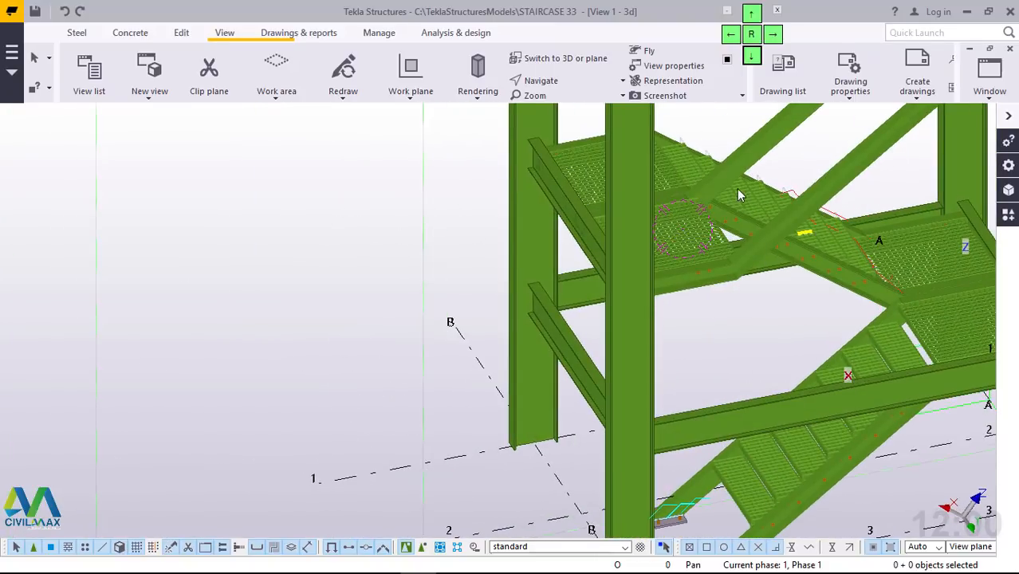
scroll(656, 164, up, 5)
scroll(656, 167, up, 3)
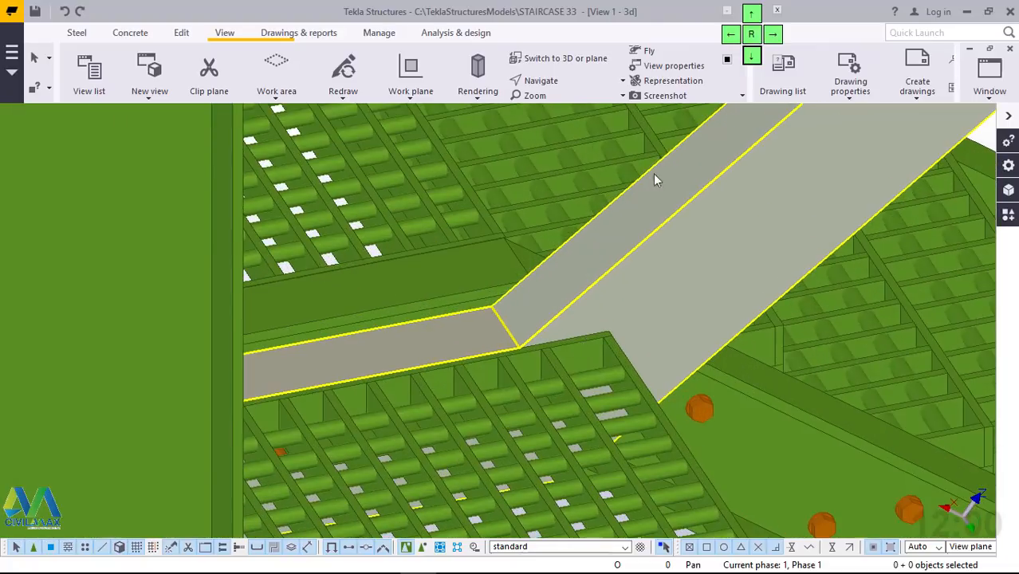
scroll(594, 314, up, 5)
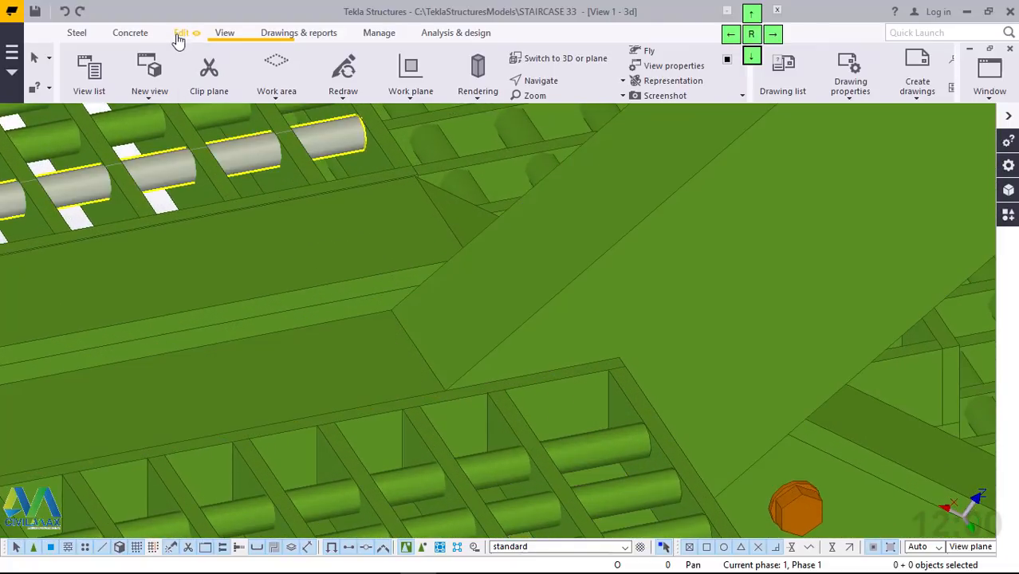
click(181, 33)
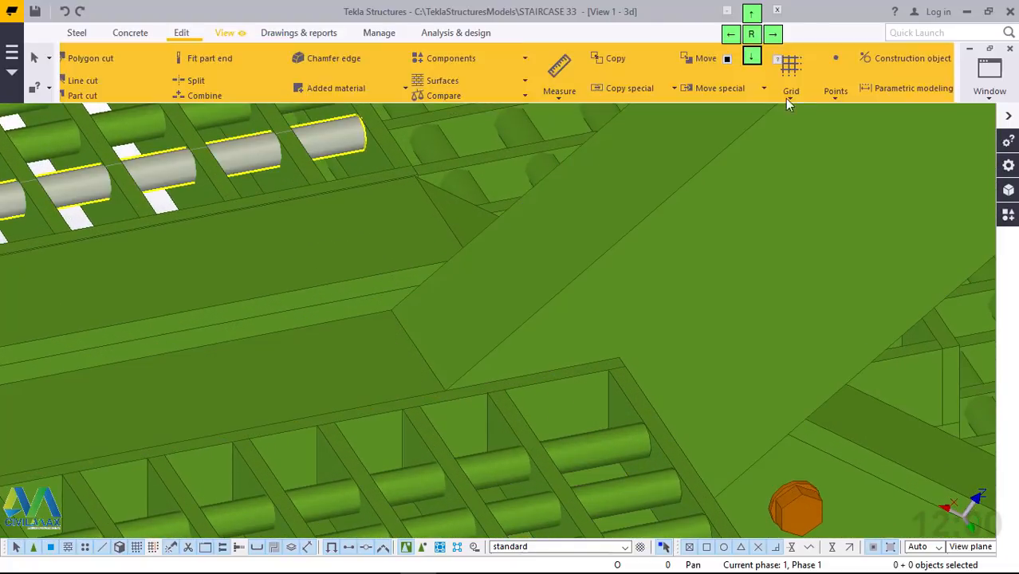
click(842, 95)
click(865, 388)
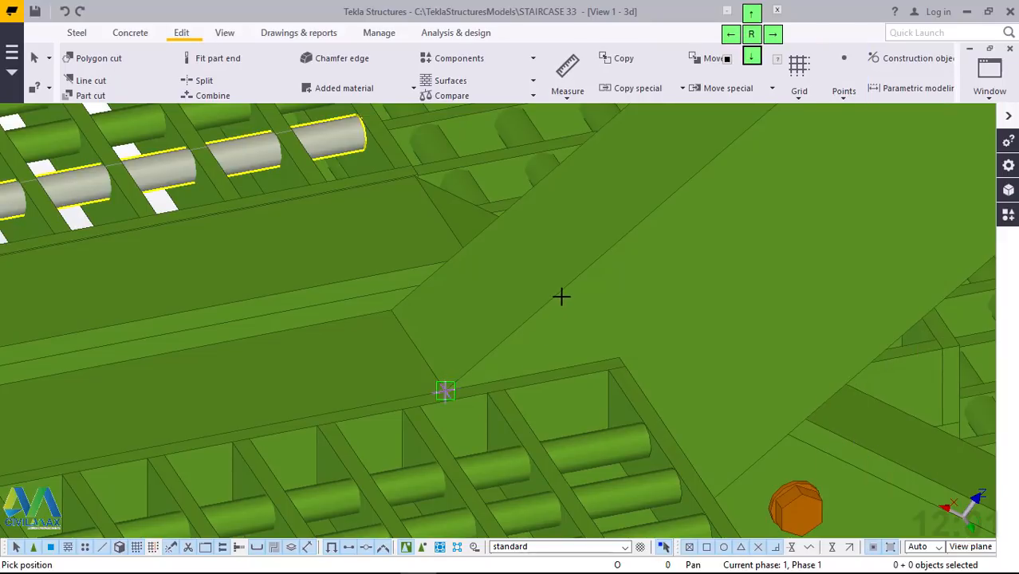
Step: Finish placing the corner point on the upper flight and set the work plane to the sloping stringer
right_click(567, 246)
click(590, 256)
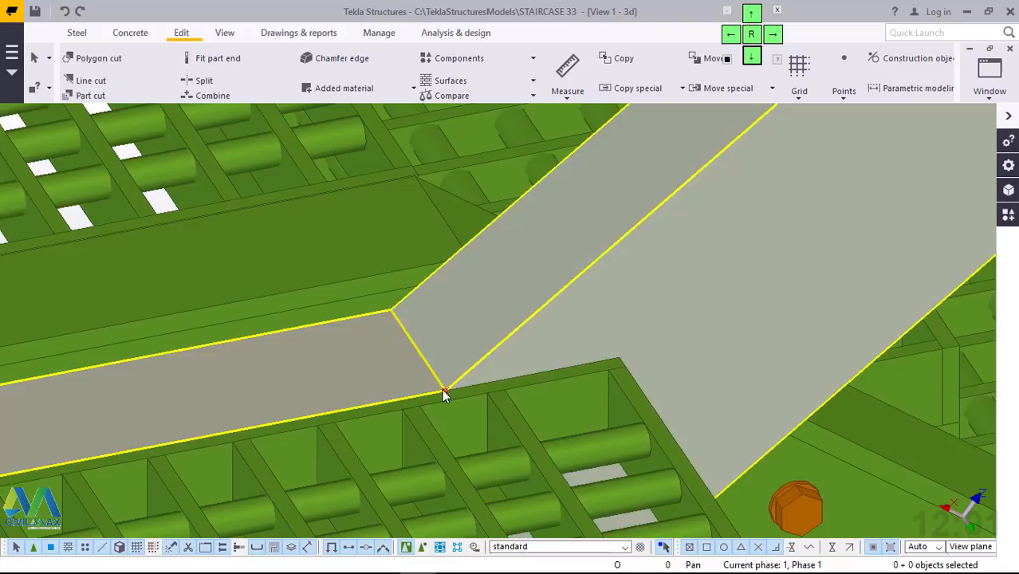
click(445, 392)
click(225, 33)
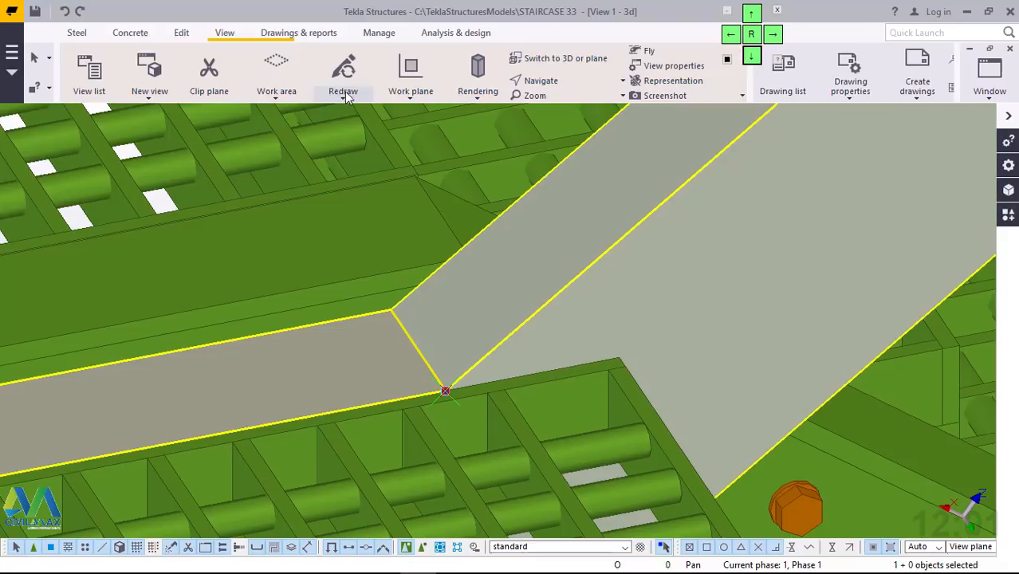
click(412, 95)
click(409, 122)
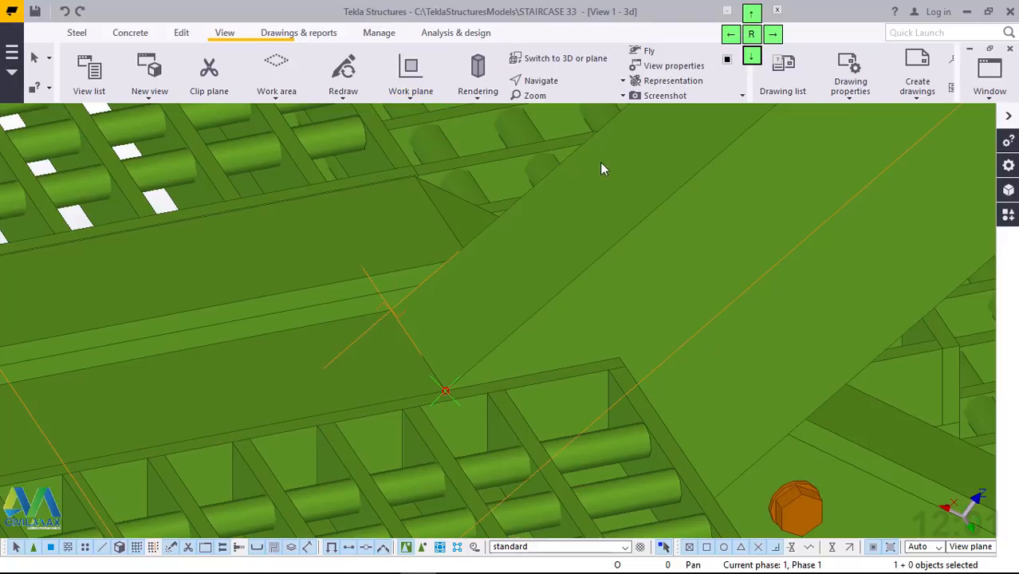
right_click(637, 181)
click(676, 196)
Step: Make a linear copy of the corner point up the sloping stringer with dX 300, dY 0 and dZ 0
scroll(381, 375, down, 7)
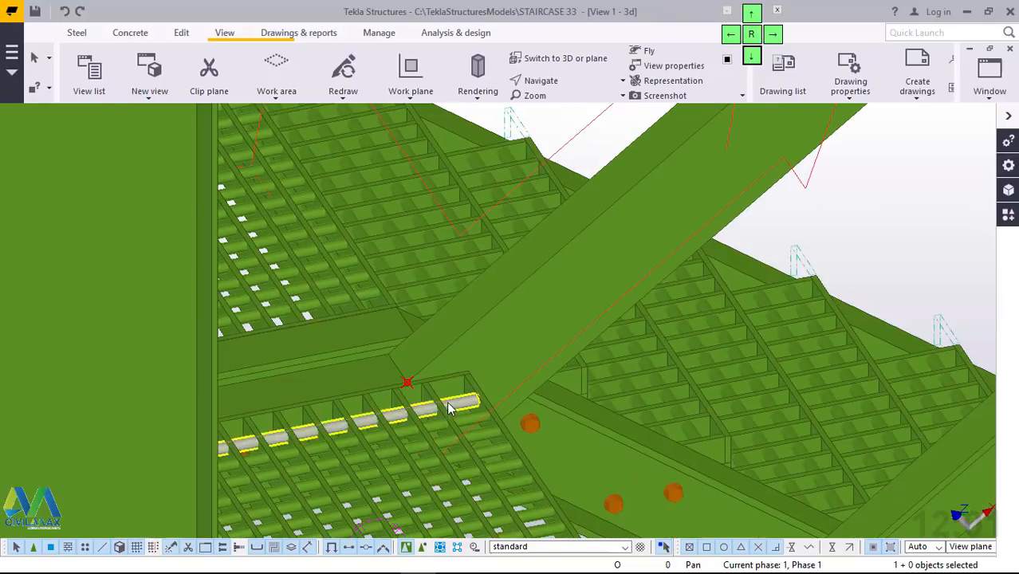
scroll(549, 280, up, 4)
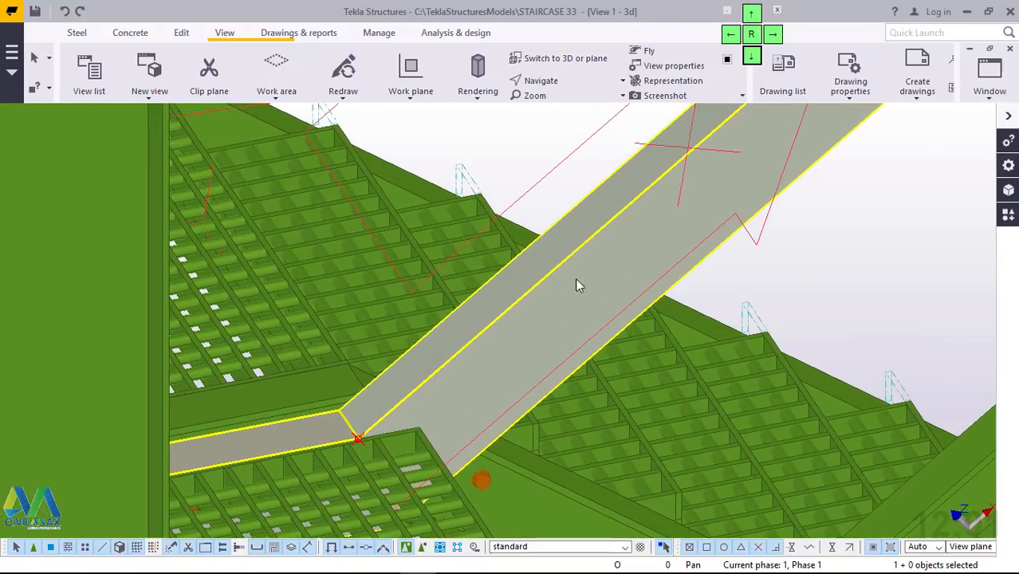
scroll(586, 288, down, 5)
scroll(423, 395, up, 3)
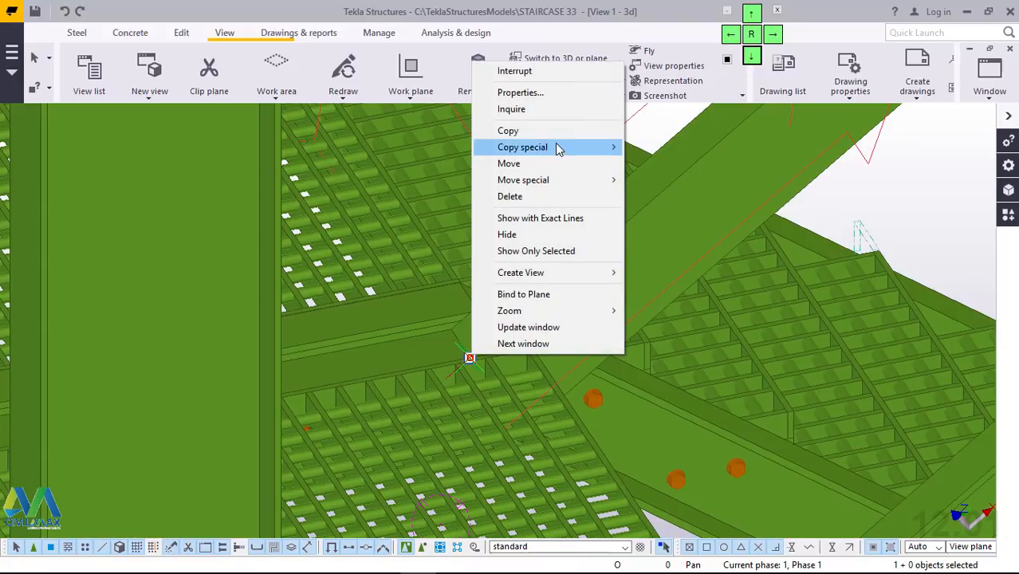
mouse_move(557, 149)
click(674, 148)
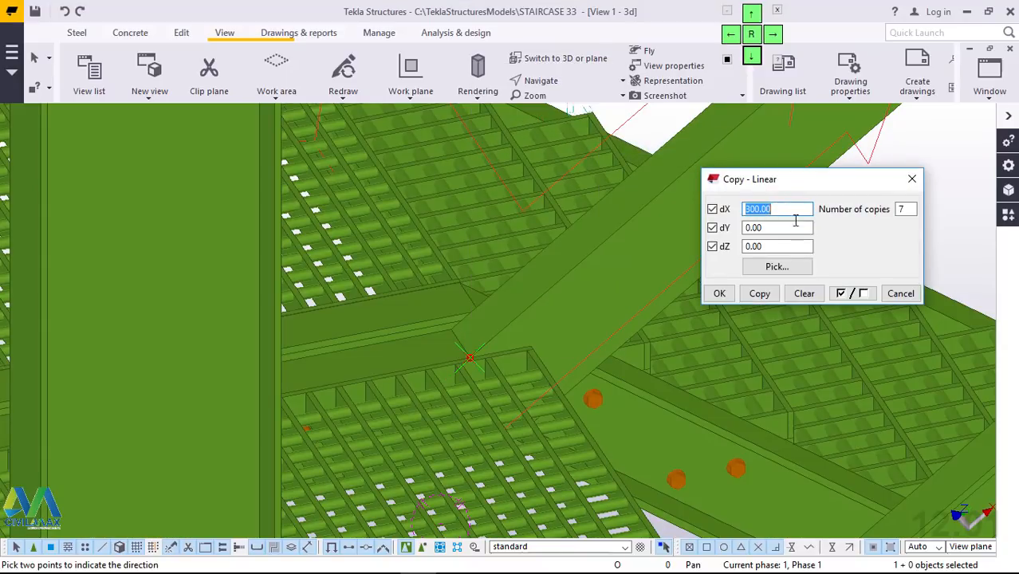
double_click(902, 209)
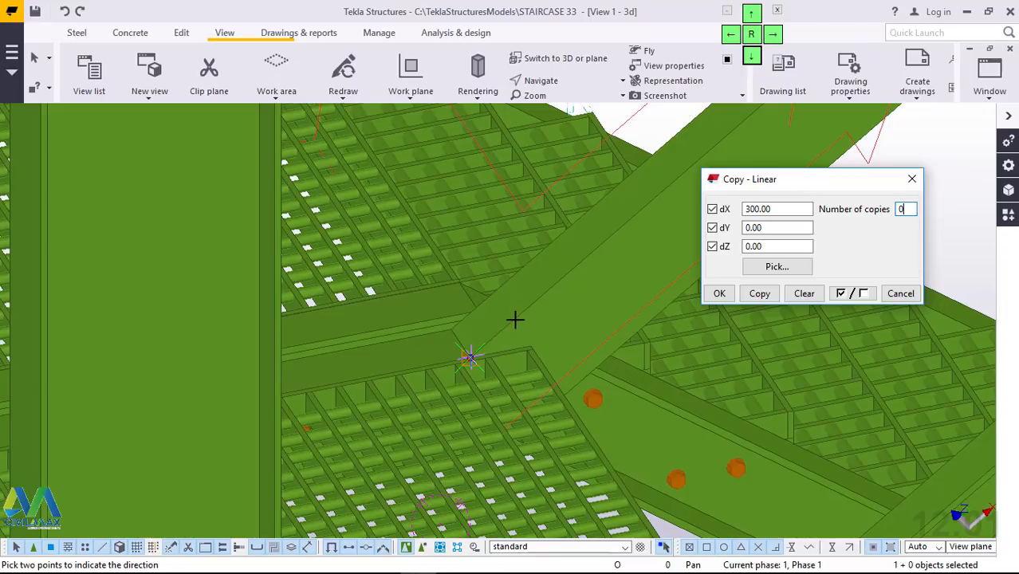
click(760, 294)
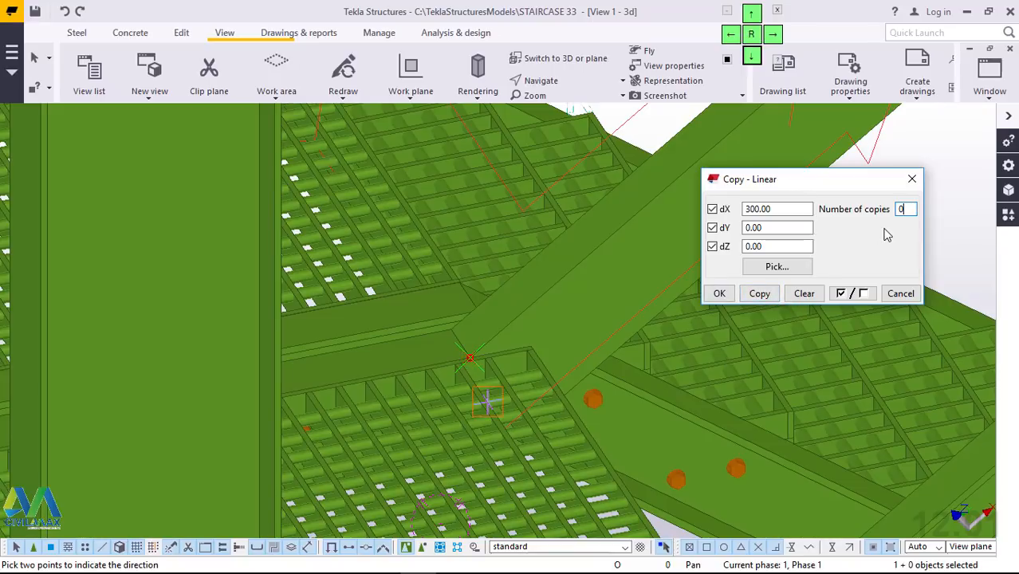
click(762, 294)
click(719, 293)
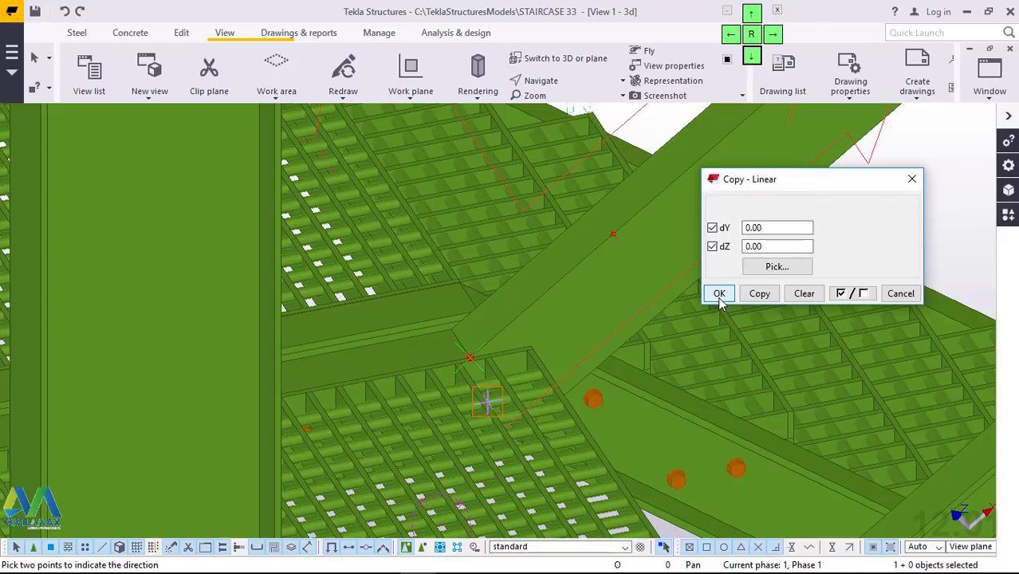
right_click(666, 185)
click(698, 194)
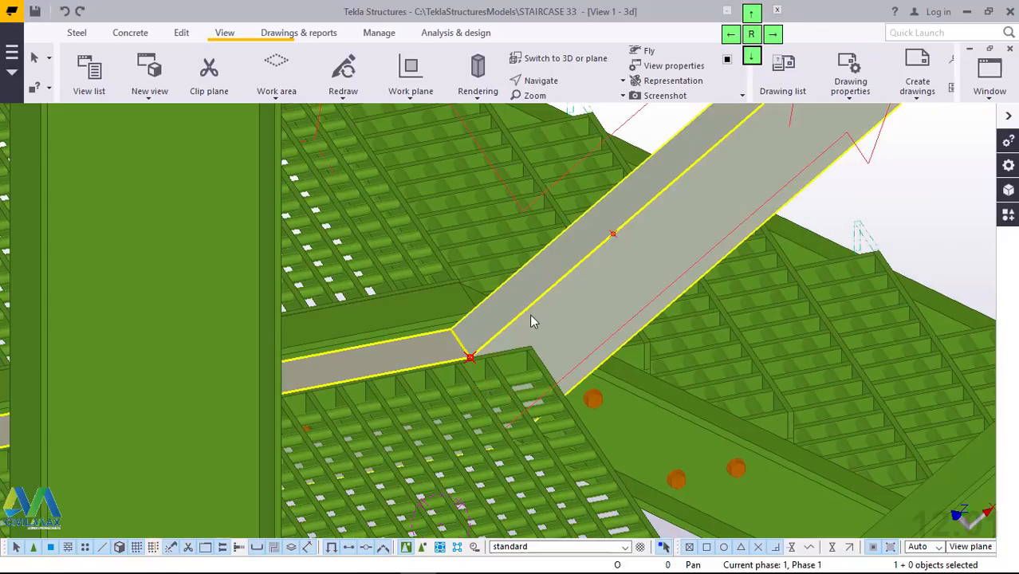
Step: Examine the staircase from several angles, down to where a lower-flight tread meets the stringer
scroll(534, 321, down, 6)
scroll(582, 308, up, 2)
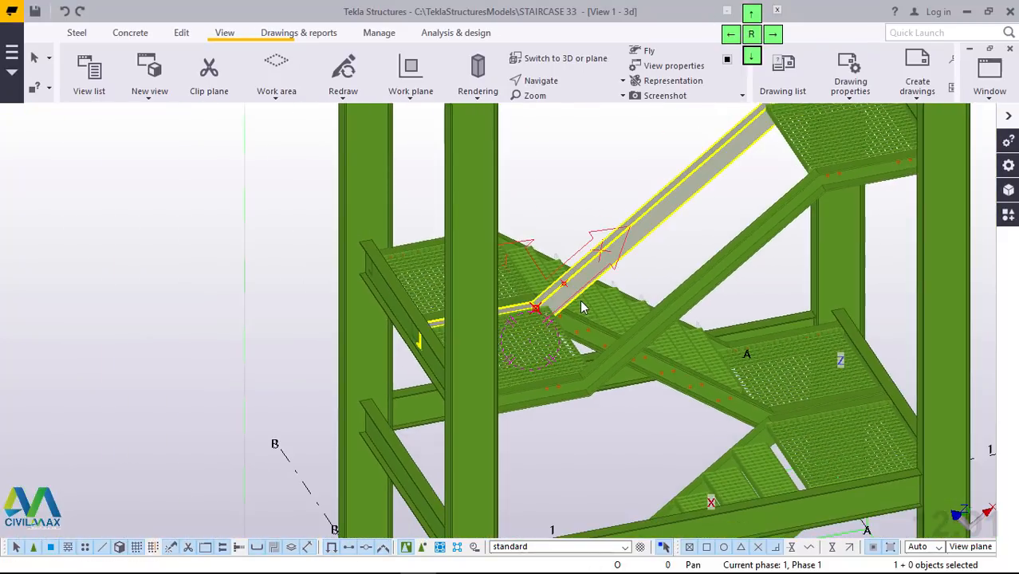
ctrl+middle_drag(581, 302, 503, 333)
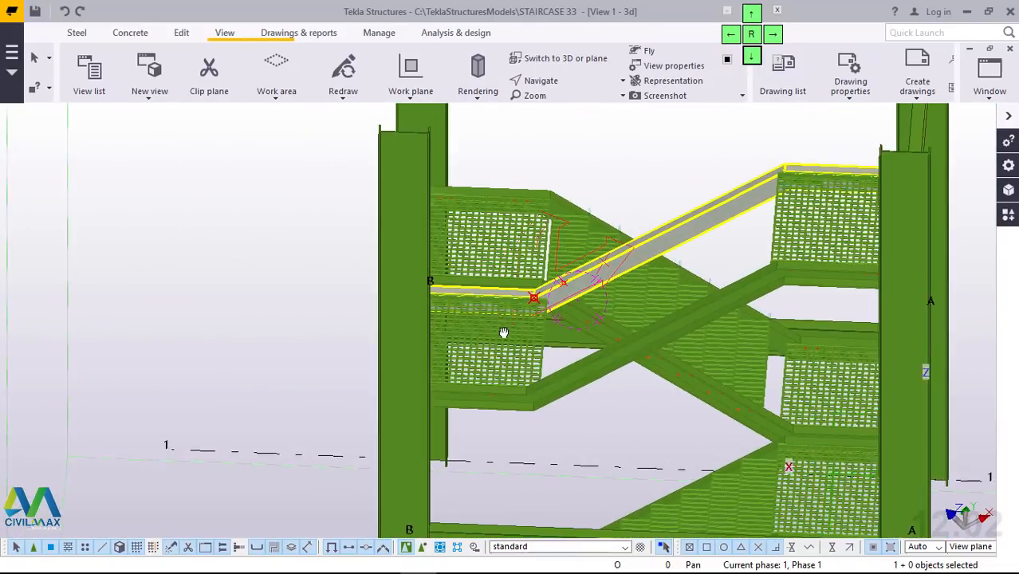
ctrl+drag(503, 332, 481, 317)
ctrl+middle_drag(482, 318, 479, 316)
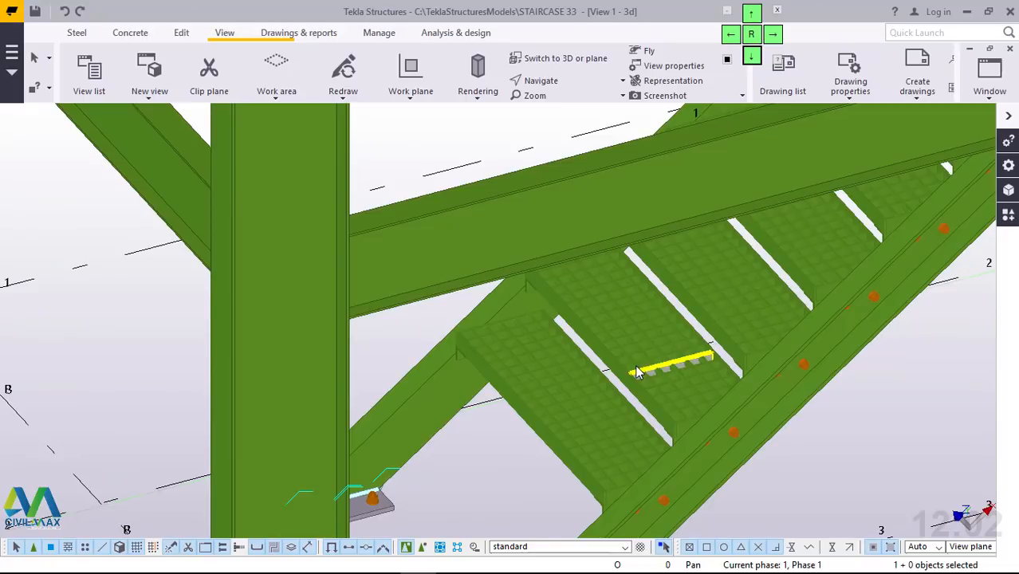
ctrl+middle_drag(636, 373, 632, 454)
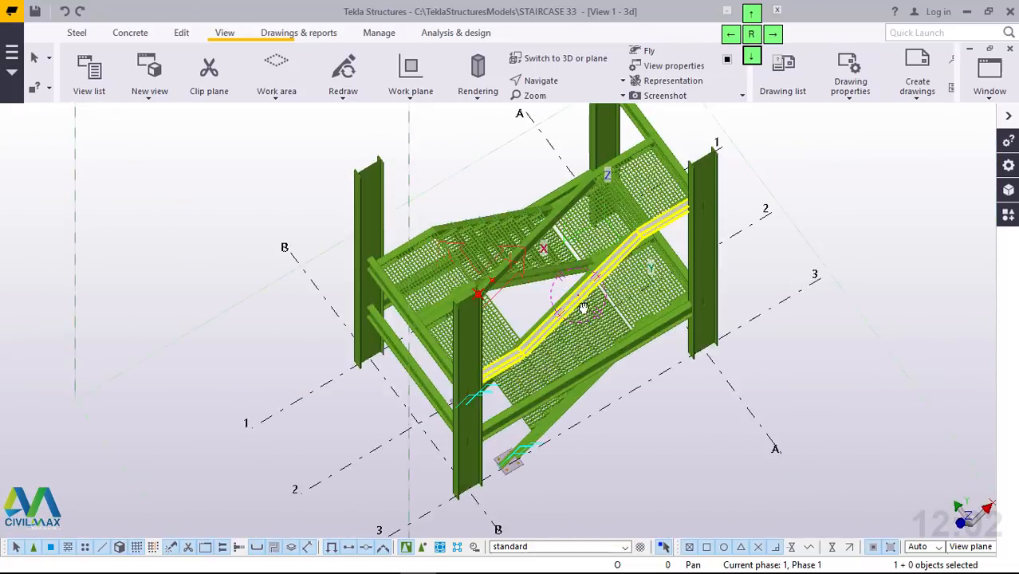
ctrl+middle_drag(585, 309, 587, 292)
scroll(526, 493, up, 5)
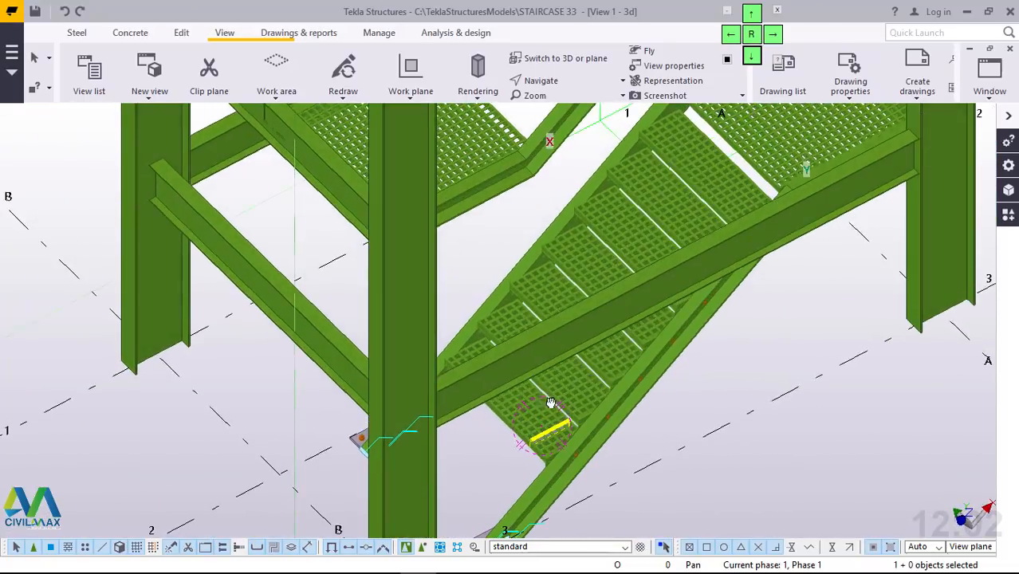
ctrl+middle_drag(550, 403, 566, 411)
scroll(400, 464, up, 6)
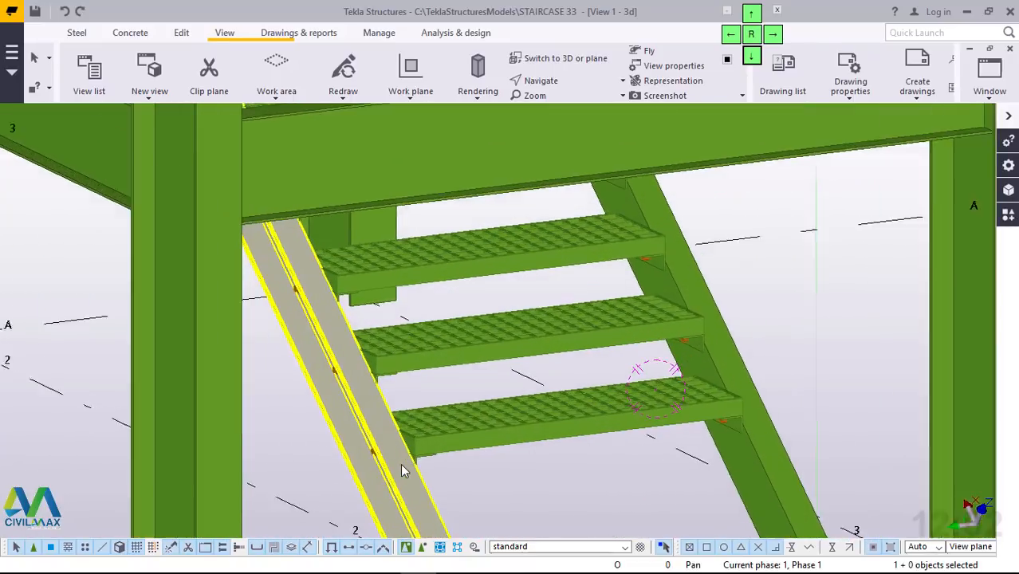
scroll(415, 430, up, 6)
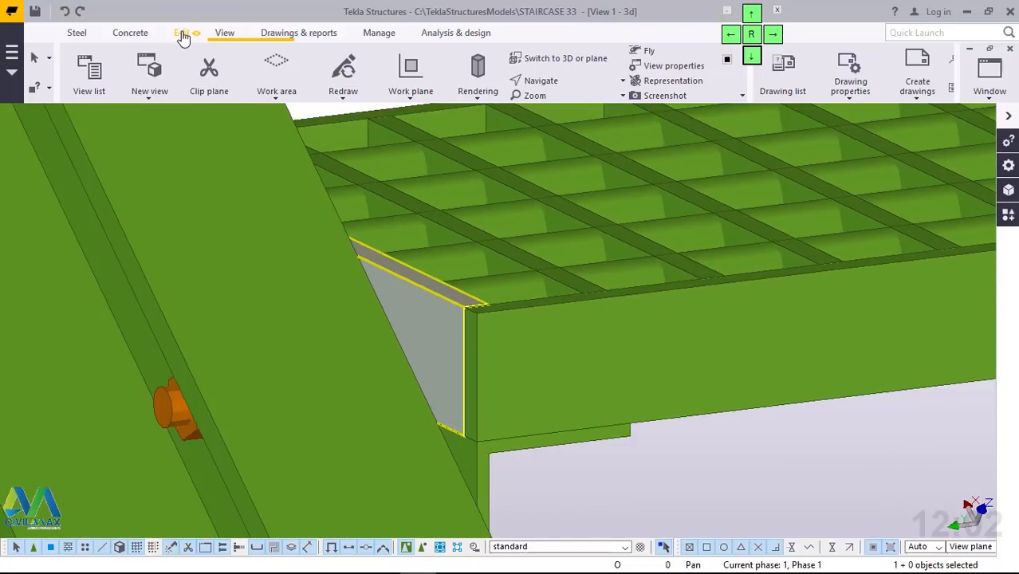
Step: Place two points on the stringer edge, at the tread end plate's lower corner and the bottom of the support angle's visible edge
click(182, 33)
click(845, 97)
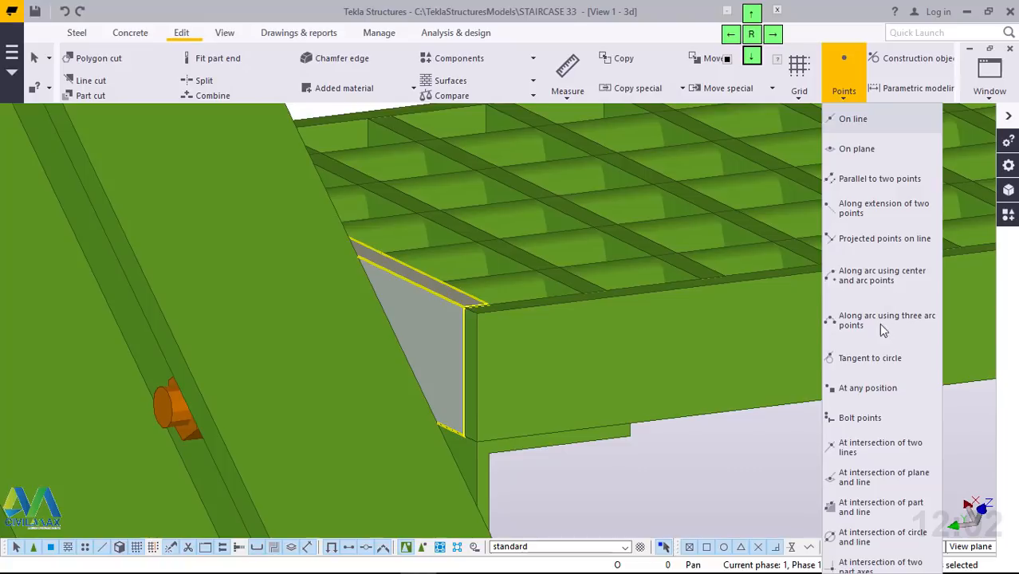
click(861, 387)
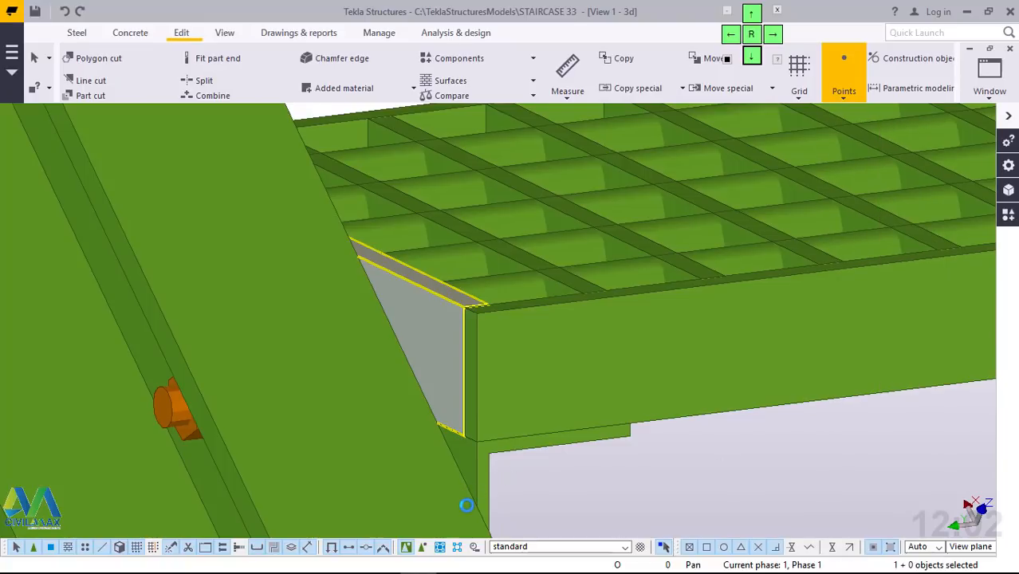
scroll(474, 506, up, 3)
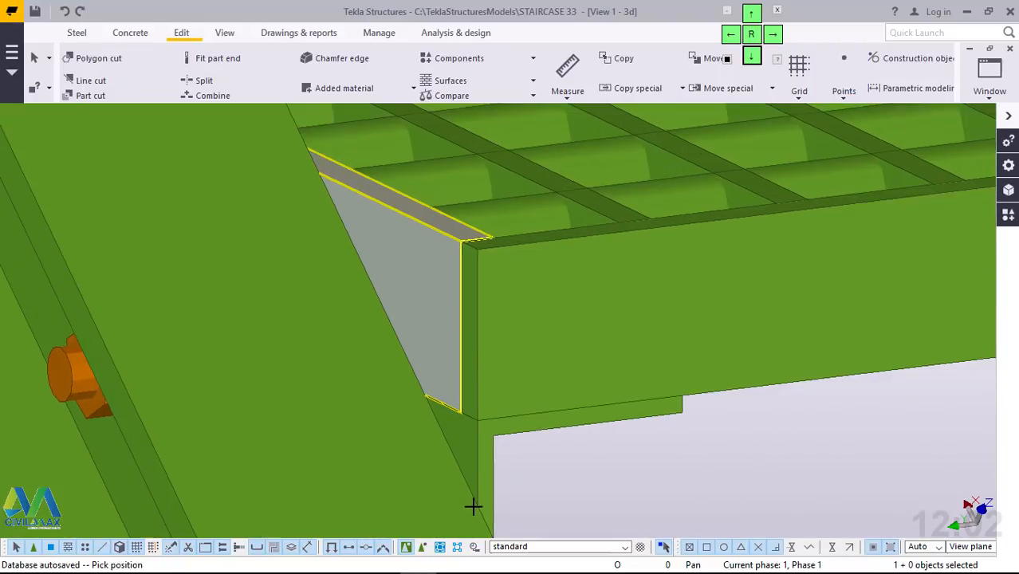
scroll(474, 505, up, 2)
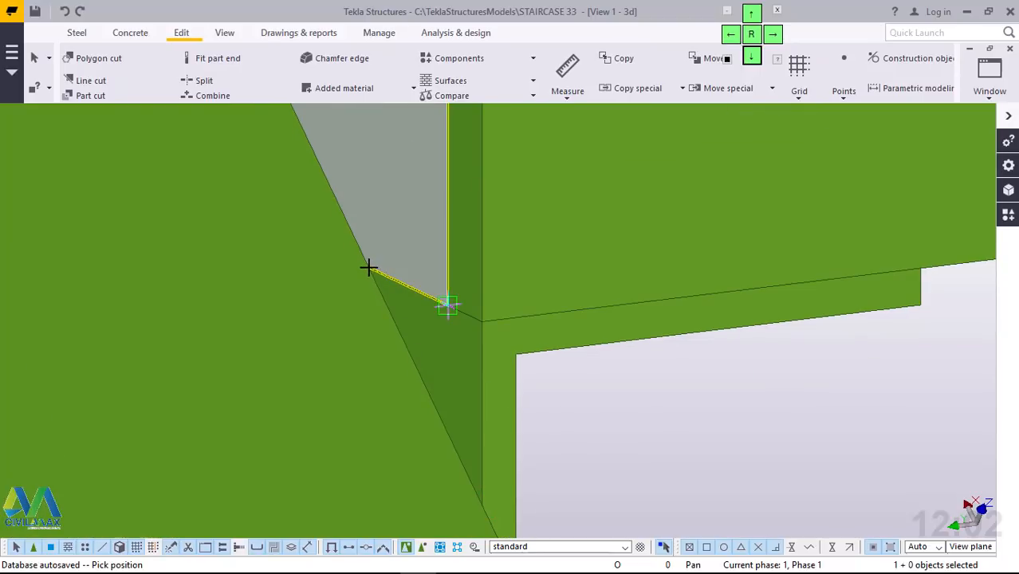
scroll(368, 268, up, 2)
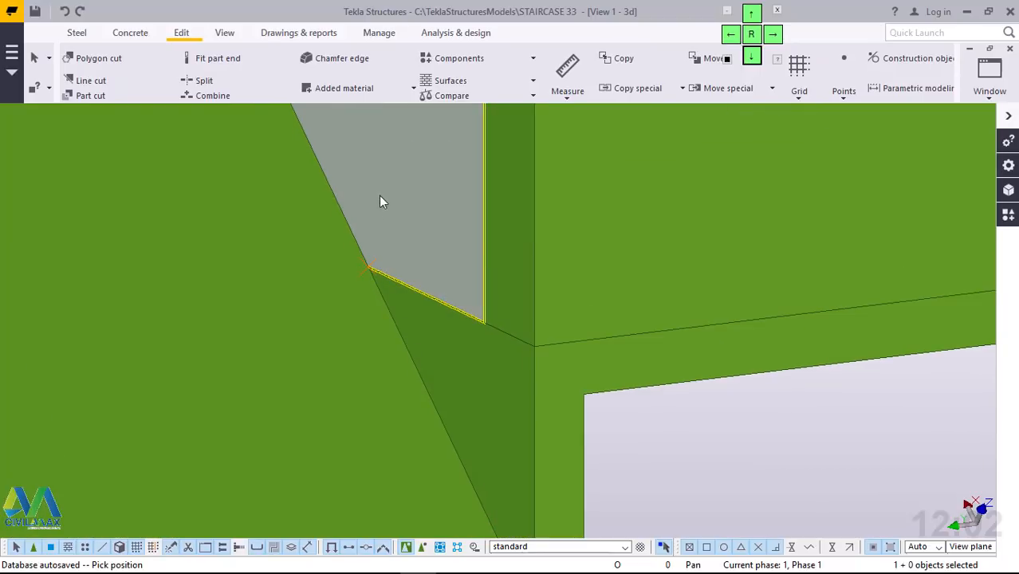
scroll(377, 197, down, 2)
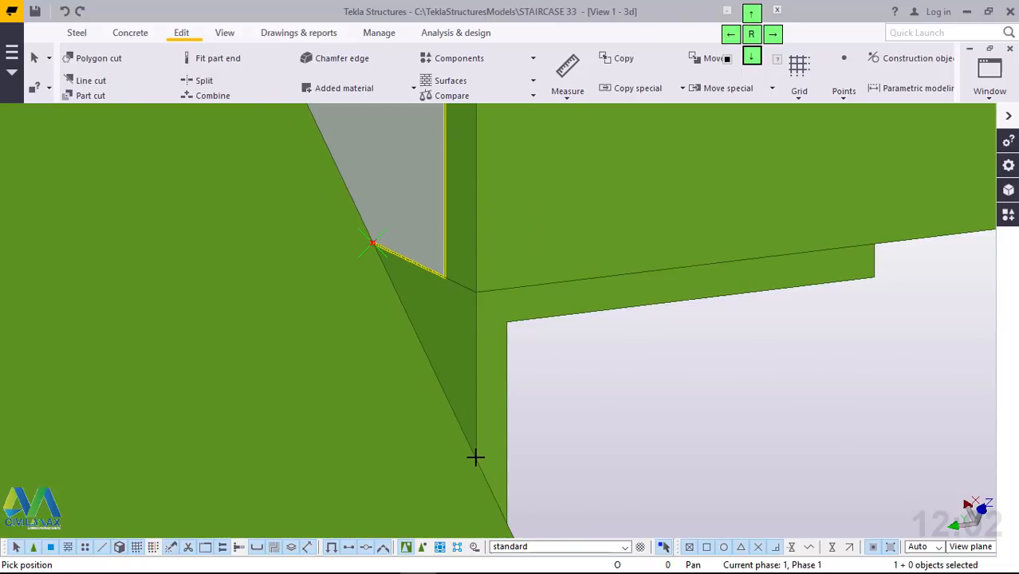
click(527, 455)
right_click(600, 409)
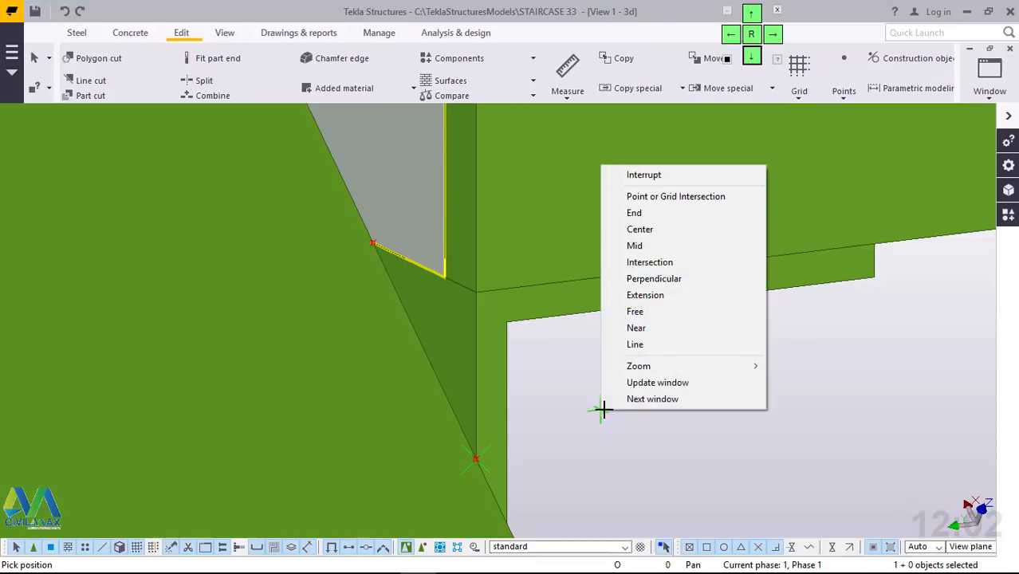
click(696, 174)
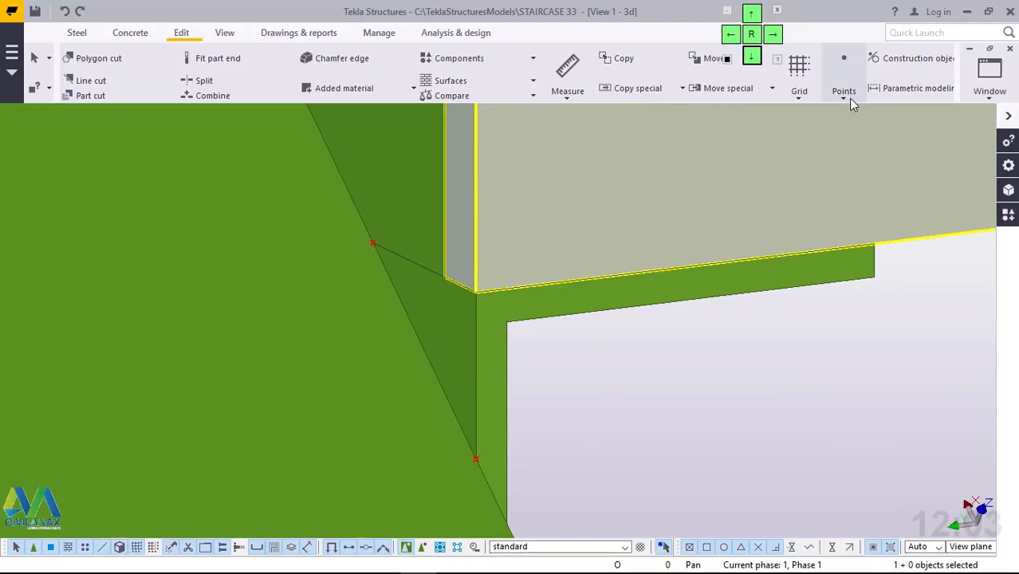
Step: Add 1 divided-line point between the two points on the stringer edge
click(845, 92)
click(852, 118)
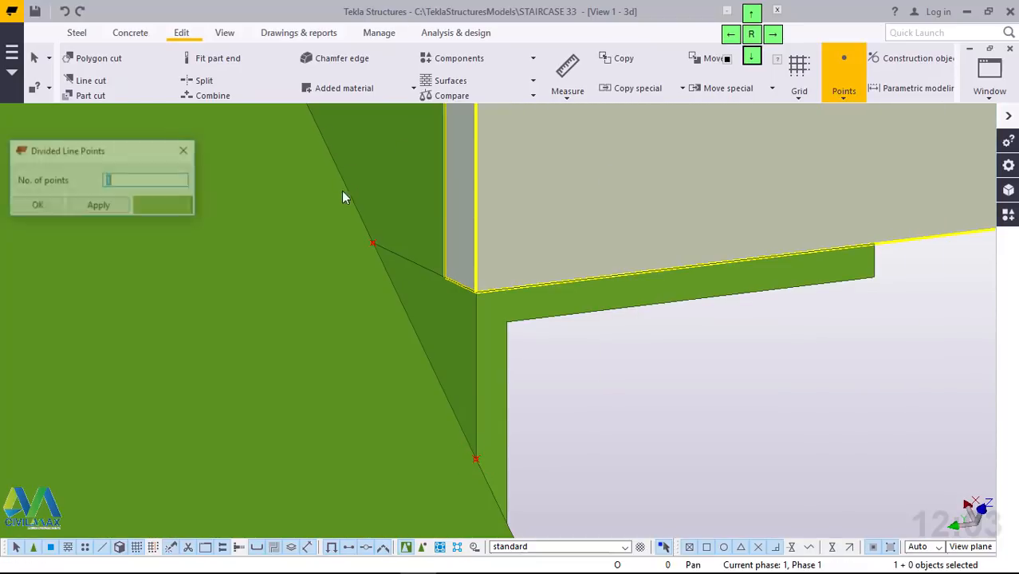
click(374, 242)
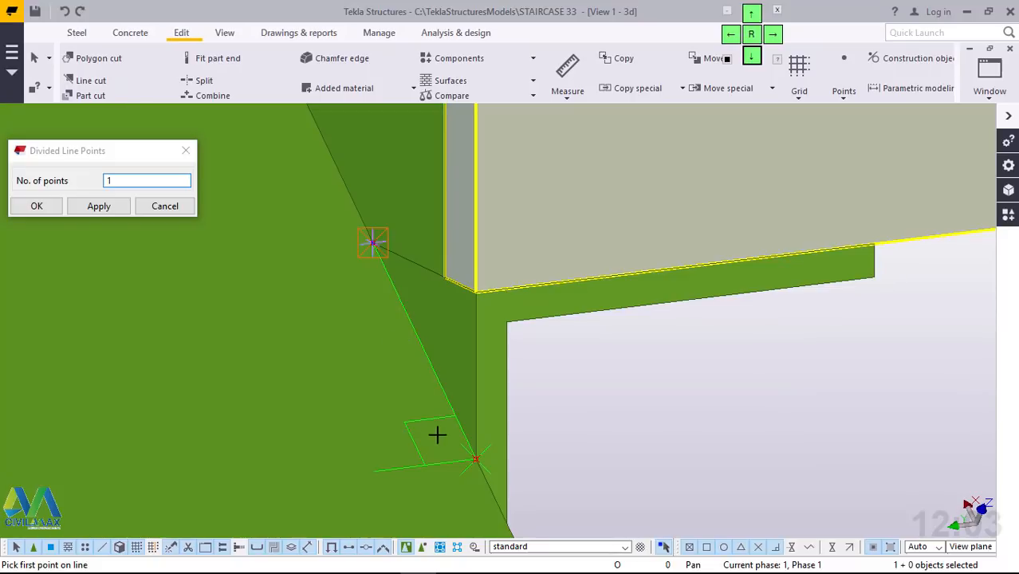
click(475, 457)
right_click(648, 406)
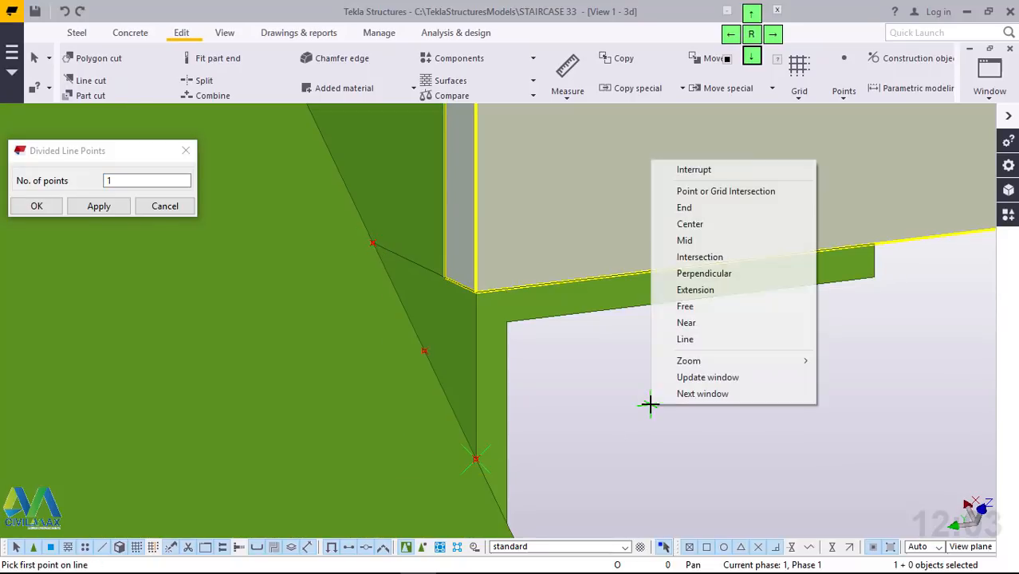
click(715, 169)
click(36, 206)
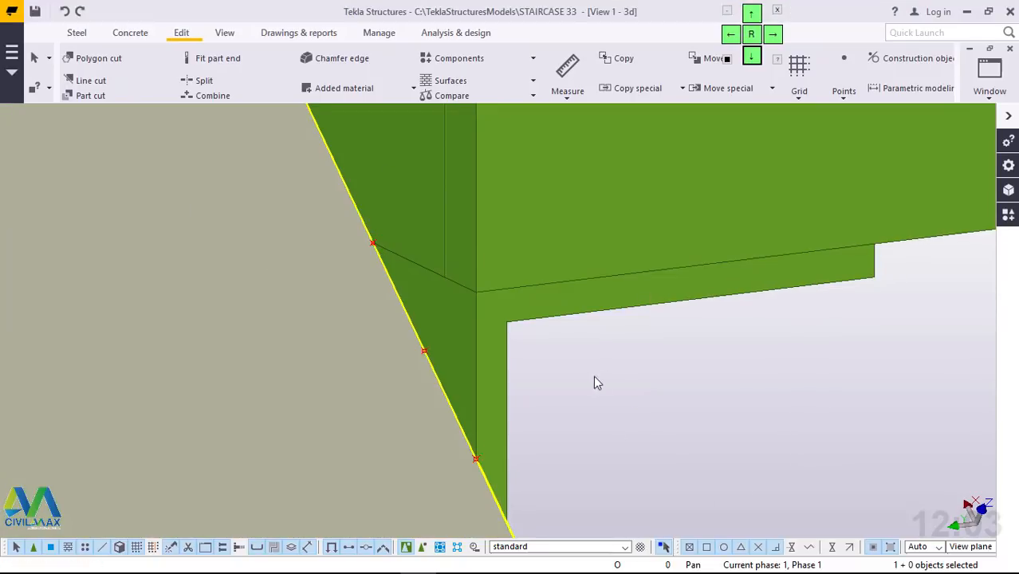
Step: Copy the lower-flight tread from the middle divided point on the stringer edge to the reference point up the upper flight's stringer
scroll(437, 443, down, 5)
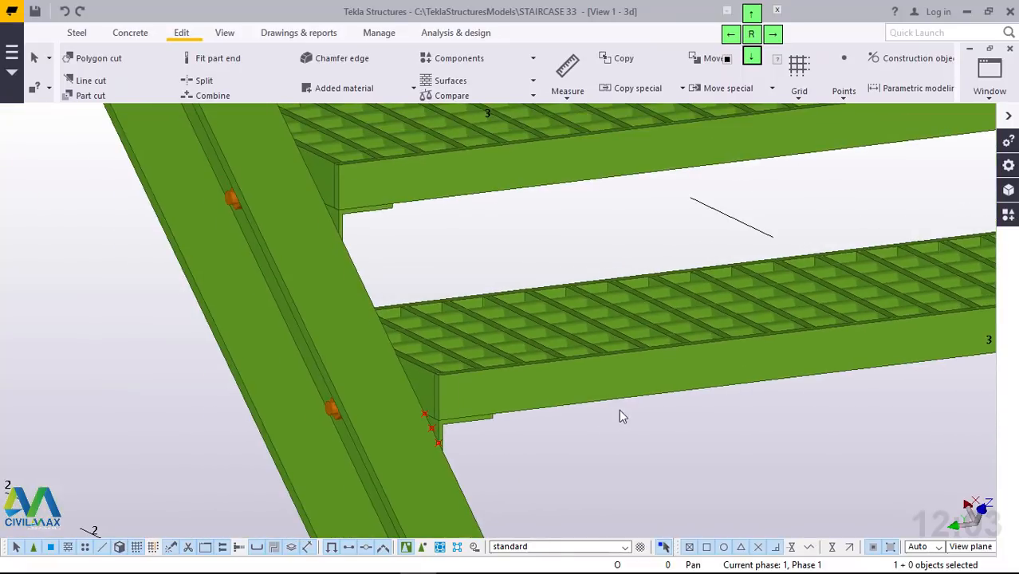
scroll(637, 399, up, 3)
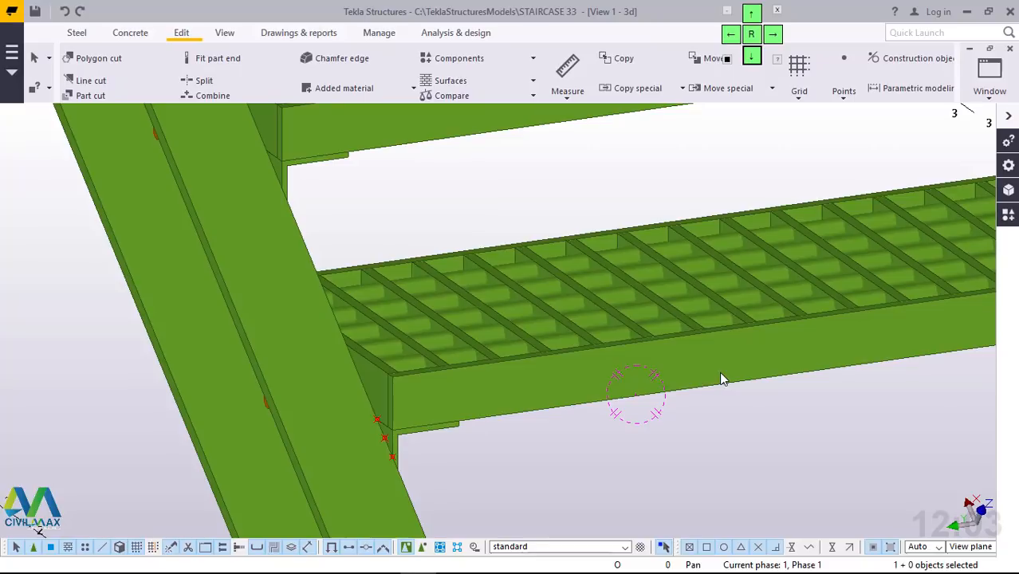
click(720, 372)
scroll(387, 454, up, 2)
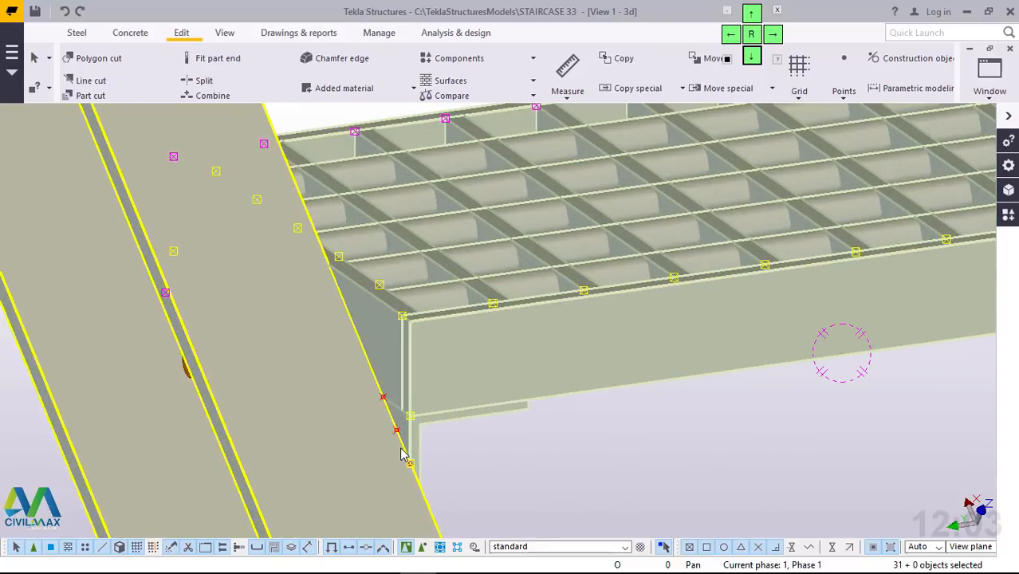
scroll(423, 451, up, 2)
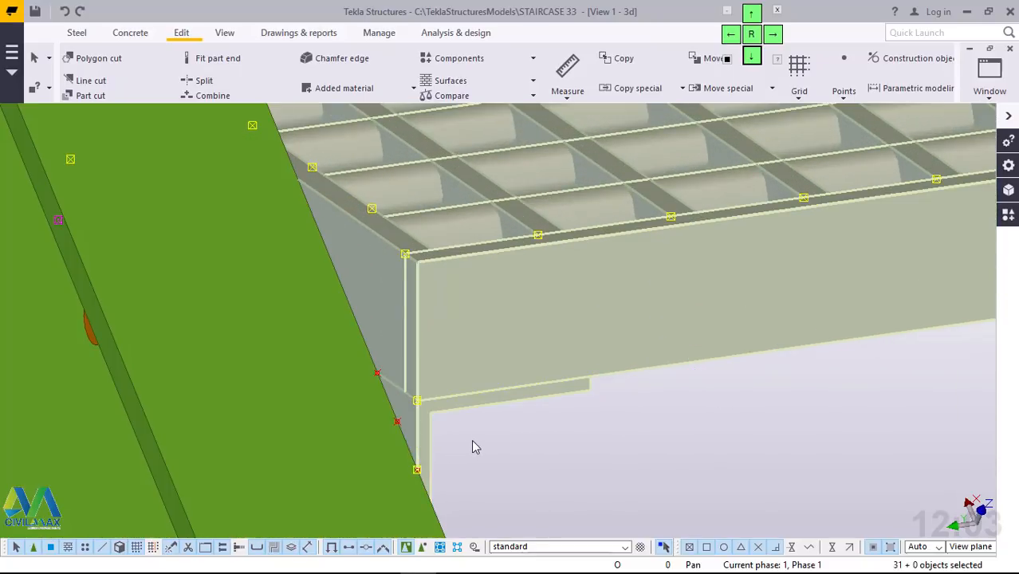
scroll(371, 425, down, 4)
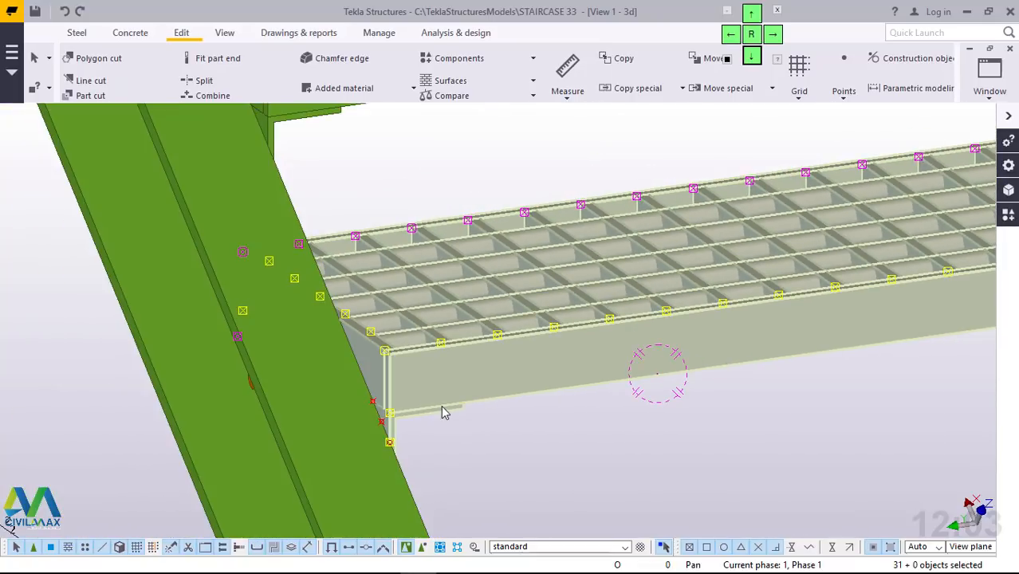
scroll(427, 413, up, 1)
right_click(310, 140)
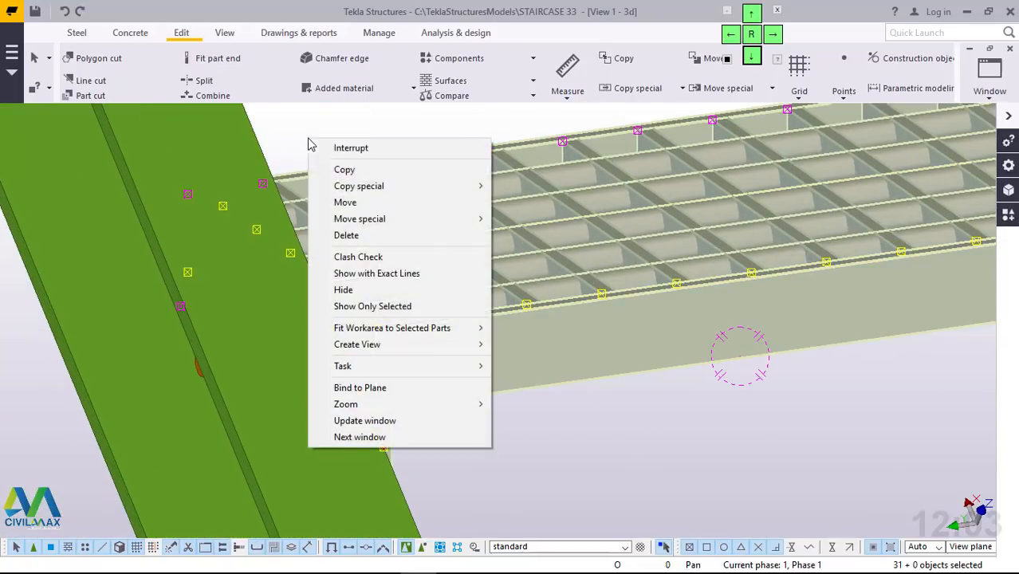
click(347, 170)
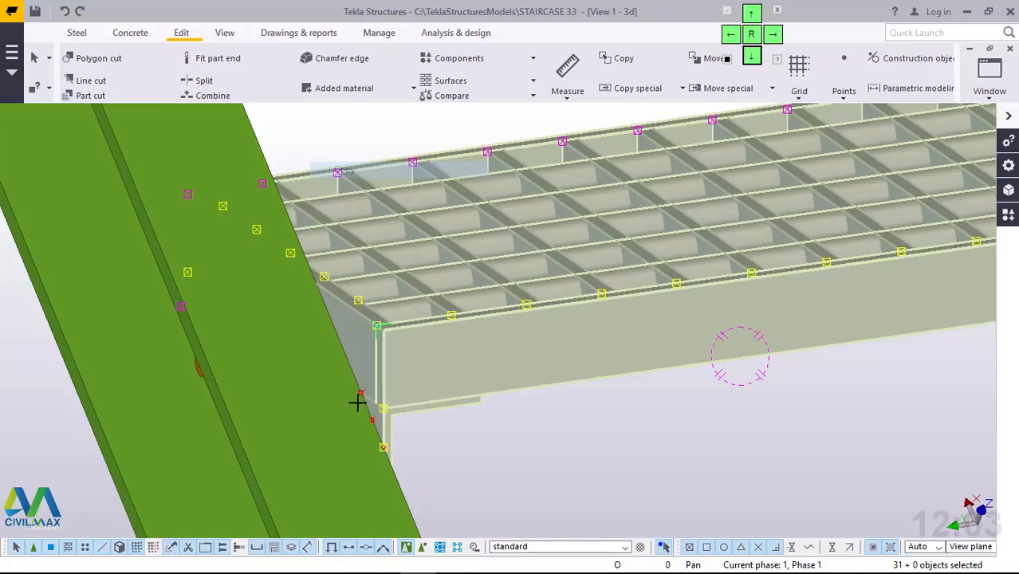
scroll(367, 422, up, 3)
scroll(383, 417, up, 2)
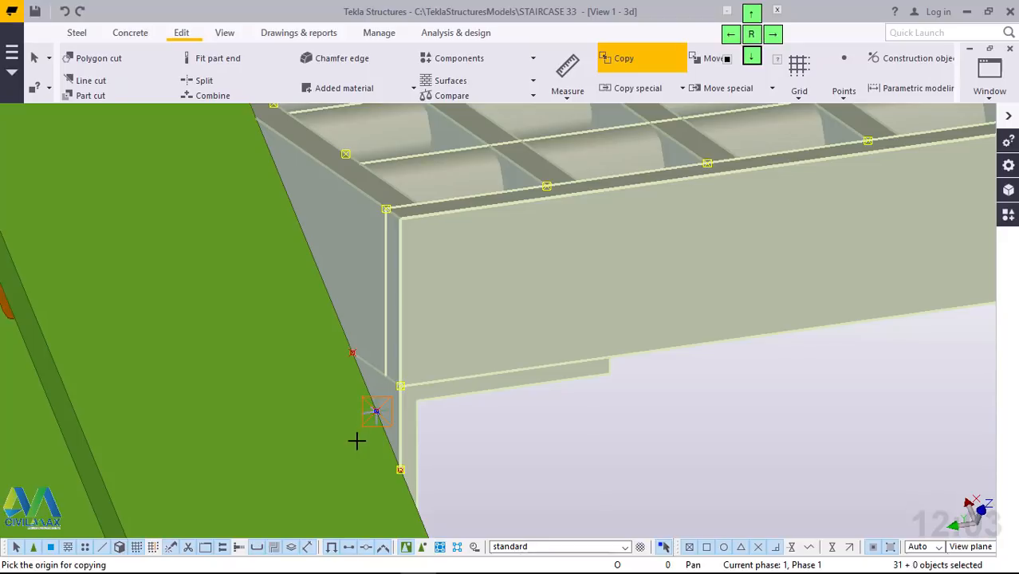
click(356, 441)
scroll(351, 441, down, 4)
scroll(349, 441, down, 5)
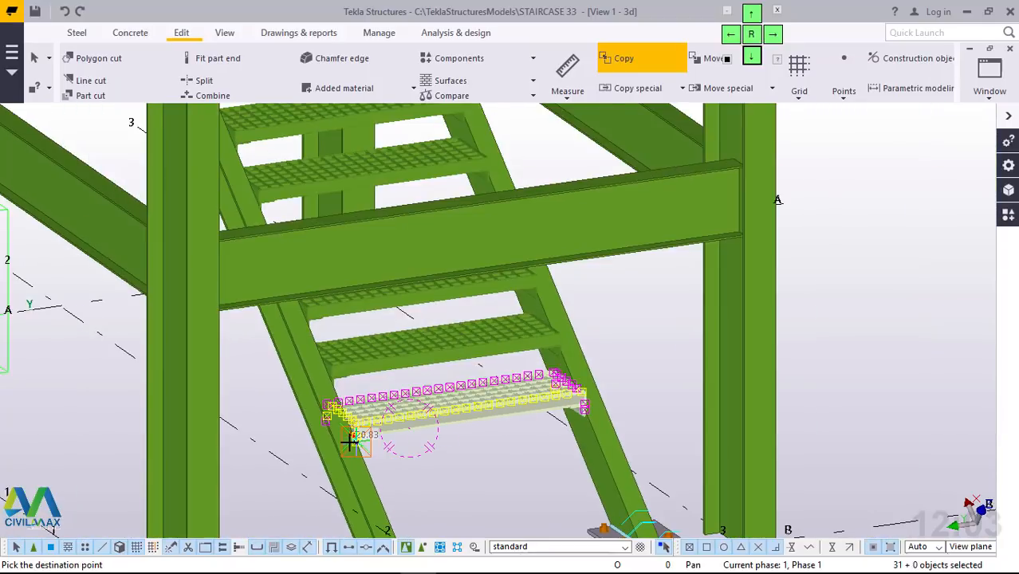
scroll(351, 441, down, 2)
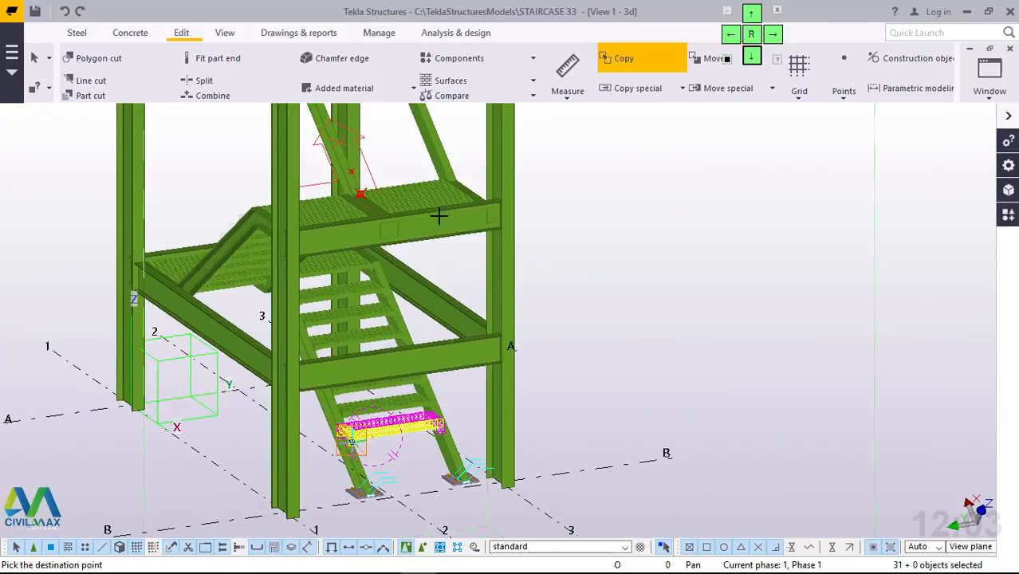
scroll(409, 176, up, 5)
scroll(333, 162, up, 1)
scroll(273, 157, up, 5)
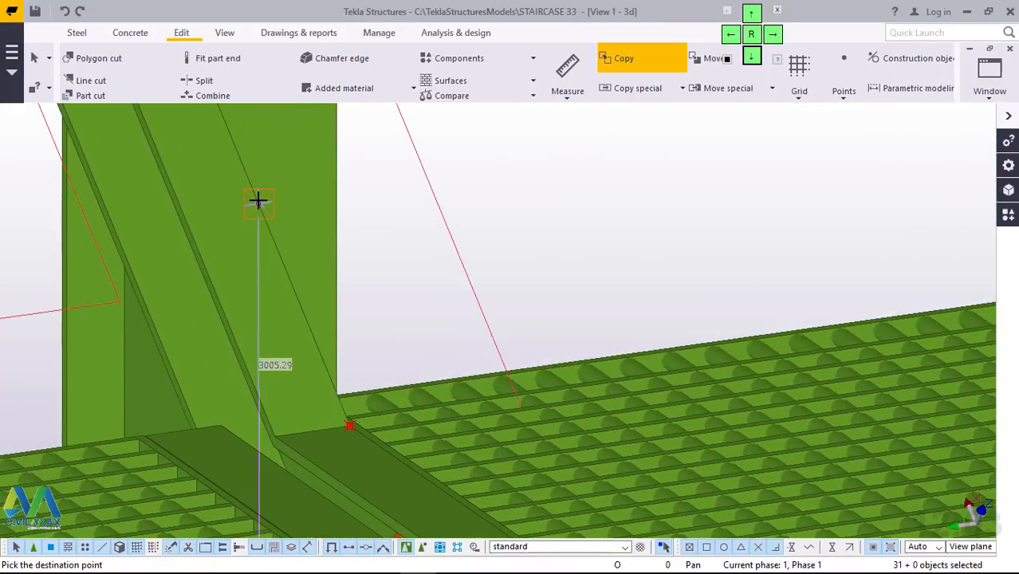
click(257, 200)
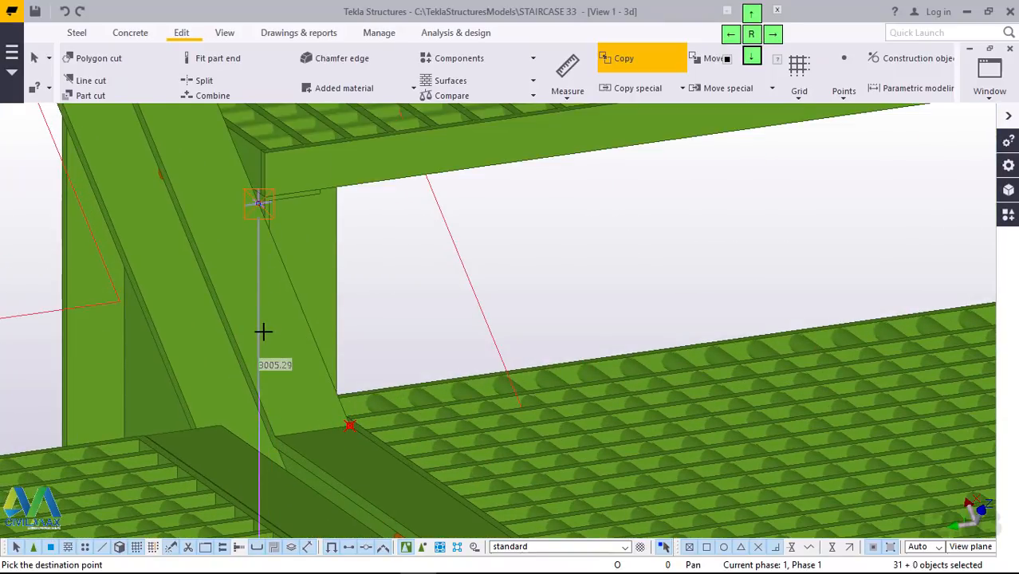
scroll(263, 331, down, 4)
right_click(664, 166)
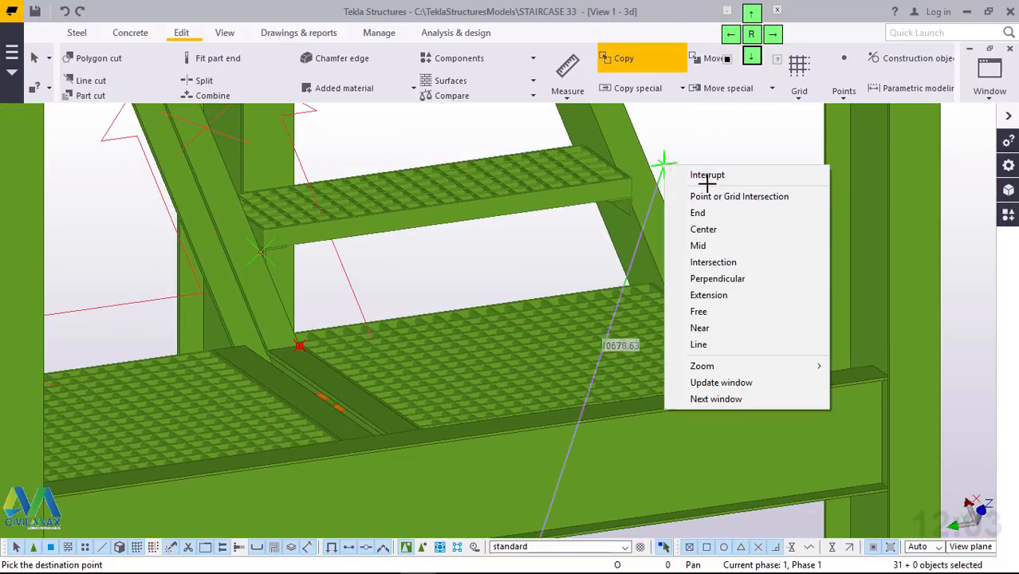
click(707, 175)
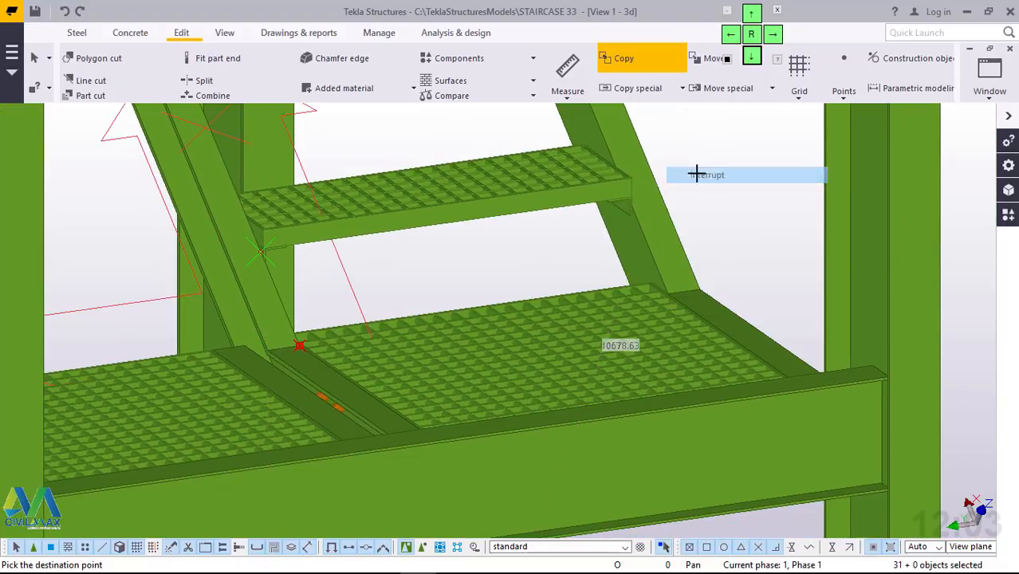
Step: Examine the copied tread between the upper-flight stringers from the opposite side of the staircase
click(625, 197)
ctrl+middle_drag(626, 191, 420, 383)
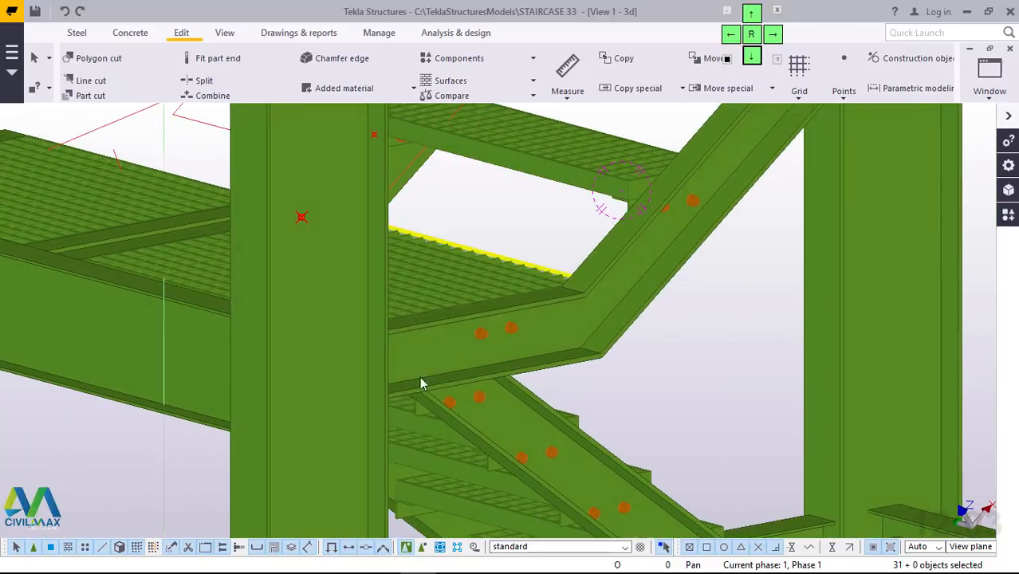
click(420, 383)
ctrl+middle_drag(367, 435, 536, 382)
scroll(442, 478, up, 3)
ctrl+middle_drag(467, 445, 486, 341)
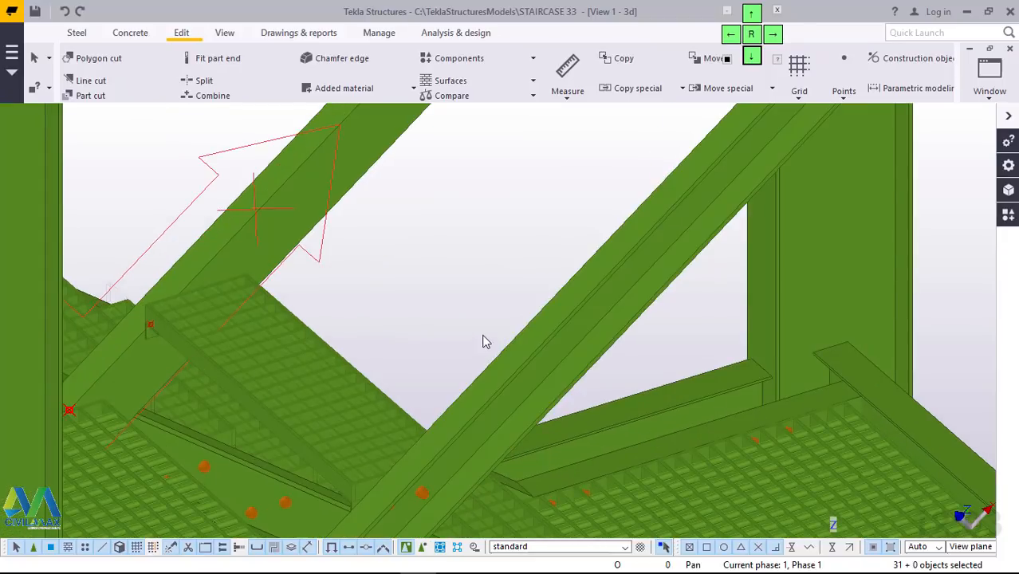
scroll(427, 337, down, 2)
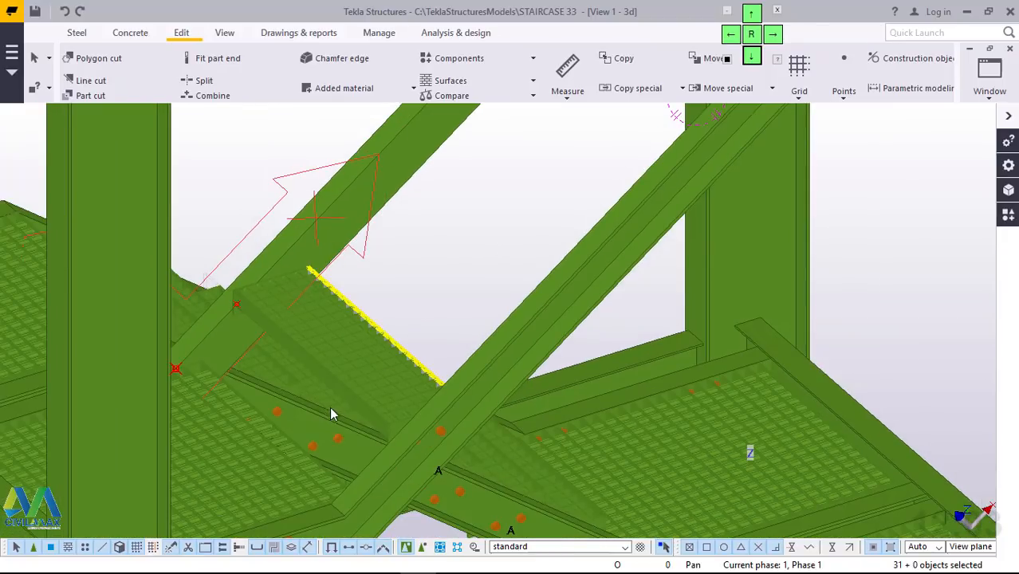
Step: Make 7 linear copies of the upper flight's first tread up the stringers with dX 300, dY 0 and dZ 0
scroll(335, 402, up, 3)
scroll(335, 403, up, 2)
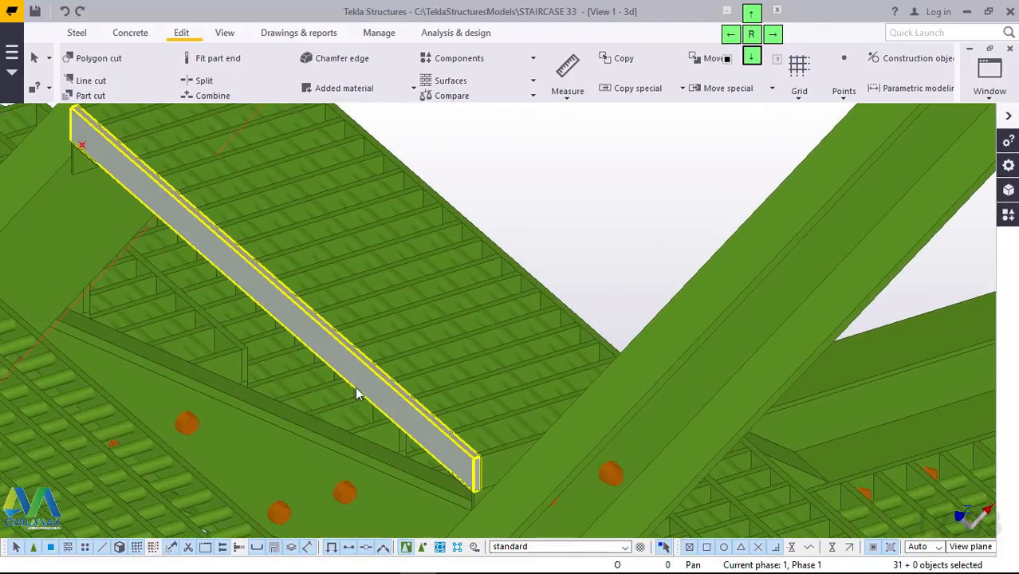
click(351, 375)
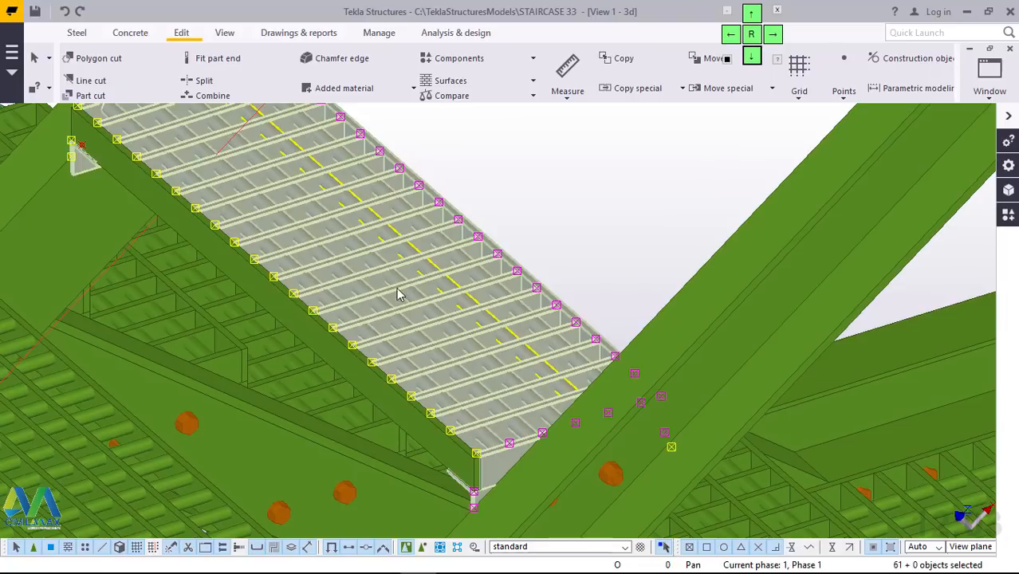
scroll(368, 348, down, 2)
right_click(507, 192)
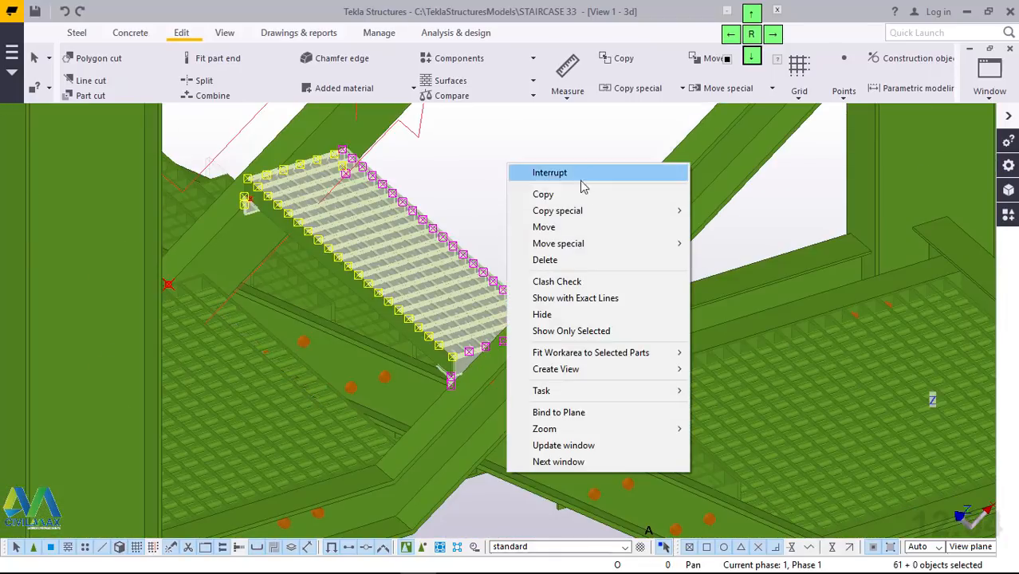
mouse_move(654, 211)
click(774, 218)
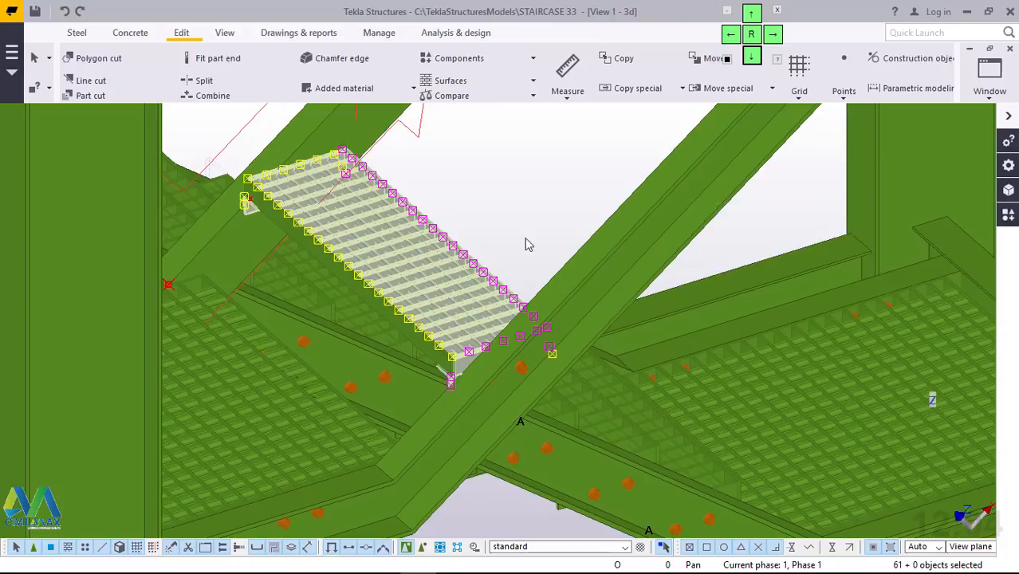
scroll(335, 339, down, 3)
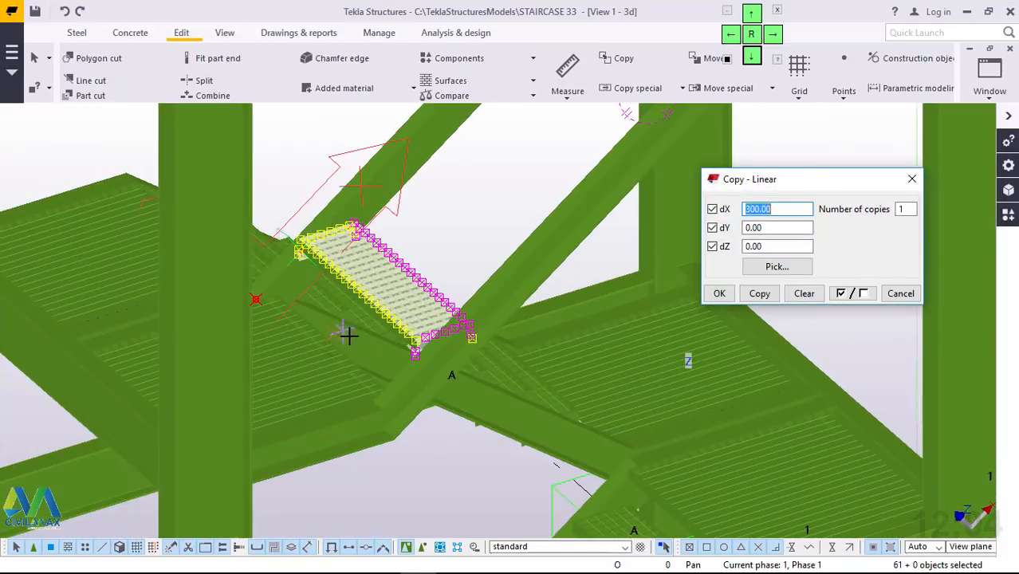
click(907, 209)
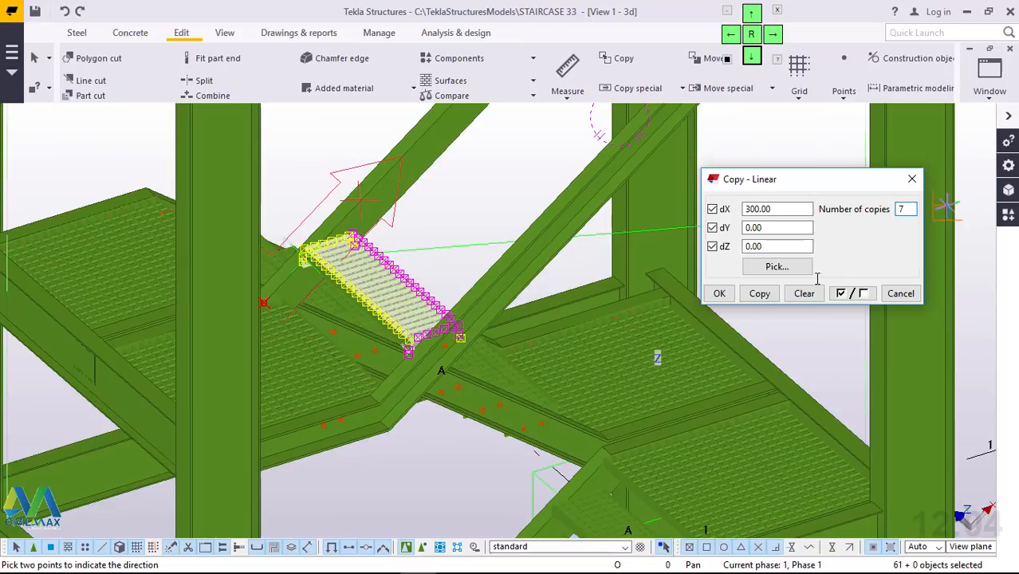
click(760, 294)
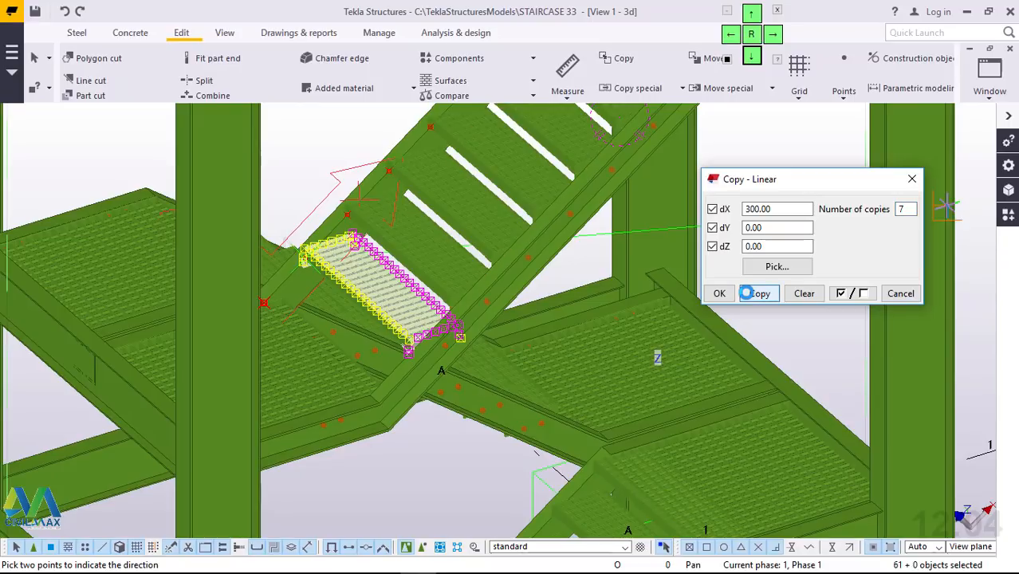
click(720, 293)
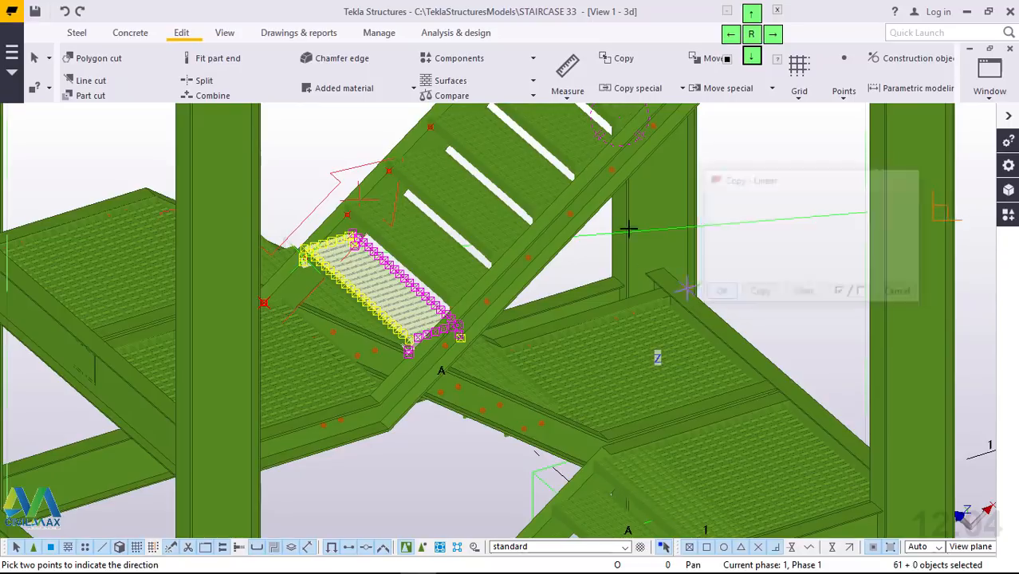
right_click(556, 157)
click(589, 165)
Step: Try to delete the surplus top tread overlapping the upper landing grating, and undo the deletion
scroll(413, 395, down, 2)
scroll(418, 410, down, 1)
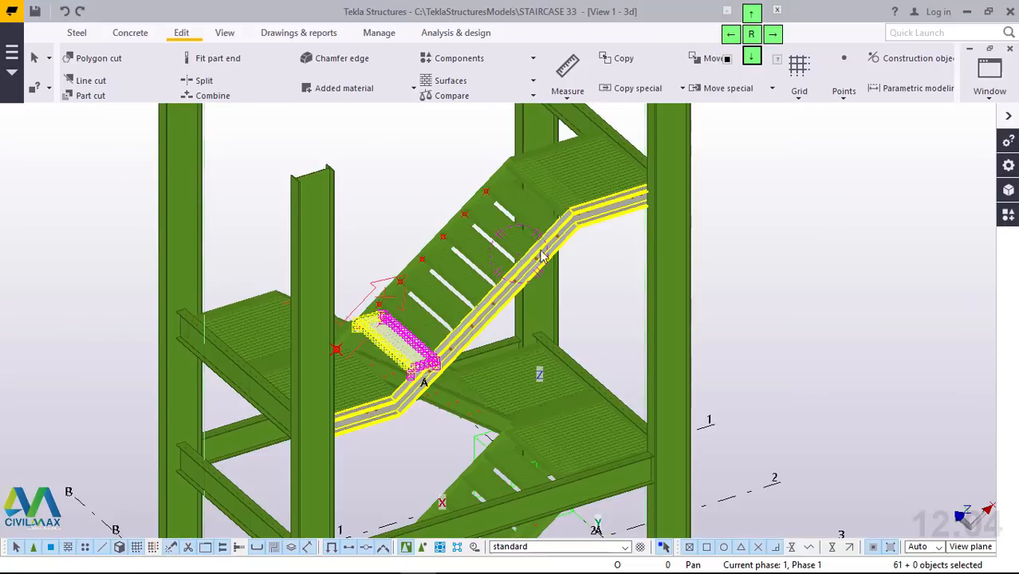
middle_drag(563, 163, 514, 221)
scroll(488, 224, up, 2)
scroll(479, 204, up, 4)
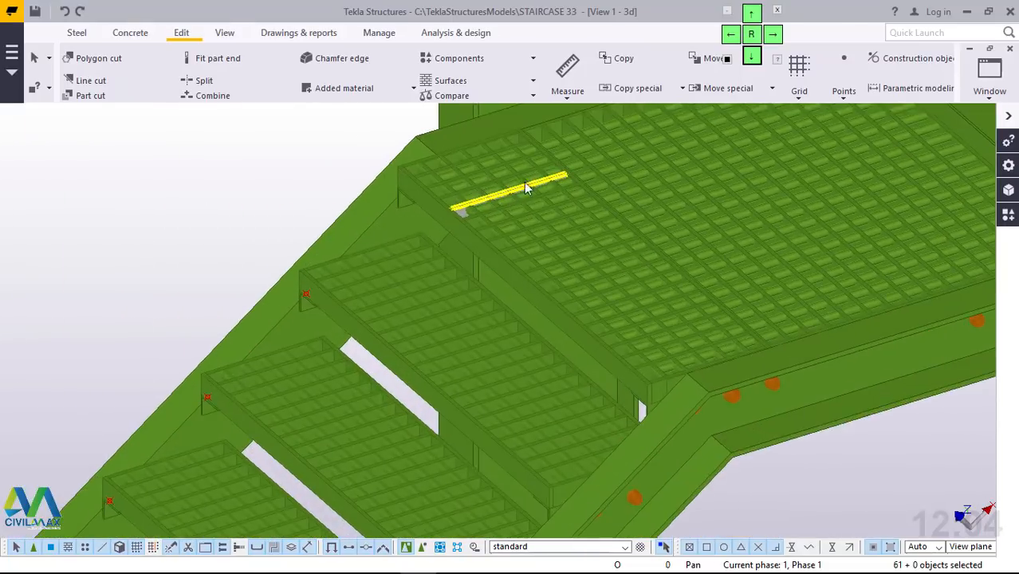
scroll(371, 186, up, 2)
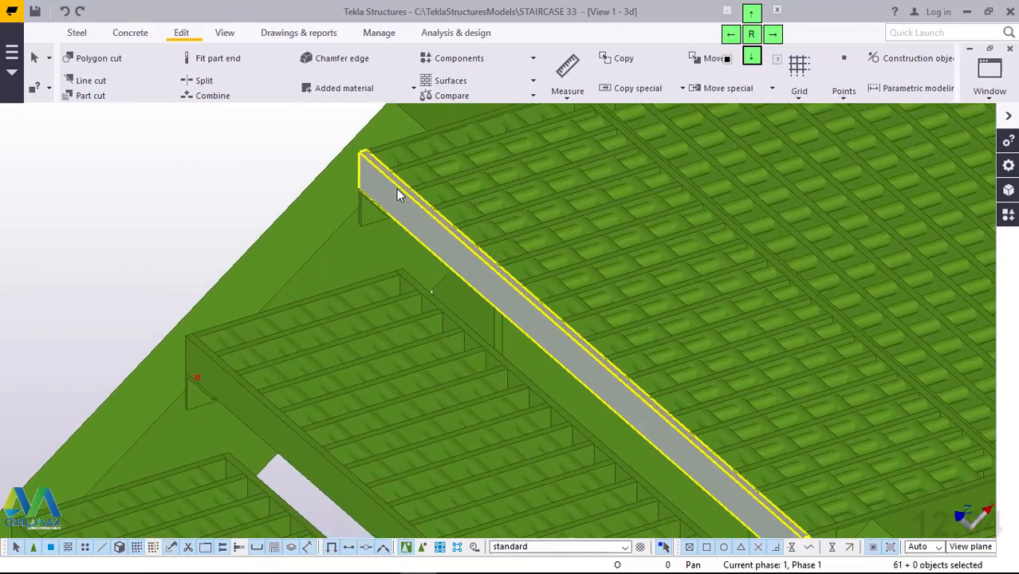
click(386, 188)
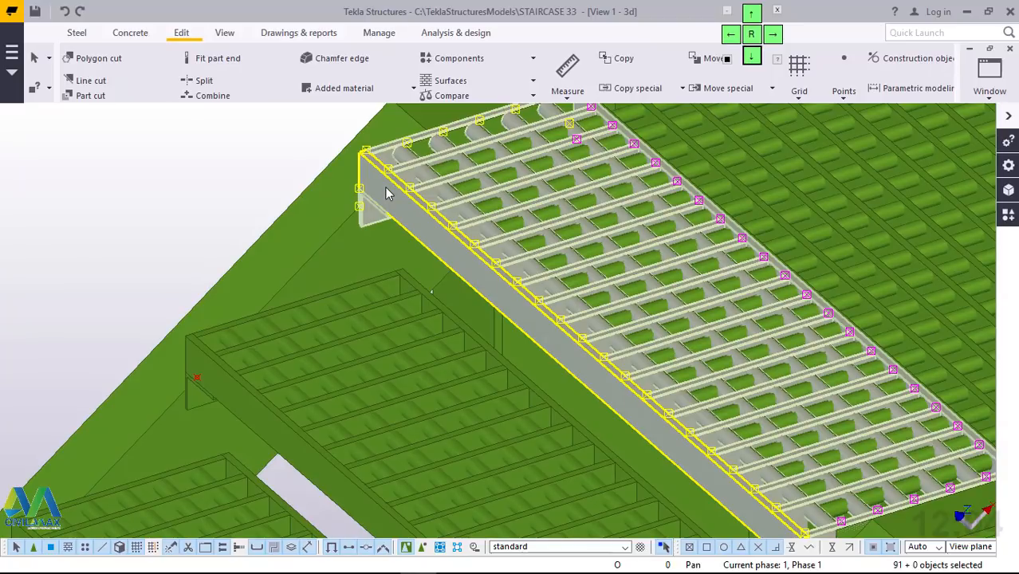
scroll(385, 188, down, 5)
key(Escape)
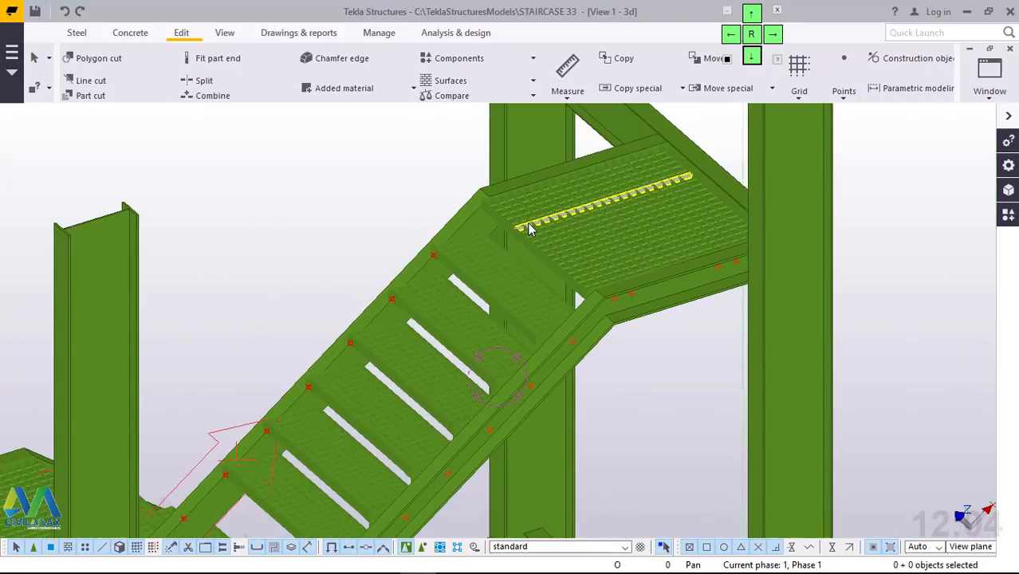
scroll(531, 229, down, 2)
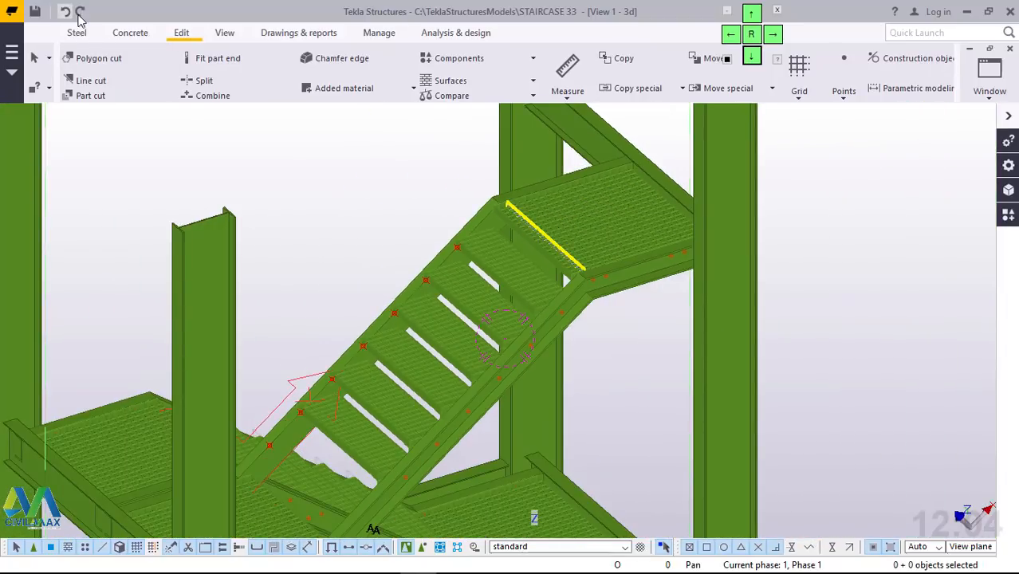
Step: Select only the surplus top tread overlapping the upper landing grating and delete it
scroll(505, 214, up, 2)
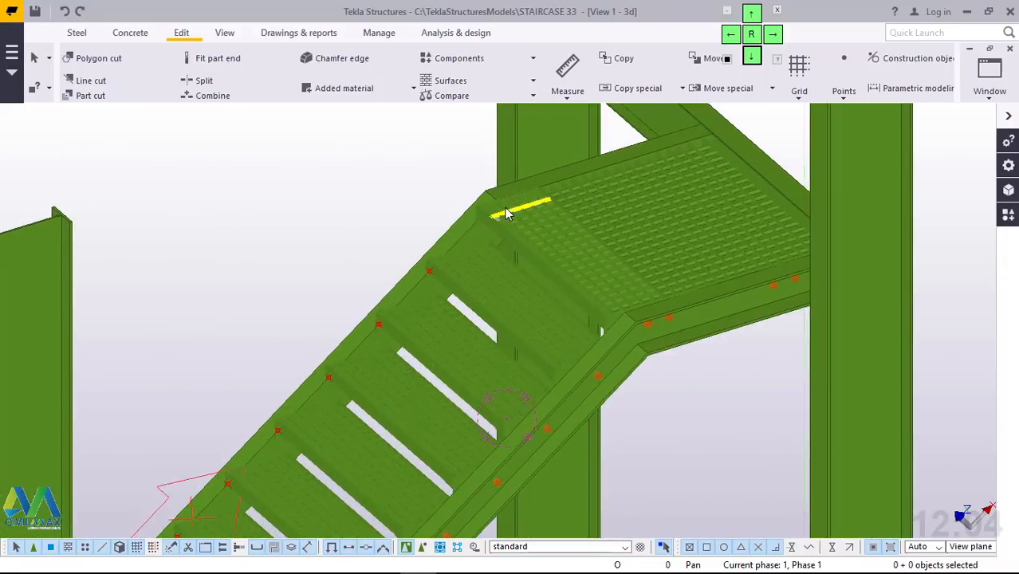
scroll(505, 214, up, 6)
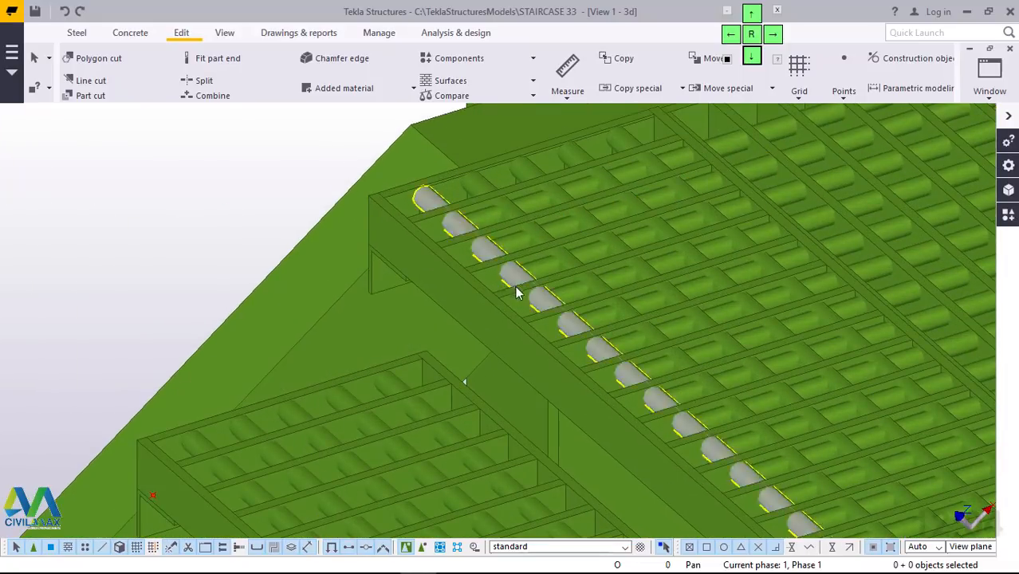
click(460, 302)
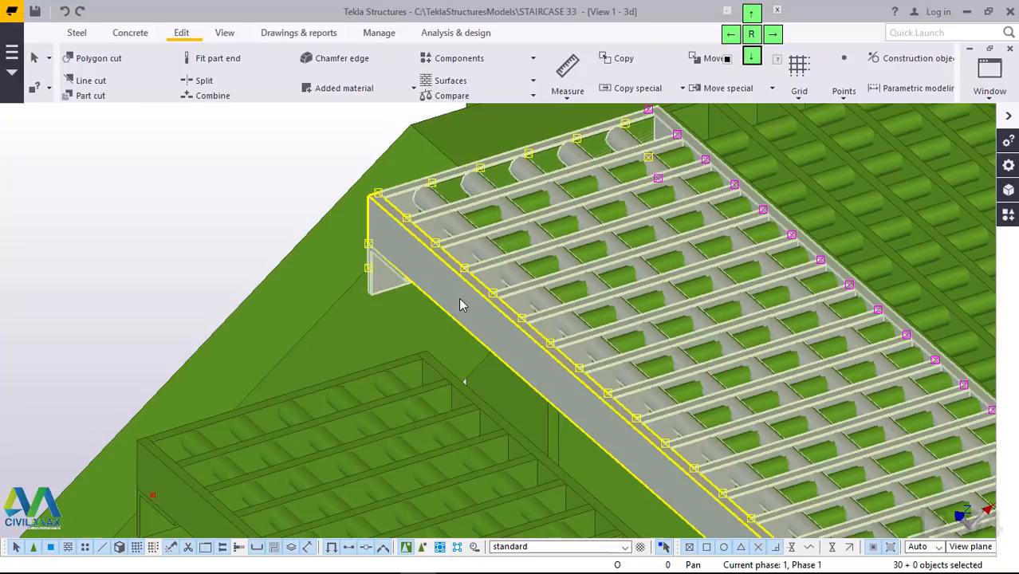
key(Escape)
scroll(479, 271, down, 5)
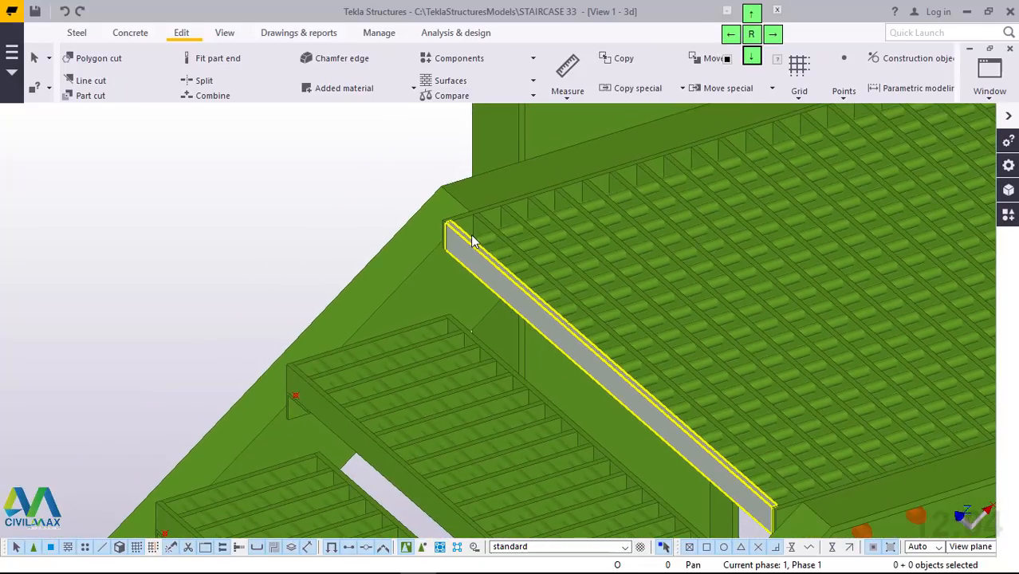
Step: Save the staircase model
scroll(478, 243, down, 6)
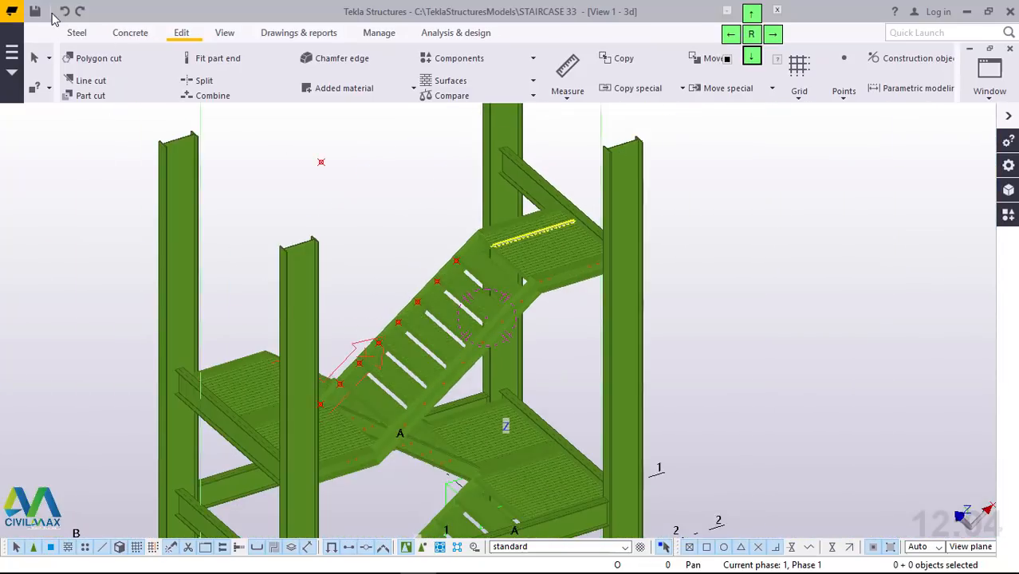
click(36, 11)
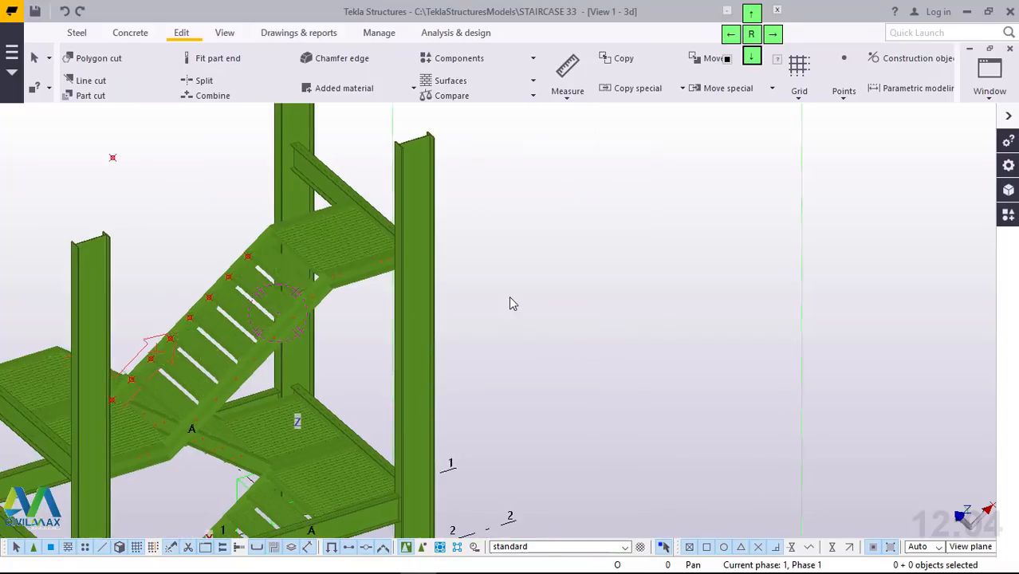
scroll(509, 299, up, 3)
scroll(709, 303, down, 8)
scroll(713, 299, down, 3)
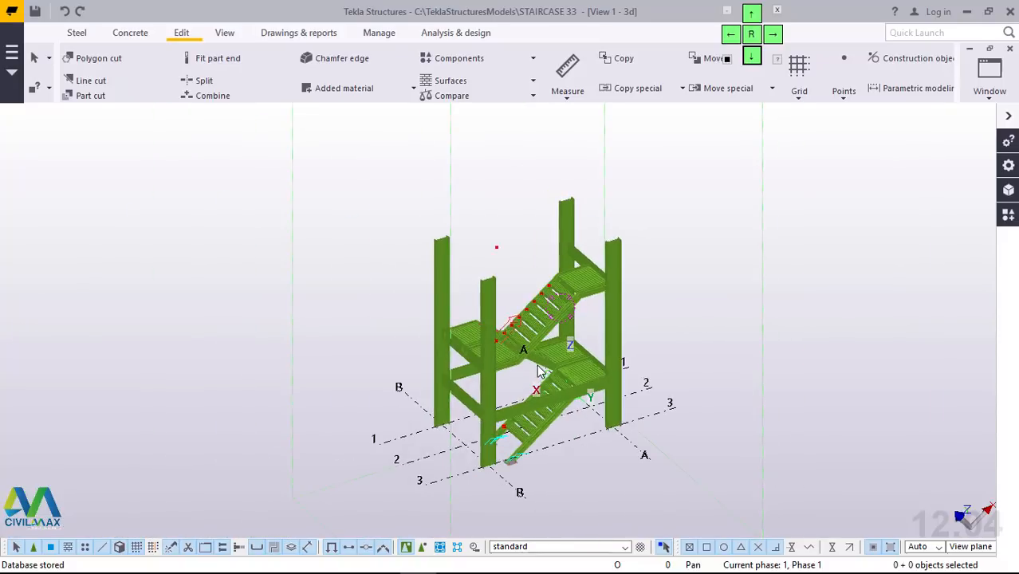
Step: Examine the lowest tread of the lower flight and the stringer length below it down to the base plates
scroll(533, 367, up, 10)
scroll(550, 338, down, 6)
scroll(505, 471, up, 8)
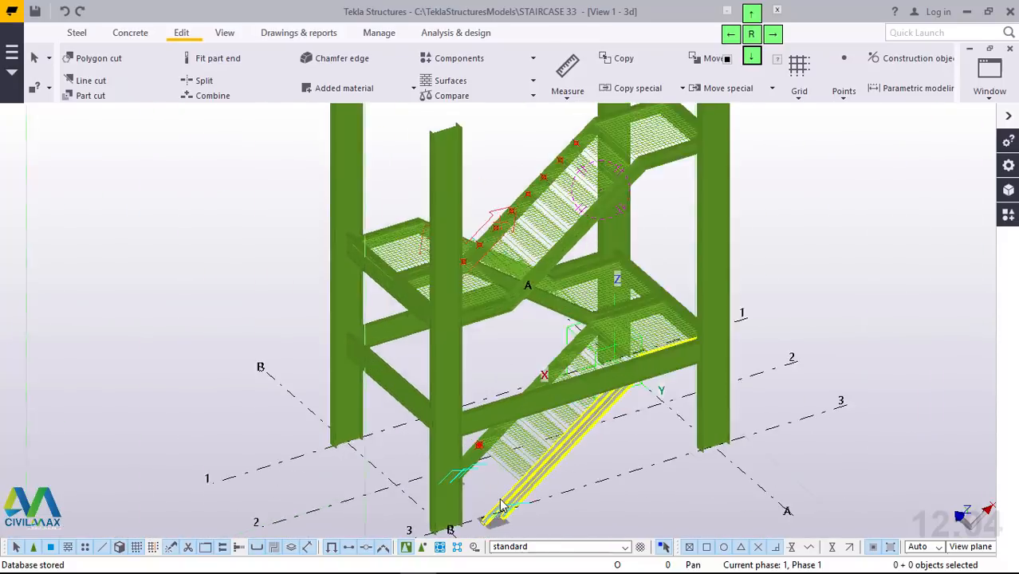
scroll(552, 438, up, 2)
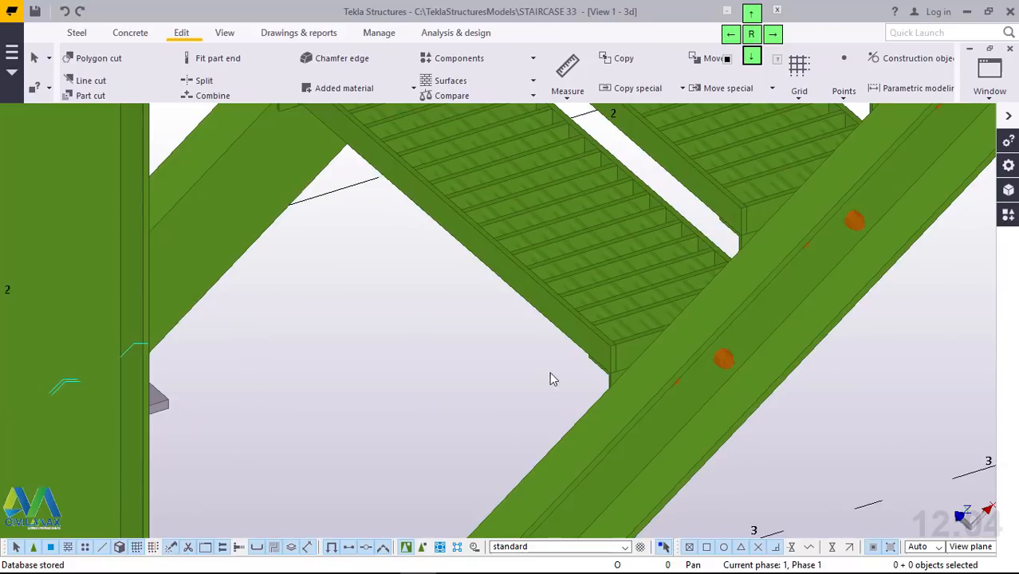
scroll(539, 372, down, 6)
ctrl+middle_drag(639, 370, 613, 335)
scroll(539, 318, up, 2)
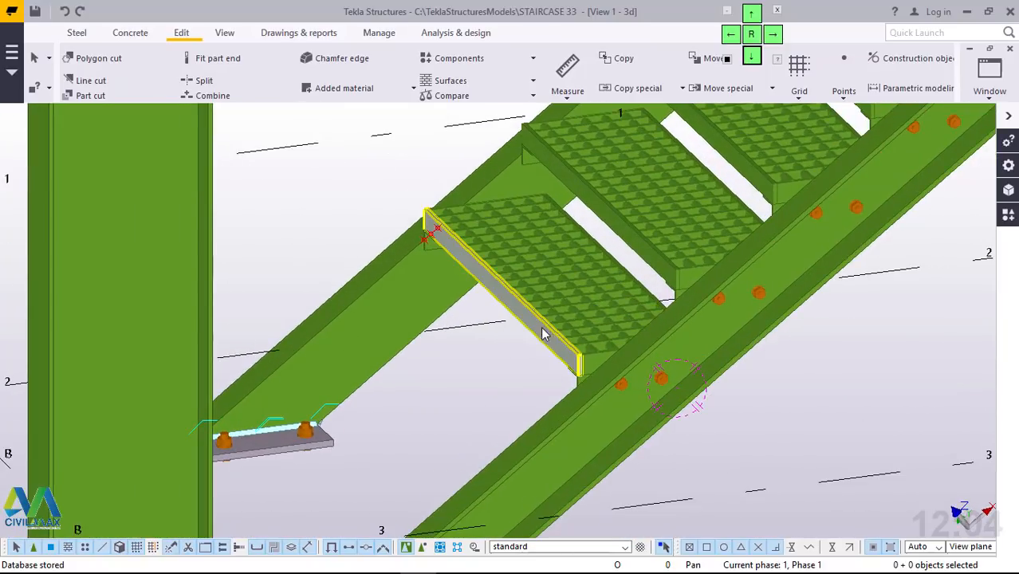
click(532, 315)
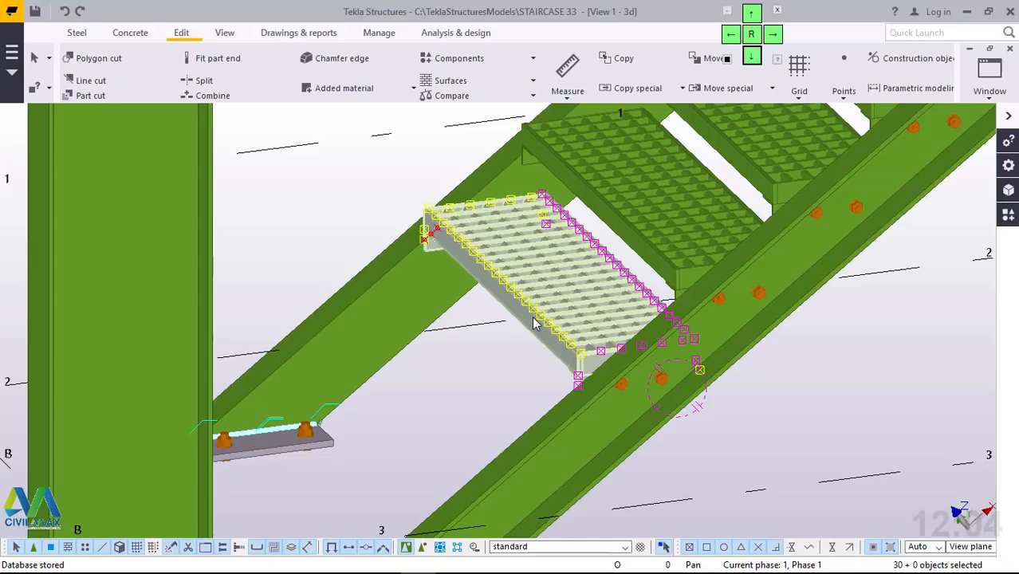
right_click(534, 322)
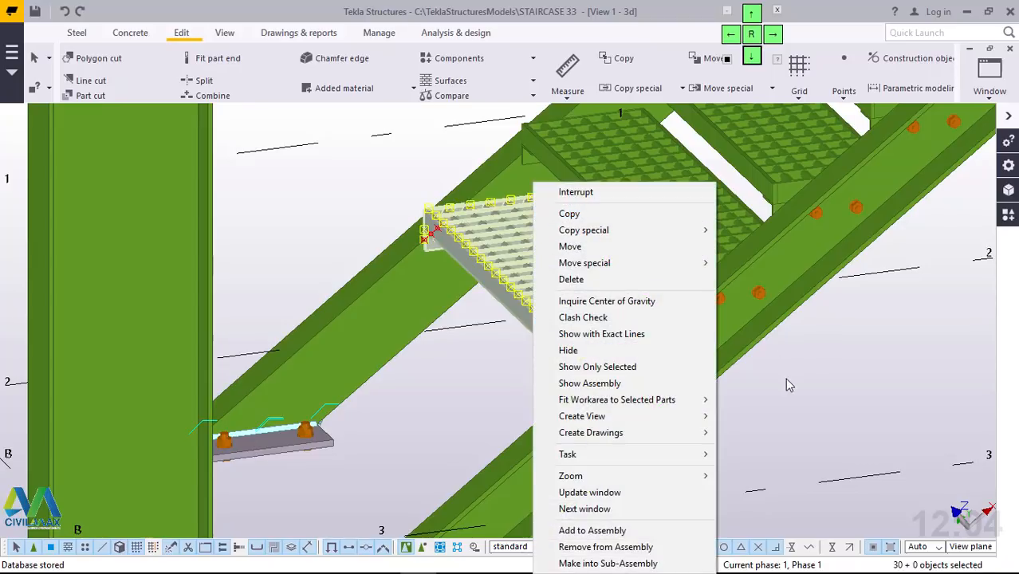
click(825, 388)
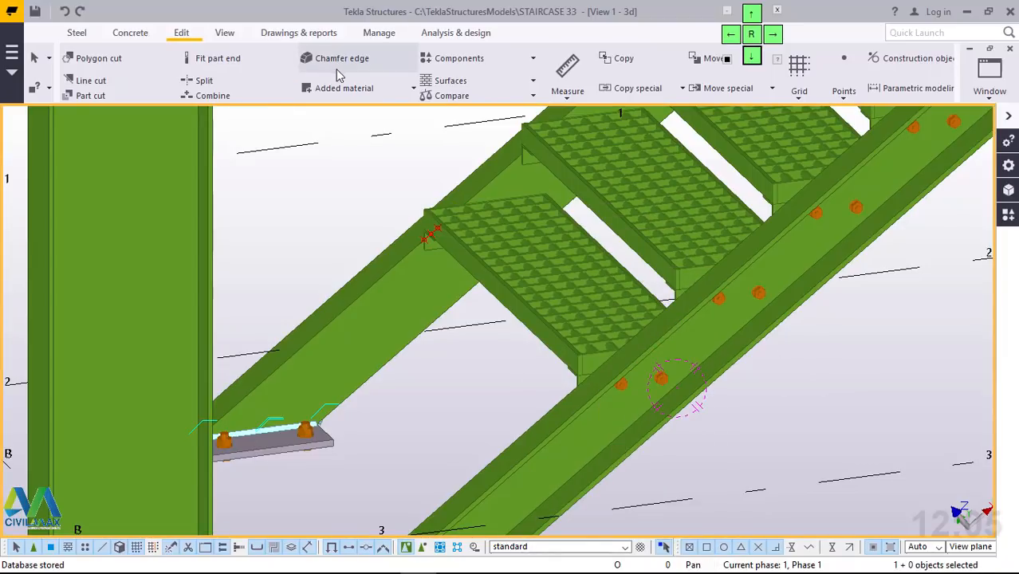
Step: Make 1 linear copy of the lower flight's lowest tread down the stringers with dX -300, dY 0 and dZ 0
click(523, 321)
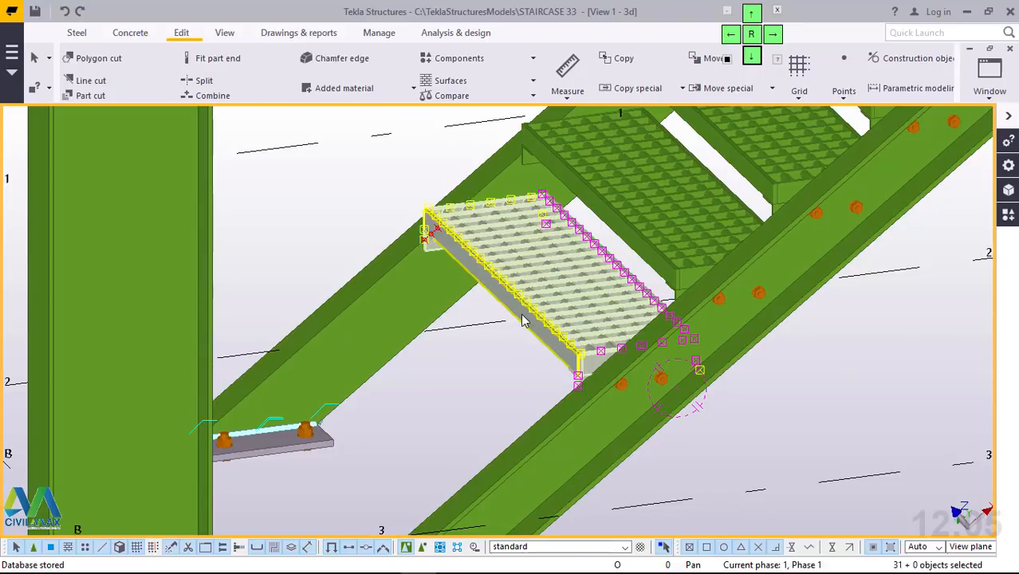
right_click(524, 321)
mouse_move(590, 244)
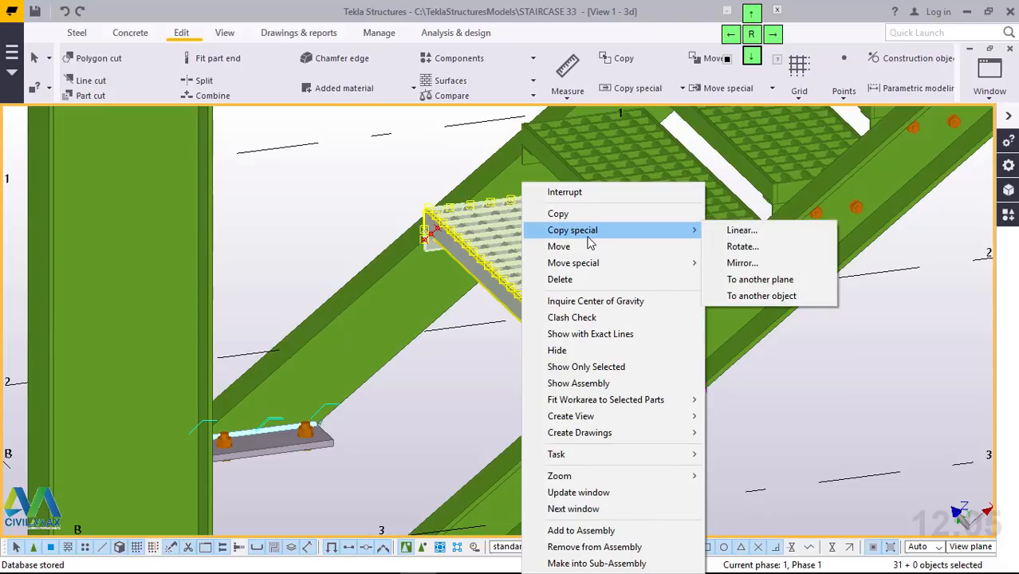
click(756, 232)
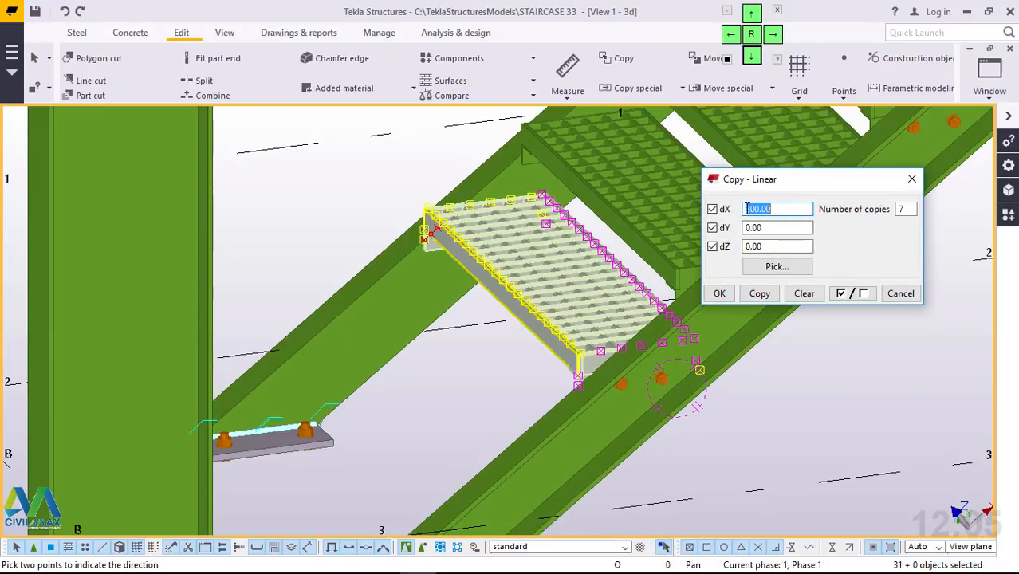
click(746, 209)
text(-)
text(1)
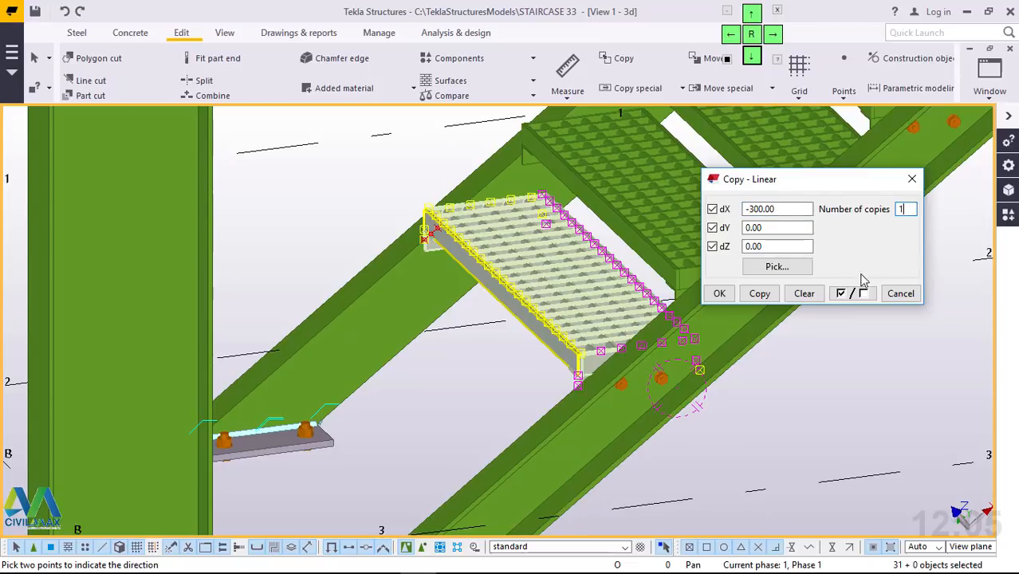
click(759, 294)
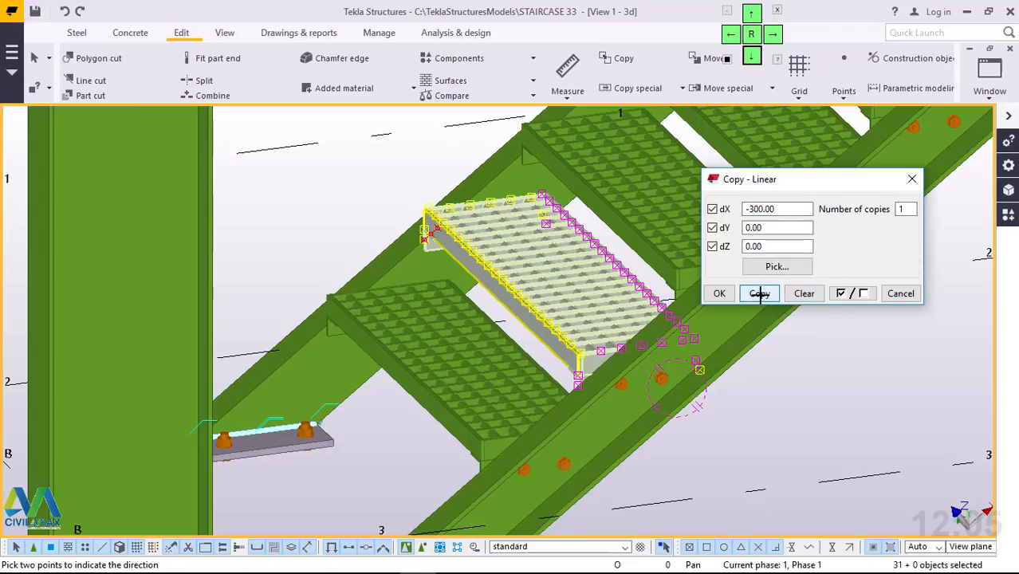
click(719, 293)
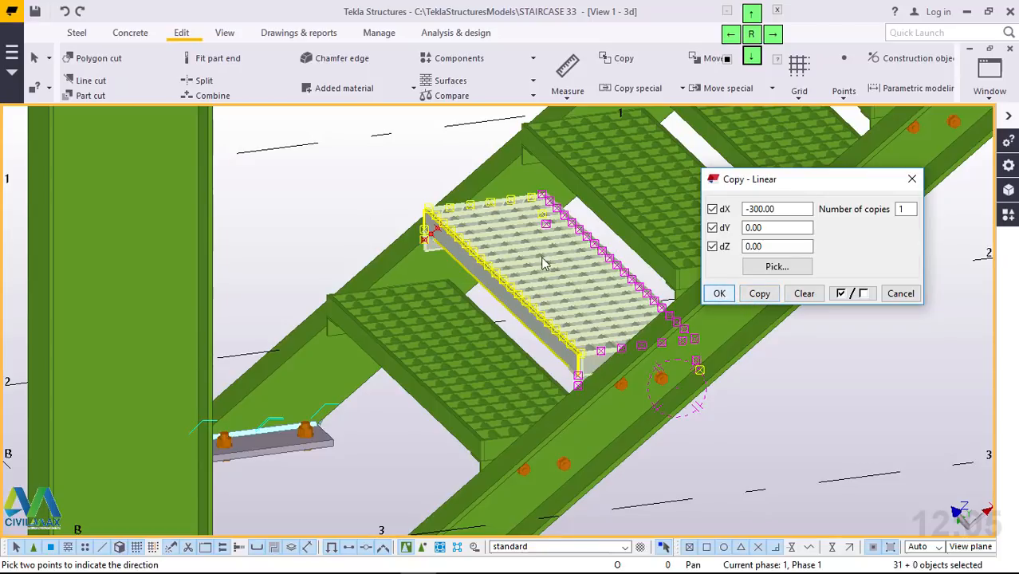
right_click(330, 190)
click(373, 200)
Step: Save the model with the added bottom tread
scroll(352, 179, down, 3)
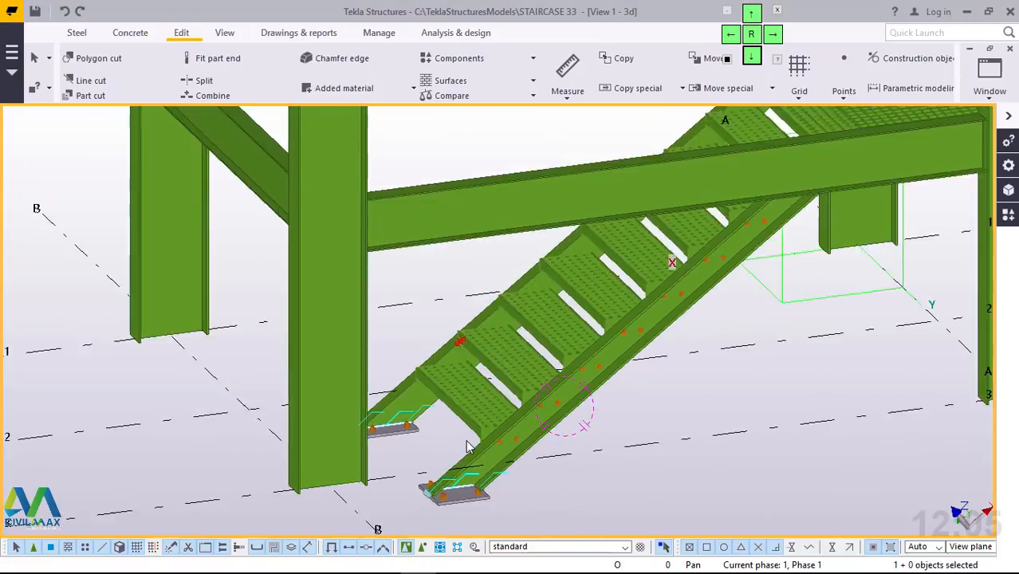
scroll(468, 447, down, 4)
click(35, 12)
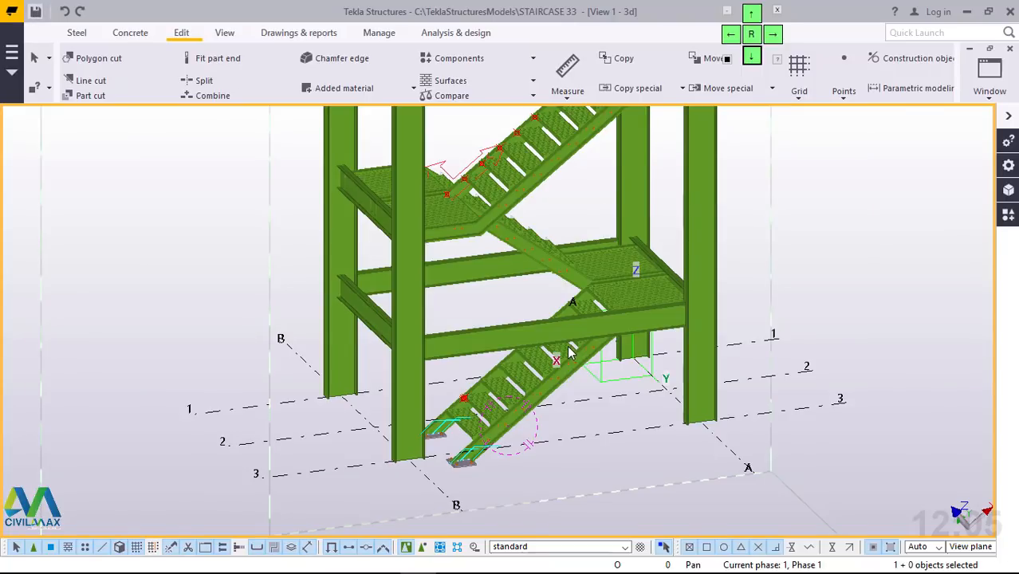
Step: Redraw the 3D view to clear the temporary point markers from the staircase
ctrl+middle_drag(570, 351, 659, 392)
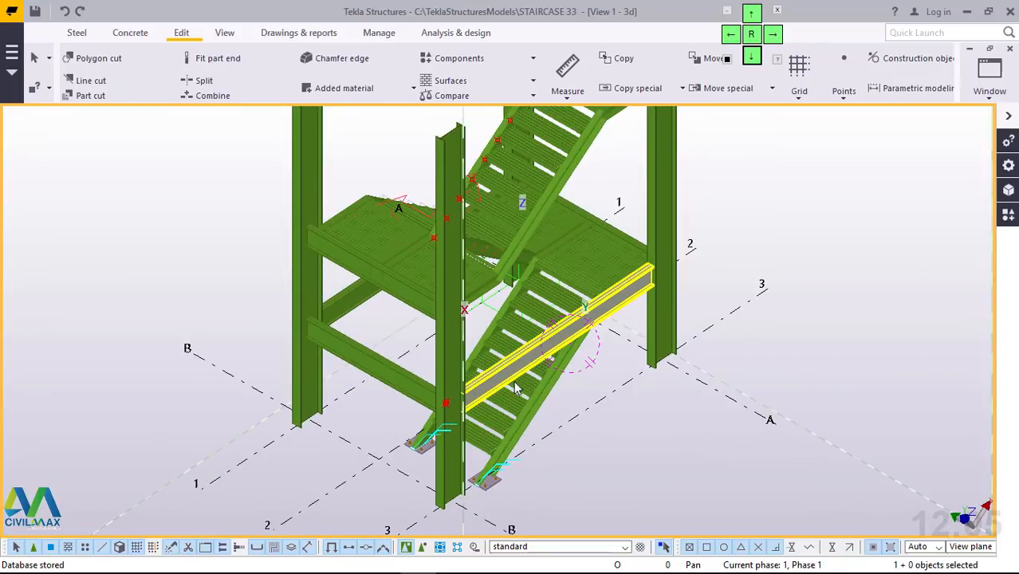
scroll(571, 278, down, 3)
scroll(587, 265, up, 3)
scroll(586, 265, up, 2)
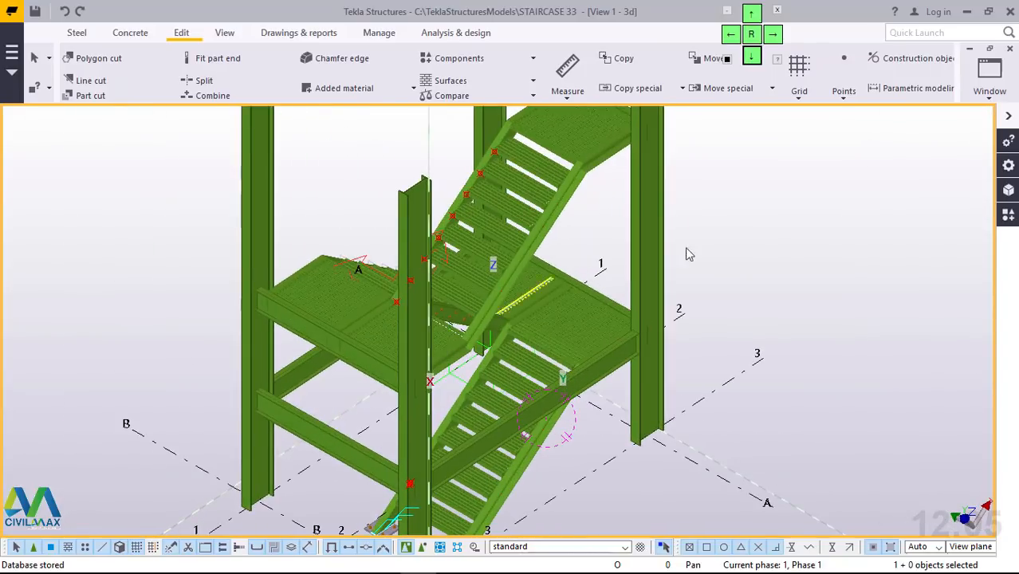
right_click(738, 167)
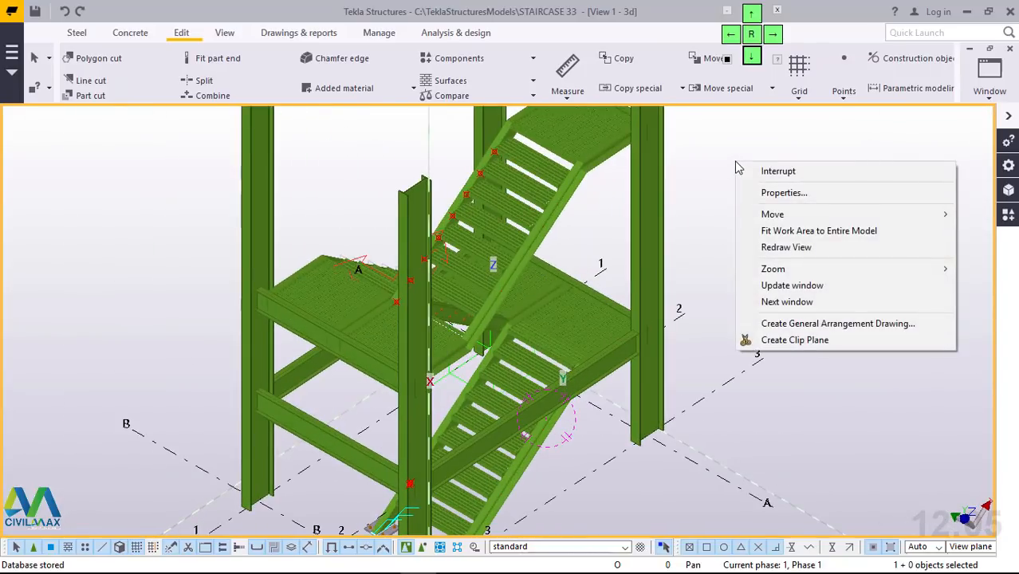
click(810, 245)
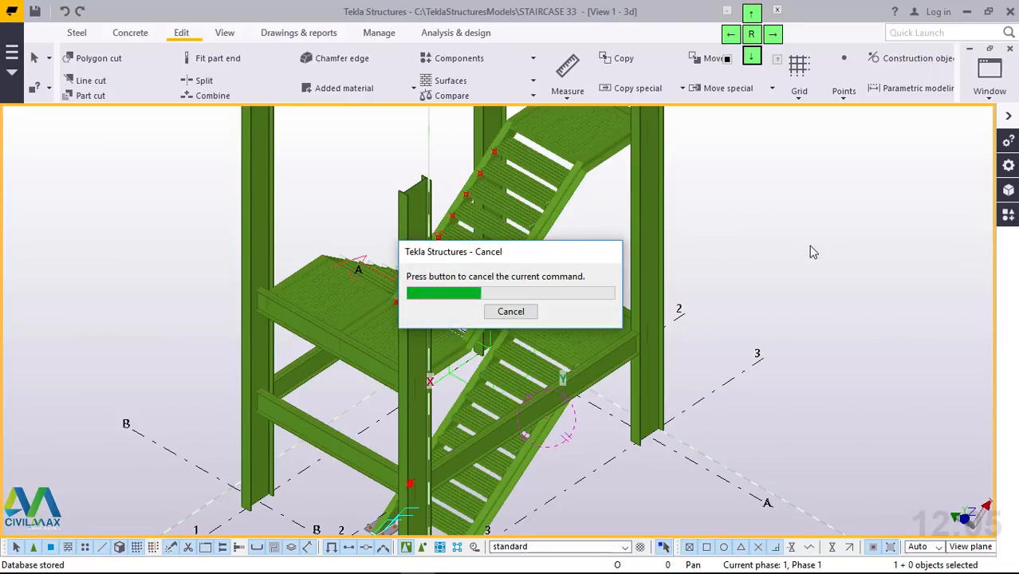
Step: Search the Applications & components catalog for END
scroll(575, 327, down, 4)
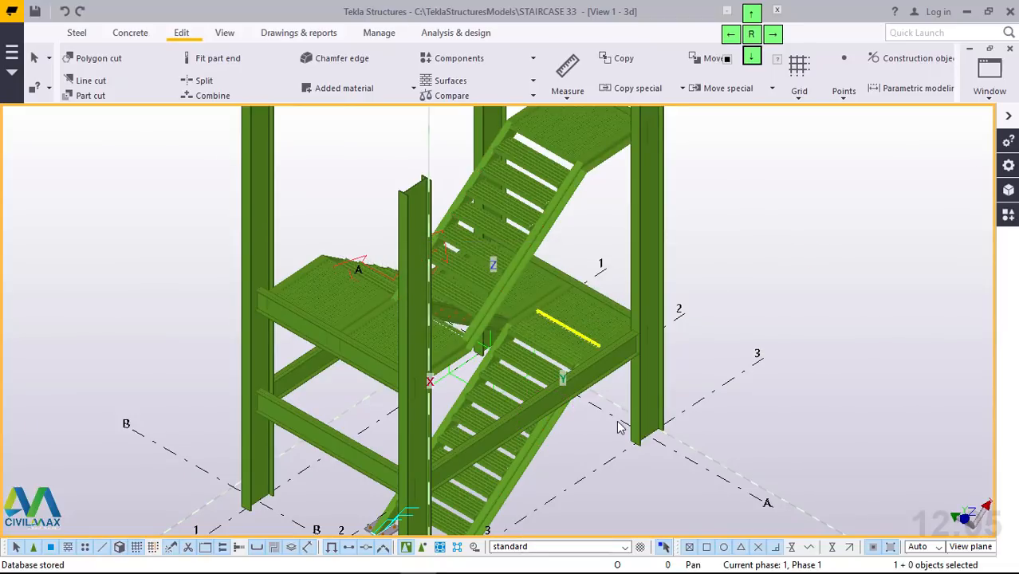
scroll(500, 496, up, 2)
scroll(499, 496, up, 3)
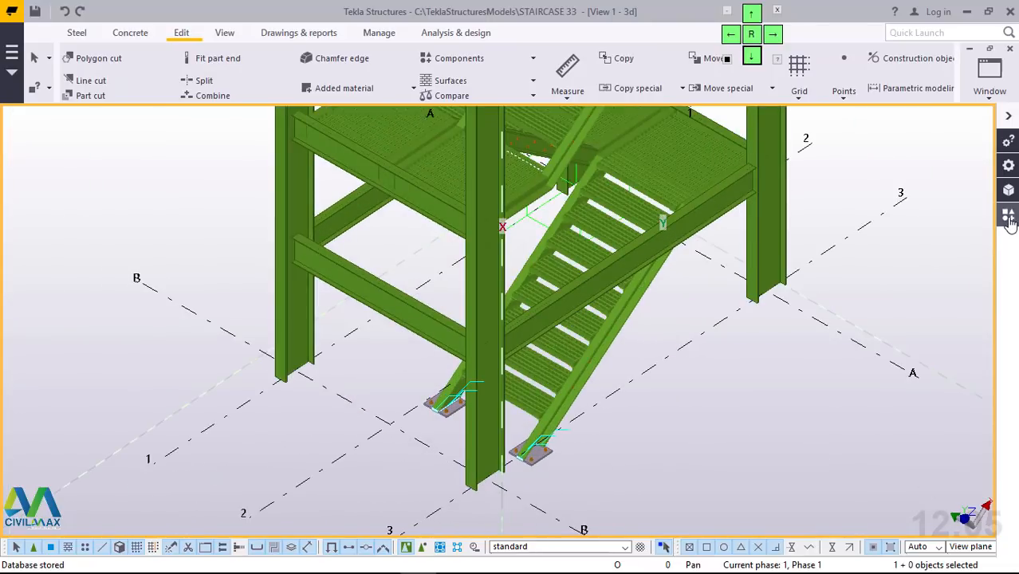
click(1009, 217)
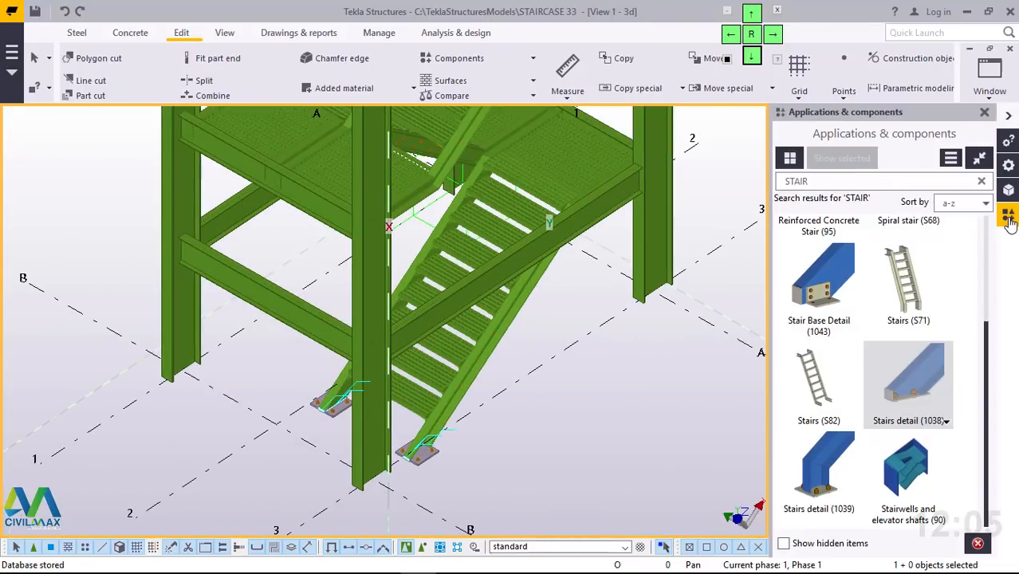
double_click(817, 184)
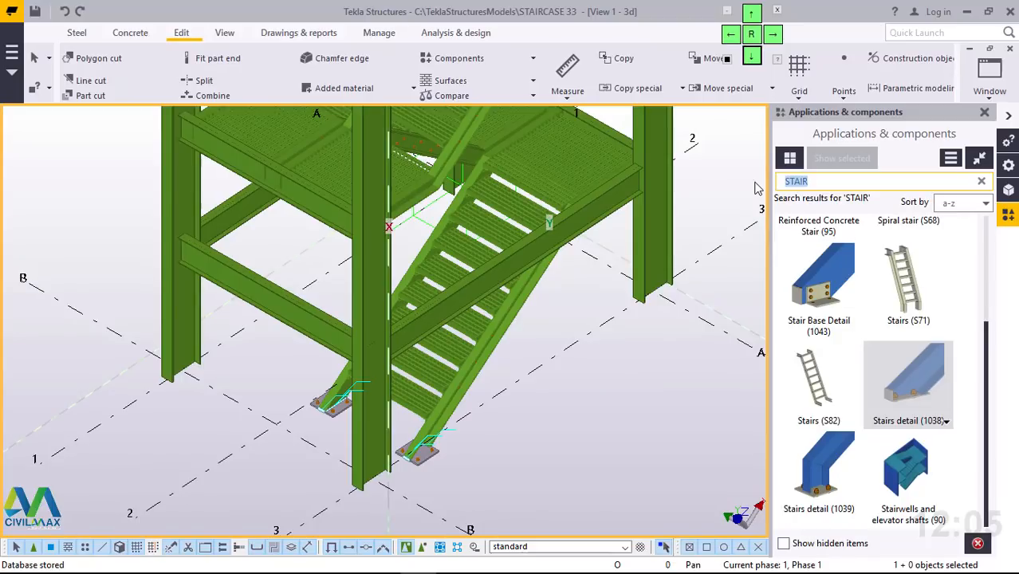
text(E)
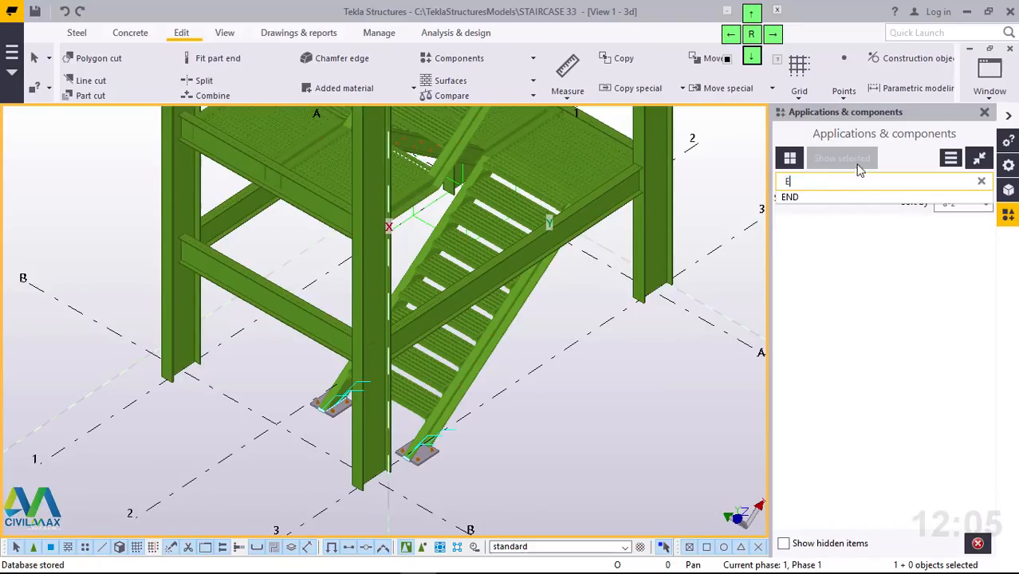
text(N)
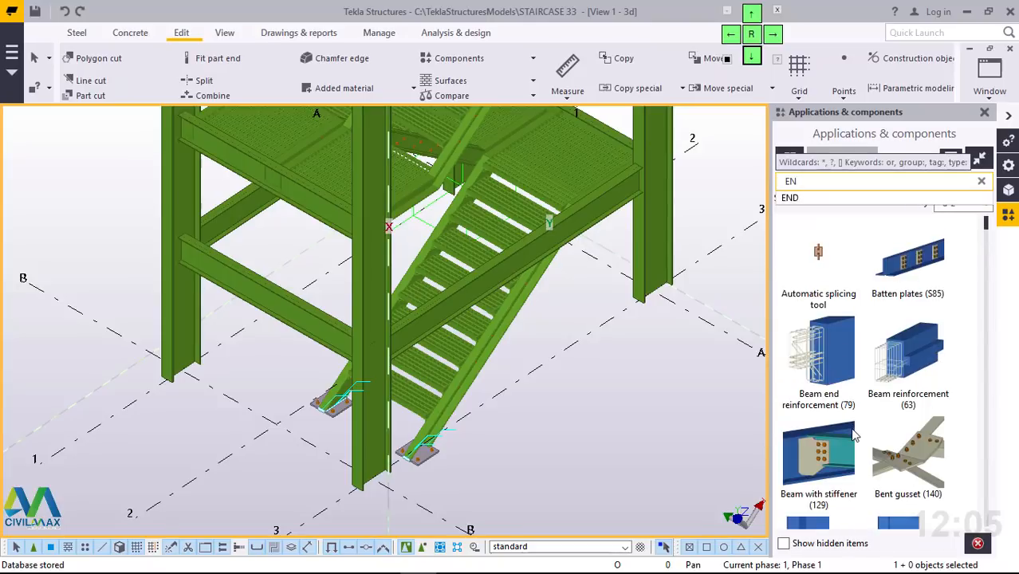
text(D)
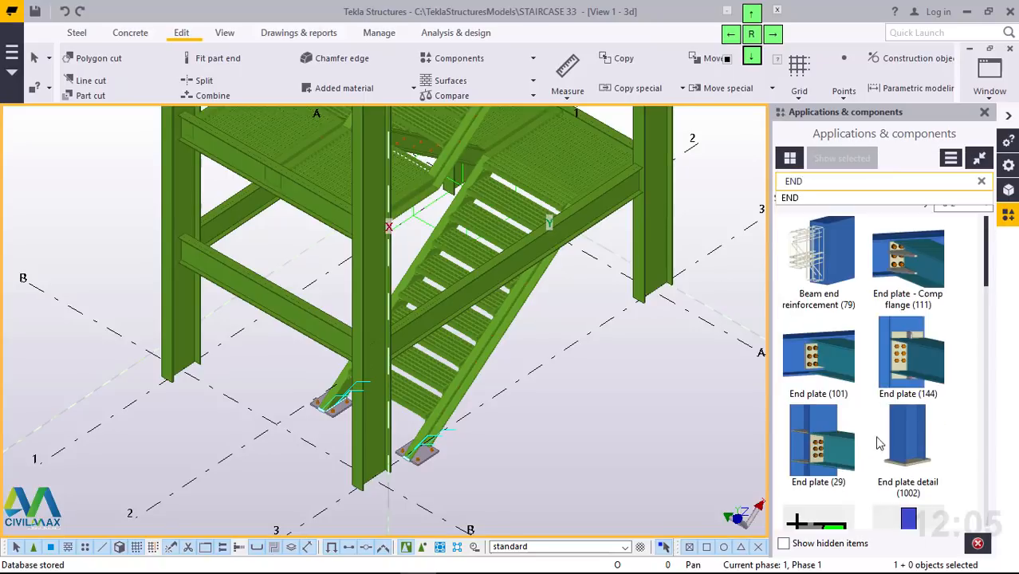
Step: Add End plate (101) connections joining the column at grid B-1 to the lower beams along grids B and 1
click(829, 372)
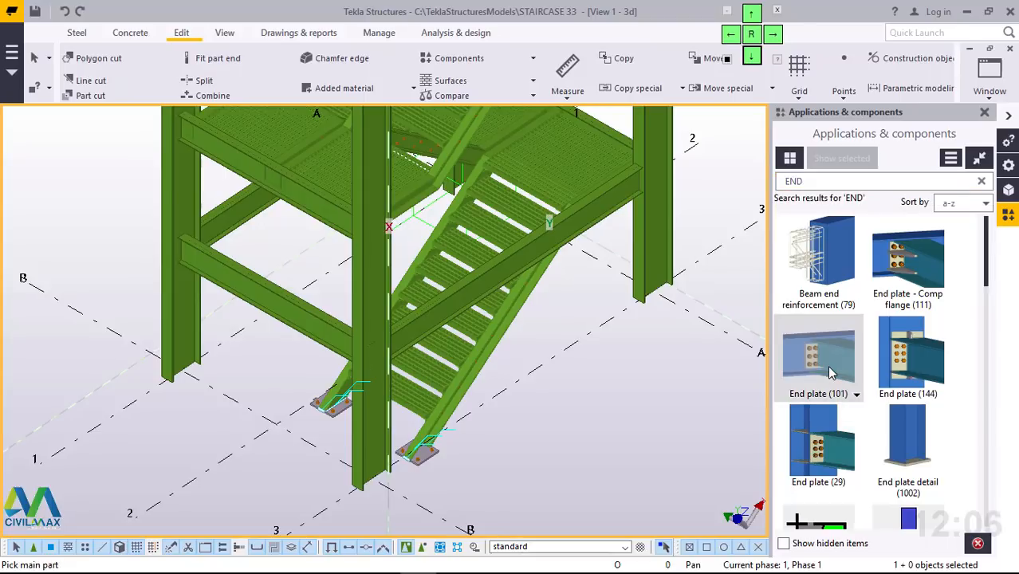
scroll(175, 230, up, 5)
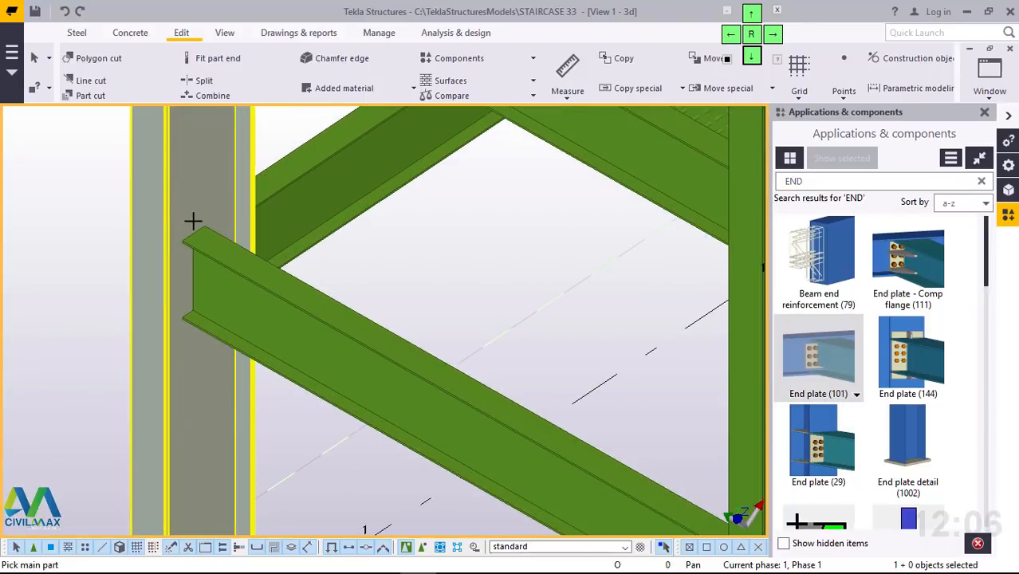
click(230, 263)
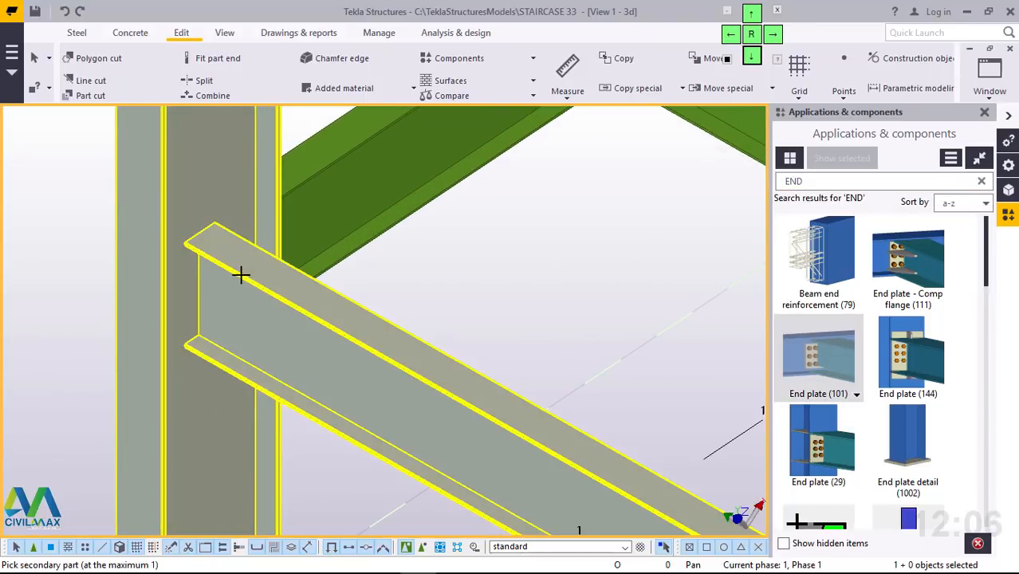
click(241, 276)
click(328, 198)
click(328, 197)
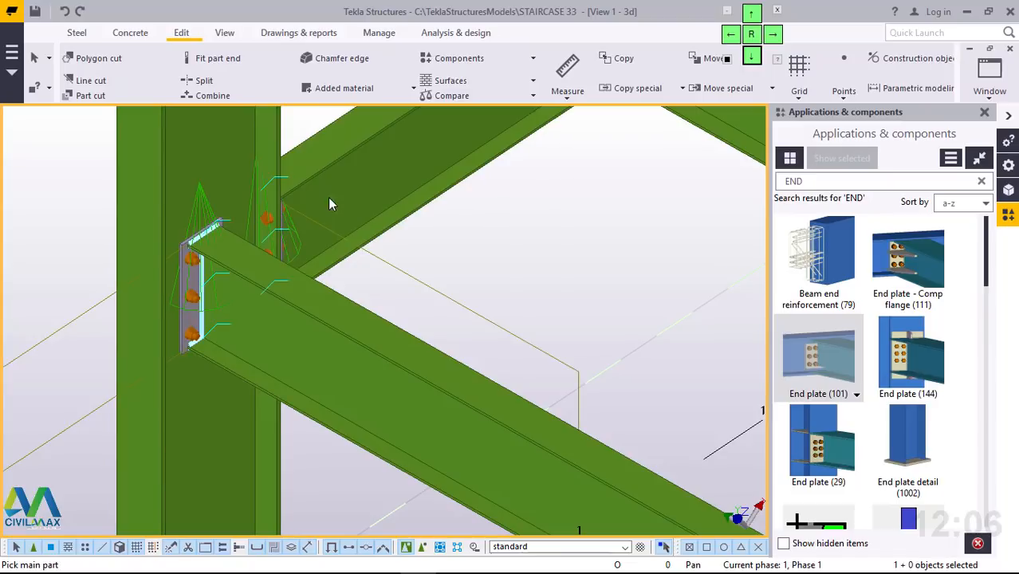
Step: Add End plate (101) connections joining the column at grid B-3 to the lower beams along grids B and 3
scroll(200, 211, down, 5)
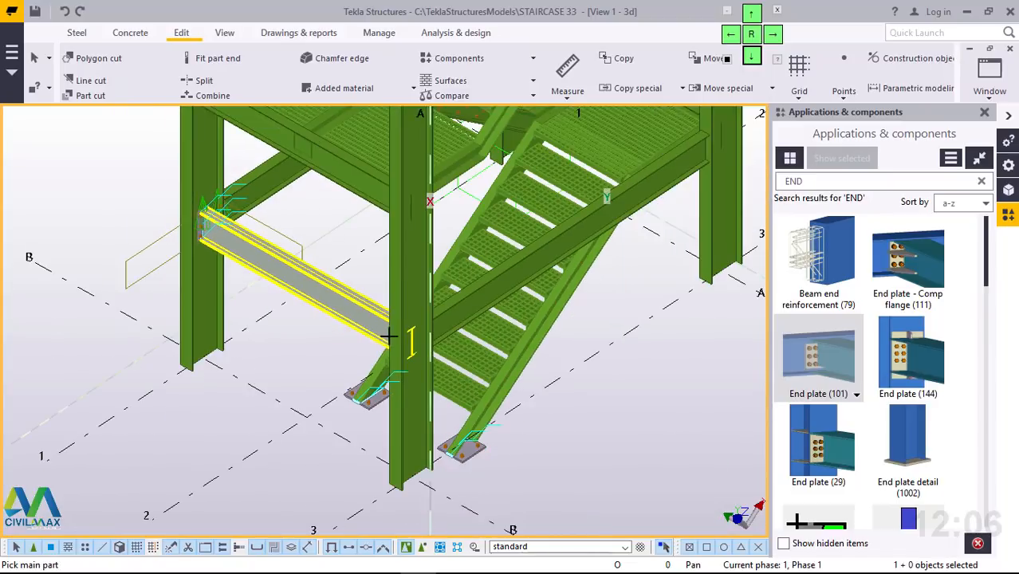
scroll(414, 343, up, 4)
scroll(414, 343, up, 2)
click(363, 318)
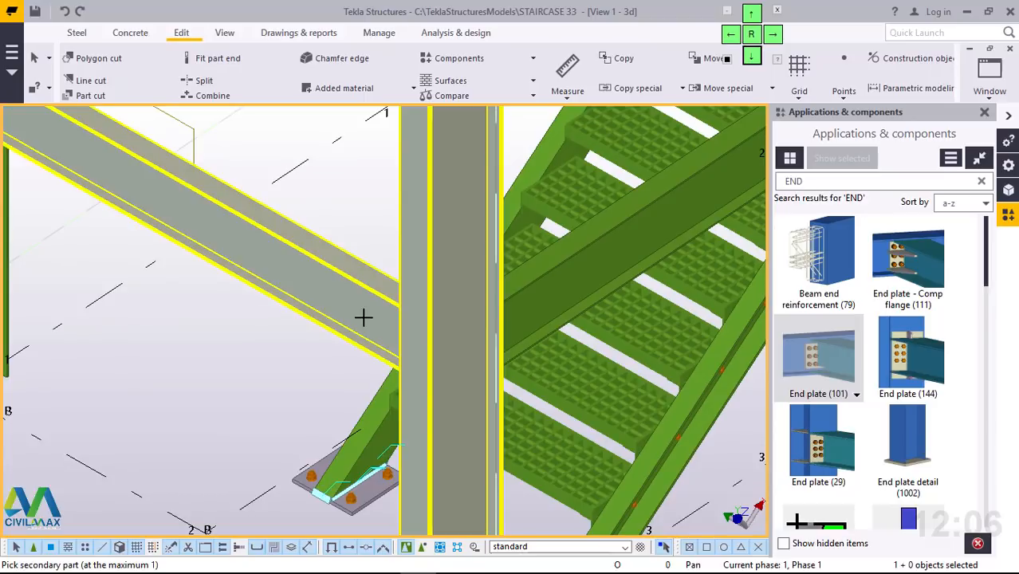
click(468, 334)
click(574, 299)
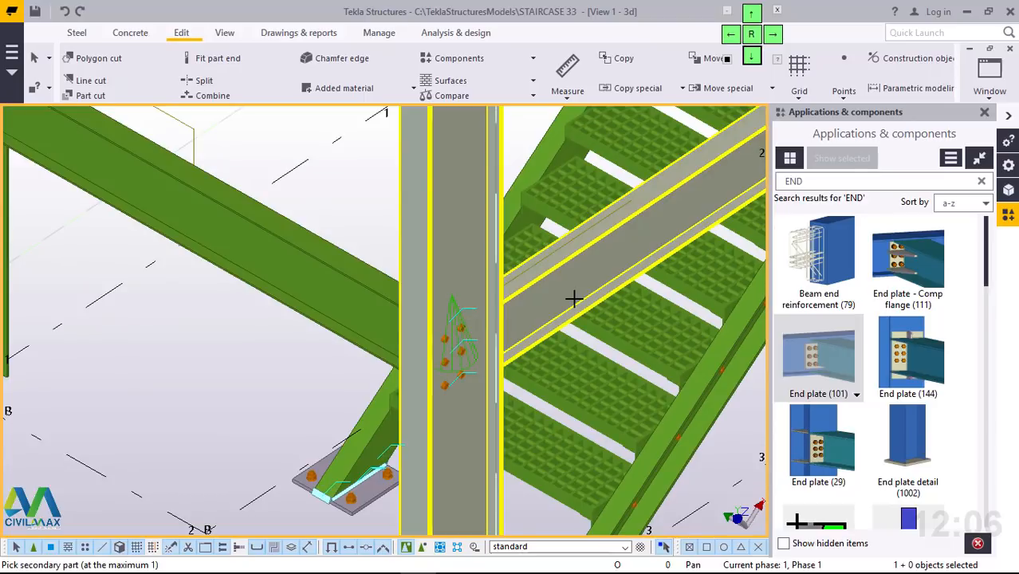
Step: Add End plate (101) connections joining the column at grid A-3 to the intermediate landing beams along grids 3 and A
middle_click(566, 293)
scroll(378, 371, down, 4)
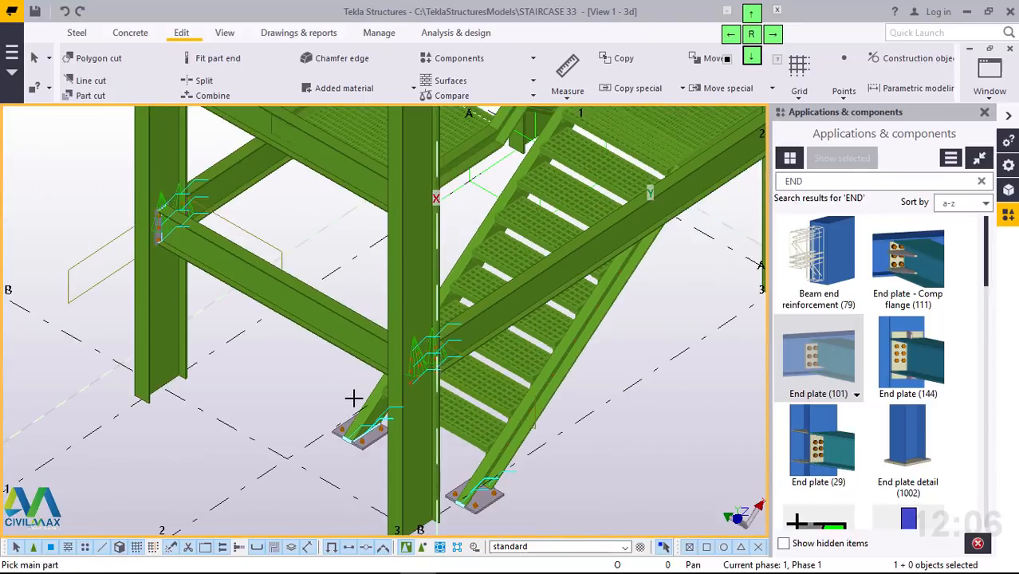
scroll(557, 285, down, 3)
scroll(513, 299, up, 2)
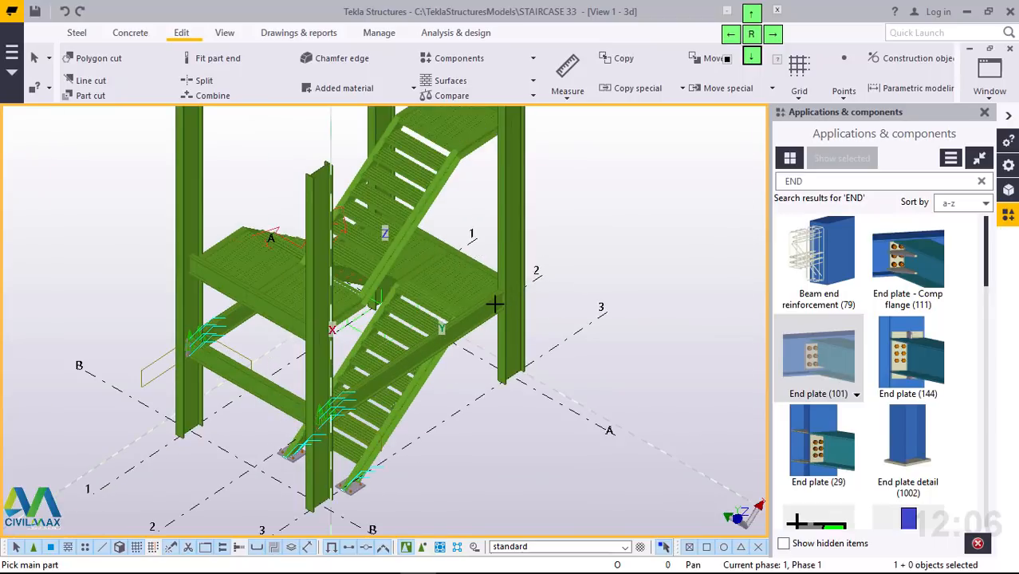
scroll(487, 311, up, 5)
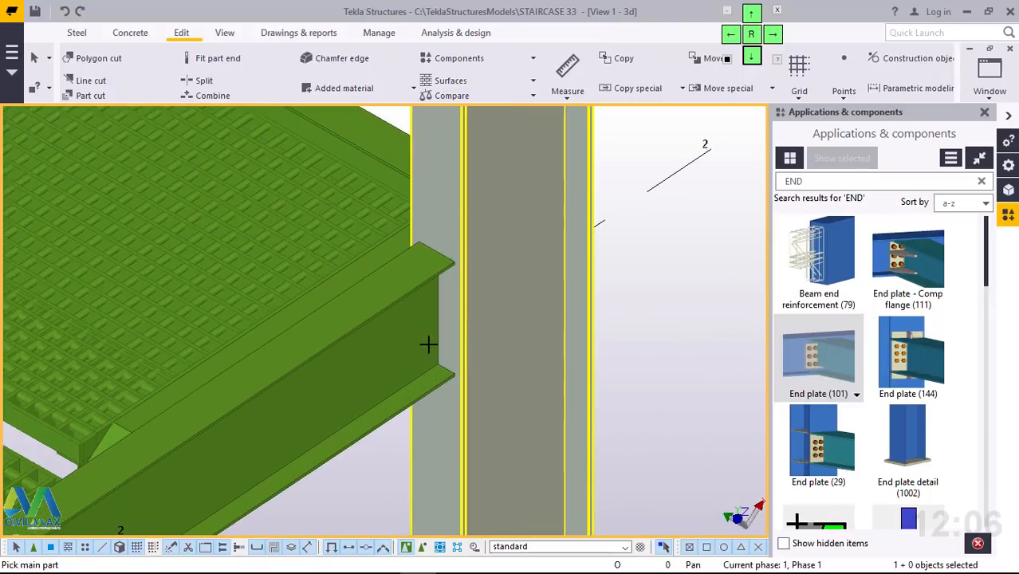
click(428, 344)
click(525, 172)
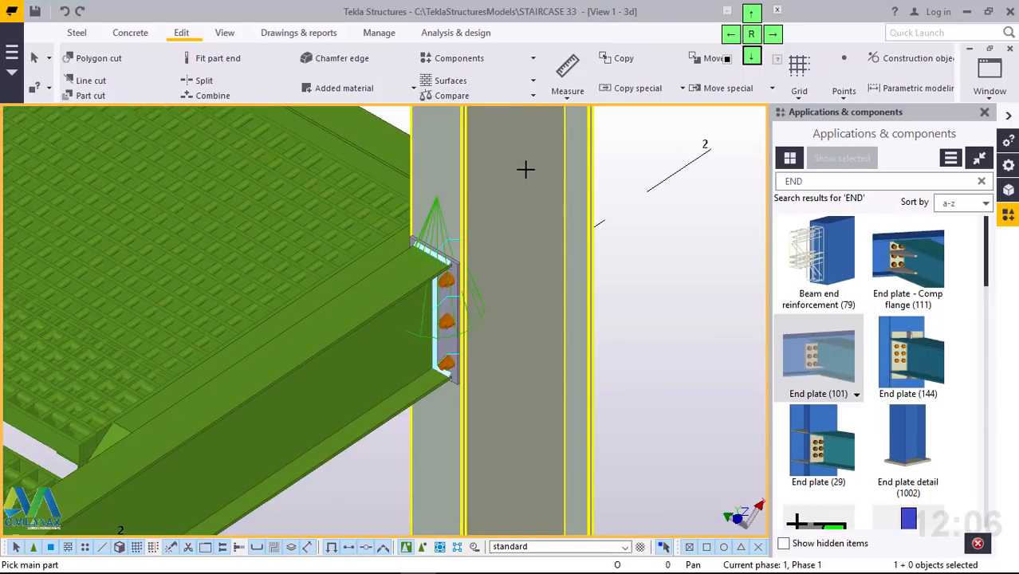
click(404, 146)
click(386, 140)
scroll(522, 390, down, 3)
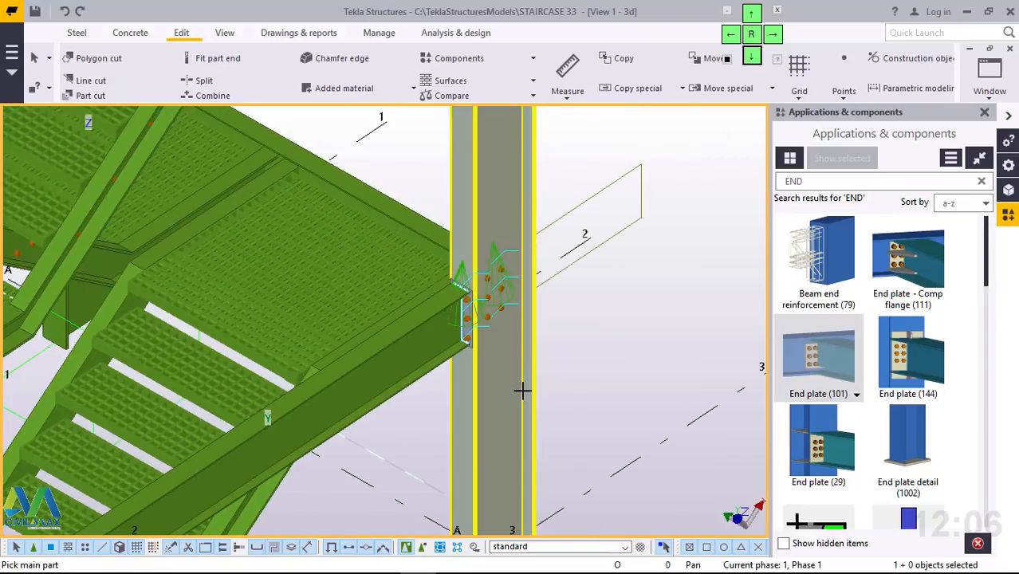
Step: Add an End plate (101) connection joining the column at grid B-1 to the intermediate landing beam along grid B
scroll(522, 391, down, 5)
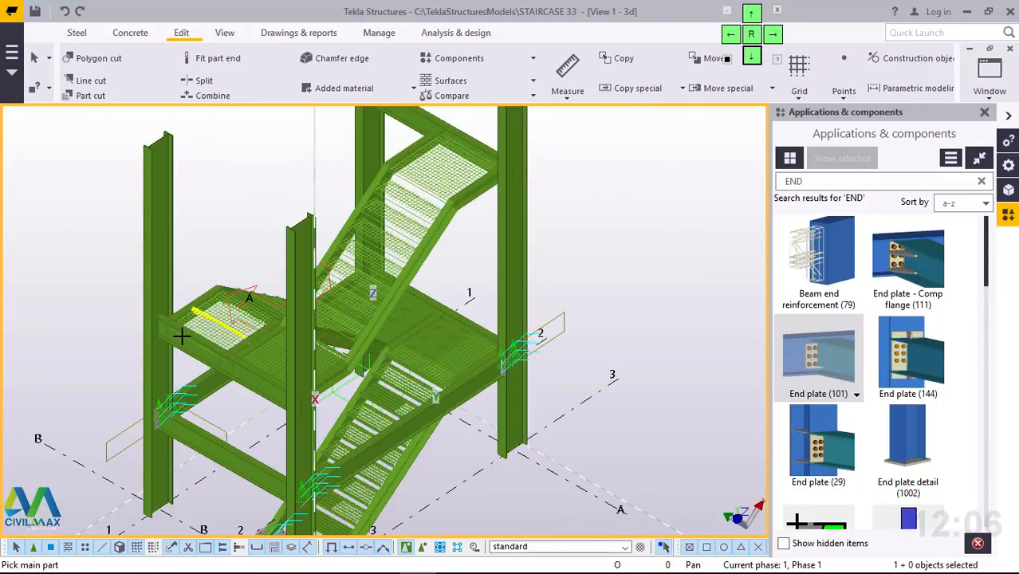
scroll(148, 331, up, 6)
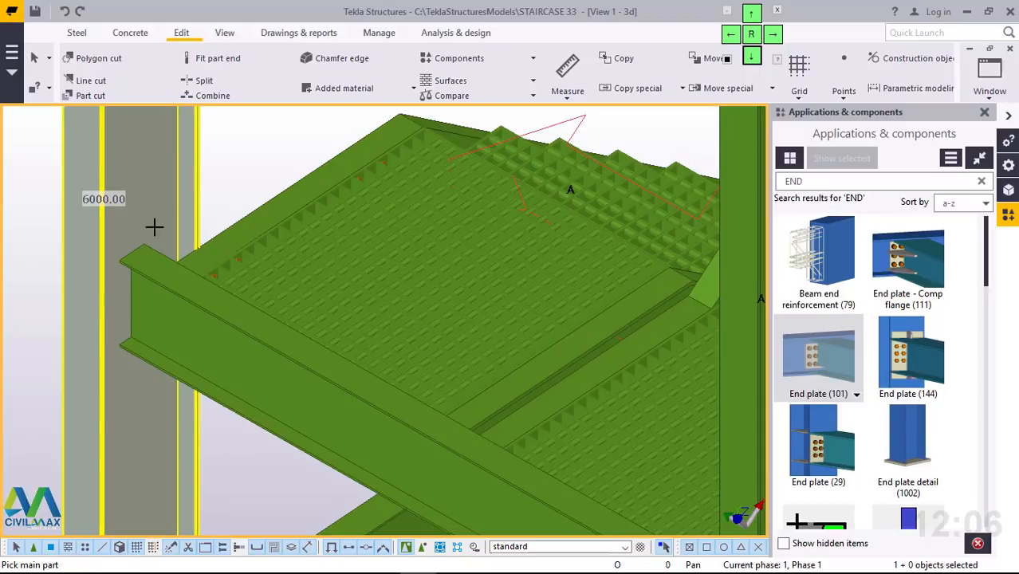
click(145, 260)
click(148, 268)
scroll(148, 267, down, 2)
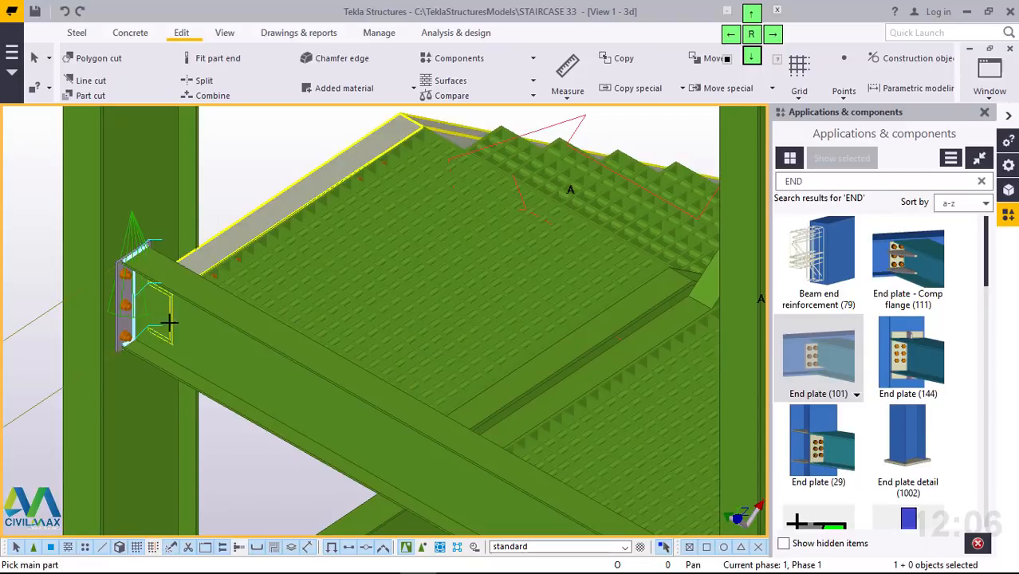
Step: Add End plate (101) connections joining the upper landing beam along grid A to the columns at A-3 and A-1
scroll(172, 334, down, 3)
scroll(201, 340, down, 3)
scroll(408, 341, down, 1)
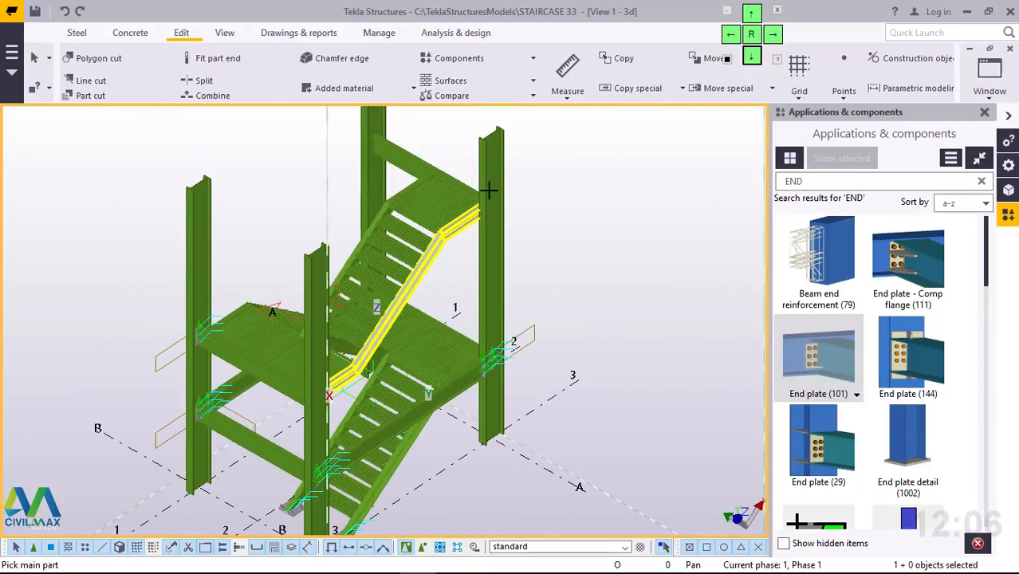
scroll(478, 181, up, 5)
scroll(523, 189, up, 2)
click(536, 158)
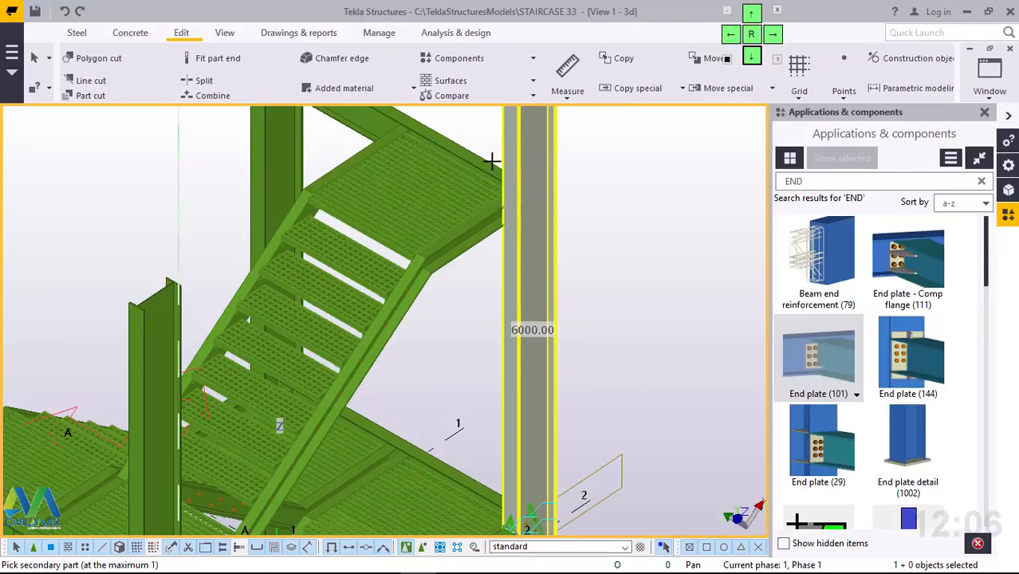
scroll(587, 348, down, 3)
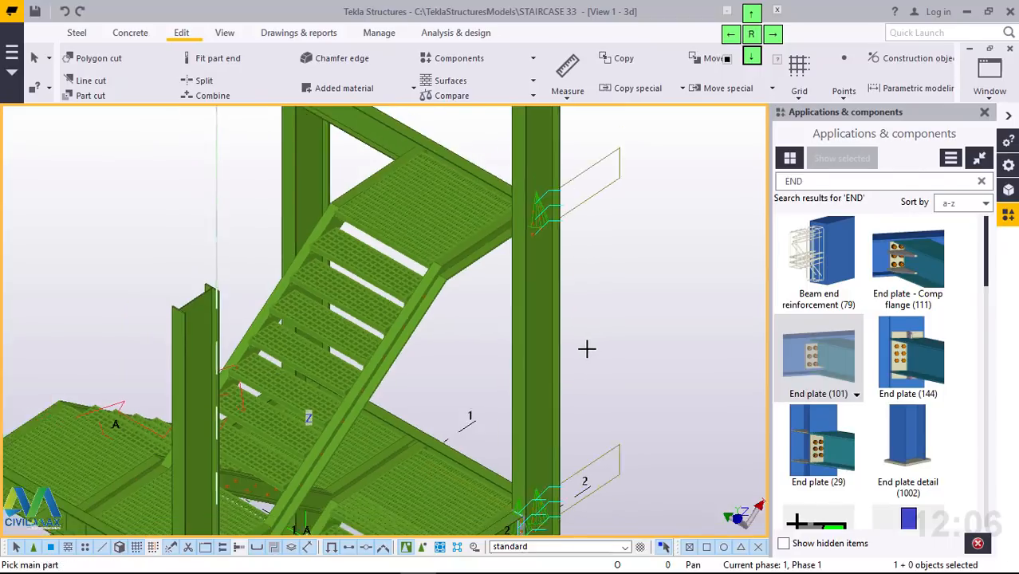
scroll(423, 185, up, 5)
scroll(398, 170, up, 1)
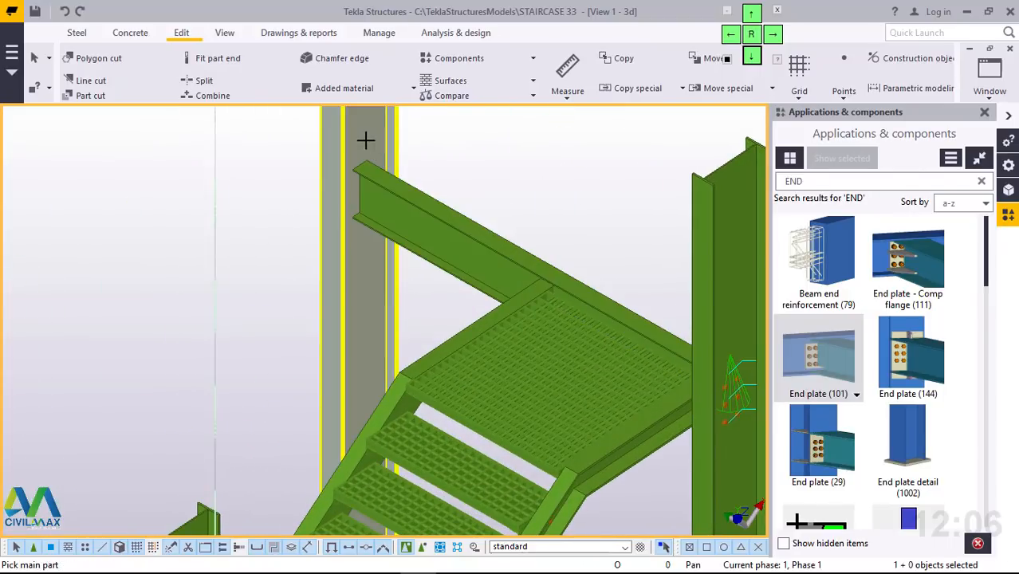
click(375, 158)
click(384, 187)
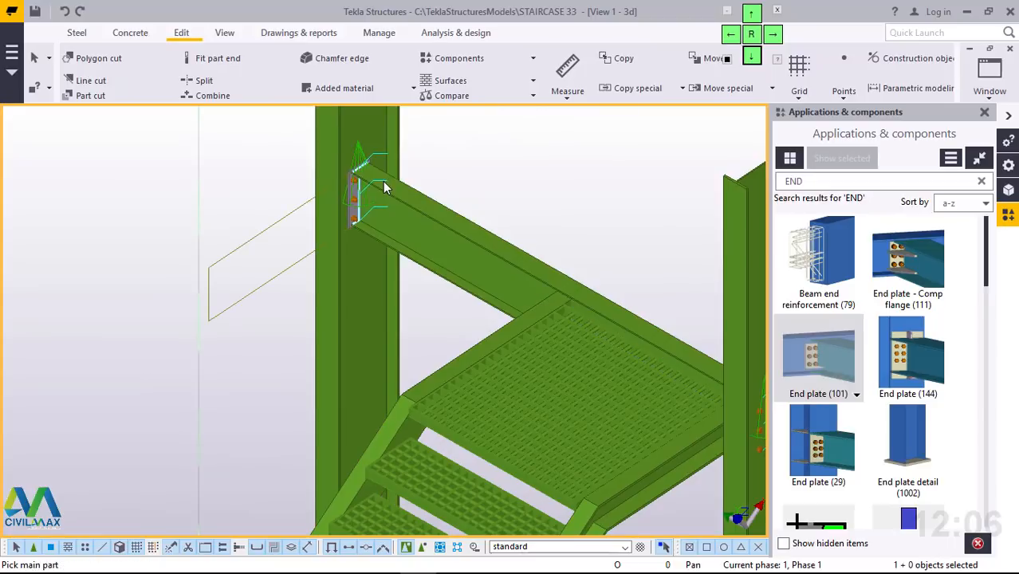
Step: End the End plate (101) command and redraw the 3D view to clear the temporary connection outlines
right_click(482, 151)
click(493, 158)
right_click(493, 153)
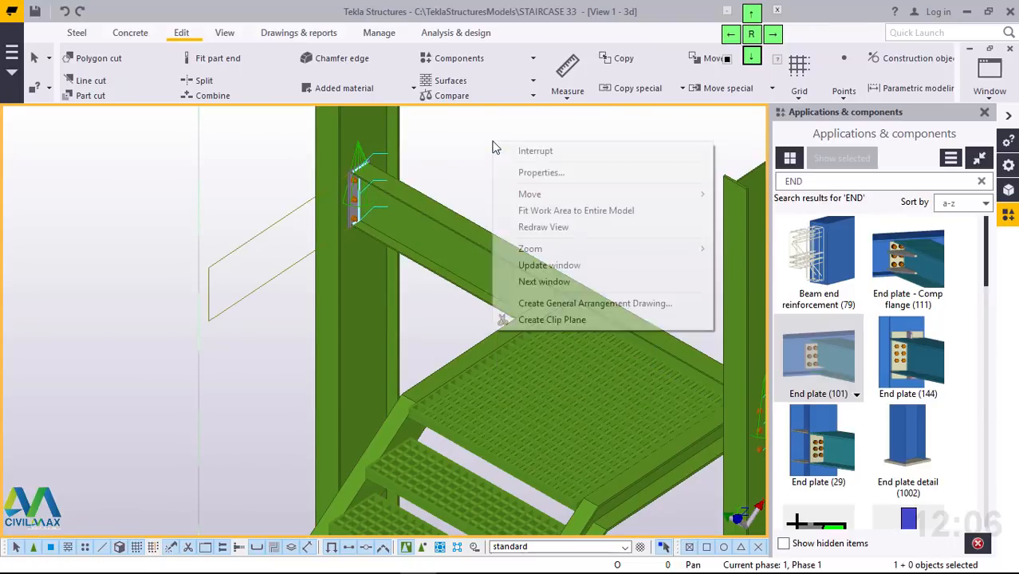
click(541, 227)
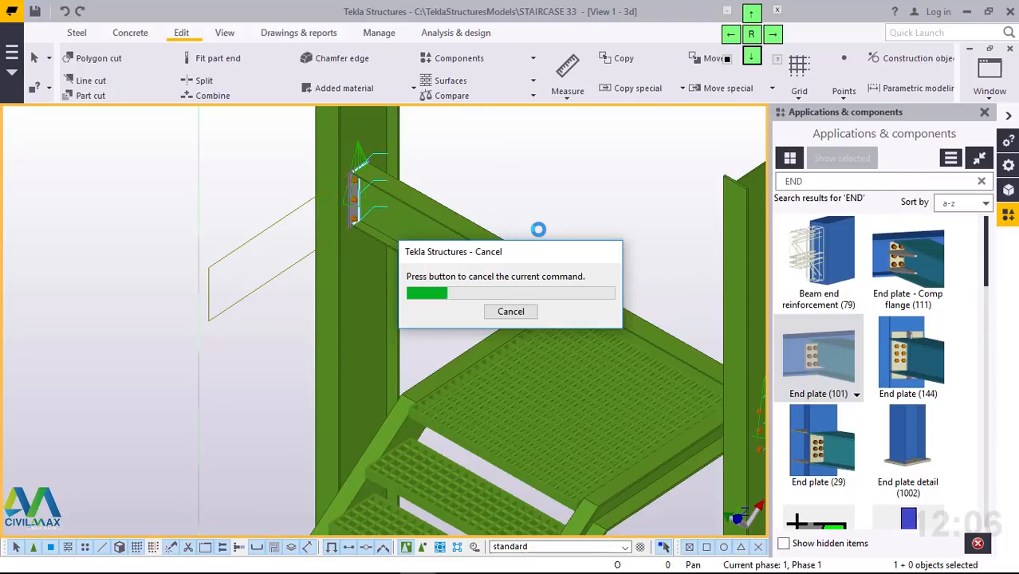
Step: Examine the whole staircase frame and the column at grid A-3, checking the connections along its height
scroll(399, 256, down, 4)
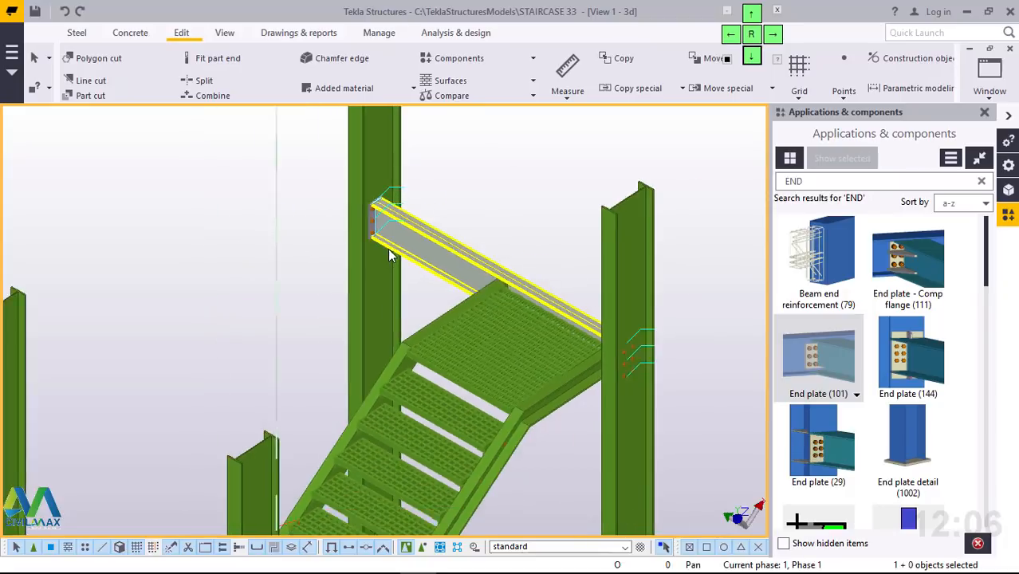
scroll(390, 251, down, 5)
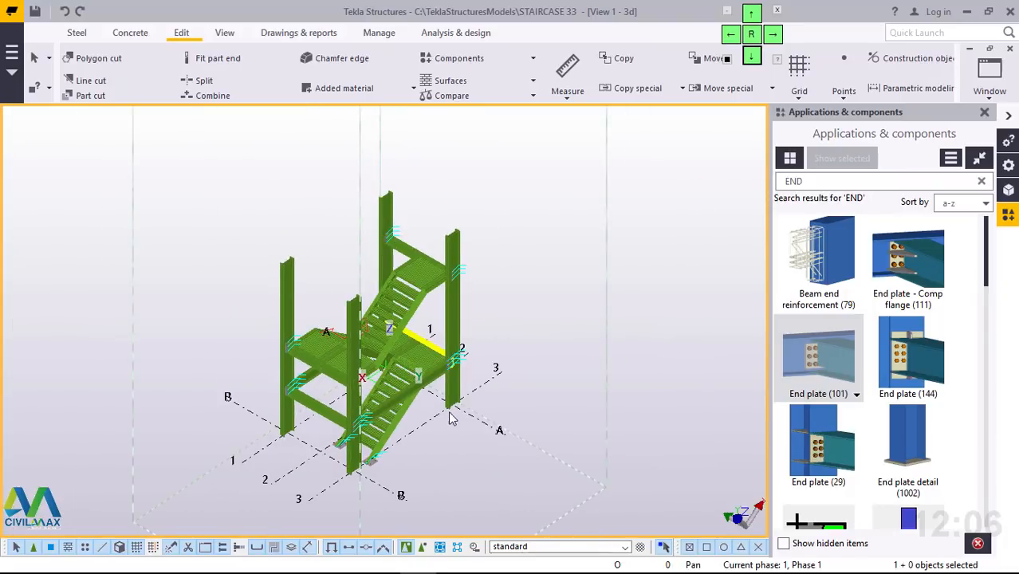
scroll(451, 418, up, 4)
scroll(466, 404, up, 3)
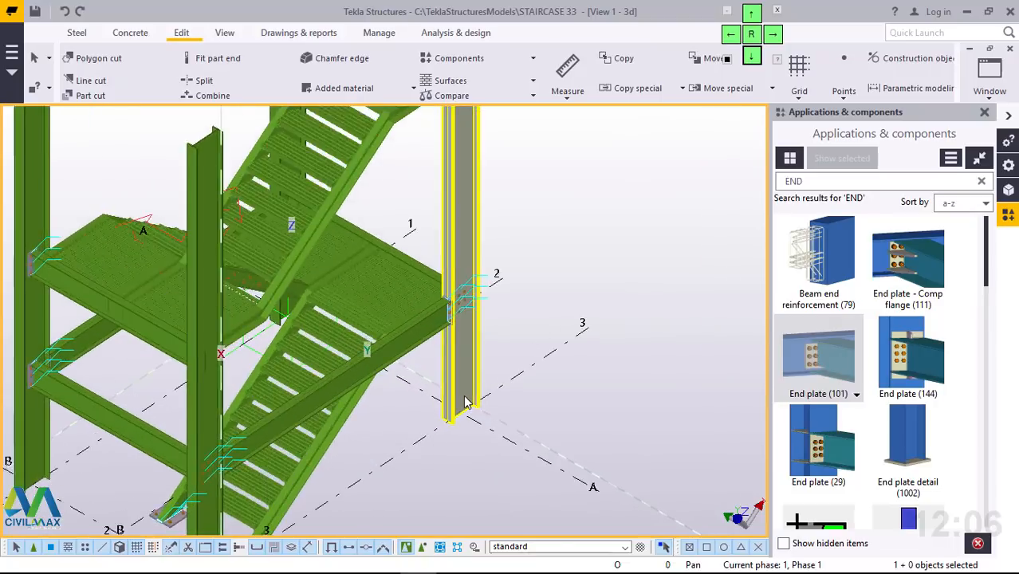
scroll(467, 407, down, 3)
scroll(468, 410, up, 2)
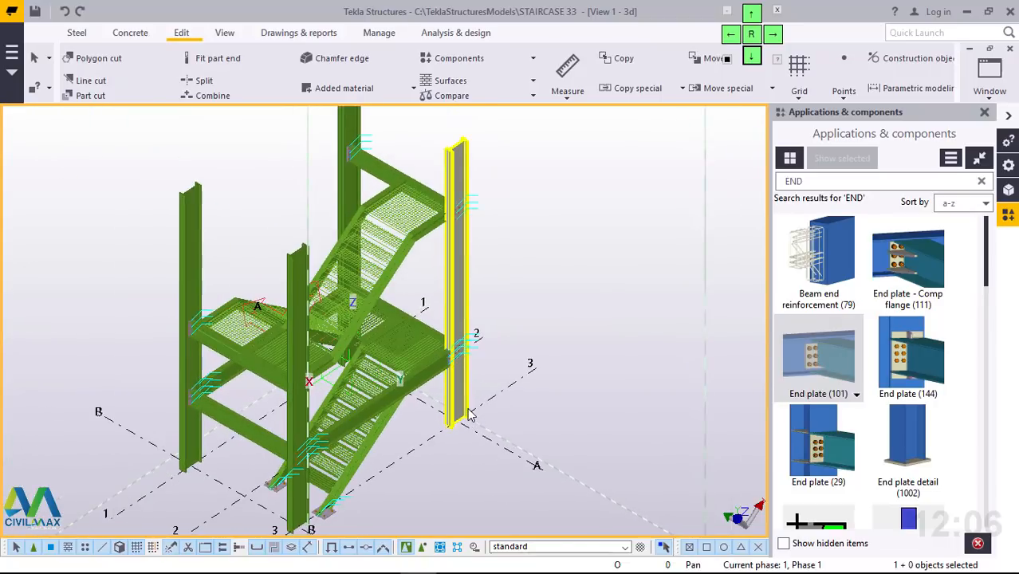
scroll(469, 413, up, 3)
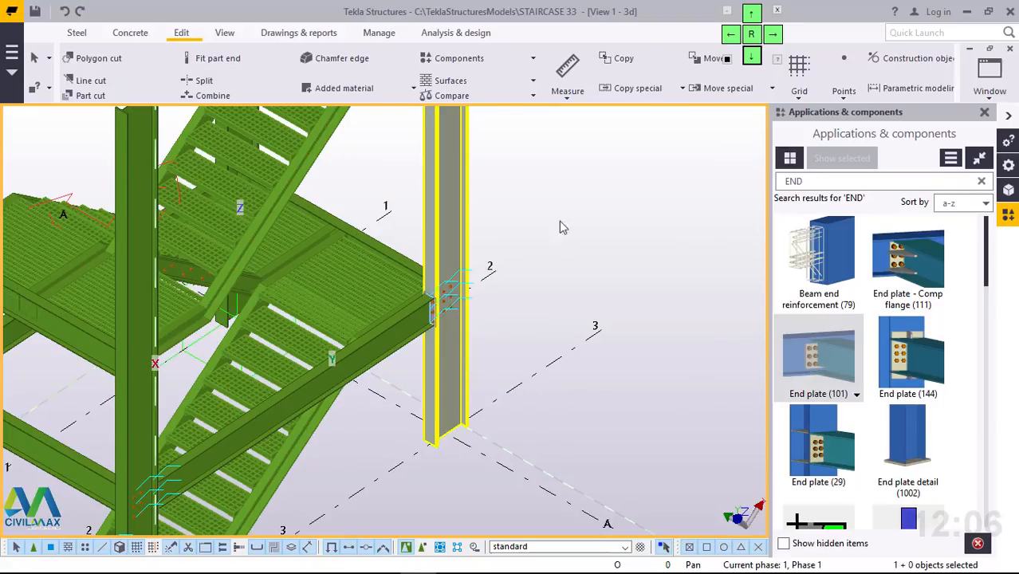
scroll(479, 382, down, 5)
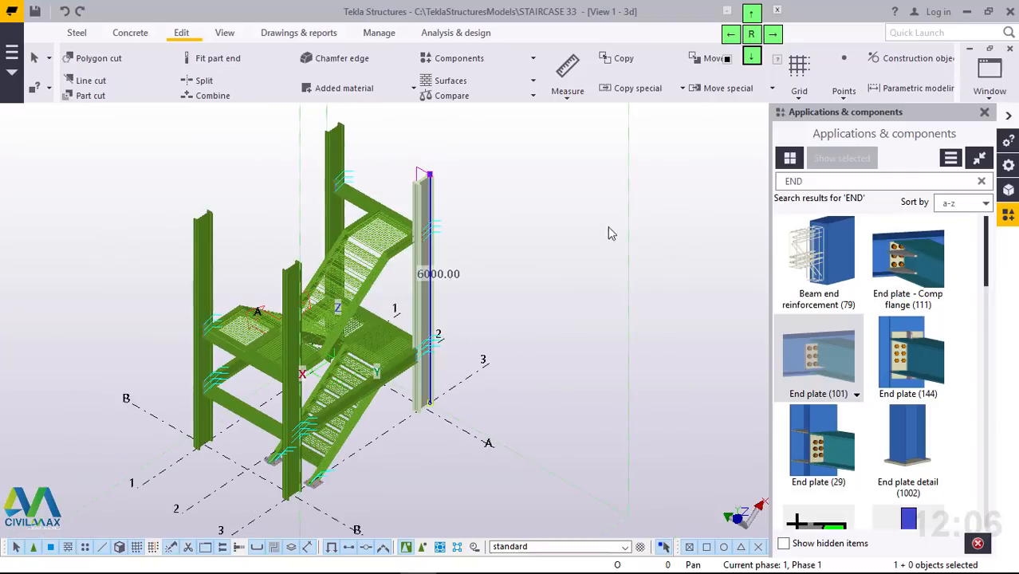
scroll(426, 412, up, 4)
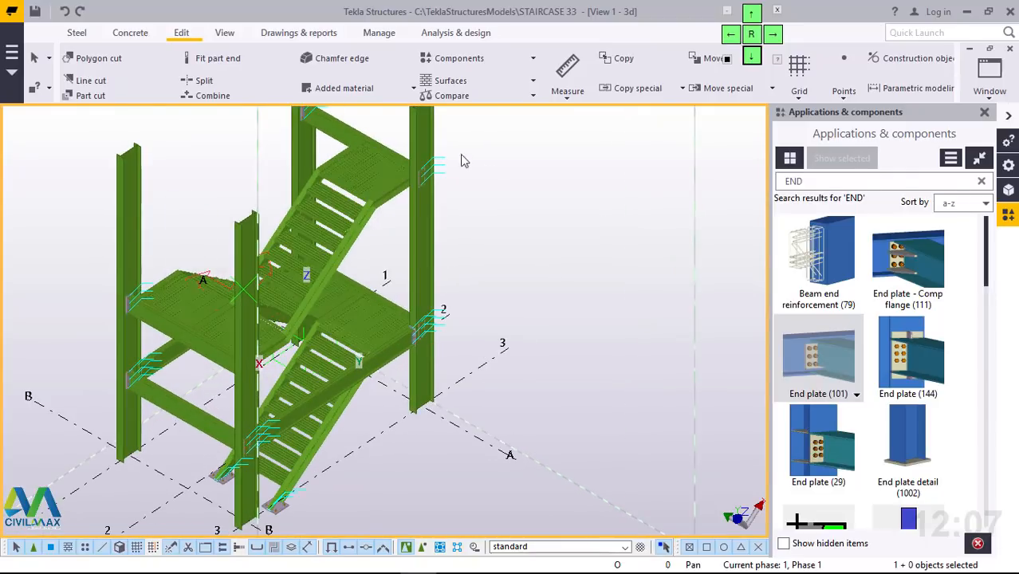
Step: Set the work plane to the horizontal XY plane with its origin at the end of grid line 3
click(224, 33)
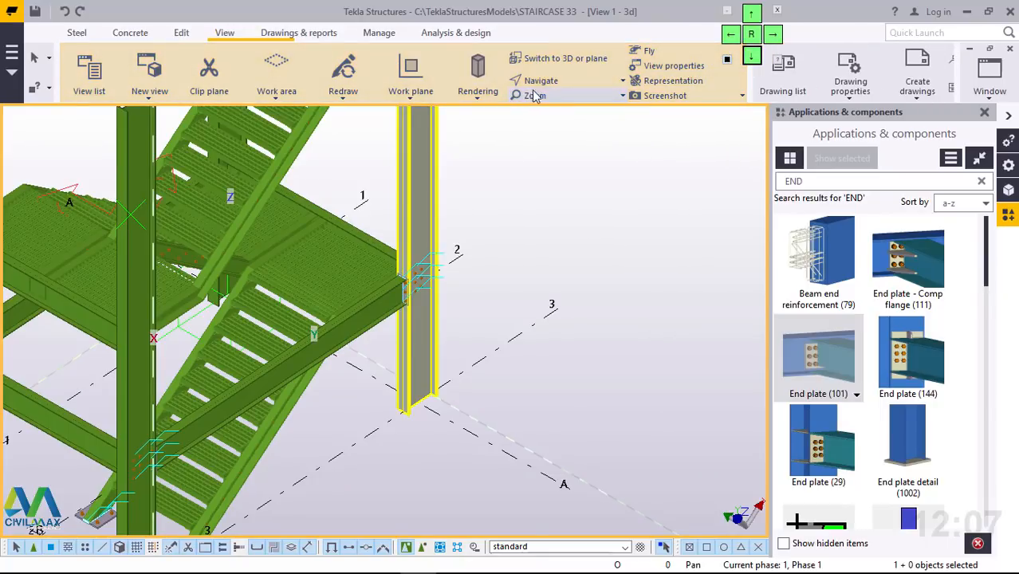
click(410, 108)
click(417, 126)
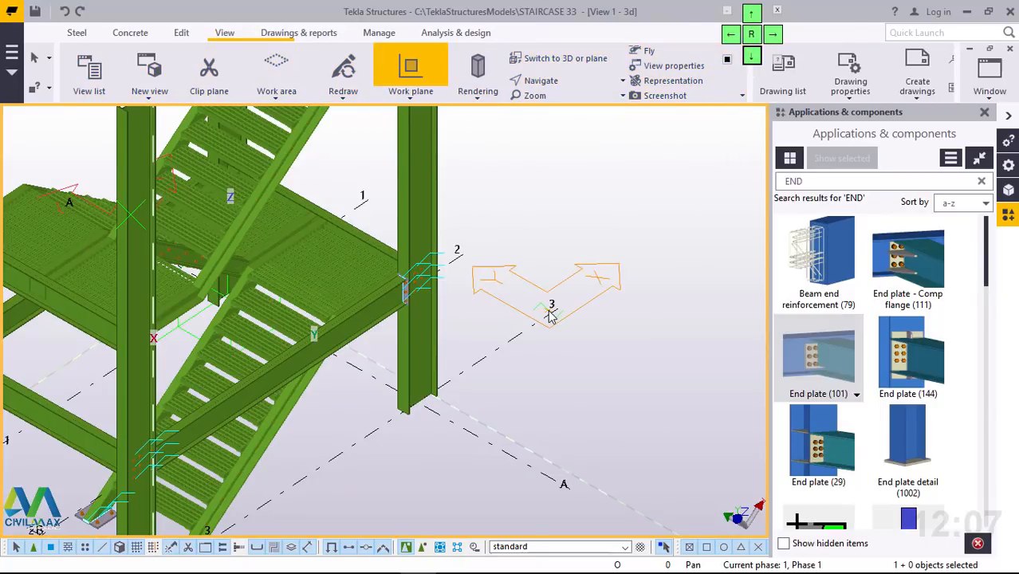
right_click(563, 192)
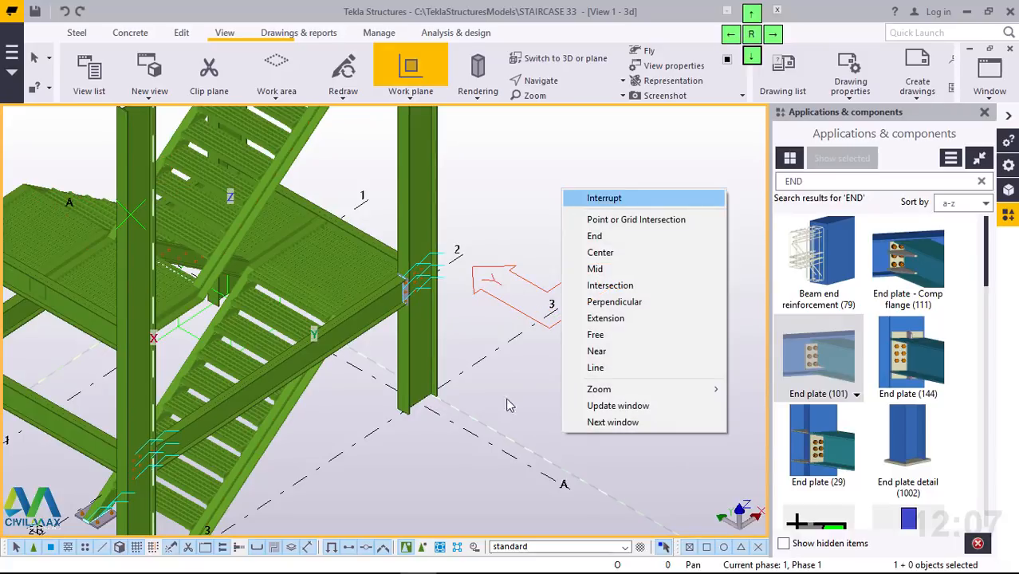
key(Escape)
Step: Select the four columns and set up a linear copy with dX 0 and dY 0
scroll(499, 408, down, 3)
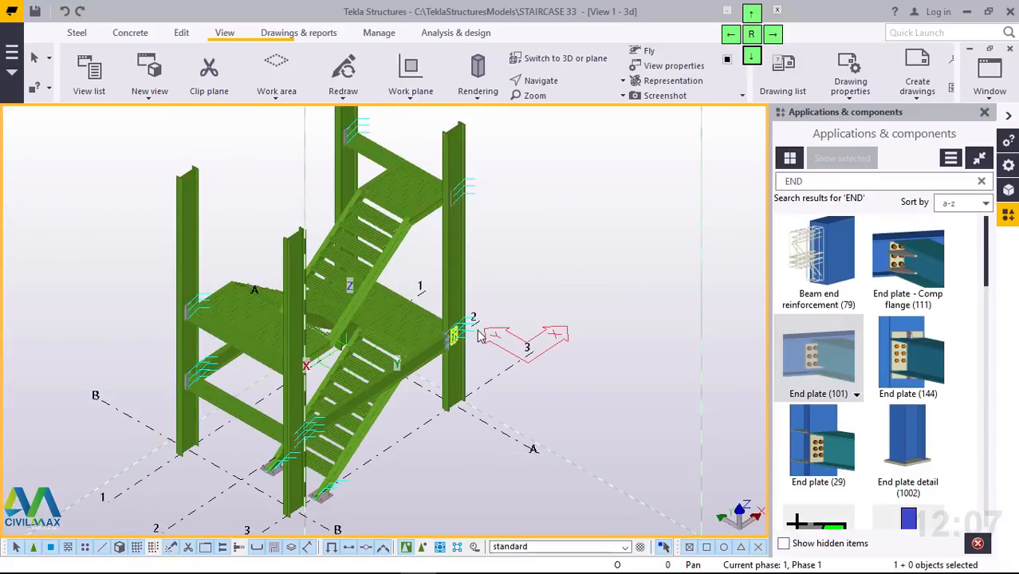
scroll(479, 336, down, 2)
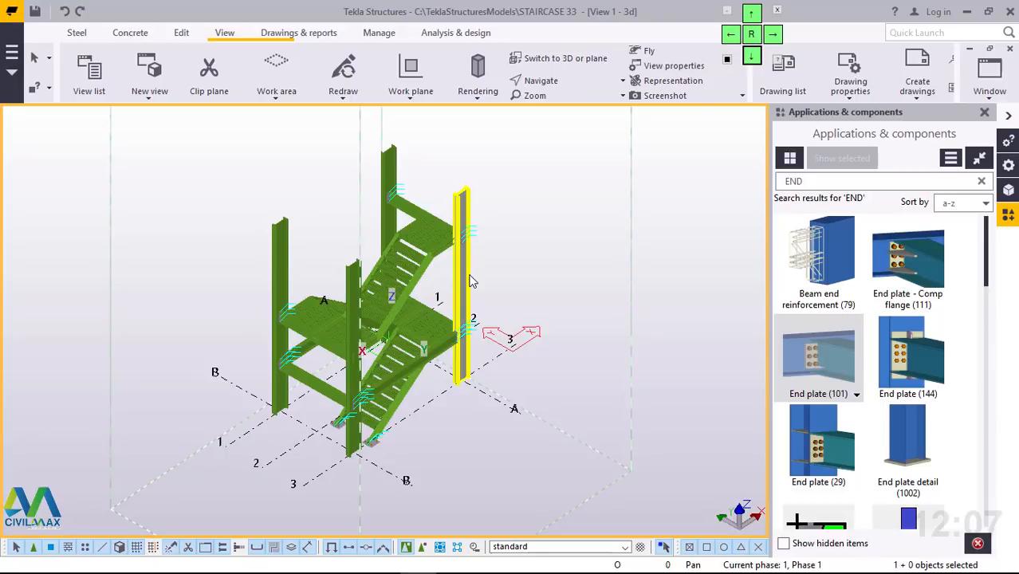
ctrl+click(383, 159)
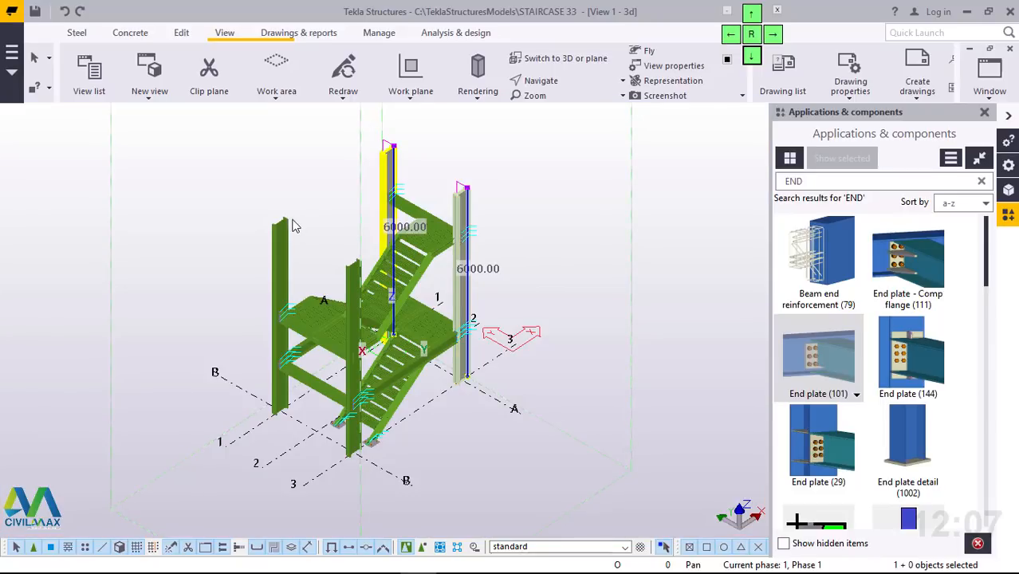
ctrl+click(351, 271)
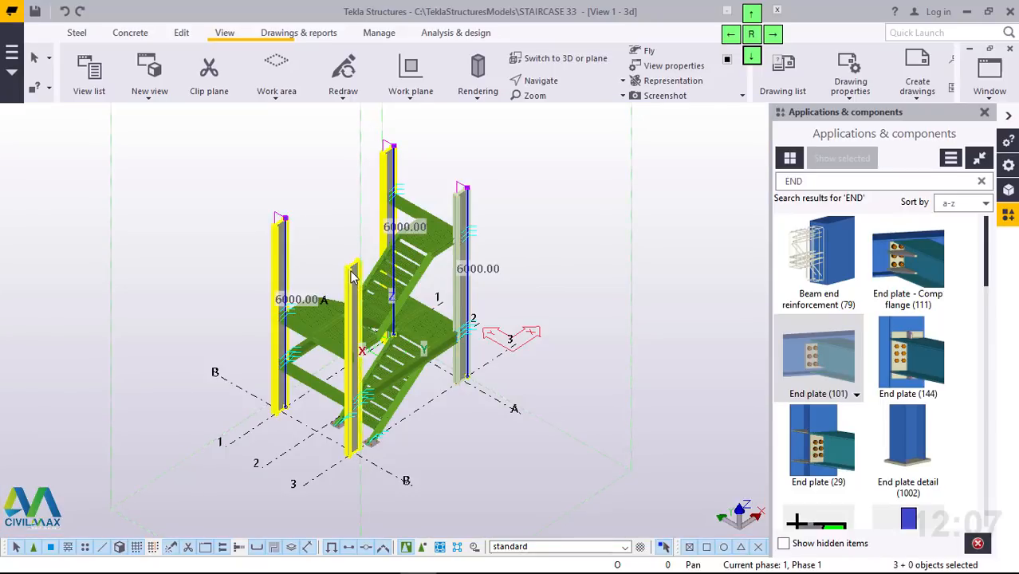
right_click(530, 166)
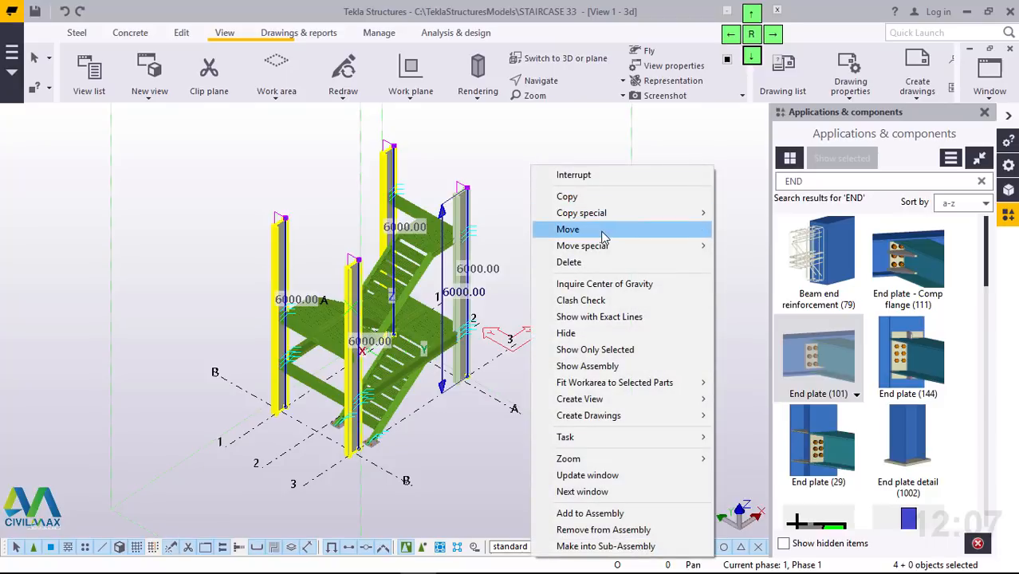
mouse_move(622, 213)
click(750, 215)
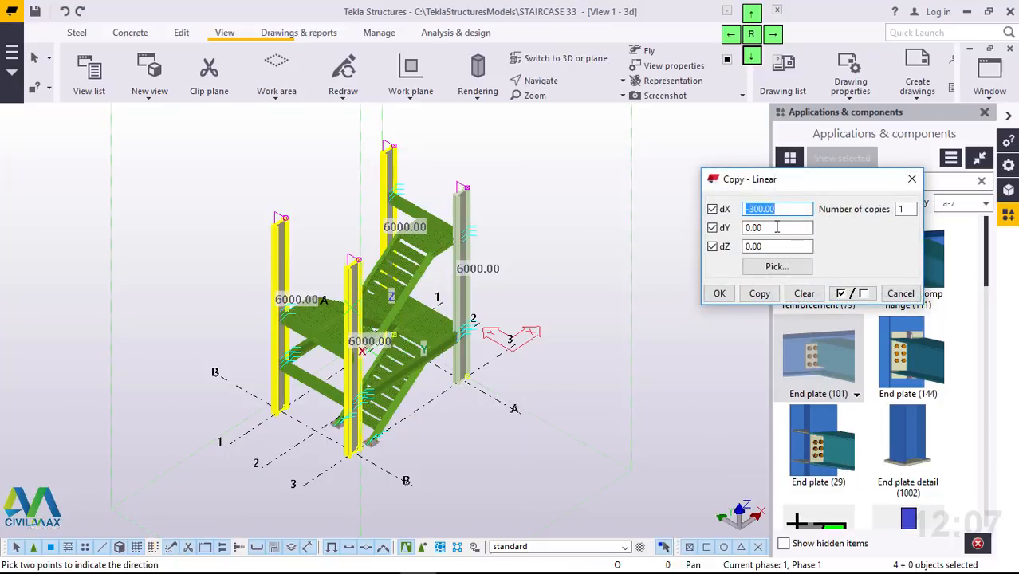
text(0)
key(Tab)
key(Tab)
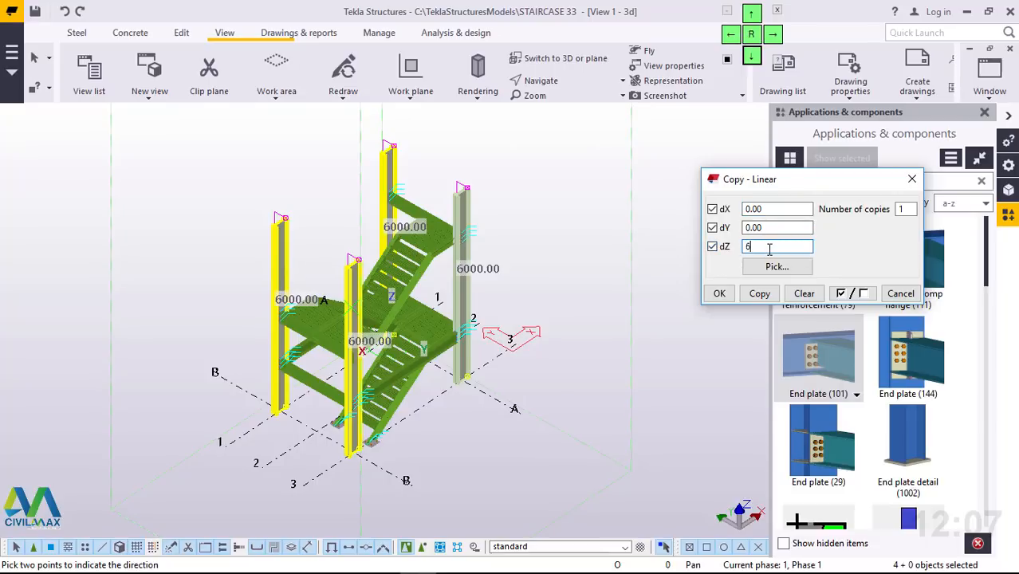
Step: Copy the four selected columns once with dZ 6000, undoing a first attempt made with dZ 600
click(759, 294)
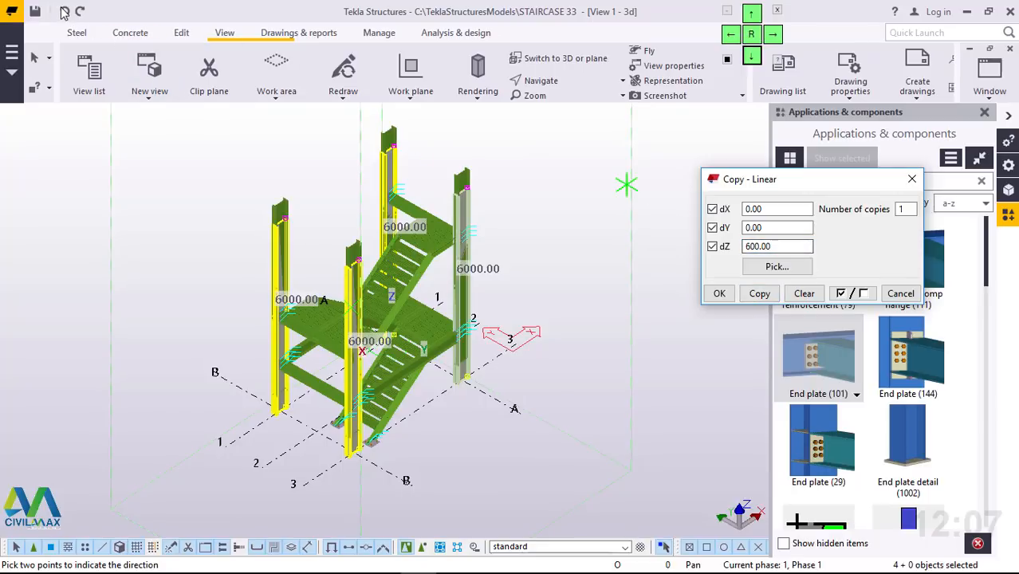
key(ctrl+z)
drag(774, 245, 737, 243)
text(600)
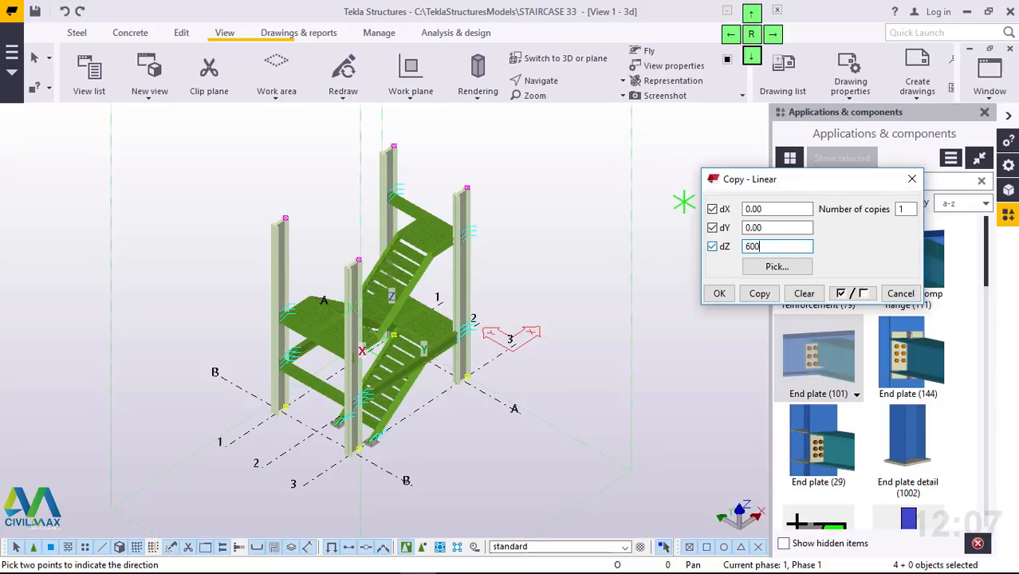
text(0)
click(756, 294)
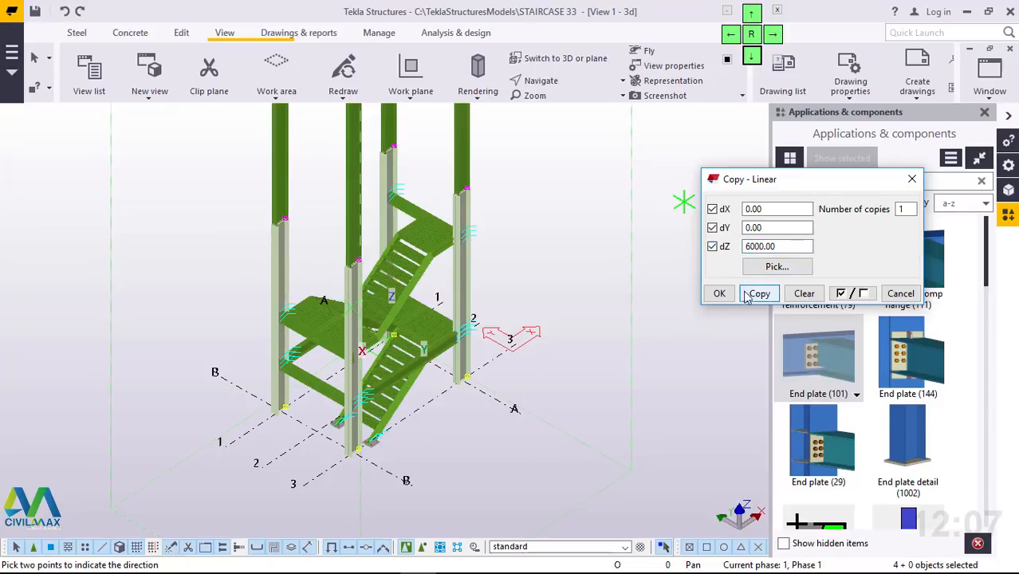
Step: Close the linear copy settings and end the copy command
click(720, 293)
right_click(542, 169)
click(563, 187)
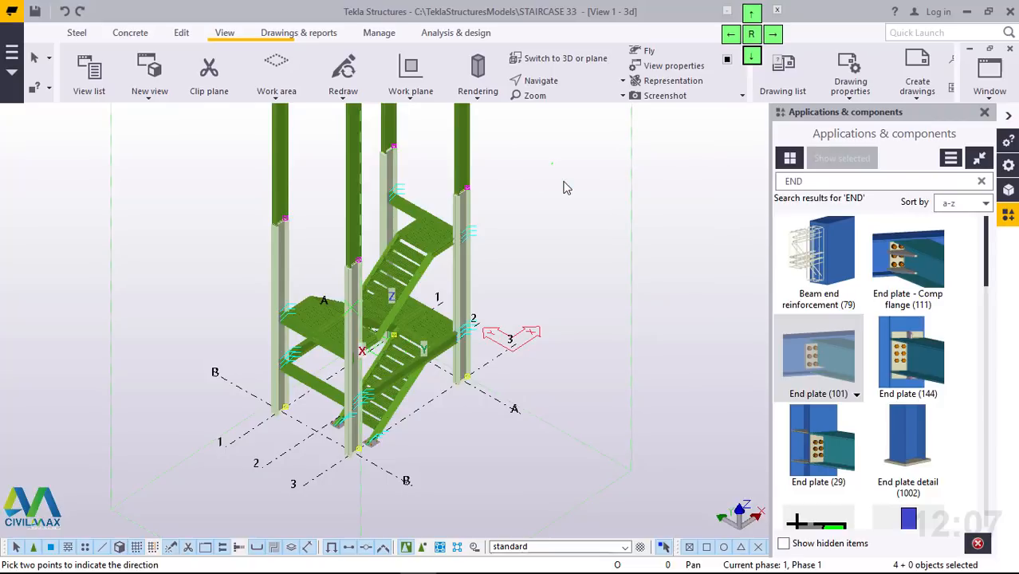
Step: Search the component catalog for "SPLICE" and choose the Column splice (42) connection
scroll(467, 179, up, 5)
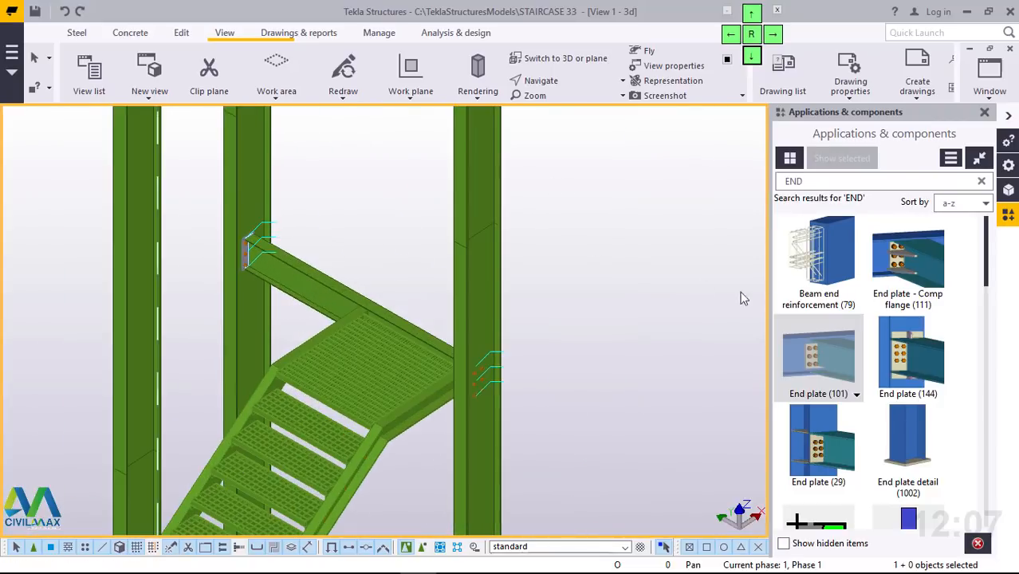
drag(803, 185, 763, 185)
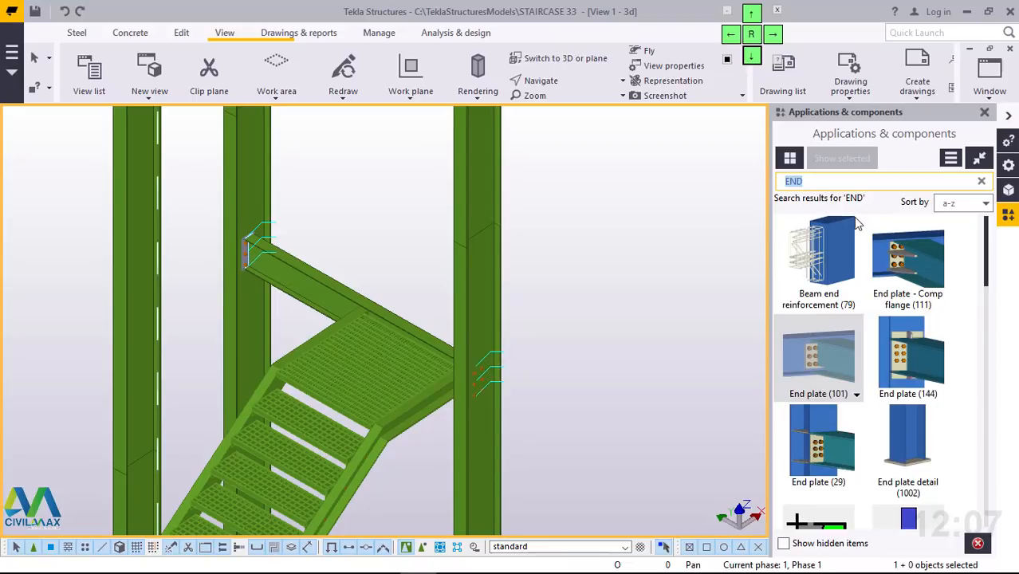
text(S)
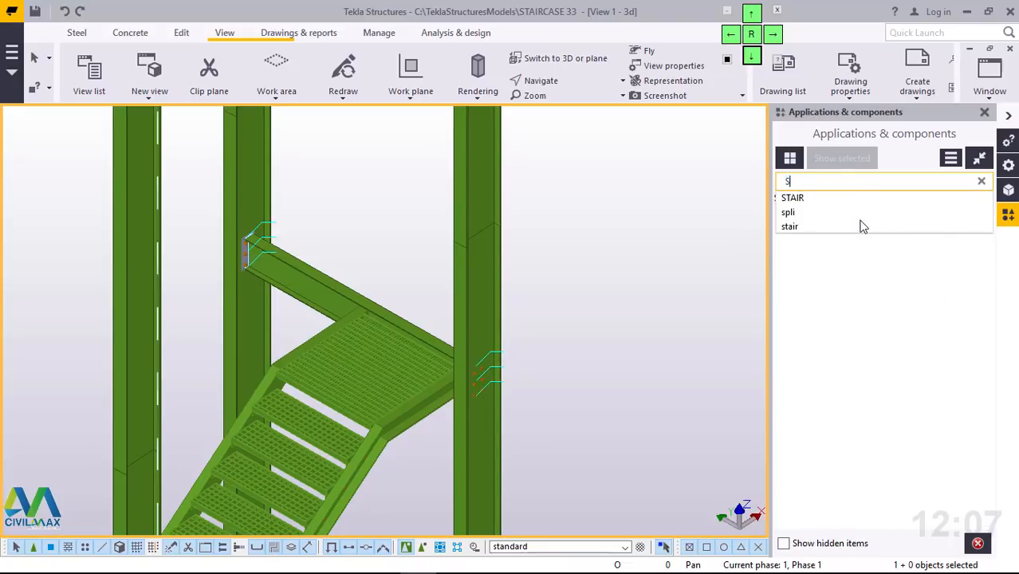
text(PLI)
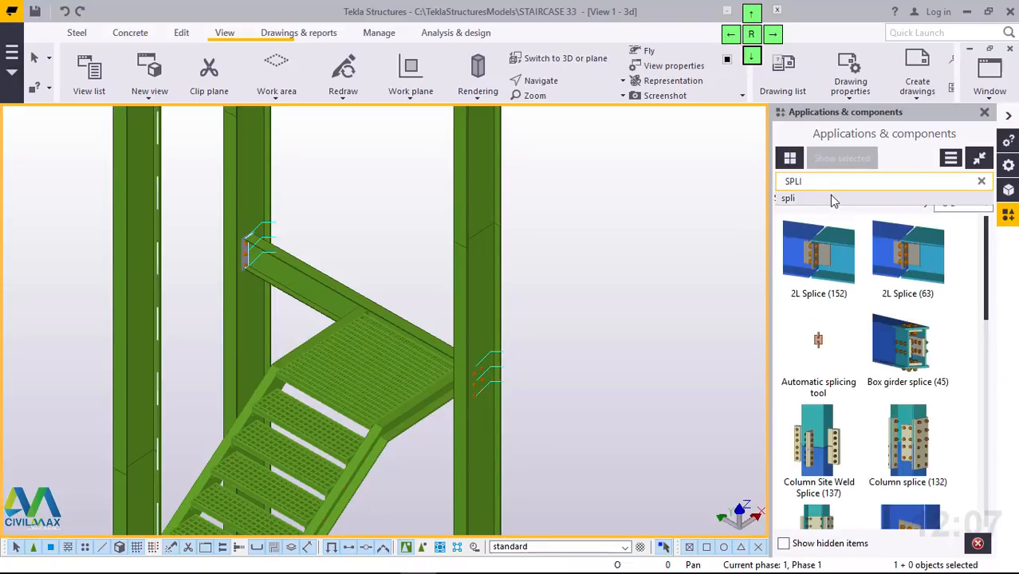
text(CE)
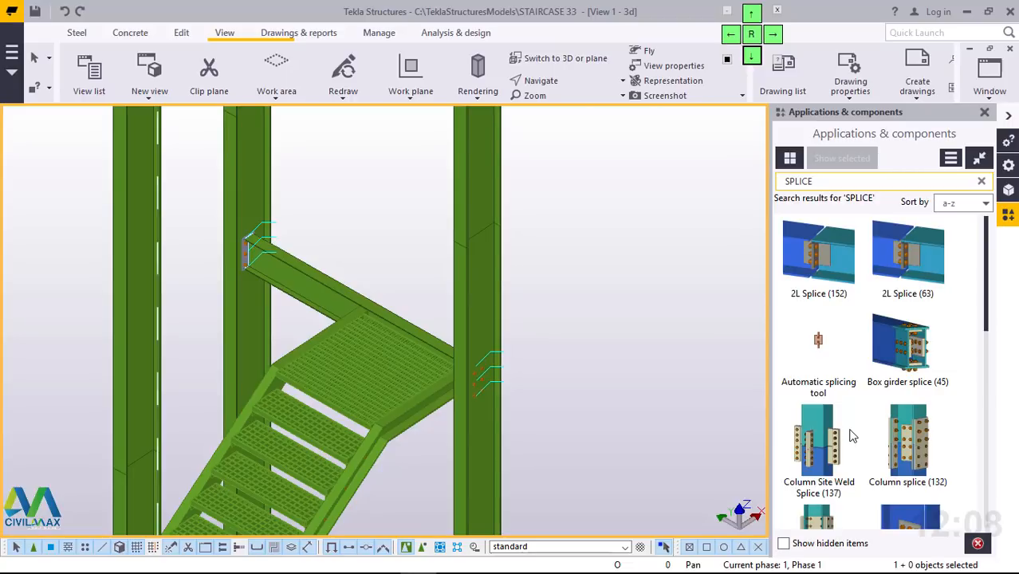
scroll(852, 422, down, 1)
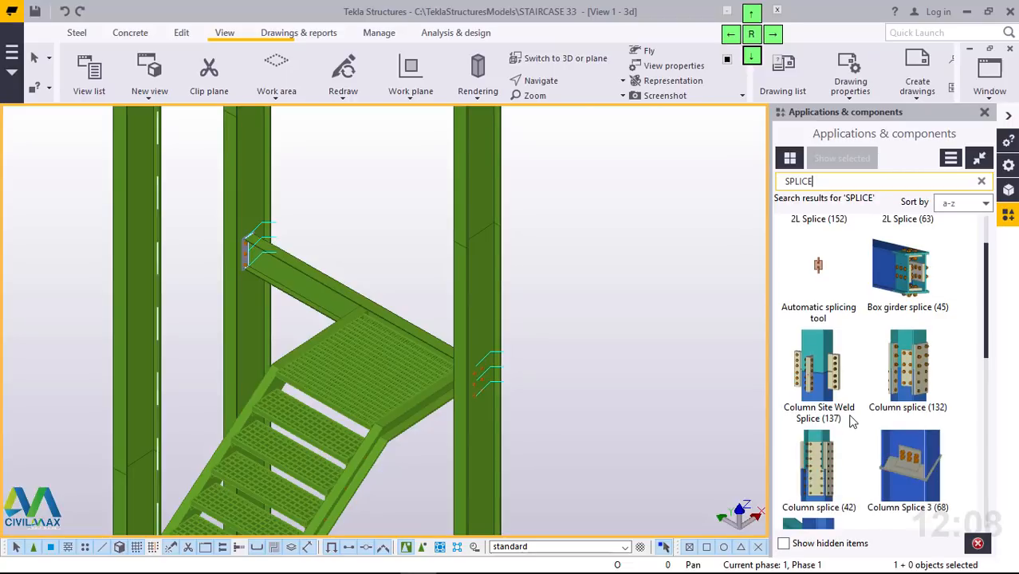
scroll(852, 422, down, 1)
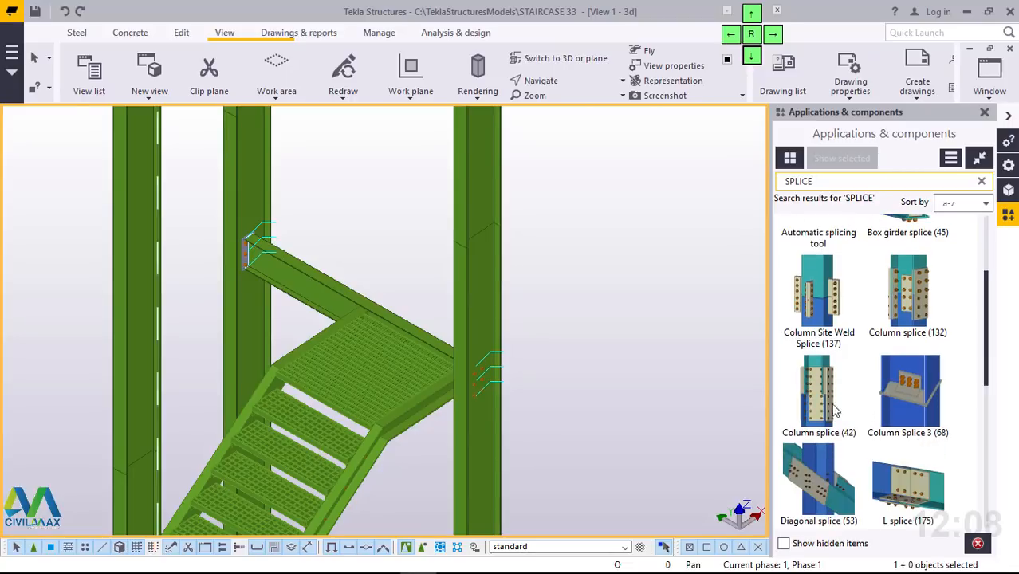
click(829, 407)
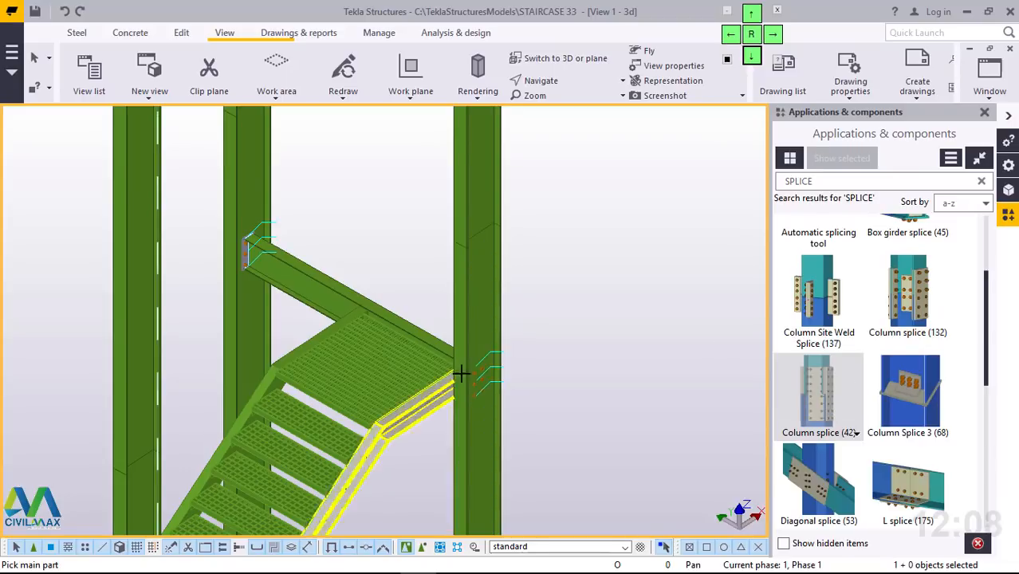
Step: Apply Column splice (42) between the upper and lower columns at grid A-3
click(478, 220)
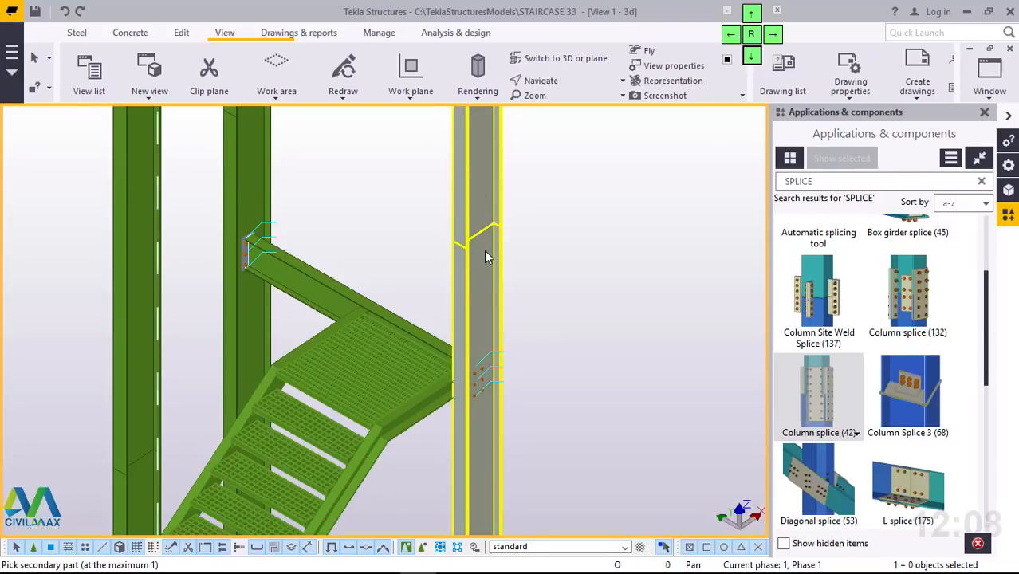
click(484, 250)
scroll(483, 247, up, 4)
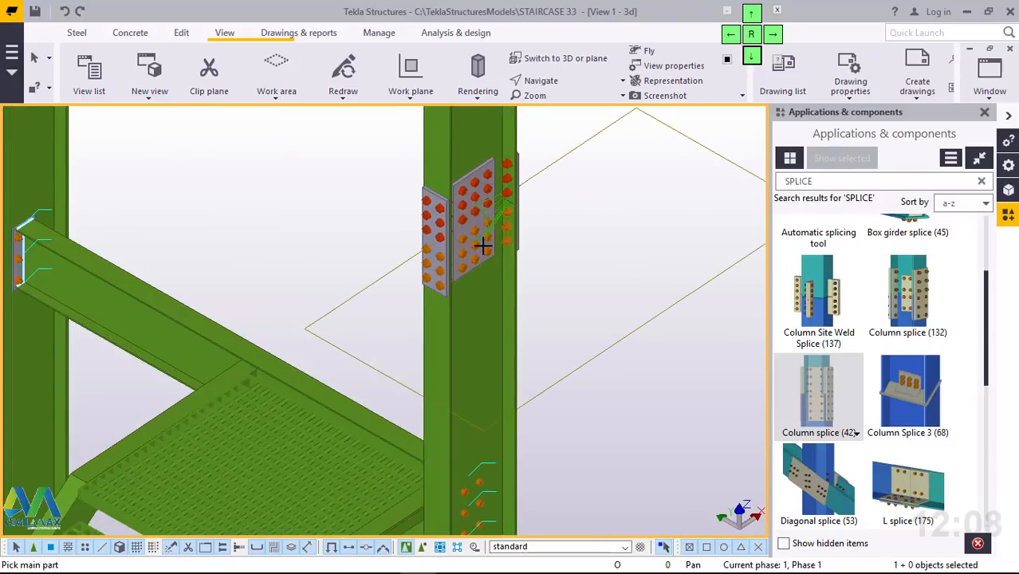
scroll(483, 263, down, 5)
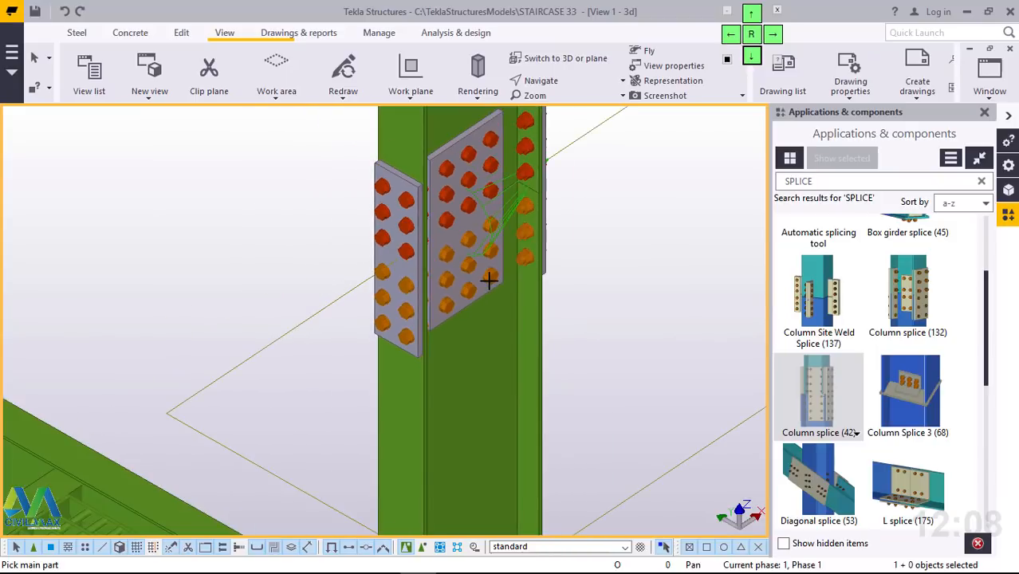
scroll(489, 278, down, 2)
scroll(319, 226, down, 1)
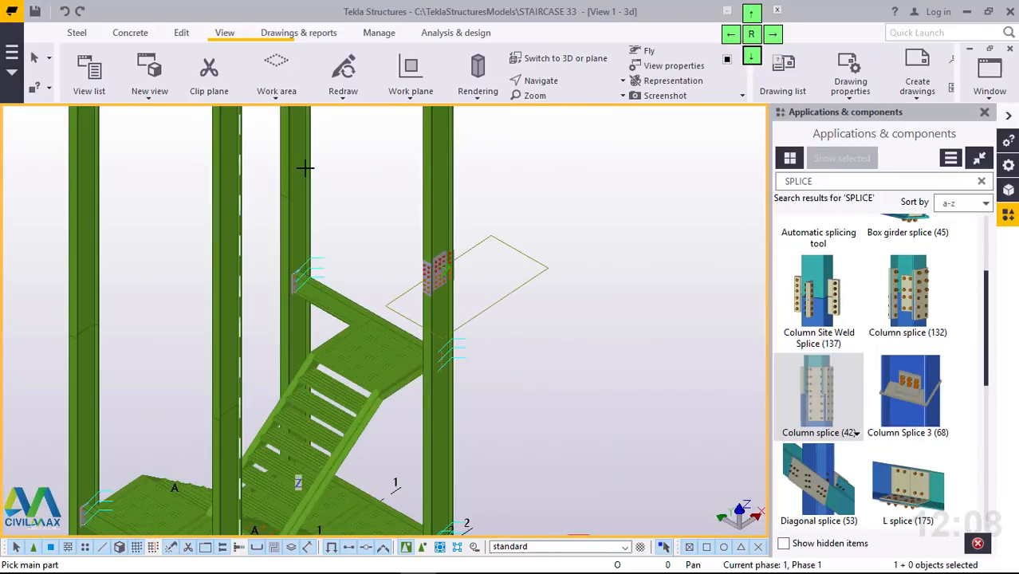
Step: Apply Column splice (42) between the upper and lower columns at grid A-1
scroll(300, 149, up, 1)
scroll(300, 150, up, 2)
click(292, 252)
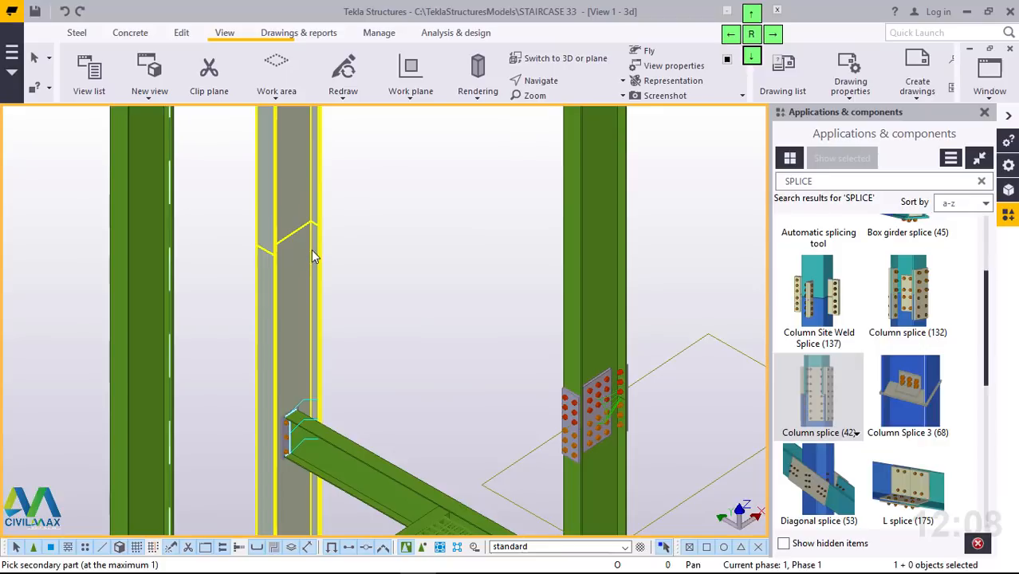
click(314, 248)
scroll(416, 234, down, 2)
scroll(429, 233, up, 1)
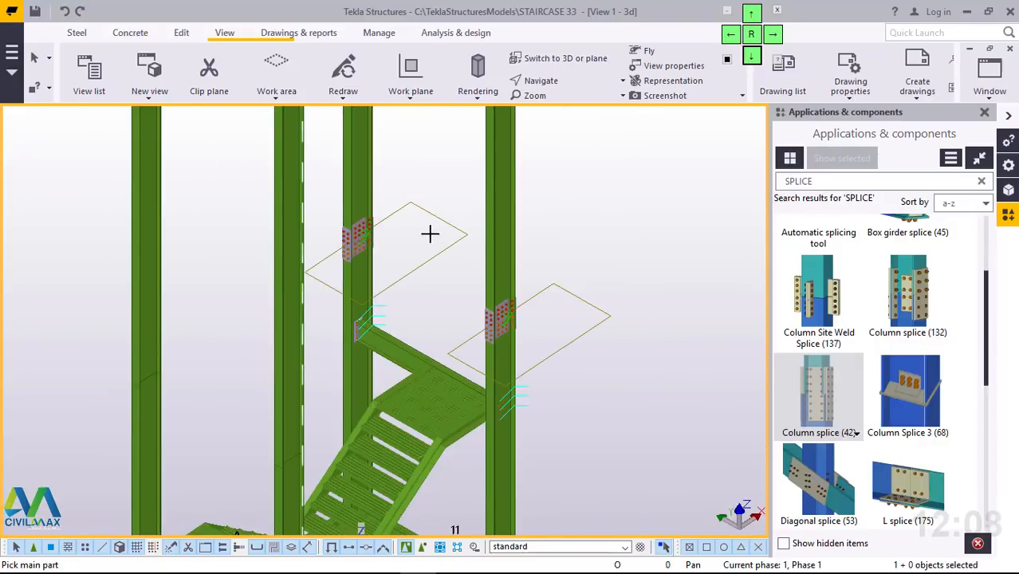
Step: Apply Column splice (42) between the upper and lower columns at grid B-1
scroll(261, 344, down, 2)
scroll(272, 331, up, 5)
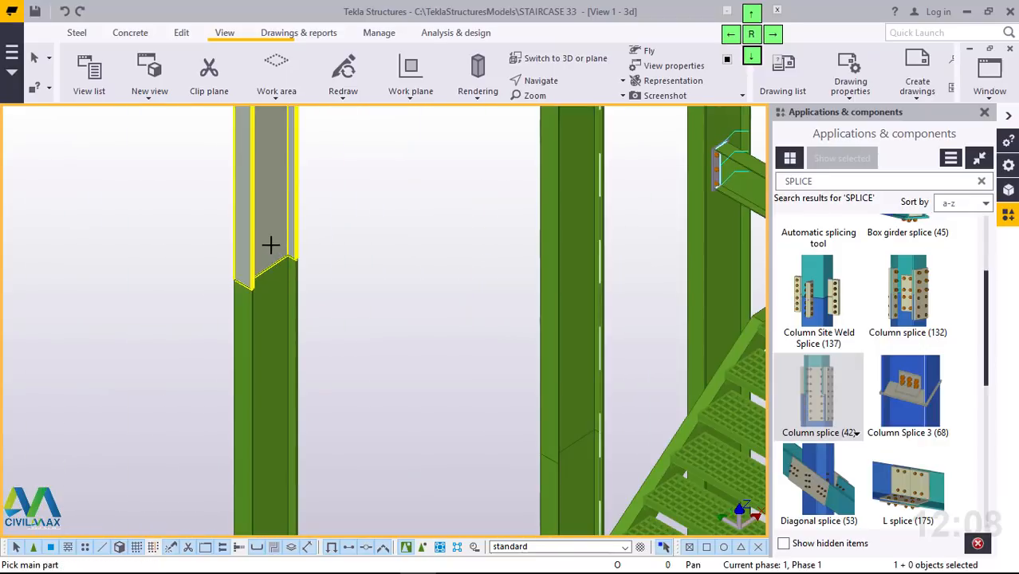
click(269, 290)
click(271, 296)
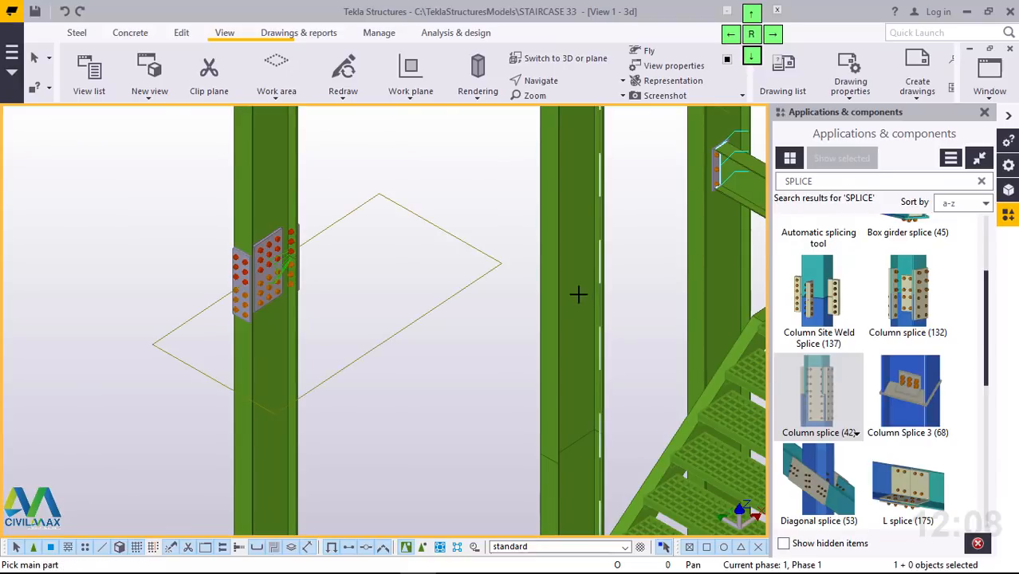
Step: Apply Column splice (42) between the upper and lower columns at grid B-3, and end the command
scroll(580, 280, up, 3)
scroll(536, 266, down, 4)
scroll(628, 420, down, 2)
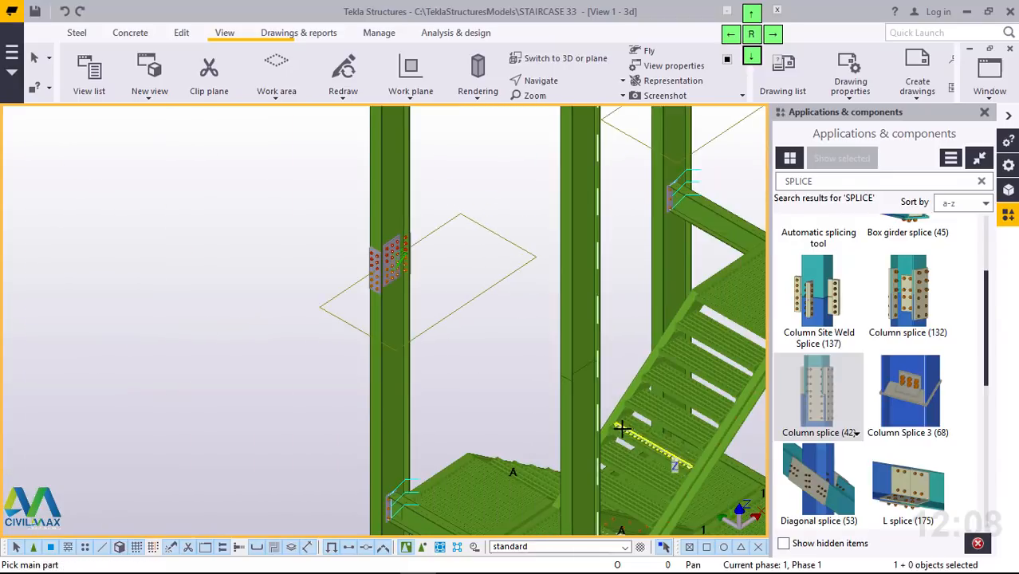
scroll(595, 428, up, 5)
click(551, 314)
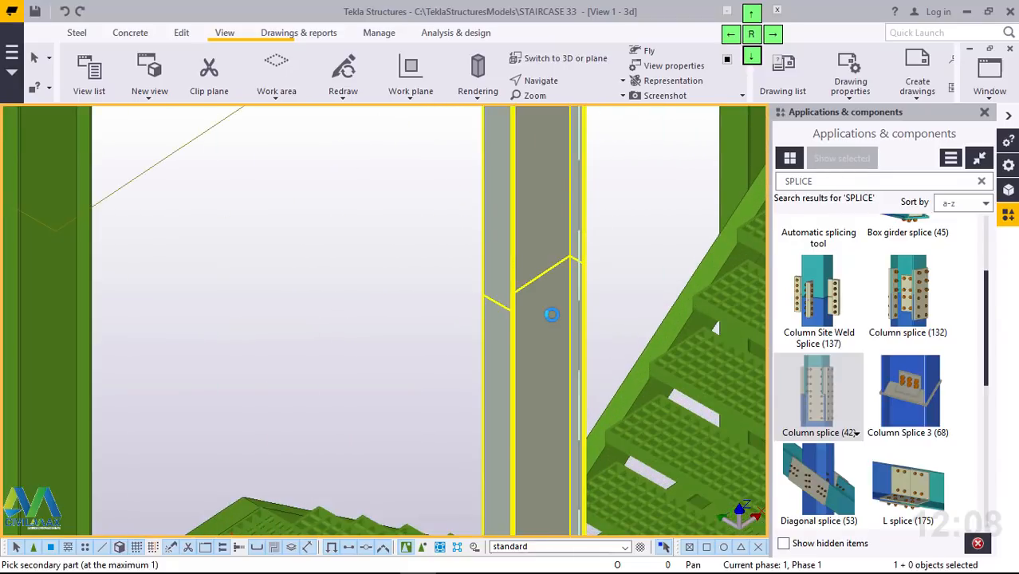
click(550, 313)
scroll(328, 364, down, 4)
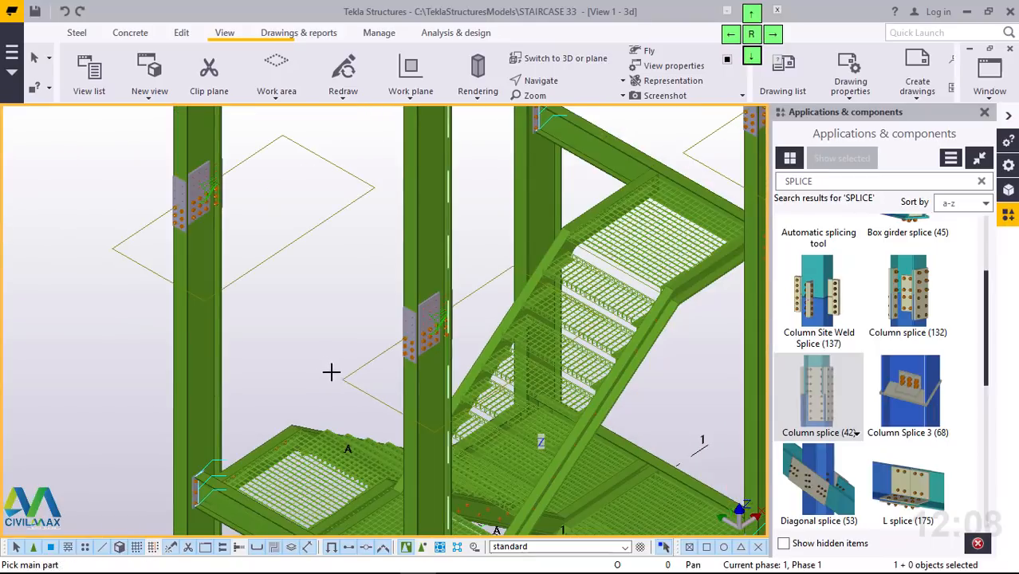
scroll(331, 368, down, 4)
right_click(587, 195)
click(667, 199)
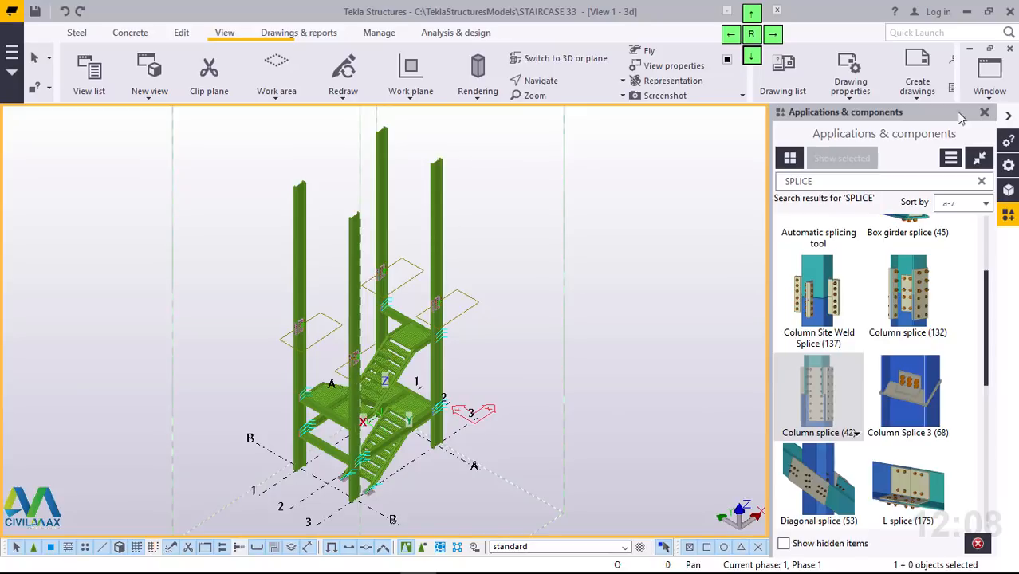
Step: Close the component catalog and redraw the 3D view to clear the temporary graphics
click(986, 116)
scroll(551, 316, up, 5)
right_click(498, 238)
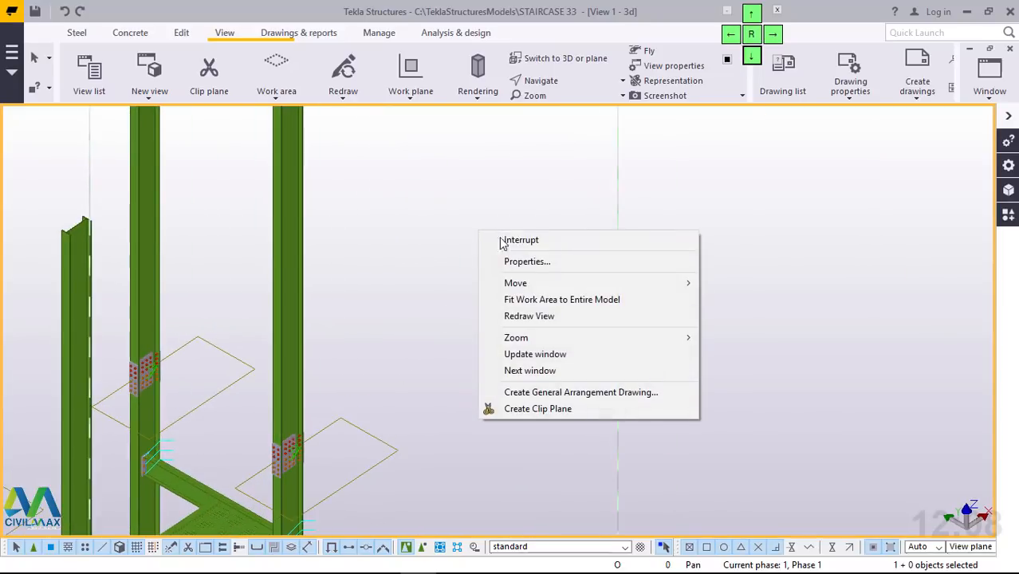
click(536, 319)
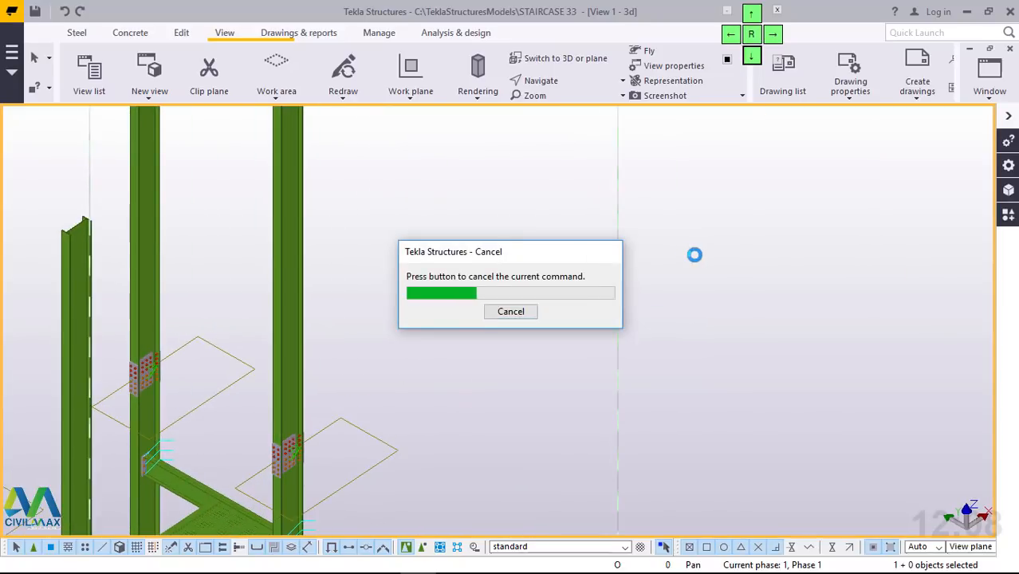
Step: Examine the four column splices and the upper stair flight and landing from several angles
scroll(689, 255, down, 2)
scroll(650, 268, down, 2)
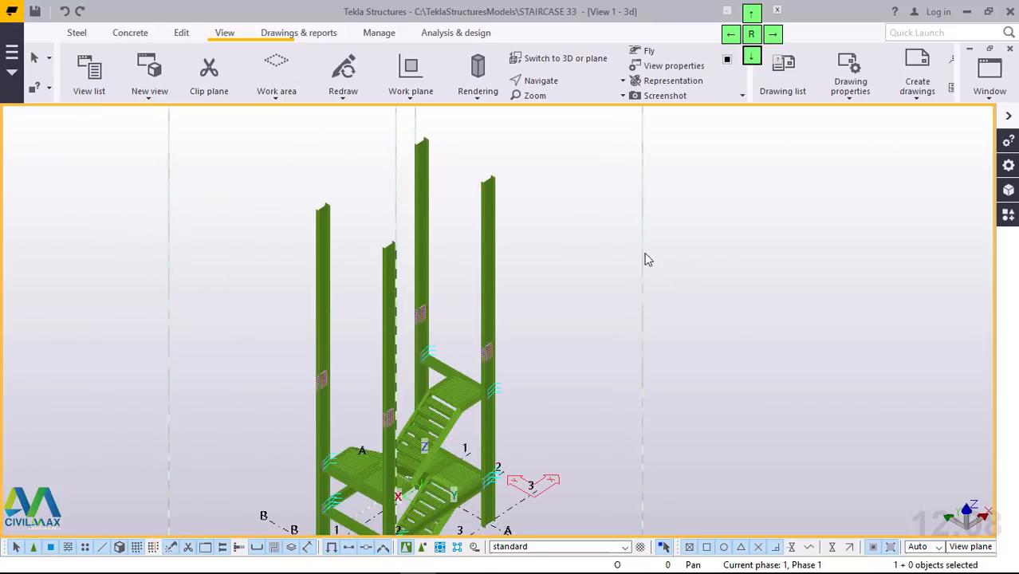
scroll(487, 357, down, 1)
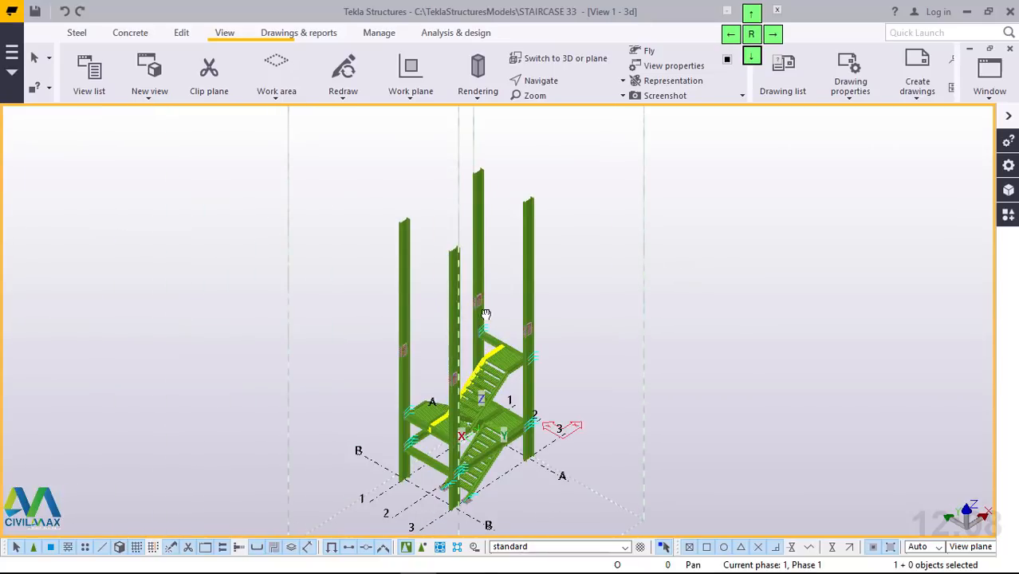
ctrl+middle_drag(486, 357, 472, 329)
scroll(472, 329, up, 5)
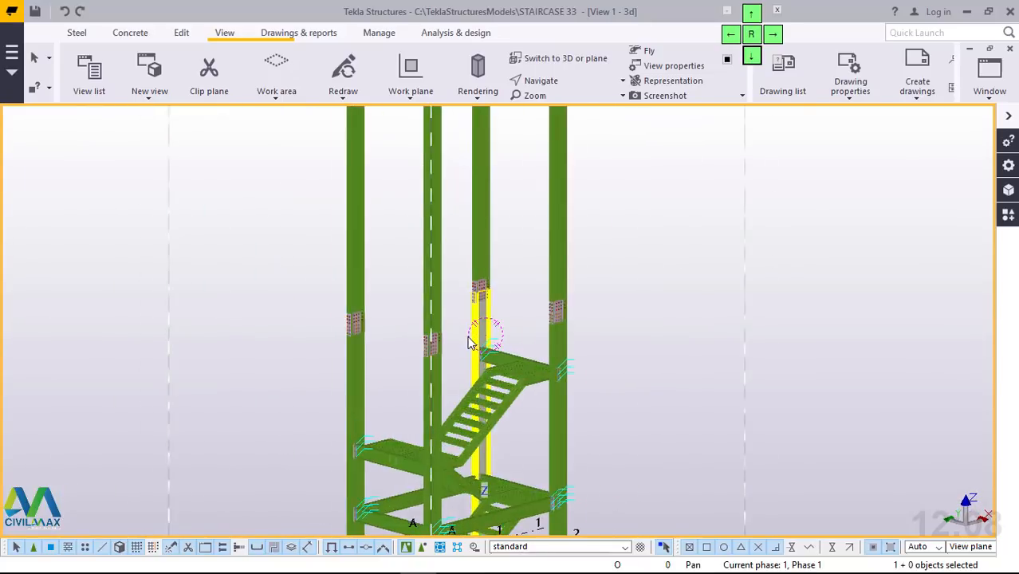
scroll(504, 411, down, 2)
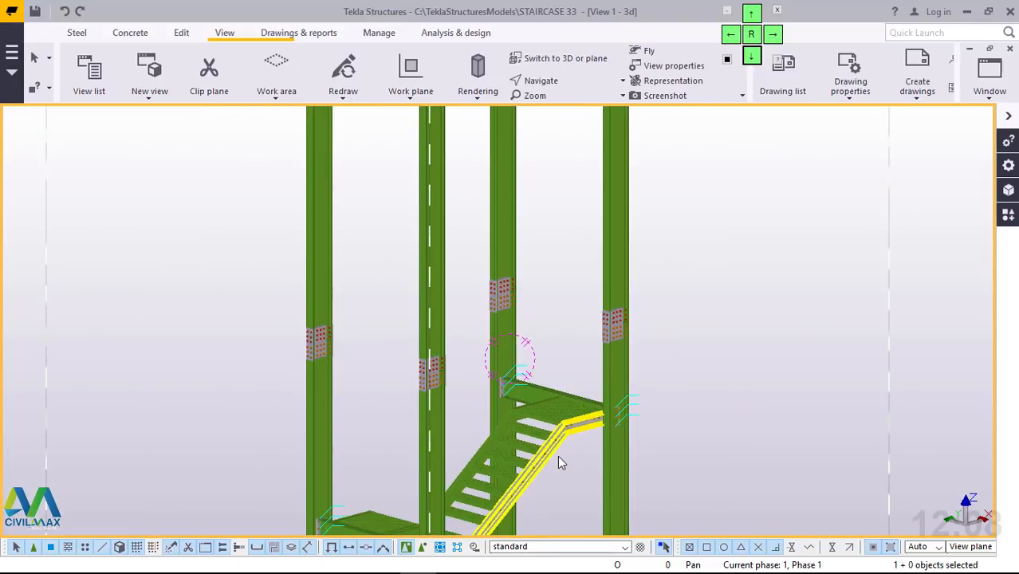
scroll(567, 440, up, 6)
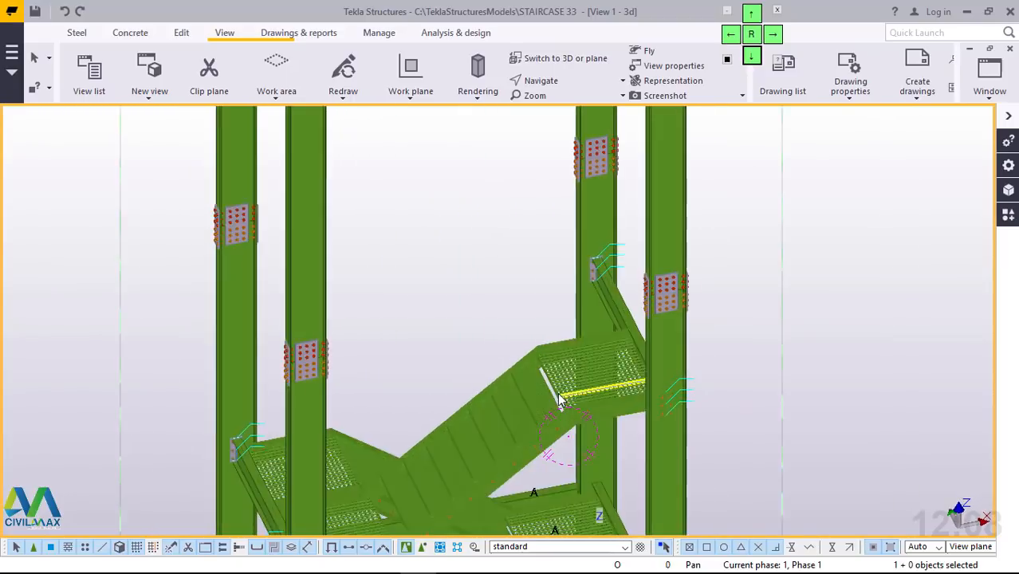
scroll(560, 401, up, 8)
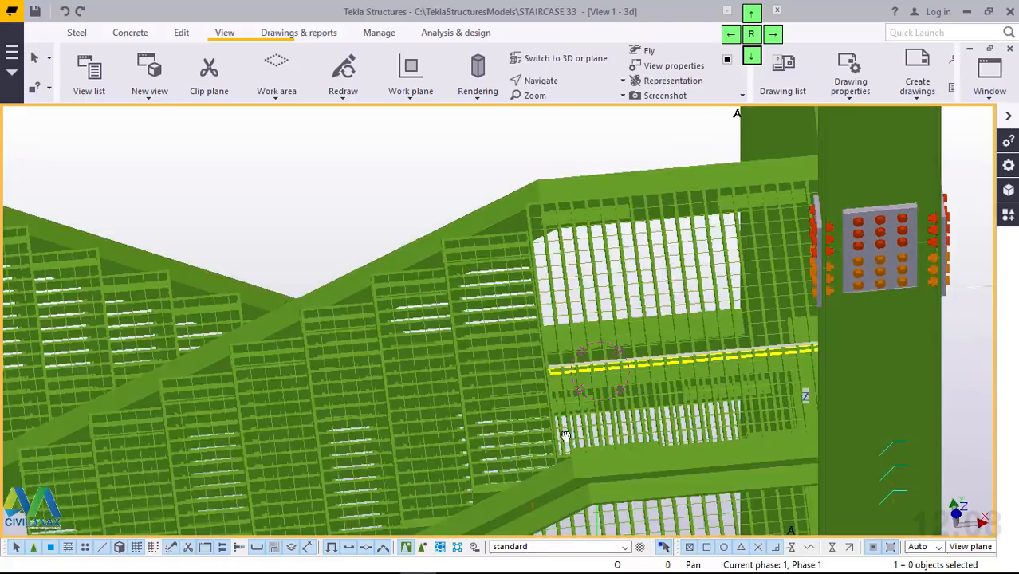
scroll(513, 431, down, 8)
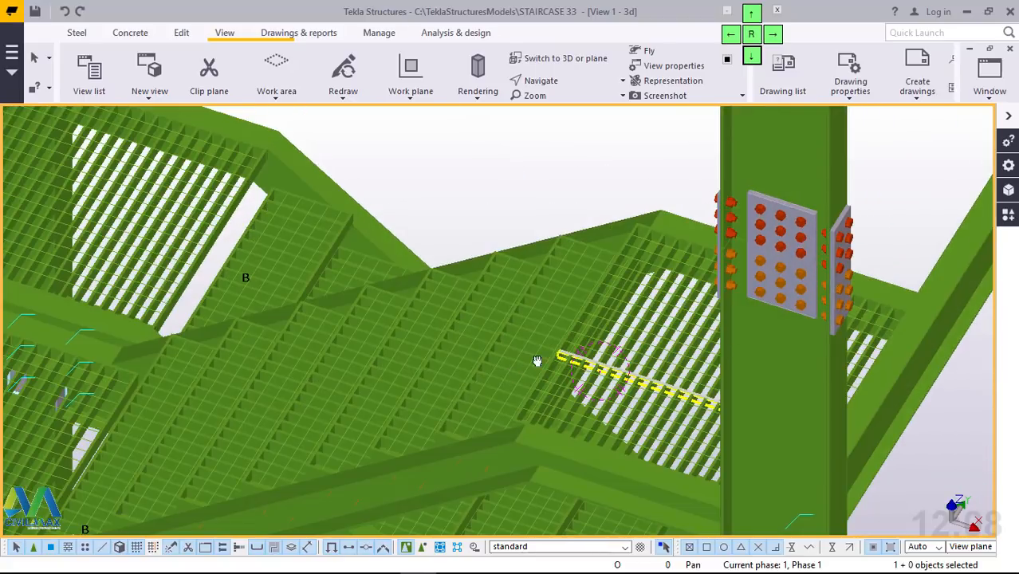
scroll(651, 329, down, 10)
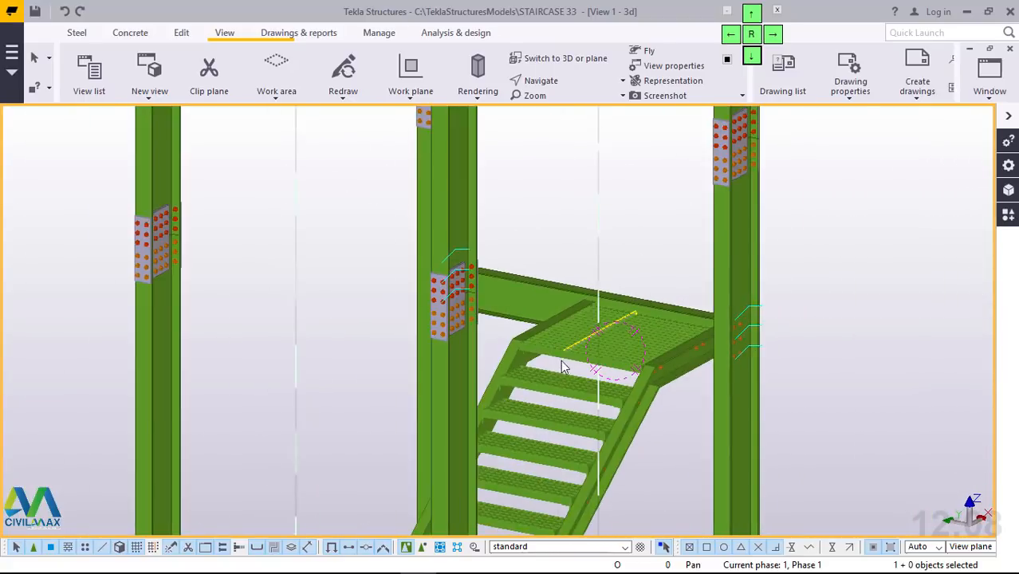
scroll(558, 372, down, 4)
Step: Copy the four uppermost columns linearly with dZ 6000.00 and 8 copies, and expand the view depth to include them
drag(677, 157, 424, 200)
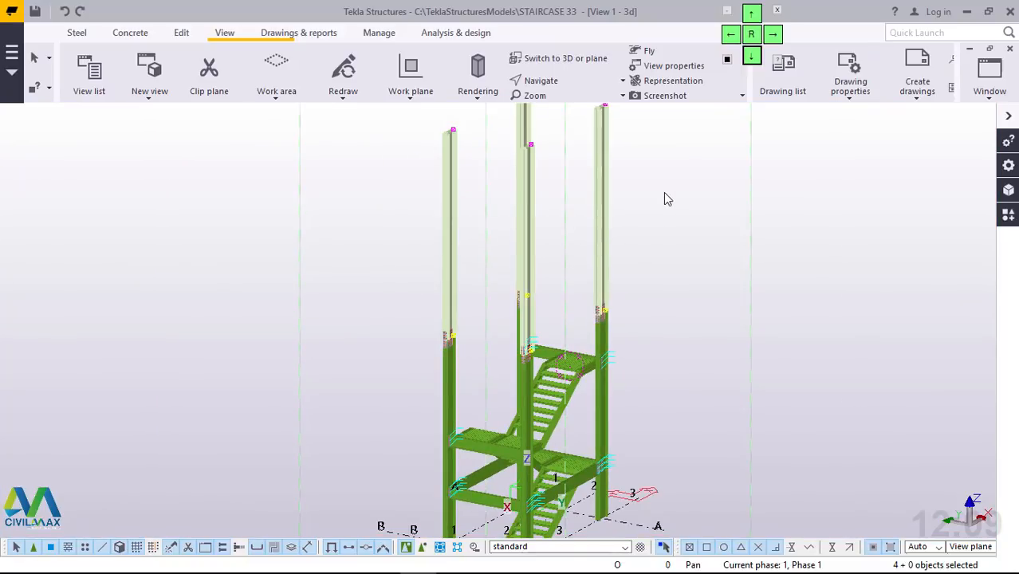
scroll(657, 221, up, 5)
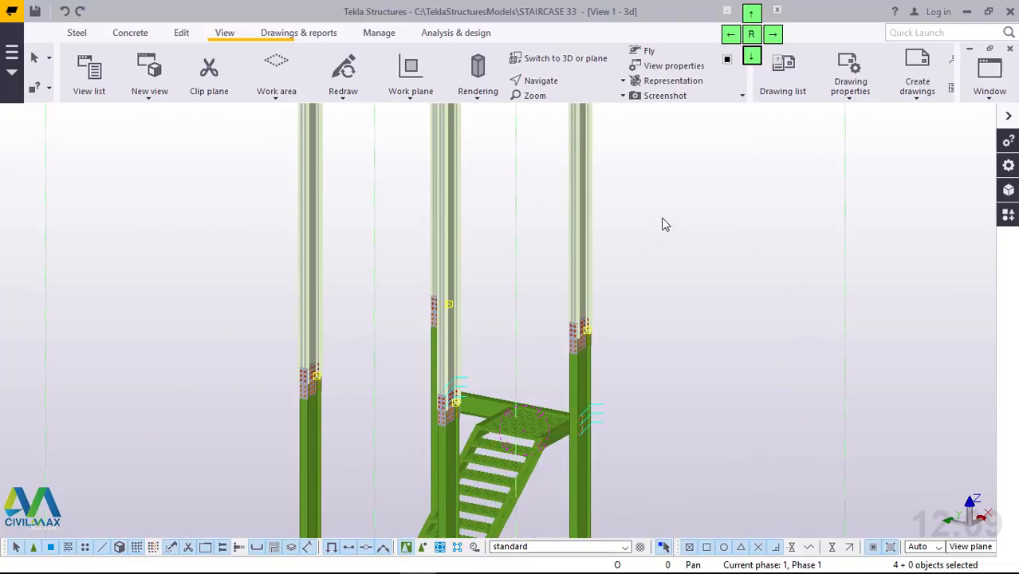
right_click(666, 224)
mouse_move(746, 234)
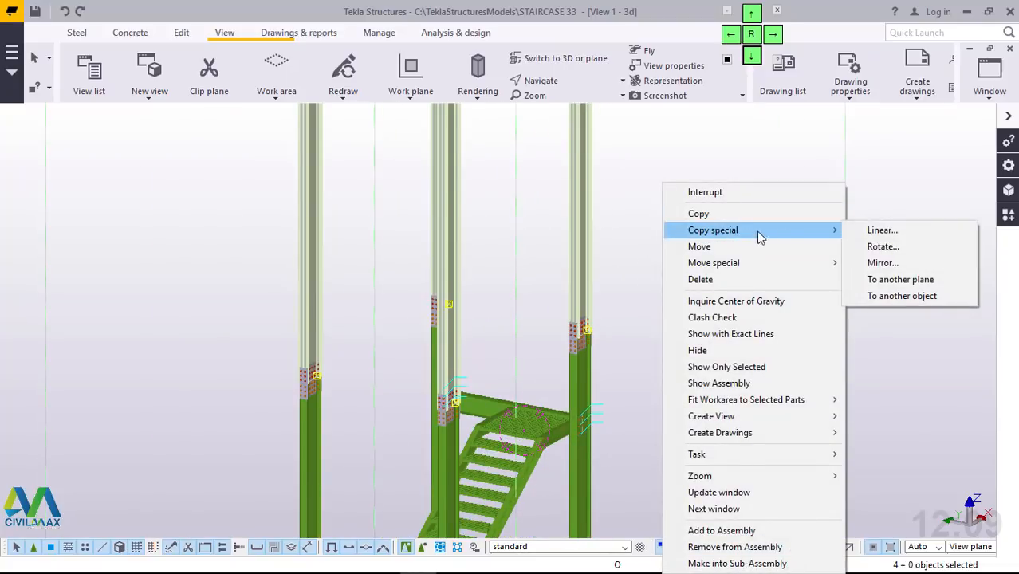
click(883, 231)
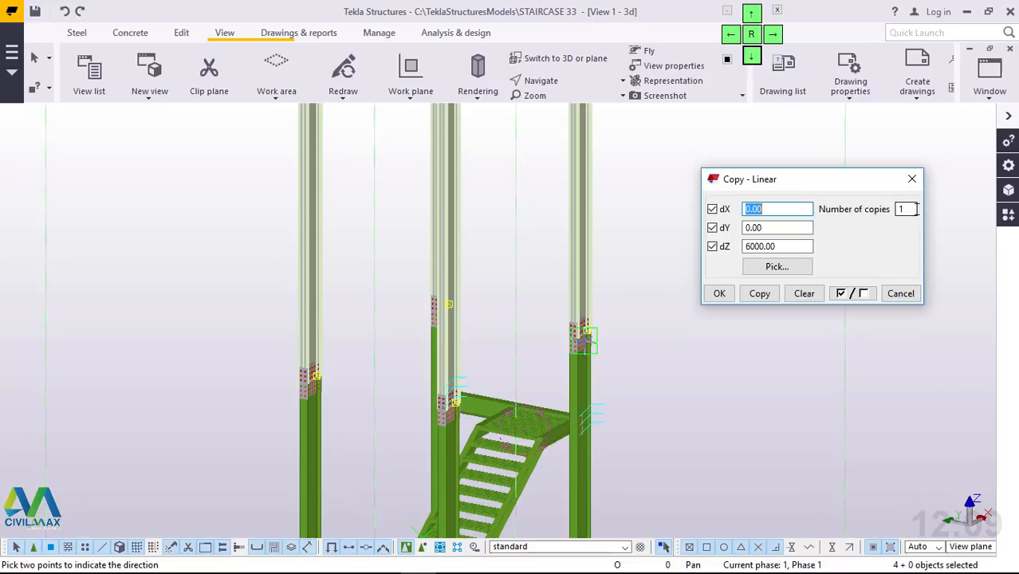
drag(916, 209, 898, 209)
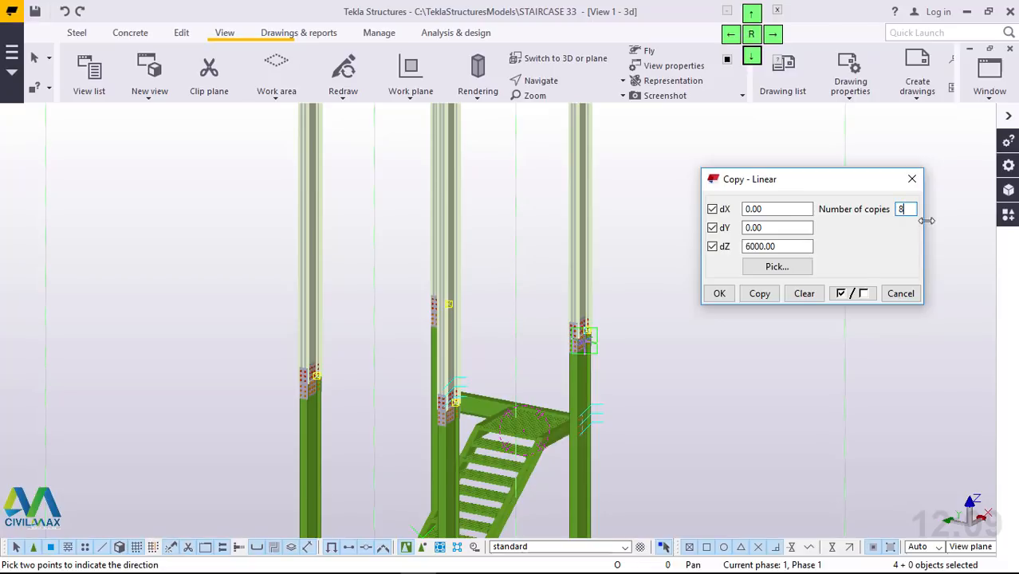
text(8)
click(737, 293)
click(724, 294)
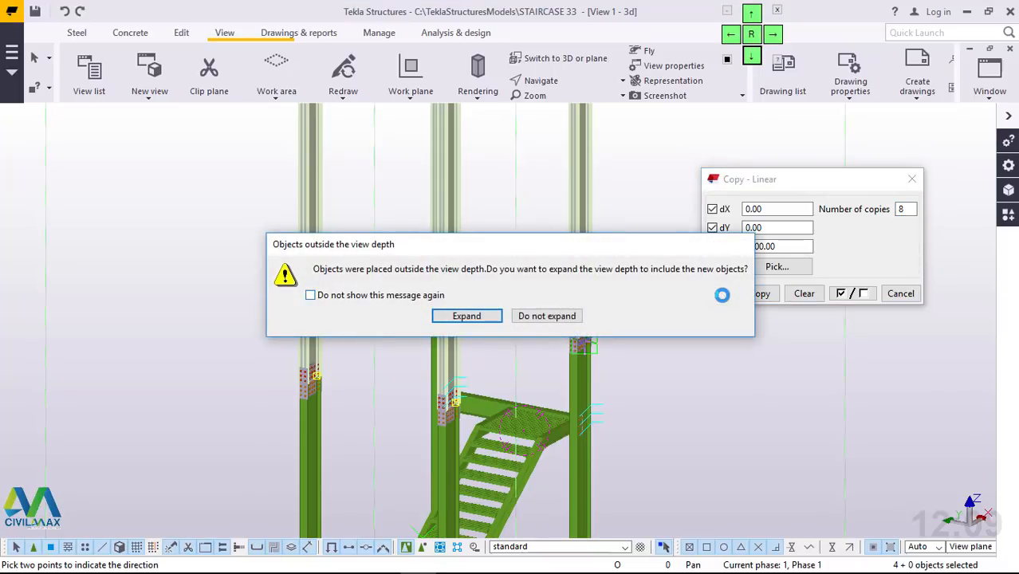
click(476, 317)
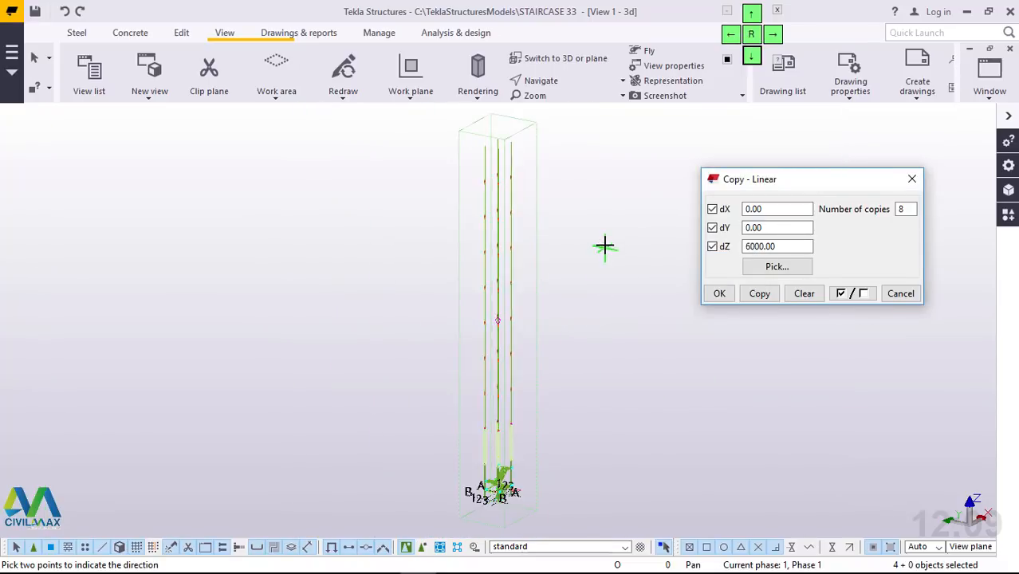
right_click(612, 179)
click(644, 182)
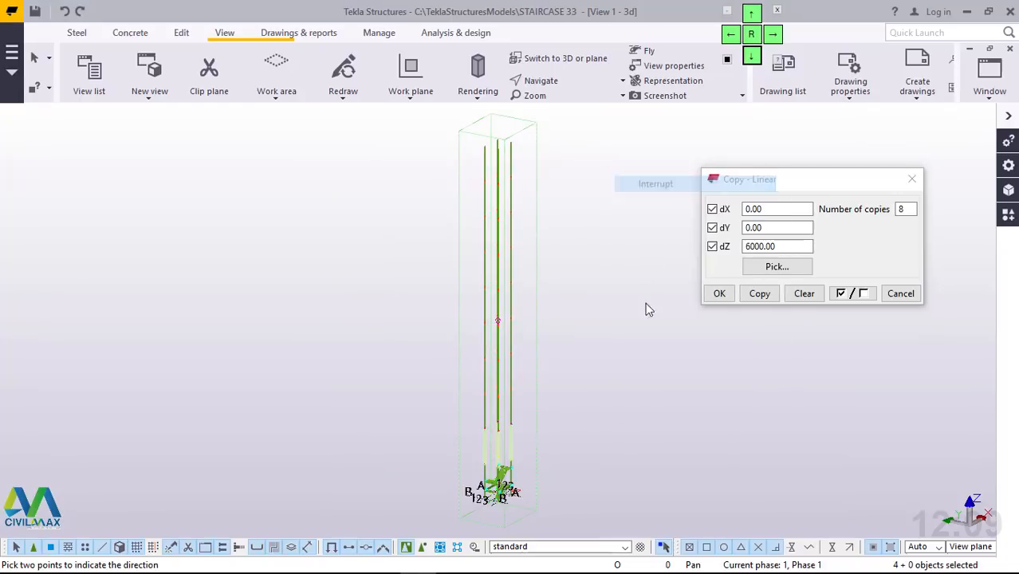
click(718, 295)
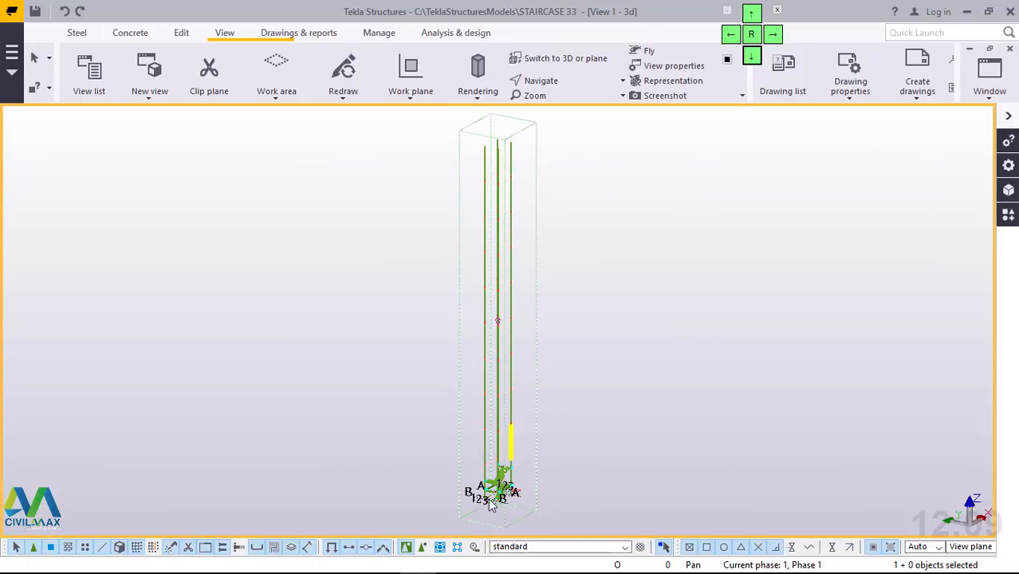
Step: Open the Grid 1 elevation and examine the copied columns up to the +57000 level and the stair flight at their base
scroll(504, 496, up, 1)
scroll(505, 498, up, 8)
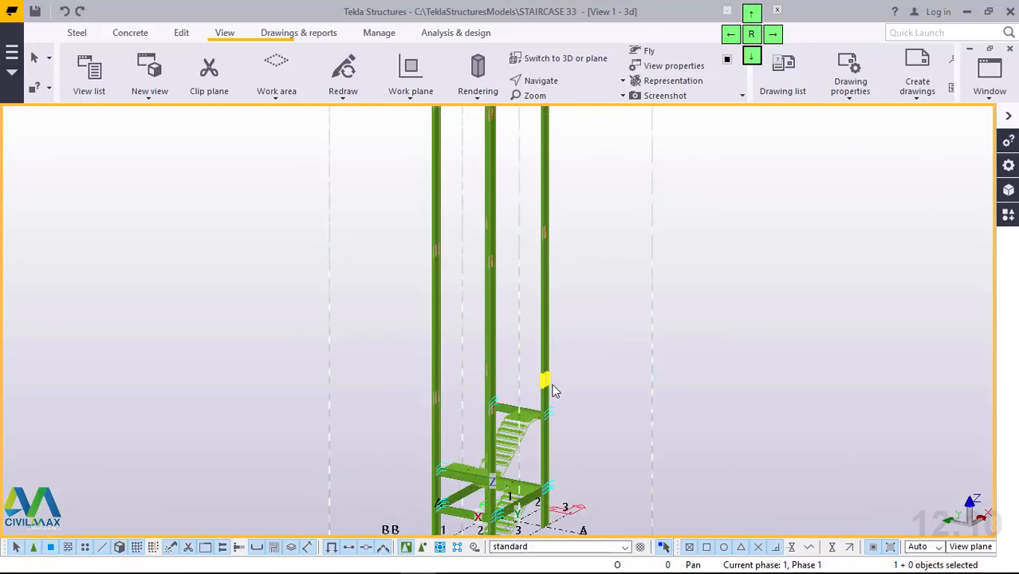
scroll(536, 406, up, 3)
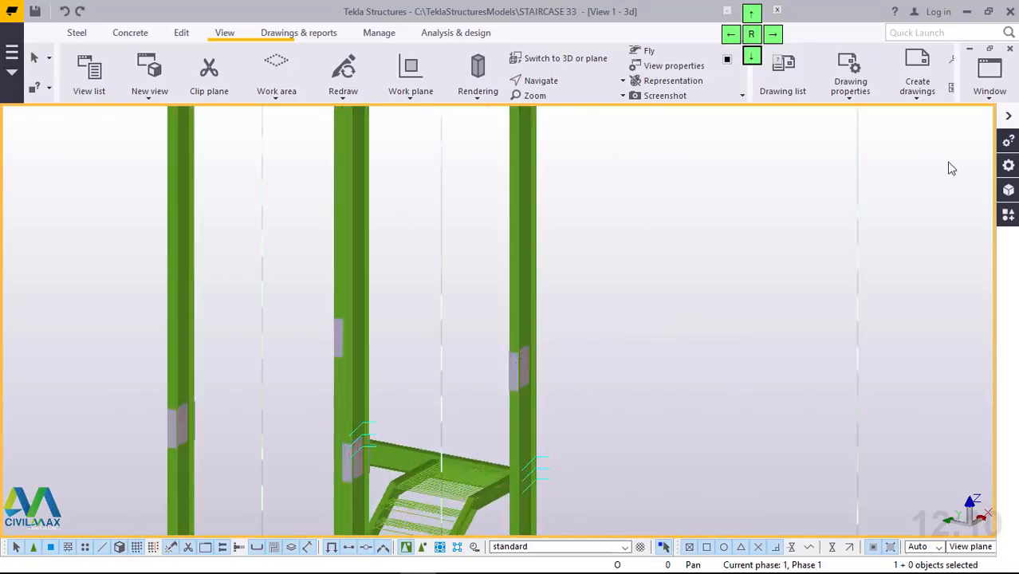
click(987, 96)
click(951, 205)
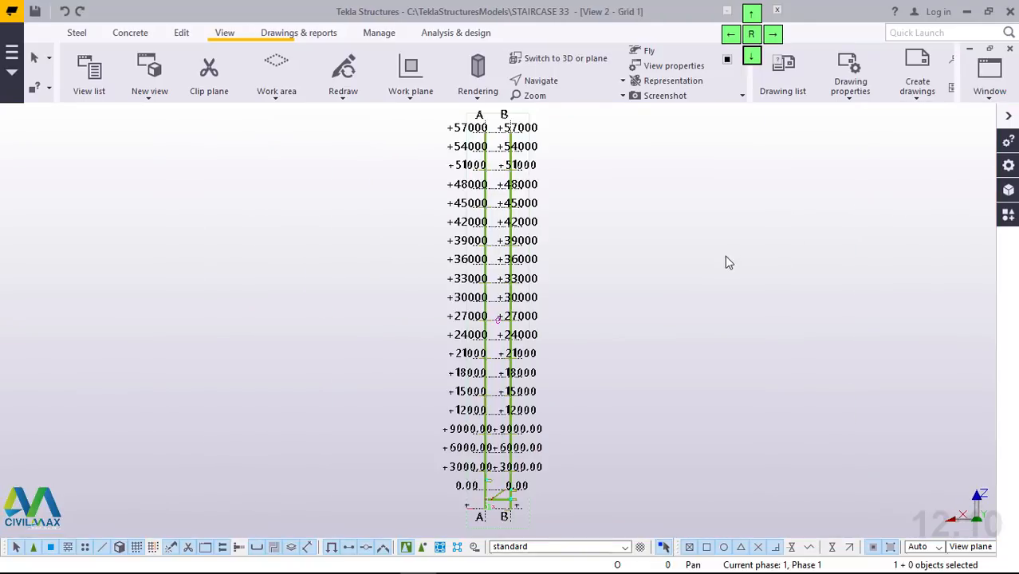
scroll(504, 129, up, 5)
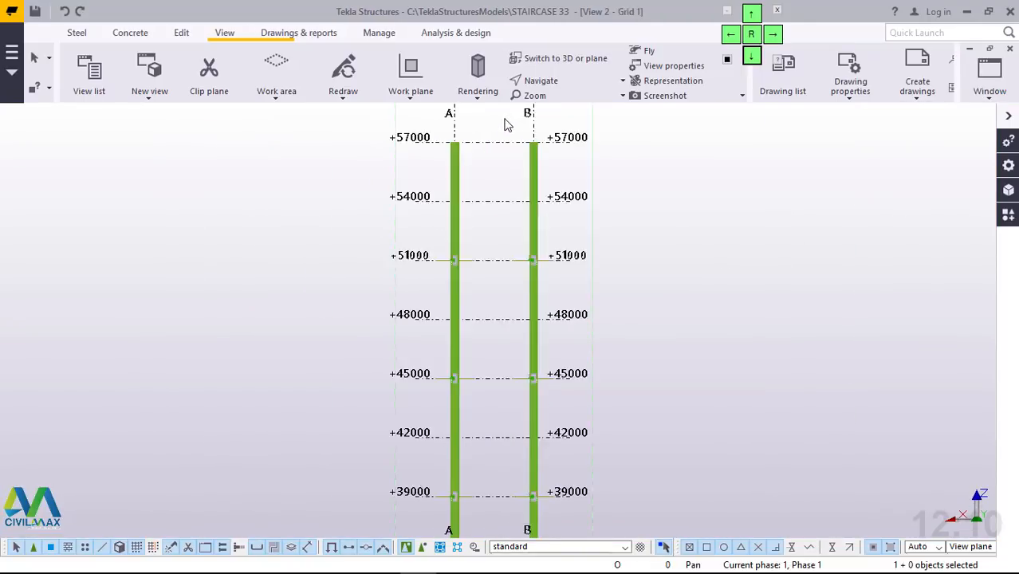
scroll(606, 174, up, 2)
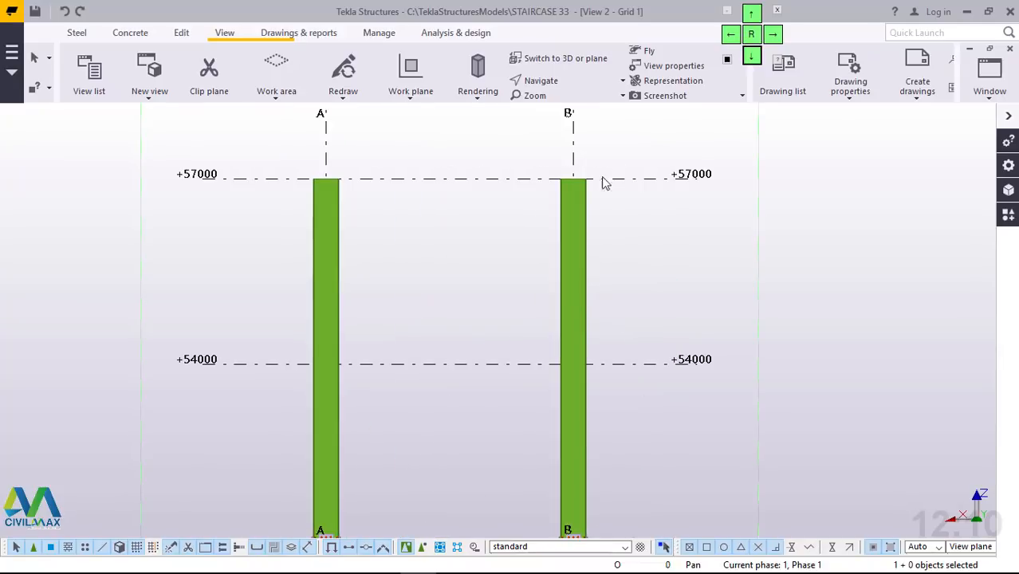
scroll(523, 307, up, 2)
scroll(512, 321, down, 2)
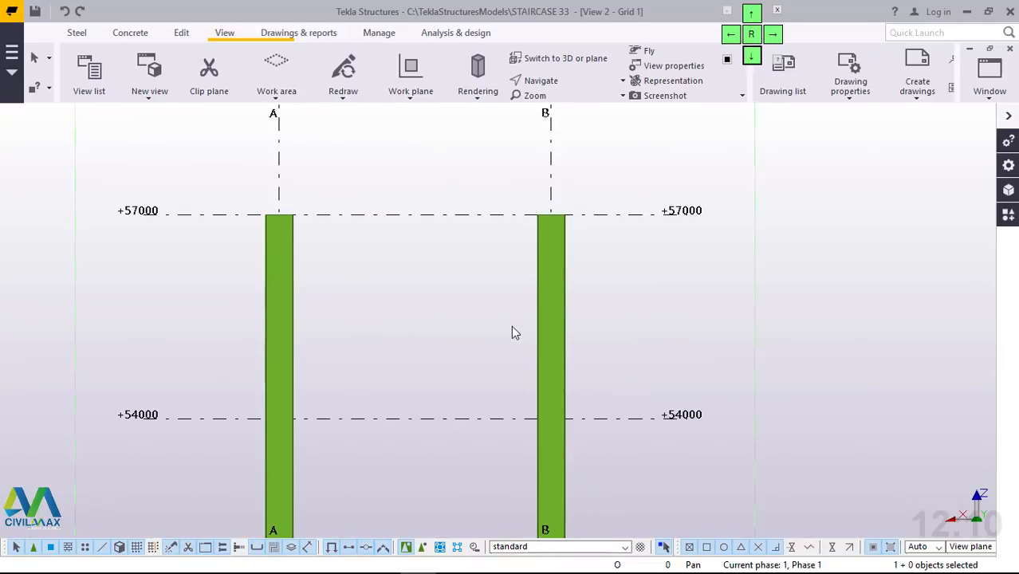
scroll(511, 326, down, 4)
scroll(515, 302, down, 4)
scroll(522, 299, up, 6)
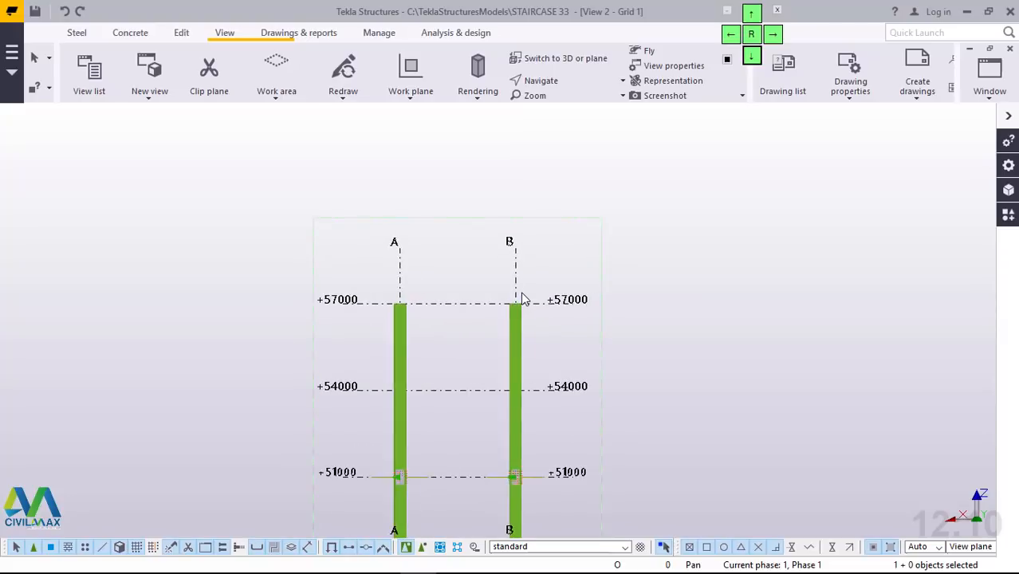
scroll(526, 298, up, 1)
scroll(526, 295, down, 4)
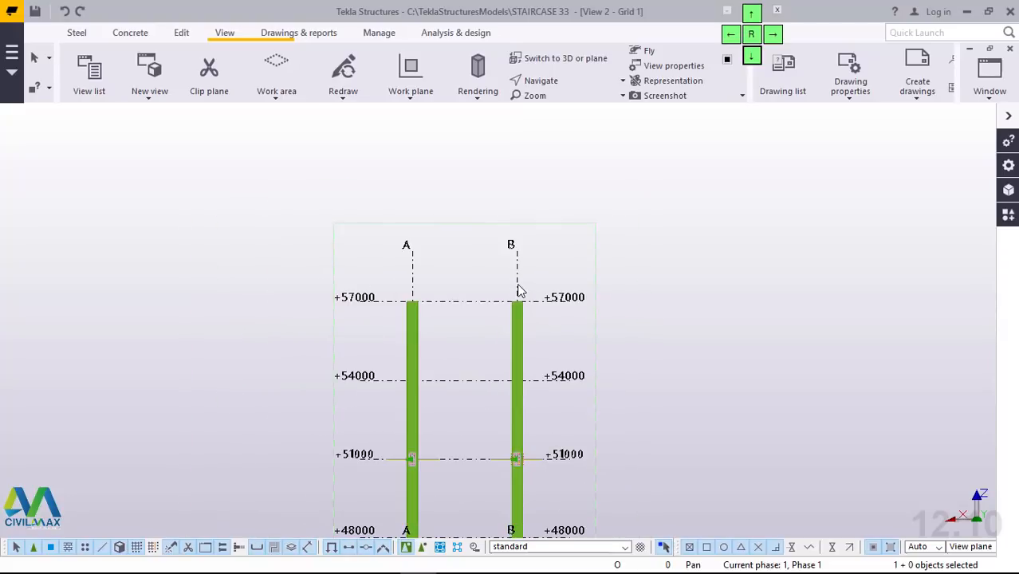
scroll(519, 291, down, 8)
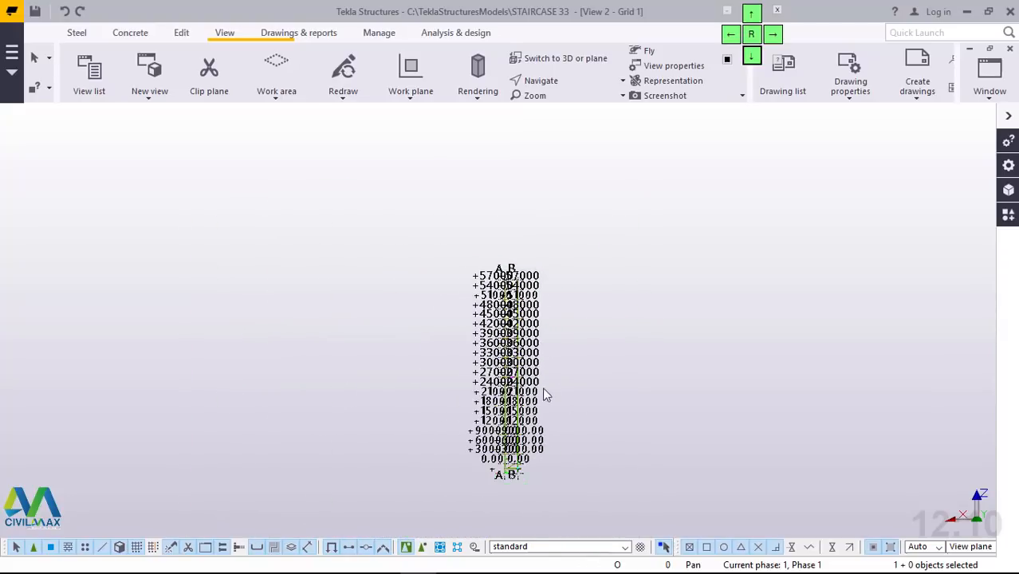
scroll(513, 476, up, 10)
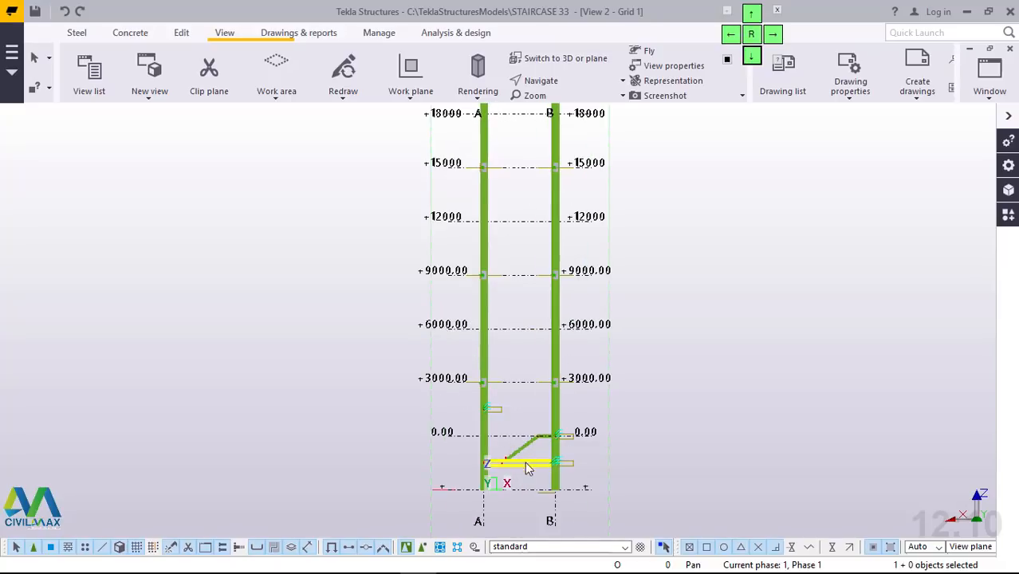
scroll(531, 441, up, 2)
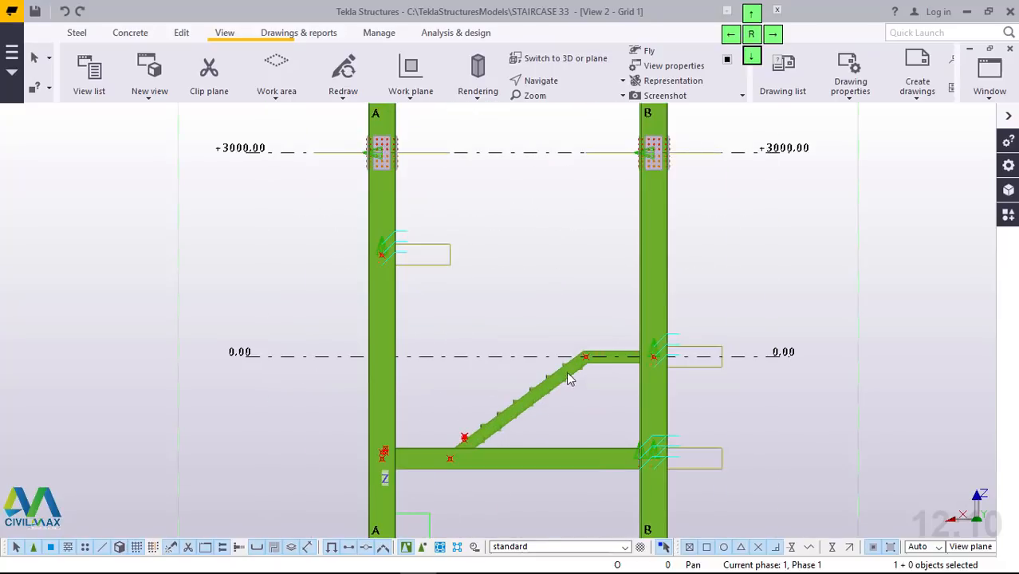
scroll(568, 373, up, 6)
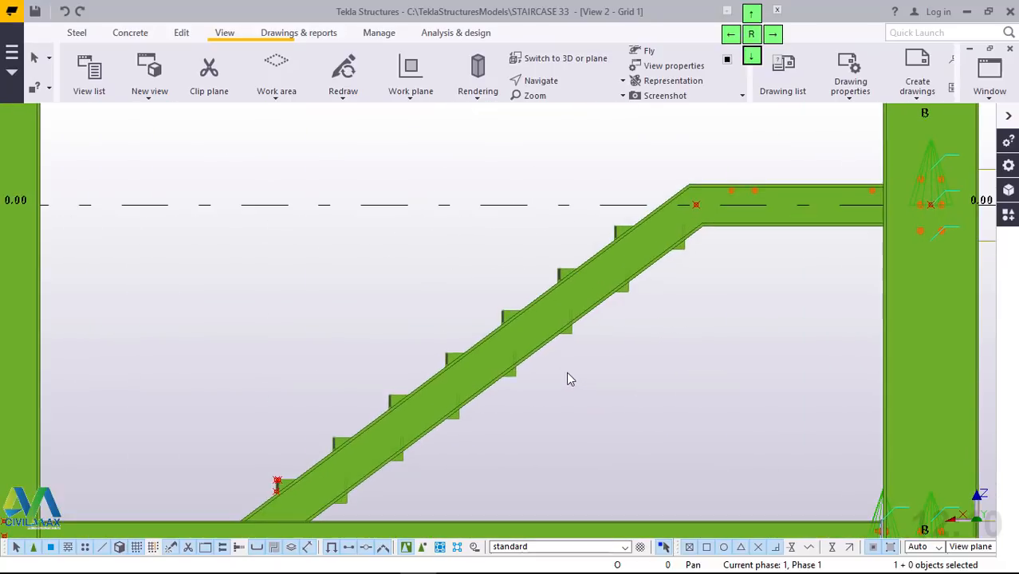
Step: Return to the 3D view and examine the stair flights, landings and the upper landing's edge beam
click(992, 102)
click(953, 182)
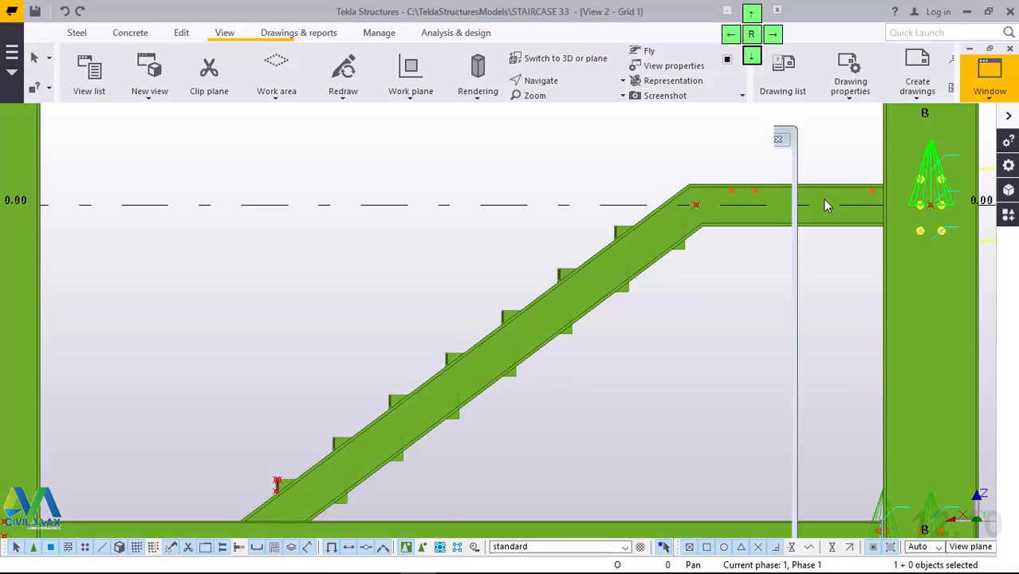
scroll(473, 278, down, 5)
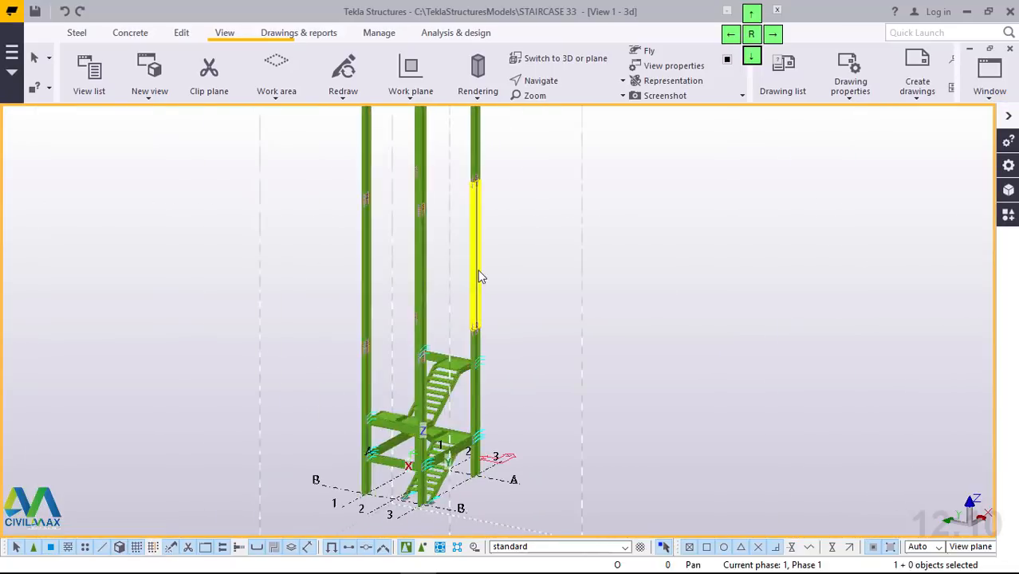
ctrl+middle_drag(475, 333, 406, 358)
scroll(453, 356, up, 1)
scroll(429, 399, up, 5)
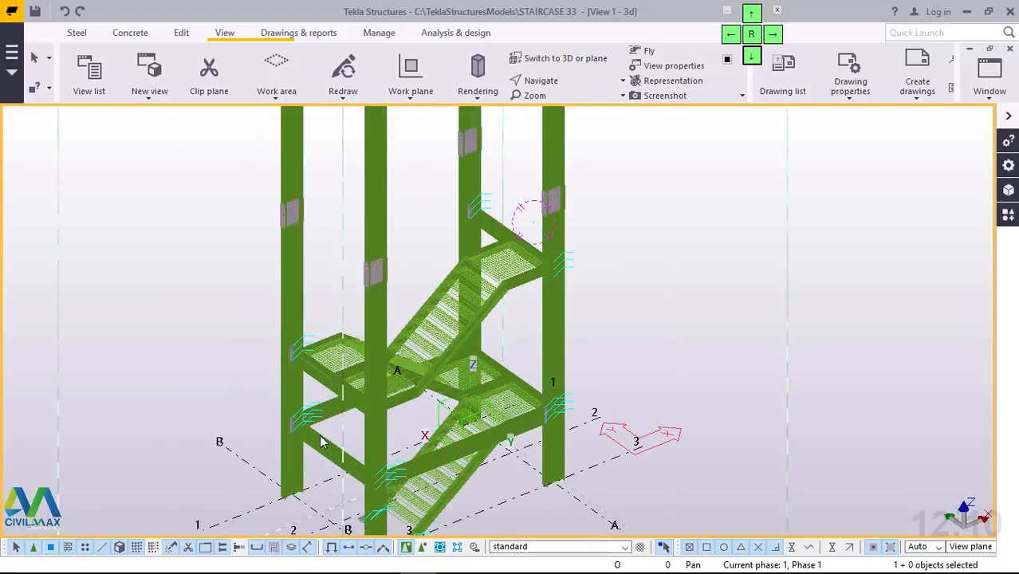
scroll(486, 319, up, 4)
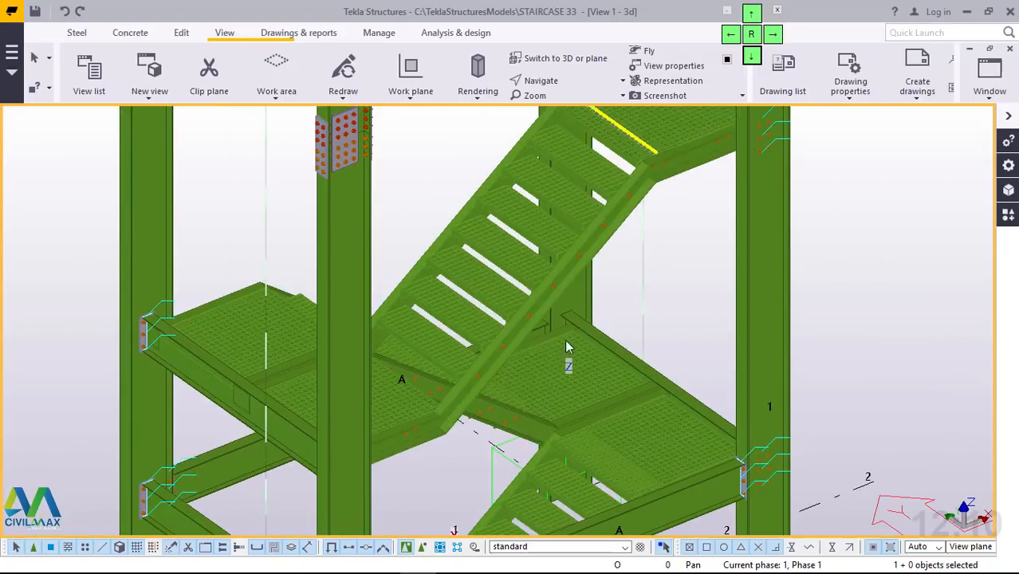
scroll(478, 457, down, 3)
scroll(614, 212, up, 2)
scroll(612, 215, up, 1)
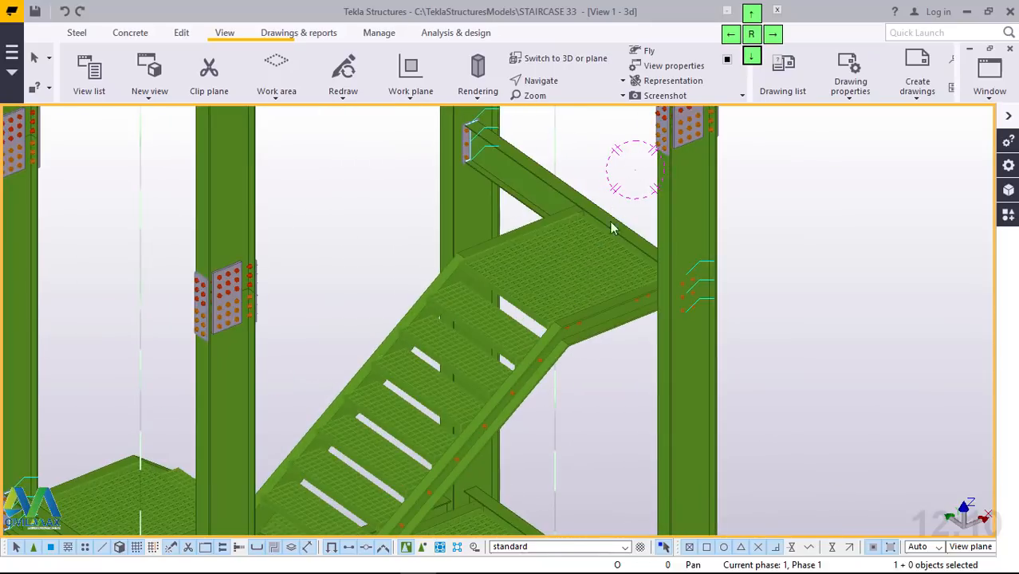
scroll(579, 368, up, 1)
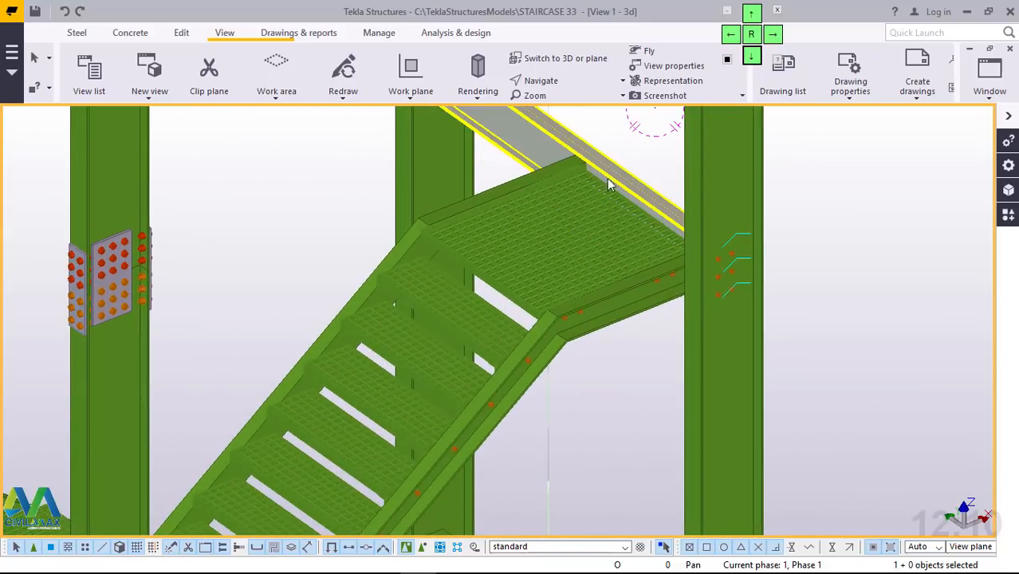
scroll(536, 323, down, 2)
Step: Add both stringers of the upper stair flight to one assembly, and select it to check its parts
scroll(543, 319, up, 3)
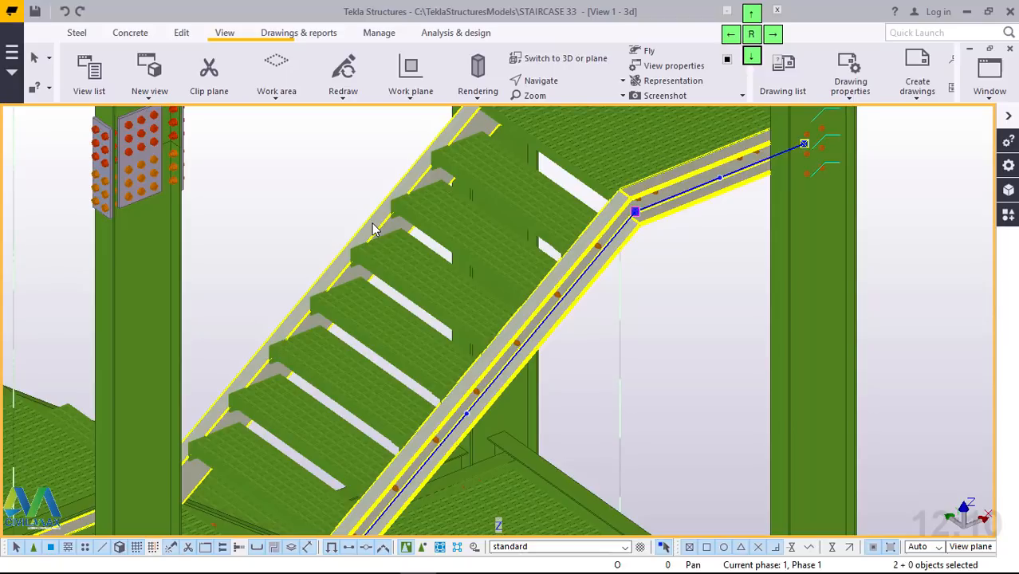
ctrl+click(373, 229)
right_click(675, 290)
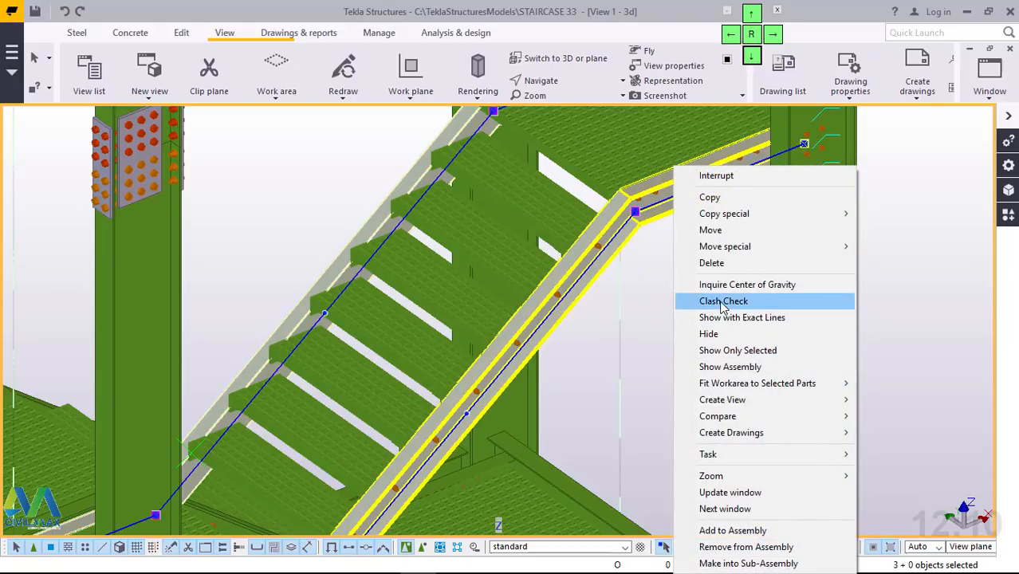
click(721, 530)
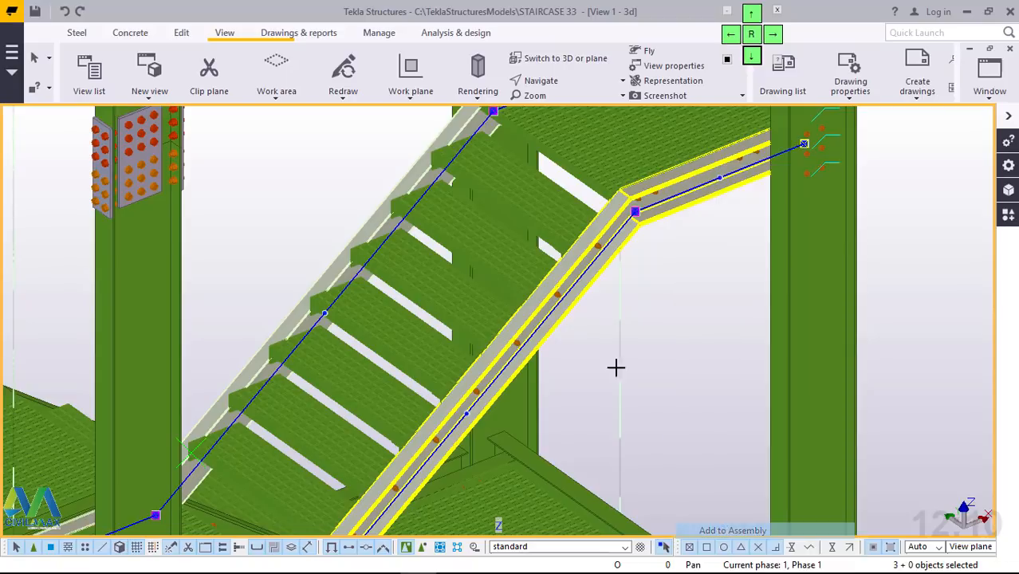
click(644, 240)
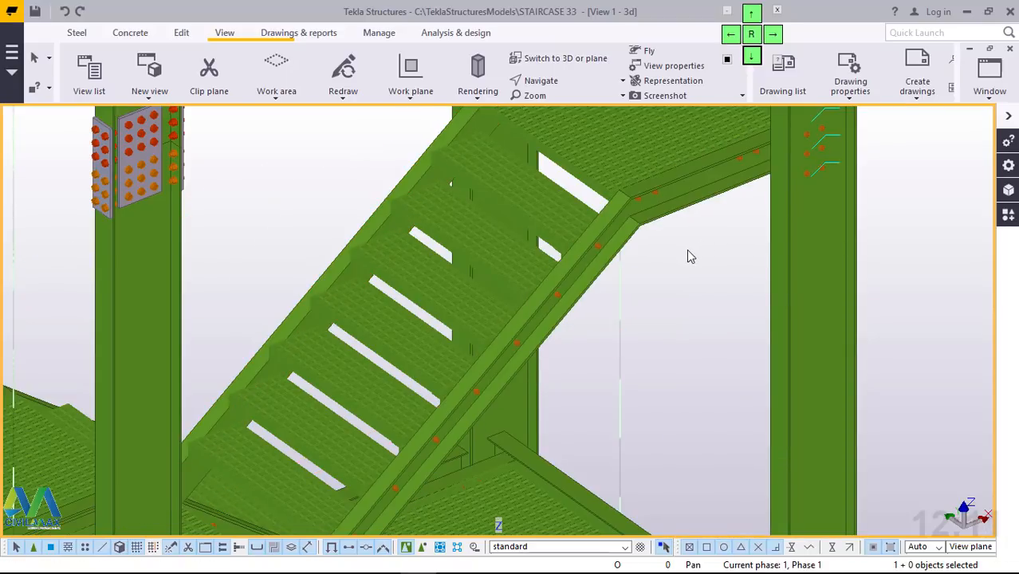
click(649, 222)
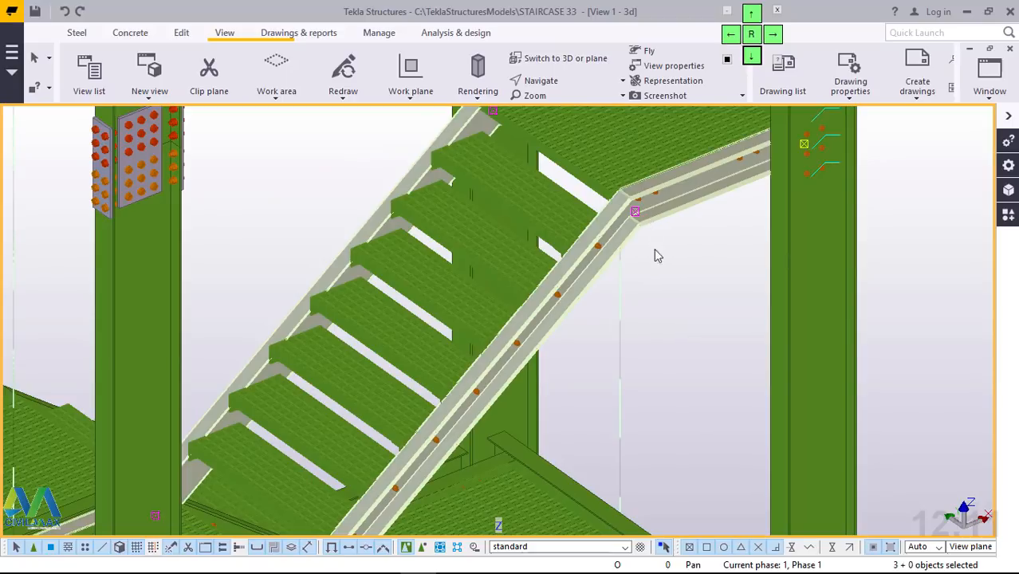
middle_drag(687, 318, 591, 382)
scroll(604, 373, down, 6)
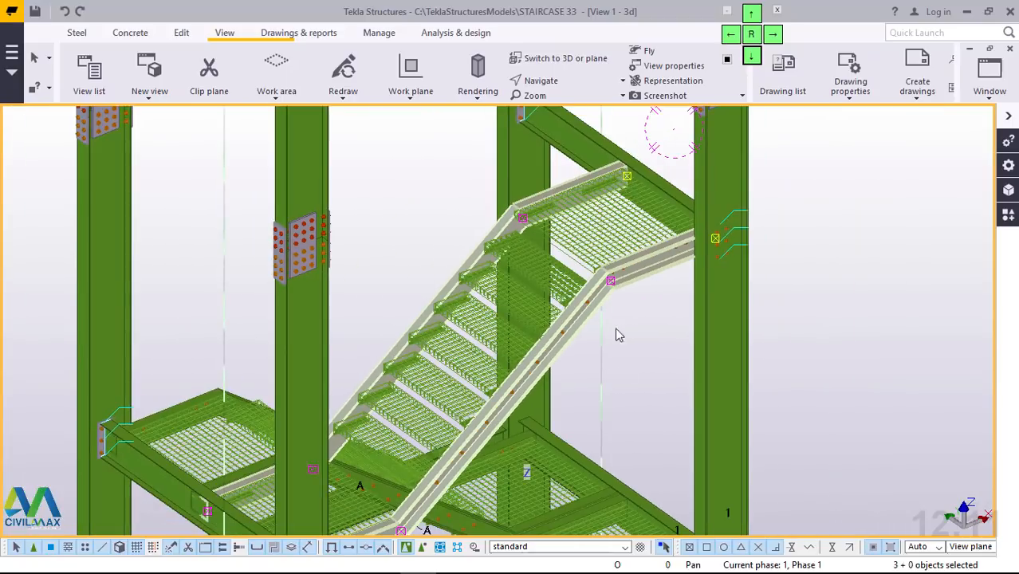
click(614, 325)
Step: Add the grating of the flight's upper landing to the stair assembly
scroll(606, 293, up, 4)
scroll(632, 325, up, 3)
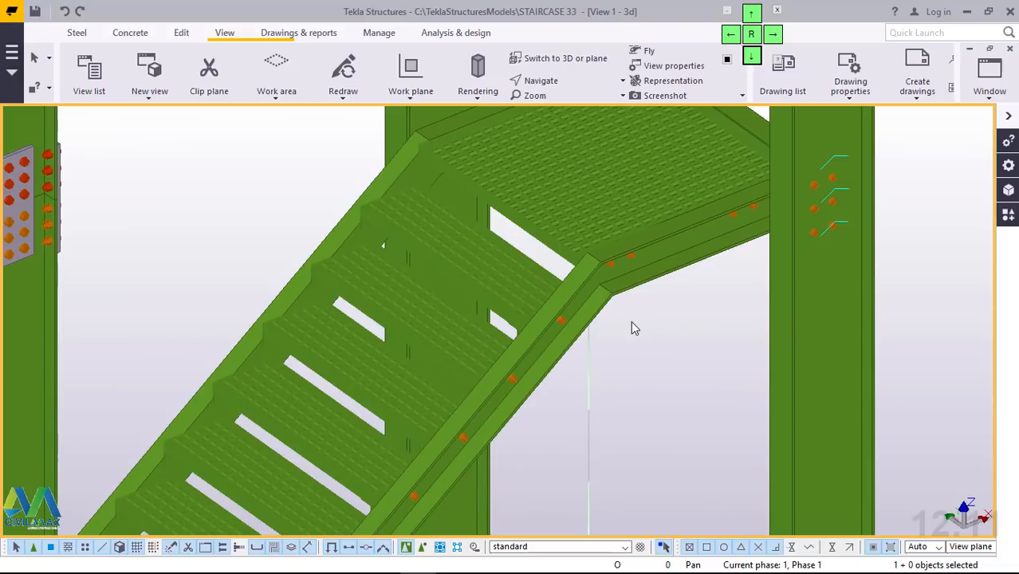
shift+click(539, 237)
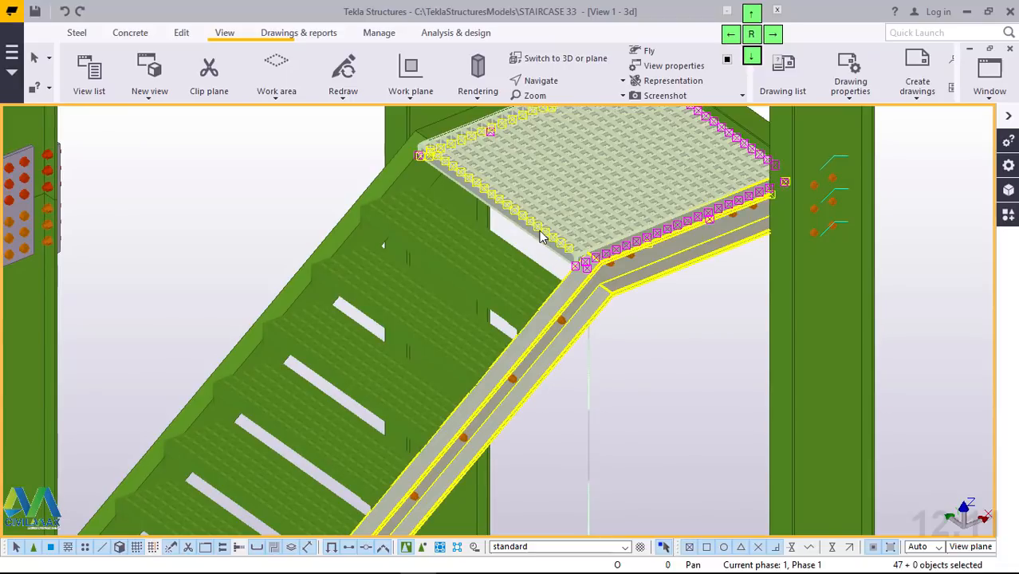
right_click(540, 237)
click(605, 531)
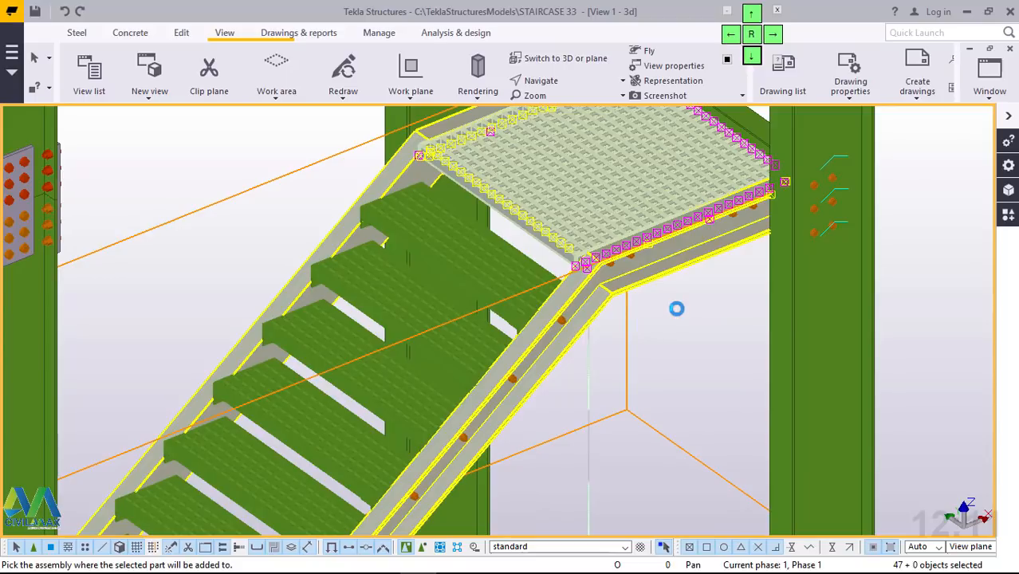
Step: Add the flight's topmost tread to the stair assembly
scroll(494, 289, up, 5)
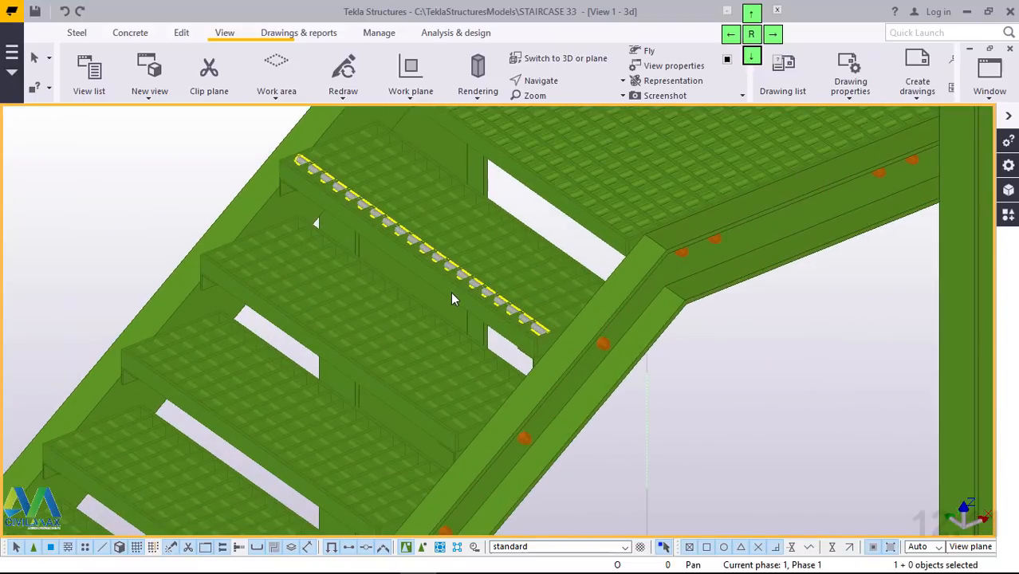
click(452, 299)
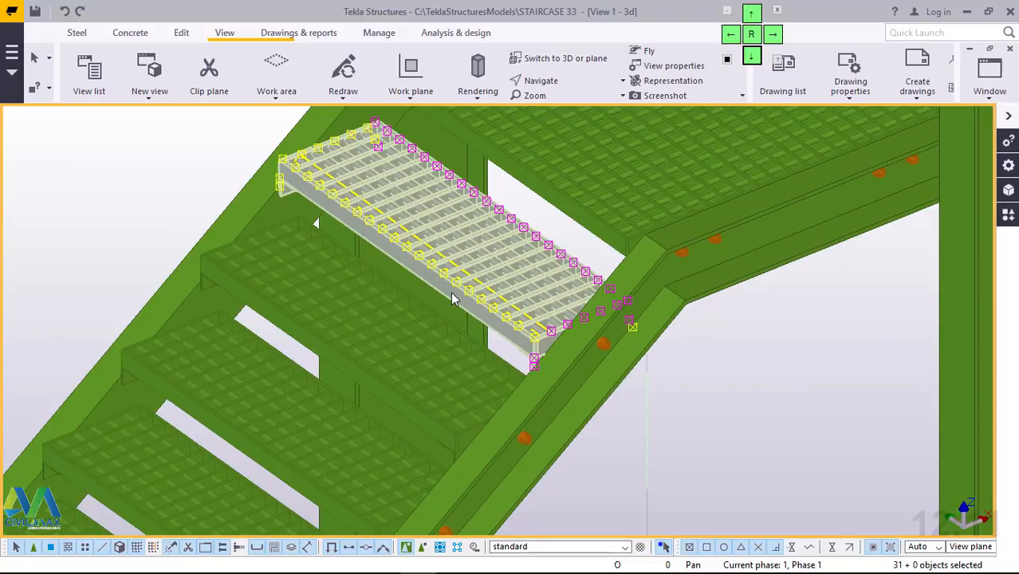
right_click(451, 294)
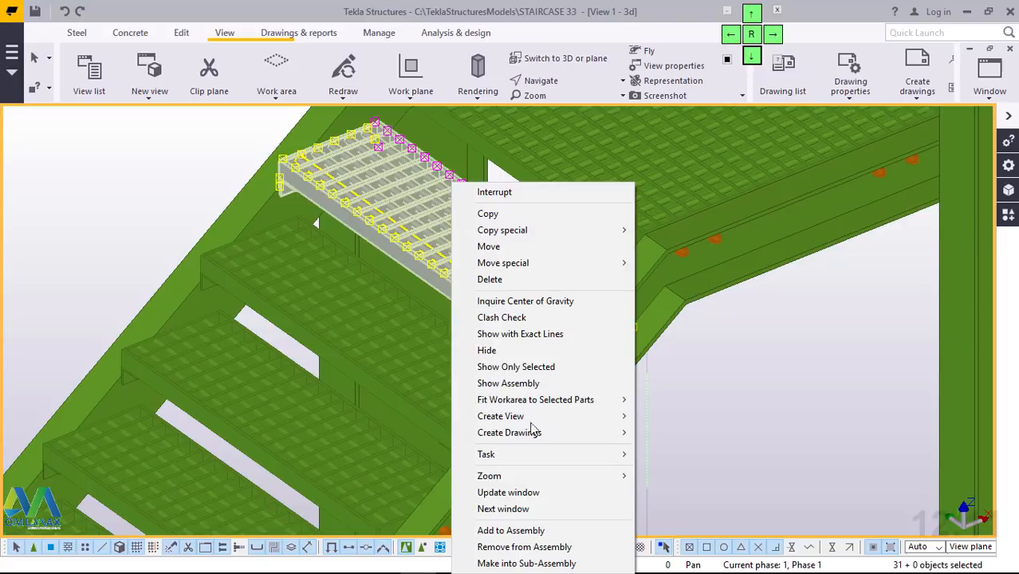
click(517, 530)
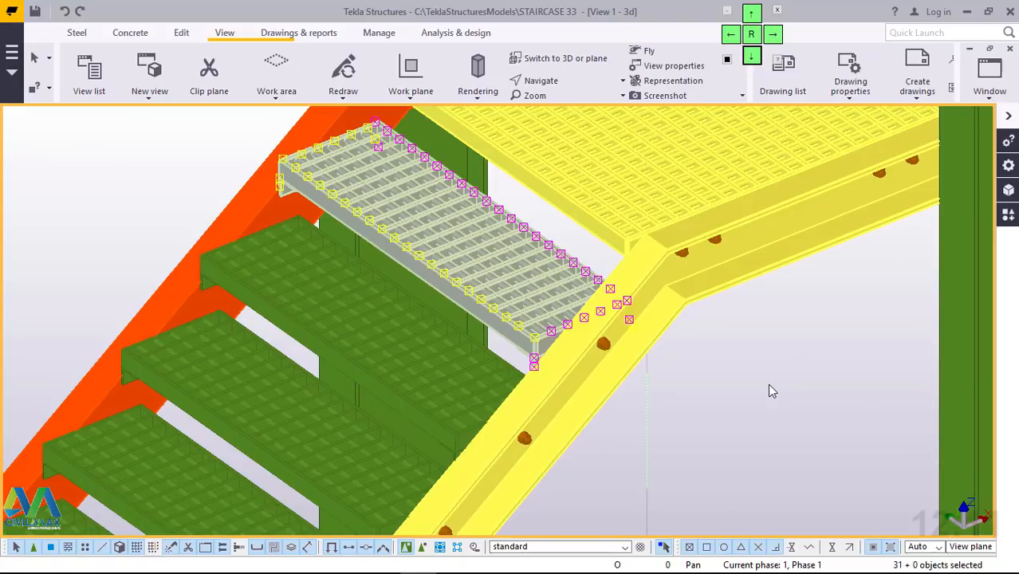
click(767, 386)
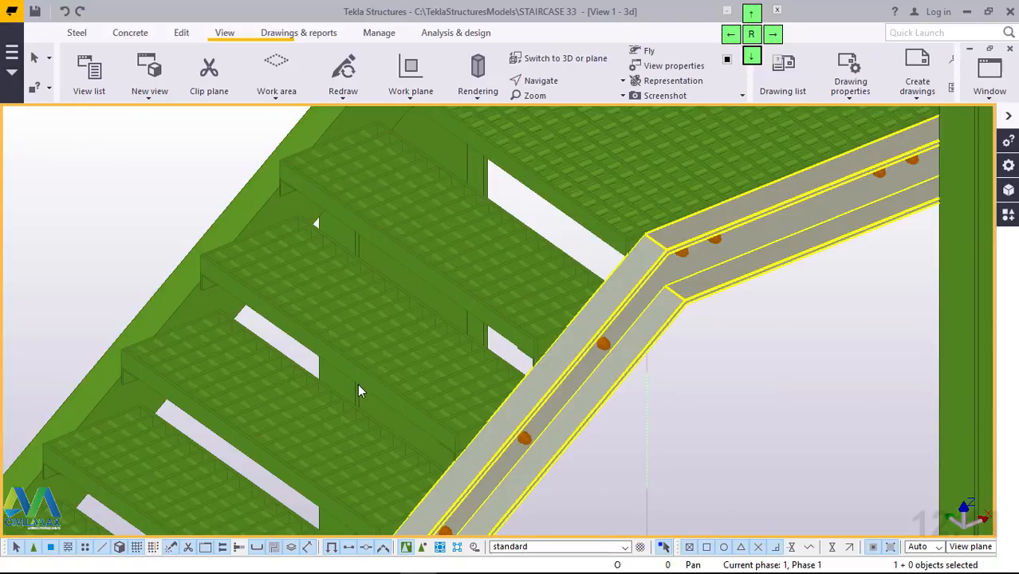
Step: Add the remaining treads of the flight, down to the lowest one, to the same stair assembly
click(359, 384)
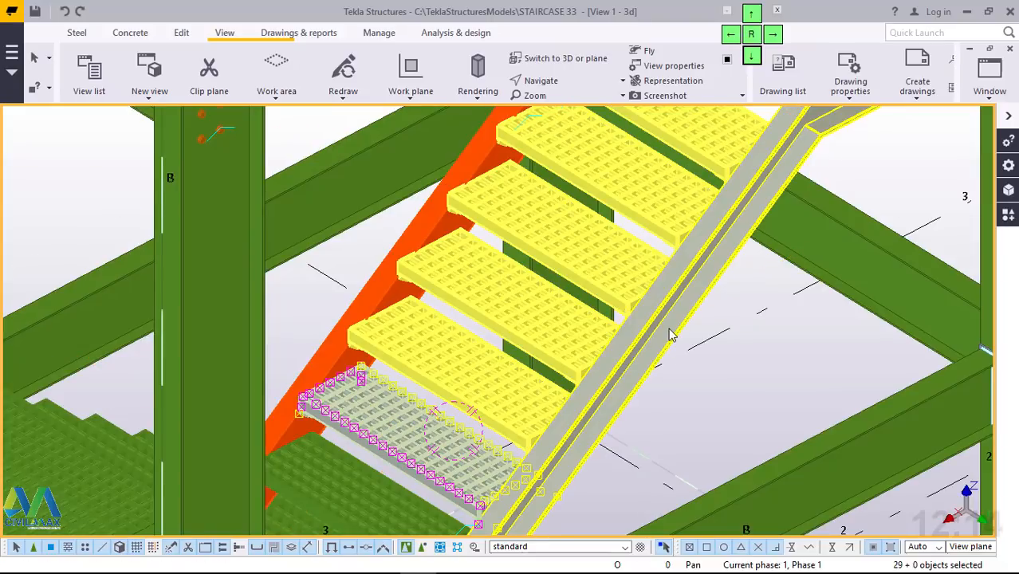
scroll(494, 467, up, 2)
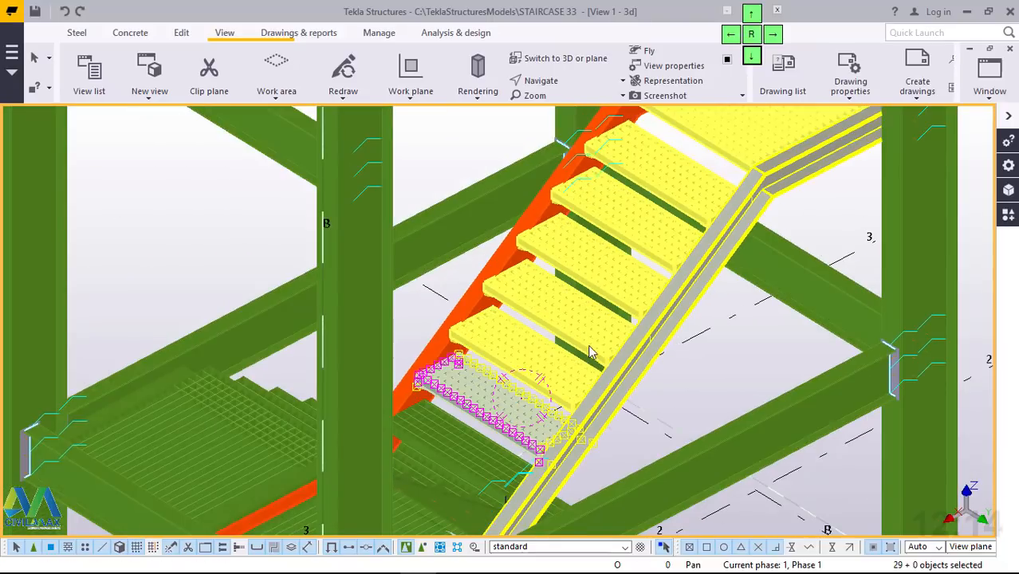
scroll(494, 467, up, 4)
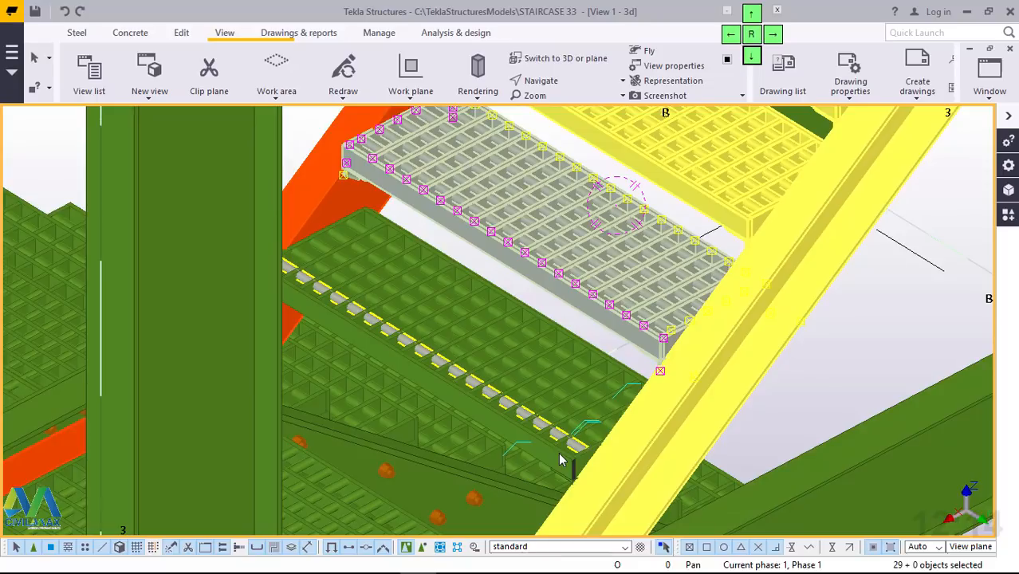
scroll(559, 460, down, 2)
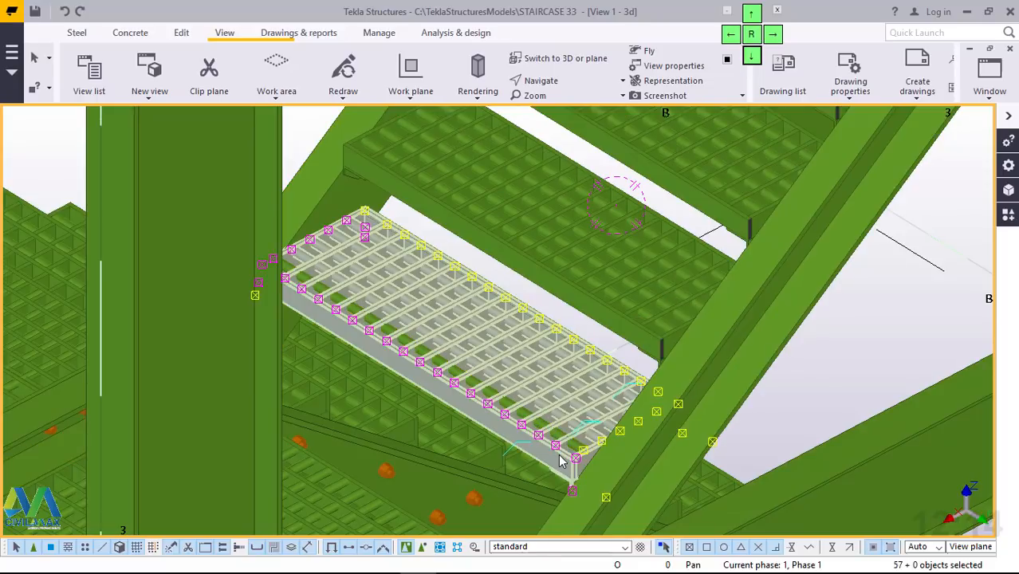
right_click(560, 458)
click(619, 411)
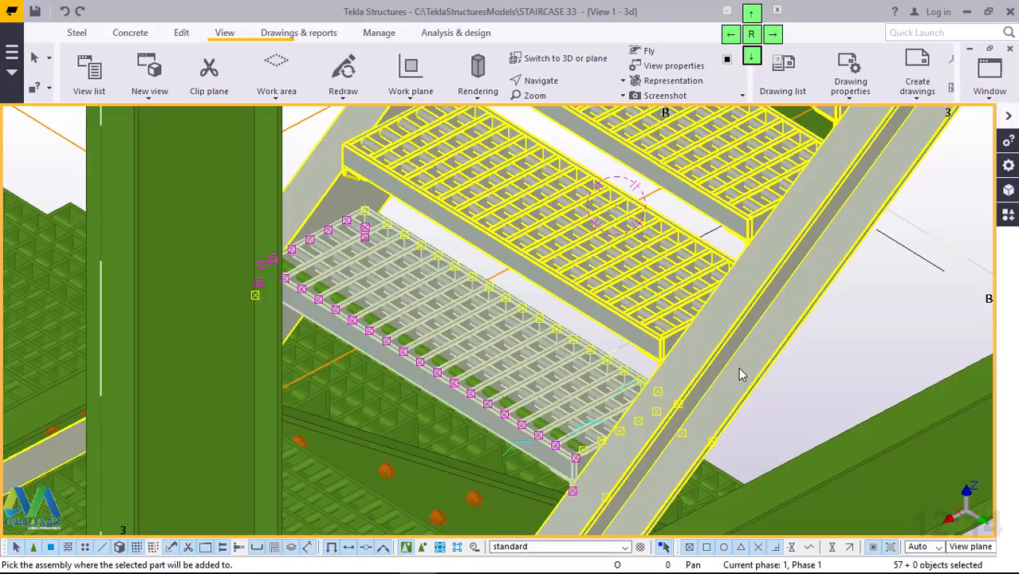
click(665, 282)
scroll(661, 284, down, 2)
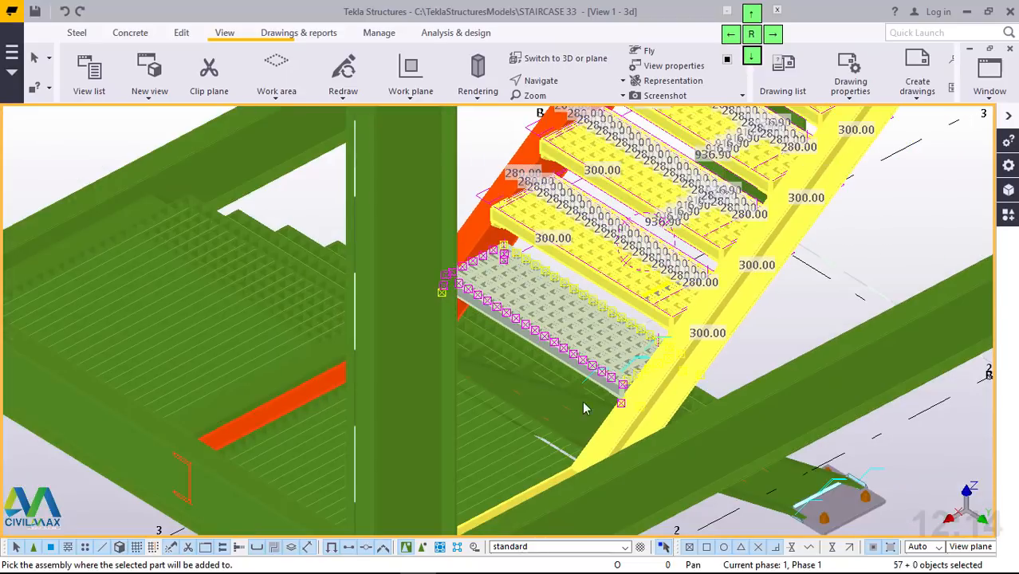
Step: Add the grating of the flight's lower landing to the stair assembly and clear the selection
scroll(583, 408, down, 2)
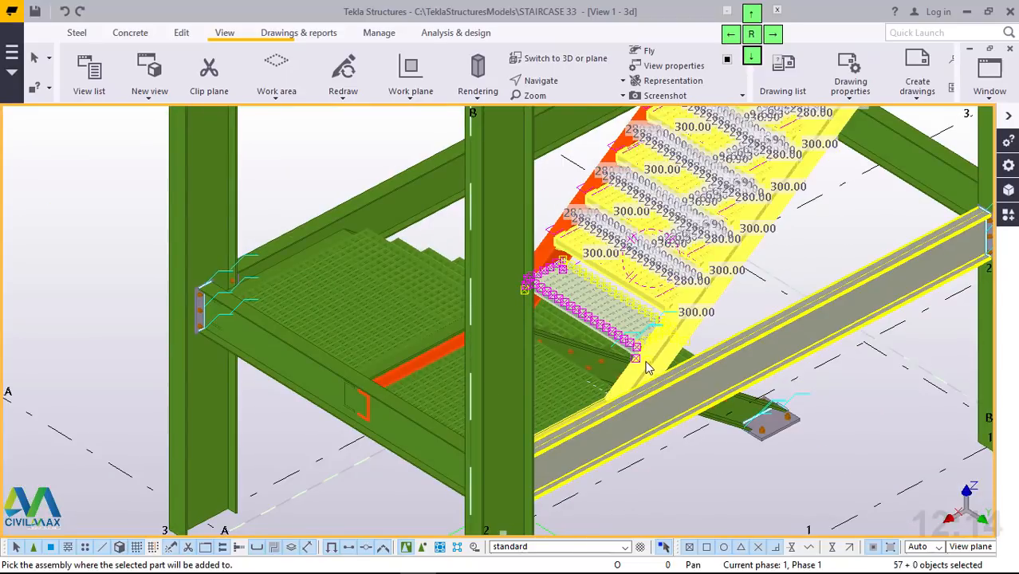
ctrl+middle_drag(623, 365, 595, 353)
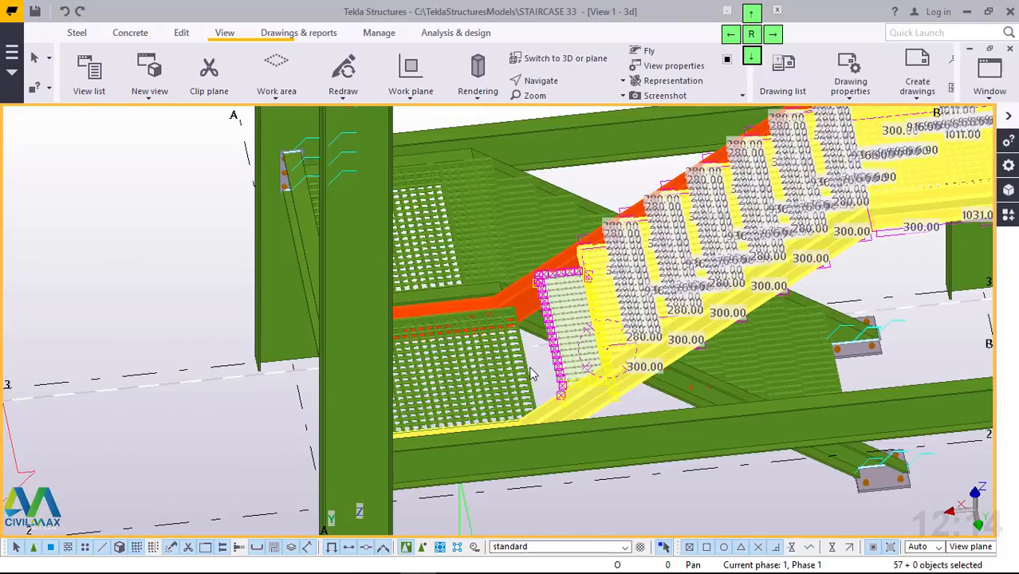
scroll(533, 375, up, 3)
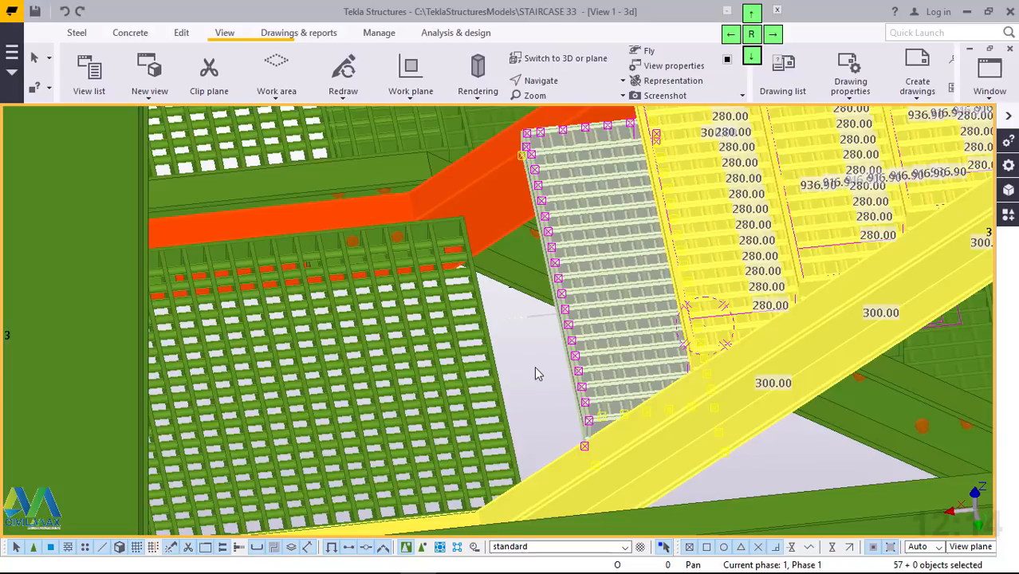
click(535, 372)
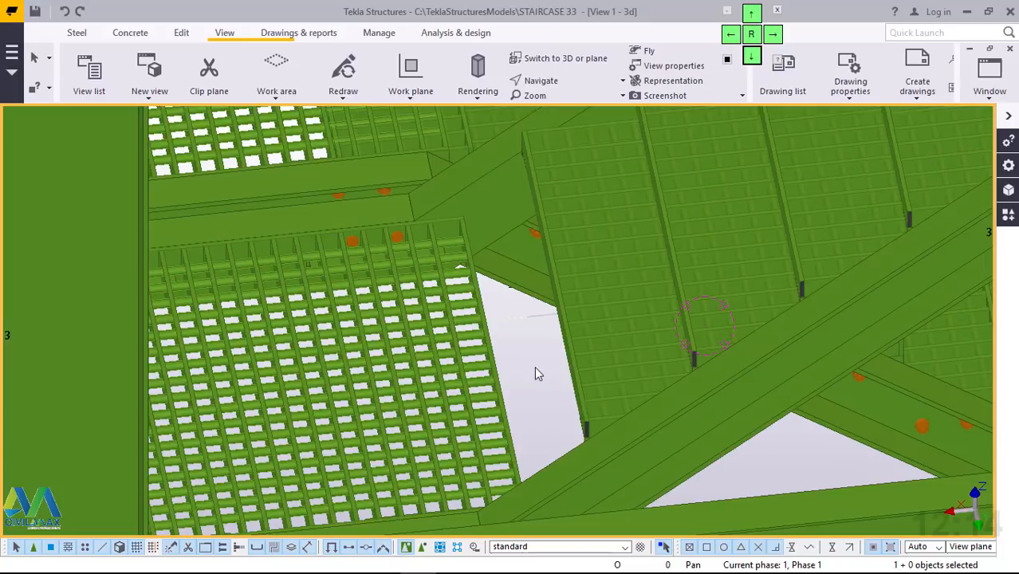
click(494, 366)
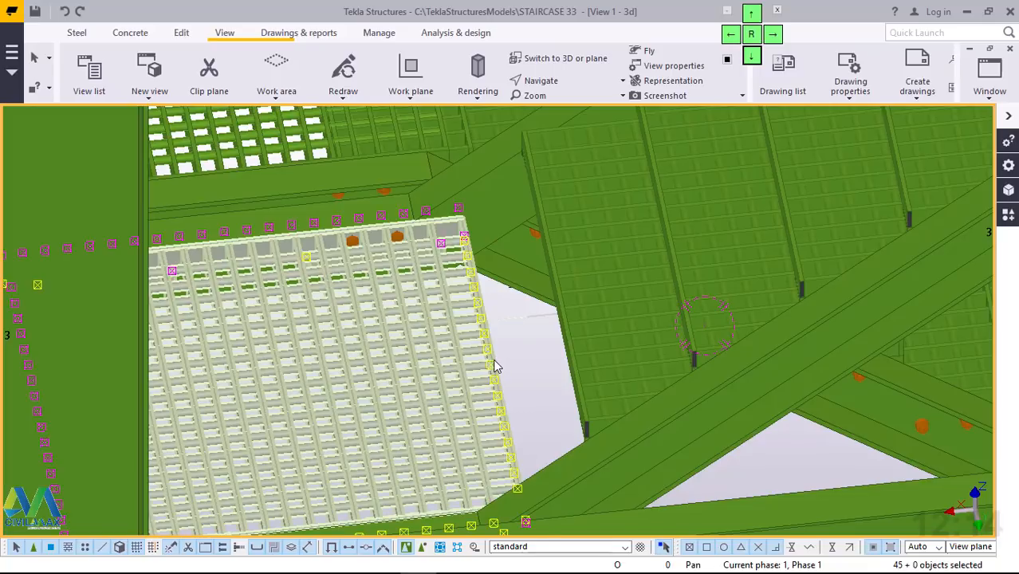
right_click(495, 366)
click(557, 529)
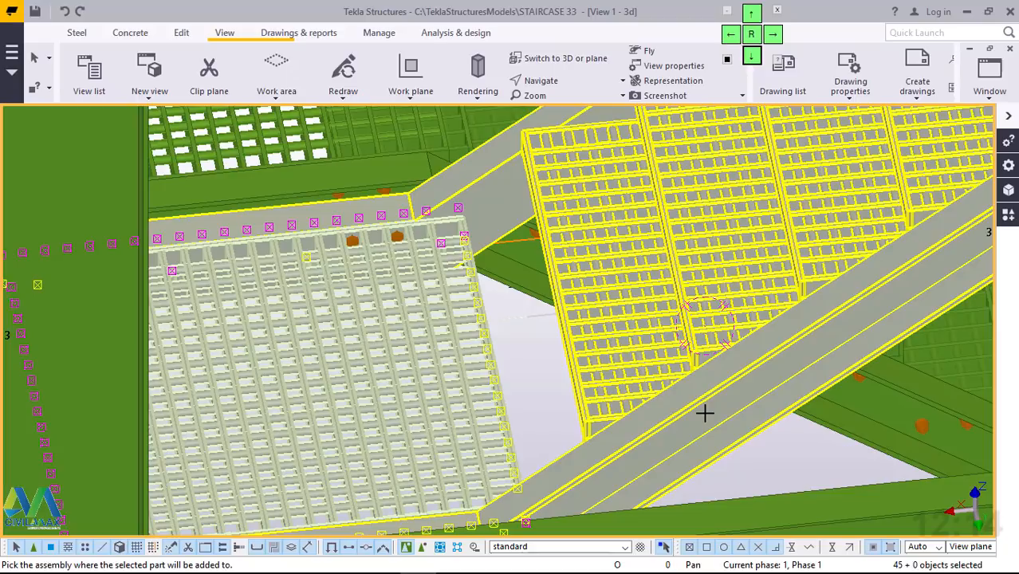
click(705, 412)
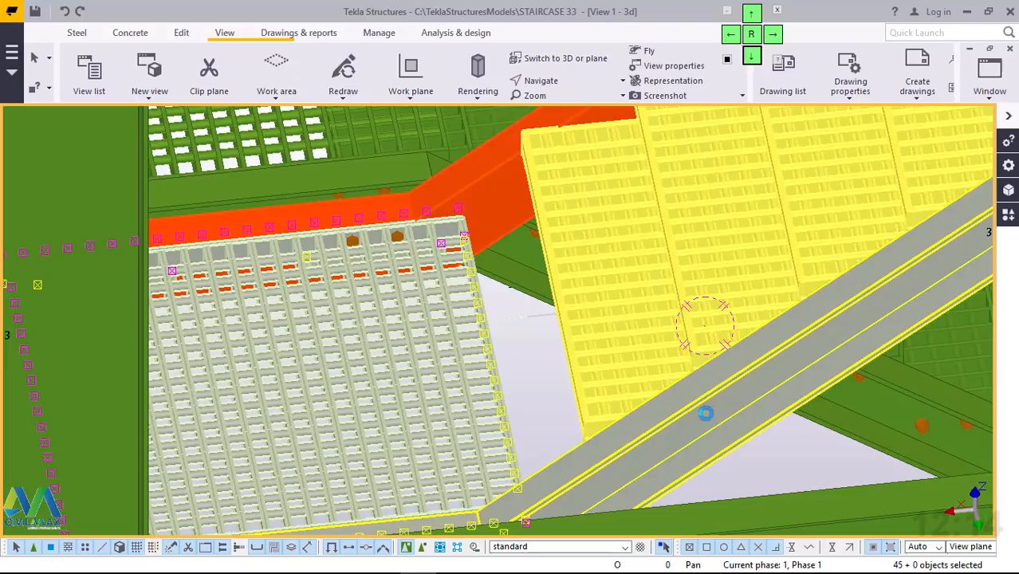
scroll(580, 403, down, 5)
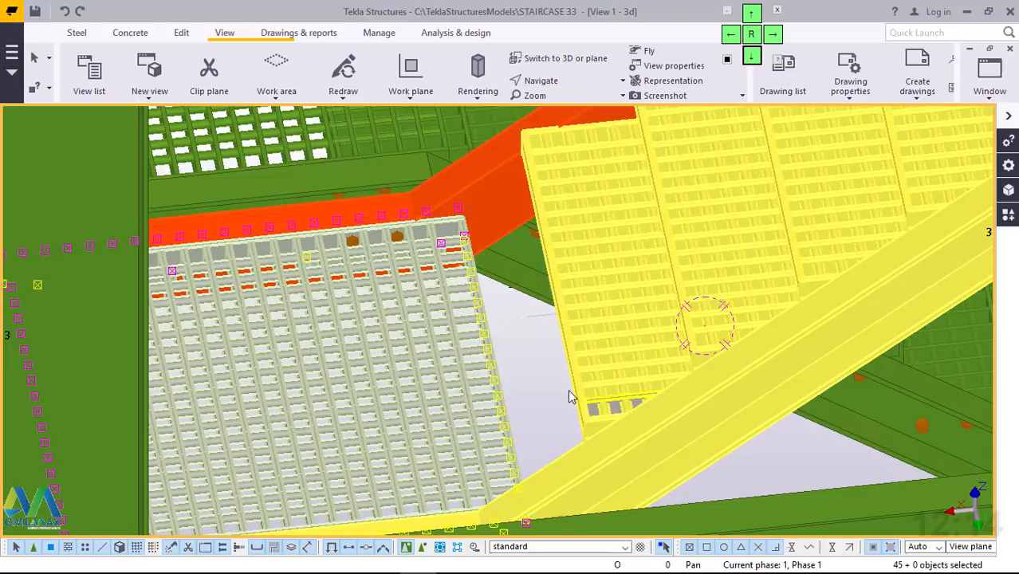
scroll(531, 372, down, 5)
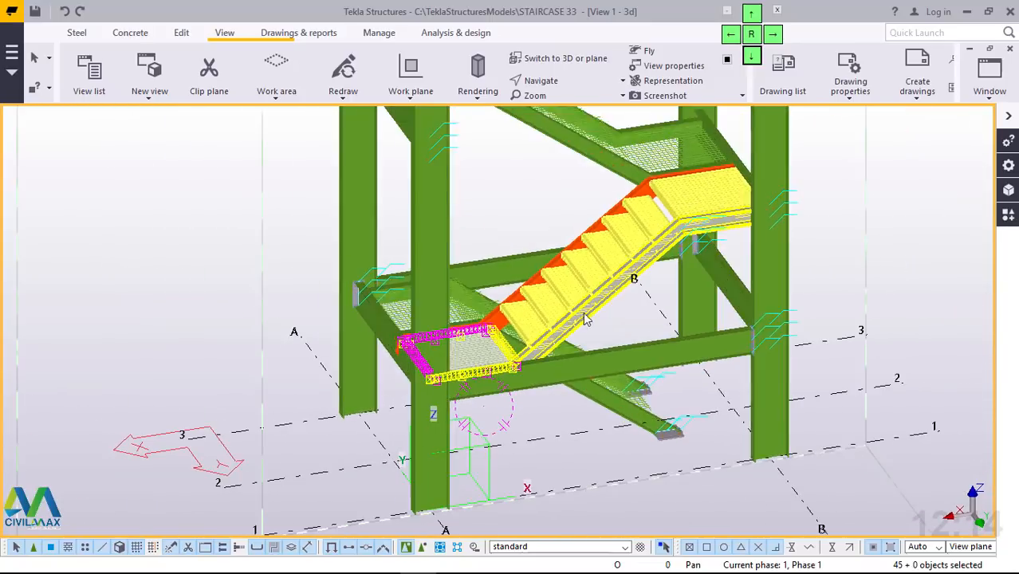
ctrl+middle_drag(586, 319, 607, 235)
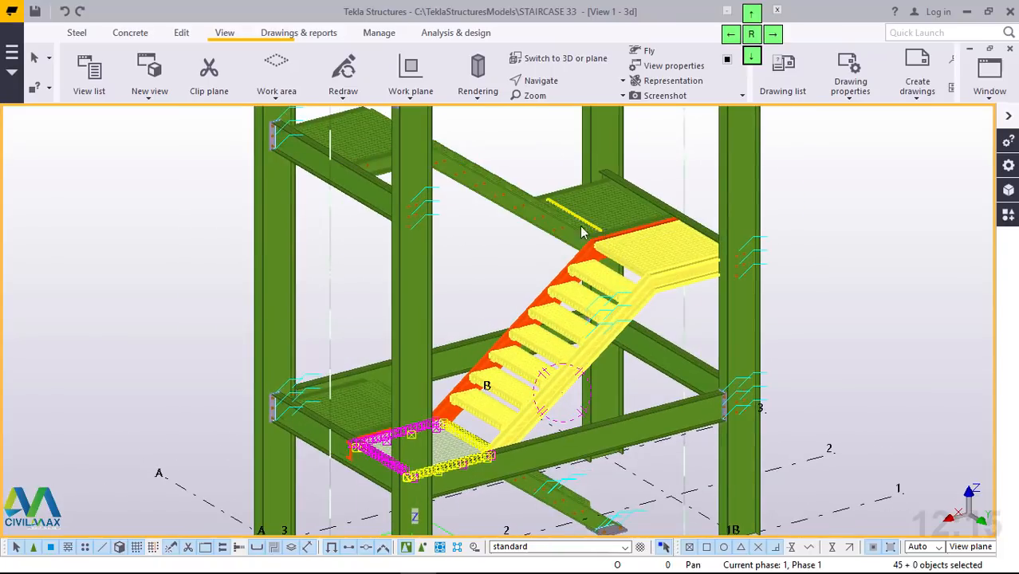
click(811, 191)
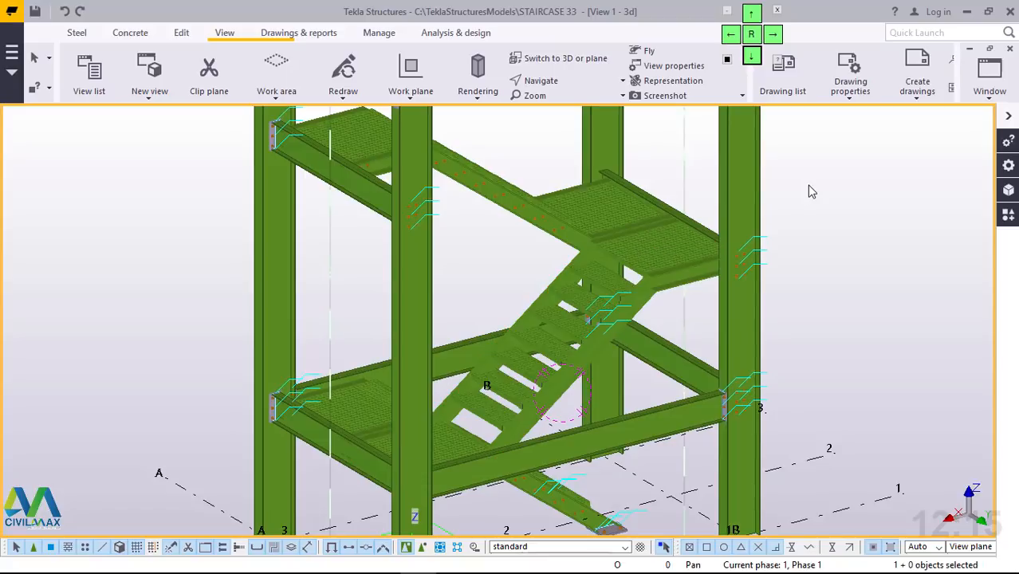
Step: Select both stair flight assemblies together with the three landing edge beams and the two long side beams at the lower landing level
click(519, 203)
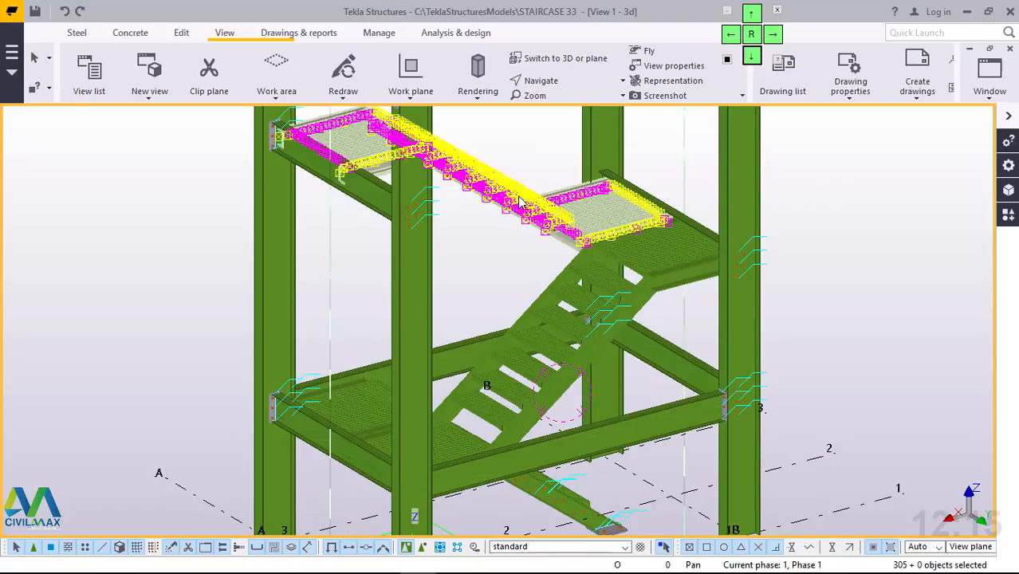
shift+click(647, 302)
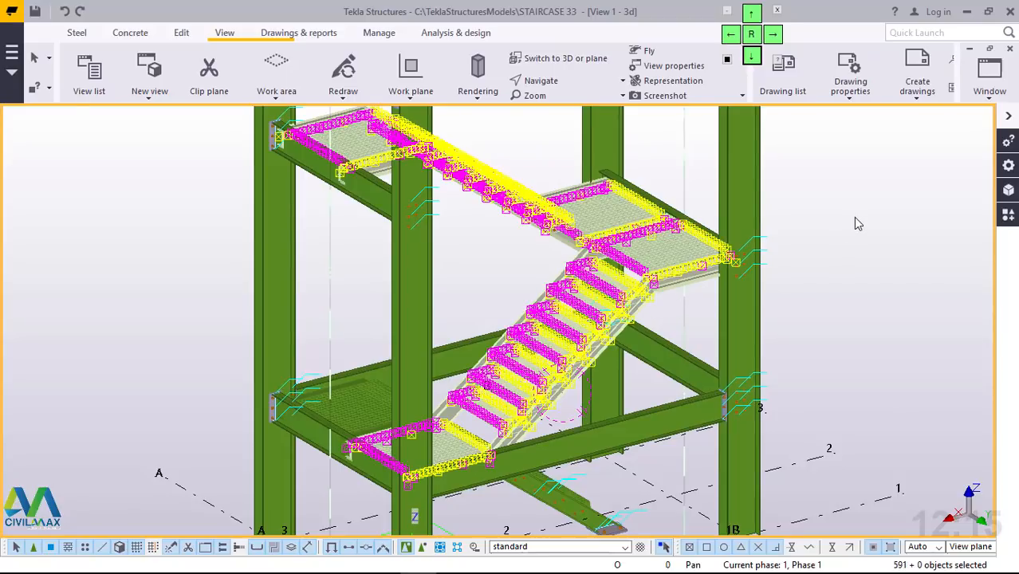
scroll(539, 142, up, 2)
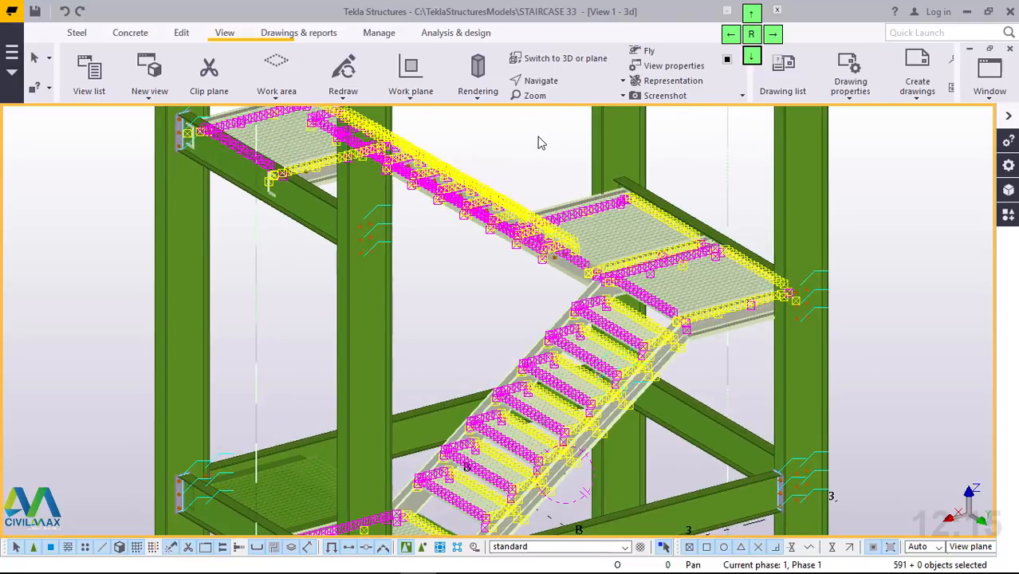
shift+click(700, 217)
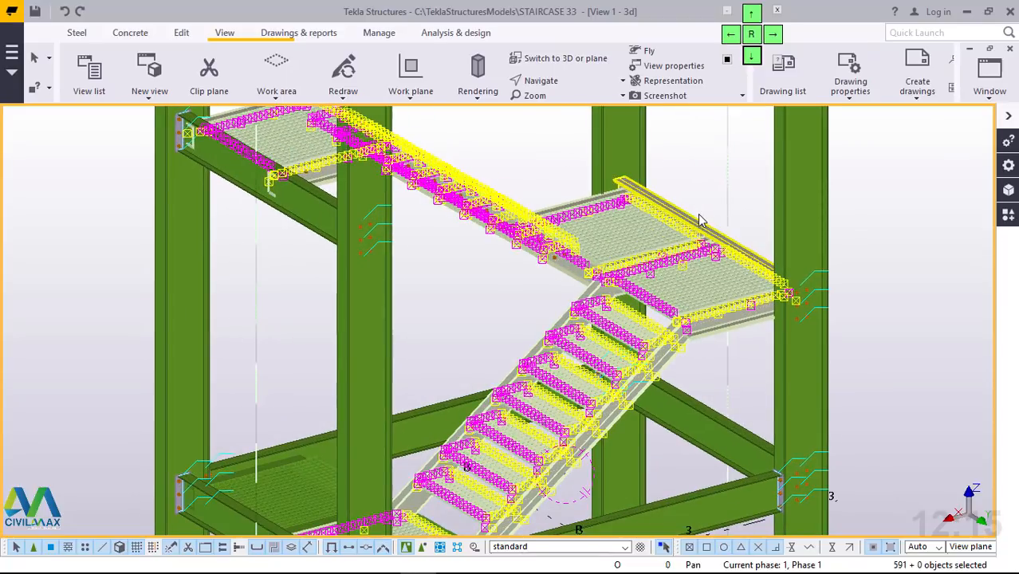
shift+click(314, 203)
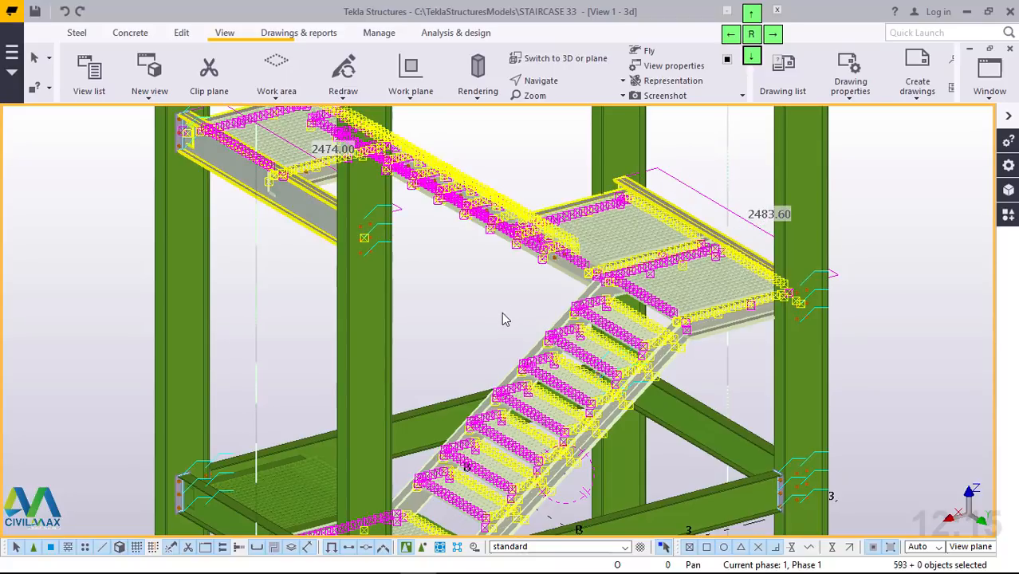
scroll(485, 317, down, 5)
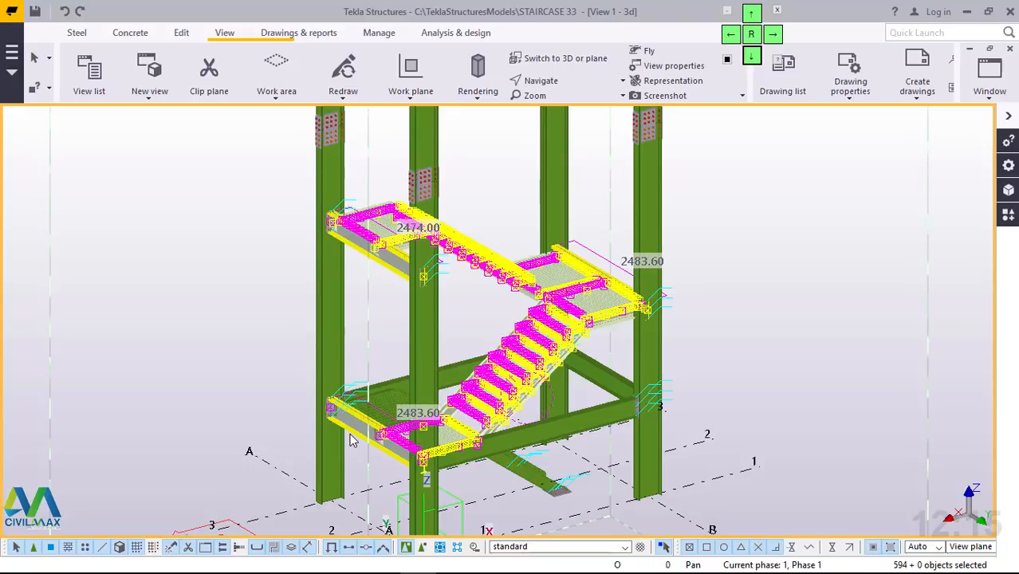
ctrl+click(622, 422)
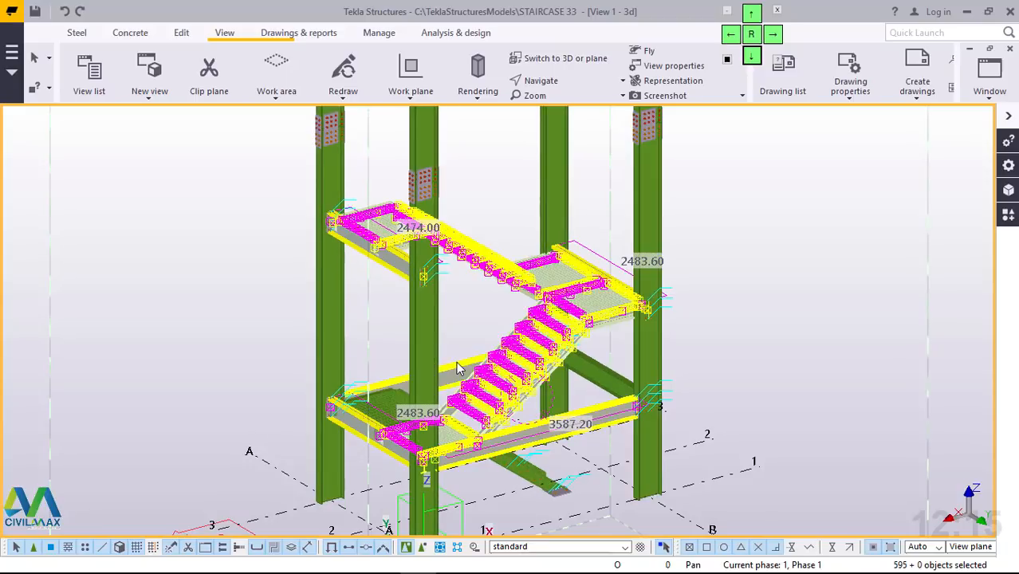
ctrl+click(457, 361)
Step: Start a linear copy of the selected stair flights and beams and set its dZ spacing to 3000
right_click(751, 190)
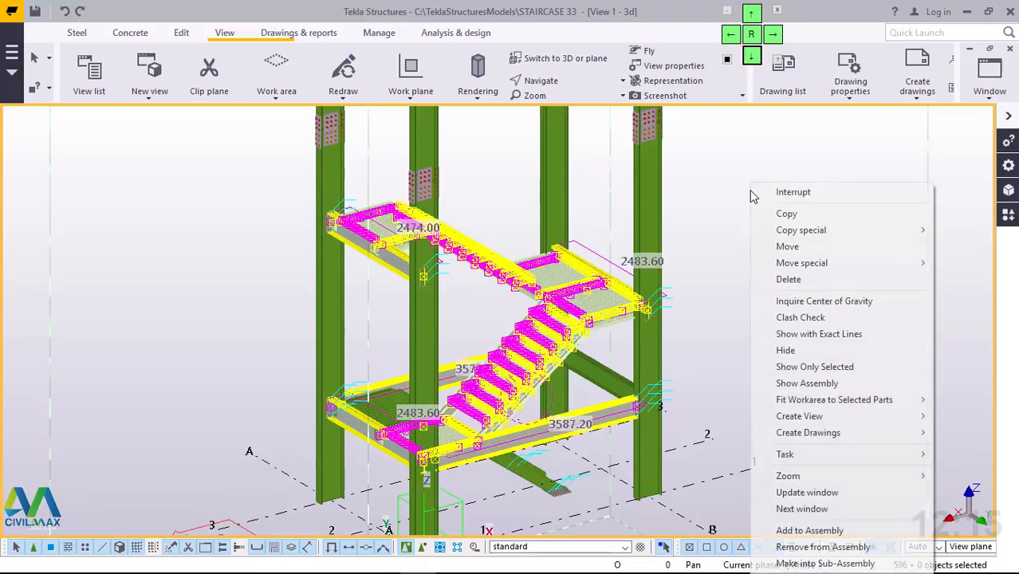
mouse_move(822, 264)
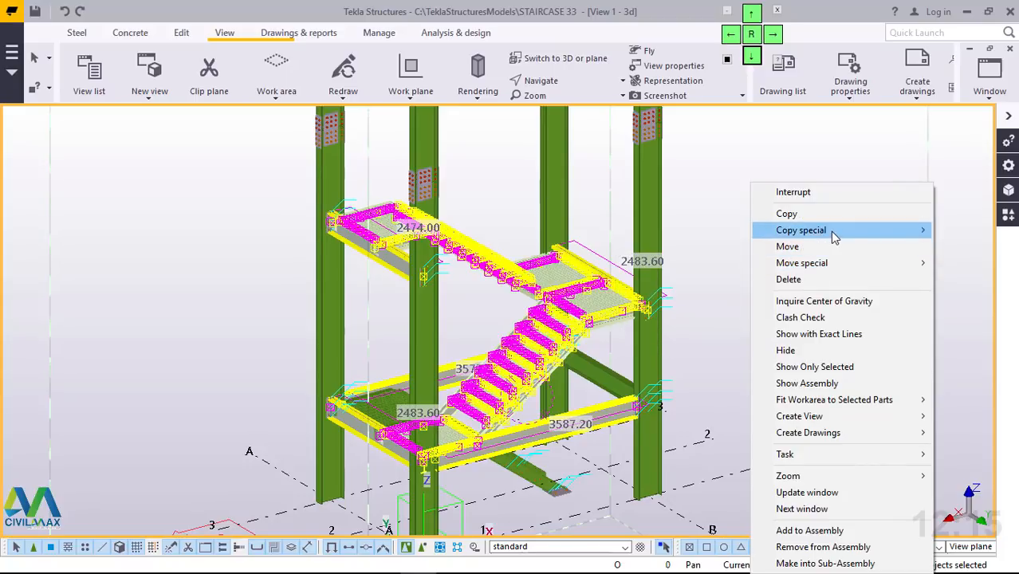
mouse_move(833, 231)
click(696, 231)
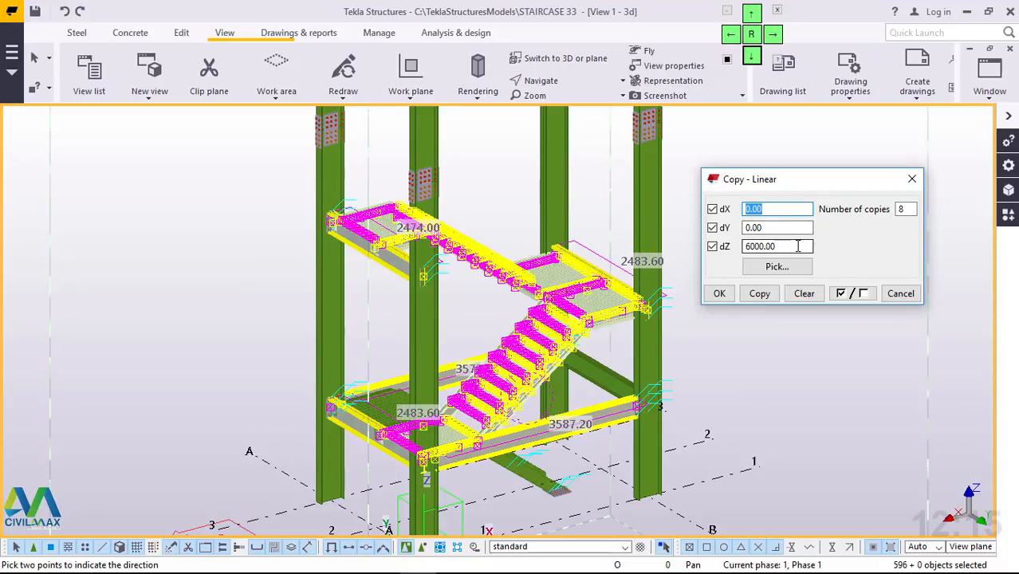
double_click(745, 247)
text(3000)
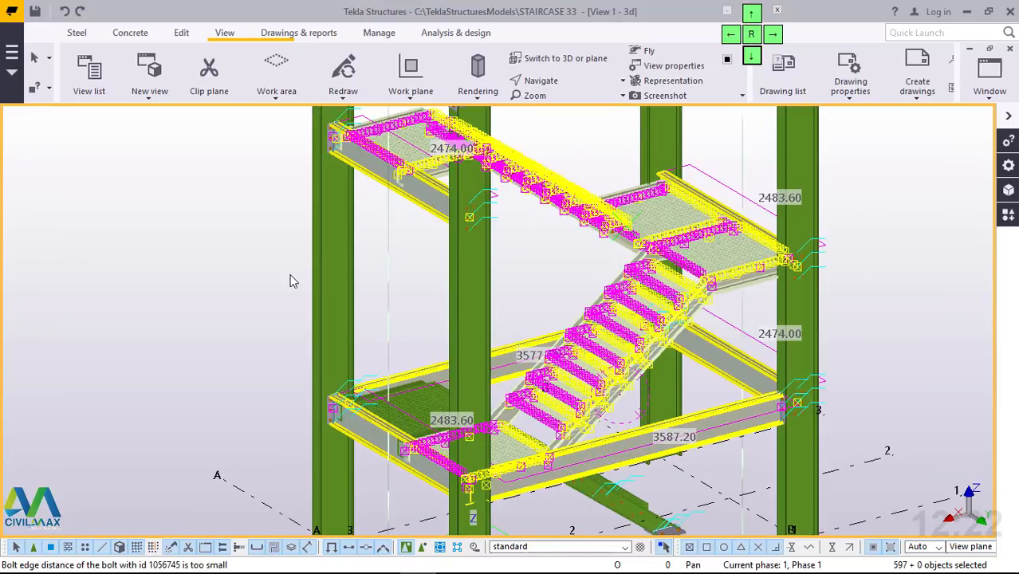
Step: Make 20 linear copies of the selected flights and beams at dZ 3000, expand the work area to include them, and end the command
right_click(193, 195)
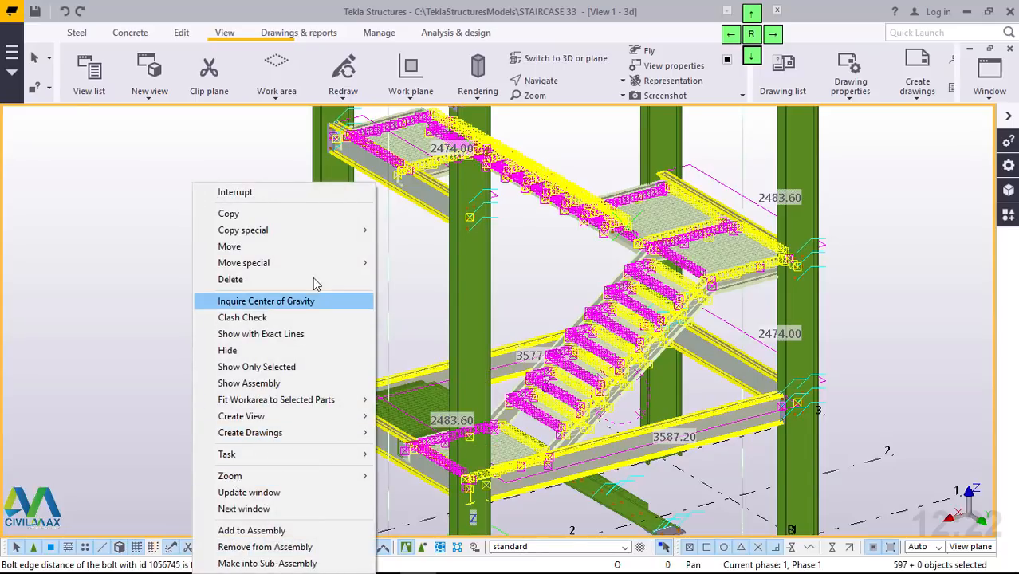
mouse_move(300, 236)
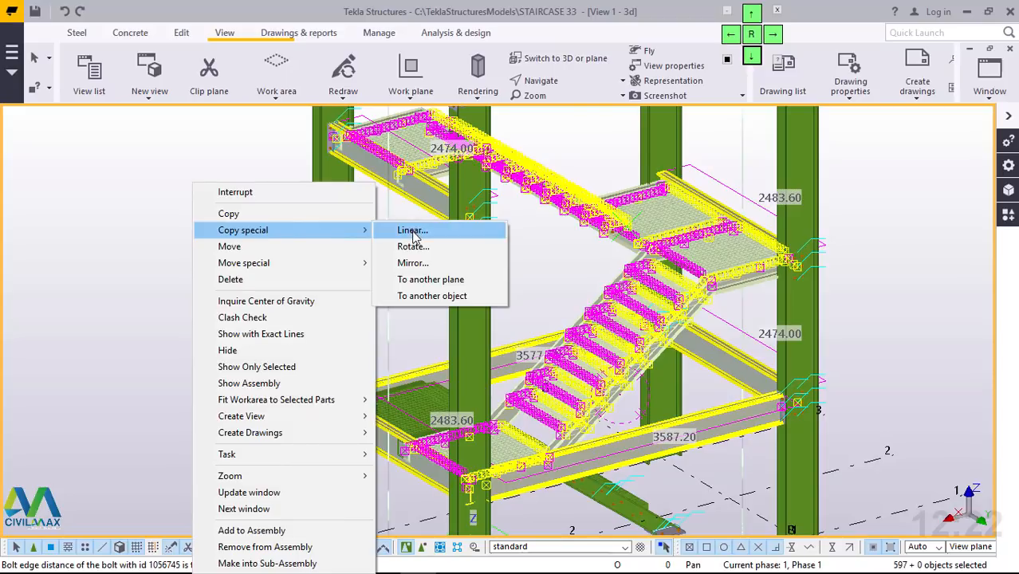
click(411, 233)
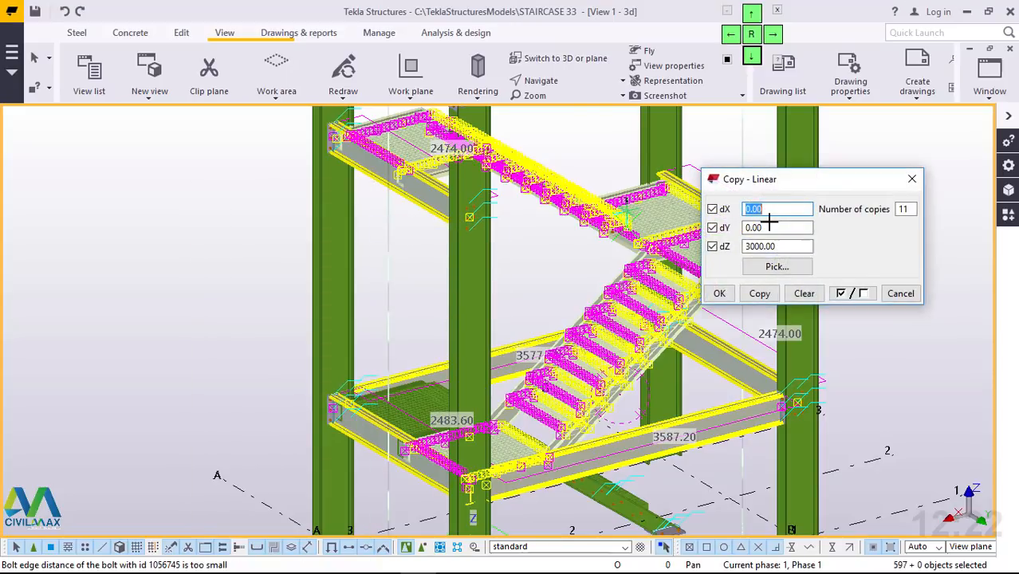
click(906, 209)
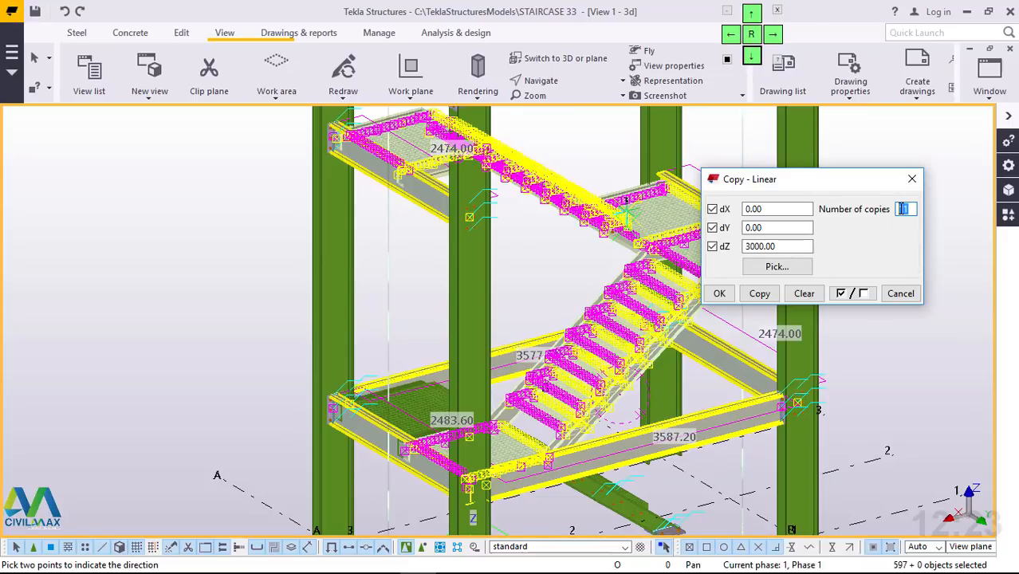
text(20)
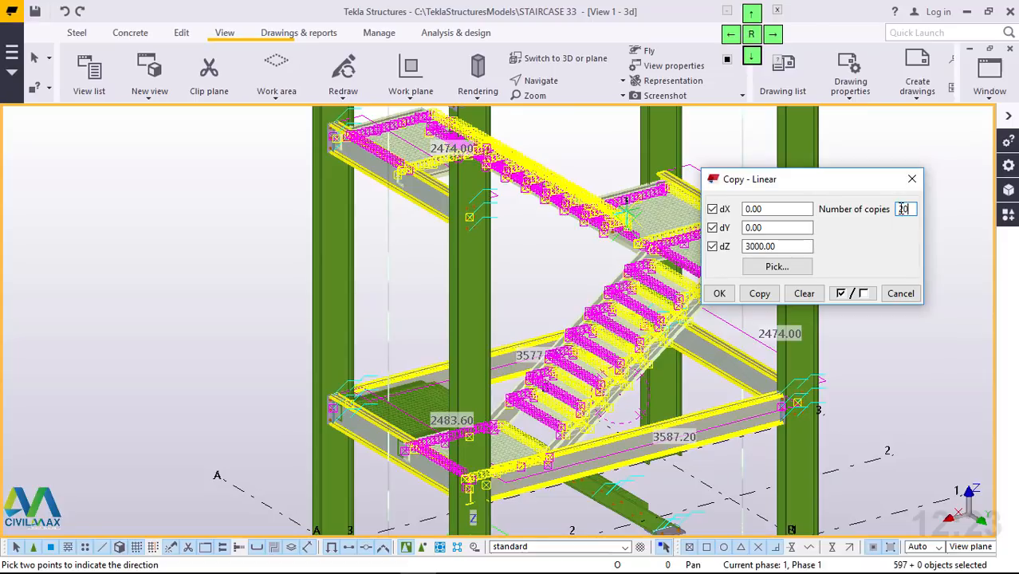
click(760, 294)
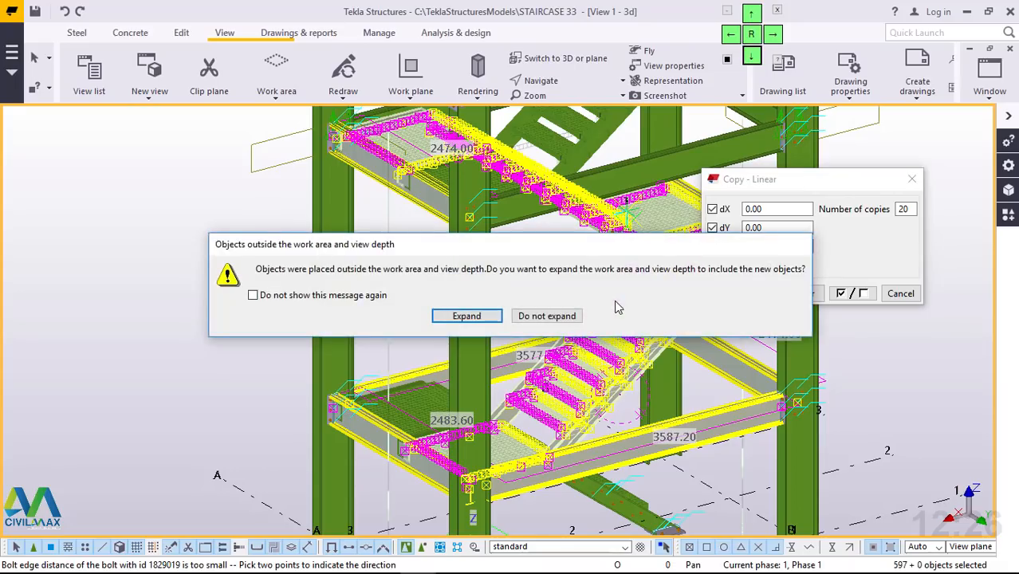
click(463, 316)
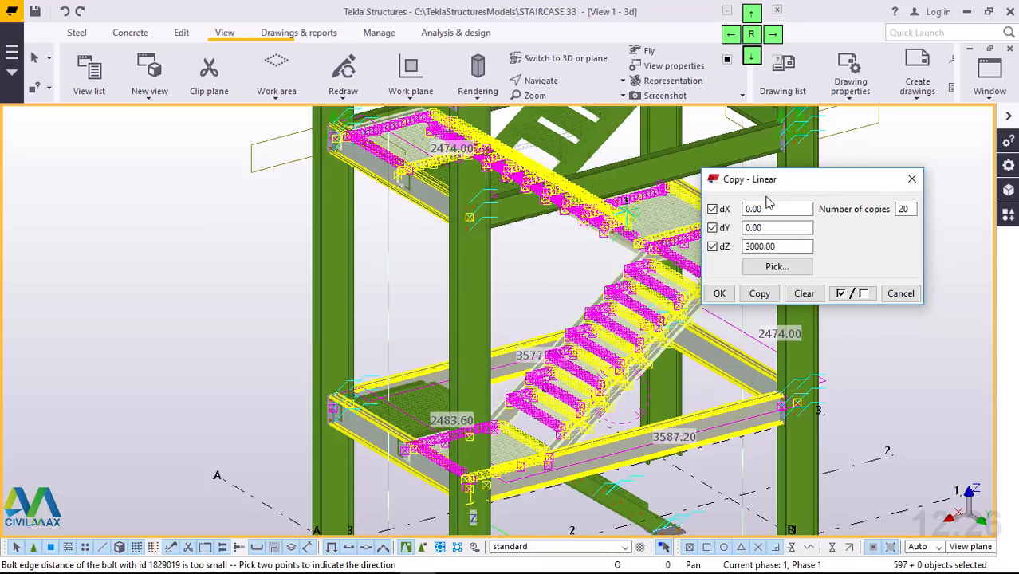
click(719, 294)
click(713, 290)
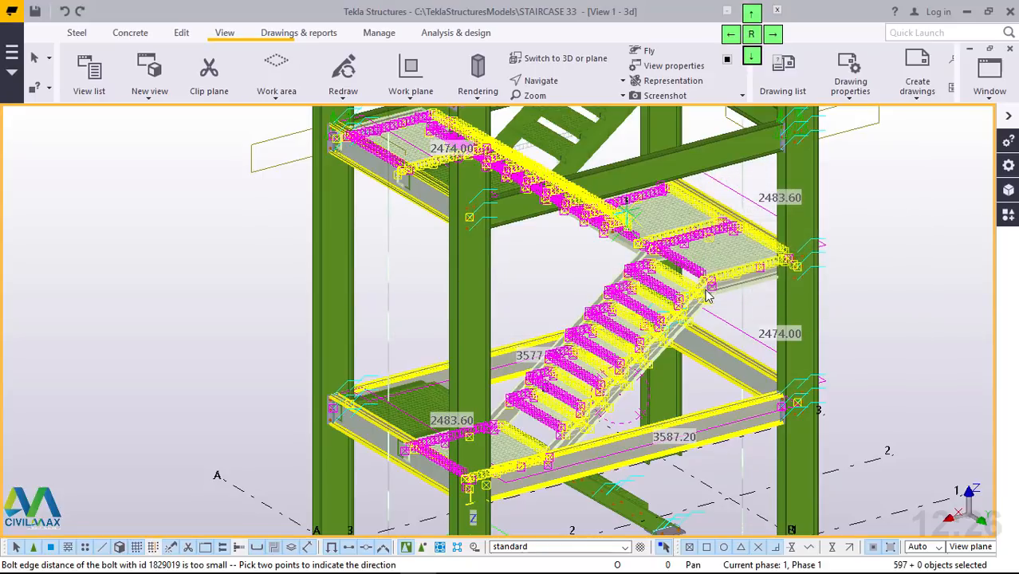
key(Home)
right_click(644, 168)
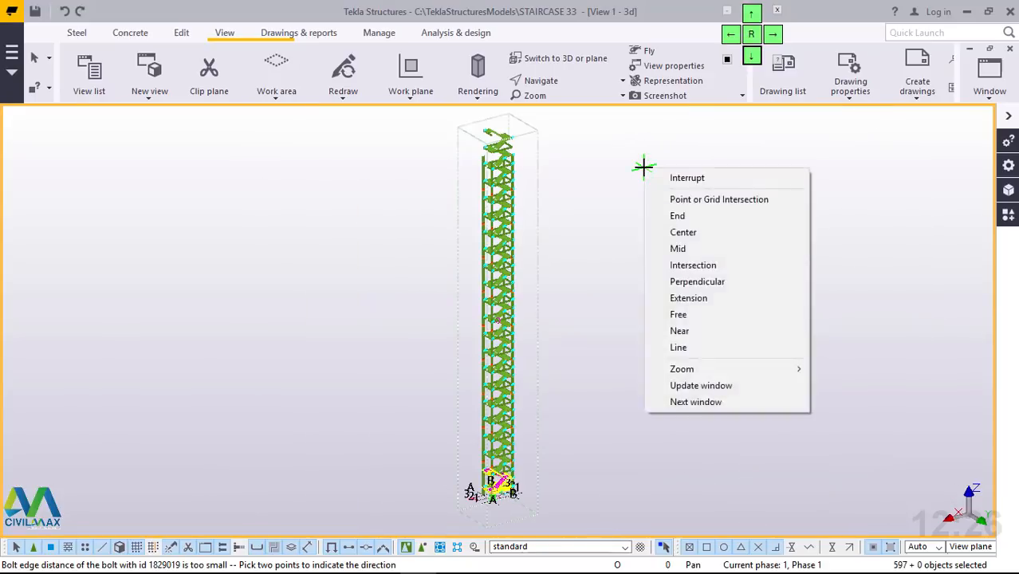
click(689, 179)
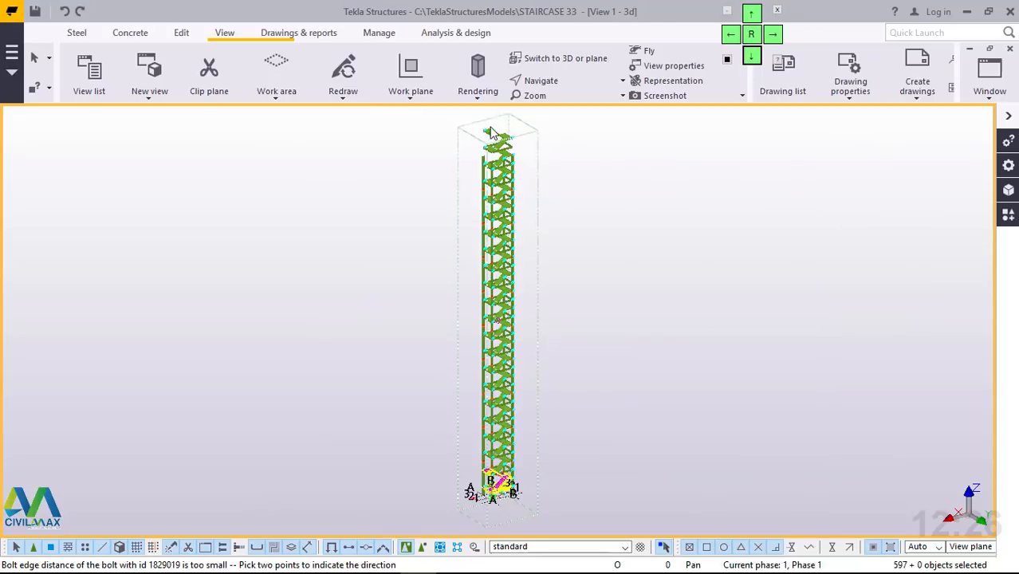
Step: Delete the surplus flights, landing parts and beams that extend above the column tops
scroll(491, 149, up, 1)
scroll(491, 148, up, 5)
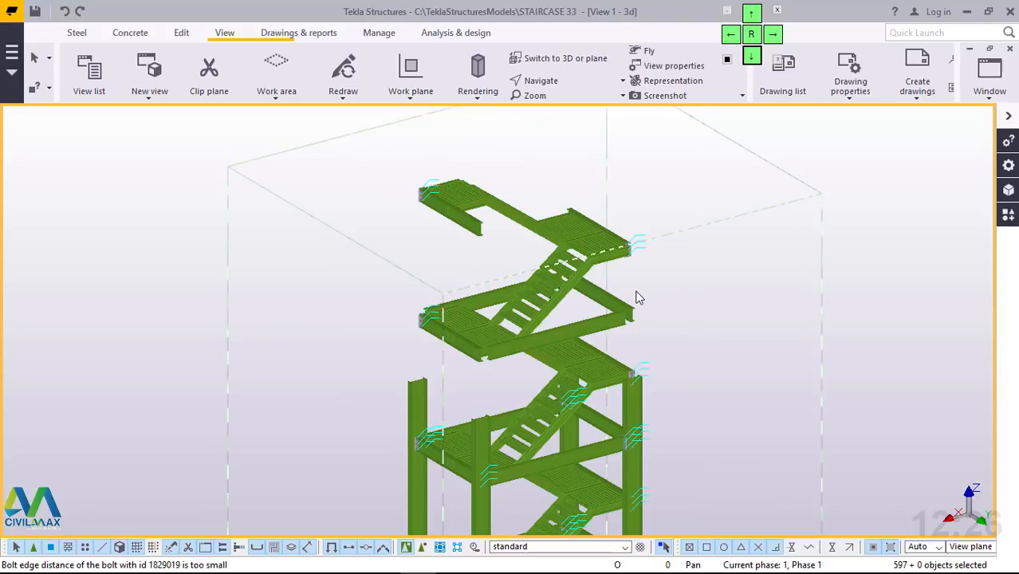
middle_drag(637, 295, 619, 292)
scroll(661, 297, down, 5)
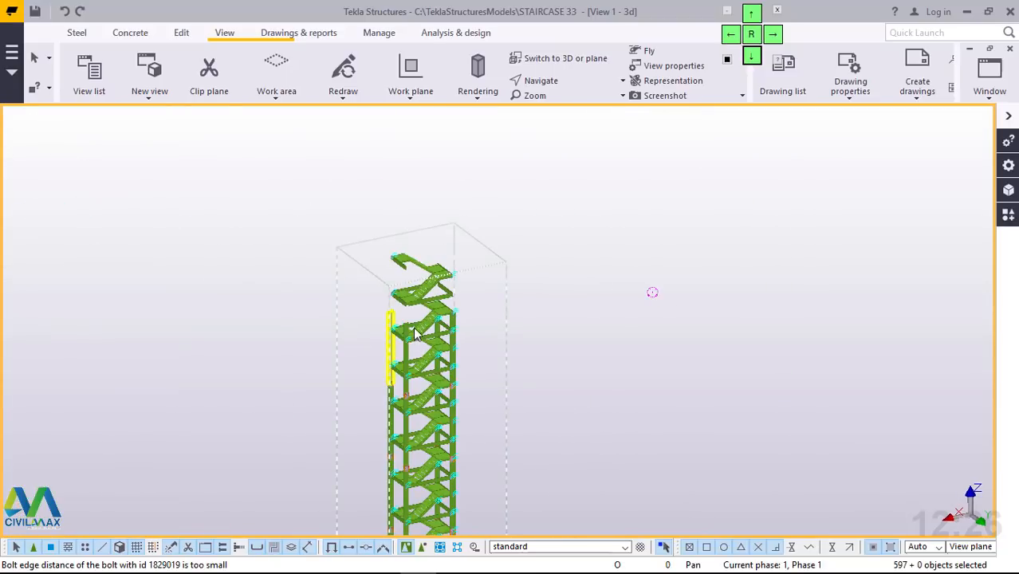
scroll(478, 383, up, 5)
scroll(453, 337, up, 1)
ctrl+middle_drag(452, 336, 348, 292)
scroll(379, 314, up, 1)
scroll(496, 402, down, 2)
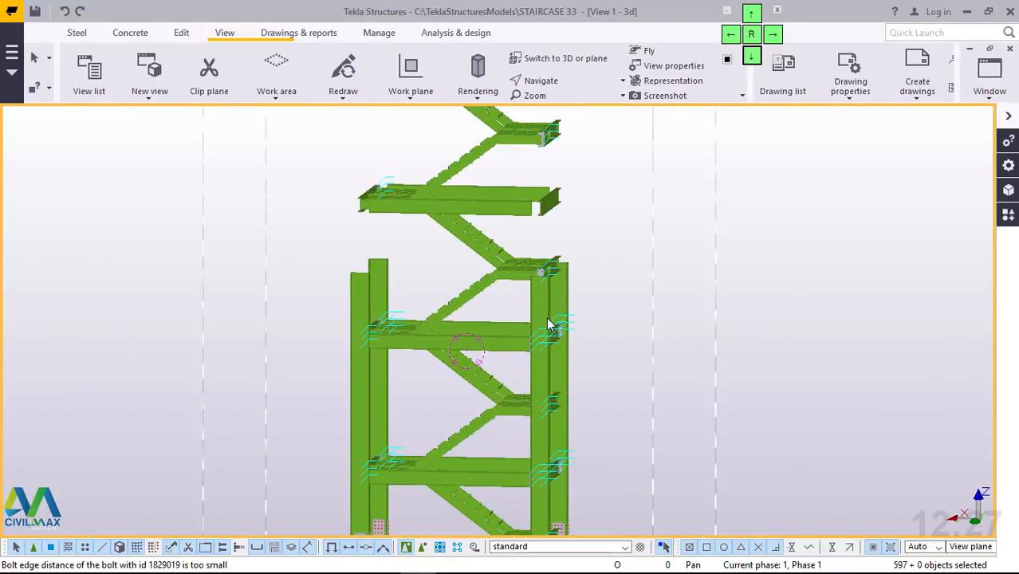
scroll(547, 320, down, 4)
scroll(510, 228, up, 4)
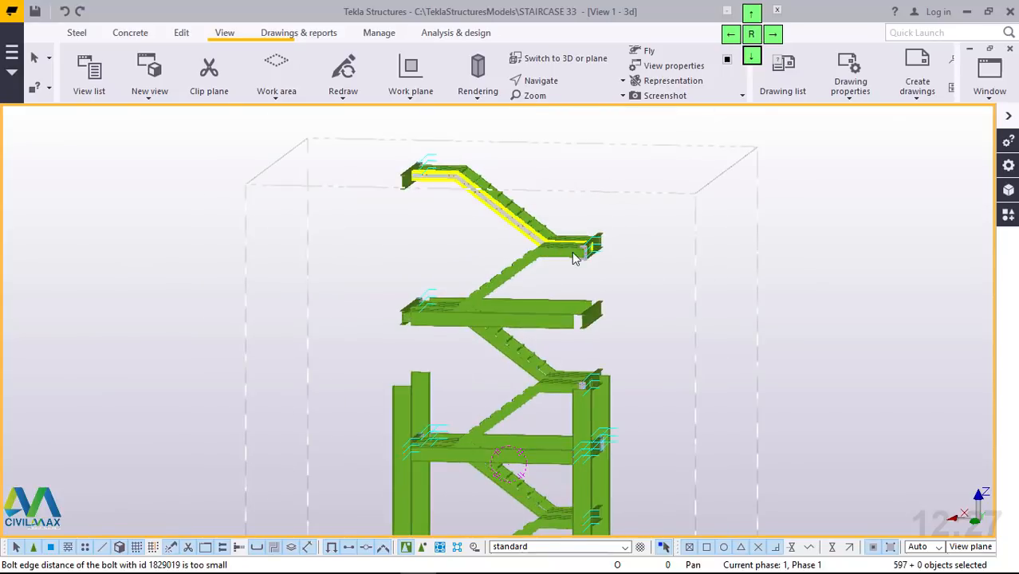
scroll(574, 257, up, 2)
drag(698, 197, 255, 398)
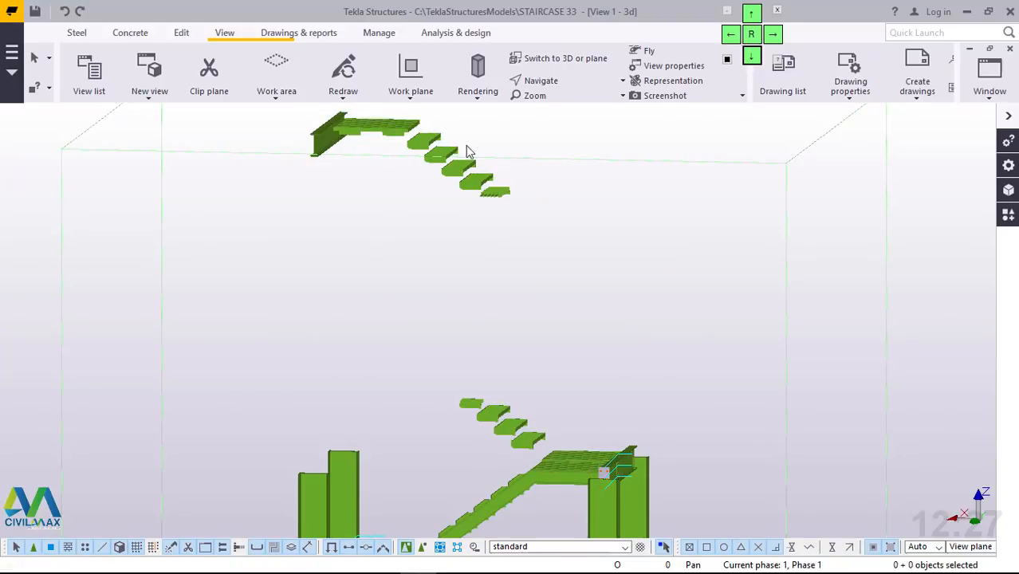
Step: Delete the leftover upper landing with its edge beam and all remaining loose treads above the top landing
drag(507, 114, 269, 235)
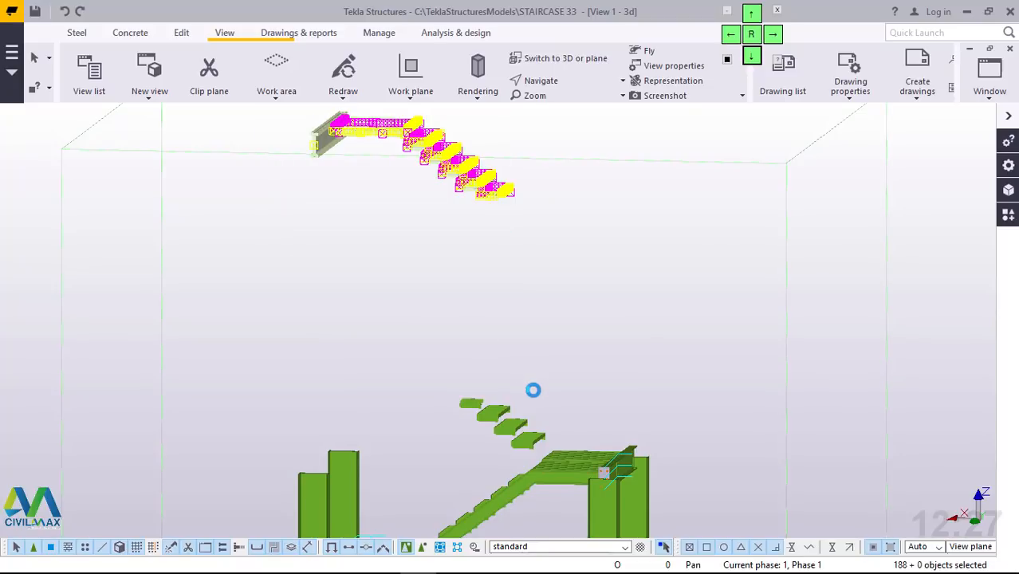
drag(563, 373, 459, 456)
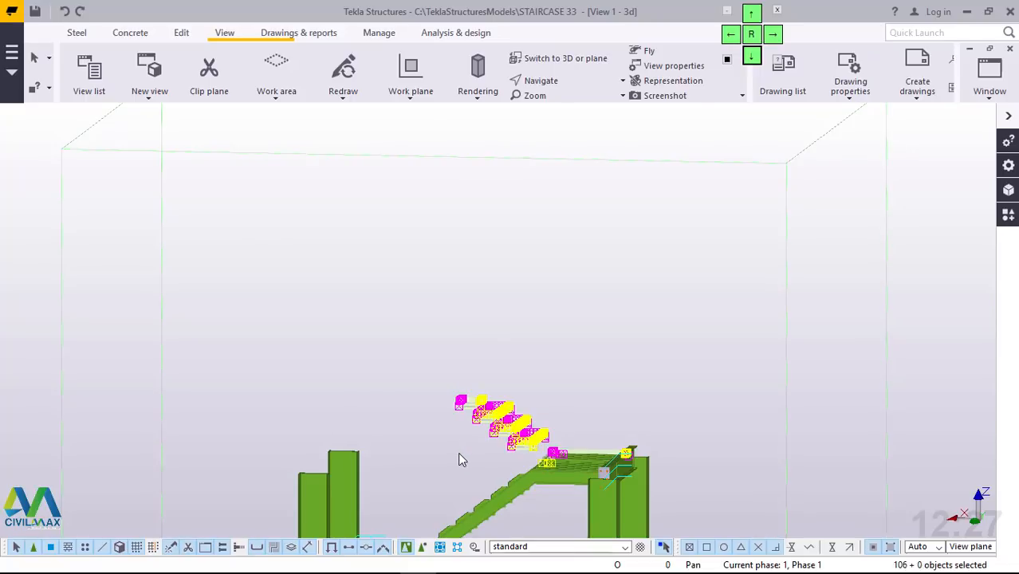
click(514, 452)
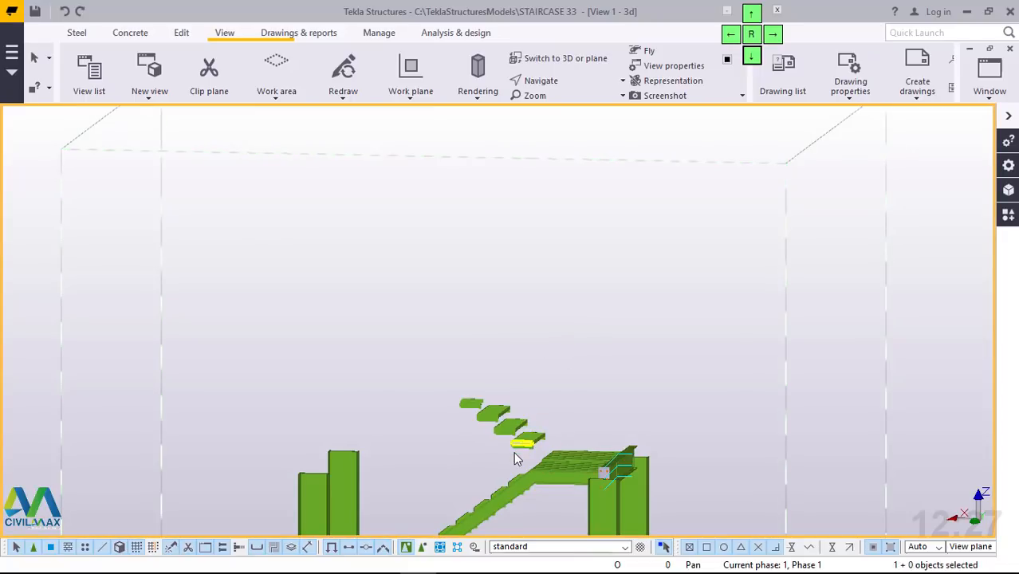
scroll(513, 451, up, 4)
drag(585, 236, 336, 428)
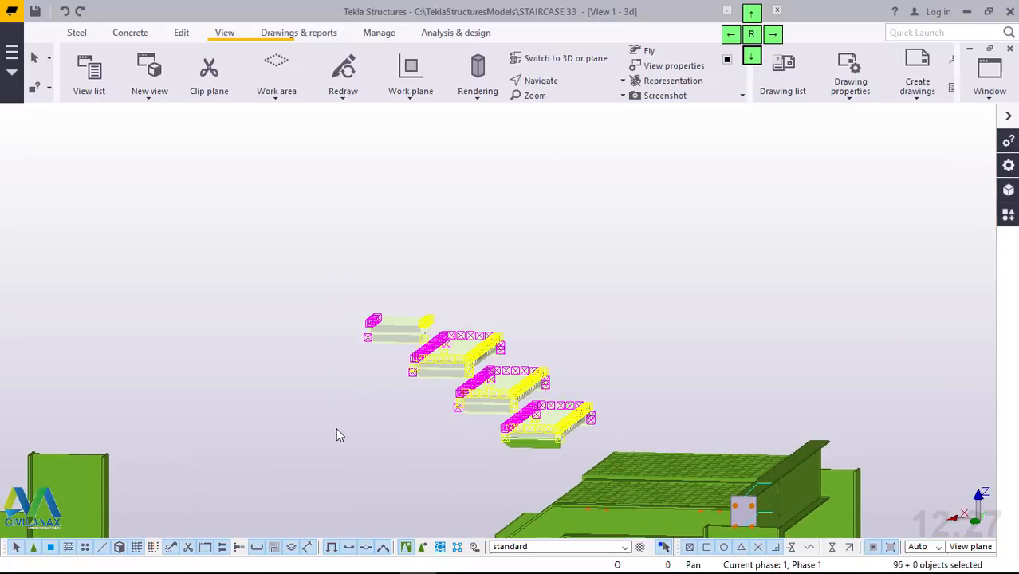
key(Delete)
drag(564, 398, 489, 459)
key(Delete)
Step: Set the top level of the uppermost front column segment on the side opposite the top landing to 62000
scroll(585, 312, down, 4)
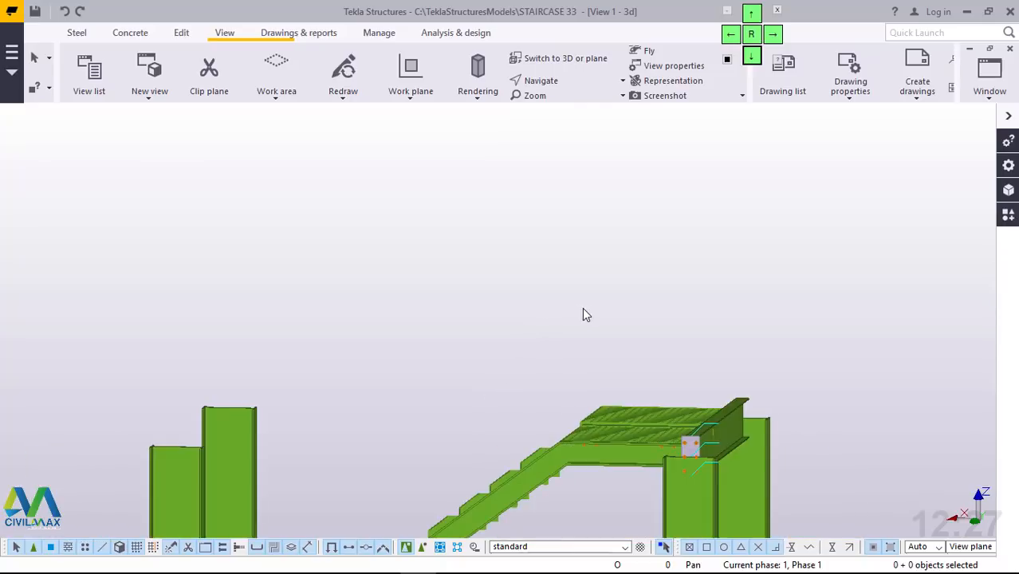
scroll(638, 383, up, 1)
scroll(675, 443, up, 1)
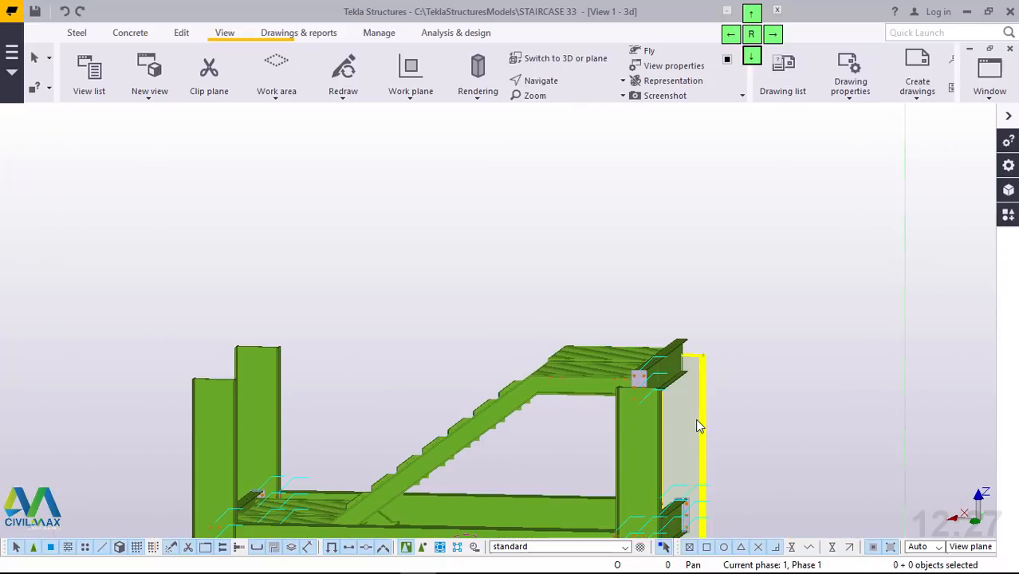
click(697, 425)
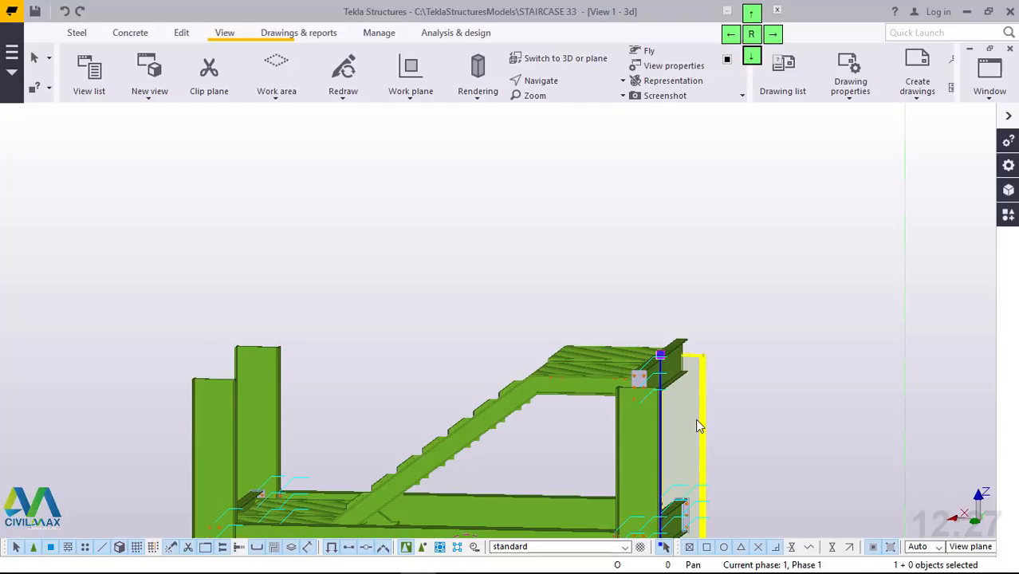
ctrl+click(641, 437)
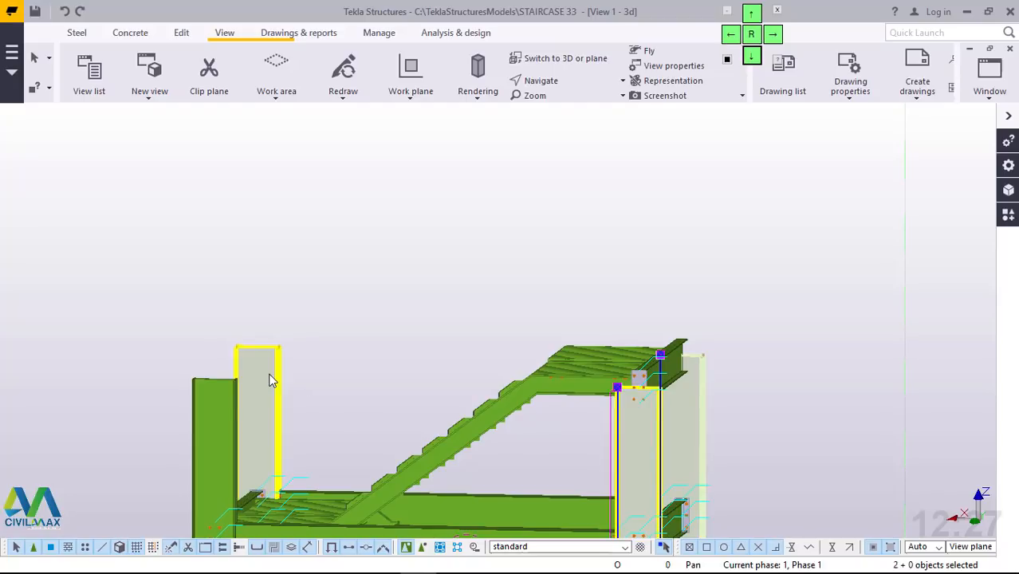
ctrl+click(221, 410)
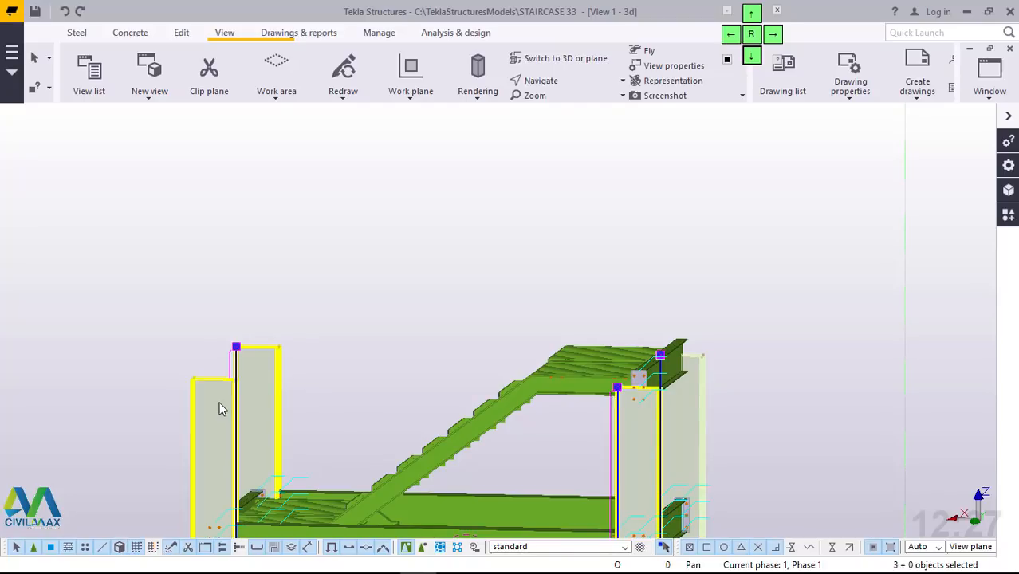
double_click(220, 402)
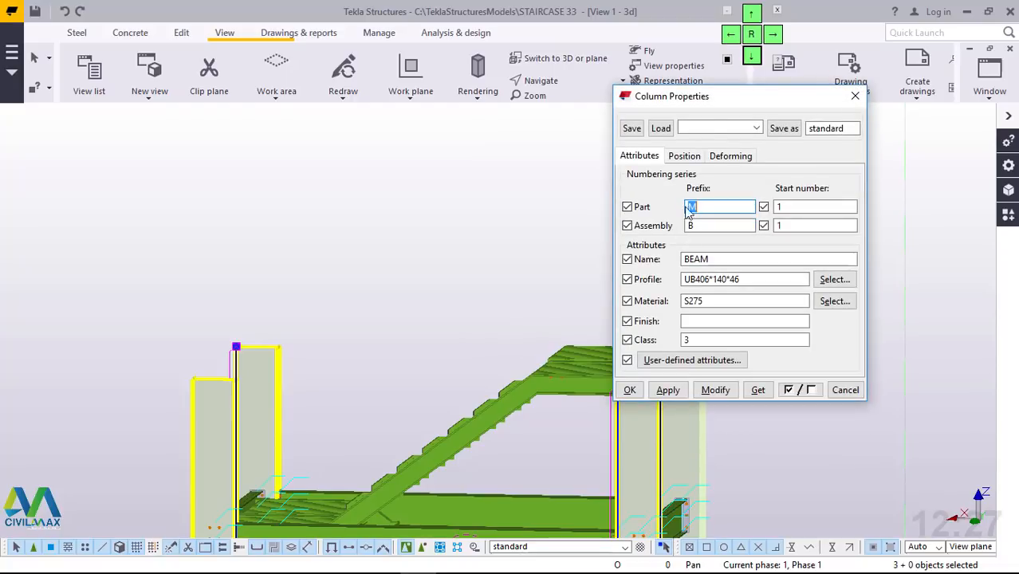
click(684, 156)
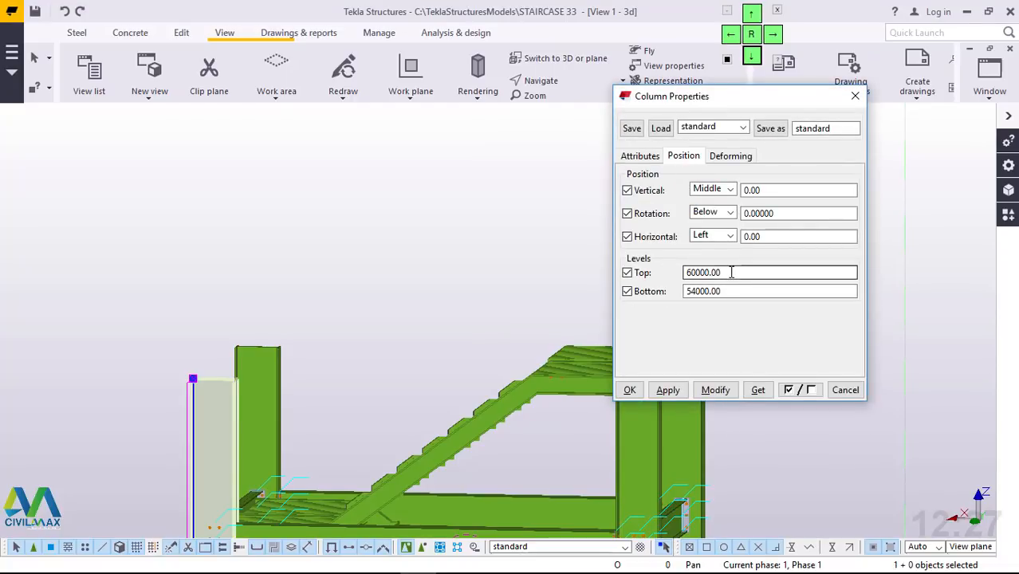
drag(720, 272, 692, 273)
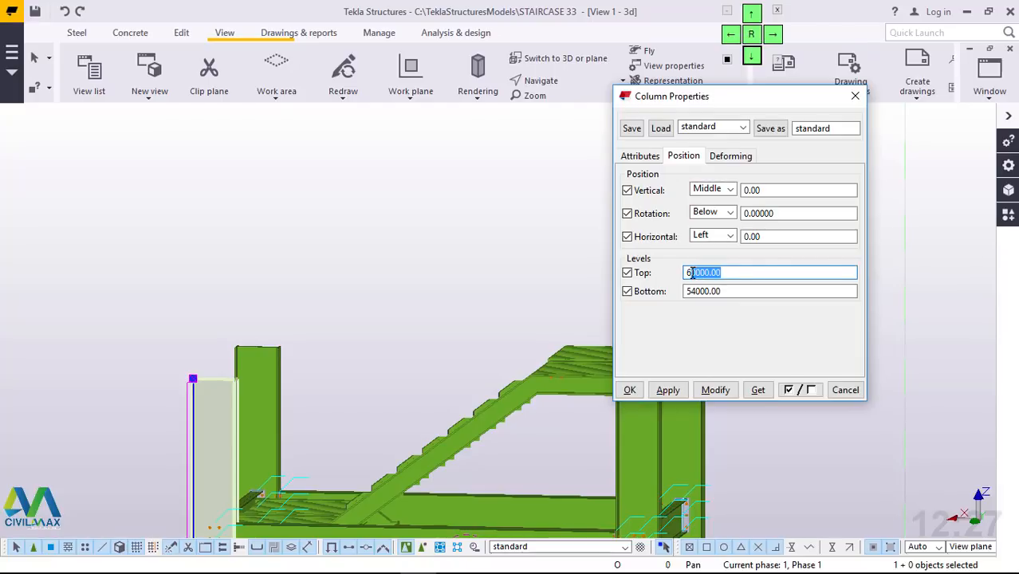
text(2000)
click(714, 390)
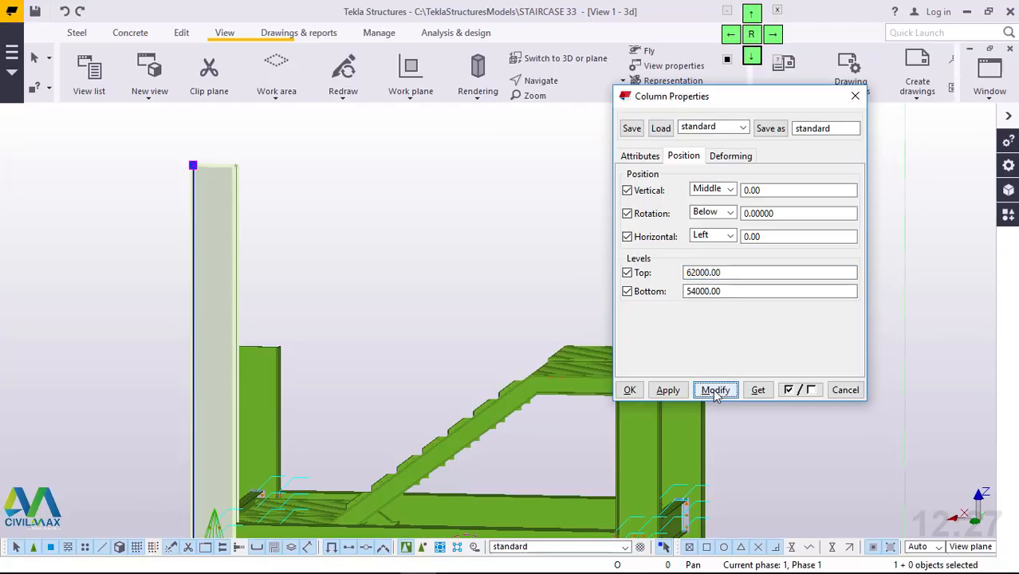
click(668, 390)
click(639, 389)
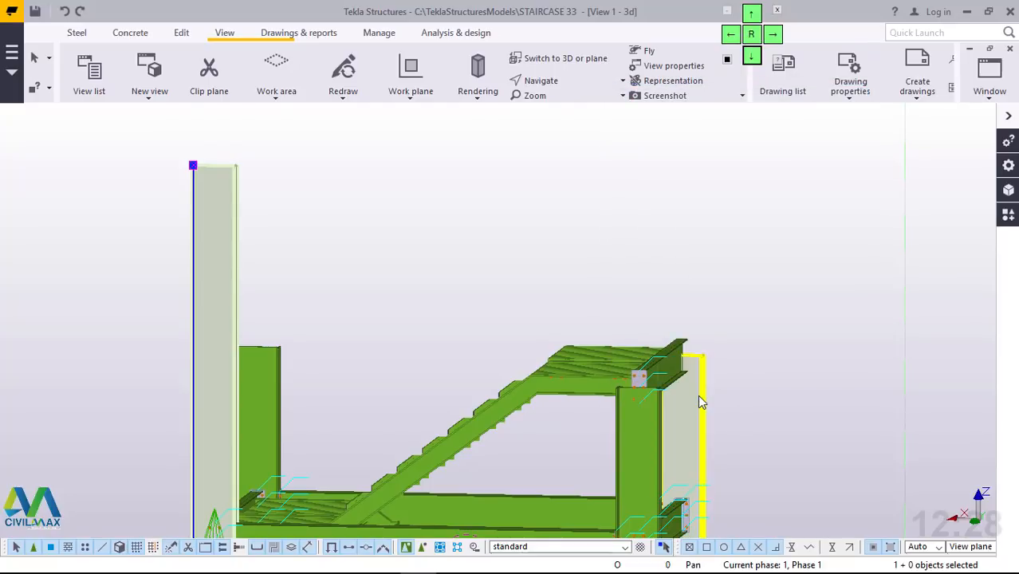
Step: Set the top level of the three remaining uppermost column segments to 62000
click(699, 396)
click(650, 424)
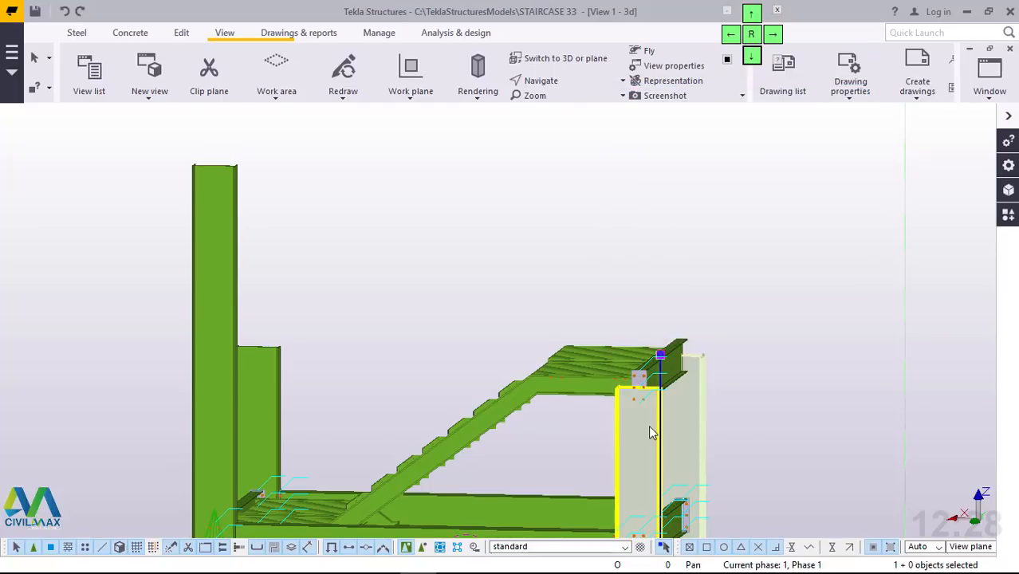
ctrl+click(270, 375)
double_click(270, 374)
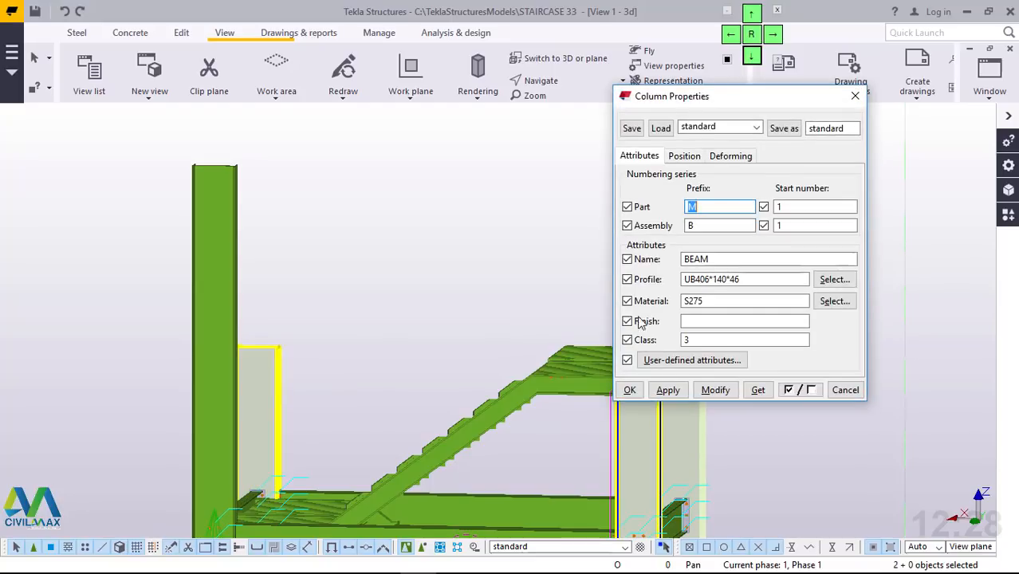
click(685, 158)
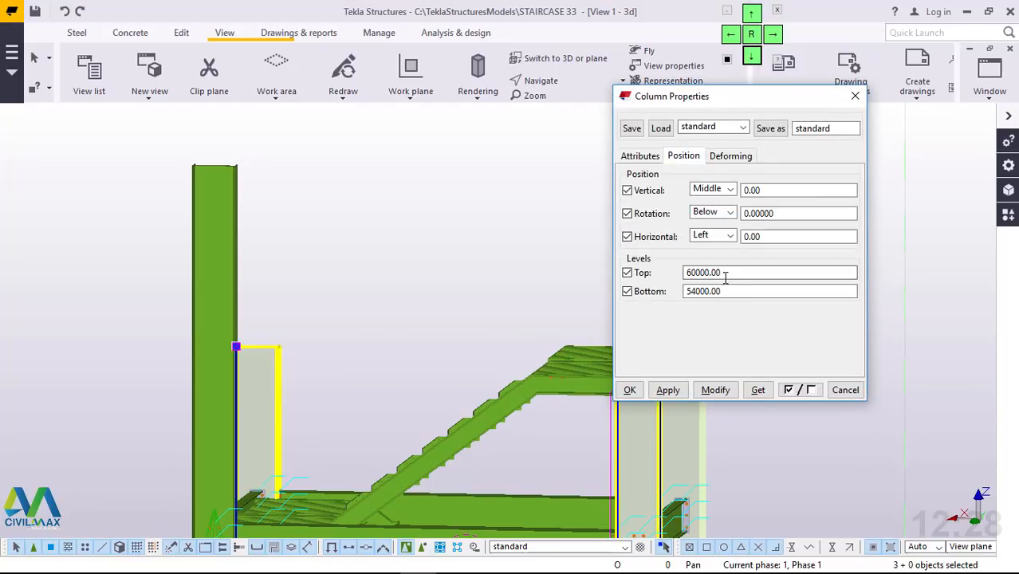
drag(720, 274, 676, 273)
text(62000)
click(715, 390)
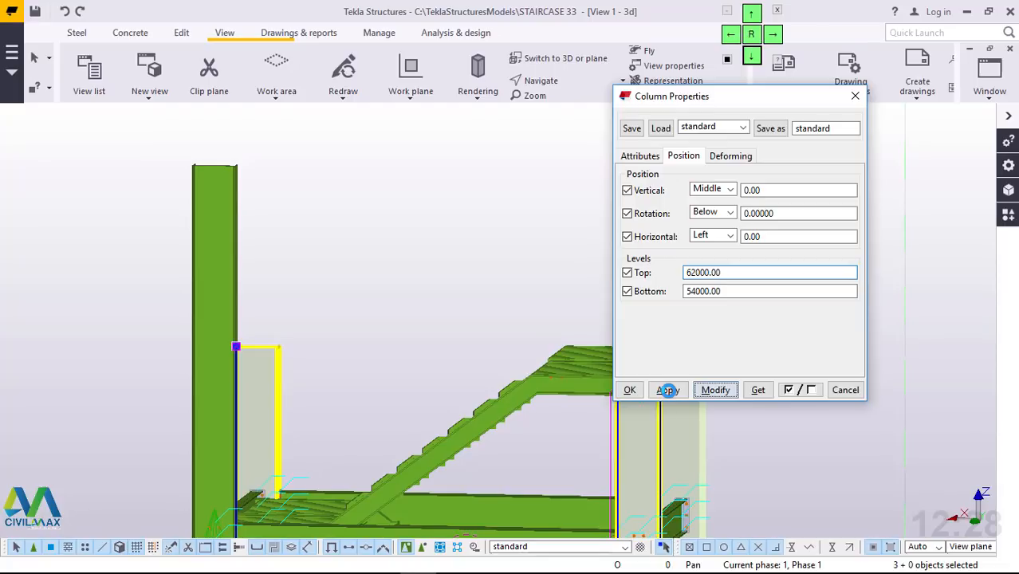
click(667, 390)
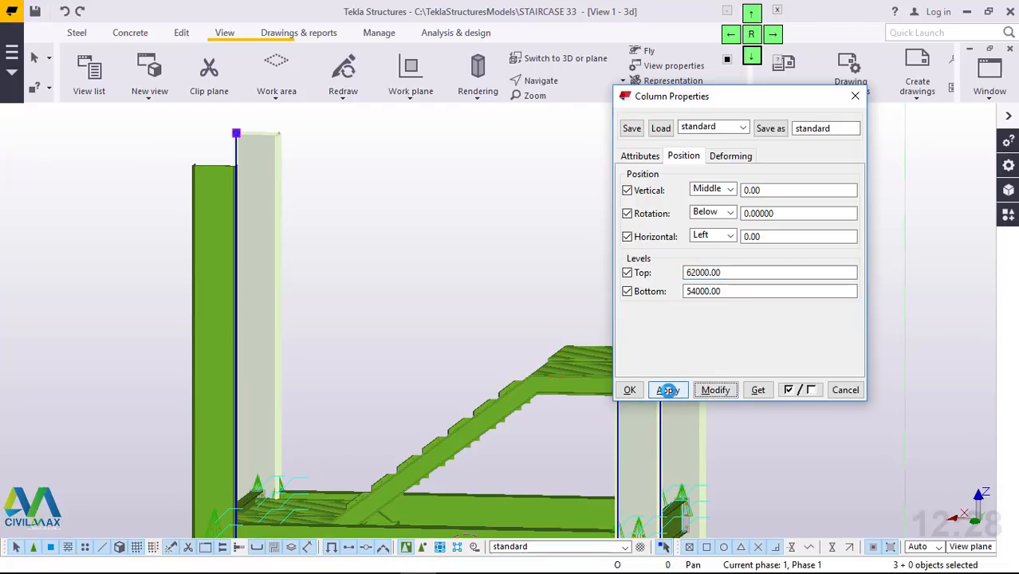
click(630, 391)
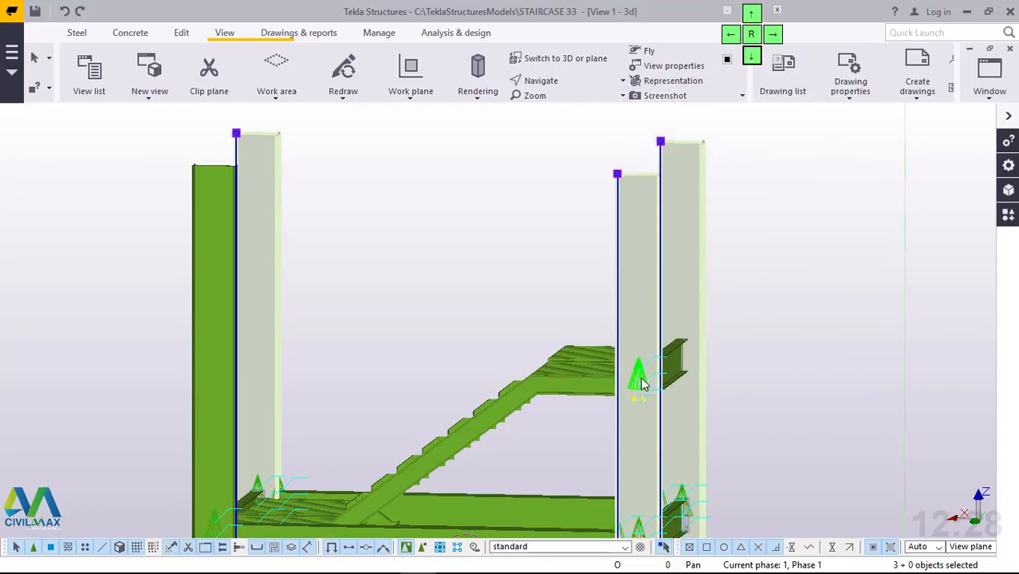
click(784, 286)
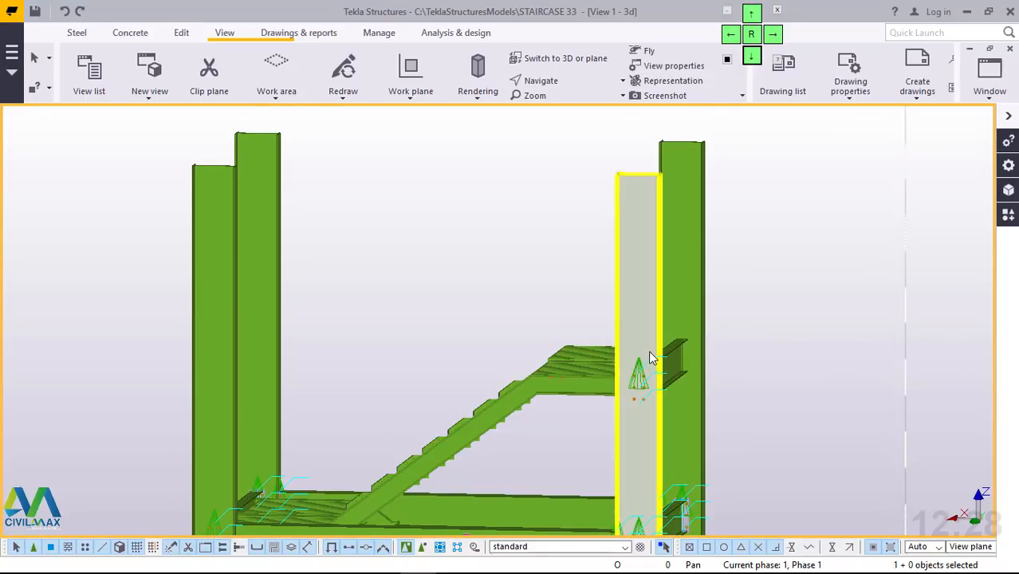
Step: Delete the unsupported grating landing, with its edge bars and supports, that projects beside the top flight's landing
ctrl+middle_drag(664, 355, 789, 382)
scroll(559, 294, up, 8)
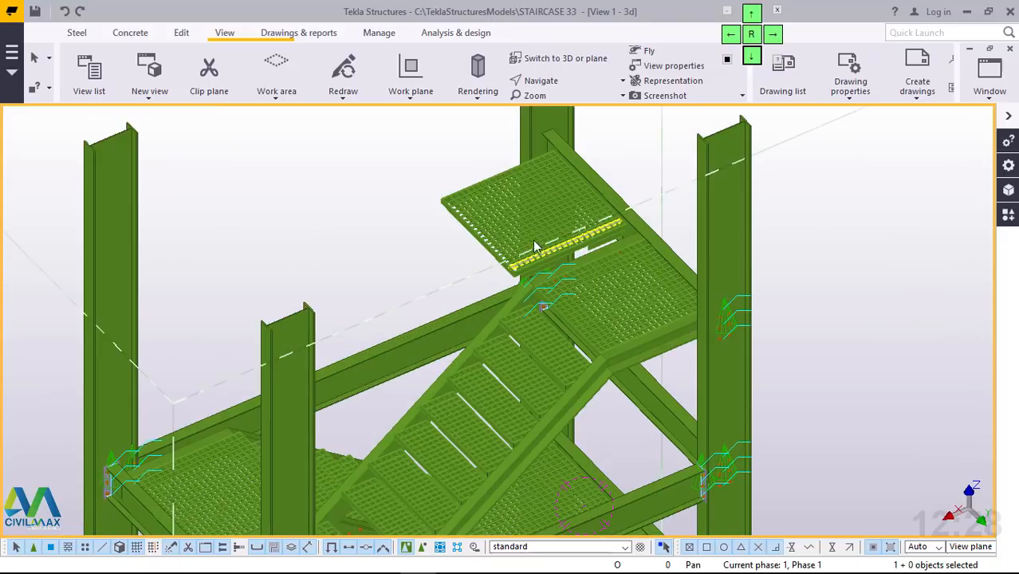
scroll(550, 319, up, 4)
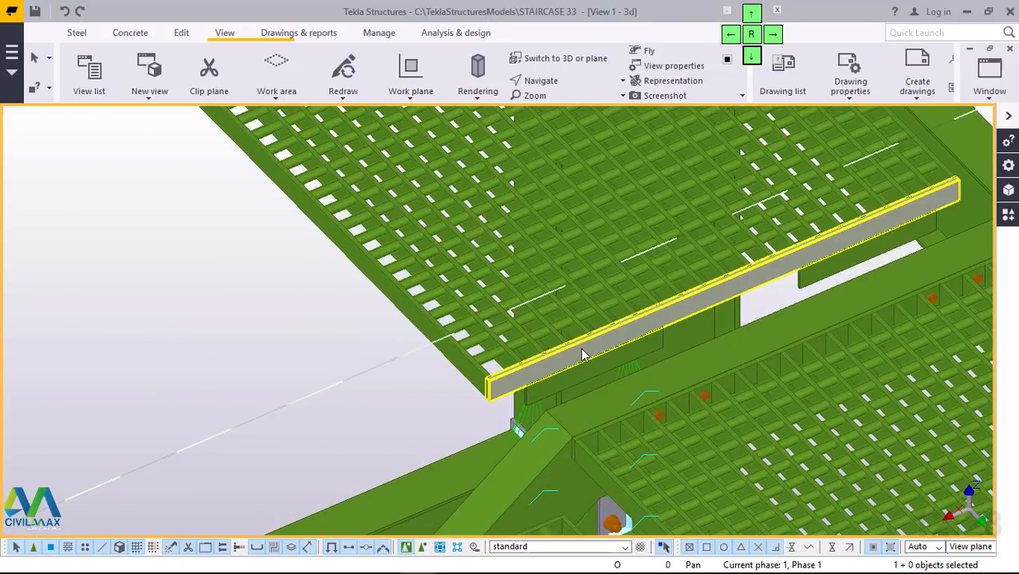
click(599, 351)
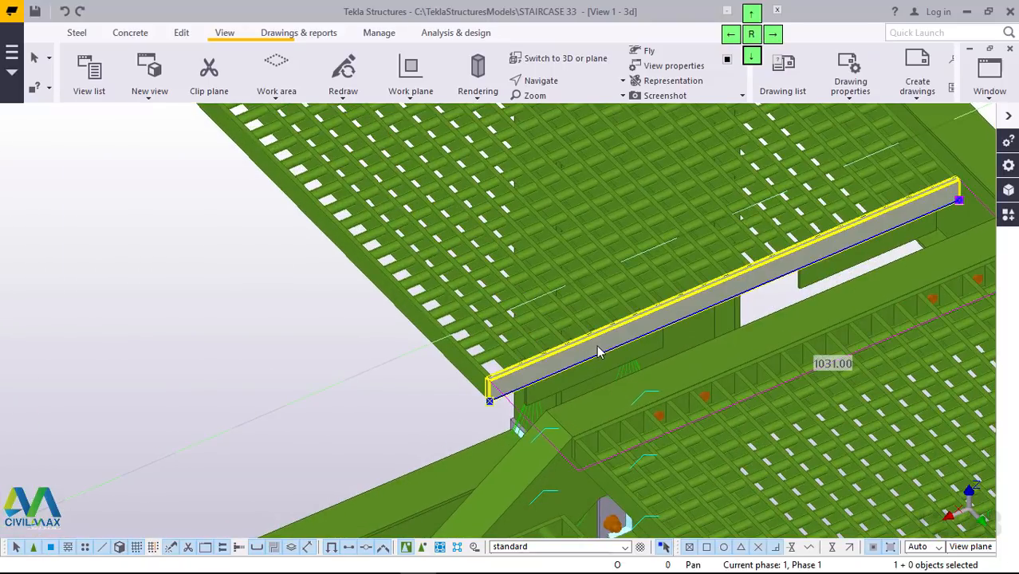
click(236, 303)
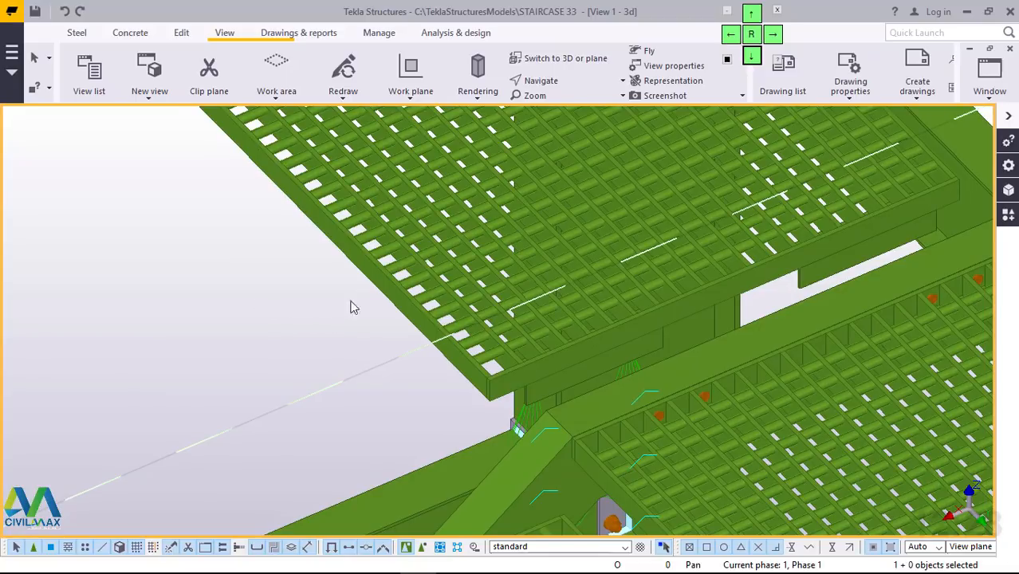
click(609, 341)
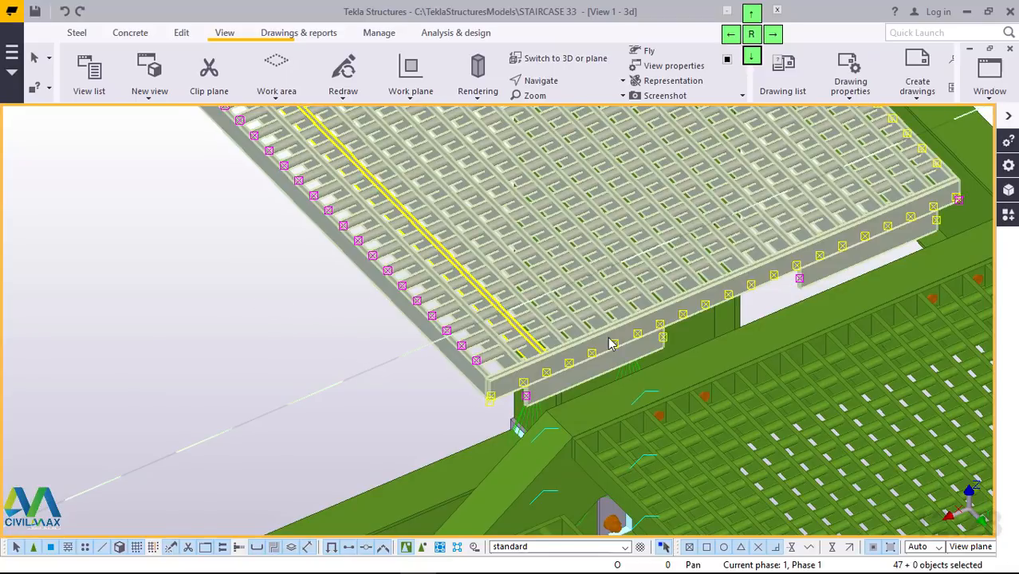
key(Delete)
scroll(545, 331, down, 5)
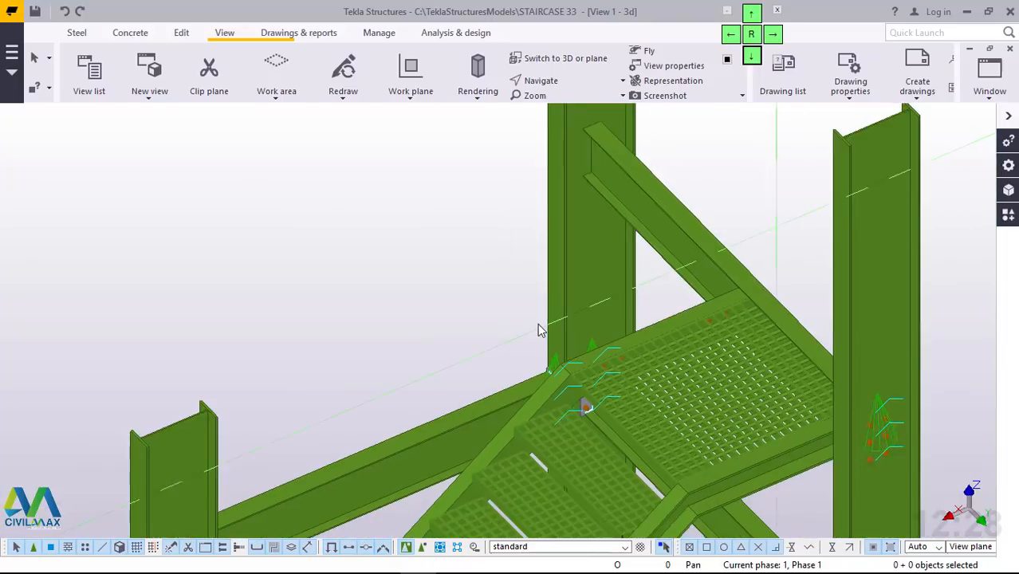
Step: Inspect the top of the tower from several sides, checking the extended columns, top landings and upper beams
ctrl+middle_drag(623, 385, 740, 368)
scroll(603, 321, down, 6)
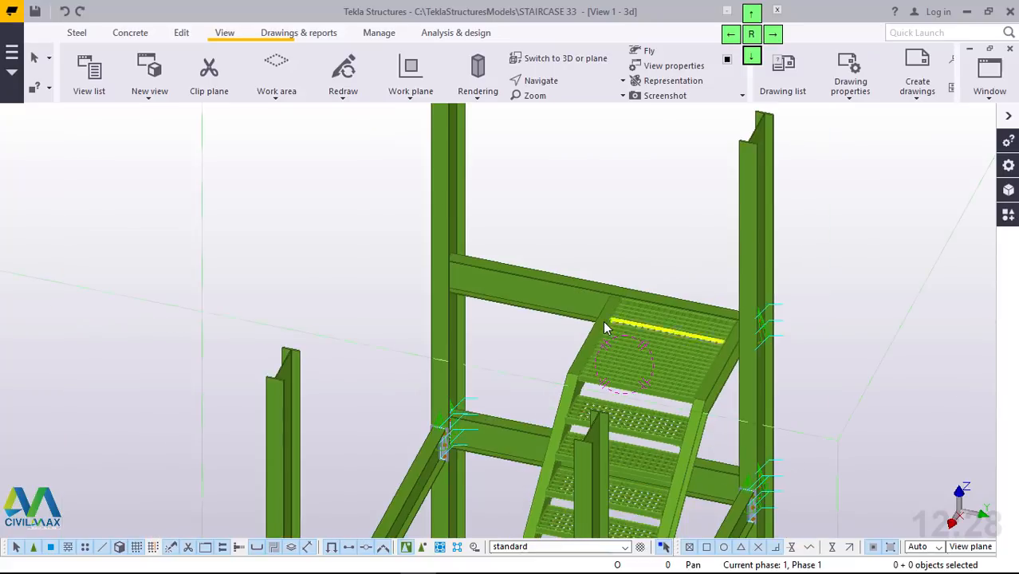
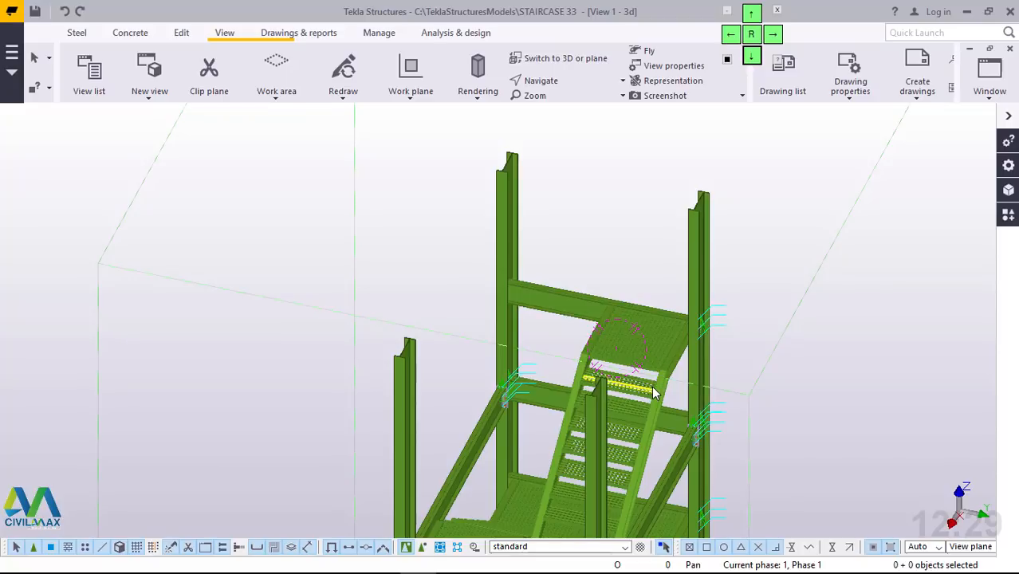
scroll(638, 391, up, 5)
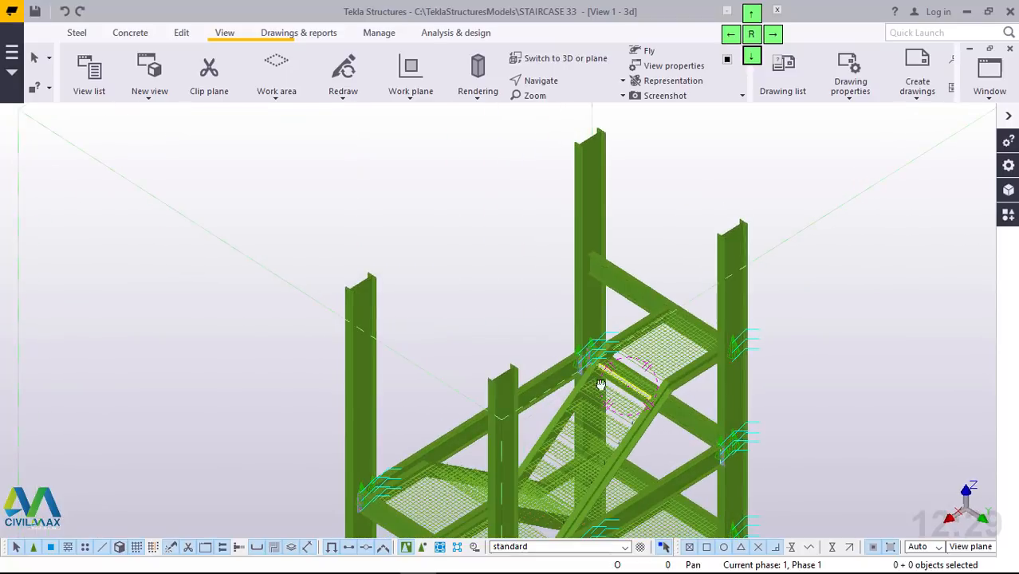
scroll(647, 395, up, 6)
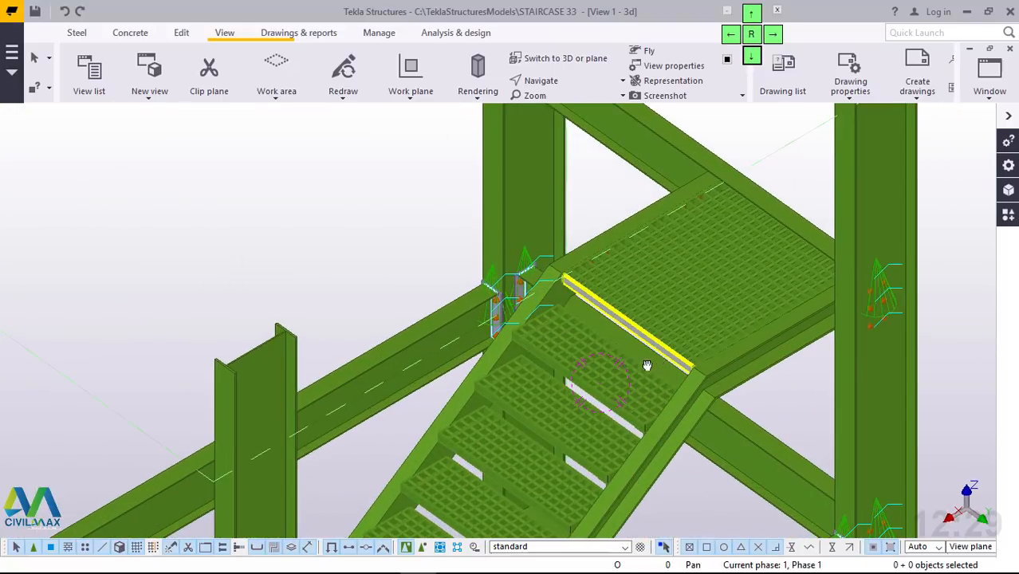
ctrl+middle_drag(577, 368, 454, 314)
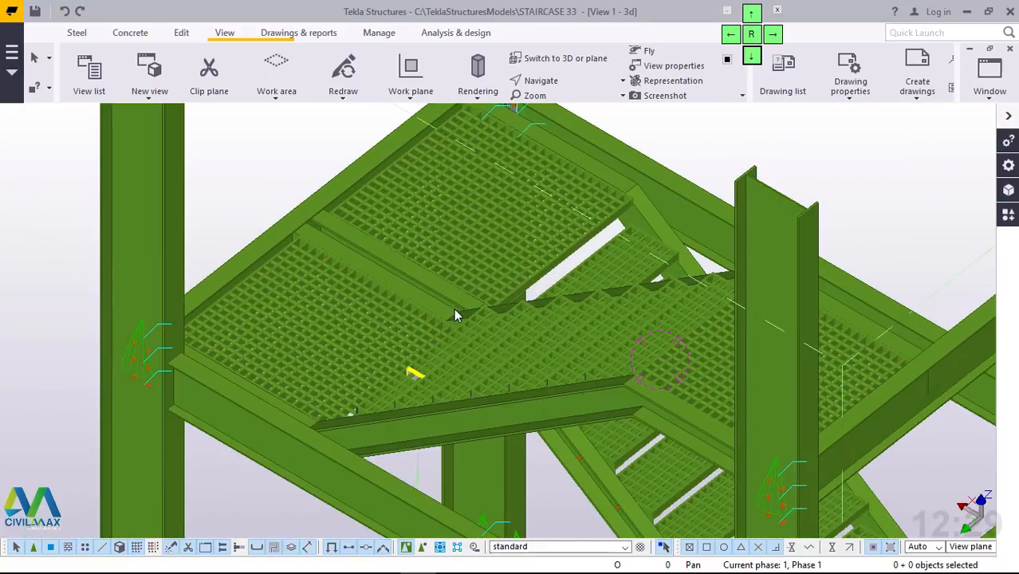
scroll(457, 311, down, 6)
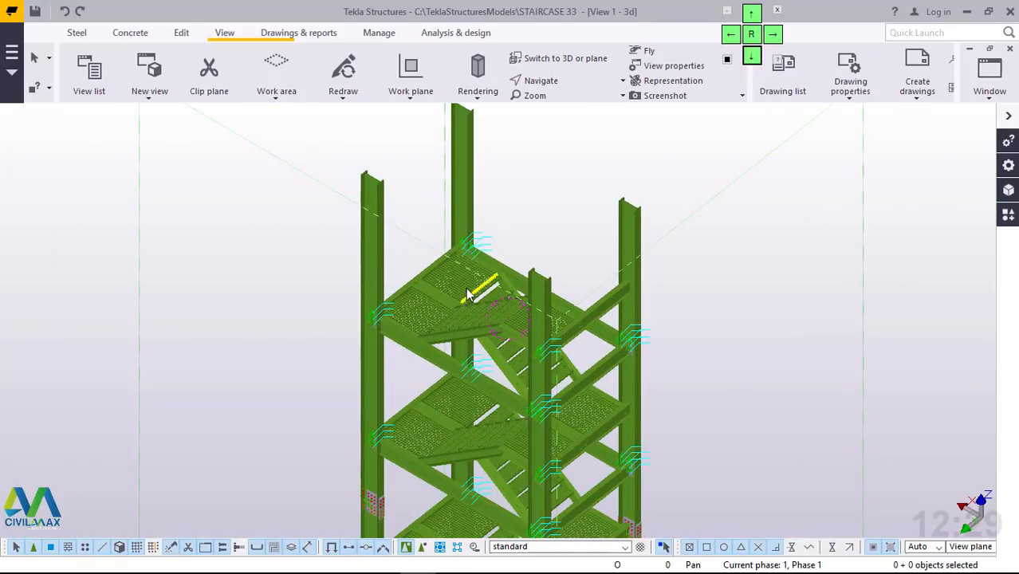
scroll(469, 295, down, 6)
ctrl+middle_drag(476, 291, 541, 317)
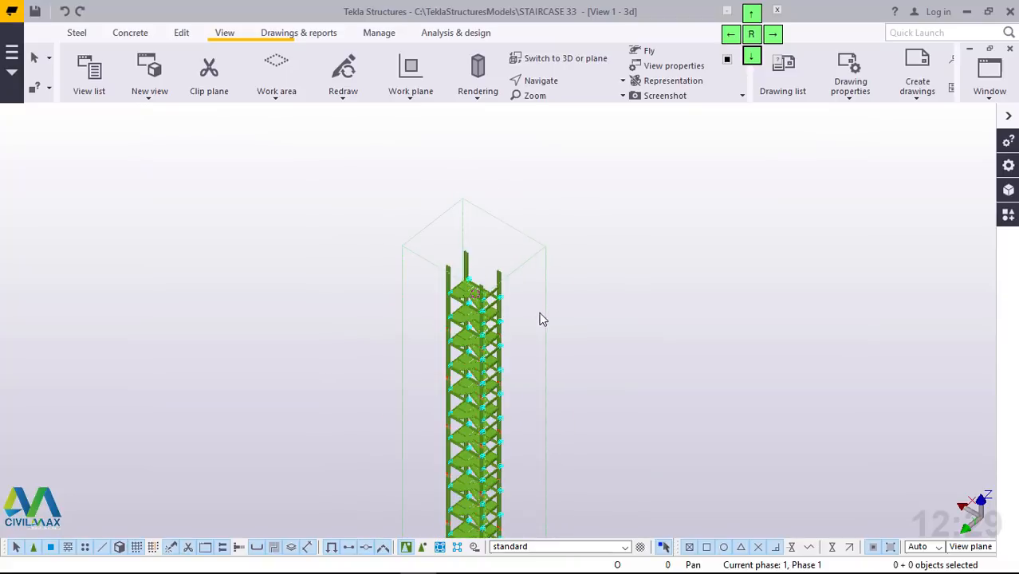
ctrl+middle_drag(547, 279, 500, 526)
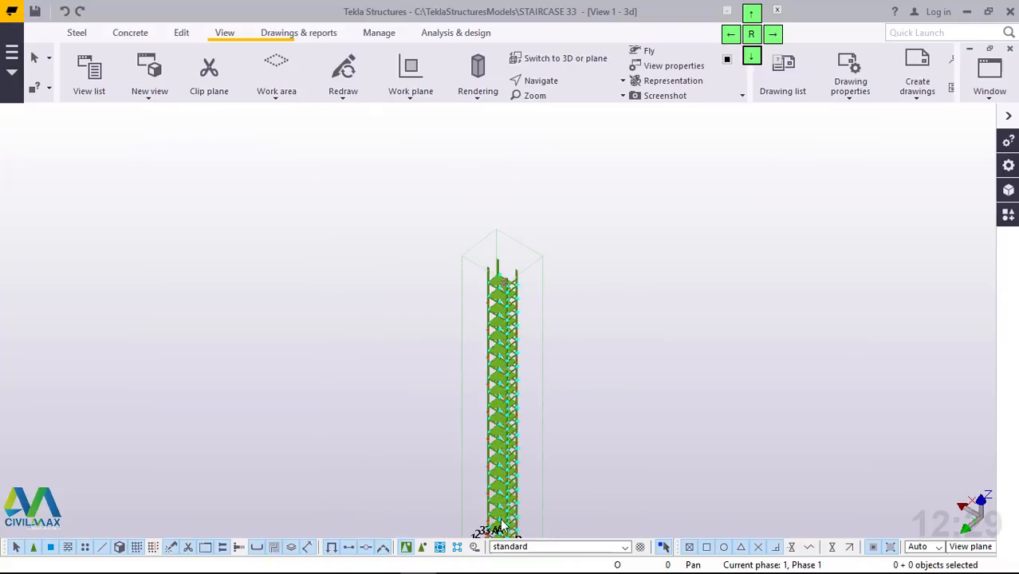
Step: Examine the flights, landings and beam-to-column connections at the intermediate storeys of the tower
scroll(504, 515, up, 4)
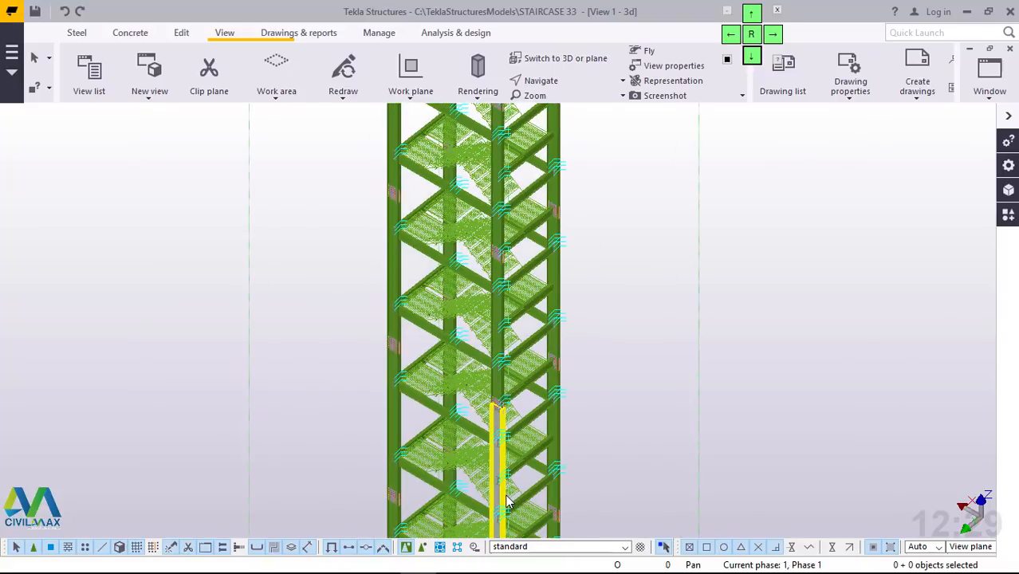
scroll(506, 496, up, 6)
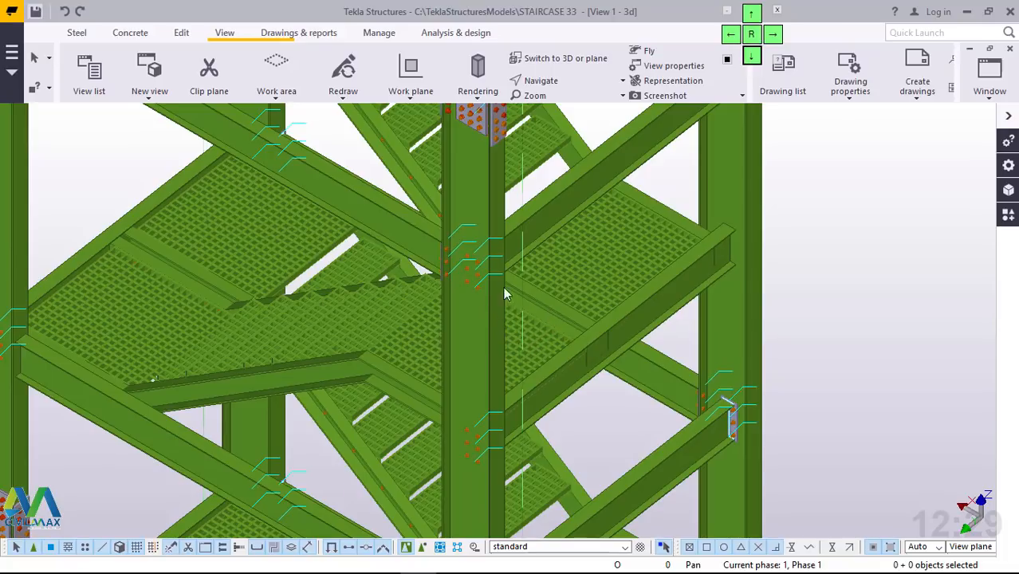
scroll(493, 316, up, 3)
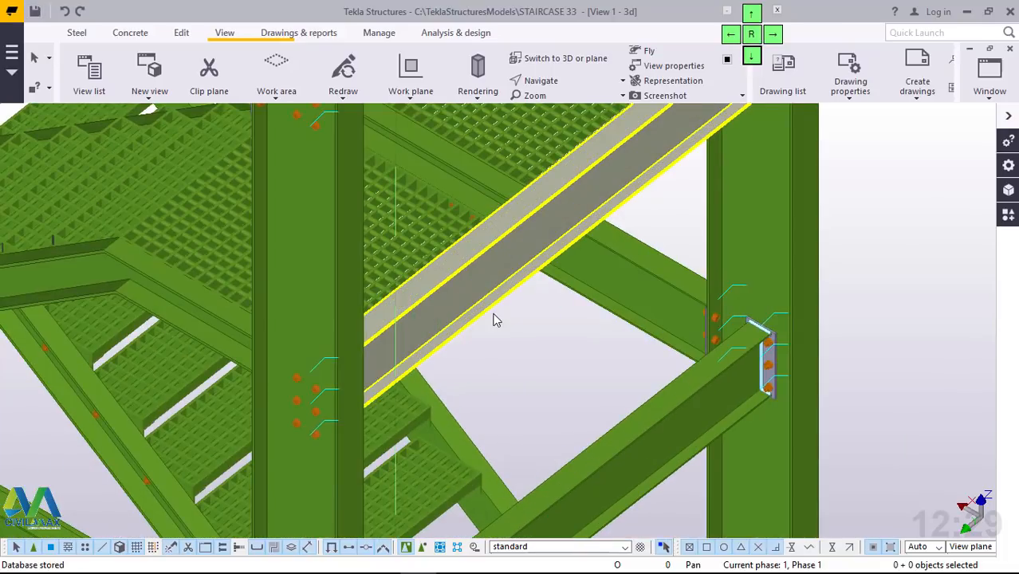
ctrl+middle_drag(490, 333, 515, 264)
scroll(535, 369, down, 4)
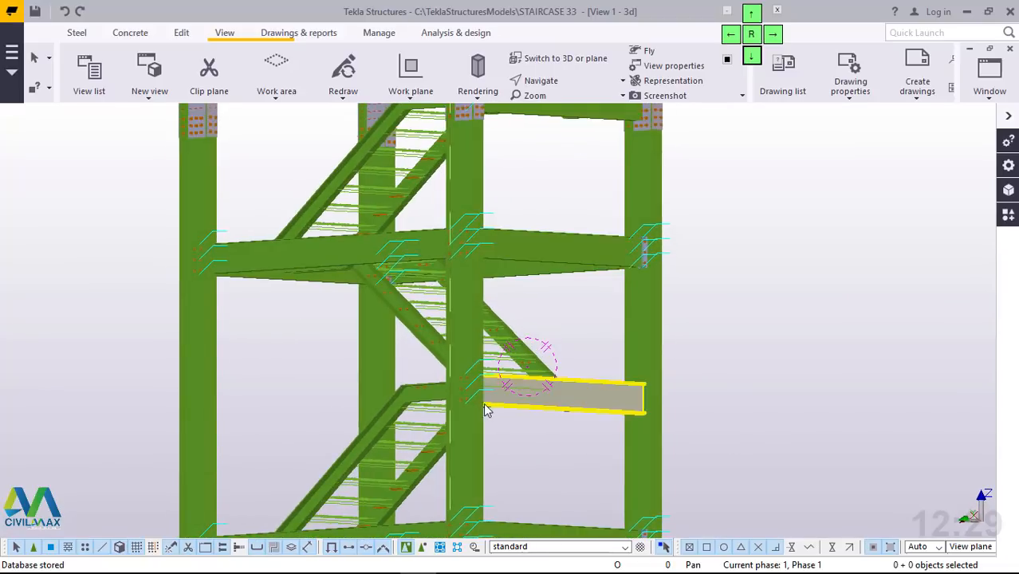
scroll(483, 403, up, 5)
ctrl+middle_drag(468, 402, 514, 425)
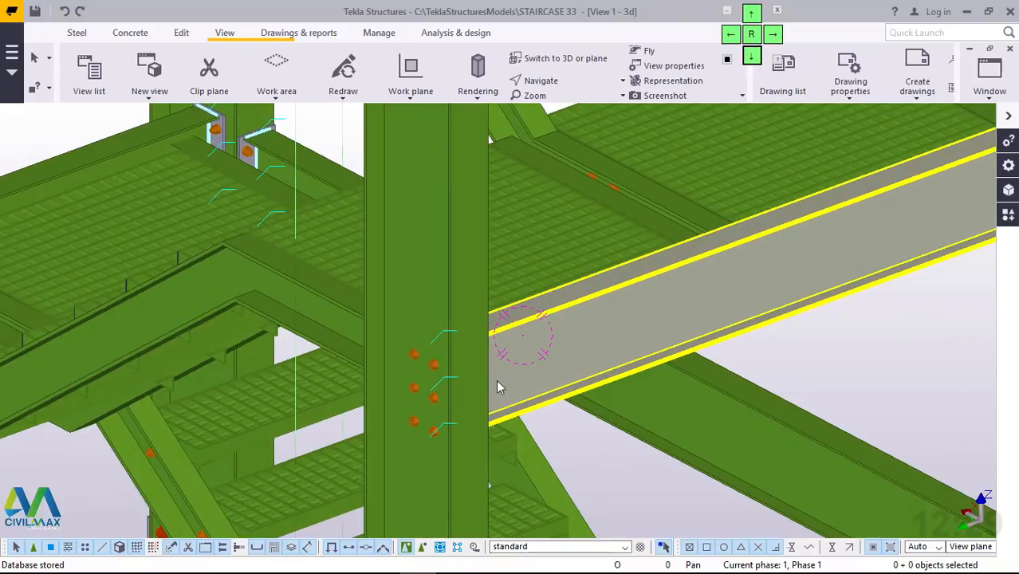
scroll(496, 386, down, 10)
scroll(496, 452, up, 5)
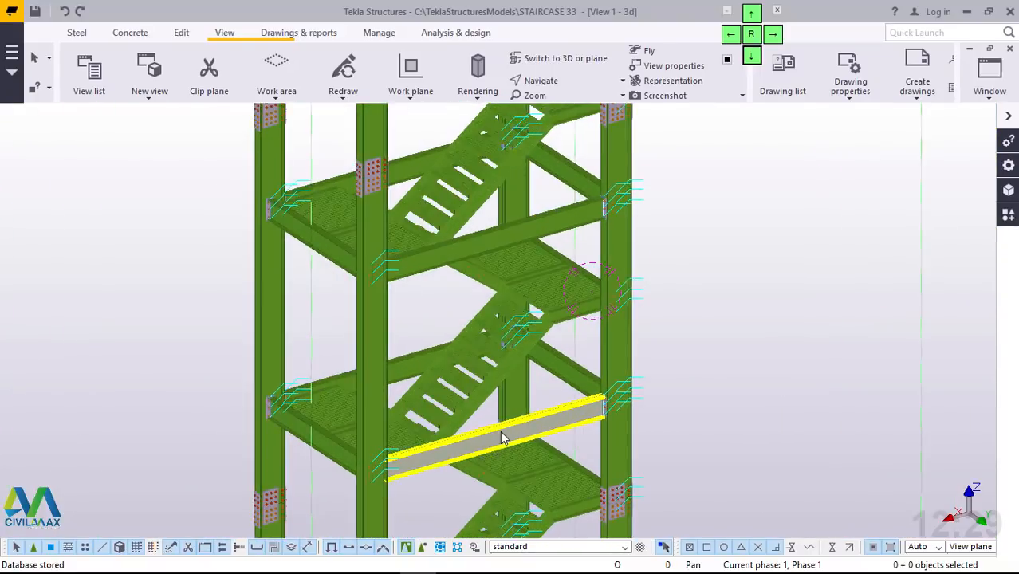
scroll(485, 382, down, 5)
scroll(483, 397, up, 3)
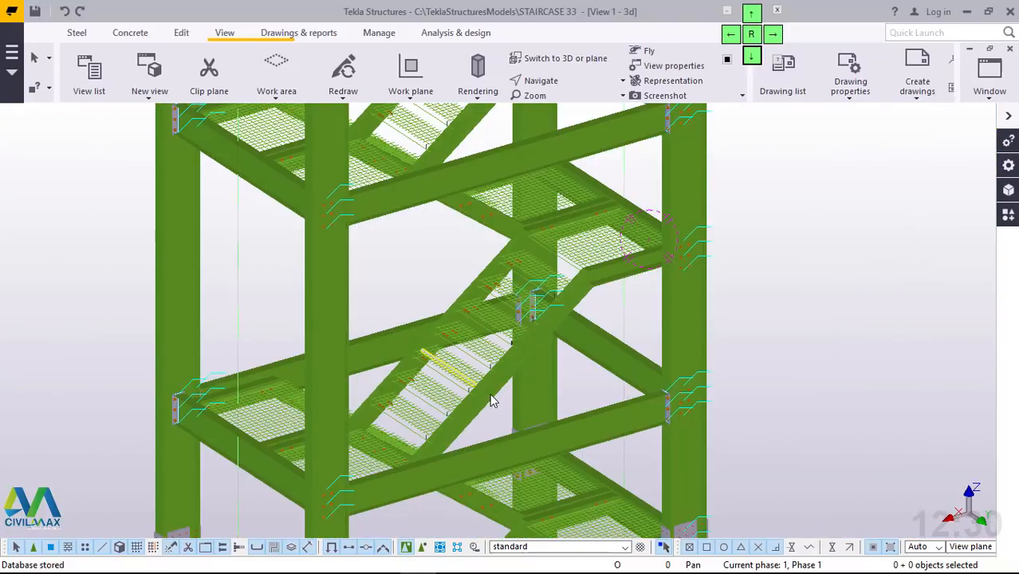
scroll(492, 401, up, 3)
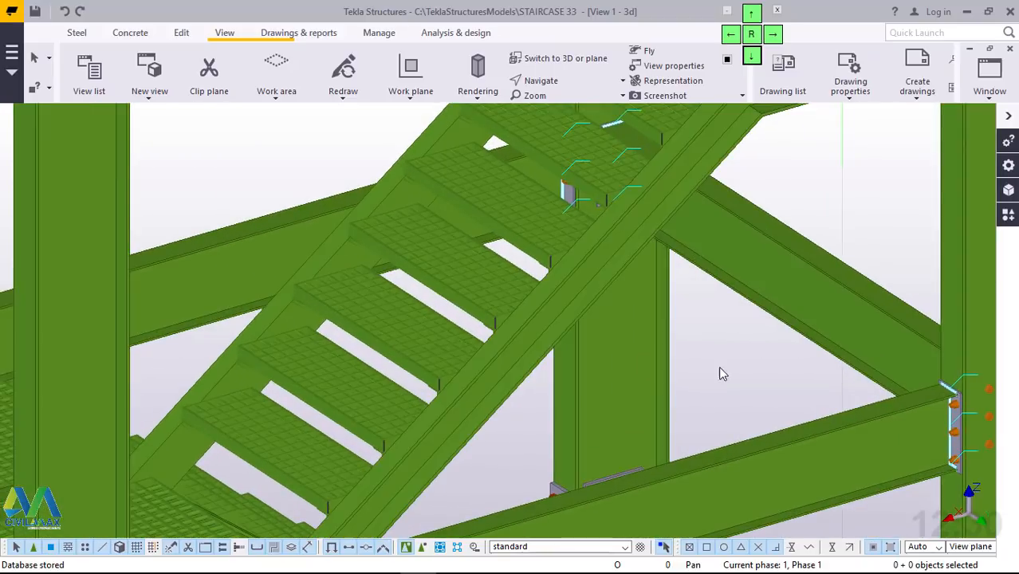
Step: Change the 3D view's projection to Perspective and apply it to the view
double_click(726, 365)
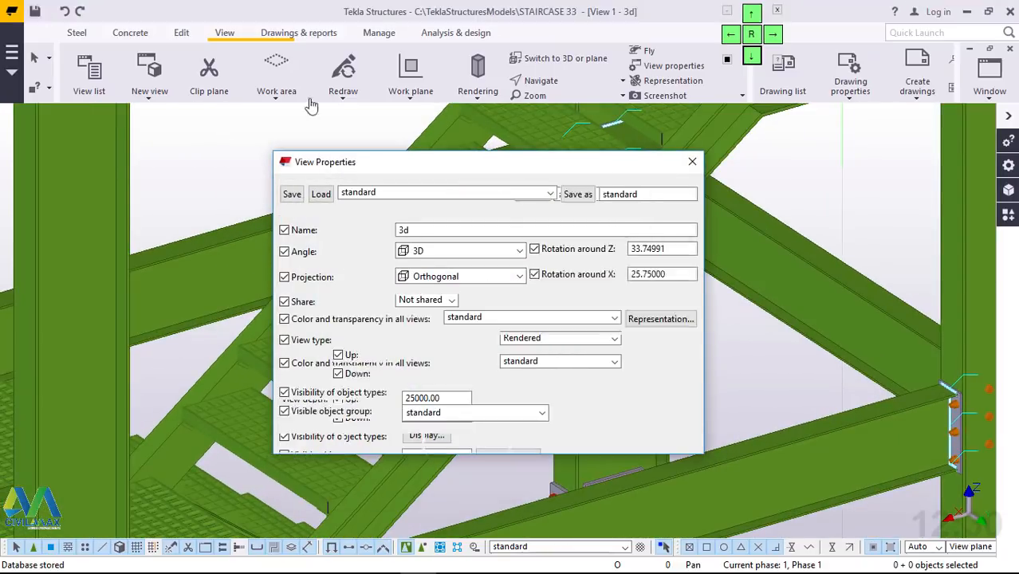
click(692, 162)
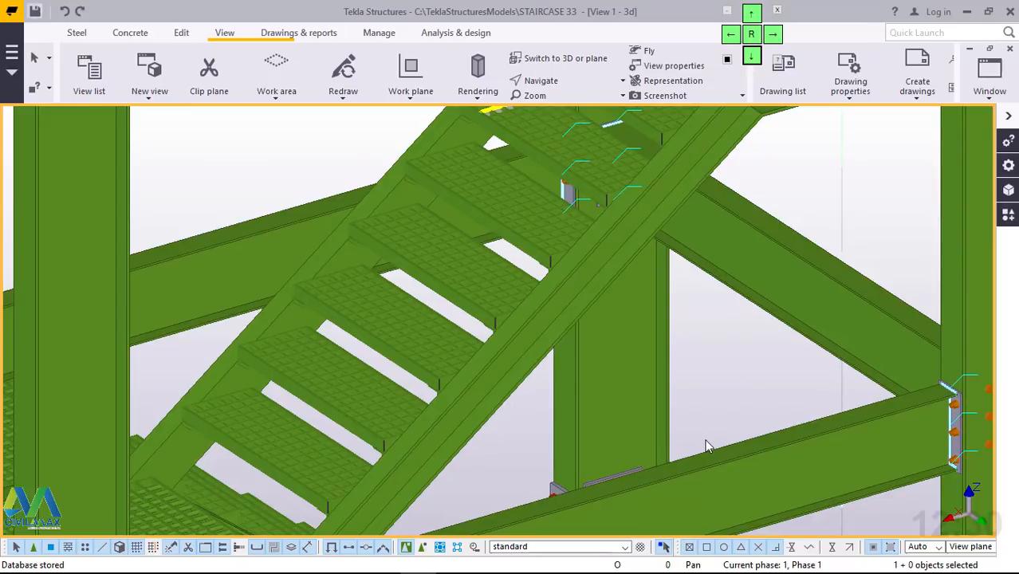
double_click(709, 344)
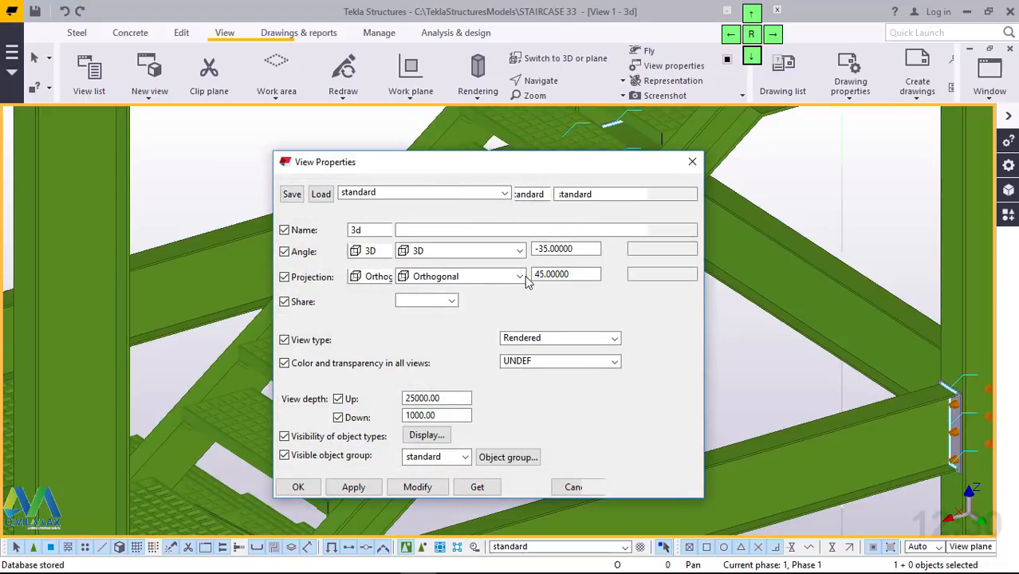
click(519, 276)
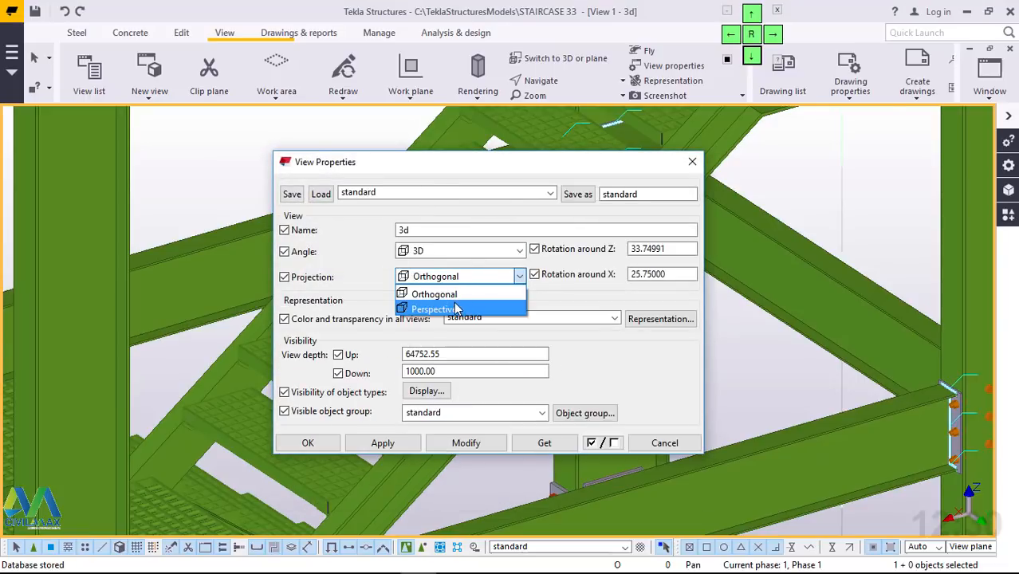
click(456, 310)
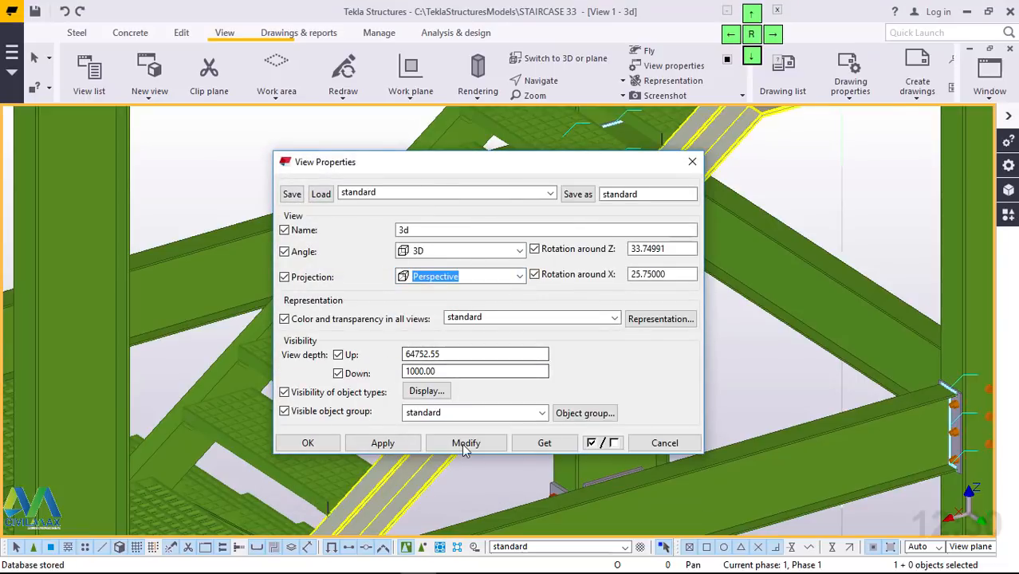
click(401, 449)
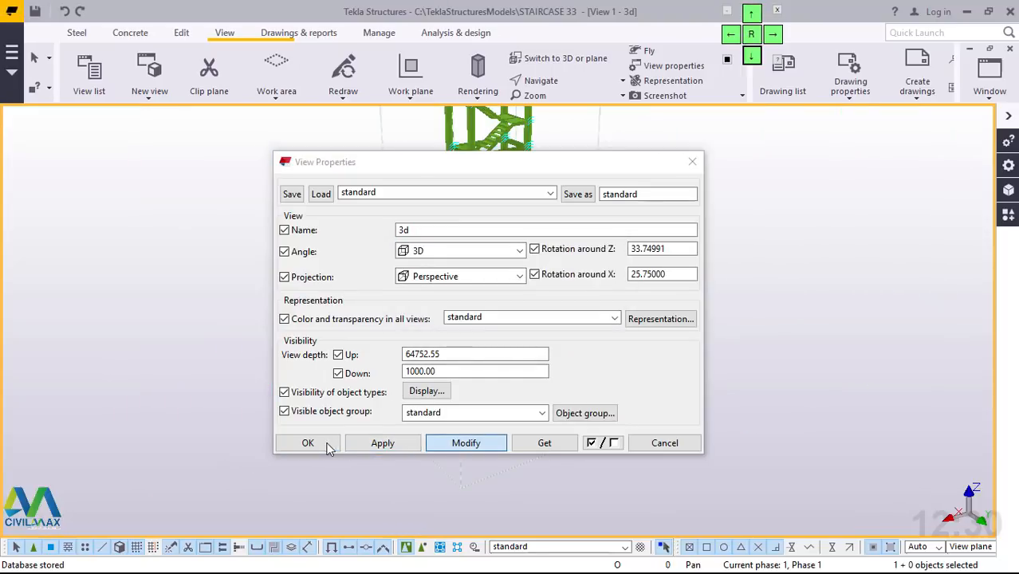
Step: Confirm the view settings and examine the whole tower in perspective from the base and from above
click(308, 444)
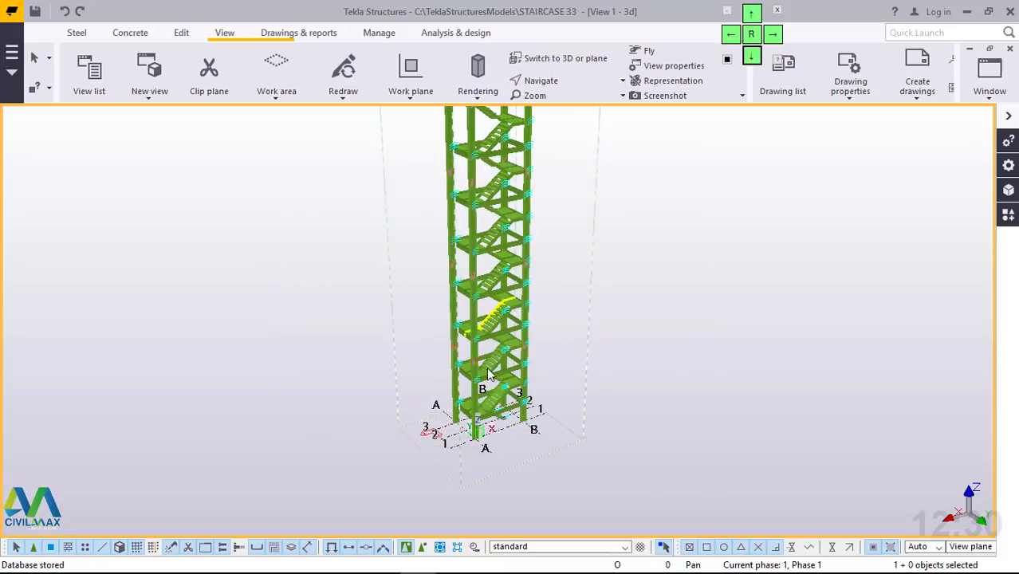
scroll(488, 401, up, 3)
scroll(489, 402, up, 5)
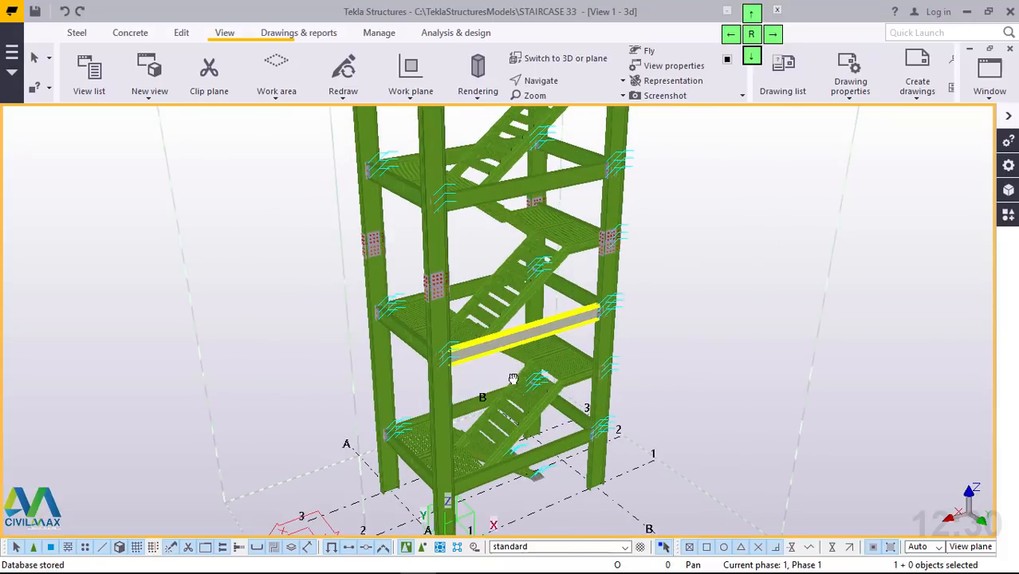
ctrl+middle_drag(513, 375, 485, 416)
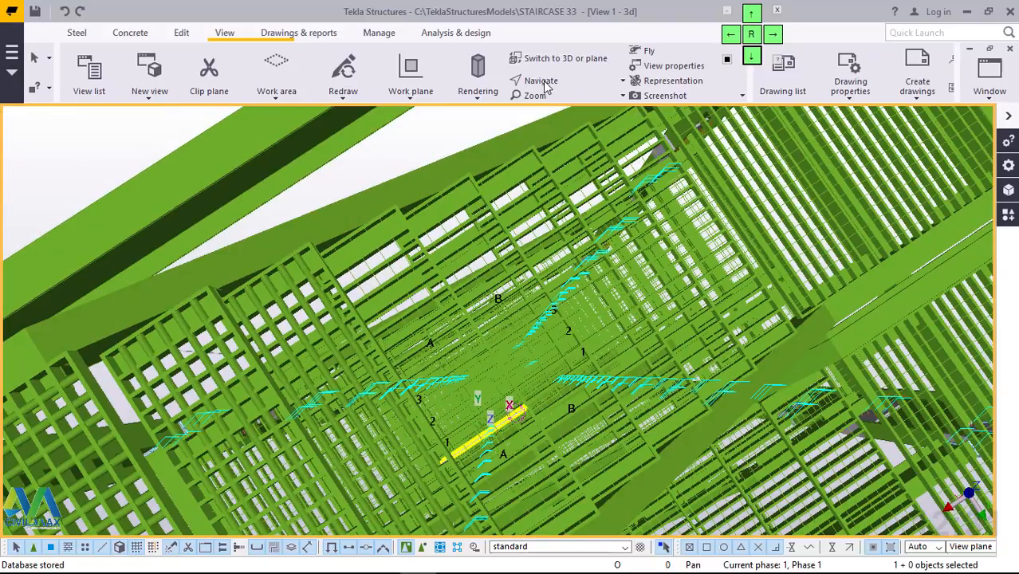
click(536, 95)
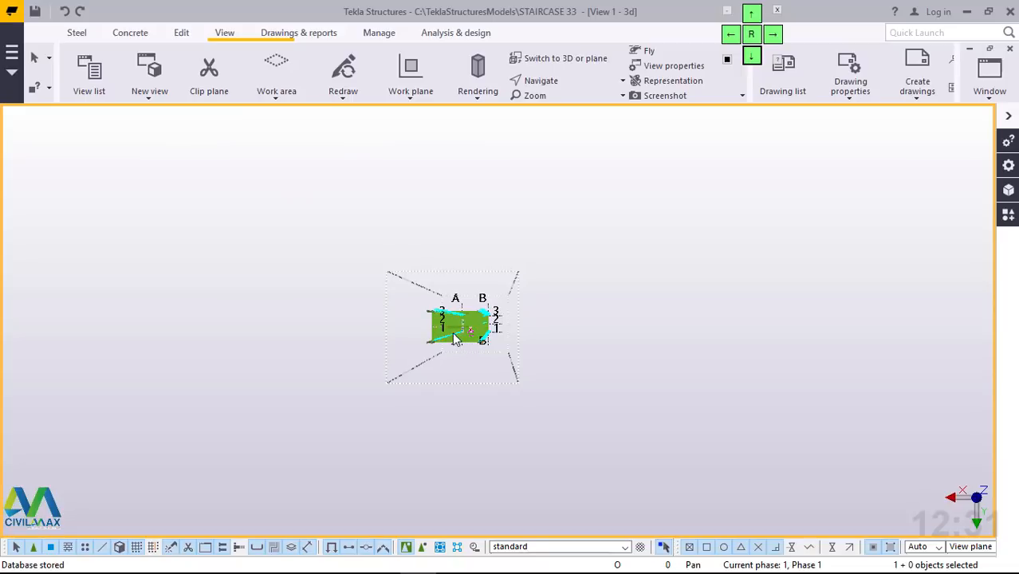
scroll(453, 338, up, 3)
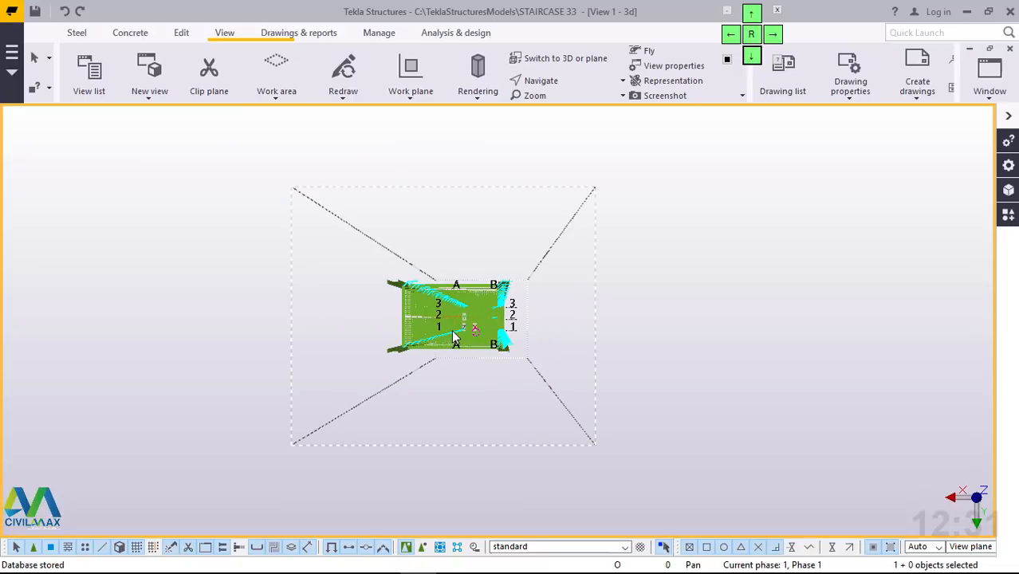
scroll(453, 338, up, 5)
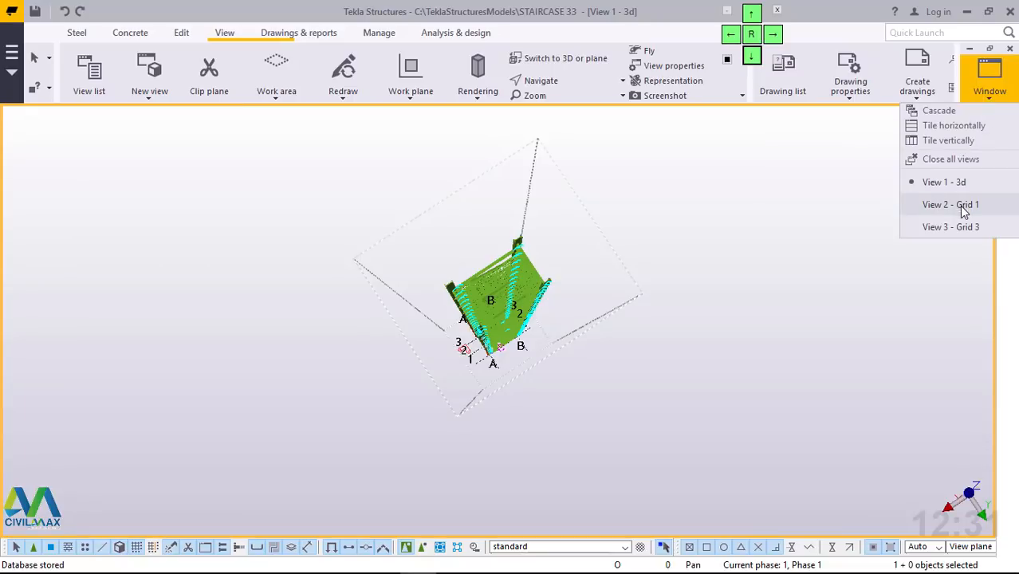
Step: Open the Grid 1 elevation, check the flights and beams between columns A and B, and return to the 3D view
click(957, 205)
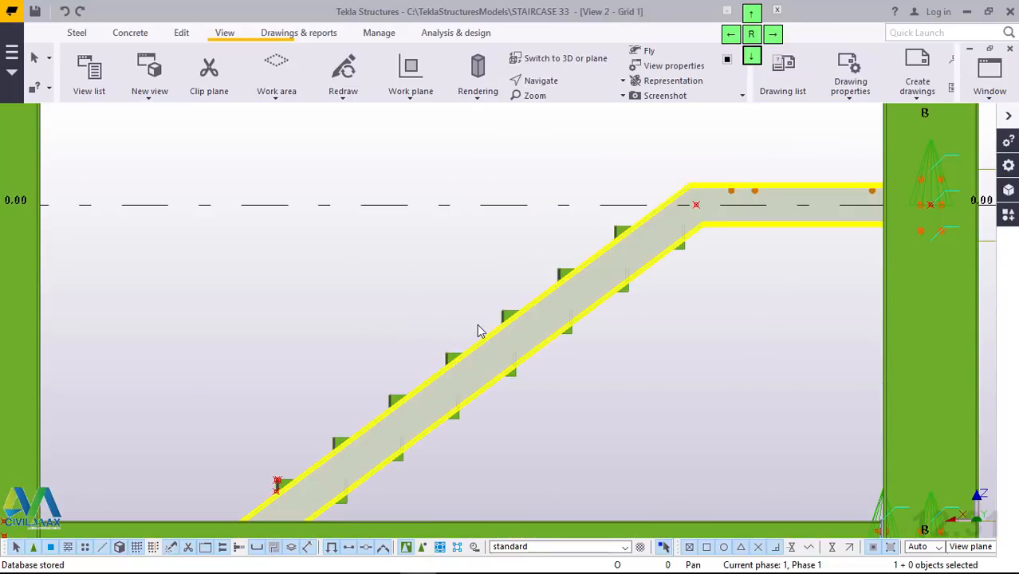
scroll(479, 330, down, 8)
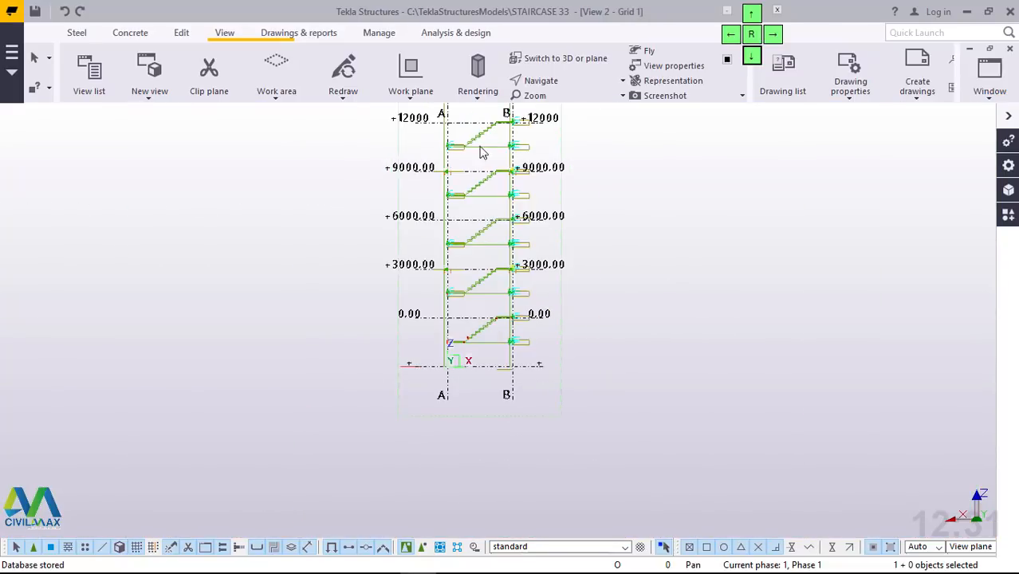
scroll(481, 153, down, 2)
scroll(481, 153, up, 5)
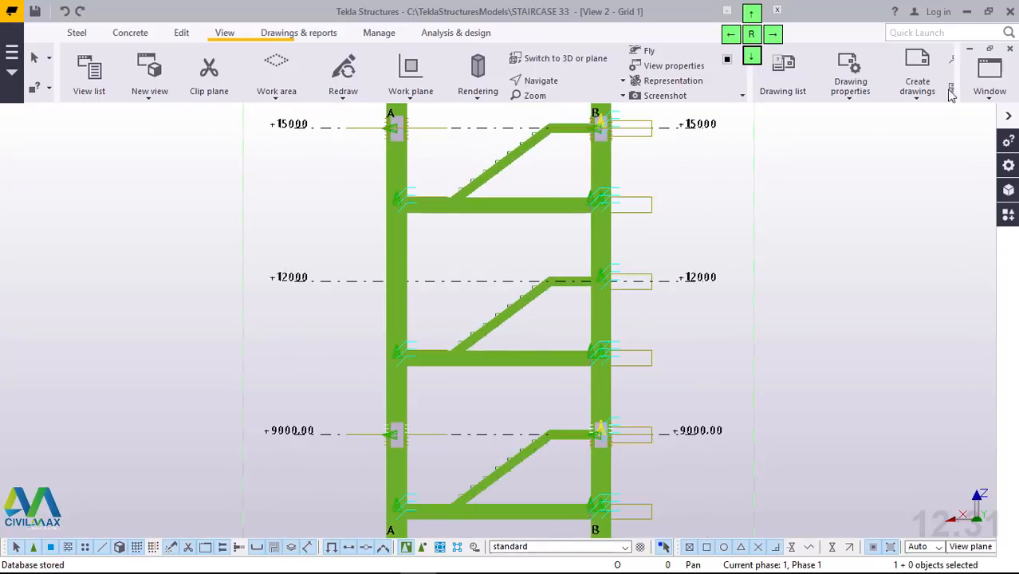
click(990, 84)
click(963, 183)
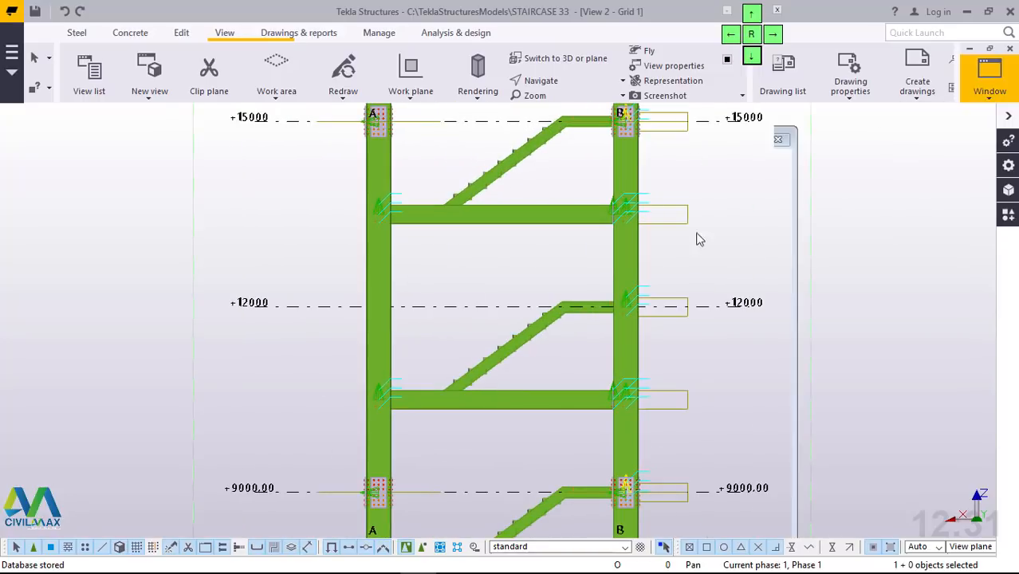
Step: Examine the tower's gratings, columns and edge beams up close from above in the perspective 3D view
scroll(504, 359, up, 2)
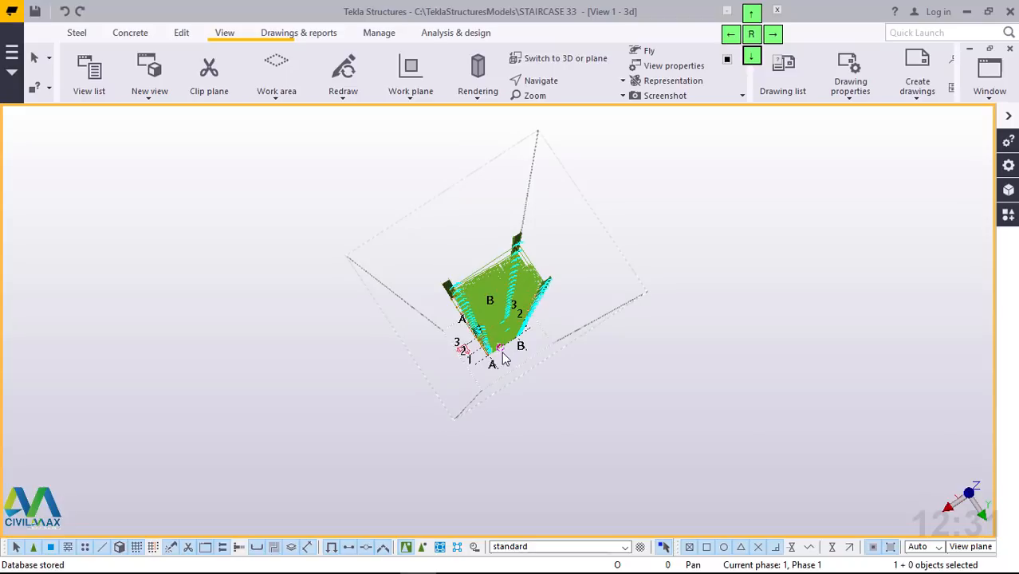
scroll(504, 359, up, 4)
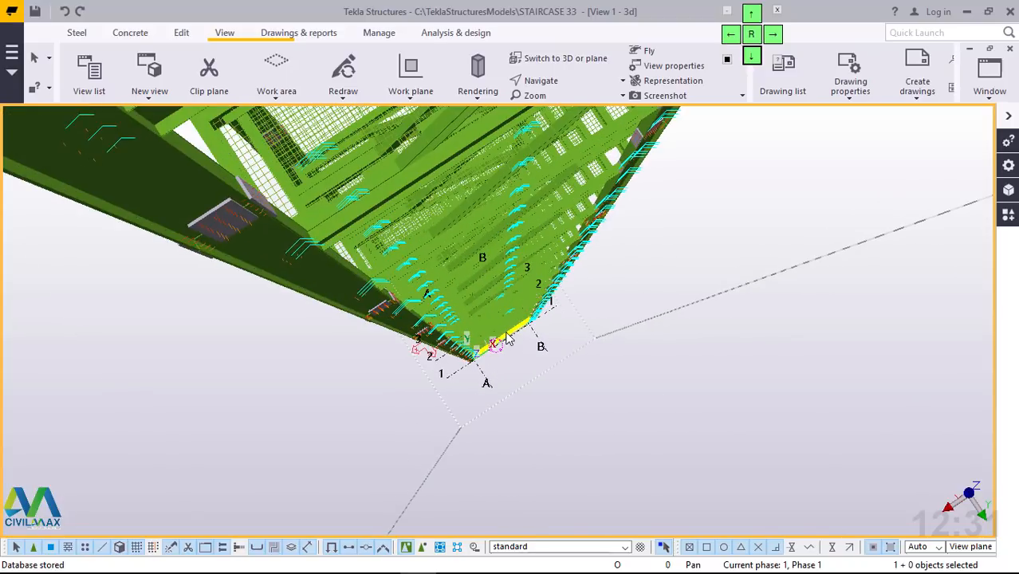
scroll(511, 339, up, 5)
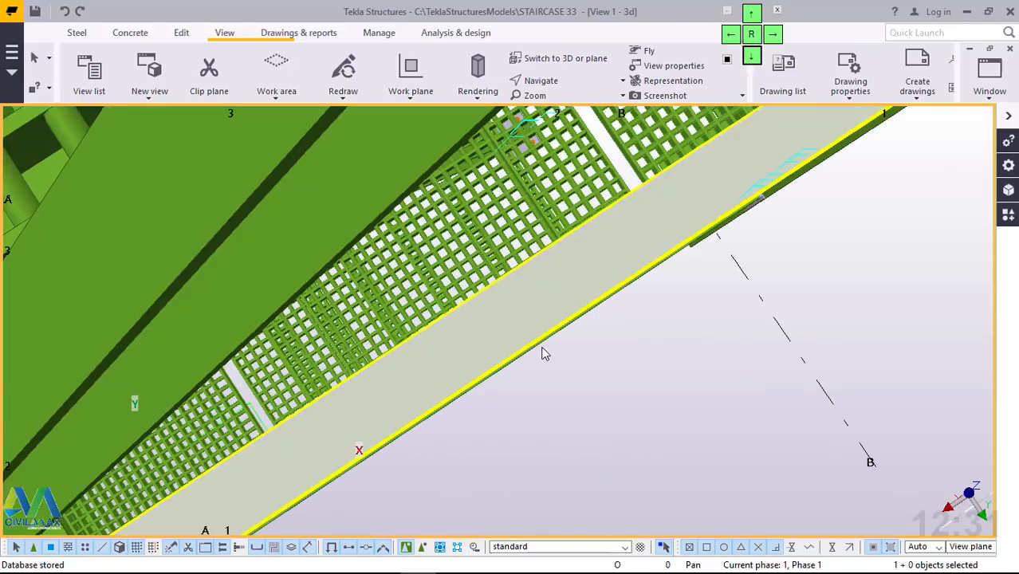
scroll(559, 408, down, 5)
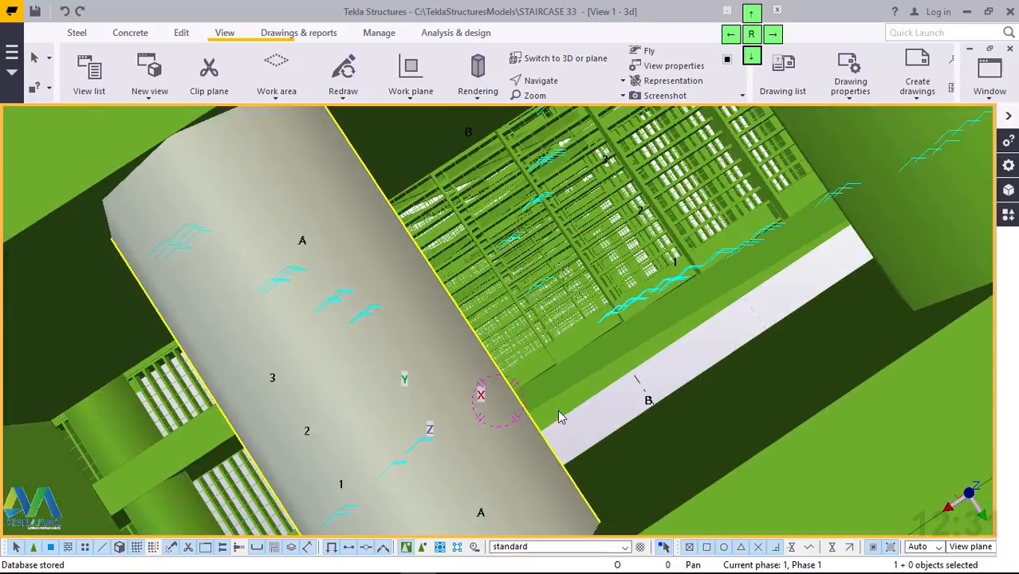
scroll(559, 413, up, 2)
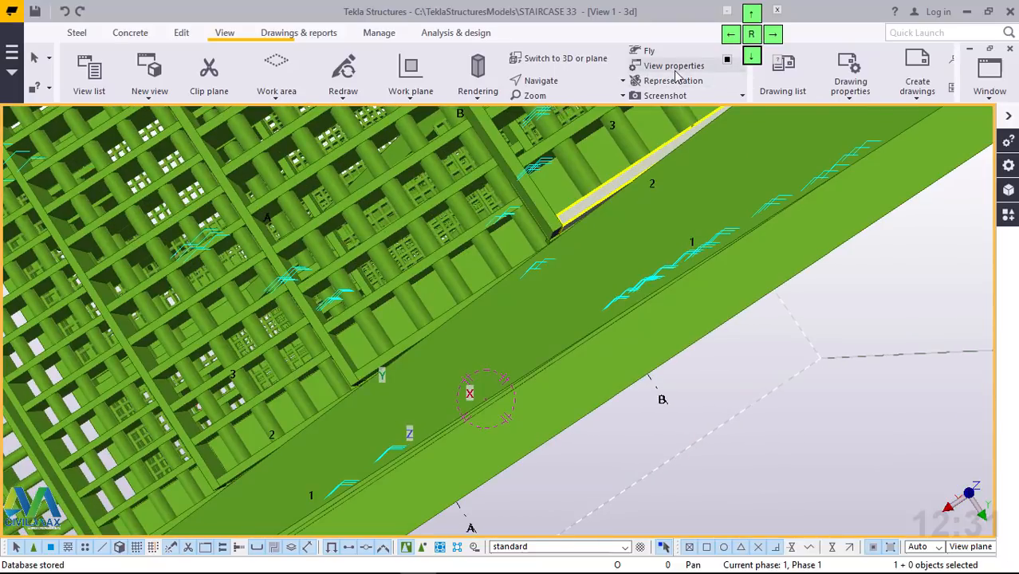
Step: Change the 3D view's projection to Orthogonal and apply it to the view
click(675, 66)
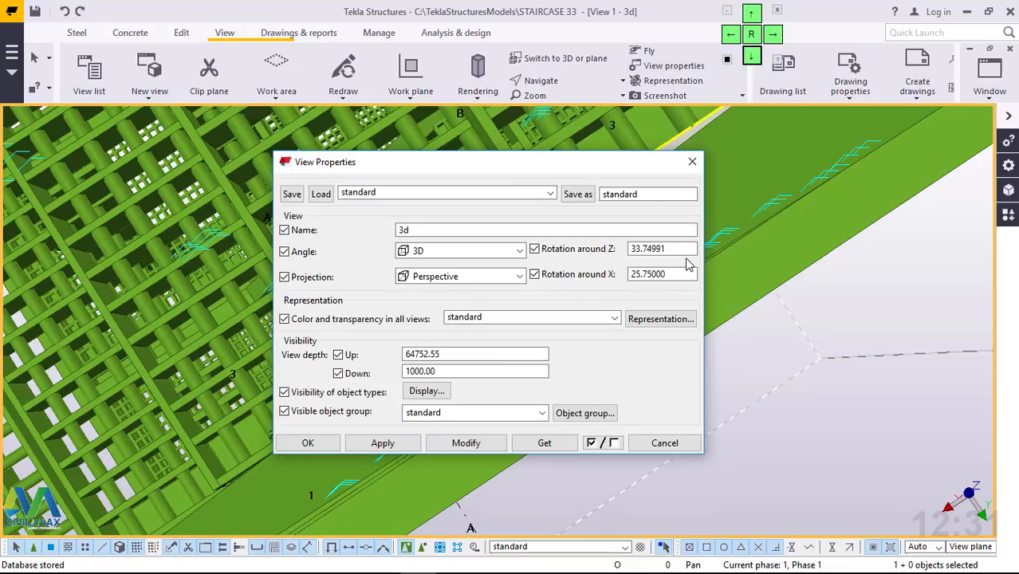
click(503, 283)
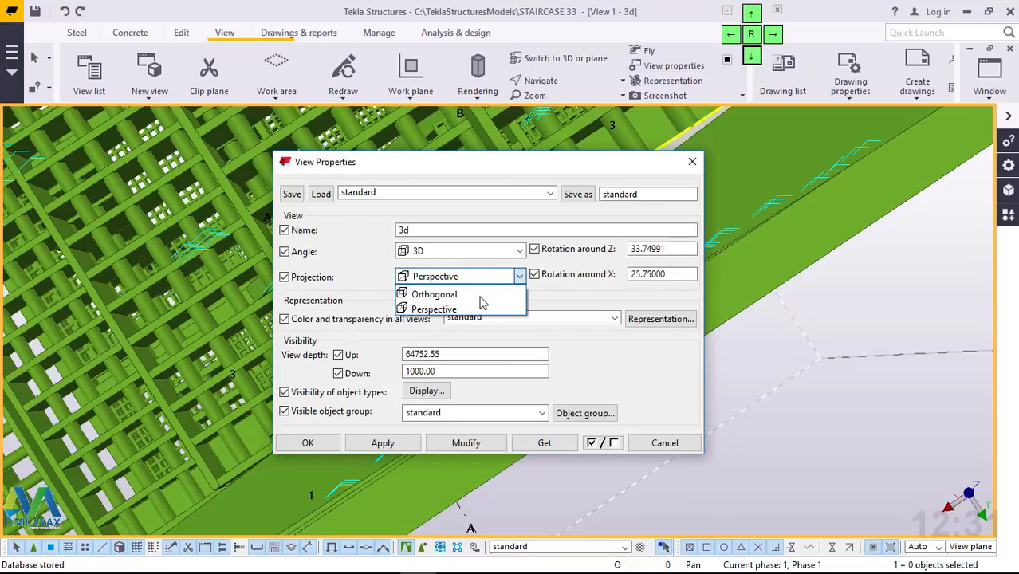
click(479, 292)
click(454, 442)
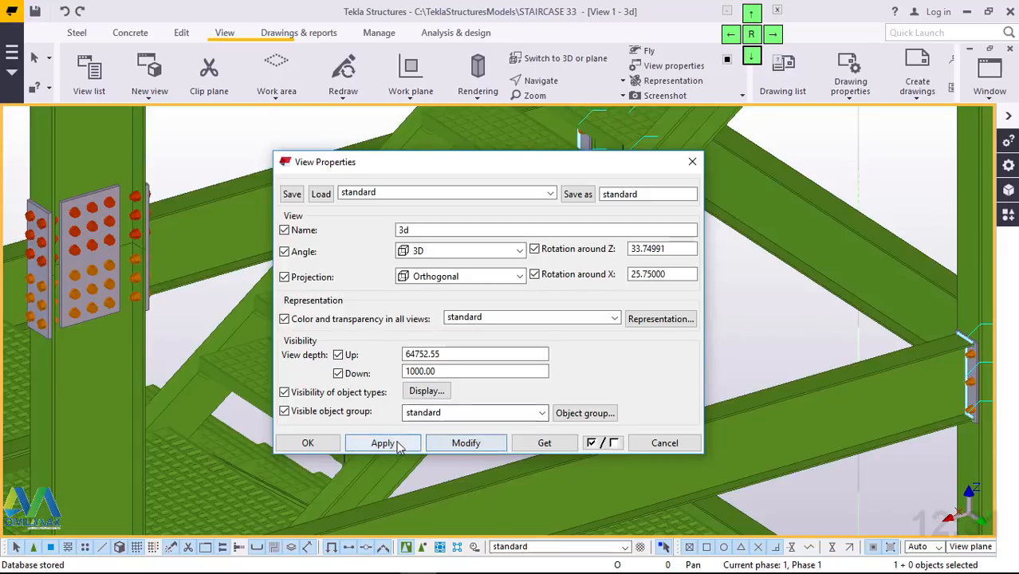
click(307, 443)
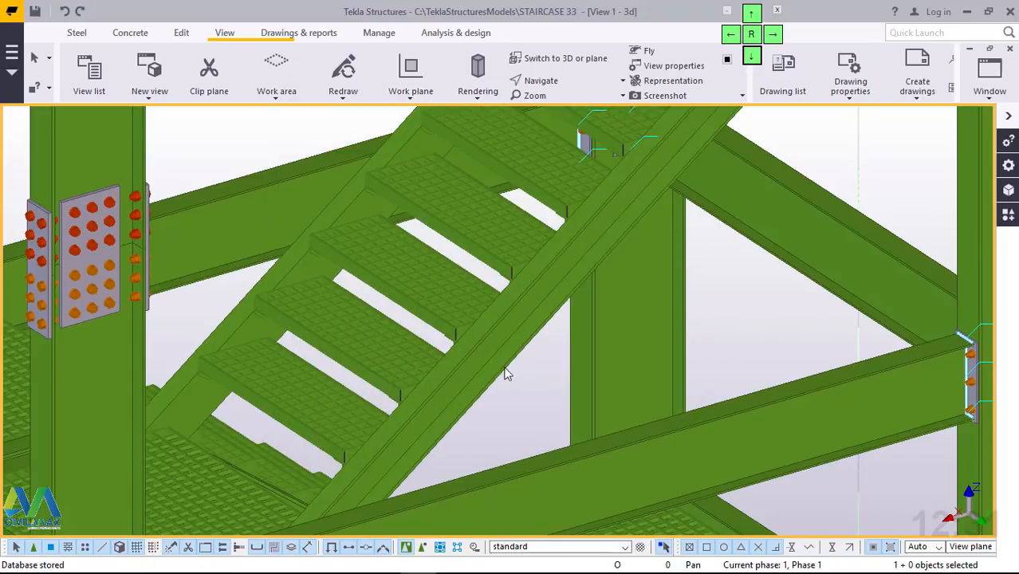
Step: Search the applications and components catalogue for BASE to find a base plate for the column foot at grid B-1
scroll(460, 375, down, 6)
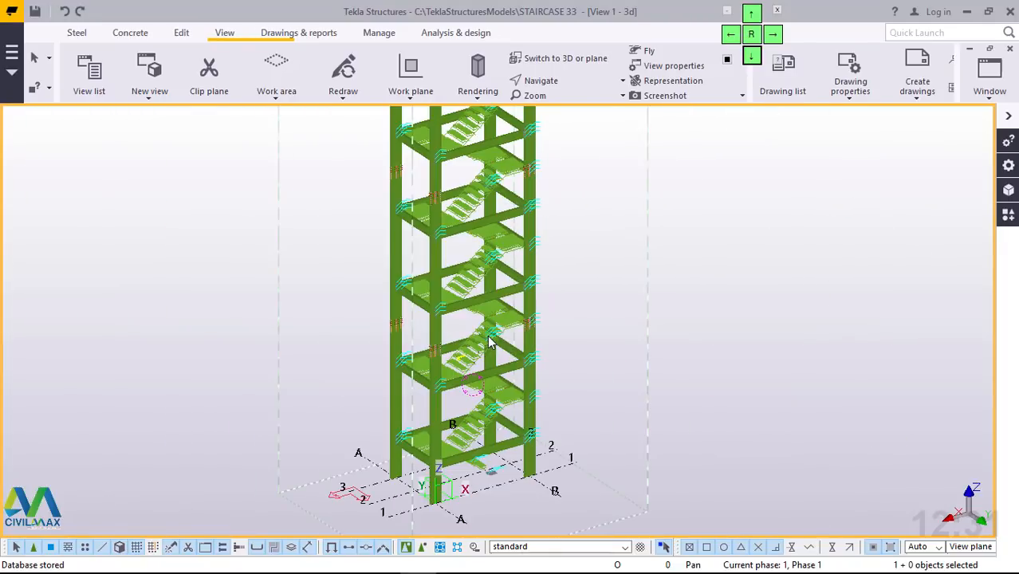
scroll(504, 443, up, 7)
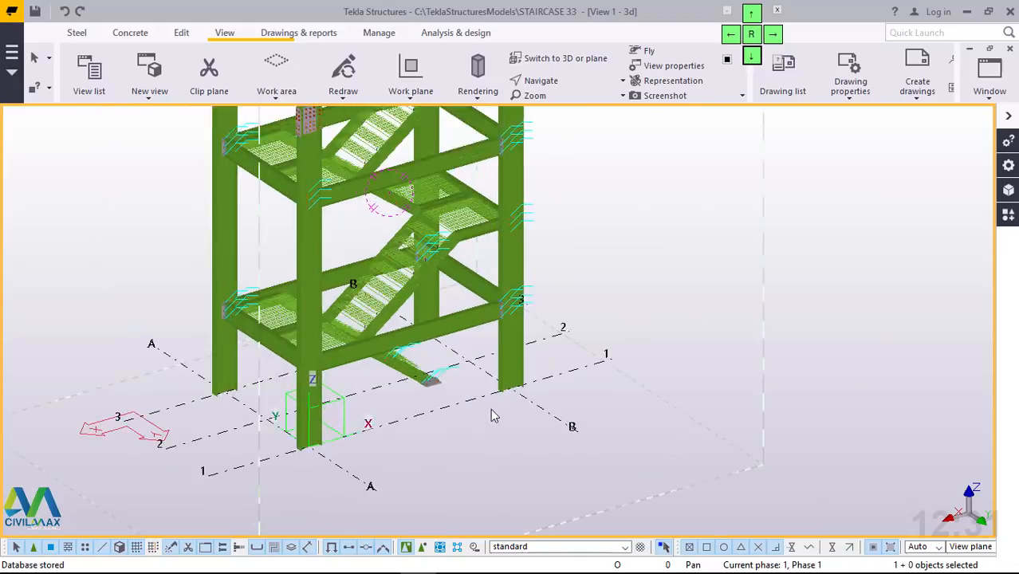
scroll(507, 392, up, 3)
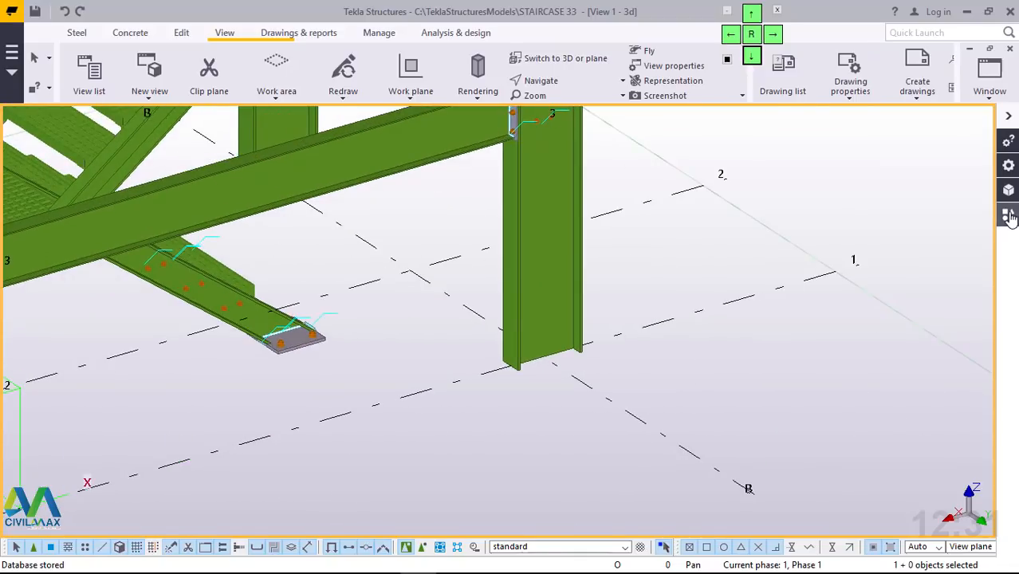
click(1009, 214)
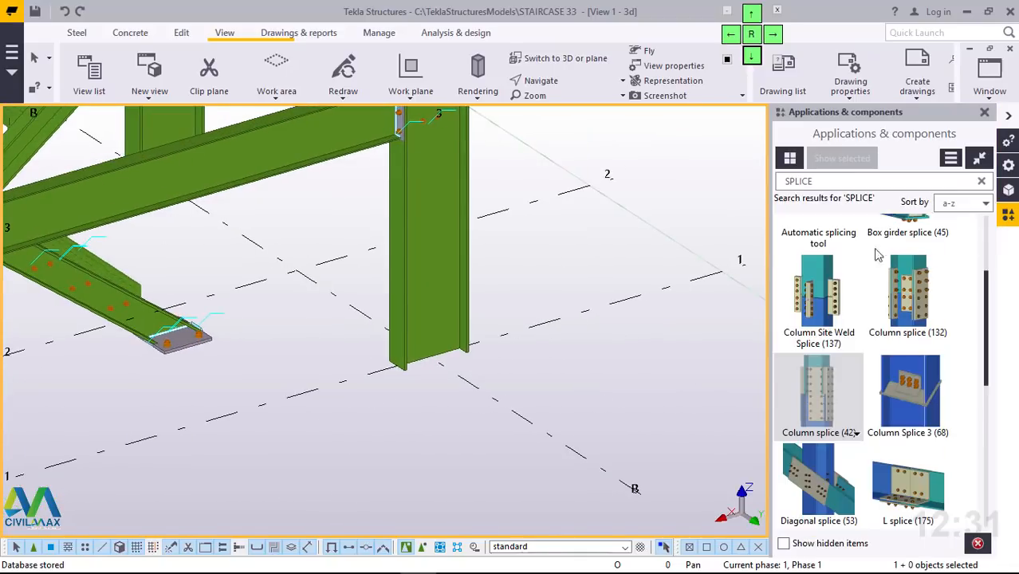
double_click(802, 182)
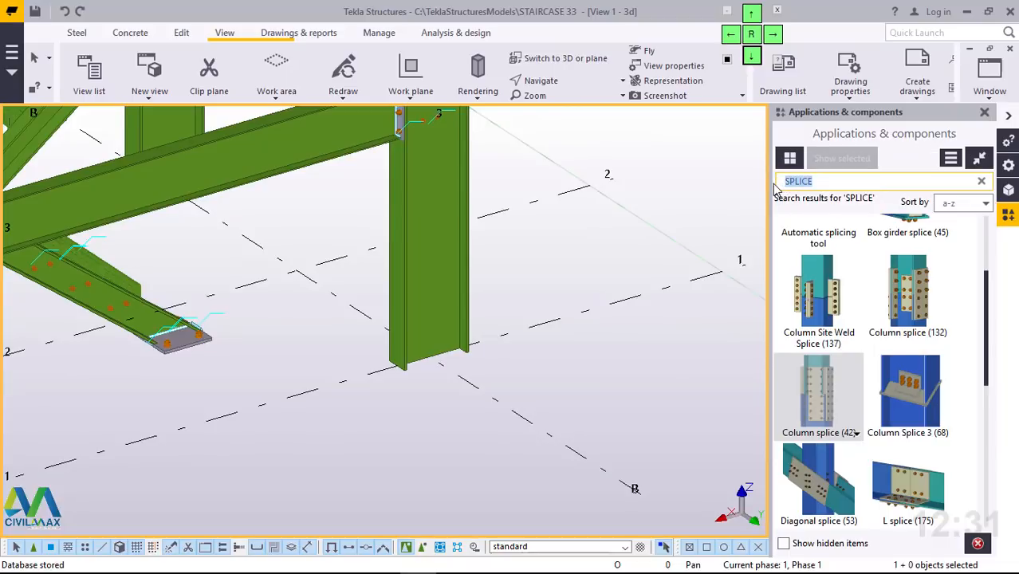
text(B)
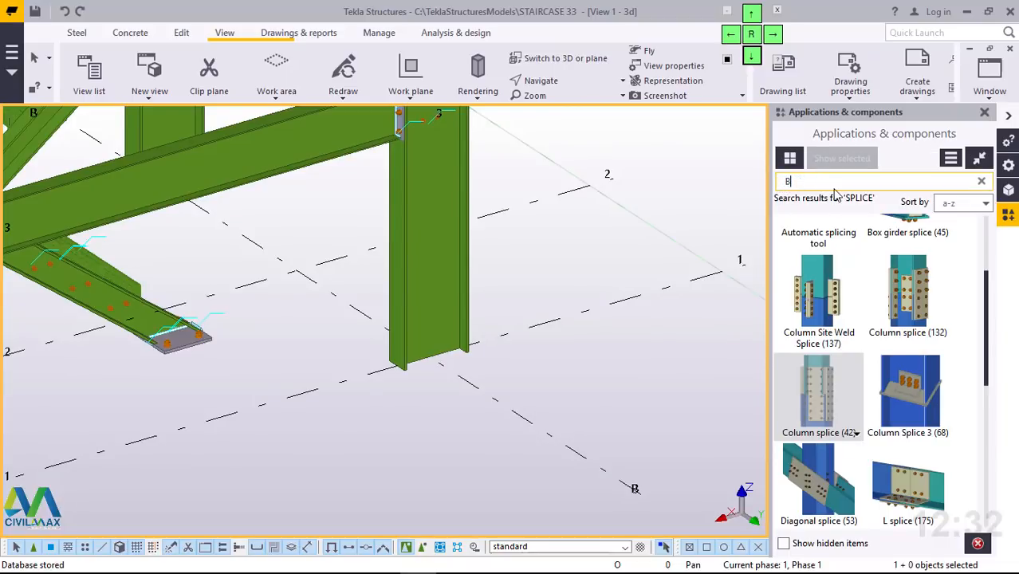
text(ASE)
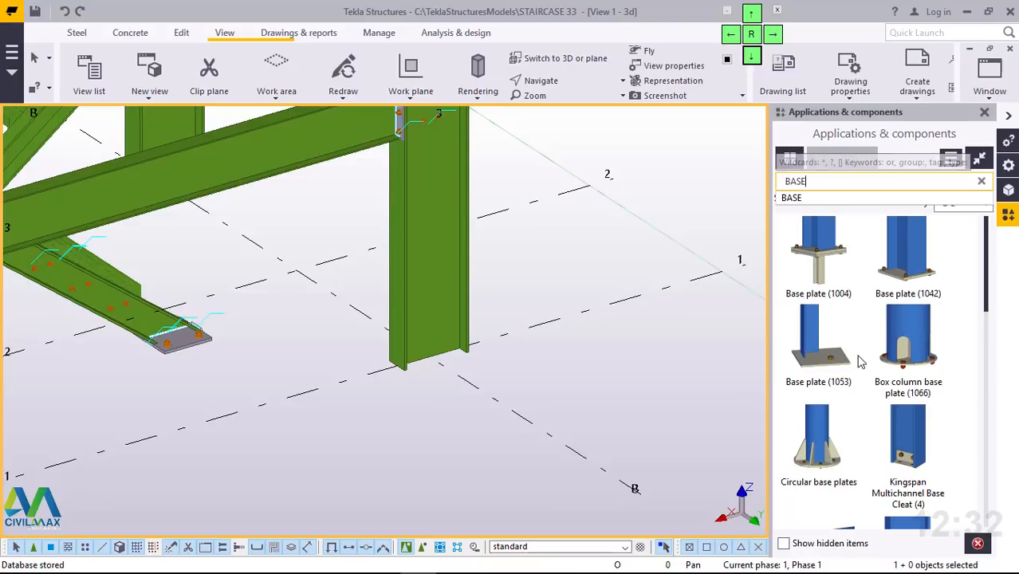
click(964, 420)
scroll(894, 410, down, 3)
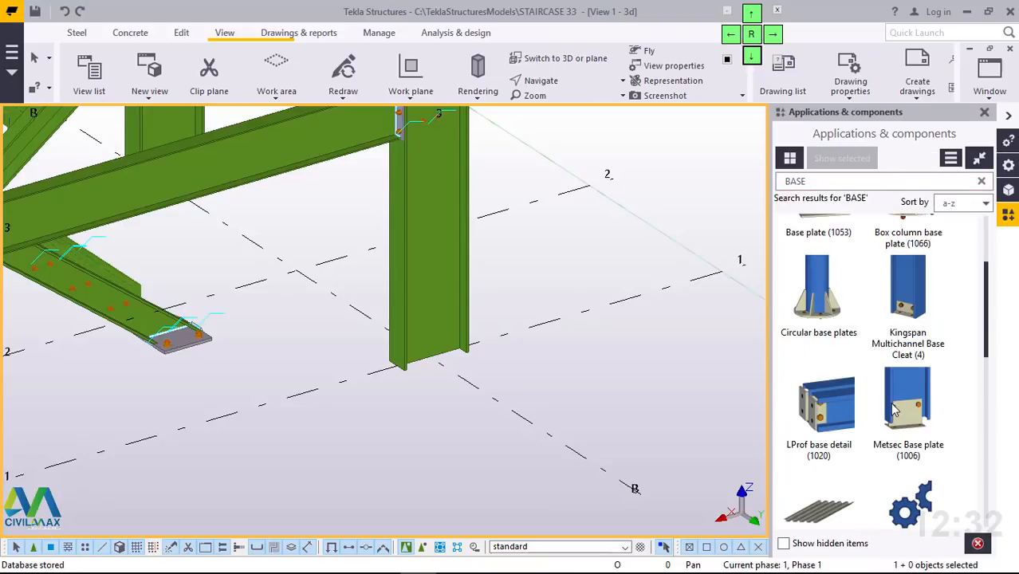
scroll(895, 410, down, 10)
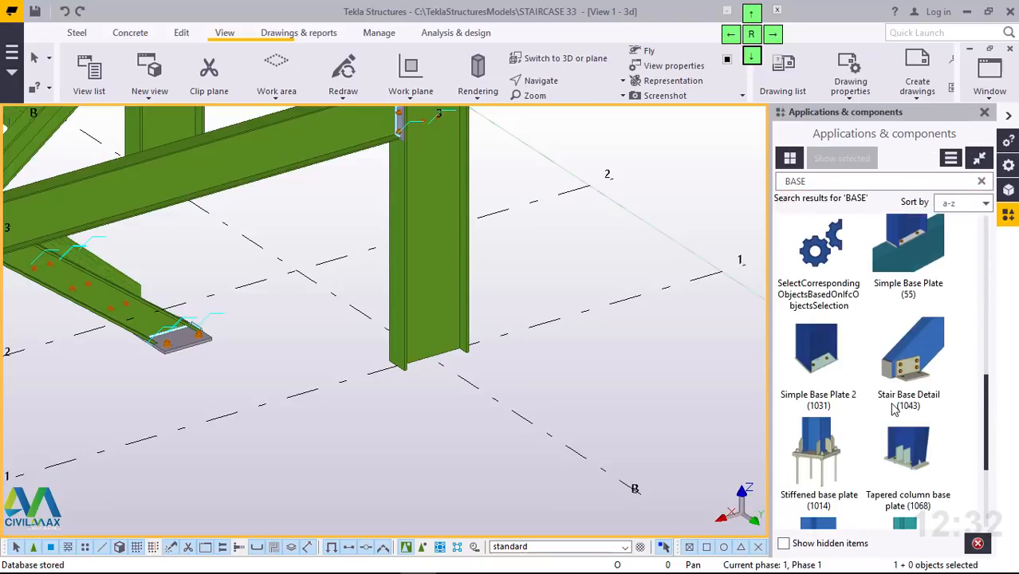
Step: Add the Stiffened base plate (1014) component to the foot of the column at grid B-1
click(828, 375)
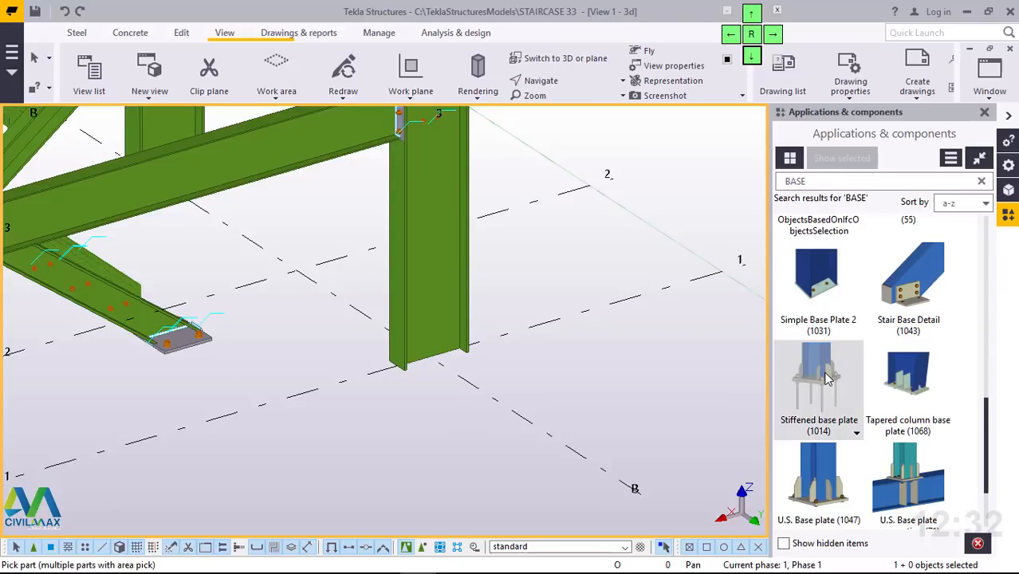
scroll(427, 342, up, 2)
scroll(426, 342, up, 1)
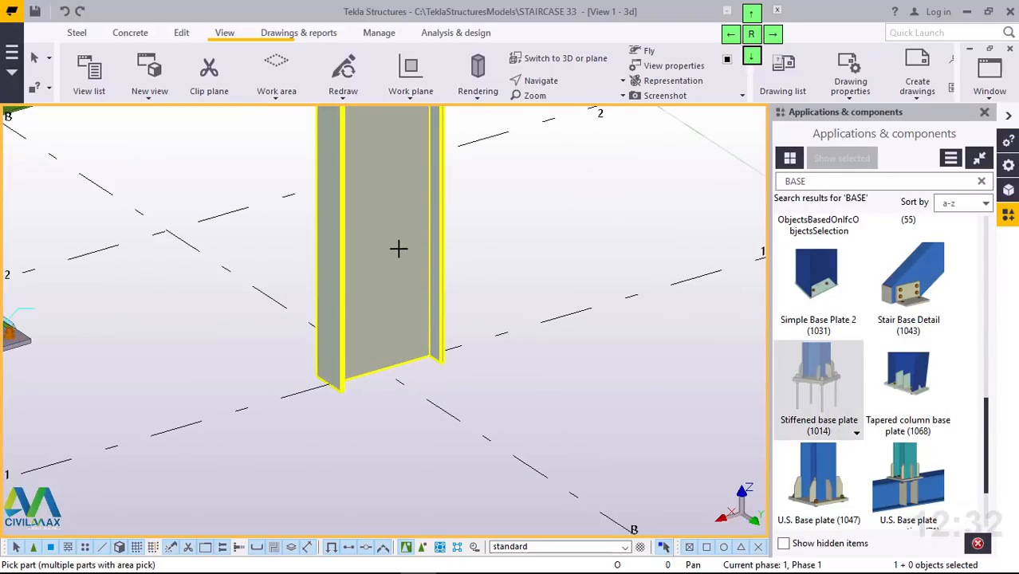
scroll(385, 366, up, 1)
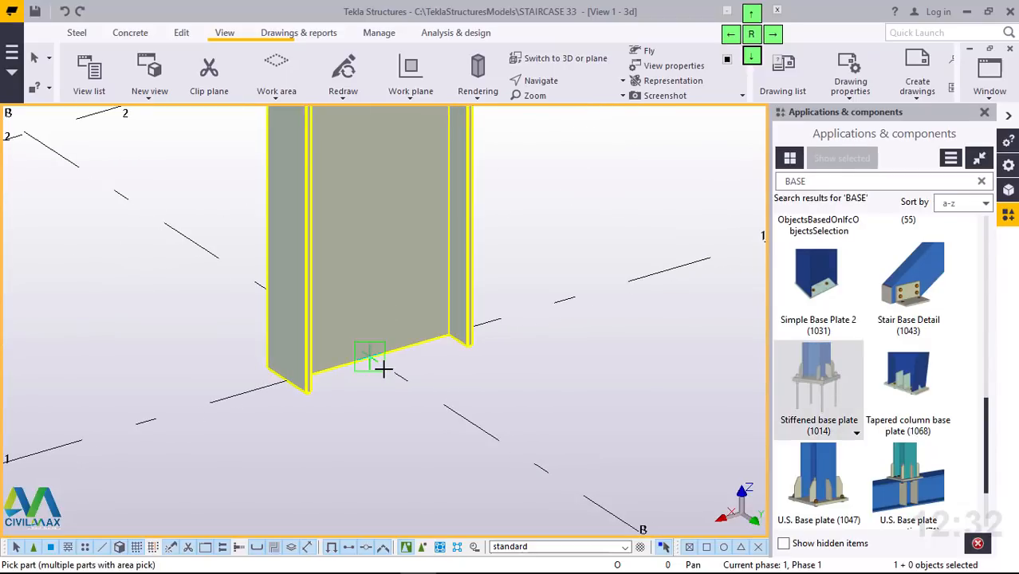
click(378, 359)
click(379, 363)
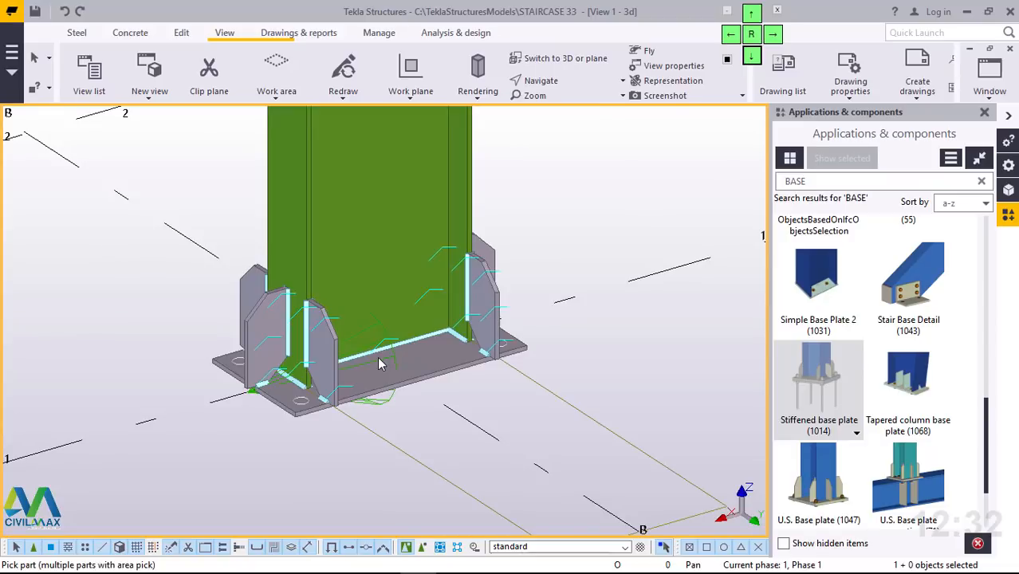
Step: Open the properties of the stiffened base plate at the foot of the column at grid B-1, with all property fields enabled
right_click(567, 182)
click(610, 190)
click(498, 271)
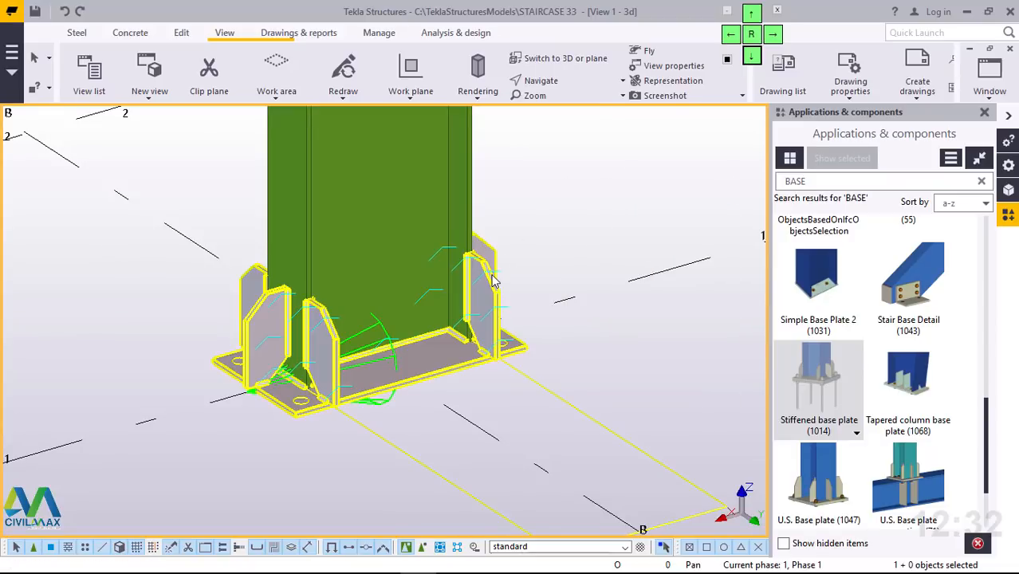
click(953, 161)
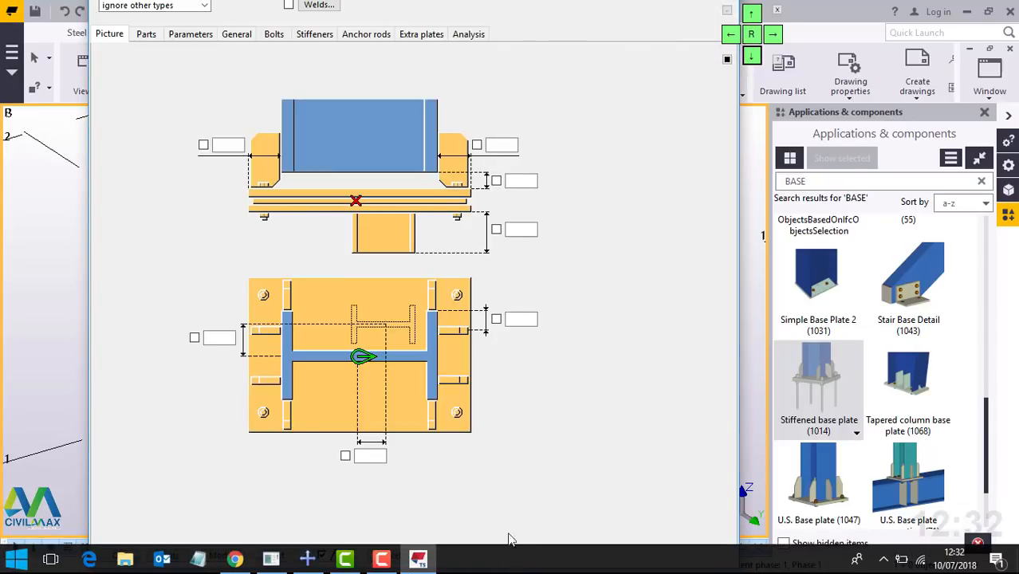
drag(763, 11, 607, 63)
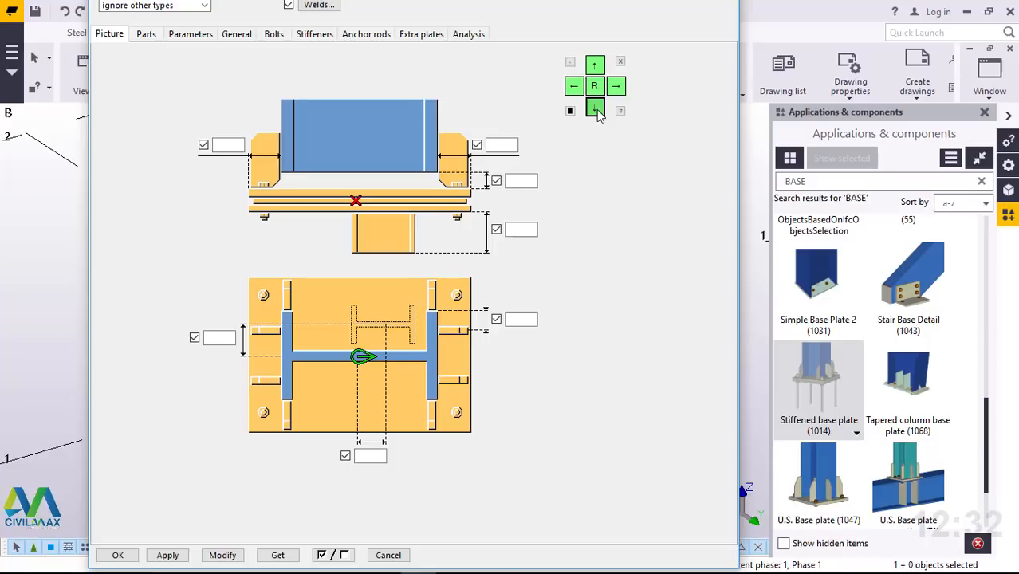
click(594, 107)
click(594, 108)
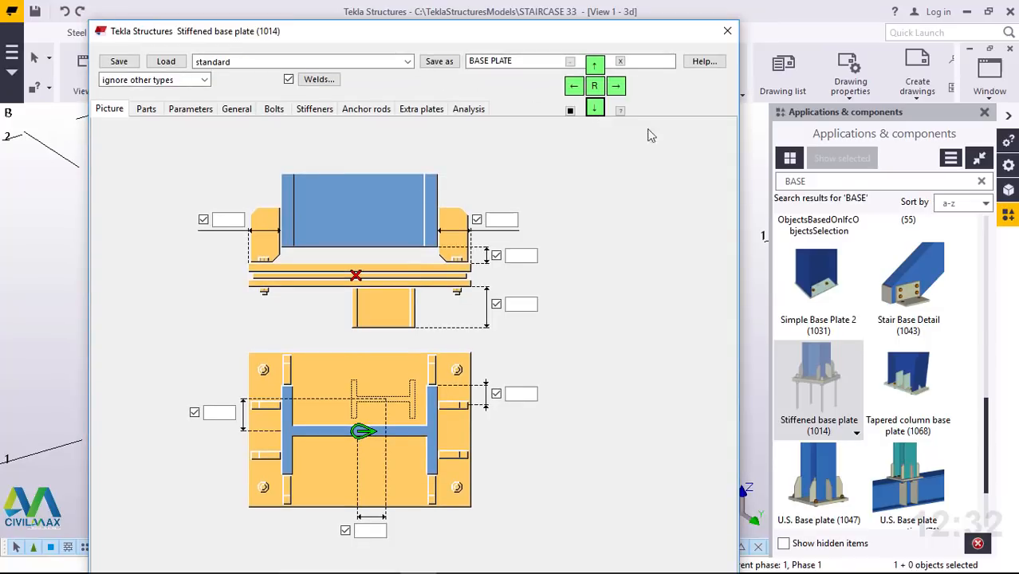
Step: Load the saved BASE PLATE settings and modify the stiffened base plate at grid B-1 with them, keeping them as the applied properties
click(408, 62)
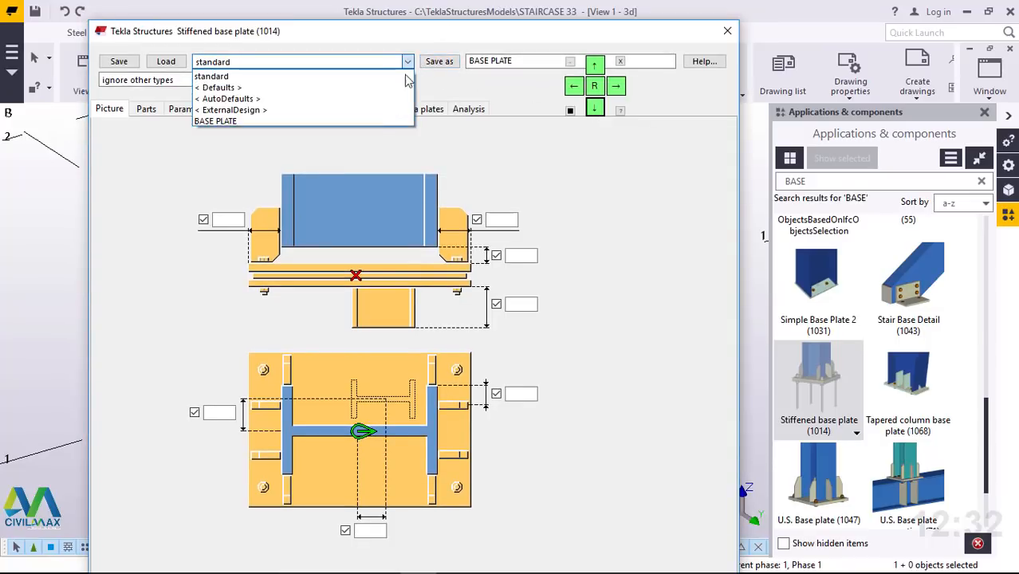
click(217, 122)
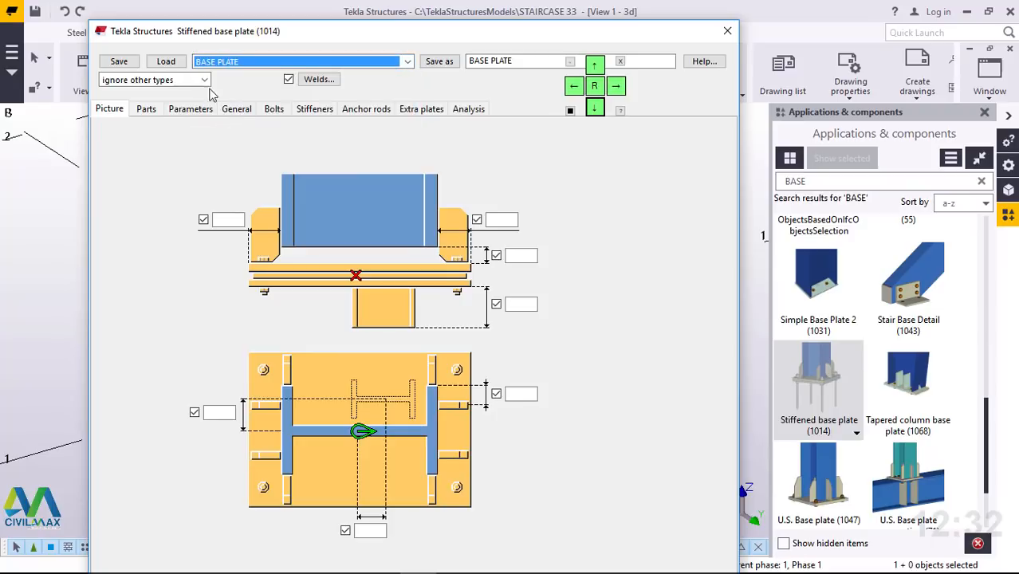
click(168, 62)
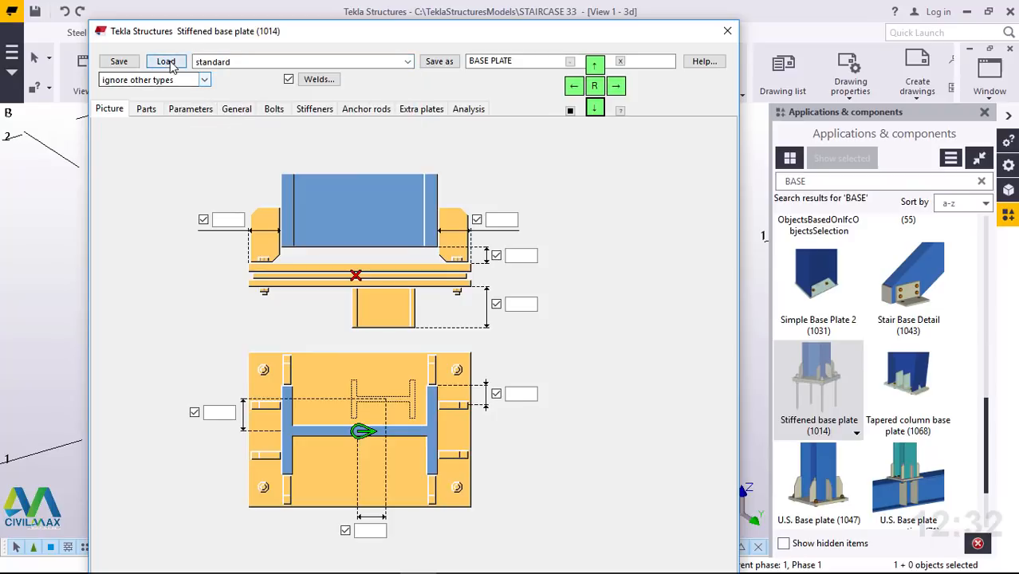
click(595, 67)
click(596, 67)
click(596, 67)
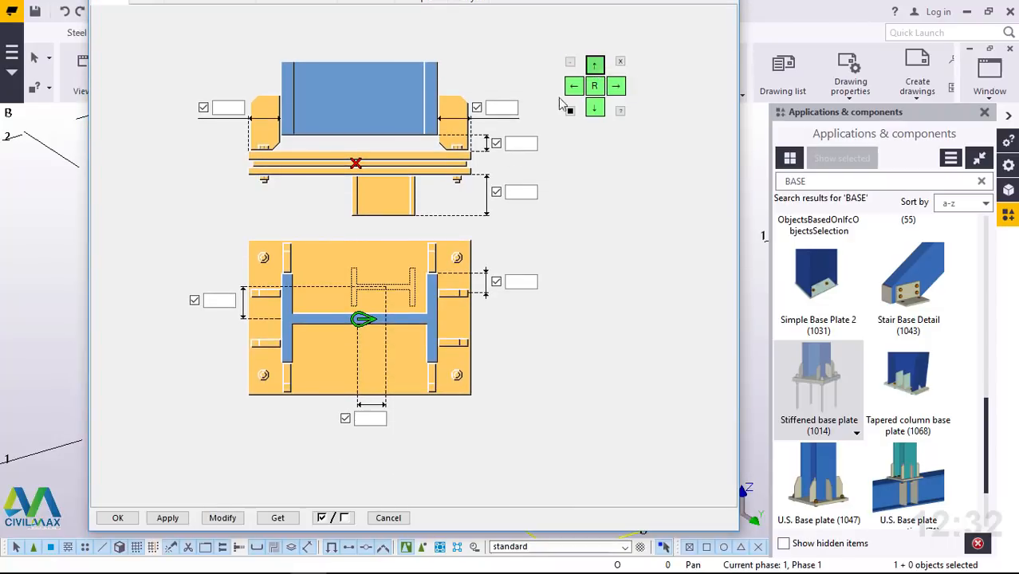
click(240, 519)
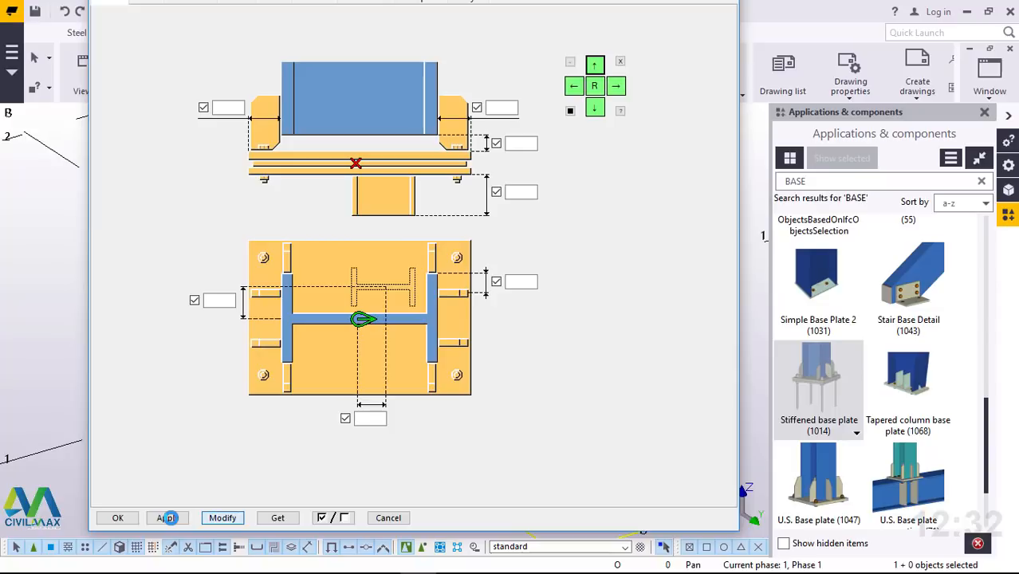
click(167, 519)
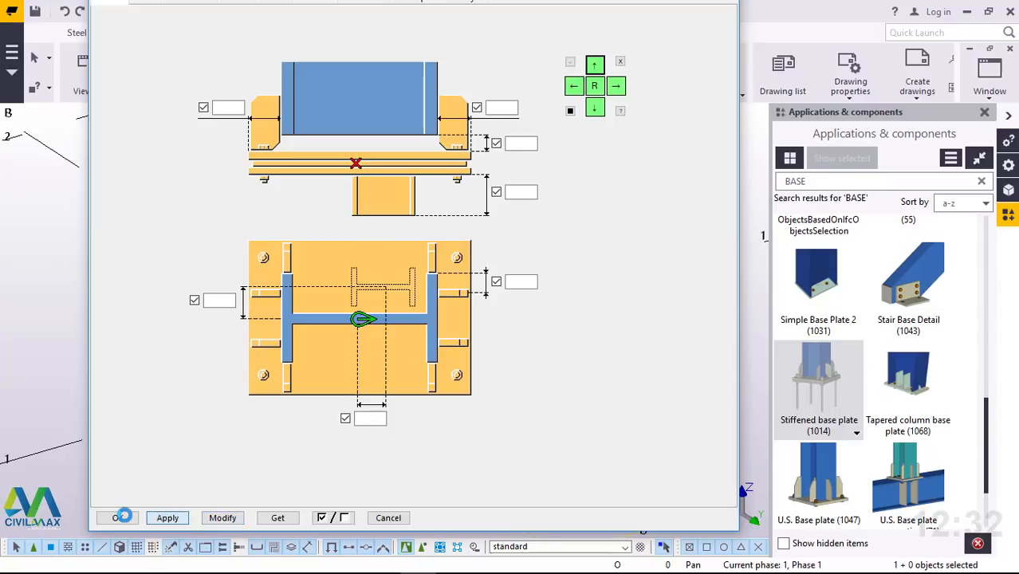
click(122, 517)
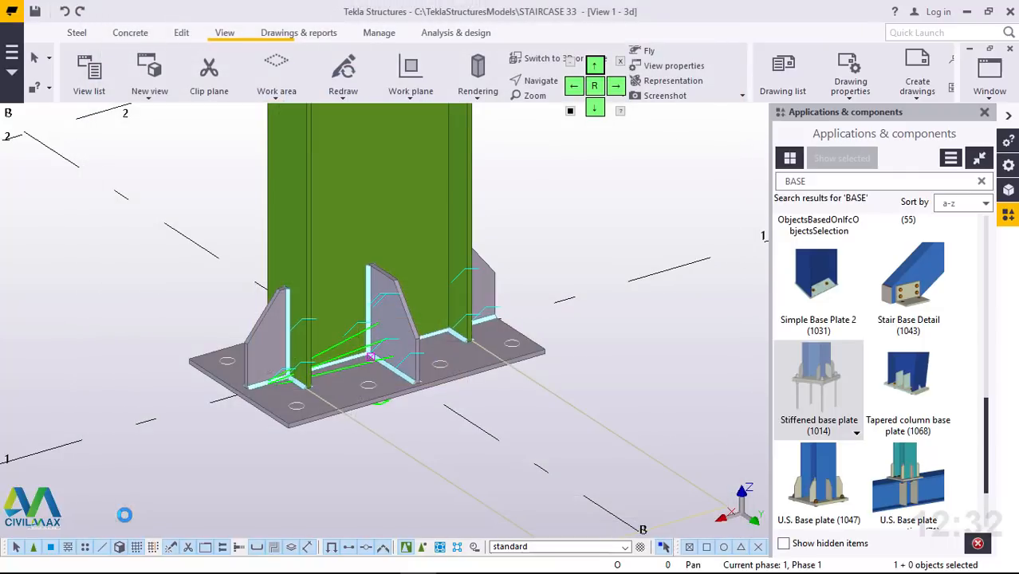
Step: Add the Stiffened base plate (1014) component to the feet of the columns at grids A-3 and A-1
scroll(392, 370, up, 2)
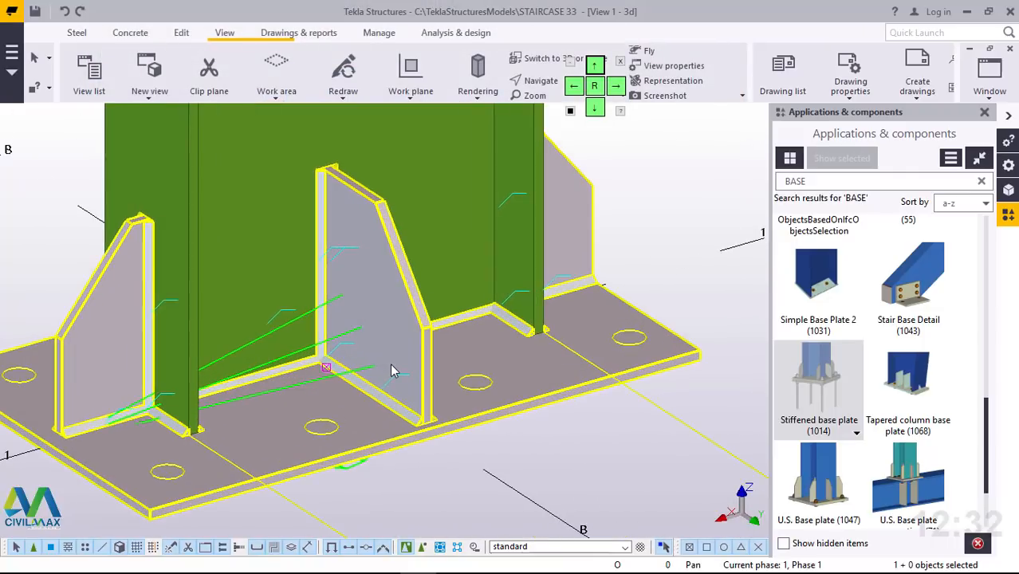
scroll(476, 409, down, 1)
scroll(555, 412, down, 3)
scroll(762, 347, down, 2)
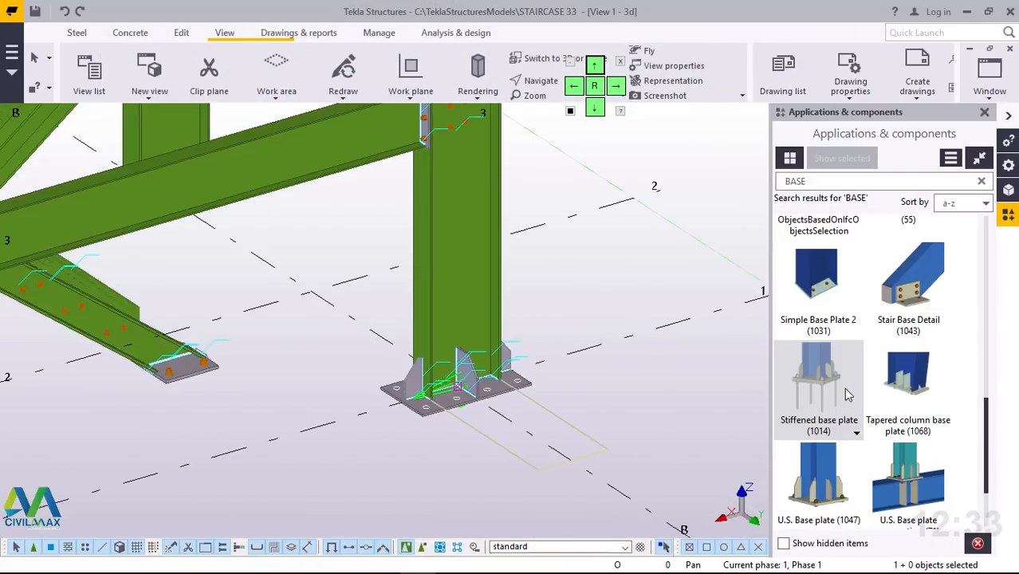
scroll(850, 378, down, 2)
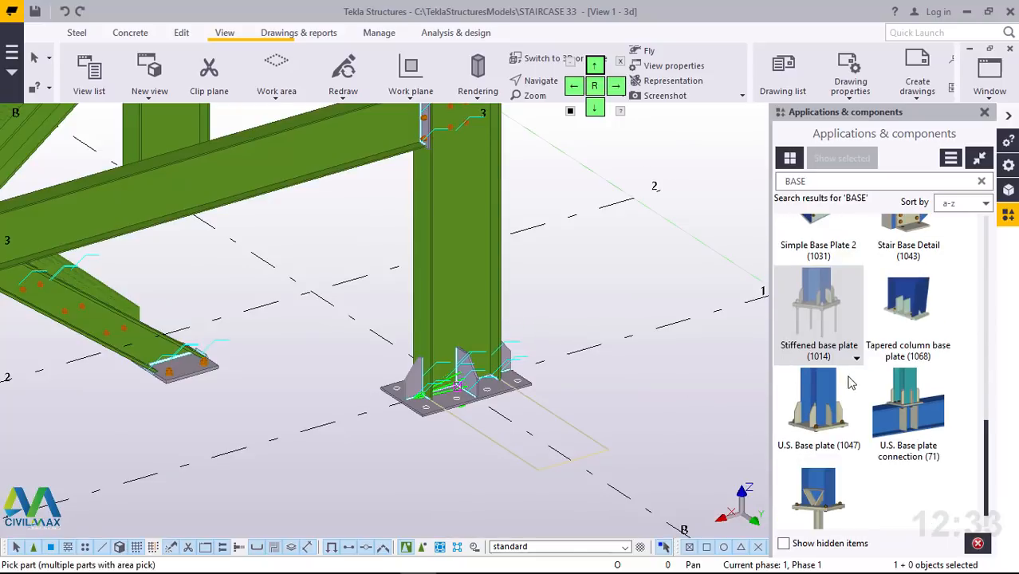
scroll(531, 357, down, 2)
scroll(533, 355, down, 4)
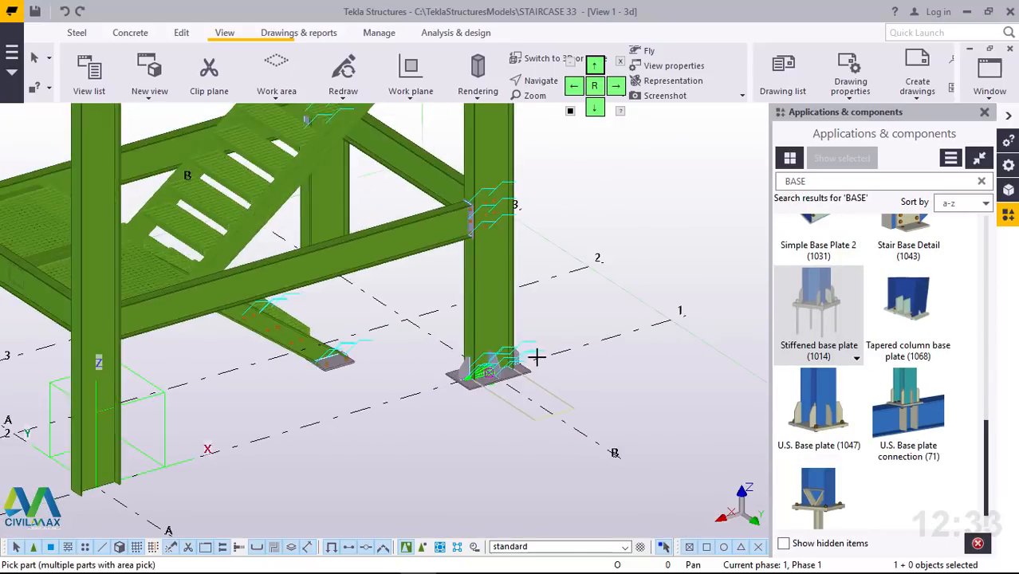
scroll(159, 394, up, 4)
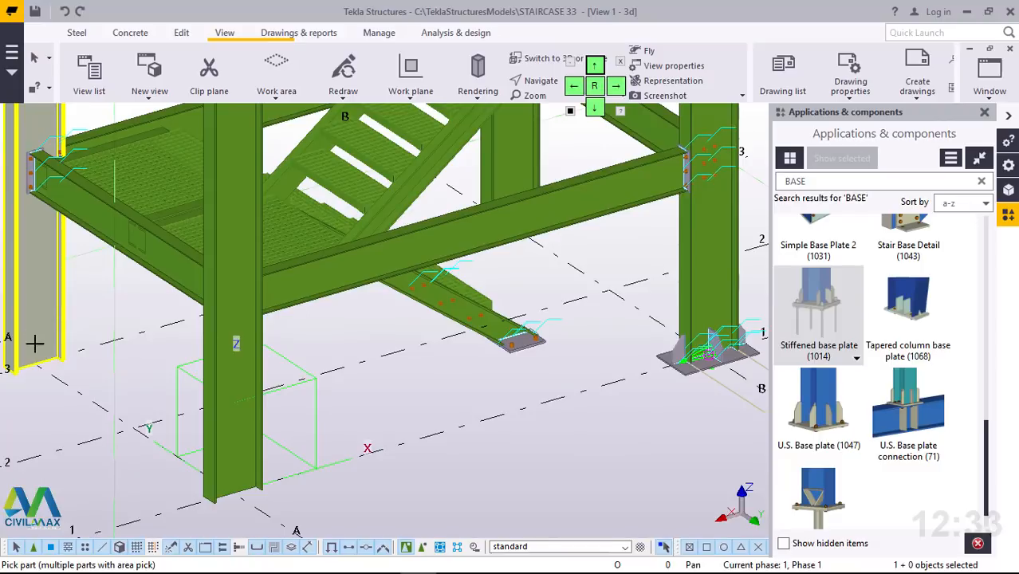
click(34, 365)
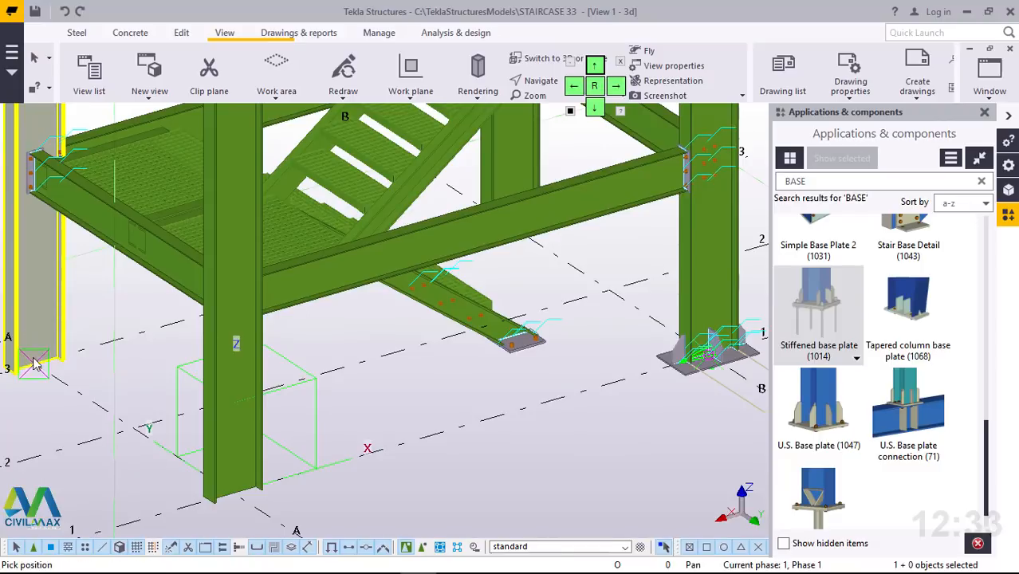
click(232, 452)
click(242, 492)
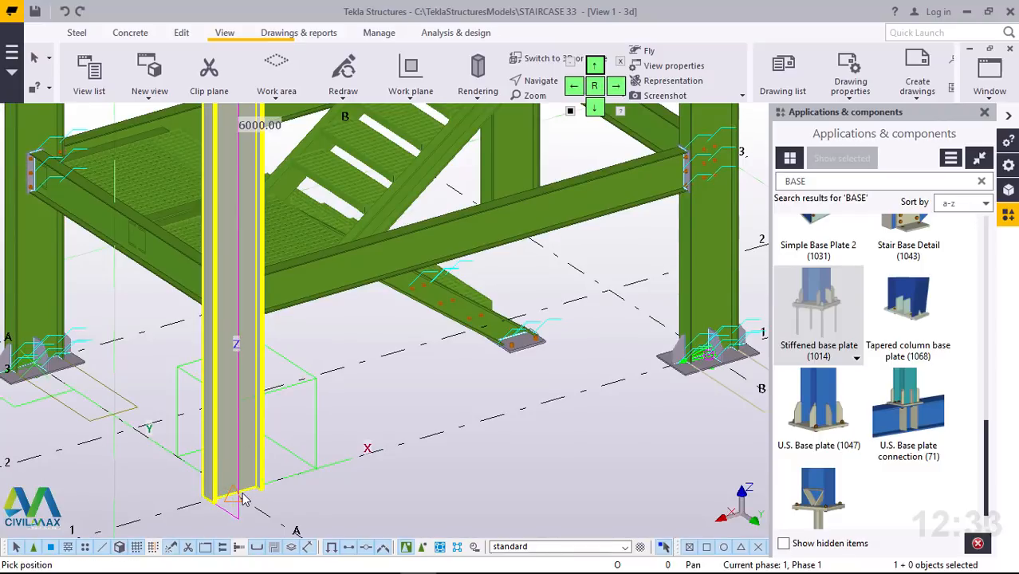
click(243, 499)
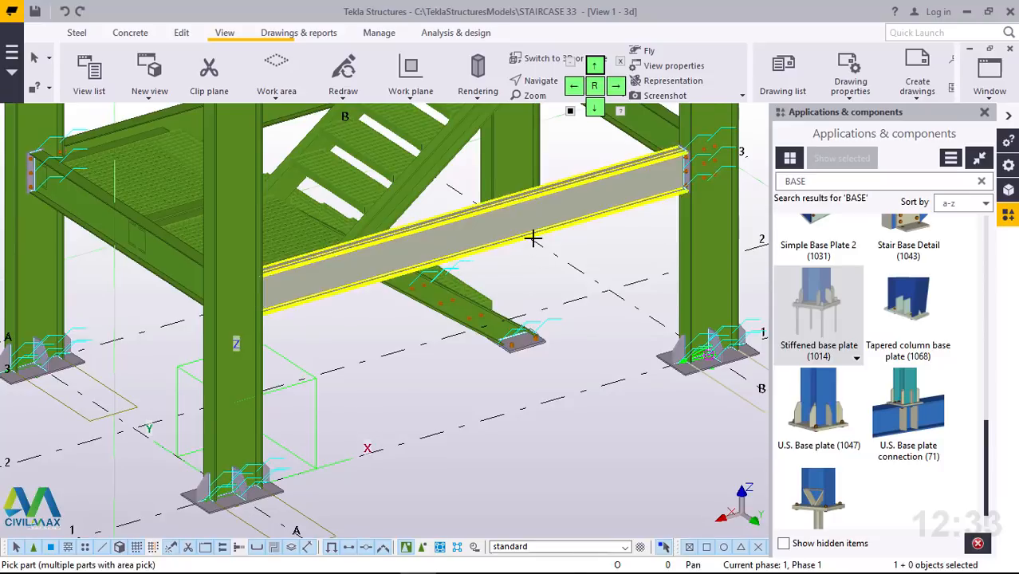
Step: Add the Stiffened base plate (1014) component to the foot of the column at grid B-3 and end the command
scroll(536, 236, up, 5)
ctrl+middle_drag(535, 234, 523, 210)
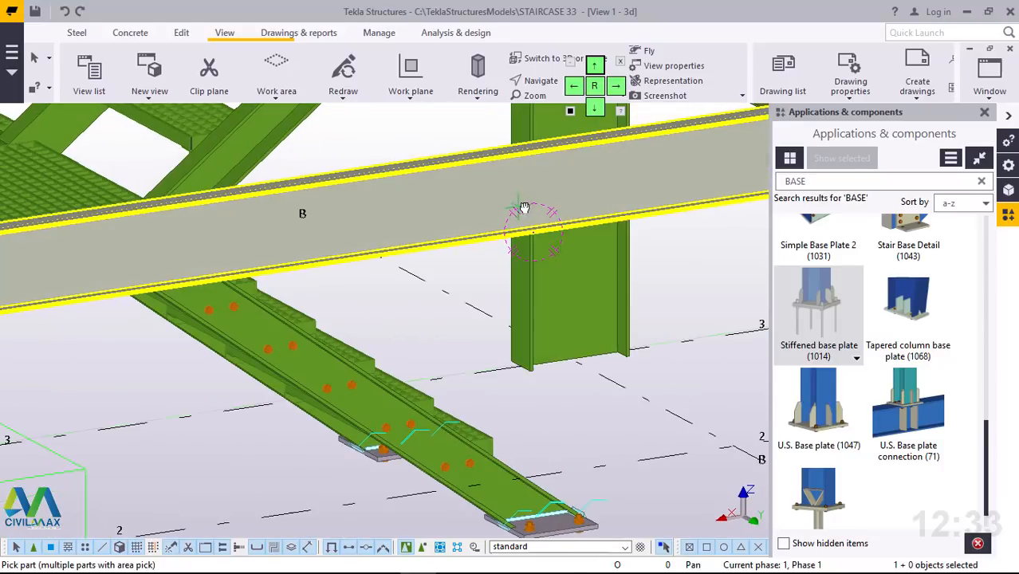
scroll(599, 322, up, 2)
scroll(599, 322, up, 2)
click(558, 387)
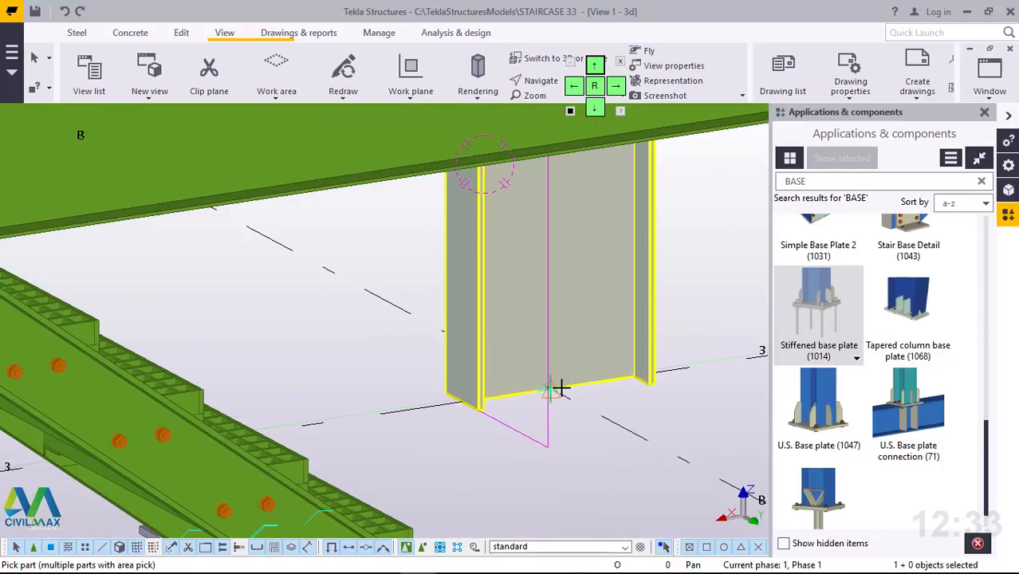
click(560, 389)
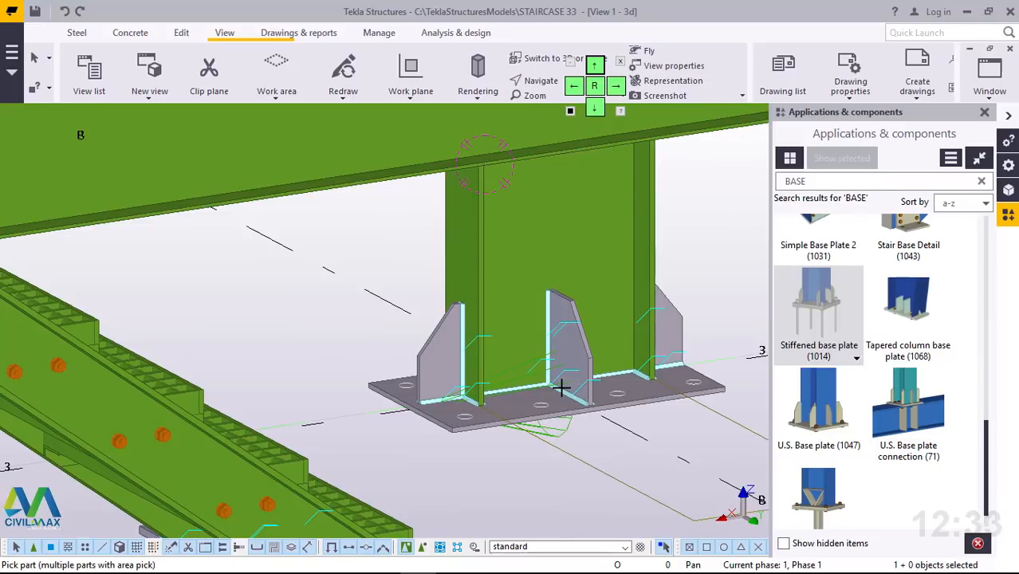
right_click(371, 288)
click(409, 296)
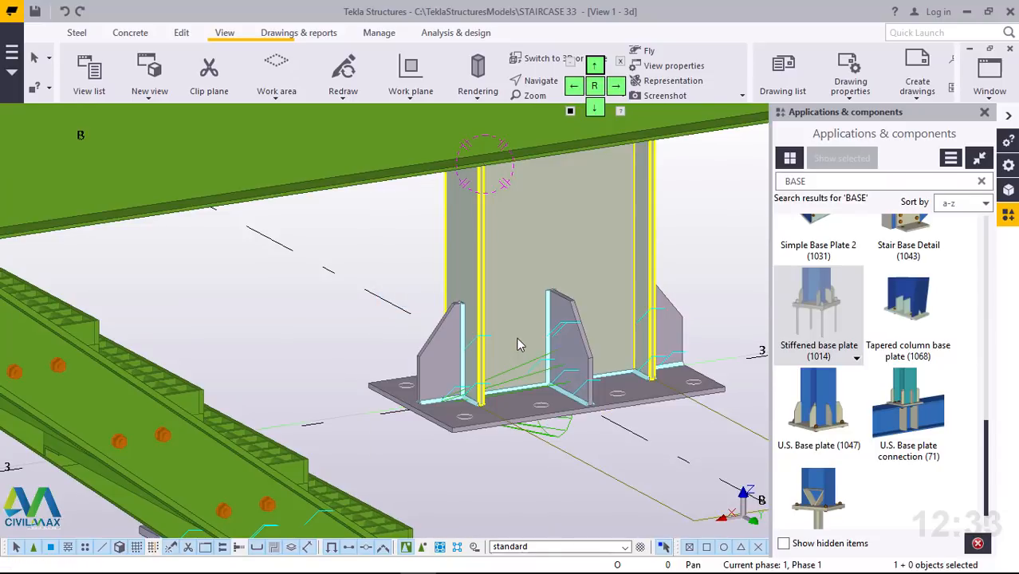
Step: Examine the base plates on all four column feet and the nearby beam connections from around the tower
ctrl+middle_drag(519, 339, 521, 357)
scroll(520, 367, down, 5)
mouse_move(389, 334)
ctrl+middle_down()
mouse_move(229, 377)
mouse_move(226, 388)
ctrl+middle_up()
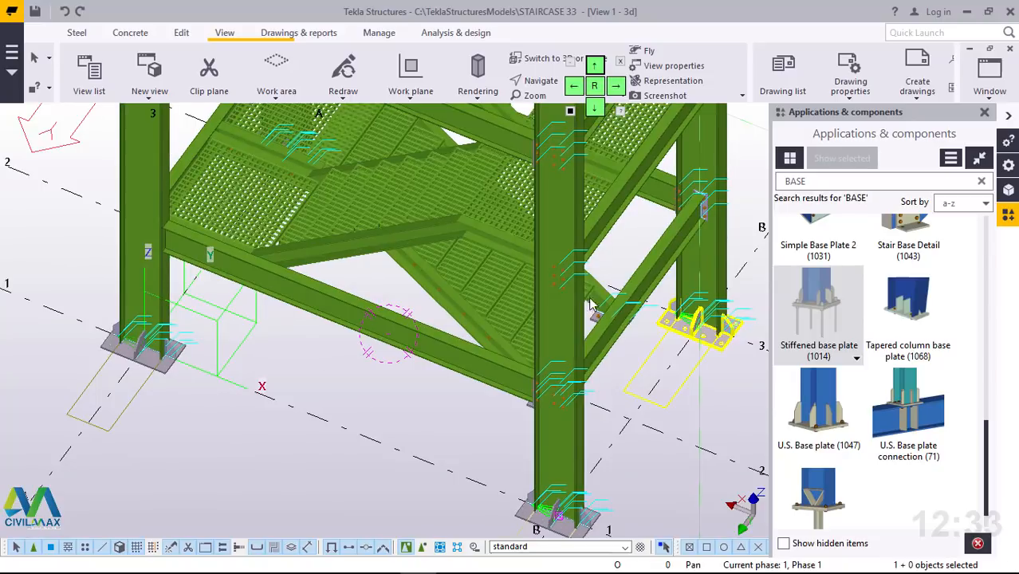
scroll(716, 195, up, 2)
scroll(715, 192, up, 3)
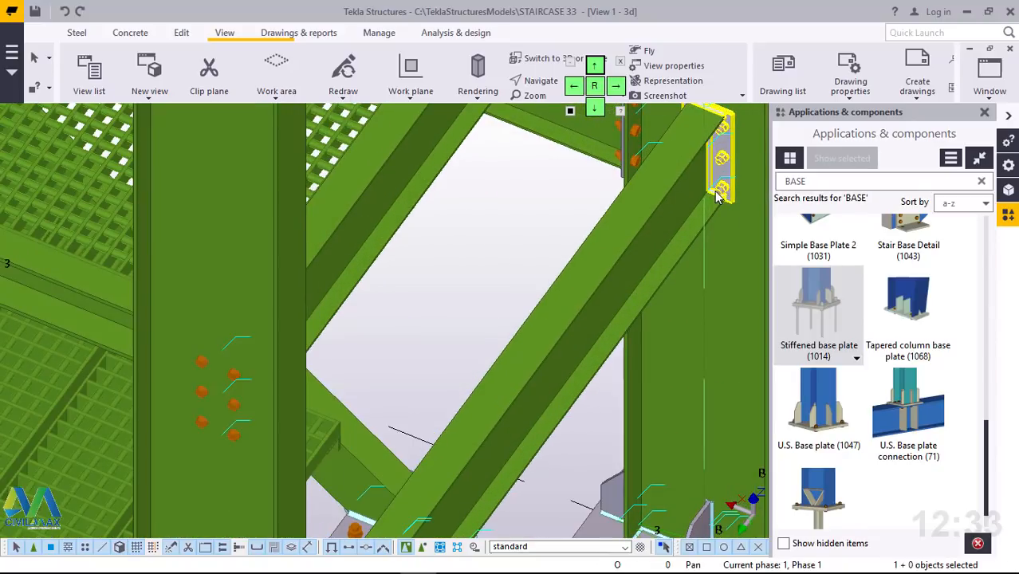
ctrl+middle_drag(690, 195, 533, 190)
scroll(533, 189, down, 3)
ctrl+middle_drag(493, 231, 456, 169)
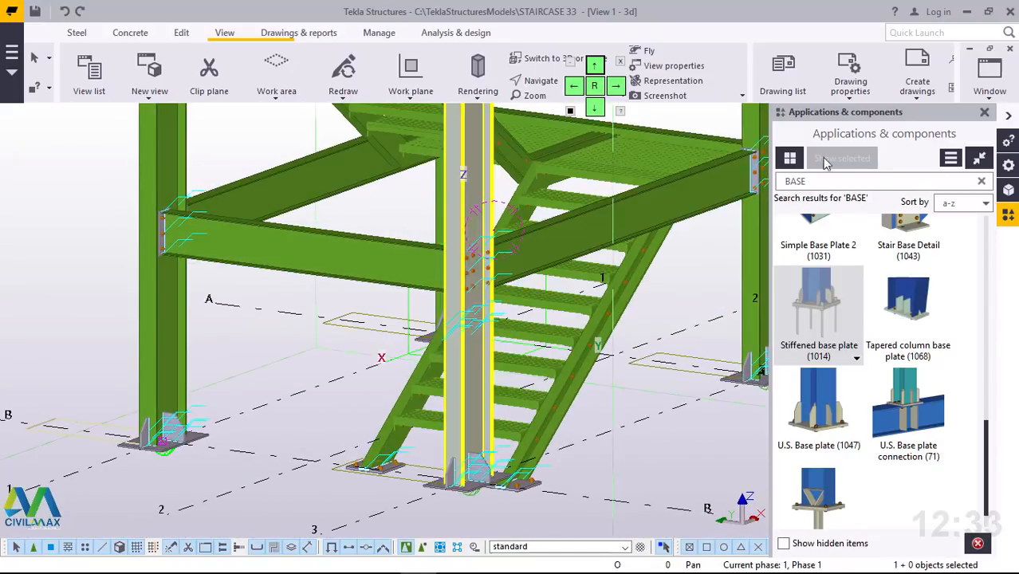
Step: Close the applications and components catalogue and examine the lower stair flight, landing beams and column connections in 3D
click(986, 113)
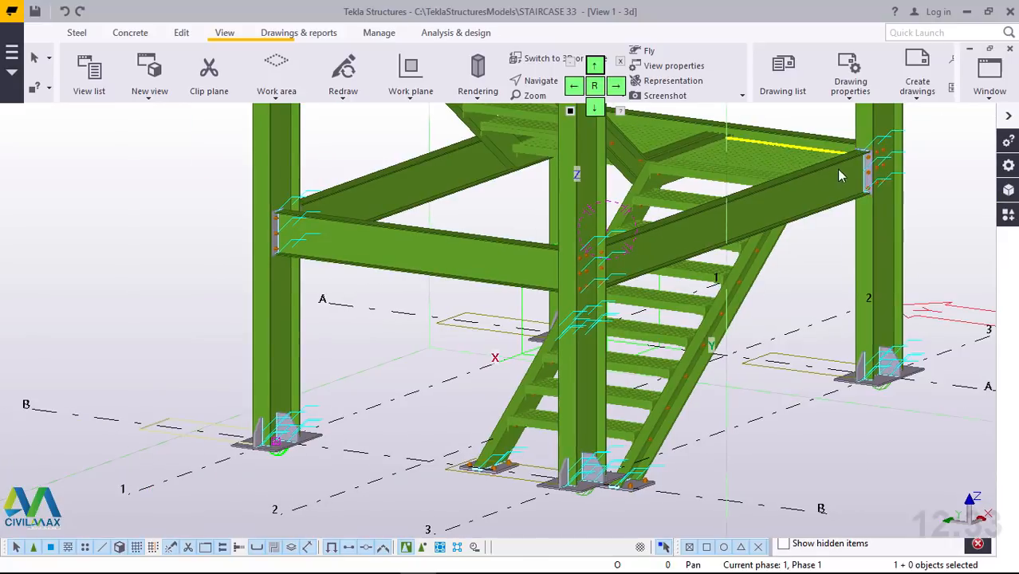
scroll(860, 147, up, 5)
scroll(529, 328, down, 4)
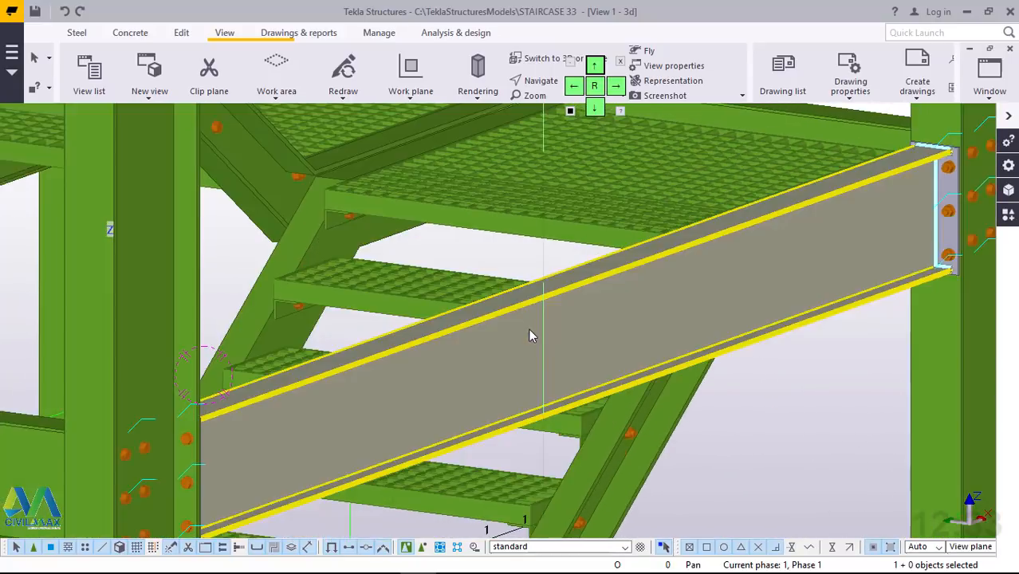
ctrl+middle_drag(528, 325, 661, 326)
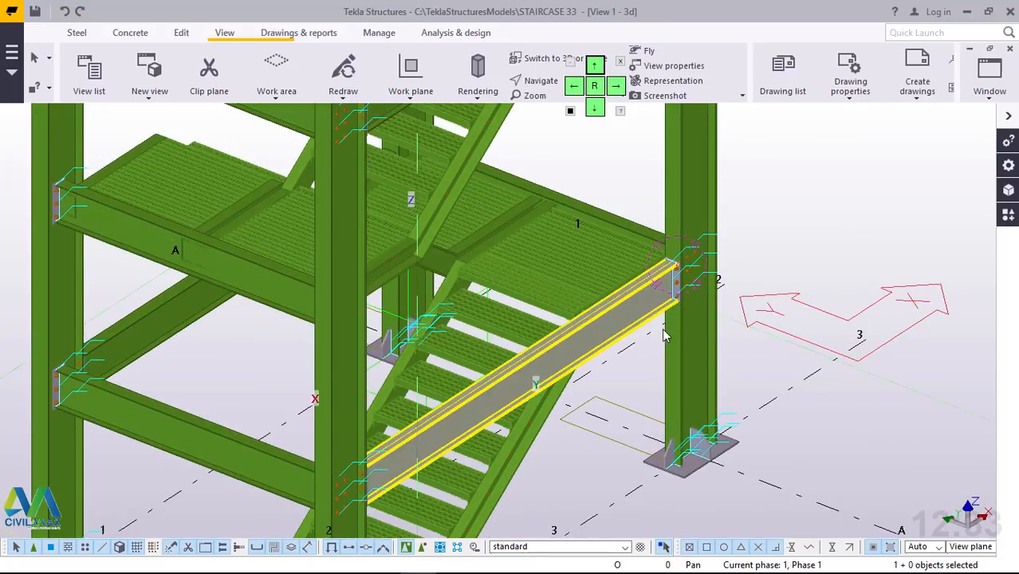
scroll(691, 320, down, 2)
scroll(515, 462, up, 4)
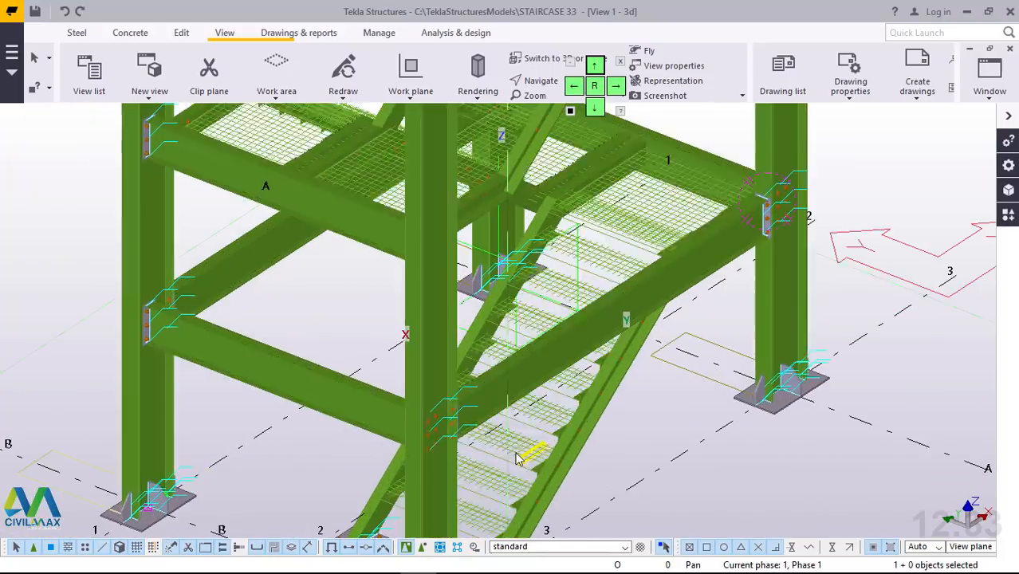